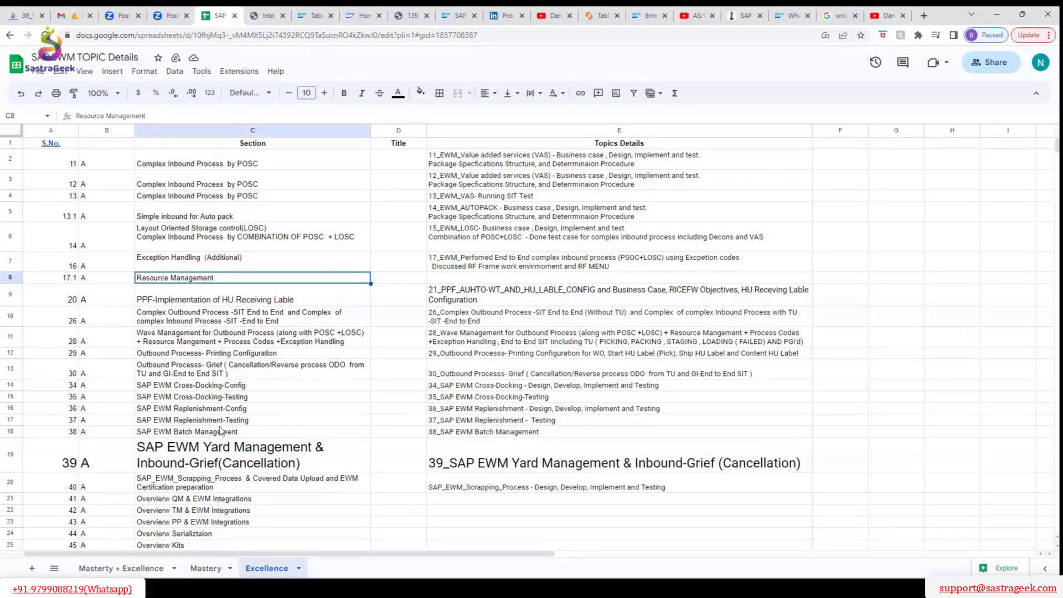
# - Check the inbound topics on the Mastery sheet, then return to the Excellence sheet
pyautogui.click(206, 568)
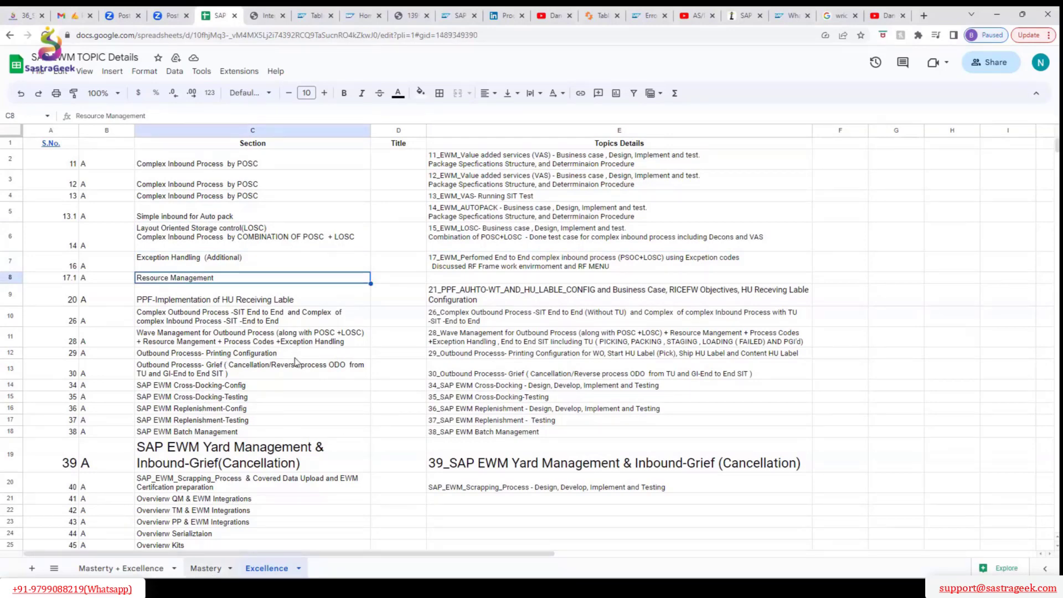
pyautogui.scroll(3, 260, 335)
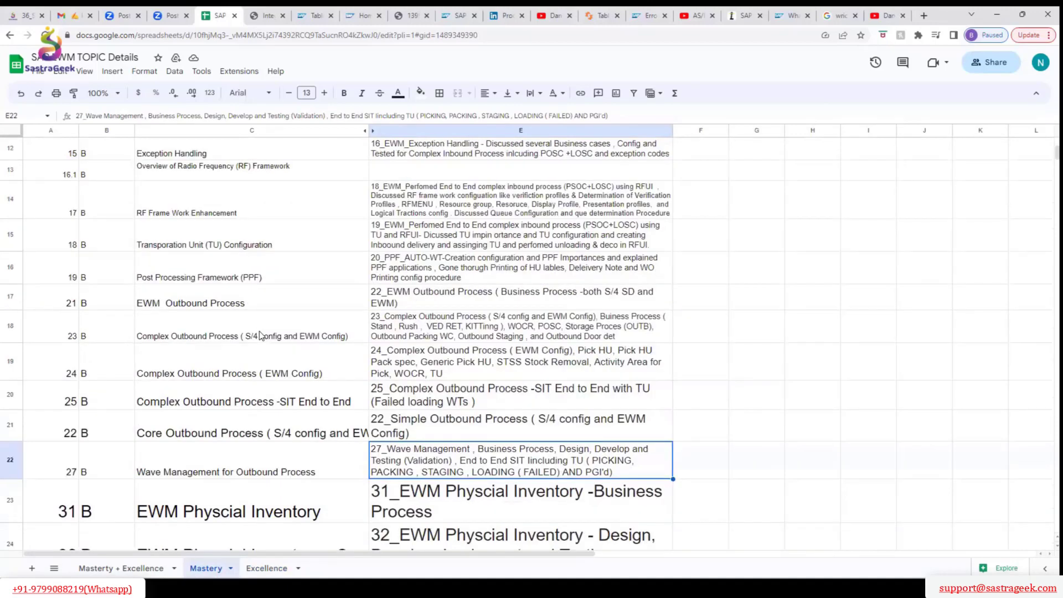
pyautogui.scroll(5, 260, 332)
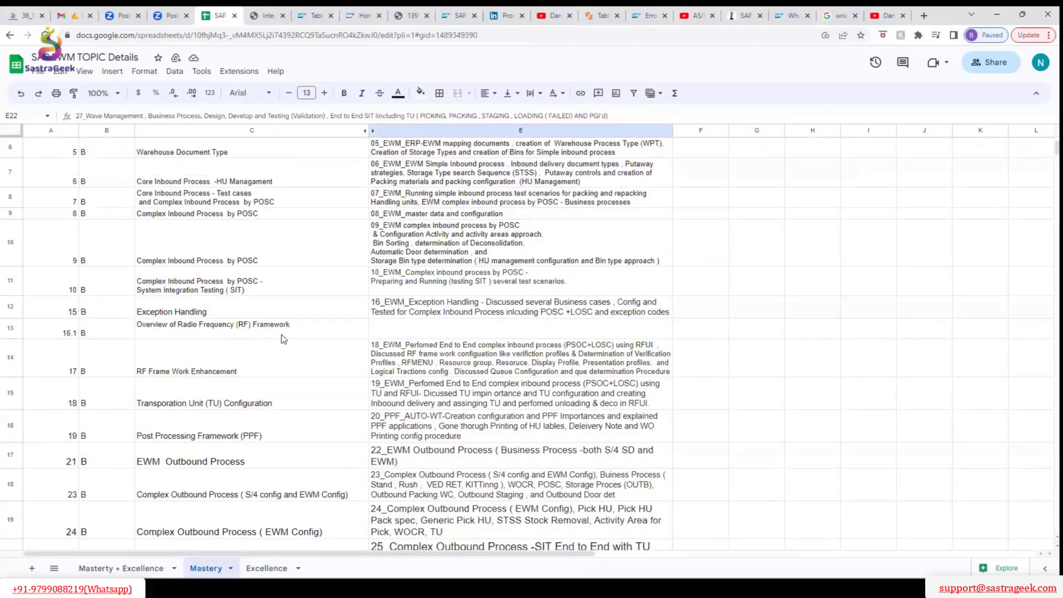
pyautogui.click(432, 331)
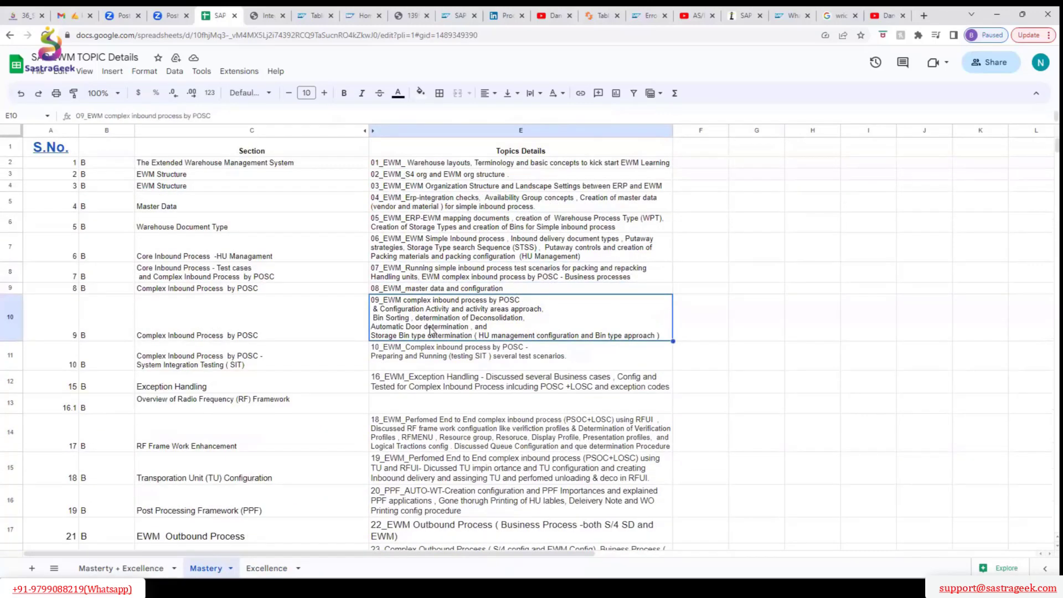
pyautogui.press('Down')
pyautogui.press('Down')
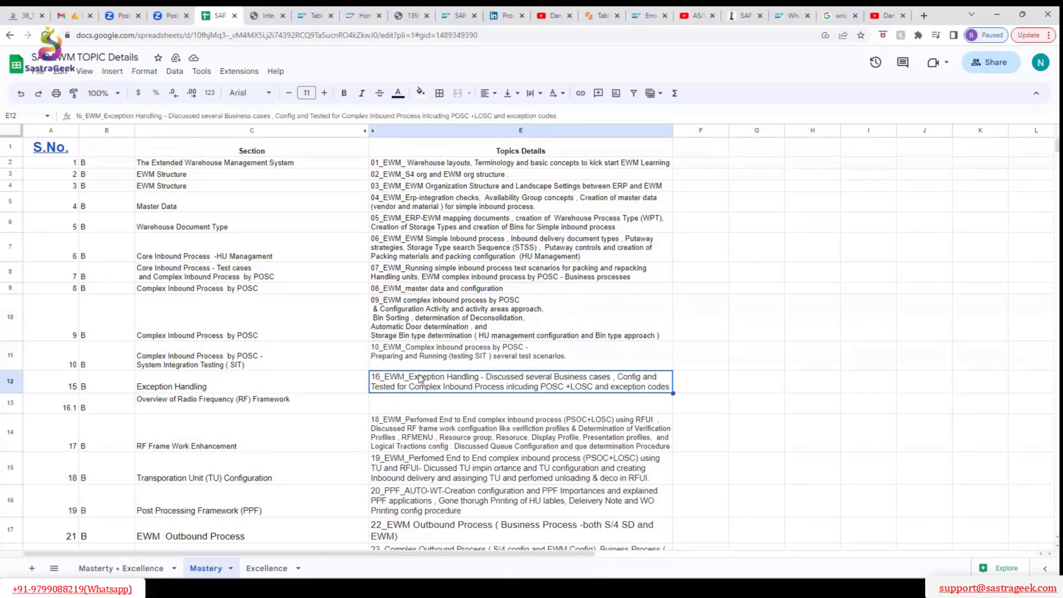
pyautogui.scroll(-5, 420, 378)
pyautogui.scroll(-3, 420, 379)
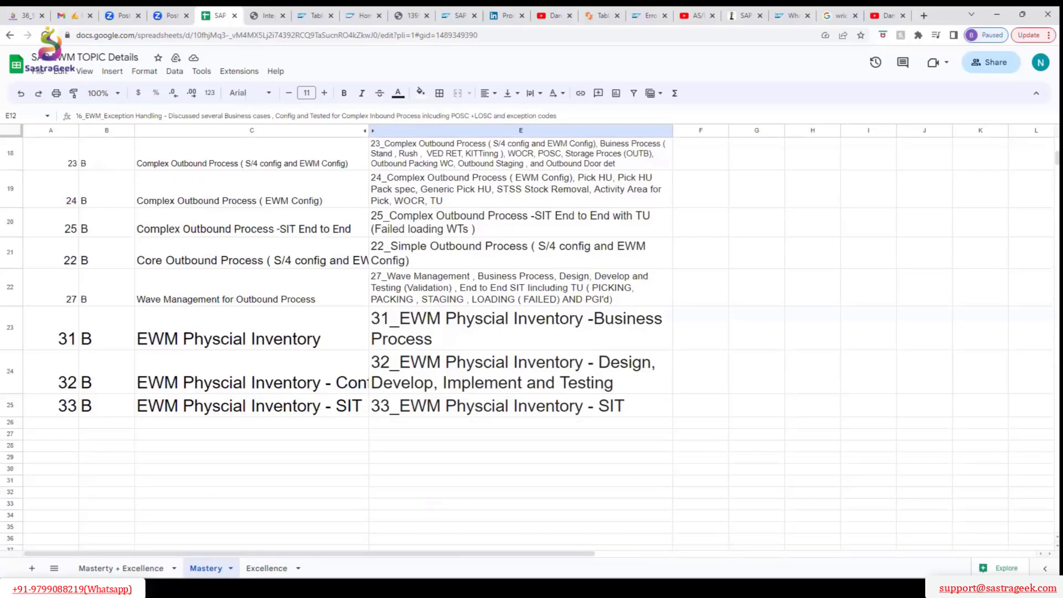
pyautogui.click(269, 569)
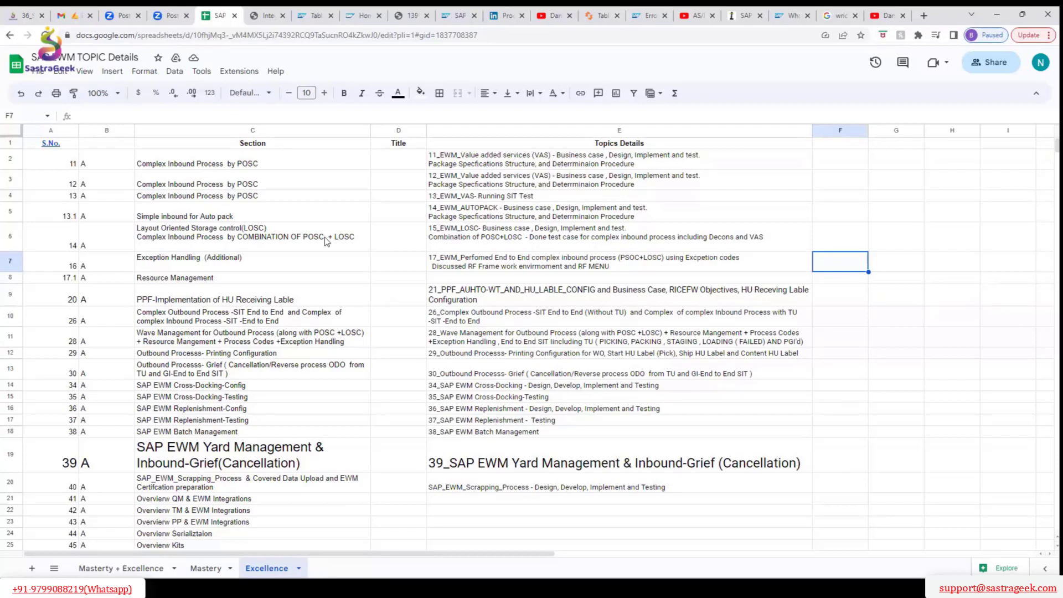
# - Insert a blank row below row 6 and paste a copy of the LOSC entry into it
pyautogui.click(8, 237)
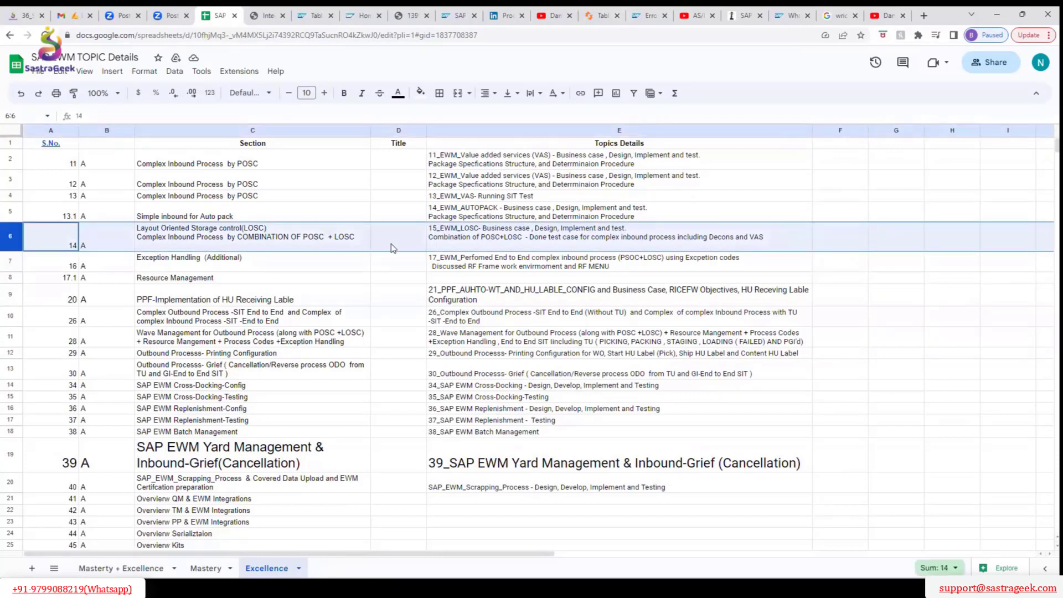
pyautogui.rightClick(6, 238)
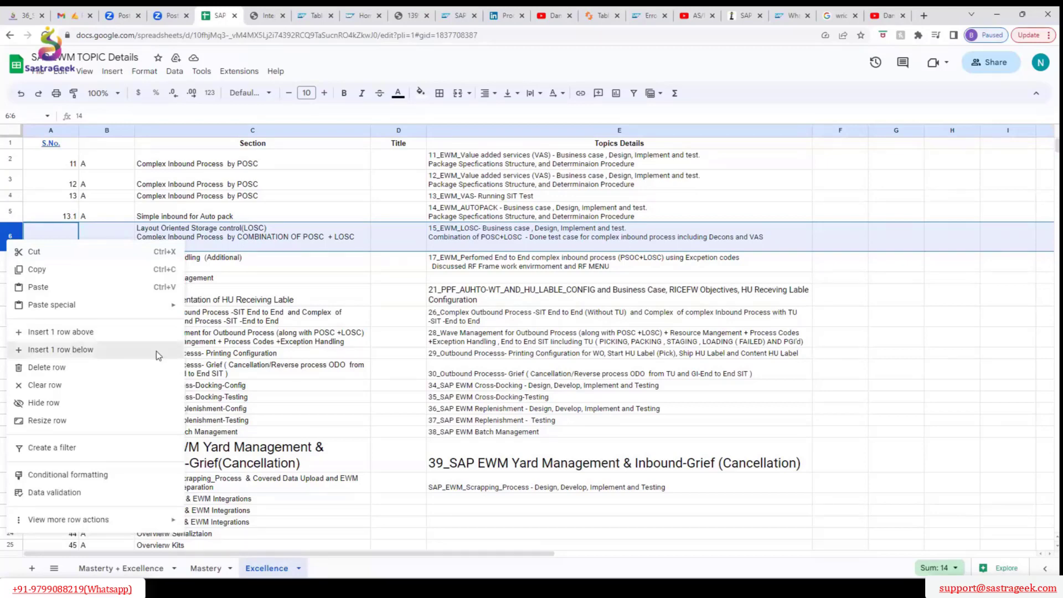
pyautogui.click(77, 351)
pyautogui.click(17, 236)
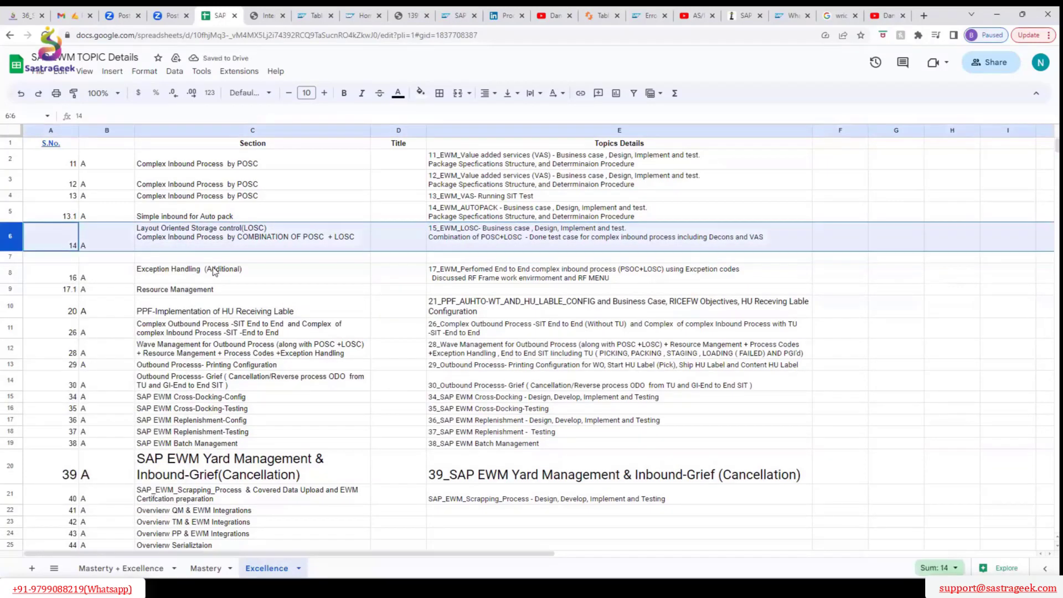
pyautogui.hotkey('ctrl', 'c')
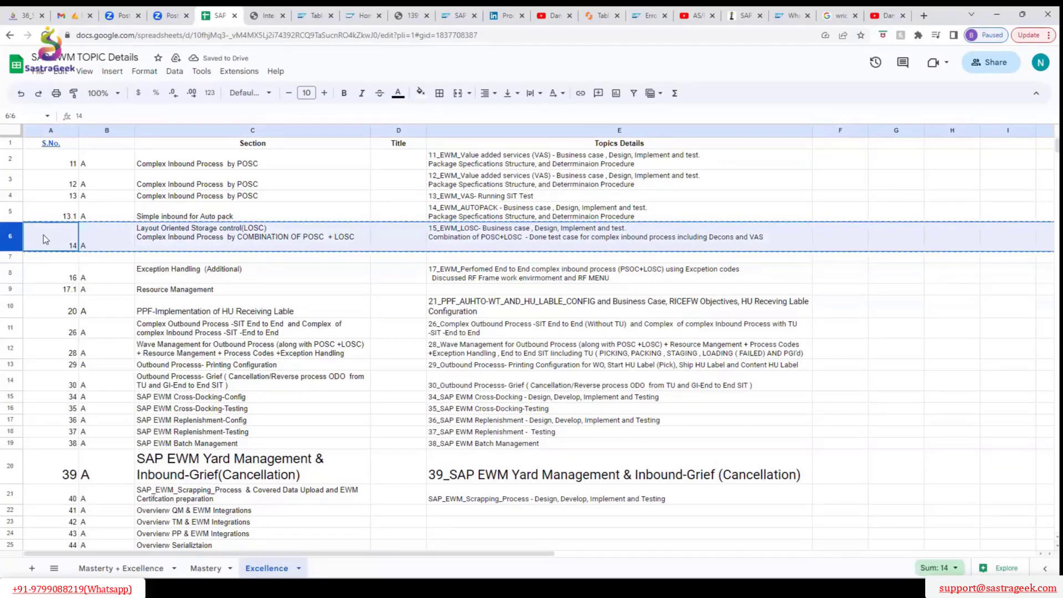
pyautogui.click(12, 257)
pyautogui.hotkey('ctrl', 'v')
# - Renumber the copied row's serial in A7 to 14.1
pyautogui.click(61, 272)
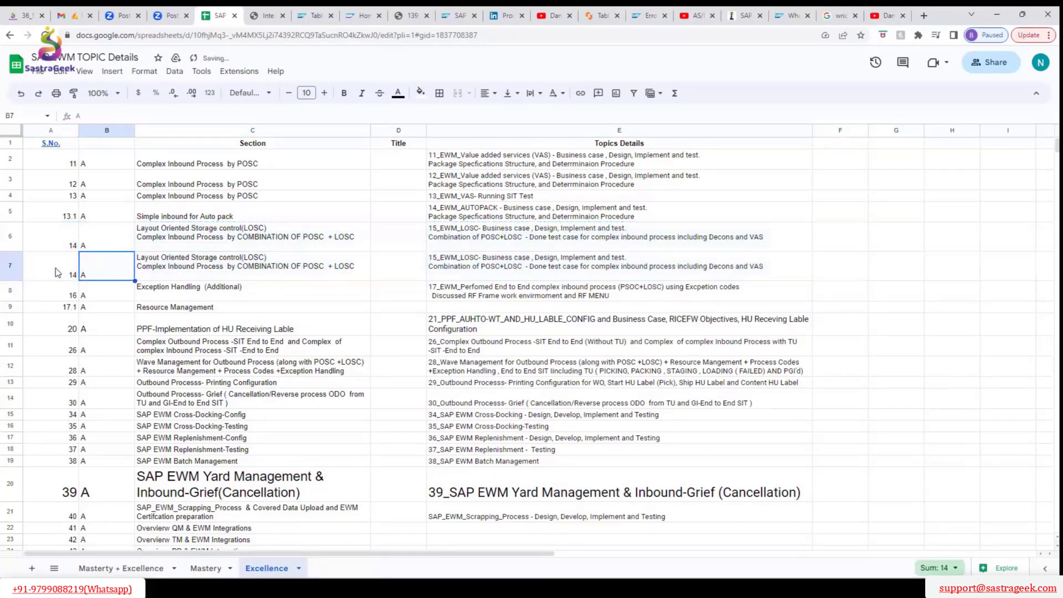
pyautogui.click(112, 117)
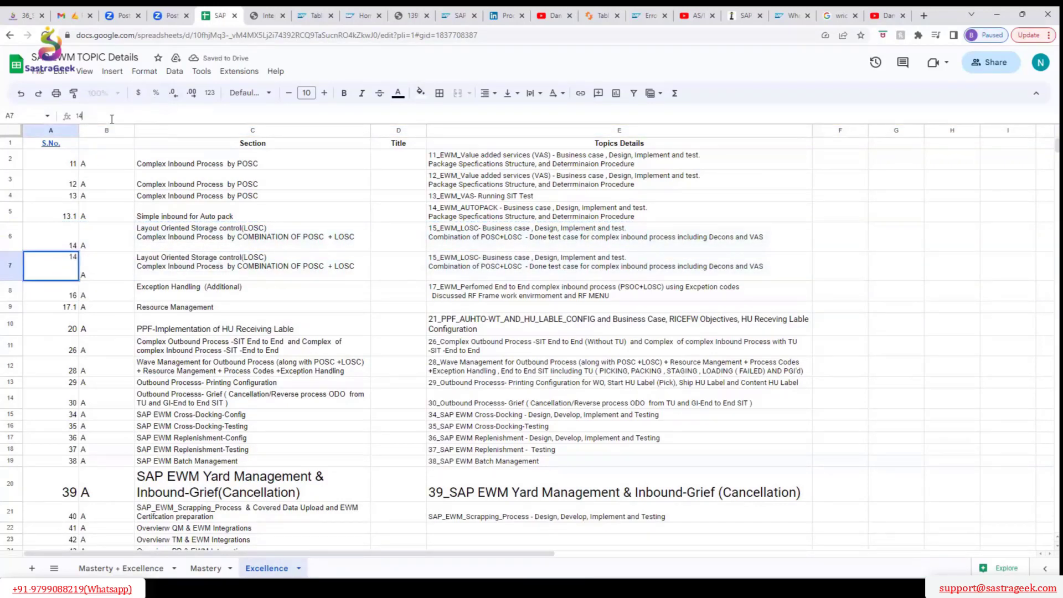
pyautogui.write('.1')
pyautogui.press('Return')
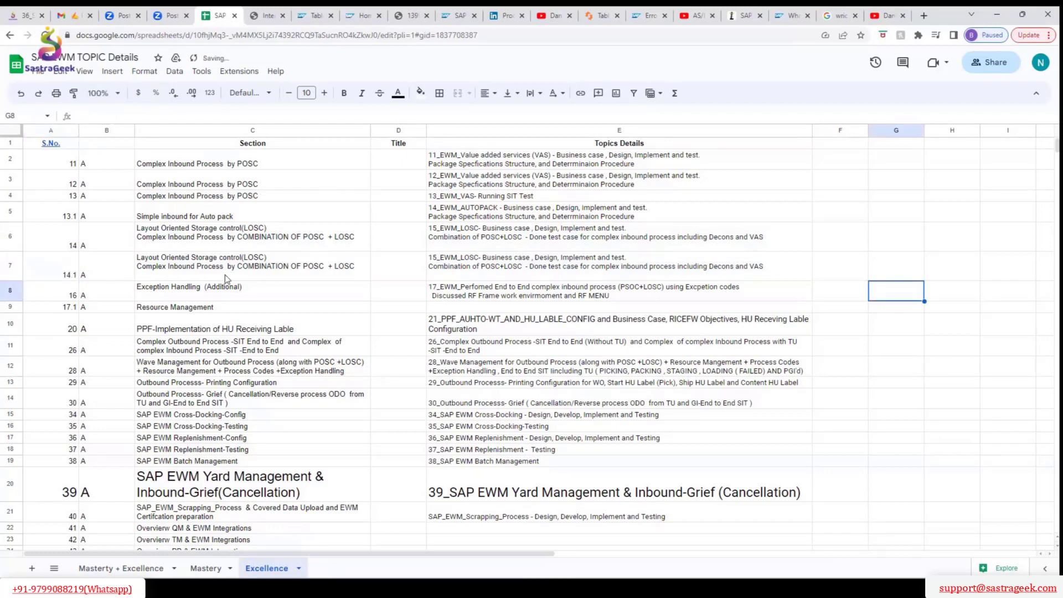
pyautogui.click(10, 266)
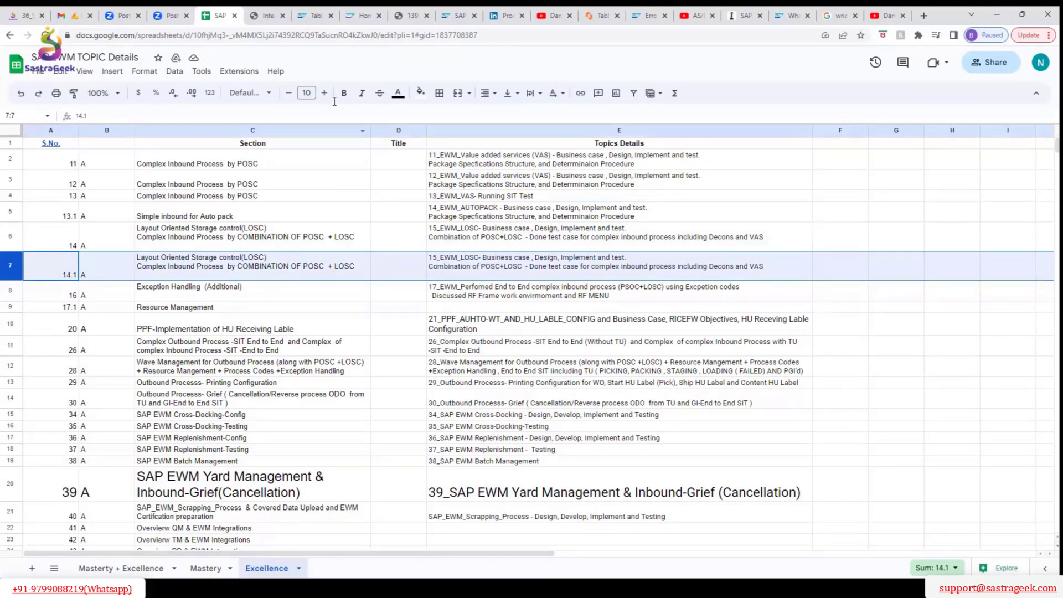
# - Delete the Layout Oriented Storage control (LOSC) line from Section cell C7
pyautogui.click(280, 268)
pyautogui.moveTo(197, 118); pyautogui.dragTo(70, 120)
pyautogui.moveTo(196, 115); pyautogui.dragTo(49, 118)
pyautogui.moveTo(196, 115); pyautogui.dragTo(67, 120)
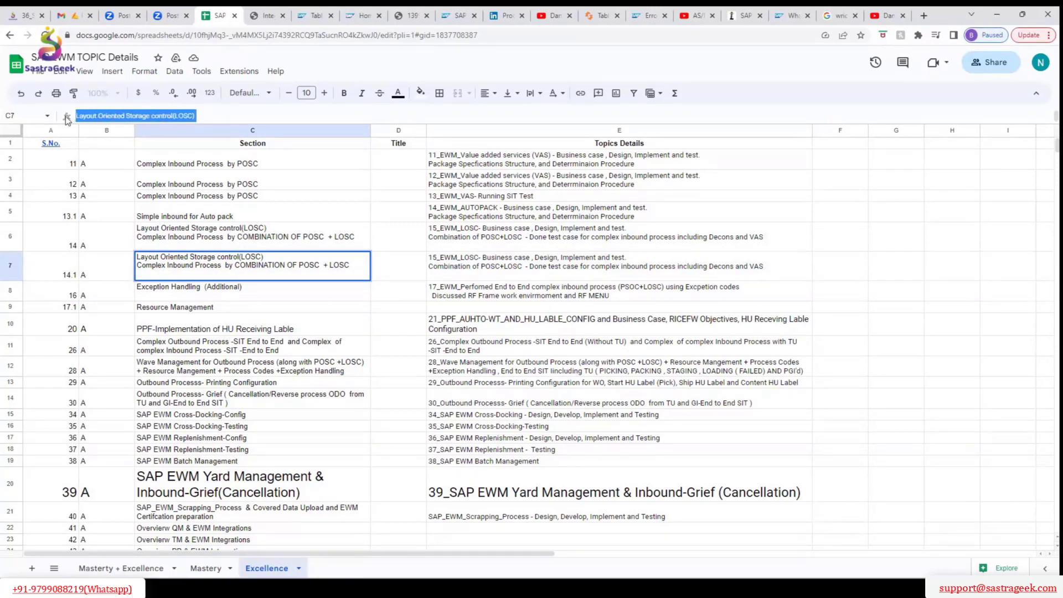
pyautogui.press('BackSpace')
pyautogui.click(840, 266)
# - Change topic cell E7's prefix from 15 to 14.1, giving 14.1_EWM_LOSC
pyautogui.click(202, 276)
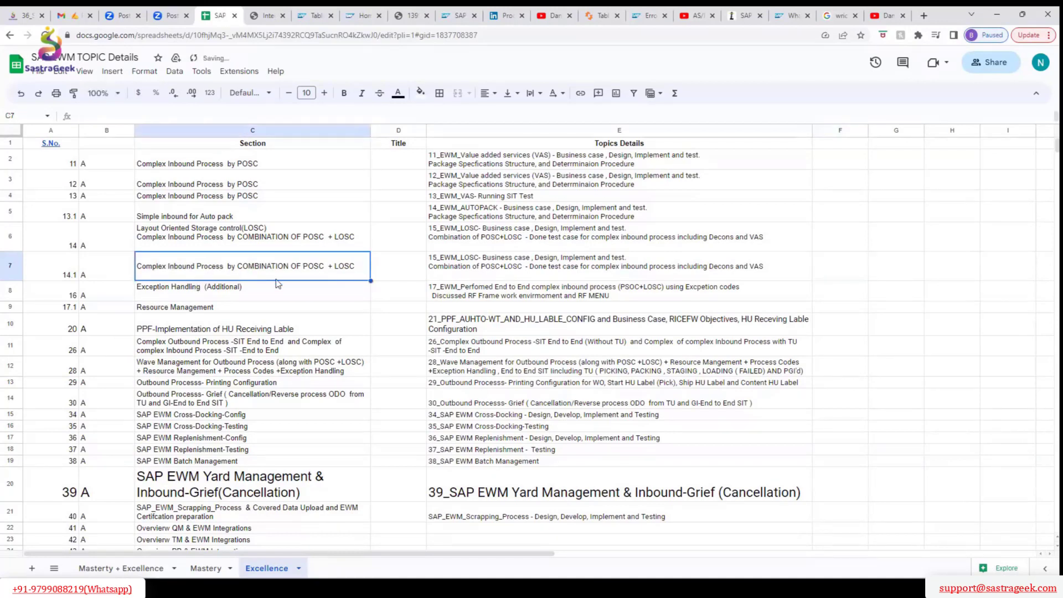
pyautogui.press('Right')
pyautogui.press('Right')
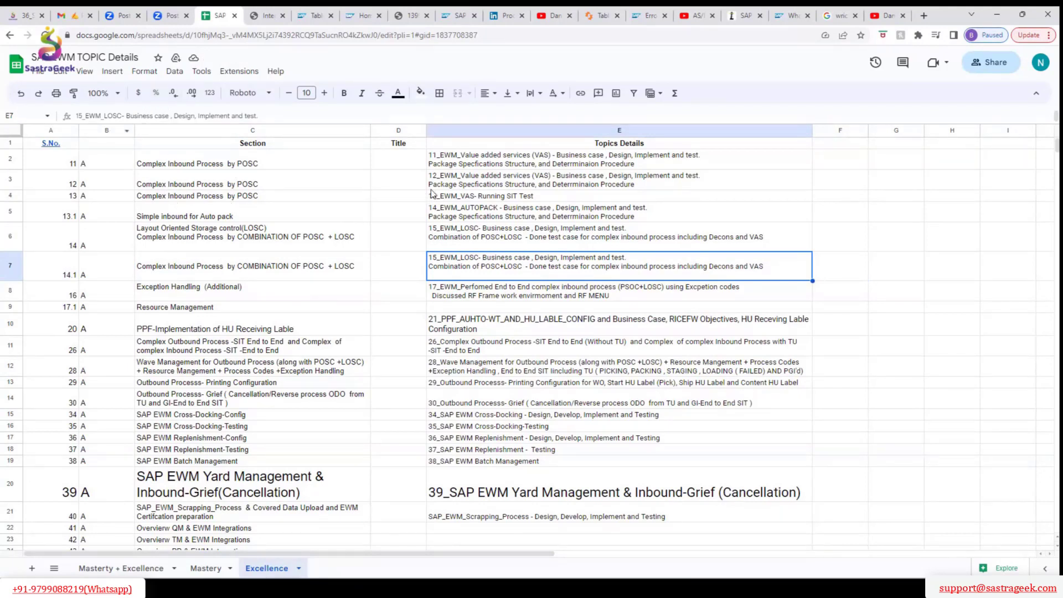
pyautogui.click(78, 116)
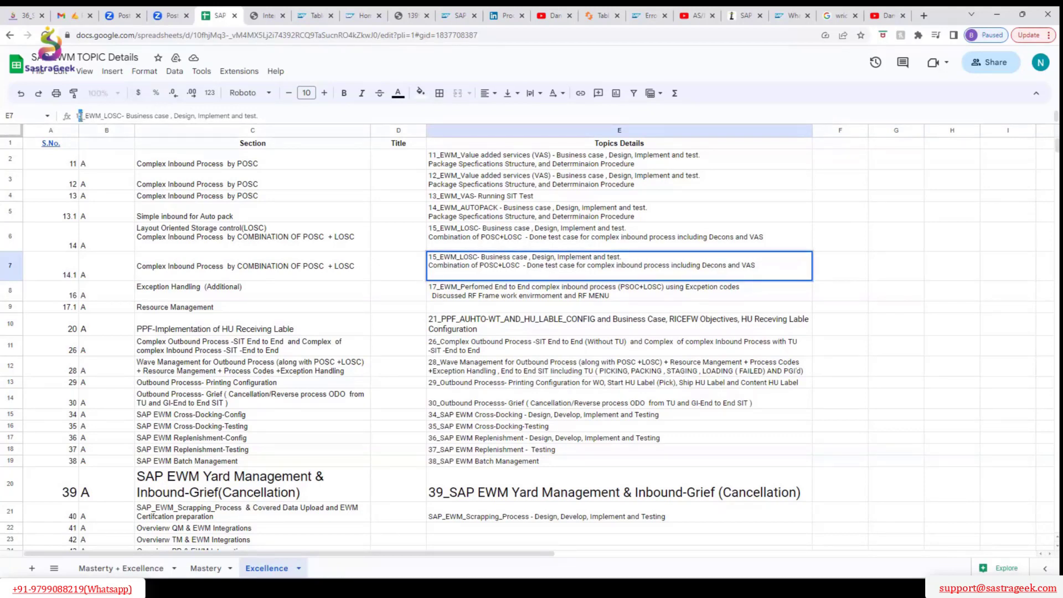
pyautogui.write('4.1')
pyautogui.press('Return')
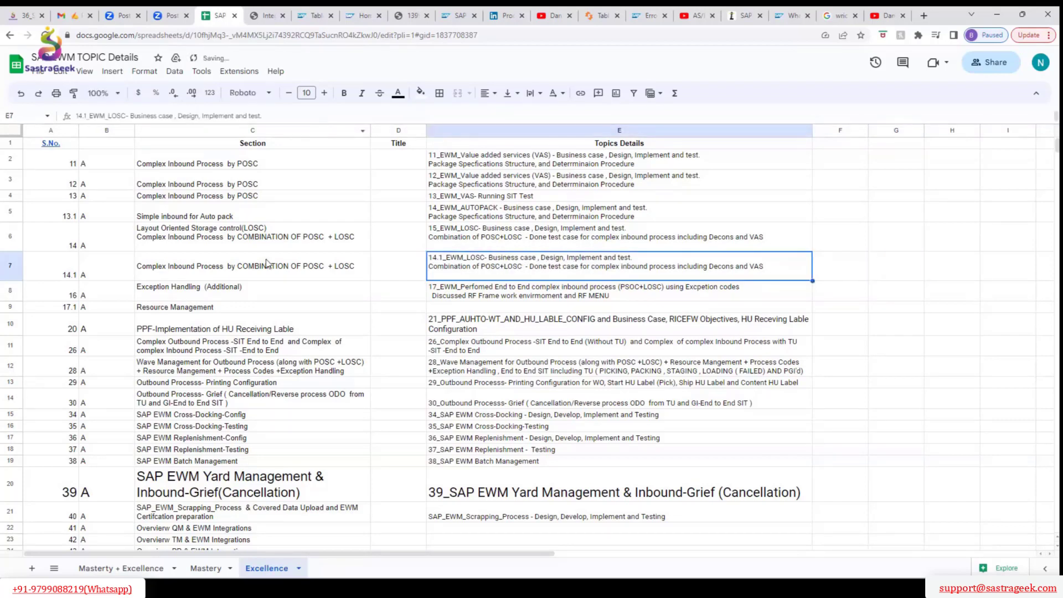
pyautogui.click(18, 275)
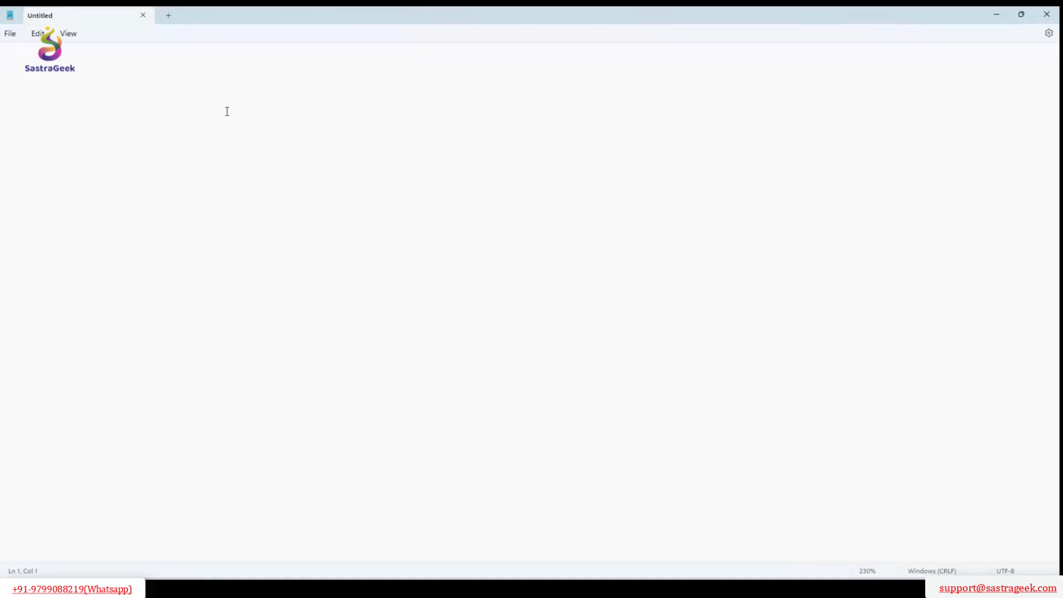
# - Type the heading 'Business Case:' as the note's first line, with a new line below
pyautogui.press('Return')
pyautogui.press('BackSpace')
pyautogui.write('Business Case')
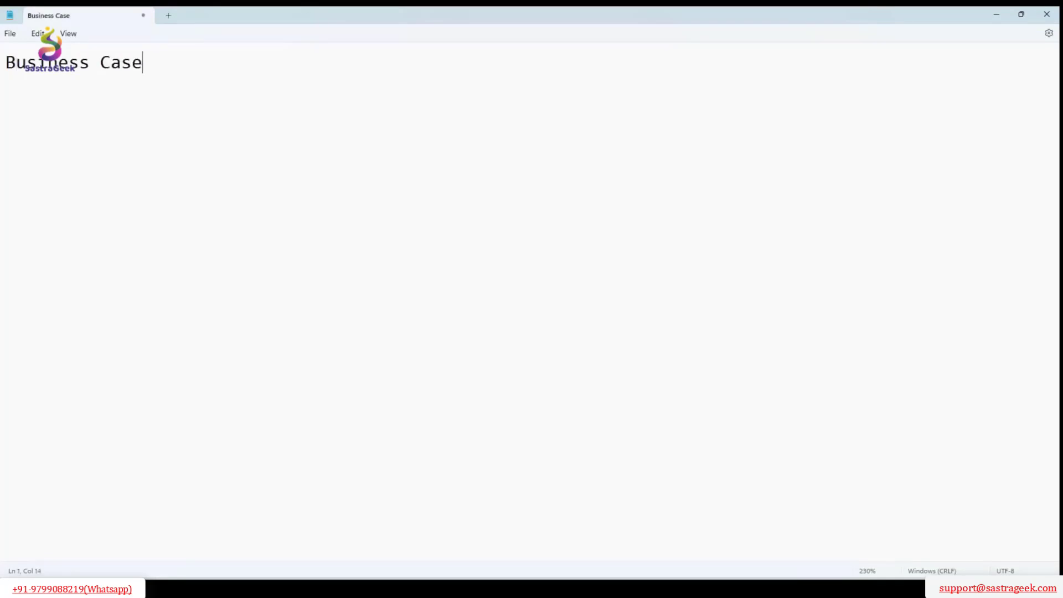
pyautogui.write(':')
pyautogui.press('Return')
pyautogui.press('Return')
pyautogui.hotkey('alt', 'Tab')
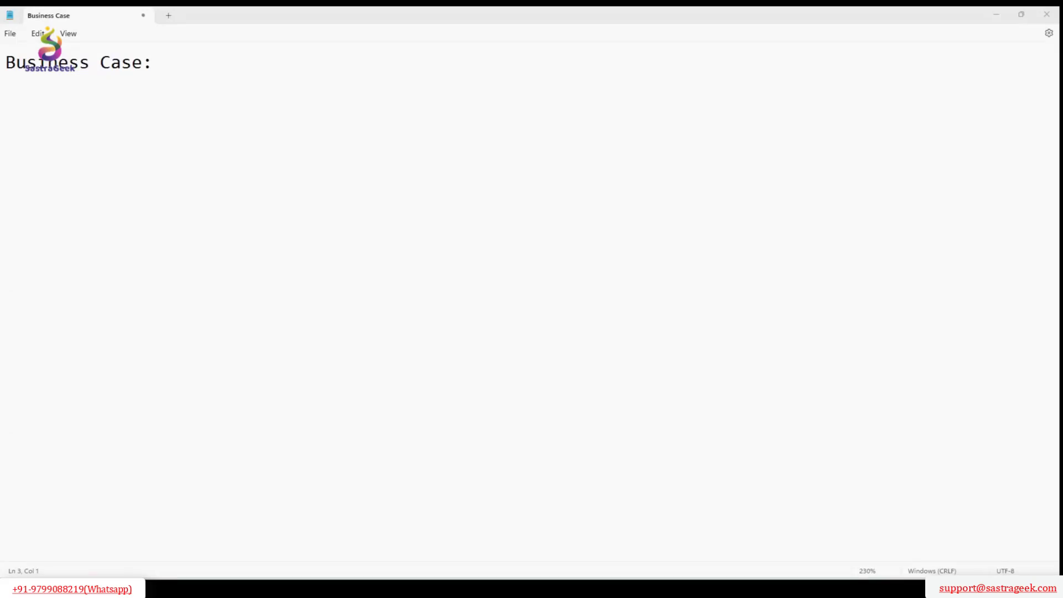
# - Paste the EWM_2710_DEKO-01 case code and replace DEKO with DIRP
pyautogui.click(71, 108)
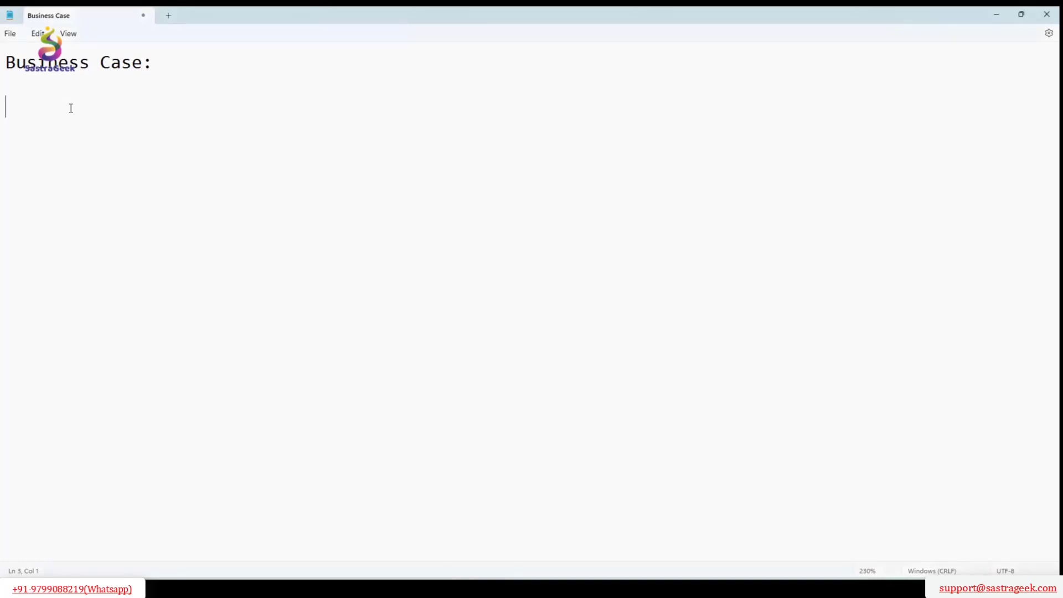
pyautogui.hotkey('ctrl', 'v')
pyautogui.moveTo(100, 106); pyautogui.dragTo(143, 107)
pyautogui.write('d')
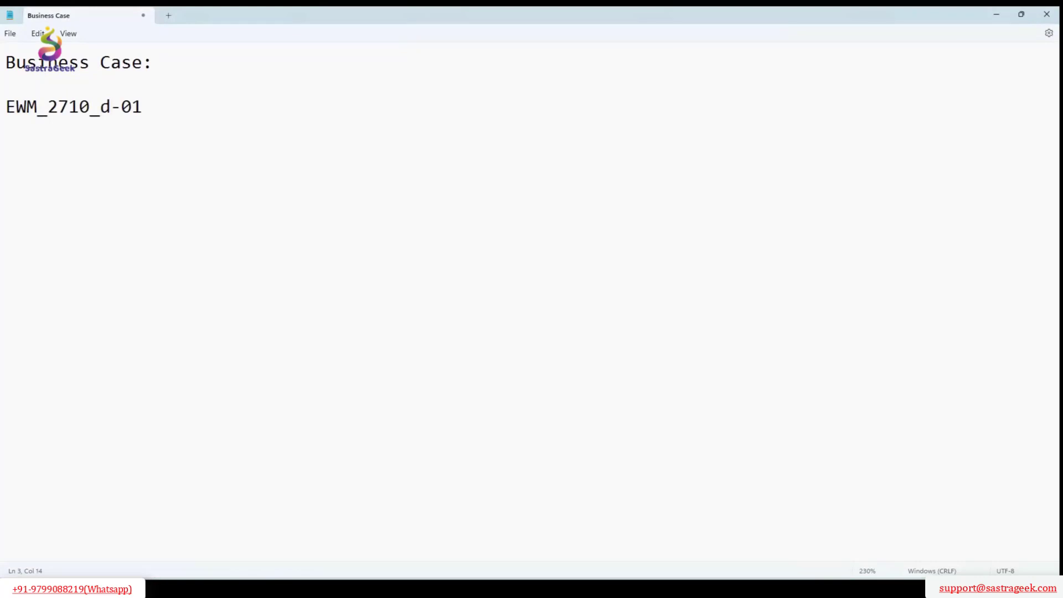
pyautogui.press('BackSpace')
pyautogui.write('SIRE')
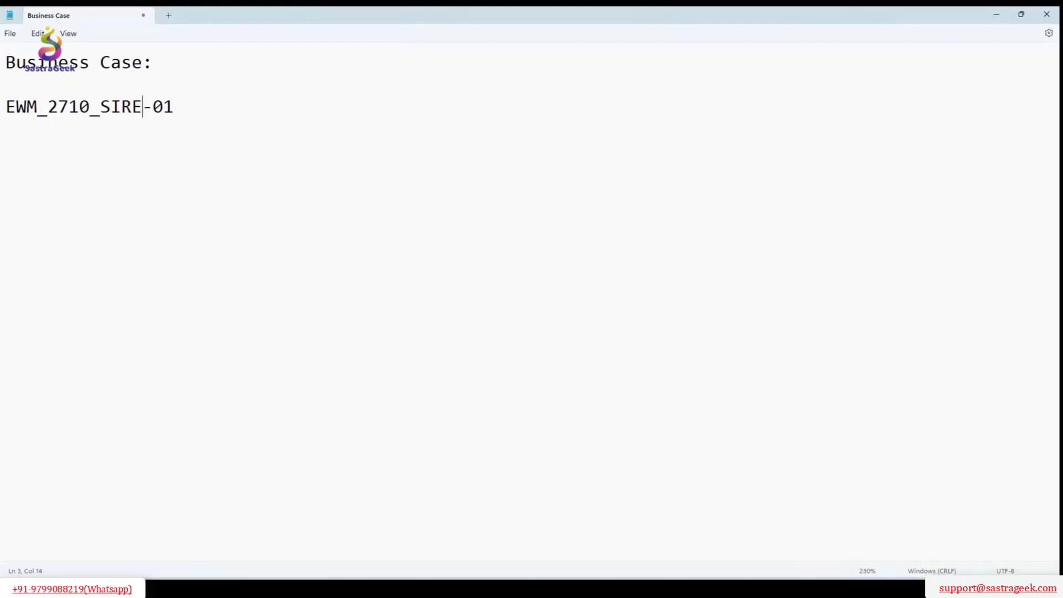
pyautogui.press('BackSpace')
pyautogui.press('BackSpace')
pyautogui.press('BackSpace')
pyautogui.press('BackSpace')
pyautogui.write('DI')
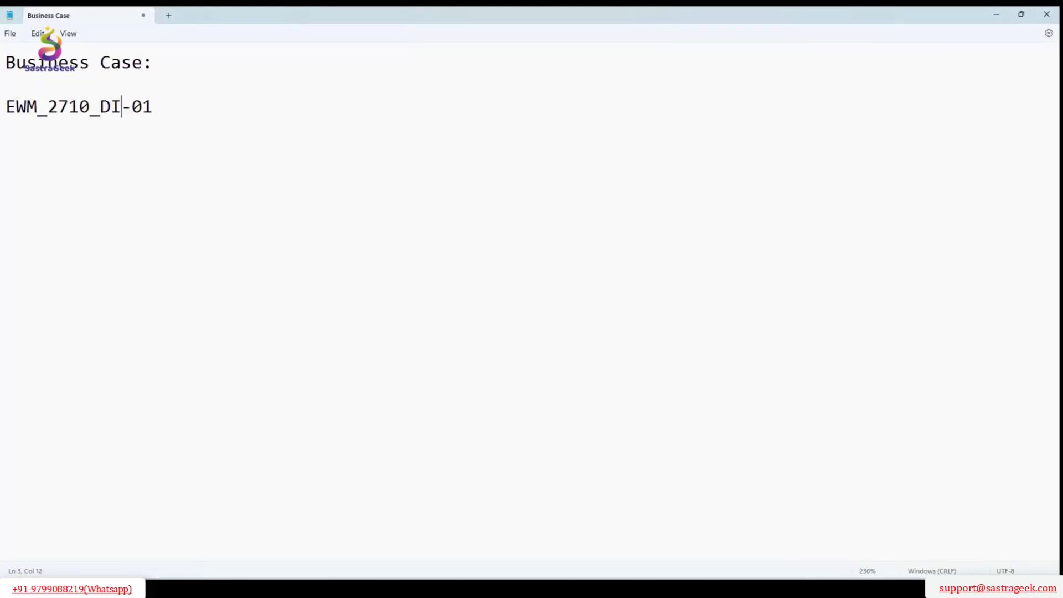
pyautogui.write('RE')
pyautogui.press('BackSpace')
pyautogui.write('P')
# - Change the final digit to 6, making EWM_2710_DIRP-06, and start a new line
pyautogui.click(177, 109)
pyautogui.hotkey('shift', 'Left')
pyautogui.write('6')
pyautogui.moveTo(176, 108); pyautogui.dragTo(7, 111)
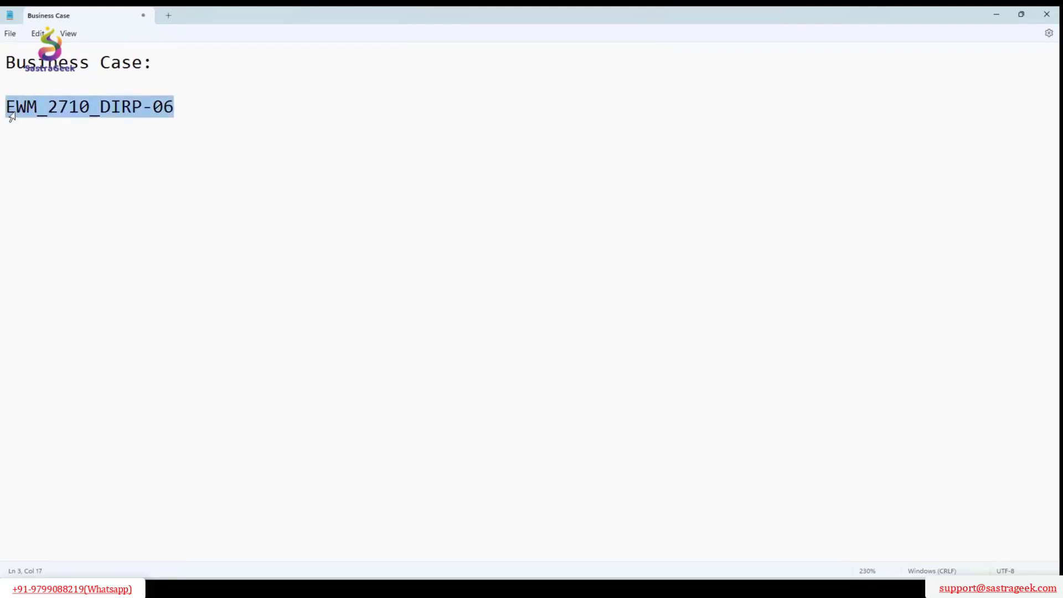
pyautogui.click(204, 105)
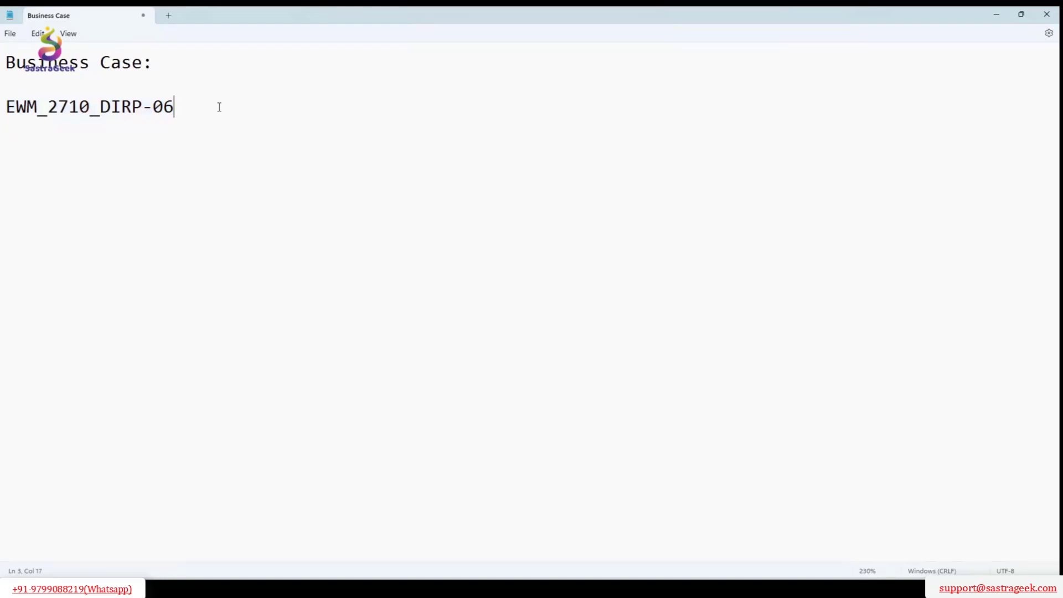
pyautogui.press('Return')
# - Append '- WPT , PTD , WPT DET , STP:DIRP, STEPS : UNLOADING , VAS' to the case ID line
pyautogui.click(194, 100)
pyautogui.write('-  wpt')
pyautogui.press('BackSpace')
pyautogui.press('BackSpace')
pyautogui.press('BackSpace')
pyautogui.press('BackSpace')
pyautogui.write('WPT , PTD , WPT DE')
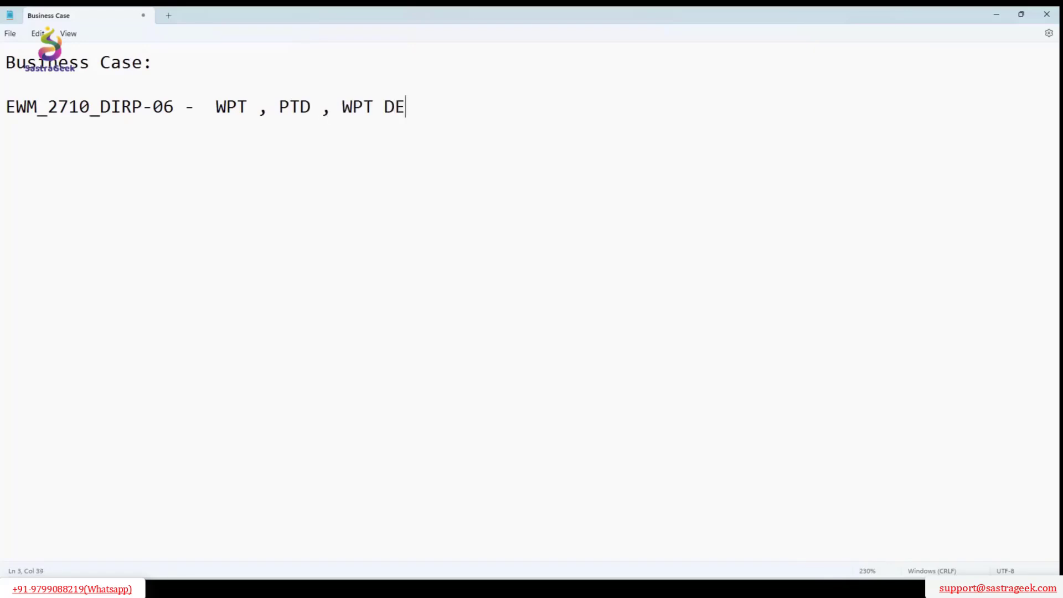
pyautogui.write('T ')
pyautogui.write(', ')
pyautogui.write('D')
pyautogui.write('IT')
pyautogui.press('BackSpace')
pyautogui.press('BackSpace')
pyautogui.press('BackSpace')
pyautogui.write('ST')
pyautogui.press('BackSpace')
pyautogui.write('P:DIRP')
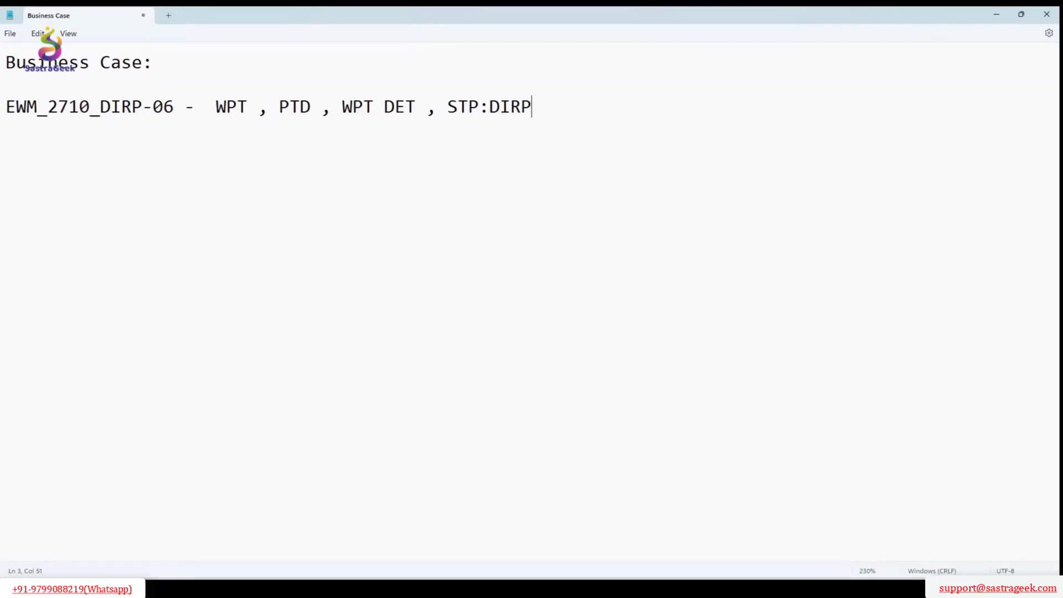
pyautogui.write(', STEPS : UN')
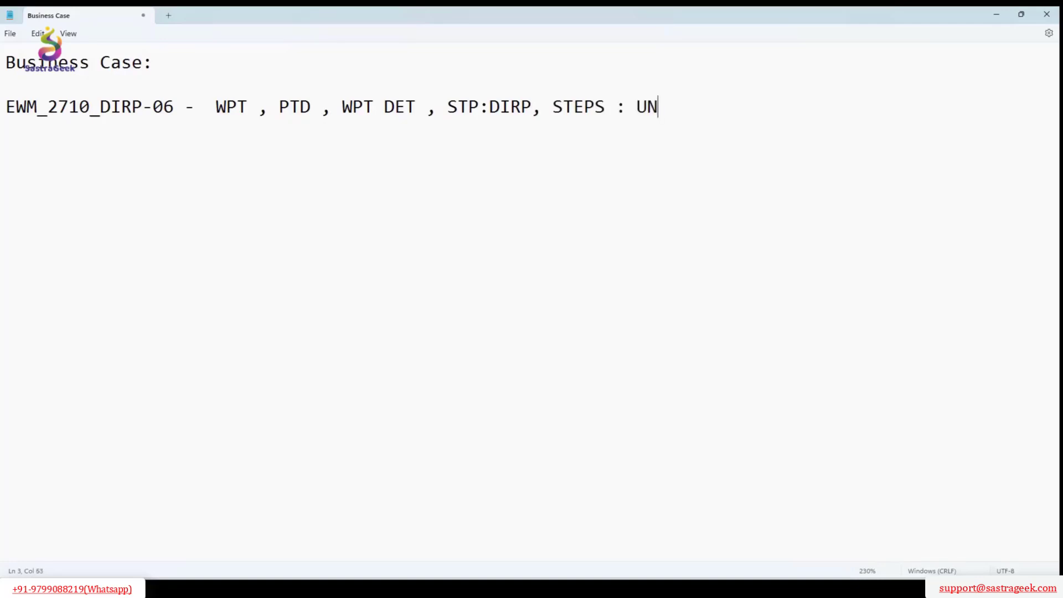
pyautogui.write('LOADING , ')
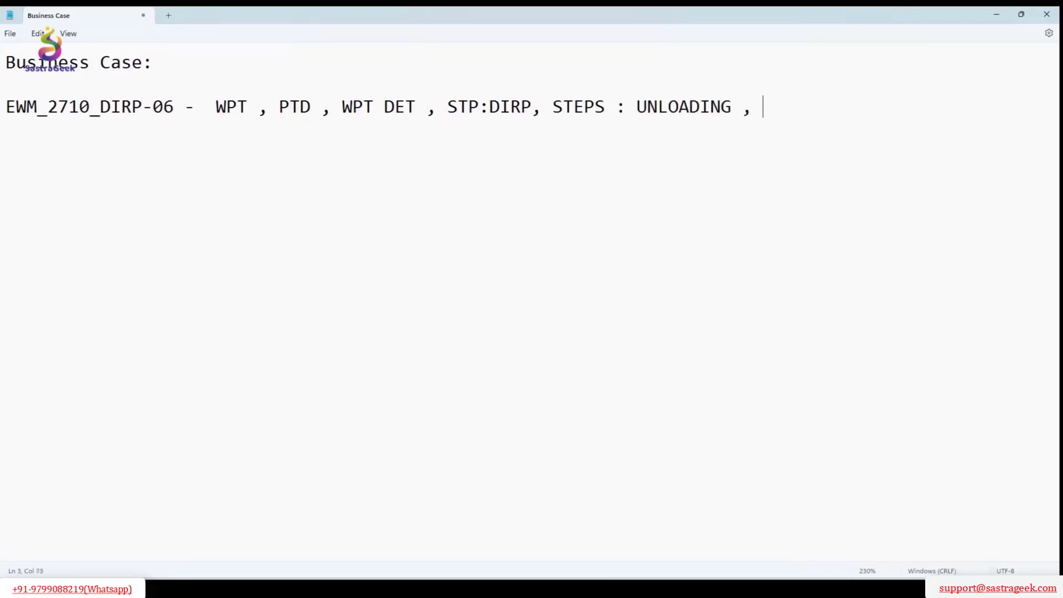
pyautogui.write('VAS')
# - Tidy the spacing and end the line with 'VAS ( LABLING )'
pyautogui.press('Left')
pyautogui.press('Left')
pyautogui.press('Left')
pyautogui.press('Left')
pyautogui.press('Left')
pyautogui.press('Left')
pyautogui.press('BackSpace')
pyautogui.press('End')
pyautogui.press('BackSpace')
pyautogui.write('( LABLE')
pyautogui.press('BackSpace')
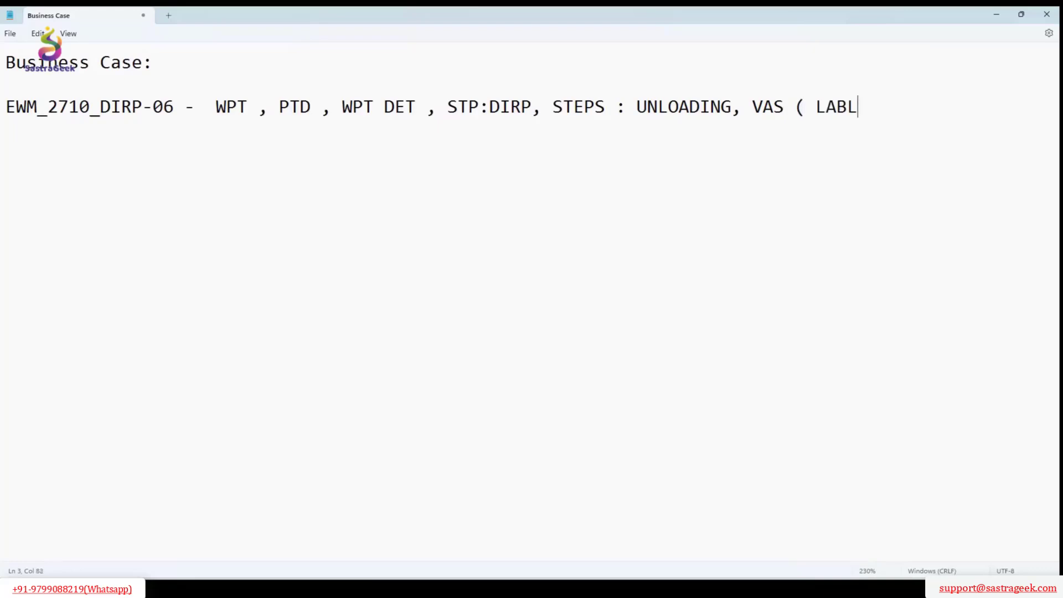
pyautogui.write('ING )')
# - Insert '( SUPPLIER)' right after DIRP-06 on the case line
pyautogui.click(174, 107)
pyautogui.write('( S')
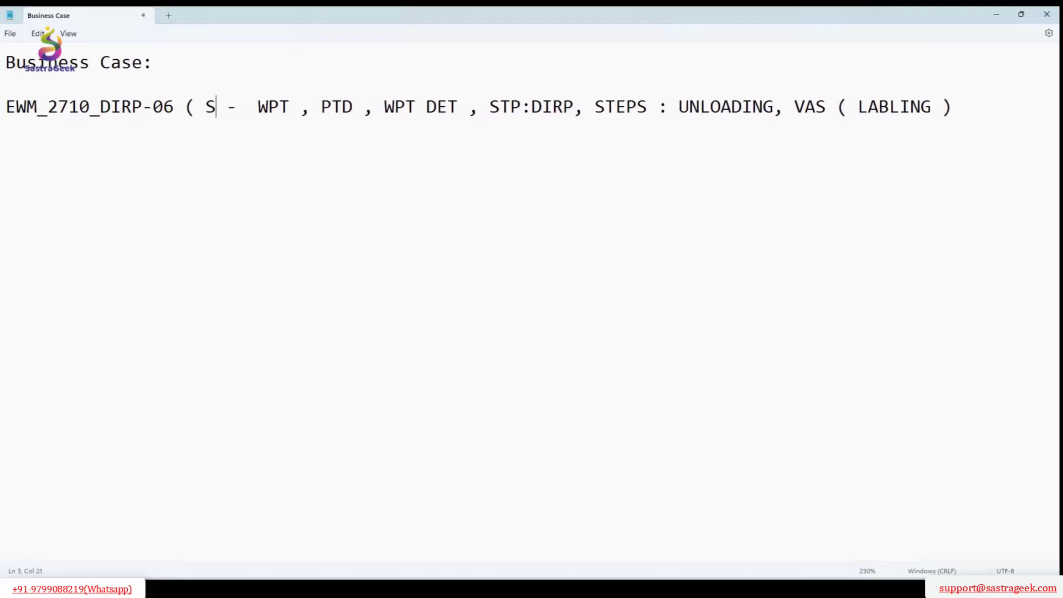
pyautogui.write('UP')
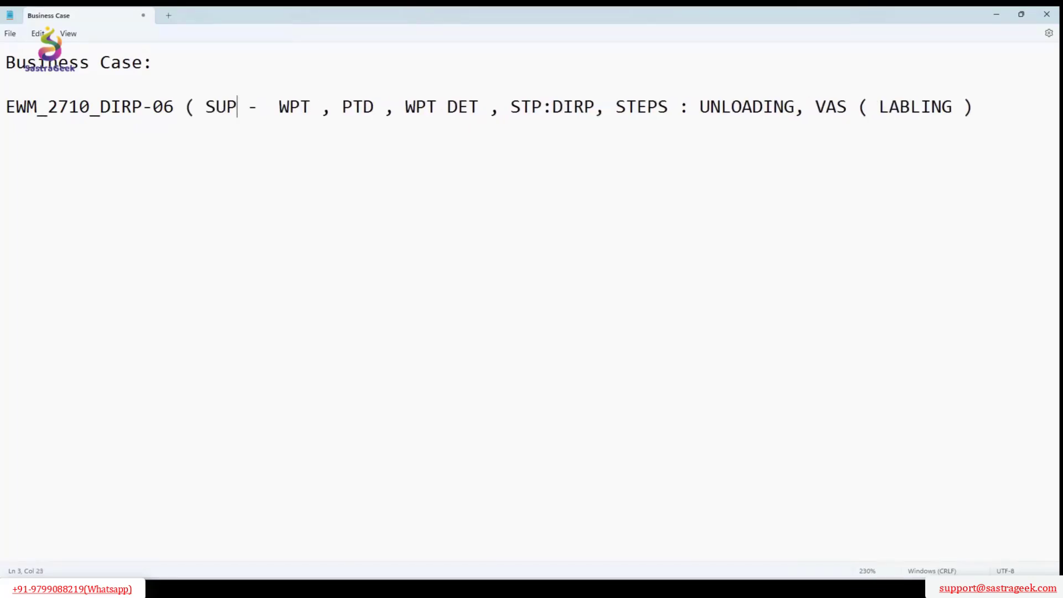
pyautogui.press('Right')
pyautogui.write('PLI')
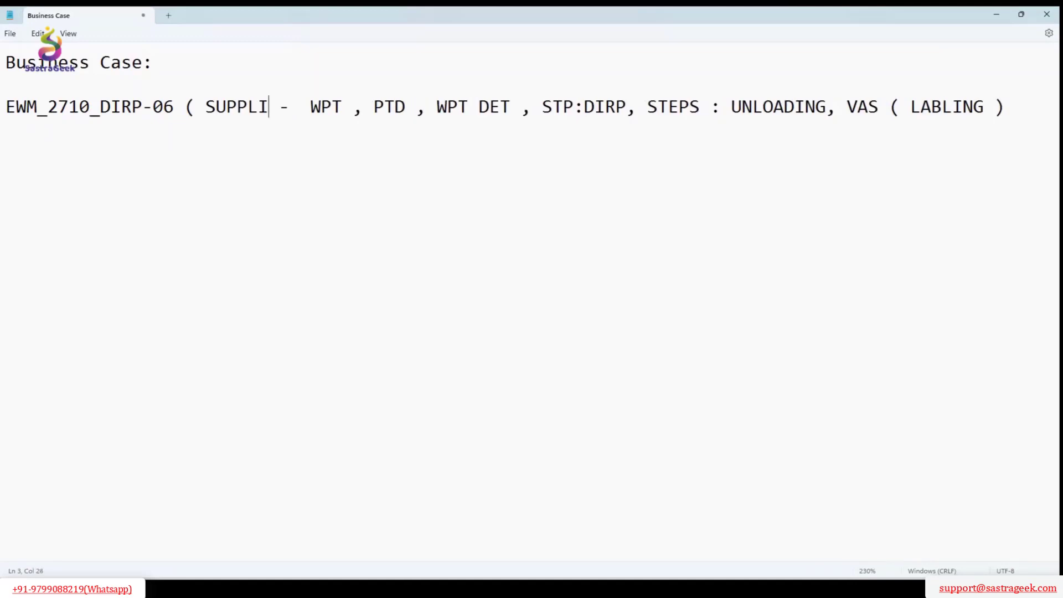
pyautogui.write('ER)')
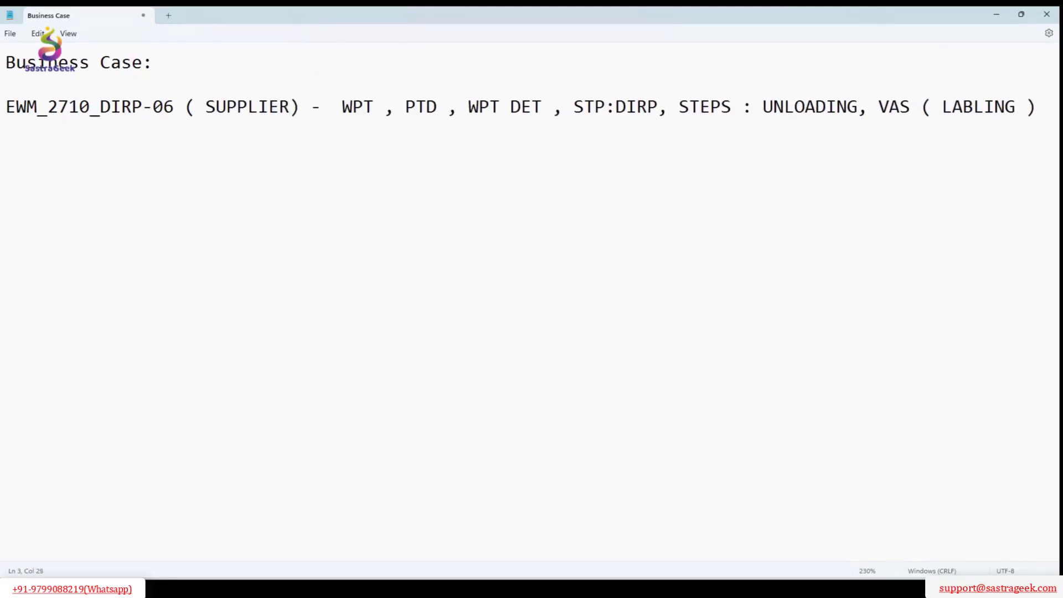
pyautogui.press('Down')
pyautogui.moveTo(175, 107); pyautogui.dragTo(16, 106)
pyautogui.click(199, 133)
pyautogui.moveTo(175, 107); pyautogui.dragTo(6, 106)
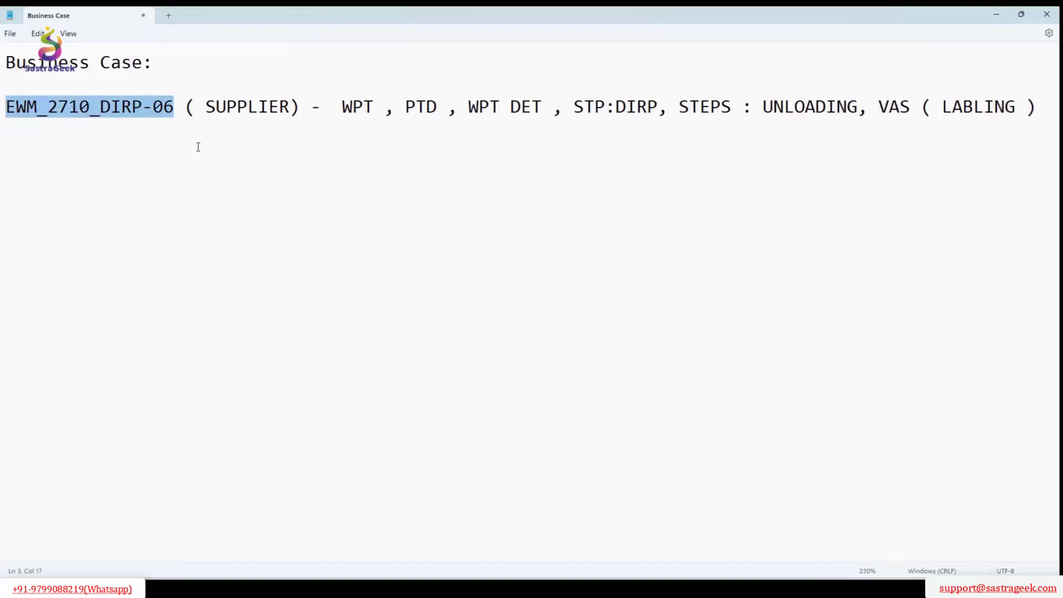
pyautogui.click(228, 147)
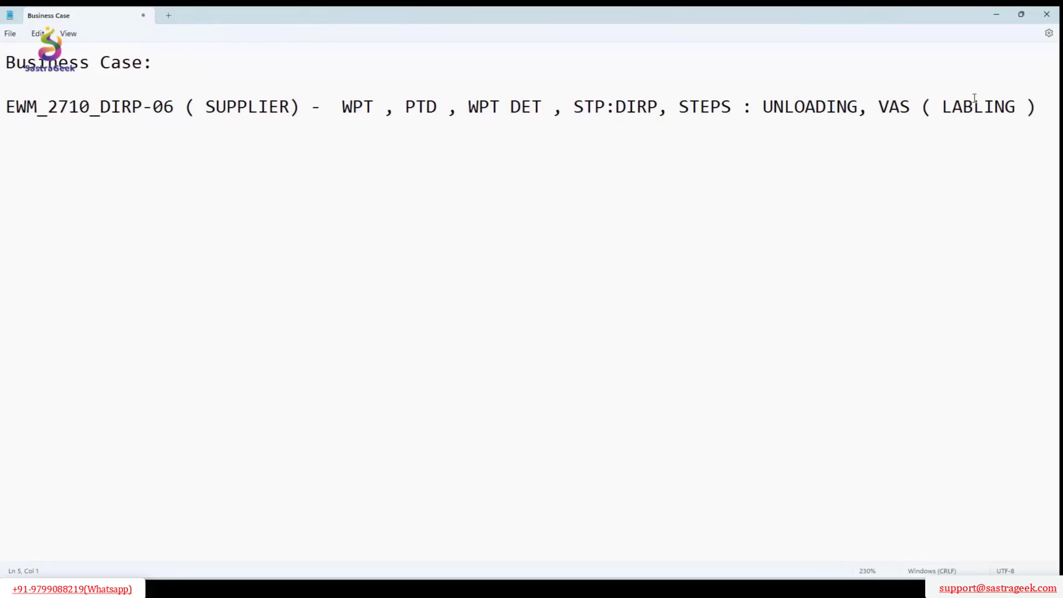
pyautogui.moveTo(880, 106); pyautogui.dragTo(1037, 106)
pyautogui.hotkey('ctrl', 'c')
# - Paste 'VAS ( LABLING )' on a new line and follow it with '- Print label'
pyautogui.press('Right')
pyautogui.press('Return')
pyautogui.press('Return')
pyautogui.hotkey('ctrl', 'v')
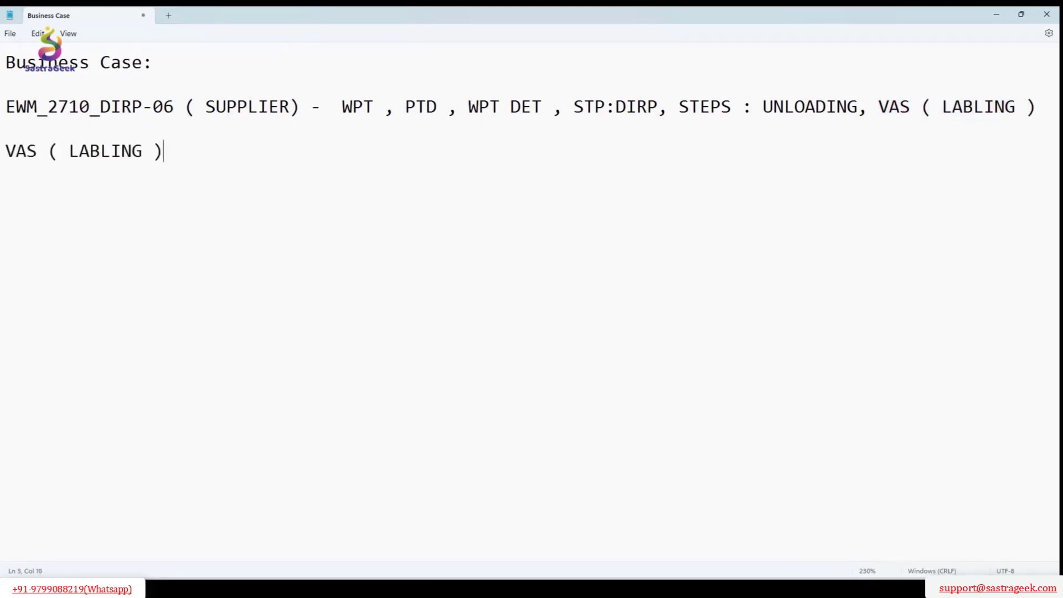
pyautogui.write('- pR')
pyautogui.press('BackSpace')
pyautogui.press('BackSpace')
pyautogui.write('Print label')
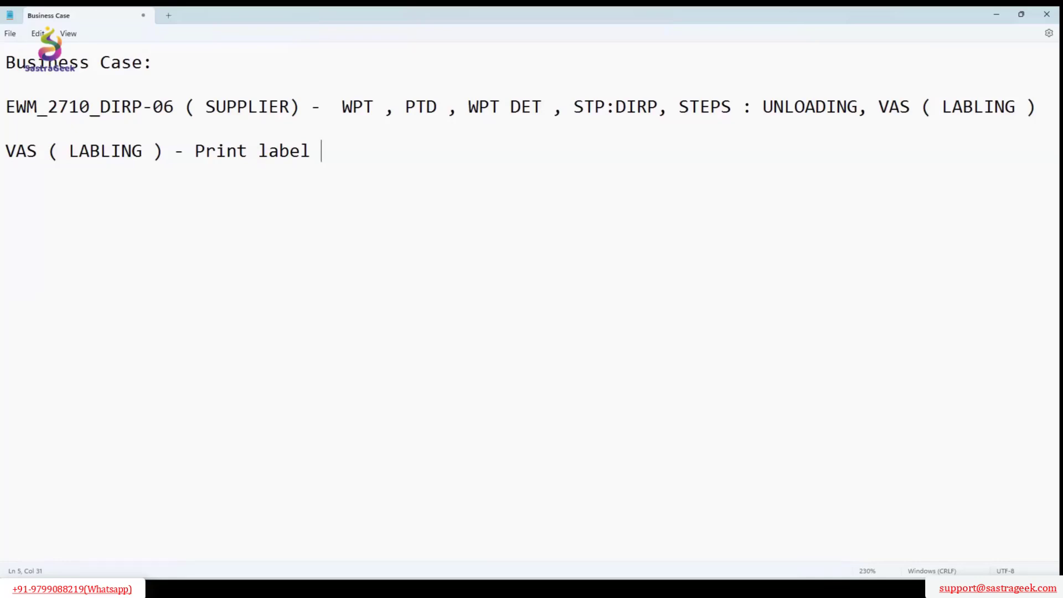
# - Continue the line with '- Product number, Product Barcode ,'
pyautogui.write('- p')
pyautogui.press('BackSpace')
pyautogui.write('Product nu,')
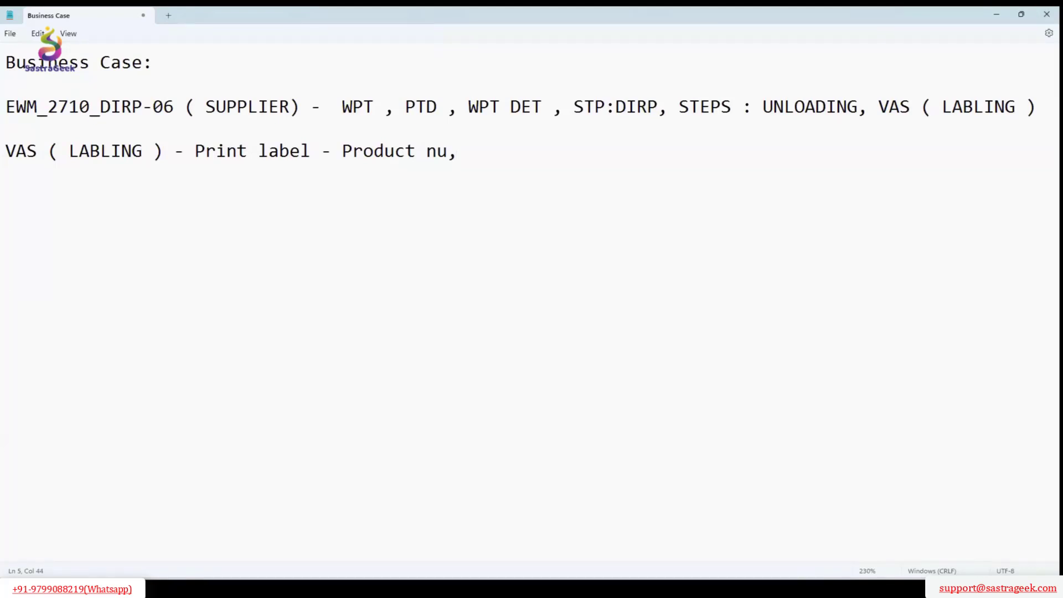
pyautogui.press('BackSpace')
pyautogui.write('mber, Po')
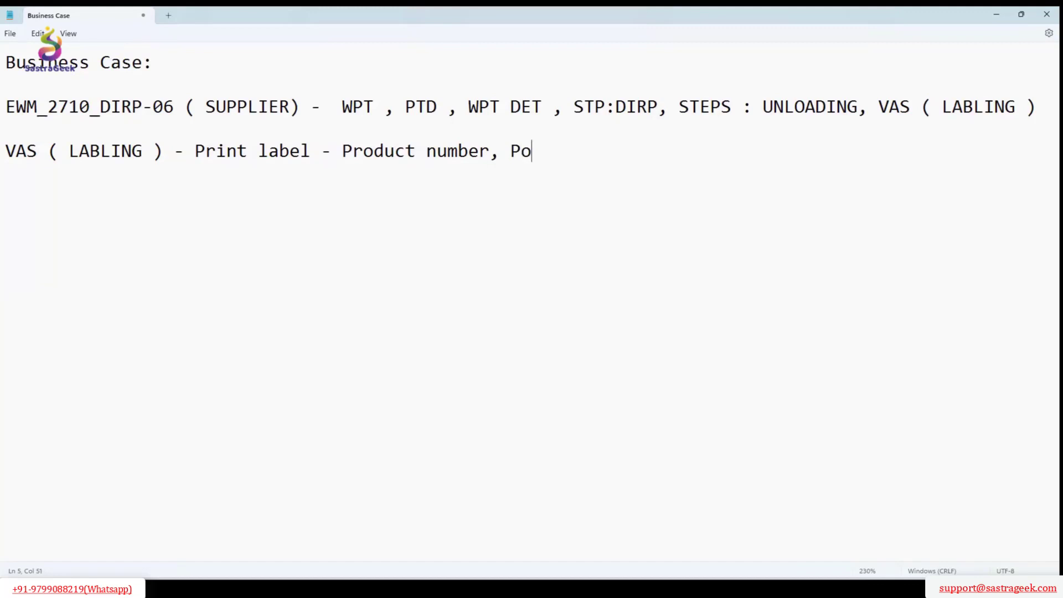
pyautogui.press('BackSpace')
pyautogui.write('roduct B')
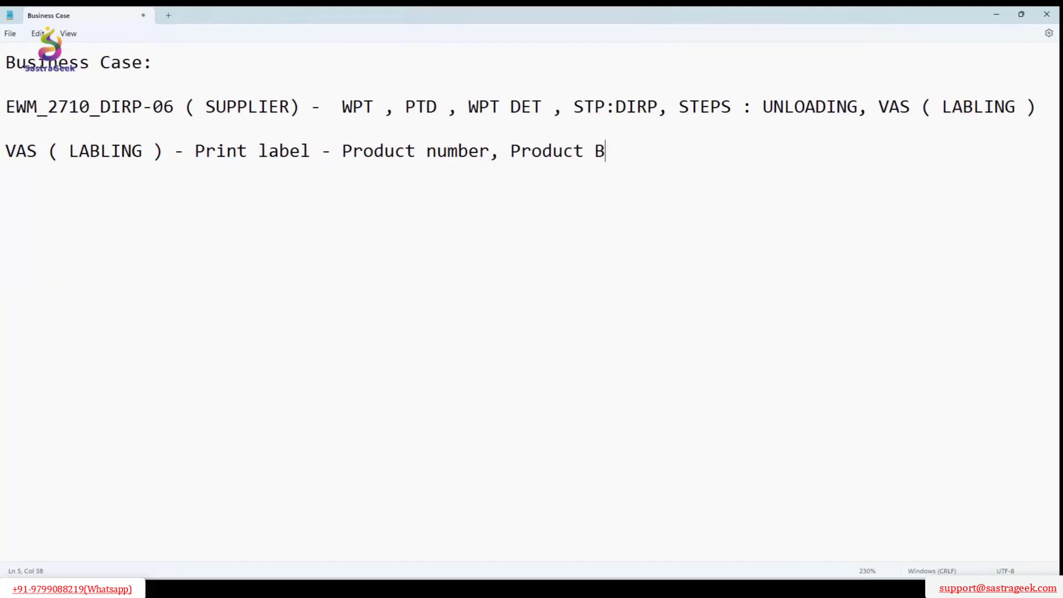
pyautogui.write('arcode , b')
# - Finish the VAS line with 'Batch and Serial Number'
pyautogui.press('BackSpace')
pyautogui.write('B')
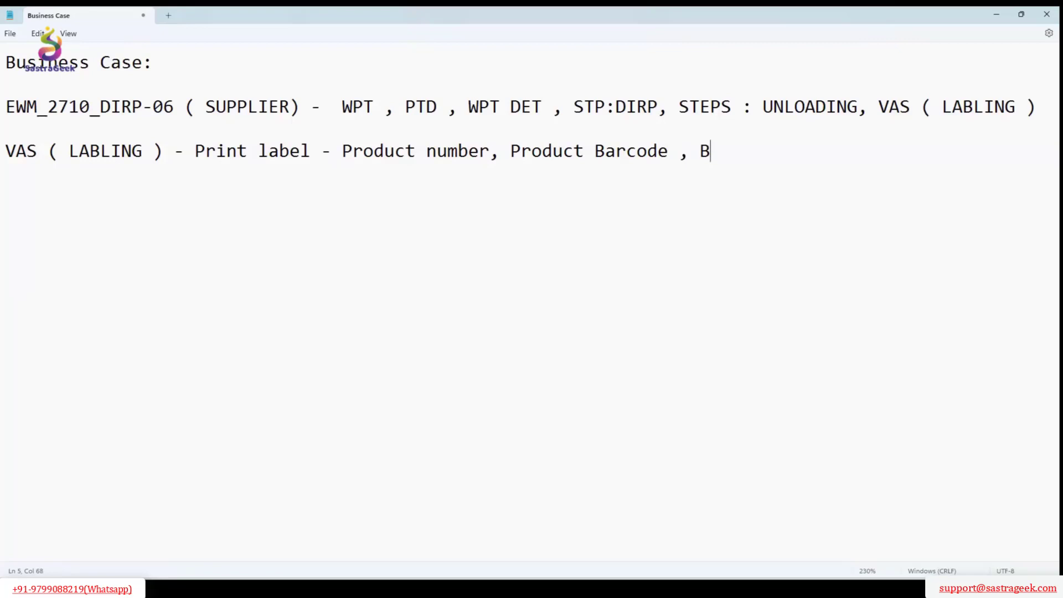
pyautogui.write('atch and')
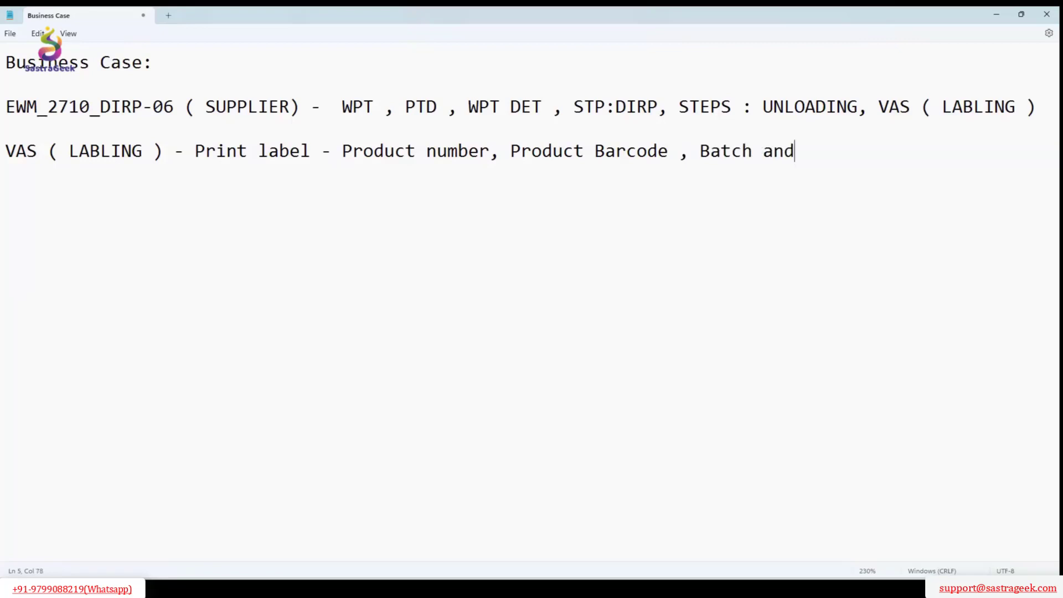
pyautogui.write(' Sn')
pyautogui.press('BackSpace')
pyautogui.write('E')
pyautogui.press('BackSpace')
pyautogui.write('erial N')
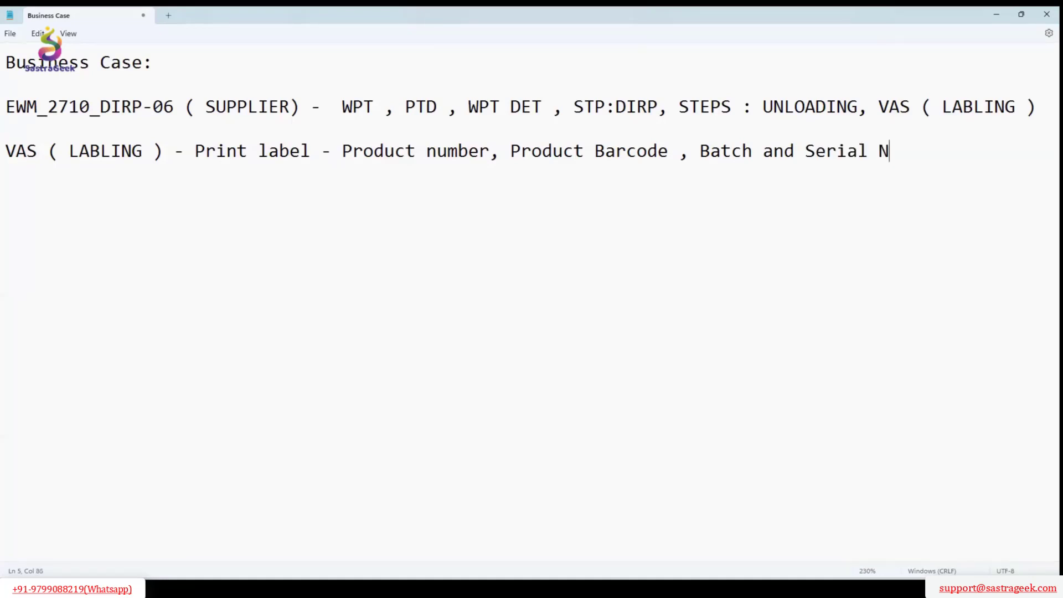
pyautogui.write('umber')
pyautogui.hotkey('shift', 'Home')
pyautogui.hotkey('shift', 'Right')
pyautogui.hotkey('shift', 'Right')
pyautogui.hotkey('shift', 'Right')
pyautogui.hotkey('shift', 'Right')
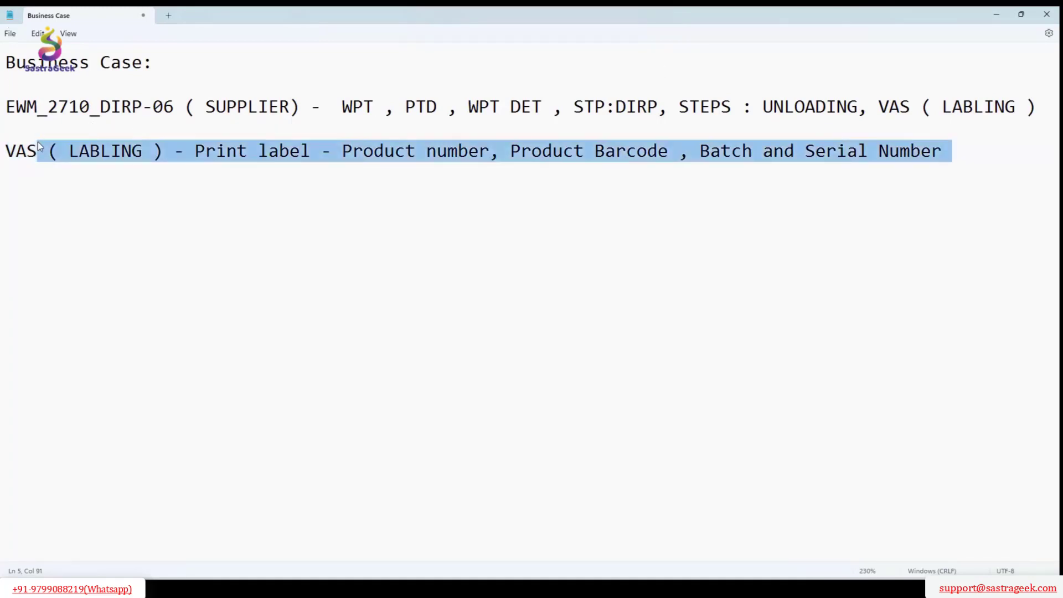
pyautogui.click(322, 240)
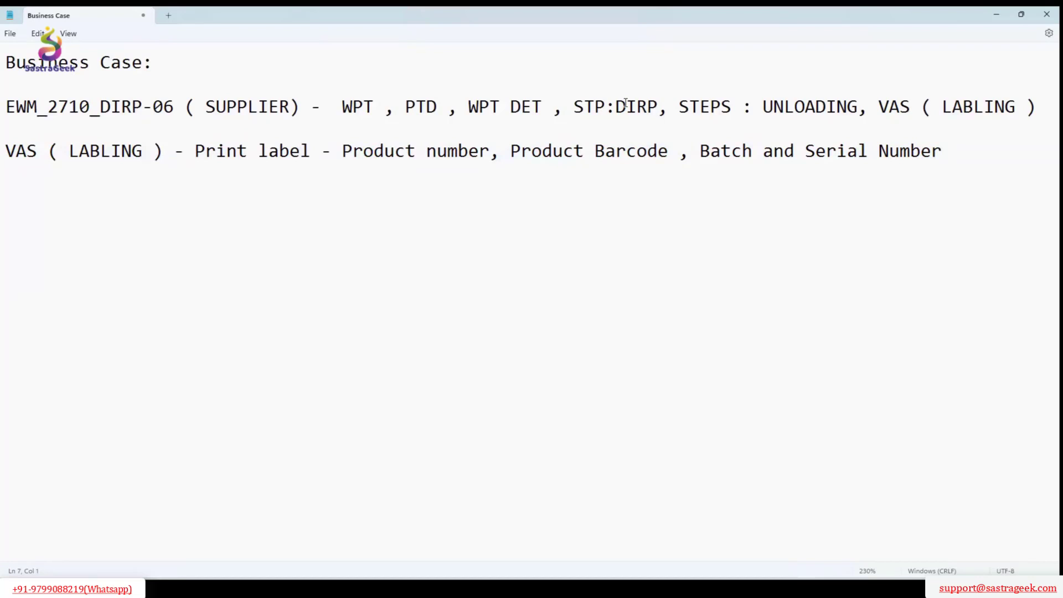
# - Append 'and Final Putway (IB03)' to the end of the DIRP-06 line
pyautogui.press('Up')
pyautogui.press('Up')
pyautogui.press('Up')
pyautogui.press('Up')
pyautogui.press('End')
pyautogui.write('and Fina')
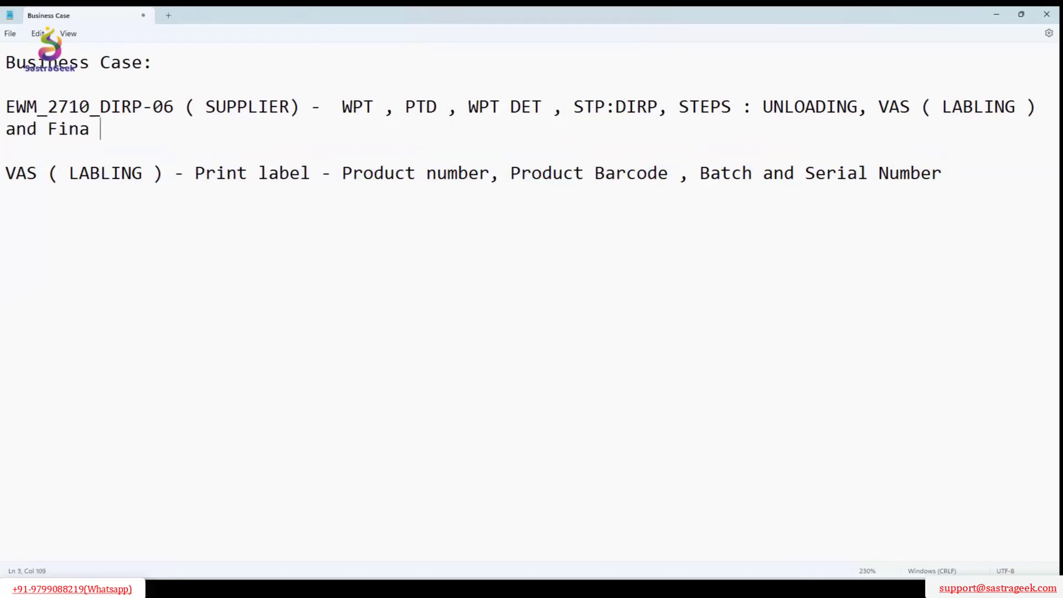
pyautogui.press('BackSpace')
pyautogui.write('l Putway')
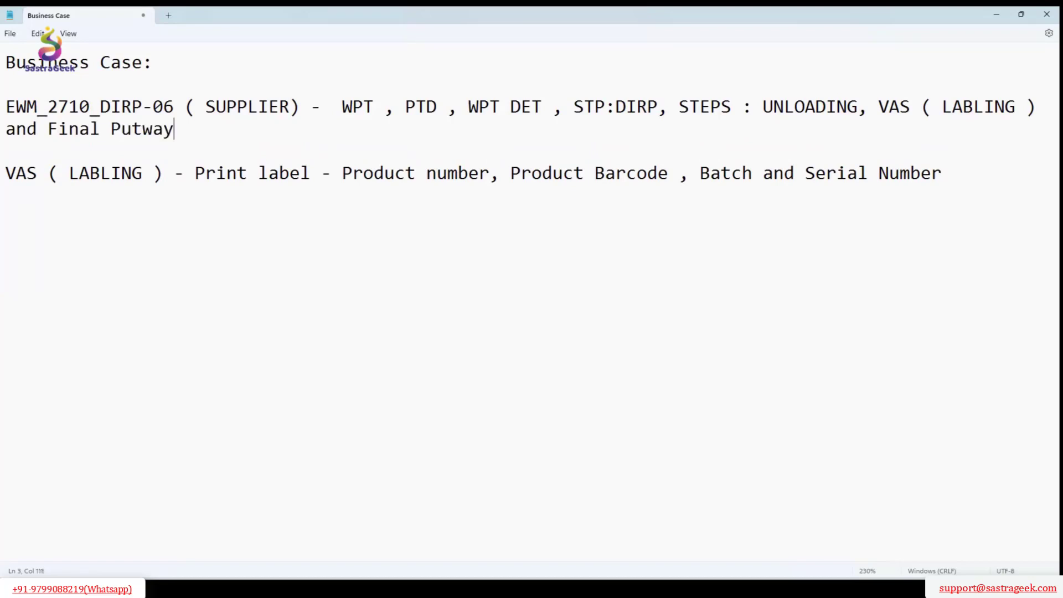
pyautogui.write(' (IN')
pyautogui.press('BackSpace')
pyautogui.write('B03)')
# - Insert VAS1 after LABLING ), IB01 after UNLOADING, and ', MEZS' after (IB03)
pyautogui.click(1038, 103)
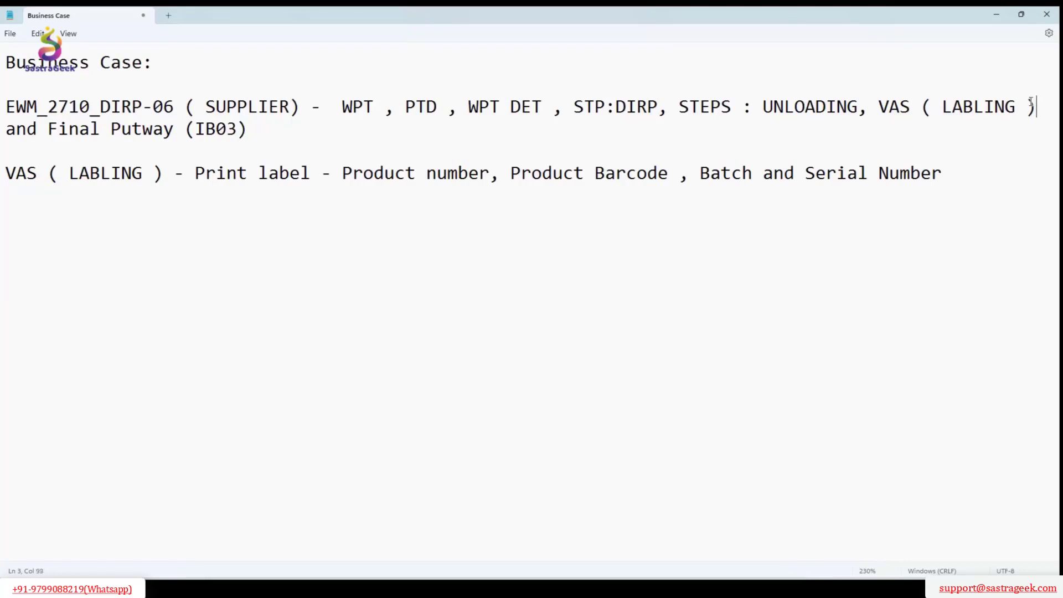
pyautogui.write('VAS1')
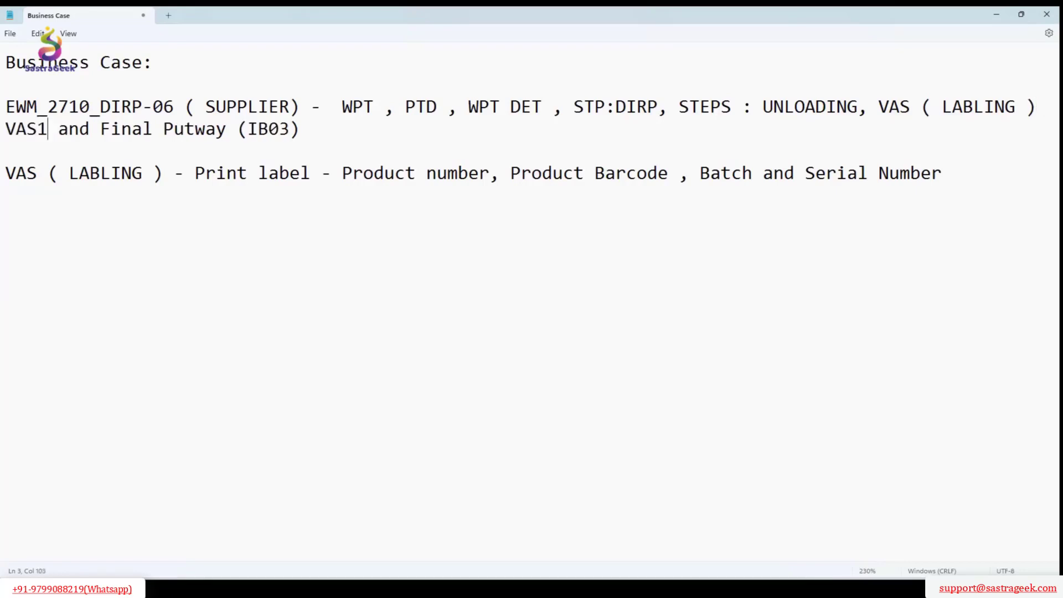
pyautogui.click(860, 104)
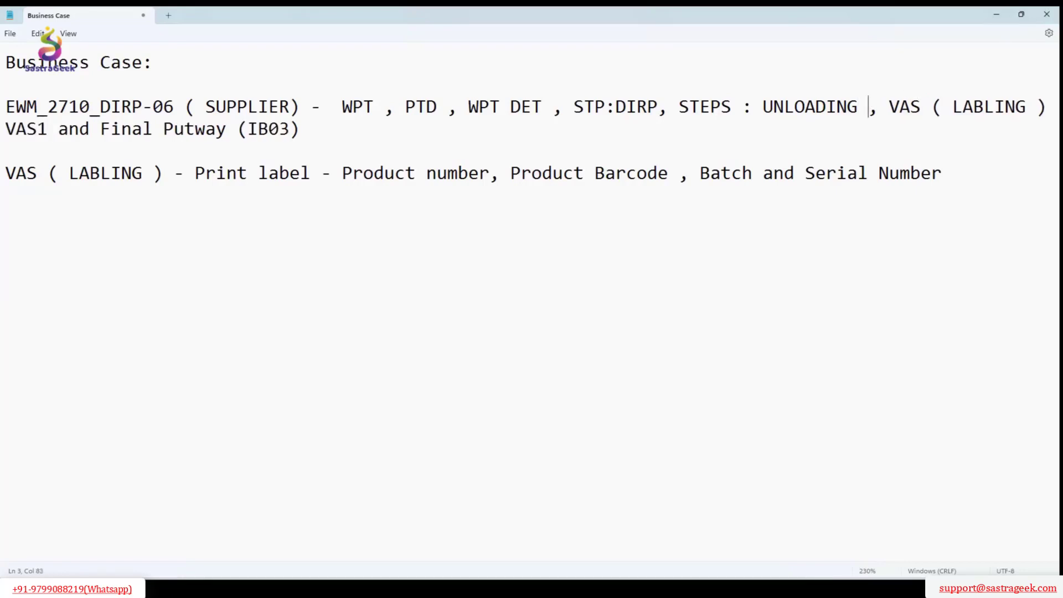
pyautogui.write('IB01')
pyautogui.click(406, 282)
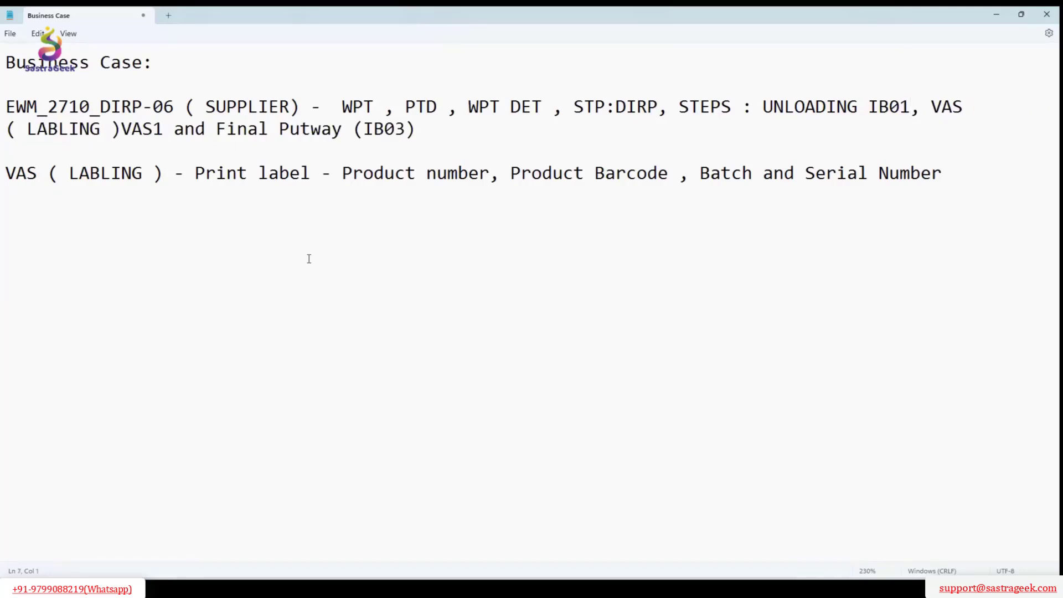
pyautogui.press('BackSpace')
pyautogui.press('BackSpace')
pyautogui.click(426, 121)
pyautogui.write(',')
pyautogui.write(' M')
pyautogui.write('E')
pyautogui.write('ZS')
# - Move MEZS onto its own line: 'Storage location : MEZS, this is the second floor - Lift (Conver'
pyautogui.click(447, 128)
pyautogui.press('Return')
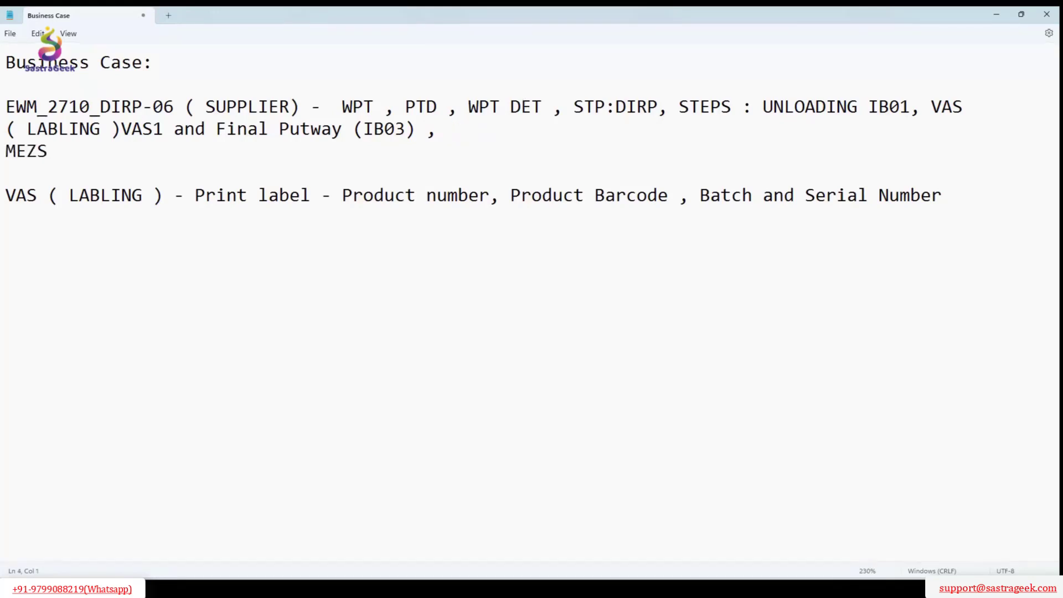
pyautogui.press('Return')
pyautogui.write('S')
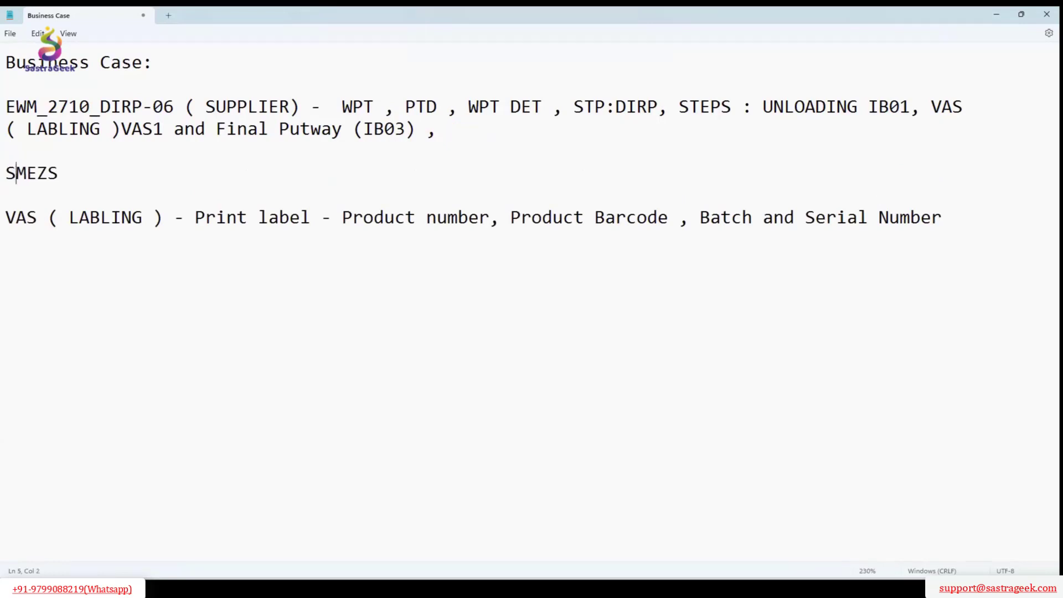
pyautogui.write('torga')
pyautogui.press('BackSpace')
pyautogui.press('BackSpace')
pyautogui.press('BackSpace')
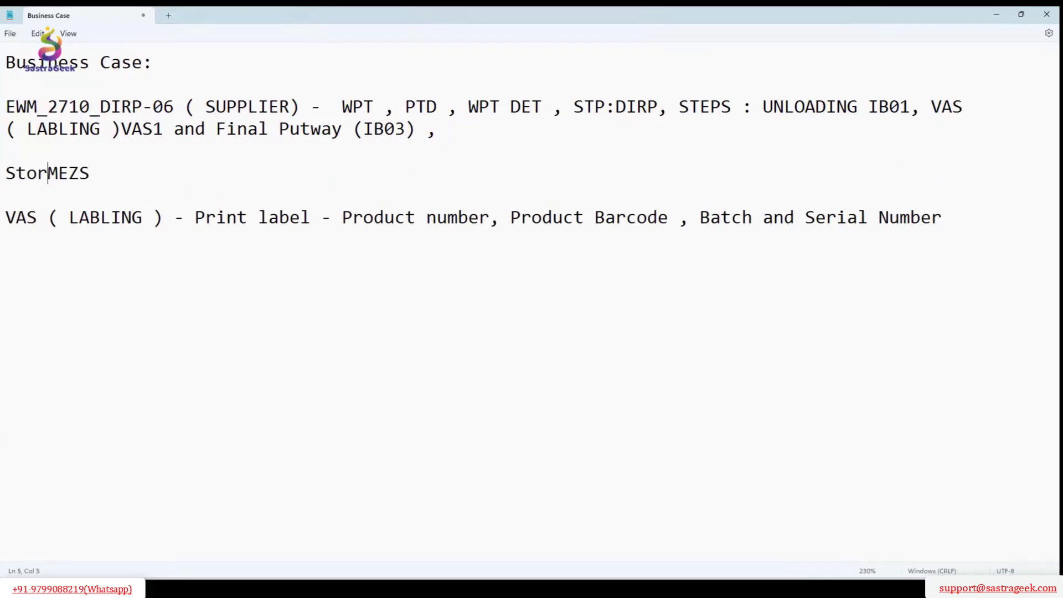
pyautogui.write('age loca')
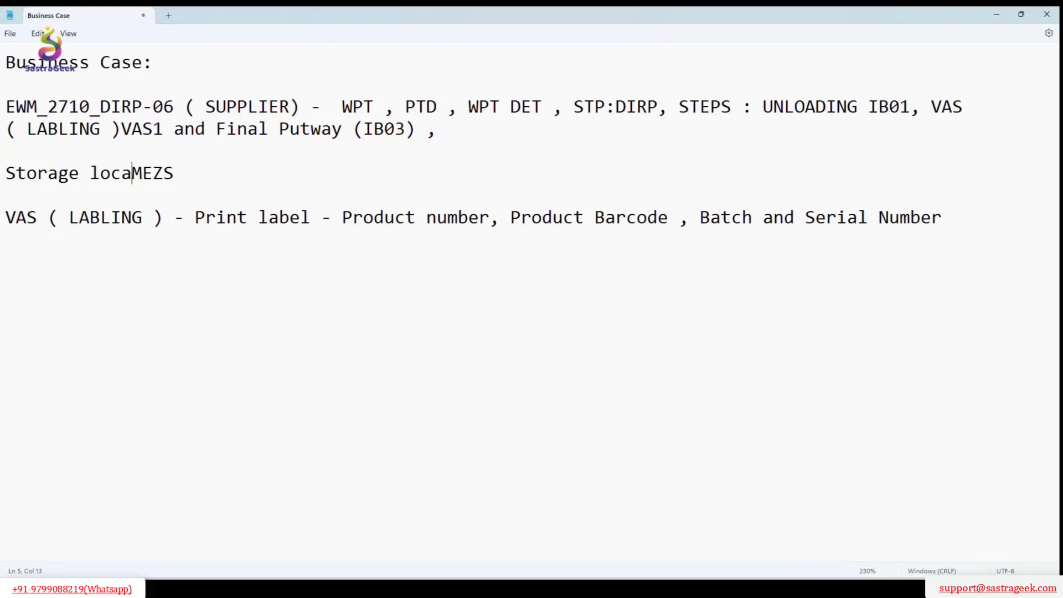
pyautogui.write('tion :')
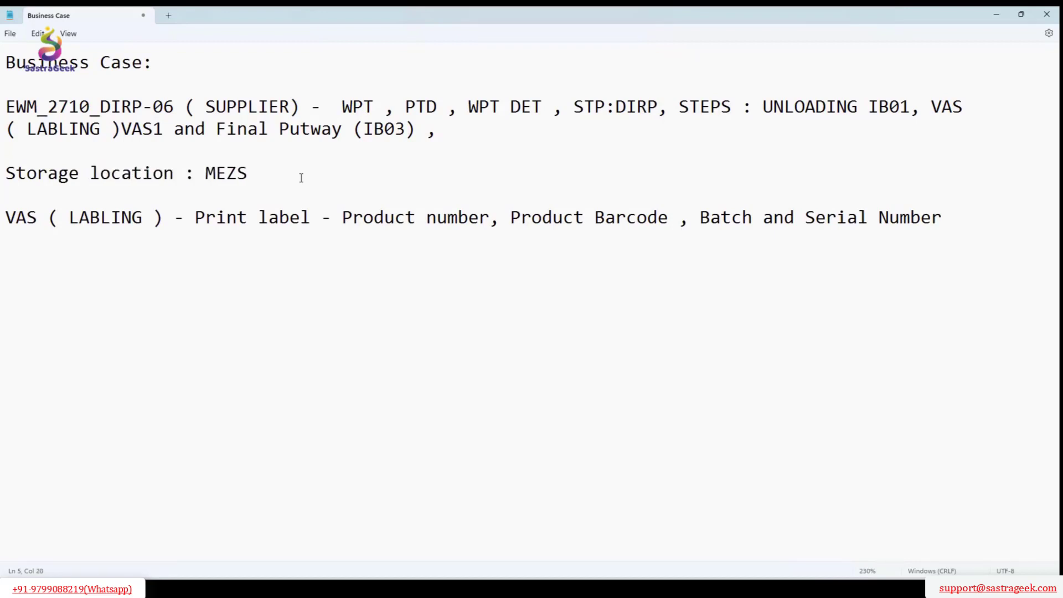
pyautogui.press('End')
pyautogui.write(', this is the')
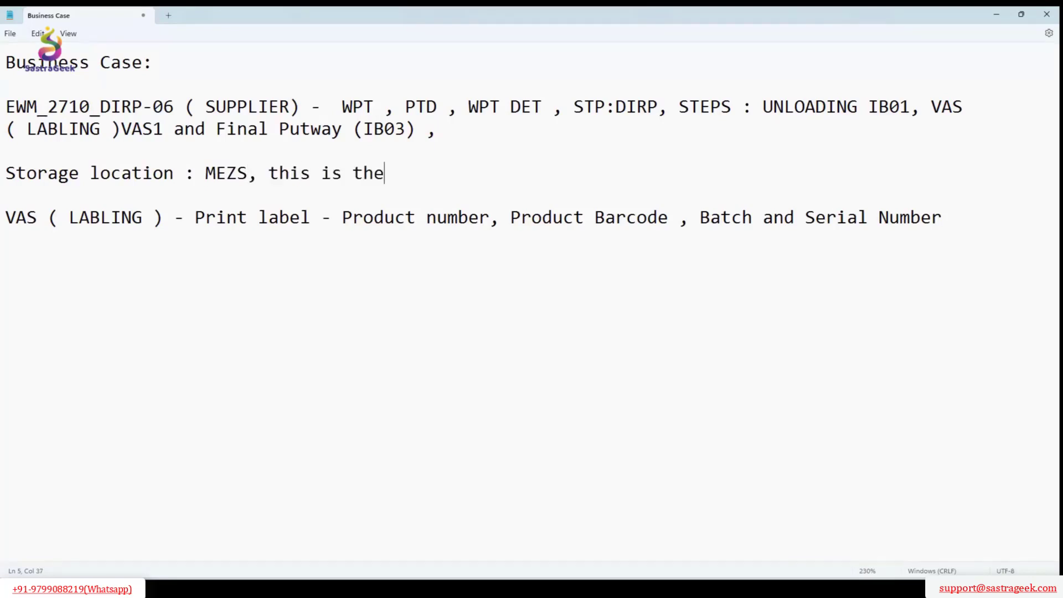
pyautogui.write(' seconf')
pyautogui.press('BackSpace')
pyautogui.press('BackSpace')
pyautogui.write('f')
pyautogui.press('BackSpace')
pyautogui.write('d floor - ')
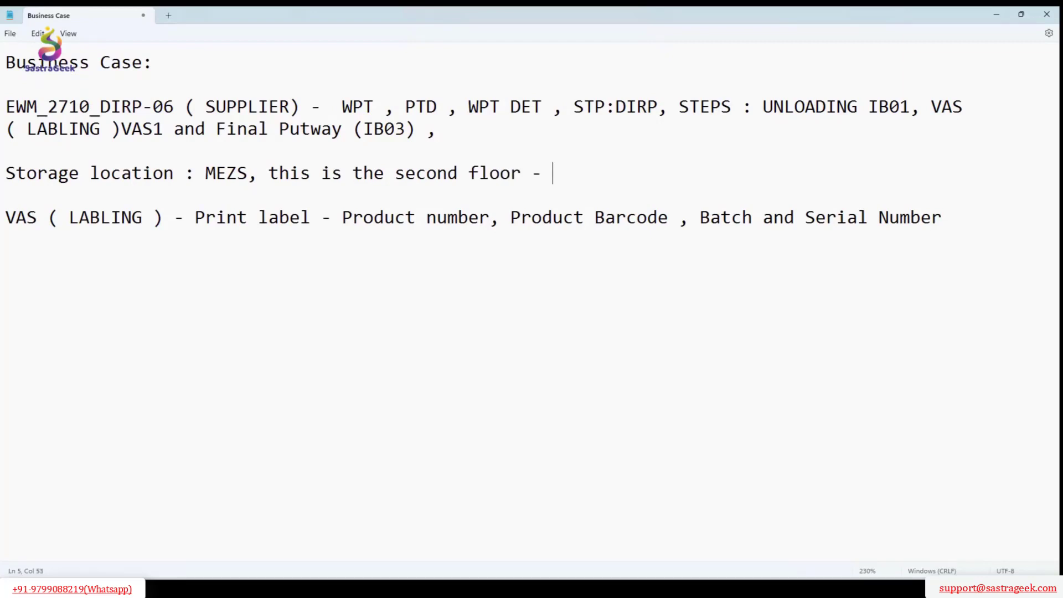
pyautogui.write('List')
pyautogui.press('BackSpace')
pyautogui.press('BackSpace')
pyautogui.press('BackSpace')
pyautogui.write('fty')
pyautogui.press('BackSpace')
pyautogui.press('BackSpace')
pyautogui.write('(Conver')
# - Close '(Conver)' and append '. Create CON ST, COSP, COEP' to the storage location line
pyautogui.press('BackSpace')
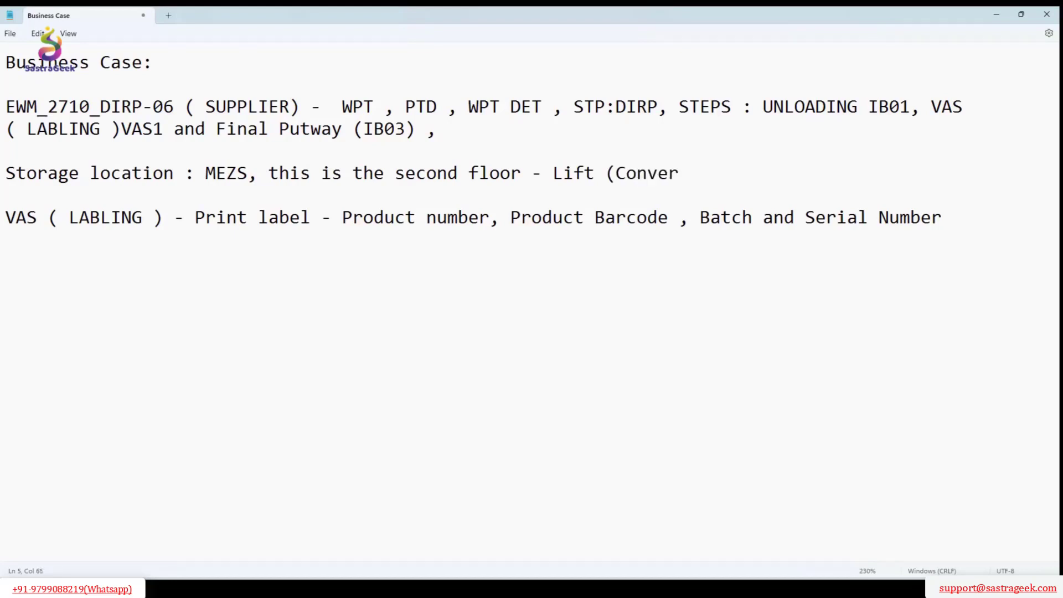
pyautogui.write(') . Create CON S')
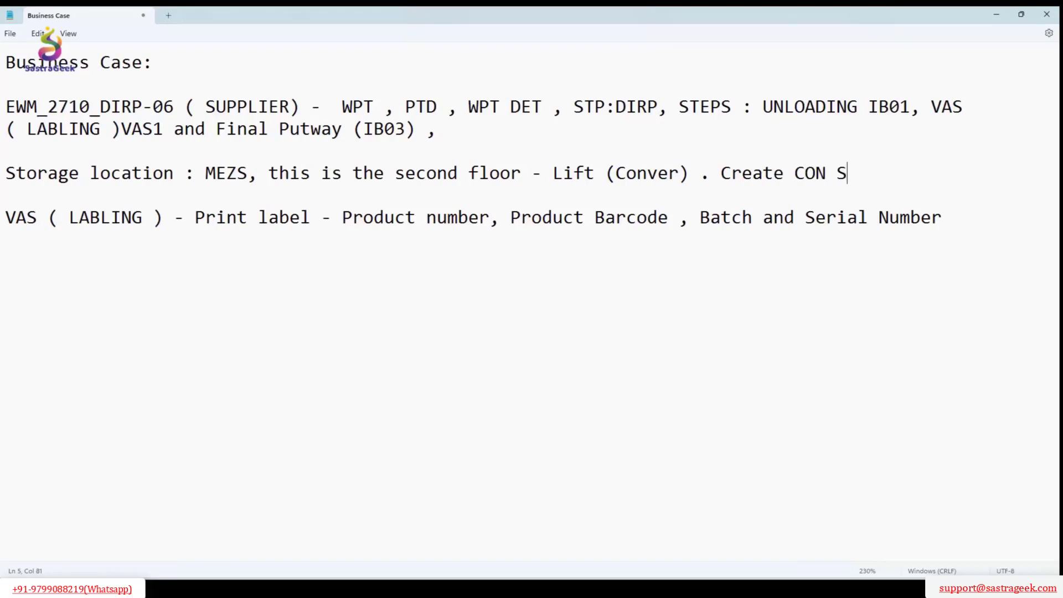
pyautogui.write('T ')
pyautogui.write(',')
pyautogui.write(' S')
pyautogui.write('T')
pyautogui.write('B')
pyautogui.press('BackSpace')
pyautogui.press('BackSpace')
pyautogui.press('BackSpace')
pyautogui.write('T')
pyautogui.press('BackSpace')
pyautogui.press('BackSpace')
pyautogui.write('CON')
pyautogui.press('BackSpace')
pyautogui.write('SP, C')
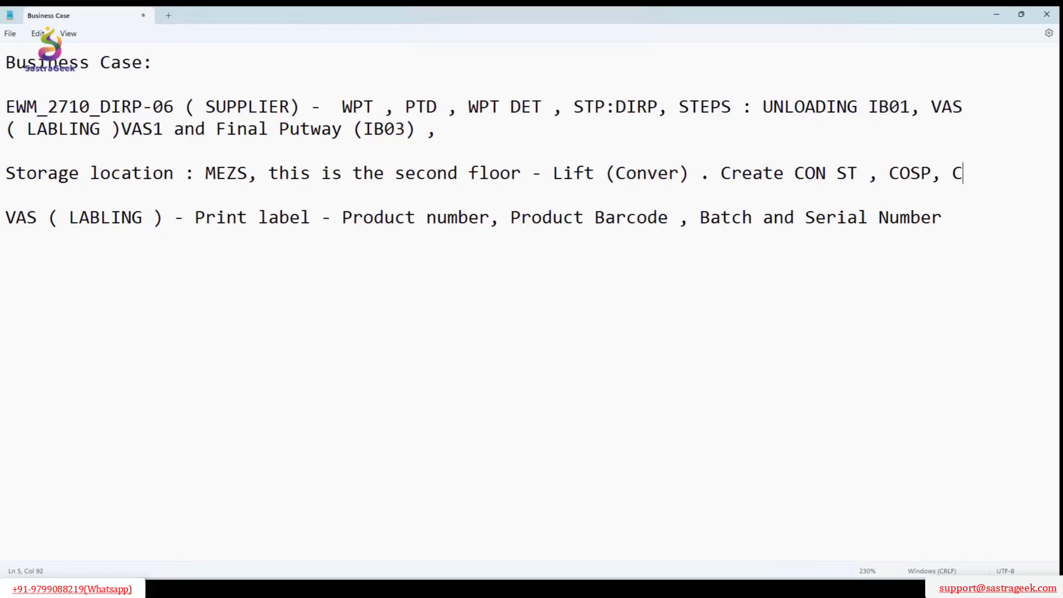
pyautogui.write('P')
pyautogui.press('BackSpace')
pyautogui.write('OEP')
pyautogui.hotkey('ctrl', 'Left')
pyautogui.hotkey('ctrl', 'Left')
pyautogui.hotkey('ctrl', 'Left')
pyautogui.hotkey('ctrl', 'Left')
pyautogui.hotkey('ctrl', 'Left')
pyautogui.hotkey('ctrl', 'Left')
pyautogui.hotkey('ctrl', 'Left')
pyautogui.hotkey('ctrl', 'Left')
pyautogui.press('BackSpace')
pyautogui.press('End')
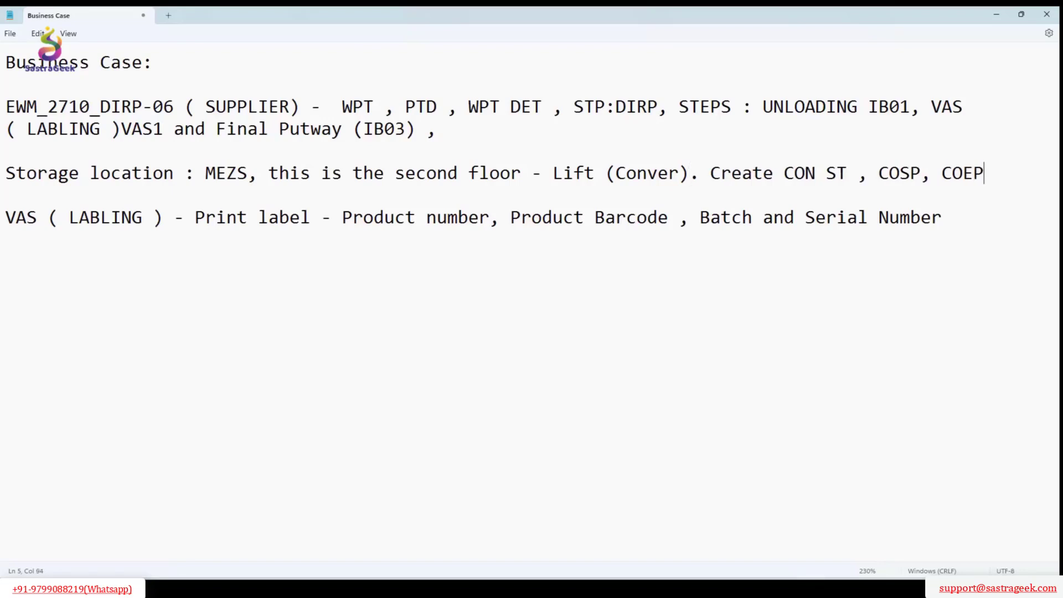
# - Add a 'WPT : 1022' line below the VAS labelling line
pyautogui.press('Down')
pyautogui.press('Down')
pyautogui.press('Return')
pyautogui.press('Return')
pyautogui.write('WPT : 1022')
# - Correct the new WPT line to 'WPT : 1012,'
pyautogui.press('BackSpace')
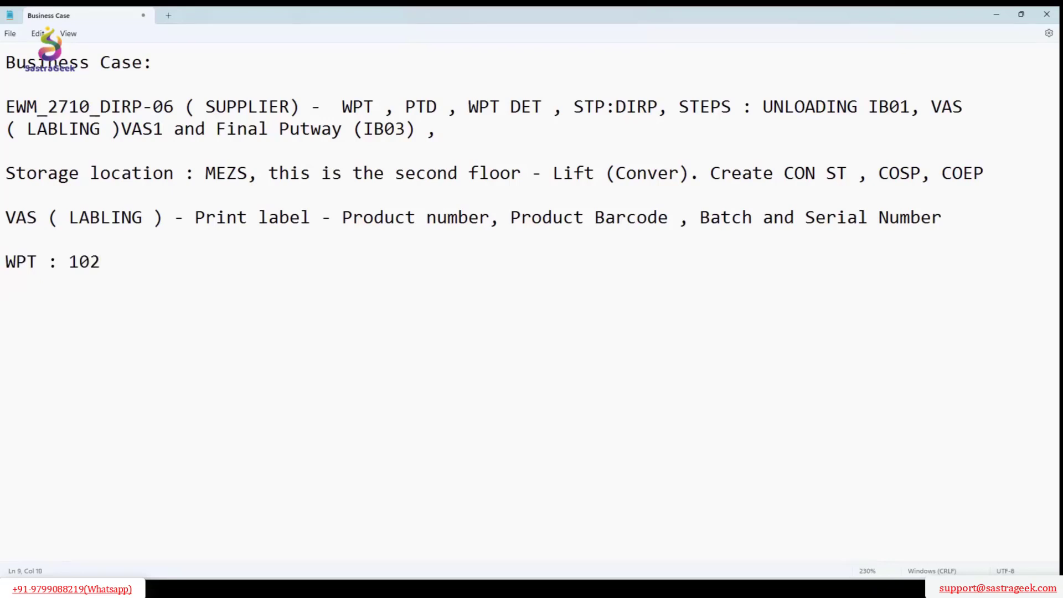
pyautogui.press('BackSpace')
pyautogui.write('12,')
# - Add the WPT number '(1012)' after WPT on the DIRP-06 line
pyautogui.click(374, 108)
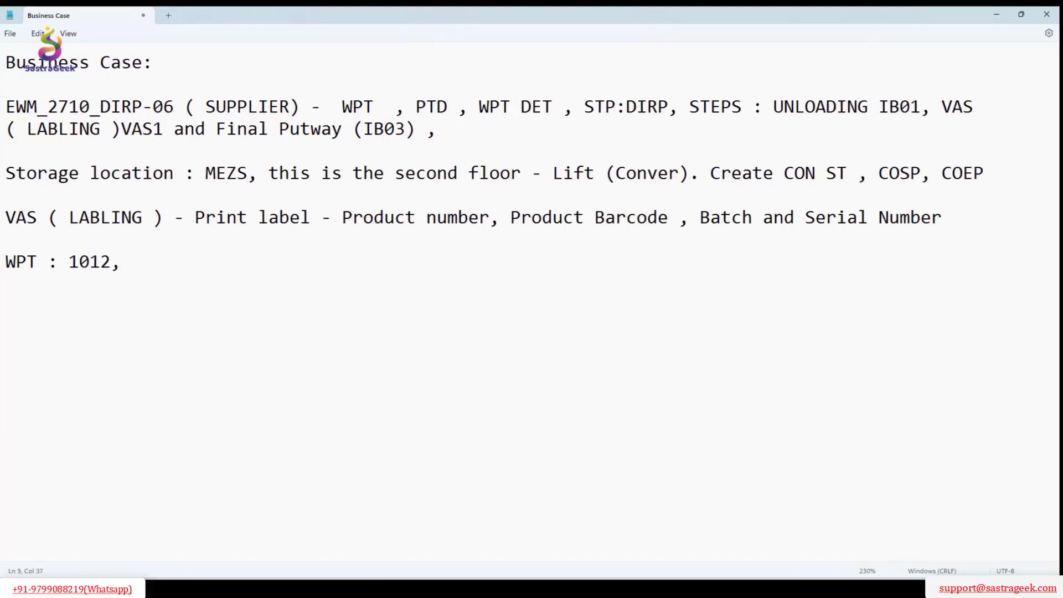
pyautogui.write('(')
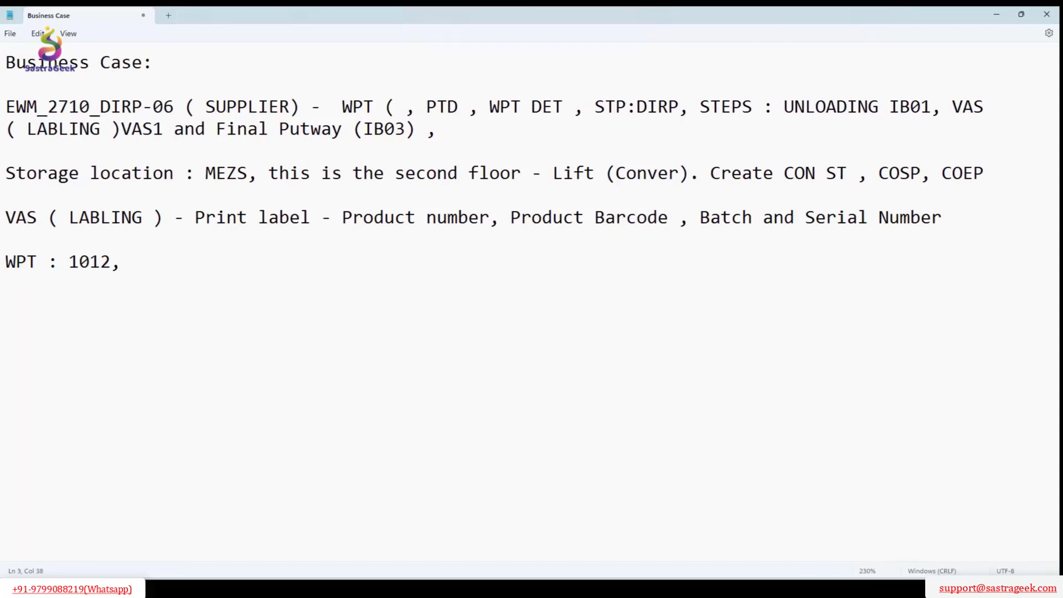
pyautogui.write('W')
pyautogui.write('10')
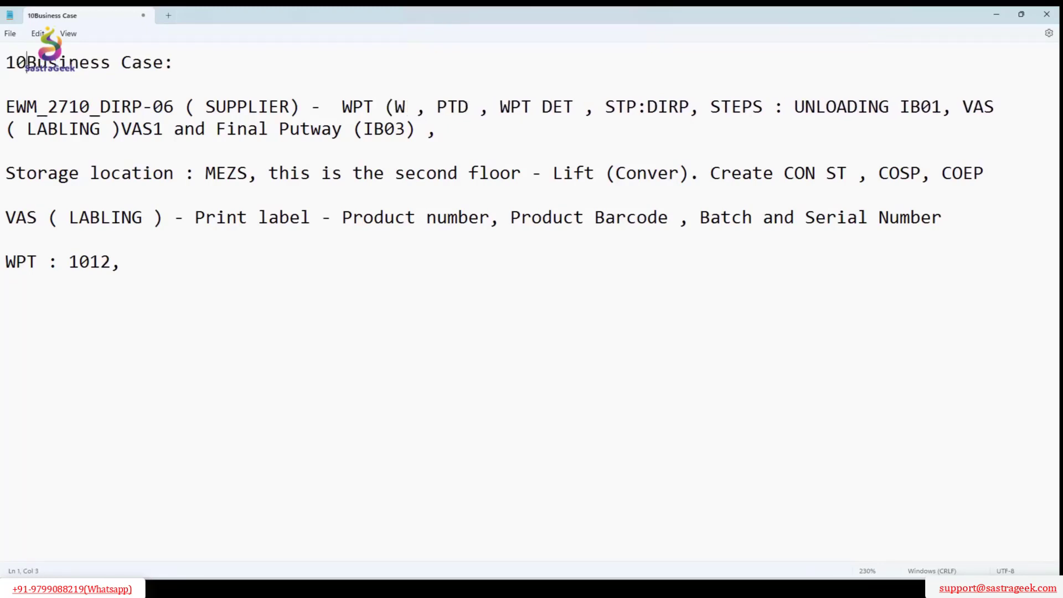
pyautogui.write('1')
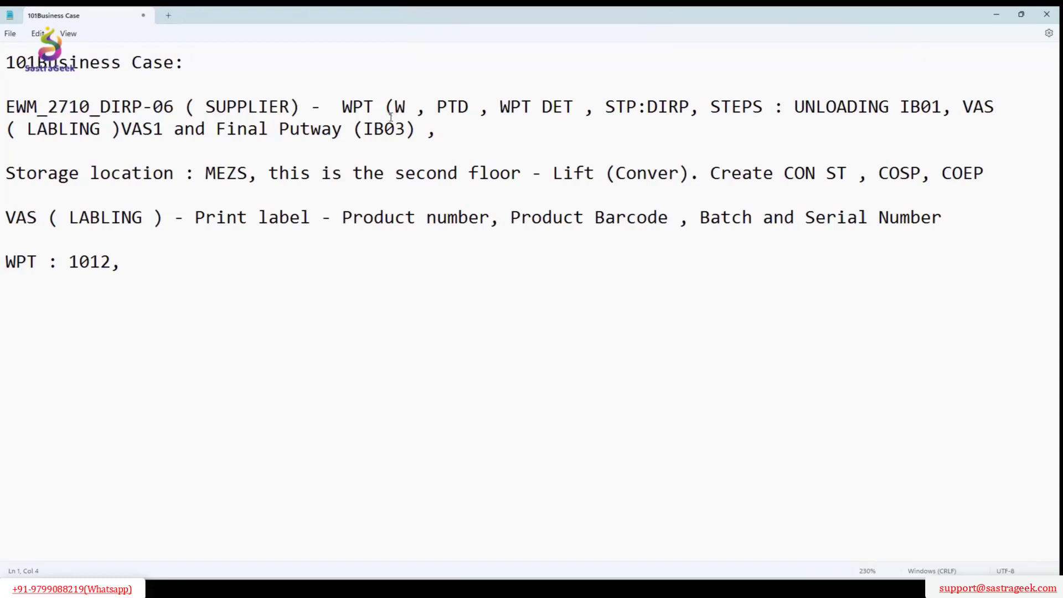
pyautogui.hotkey('ctrl', 'z')
pyautogui.click(421, 110)
pyautogui.press('BackSpace')
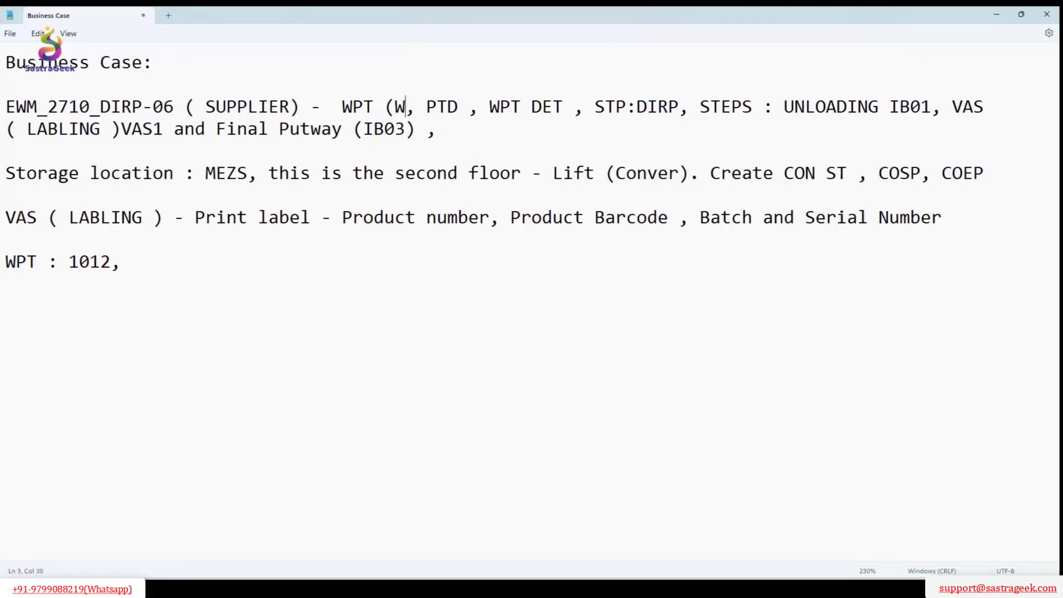
pyautogui.press('BackSpace')
pyautogui.write('1012)')
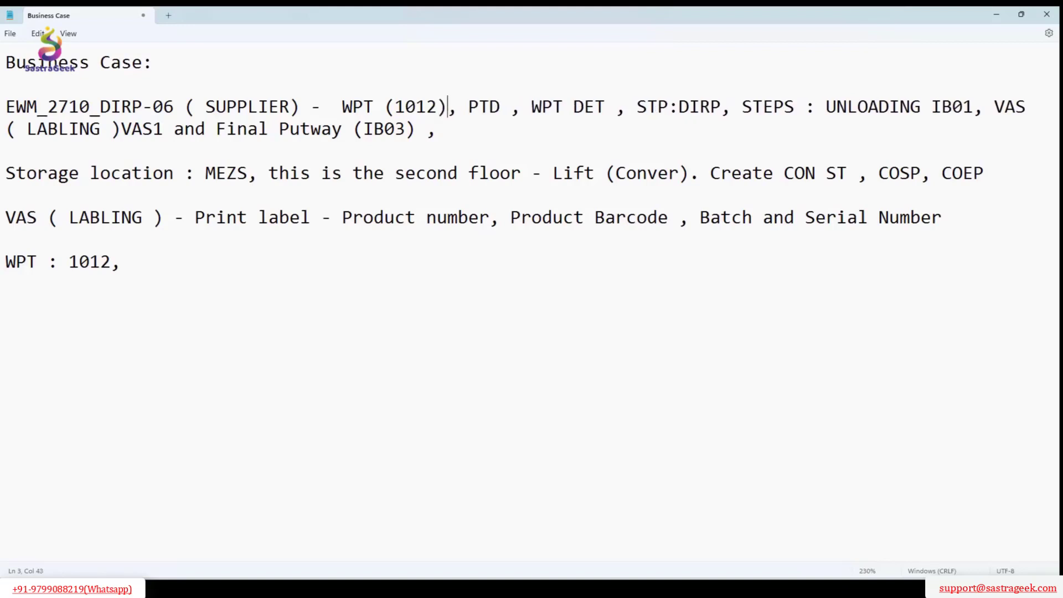
# - Insert '(PD)' after PTD on the DIRP-06 line and remove the space before the comma
pyautogui.hotkey('ctrl', 'End')
pyautogui.hotkey('ctrl', 'shift', 'Left')
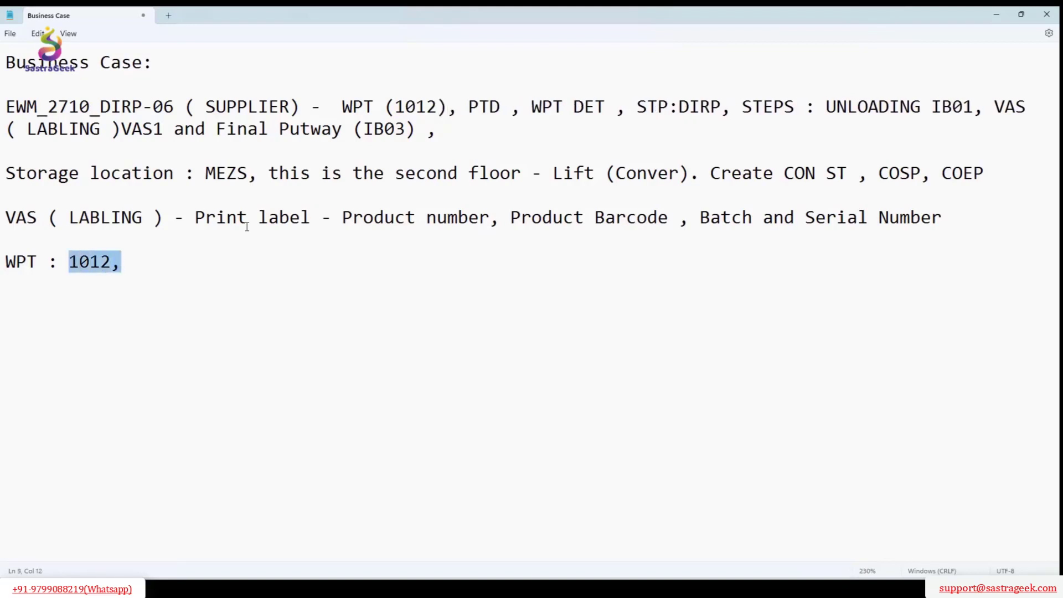
pyautogui.click(464, 127)
pyautogui.click(481, 102)
pyautogui.press('Right')
pyautogui.press('Right')
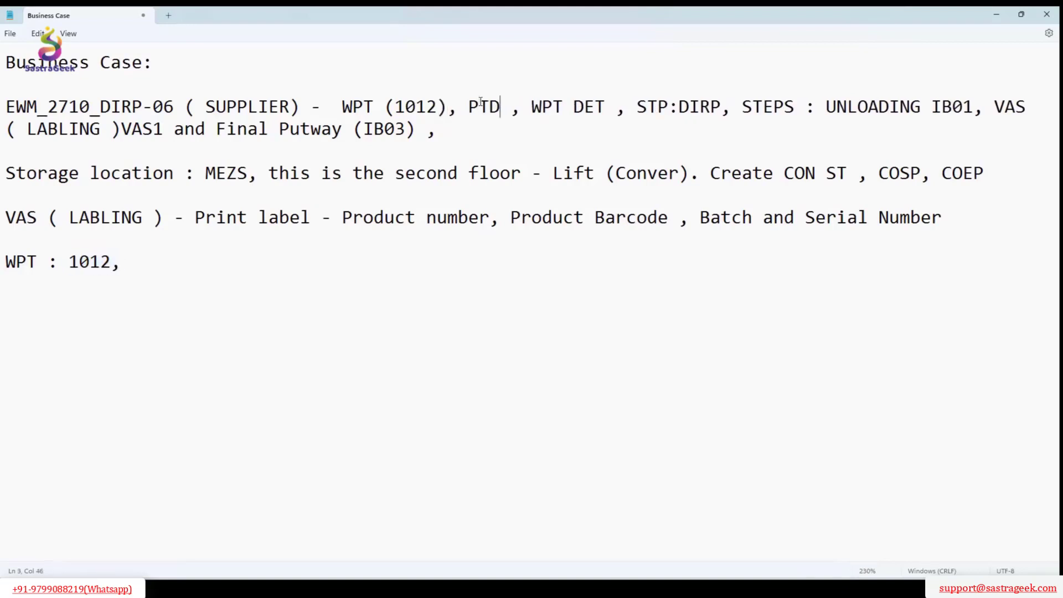
pyautogui.write('(')
pyautogui.press('Right')
pyautogui.press('Right')
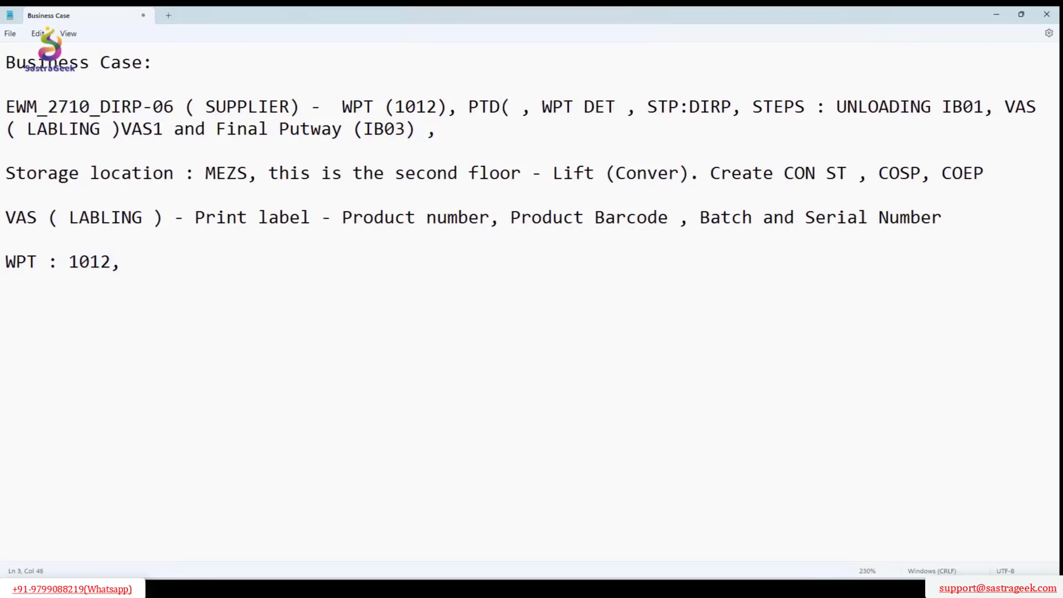
pyautogui.write('PD)')
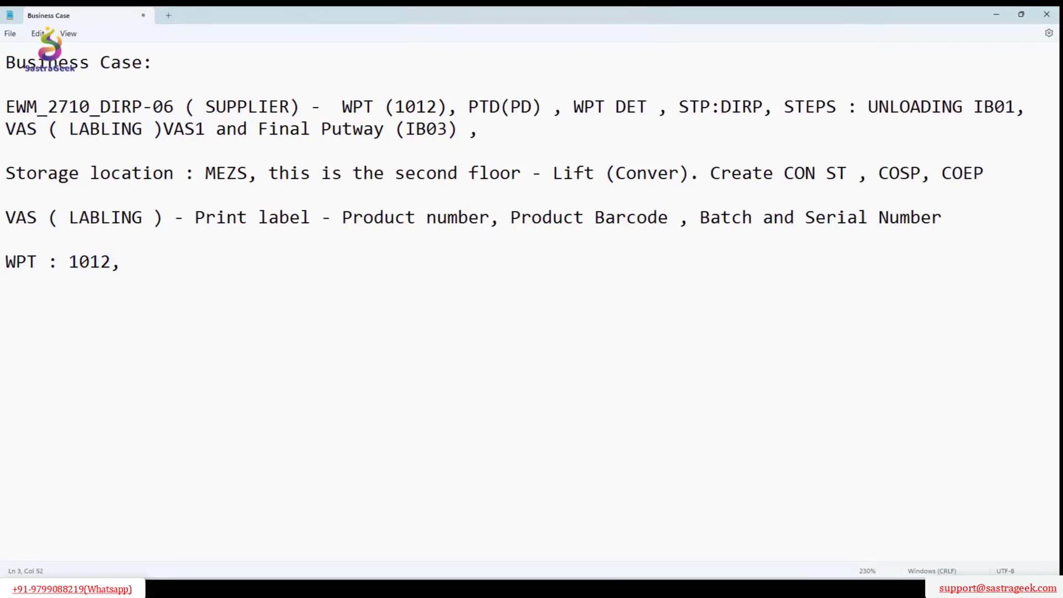
pyautogui.click(132, 262)
pyautogui.click(556, 103)
pyautogui.press('BackSpace')
# - Delete the redundant 'WPT : 1012,' line at the end of the note
pyautogui.click(233, 241)
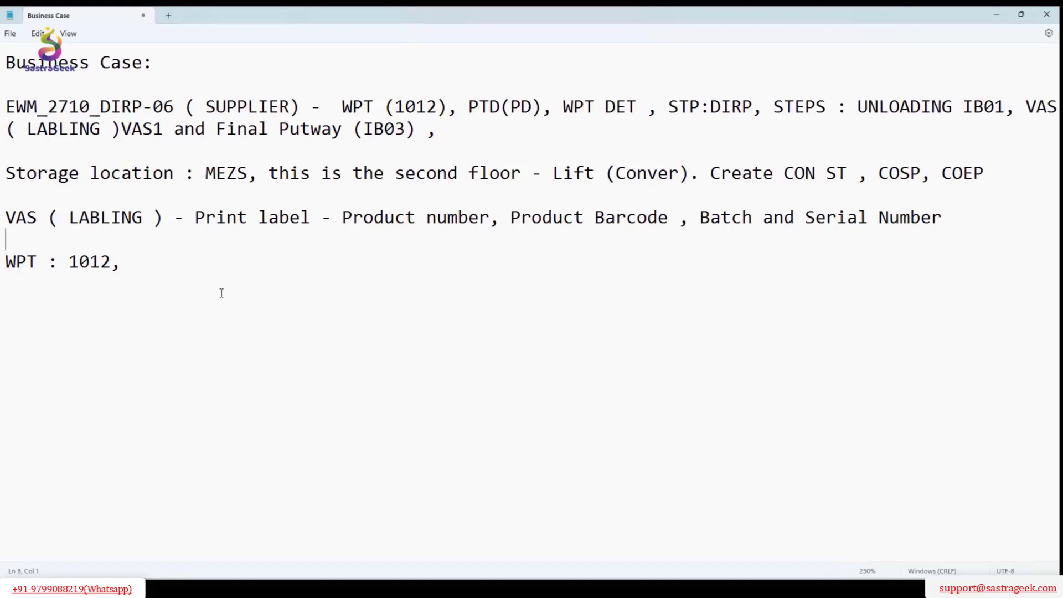
pyautogui.click(157, 263)
pyautogui.press('Return')
pyautogui.click(137, 263)
pyautogui.moveTo(174, 106); pyautogui.dragTo(60, 100)
pyautogui.click(324, 144)
pyautogui.moveTo(173, 105); pyautogui.dragTo(4, 105)
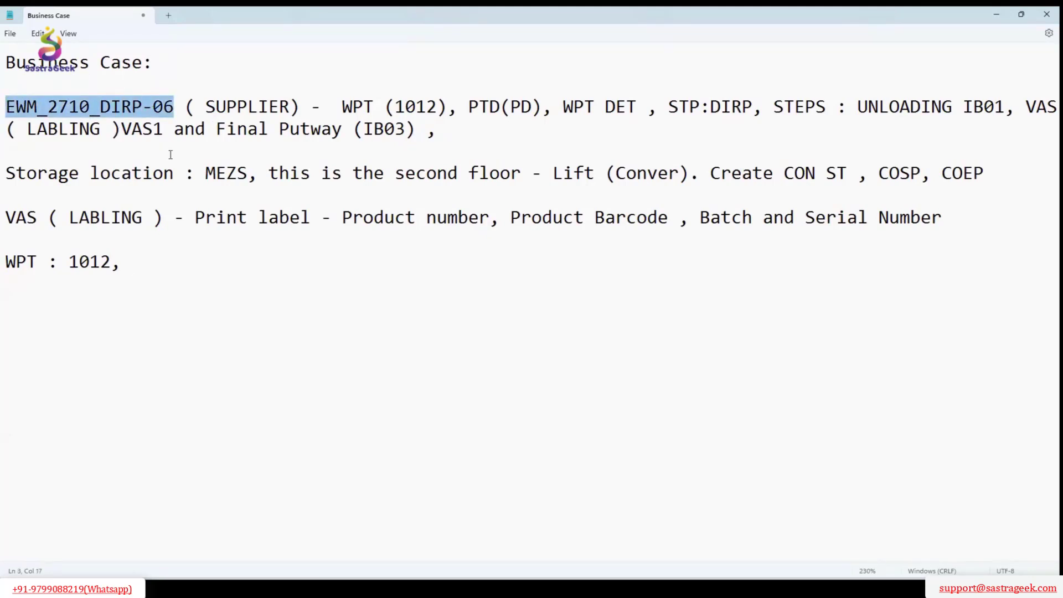
pyautogui.click(428, 136)
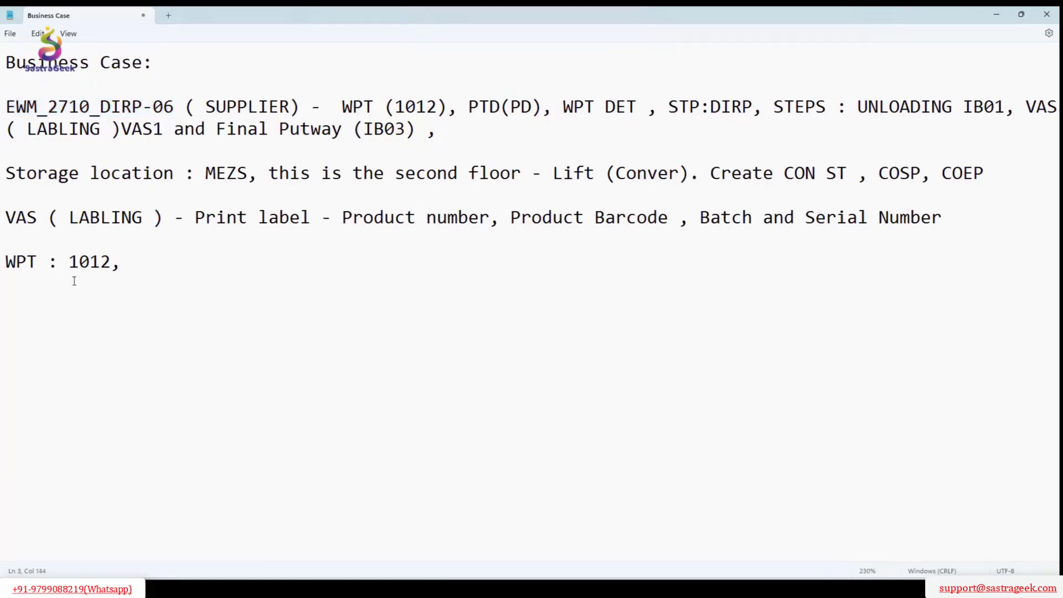
pyautogui.click(144, 261)
pyautogui.moveTo(131, 264); pyautogui.dragTo(3, 263)
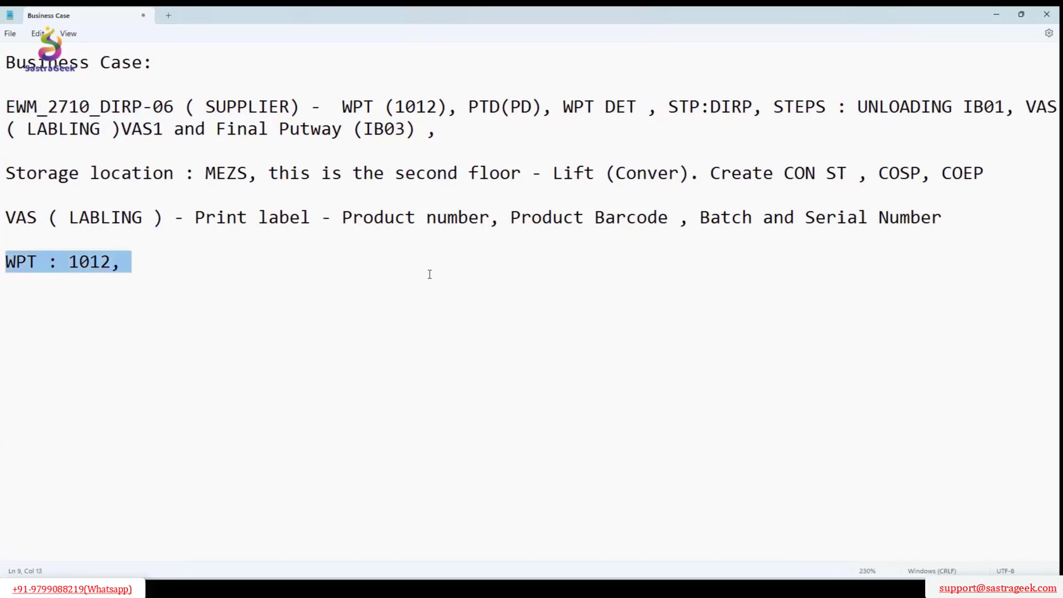
pyautogui.press('BackSpace')
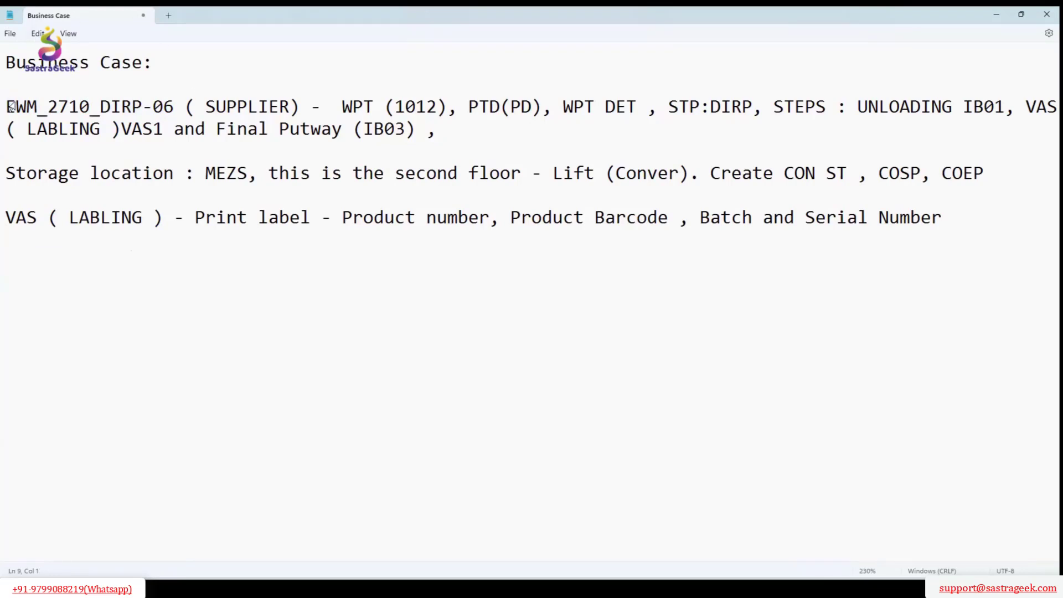
# - Number the heading '1. Business Case:' and paste a copy of the whole case below it
pyautogui.click(8, 84)
pyautogui.click(10, 64)
pyautogui.write('1.')
pyautogui.click(430, 337)
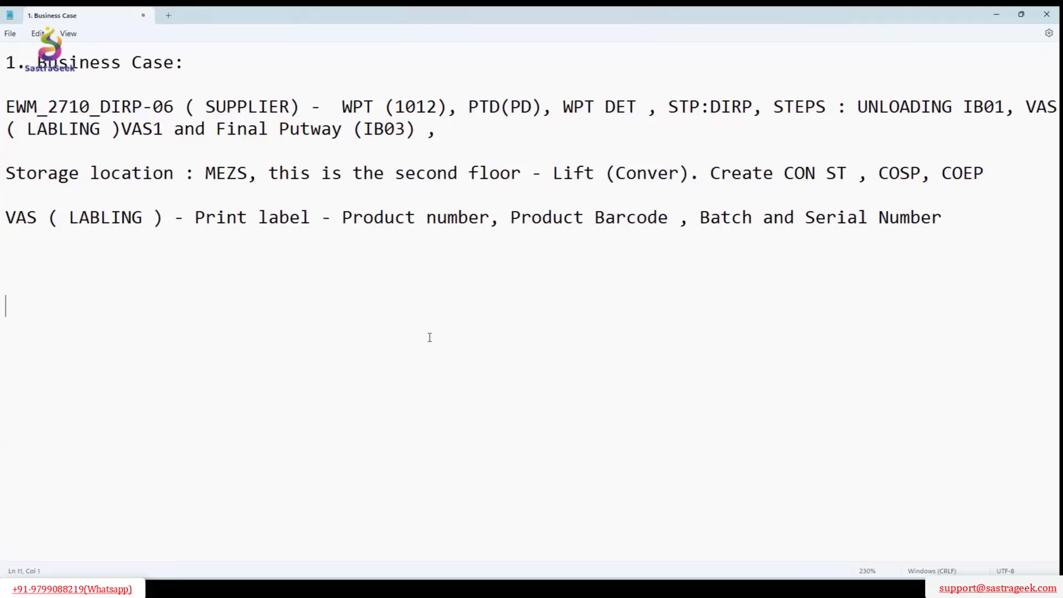
pyautogui.moveTo(944, 220); pyautogui.dragTo(4, 54)
pyautogui.hotkey('ctrl', 'c')
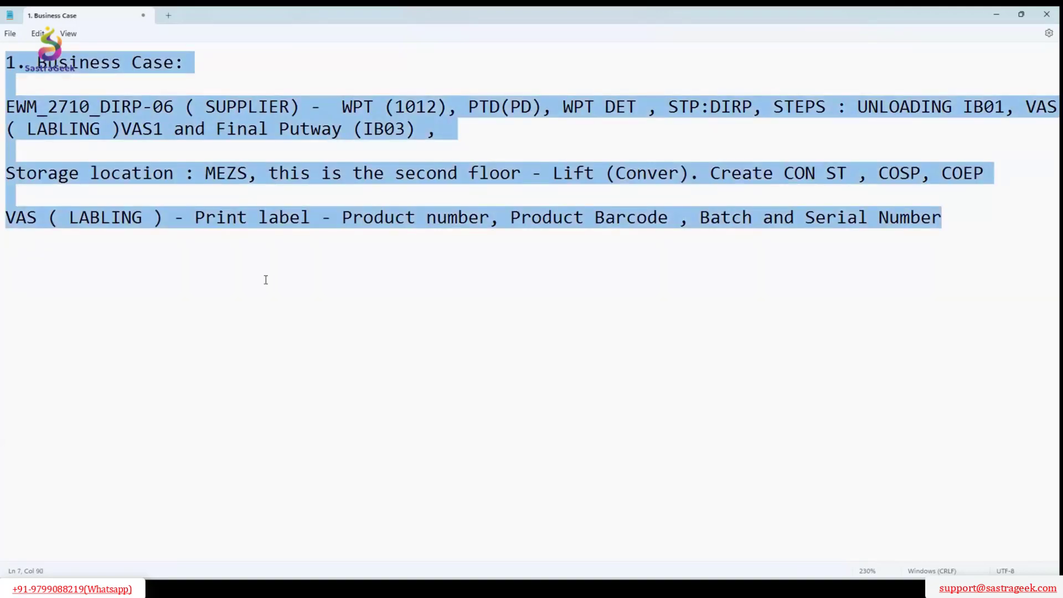
pyautogui.click(396, 297)
pyautogui.press('BackSpace')
pyautogui.press('BackSpace')
pyautogui.press('BackSpace')
pyautogui.press('BackSpace')
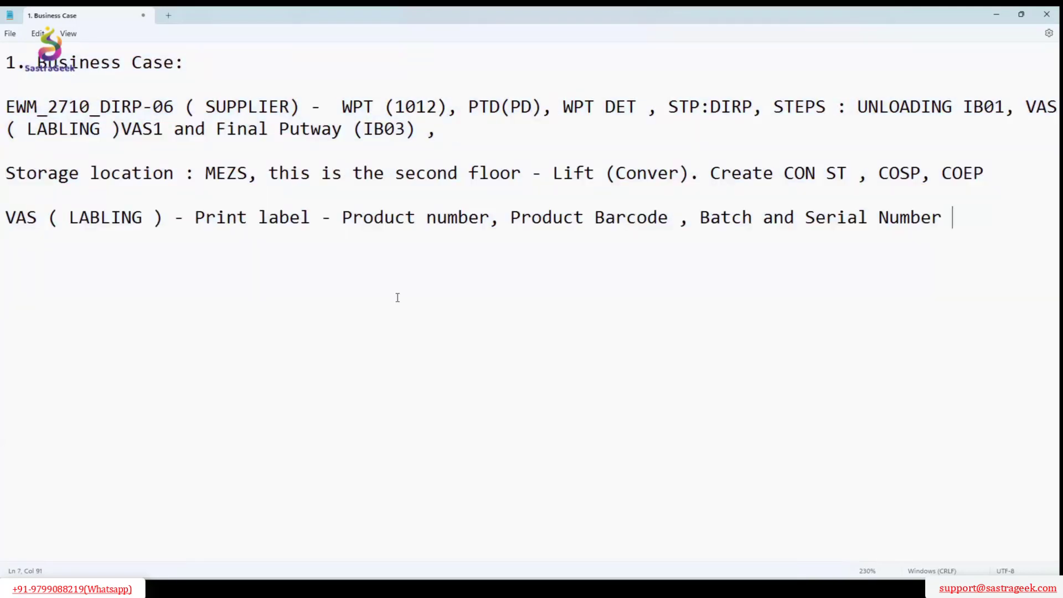
pyautogui.press('Return')
pyautogui.hotkey('ctrl', 'v')
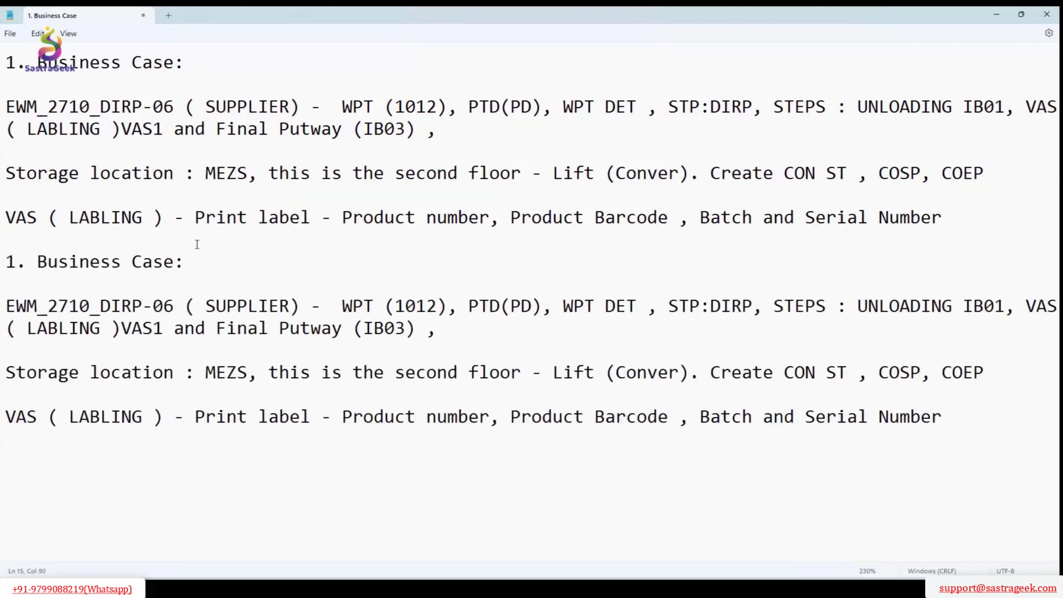
# - Renumber the copy to '2. Business Case:' and change its ID to EWM_2710_DIRP-07
pyautogui.click(7, 262)
pyautogui.hotkey('shift', 'Left')
pyautogui.write('2')
pyautogui.click(248, 305)
pyautogui.click(174, 309)
pyautogui.hotkey('shift', 'Left')
pyautogui.write('7')
pyautogui.press('Down')
pyautogui.press('Down')
pyautogui.moveTo(248, 374); pyautogui.dragTo(196, 375)
pyautogui.click(426, 372)
# - Remove the space before the comma after (IB03) in the second case
pyautogui.click(429, 332)
pyautogui.press('BackSpace')
pyautogui.press('Down')
pyautogui.press('Down')
pyautogui.press('End')
# - Start a new line beneath the second case reading 'REDZONE ('
pyautogui.click(71, 465)
pyautogui.write('r')
pyautogui.press('BackSpace')
pyautogui.write('RED')
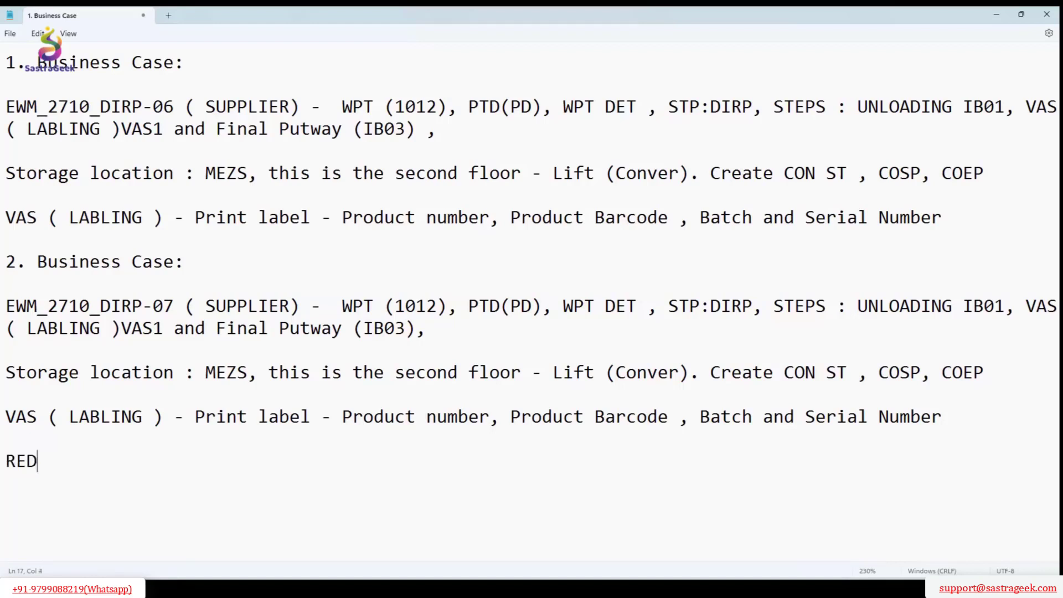
pyautogui.write('ZONE')
pyautogui.write('(')
# - Prefix the REDZONE line with a dash so it reads '-REDZONE ('
pyautogui.click(10, 461)
pyautogui.write('-')
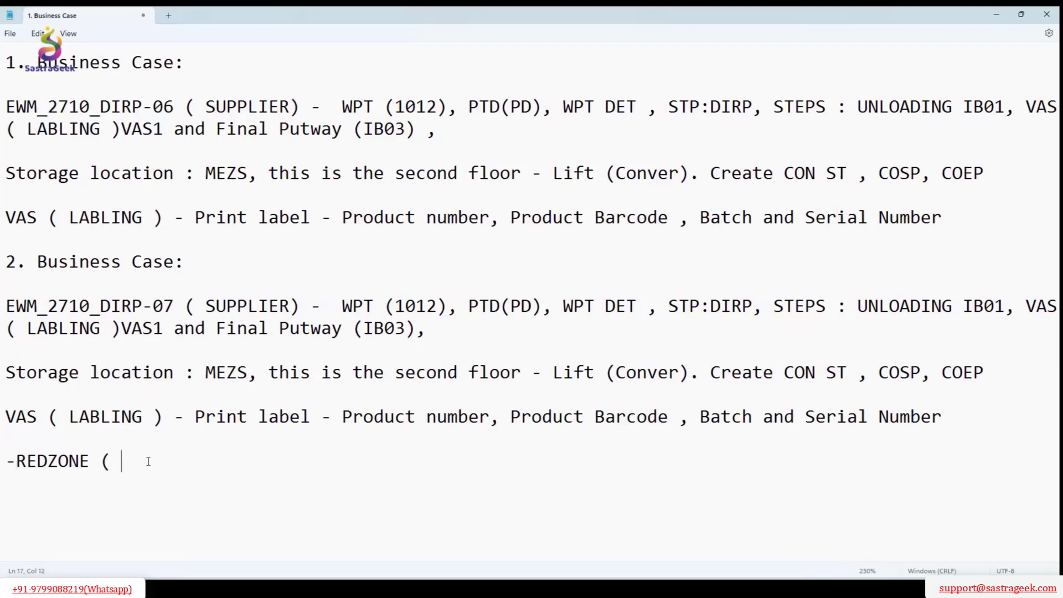
pyautogui.moveTo(101, 461); pyautogui.dragTo(122, 461)
pyautogui.click(179, 459)
# - Write 'System fail to create WPTs after unloading,' inside the REDZONE parenthesis
pyautogui.write('System faile')
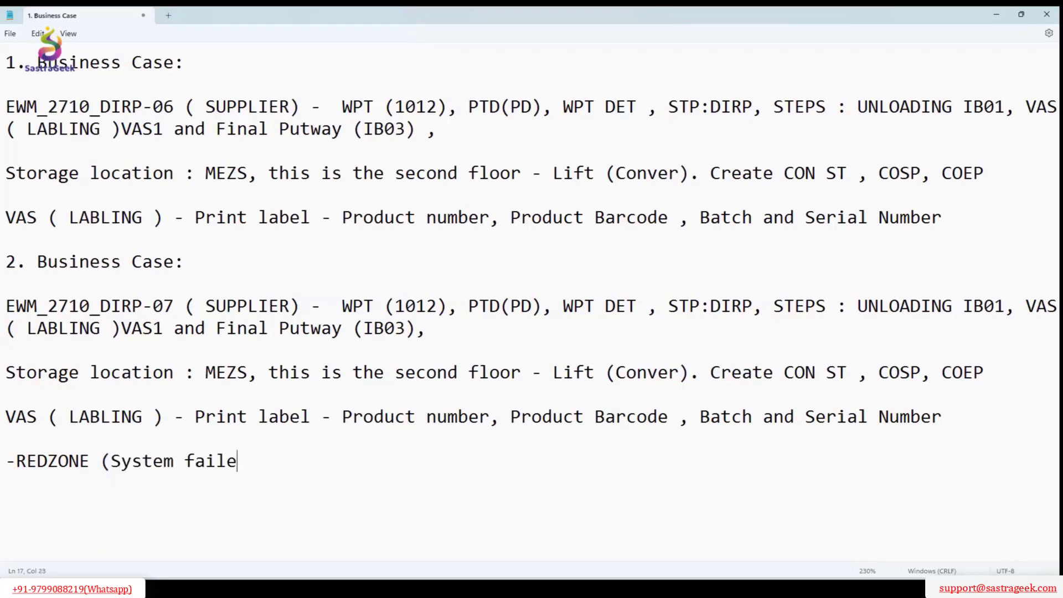
pyautogui.press('BackSpace')
pyautogui.write('to crea')
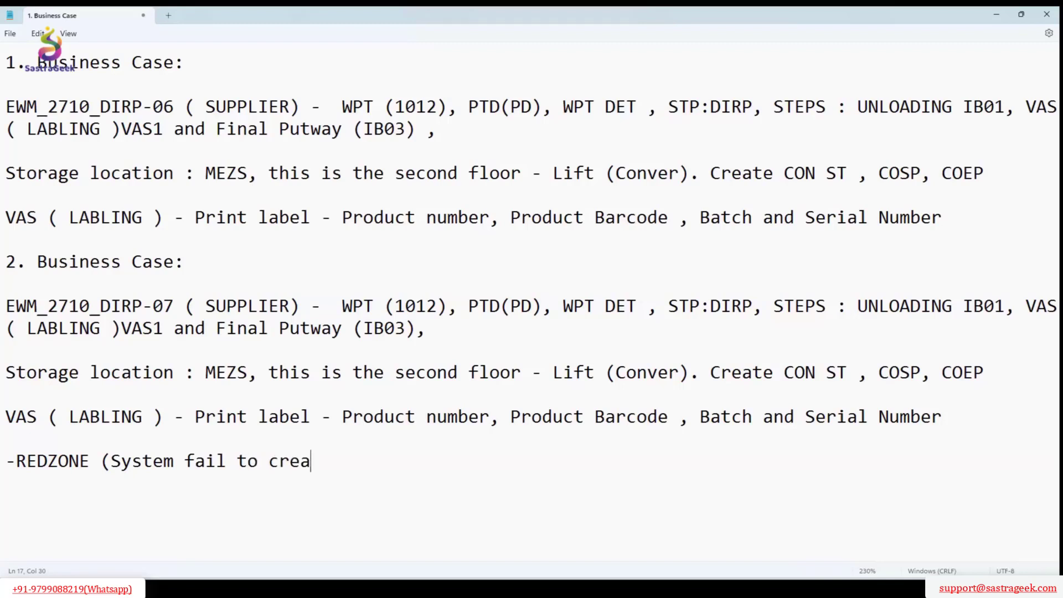
pyautogui.write('te WT')
pyautogui.press('BackSpace')
pyautogui.write('PTs after ')
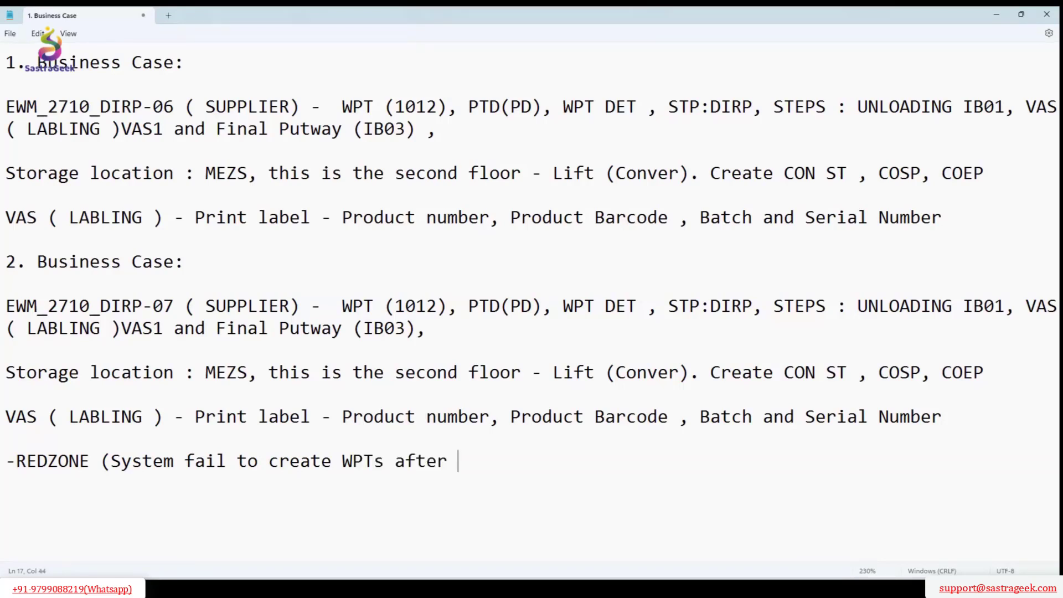
pyautogui.write('unloaidng')
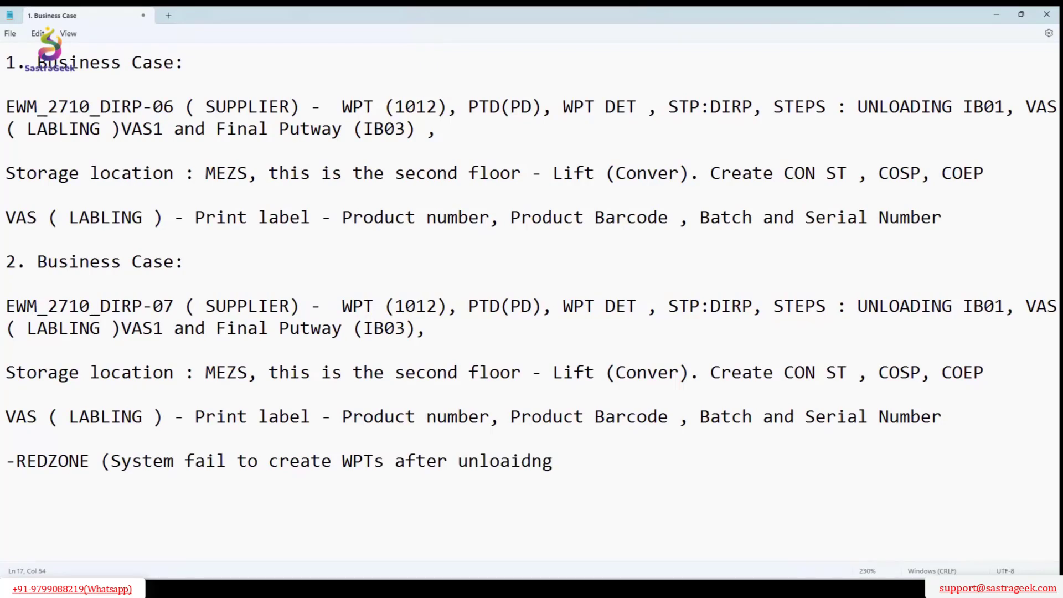
pyautogui.press('BackSpace')
pyautogui.press('BackSpace')
pyautogui.press('BackSpace')
pyautogui.press('BackSpace')
pyautogui.press('BackSpace')
pyautogui.press('BackSpace')
pyautogui.write('ding')
pyautogui.press('BackSpace')
pyautogui.press('BackSpace')
pyautogui.press('BackSpace')
pyautogui.press('BackSpace')
pyautogui.press('BackSpace')
pyautogui.write('ading , the prod')
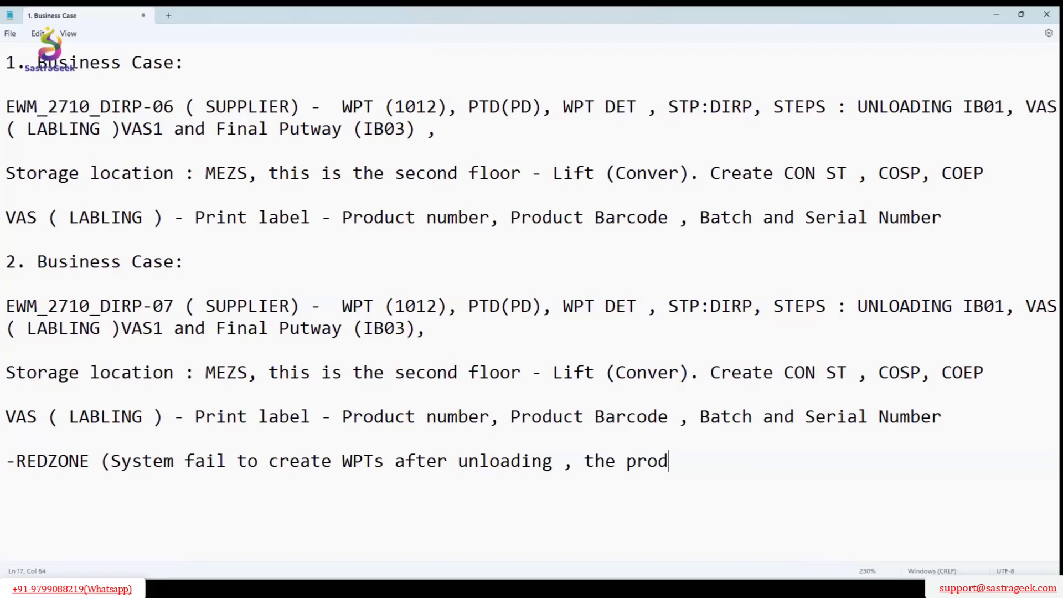
pyautogui.write('u c')
# - Continue with 'the product is too large and new product not warehouse data - No'
pyautogui.press('BackSpace')
pyautogui.press('BackSpace')
pyautogui.write('ct os')
pyautogui.press('BackSpace')
pyautogui.press('BackSpace')
pyautogui.press('BackSpace')
pyautogui.write('is twoo')
pyautogui.press('BackSpace')
pyautogui.press('BackSpace')
pyautogui.press('BackSpace')
pyautogui.write('oo')
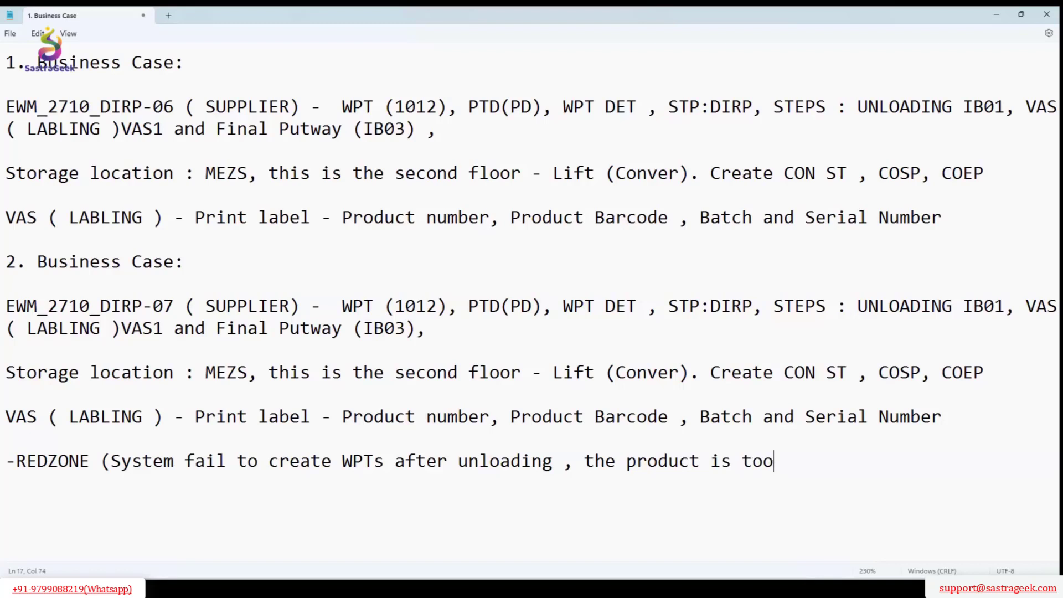
pyautogui.write(' large and ')
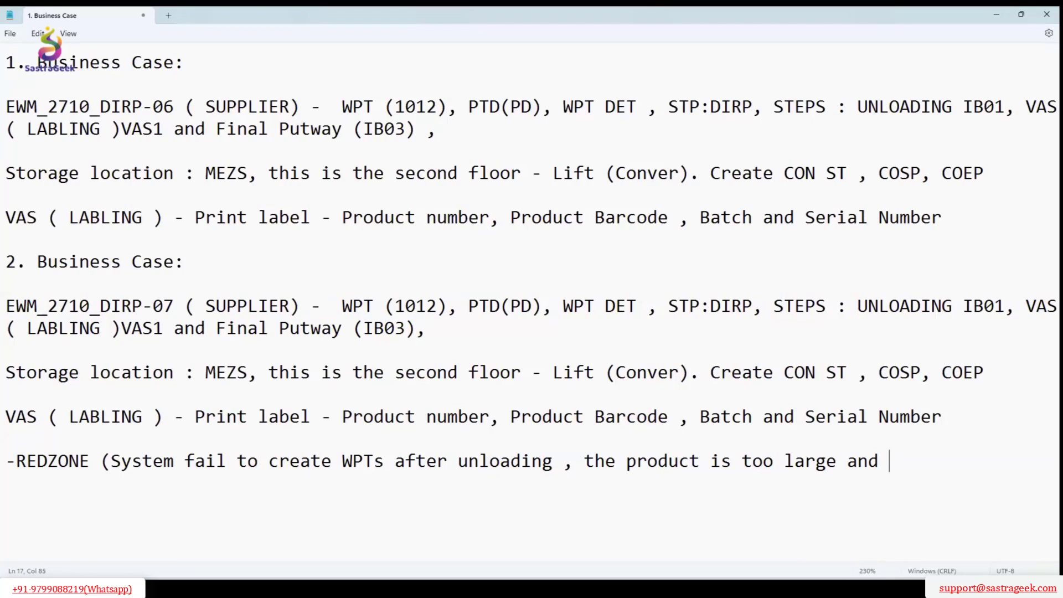
pyautogui.write('p')
pyautogui.press('BackSpace')
pyautogui.write('ne p')
pyautogui.press('BackSpace')
pyautogui.press('BackSpace')
pyautogui.write('w p')
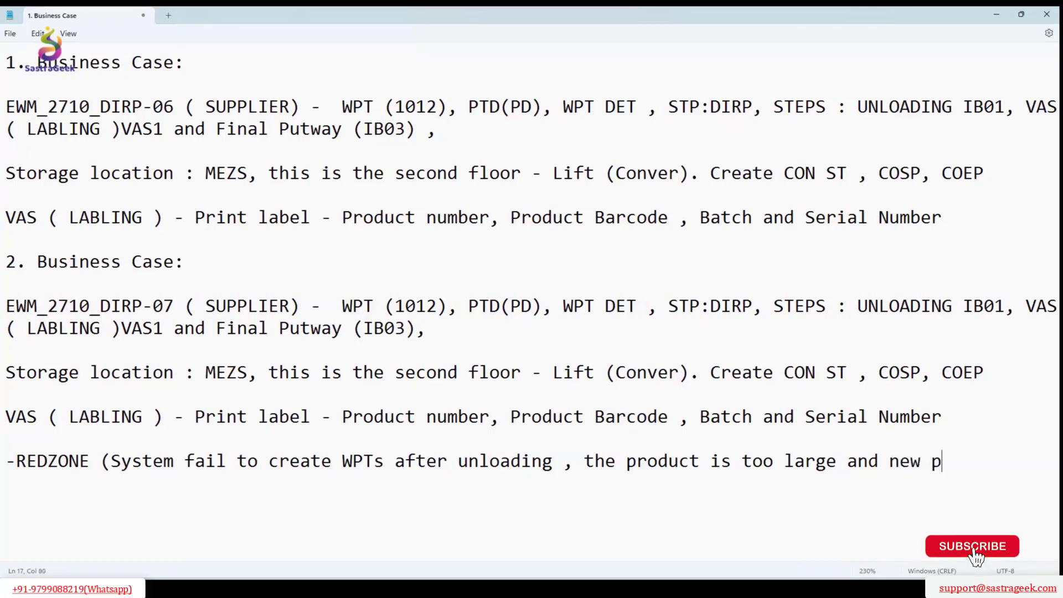
pyautogui.write('roducr n')
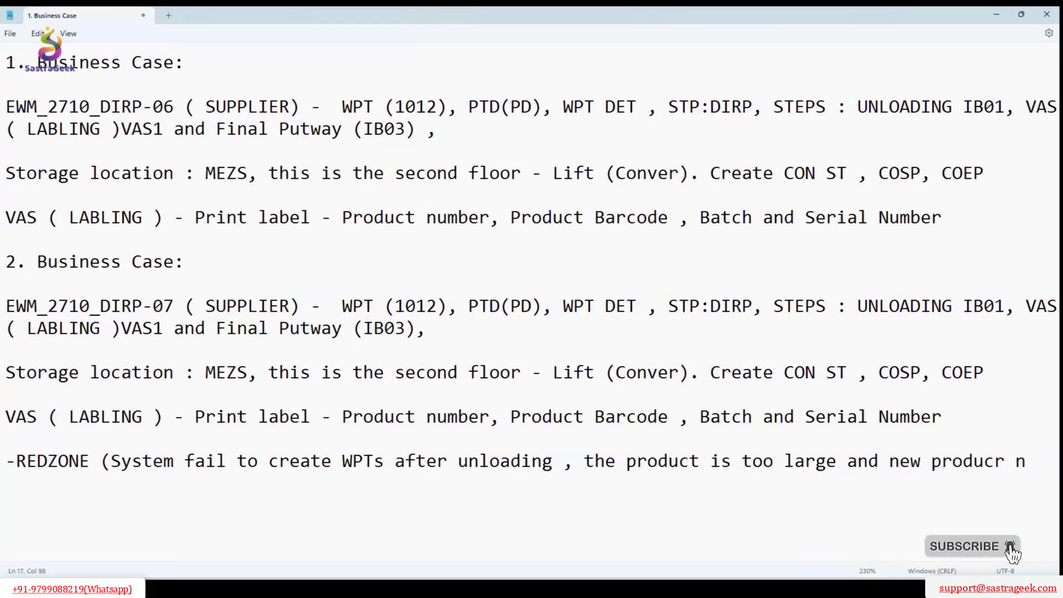
pyautogui.write('ot wareh')
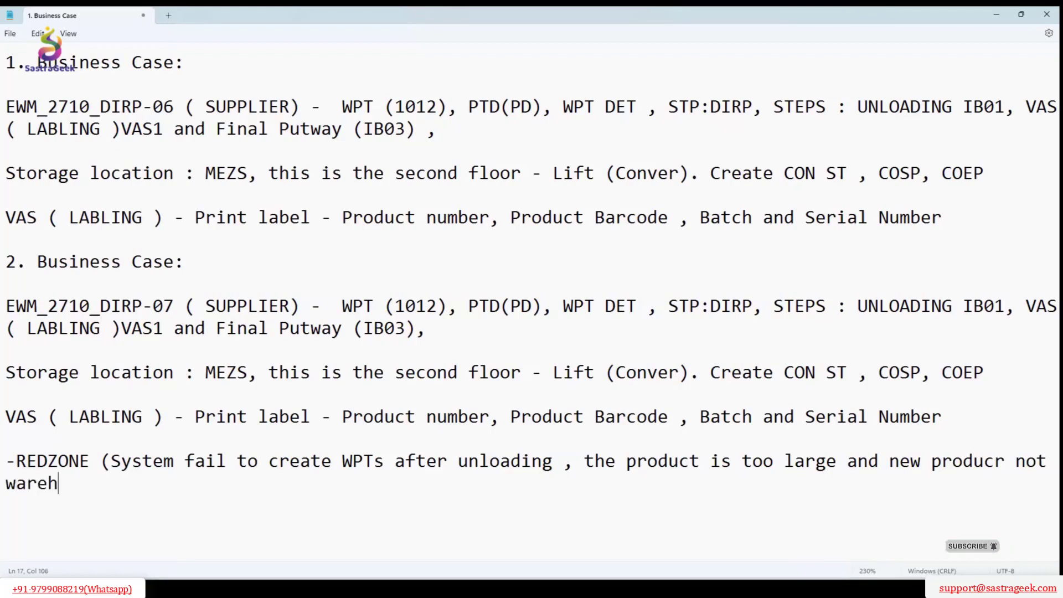
pyautogui.write('p')
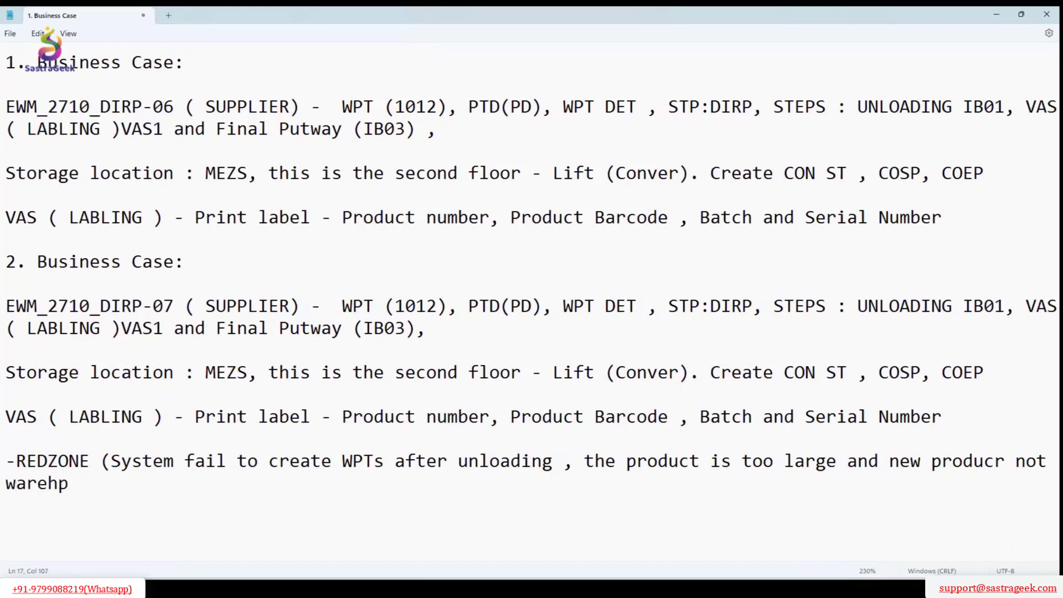
pyautogui.press('BackSpace')
pyautogui.write('oue data ')
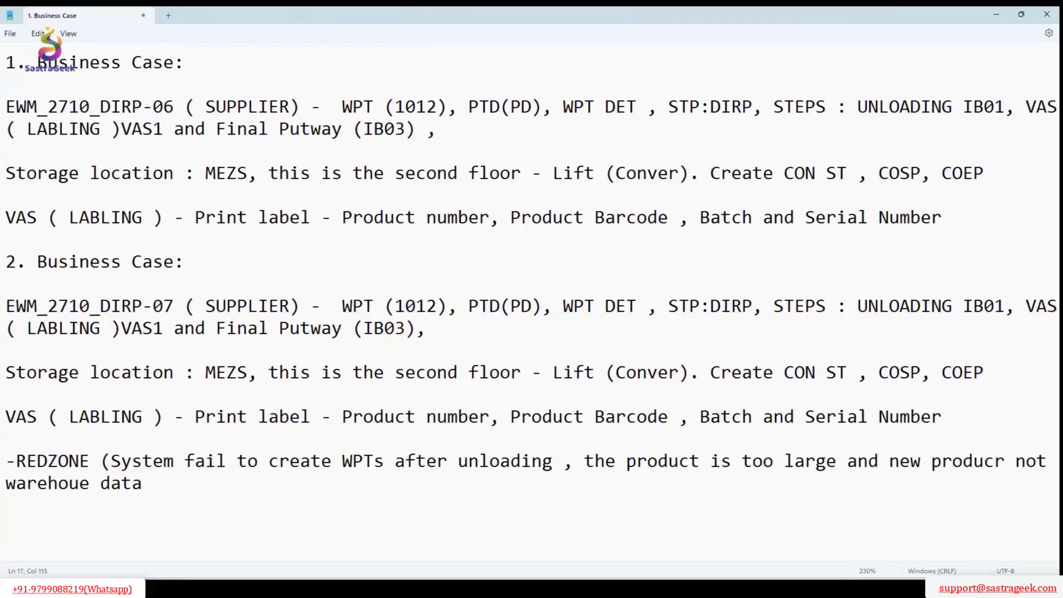
pyautogui.write('- NO')
# - Finish the REDZONE note with '- No PWCI or no packseck )'
pyautogui.press('BackSpace')
pyautogui.write('o PWC')
pyautogui.press('BackSpace')
pyautogui.press('BackSpace')
pyautogui.write('CI or ')
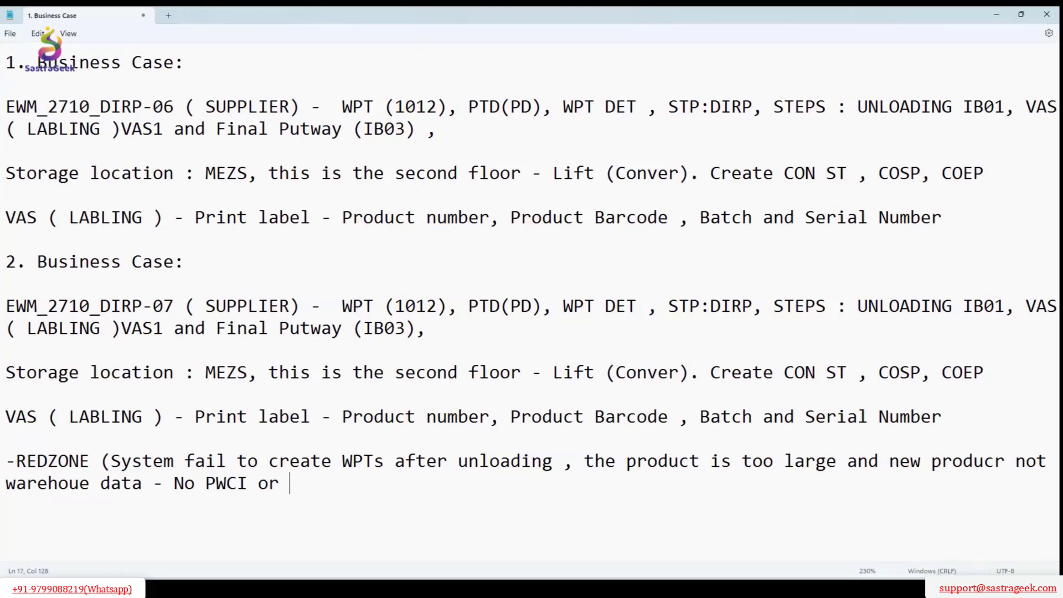
pyautogui.write('no packsep')
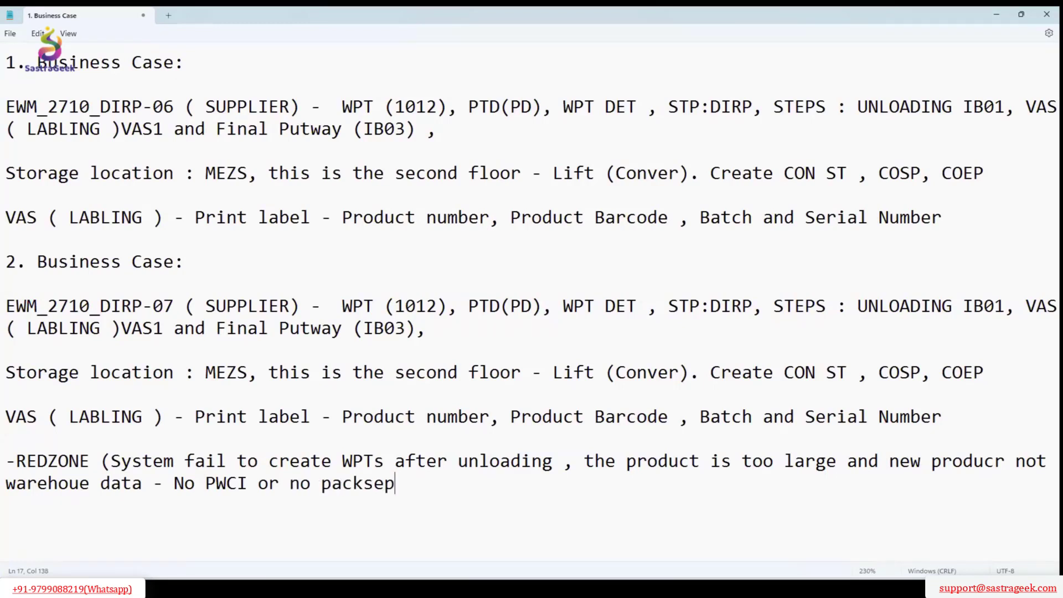
pyautogui.write('c')
pyautogui.press('BackSpace')
pyautogui.press('BackSpace')
pyautogui.write('ck )')
# - Remove the space before the REDZONE note's closing parenthesis
pyautogui.hotkey('alt', 'Tab')
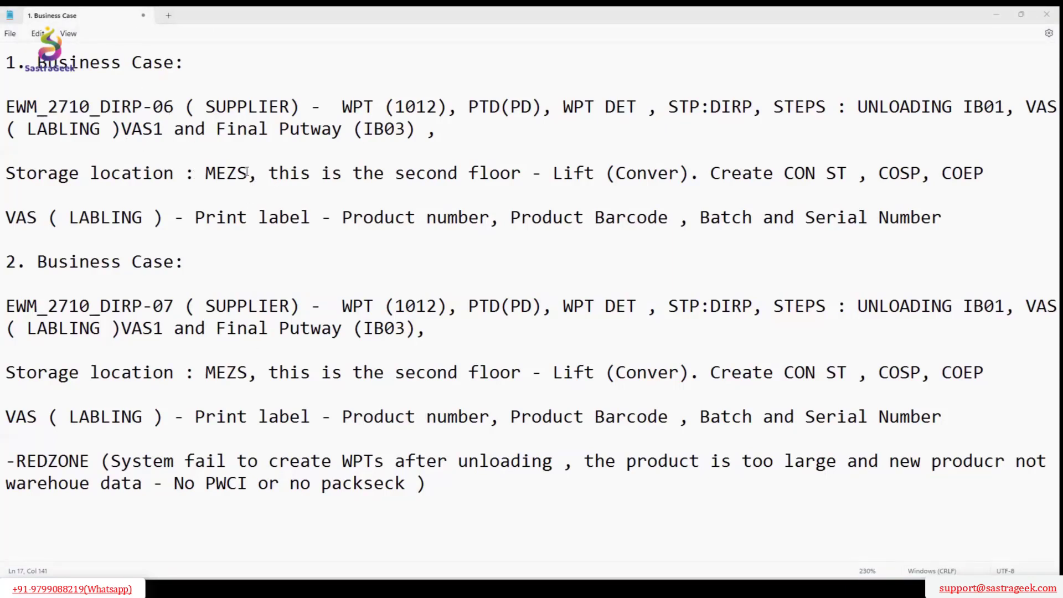
pyautogui.doubleClick(230, 177)
pyautogui.moveTo(250, 172); pyautogui.dragTo(205, 172)
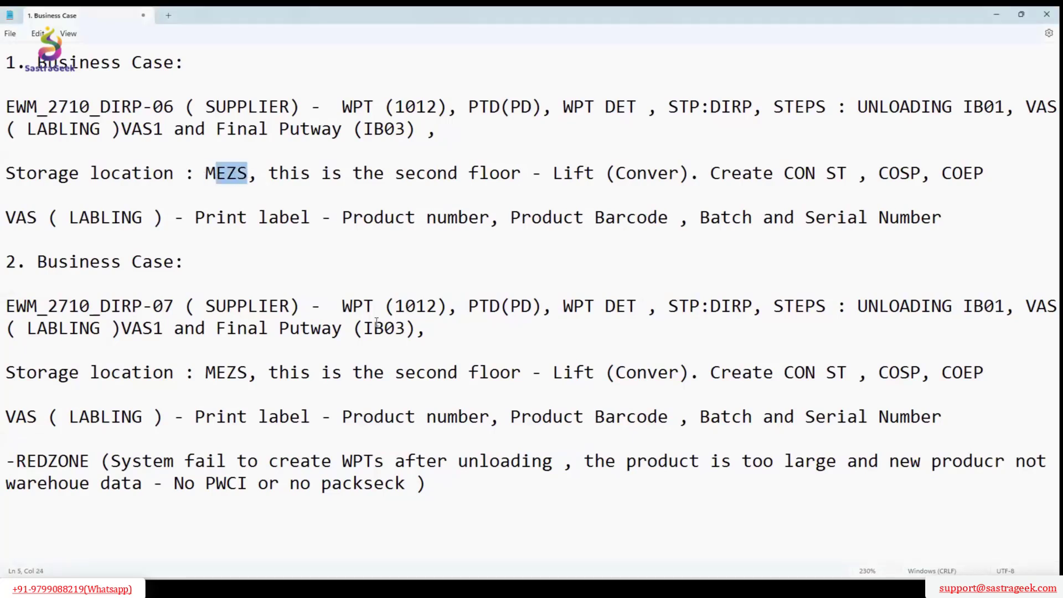
pyautogui.click(447, 461)
pyautogui.click(425, 483)
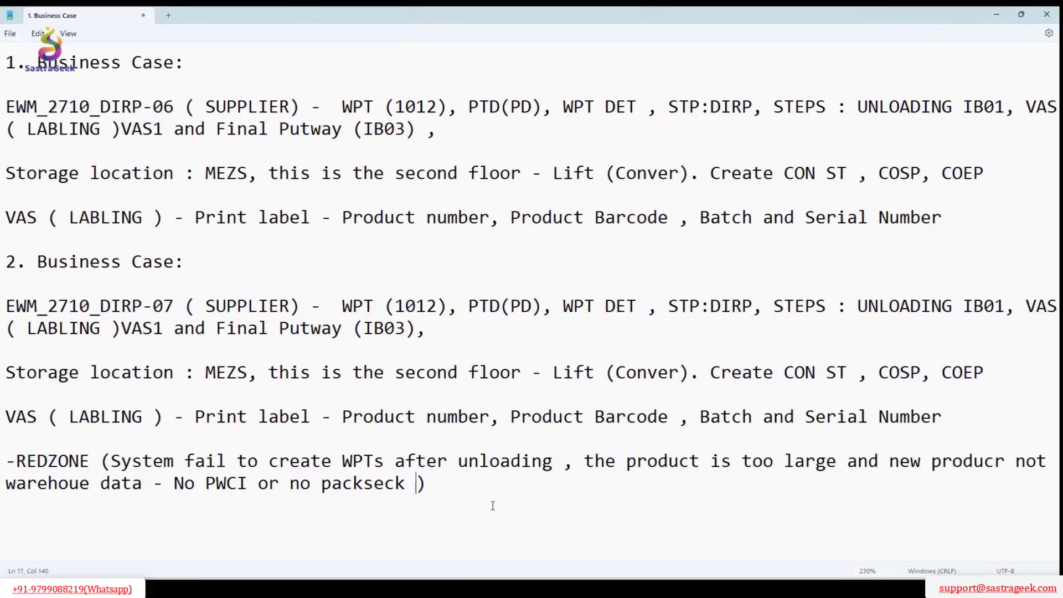
pyautogui.press('Left')
pyautogui.press('BackSpace')
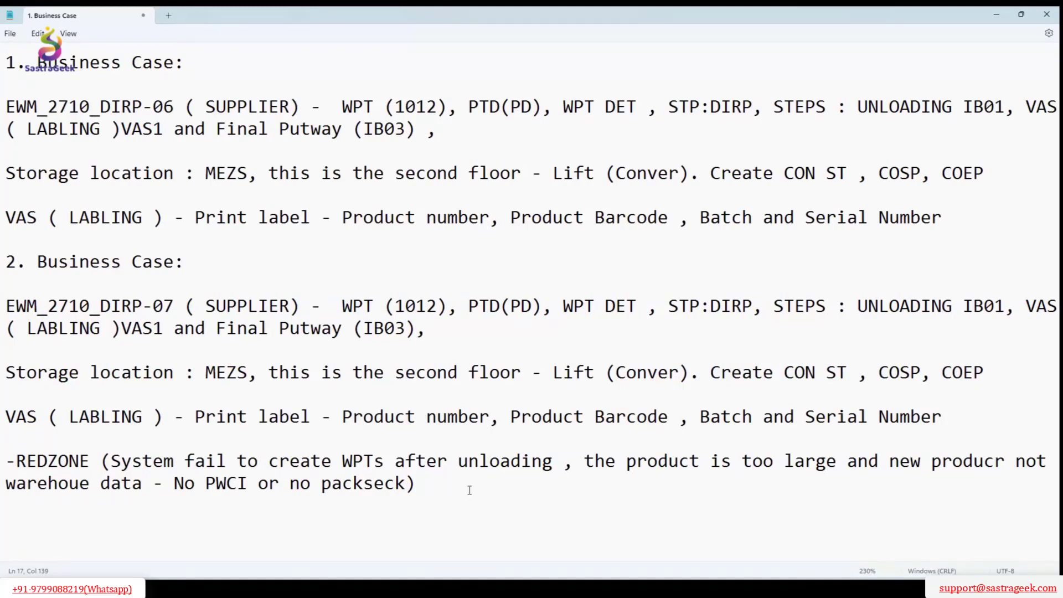
# - Add the bullet '- No storage criteria, since we have already created STSS for MEZS.' below the REDZONE note
pyautogui.press('Return')
pyautogui.press('Return')
pyautogui.press('Return')
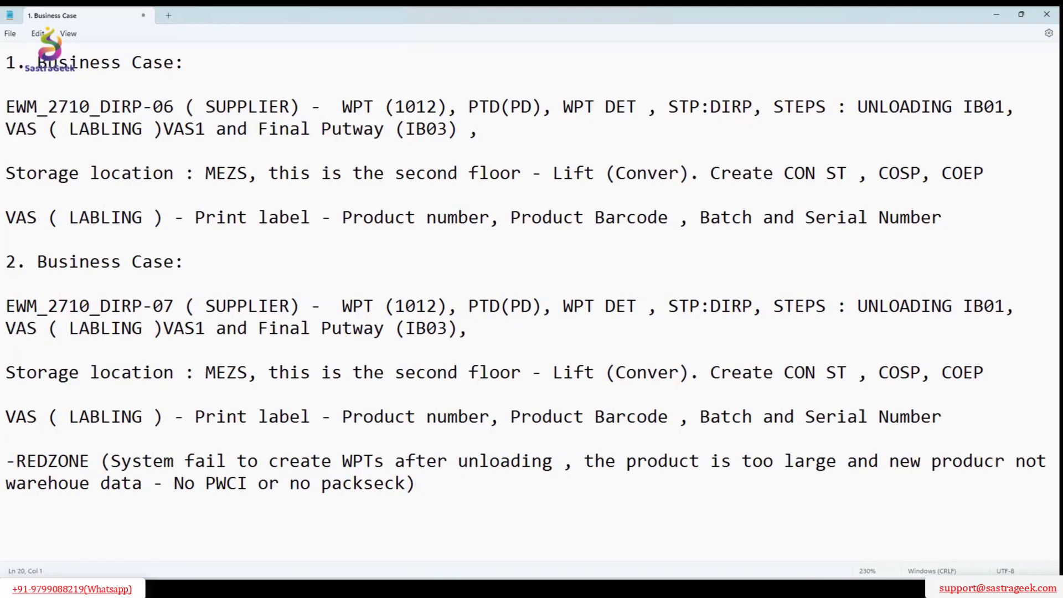
pyautogui.write('Pack')
pyautogui.press('BackSpace')
pyautogui.press('BackSpace')
pyautogui.press('BackSpace')
pyautogui.press('BackSpace')
pyautogui.press('BackSpace')
pyautogui.write('- n')
pyautogui.press('BackSpace')
pyautogui.write('No storage ')
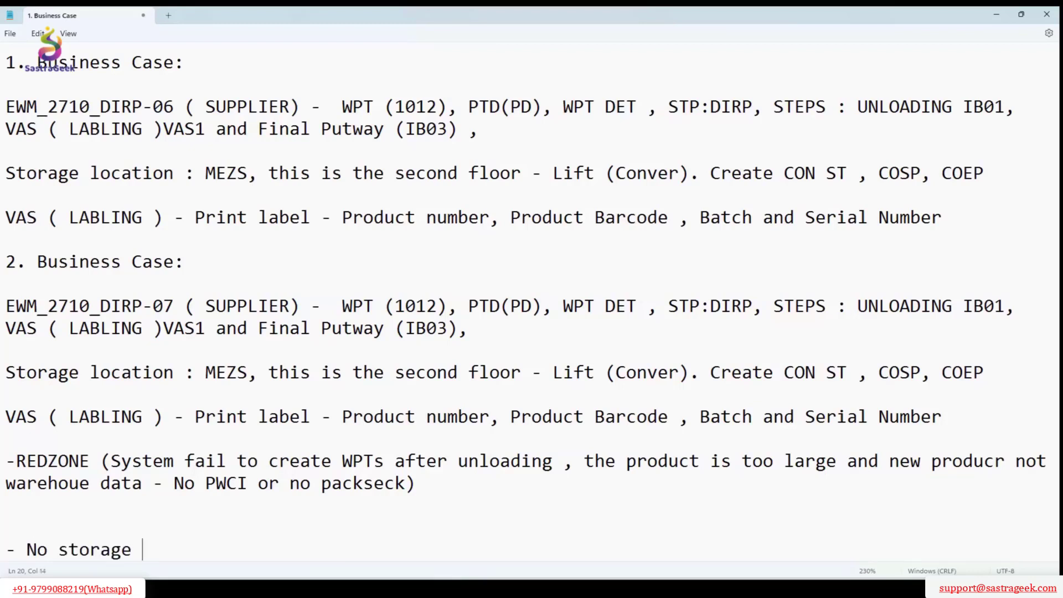
pyautogui.write('criteria')
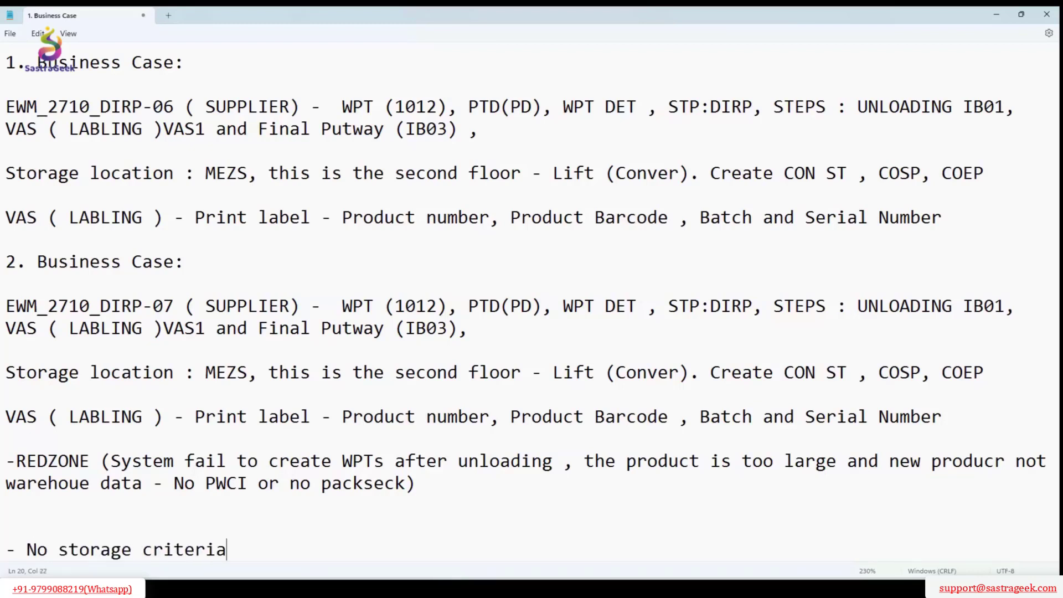
pyautogui.press('BackSpace')
pyautogui.write('a, since we ha')
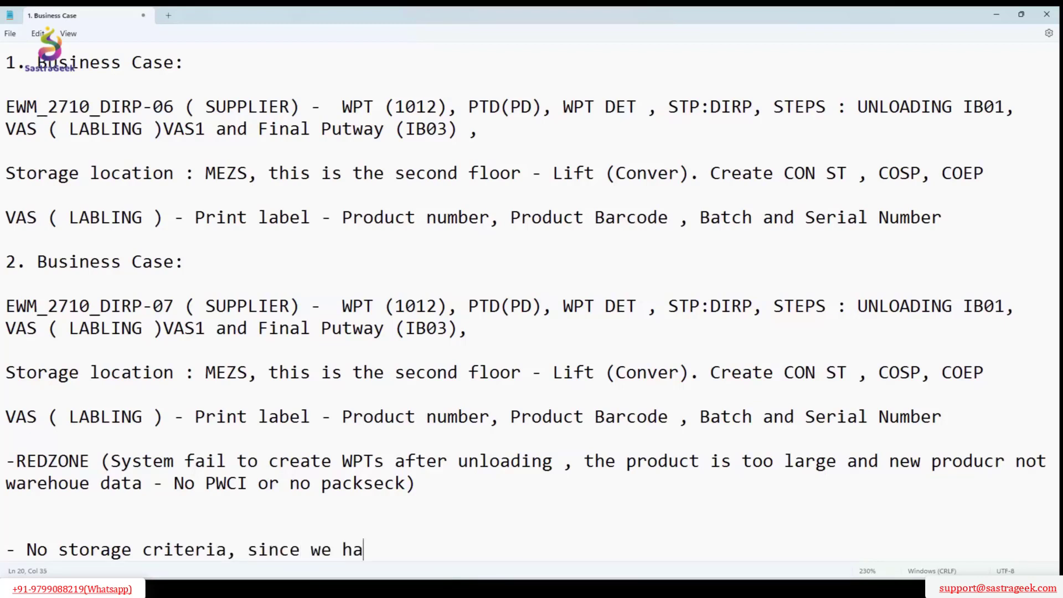
pyautogui.write('ve already')
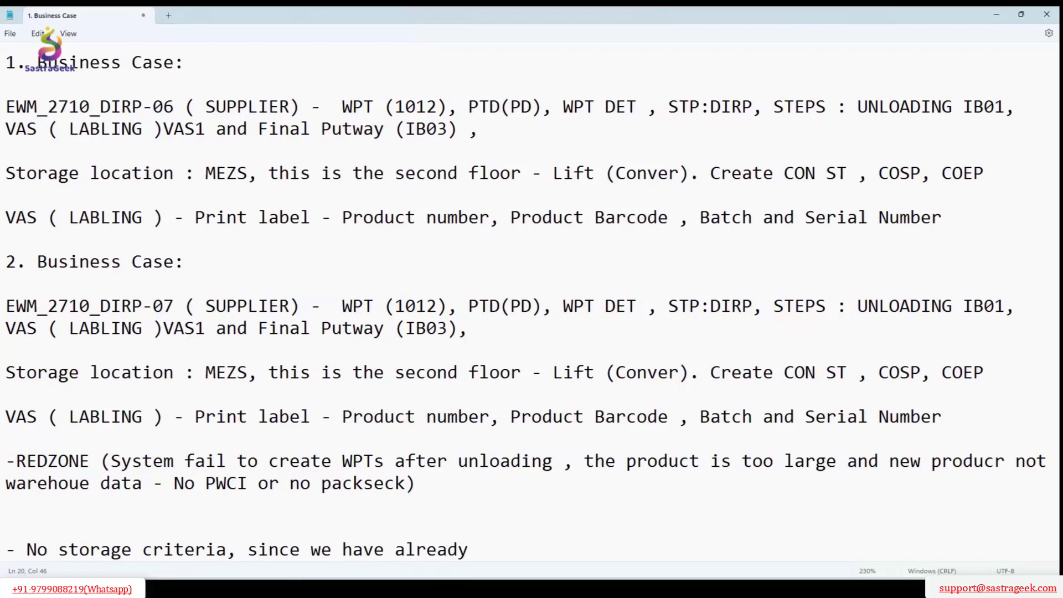
pyautogui.write(' created STSS for')
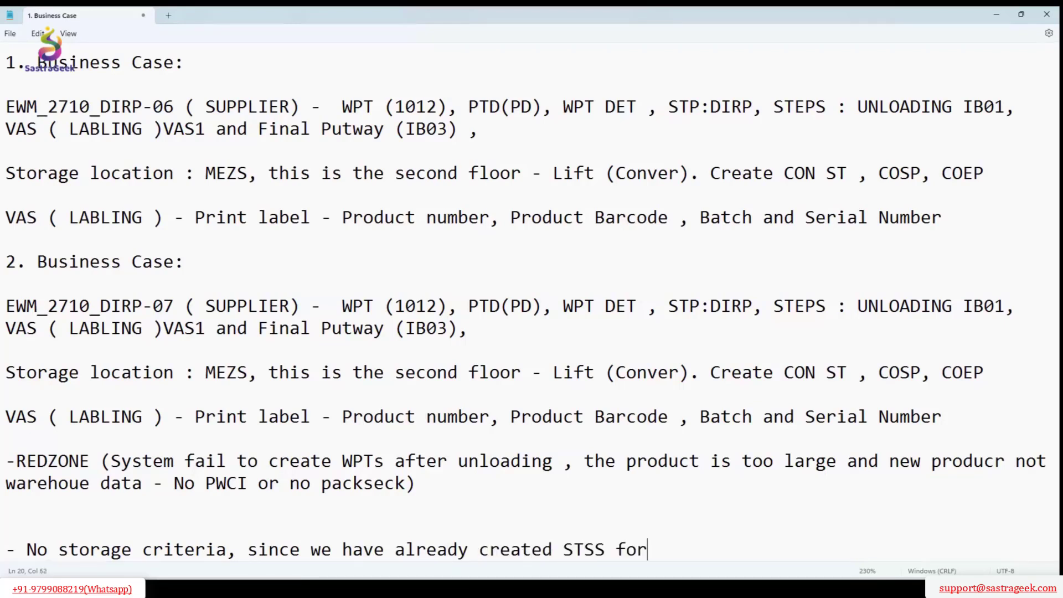
pyautogui.write(' MEZS.')
pyautogui.scroll(-1, 474, 491)
# - Start a new bullet below it reading '- We need to create product'
pyautogui.click(228, 507)
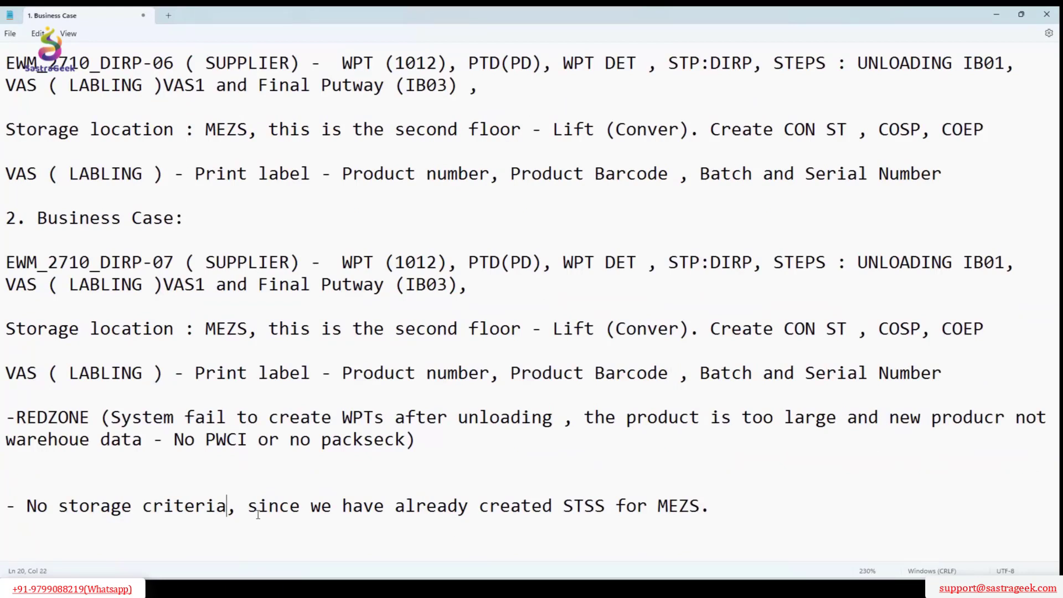
pyautogui.click(735, 509)
pyautogui.press('Return')
pyautogui.write('-')
pyautogui.write('wE need to creat')
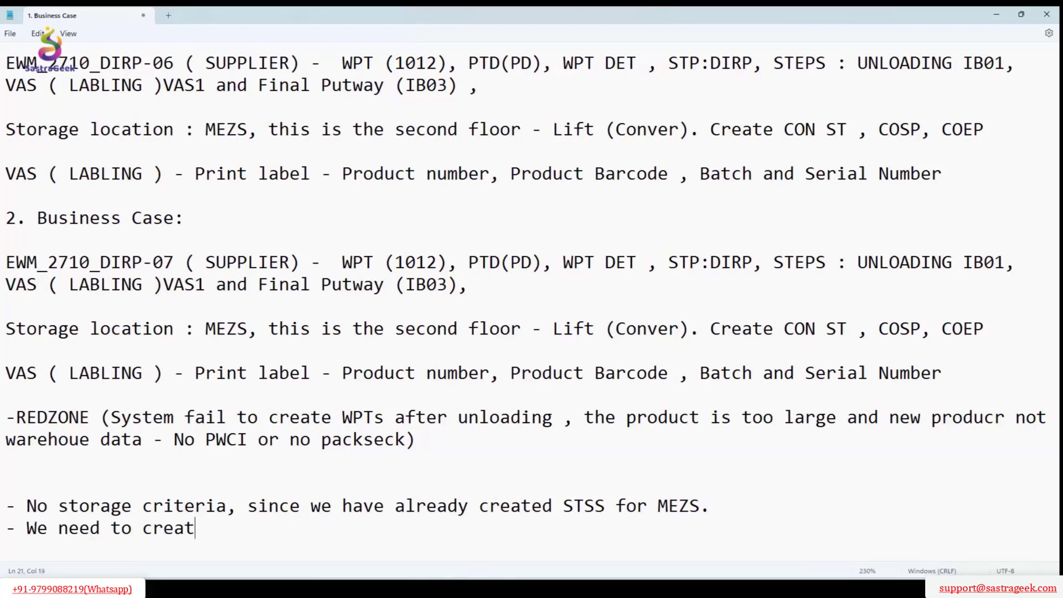
pyautogui.write('e product')
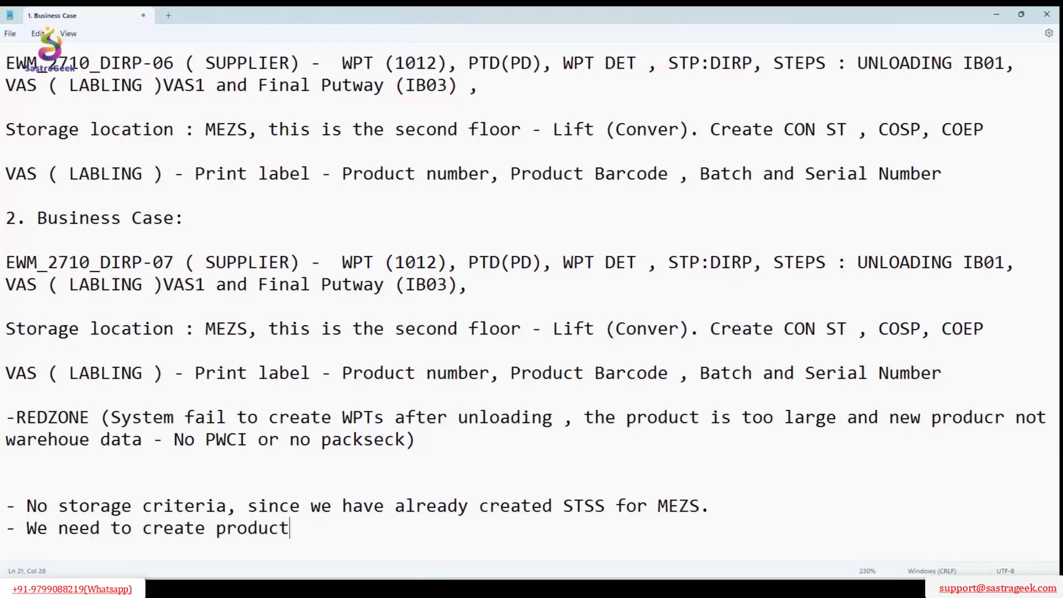
# - Make it 'products' and append the IDs EWM_2710_DIRP-06 and EWM_2710_DIRP-07 from the business cases
pyautogui.press('BackSpace')
pyautogui.write('ts')
pyautogui.doubleClick(10, 65)
pyautogui.hotkey('ctrl', 'c')
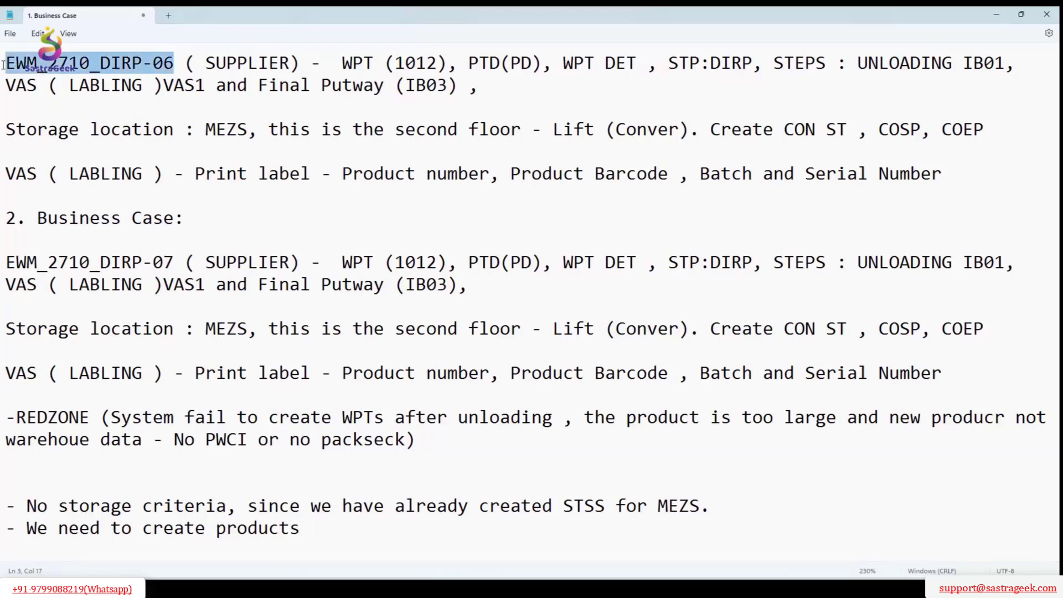
pyautogui.click(325, 530)
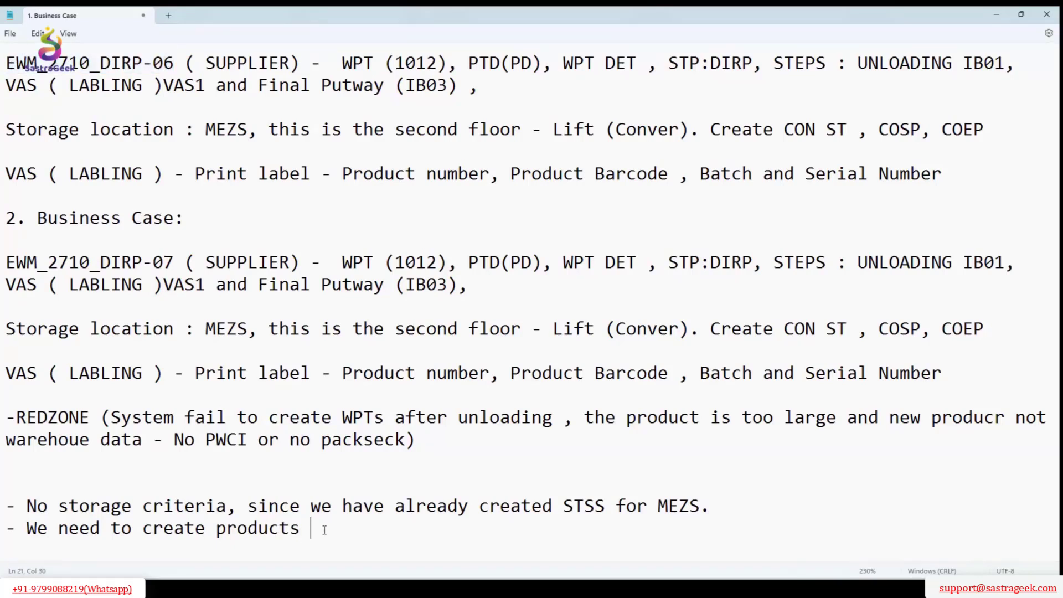
pyautogui.hotkey('ctrl', 'v')
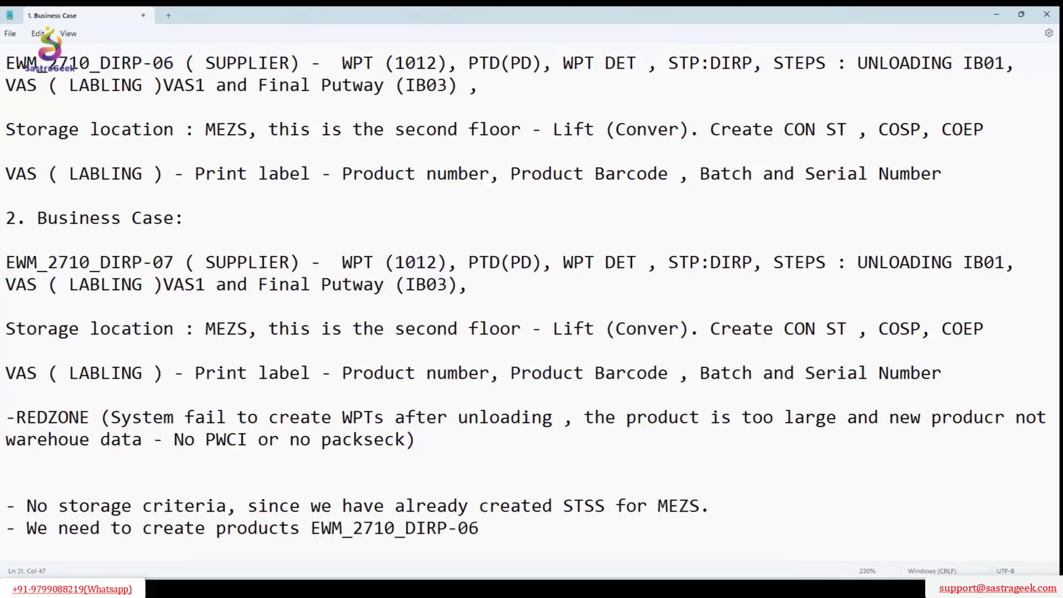
pyautogui.write('abd')
pyautogui.moveTo(176, 262); pyautogui.dragTo(6, 262)
pyautogui.click(164, 262)
pyautogui.moveTo(175, 262); pyautogui.dragTo(4, 262)
pyautogui.hotkey('ctrl', 'c')
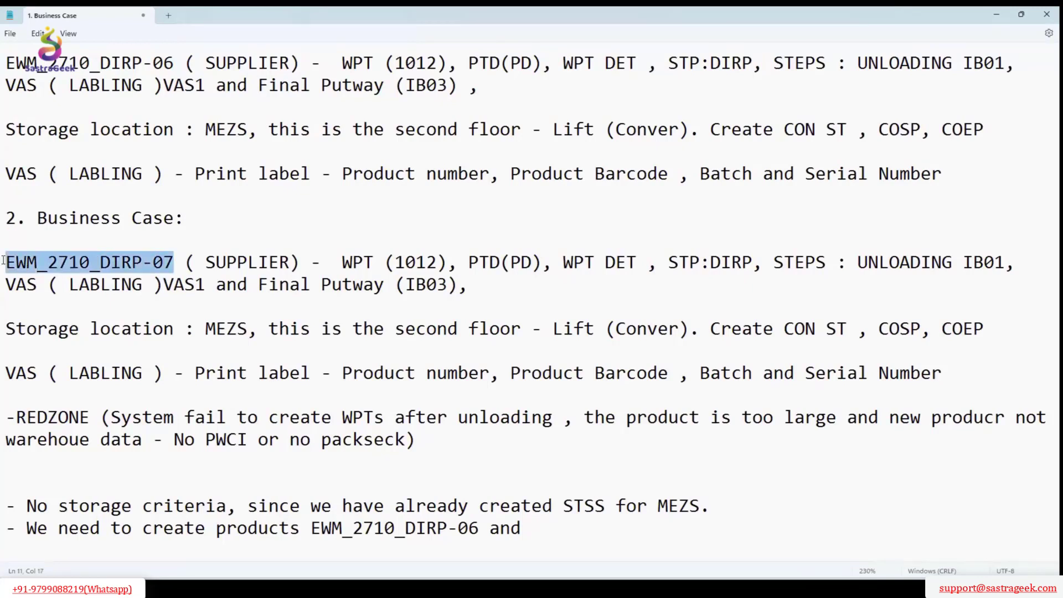
pyautogui.click(547, 522)
pyautogui.hotkey('ctrl', 'v')
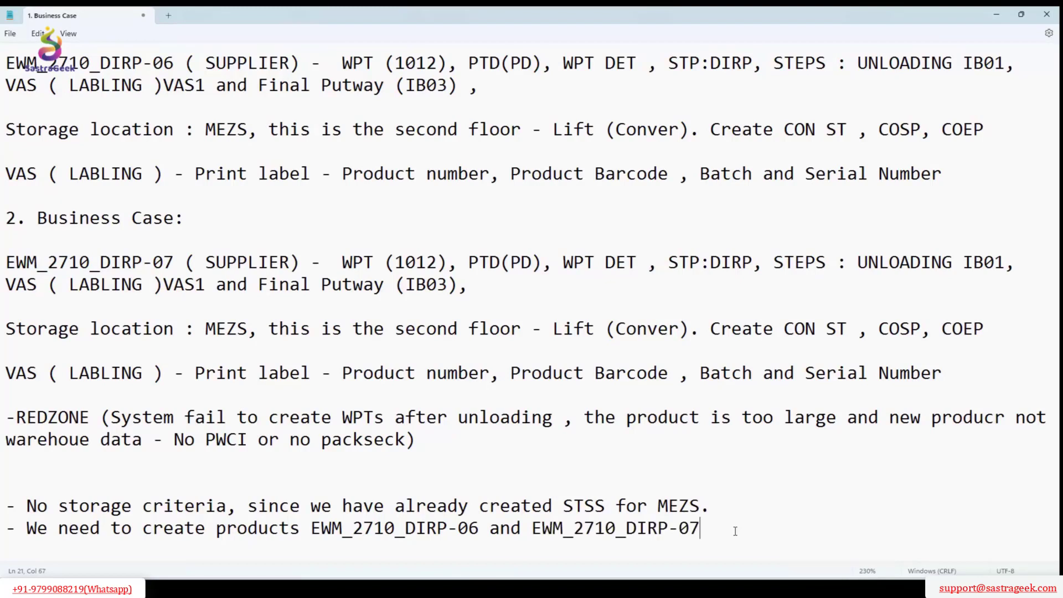
# - Continue the bullet with 'and you need to extent to SL(271D and'
pyautogui.write('and')
pyautogui.press('BackSpace')
pyautogui.write('u')
pyautogui.press('BackSpace')
pyautogui.press('BackSpace')
pyautogui.press('BackSpace')
pyautogui.press('BackSpace')
pyautogui.press('BackSpace')
pyautogui.write('and you need t')
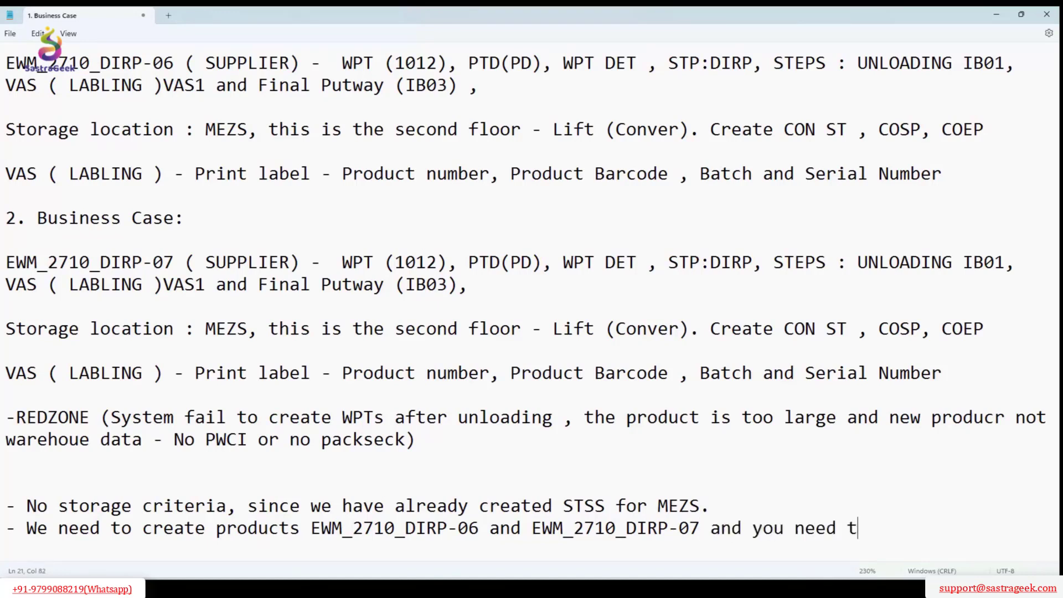
pyautogui.write('o extent t')
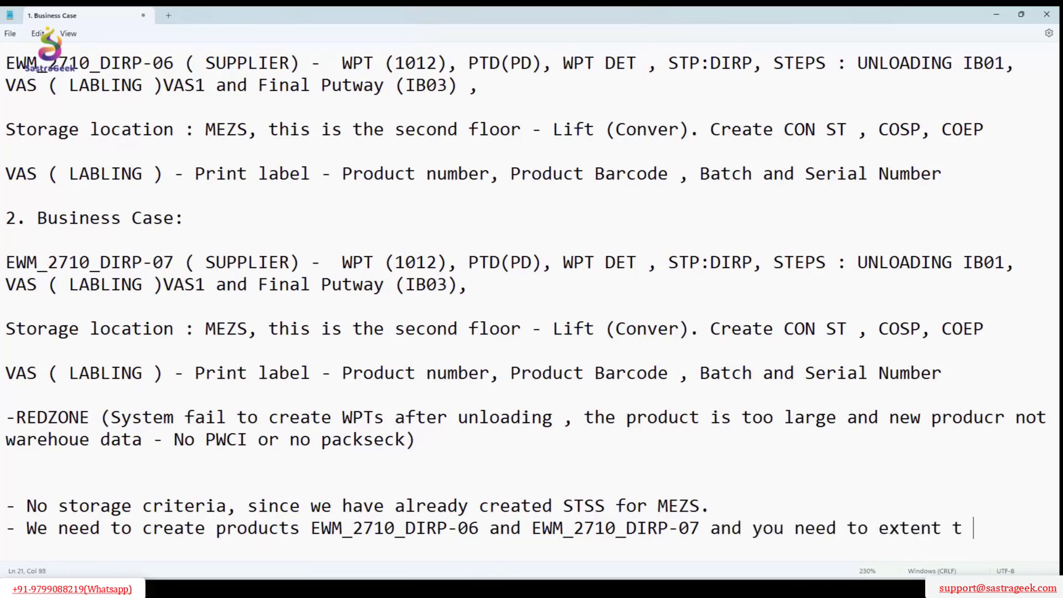
pyautogui.press('BackSpace')
pyautogui.write('o s')
pyautogui.press('BackSpace')
pyautogui.write('SL( 11')
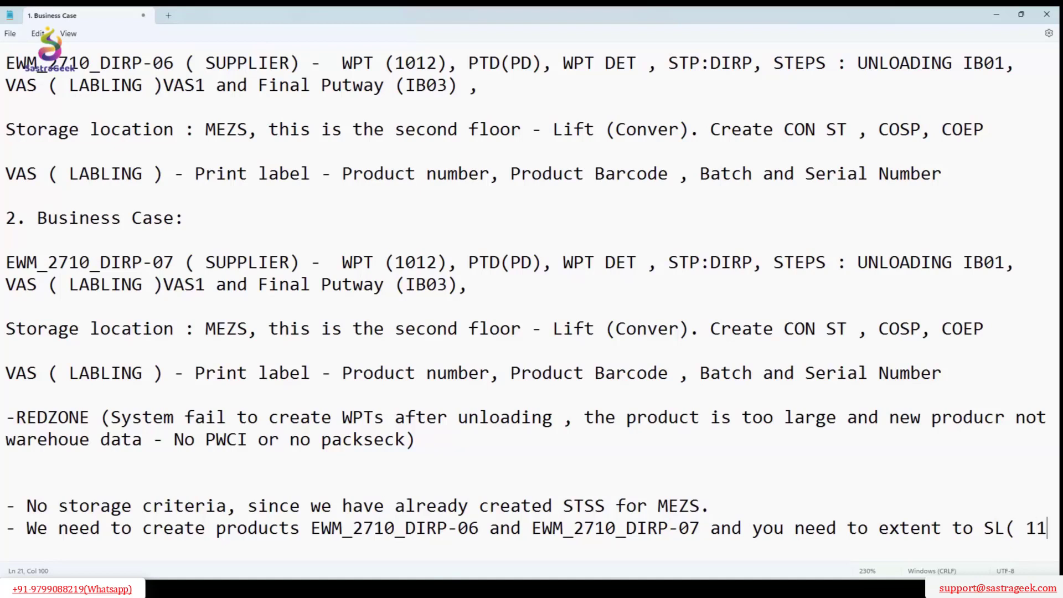
pyautogui.press('BackSpace')
pyautogui.press('BackSpace')
pyautogui.write('271D and S')
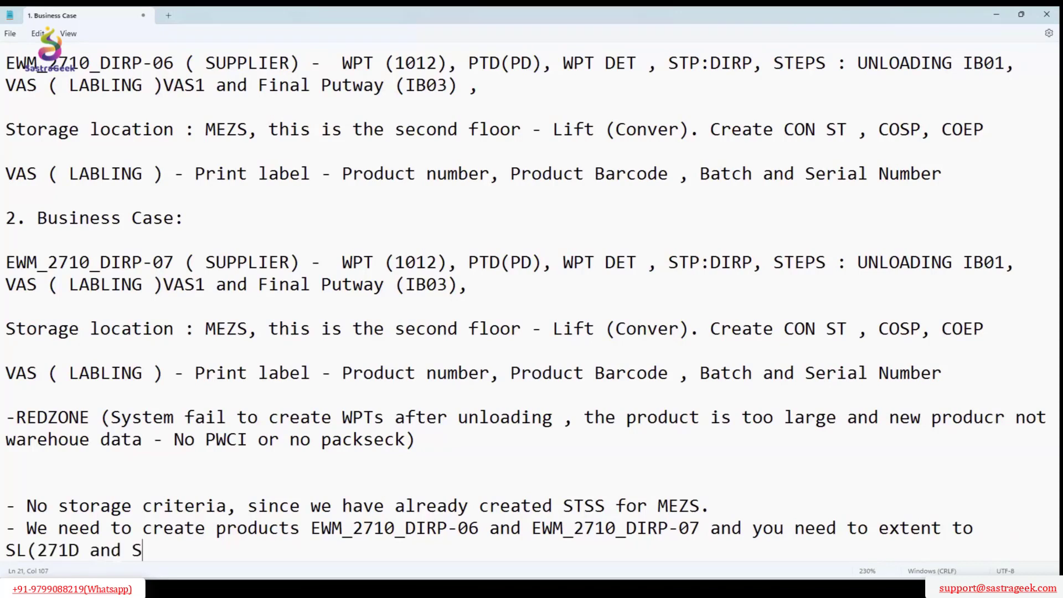
# - Finish with '271S) and extend to EWM ( /N/SCWM/MAT1)'
pyautogui.press('BackSpace')
pyautogui.write('271S) ad')
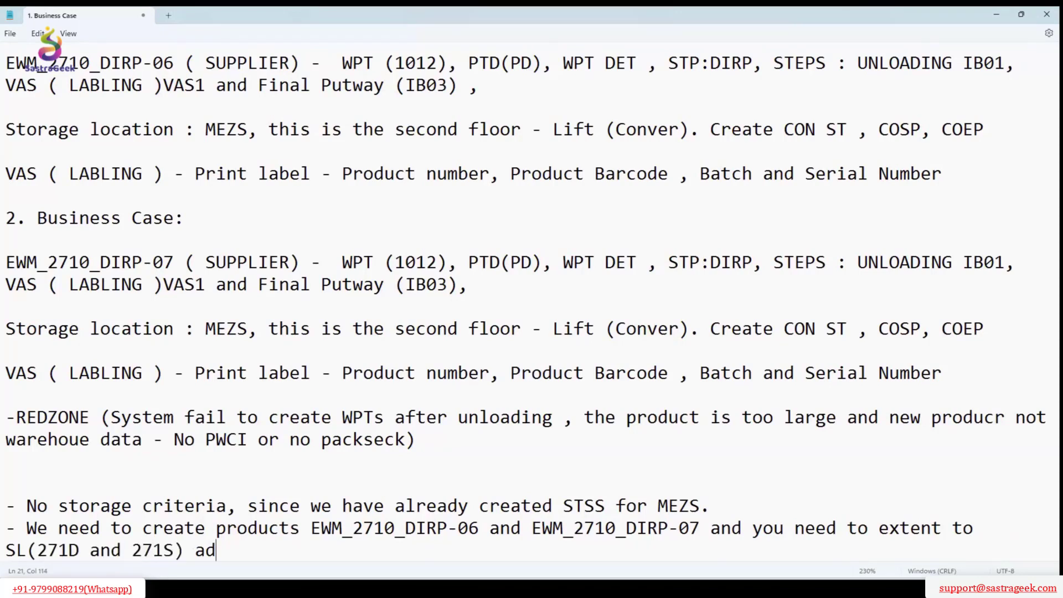
pyautogui.write('n ')
pyautogui.write('et')
pyautogui.press('BackSpace')
pyautogui.write('xten')
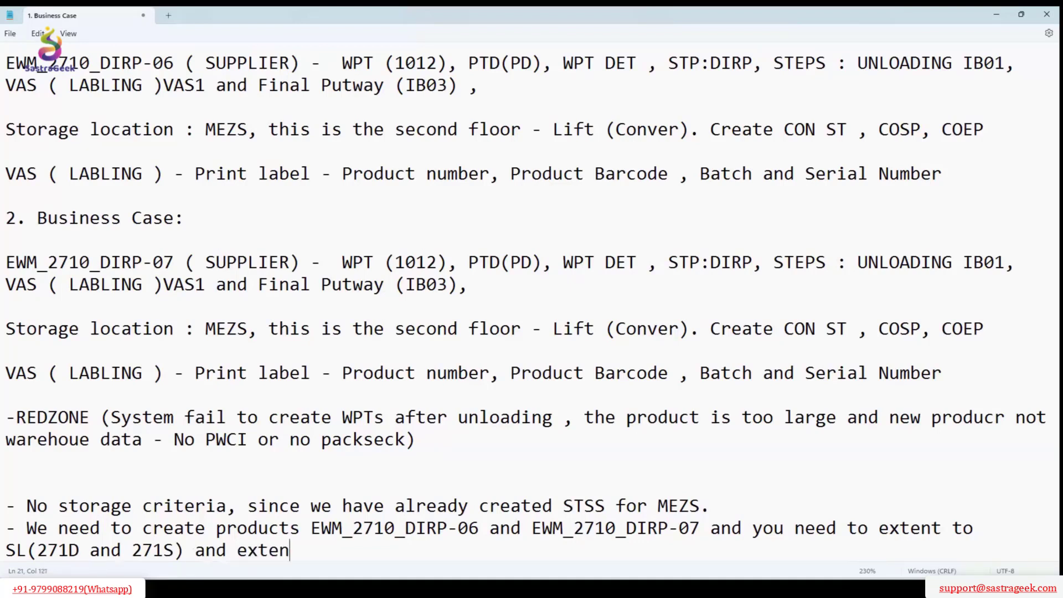
pyautogui.write('d to EWM ( ')
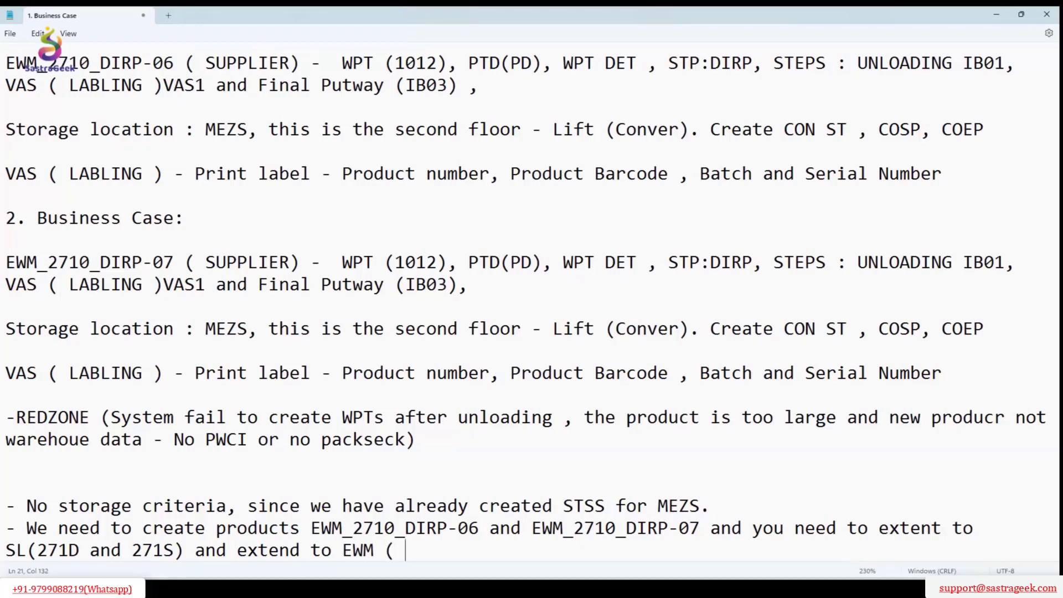
pyautogui.write('/N/SCWM/M')
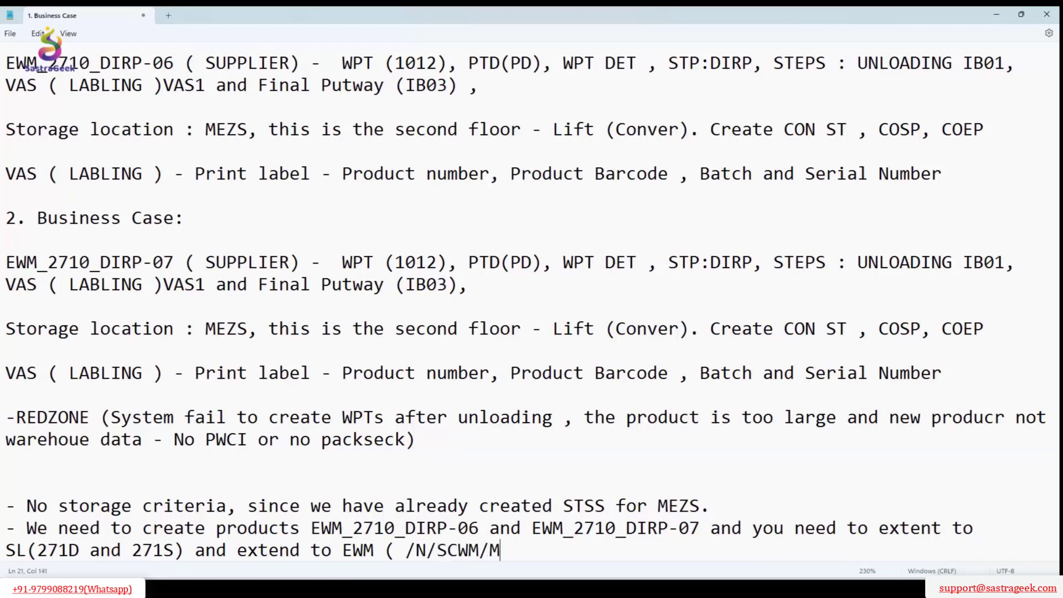
pyautogui.write('AT1)')
# - End the products bullet with 'and ( /N/SAPAPO/MAT1)' and start a new line beneath it
pyautogui.click(742, 529)
pyautogui.write('an')
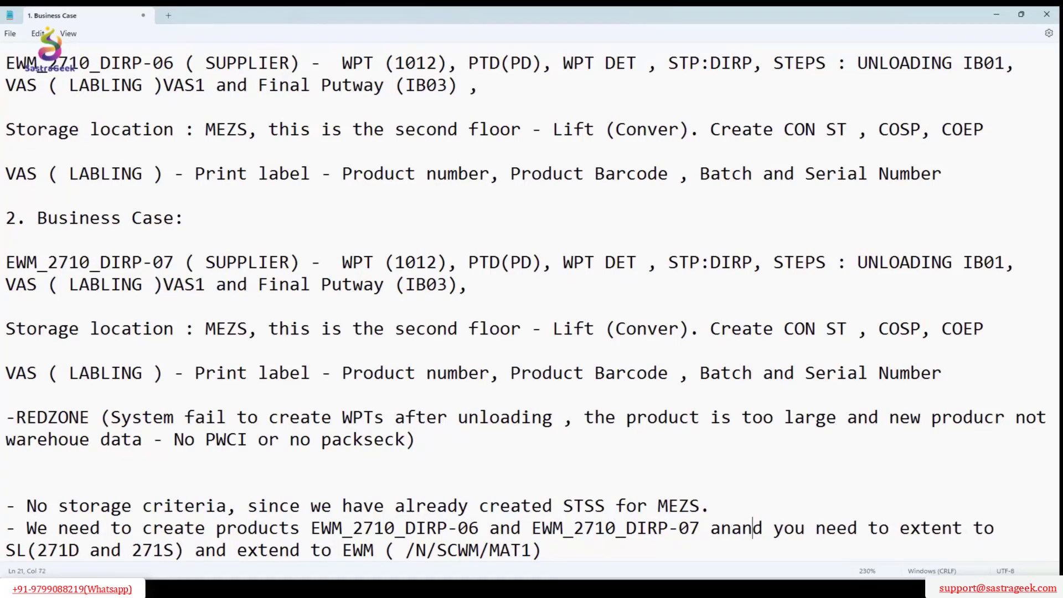
pyautogui.press('BackSpace')
pyautogui.press('BackSpace')
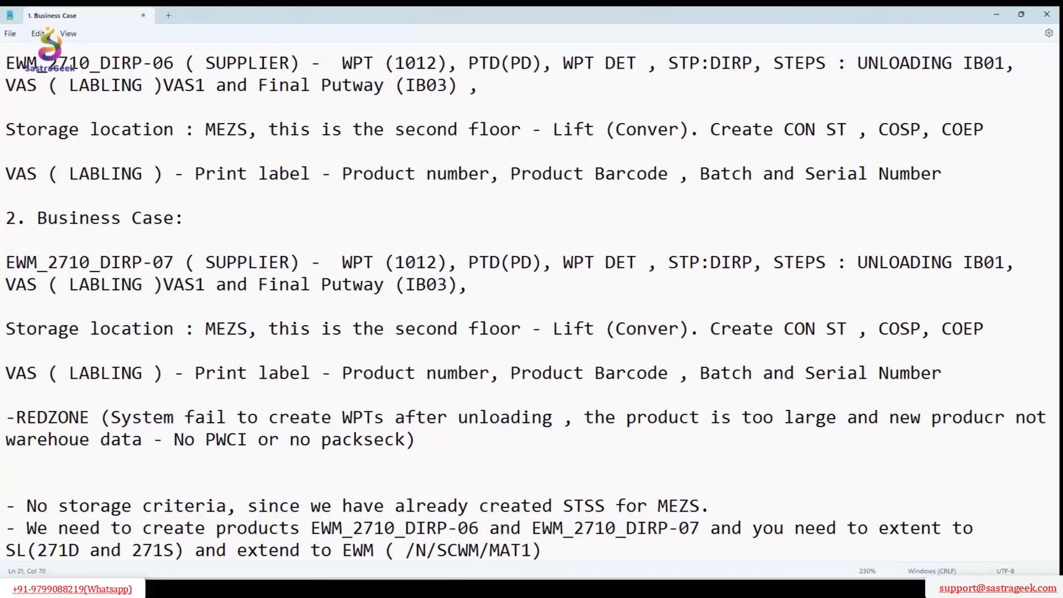
pyautogui.click(587, 547)
pyautogui.write('and ( /N/SAPAP')
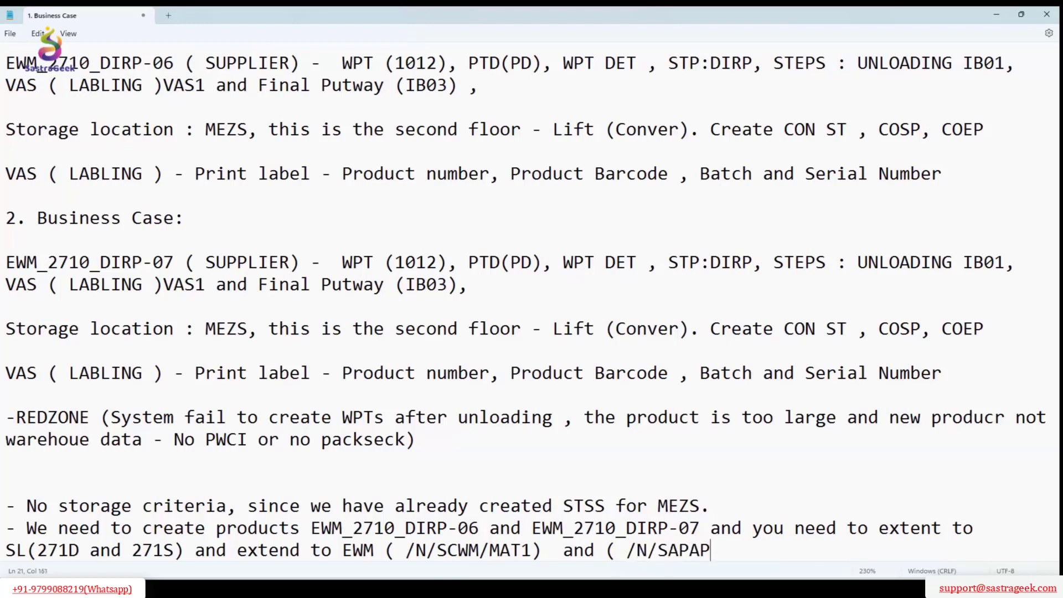
pyautogui.press('BackSpace')
pyautogui.write('PO/MAT1)')
pyautogui.scroll(-1, 768, 531)
pyautogui.moveTo(774, 507); pyautogui.dragTo(616, 507)
pyautogui.click(815, 507)
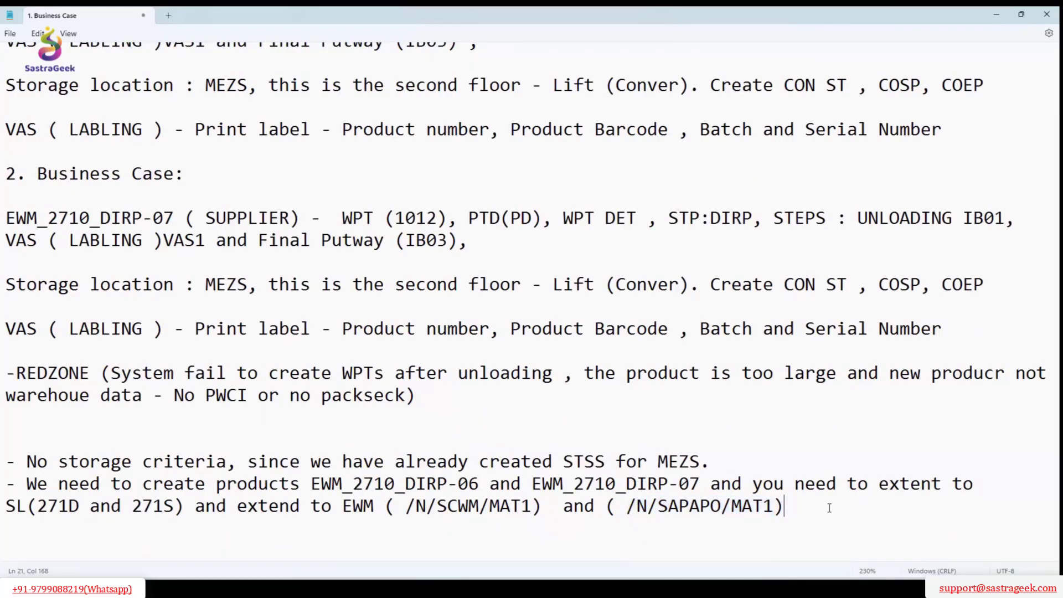
pyautogui.press('Return')
pyautogui.scroll(2, 425, 512)
pyautogui.write('-')
pyautogui.scroll(-3, 427, 538)
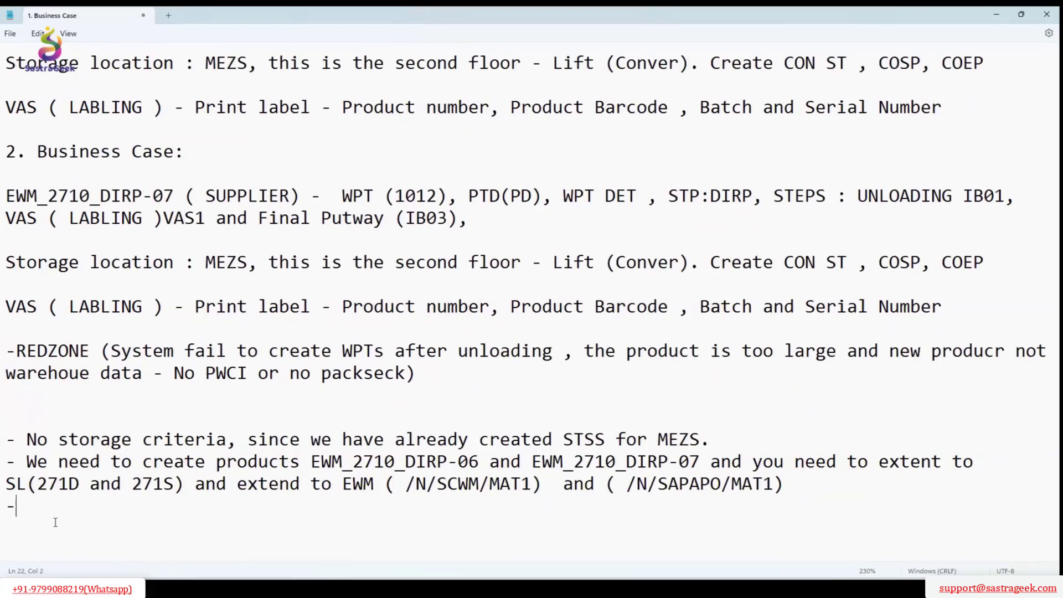
pyautogui.scroll(2, 246, 140)
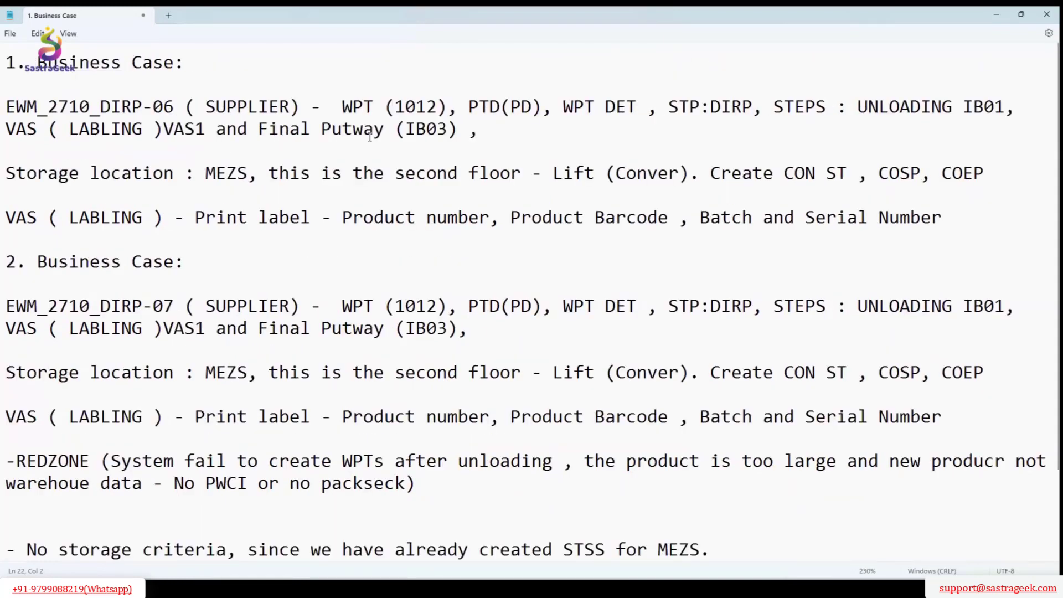
pyautogui.scroll(-2, 284, 354)
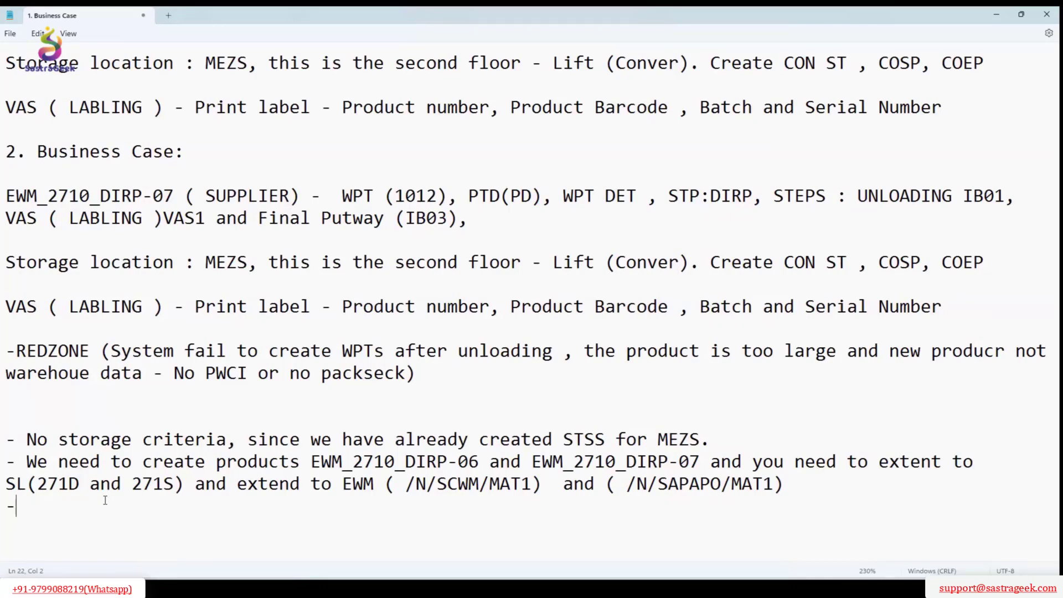
pyautogui.scroll(2, 495, 61)
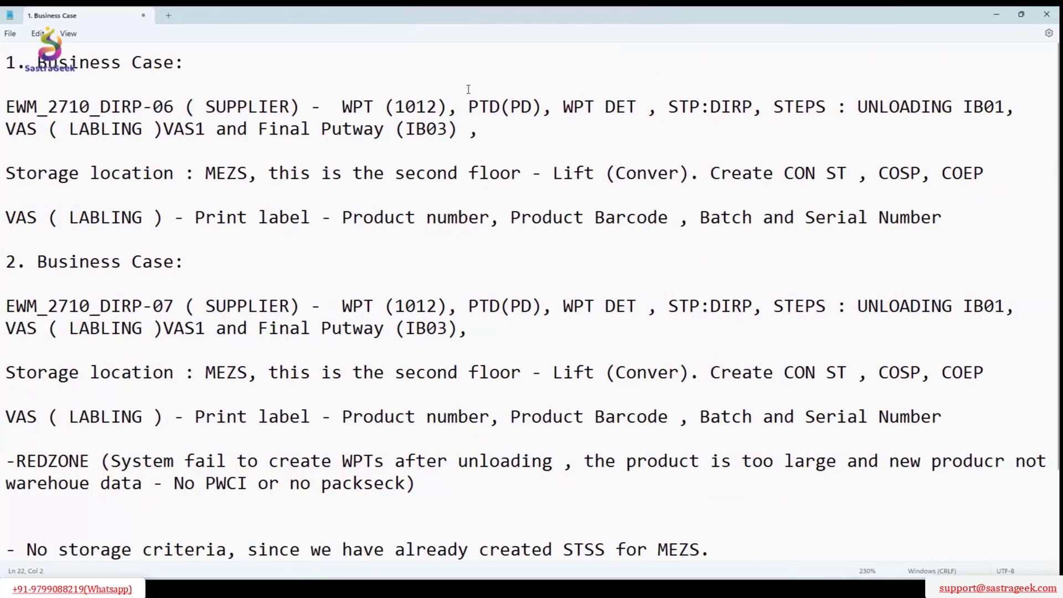
pyautogui.hotkey('alt', 'Tab')
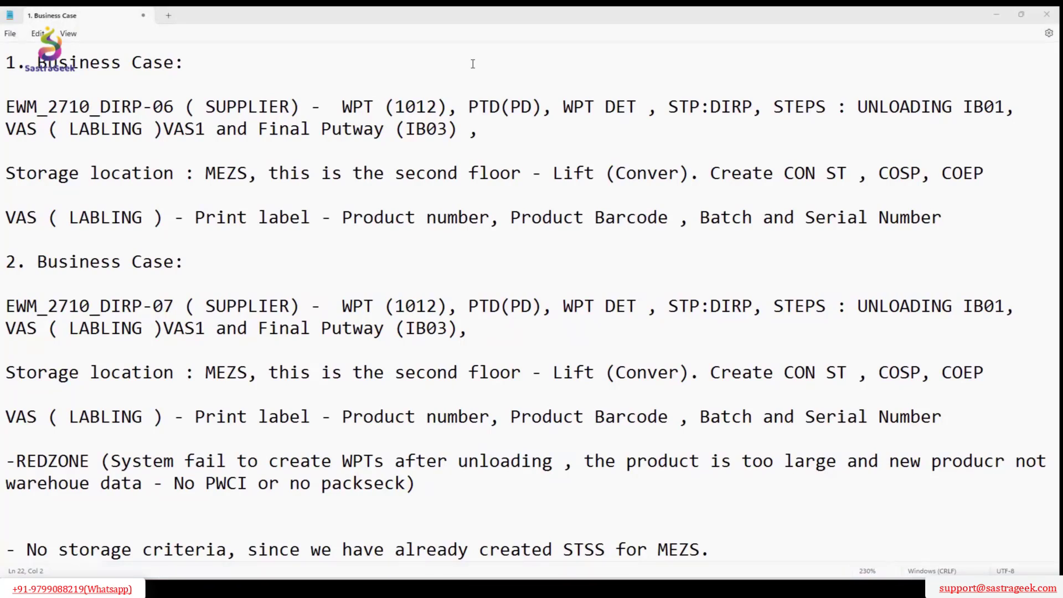
pyautogui.scroll(-2, 473, 64)
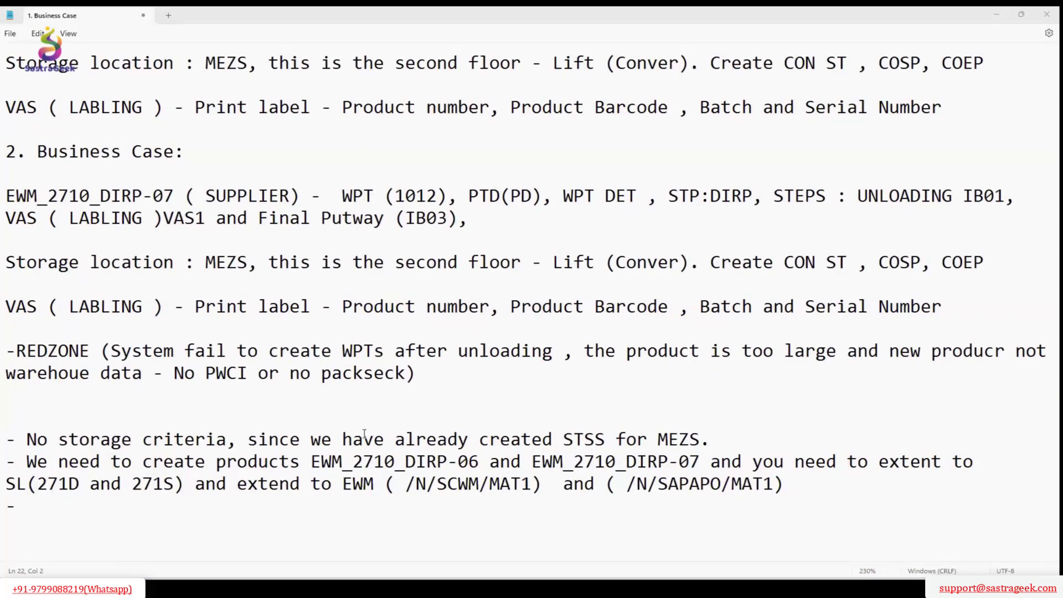
# - Fill the empty dash line with 'Redzone -ST , STB, WC, WCL,'
pyautogui.click(796, 491)
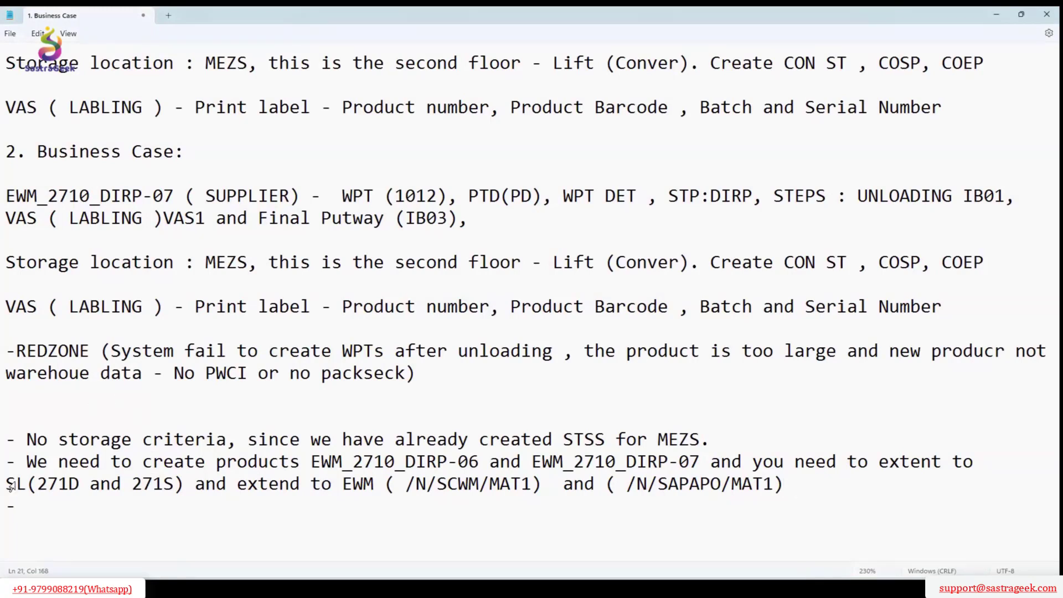
pyautogui.press('Down')
pyautogui.write('r')
pyautogui.press('BackSpace')
pyautogui.write('Re')
pyautogui.write('dzo')
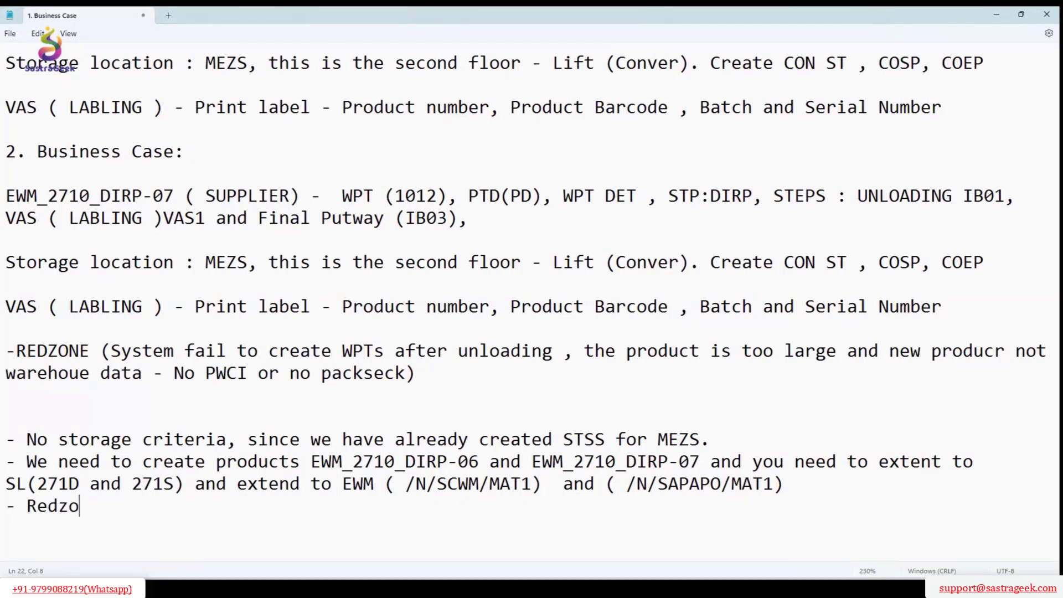
pyautogui.write('ze')
pyautogui.press('BackSpace')
pyautogui.press('BackSpace')
pyautogui.press('BackSpace')
pyautogui.write('ne -ST , STB, ')
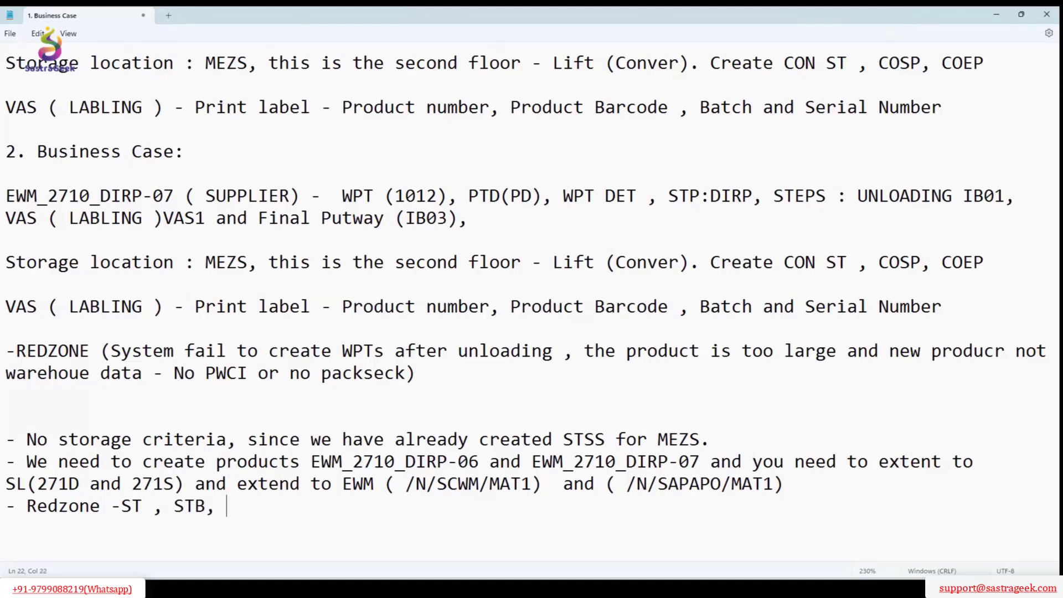
pyautogui.write('WC')
pyautogui.press('Return')
pyautogui.write(',')
pyautogui.press('BackSpace')
pyautogui.press('BackSpace')
pyautogui.write(',')
pyautogui.write('WCL')
pyautogui.write(',')
# - Rework the Redzone line's ending to 'WCL, WC & WC-STB ( /N/SCWM/TWORKST) and AA-RZ27'
pyautogui.moveTo(311, 506); pyautogui.dragTo(234, 506)
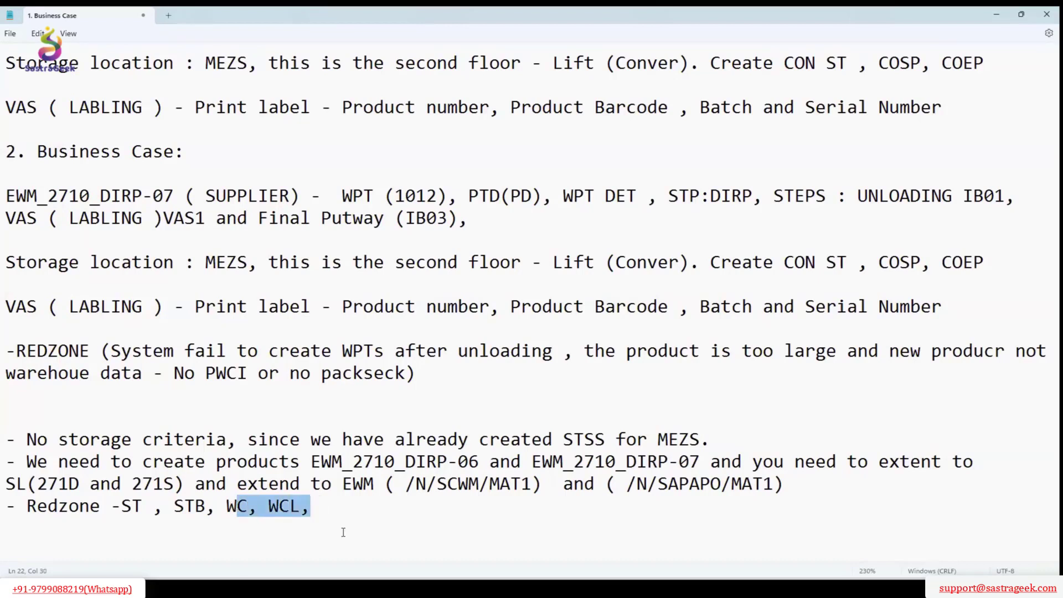
pyautogui.press('BackSpace')
pyautogui.write('C')
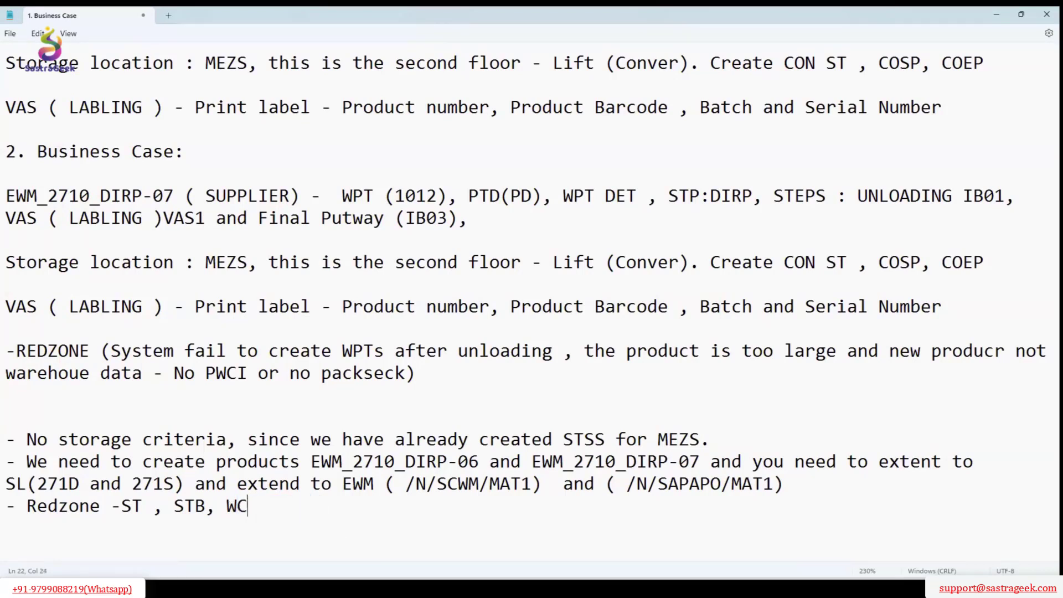
pyautogui.write('L, WC & w')
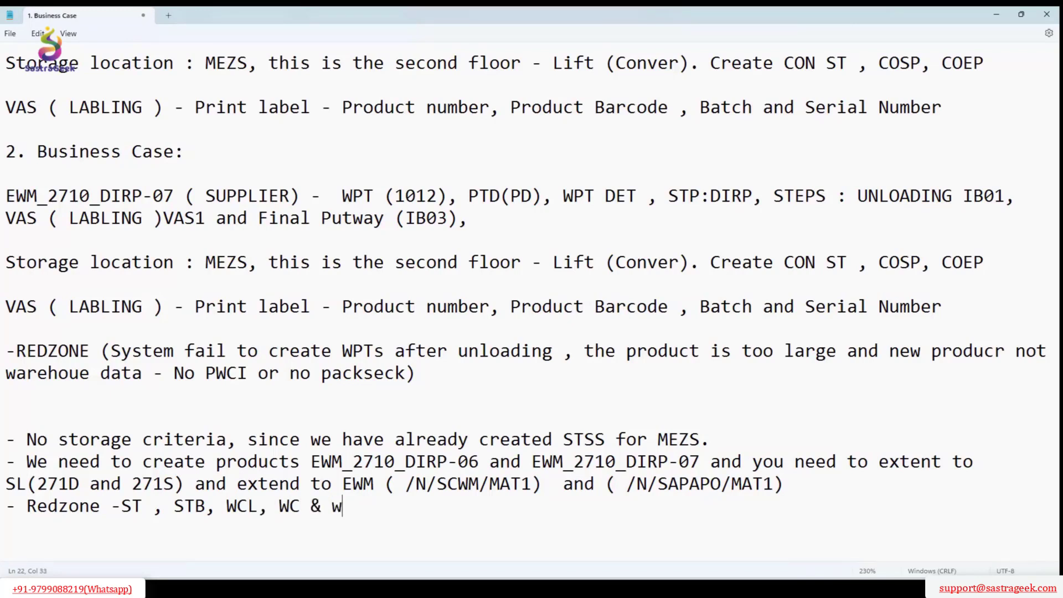
pyautogui.press('BackSpace')
pyautogui.write('WC-STB ( /')
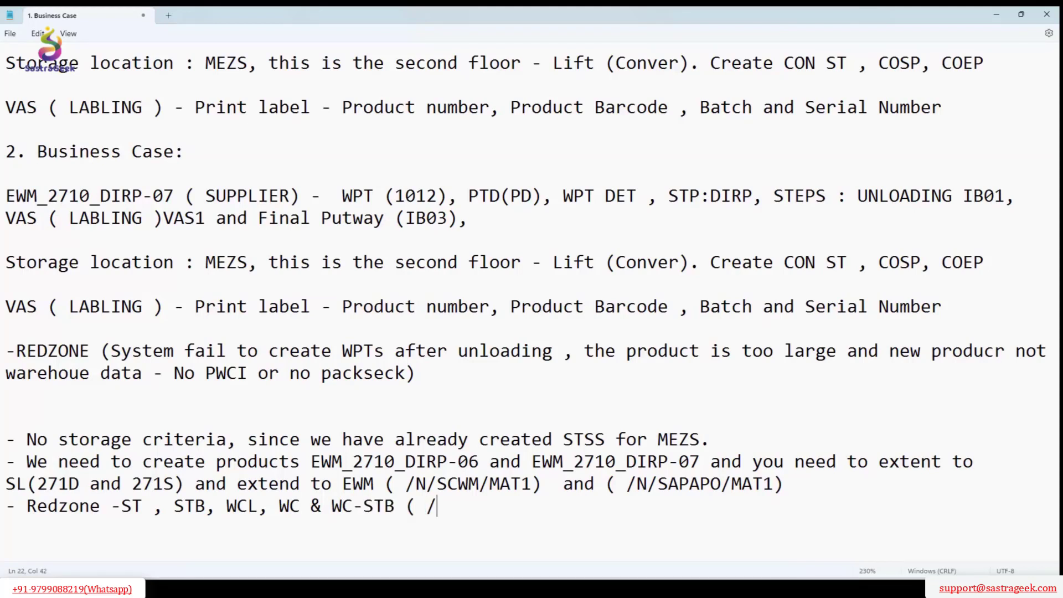
pyautogui.write('N/SCWM')
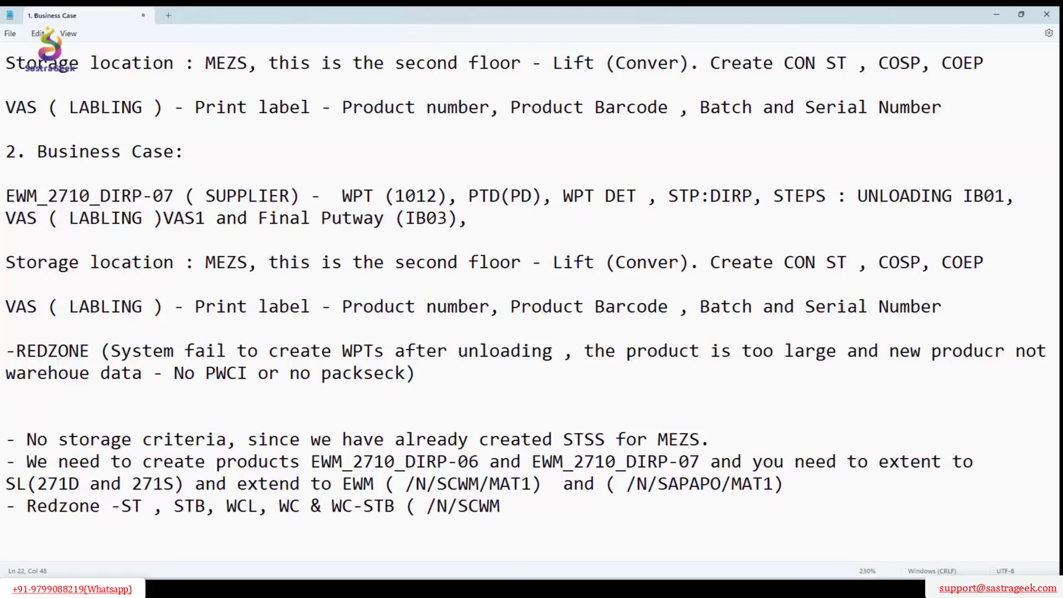
pyautogui.press('BackSpace')
pyautogui.press('BackSpace')
pyautogui.write('WM/TWORKST')
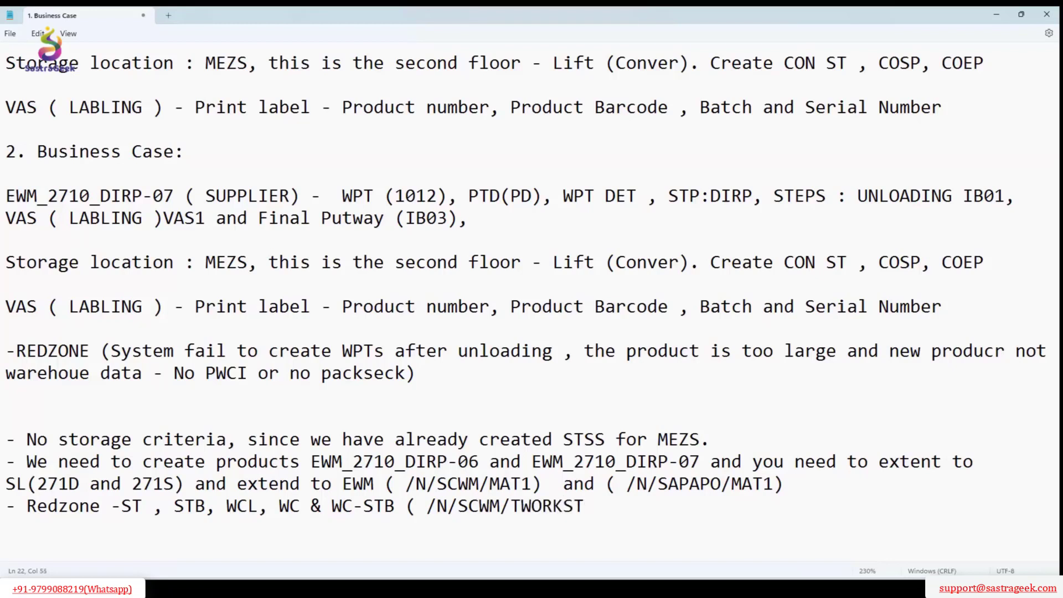
pyautogui.write(') and AC')
pyautogui.press('BackSpace')
pyautogui.press('BackSpace')
pyautogui.press('BackSpace')
pyautogui.write('AC')
pyautogui.press('BackSpace')
pyautogui.write('A-R')
pyautogui.press('BackSpace')
pyautogui.write('R')
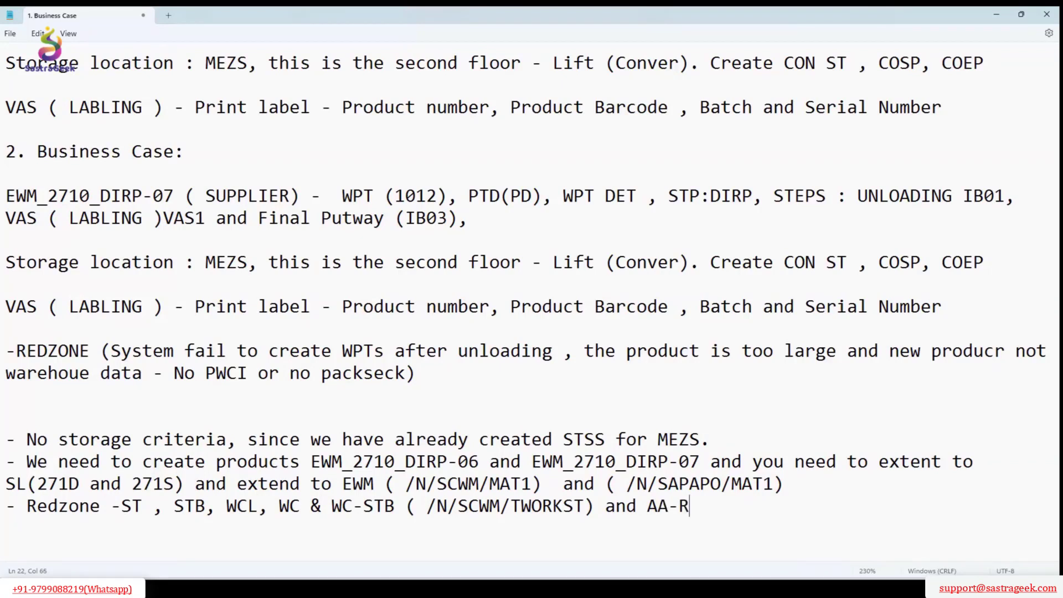
pyautogui.press('BackSpace')
pyautogui.write('RZ27')
# - Add bracketed values ST(RZ27) and STB(2710_RZ27_01) to the Redzone line
pyautogui.moveTo(721, 506); pyautogui.dragTo(681, 506)
pyautogui.hotkey('ctrl', 'c')
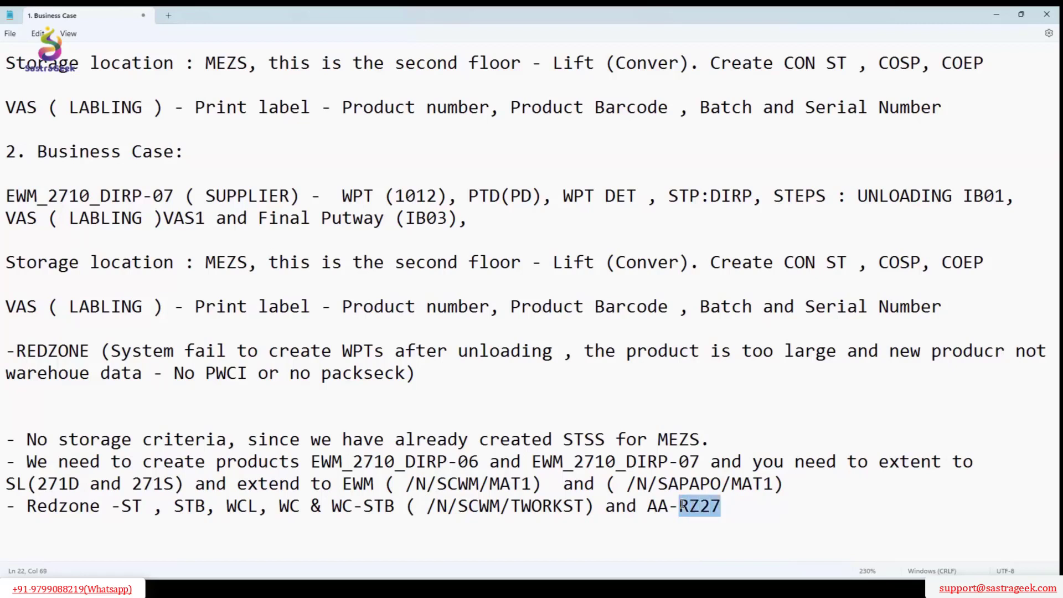
pyautogui.click(142, 505)
pyautogui.write('(')
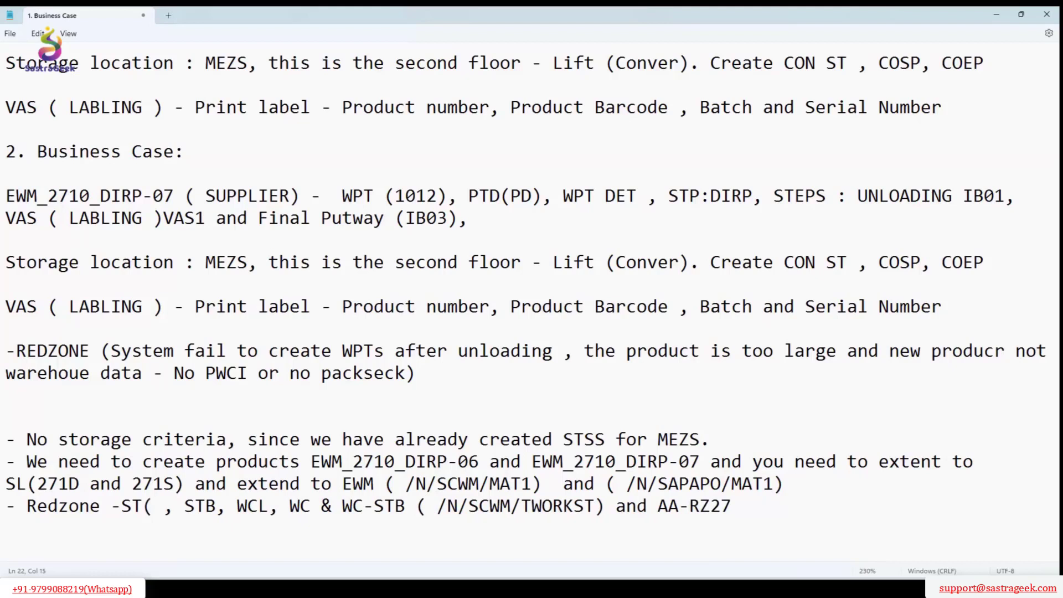
pyautogui.hotkey('ctrl', 'v')
pyautogui.write(')')
pyautogui.click(270, 506)
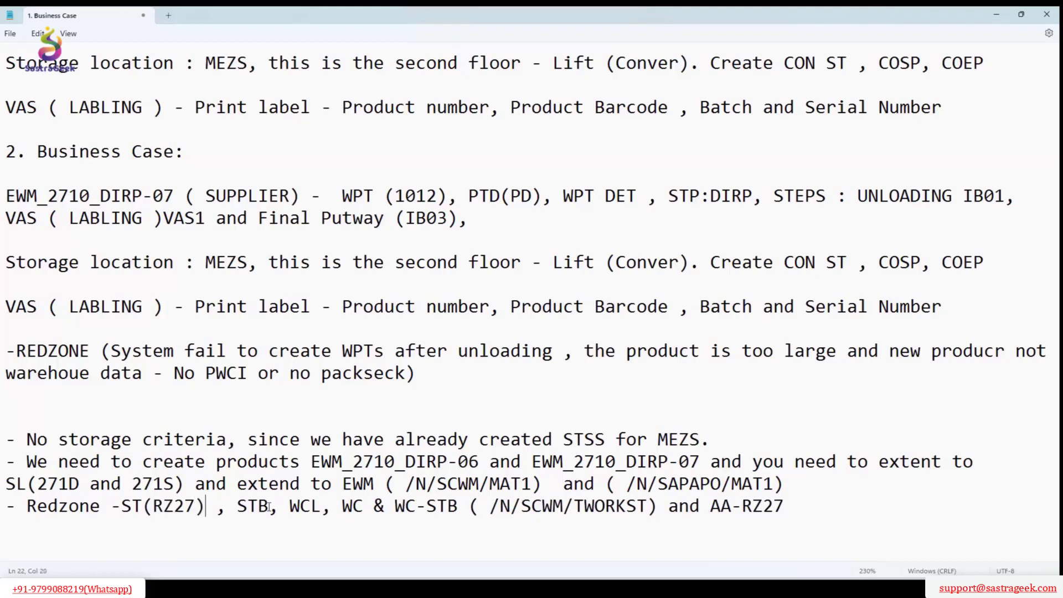
pyautogui.write('(')
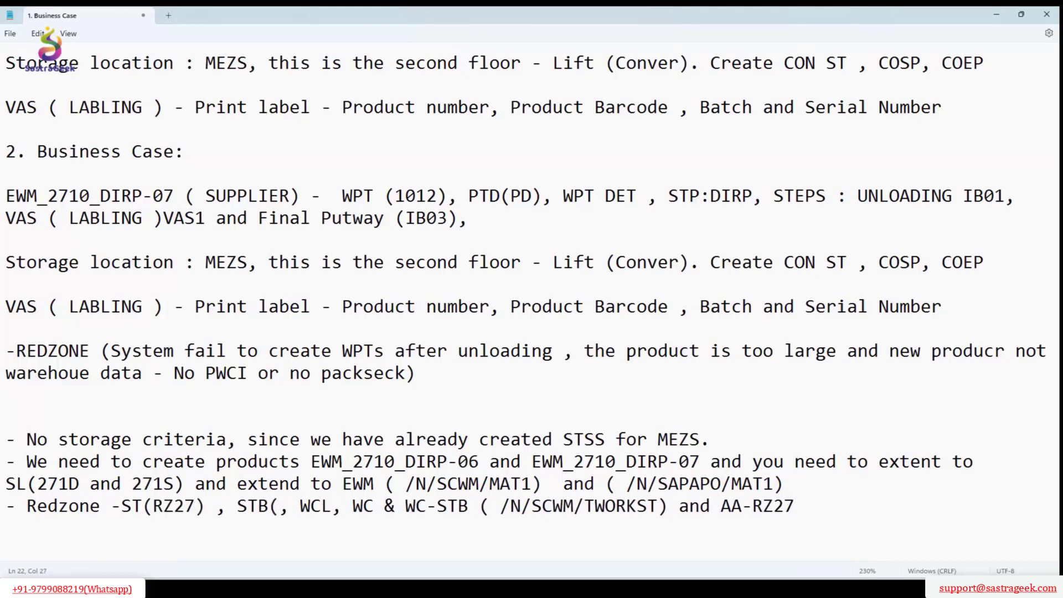
pyautogui.hotkey('ctrl', 'v')
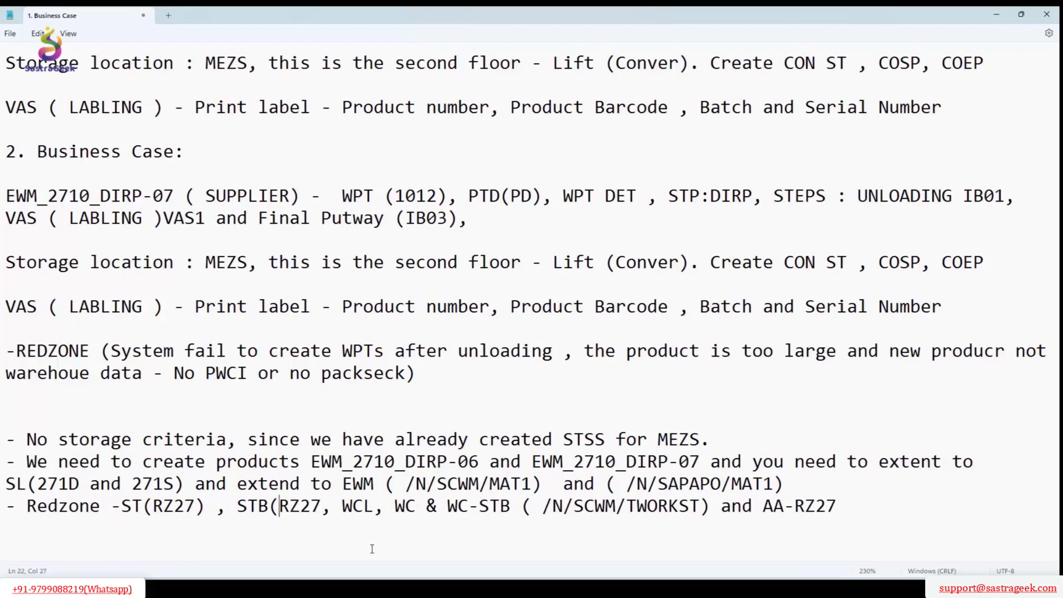
pyautogui.write('21')
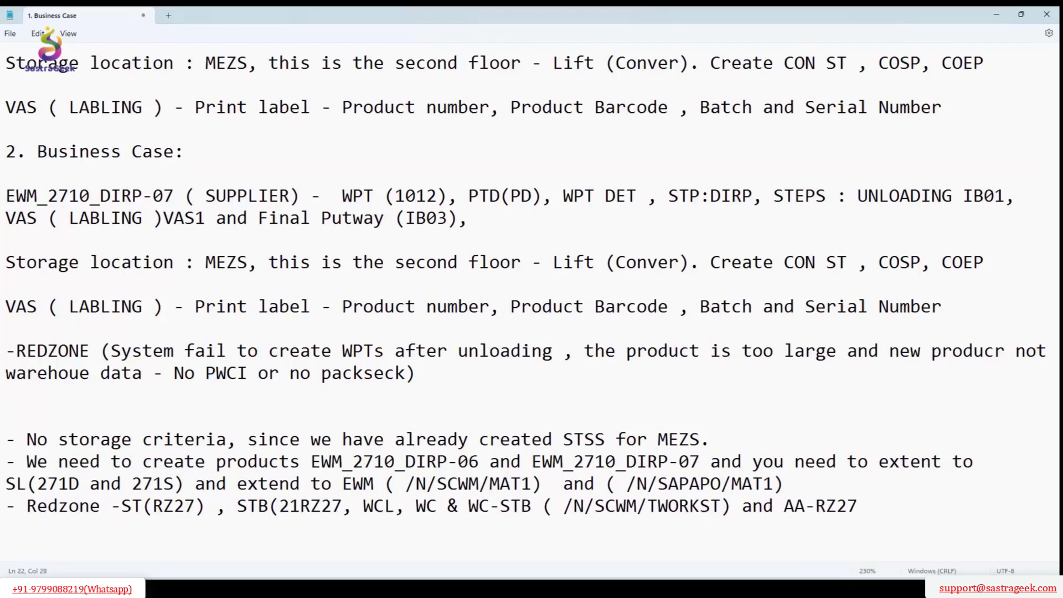
pyautogui.write('7')
pyautogui.press('BackSpace')
pyautogui.press('BackSpace')
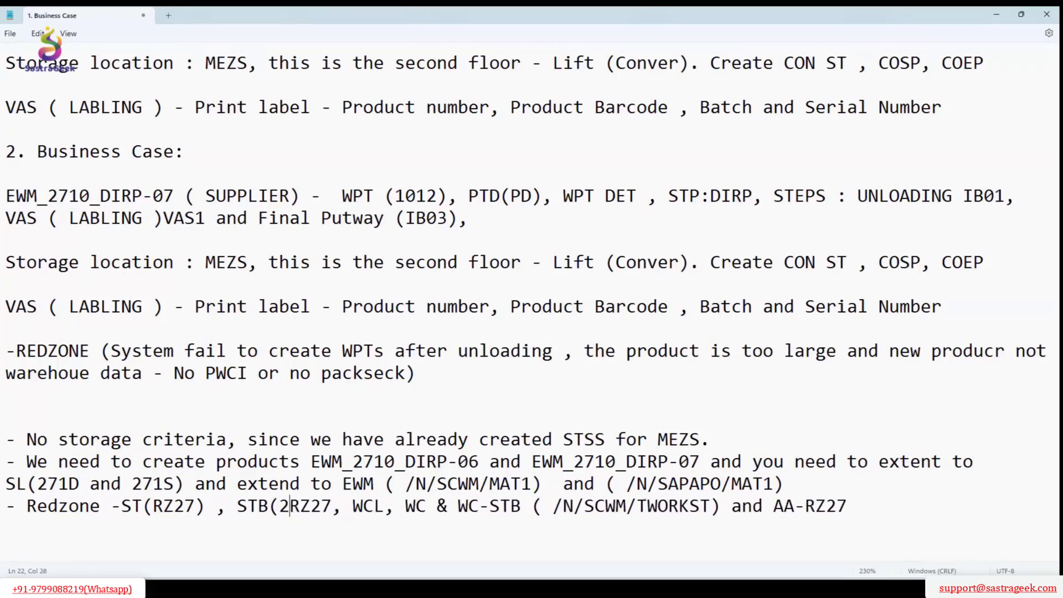
pyautogui.write('710')
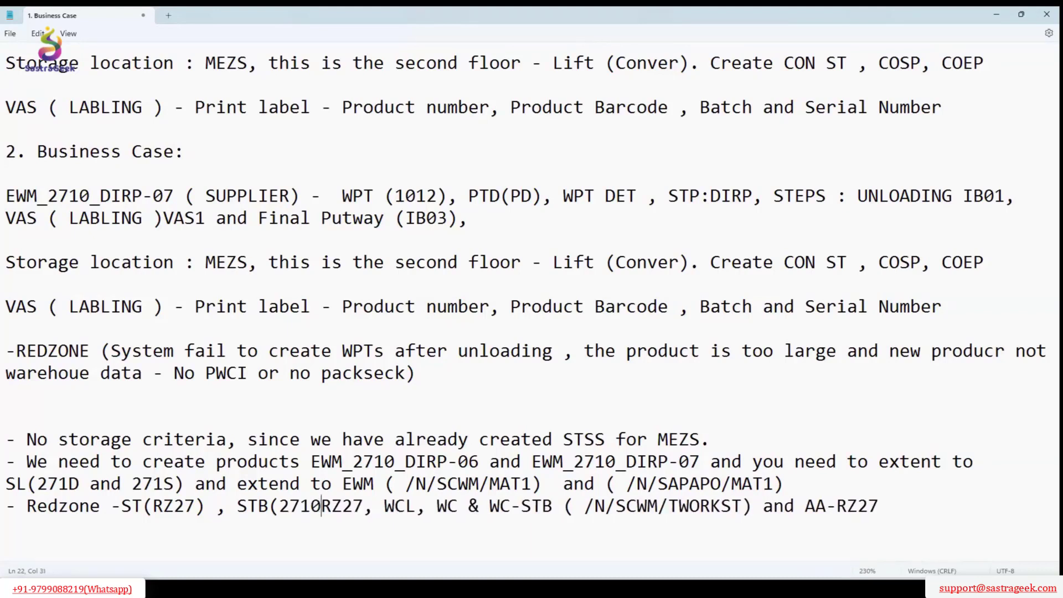
pyautogui.write('_')
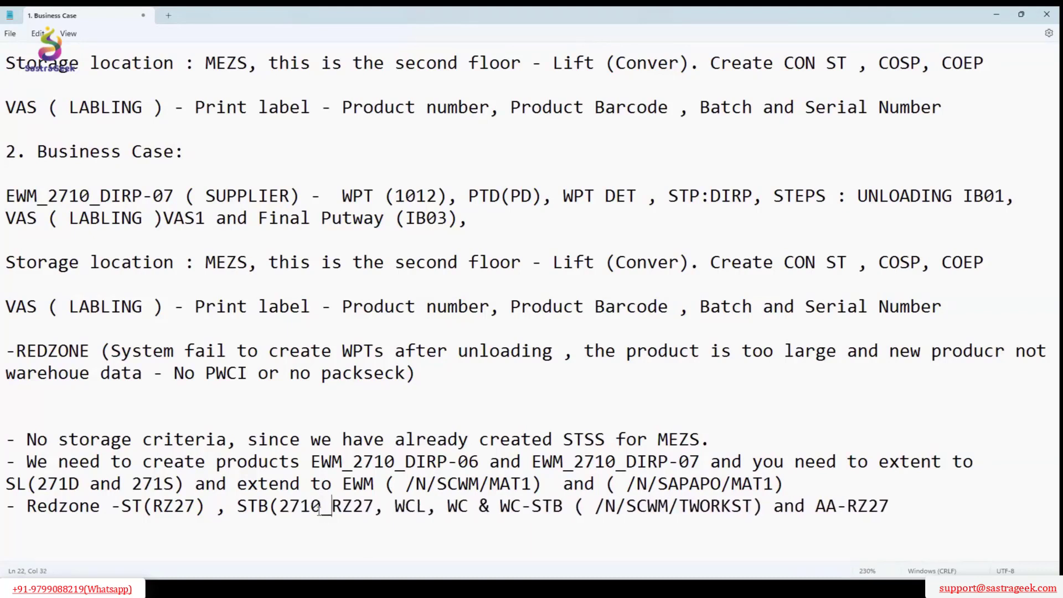
pyautogui.click(373, 505)
pyautogui.write('_')
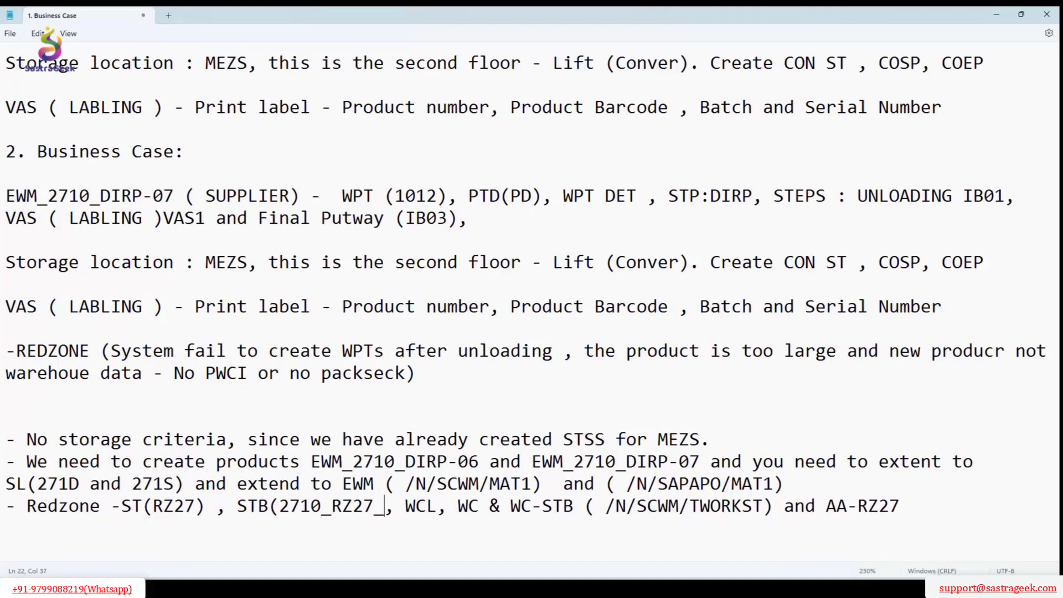
pyautogui.write('01)')
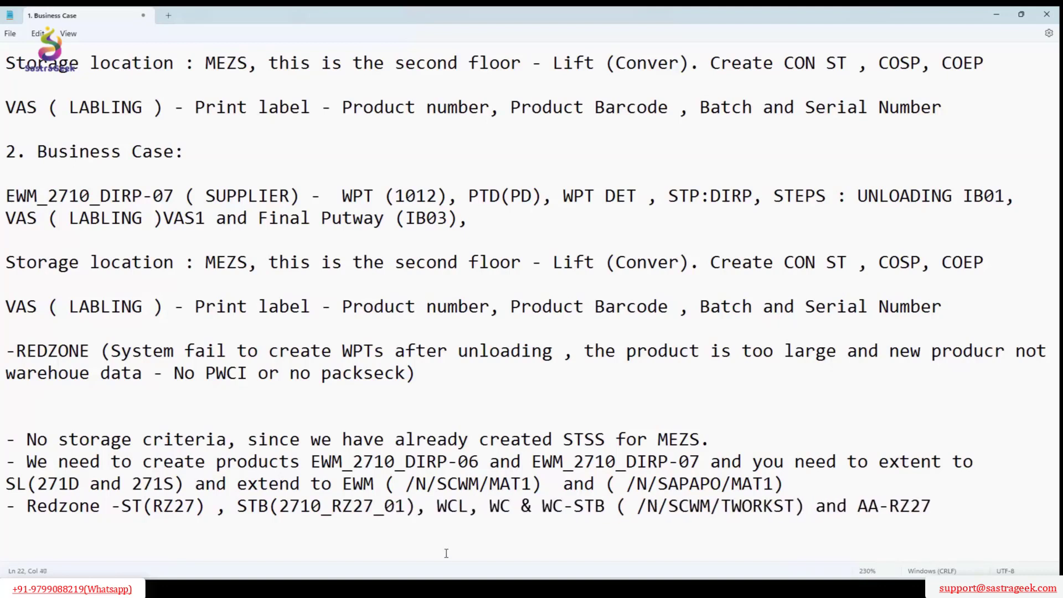
# - Leave WCL() empty, set WC(RZ27), and start a new line below the Redzone line
pyautogui.click(441, 553)
pyautogui.click(465, 505)
pyautogui.write('(')
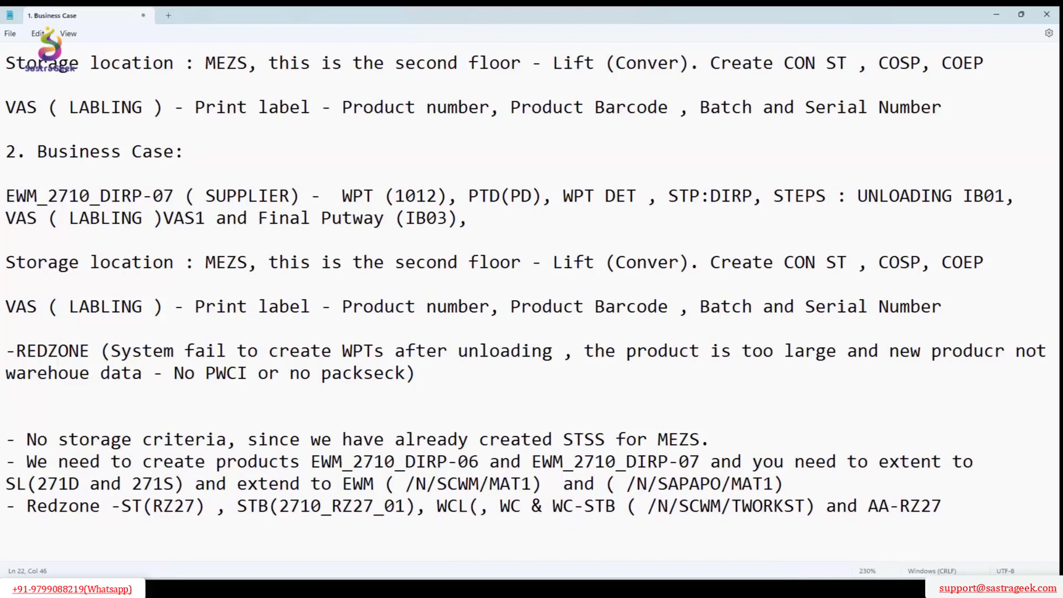
pyautogui.write('RZ27')
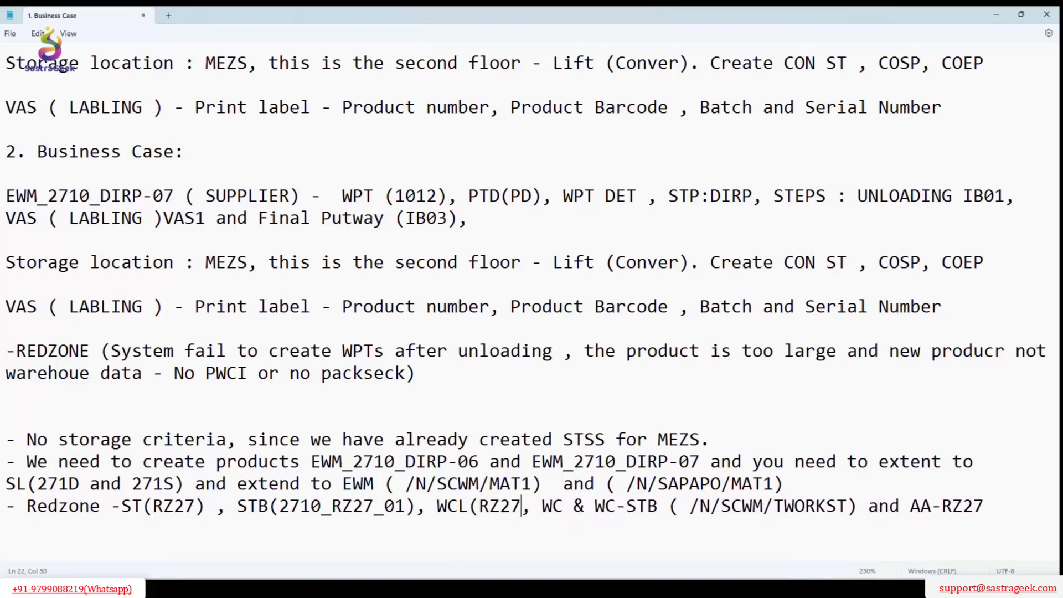
pyautogui.write(')')
pyautogui.moveTo(524, 505); pyautogui.dragTo(483, 505)
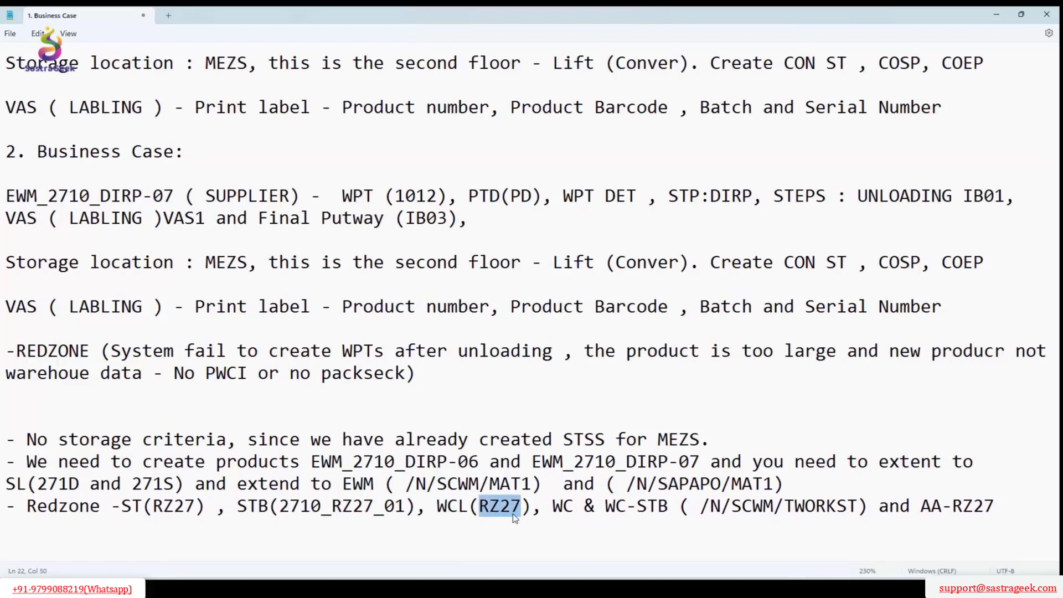
pyautogui.press('BackSpace')
pyautogui.click(533, 508)
pyautogui.write('(RZ27')
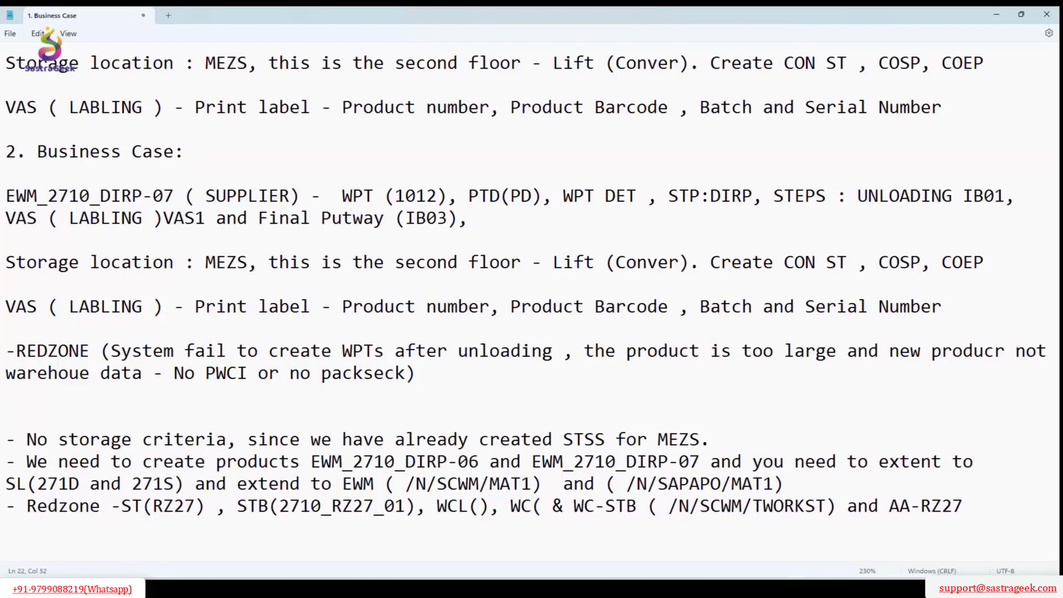
pyautogui.write(')')
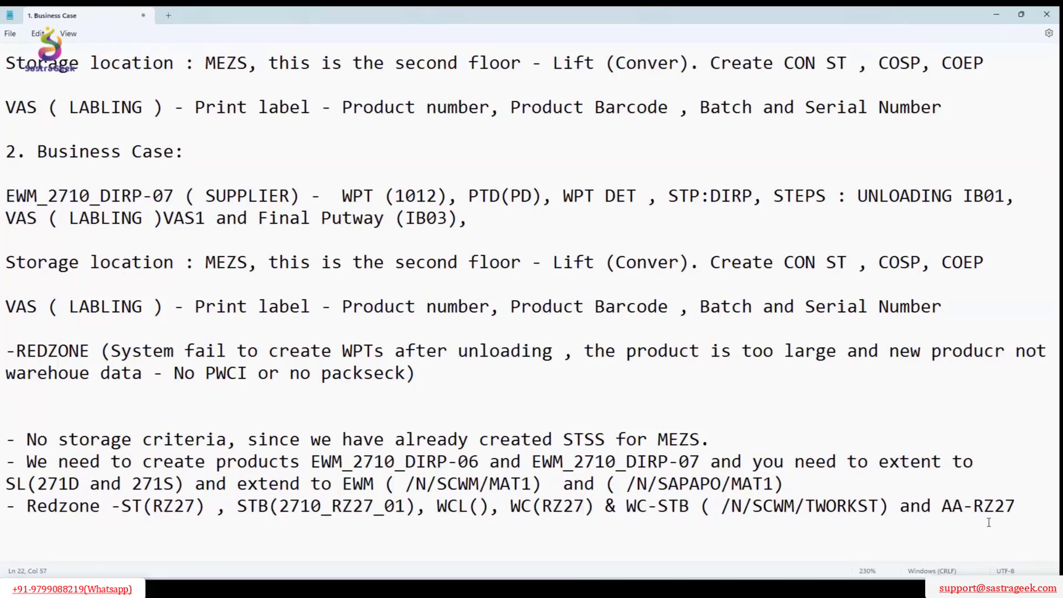
pyautogui.click(1036, 524)
pyautogui.press('Return')
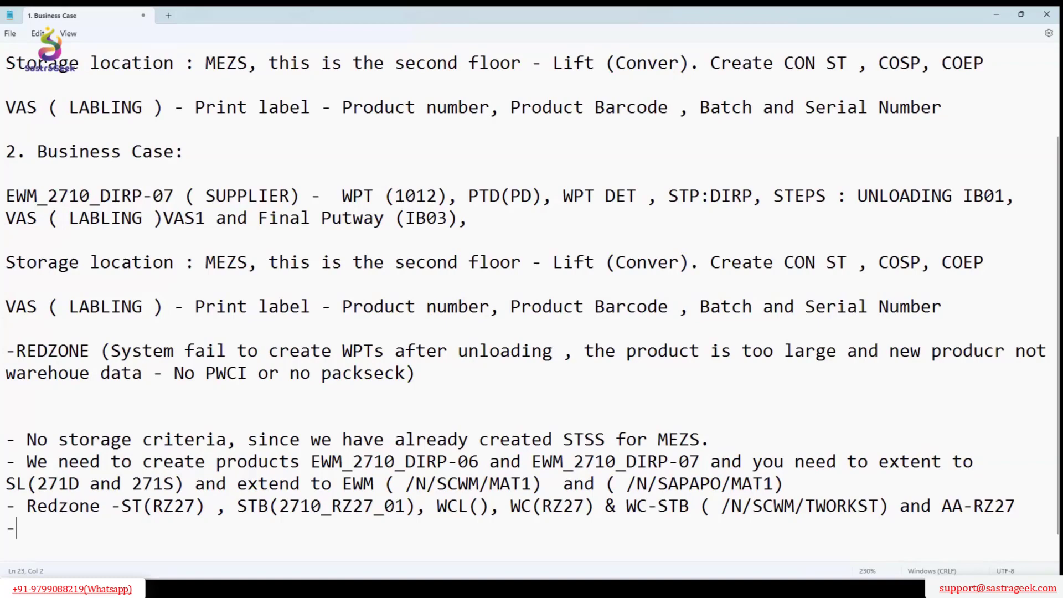
# - Highlight STP:DIRP in the first business case and clear stray text after the last dash
pyautogui.scroll(3, 451, 78)
pyautogui.moveTo(448, 107); pyautogui.dragTo(638, 105)
pyautogui.click(637, 129)
pyautogui.moveTo(732, 106); pyautogui.dragTo(669, 106)
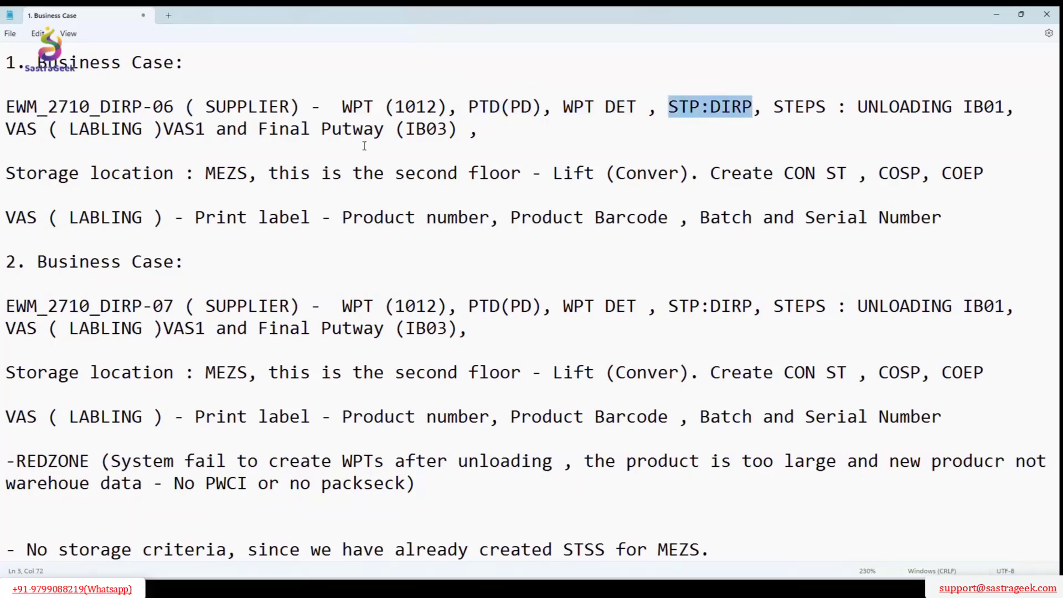
pyautogui.scroll(-2, 409, 271)
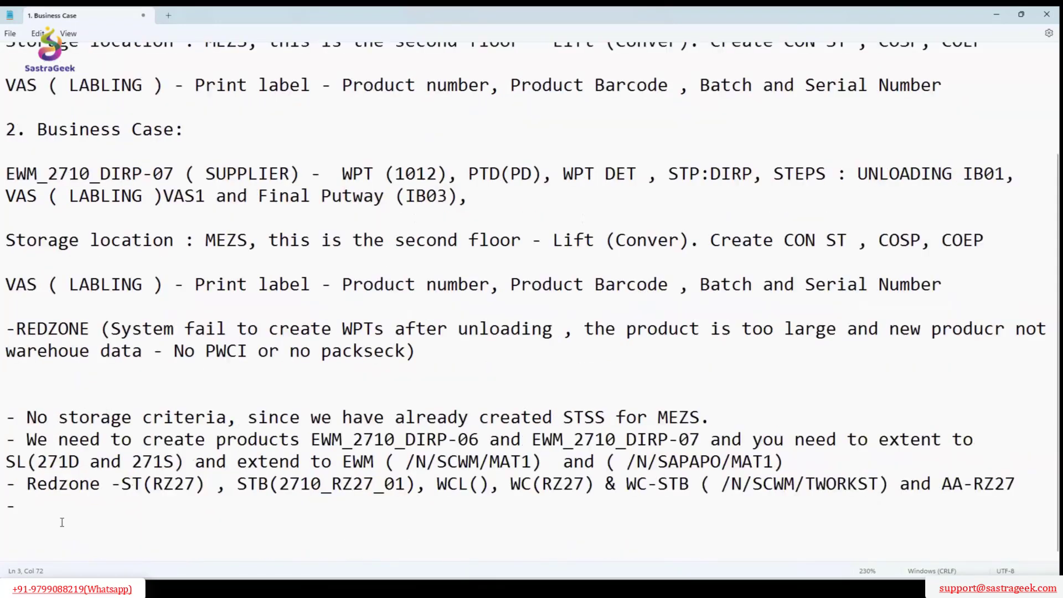
pyautogui.click(83, 512)
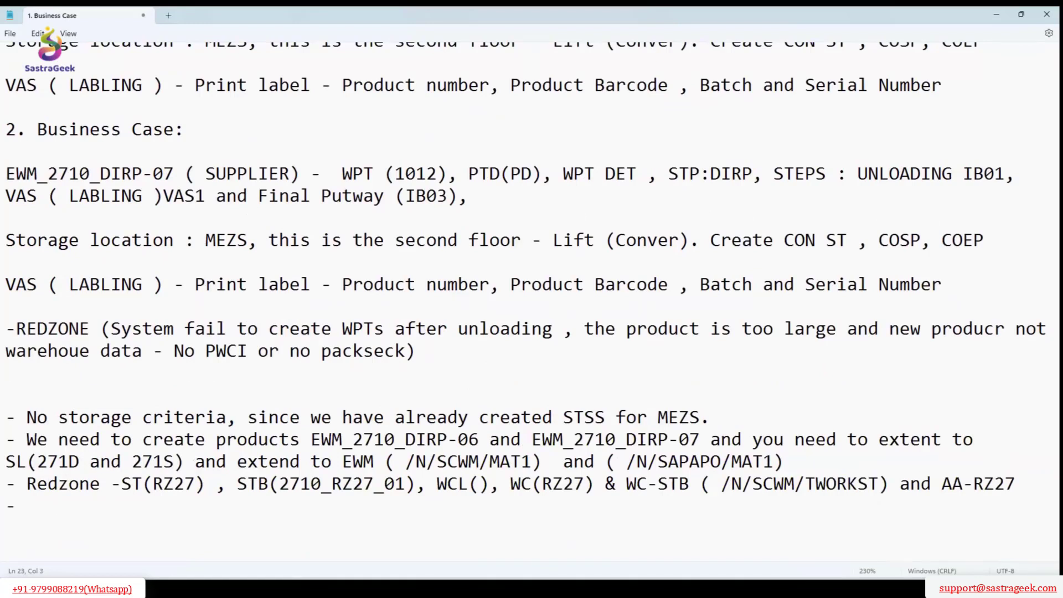
pyautogui.write('pAL')
pyautogui.press('BackSpace')
pyautogui.press('BackSpace')
pyautogui.press('BackSpace')
pyautogui.press('BackSpace')
# - Insert a '- Packspec' bullet directly below the product-creation bullet
pyautogui.press('Up')
pyautogui.press('Up')
pyautogui.press('End')
pyautogui.press('Return')
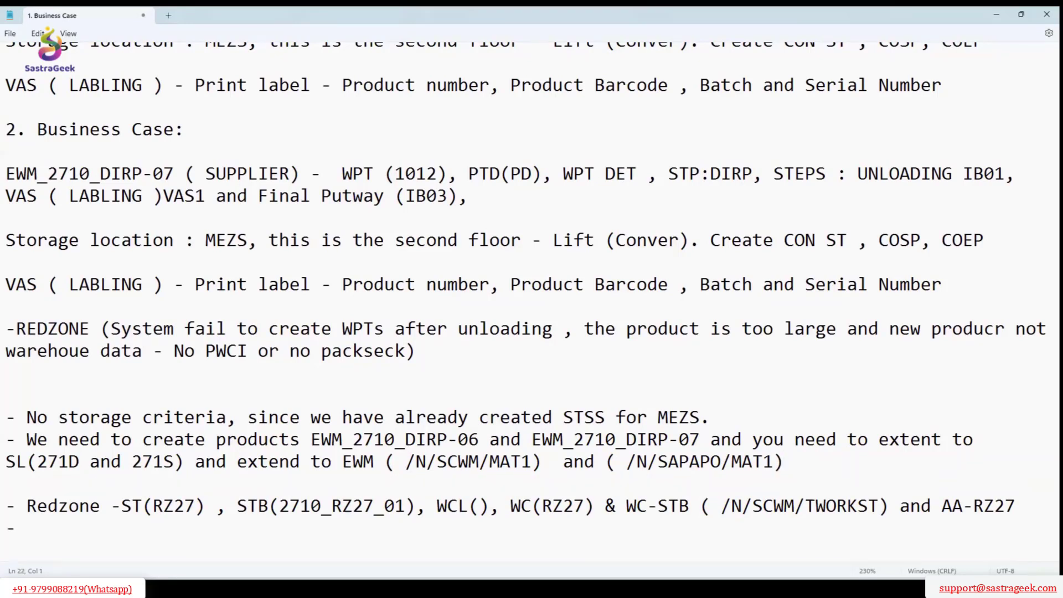
pyautogui.write('-')
pyautogui.click(785, 462)
pyautogui.write('p')
pyautogui.press('BackSpace')
pyautogui.click(70, 481)
pyautogui.write('p')
pyautogui.press('BackSpace')
pyautogui.write('Packspec')
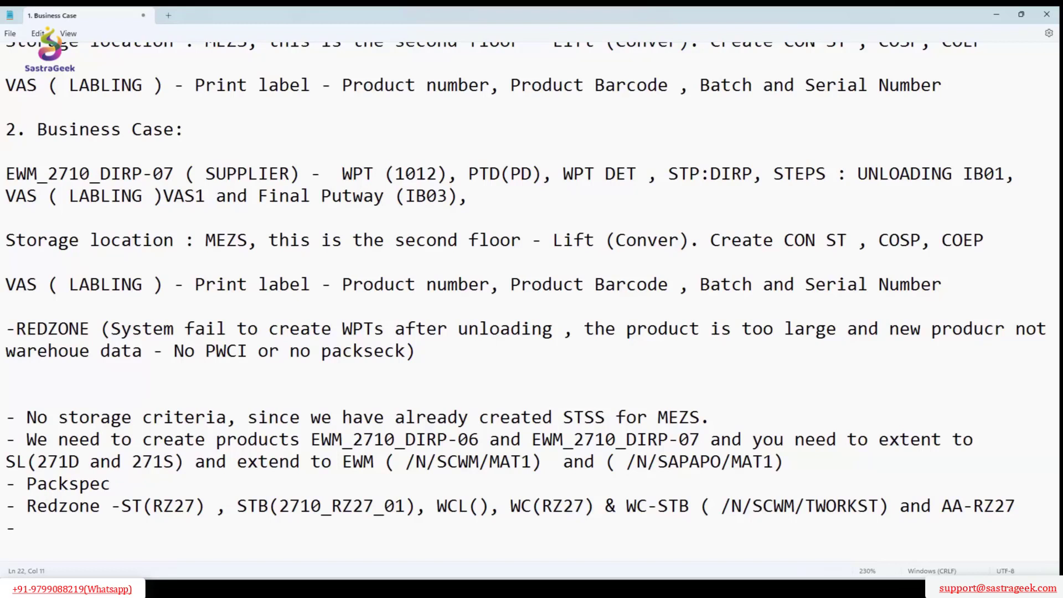
# - Complete the bullet as 'Packspecs for these products' followed by the two copied product codes
pyautogui.write('s')
pyautogui.write(' for')
pyautogui.write(' tje')
pyautogui.press('BackSpace')
pyautogui.press('BackSpace')
pyautogui.write('hes')
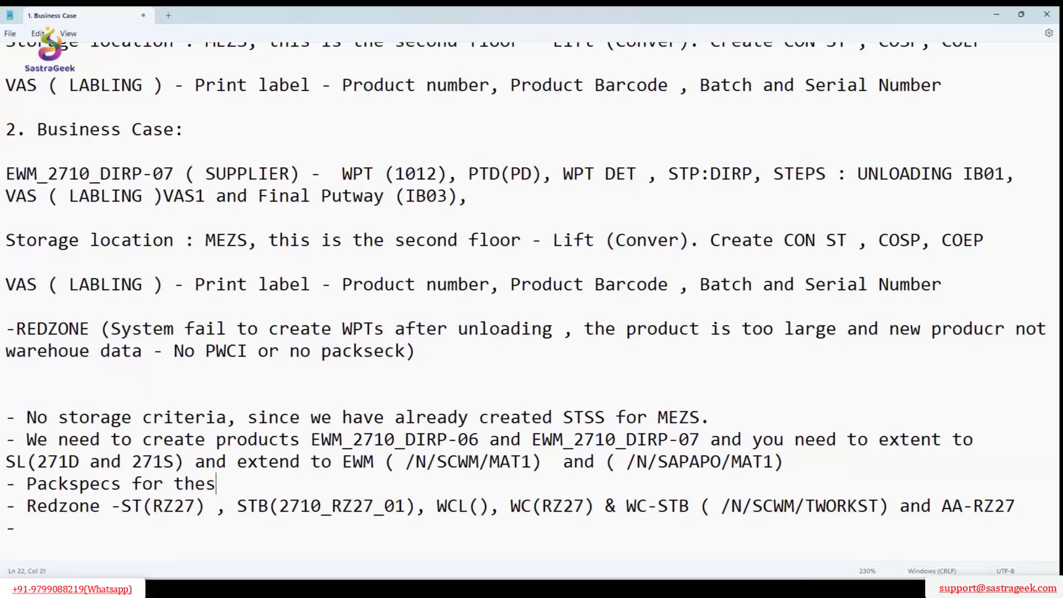
pyautogui.write('e products')
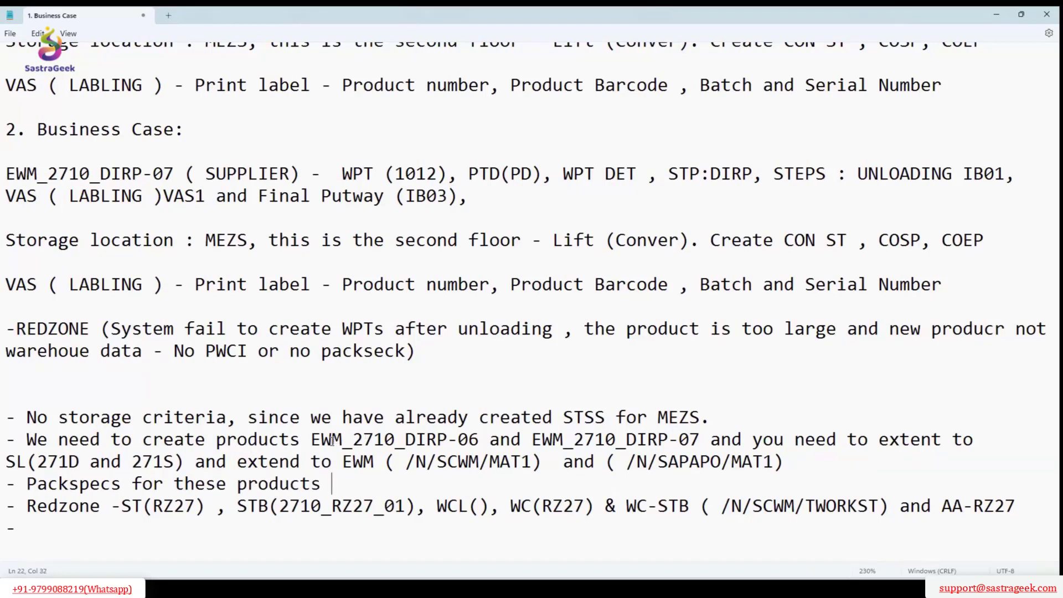
pyautogui.moveTo(322, 440); pyautogui.dragTo(410, 438)
pyautogui.hotkey('shift', 'Right')
pyautogui.hotkey('shift', 'Right')
pyautogui.hotkey('shift', 'Right')
pyautogui.hotkey('shift', 'Right')
pyautogui.hotkey('shift', 'Right')
pyautogui.hotkey('shift', 'Right')
pyautogui.hotkey('shift', 'Right')
pyautogui.hotkey('shift', 'Right')
pyautogui.hotkey('shift', 'Right')
pyautogui.hotkey('shift', 'Right')
pyautogui.hotkey('shift', 'Right')
pyautogui.hotkey('shift', 'Right')
pyautogui.hotkey('shift', 'Right')
pyautogui.hotkey('shift', 'Right')
pyautogui.hotkey('shift', 'Right')
pyautogui.hotkey('shift', 'Right')
pyautogui.hotkey('shift', 'Right')
pyautogui.hotkey('shift', 'Right')
pyautogui.hotkey('shift', 'Right')
pyautogui.hotkey('shift', 'Right')
pyautogui.hotkey('ctrl', 'c')
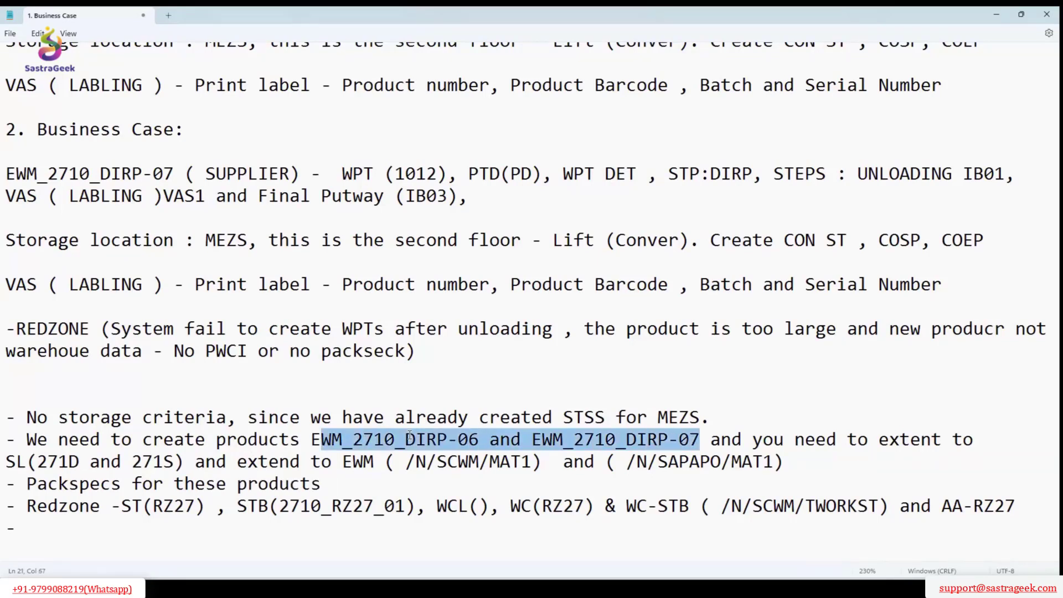
pyautogui.click(452, 491)
pyautogui.hotkey('ctrl', 'v')
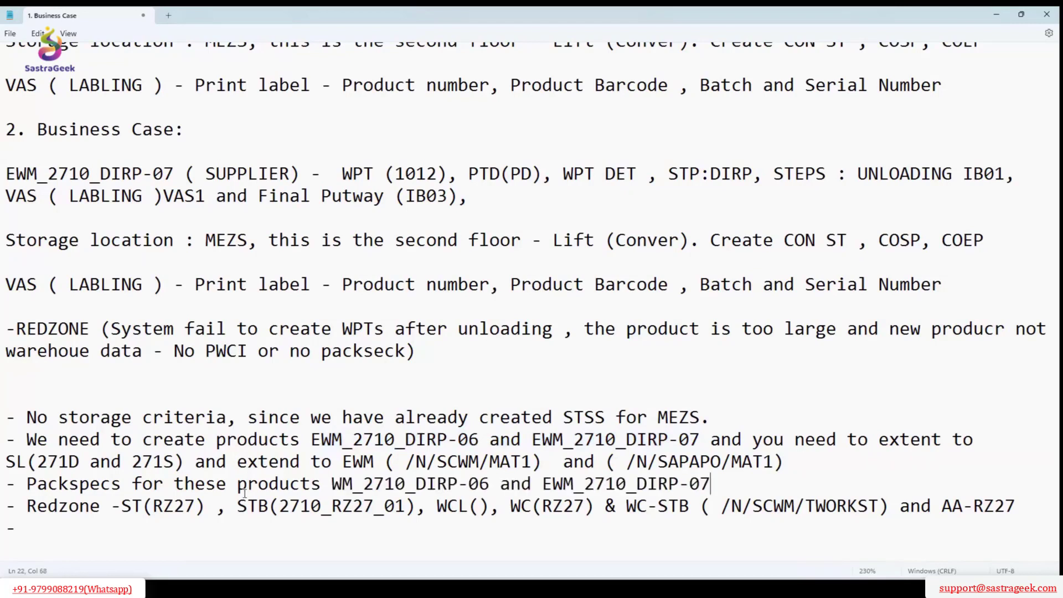
pyautogui.moveTo(27, 484); pyautogui.dragTo(321, 484)
pyautogui.hotkey('shift', 'Right')
pyautogui.hotkey('shift', 'Right')
pyautogui.hotkey('shift', 'Right')
pyautogui.hotkey('shift', 'Right')
pyautogui.hotkey('shift', 'Right')
pyautogui.hotkey('shift', 'Right')
pyautogui.hotkey('shift', 'Right')
pyautogui.hotkey('shift', 'Right')
pyautogui.hotkey('shift', 'Right')
pyautogui.hotkey('shift', 'Right')
pyautogui.hotkey('shift', 'Right')
pyautogui.hotkey('shift', 'Right')
pyautogui.hotkey('shift', 'Right')
pyautogui.hotkey('shift', 'Right')
pyautogui.hotkey('shift', 'Right')
pyautogui.hotkey('shift', 'Right')
pyautogui.hotkey('shift', 'Right')
pyautogui.hotkey('shift', 'Right')
pyautogui.hotkey('shift', 'Right')
pyautogui.hotkey('shift', 'Right')
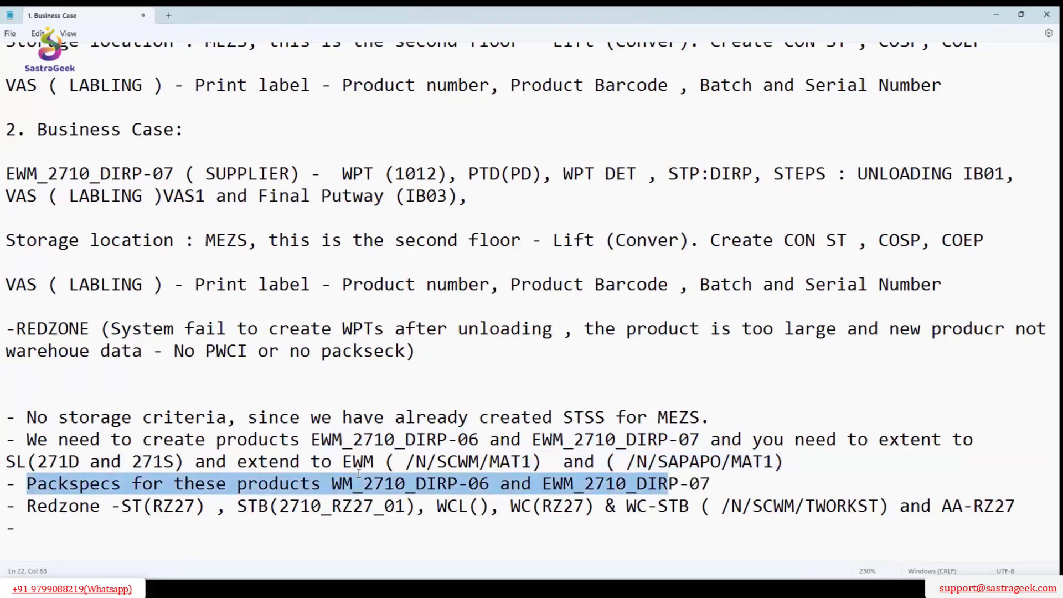
pyautogui.click(618, 535)
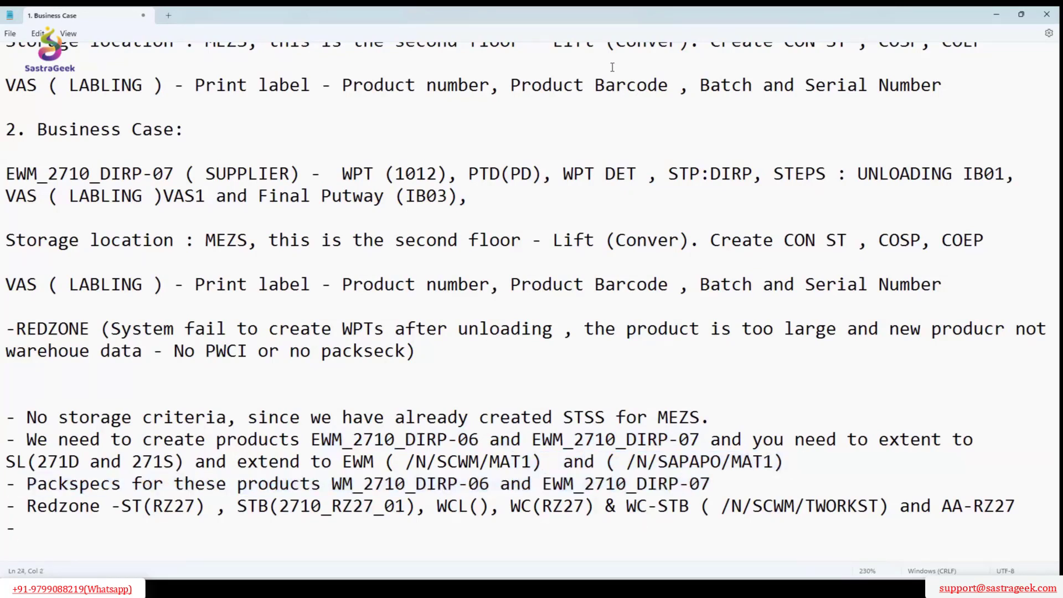
pyautogui.scroll(-1, 612, 67)
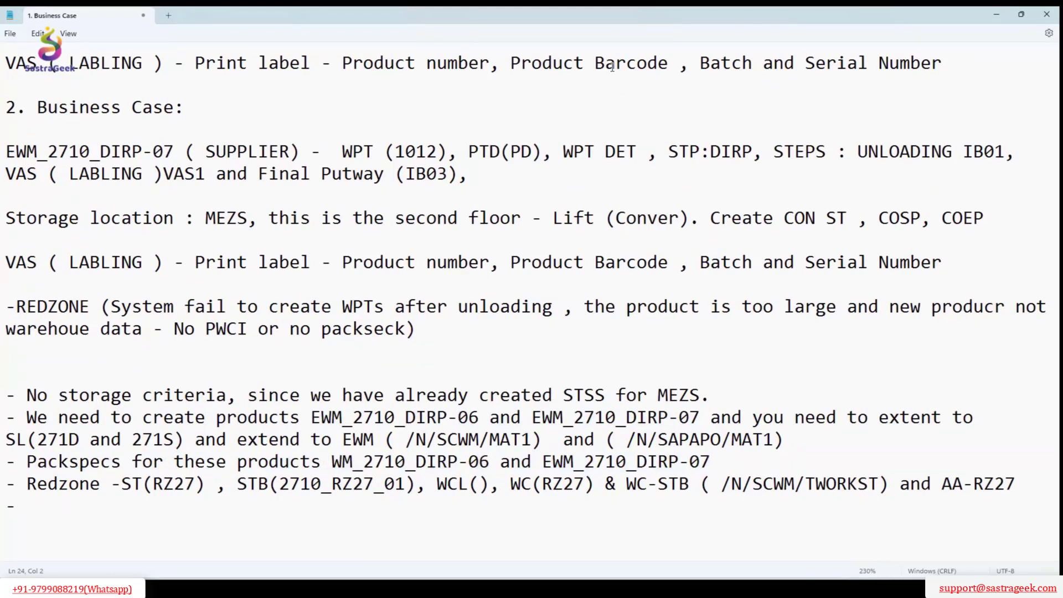
# - Add a new dash bullet line below the Packspecs bullet
pyautogui.press('Up')
pyautogui.press('Up')
pyautogui.press('End')
pyautogui.press('Return')
pyautogui.write('-')
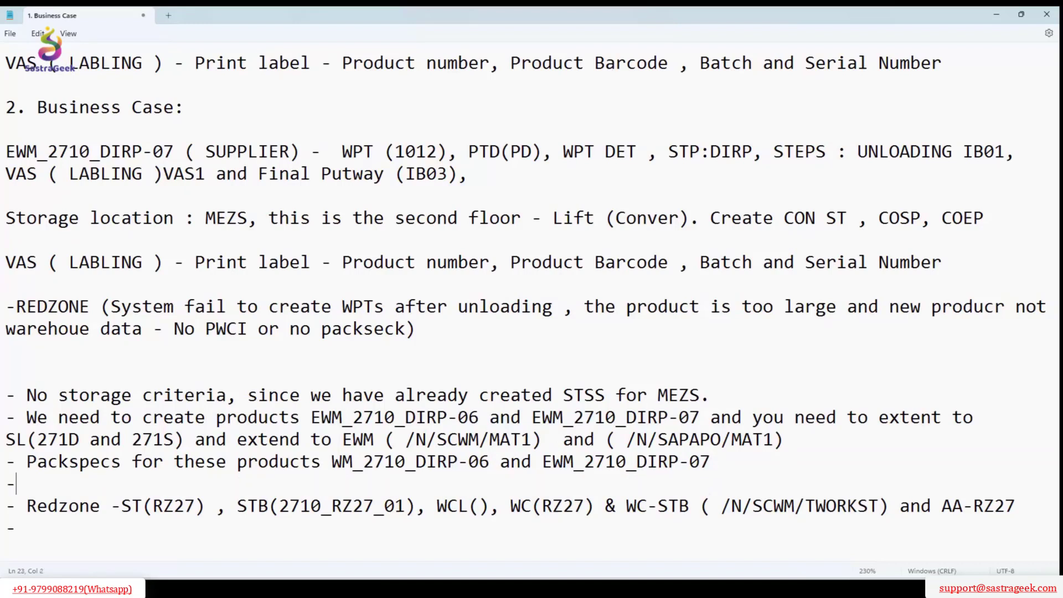
# - Extend the product-creation bullet after MAT1) with 'and PDT and PWCI'
pyautogui.click(775, 440)
pyautogui.press('End')
pyautogui.write('and PDT')
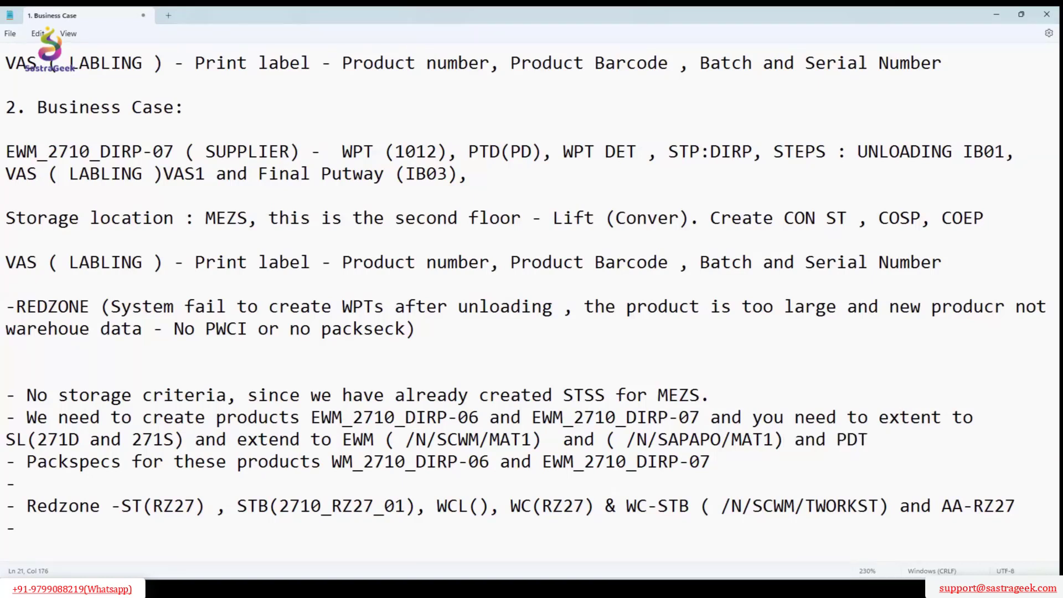
pyautogui.write(' and PWCI')
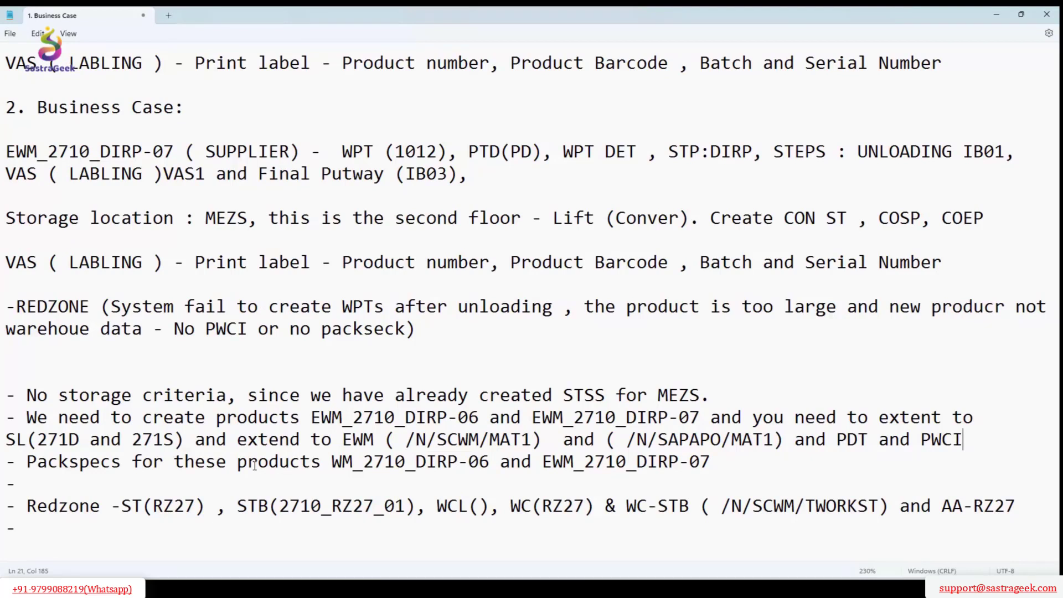
# - Delete the empty dash line between the Packspecs and Redzone bullets
pyautogui.moveTo(964, 441); pyautogui.dragTo(6, 420)
pyautogui.scroll(-1, 47, 463)
pyautogui.click(73, 465)
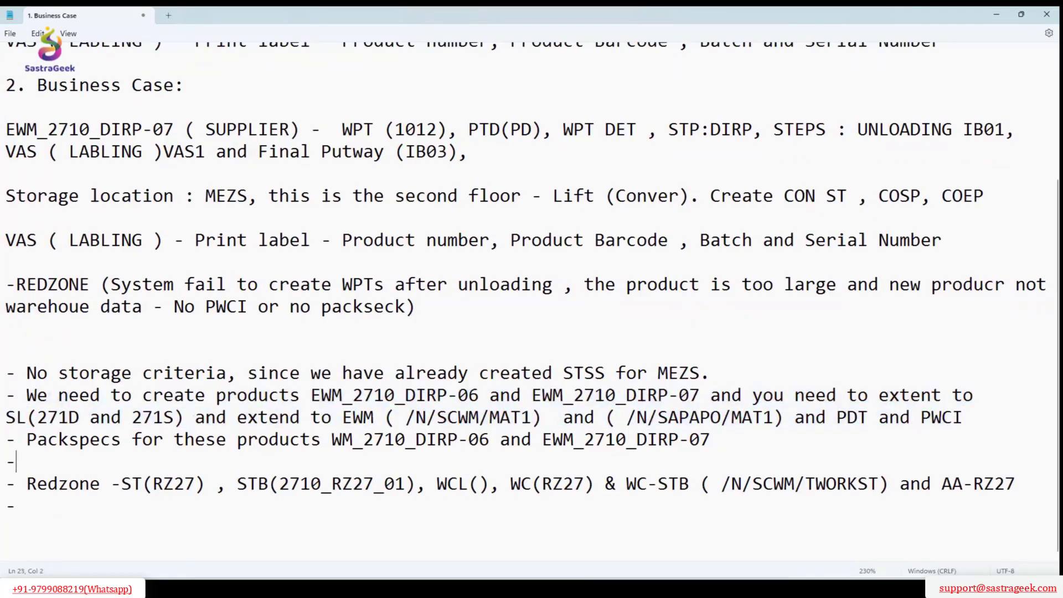
pyautogui.press('BackSpace')
pyautogui.press('BackSpace')
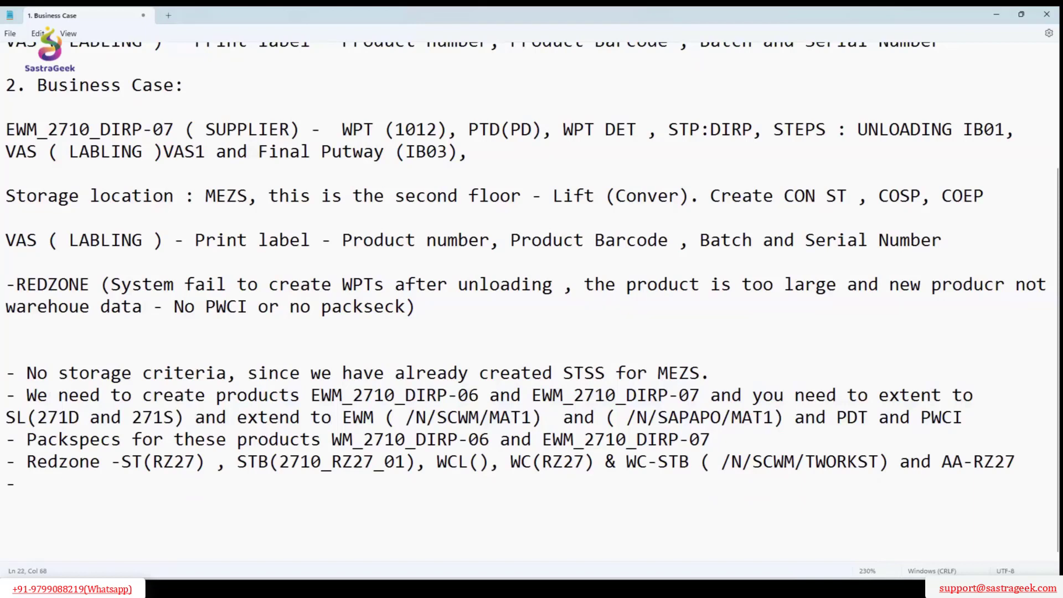
pyautogui.click(321, 482)
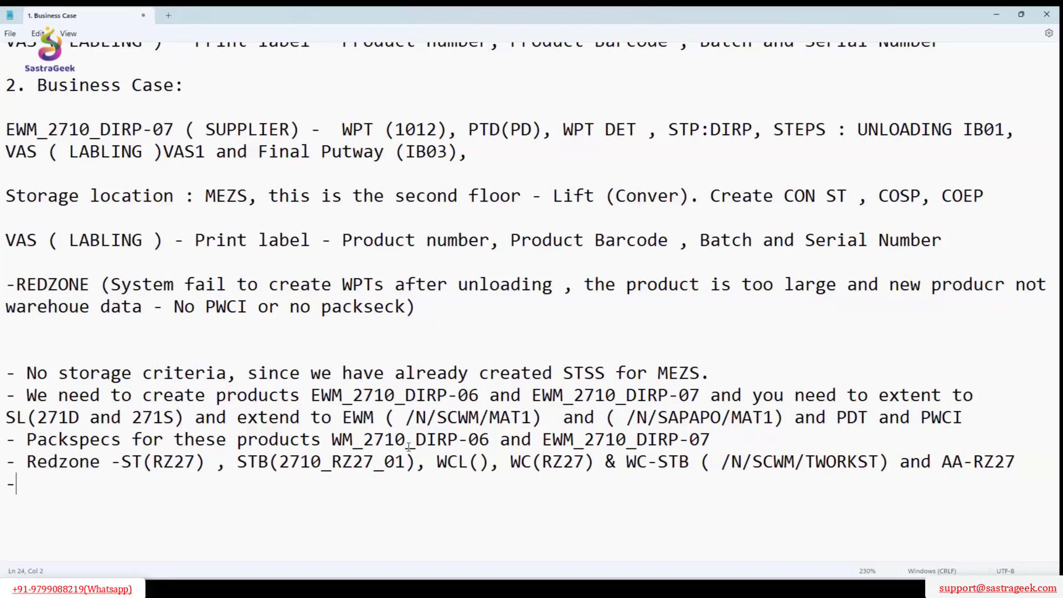
# - Move AA-RZ27 onto its own line, dropping the 'and' before it
pyautogui.moveTo(942, 462); pyautogui.dragTo(890, 462)
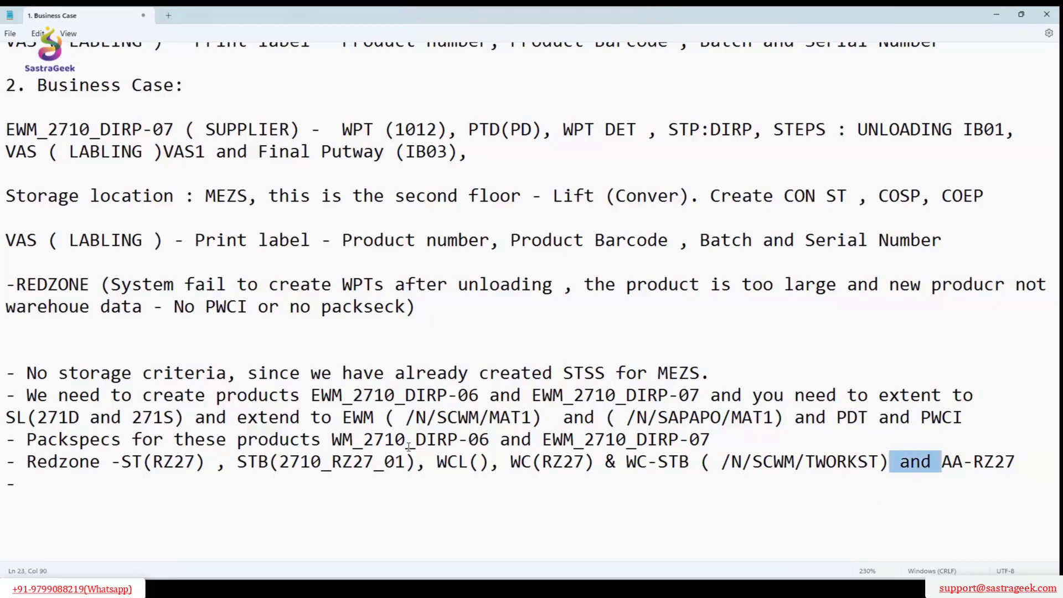
pyautogui.press('Return')
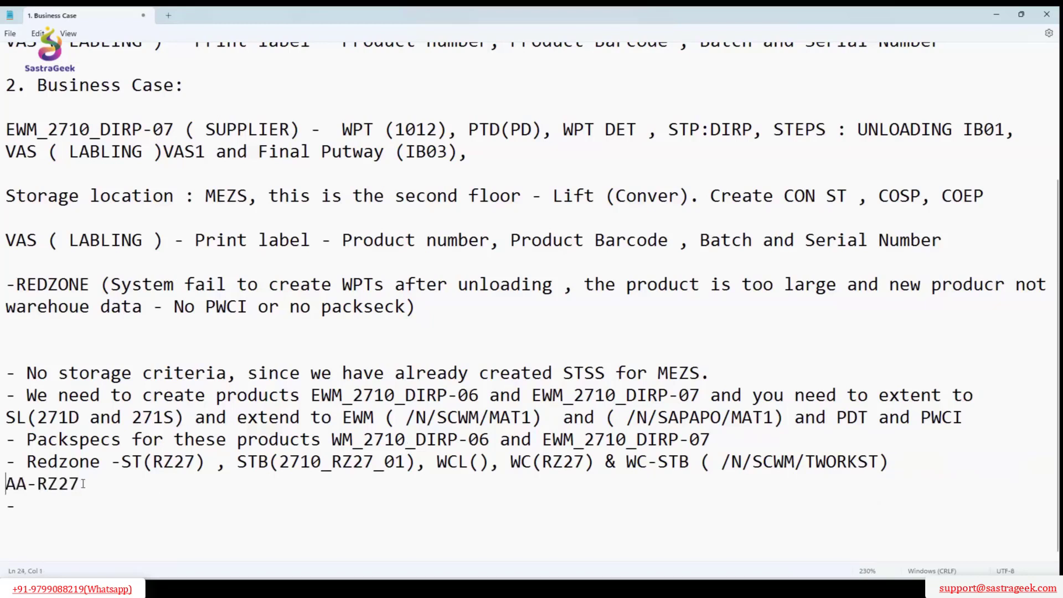
pyautogui.moveTo(81, 484); pyautogui.dragTo(5, 484)
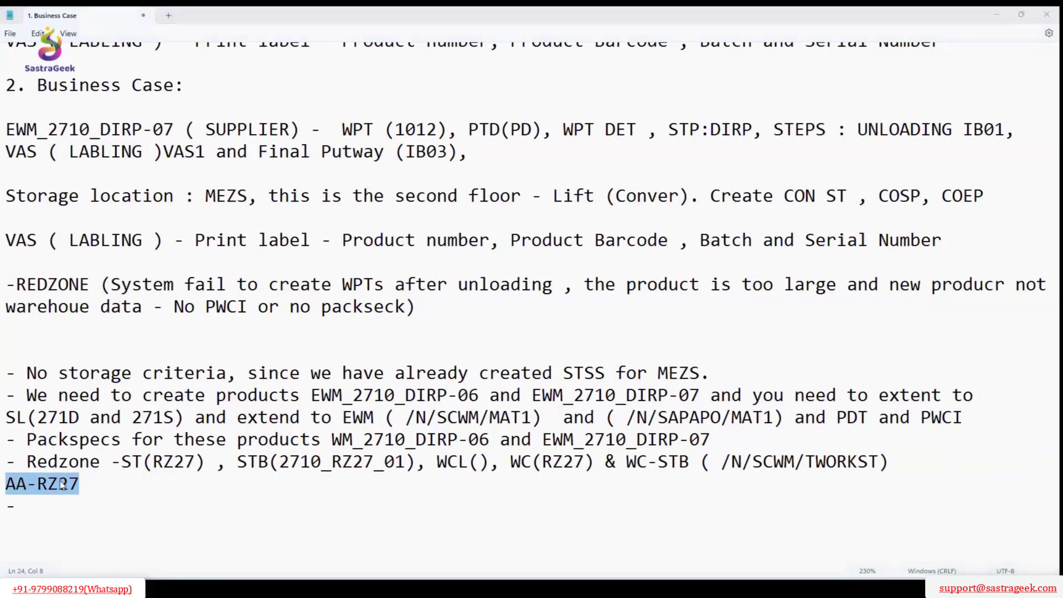
pyautogui.press('BackSpace')
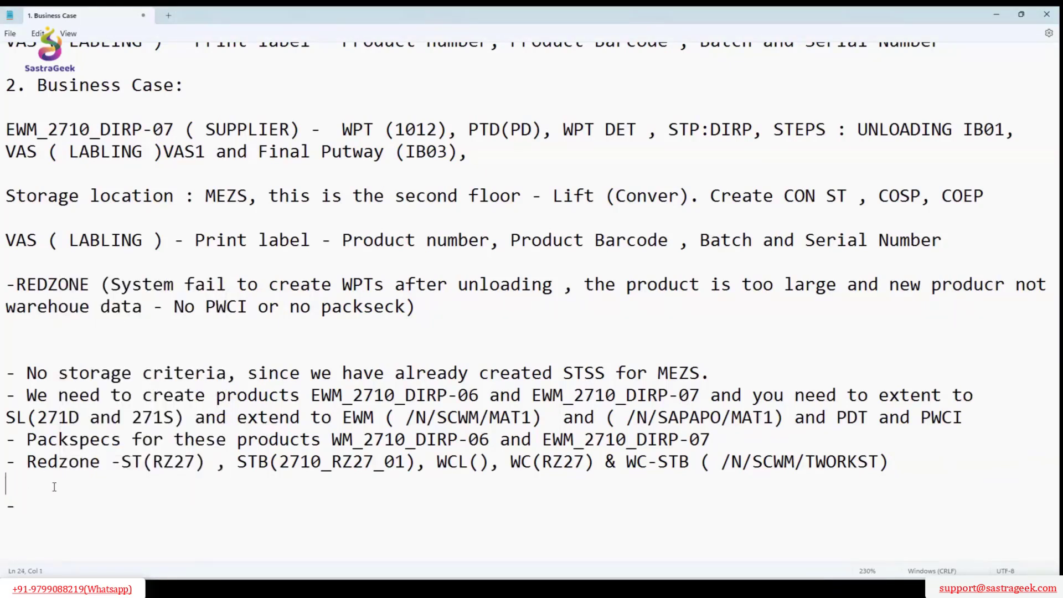
# - Restore AA-RZ27 as '- AA-RZ27' with a space after the dash, then append a comma
pyautogui.hotkey('ctrl', 'z')
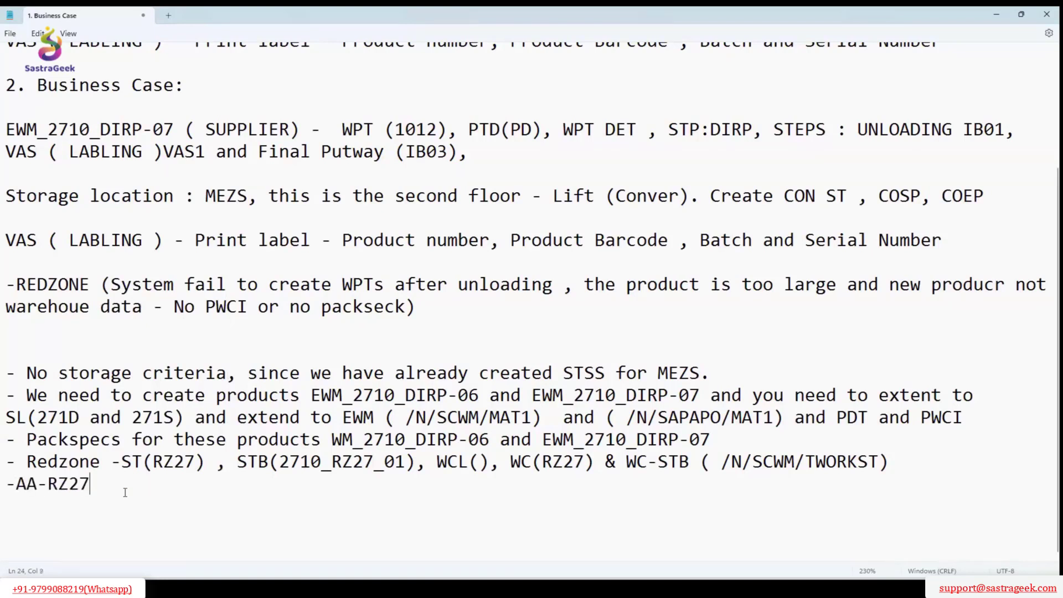
pyautogui.press('Home')
pyautogui.press('Right')
pyautogui.press('End')
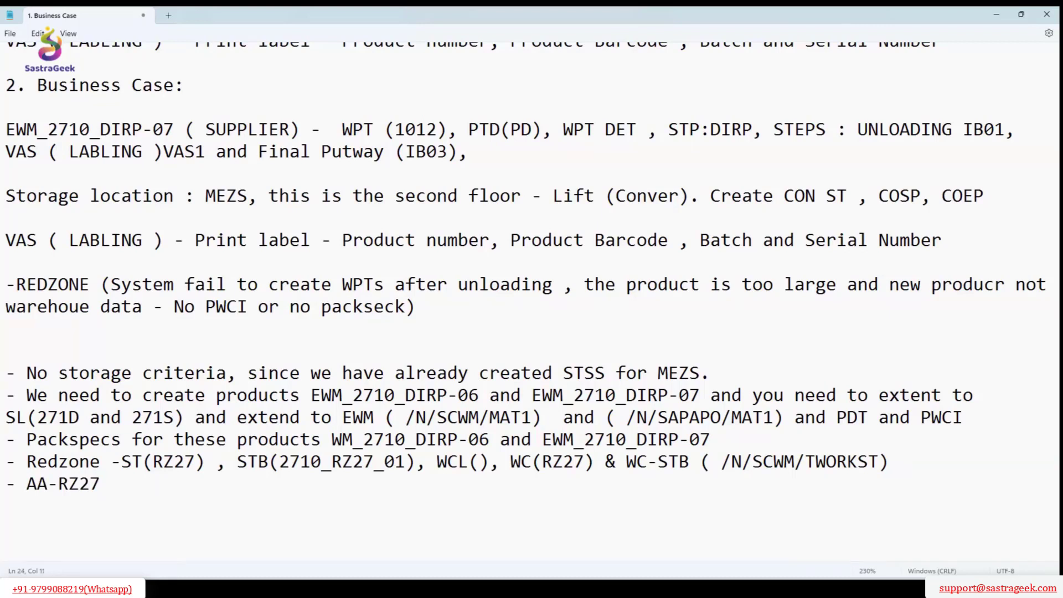
pyautogui.write(', AA-PTWY .')
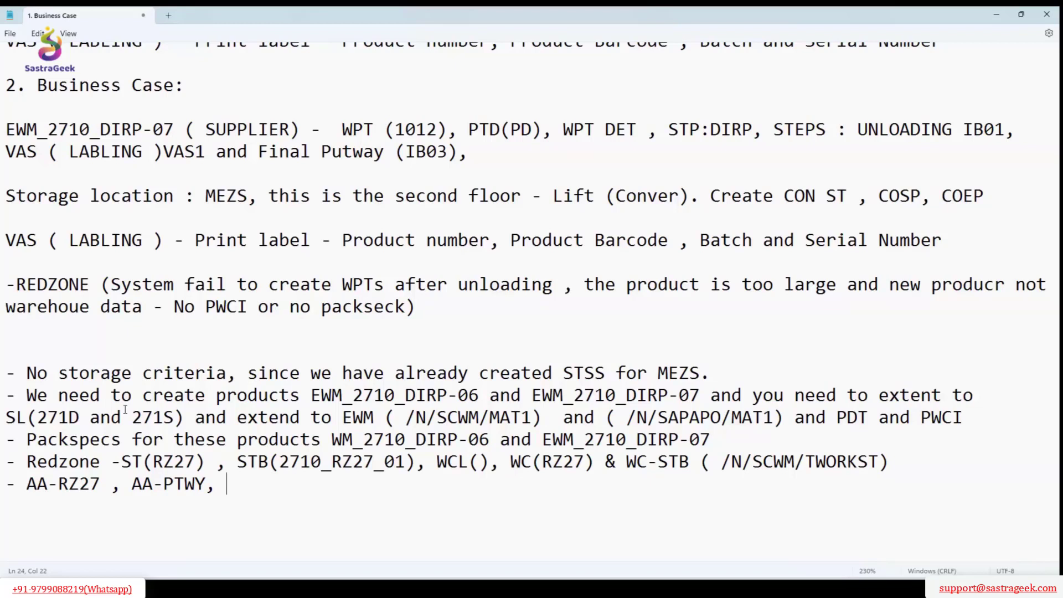
# - Add AC-PTWY and 2710-AA-AC to the last bullet, fixing the typos
pyautogui.write('2710-AA-')
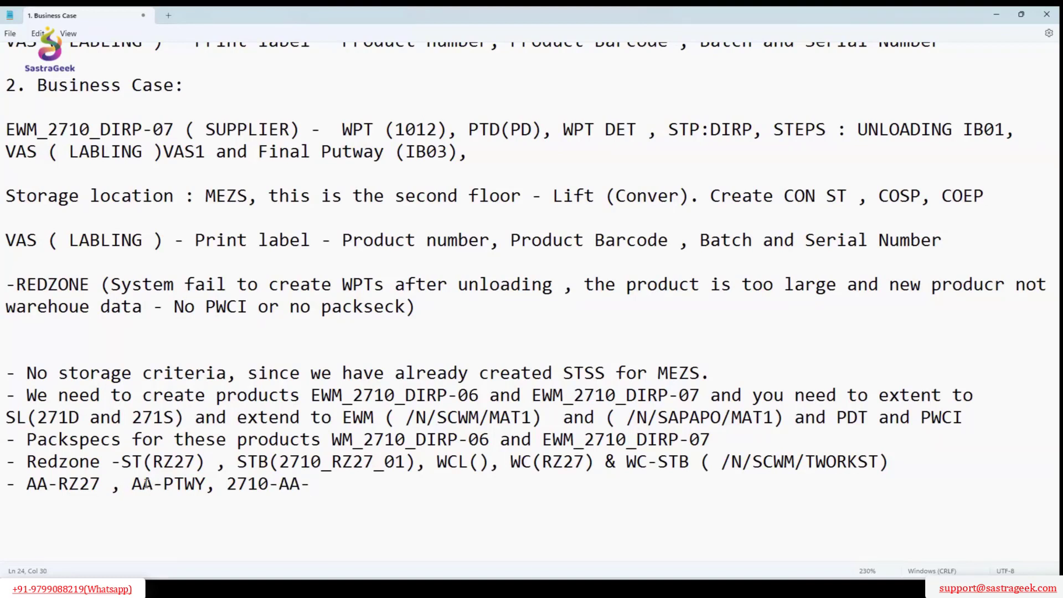
pyautogui.moveTo(146, 483); pyautogui.dragTo(153, 483)
pyautogui.write('C')
pyautogui.click(363, 486)
pyautogui.write('AC, D')
pyautogui.press('BackSpace')
# - Append 'Bin Sorting ( /N/SCWM/SBST)' to the last bullet
pyautogui.write('Bin Sorting ')
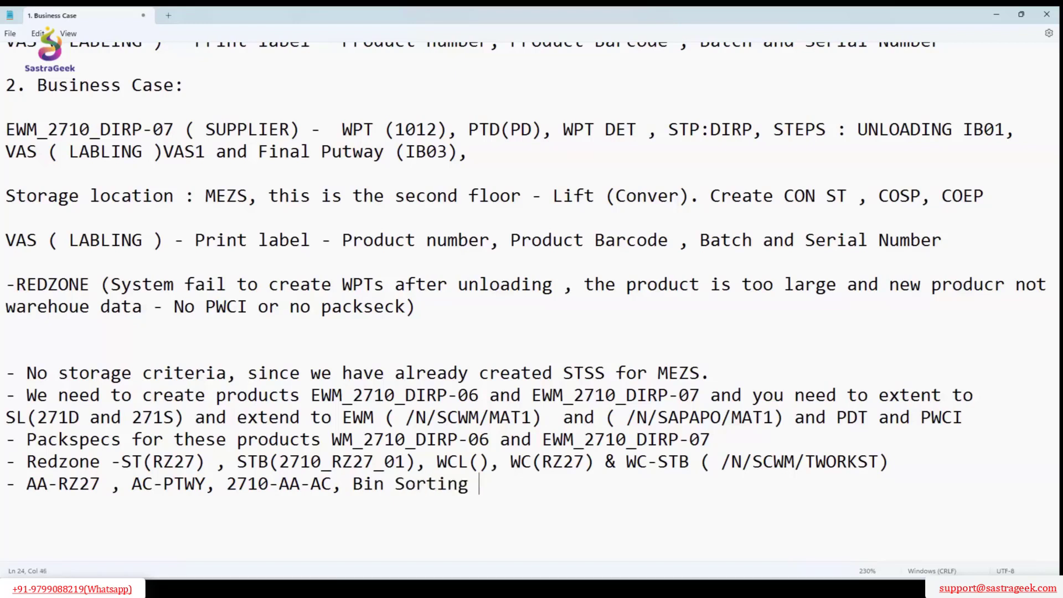
pyautogui.write('(')
pyautogui.write('/S')
pyautogui.press('BackSpace')
pyautogui.write('N/SCWM')
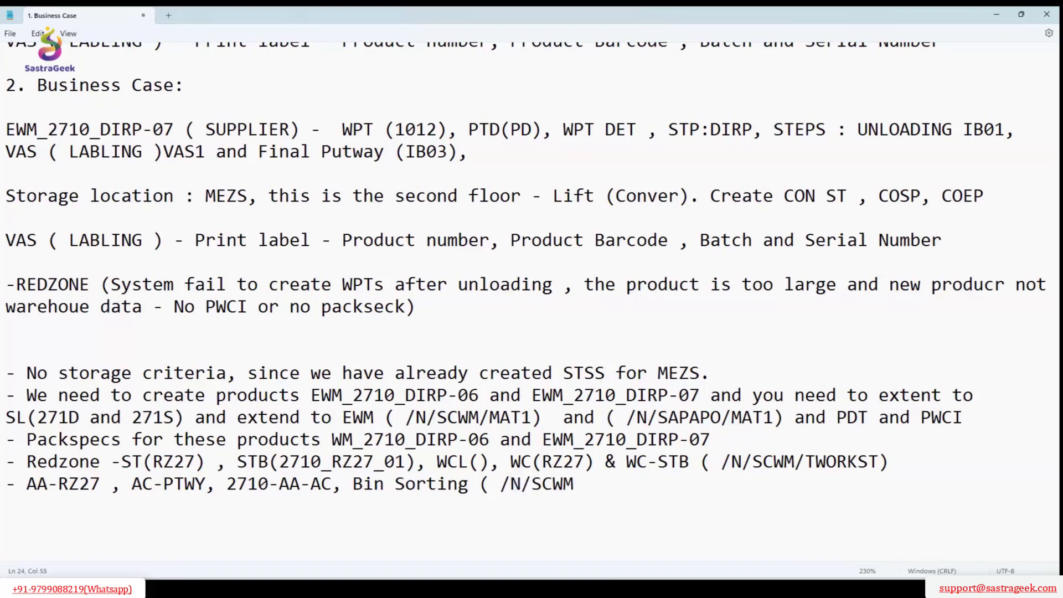
pyautogui.write('/SBST)')
pyautogui.click(419, 301)
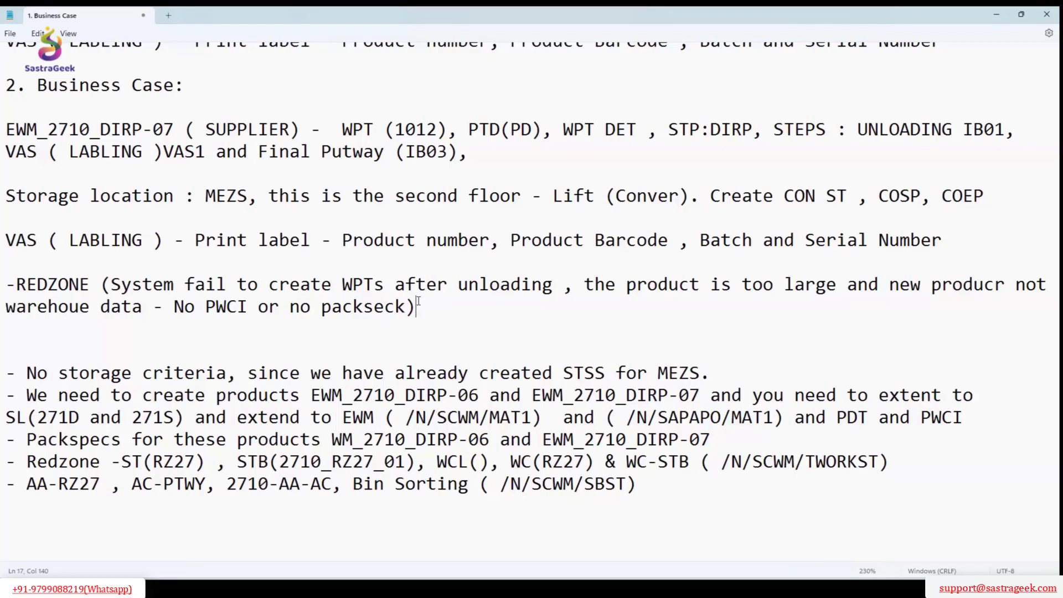
pyautogui.click(662, 490)
# - Make the products line end with 'PDT, PWCI, & DDET'
pyautogui.click(967, 420)
pyautogui.write(', DDET')
pyautogui.moveTo(911, 419); pyautogui.dragTo(879, 418)
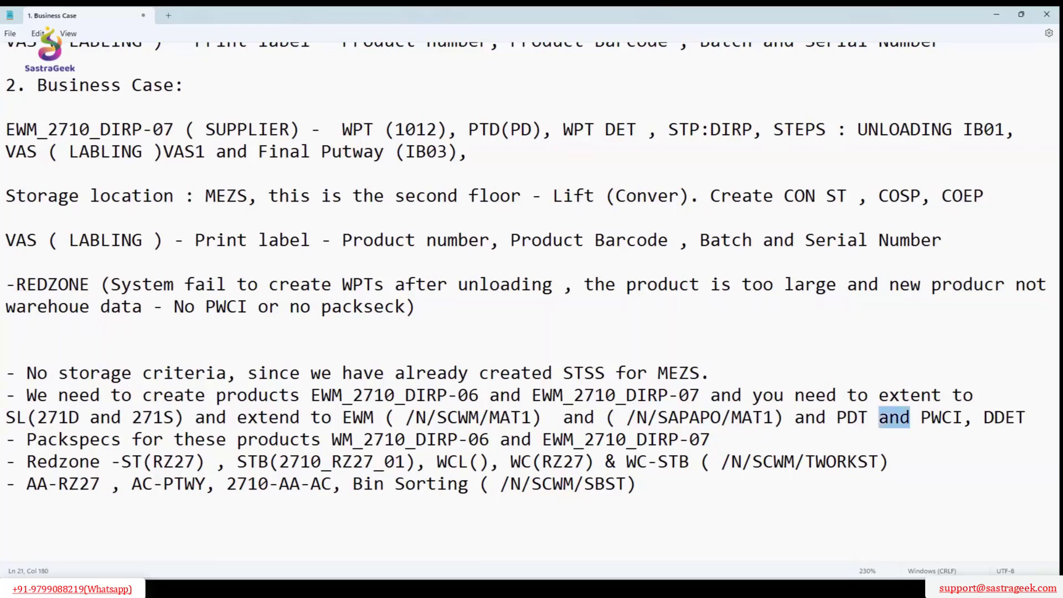
pyautogui.press('BackSpace')
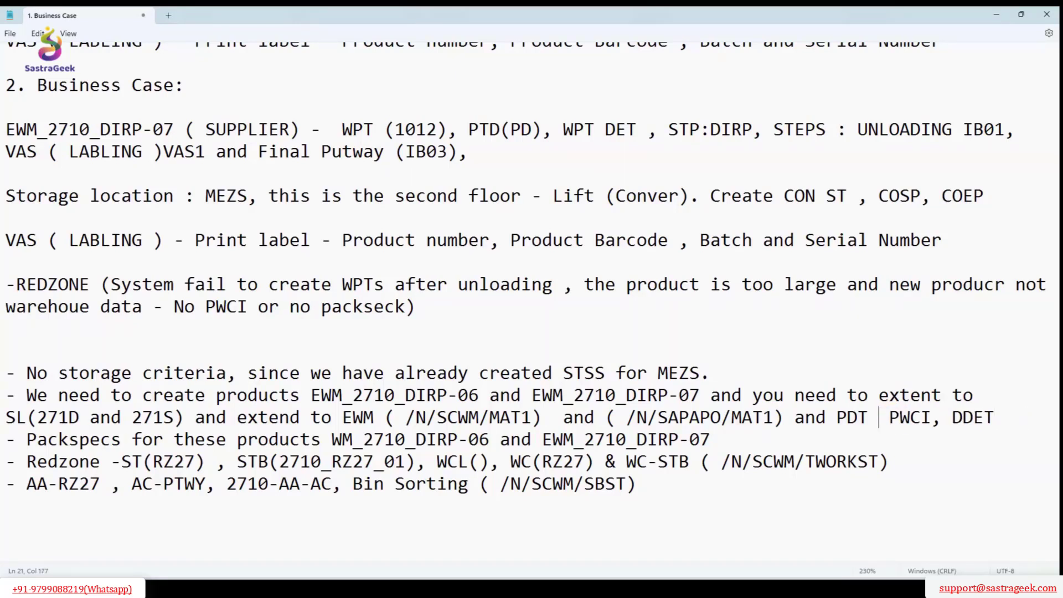
pyautogui.press('BackSpace')
pyautogui.write(',')
pyautogui.click(942, 418)
pyautogui.write('&')
pyautogui.click(920, 486)
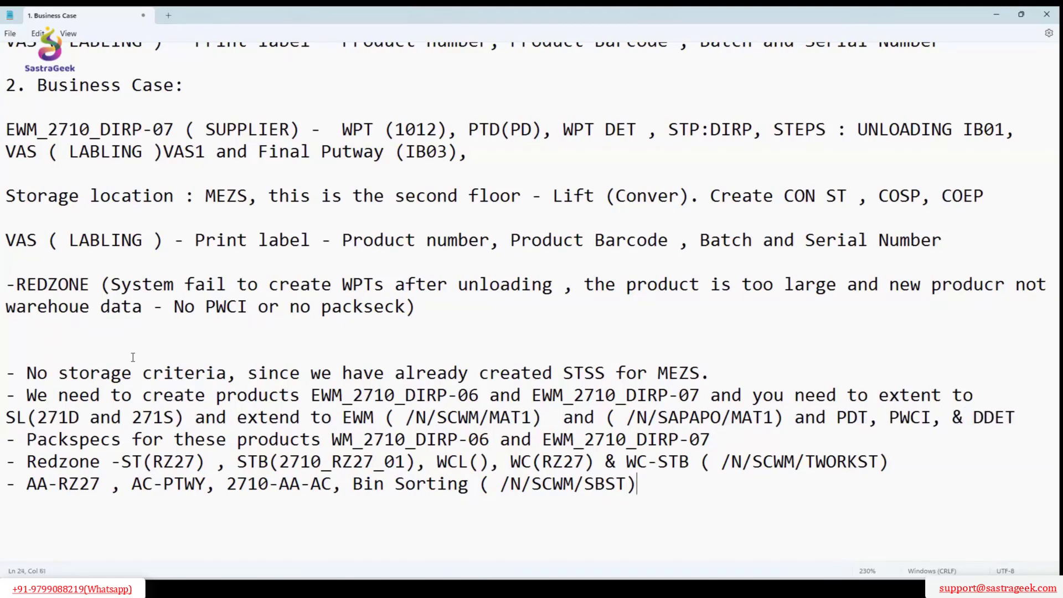
pyautogui.scroll(1, 264, 395)
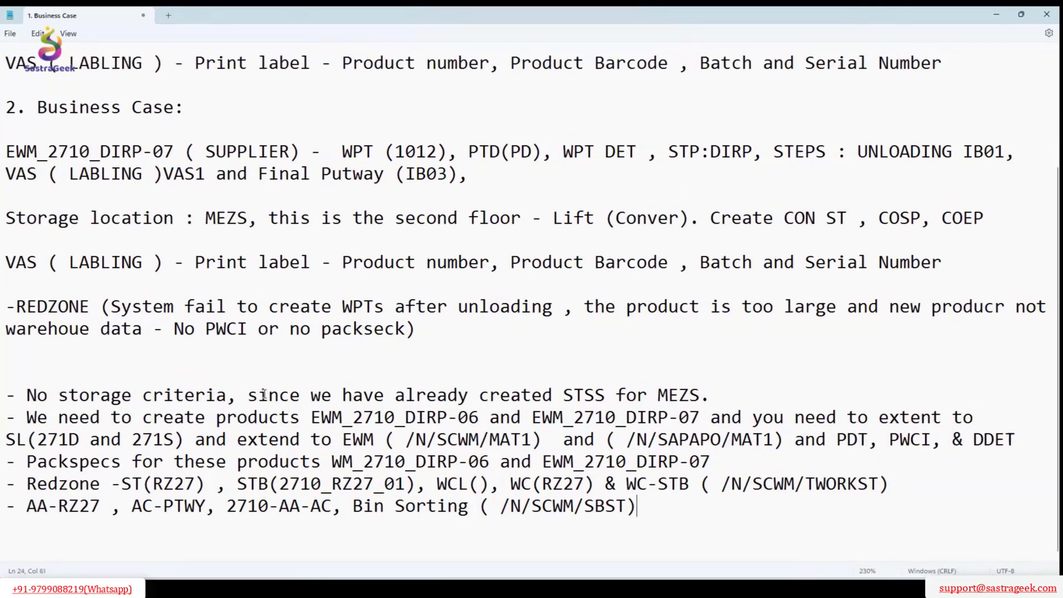
pyautogui.scroll(3, 264, 394)
pyautogui.click(231, 283)
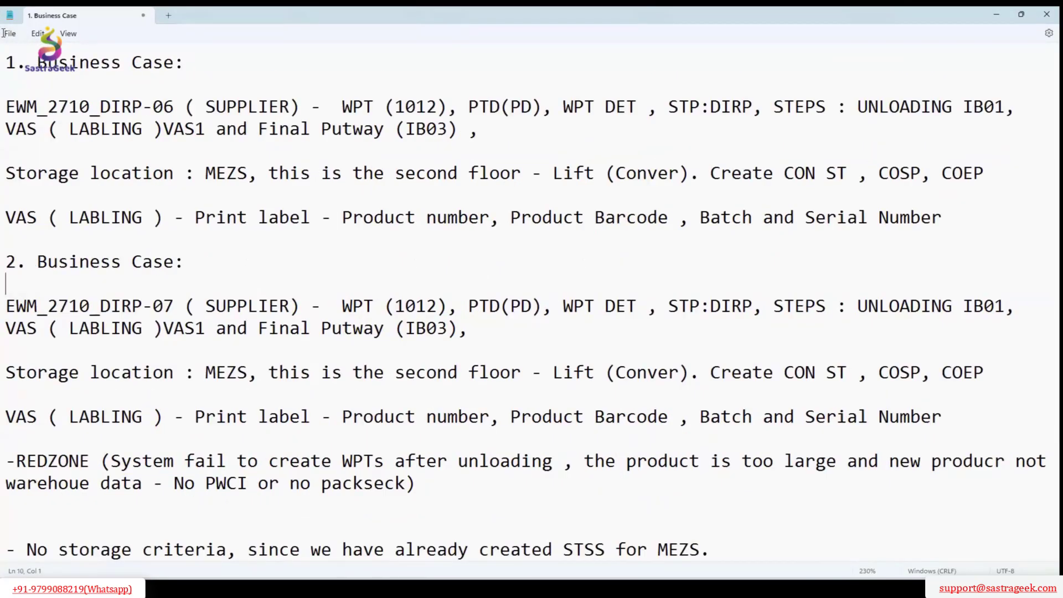
pyautogui.scroll(-2, 171, 73)
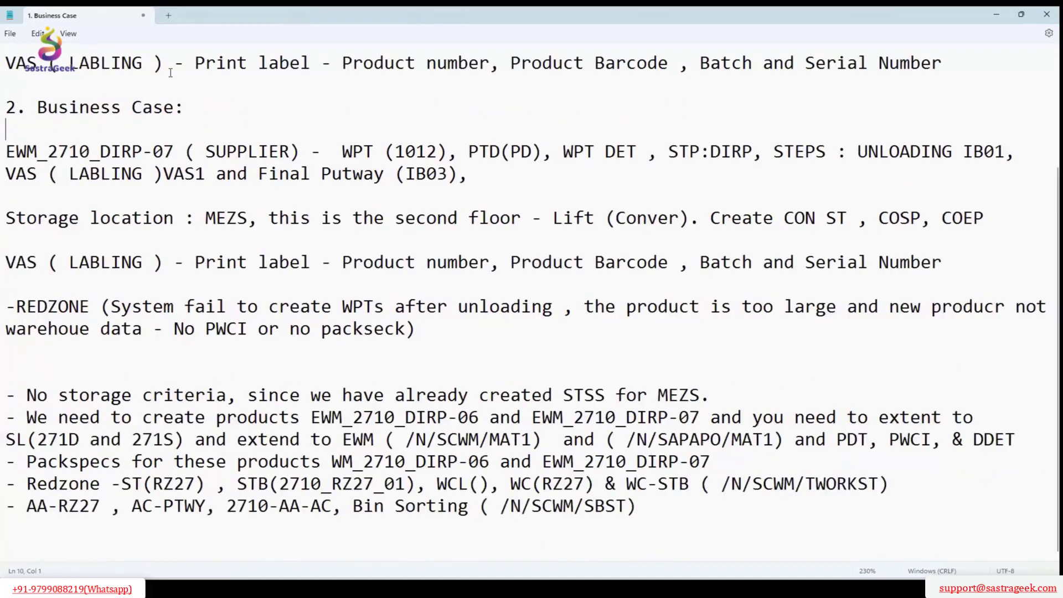
pyautogui.scroll(2, 171, 72)
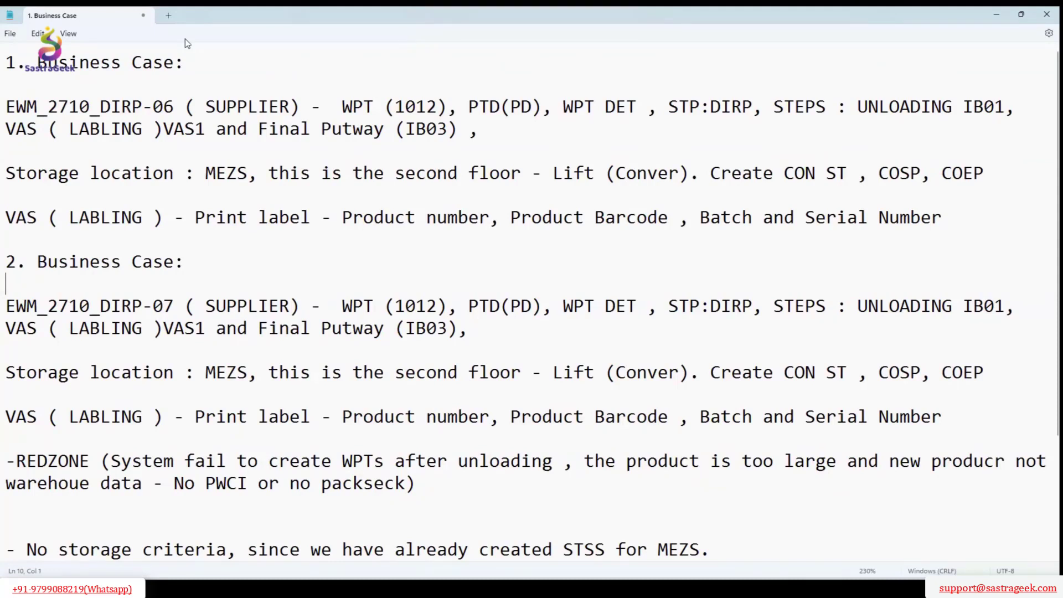
pyautogui.hotkey('alt', 'Tab')
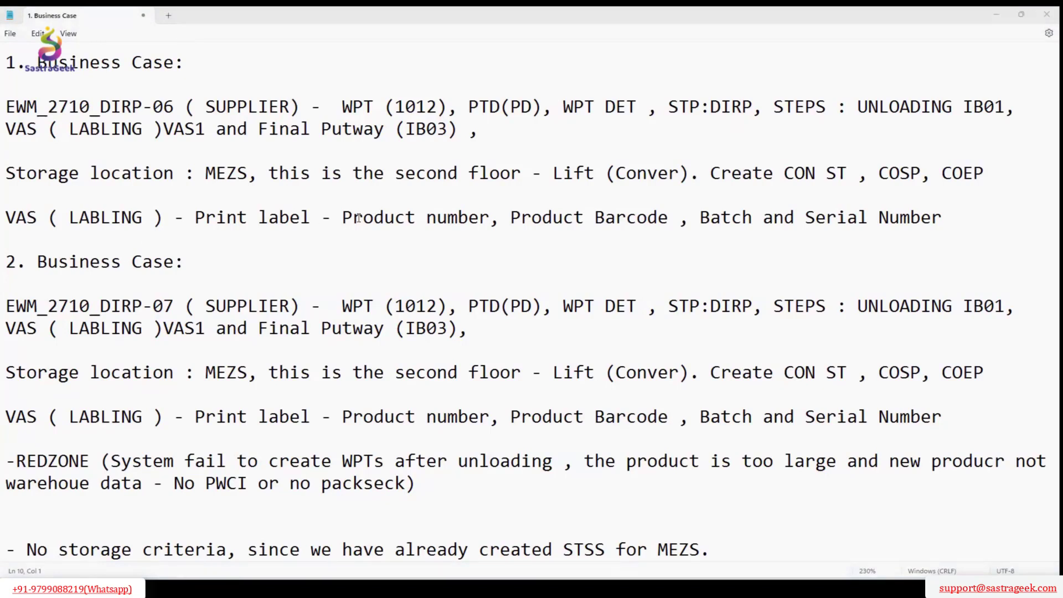
pyautogui.moveTo(3, 108); pyautogui.dragTo(344, 241)
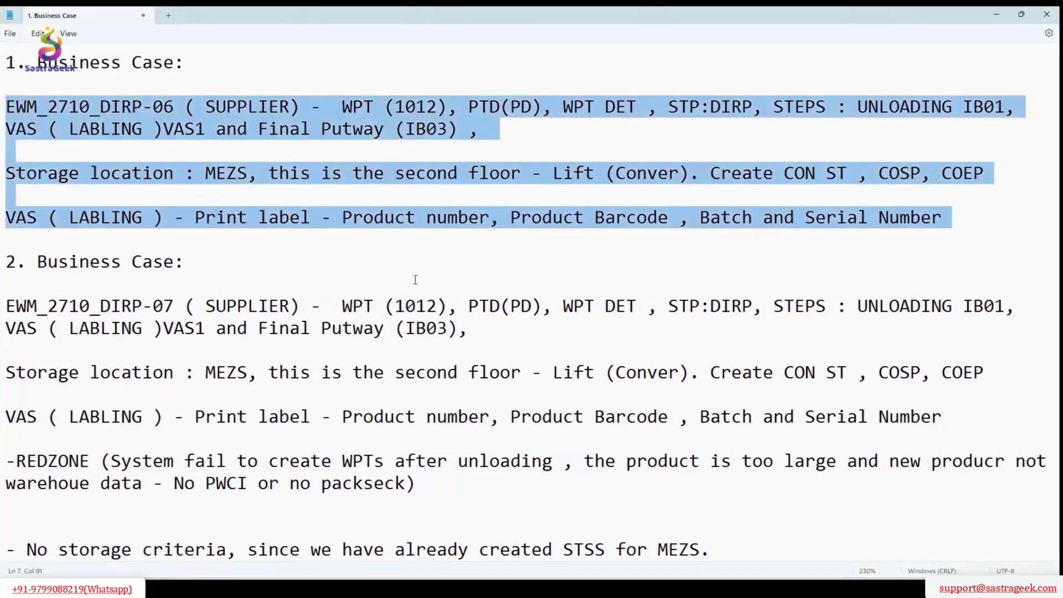
pyautogui.click(416, 281)
pyautogui.scroll(-2, 384, 324)
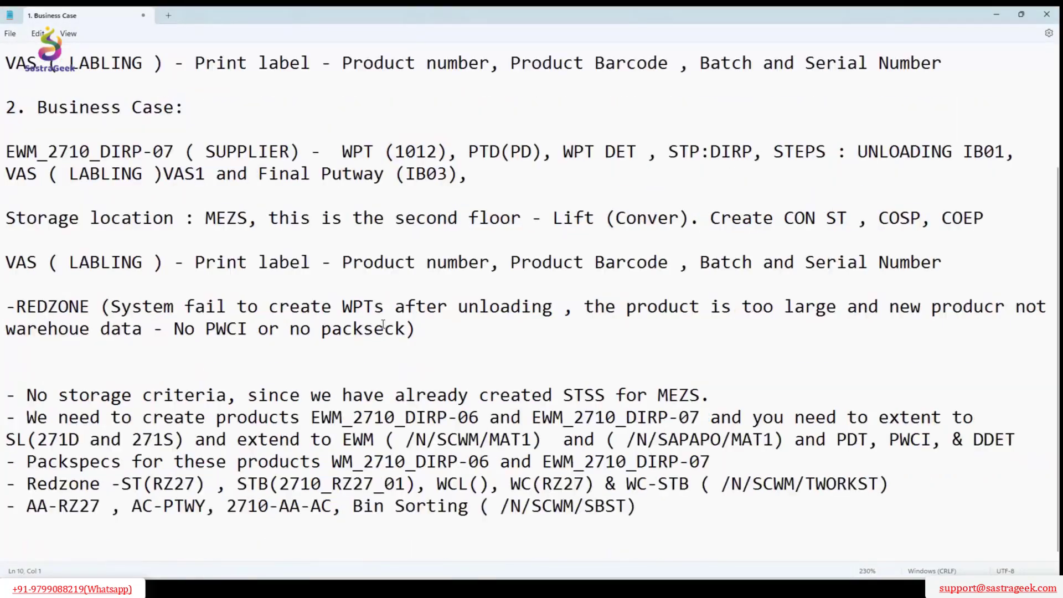
pyautogui.scroll(1, 388, 326)
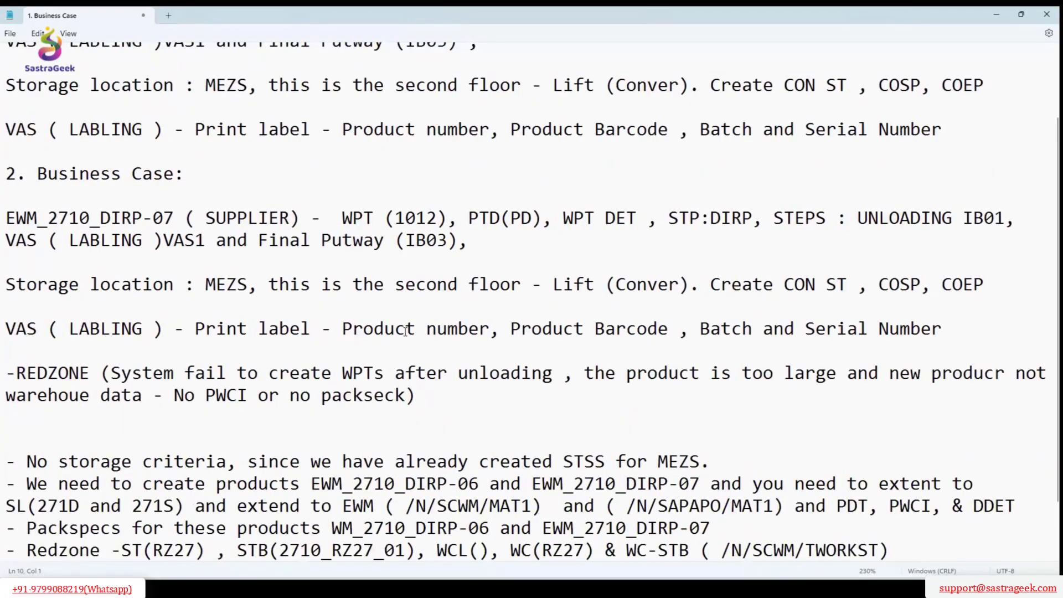
pyautogui.scroll(1, 406, 330)
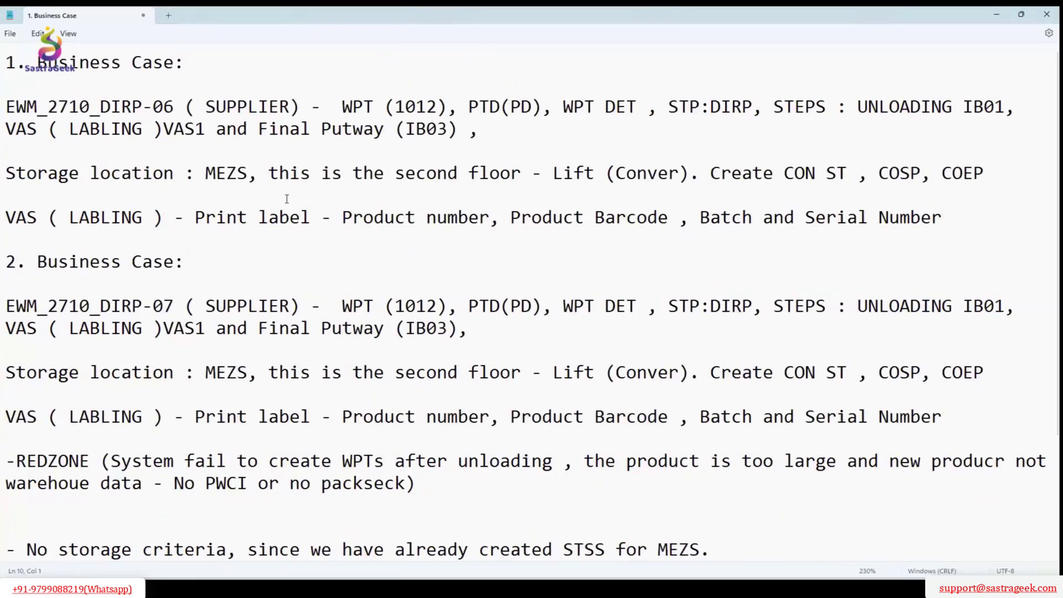
pyautogui.moveTo(955, 219); pyautogui.dragTo(56, 84)
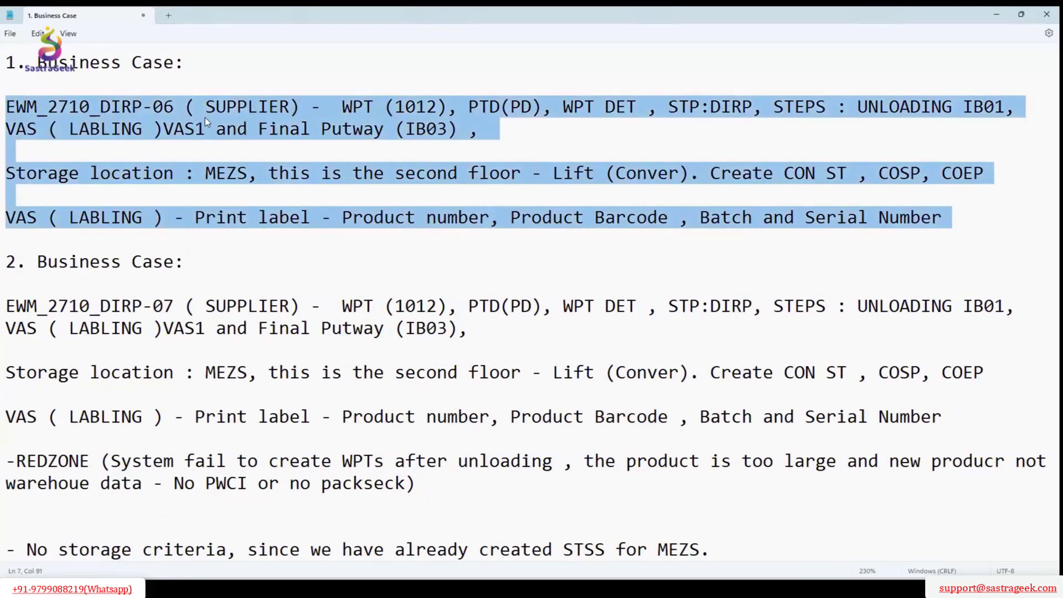
pyautogui.click(585, 218)
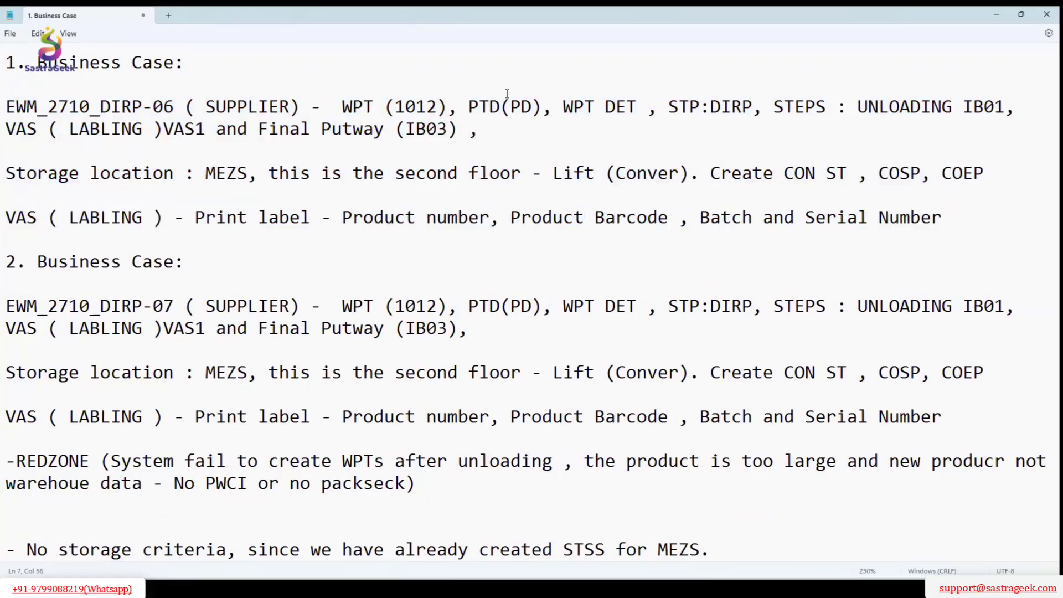
pyautogui.moveTo(143, 106); pyautogui.dragTo(174, 106)
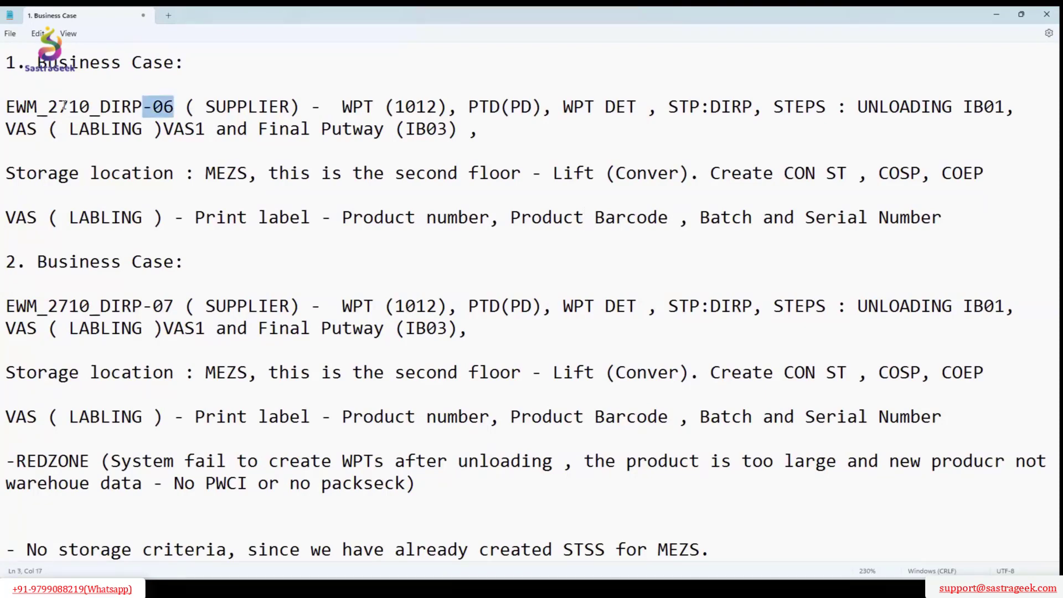
pyautogui.moveTo(63, 105); pyautogui.dragTo(5, 107)
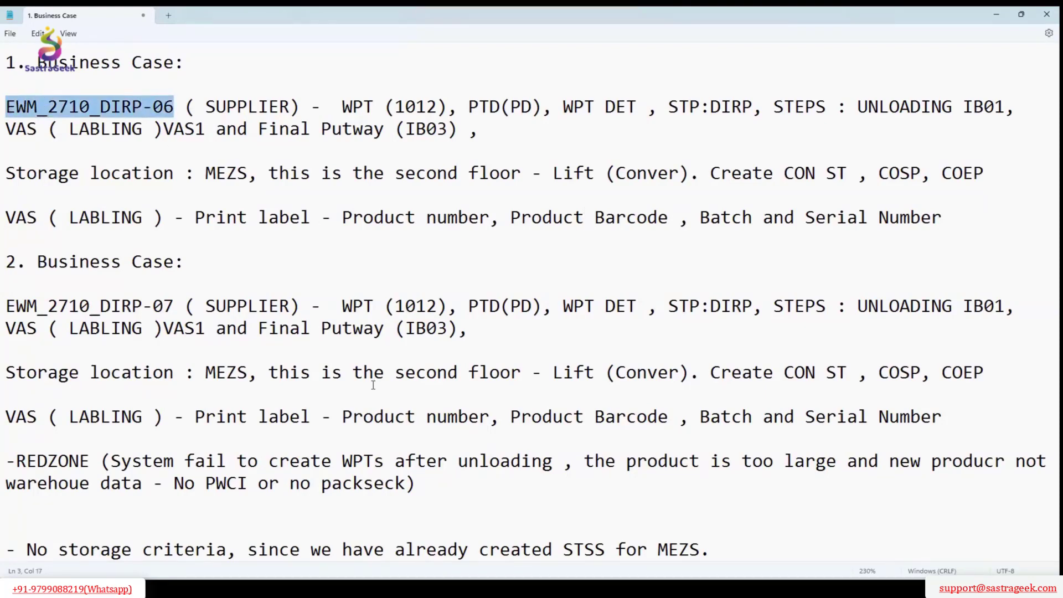
pyautogui.scroll(-3, 373, 385)
pyautogui.moveTo(479, 417); pyautogui.dragTo(310, 418)
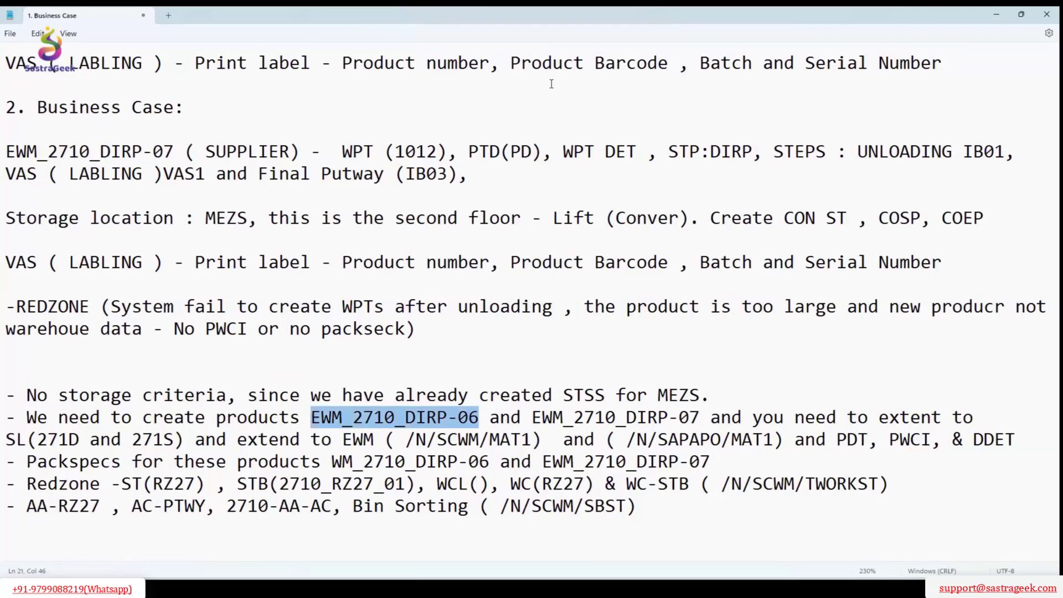
pyautogui.click(301, 373)
pyautogui.scroll(3, 295, 258)
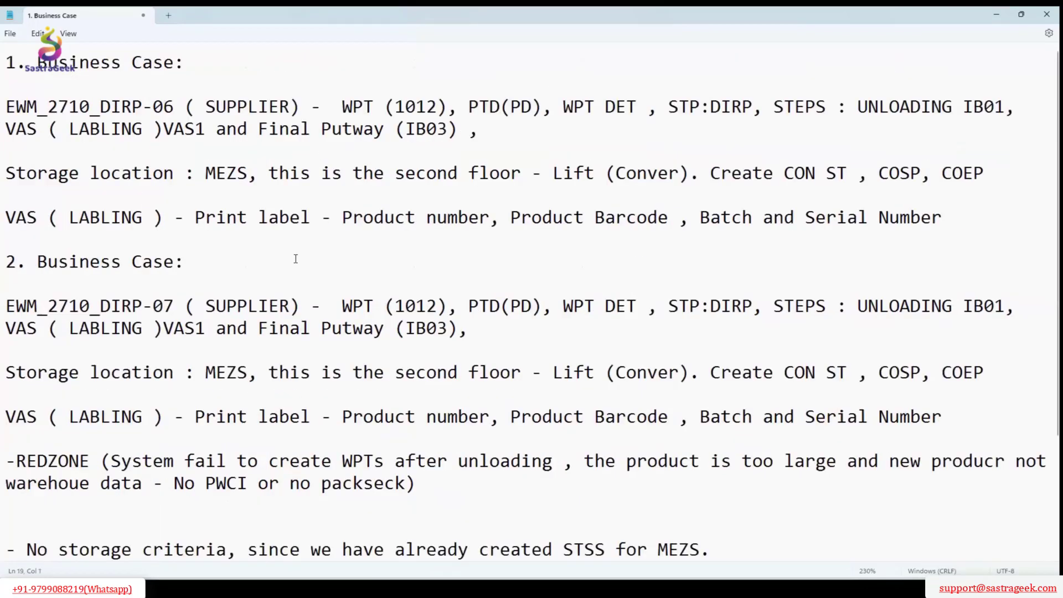
pyautogui.scroll(-3, 300, 248)
pyautogui.scroll(3, 300, 248)
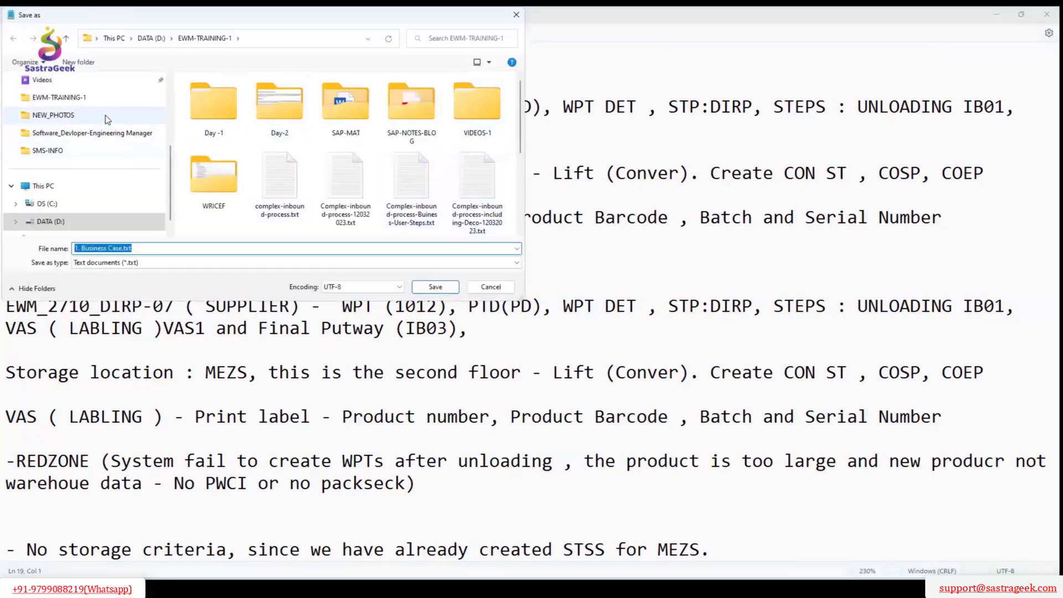
# - In the file name, replace the leading '1.' with 'Complex-' and remove the stray hyphen
pyautogui.scroll(1, 105, 116)
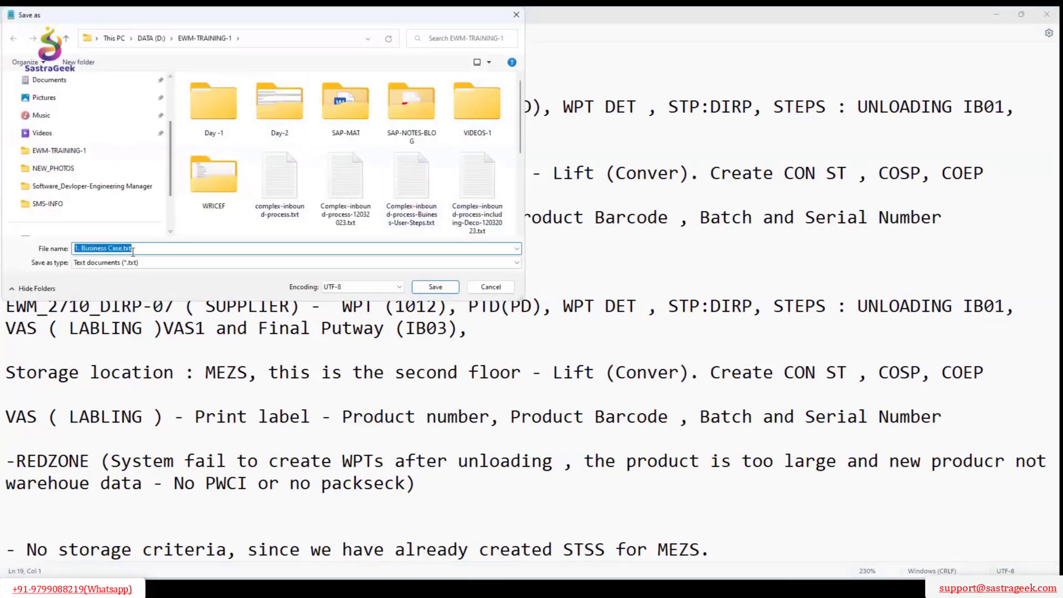
pyautogui.click(154, 247)
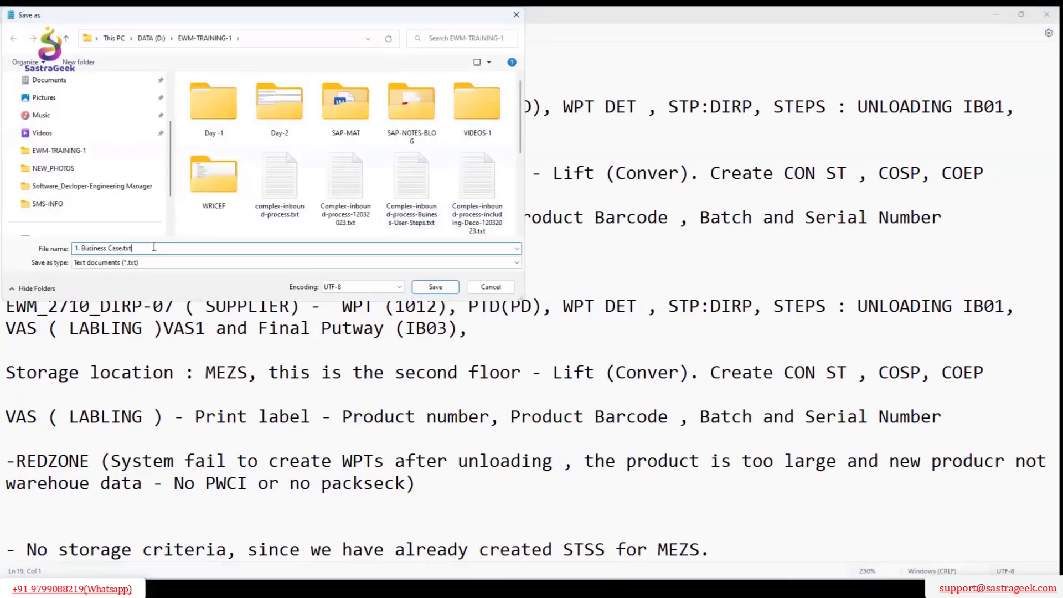
pyautogui.click(123, 249)
pyautogui.write('-')
pyautogui.moveTo(82, 250); pyautogui.dragTo(58, 253)
pyautogui.write('Comple x-')
pyautogui.doubleClick(148, 250)
pyautogui.press('BackSpace')
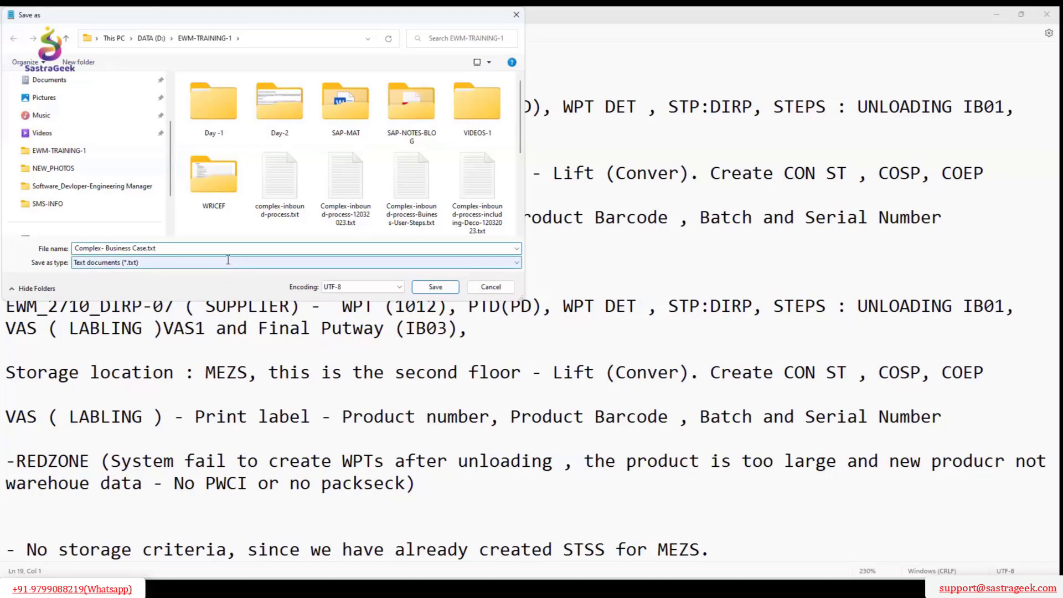
pyautogui.click(189, 250)
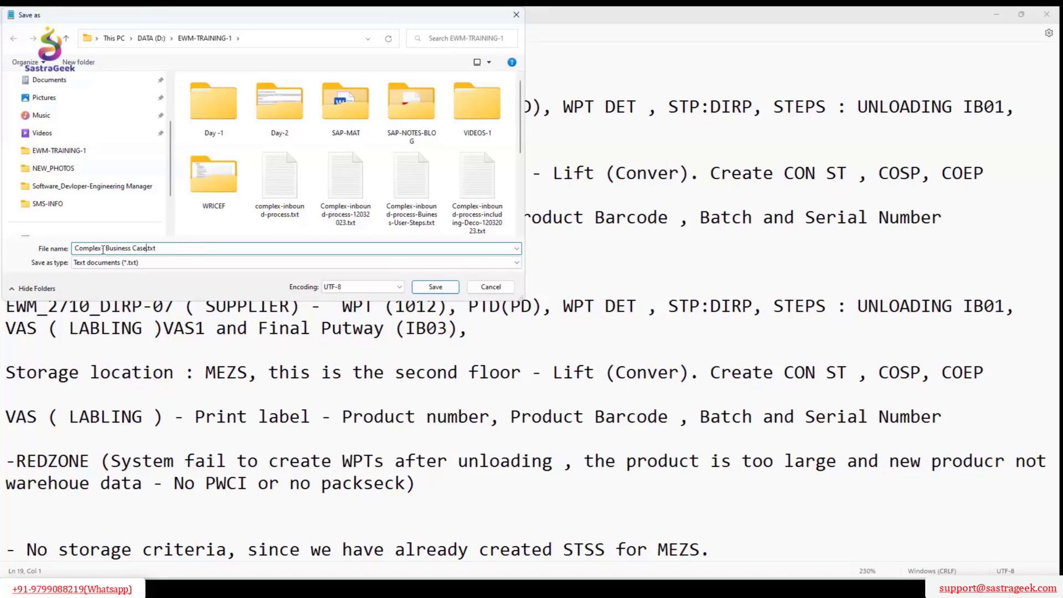
# - Add 'Inbound-' and the date '-11-06-2023' to the name, then save
pyautogui.click(103, 248)
pyautogui.press('Tab')
pyautogui.write('Inb')
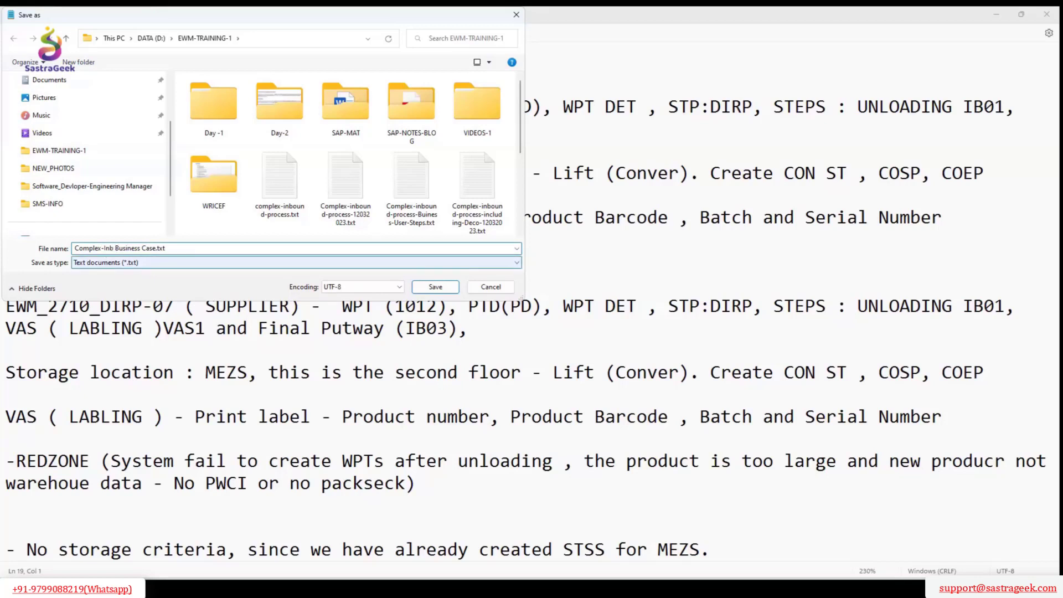
pyautogui.write('ound-')
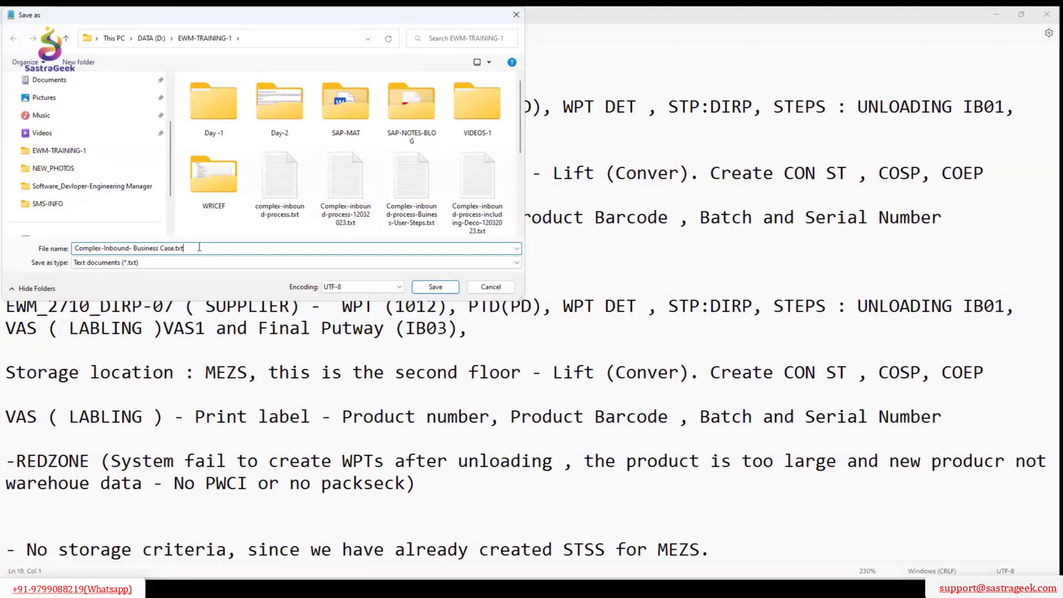
pyautogui.press('Left')
pyautogui.press('Left')
pyautogui.press('Left')
pyautogui.press('Left')
pyautogui.write('-')
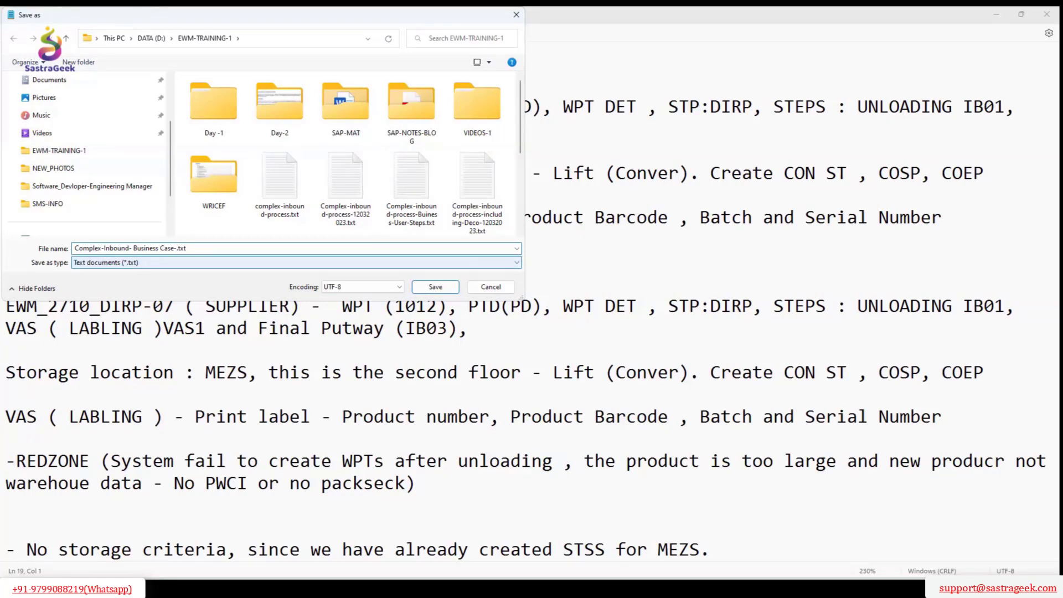
pyautogui.write('11-06-2022')
pyautogui.press('BackSpace')
pyautogui.write('3')
pyautogui.hotkey('ctrl', 'a')
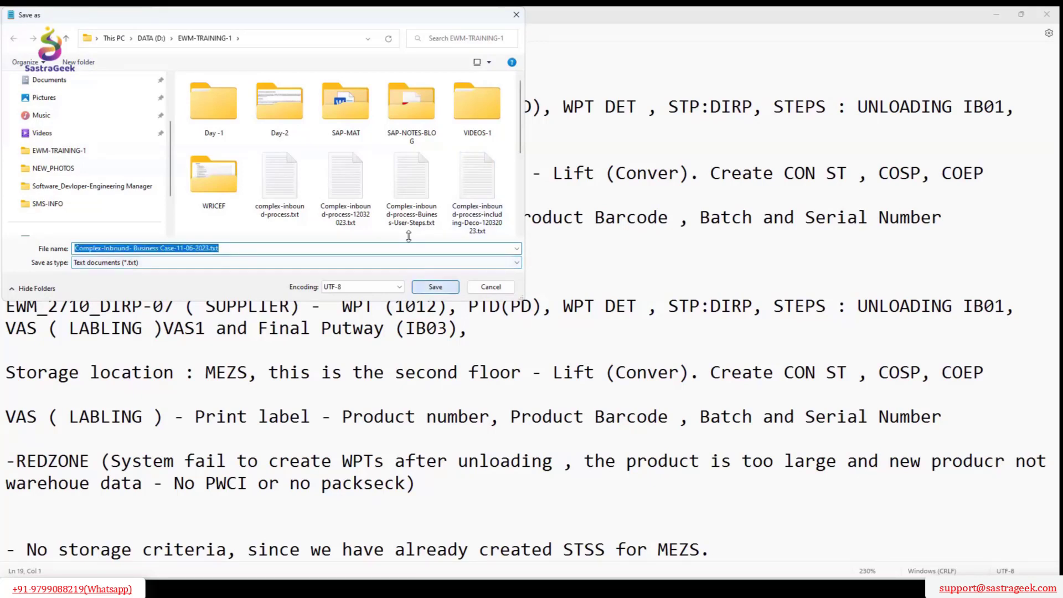
pyautogui.press('Return')
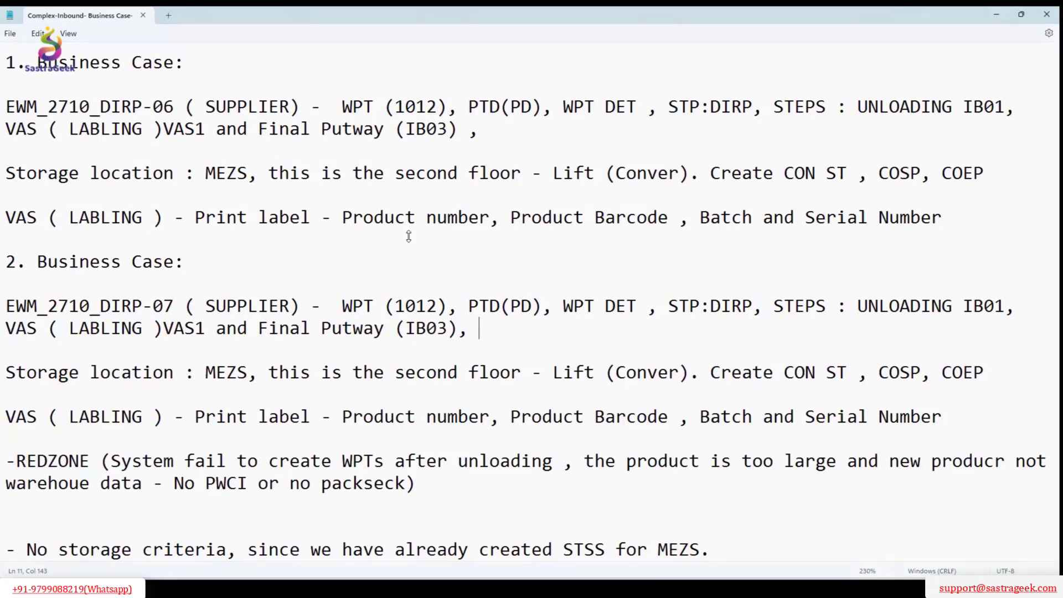
pyautogui.scroll(-3, 409, 237)
pyautogui.scroll(3, 408, 237)
pyautogui.click(385, 396)
pyautogui.doubleClick(246, 171)
pyautogui.click(247, 171)
pyautogui.doubleClick(248, 171)
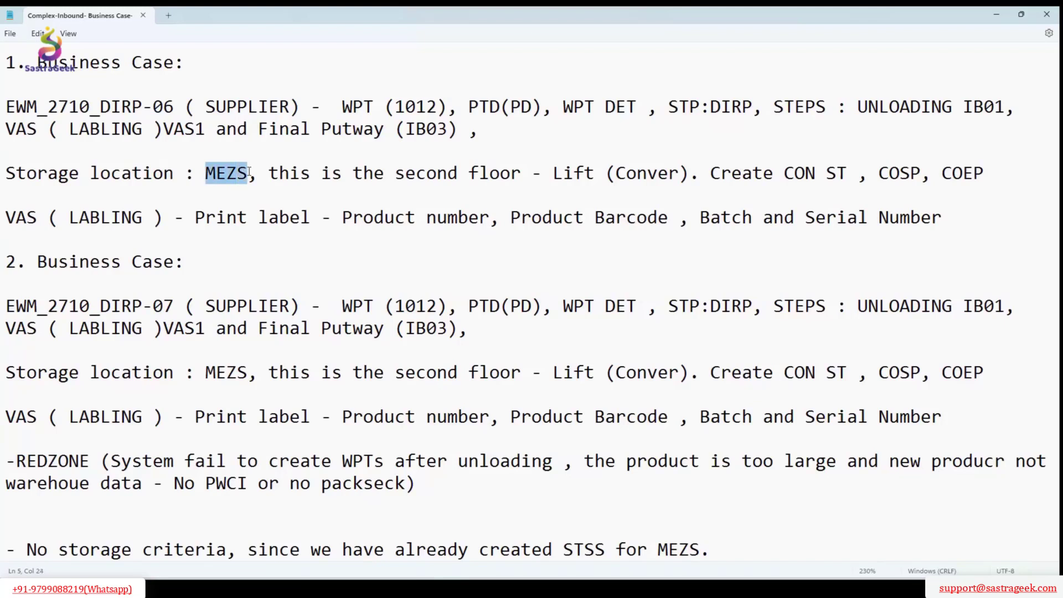
pyautogui.click(275, 343)
pyautogui.moveTo(248, 372); pyautogui.dragTo(205, 374)
pyautogui.click(448, 372)
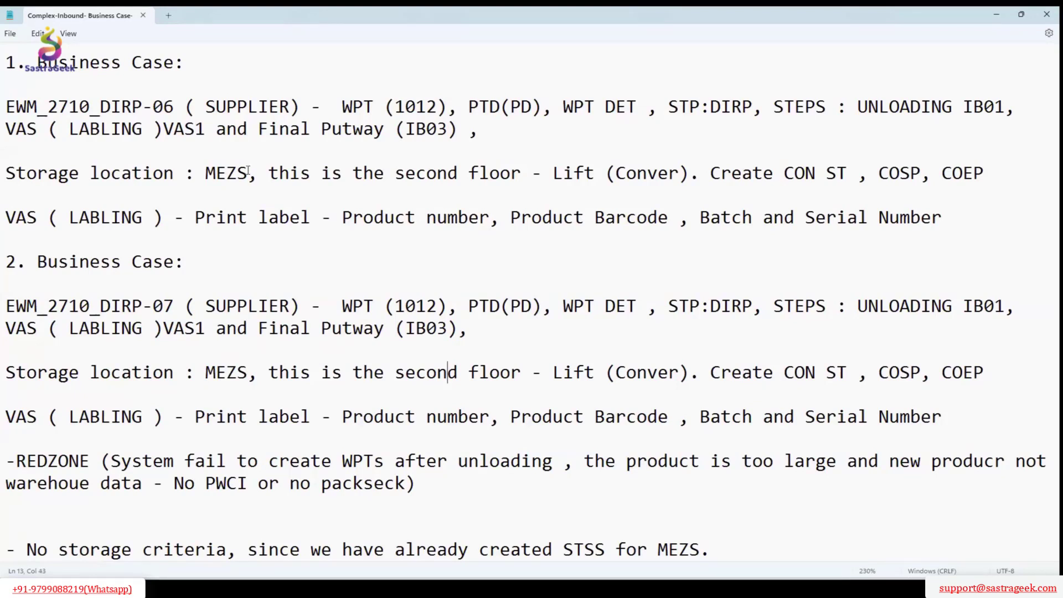
pyautogui.moveTo(249, 172); pyautogui.dragTo(201, 173)
pyautogui.click(510, 307)
pyautogui.moveTo(248, 372); pyautogui.dragTo(205, 372)
pyautogui.click(522, 373)
pyautogui.scroll(-3, 430, 373)
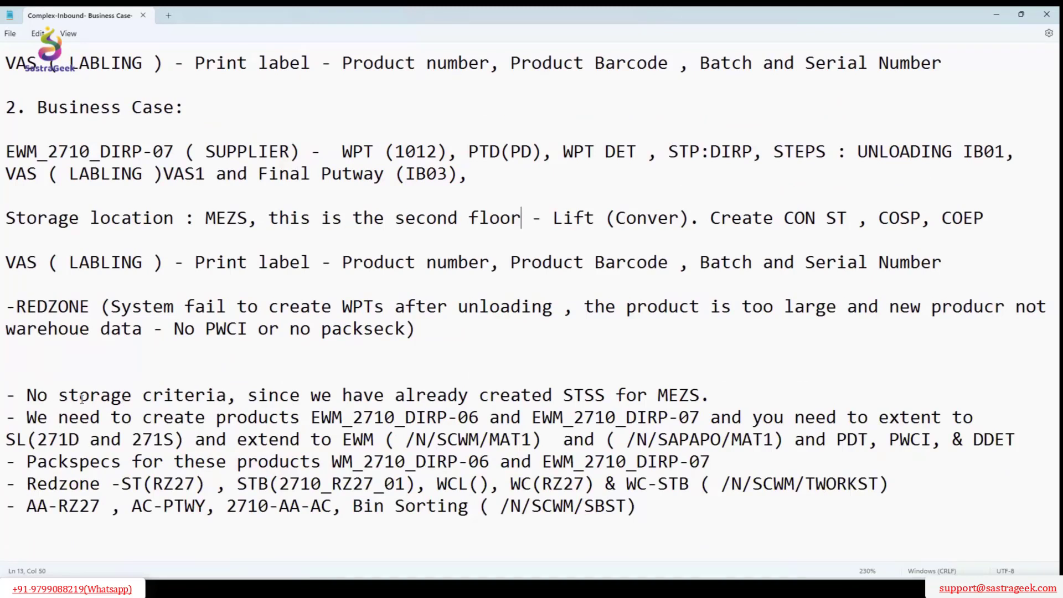
# - Make the first bullet start 'Modify STSS criteria' and delete the clause about existing MEZS criteria
pyautogui.doubleClick(36, 396)
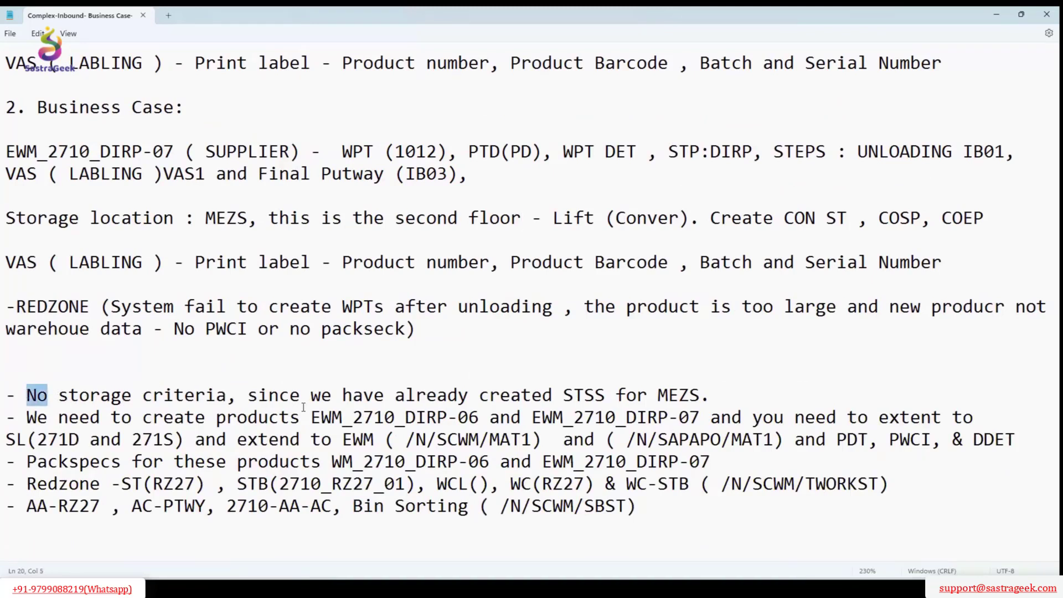
pyautogui.write('Modify')
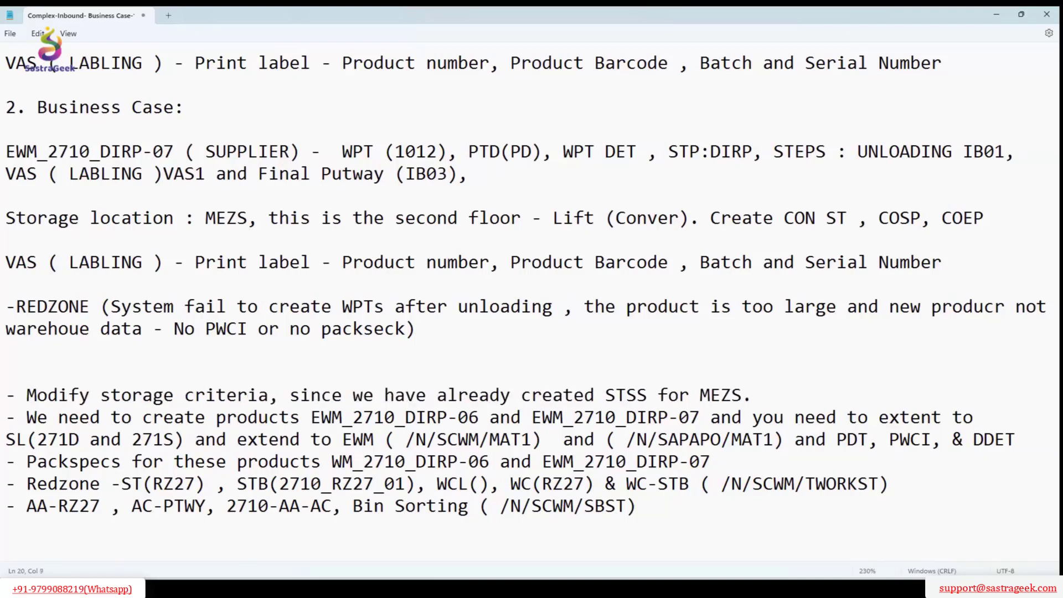
pyautogui.doubleClick(105, 397)
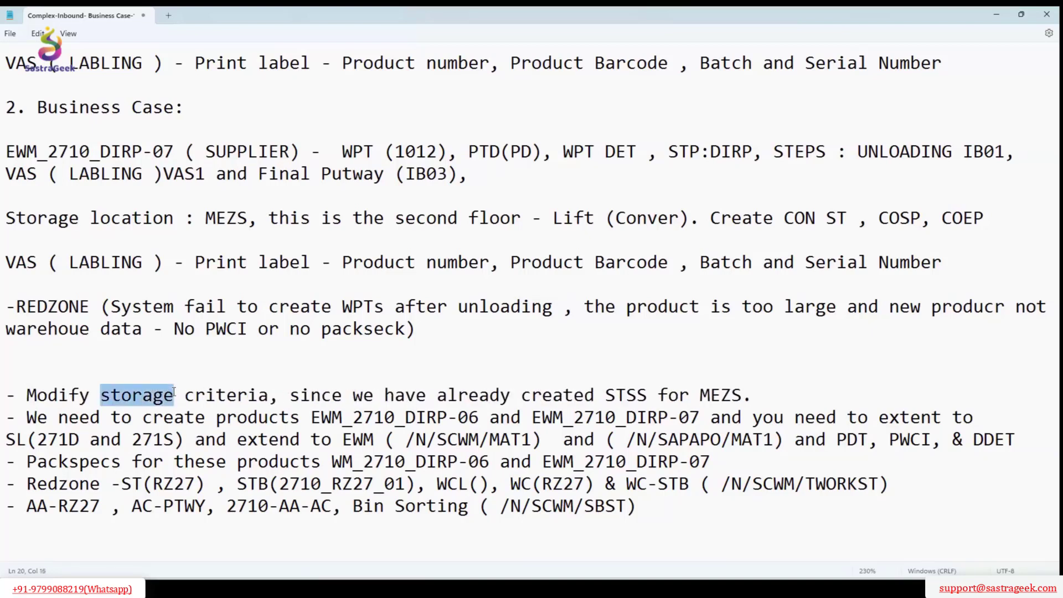
pyautogui.write('S')
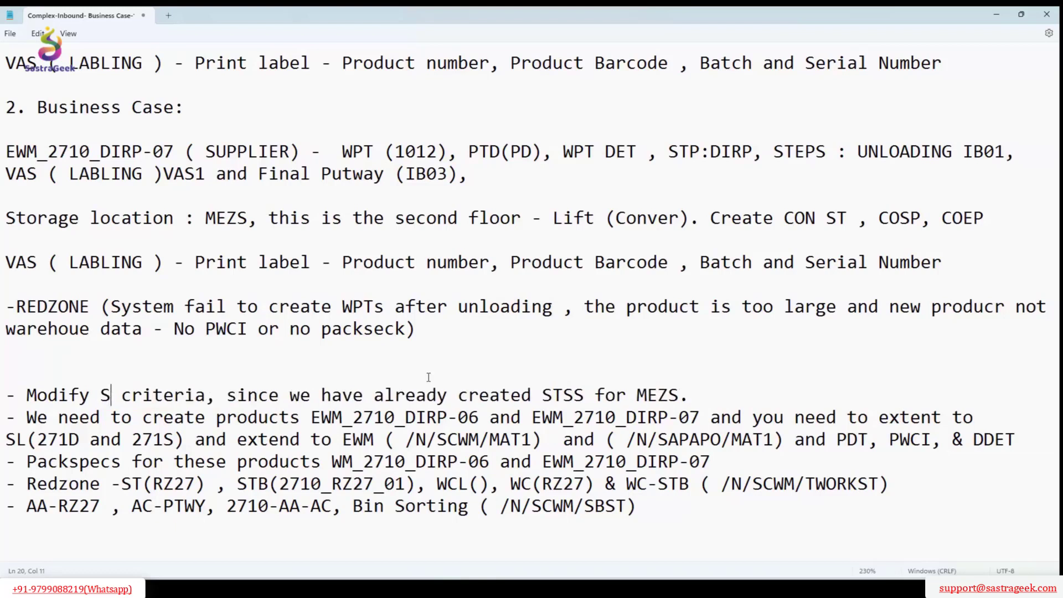
pyautogui.write('TSS')
pyautogui.click(428, 376)
pyautogui.moveTo(263, 396); pyautogui.dragTo(720, 397)
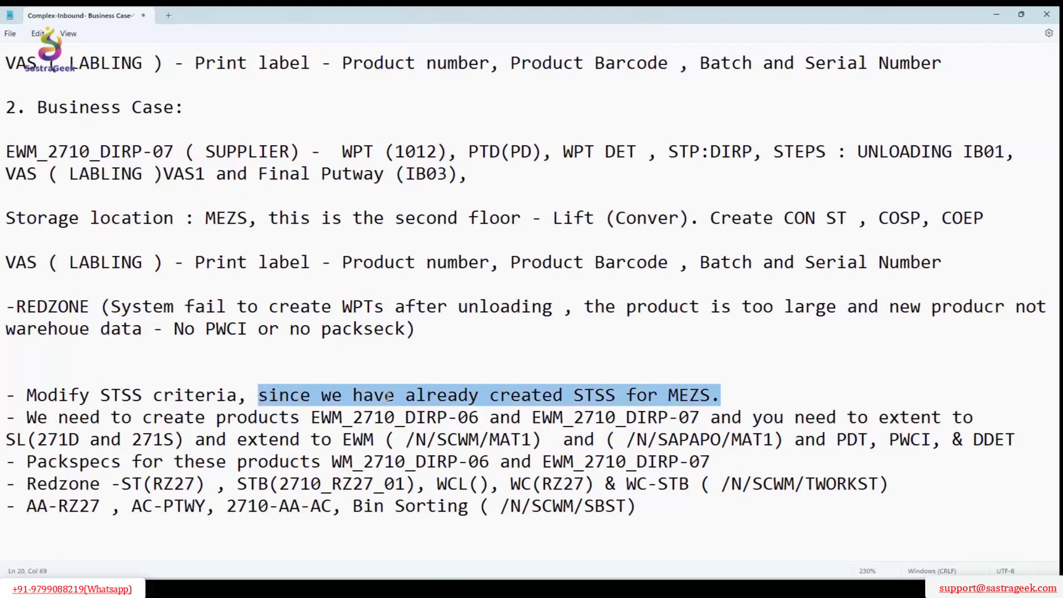
pyautogui.press('BackSpace')
# - Replace the comma after criteria with 'for MEZS - First MEZS and second REZONE ('
pyautogui.doubleClick(242, 397)
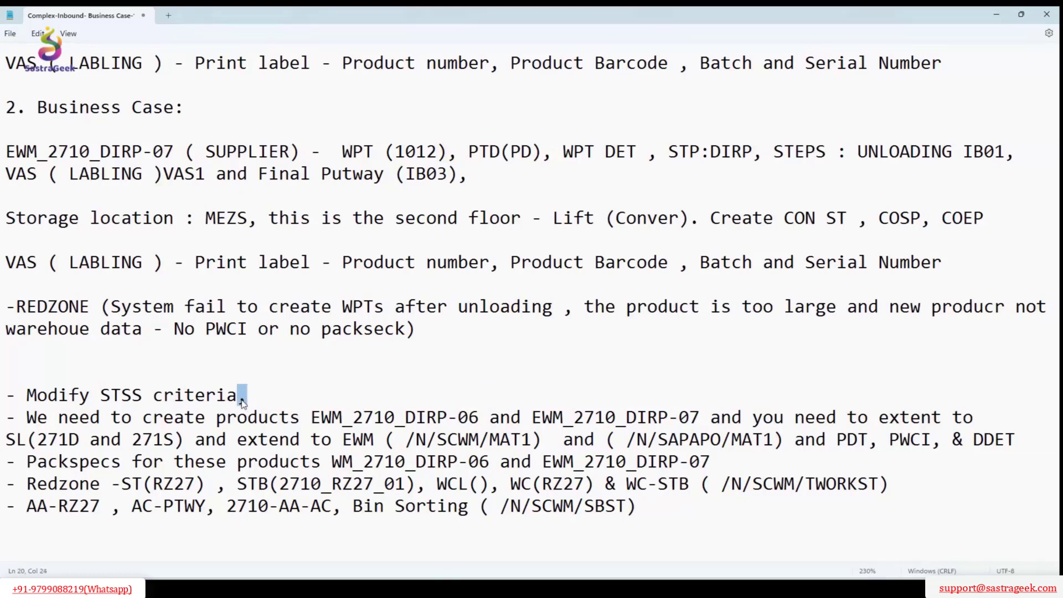
pyautogui.press('BackSpace')
pyautogui.write('FOR')
pyautogui.press('BackSpace')
pyautogui.press('BackSpace')
pyautogui.press('BackSpace')
pyautogui.press('BackSpace')
pyautogui.write('for ME')
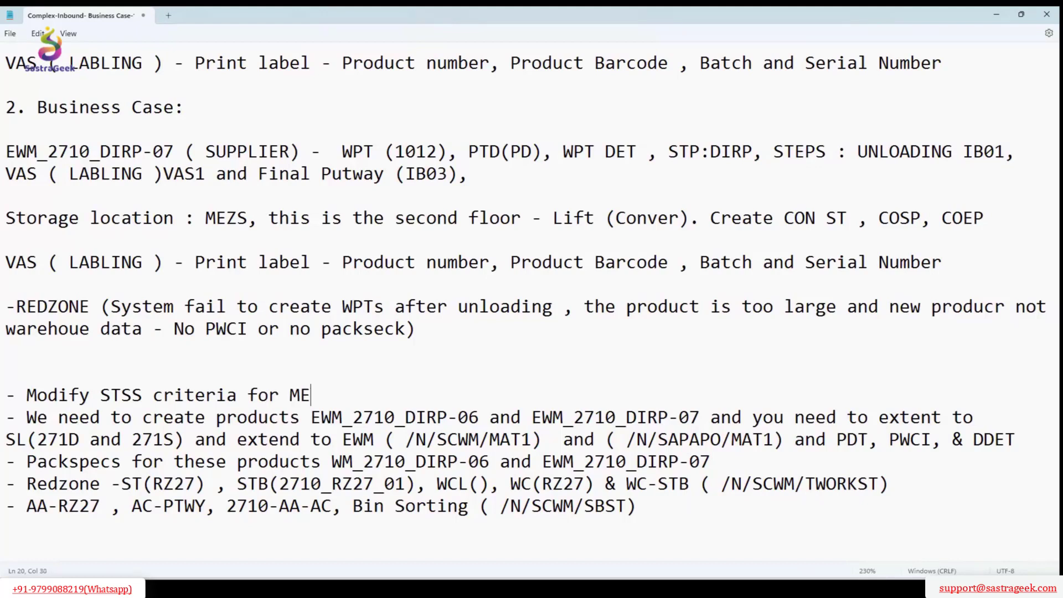
pyautogui.write('ZS - First ')
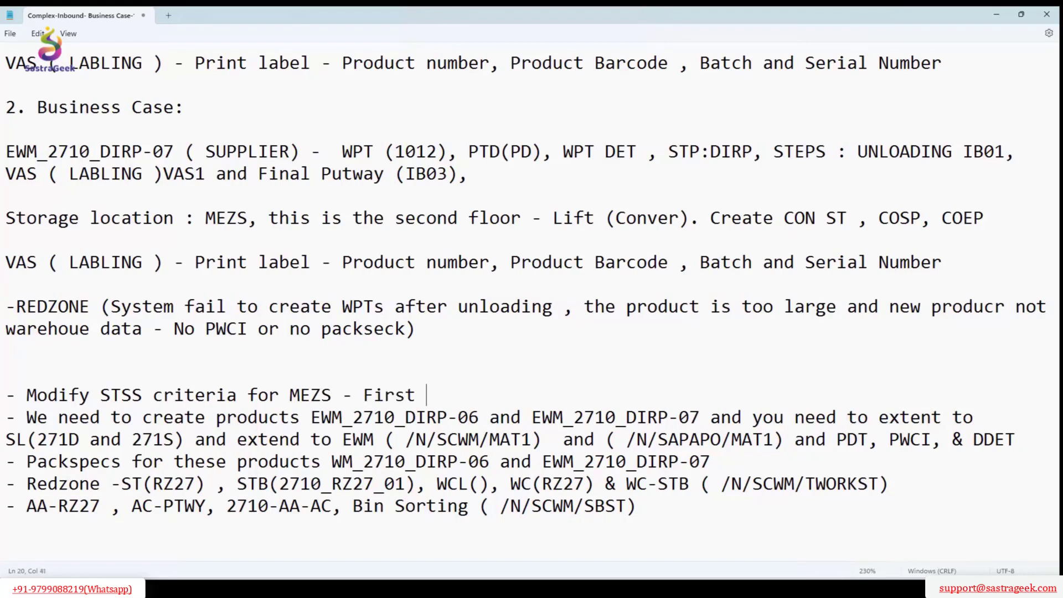
pyautogui.write('MEZS and ')
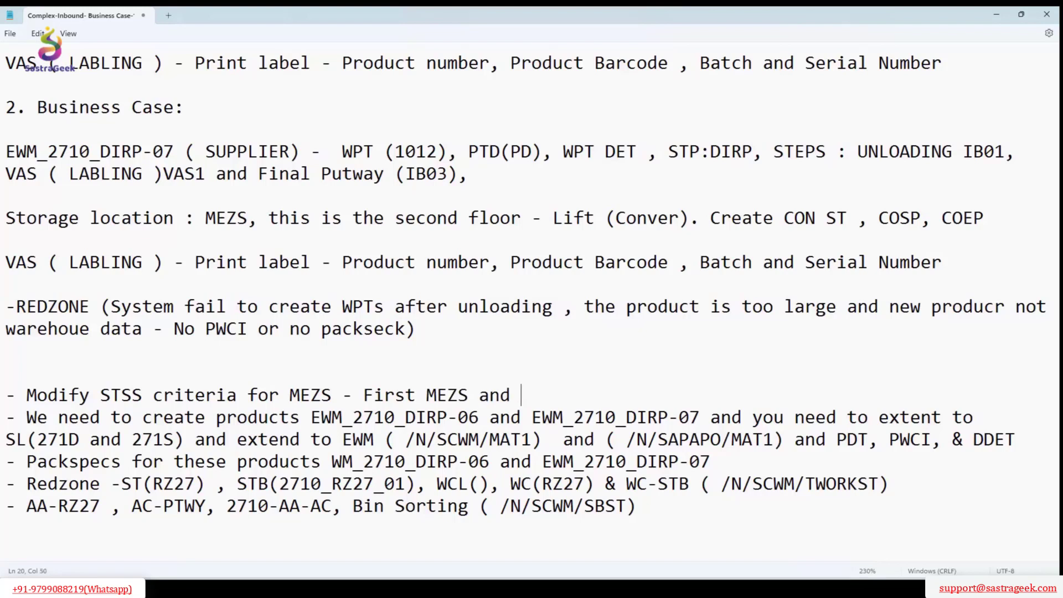
pyautogui.write('second ')
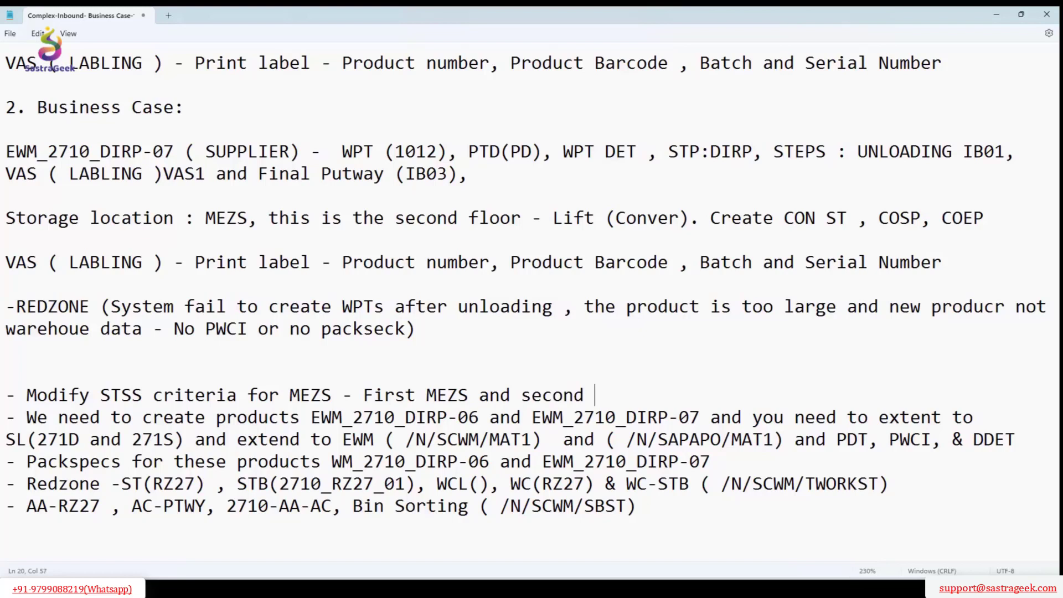
pyautogui.write('REDZ')
pyautogui.press('BackSpace')
pyautogui.press('BackSpace')
pyautogui.write('ZOE')
pyautogui.press('BackSpace')
pyautogui.press('BackSpace')
pyautogui.write('NE ')
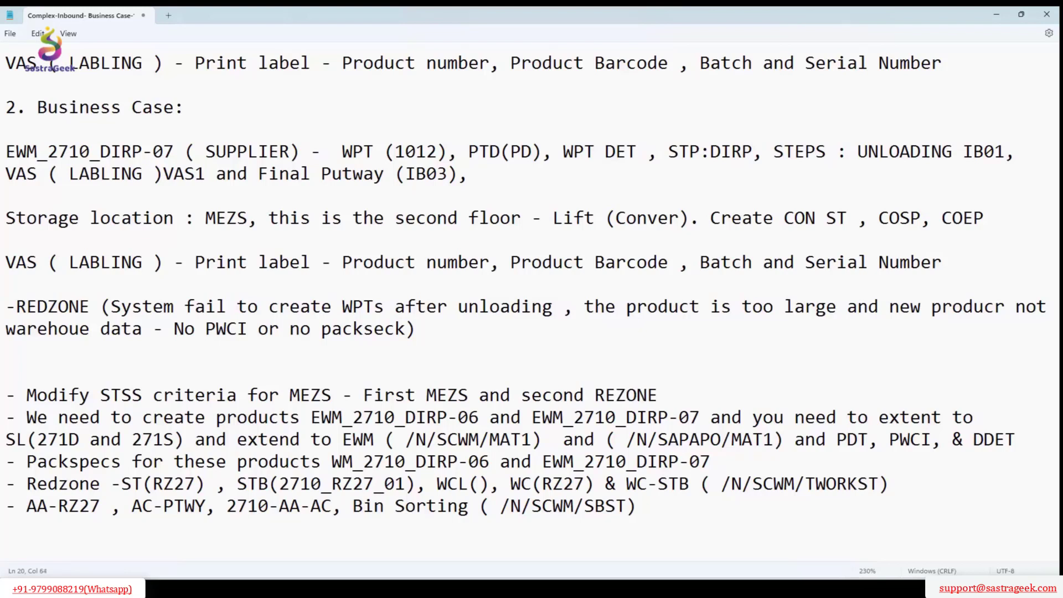
pyautogui.write('(')
pyautogui.press('BackSpace')
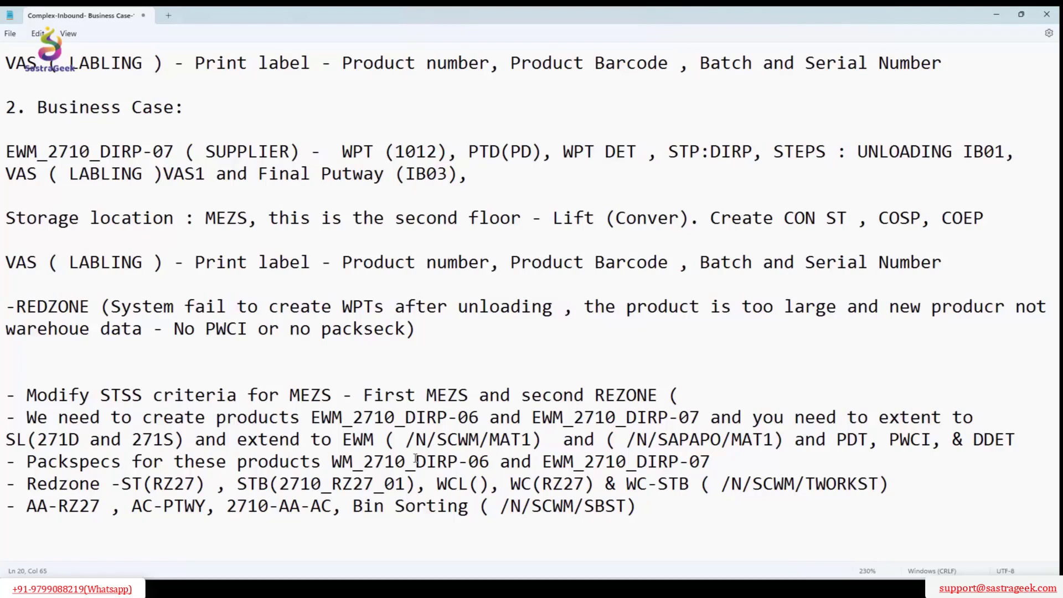
# - Insert 'RZ27)' after 'REZONE (' on the Modify STSS line and remove the stray space
pyautogui.moveTo(195, 486); pyautogui.dragTo(155, 487)
pyautogui.hotkey('ctrl', 'z')
pyautogui.write('RZ27')
pyautogui.write(')')
pyautogui.press('BackSpace')
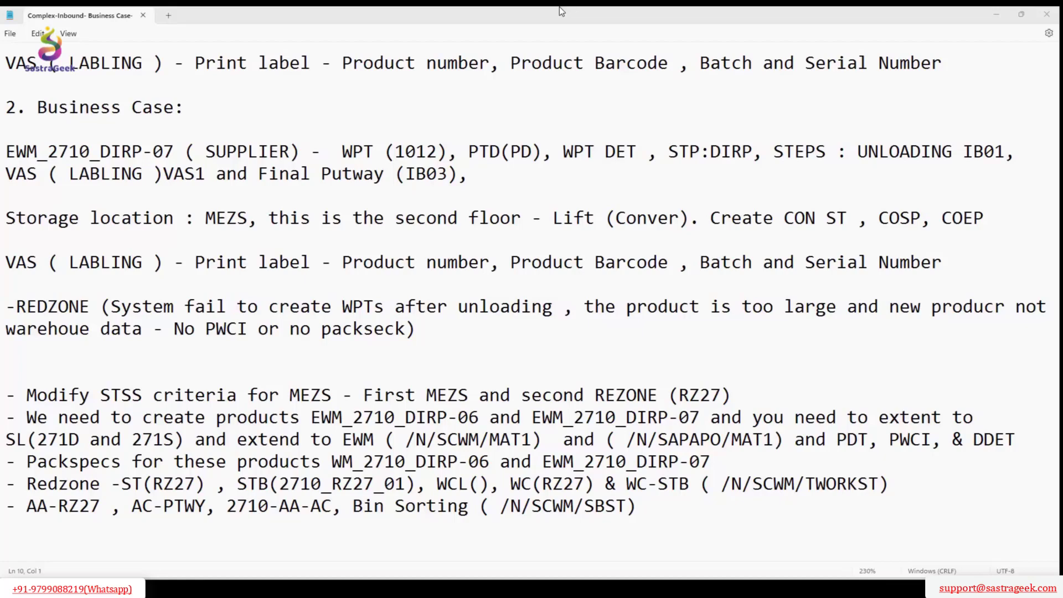
# - Copy product number EWM_2710_DIRP-06 from the business-case notes
pyautogui.scroll(2, 222, 221)
pyautogui.moveTo(173, 306); pyautogui.dragTo(1, 306)
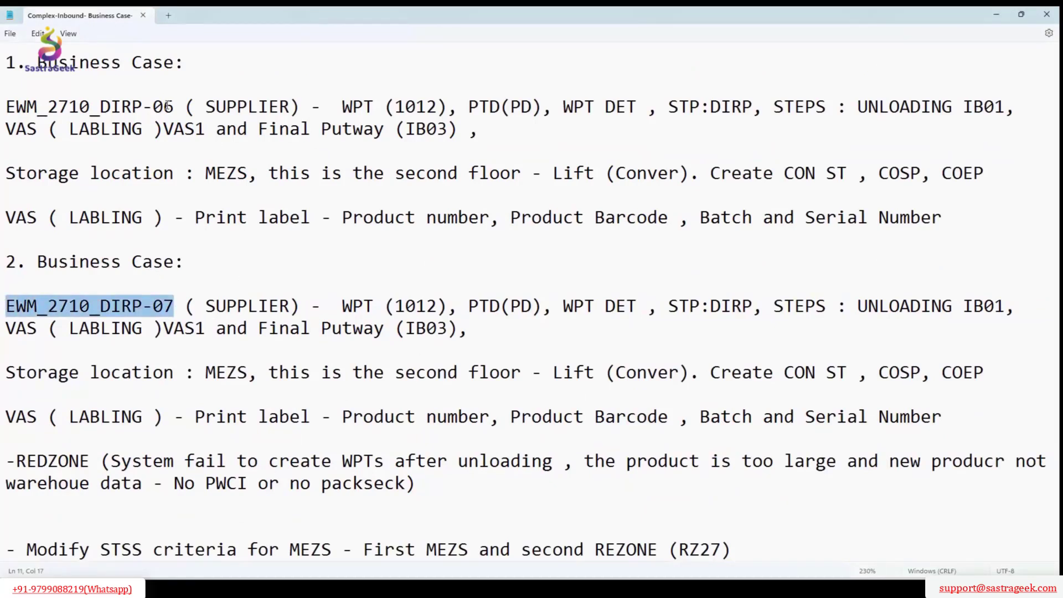
pyautogui.moveTo(173, 106); pyautogui.dragTo(4, 106)
pyautogui.hotkey('ctrl', 'c')
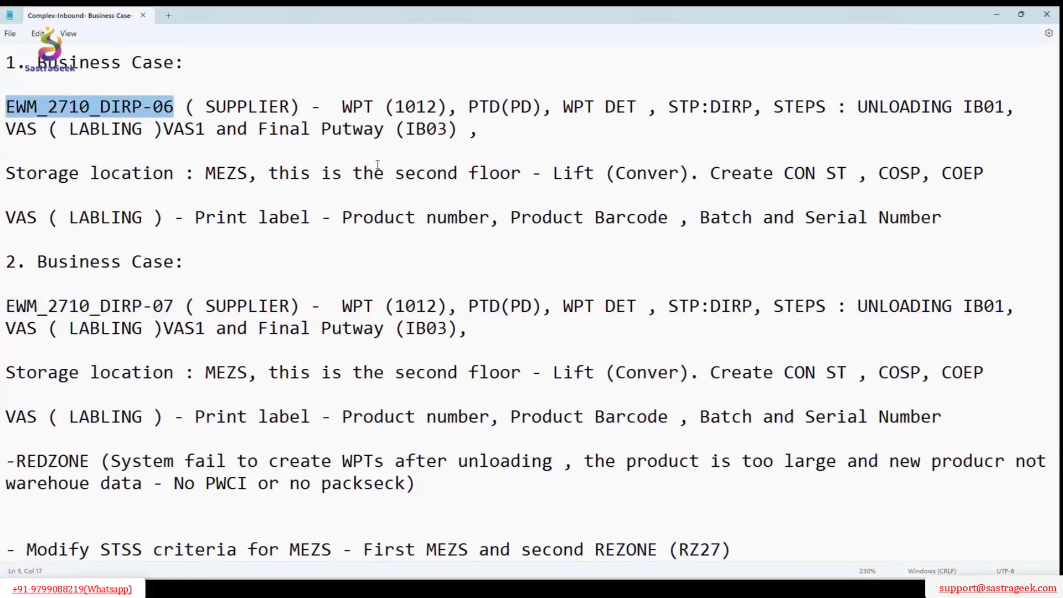
pyautogui.hotkey('alt', 'Tab')
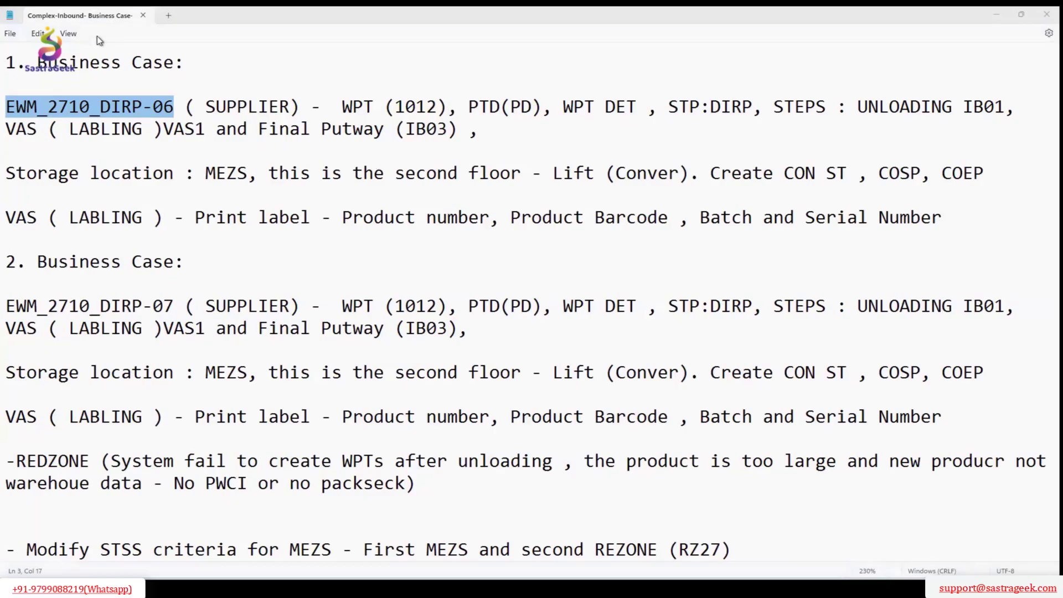
pyautogui.hotkey('alt', 'Tab')
# - In /NMM01, create EWM_2710_DIRP-06 copied from EWM_2710_DEKO-01, industry sector Mechanical engineering
pyautogui.write('MM01')
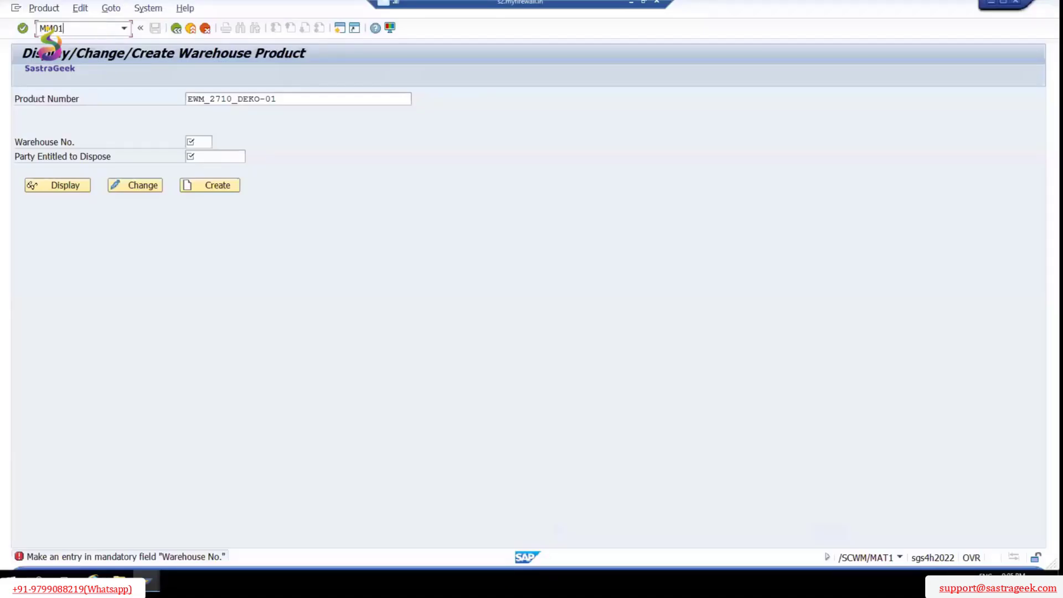
pyautogui.press('Return')
pyautogui.write('/NMM01')
pyautogui.press('Return')
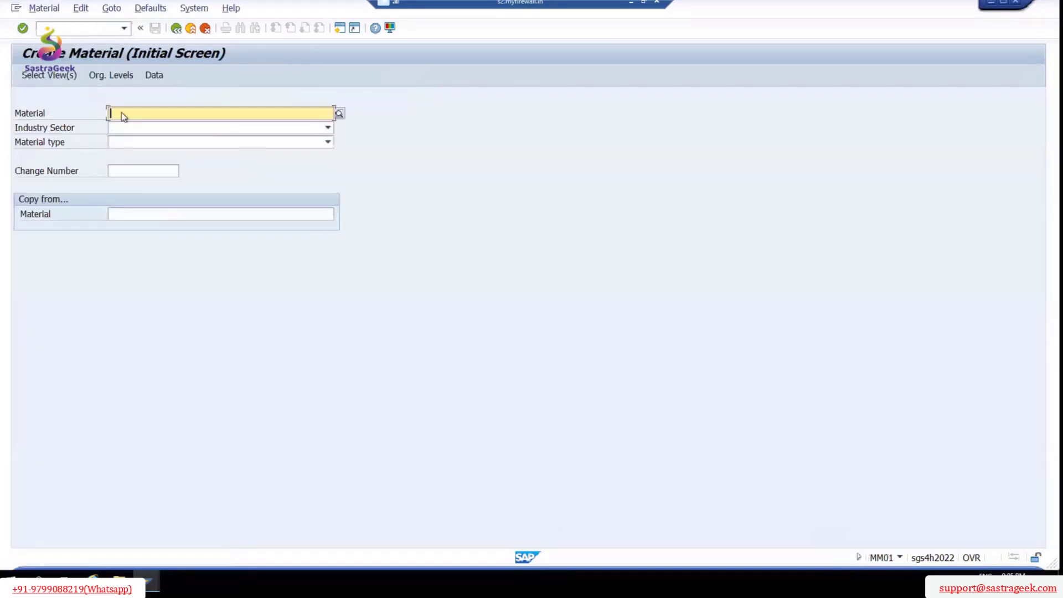
pyautogui.click(143, 215)
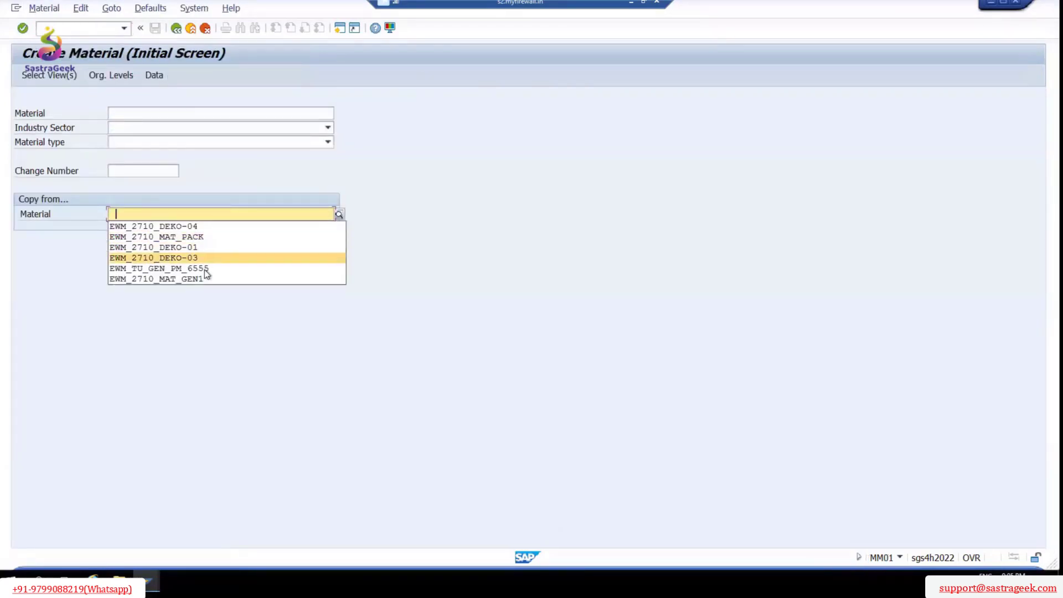
pyautogui.click(201, 248)
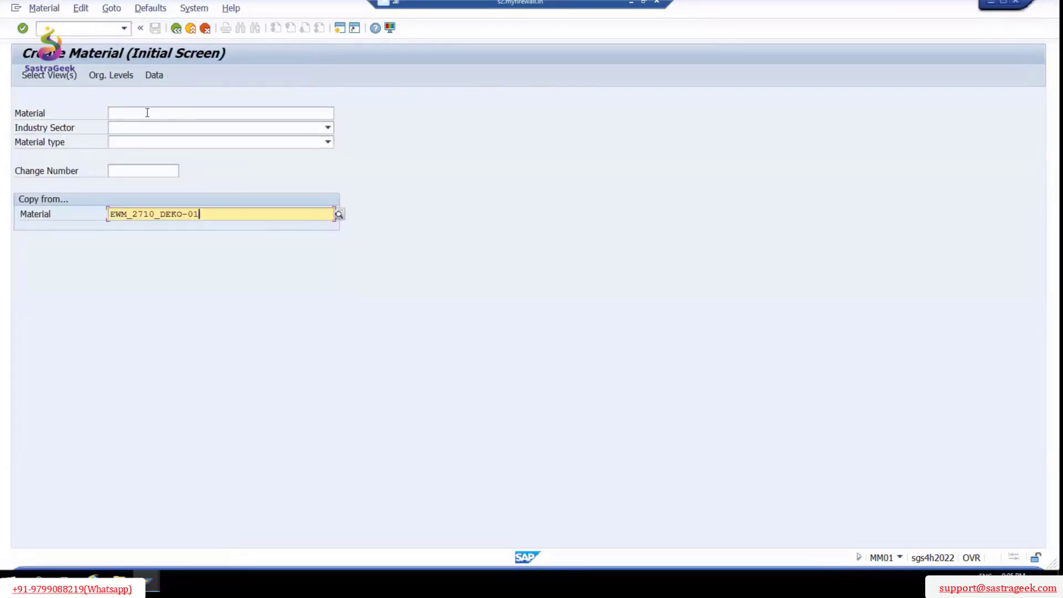
pyautogui.click(227, 113)
pyautogui.hotkey('ctrl', 'v')
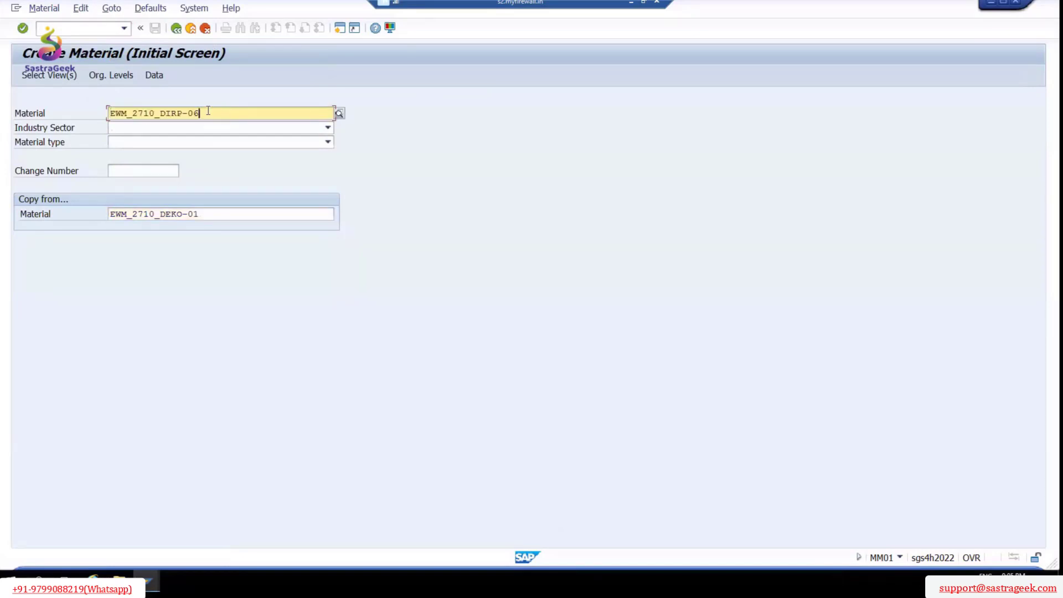
pyautogui.click(251, 130)
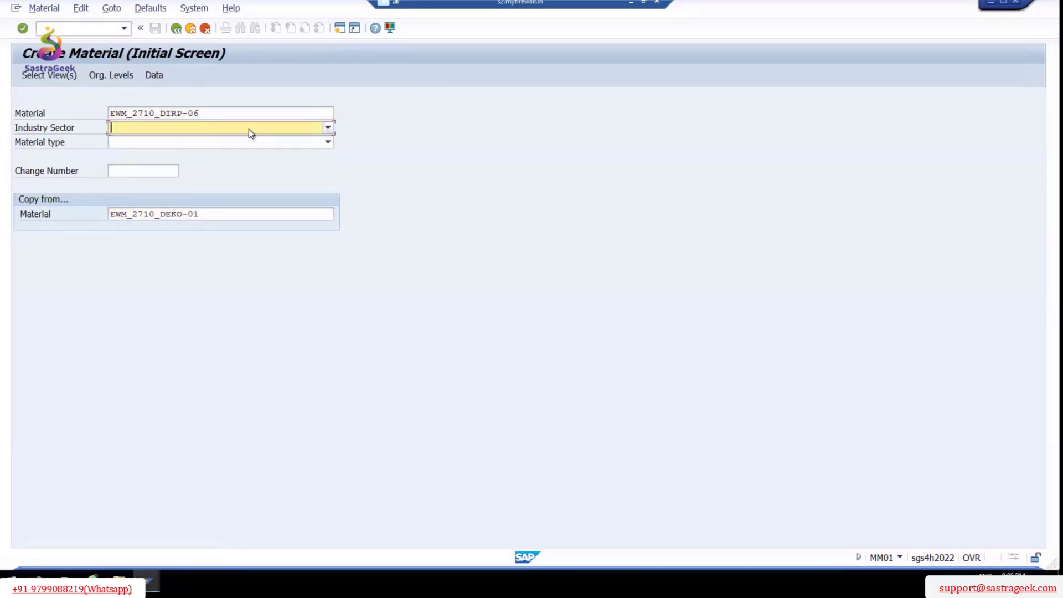
pyautogui.click(327, 128)
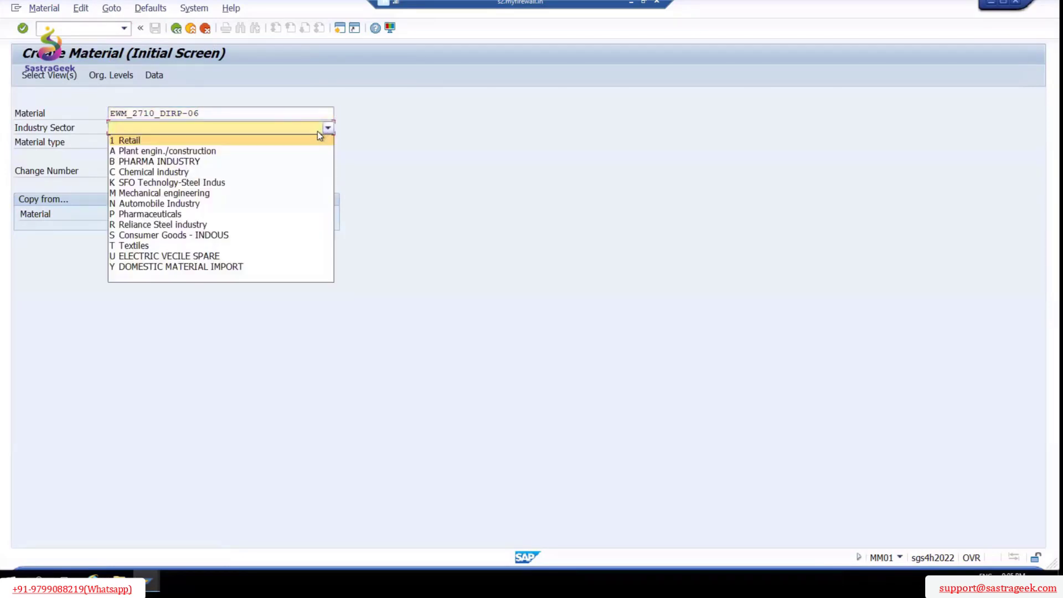
pyautogui.click(168, 193)
# - Choose material type ROH Raw materials and continue to view selection
pyautogui.click(221, 142)
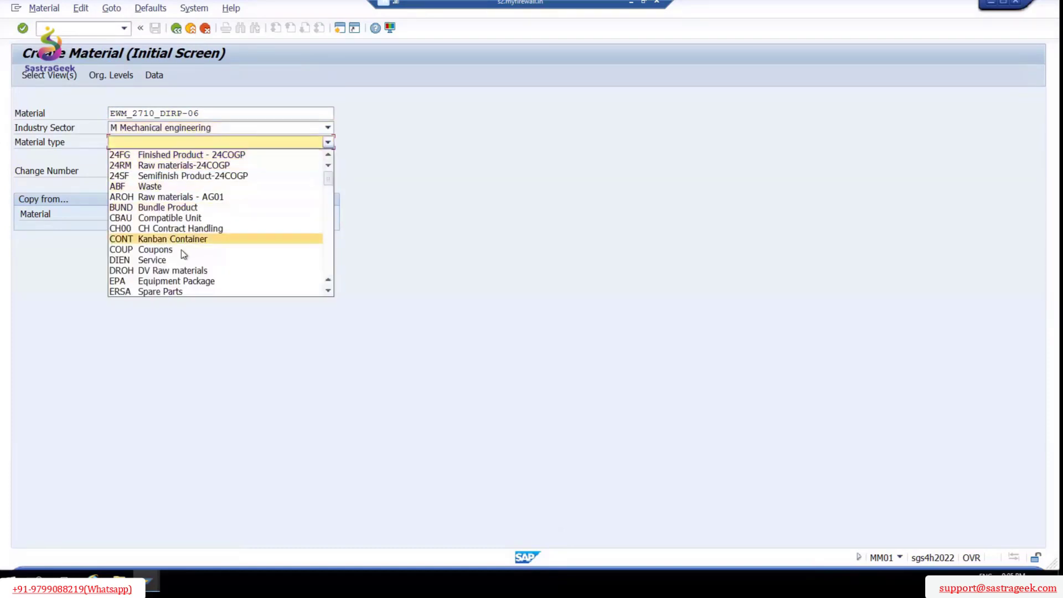
pyautogui.scroll(-2, 185, 247)
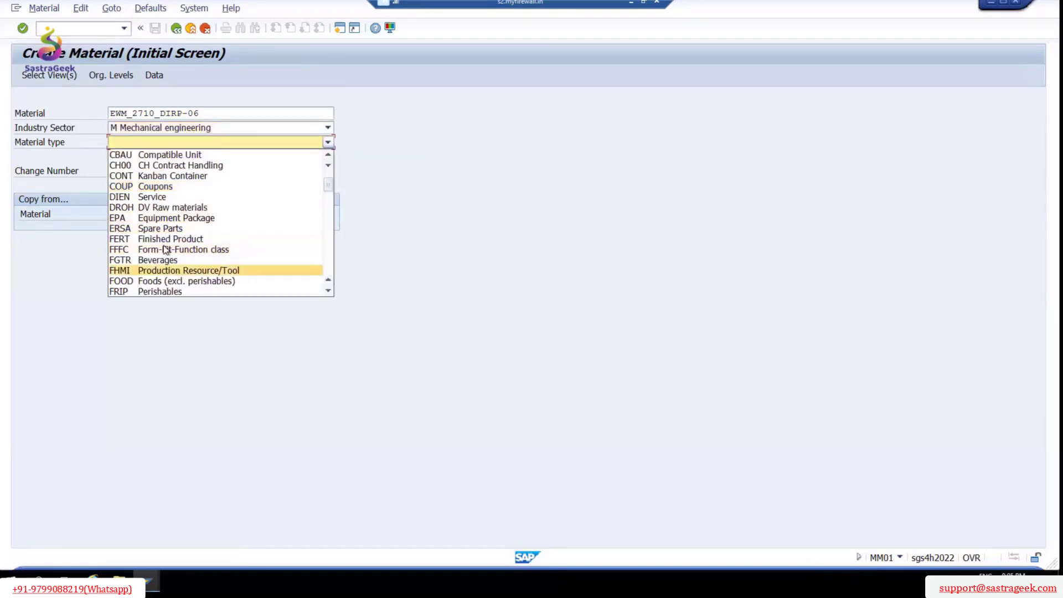
pyautogui.scroll(-2, 171, 247)
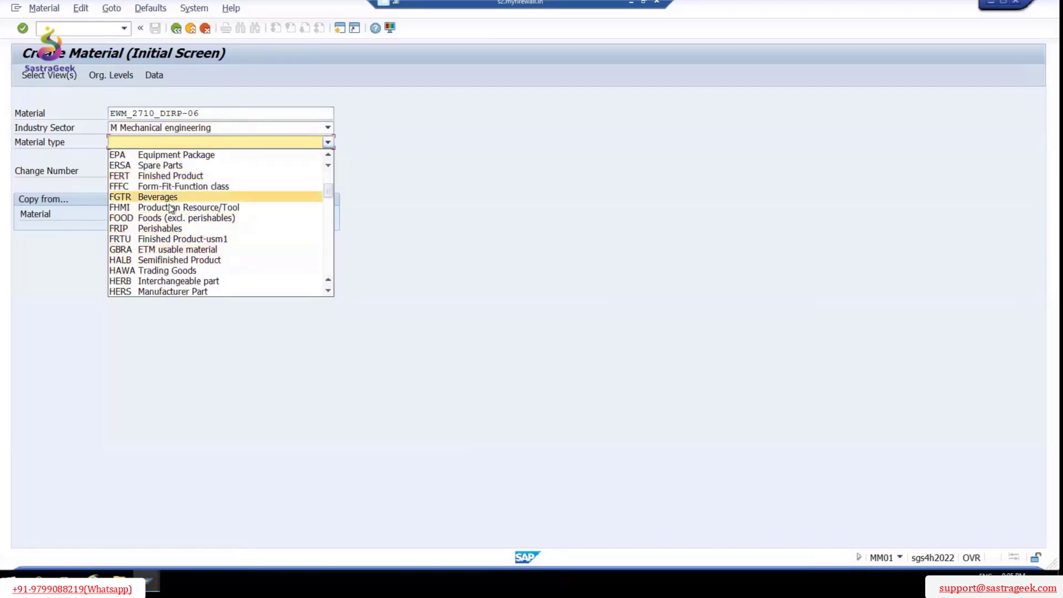
pyautogui.scroll(-2, 171, 208)
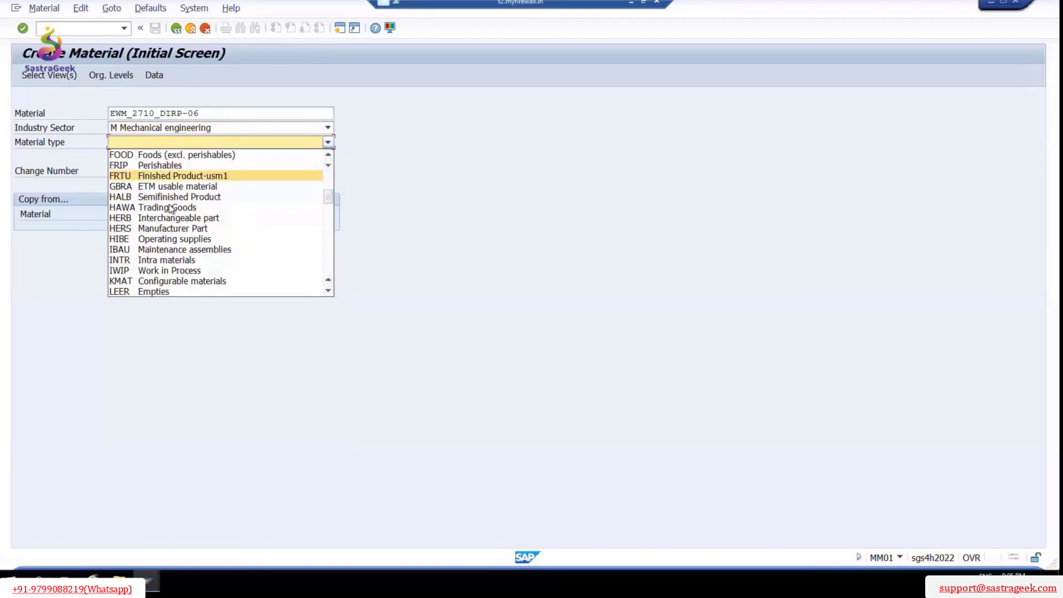
pyautogui.scroll(-1, 171, 209)
pyautogui.scroll(-2, 171, 208)
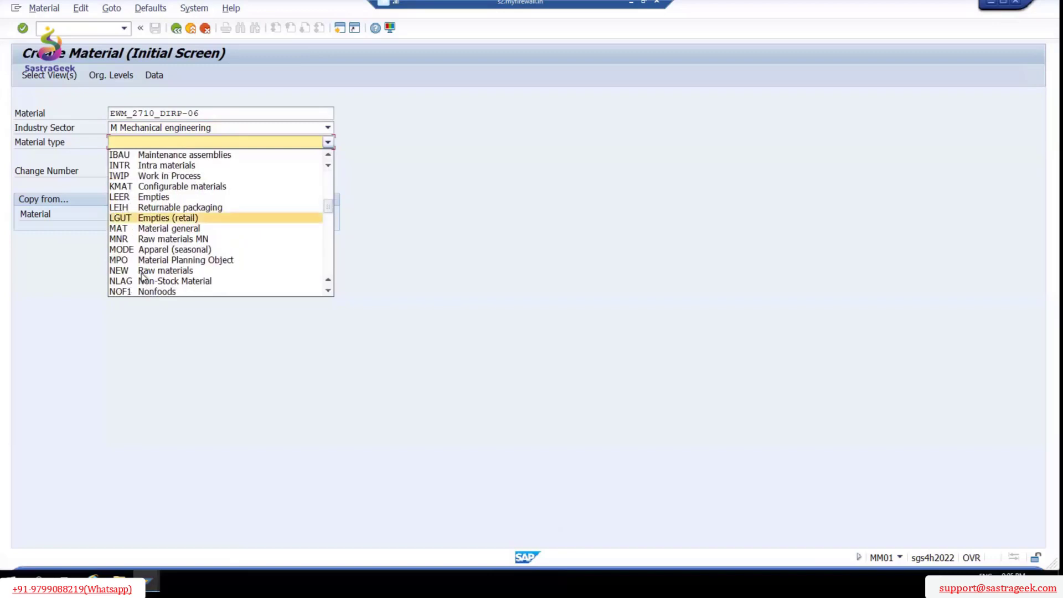
pyautogui.scroll(-2, 149, 269)
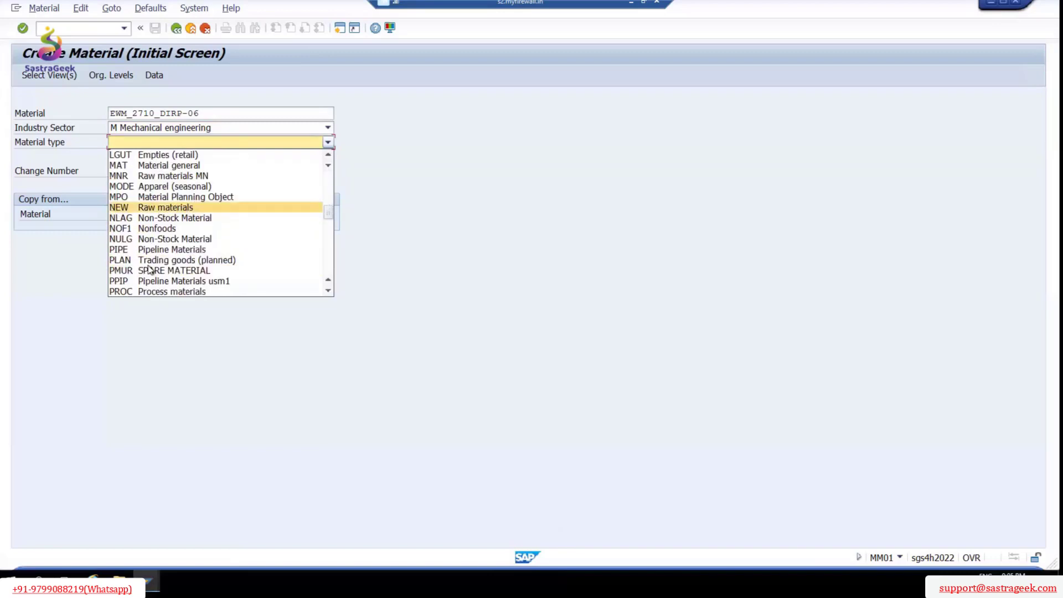
pyautogui.scroll(-1, 150, 227)
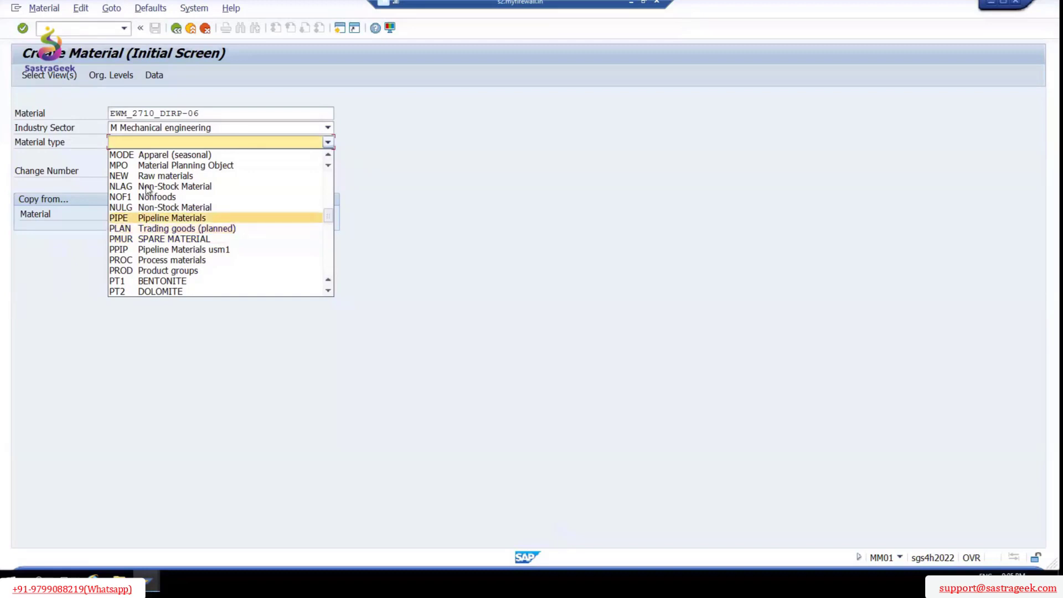
pyautogui.scroll(-2, 148, 190)
pyautogui.scroll(-3, 148, 200)
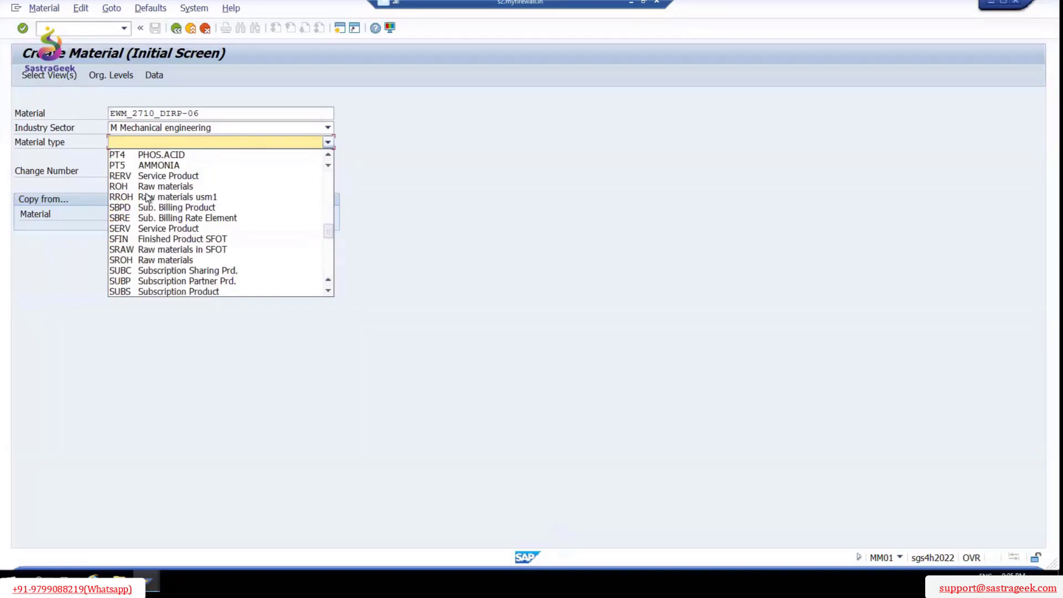
pyautogui.scroll(1, 149, 227)
pyautogui.click(150, 219)
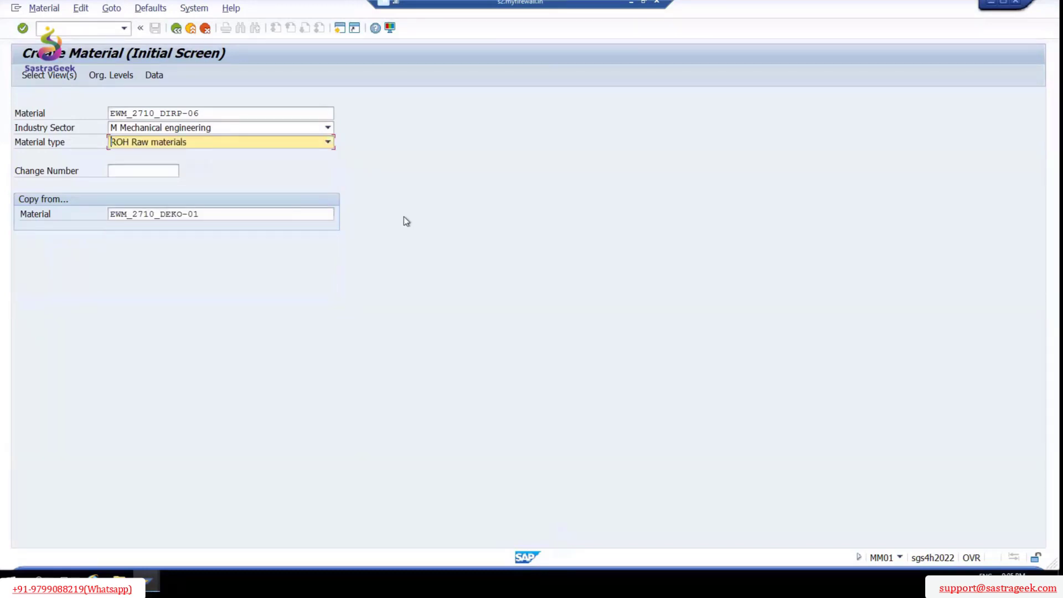
pyautogui.press('Return')
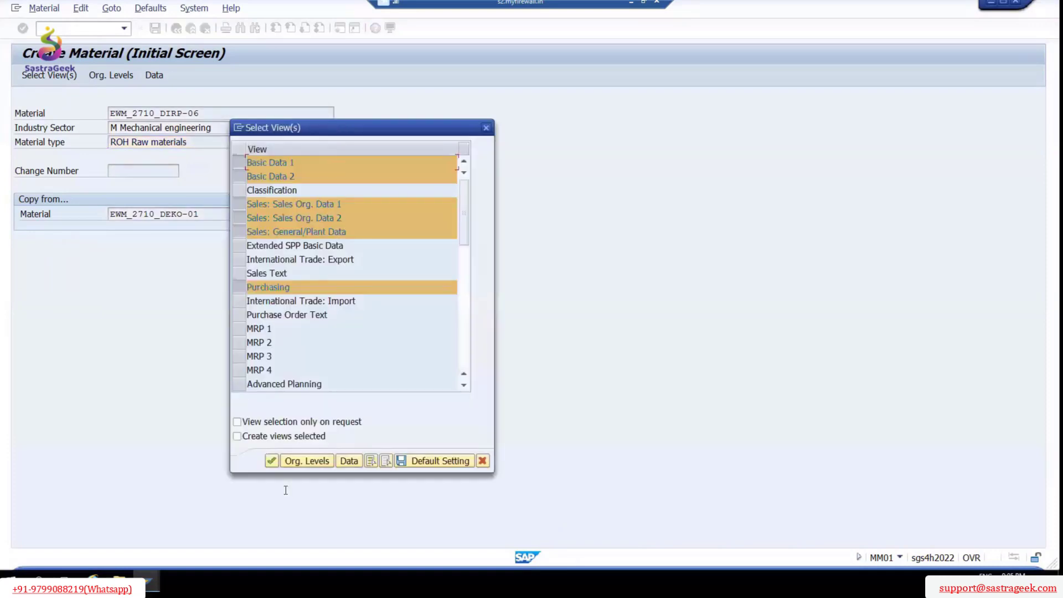
# - Accept the preselected views and plant 2710 levels, set description EWM_2710_DIRP-06, and save
pyautogui.click(271, 461)
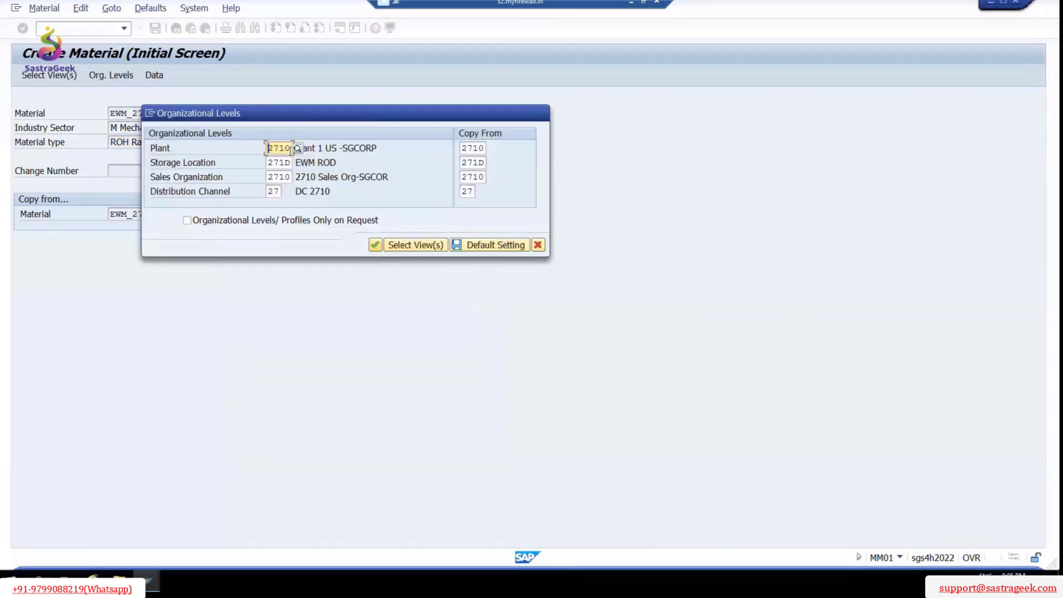
pyautogui.click(377, 245)
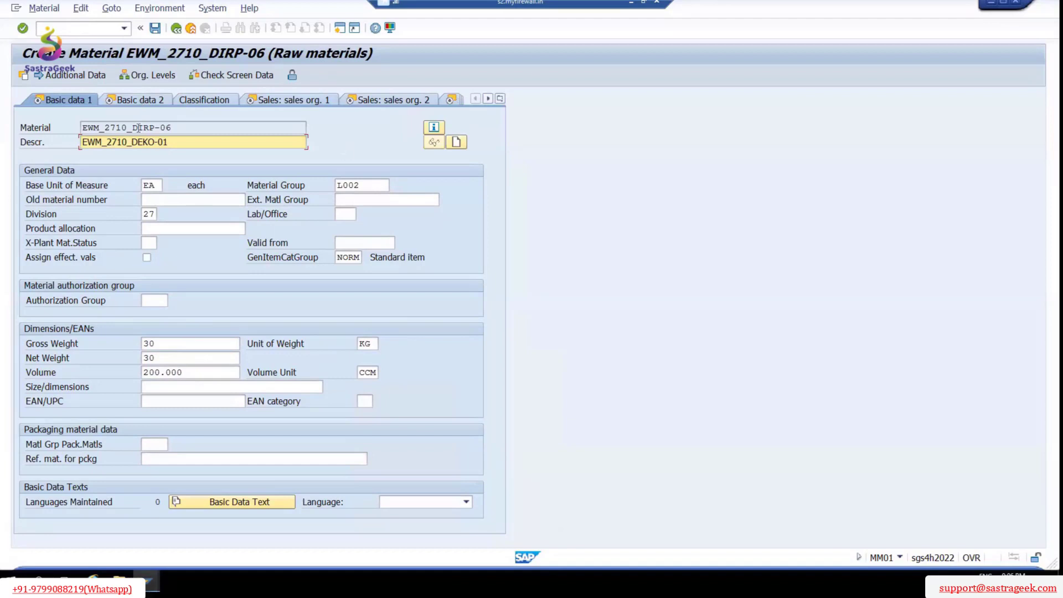
pyautogui.moveTo(186, 127); pyautogui.dragTo(4, 124)
pyautogui.hotkey('ctrl', 'c')
pyautogui.moveTo(176, 143); pyautogui.dragTo(5, 117)
pyautogui.hotkey('ctrl', 'v')
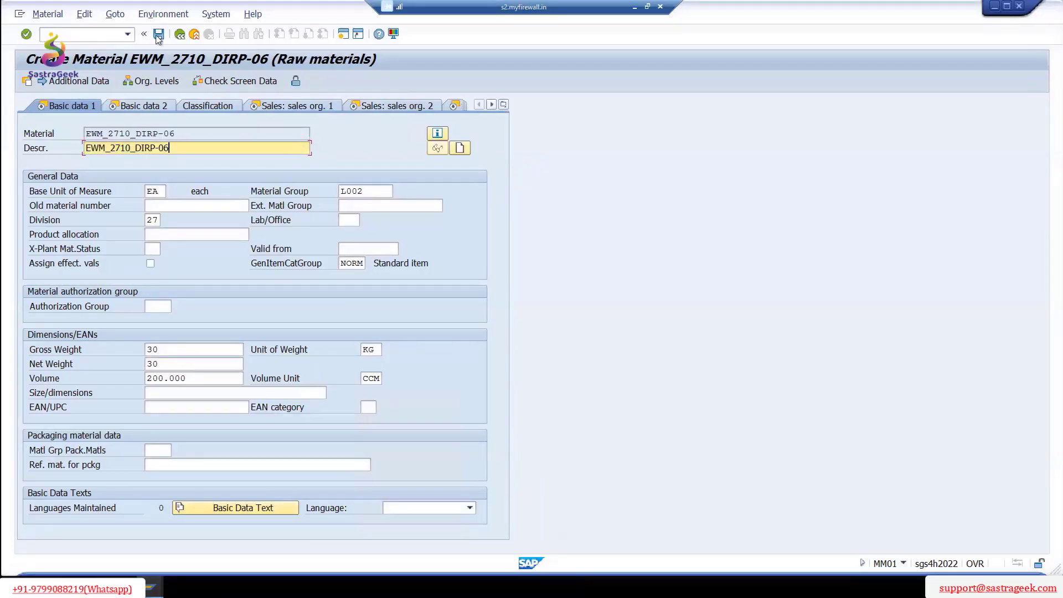
pyautogui.click(158, 35)
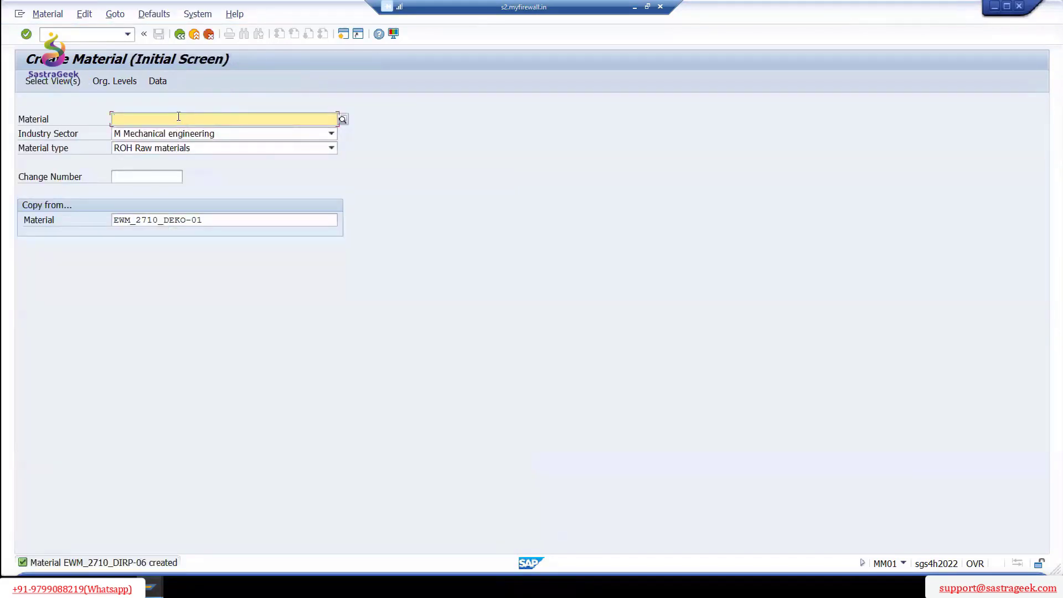
# - Start material EWM_2710_DIRP-07, accepting the preselected views and organizational levels
pyautogui.hotkey('ctrl', 'v')
pyautogui.moveTo(204, 120); pyautogui.dragTo(198, 119)
pyautogui.write('7')
pyautogui.press('Return')
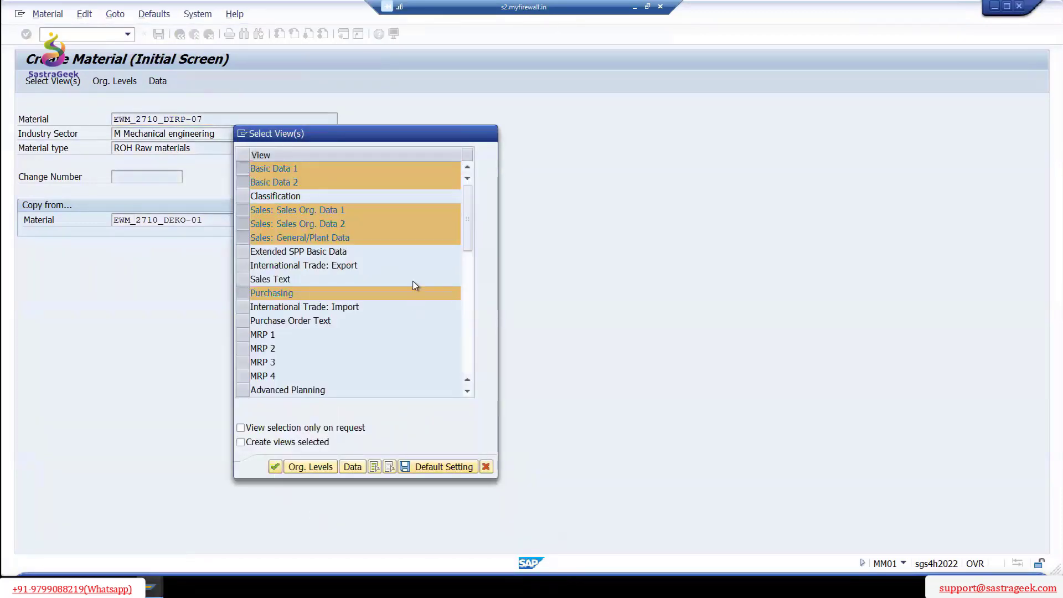
pyautogui.press('Return')
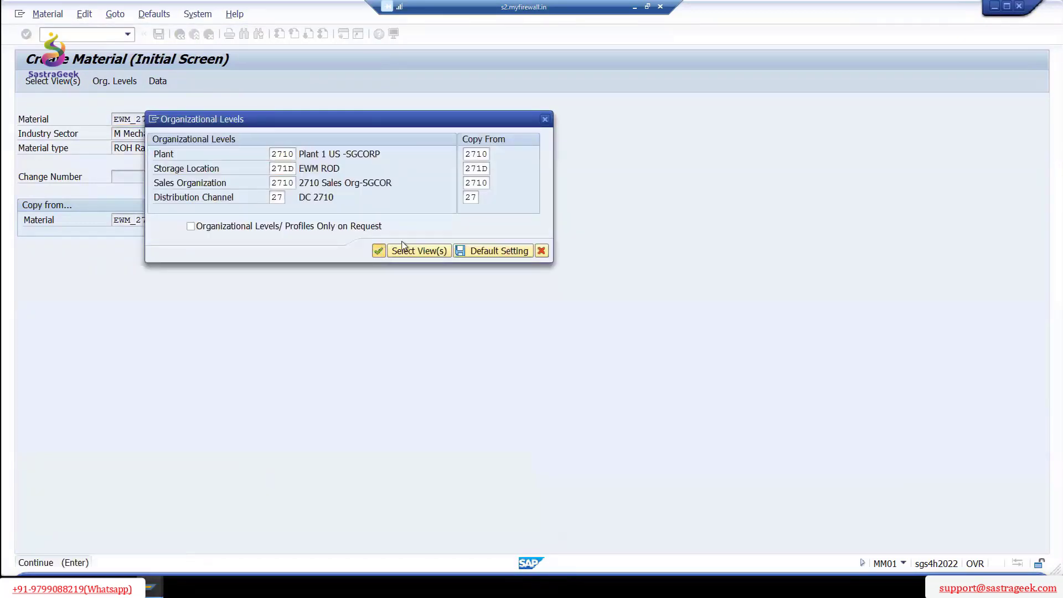
pyautogui.click(386, 251)
# - Replace the inherited description with EWM_2710_DIRP-07 and confirm it
pyautogui.moveTo(6, 135); pyautogui.dragTo(7, 132)
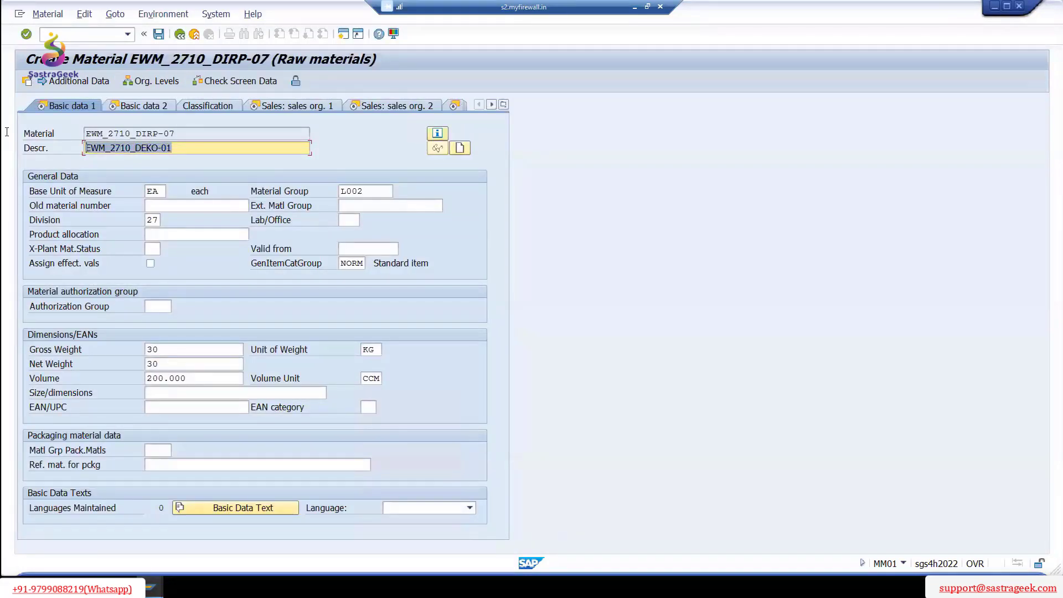
pyautogui.moveTo(187, 132); pyautogui.dragTo(11, 131)
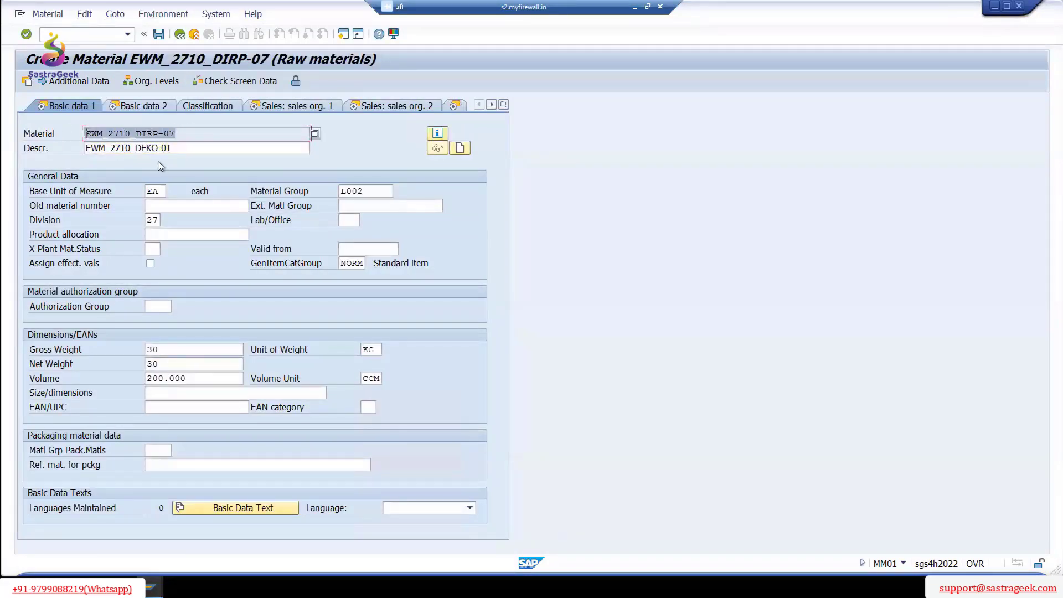
pyautogui.hotkey('ctrl', 'c')
pyautogui.moveTo(185, 148); pyautogui.dragTo(30, 140)
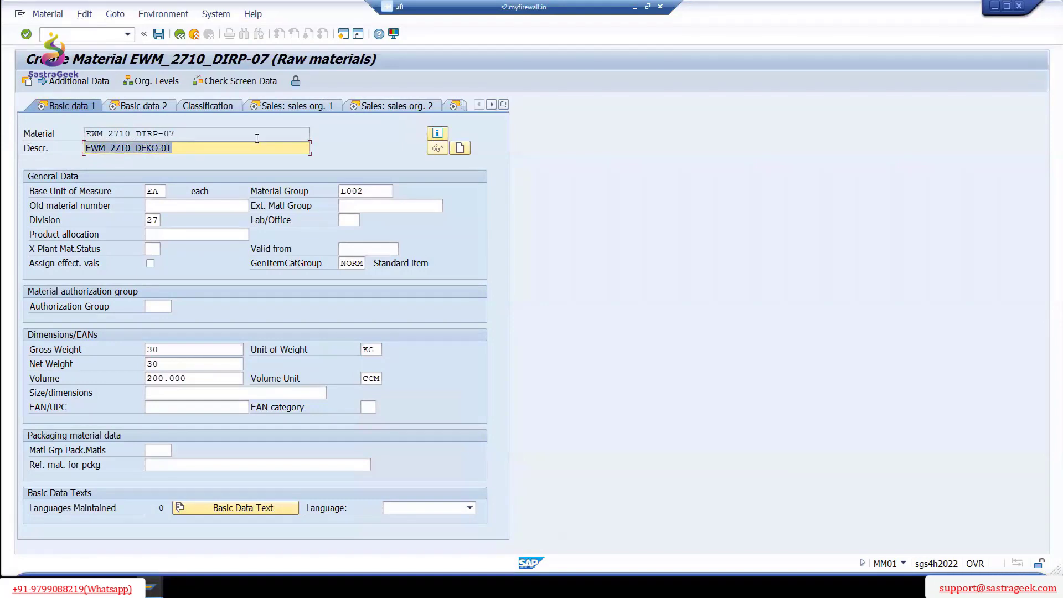
pyautogui.hotkey('ctrl', 'v')
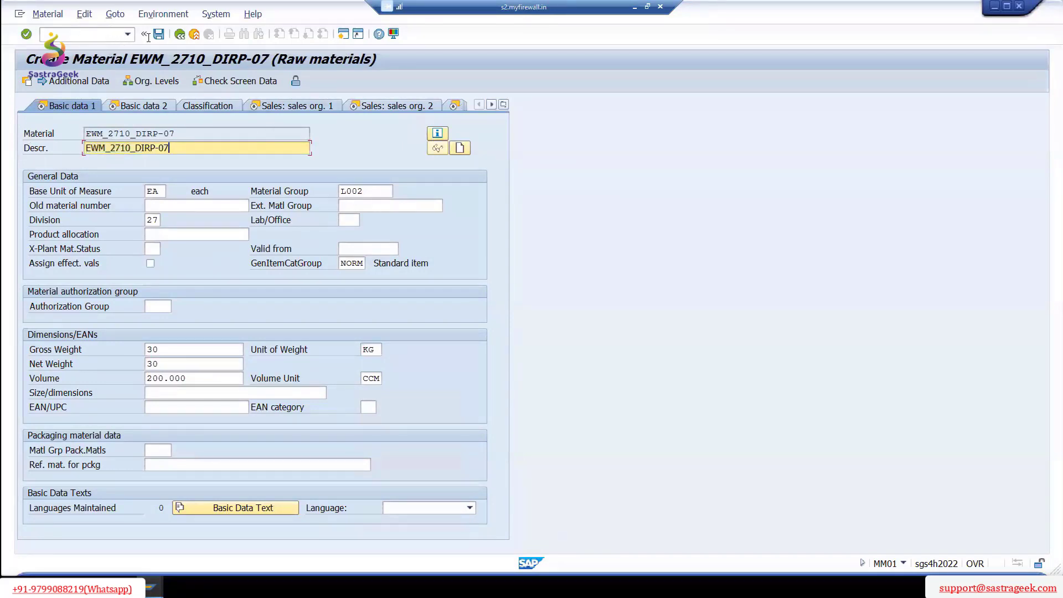
pyautogui.press('Return')
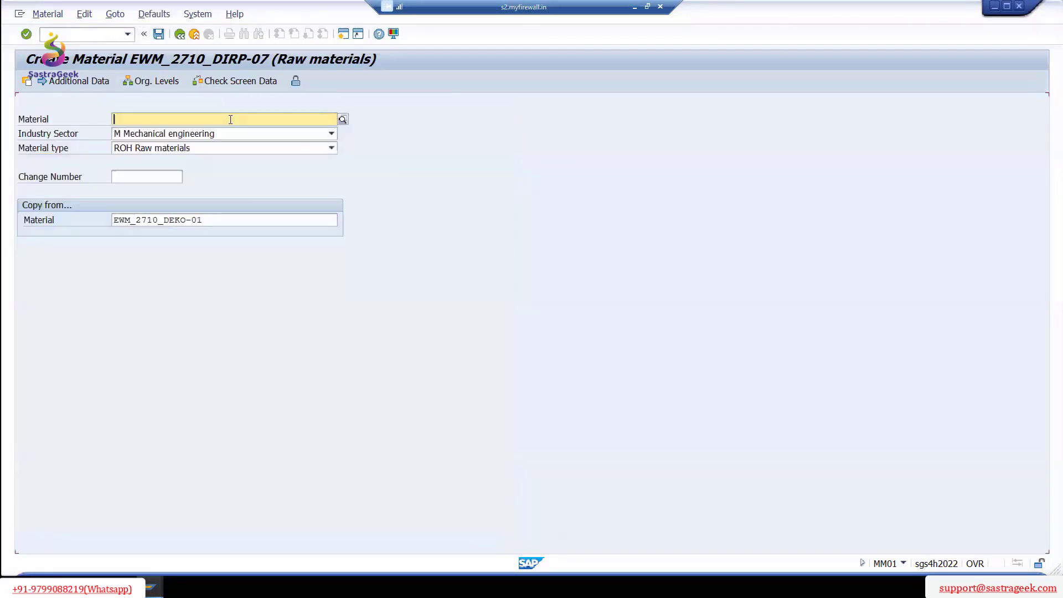
pyautogui.click(105, 37)
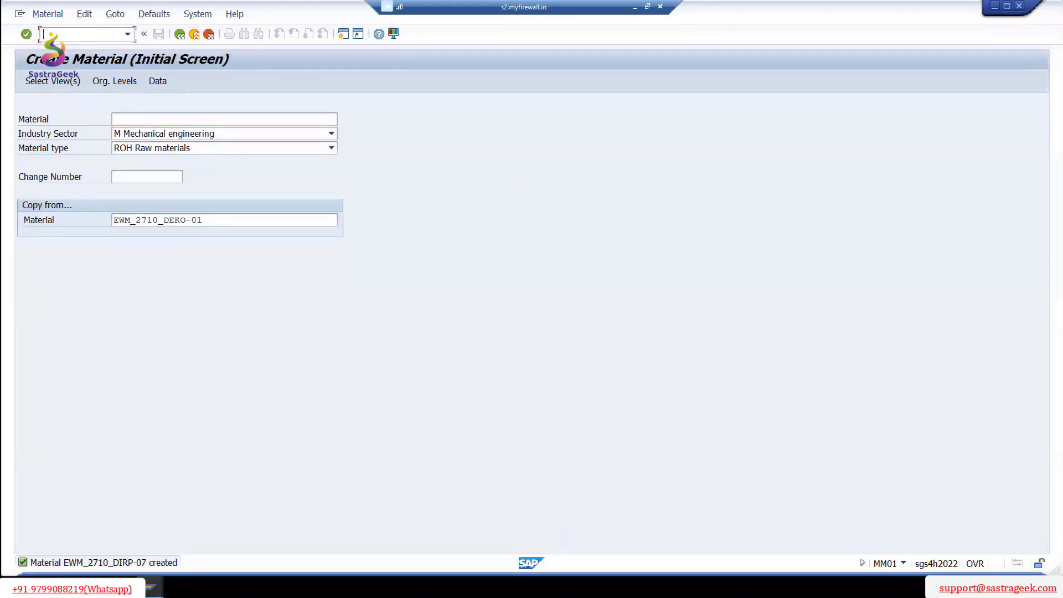
# - Run MMSC for material EWM_2710_DIRP-06 in plant 2710
pyautogui.write('mmsc')
pyautogui.press('Return')
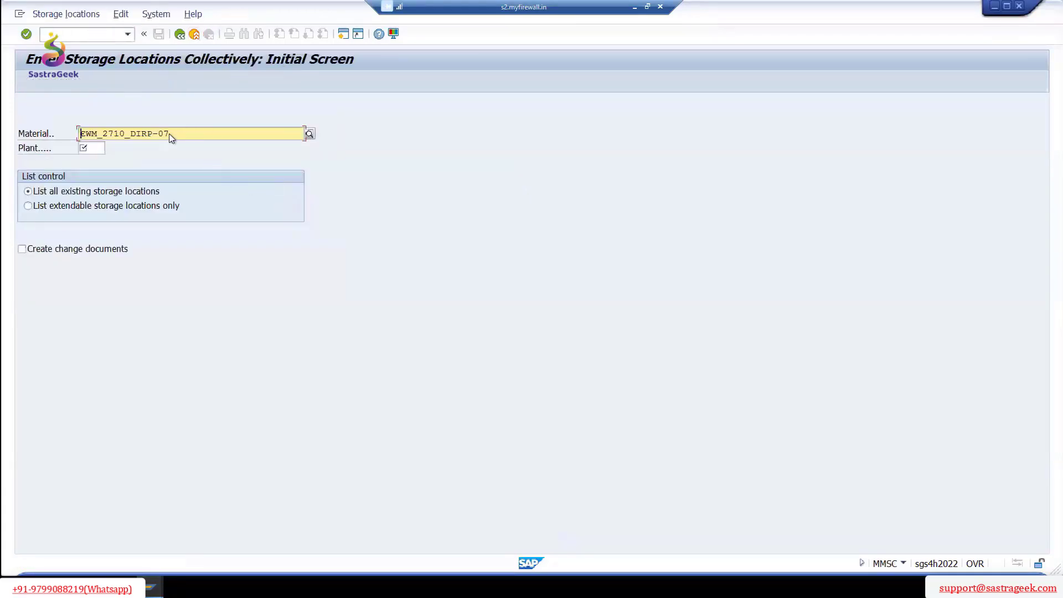
pyautogui.press('Tab')
pyautogui.write('2710')
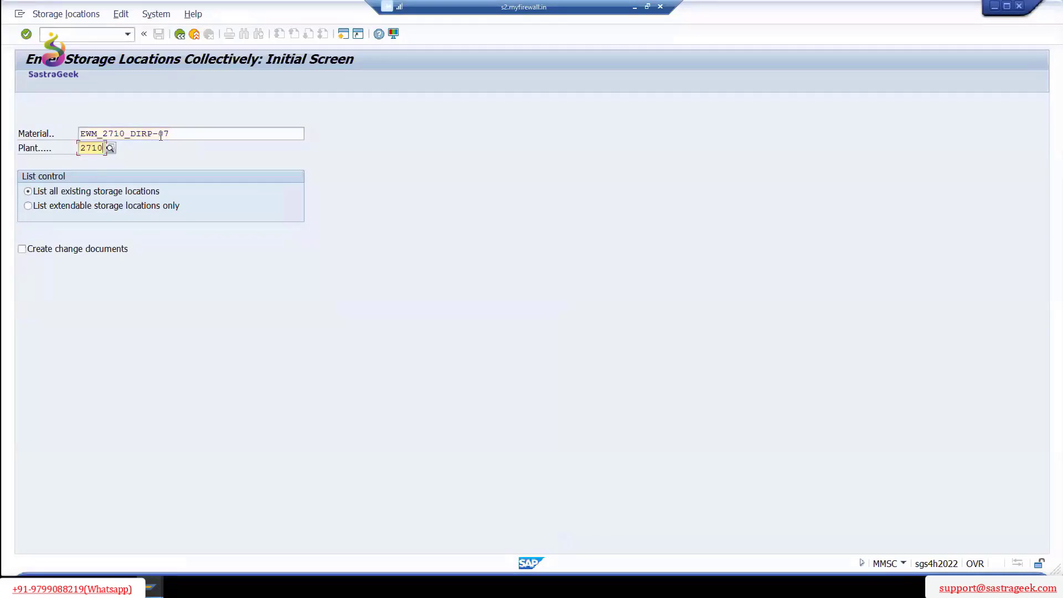
pyautogui.click(198, 134)
pyautogui.write('6')
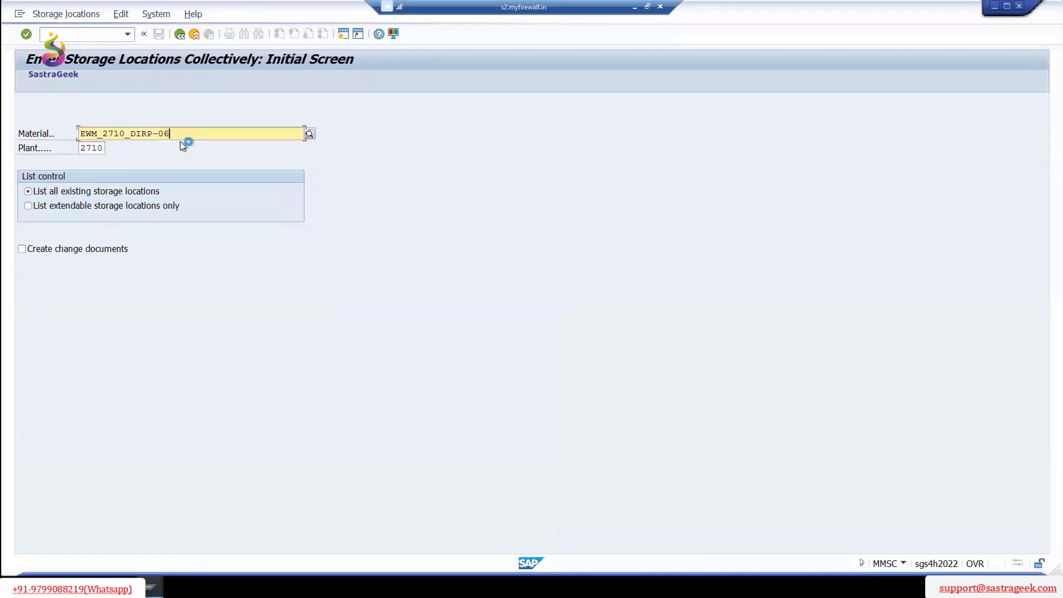
pyautogui.press('Return')
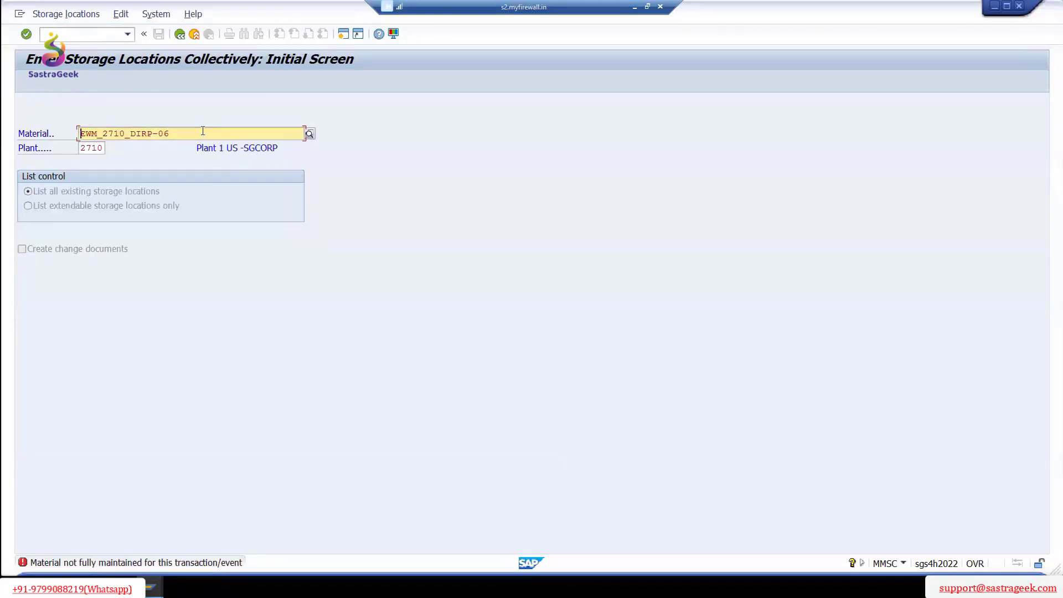
pyautogui.click(191, 132)
# - Check EWM_2710_DIRP-06's view list in MM02 without opening any views
pyautogui.click(127, 34)
pyautogui.click(82, 57)
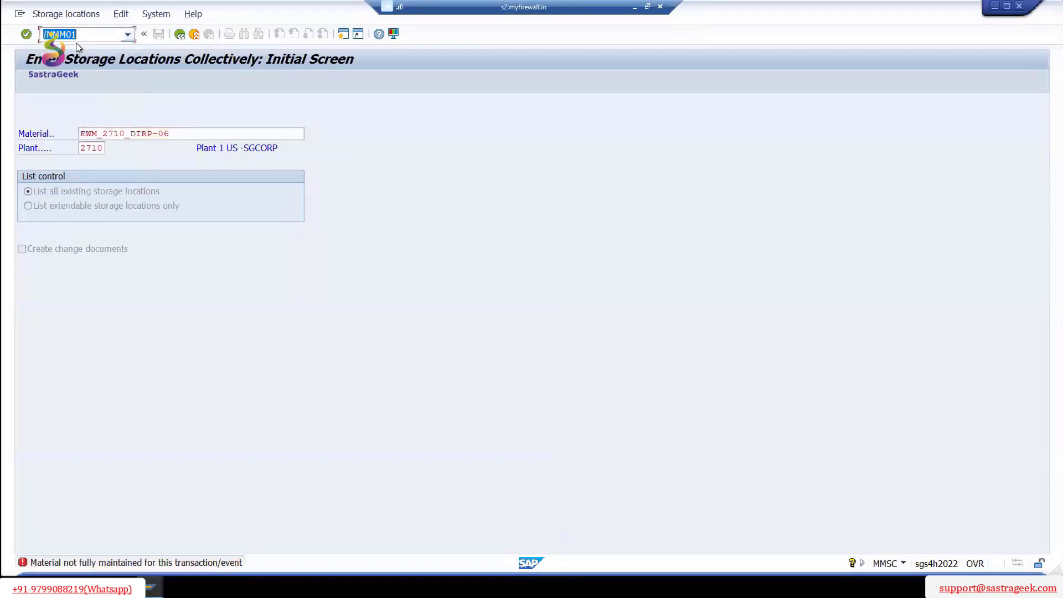
pyautogui.press('BackSpace')
pyautogui.write('2')
pyautogui.press('Return')
pyautogui.click(227, 118)
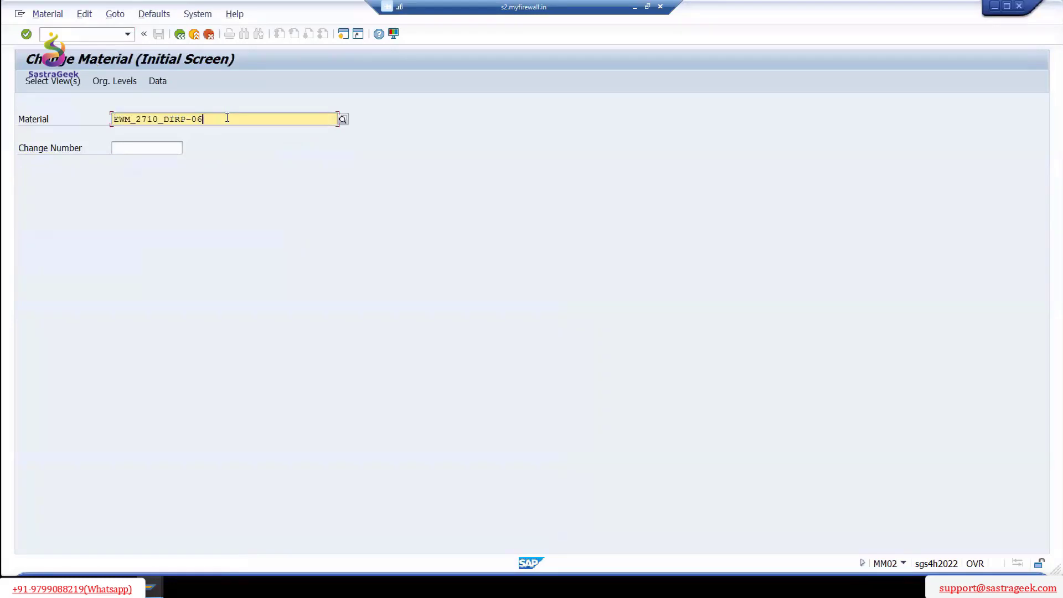
pyautogui.press('Return')
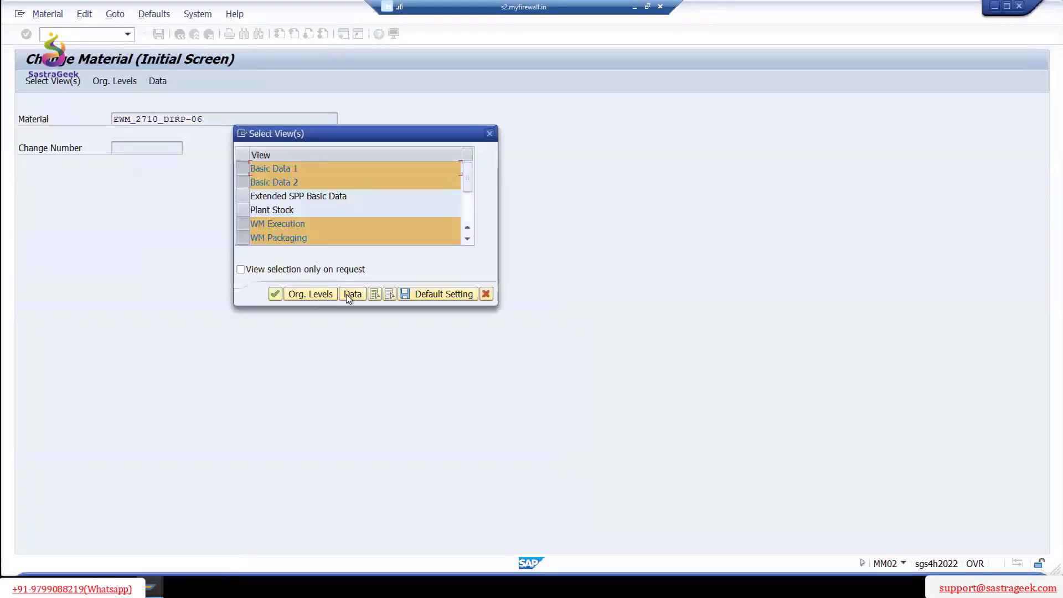
pyautogui.scroll(-3, 356, 169)
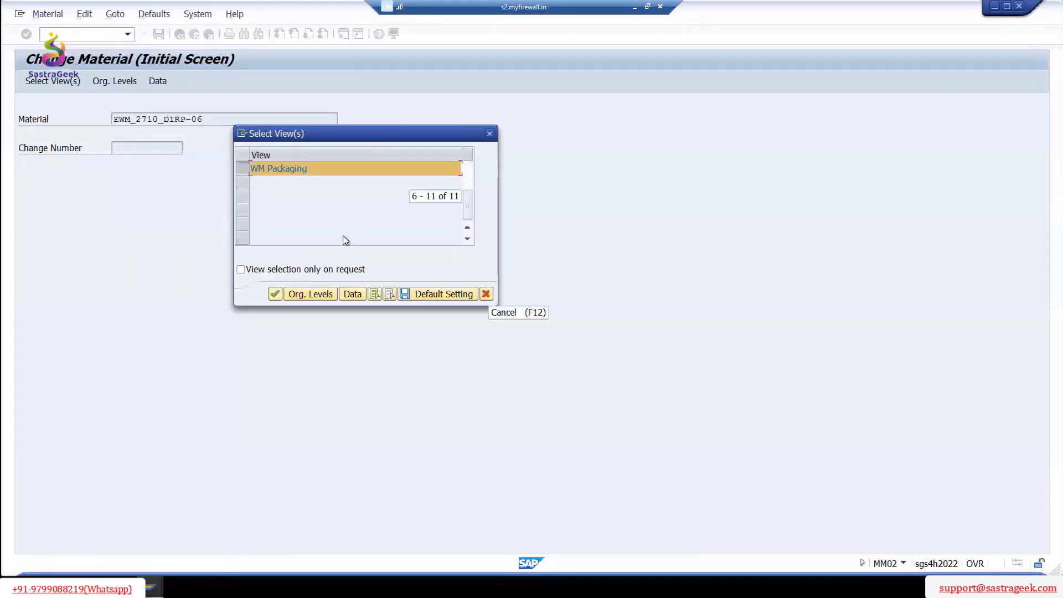
pyautogui.scroll(1, 357, 169)
pyautogui.scroll(1, 355, 251)
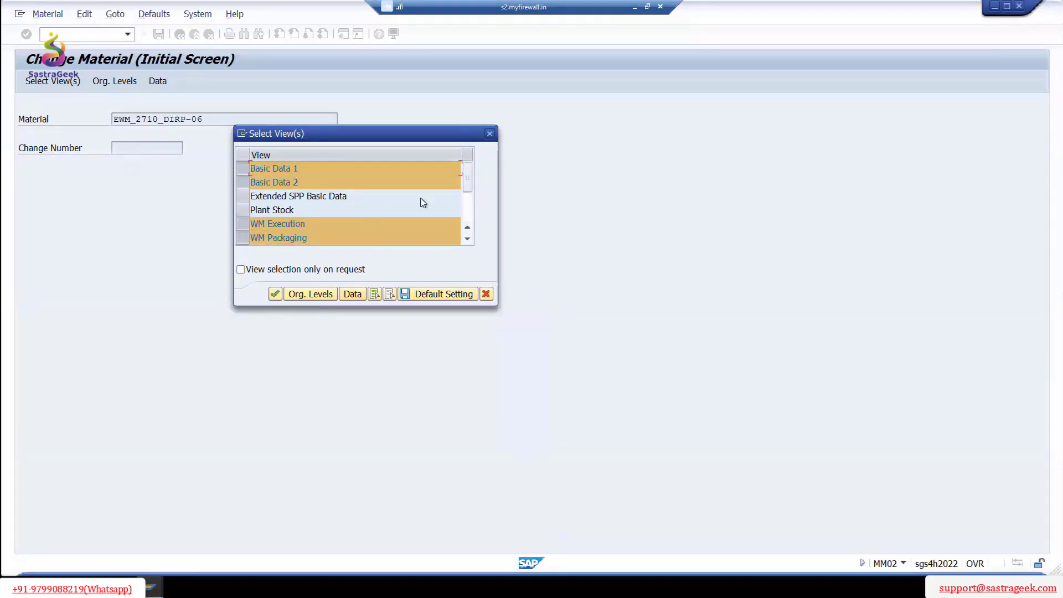
pyautogui.press('Escape')
# - Copy the material number and recall MM01 from the transaction history
pyautogui.moveTo(214, 119); pyautogui.dragTo(7, 106)
pyautogui.click(125, 35)
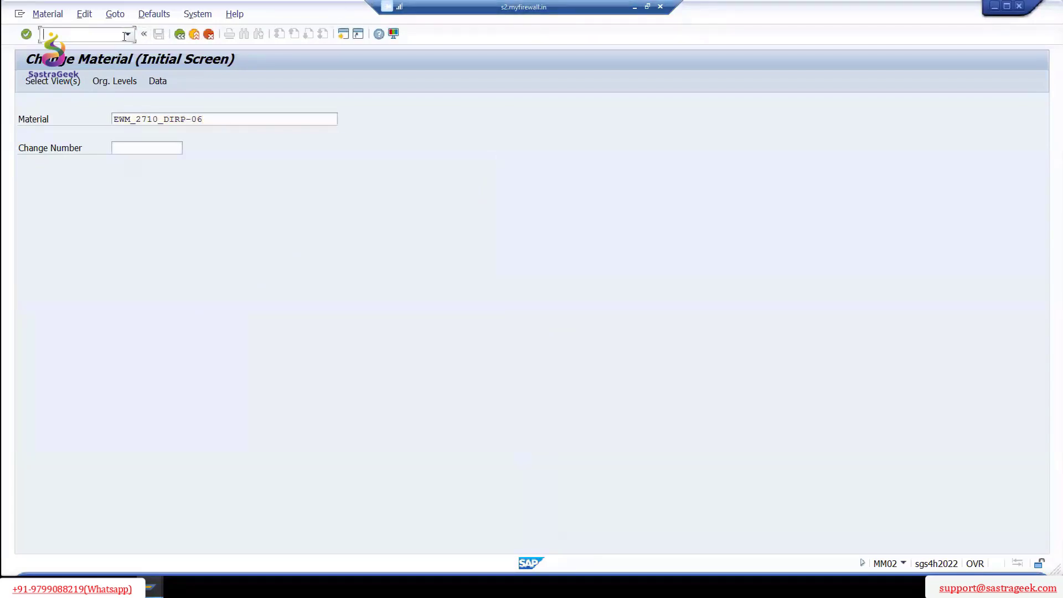
pyautogui.click(131, 34)
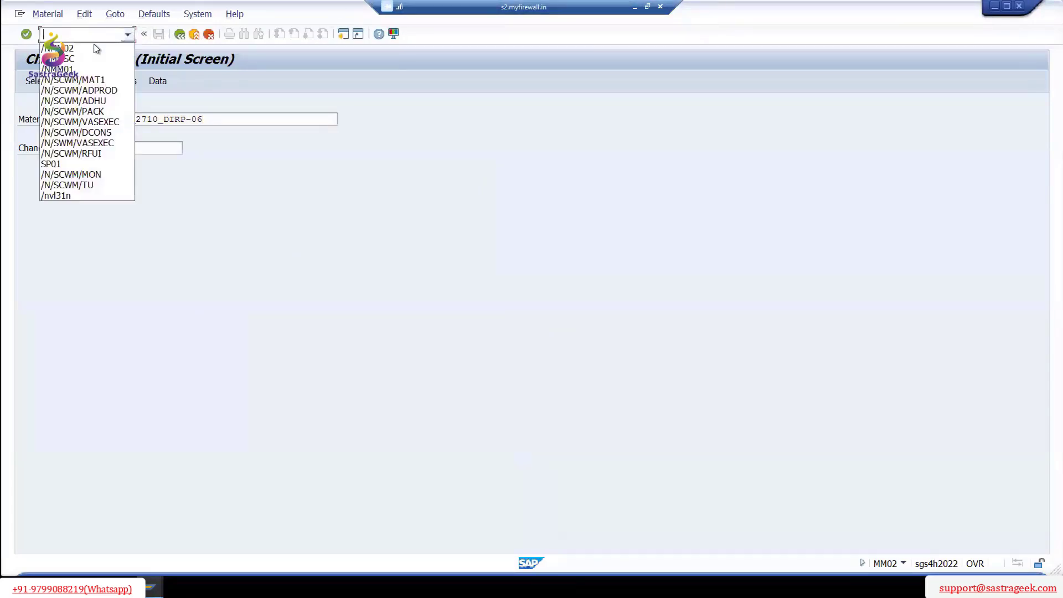
pyautogui.click(69, 70)
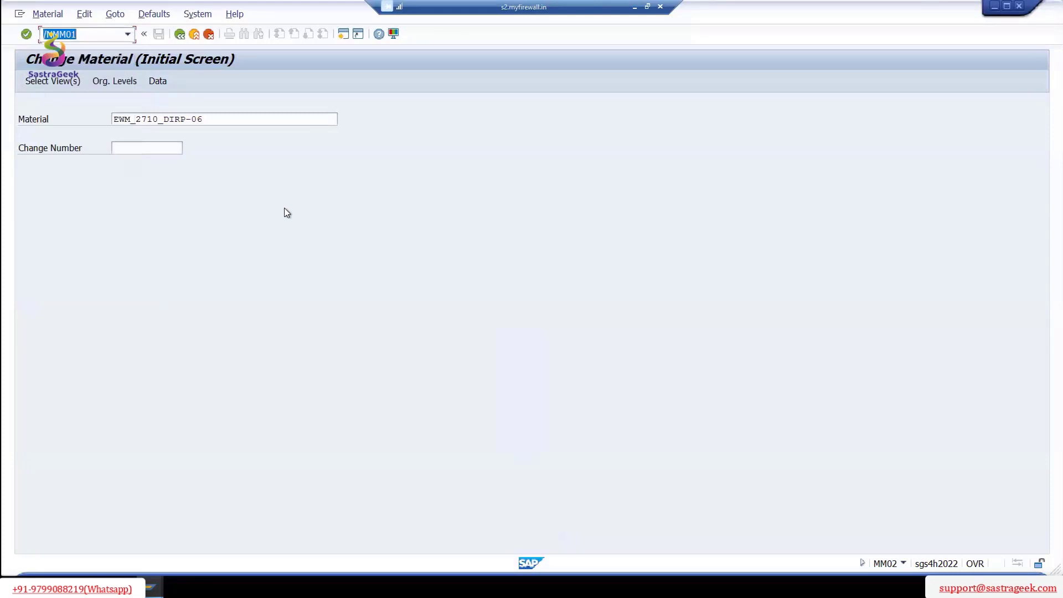
# - Open EWM_2710_DIRP-06 in MM01 with plant 2710 and storage location 271D
pyautogui.press('Return')
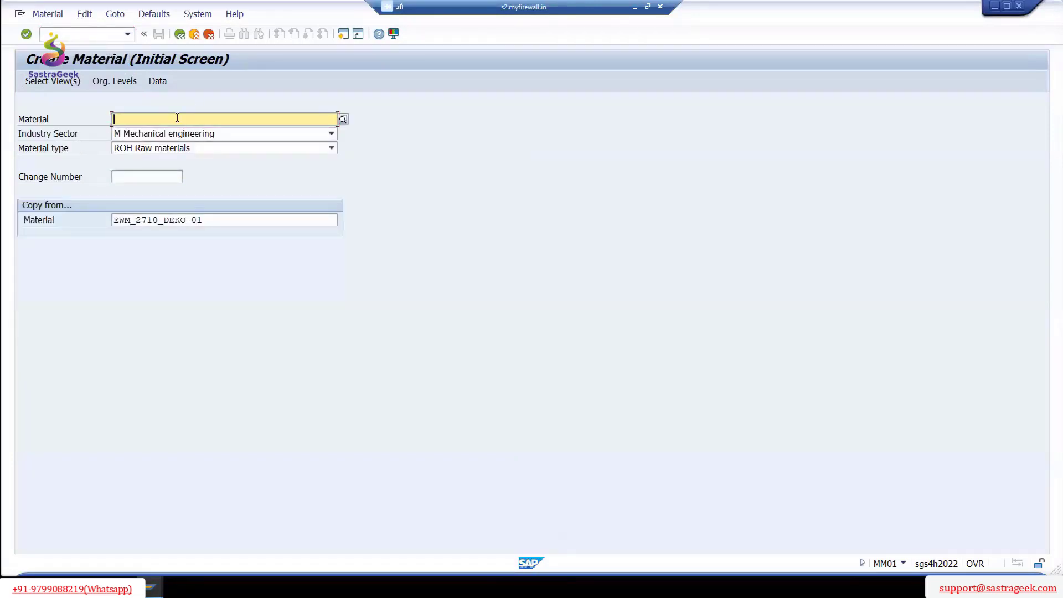
pyautogui.hotkey('ctrl', 'v')
pyautogui.press('Return')
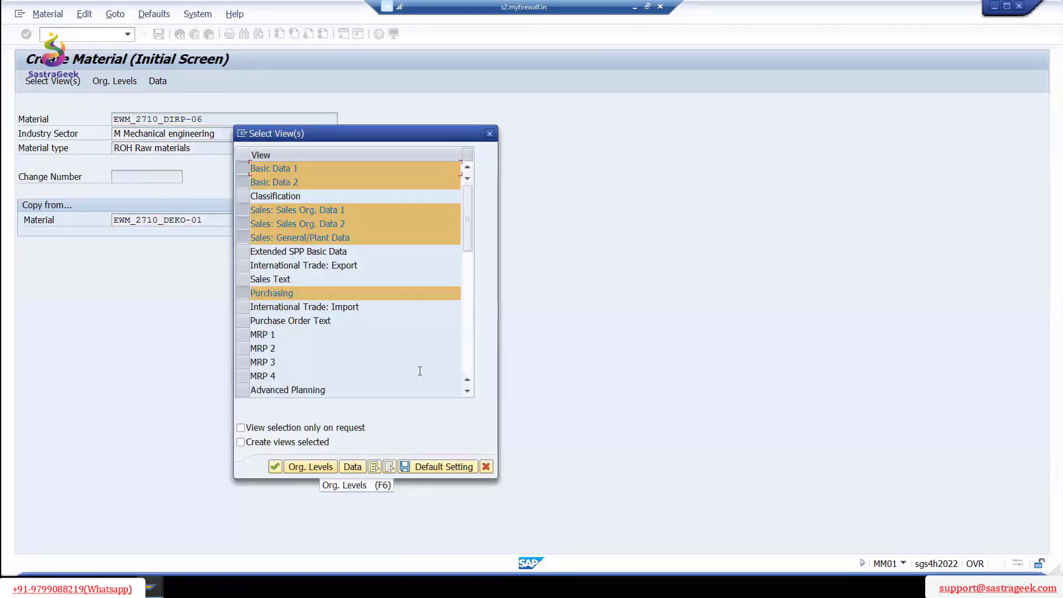
pyautogui.scroll(-6, 357, 168)
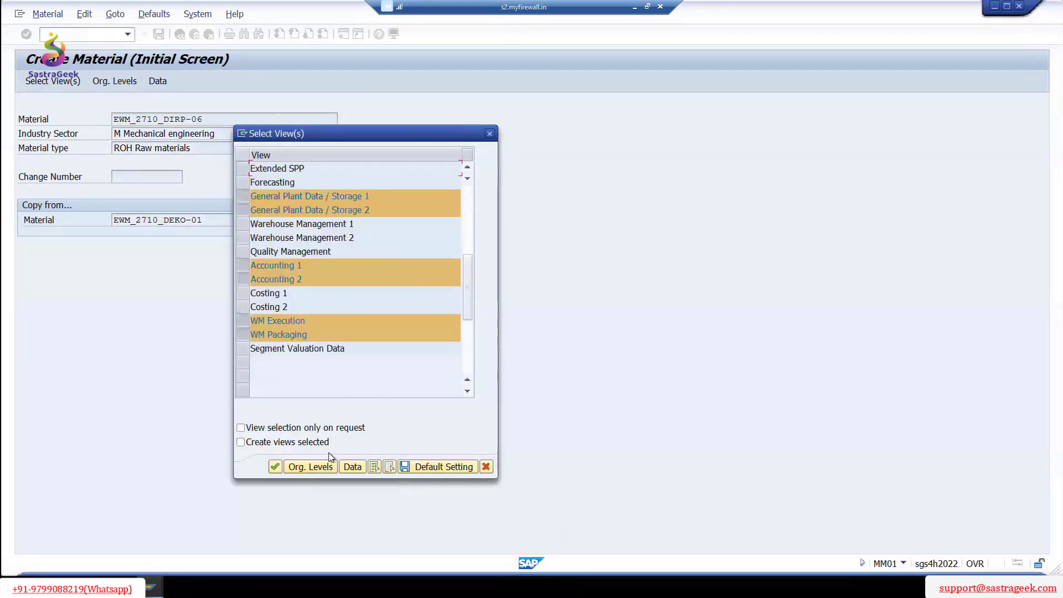
pyautogui.click(275, 467)
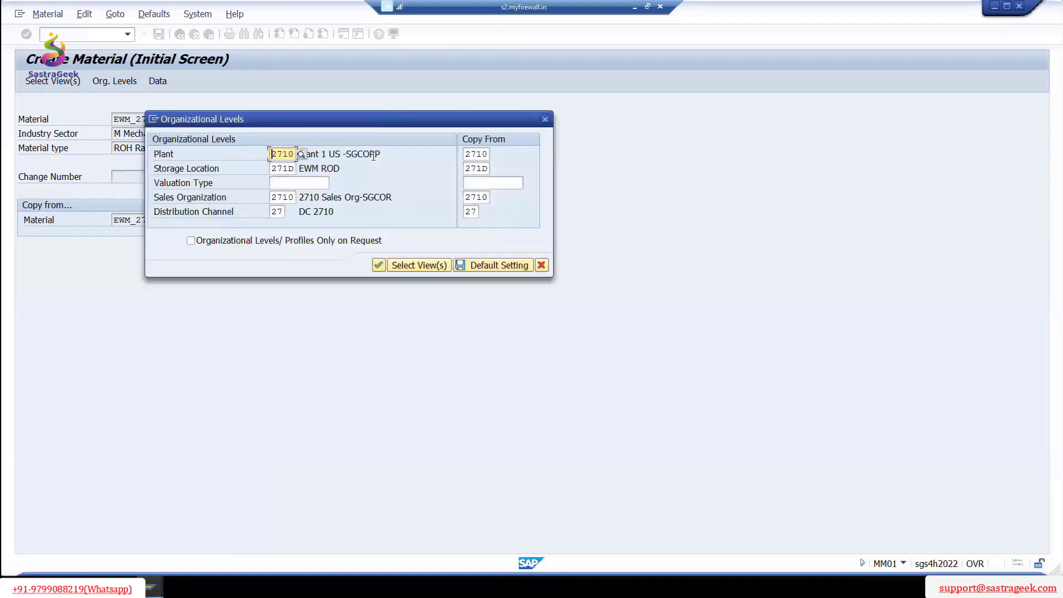
pyautogui.click(379, 266)
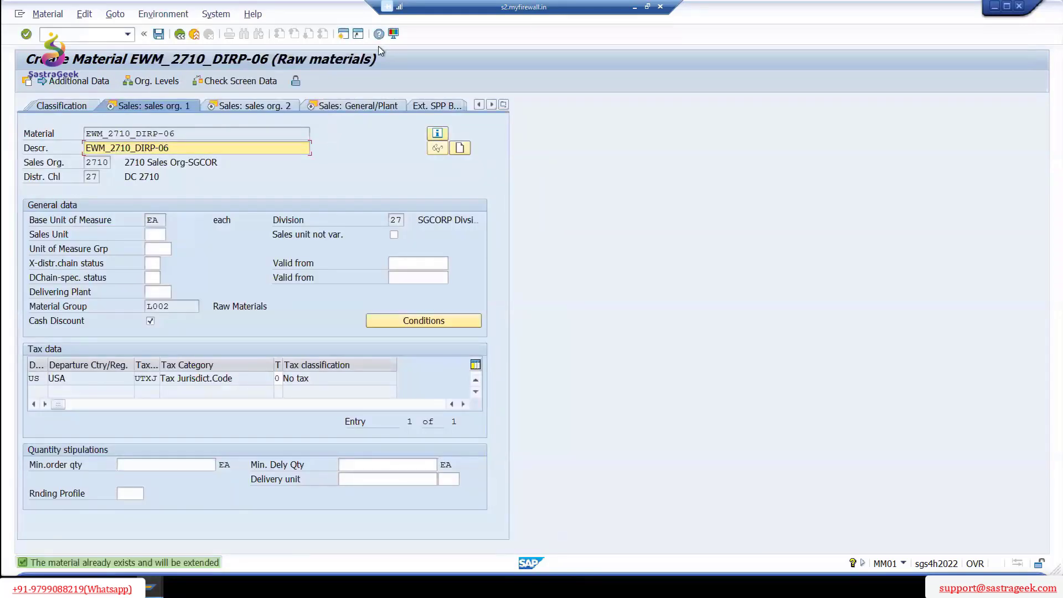
# - Step through the Sales, Purchasing and Plant data / storage views
pyautogui.press('Return')
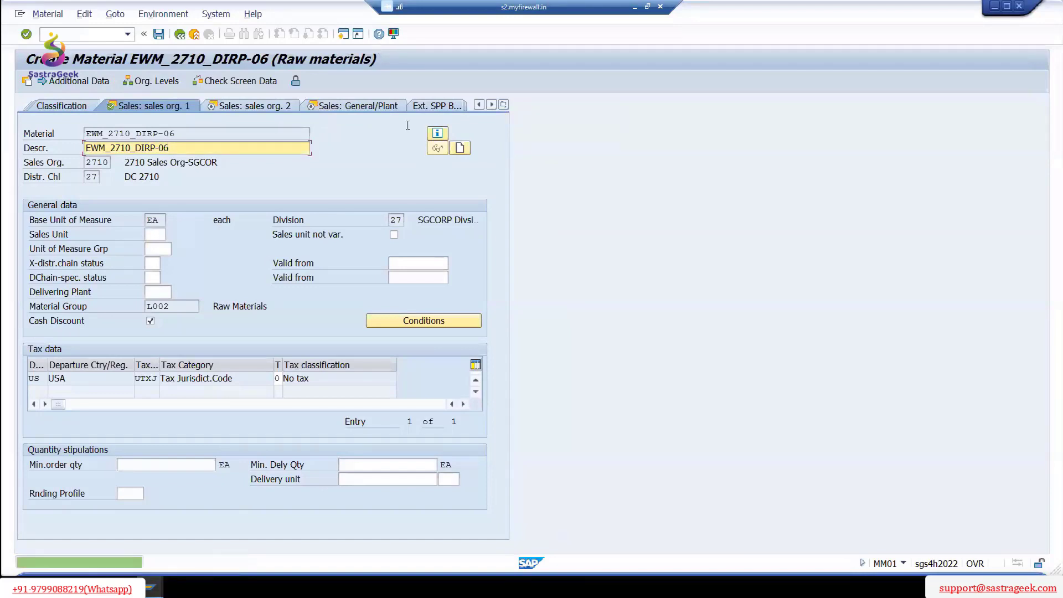
pyautogui.press('Return')
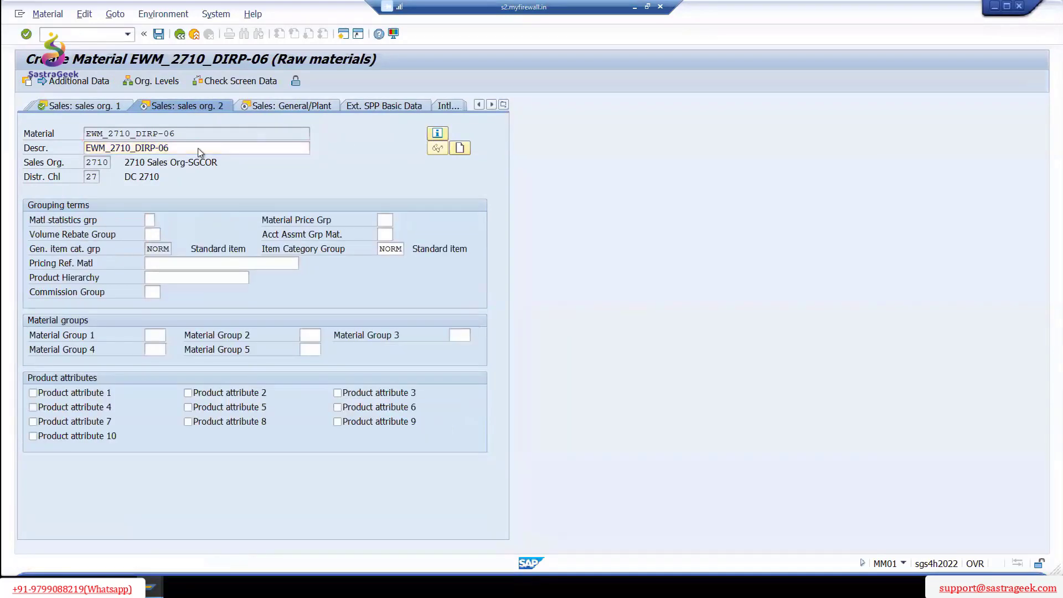
pyautogui.press('Return')
pyautogui.click(219, 450)
pyautogui.press('Return')
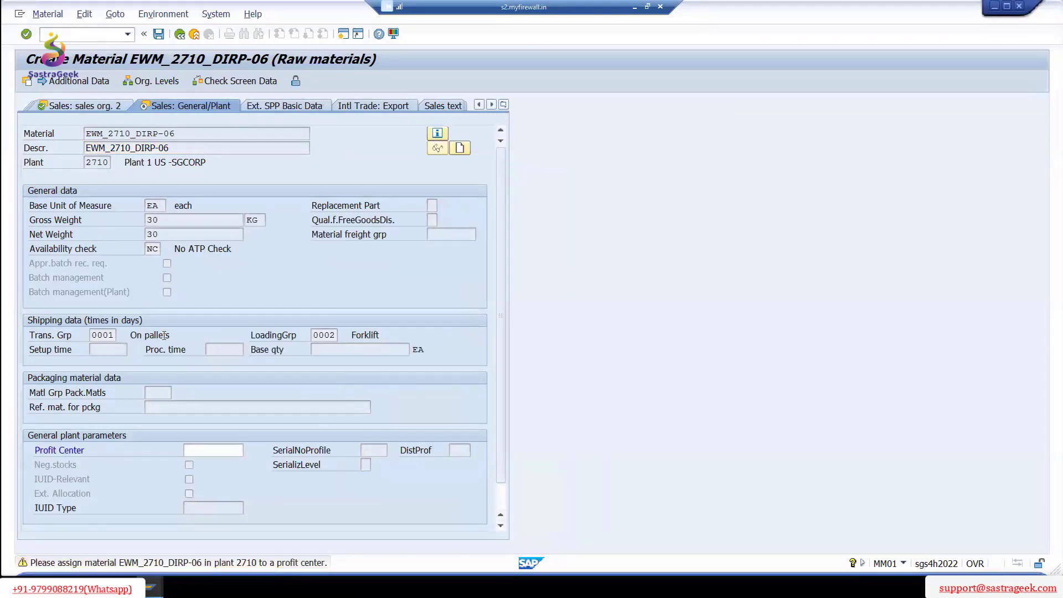
pyautogui.press('Return')
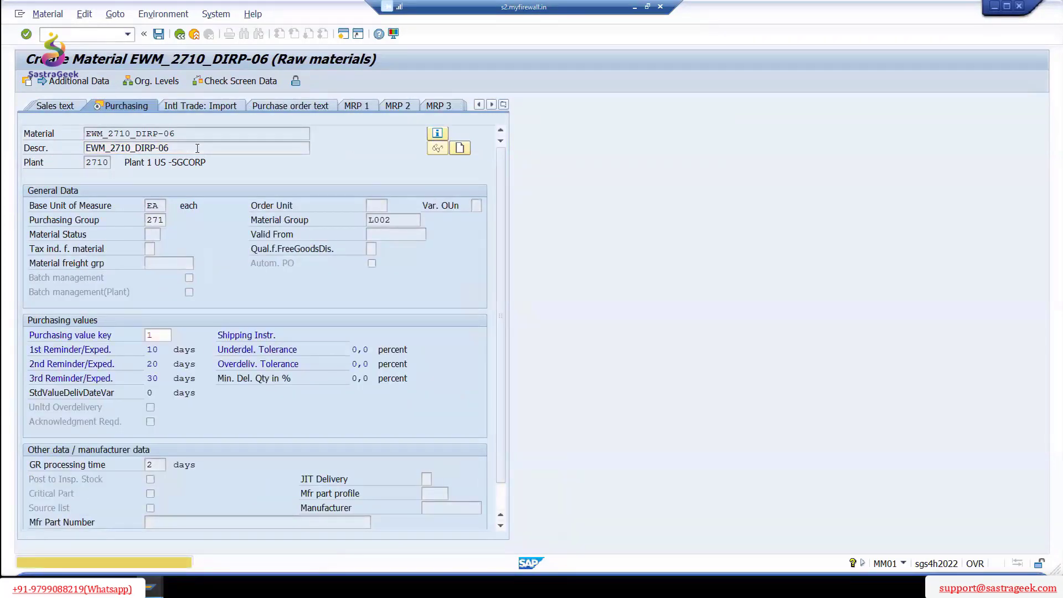
pyautogui.press('Return')
pyautogui.press('Return')
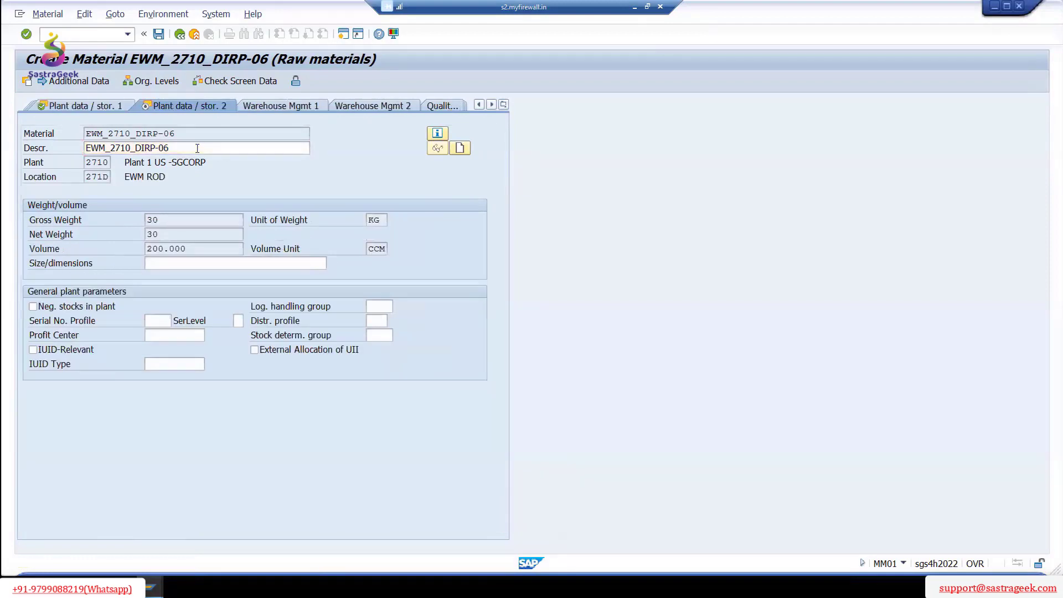
pyautogui.press('Return')
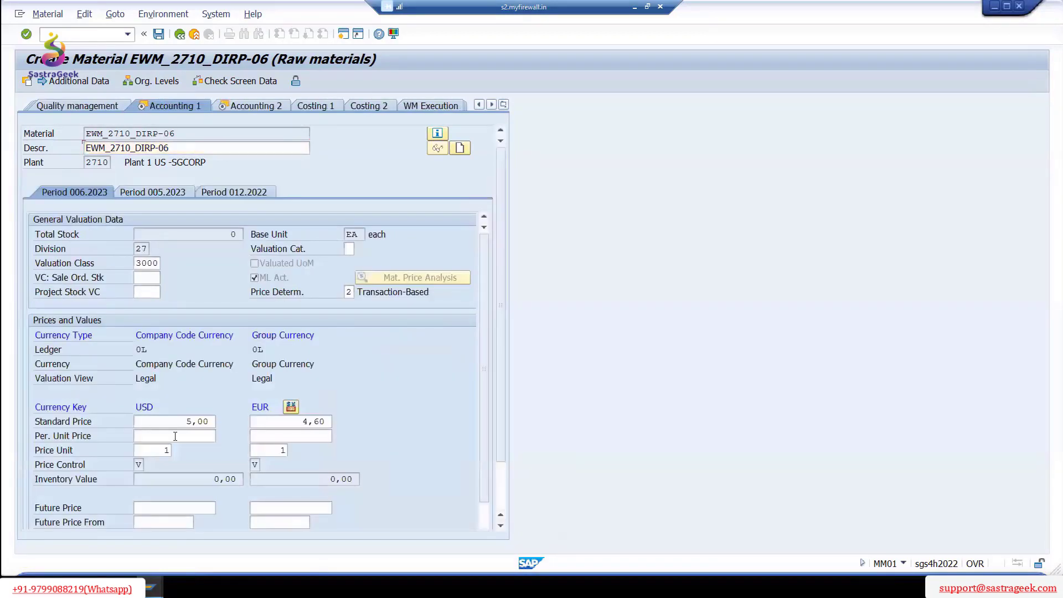
# - Confirm the Accounting views and save the extended material
pyautogui.press('Return')
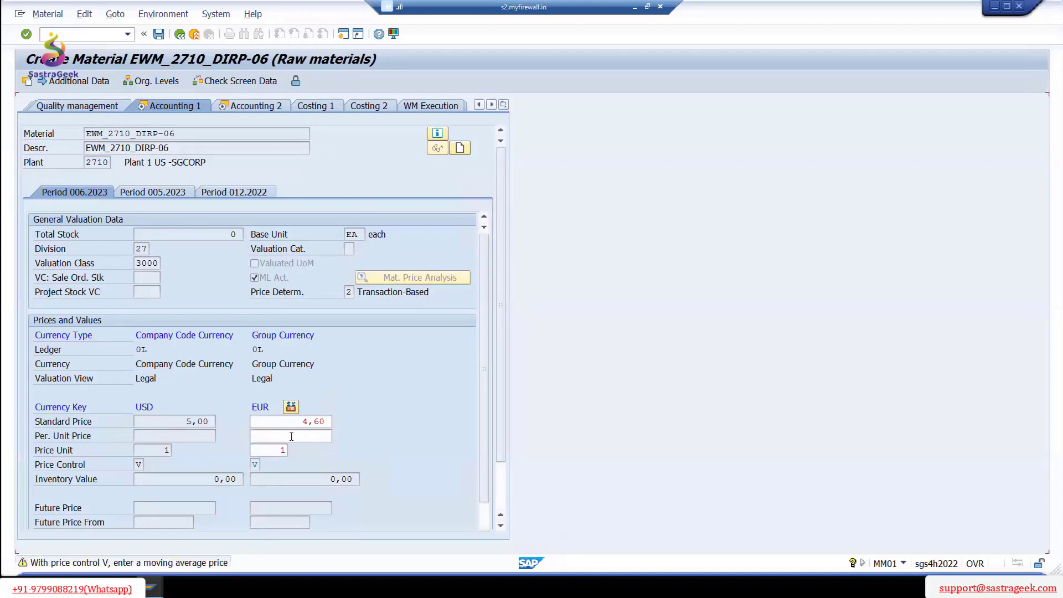
pyautogui.press('Return')
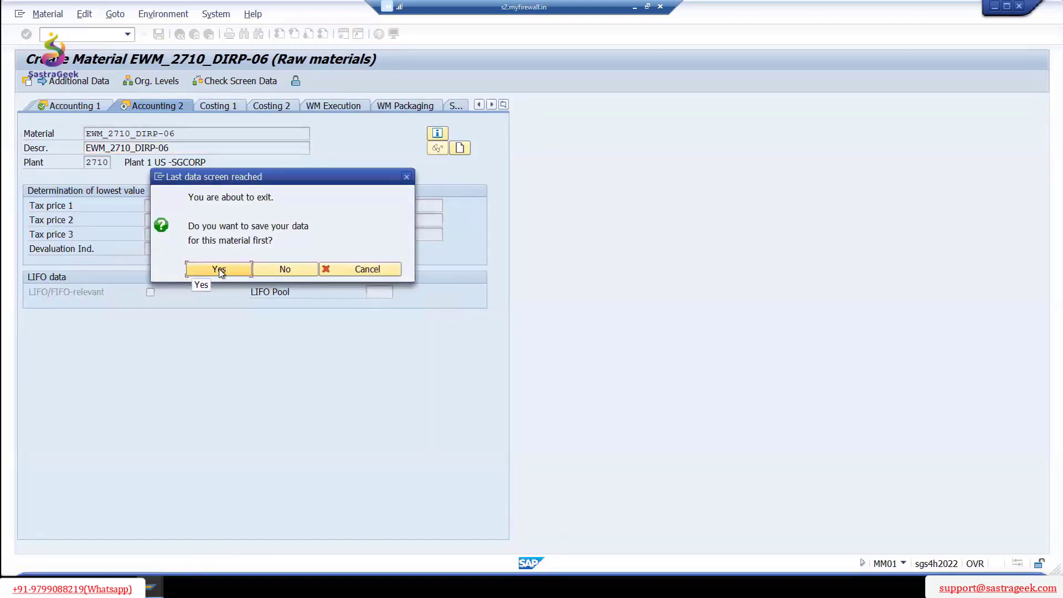
pyautogui.click(342, 271)
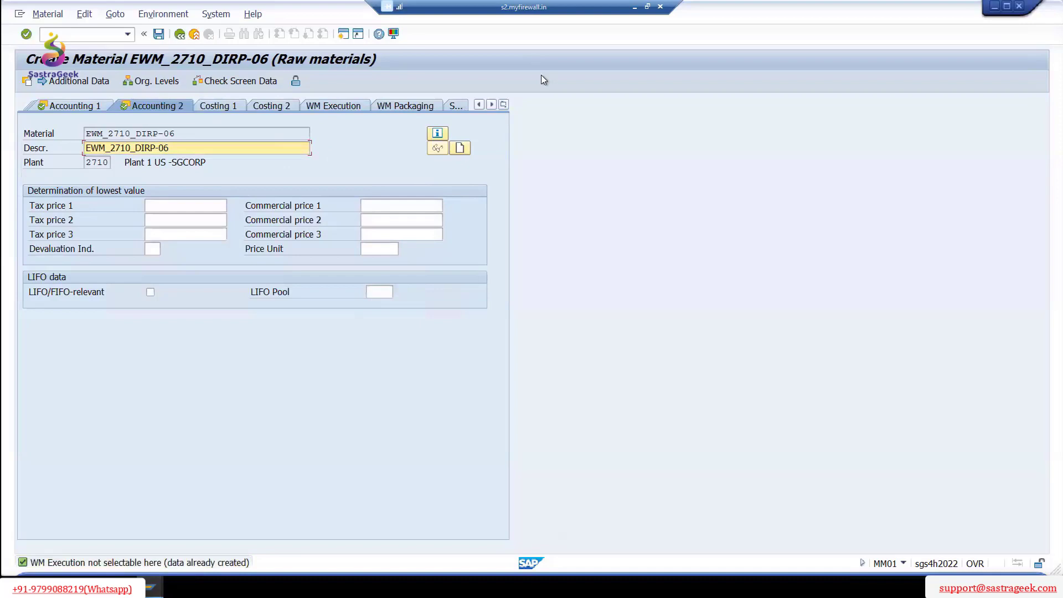
pyautogui.press('Return')
pyautogui.click(220, 271)
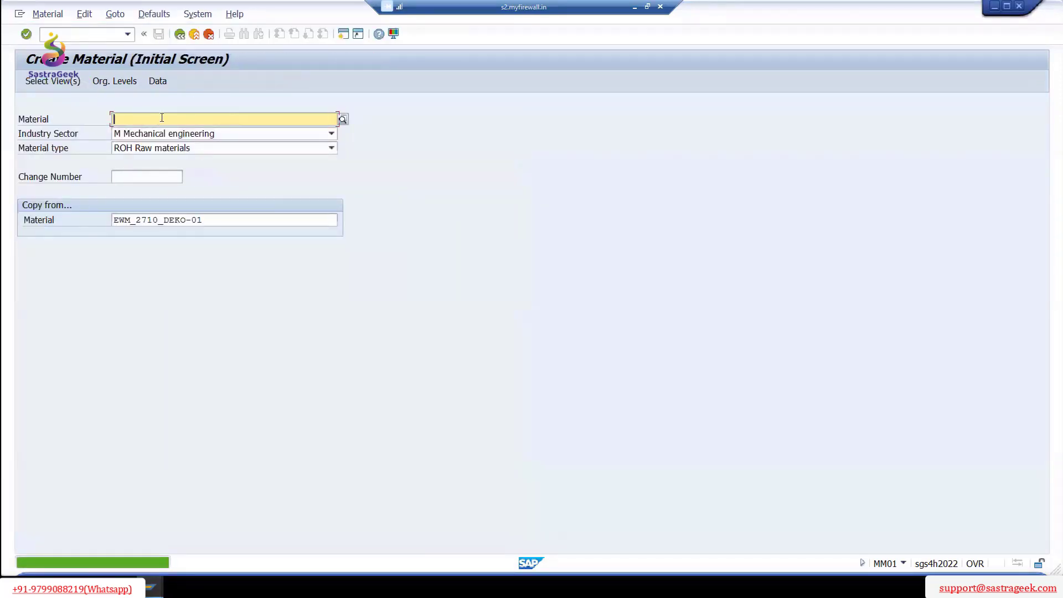
# - Enter EWM_2710_DIRP-07 and confirm its views and organizational levels
pyautogui.write('EWM_2710_DIRP-07')
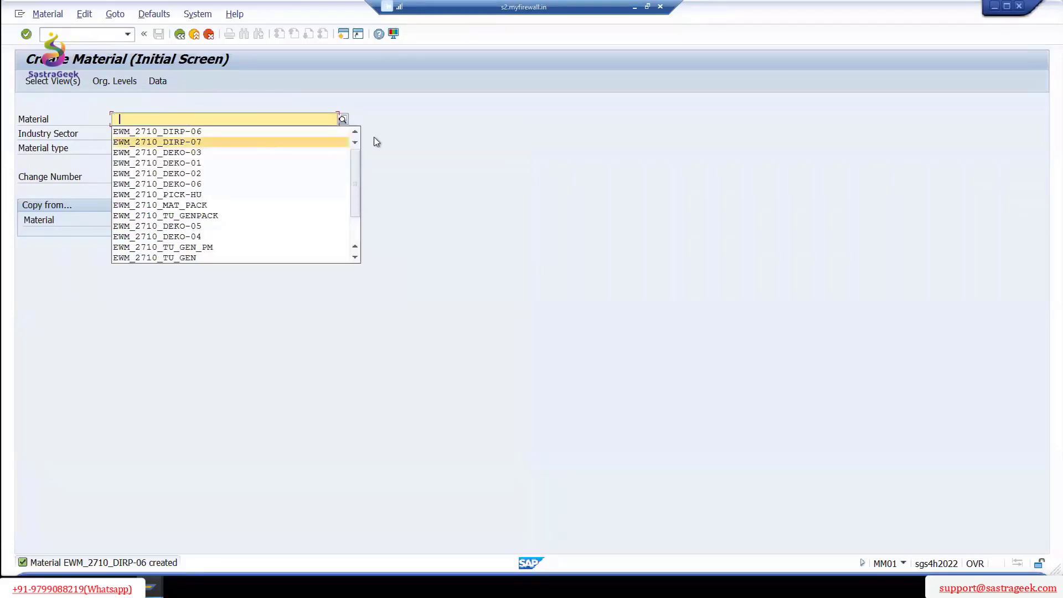
pyautogui.press('Return')
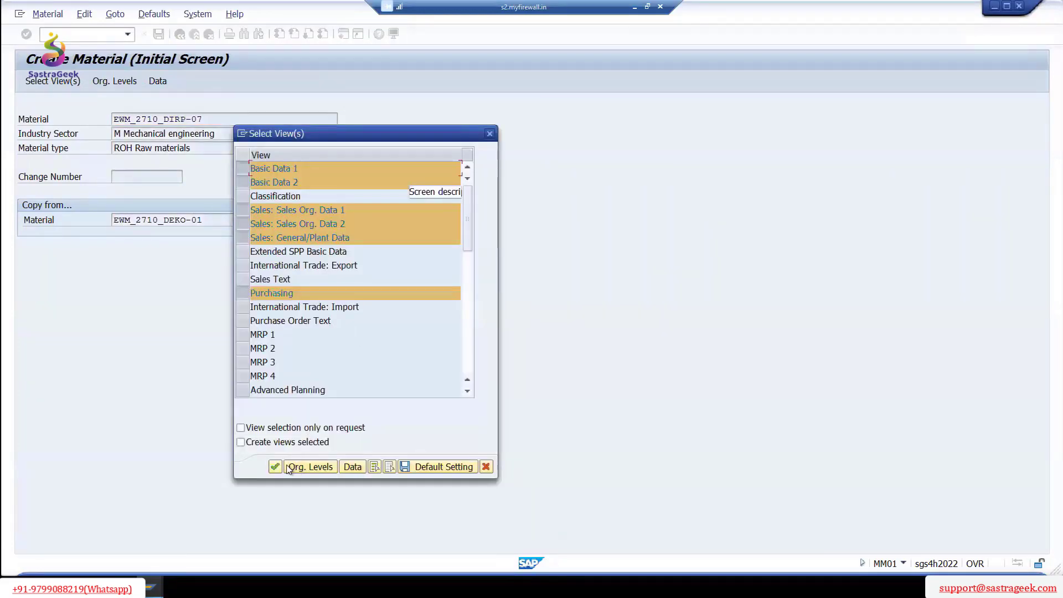
pyautogui.click(289, 460)
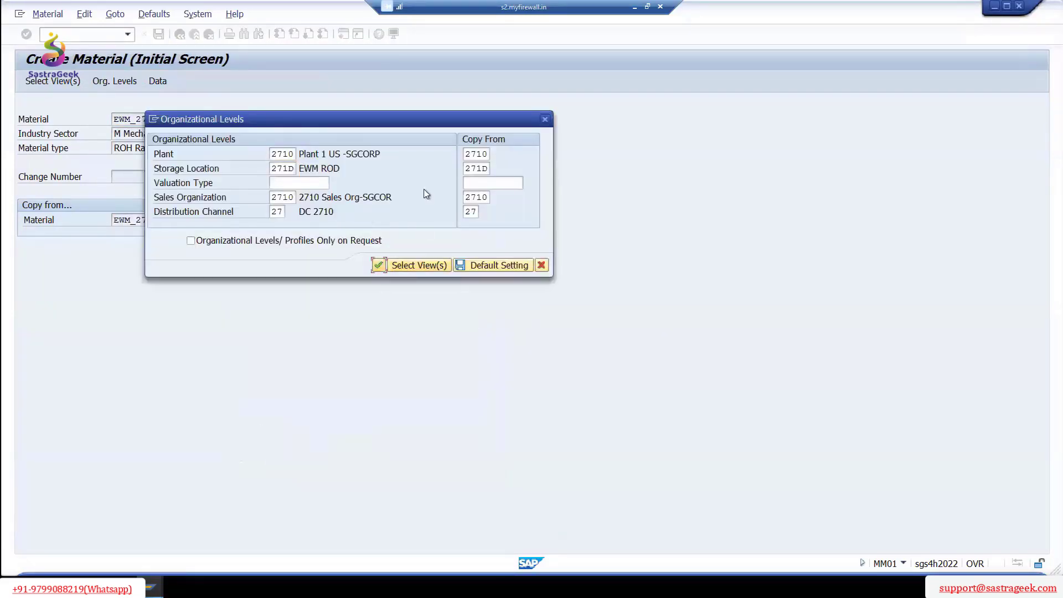
pyautogui.press('Return')
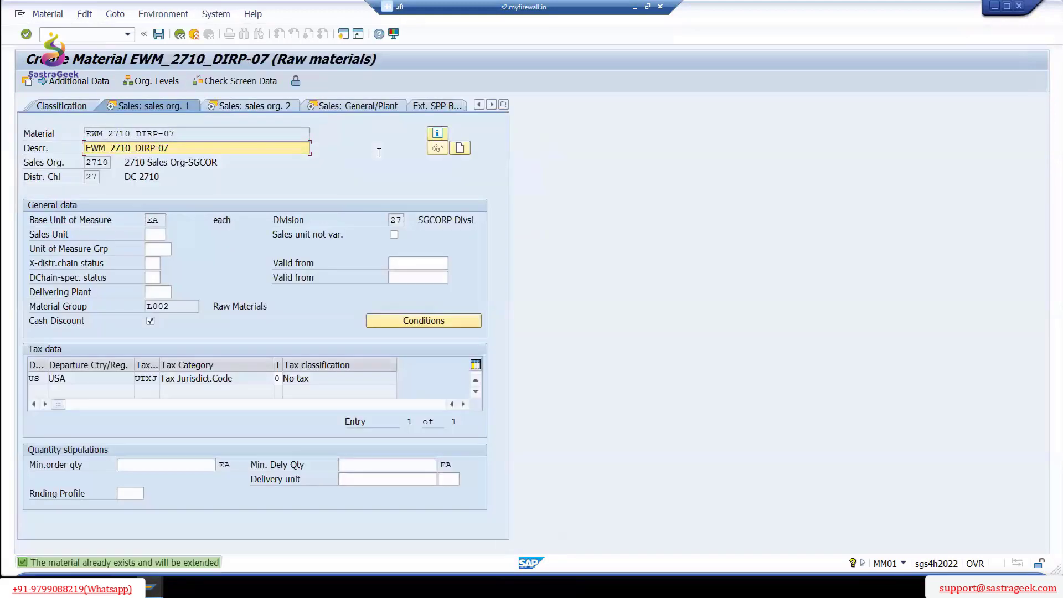
# - Advance through the remaining data views and save the material
pyautogui.press('Return')
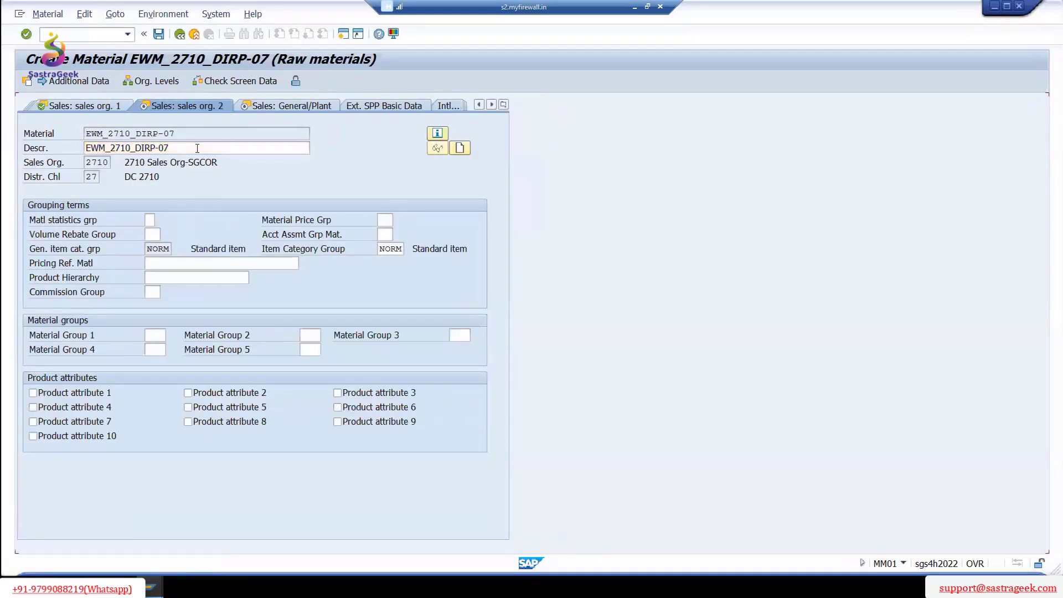
pyautogui.press('Return')
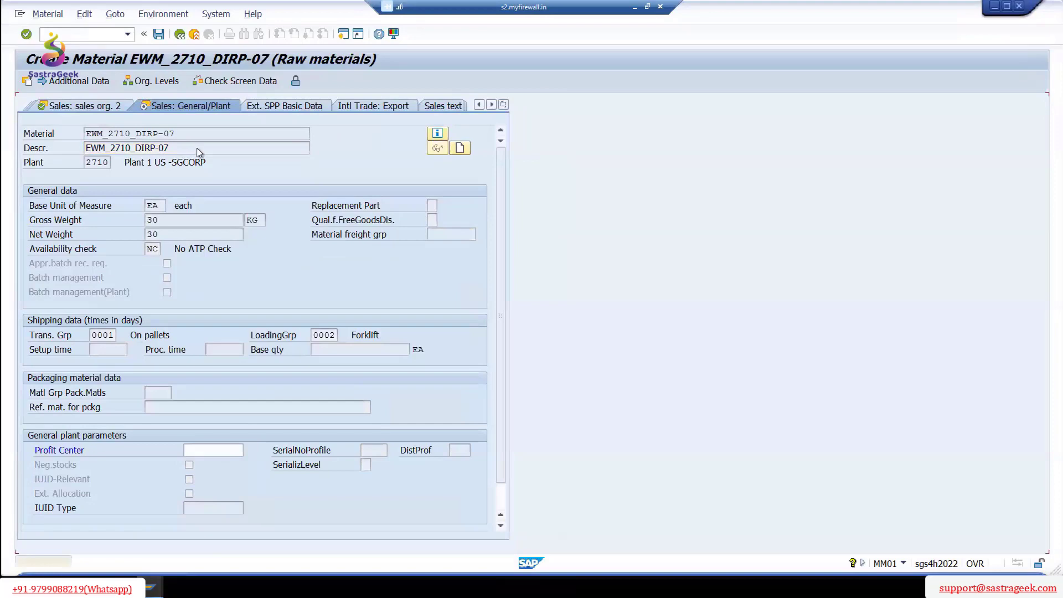
pyautogui.press('Return')
pyautogui.press('Return')
pyautogui.press('Return')
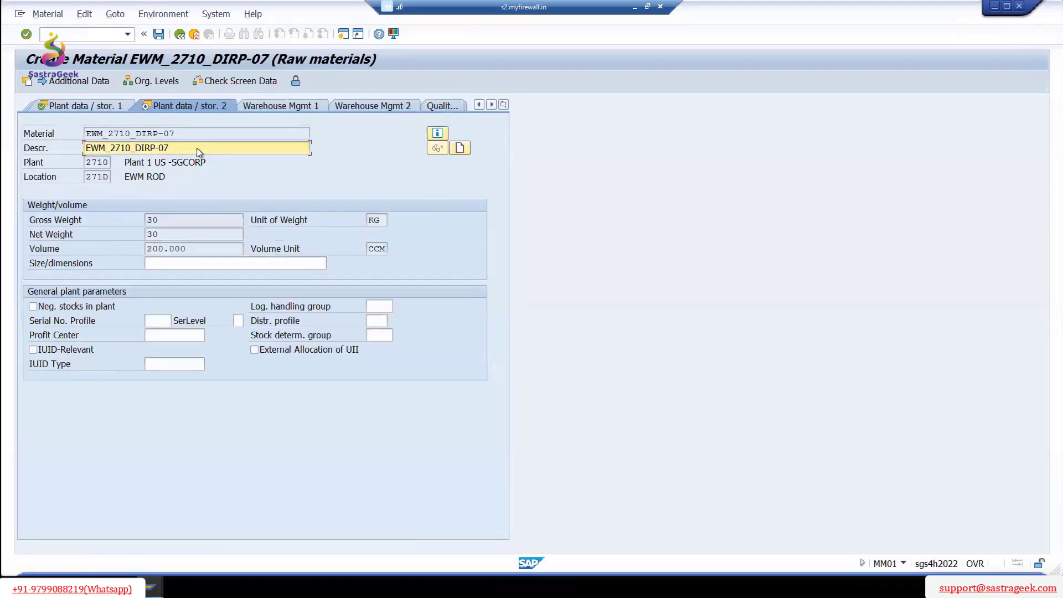
pyautogui.press('Return')
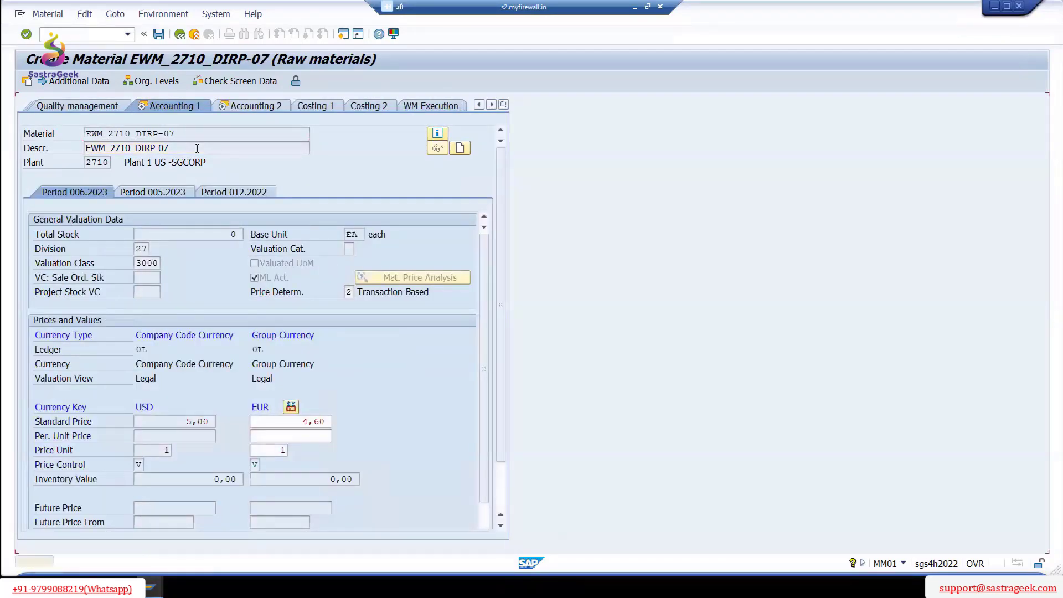
pyautogui.press('Return')
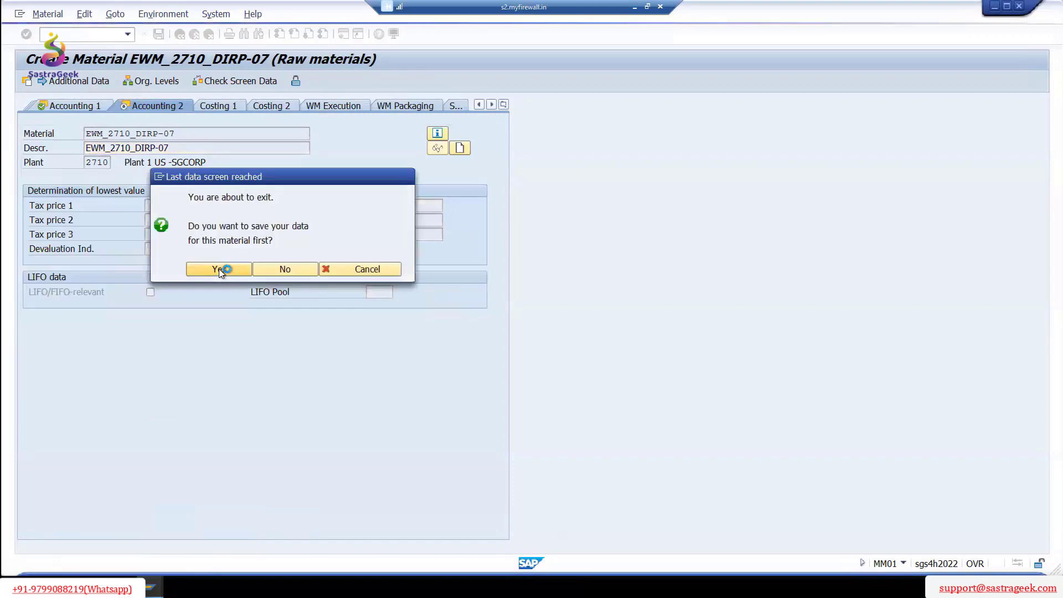
pyautogui.click(220, 273)
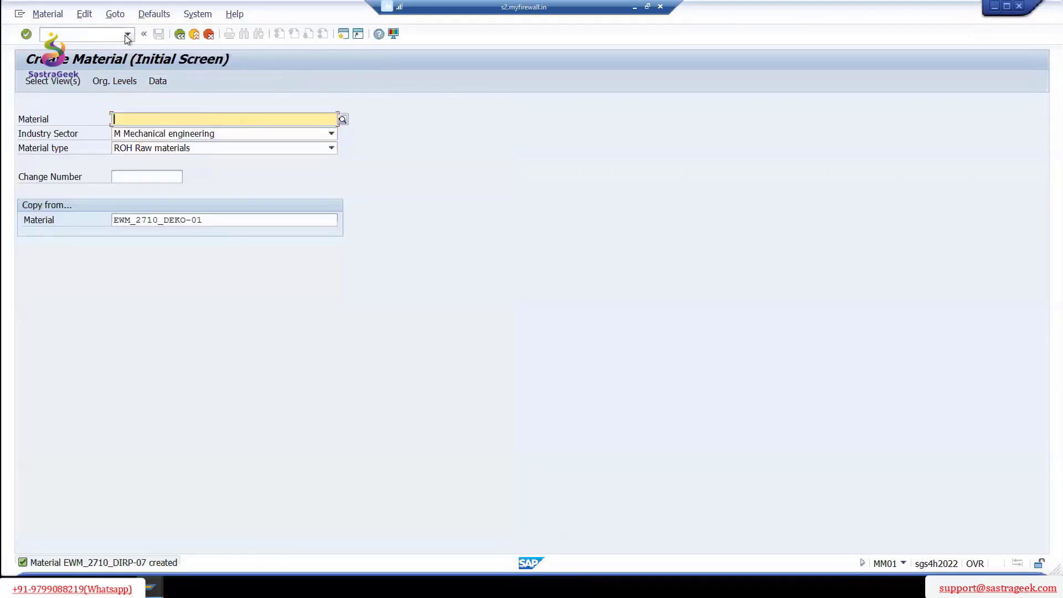
pyautogui.click(128, 34)
pyautogui.press('Down')
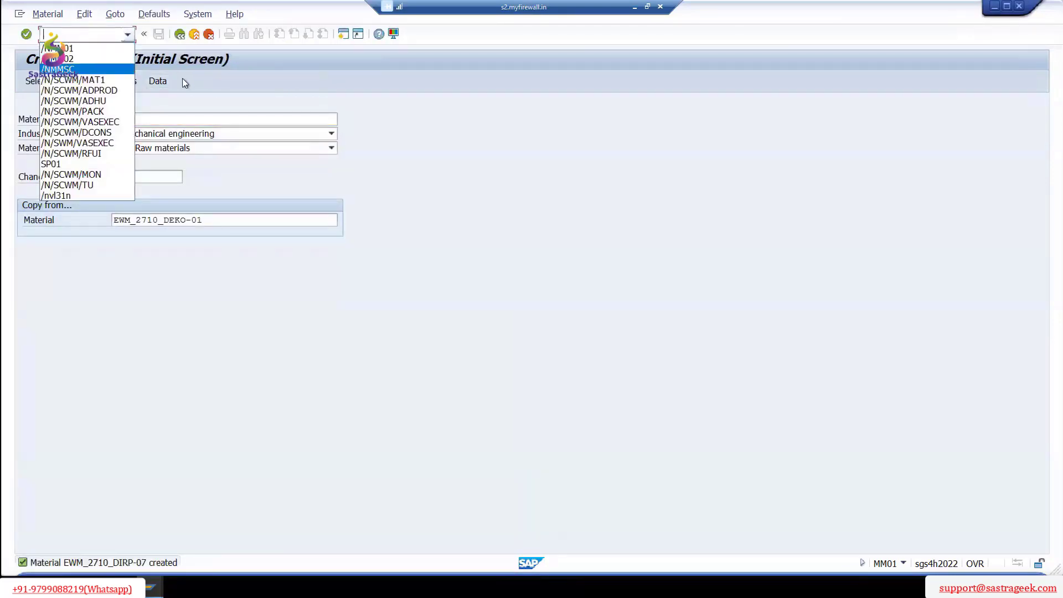
# - In MMSC, add storage location 271S for EWM_2710_DIRP-06 and save
pyautogui.press('Return')
pyautogui.press('Return')
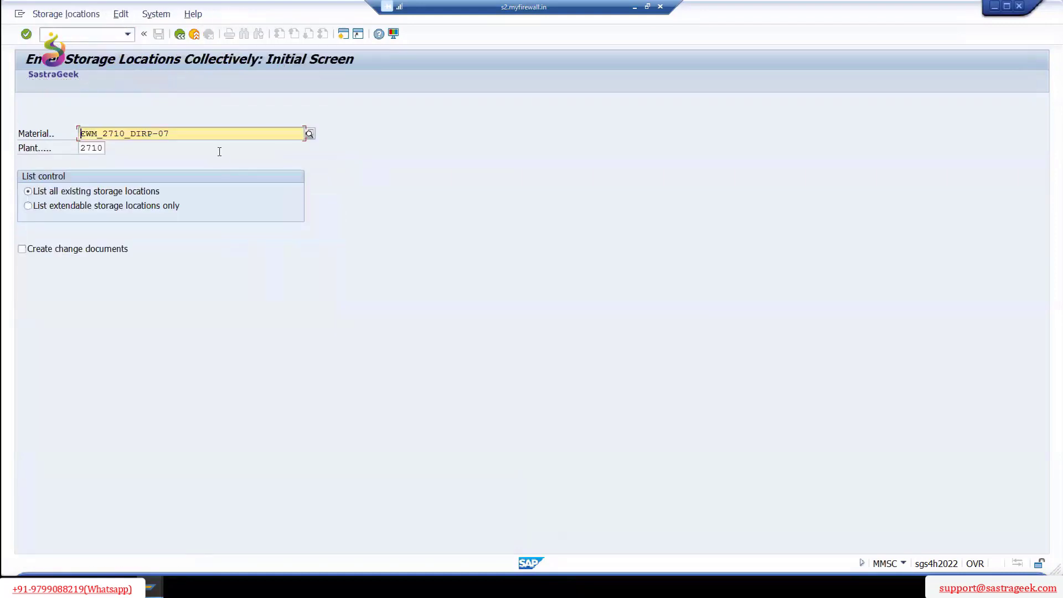
pyautogui.click(170, 133)
pyautogui.hotkey('shift', 'Left')
pyautogui.press('BackSpace')
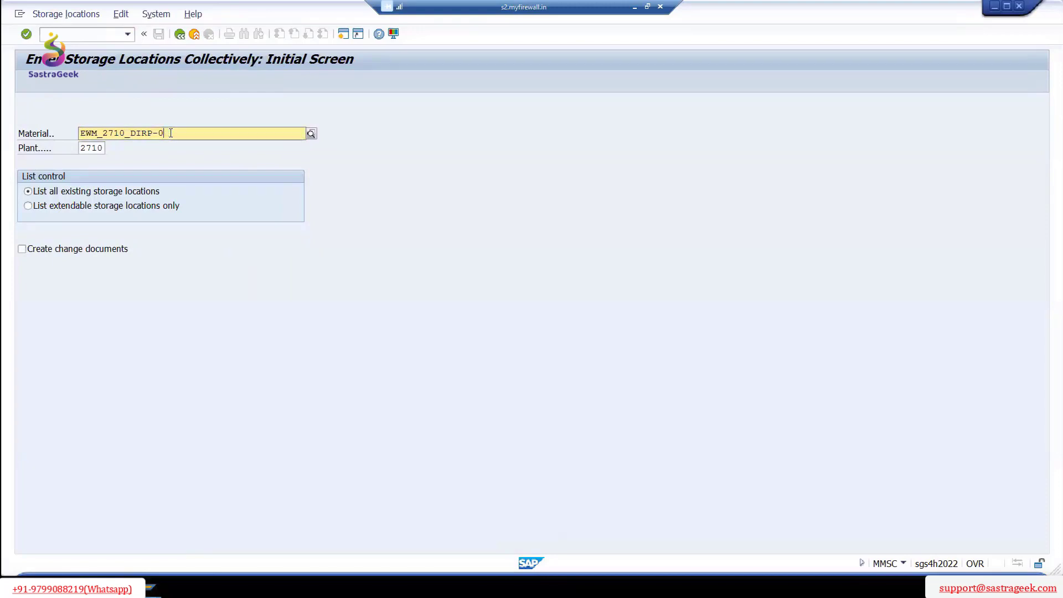
pyautogui.write('6')
pyautogui.press('Return')
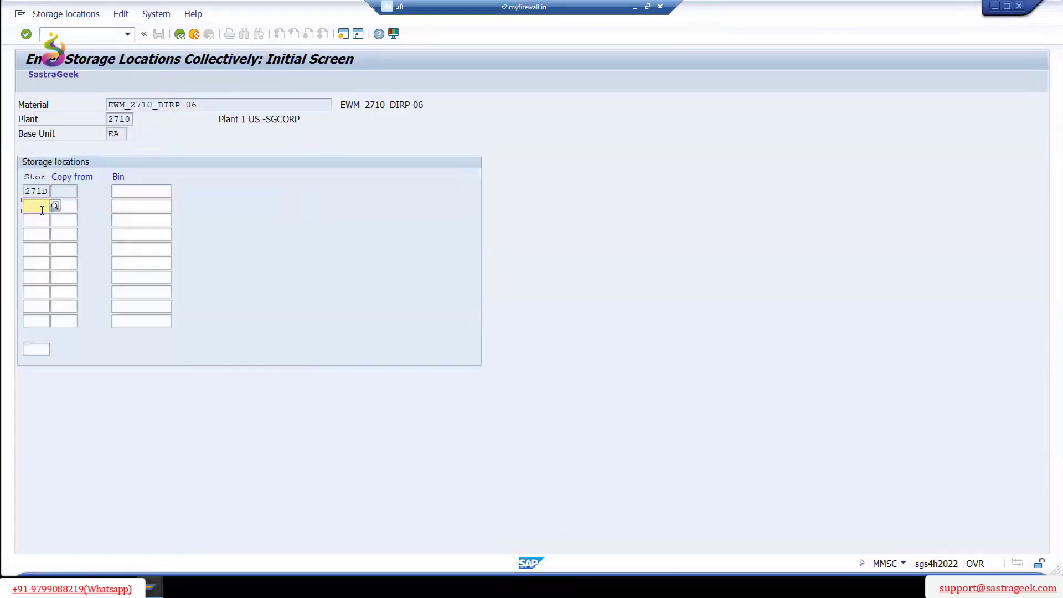
pyautogui.write('2')
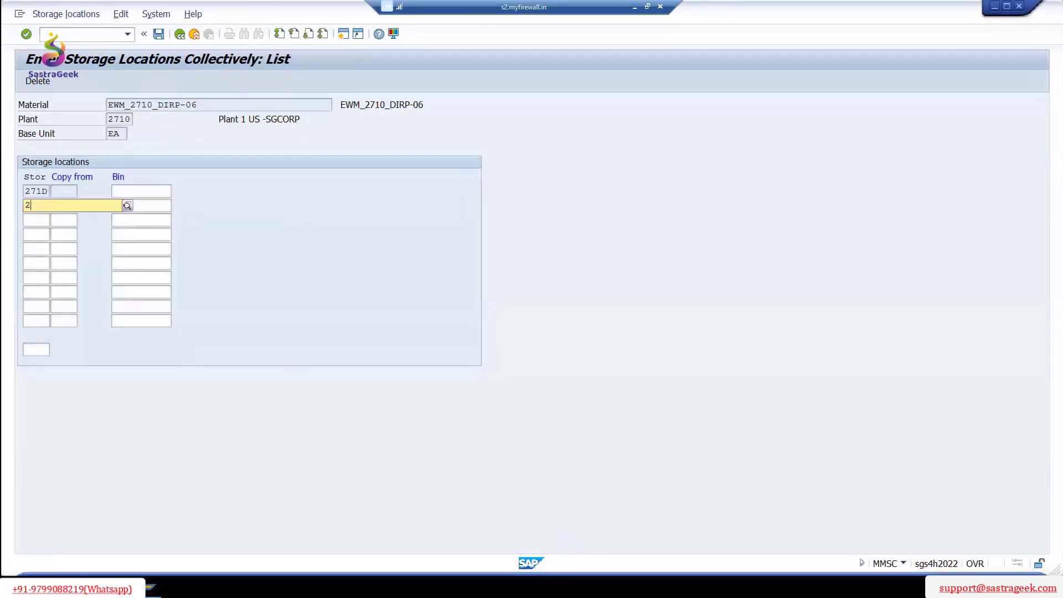
pyautogui.write('71S')
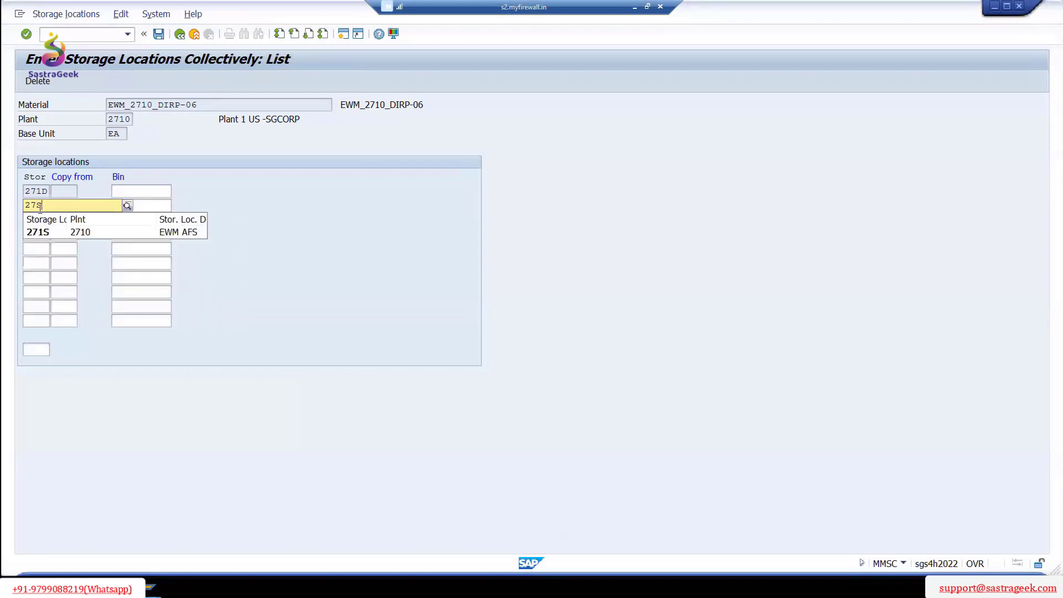
pyautogui.click(36, 232)
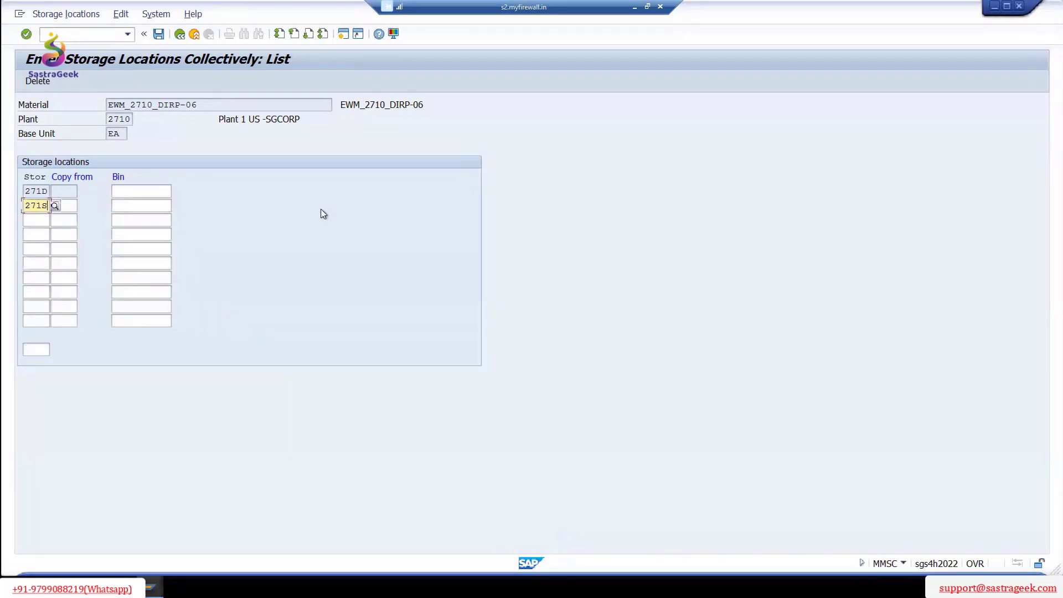
pyautogui.press('Return')
pyautogui.click(161, 34)
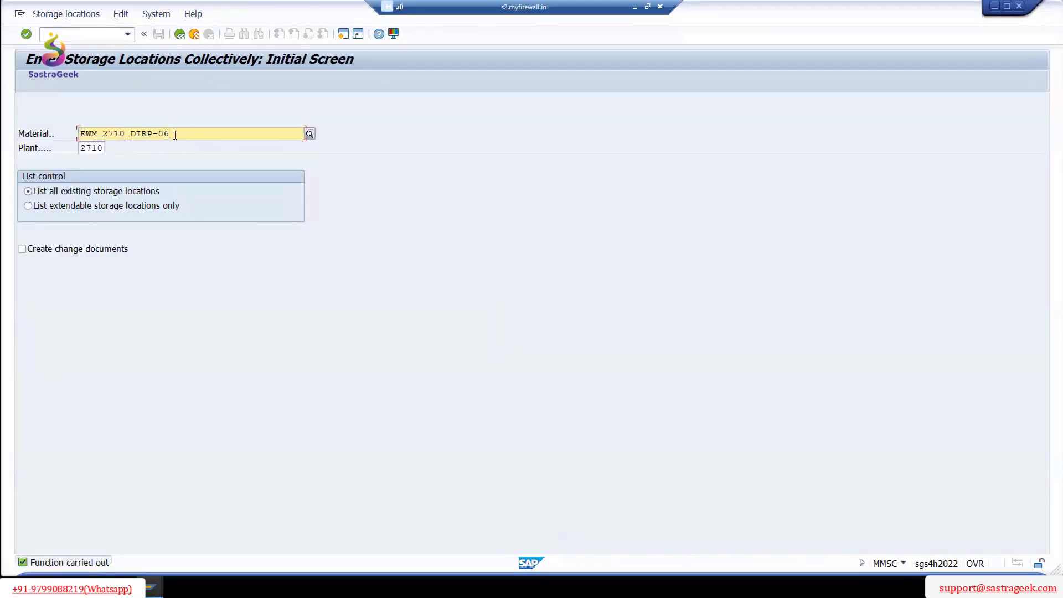
# - Add storage location 271S for EWM_2710_DIRP-07 and save
pyautogui.write('7')
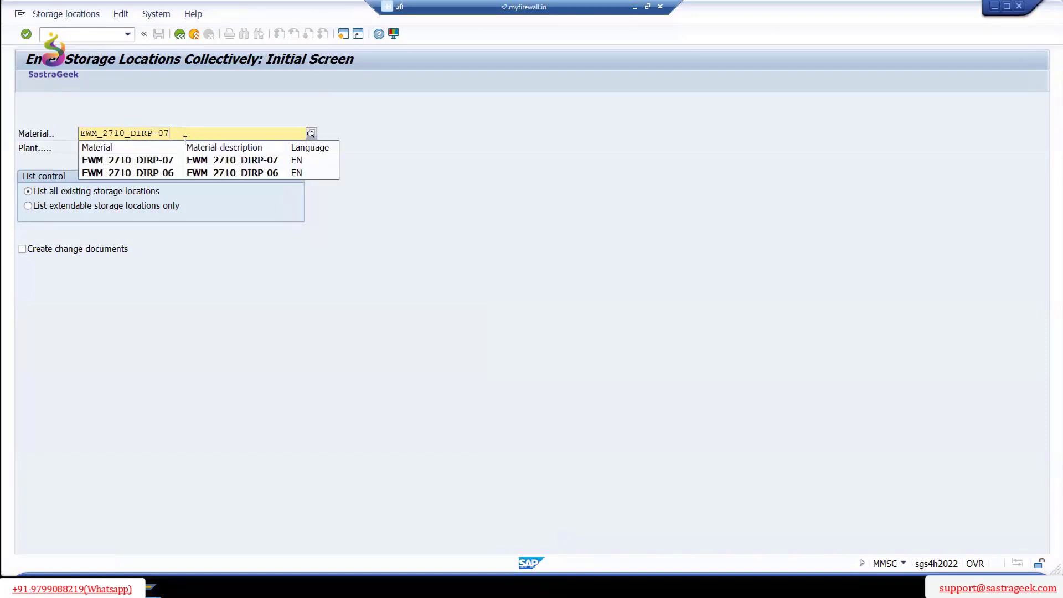
pyautogui.click(206, 157)
pyautogui.press('Return')
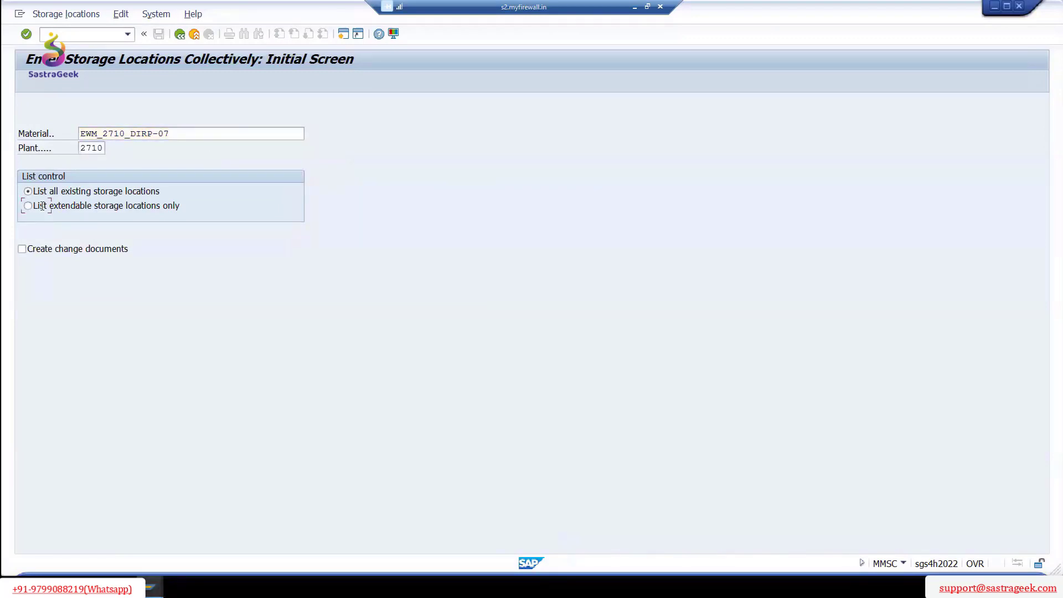
pyautogui.write('27')
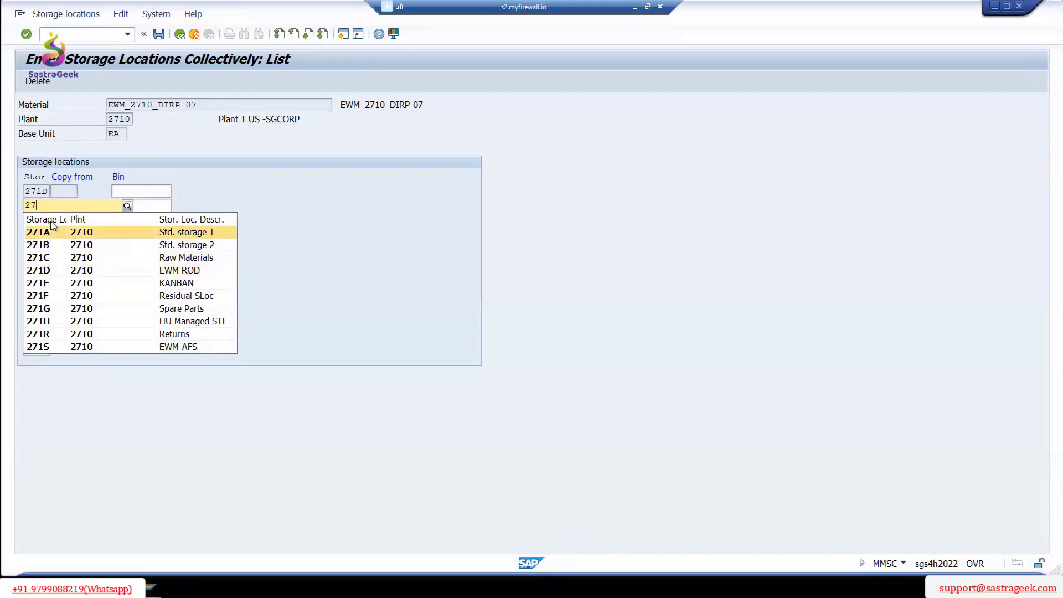
pyautogui.write('1S')
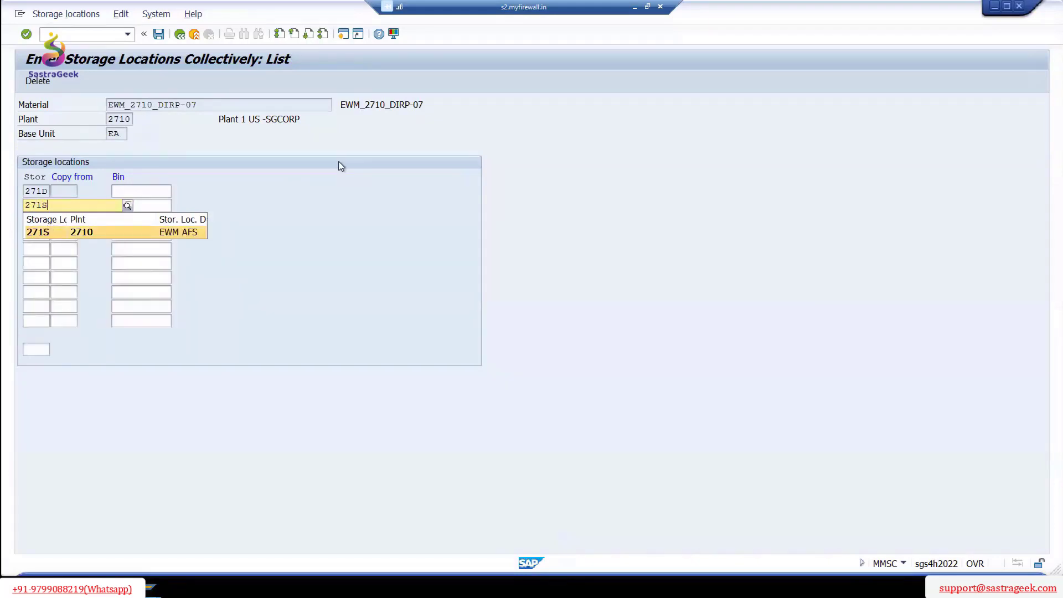
pyautogui.click(367, 188)
pyautogui.press('Return')
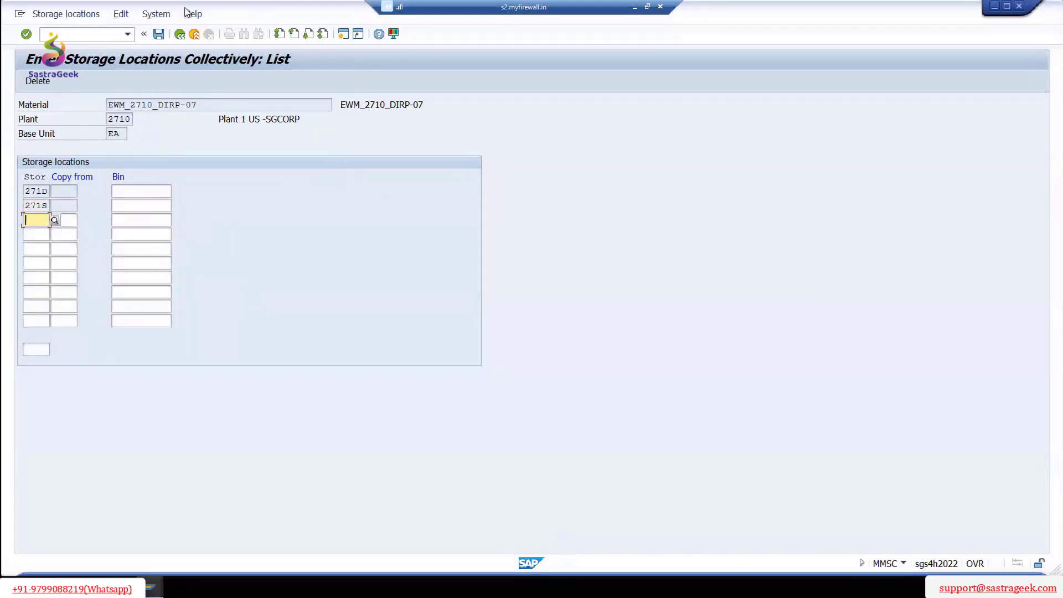
pyautogui.click(159, 35)
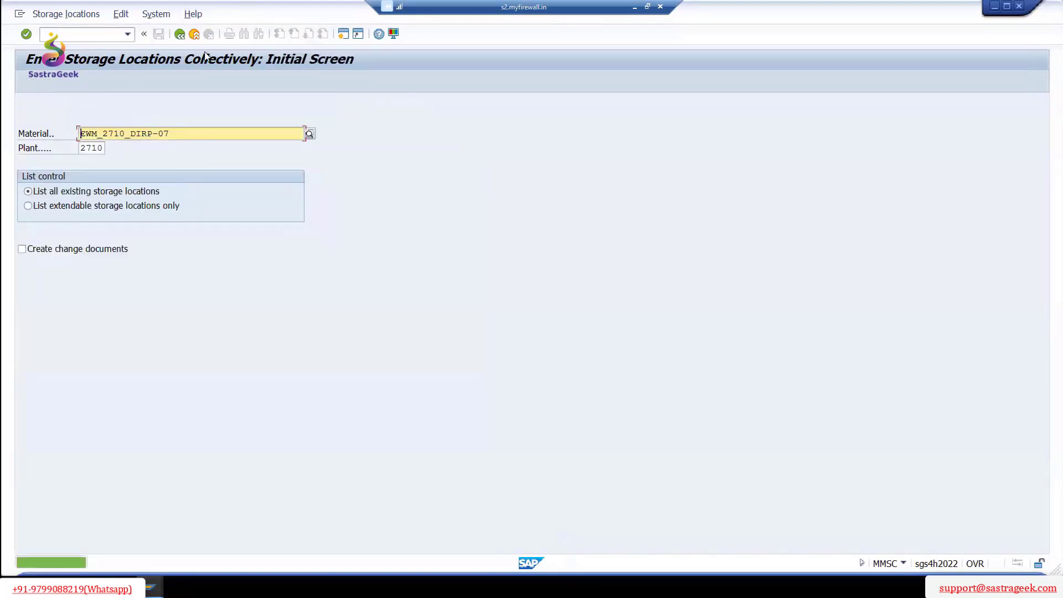
# - Run the warehouse product transaction /SCWM/MAT1 from history
pyautogui.click(127, 35)
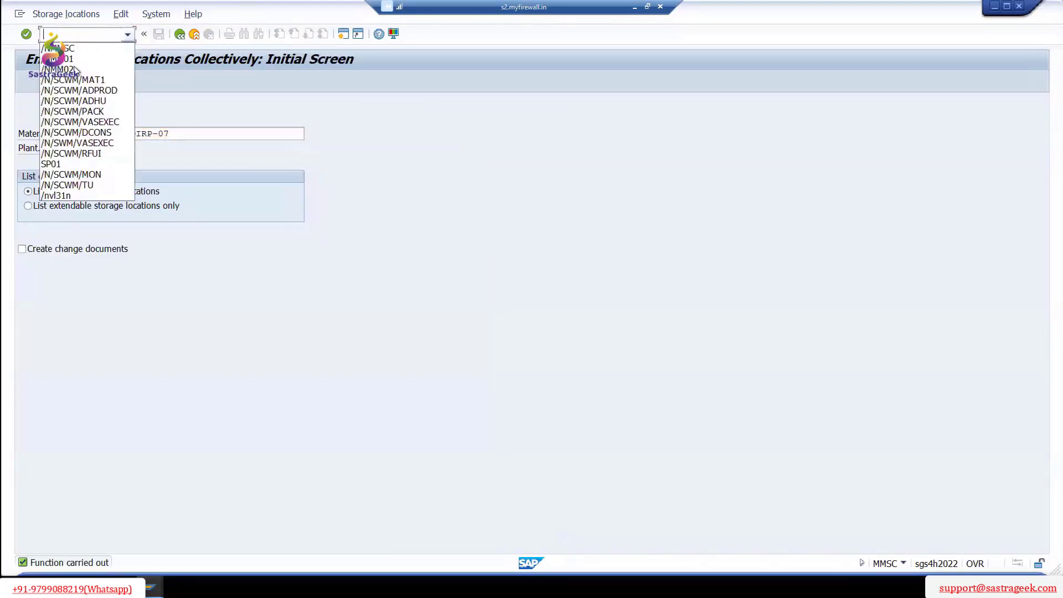
pyautogui.press('Return')
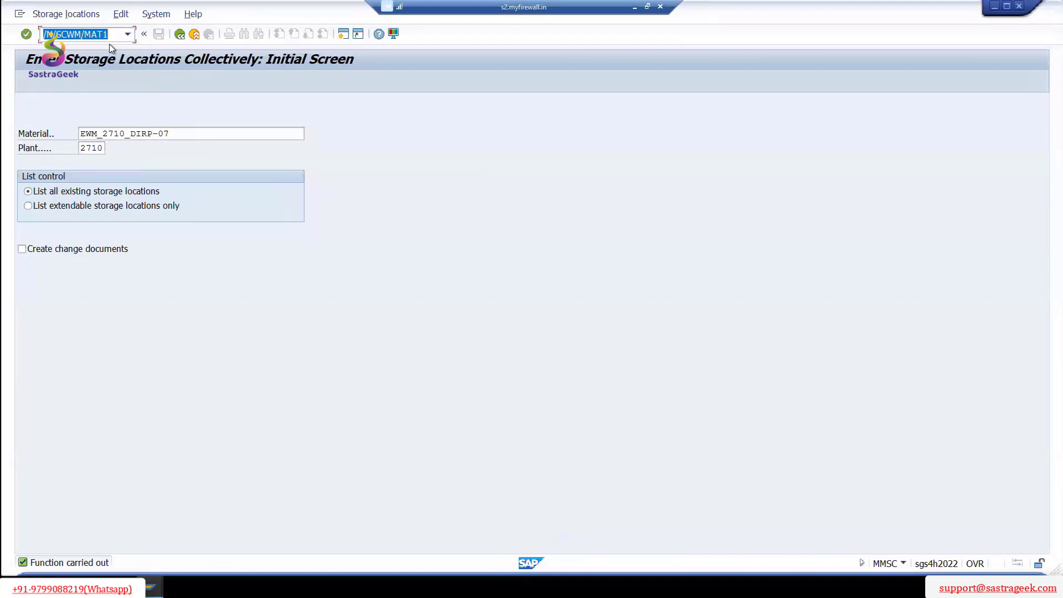
pyautogui.press('Return')
# - Create and save warehouse data for product EWM_2710_DIRP-06 in warehouse 2710
pyautogui.click(268, 108)
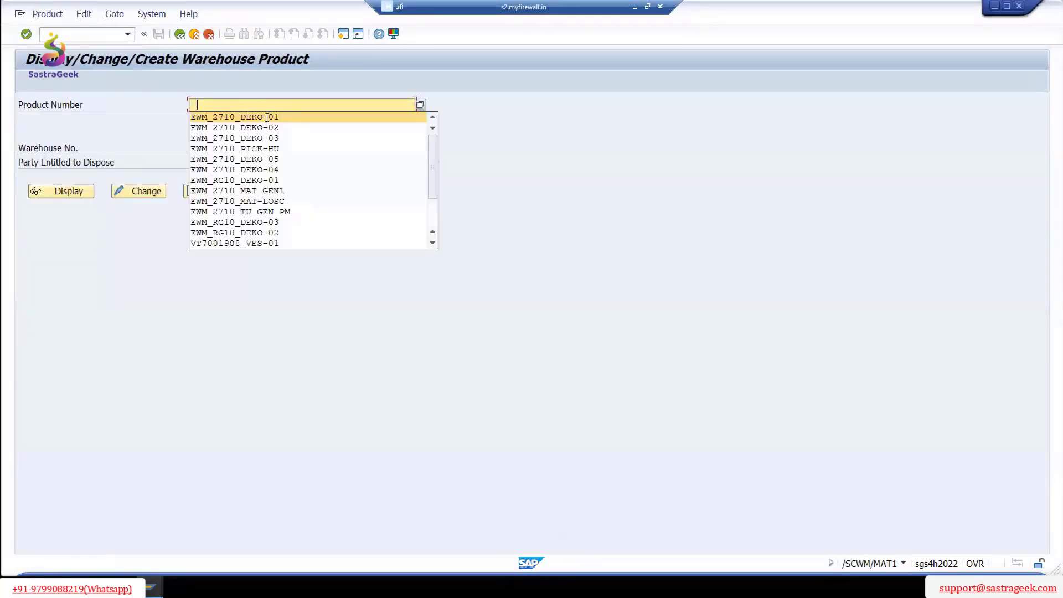
pyautogui.write('EWM_2710_DIRP-06')
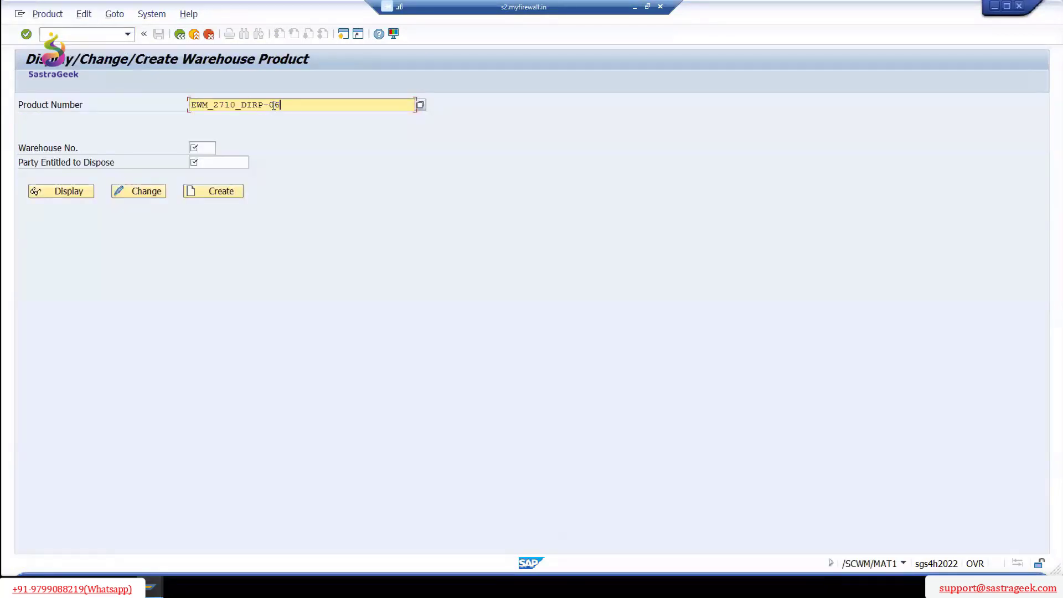
pyautogui.click(208, 152)
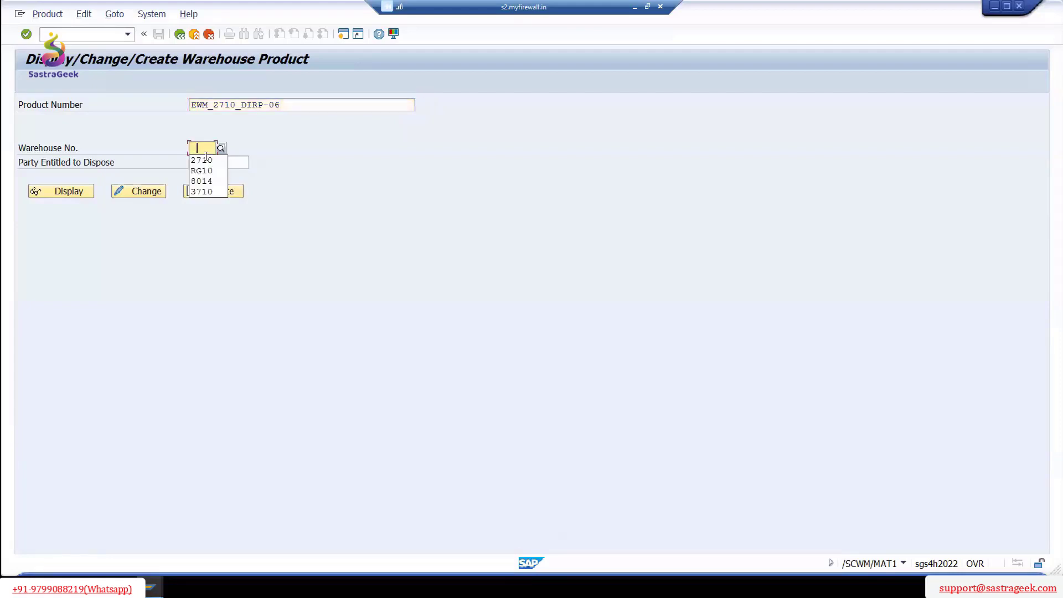
pyautogui.click(201, 157)
pyautogui.click(62, 193)
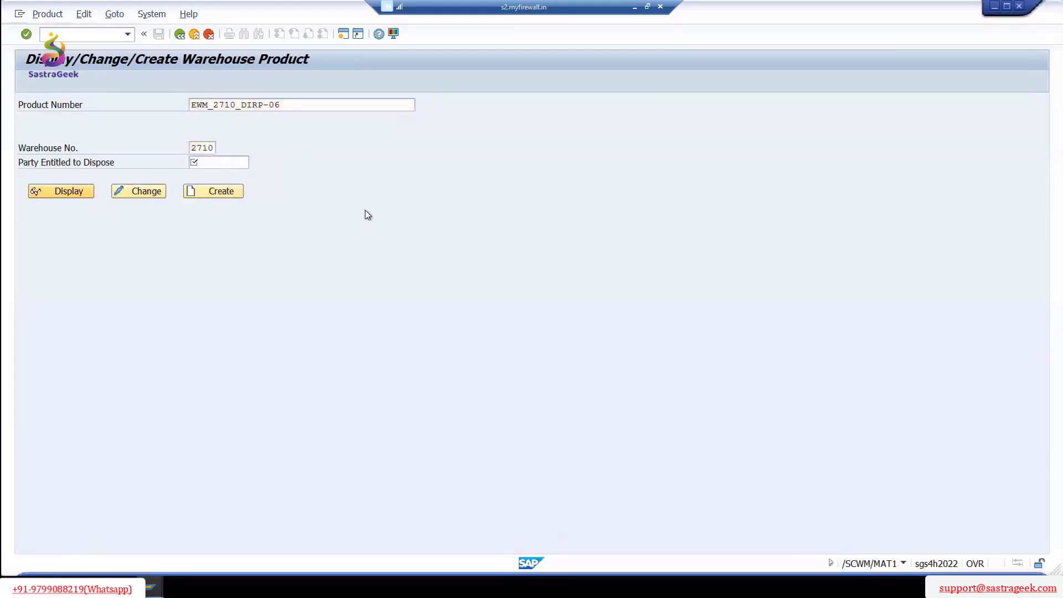
pyautogui.click(229, 194)
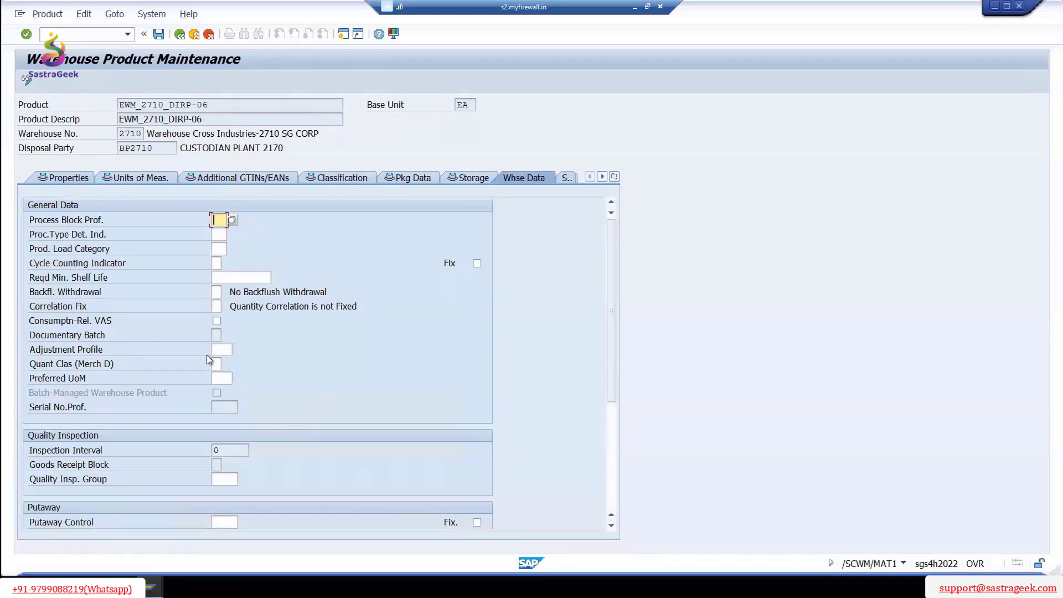
pyautogui.click(159, 34)
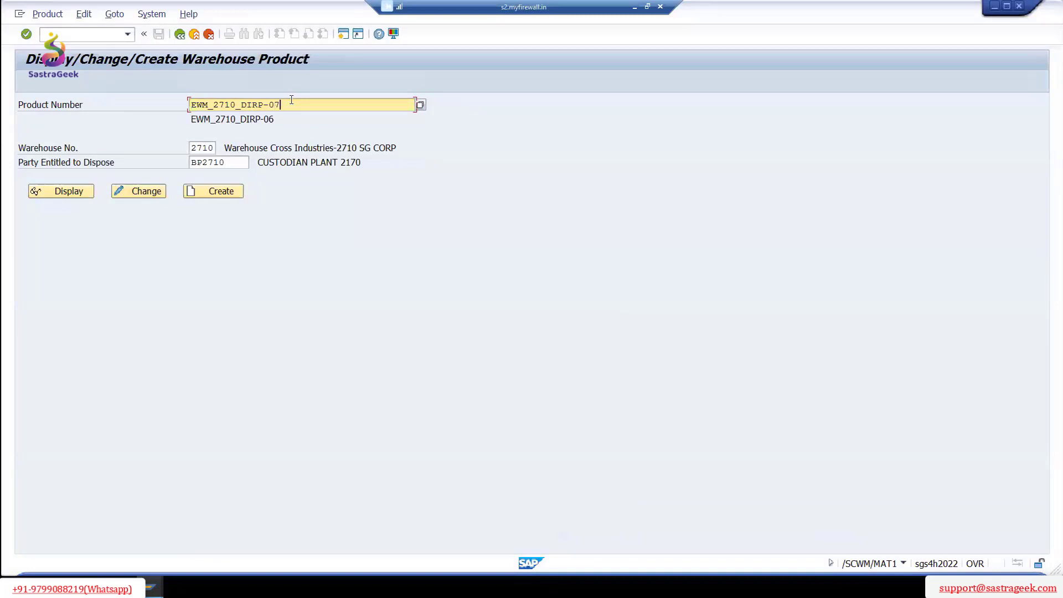
# - Create warehouse data for product EWM_2710_DIRP-07 and return to the start screen
pyautogui.press('Return')
pyautogui.click(218, 192)
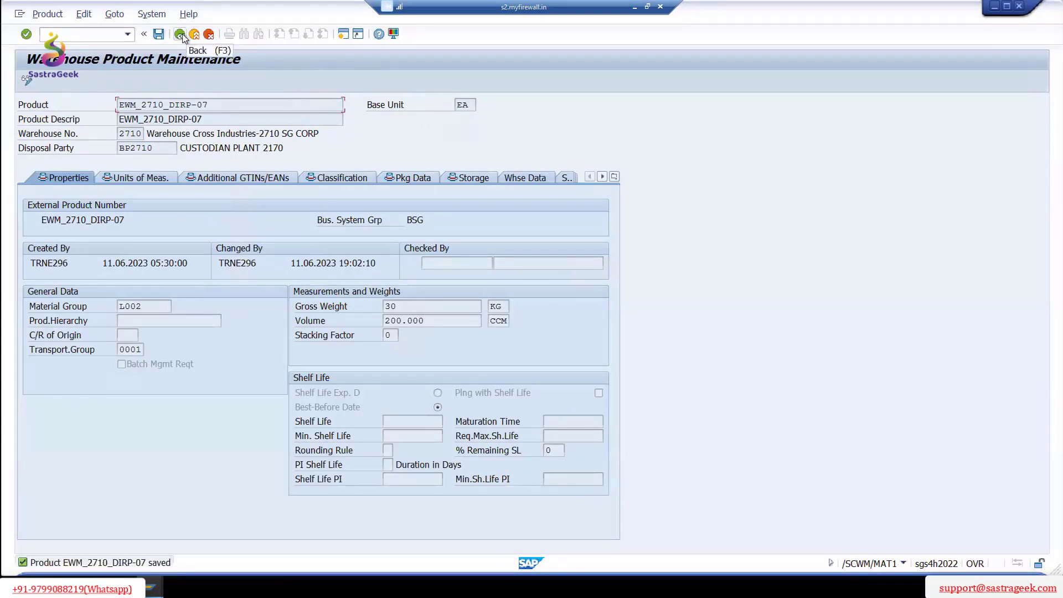
pyautogui.click(180, 35)
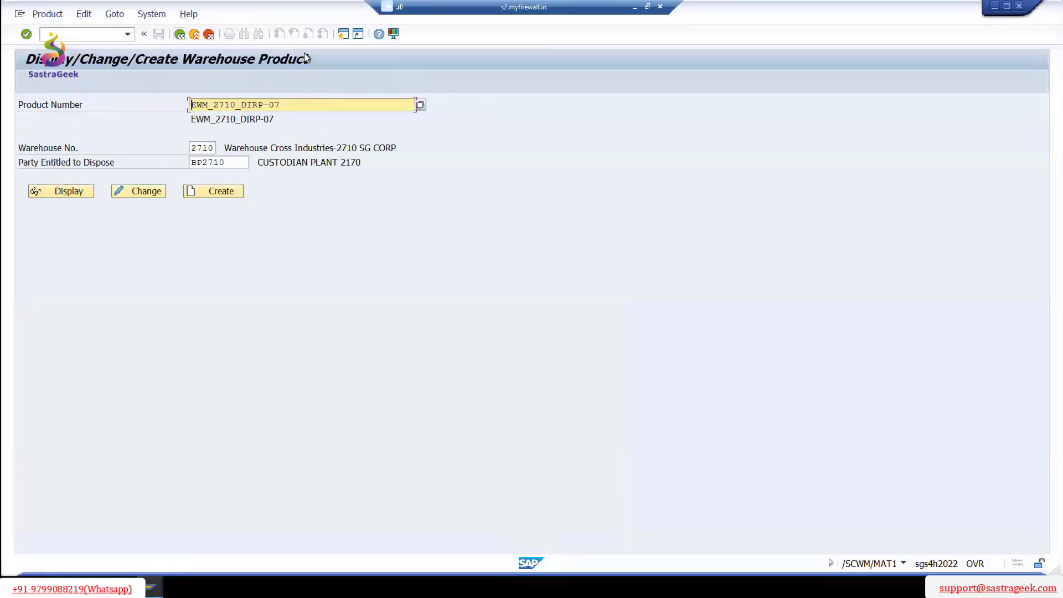
# - Open a second session and recall /N/SCWM/MAT1 from the command field history
pyautogui.click(344, 35)
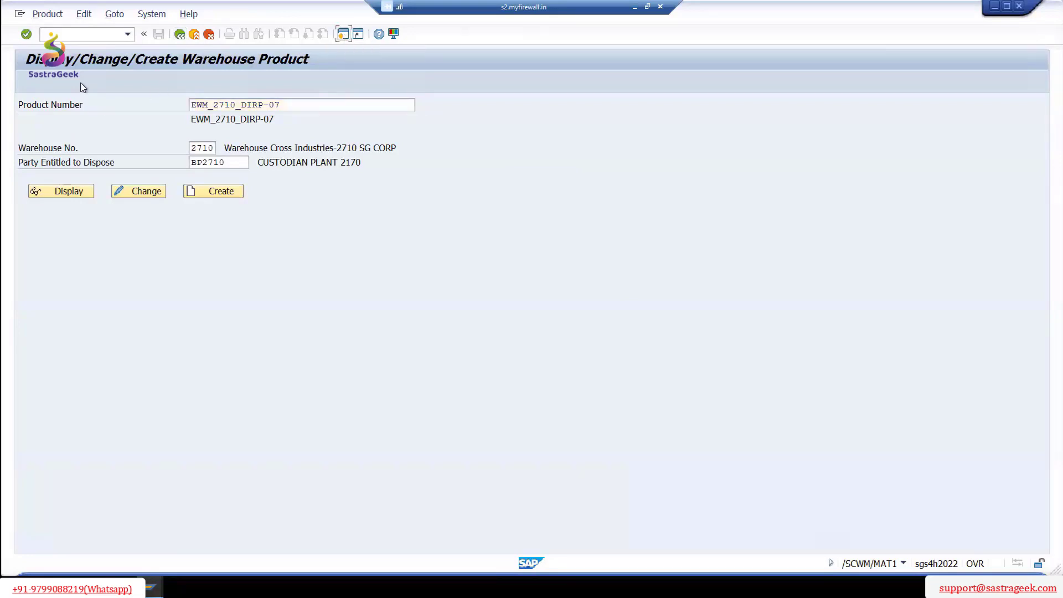
pyautogui.click(129, 36)
pyautogui.click(108, 47)
pyautogui.moveTo(113, 36); pyautogui.dragTo(86, 35)
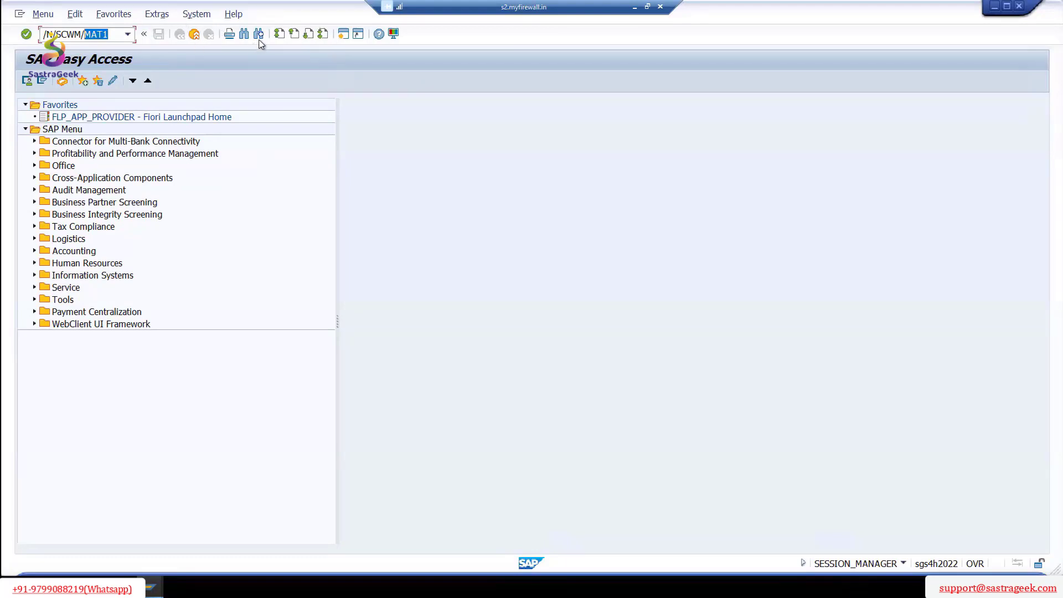
# - Replace the command with SPRO and open the SAP Reference IMG
pyautogui.click(114, 35)
pyautogui.click(130, 35)
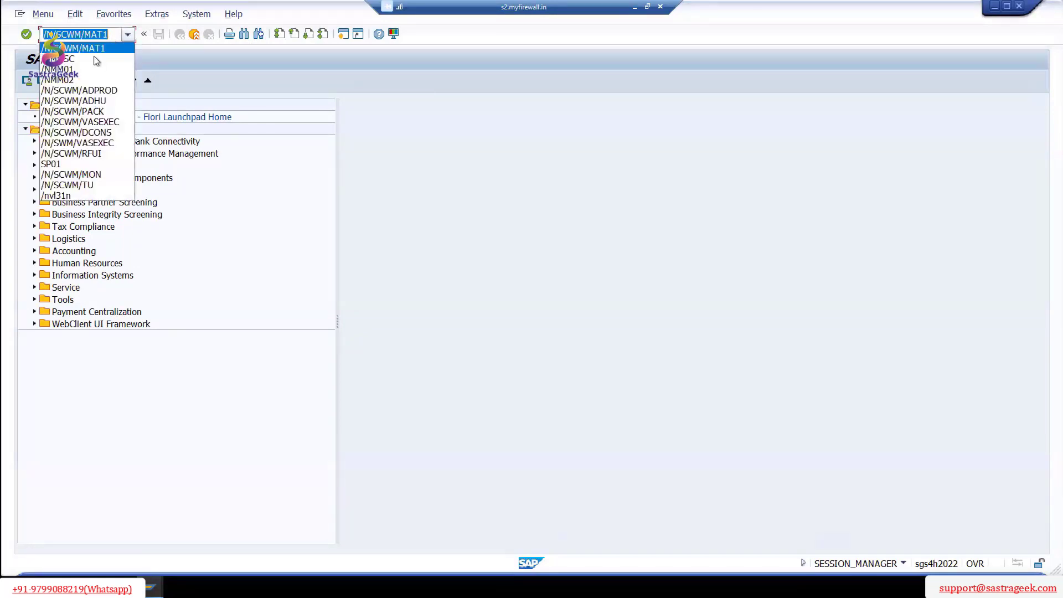
pyautogui.click(110, 35)
pyautogui.moveTo(109, 35); pyautogui.dragTo(33, 43)
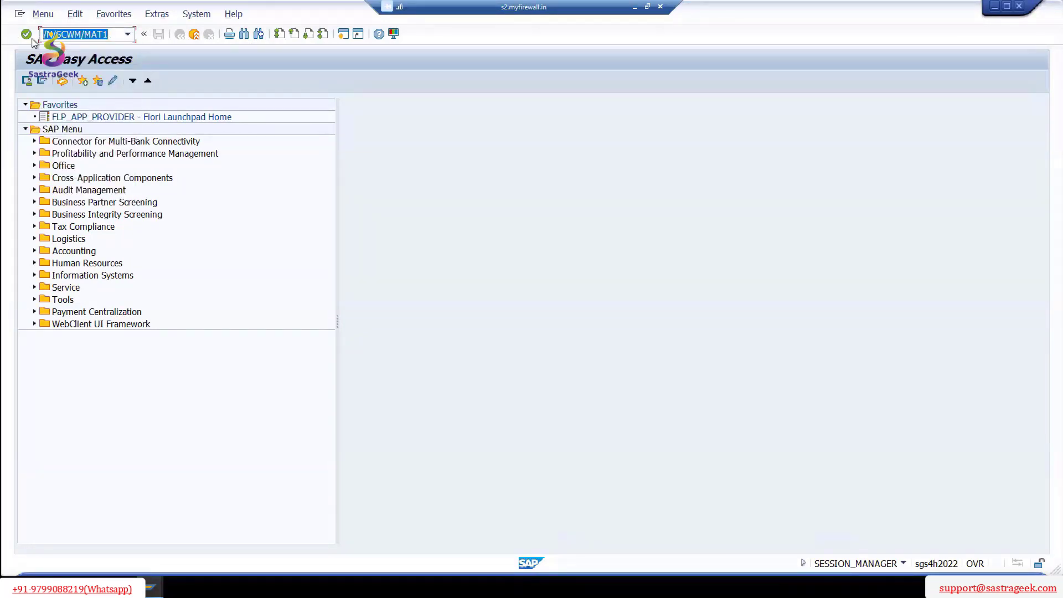
pyautogui.write('SPRO')
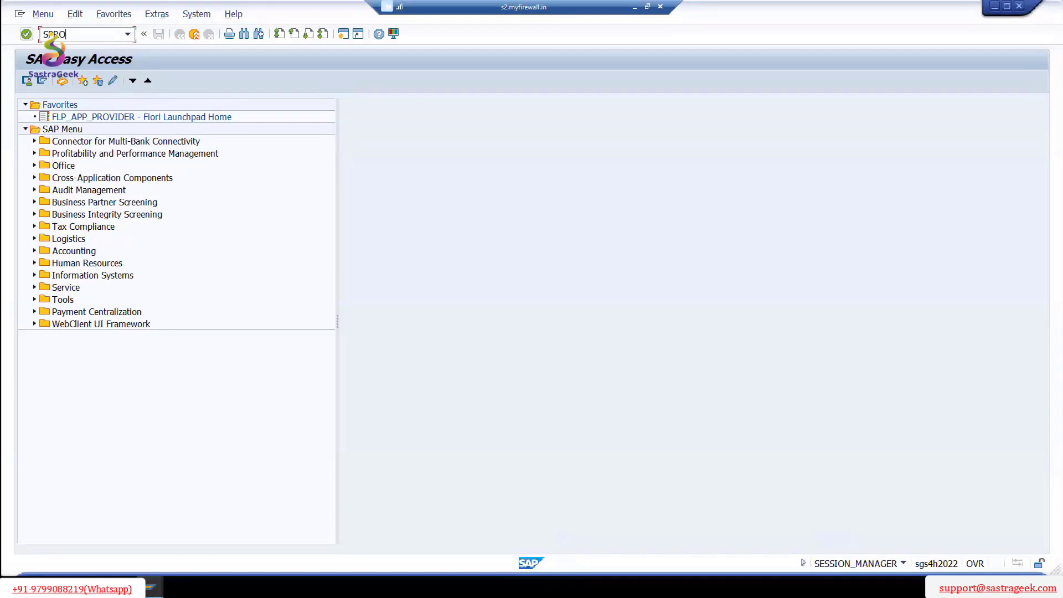
pyautogui.press('Return')
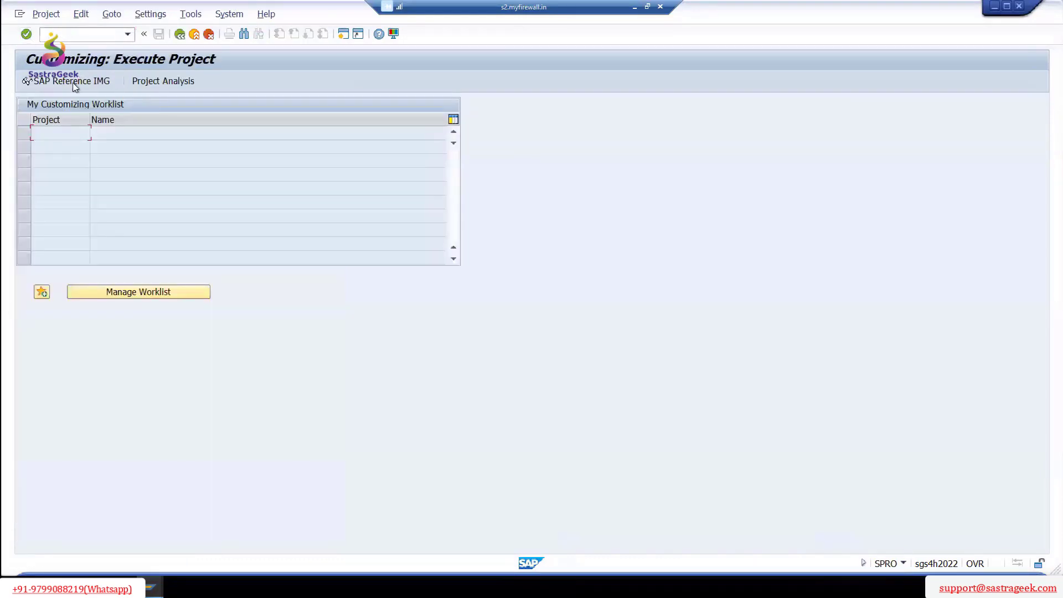
pyautogui.press('F5')
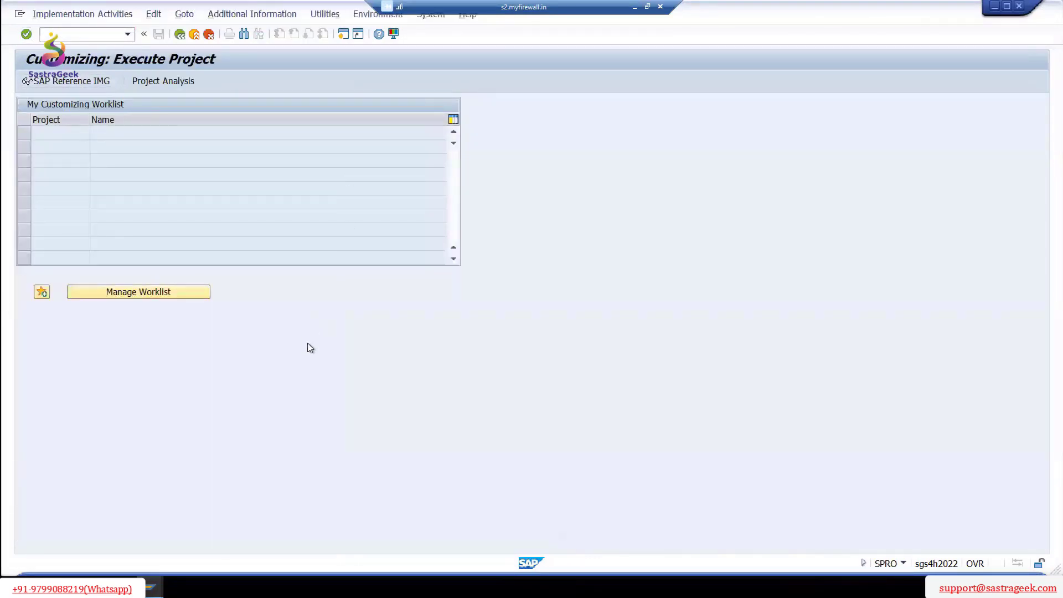
# - Under EWM > Goods Receipt Process > Inbound Delivery, run Define Document Types for Inbound Delivery Process
pyautogui.scroll(-4, 182, 391)
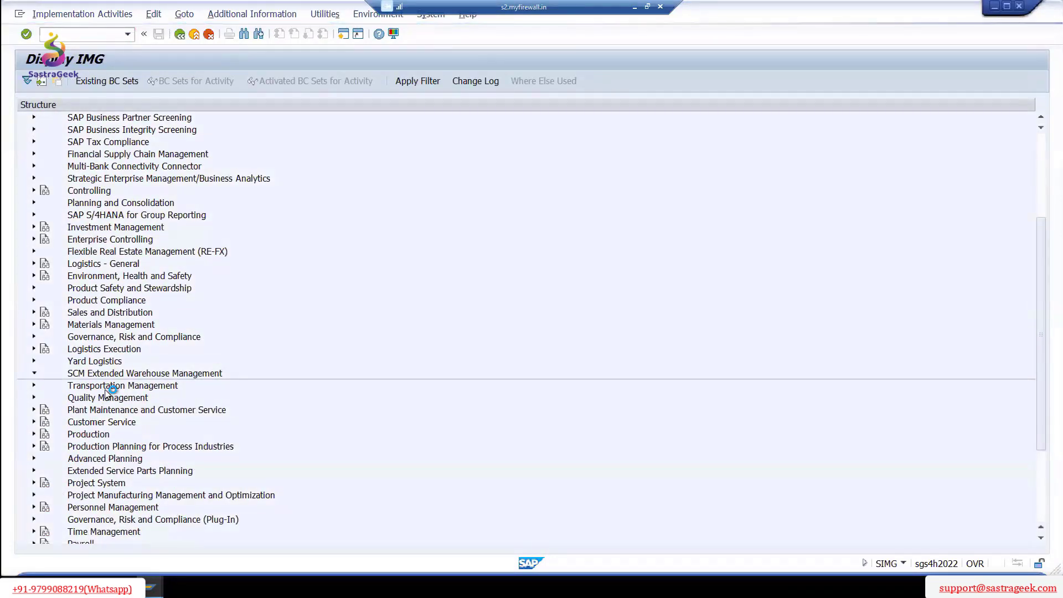
pyautogui.click(43, 386)
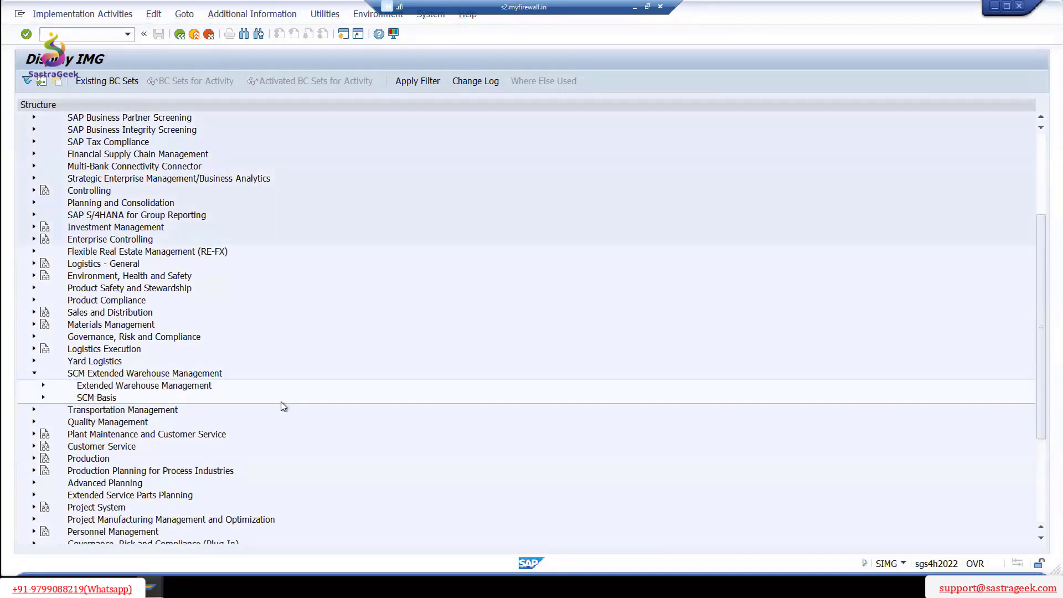
pyautogui.scroll(-2, 130, 413)
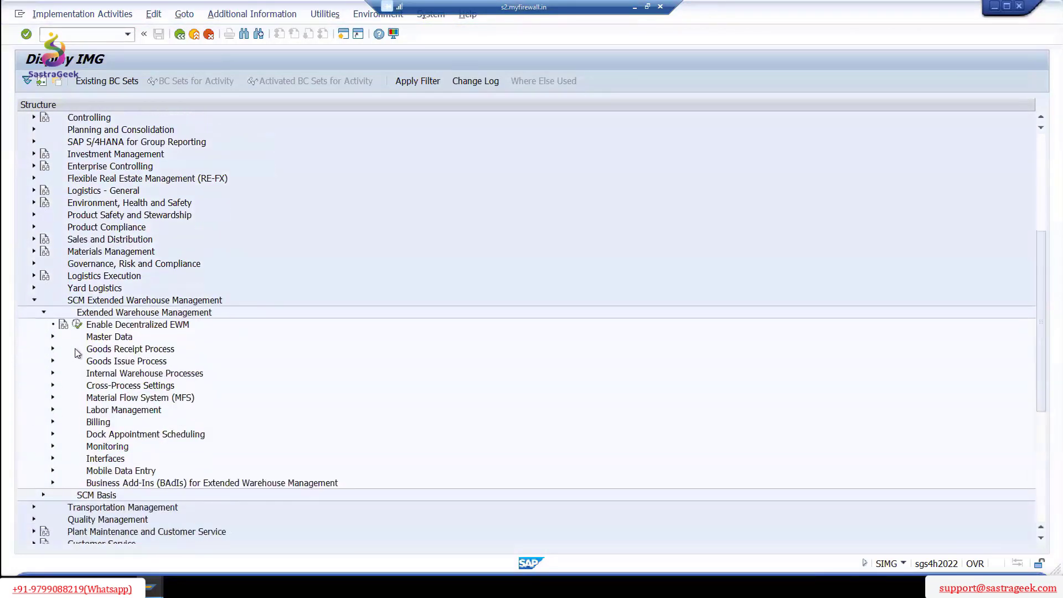
pyautogui.click(52, 350)
pyautogui.click(65, 424)
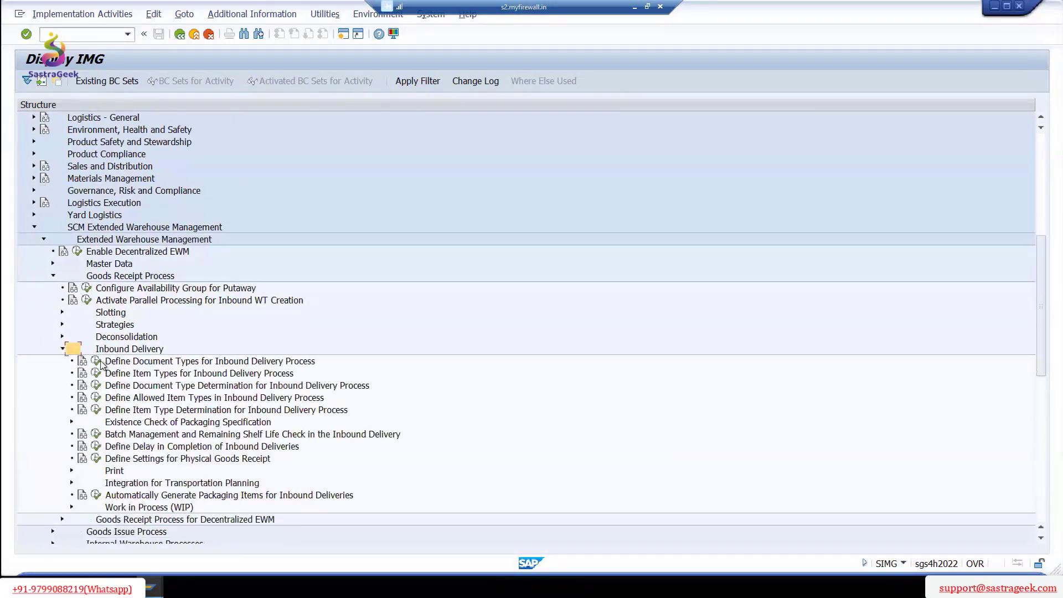
pyautogui.click(98, 363)
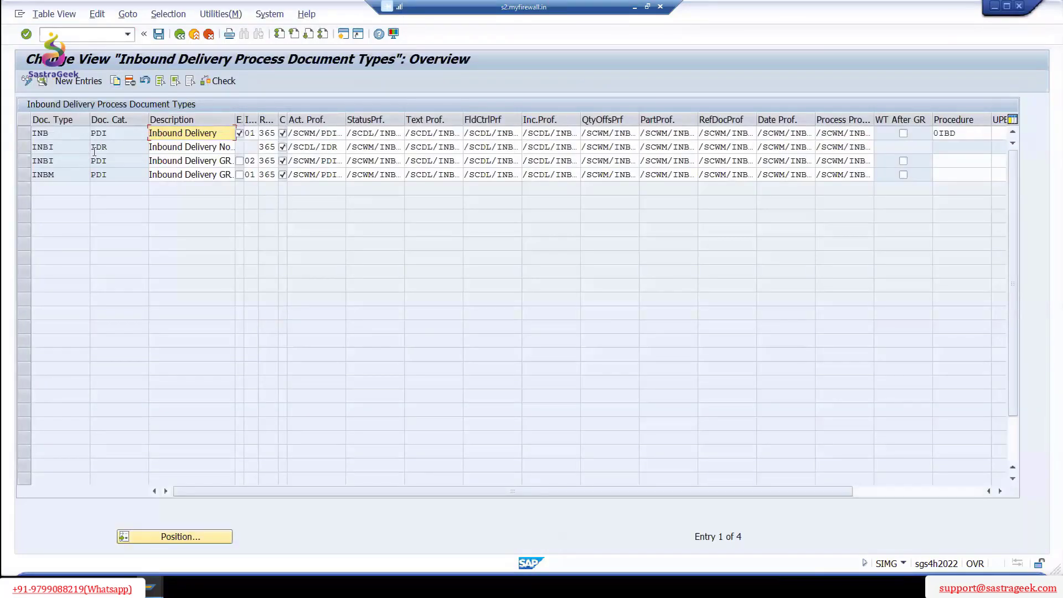
# - Inspect document type INB and its category PDI, then leave the document types table
pyautogui.click(53, 134)
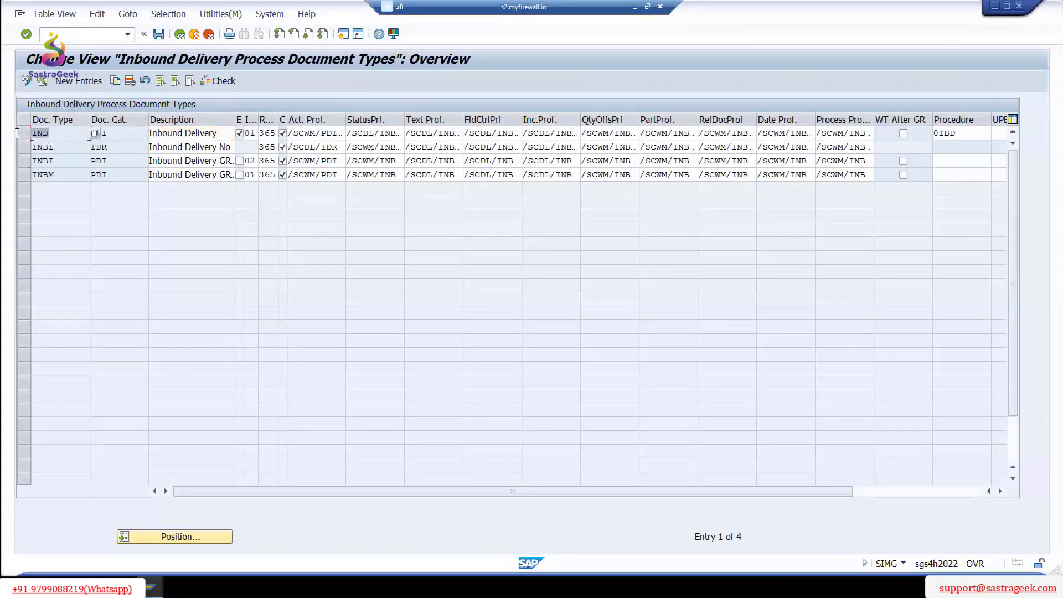
pyautogui.click(133, 134)
pyautogui.moveTo(54, 133); pyautogui.dragTo(44, 133)
pyautogui.moveTo(120, 132); pyautogui.dragTo(89, 134)
pyautogui.click(179, 35)
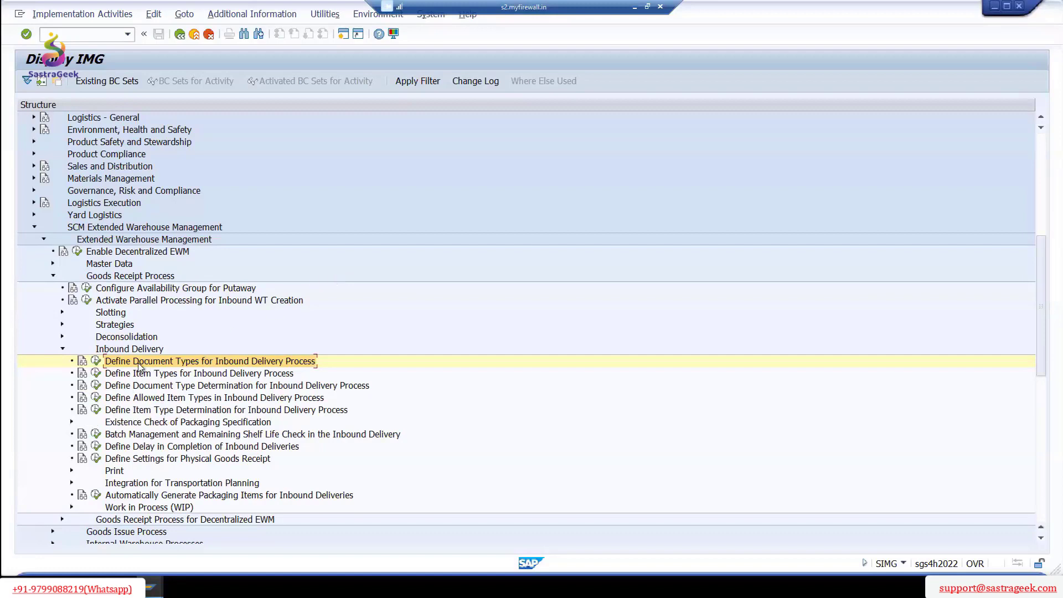
# - Reopen the SAP Reference IMG and expand SCM EWM > Extended Warehouse Management > Cross-Process Settings > Warehouse Task
pyautogui.click(180, 34)
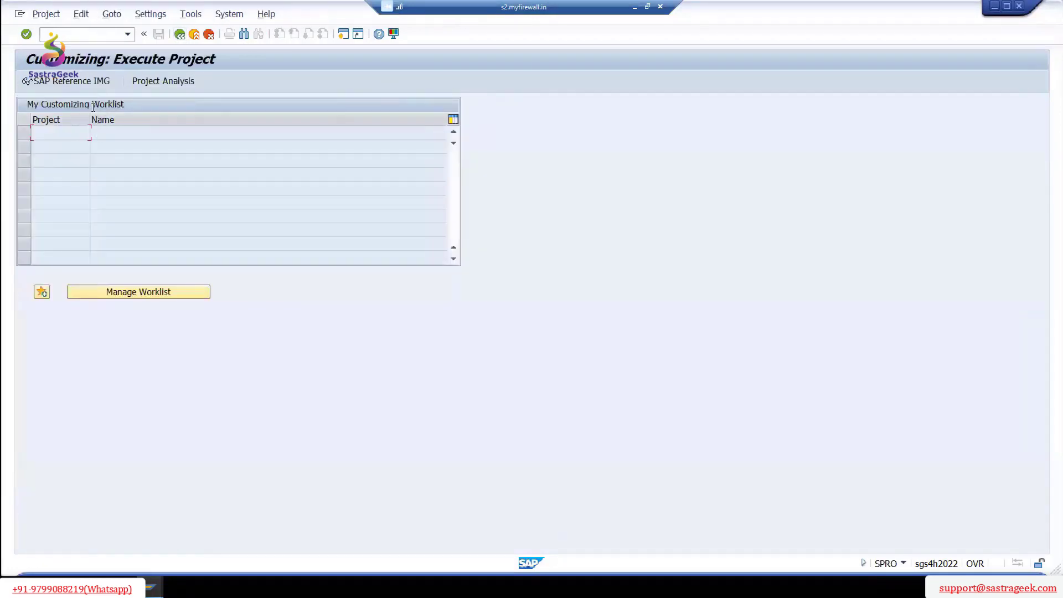
pyautogui.click(83, 83)
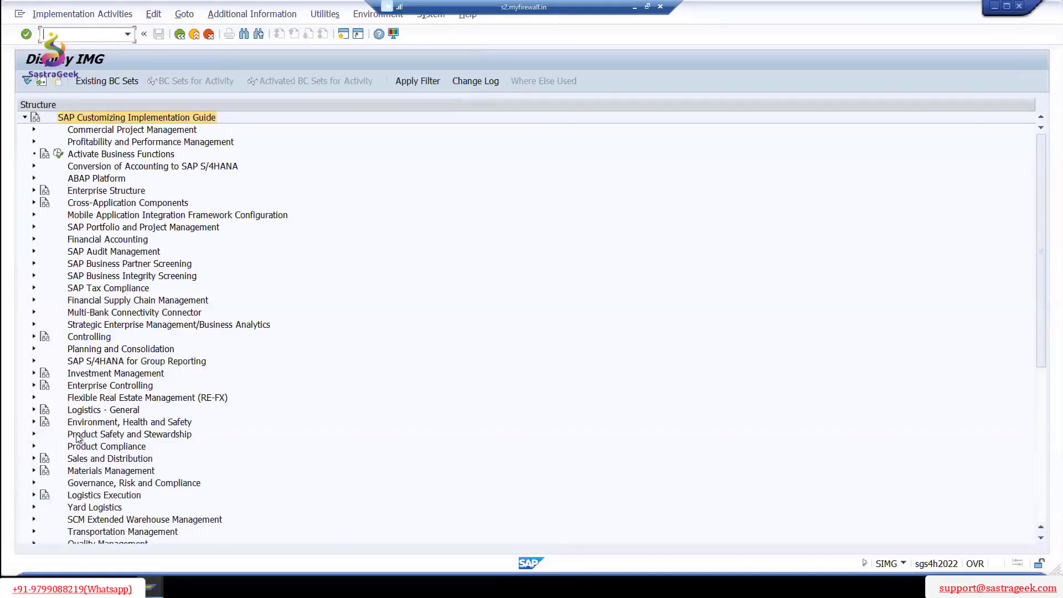
pyautogui.scroll(-3, 79, 439)
pyautogui.click(33, 399)
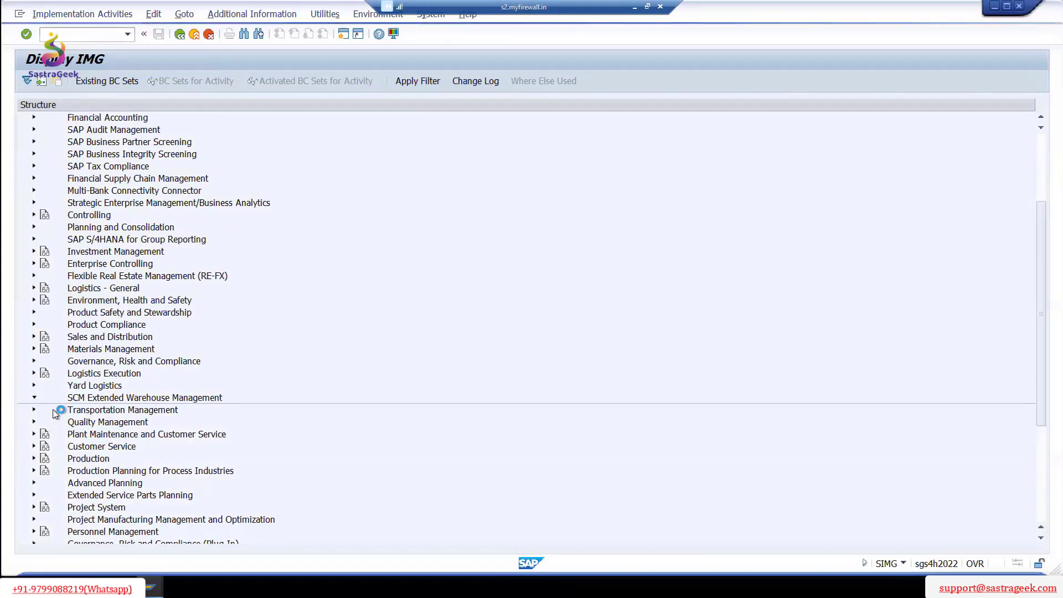
pyautogui.click(43, 411)
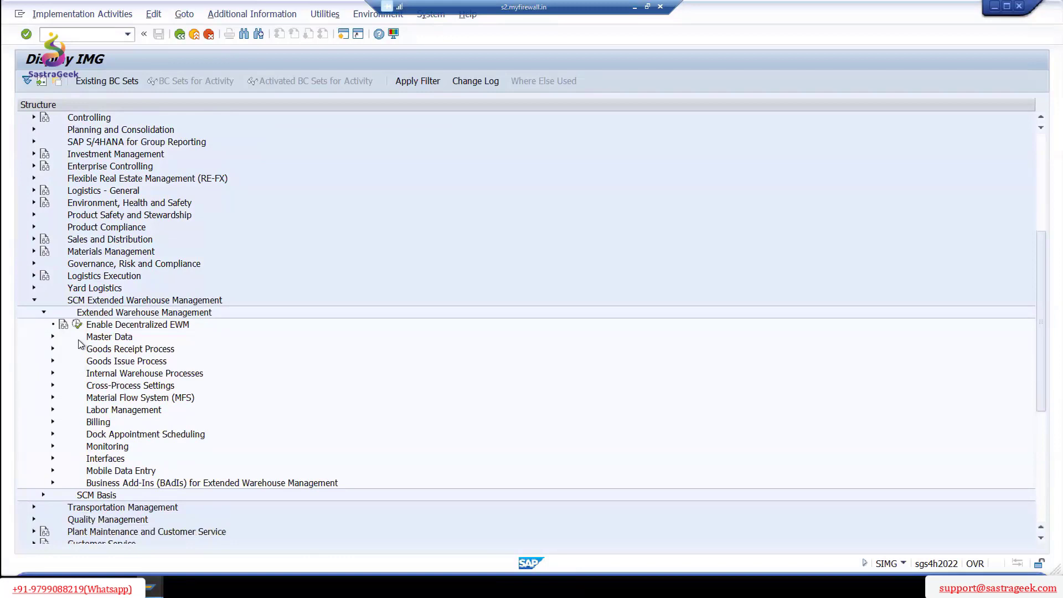
pyautogui.click(53, 385)
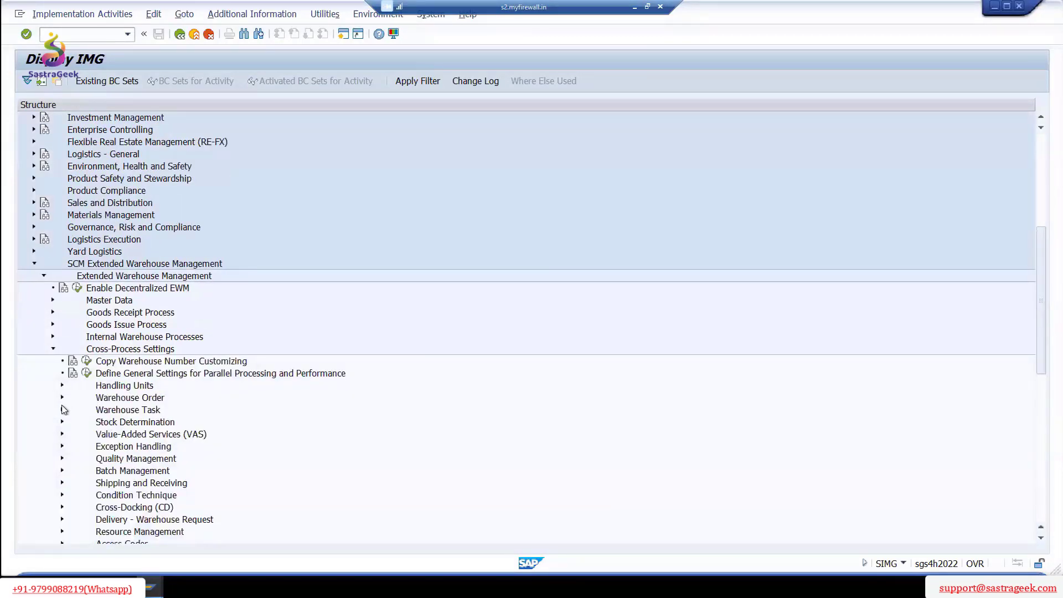
pyautogui.click(62, 410)
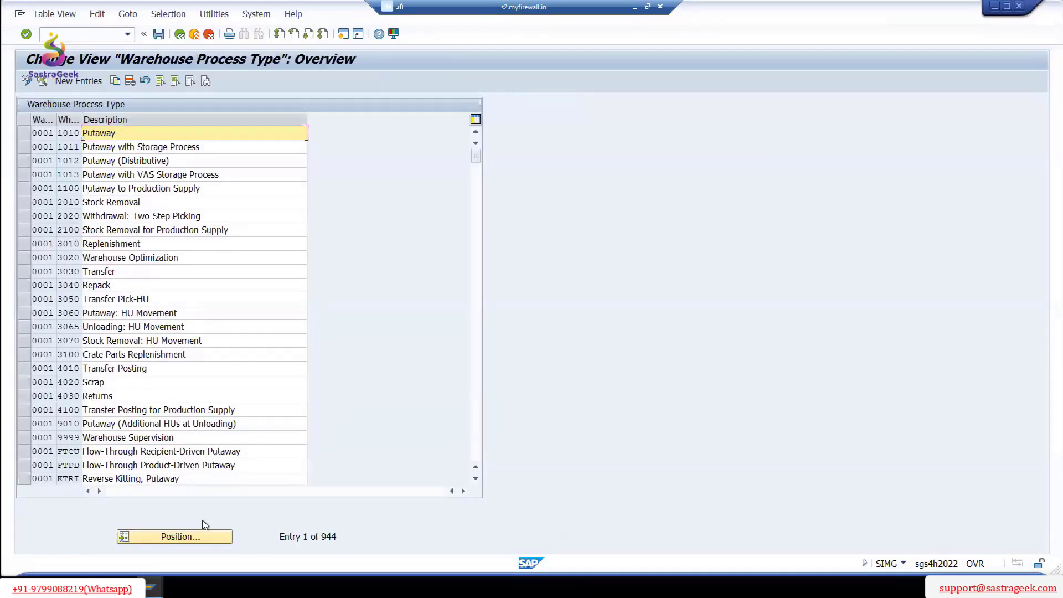
# - Attempt to position on warehouse 2710 and copy a putaway process type, then abort the copy
pyautogui.click(204, 539)
pyautogui.write('2710')
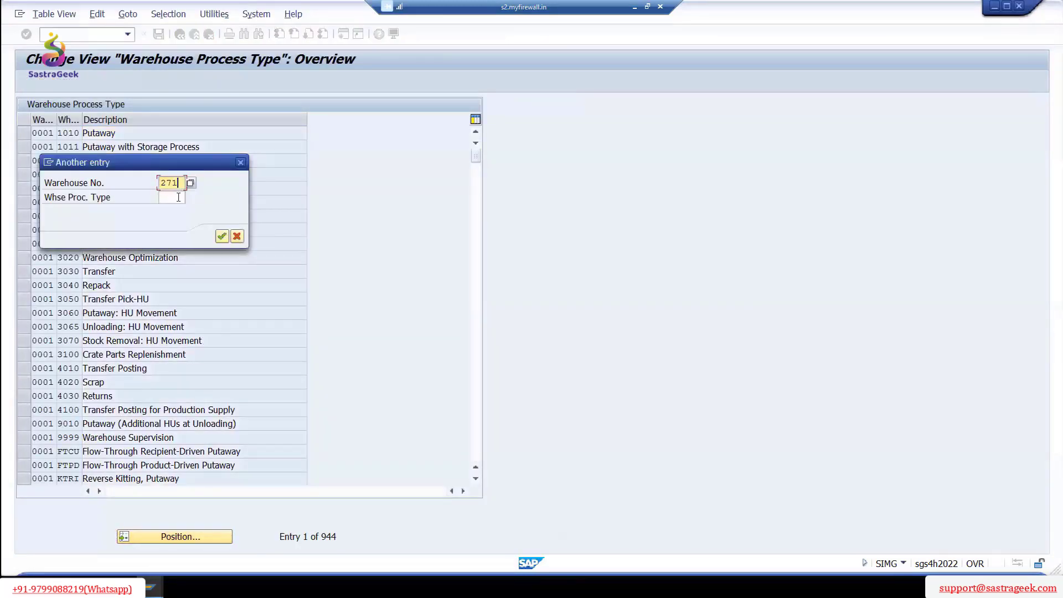
pyautogui.press('Tab')
pyautogui.click(233, 237)
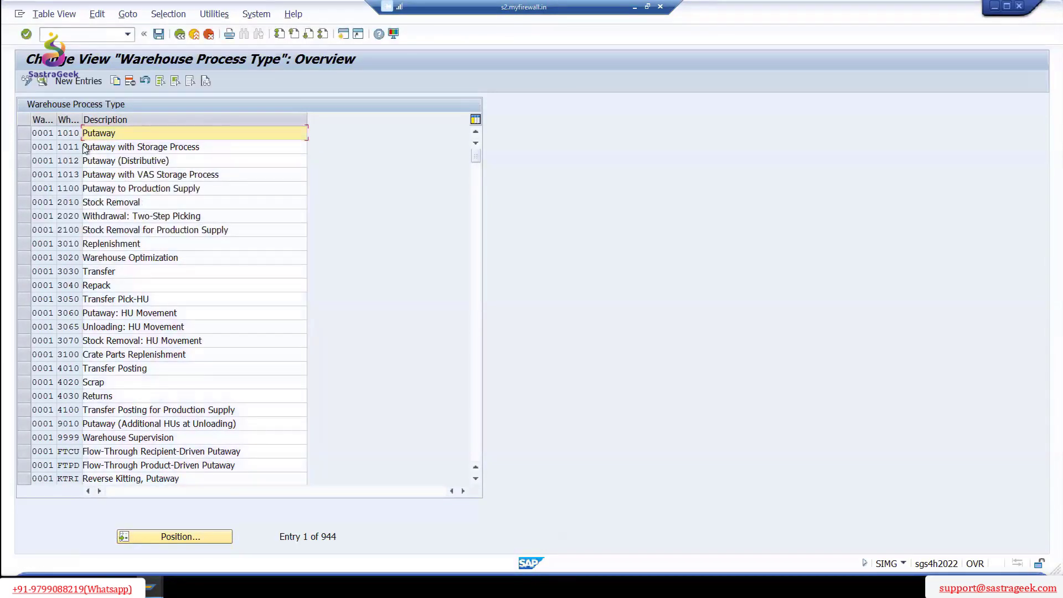
pyautogui.click(25, 150)
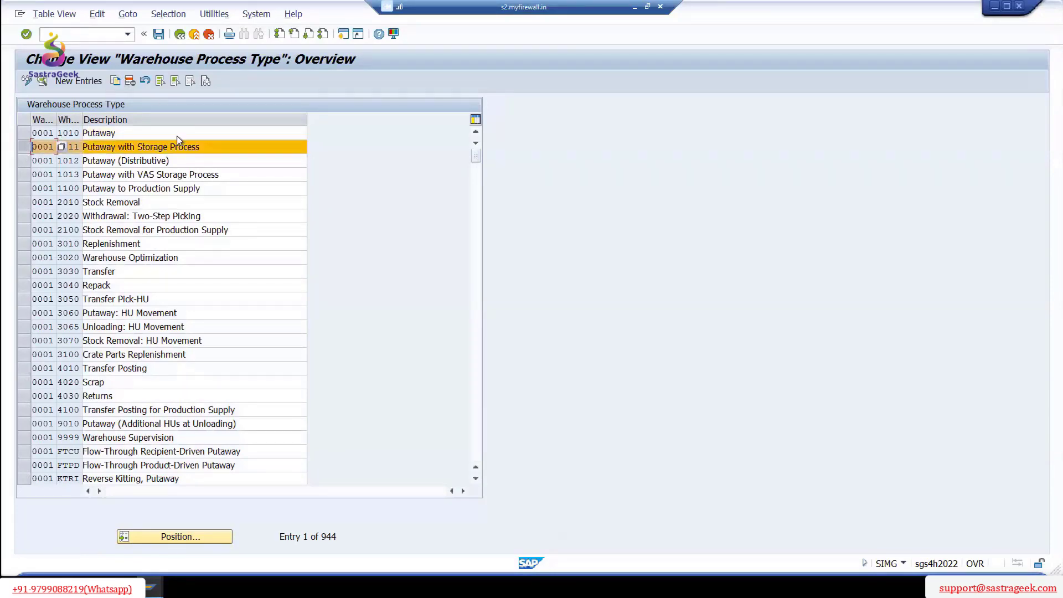
pyautogui.click(116, 82)
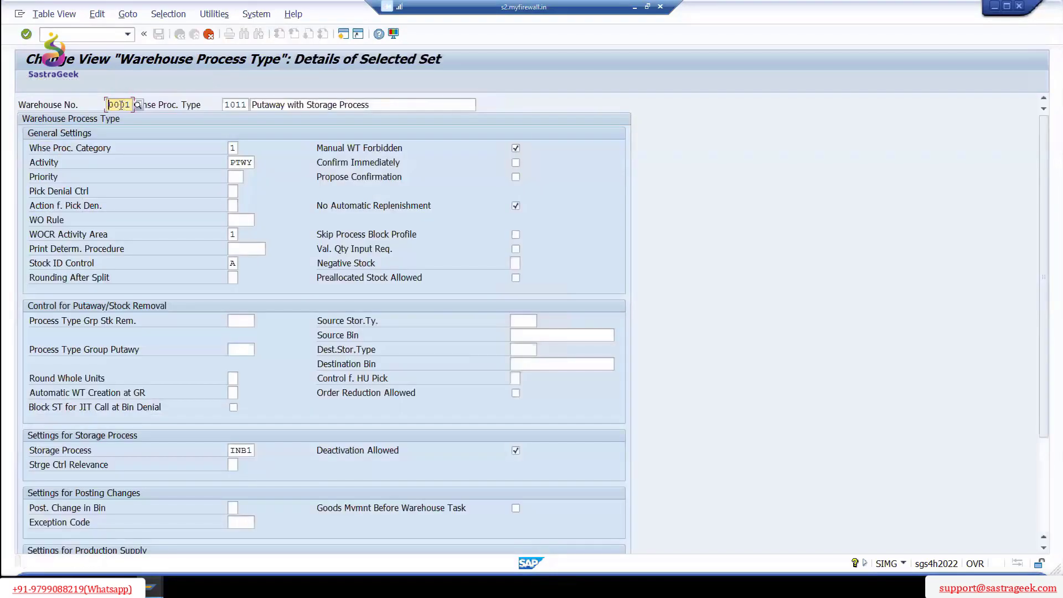
pyautogui.click(209, 35)
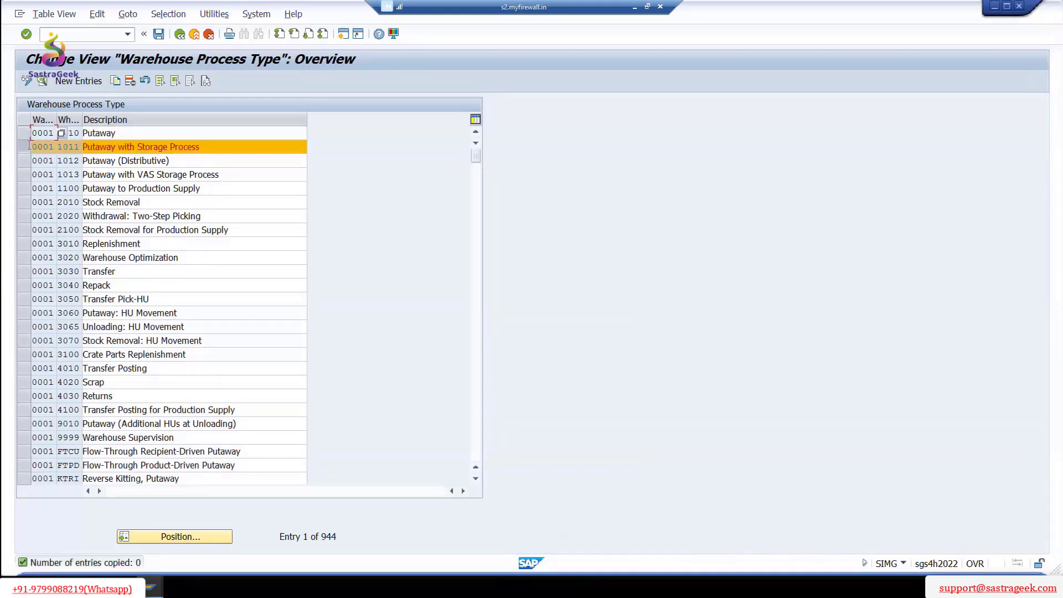
# - Position on warehouse 2710 type 1011, select that row and copy it as a new entry
pyautogui.click(183, 537)
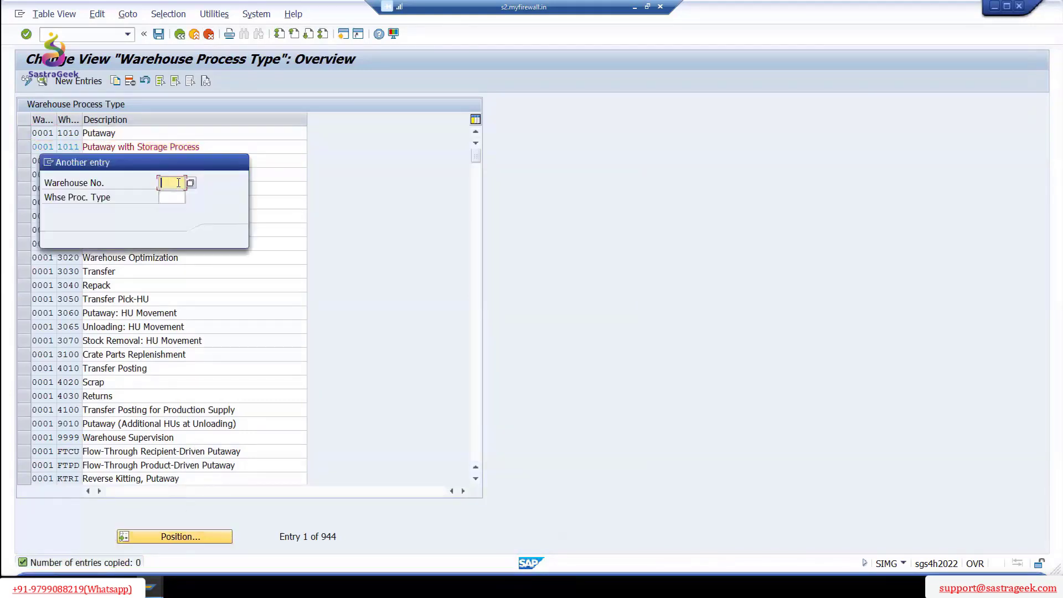
pyautogui.write('2710')
pyautogui.click(178, 197)
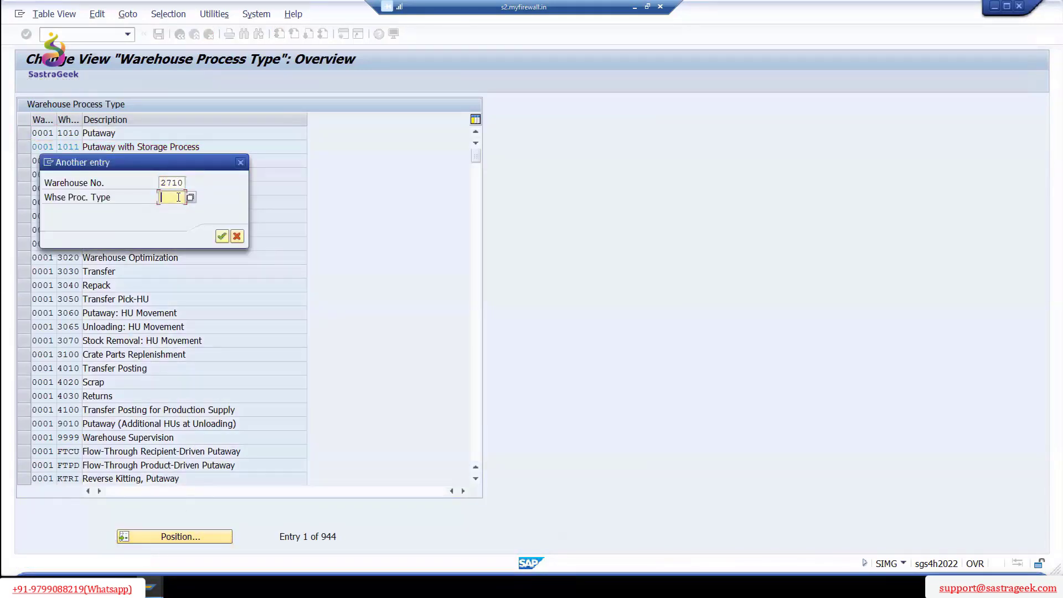
pyautogui.write('1011')
pyautogui.click(222, 236)
pyautogui.click(25, 133)
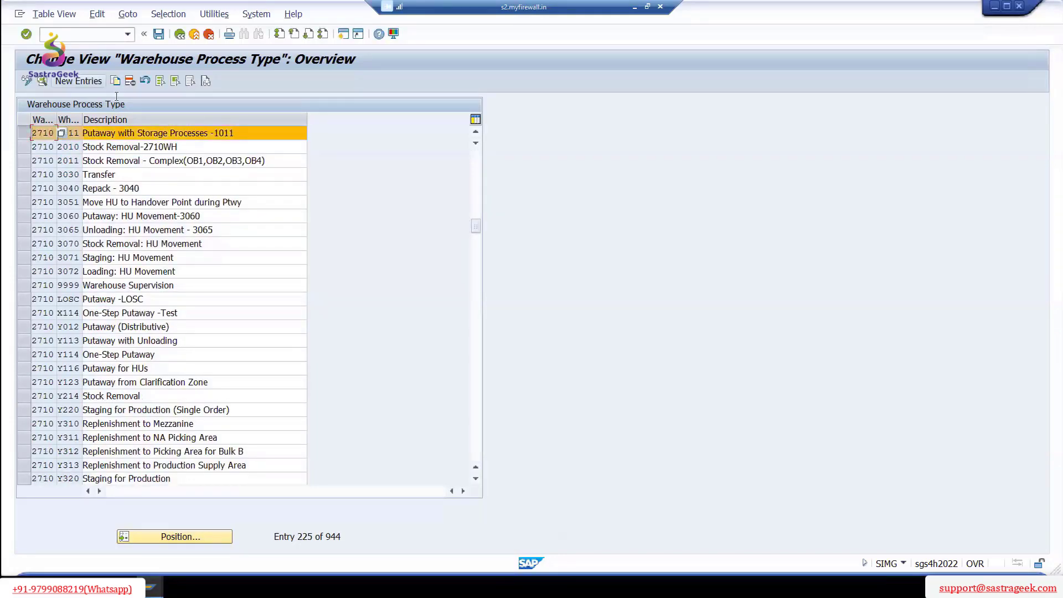
pyautogui.click(116, 83)
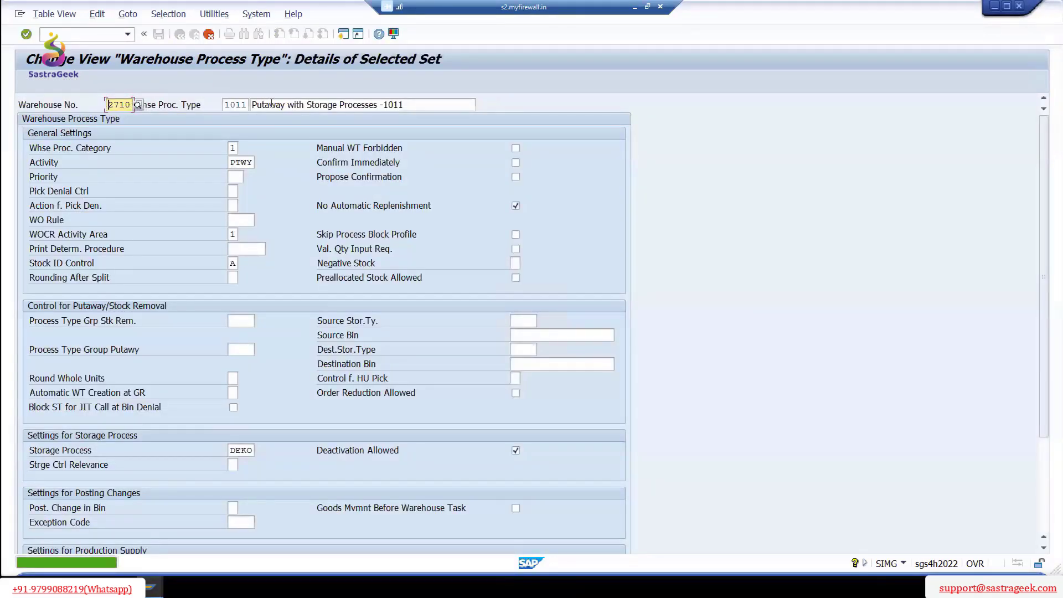
# - Set the new process type number to 1012 and change the description's trailing digit to 2
pyautogui.doubleClick(242, 104)
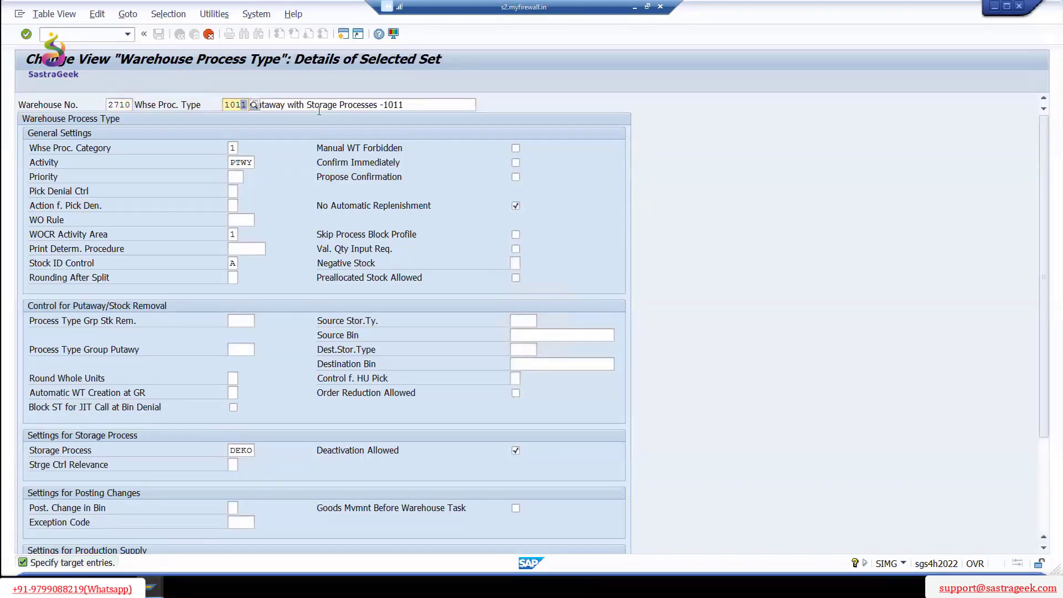
pyautogui.write('1012')
pyautogui.click(402, 105)
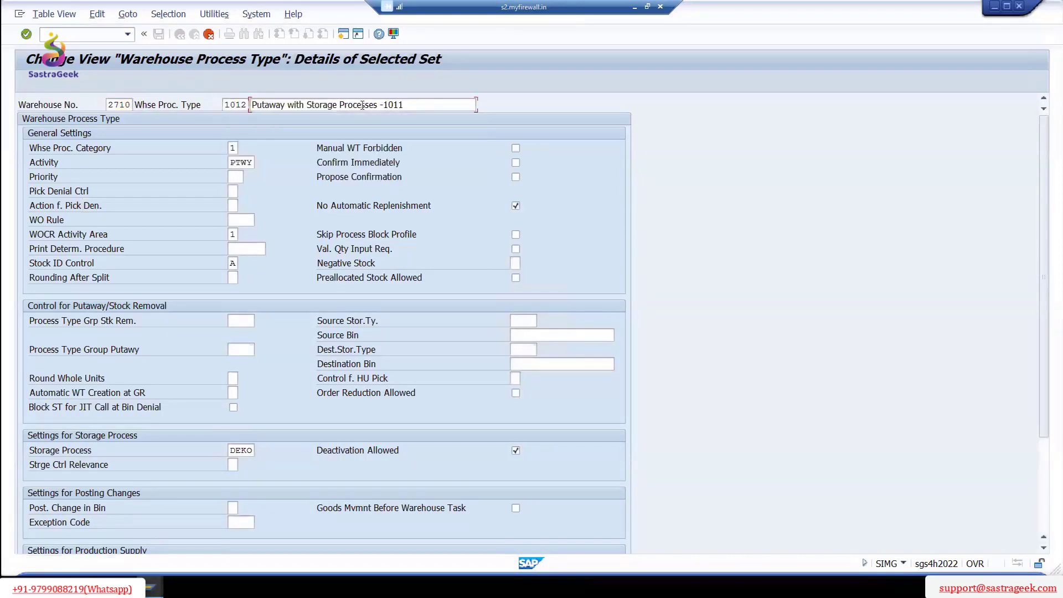
pyautogui.press('BackSpace')
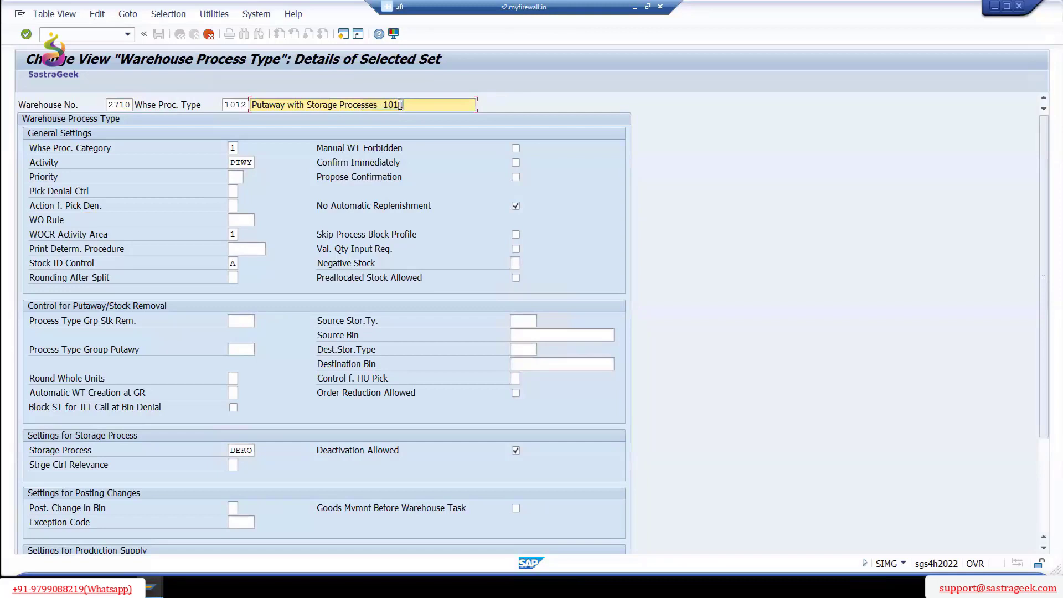
pyautogui.write('2')
# - Rewrite the description after 'Putaway with' as 'Dirp Storage Processes -101'
pyautogui.click(308, 105)
pyautogui.moveTo(404, 105); pyautogui.dragTo(308, 105)
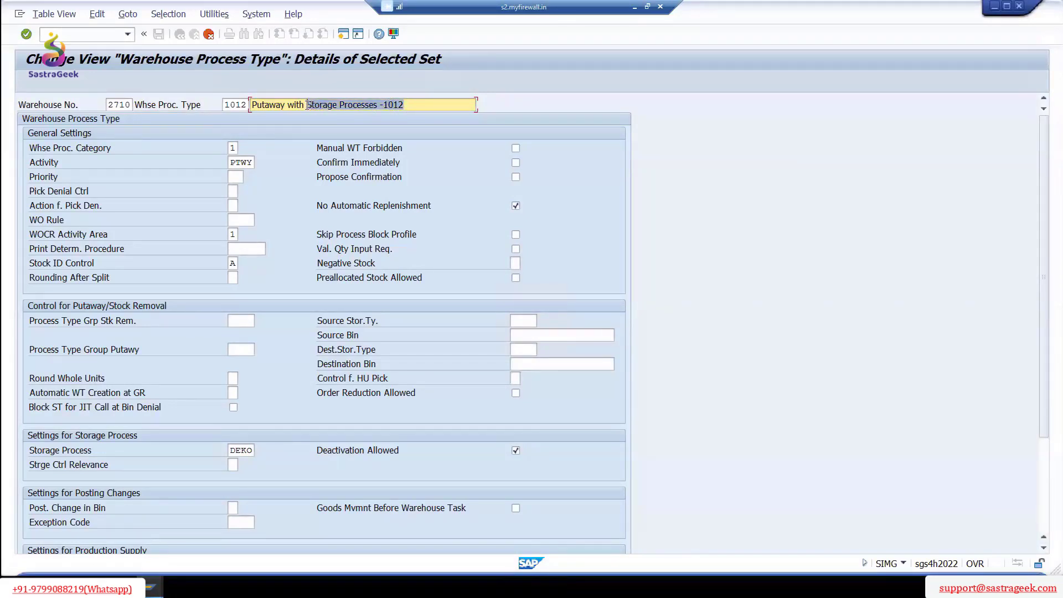
pyautogui.click(308, 105)
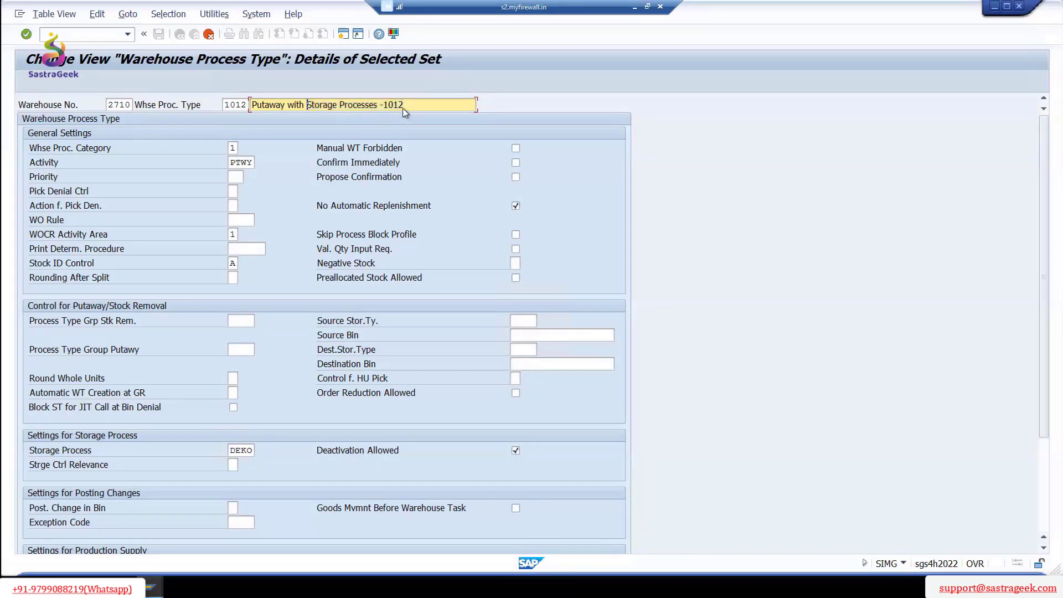
pyautogui.moveTo(404, 105); pyautogui.dragTo(308, 103)
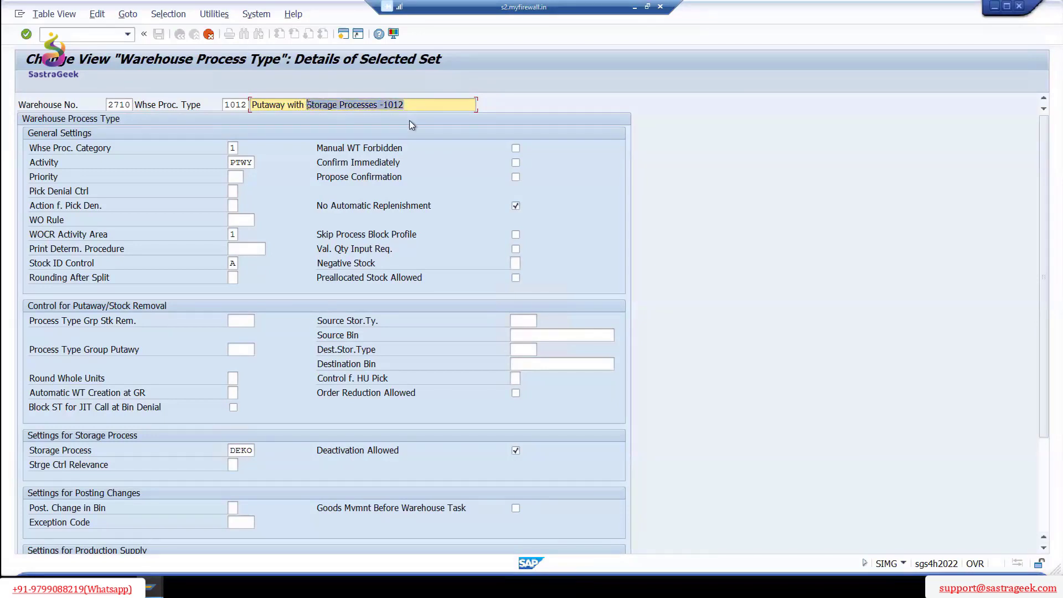
pyautogui.moveTo(408, 106); pyautogui.dragTo(308, 105)
pyautogui.press('Delete')
pyautogui.write('D')
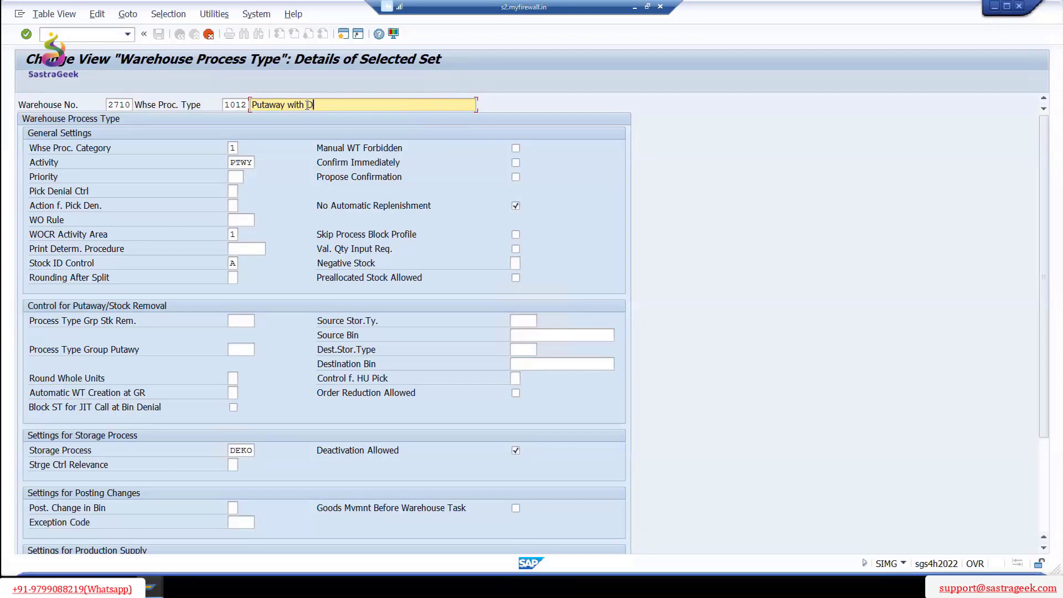
pyautogui.write('i')
pyautogui.write('rp Storage Processes -1012')
pyautogui.scroll(-1, 263, 420)
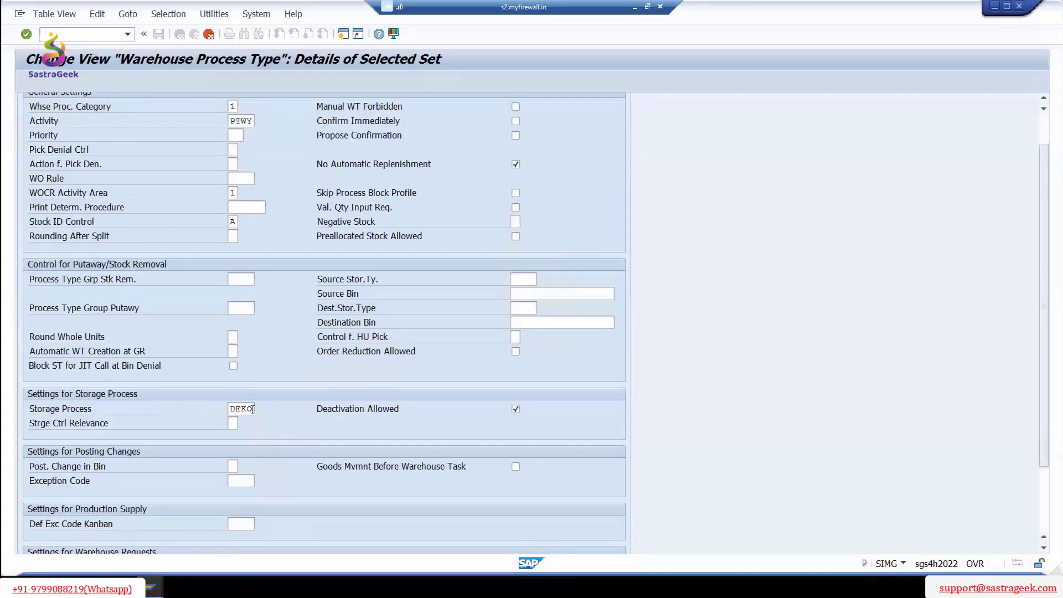
# - Clear the DEKO storage process from process type 1012
pyautogui.doubleClick(241, 409)
pyautogui.press('Delete')
pyautogui.scroll(-1, 402, 427)
pyautogui.scroll(-1, 402, 426)
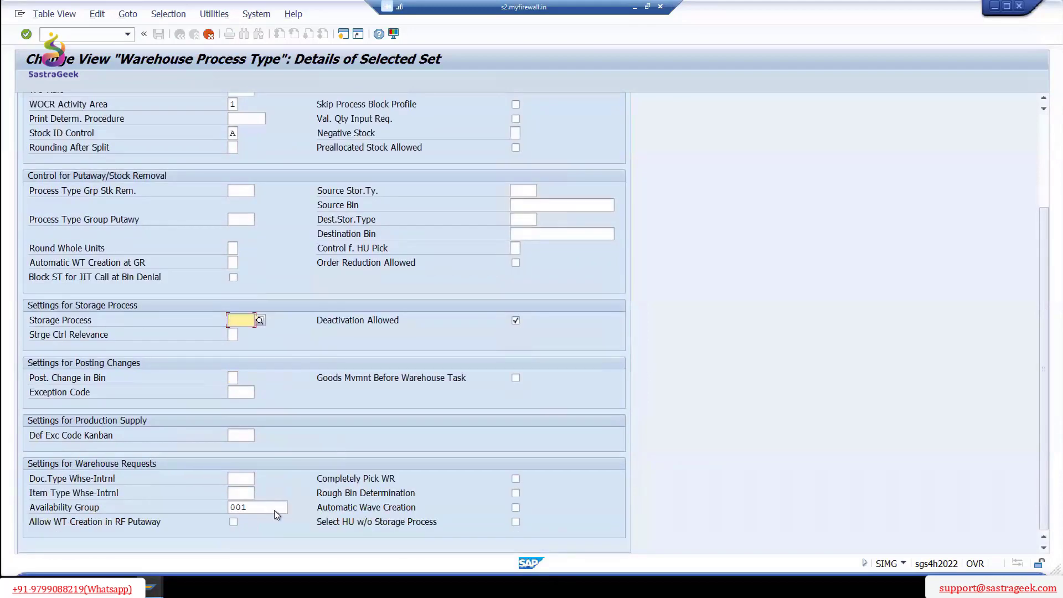
pyautogui.scroll(1, 354, 212)
pyautogui.scroll(2, 356, 216)
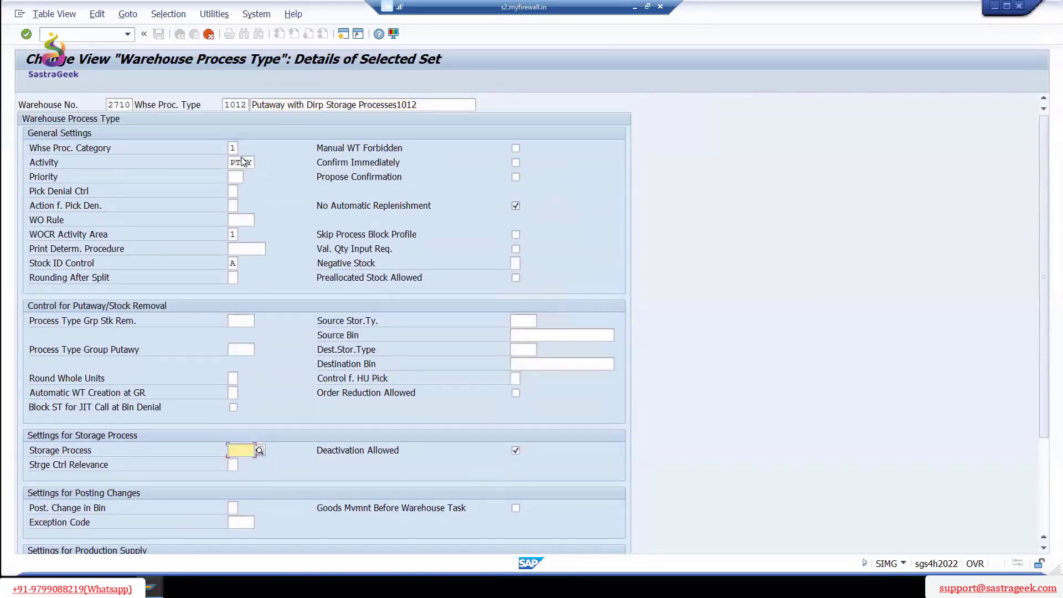
# - Check that the warehouse process category stays 1 (Putaway), with activity PTWY
pyautogui.click(233, 148)
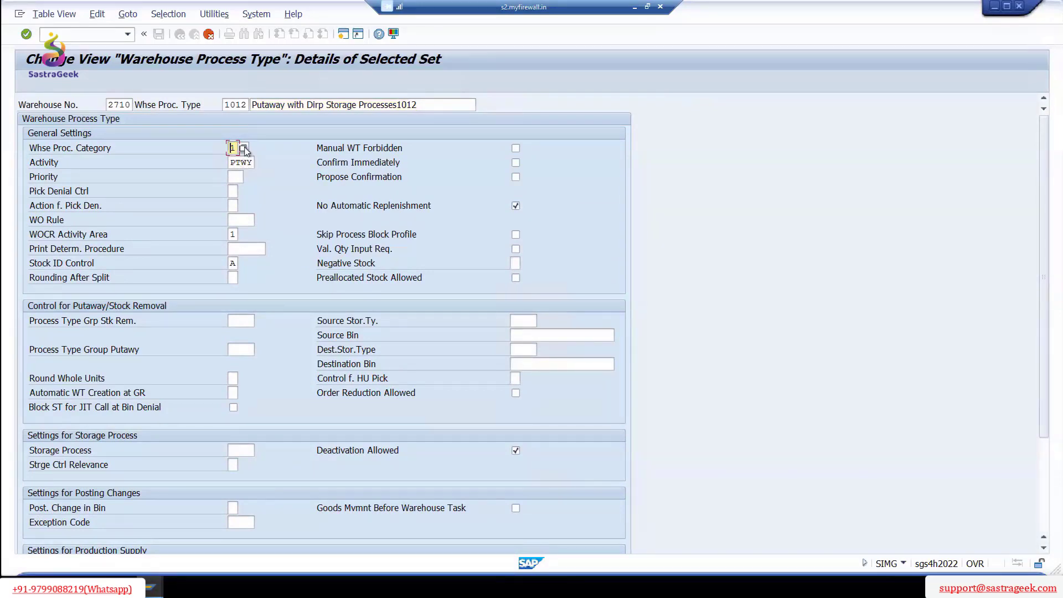
pyautogui.click(244, 149)
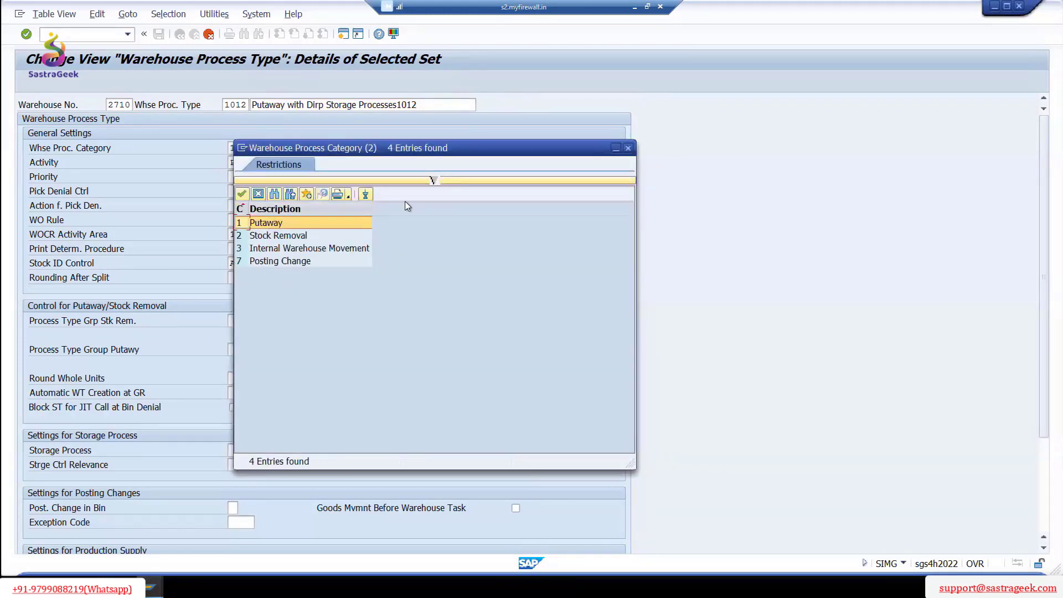
pyautogui.click(629, 148)
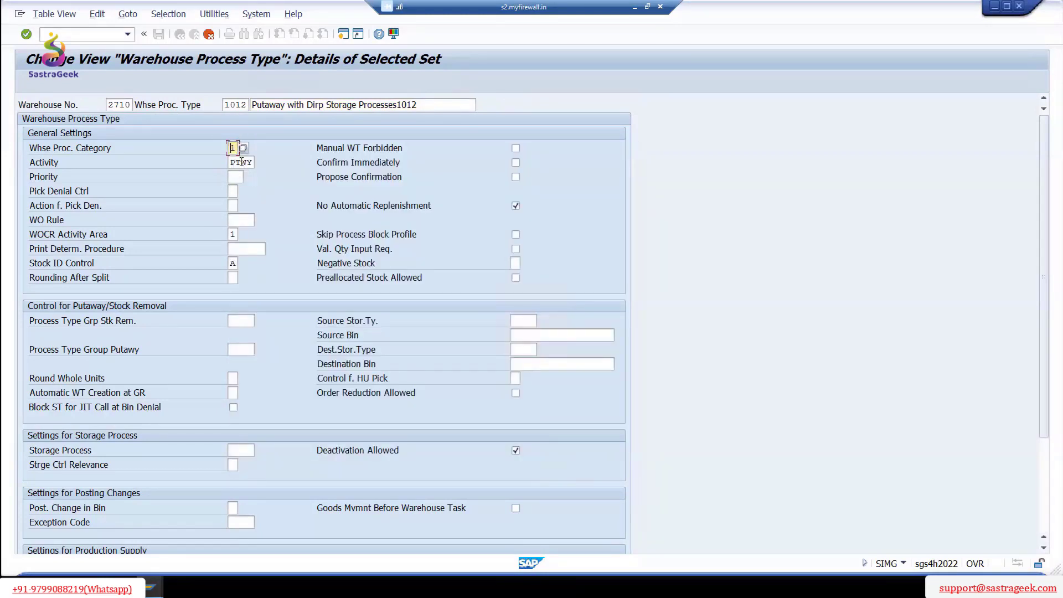
pyautogui.click(242, 161)
pyautogui.scroll(-1, 415, 403)
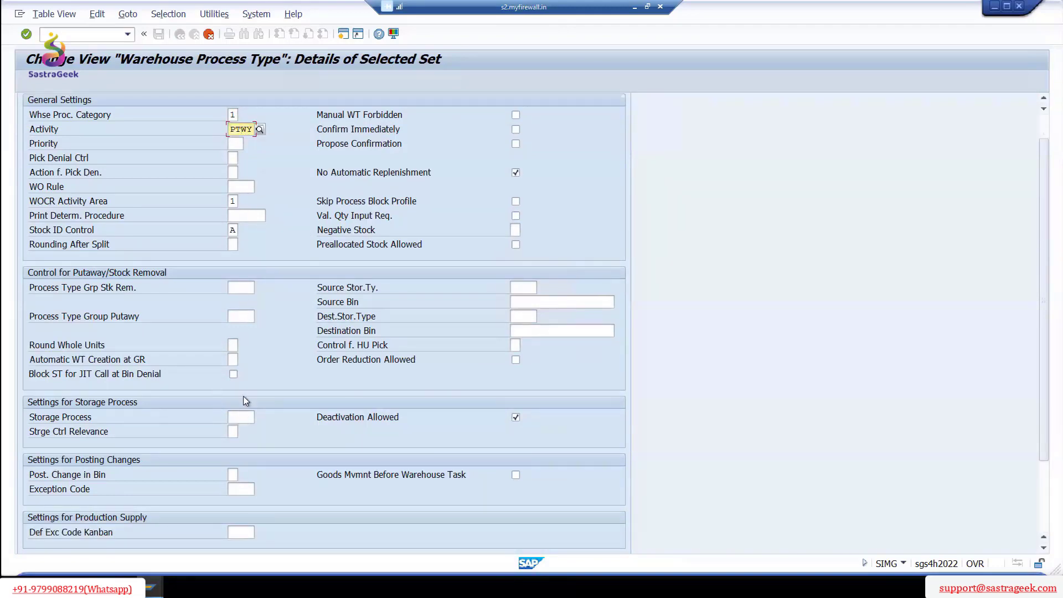
# - Confirm and save process type 1012 under the customizing request, then return to the IMG
pyautogui.click(25, 36)
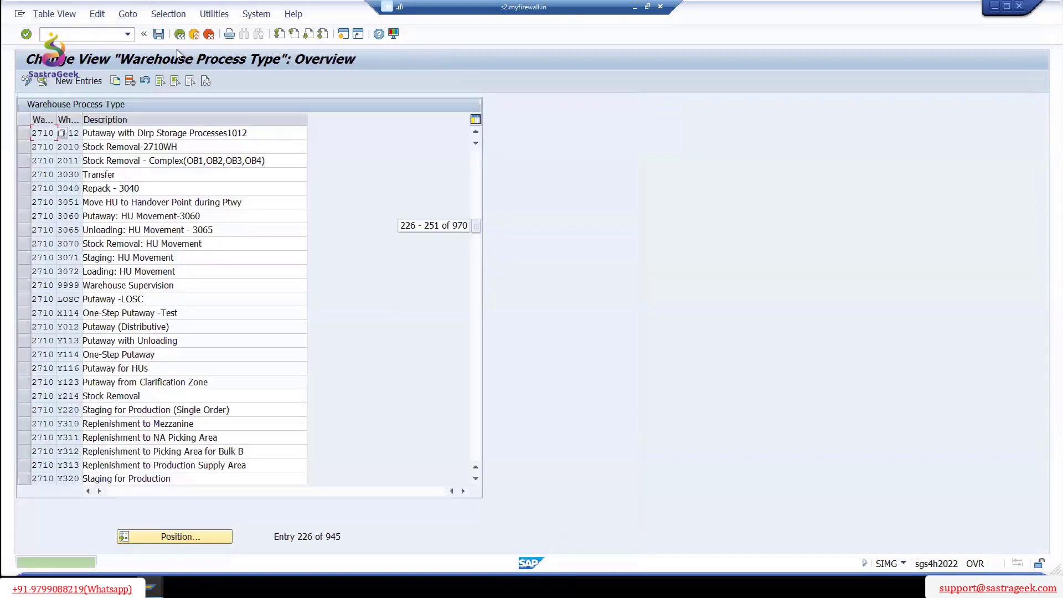
pyautogui.click(159, 35)
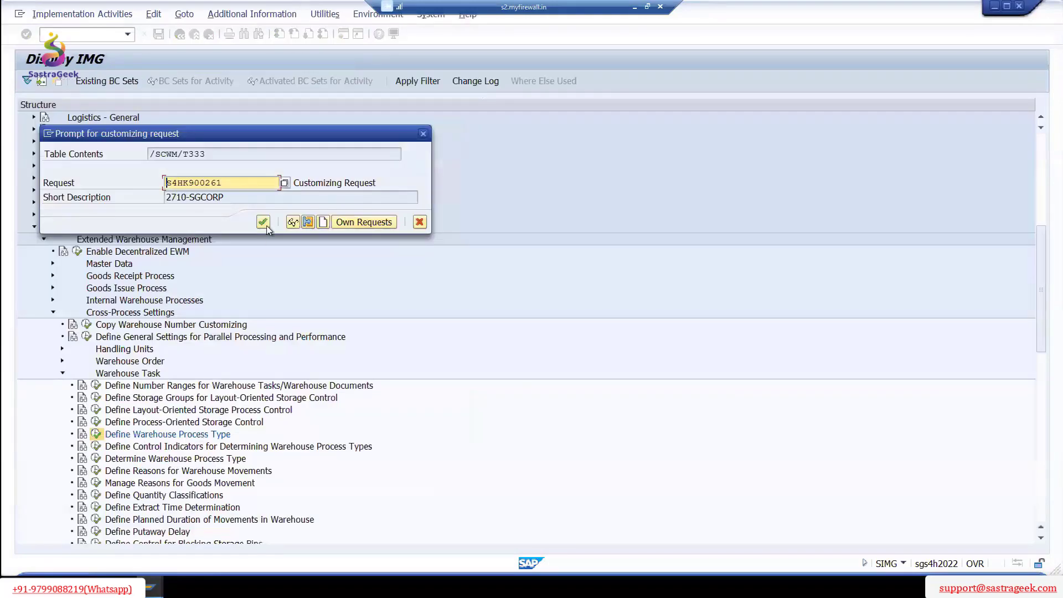
pyautogui.press('Return')
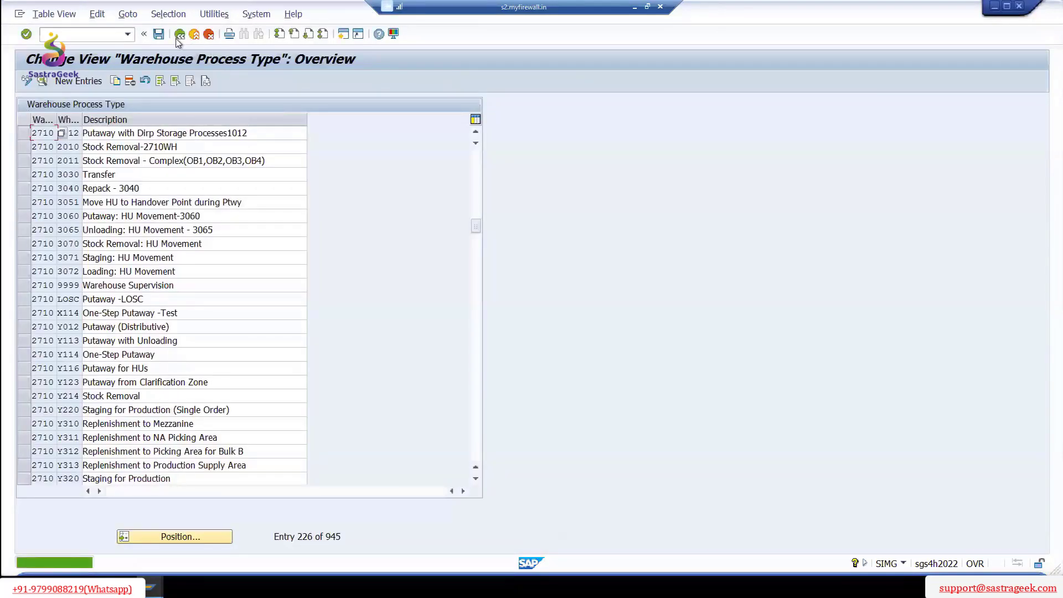
pyautogui.click(177, 37)
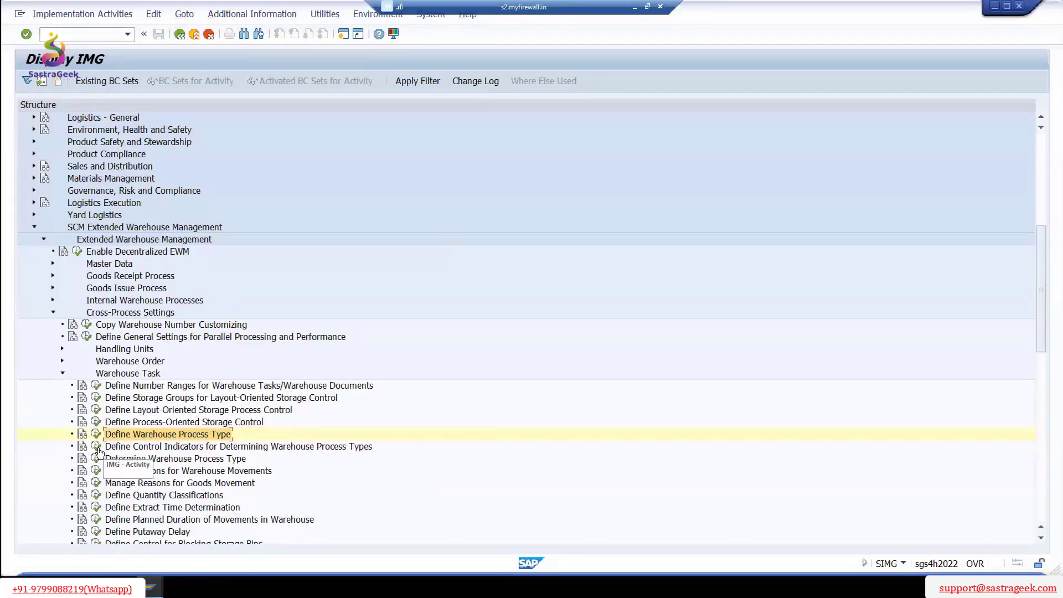
pyautogui.doubleClick(272, 448)
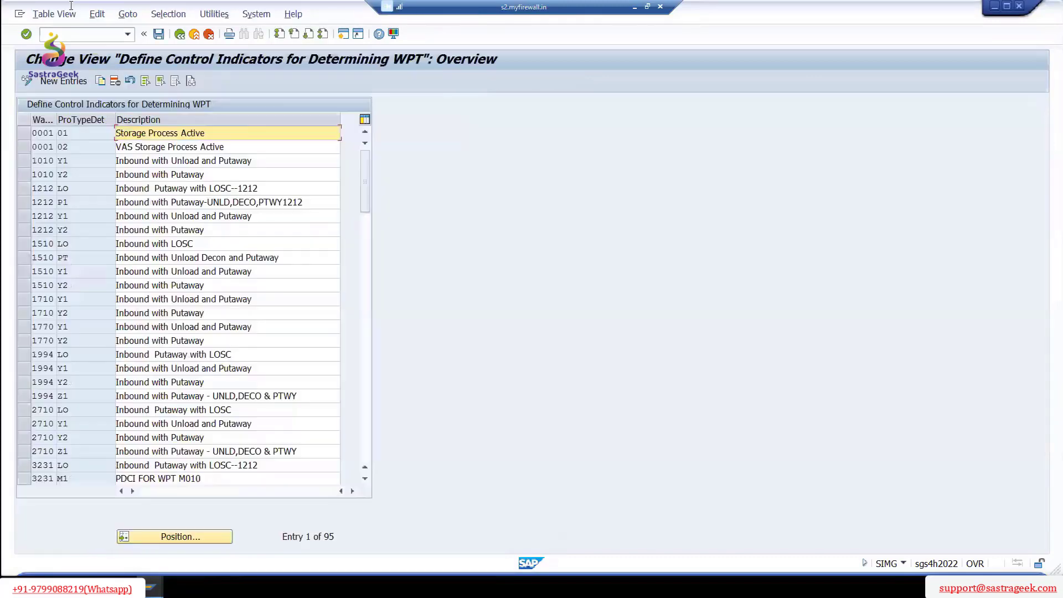
# - Select control indicator row 2710 Z1 and copy it as a new entry
pyautogui.click(25, 453)
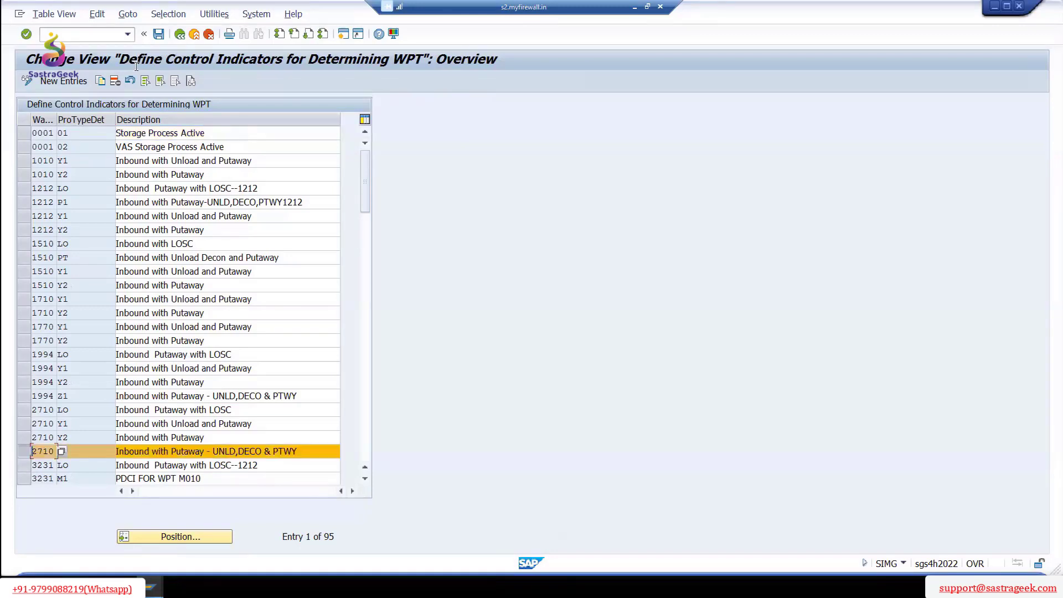
pyautogui.click(100, 81)
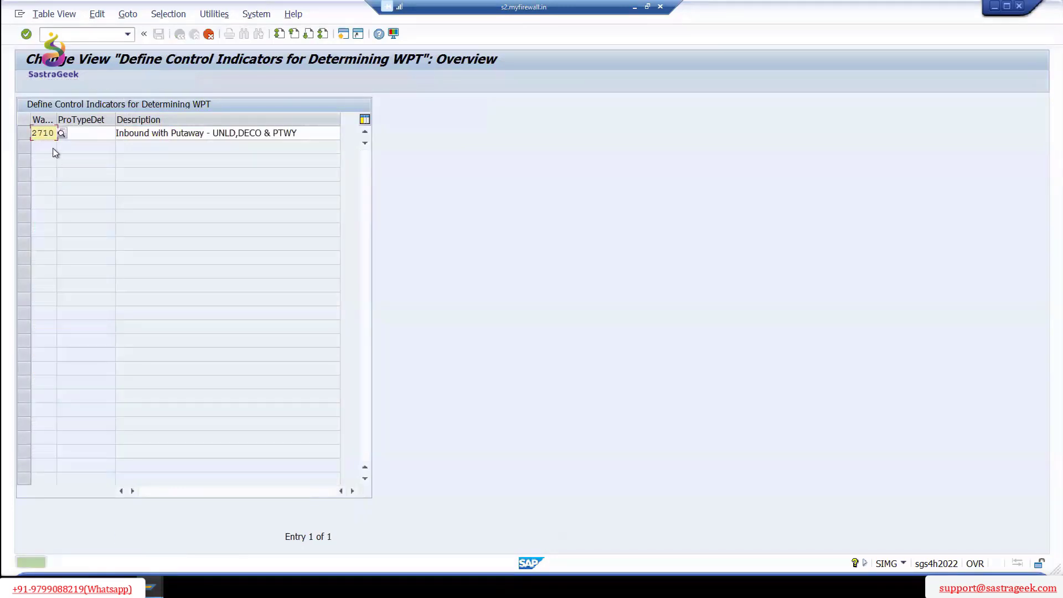
# - Change the indicator code to Z2 and start editing the description with '(DIRP)-UN,VAS'
pyautogui.click(72, 133)
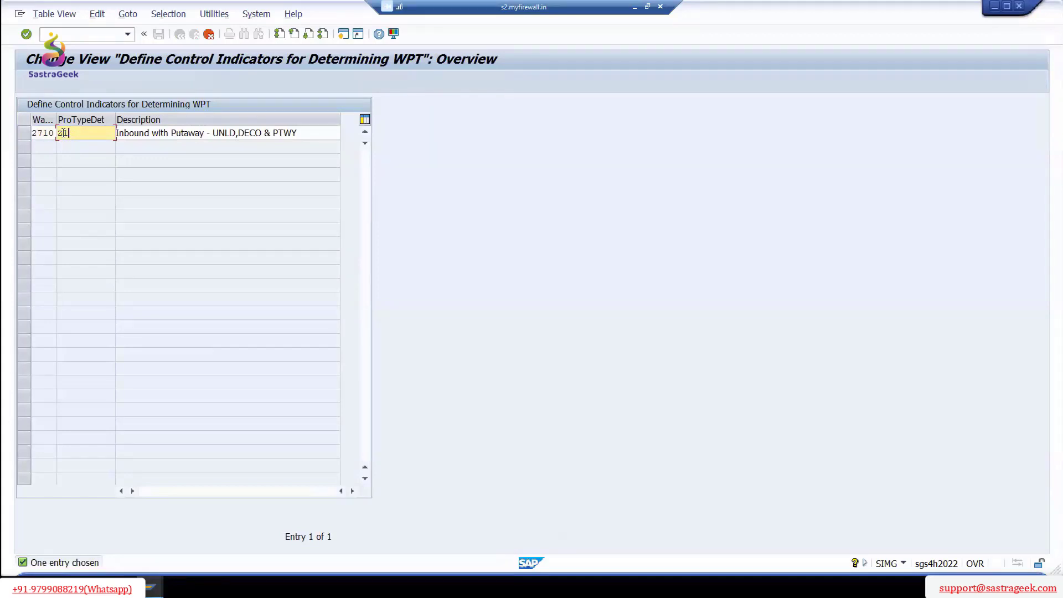
pyautogui.moveTo(63, 133); pyautogui.dragTo(70, 133)
pyautogui.write('2')
pyautogui.press('Tab')
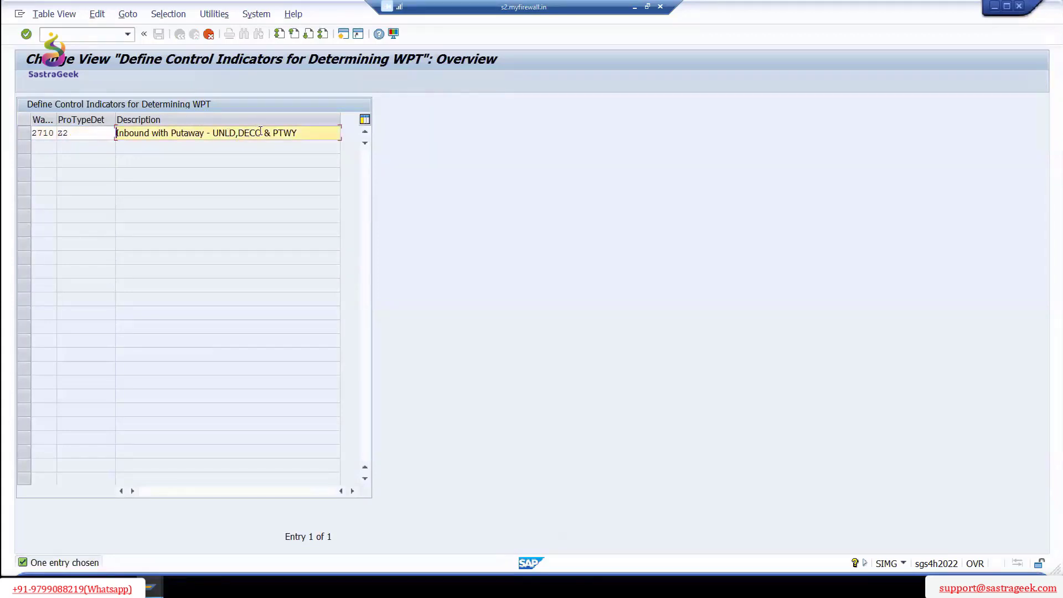
pyautogui.click(261, 133)
pyautogui.press('Left')
pyautogui.press('Left')
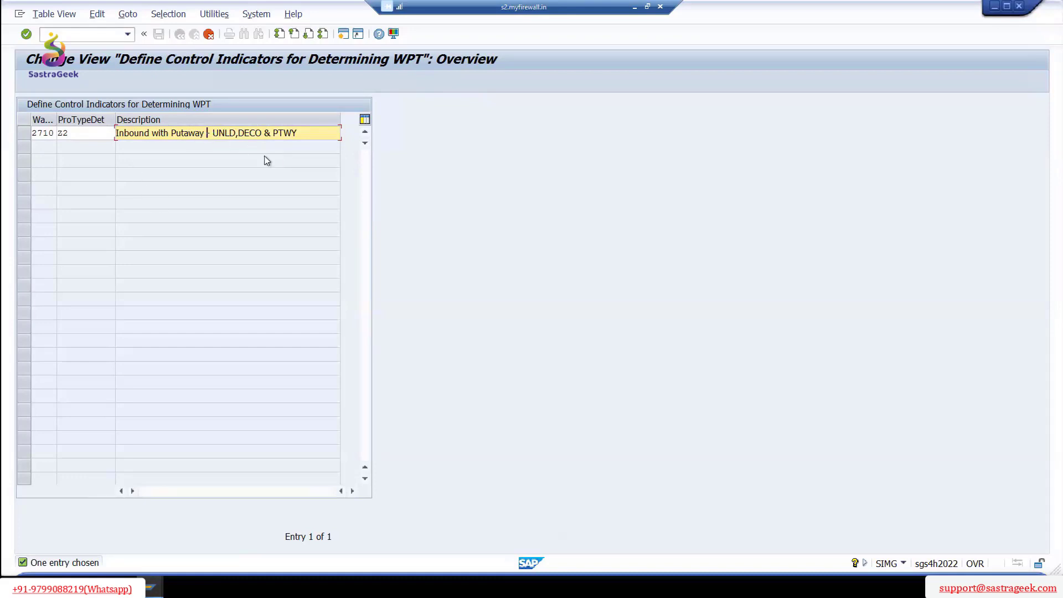
pyautogui.press('BackSpace')
pyautogui.press('Delete')
pyautogui.write('d')
pyautogui.press('BackSpace')
pyautogui.write('(D')
pyautogui.write('IR')
pyautogui.write('P)')
pyautogui.write('-U')
pyautogui.write('N')
pyautogui.write(',VAS')
pyautogui.write(' nd')
# - Reselect warehouse 2710 for the new row and change the description ending to '&i'
pyautogui.click(50, 133)
pyautogui.write('2')
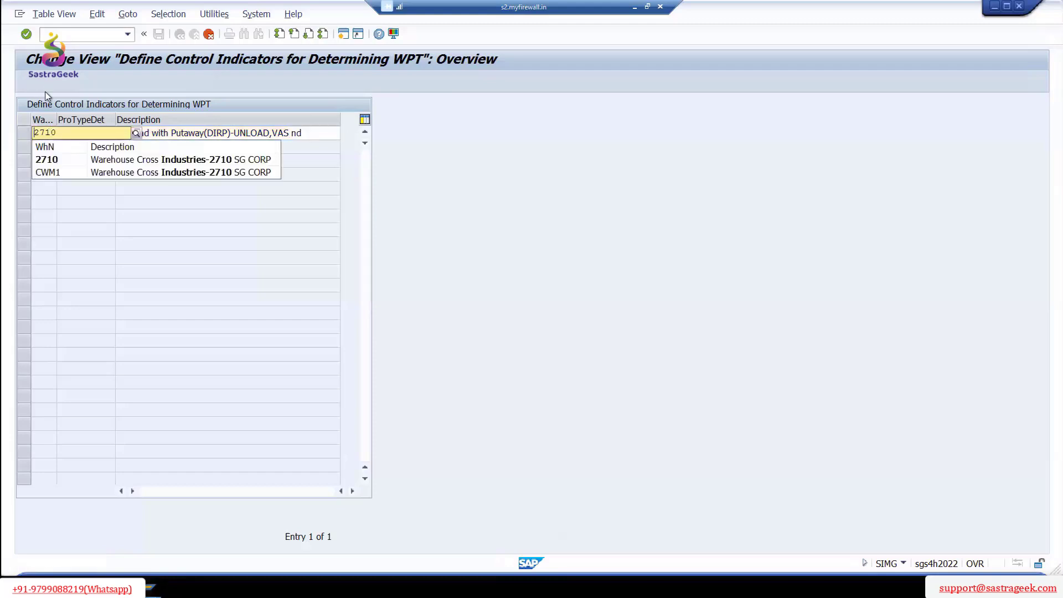
pyautogui.click(53, 160)
pyautogui.click(119, 134)
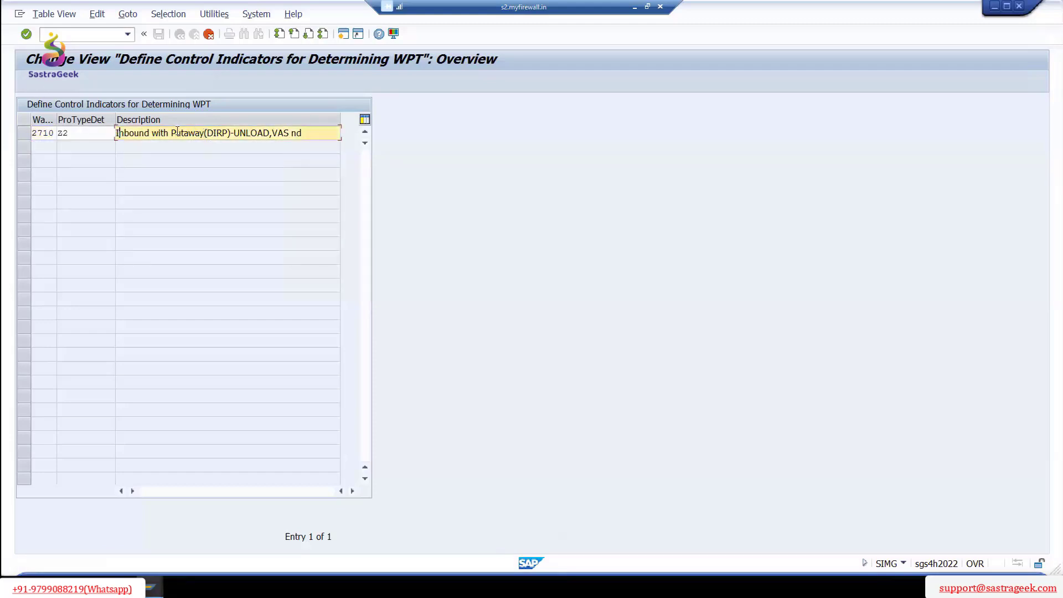
pyautogui.press('End')
pyautogui.doubleClick(295, 133)
pyautogui.press('BackSpace')
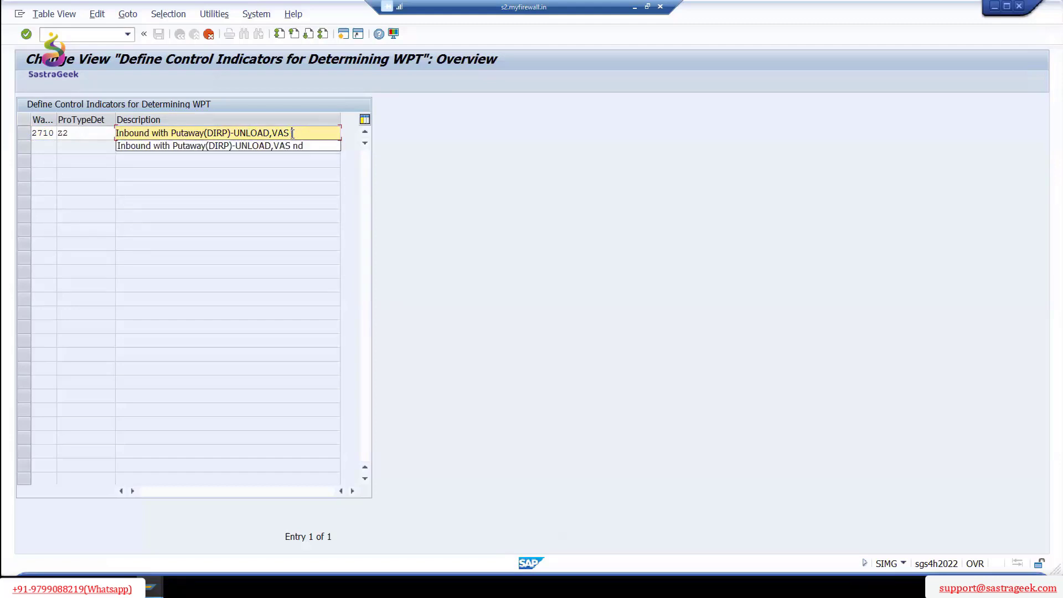
pyautogui.write('&i')
# - Correct the warehouse from B030 back to 2710 and re-enter indicator code Z2
pyautogui.click(49, 133)
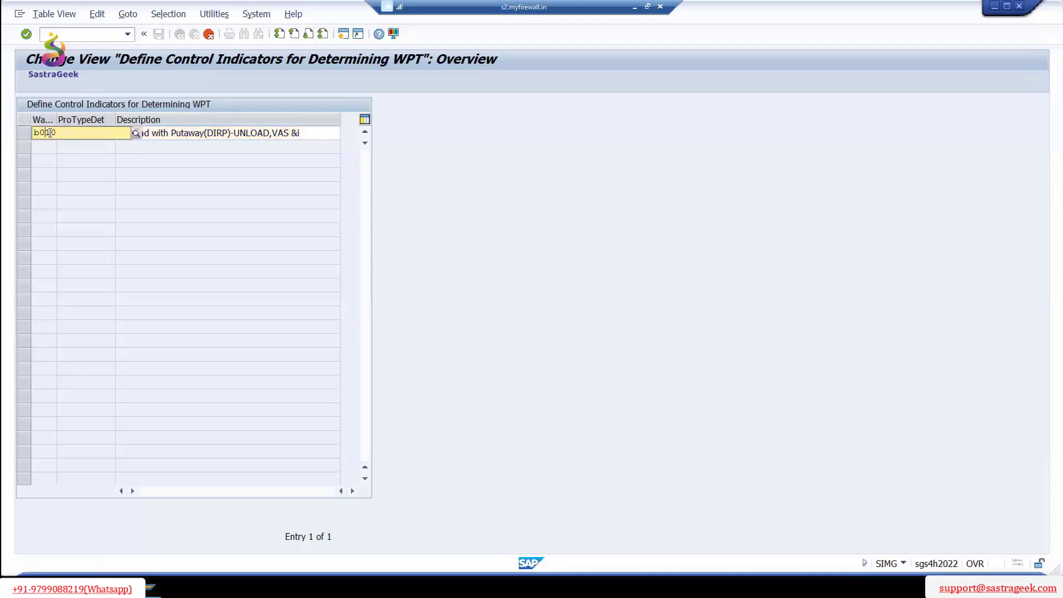
pyautogui.write('2')
pyautogui.click(308, 134)
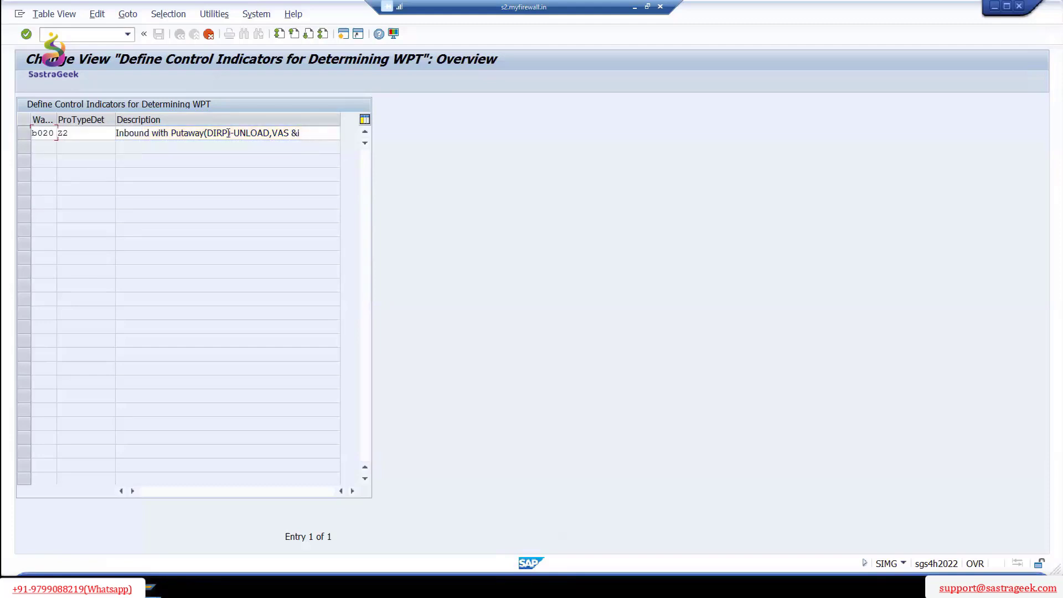
pyautogui.click(35, 133)
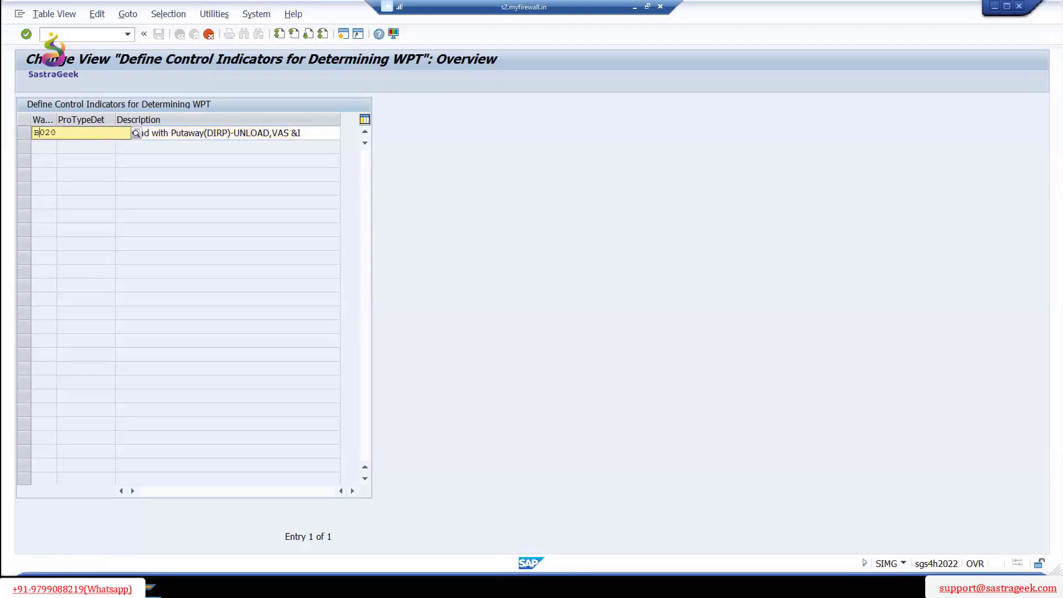
pyautogui.write('03')
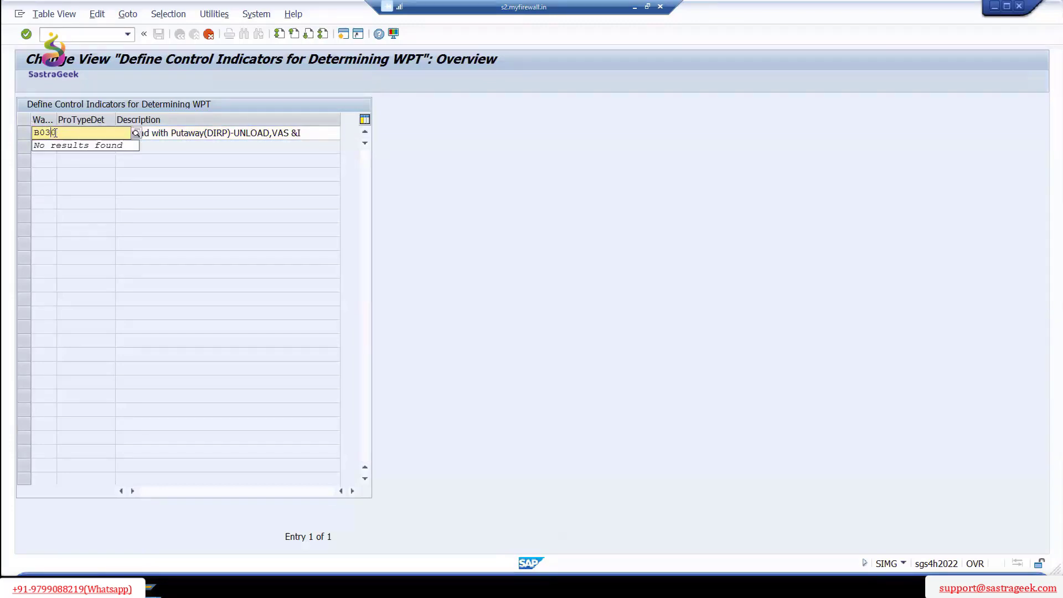
pyautogui.moveTo(55, 133); pyautogui.dragTo(31, 133)
pyautogui.write('2710')
pyautogui.click(61, 162)
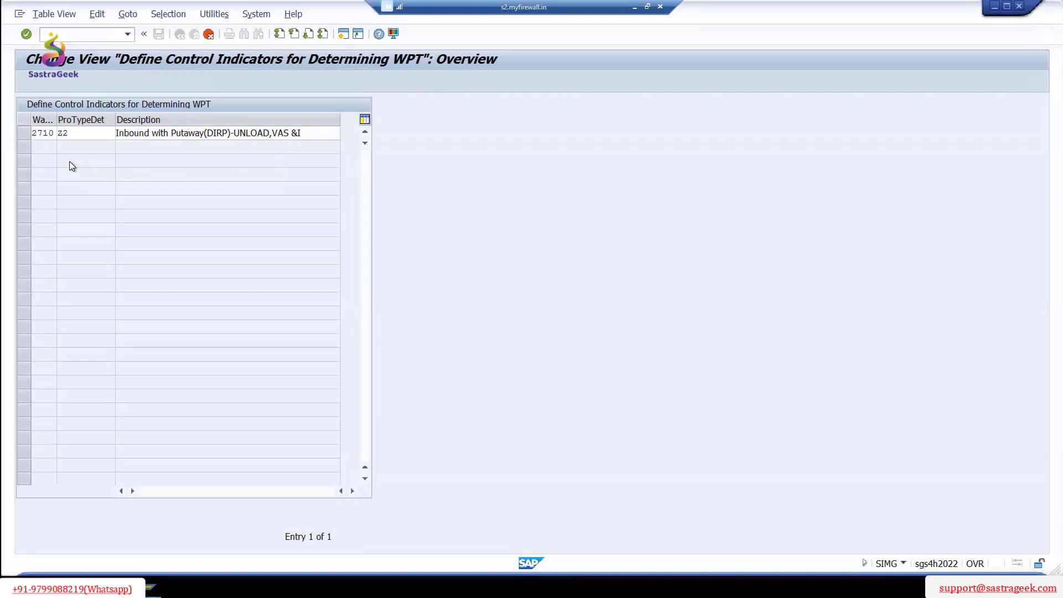
pyautogui.click(107, 137)
pyautogui.write('Z2')
pyautogui.press('Tab')
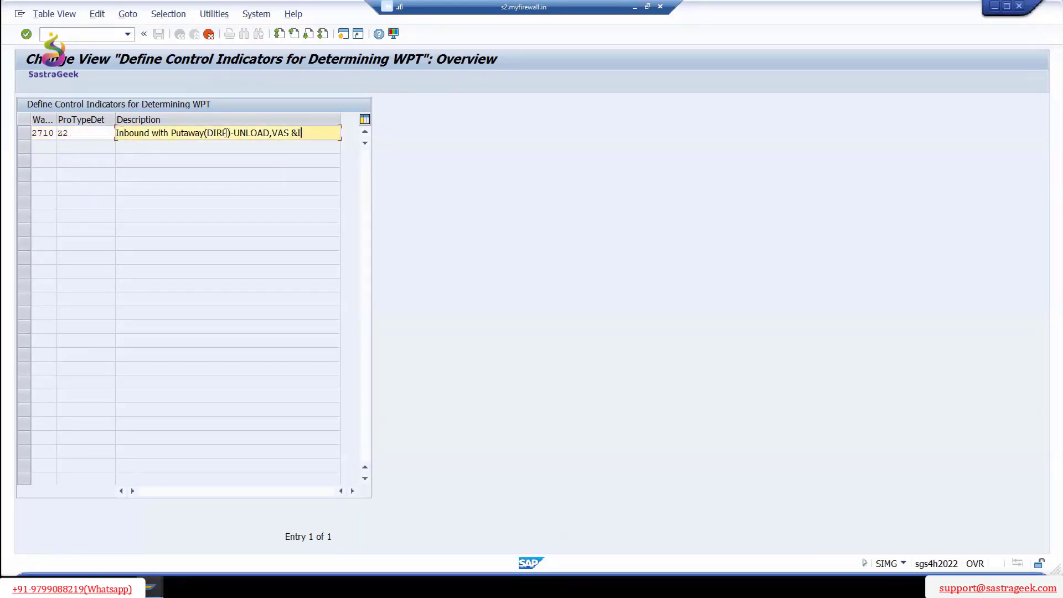
pyautogui.click(50, 132)
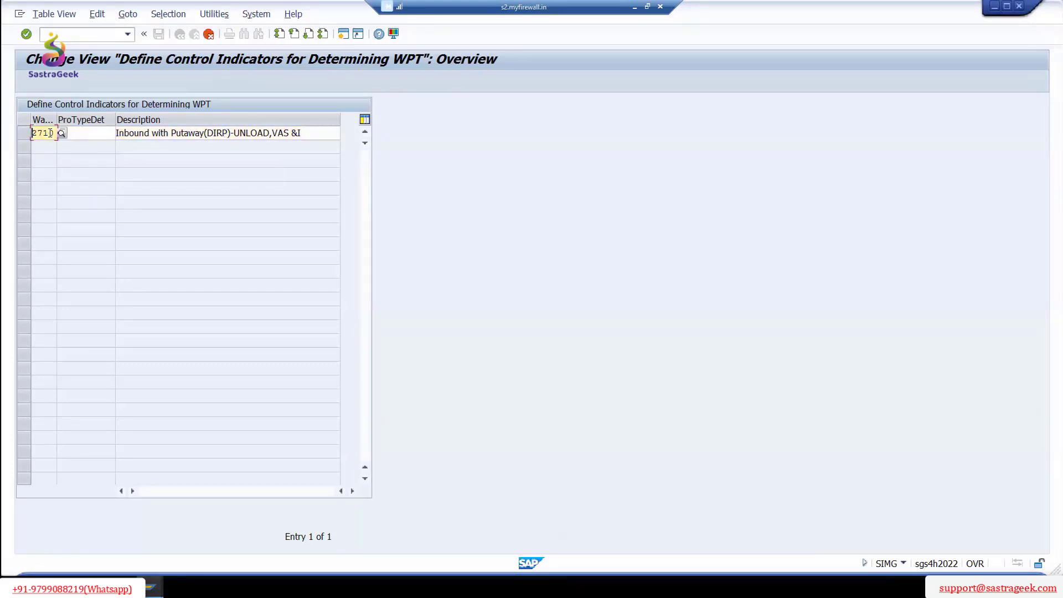
# - Replace the whole description with 'IBD with DIRP ST-IB01,VAS&IB03'
pyautogui.click(229, 133)
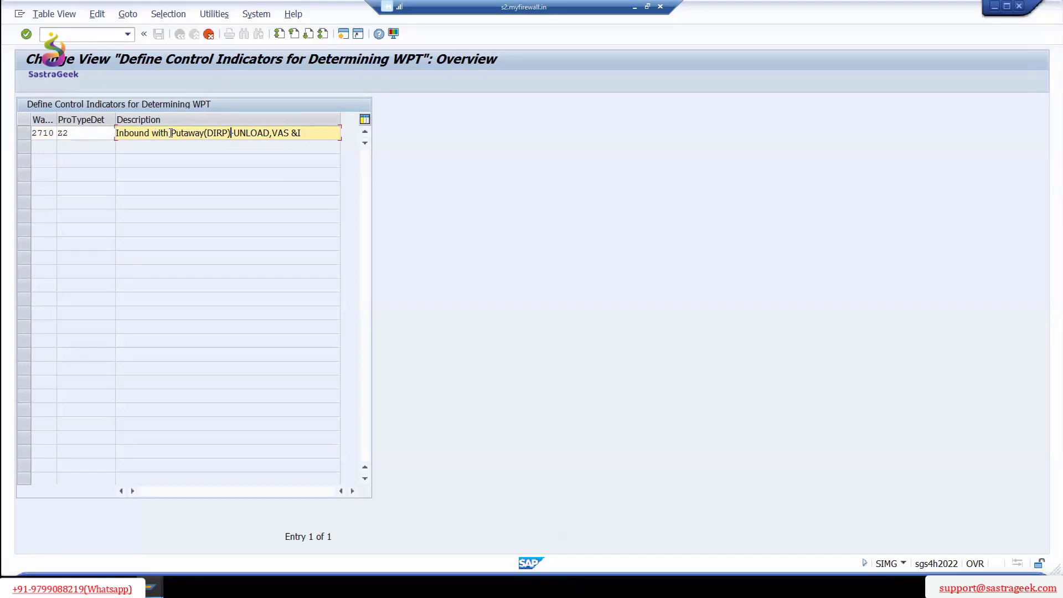
pyautogui.moveTo(170, 133); pyautogui.dragTo(91, 139)
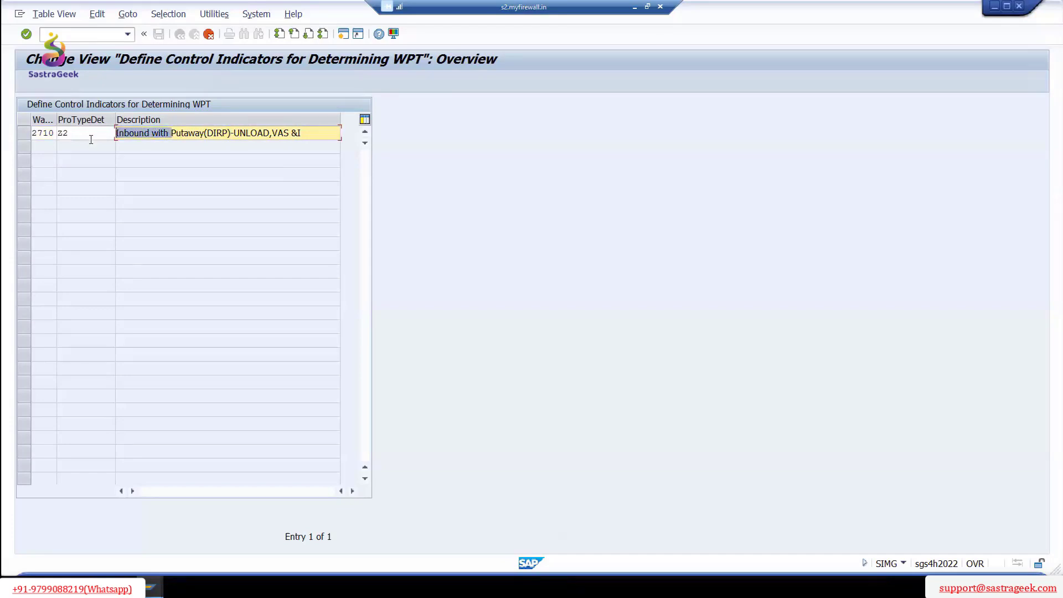
pyautogui.write('IBD')
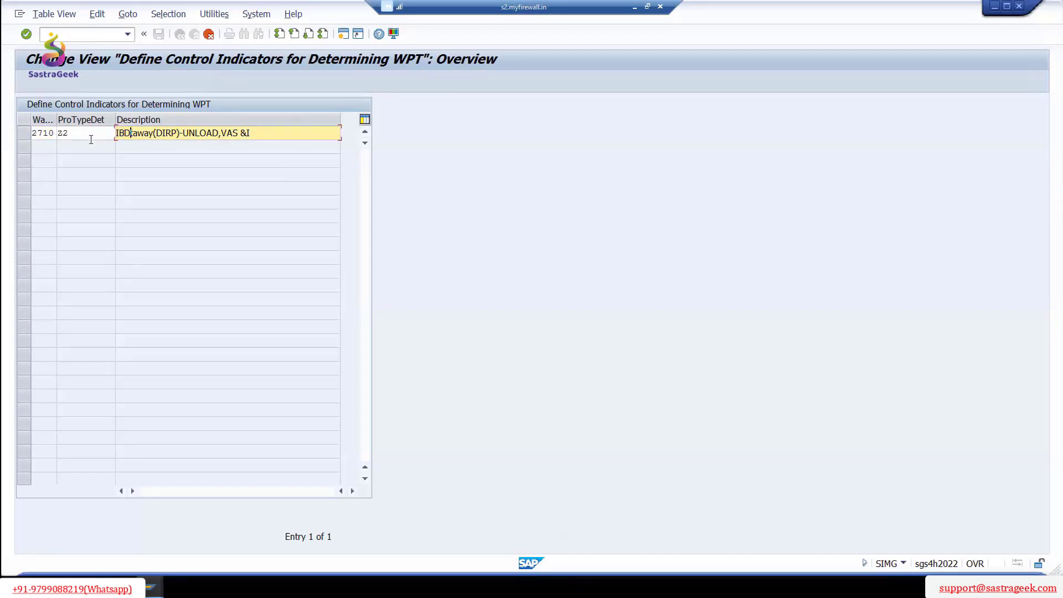
pyautogui.moveTo(253, 133); pyautogui.dragTo(182, 133)
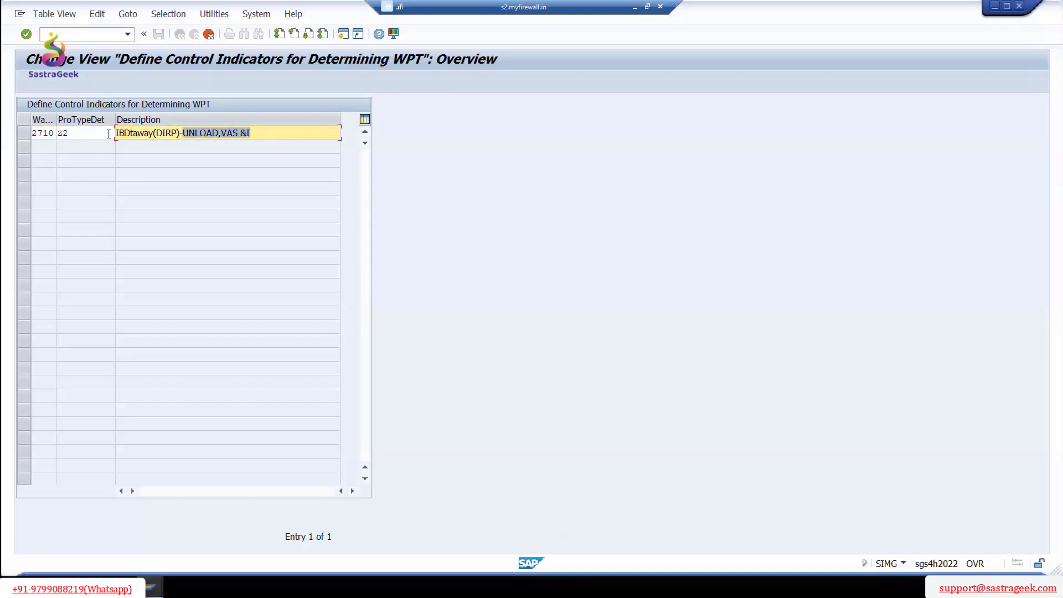
pyautogui.moveTo(109, 134); pyautogui.dragTo(105, 135)
pyautogui.write('IB')
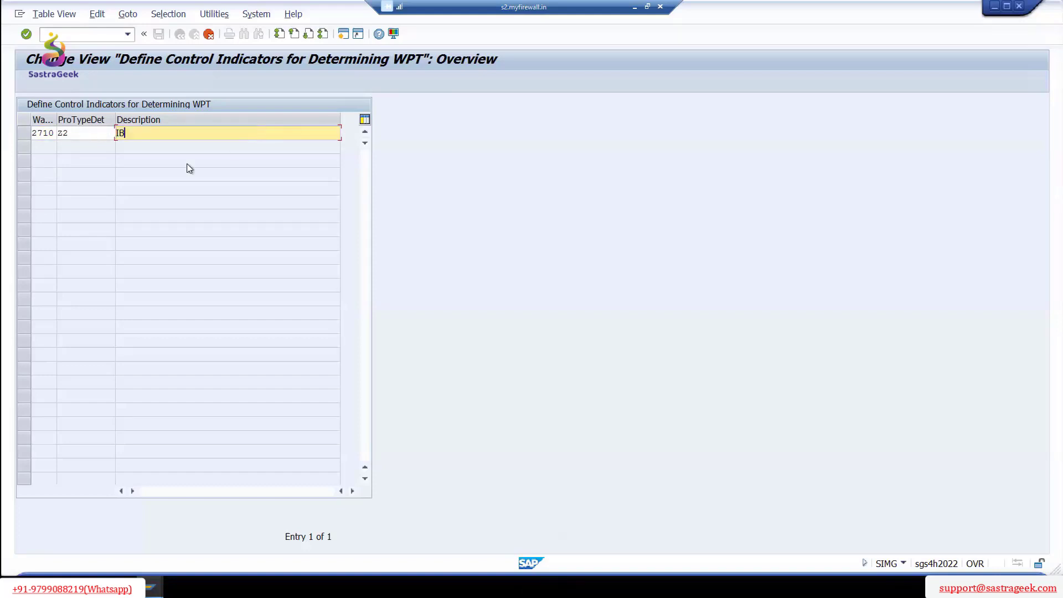
pyautogui.write('D with DIRP ST-IB01,VAS&IB0')
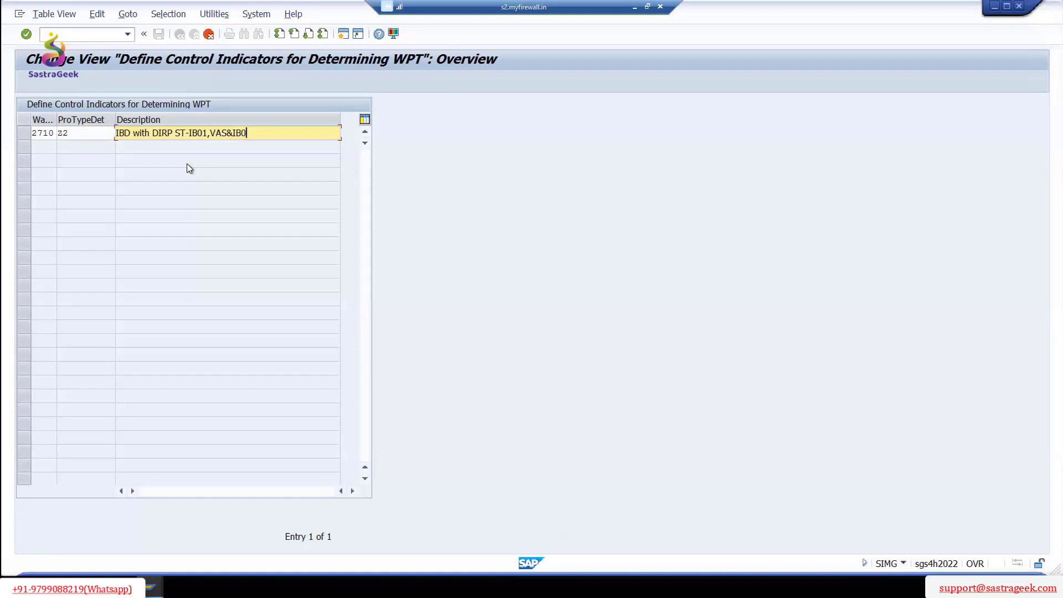
pyautogui.write('3')
# - Commit the Z2 entry, save it under the customizing request and return to the IMG
pyautogui.press('Return')
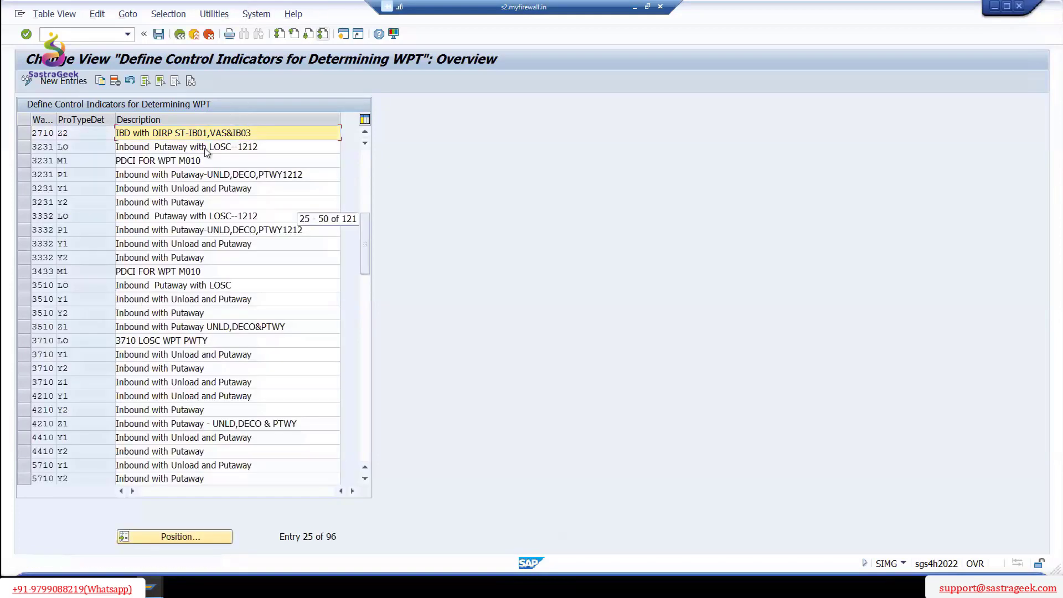
pyautogui.click(160, 34)
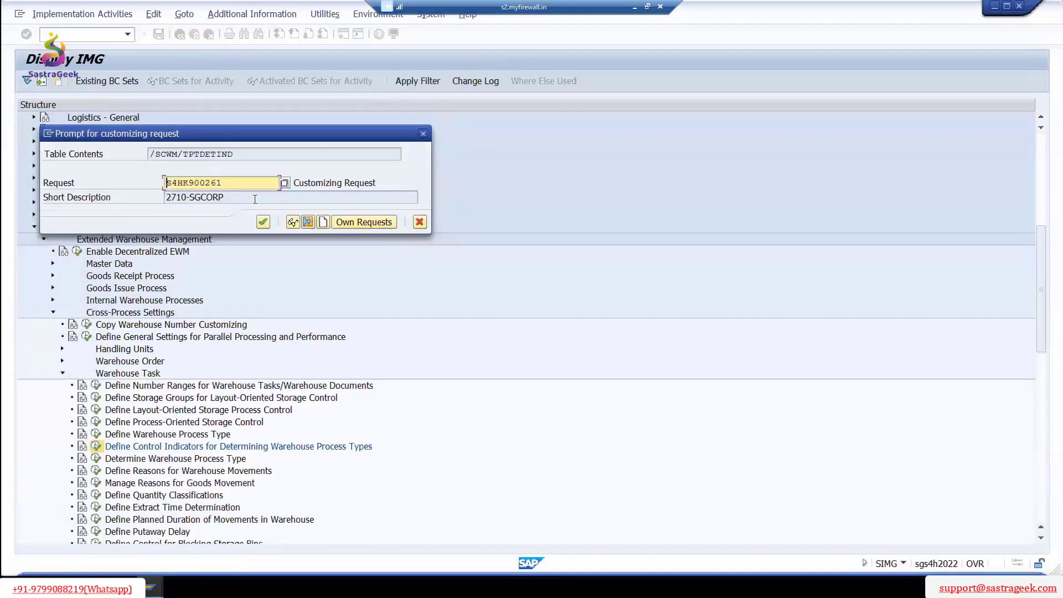
pyautogui.click(263, 222)
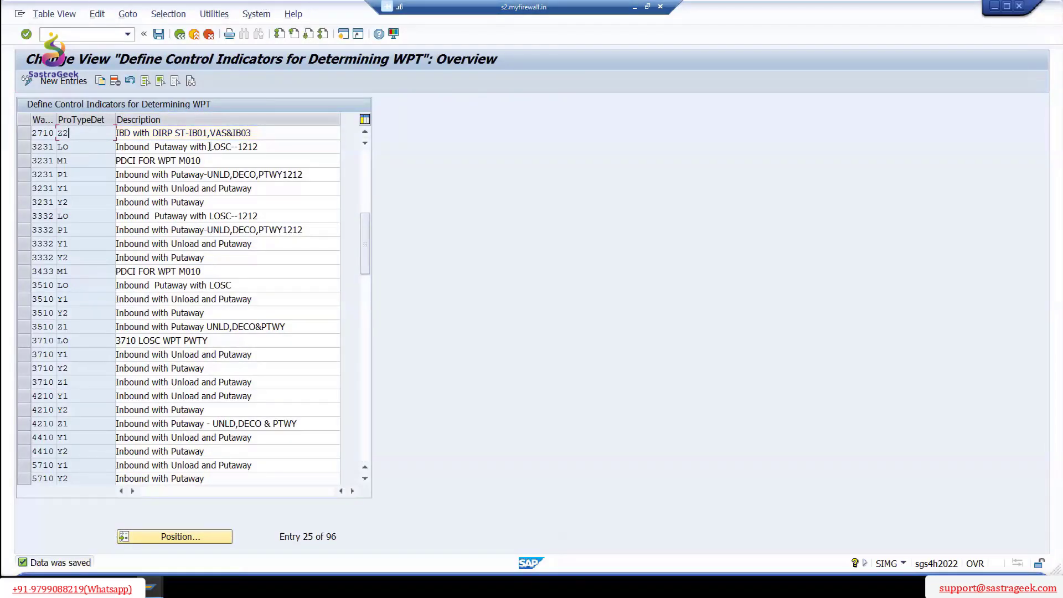
pyautogui.click(180, 34)
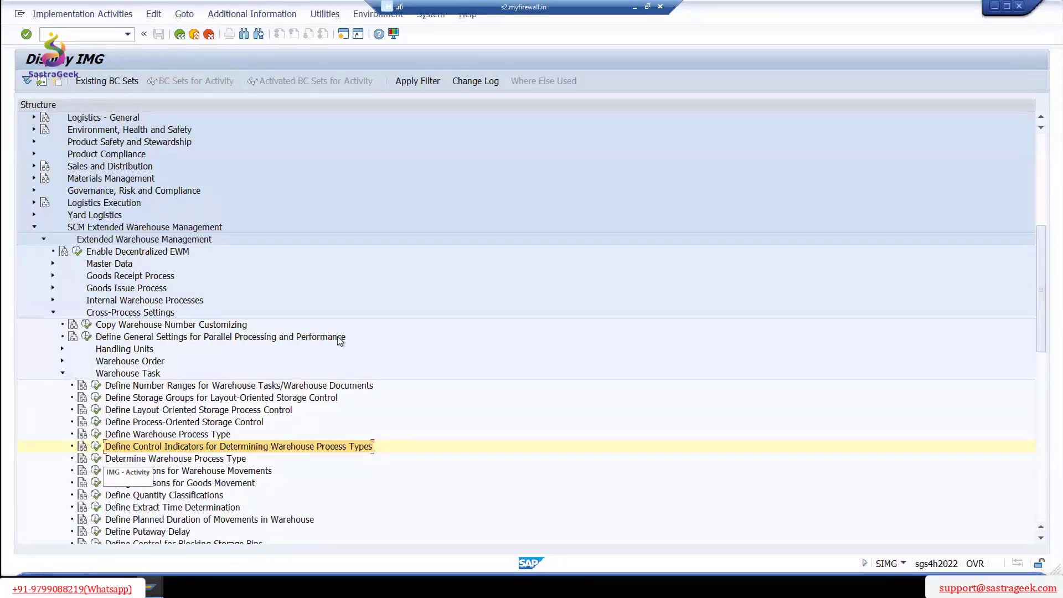
# - Add a process type determination entry for warehouse 2710, document type INB, item type IDLV
pyautogui.click(98, 459)
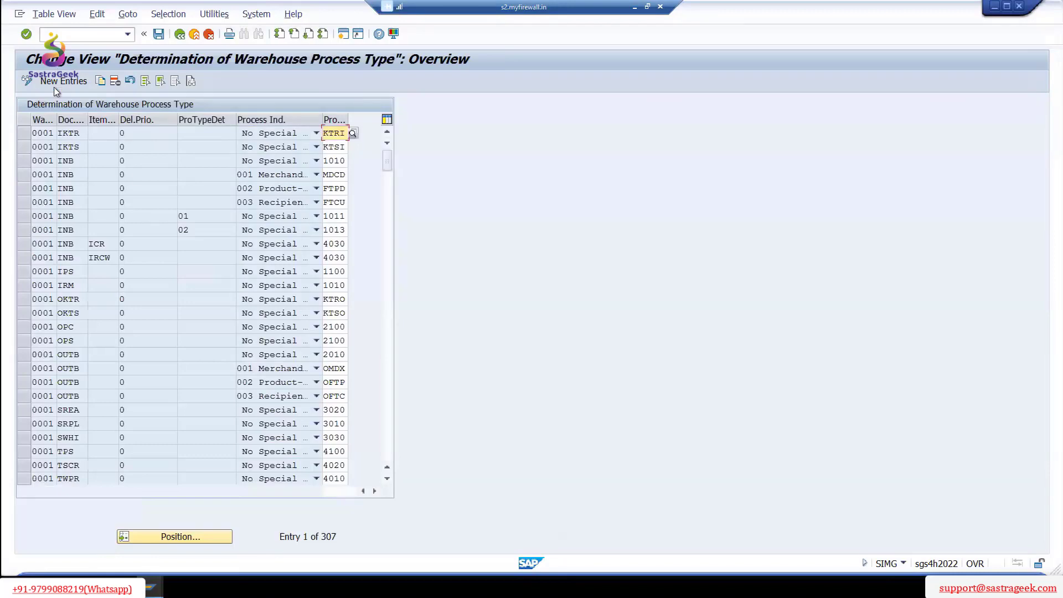
pyautogui.click(62, 82)
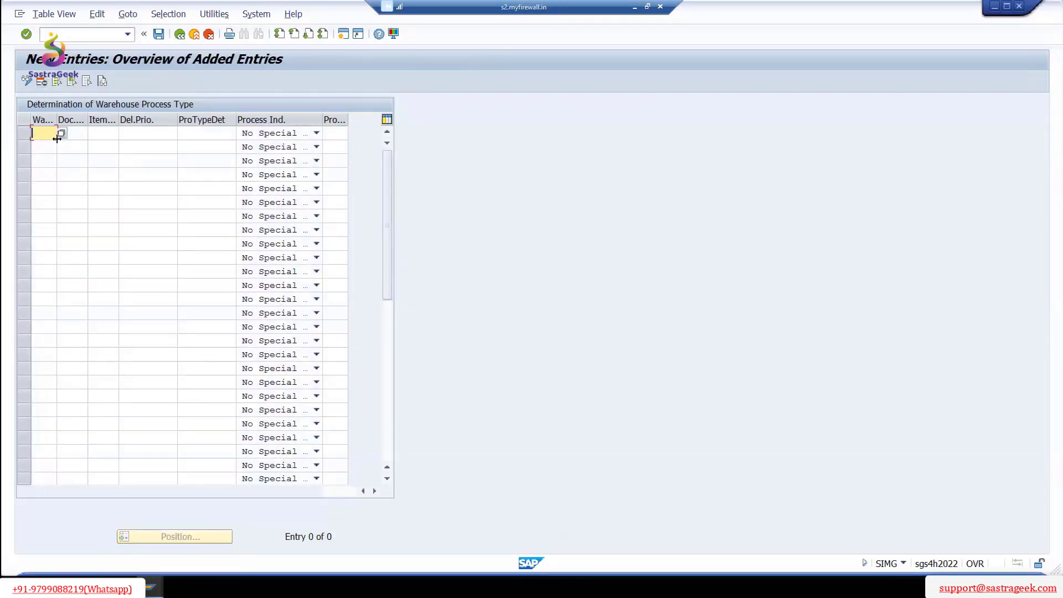
pyautogui.write('2')
pyautogui.click(55, 145)
pyautogui.click(83, 132)
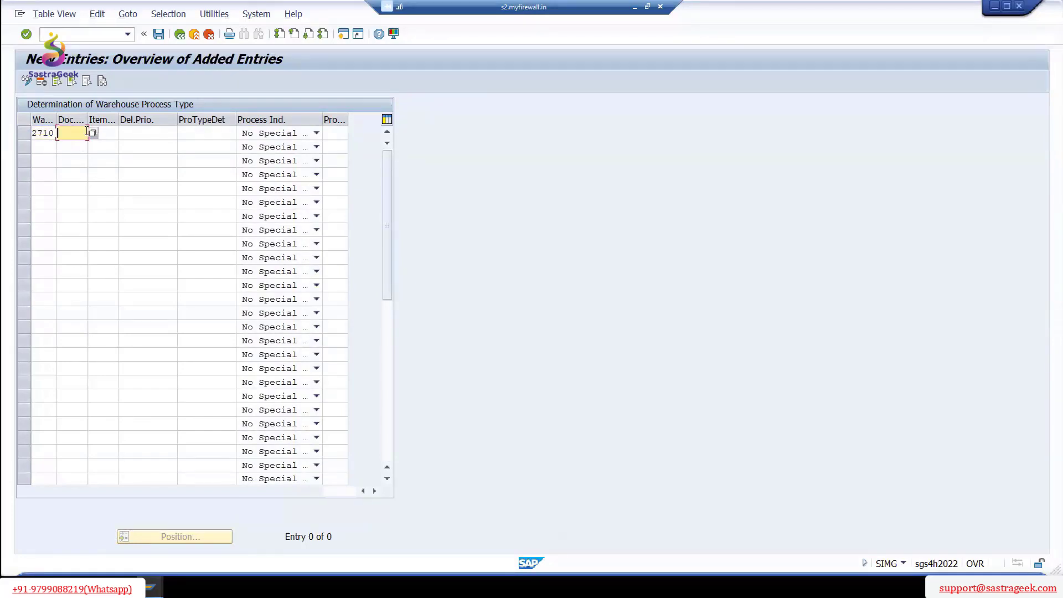
pyautogui.write('I')
pyautogui.click(67, 145)
pyautogui.click(109, 133)
pyautogui.write('IDLV')
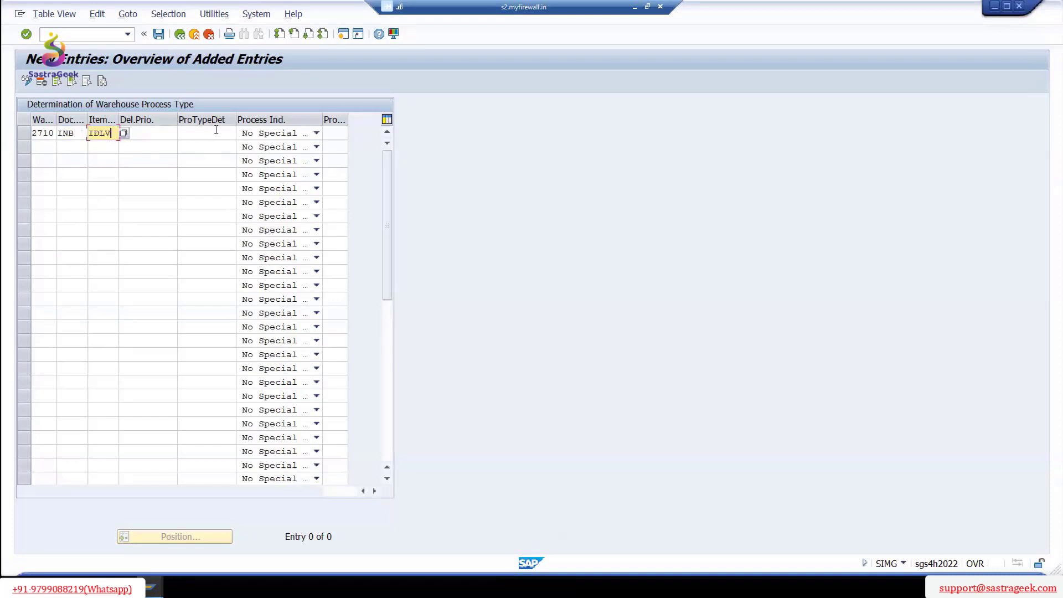
# - Give the entry indicator Z2, No Special Process and process type 1012, then save it under the customizing request
pyautogui.click(216, 132)
pyautogui.write('Z2')
pyautogui.press('Tab')
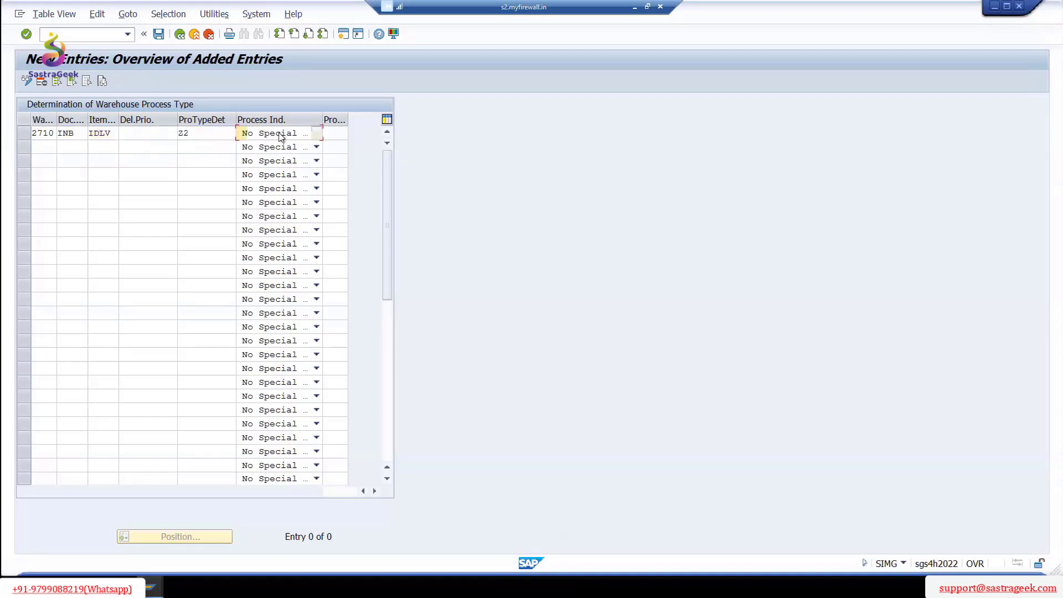
pyautogui.click(316, 134)
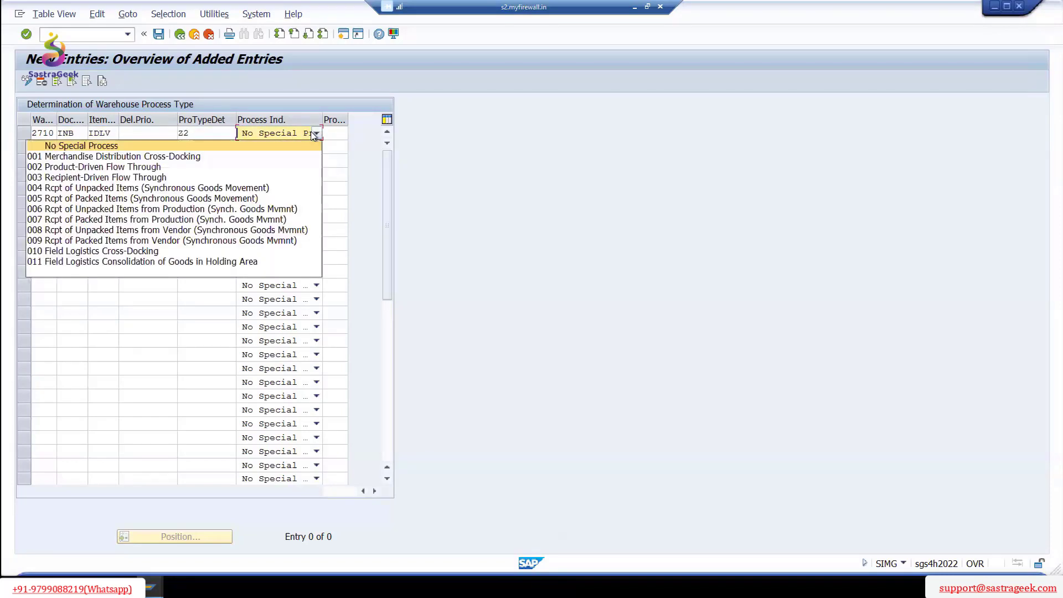
pyautogui.click(294, 98)
pyautogui.click(342, 133)
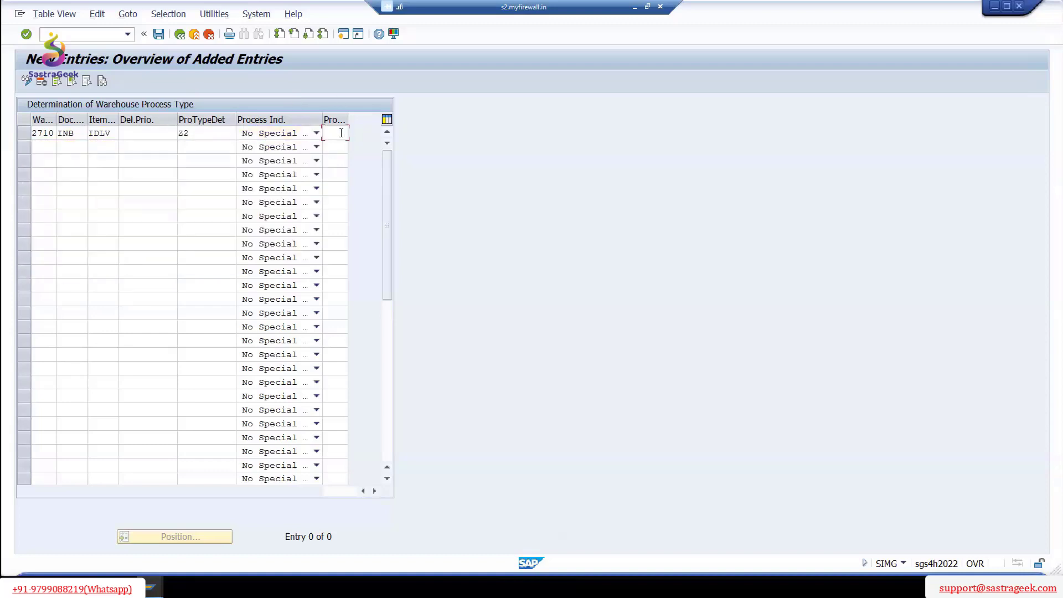
pyautogui.write('10')
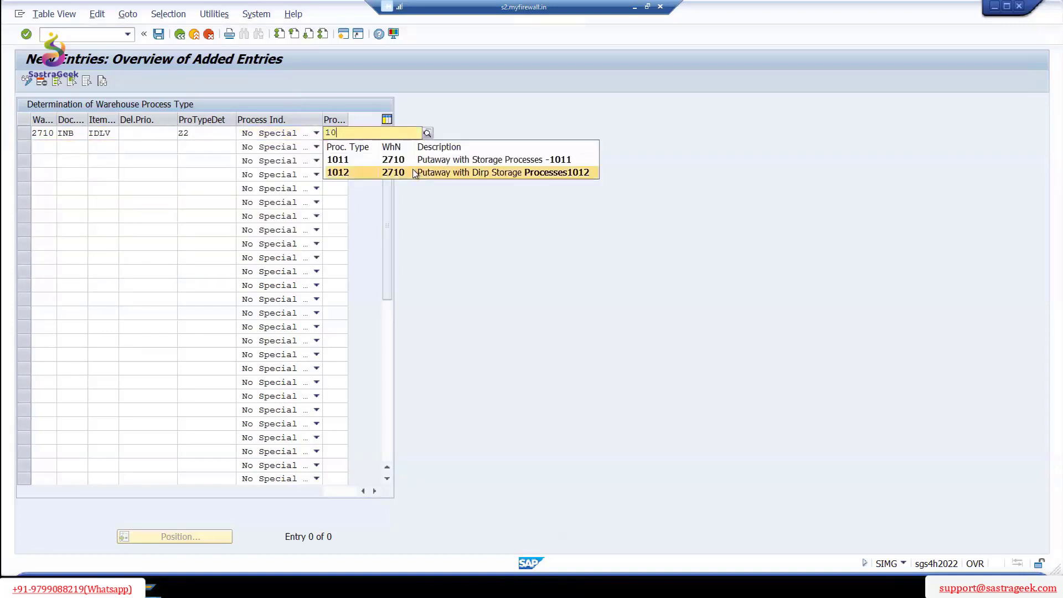
pyautogui.click(415, 172)
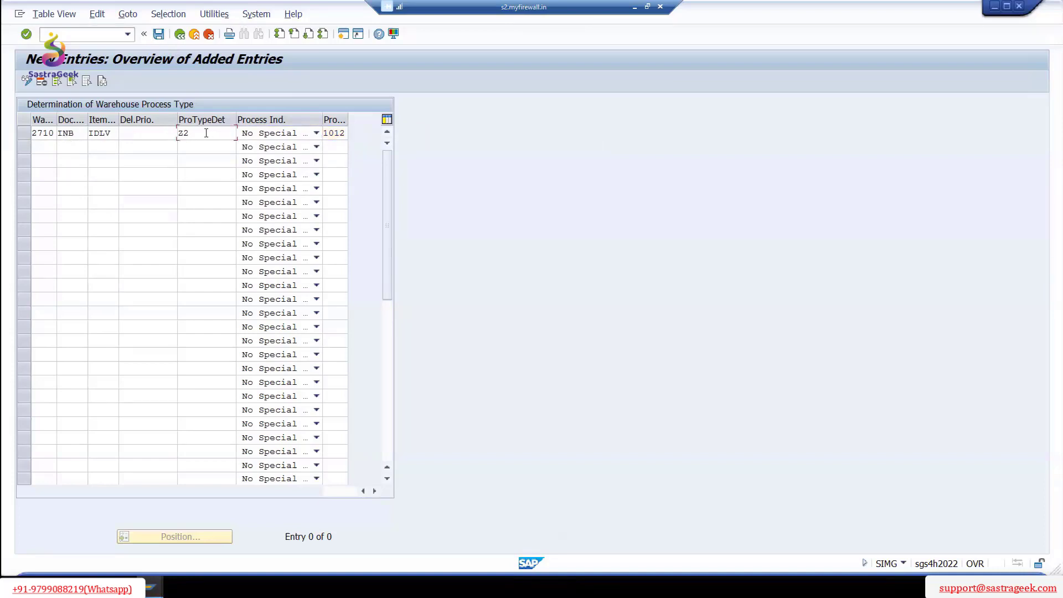
pyautogui.moveTo(190, 134); pyautogui.dragTo(159, 130)
pyautogui.click(158, 34)
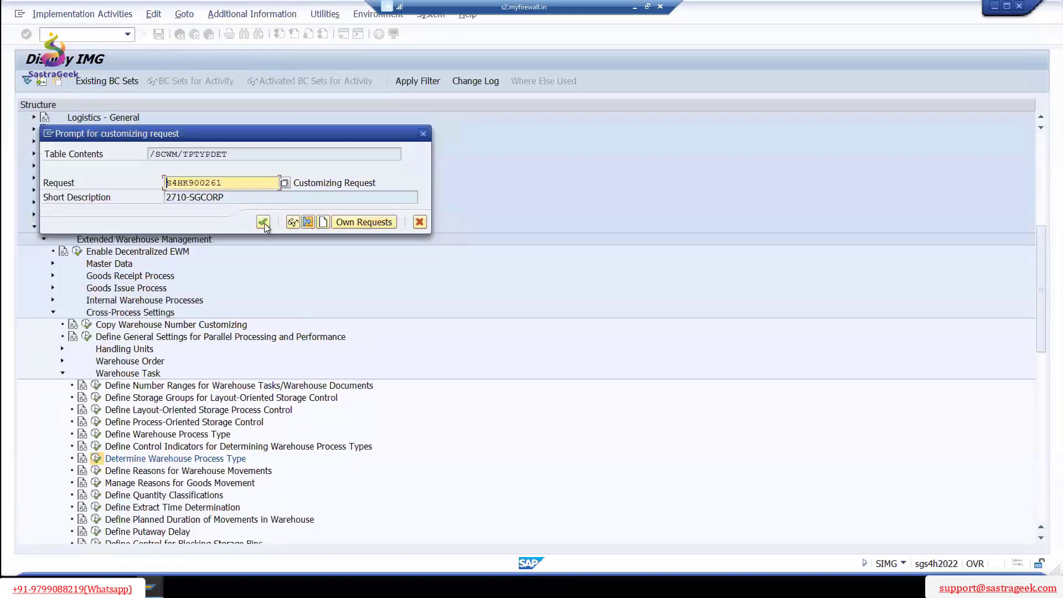
pyautogui.click(264, 223)
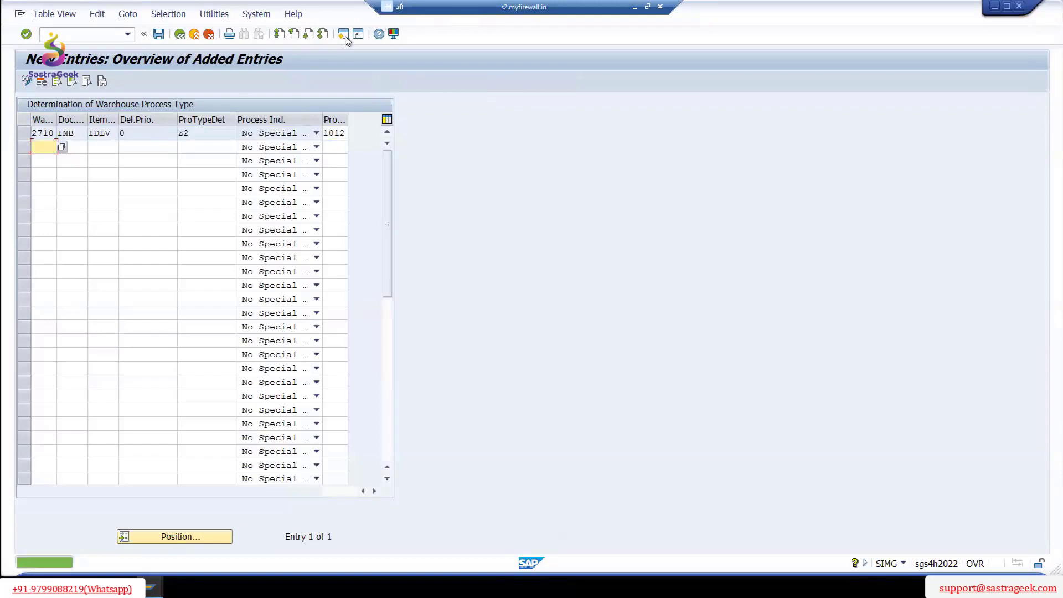
# - Start a new session and run the warehouse product transaction from history
pyautogui.click(343, 33)
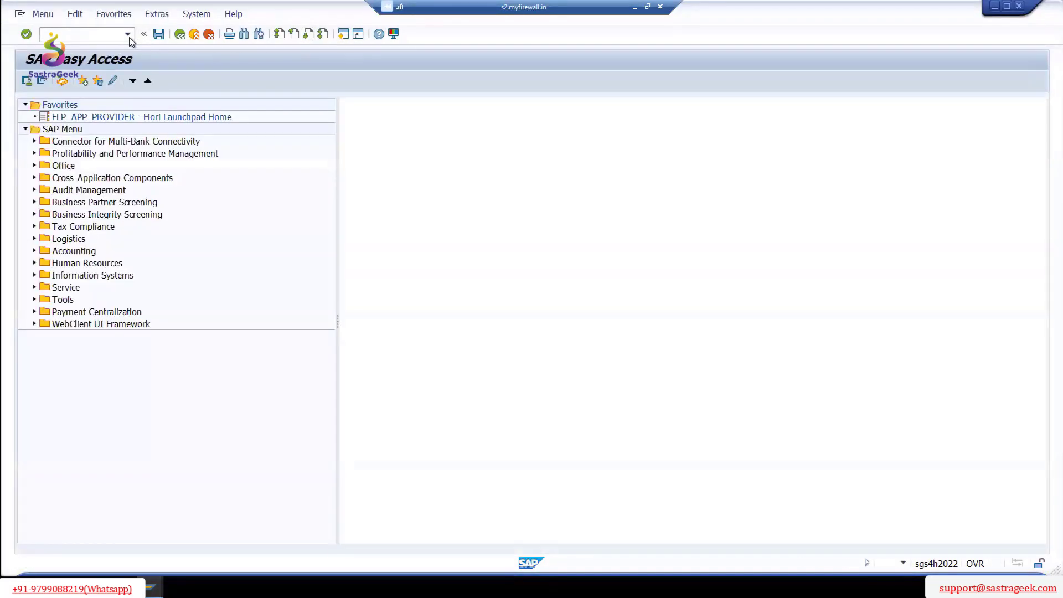
pyautogui.click(128, 35)
pyautogui.press('Return')
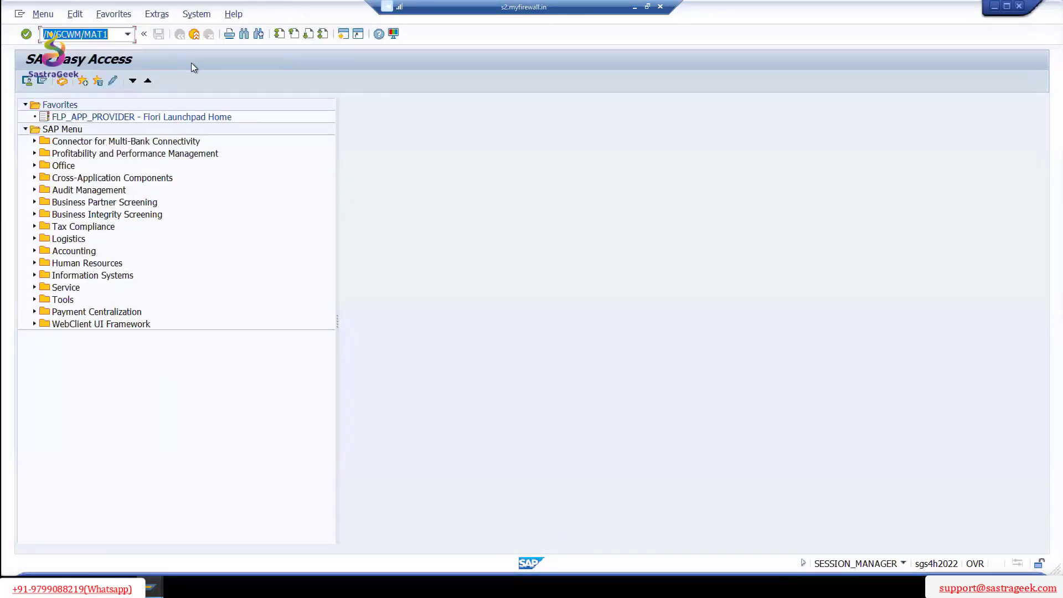
# - Assign process type determination indicator Z2 to product EWM_2710_DIRP-06 and save
pyautogui.press('Return')
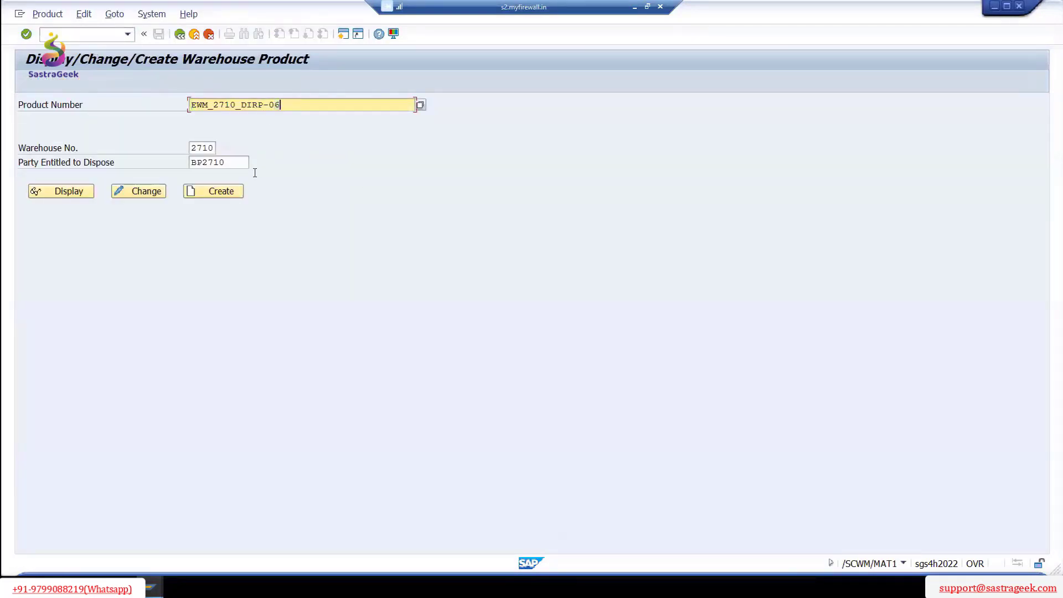
pyautogui.click(147, 192)
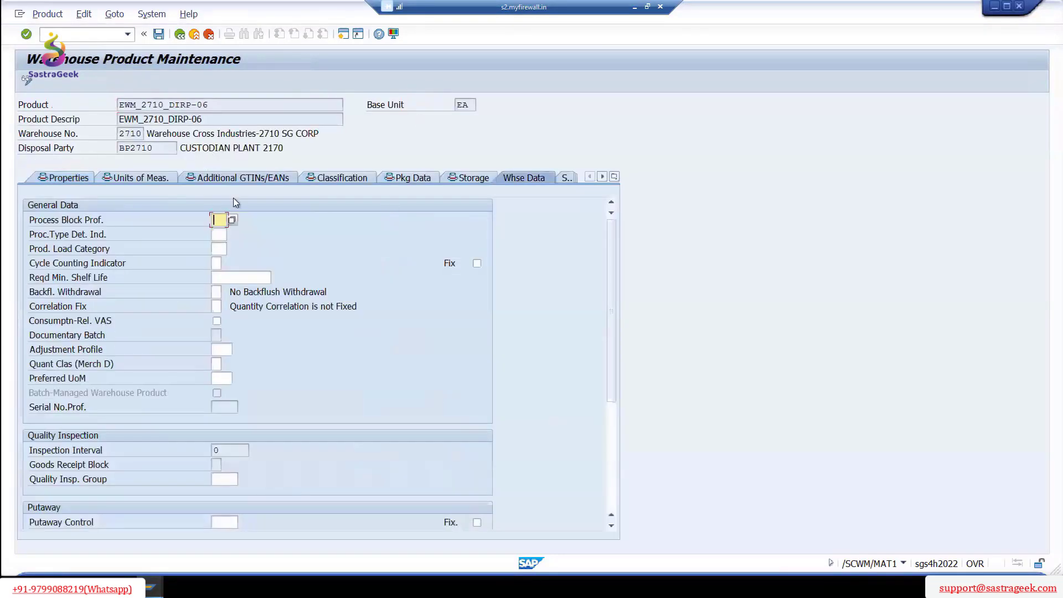
pyautogui.click(219, 235)
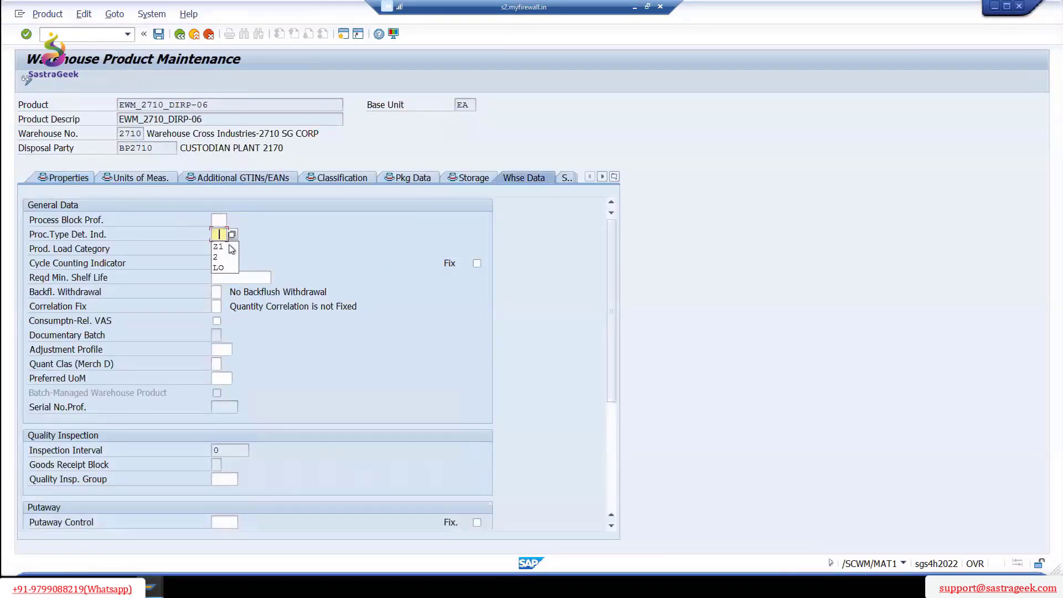
pyautogui.click(234, 235)
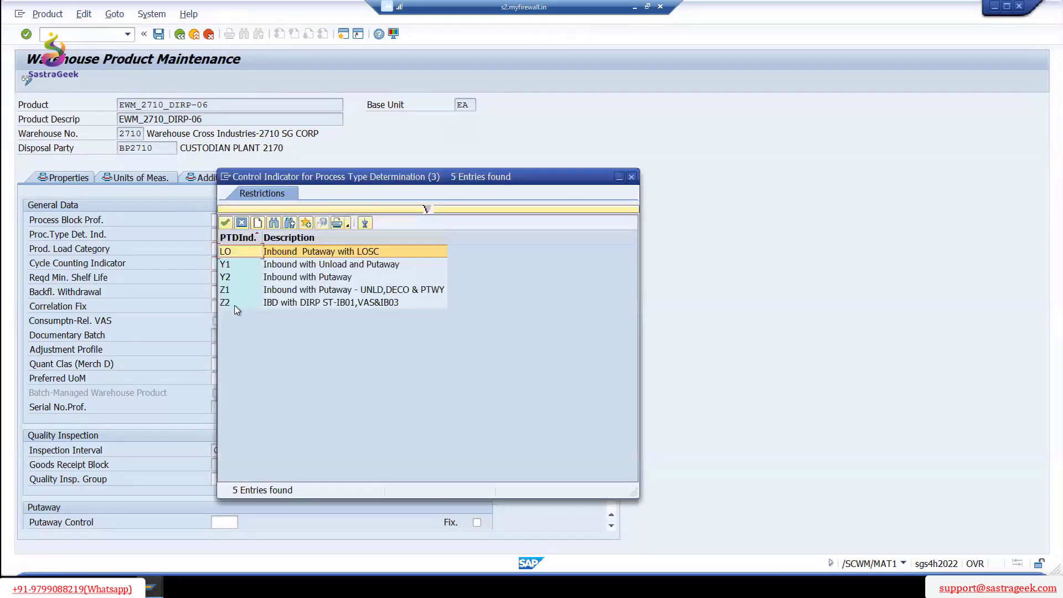
pyautogui.doubleClick(234, 305)
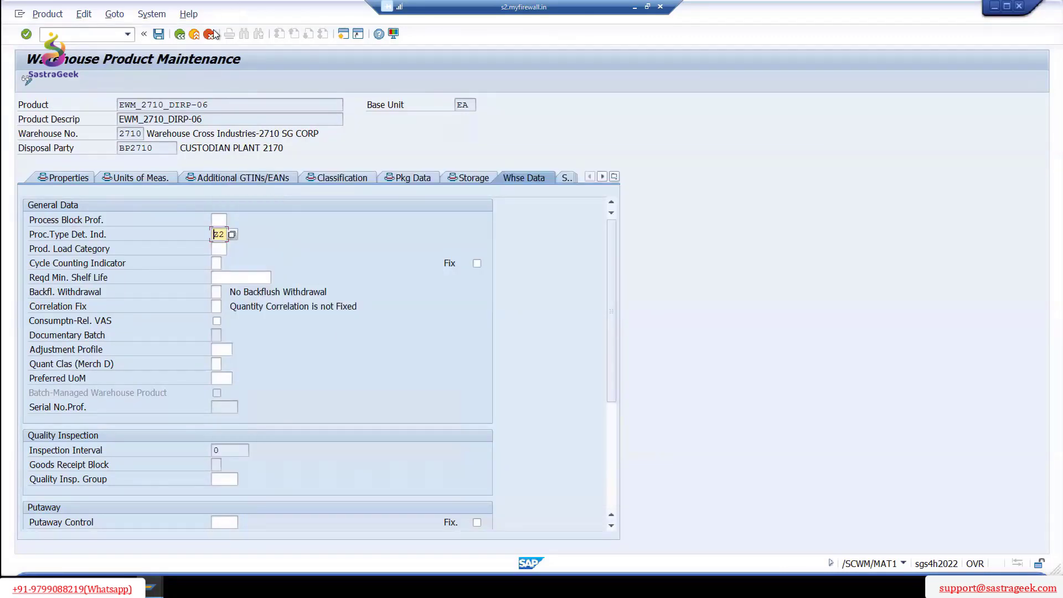
pyautogui.click(162, 36)
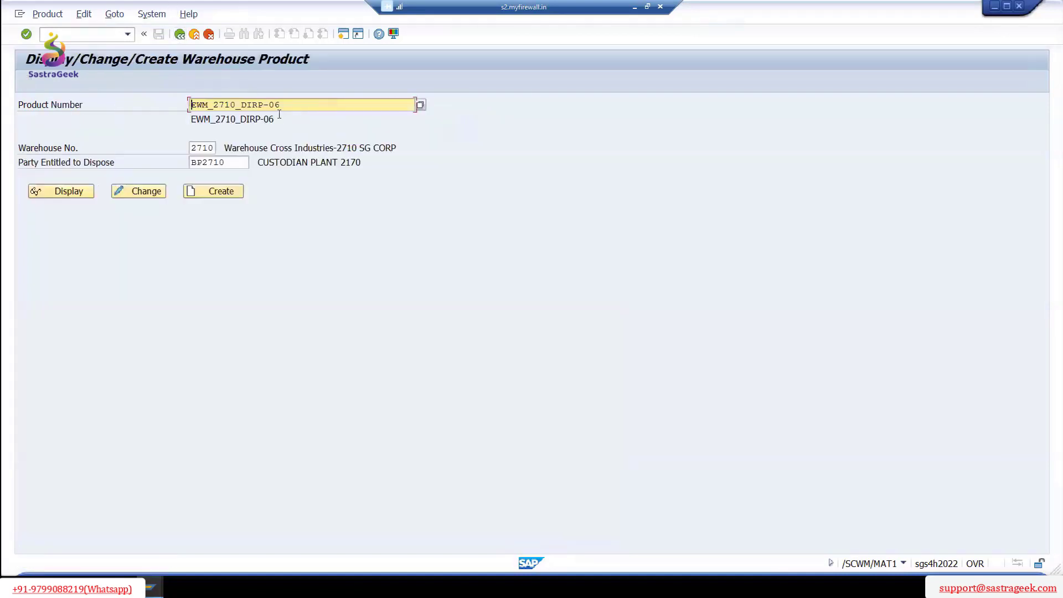
# - Assign indicator Z2 to product EWM_2710_DIRP-07 in its warehouse data and save
pyautogui.click(285, 103)
pyautogui.press('BackSpace')
pyautogui.write('7')
pyautogui.click(159, 193)
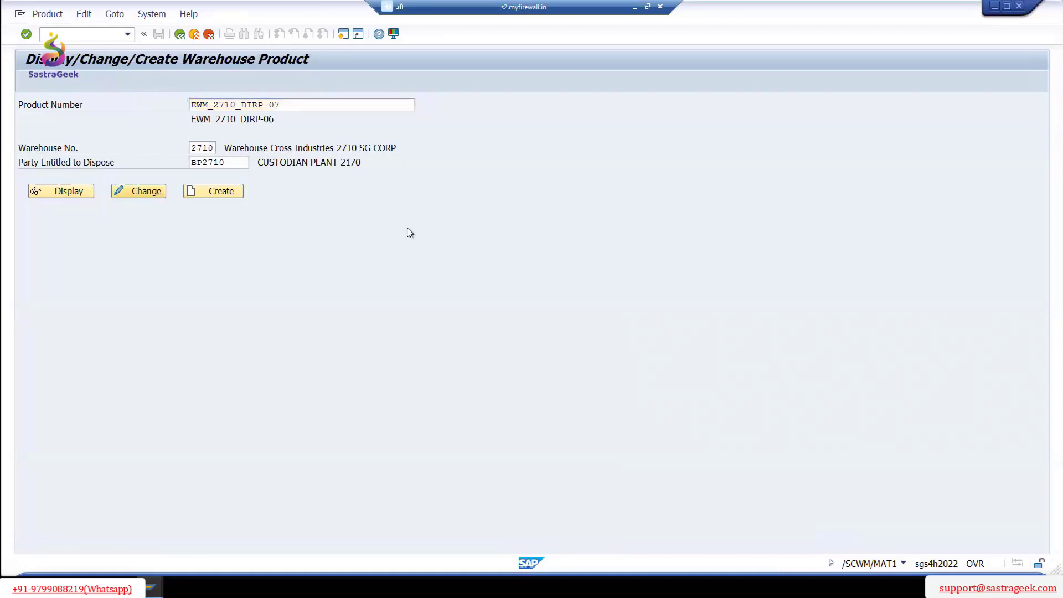
pyautogui.click(531, 178)
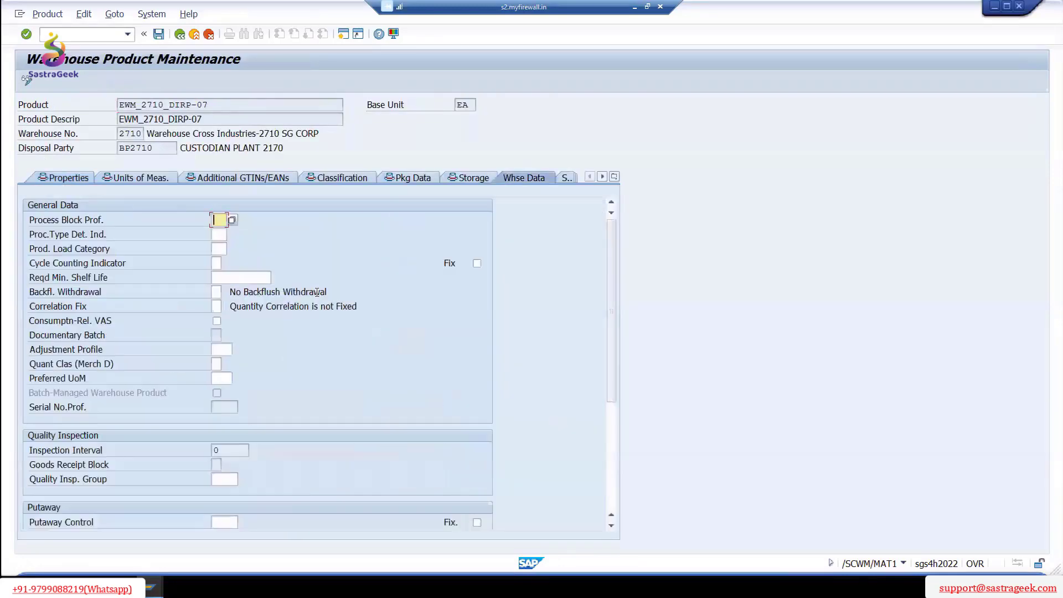
pyautogui.click(218, 248)
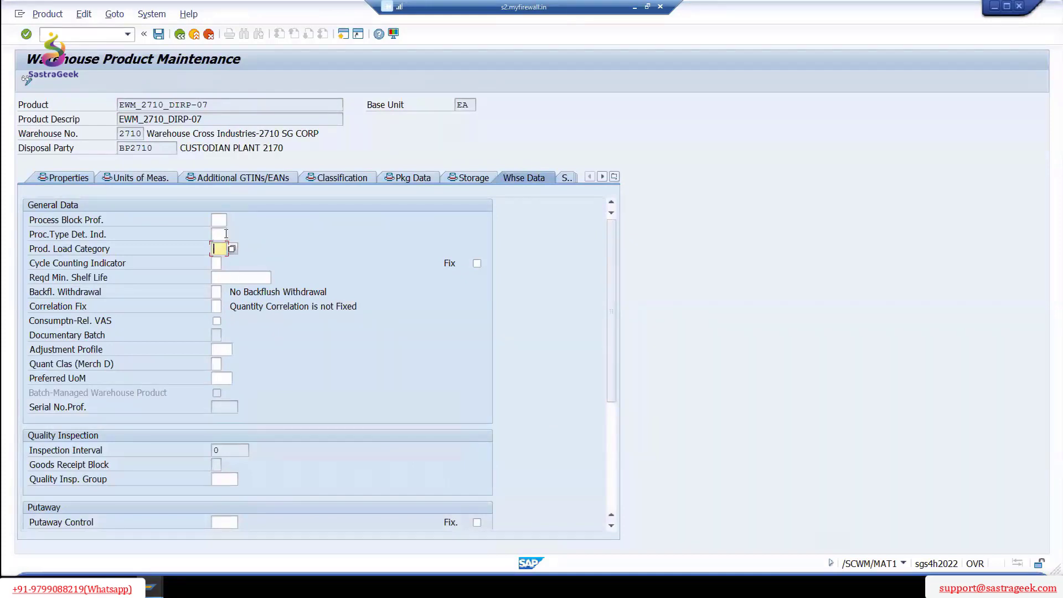
pyautogui.click(222, 235)
pyautogui.click(222, 247)
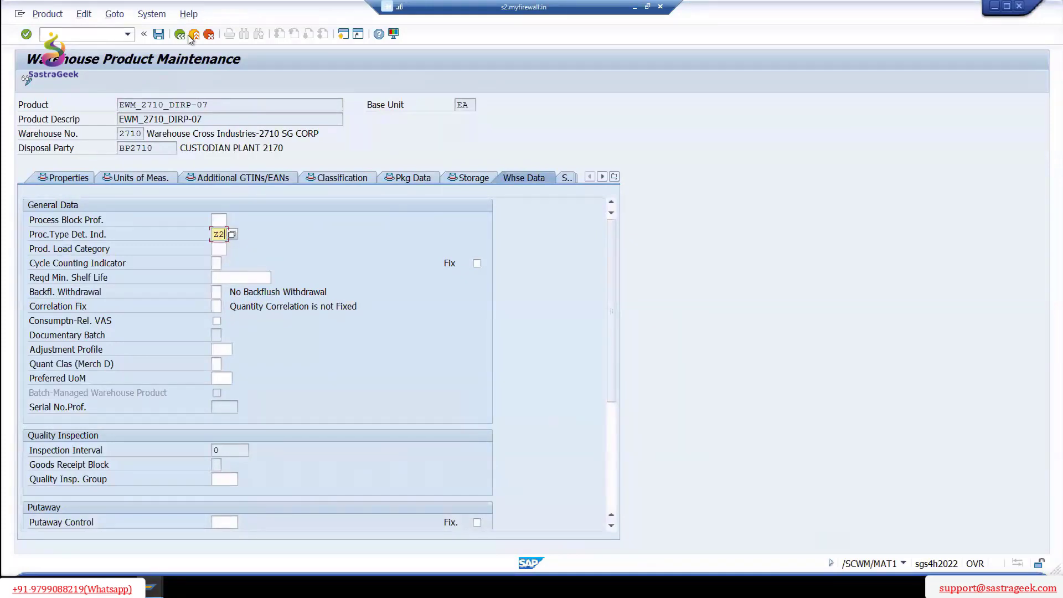
pyautogui.click(158, 34)
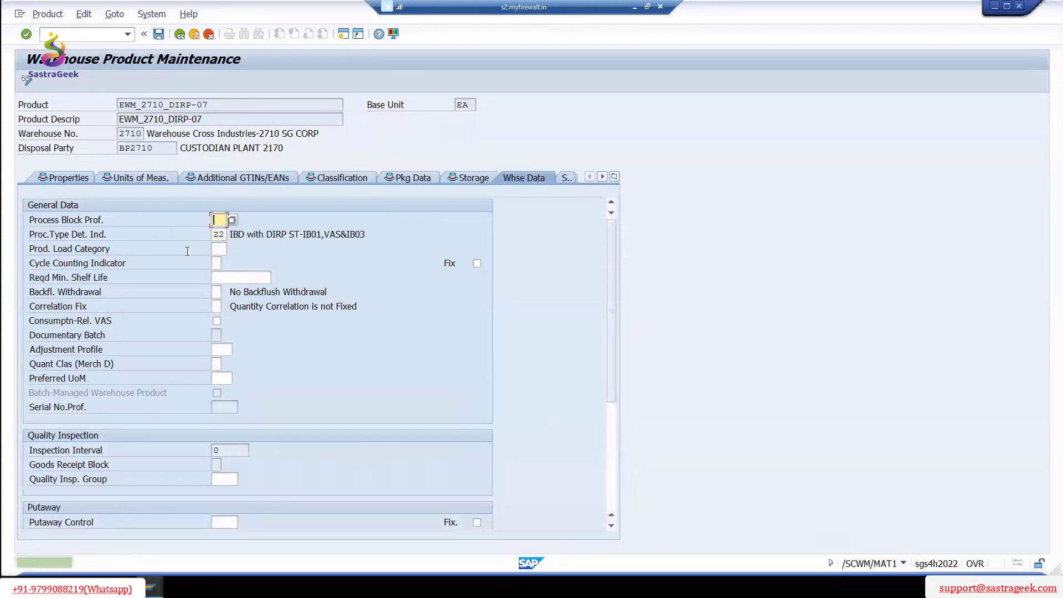
pyautogui.click(159, 35)
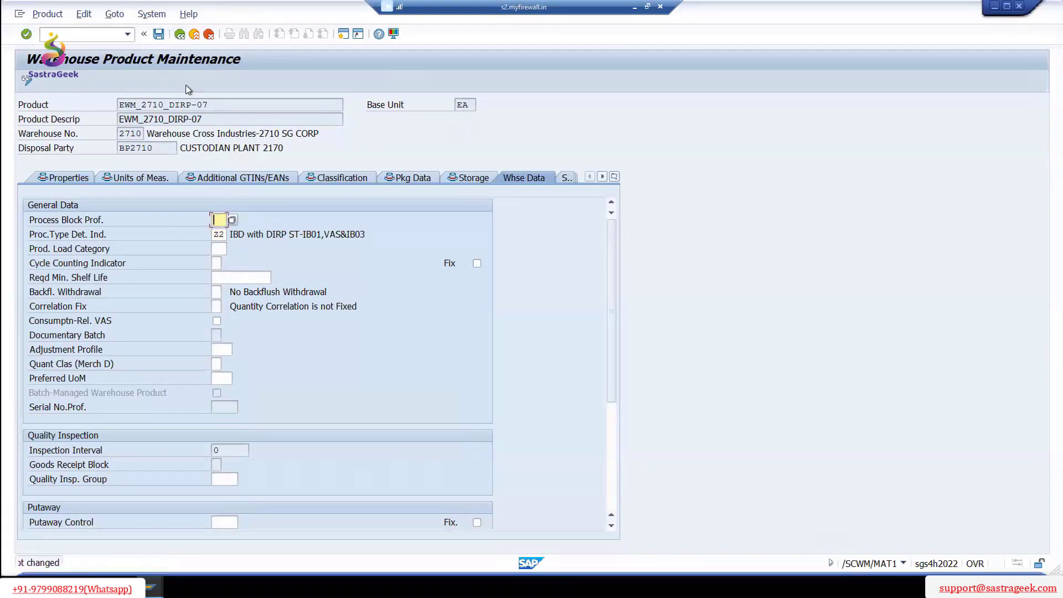
# - Return to the start screen and change the transaction from /N/SCWM/MAT1 to /N/SAPAPO/MAT1
pyautogui.click(180, 34)
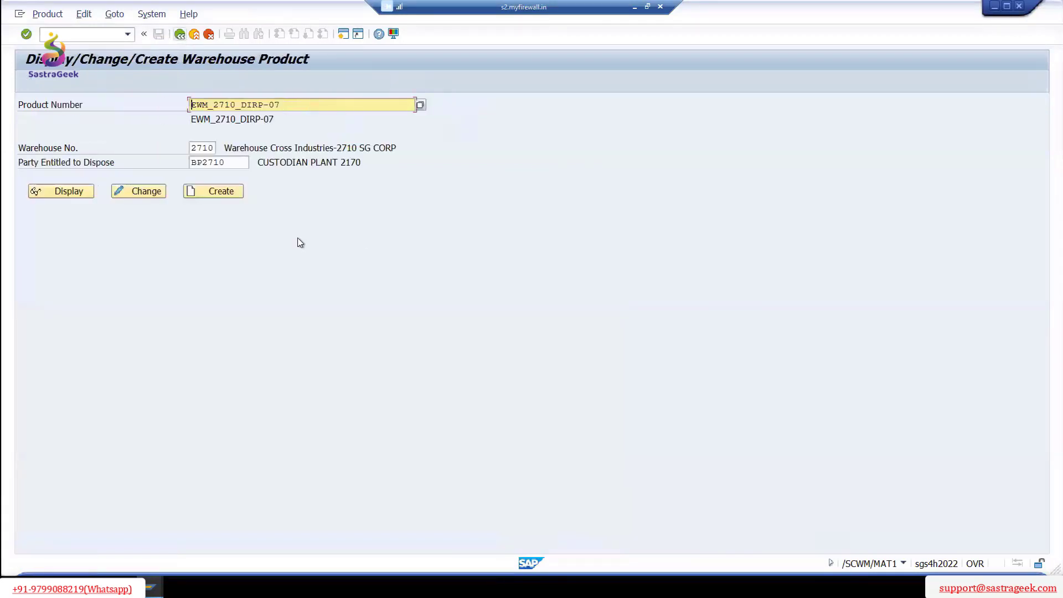
pyautogui.click(127, 36)
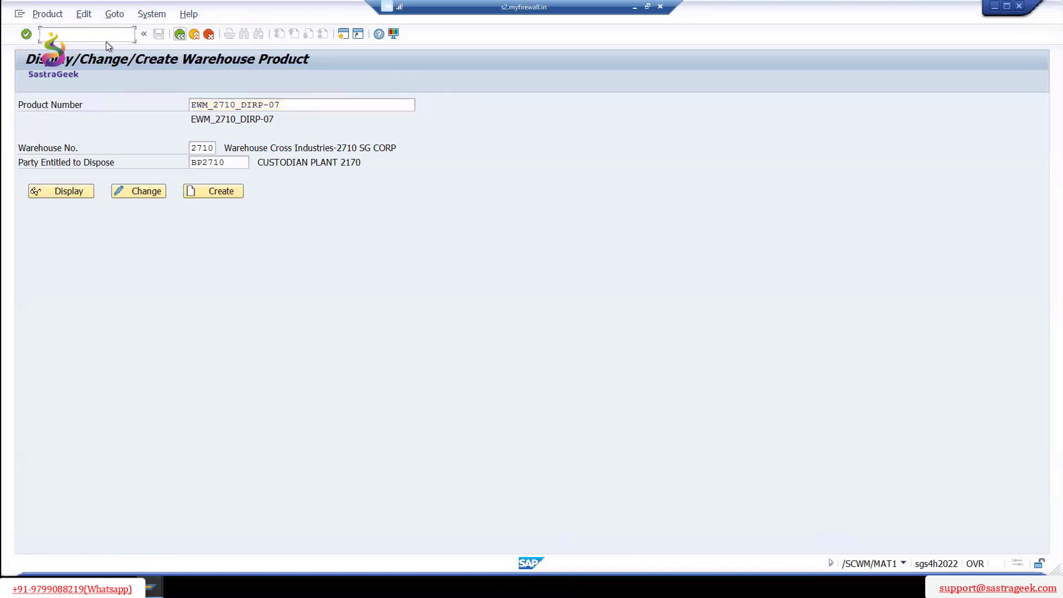
pyautogui.click(105, 47)
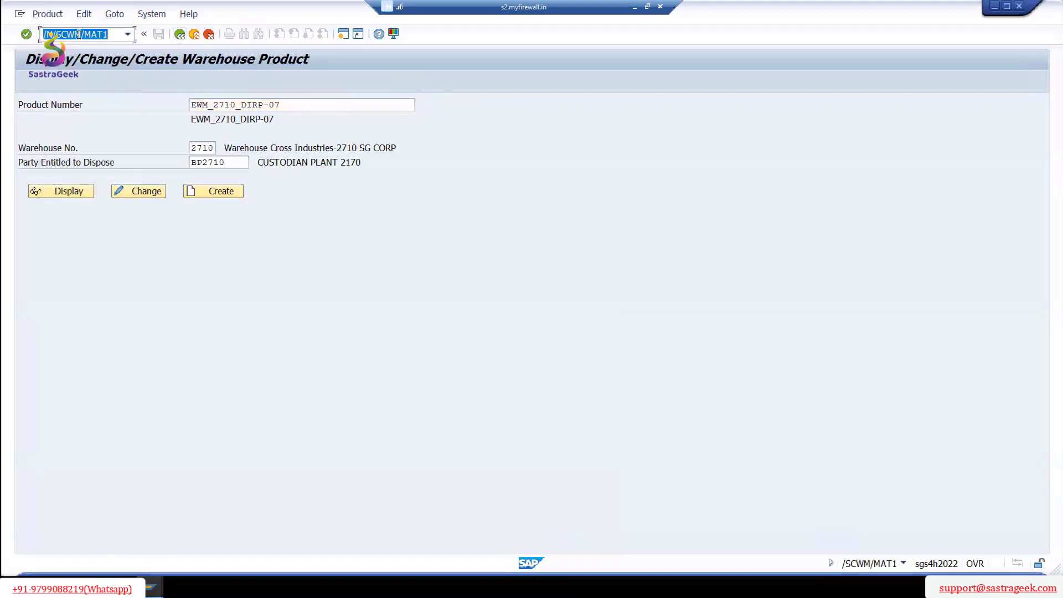
pyautogui.click(78, 34)
pyautogui.write('S')
pyautogui.write('APAPO')
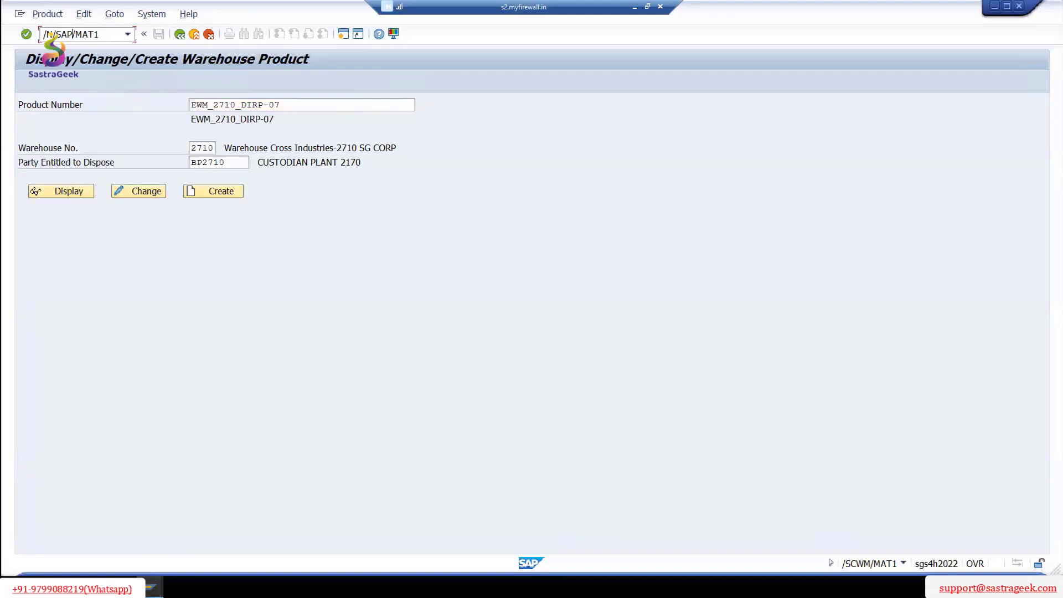
pyautogui.press('Return')
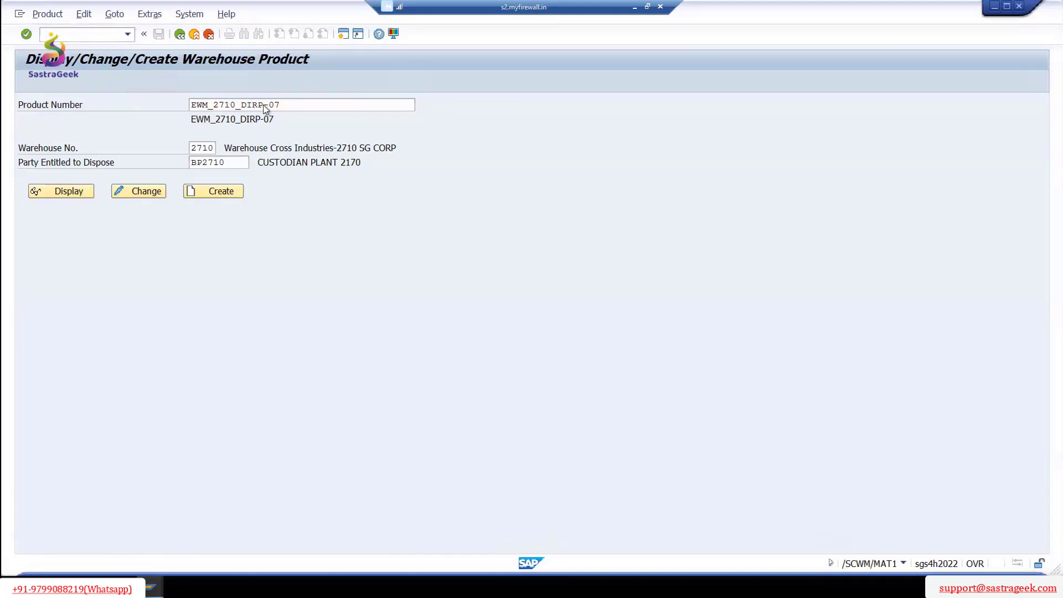
# - Check product group VS for products EWM_2710_DIRP-07 and EWM_2710_DIRP-06
pyautogui.click(37, 145)
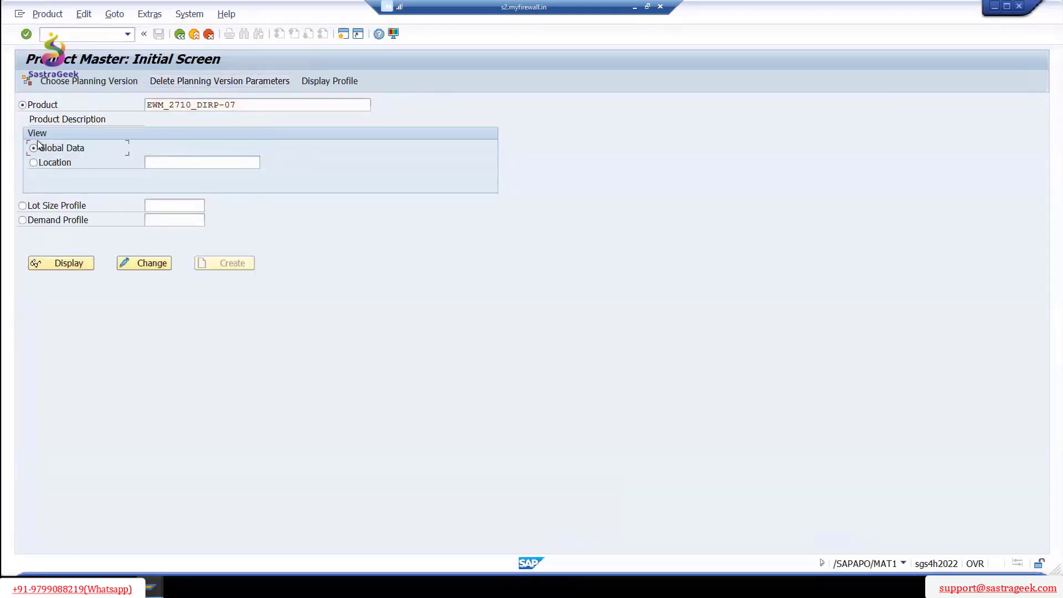
pyautogui.click(146, 266)
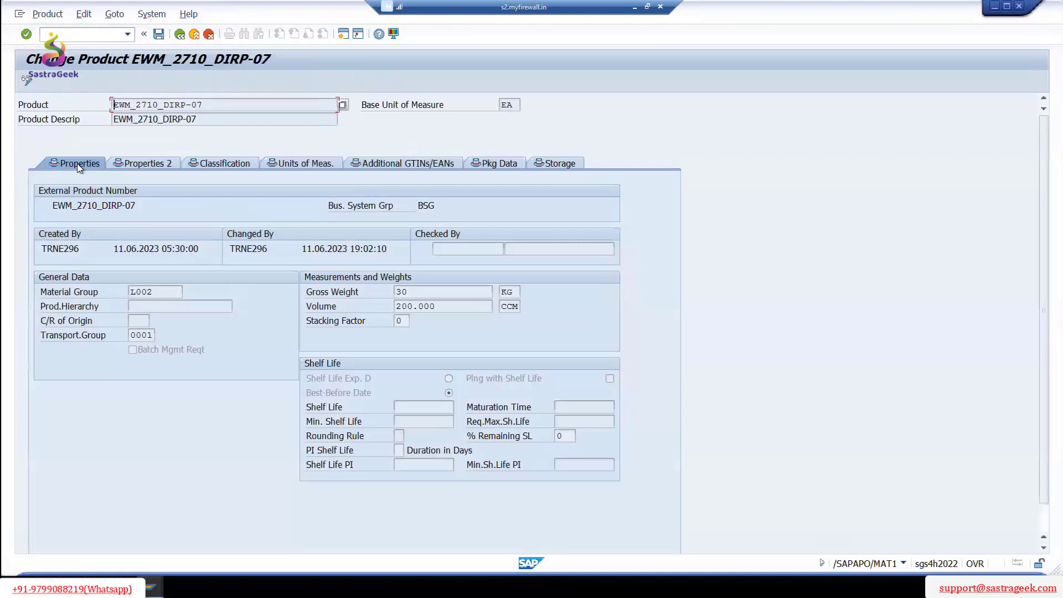
pyautogui.click(169, 164)
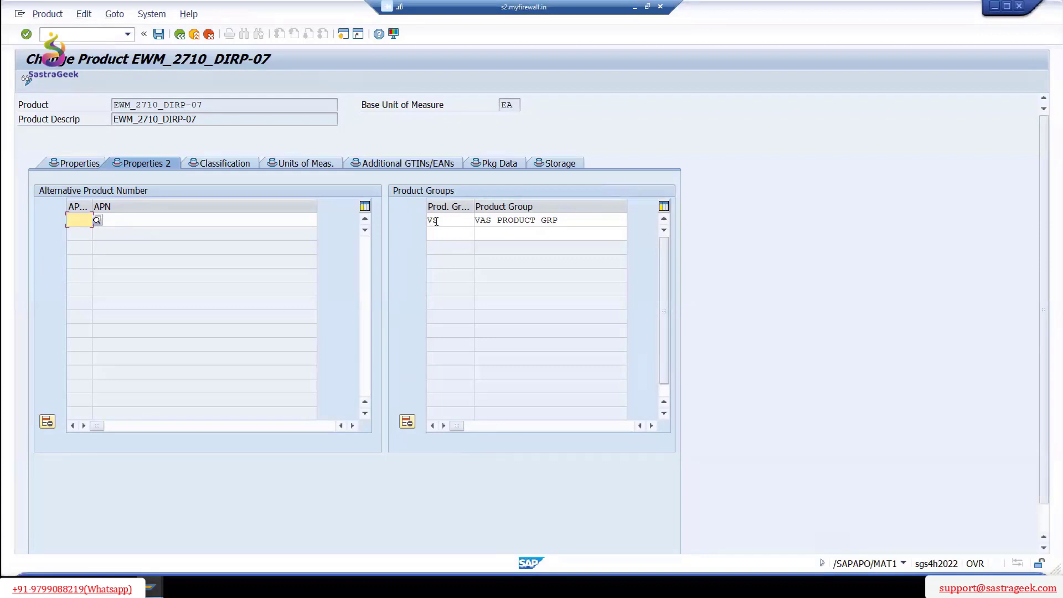
pyautogui.click(194, 35)
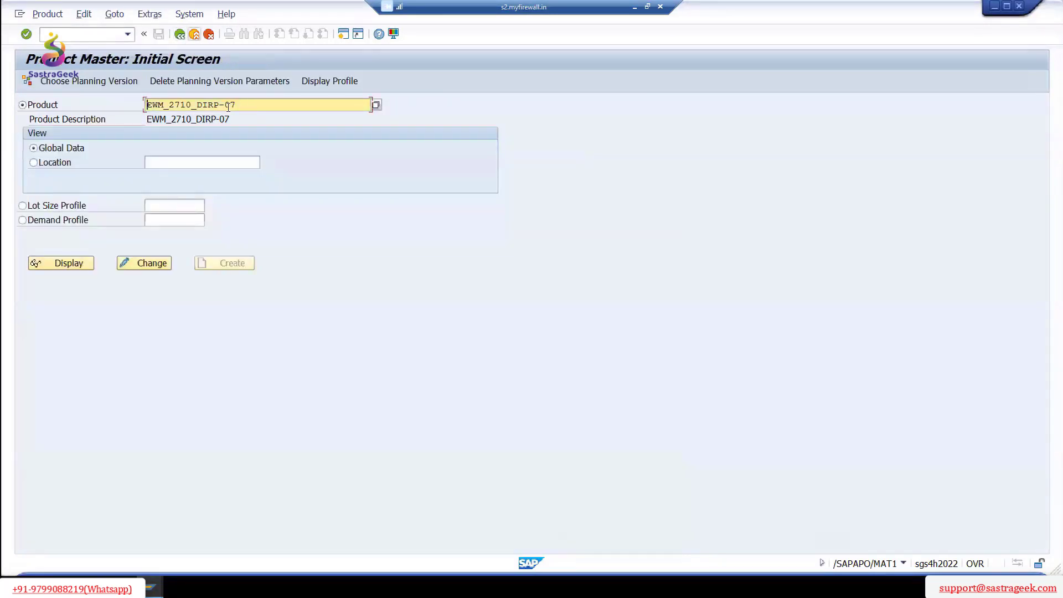
pyautogui.moveTo(240, 105); pyautogui.dragTo(231, 106)
pyautogui.write('6')
pyautogui.press('Return')
pyautogui.click(69, 264)
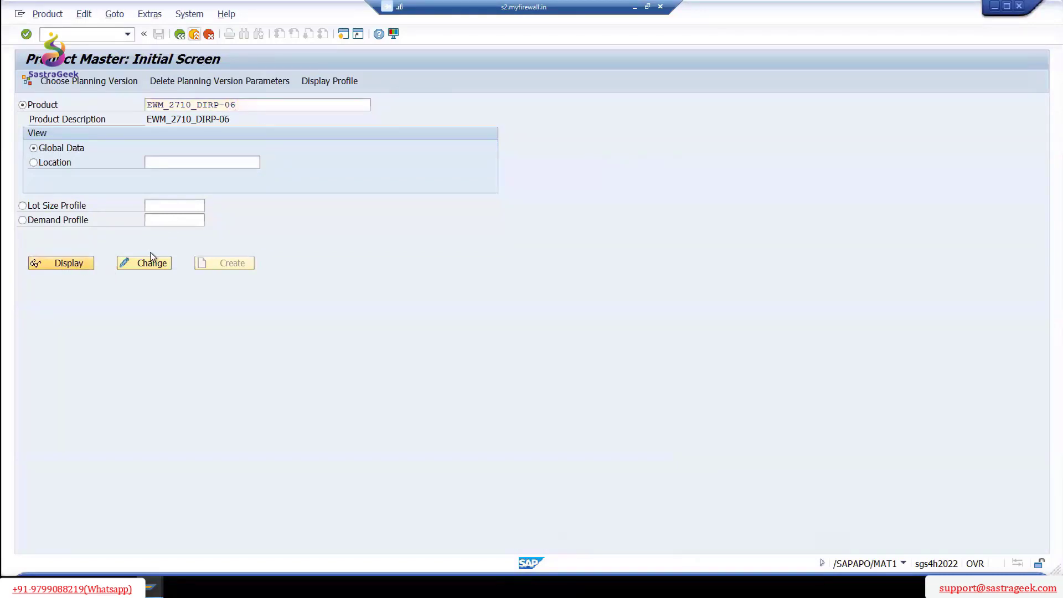
pyautogui.click(185, 162)
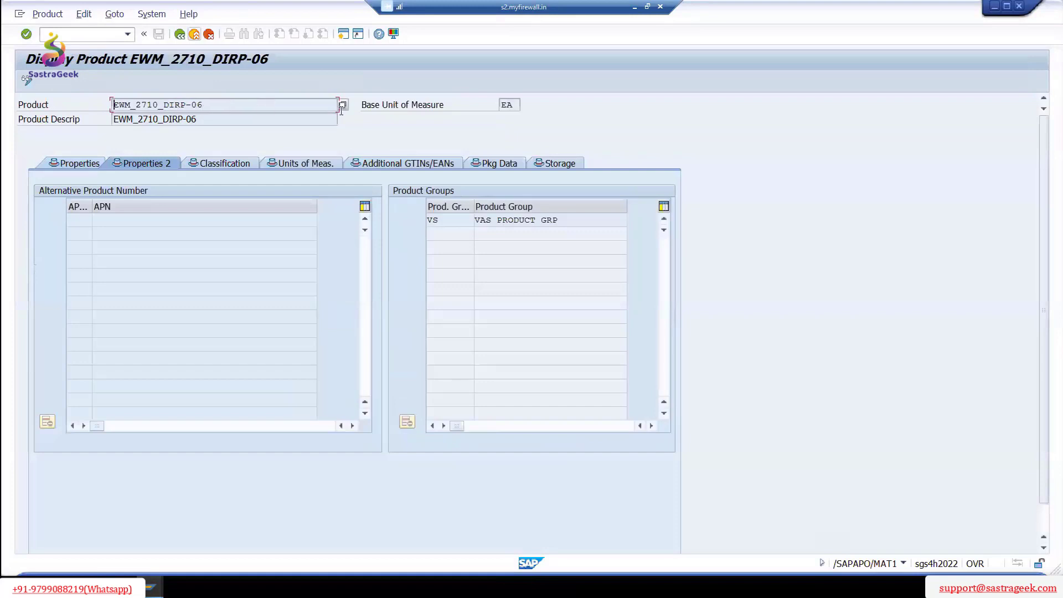
pyautogui.click(180, 35)
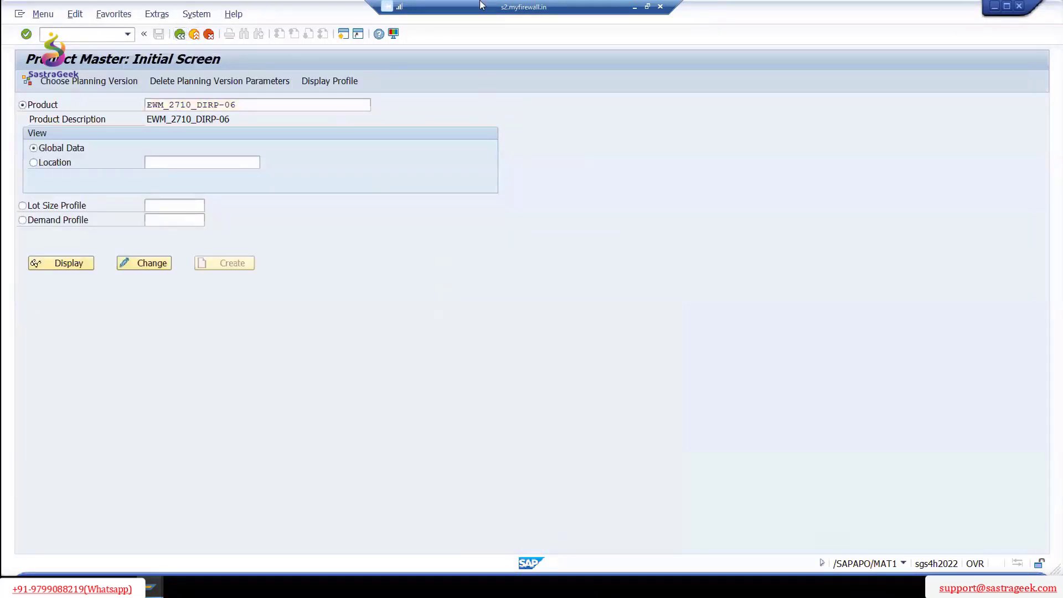
# - Leave the product master and return to the Determination of Warehouse Process Type overview
pyautogui.click(418, 520)
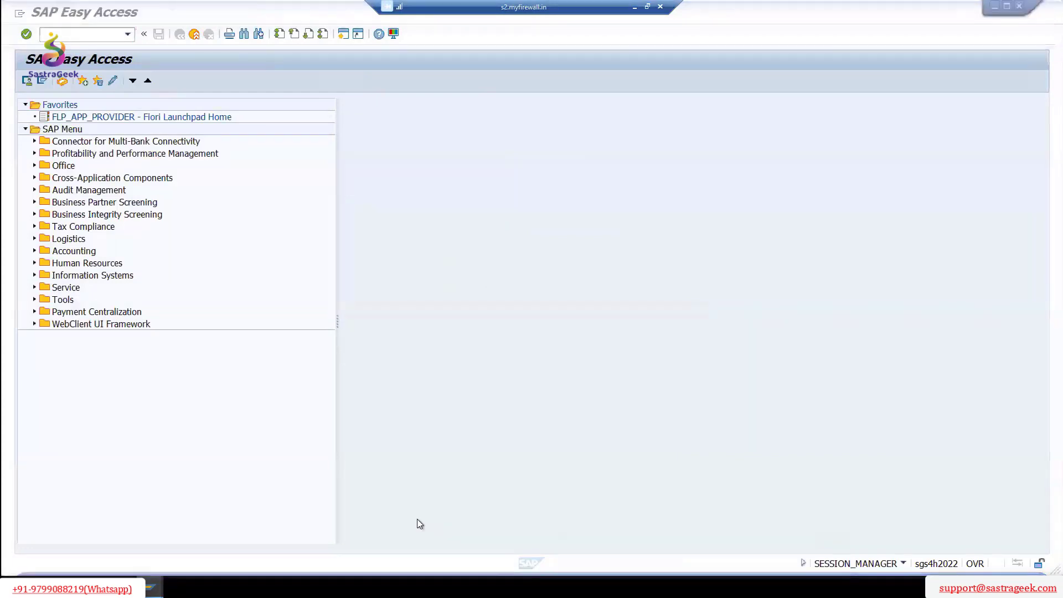
pyautogui.click(299, 548)
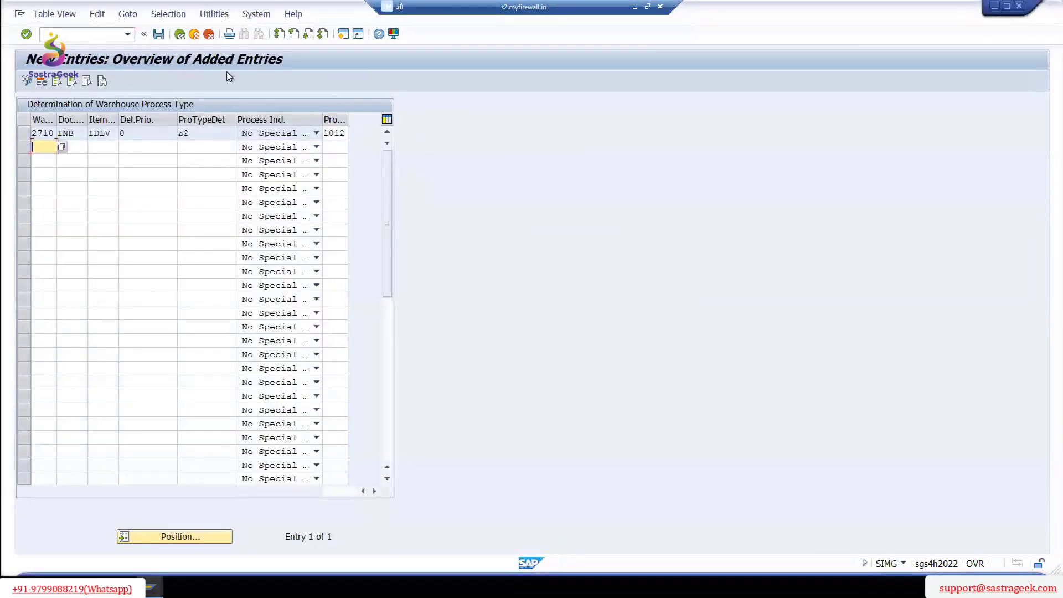
pyautogui.click(180, 34)
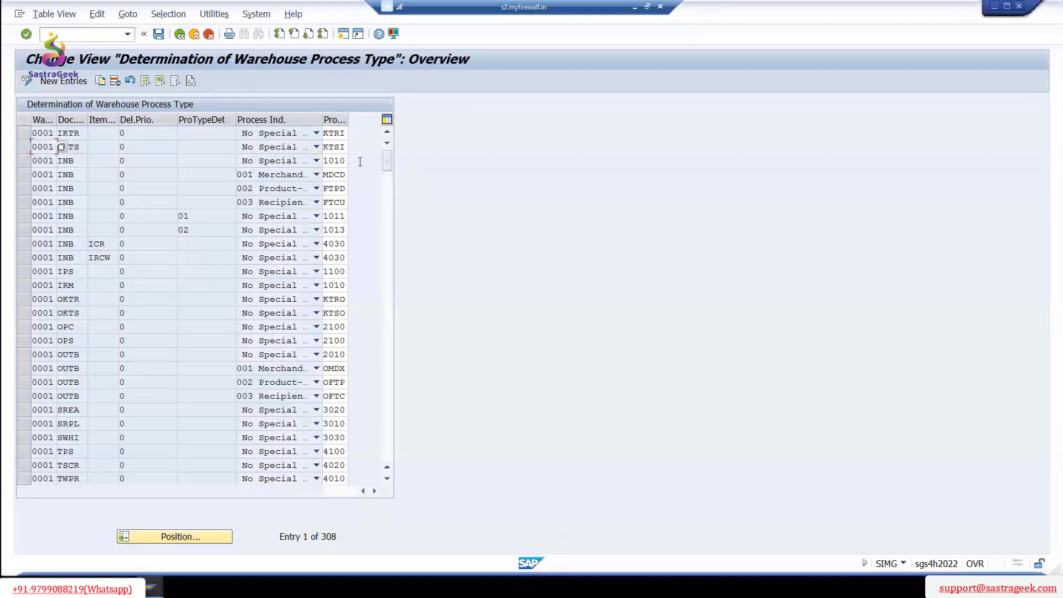
pyautogui.click(344, 35)
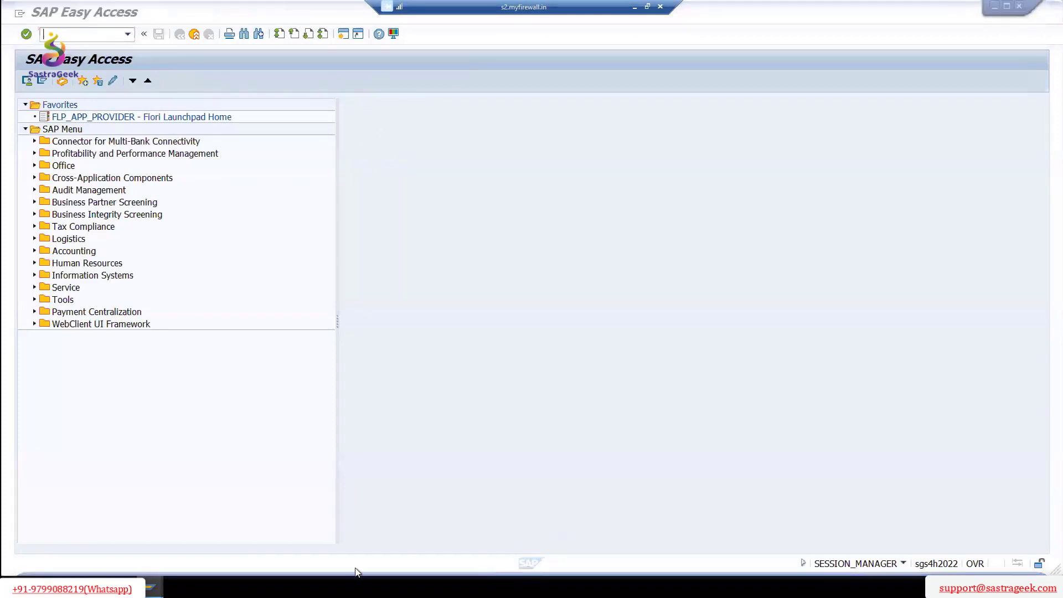
pyautogui.moveTo(357, 579)
pyautogui.click(268, 546)
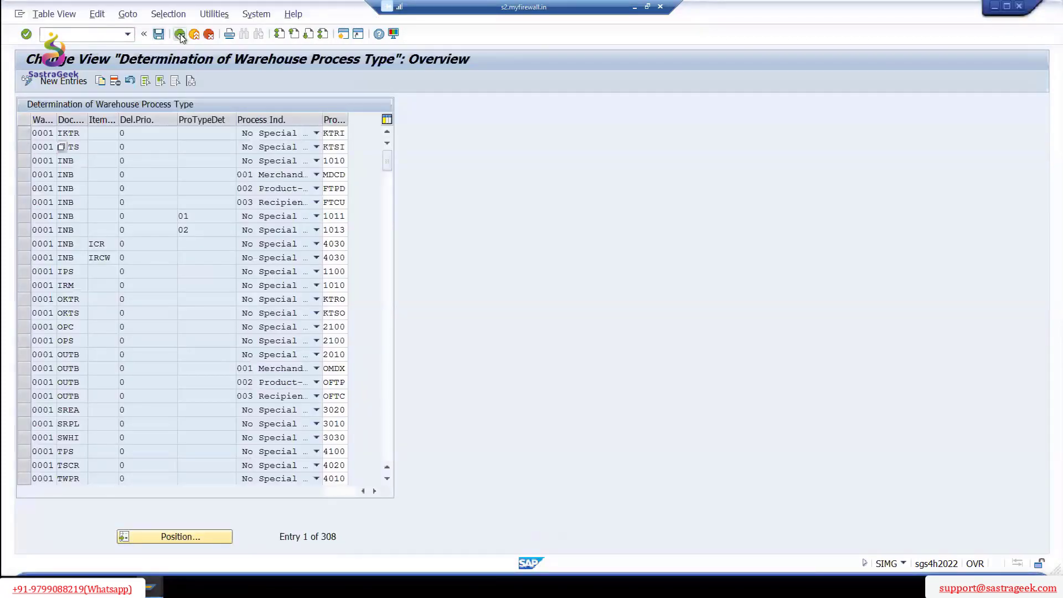
# - Review steps IB01 Unloading and VS01 VAS Activity, then open the Storage Process - Definition list
pyautogui.click(180, 35)
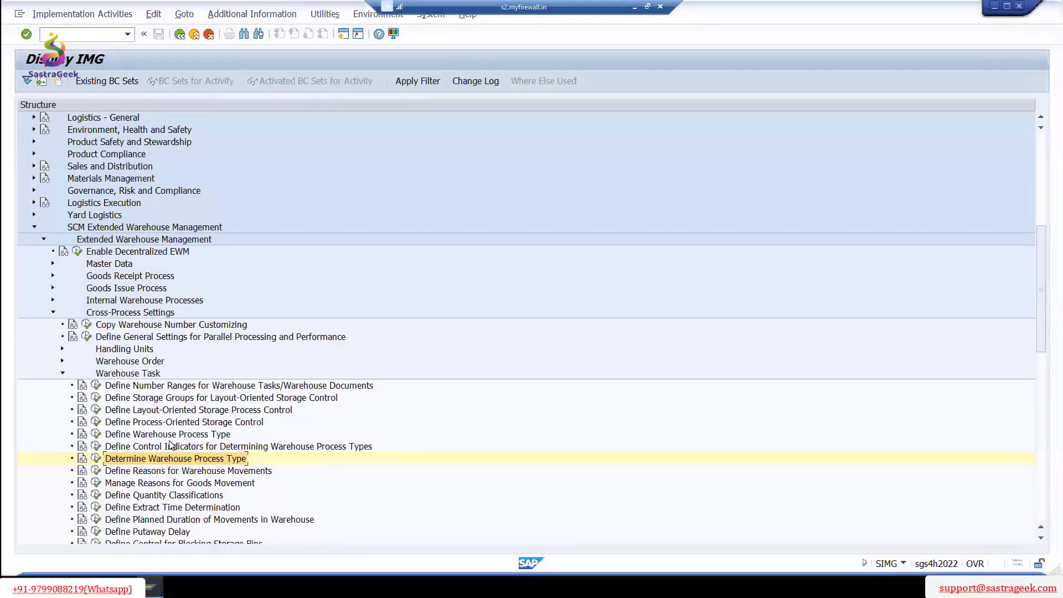
pyautogui.click(98, 424)
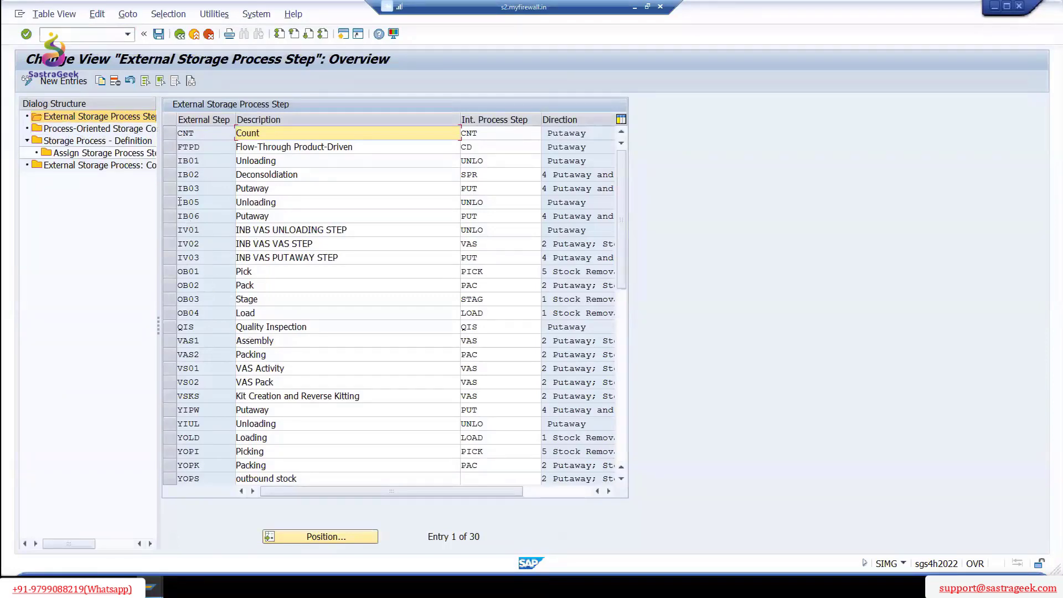
pyautogui.click(171, 161)
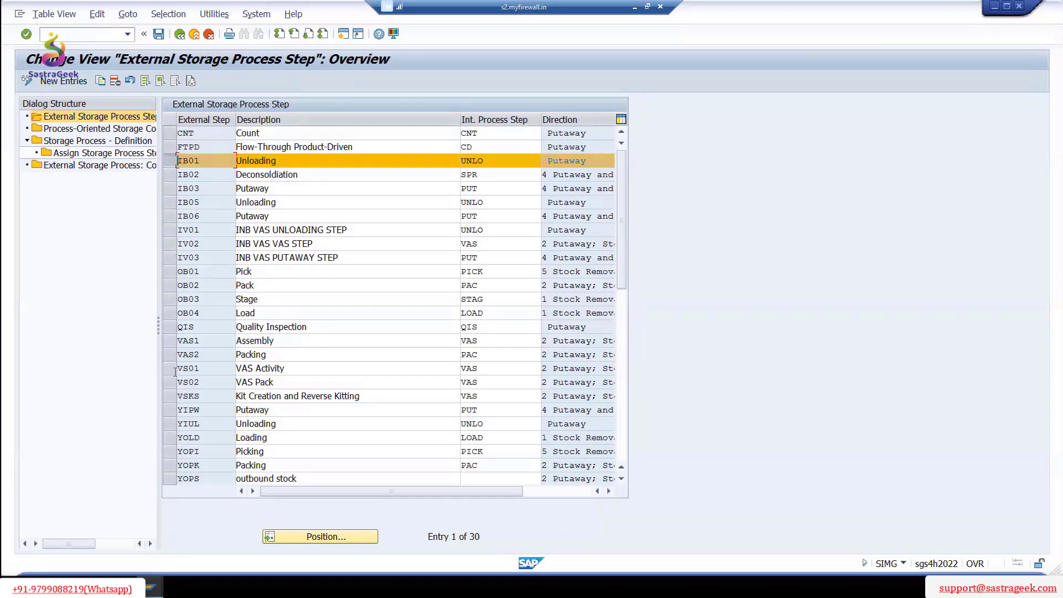
pyautogui.click(249, 368)
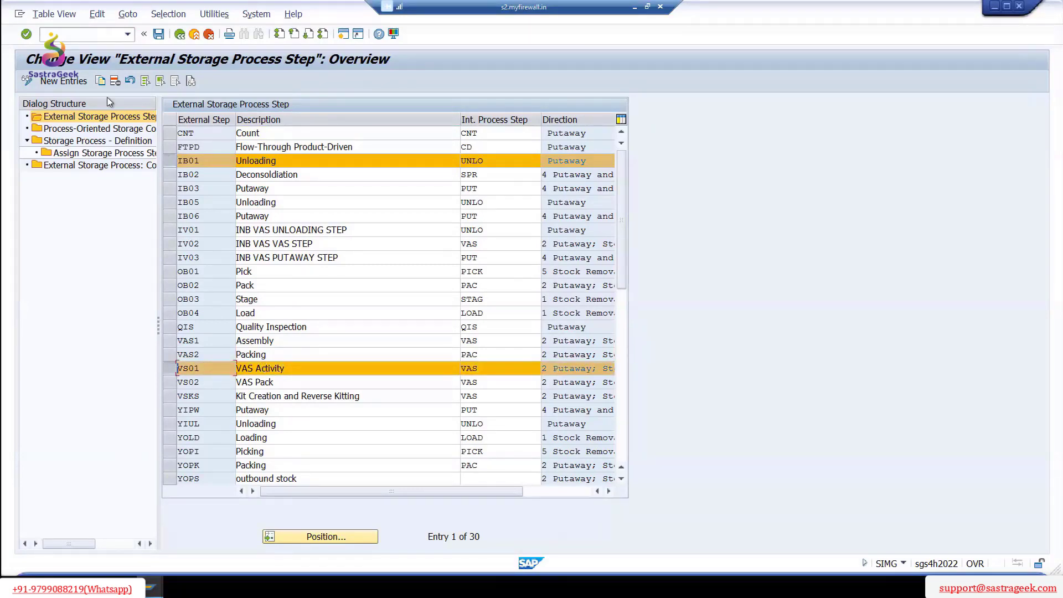
pyautogui.doubleClick(92, 142)
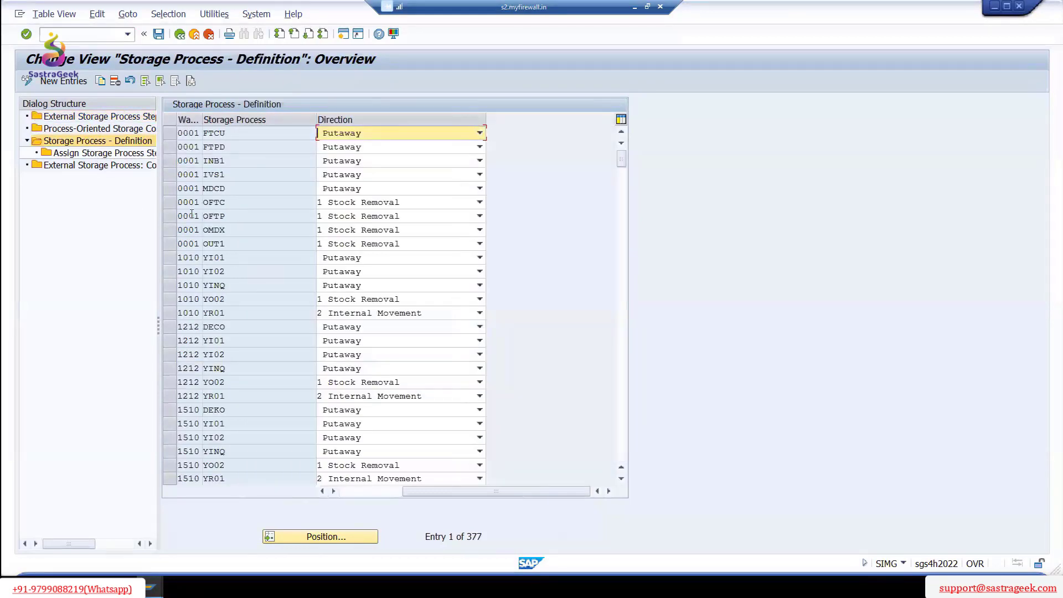
# - Create storage process DIRP in warehouse 2710, 'DIRP -Unload, VAS and Putaway', and open its step assignment
pyautogui.click(65, 83)
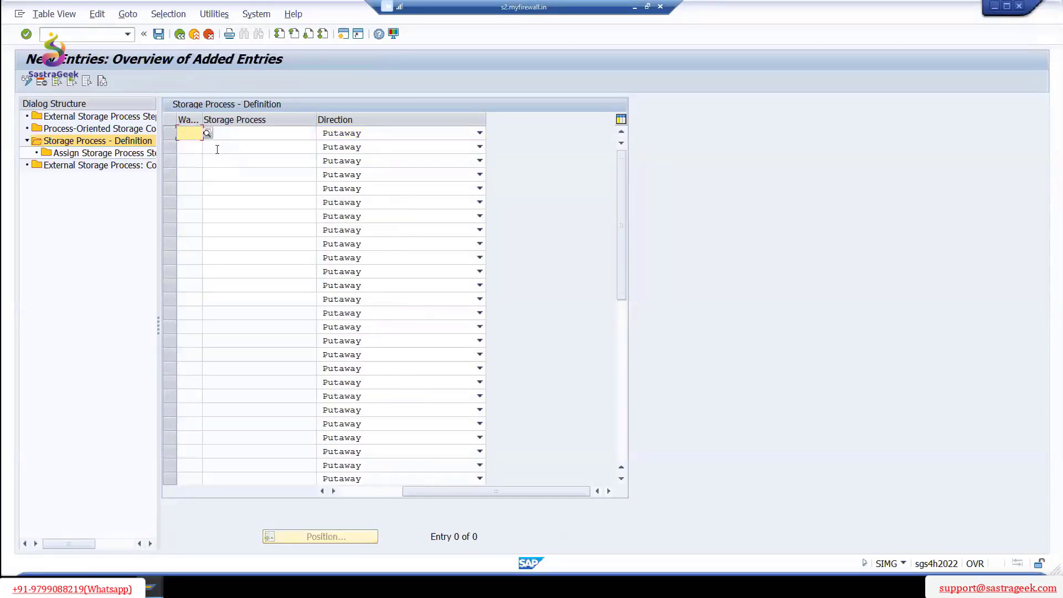
pyautogui.write('2710')
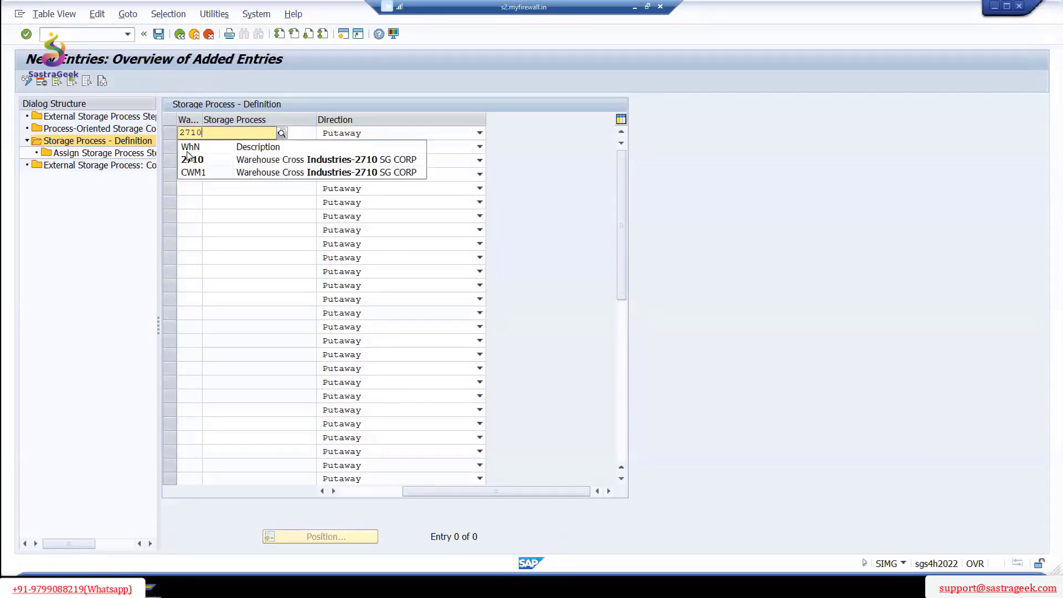
pyautogui.click(203, 159)
pyautogui.click(264, 133)
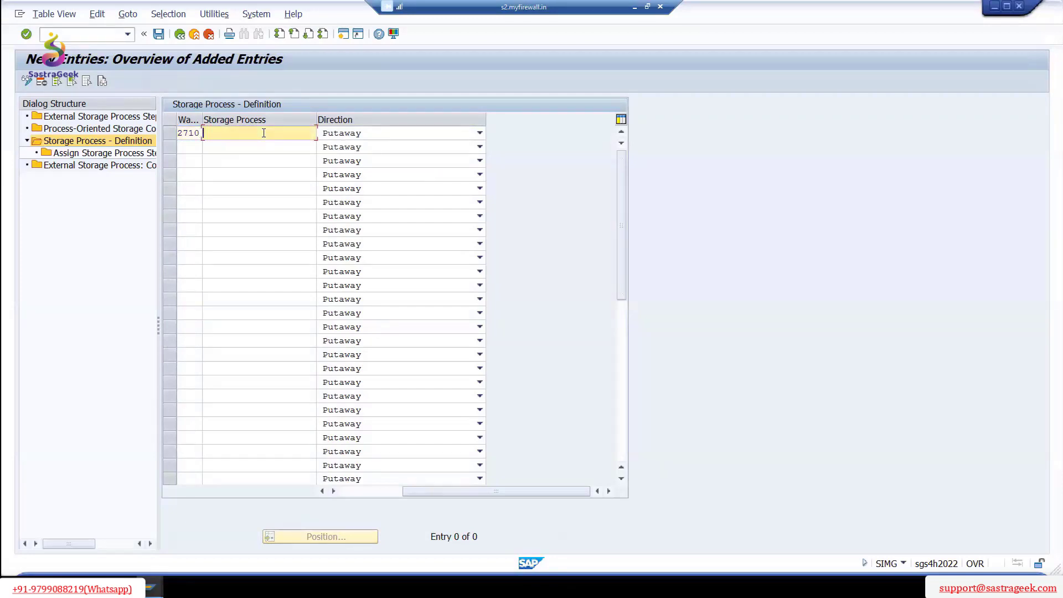
pyautogui.write('DIRP')
pyautogui.click(430, 133)
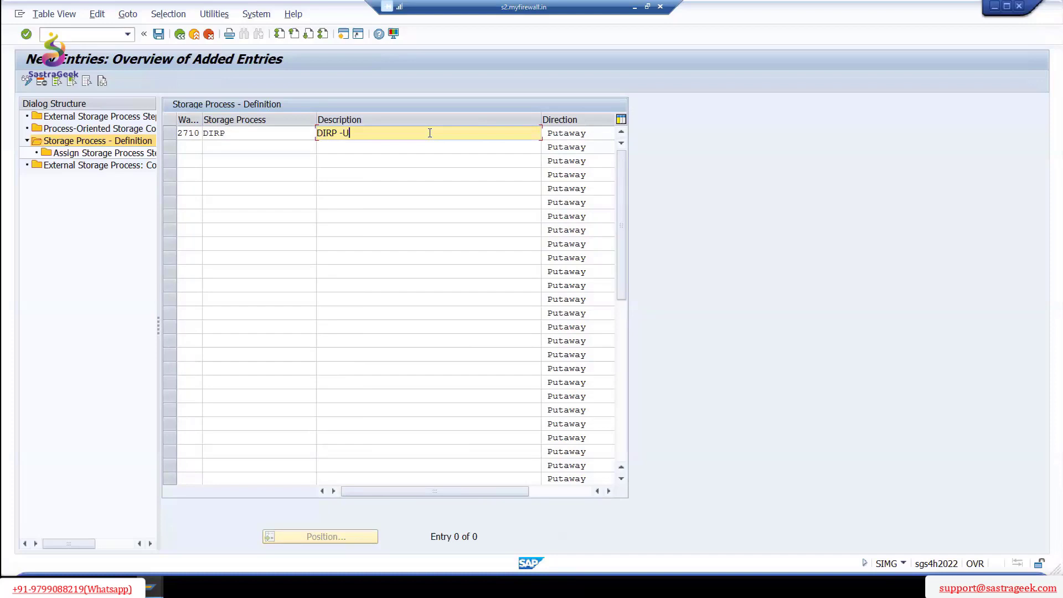
pyautogui.write('load, VAS and PUtaway')
pyautogui.press('Return')
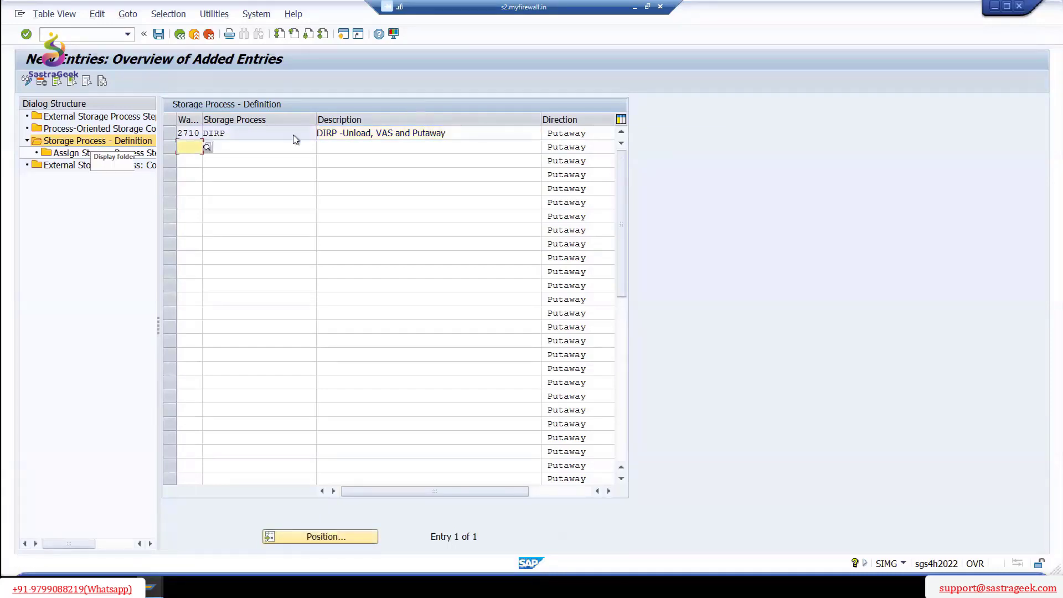
pyautogui.click(170, 133)
pyautogui.doubleClick(126, 154)
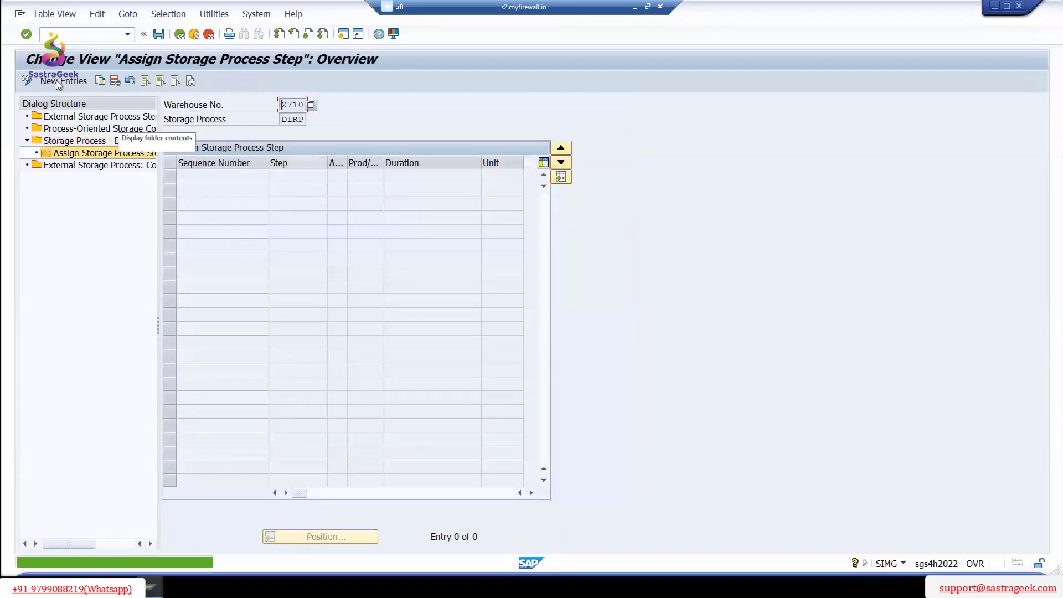
# - Assign steps IB01, VS01 and IB03 as steps 1–3 of DIRP
pyautogui.click(306, 178)
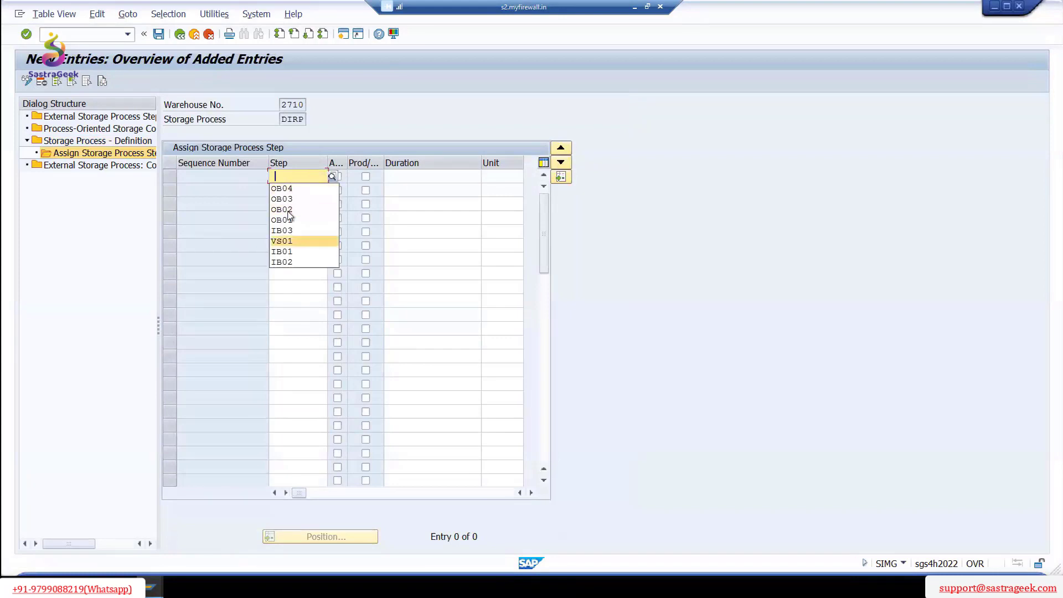
pyautogui.click(291, 253)
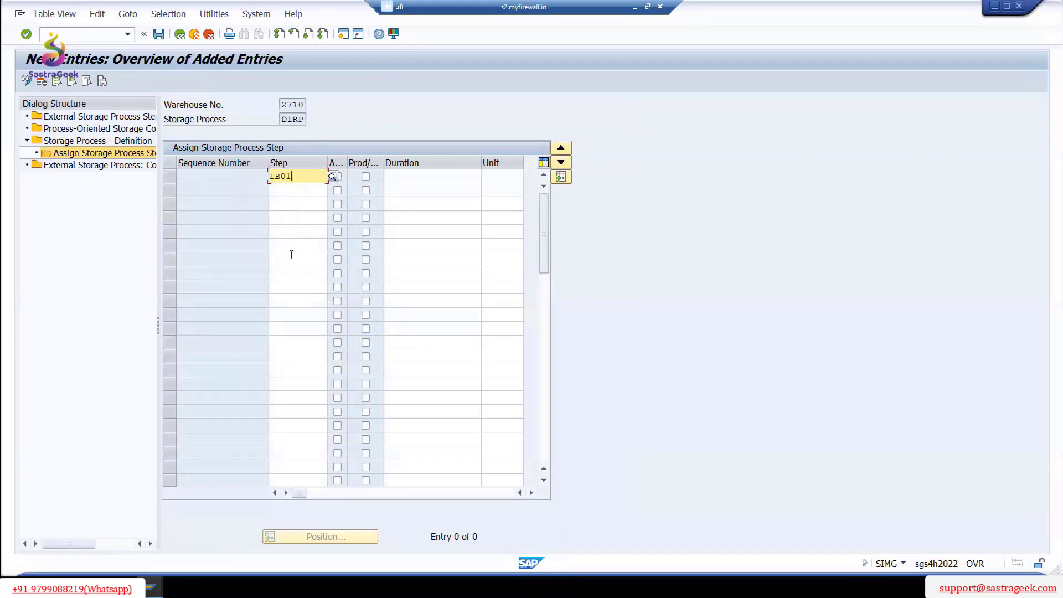
pyautogui.click(305, 191)
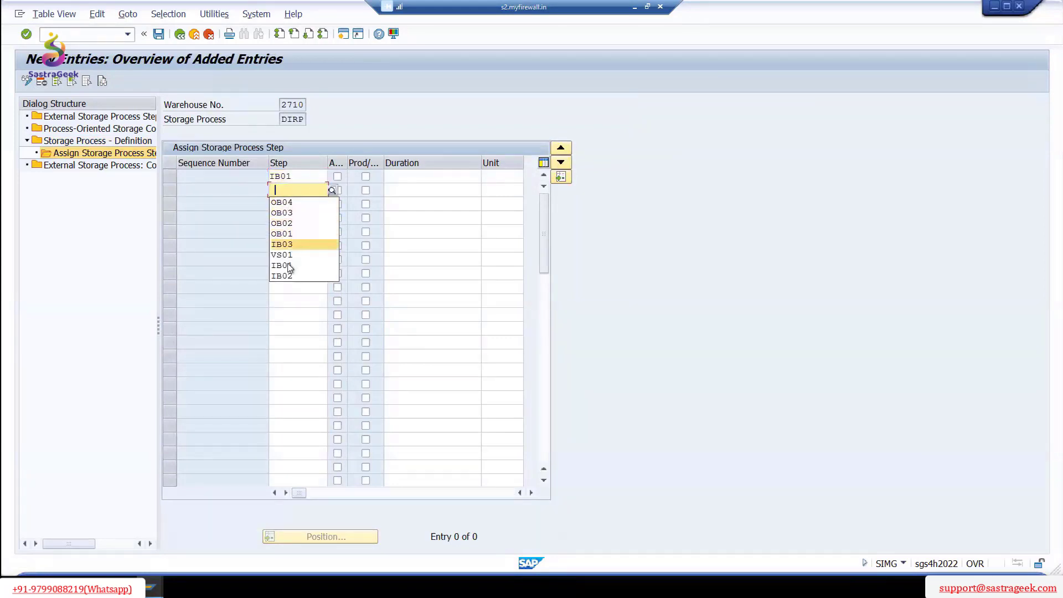
pyautogui.click(288, 255)
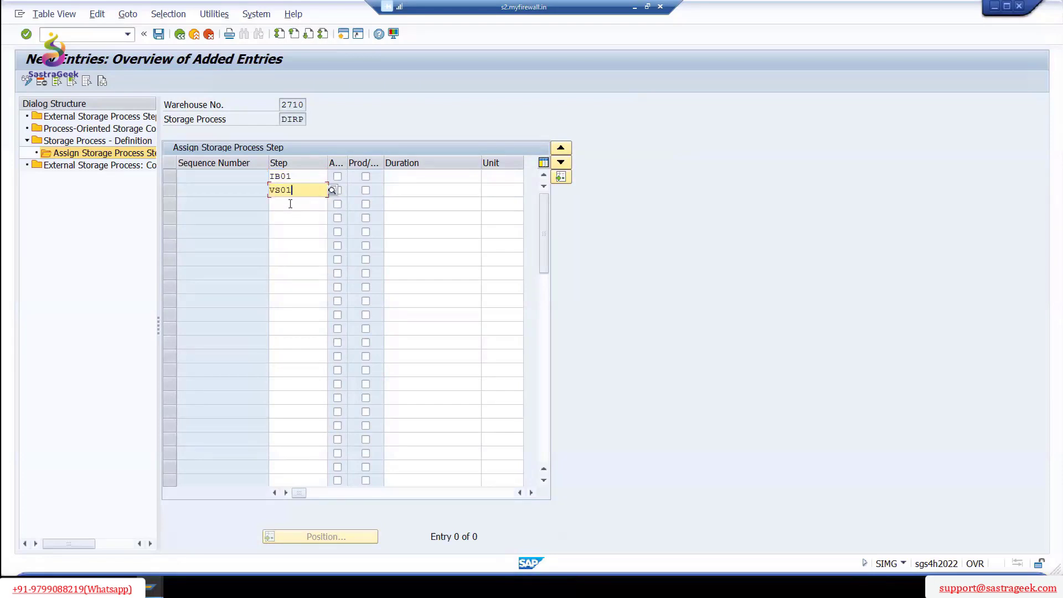
pyautogui.click(290, 204)
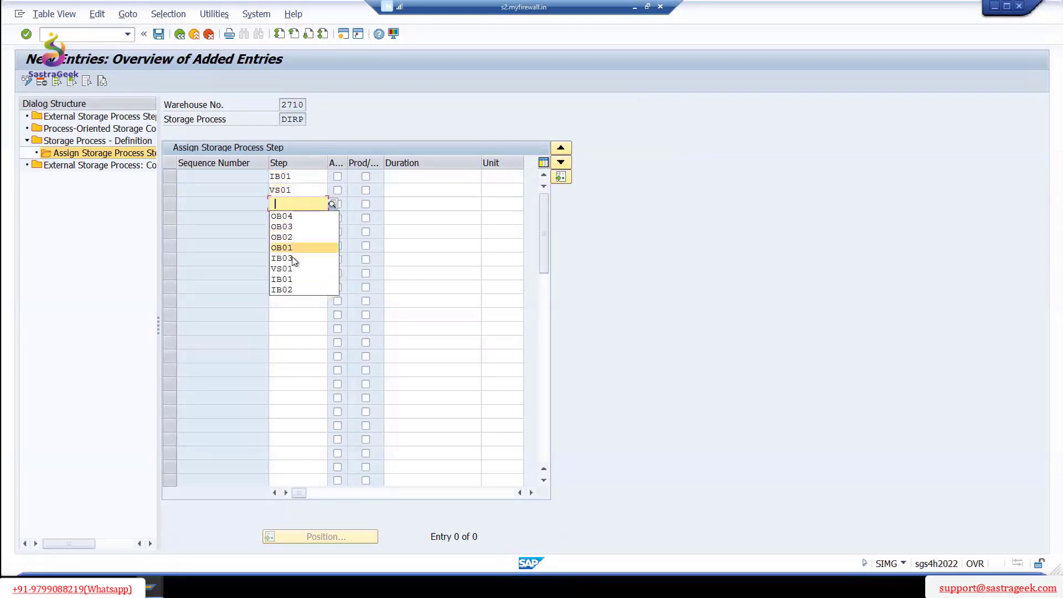
pyautogui.click(294, 259)
# - Mark VS01 automatic with its second flag ticked, and save the assignments under the request
pyautogui.click(337, 190)
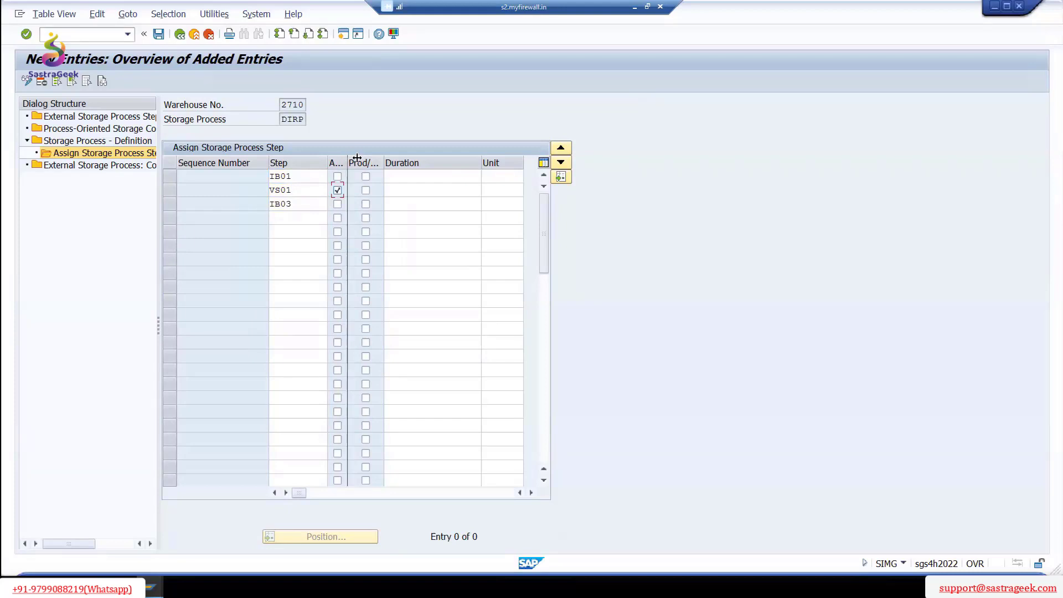
pyautogui.moveTo(357, 158); pyautogui.dragTo(364, 158)
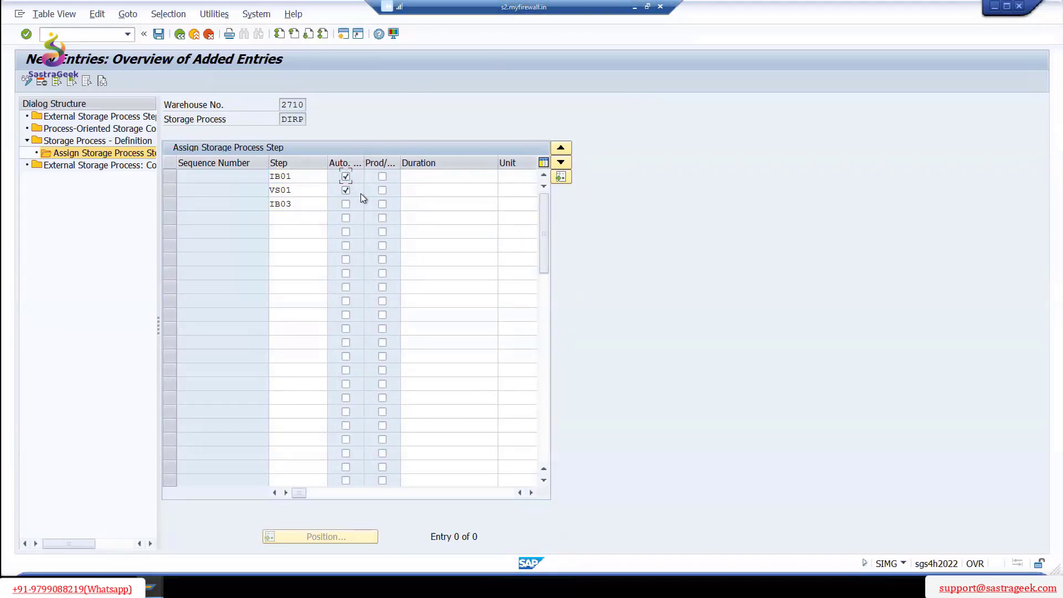
pyautogui.click(382, 190)
pyautogui.click(160, 36)
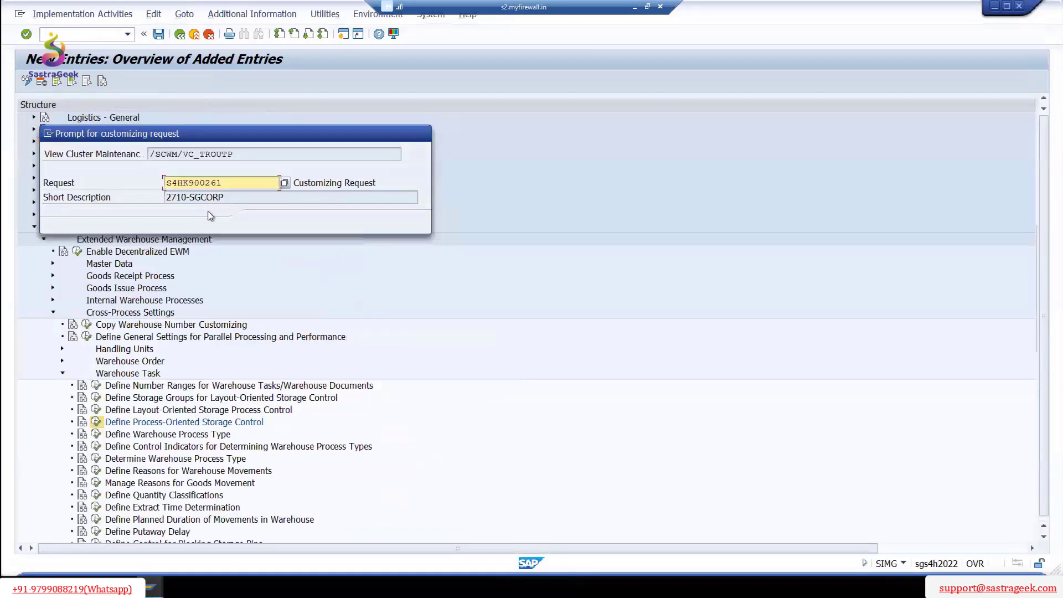
pyautogui.press('Return')
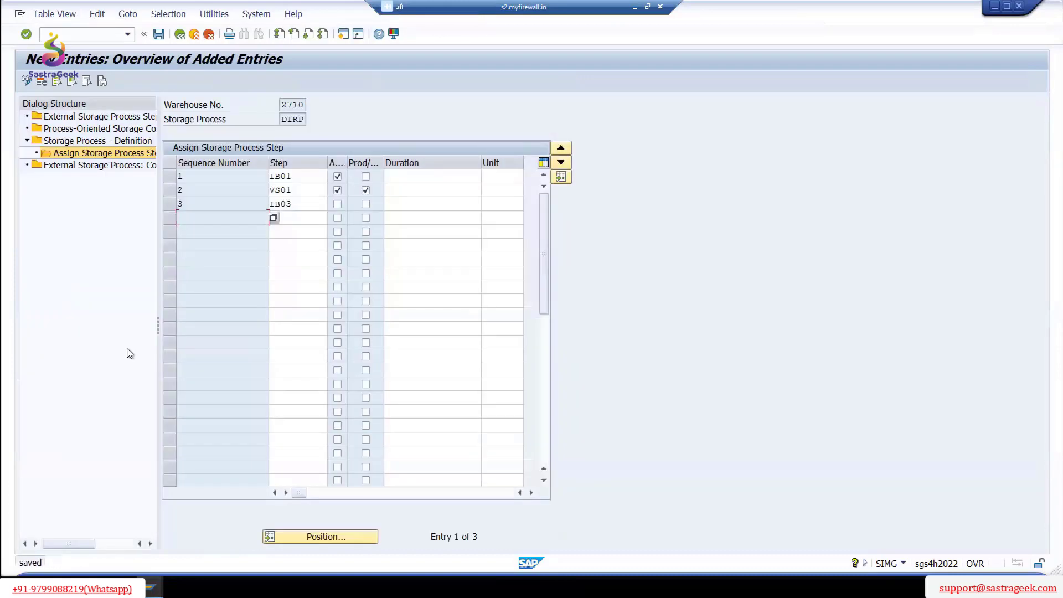
pyautogui.doubleClick(103, 141)
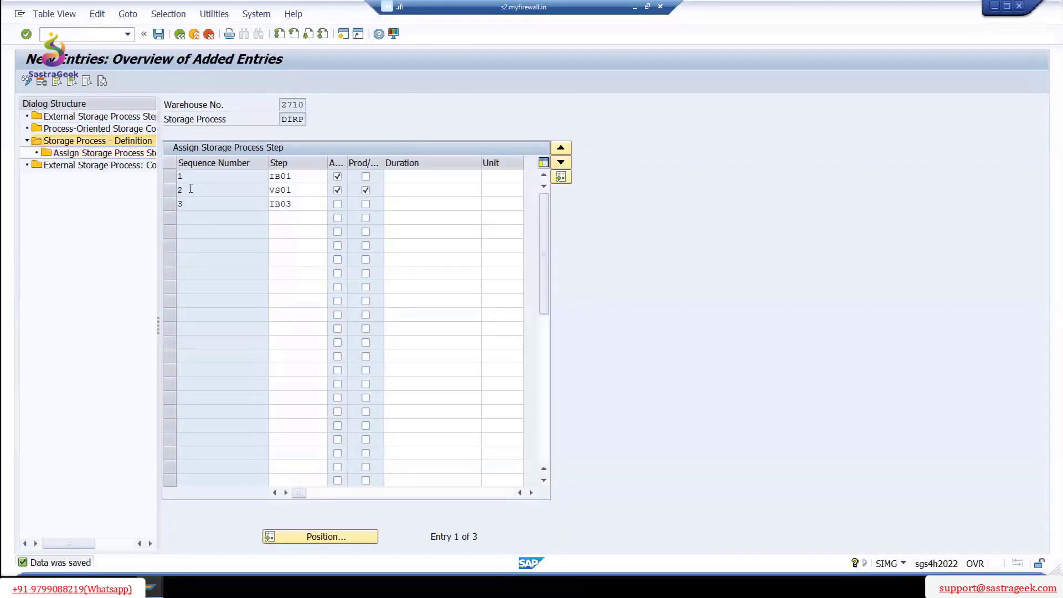
pyautogui.click(343, 539)
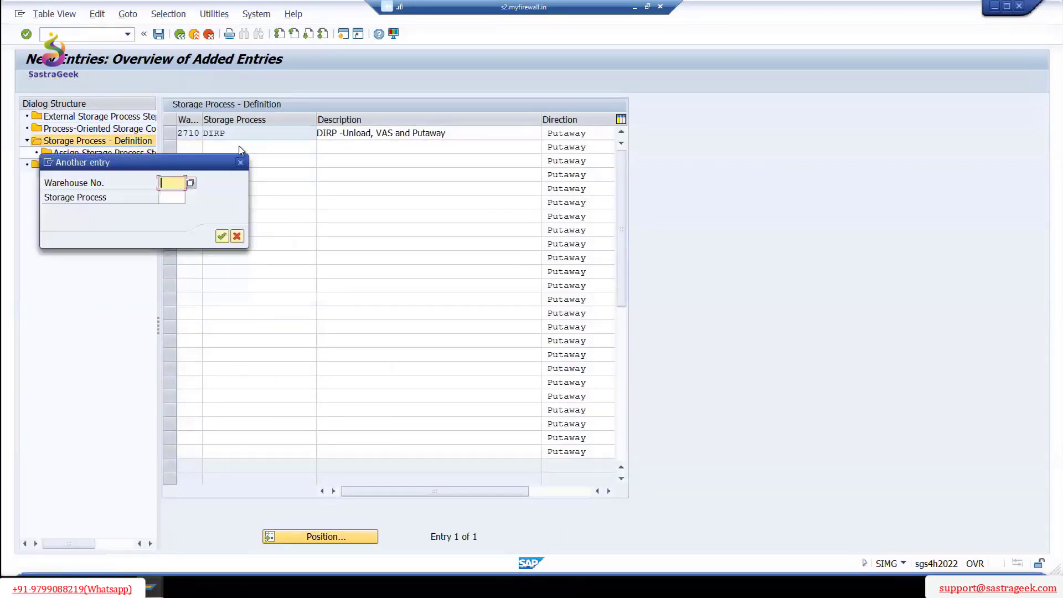
# - Position to storage process 2710 DEKO and review its assigned steps for comparison
pyautogui.press('Escape')
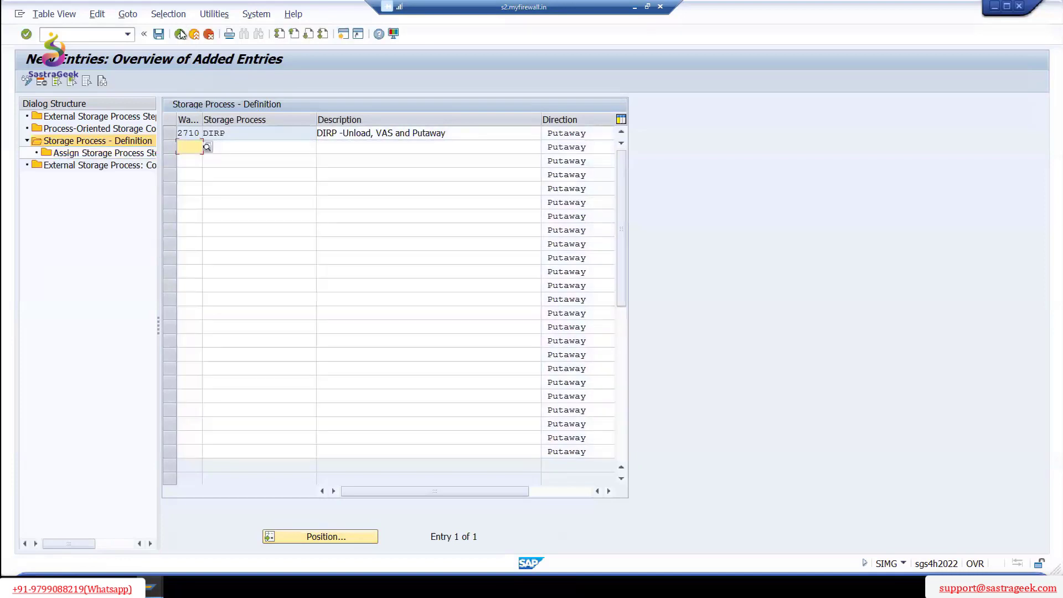
pyautogui.click(180, 34)
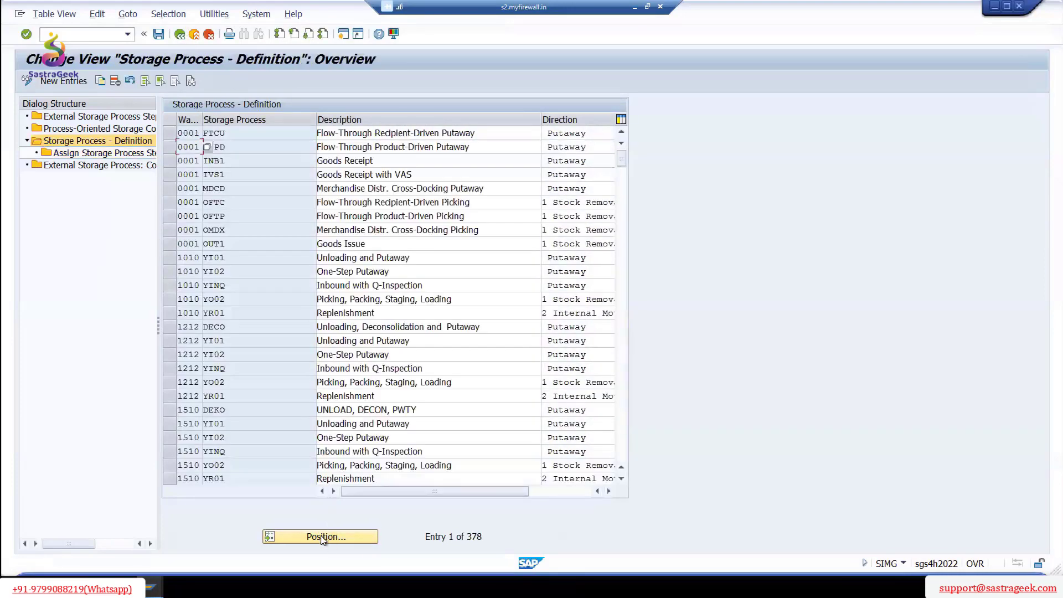
pyautogui.click(327, 537)
pyautogui.write('27')
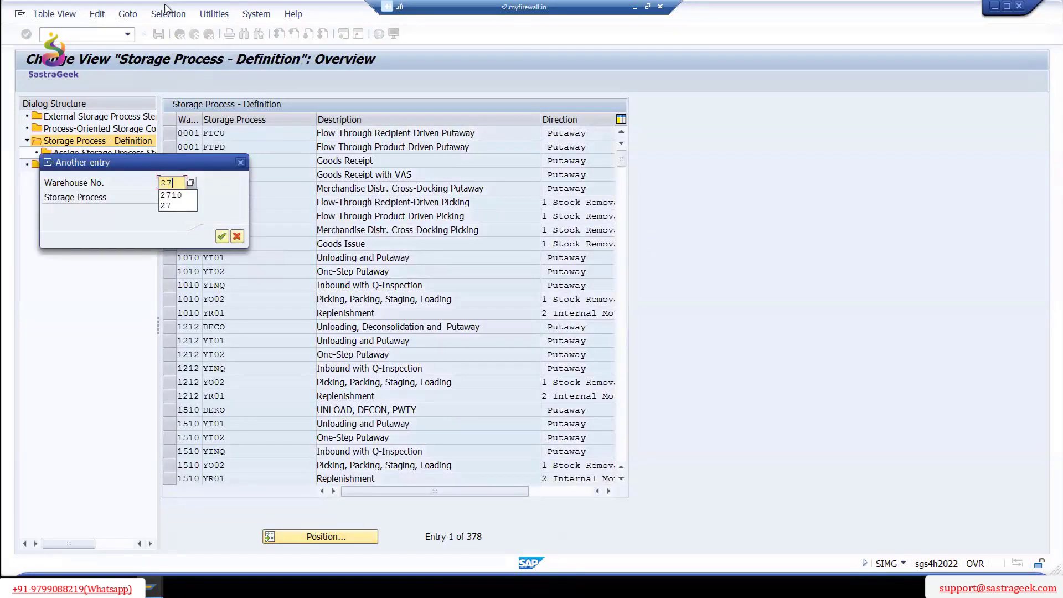
pyautogui.click(178, 195)
pyautogui.click(162, 197)
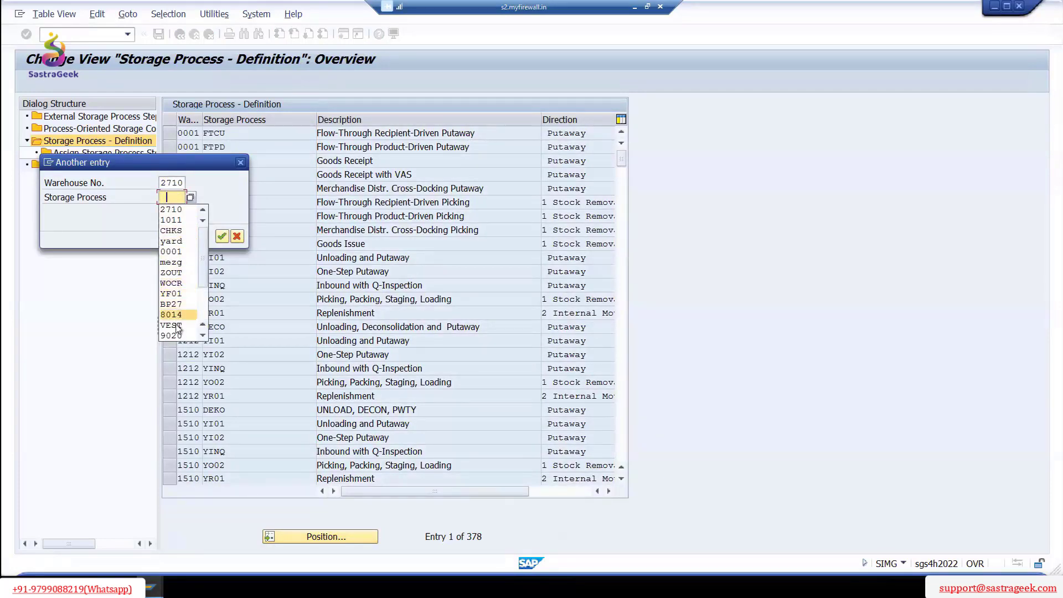
pyautogui.click(177, 198)
pyautogui.write('deko')
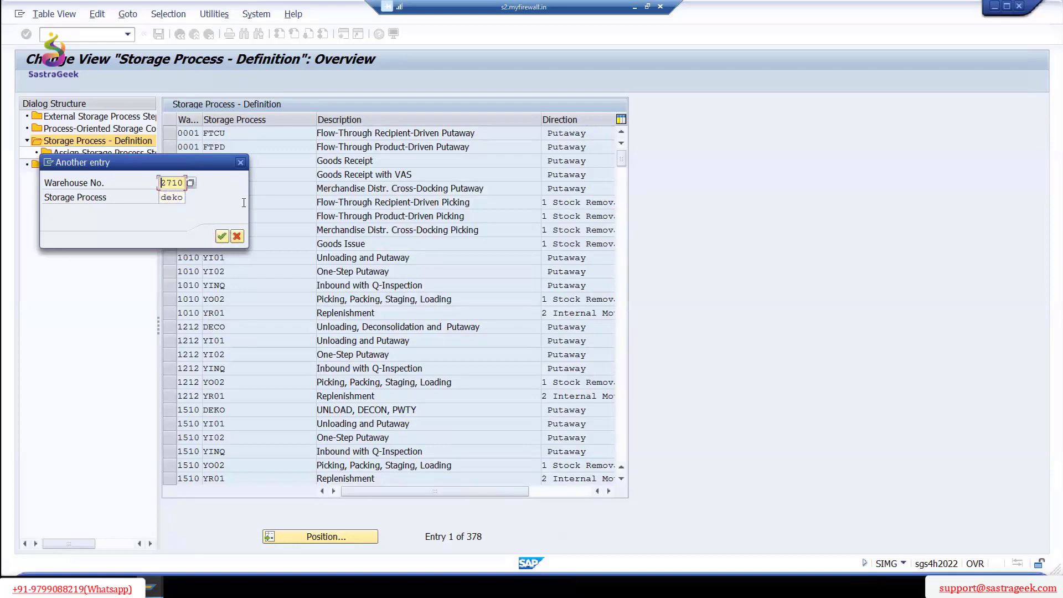
pyautogui.click(223, 237)
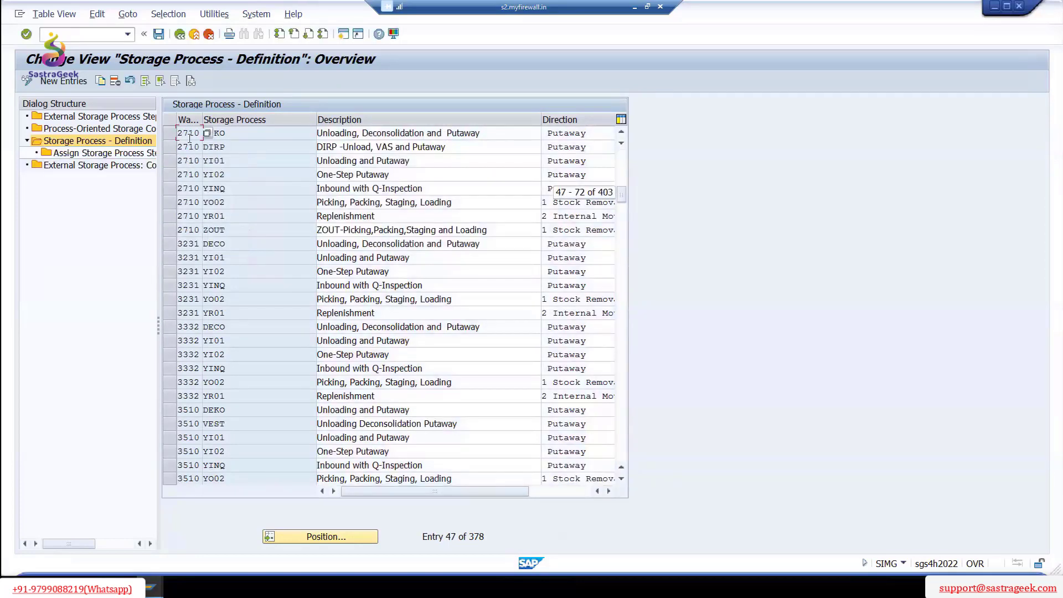
pyautogui.click(247, 131)
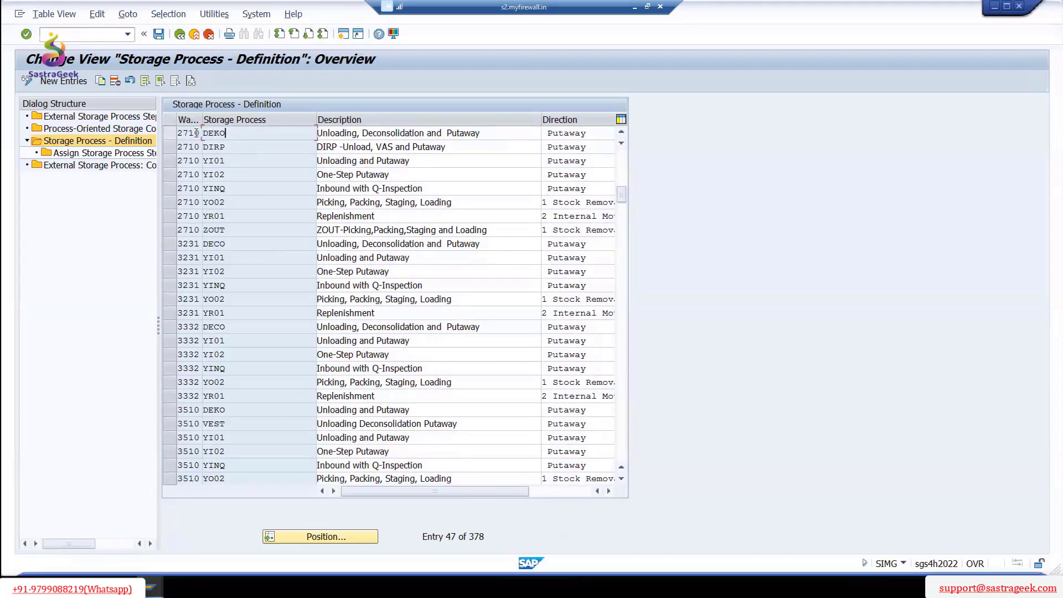
pyautogui.click(171, 134)
pyautogui.click(112, 155)
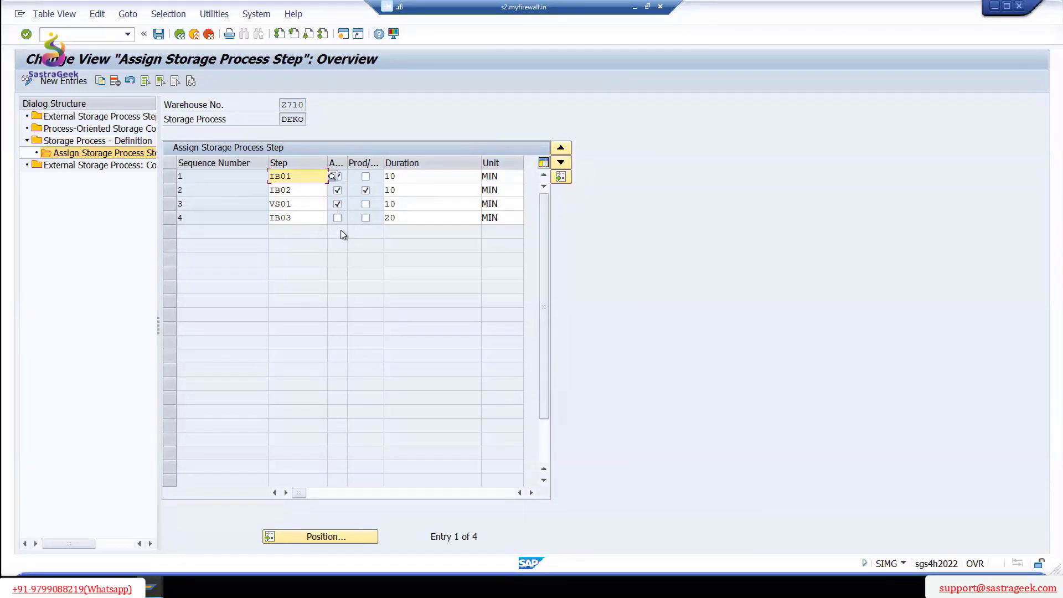
pyautogui.click(180, 34)
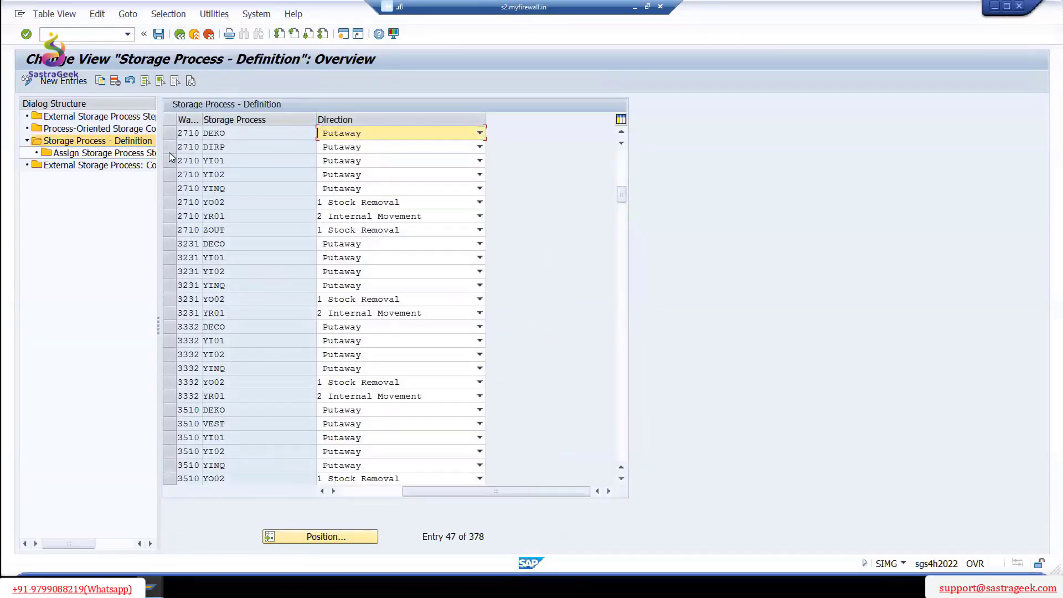
# - Untick the second flag on DIRP's VS01 step and save the change
pyautogui.click(170, 147)
pyautogui.doubleClick(132, 153)
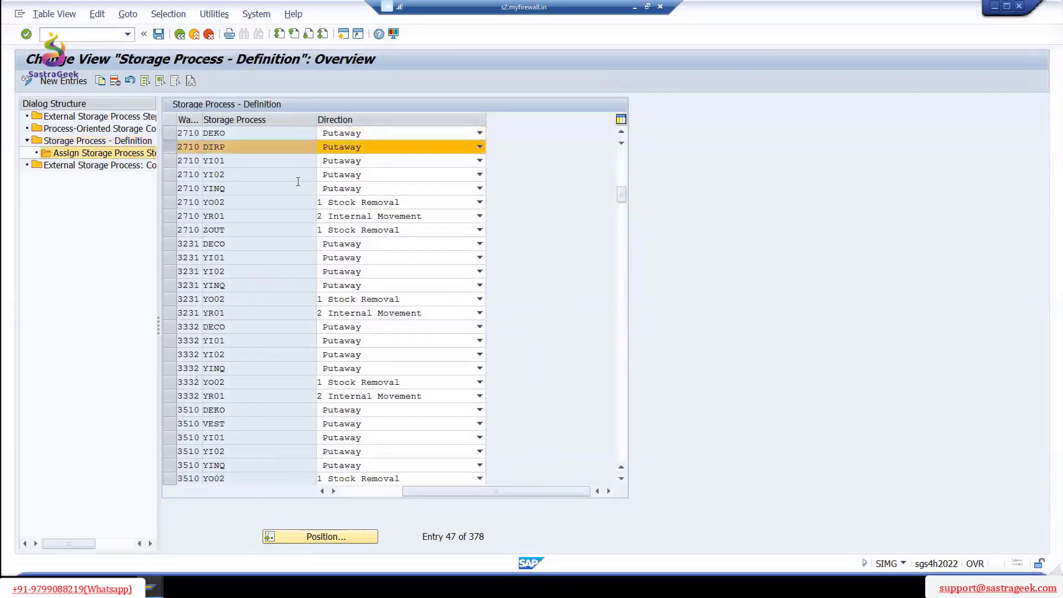
pyautogui.click(365, 190)
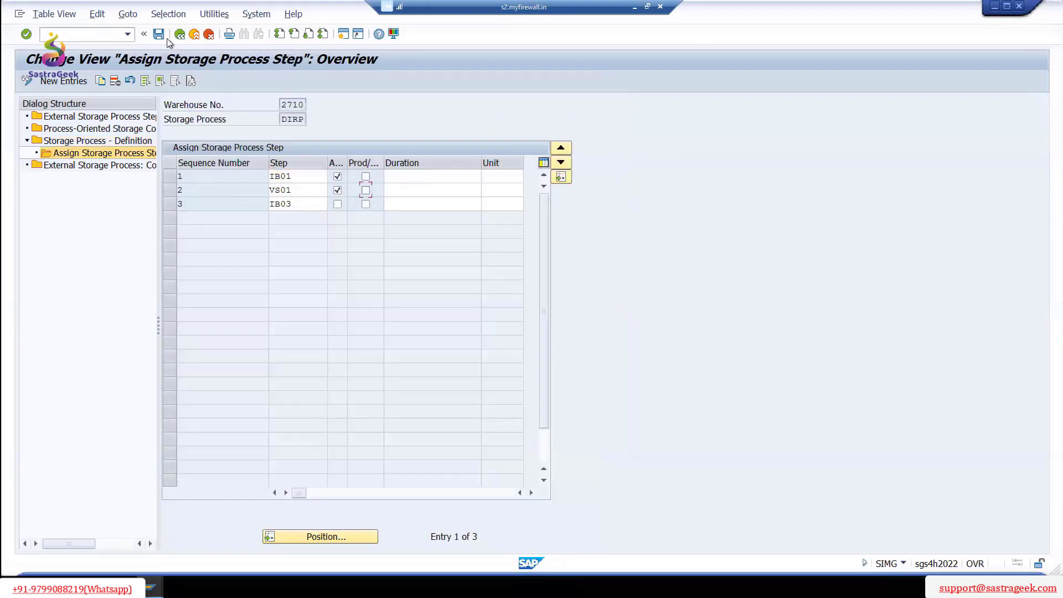
pyautogui.click(159, 35)
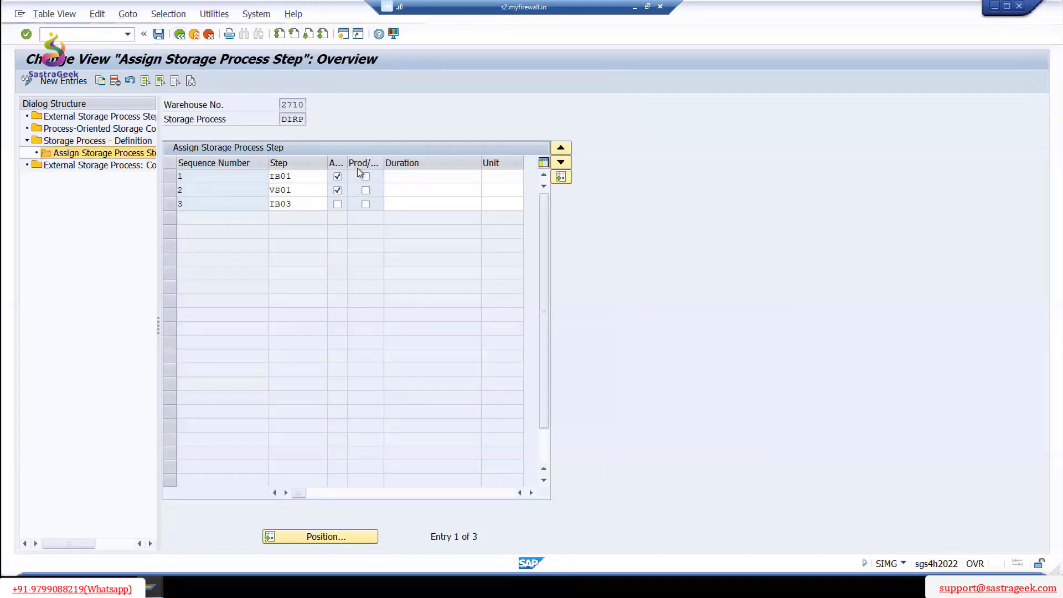
pyautogui.click(181, 35)
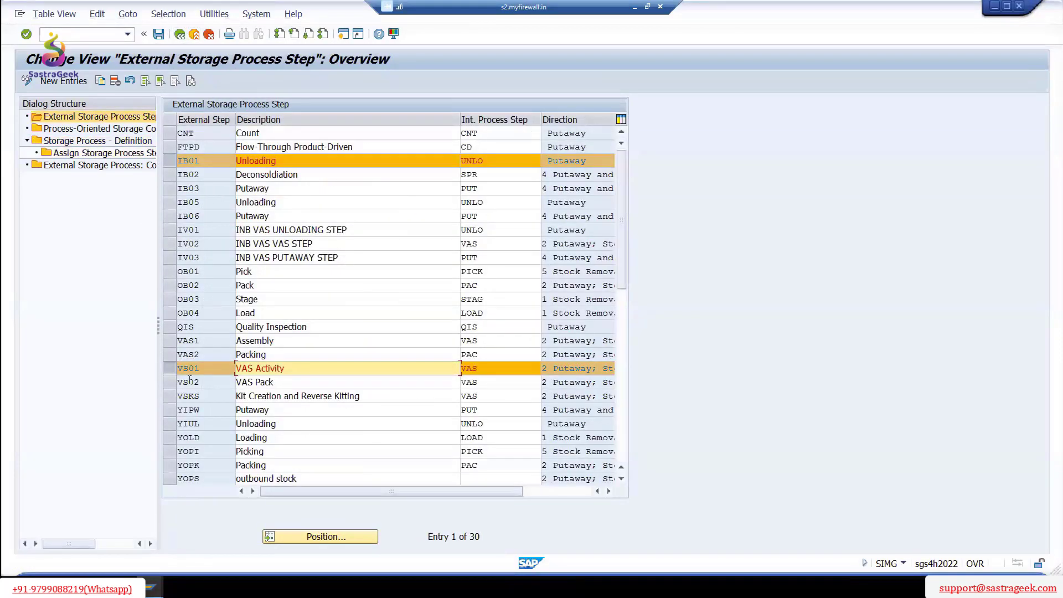
# - Review external steps VS01 and IB01, then open the Process-Oriented Storage Control table
pyautogui.click(176, 369)
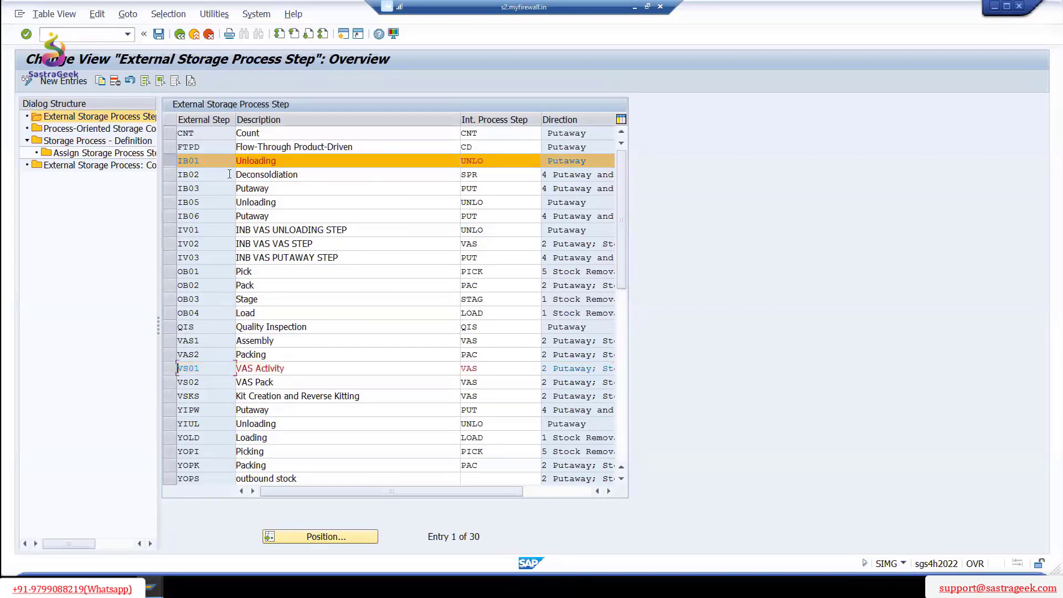
pyautogui.click(171, 160)
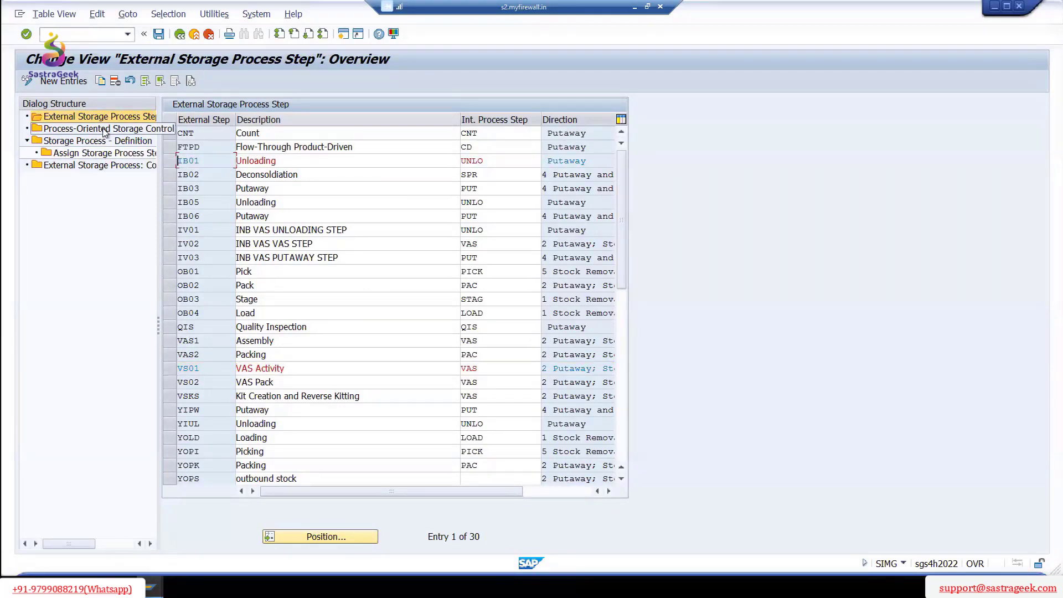
pyautogui.doubleClick(105, 129)
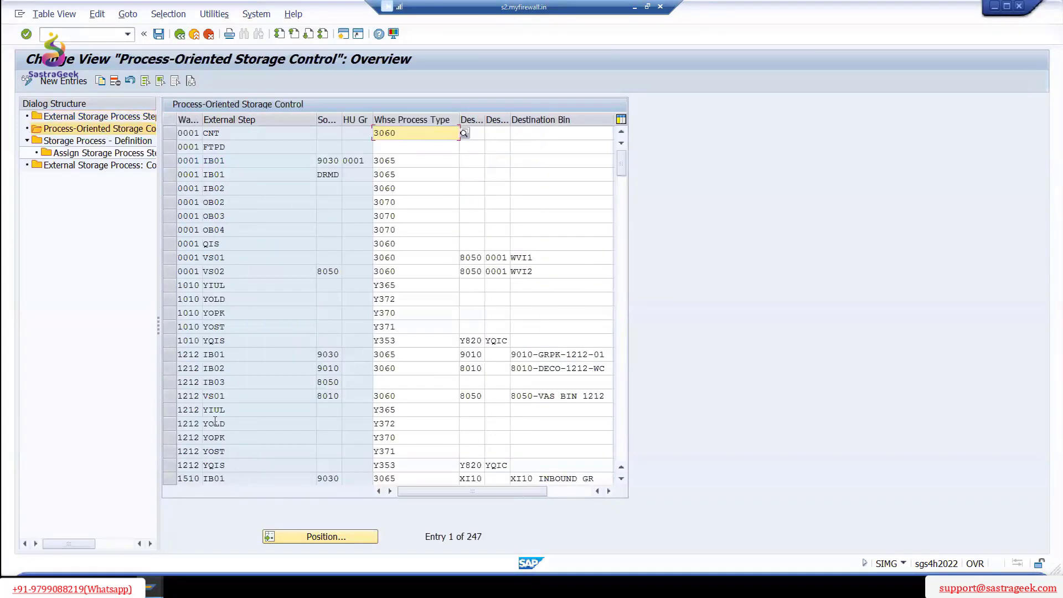
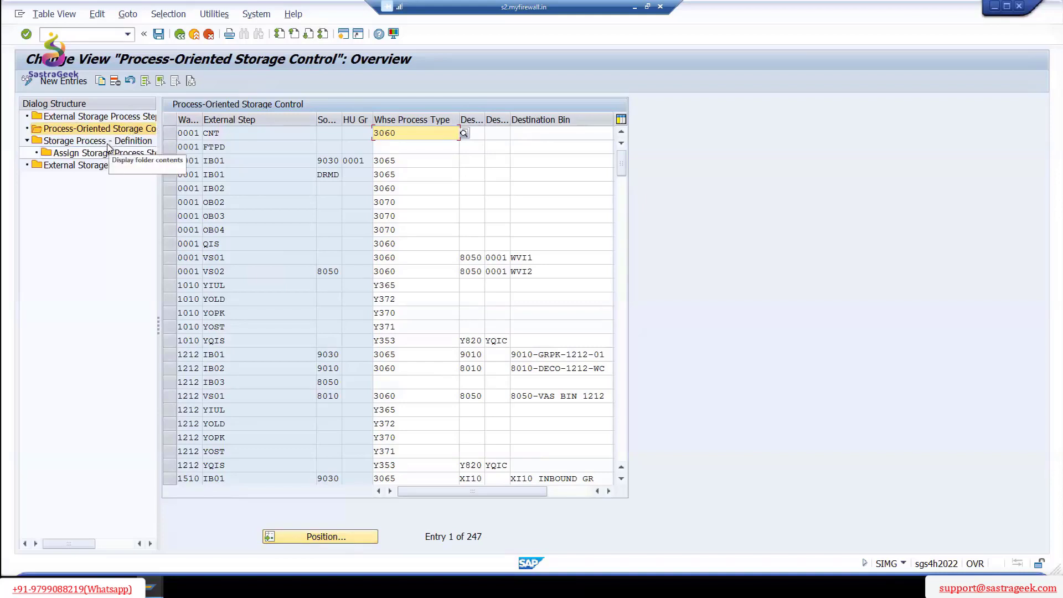
# - Open the External Storage Process Step overview, which lists 30 steps such as CNT and IB01
pyautogui.doubleClick(102, 117)
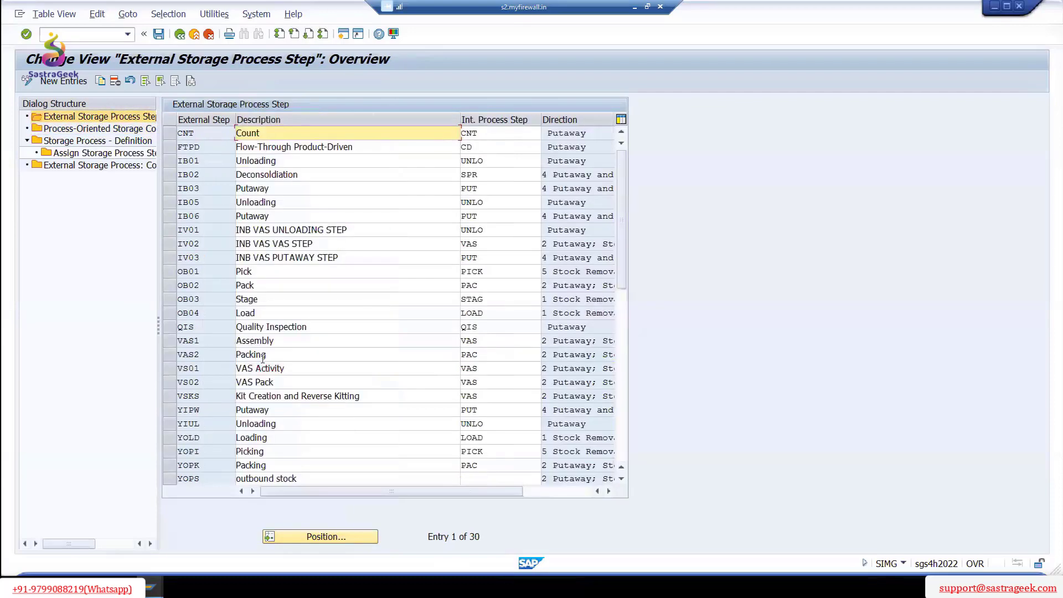
# - Select external steps IB01, VAS1 and IB03 and copy them as new entries
pyautogui.click(168, 162)
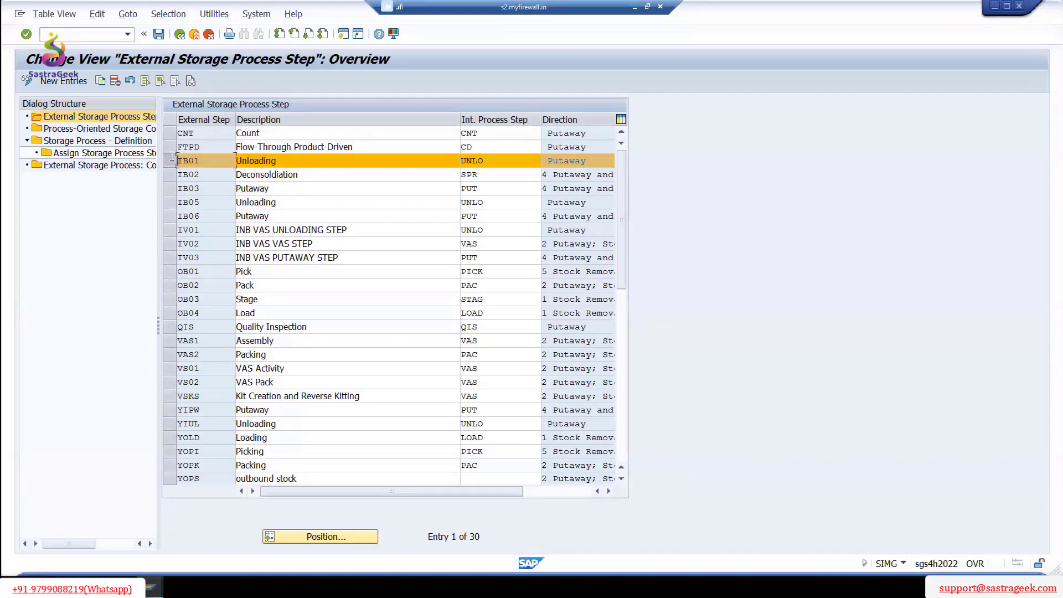
pyautogui.click(171, 341)
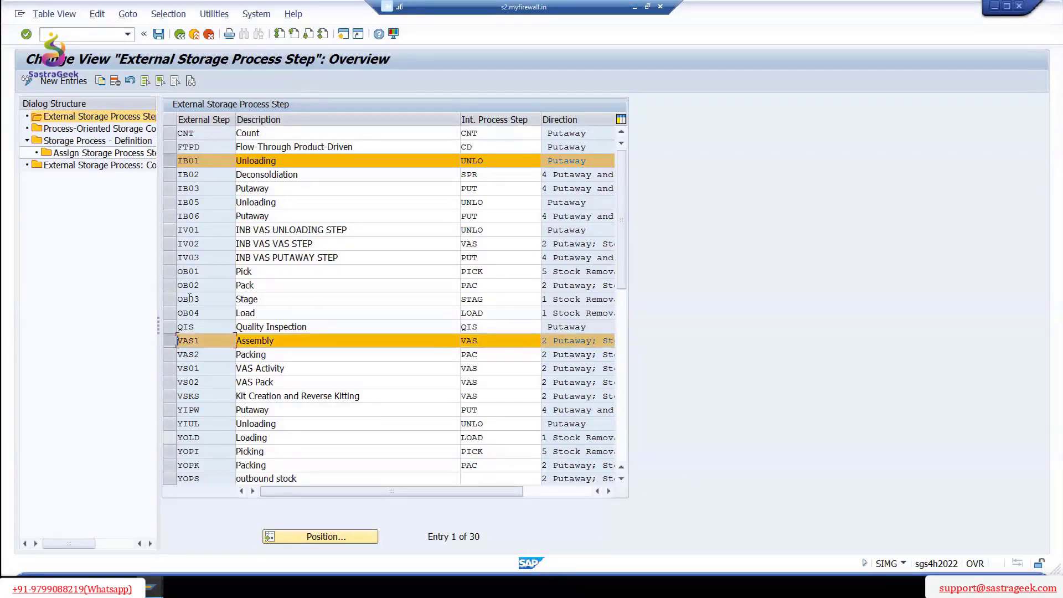
pyautogui.click(170, 188)
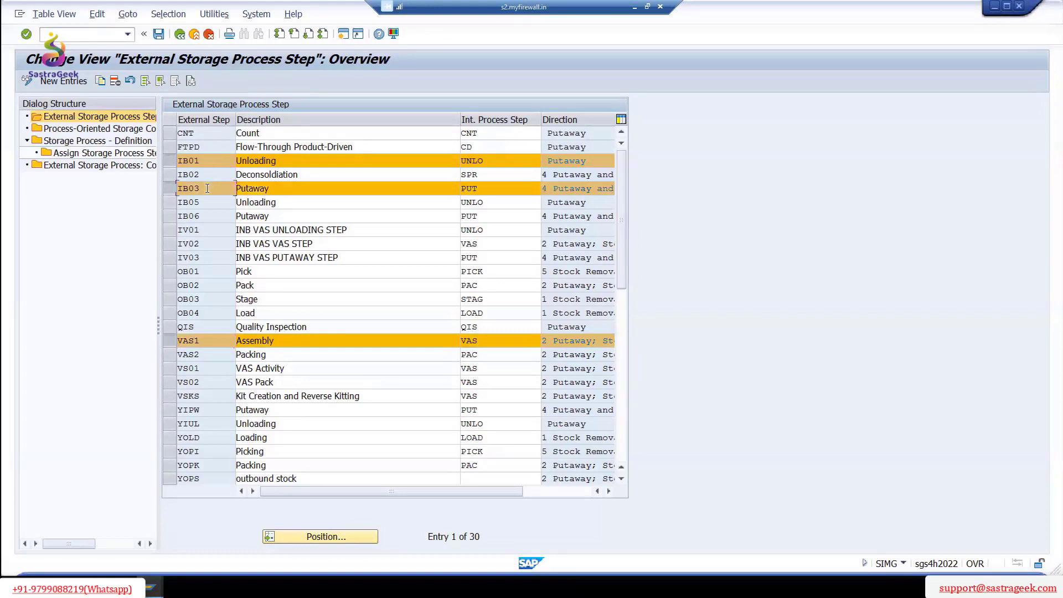
pyautogui.click(100, 81)
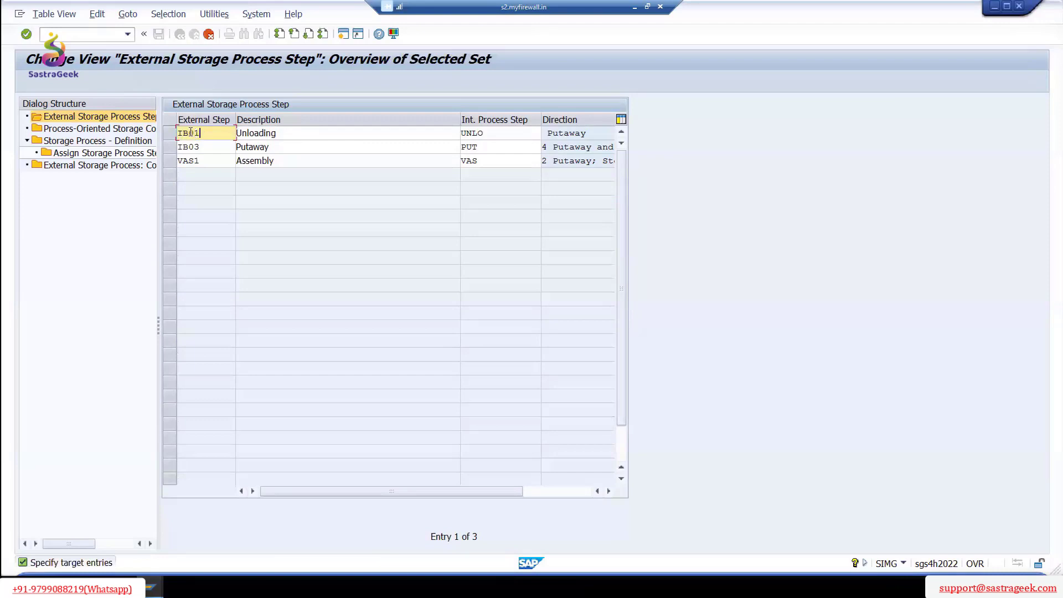
# - Rename the copies to IBD1, IBD3 and VAD1, then create them and return to the step list
pyautogui.click(191, 133)
pyautogui.write('D1')
pyautogui.press('Tab')
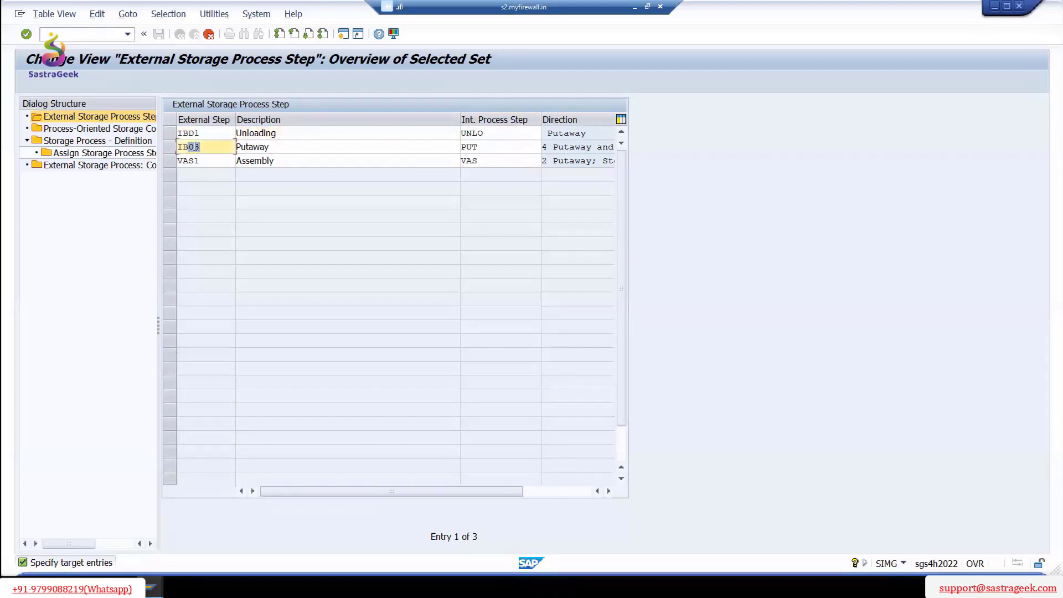
pyautogui.write('D')
pyautogui.click(198, 161)
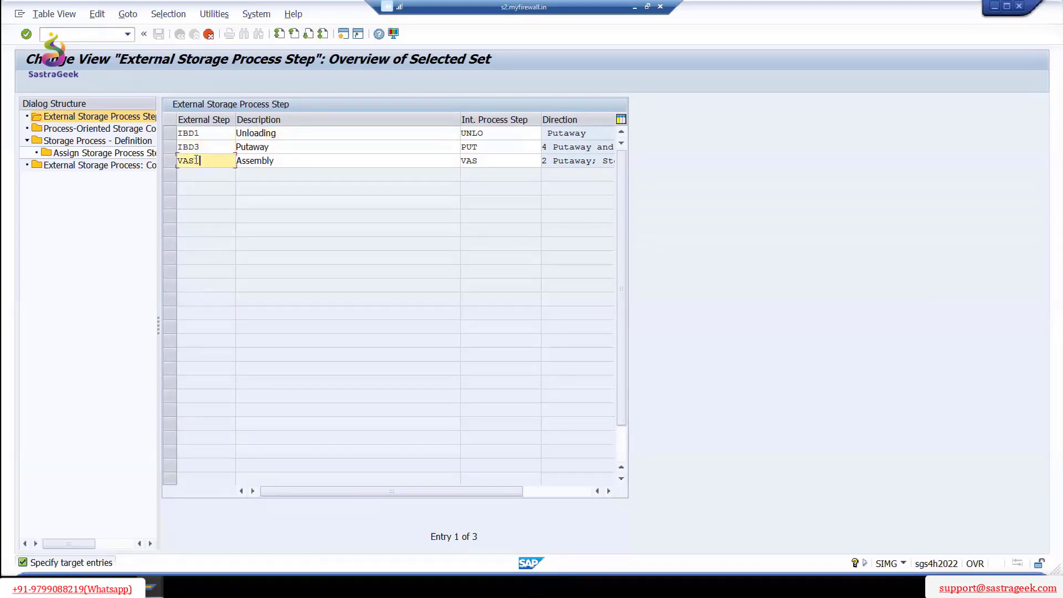
pyautogui.click(192, 161)
pyautogui.write('D')
pyautogui.moveTo(460, 120); pyautogui.dragTo(280, 118)
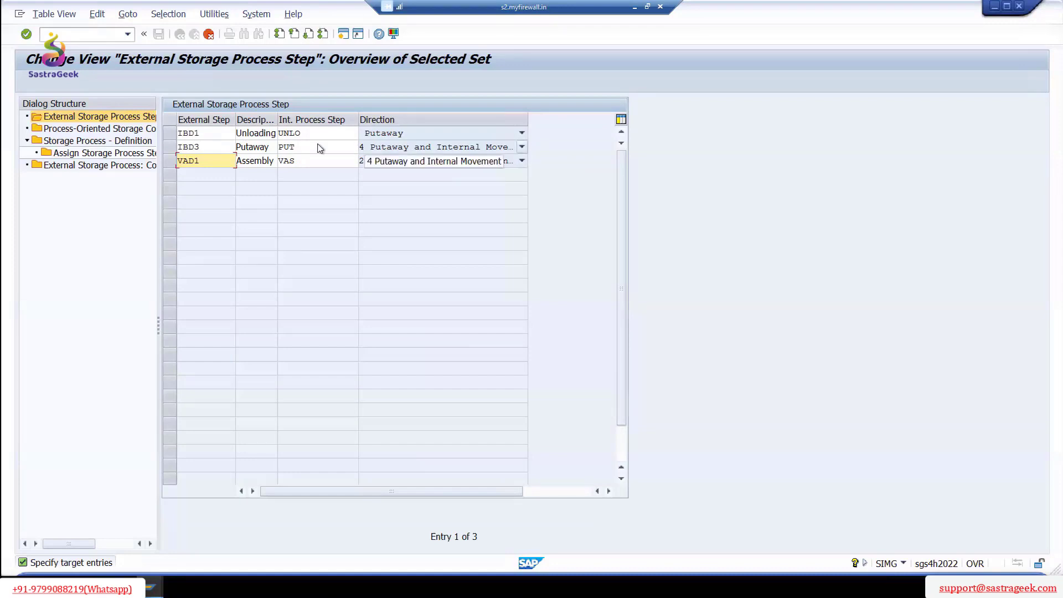
pyautogui.click(26, 33)
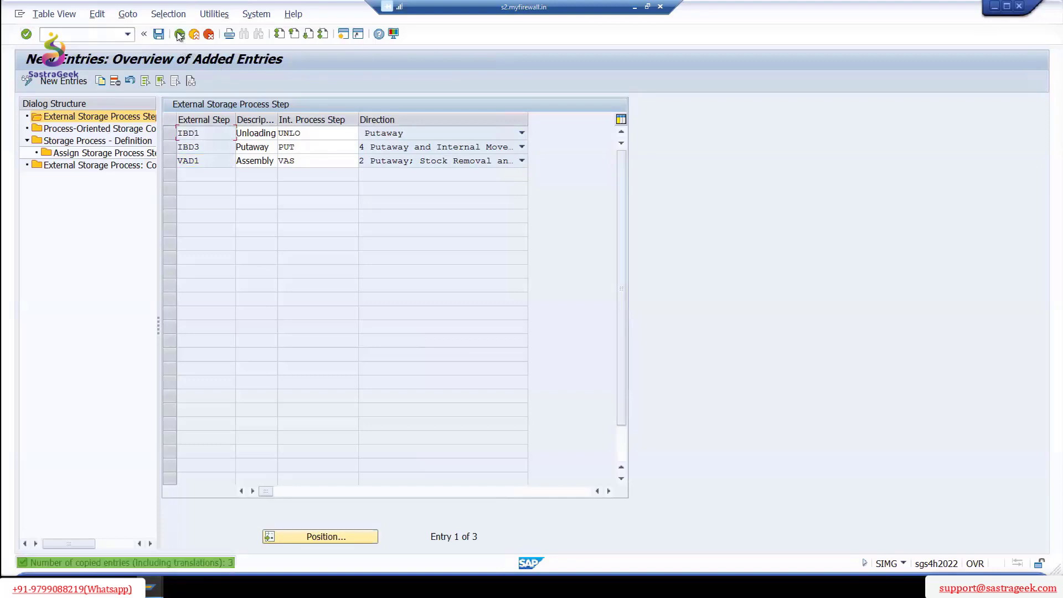
pyautogui.click(180, 34)
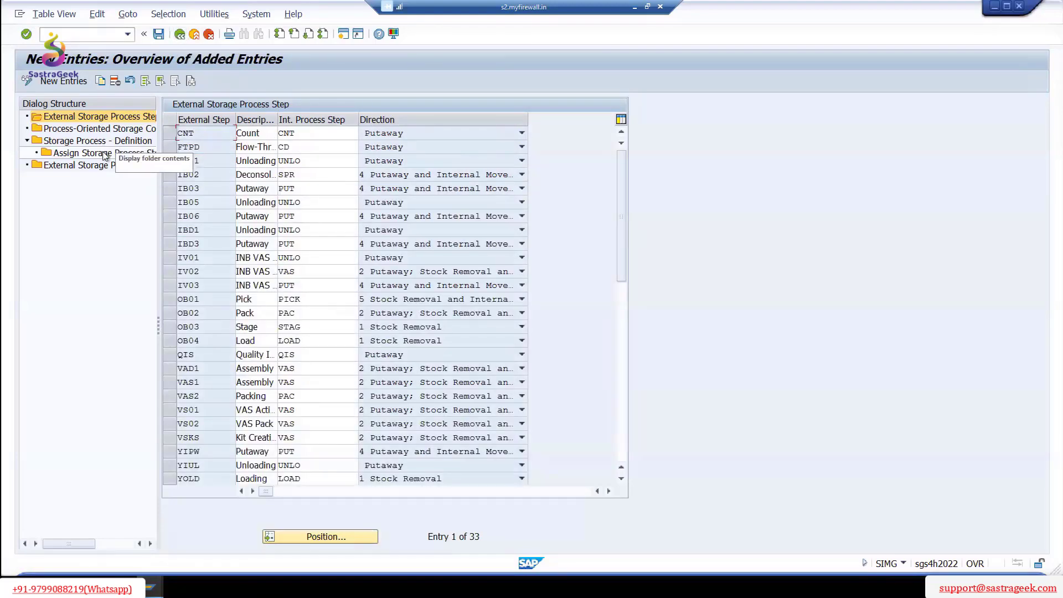
# - Try changing DIRP's step 1 to IBD1, restore IB01 after a save error, then save
pyautogui.doubleClick(105, 154)
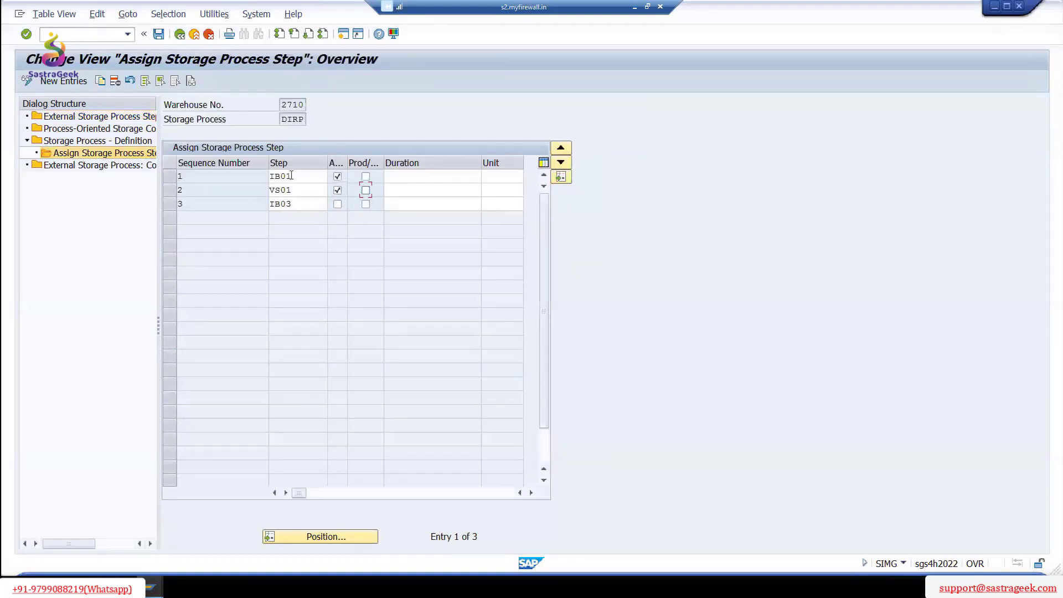
pyautogui.click(291, 175)
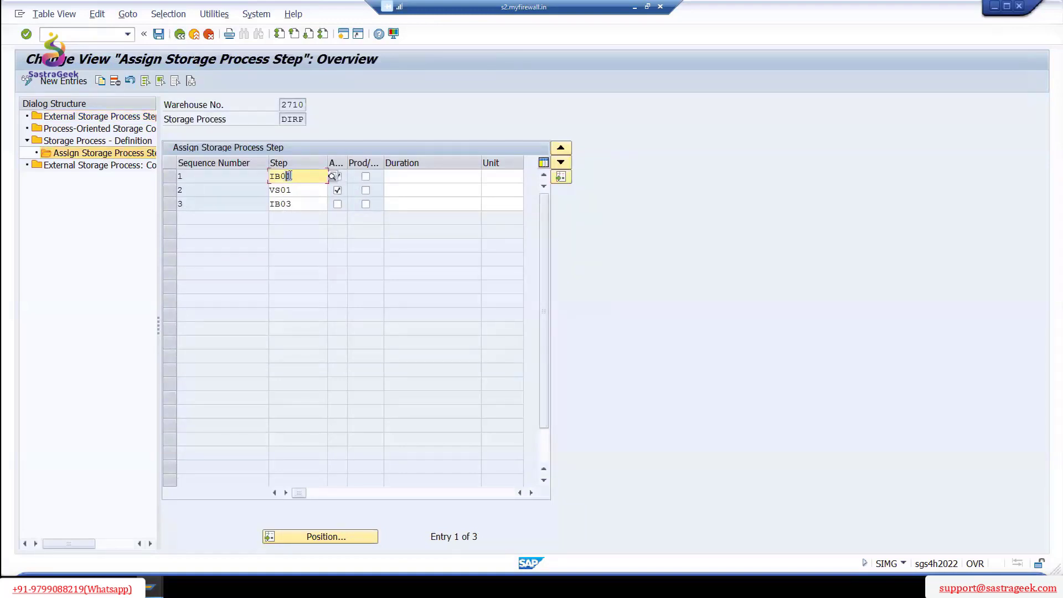
pyautogui.write('D')
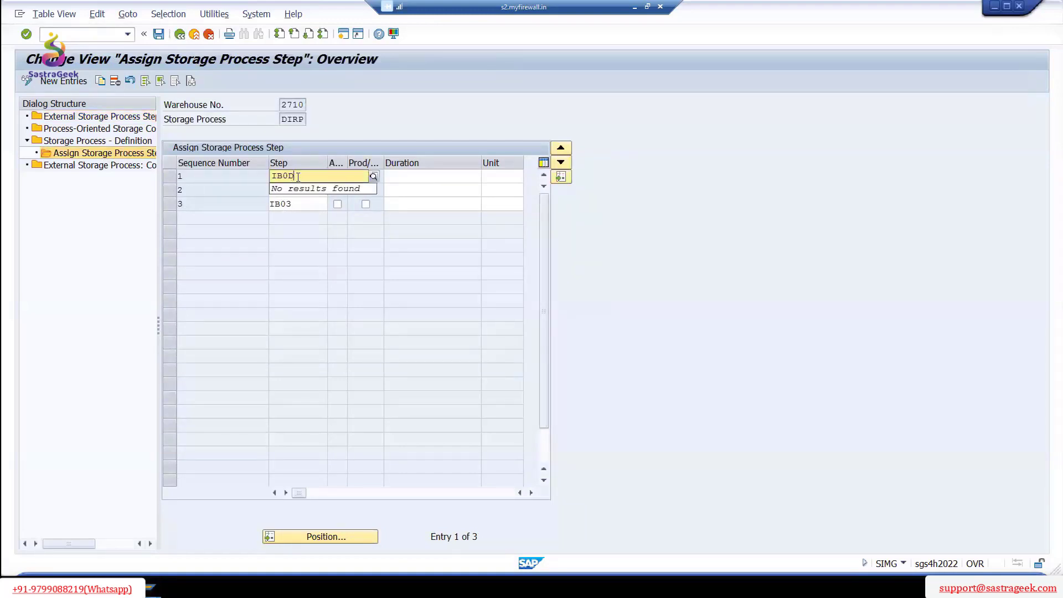
pyautogui.press('BackSpace')
pyautogui.press('BackSpace')
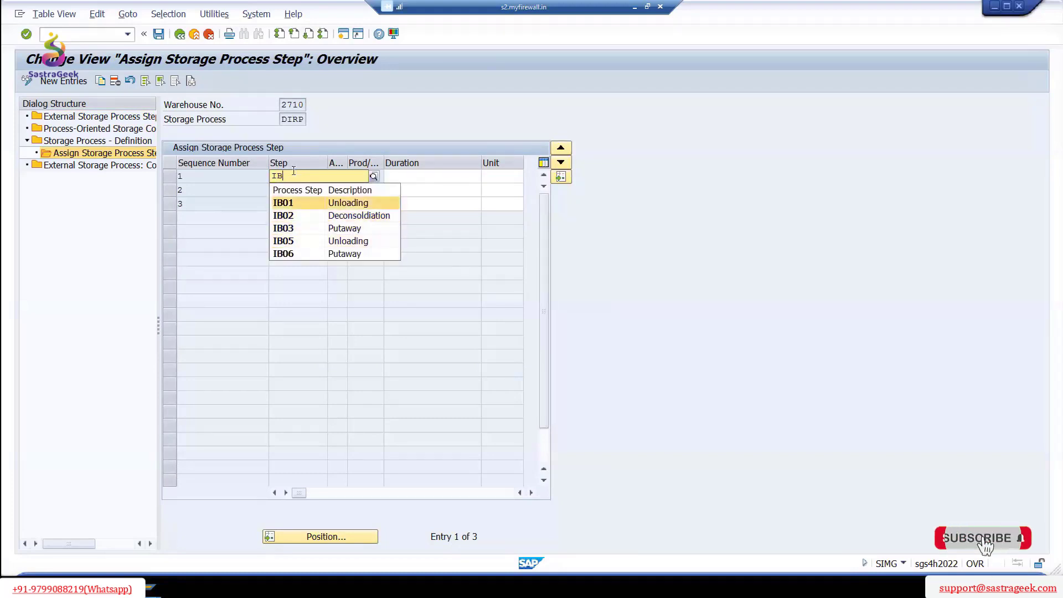
pyautogui.write('D')
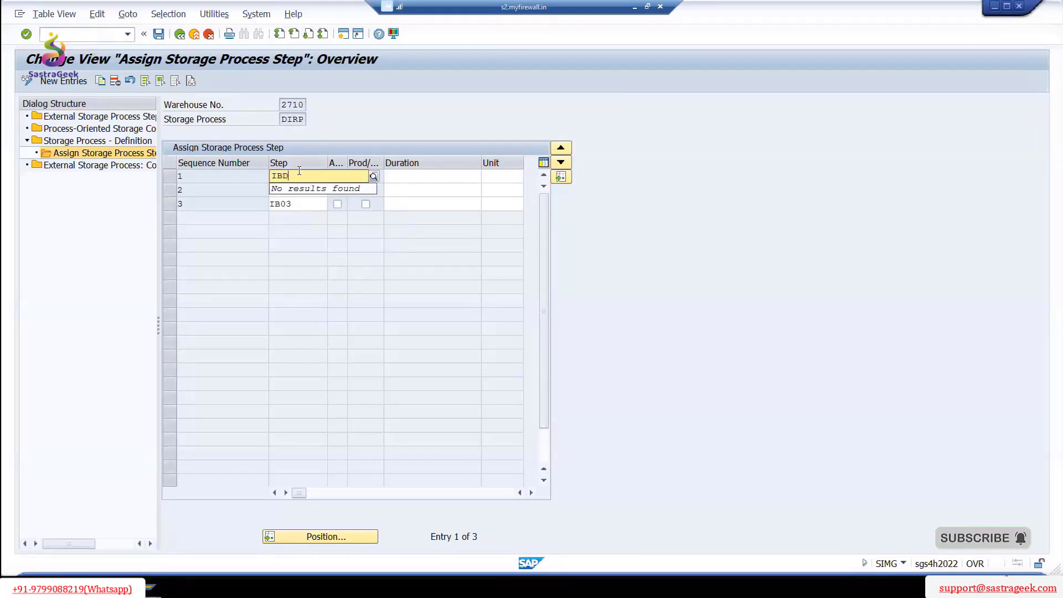
pyautogui.write('1')
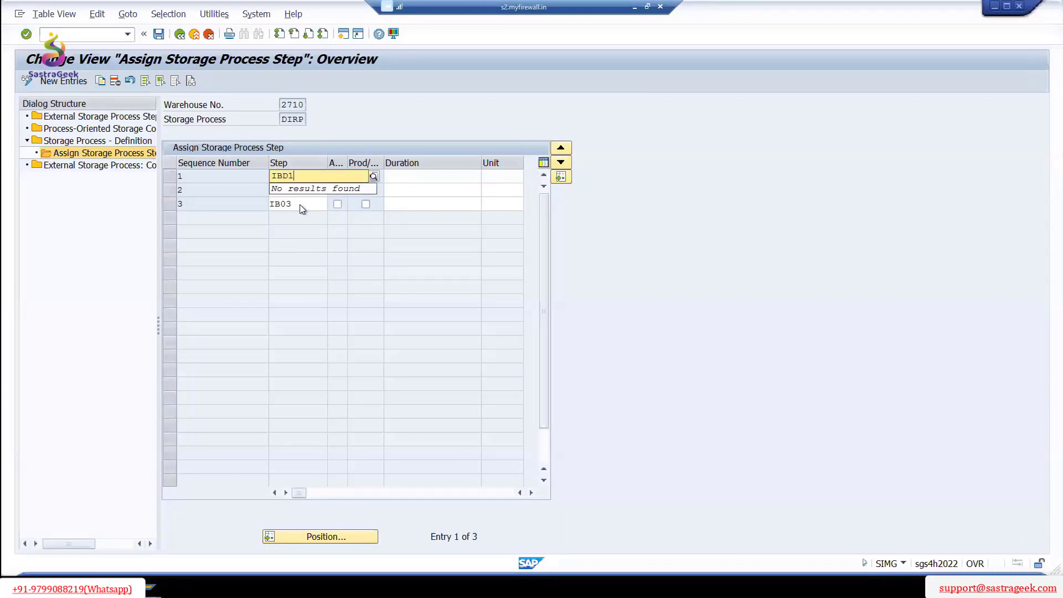
pyautogui.click(158, 34)
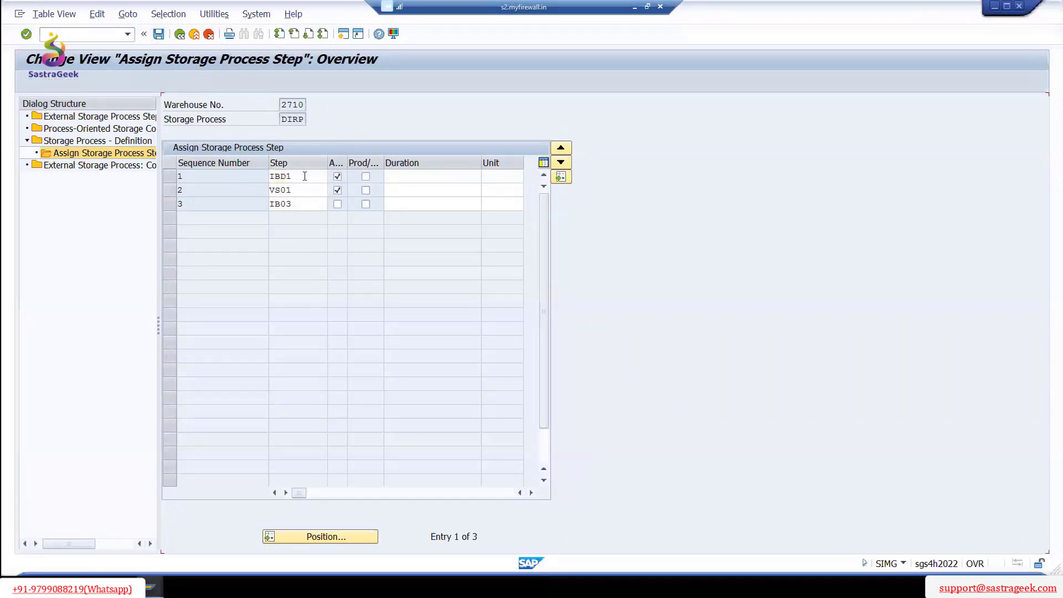
pyautogui.click(209, 35)
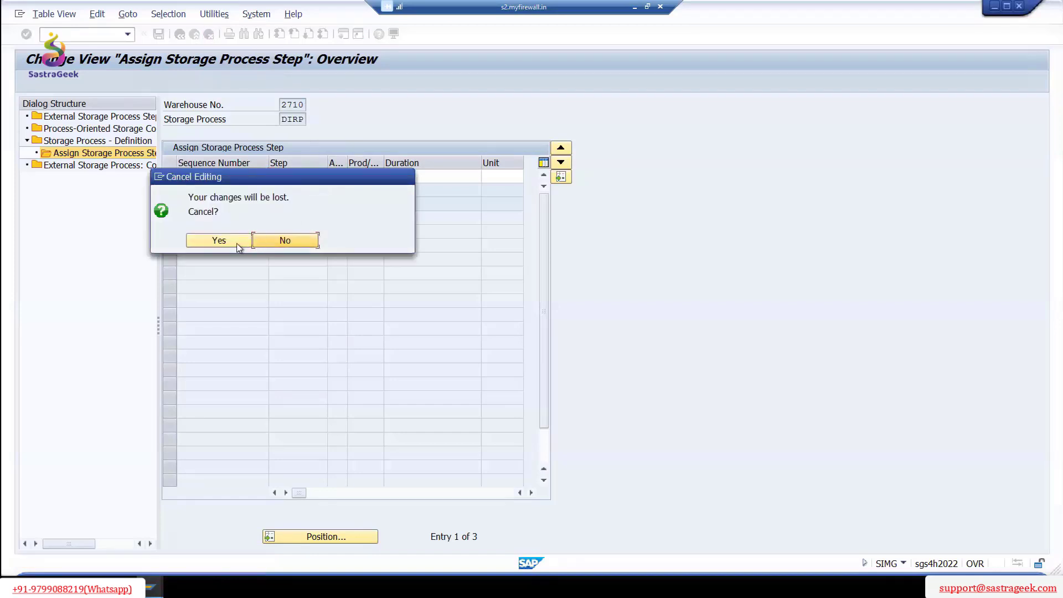
pyautogui.click(237, 243)
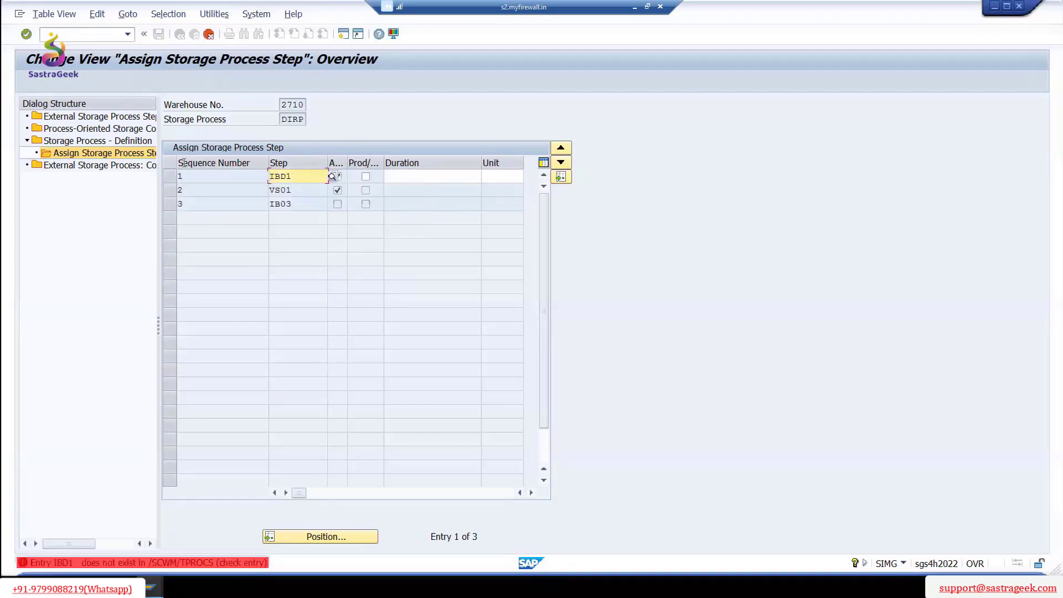
pyautogui.write('i')
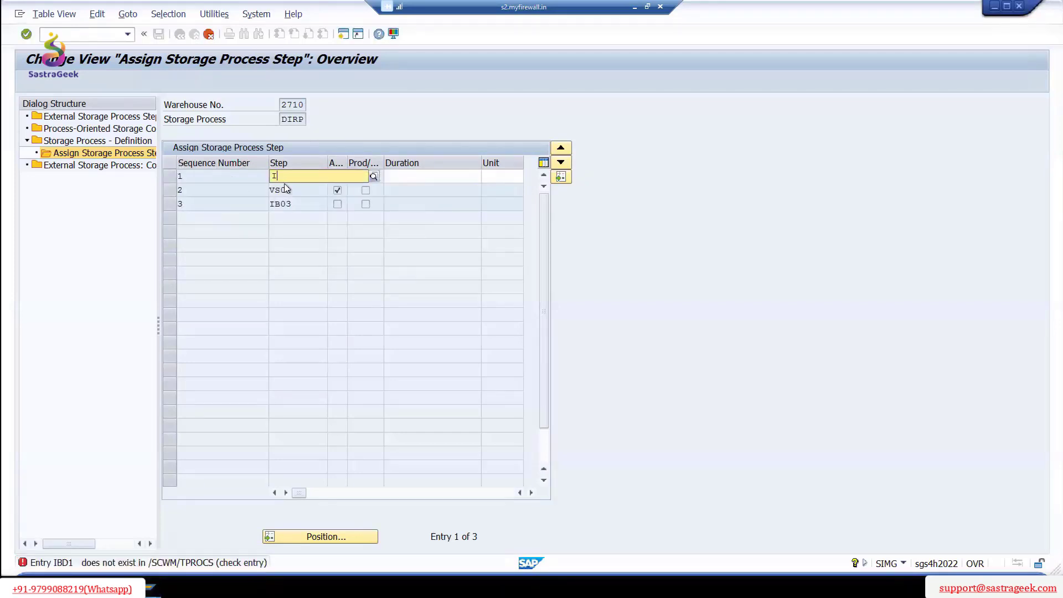
pyautogui.click(291, 203)
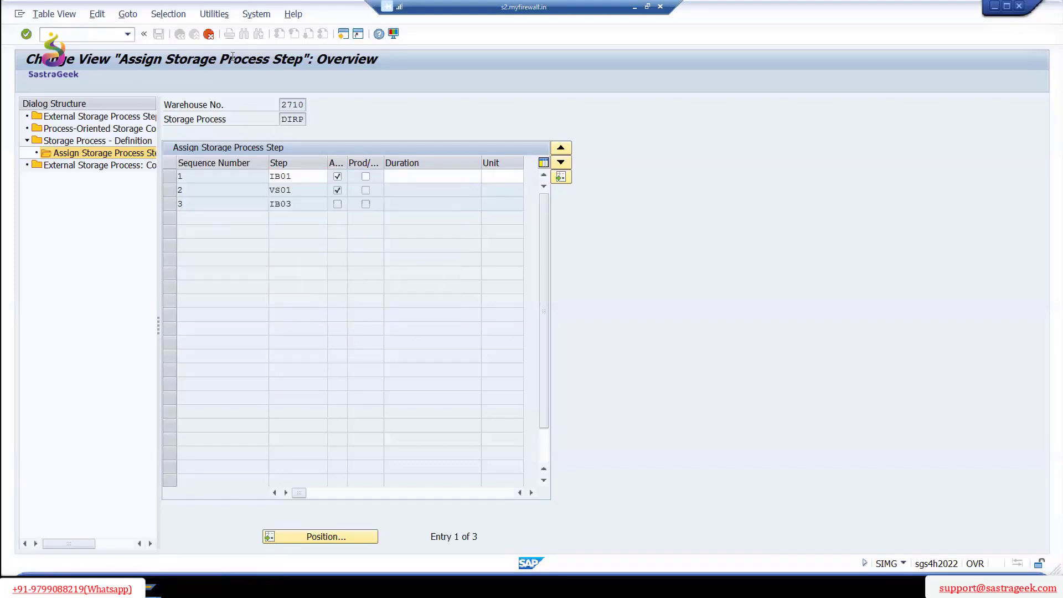
pyautogui.click(25, 34)
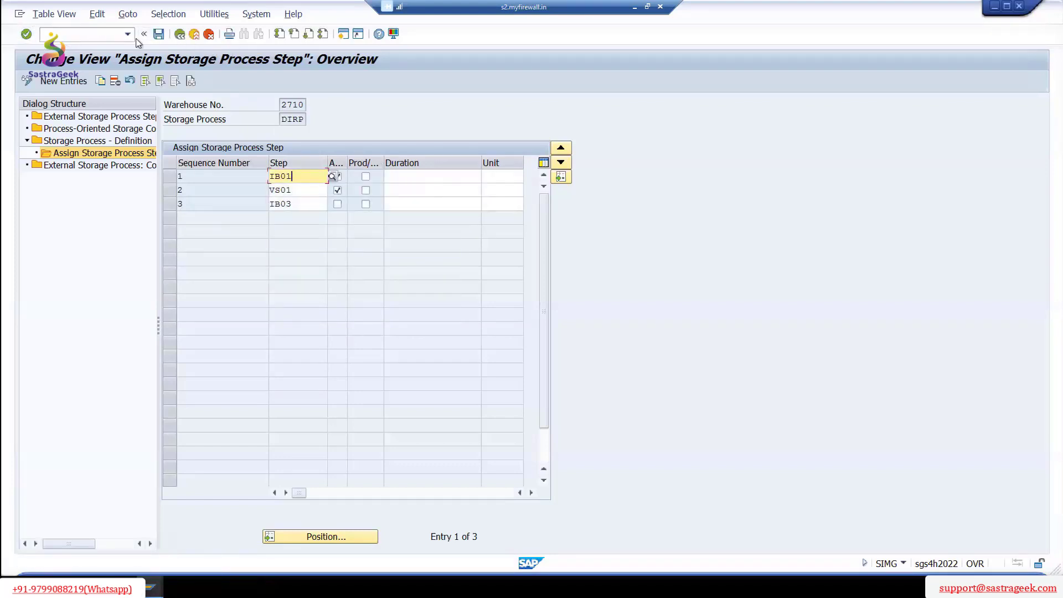
pyautogui.click(304, 177)
pyautogui.hotkey('ctrl', 's')
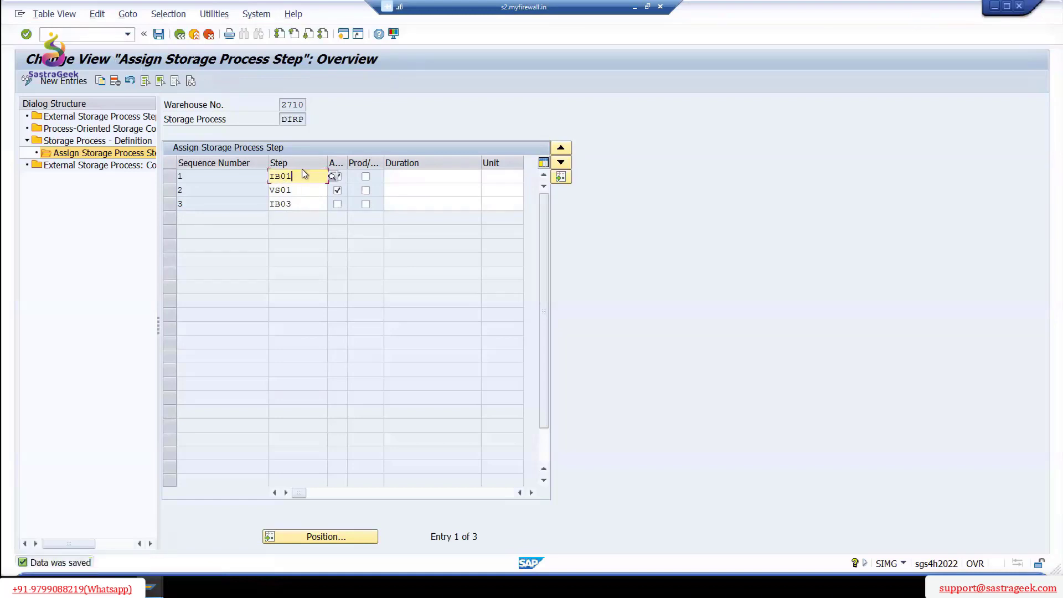
# - Change DIRP's step 1 to IBD1 and step 3 to IBD3 Putaway
pyautogui.press('BackSpace')
pyautogui.press('BackSpace')
pyautogui.write('D')
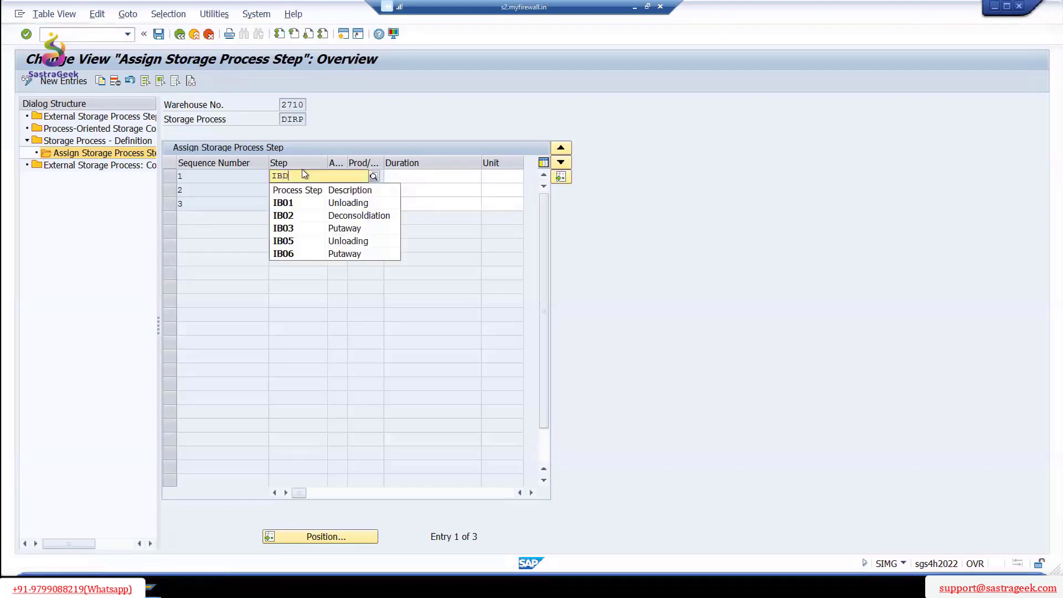
pyautogui.write('1')
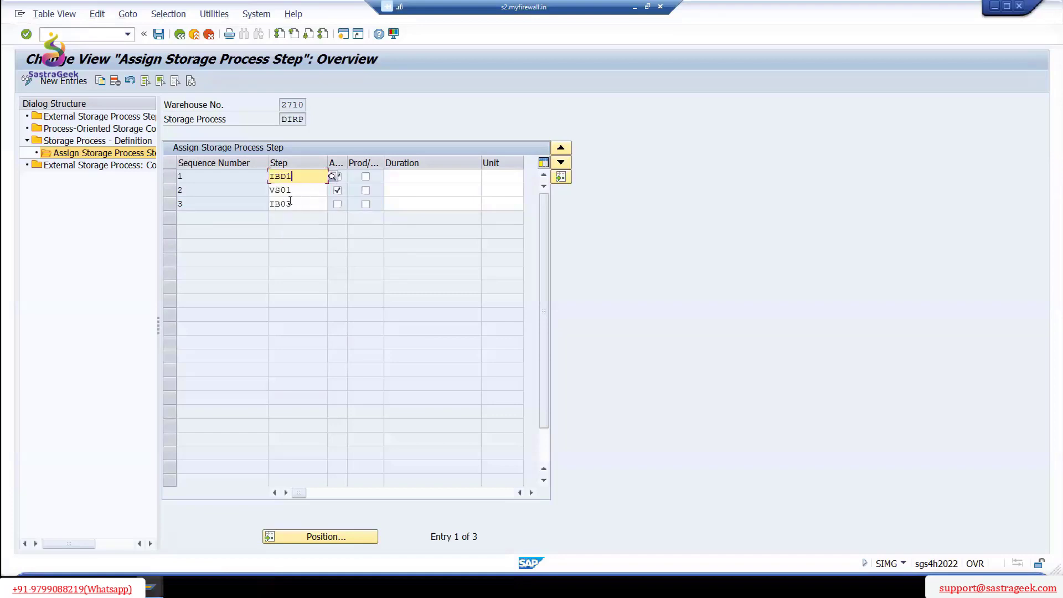
pyautogui.click(306, 205)
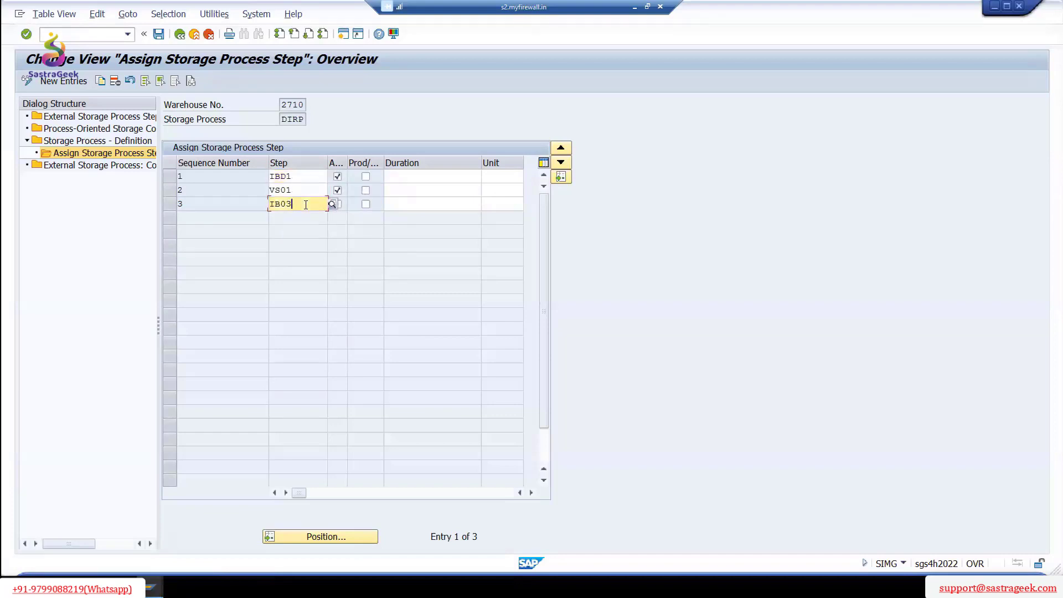
pyautogui.press('BackSpace')
pyautogui.press('BackSpace')
pyautogui.write('D')
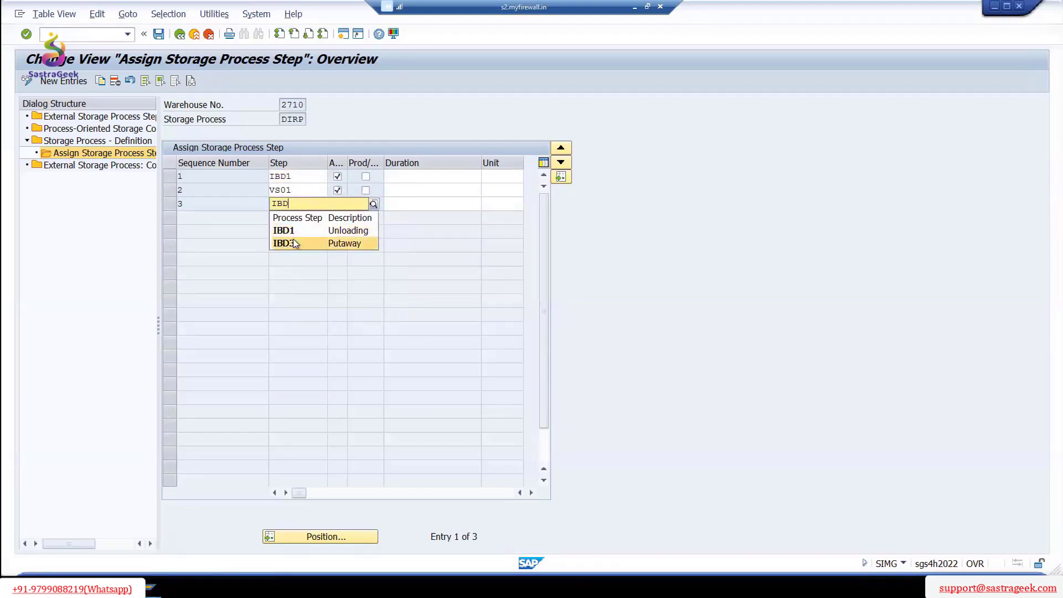
pyautogui.click(294, 244)
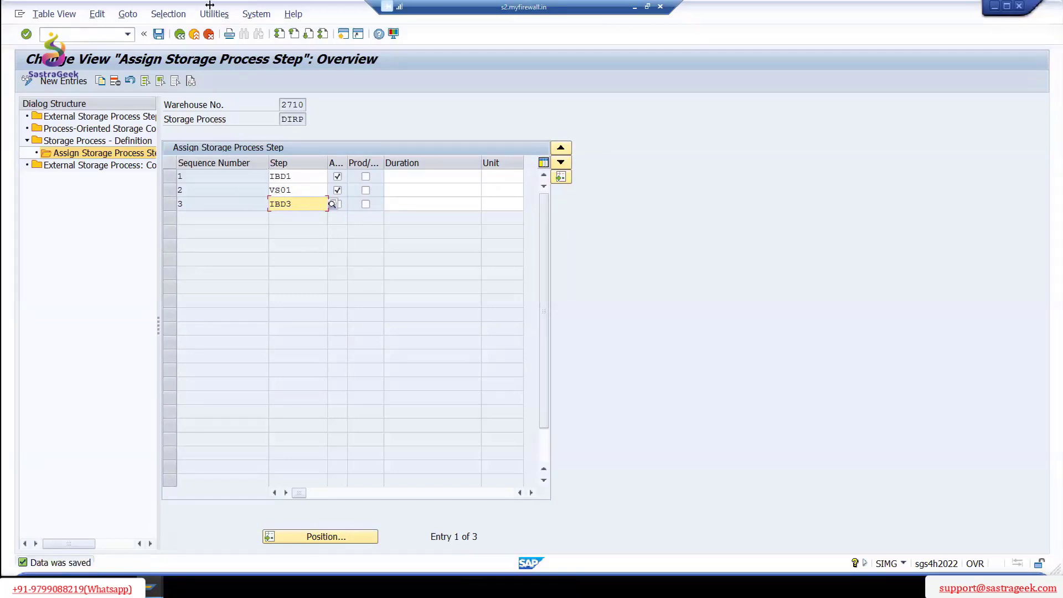
pyautogui.click(180, 35)
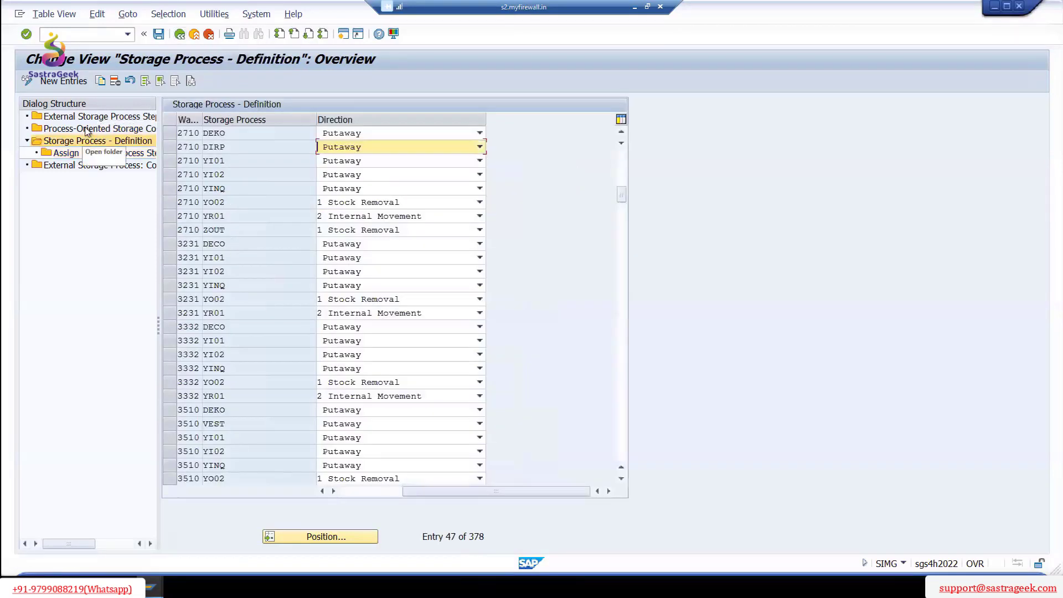
# - Open Process-Oriented Storage Control and jump to the warehouse 2710 entries
pyautogui.doubleClick(86, 131)
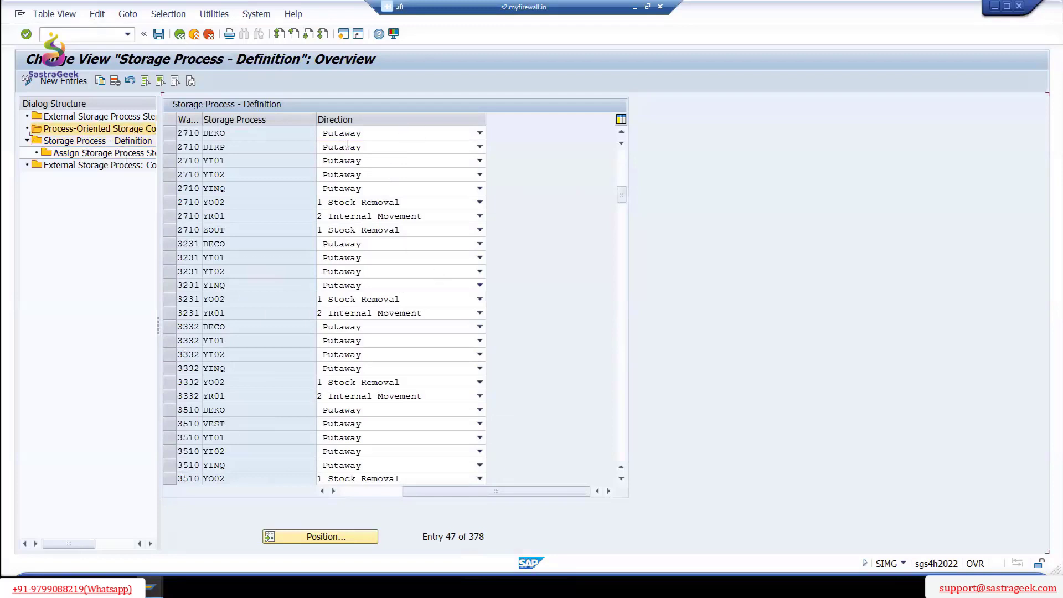
pyautogui.click(77, 83)
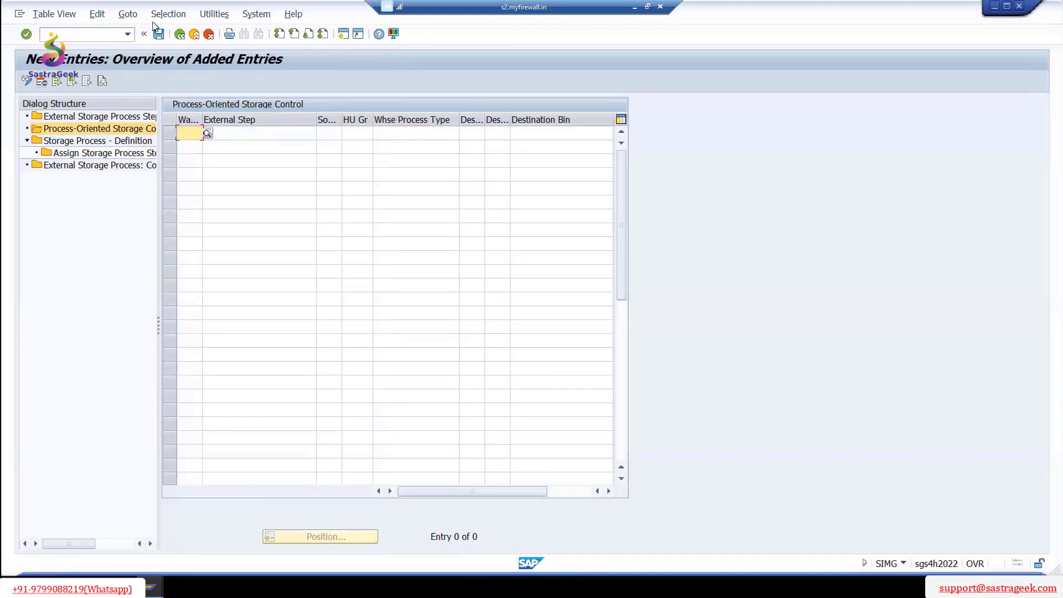
pyautogui.click(180, 35)
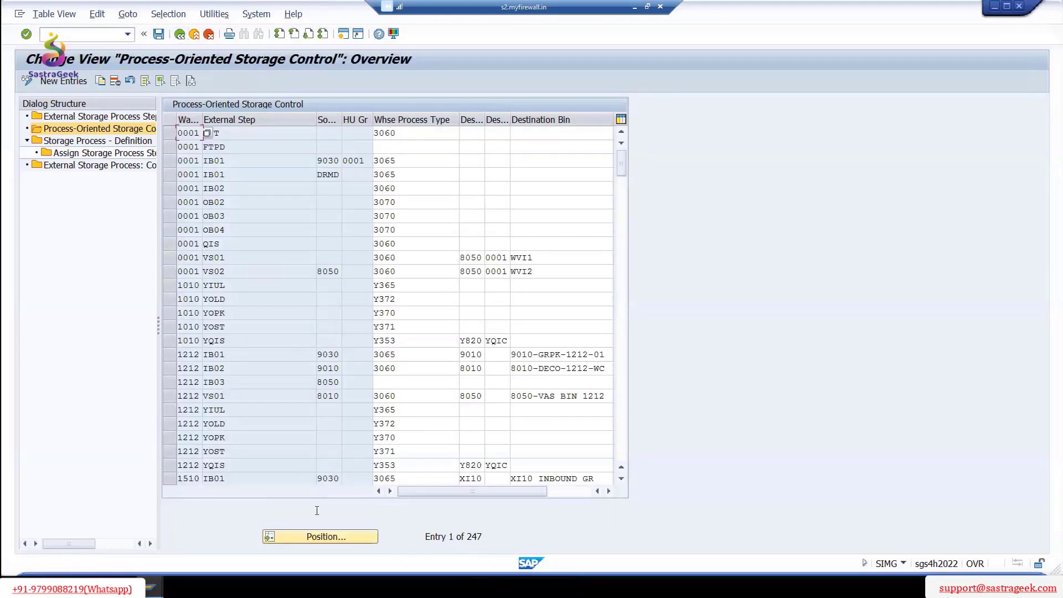
pyautogui.click(345, 536)
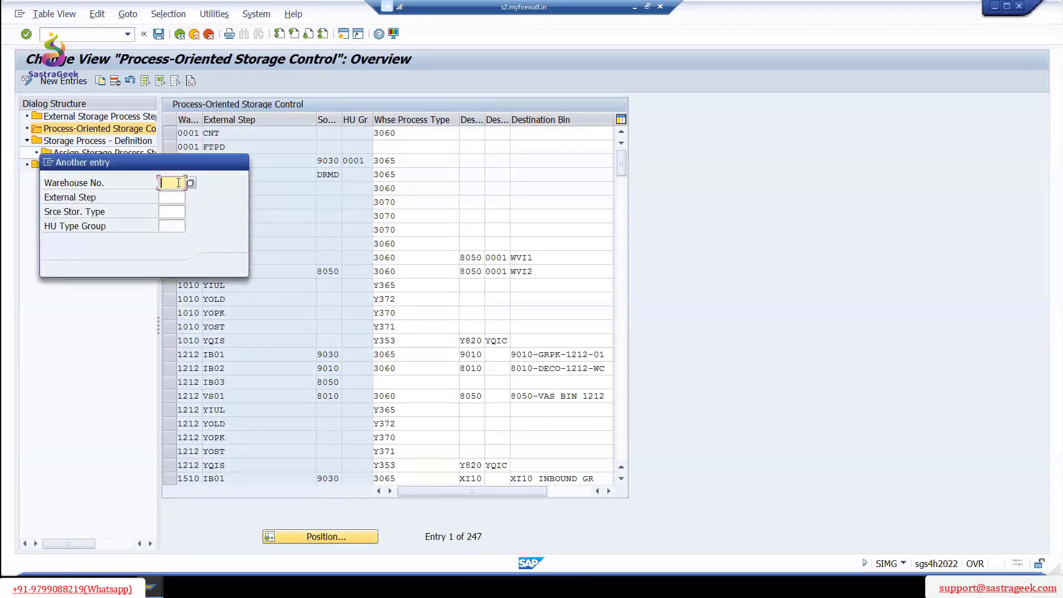
pyautogui.write('2710')
pyautogui.click(179, 197)
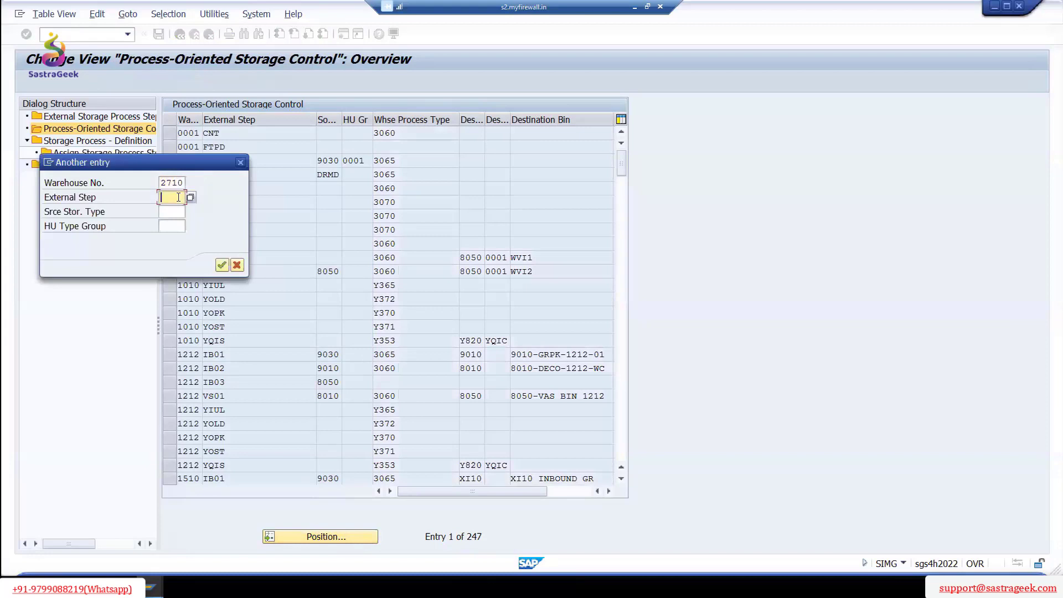
pyautogui.click(221, 265)
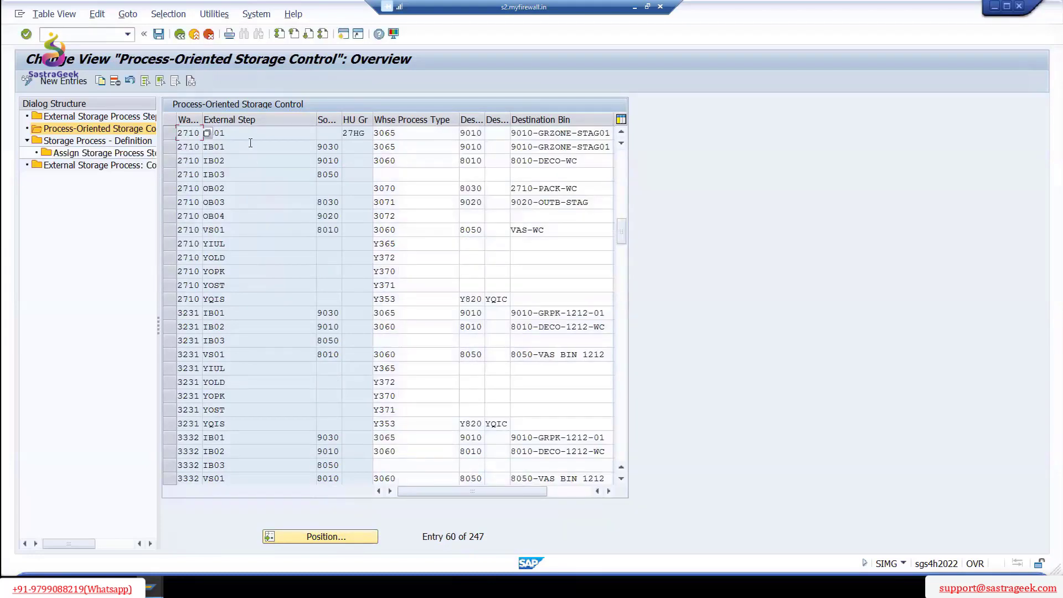
# - Select the 2710 rows IB01, IB01, IB03 and VS01 and copy them as new entries
pyautogui.click(250, 142)
pyautogui.click(170, 133)
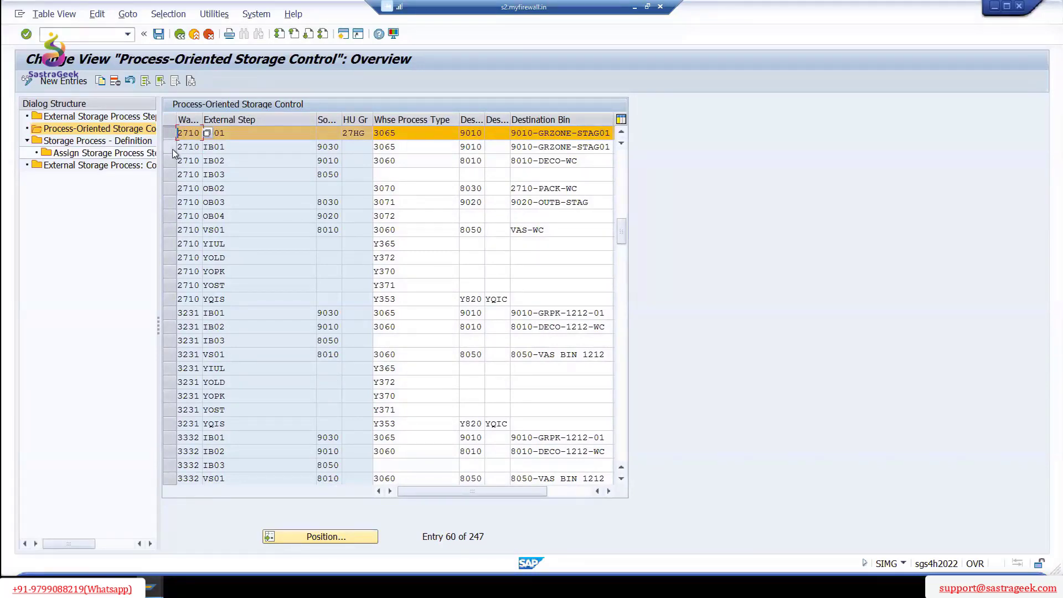
pyautogui.click(170, 148)
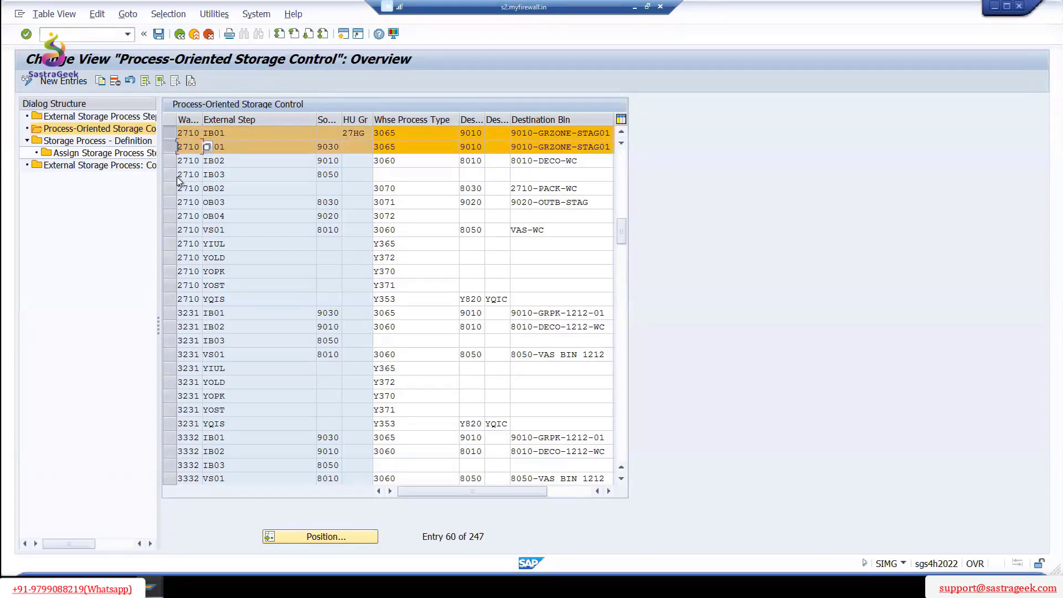
pyautogui.click(174, 175)
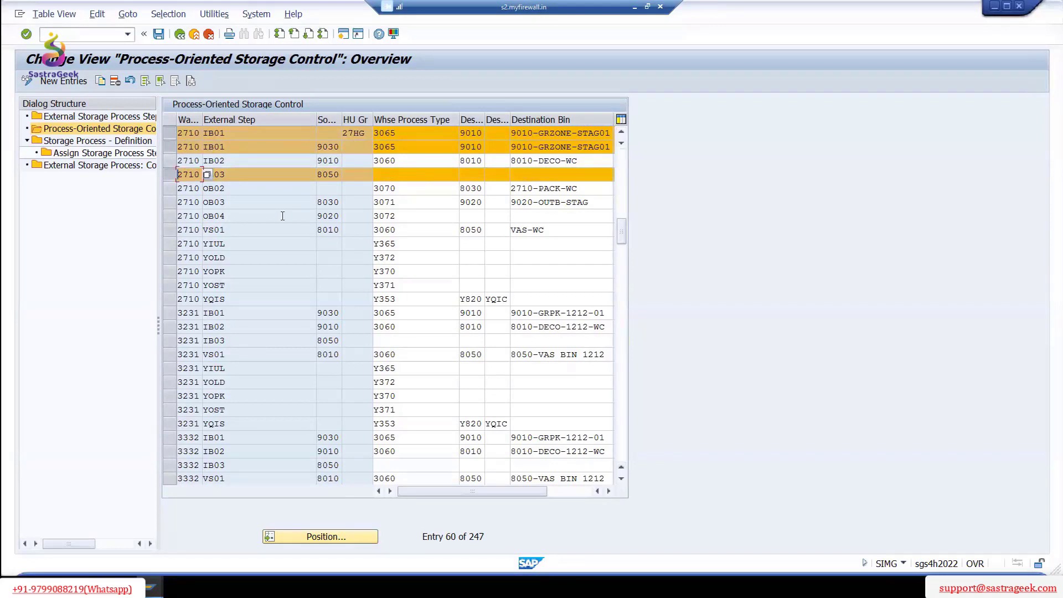
pyautogui.click(172, 231)
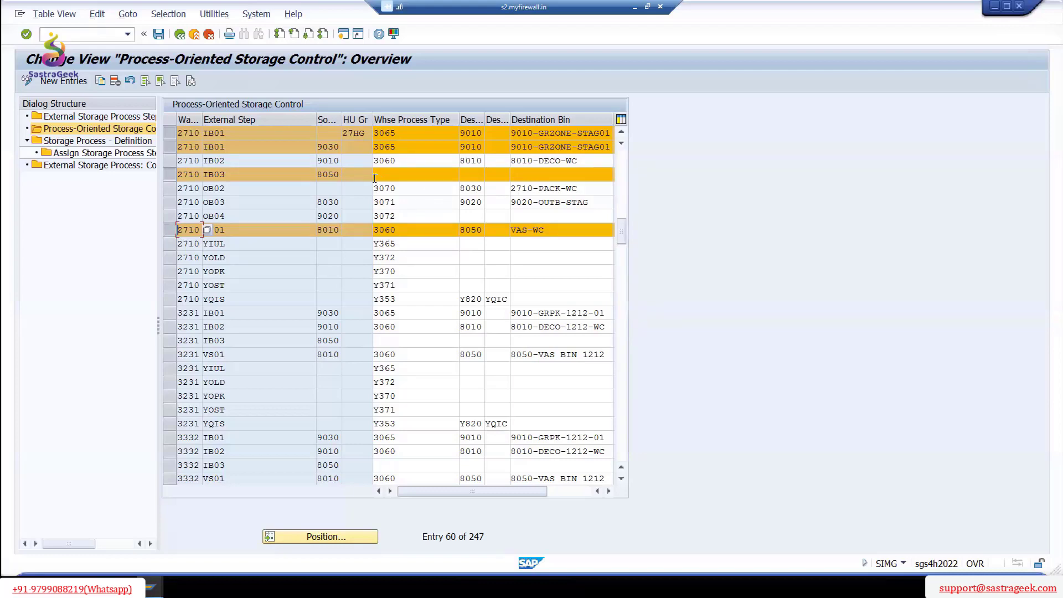
pyautogui.click(101, 81)
pyautogui.click(255, 132)
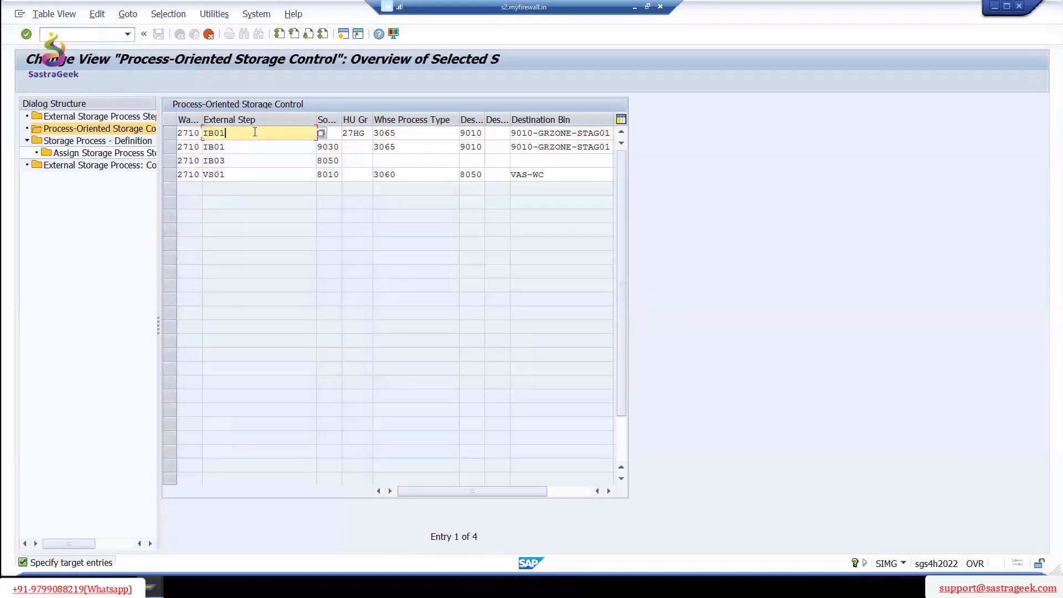
# - Change the external step of the first two copied rows from IB01 to IBD1
pyautogui.press('BackSpace')
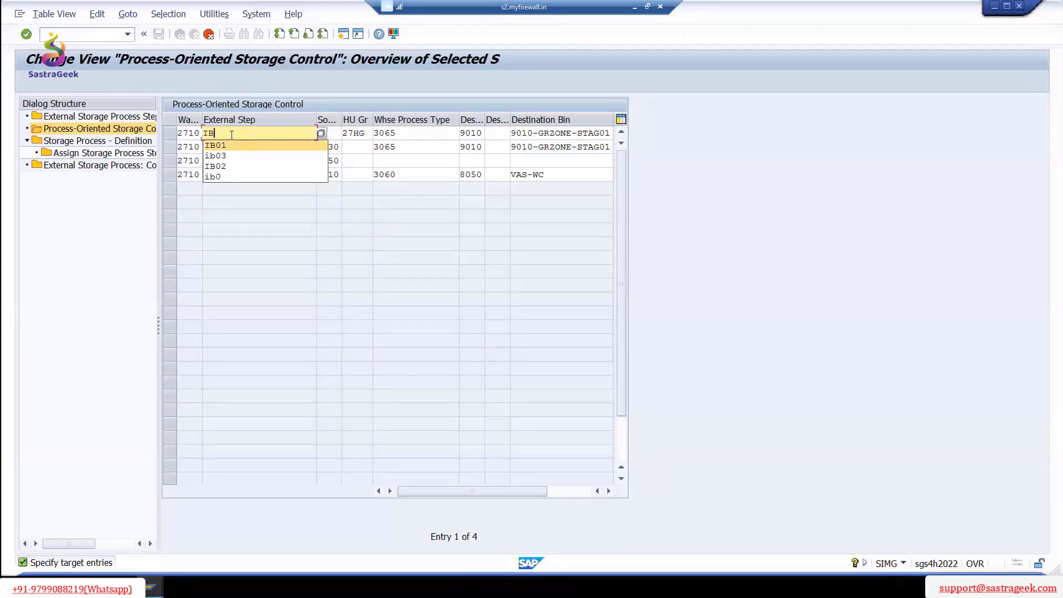
pyautogui.write('D')
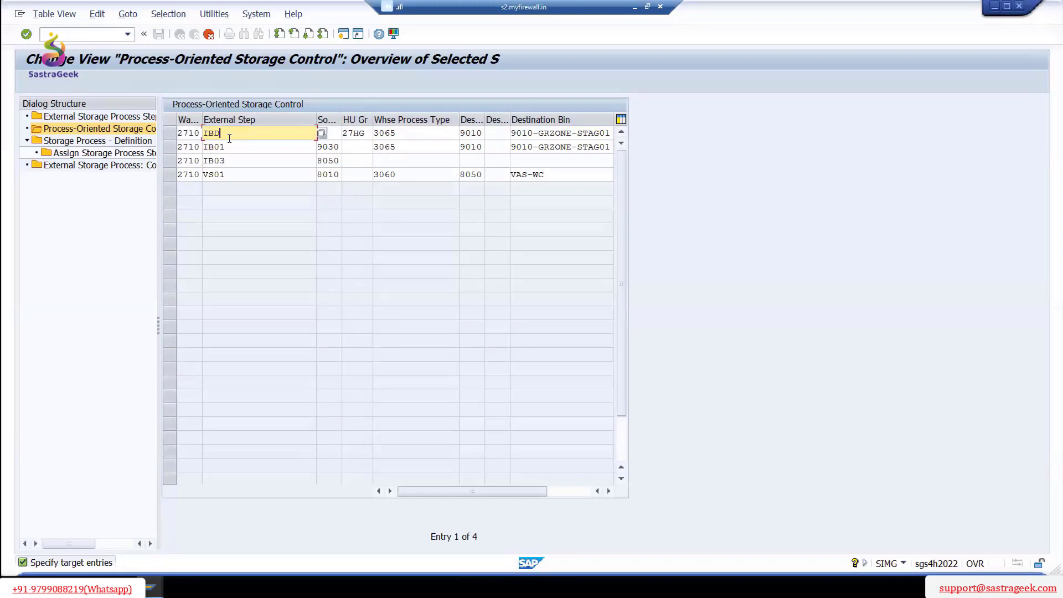
pyautogui.write('1')
pyautogui.click(339, 135)
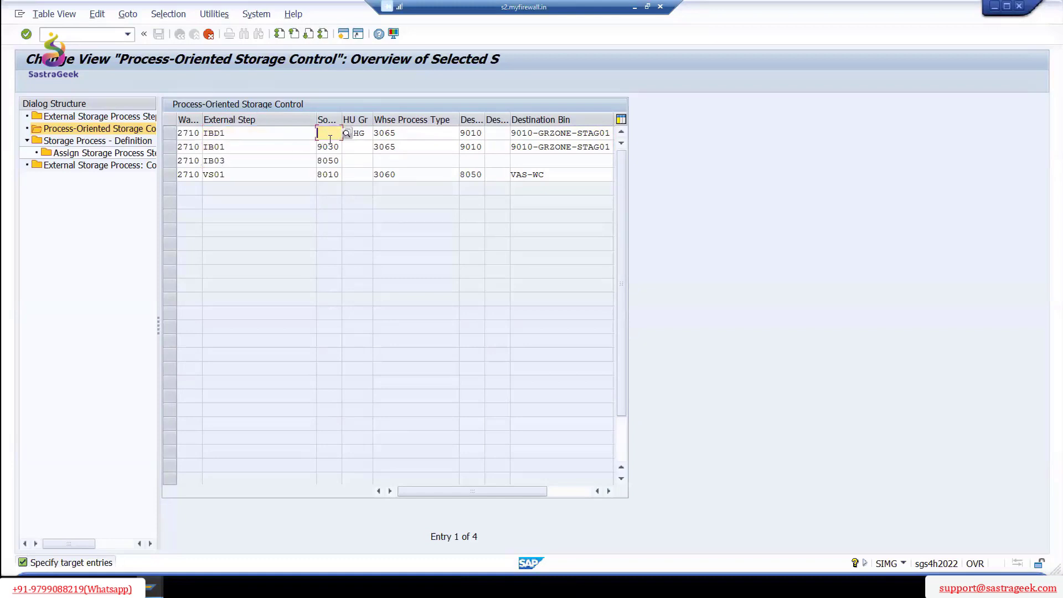
pyautogui.click(423, 133)
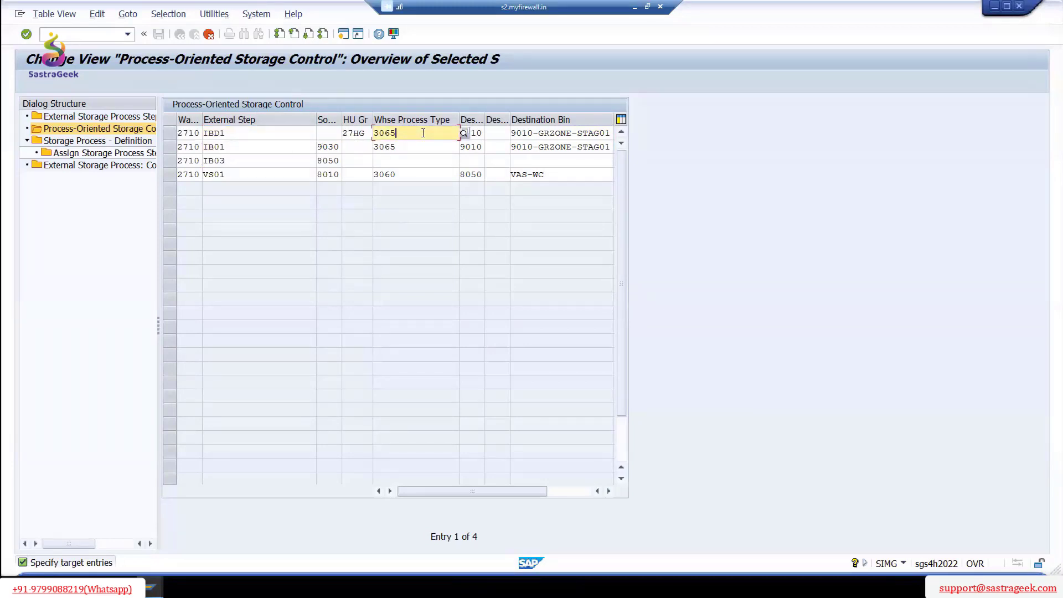
pyautogui.click(261, 147)
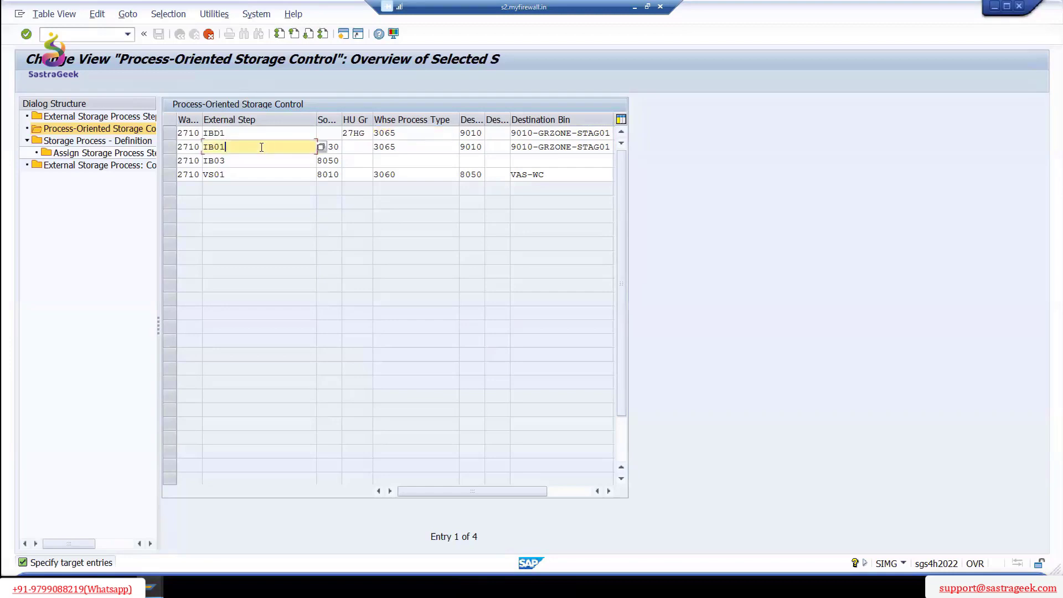
pyautogui.moveTo(226, 147); pyautogui.dragTo(216, 147)
pyautogui.write('D1')
pyautogui.press('Tab')
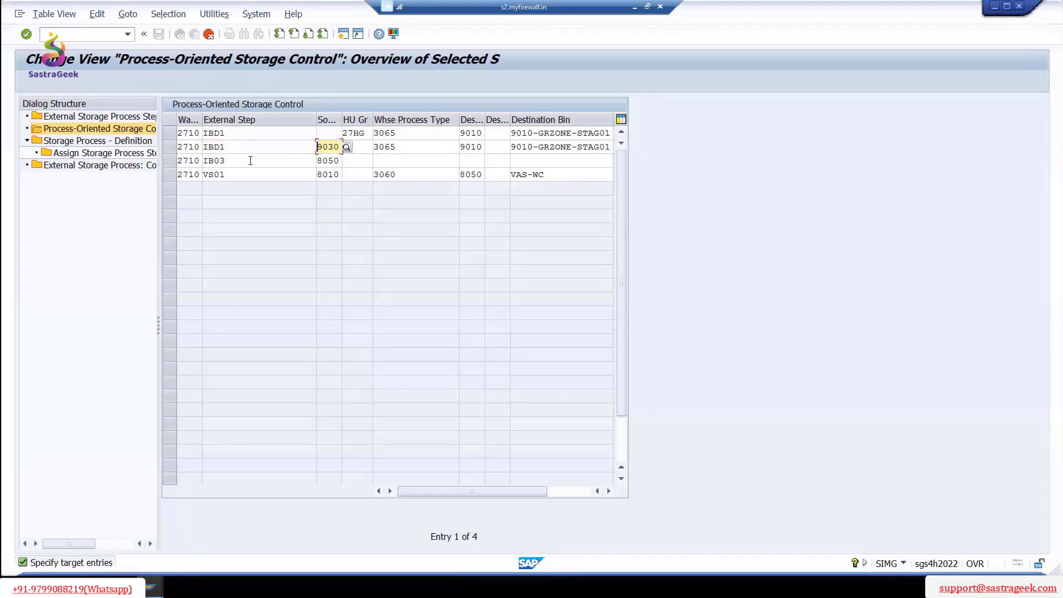
# - Change rows 3 and 4 external steps from IB03 and VS01 to IBD3 and VSD1
pyautogui.click(265, 161)
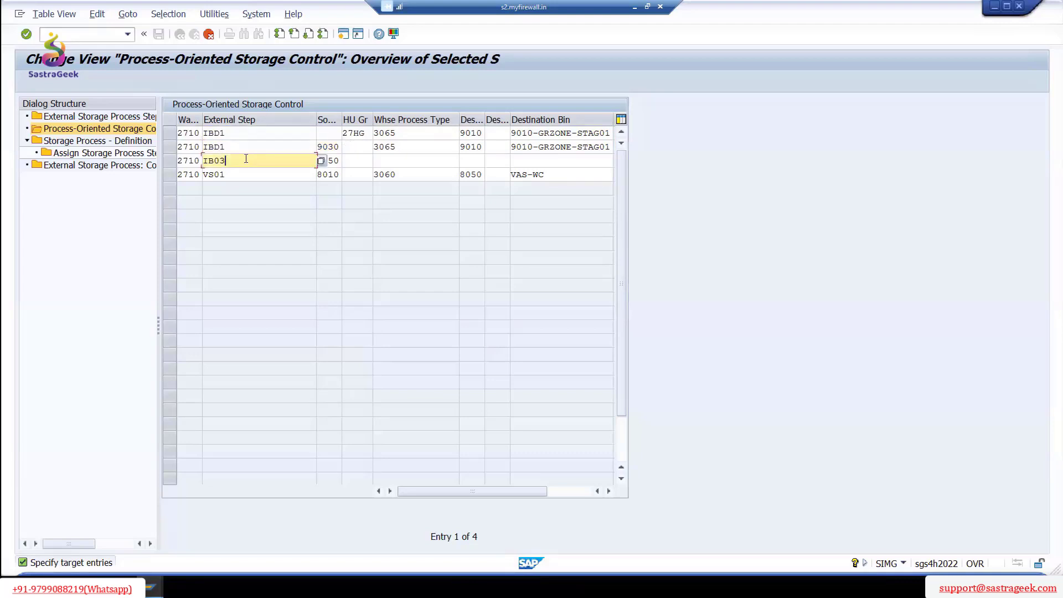
pyautogui.press('BackSpace')
pyautogui.press('BackSpace')
pyautogui.write('D3')
pyautogui.press('Tab')
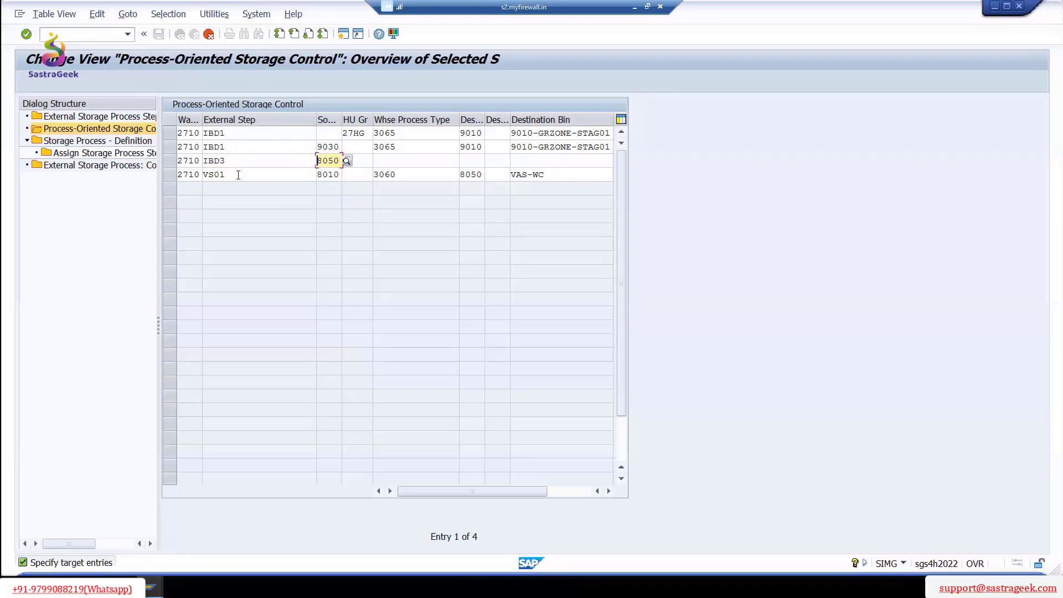
pyautogui.click(269, 175)
pyautogui.press('BackSpace')
pyautogui.press('BackSpace')
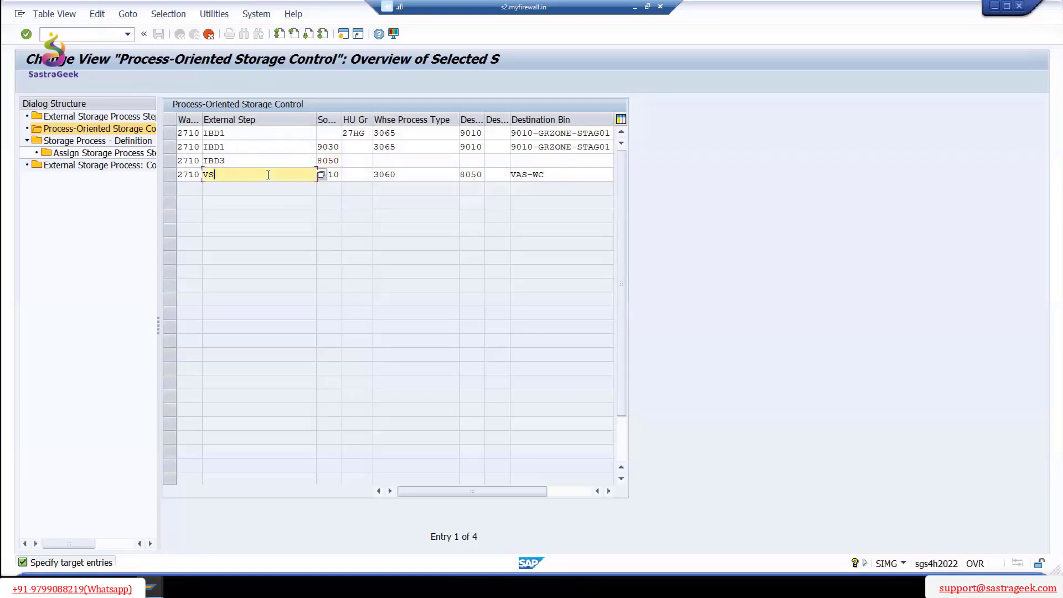
pyautogui.write('D1')
pyautogui.press('Tab')
pyautogui.click(392, 176)
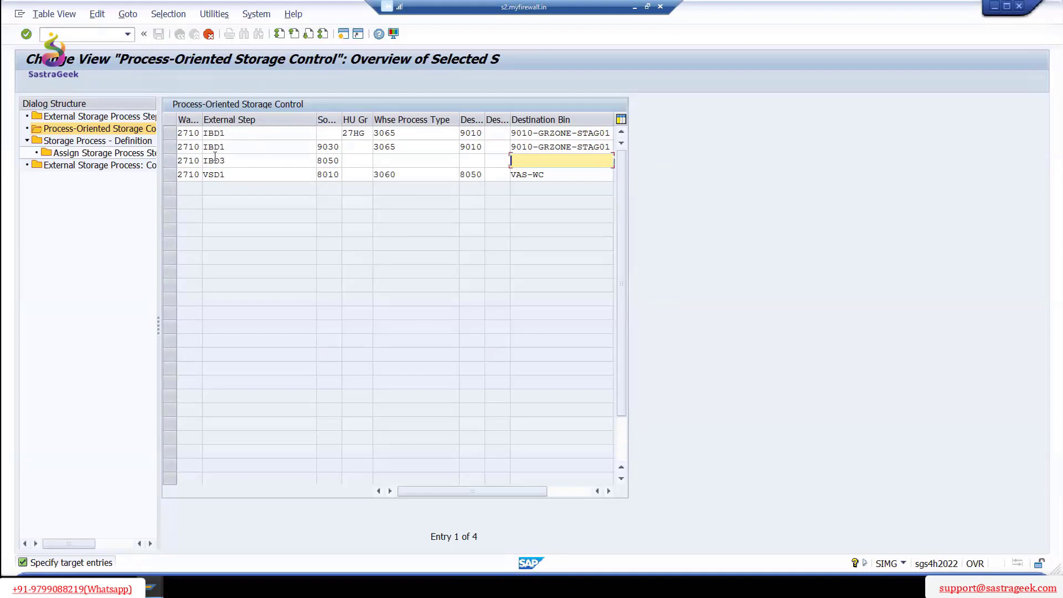
# - Set the VSD1 row's source storage type to 9010 and pick 8050 for the IBD3 row
pyautogui.doubleClick(337, 176)
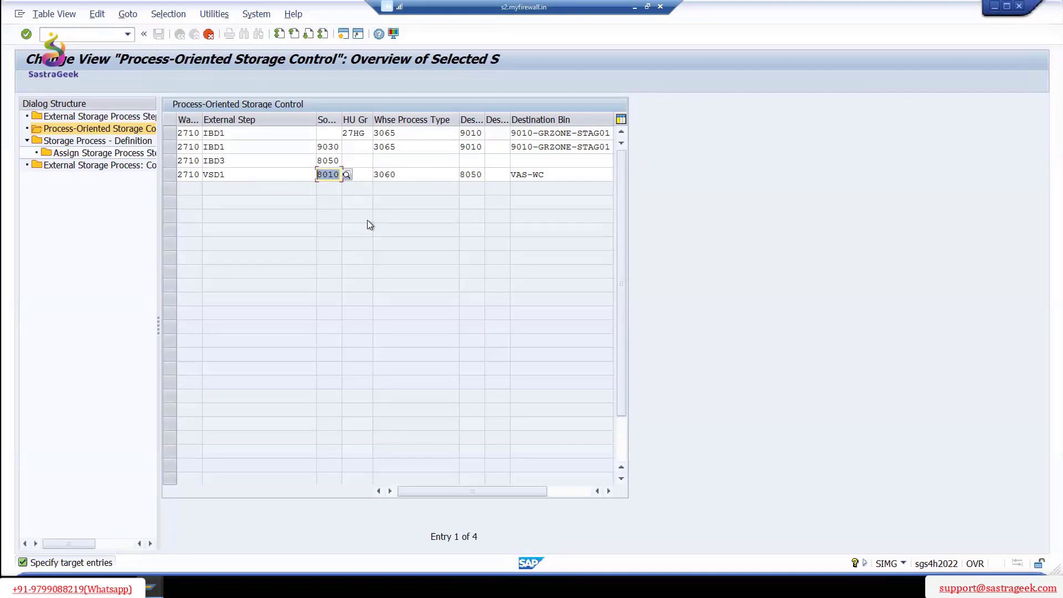
pyautogui.write('9010')
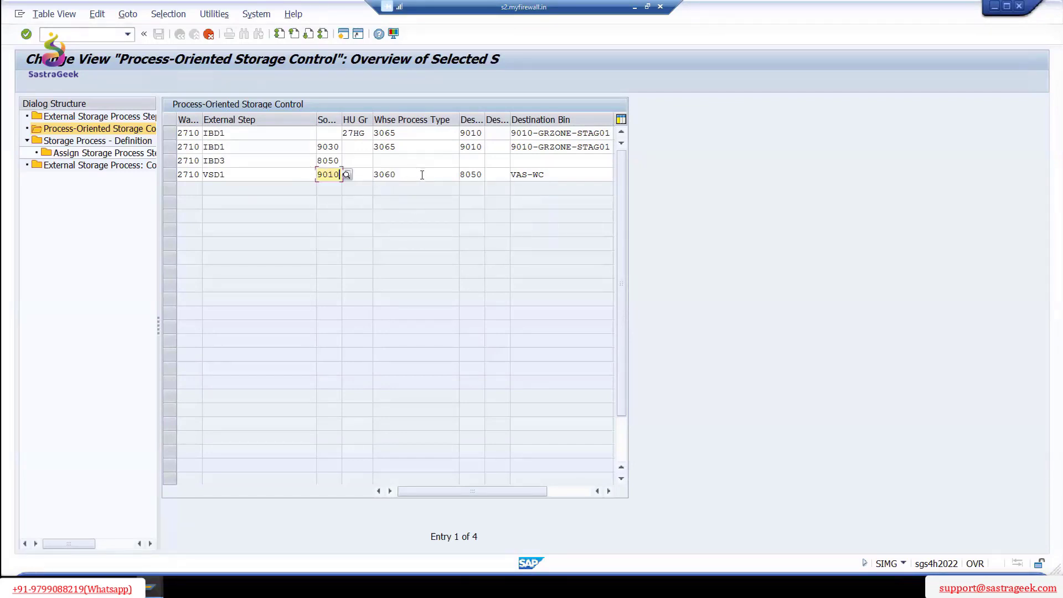
pyautogui.click(421, 175)
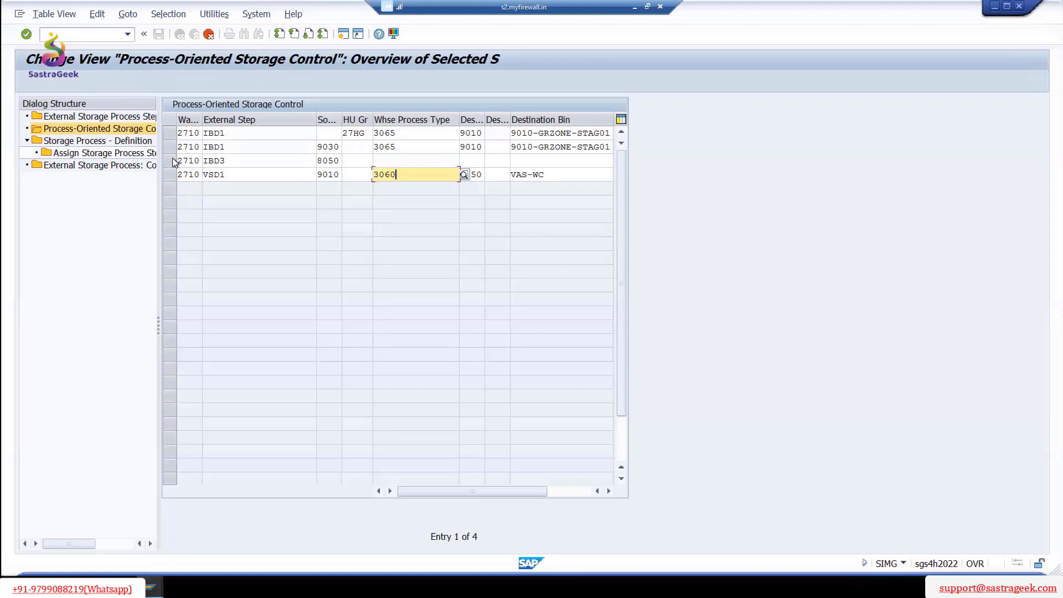
pyautogui.doubleClick(336, 160)
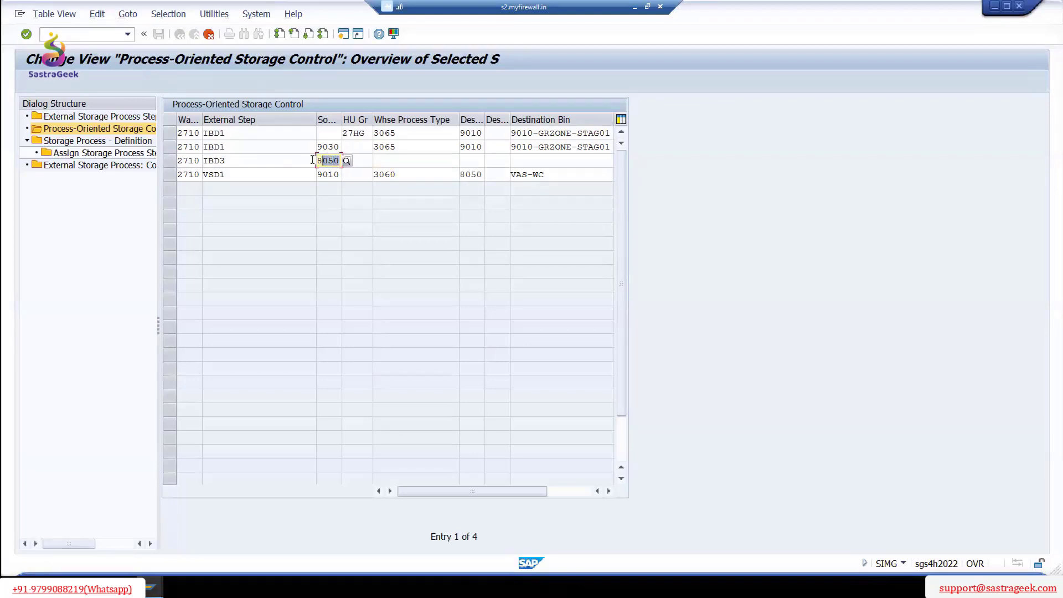
pyautogui.click(348, 160)
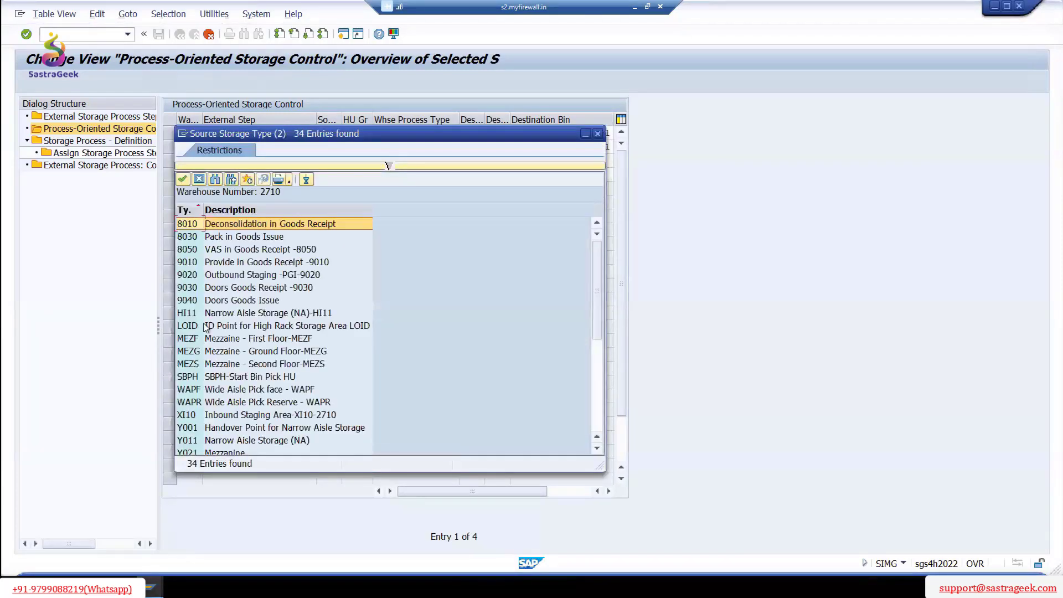
pyautogui.doubleClick(233, 249)
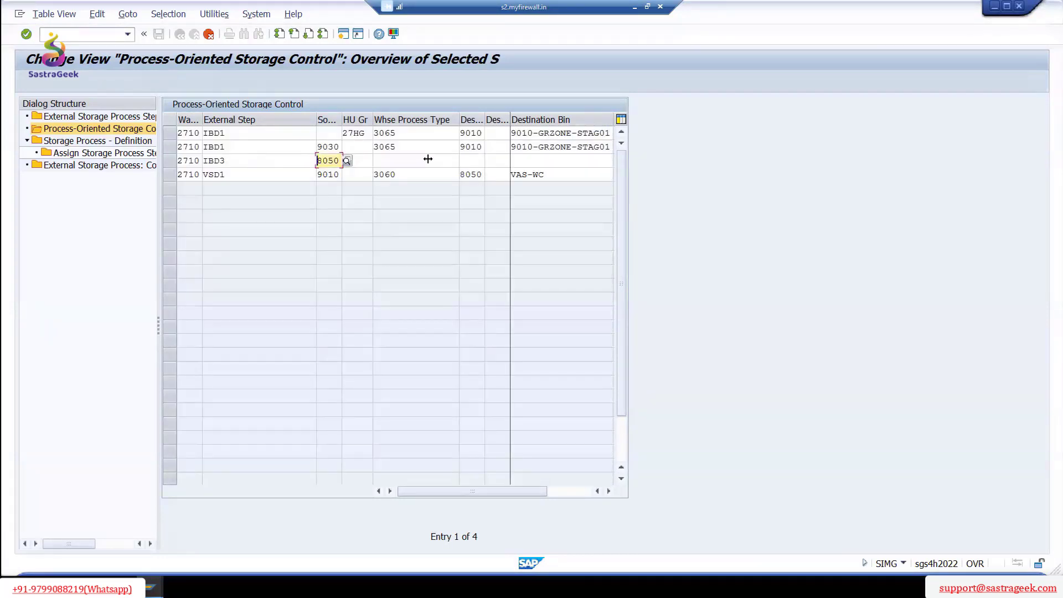
pyautogui.click(394, 160)
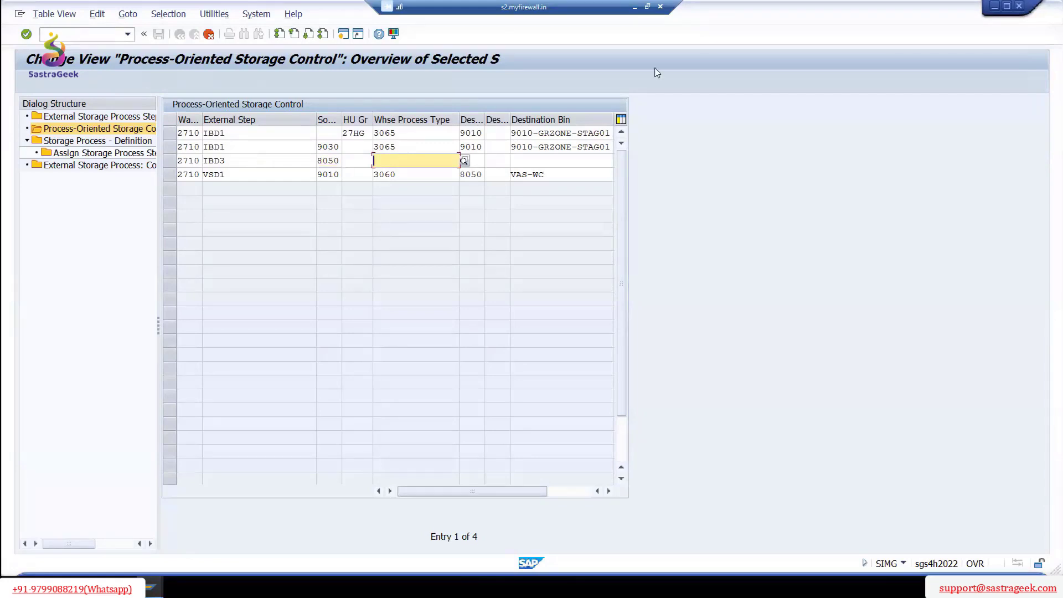
pyautogui.moveTo(392, 159)
pyautogui.mouseDown()
pyautogui.moveTo(441, 161)
pyautogui.moveTo(413, 172)
pyautogui.moveTo(439, 174)
pyautogui.moveTo(514, 143)
pyautogui.moveTo(724, 146)
pyautogui.moveTo(724, 162)
pyautogui.mouseUp()
pyautogui.moveTo(778, 143)
pyautogui.mouseDown()
pyautogui.moveTo(774, 162)
pyautogui.moveTo(829, 144)
pyautogui.mouseUp()
pyautogui.moveTo(816, 146); pyautogui.dragTo(816, 171)
pyautogui.moveTo(856, 140); pyautogui.dragTo(842, 162)
pyautogui.moveTo(881, 141); pyautogui.dragTo(864, 160)
pyautogui.moveTo(783, 185); pyautogui.dragTo(855, 177)
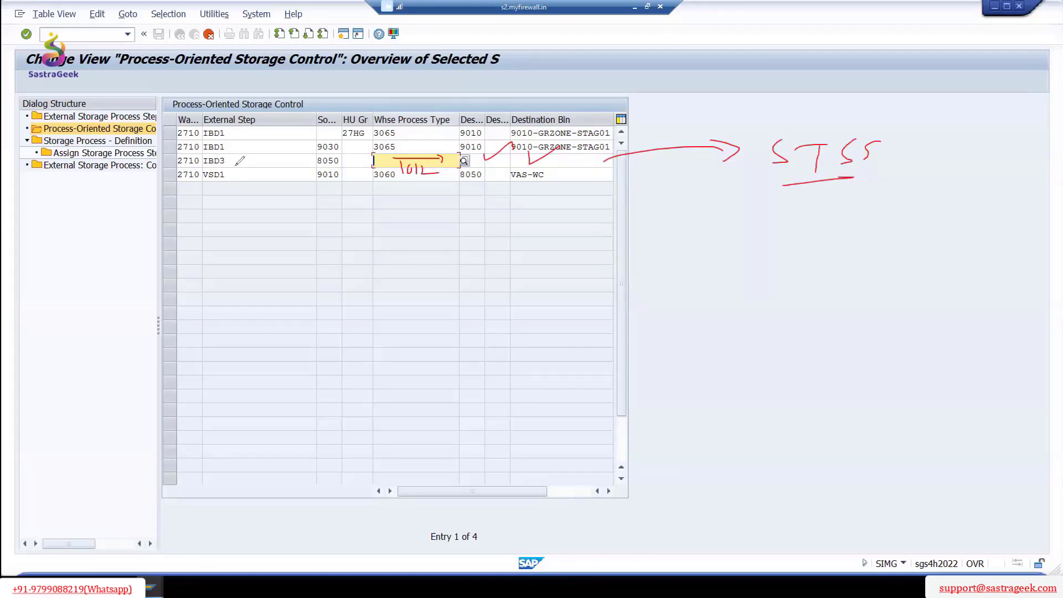
pyautogui.moveTo(224, 130); pyautogui.dragTo(221, 150)
pyautogui.moveTo(344, 140); pyautogui.dragTo(362, 140)
pyautogui.moveTo(275, 133)
pyautogui.mouseDown()
pyautogui.moveTo(316, 134)
pyautogui.moveTo(309, 138)
pyautogui.moveTo(375, 90)
pyautogui.moveTo(408, 85)
pyautogui.mouseUp()
pyautogui.moveTo(398, 87)
pyautogui.mouseDown()
pyautogui.moveTo(399, 100)
pyautogui.moveTo(424, 86)
pyautogui.mouseUp()
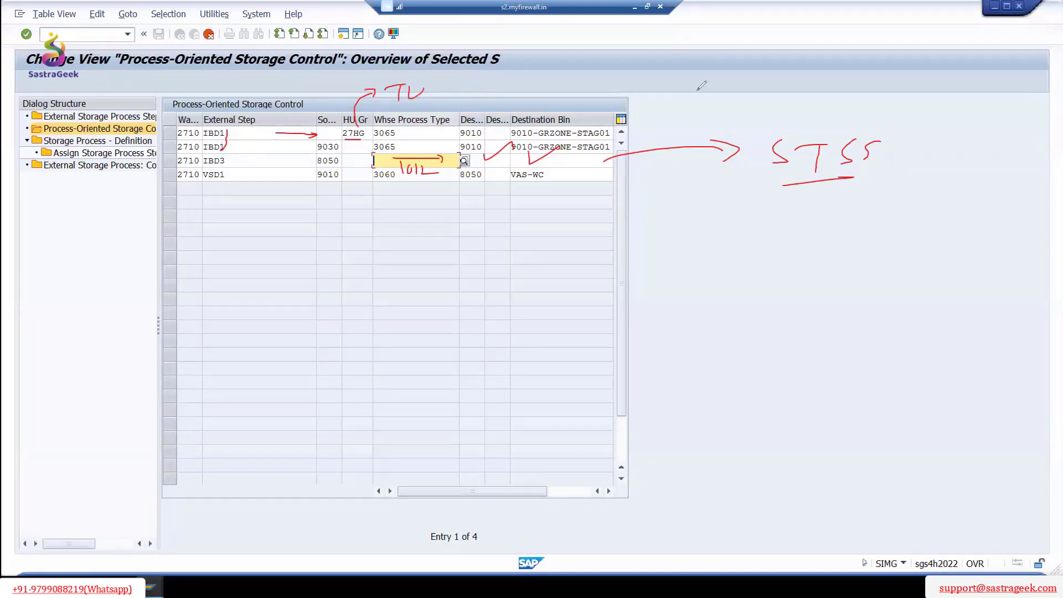
pyautogui.press('Escape')
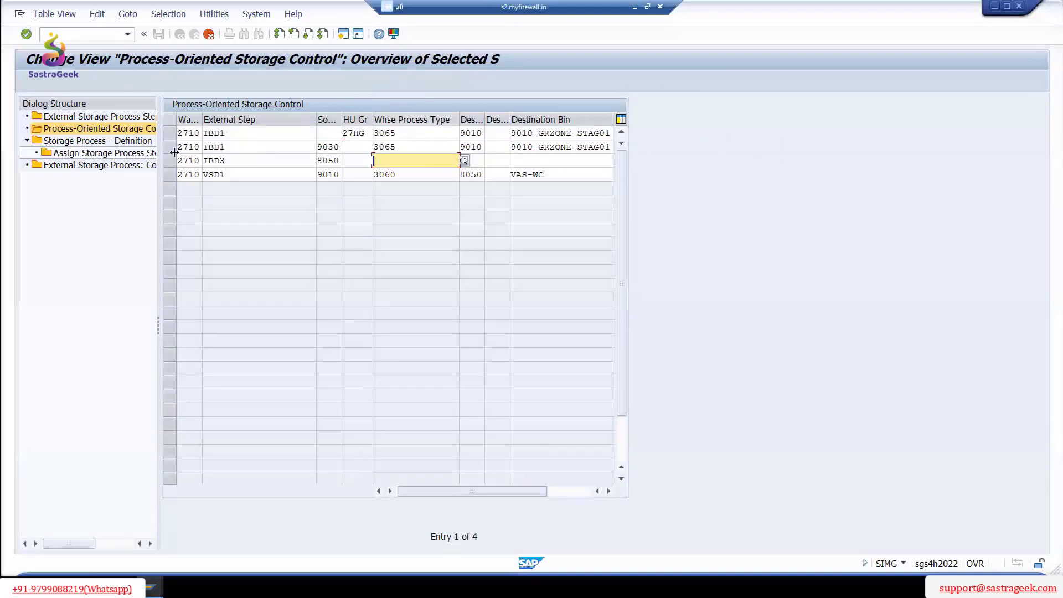
pyautogui.click(202, 146)
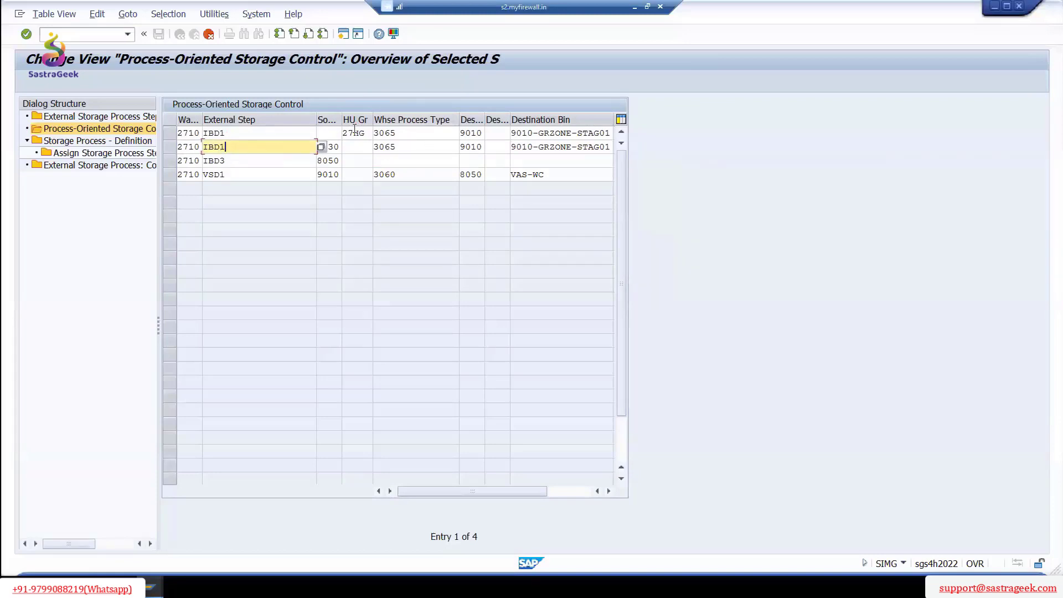
pyautogui.click(357, 132)
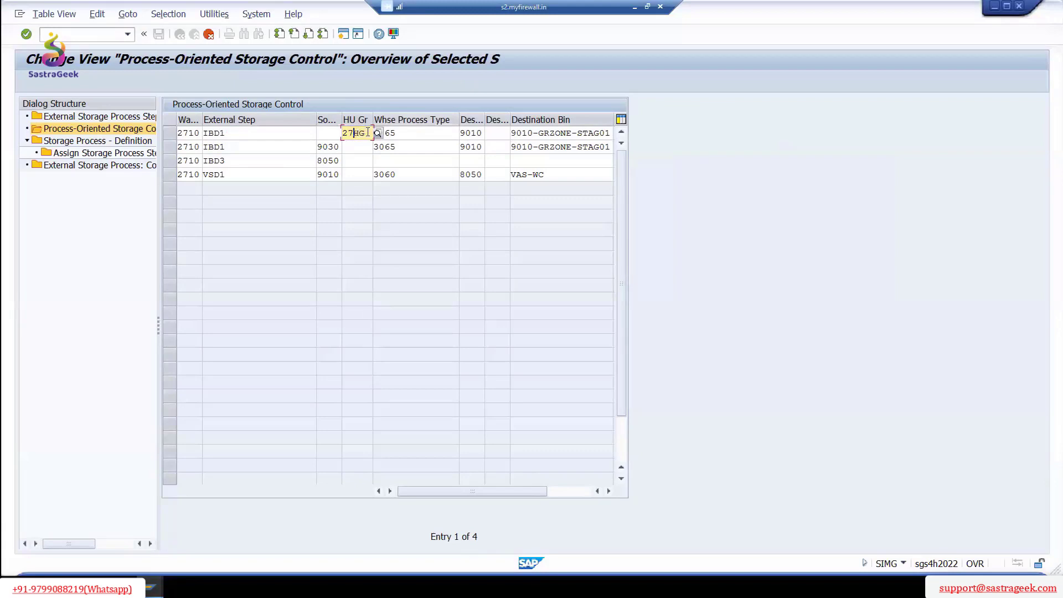
pyautogui.doubleClick(344, 131)
pyautogui.click(399, 161)
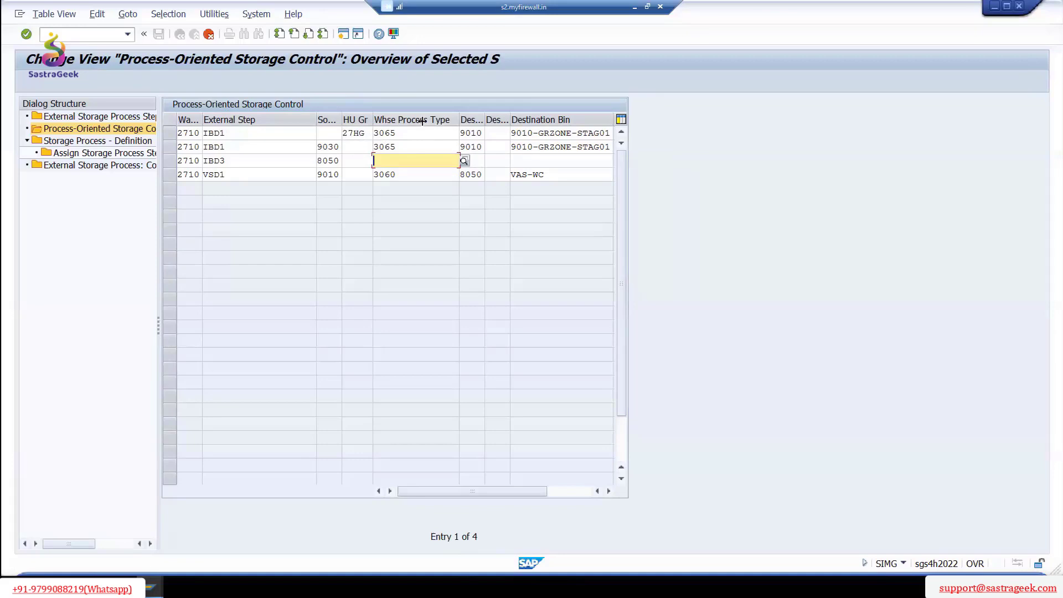
pyautogui.doubleClick(336, 147)
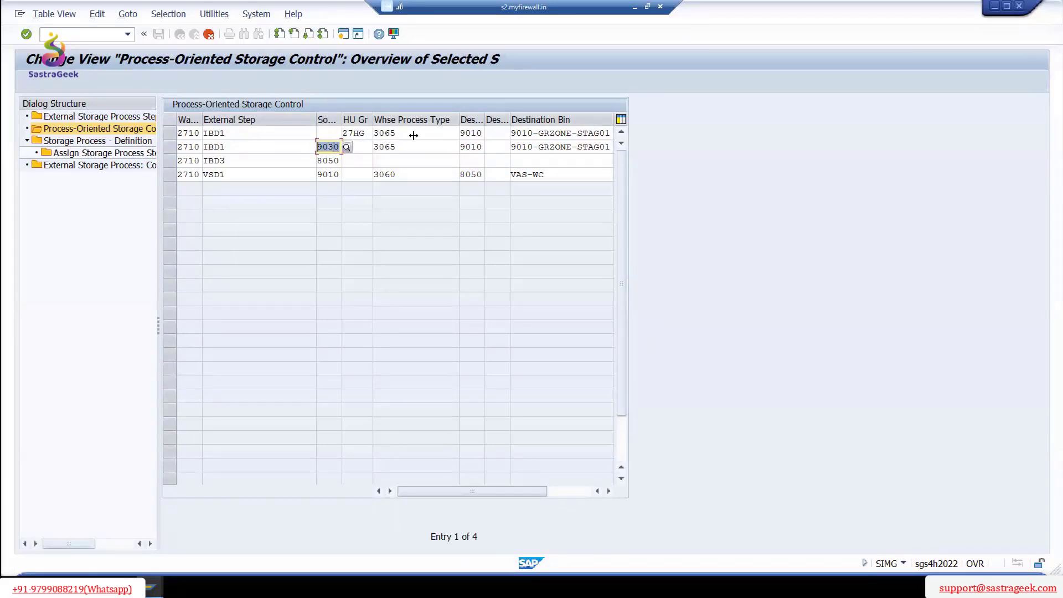
pyautogui.click(477, 147)
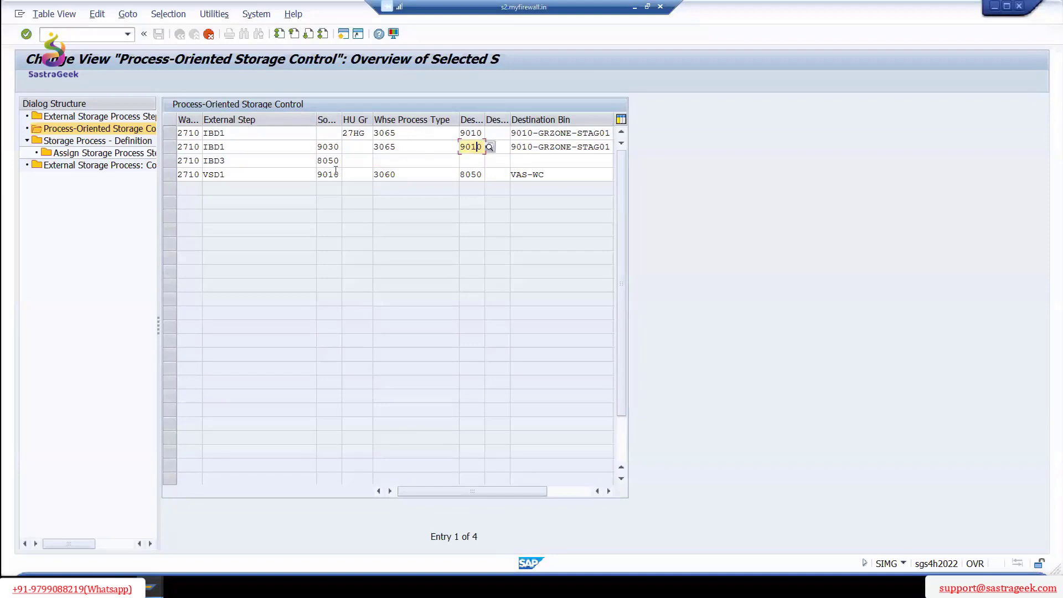
pyautogui.click(336, 174)
pyautogui.click(478, 174)
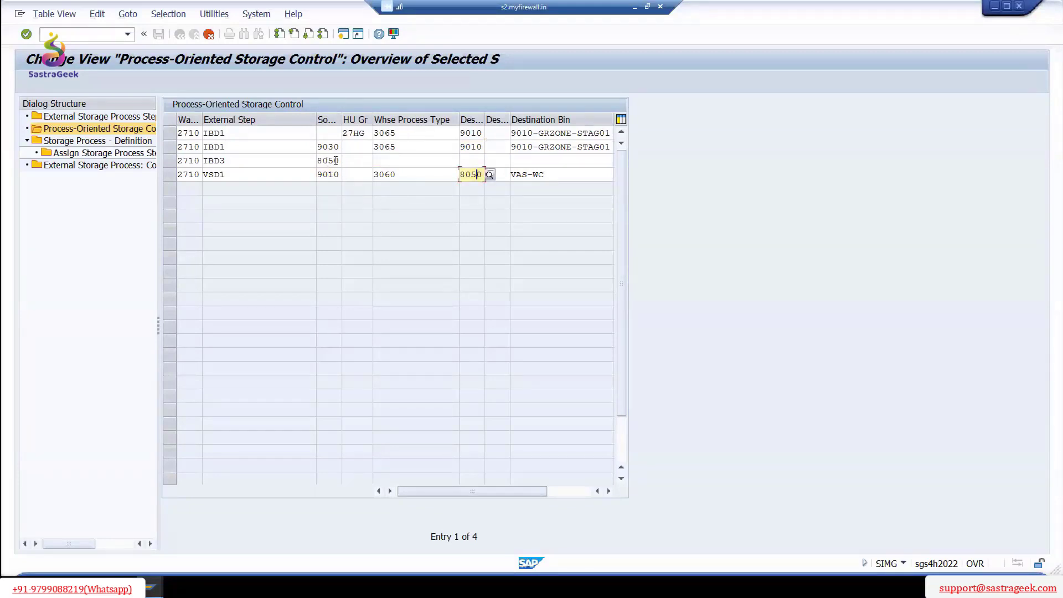
pyautogui.click(336, 161)
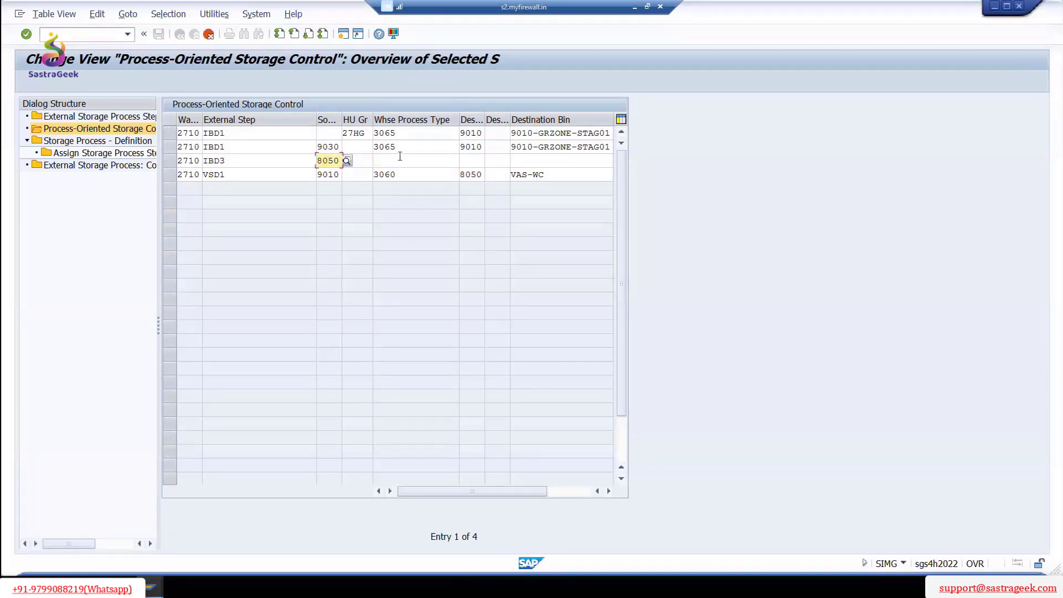
pyautogui.click(427, 160)
pyautogui.press('Tab')
pyautogui.press('Tab')
pyautogui.press('Tab')
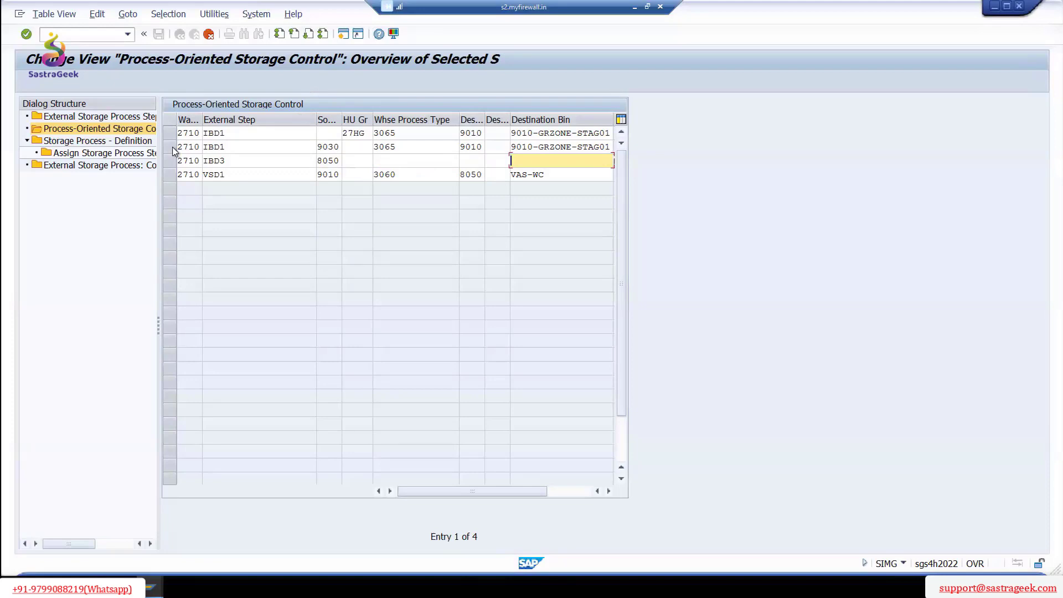
pyautogui.click(335, 147)
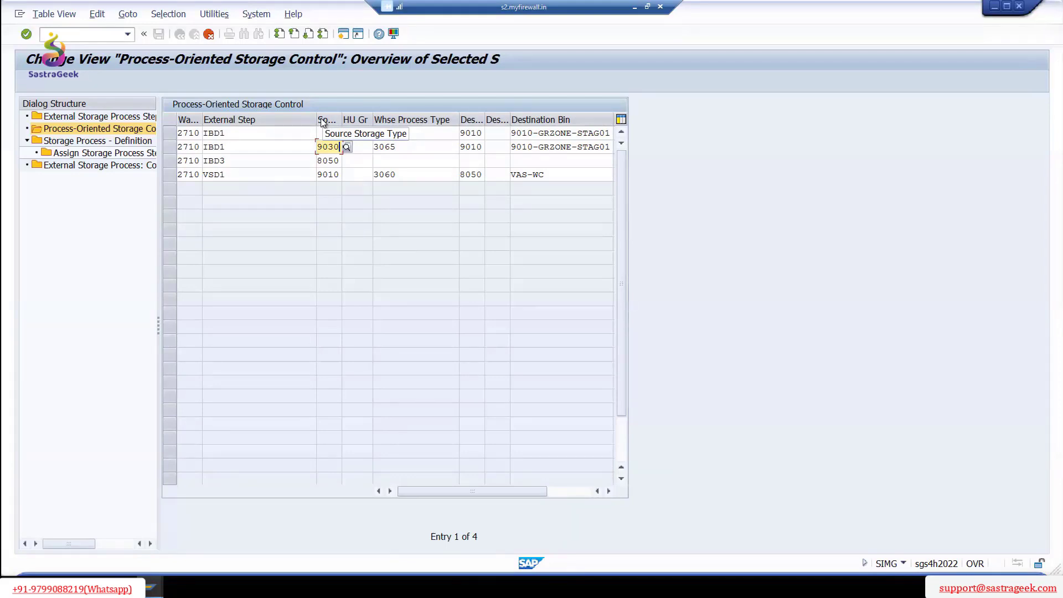
pyautogui.click(329, 132)
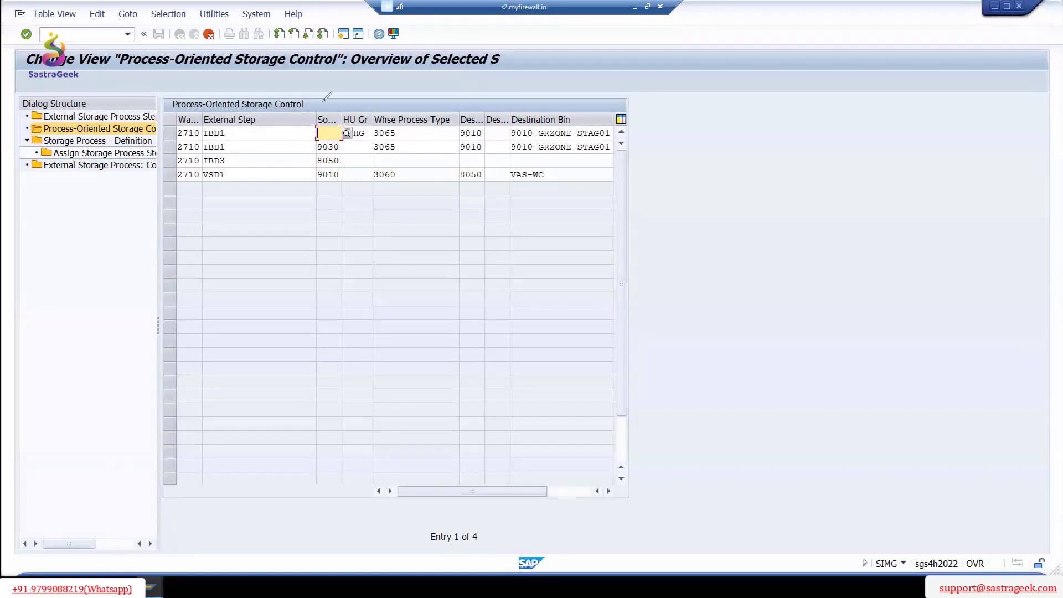
pyautogui.moveTo(323, 102); pyautogui.dragTo(334, 131)
pyautogui.moveTo(283, 74)
pyautogui.mouseDown()
pyautogui.moveTo(306, 72)
pyautogui.moveTo(296, 88)
pyautogui.moveTo(307, 78)
pyautogui.moveTo(337, 82)
pyautogui.moveTo(471, 115)
pyautogui.moveTo(483, 106)
pyautogui.mouseUp()
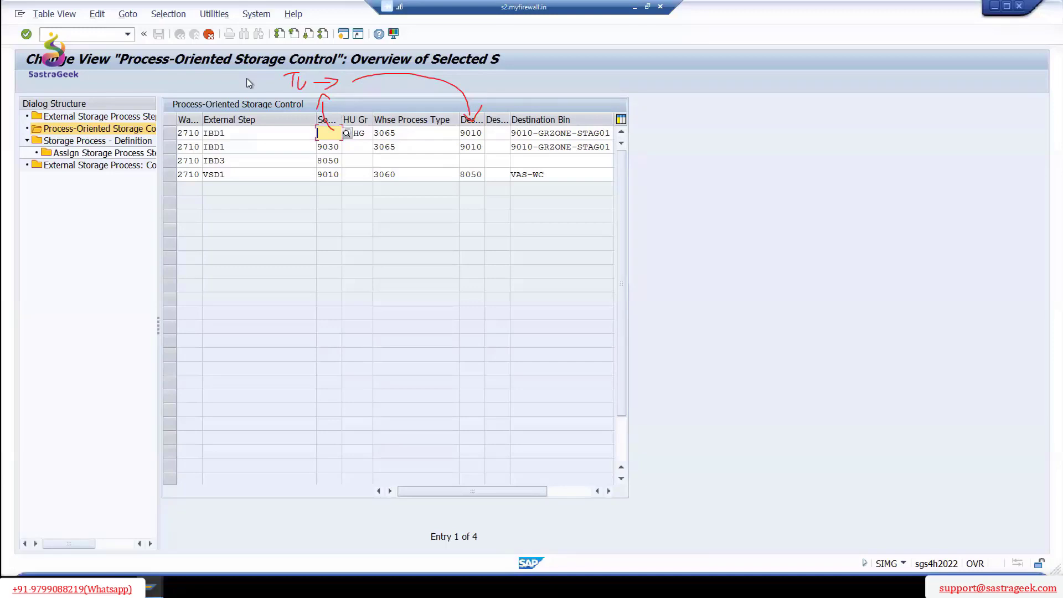
pyautogui.press('Escape')
pyautogui.click(265, 178)
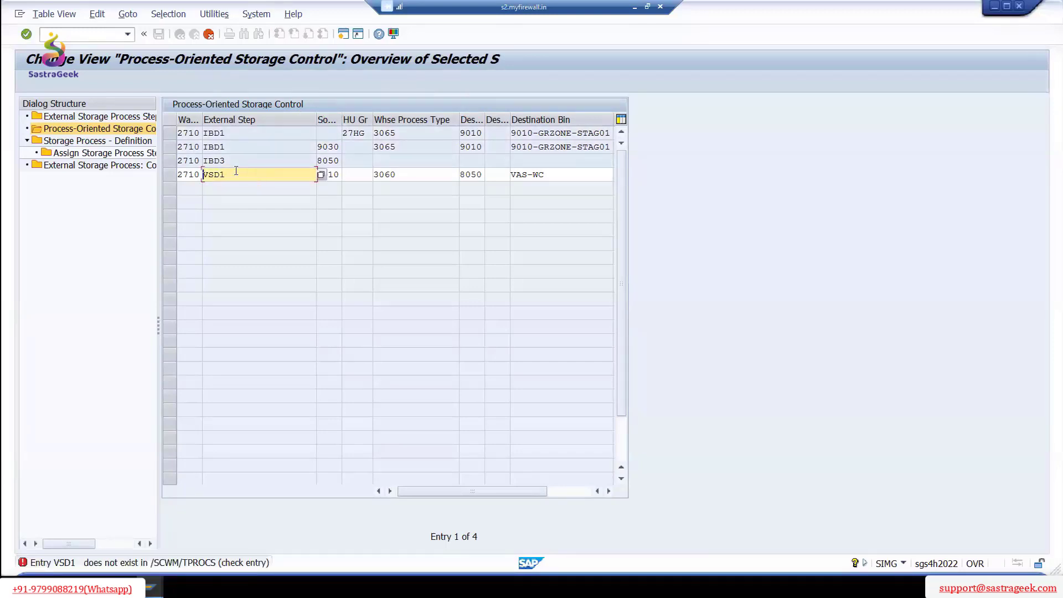
# - Replace row 4's external step VSD1 with VAD1 Assembly and confirm the four copied entries
pyautogui.click(321, 176)
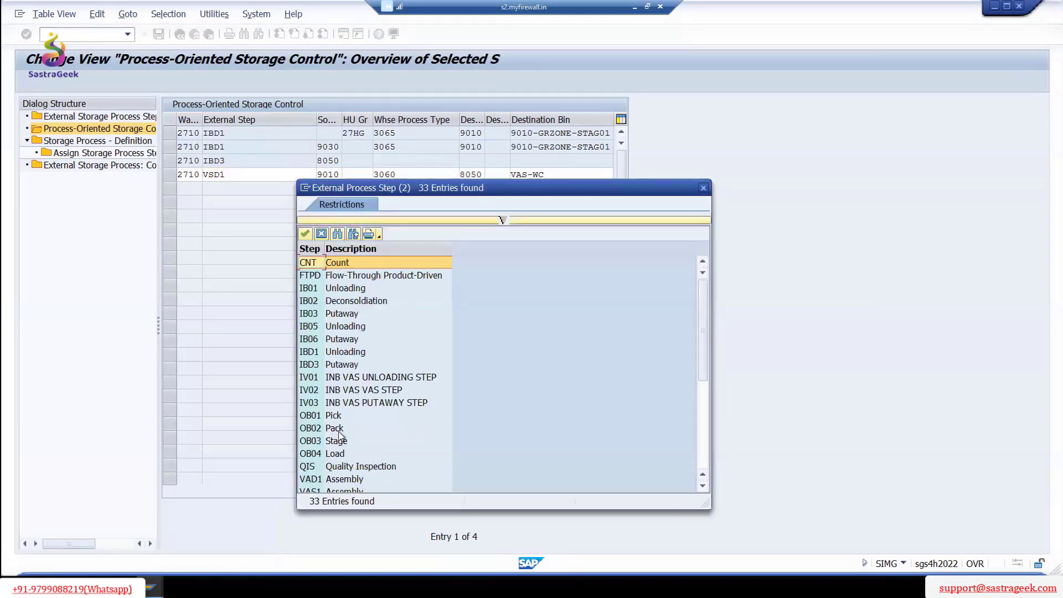
pyautogui.scroll(-3, 351, 420)
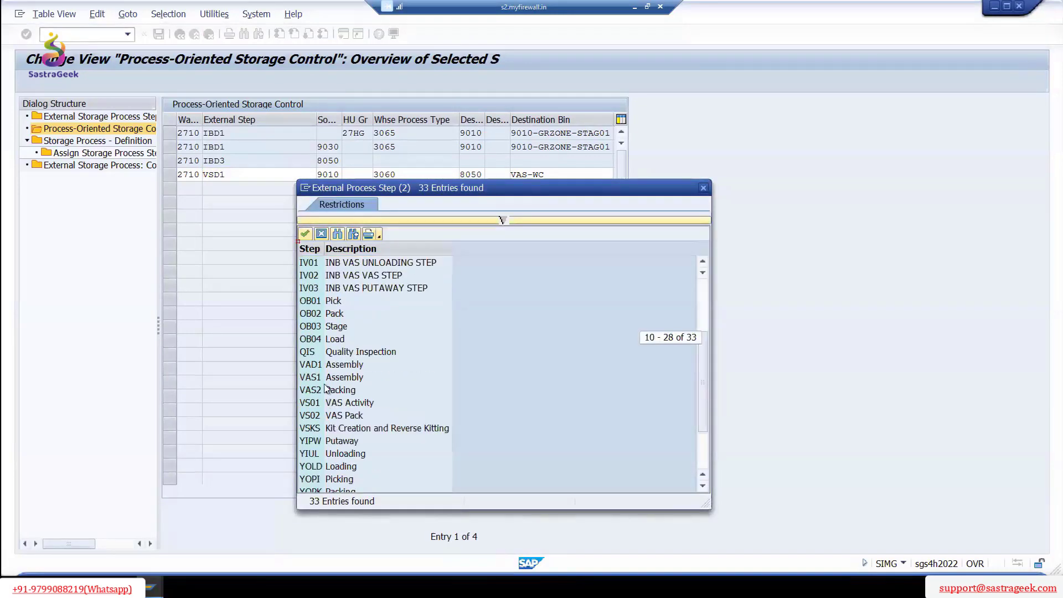
pyautogui.click(348, 367)
pyautogui.doubleClick(348, 367)
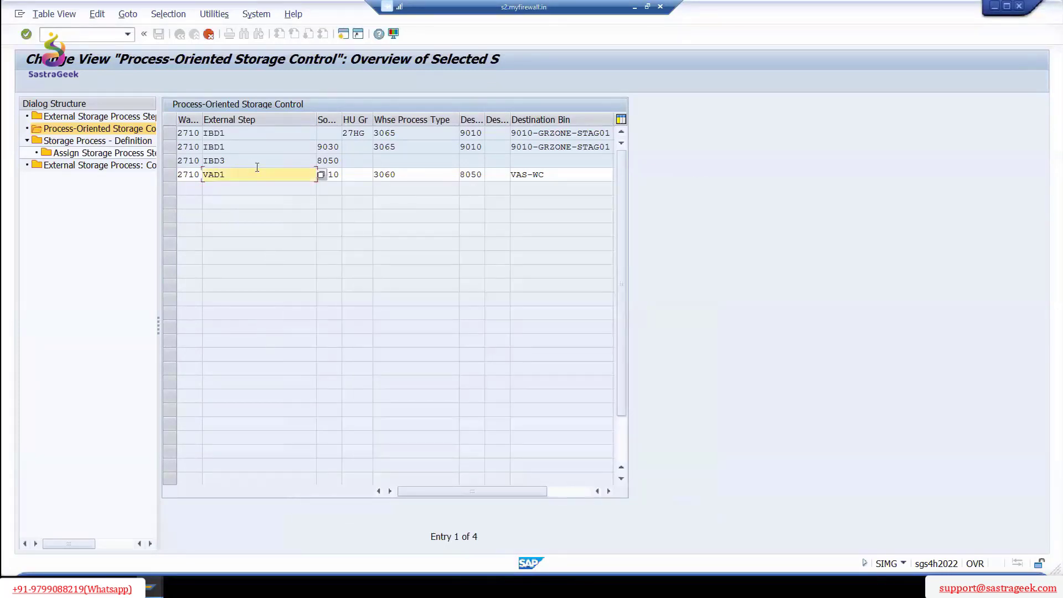
pyautogui.click(27, 34)
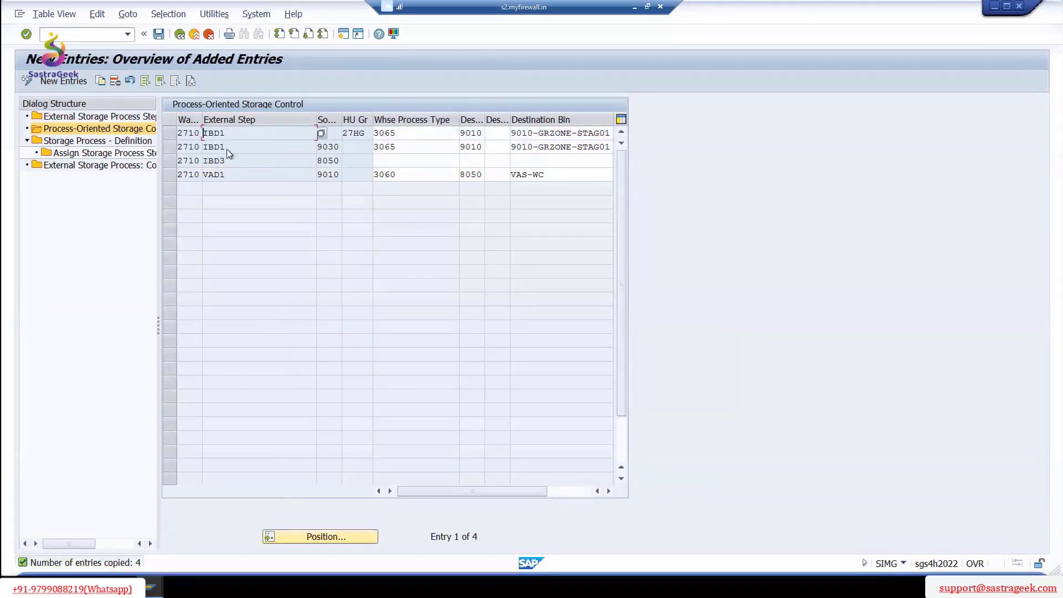
pyautogui.click(102, 154)
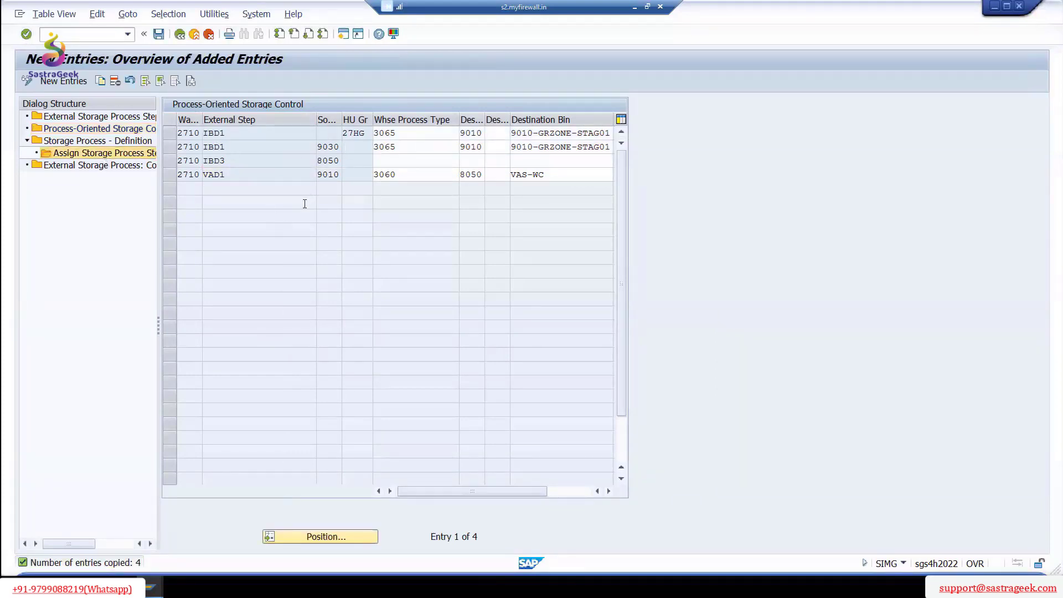
# - Replace DIRP's step 2 VS01 with VAD1 and save the step assignment
pyautogui.click(303, 190)
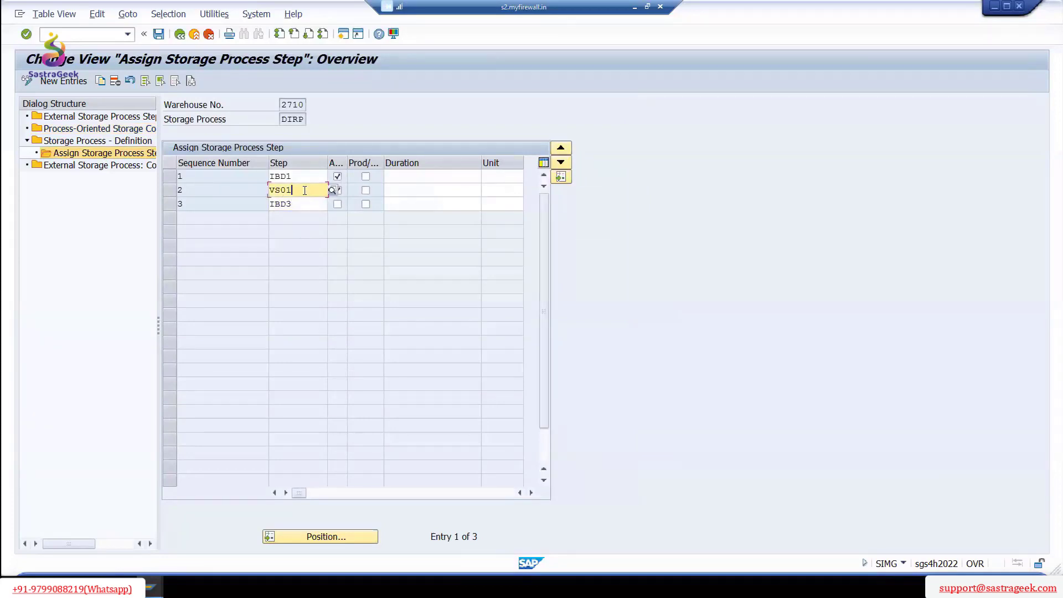
pyautogui.press('BackSpace')
pyautogui.press('BackSpace')
pyautogui.press('BackSpace')
pyautogui.press('BackSpace')
pyautogui.write('V')
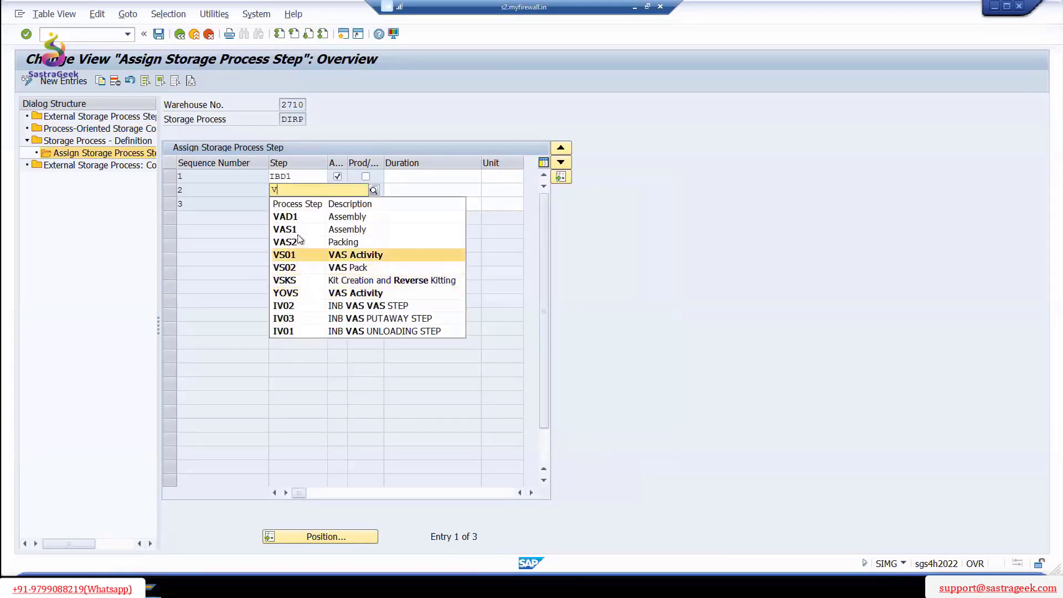
pyautogui.click(304, 217)
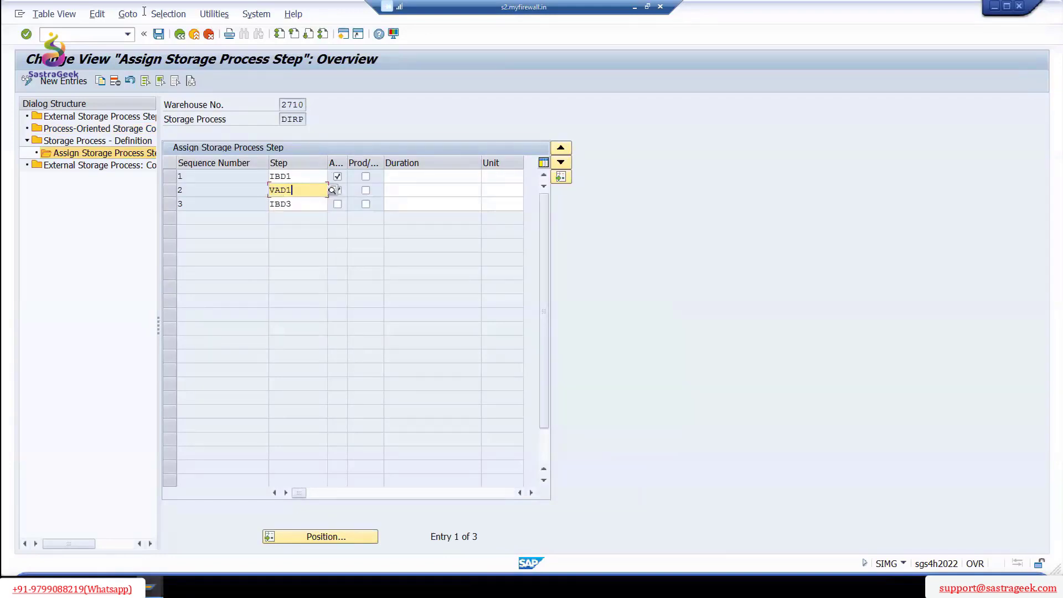
pyautogui.press('Return')
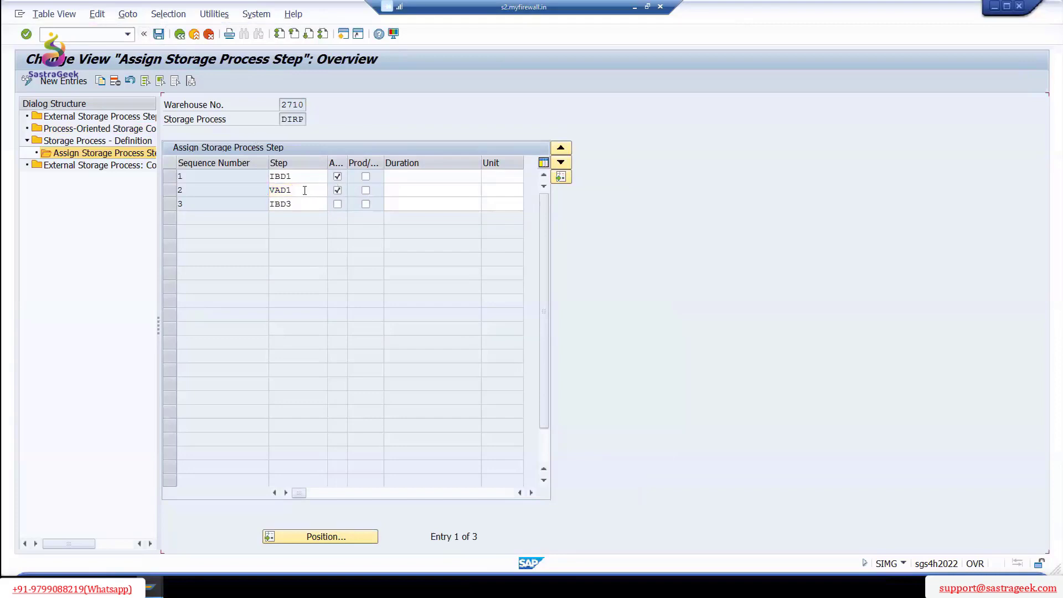
pyautogui.click(305, 190)
pyautogui.hotkey('ctrl', 's')
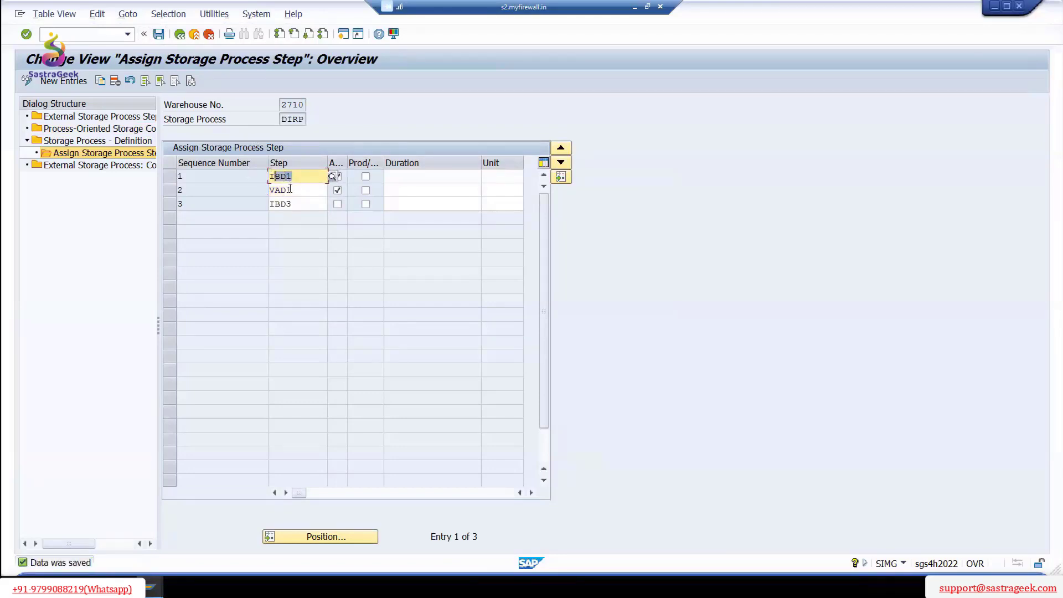
pyautogui.moveTo(298, 189); pyautogui.dragTo(268, 204)
pyautogui.click(179, 34)
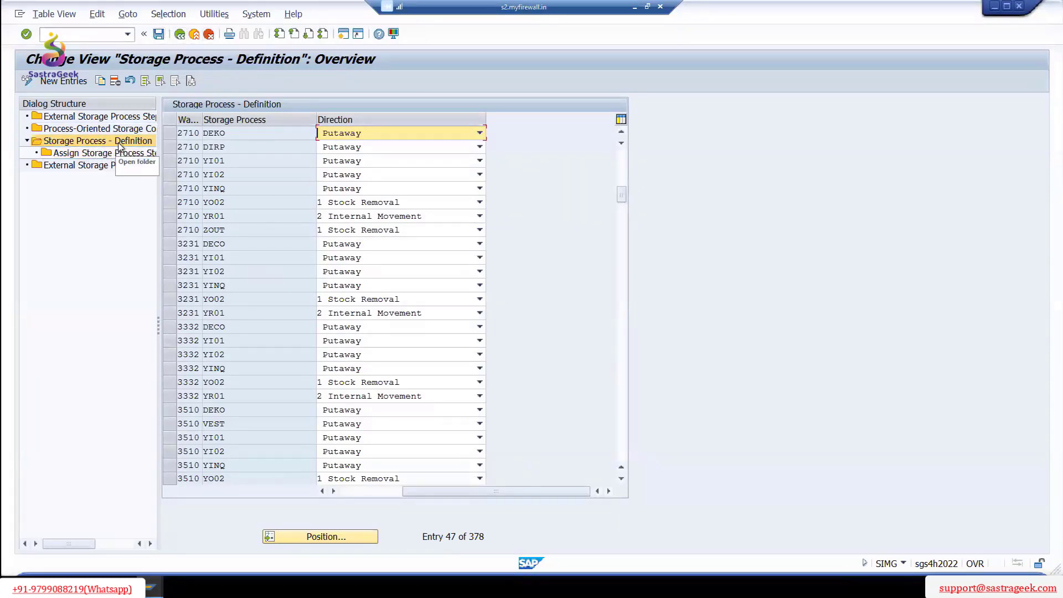
pyautogui.doubleClick(115, 117)
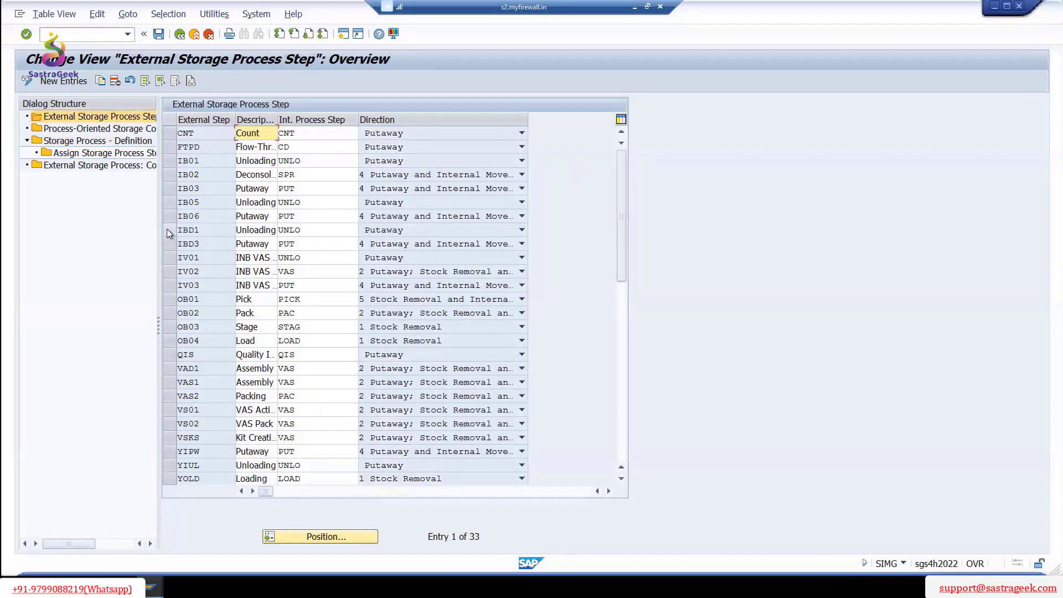
pyautogui.click(167, 229)
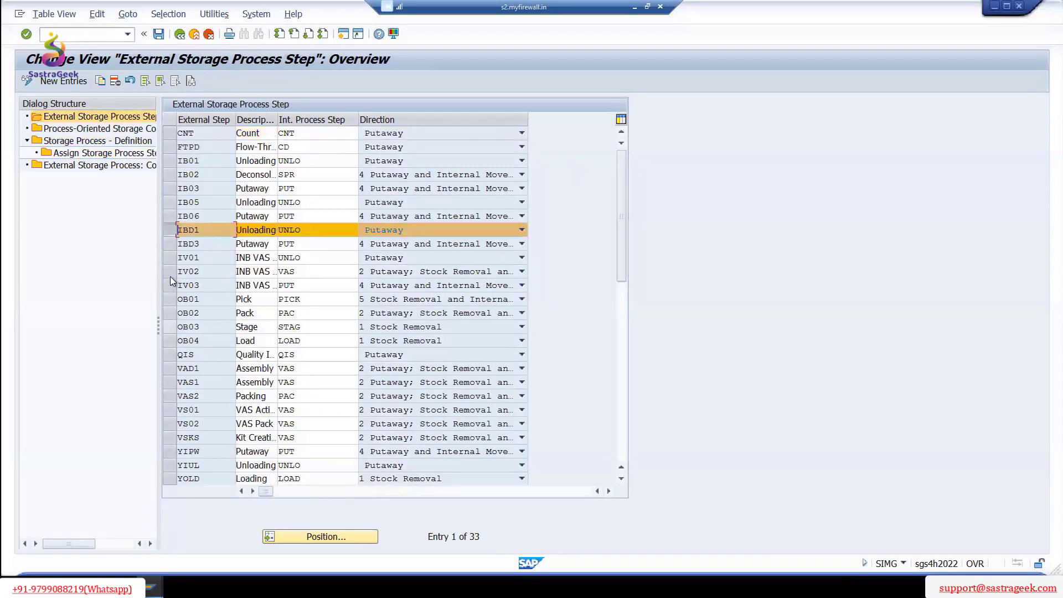
pyautogui.click(168, 244)
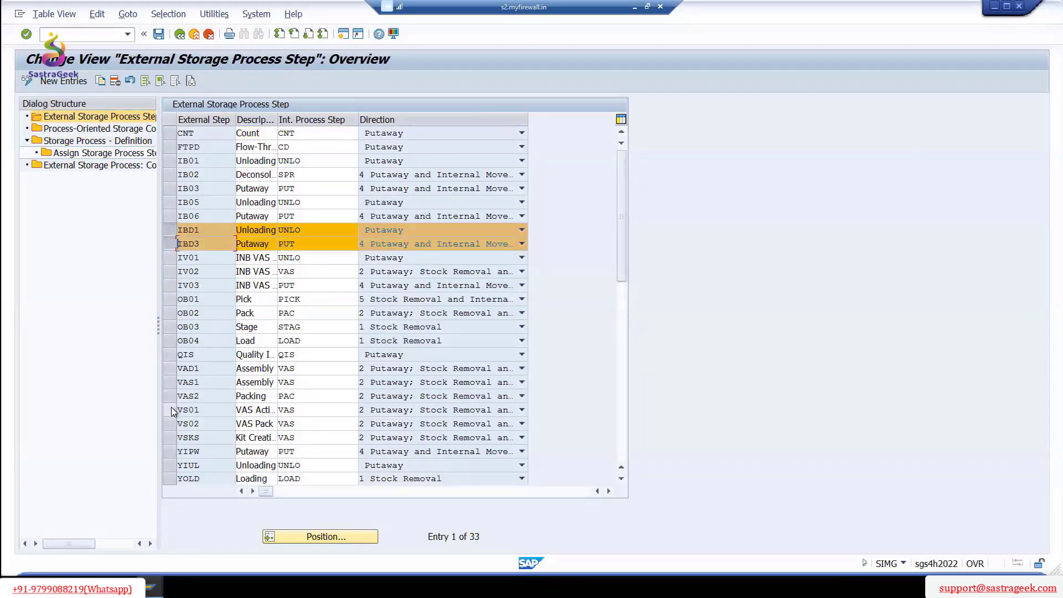
pyautogui.click(168, 368)
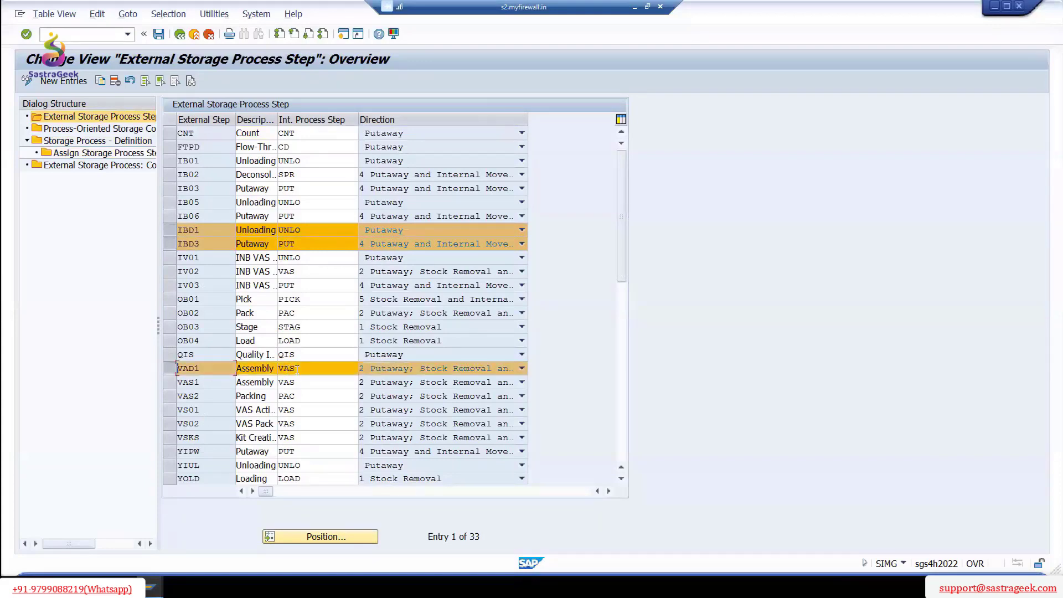
pyautogui.doubleClick(108, 141)
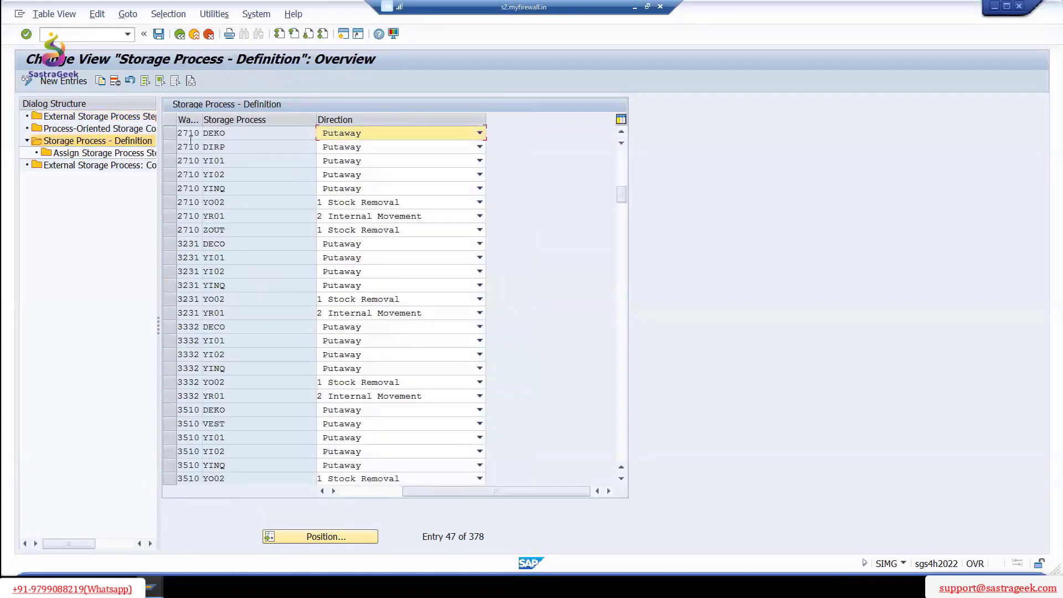
pyautogui.click(171, 147)
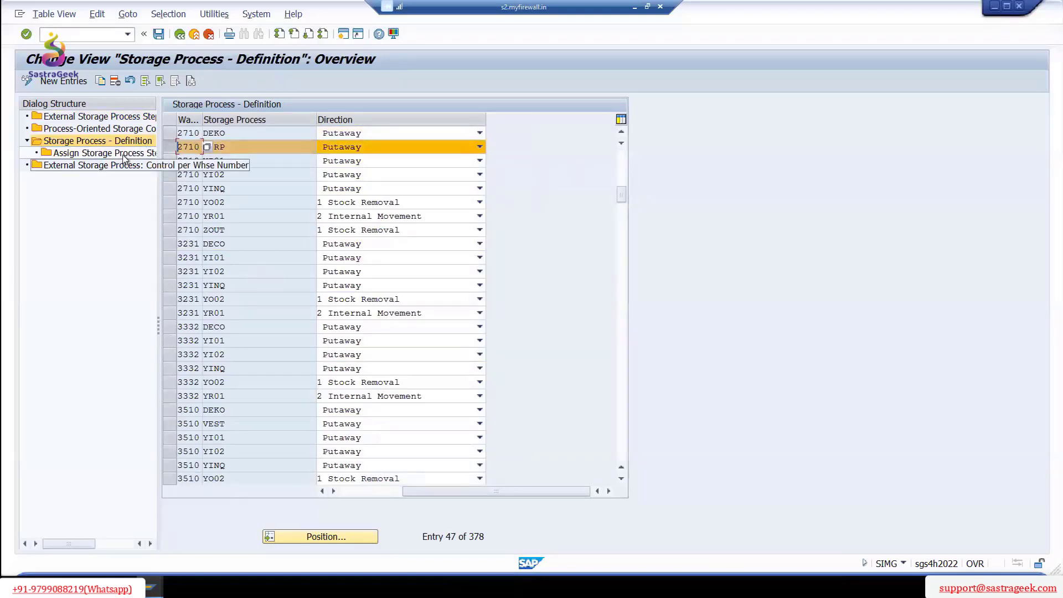
pyautogui.click(99, 153)
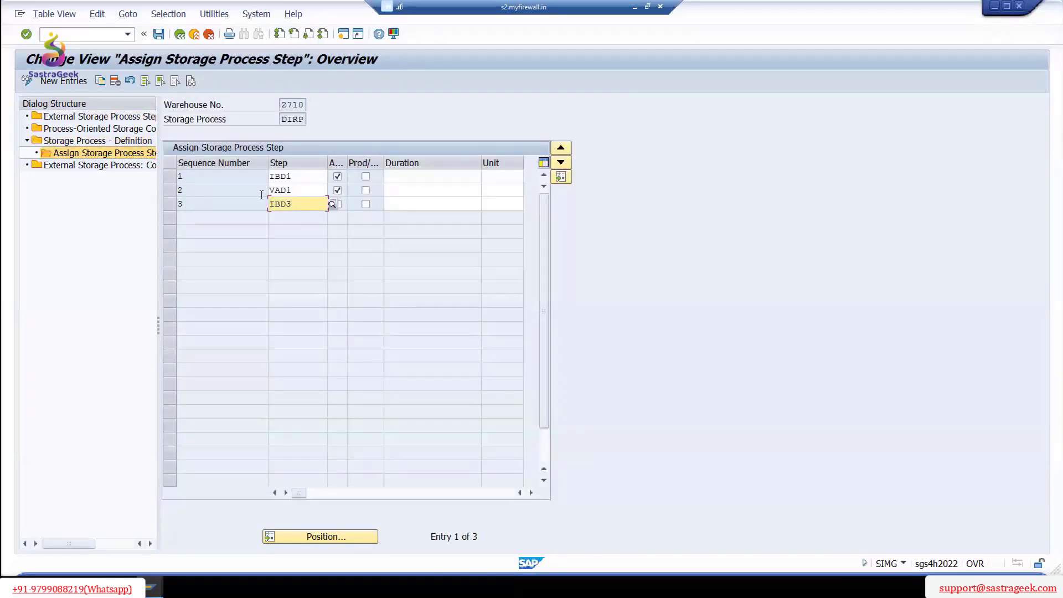
pyautogui.click(92, 128)
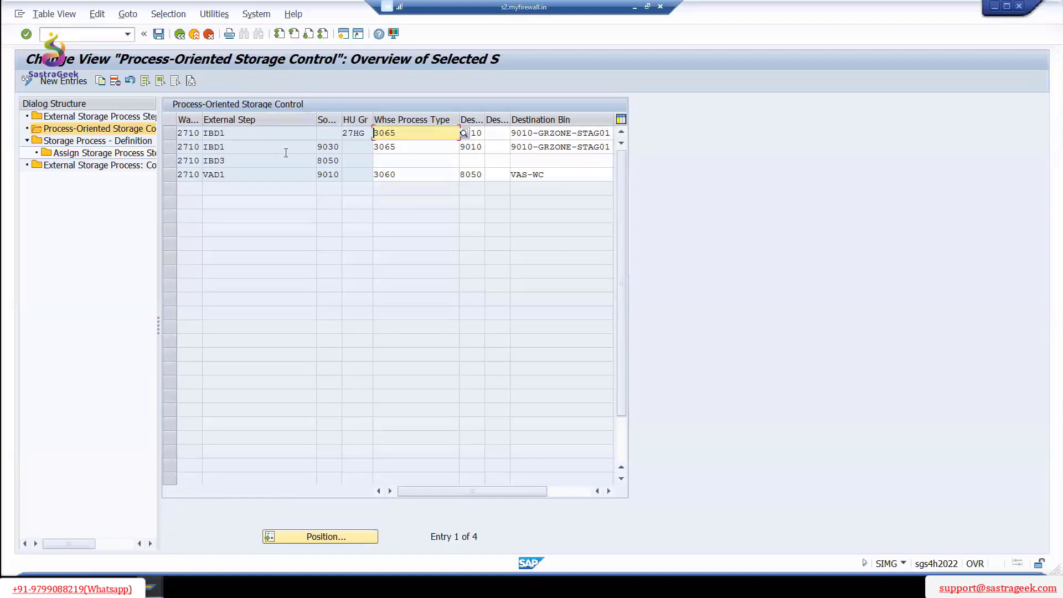
# - Review the copied rows: source type 9030, VAD1 with process type 3060, and source 8050
pyautogui.moveTo(339, 147); pyautogui.dragTo(314, 148)
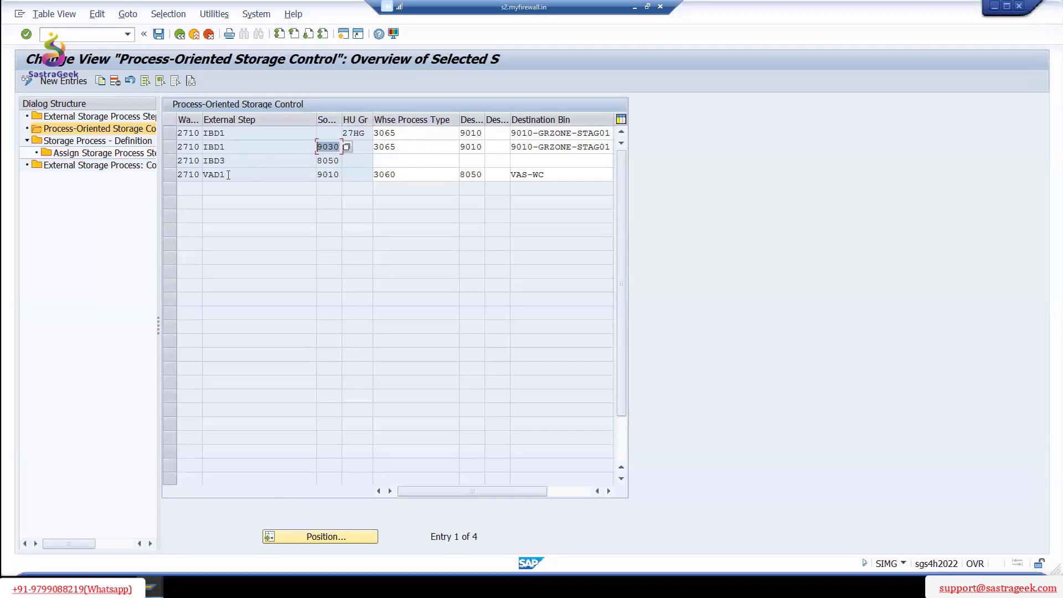
pyautogui.click(260, 176)
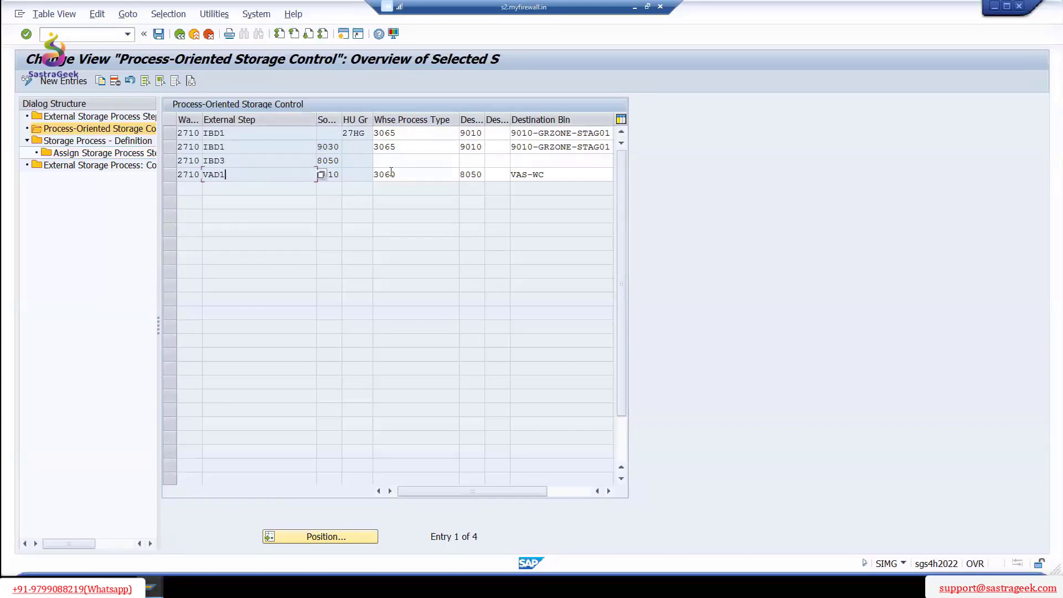
pyautogui.click(420, 174)
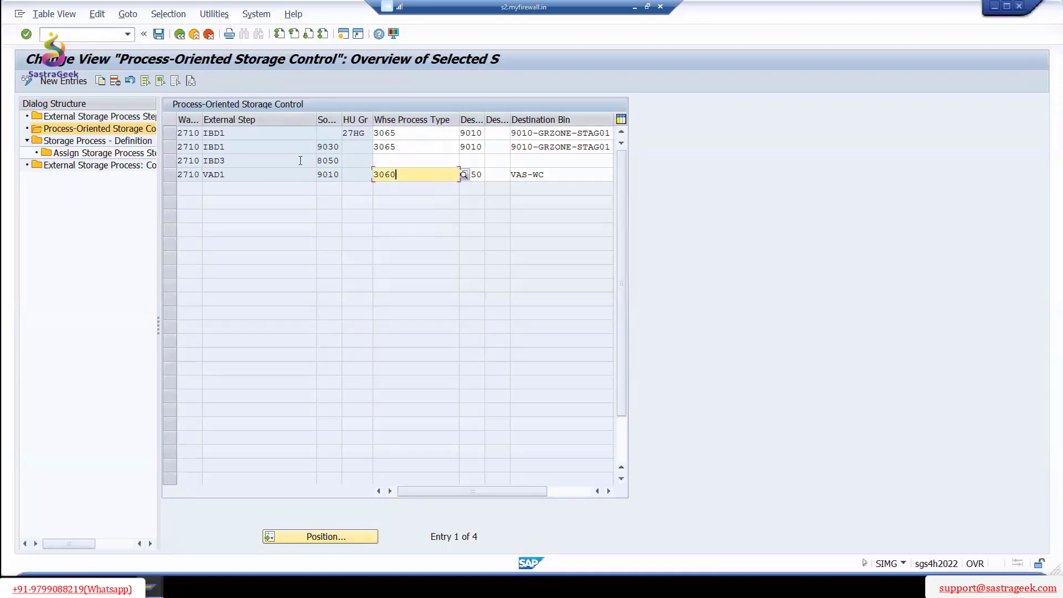
pyautogui.doubleClick(337, 161)
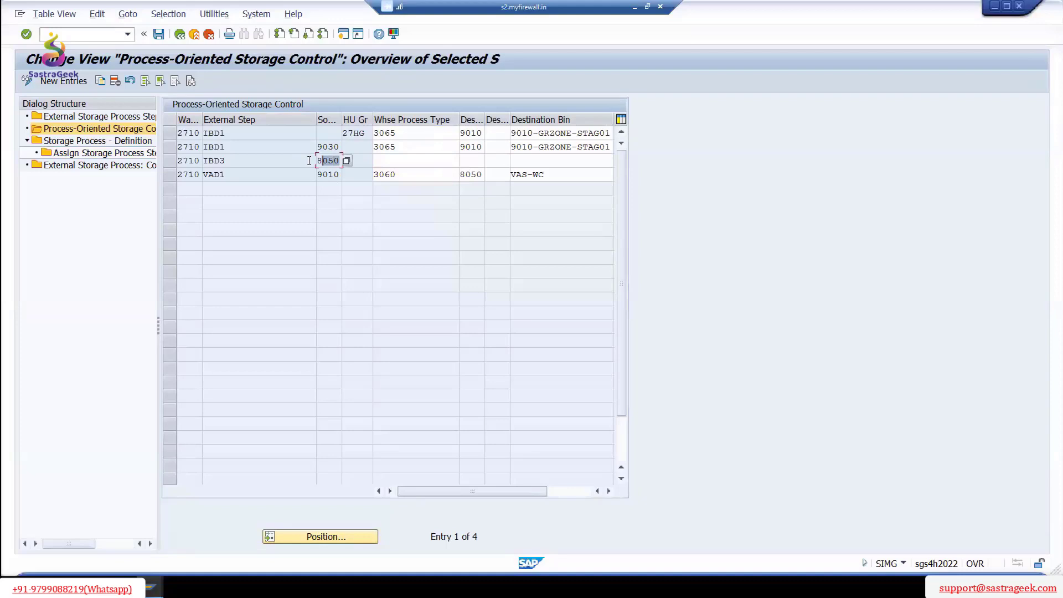
pyautogui.click(426, 160)
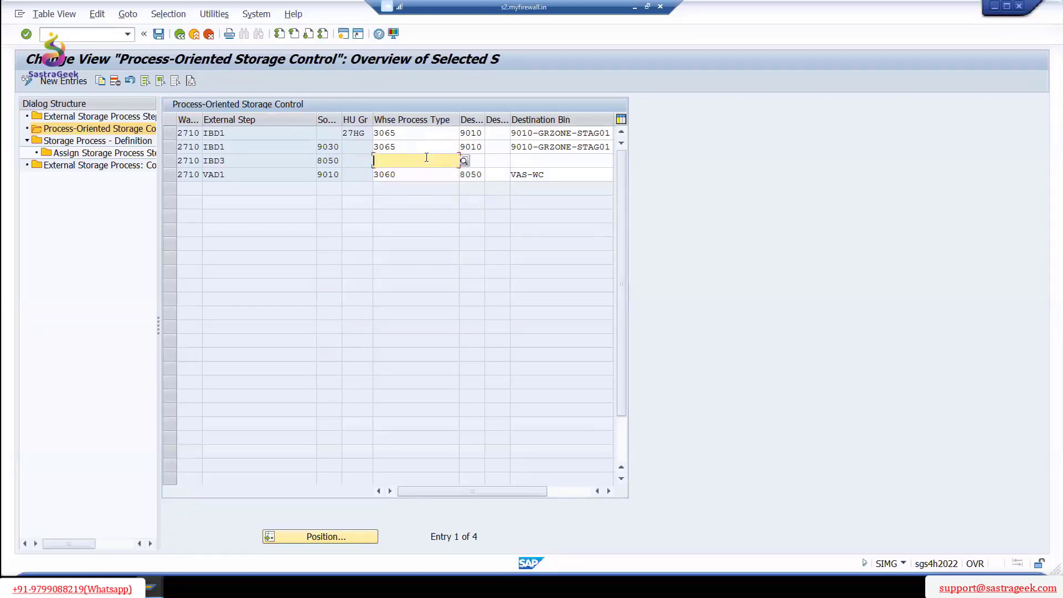
# - Back out of Process-Oriented Storage Control to the IMG tree
pyautogui.click(181, 36)
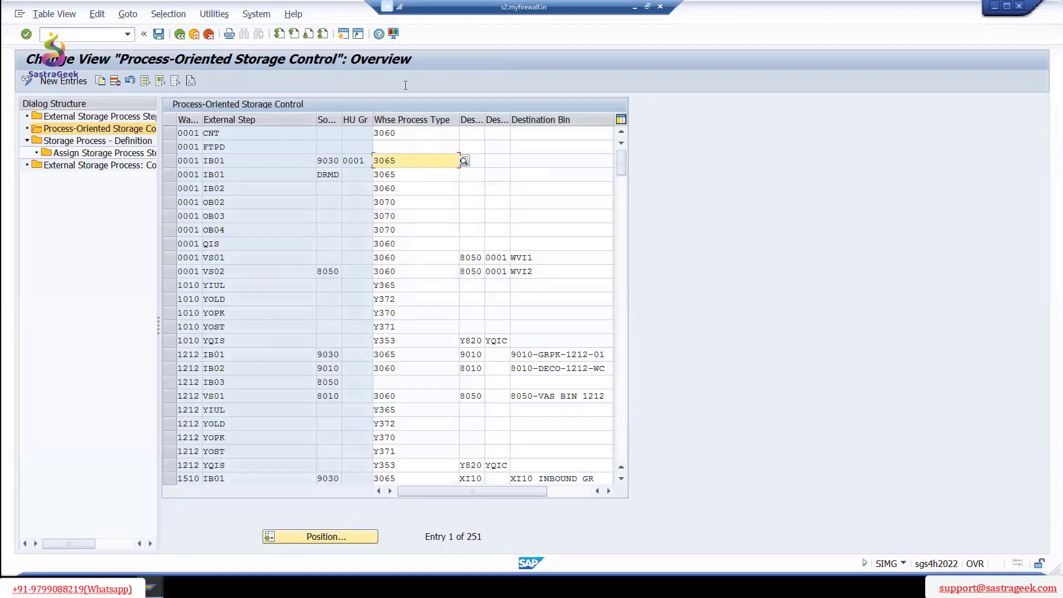
pyautogui.click(180, 34)
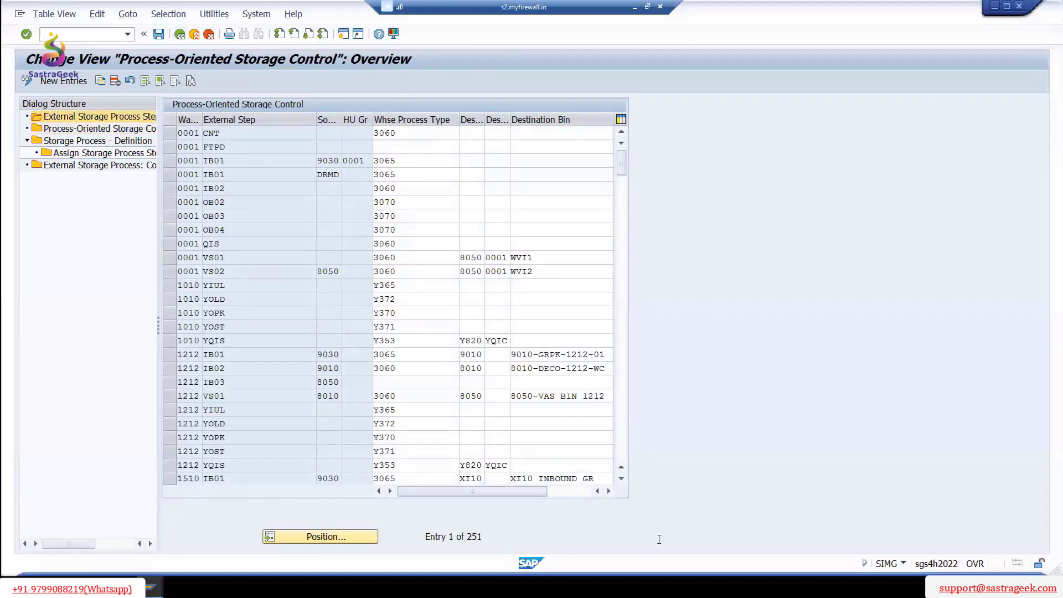
pyautogui.click(180, 35)
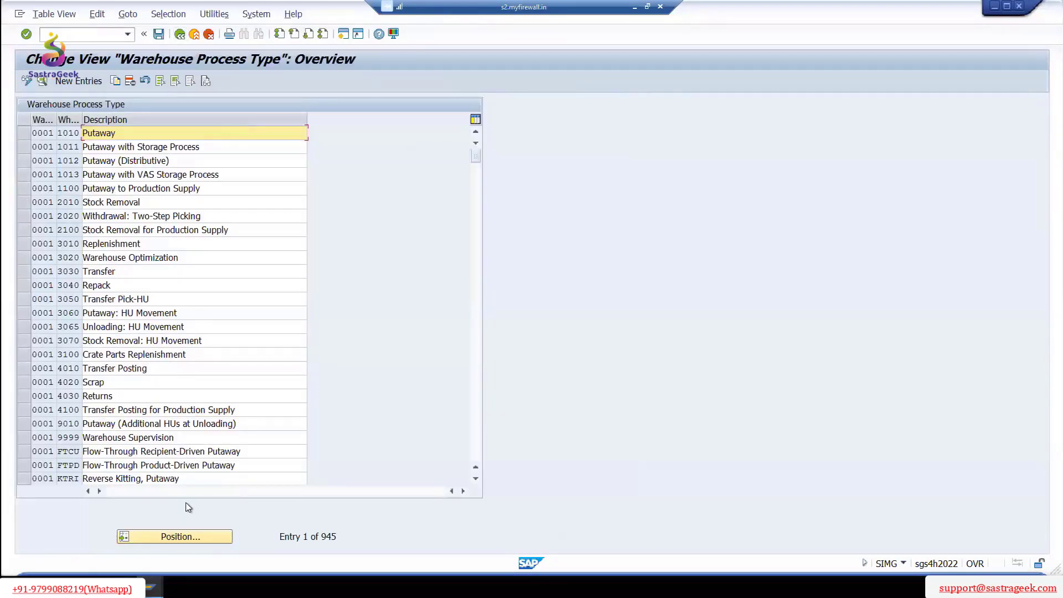
# - Jump to warehouse 2710 process type 1012 and open its details
pyautogui.click(194, 536)
pyautogui.write('2710')
pyautogui.click(178, 197)
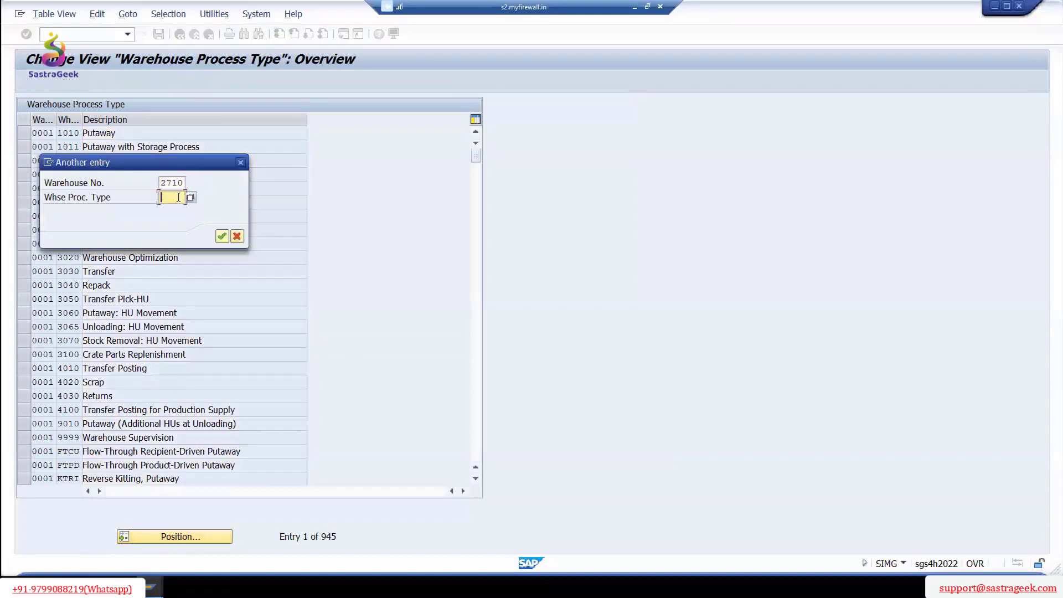
pyautogui.press('space')
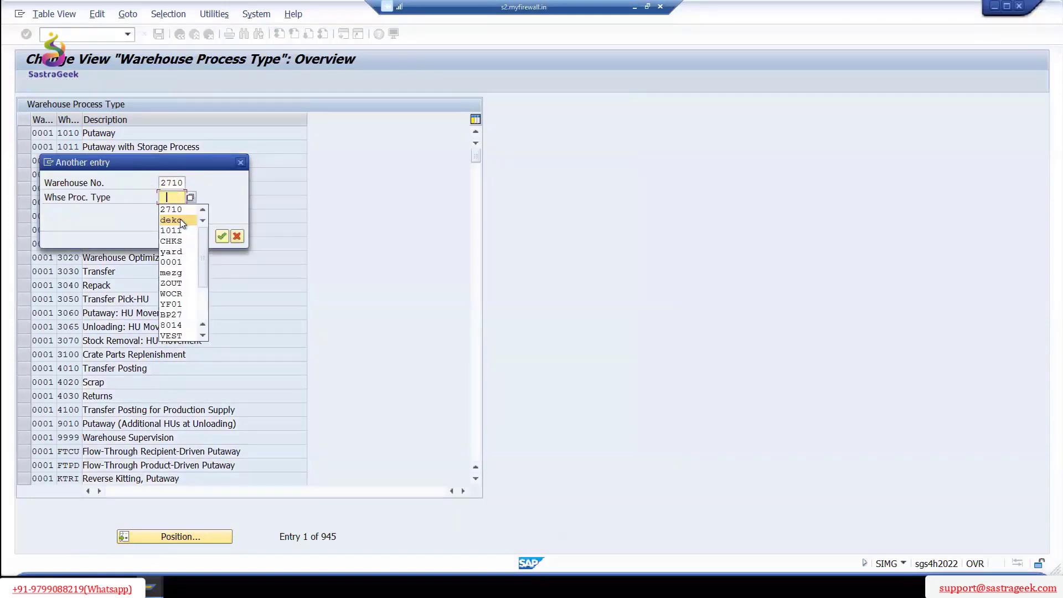
pyautogui.click(171, 229)
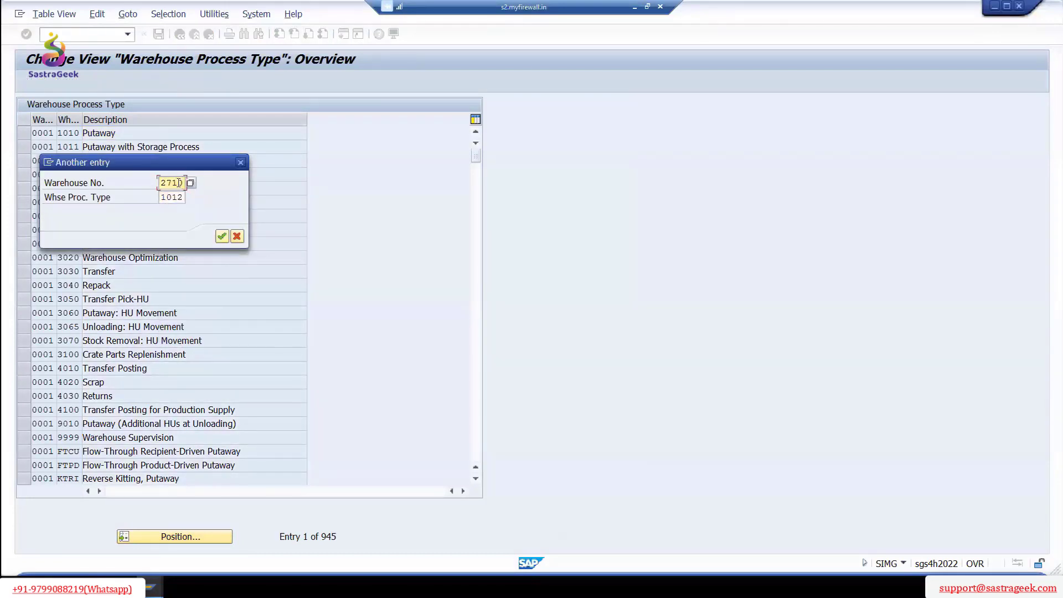
pyautogui.click(221, 236)
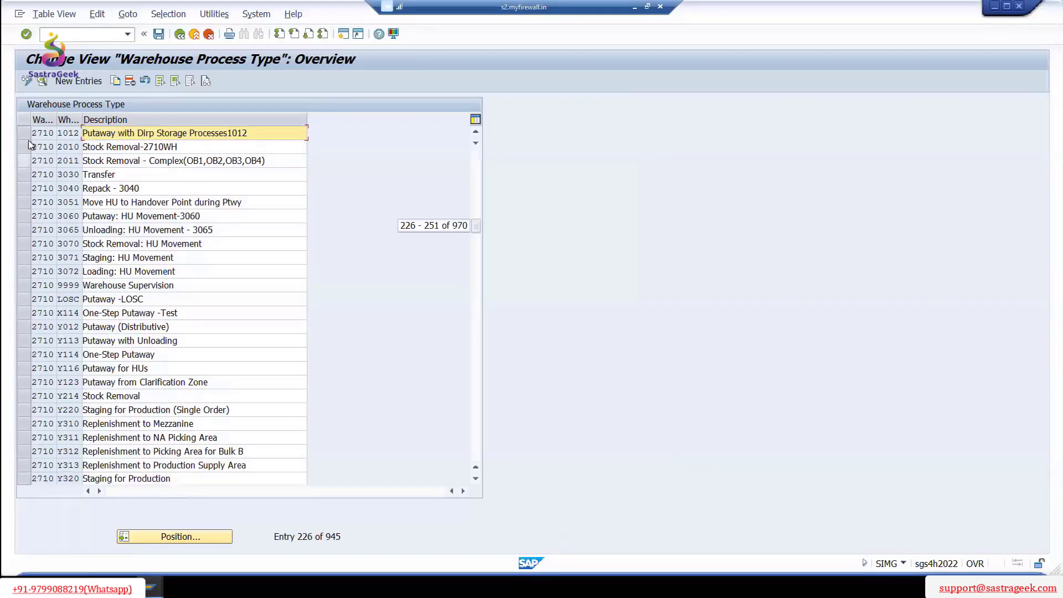
pyautogui.click(24, 133)
pyautogui.click(43, 81)
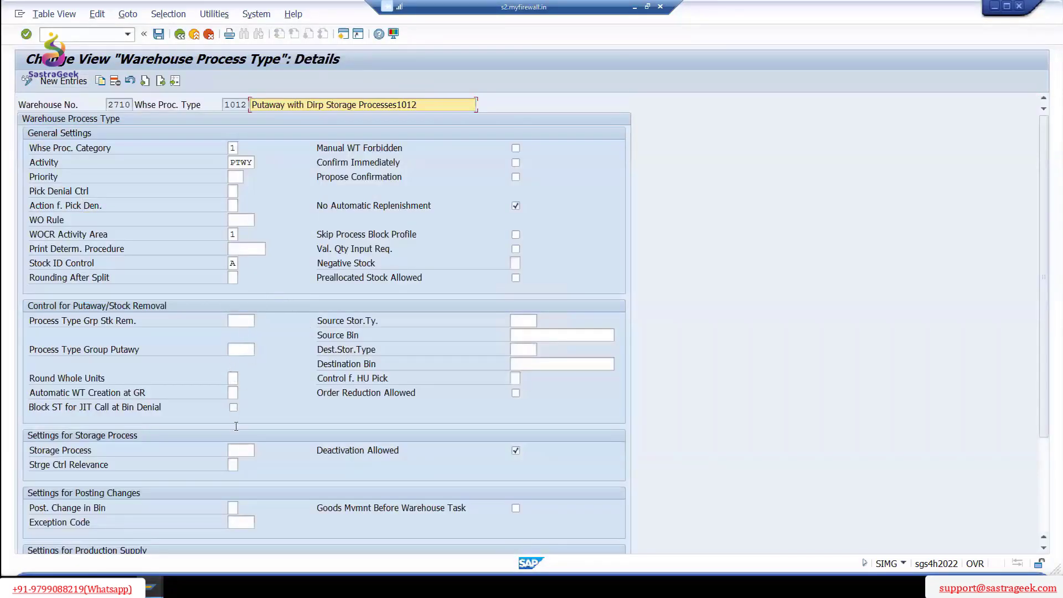
# - Set storage process DIRP on process type 1012 and save it under the customizing request
pyautogui.click(247, 451)
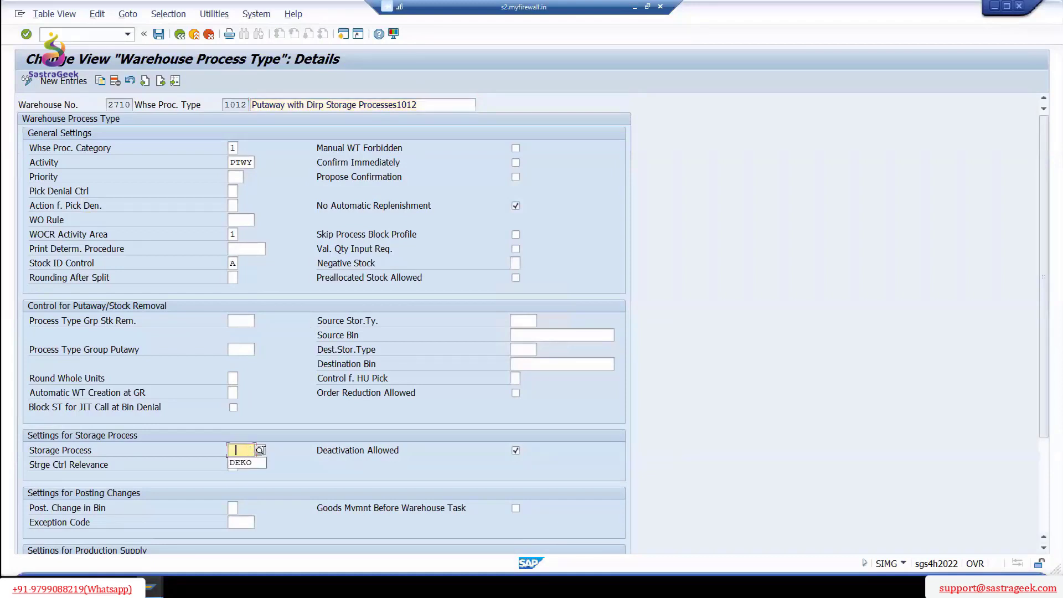
pyautogui.click(261, 451)
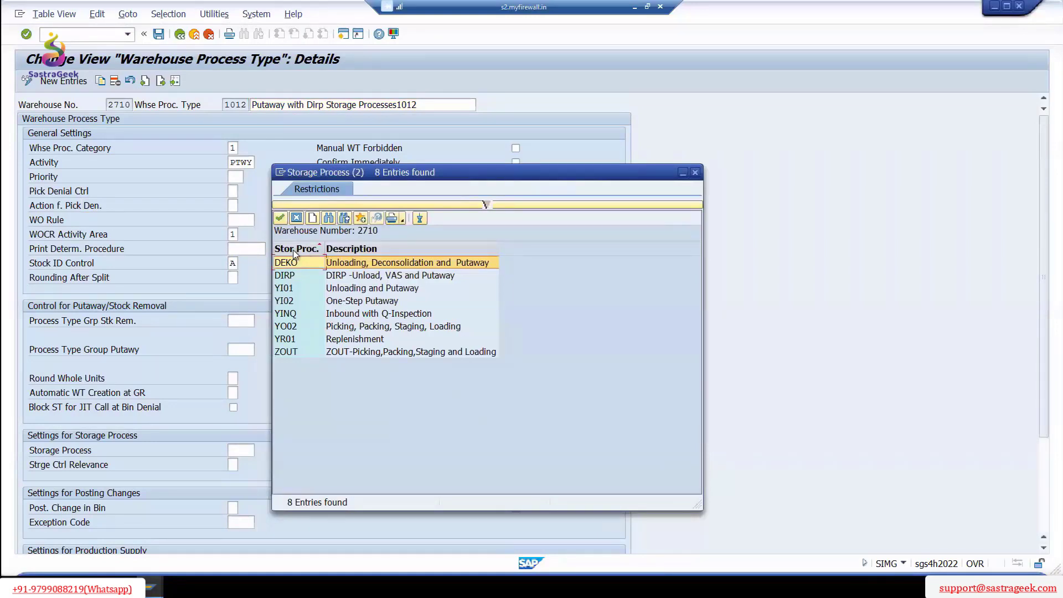
pyautogui.click(294, 280)
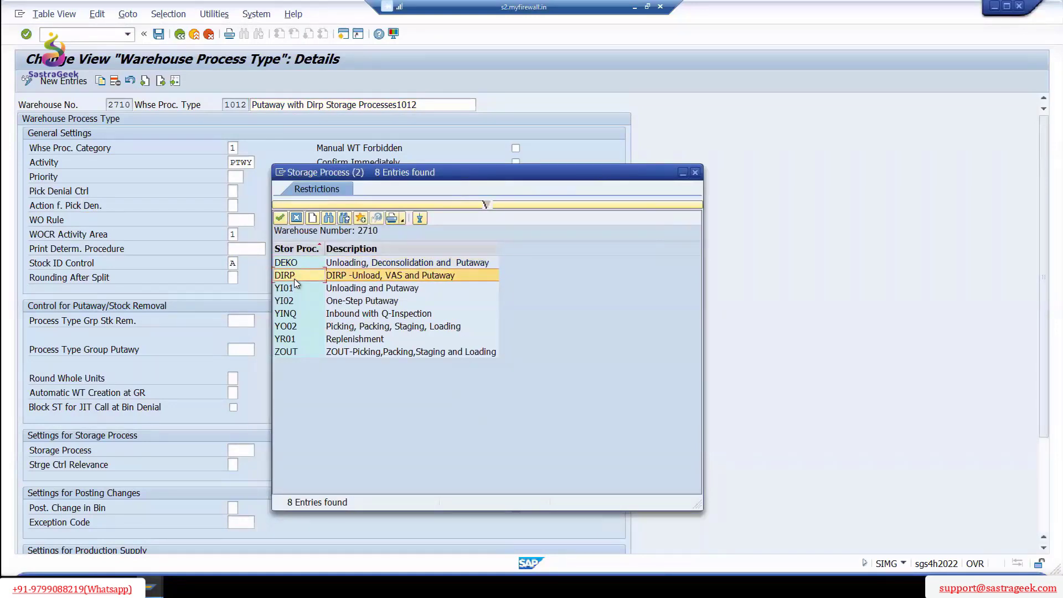
pyautogui.doubleClick(295, 280)
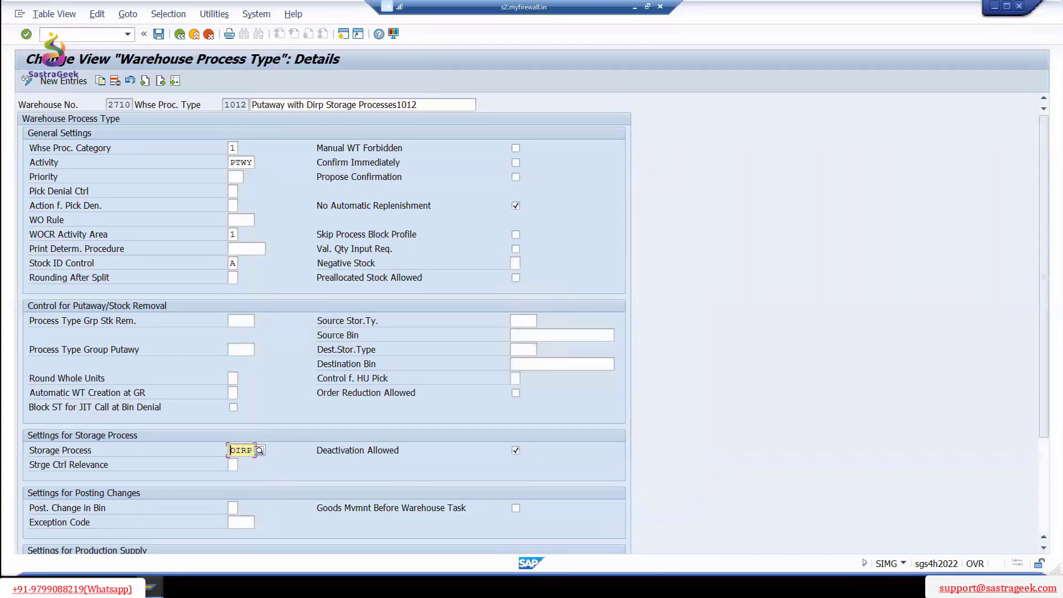
pyautogui.doubleClick(250, 448)
pyautogui.click(158, 35)
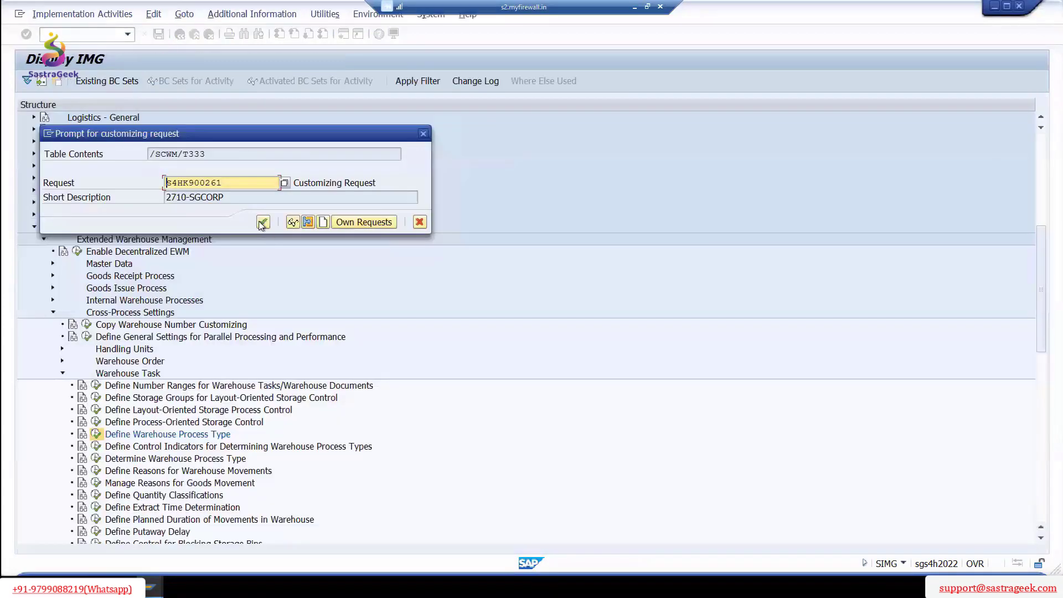
pyautogui.click(262, 222)
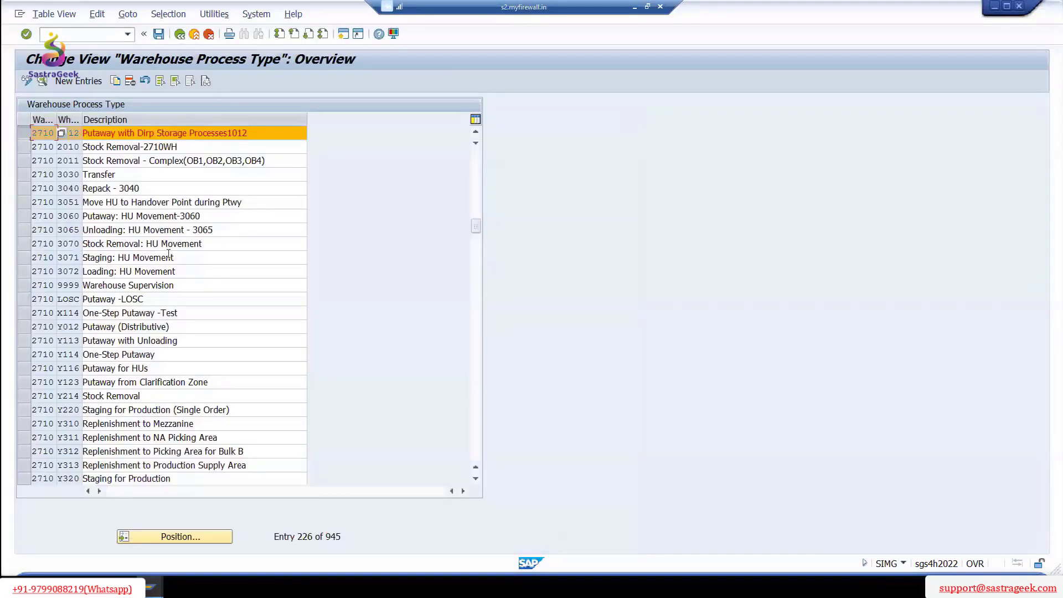
pyautogui.click(181, 37)
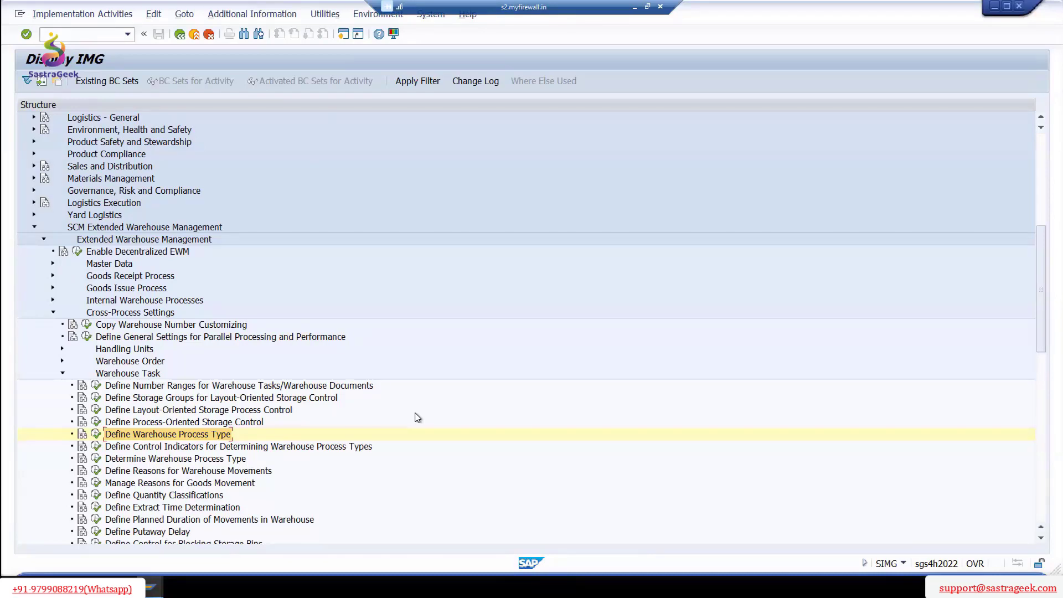
# - Collapse Warehouse Task and start /SCWM/PACKSPEC in a new session
pyautogui.scroll(-1, 410, 355)
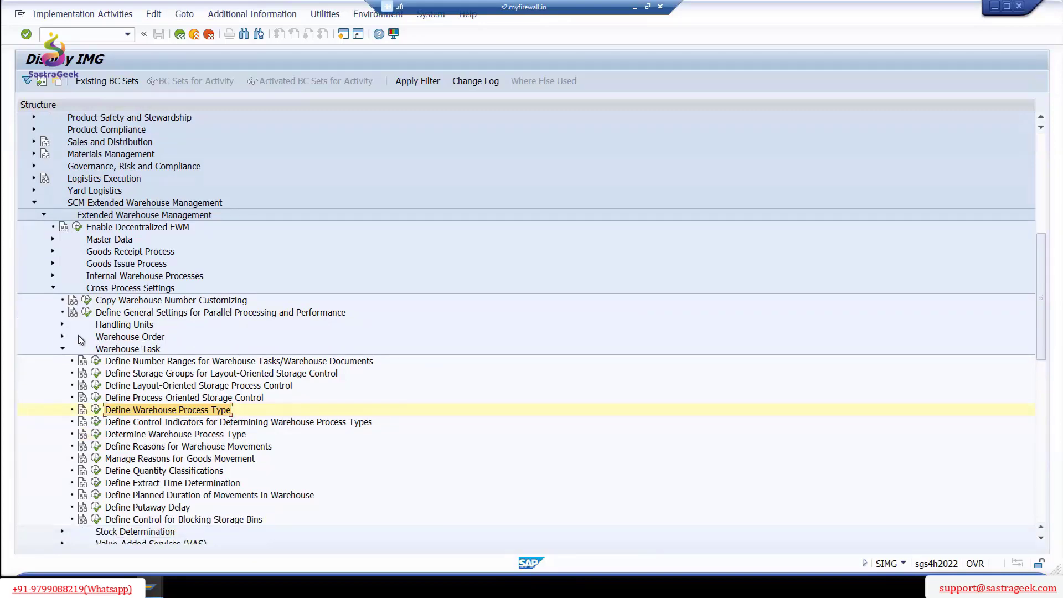
pyautogui.click(63, 349)
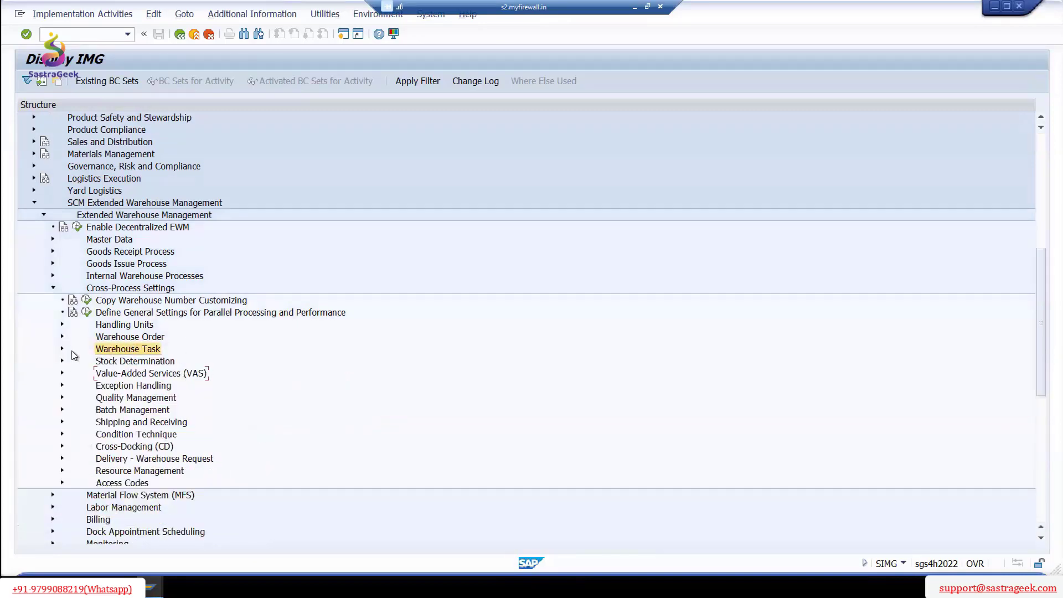
pyautogui.click(344, 35)
pyautogui.click(129, 35)
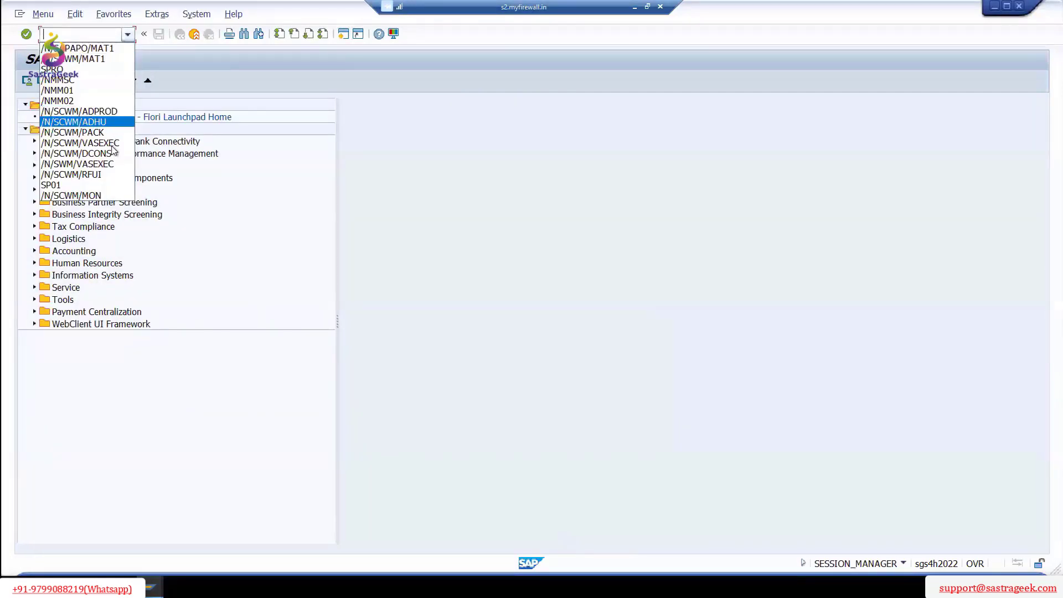
pyautogui.click(100, 134)
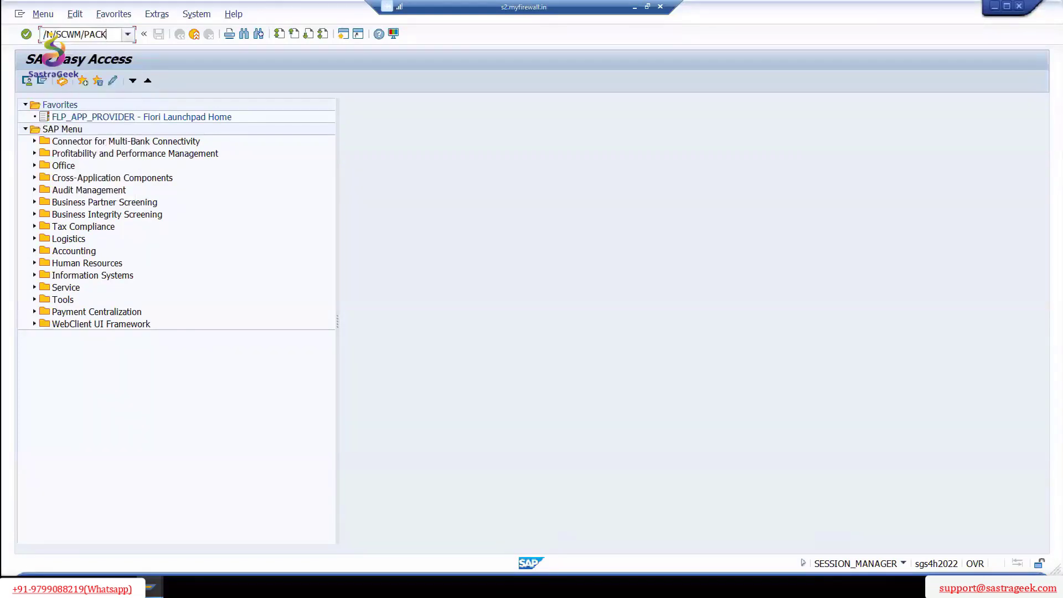
pyautogui.write('SPEC')
pyautogui.press('Return')
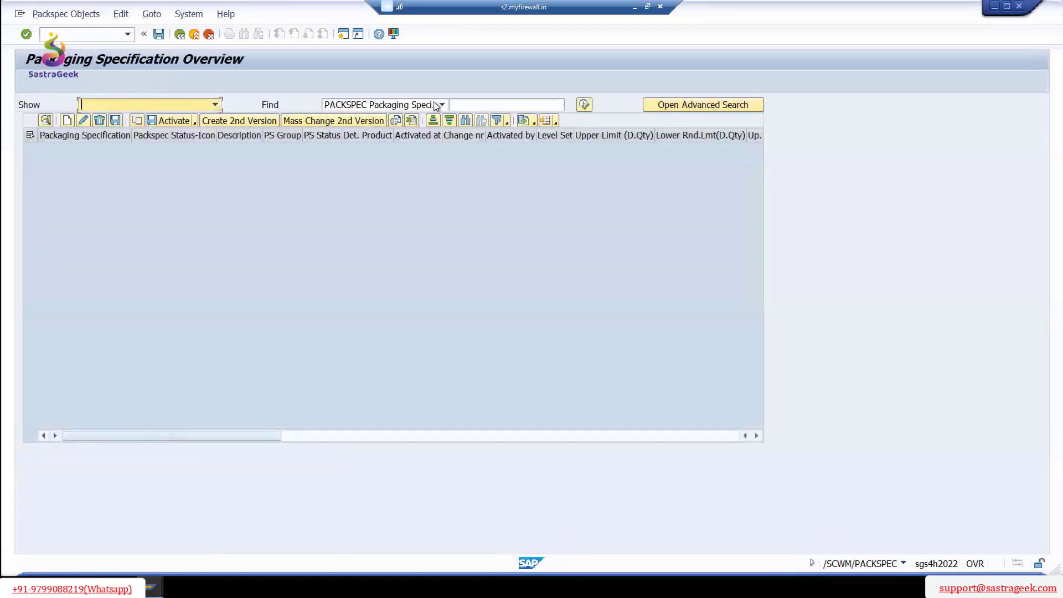
# - Choose product as the search criterion and copy product EWM_2710_DEKO-01 from the product window
pyautogui.click(380, 110)
pyautogui.click(434, 118)
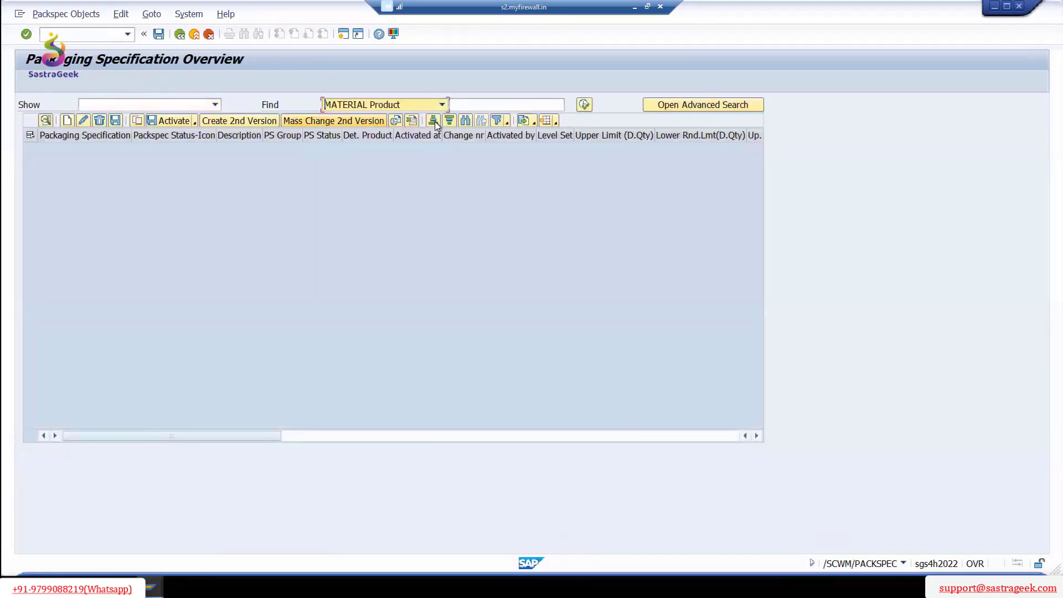
pyautogui.press('Tab')
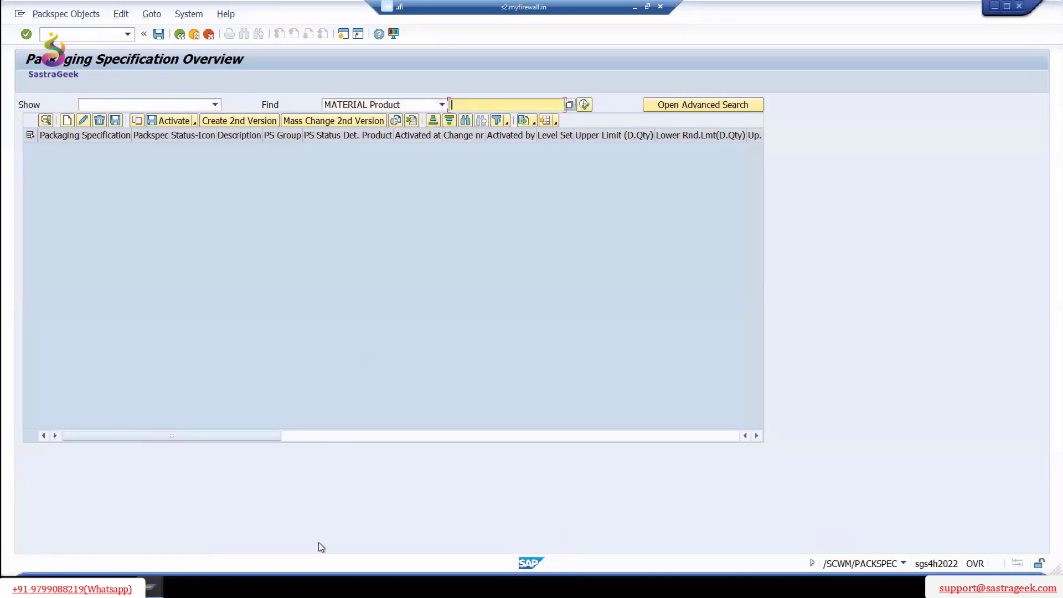
pyautogui.click(154, 589)
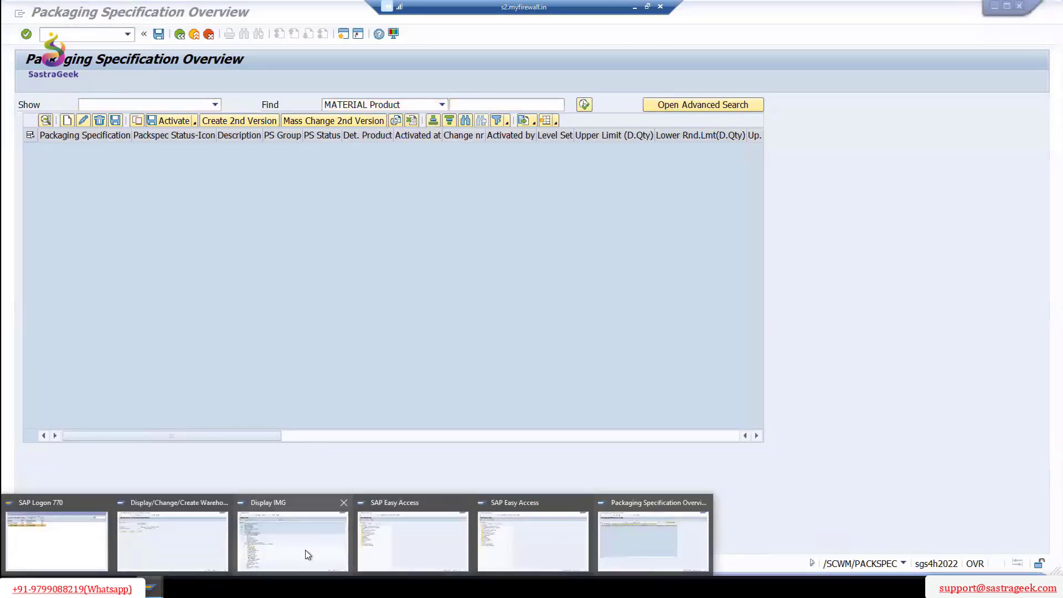
pyautogui.click(175, 552)
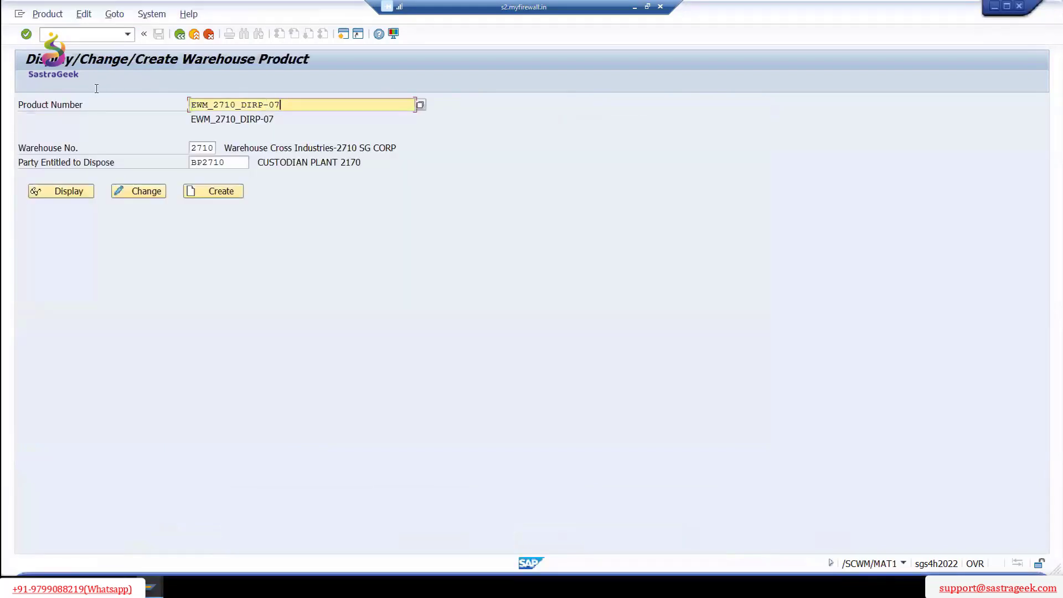
pyautogui.doubleClick(298, 103)
pyautogui.press('BackSpace')
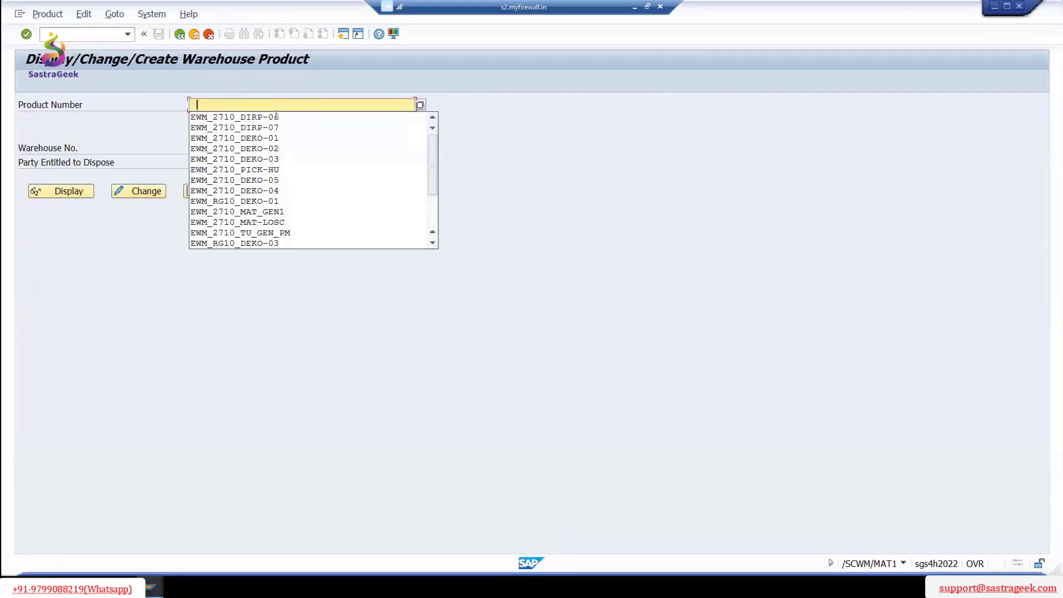
pyautogui.click(261, 138)
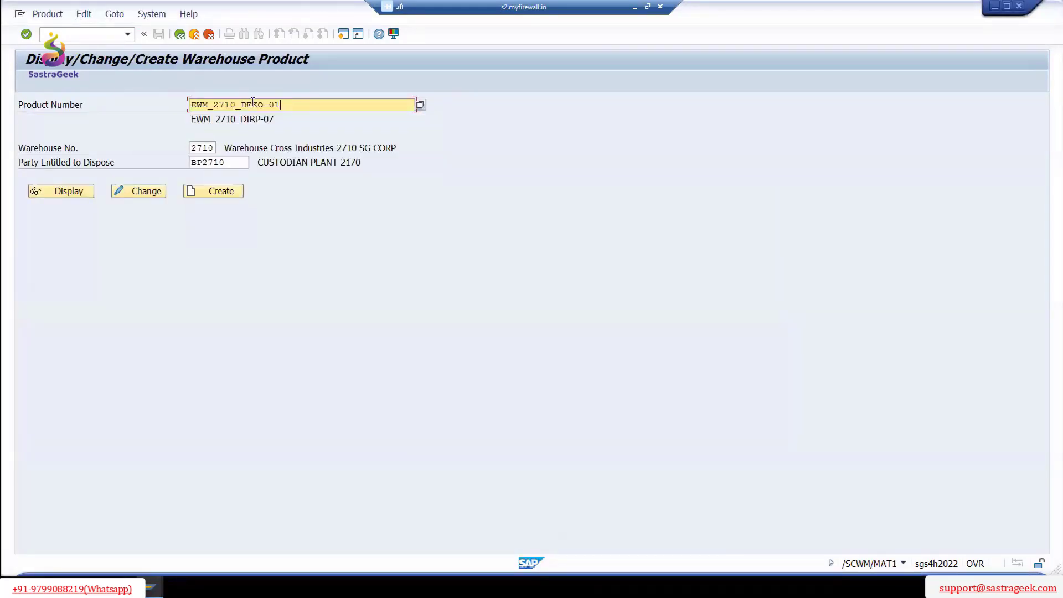
pyautogui.moveTo(281, 105); pyautogui.dragTo(48, 103)
pyautogui.hotkey('ctrl', 'c')
# - Search packaging specifications by that product and activate specification 10000073
pyautogui.click(152, 587)
pyautogui.click(626, 546)
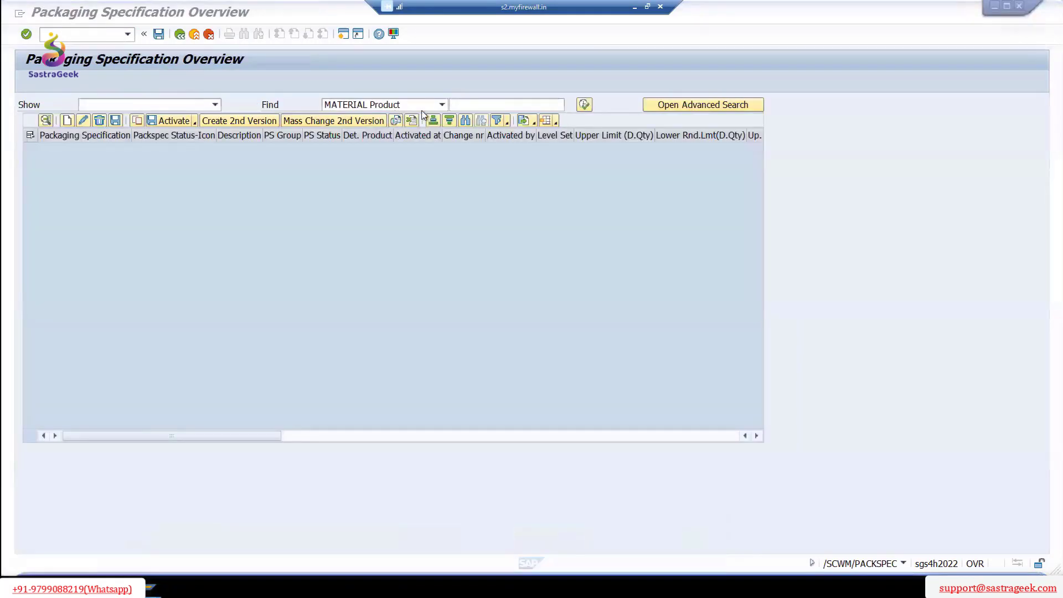
pyautogui.hotkey('ctrl', 'v')
pyautogui.press('Return')
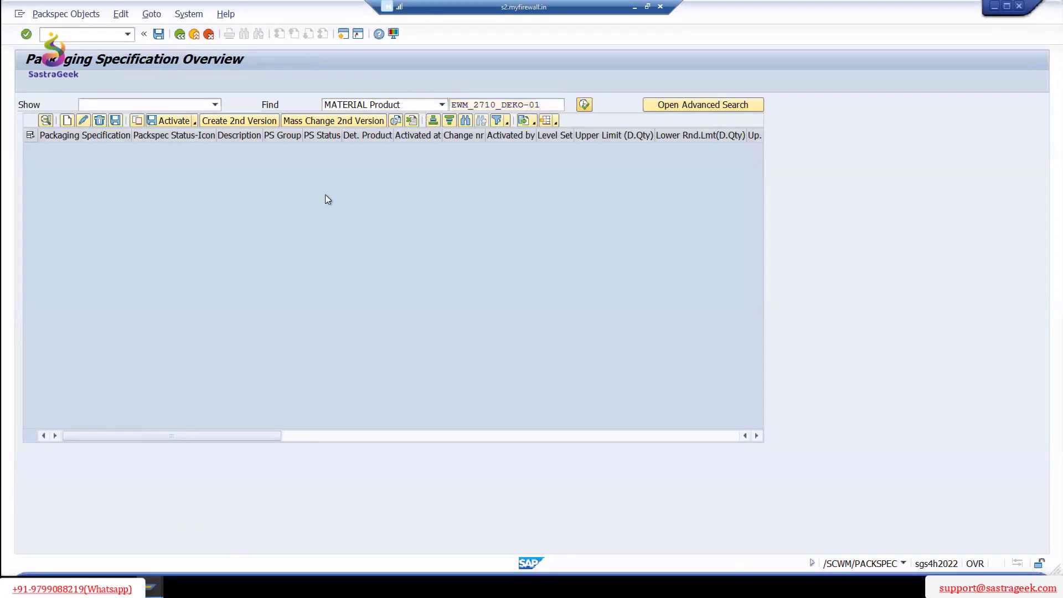
pyautogui.click(155, 123)
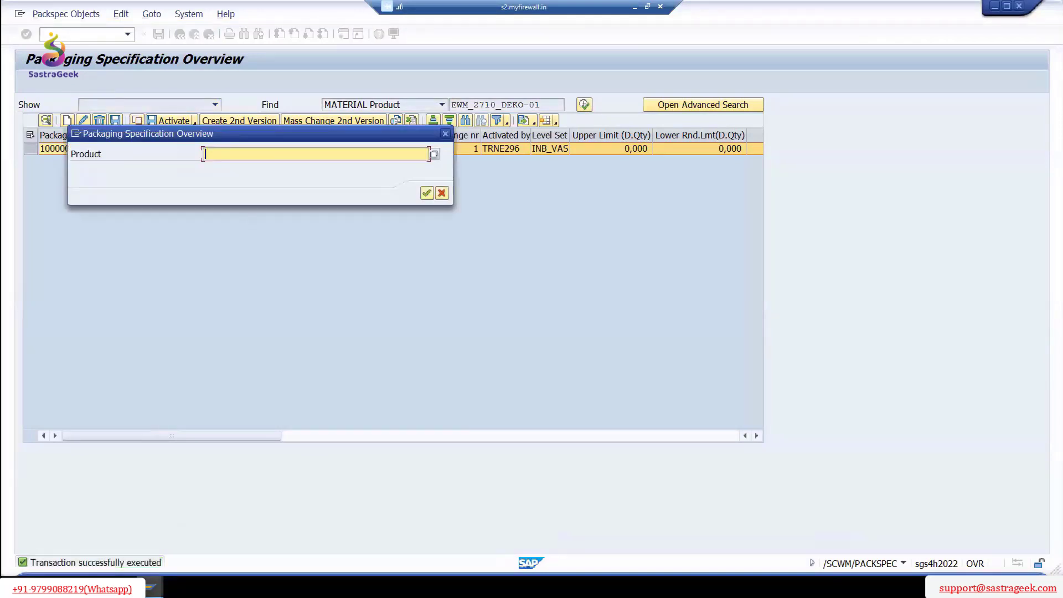
# - Search by product EWM_2710_DIRP-06 and open the found specification 10000152 for change
pyautogui.click(151, 587)
pyautogui.click(188, 540)
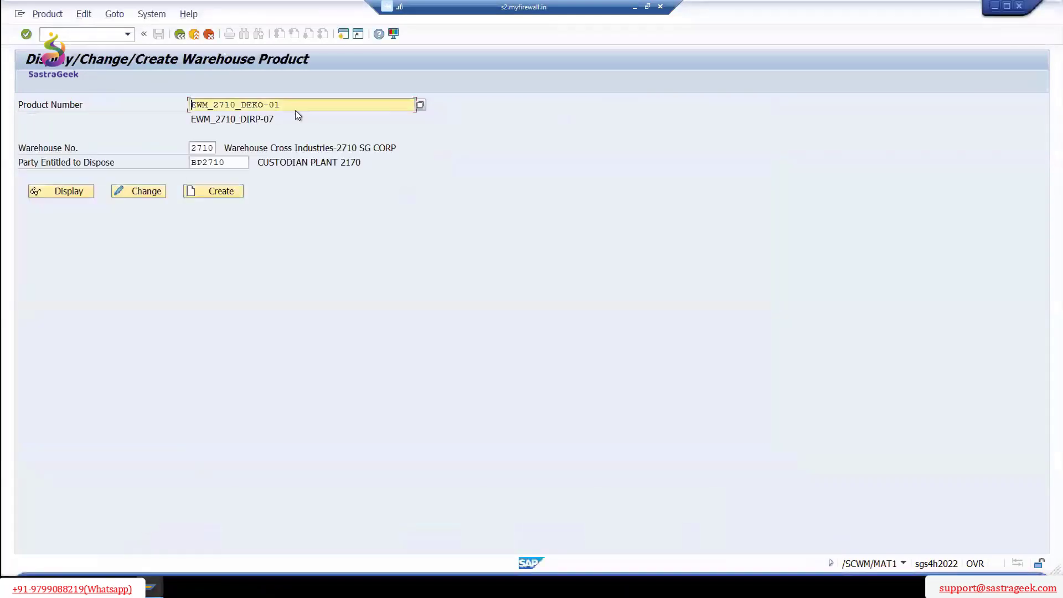
pyautogui.moveTo(281, 105); pyautogui.dragTo(190, 105)
pyautogui.press('Delete')
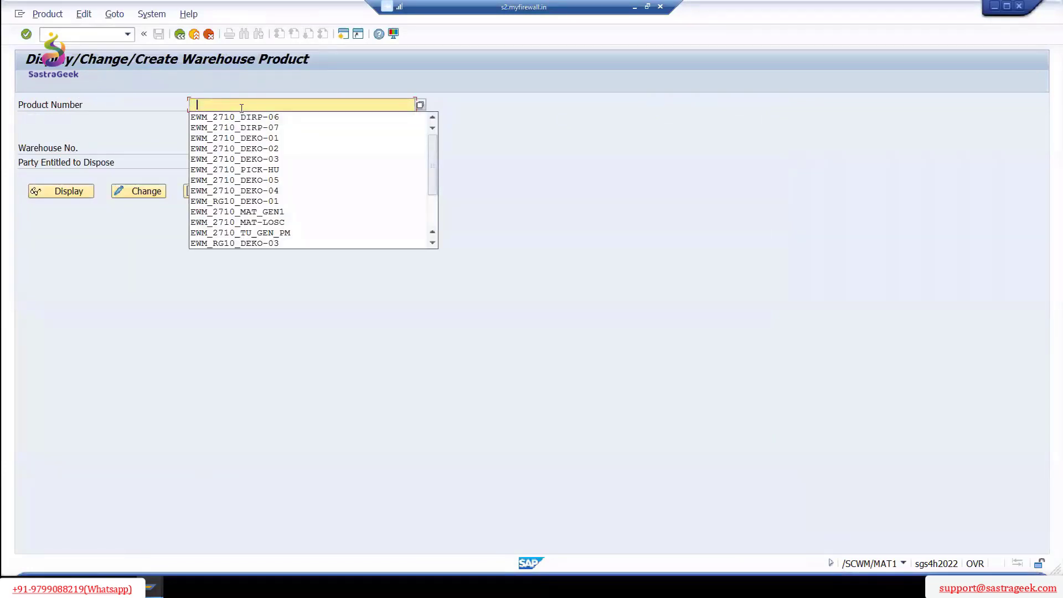
pyautogui.click(278, 117)
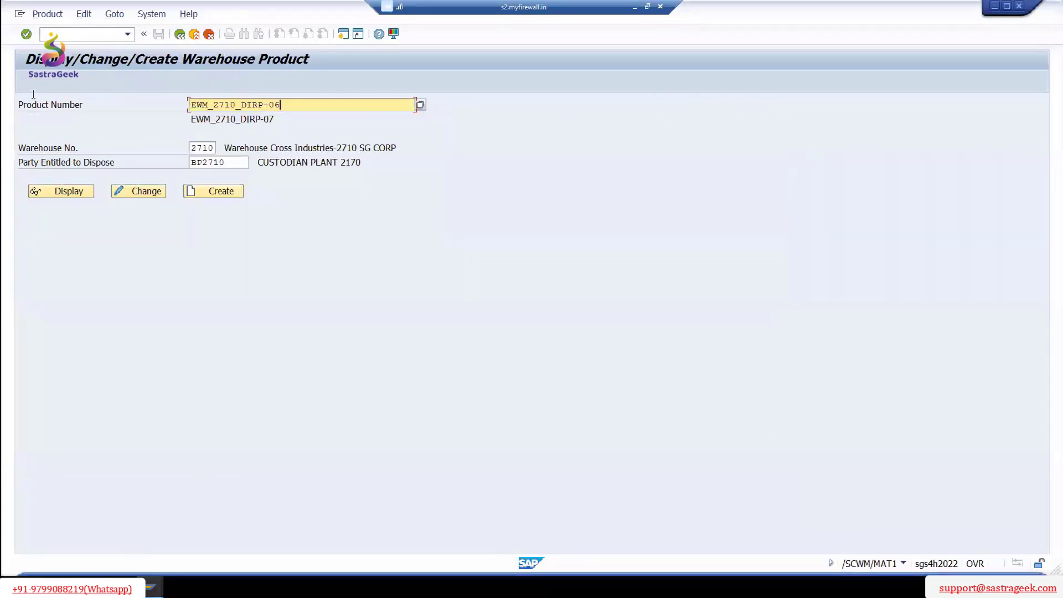
pyautogui.moveTo(282, 104); pyautogui.dragTo(33, 94)
pyautogui.click(151, 587)
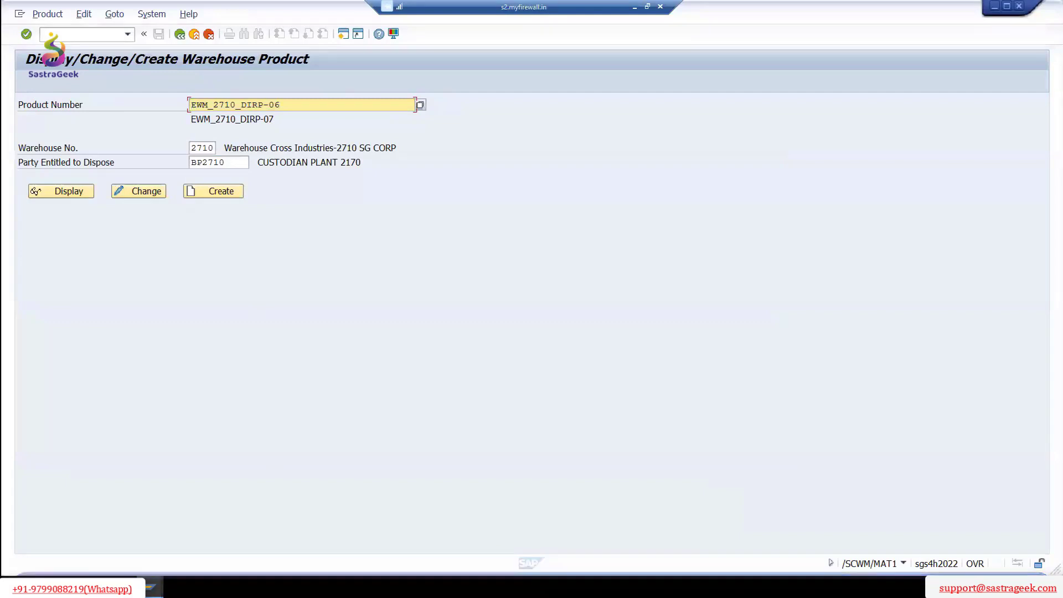
pyautogui.click(151, 587)
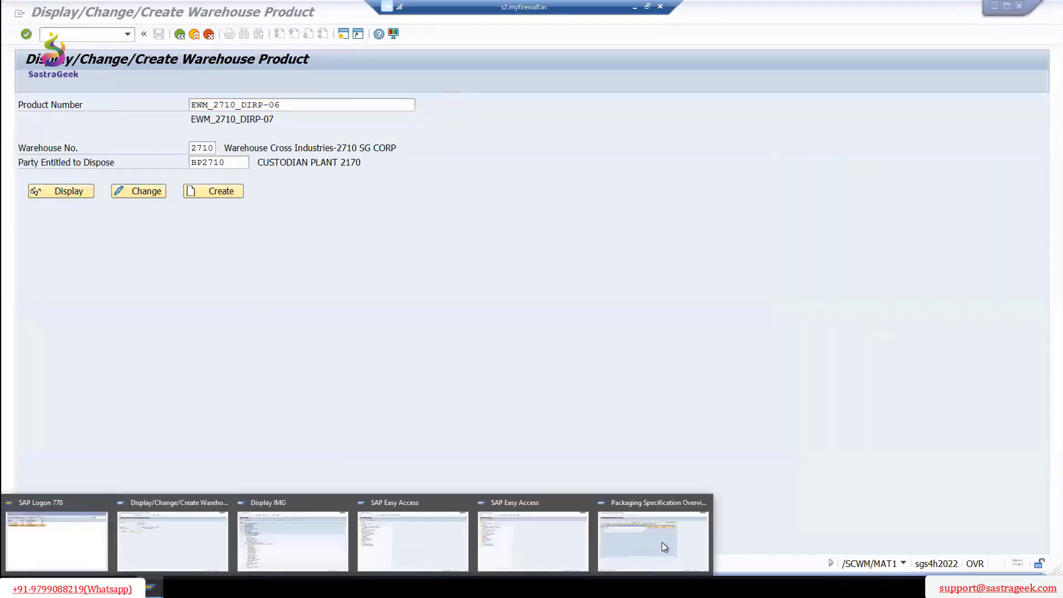
pyautogui.click(662, 532)
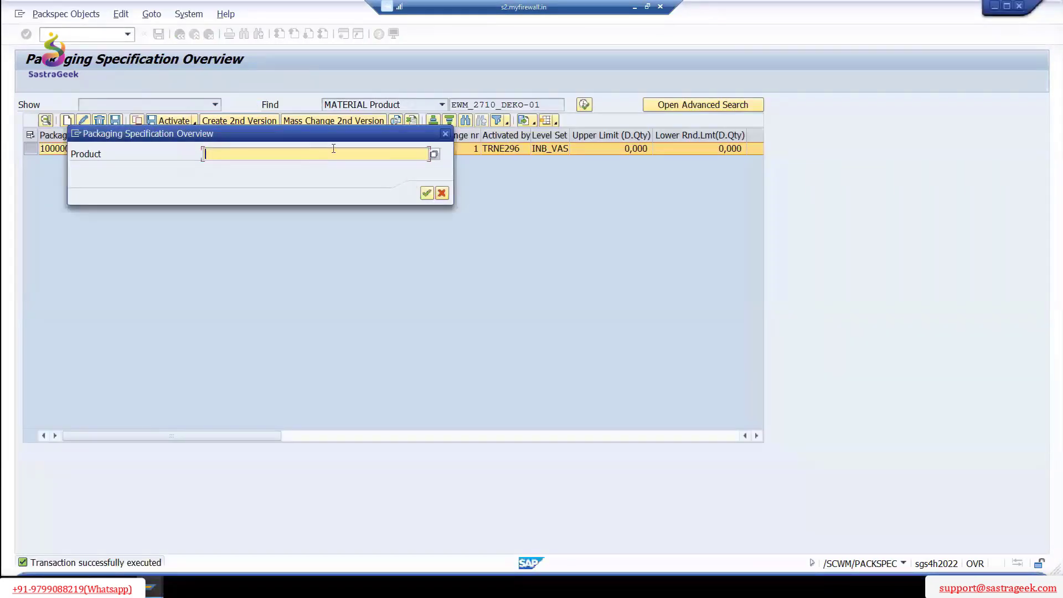
pyautogui.hotkey('ctrl', 'v')
pyautogui.click(431, 195)
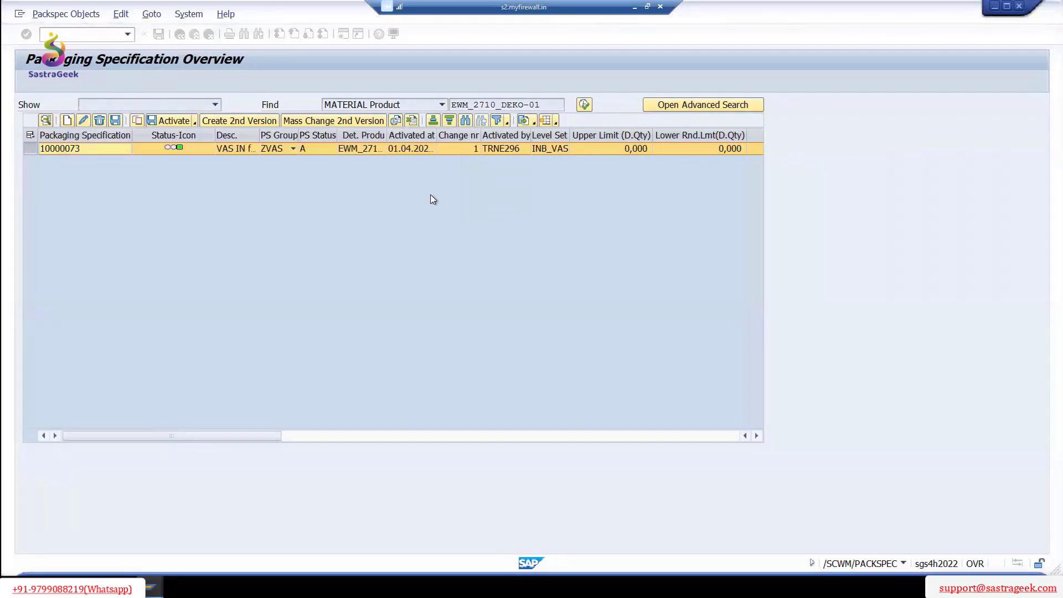
pyautogui.click(47, 122)
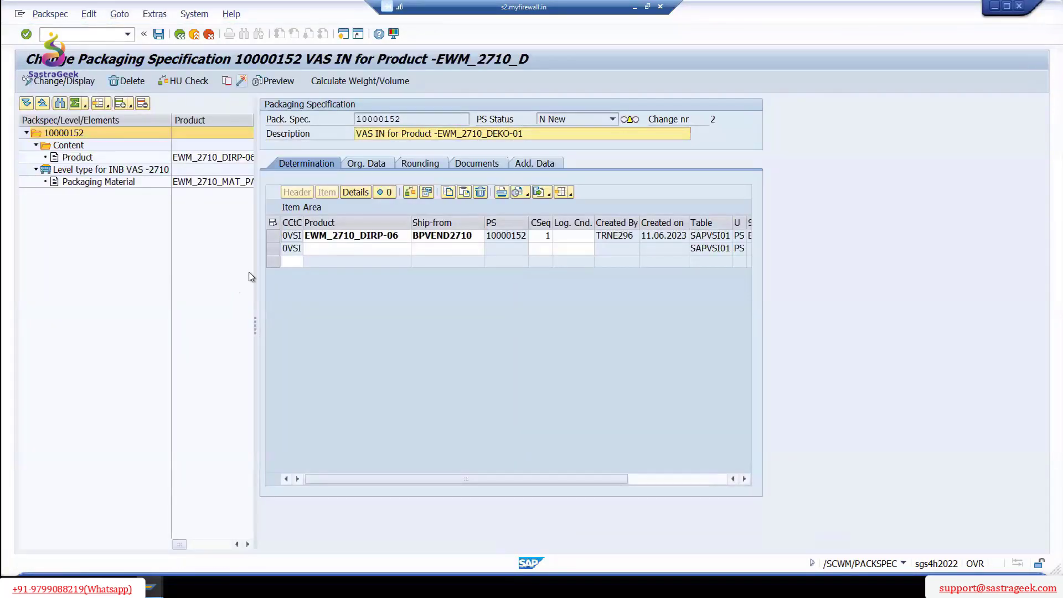
# - Paste EWM_2710_DIRP-06 over EWM_2710_DEKO-01 in the description, giving 'VAS IN for Product -EWM_2710_DIRP-06'
pyautogui.moveTo(257, 260); pyautogui.dragTo(284, 266)
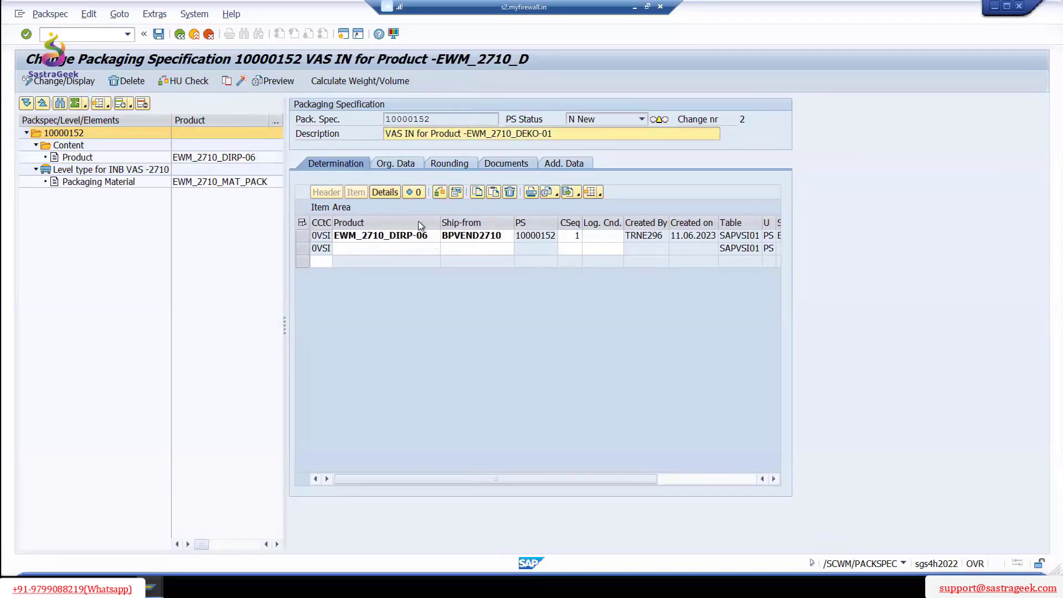
pyautogui.click(432, 235)
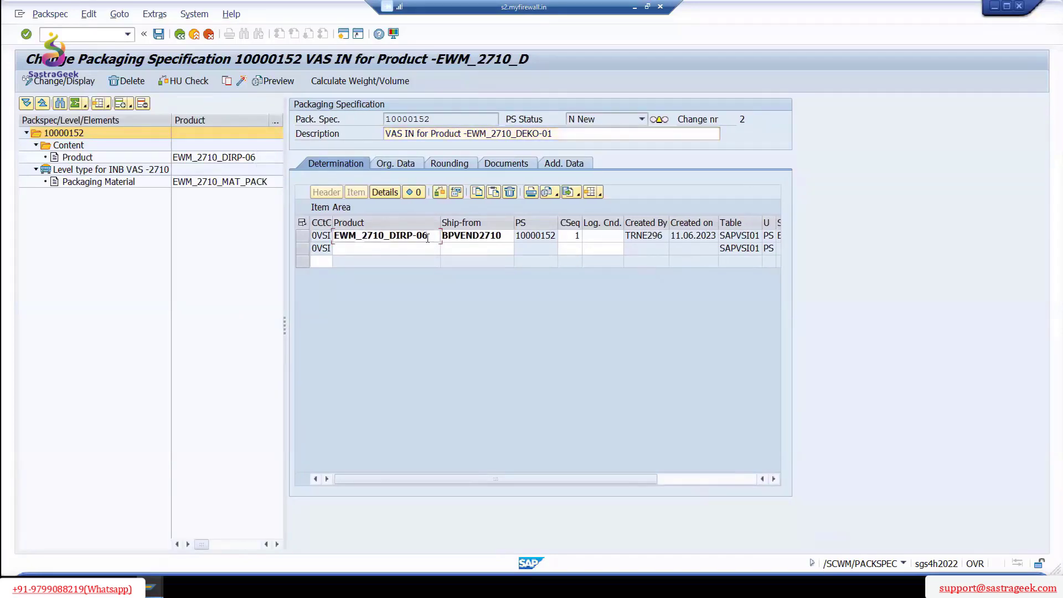
pyautogui.doubleClick(376, 235)
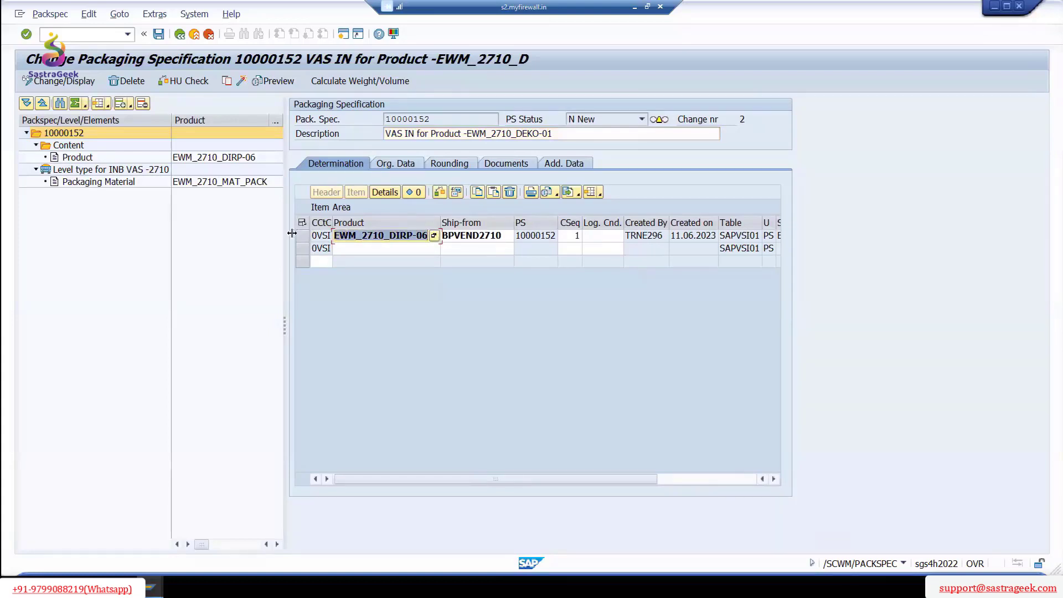
pyautogui.moveTo(555, 134); pyautogui.dragTo(468, 134)
pyautogui.hotkey('ctrl', 'v')
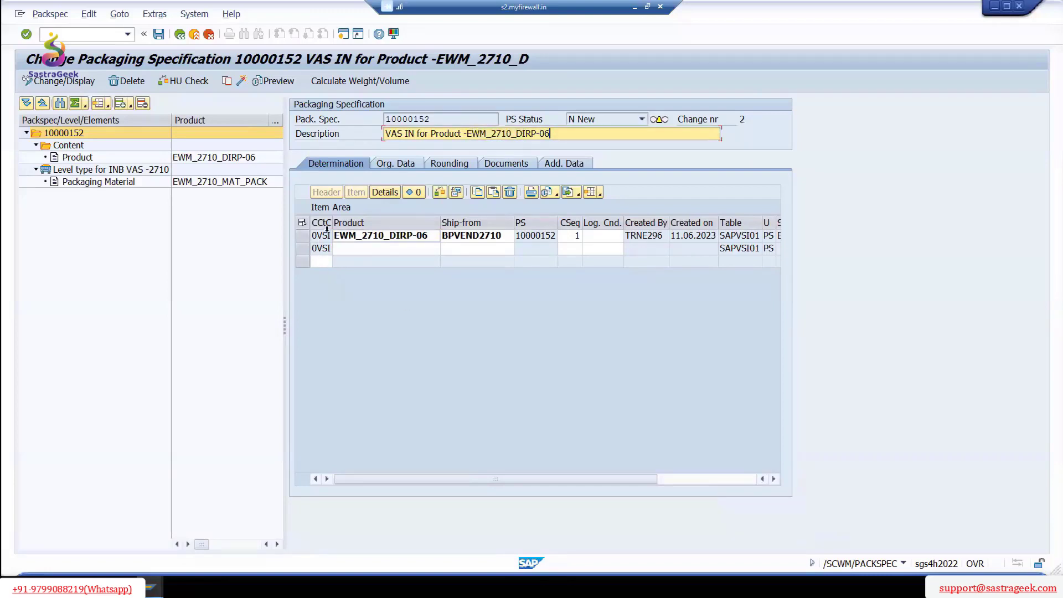
pyautogui.click(84, 159)
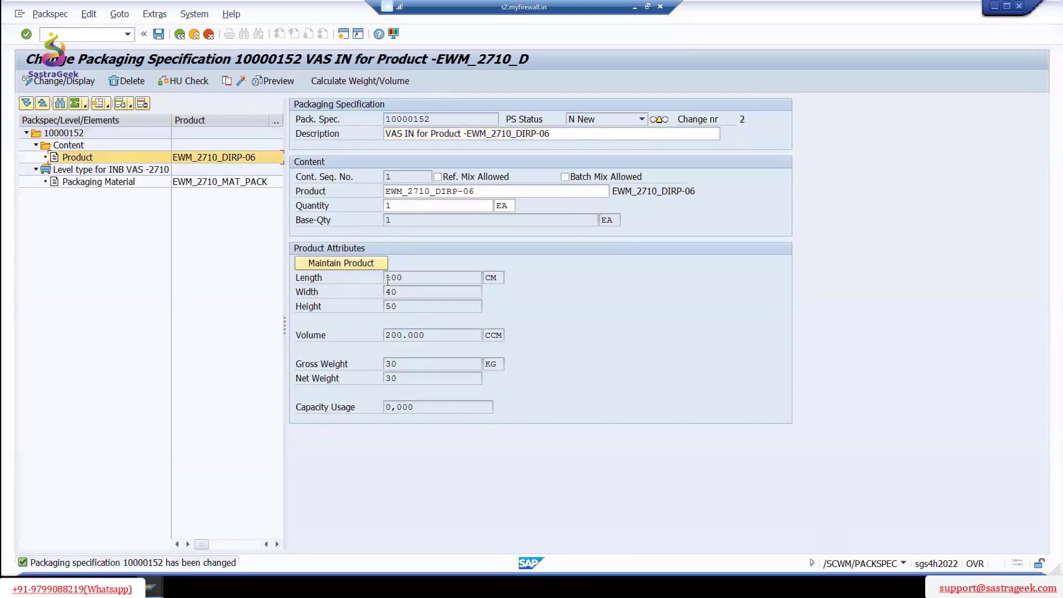
# - Open the INB VAS level, widen its element columns, and view warehouse data (VS01, HU type 27HT)
pyautogui.doubleClick(118, 171)
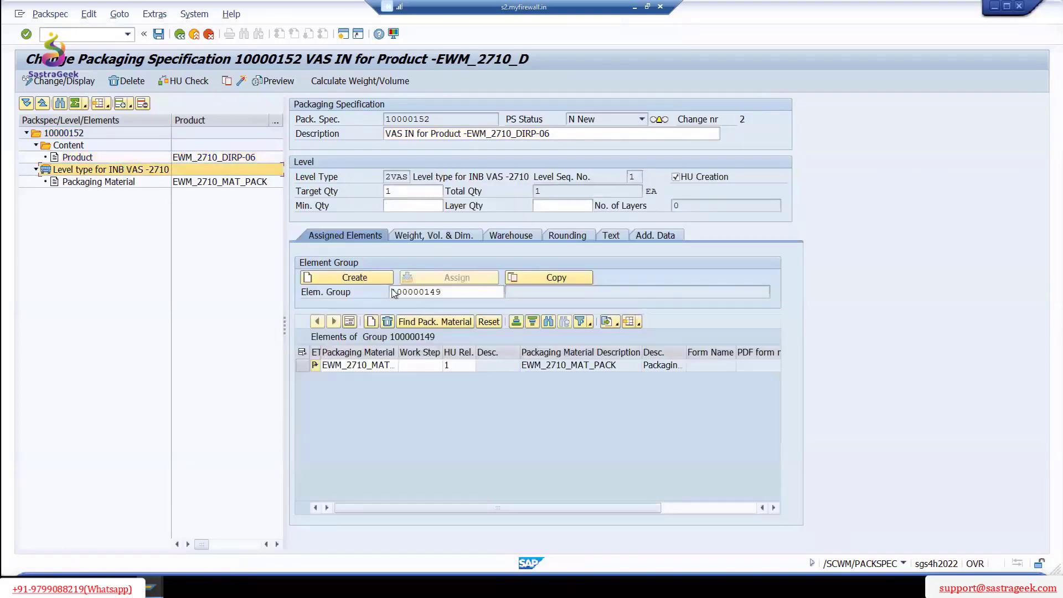
pyautogui.moveTo(321, 351); pyautogui.dragTo(345, 350)
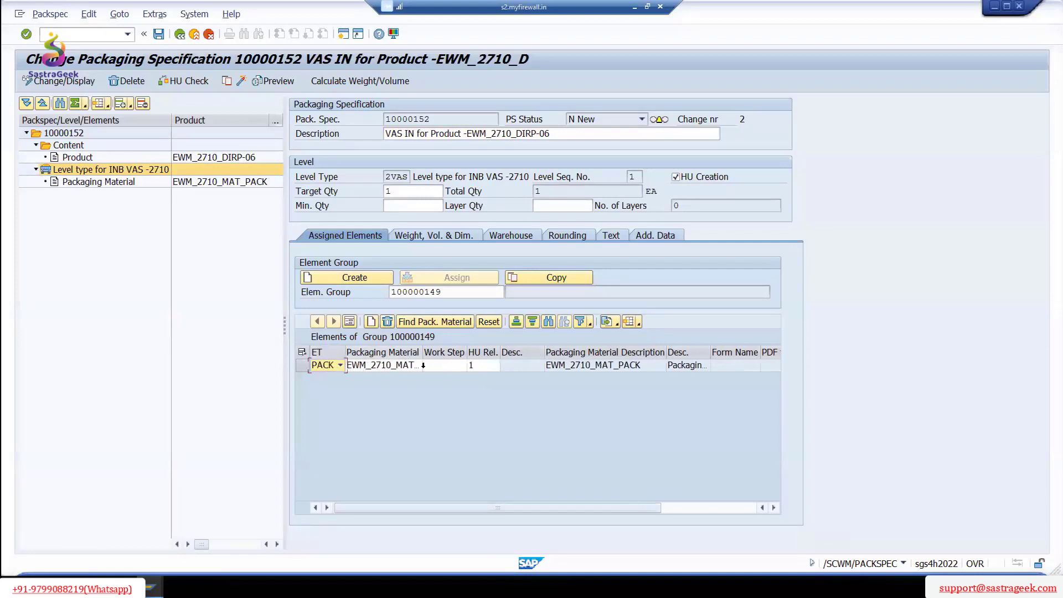
pyautogui.moveTo(422, 353); pyautogui.dragTo(462, 353)
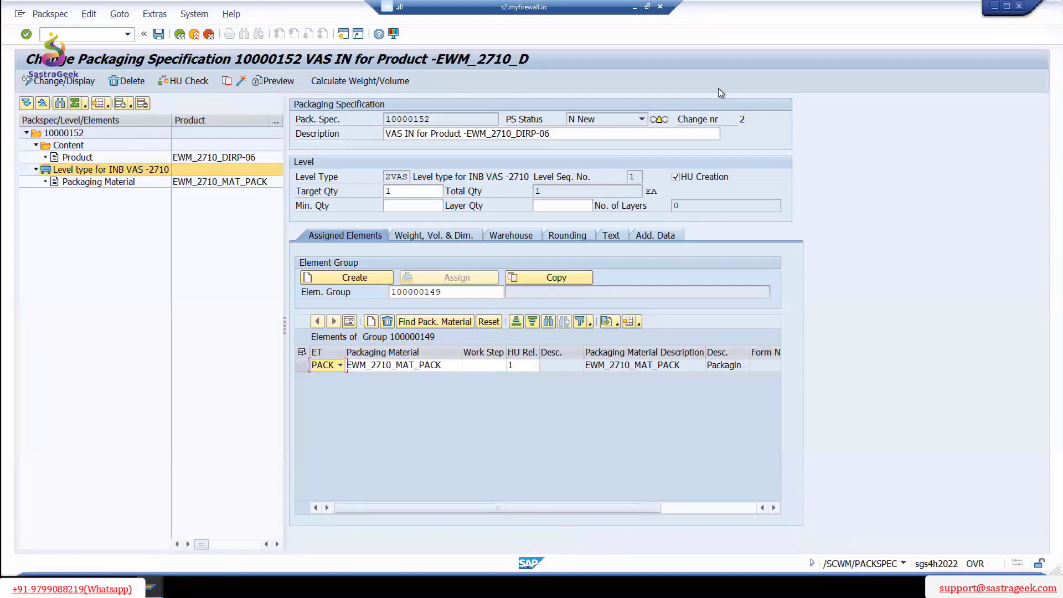
pyautogui.moveTo(414, 356)
pyautogui.mouseDown()
pyautogui.moveTo(456, 404)
pyautogui.moveTo(449, 409)
pyautogui.mouseUp()
pyautogui.moveTo(481, 389)
pyautogui.mouseDown()
pyautogui.moveTo(479, 418)
pyautogui.moveTo(498, 391)
pyautogui.moveTo(516, 395)
pyautogui.mouseUp()
pyautogui.moveTo(538, 395)
pyautogui.mouseDown()
pyautogui.moveTo(534, 433)
pyautogui.moveTo(559, 419)
pyautogui.moveTo(619, 453)
pyautogui.mouseUp()
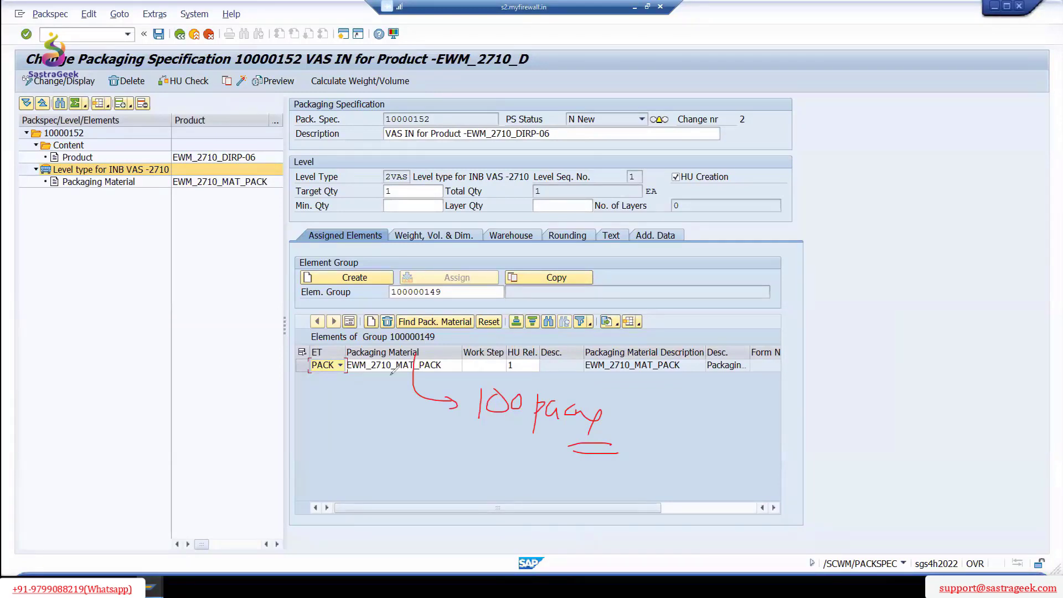
pyautogui.click(717, 45)
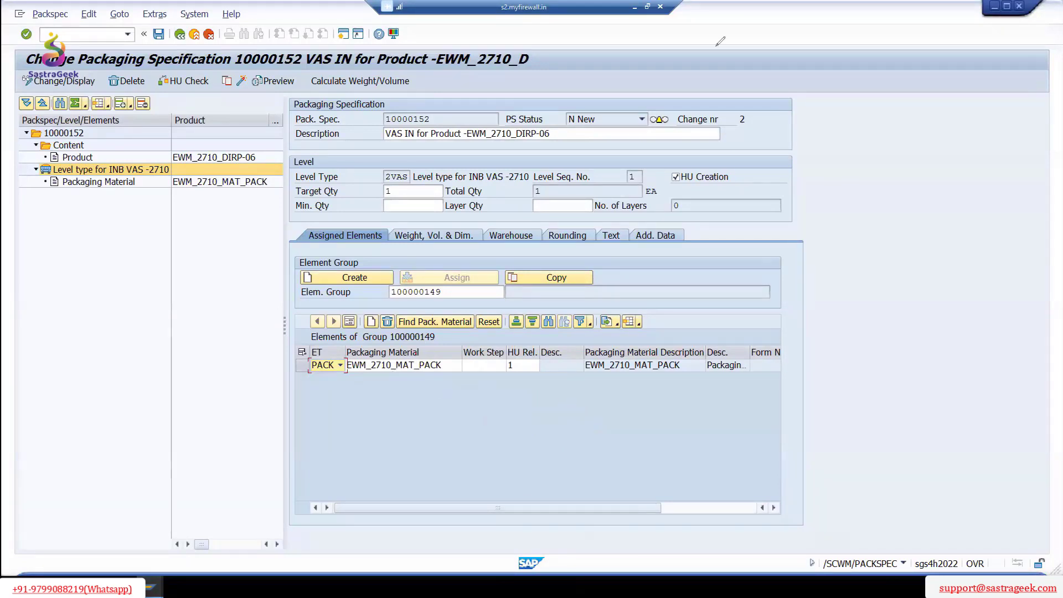
pyautogui.click(412, 358)
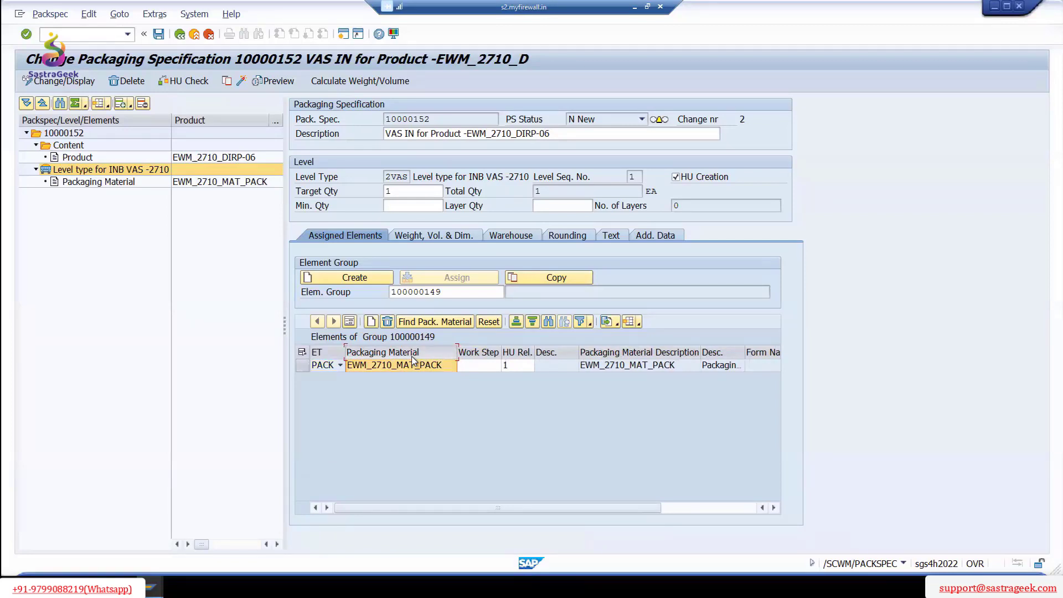
pyautogui.click(111, 184)
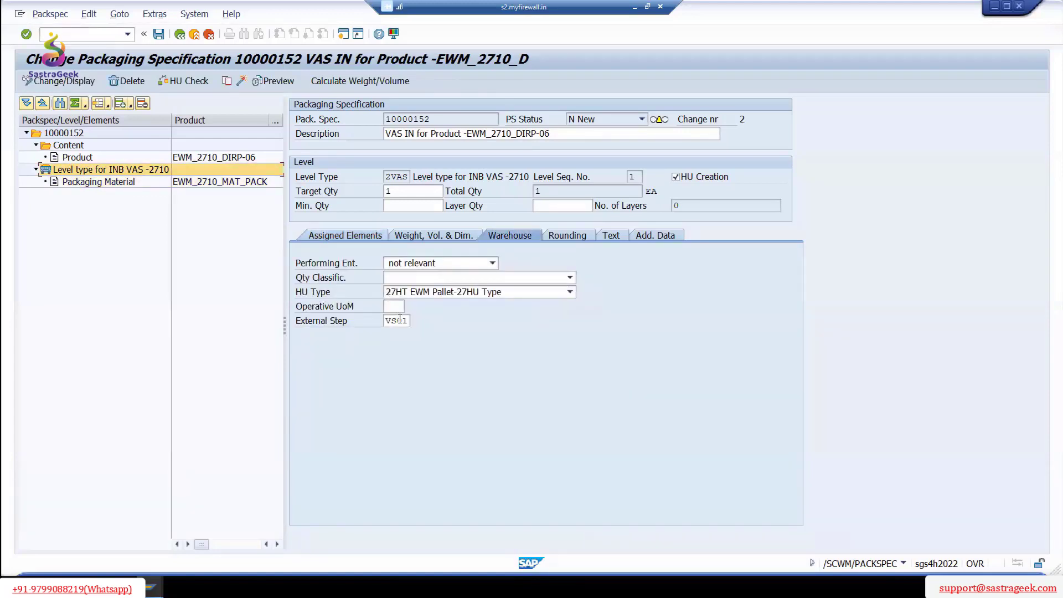
# - Set the INB VAS level's external step to VAD1 Assembly and save
pyautogui.click(409, 321)
pyautogui.press('F4')
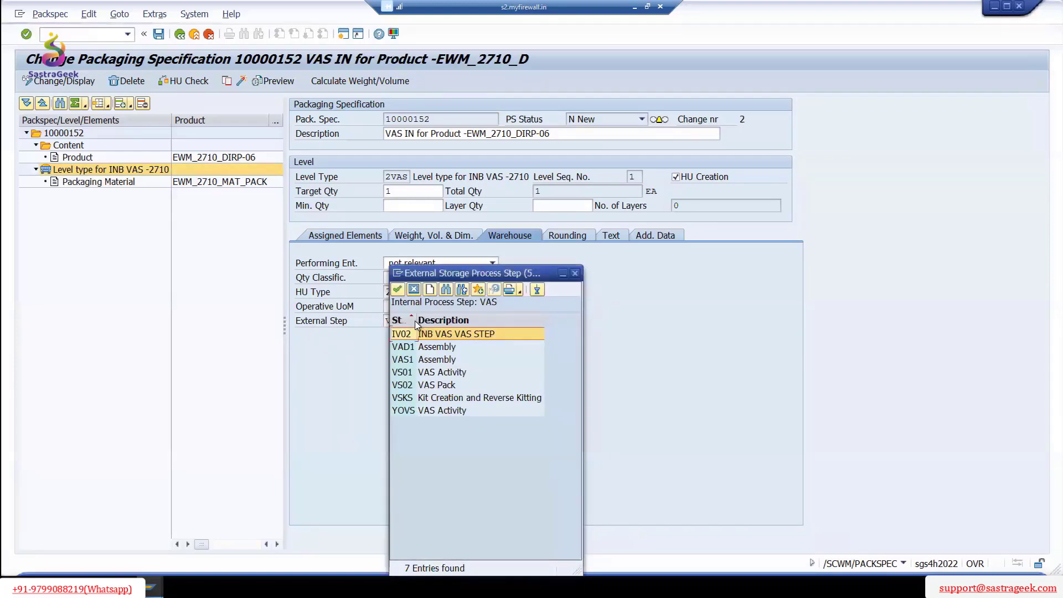
pyautogui.doubleClick(416, 350)
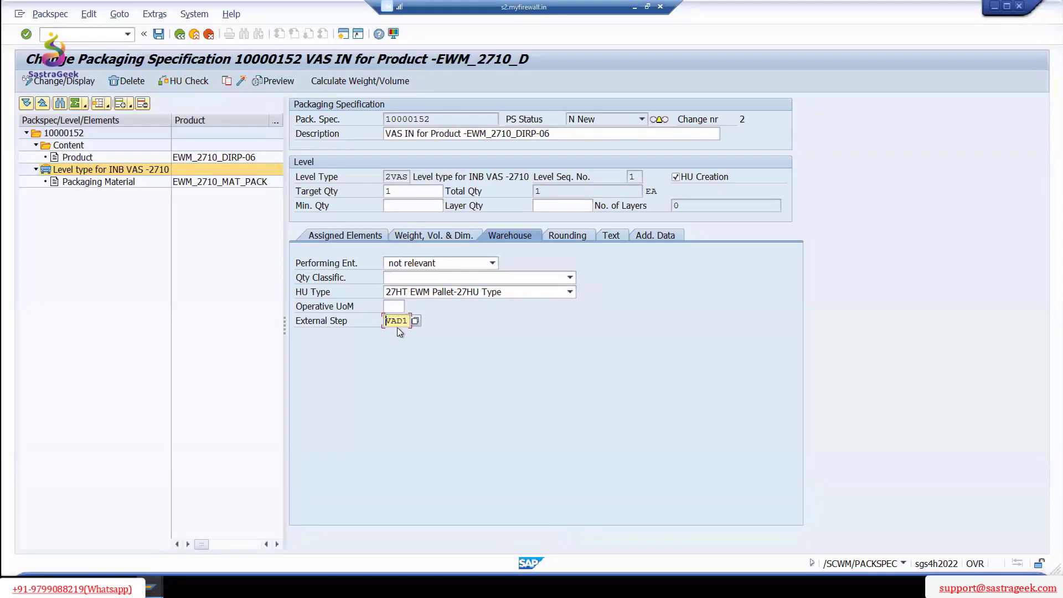
pyautogui.click(159, 35)
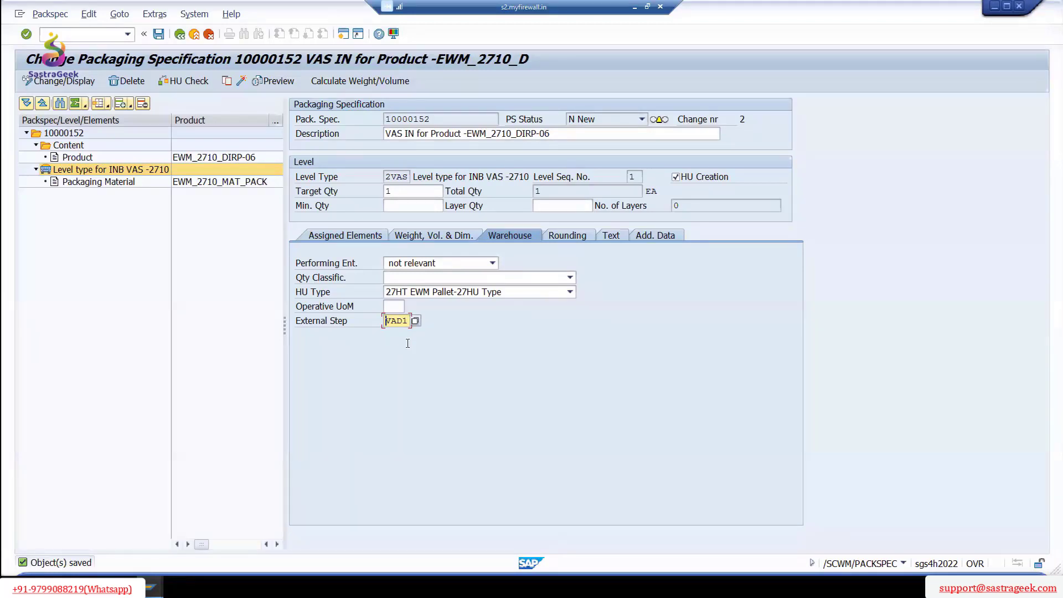
# - Change the external step back to VS01, save, and return to the assigned elements
pyautogui.click(408, 321)
pyautogui.hotkey('shift', 'Left')
pyautogui.hotkey('shift', 'Left')
pyautogui.hotkey('shift', 'Left')
pyautogui.press('BackSpace')
pyautogui.click(411, 345)
pyautogui.click(159, 35)
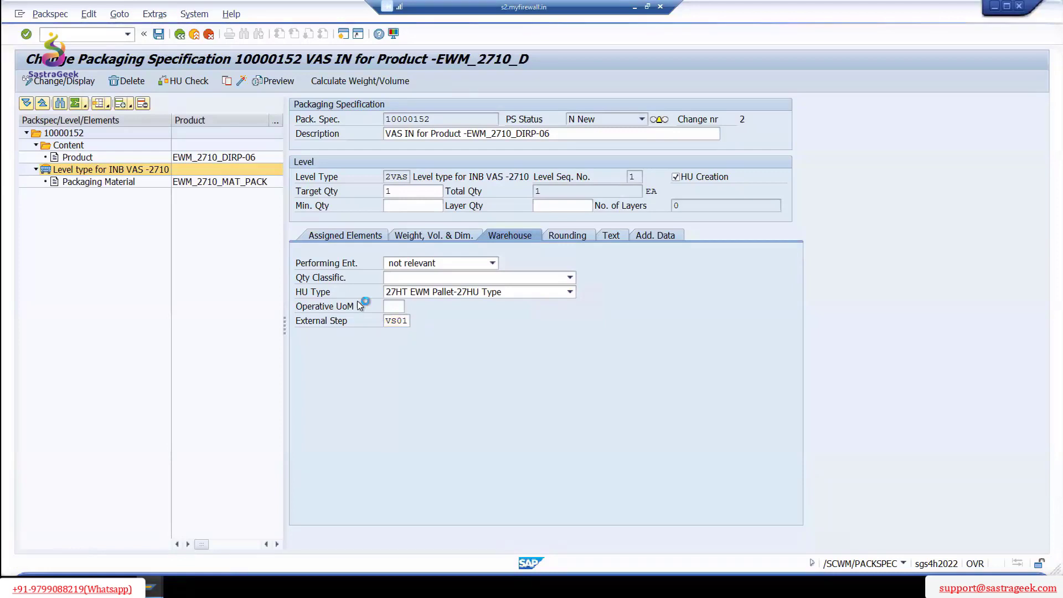
pyautogui.click(399, 320)
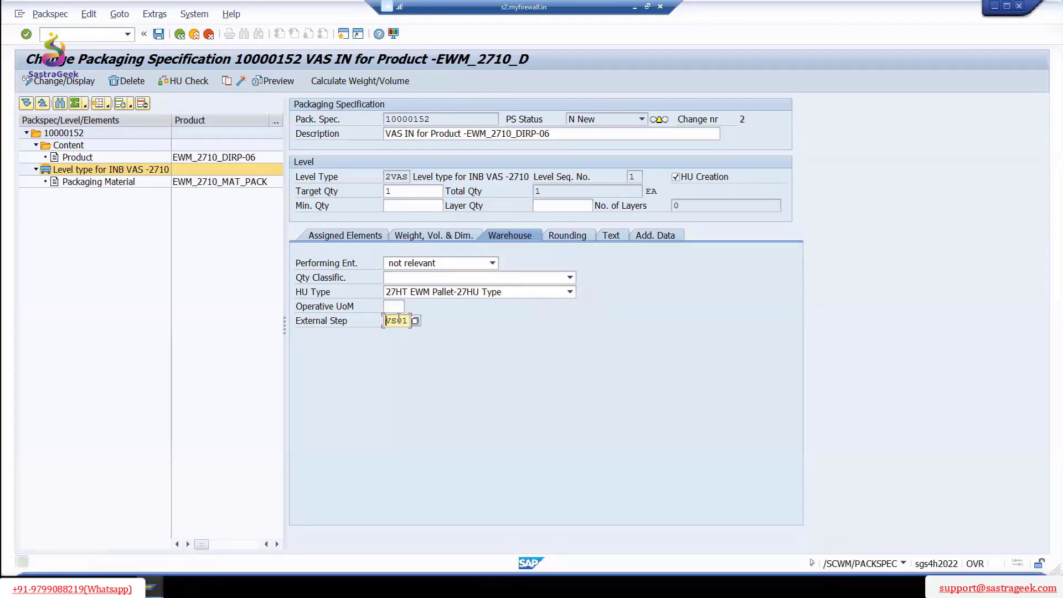
pyautogui.hotkey('ctrl', 's')
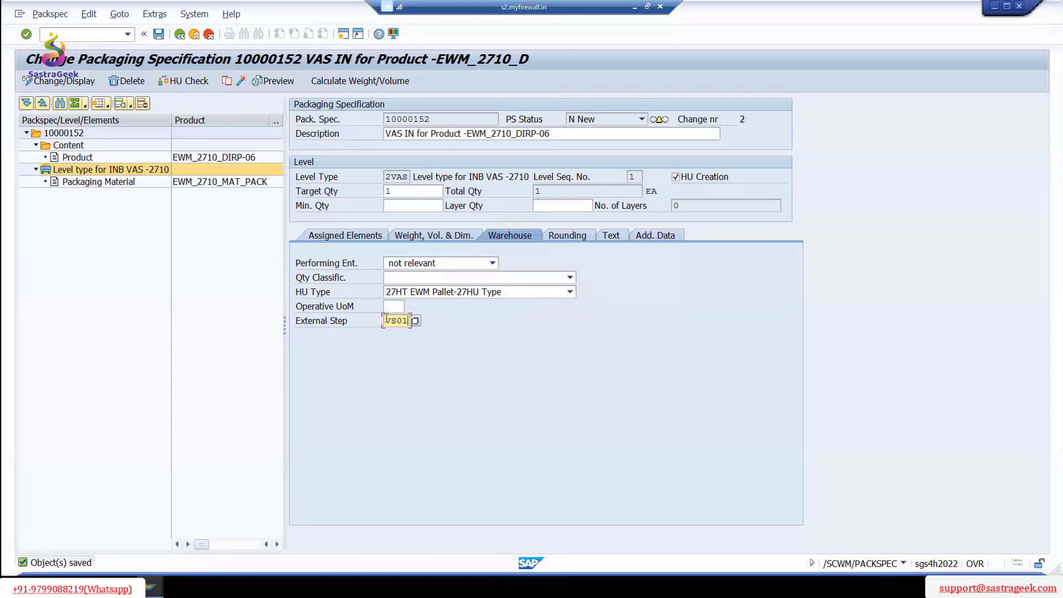
pyautogui.moveTo(409, 320); pyautogui.dragTo(378, 319)
pyautogui.click(355, 239)
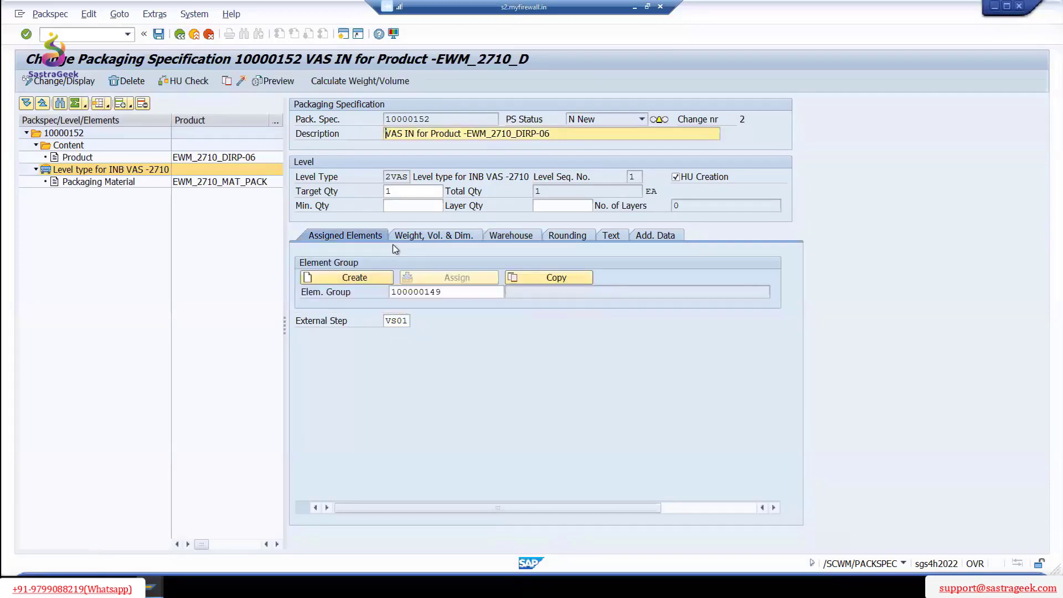
pyautogui.click(151, 587)
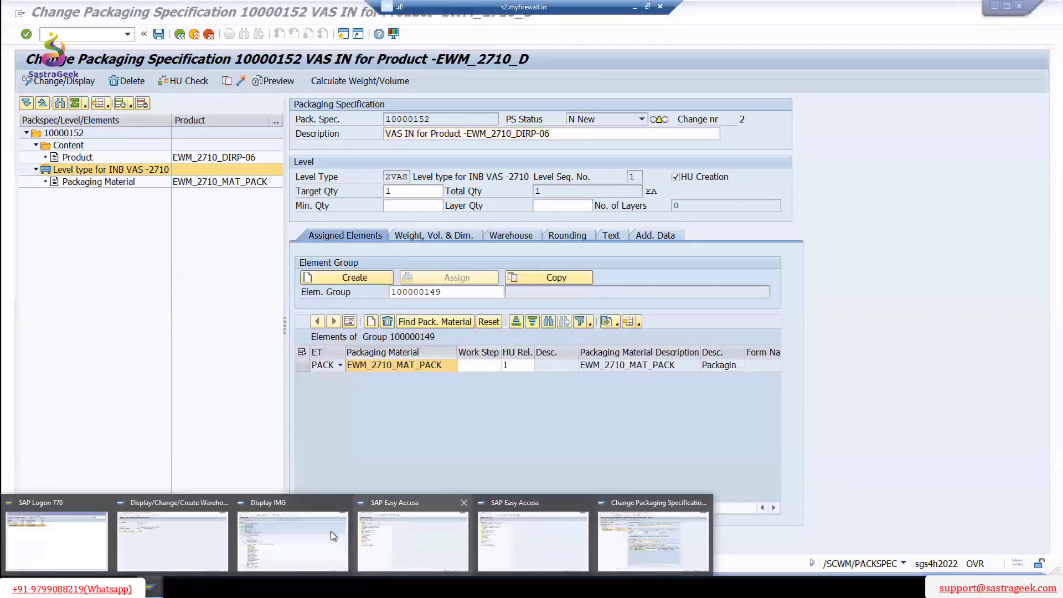
# - Open the storage process step assignments for warehouse 2710 and storage process DIRP
pyautogui.click(277, 510)
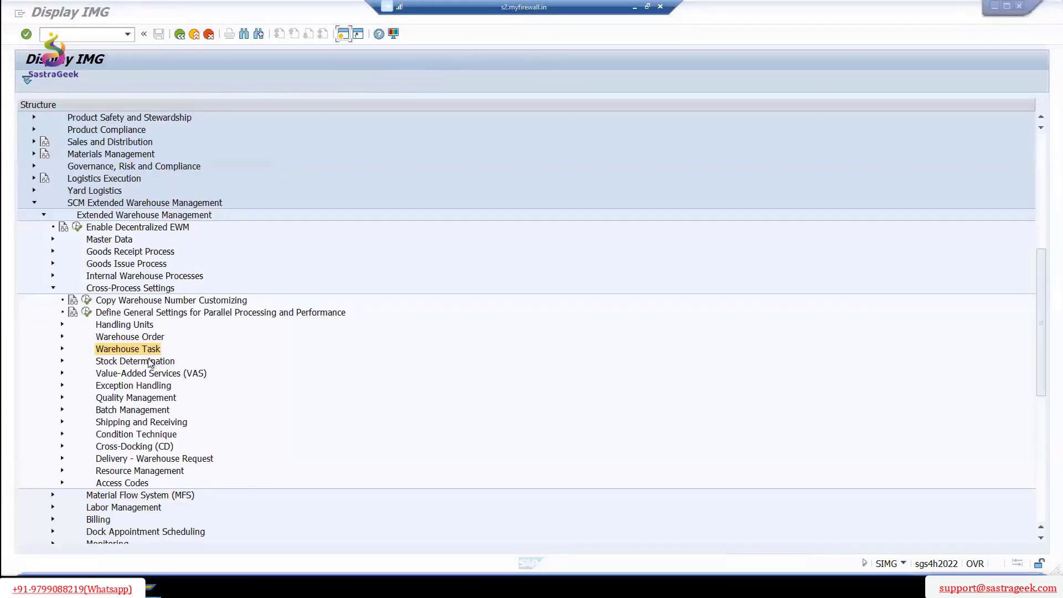
pyautogui.click(62, 349)
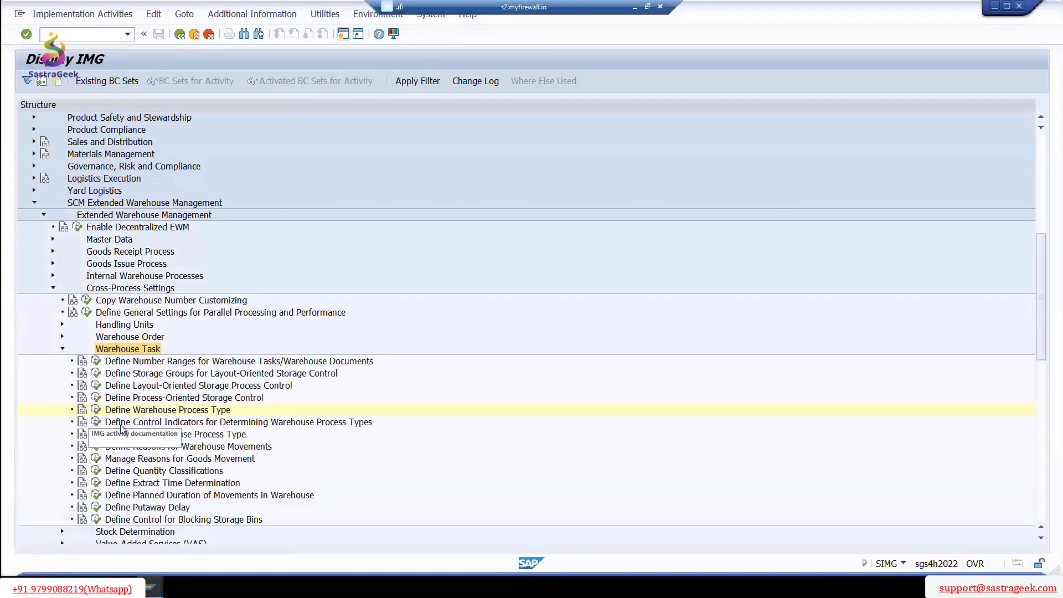
pyautogui.click(96, 399)
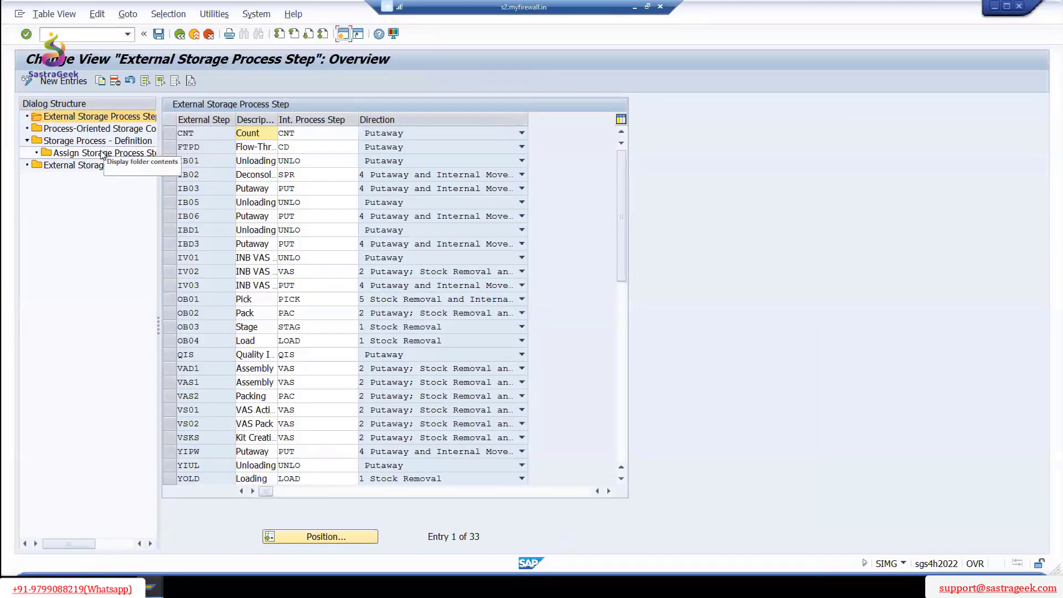
pyautogui.doubleClick(101, 155)
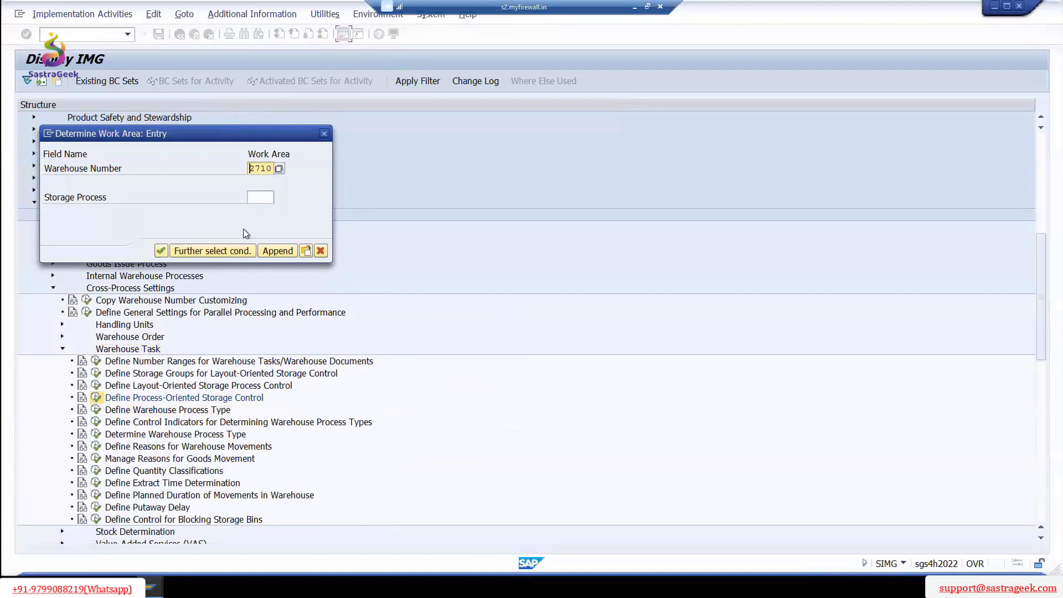
pyautogui.click(267, 198)
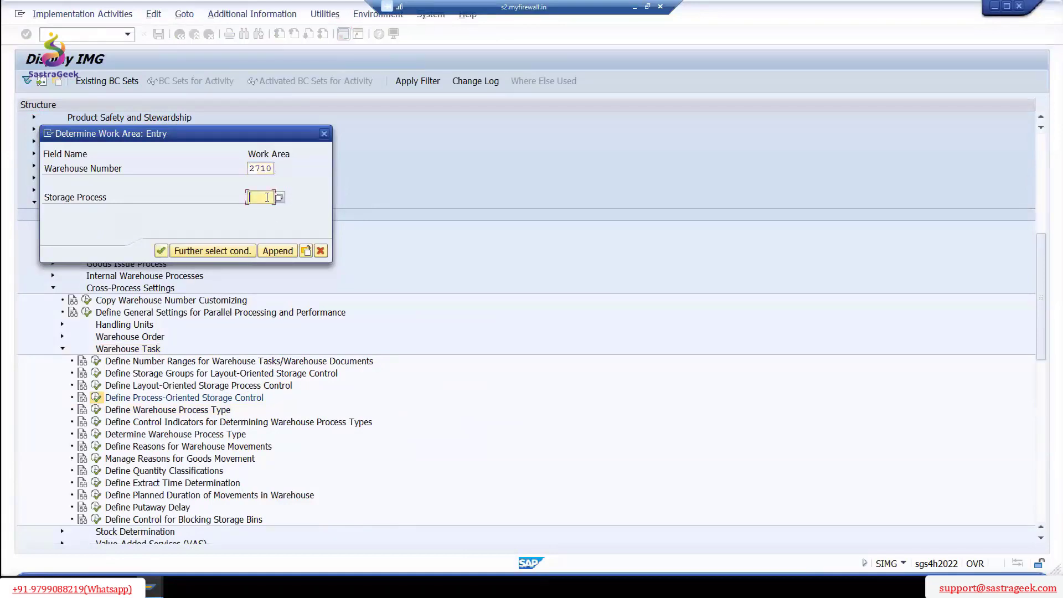
pyautogui.write('DIRP')
pyautogui.click(161, 251)
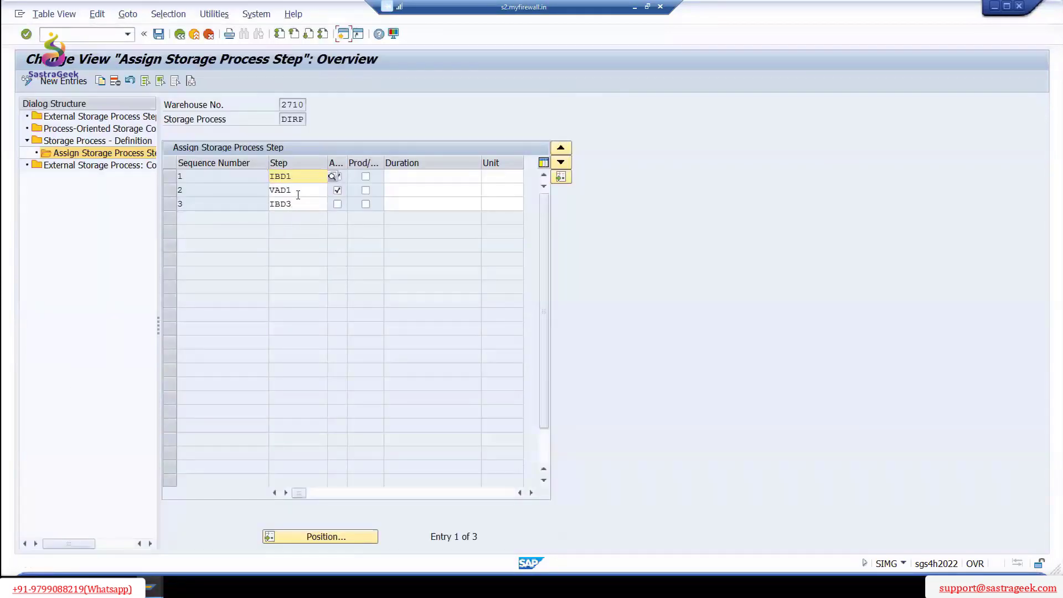
# - Change row 2's step from VAD1 to VS01 and save under the customizing request
pyautogui.moveTo(303, 191); pyautogui.dragTo(229, 185)
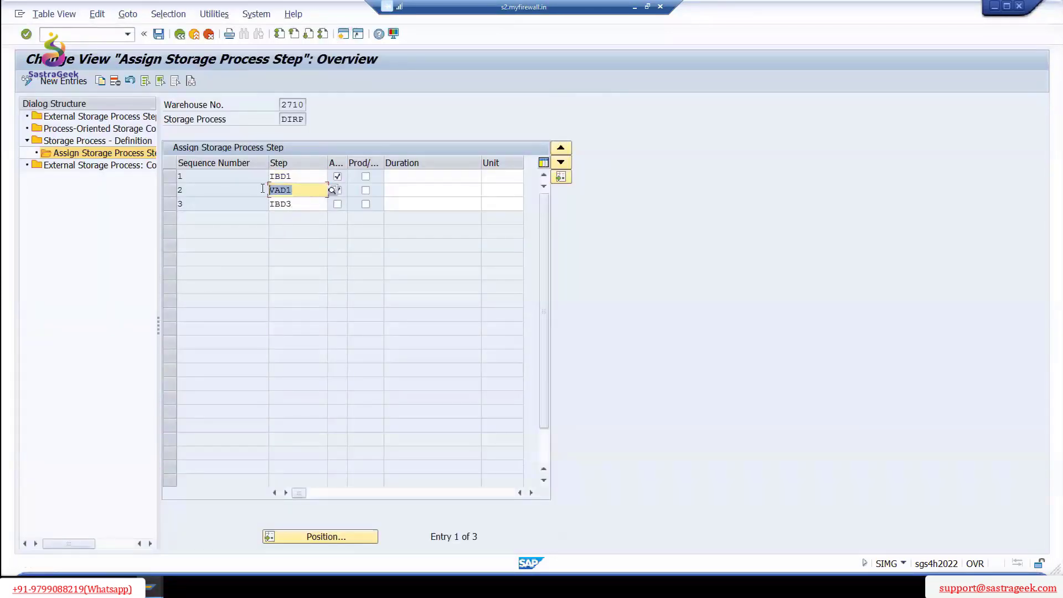
pyautogui.write('V')
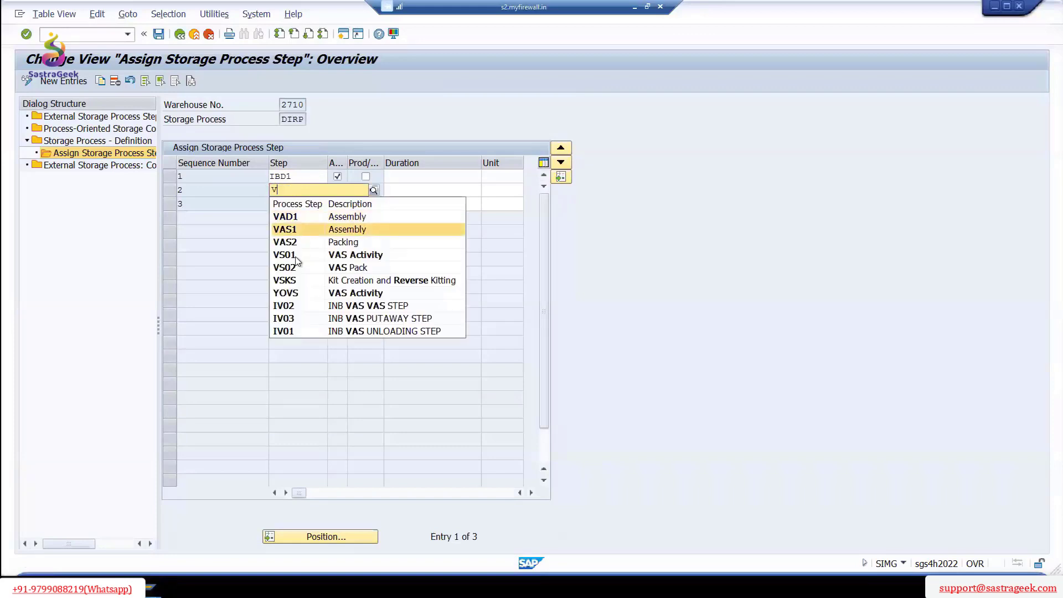
pyautogui.click(297, 260)
pyautogui.click(159, 35)
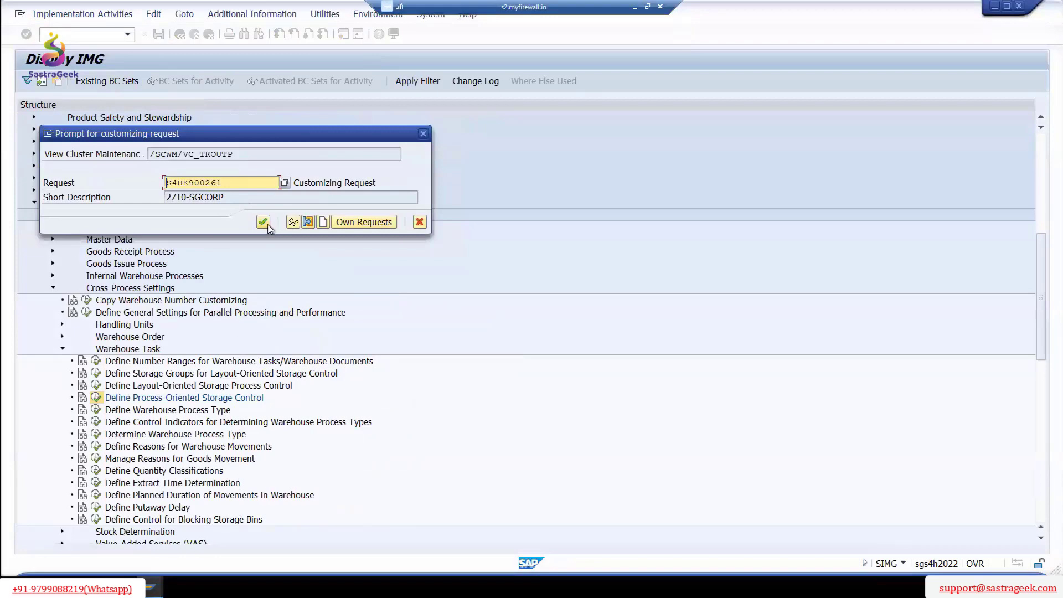
pyautogui.click(263, 222)
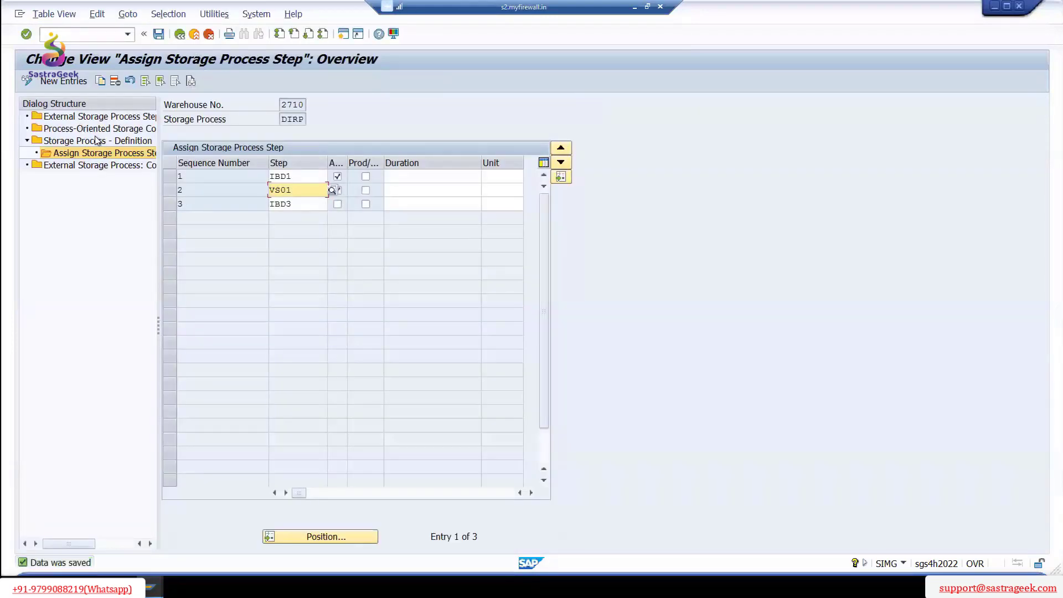
pyautogui.click(99, 130)
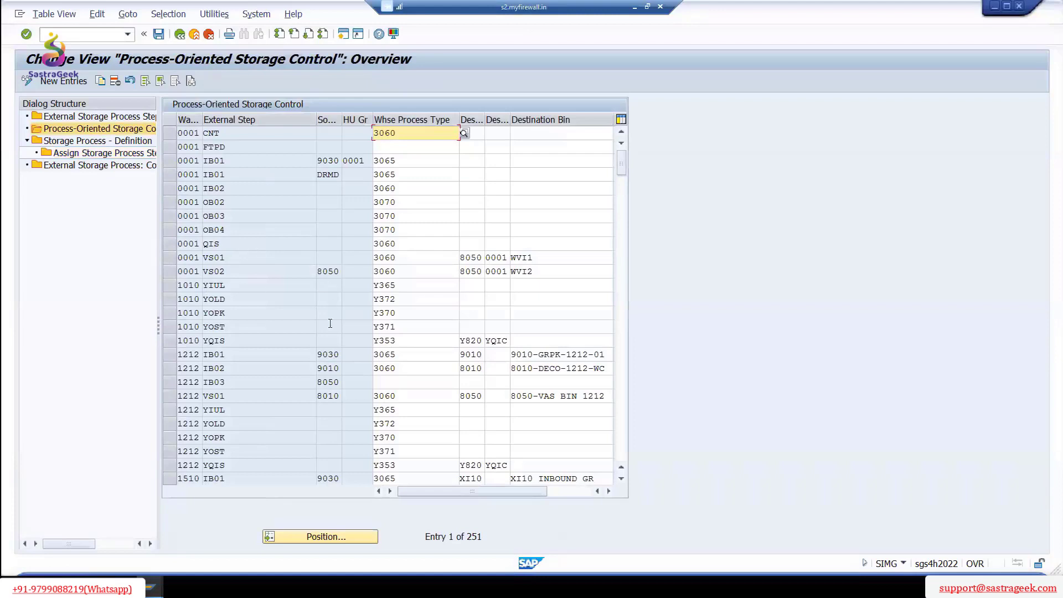
# - Position the storage control table at warehouse 2710 and inspect the VS01 row, source storage type 8010
pyautogui.click(319, 538)
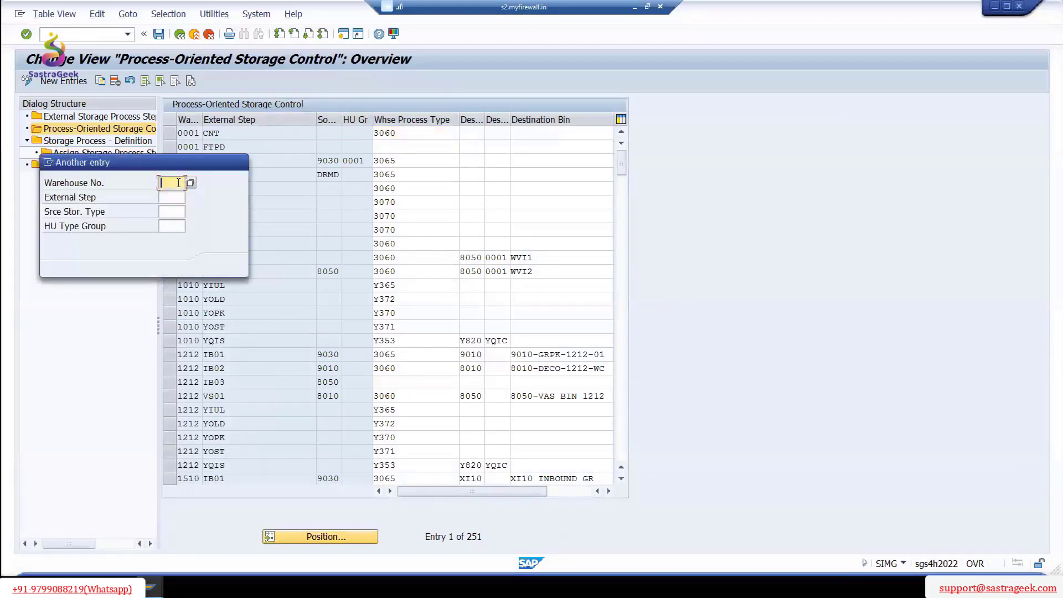
pyautogui.write('2710')
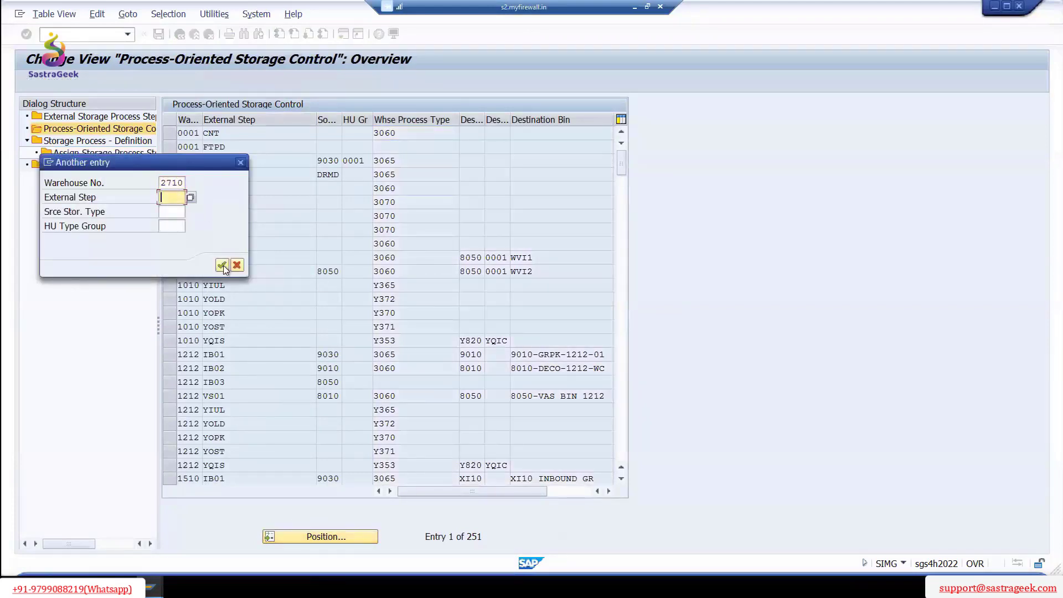
pyautogui.click(222, 266)
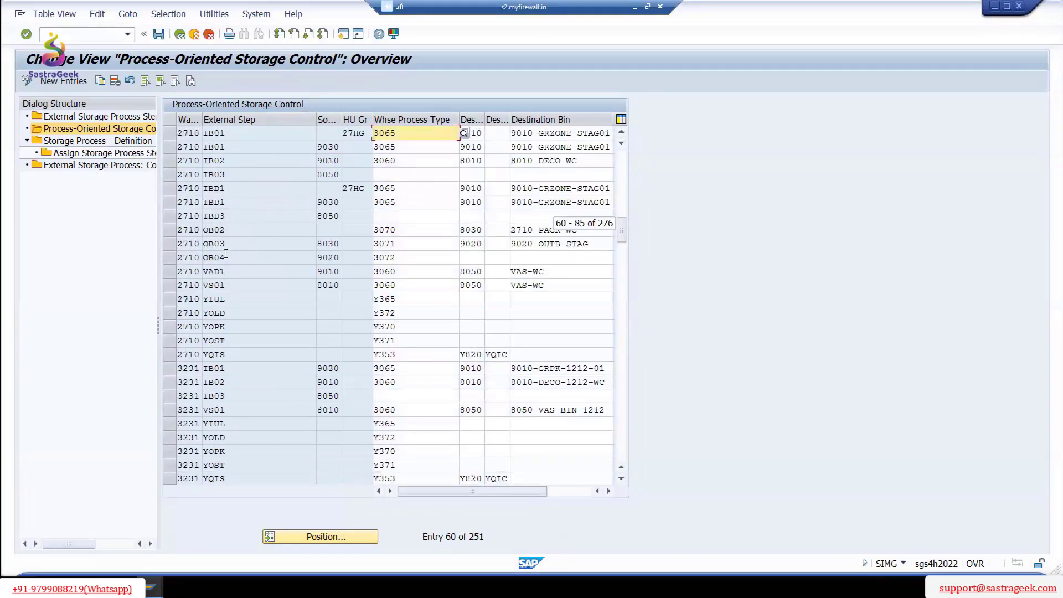
pyautogui.click(255, 287)
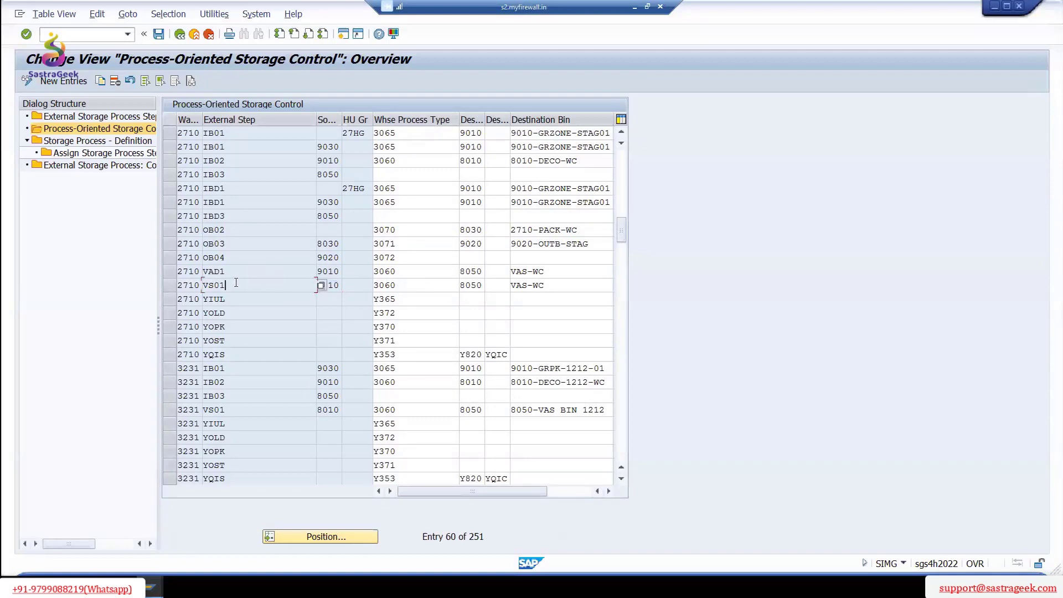
pyautogui.moveTo(236, 283); pyautogui.dragTo(197, 284)
pyautogui.moveTo(339, 284); pyautogui.dragTo(316, 285)
pyautogui.click(251, 288)
# - Change DIRP's row 2 step from VS01 back to VAD1 for warehouse 2710 and save
pyautogui.click(184, 36)
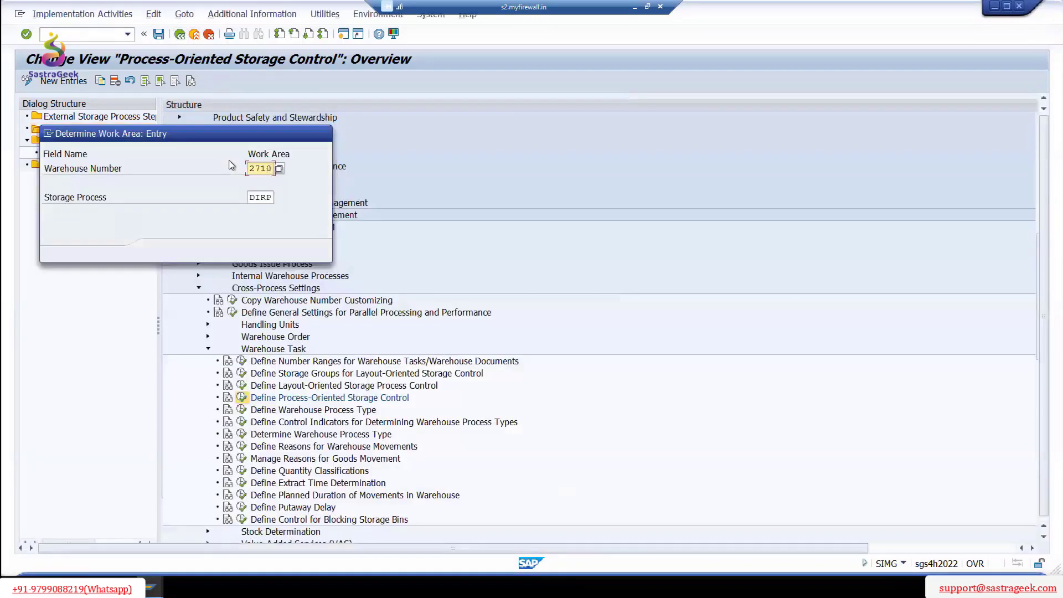
pyautogui.click(161, 251)
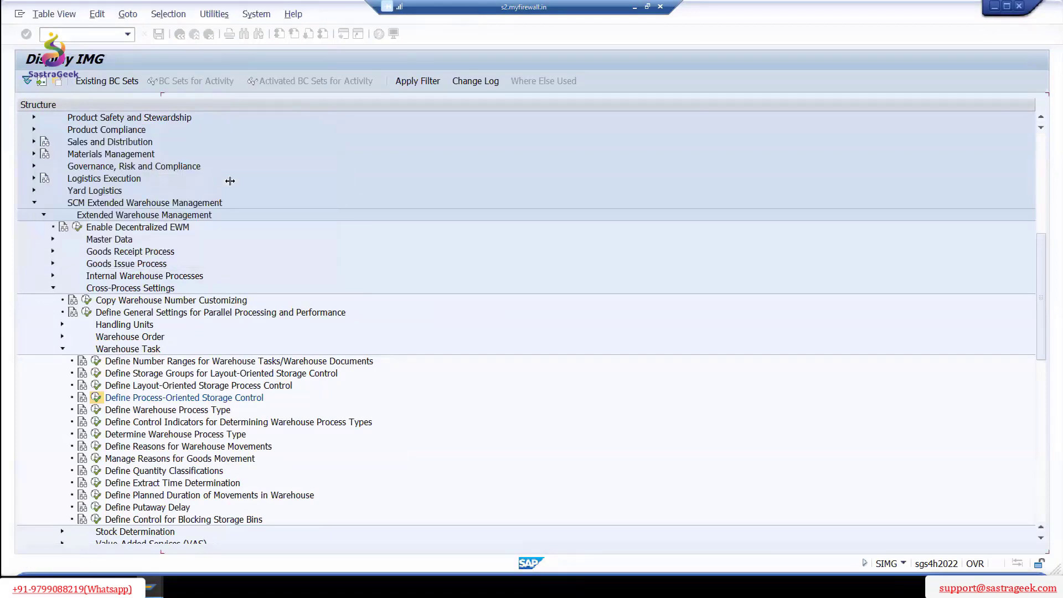
pyautogui.click(271, 190)
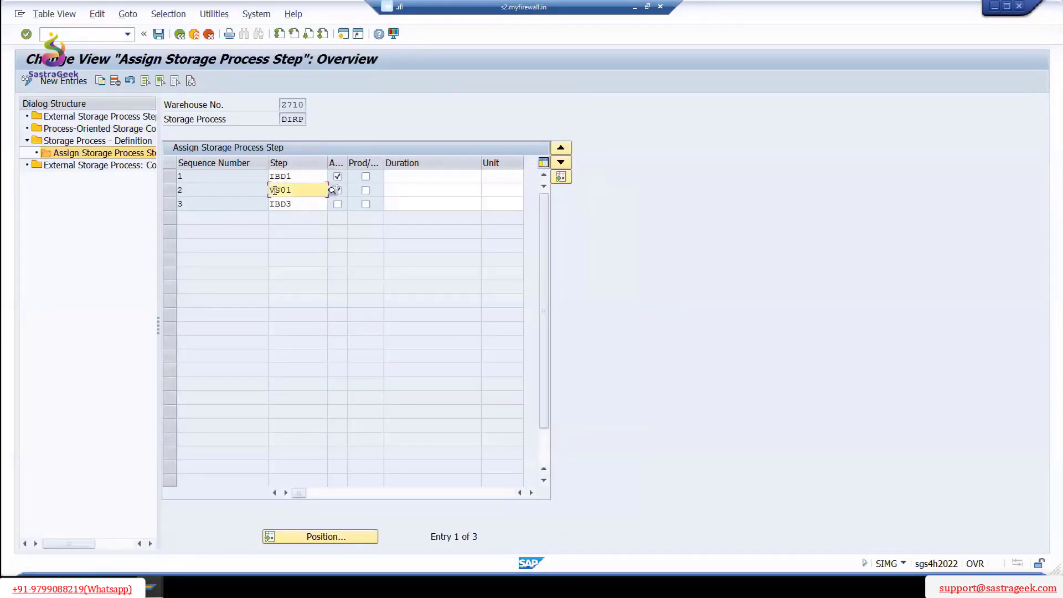
pyautogui.doubleClick(275, 190)
pyautogui.write('VA')
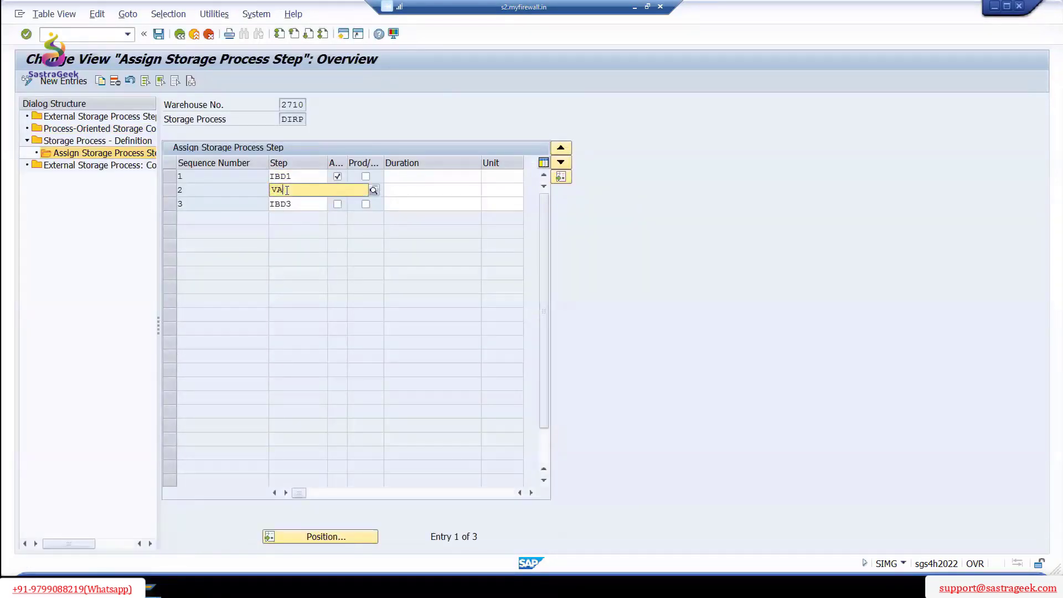
pyautogui.click(295, 218)
pyautogui.click(163, 36)
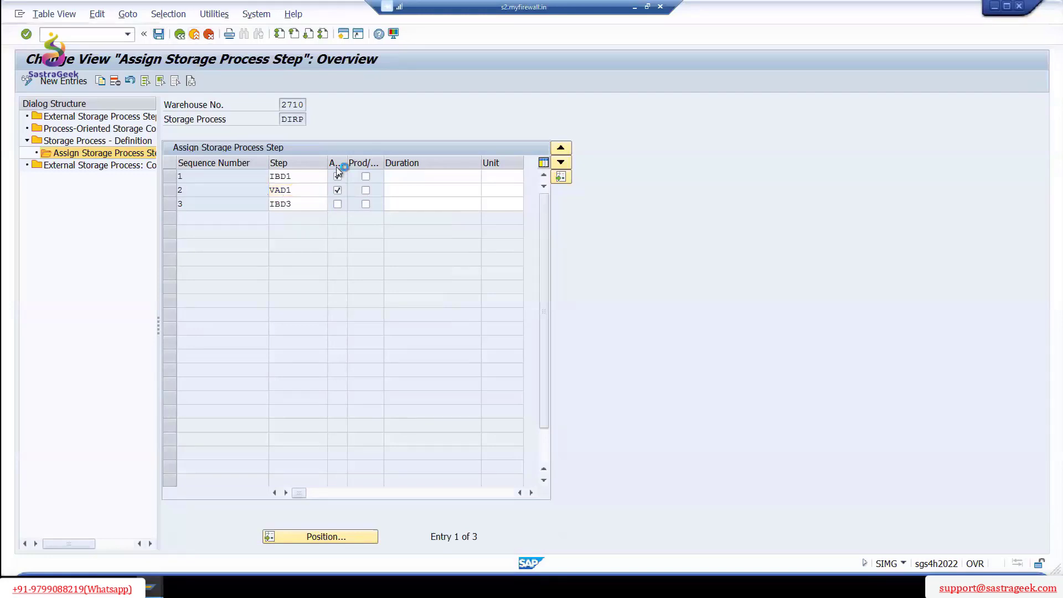
pyautogui.click(182, 34)
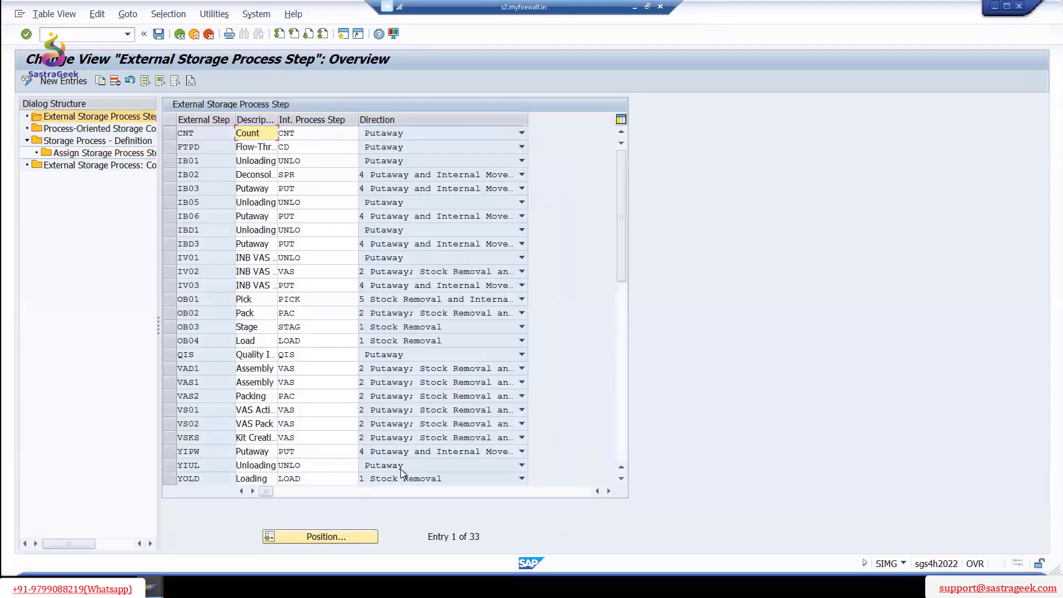
pyautogui.click(150, 589)
# - Change specification 10000152's INB VAS external step from VS01 to VAD1 and confirm it
pyautogui.click(670, 541)
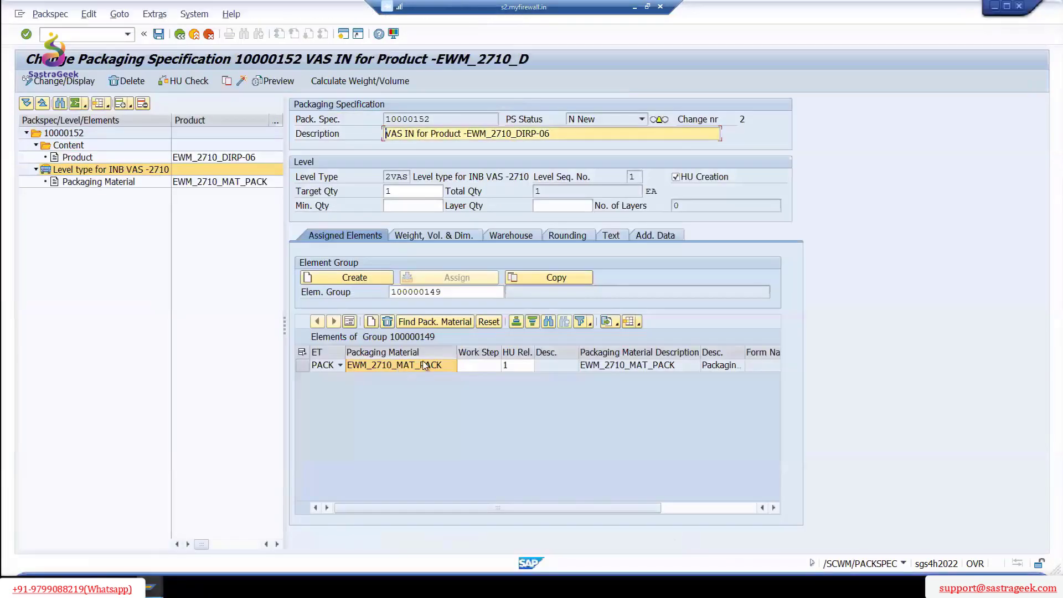
pyautogui.click(510, 236)
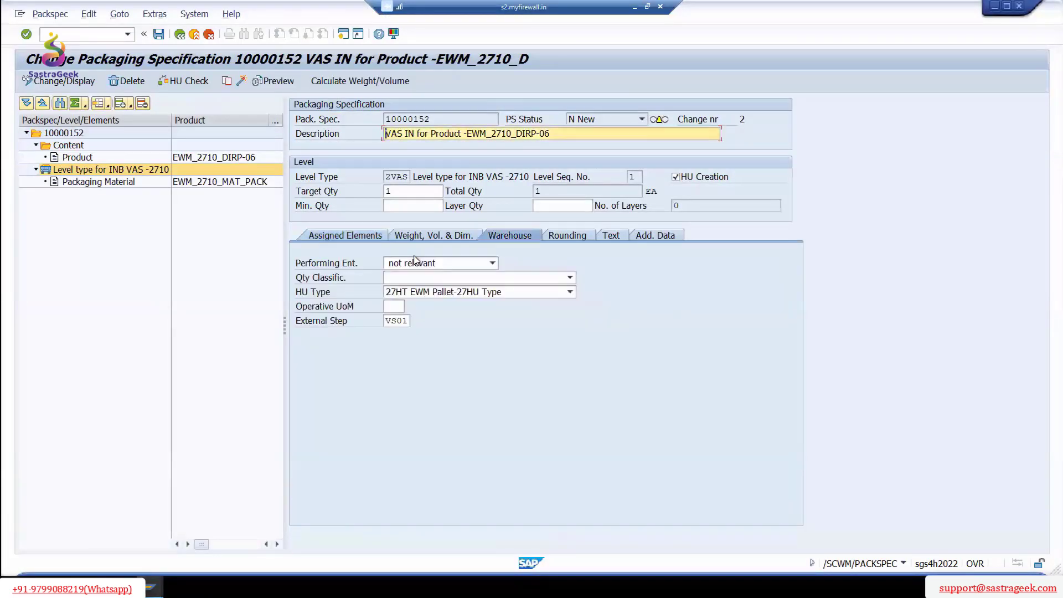
pyautogui.moveTo(408, 321); pyautogui.dragTo(395, 321)
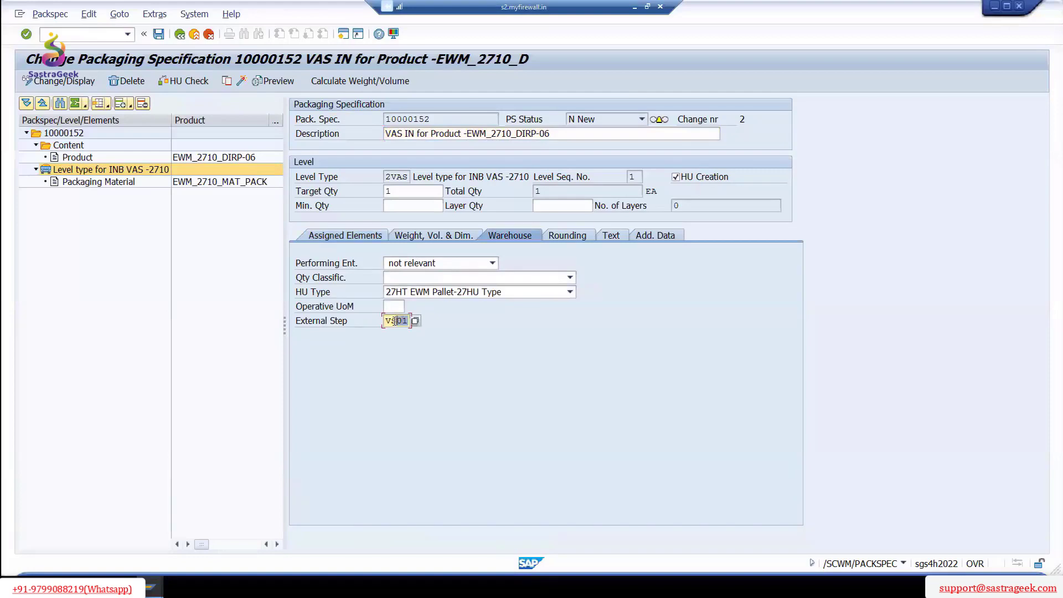
pyautogui.press('BackSpace')
pyautogui.press('BackSpace')
pyautogui.write('A')
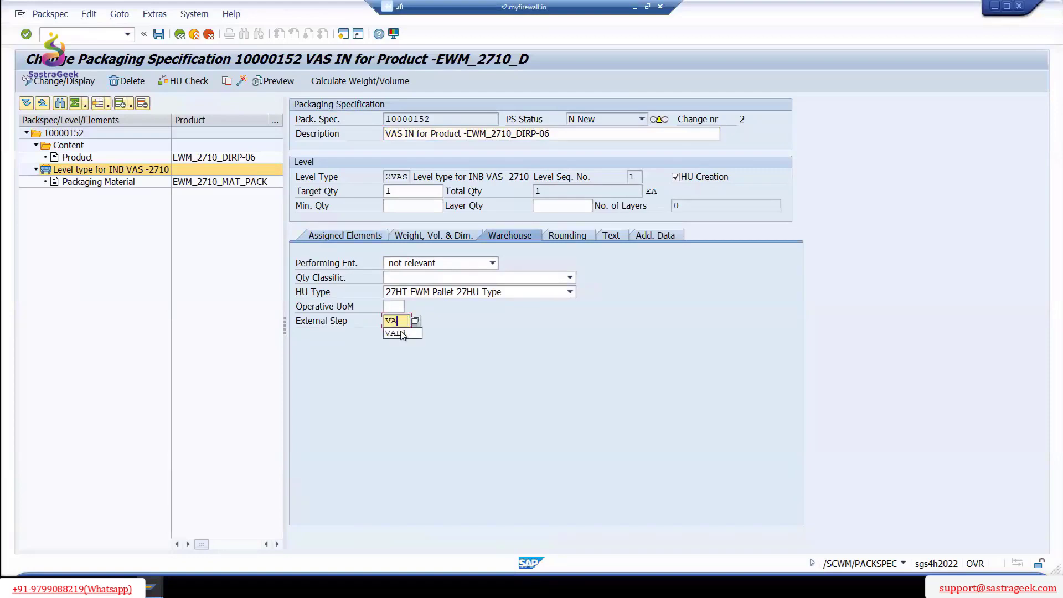
pyautogui.click(402, 334)
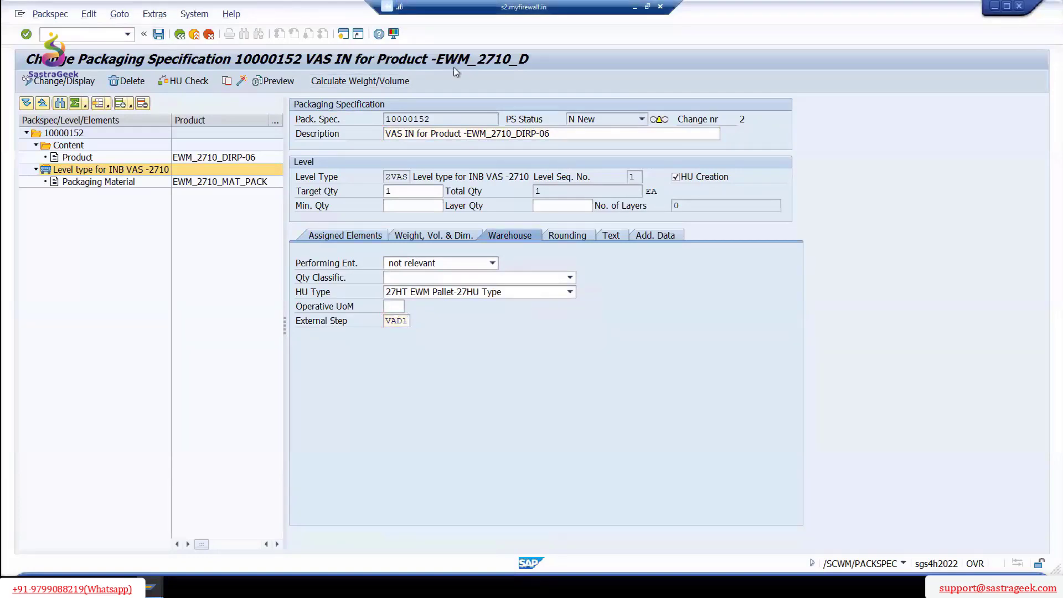
pyautogui.press('Return')
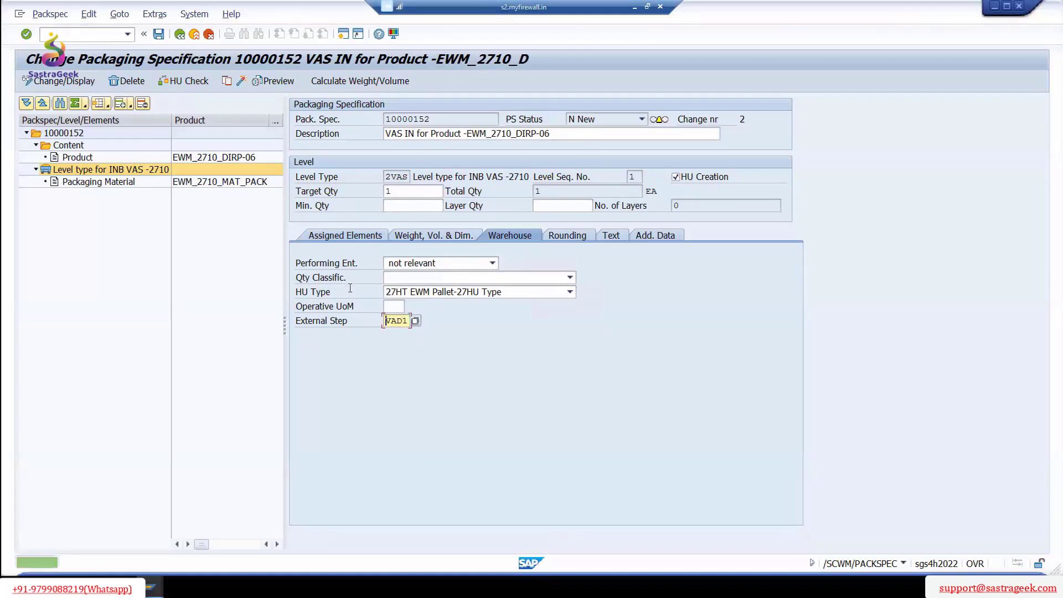
pyautogui.click(180, 36)
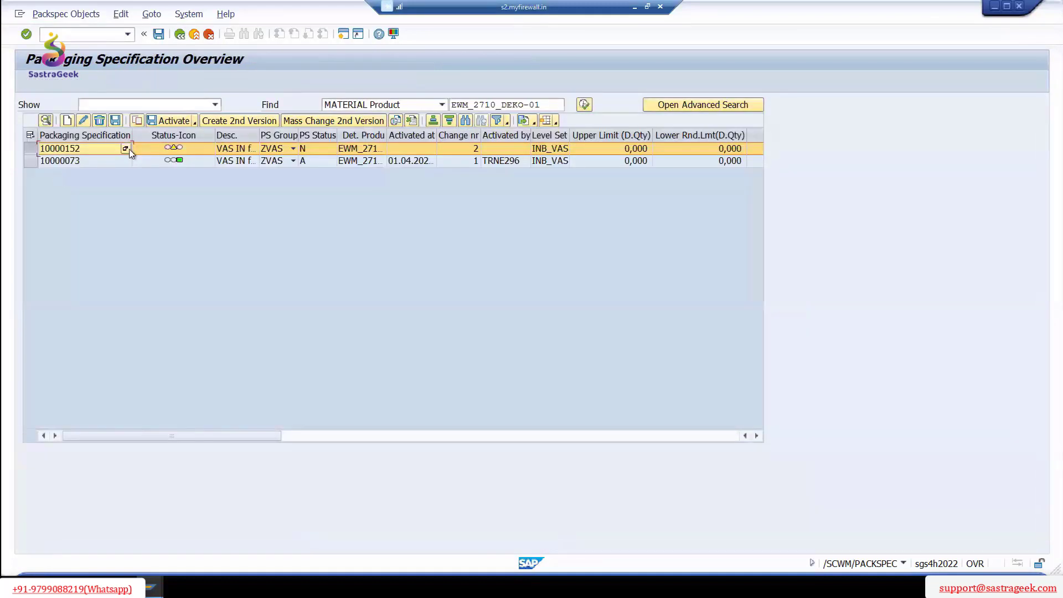
# - Review 10000152's weight and warehouse data showing external step VAD1, then activate it
pyautogui.click(45, 120)
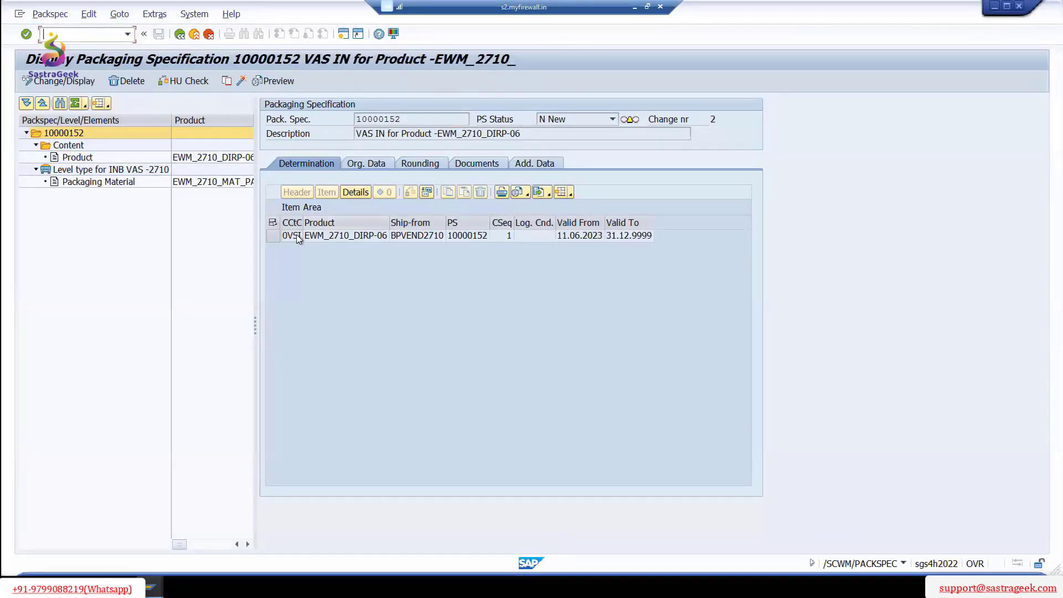
pyautogui.click(113, 159)
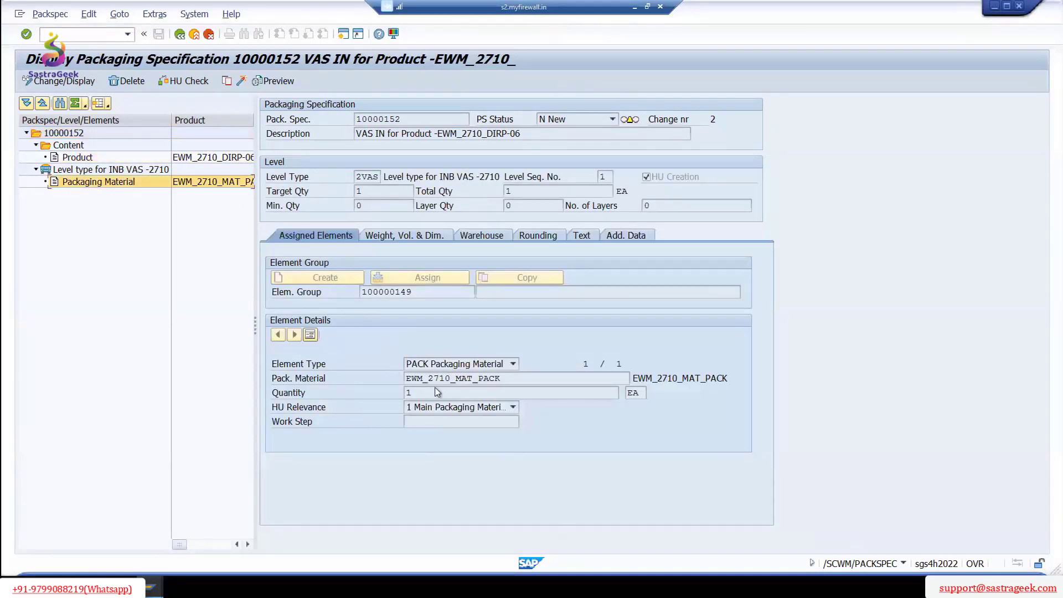
pyautogui.click(425, 237)
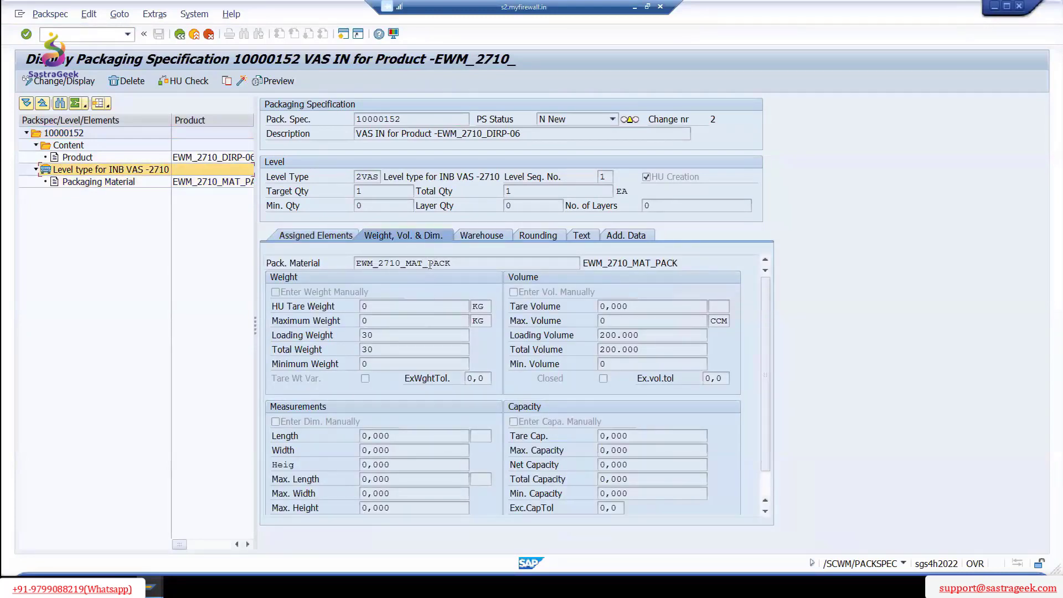
pyautogui.click(481, 236)
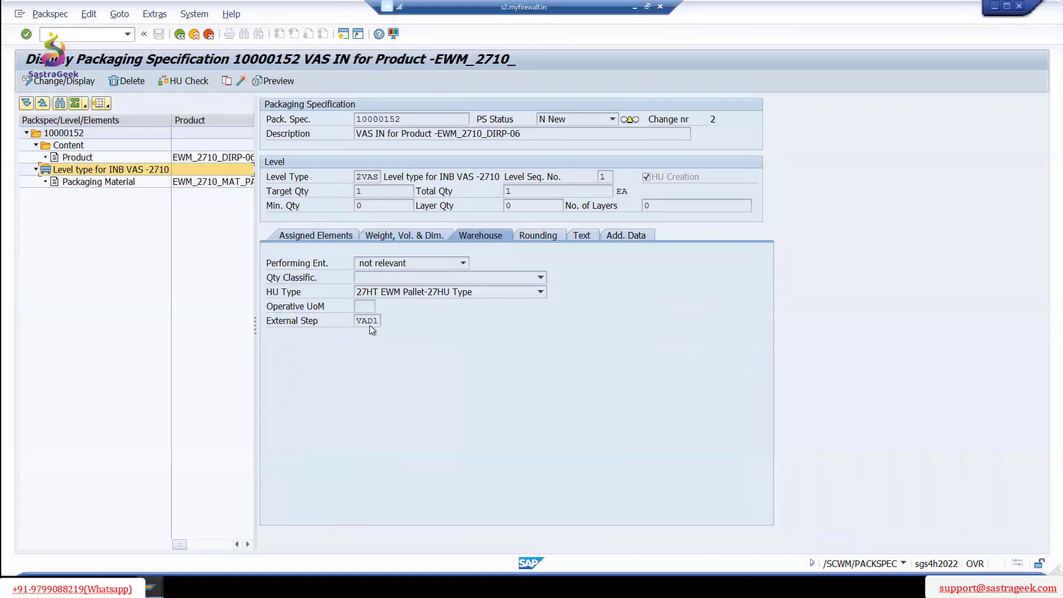
pyautogui.moveTo(378, 321); pyautogui.dragTo(348, 321)
pyautogui.click(81, 133)
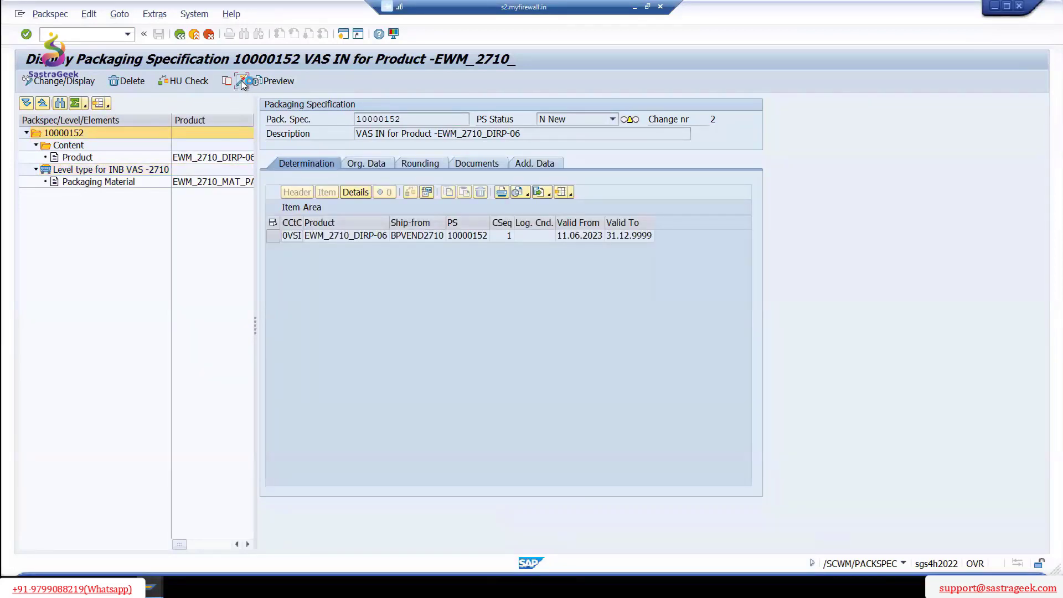
pyautogui.click(241, 81)
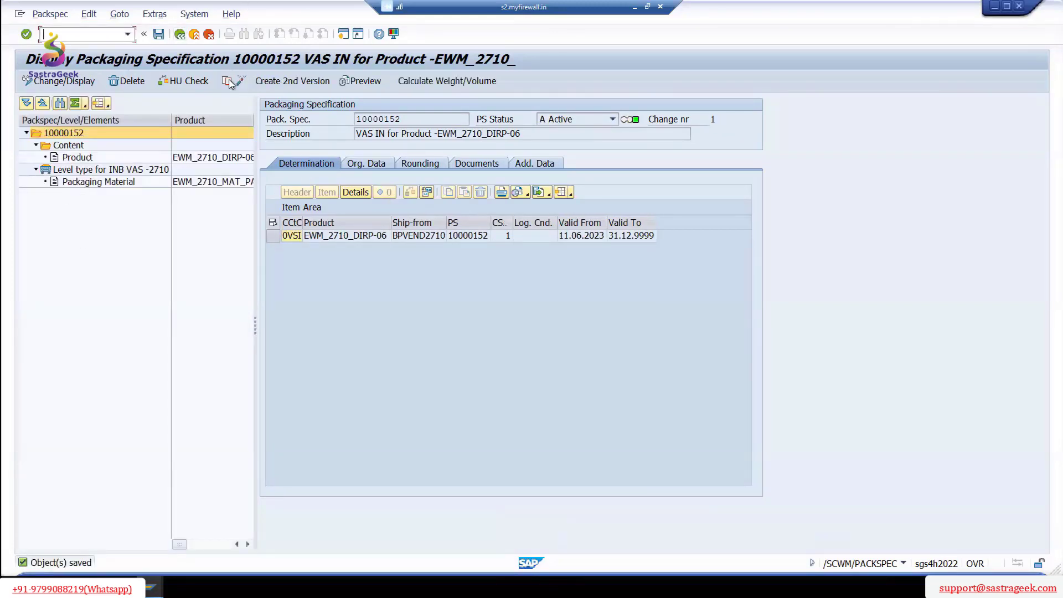
pyautogui.click(180, 35)
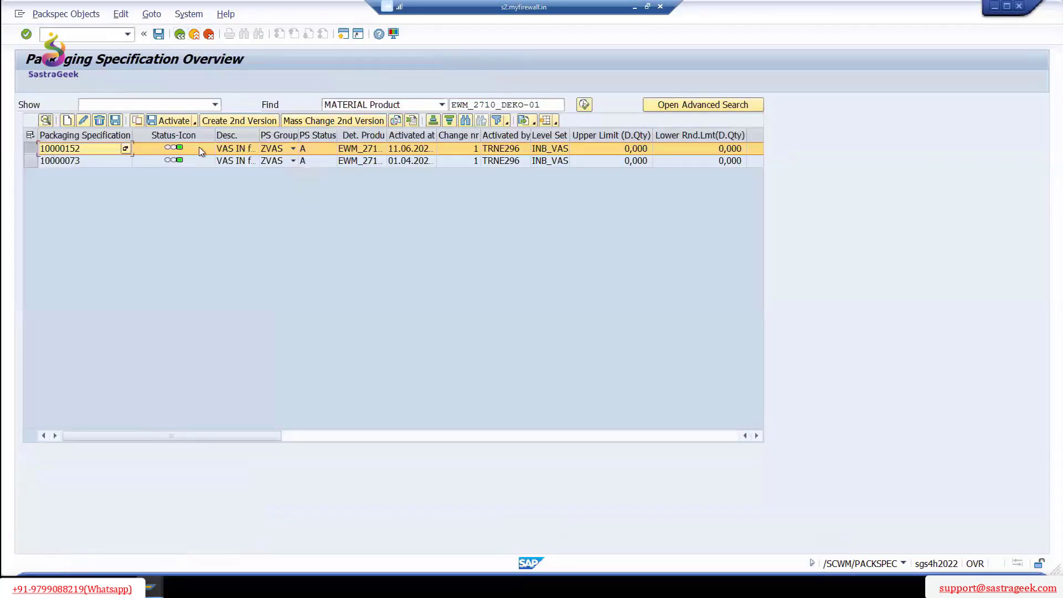
# - Open specification 10000153 and change its description from DIRP-06 to DIRP-07, saving it
pyautogui.click(142, 122)
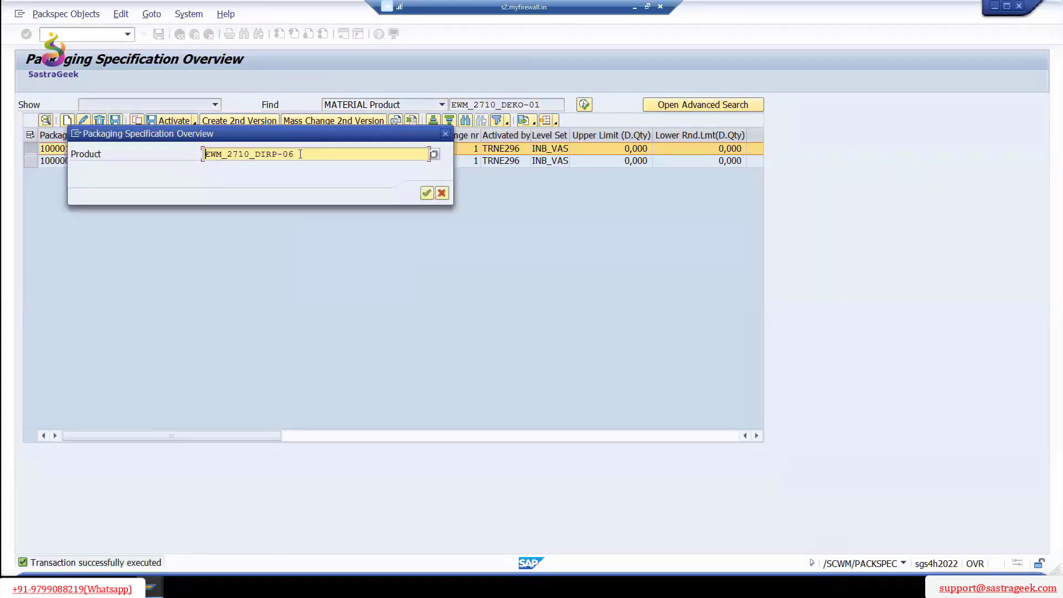
pyautogui.click(427, 194)
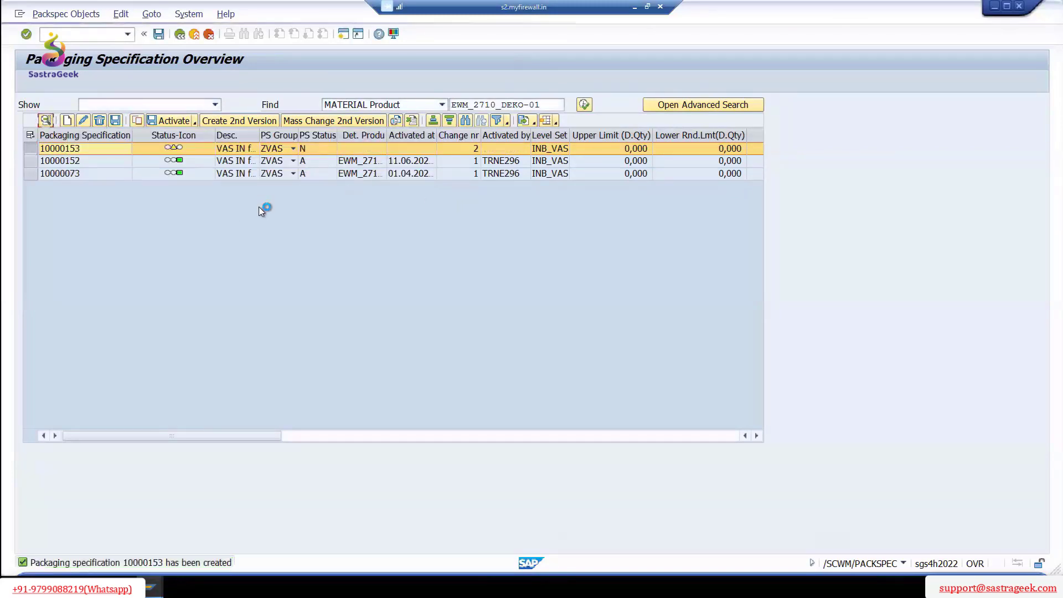
pyautogui.click(277, 152)
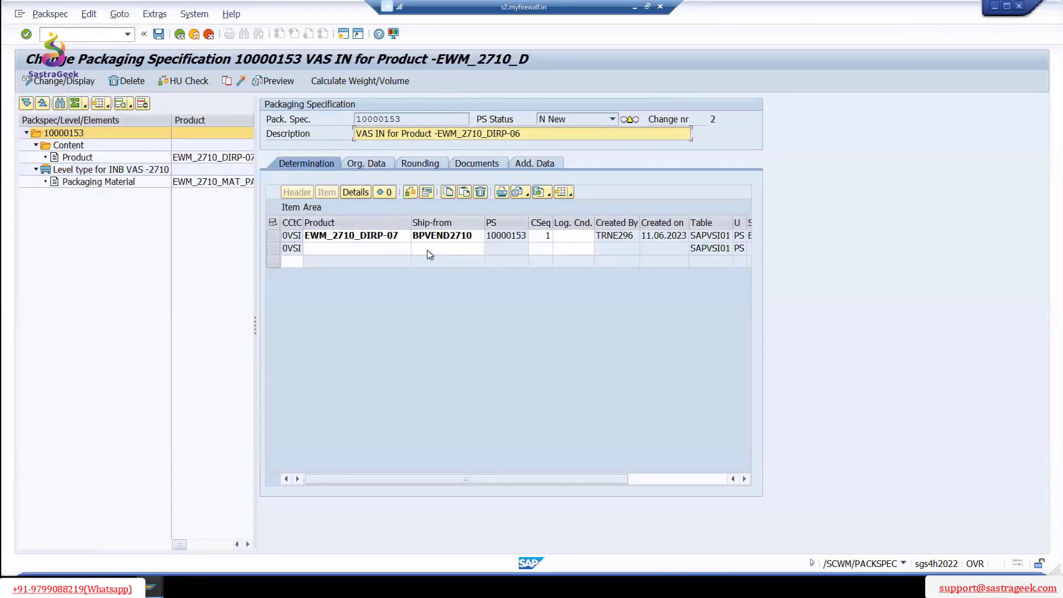
pyautogui.press('BackSpace')
pyautogui.write('7')
pyautogui.press('Return')
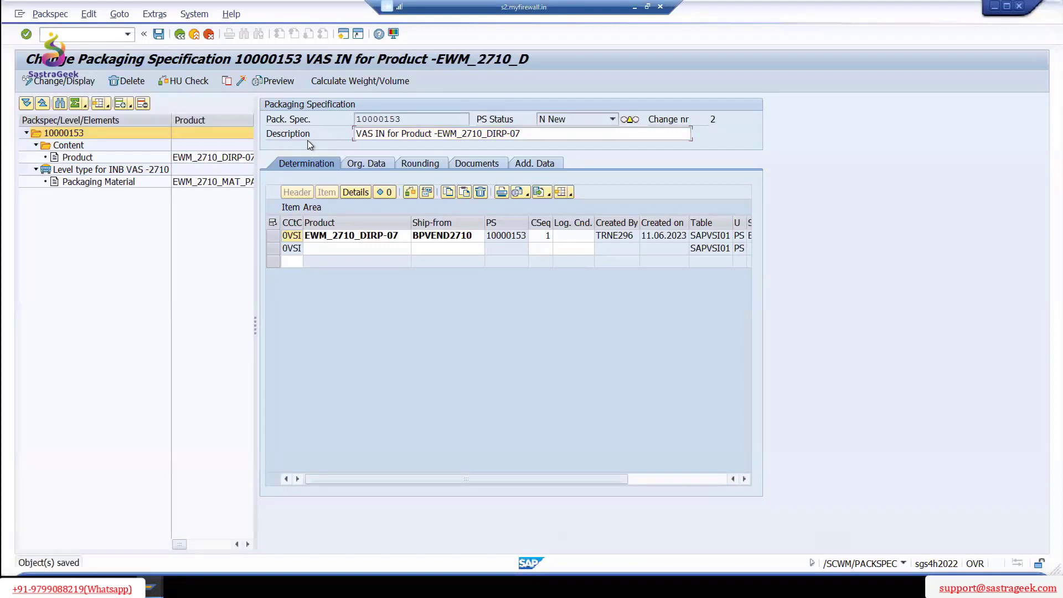
# - Check the content, level and packaging material, then activate specification 10000153
pyautogui.click(77, 159)
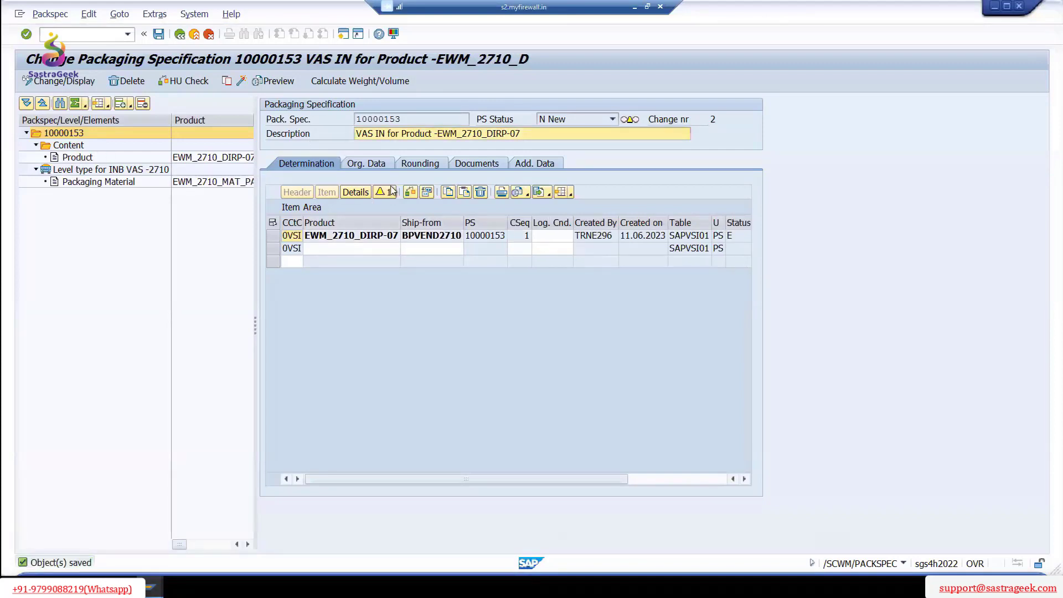
pyautogui.click(103, 173)
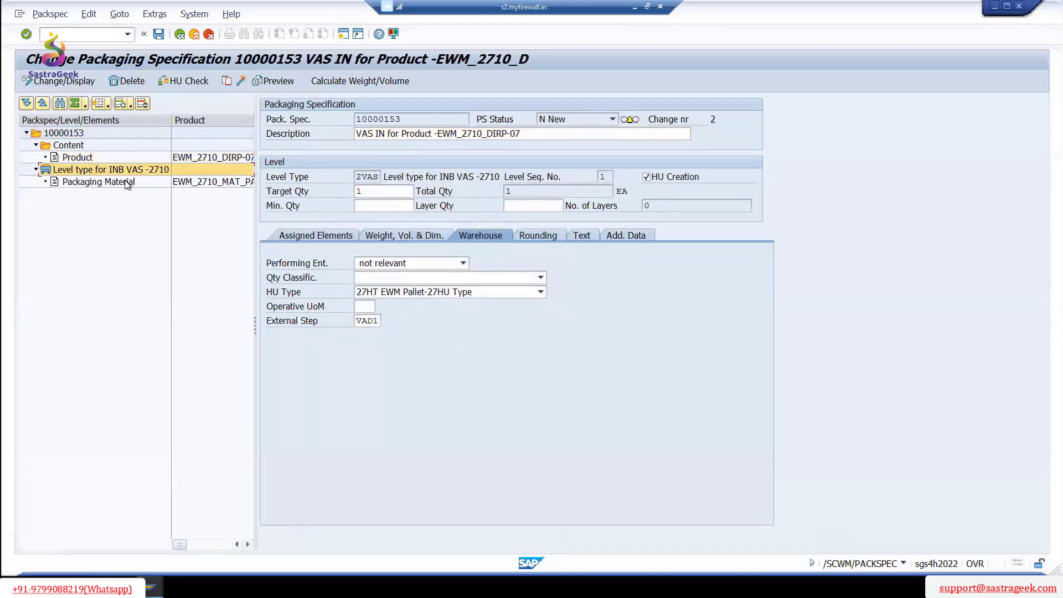
pyautogui.click(224, 182)
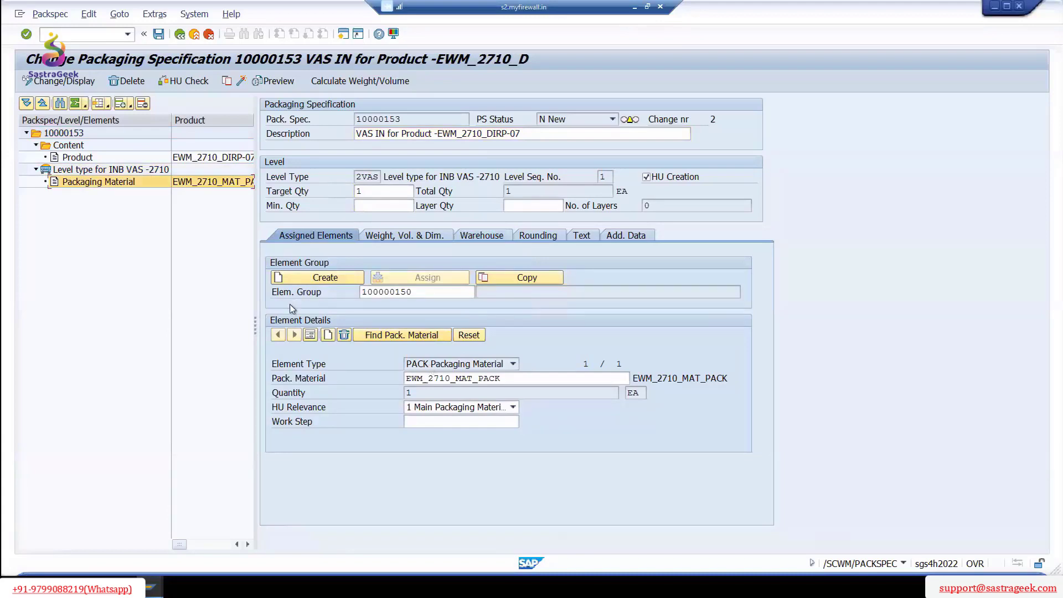
pyautogui.click(88, 133)
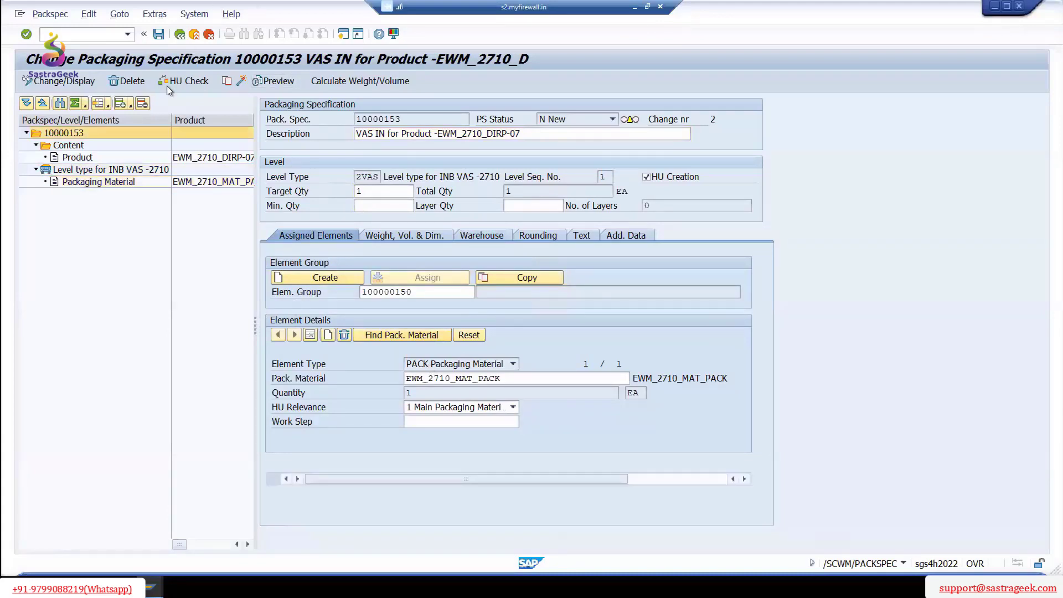
pyautogui.click(241, 82)
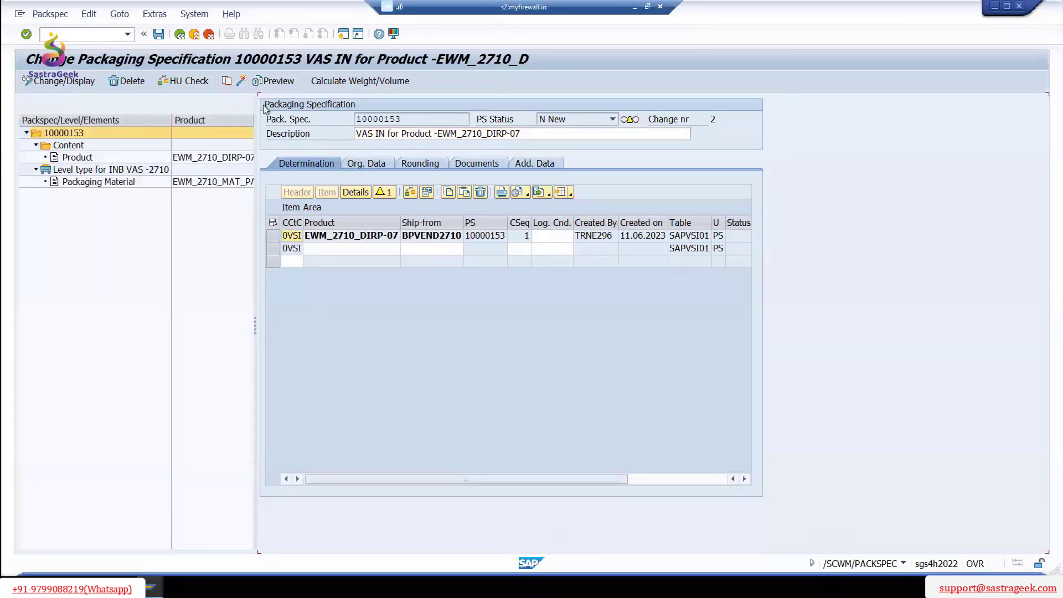
pyautogui.click(179, 35)
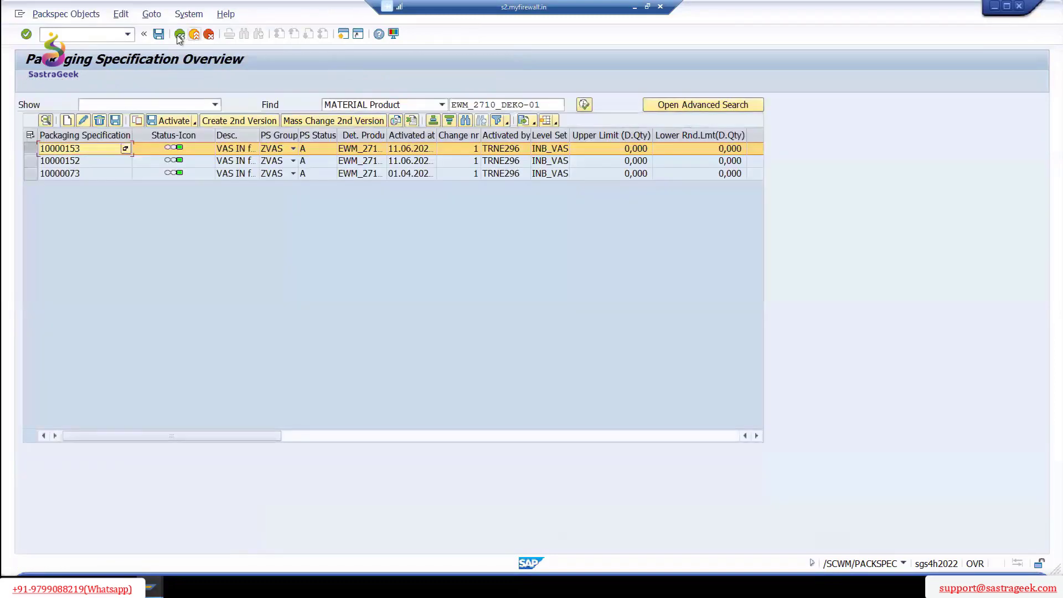
# - Return to the main menu and close the external storage process step table
pyautogui.click(179, 35)
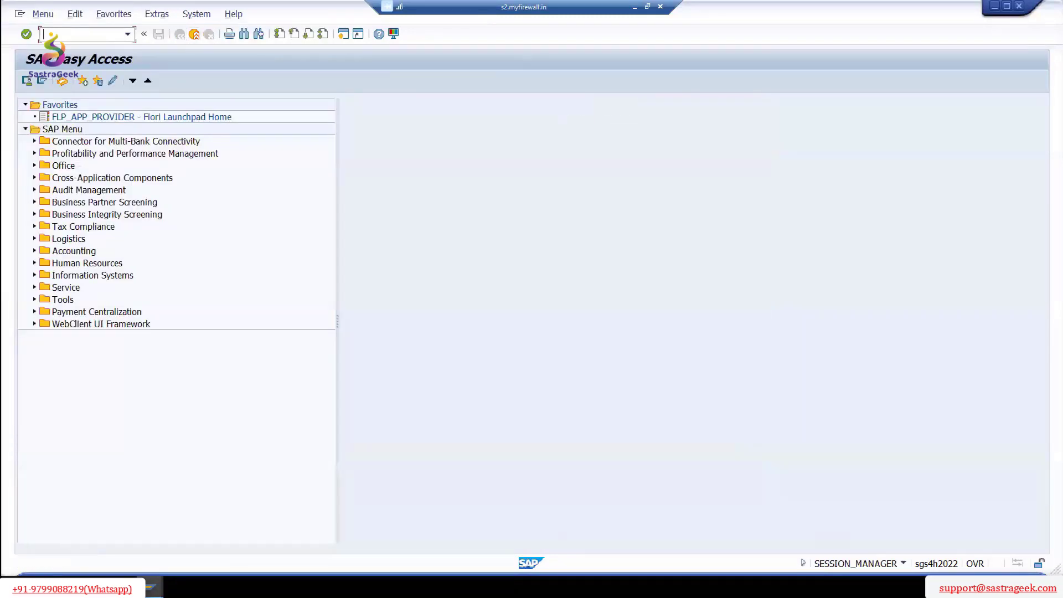
pyautogui.moveTo(152, 587)
pyautogui.click(291, 537)
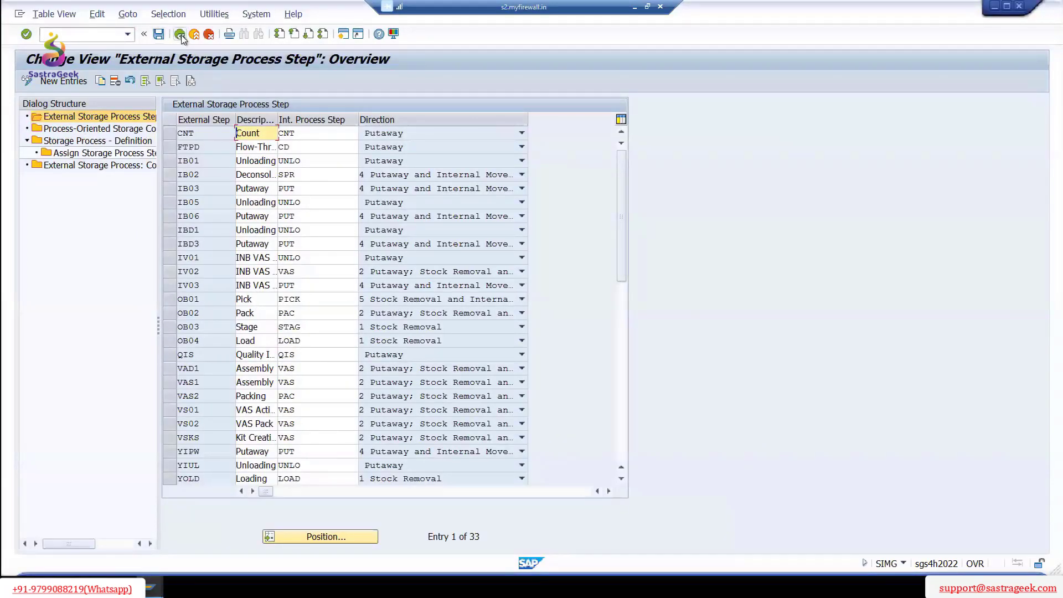
pyautogui.click(159, 35)
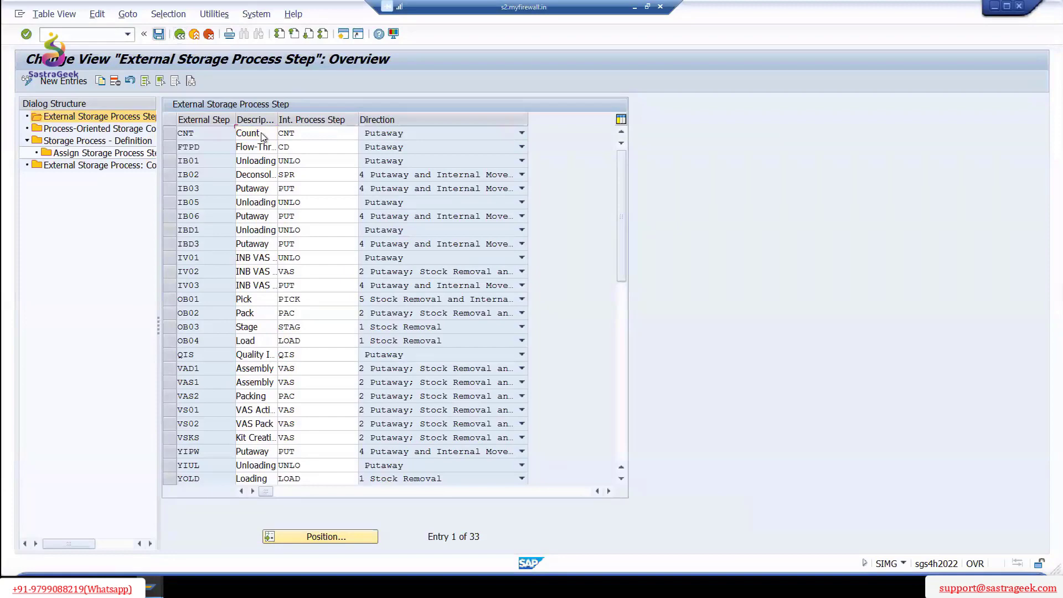
pyautogui.click(180, 34)
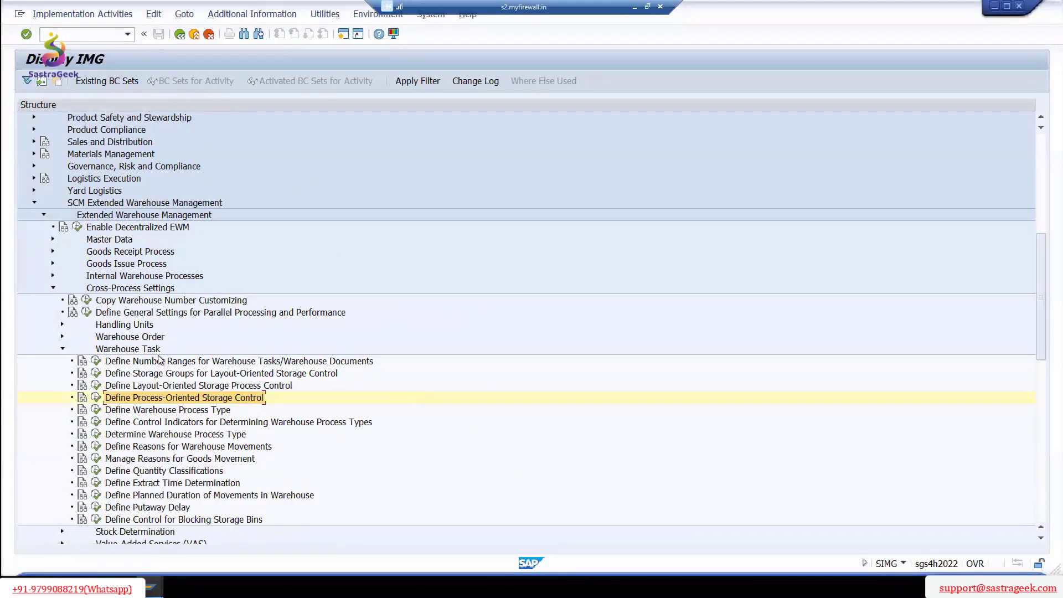
# - Collapse Warehouse Task settings and expand Master Data > Work Center in the IMG tree
pyautogui.click(62, 350)
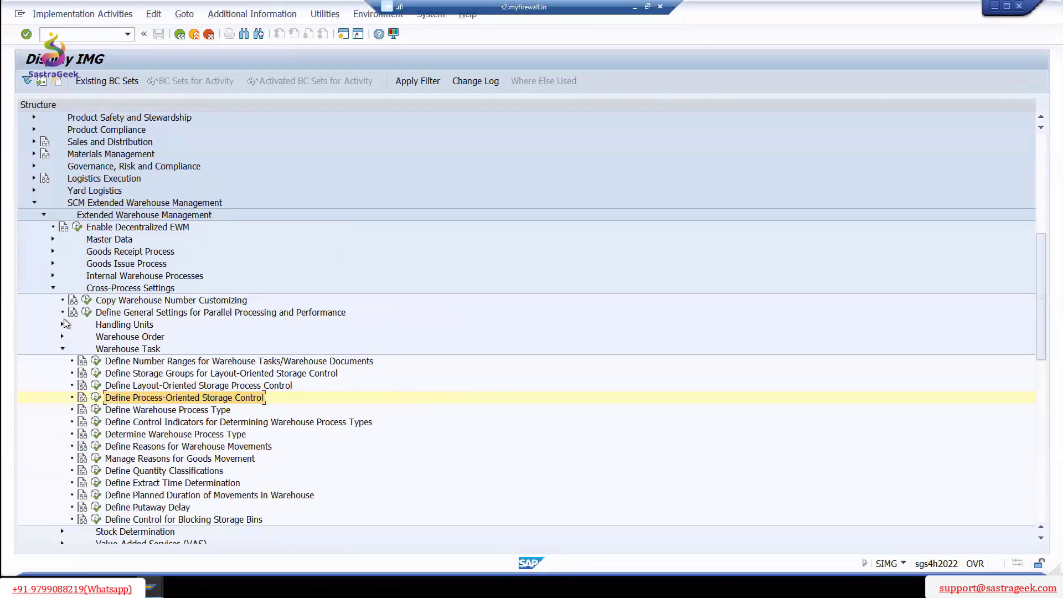
pyautogui.click(53, 240)
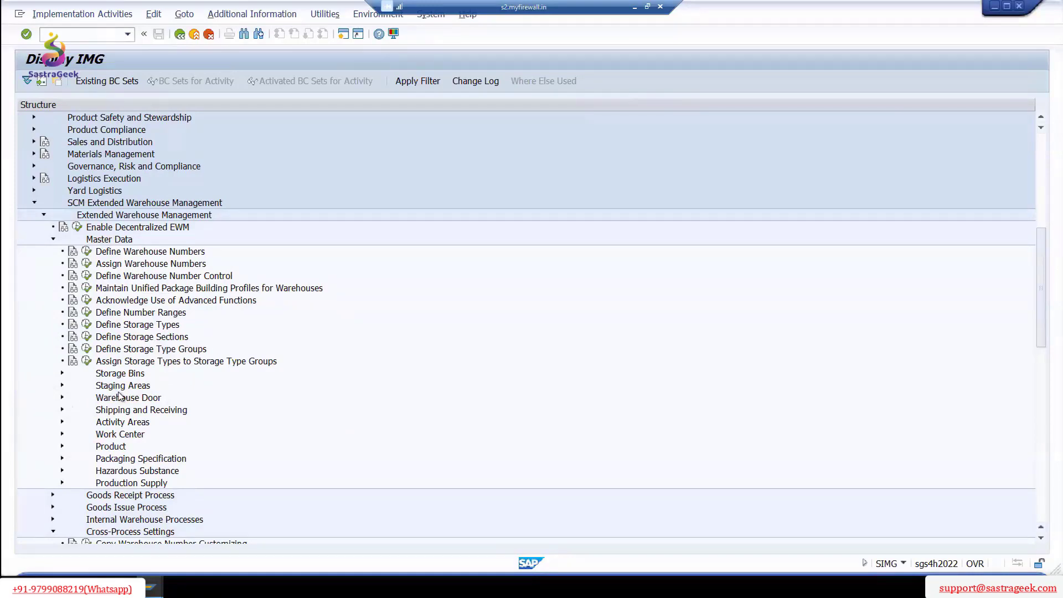
pyautogui.scroll(-1, 95, 399)
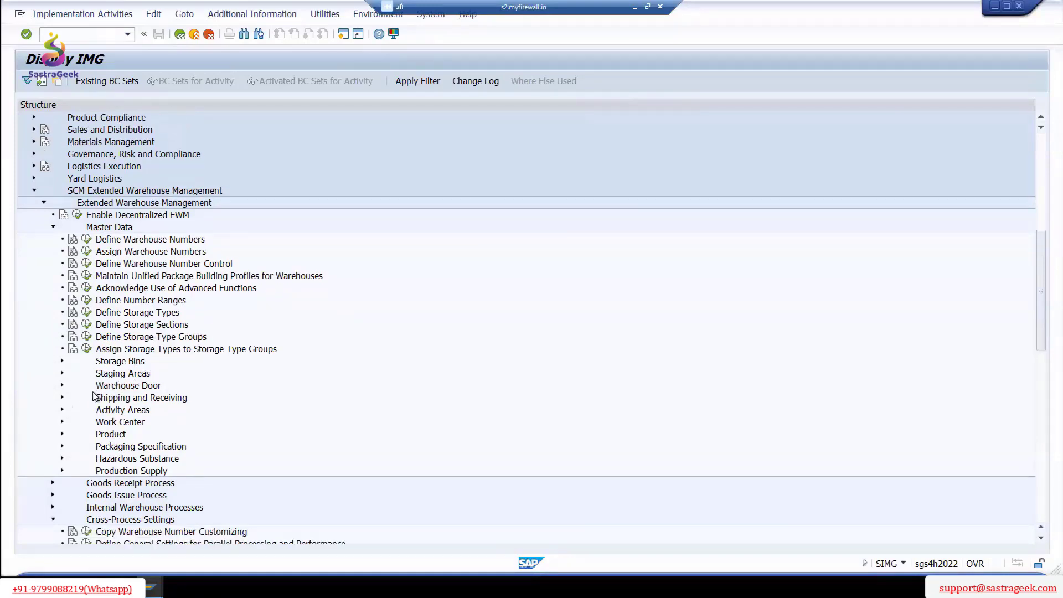
pyautogui.click(62, 423)
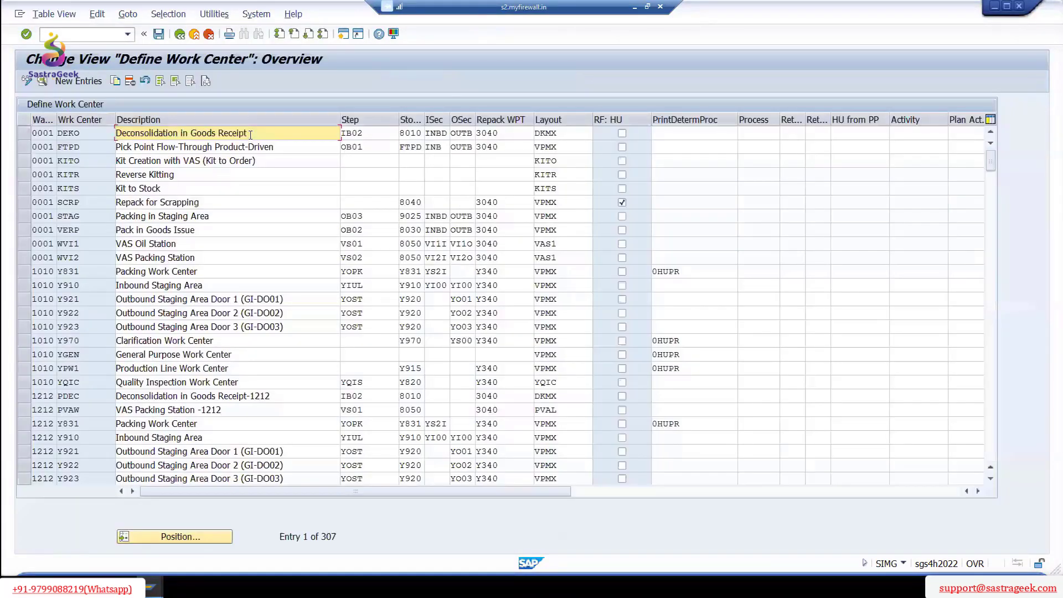
# - Jump to warehouse 2710's work centers and copy the VASC entry as a new one
pyautogui.click(193, 539)
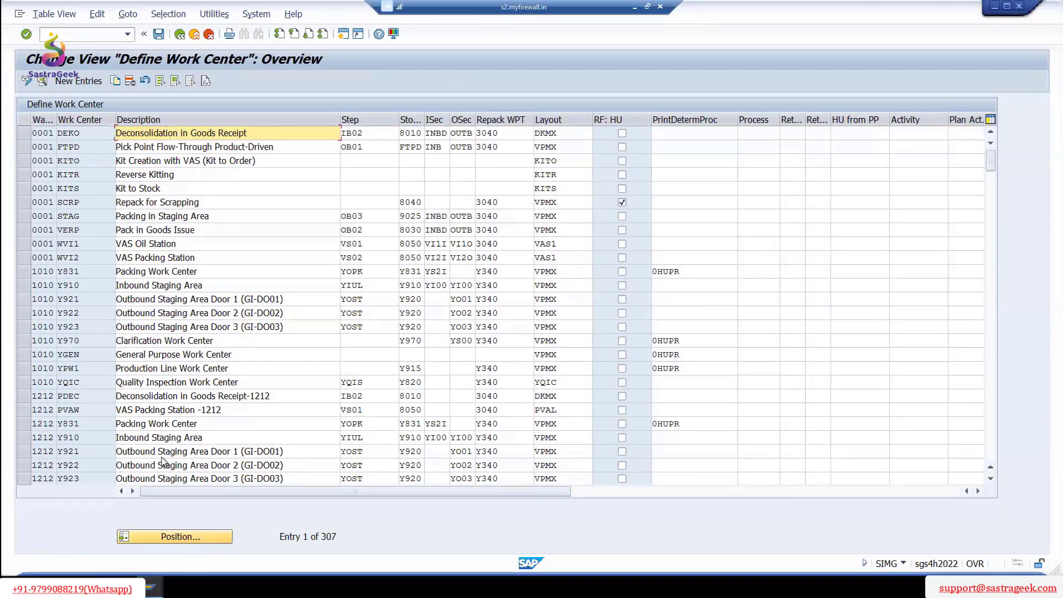
pyautogui.write('2710')
pyautogui.click(179, 197)
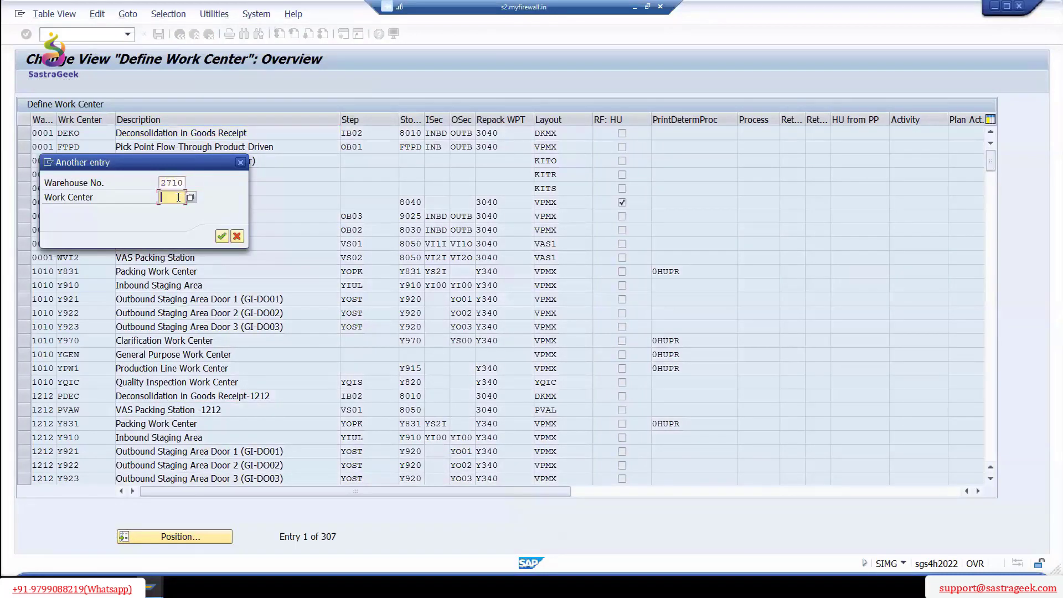
pyautogui.click(221, 237)
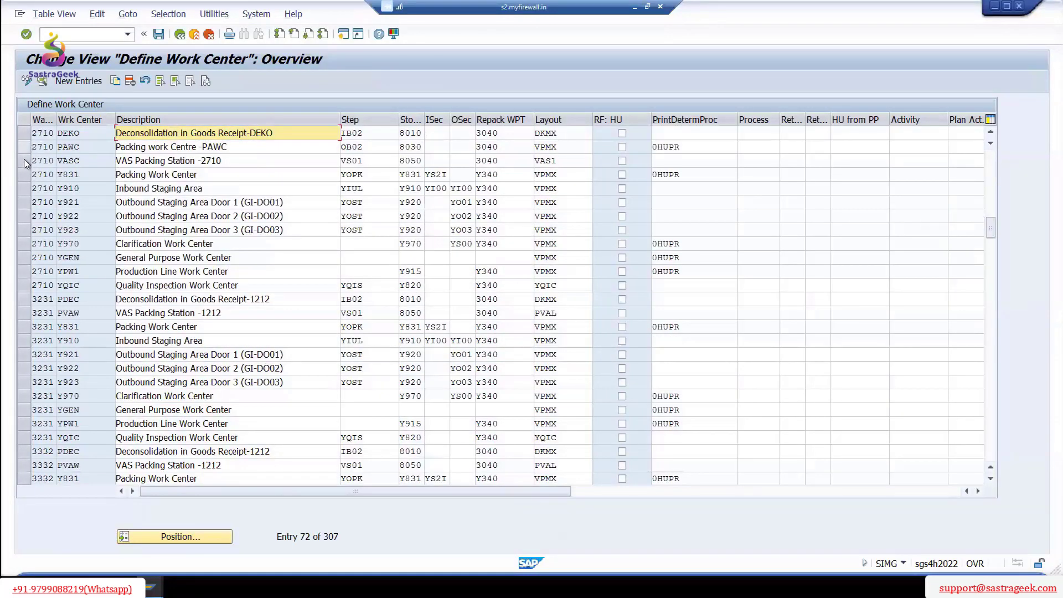
pyautogui.click(24, 160)
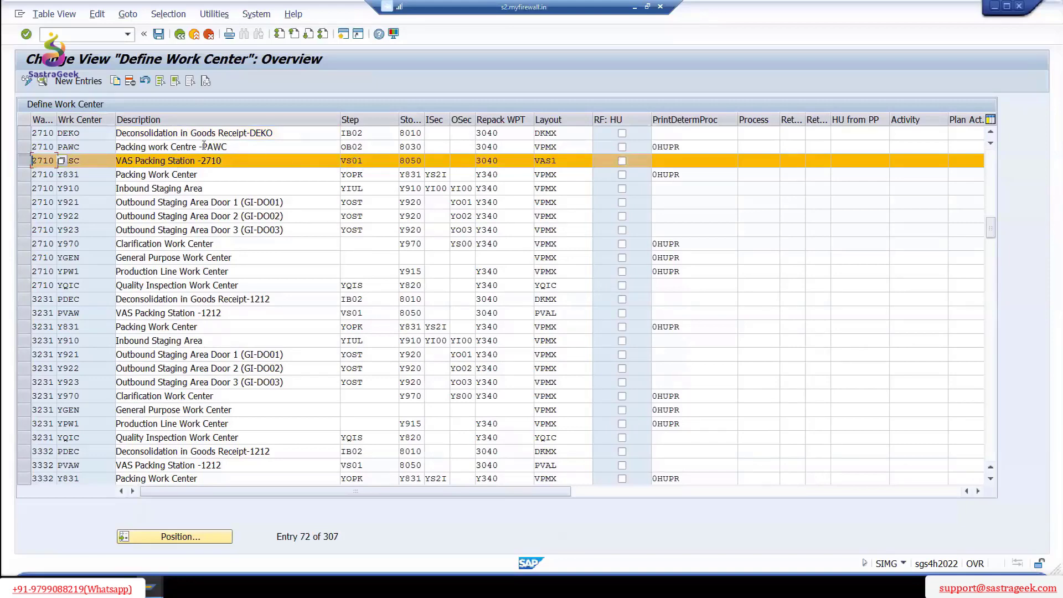
pyautogui.click(116, 82)
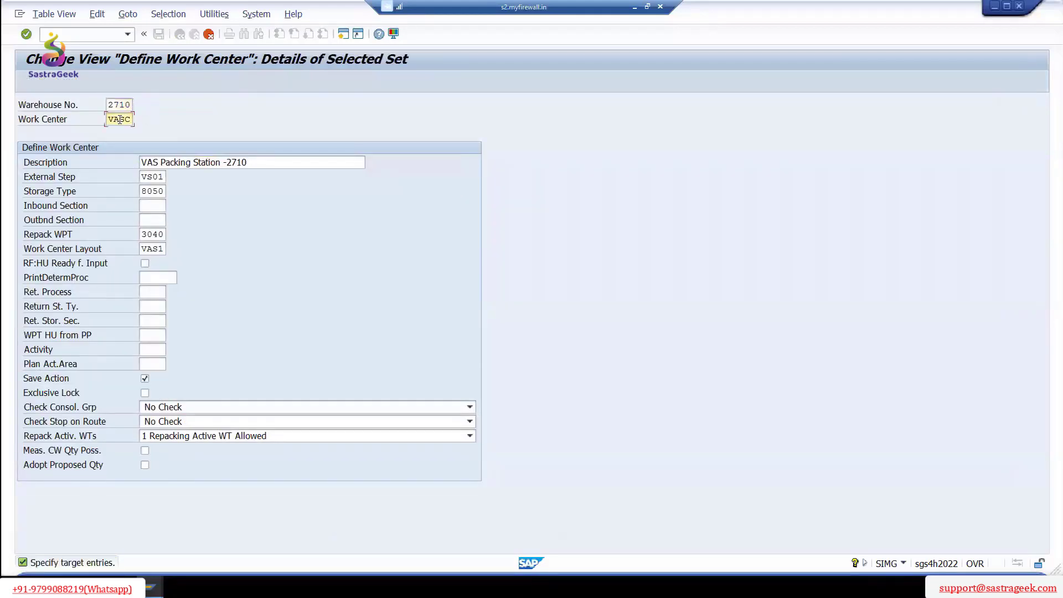
# - Rename the copied work center to VADP with description 'VAS Packing Station -VADP'
pyautogui.click(121, 119)
pyautogui.moveTo(122, 118); pyautogui.dragTo(133, 119)
pyautogui.write('DP')
pyautogui.click(253, 162)
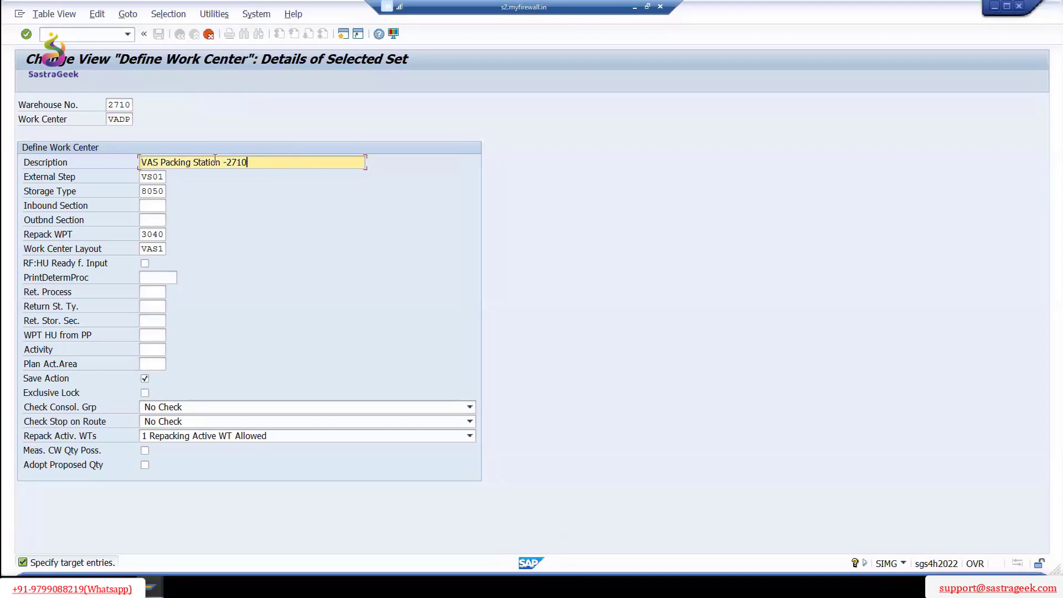
pyautogui.hotkey('shift', 'End')
pyautogui.write('VADP')
# - Set the new work center's external step to VAD1 instead of VS01
pyautogui.doubleClick(151, 176)
pyautogui.write('V')
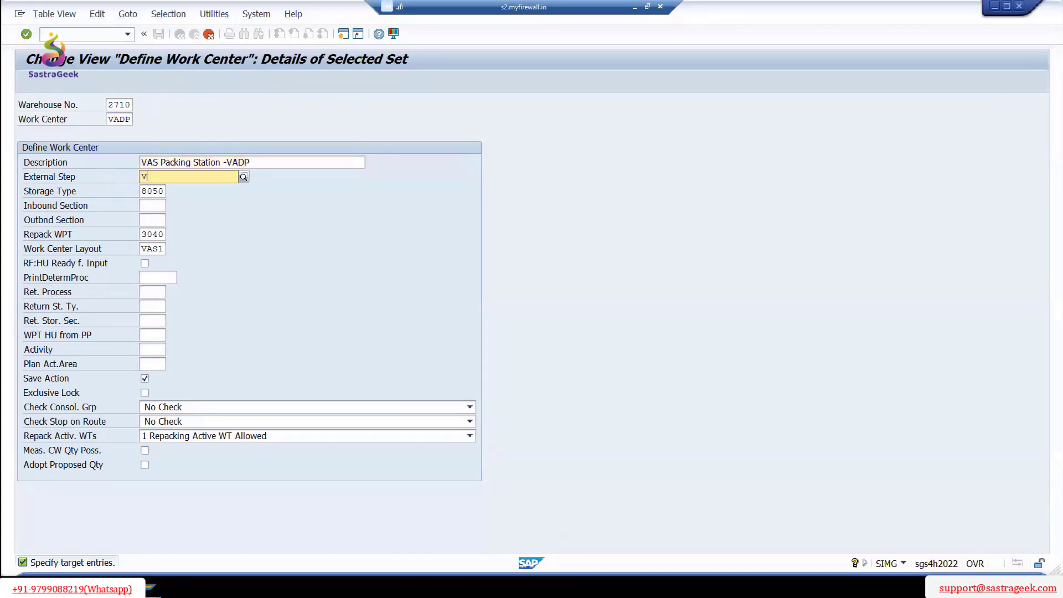
pyautogui.write('AD1')
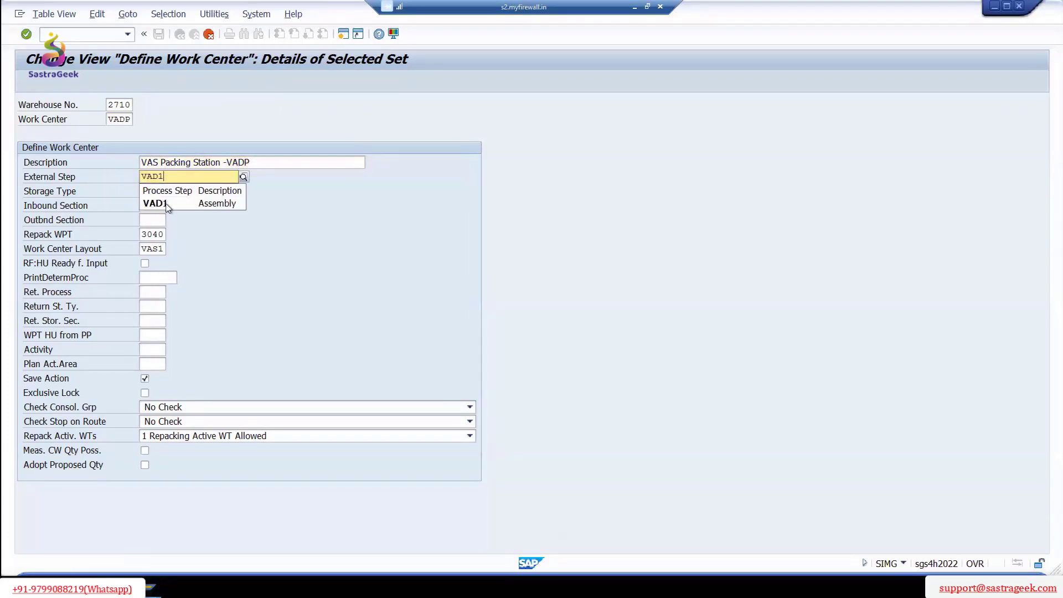
pyautogui.click(169, 205)
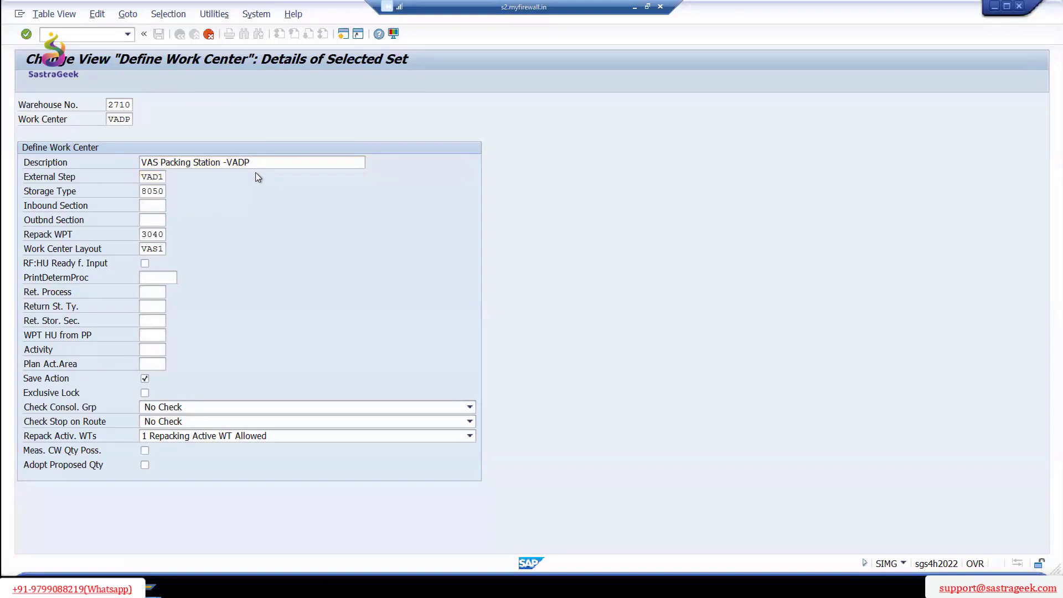
pyautogui.click(154, 191)
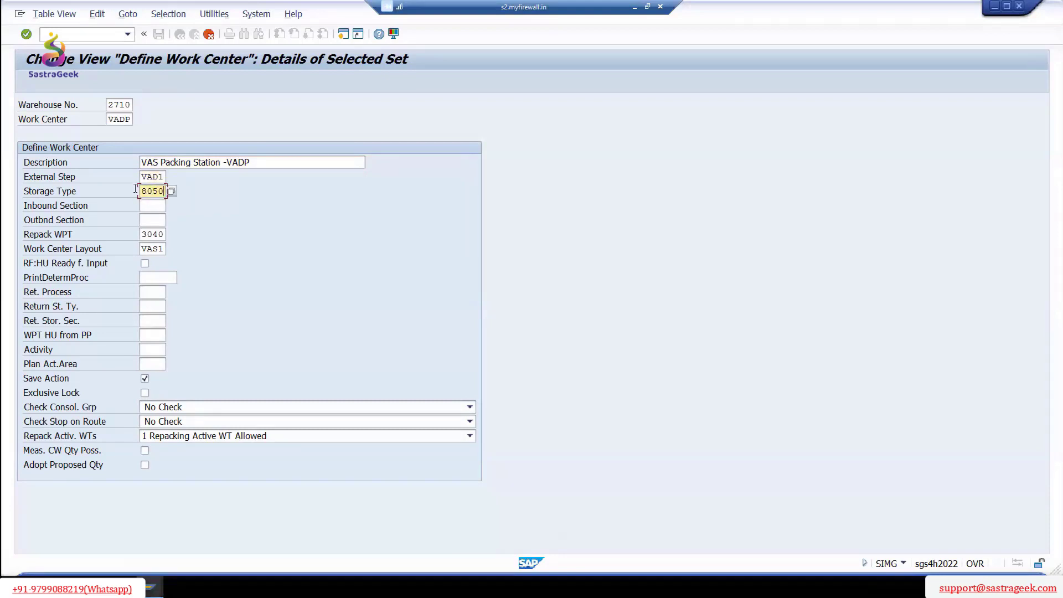
pyautogui.hotkey('shift', 'Left')
pyautogui.hotkey('shift', 'Left')
pyautogui.hotkey('shift', 'Left')
pyautogui.hotkey('shift', 'Left')
pyautogui.click(149, 248)
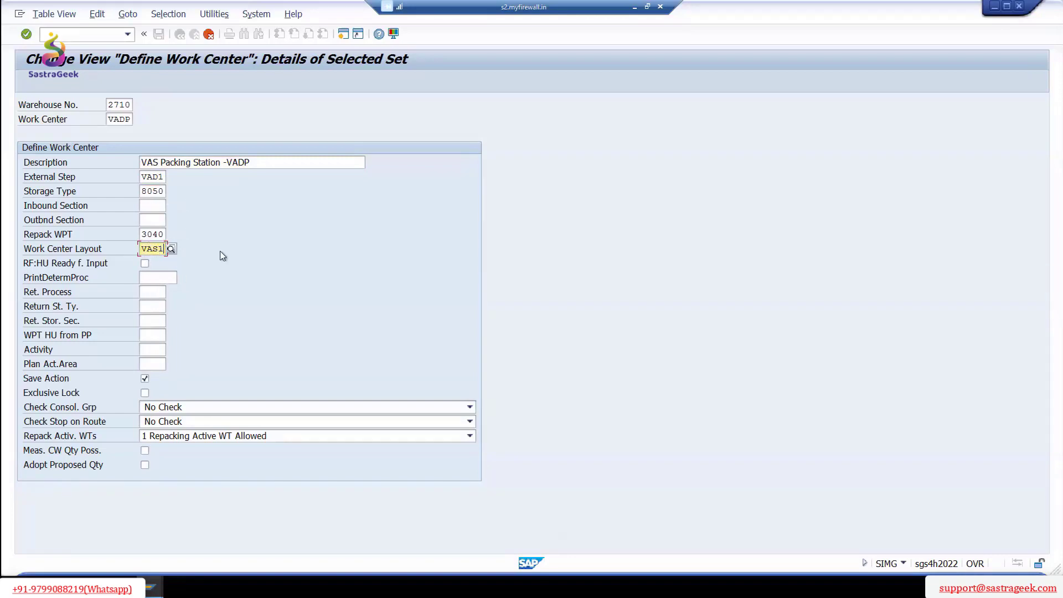
# - Confirm and save work center VADP, accepting the customizing request
pyautogui.click(26, 34)
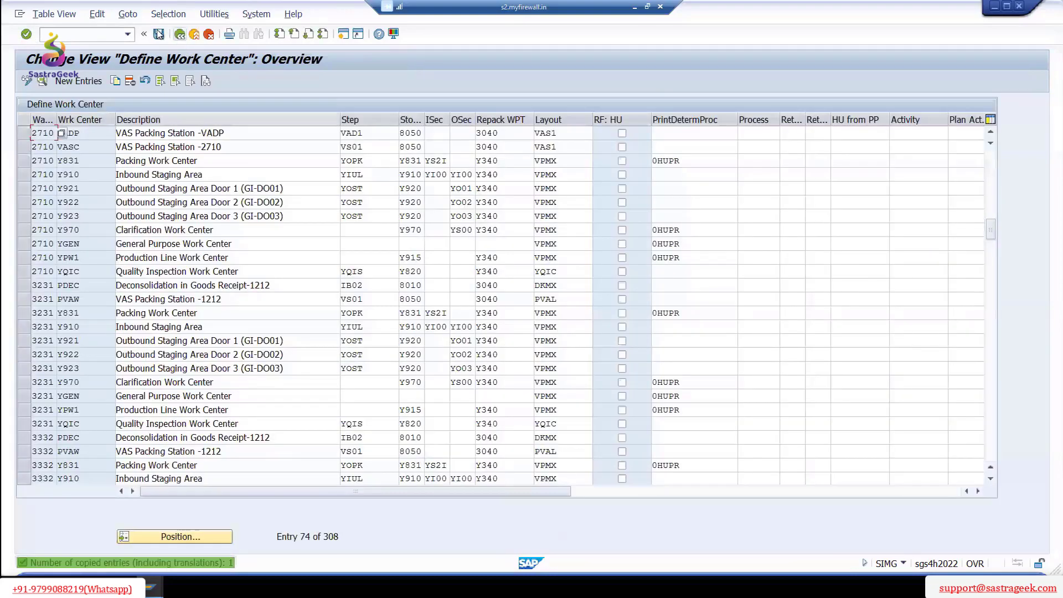
pyautogui.click(159, 35)
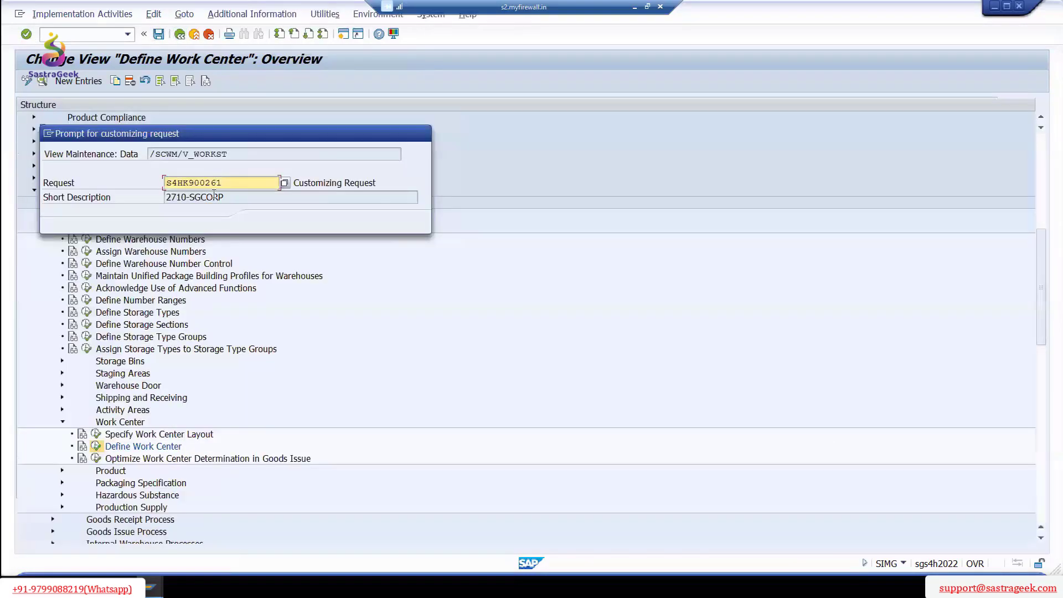
pyautogui.click(267, 227)
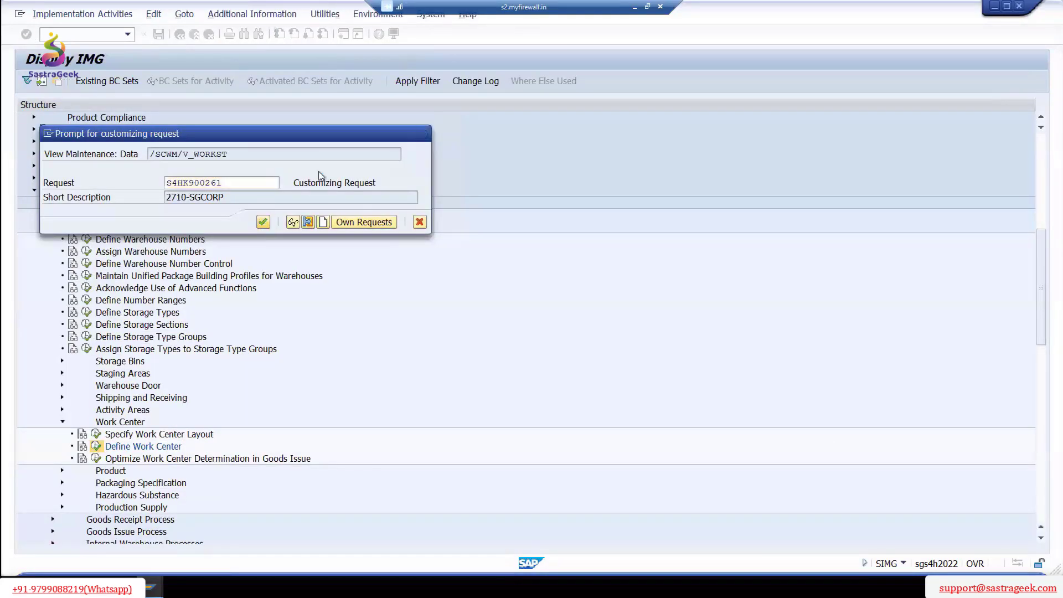
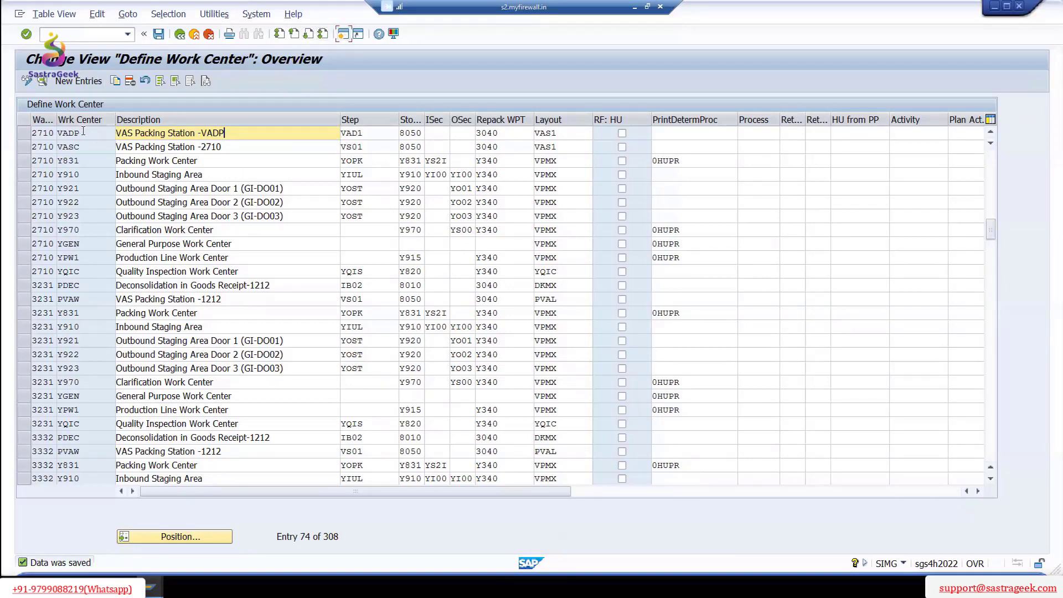
# - Select the VADP work center code and start a second SAP session
pyautogui.moveTo(83, 132); pyautogui.dragTo(54, 133)
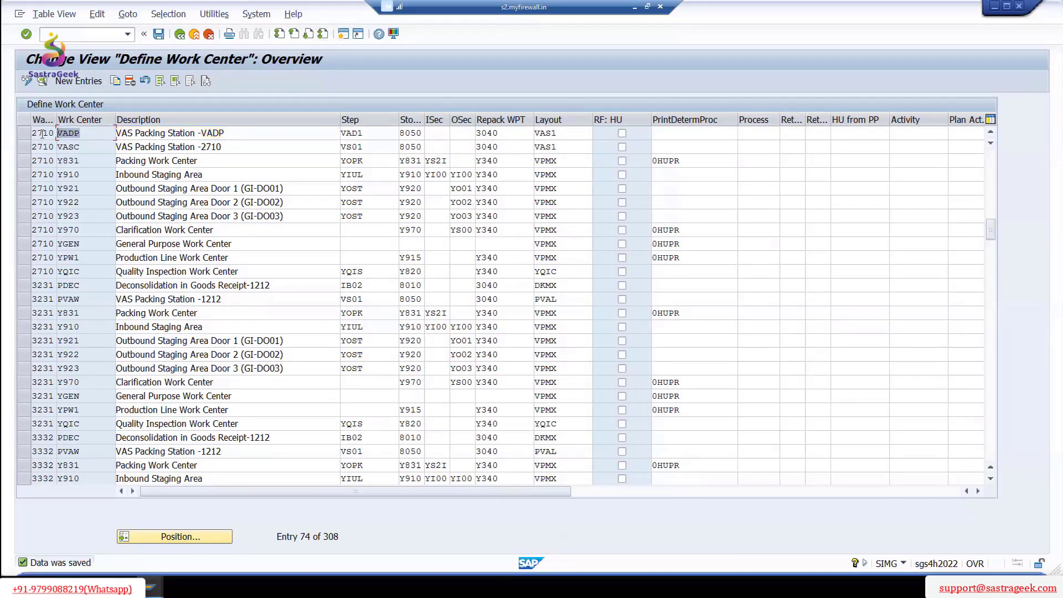
pyautogui.click(343, 34)
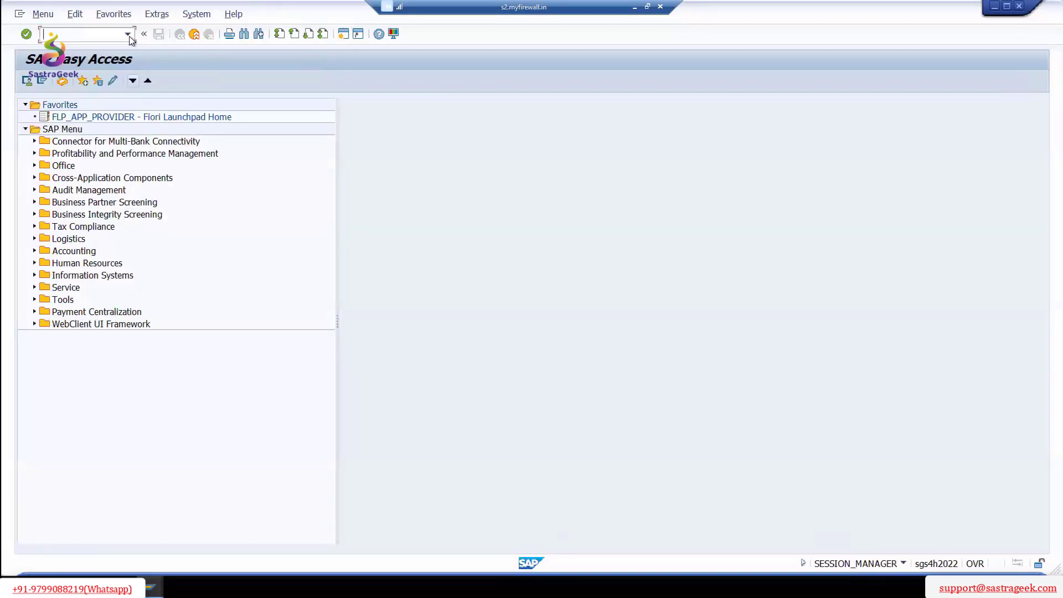
# - Run /N/SCWM/TWORKST from the transaction history and decline viewing the locked data
pyautogui.click(128, 34)
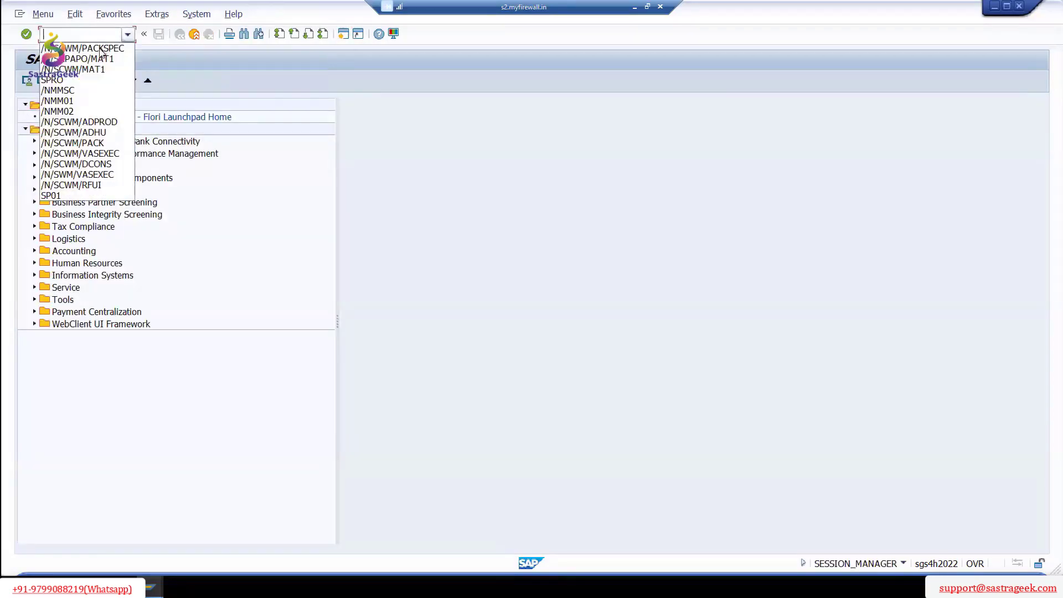
pyautogui.click(99, 49)
pyautogui.moveTo(77, 35); pyautogui.dragTo(146, 36)
pyautogui.write('T')
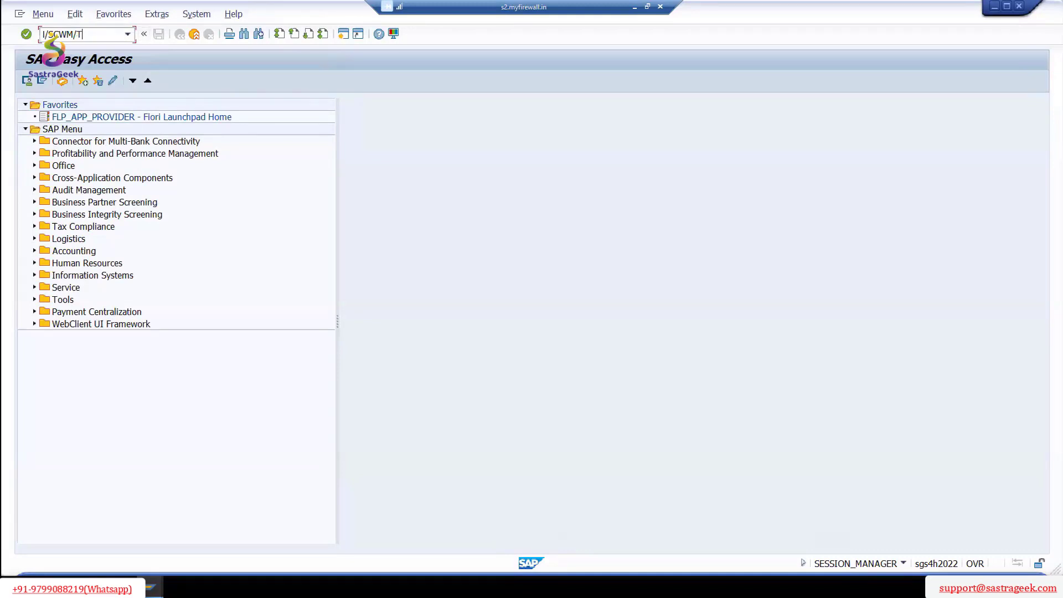
pyautogui.write('WORK')
pyautogui.press('Return')
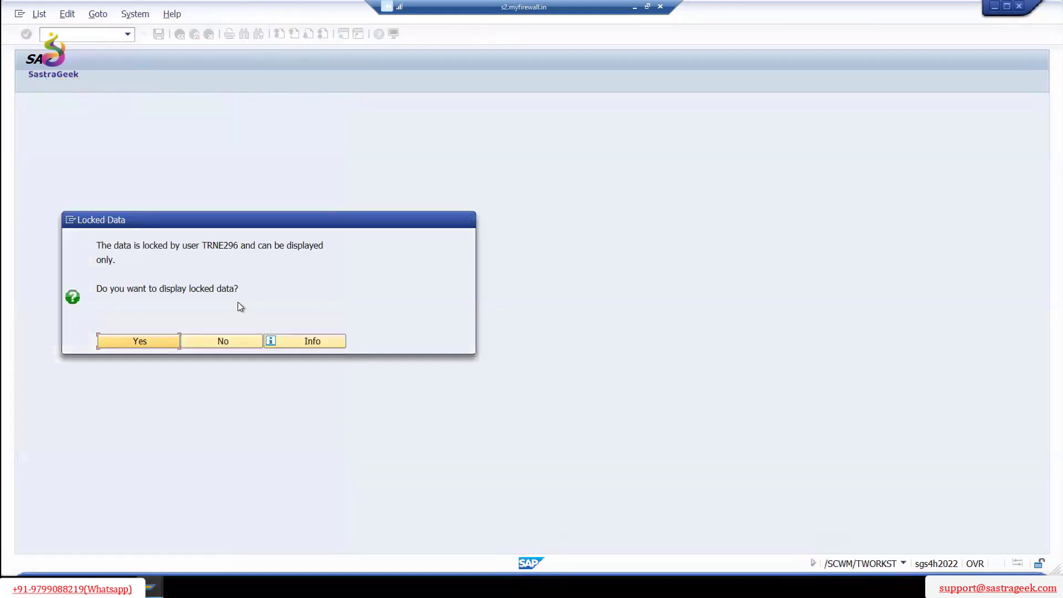
pyautogui.click(240, 345)
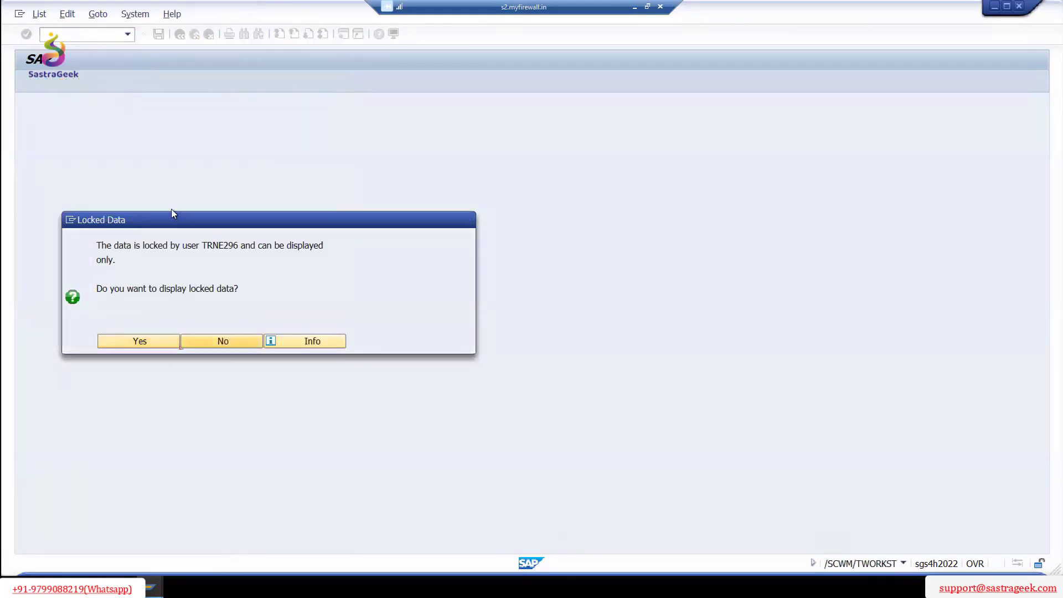
# - Close the old Define Work Center window and rerun /N/SCWM/TWORKST
pyautogui.moveTo(150, 587)
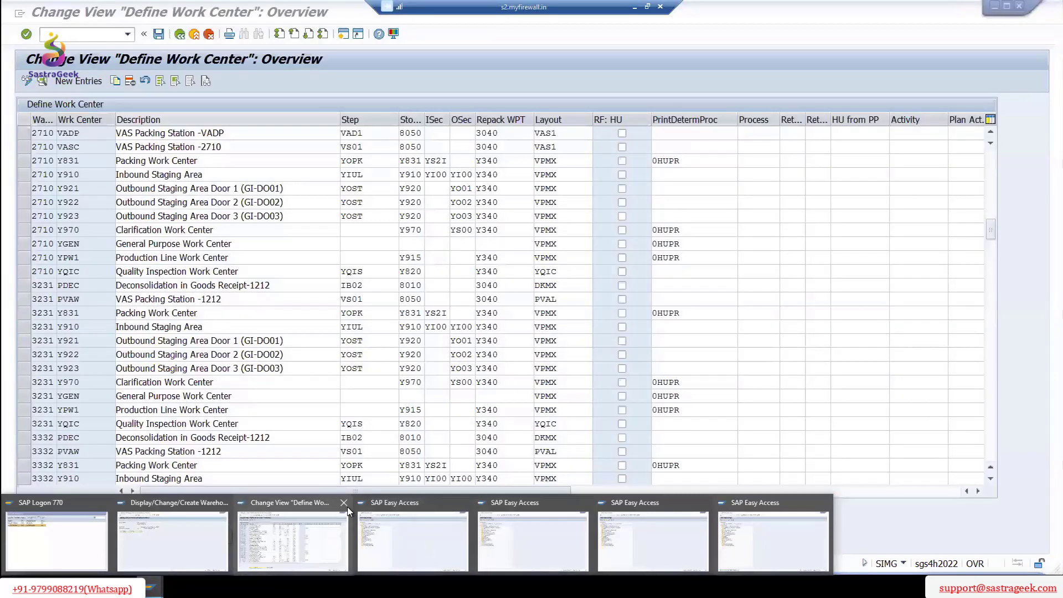
pyautogui.click(344, 503)
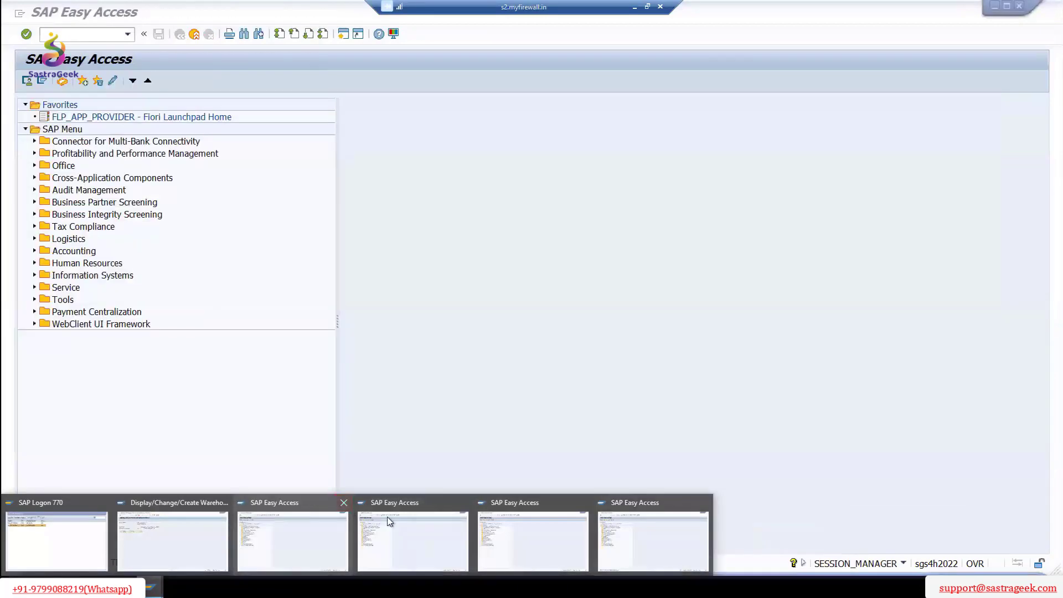
pyautogui.click(128, 34)
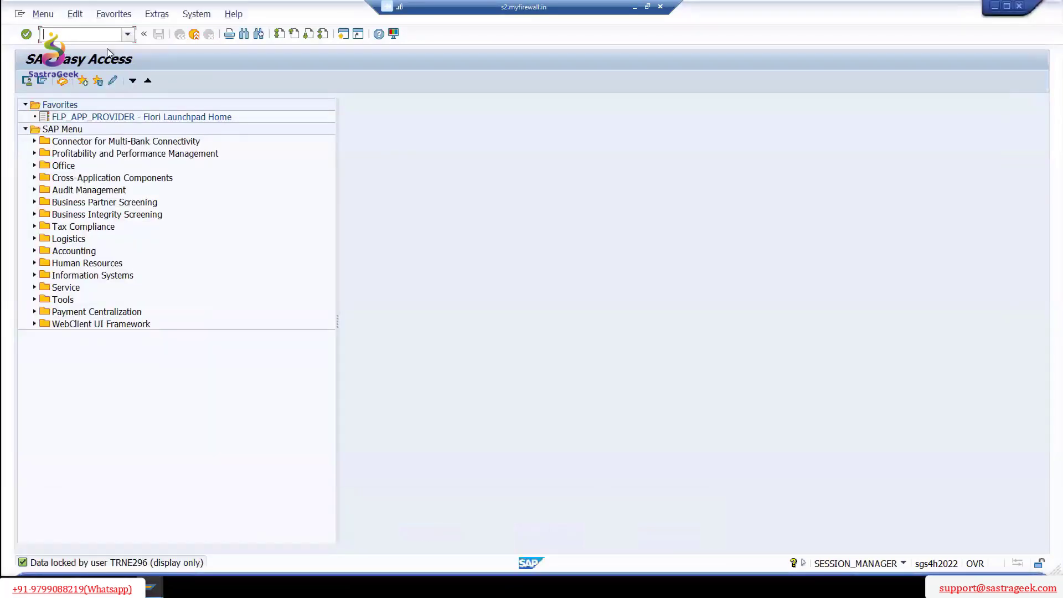
pyautogui.click(128, 35)
pyautogui.click(352, 122)
pyautogui.press('Return')
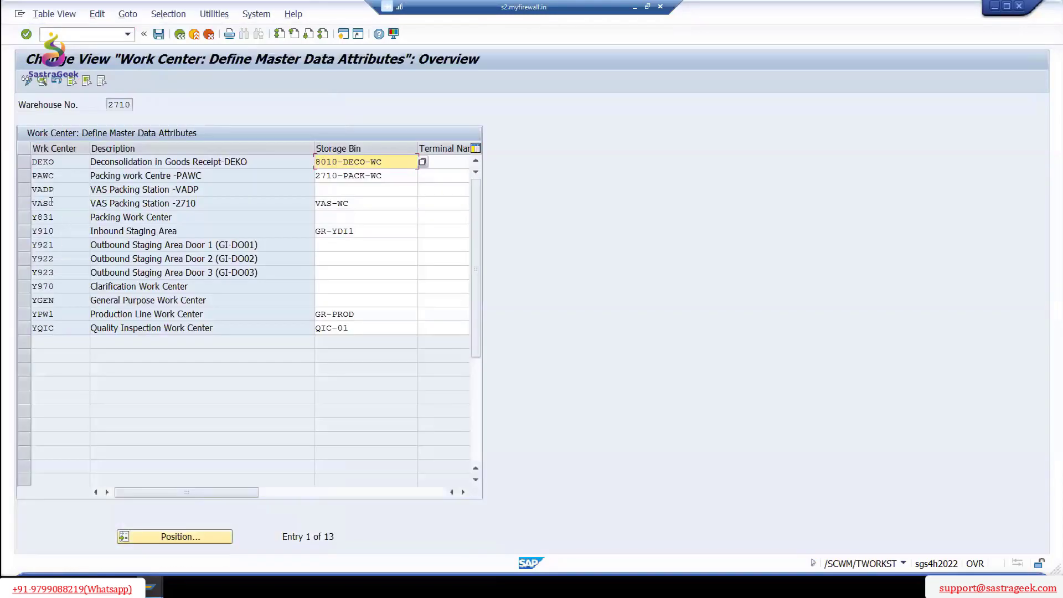
# - Copy storage bin VAS-WC from VASC into VADP's Storage Bin field
pyautogui.click(343, 191)
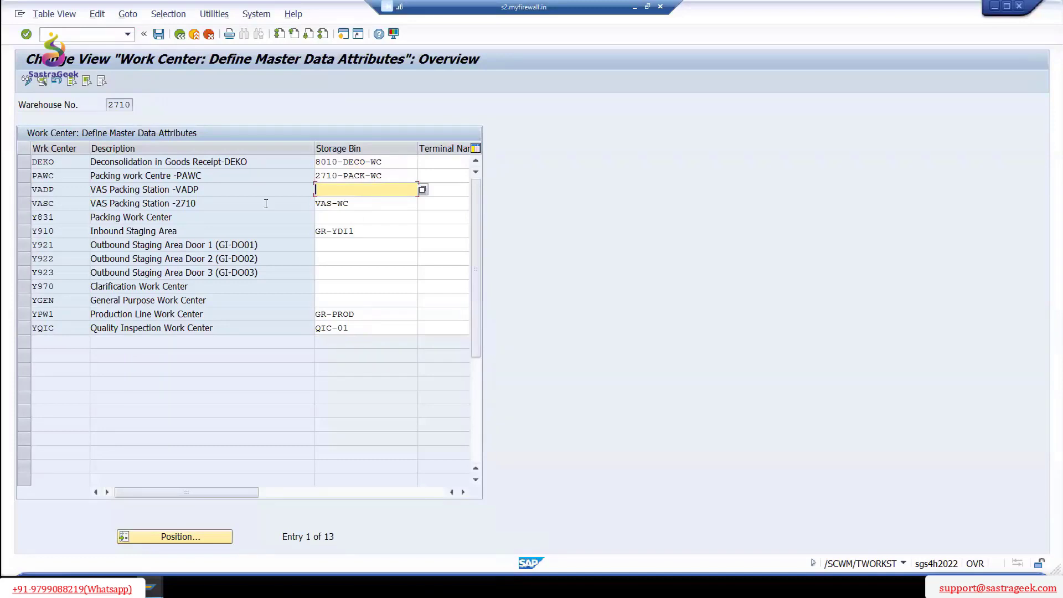
pyautogui.press('Down')
pyautogui.click(372, 189)
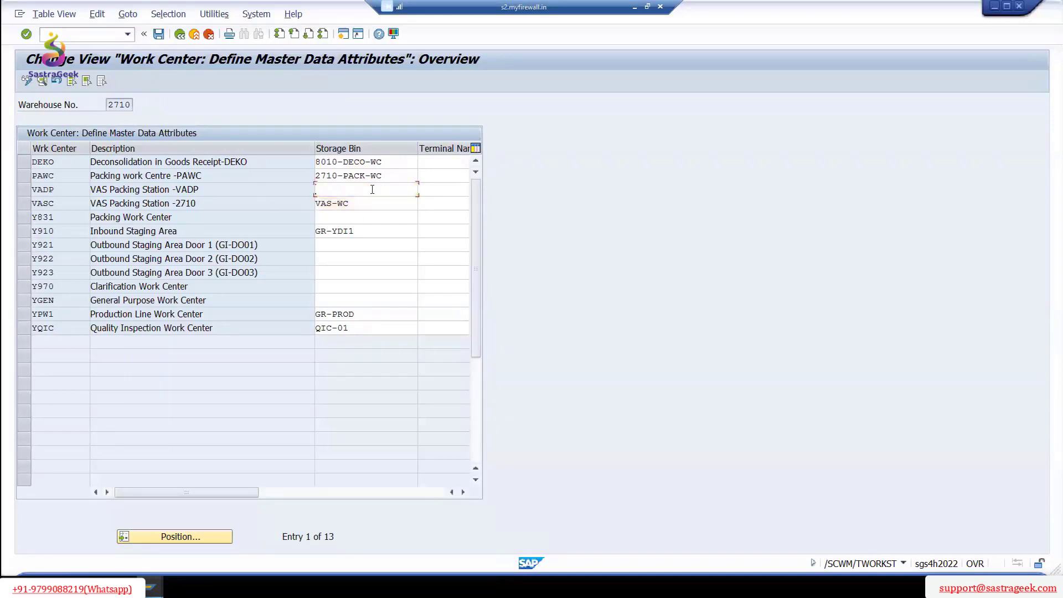
pyautogui.write('VAS-WC')
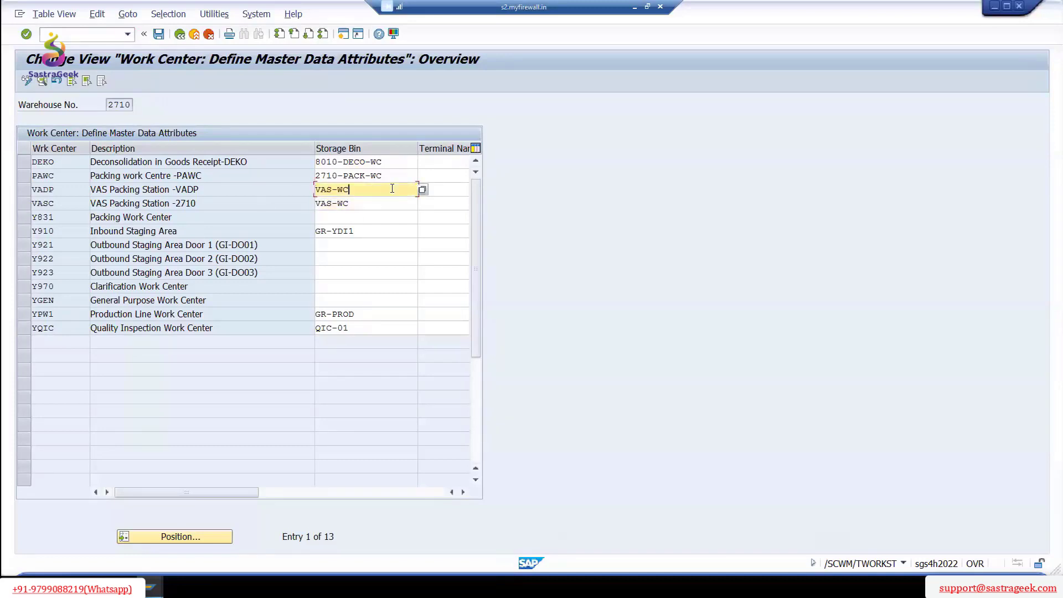
pyautogui.click(464, 492)
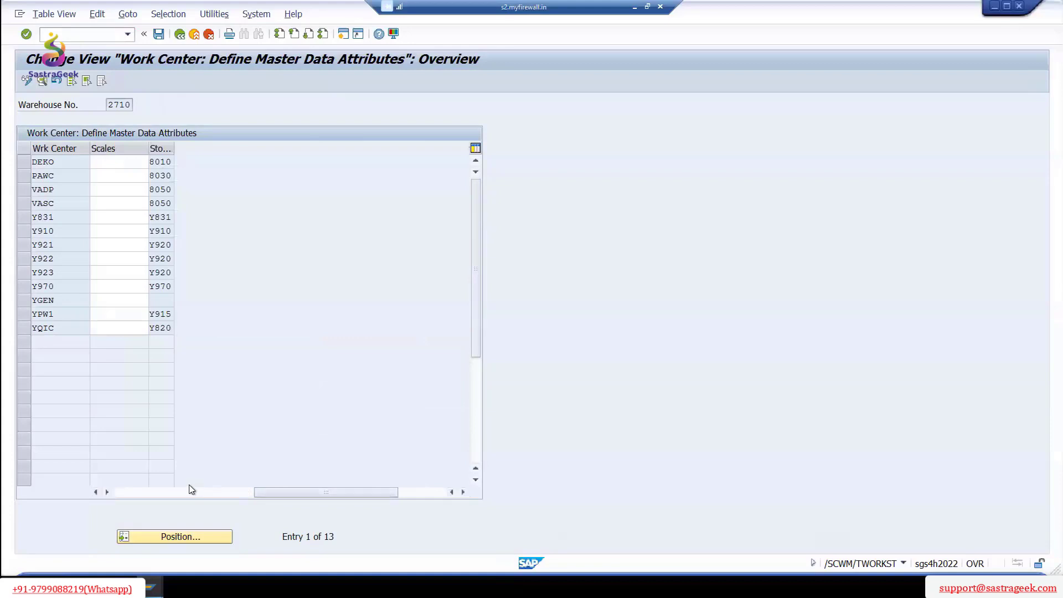
pyautogui.click(139, 493)
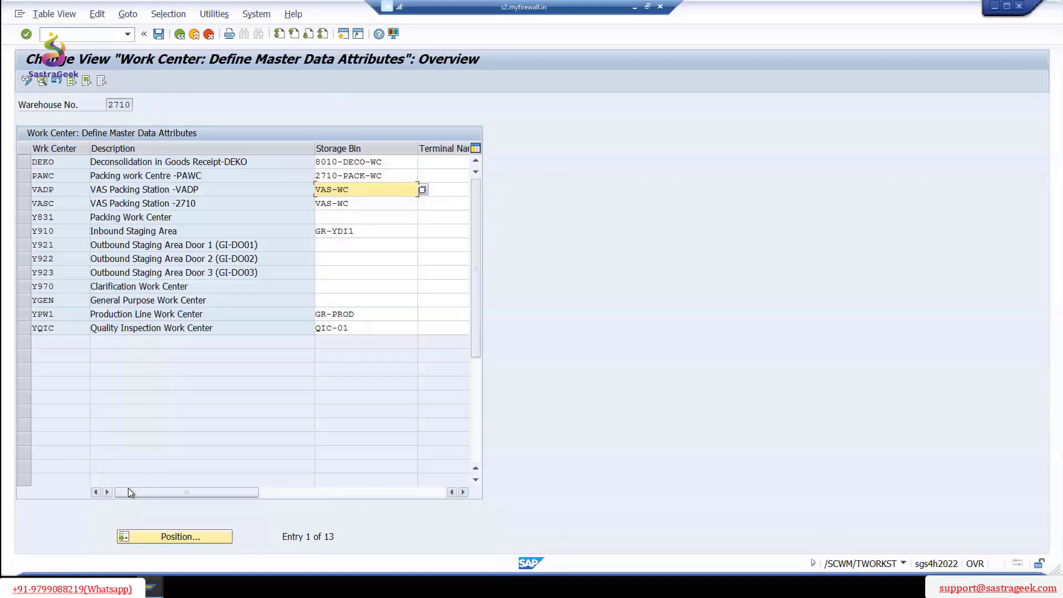
# - Save VADP's storage bin assignment, review the table columns, and return to the main menu
pyautogui.click(23, 190)
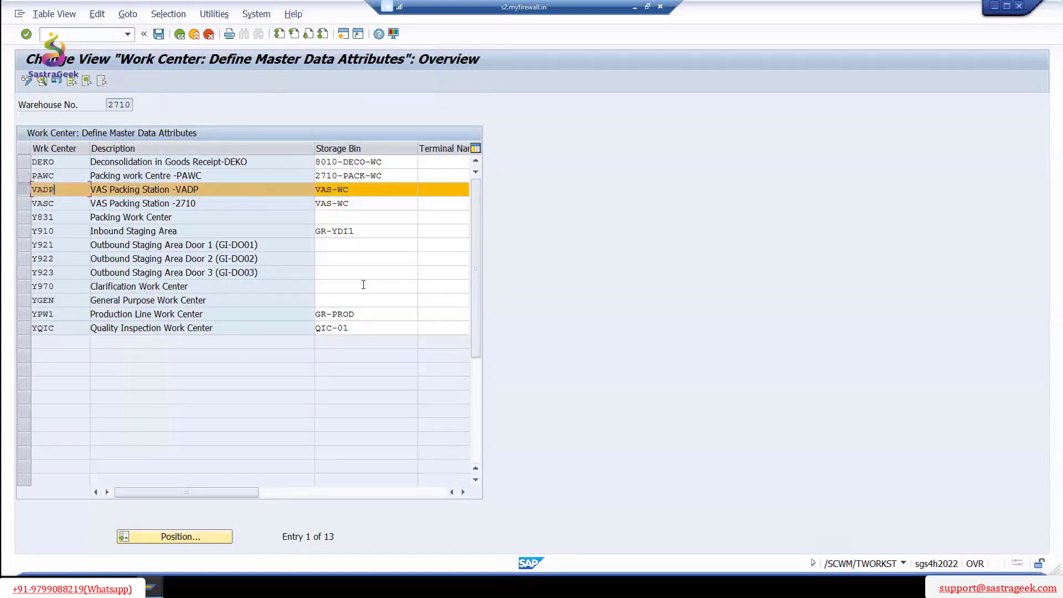
pyautogui.click(464, 492)
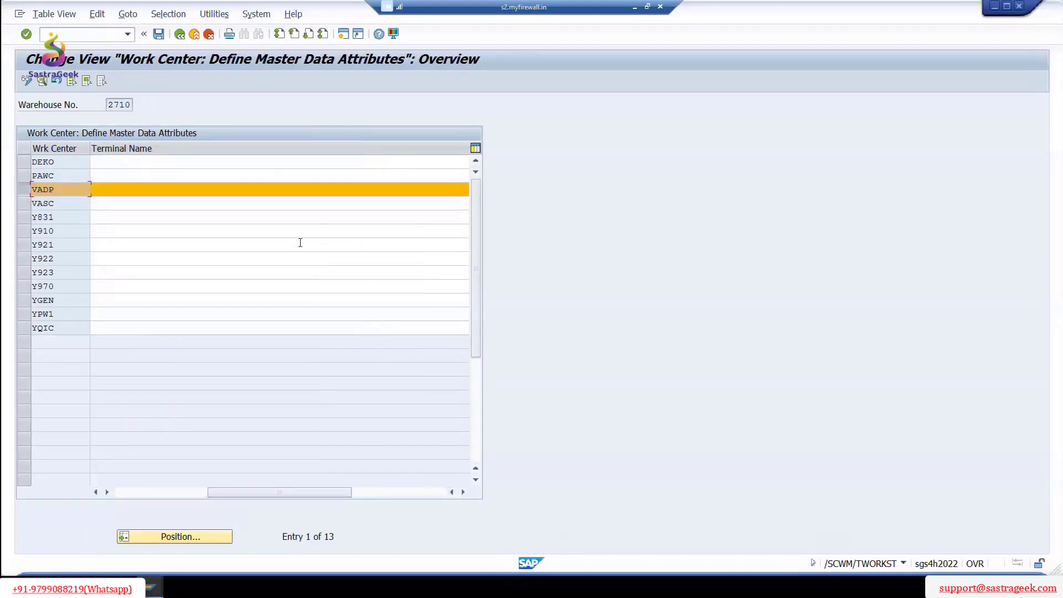
pyautogui.hotkey('ctrl', 's')
pyautogui.click(133, 495)
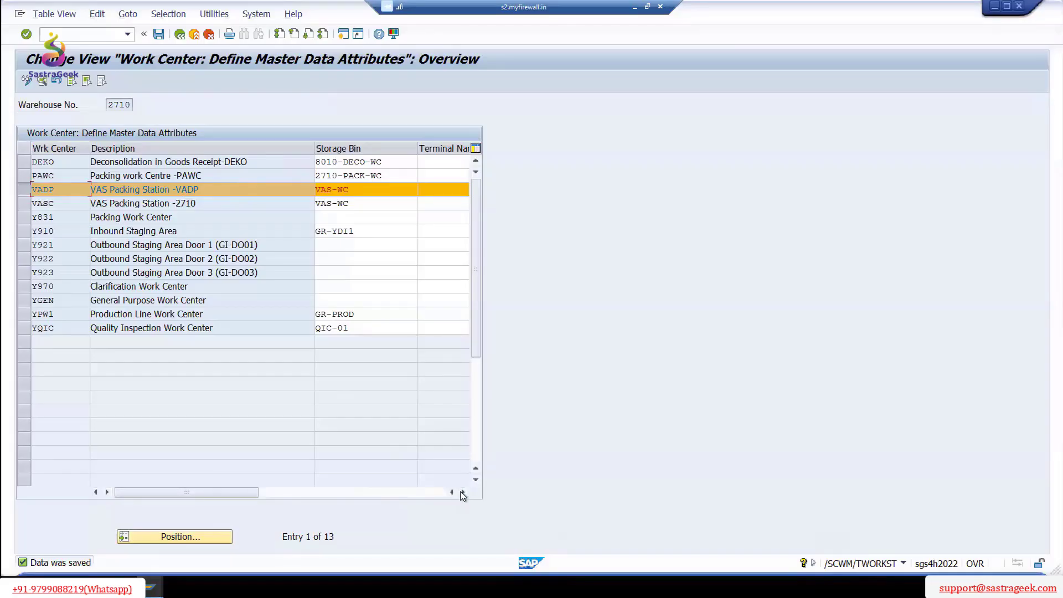
pyautogui.click(462, 493)
pyautogui.click(462, 492)
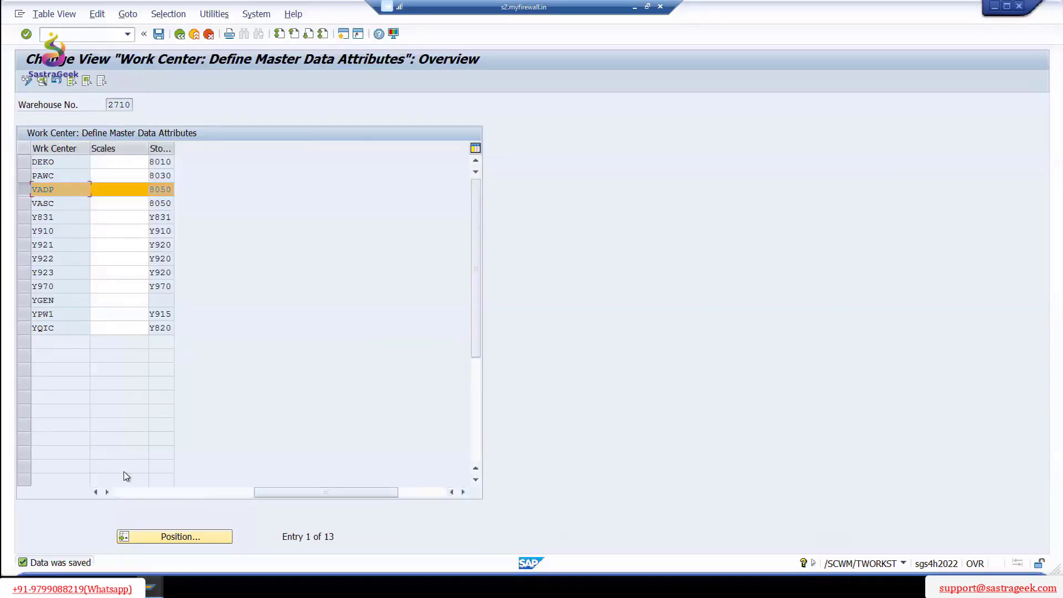
pyautogui.click(125, 494)
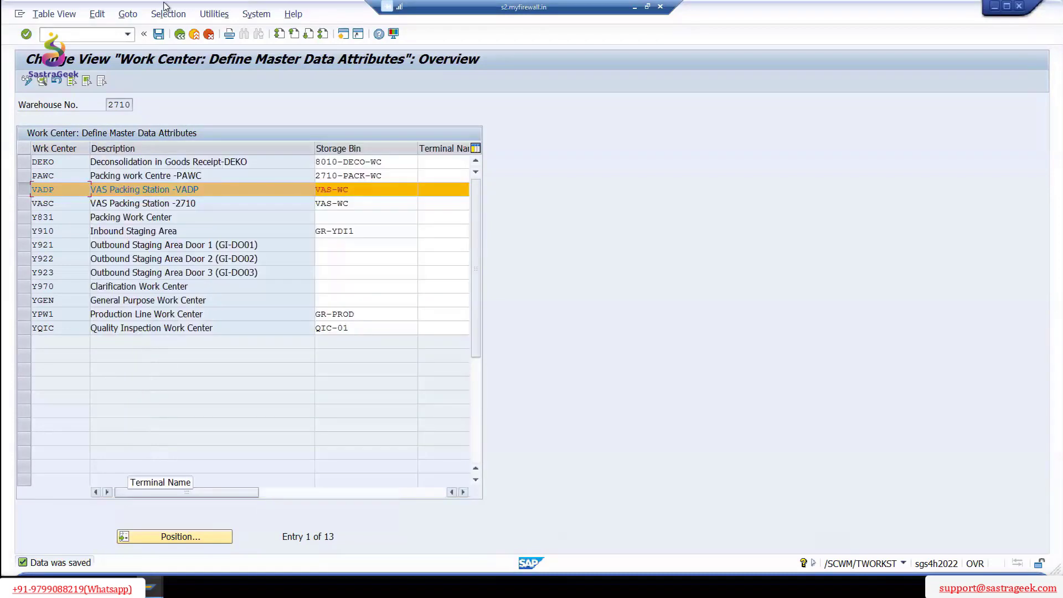
pyautogui.click(180, 34)
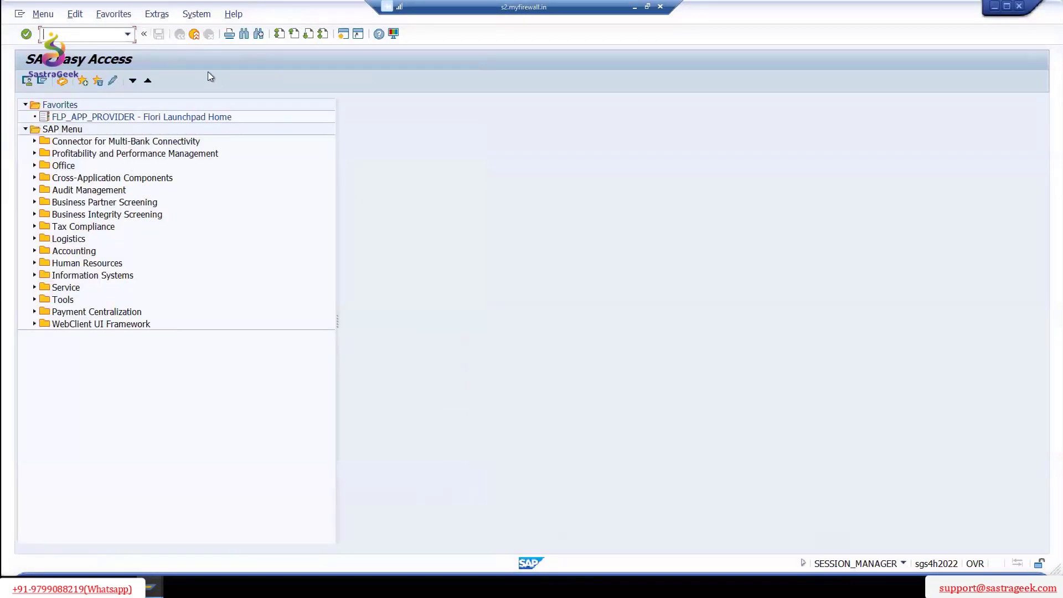
# - Bring the warehouse product window forward and back out to SAP Easy Access
pyautogui.click(150, 587)
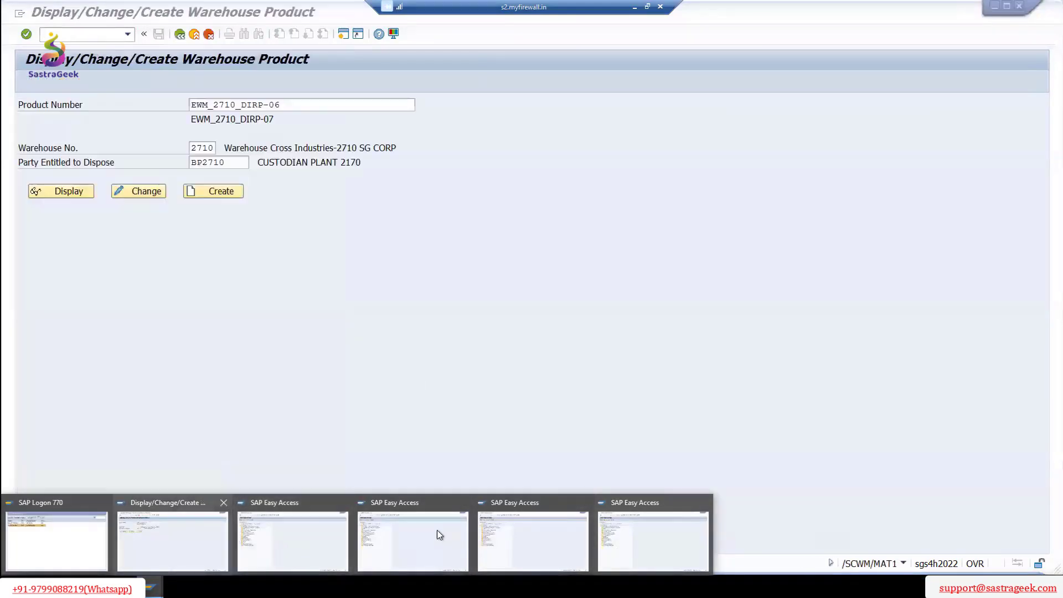
pyautogui.click(390, 533)
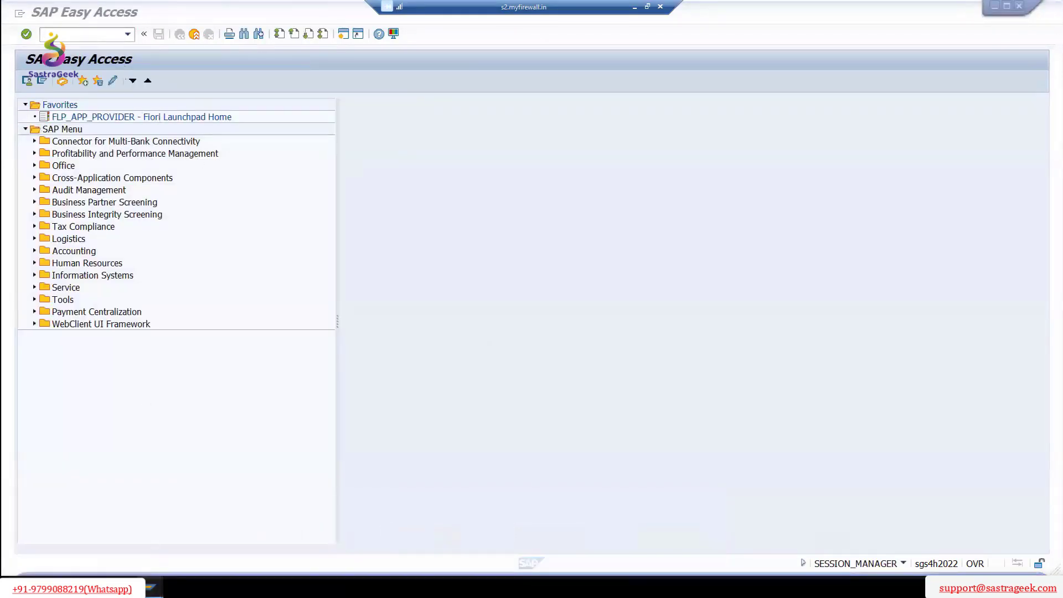
pyautogui.moveTo(151, 588)
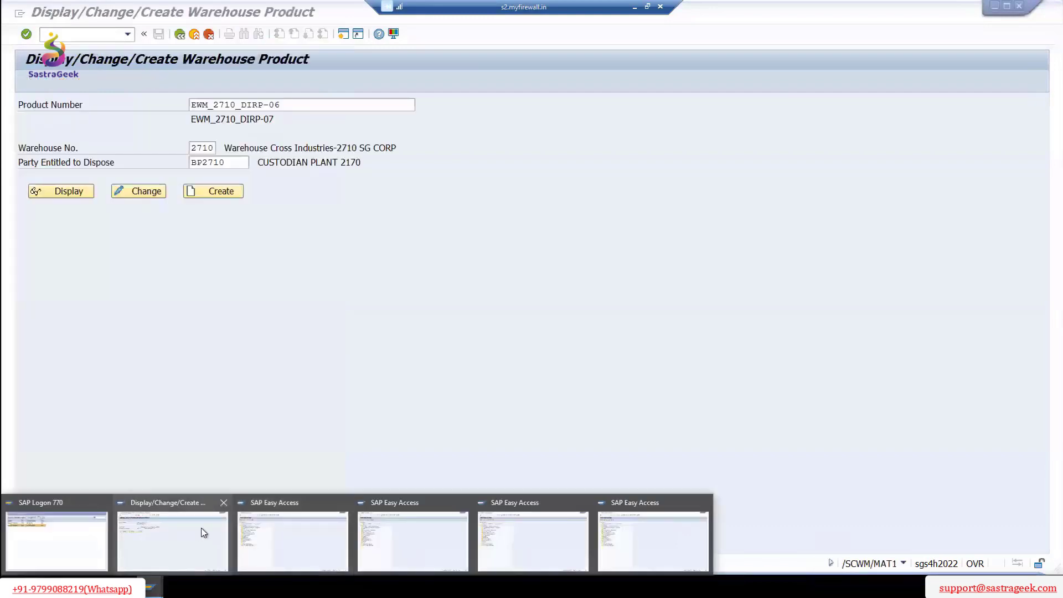
pyautogui.click(201, 531)
pyautogui.click(180, 34)
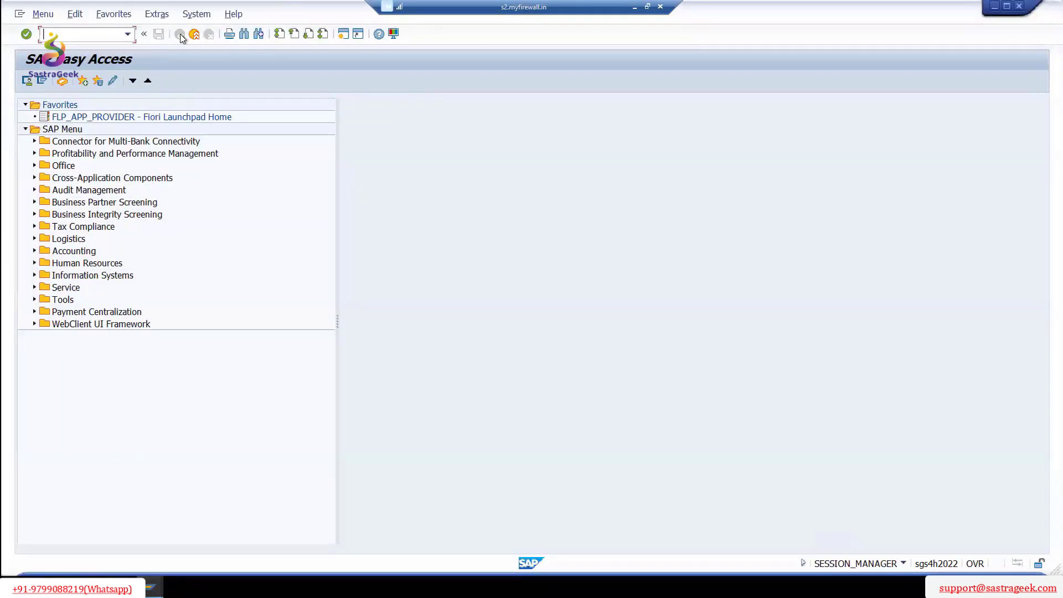
# - Start transaction SPRO from the SAP Easy Access window
pyautogui.click(128, 34)
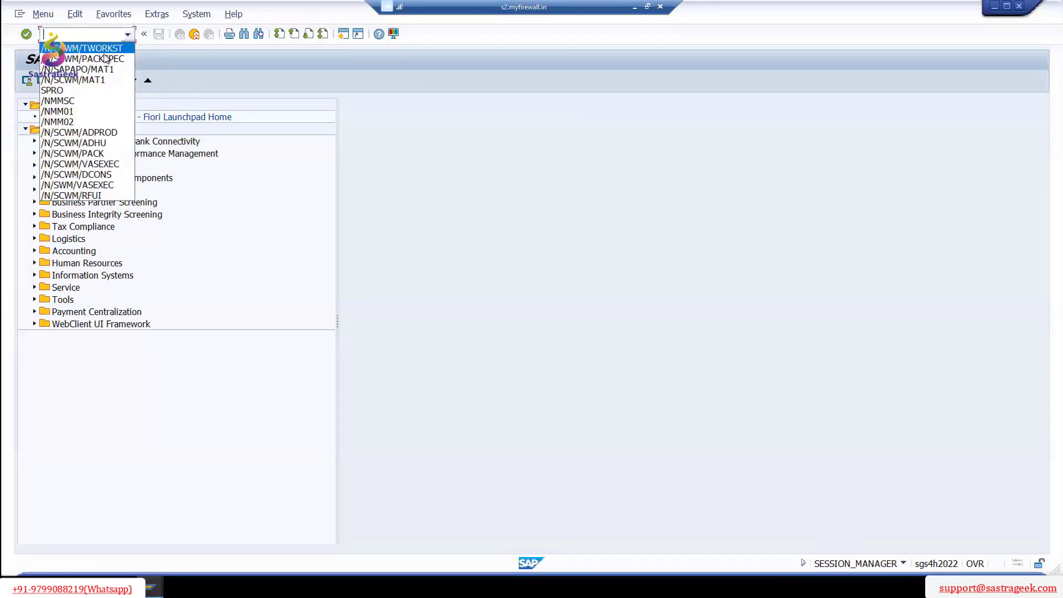
pyautogui.click(151, 587)
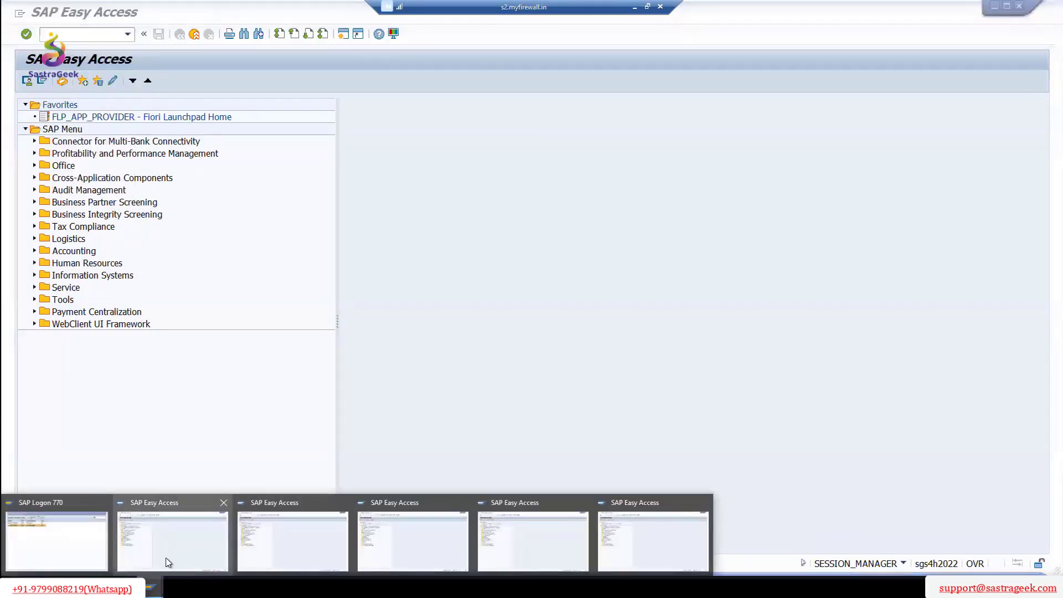
pyautogui.click(163, 549)
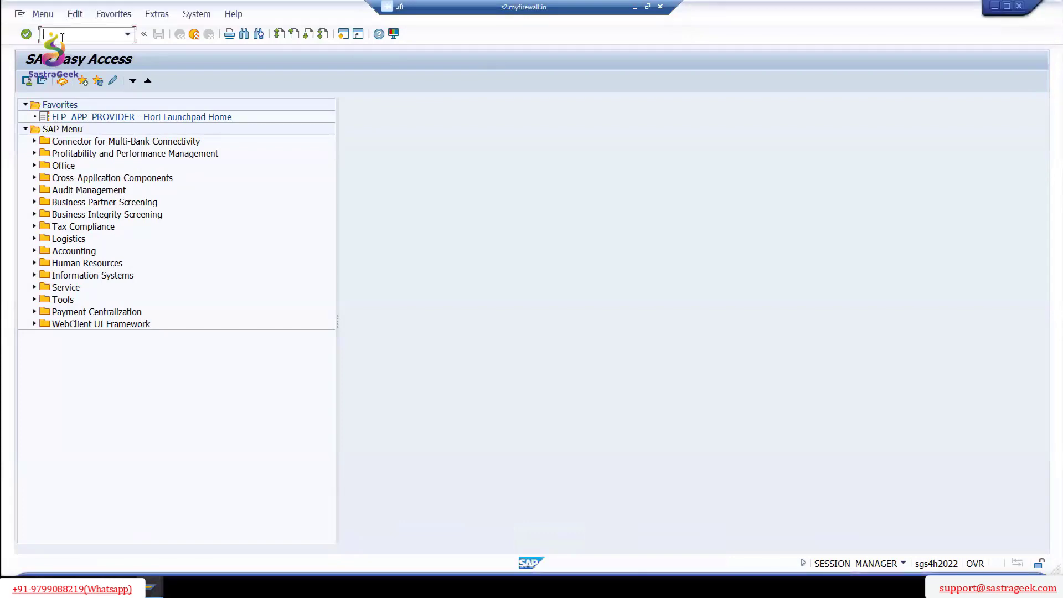
pyautogui.write('spro')
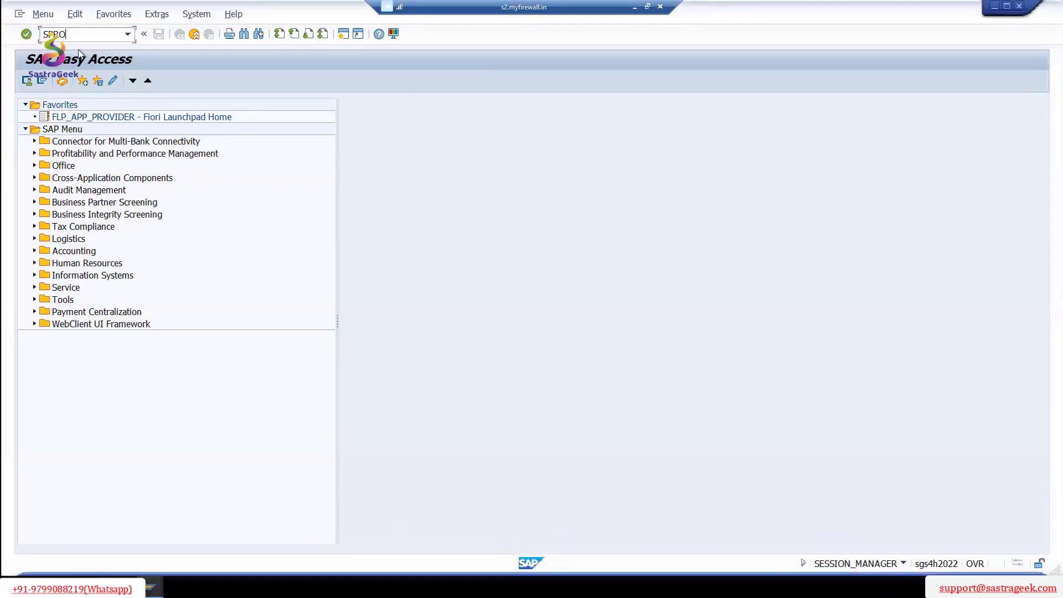
pyautogui.press('Return')
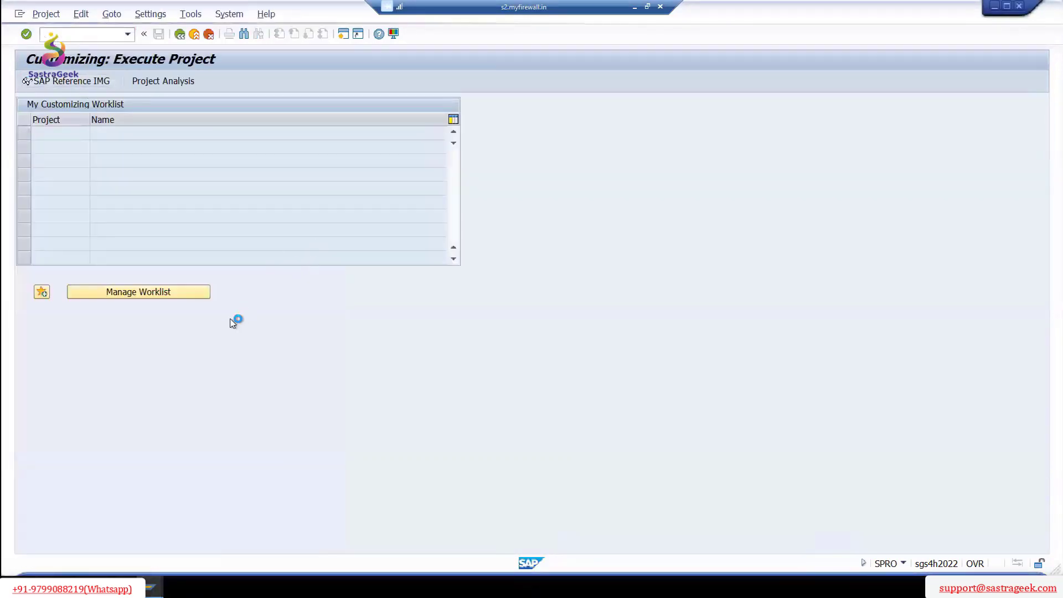
# - In the SAP Reference IMG, run Define Storage Types under EWM Master Data
pyautogui.press('F5')
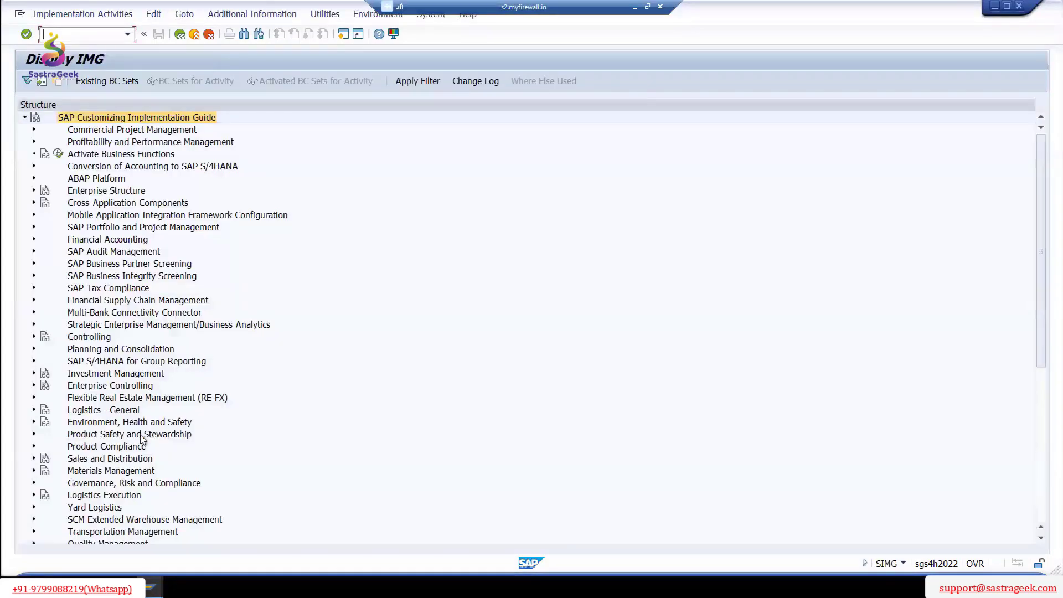
pyautogui.scroll(-2, 72, 437)
pyautogui.doubleClick(232, 443)
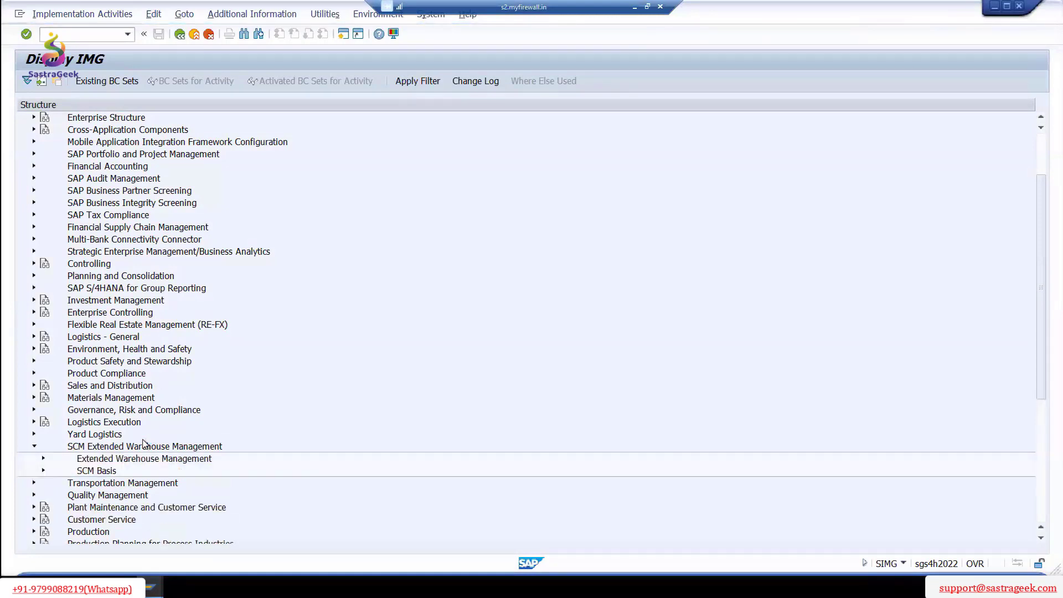
pyautogui.scroll(-2, 110, 426)
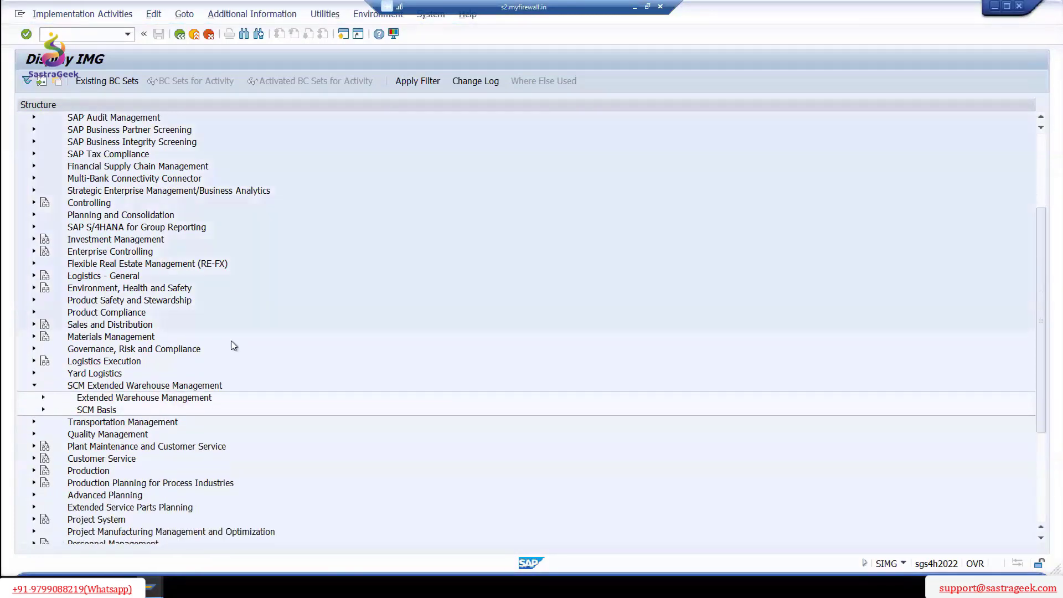
pyautogui.scroll(-1, 90, 398)
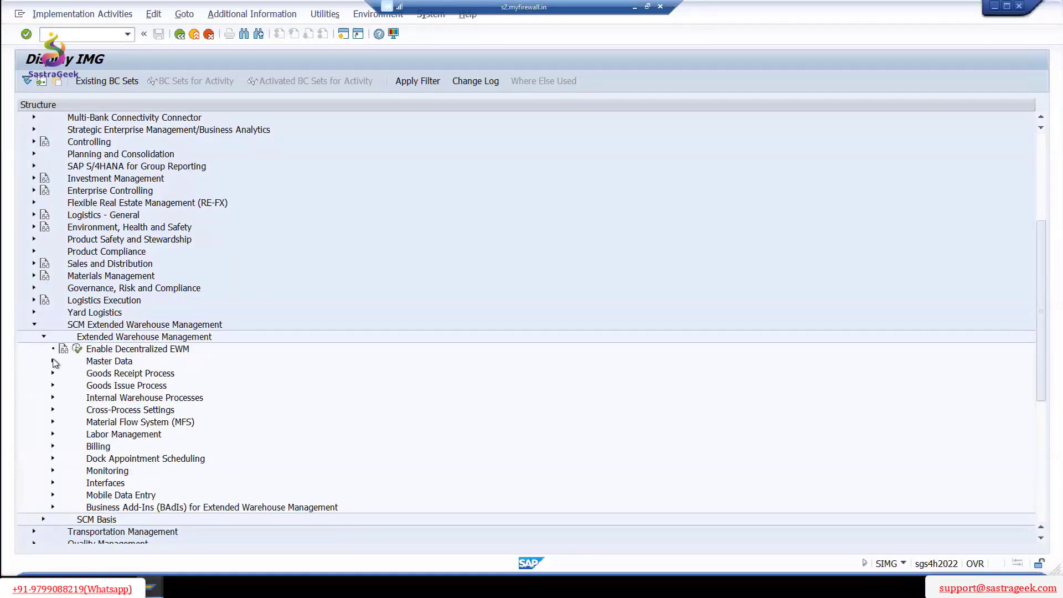
pyautogui.click(53, 361)
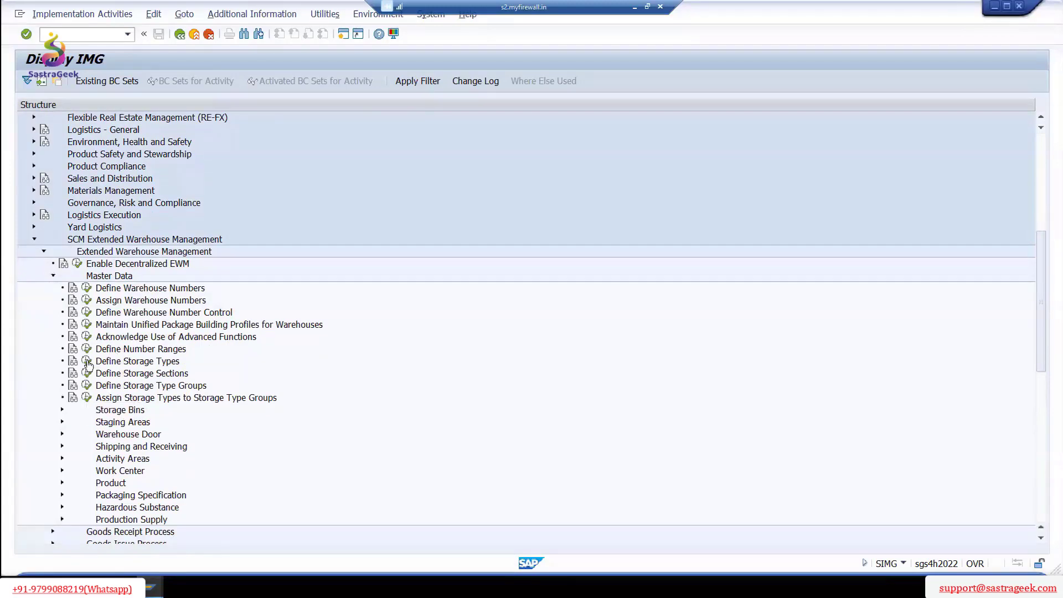
pyautogui.doubleClick(278, 361)
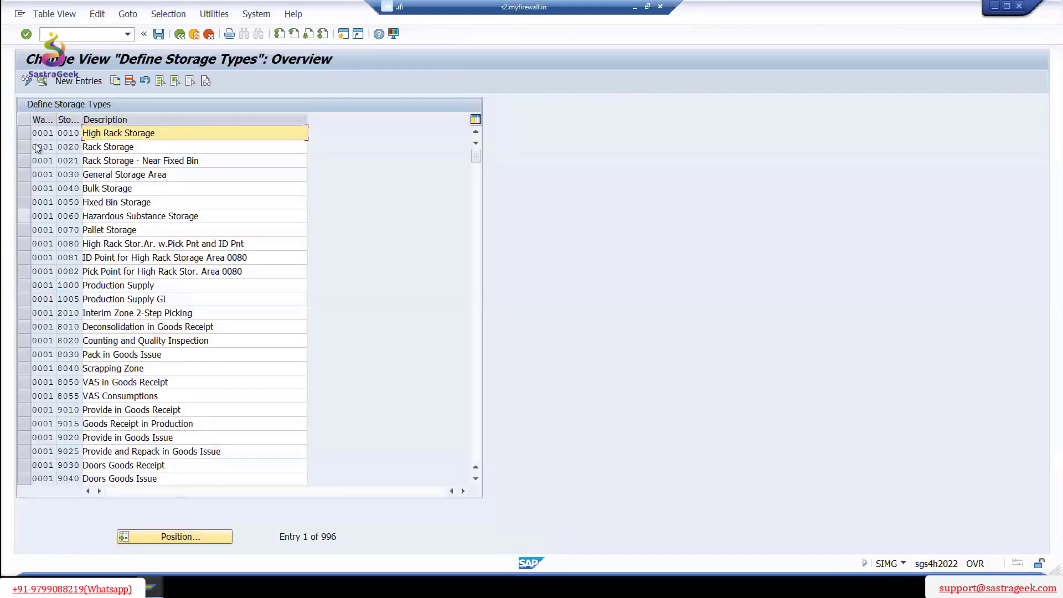
# - Add a new storage type RZ27 'REDZONE - RZ27' for warehouse 2710
pyautogui.click(81, 82)
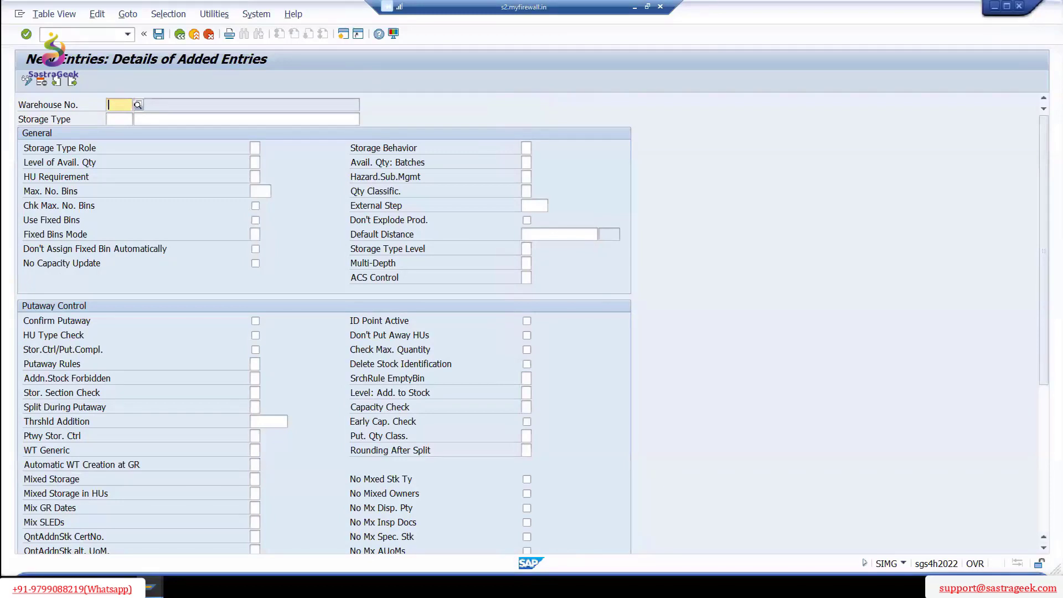
pyautogui.write('2710')
pyautogui.click(129, 130)
pyautogui.click(125, 119)
pyautogui.write('RZ27')
pyautogui.click(247, 120)
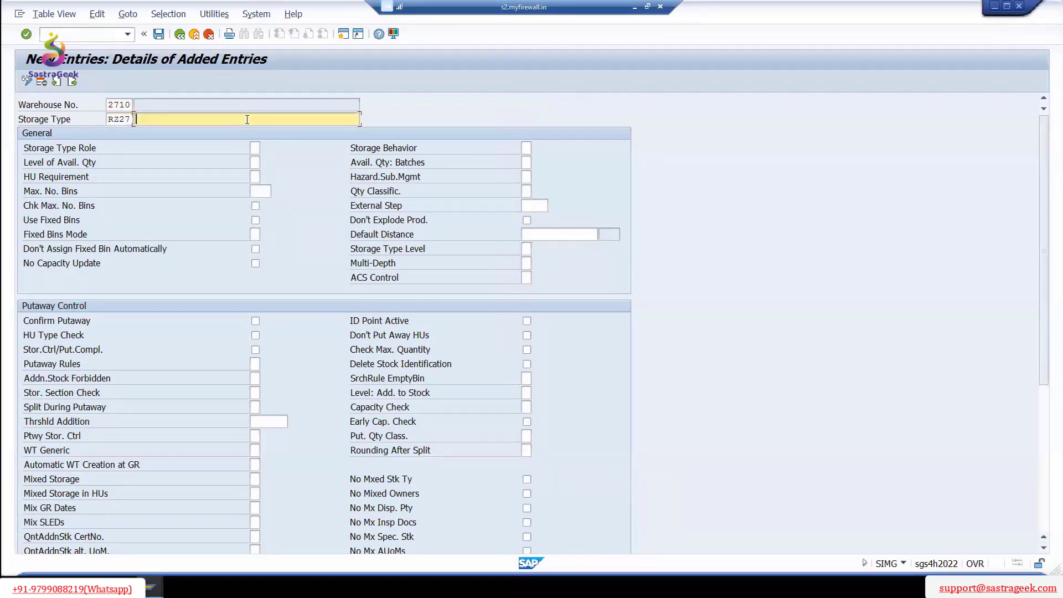
pyautogui.write('REDZONE - RZ27')
# - Give RZ27 role E (Work Center), HU requirement X, and confirmed putaway
pyautogui.click(259, 148)
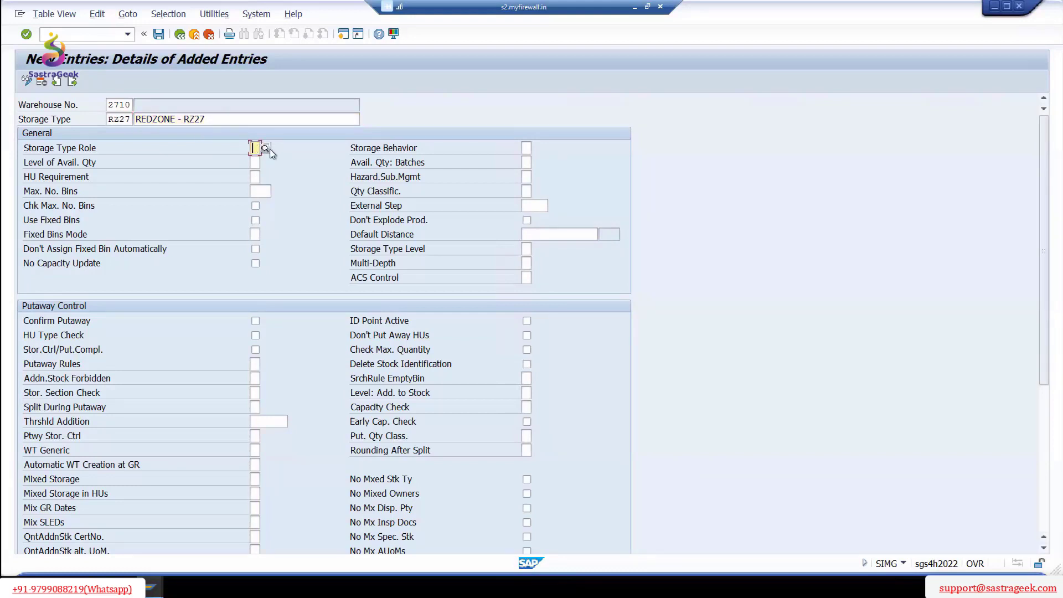
pyautogui.click(267, 149)
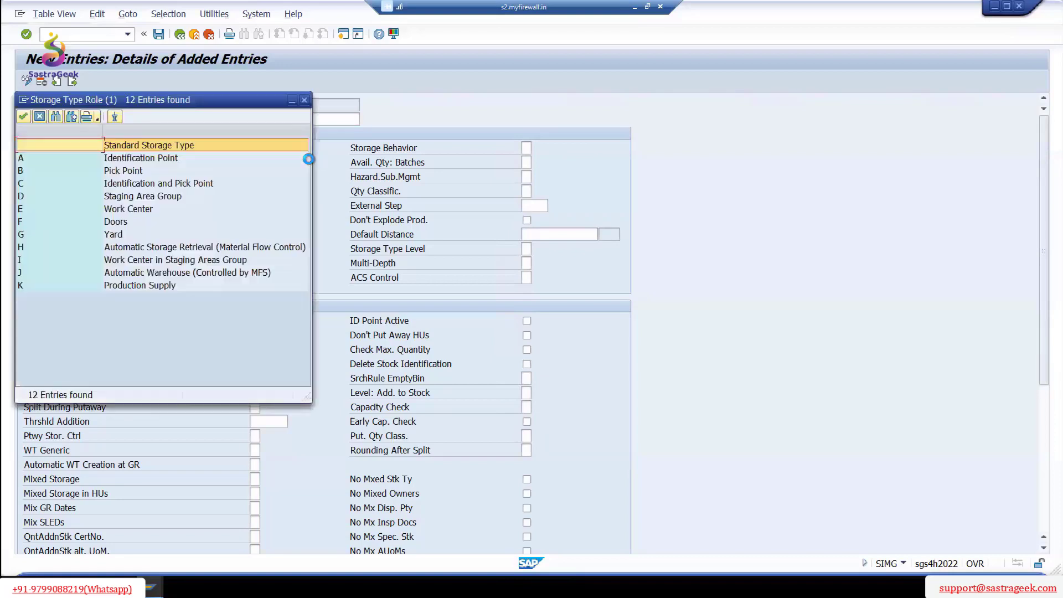
pyautogui.doubleClick(141, 214)
pyautogui.click(256, 177)
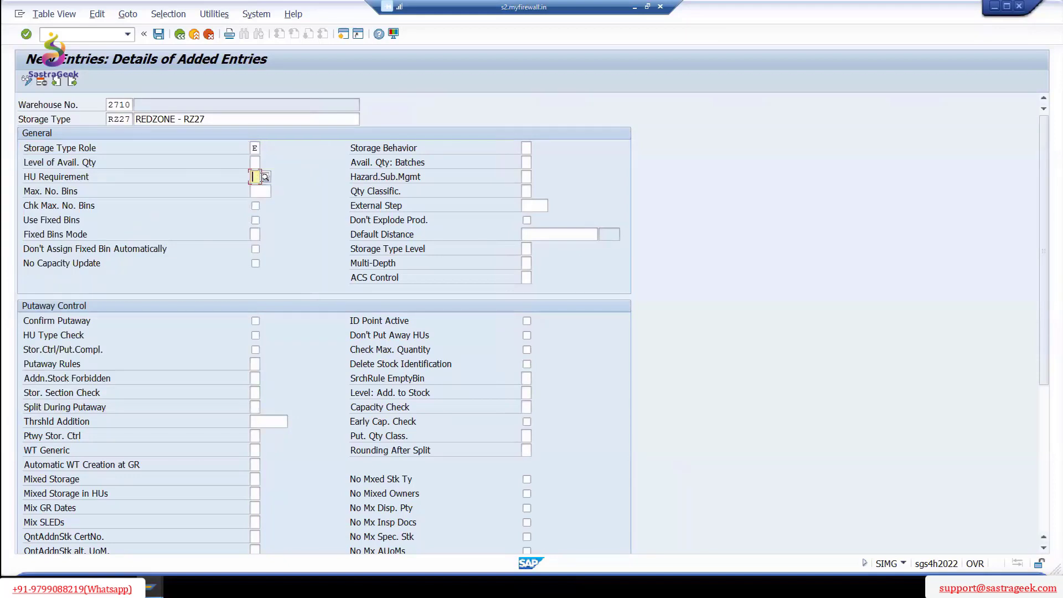
pyautogui.click(265, 177)
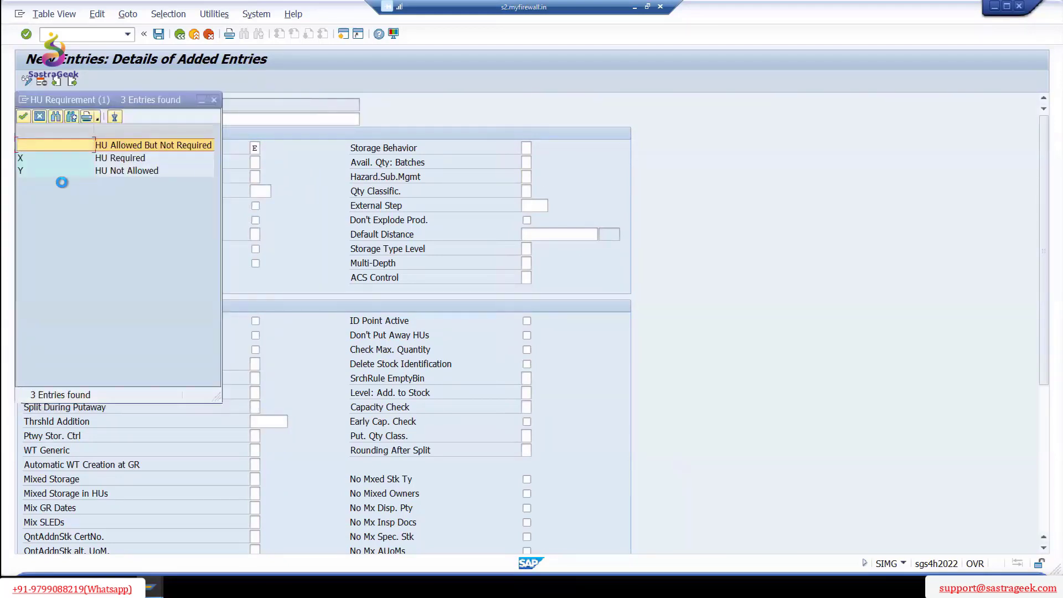
pyautogui.press('Return')
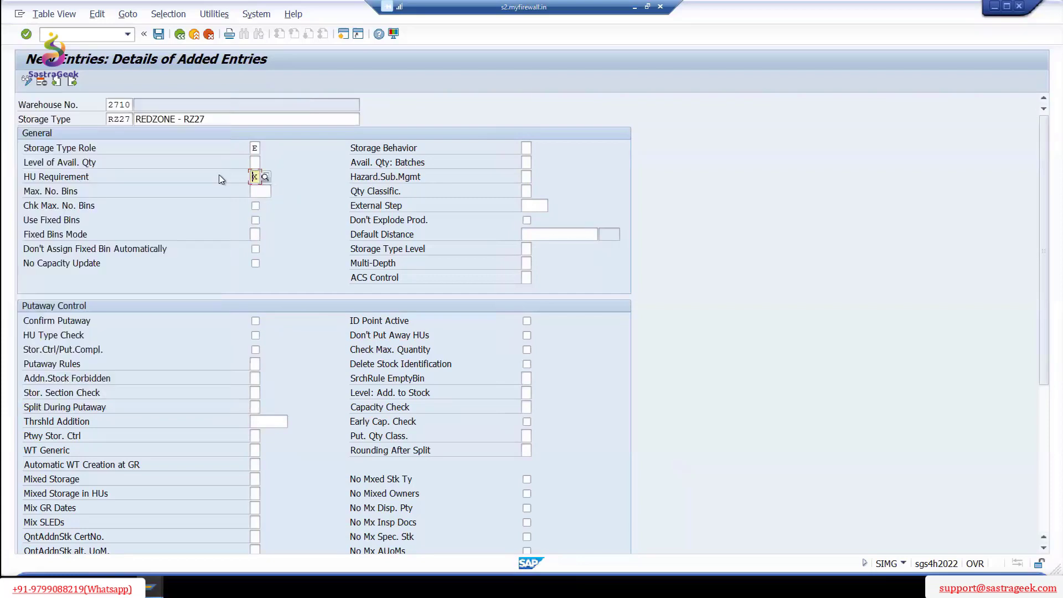
pyautogui.scroll(-1, 258, 320)
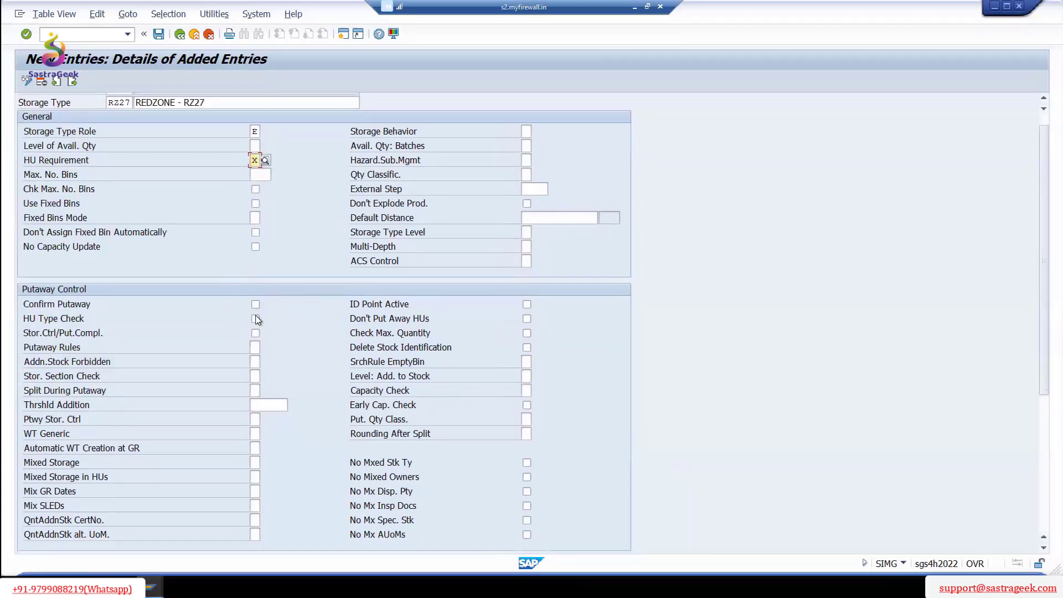
pyautogui.click(255, 304)
# - Set RZ27's putaway rule 4, capacity check method 4, and confirmed stock removal
pyautogui.doubleClick(121, 172)
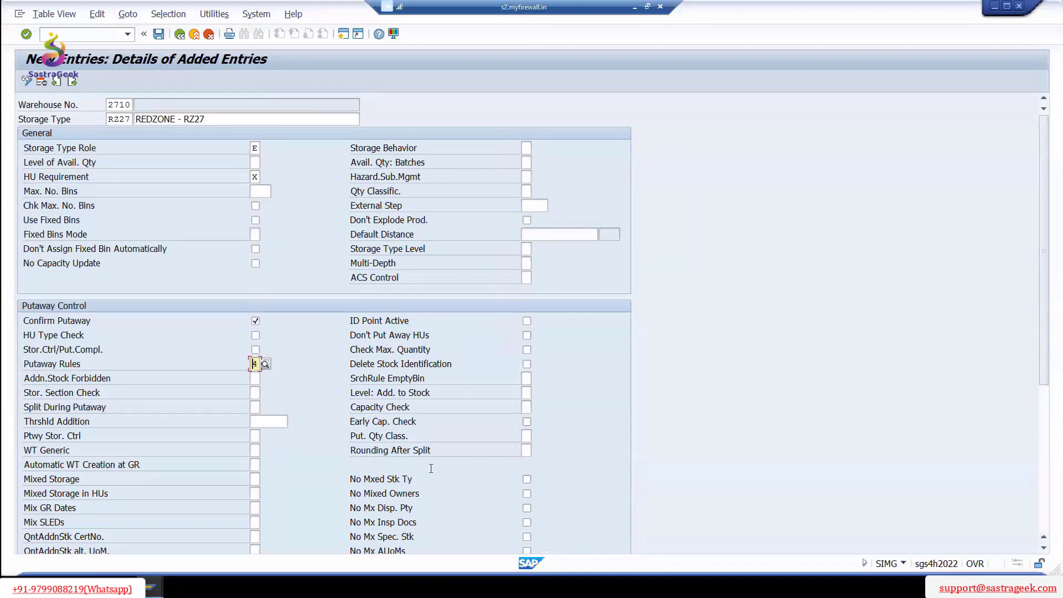
pyautogui.click(525, 407)
pyautogui.press('F4')
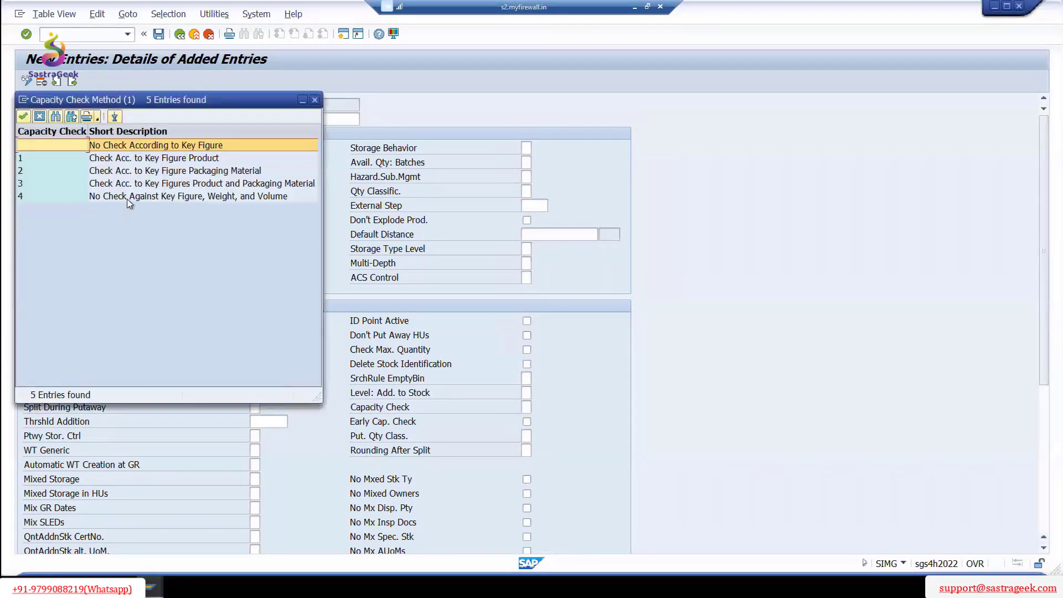
pyautogui.click(127, 198)
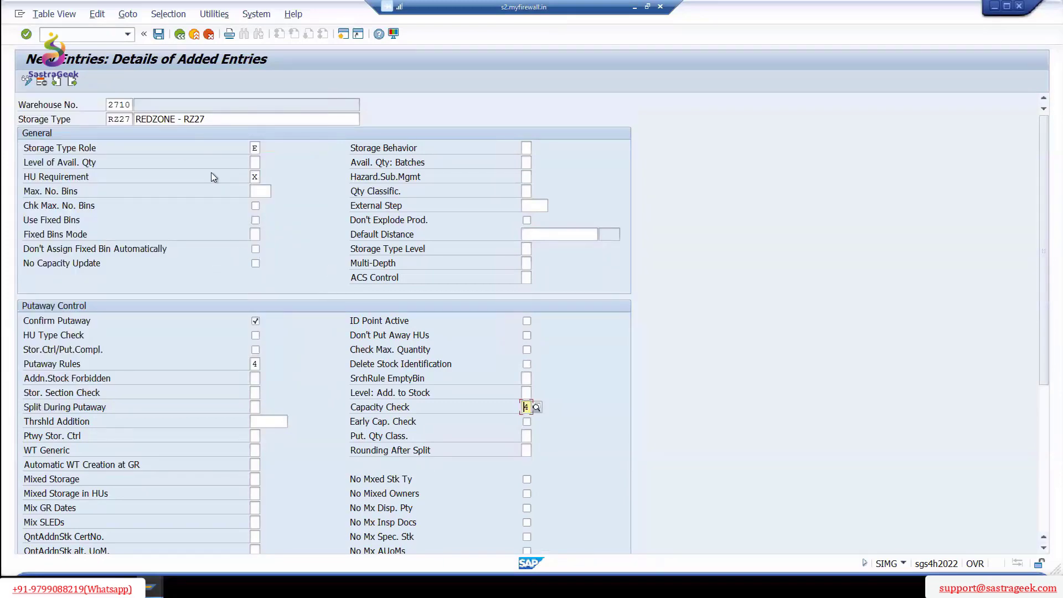
pyautogui.scroll(-1, 211, 171)
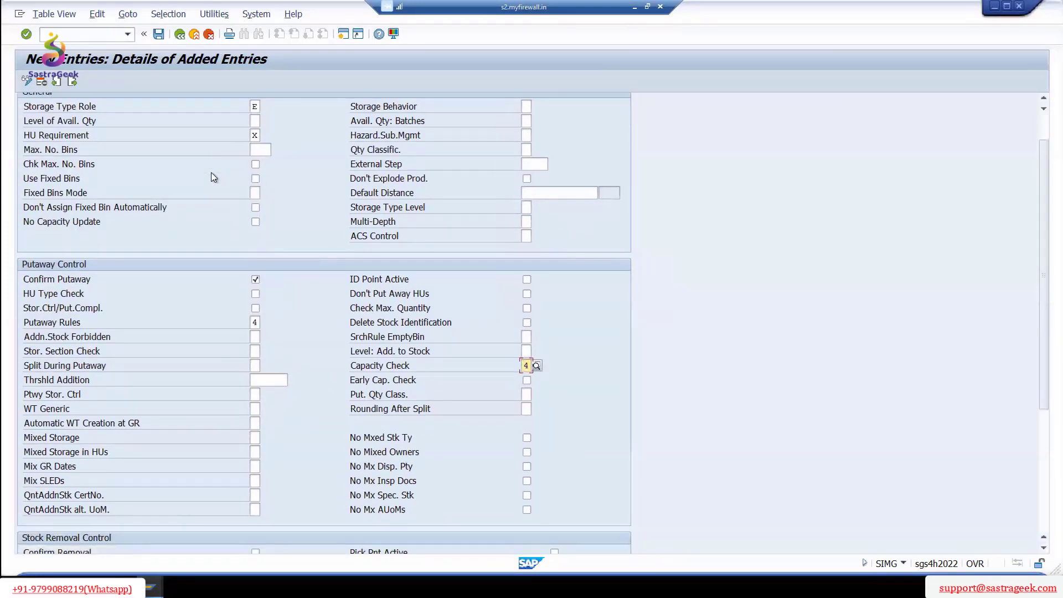
pyautogui.scroll(-2, 211, 173)
pyautogui.scroll(-3, 214, 177)
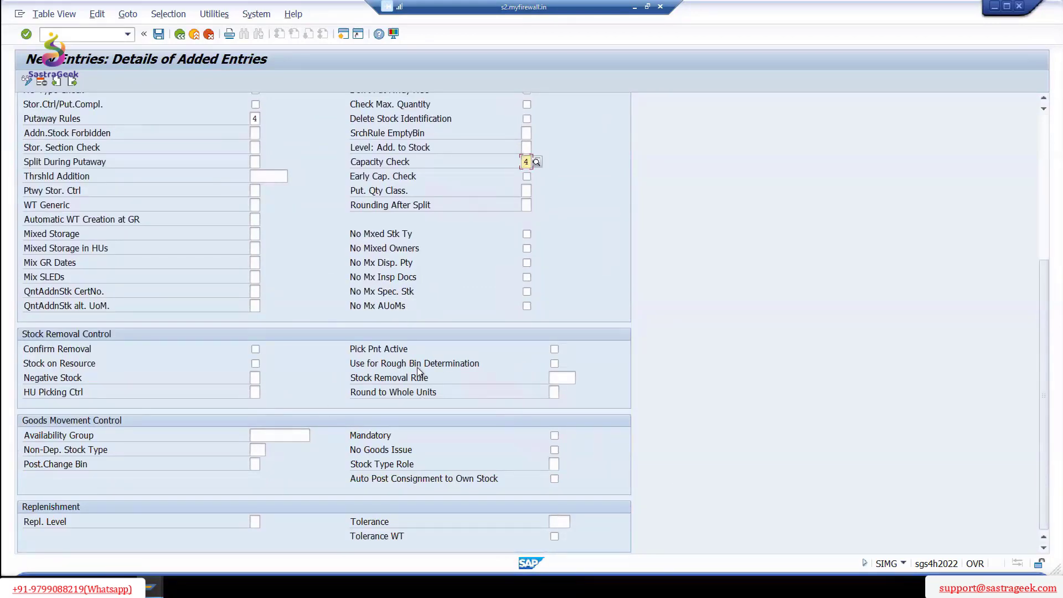
pyautogui.scroll(4, 419, 372)
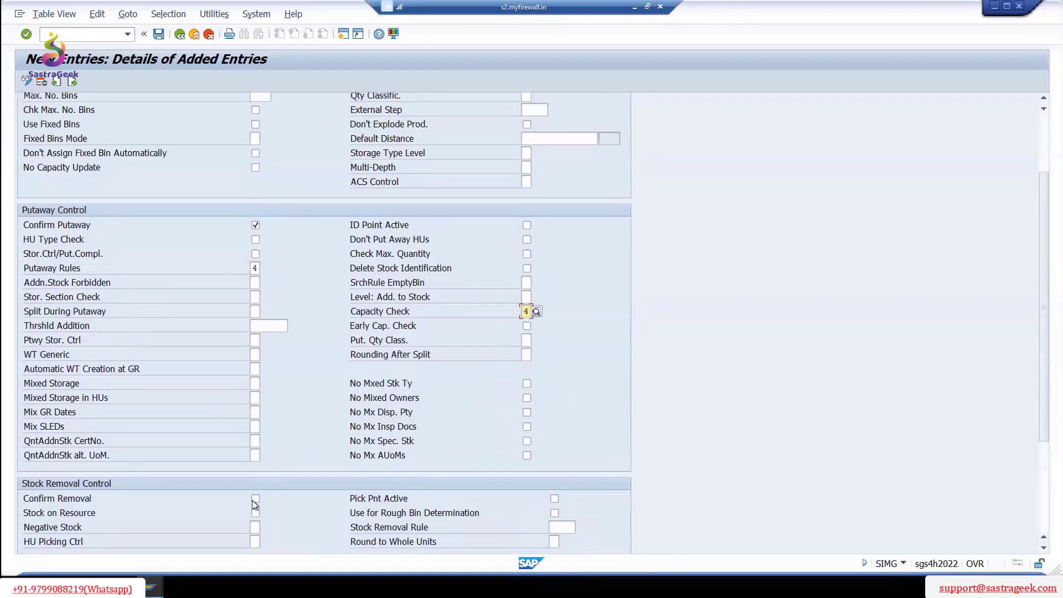
pyautogui.click(92, 505)
pyautogui.scroll(-3, 304, 386)
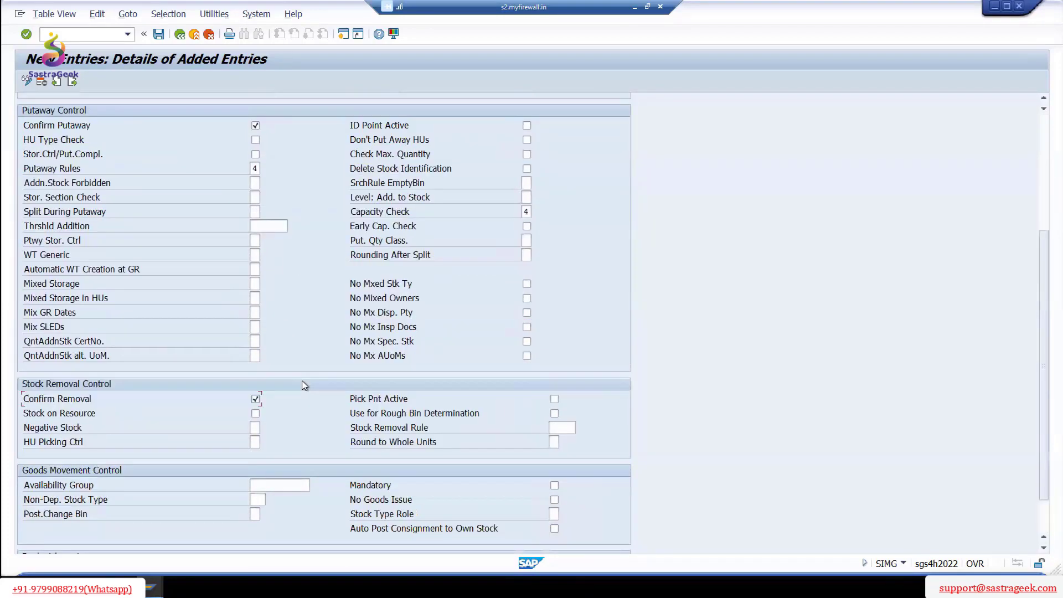
pyautogui.scroll(6, 304, 386)
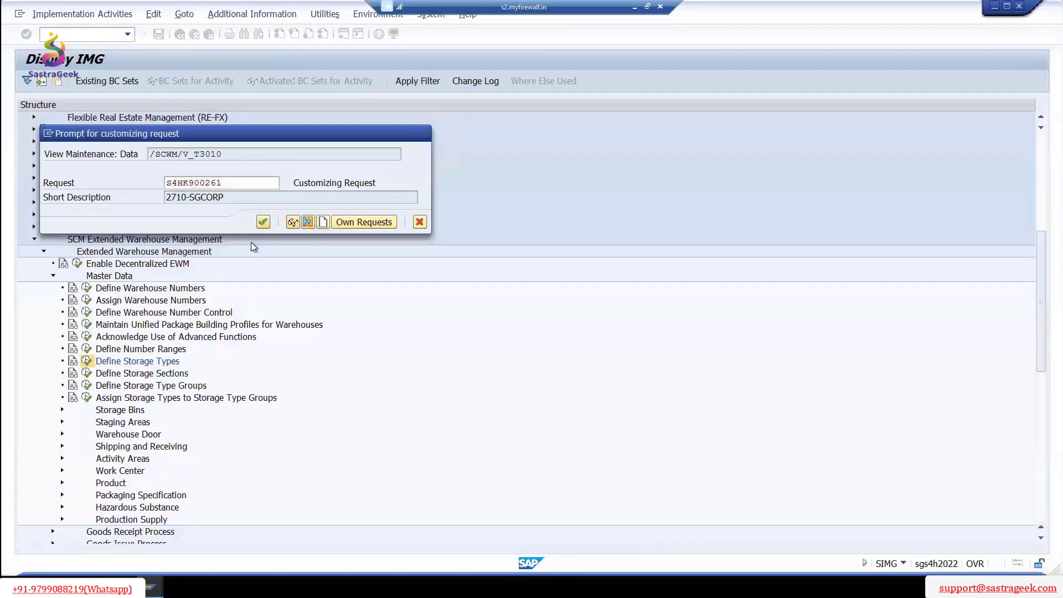
# - Save storage type RZ27 and open a second session with the transaction history
pyautogui.press('Return')
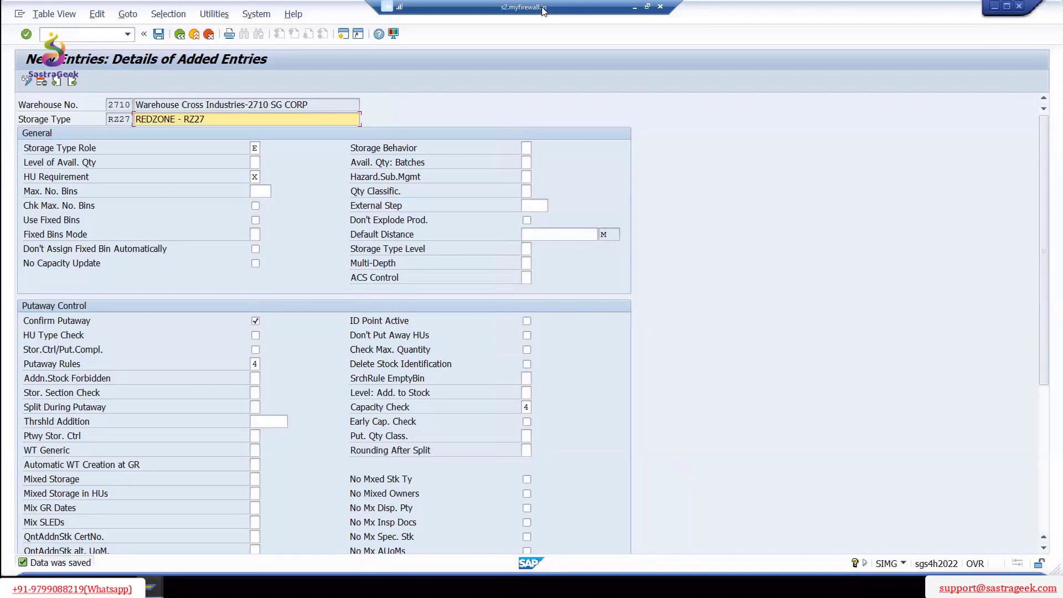
pyautogui.moveTo(543, 11); pyautogui.dragTo(451, 11)
pyautogui.click(343, 37)
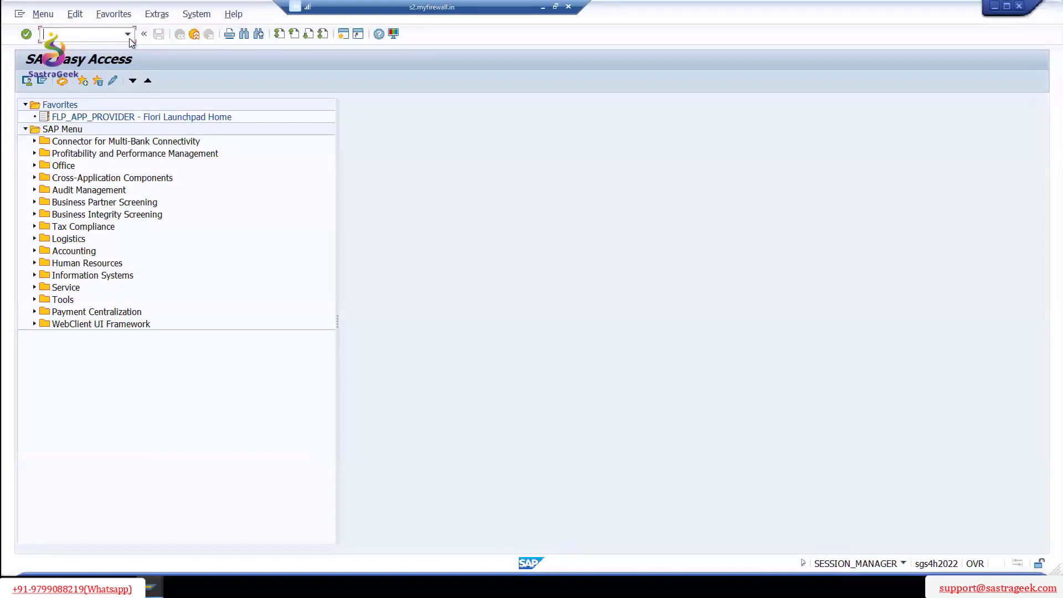
pyautogui.click(95, 34)
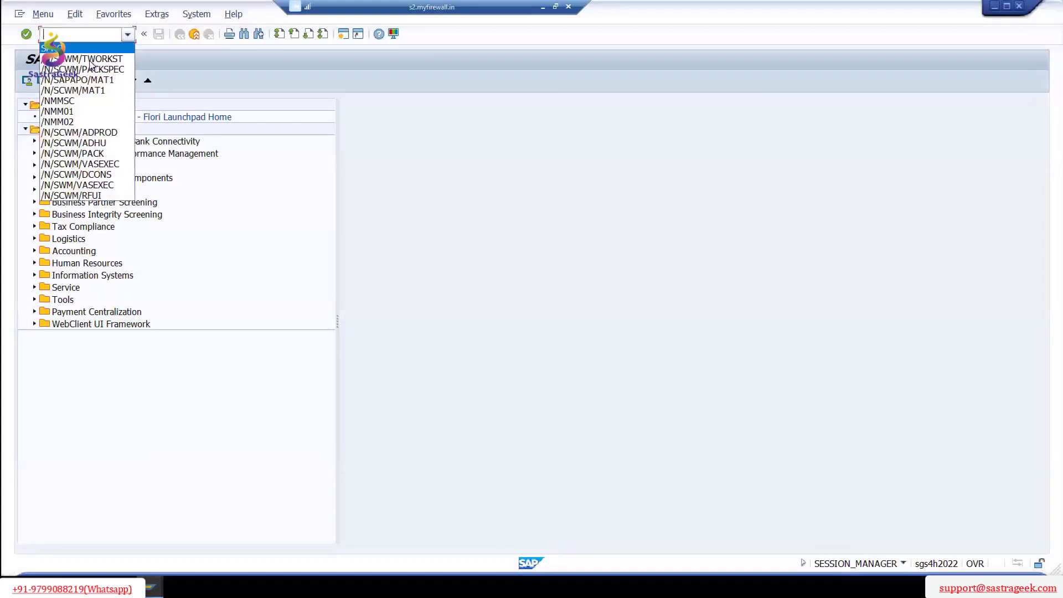
# - Run /SCWM/LS01 and enter new storage bin 2710_RZ27_01 for warehouse 2710
pyautogui.click(89, 48)
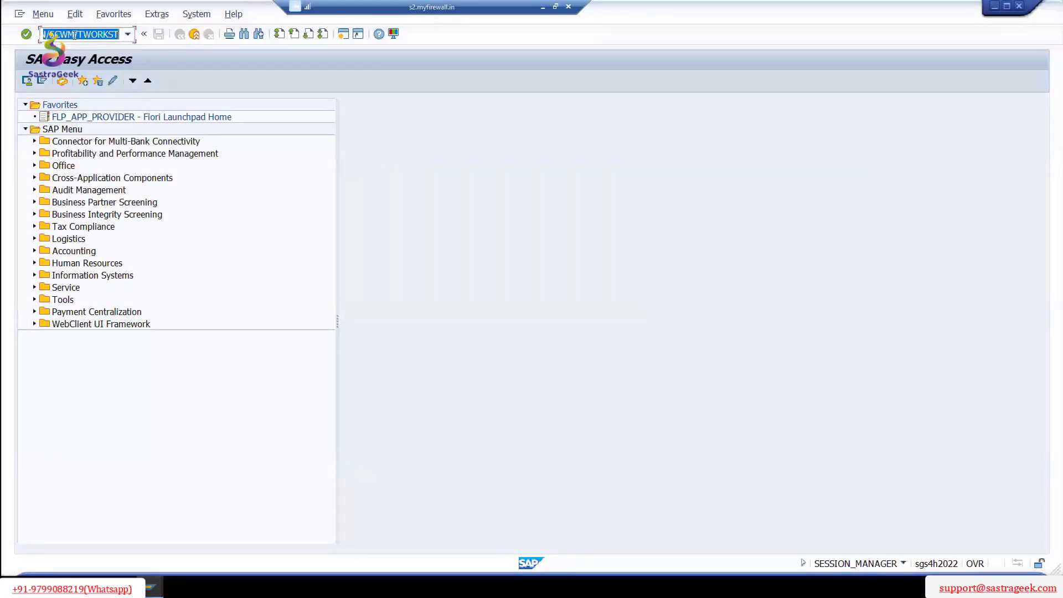
pyautogui.moveTo(77, 36); pyautogui.dragTo(390, 281)
pyautogui.write('LS01')
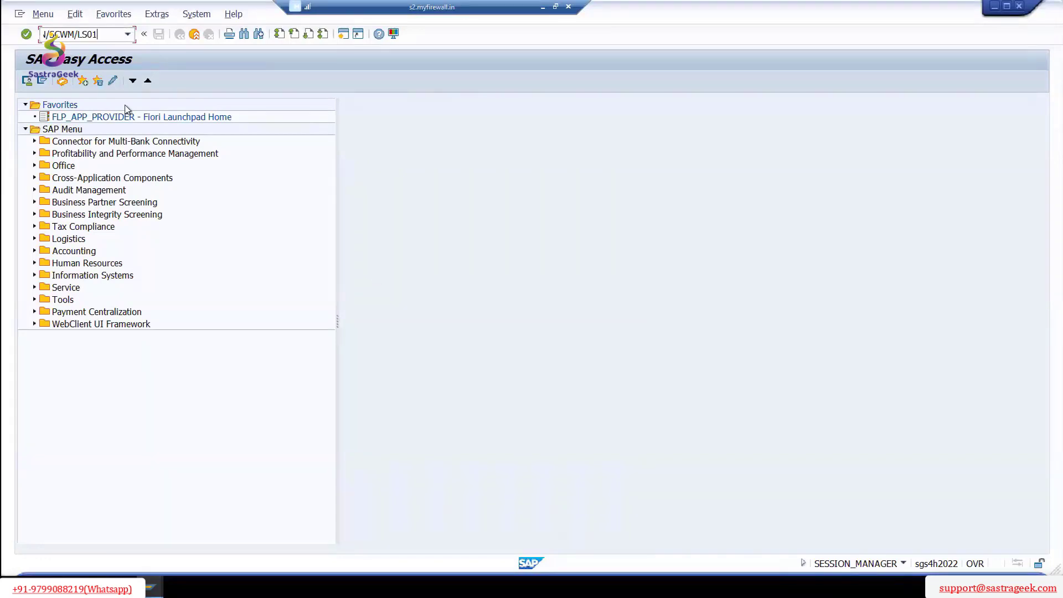
pyautogui.press('Return')
pyautogui.click(144, 118)
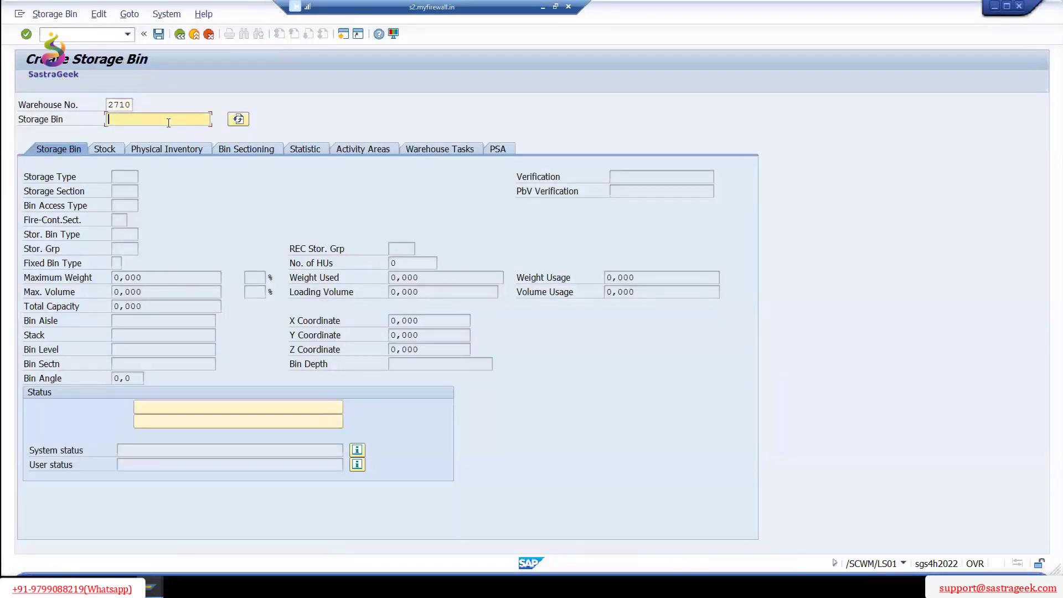
pyautogui.write('2710_RZ27_01')
pyautogui.press('Return')
# - Assign storage type RZ27 to the bin, save it, and exit
pyautogui.click(131, 176)
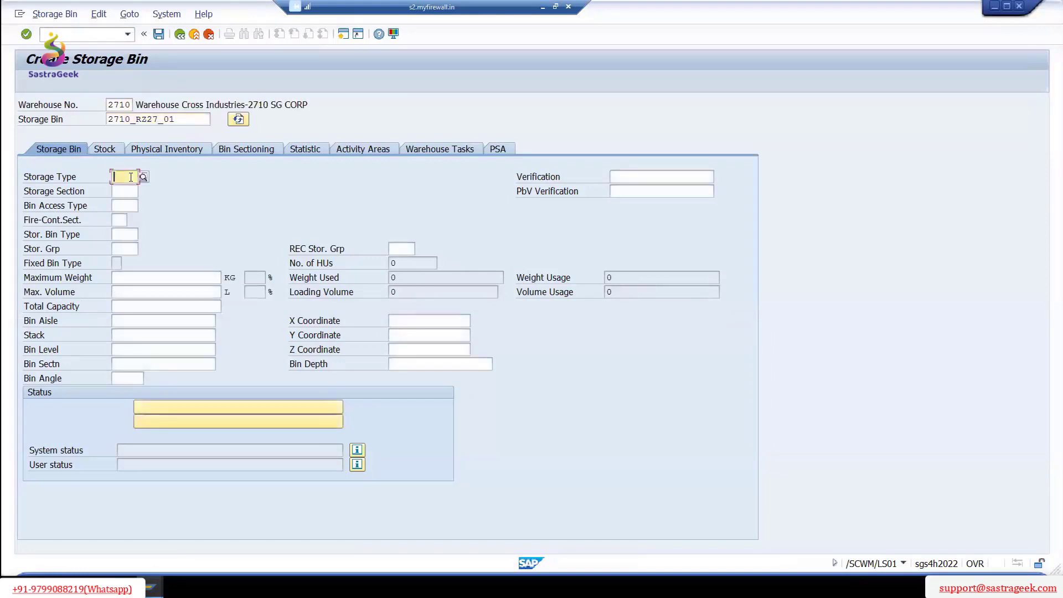
pyautogui.write('RZ')
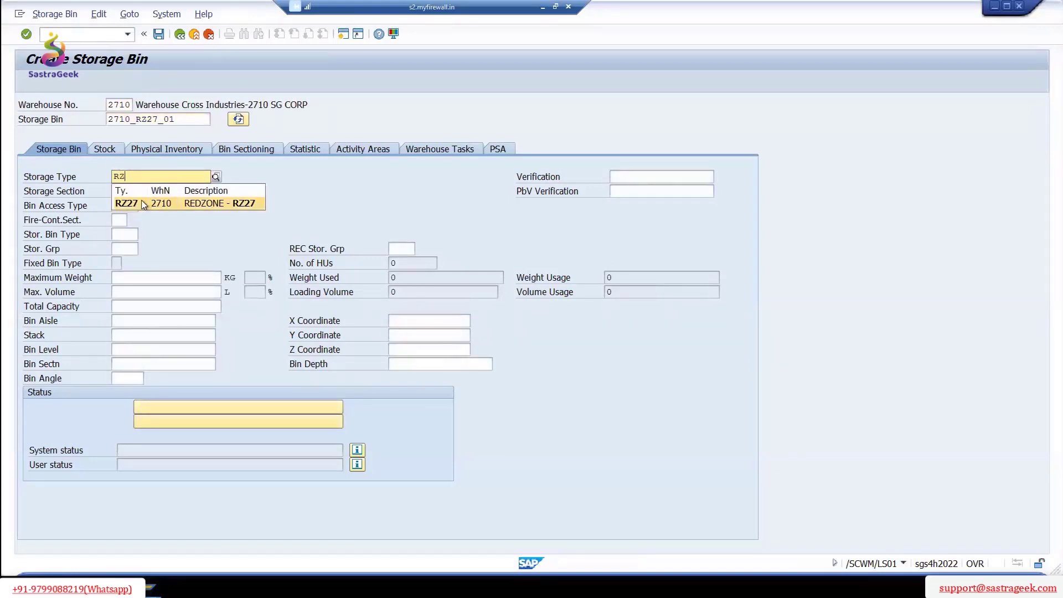
pyautogui.click(142, 202)
pyautogui.click(158, 35)
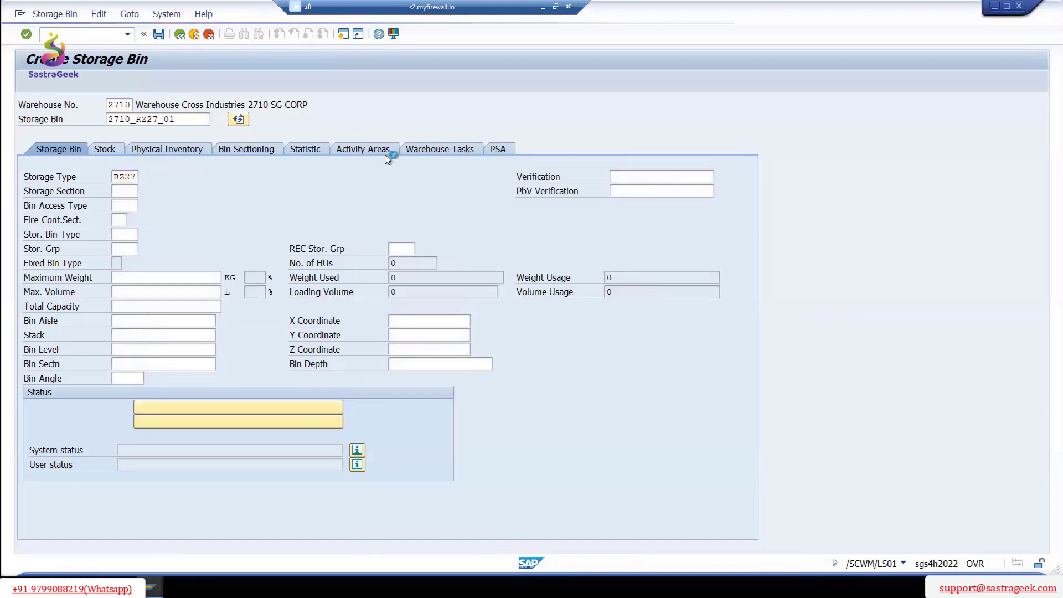
pyautogui.click(179, 34)
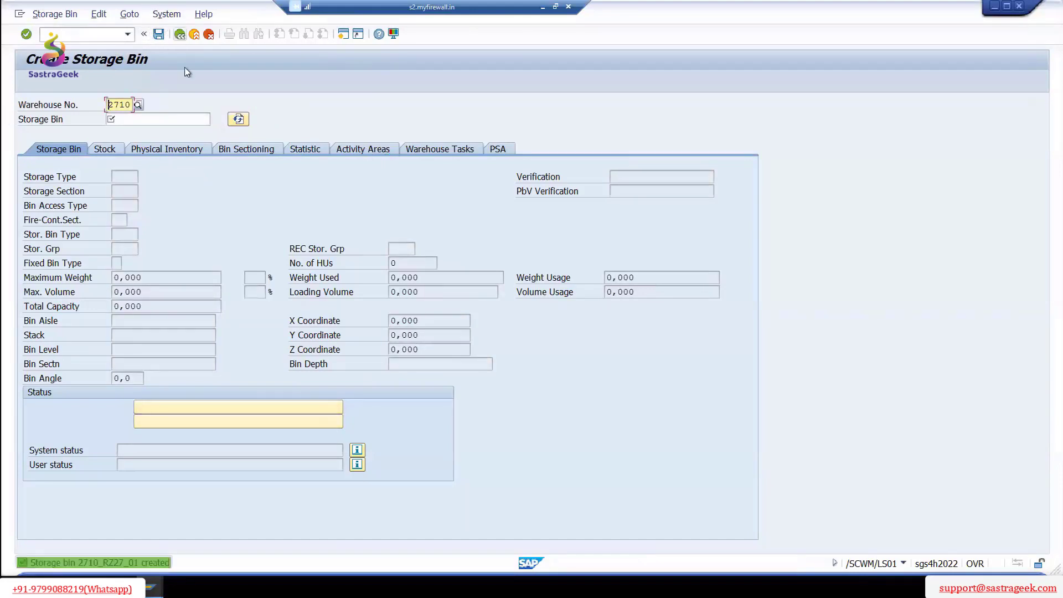
# - Return from storage types to the IMG tree and run Master Data > Work Center > Define Work Center
pyautogui.moveTo(290, 565)
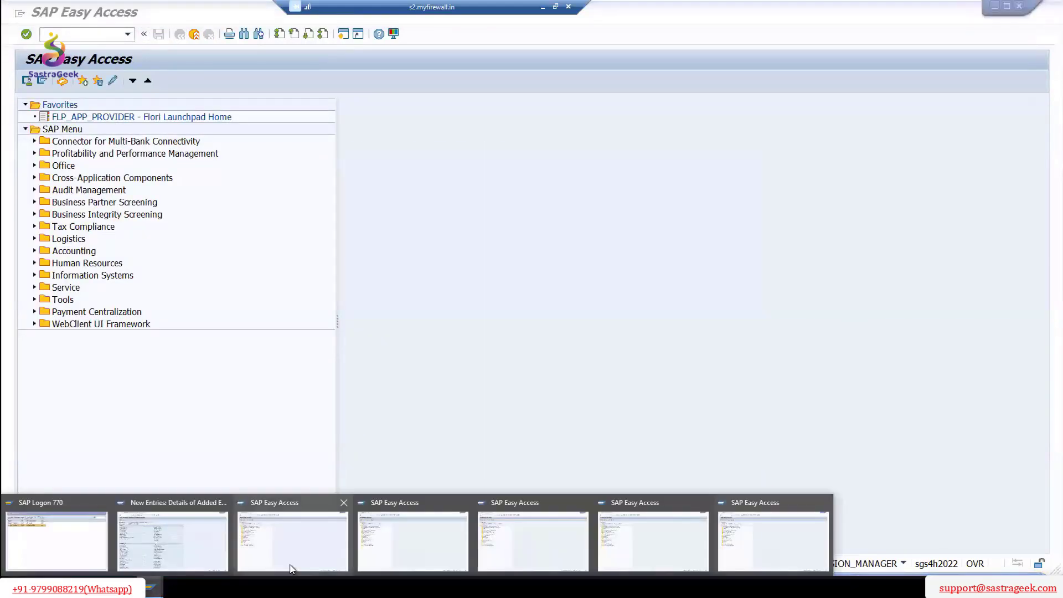
pyautogui.click(181, 557)
pyautogui.click(179, 37)
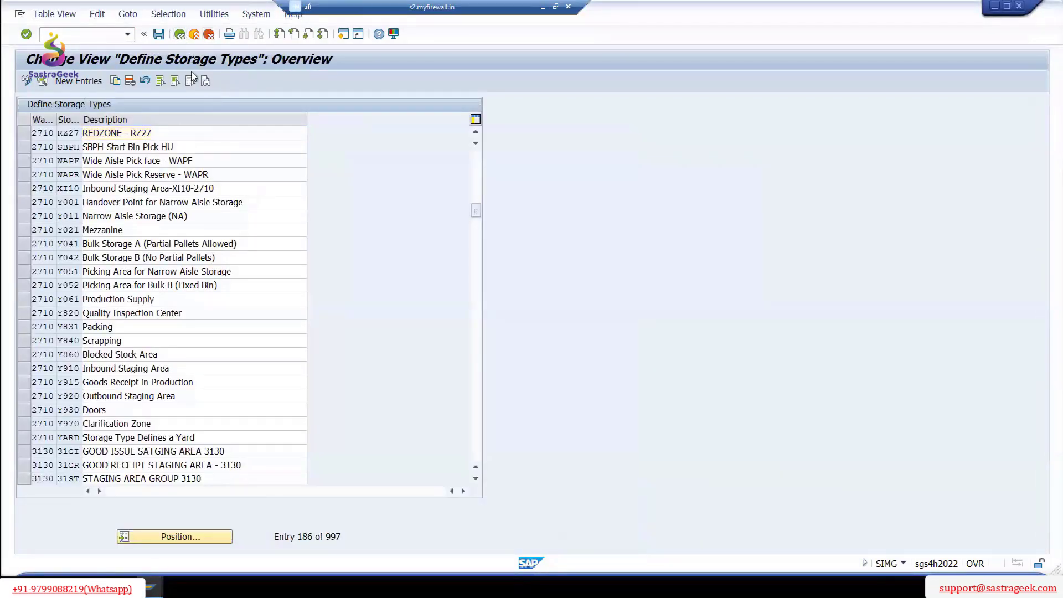
pyautogui.click(178, 35)
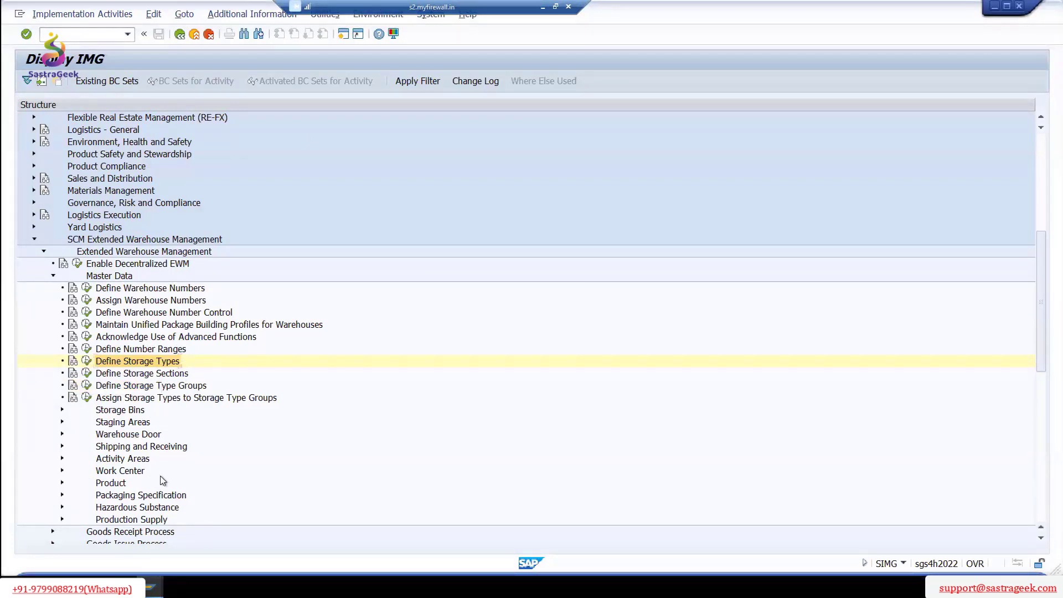
pyautogui.click(62, 471)
pyautogui.click(96, 496)
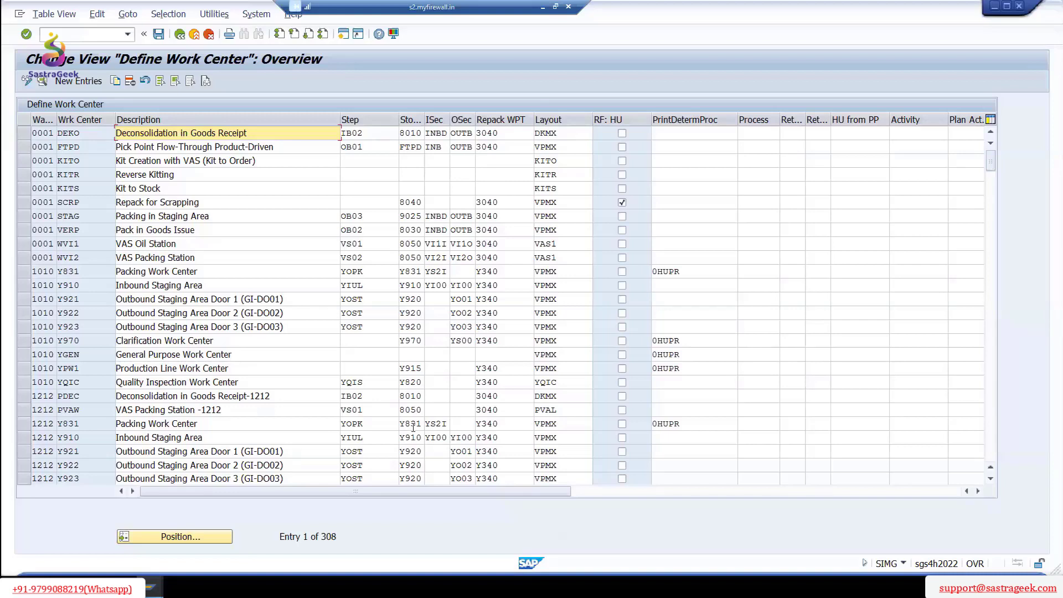
# - Position the work center list at warehouse 2710 and select the PAWC row
pyautogui.moveTo(560, 424); pyautogui.dragTo(535, 424)
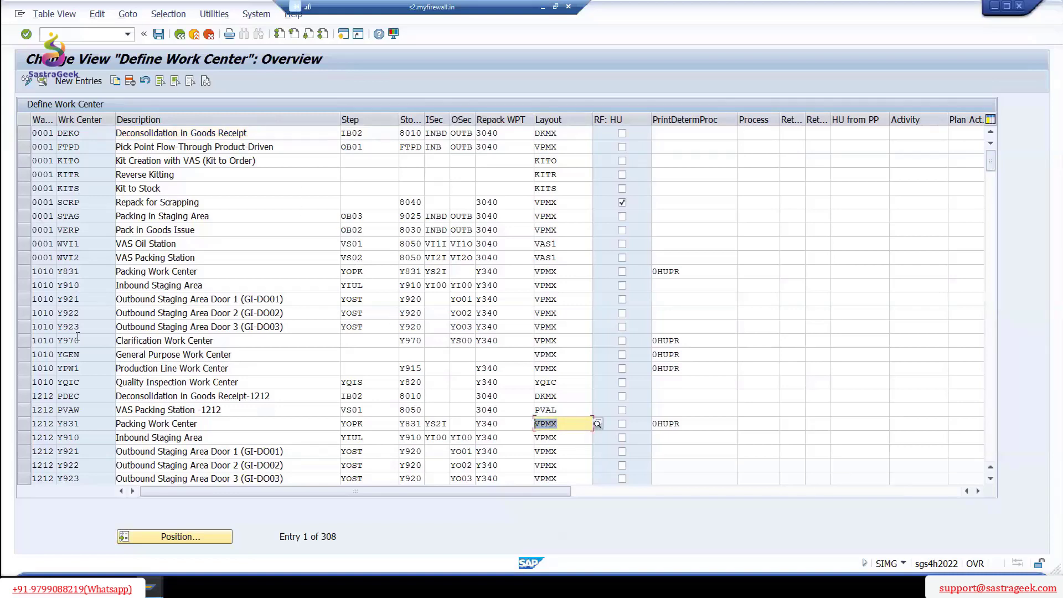
pyautogui.click(211, 540)
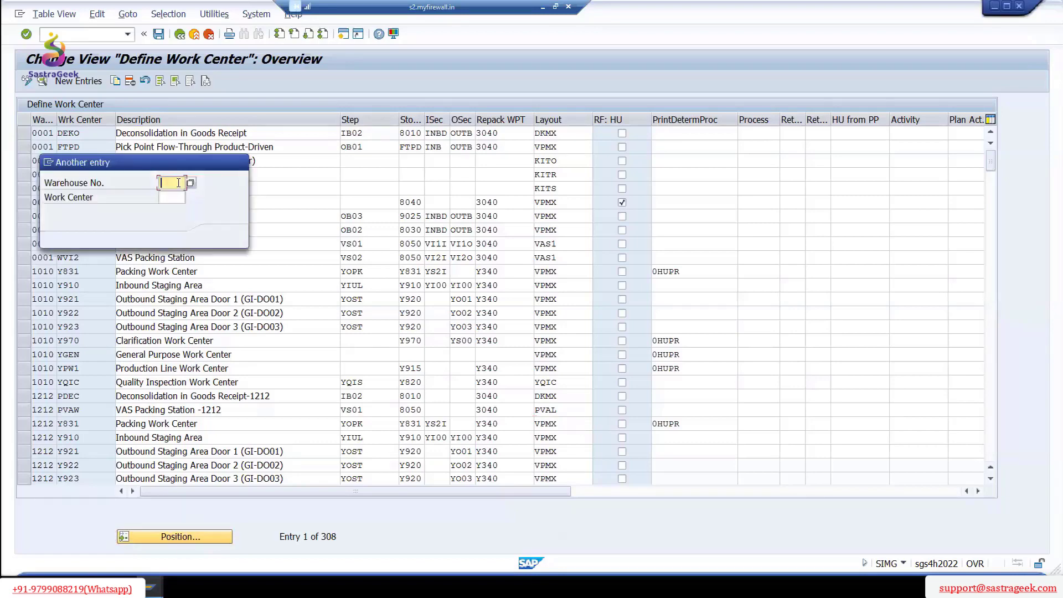
pyautogui.write('2710')
pyautogui.press('Tab')
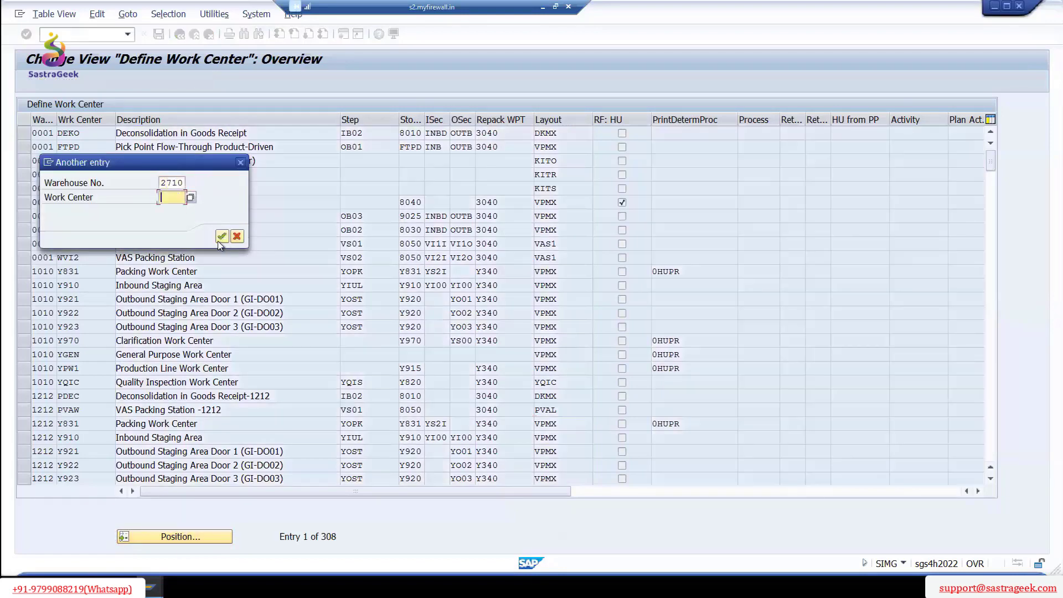
pyautogui.press('Return')
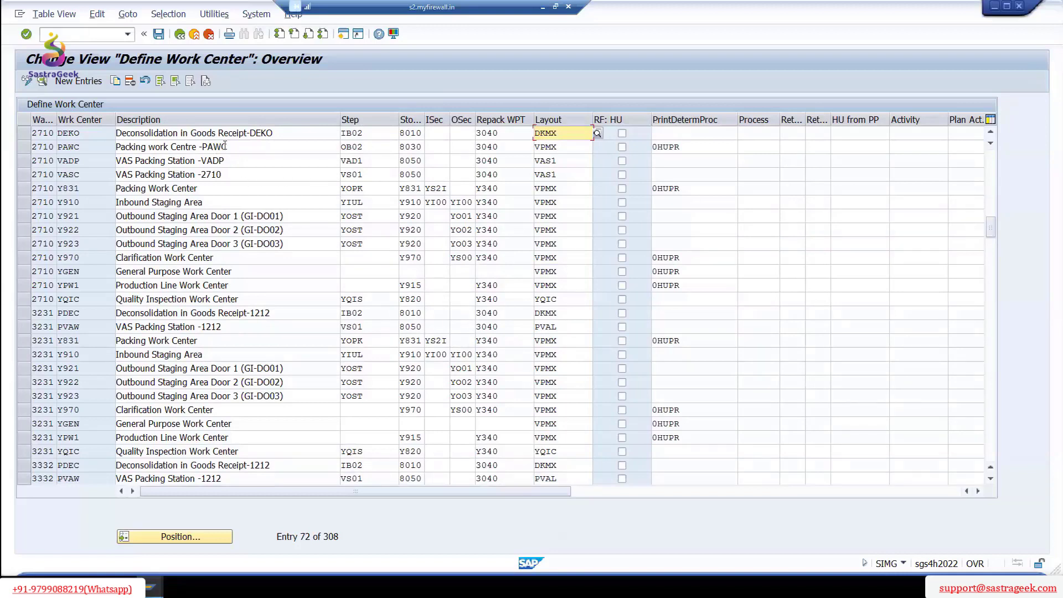
pyautogui.moveTo(208, 147); pyautogui.dragTo(424, 147)
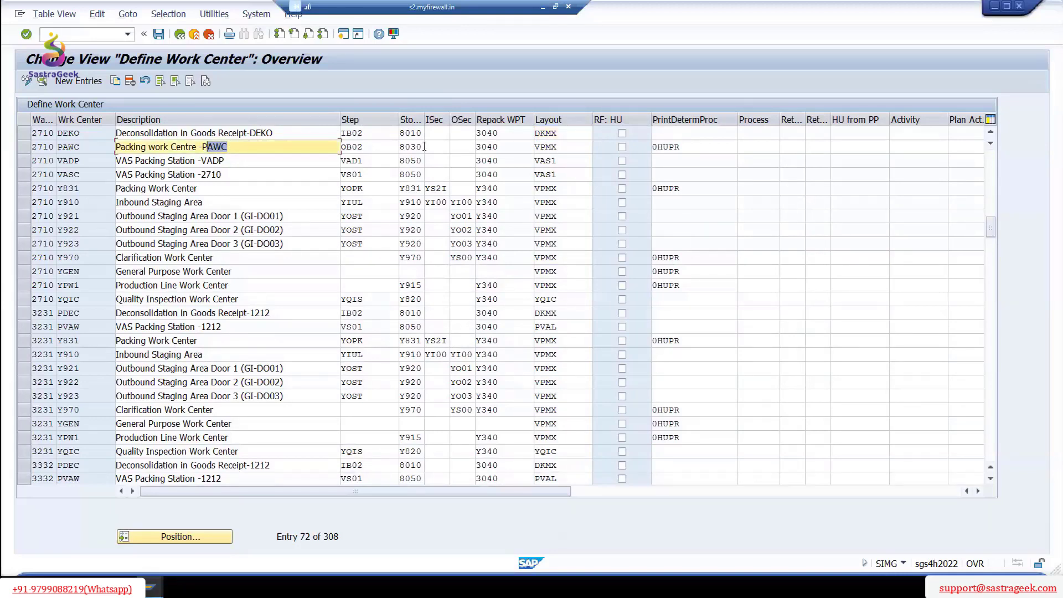
pyautogui.click(22, 147)
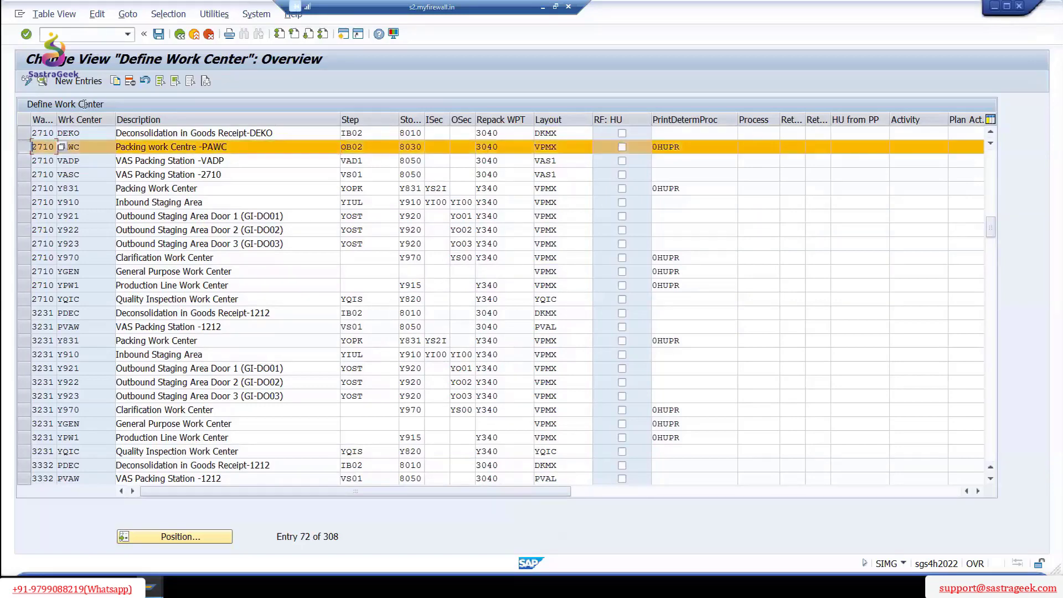
# - Copy work centre PAWC as a new work centre with code RZ27
pyautogui.click(55, 14)
pyautogui.click(50, 88)
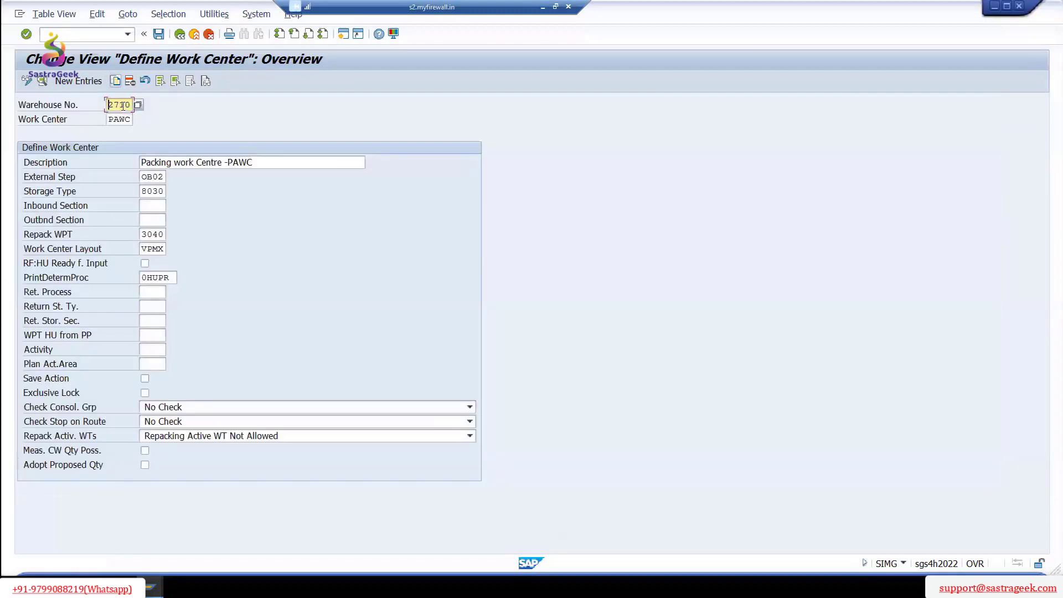
pyautogui.moveTo(133, 119); pyautogui.dragTo(107, 119)
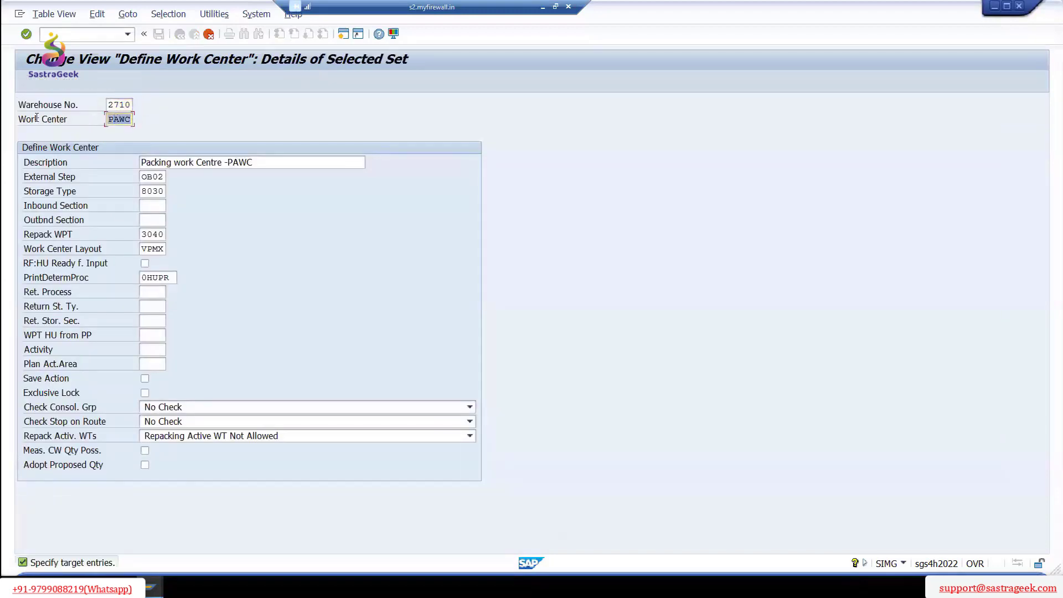
pyautogui.write('RZ27')
pyautogui.press('Tab')
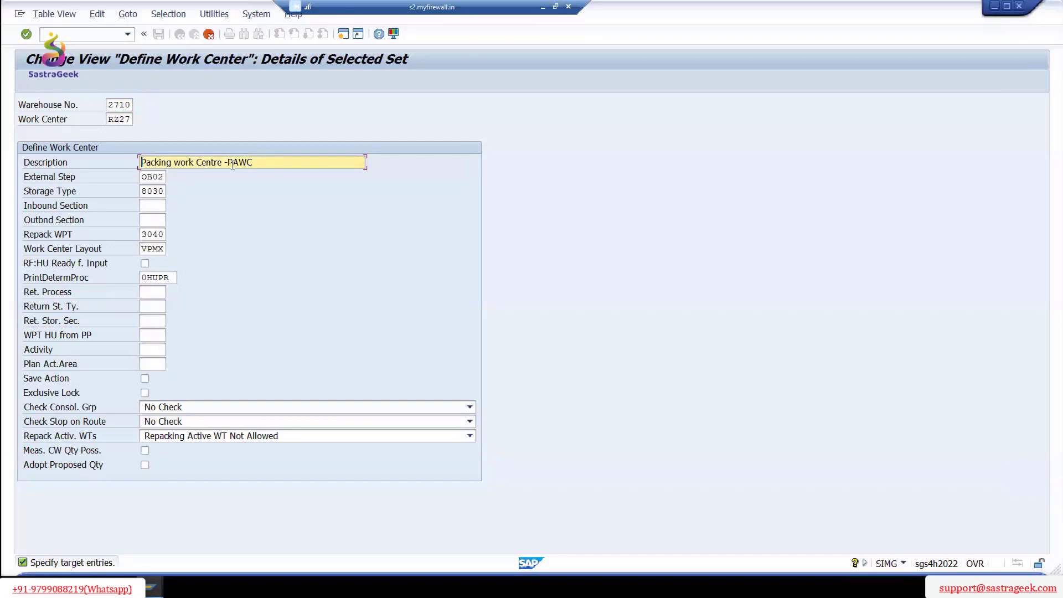
# - Adjust the description and change the external step from OB02 to IB01
pyautogui.doubleClick(273, 162)
pyautogui.write('RZ27')
pyautogui.doubleClick(161, 177)
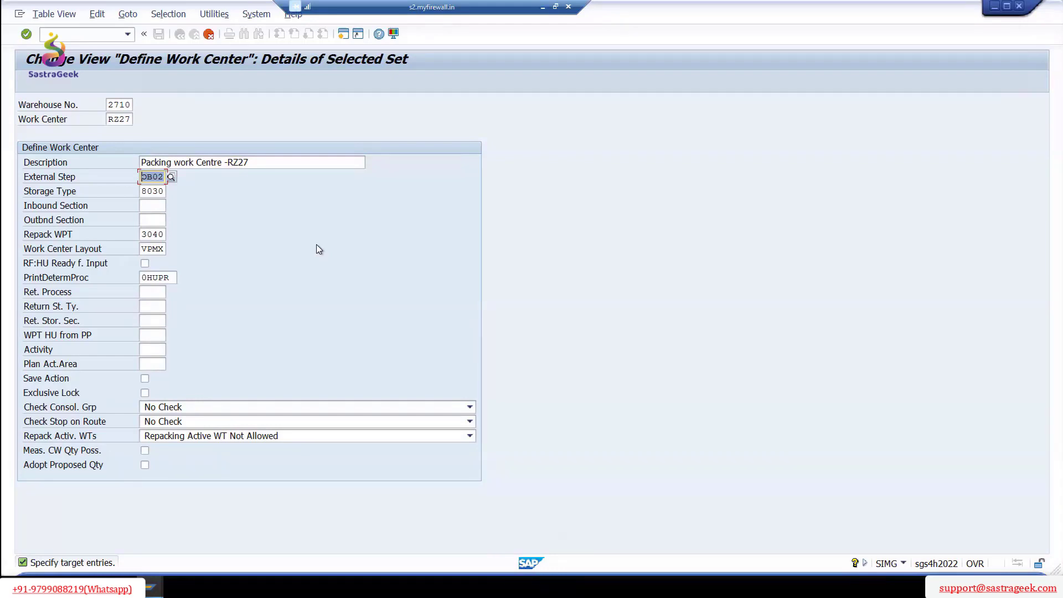
pyautogui.write('IB')
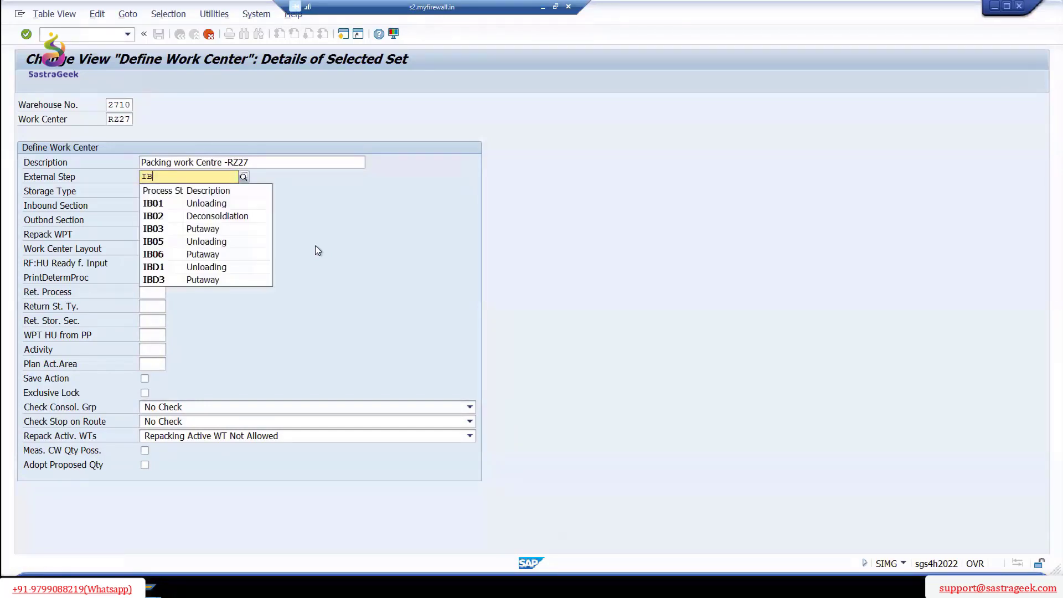
pyautogui.click(173, 204)
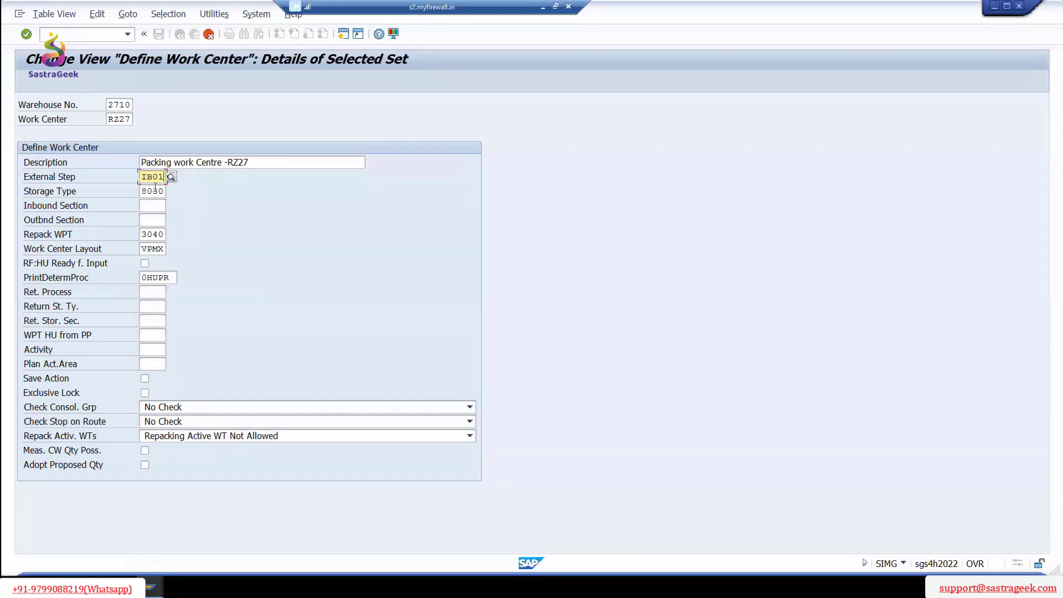
# - Replace storage type 8030 with RZ and list the matching storage types
pyautogui.moveTo(159, 191); pyautogui.dragTo(142, 188)
pyautogui.moveTo(218, 189); pyautogui.dragTo(217, 191)
pyautogui.write('RZ')
pyautogui.press('Return')
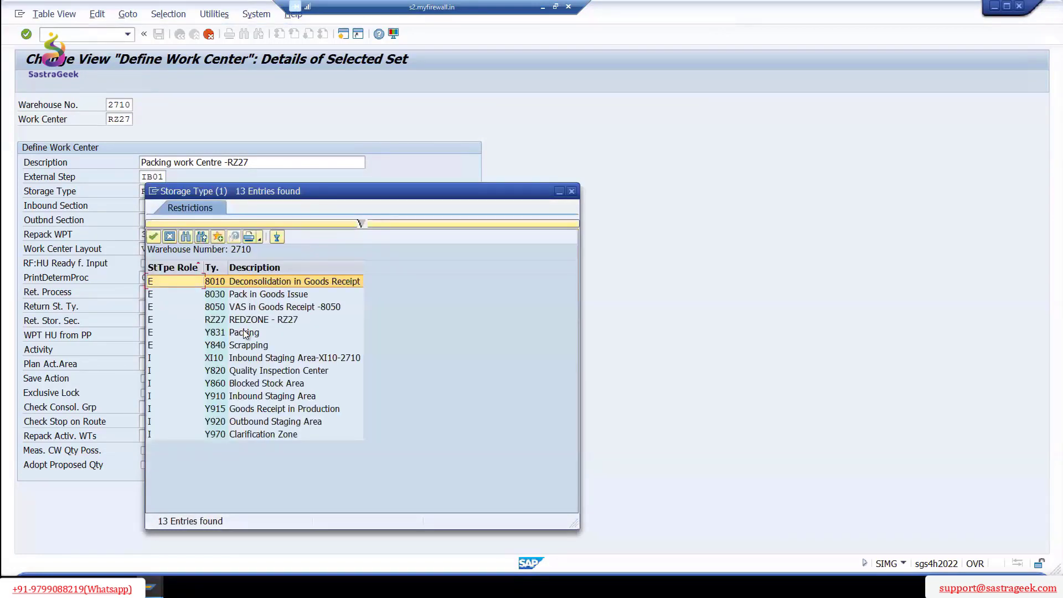
# - Choose storage type RZ27 REDZONE and clear the IB01 external step
pyautogui.doubleClick(253, 319)
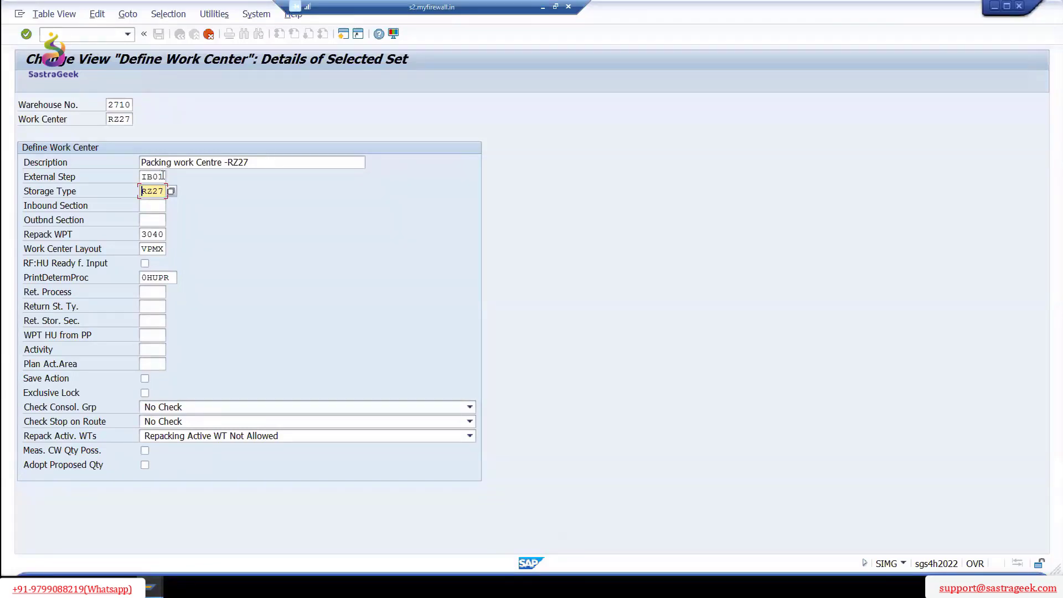
pyautogui.moveTo(163, 176); pyautogui.dragTo(140, 176)
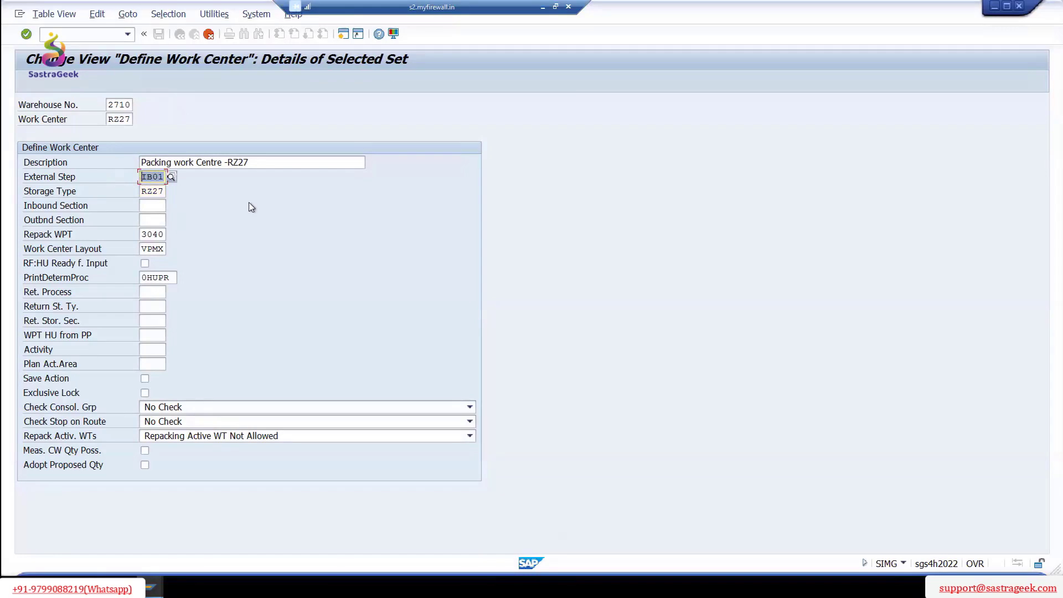
pyautogui.press('Delete')
# - Correct the description to 'Packing work Centre - RZ27' and accept the copied entry
pyautogui.click(235, 162)
pyautogui.click(226, 162)
pyautogui.write('-')
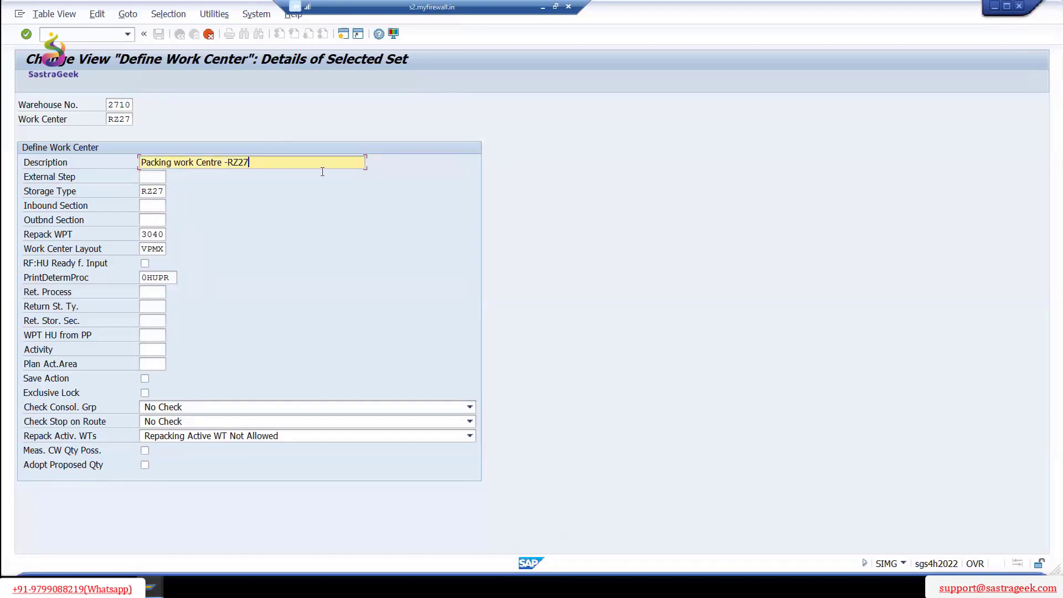
pyautogui.press('Delete')
pyautogui.press('Left')
pyautogui.hotkey('shift', 'End')
pyautogui.write('RZ27')
pyautogui.click(152, 176)
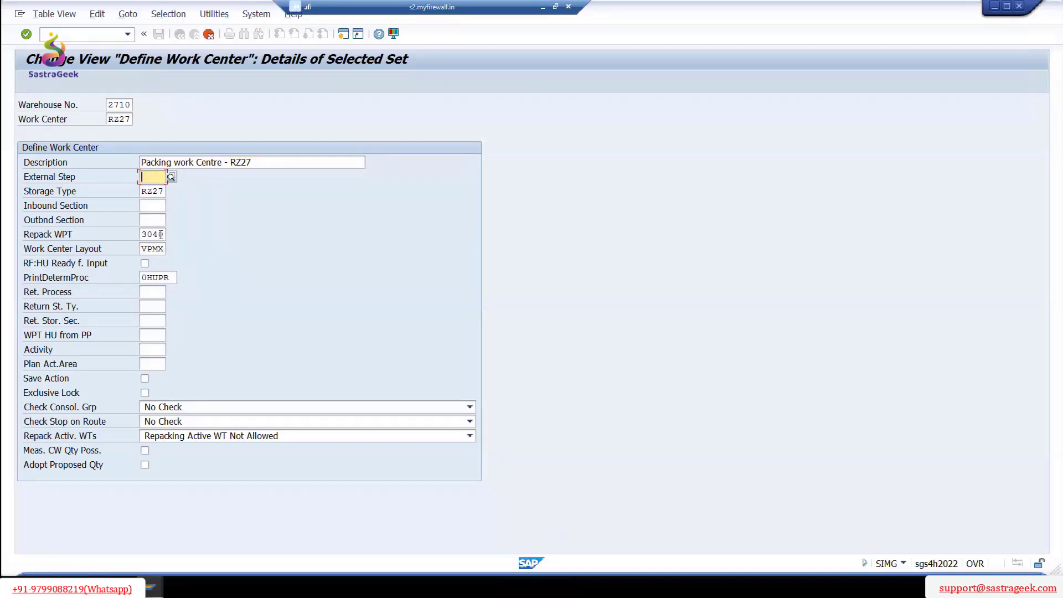
pyautogui.click(26, 34)
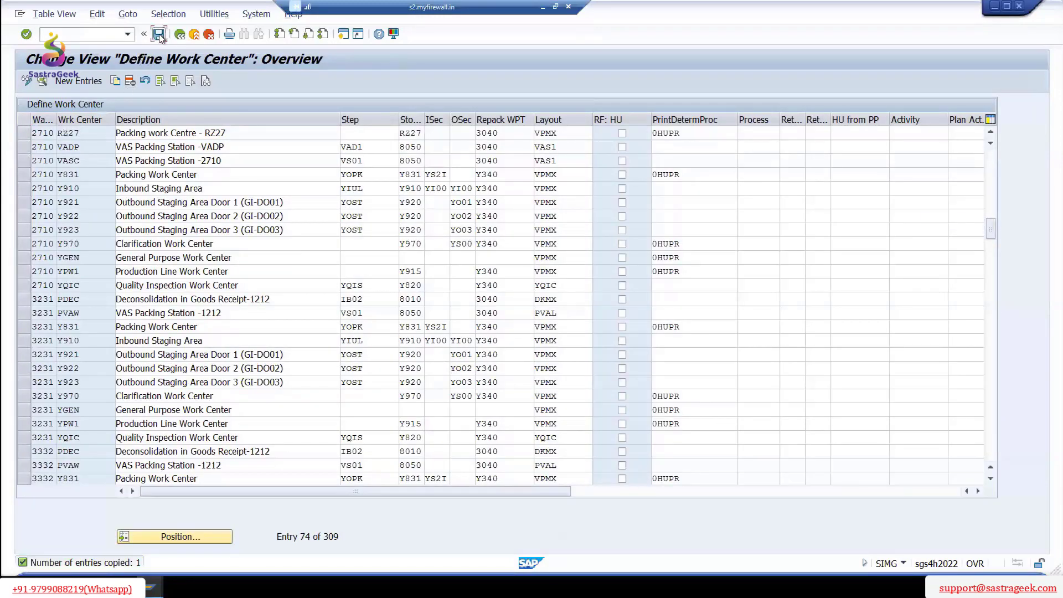
# - Save work centre RZ27 under the customizing request
pyautogui.click(159, 35)
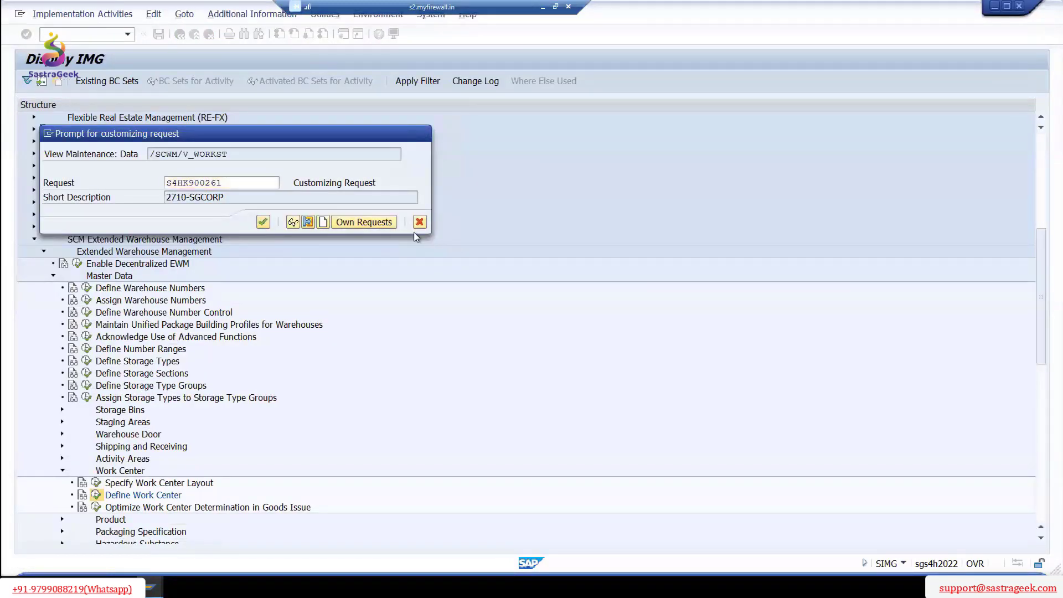
pyautogui.press('Return')
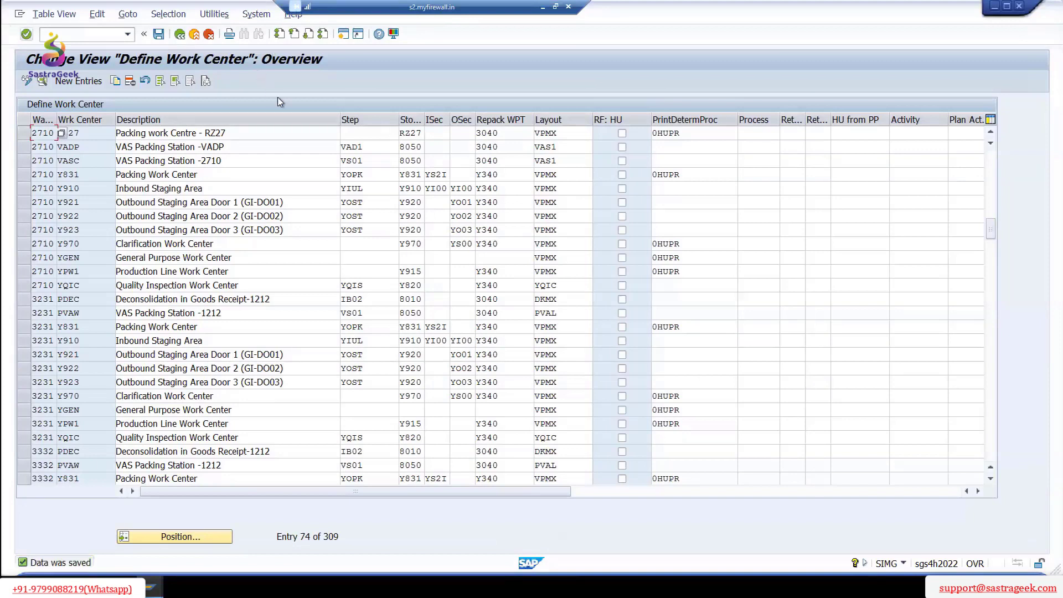
pyautogui.click(223, 133)
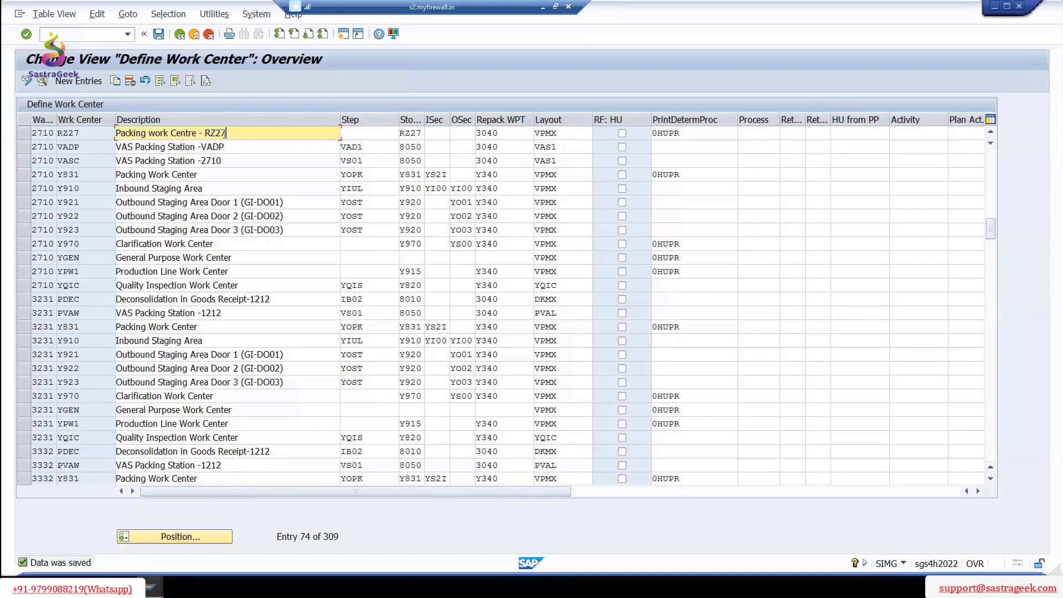
# - Open RZ27's details and list the available external process steps
pyautogui.click(25, 132)
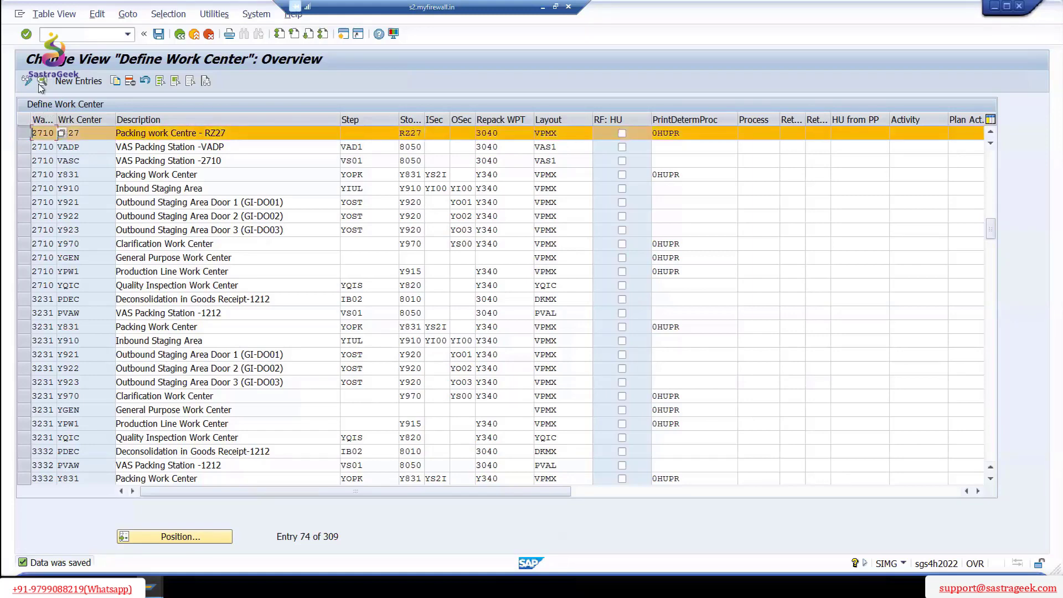
pyautogui.click(42, 81)
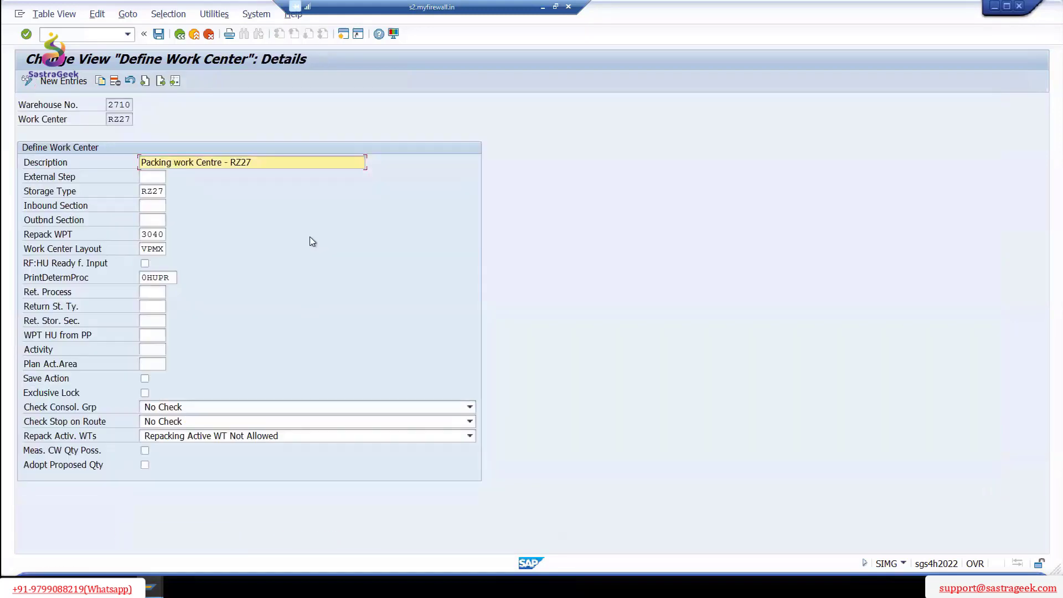
pyautogui.click(158, 177)
pyautogui.click(172, 177)
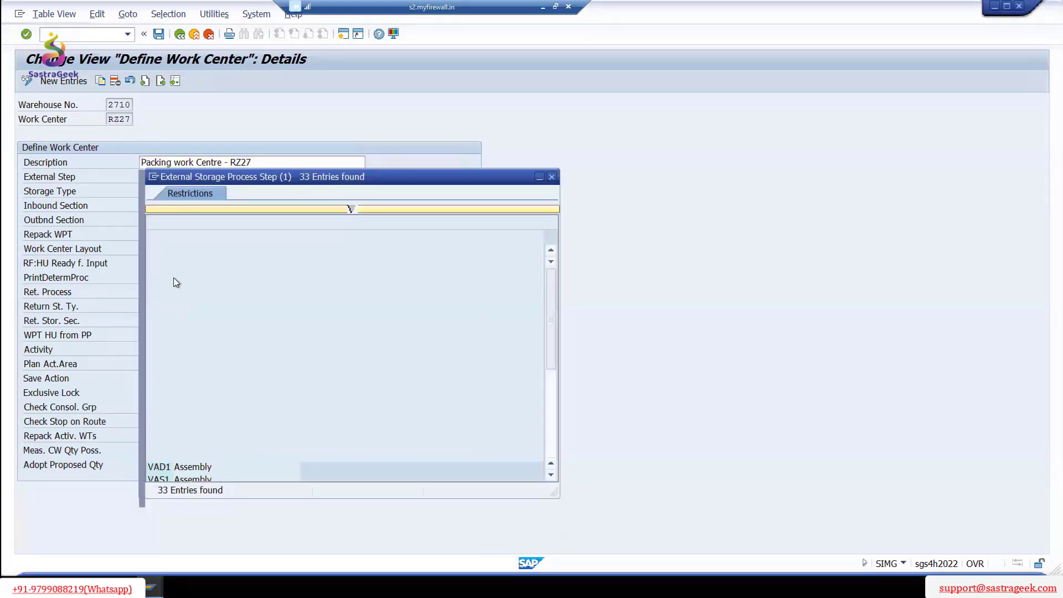
# - Close the external step list without a choice and return to the IMG Work Center activities
pyautogui.click(197, 278)
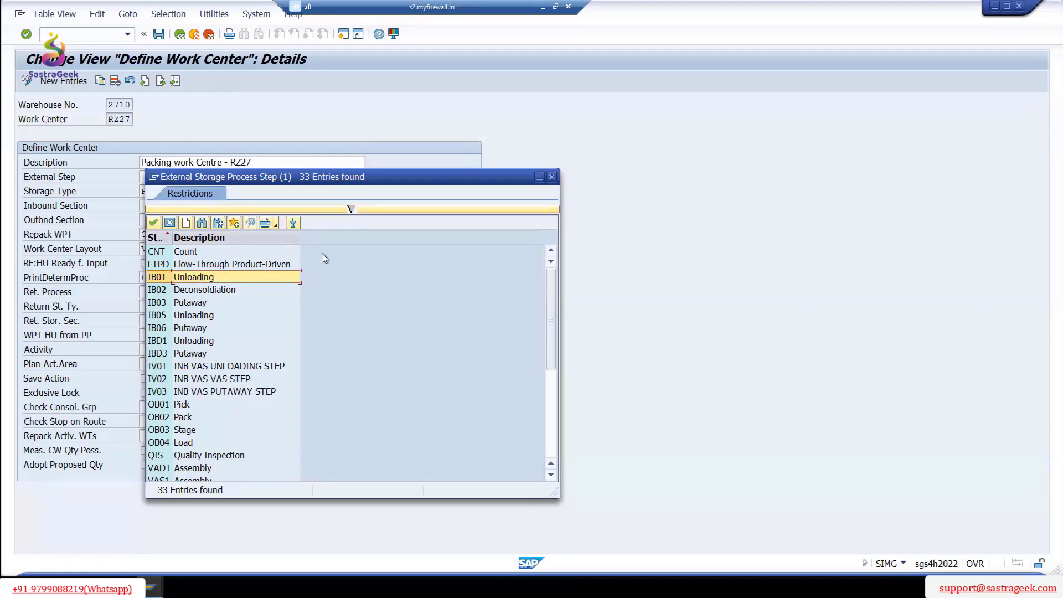
pyautogui.click(552, 177)
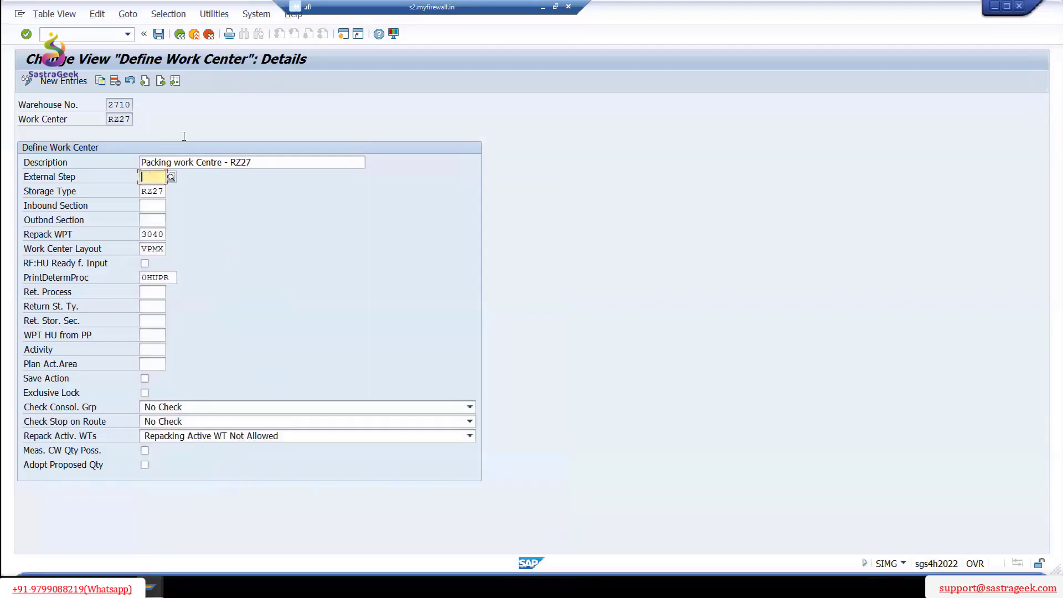
pyautogui.click(254, 163)
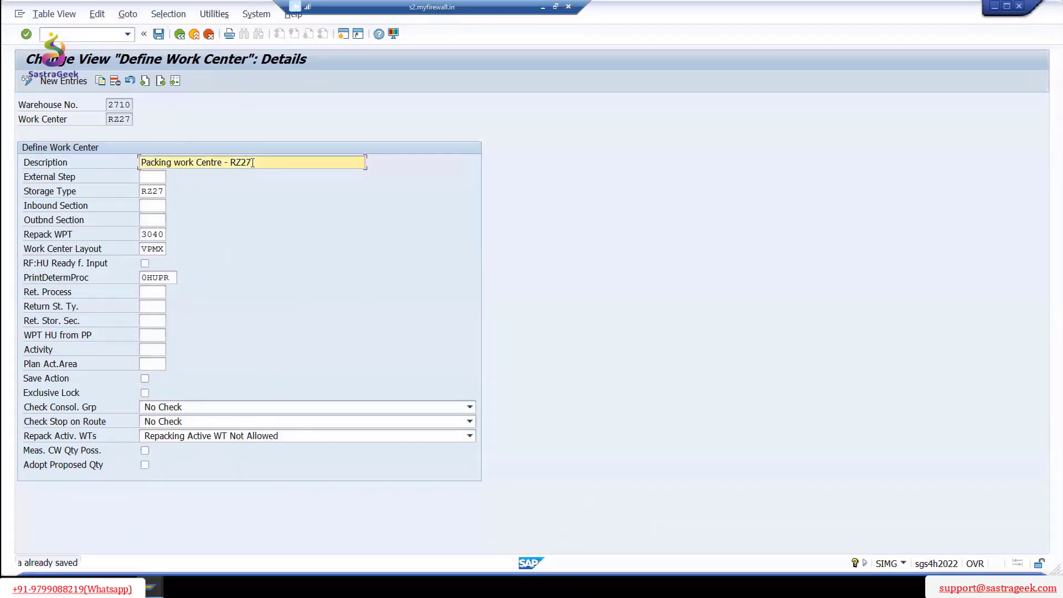
pyautogui.click(180, 35)
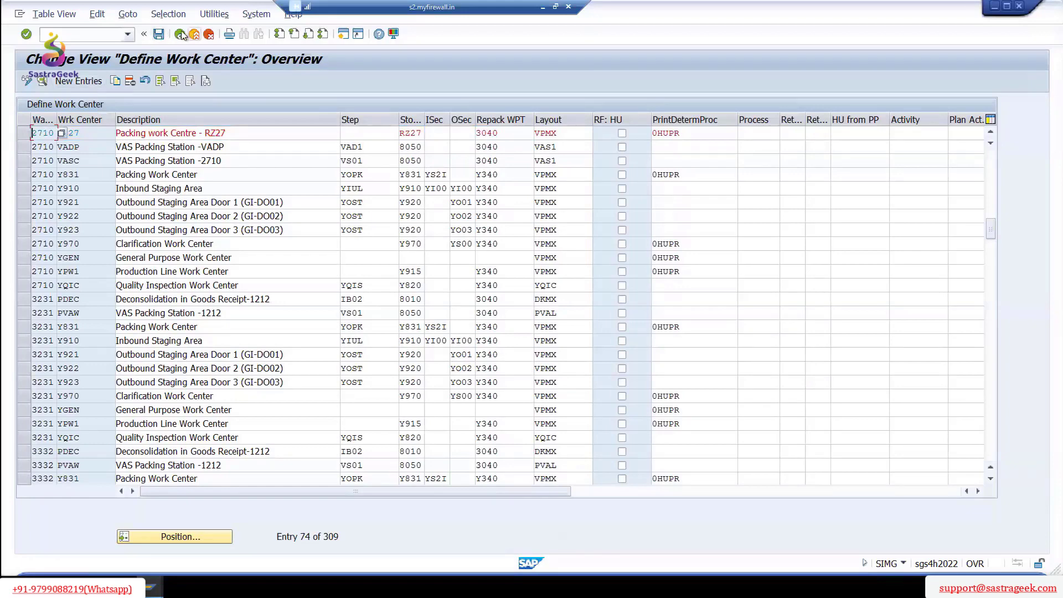
pyautogui.click(180, 35)
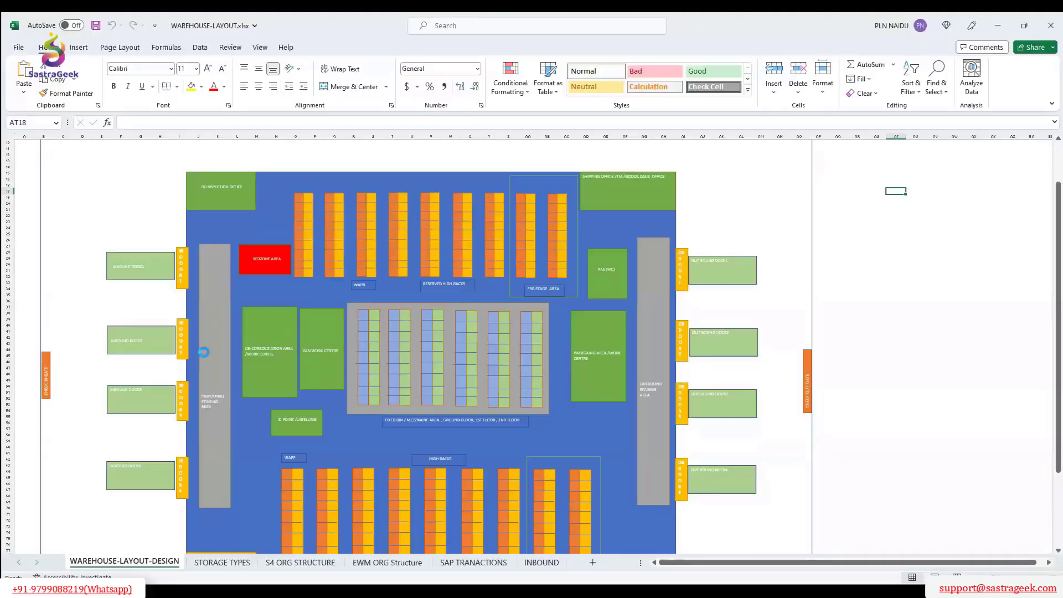
# - Draw a red ink arrow from INBOUND DOCK1 past staging to VAS/WORK CENTRE
pyautogui.scroll(4, 769, 541)
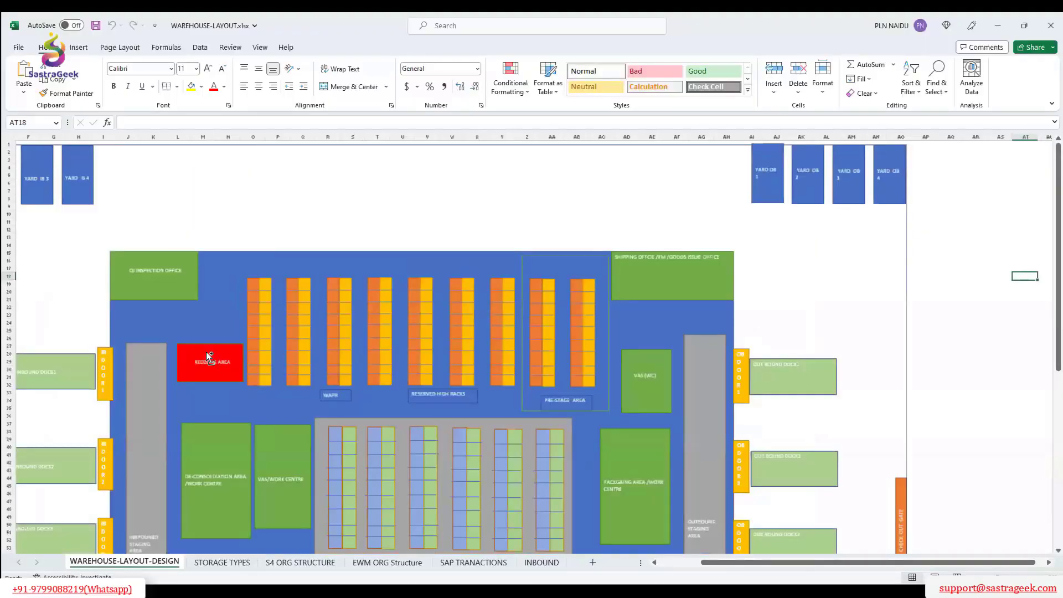
pyautogui.moveTo(820, 564); pyautogui.dragTo(565, 560)
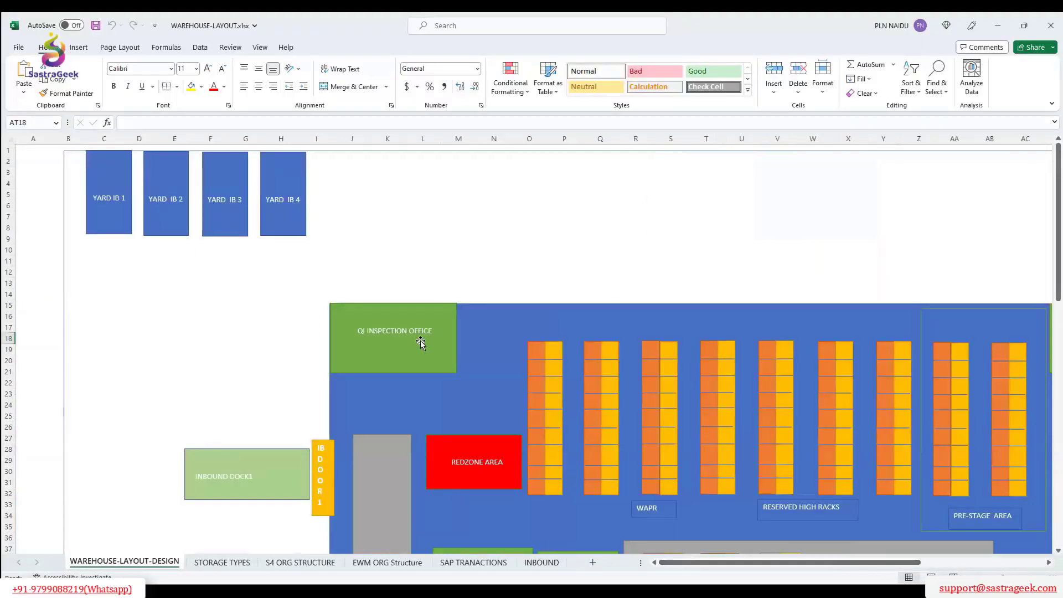
pyautogui.scroll(-8, 421, 343)
pyautogui.scroll(1, 419, 342)
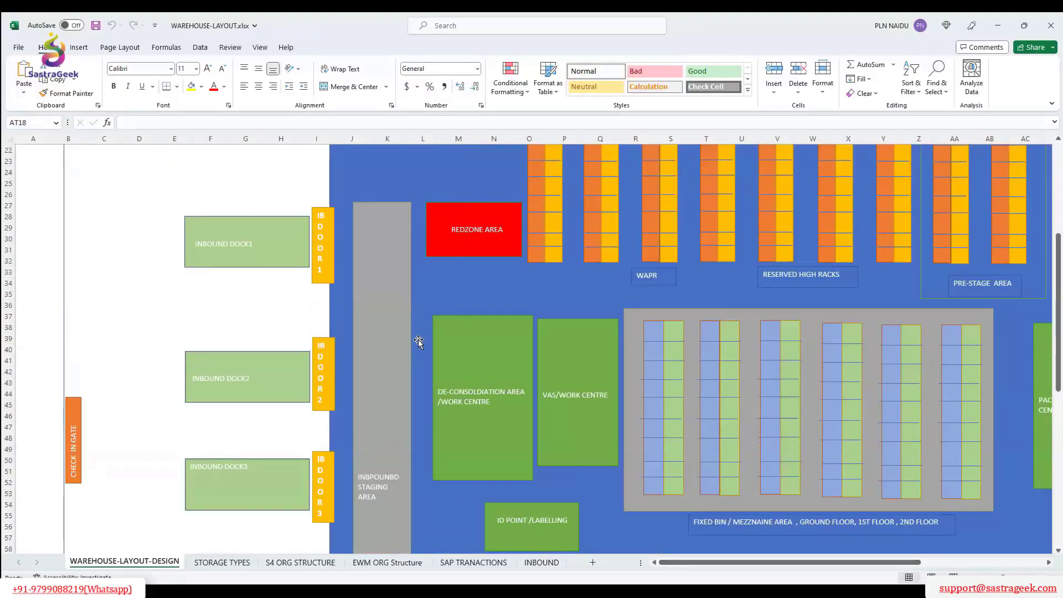
pyautogui.hotkey('ctrl', 'shift', '3')
pyautogui.click(272, 249)
pyautogui.moveTo(357, 239); pyautogui.dragTo(373, 268)
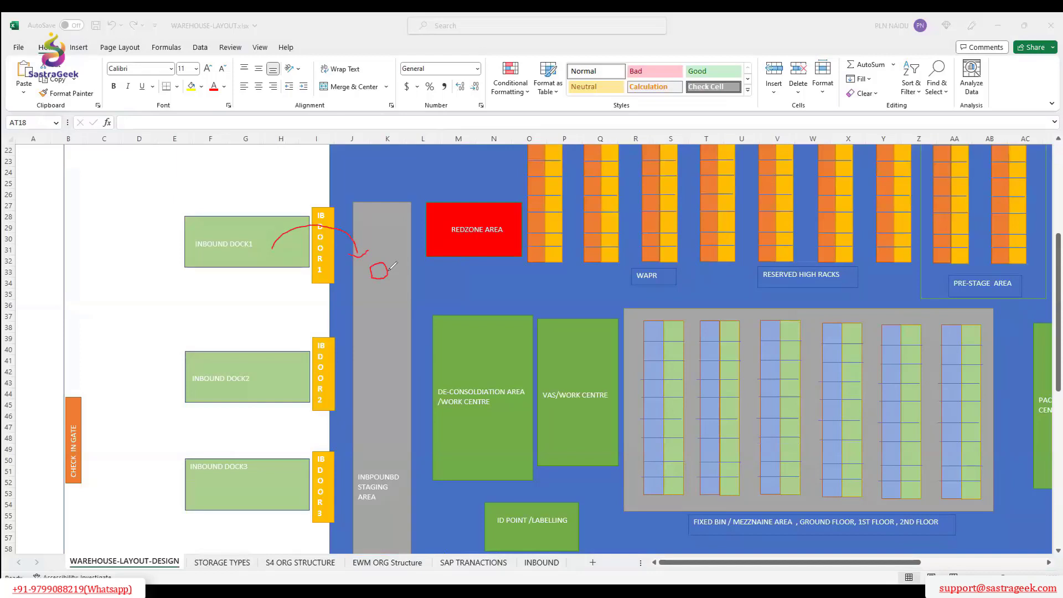
pyautogui.moveTo(390, 271); pyautogui.dragTo(407, 274)
pyautogui.moveTo(577, 313); pyautogui.dragTo(597, 311)
# - Handwrite notes beside the arrow and sketch a box left of the inbound docks
pyautogui.moveTo(636, 296); pyautogui.dragTo(642, 312)
pyautogui.moveTo(677, 301); pyautogui.dragTo(681, 315)
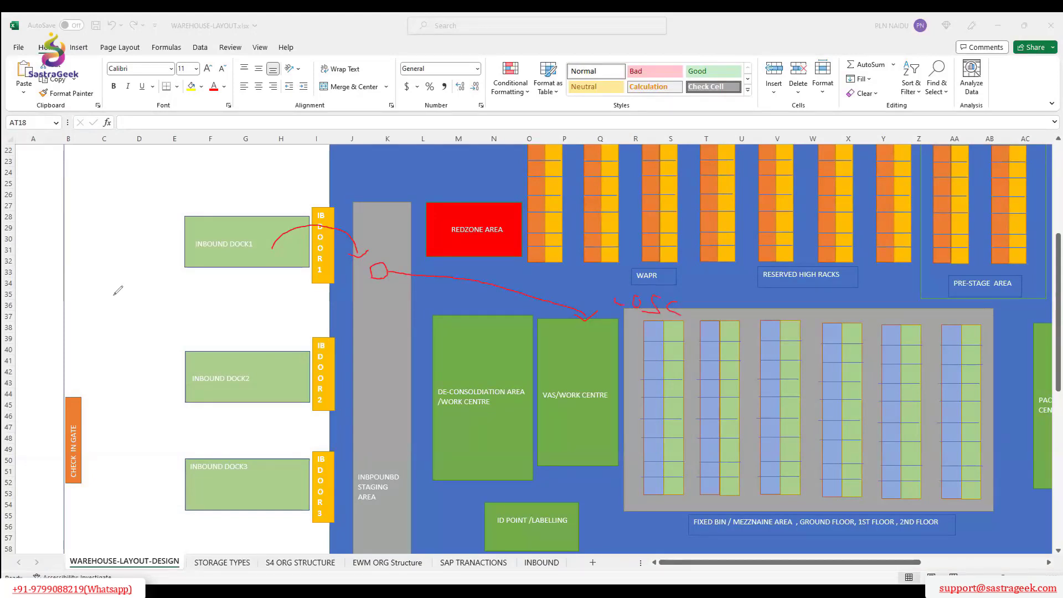
pyautogui.moveTo(87, 246); pyautogui.dragTo(85, 339)
pyautogui.moveTo(133, 244); pyautogui.dragTo(142, 336)
pyautogui.moveTo(87, 338); pyautogui.dragTo(144, 338)
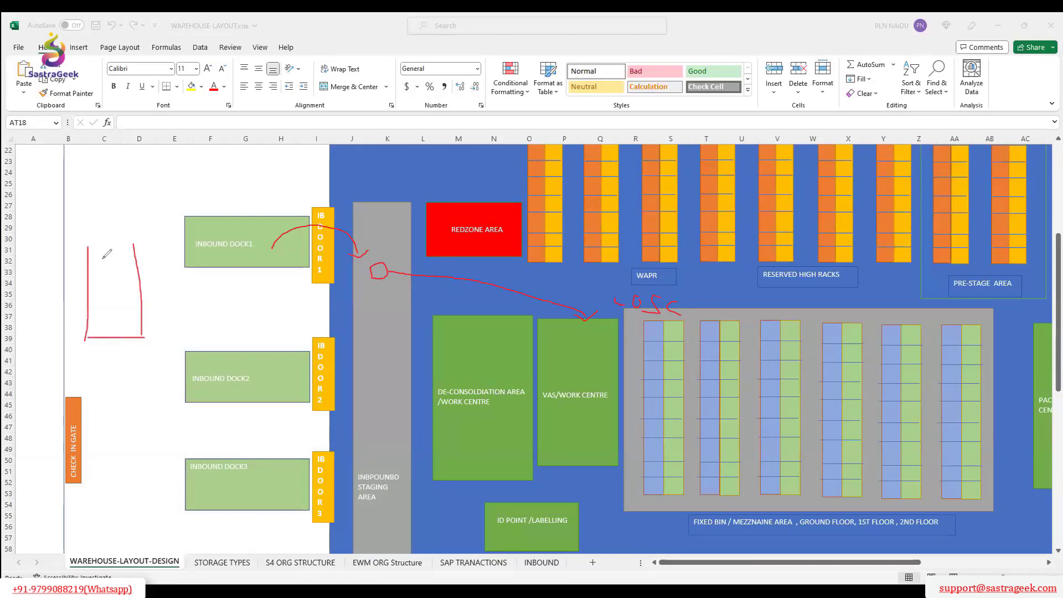
pyautogui.moveTo(93, 253); pyautogui.dragTo(113, 243)
# - Draw arrows from VAS/WORK CENTRE to the fixed-bin racks and handwrite COH beside it
pyautogui.moveTo(614, 360)
pyautogui.mouseDown()
pyautogui.moveTo(619, 339)
pyautogui.moveTo(708, 332)
pyautogui.mouseUp()
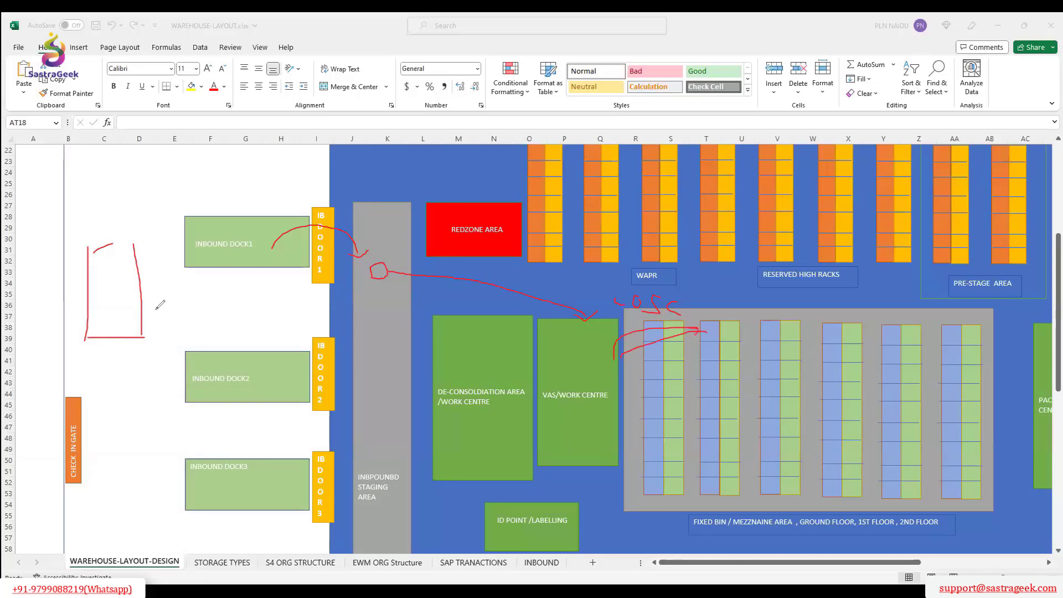
pyautogui.moveTo(600, 355); pyautogui.dragTo(613, 355)
pyautogui.moveTo(601, 368)
pyautogui.mouseDown()
pyautogui.moveTo(713, 316)
pyautogui.moveTo(747, 317)
pyautogui.moveTo(748, 335)
pyautogui.moveTo(760, 339)
pyautogui.mouseUp()
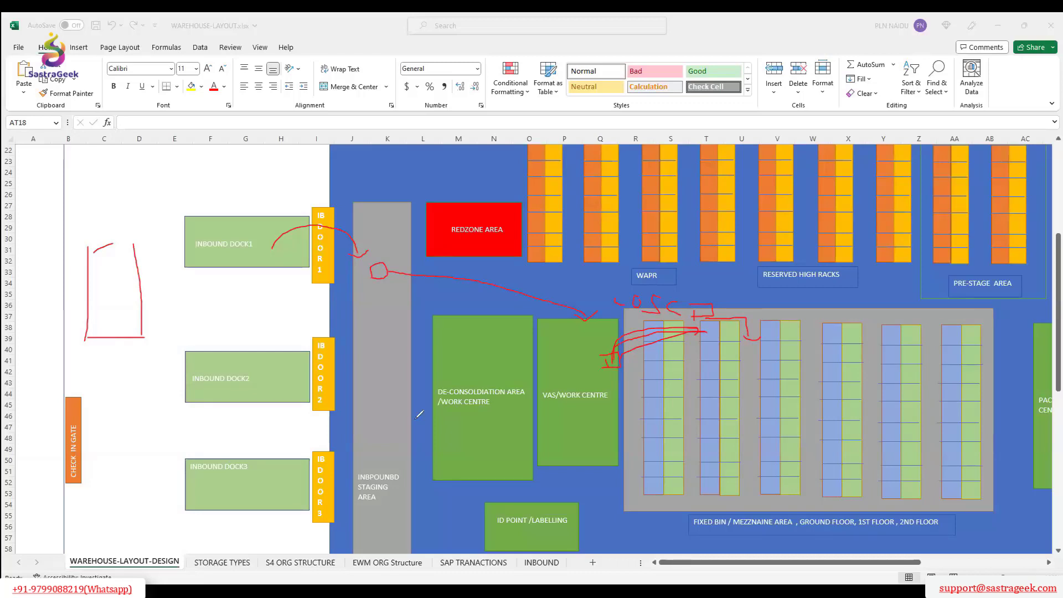
pyautogui.moveTo(638, 360); pyautogui.dragTo(647, 379)
pyautogui.moveTo(650, 373); pyautogui.dragTo(664, 370)
pyautogui.moveTo(669, 365); pyautogui.dragTo(685, 375)
pyautogui.moveTo(686, 364); pyautogui.dragTo(687, 387)
pyautogui.moveTo(710, 349); pyautogui.dragTo(704, 364)
# - Add arrows toward the racks and REDZONE AREA plus green notes, then clear all ink
pyautogui.moveTo(588, 428)
pyautogui.mouseDown()
pyautogui.moveTo(688, 404)
pyautogui.moveTo(676, 422)
pyautogui.mouseUp()
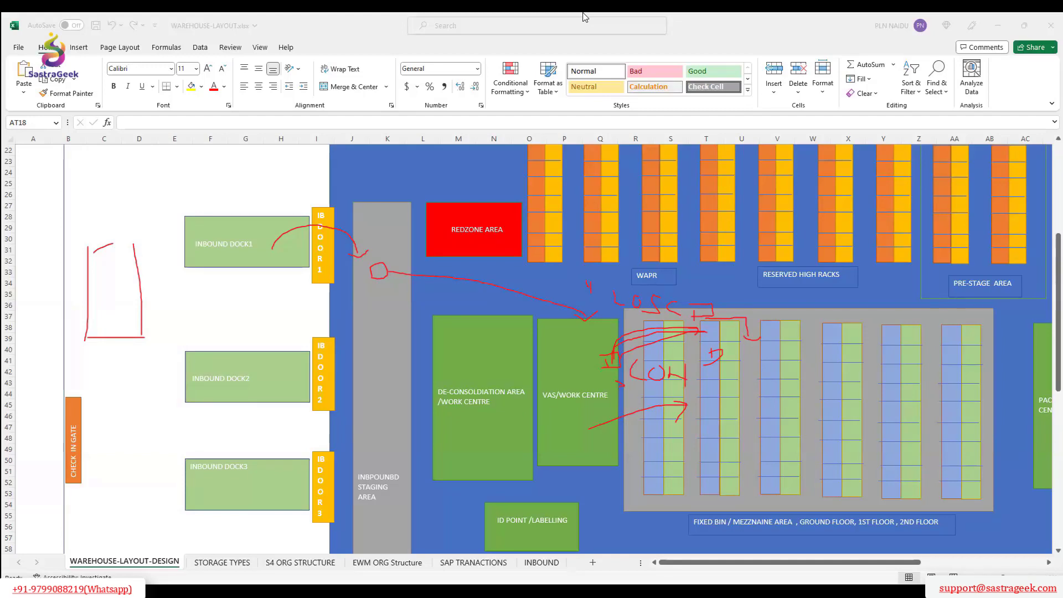
pyautogui.moveTo(573, 297)
pyautogui.mouseDown()
pyautogui.moveTo(521, 261)
pyautogui.moveTo(533, 262)
pyautogui.mouseUp()
pyautogui.moveTo(708, 454); pyautogui.dragTo(739, 459)
pyautogui.moveTo(804, 313)
pyautogui.mouseDown()
pyautogui.moveTo(822, 309)
pyautogui.moveTo(813, 290)
pyautogui.mouseUp()
pyautogui.moveTo(886, 283); pyautogui.dragTo(884, 289)
pyautogui.click(586, 17)
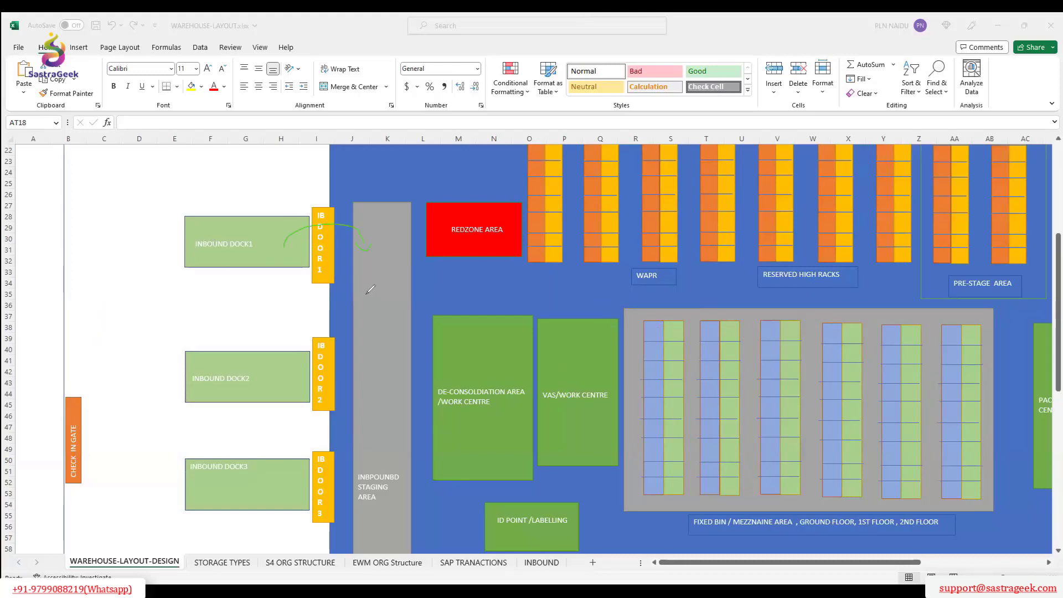
# - Draw green arrows from INBOUND DOCK1 through staging into VAS/WORK CENTRE, box a bin, and circle REDZONE AREA
pyautogui.moveTo(366, 294)
pyautogui.mouseDown()
pyautogui.moveTo(371, 319)
pyautogui.moveTo(558, 344)
pyautogui.mouseUp()
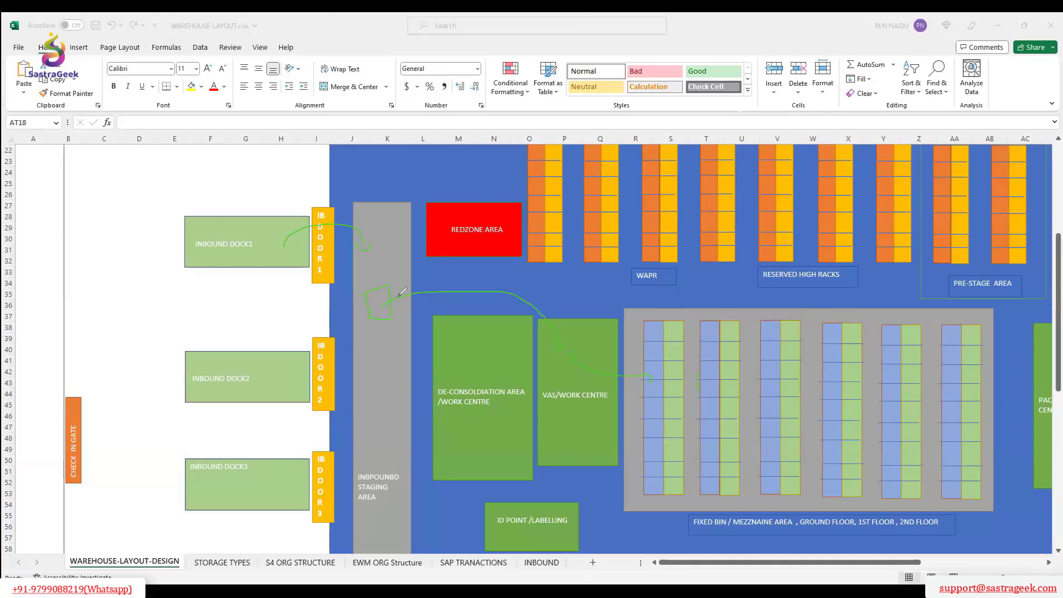
pyautogui.moveTo(696, 375)
pyautogui.mouseDown()
pyautogui.moveTo(735, 370)
pyautogui.moveTo(702, 393)
pyautogui.mouseUp()
pyautogui.moveTo(397, 292)
pyautogui.mouseDown()
pyautogui.moveTo(589, 340)
pyautogui.moveTo(590, 350)
pyautogui.mouseUp()
pyautogui.moveTo(443, 216)
pyautogui.mouseDown()
pyautogui.moveTo(435, 224)
pyautogui.moveTo(486, 185)
pyautogui.mouseUp()
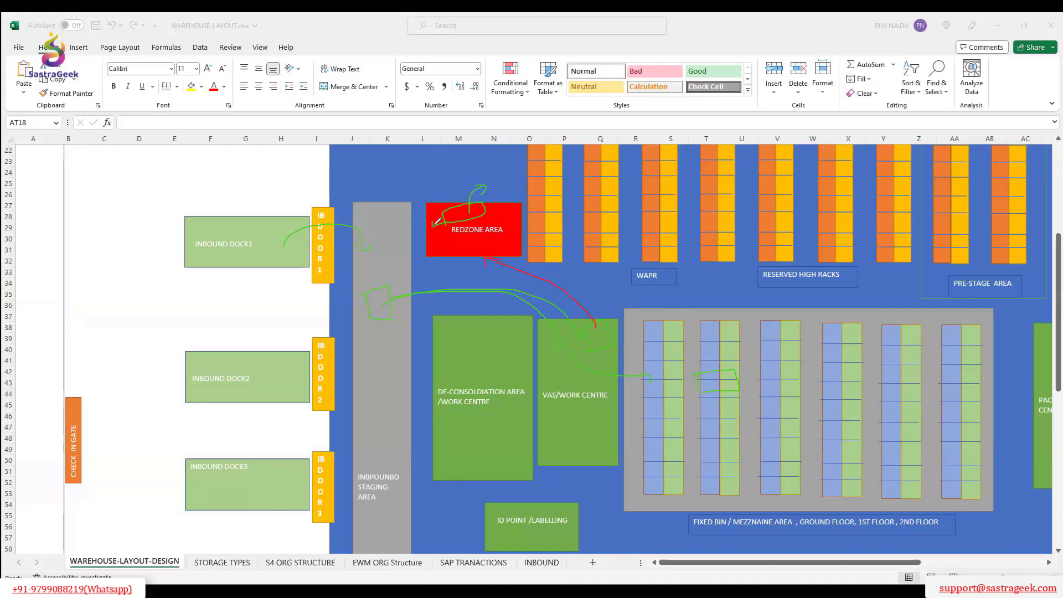
# - Handwrite a green 1200 HU note above REDZONE AREA, then clear all annotations
pyautogui.moveTo(425, 157)
pyautogui.mouseDown()
pyautogui.moveTo(438, 173)
pyautogui.moveTo(473, 161)
pyautogui.moveTo(507, 175)
pyautogui.moveTo(519, 163)
pyautogui.mouseUp()
pyautogui.moveTo(394, 165); pyautogui.dragTo(393, 180)
pyautogui.moveTo(399, 174)
pyautogui.mouseDown()
pyautogui.moveTo(409, 180)
pyautogui.moveTo(376, 165)
pyautogui.moveTo(365, 183)
pyautogui.mouseUp()
pyautogui.click(413, 181)
pyautogui.click(412, 159)
pyautogui.moveTo(358, 180); pyautogui.dragTo(346, 158)
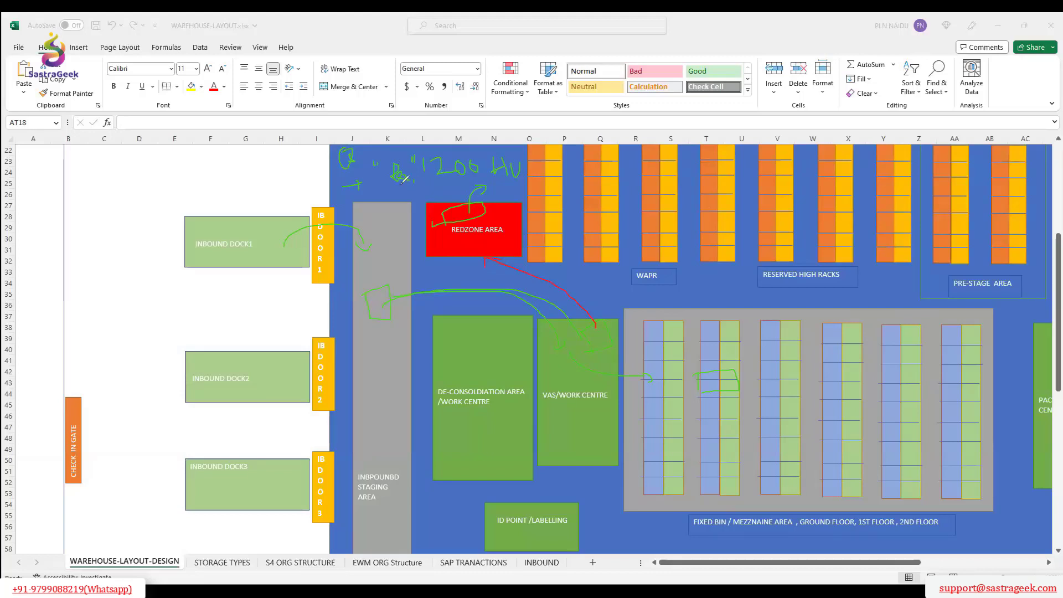
pyautogui.click(674, 109)
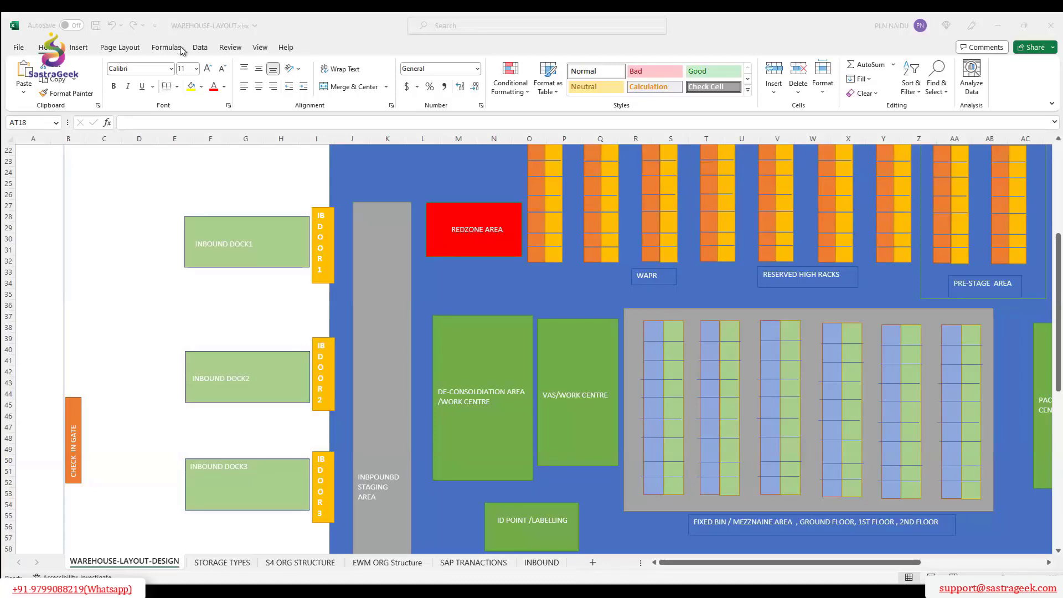
# - Open Define Activity Areas from the IMG and position the list at warehouse 1710
pyautogui.hotkey('alt', 'Tab')
pyautogui.press('F3')
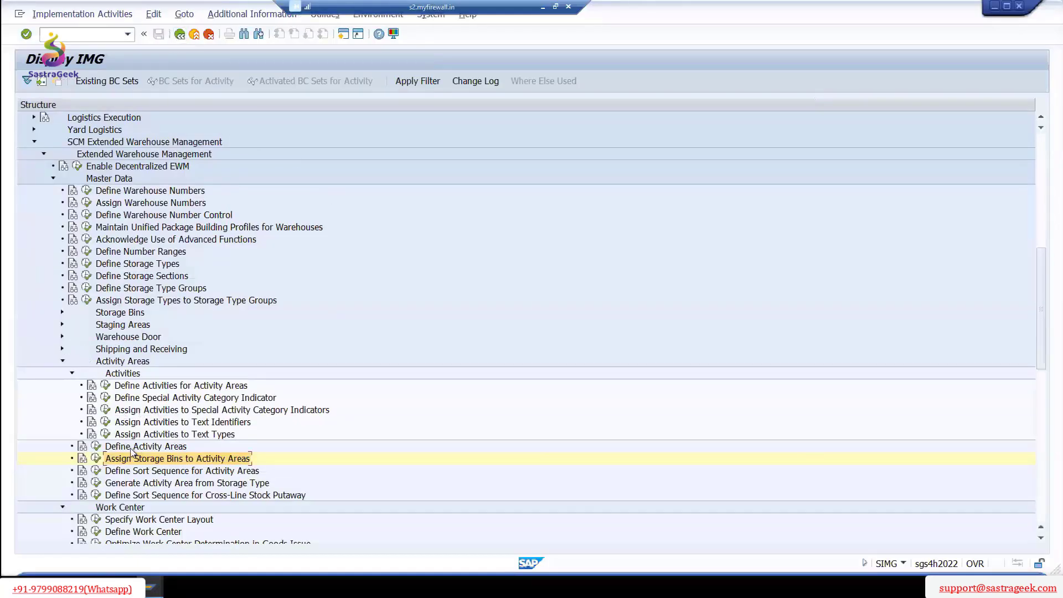
pyautogui.click(97, 449)
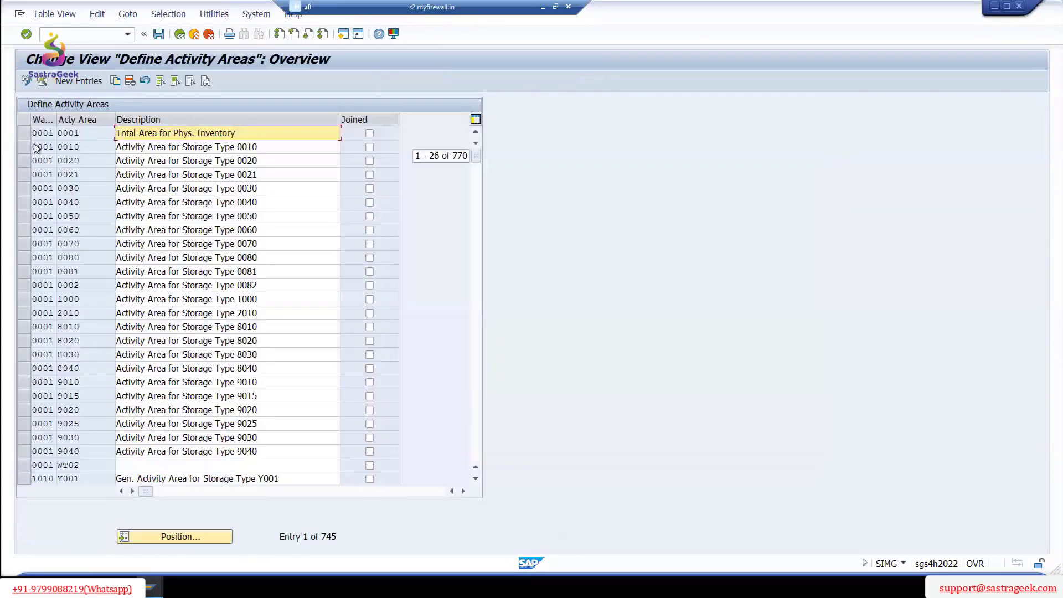
pyautogui.click(171, 537)
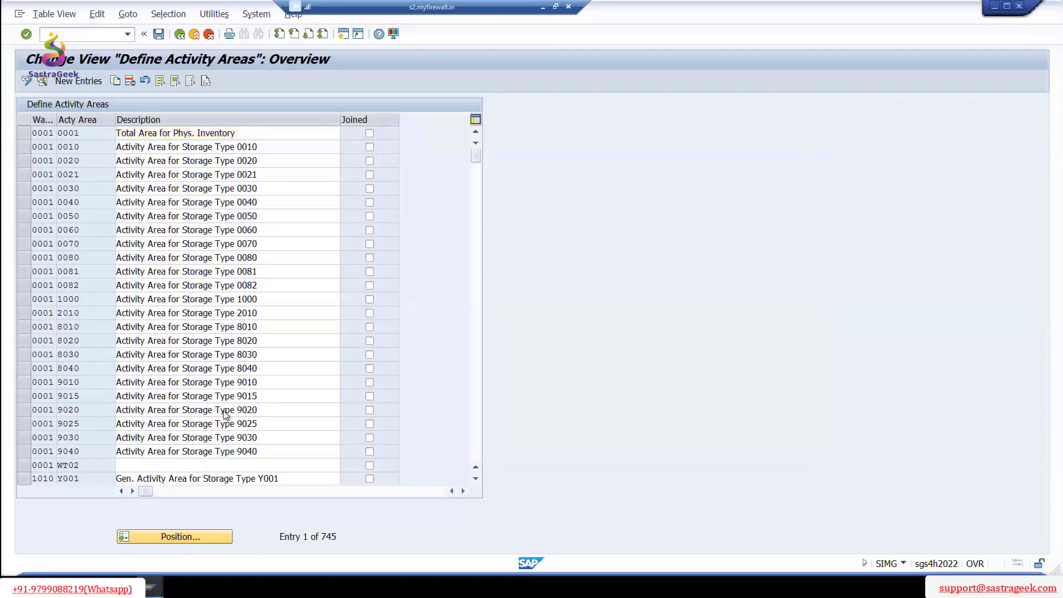
pyautogui.write('1710')
pyautogui.press('Tab')
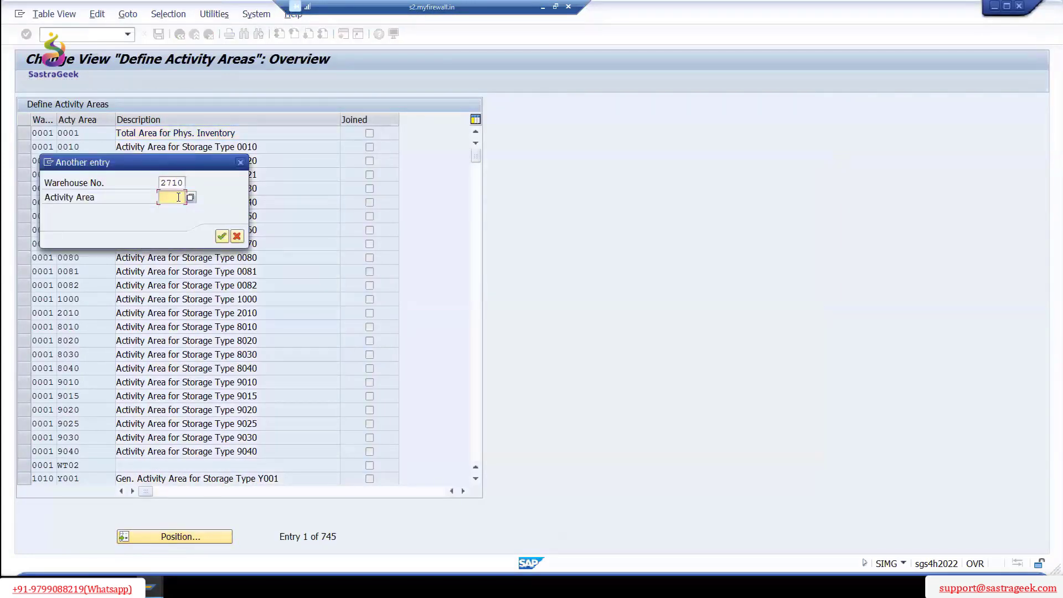
pyautogui.click(226, 238)
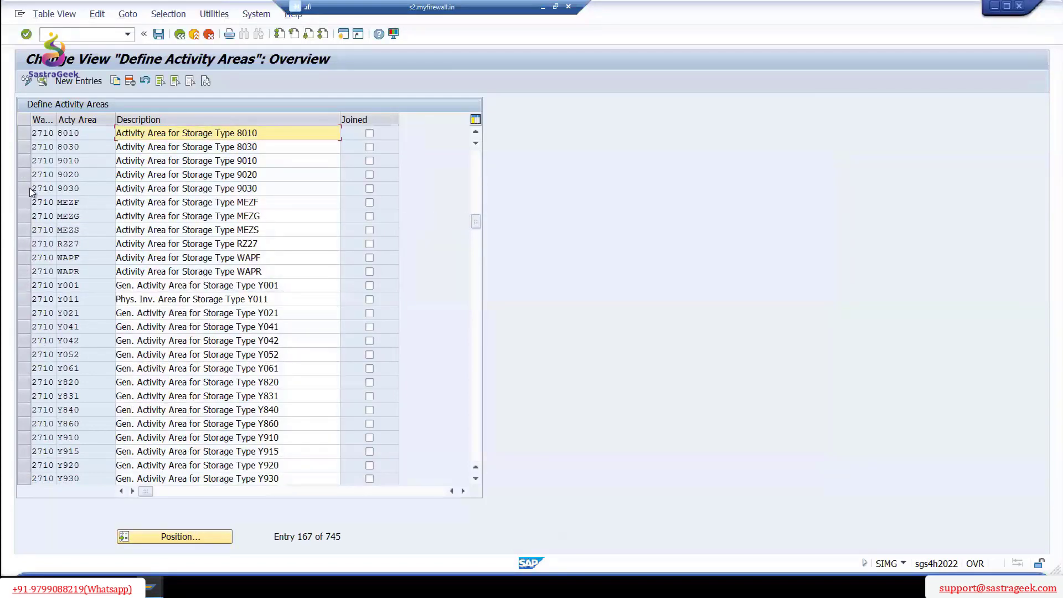
# - Reposition the list to warehouse 2710 activity area RZ27 and select its row
pyautogui.click(194, 539)
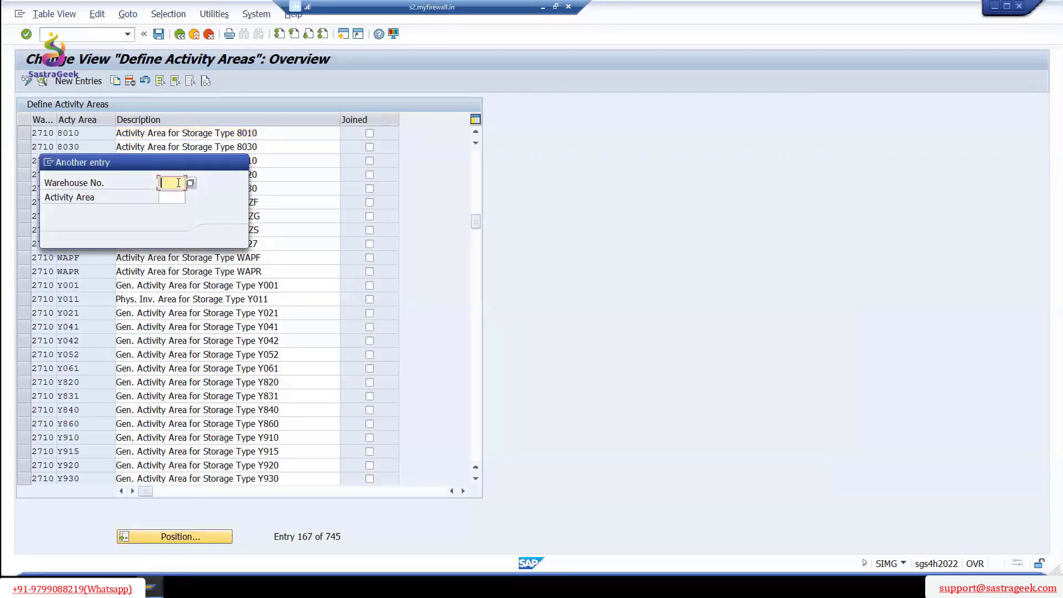
pyautogui.write('2710')
pyautogui.click(179, 200)
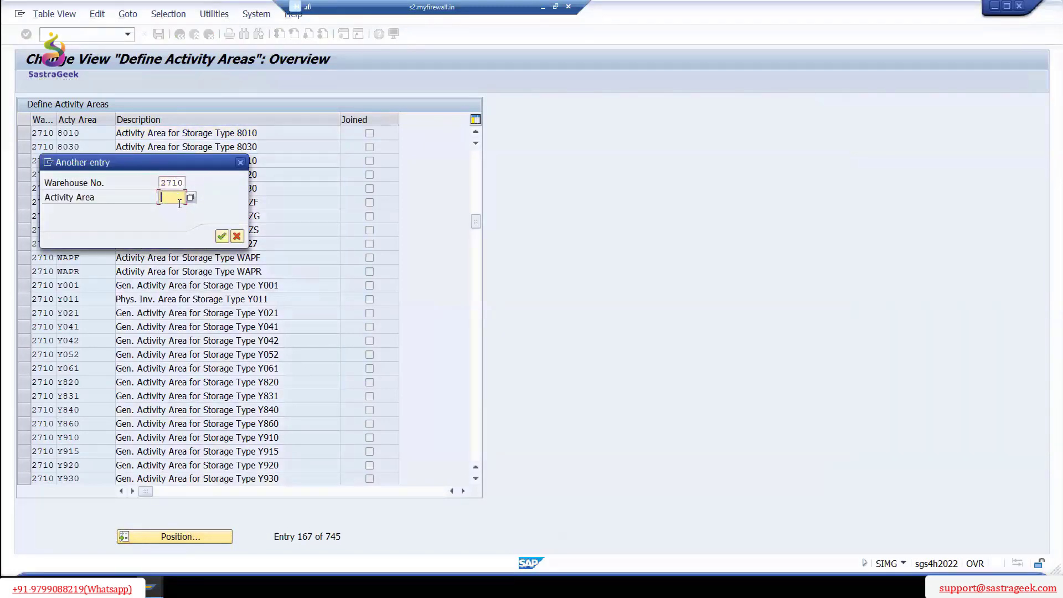
pyautogui.write('27R')
pyautogui.press('BackSpace')
pyautogui.press('BackSpace')
pyautogui.write('Z27')
pyautogui.click(222, 236)
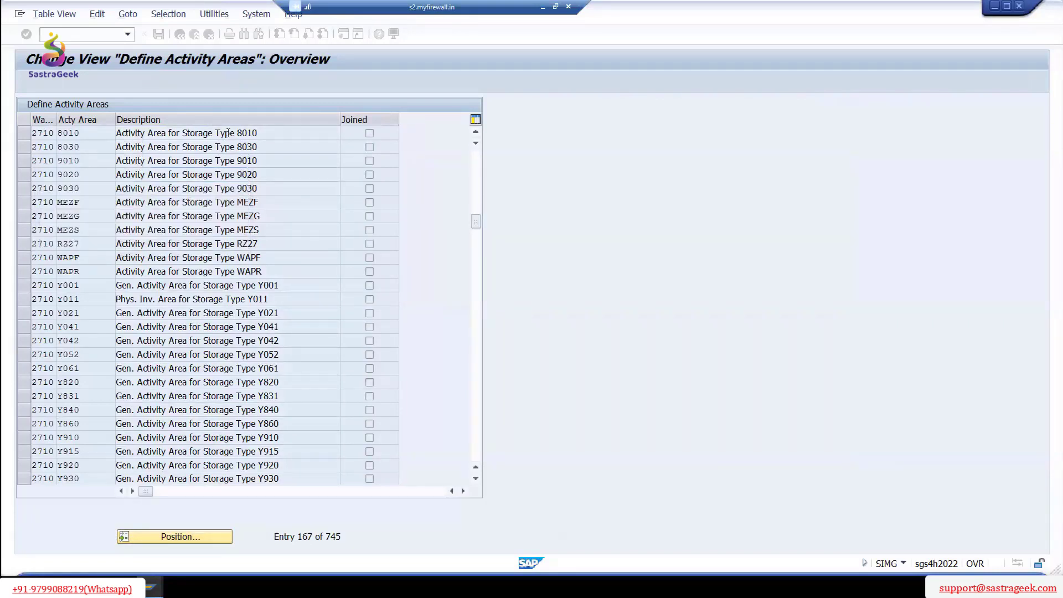
pyautogui.click(23, 134)
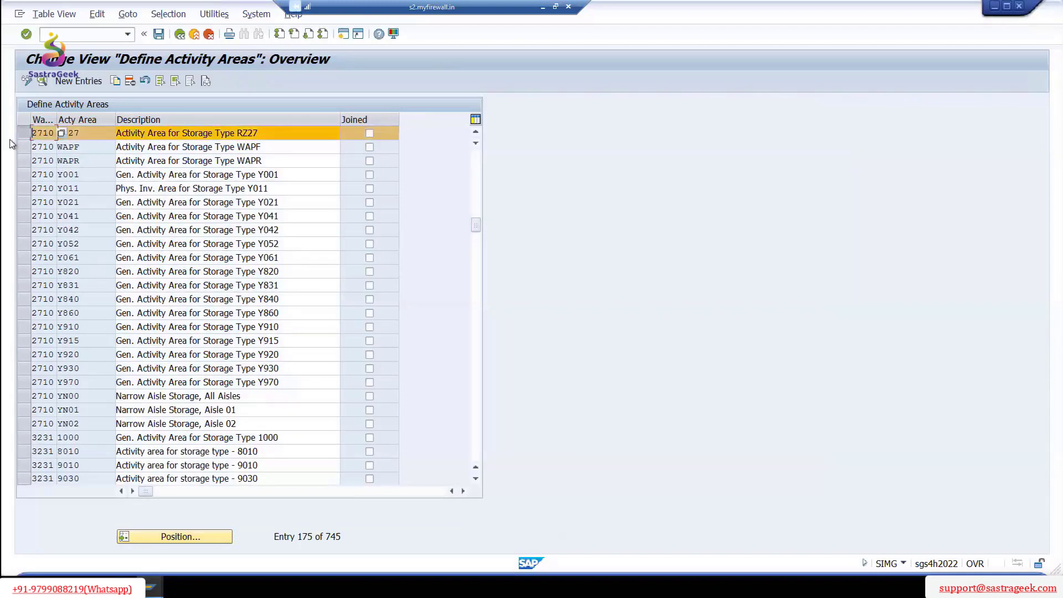
pyautogui.doubleClick(82, 134)
pyautogui.hotkey('ctrl', 'c')
pyautogui.click(180, 34)
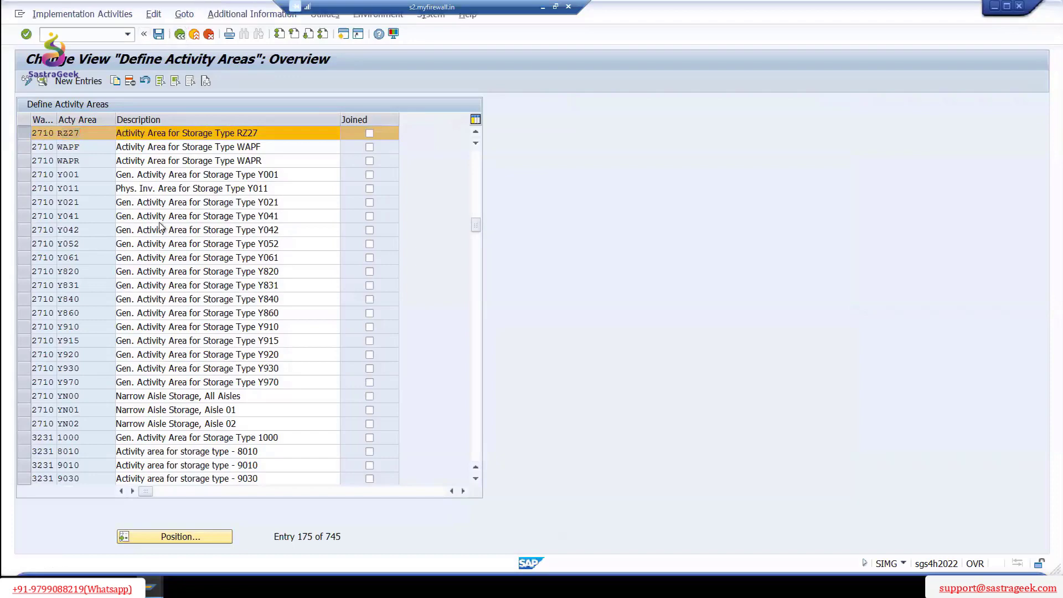
# - Start a new bin assignment for warehouse 2710, correcting activity area 27RZ to RZ27
pyautogui.click(96, 459)
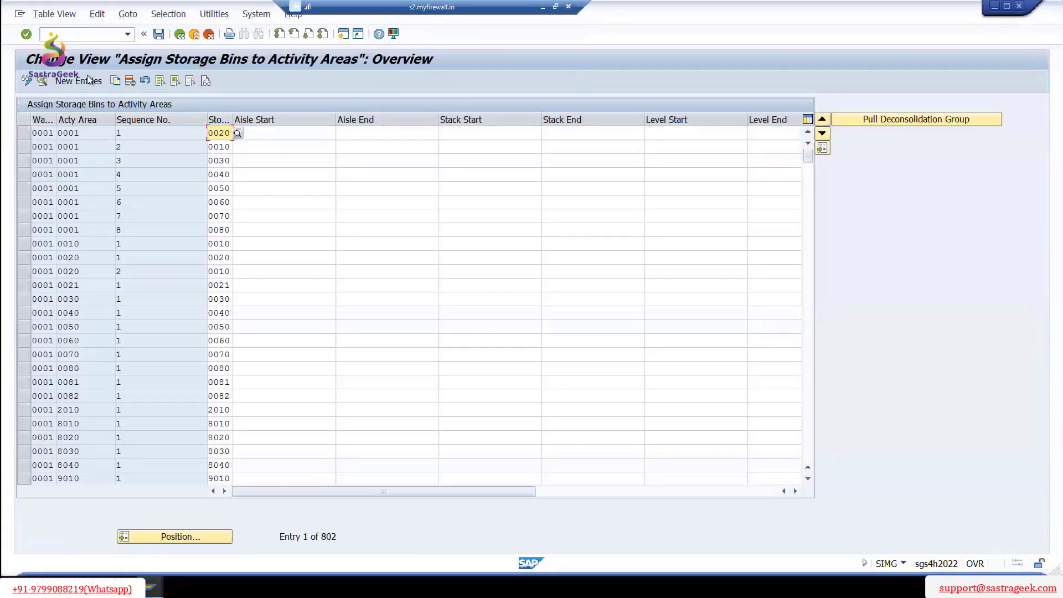
pyautogui.click(79, 81)
pyautogui.write('2')
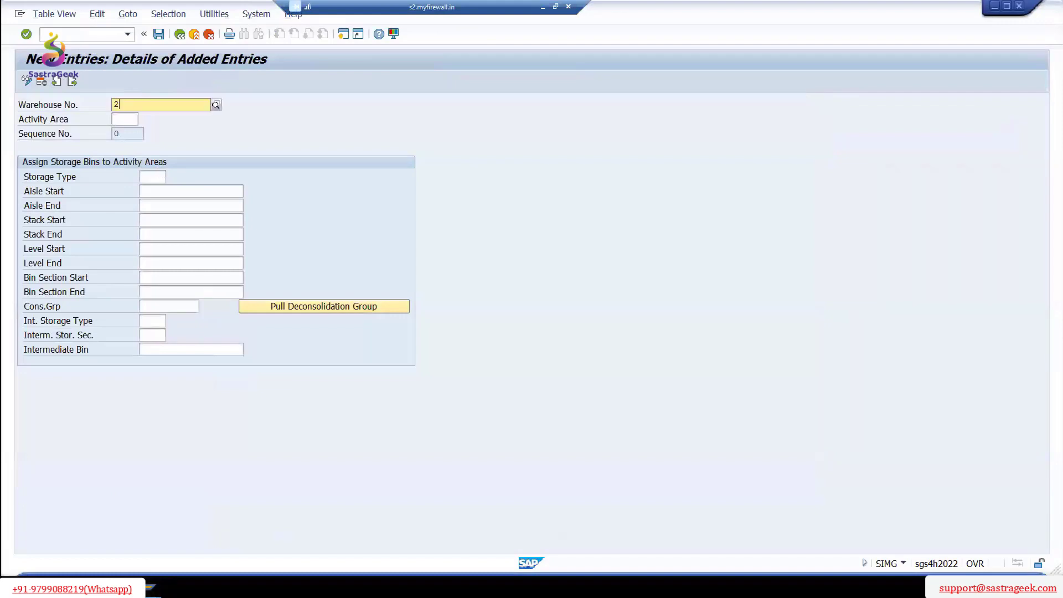
pyautogui.write('710')
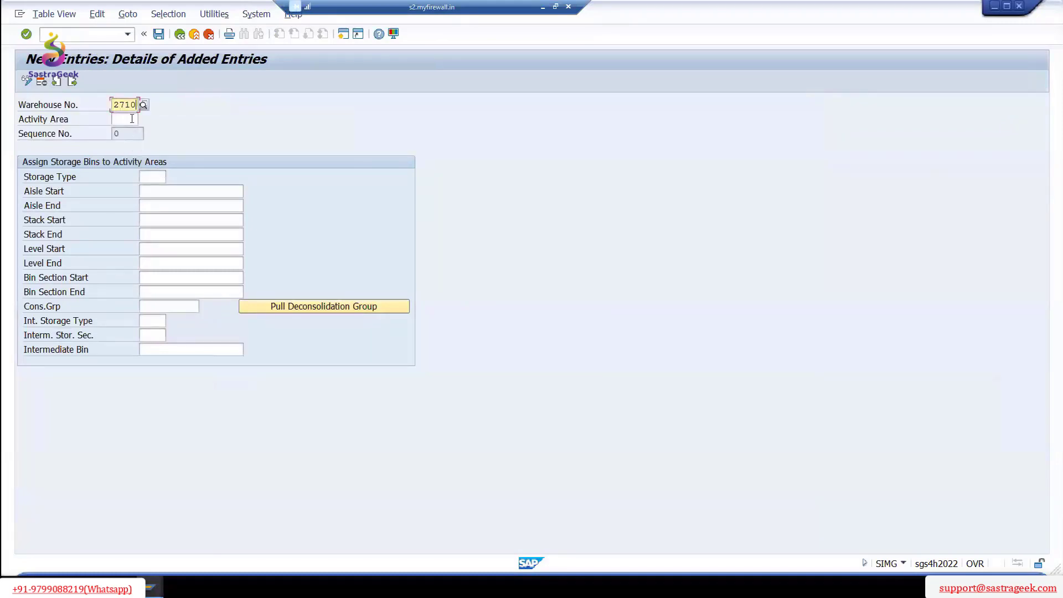
pyautogui.click(131, 118)
pyautogui.write('2')
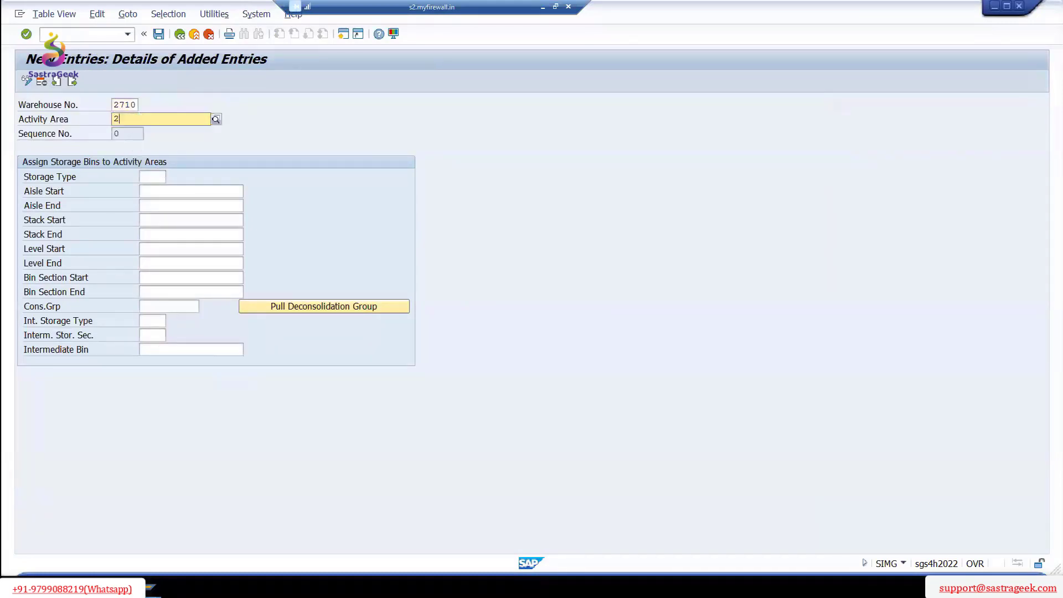
pyautogui.write('7')
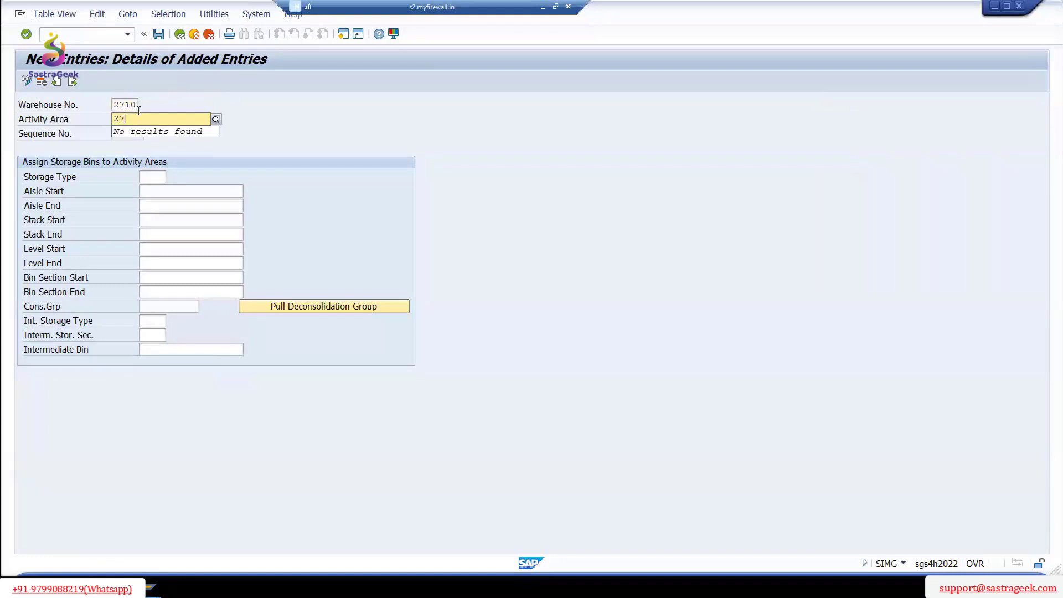
pyautogui.write('RZ')
pyautogui.press('Return')
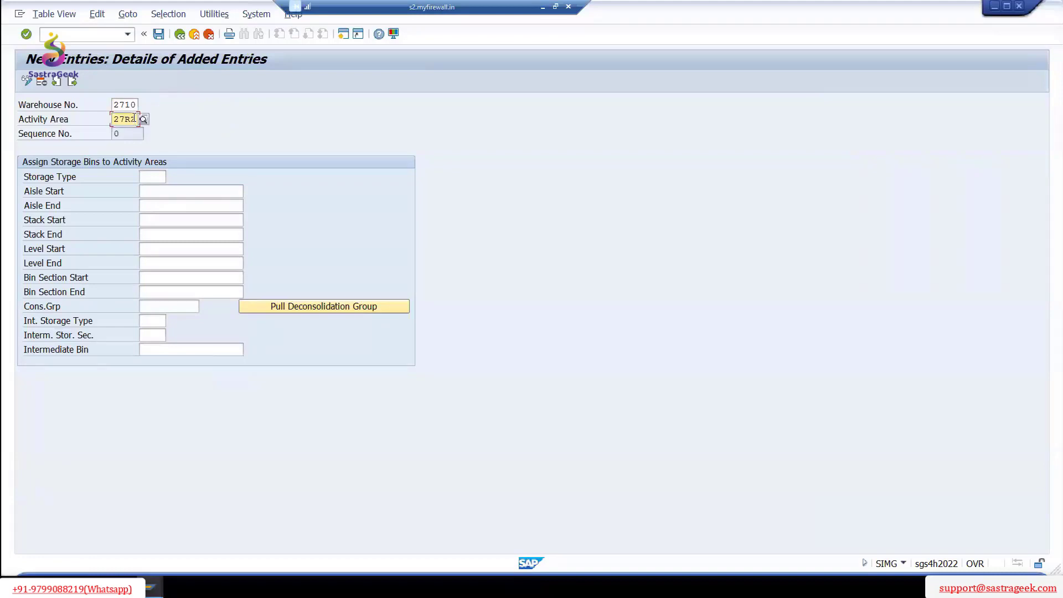
pyautogui.moveTo(136, 119); pyautogui.dragTo(83, 121)
pyautogui.write('RZ27')
pyautogui.click(154, 147)
# - Enter storage type RZ27 and paste RZ27 into the consolidation group
pyautogui.click(158, 177)
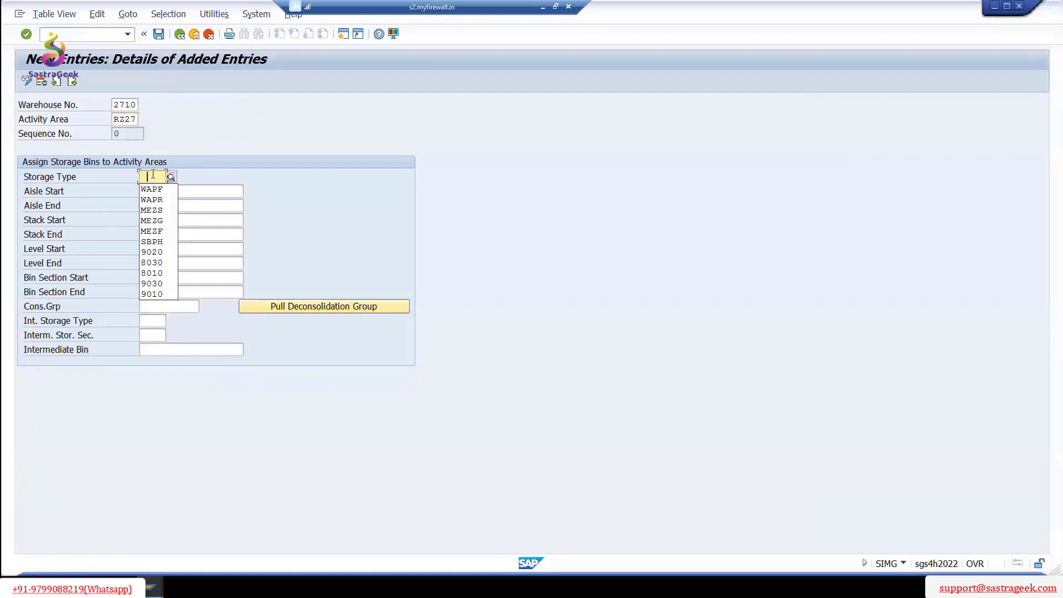
pyautogui.press('BackSpace')
pyautogui.write('RZ27')
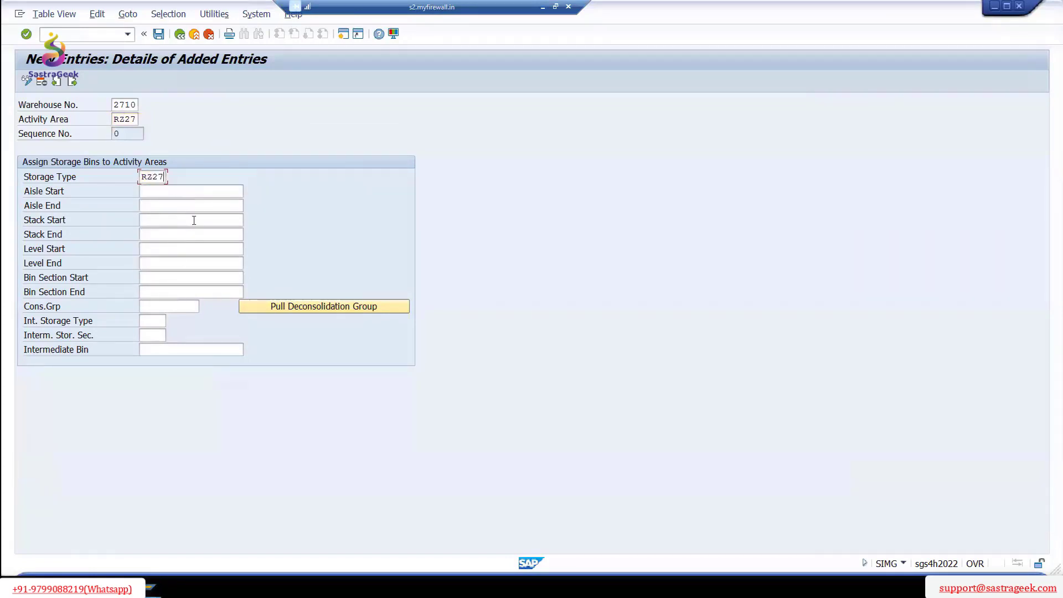
pyautogui.click(161, 307)
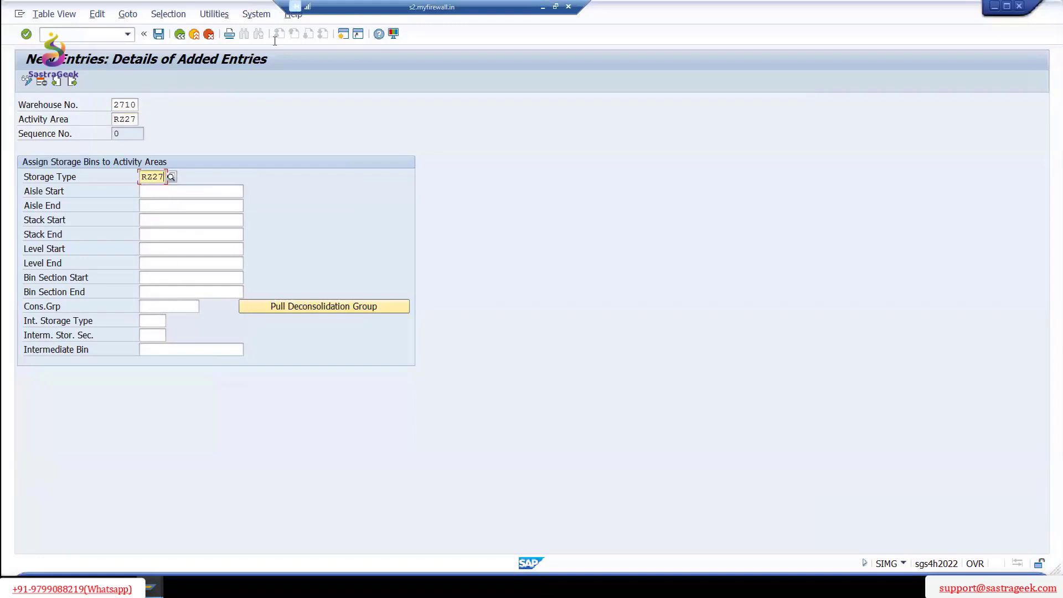
pyautogui.click(160, 177)
pyautogui.click(178, 305)
pyautogui.hotkey('ctrl', 'v')
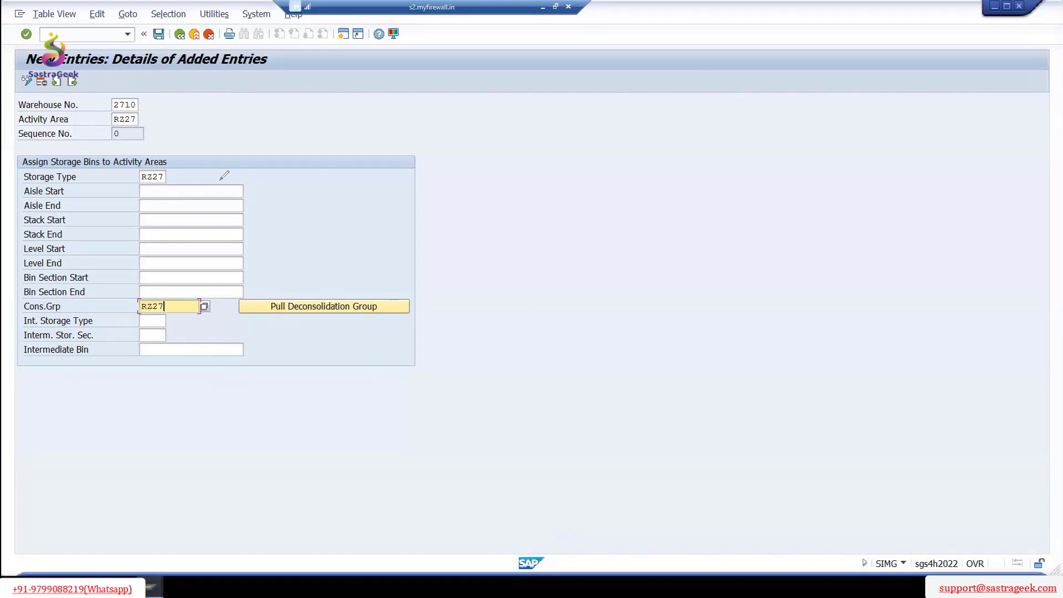
pyautogui.moveTo(266, 139)
pyautogui.mouseDown()
pyautogui.moveTo(307, 139)
pyautogui.moveTo(288, 153)
pyautogui.mouseUp()
pyautogui.moveTo(342, 124); pyautogui.dragTo(338, 150)
pyautogui.moveTo(331, 134)
pyautogui.mouseDown()
pyautogui.moveTo(355, 120)
pyautogui.moveTo(360, 136)
pyautogui.moveTo(404, 138)
pyautogui.moveTo(397, 172)
pyautogui.mouseUp()
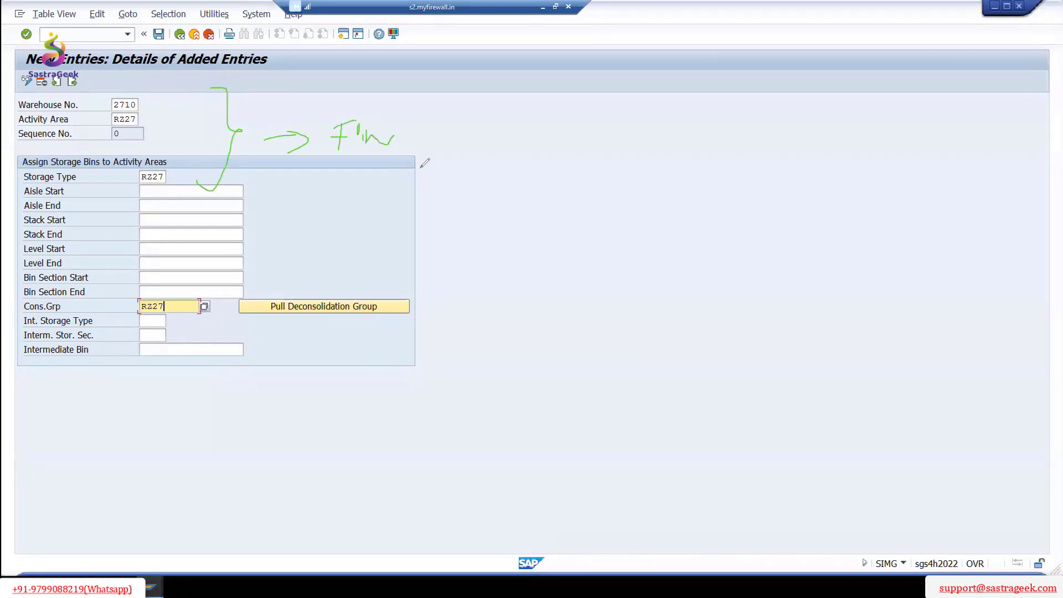
pyautogui.moveTo(448, 119); pyautogui.dragTo(435, 141)
pyautogui.moveTo(458, 107); pyautogui.dragTo(458, 146)
pyautogui.moveTo(452, 139)
pyautogui.mouseDown()
pyautogui.moveTo(477, 130)
pyautogui.moveTo(549, 139)
pyautogui.mouseUp()
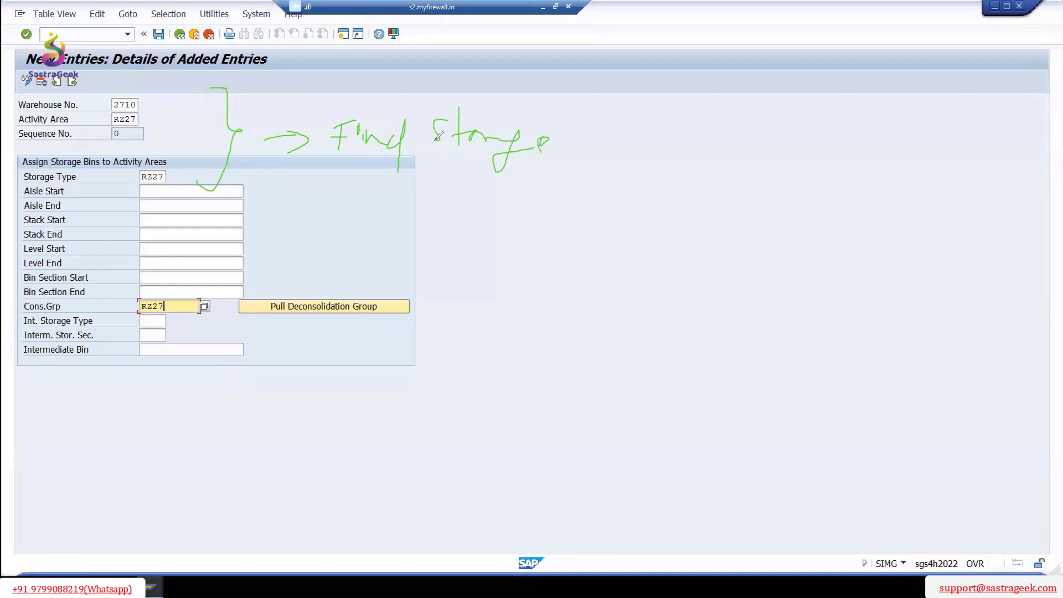
pyautogui.moveTo(542, 238); pyautogui.dragTo(561, 257)
pyautogui.moveTo(576, 272); pyautogui.dragTo(604, 275)
pyautogui.moveTo(573, 272); pyautogui.dragTo(630, 261)
pyautogui.moveTo(617, 261)
pyautogui.mouseDown()
pyautogui.moveTo(616, 289)
pyautogui.moveTo(656, 267)
pyautogui.moveTo(658, 284)
pyautogui.mouseUp()
pyautogui.moveTo(520, 318); pyautogui.dragTo(551, 327)
pyautogui.moveTo(575, 339); pyautogui.dragTo(601, 334)
pyautogui.moveTo(565, 341)
pyautogui.mouseDown()
pyautogui.moveTo(603, 334)
pyautogui.moveTo(613, 350)
pyautogui.moveTo(615, 335)
pyautogui.mouseUp()
pyautogui.moveTo(643, 354); pyautogui.dragTo(664, 361)
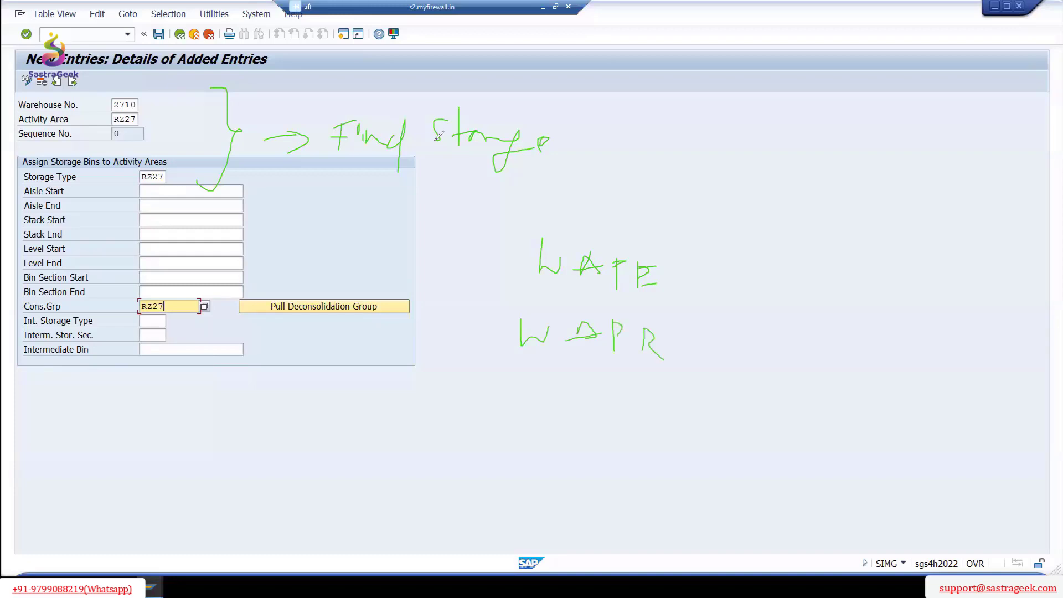
pyautogui.moveTo(553, 390); pyautogui.dragTo(556, 409)
pyautogui.moveTo(555, 400); pyautogui.dragTo(578, 410)
pyautogui.moveTo(596, 391); pyautogui.dragTo(620, 409)
pyautogui.moveTo(621, 400); pyautogui.dragTo(662, 415)
pyautogui.moveTo(558, 435)
pyautogui.mouseDown()
pyautogui.moveTo(561, 450)
pyautogui.moveTo(585, 451)
pyautogui.mouseUp()
pyautogui.moveTo(597, 435)
pyautogui.mouseDown()
pyautogui.moveTo(653, 456)
pyautogui.moveTo(674, 441)
pyautogui.mouseUp()
pyautogui.moveTo(580, 479)
pyautogui.mouseDown()
pyautogui.moveTo(579, 494)
pyautogui.moveTo(672, 480)
pyautogui.mouseUp()
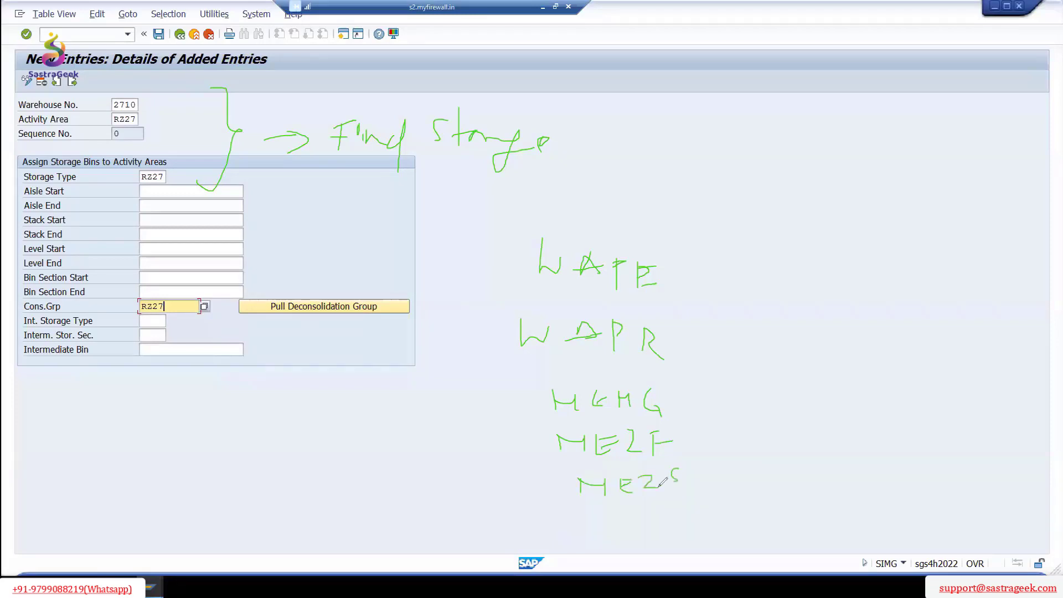
pyautogui.moveTo(689, 225); pyautogui.dragTo(717, 467)
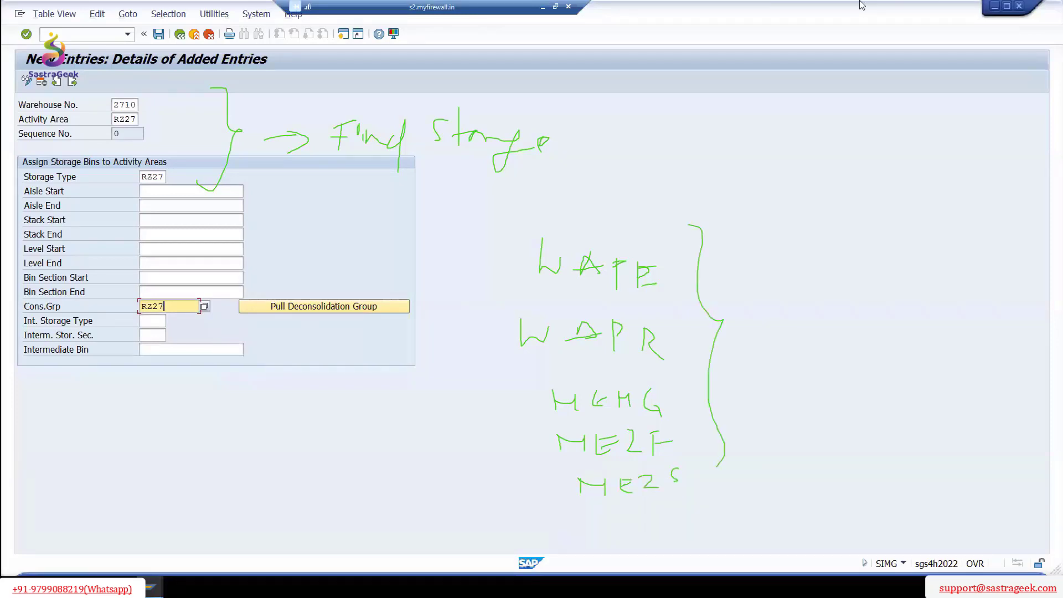
pyautogui.moveTo(798, 254)
pyautogui.mouseDown()
pyautogui.moveTo(793, 308)
pyautogui.moveTo(795, 274)
pyautogui.moveTo(847, 263)
pyautogui.mouseUp()
pyautogui.moveTo(878, 269); pyautogui.dragTo(880, 292)
pyautogui.moveTo(899, 275)
pyautogui.mouseDown()
pyautogui.moveTo(900, 306)
pyautogui.moveTo(909, 278)
pyautogui.mouseUp()
pyautogui.moveTo(889, 312); pyautogui.dragTo(922, 305)
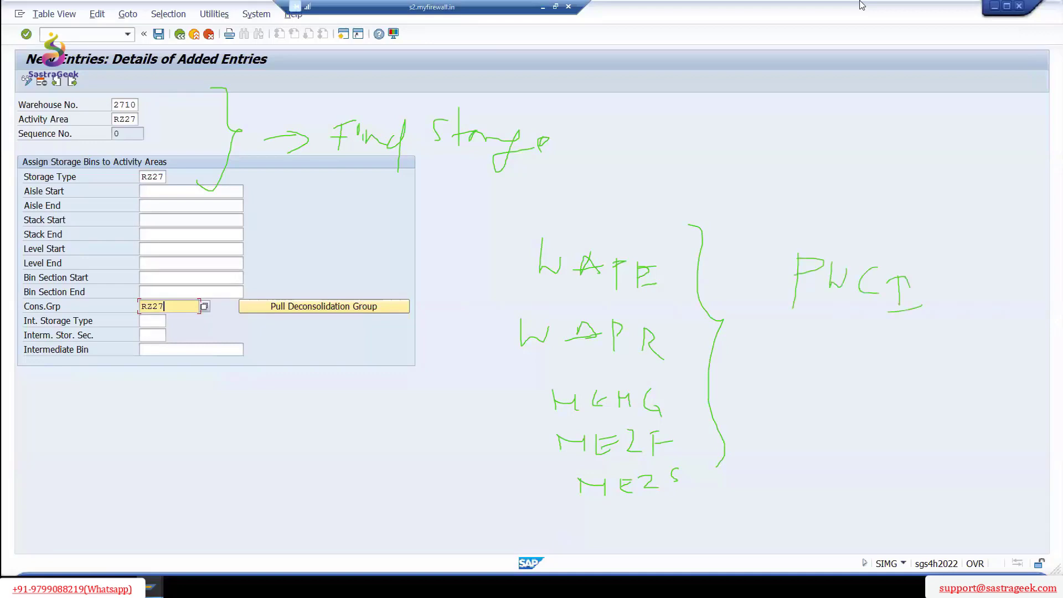
pyautogui.moveTo(775, 343); pyautogui.dragTo(920, 336)
pyautogui.moveTo(413, 472)
pyautogui.mouseDown()
pyautogui.moveTo(411, 441)
pyautogui.moveTo(425, 453)
pyautogui.moveTo(462, 448)
pyautogui.mouseUp()
pyautogui.moveTo(486, 437)
pyautogui.mouseDown()
pyautogui.moveTo(482, 461)
pyautogui.moveTo(498, 470)
pyautogui.mouseUp()
pyautogui.moveTo(382, 440)
pyautogui.mouseDown()
pyautogui.moveTo(421, 475)
pyautogui.moveTo(395, 533)
pyautogui.moveTo(426, 514)
pyautogui.moveTo(451, 532)
pyautogui.mouseUp()
pyautogui.moveTo(437, 509); pyautogui.dragTo(458, 519)
pyautogui.moveTo(483, 482); pyautogui.dragTo(498, 515)
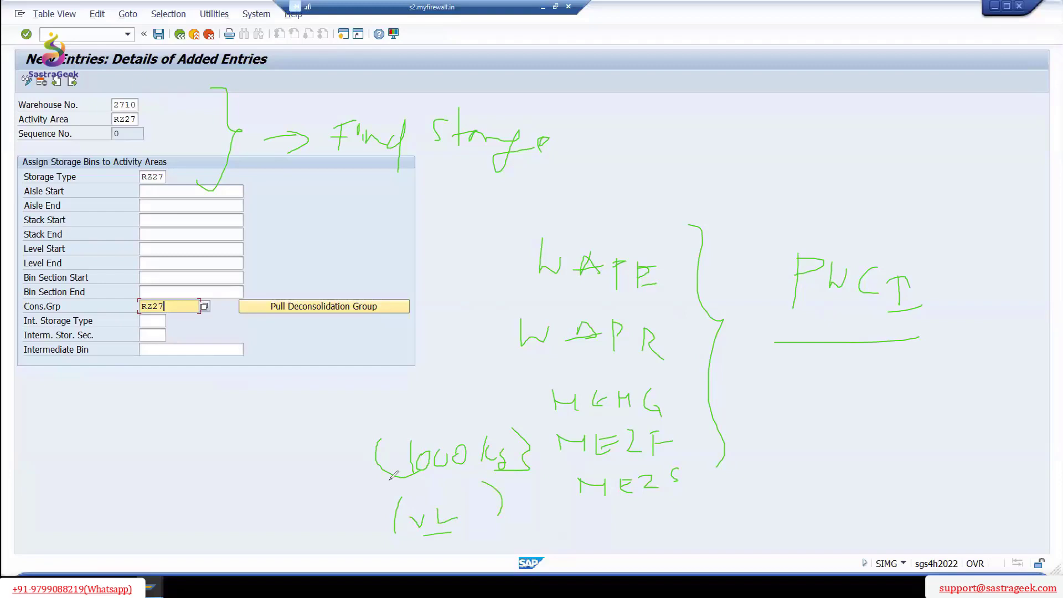
pyautogui.moveTo(970, 283)
pyautogui.mouseDown()
pyautogui.moveTo(1007, 299)
pyautogui.moveTo(983, 309)
pyautogui.moveTo(976, 280)
pyautogui.mouseUp()
pyautogui.moveTo(311, 461); pyautogui.dragTo(328, 461)
pyautogui.moveTo(319, 468); pyautogui.dragTo(344, 481)
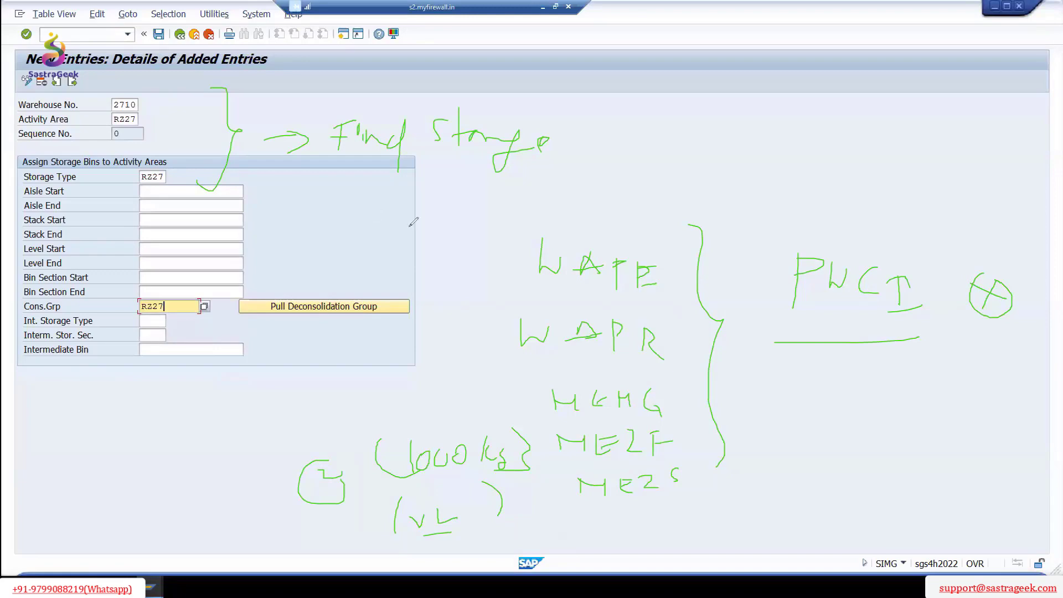
pyautogui.moveTo(837, 429)
pyautogui.mouseDown()
pyautogui.moveTo(838, 462)
pyautogui.moveTo(839, 442)
pyautogui.moveTo(854, 462)
pyautogui.mouseUp()
pyautogui.moveTo(864, 424)
pyautogui.mouseDown()
pyautogui.moveTo(882, 457)
pyautogui.moveTo(886, 442)
pyautogui.mouseUp()
pyautogui.moveTo(868, 428)
pyautogui.mouseDown()
pyautogui.moveTo(887, 418)
pyautogui.moveTo(912, 456)
pyautogui.mouseUp()
pyautogui.moveTo(919, 426)
pyautogui.mouseDown()
pyautogui.moveTo(934, 459)
pyautogui.moveTo(975, 439)
pyautogui.mouseUp()
pyautogui.moveTo(965, 431); pyautogui.dragTo(968, 451)
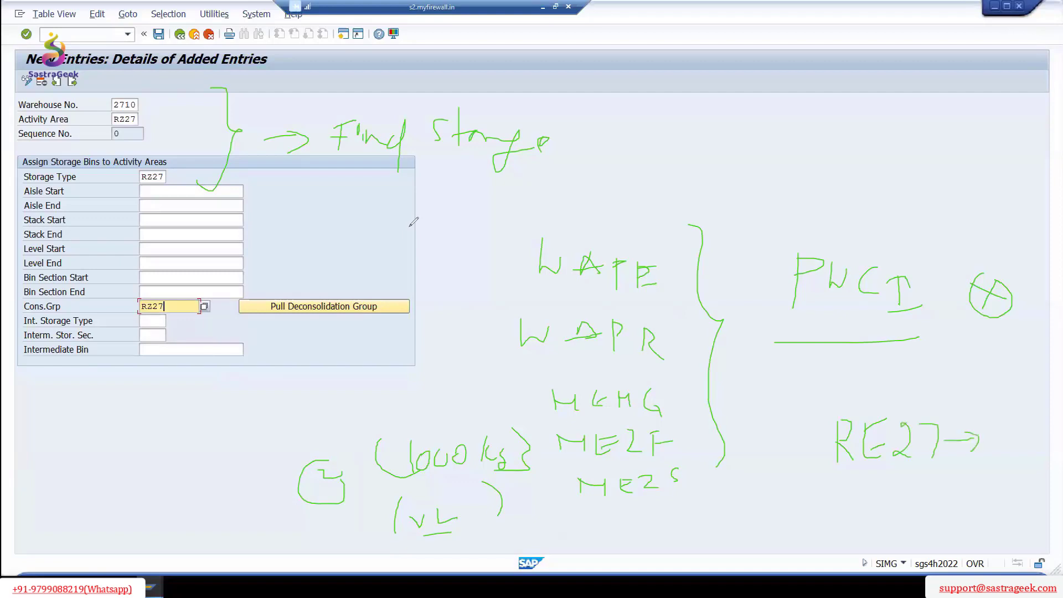
pyautogui.moveTo(1004, 412); pyautogui.dragTo(1028, 429)
pyautogui.moveTo(1041, 411)
pyautogui.mouseDown()
pyautogui.moveTo(1033, 448)
pyautogui.moveTo(1007, 464)
pyautogui.mouseUp()
pyautogui.moveTo(1009, 451); pyautogui.dragTo(1009, 493)
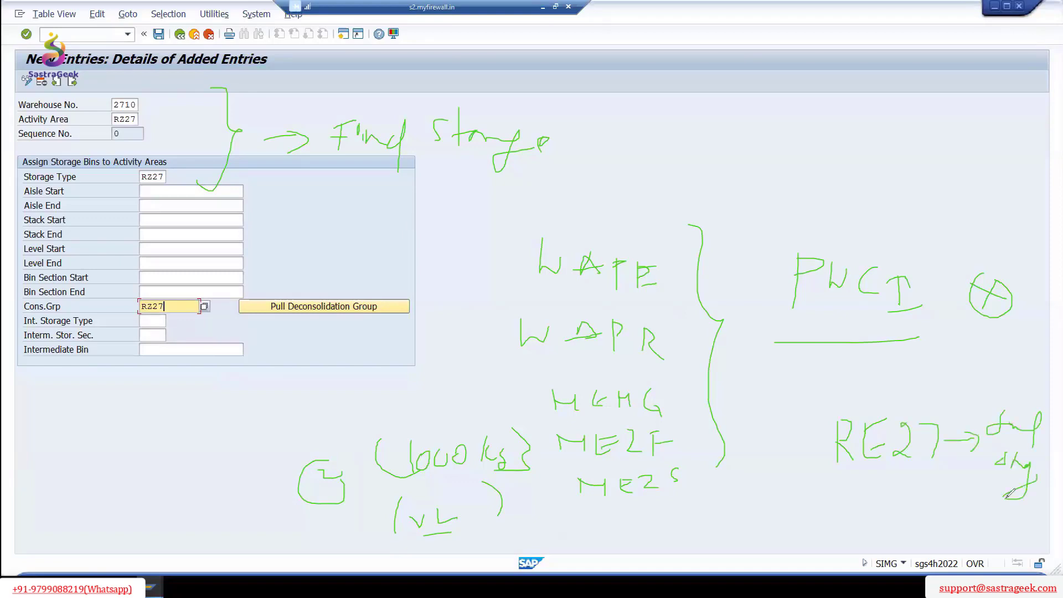
pyautogui.moveTo(780, 437)
pyautogui.mouseDown()
pyautogui.moveTo(830, 436)
pyautogui.moveTo(813, 448)
pyautogui.mouseUp()
pyautogui.moveTo(899, 489); pyautogui.dragTo(891, 529)
pyautogui.moveTo(892, 490); pyautogui.dragTo(913, 487)
pyautogui.moveTo(895, 511)
pyautogui.mouseDown()
pyautogui.moveTo(941, 521)
pyautogui.moveTo(884, 523)
pyautogui.mouseUp()
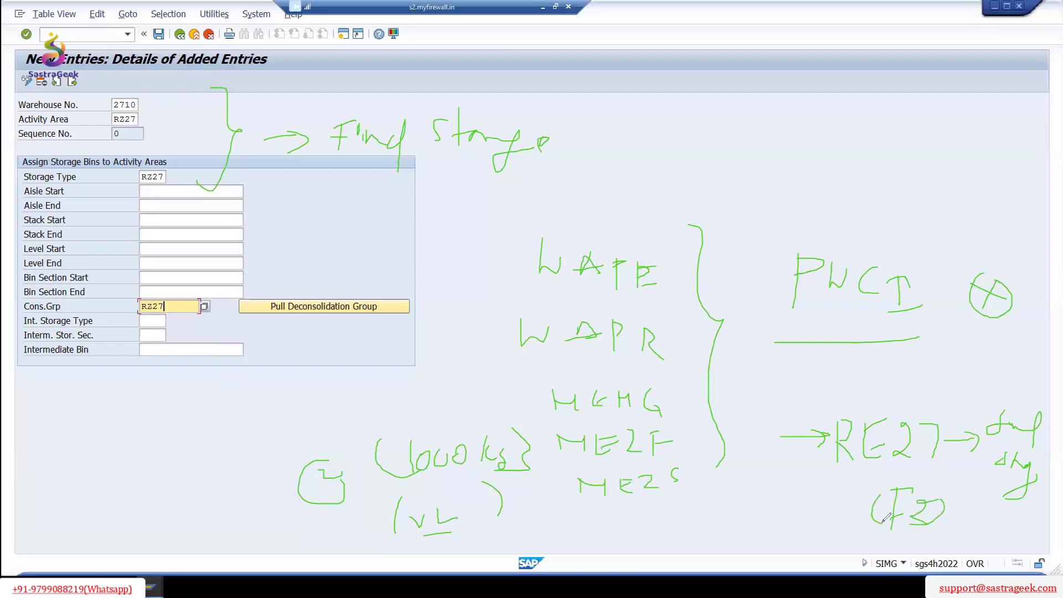
pyautogui.moveTo(572, 177); pyautogui.dragTo(578, 212)
pyautogui.moveTo(563, 173); pyautogui.dragTo(587, 167)
pyautogui.moveTo(570, 185)
pyautogui.mouseDown()
pyautogui.moveTo(599, 189)
pyautogui.moveTo(611, 176)
pyautogui.mouseUp()
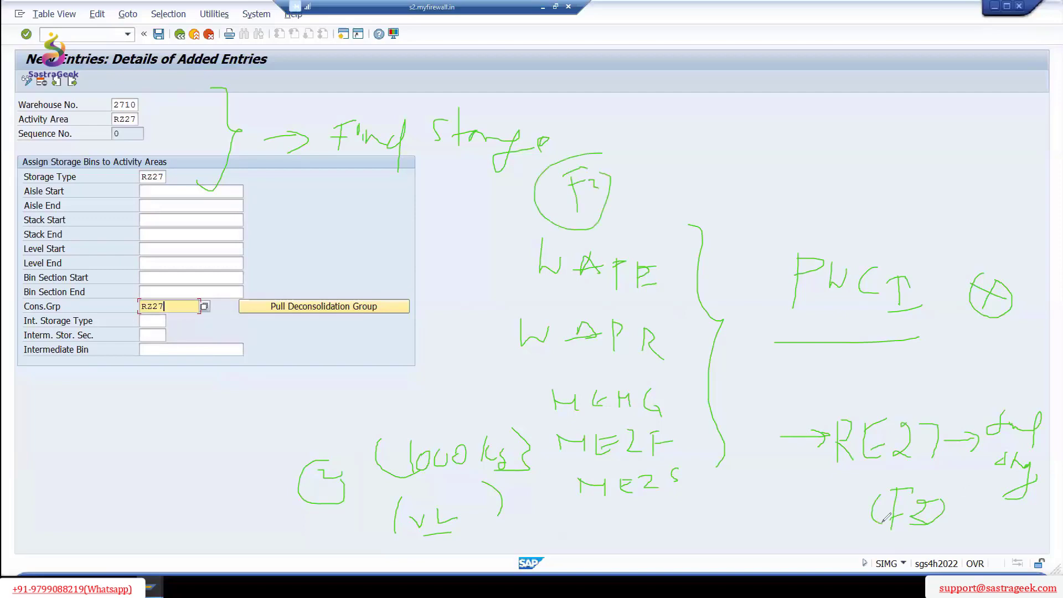
pyautogui.moveTo(801, 513)
pyautogui.mouseDown()
pyautogui.moveTo(800, 531)
pyautogui.moveTo(816, 508)
pyautogui.moveTo(830, 527)
pyautogui.mouseUp()
pyautogui.moveTo(814, 492)
pyautogui.mouseDown()
pyautogui.moveTo(790, 530)
pyautogui.moveTo(814, 493)
pyautogui.mouseUp()
pyautogui.moveTo(868, 203)
pyautogui.mouseDown()
pyautogui.moveTo(874, 220)
pyautogui.moveTo(919, 205)
pyautogui.mouseUp()
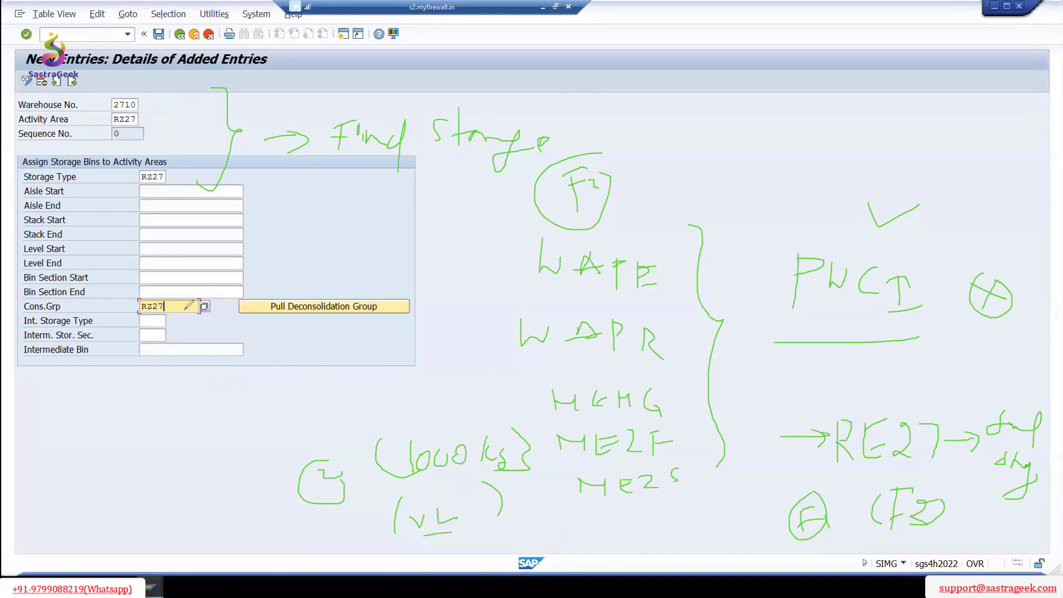
pyautogui.moveTo(246, 220); pyautogui.dragTo(175, 314)
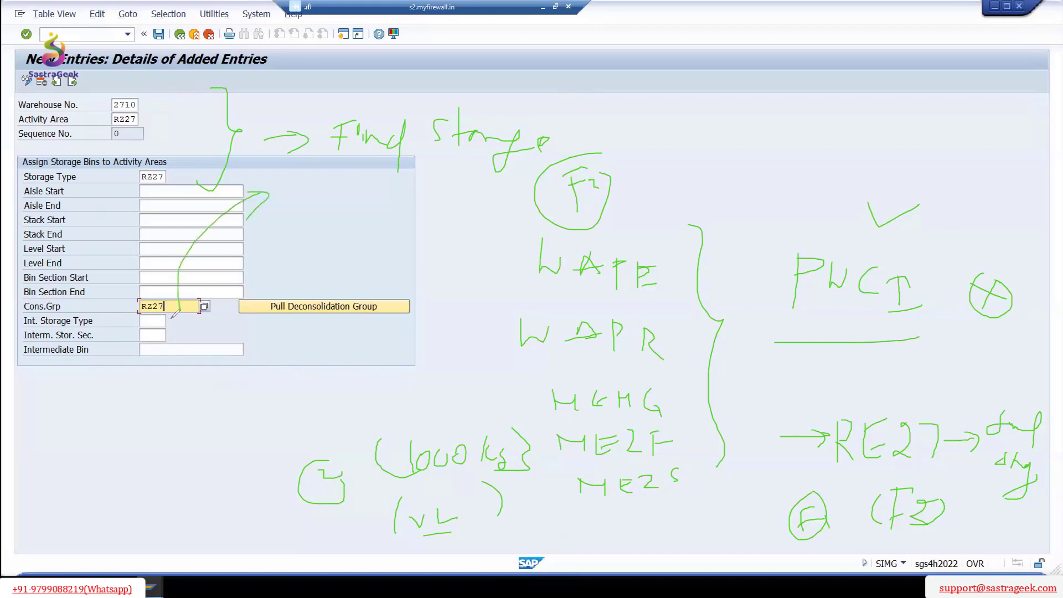
pyautogui.moveTo(530, 256); pyautogui.dragTo(543, 451)
# - Save the RZ27 bin assignment under a customizing request and open Define Sort Sequence for Activity Areas
pyautogui.press('Escape')
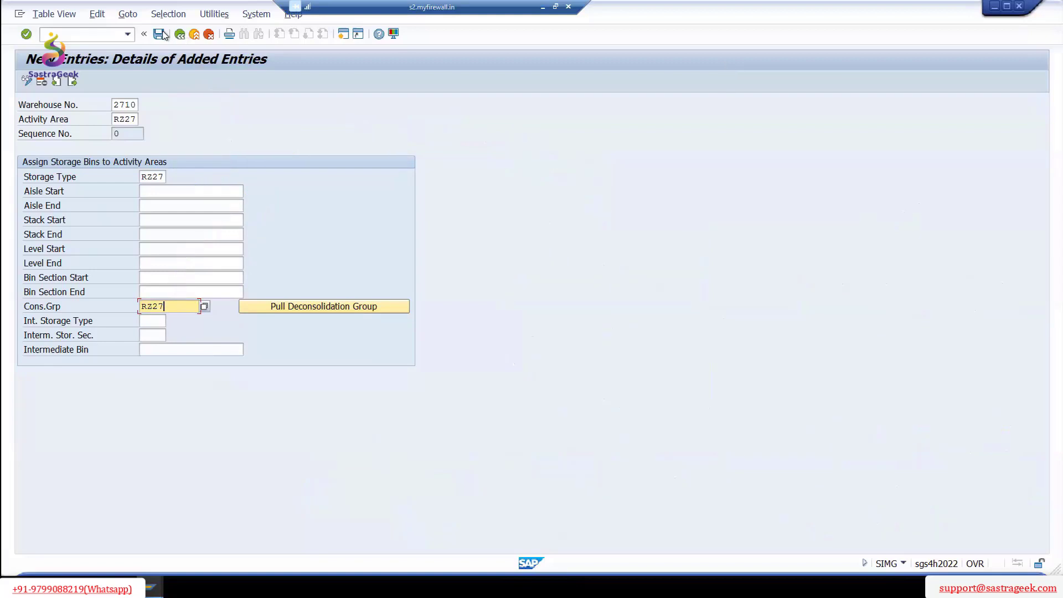
pyautogui.click(160, 35)
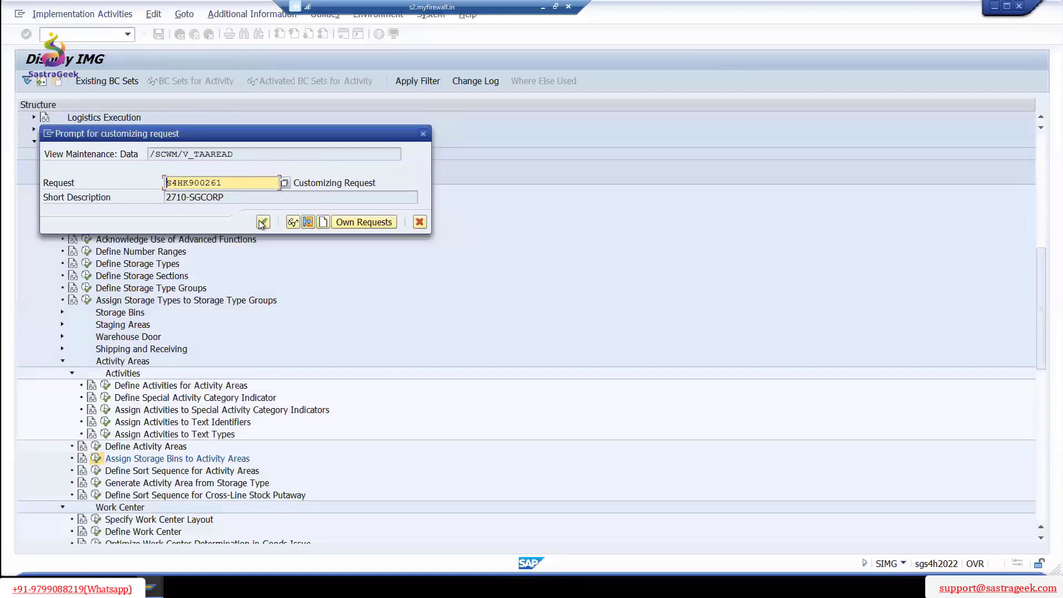
pyautogui.press('Return')
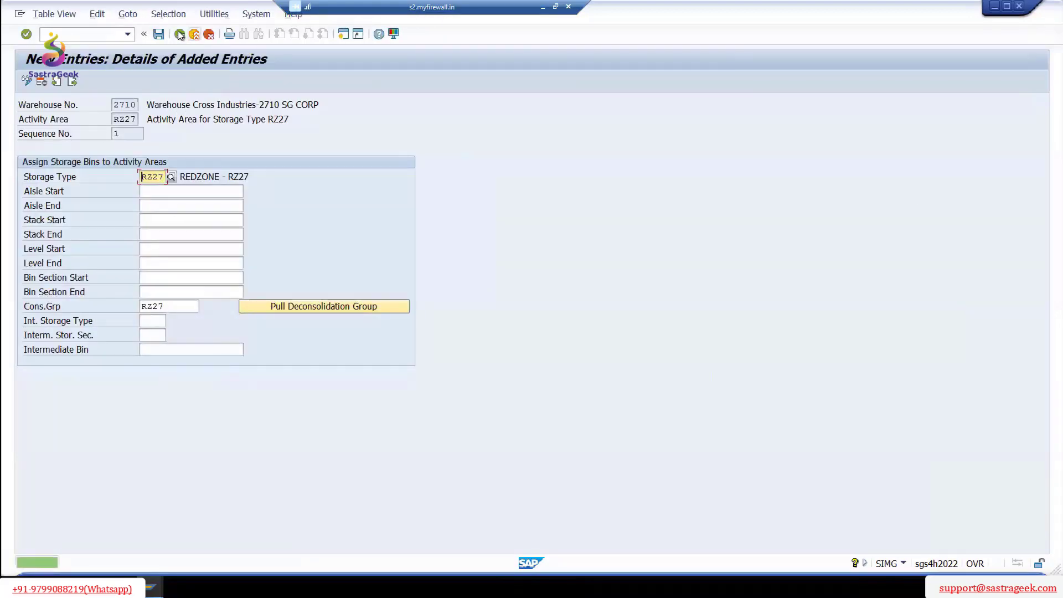
pyautogui.press('F3')
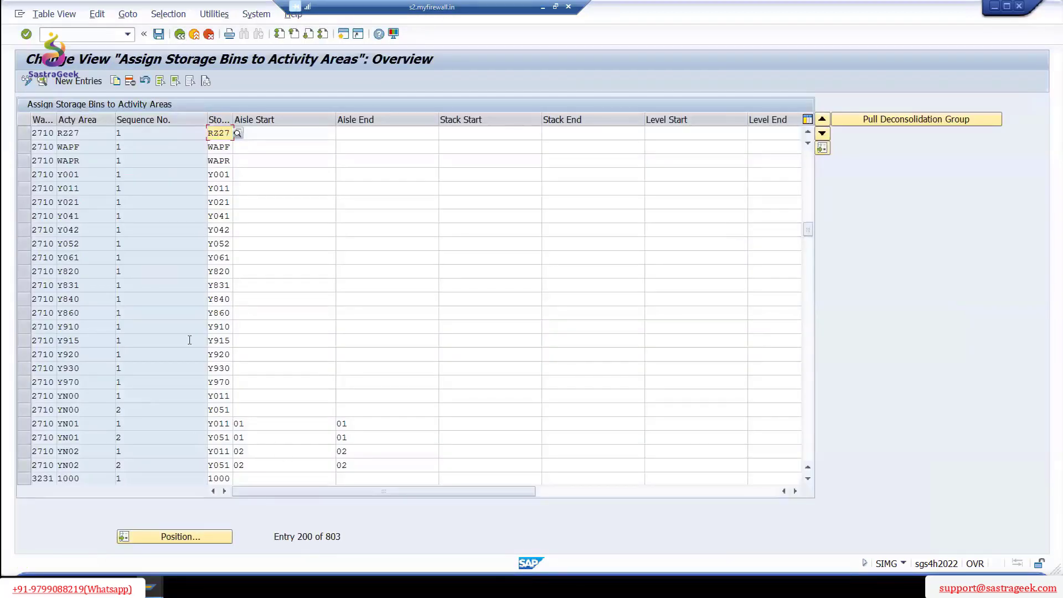
pyautogui.click(180, 34)
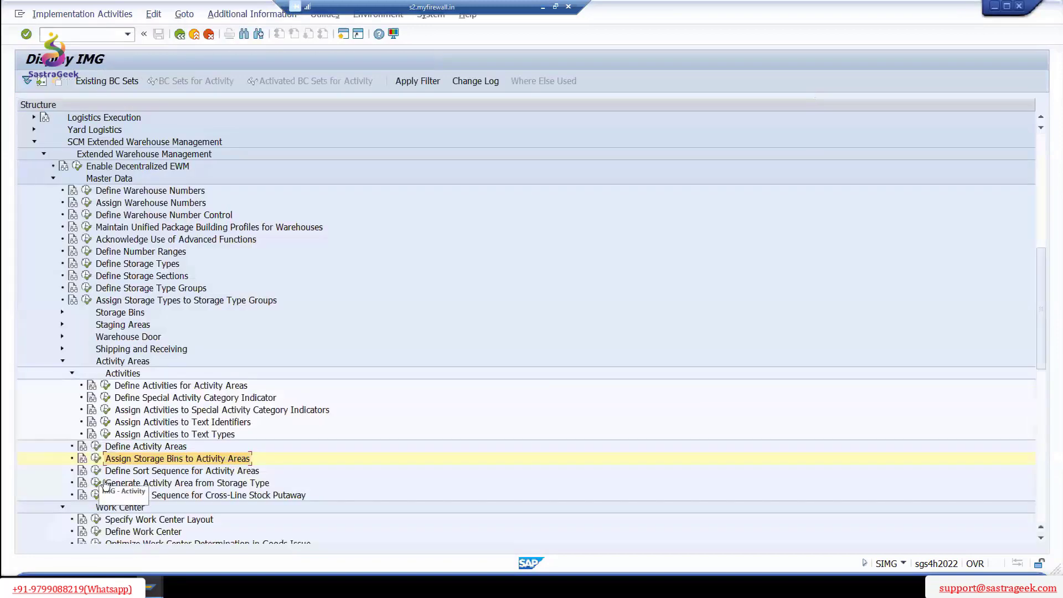
pyautogui.click(96, 471)
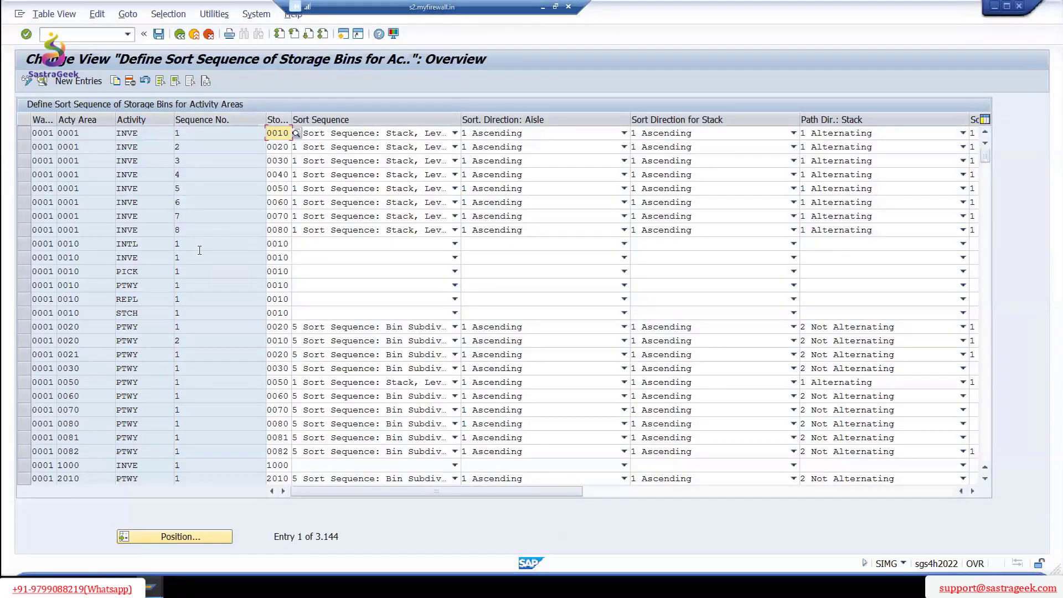
# - Position the sort sequence list at warehouse 2710 and select the MEZS PTWY row
pyautogui.click(200, 535)
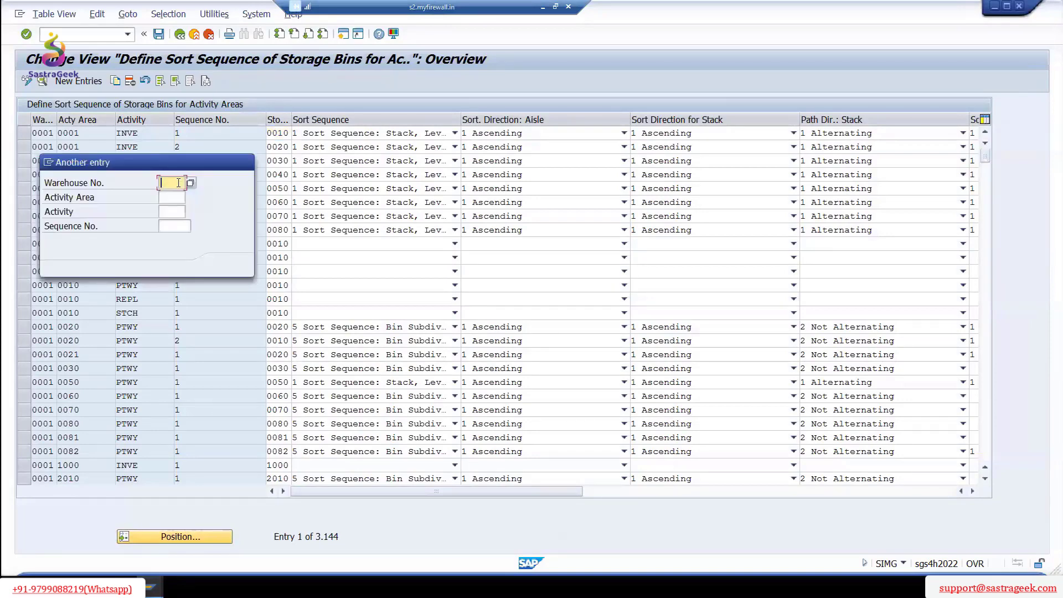
pyautogui.write('2710')
pyautogui.press('Tab')
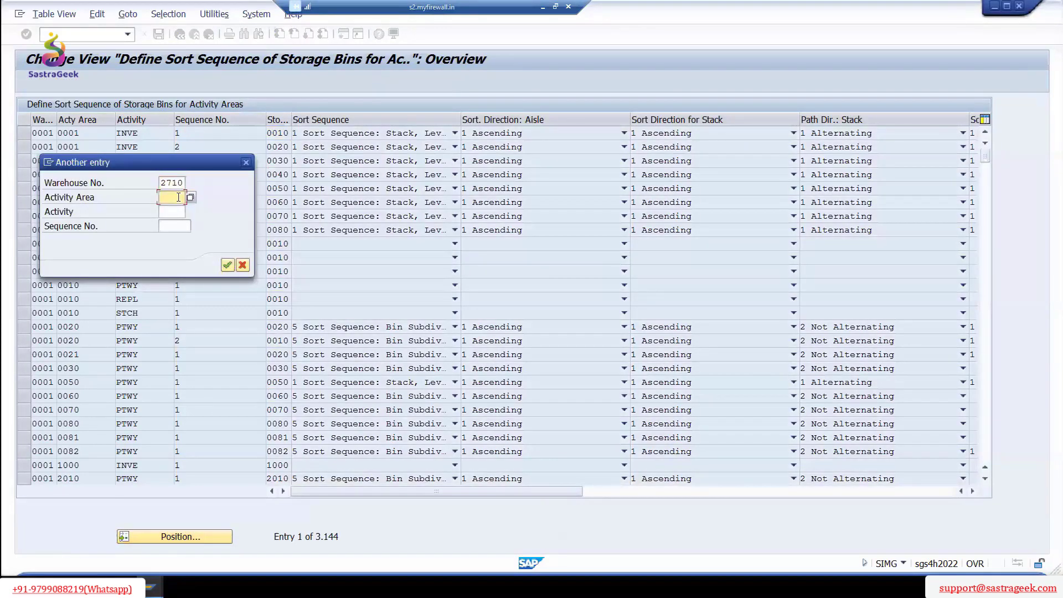
pyautogui.click(228, 265)
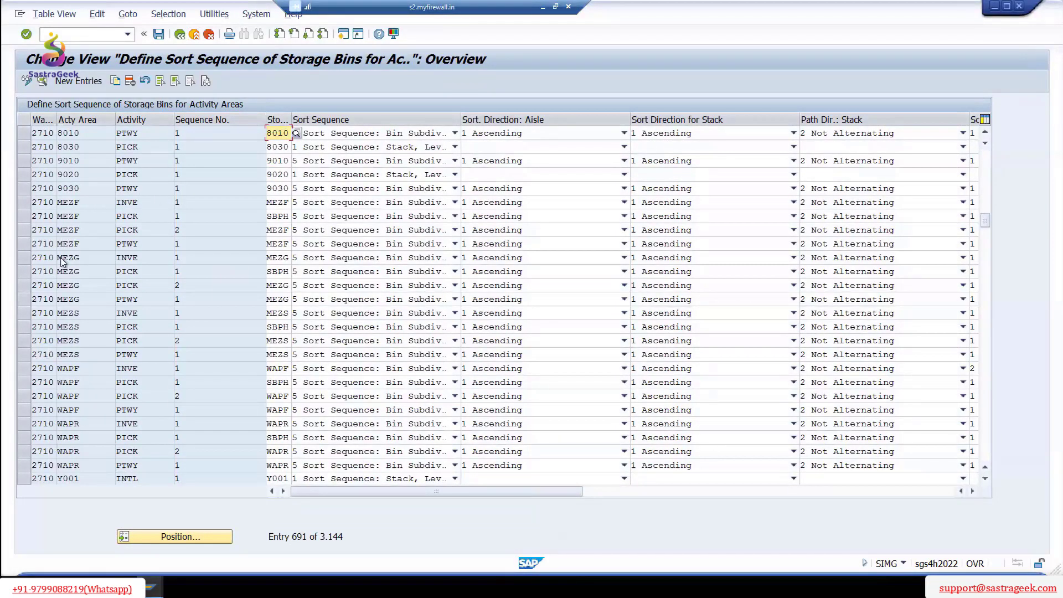
pyautogui.click(24, 354)
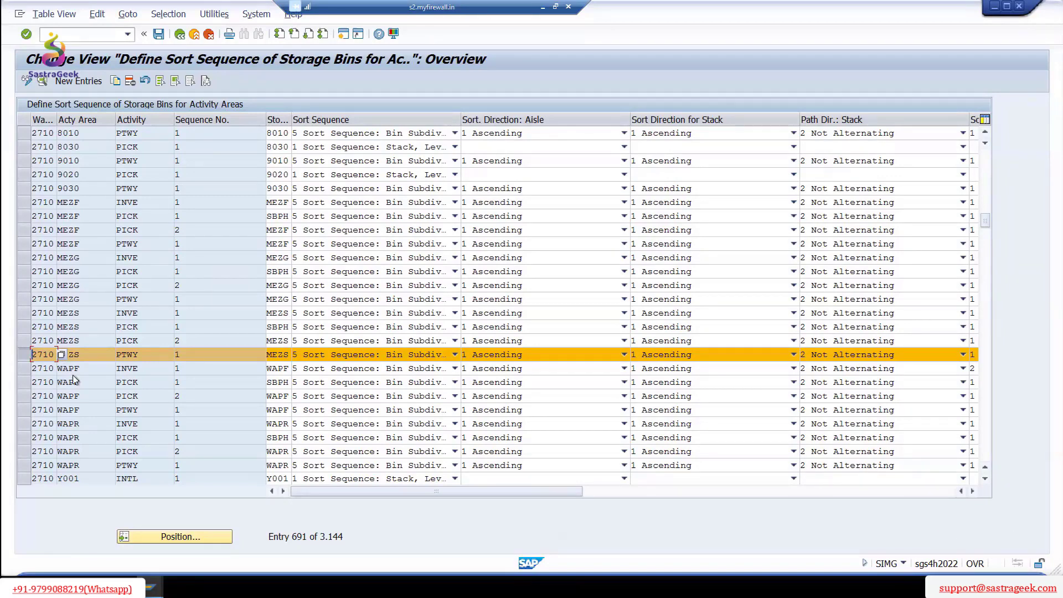
pyautogui.click(83, 355)
pyautogui.moveTo(54, 354); pyautogui.dragTo(17, 357)
pyautogui.moveTo(143, 355); pyautogui.dragTo(117, 355)
pyautogui.click(178, 355)
# - Copy the MEZS putaway sort sequence as activity area RZ27 with storage type RZ27
pyautogui.click(118, 81)
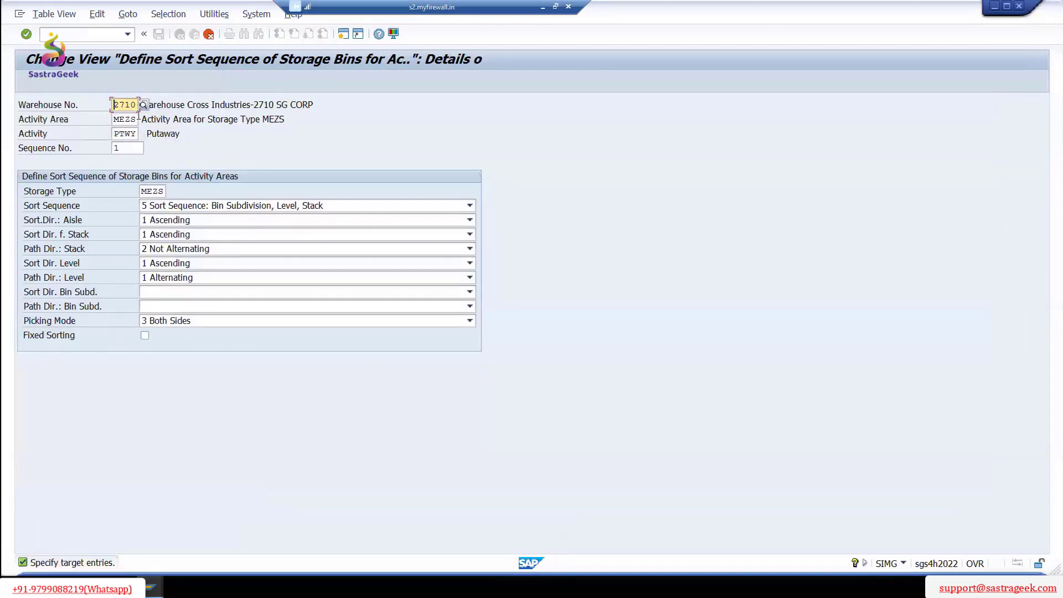
pyautogui.press('Tab')
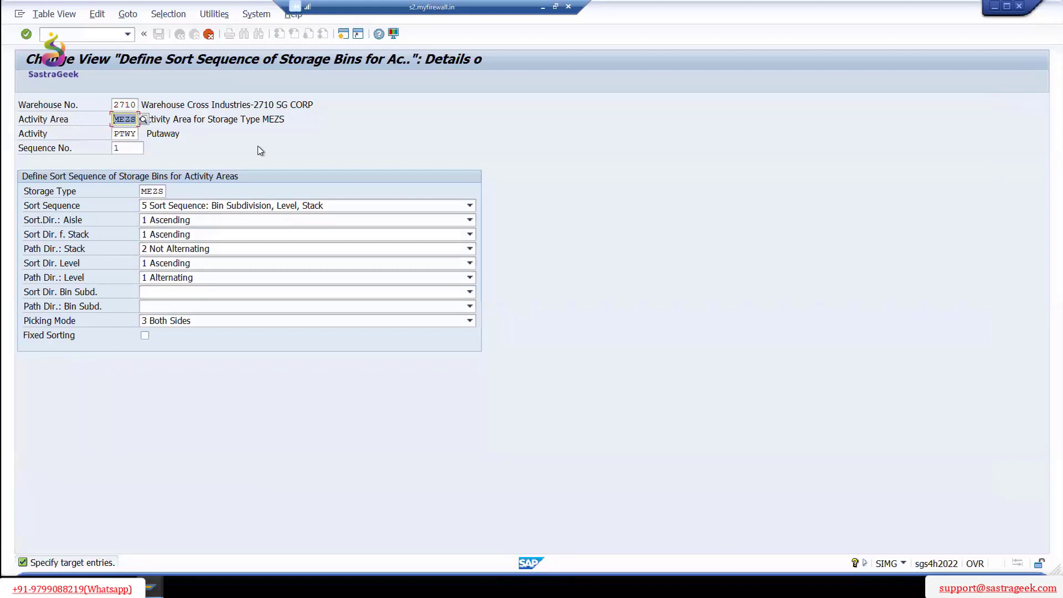
pyautogui.write('R')
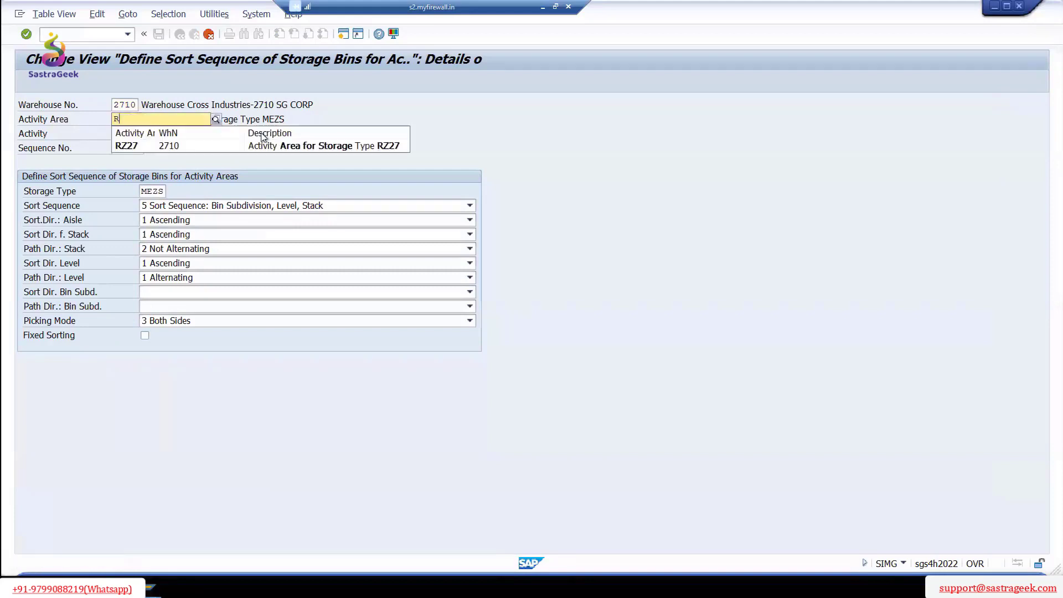
pyautogui.press('Return')
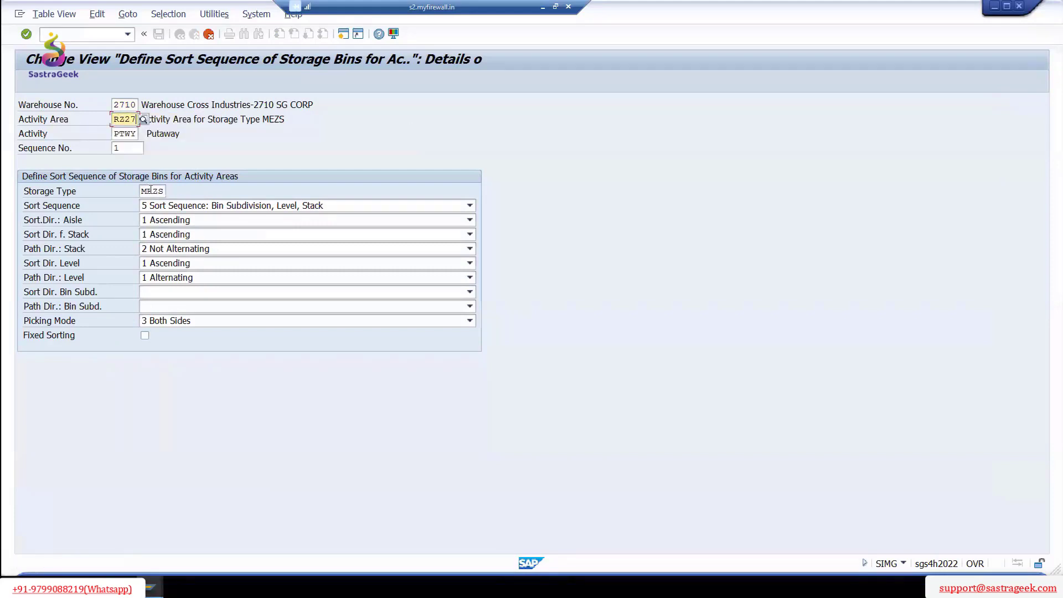
pyautogui.doubleClick(151, 190)
pyautogui.write('RZ27')
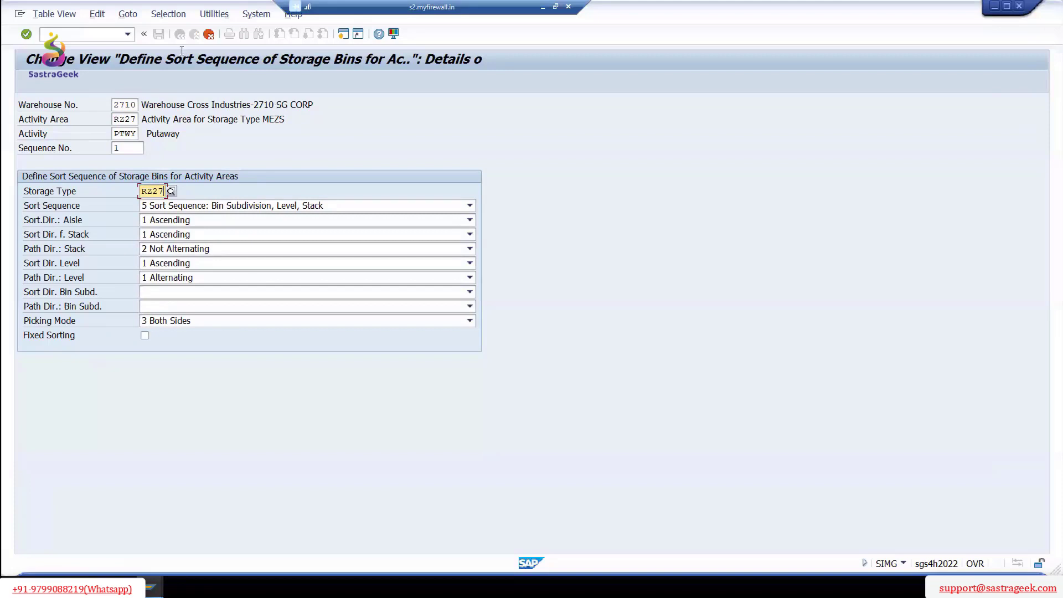
pyautogui.click(27, 35)
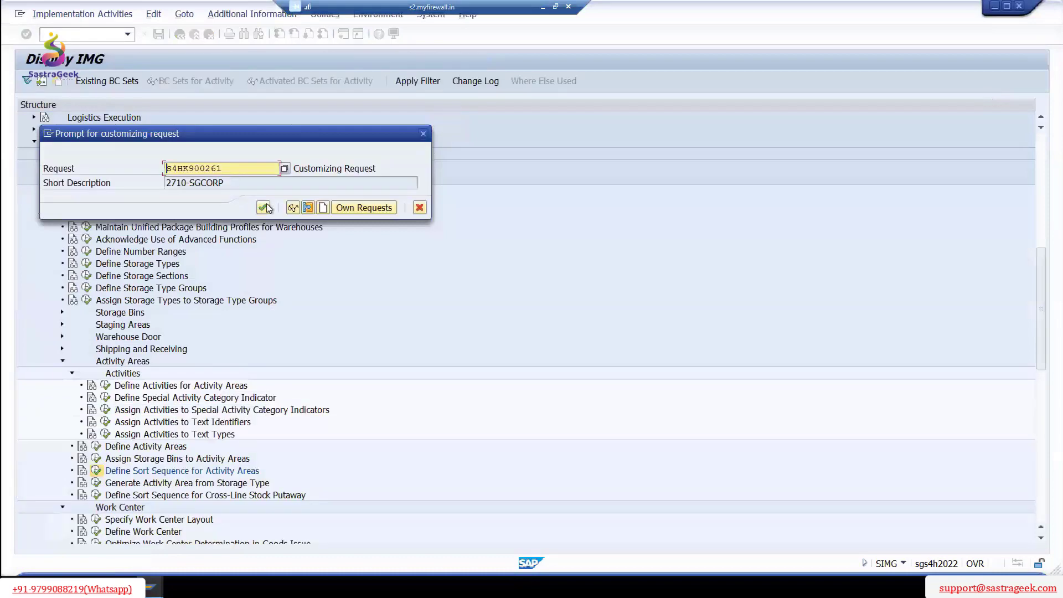
# - Save the RZ27 sort sequence under a customizing request and return to the IMG tree
pyautogui.click(263, 208)
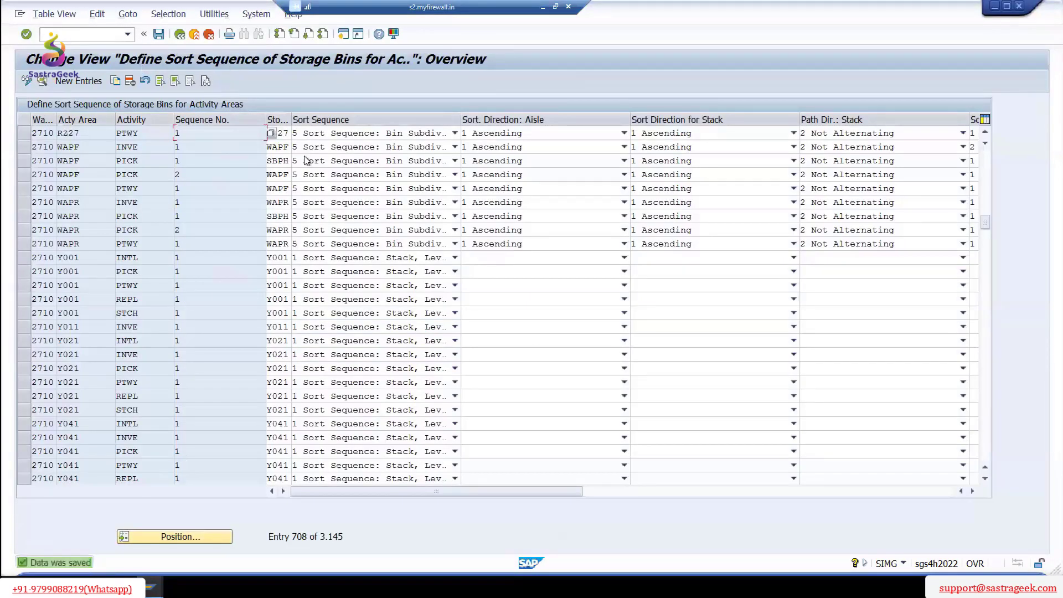
pyautogui.click(24, 133)
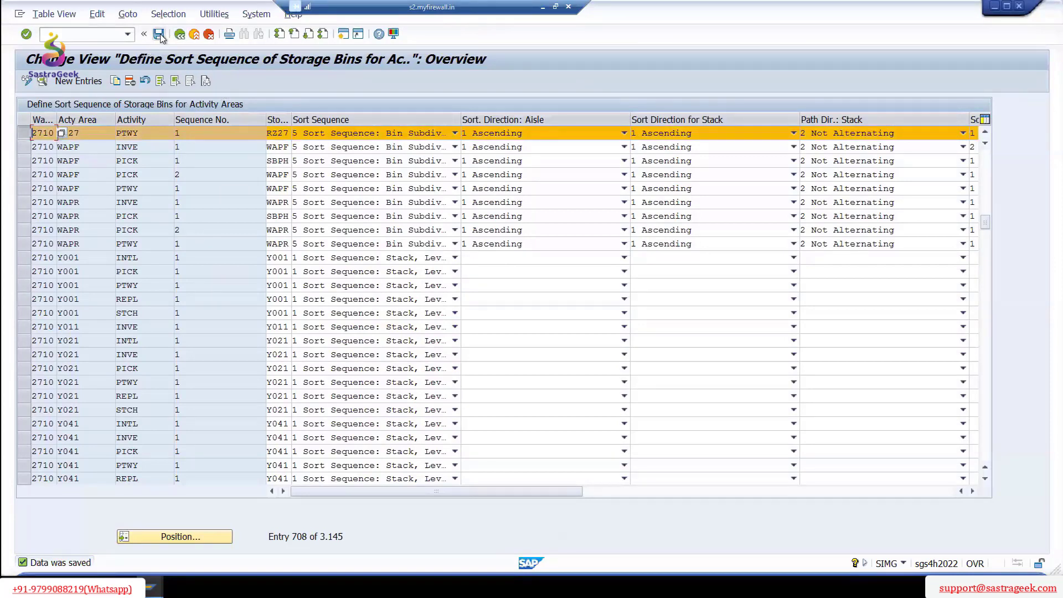
pyautogui.click(50, 133)
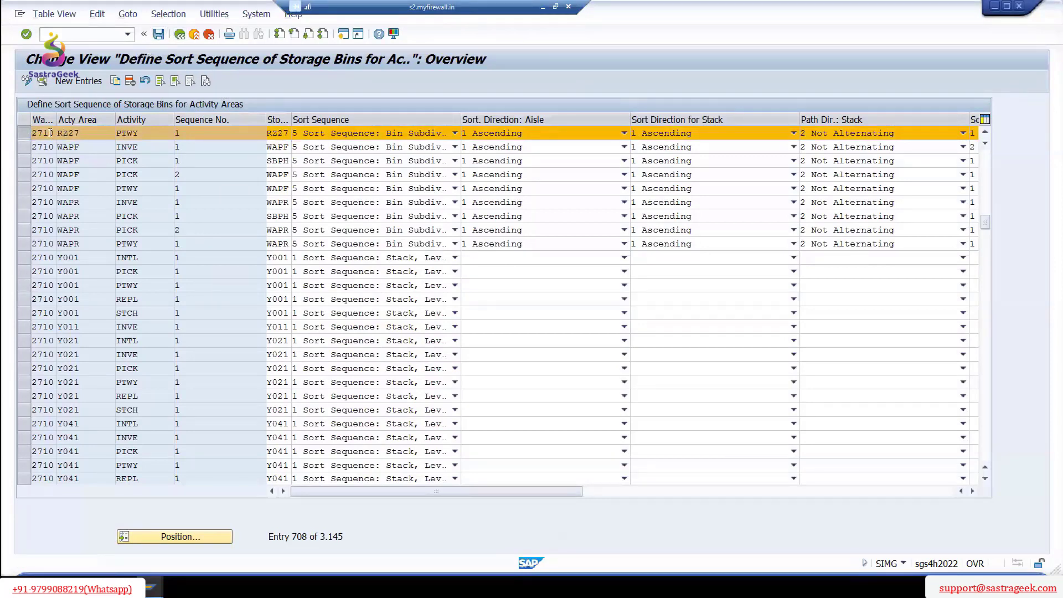
pyautogui.click(181, 35)
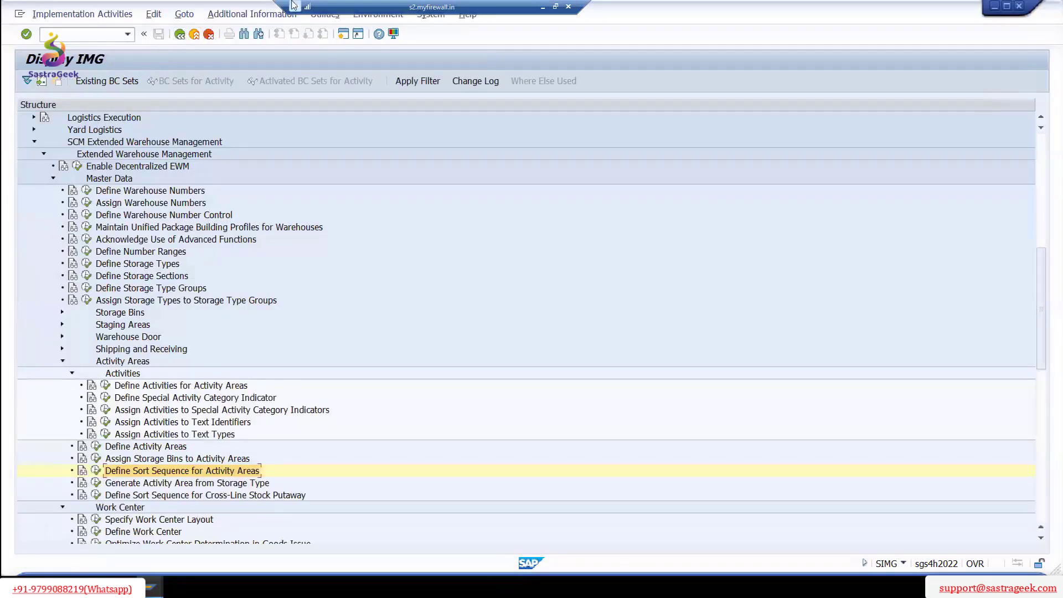
# - Open Define Activity Areas and copy entry 0001/0082 as a template
pyautogui.click(345, 35)
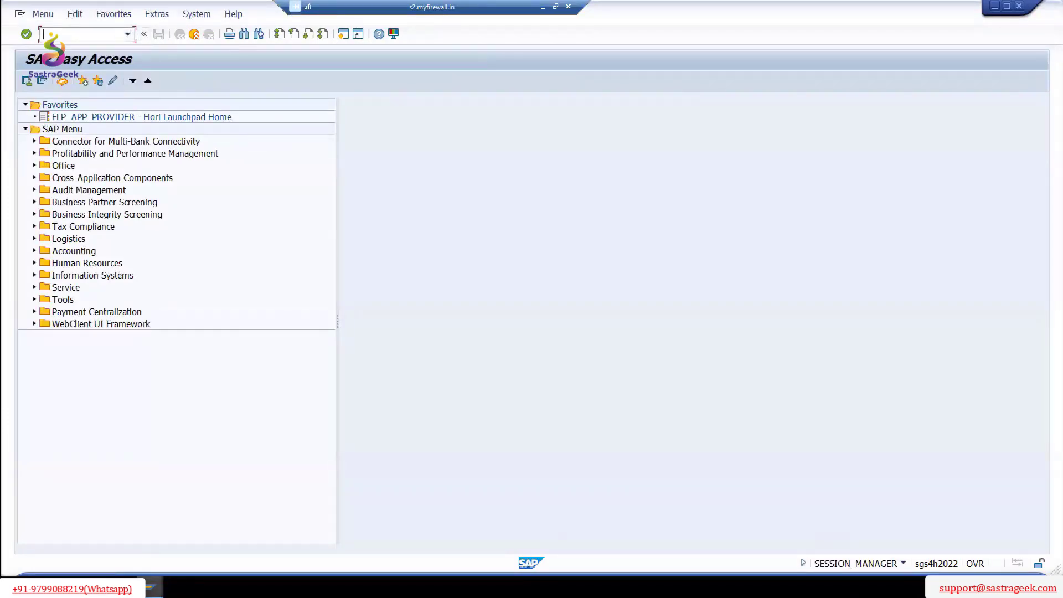
pyautogui.moveTo(234, 579)
pyautogui.click(184, 501)
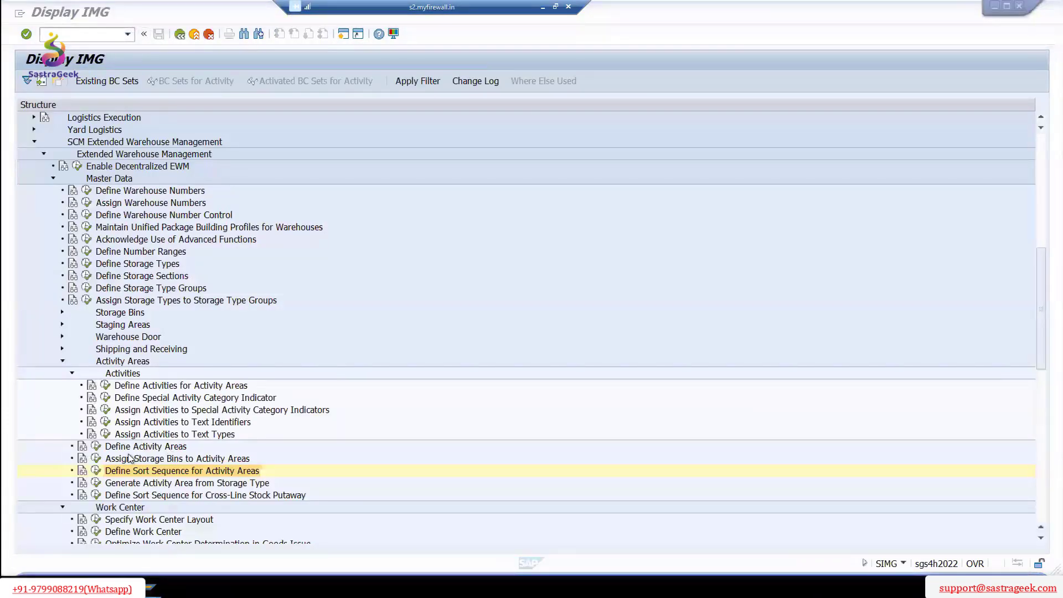
pyautogui.click(95, 447)
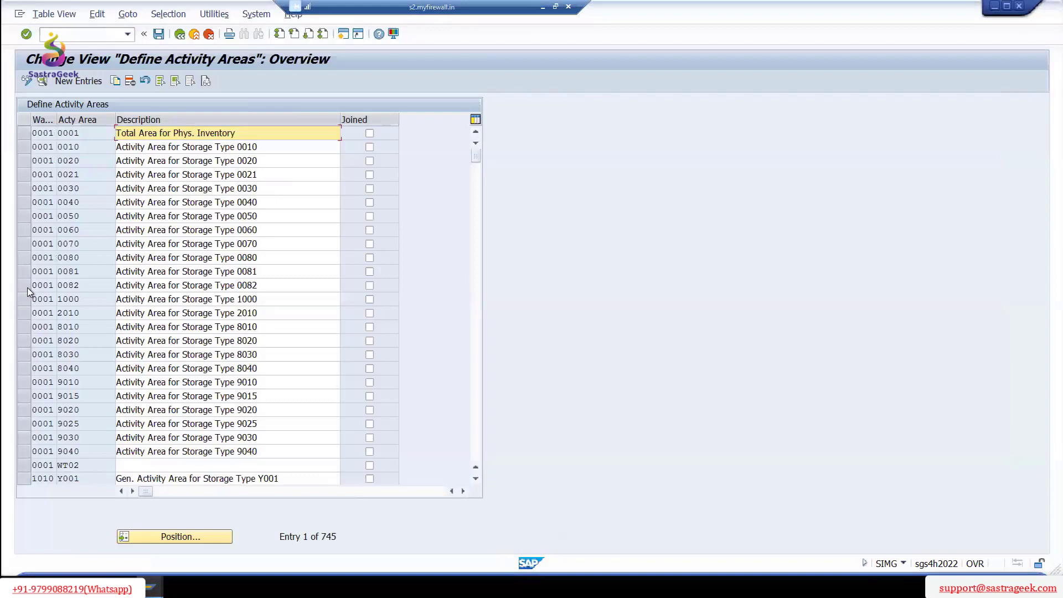
pyautogui.click(31, 286)
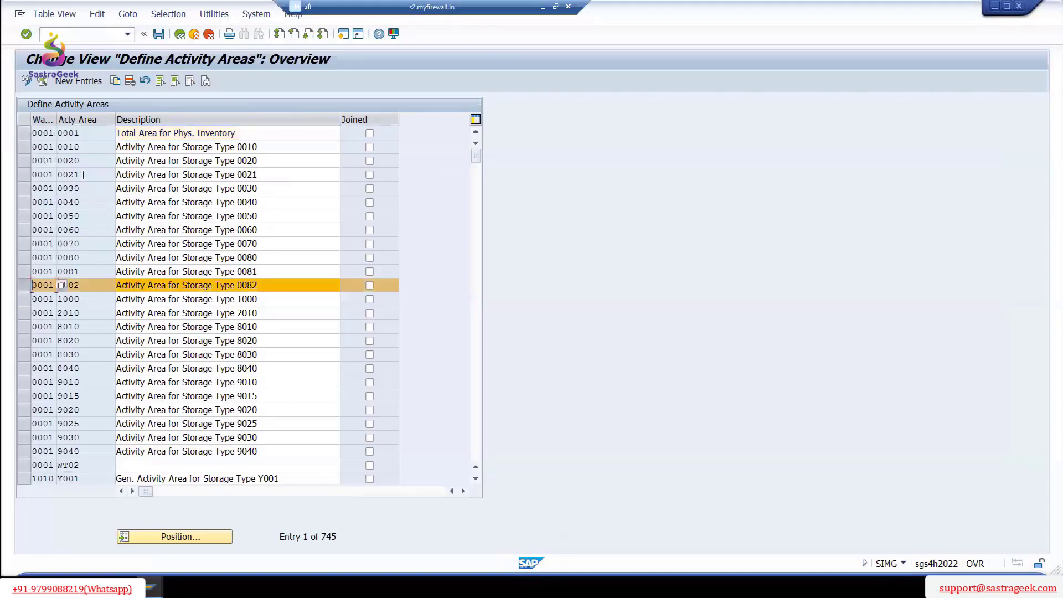
pyautogui.click(115, 82)
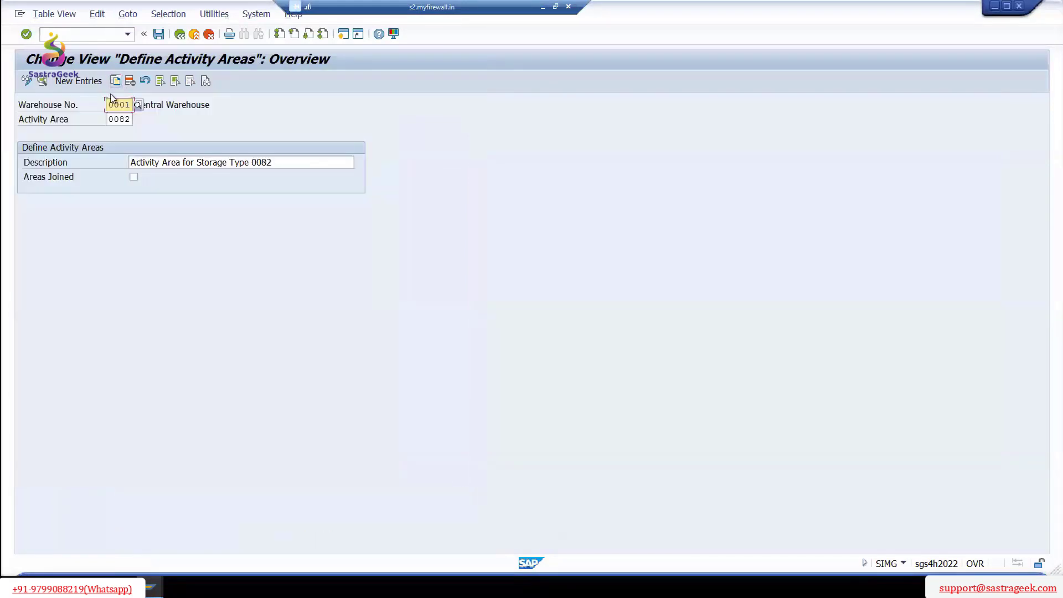
# - Set the copy to warehouse 2710, activity area VAD1, description 'Activity Area for Storage Type VAD1'
pyautogui.moveTo(130, 105); pyautogui.dragTo(43, 95)
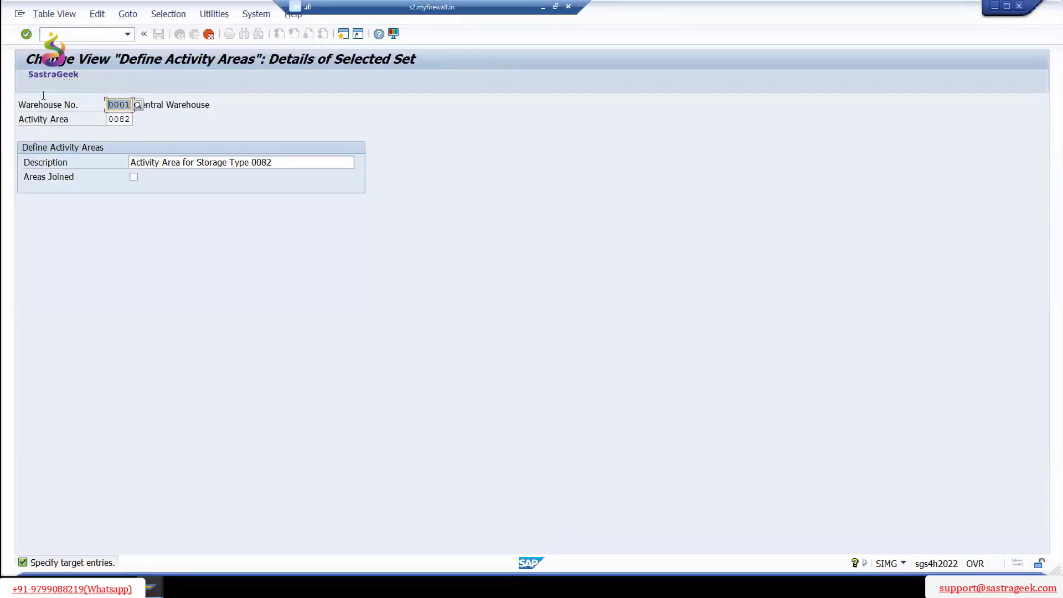
pyautogui.write('27')
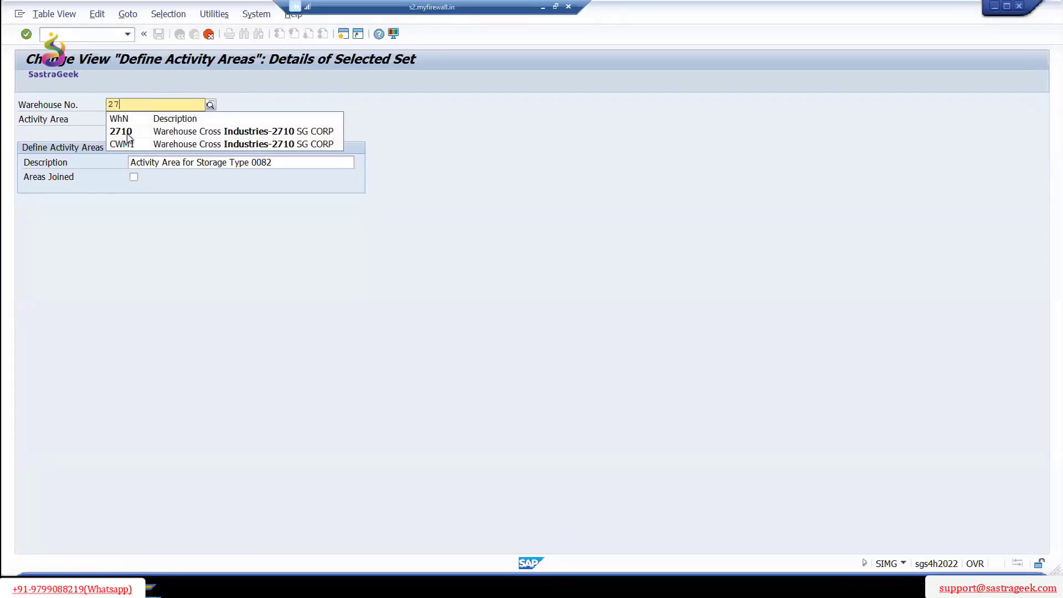
pyautogui.click(129, 118)
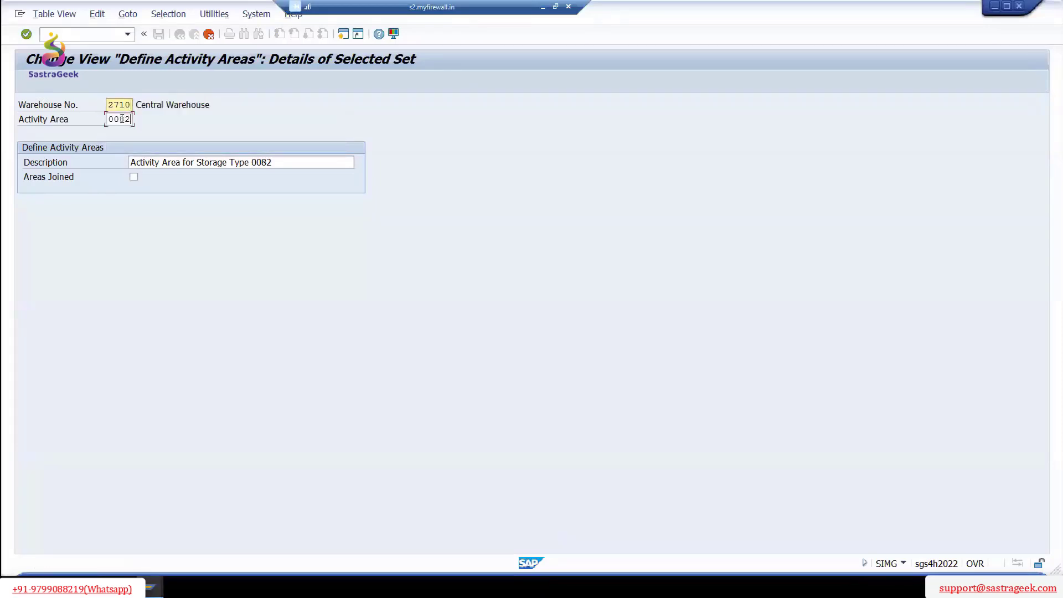
pyautogui.moveTo(131, 119); pyautogui.dragTo(89, 116)
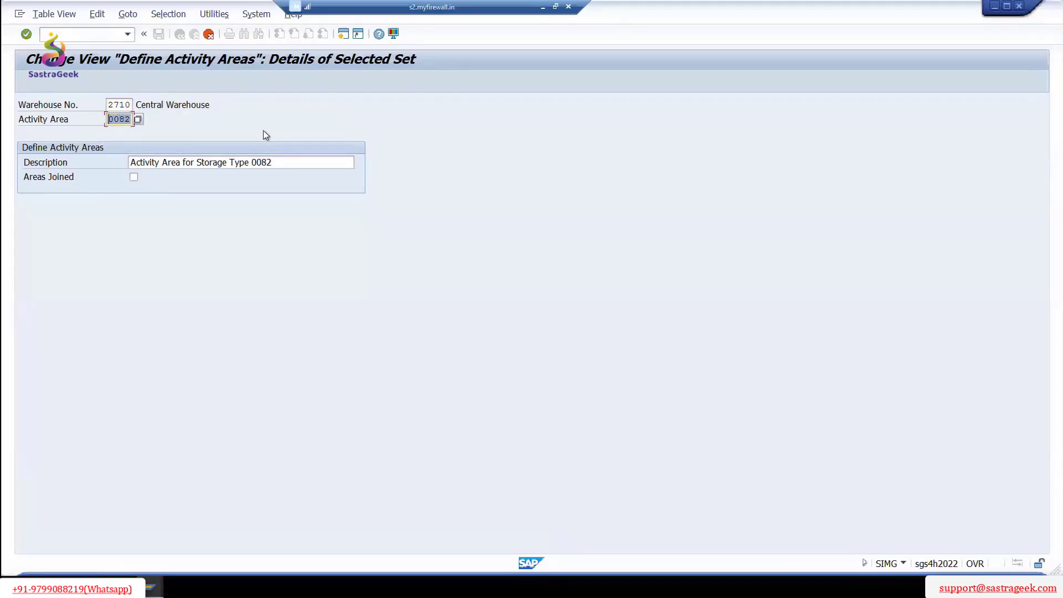
pyautogui.write('VAD1')
pyautogui.press('Tab')
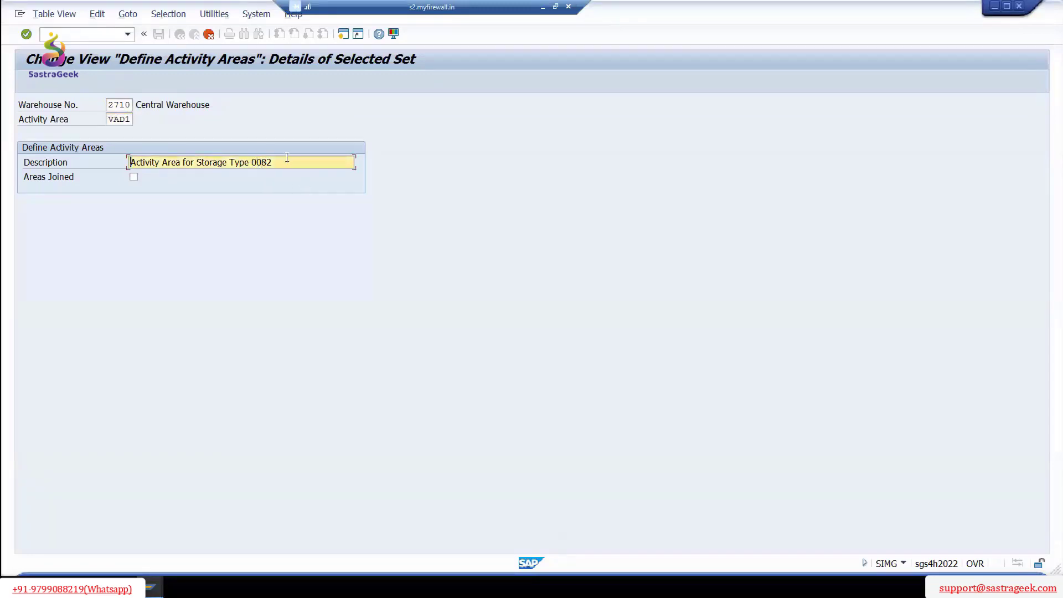
pyautogui.doubleClick(293, 160)
pyautogui.write('VAD1')
pyautogui.click(50, 133)
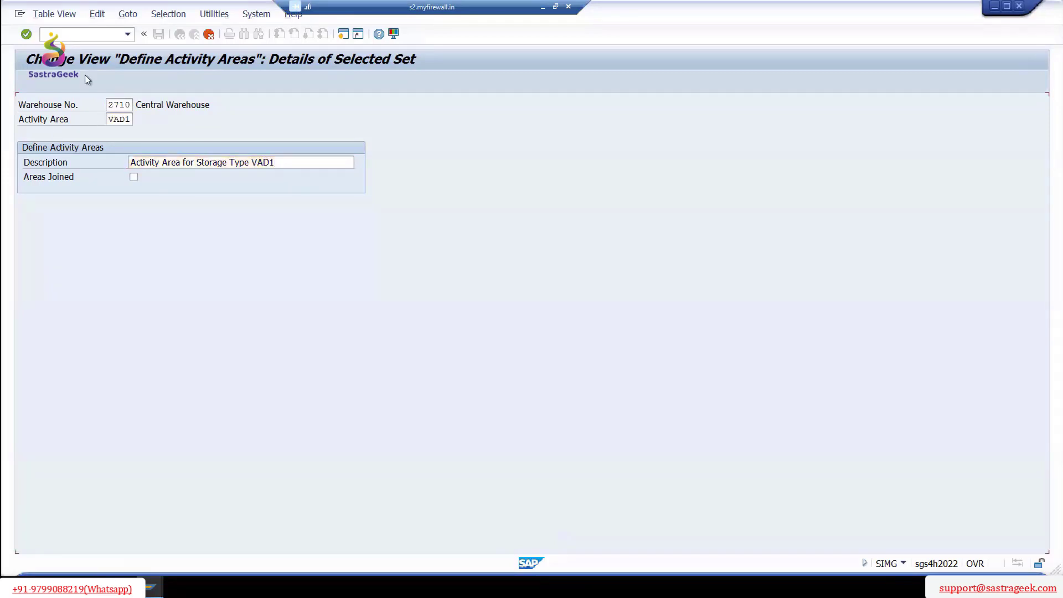
# - Save the new VAD1 activity area with a customizing request and leave the table
pyautogui.press('F3')
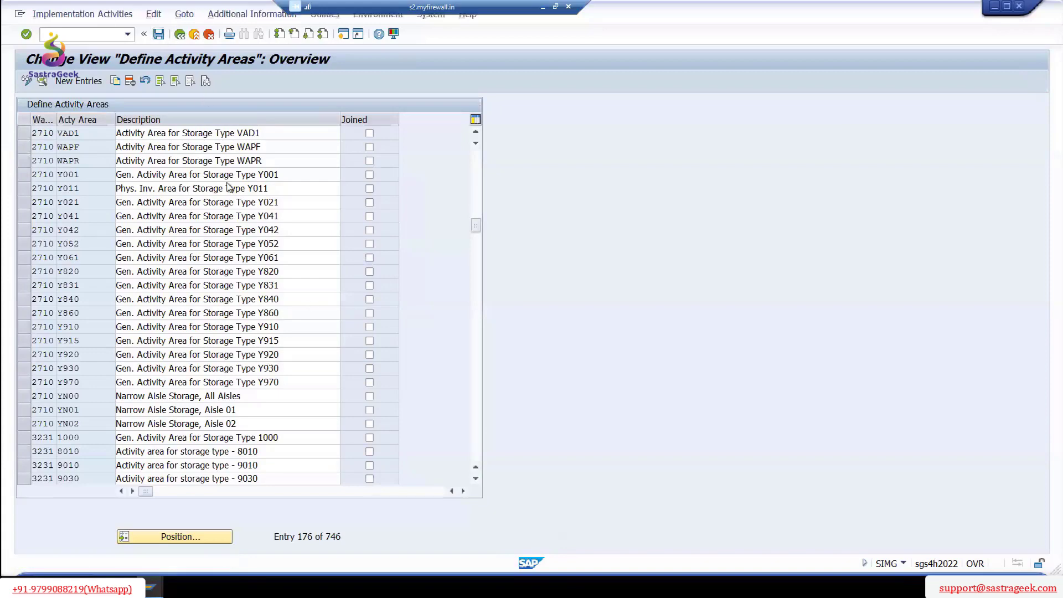
pyautogui.hotkey('ctrl', 's')
pyautogui.click(263, 223)
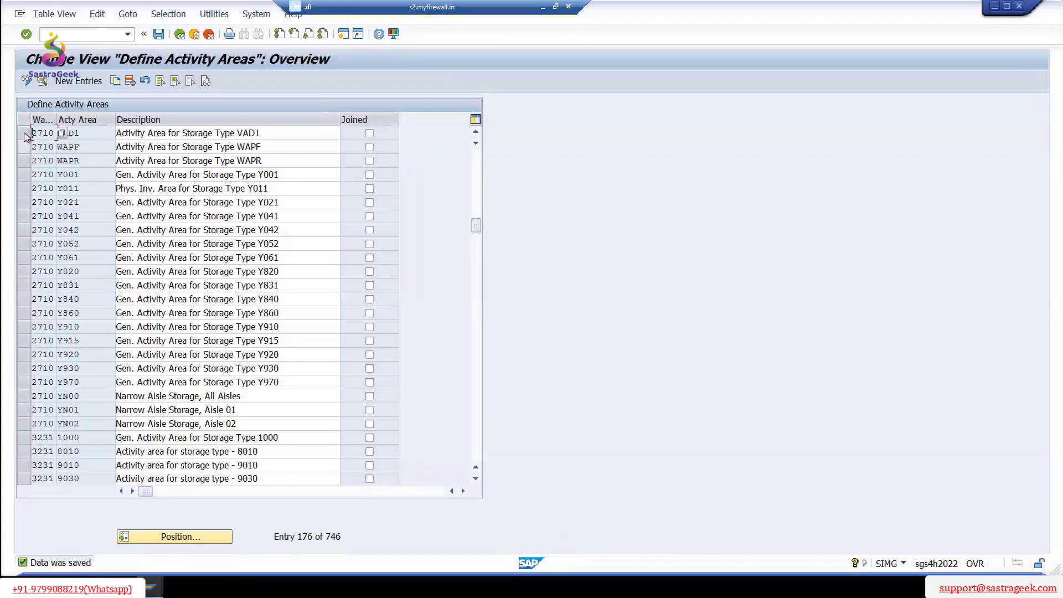
pyautogui.click(25, 134)
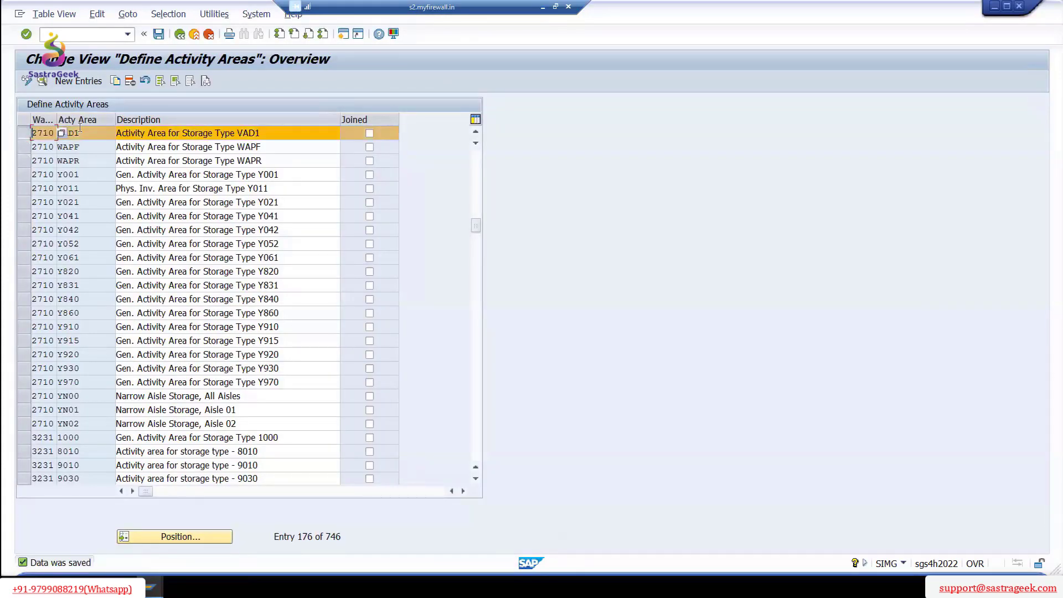
pyautogui.click(181, 35)
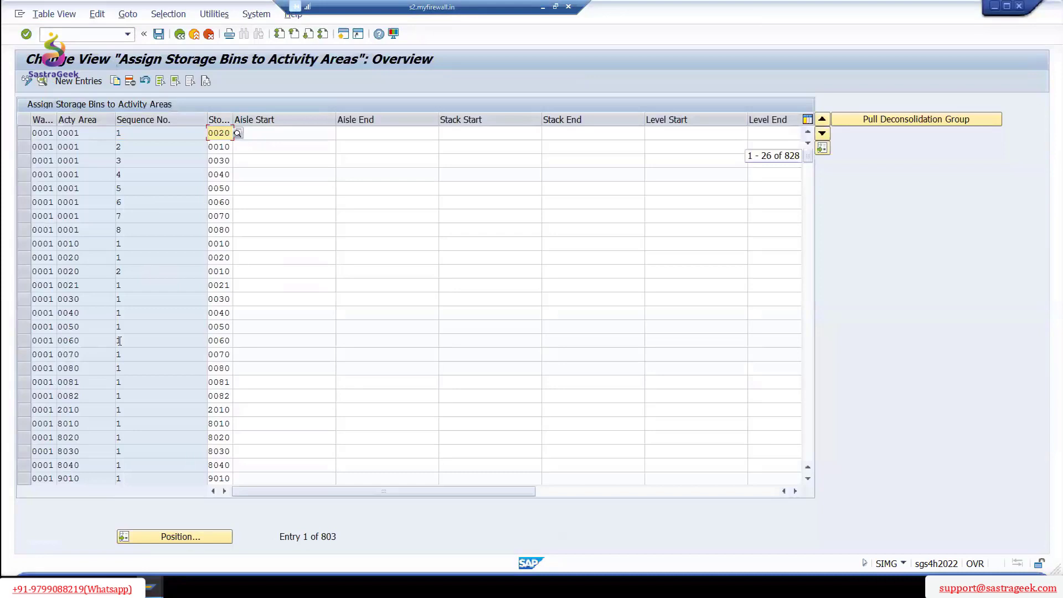
# - Create a bin assignment for warehouse 2710, activity area VAD1, storage type 8050
pyautogui.click(76, 82)
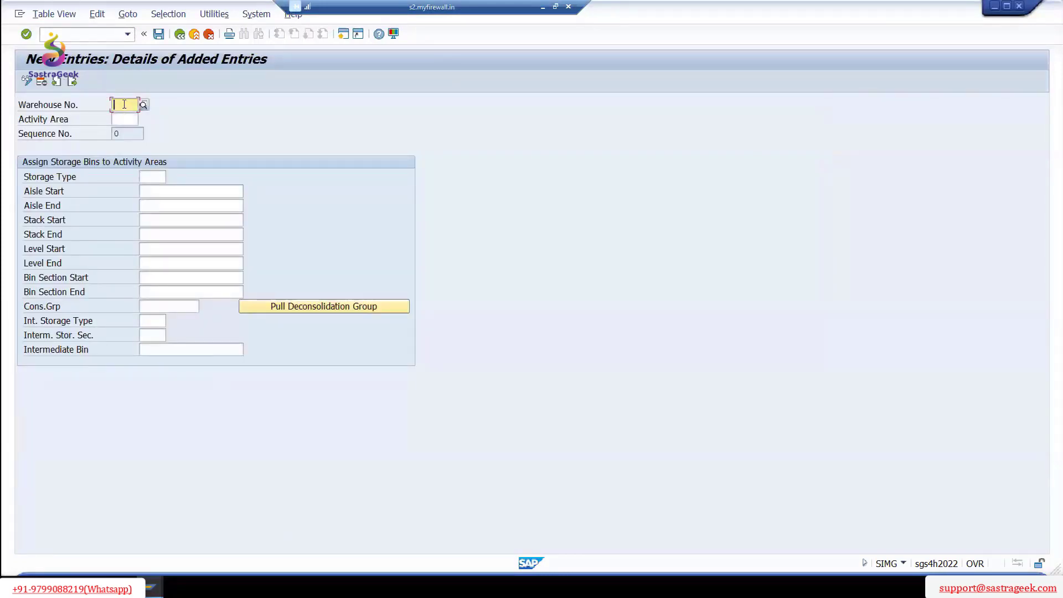
pyautogui.write('2710')
pyautogui.click(126, 119)
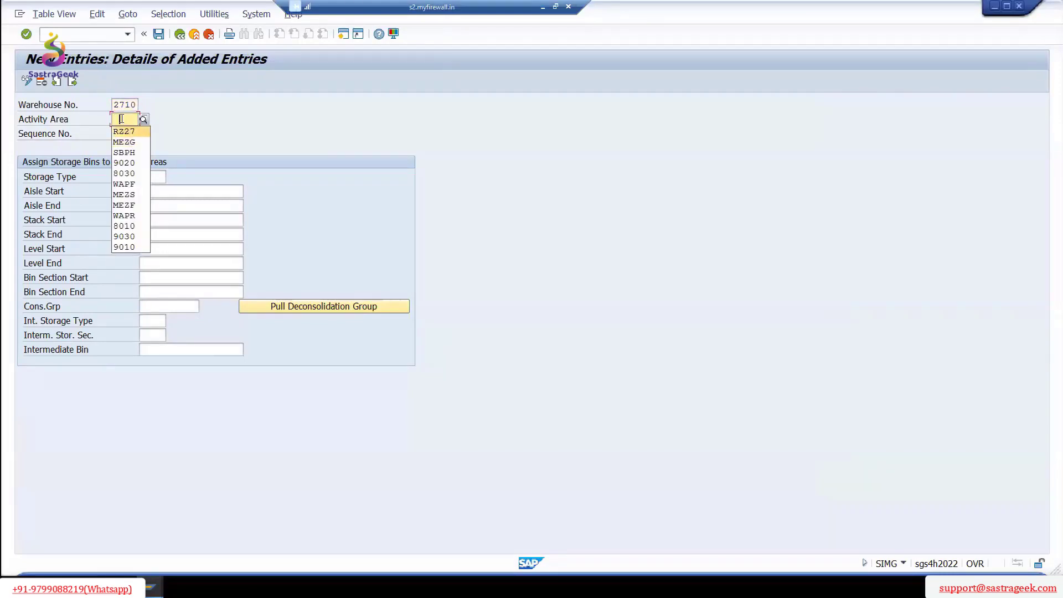
pyautogui.click(129, 118)
pyautogui.write('V')
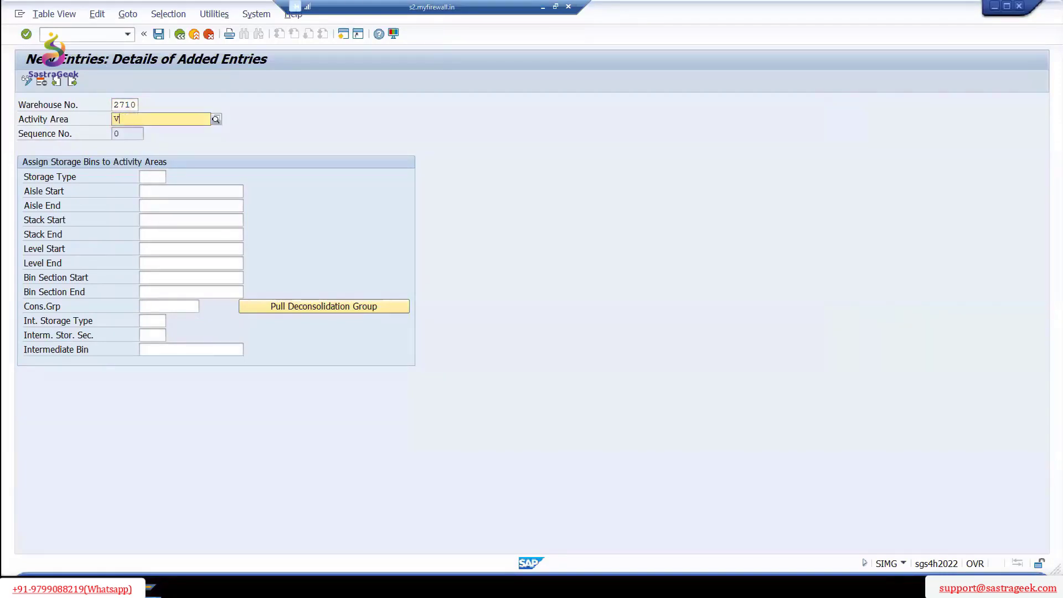
pyautogui.write('AD1')
pyautogui.click(219, 151)
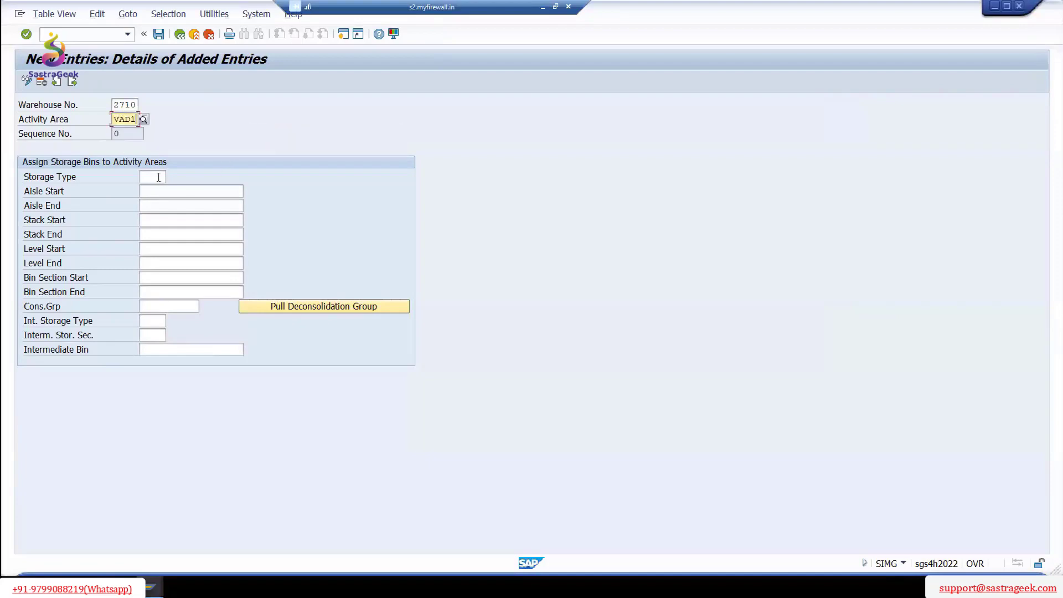
pyautogui.click(158, 177)
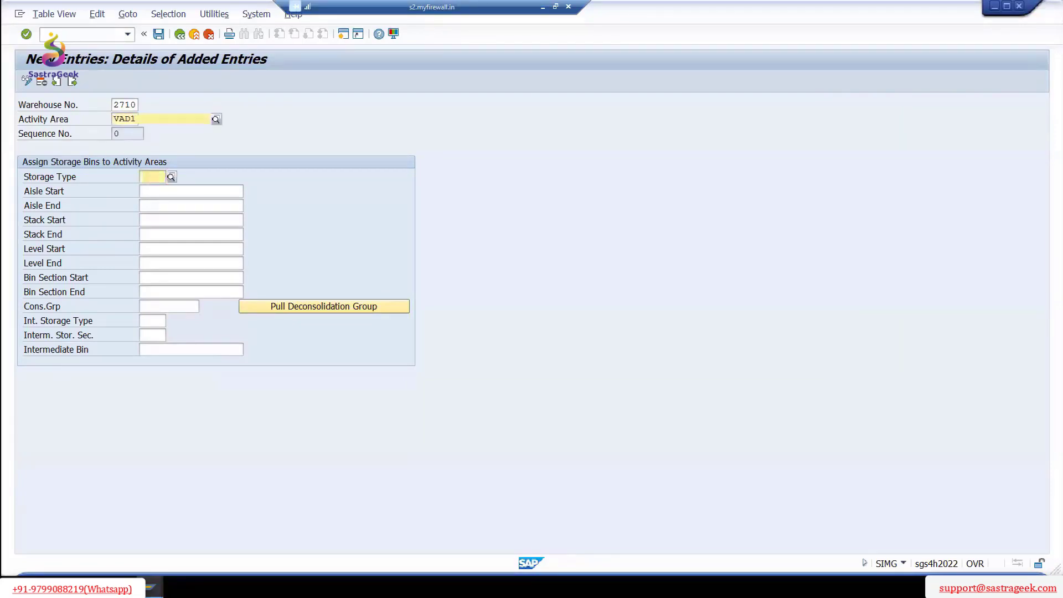
pyautogui.write('80')
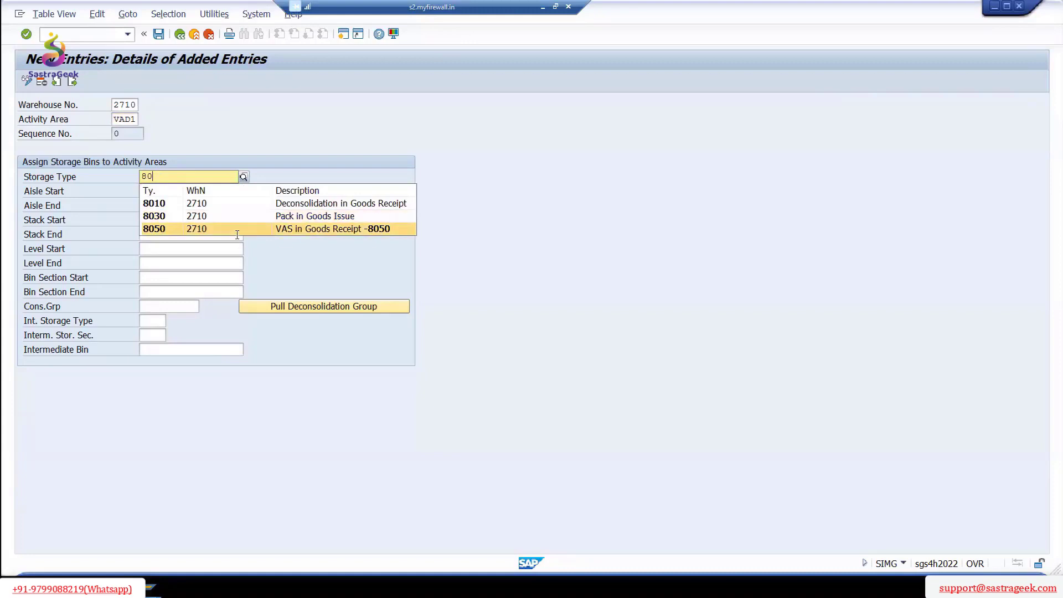
pyautogui.click(237, 231)
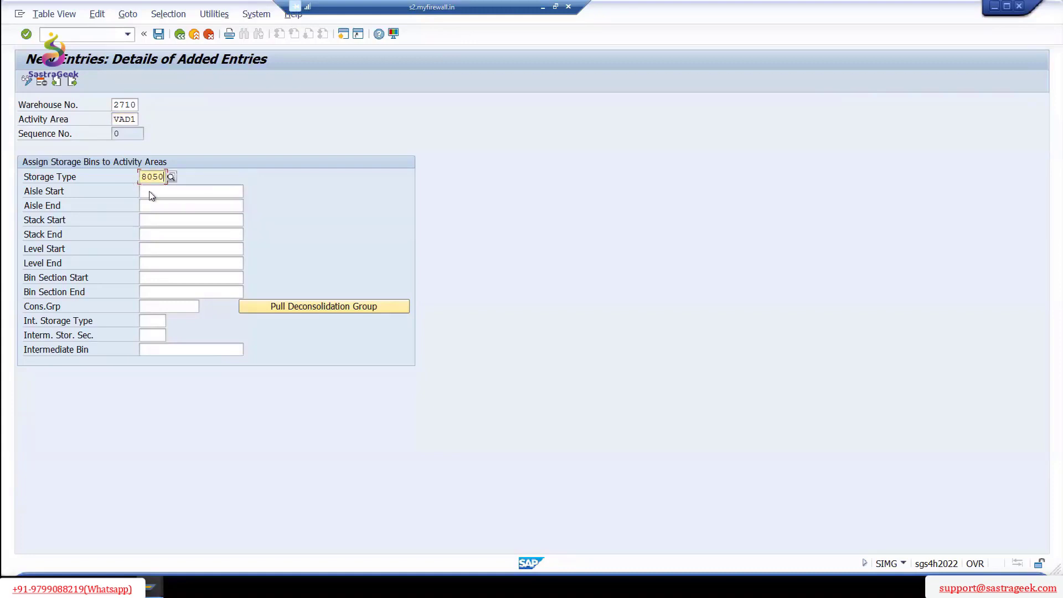
pyautogui.click(159, 305)
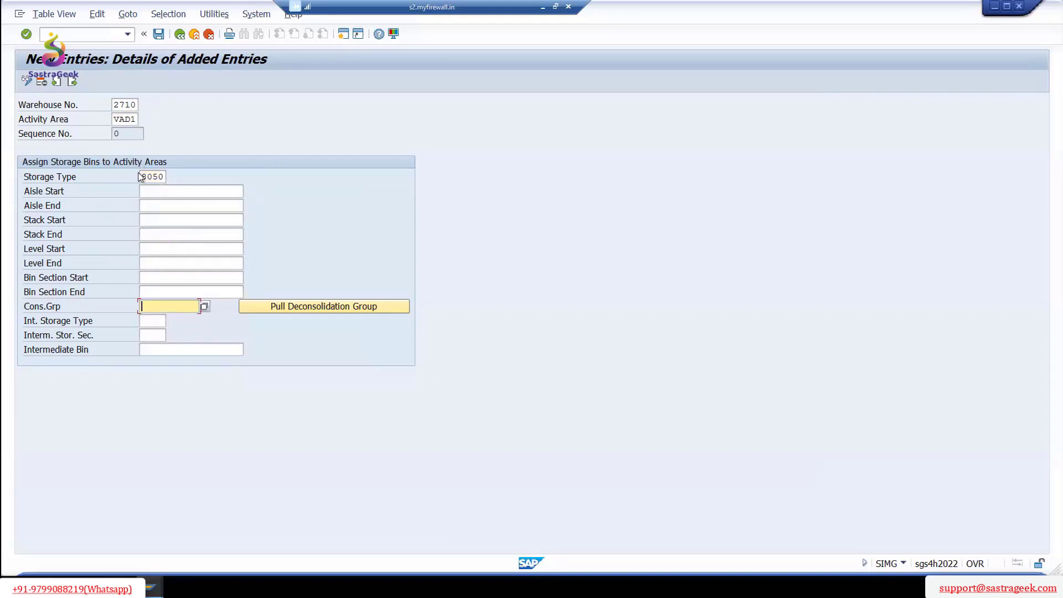
# - Save the VAD1 assignment under a customizing request and return to the overview
pyautogui.click(160, 35)
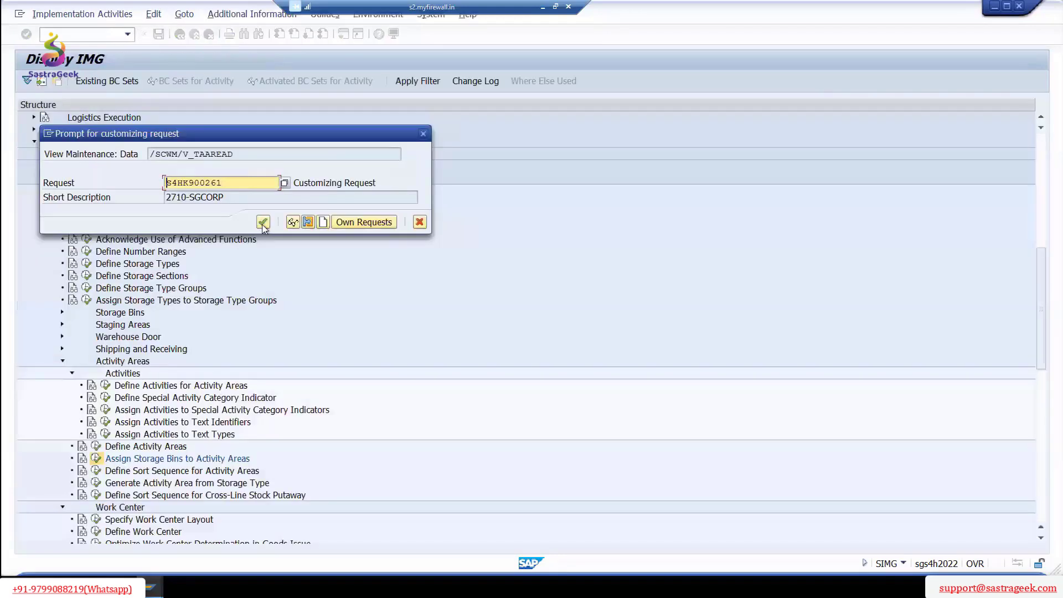
pyautogui.click(264, 223)
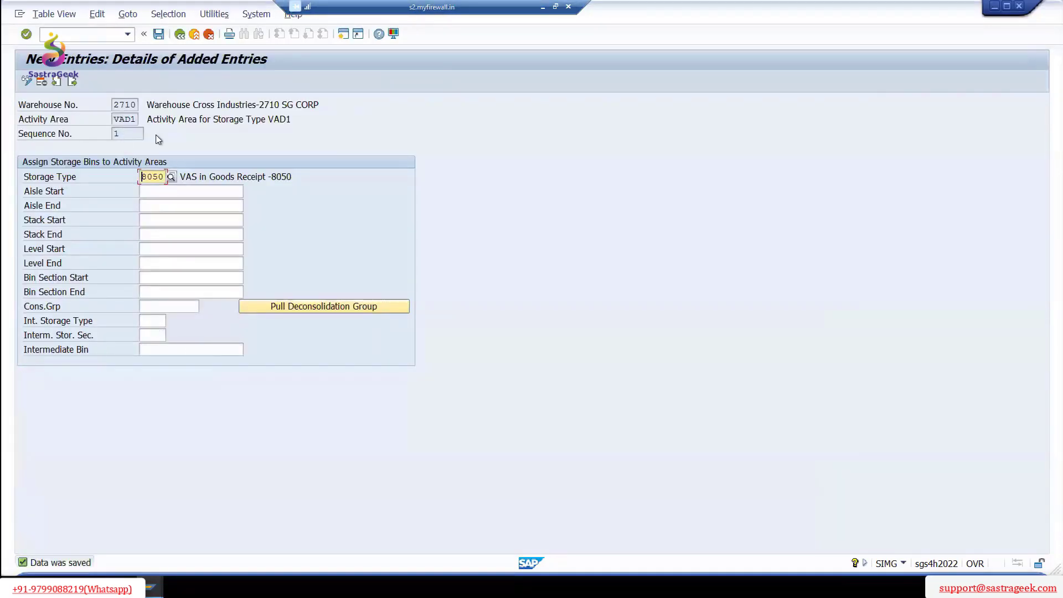
pyautogui.moveTo(138, 121); pyautogui.dragTo(126, 99)
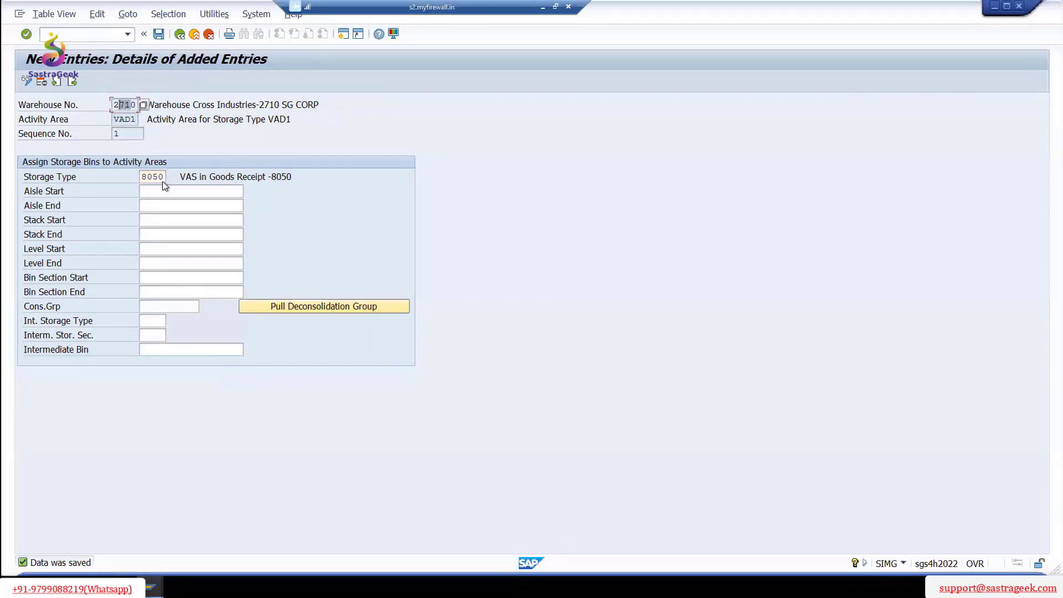
pyautogui.moveTo(162, 177); pyautogui.dragTo(105, 170)
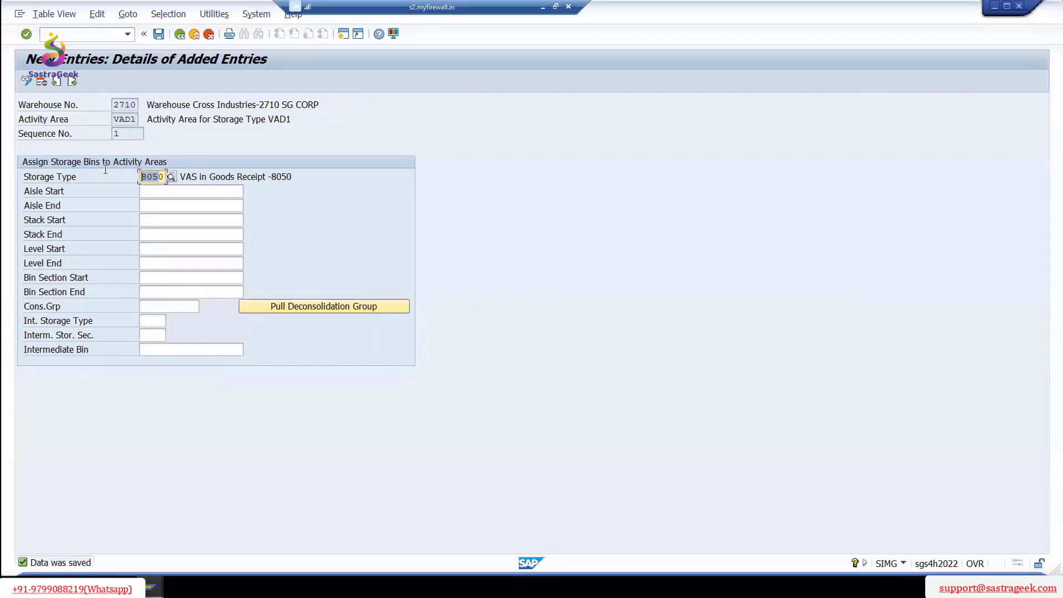
pyautogui.click(180, 37)
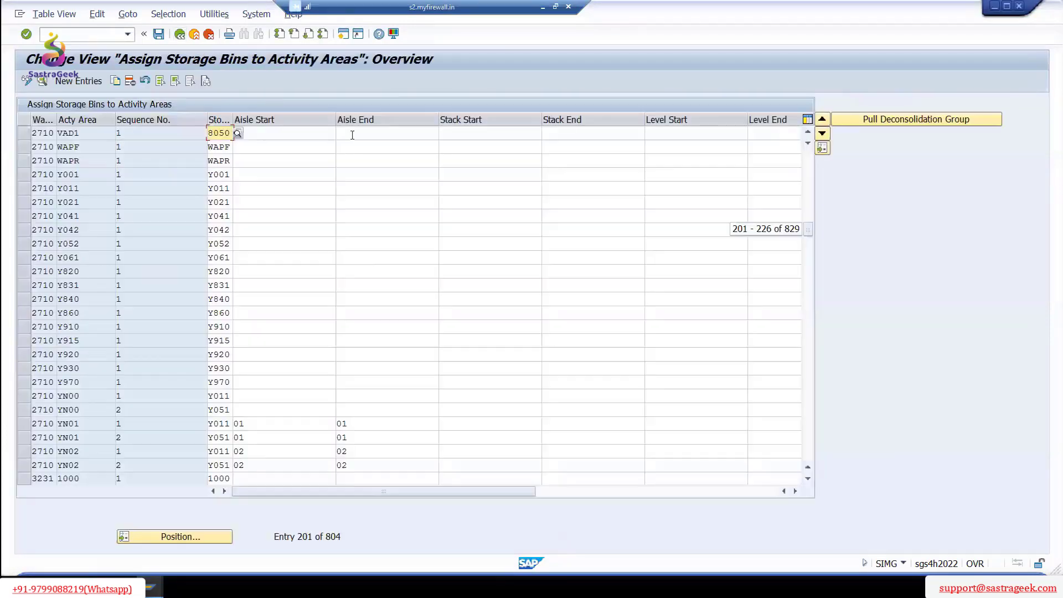
# - Copy the 0001 0020 PTWY sort sequence entry and set its warehouse to 2710
pyautogui.click(180, 35)
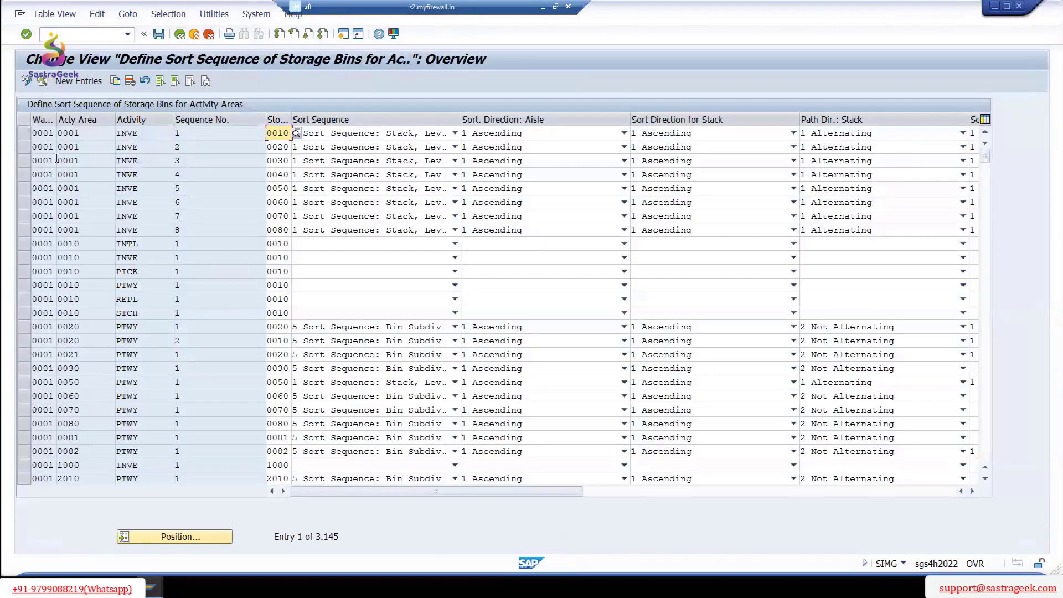
pyautogui.click(24, 329)
pyautogui.click(115, 81)
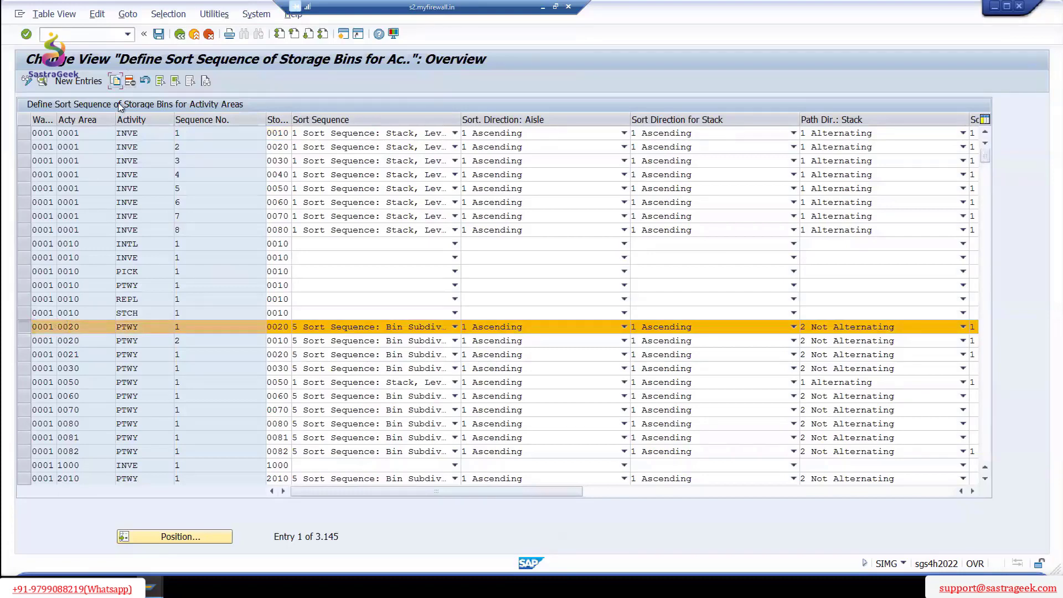
pyautogui.moveTo(136, 105); pyautogui.dragTo(20, 97)
pyautogui.write('2')
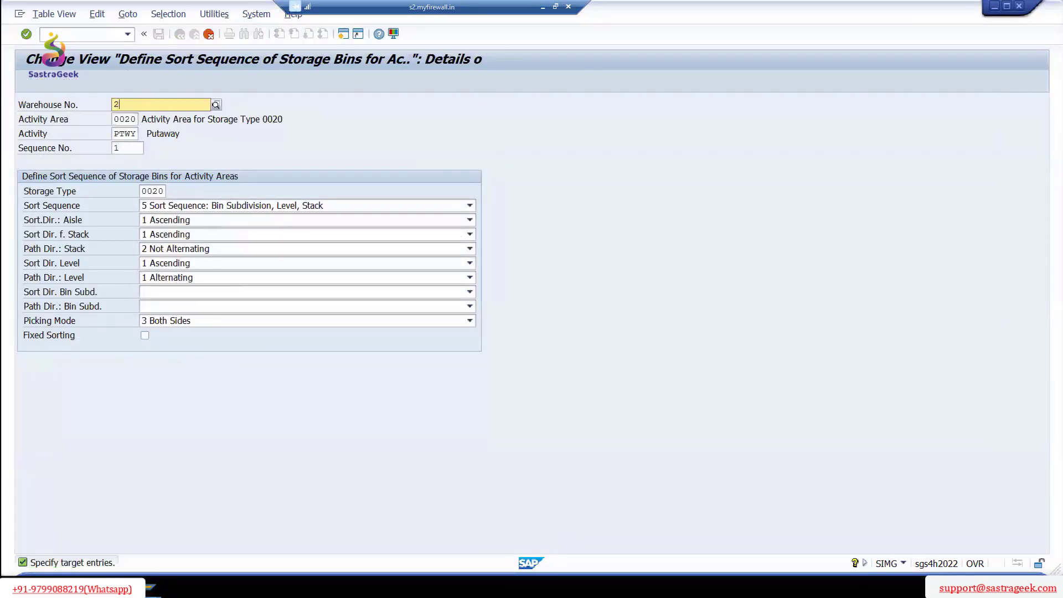
pyautogui.write('710')
pyautogui.click(127, 131)
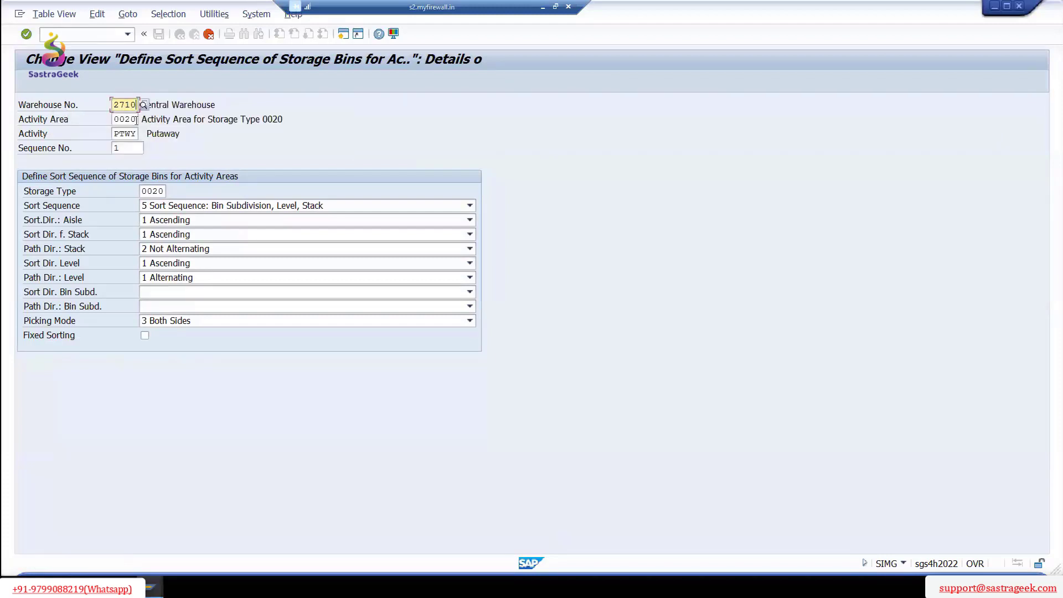
# - Set the copied entry's activity area to VAD1 and storage type to 8050
pyautogui.press('Tab')
pyautogui.write('2')
pyautogui.press('BackSpace')
pyautogui.write('VA')
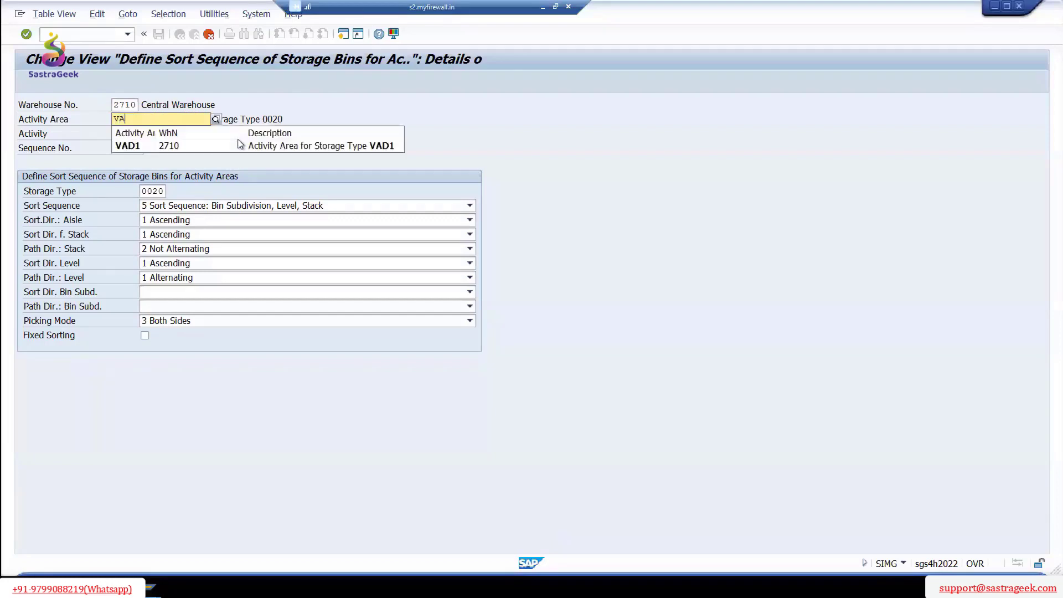
pyautogui.click(152, 147)
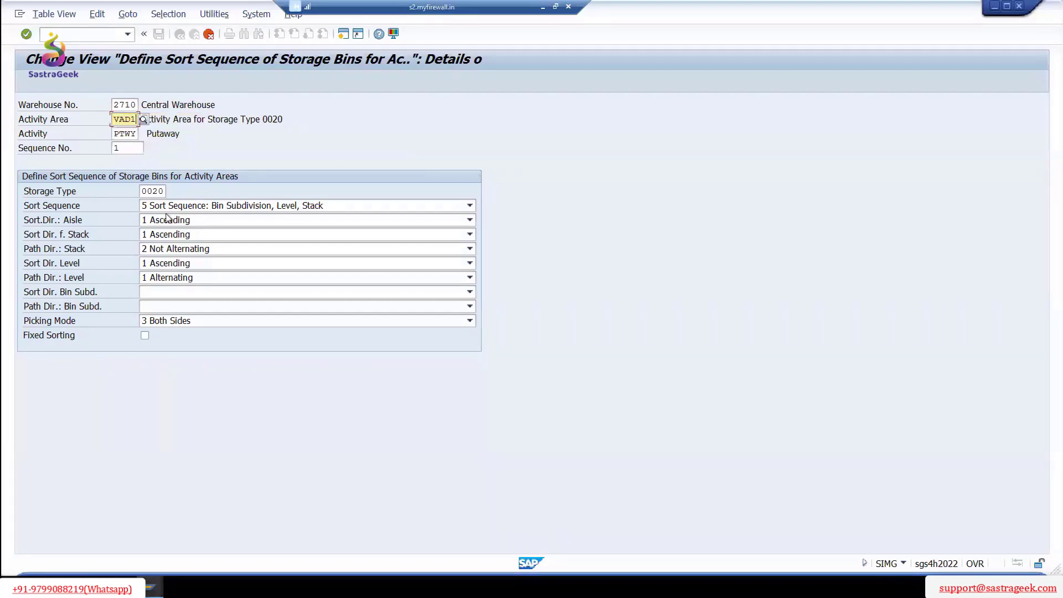
pyautogui.doubleClick(159, 191)
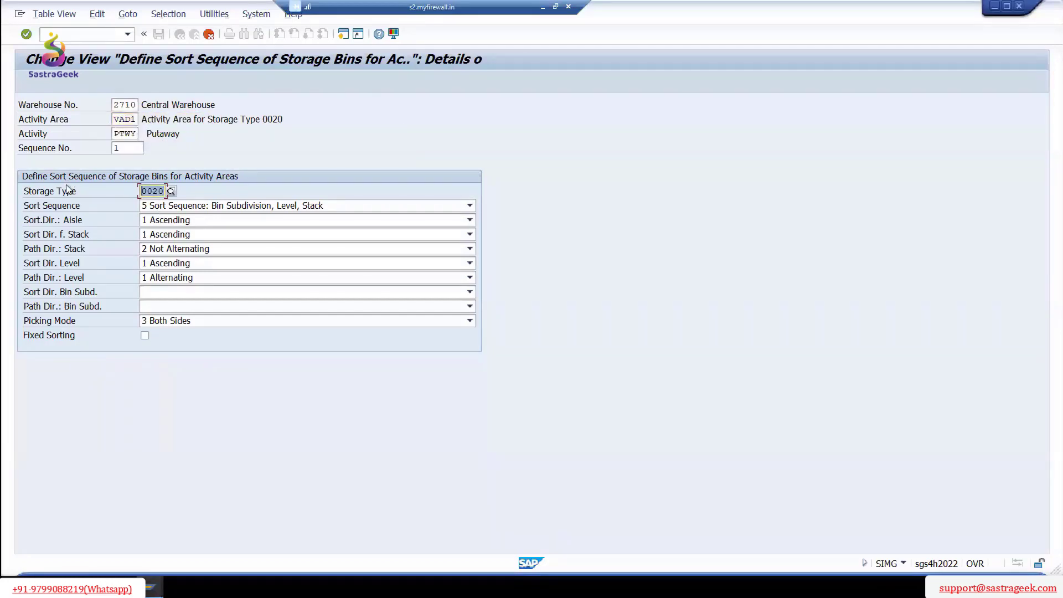
pyautogui.write('80')
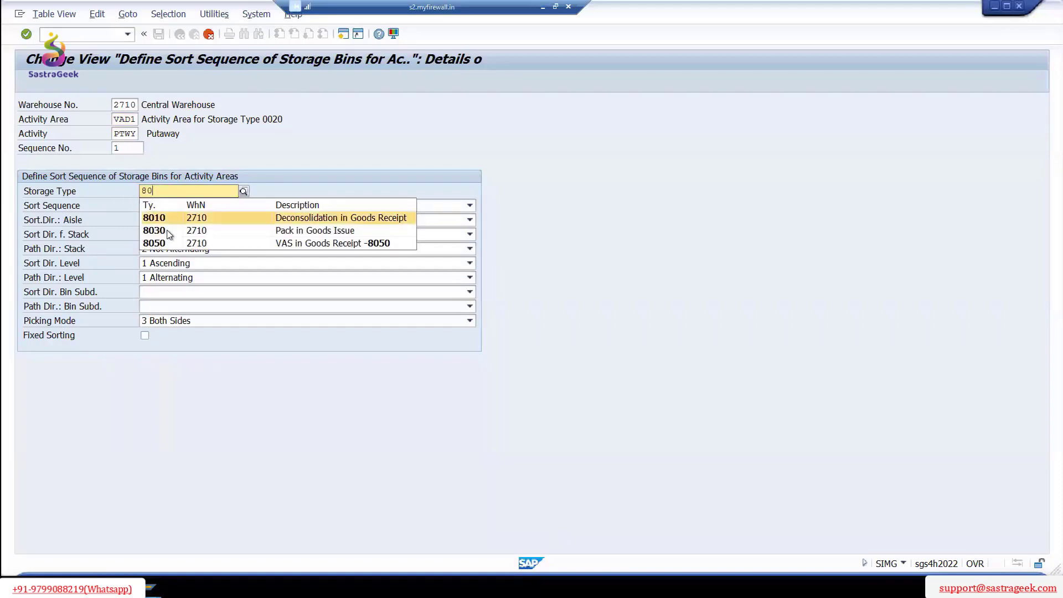
pyautogui.click(167, 246)
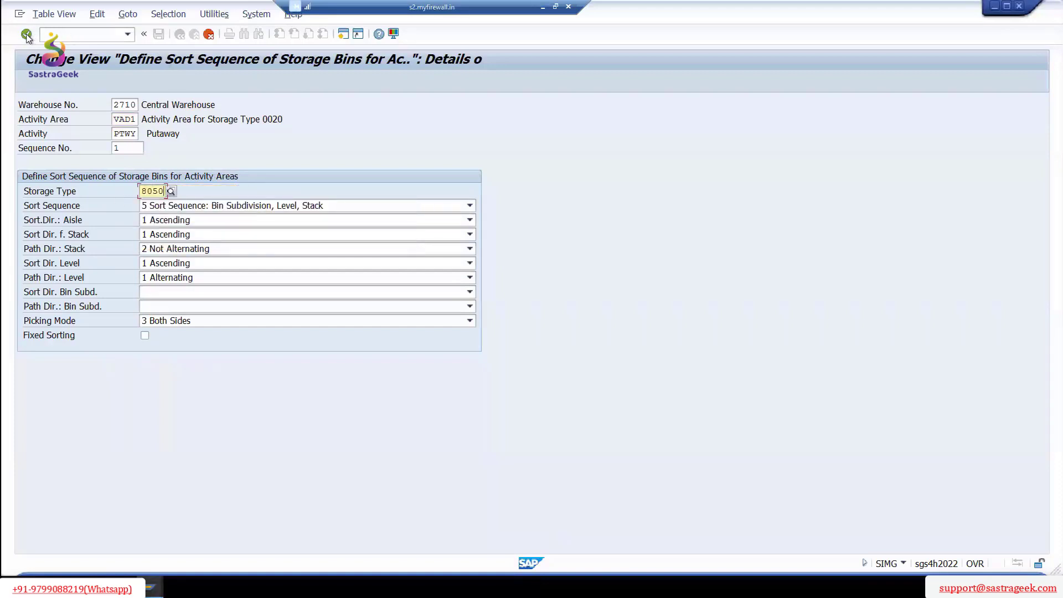
pyautogui.press('Return')
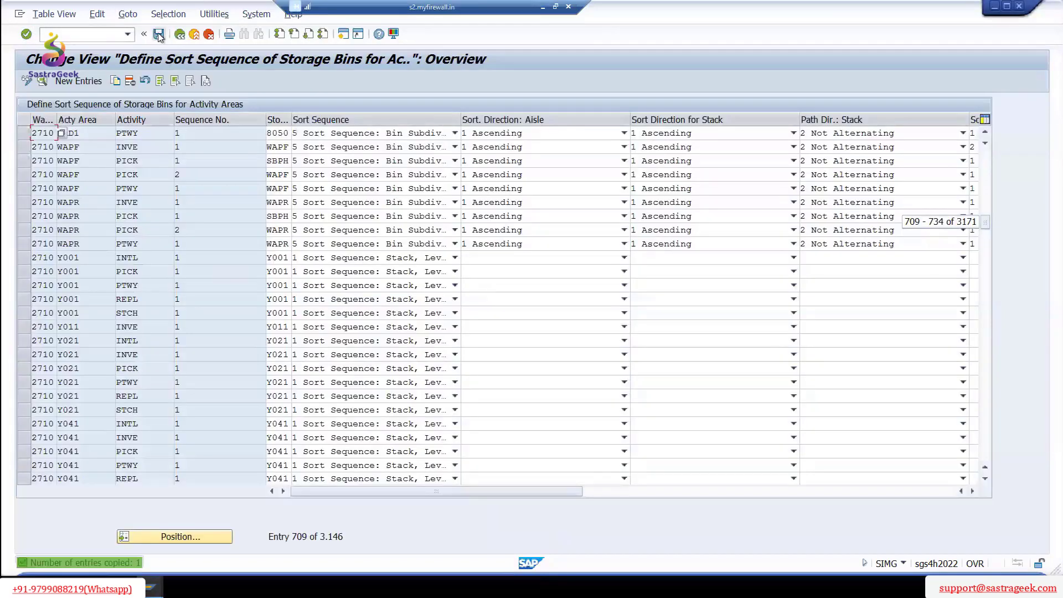
# - Save the VAD1 sort sequence with a customizing request and return to the IMG tree
pyautogui.click(158, 35)
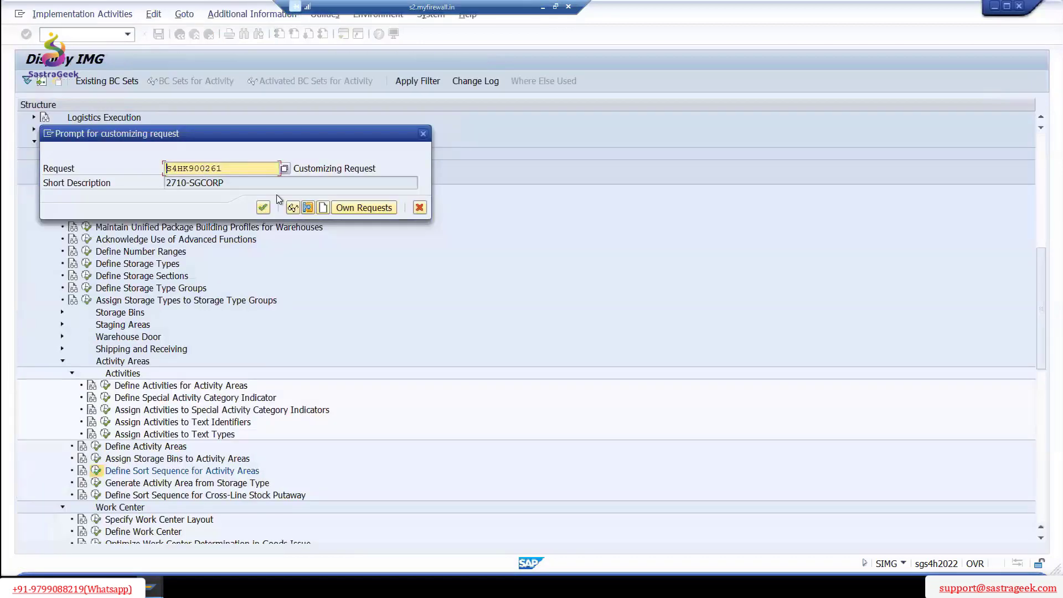
pyautogui.press('Return')
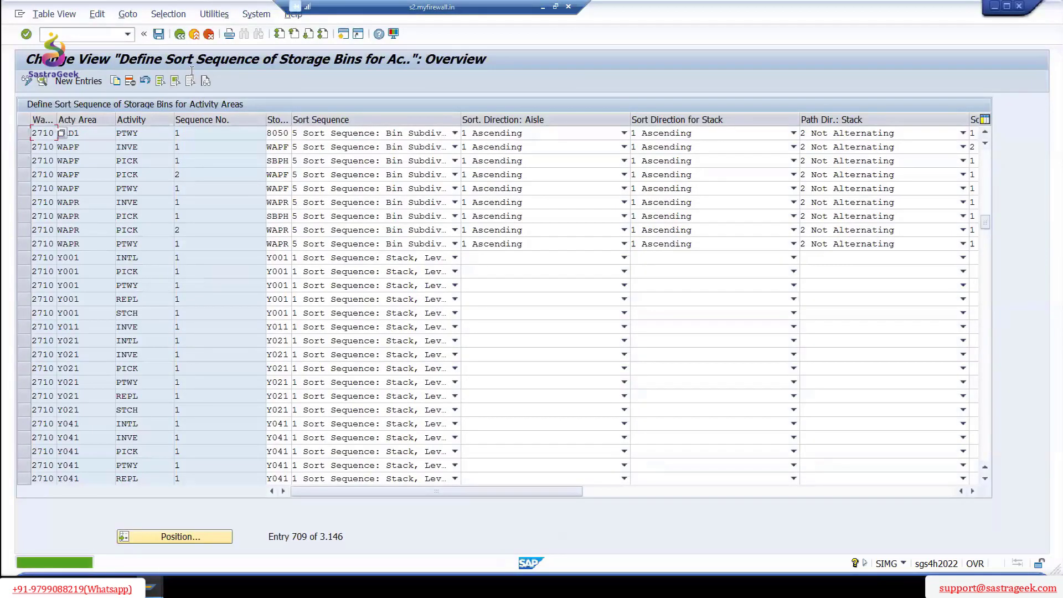
pyautogui.click(185, 34)
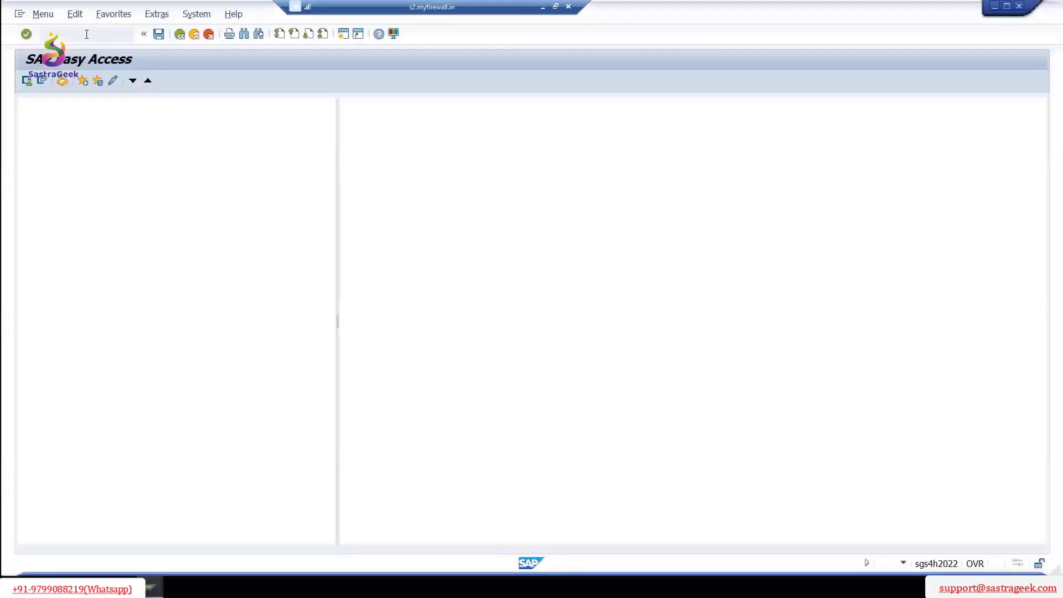
# - Rerun bin sorting for warehouse 2710 with /SCWM/SBST, deleting the old sorting
pyautogui.write('/N/S')
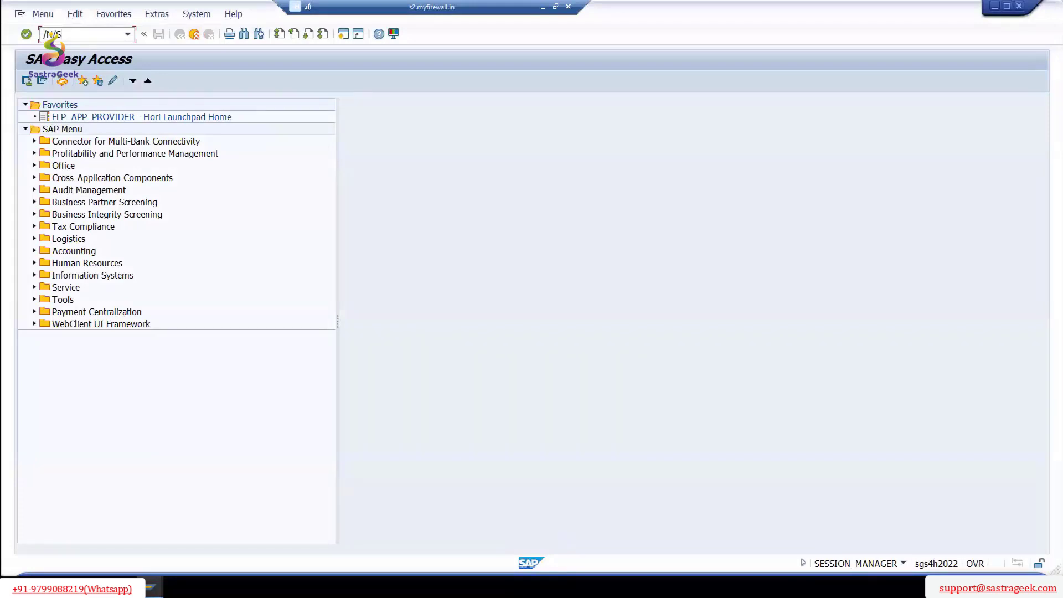
pyautogui.write('CWM/SBST')
pyautogui.press('Return')
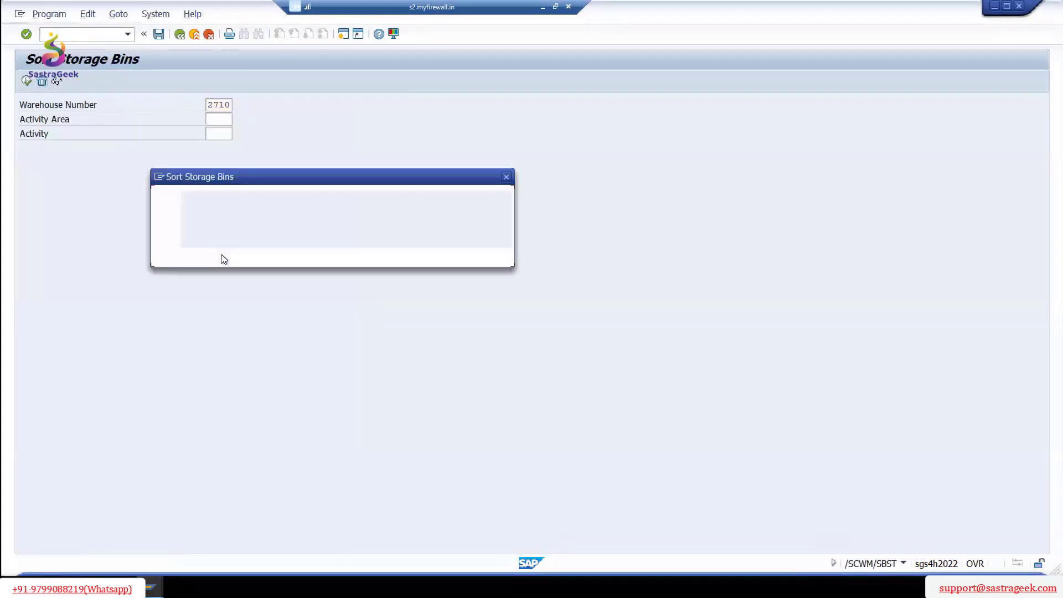
pyautogui.click(233, 256)
pyautogui.click(26, 81)
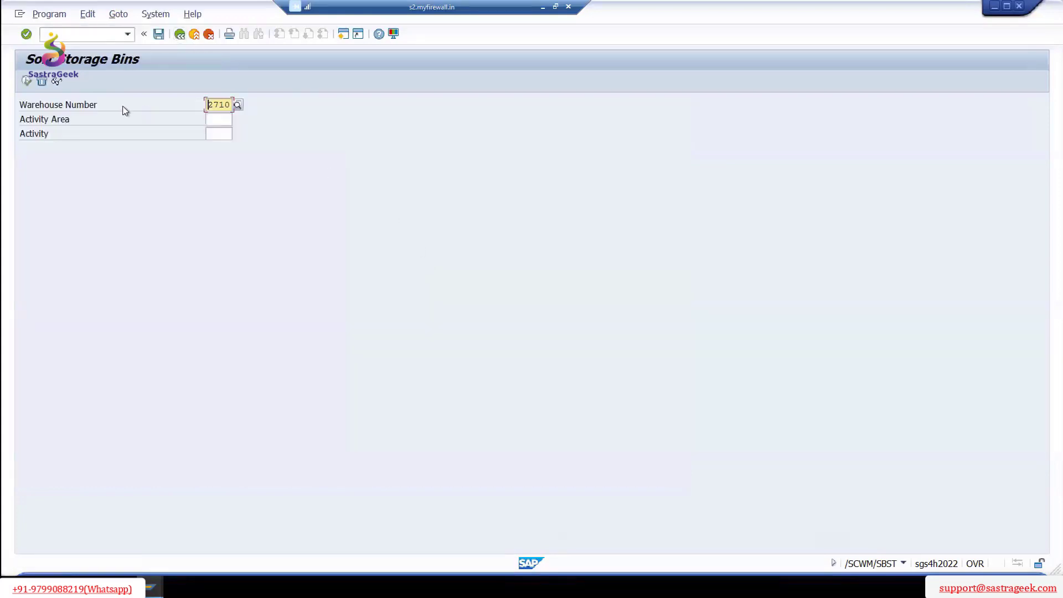
# - Open the Edit Storage Bin transaction /SCWM/LS02 for warehouse 2710
pyautogui.click(180, 35)
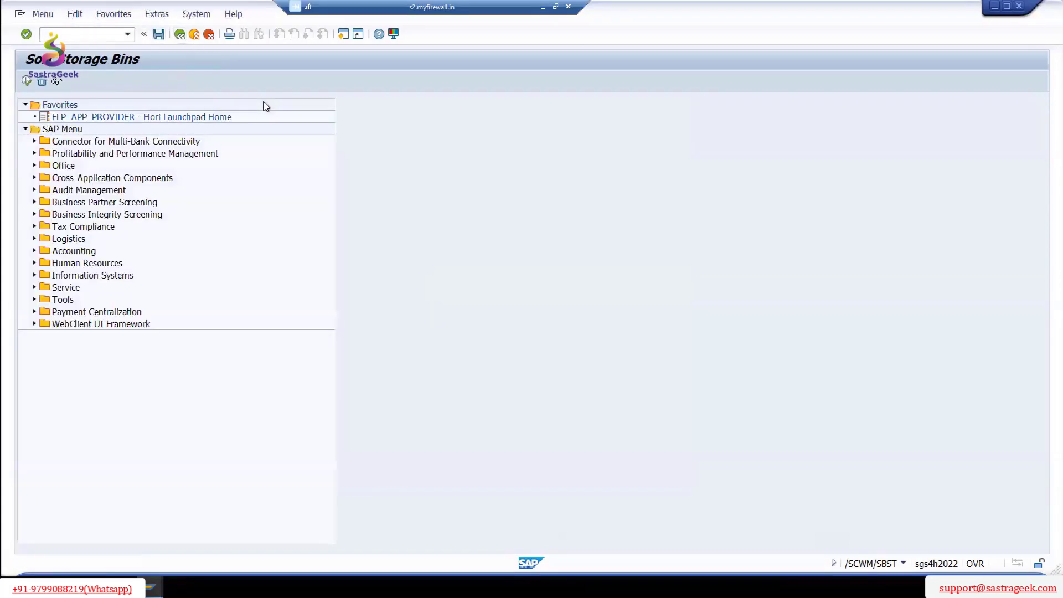
pyautogui.click(127, 35)
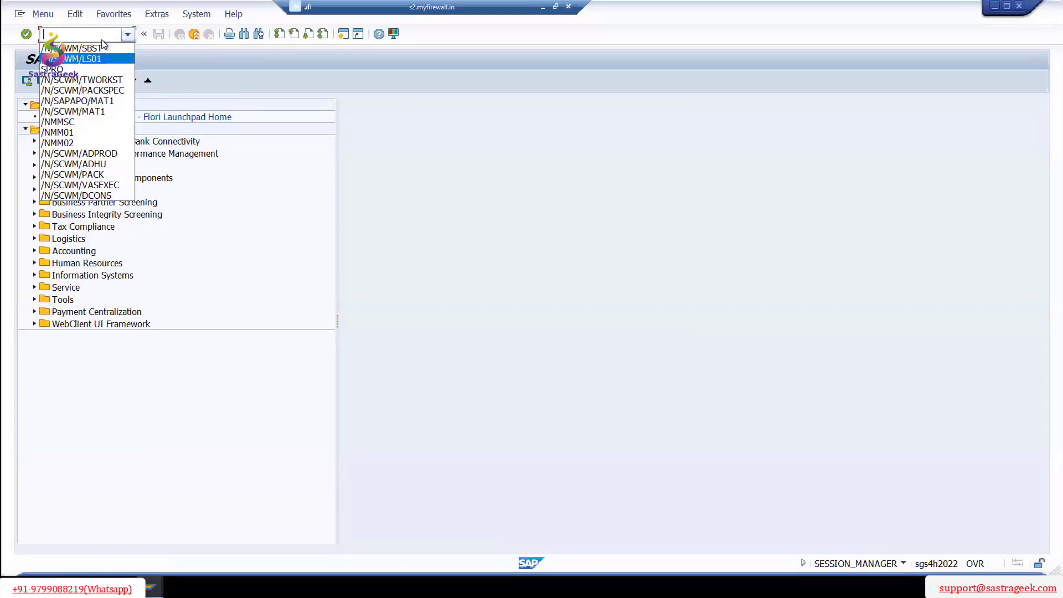
pyautogui.click(100, 59)
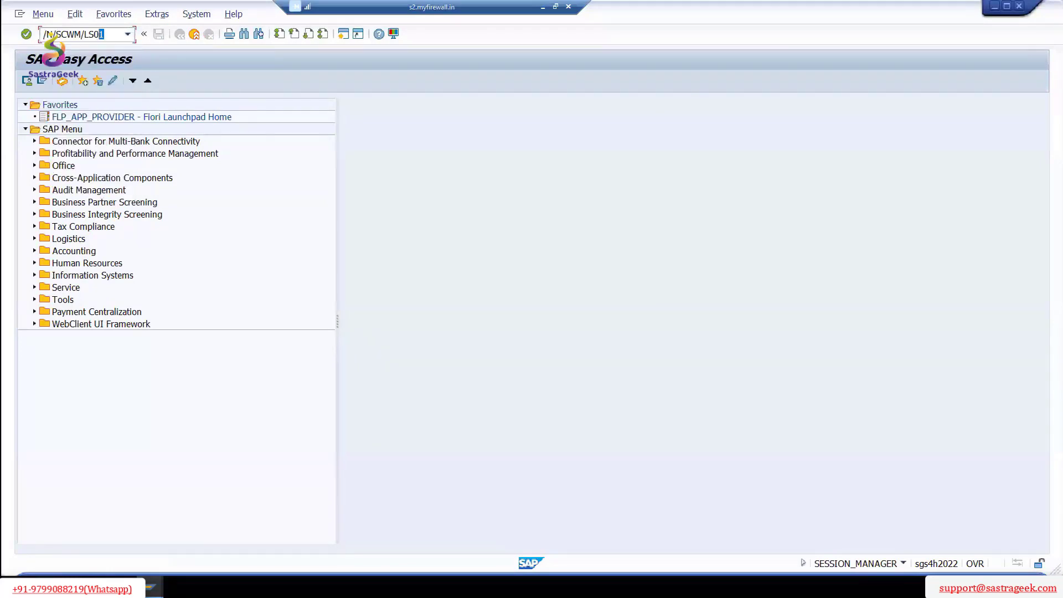
pyautogui.write('2')
pyautogui.press('Return')
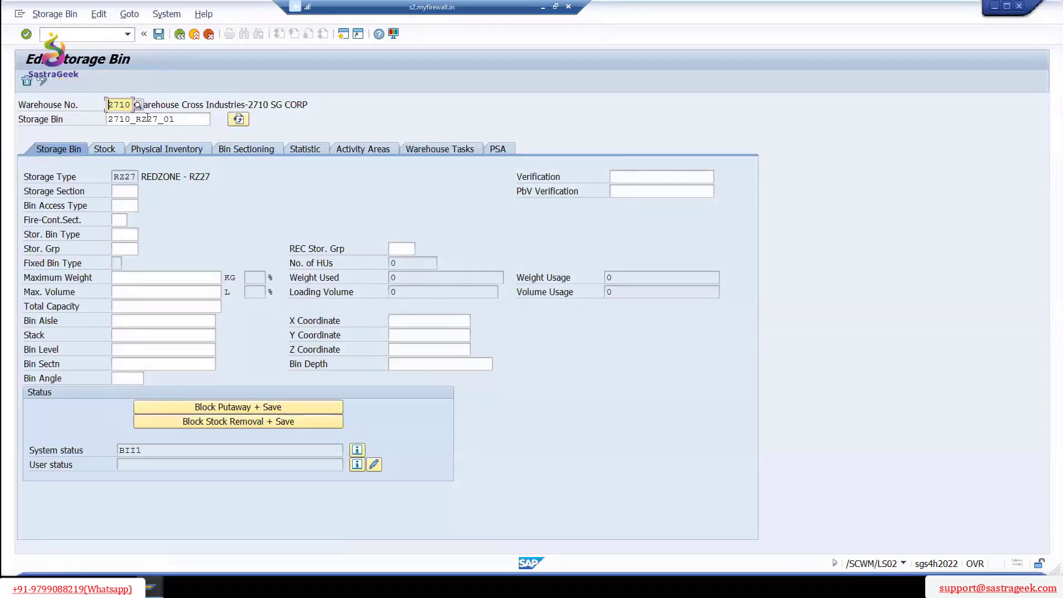
# - Load storage bin VAS-WC and confirm its activity areas include VAD1
pyautogui.press('Tab')
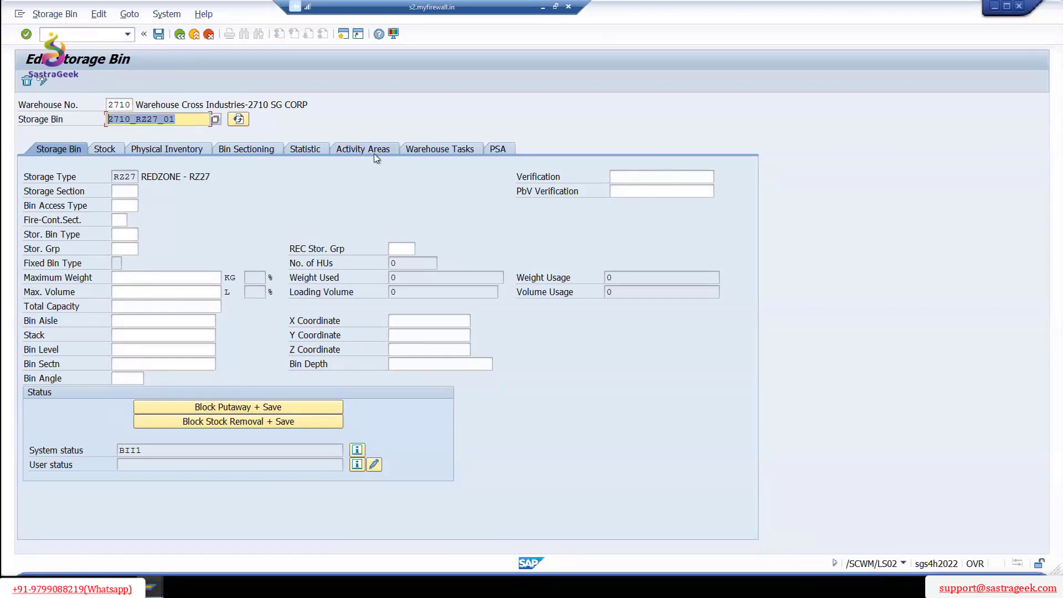
pyautogui.click(363, 149)
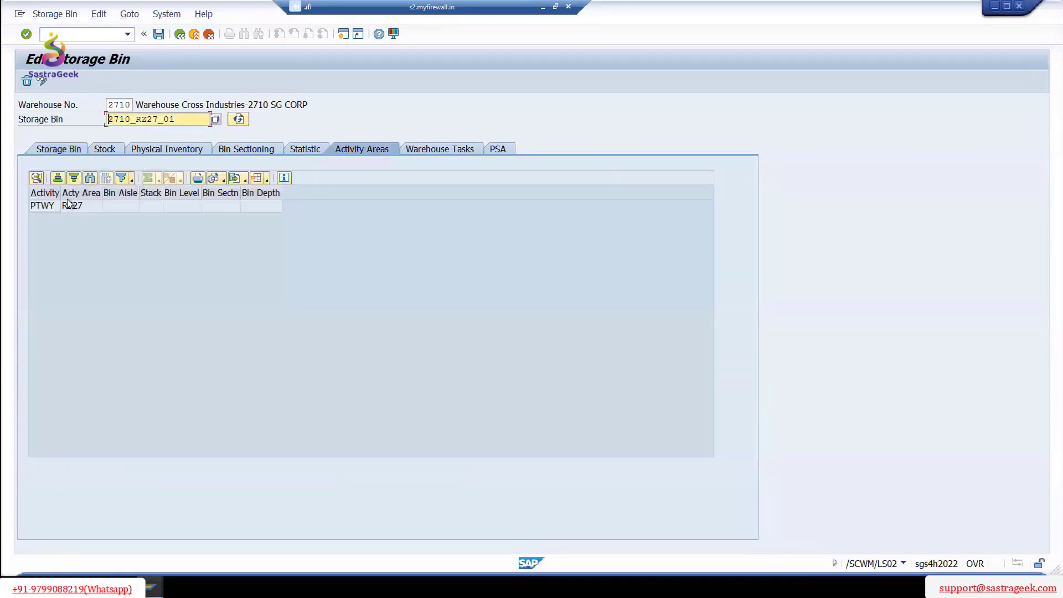
pyautogui.click(79, 208)
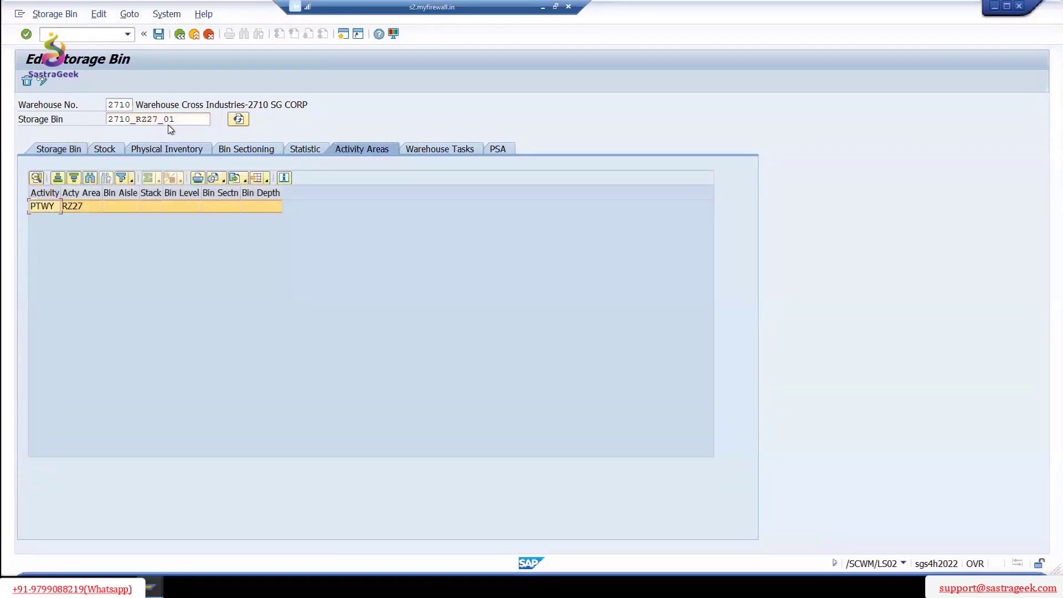
pyautogui.moveTo(180, 119); pyautogui.dragTo(43, 113)
pyautogui.write('VA')
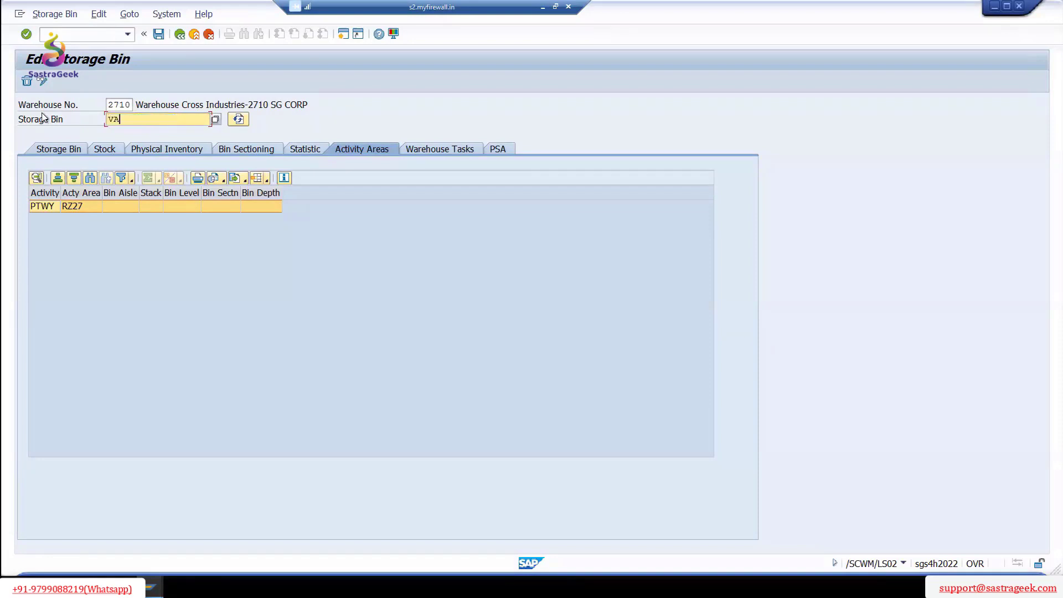
pyautogui.write('S-WC')
pyautogui.press('Return')
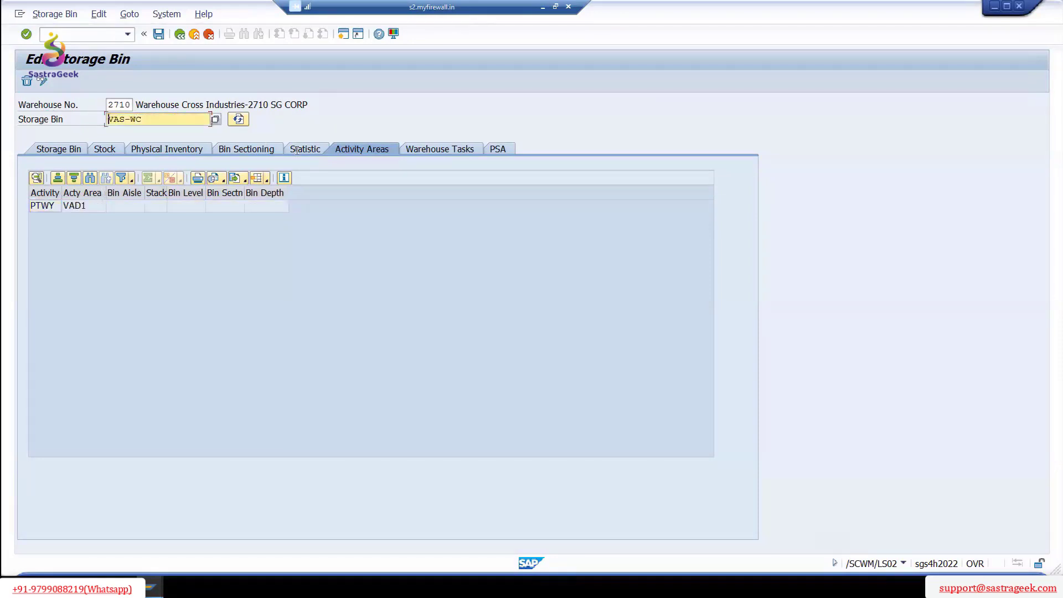
pyautogui.click(84, 208)
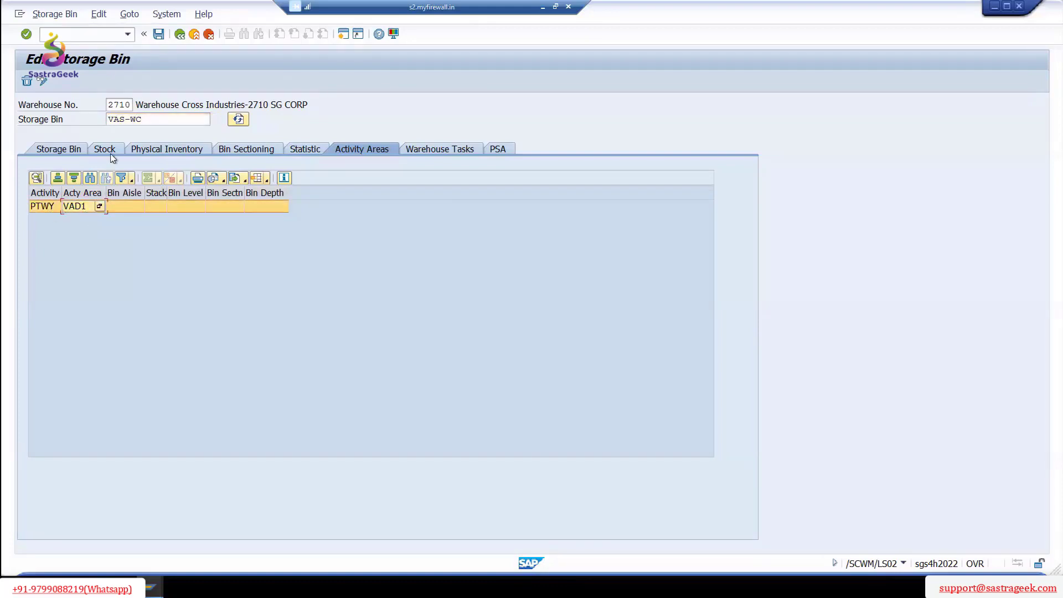
# - Close Edit Storage Bin and bring the Display IMG window back to the front
pyautogui.click(180, 34)
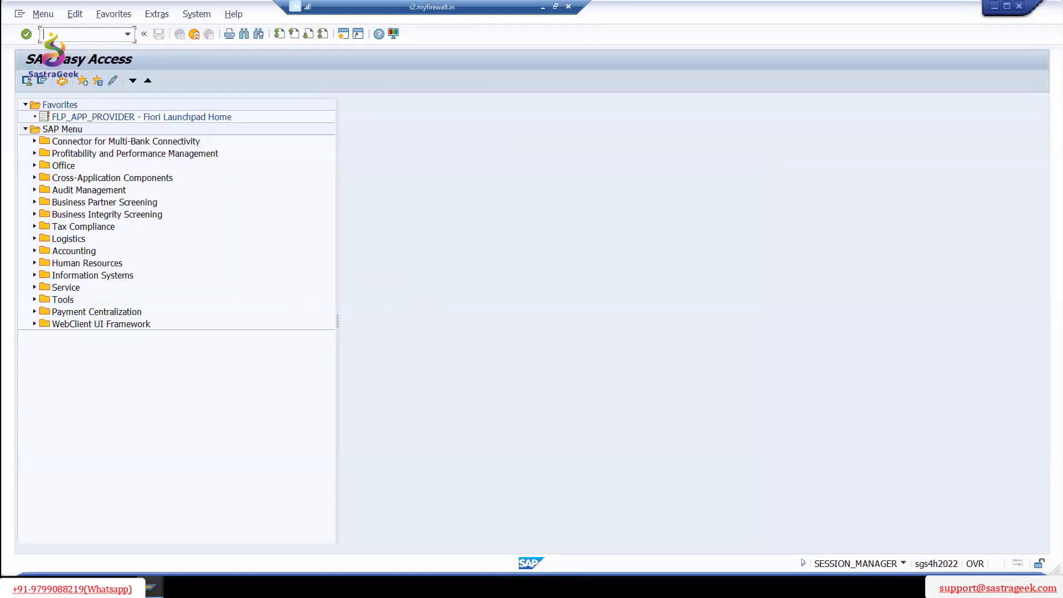
pyautogui.click(150, 587)
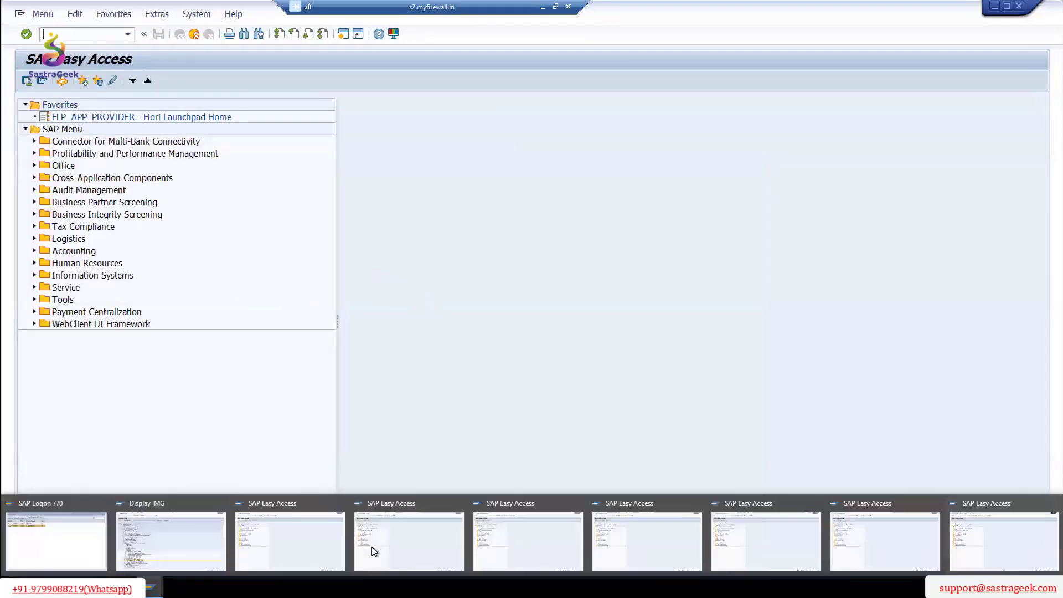
pyautogui.click(167, 534)
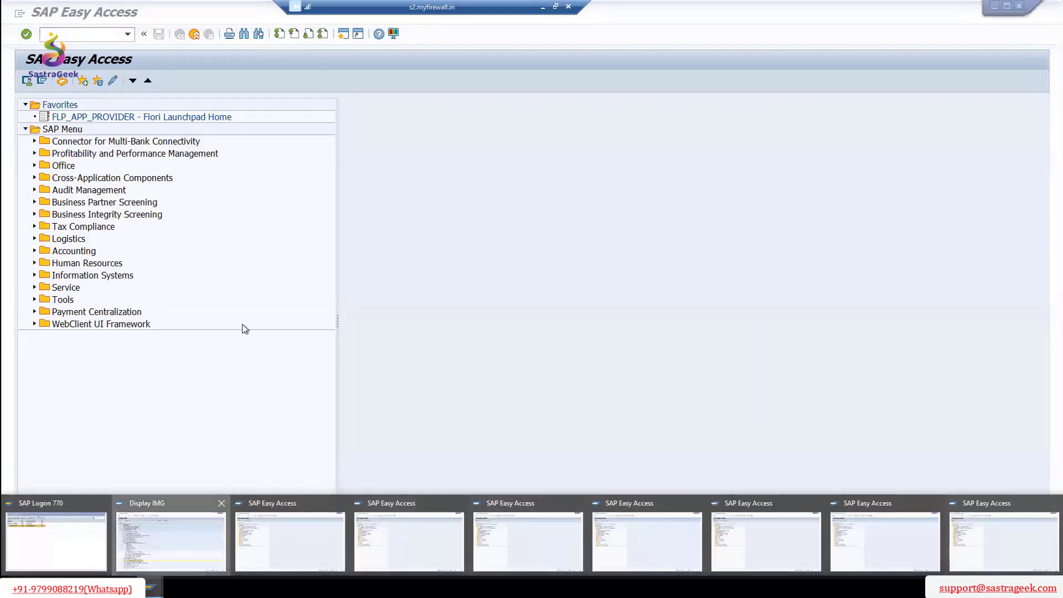
pyautogui.scroll(-1, 328, 420)
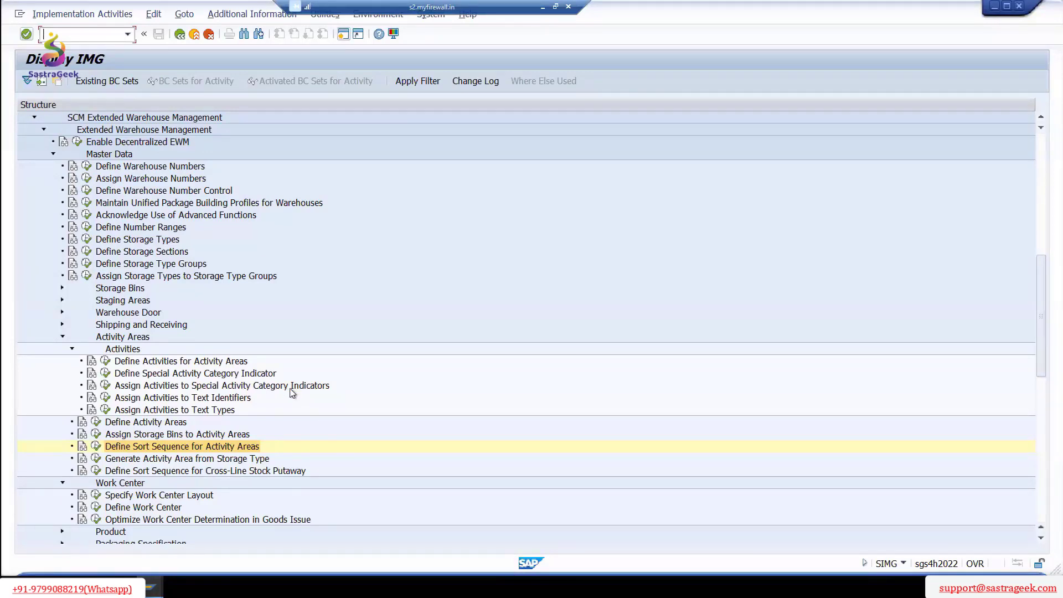
# - Collapse the Activity Areas, Work Center and Master Data branches, then switch to the business case notes
pyautogui.scroll(-1, 290, 388)
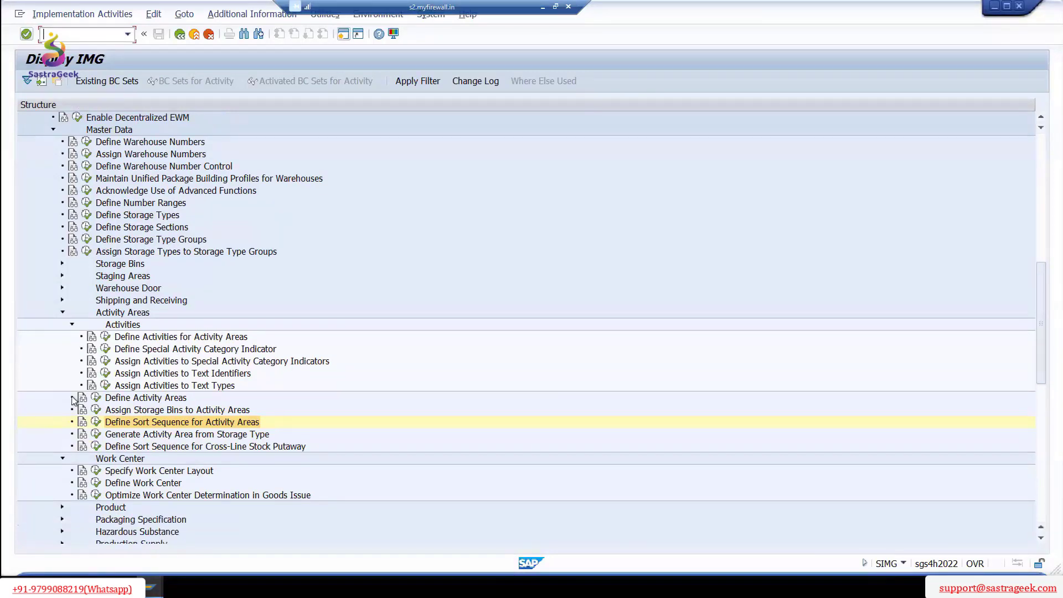
pyautogui.click(63, 313)
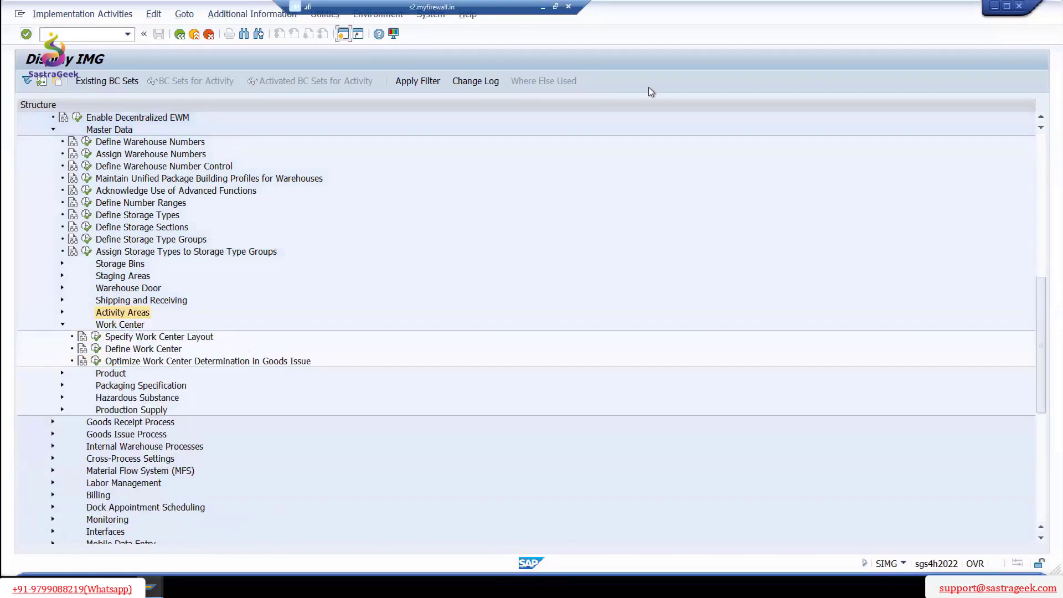
pyautogui.click(62, 324)
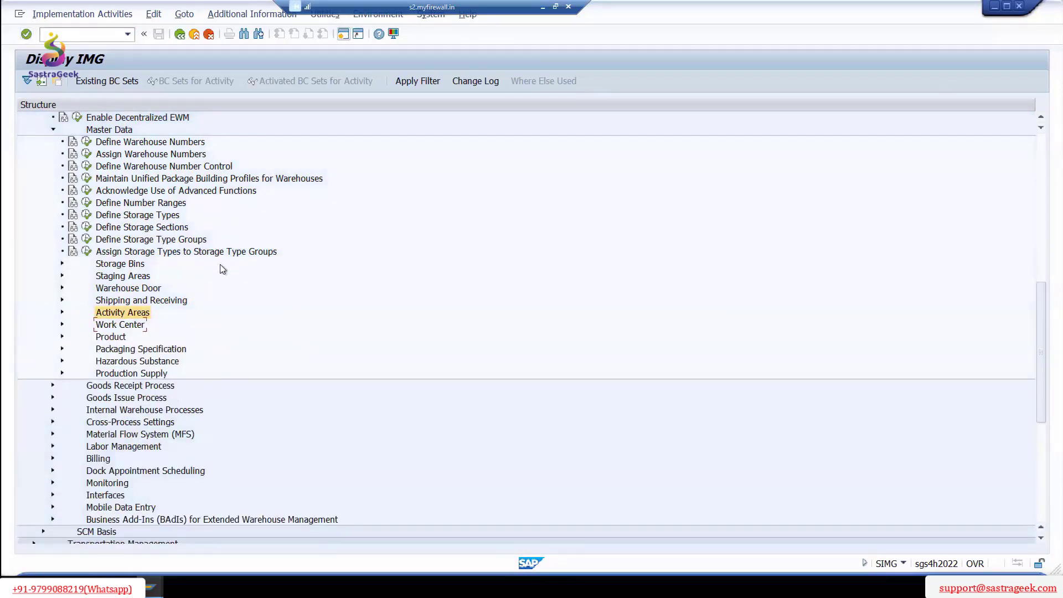
pyautogui.scroll(1, 223, 269)
pyautogui.click(53, 166)
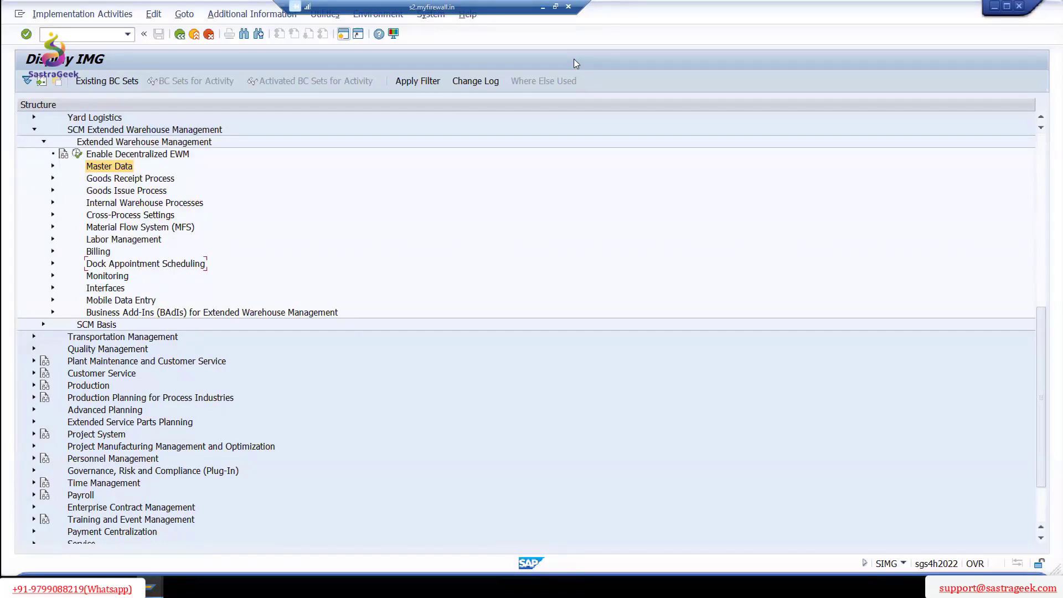
pyautogui.hotkey('alt', 'Tab')
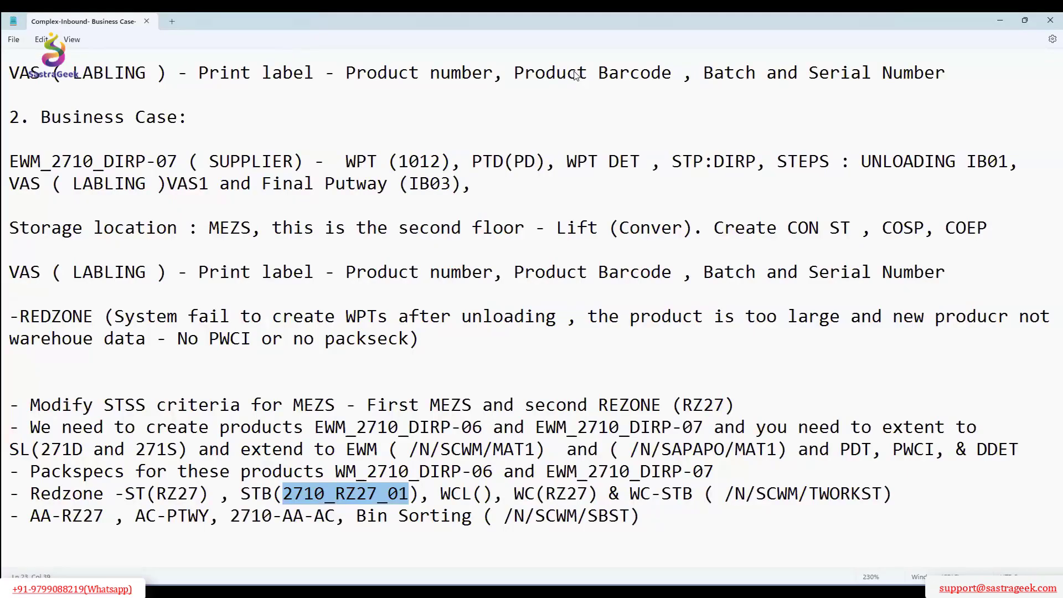
# - Scroll the Notepad notes up to the first business case, select PD, and return to SAP GUI
pyautogui.scroll(2, 576, 75)
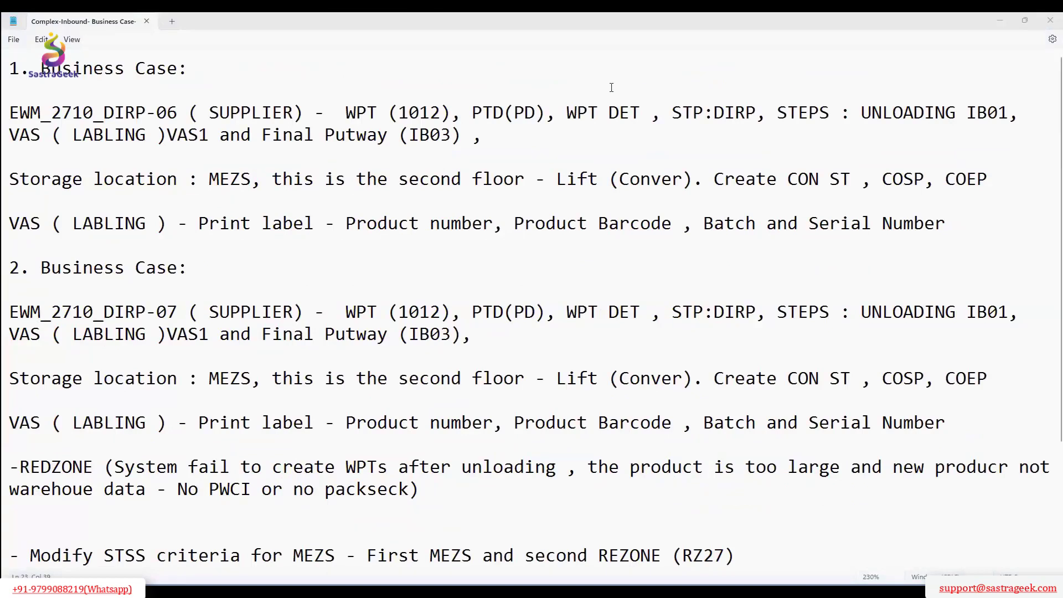
pyautogui.doubleClick(529, 112)
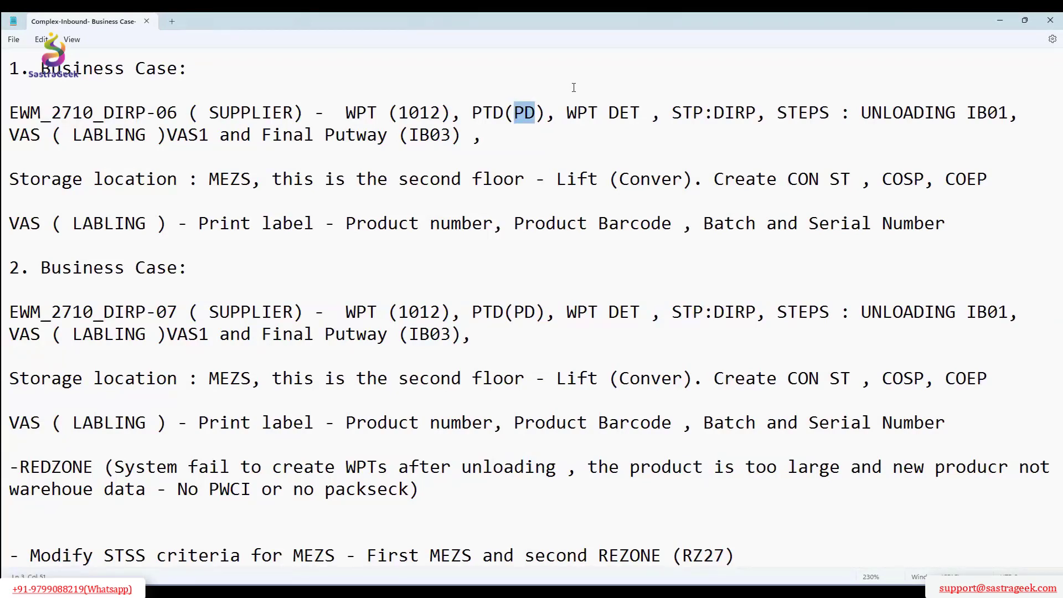
pyautogui.hotkey('alt', 'Tab')
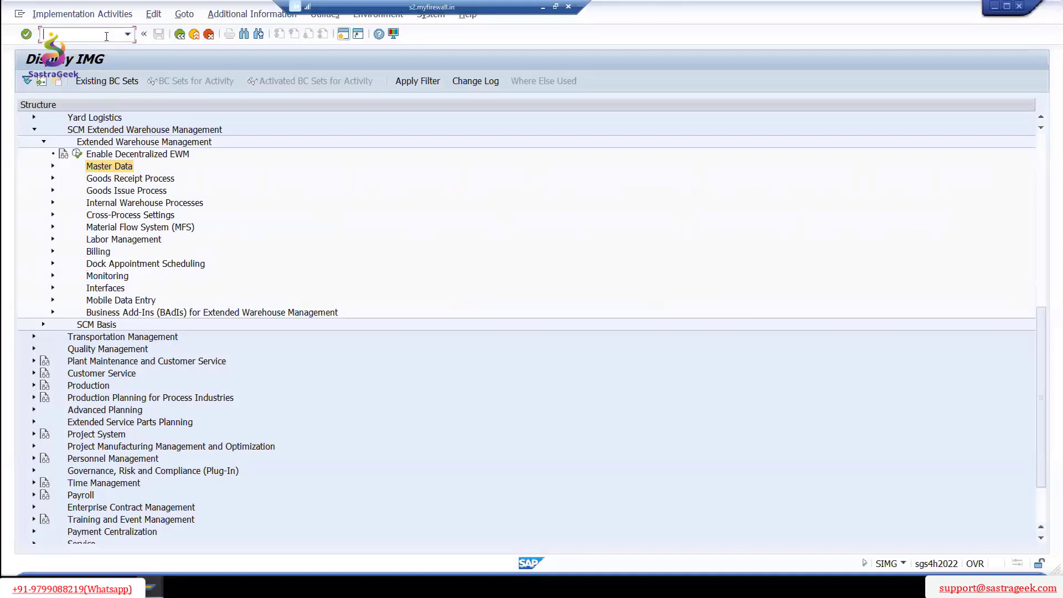
# - Launch /SCWM/MAT1 and open product EWM_2710_DIRP-06's warehouse data in change mode
pyautogui.write('/N')
pyautogui.press('BackSpace')
pyautogui.click(127, 34)
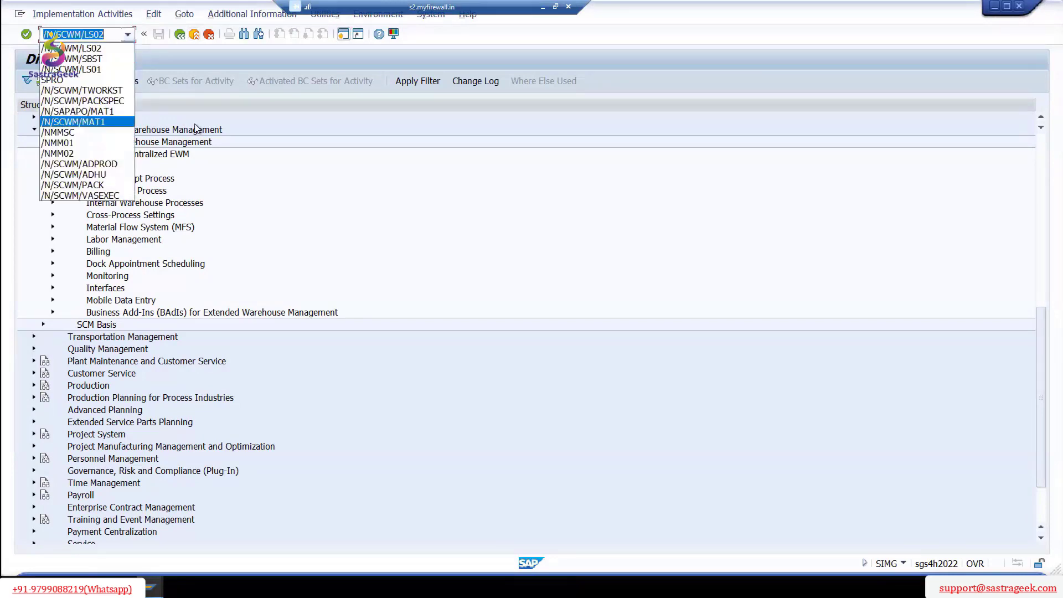
pyautogui.click(95, 123)
pyautogui.press('Return')
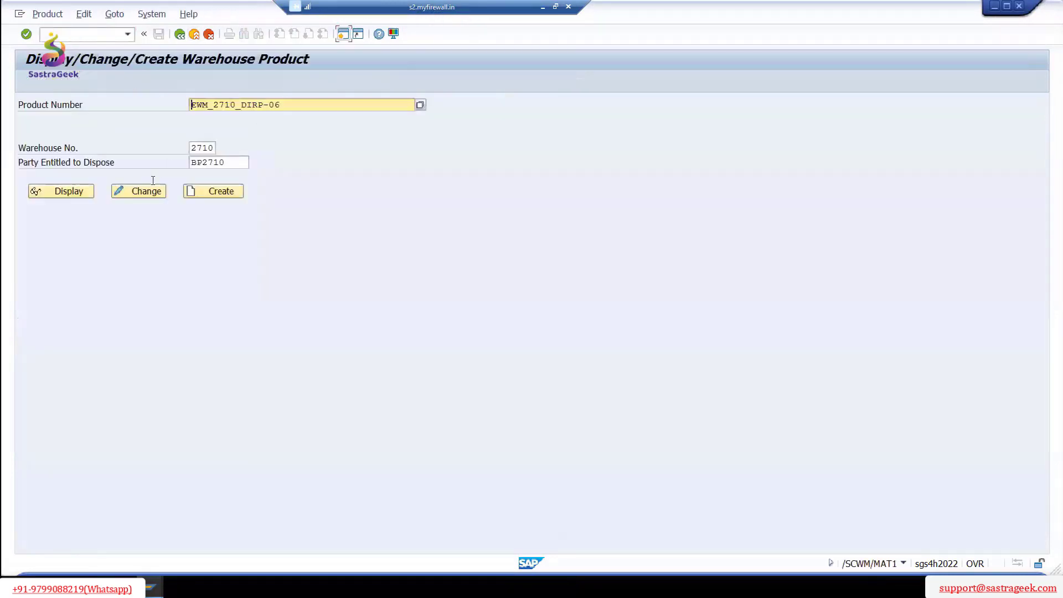
pyautogui.click(91, 198)
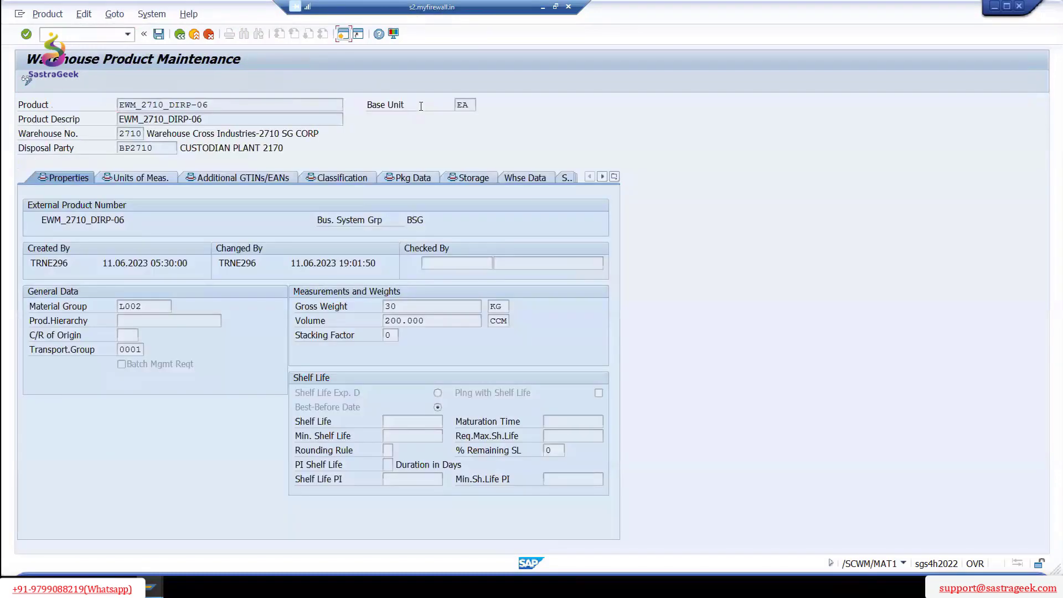
pyautogui.click(525, 178)
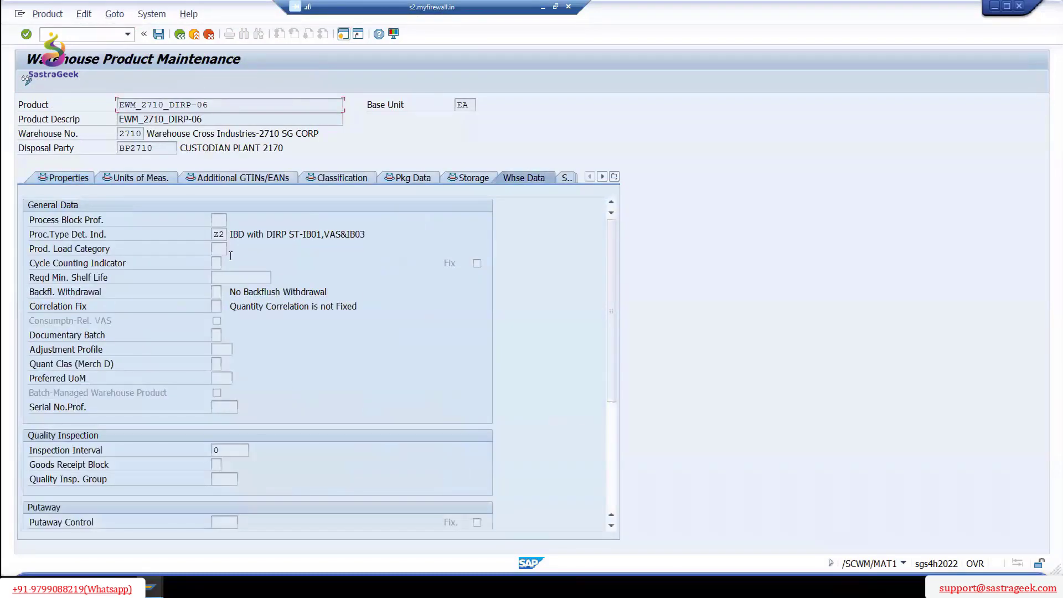
pyautogui.click(26, 79)
# - Set Putaway Control MEZS and Storage Bin Type LTOT (Large Tot), save, and return to the start screen
pyautogui.scroll(-5, 433, 205)
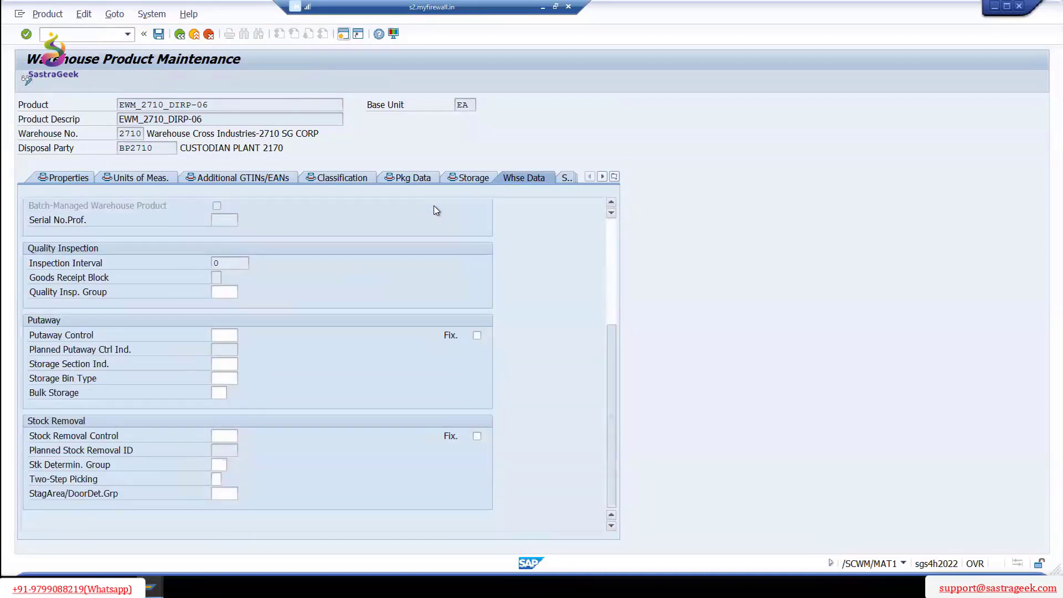
pyautogui.click(226, 336)
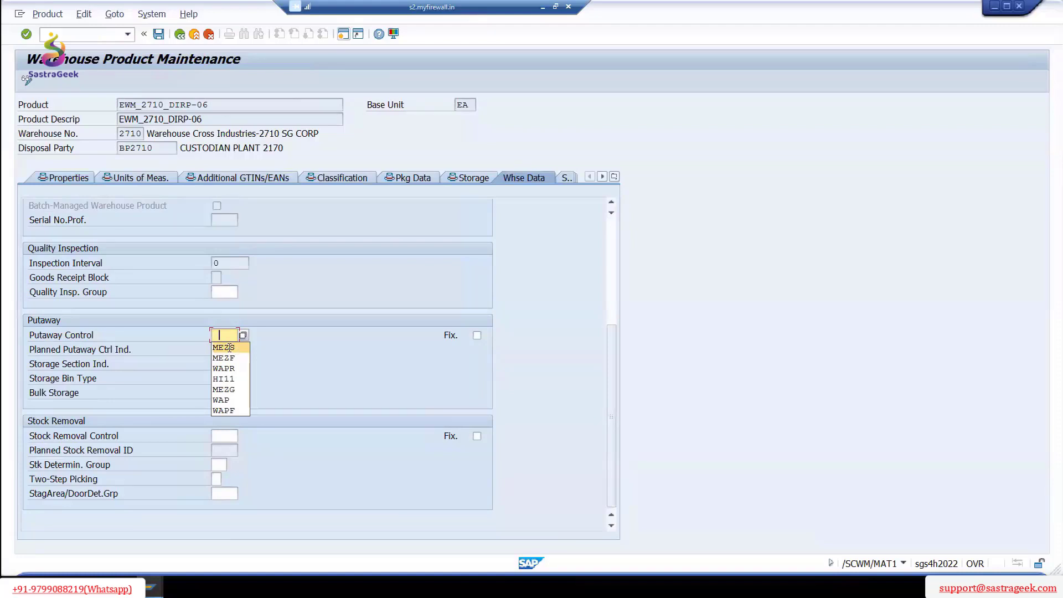
pyautogui.click(223, 346)
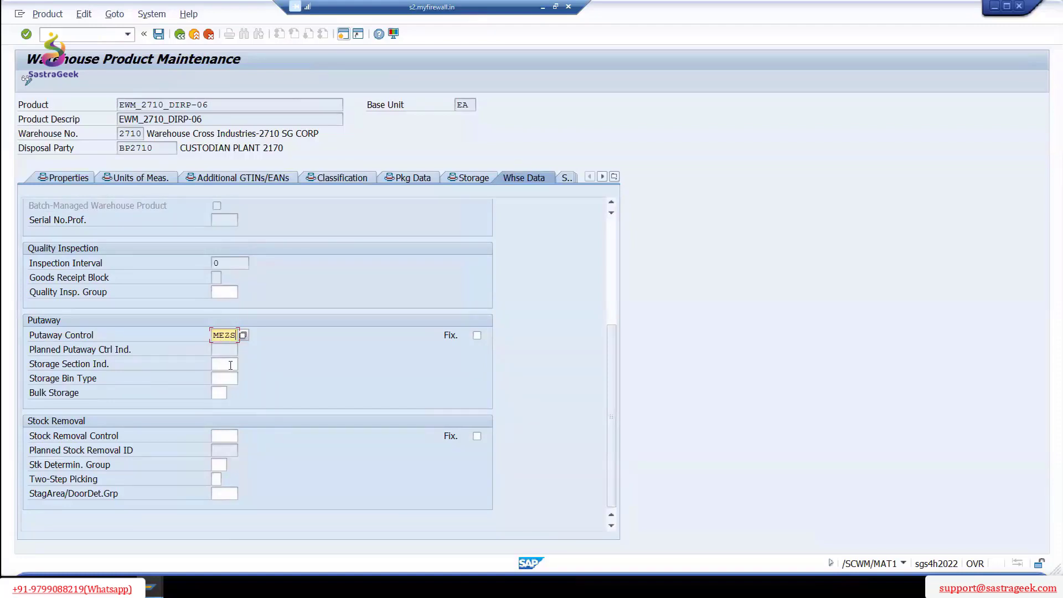
pyautogui.click(231, 366)
pyautogui.click(237, 378)
pyautogui.click(243, 379)
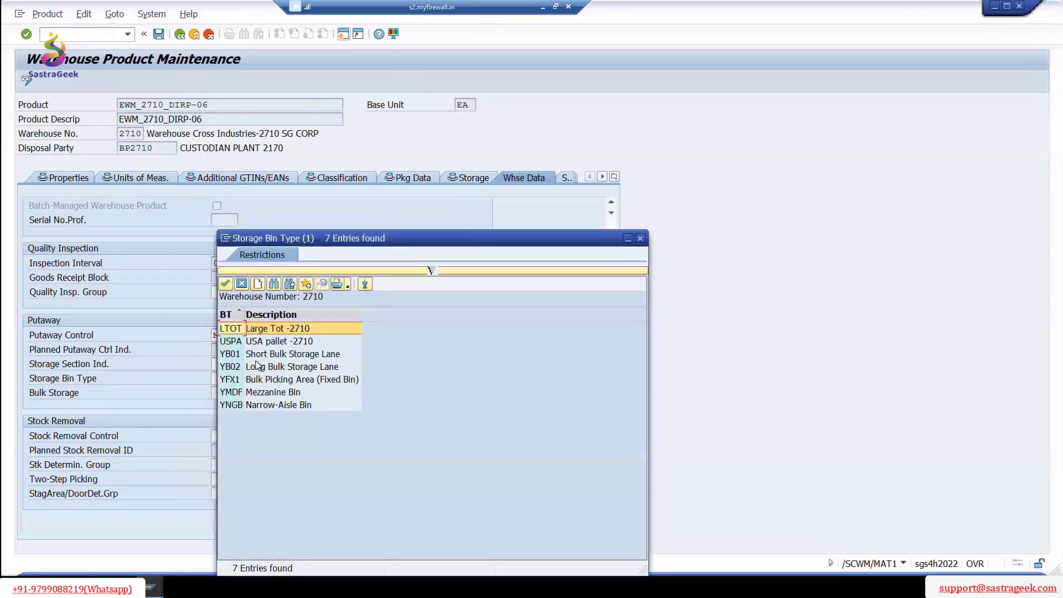
pyautogui.doubleClick(237, 331)
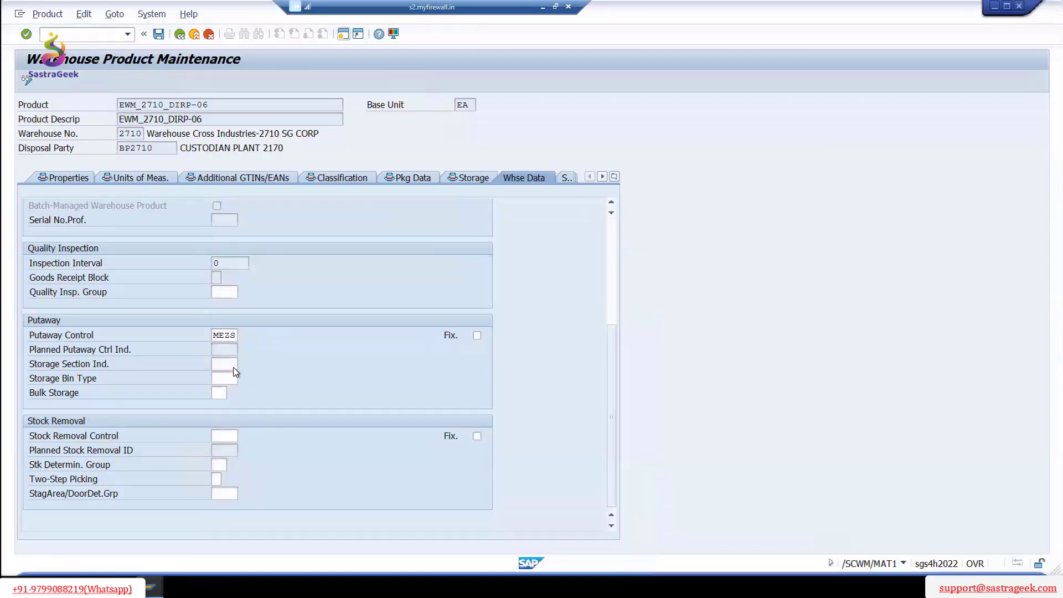
pyautogui.click(159, 34)
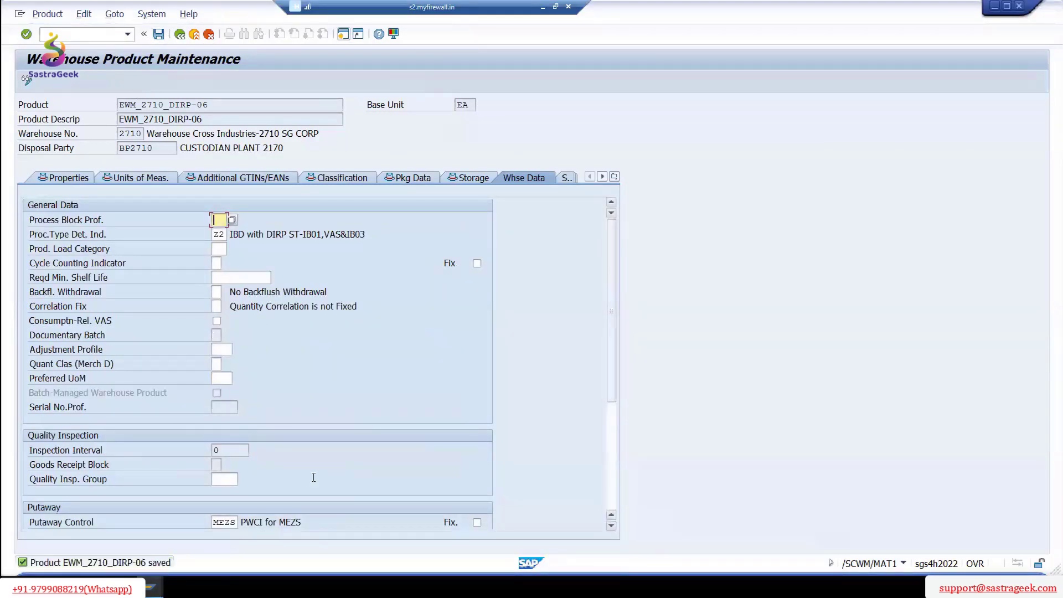
pyautogui.scroll(-3, 314, 478)
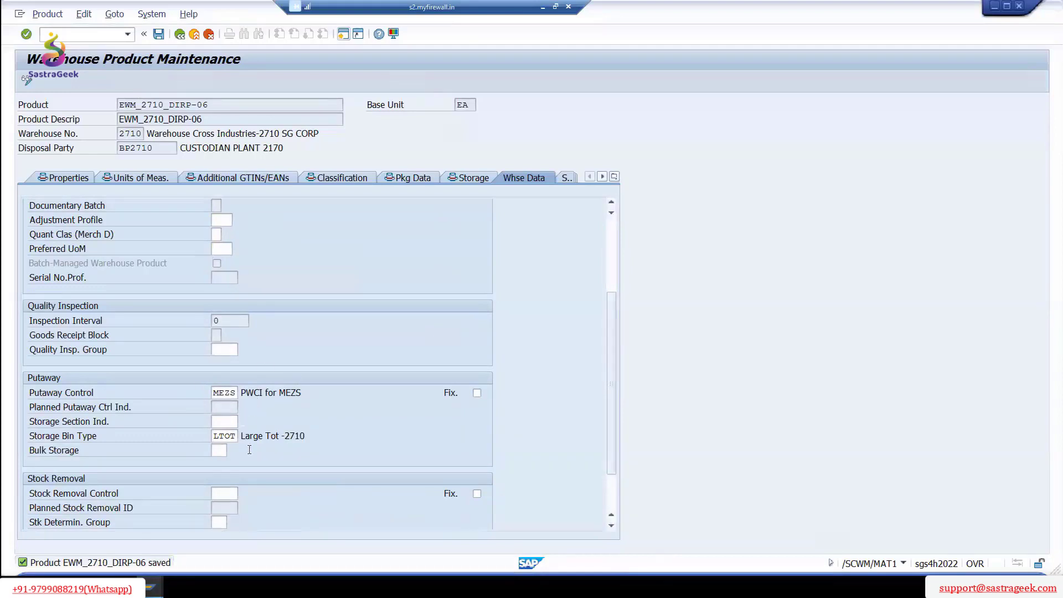
pyautogui.scroll(-1, 241, 417)
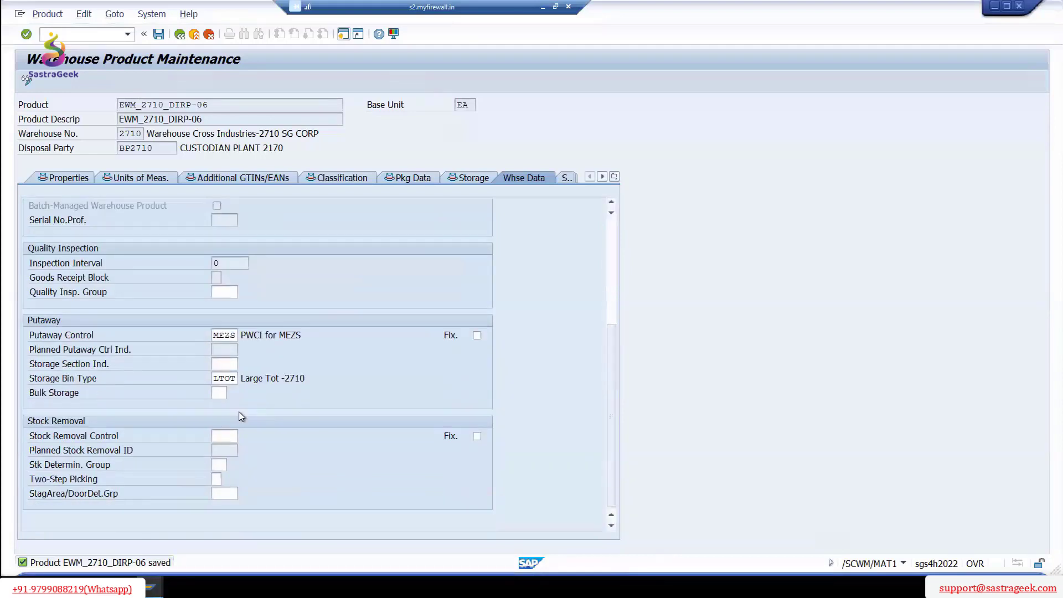
pyautogui.click(180, 35)
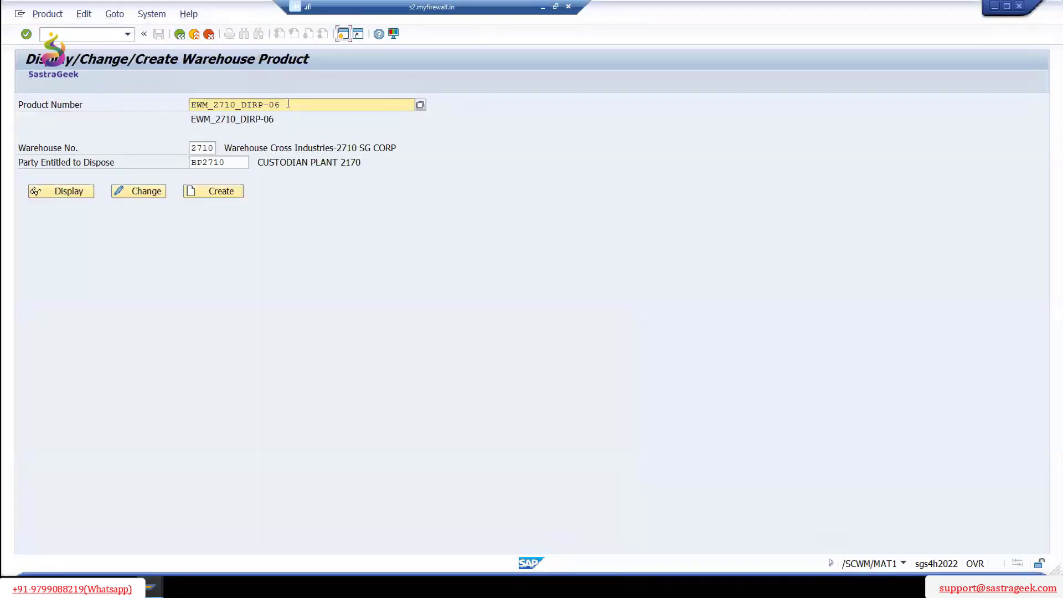
# - Display EWM_2710_DIRP-07's warehouse data, check Putaway and Stock Removal Control, and save unchanged
pyautogui.press('BackSpace')
pyautogui.write('7')
pyautogui.click(83, 192)
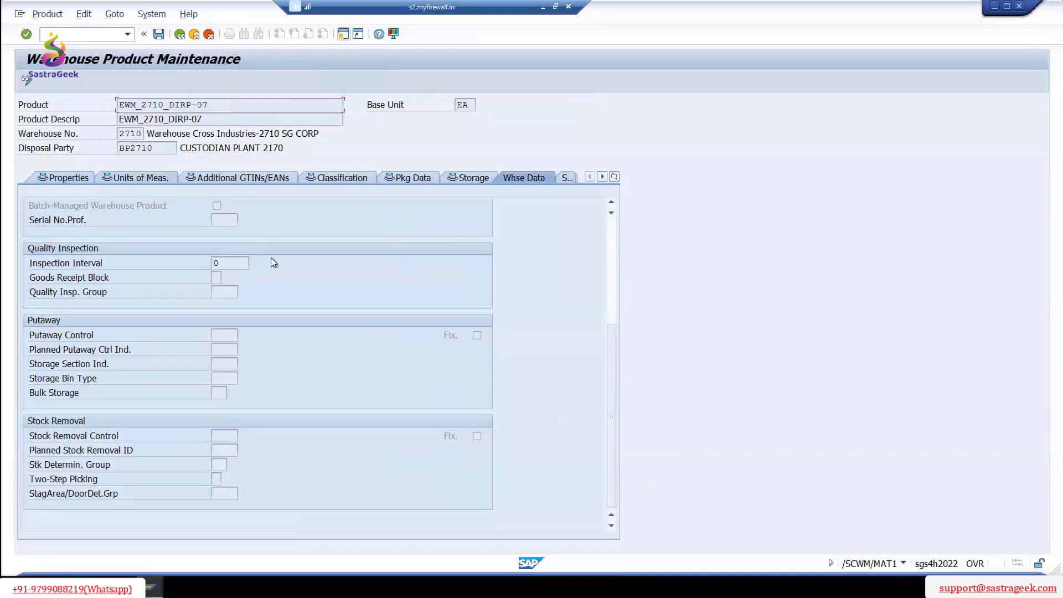
pyautogui.scroll(5, 271, 258)
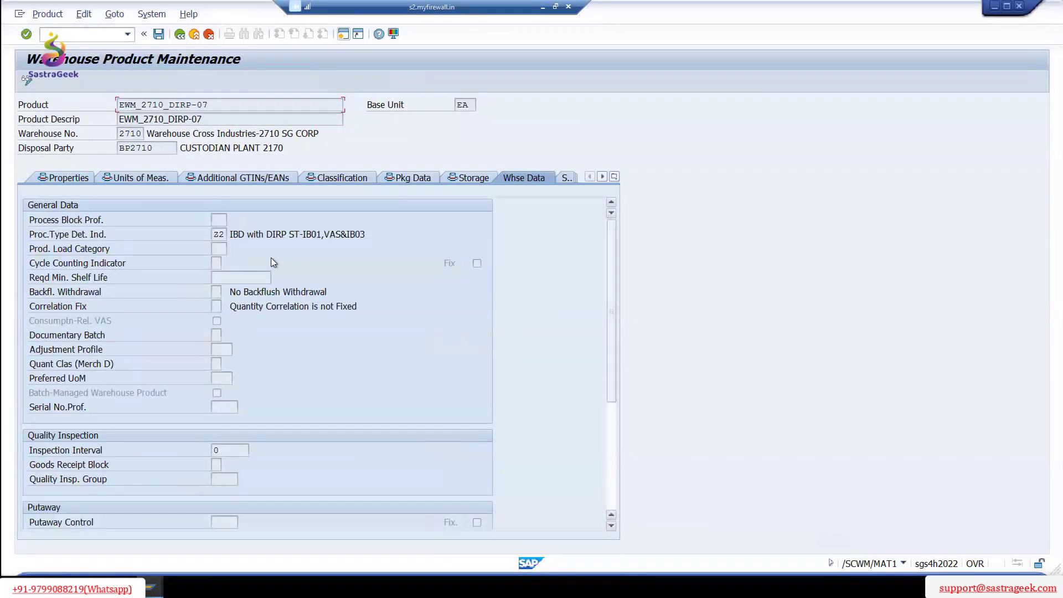
pyautogui.scroll(-5, 271, 257)
pyautogui.scroll(5, 272, 259)
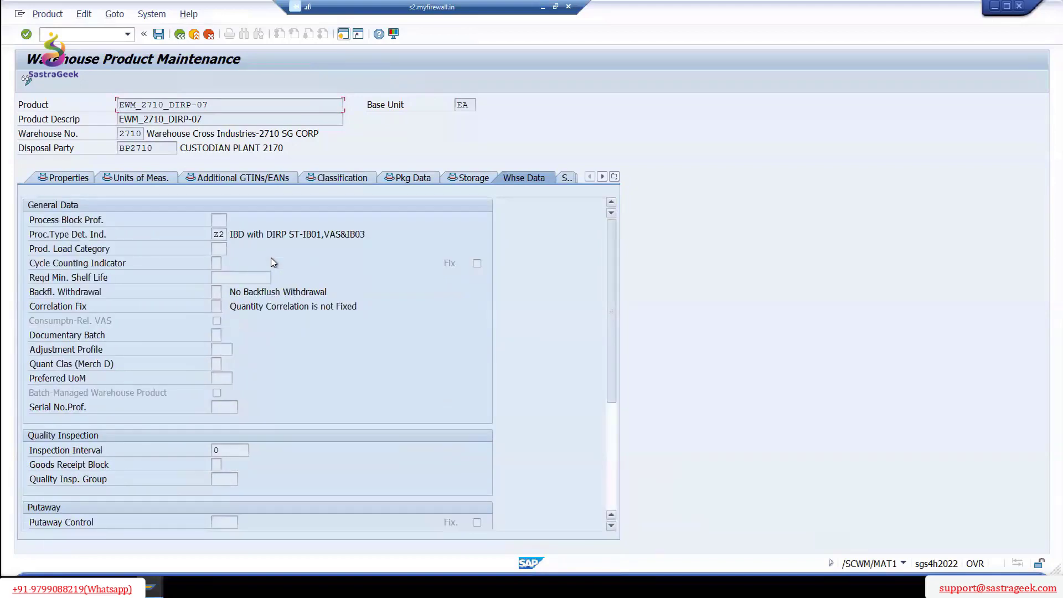
pyautogui.scroll(-5, 271, 259)
pyautogui.click(227, 338)
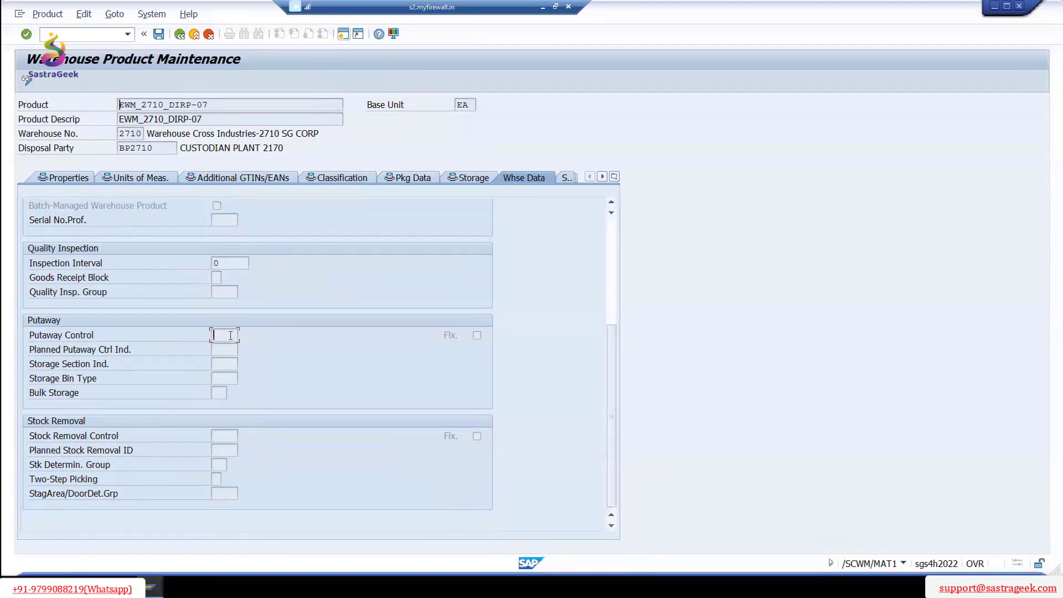
pyautogui.click(223, 435)
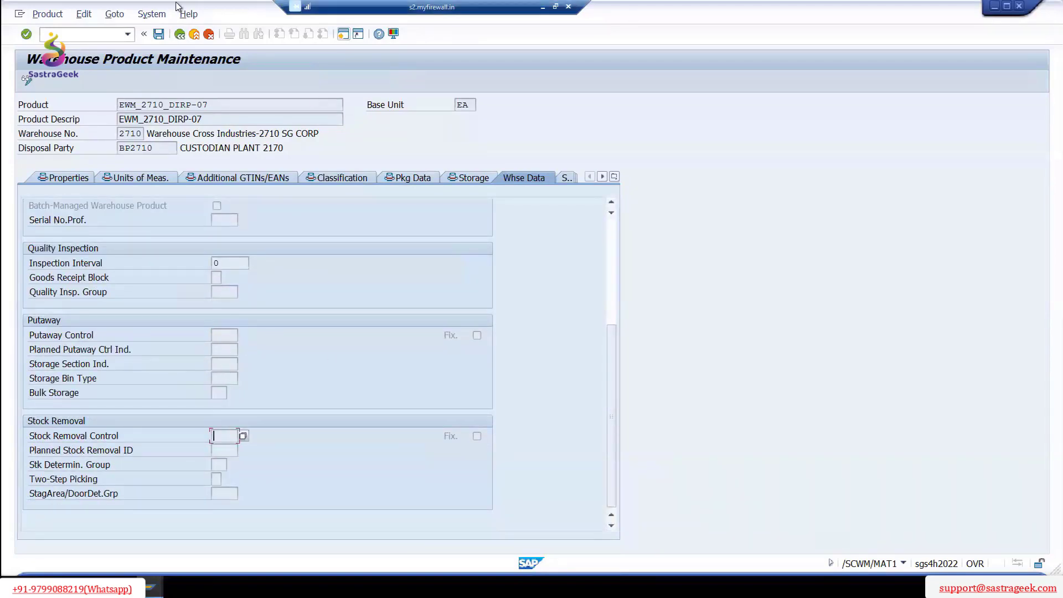
pyautogui.click(159, 34)
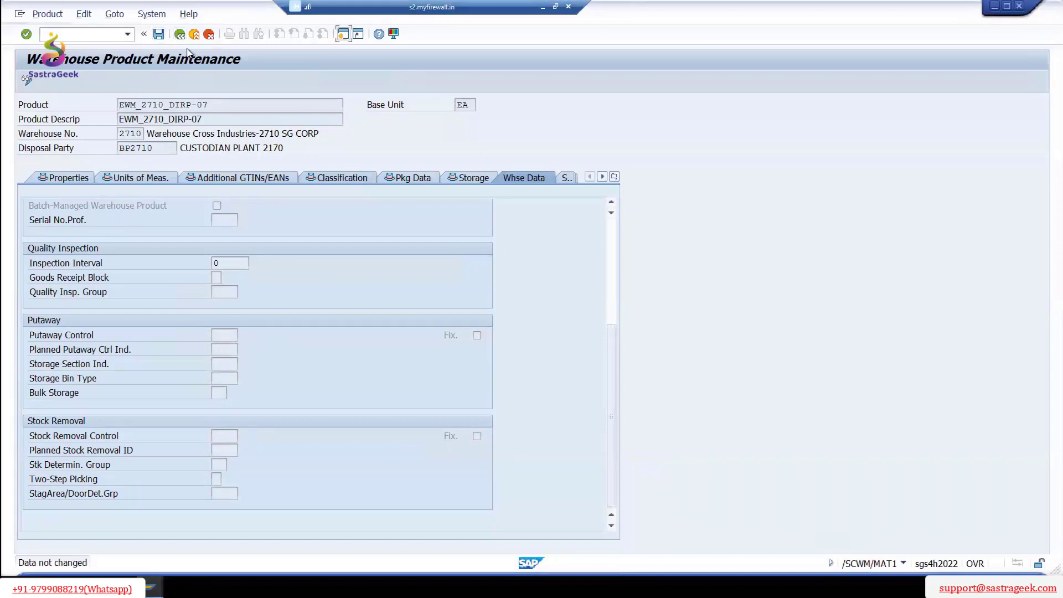
# - Back out to the SAP Easy Access menu and preview the open SAP windows
pyautogui.click(179, 34)
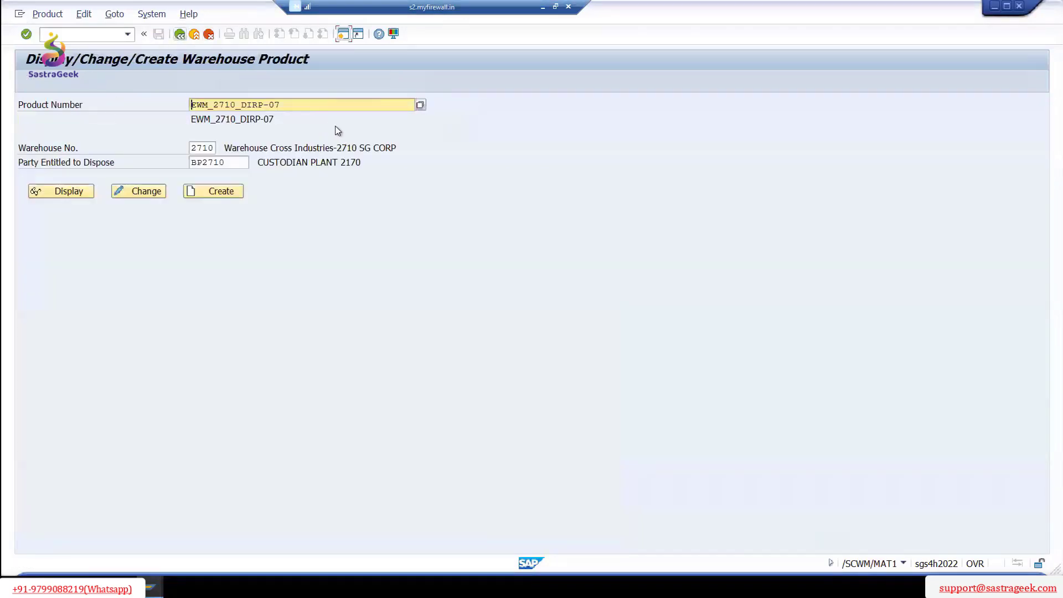
pyautogui.click(180, 35)
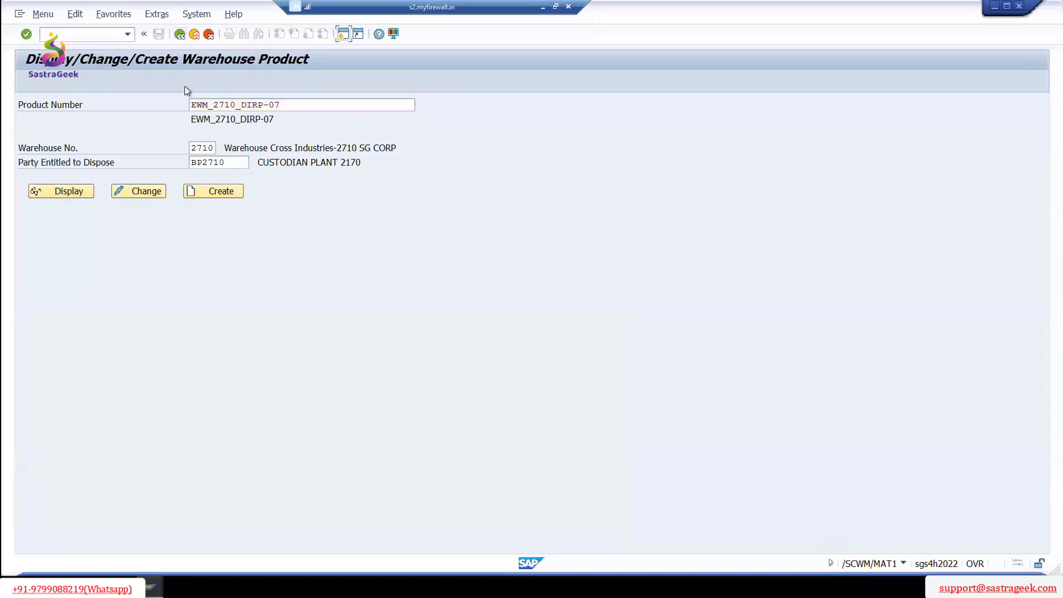
pyautogui.click(151, 588)
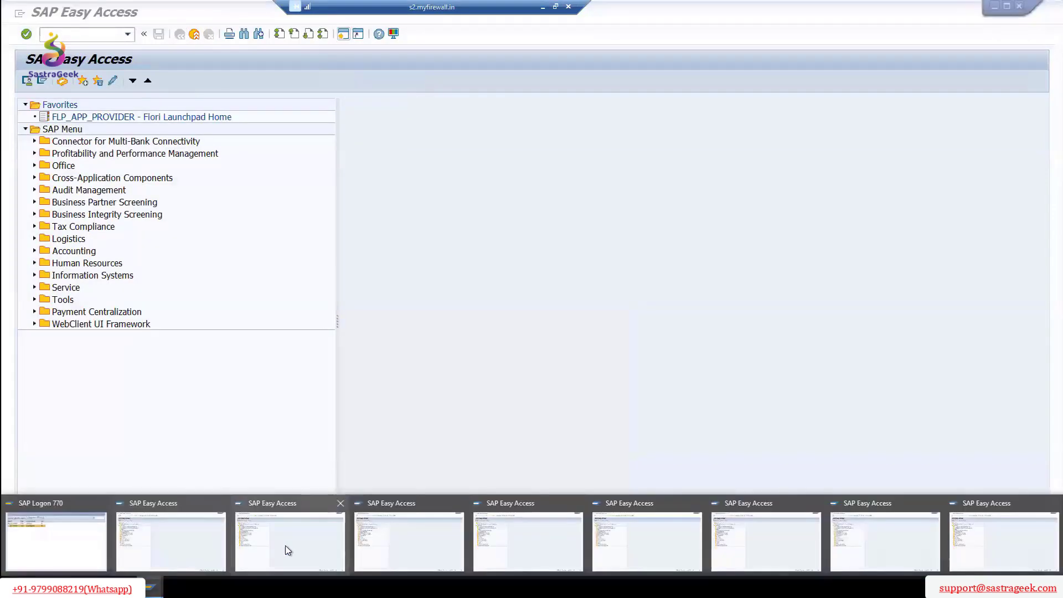
# - Bring SAP Easy Access forward and start SPRO's SAP Reference IMG
pyautogui.click(164, 316)
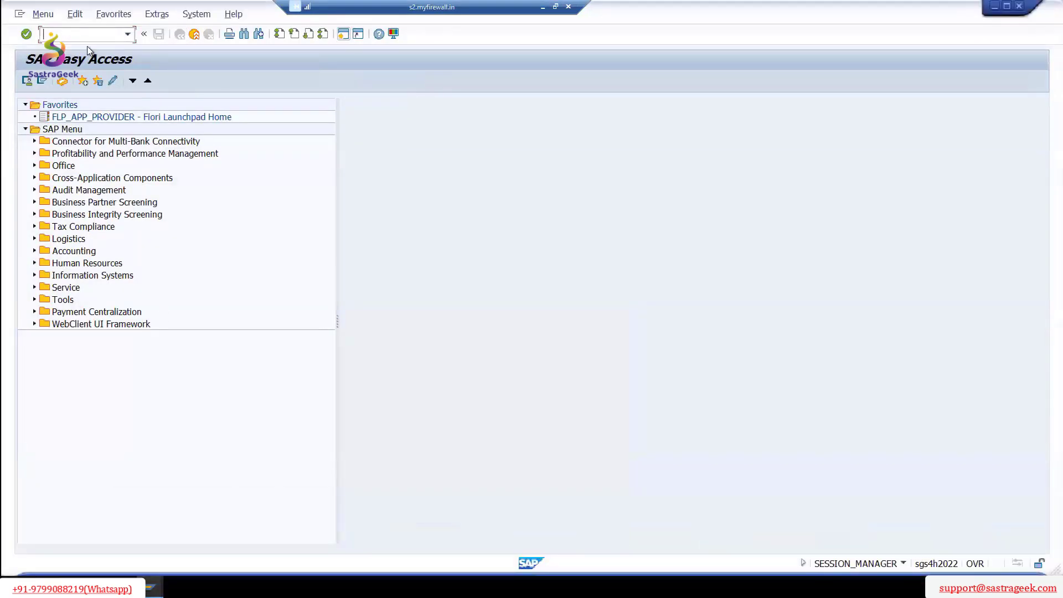
pyautogui.click(89, 35)
pyautogui.write('spro')
pyautogui.press('Return')
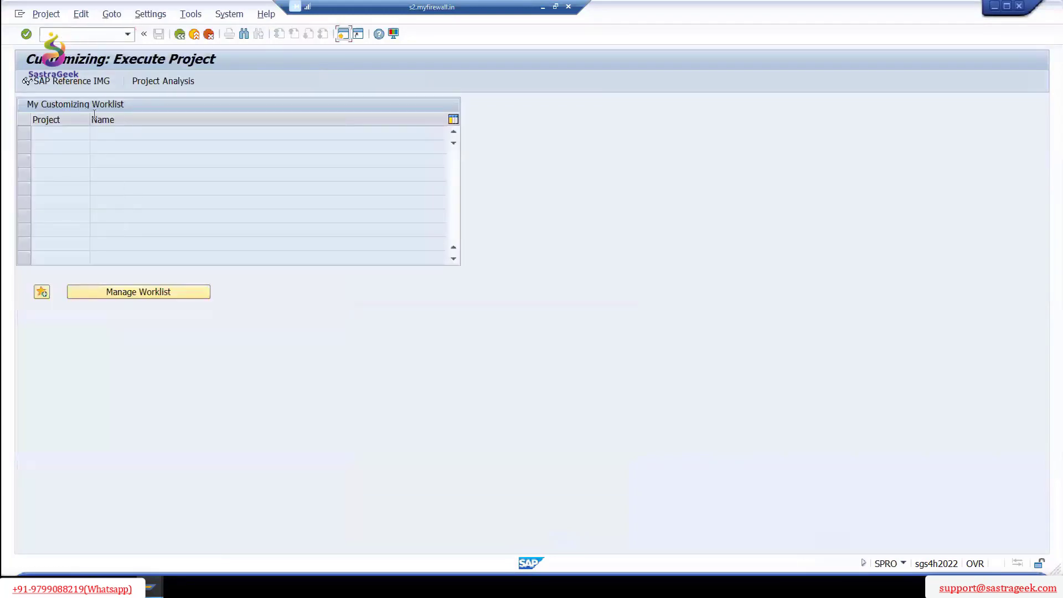
pyautogui.click(88, 81)
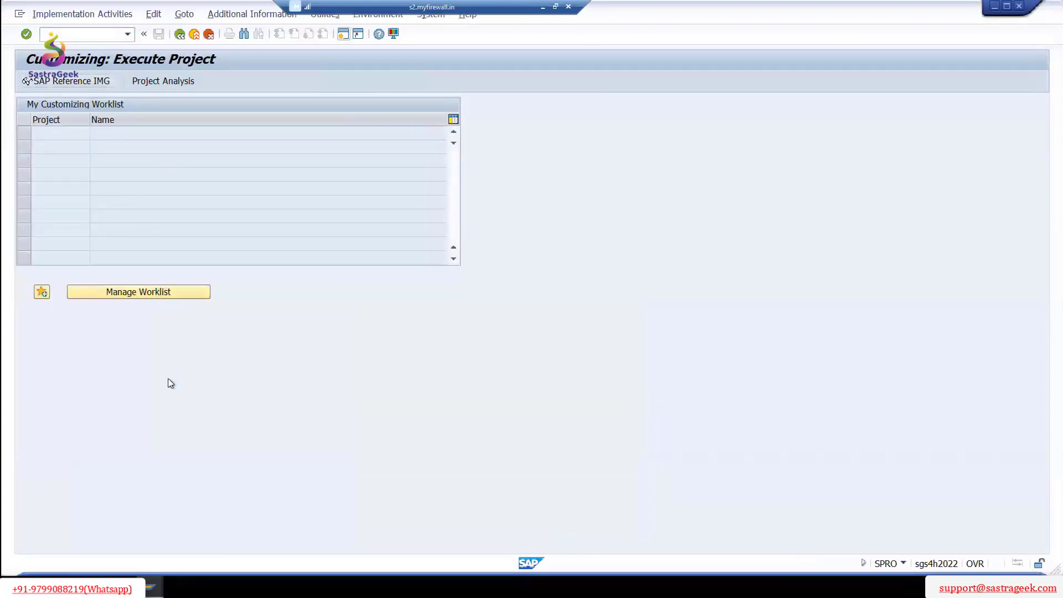
# - Expand SCM EWM > Goods Receipt Process > Strategies and run Define Storage Type Search Sequence for Putaway
pyautogui.scroll(-3, 83, 422)
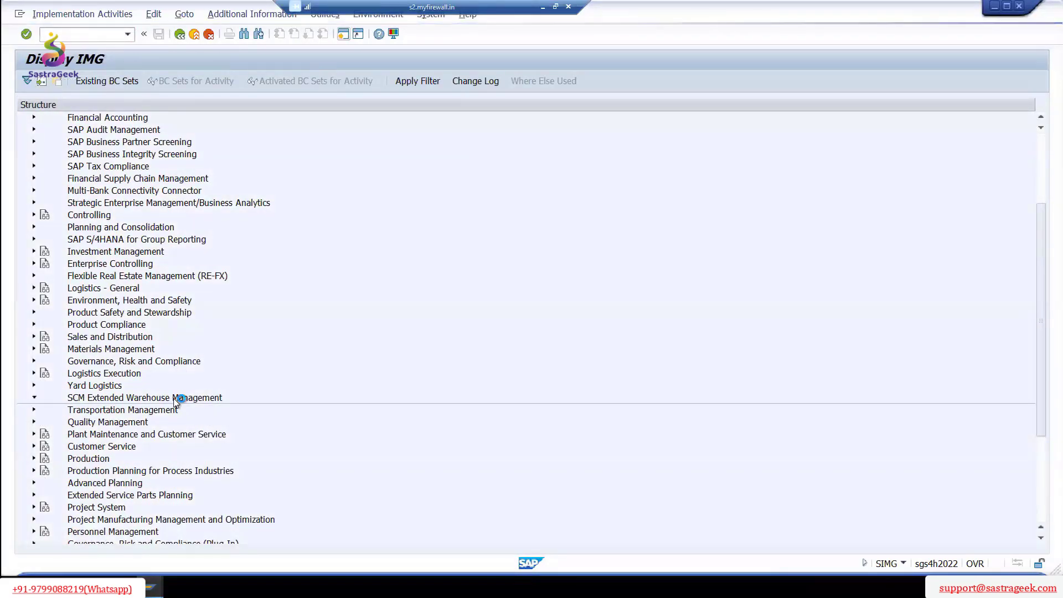
pyautogui.doubleClick(136, 401)
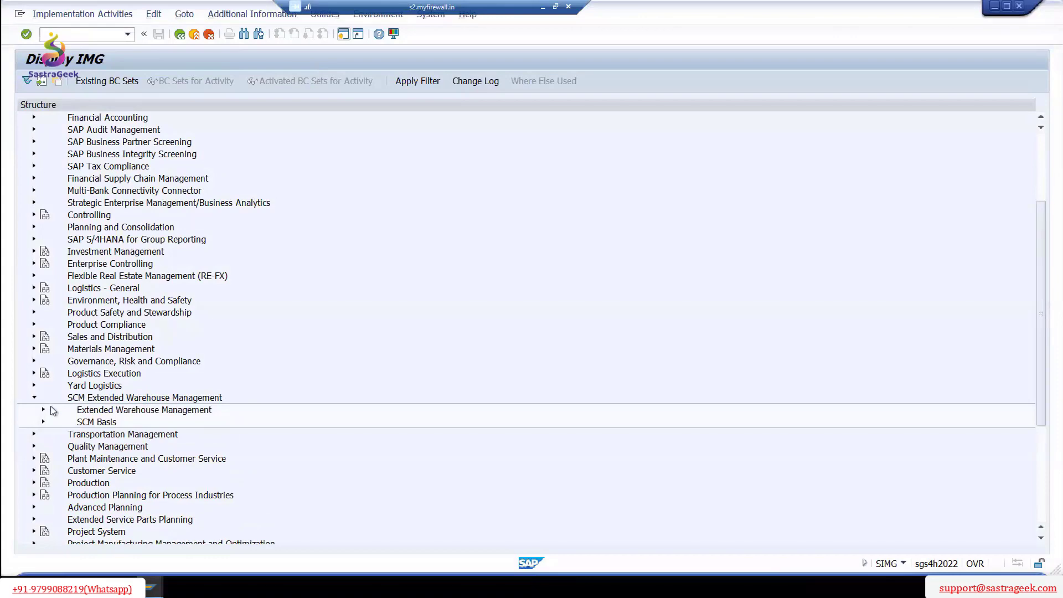
pyautogui.click(43, 410)
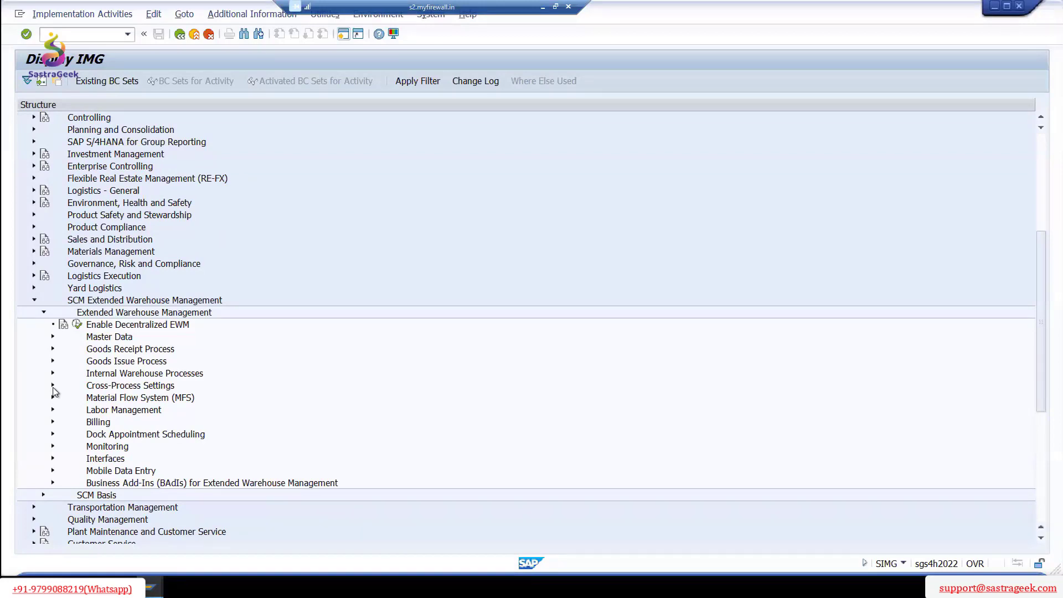
pyautogui.scroll(-1, 53, 392)
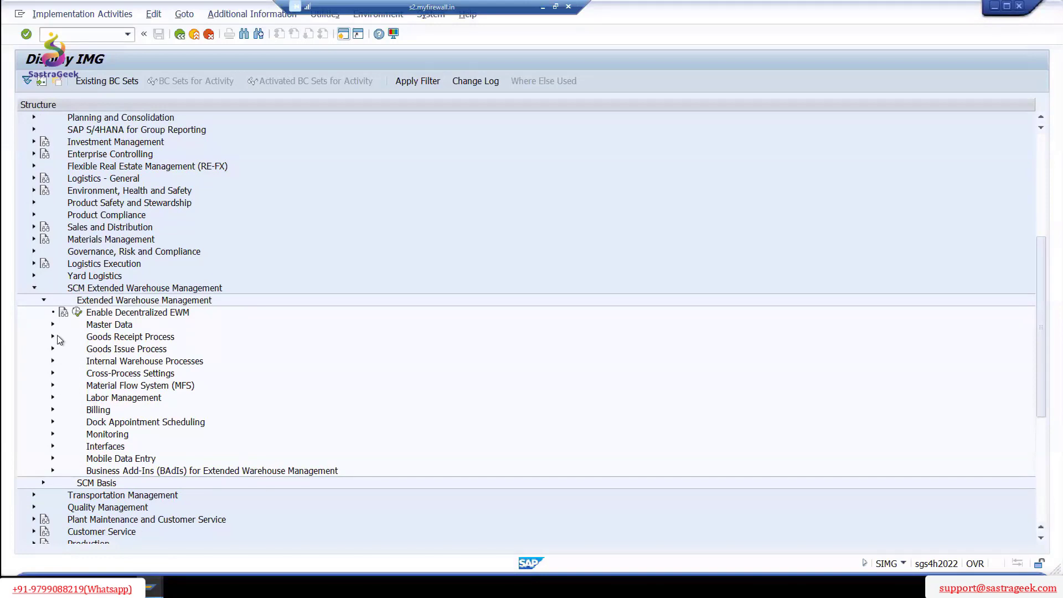
pyautogui.click(53, 337)
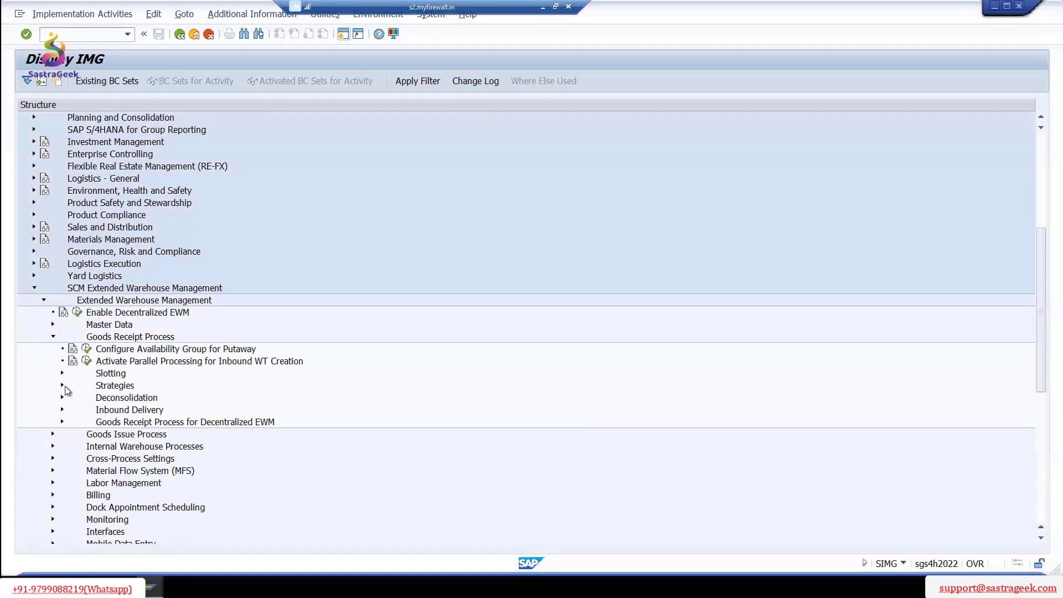
pyautogui.click(62, 386)
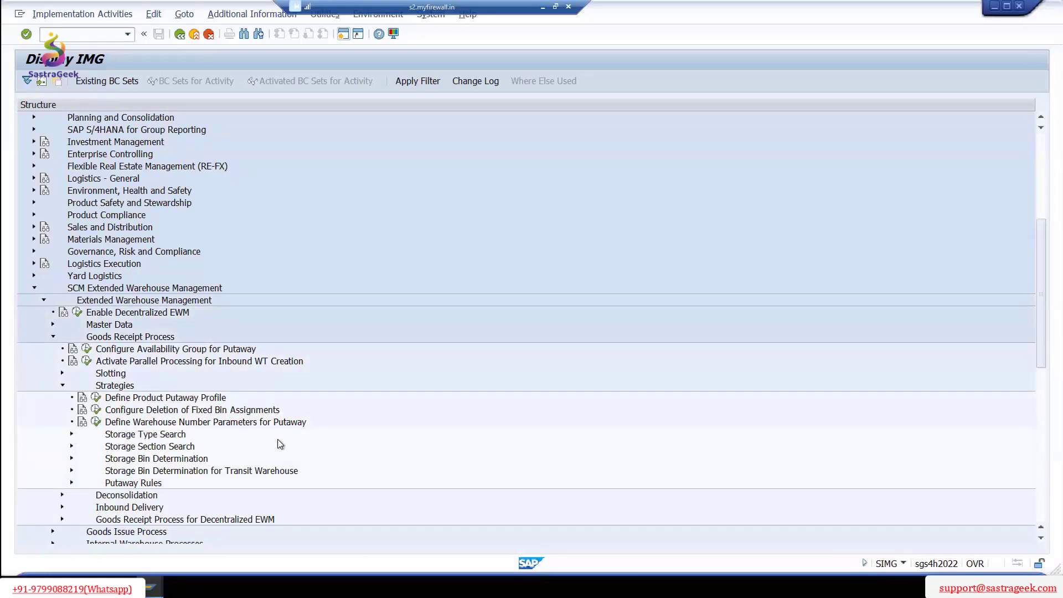
pyautogui.scroll(-1, 280, 445)
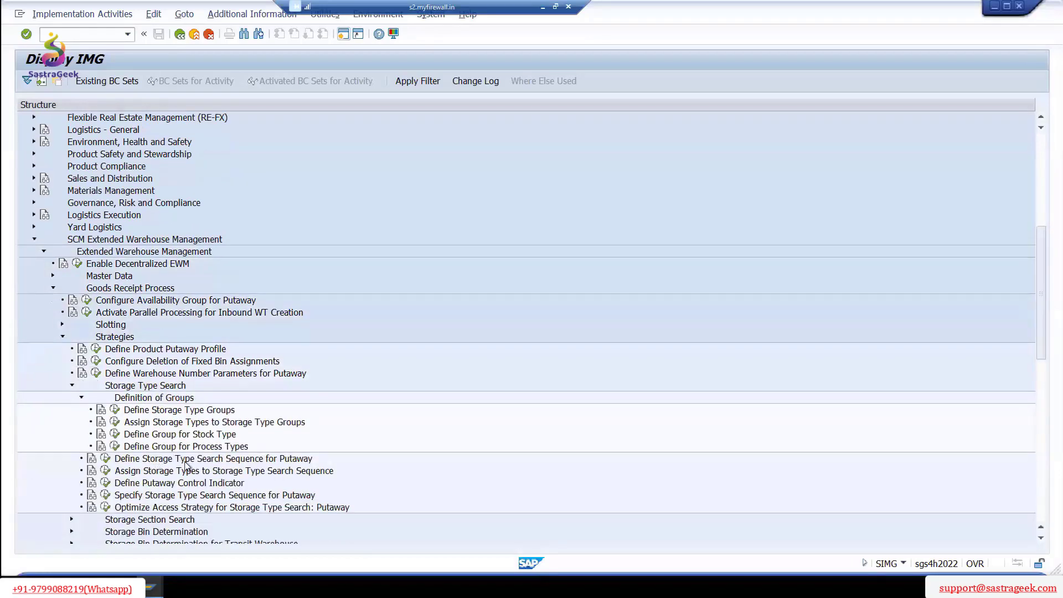
pyautogui.click(105, 459)
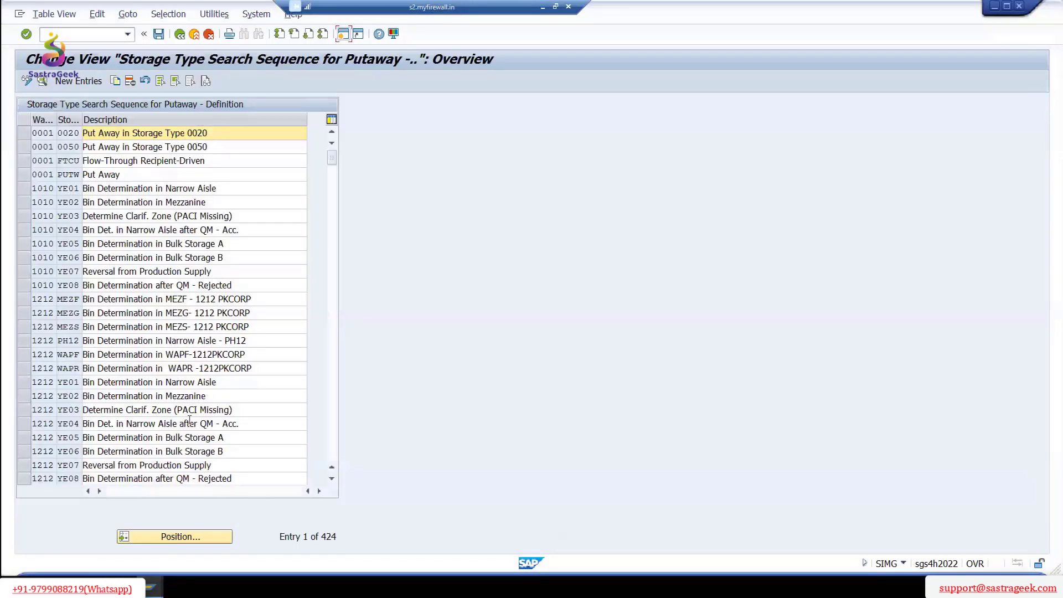
# - Position the search sequence table at warehouse 2710
pyautogui.click(208, 537)
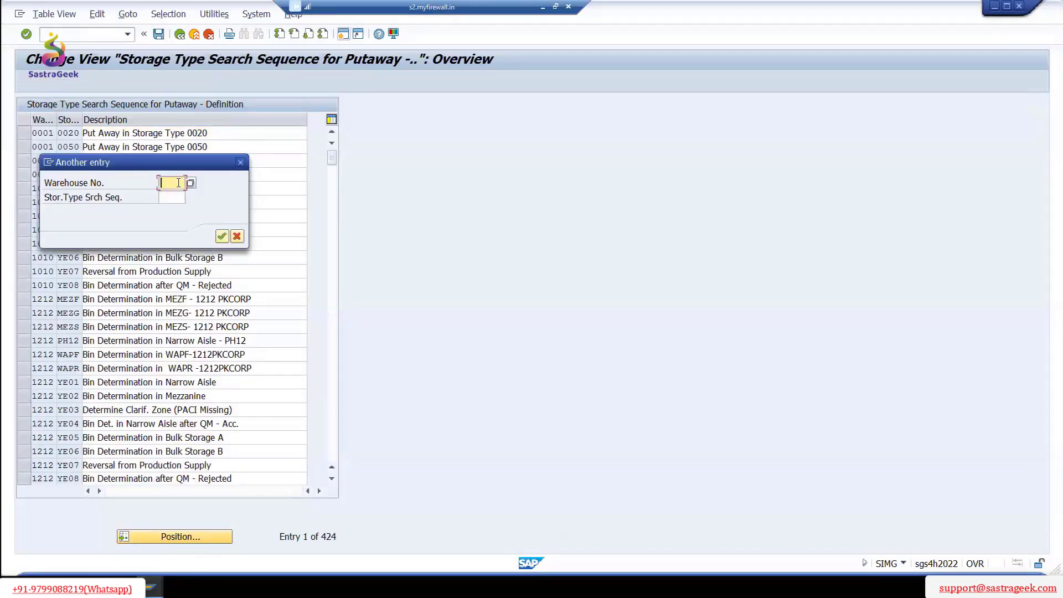
pyautogui.write('1710')
pyautogui.doubleClick(221, 236)
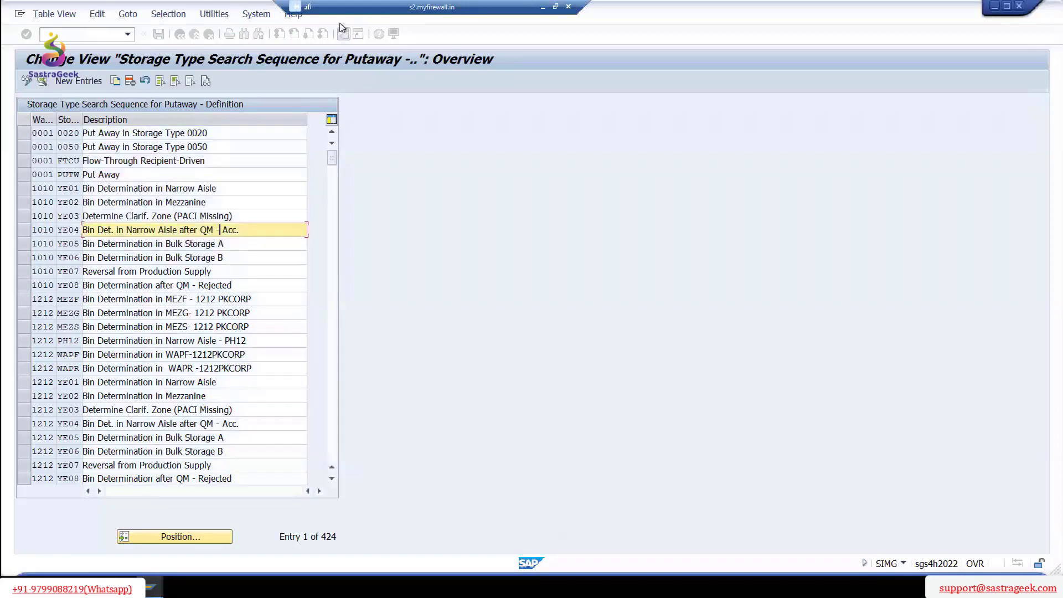
pyautogui.hotkey('shift', 'Left')
pyautogui.hotkey('shift', 'Left')
pyautogui.hotkey('shift', 'Left')
pyautogui.hotkey('shift', 'Left')
pyautogui.hotkey('shift', 'Left')
pyautogui.hotkey('shift', 'Left')
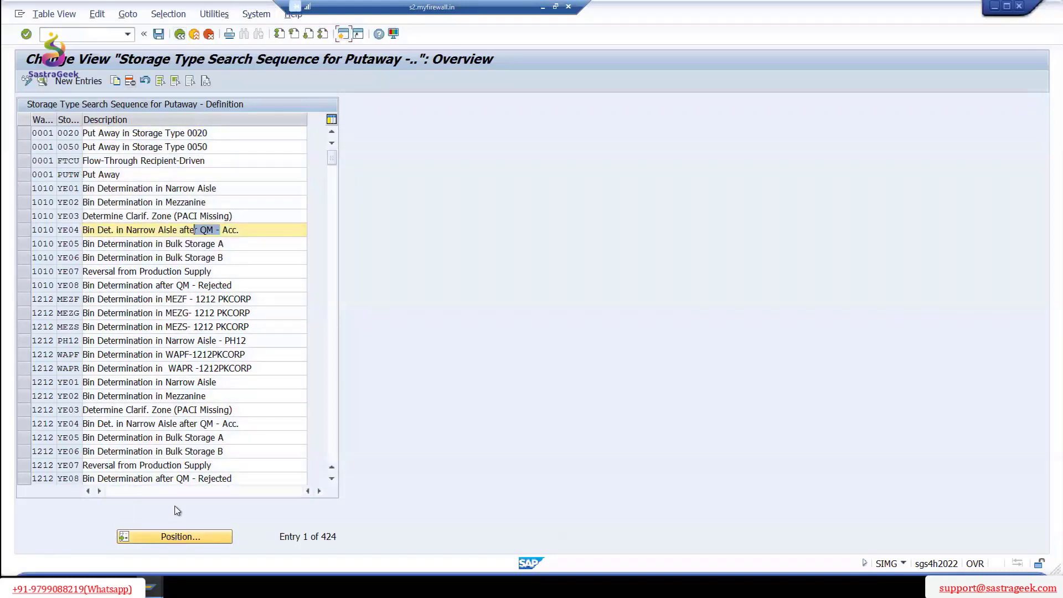
pyautogui.click(177, 537)
pyautogui.write('2710')
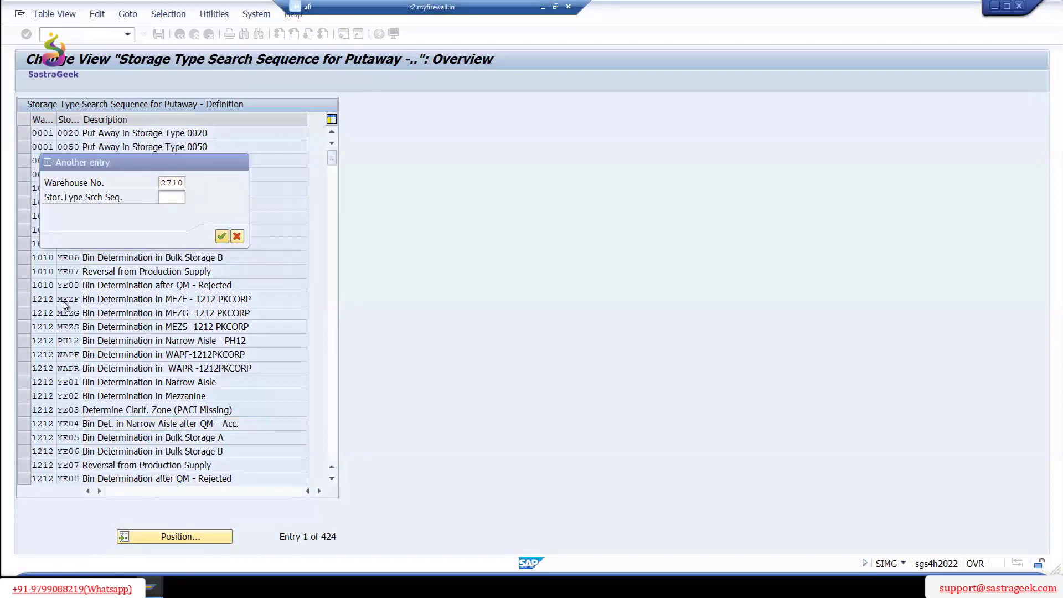
pyautogui.click(222, 237)
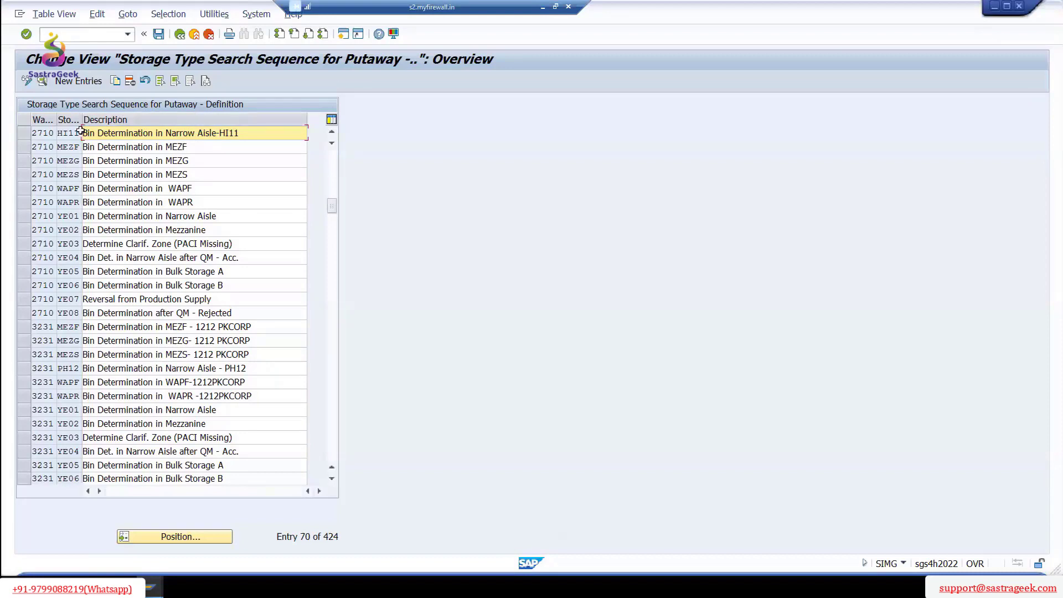
# - Widen the storage type column, review the 2710 MEZS row, and return to the IMG tree
pyautogui.moveTo(81, 119); pyautogui.dragTo(120, 119)
pyautogui.click(82, 202)
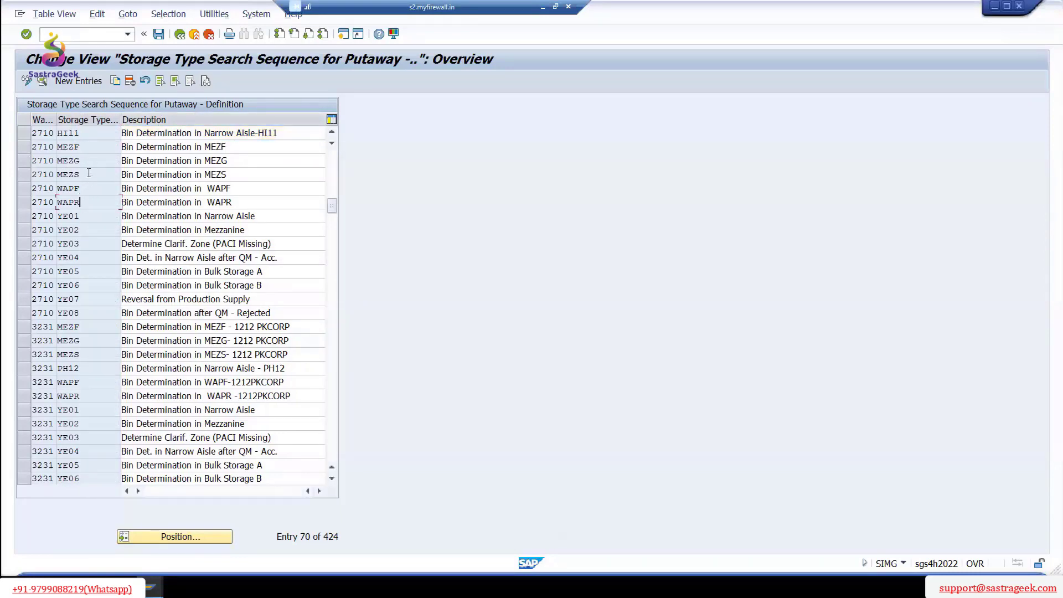
pyautogui.moveTo(89, 173); pyautogui.dragTo(19, 174)
pyautogui.click(20, 175)
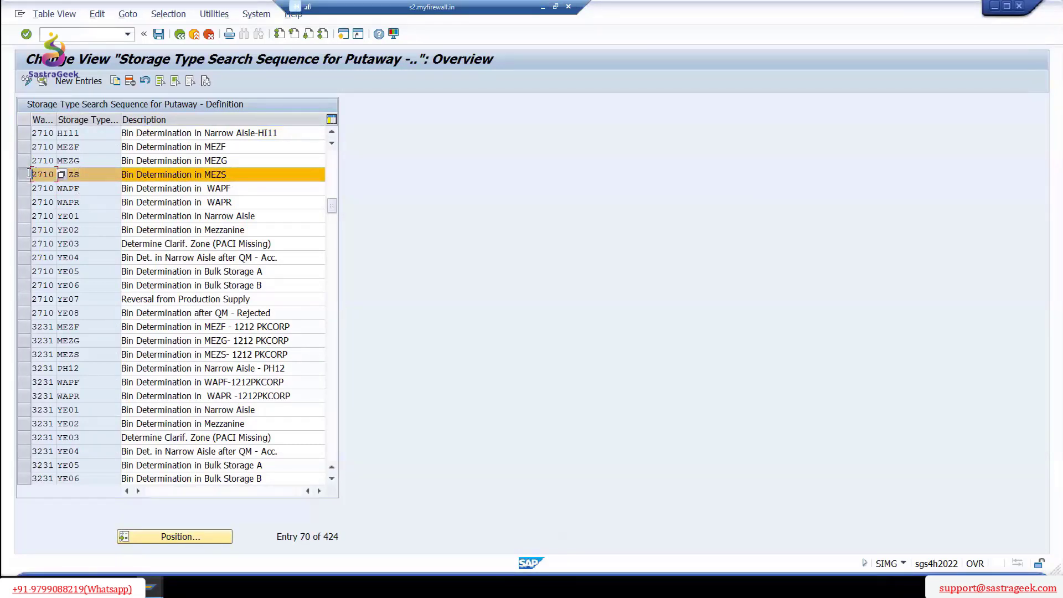
pyautogui.click(64, 175)
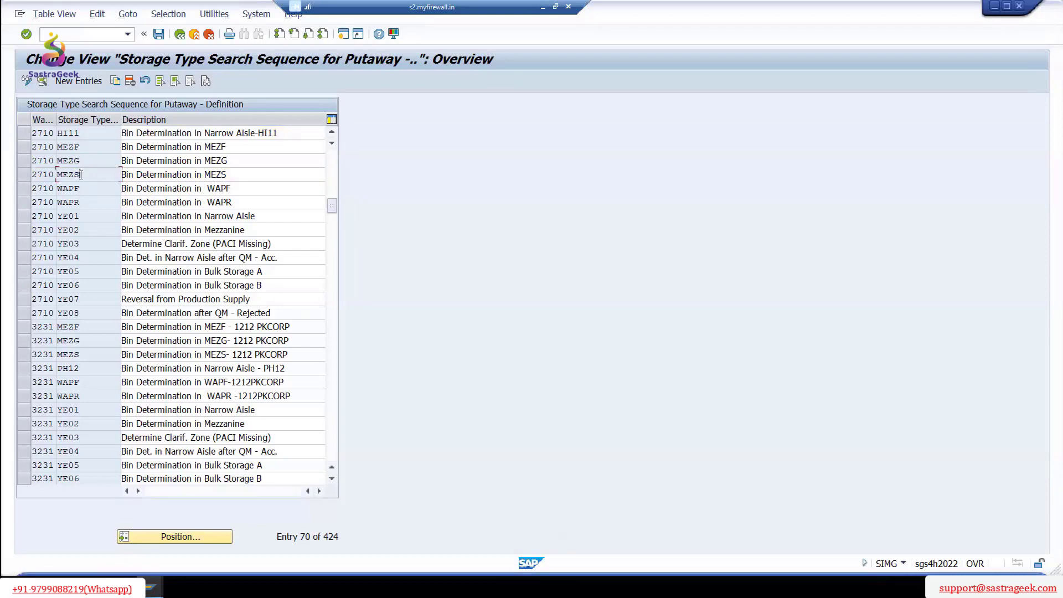
pyautogui.hotkey('shift', 'Home')
pyautogui.click(180, 34)
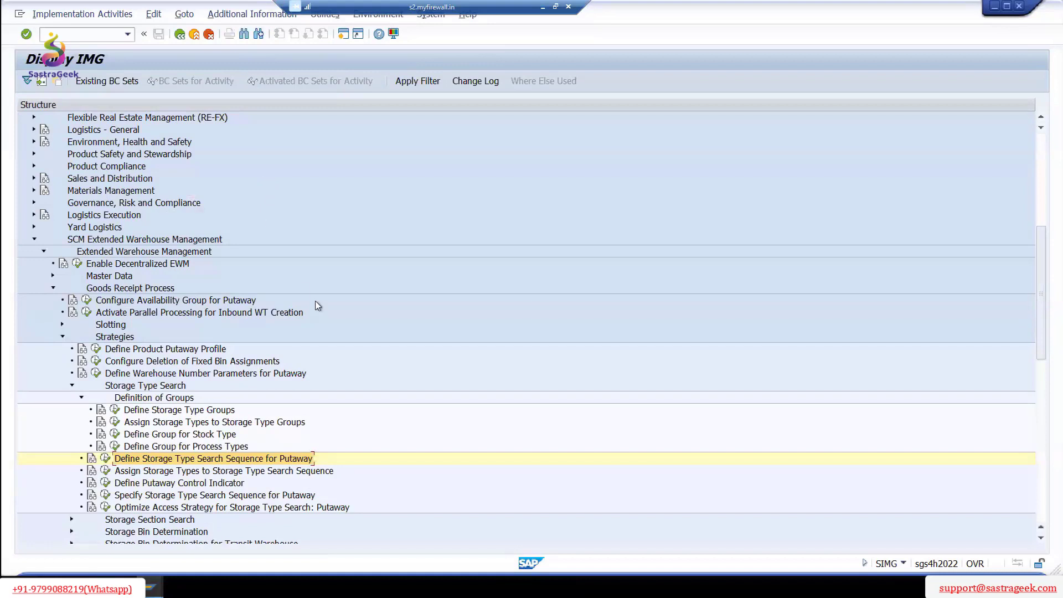
# - Open Assign Storage Types to Storage Type Search Sequence positioned at warehouse 2710
pyautogui.scroll(-1, 314, 284)
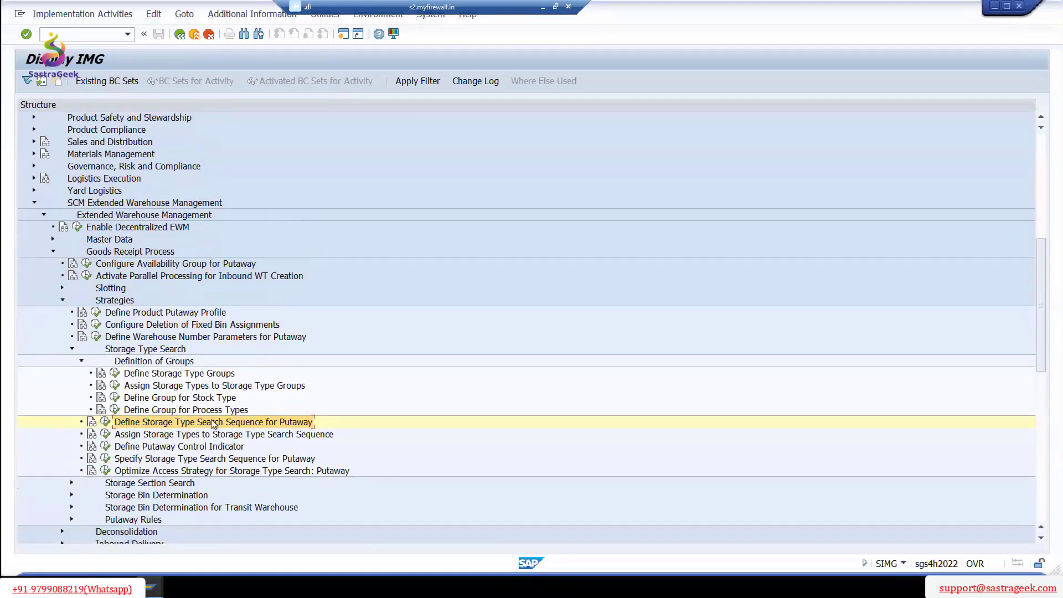
pyautogui.click(106, 436)
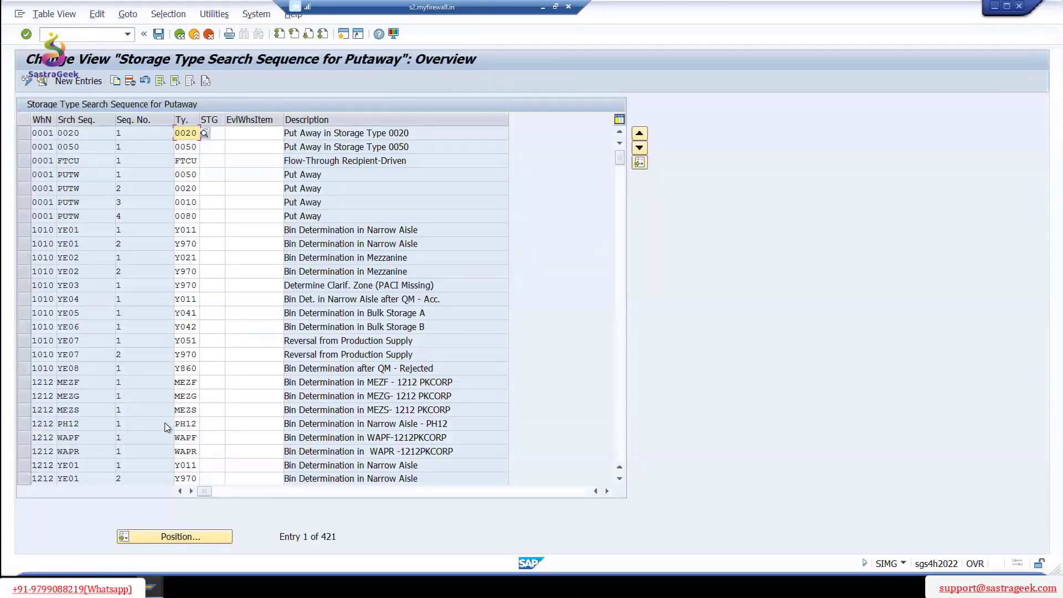
pyautogui.click(197, 537)
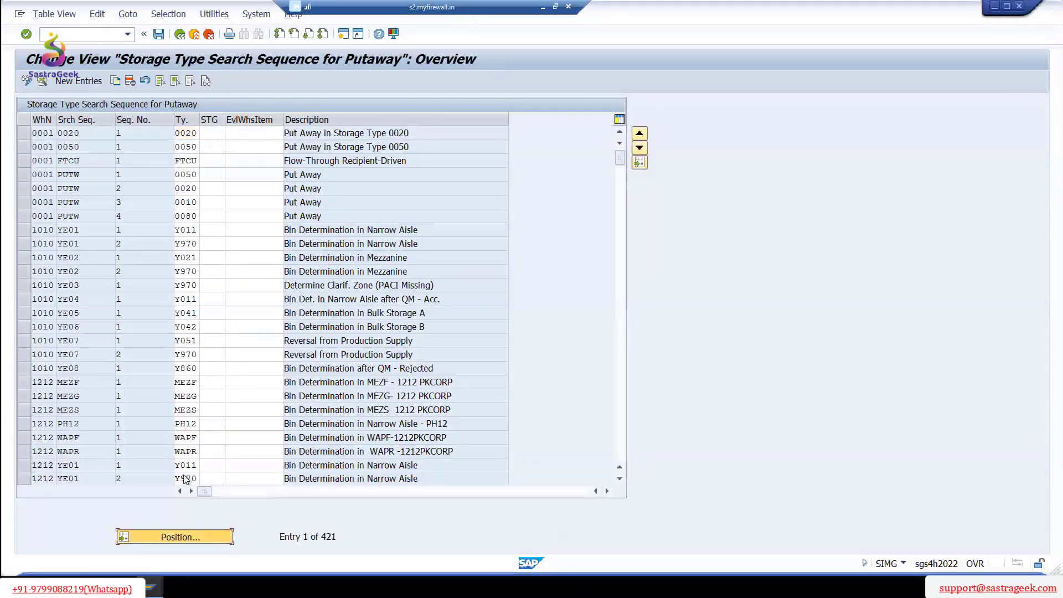
pyautogui.write('2710')
pyautogui.click(172, 197)
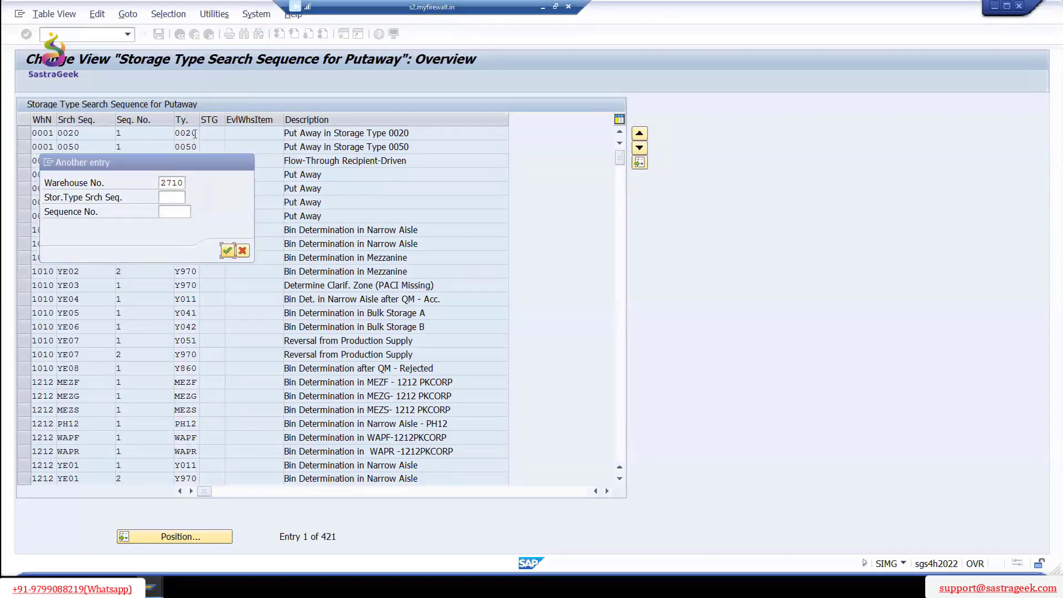
pyautogui.press('Return')
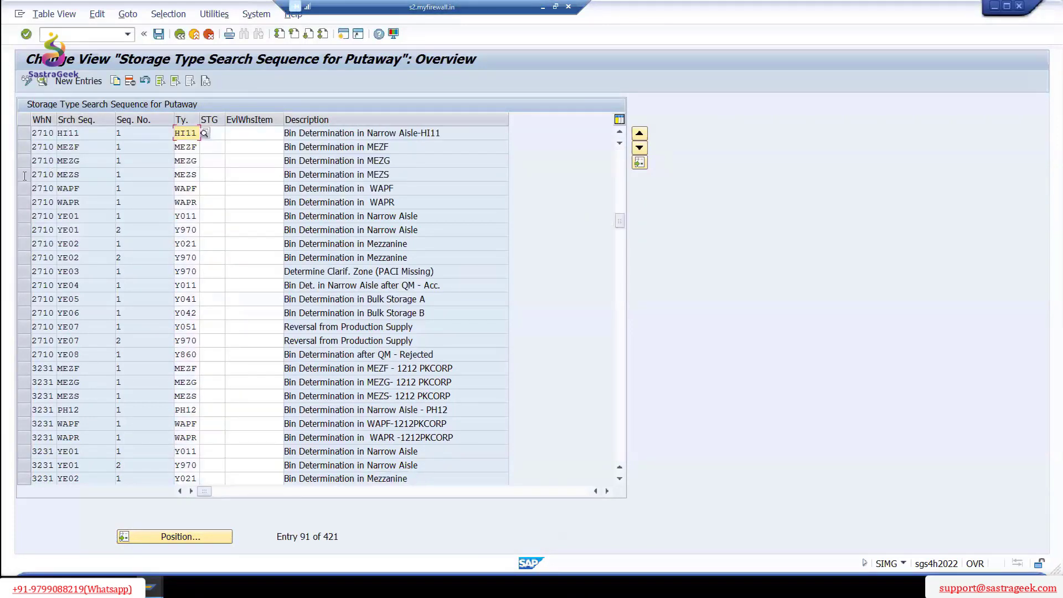
# - Copy the 2710 MEZS entry with storage type RZ27 and save it under a customizing request
pyautogui.click(25, 175)
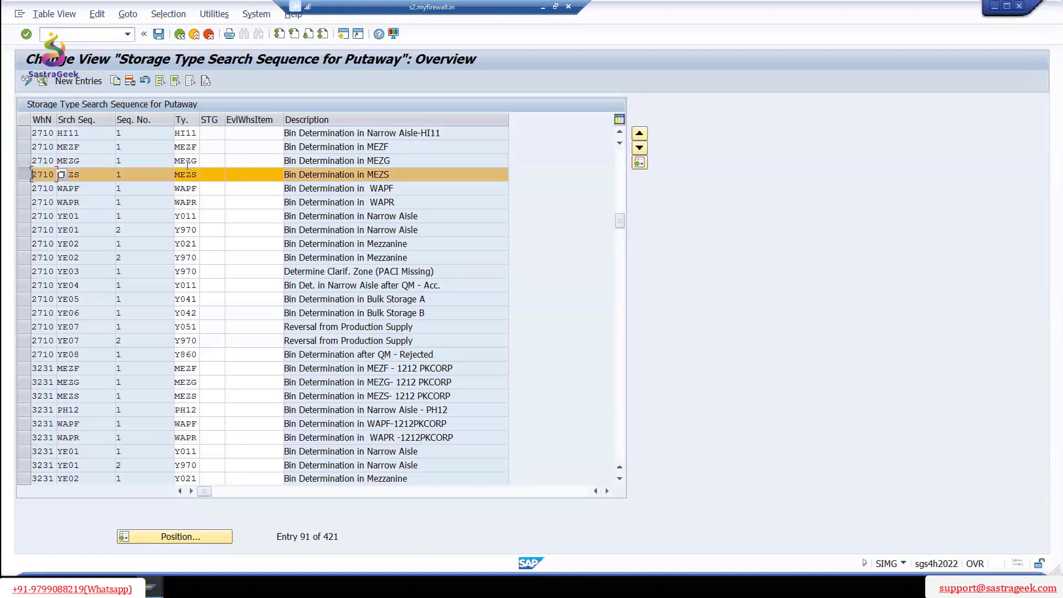
pyautogui.click(117, 80)
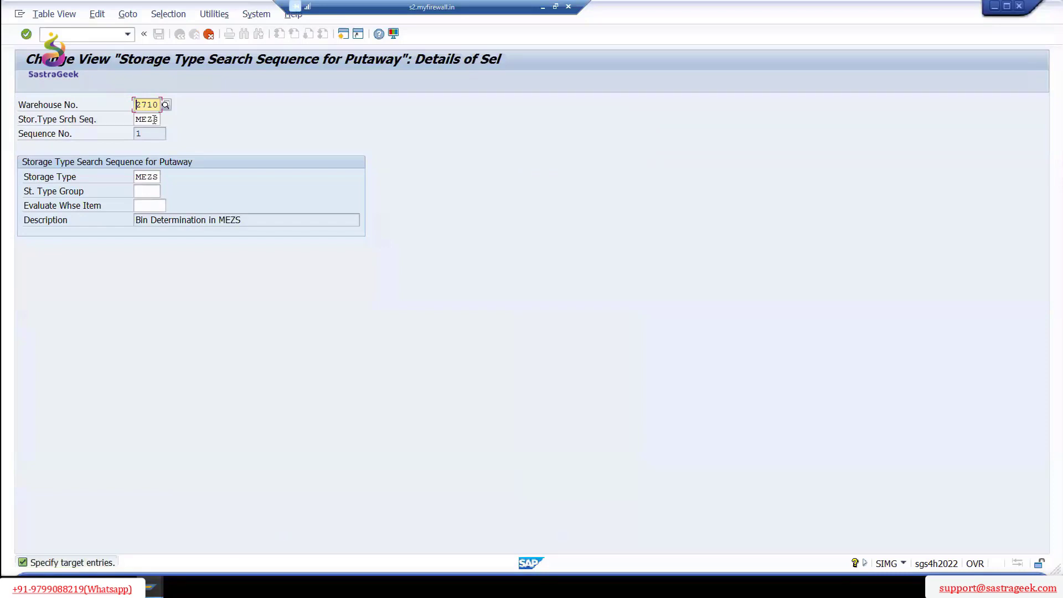
pyautogui.doubleClick(160, 175)
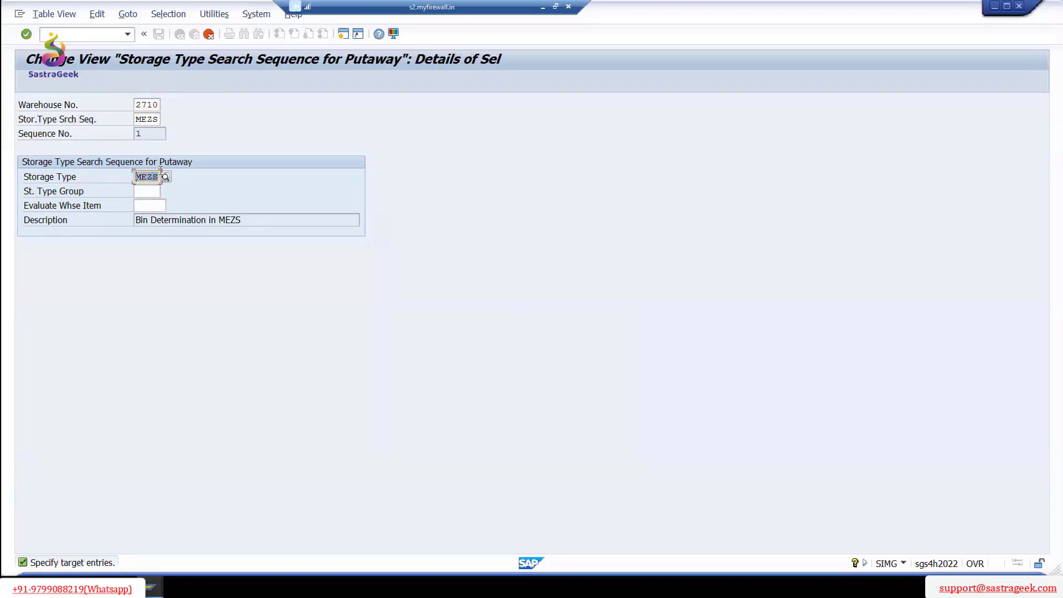
pyautogui.write('R')
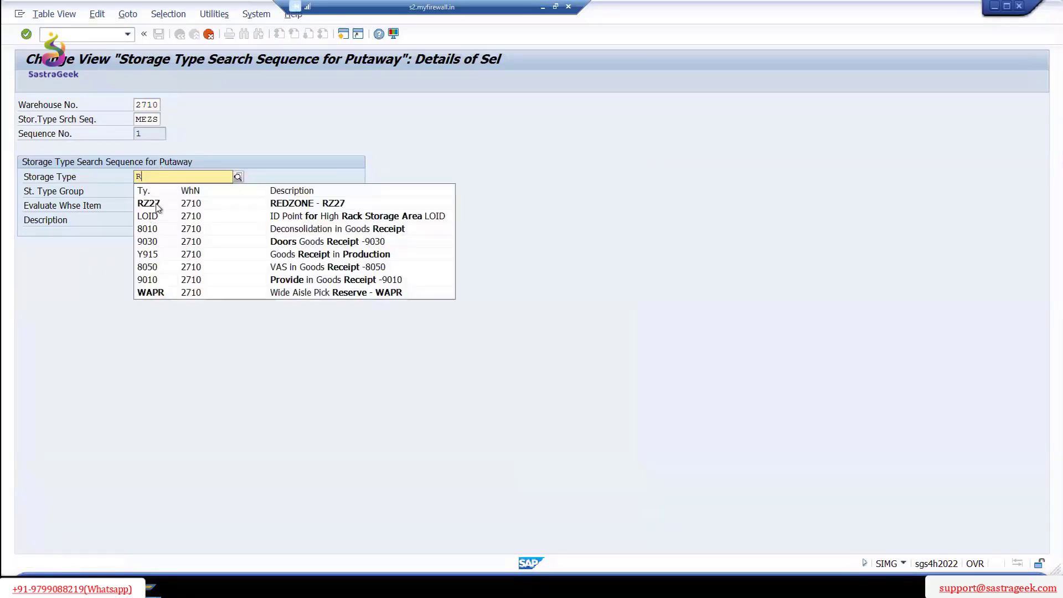
pyautogui.click(155, 202)
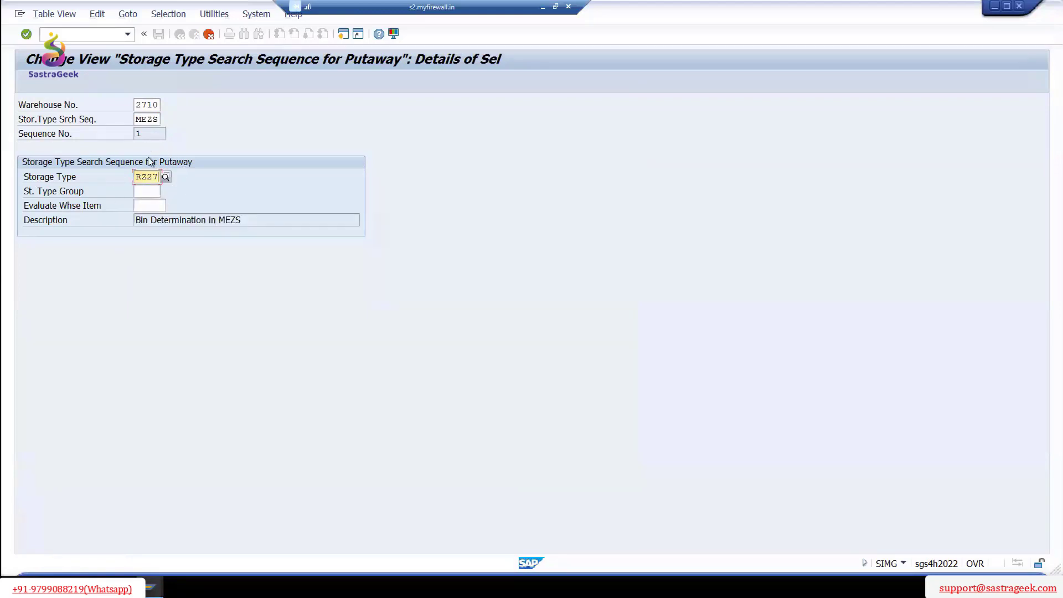
pyautogui.click(26, 34)
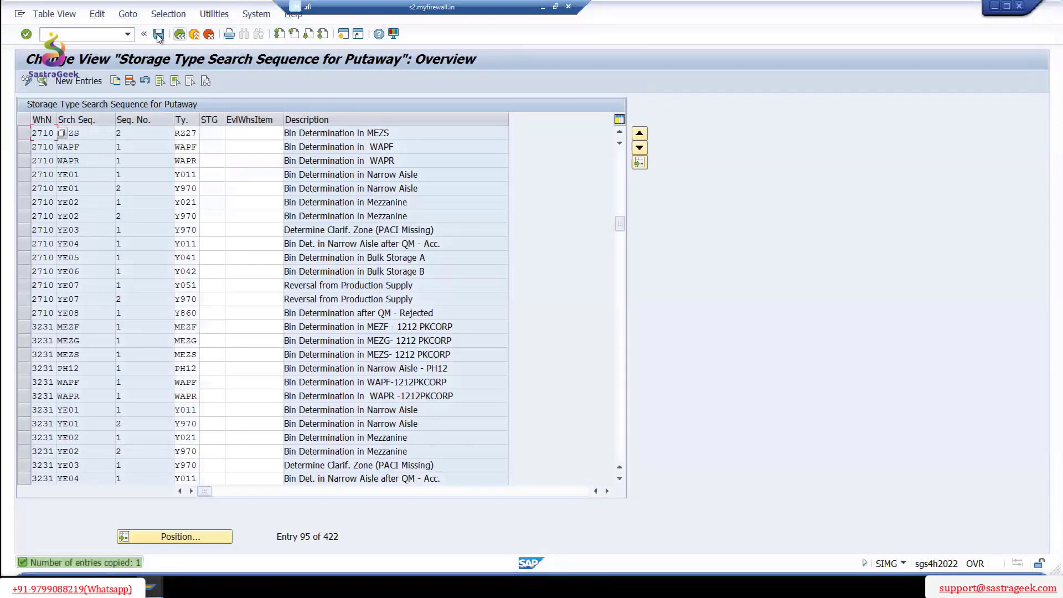
pyautogui.click(158, 34)
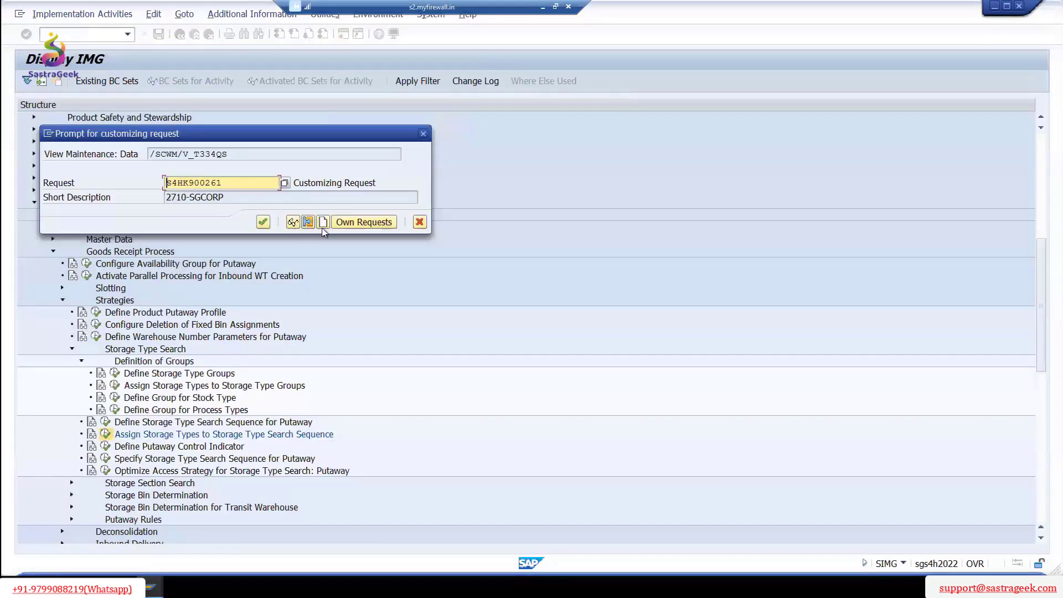
pyautogui.click(263, 221)
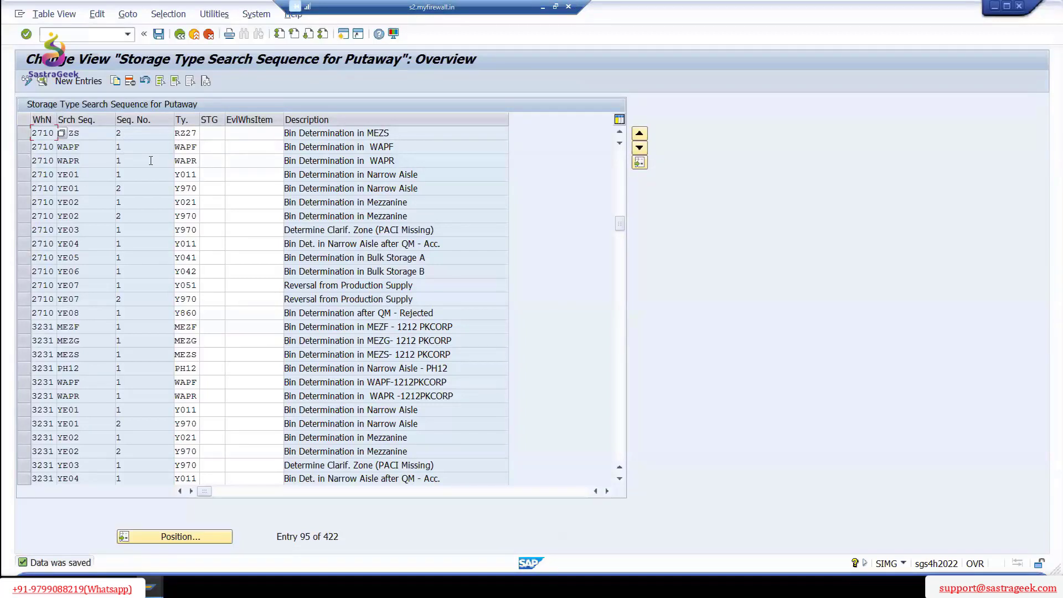
pyautogui.click(150, 161)
pyautogui.scroll(1, 152, 177)
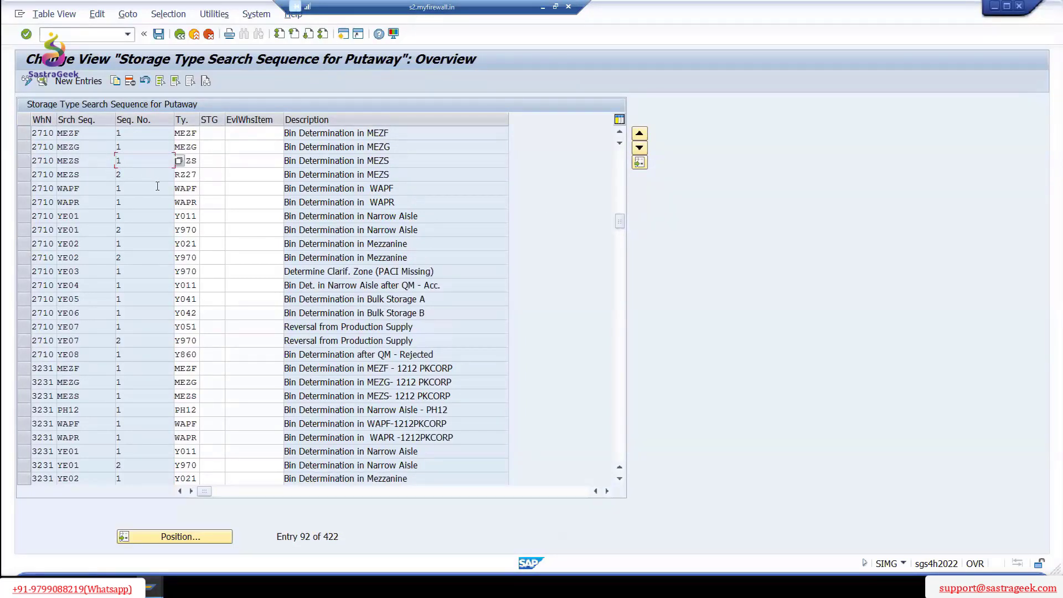
pyautogui.scroll(1, 152, 166)
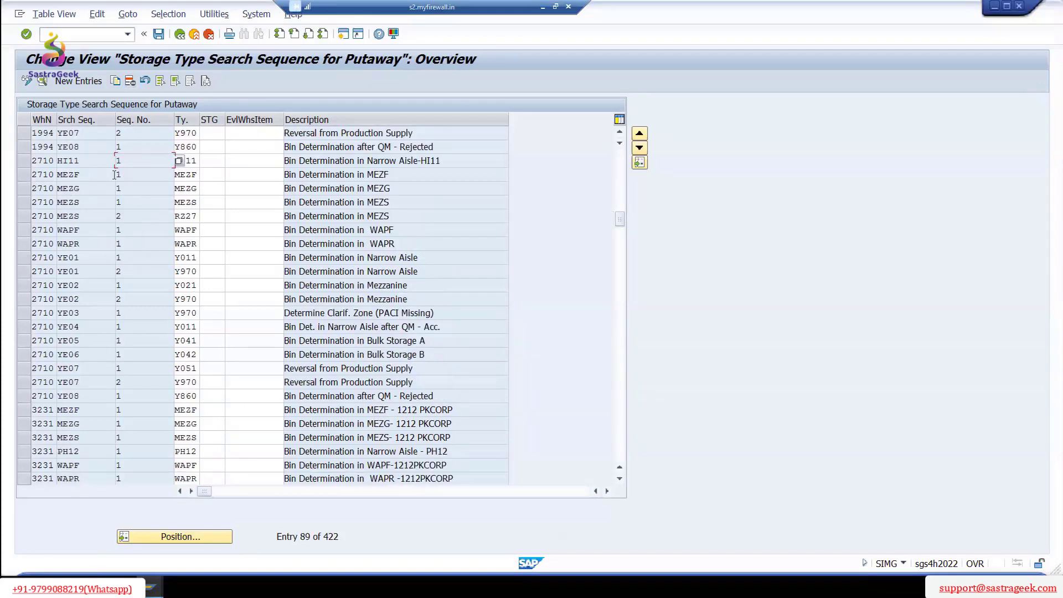
pyautogui.click(129, 216)
pyautogui.moveTo(81, 202); pyautogui.dragTo(54, 202)
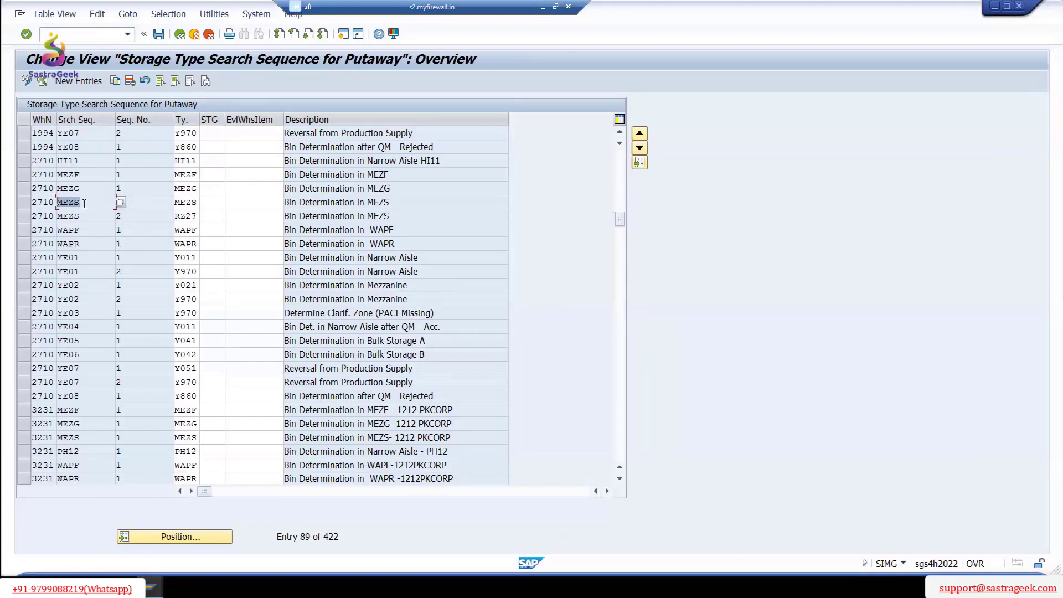
pyautogui.click(136, 200)
pyautogui.moveTo(83, 202); pyautogui.dragTo(57, 202)
pyautogui.click(148, 200)
pyautogui.moveTo(199, 203); pyautogui.dragTo(164, 200)
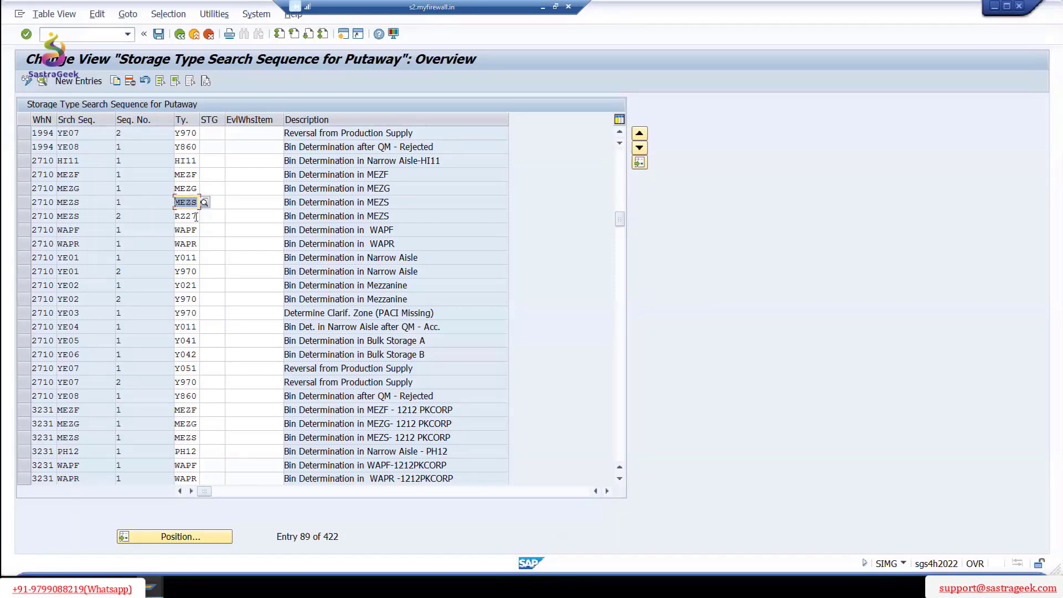
pyautogui.click(180, 216)
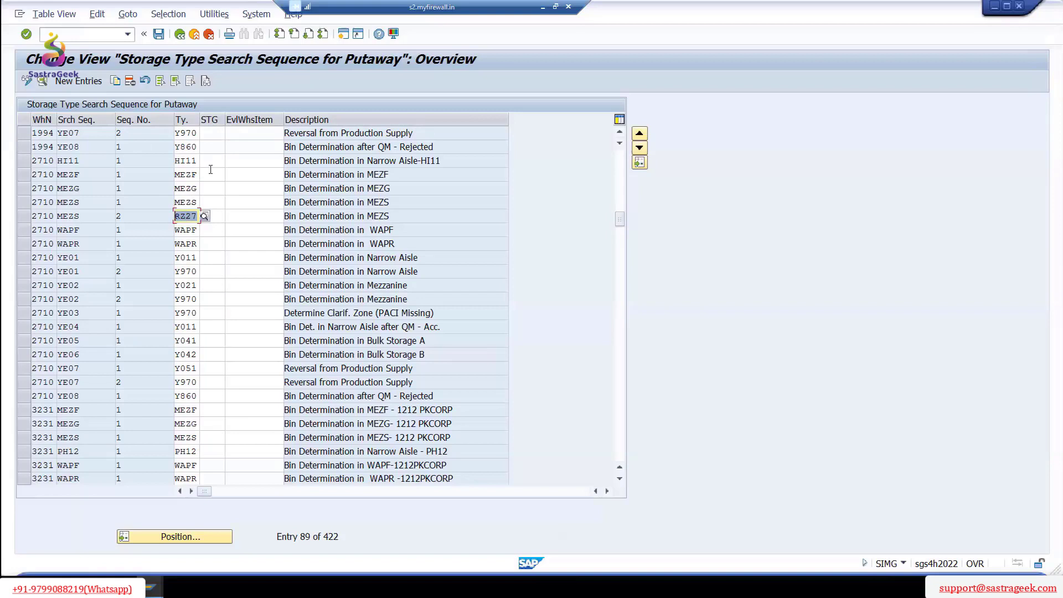
pyautogui.click(186, 216)
pyautogui.click(215, 216)
pyautogui.hotkey('shift', 'Tab')
pyautogui.click(195, 202)
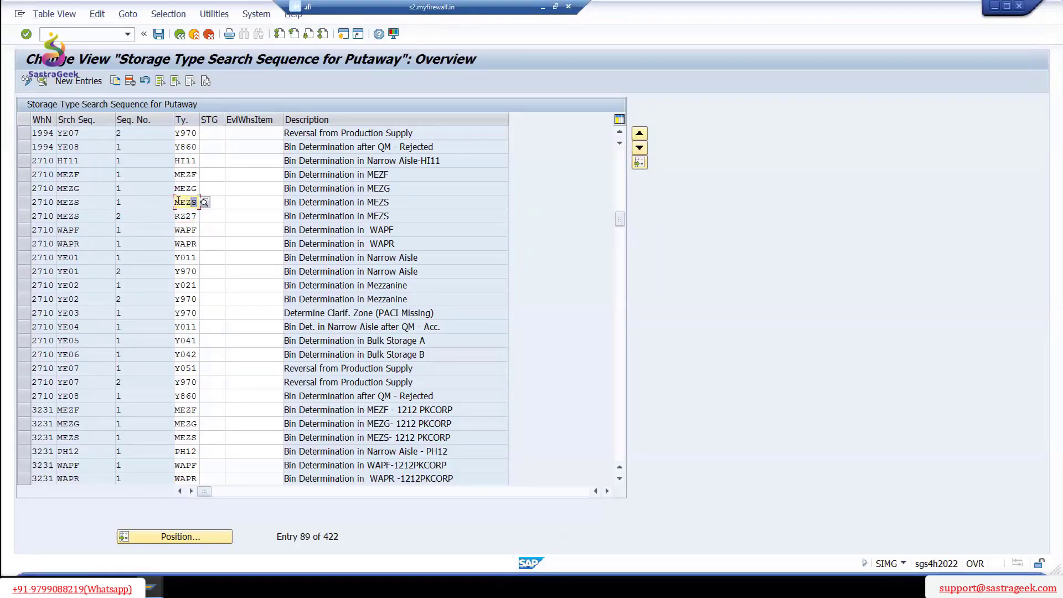
pyautogui.doubleClick(187, 202)
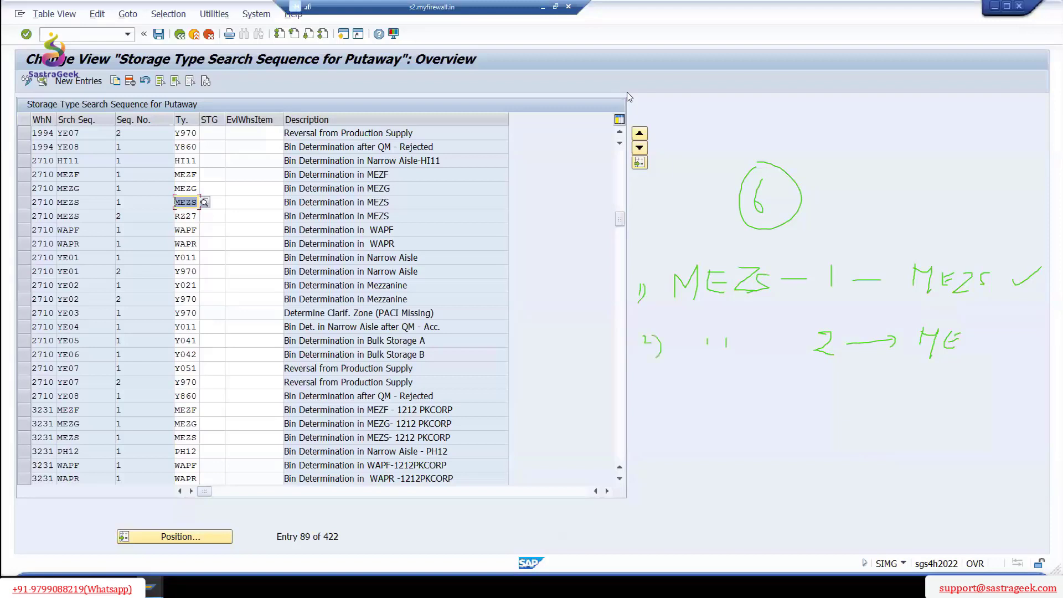
pyautogui.moveTo(132, 139); pyautogui.dragTo(126, 184)
pyautogui.moveTo(968, 334)
pyautogui.mouseDown()
pyautogui.moveTo(1005, 351)
pyautogui.moveTo(1001, 378)
pyautogui.mouseUp()
pyautogui.moveTo(652, 402); pyautogui.dragTo(643, 410)
pyautogui.moveTo(661, 403); pyautogui.dragTo(656, 428)
pyautogui.moveTo(730, 402)
pyautogui.mouseDown()
pyautogui.moveTo(728, 417)
pyautogui.moveTo(747, 418)
pyautogui.mouseUp()
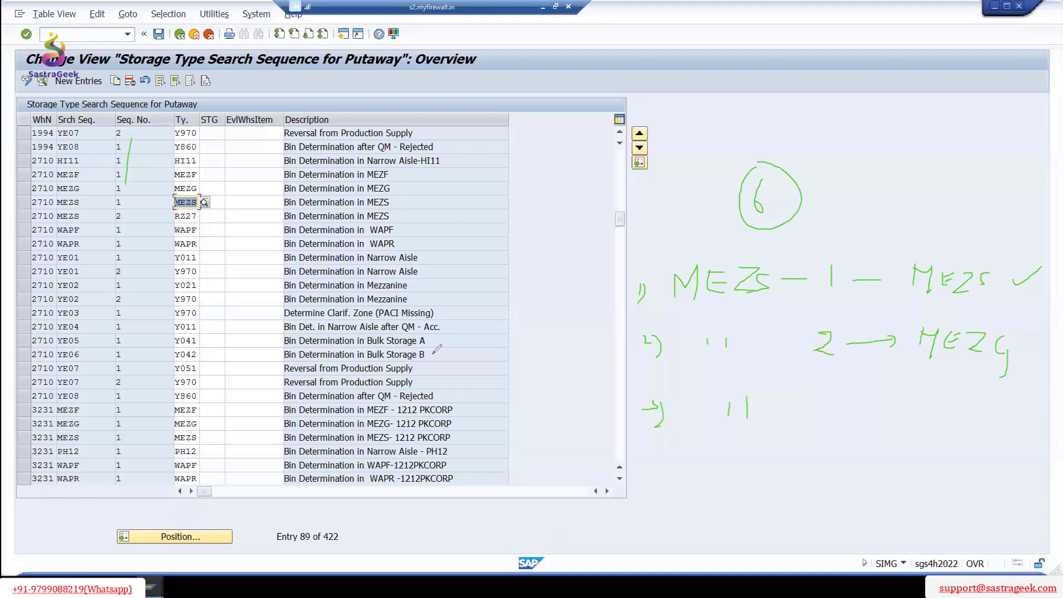
pyautogui.moveTo(820, 396)
pyautogui.mouseDown()
pyautogui.moveTo(819, 416)
pyautogui.moveTo(965, 397)
pyautogui.mouseUp()
pyautogui.moveTo(974, 384)
pyautogui.mouseDown()
pyautogui.moveTo(984, 399)
pyautogui.moveTo(990, 386)
pyautogui.mouseUp()
pyautogui.moveTo(987, 391); pyautogui.dragTo(1015, 410)
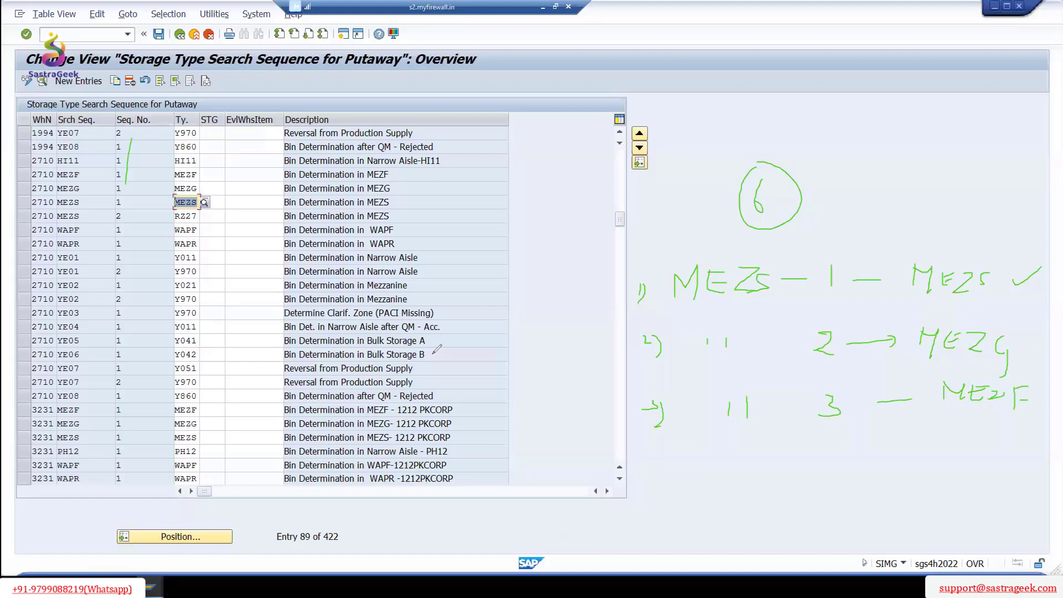
pyautogui.moveTo(823, 448); pyautogui.dragTo(846, 465)
pyautogui.moveTo(838, 459)
pyautogui.mouseDown()
pyautogui.moveTo(858, 480)
pyautogui.moveTo(976, 456)
pyautogui.mouseUp()
pyautogui.moveTo(976, 466); pyautogui.dragTo(1015, 470)
pyautogui.moveTo(1017, 457); pyautogui.dragTo(1019, 471)
pyautogui.moveTo(838, 513); pyautogui.dragTo(846, 517)
pyautogui.moveTo(850, 508); pyautogui.dragTo(931, 511)
pyautogui.moveTo(960, 500)
pyautogui.mouseDown()
pyautogui.moveTo(992, 492)
pyautogui.moveTo(1036, 512)
pyautogui.mouseUp()
pyautogui.moveTo(1038, 313); pyautogui.dragTo(1042, 495)
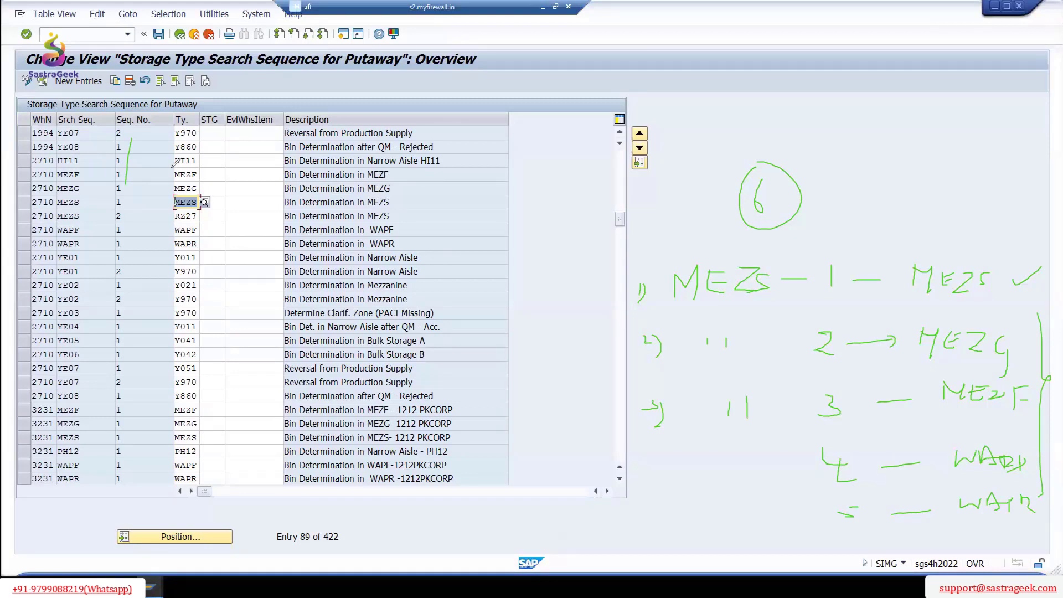
pyautogui.moveTo(712, 303)
pyautogui.mouseDown()
pyautogui.moveTo(773, 296)
pyautogui.moveTo(881, 172)
pyautogui.mouseUp()
pyautogui.moveTo(862, 166); pyautogui.dragTo(885, 173)
pyautogui.moveTo(905, 149)
pyautogui.mouseDown()
pyautogui.moveTo(904, 173)
pyautogui.moveTo(931, 172)
pyautogui.mouseUp()
pyautogui.moveTo(962, 137)
pyautogui.mouseDown()
pyautogui.moveTo(947, 162)
pyautogui.moveTo(992, 149)
pyautogui.moveTo(997, 165)
pyautogui.mouseUp()
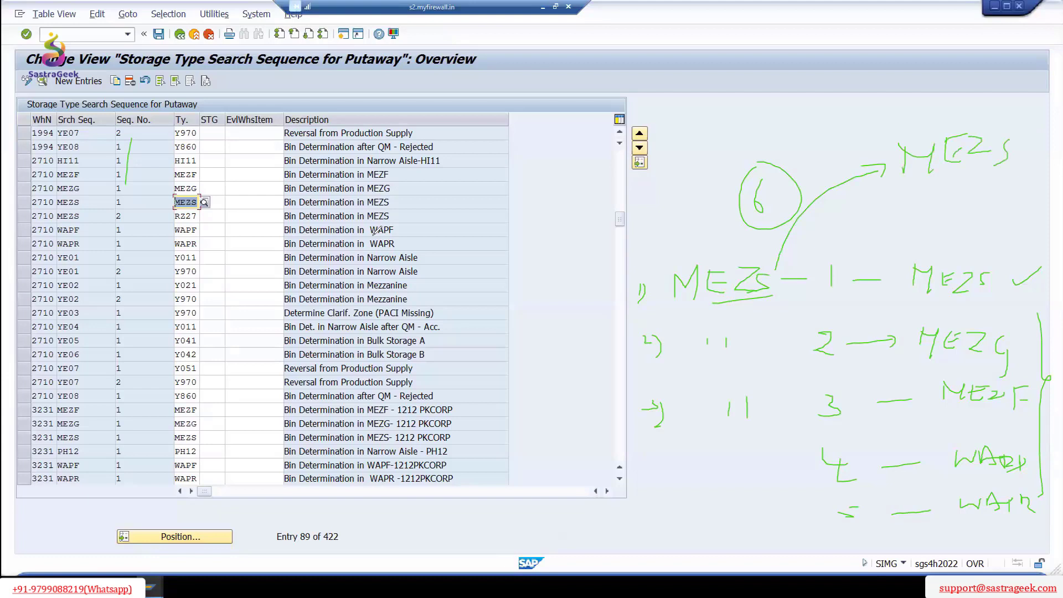
pyautogui.moveTo(911, 80)
pyautogui.mouseDown()
pyautogui.moveTo(920, 107)
pyautogui.moveTo(937, 102)
pyautogui.mouseUp()
pyautogui.moveTo(989, 262); pyautogui.dragTo(1004, 257)
pyautogui.moveTo(860, 120); pyautogui.dragTo(867, 142)
pyautogui.moveTo(1018, 123); pyautogui.dragTo(1022, 149)
pyautogui.moveTo(946, 194); pyautogui.dragTo(972, 200)
pyautogui.moveTo(914, 195)
pyautogui.mouseDown()
pyautogui.moveTo(927, 194)
pyautogui.moveTo(925, 211)
pyautogui.mouseUp()
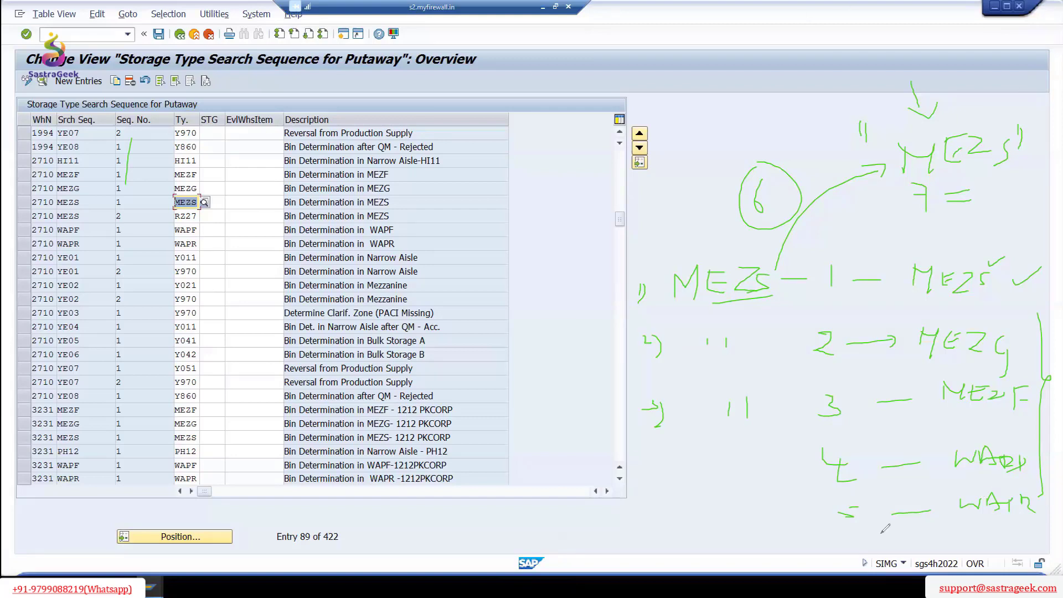
pyautogui.moveTo(849, 540); pyautogui.dragTo(1058, 547)
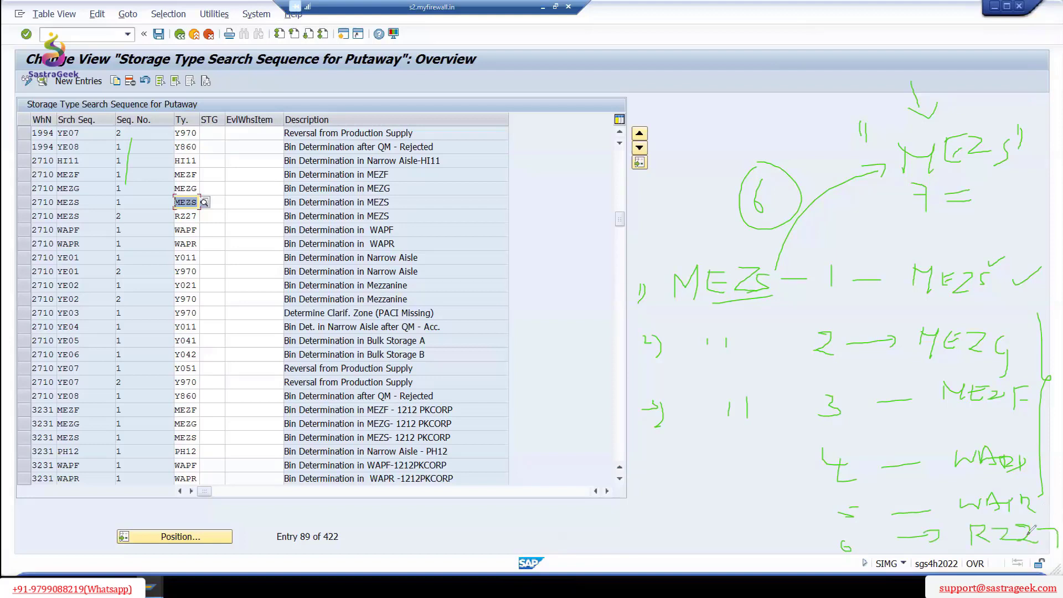
pyautogui.moveTo(634, 237); pyautogui.dragTo(630, 496)
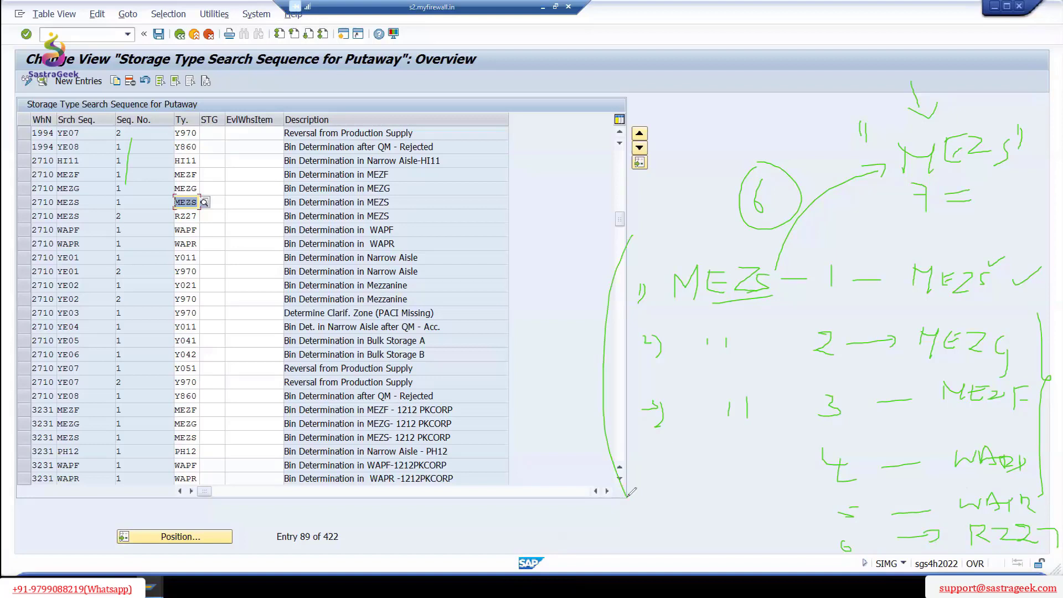
pyautogui.moveTo(1055, 240); pyautogui.dragTo(1048, 464)
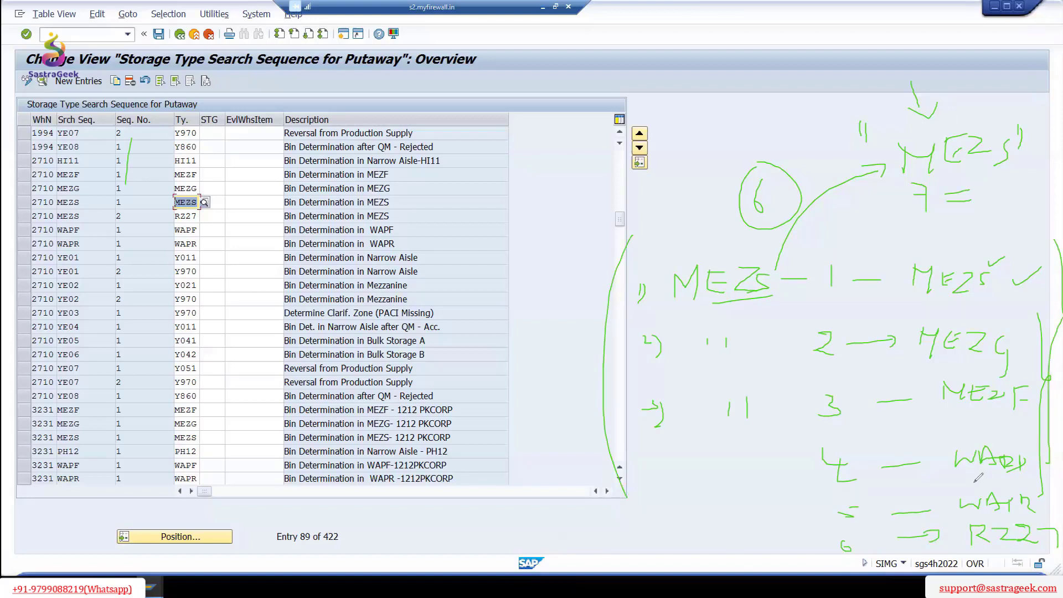
pyautogui.moveTo(966, 243)
pyautogui.mouseDown()
pyautogui.moveTo(949, 254)
pyautogui.moveTo(964, 250)
pyautogui.mouseUp()
pyautogui.moveTo(978, 207); pyautogui.dragTo(1032, 194)
pyautogui.moveTo(992, 233)
pyautogui.mouseDown()
pyautogui.moveTo(985, 241)
pyautogui.moveTo(1013, 229)
pyautogui.mouseUp()
pyautogui.moveTo(1007, 233)
pyautogui.mouseDown()
pyautogui.moveTo(1007, 245)
pyautogui.moveTo(1042, 228)
pyautogui.mouseUp()
pyautogui.moveTo(1033, 230); pyautogui.dragTo(1023, 269)
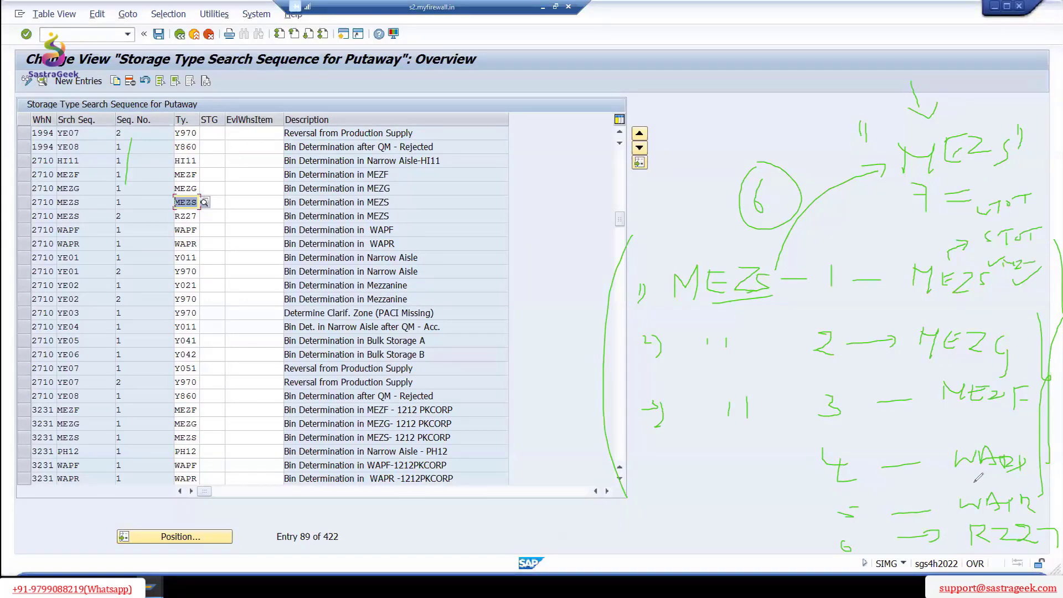
pyautogui.moveTo(940, 248); pyautogui.dragTo(967, 226)
pyautogui.moveTo(918, 240)
pyautogui.mouseDown()
pyautogui.moveTo(915, 261)
pyautogui.moveTo(928, 242)
pyautogui.moveTo(865, 248)
pyautogui.moveTo(829, 235)
pyautogui.moveTo(865, 214)
pyautogui.mouseUp()
pyautogui.moveTo(856, 216)
pyautogui.mouseDown()
pyautogui.moveTo(856, 237)
pyautogui.moveTo(875, 226)
pyautogui.moveTo(925, 233)
pyautogui.mouseUp()
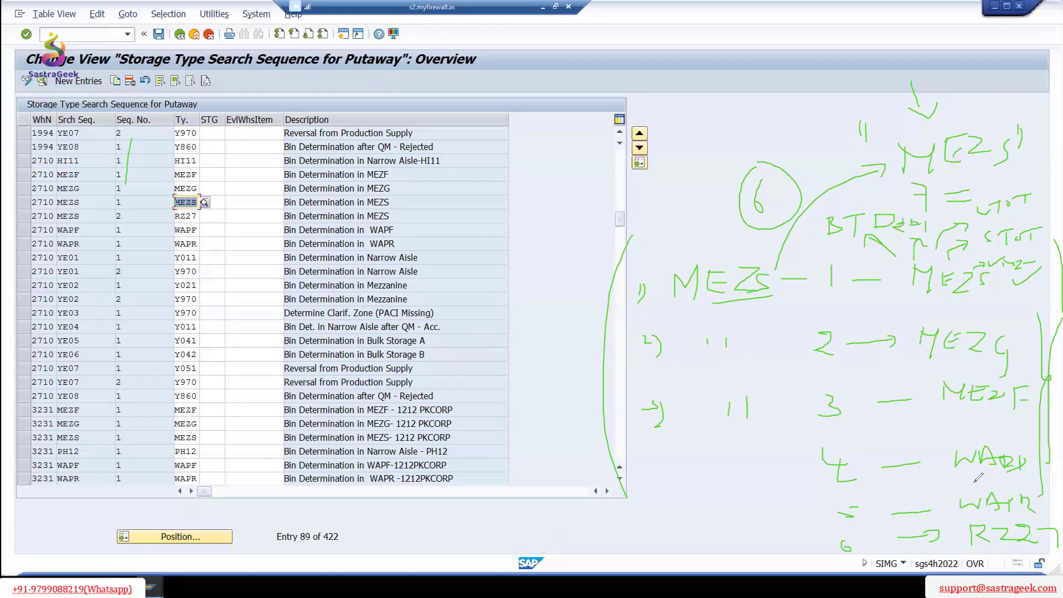
pyautogui.moveTo(813, 246); pyautogui.dragTo(846, 235)
pyautogui.moveTo(702, 115)
pyautogui.mouseDown()
pyautogui.moveTo(693, 145)
pyautogui.moveTo(730, 128)
pyautogui.moveTo(752, 133)
pyautogui.mouseUp()
pyautogui.moveTo(705, 148); pyautogui.dragTo(796, 144)
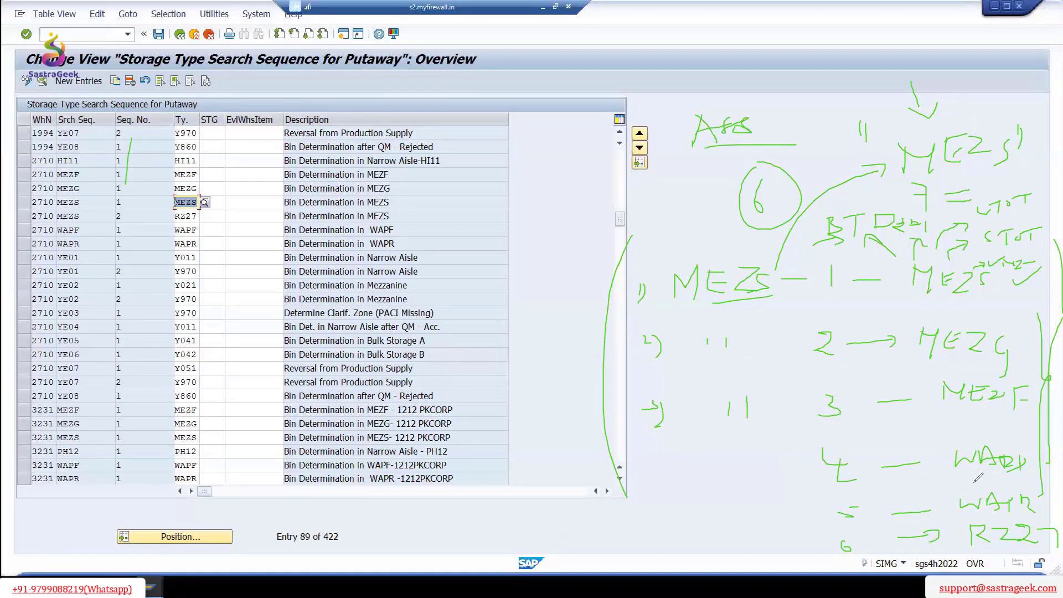
# - Select the MEZF, MEZG, WAPF and WAPR search sequence entries, leaving MEZS unselected
pyautogui.press('e')
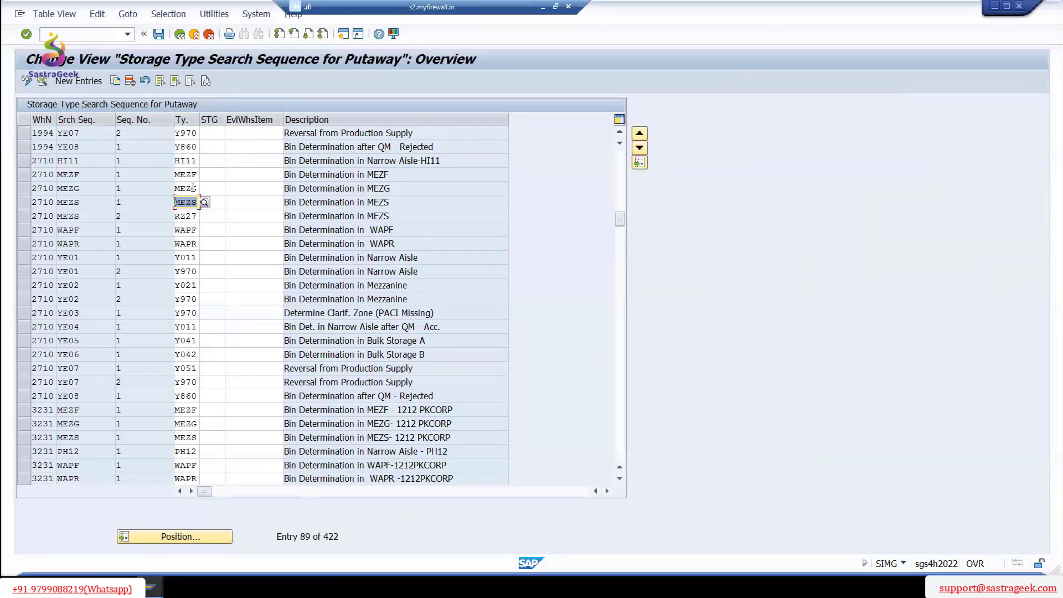
pyautogui.click(23, 203)
pyautogui.click(25, 216)
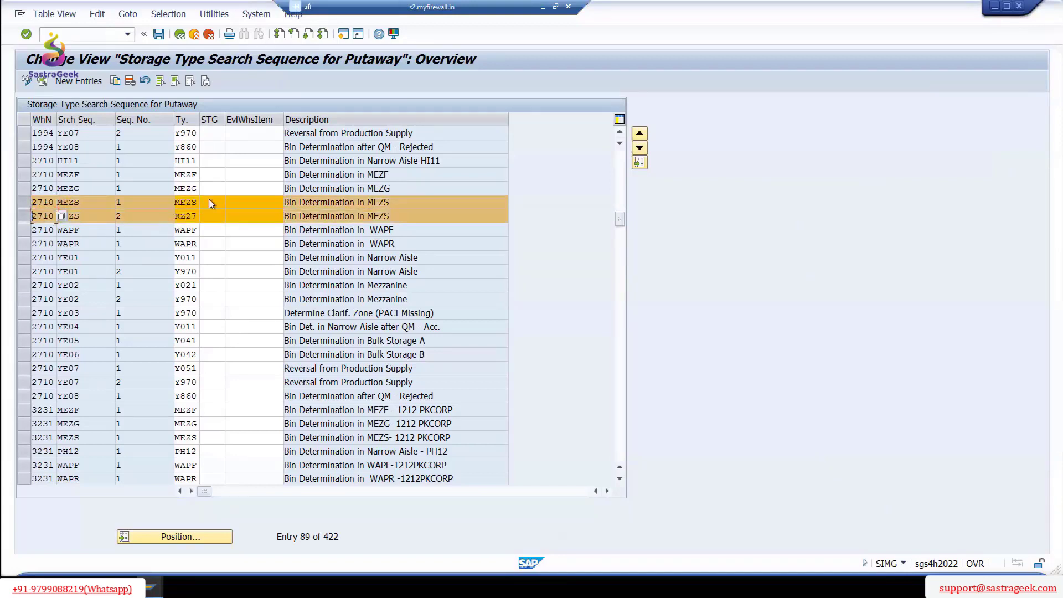
pyautogui.click(23, 216)
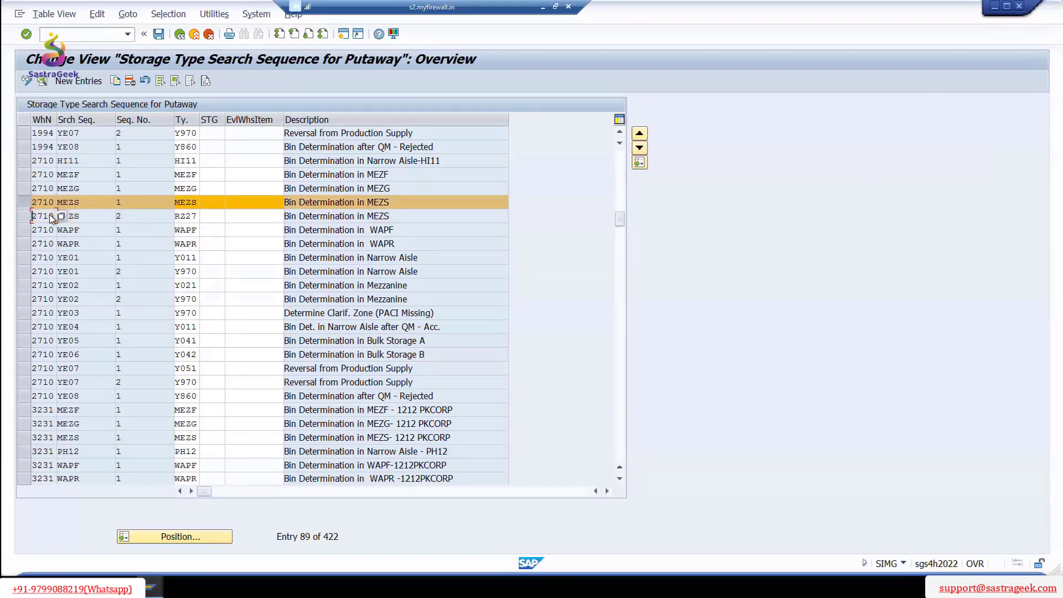
pyautogui.click(24, 203)
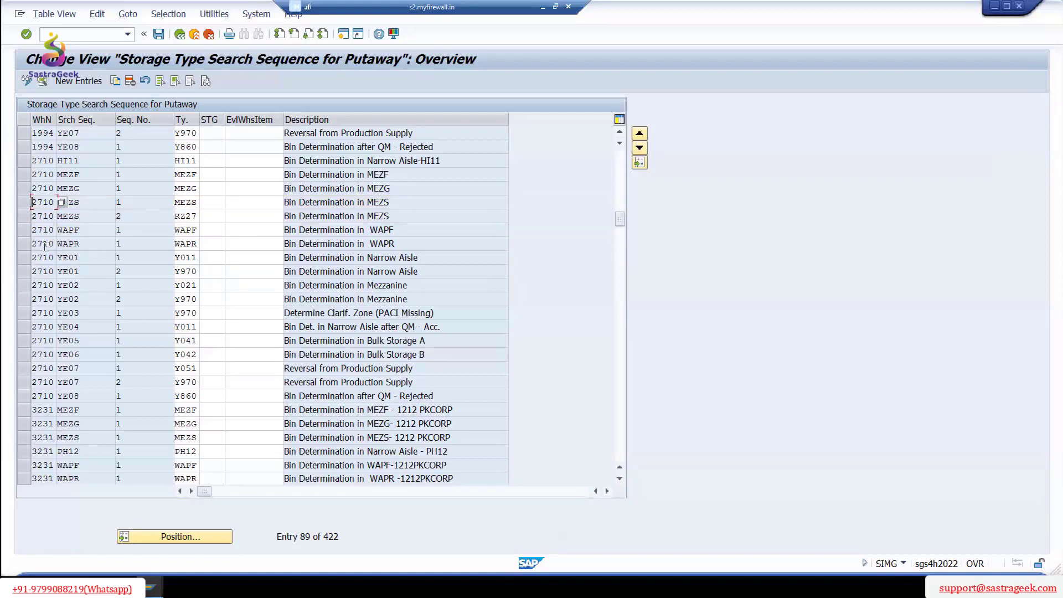
pyautogui.click(24, 244)
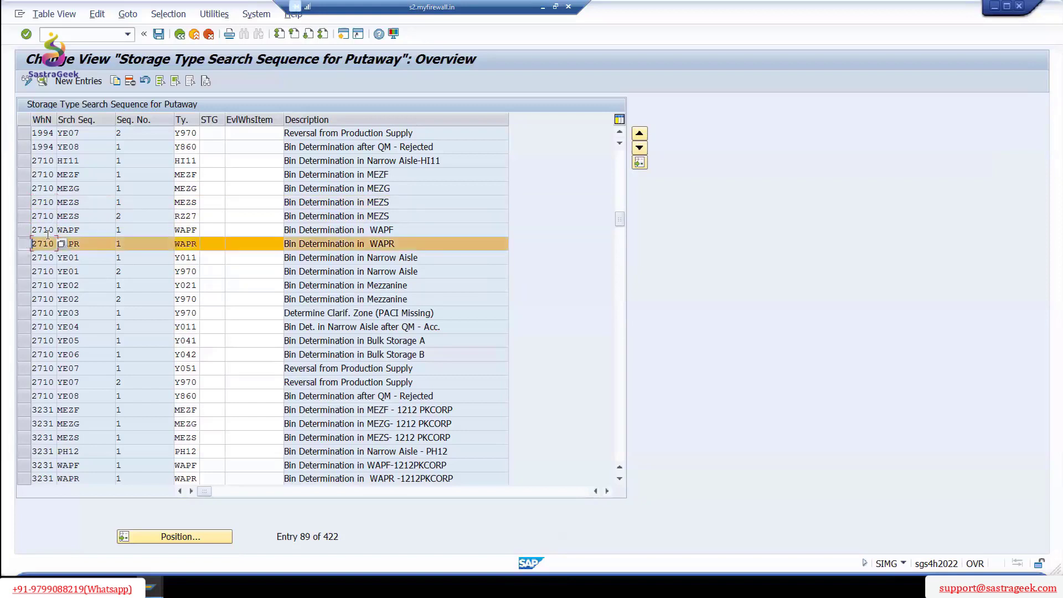
pyautogui.click(24, 230)
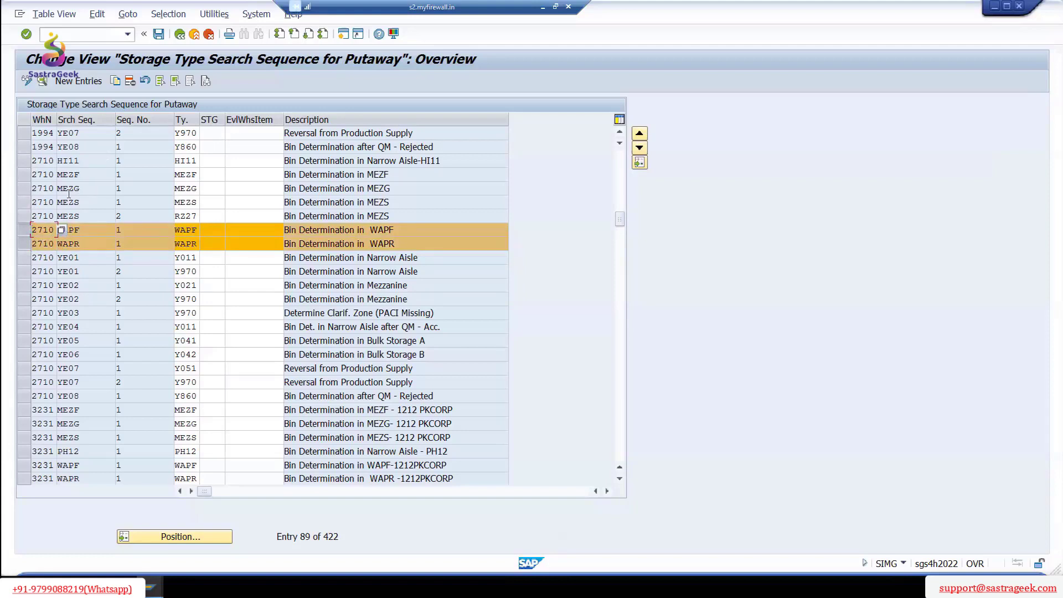
pyautogui.keyDown('ctrl'); pyautogui.click(24, 189); pyautogui.keyUp('ctrl')
pyautogui.keyDown('ctrl'); pyautogui.click(24, 175); pyautogui.keyUp('ctrl')
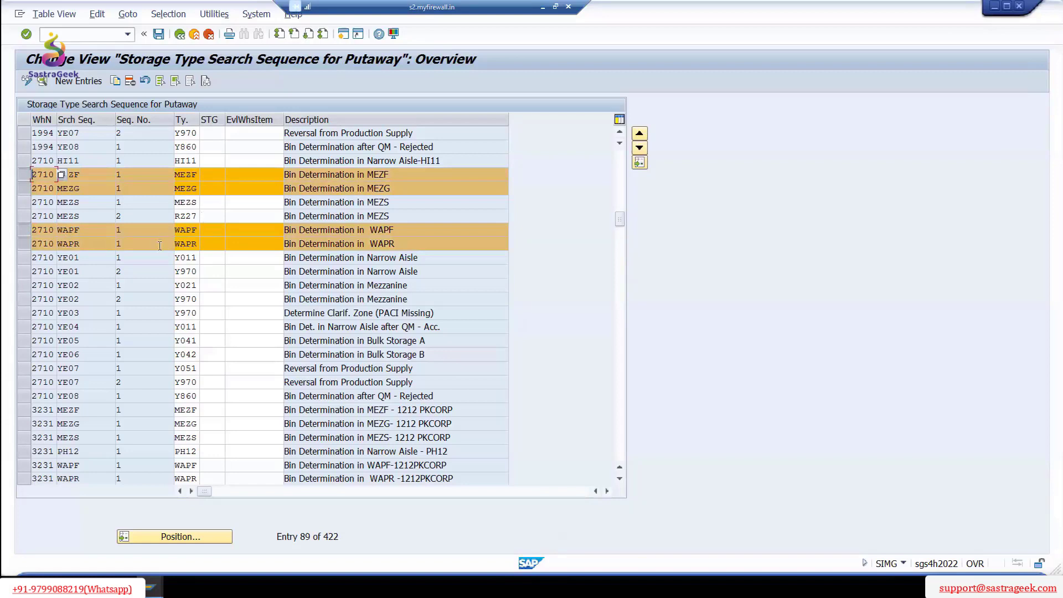
# - Copy the selected entries, giving the MEZF and MEZG copies storage type RZ27
pyautogui.click(116, 82)
pyautogui.doubleClick(158, 178)
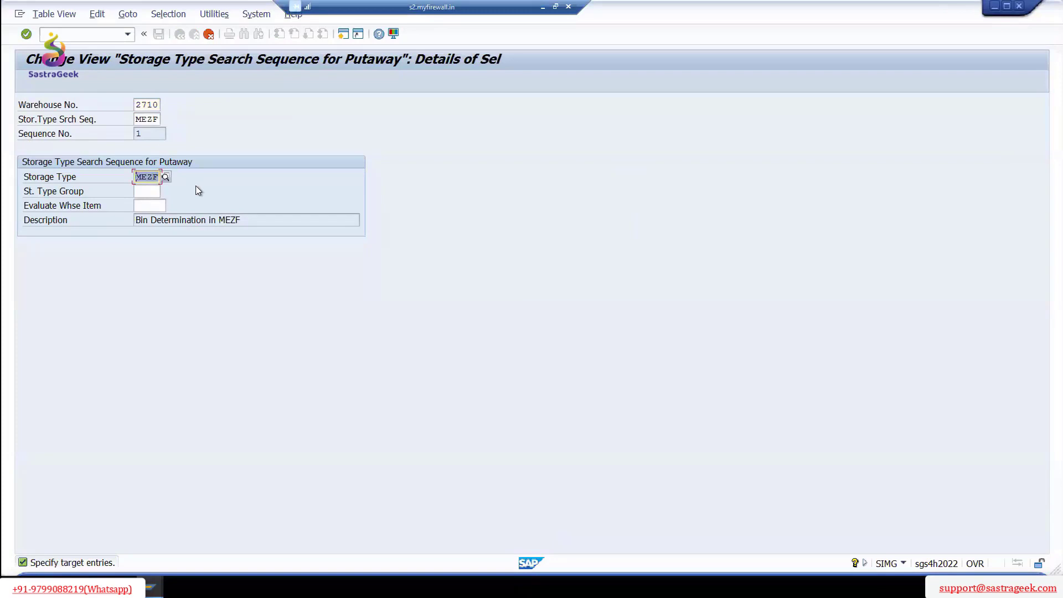
pyautogui.write('R')
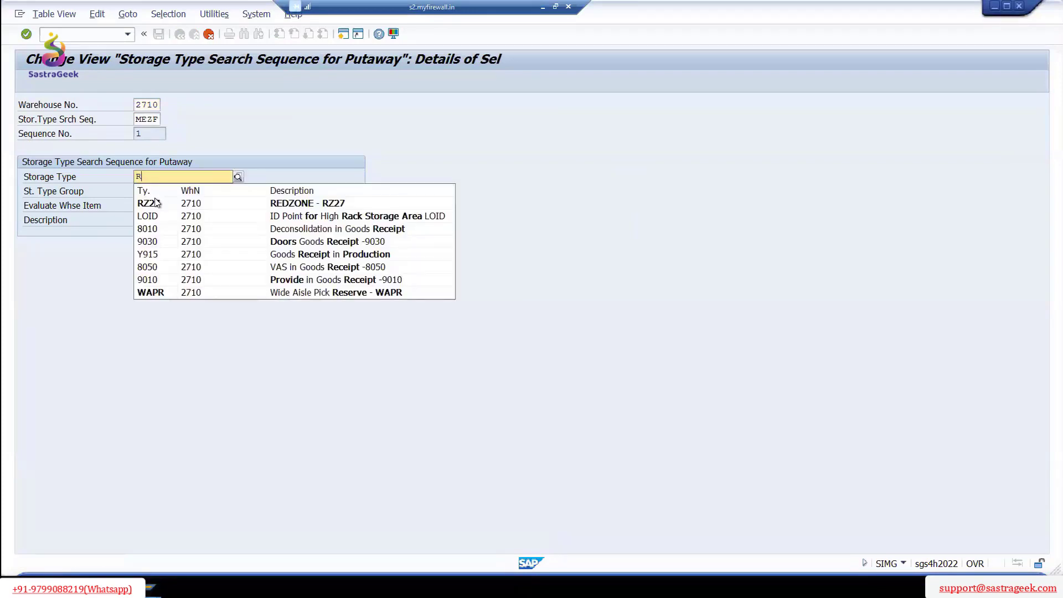
pyautogui.click(157, 203)
pyautogui.press('Return')
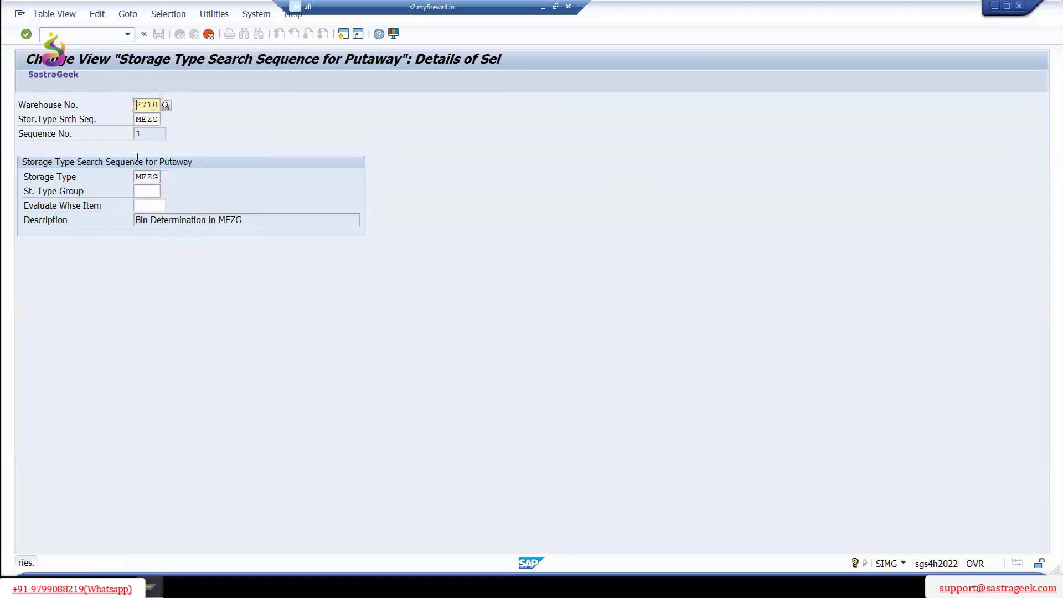
pyautogui.moveTo(160, 179); pyautogui.dragTo(80, 173)
pyautogui.write('RZ')
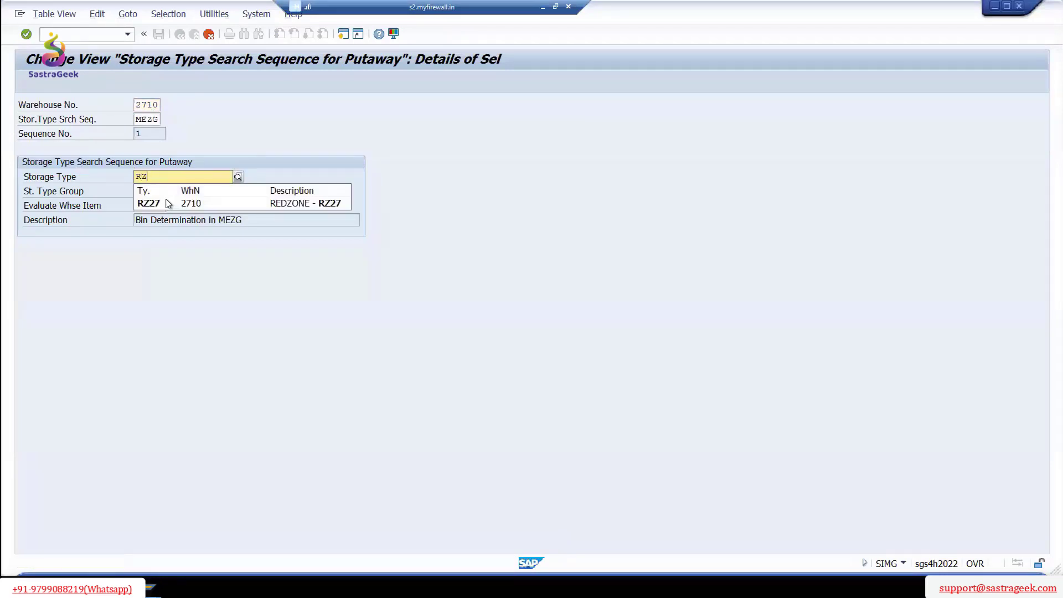
pyautogui.click(168, 204)
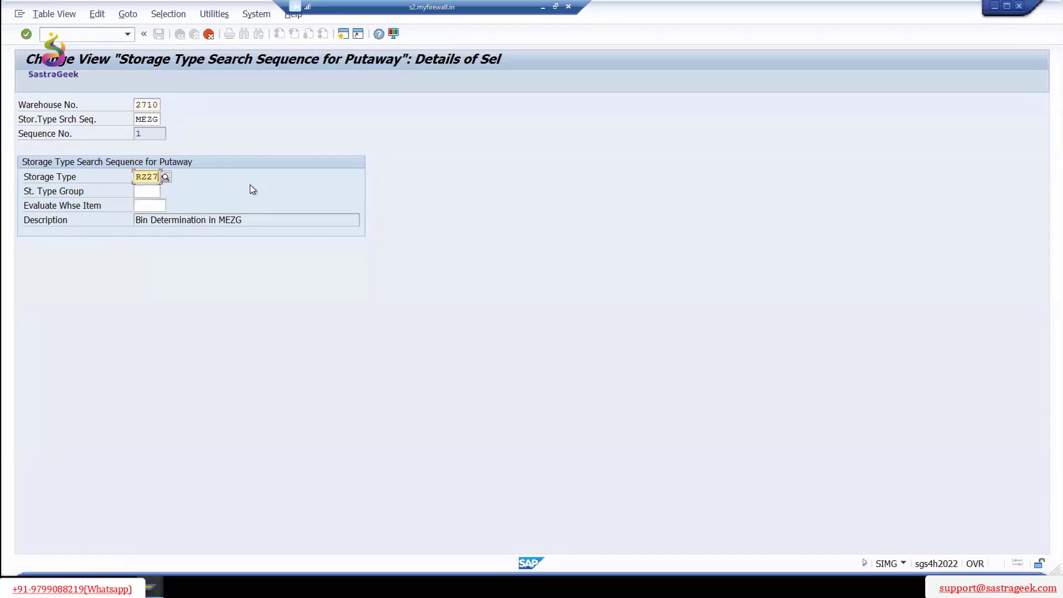
pyautogui.press('Return')
# - Give the WAPF and WAPR copies storage type RZ27, save all four, and show every entry
pyautogui.moveTo(161, 178); pyautogui.dragTo(132, 177)
pyautogui.write('RZ')
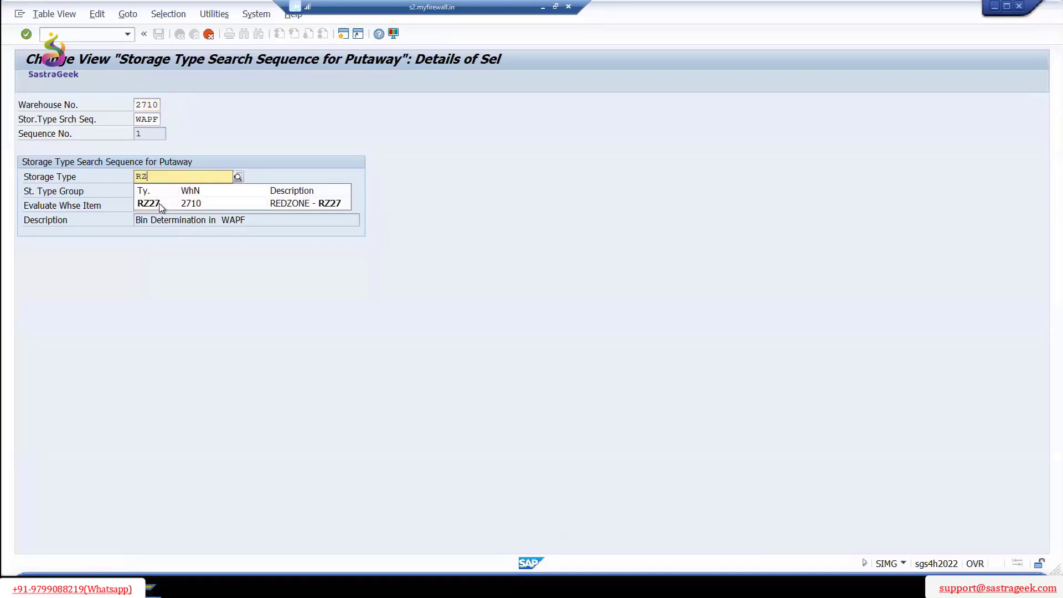
pyautogui.click(156, 204)
pyautogui.press('Return')
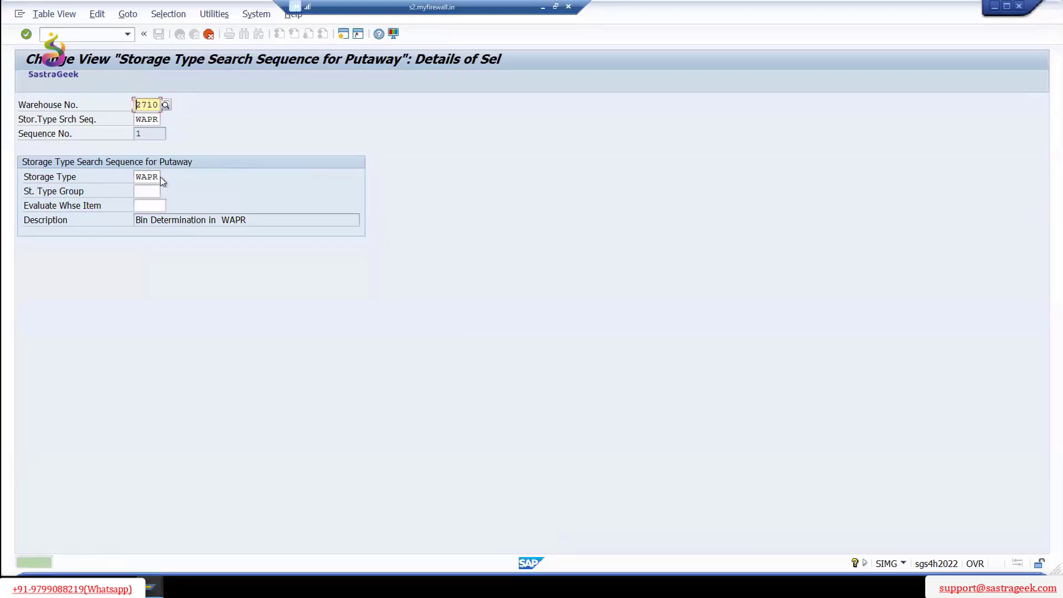
pyautogui.moveTo(160, 177); pyautogui.dragTo(80, 177)
pyautogui.write('RZ')
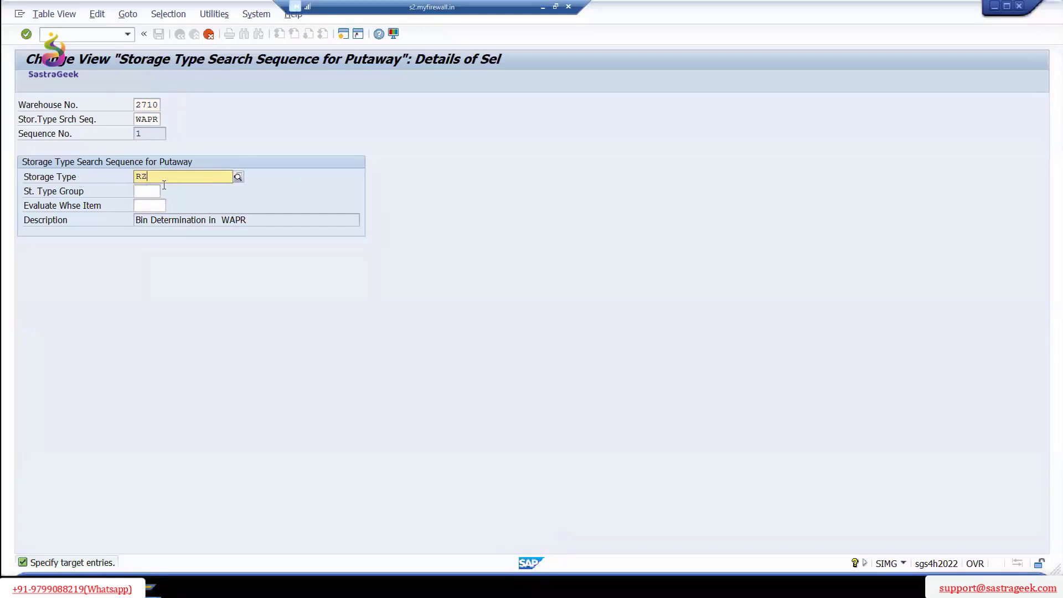
pyautogui.write('27')
pyautogui.press('Return')
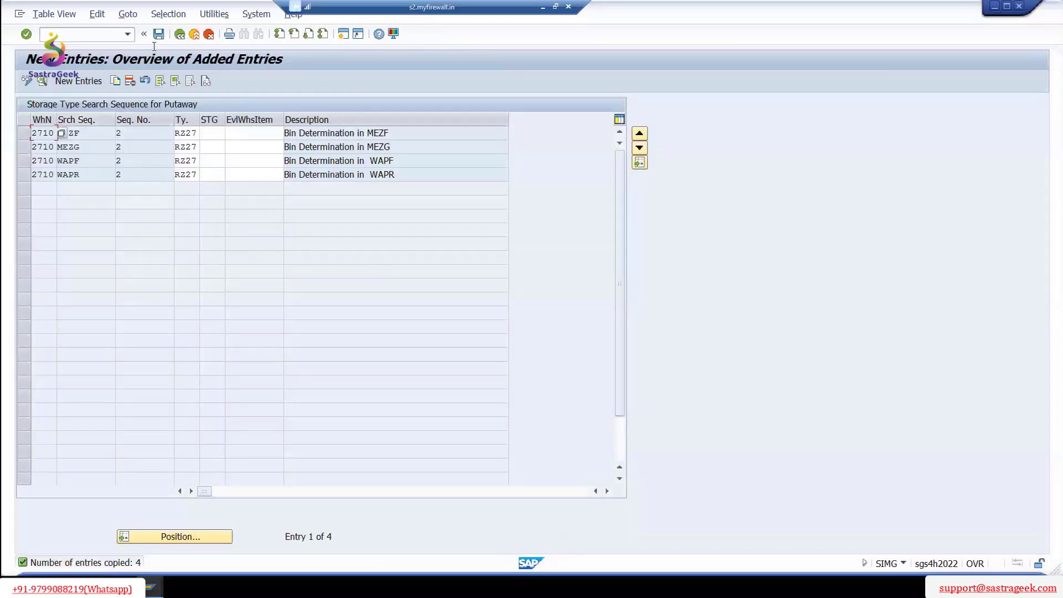
pyautogui.click(159, 35)
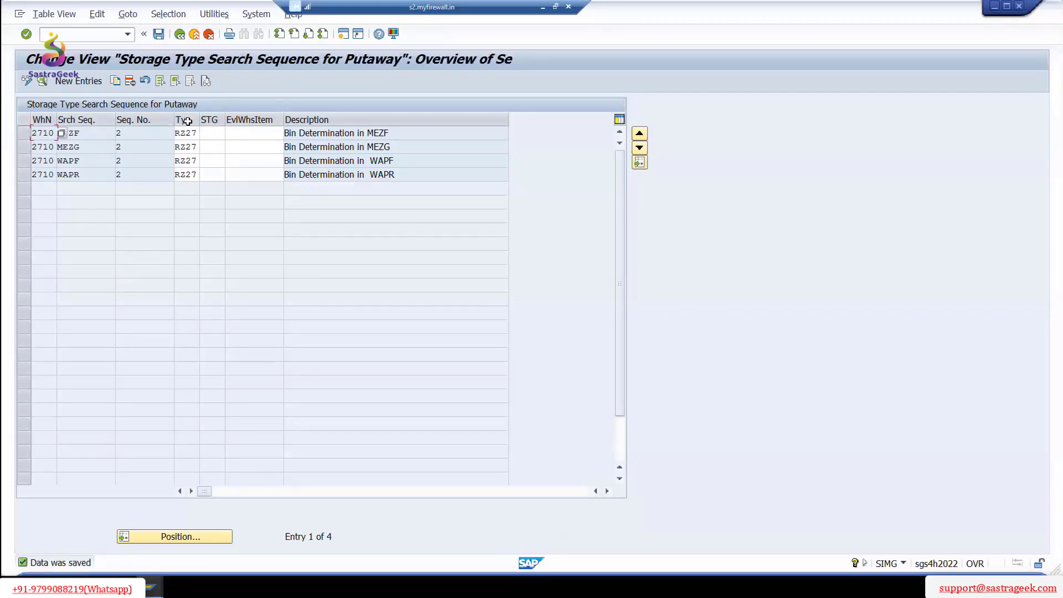
pyautogui.click(88, 131)
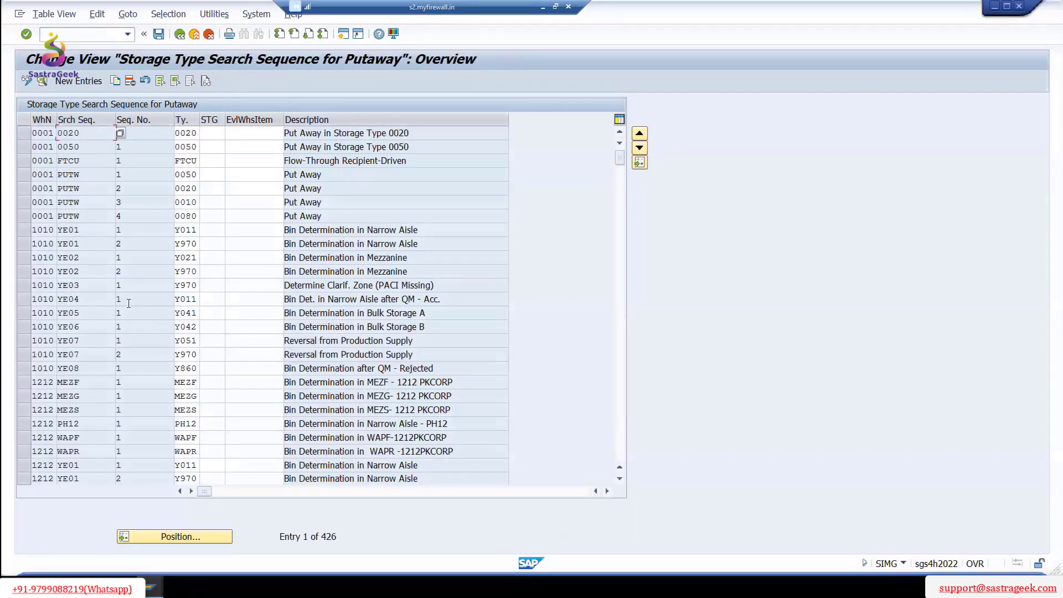
# - Position the assignment table at warehouse 2710
pyautogui.click(188, 538)
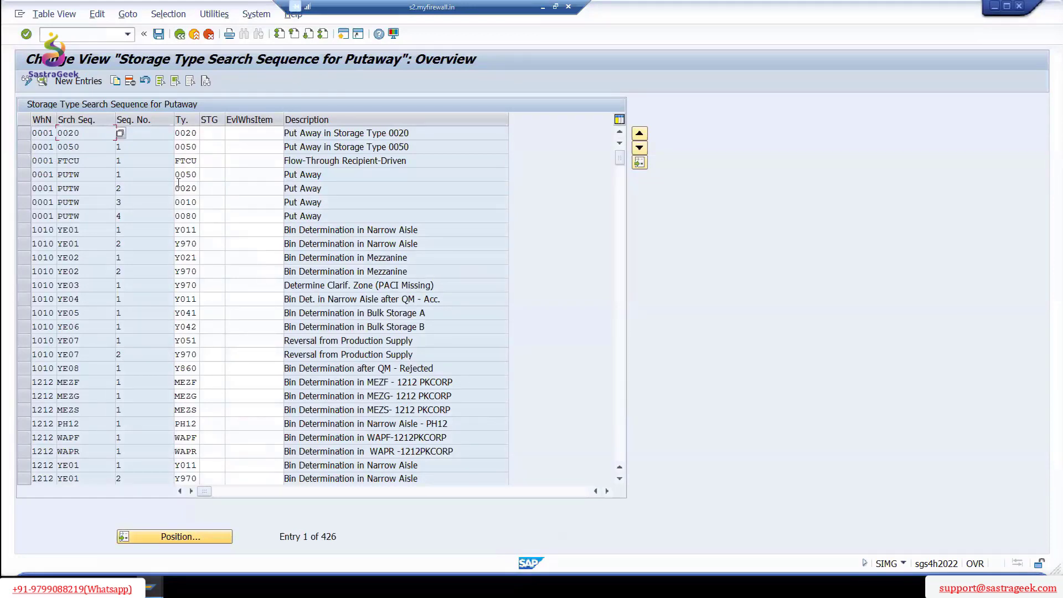
pyautogui.write('2710')
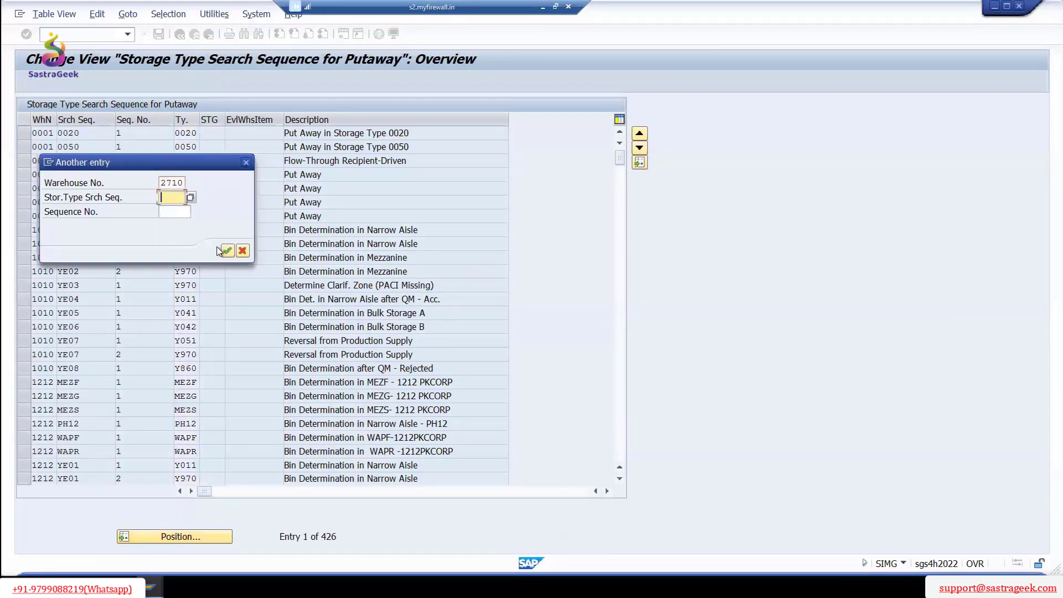
pyautogui.press('Return')
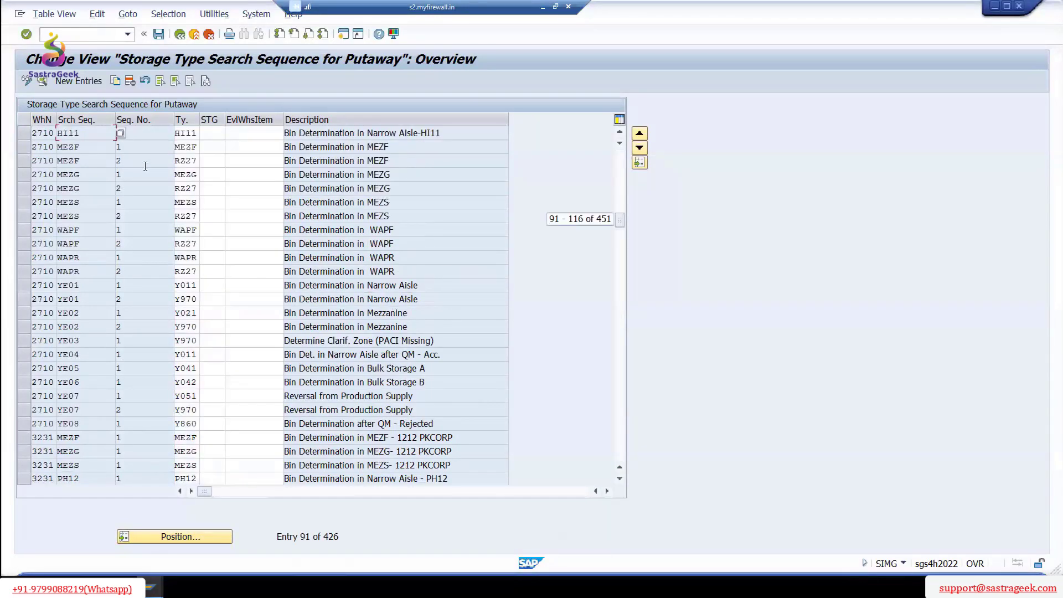
# - Check the MEZF, MEZG, WAPF and WAPR rows including the new RZ27 entries, save, and return to the IMG
pyautogui.click(22, 147)
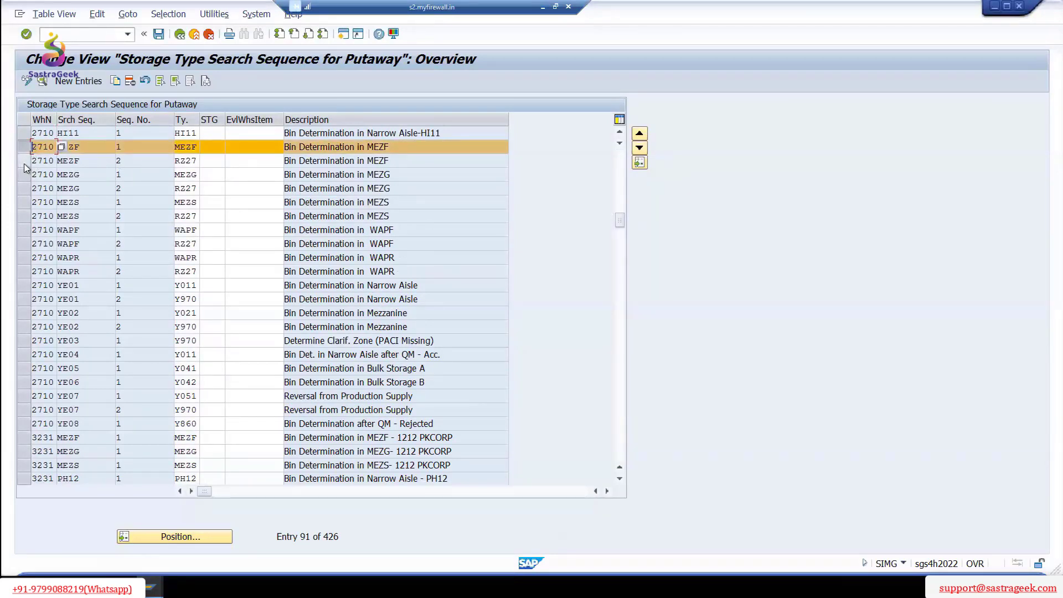
pyautogui.click(24, 160)
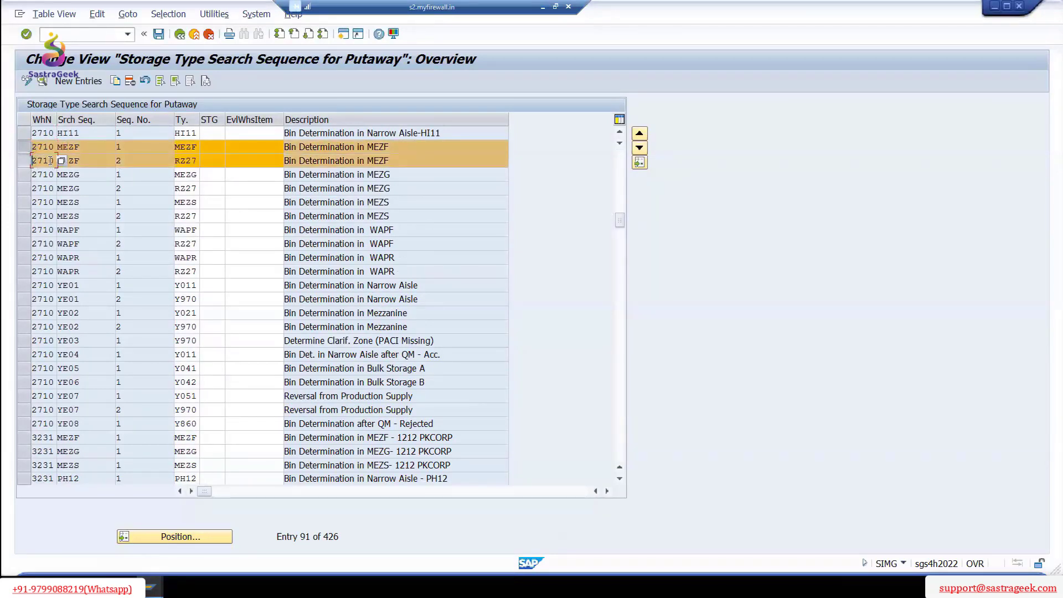
pyautogui.click(25, 188)
pyautogui.click(24, 230)
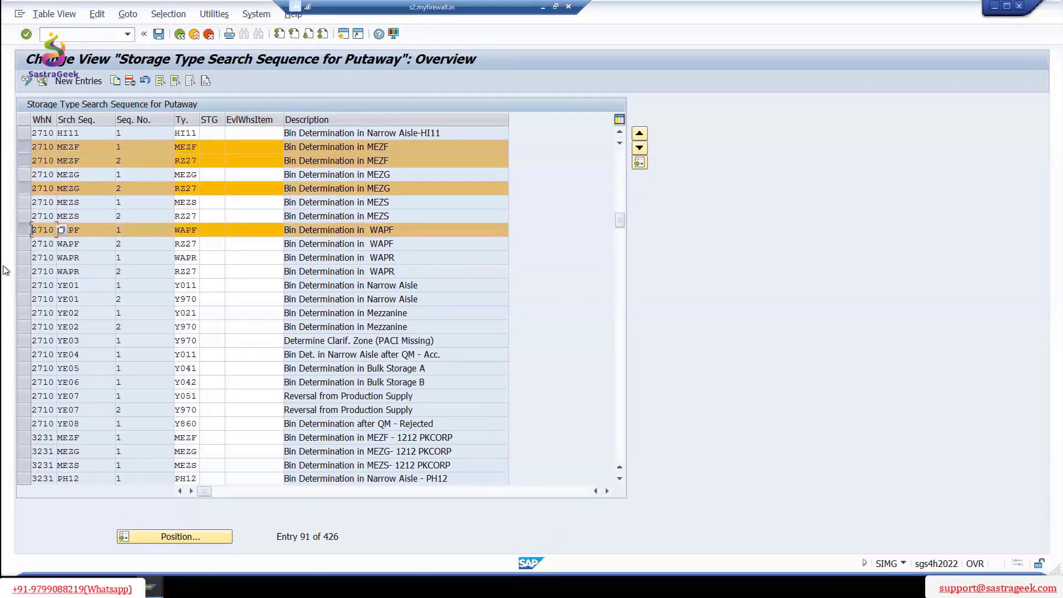
pyautogui.click(24, 258)
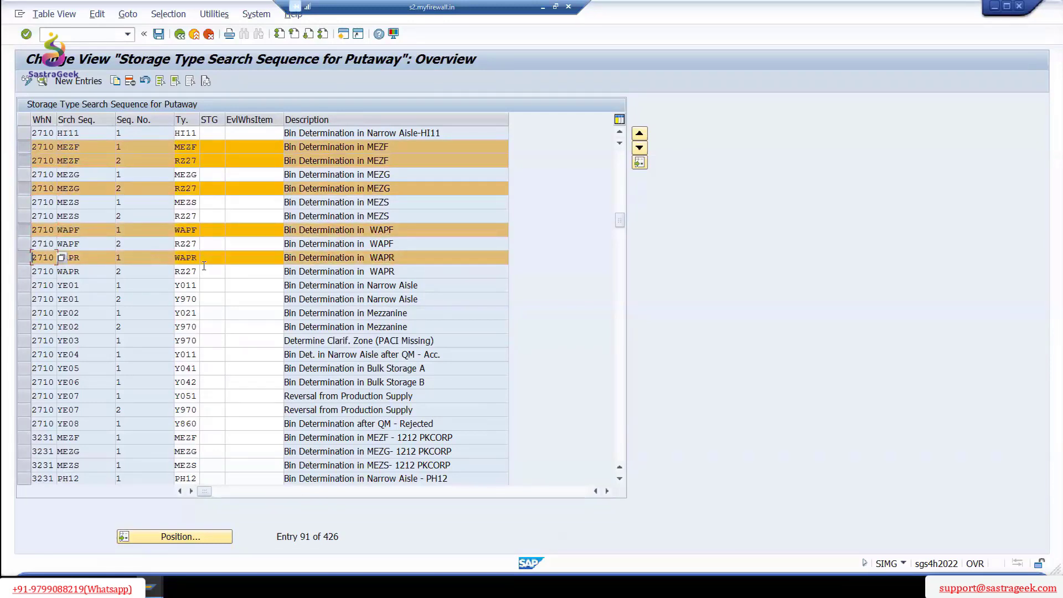
pyautogui.click(25, 257)
pyautogui.click(25, 230)
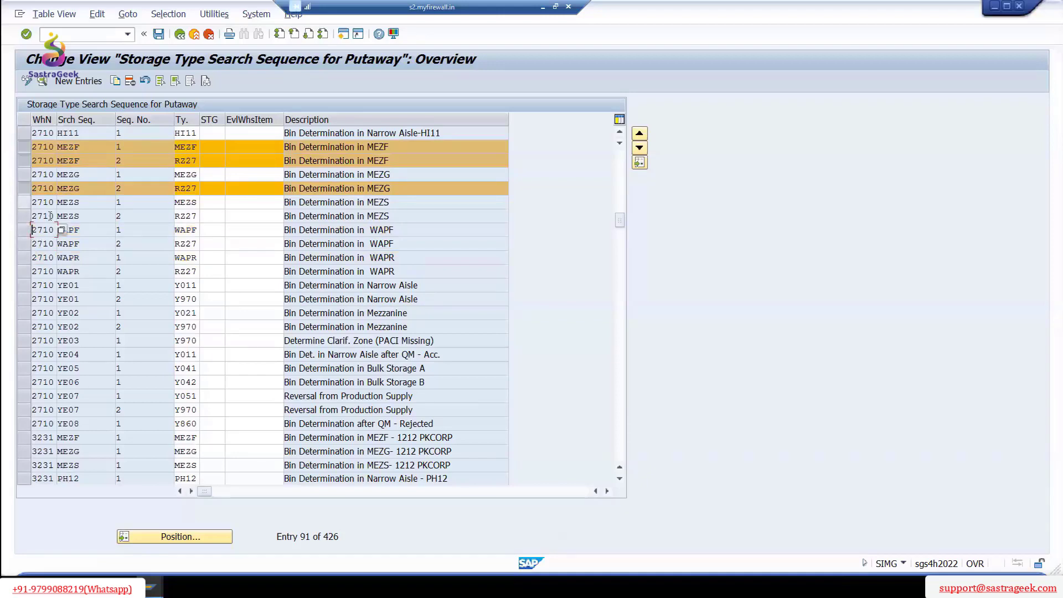
pyautogui.click(24, 188)
pyautogui.click(23, 161)
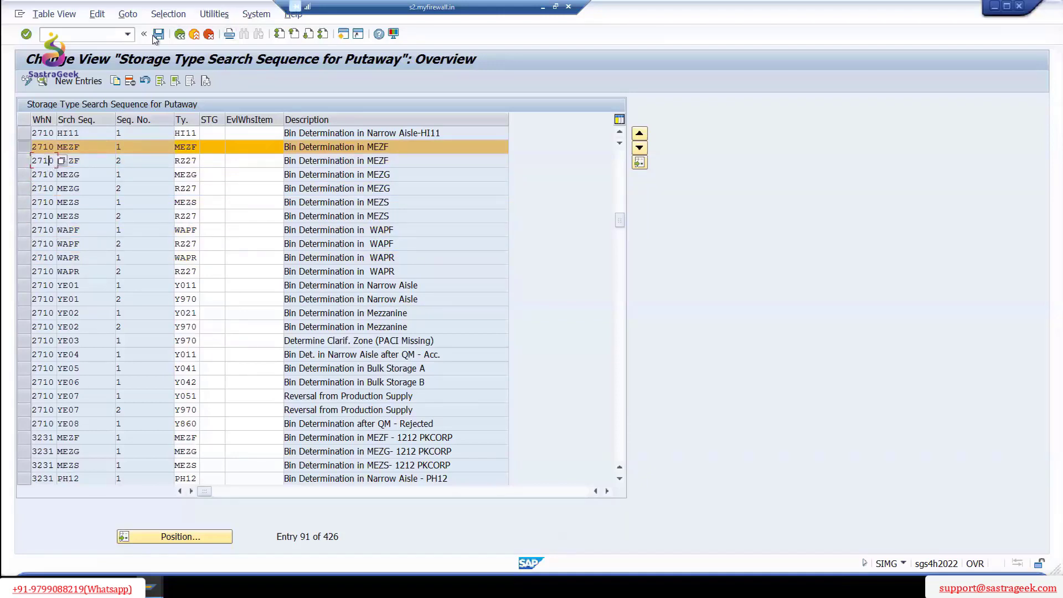
pyautogui.click(60, 145)
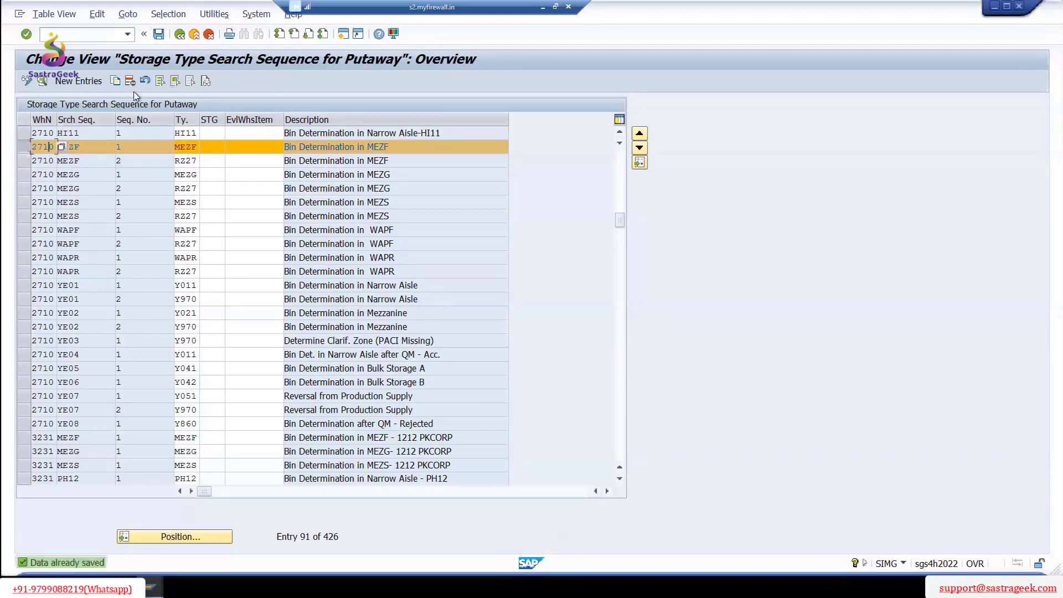
pyautogui.click(188, 34)
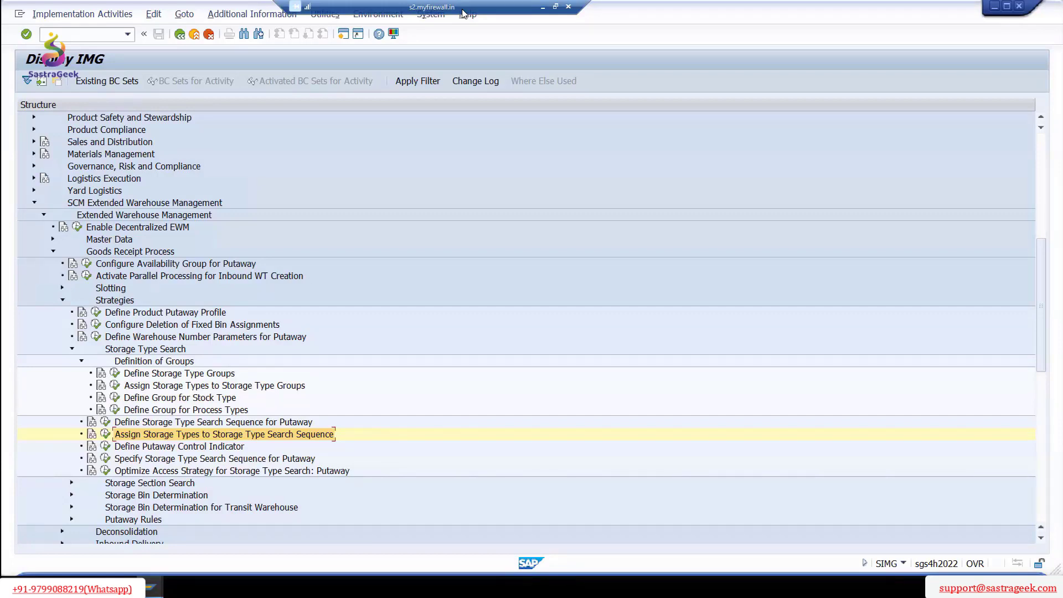
# - Open a second session and start ME21N to create a purchase order
pyautogui.click(342, 35)
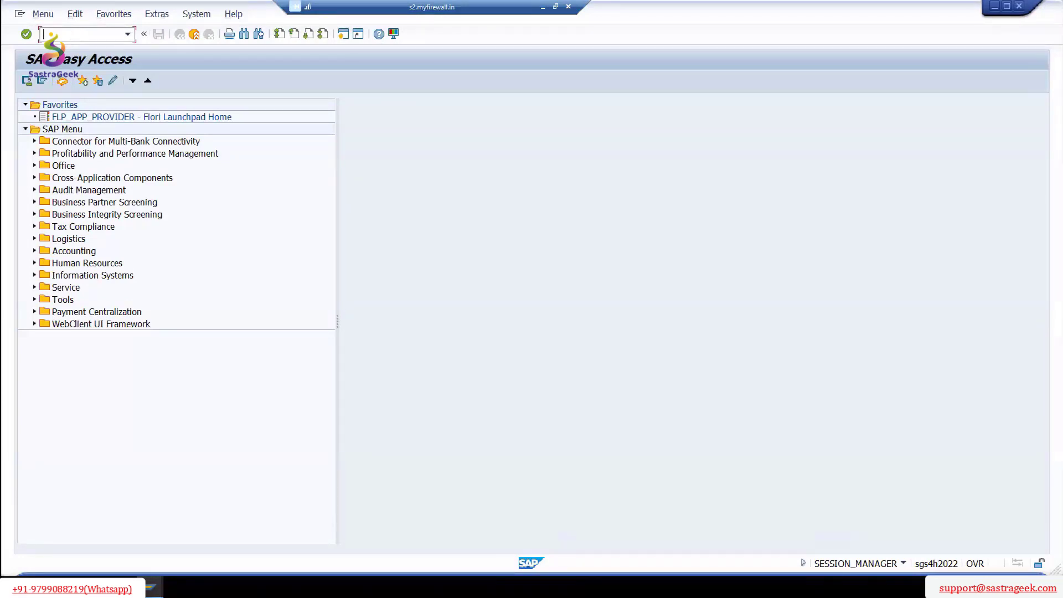
pyautogui.write('ME21N')
pyautogui.press('Return')
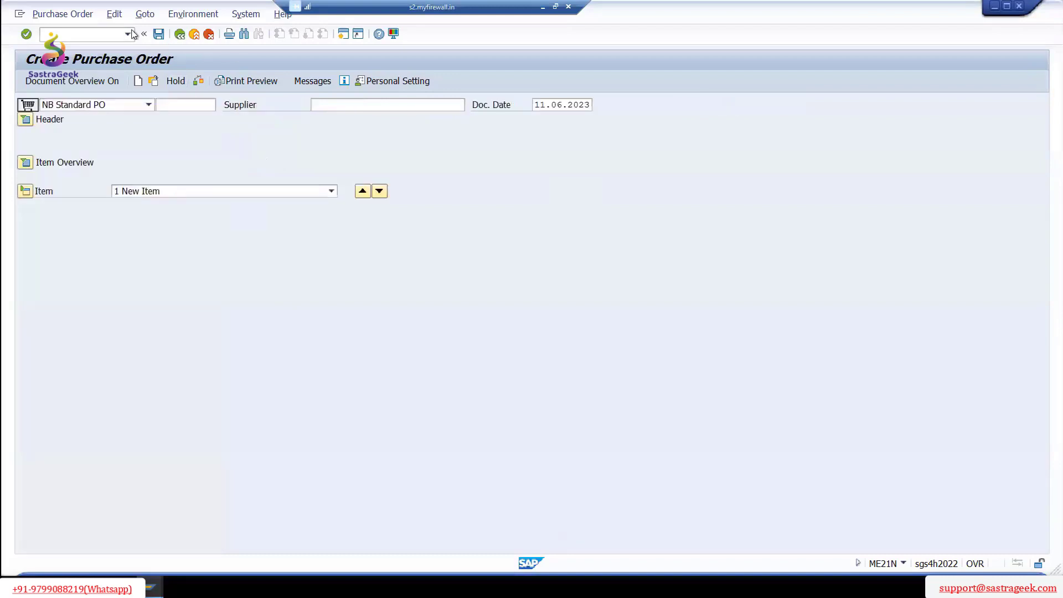
# - Rerun the warehouse product transaction and view EWM_2710_DIRP-07's warehouse data
pyautogui.click(98, 107)
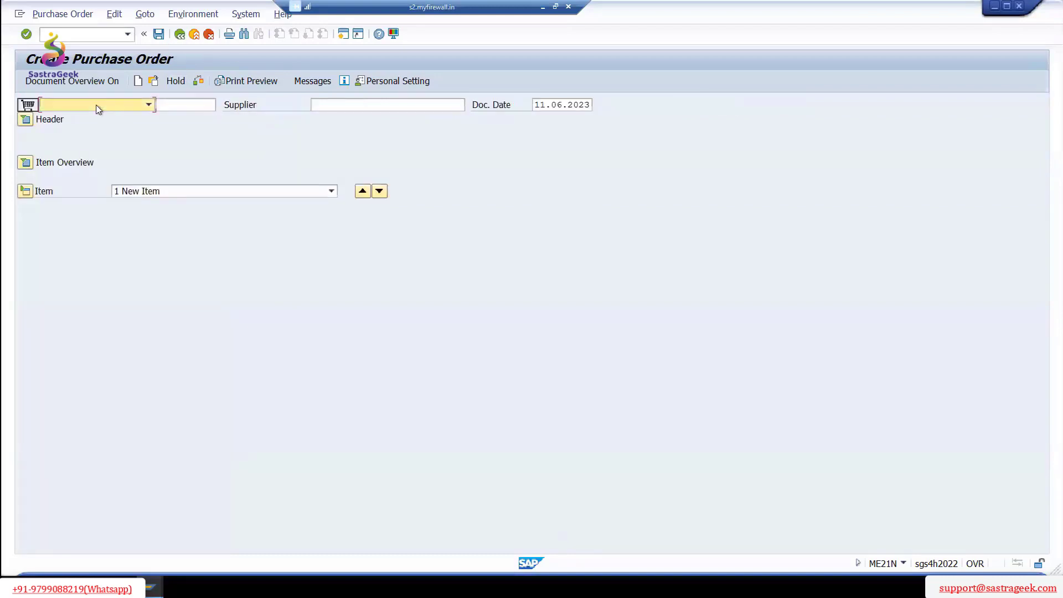
pyautogui.scroll(2, 131, 36)
pyautogui.click(128, 35)
pyautogui.click(77, 69)
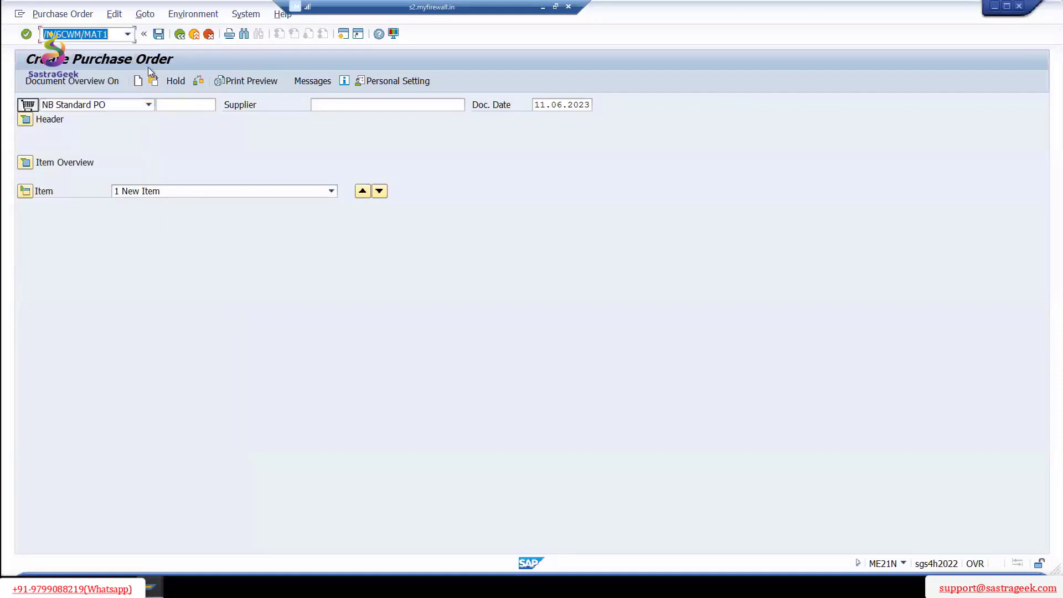
pyautogui.press('Return')
pyautogui.click(70, 194)
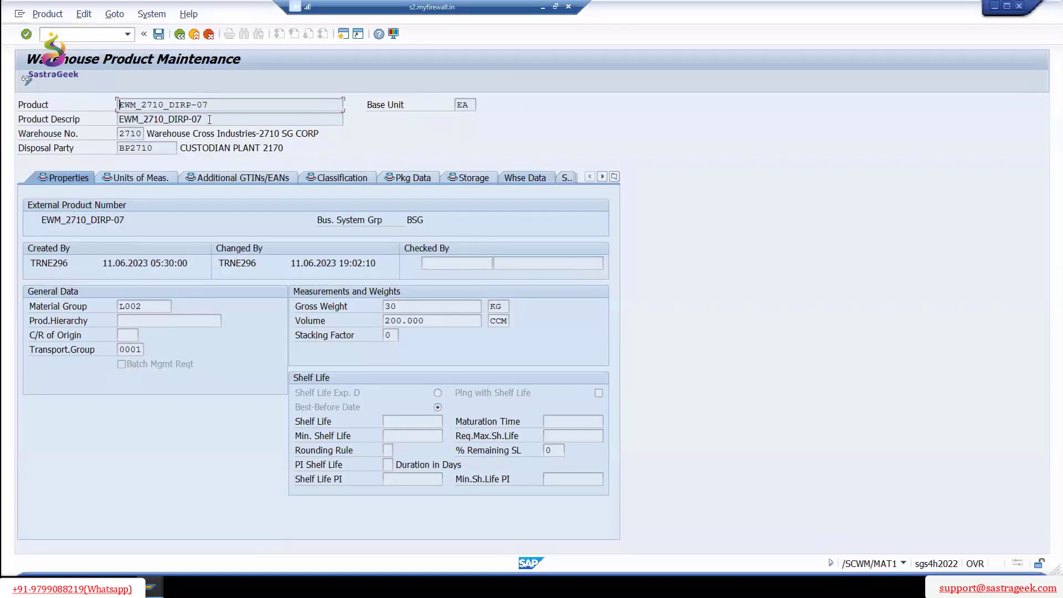
pyautogui.click(525, 177)
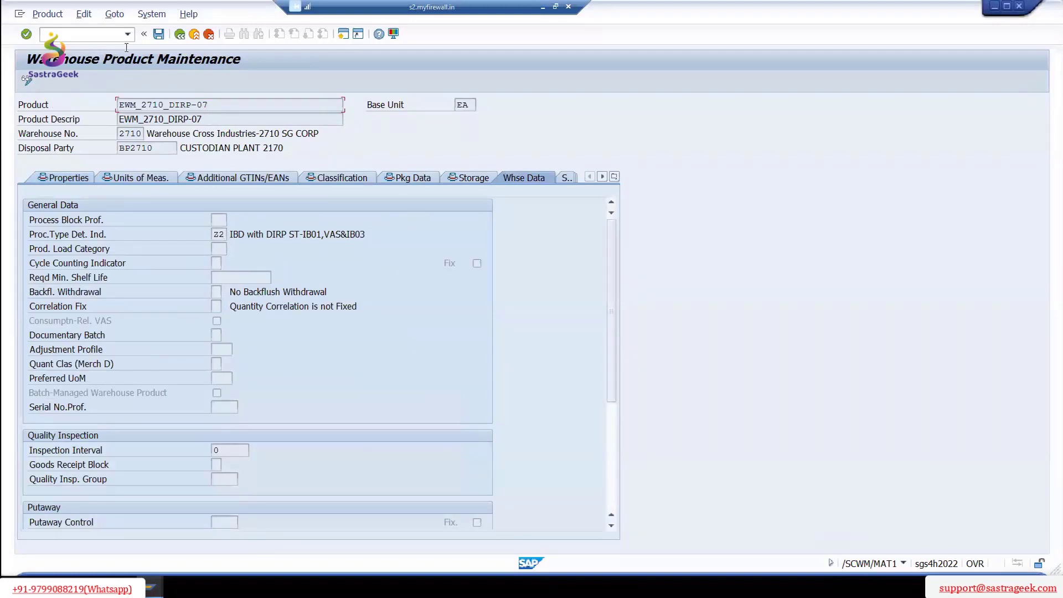
pyautogui.press('F3')
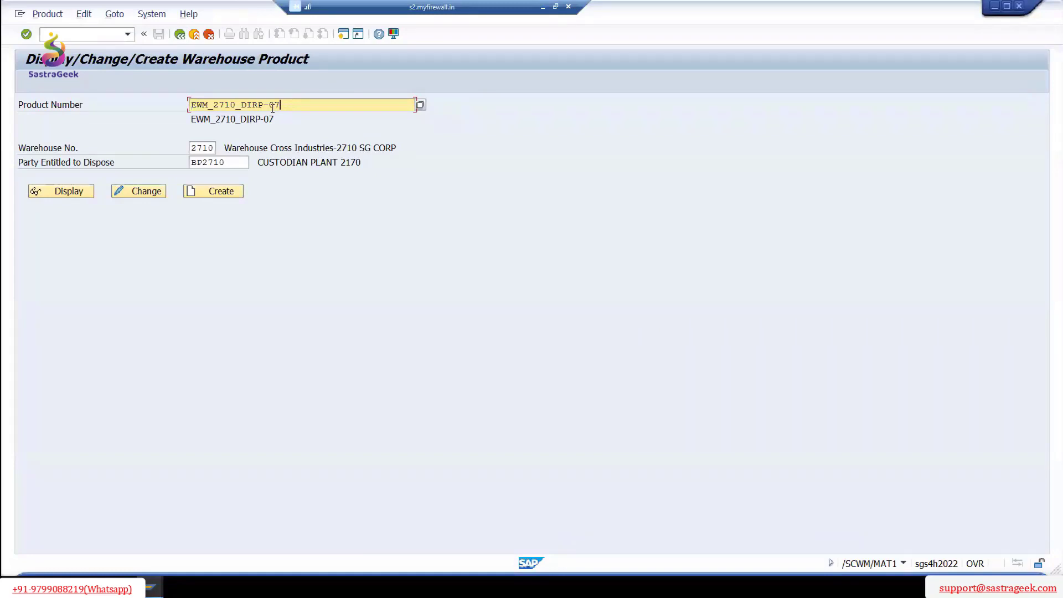
# - Inspect EWM_2710_DIRP-06's warehouse data: process type Z2, putaway control MEZS, bin type LTOT
pyautogui.press('BackSpace')
pyautogui.write('6')
pyautogui.click(78, 191)
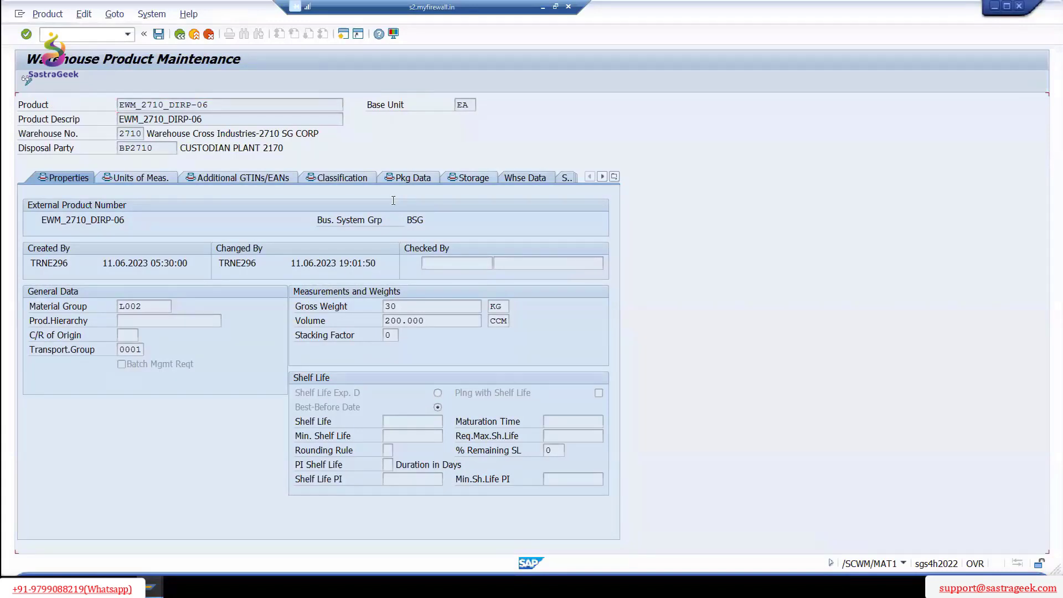
pyautogui.click(525, 177)
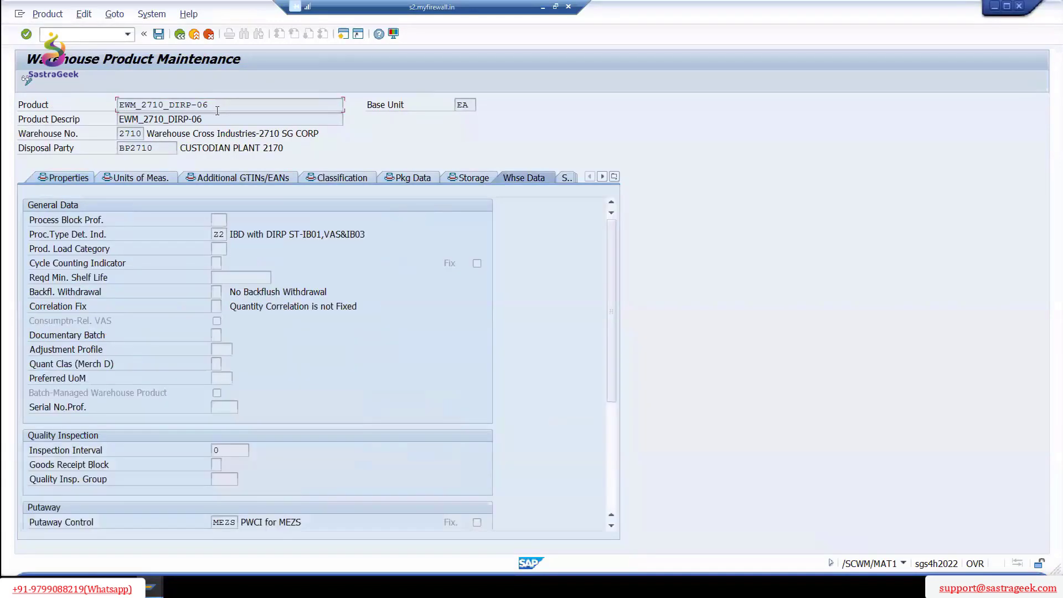
pyautogui.doubleClick(221, 234)
pyautogui.scroll(-5, 318, 364)
pyautogui.moveTo(237, 335); pyautogui.dragTo(200, 335)
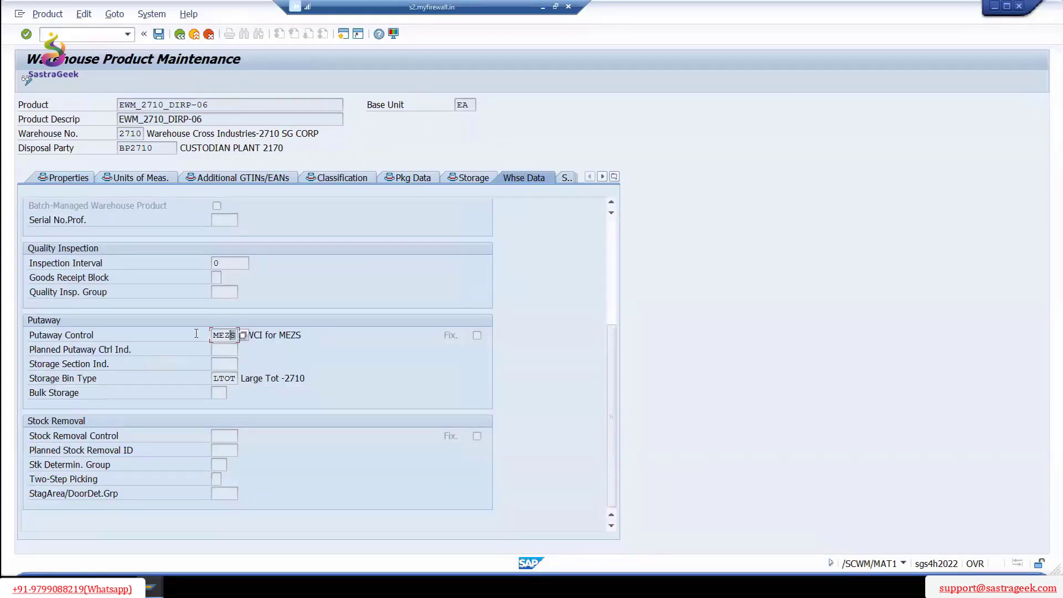
pyautogui.moveTo(232, 380); pyautogui.dragTo(210, 377)
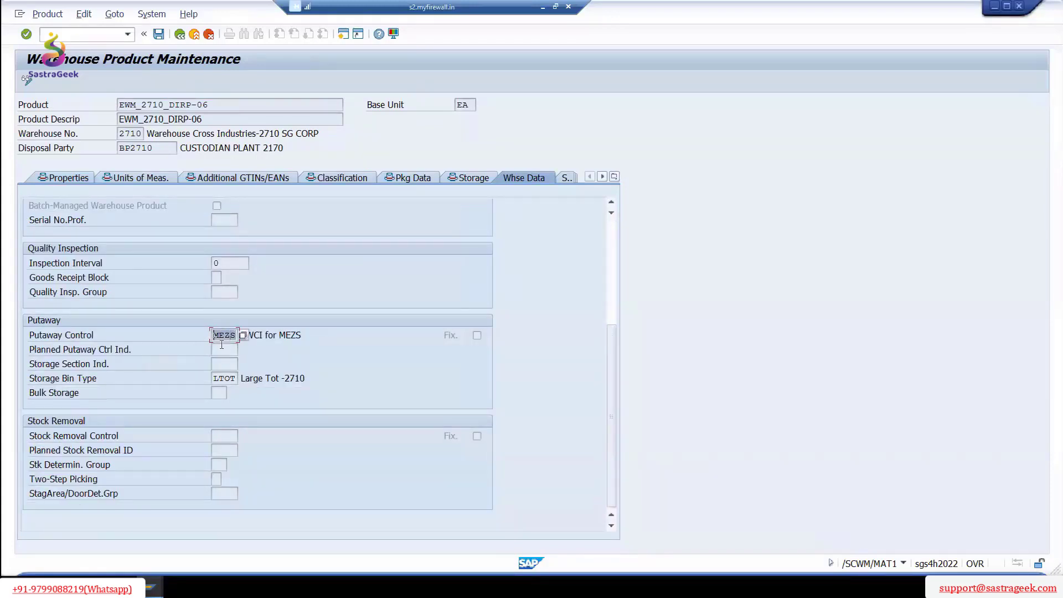
pyautogui.click(179, 34)
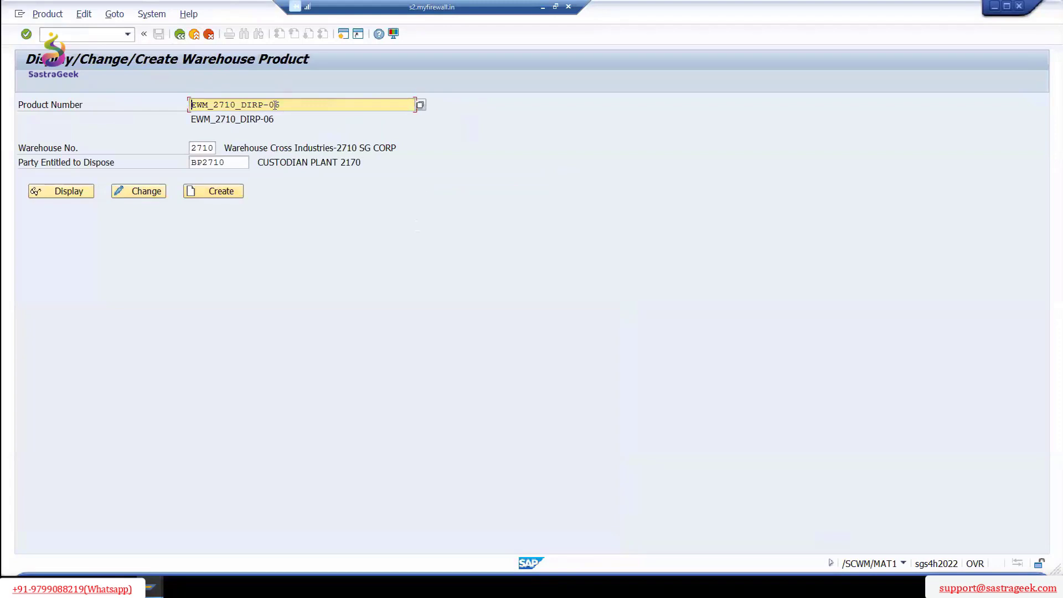
# - Switch back to EWM_2710_DIRP-07 and check its Z2 process type indicator
pyautogui.press('End')
pyautogui.press('BackSpace')
pyautogui.write('7')
pyautogui.click(65, 192)
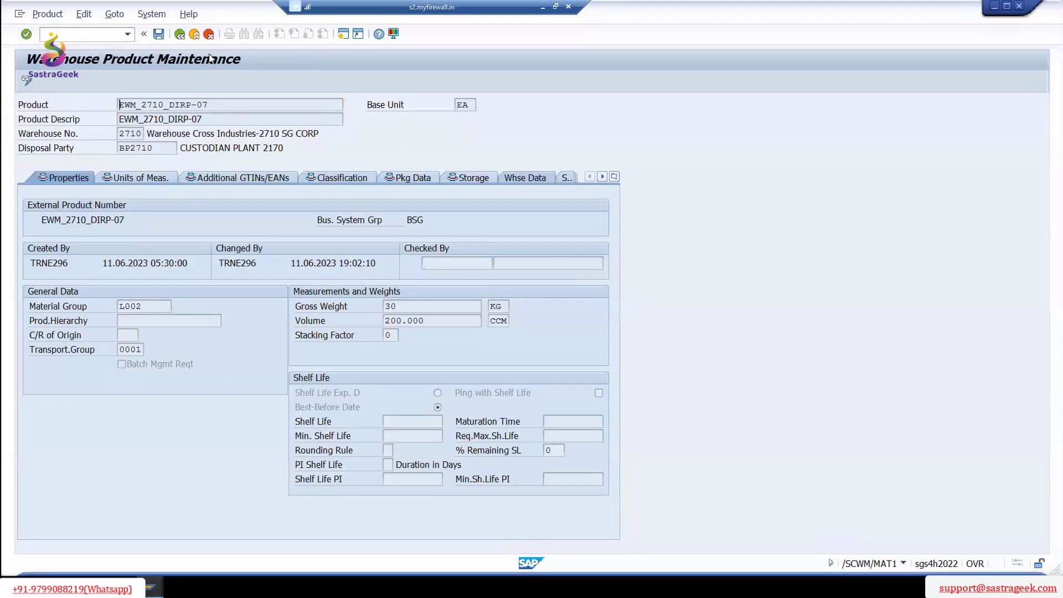
pyautogui.click(524, 178)
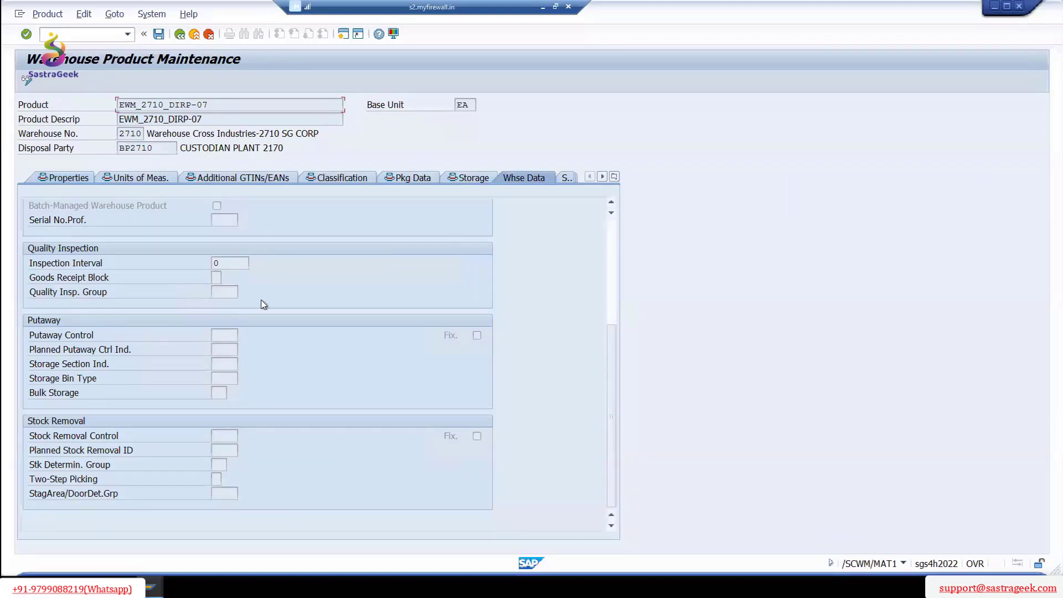
pyautogui.scroll(5, 261, 304)
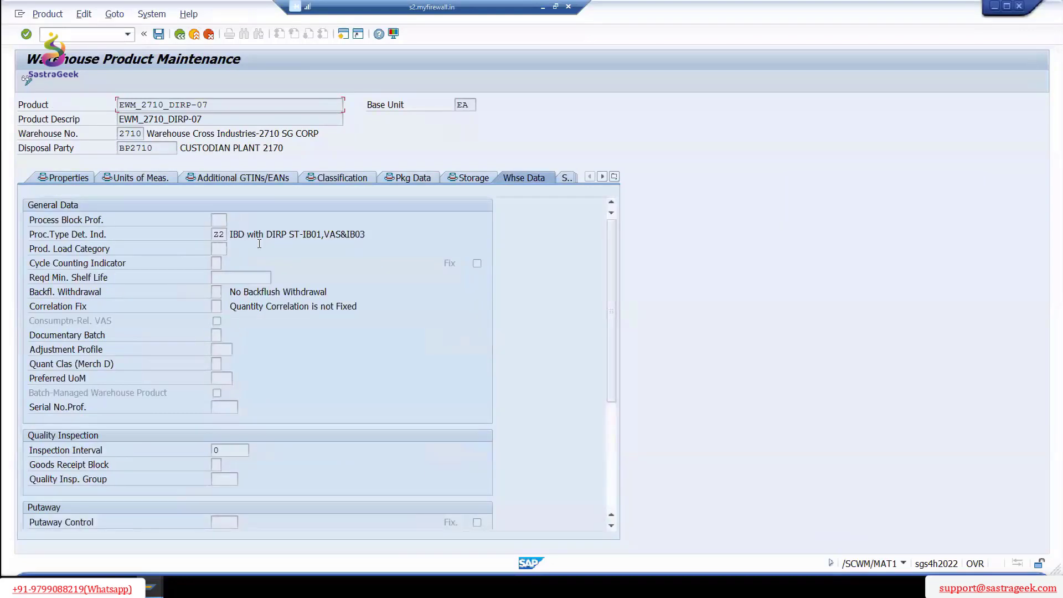
pyautogui.click(222, 235)
pyautogui.scroll(-5, 362, 363)
pyautogui.scroll(5, 361, 363)
pyautogui.click(180, 35)
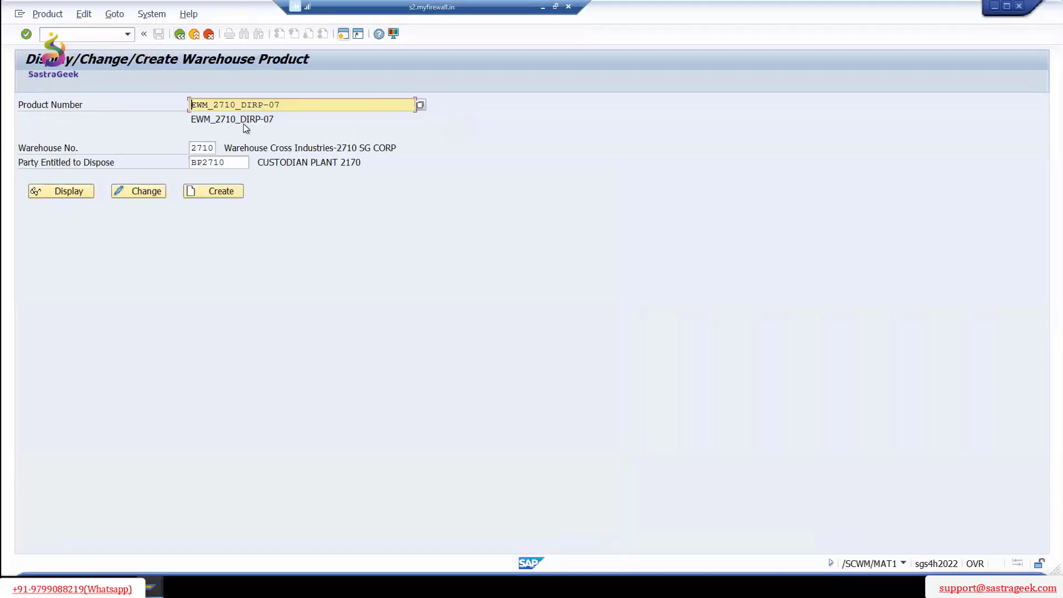
# - Replace MAT1 in the transaction code with ME21N and try to launch it
pyautogui.click(128, 35)
pyautogui.click(111, 45)
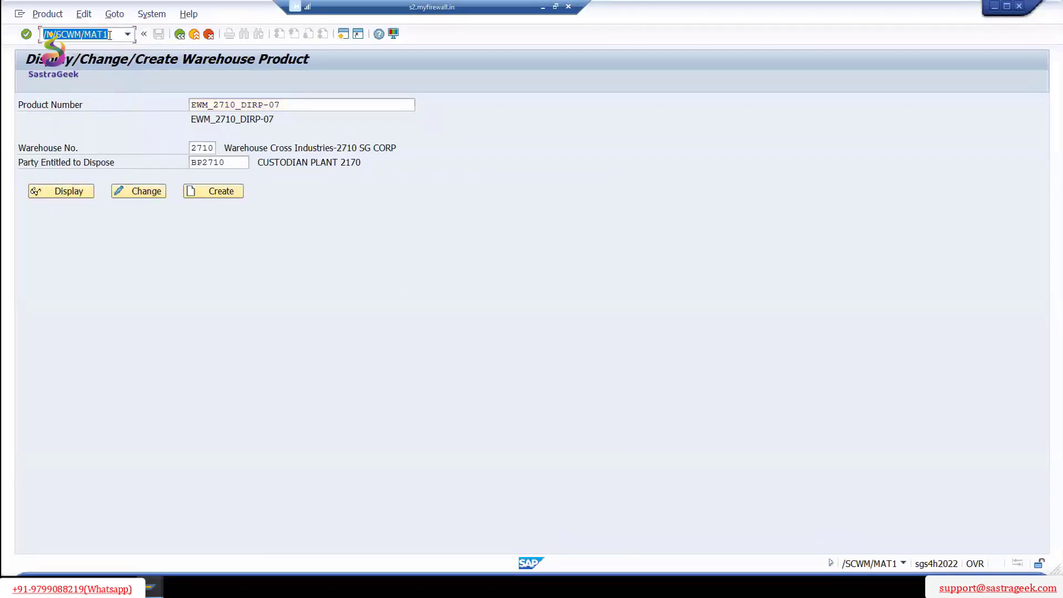
pyautogui.moveTo(95, 34); pyautogui.dragTo(84, 34)
pyautogui.press('BackSpace')
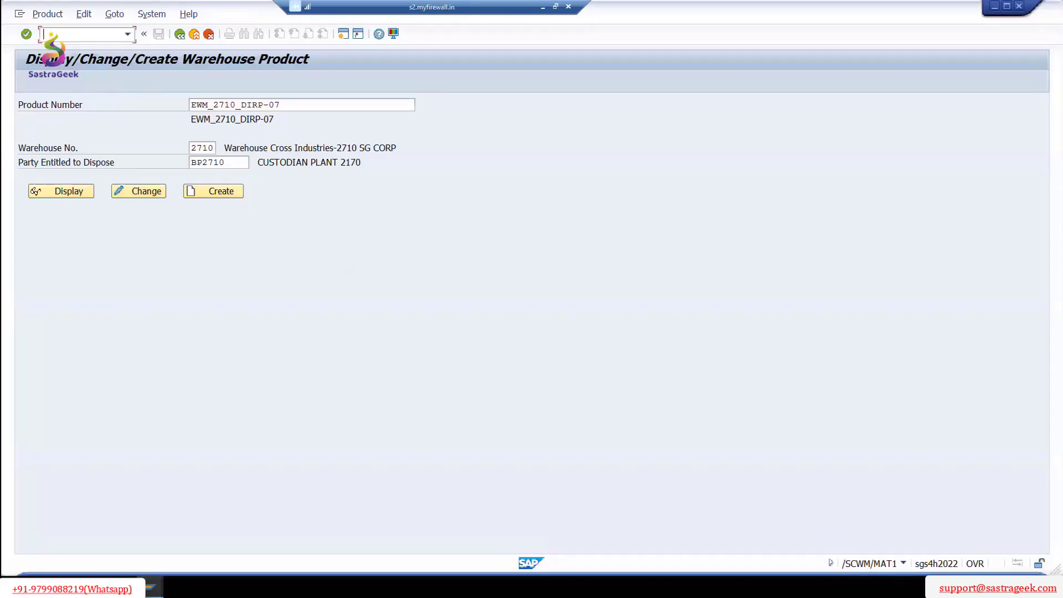
pyautogui.write('ME21N')
pyautogui.press('Return')
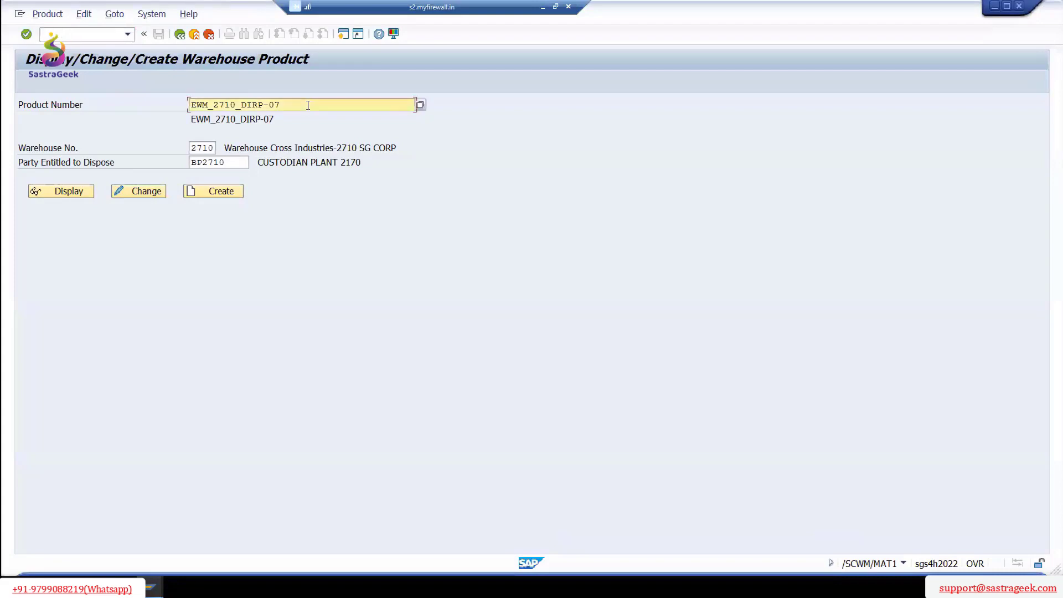
pyautogui.click(76, 32)
# - Start a new order with /NME21N and copy the most recent purchase order into it
pyautogui.write('/NM')
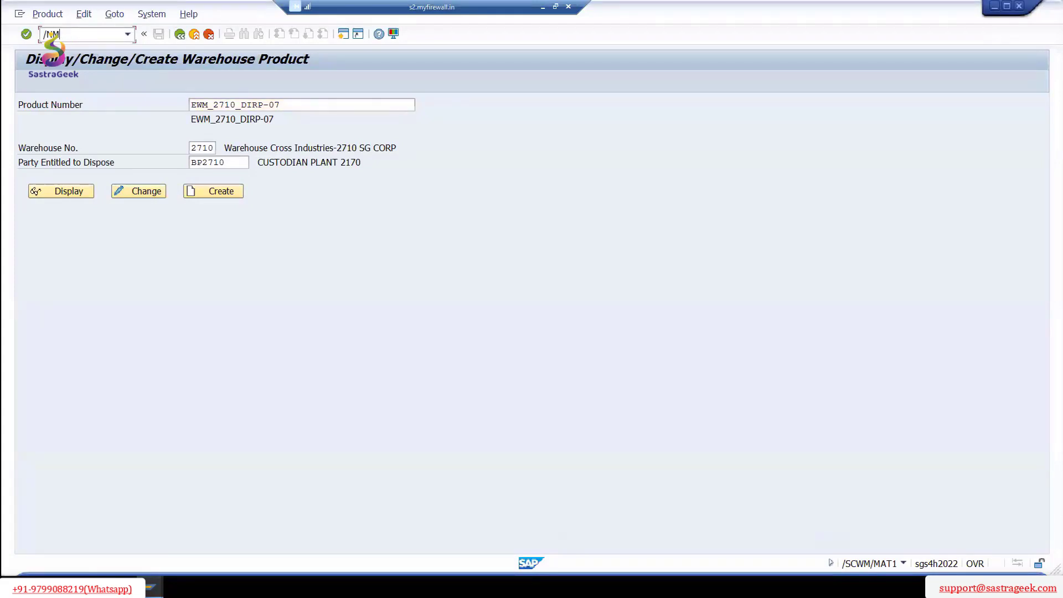
pyautogui.write('E21N')
pyautogui.press('Return')
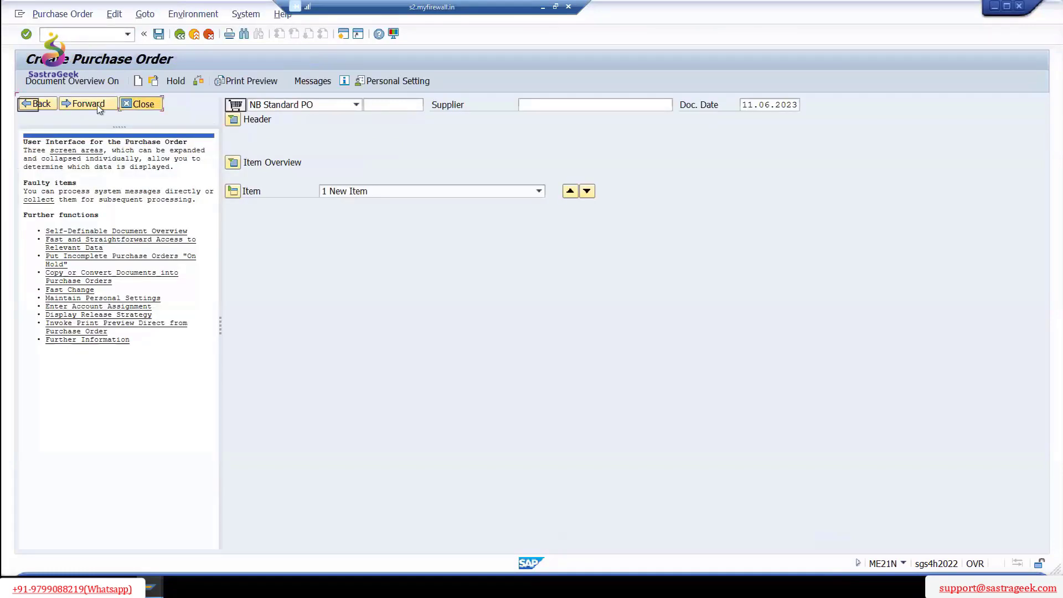
pyautogui.click(141, 104)
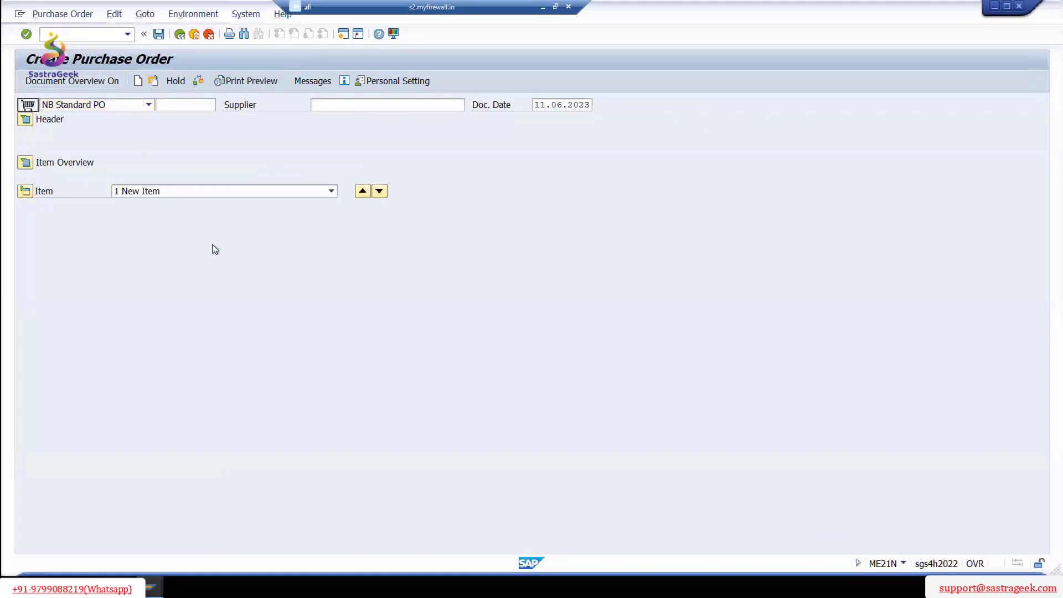
pyautogui.click(89, 83)
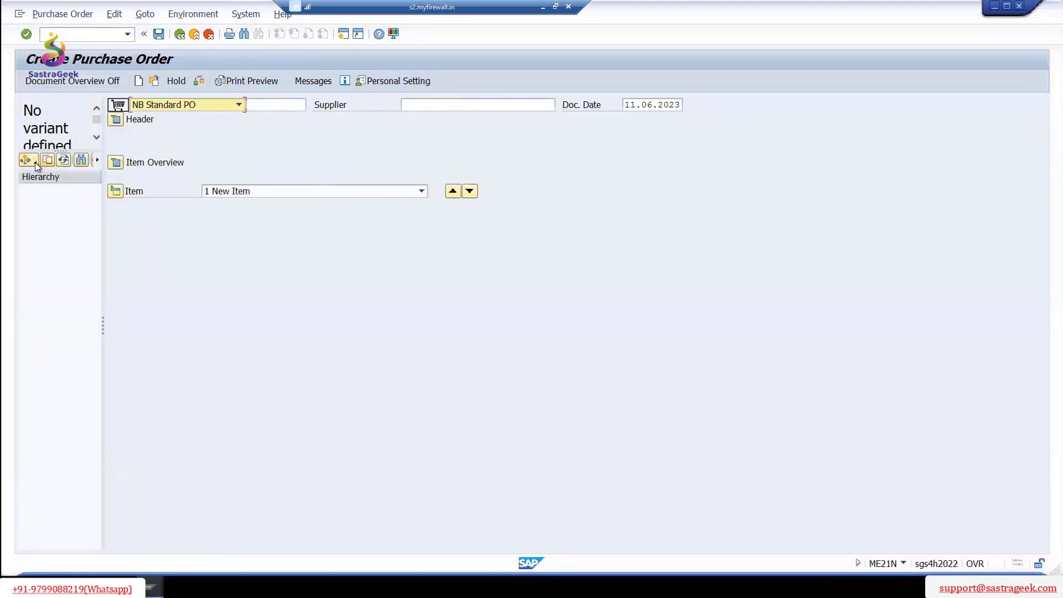
pyautogui.click(36, 164)
pyautogui.click(127, 262)
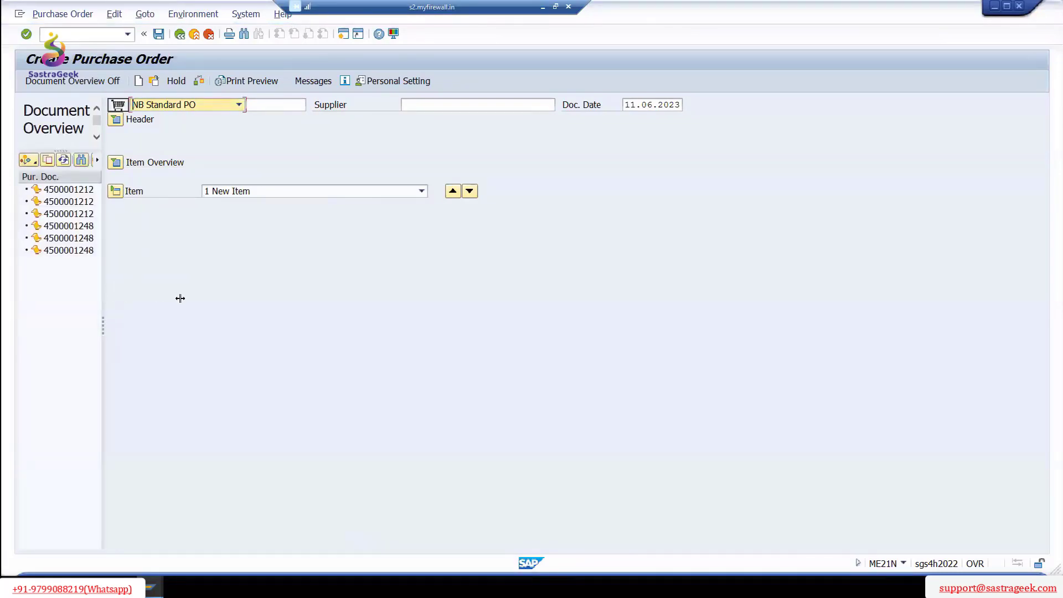
pyautogui.moveTo(180, 298); pyautogui.dragTo(182, 298)
pyautogui.click(85, 250)
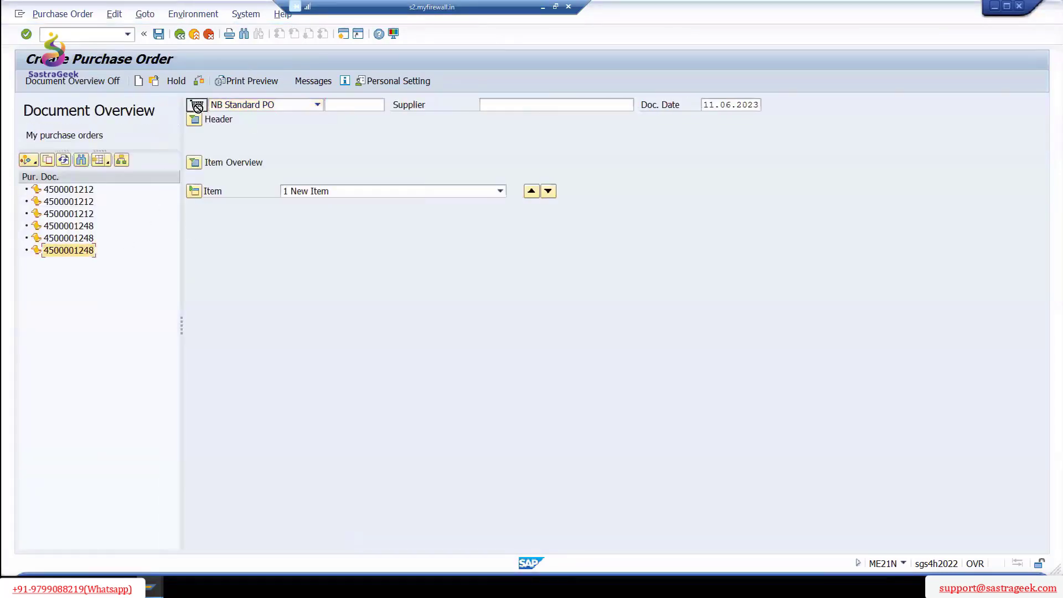
pyautogui.moveTo(197, 108); pyautogui.dragTo(197, 109)
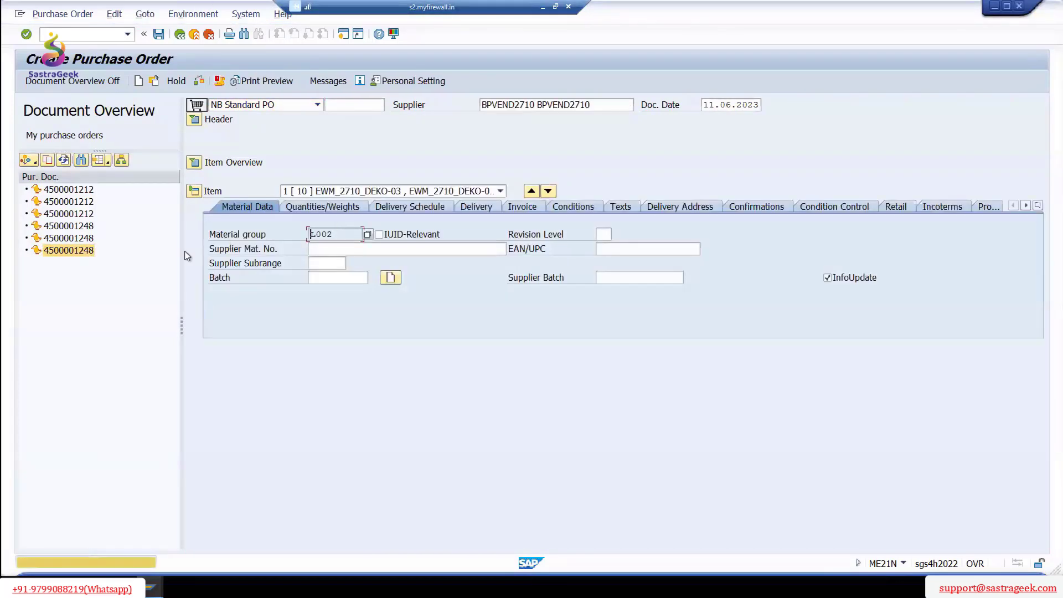
pyautogui.moveTo(181, 250); pyautogui.dragTo(163, 250)
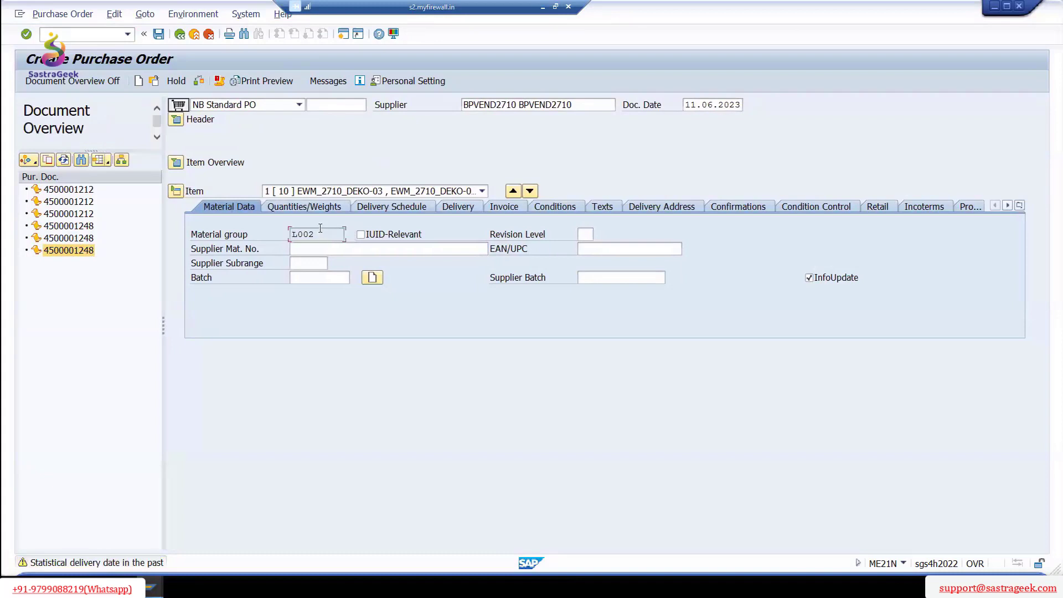
# - Expand the header and item overview and set item 10's material to EWM_2710_DIRP-06
pyautogui.click(176, 120)
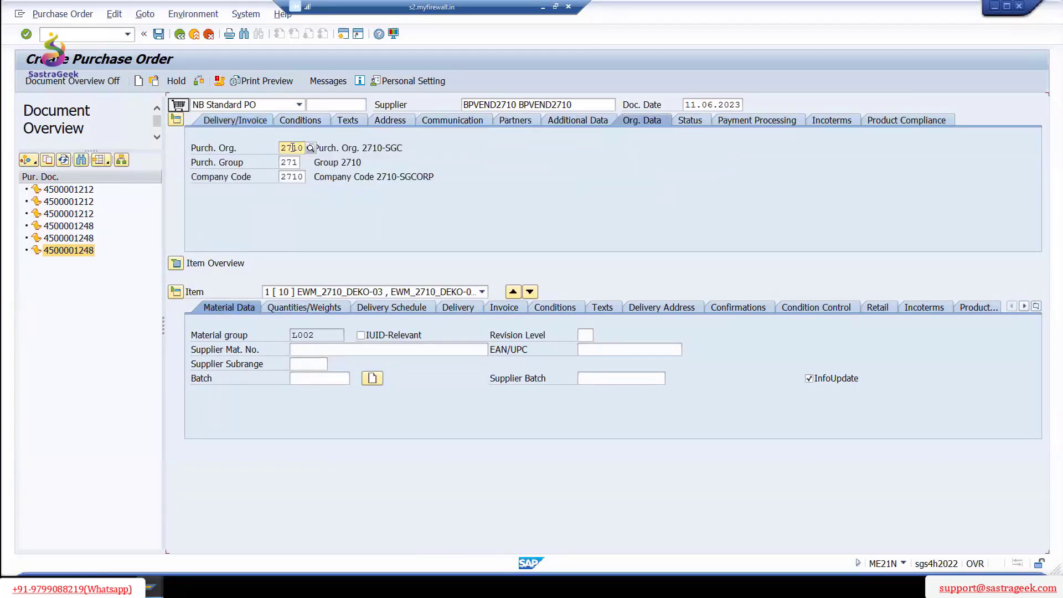
pyautogui.click(176, 264)
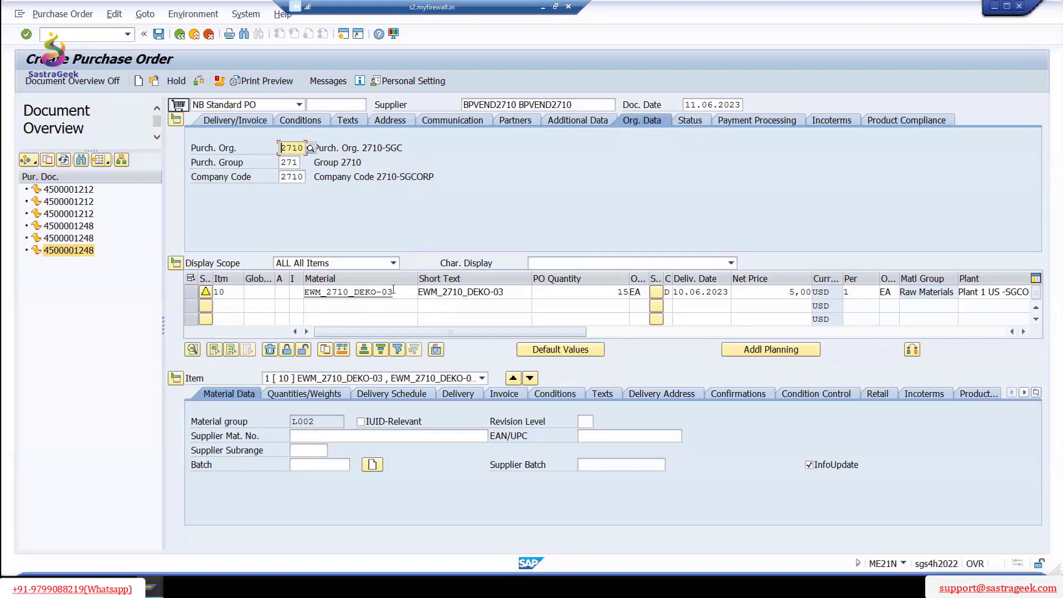
pyautogui.click(367, 292)
pyautogui.moveTo(367, 292); pyautogui.dragTo(394, 292)
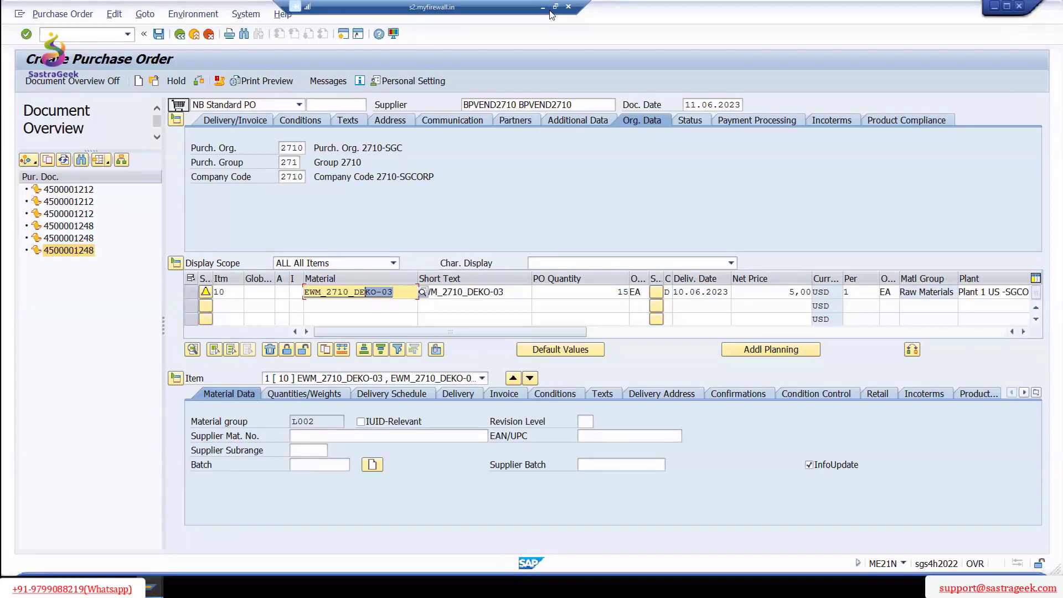
pyautogui.click(400, 292)
pyautogui.doubleClick(377, 289)
pyautogui.write('EWM_2710_DIRP-06')
pyautogui.press('BackSpace')
pyautogui.press('BackSpace')
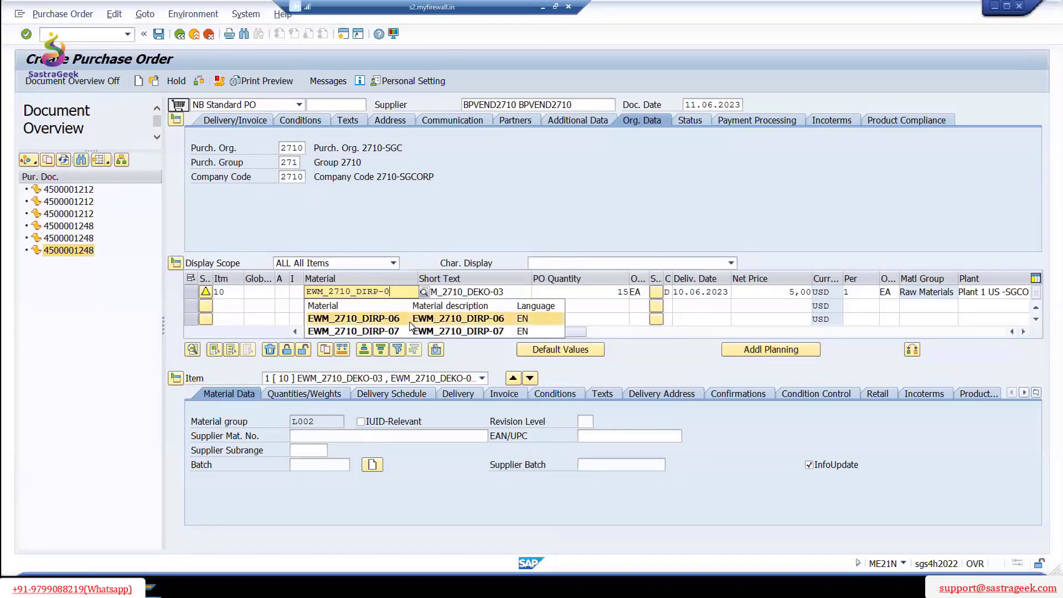
pyautogui.click(425, 323)
# - Give item 10 short text EWM_2710_DIRP-06, quantity 5 and delivery date 11.06.2023
pyautogui.press('Tab')
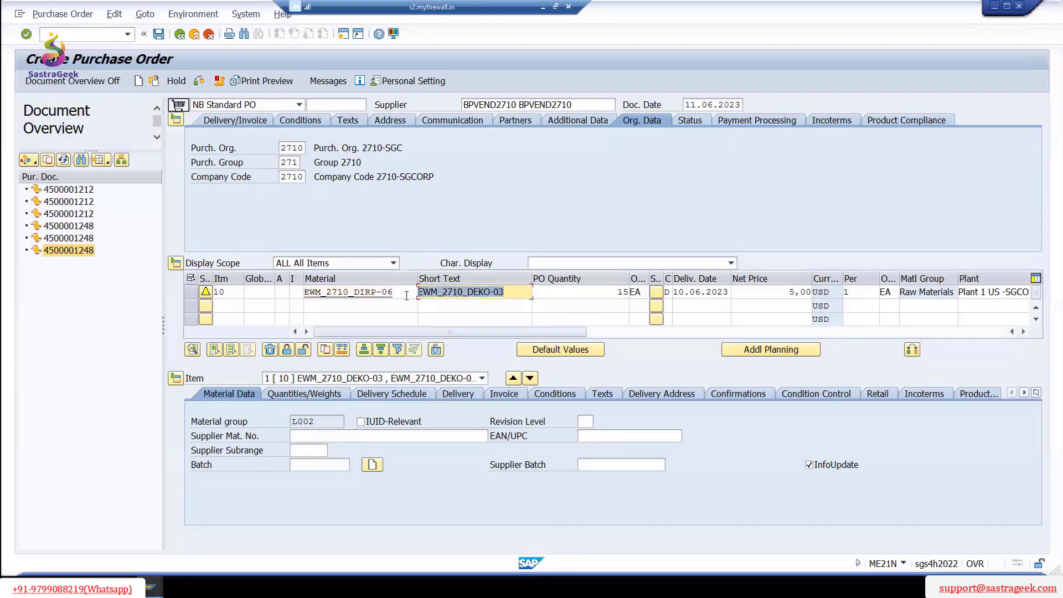
pyautogui.write('EWM_2710_DIRP-06')
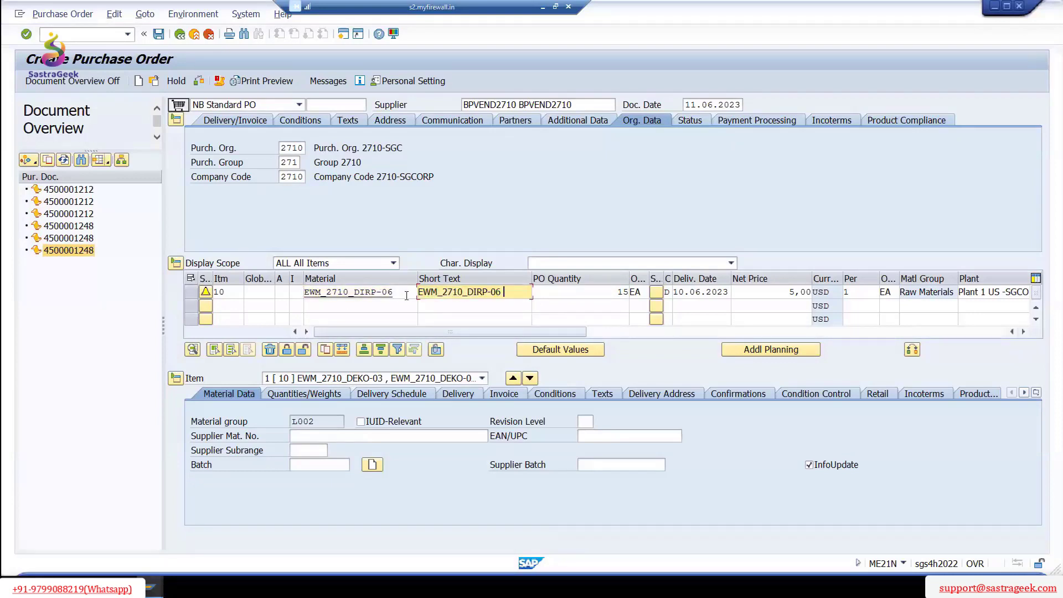
pyautogui.press('Tab')
pyautogui.press('Delete')
pyautogui.press('Delete')
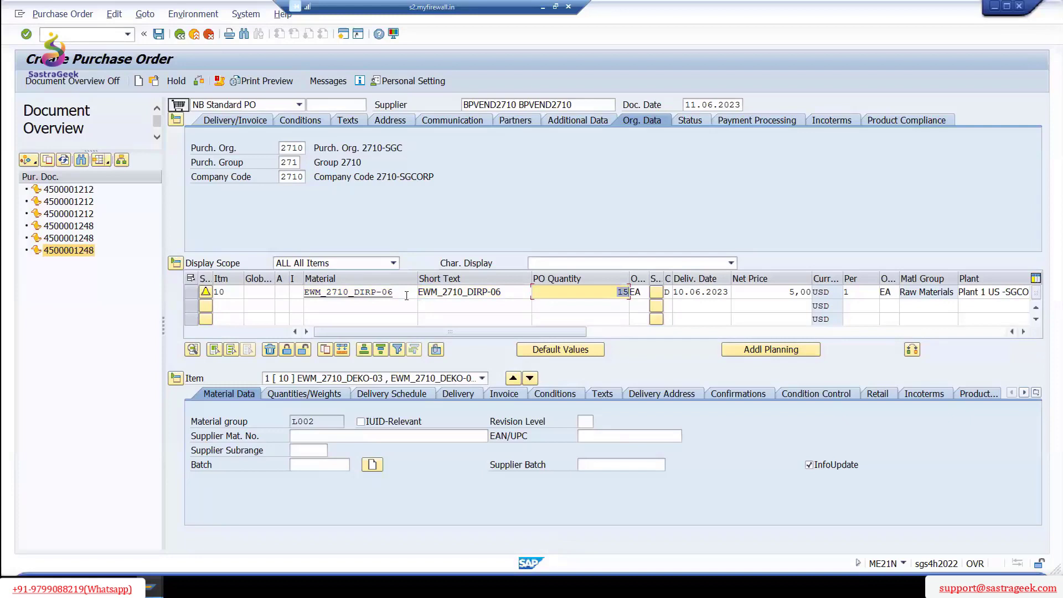
pyautogui.write('5')
pyautogui.press('Return')
pyautogui.press('Tab')
pyautogui.press('Tab')
pyautogui.press('Tab')
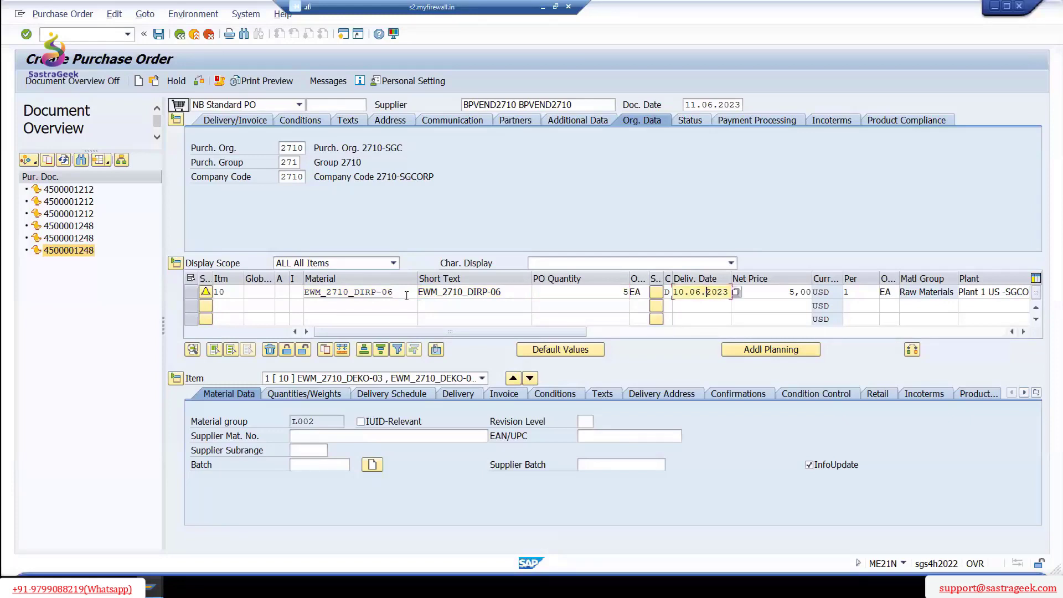
pyautogui.press('Return')
pyautogui.press('F4')
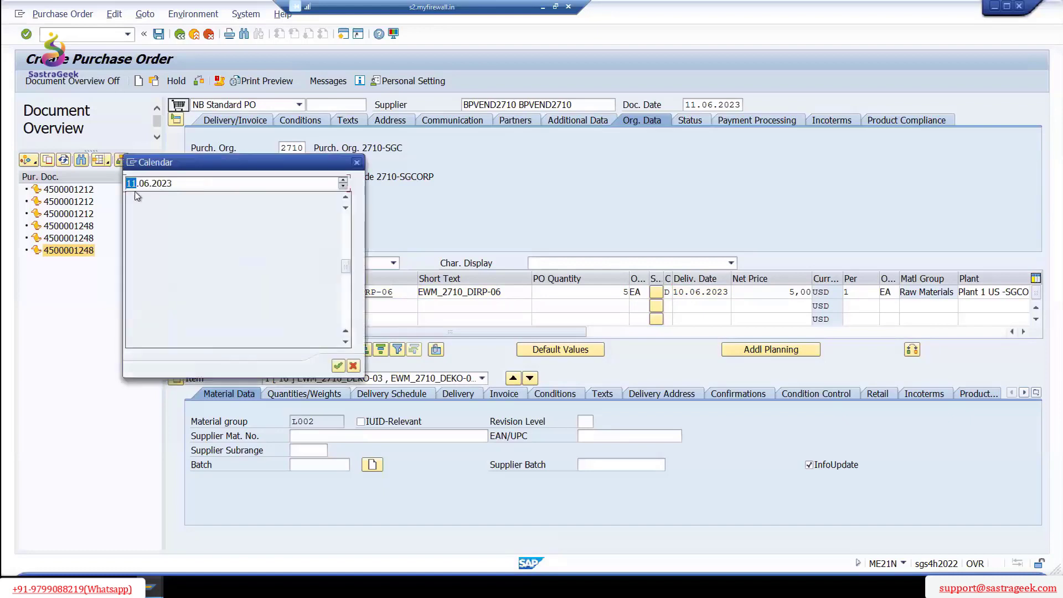
pyautogui.press('Return')
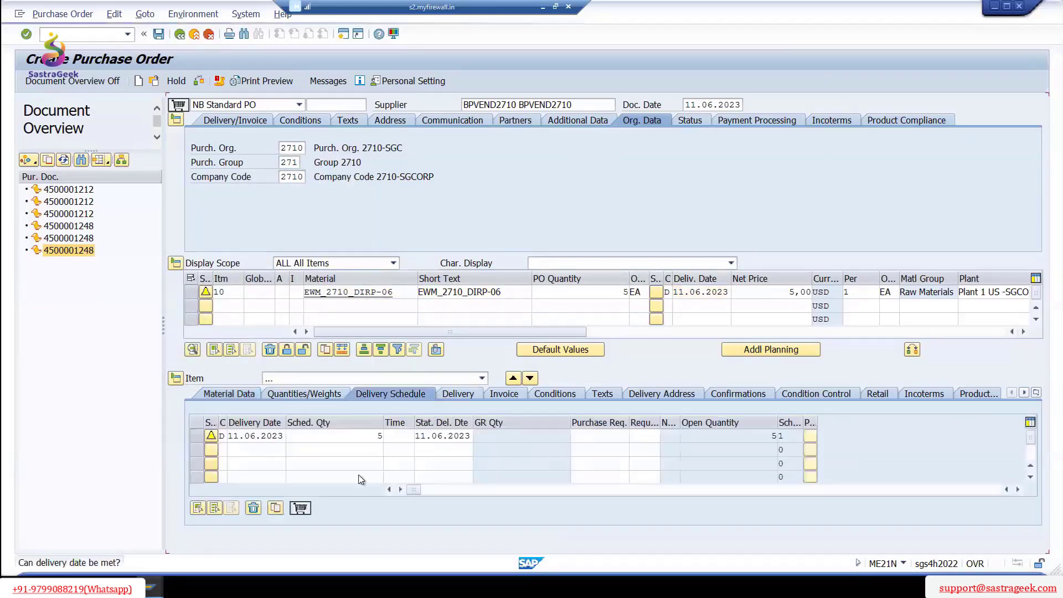
pyautogui.click(390, 292)
pyautogui.moveTo(392, 292); pyautogui.dragTo(252, 292)
pyautogui.hotkey('ctrl', 'c')
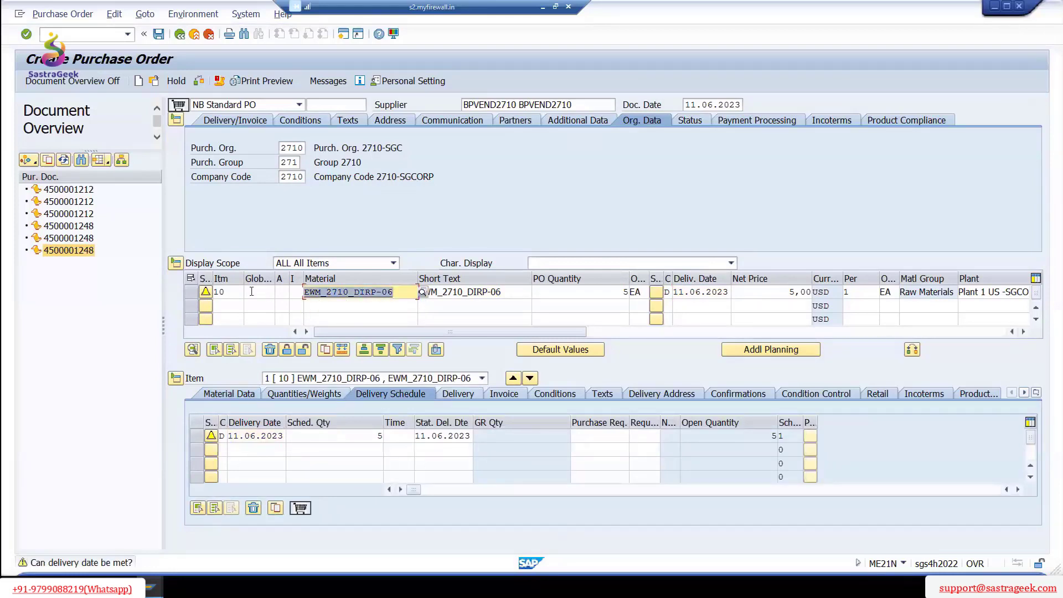
# - Add item 20 with material and short text EWM_2710_DIRP-07
pyautogui.click(366, 306)
pyautogui.hotkey('ctrl', 'v')
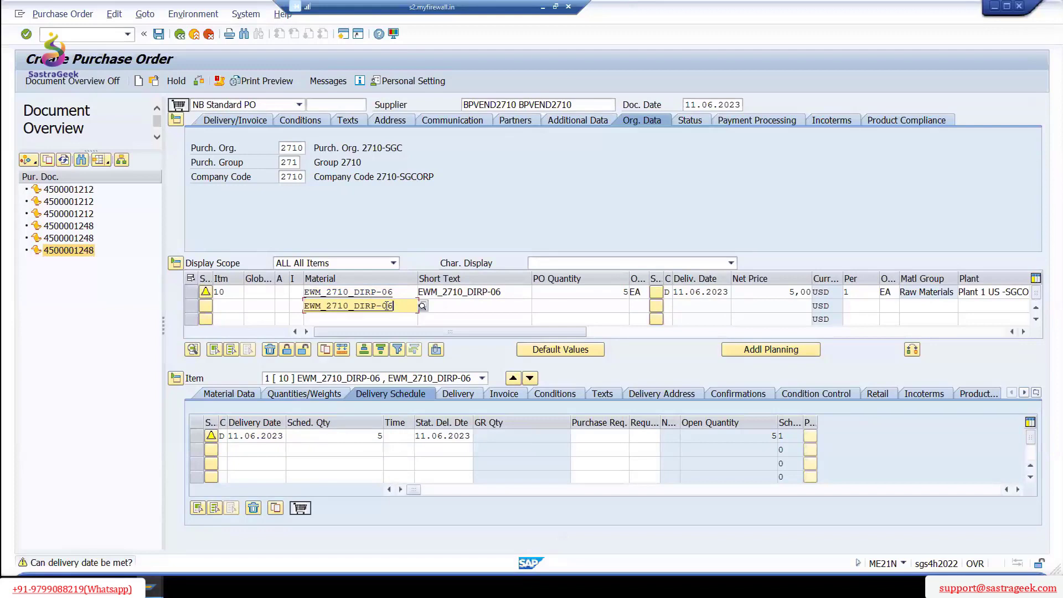
pyautogui.moveTo(388, 306); pyautogui.dragTo(411, 306)
pyautogui.write('7')
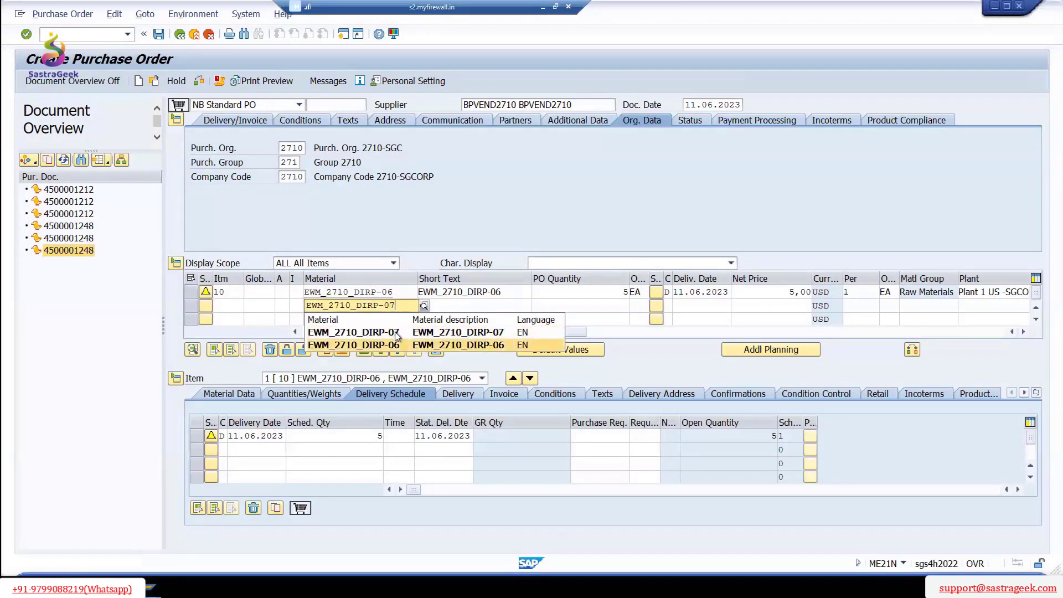
pyautogui.click(395, 332)
pyautogui.press('Tab')
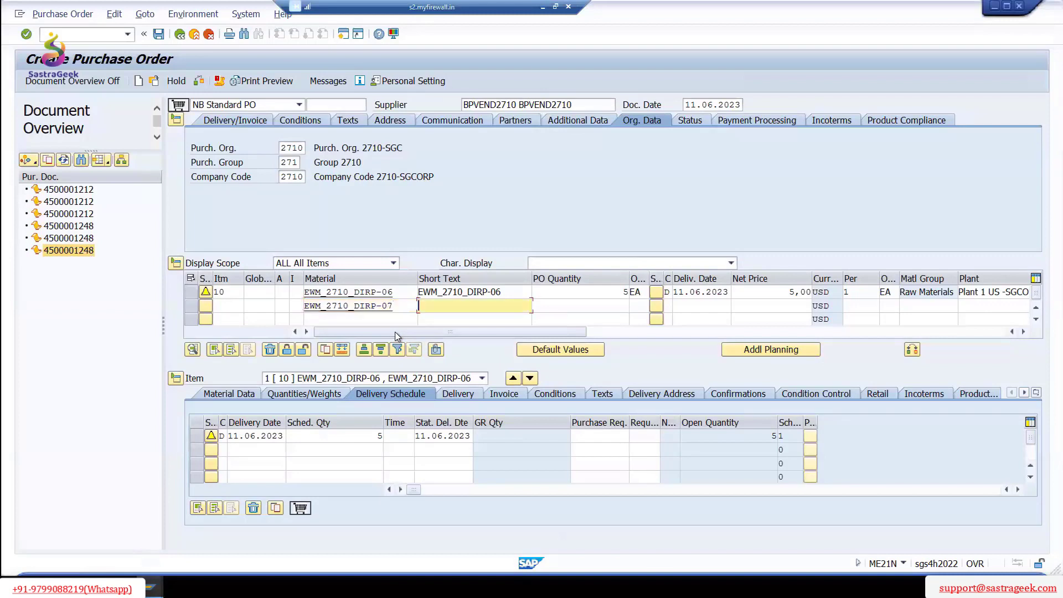
pyautogui.hotkey('ctrl', 'v')
pyautogui.press('BackSpace')
pyautogui.write('7')
# - Set item 20's quantity to 5 with unit EA
pyautogui.press('Tab')
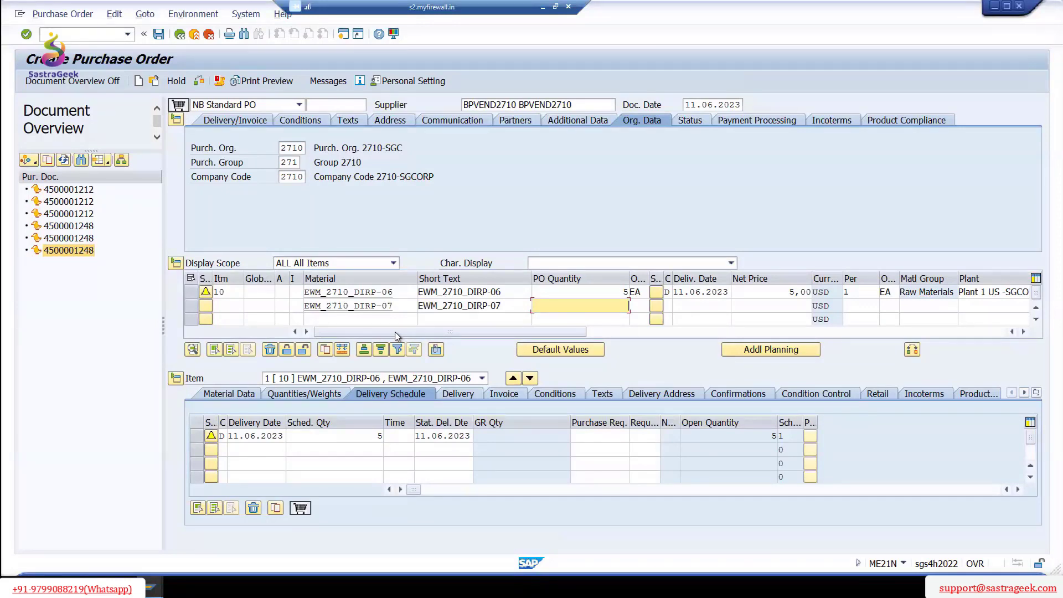
pyautogui.write('20')
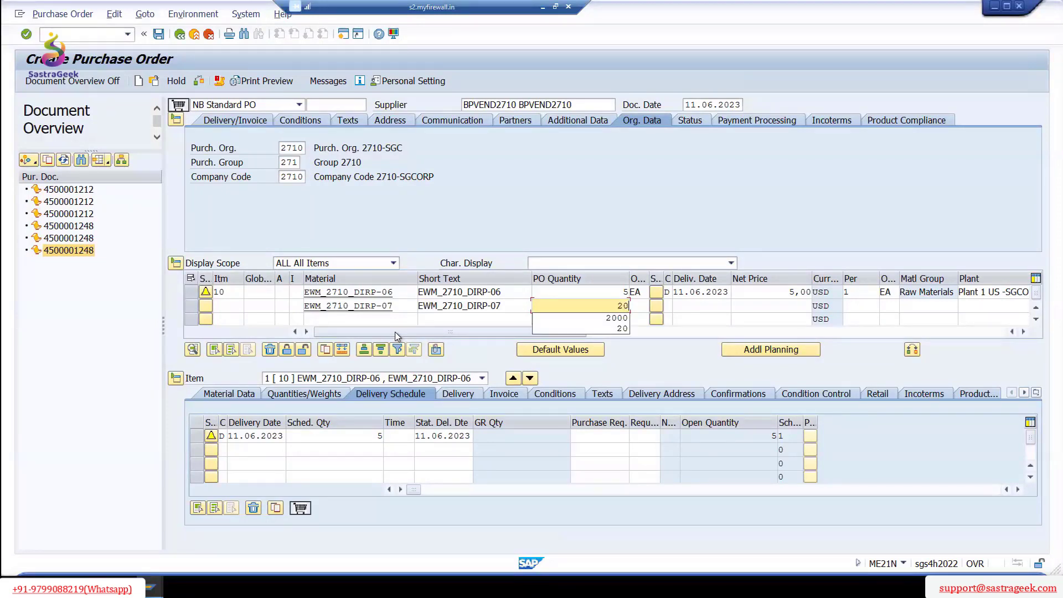
pyautogui.press('BackSpace')
pyautogui.press('BackSpace')
pyautogui.write('10')
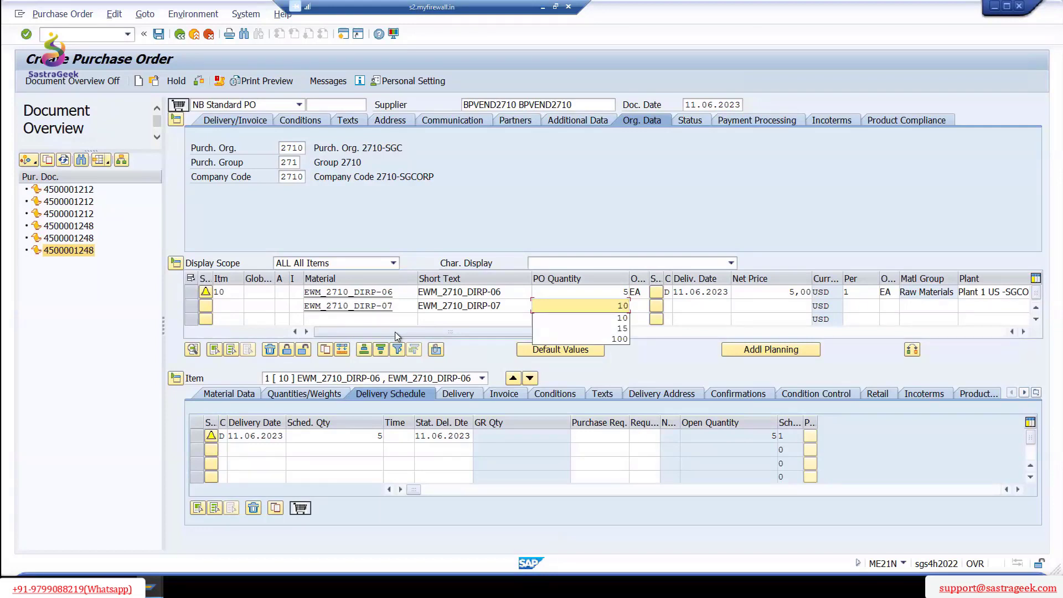
pyautogui.write('00')
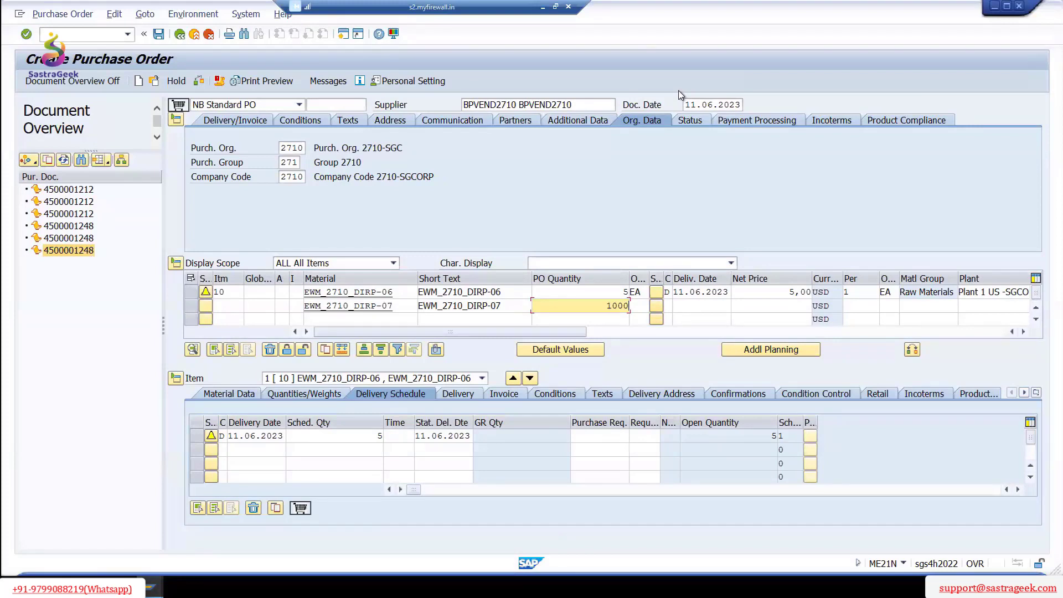
pyautogui.hotkey('shift', 'Right')
pyautogui.hotkey('shift', 'Right')
pyautogui.hotkey('shift', 'Right')
pyautogui.hotkey('shift', 'Right')
pyautogui.write('5')
pyautogui.press('Tab')
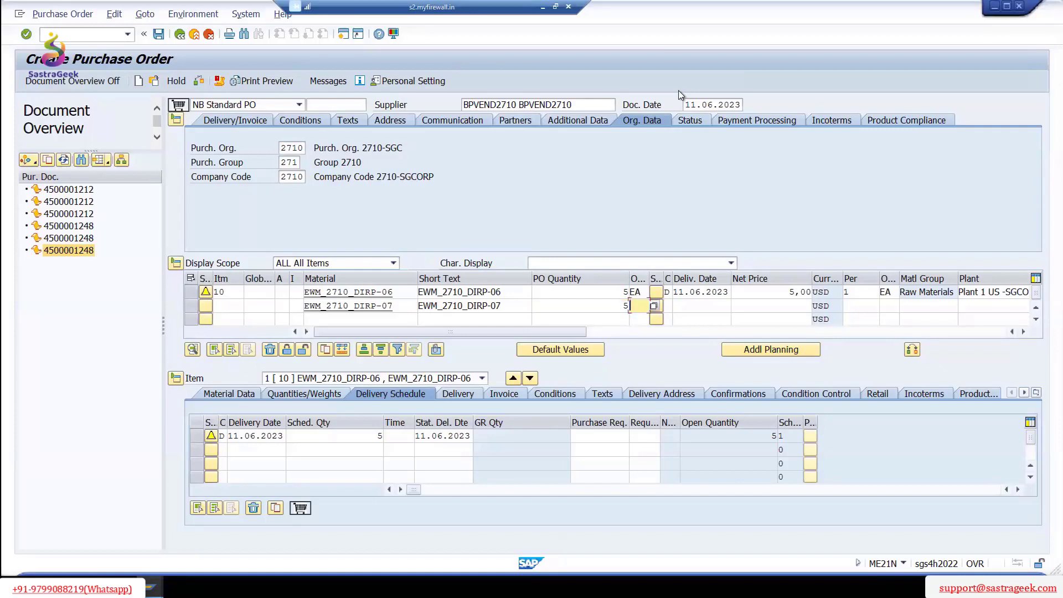
pyautogui.write('EA')
# - Fill item 20's delivery date 11.06.2023, net price 5, plant 2710, storage location 271D
pyautogui.press('Tab')
pyautogui.write('11.06.2023')
pyautogui.press('Tab')
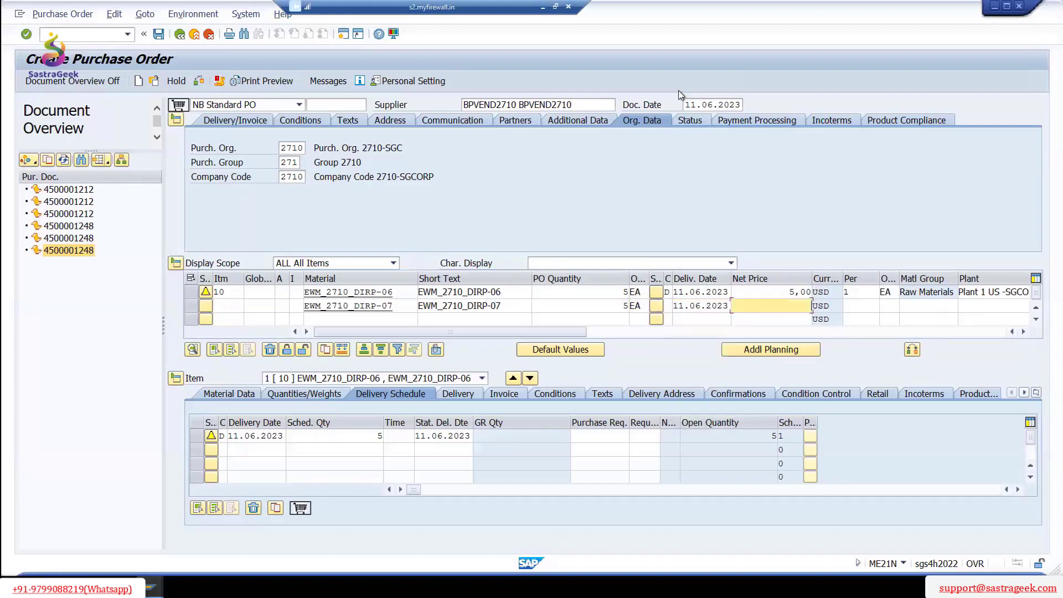
pyautogui.write('5')
pyautogui.press('Tab')
pyautogui.write('2710')
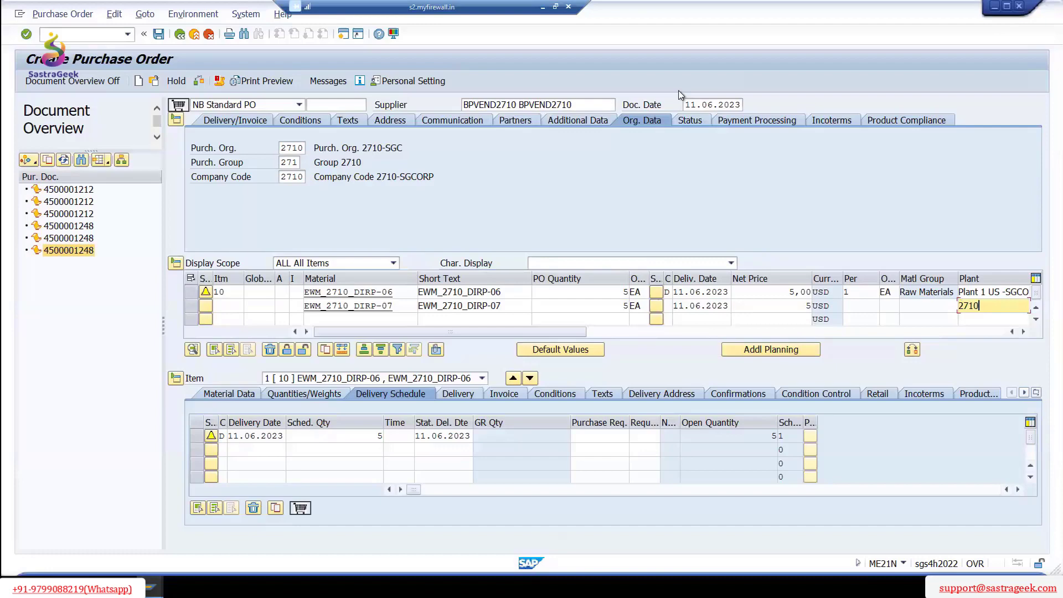
pyautogui.press('Tab')
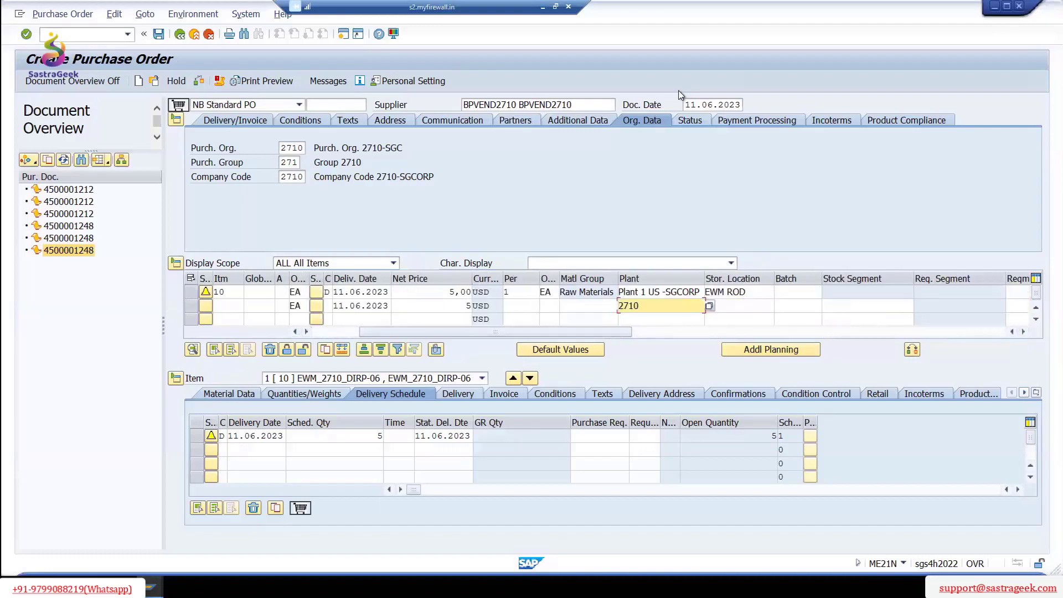
pyautogui.press('Tab')
pyautogui.write('271D')
pyautogui.press('Return')
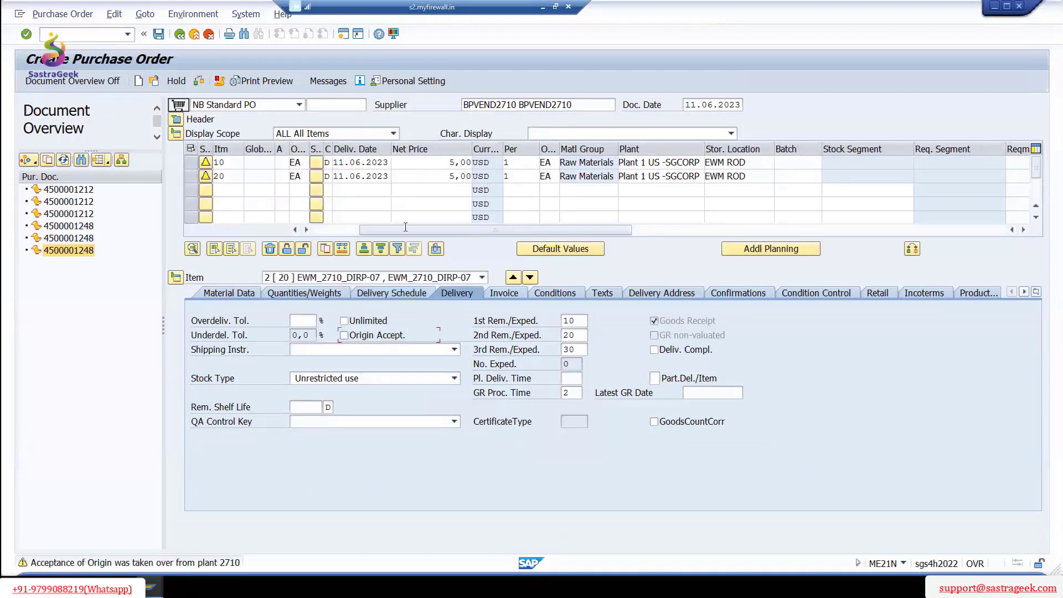
# - Change item 20's PO quantity from 5 to 6
pyautogui.moveTo(406, 227); pyautogui.dragTo(360, 228)
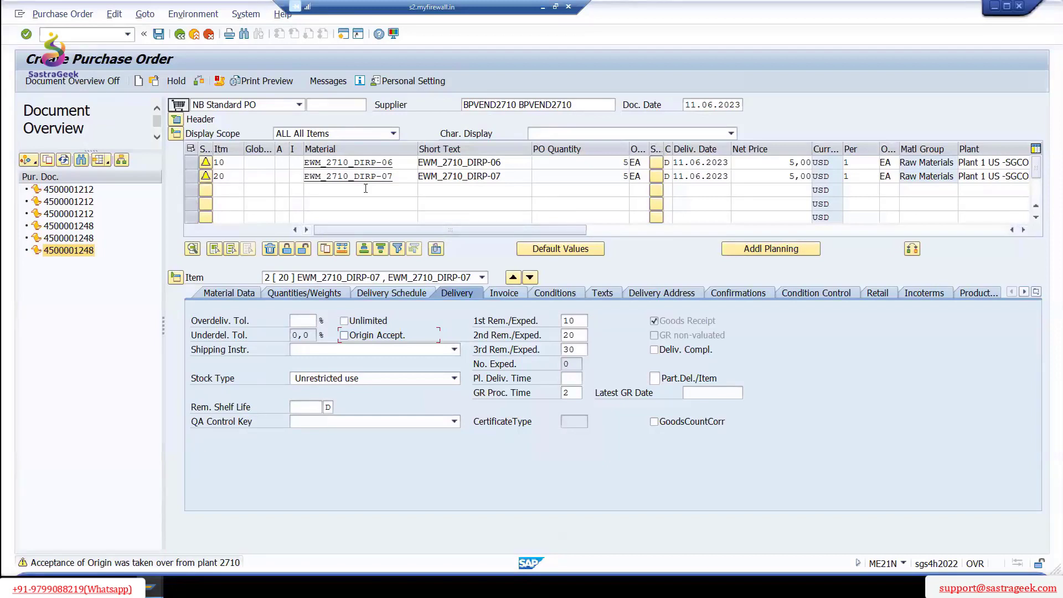
pyautogui.press('Return')
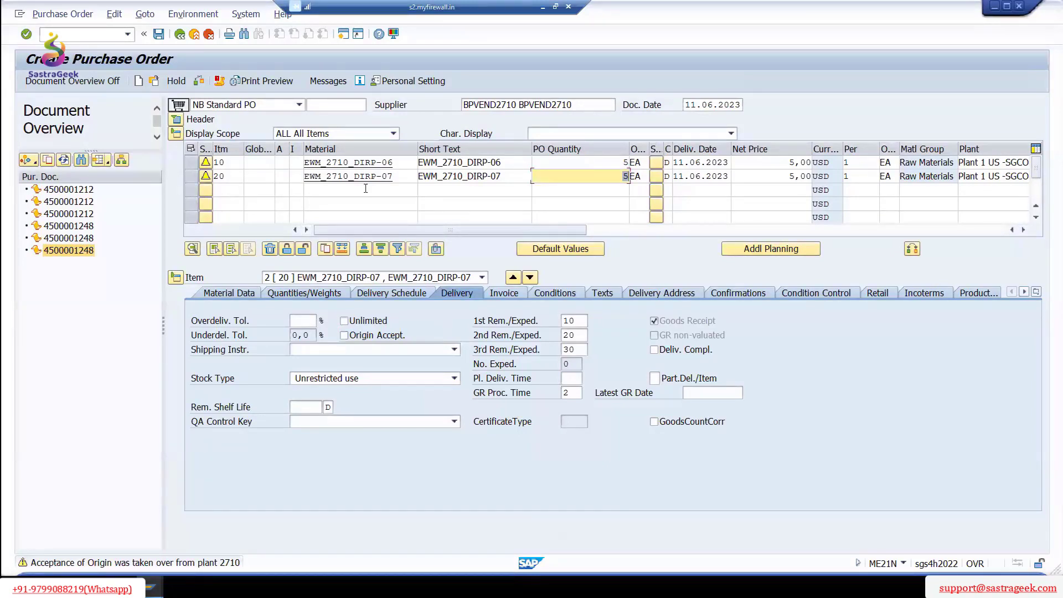
pyautogui.write('6')
pyautogui.hscroll(1, 365, 188)
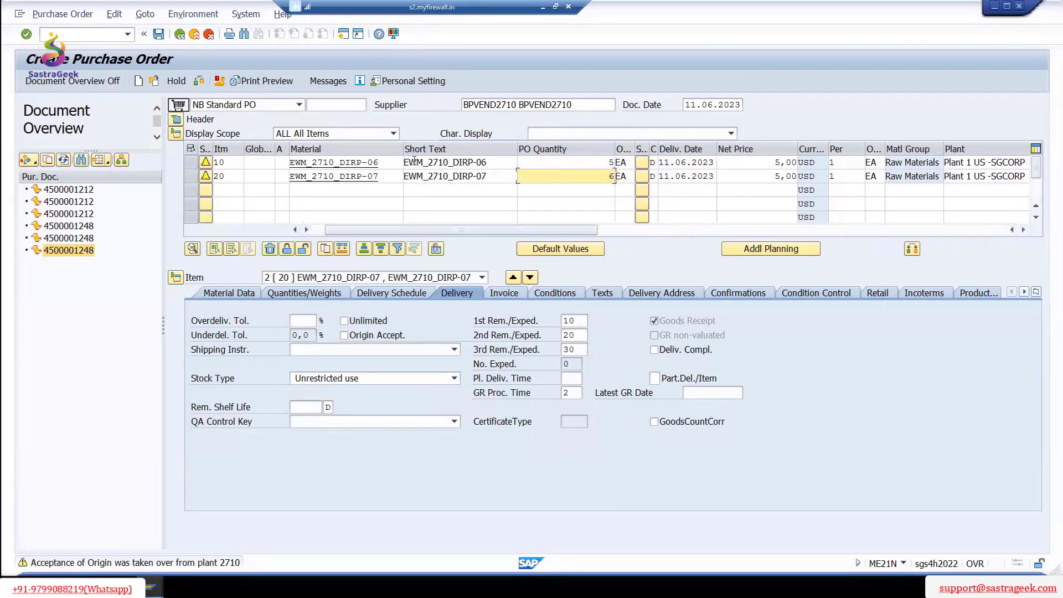
pyautogui.moveTo(389, 163); pyautogui.dragTo(266, 158)
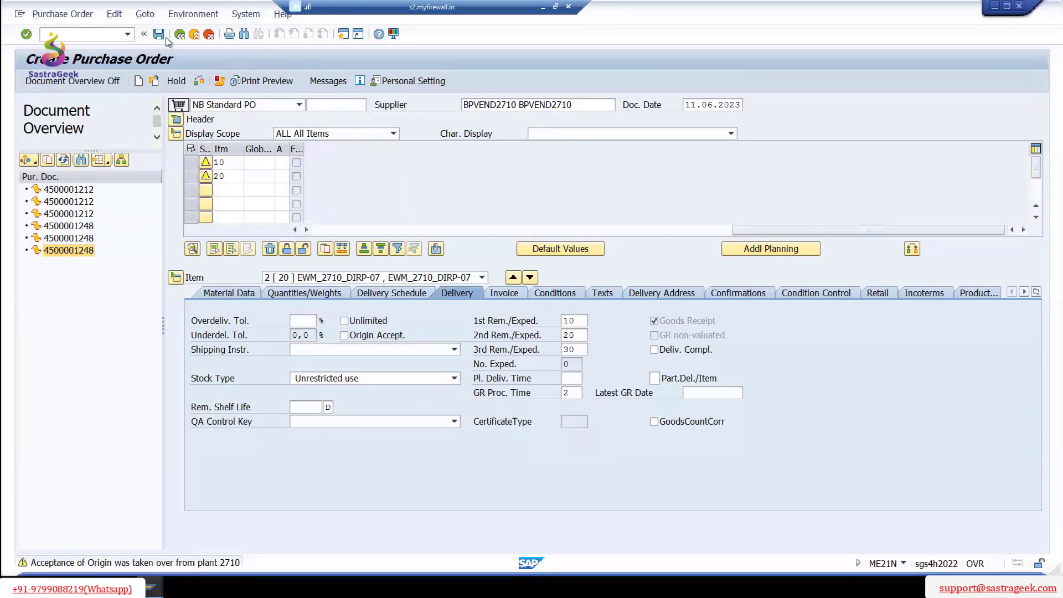
# - Save the purchase order, review the warnings, then save it anyway as a standard PO
pyautogui.click(159, 35)
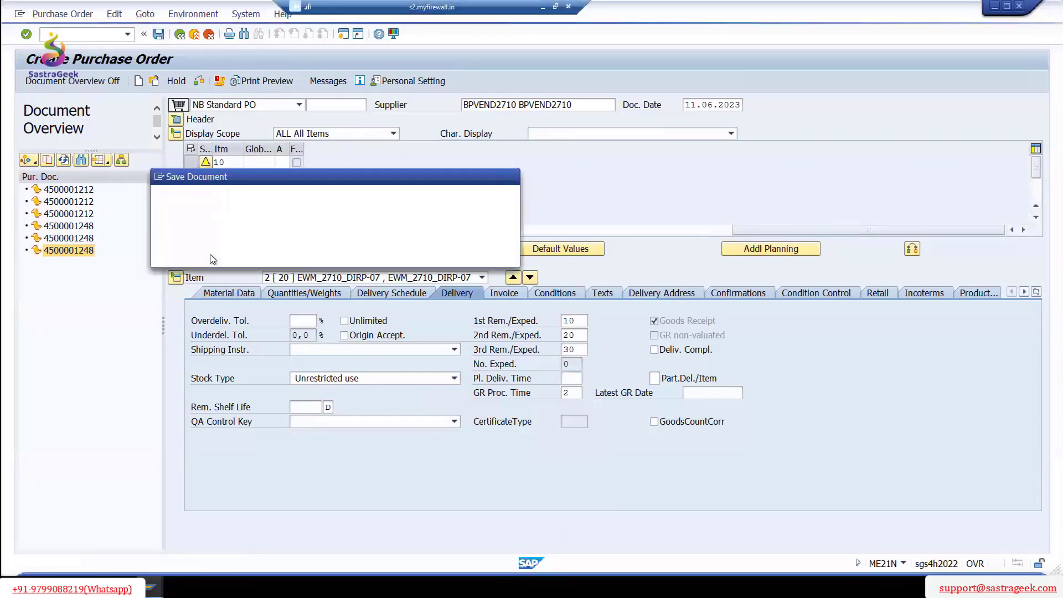
pyautogui.click(330, 254)
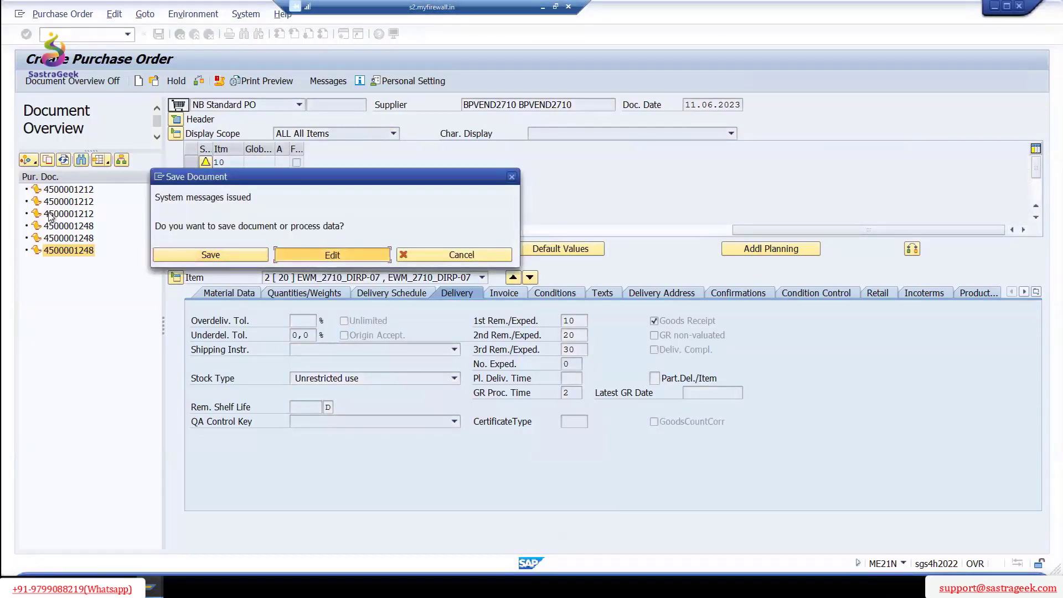
pyautogui.hscroll(2, 51, 216)
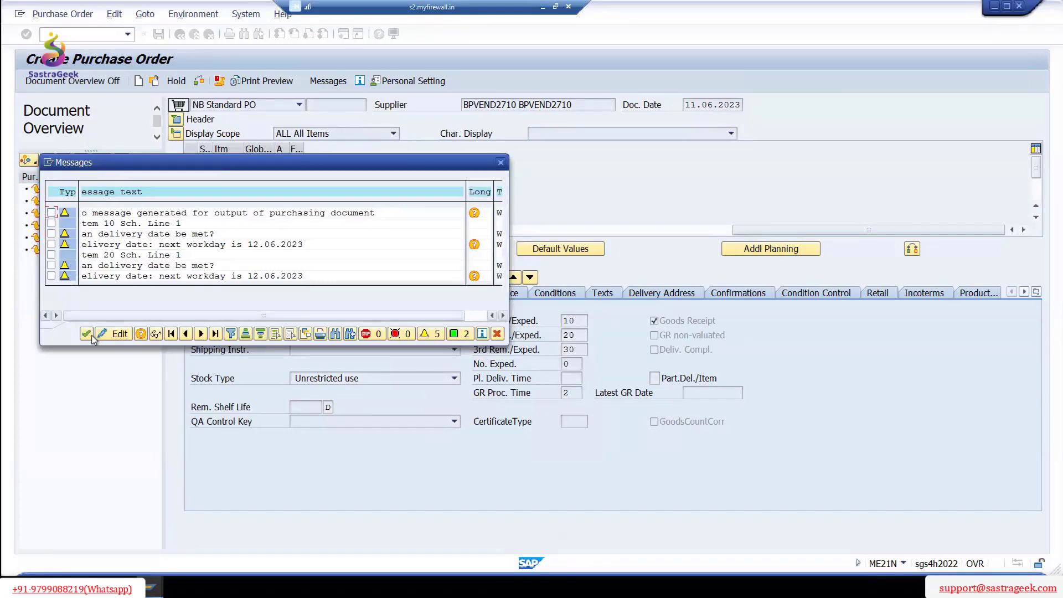
pyautogui.click(45, 315)
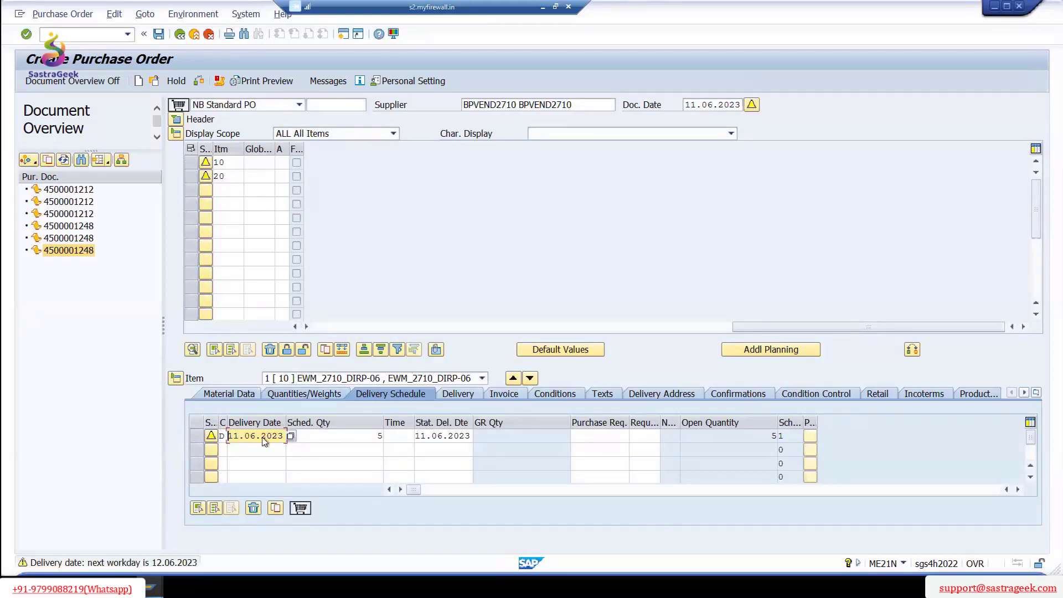
pyautogui.click(158, 34)
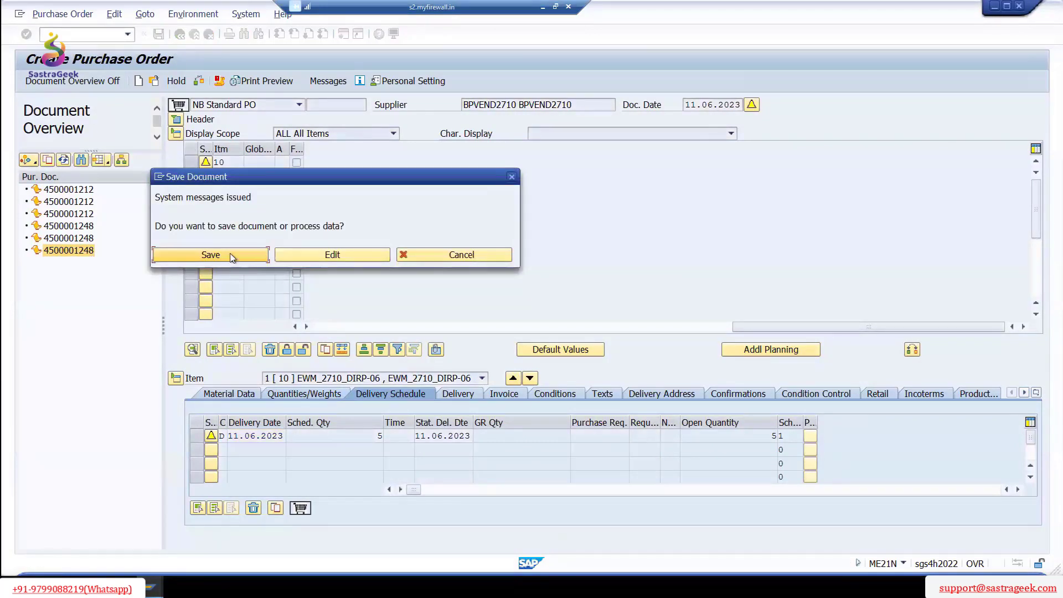
pyautogui.click(224, 256)
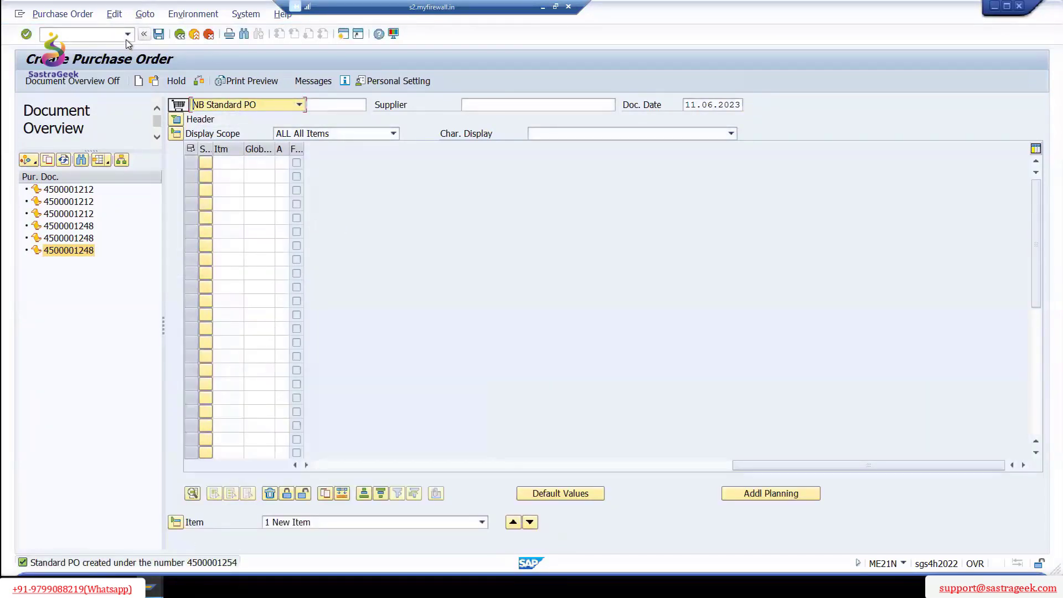
pyautogui.click(84, 38)
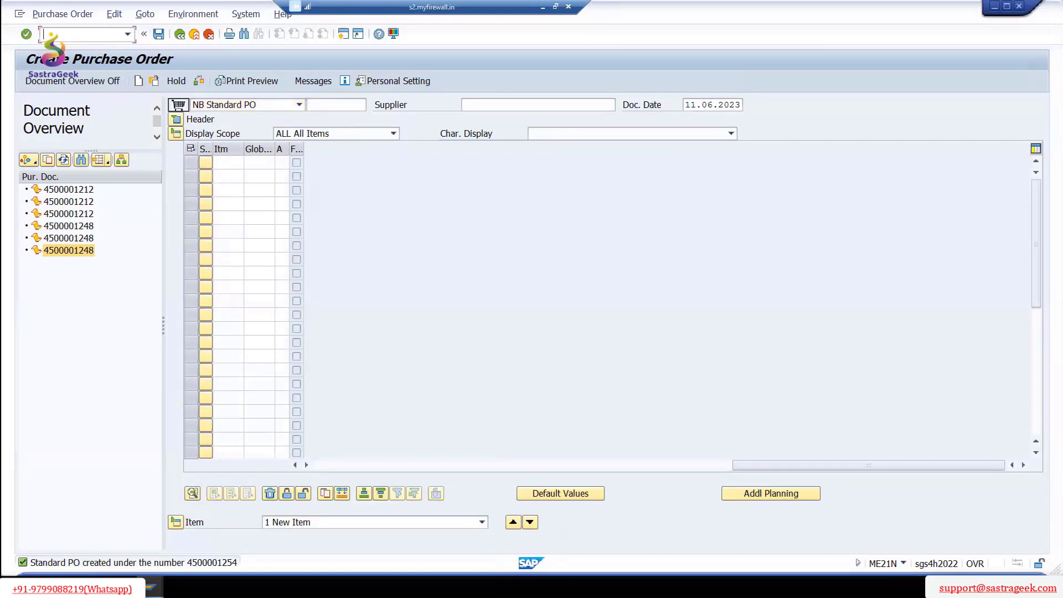
# - Start /NVL31N for the prefilled purchase order, enter an external ID, and load the delivery items
pyautogui.write('/NVL31N')
pyautogui.press('Return')
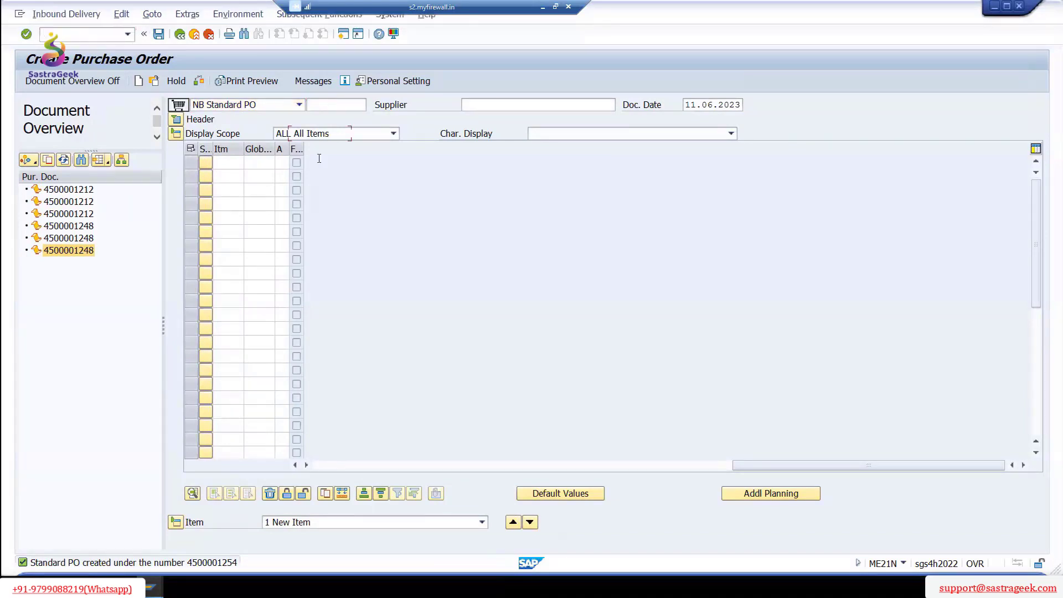
pyautogui.click(239, 206)
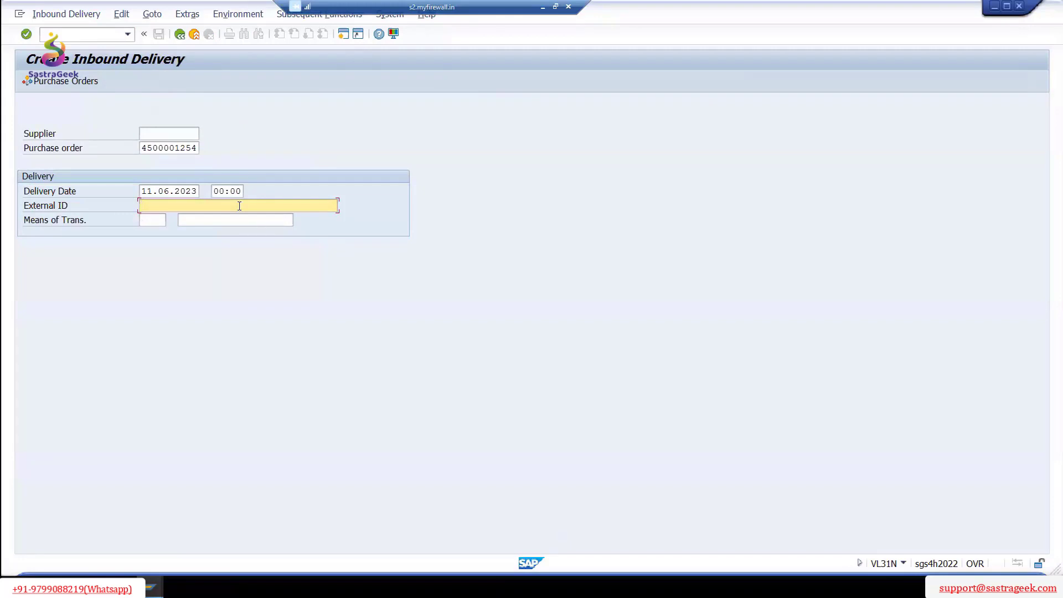
pyautogui.write('POSC-')
pyautogui.press('BackSpace')
pyautogui.press('BackSpace')
pyautogui.press('BackSpace')
pyautogui.press('BackSpace')
pyautogui.press('BackSpace')
pyautogui.write('COP')
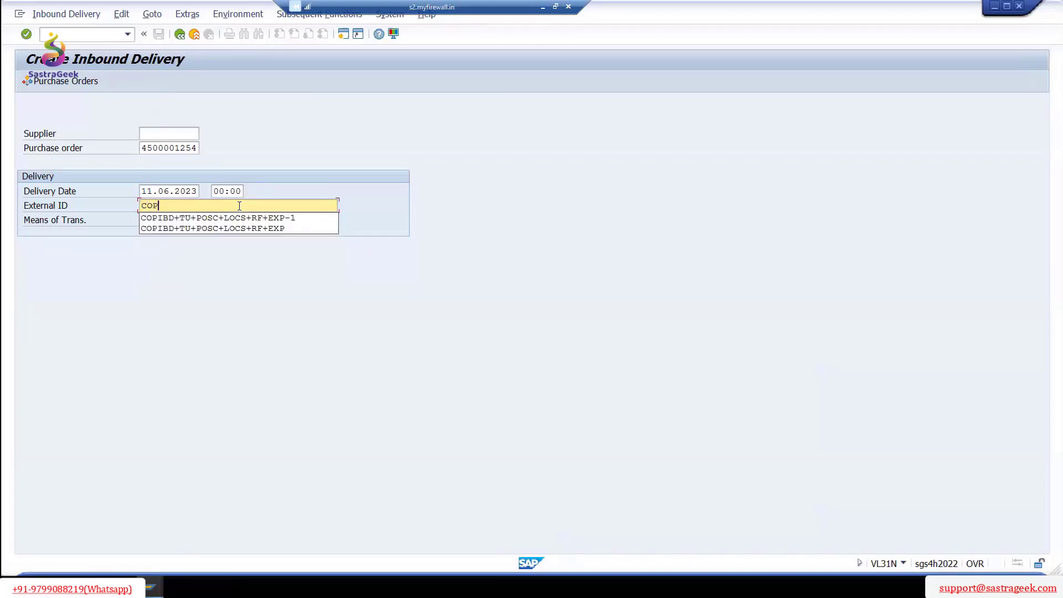
pyautogui.write('X')
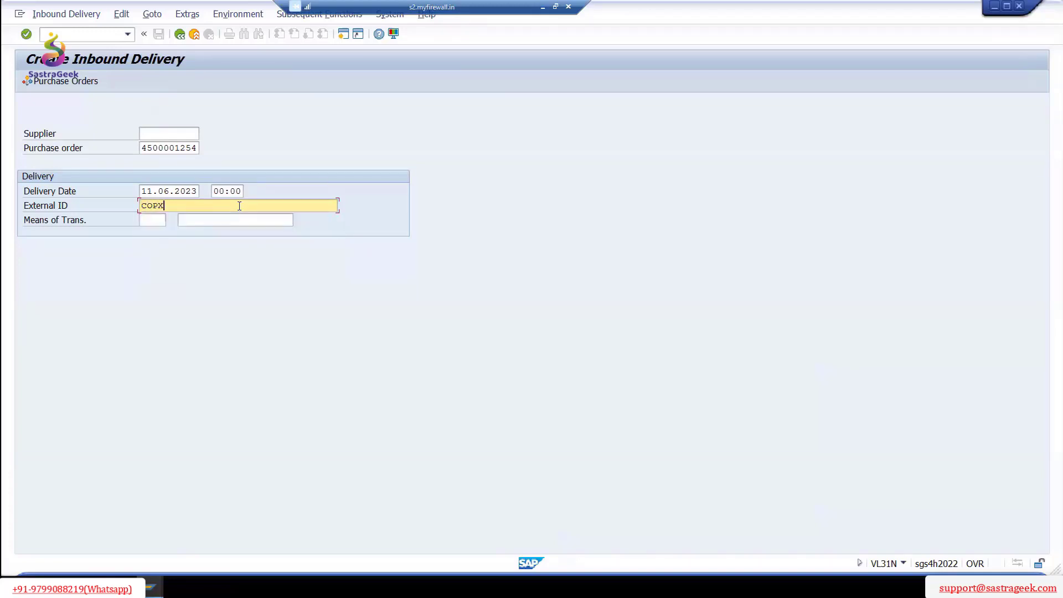
pyautogui.write('IBD-POSC-DIRP-WP')
pyautogui.press('BackSpace')
pyautogui.write('I')
pyautogui.press('BackSpace')
pyautogui.write('P')
pyautogui.write('WC')
pyautogui.write('-W')
pyautogui.write('O')
pyautogui.write('PW')
pyautogui.write('VC')
pyautogui.press('Return')
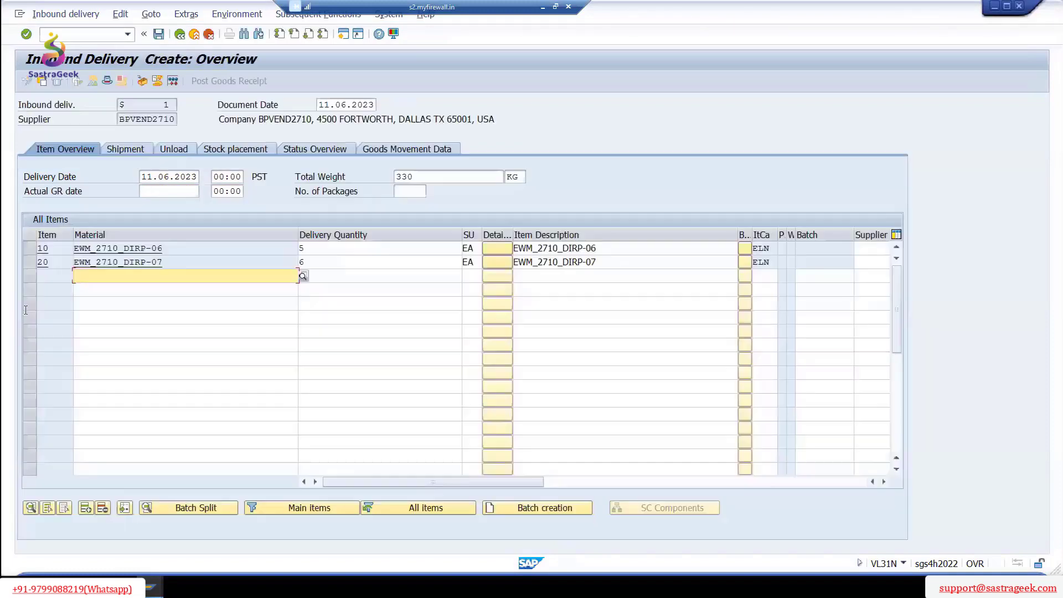
pyautogui.click(28, 244)
pyautogui.click(28, 263)
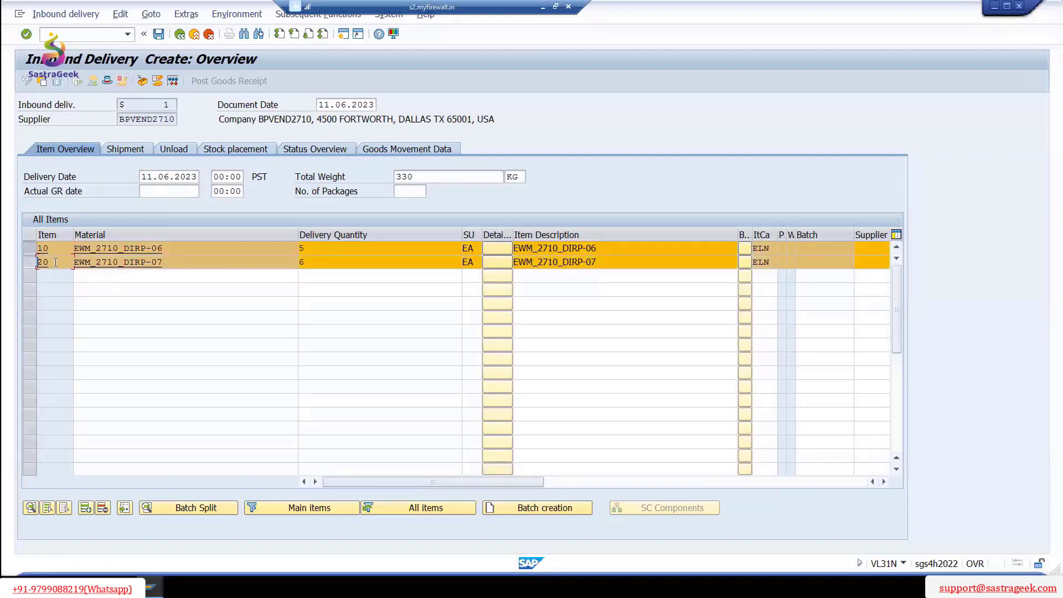
pyautogui.click(142, 82)
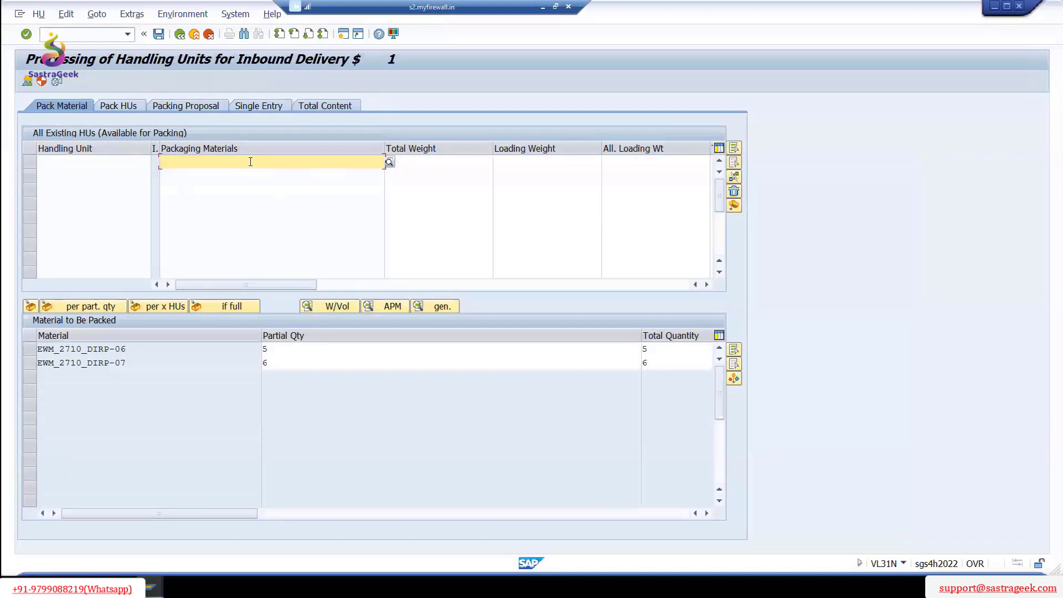
pyautogui.click(238, 162)
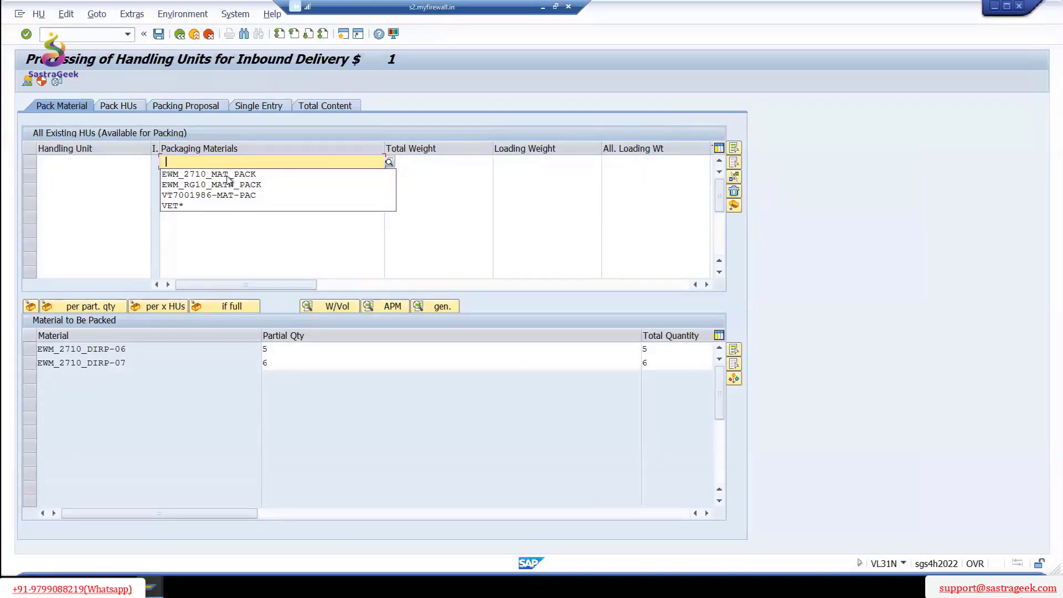
pyautogui.click(229, 175)
pyautogui.press('Return')
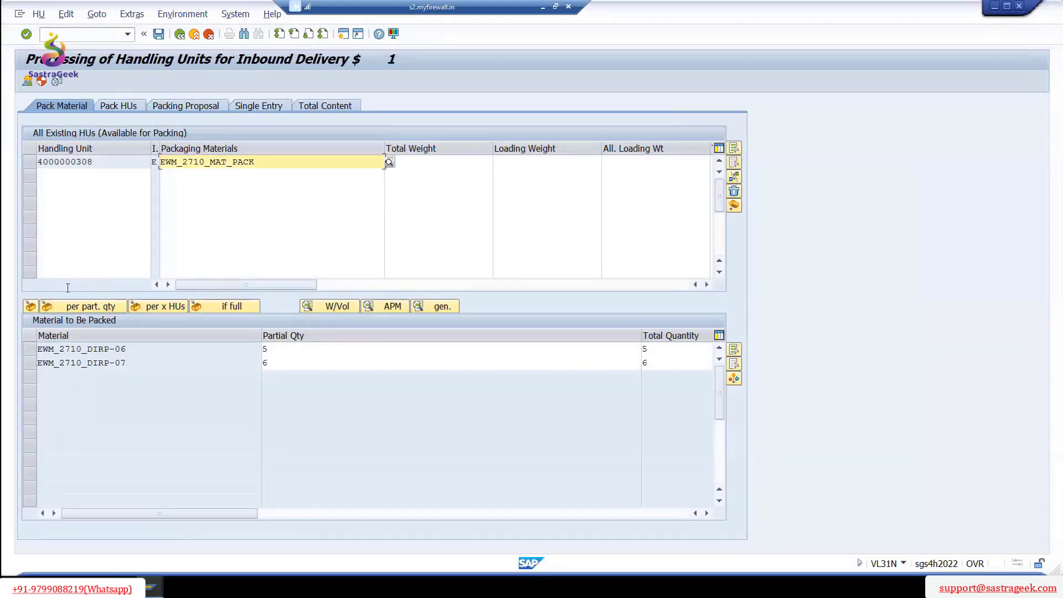
pyautogui.click(30, 349)
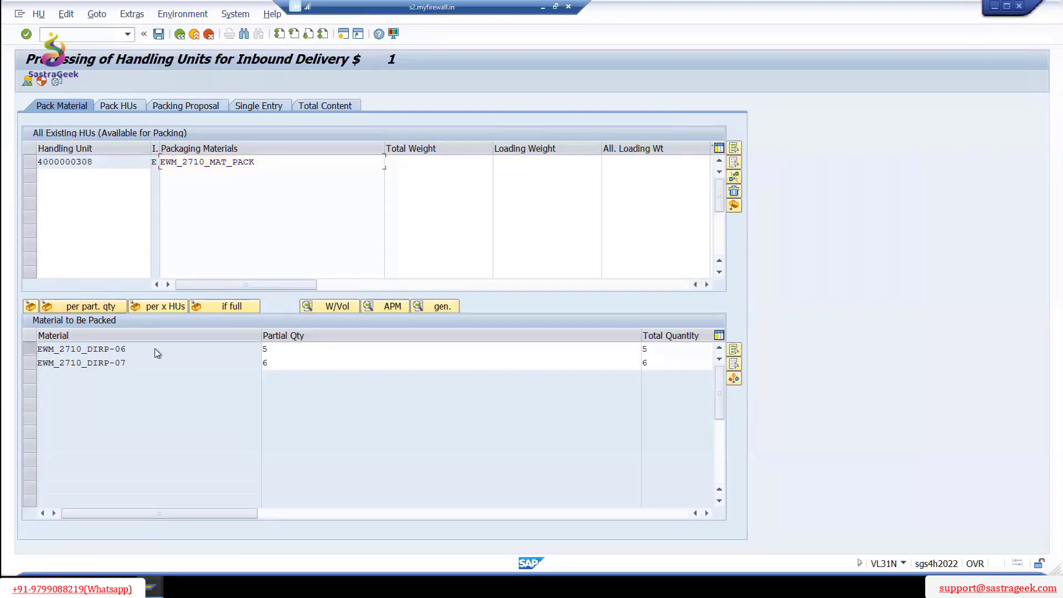
pyautogui.click(31, 163)
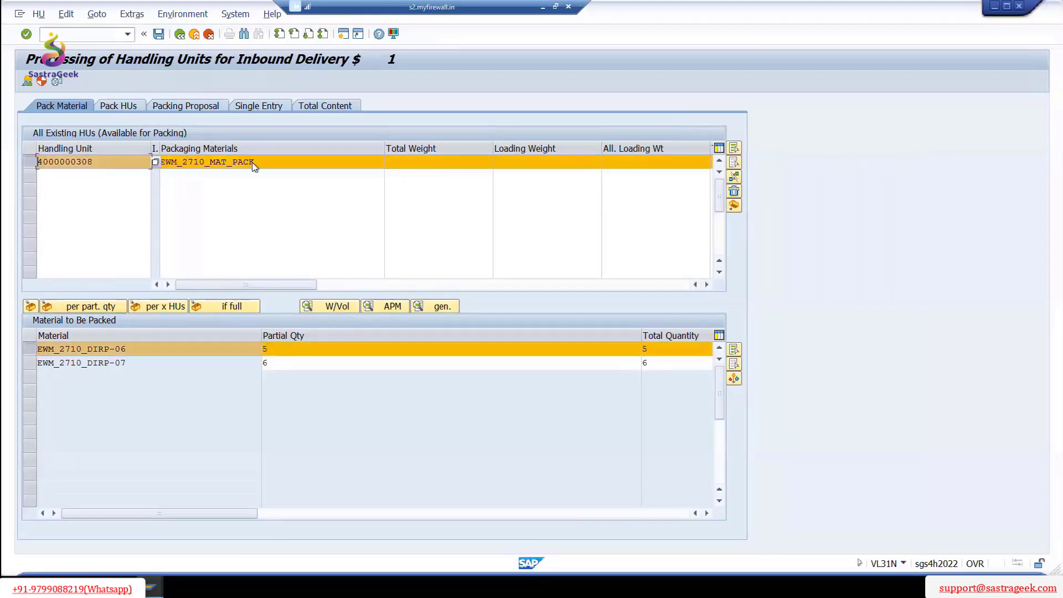
pyautogui.click(31, 306)
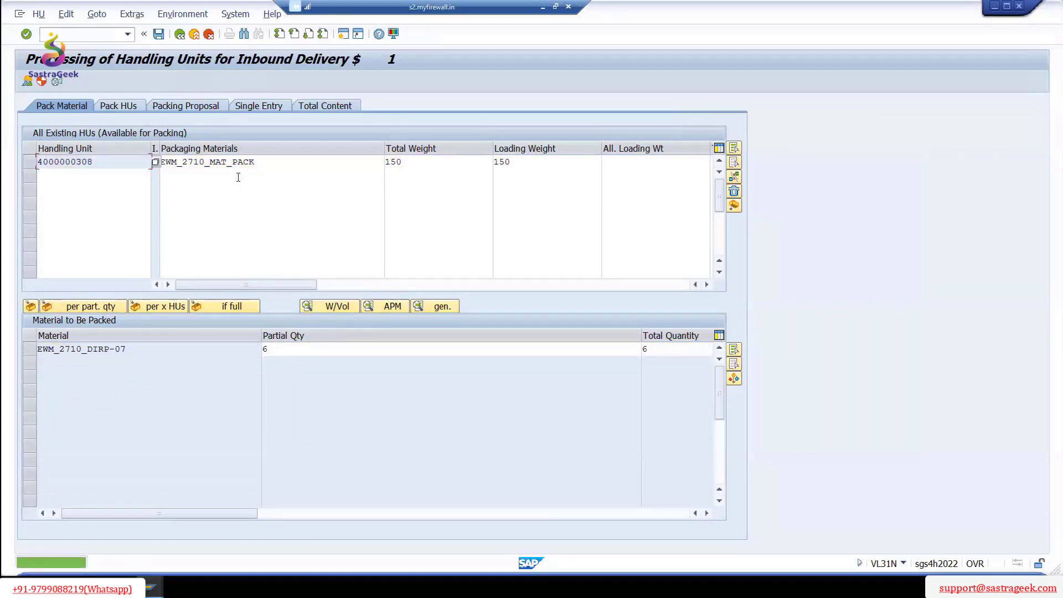
pyautogui.click(279, 175)
pyautogui.click(282, 189)
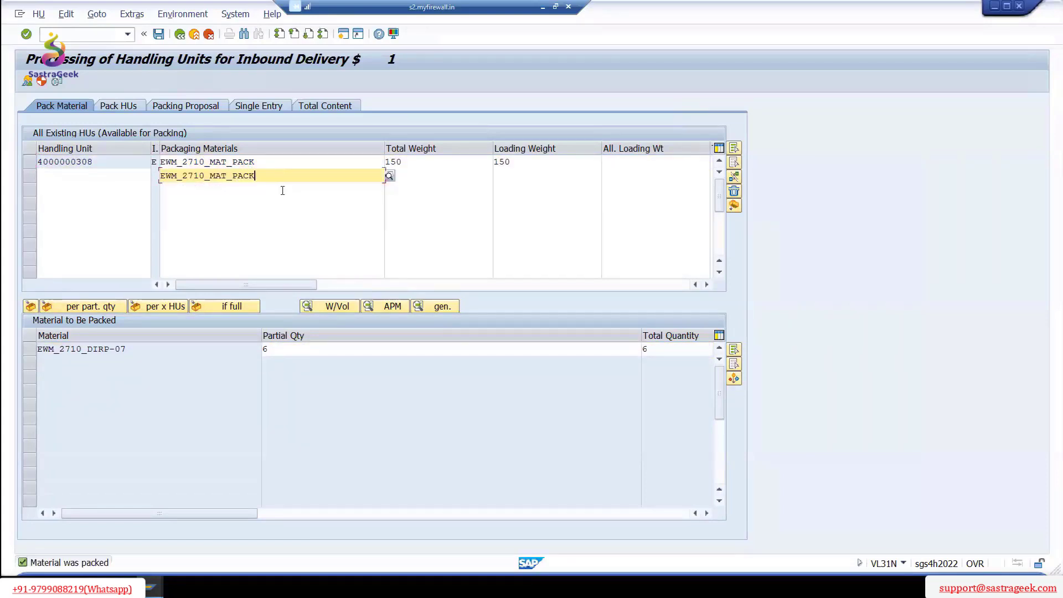
pyautogui.press('Return')
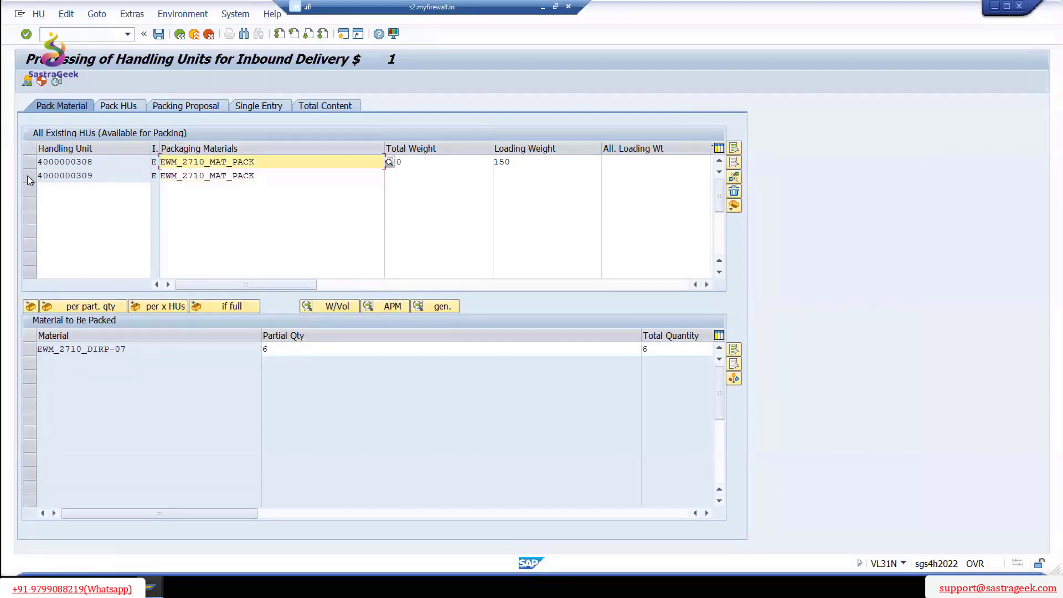
pyautogui.click(29, 178)
pyautogui.click(30, 349)
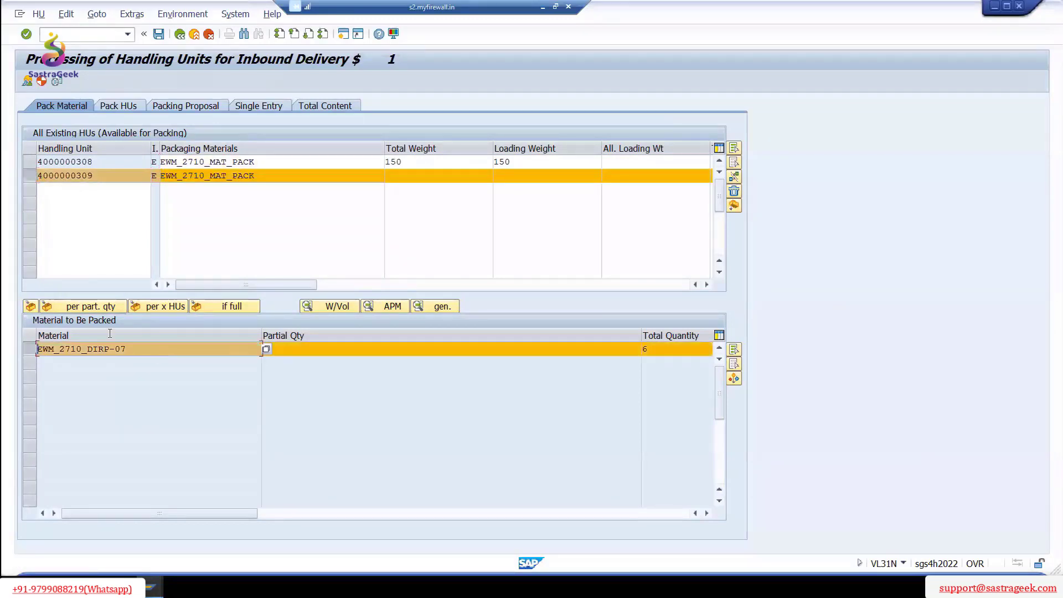
pyautogui.click(31, 306)
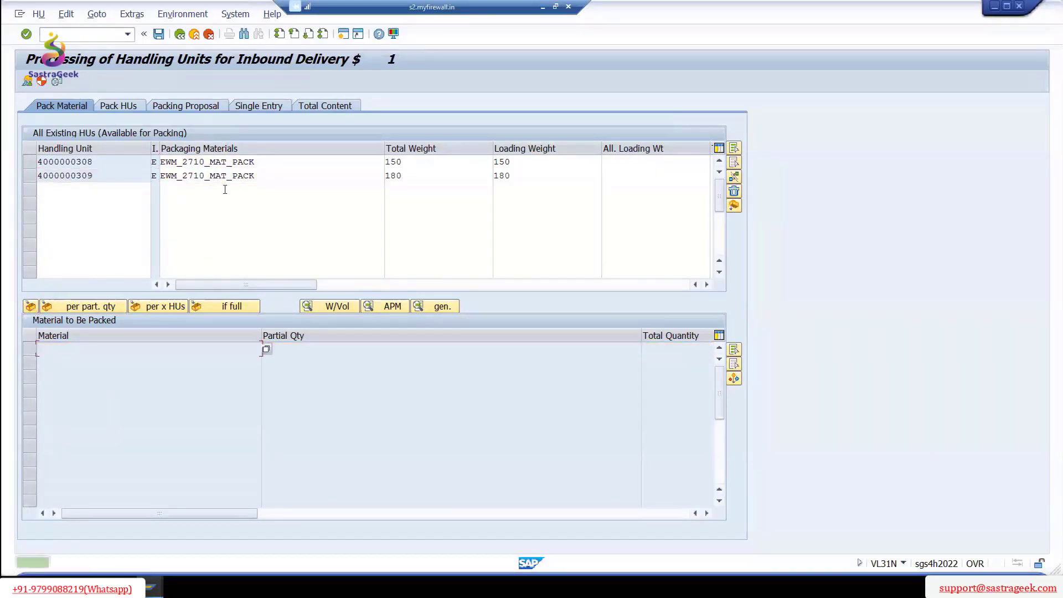
pyautogui.moveTo(94, 162); pyautogui.dragTo(37, 175)
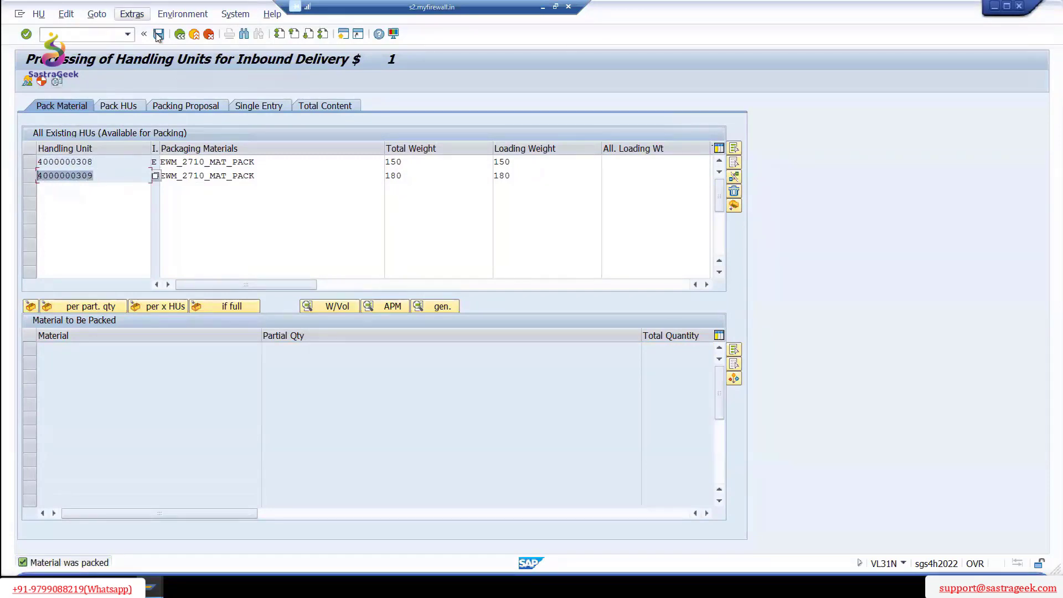
pyautogui.click(158, 35)
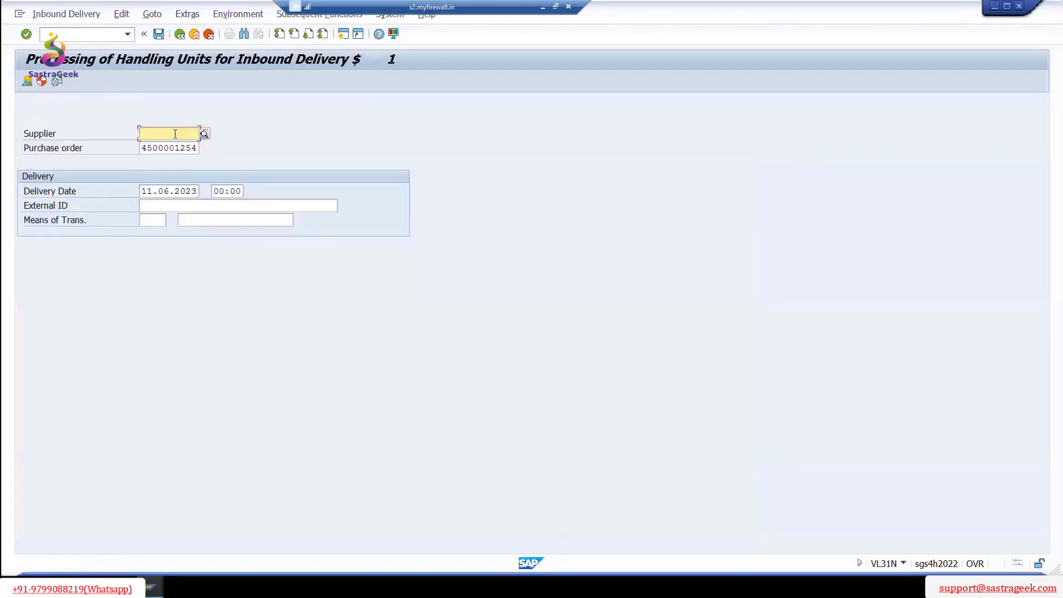
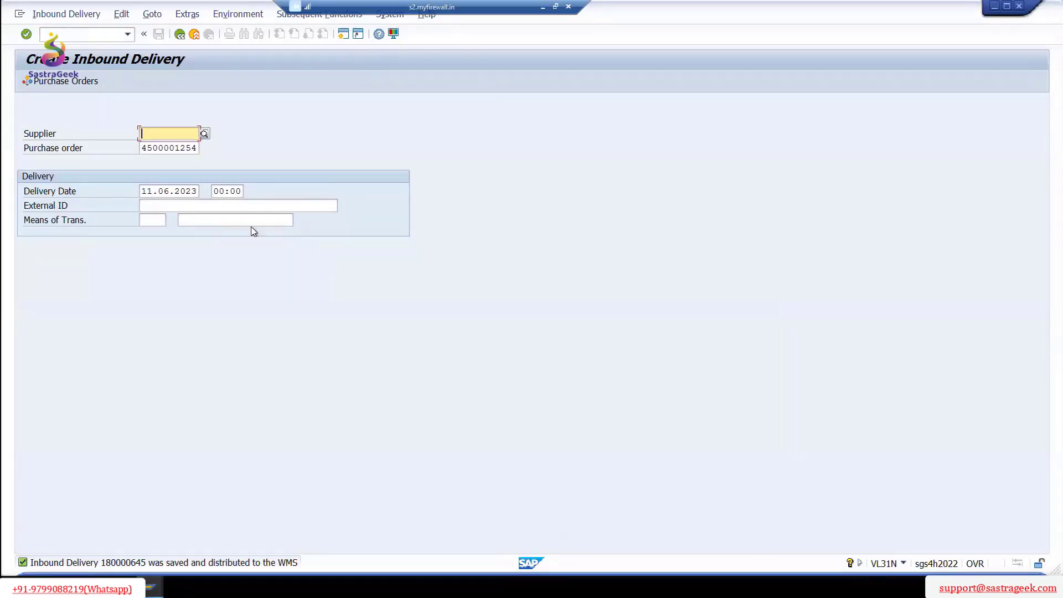
# - Read the long text of the delivery save message and mark the delivery number
pyautogui.doubleClick(178, 563)
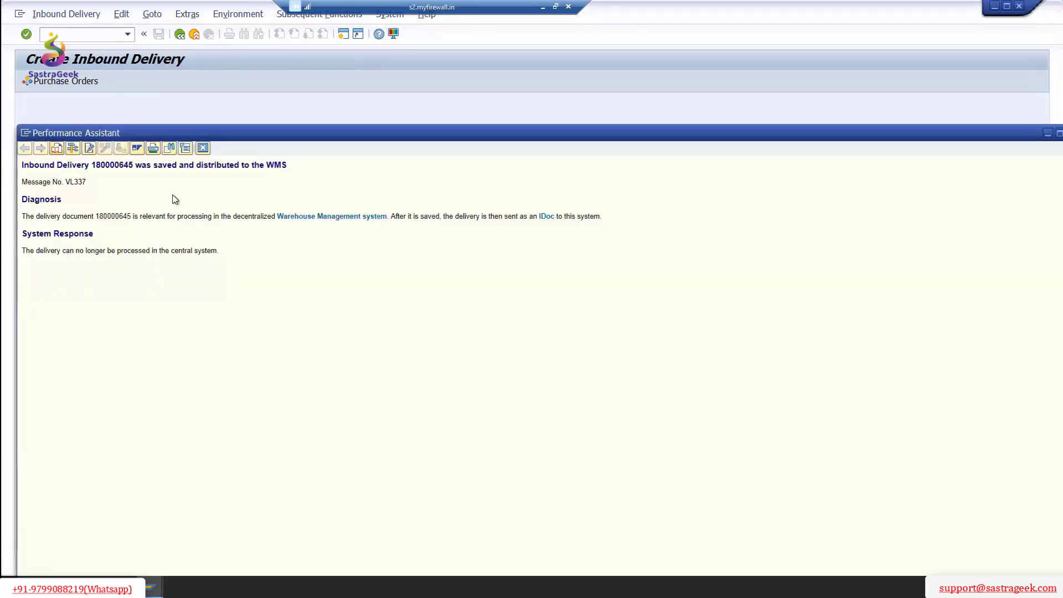
pyautogui.moveTo(135, 165); pyautogui.dragTo(90, 167)
pyautogui.hotkey('ctrl', 'c')
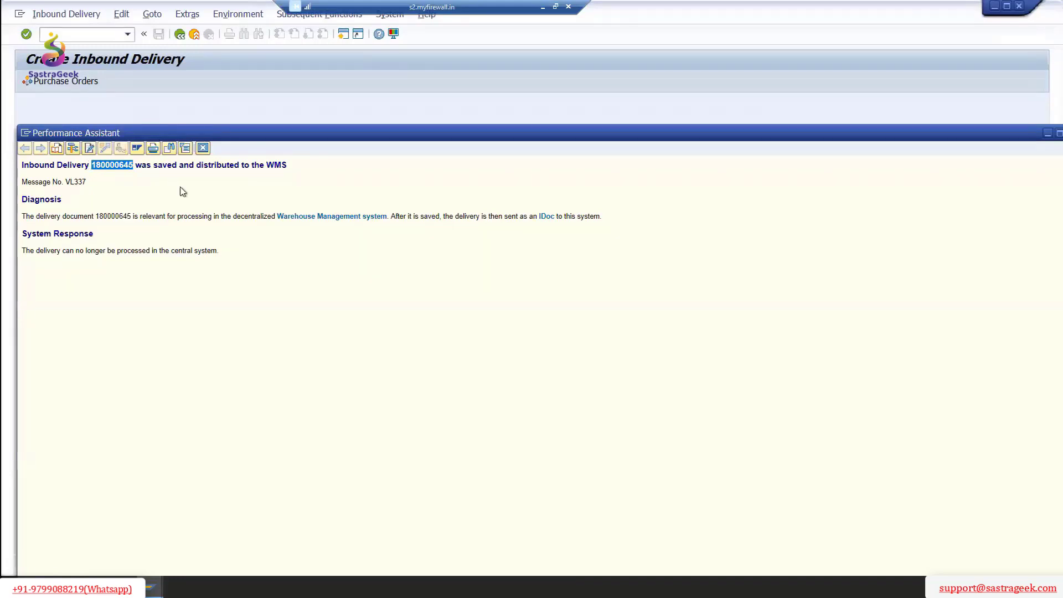
pyautogui.click(202, 148)
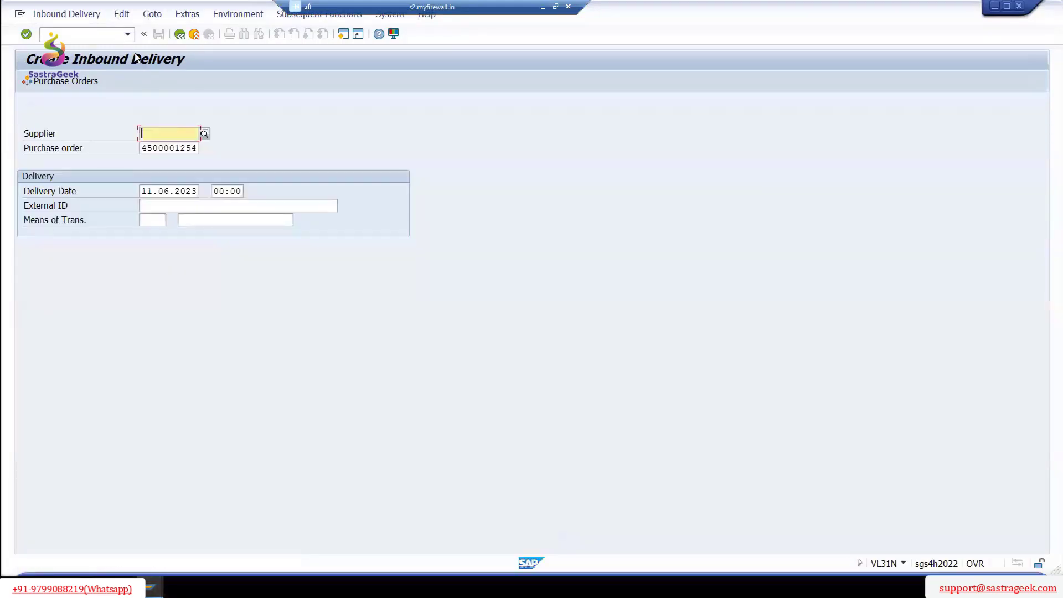
# - Start the Process TU transaction /N/SCWM/TU for warehouse 2710
pyautogui.click(128, 35)
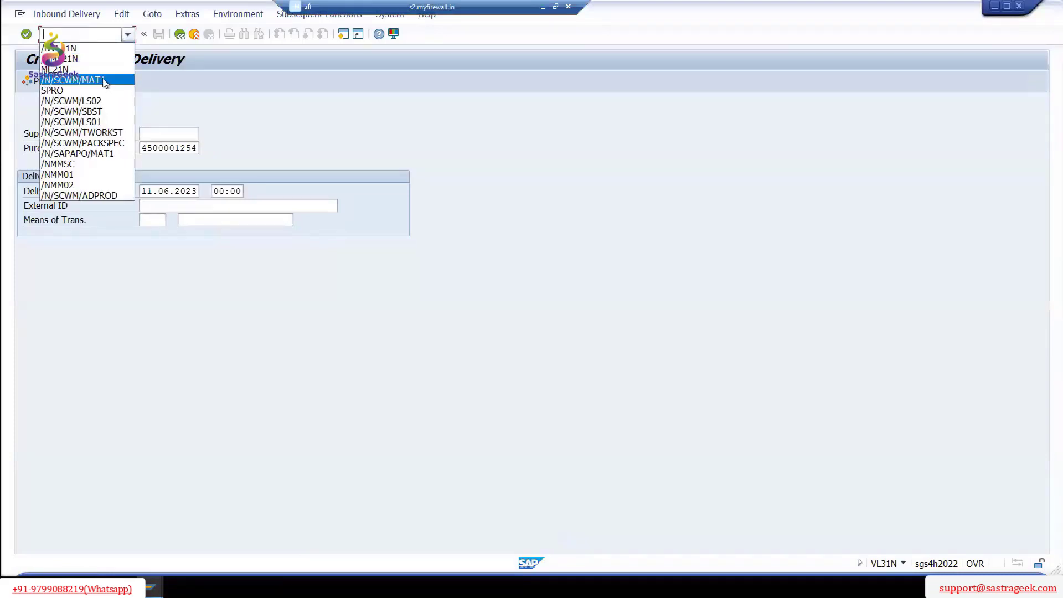
pyautogui.click(105, 80)
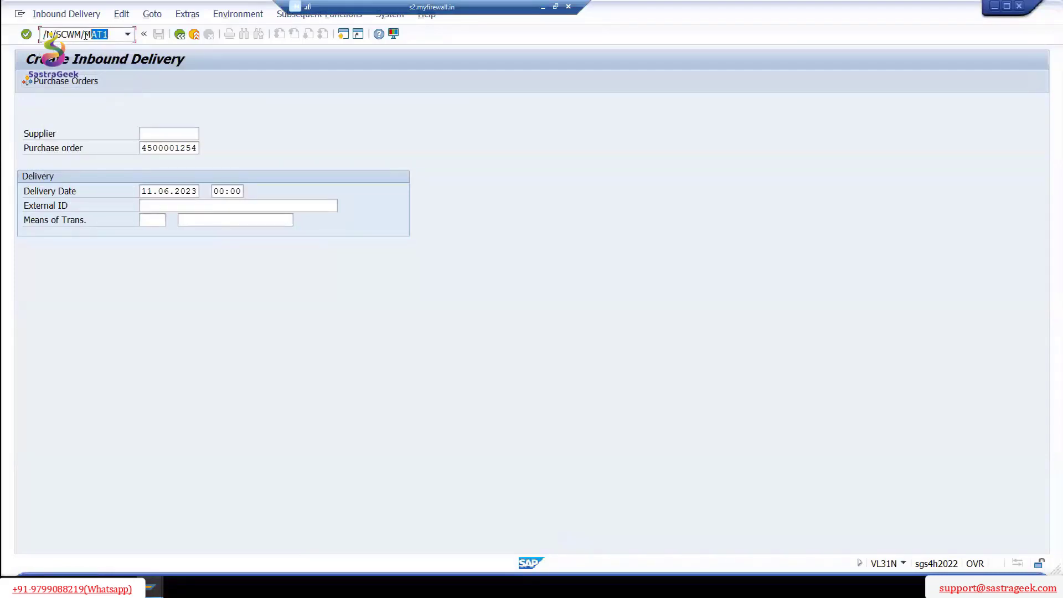
pyautogui.write('TU')
pyautogui.press('Return')
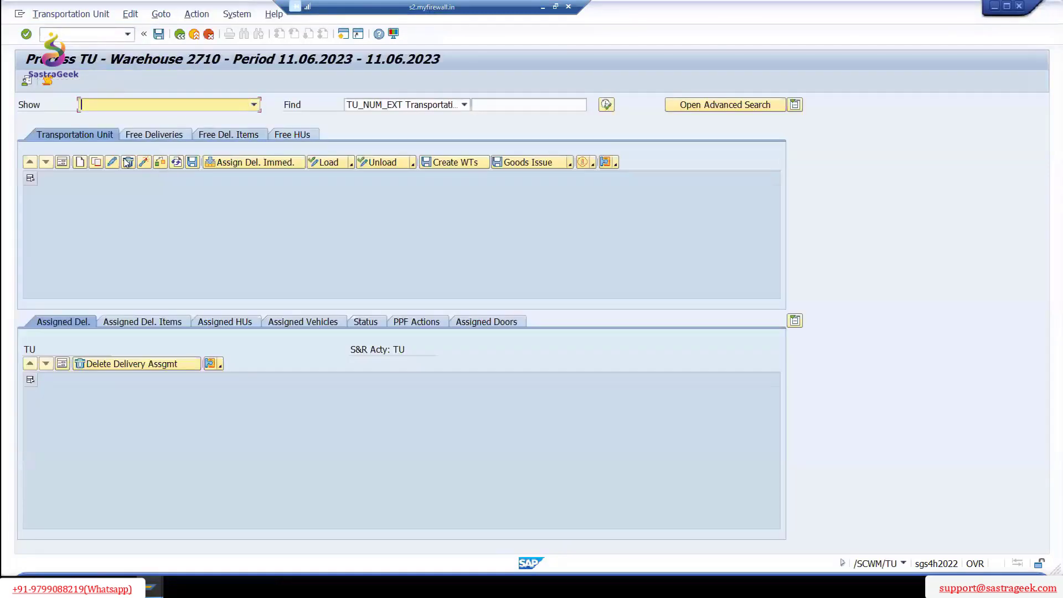
# - Create an inbound TU with means of transport MTR_2710 and packaging material EWM_2710_TU_GEN_PM
pyautogui.click(80, 162)
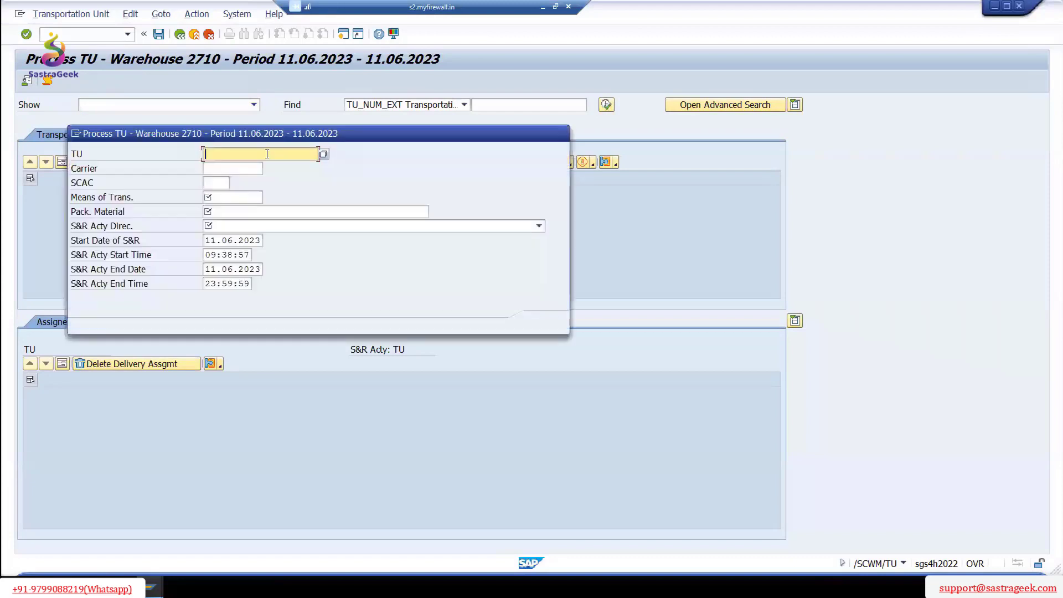
pyautogui.click(239, 198)
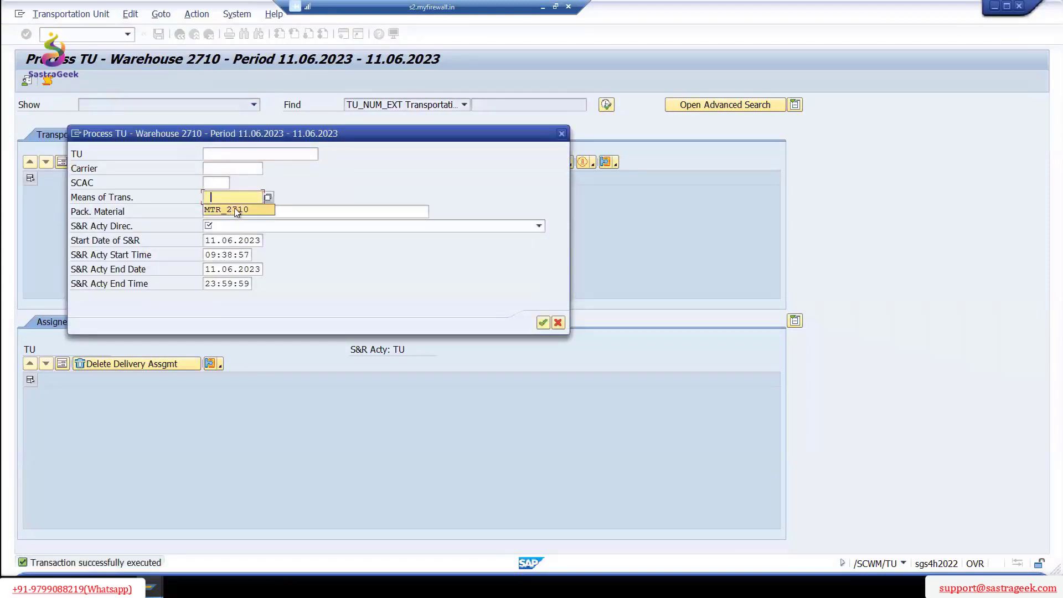
pyautogui.click(228, 209)
pyautogui.click(312, 213)
pyautogui.click(281, 225)
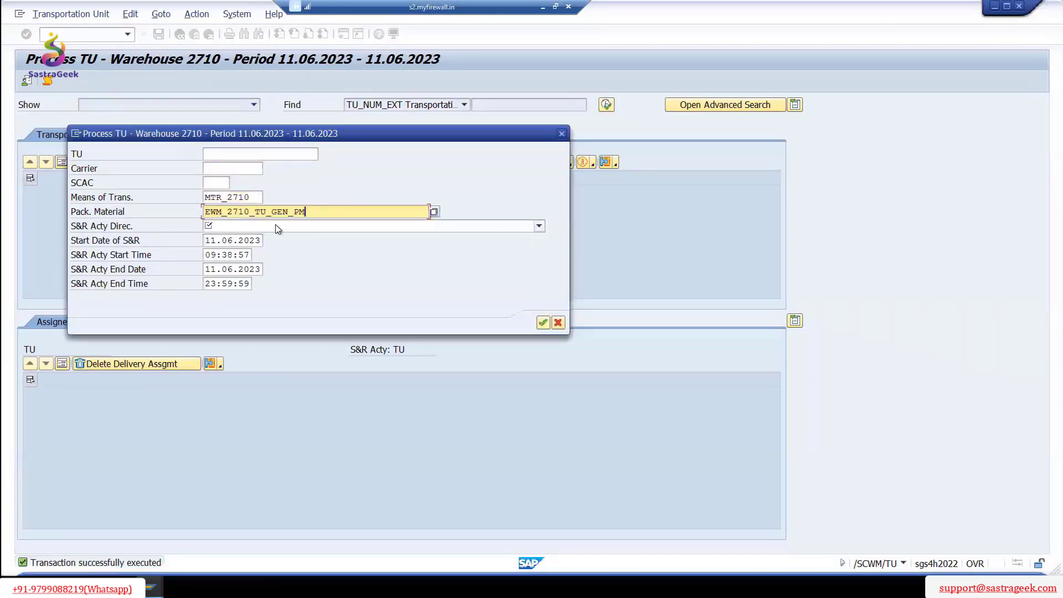
pyautogui.click(283, 226)
pyautogui.click(287, 250)
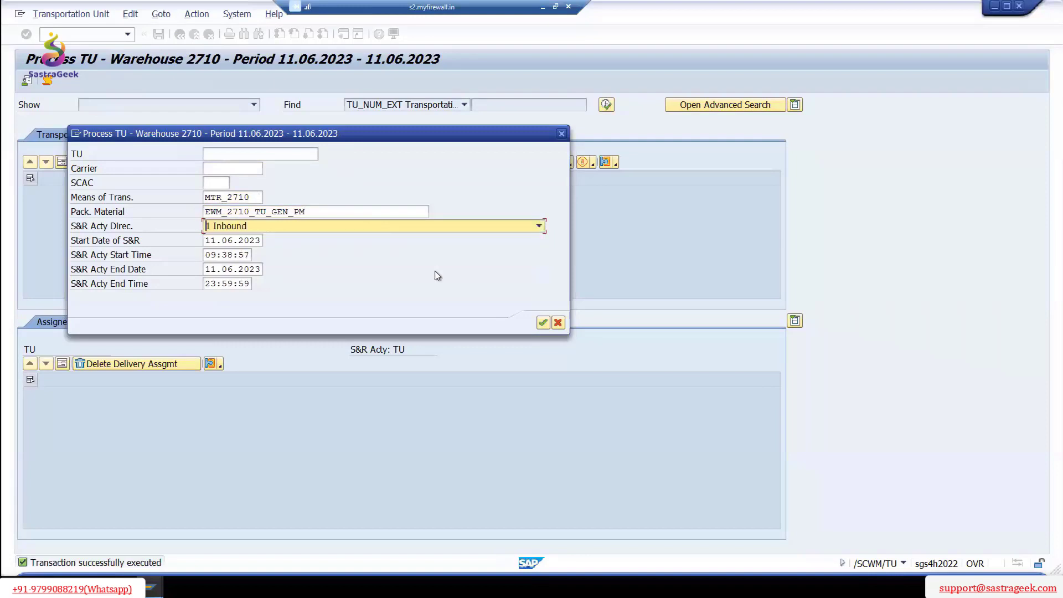
pyautogui.press('Return')
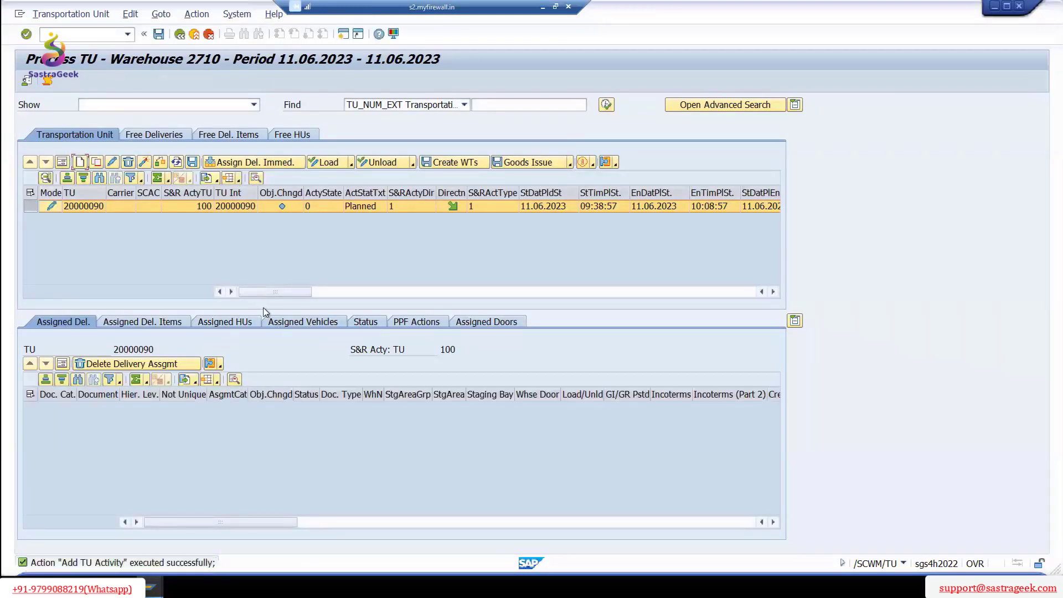
# - Assign warehouse door DR03 to TU 20000090 and save it
pyautogui.click(486, 322)
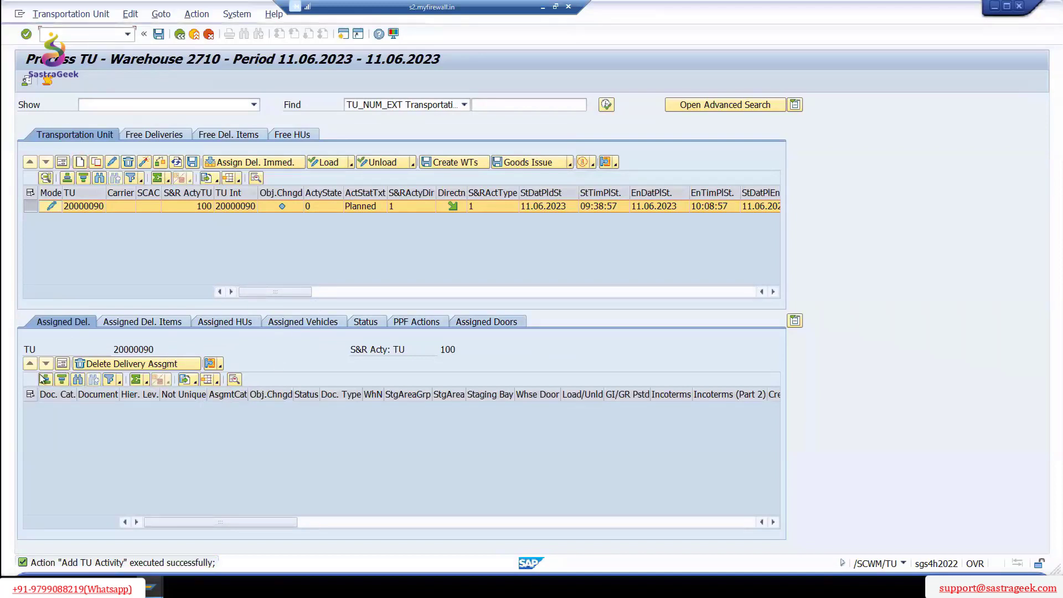
pyautogui.click(114, 365)
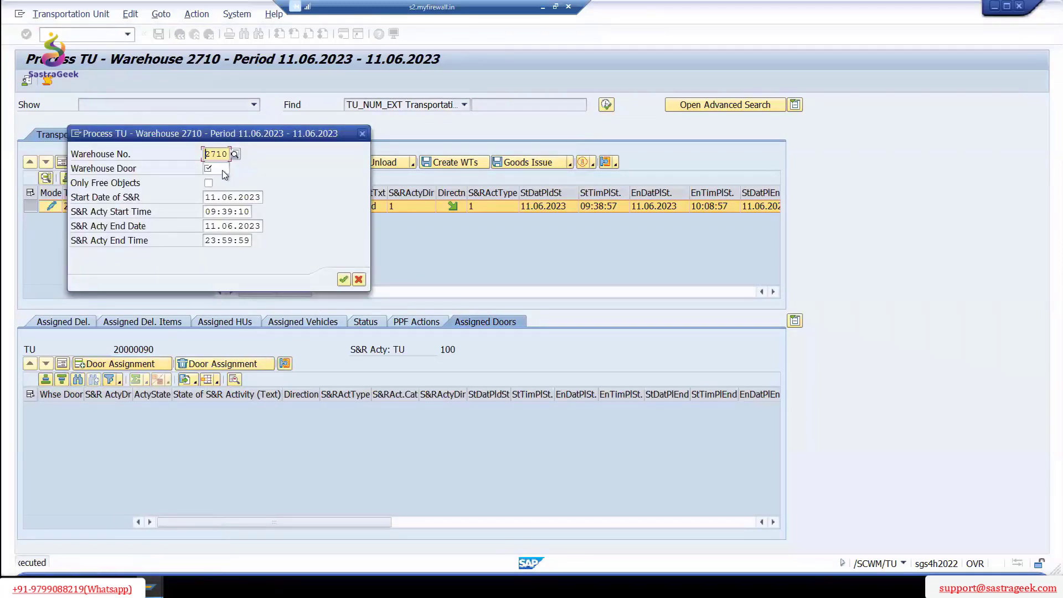
pyautogui.click(235, 168)
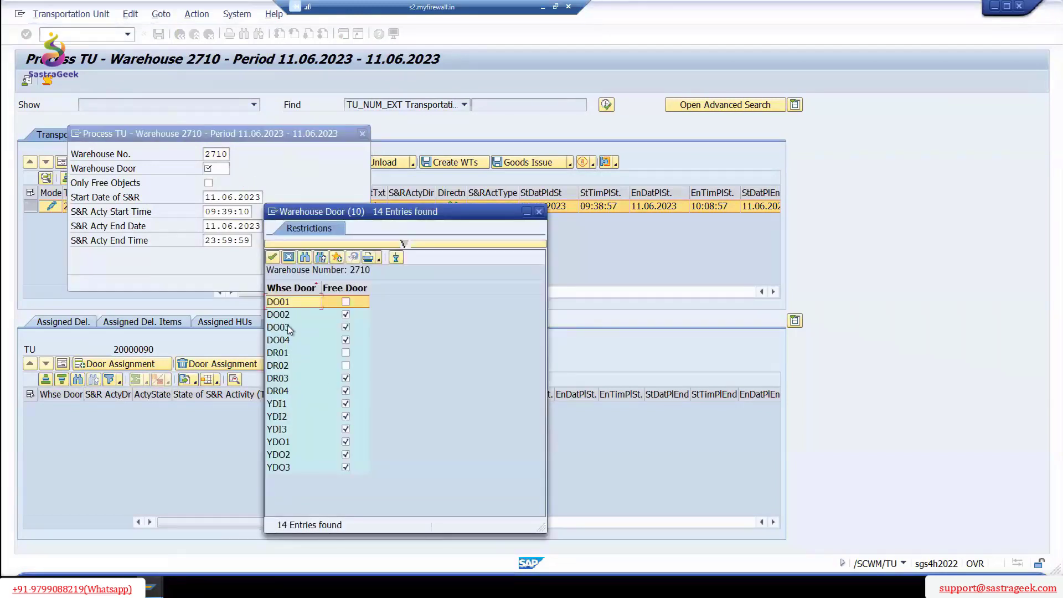
pyautogui.doubleClick(283, 382)
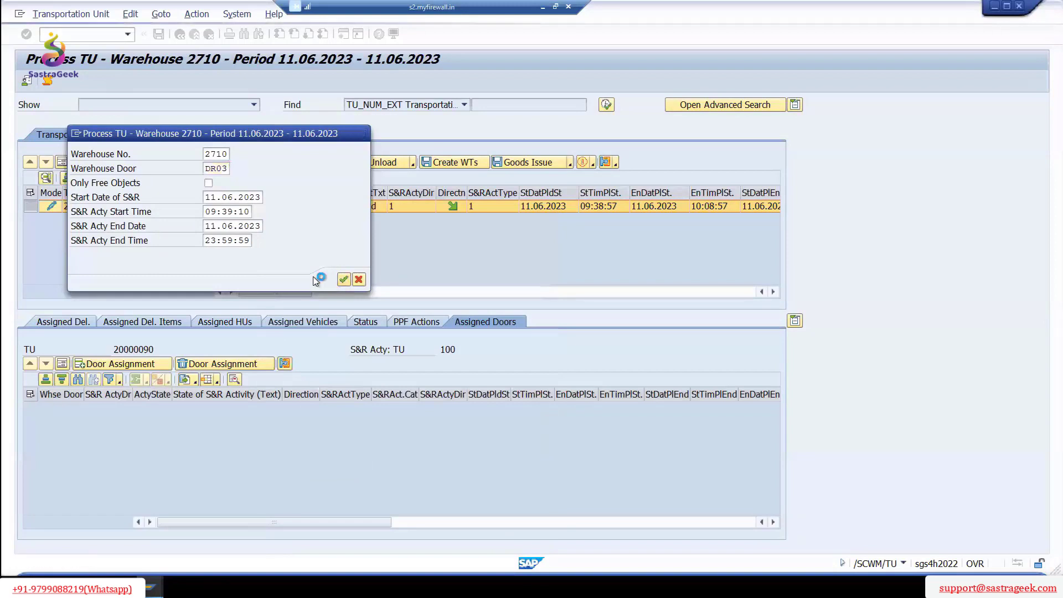
pyautogui.click(344, 280)
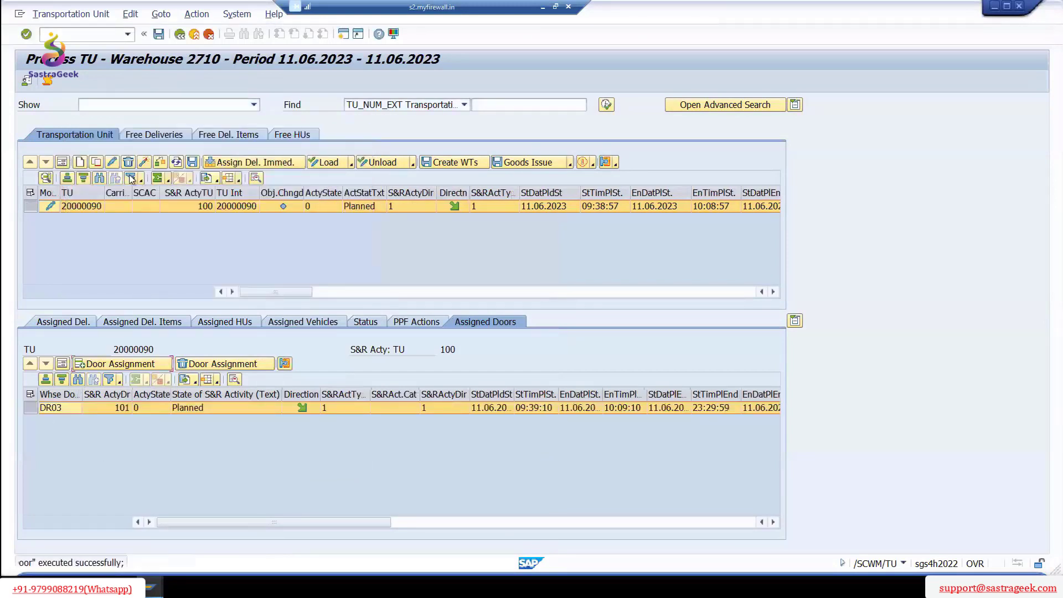
pyautogui.click(158, 34)
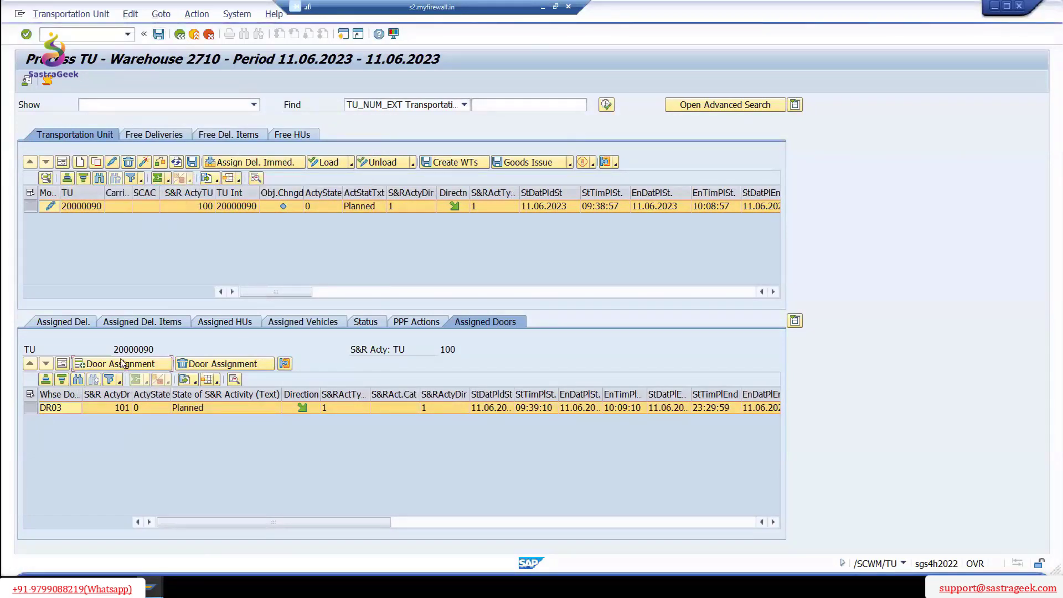
# - Find free inbound delivery 180000645 and assign it to TU 20000090
pyautogui.click(154, 136)
pyautogui.click(119, 162)
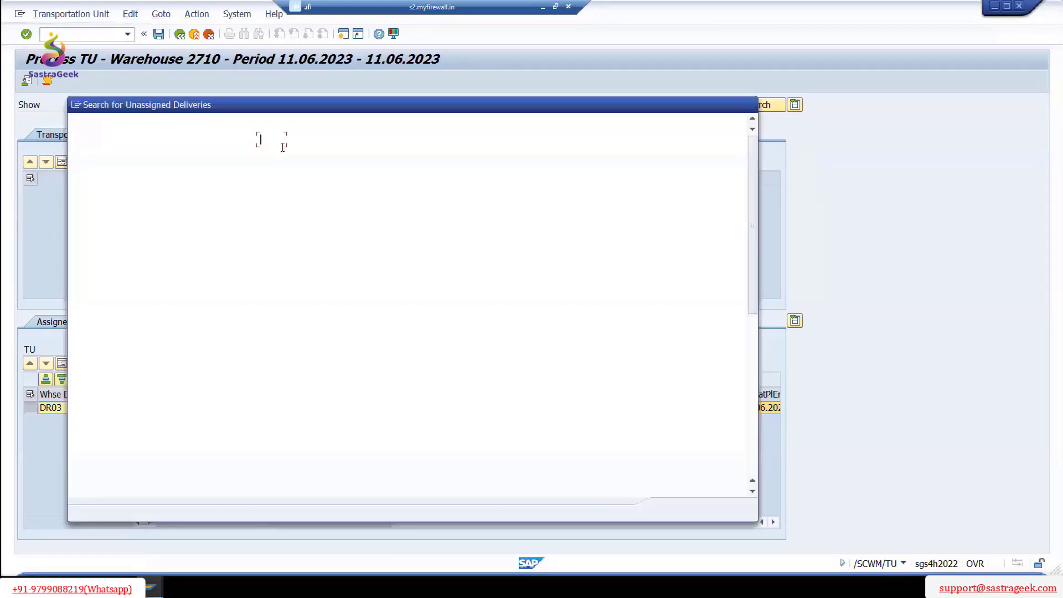
pyautogui.click(311, 226)
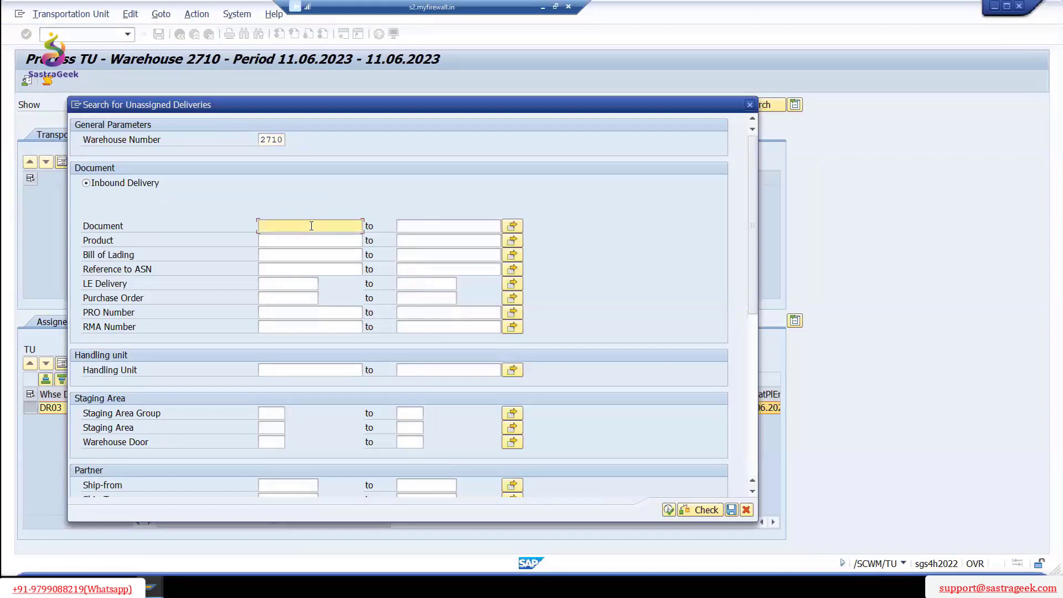
pyautogui.write('180000645')
pyautogui.click(669, 510)
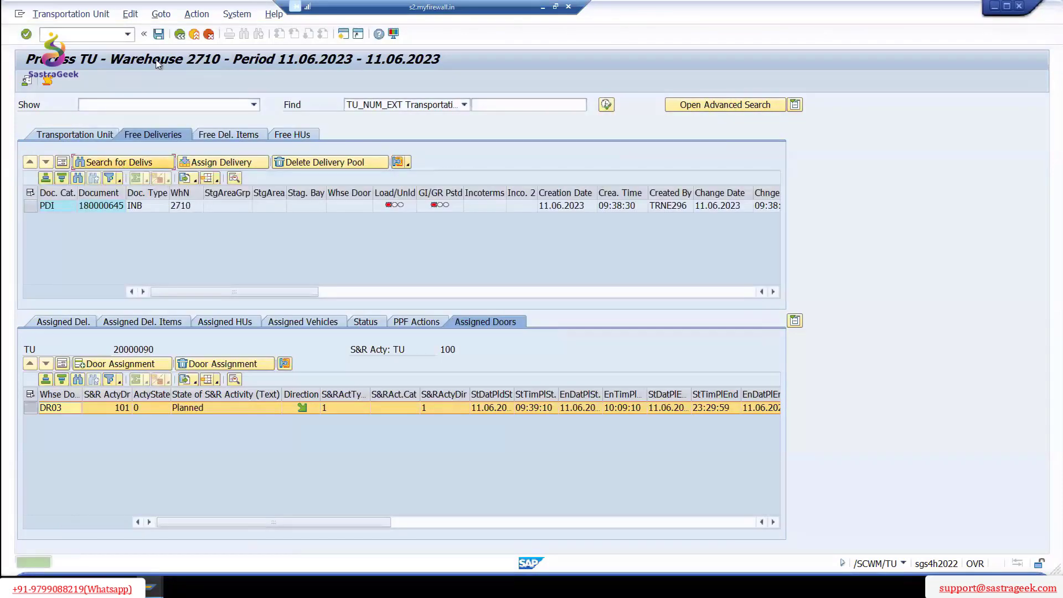
pyautogui.click(31, 205)
pyautogui.click(216, 165)
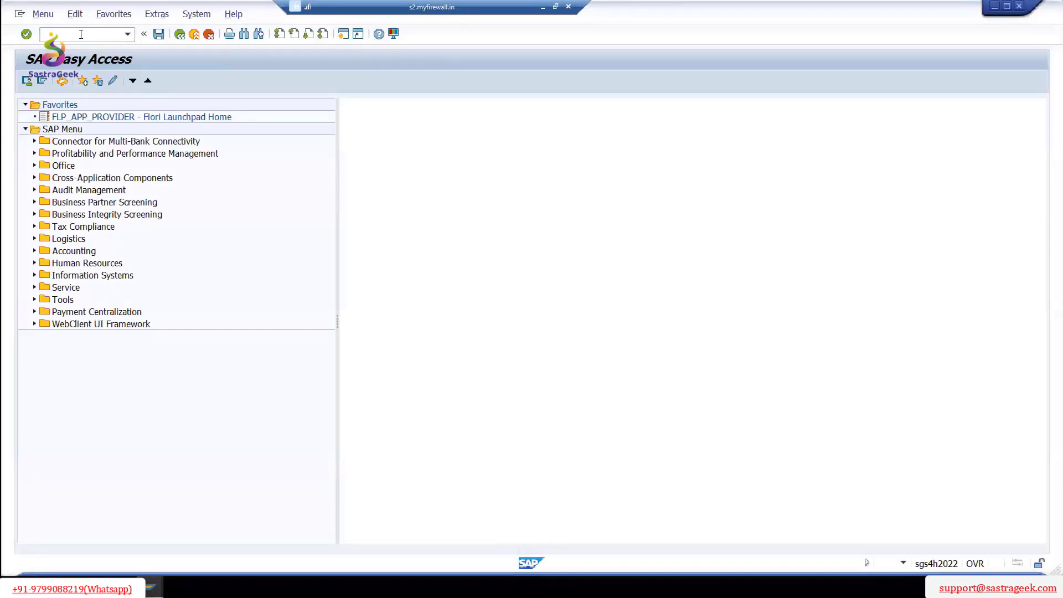
# - Open inbound delivery 180000645 in /N/SCWM/PRDI, try an action, and dismiss the lock log
pyautogui.write('/N/SC')
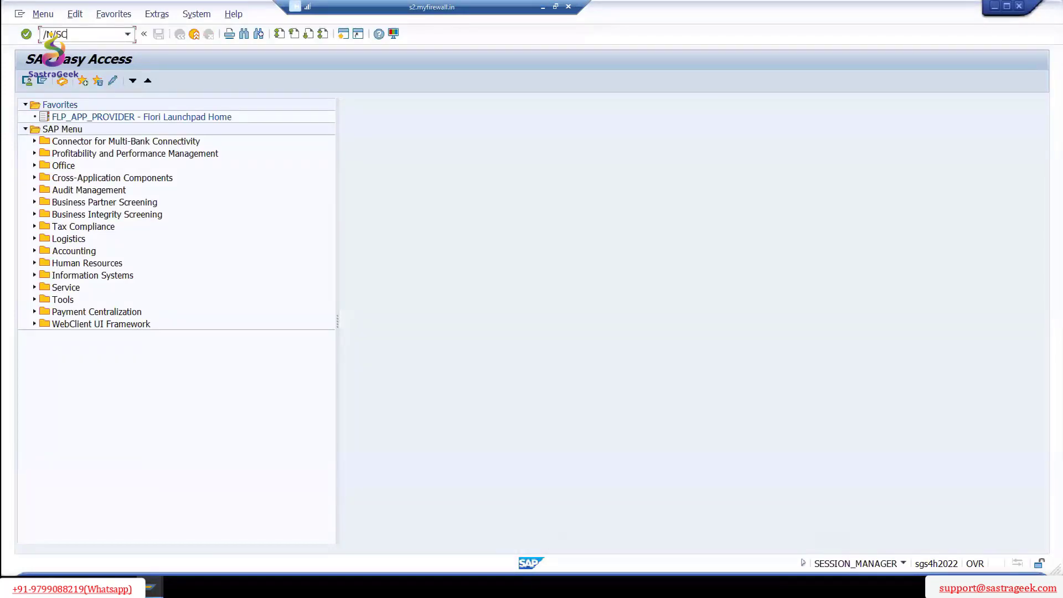
pyautogui.write('WM/PRDI')
pyautogui.press('Return')
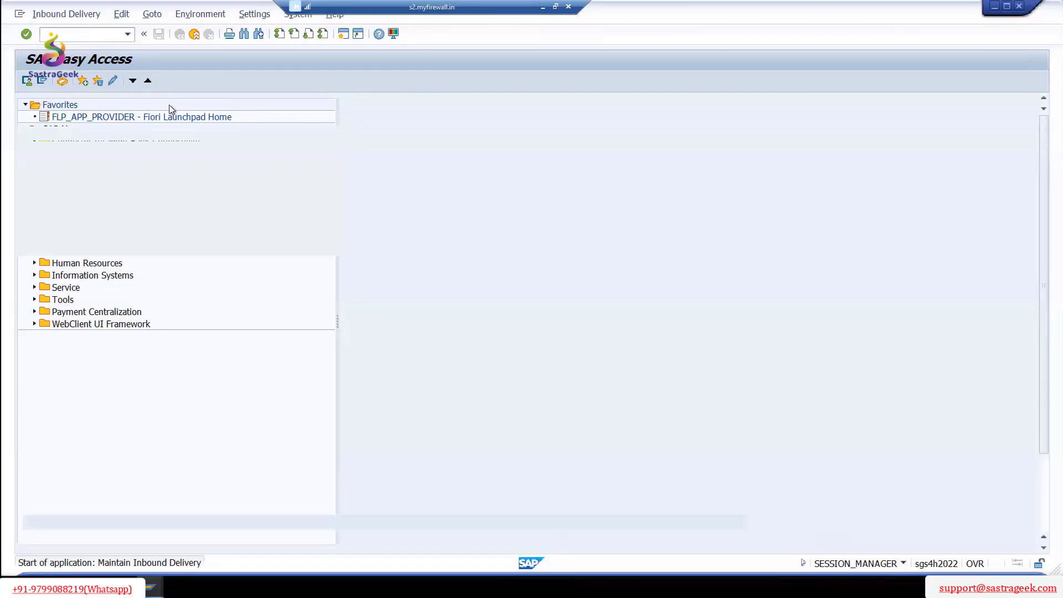
pyautogui.press('Tab')
pyautogui.press('Tab')
pyautogui.hotkey('ctrl', 'v')
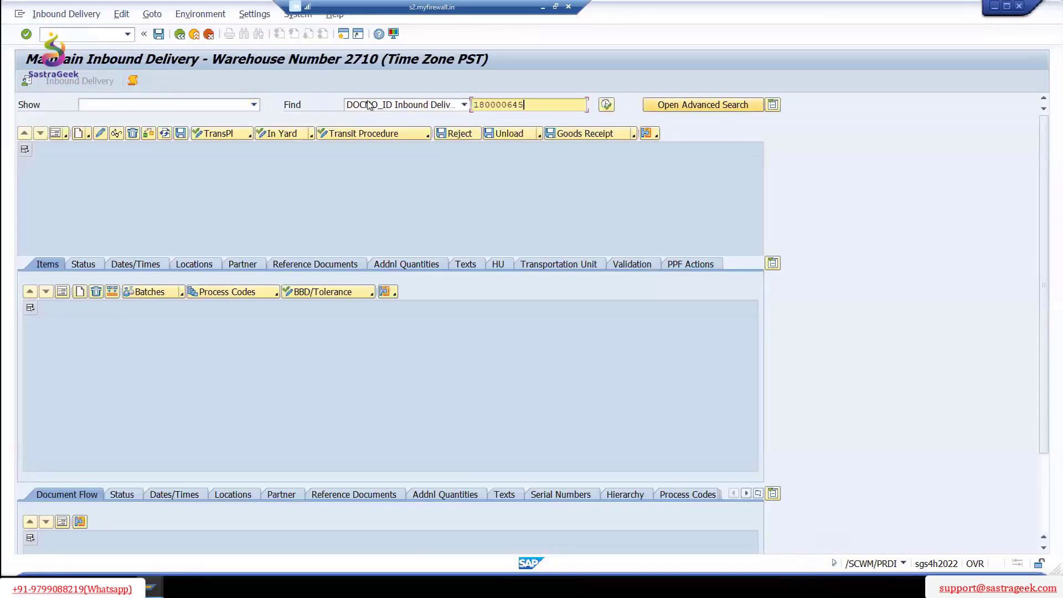
pyautogui.press('Return')
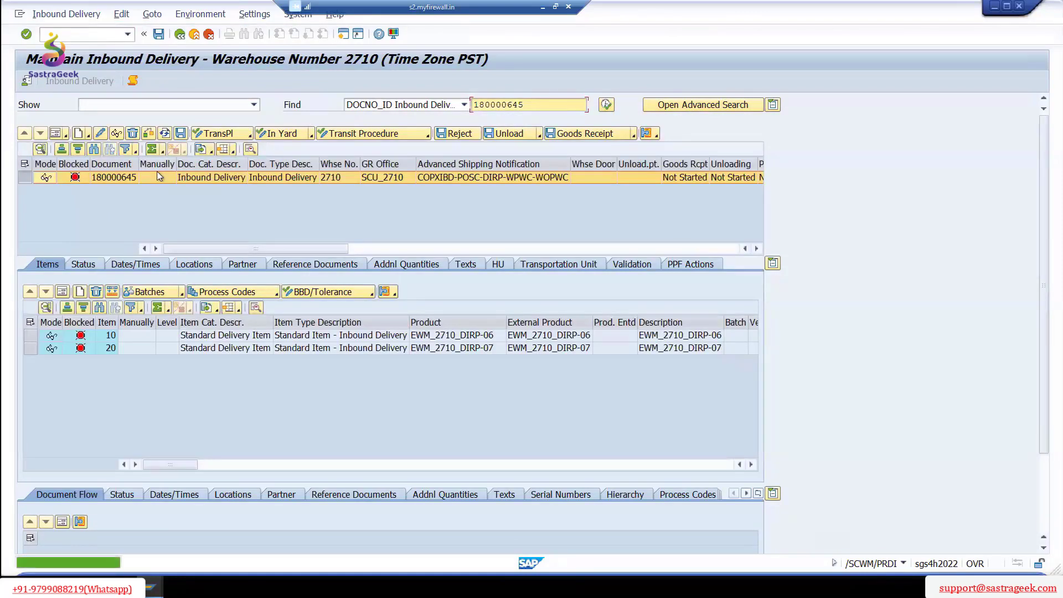
pyautogui.click(148, 135)
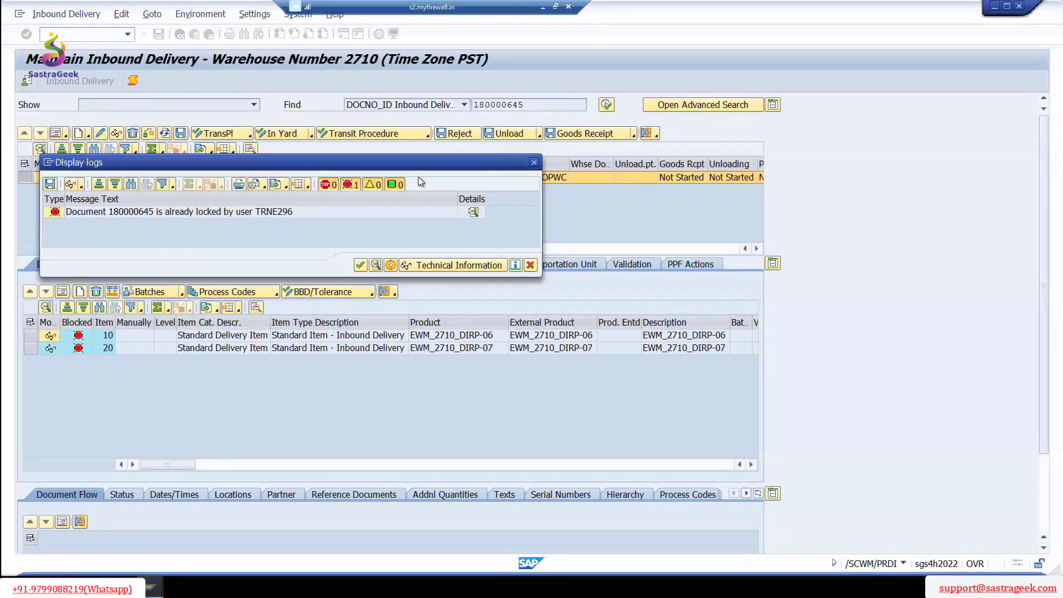
pyautogui.press('Escape')
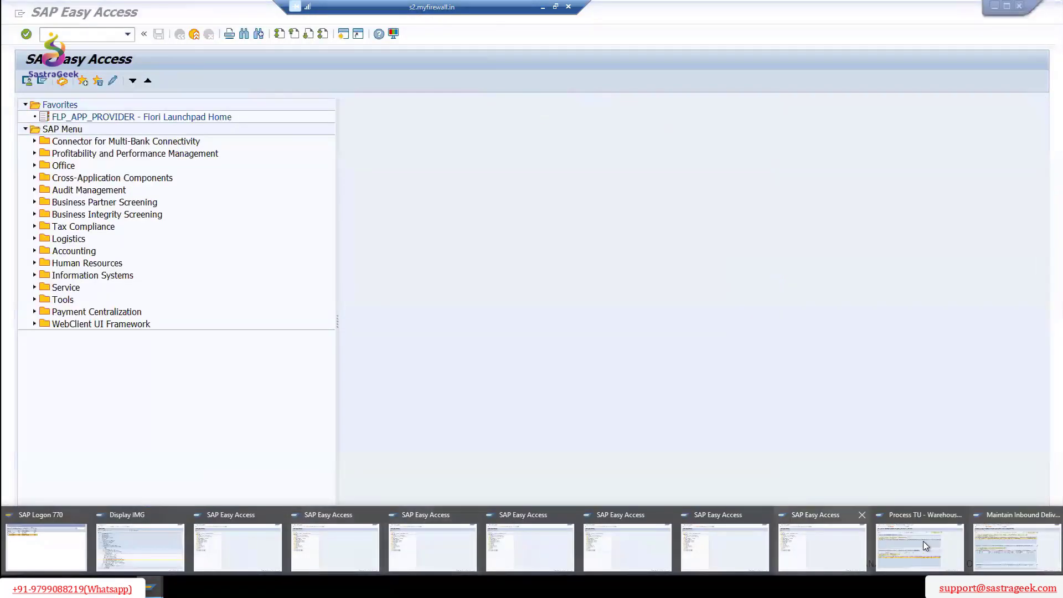
# - Save TU 20000090, close the surplus Easy Access and Display IMG windows, and return to delivery 180000645
pyautogui.click(923, 541)
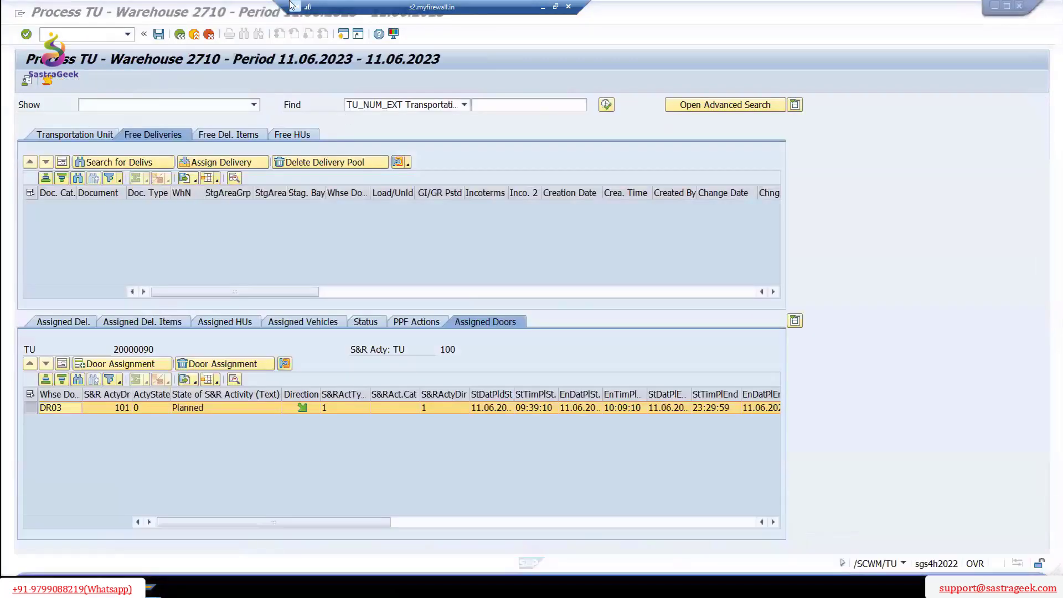
pyautogui.click(159, 34)
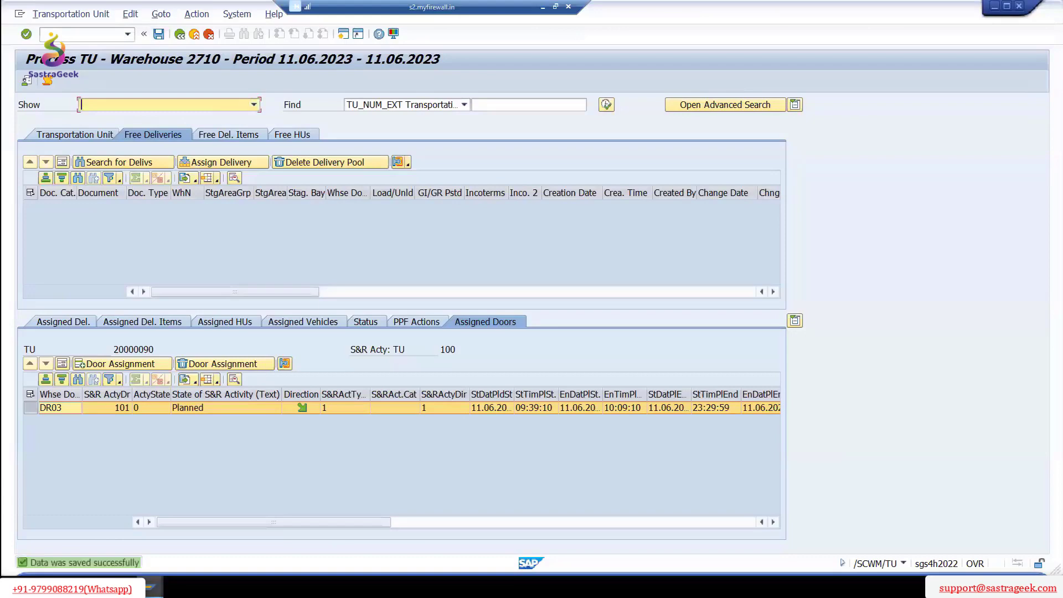
pyautogui.click(151, 587)
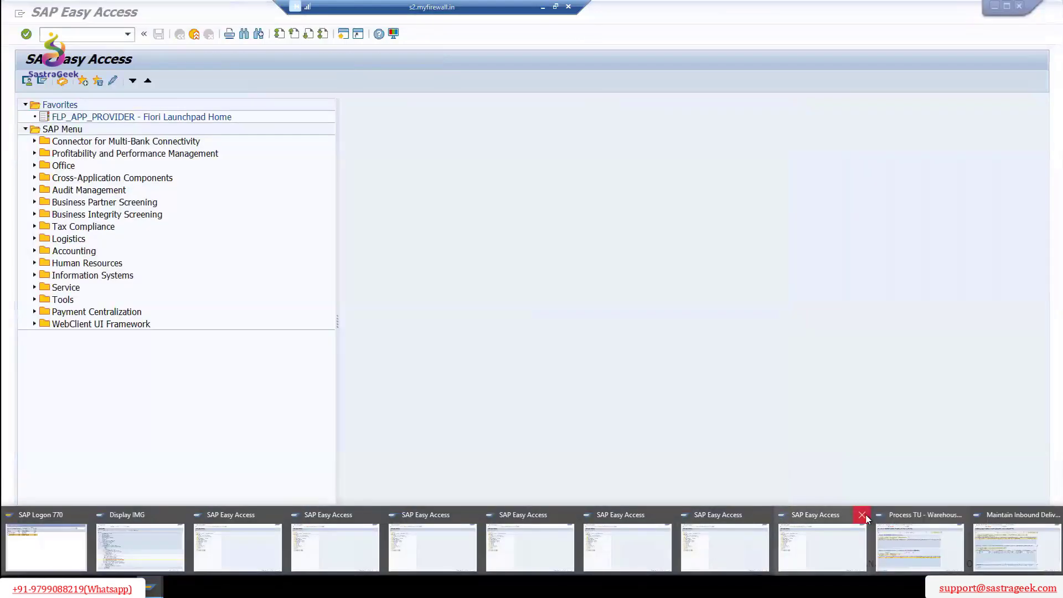
pyautogui.click(861, 515)
pyautogui.click(840, 514)
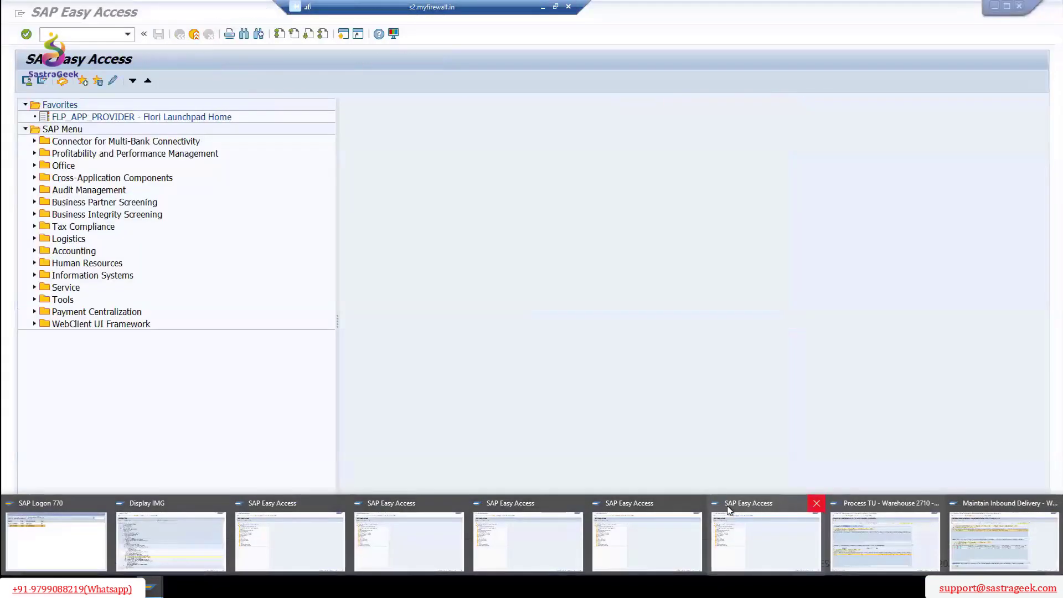
pyautogui.click(817, 510)
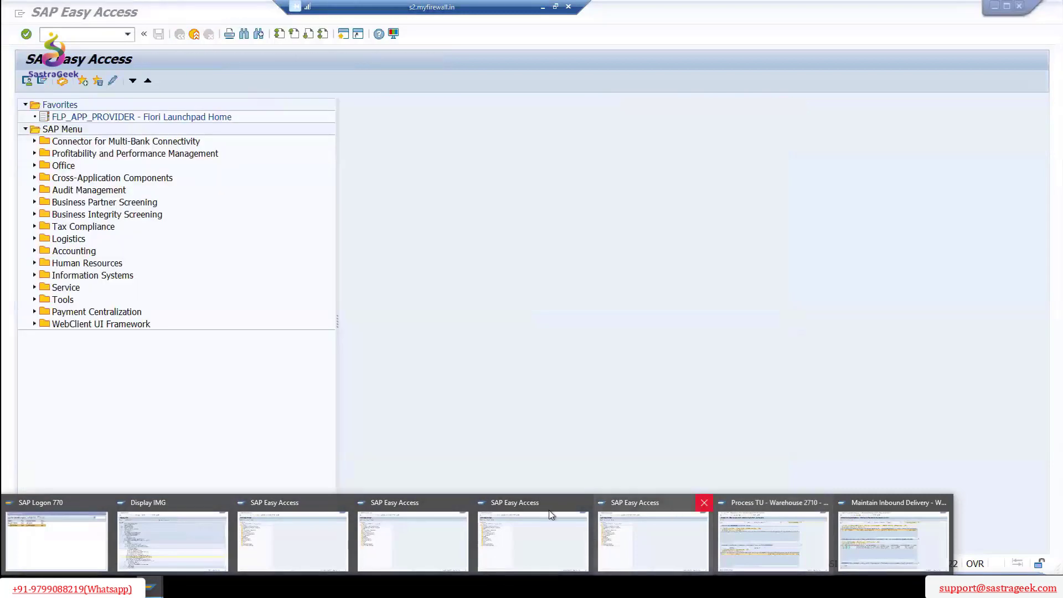
pyautogui.click(704, 502)
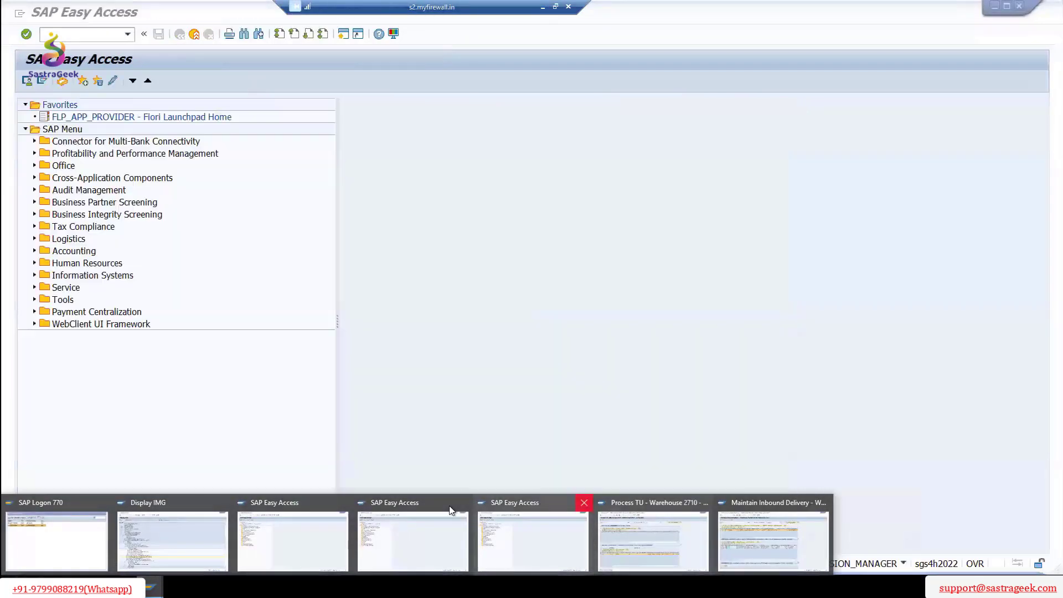
pyautogui.click(583, 502)
pyautogui.click(464, 502)
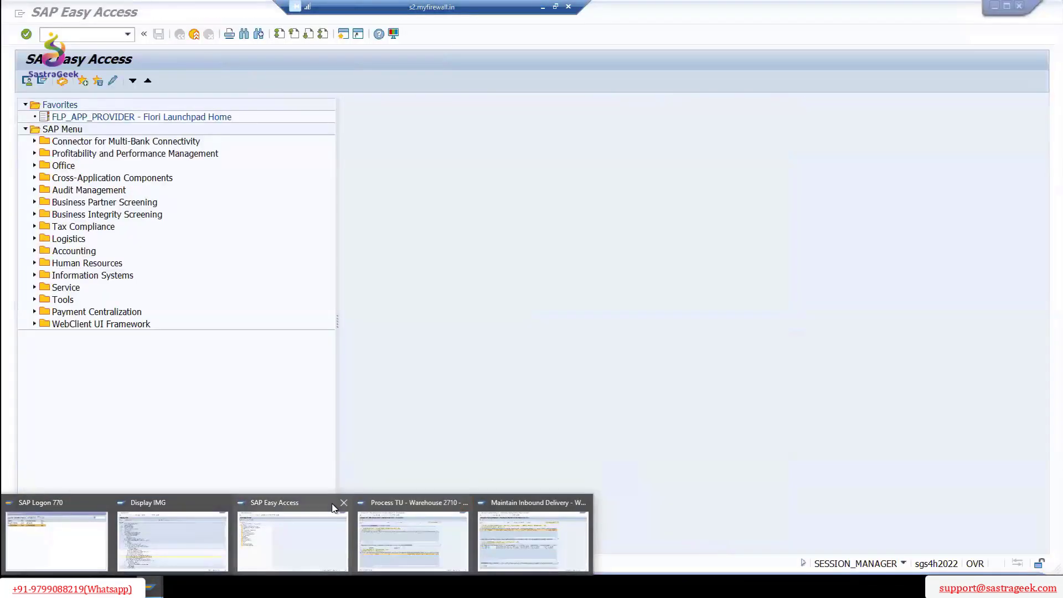
pyautogui.click(344, 502)
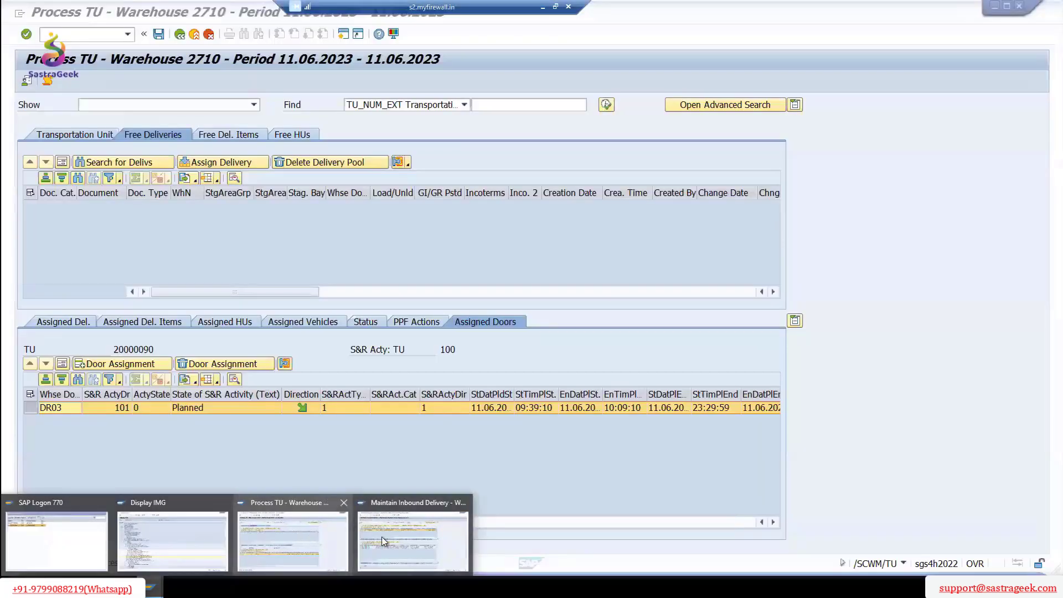
pyautogui.click(223, 502)
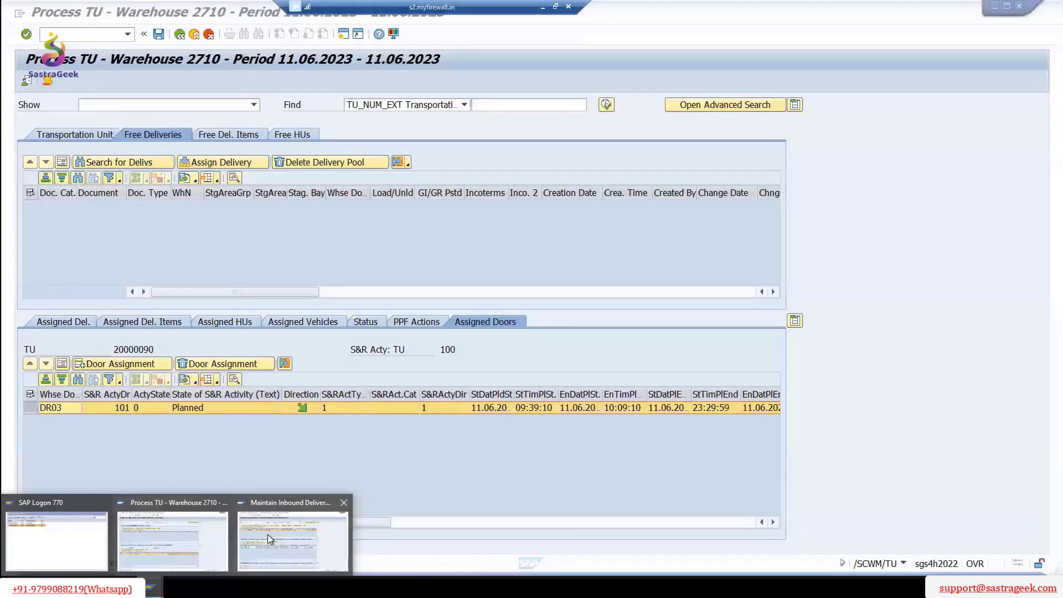
pyautogui.click(268, 534)
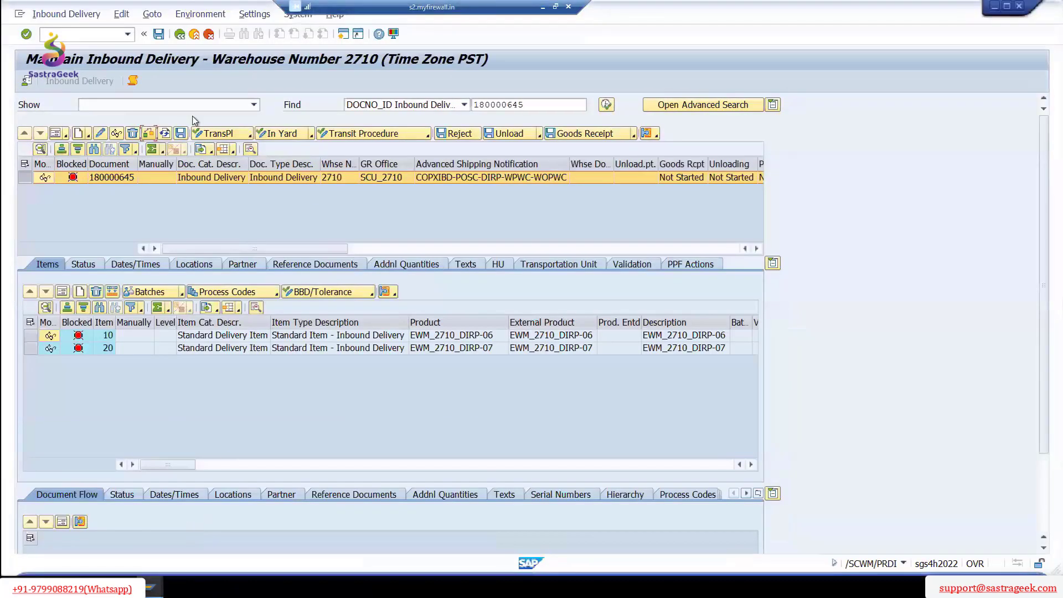
# - Unblock and save delivery 180000645, then check the HUs assigned to TU 20000090
pyautogui.click(147, 134)
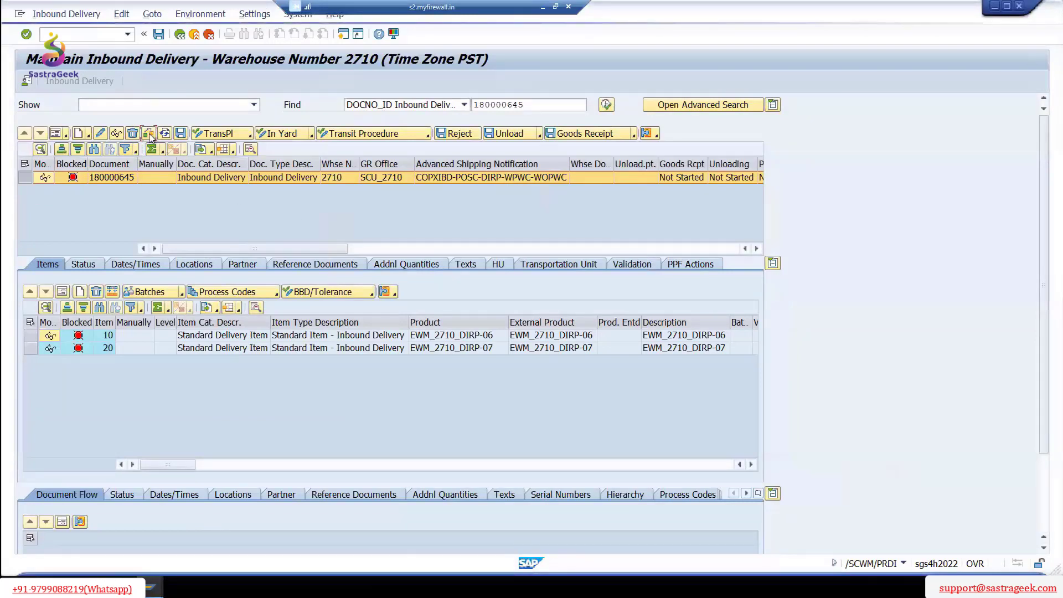
pyautogui.click(159, 35)
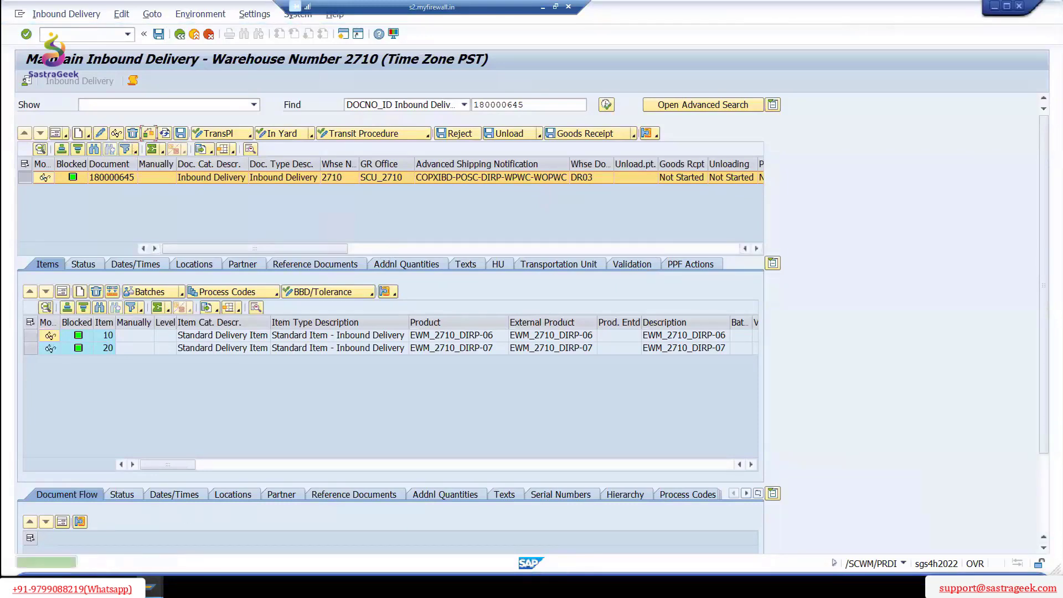
pyautogui.moveTo(150, 587)
pyautogui.click(173, 540)
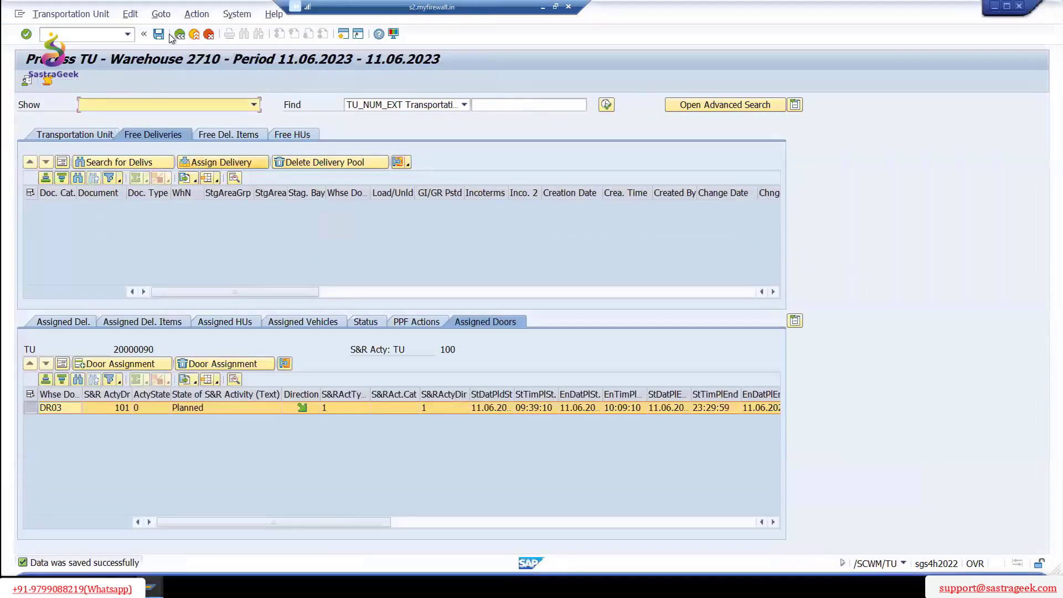
pyautogui.click(160, 35)
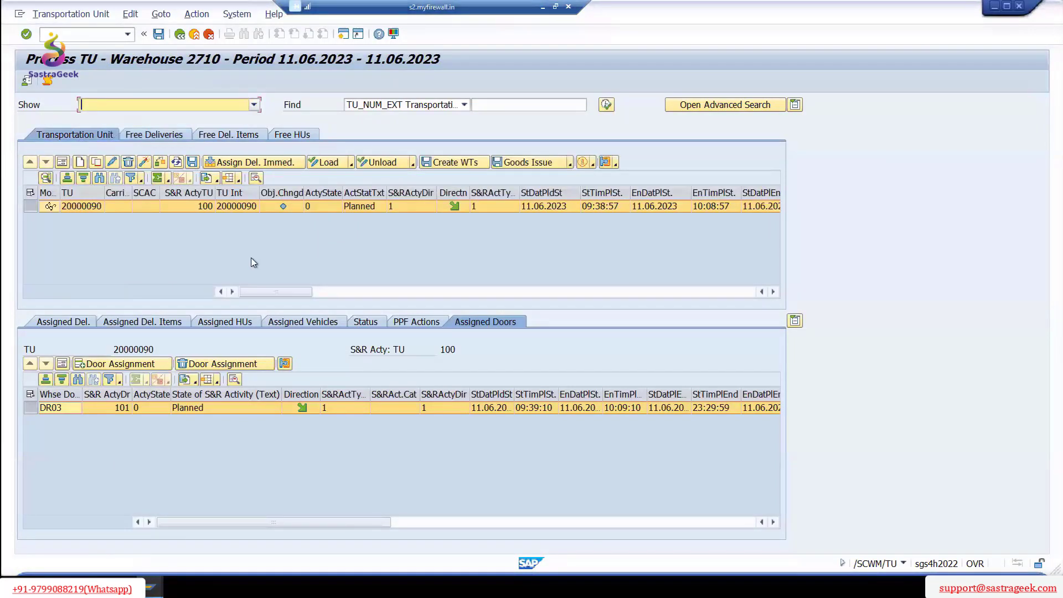
pyautogui.click(433, 251)
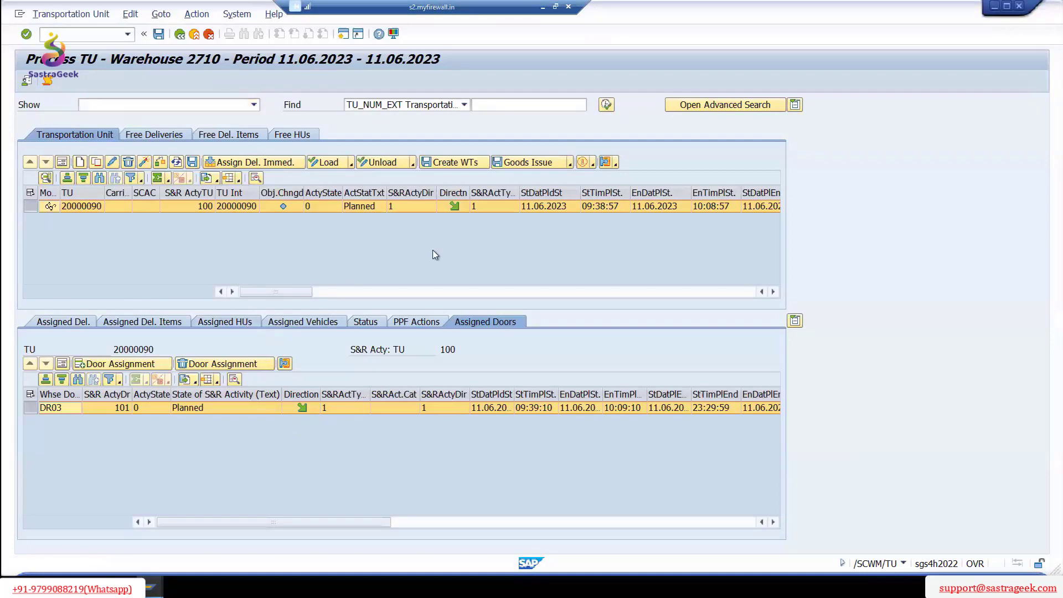
pyautogui.click(224, 321)
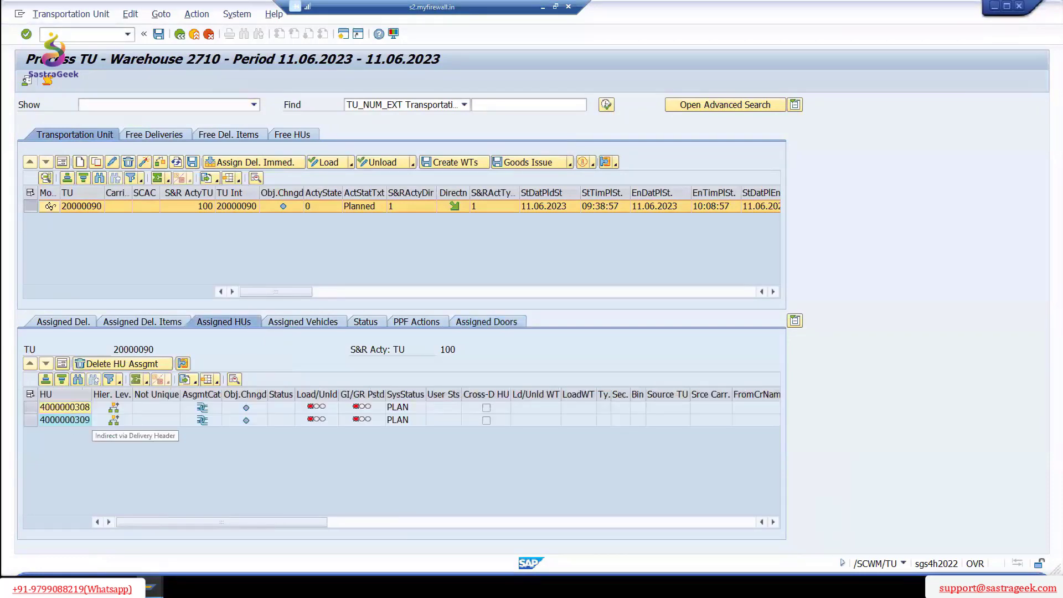
# - Show delivery 180000645's header details, with door DR03 and status In Transit
pyautogui.moveTo(151, 587)
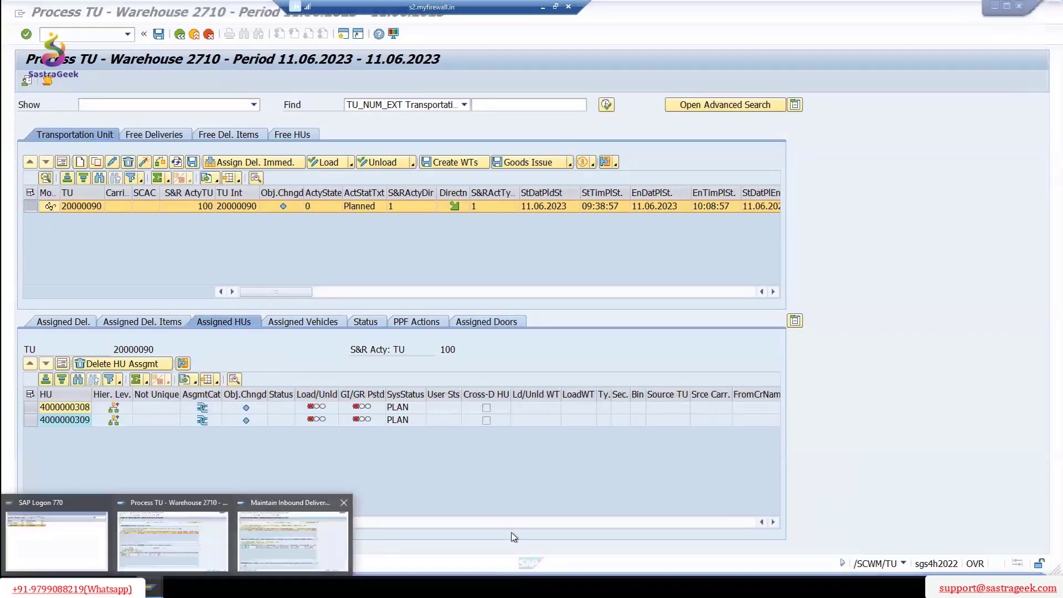
pyautogui.click(321, 540)
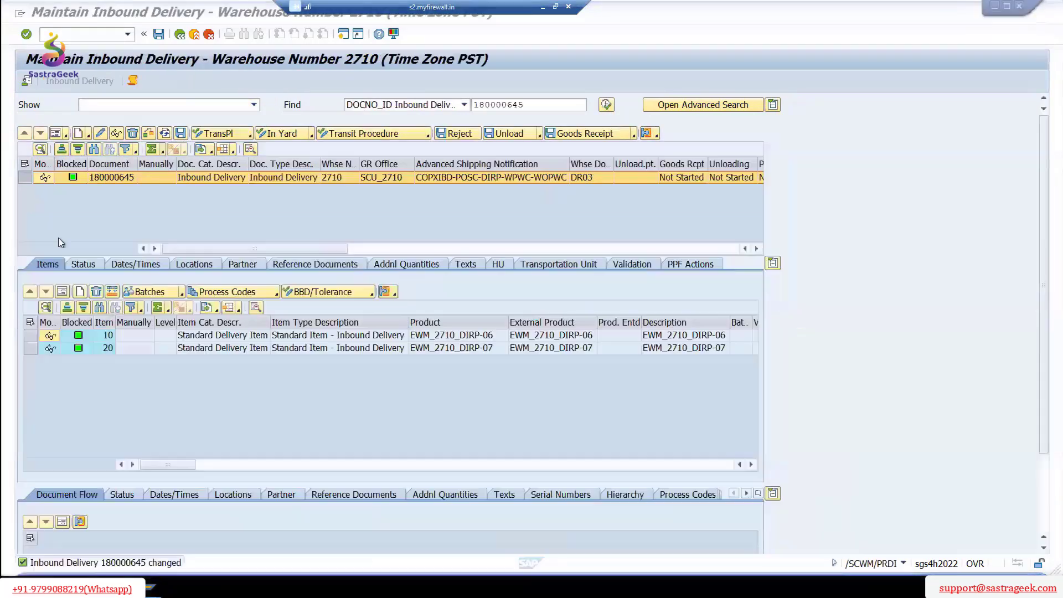
pyautogui.click(55, 134)
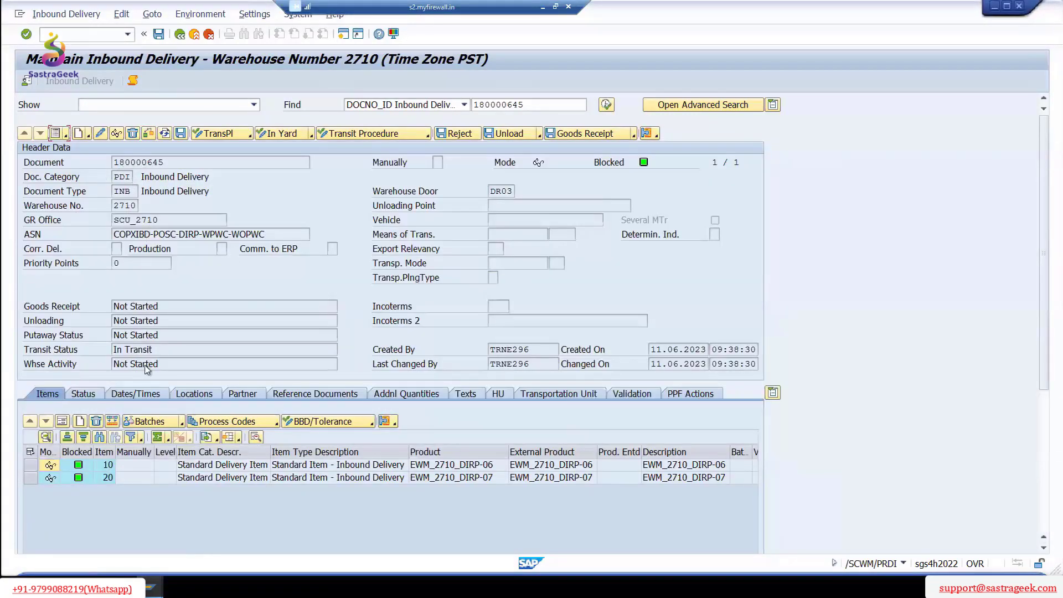
pyautogui.click(31, 465)
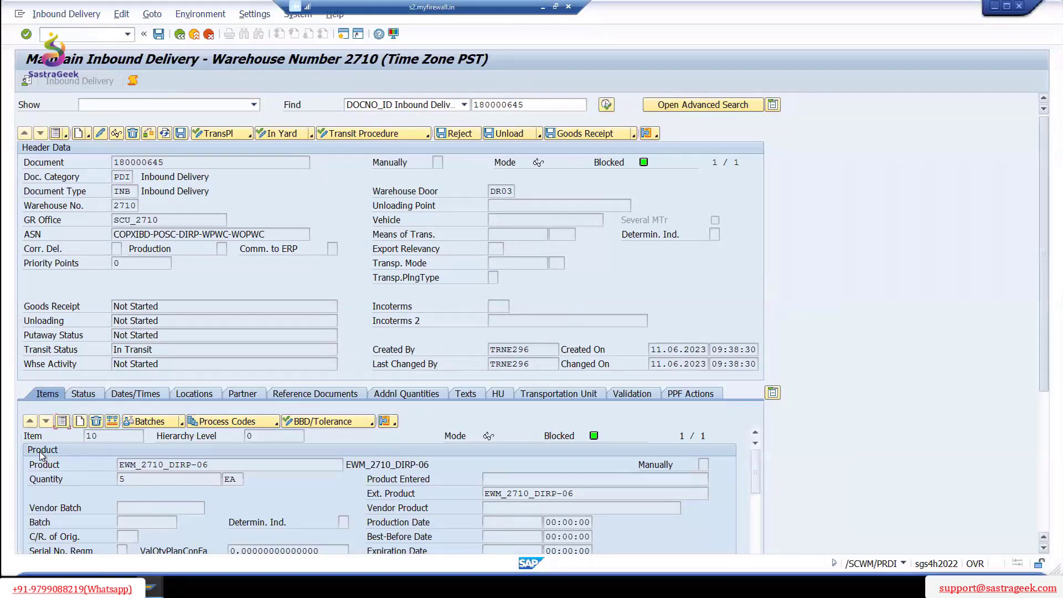
pyautogui.scroll(-5, 40, 456)
pyautogui.scroll(-3, 41, 455)
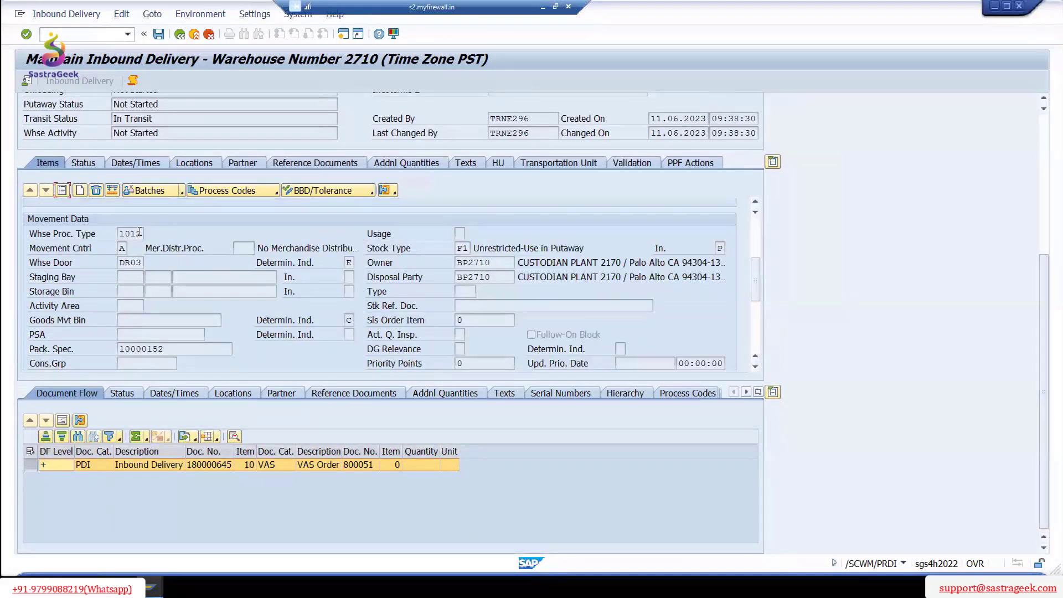
pyautogui.moveTo(141, 233); pyautogui.dragTo(118, 234)
pyautogui.moveTo(164, 348); pyautogui.dragTo(118, 349)
pyautogui.click(463, 249)
pyautogui.scroll(-5, 49, 278)
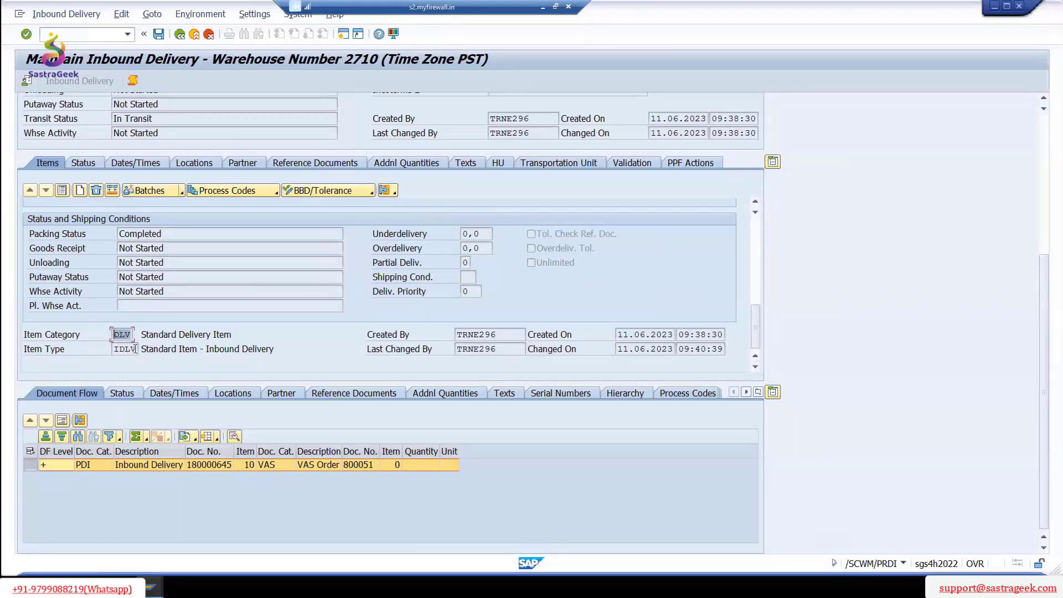
pyautogui.click(132, 349)
pyautogui.click(62, 190)
pyautogui.click(26, 249)
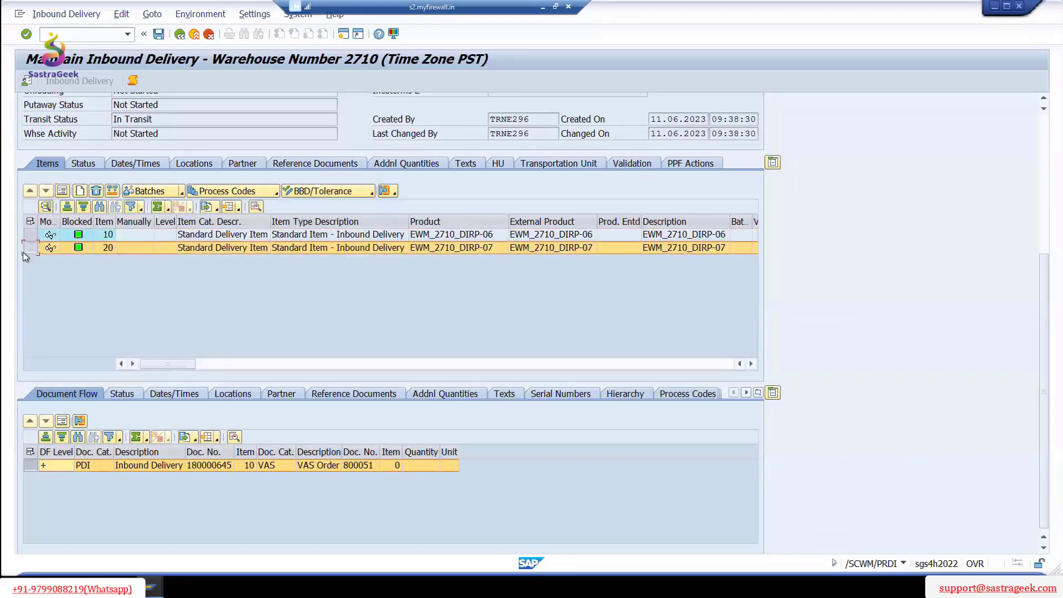
pyautogui.click(62, 190)
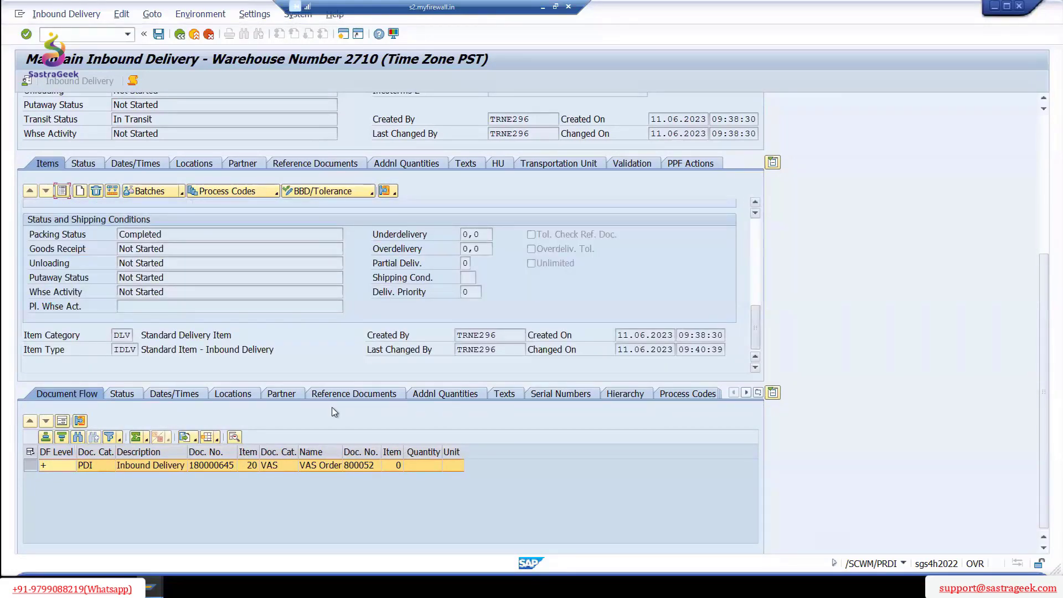
pyautogui.scroll(5, 220, 240)
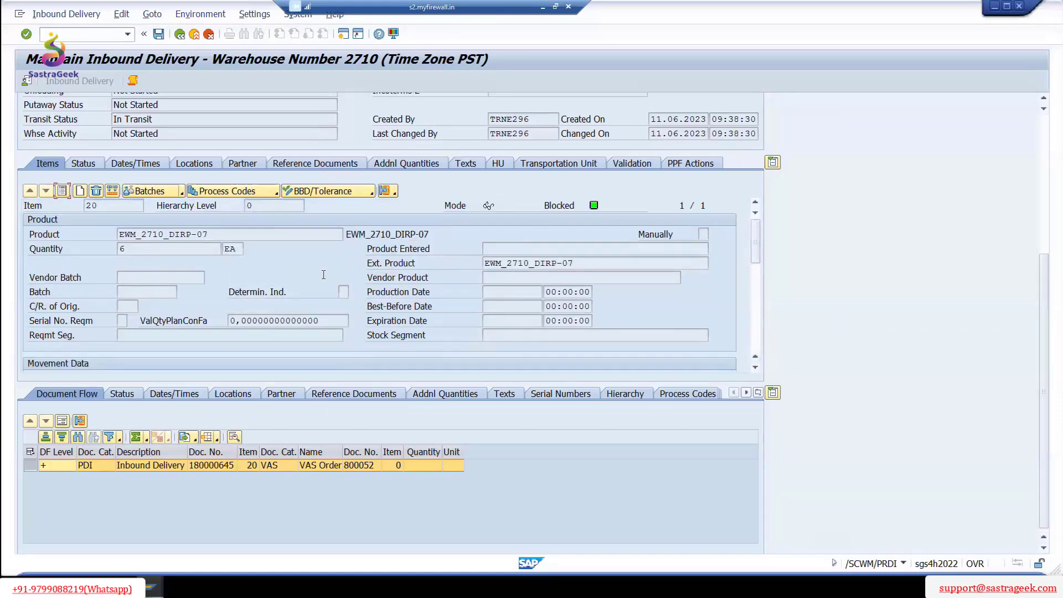
pyautogui.scroll(3, 324, 275)
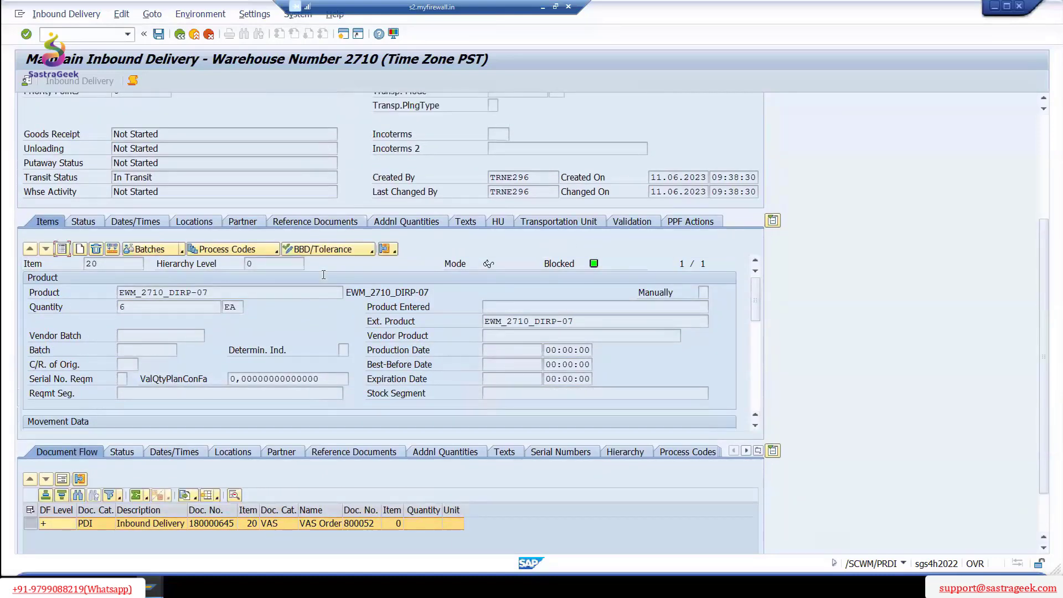
pyautogui.scroll(-4, 410, 357)
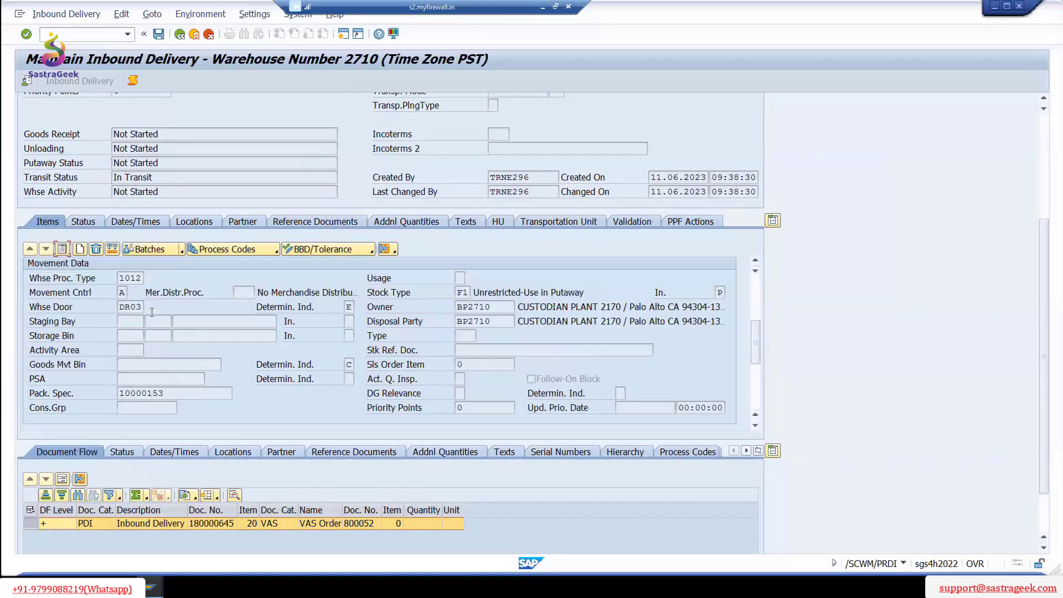
pyautogui.doubleClick(133, 279)
pyautogui.doubleClick(154, 392)
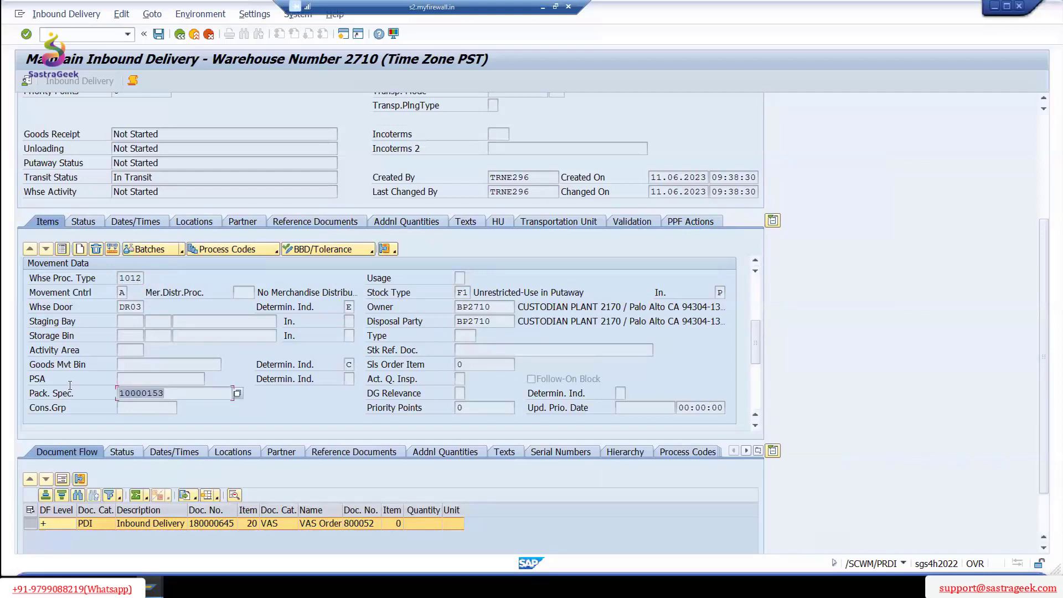
pyautogui.scroll(-5, 322, 380)
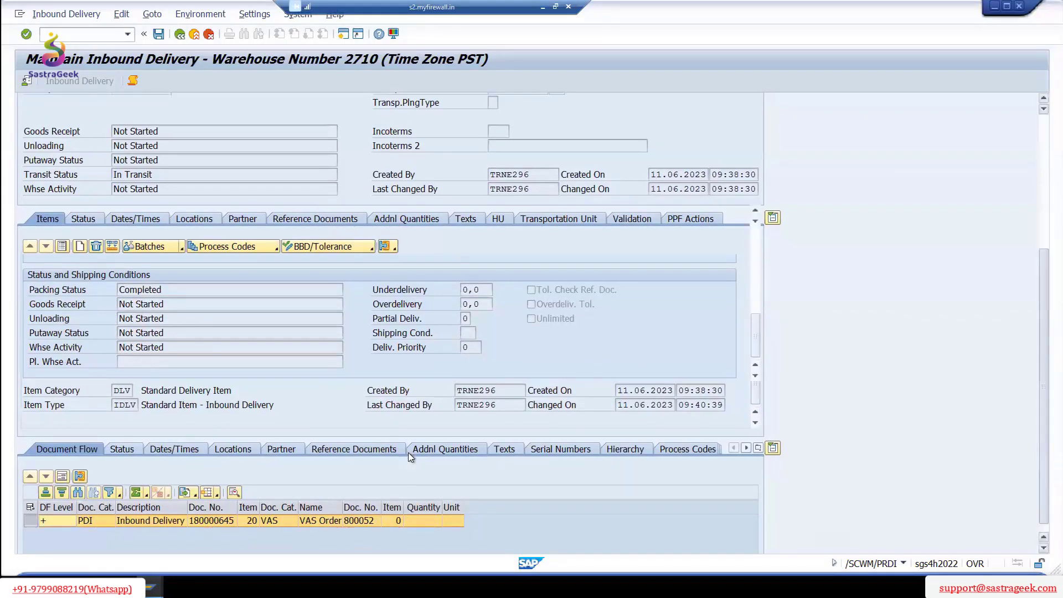
pyautogui.scroll(-3, 407, 453)
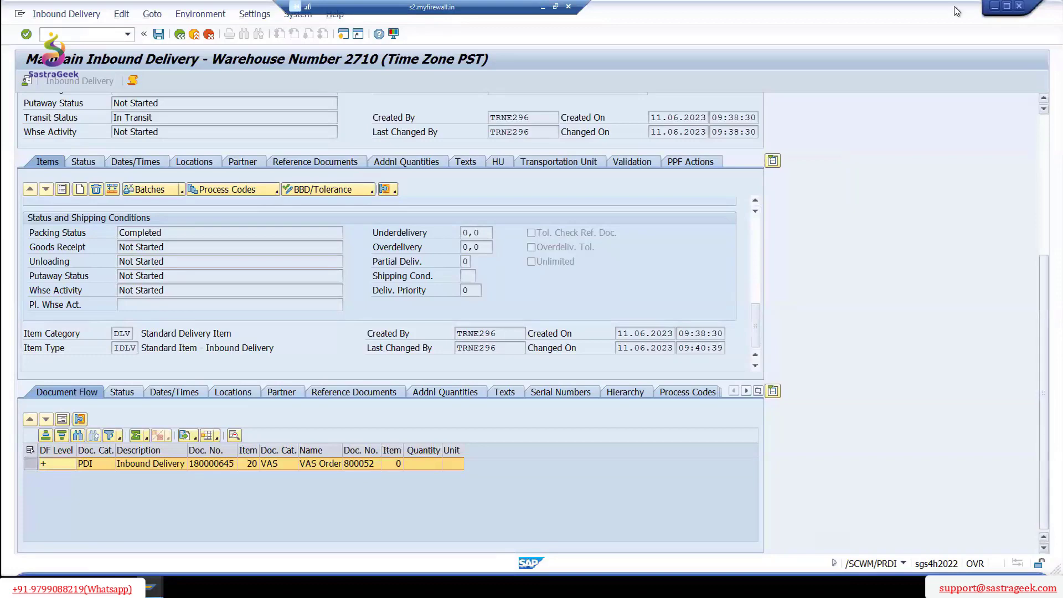
pyautogui.scroll(10, 837, 83)
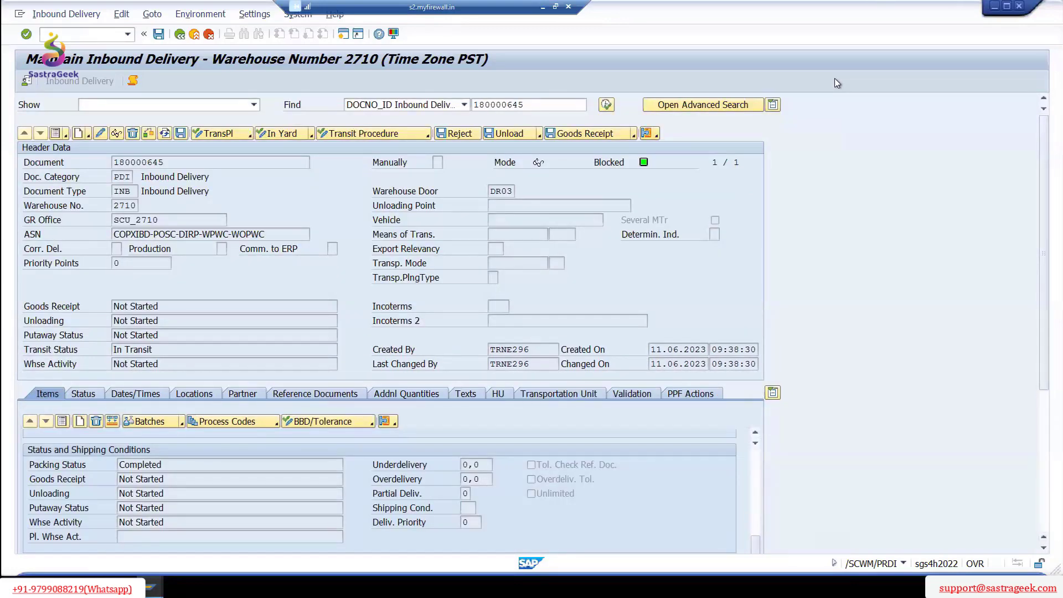
# - Display the delivery's VAS orders and set VAS order 800051's work center to VADP
pyautogui.click(649, 133)
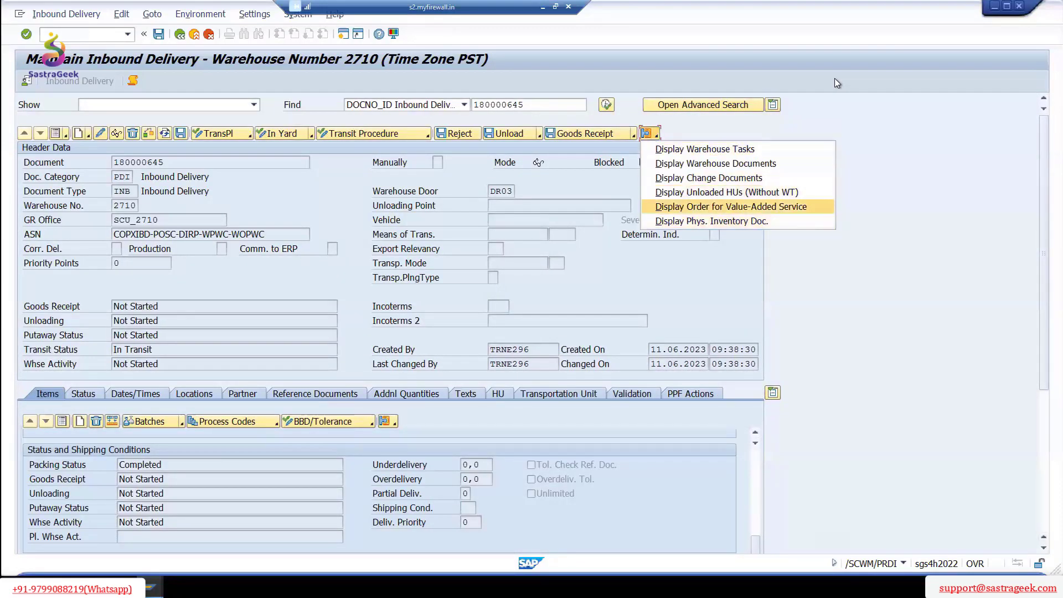
pyautogui.press('Return')
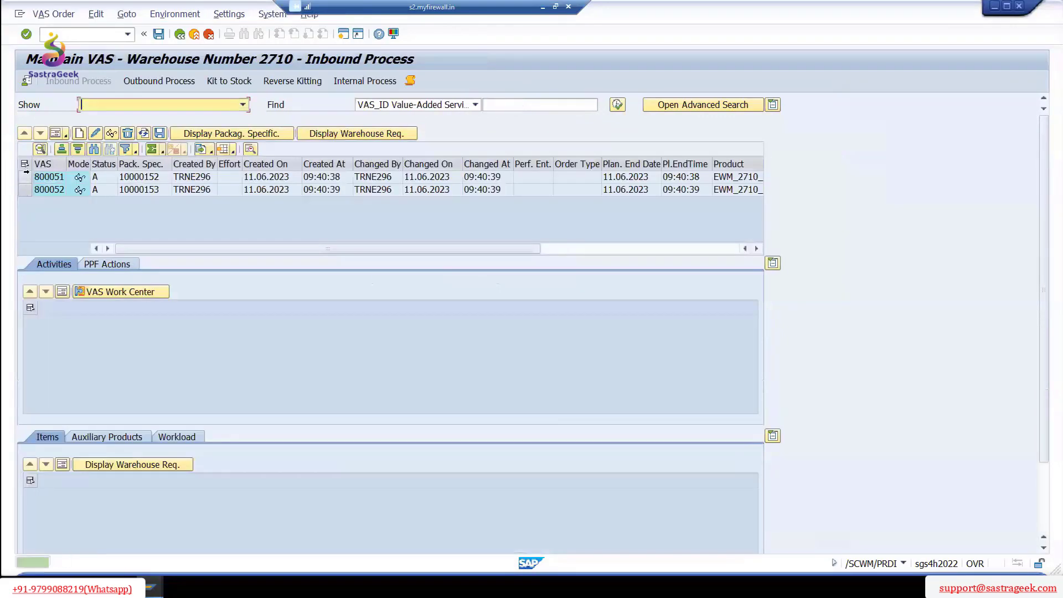
pyautogui.doubleClick(26, 177)
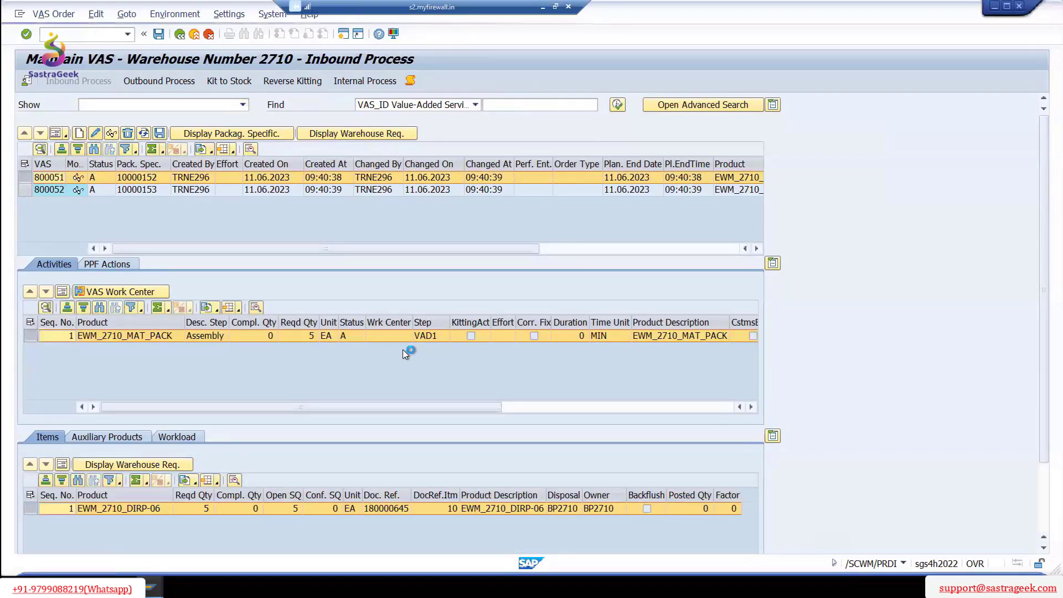
pyautogui.click(96, 134)
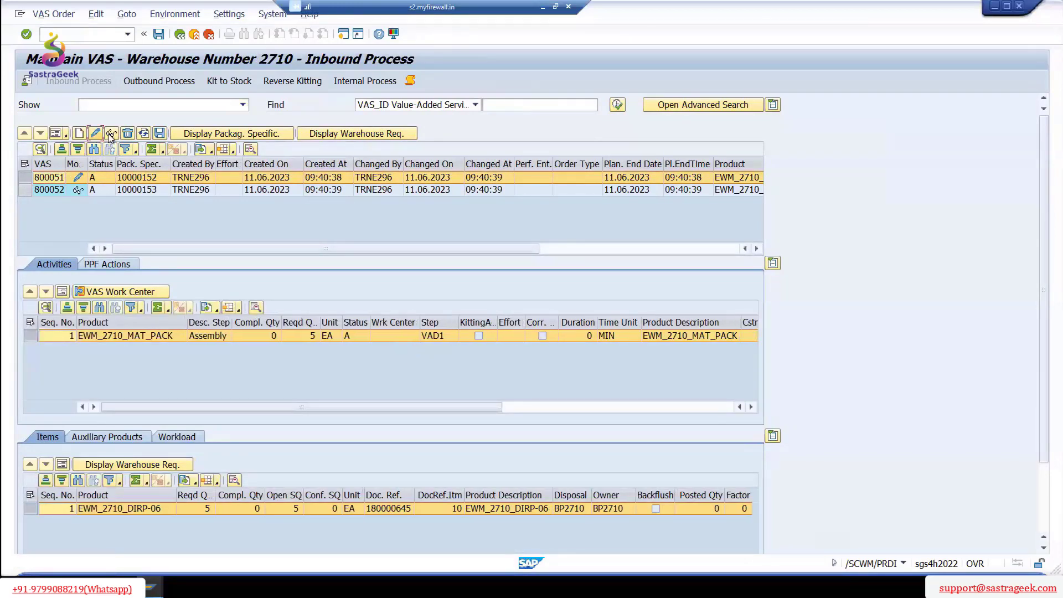
pyautogui.click(412, 336)
pyautogui.click(412, 336)
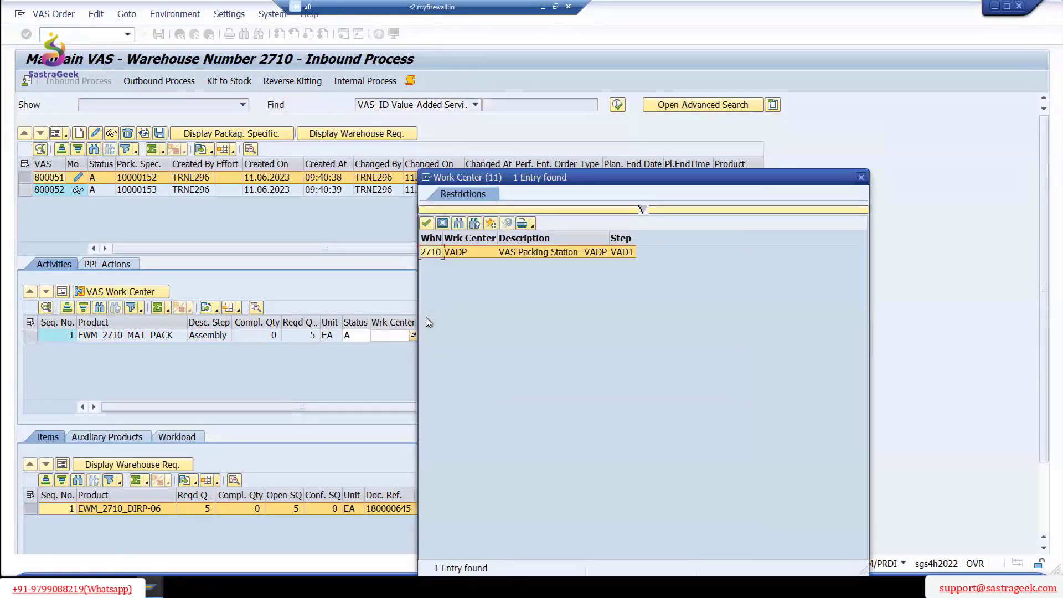
pyautogui.press('Return')
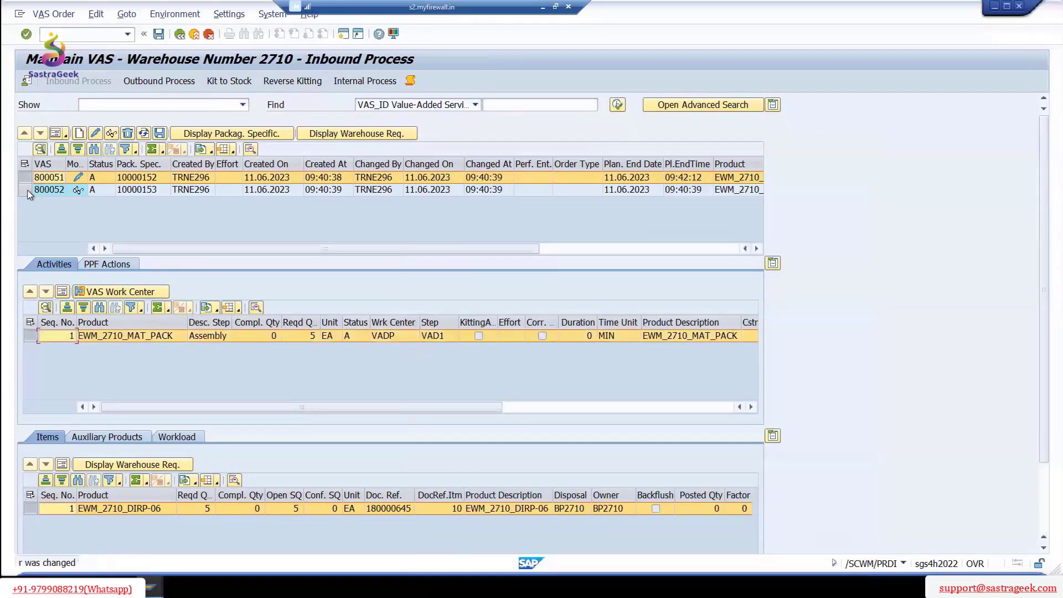
# - Set VAS order 800052's work center to VADP, save, and return to the delivery
pyautogui.click(28, 190)
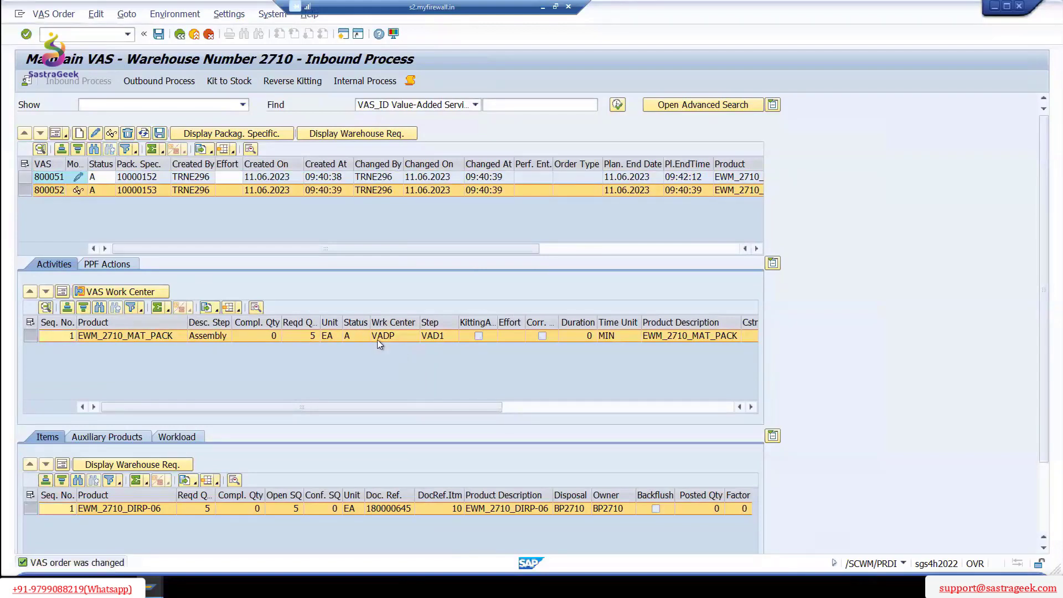
pyautogui.click(98, 133)
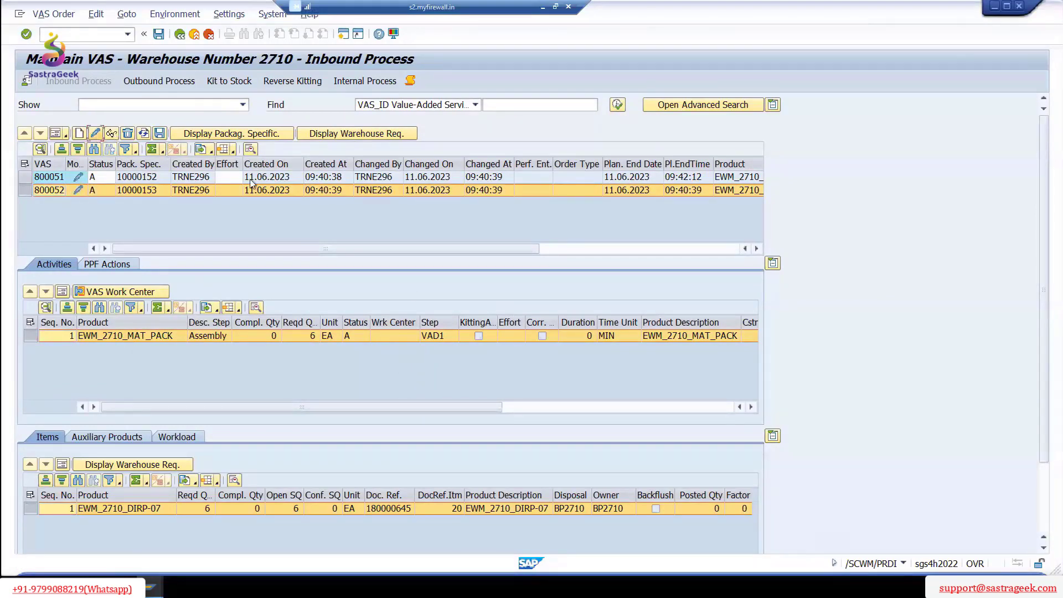
pyautogui.click(409, 338)
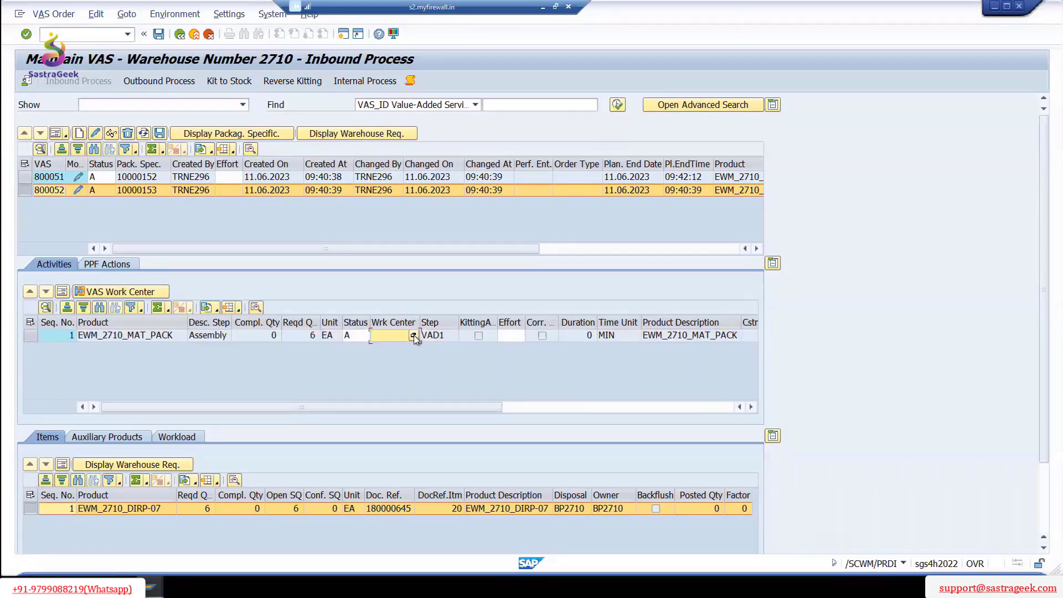
pyautogui.click(416, 336)
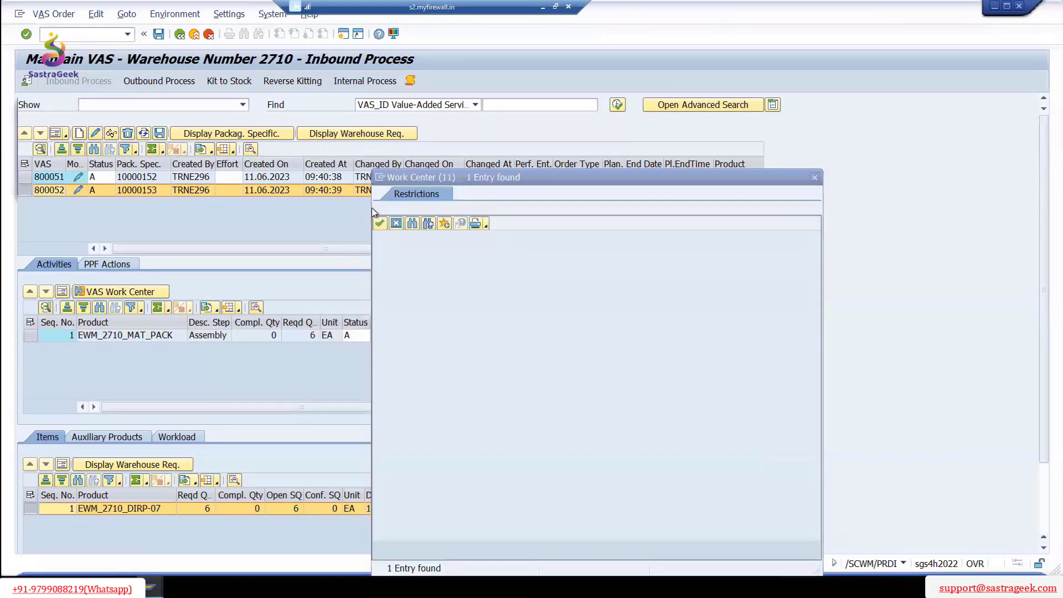
pyautogui.click(386, 253)
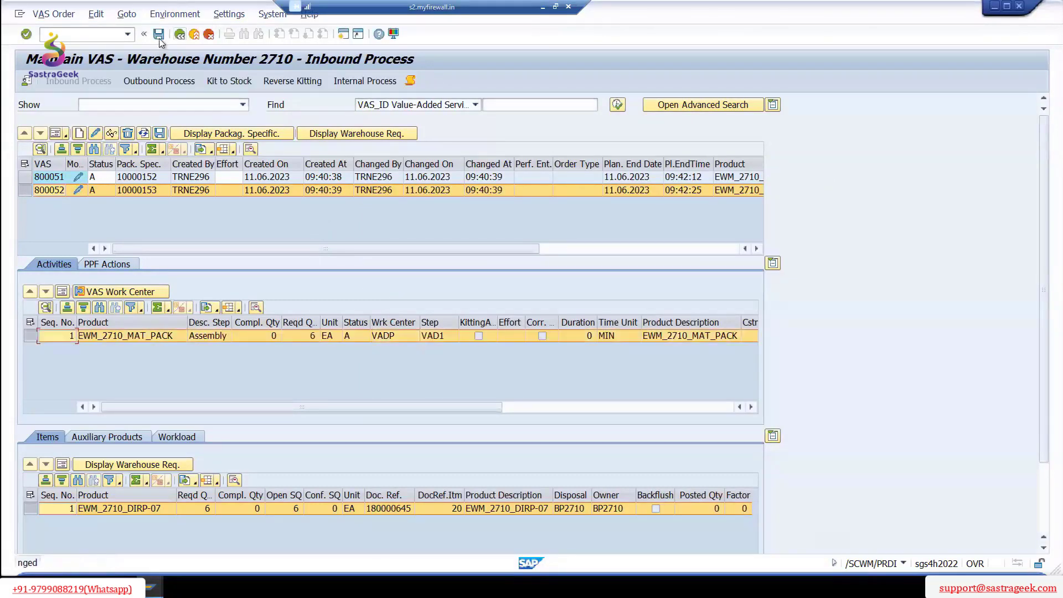
pyautogui.click(159, 34)
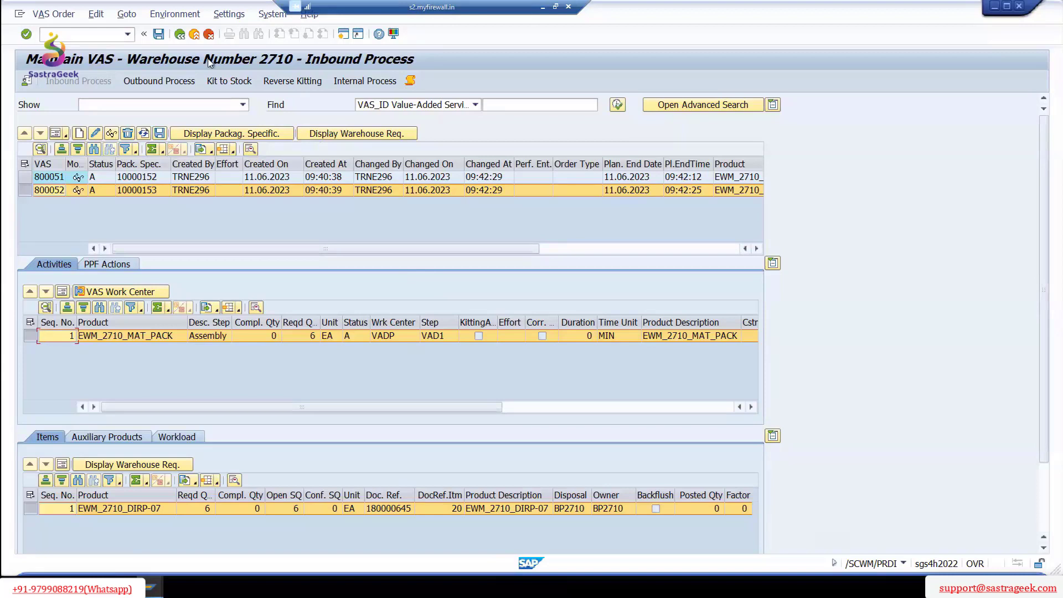
pyautogui.click(159, 36)
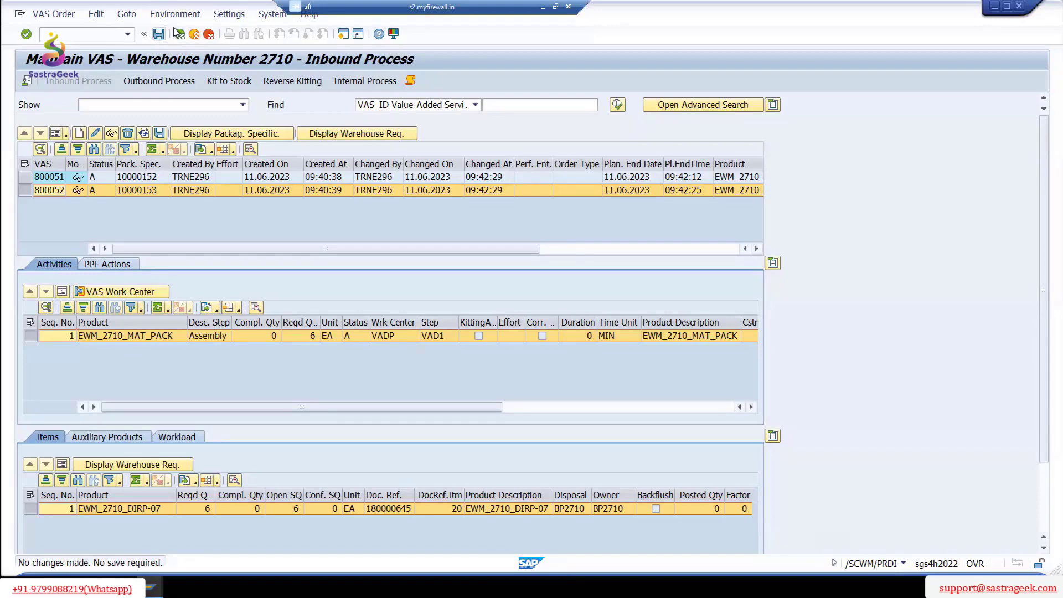
pyautogui.click(191, 36)
pyautogui.click(194, 35)
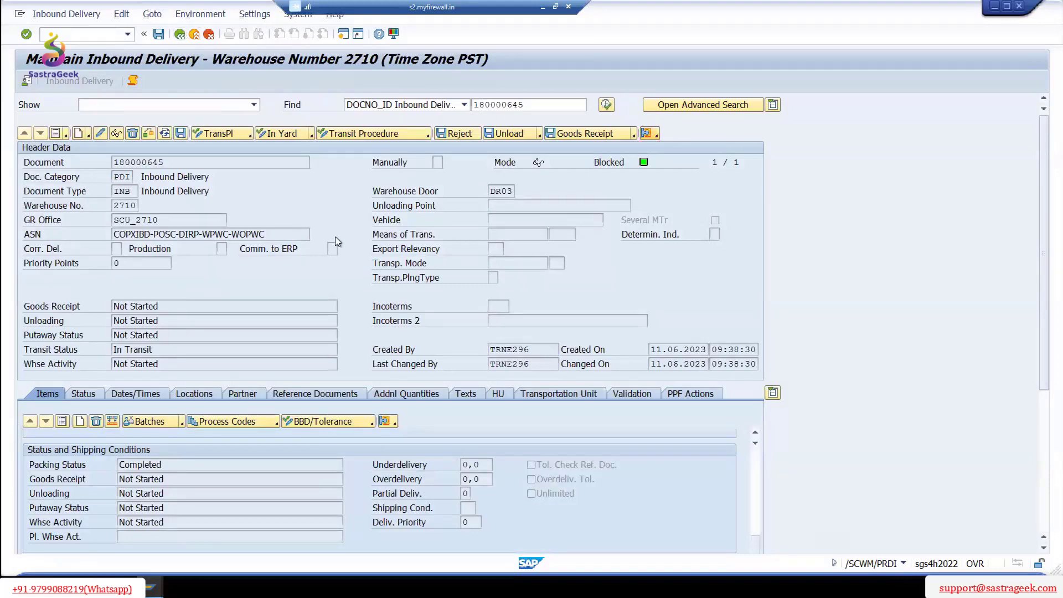
# - Review the document flow of inbound delivery 180000645 and leave the delivery
pyautogui.scroll(-5, 337, 242)
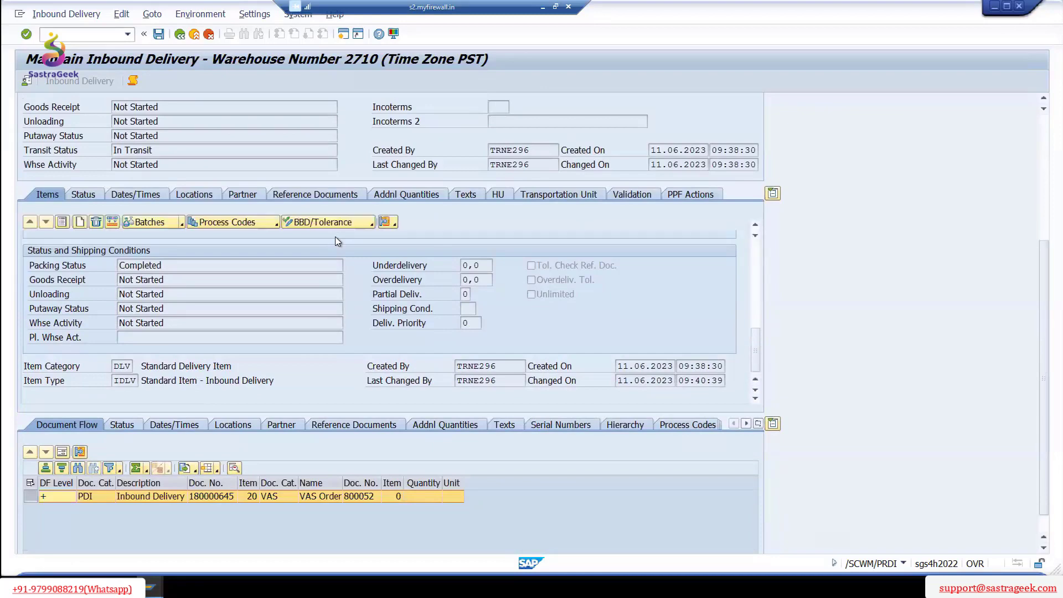
pyautogui.scroll(3, 335, 237)
pyautogui.scroll(2, 344, 417)
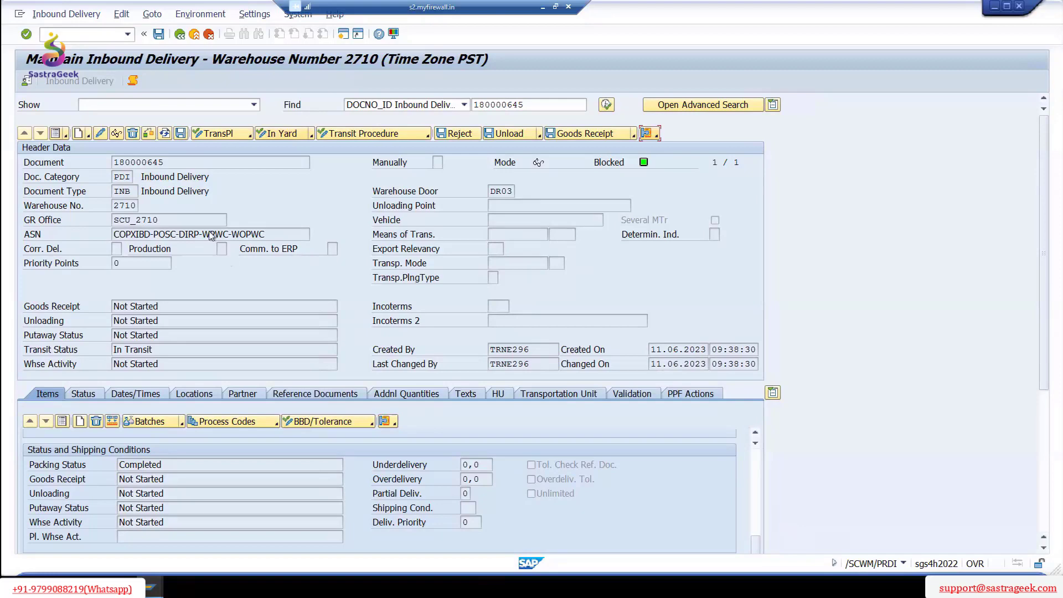
pyautogui.click(180, 35)
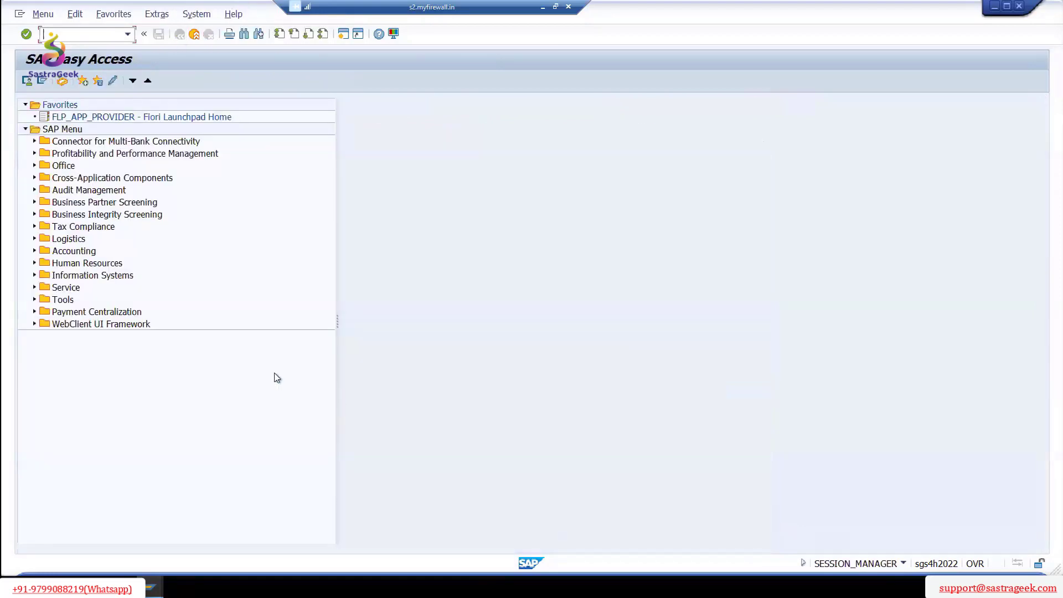
# - Check door DR03 among TU 20000090's assigned doors, then close Process TU
pyautogui.click(178, 550)
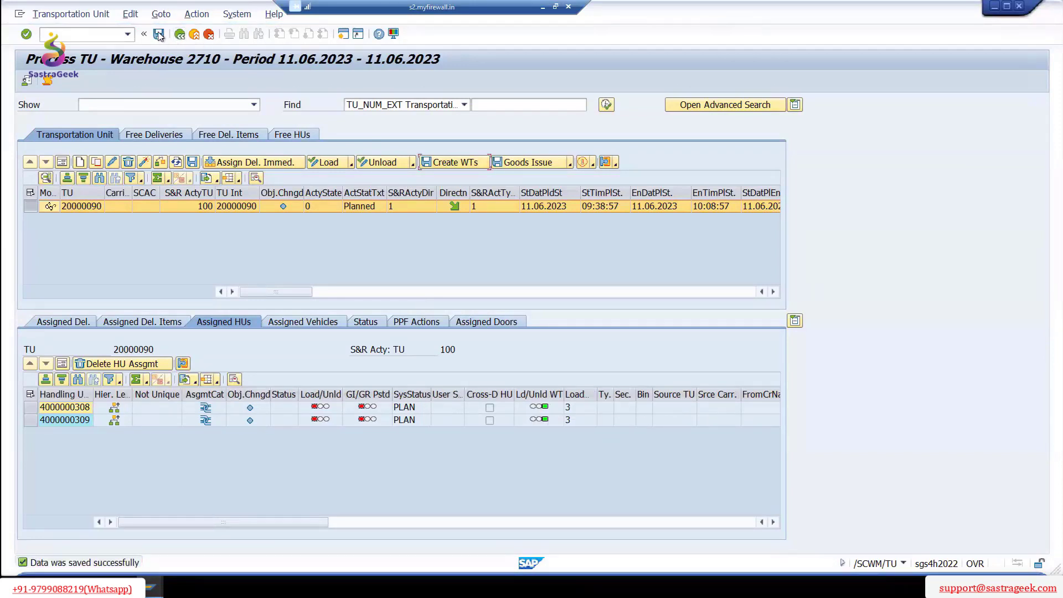
pyautogui.click(427, 328)
pyautogui.click(99, 410)
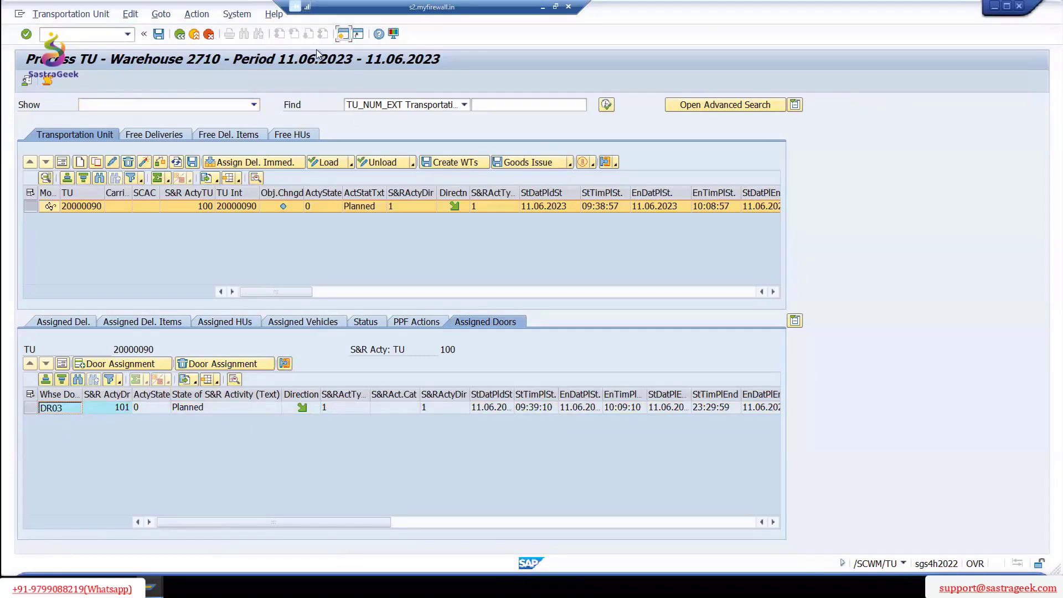
pyautogui.click(209, 34)
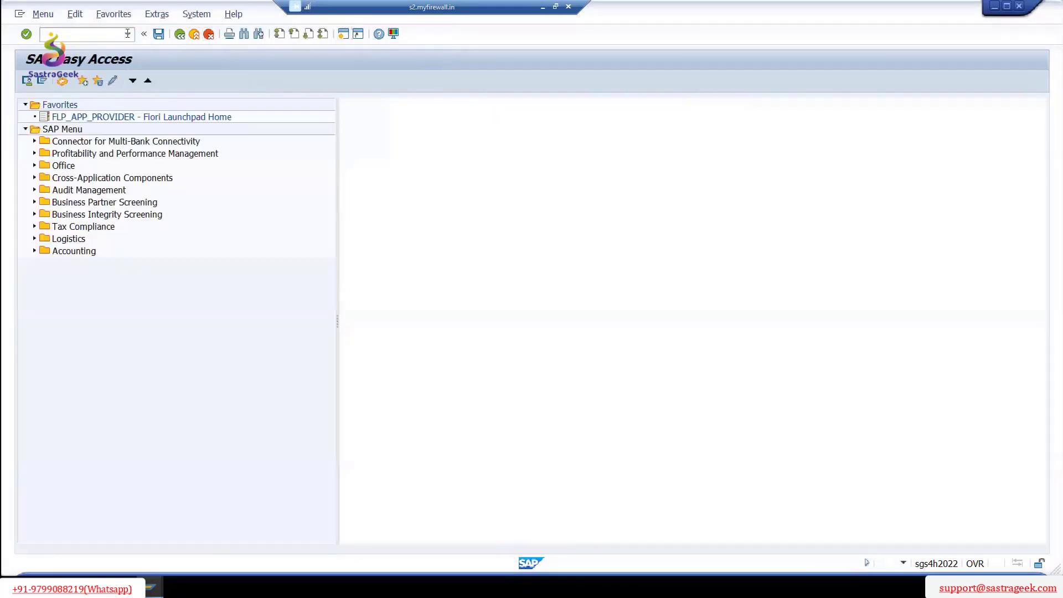
# - Start the RF user interface /N/SCWM/RFUI and log on to the RF environment
pyautogui.click(128, 34)
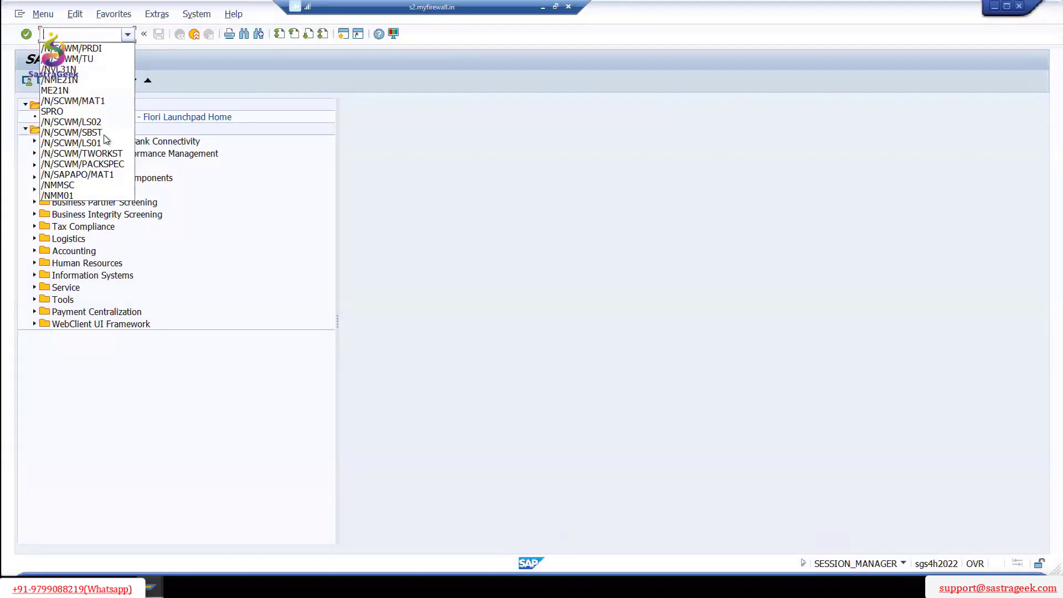
pyautogui.click(83, 48)
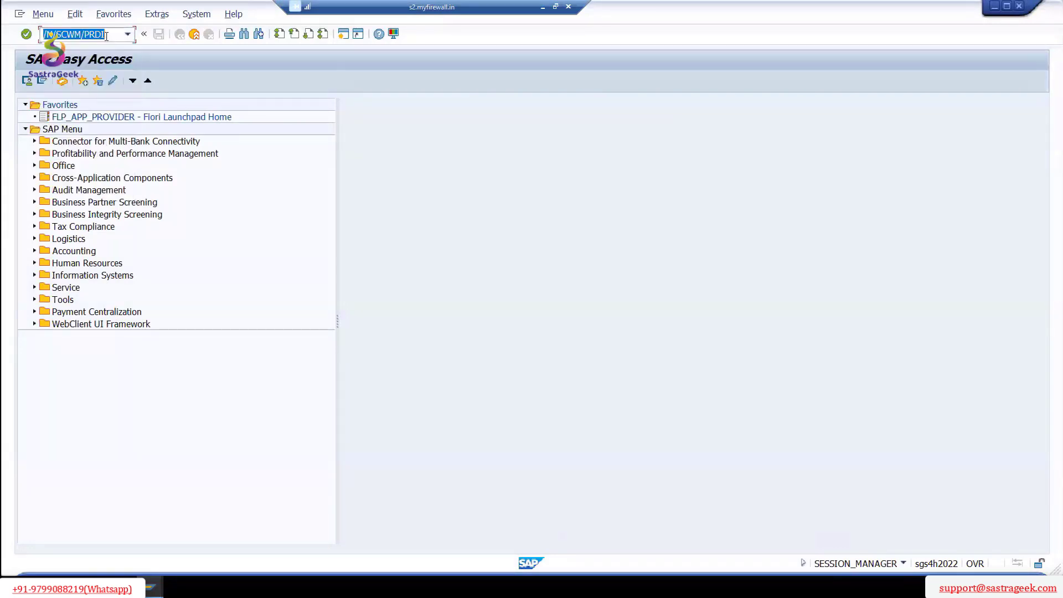
pyautogui.moveTo(86, 34); pyautogui.dragTo(83, 34)
pyautogui.write('RFUI')
pyautogui.press('Return')
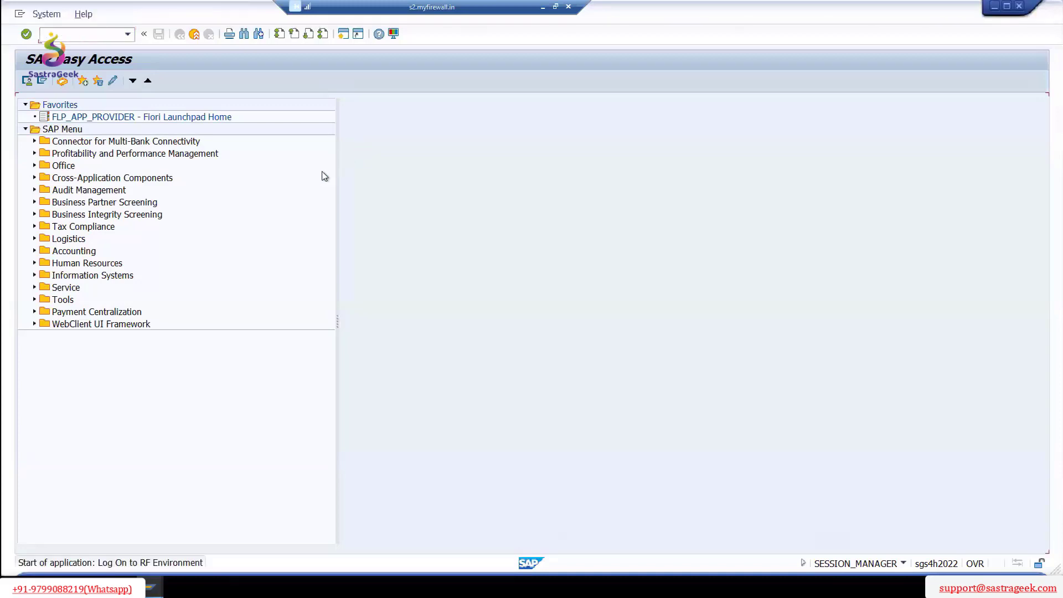
pyautogui.press('Return')
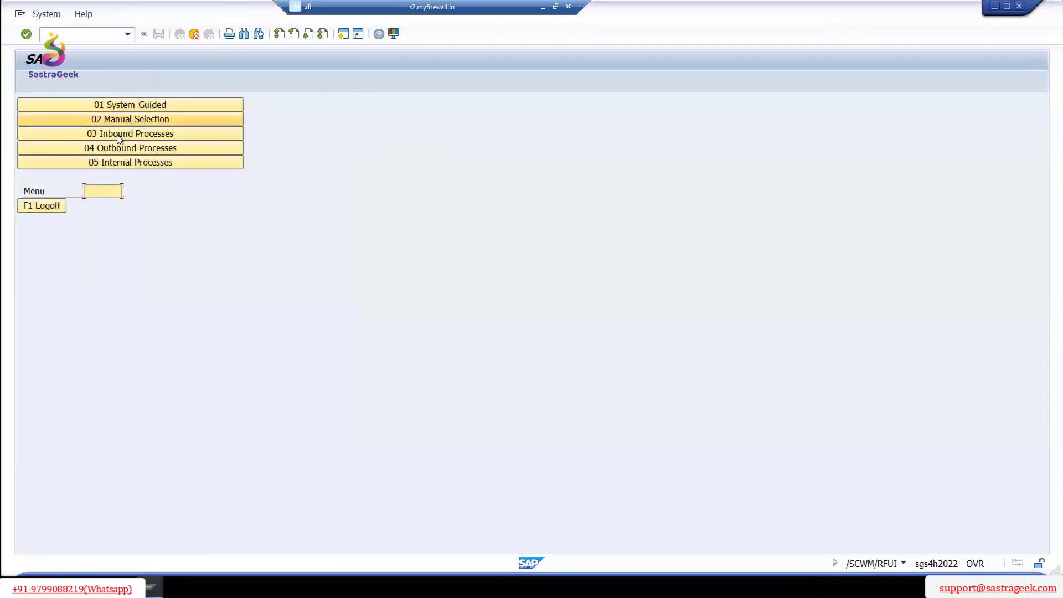
# - Receive HUs by TU at door DR03, which reports no transportation unit found
pyautogui.click(132, 135)
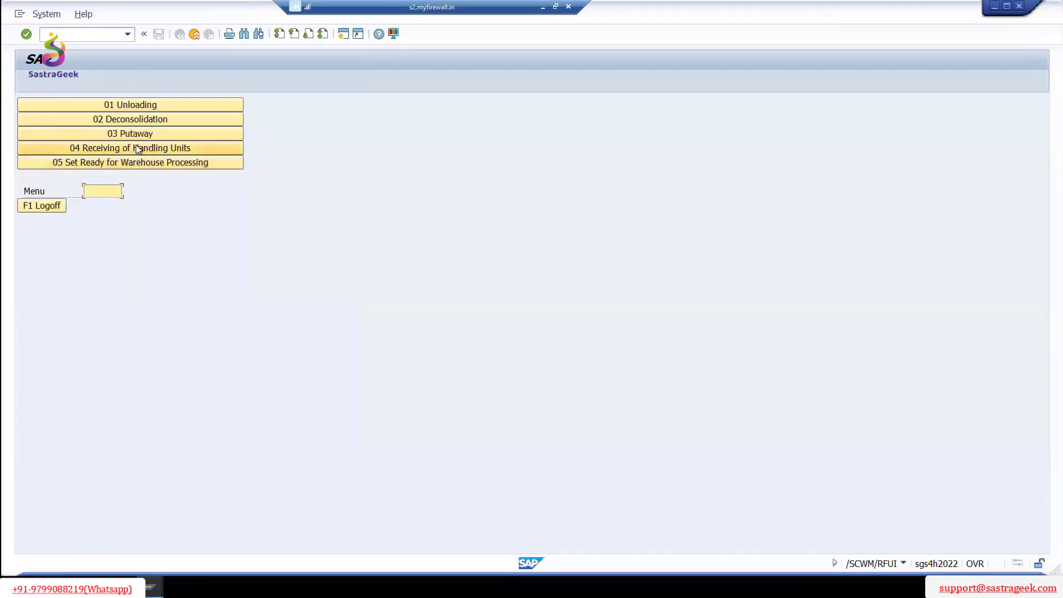
pyautogui.click(138, 149)
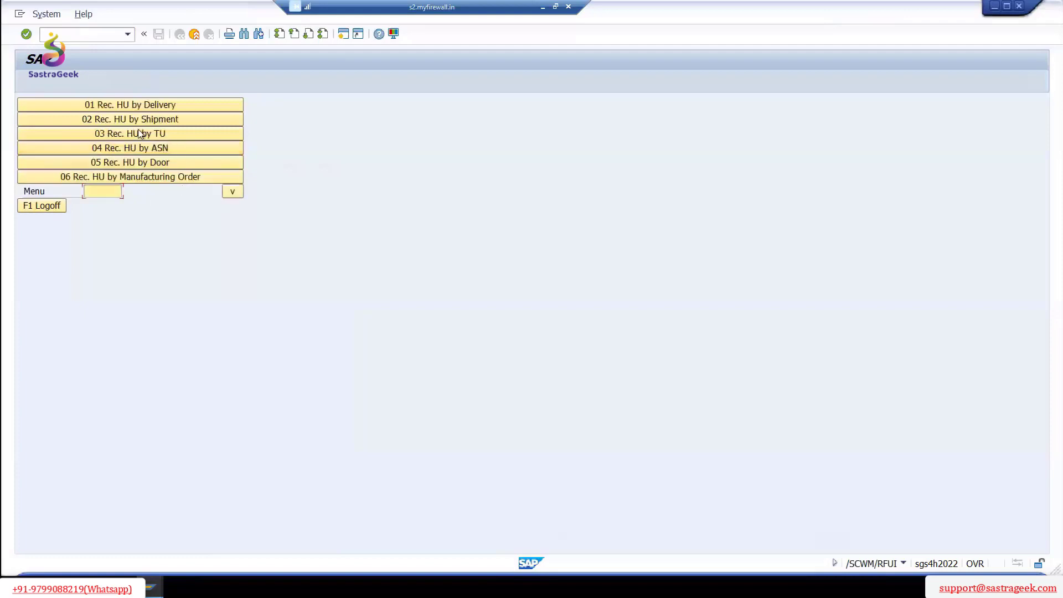
pyautogui.click(129, 137)
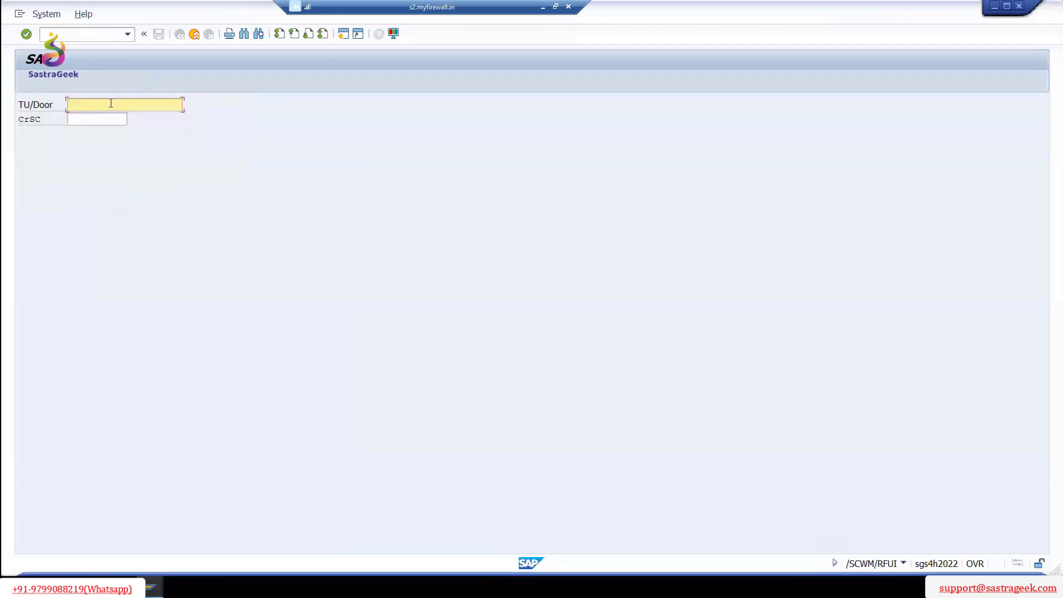
pyautogui.write('DR03')
pyautogui.press('Return')
pyautogui.click(97, 121)
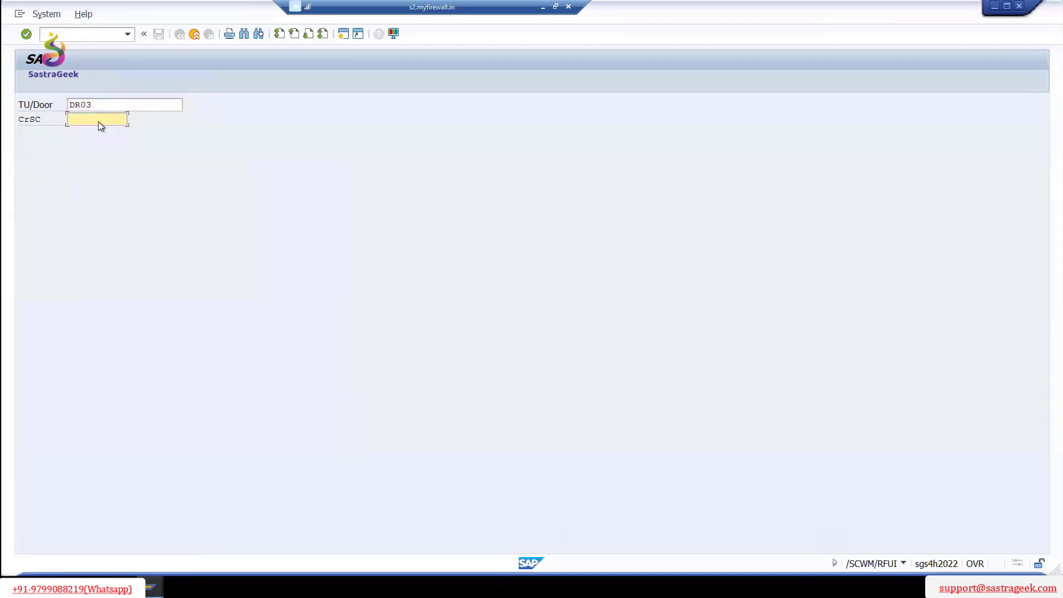
pyautogui.press('Return')
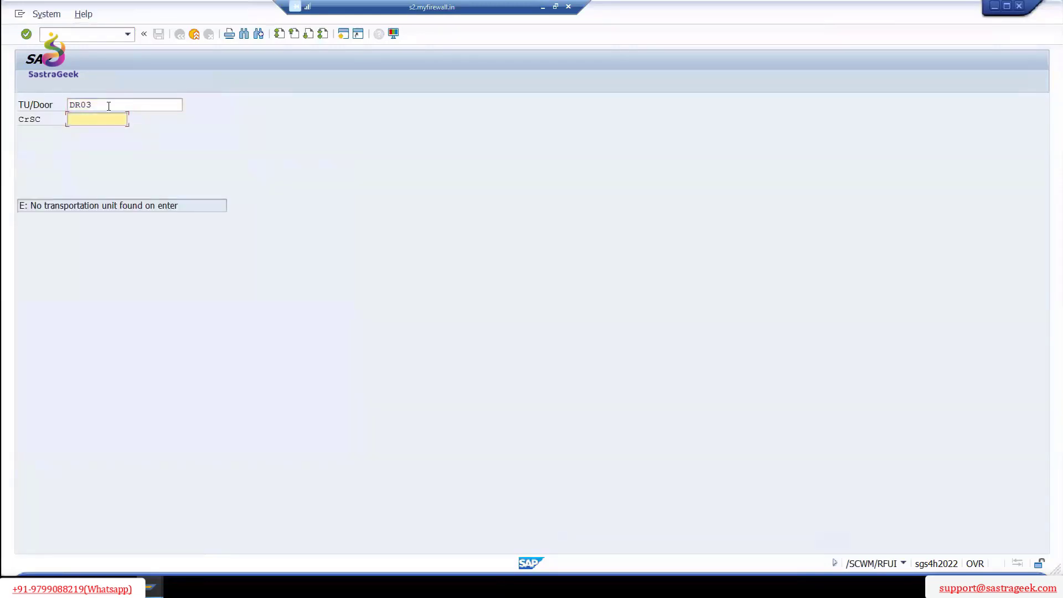
pyautogui.click(180, 579)
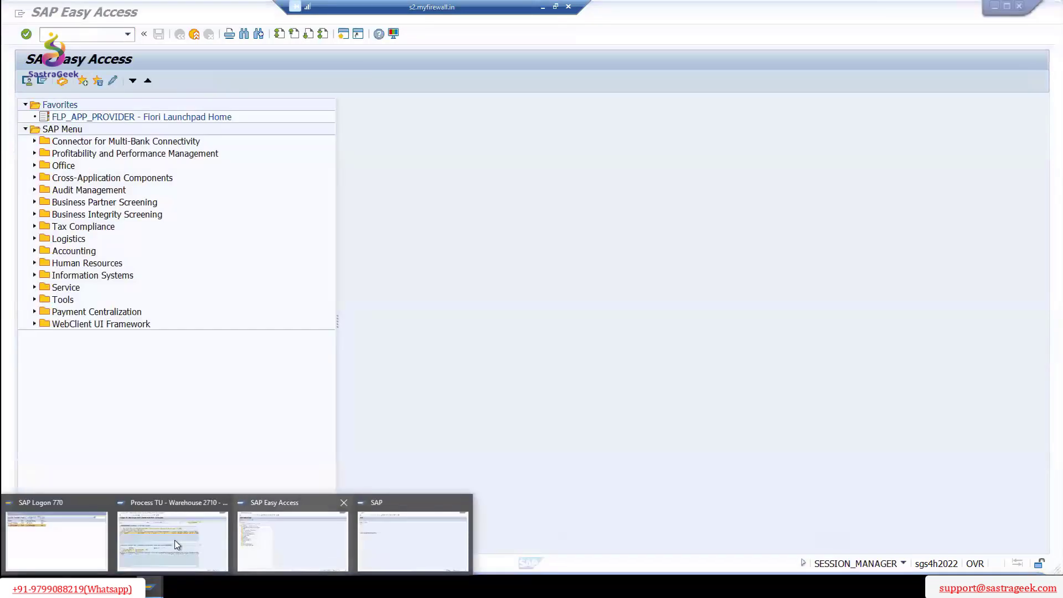
# - Record and save checkpoint arrival for TU 20000090, then open its Yard Movements
pyautogui.click(185, 551)
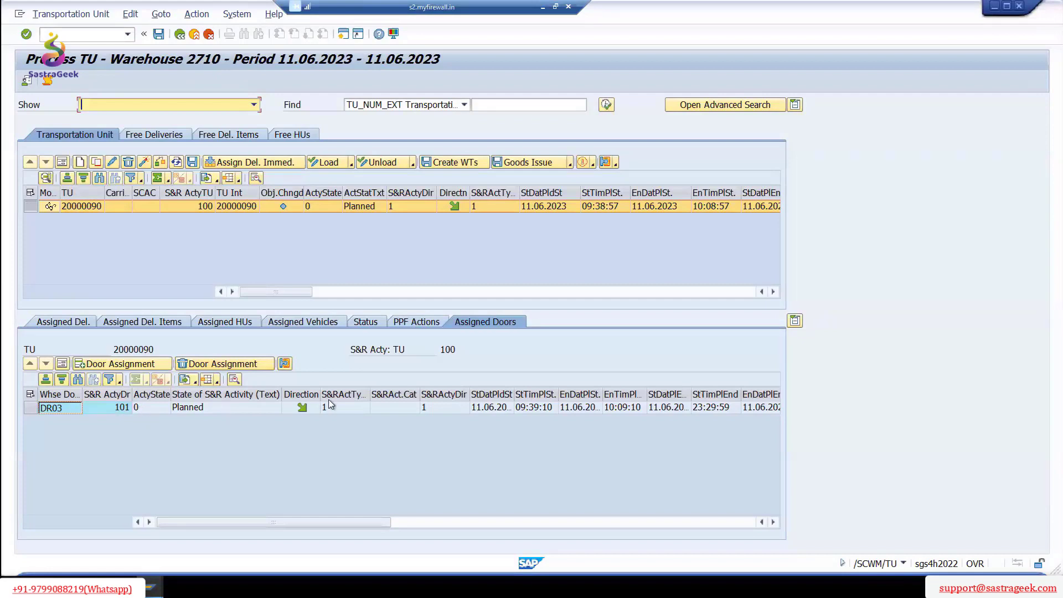
pyautogui.click(200, 15)
pyautogui.moveTo(233, 116)
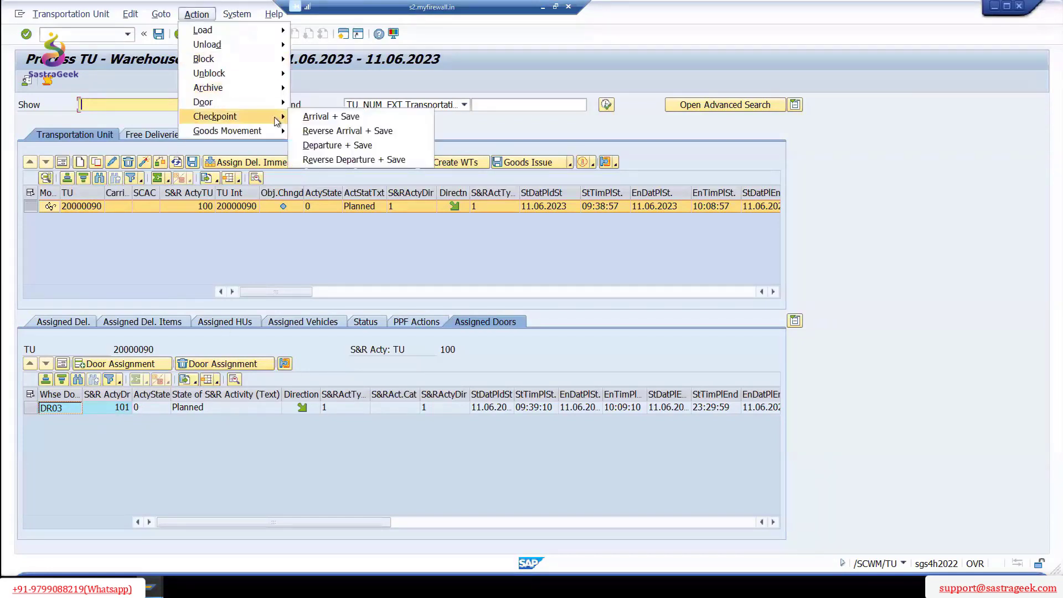
pyautogui.click(332, 118)
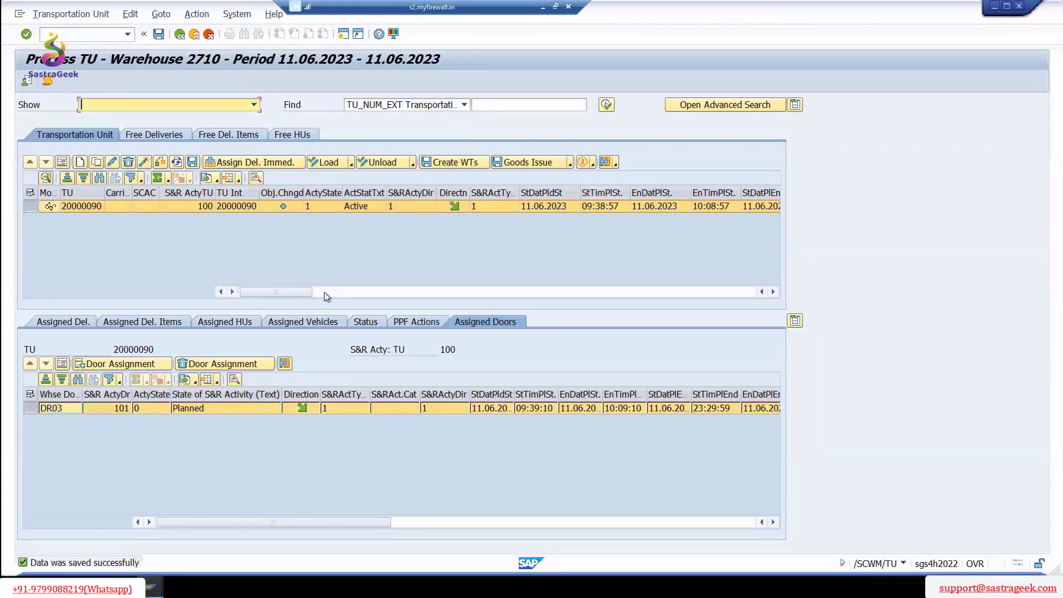
pyautogui.click(615, 163)
pyautogui.click(659, 178)
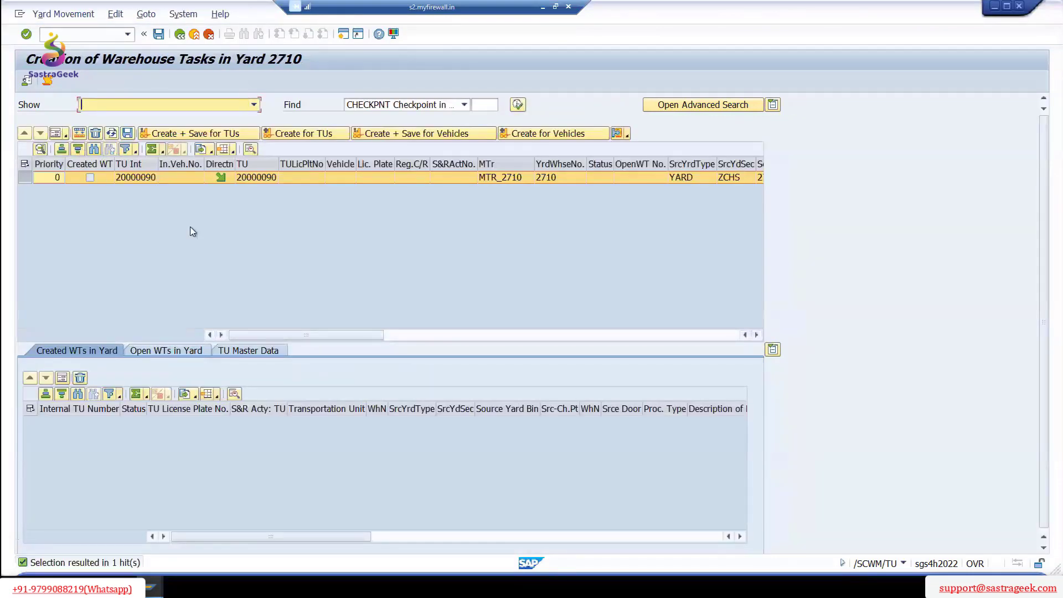
# - Show the TU's warehouse task data as a form and clear the destination yard section and bin
pyautogui.click(190, 227)
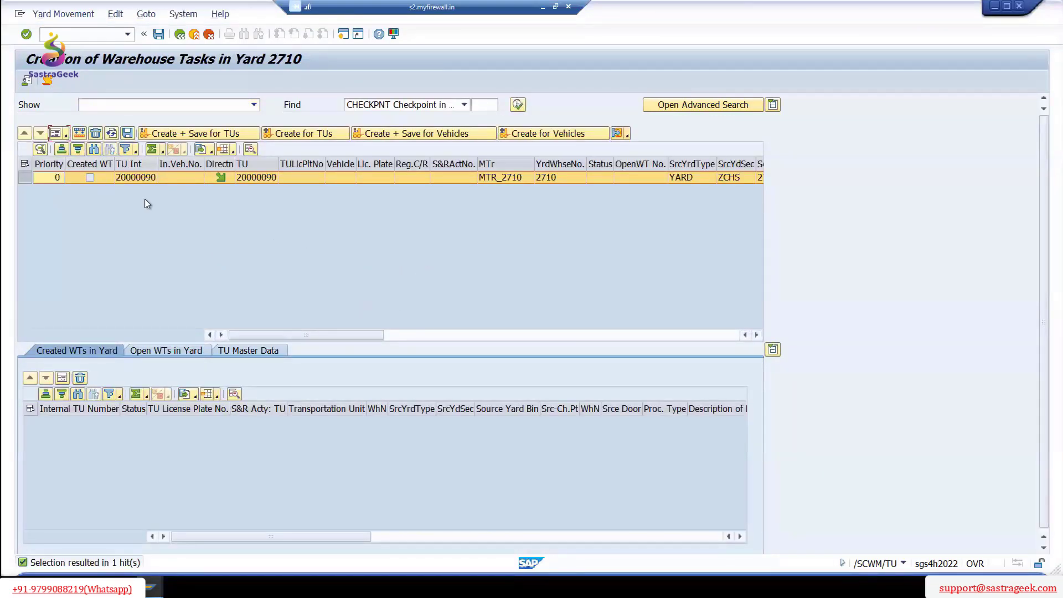
pyautogui.click(56, 134)
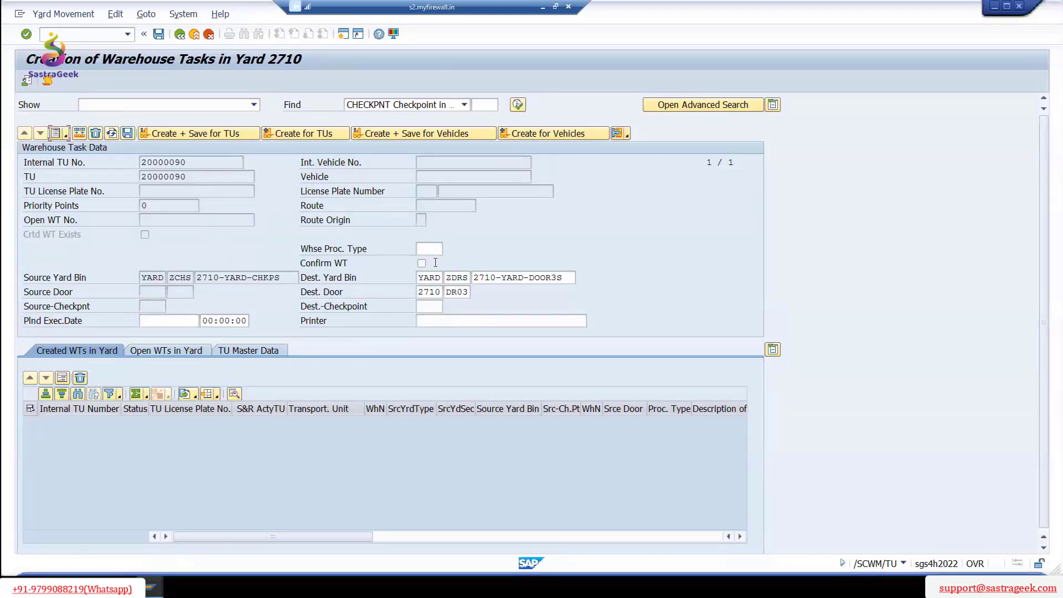
pyautogui.moveTo(569, 278); pyautogui.dragTo(435, 263)
pyautogui.press('BackSpace')
pyautogui.press('BackSpace')
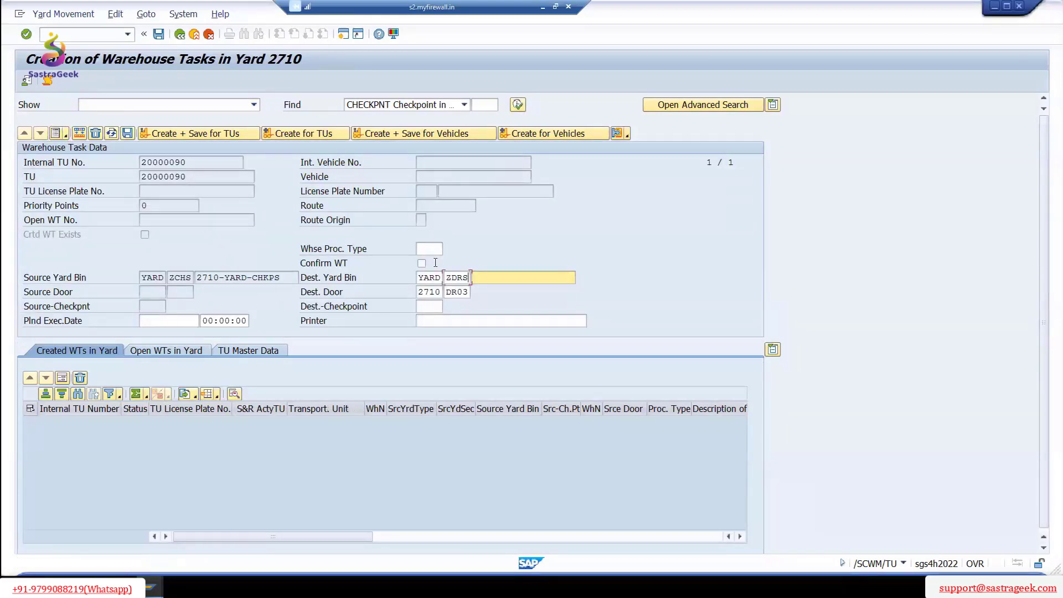
pyautogui.hotkey('shift', 'Tab')
pyautogui.write('Z')
pyautogui.moveTo(459, 277); pyautogui.dragTo(413, 268)
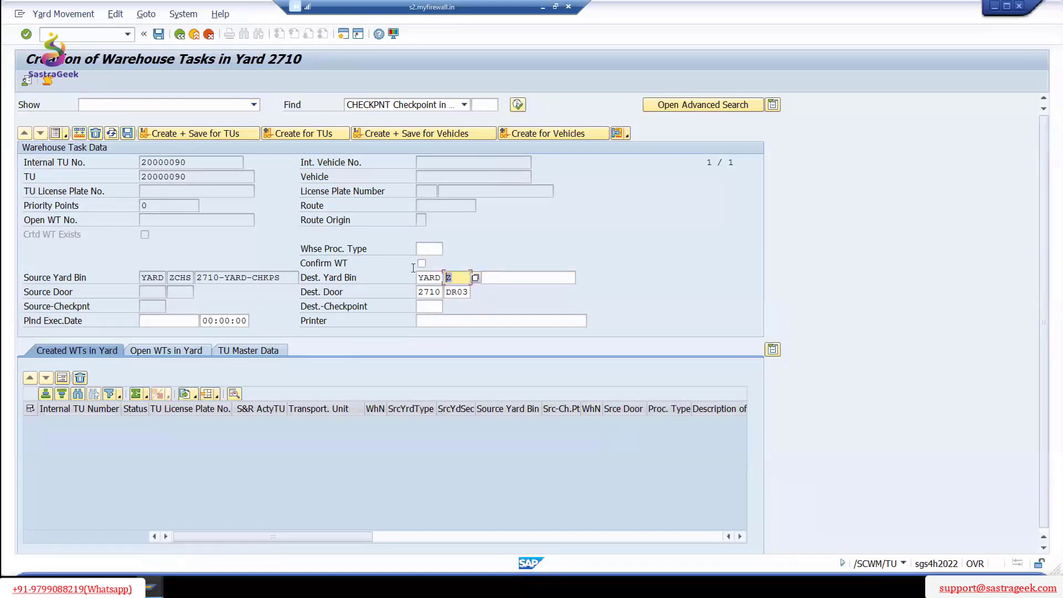
pyautogui.press('BackSpace')
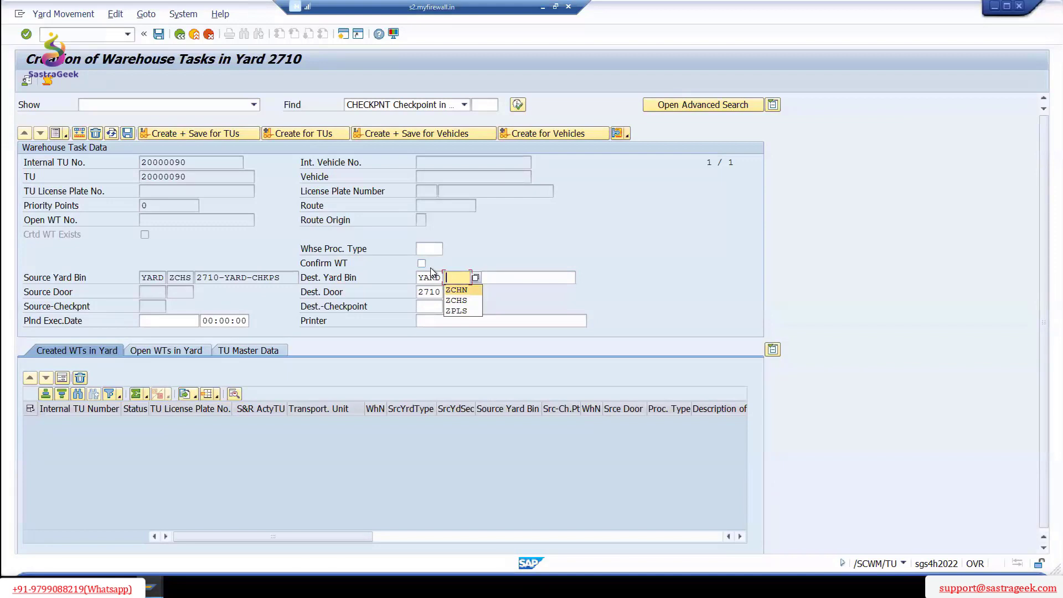
# - Pick destination section ZDRS and bin 2710-YARD-DOOR3S via F4, then create and save the yard task
pyautogui.press('F4')
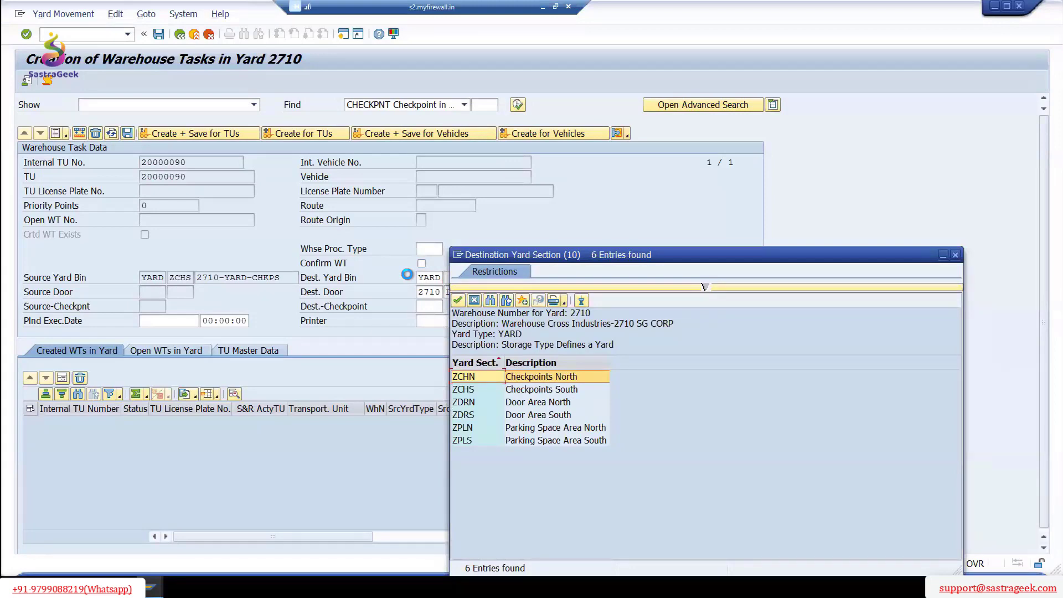
pyautogui.doubleClick(463, 414)
pyautogui.press('Tab')
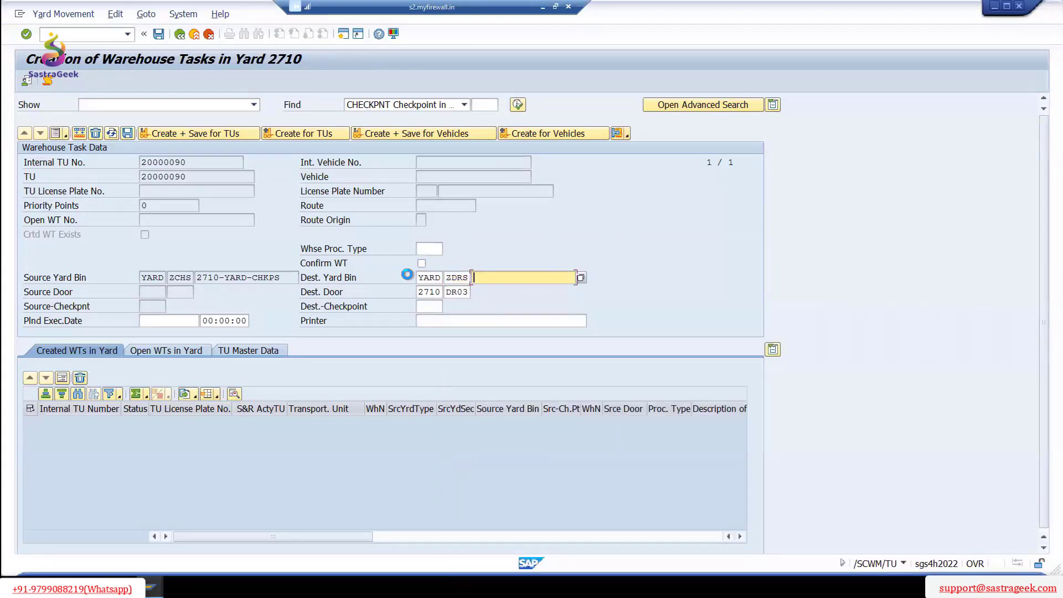
pyautogui.press('F4')
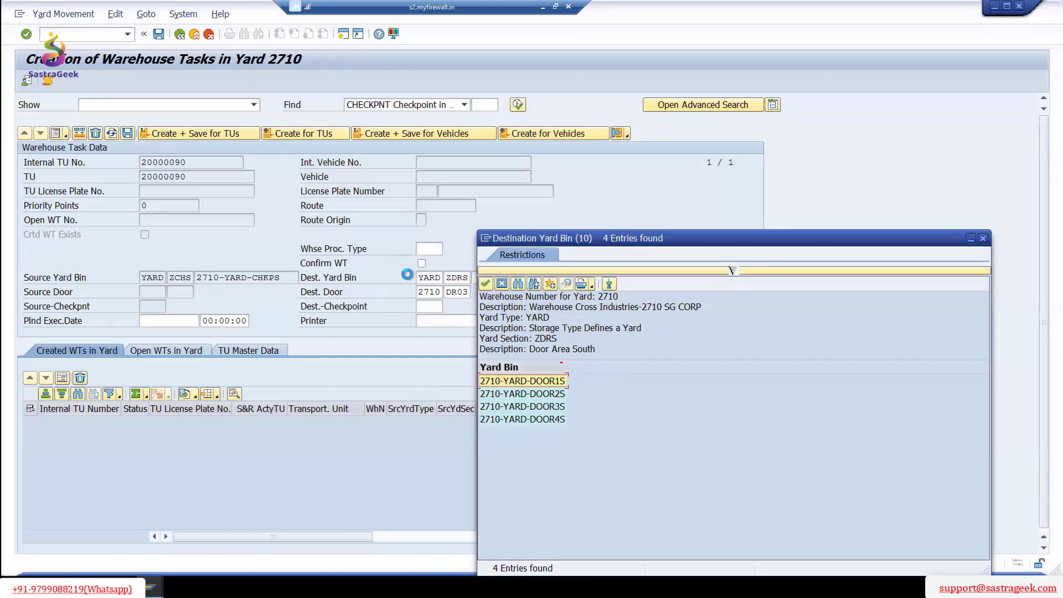
pyautogui.doubleClick(522, 406)
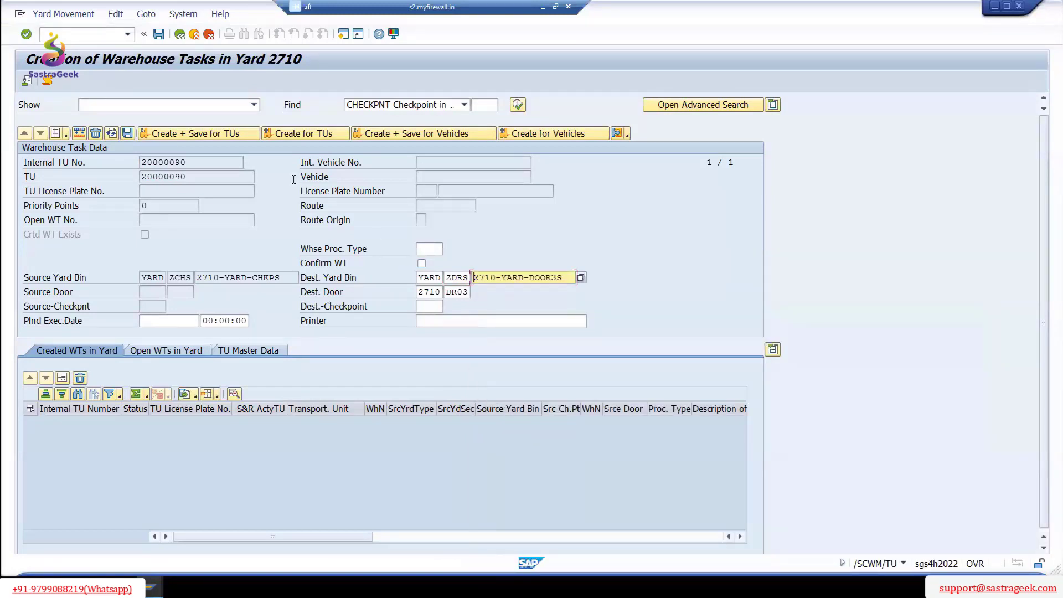
pyautogui.click(205, 134)
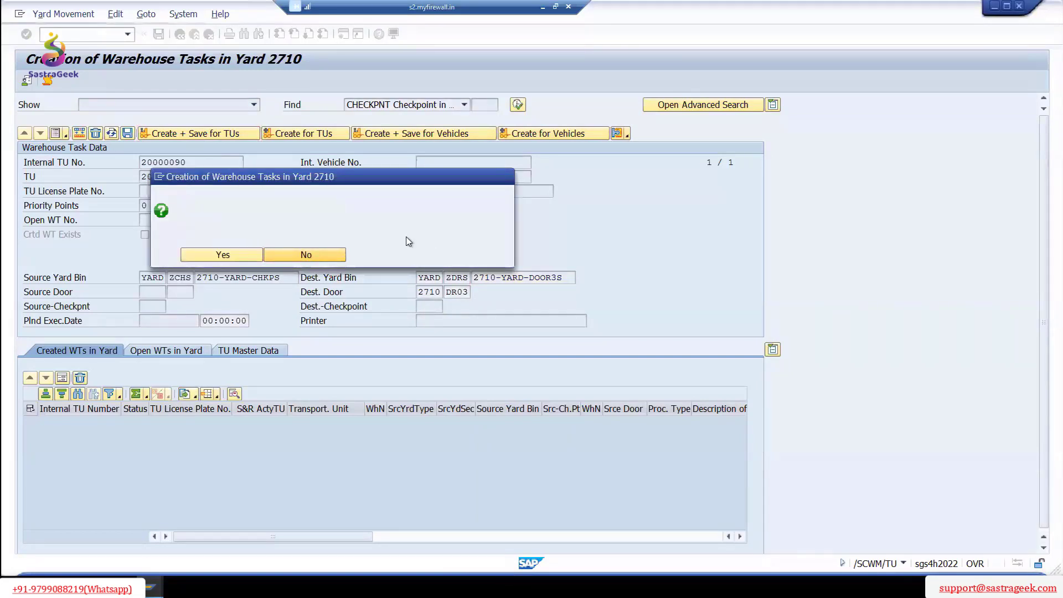
# - Dismiss the error log and enter warehouse process type 9999
pyautogui.press('Return')
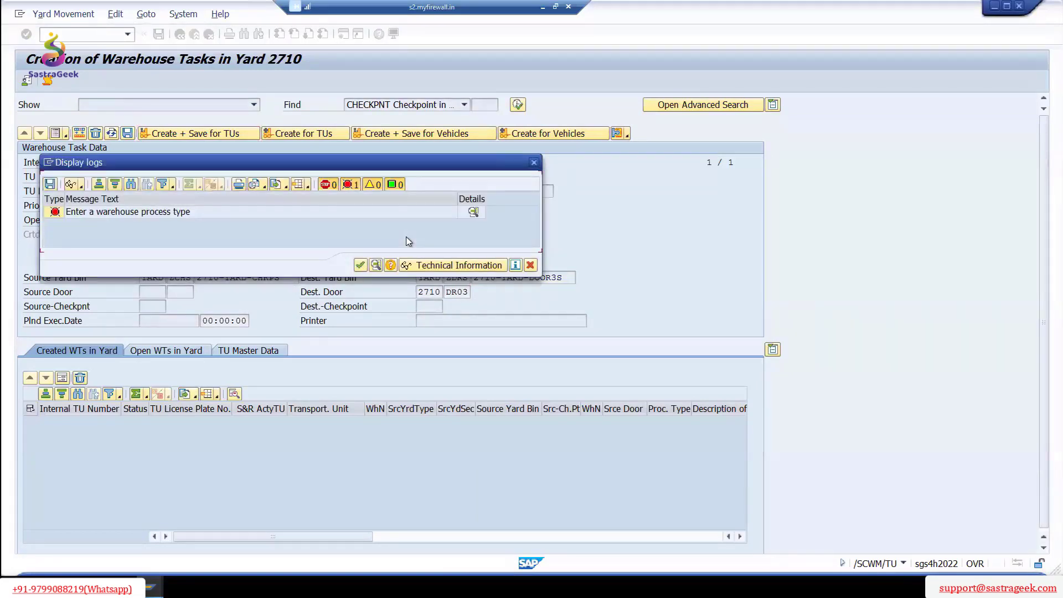
pyautogui.press('Return')
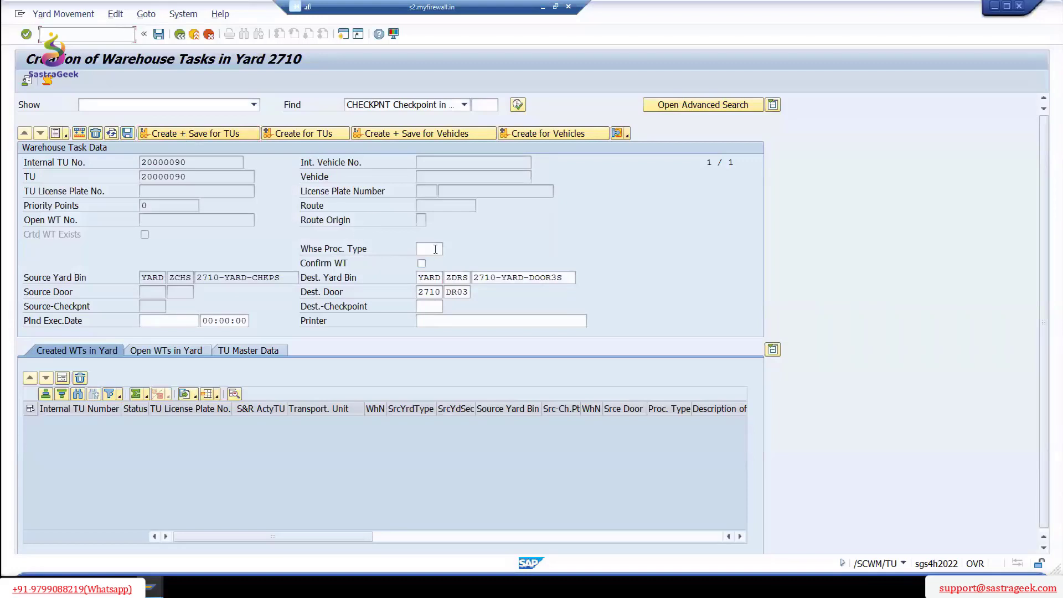
pyautogui.click(421, 249)
pyautogui.write('9999')
# - Create and save yard task 100000437 despite the warning, then leave the yard task screen
pyautogui.click(213, 134)
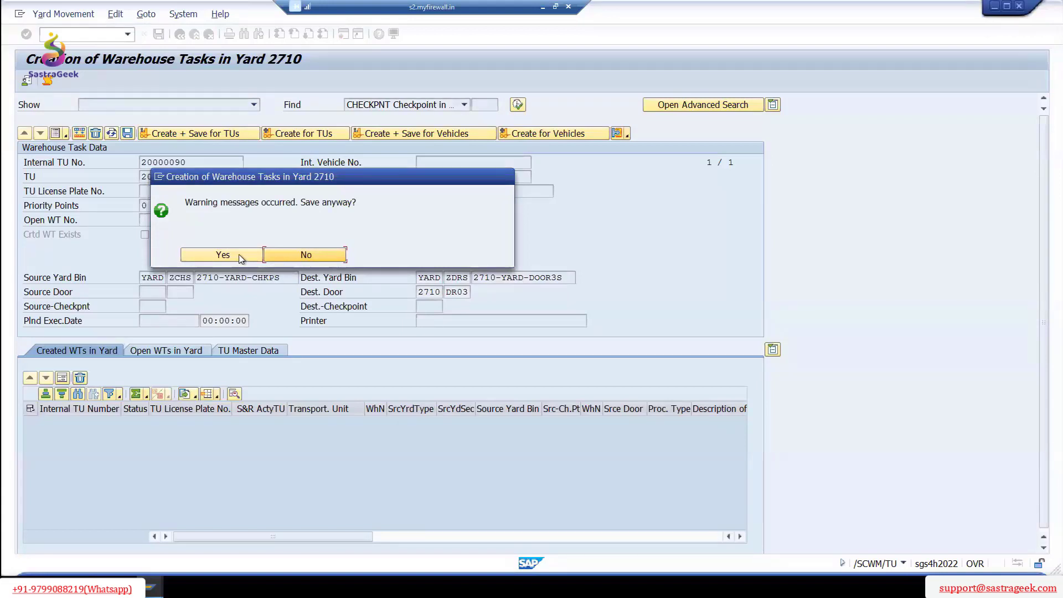
pyautogui.click(225, 255)
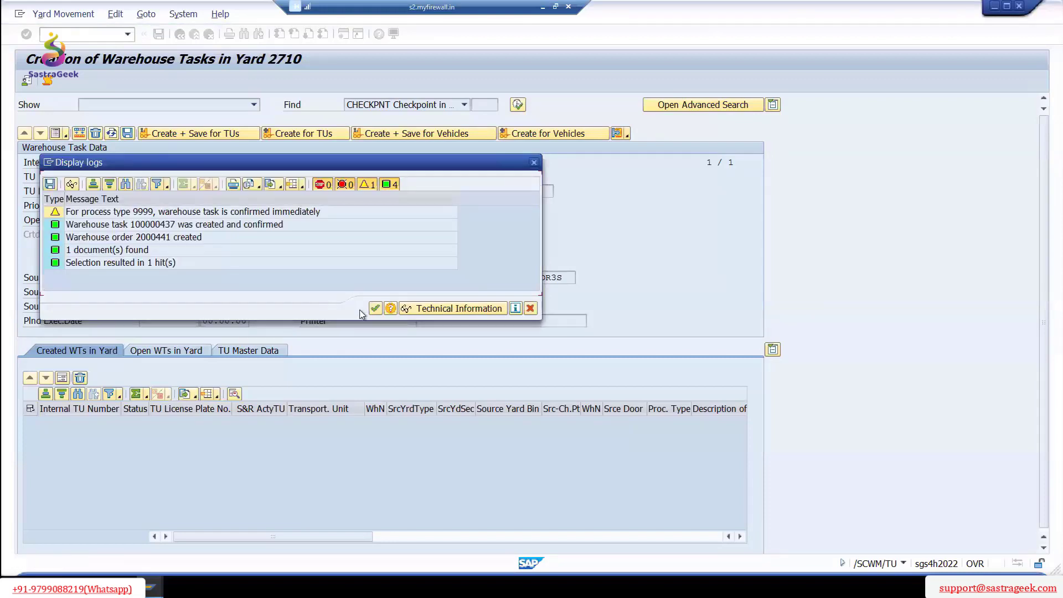
pyautogui.click(375, 309)
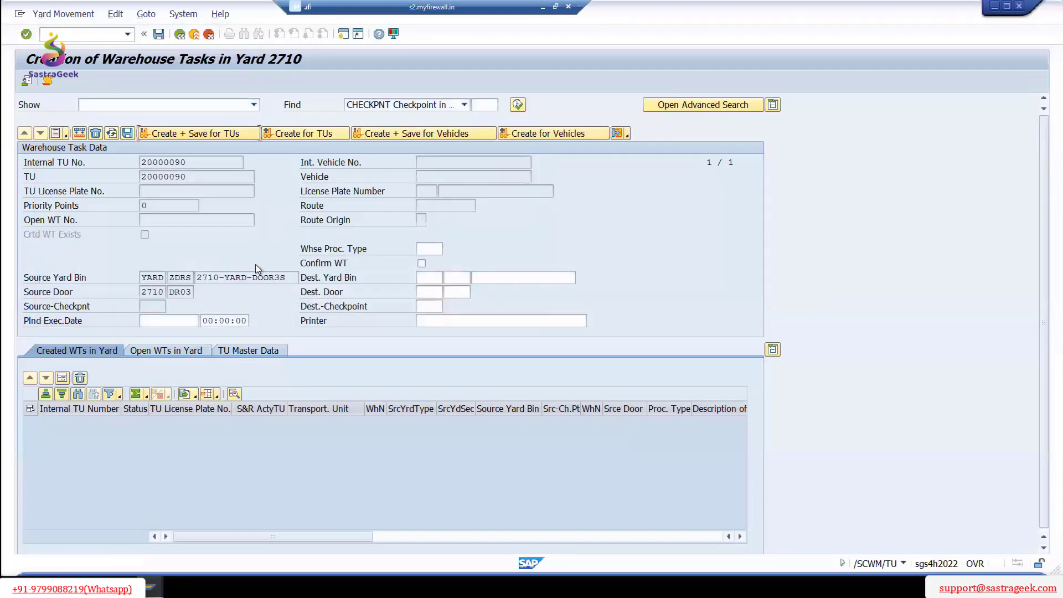
pyautogui.moveTo(289, 277); pyautogui.dragTo(154, 260)
pyautogui.click(179, 35)
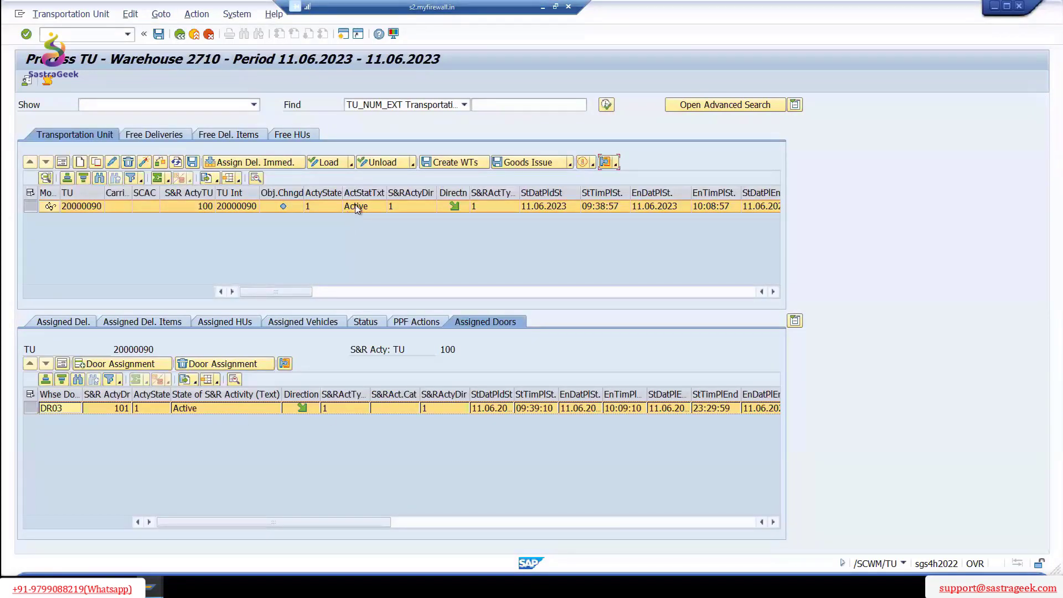
# - Set the door assignment to Active and save TU 20000090
pyautogui.click(211, 408)
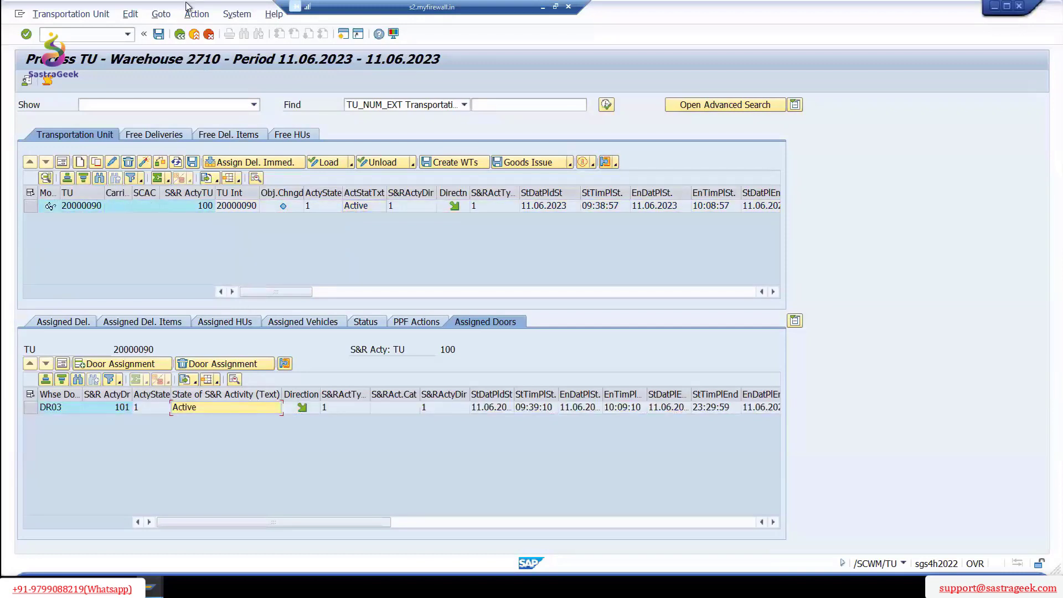
pyautogui.click(159, 34)
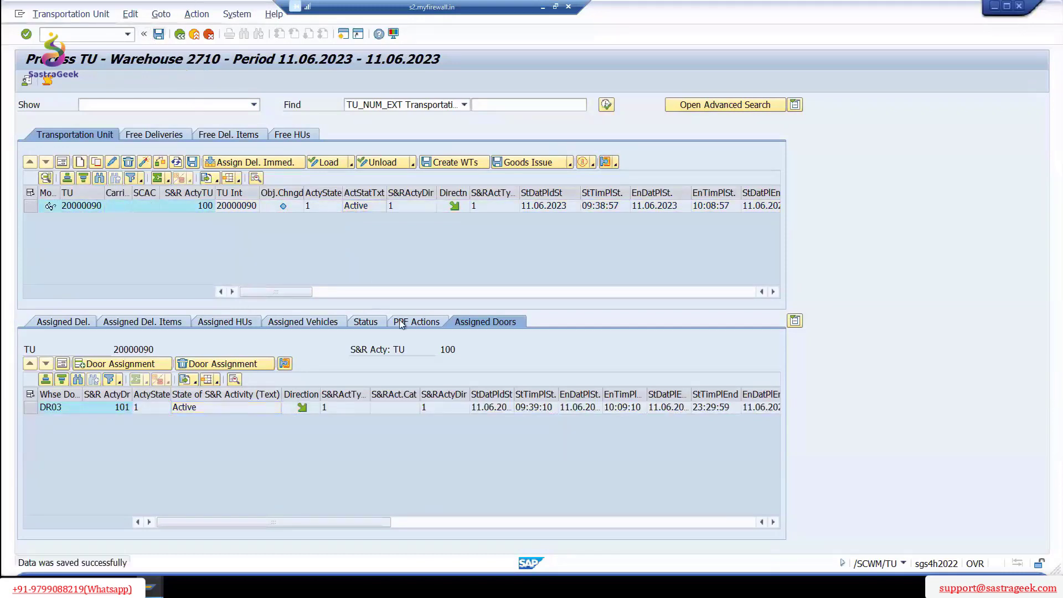
pyautogui.moveTo(155, 588)
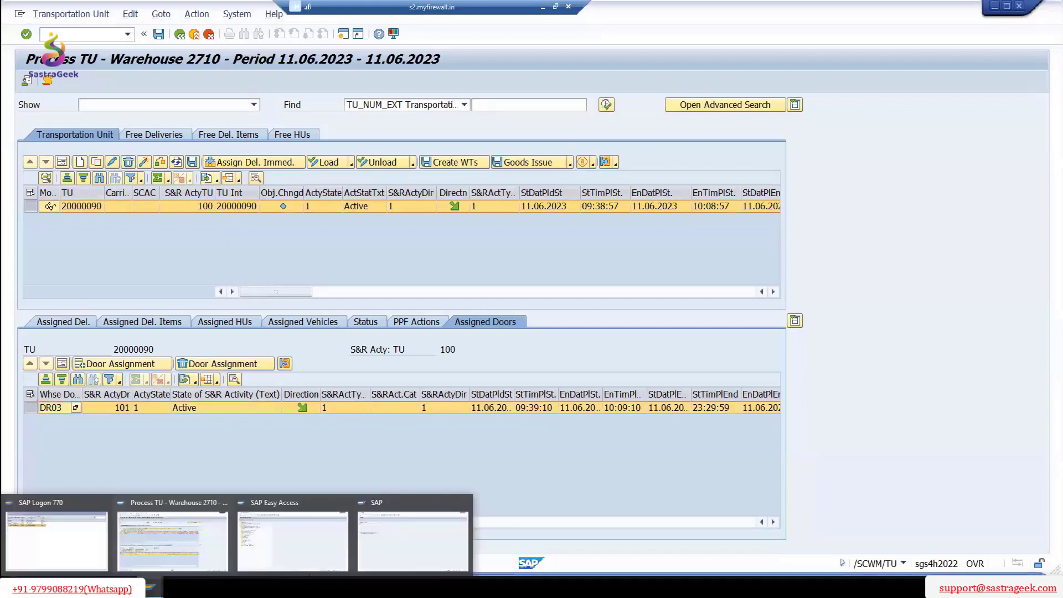
pyautogui.click(432, 565)
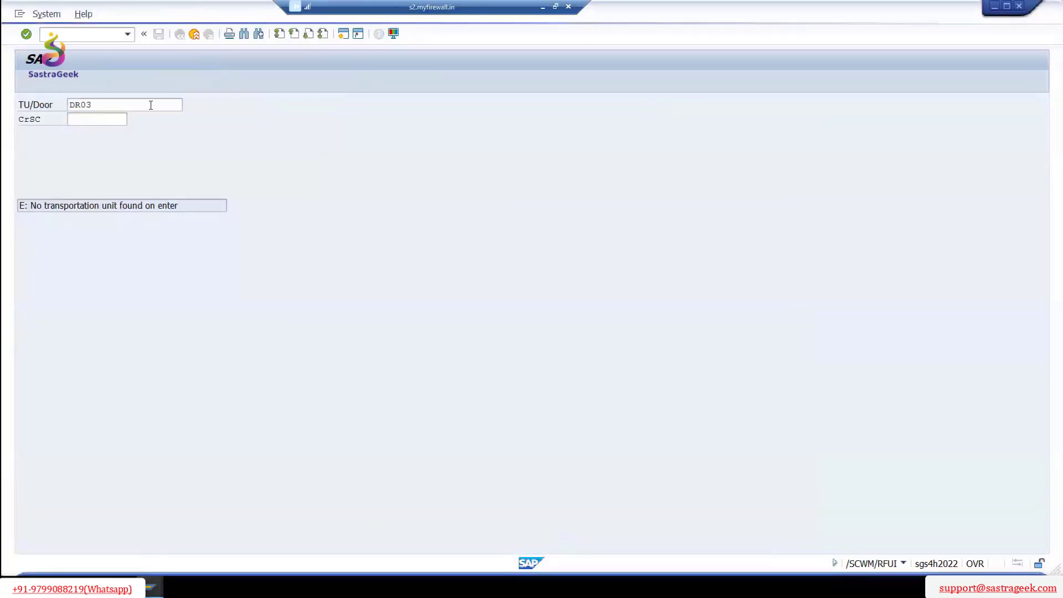
pyautogui.moveTo(135, 108); pyautogui.dragTo(100, 106)
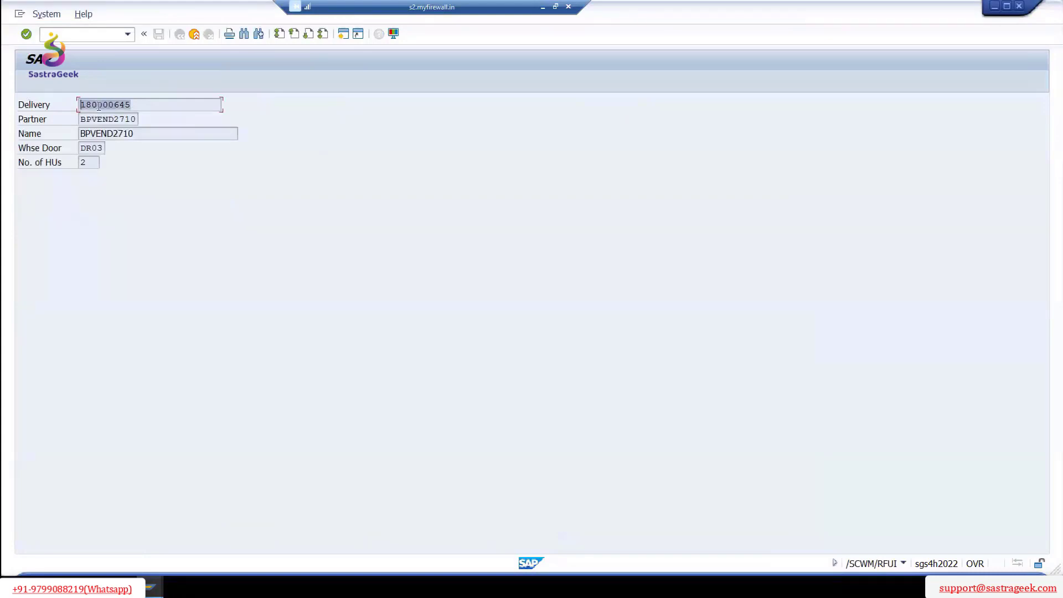
# - Widen the Document column to read delivery 180000645, then return to the RF delivery screen
pyautogui.click(228, 581)
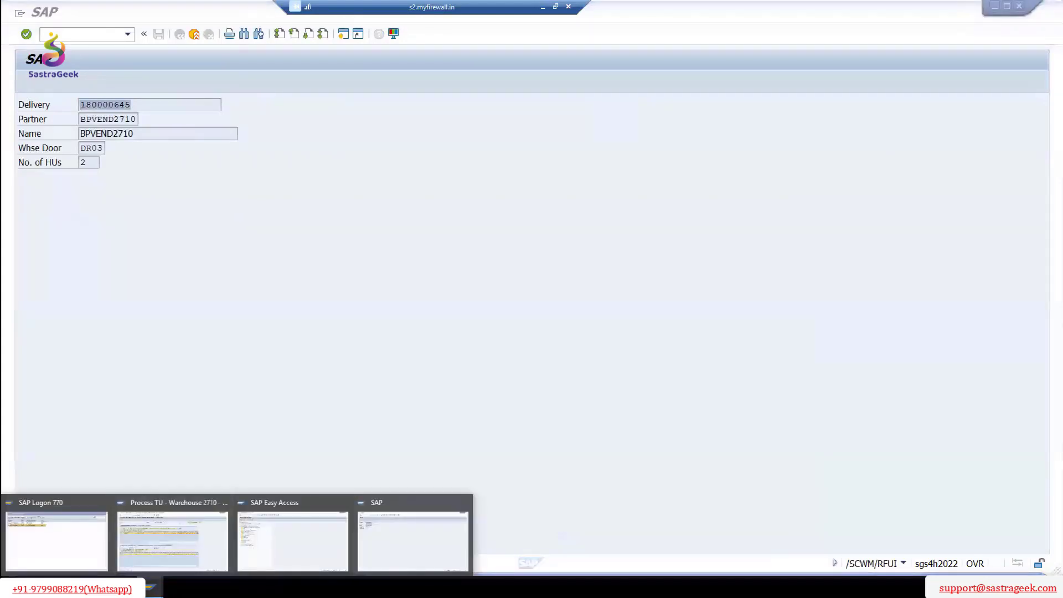
pyautogui.click(183, 548)
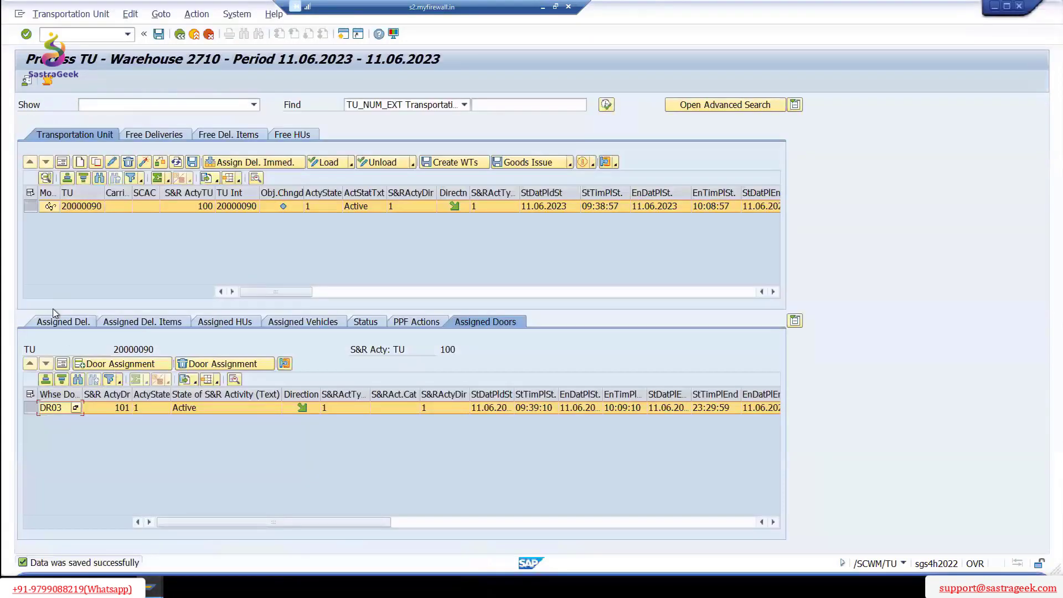
pyautogui.click(164, 106)
pyautogui.click(63, 322)
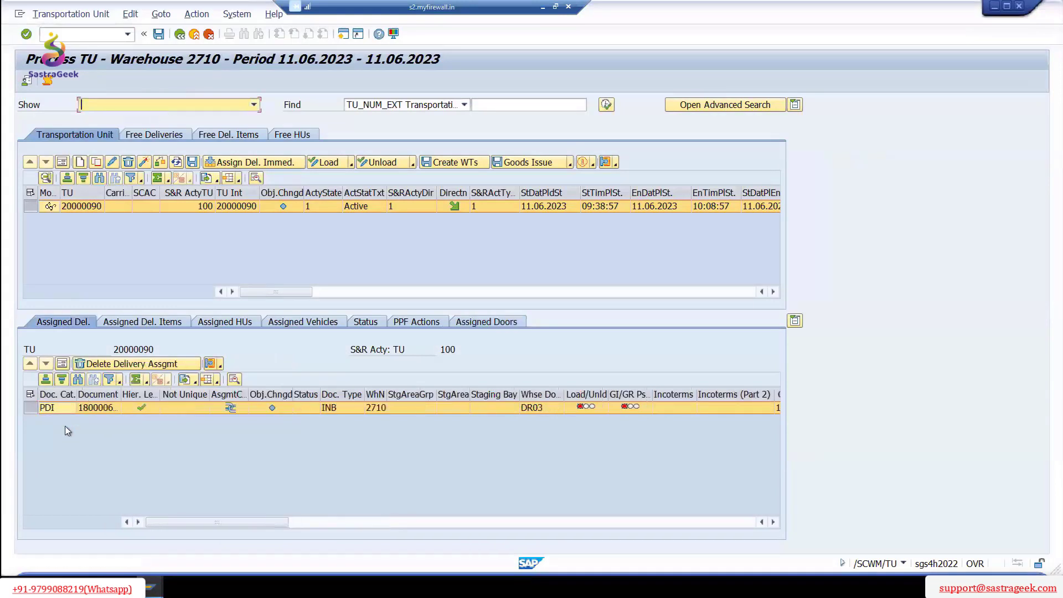
pyautogui.moveTo(120, 395); pyautogui.dragTo(183, 396)
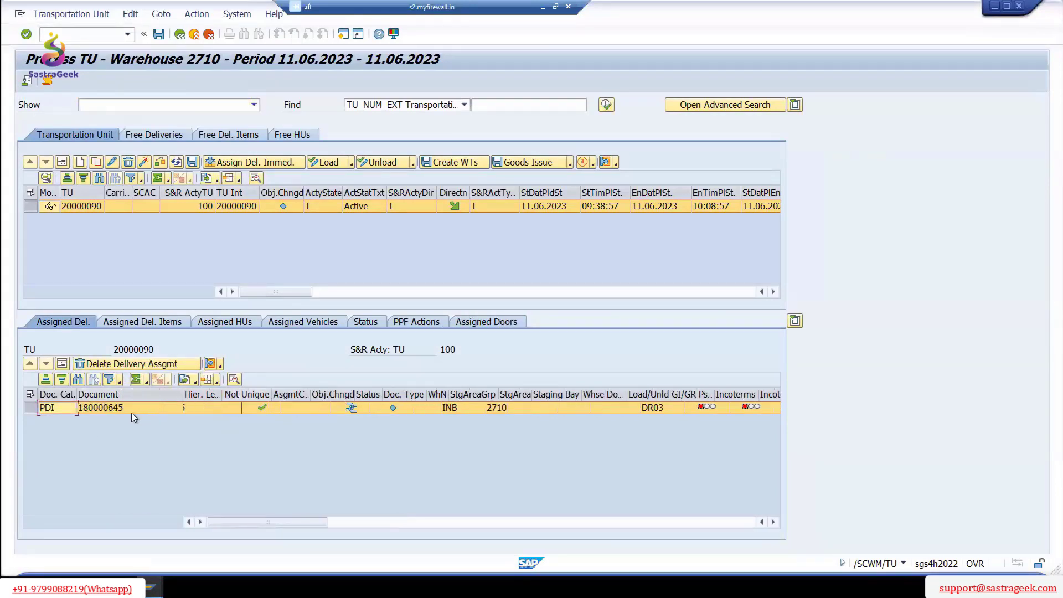
pyautogui.moveTo(152, 587)
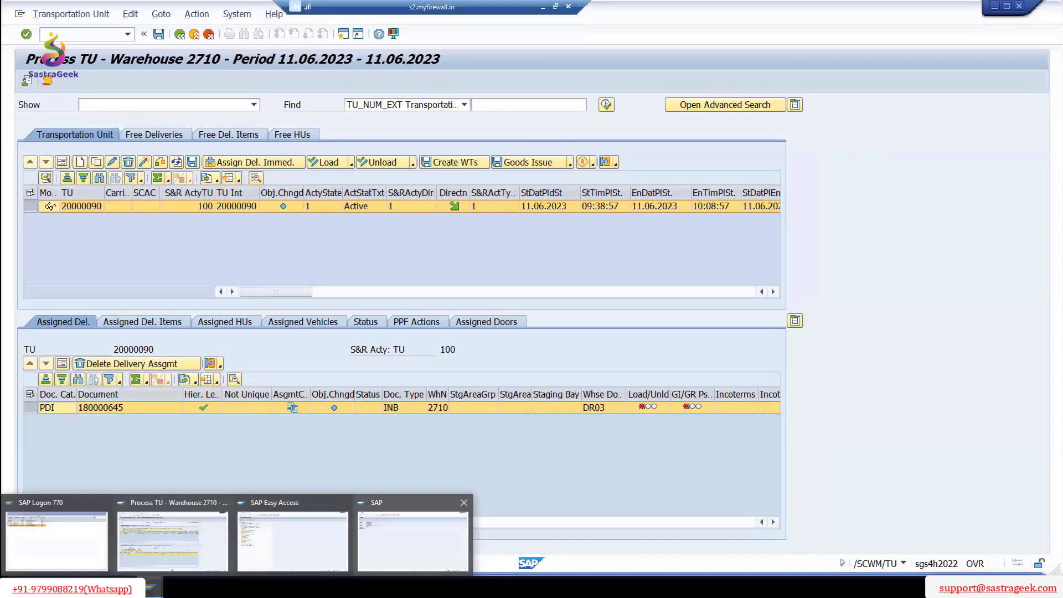
pyautogui.click(412, 546)
pyautogui.click(136, 106)
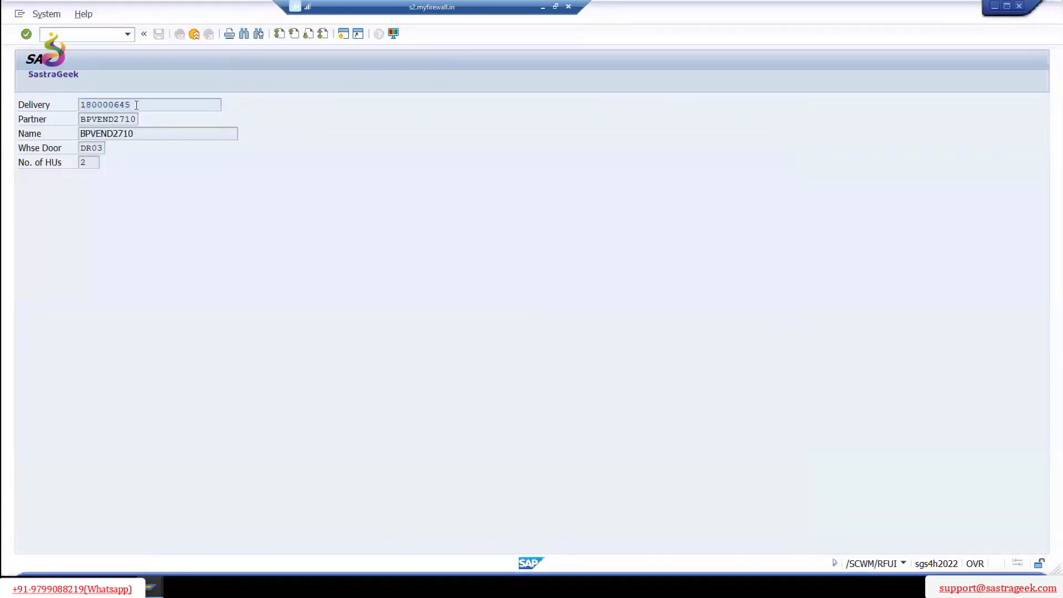
pyautogui.press('Return')
pyautogui.click(56, 205)
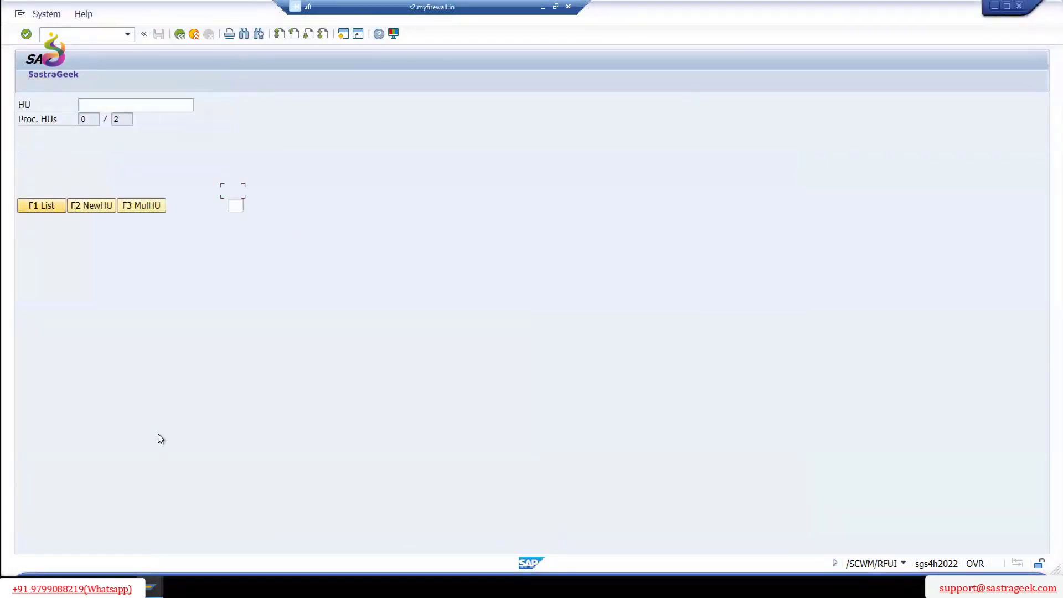
pyautogui.moveTo(96, 119); pyautogui.dragTo(52, 119)
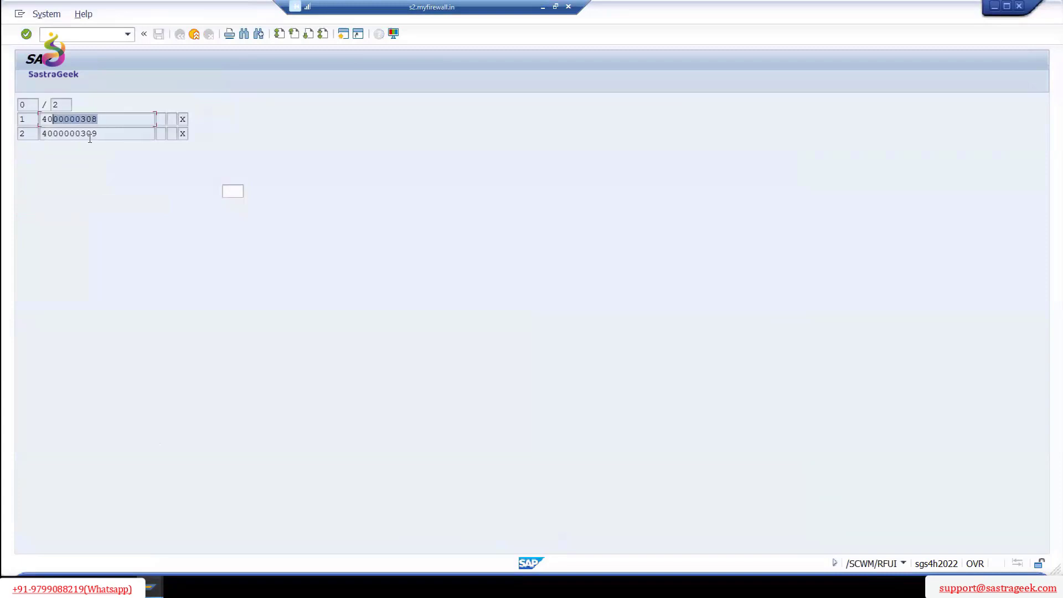
pyautogui.moveTo(110, 136); pyautogui.dragTo(58, 134)
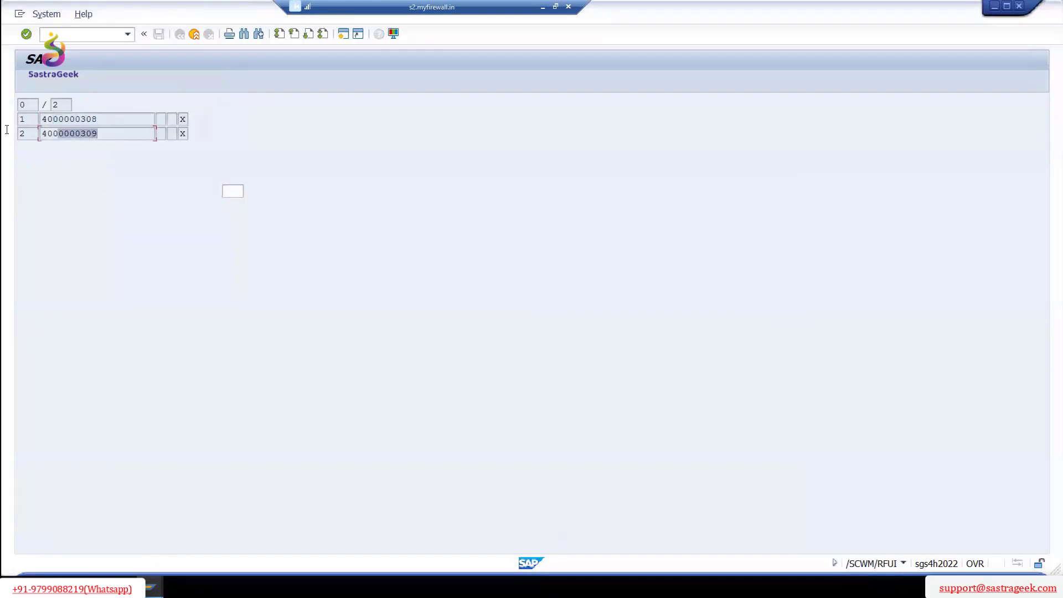
pyautogui.click(231, 192)
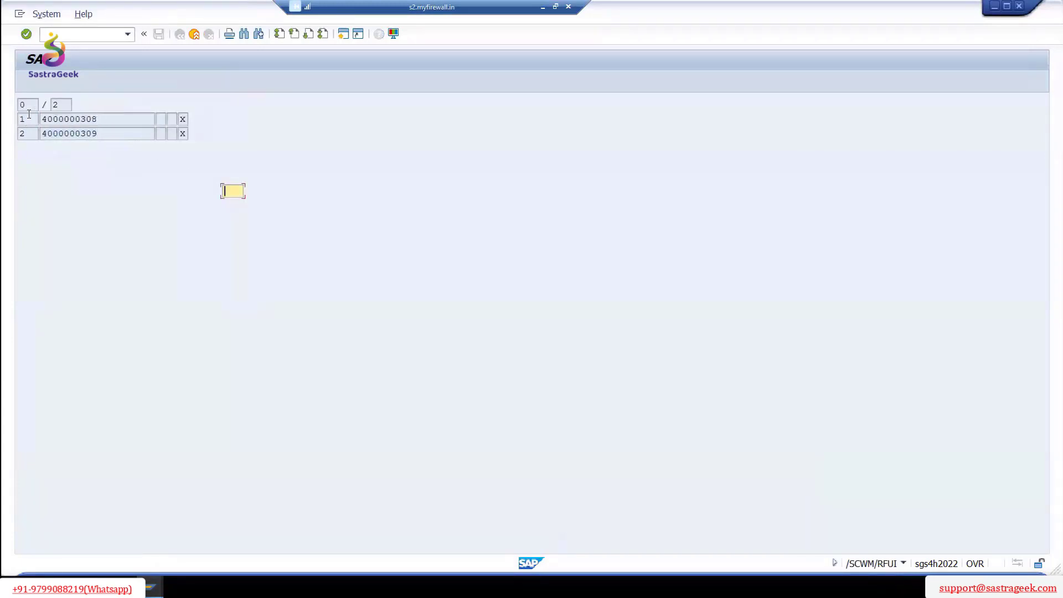
pyautogui.moveTo(99, 119); pyautogui.dragTo(7, 112)
pyautogui.click(236, 194)
pyautogui.write('1')
pyautogui.press('Return')
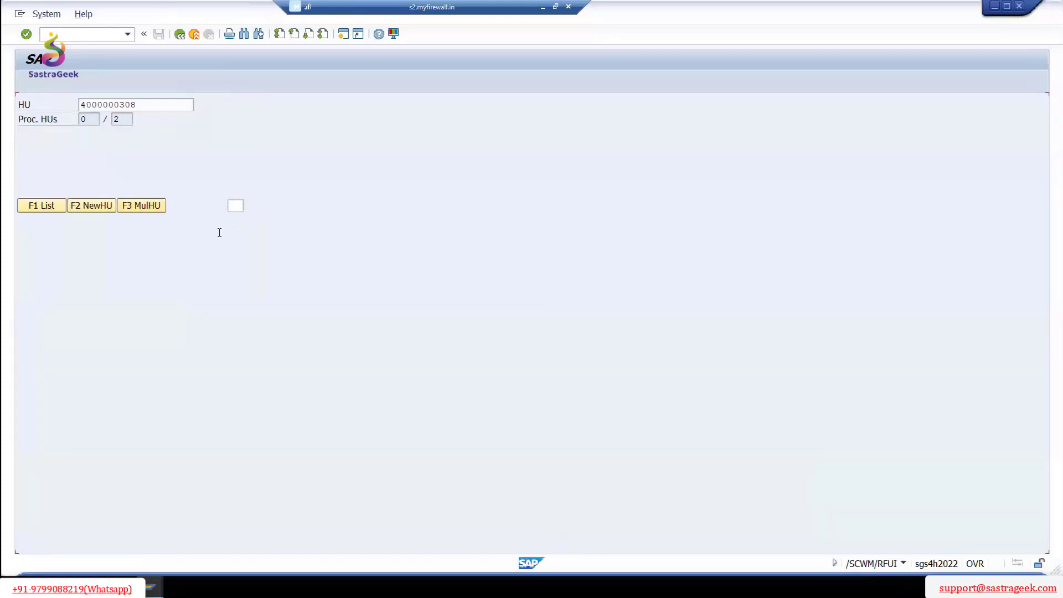
pyautogui.press('Return')
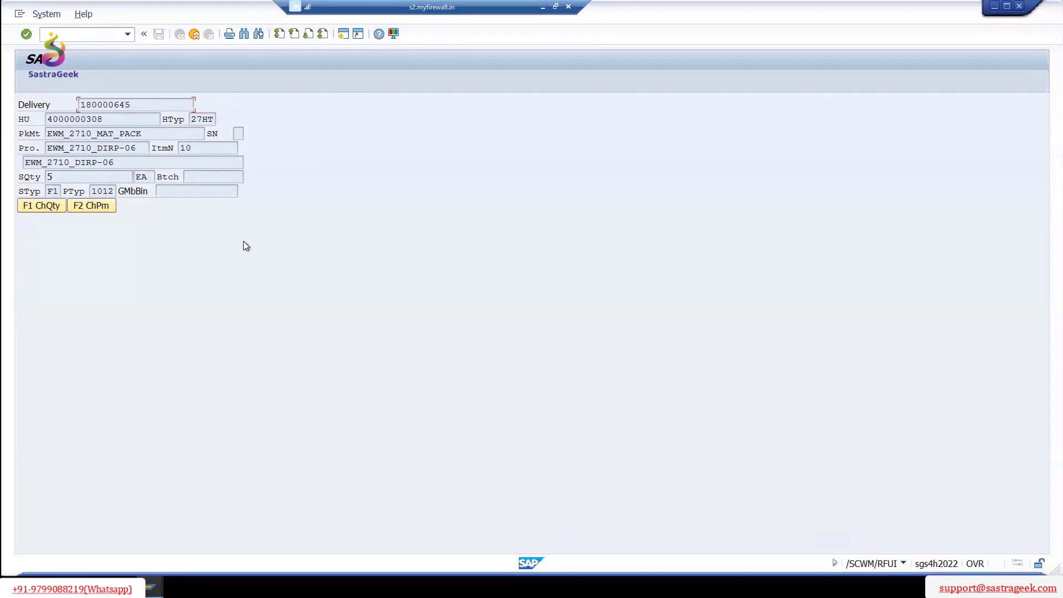
pyautogui.press('F7')
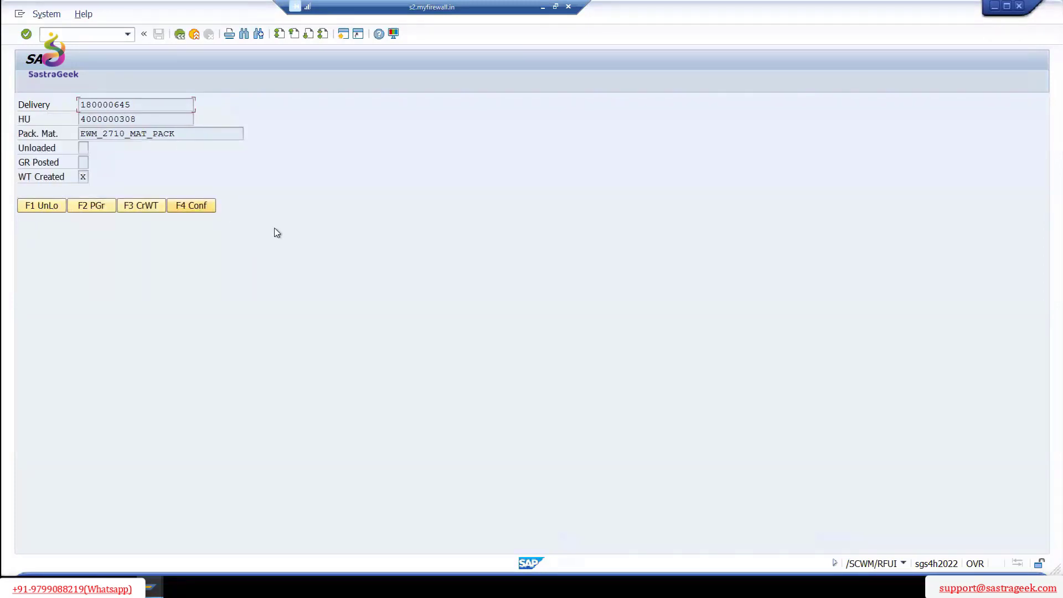
pyautogui.press('F4')
pyautogui.click(164, 134)
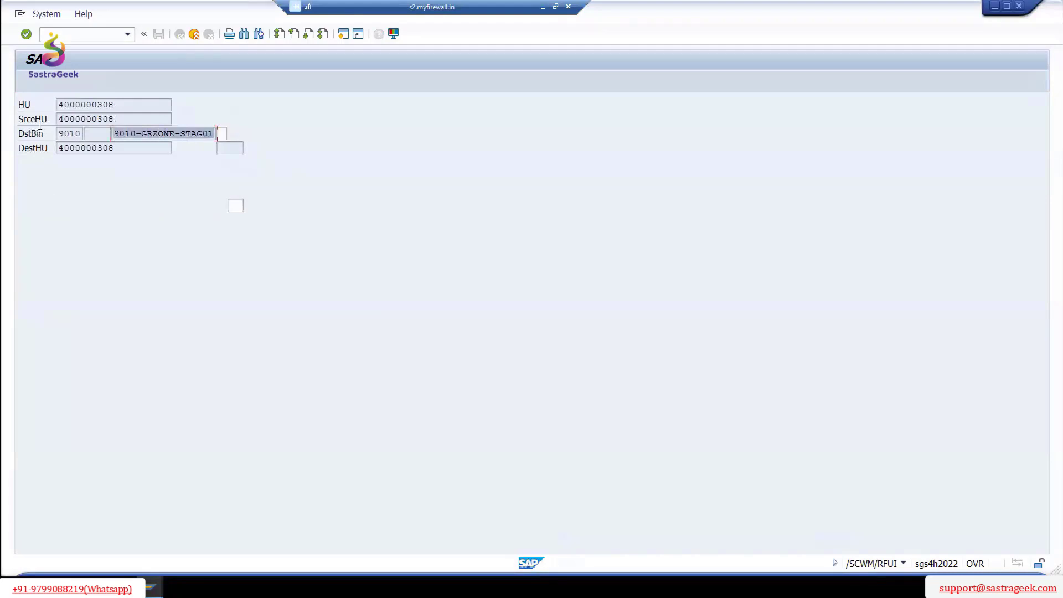
pyautogui.click(223, 136)
pyautogui.press('Return')
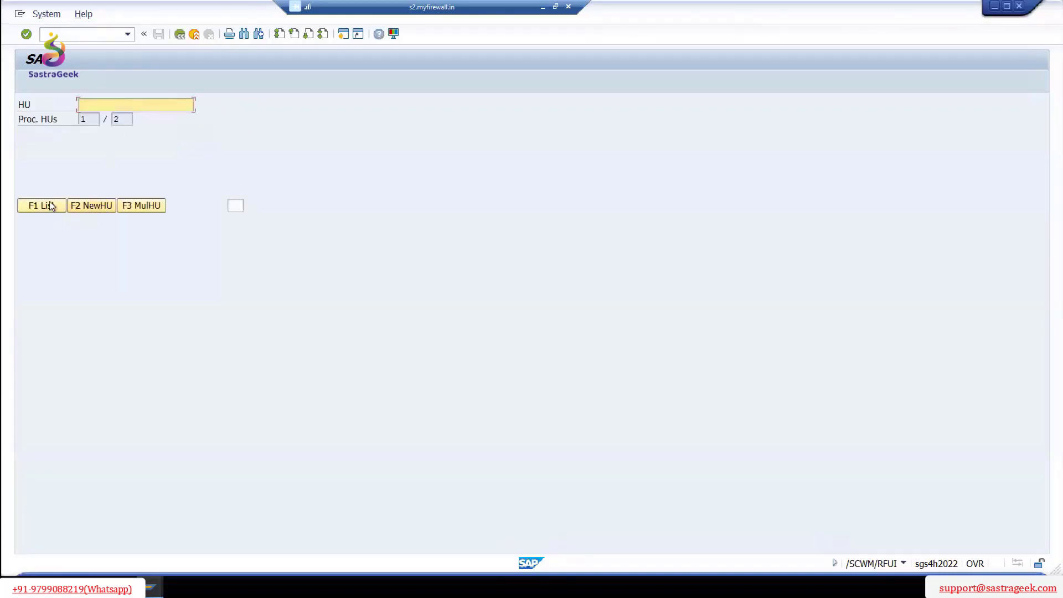
pyautogui.click(44, 208)
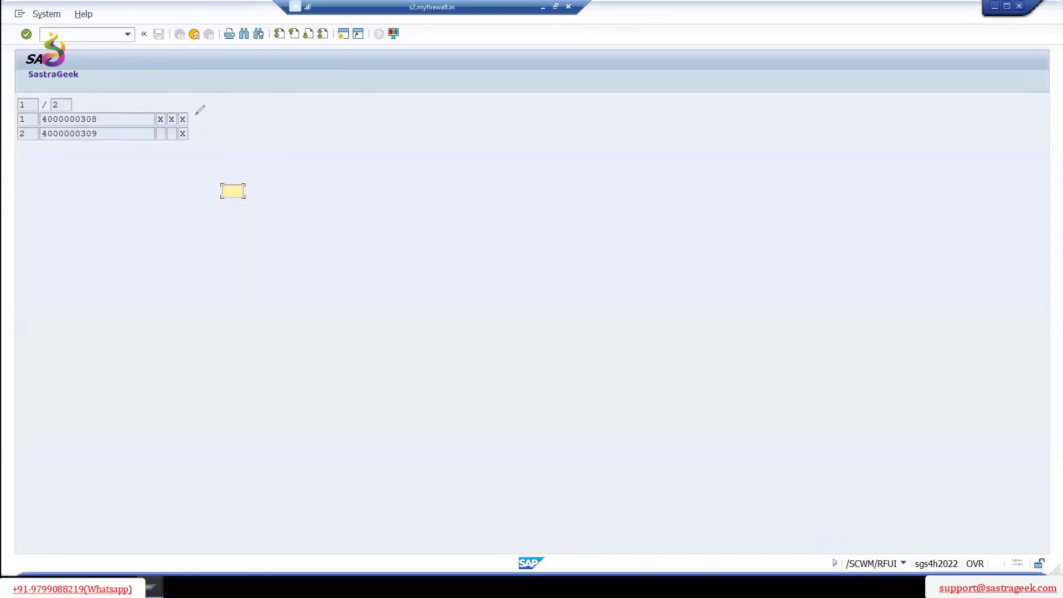
pyautogui.moveTo(152, 109)
pyautogui.mouseDown()
pyautogui.moveTo(172, 122)
pyautogui.moveTo(199, 114)
pyautogui.moveTo(162, 101)
pyautogui.moveTo(124, 125)
pyautogui.mouseUp()
pyautogui.moveTo(49, 142)
pyautogui.mouseDown()
pyautogui.moveTo(197, 209)
pyautogui.moveTo(195, 226)
pyautogui.mouseUp()
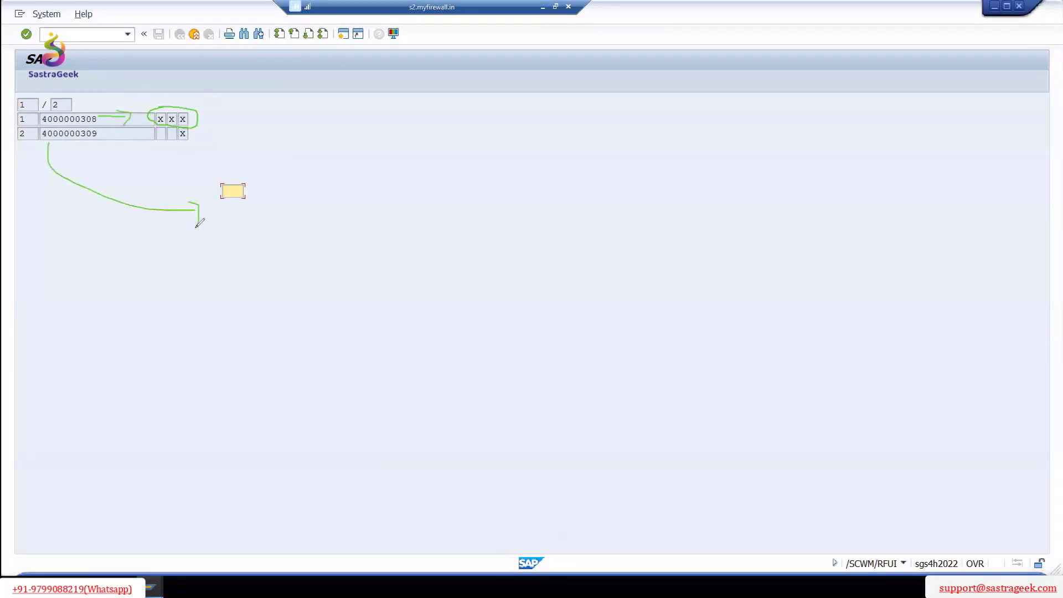
pyautogui.click(236, 206)
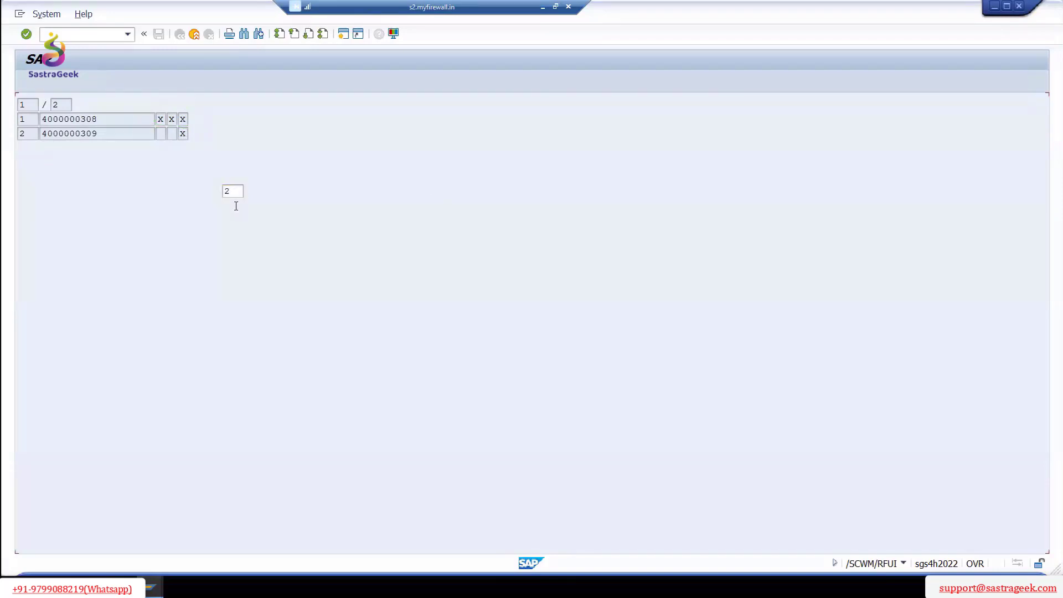
pyautogui.press('Return')
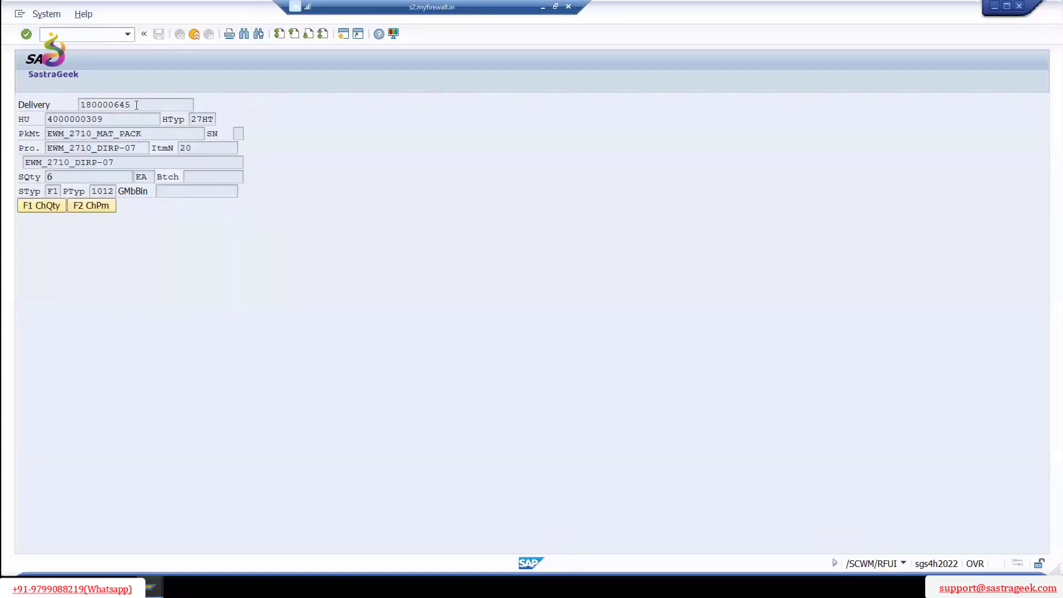
pyautogui.press('Return')
pyautogui.click(193, 206)
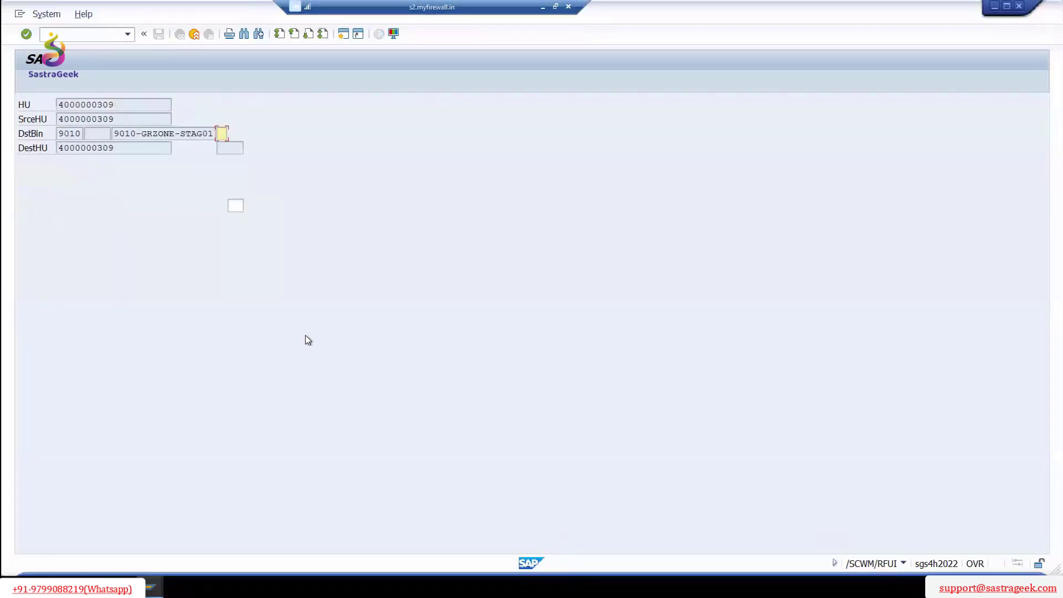
pyautogui.doubleClick(159, 133)
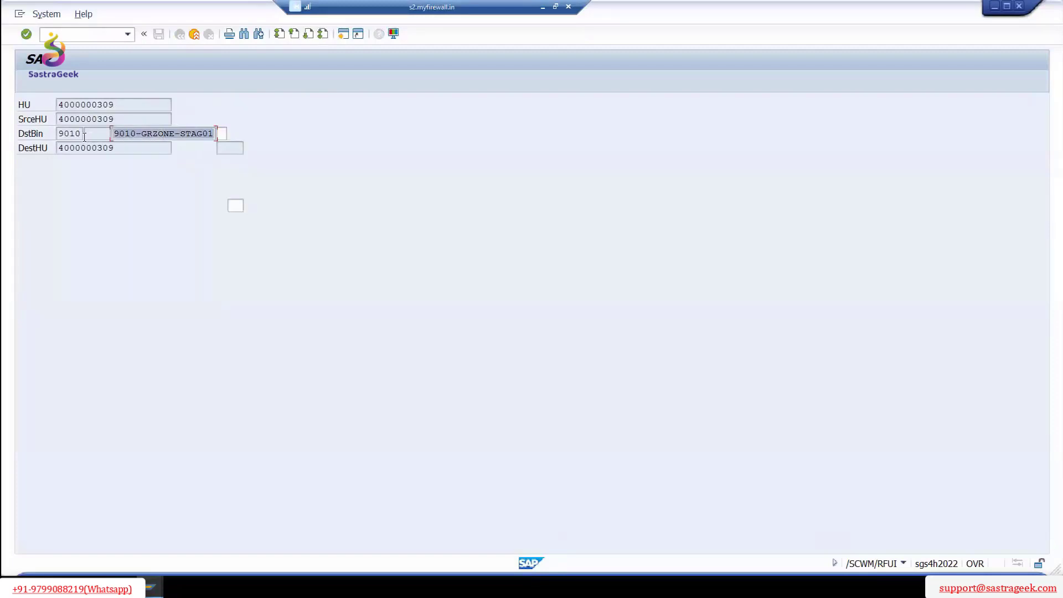
pyautogui.hotkey('ctrl', 'c')
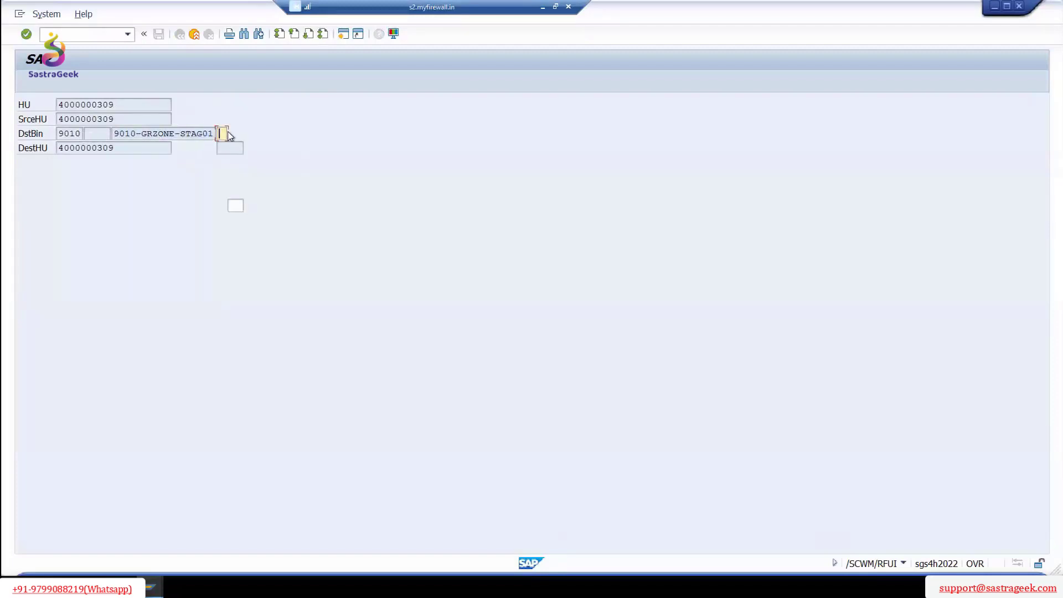
pyautogui.click(226, 133)
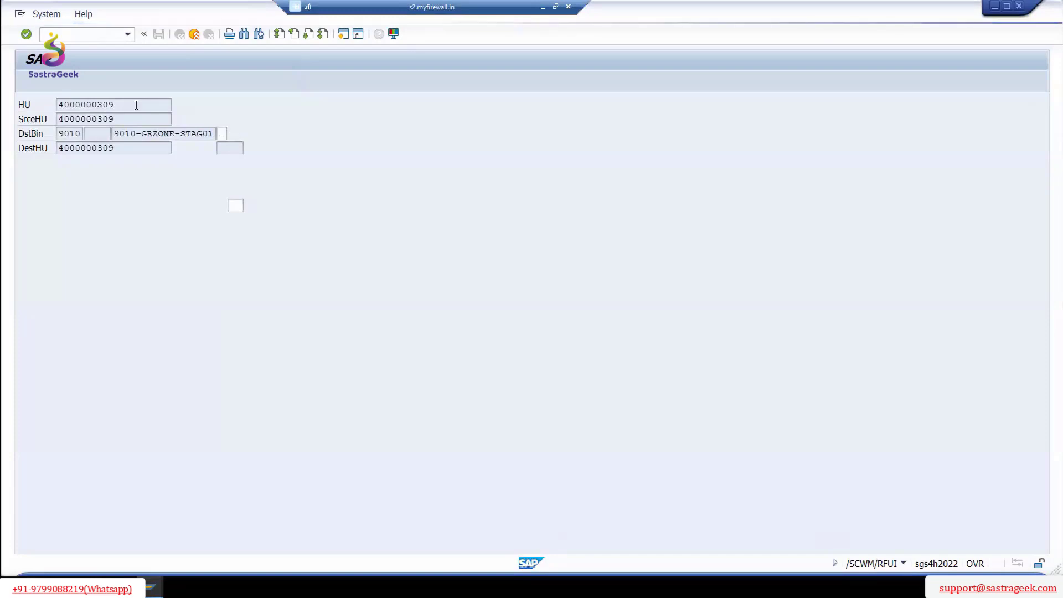
# - Switch to the SAP Easy Access window and show the recent transaction history
pyautogui.moveTo(151, 588)
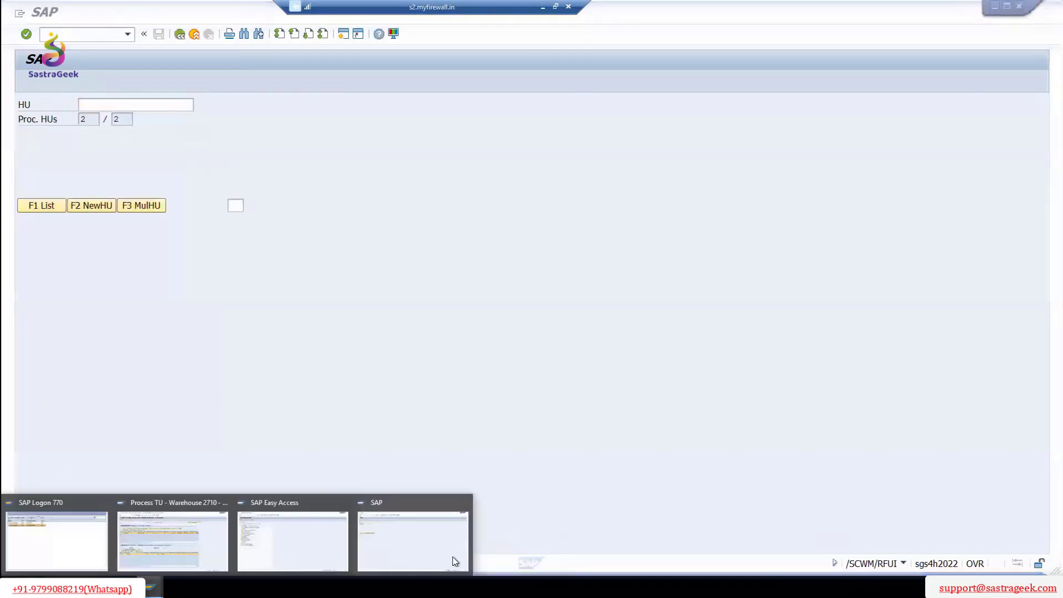
pyautogui.click(415, 551)
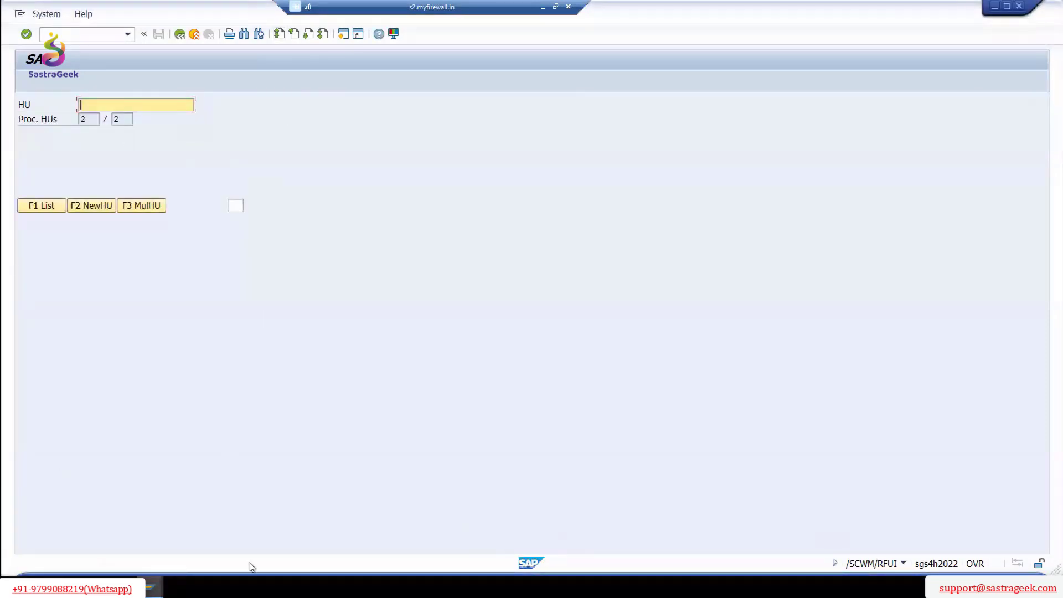
pyautogui.click(285, 518)
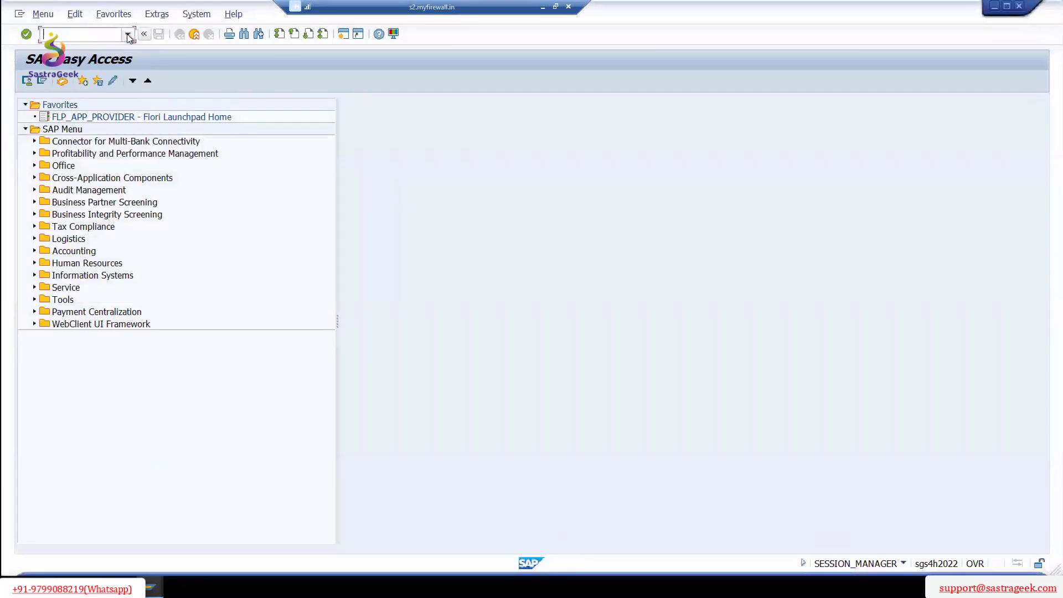
pyautogui.click(128, 36)
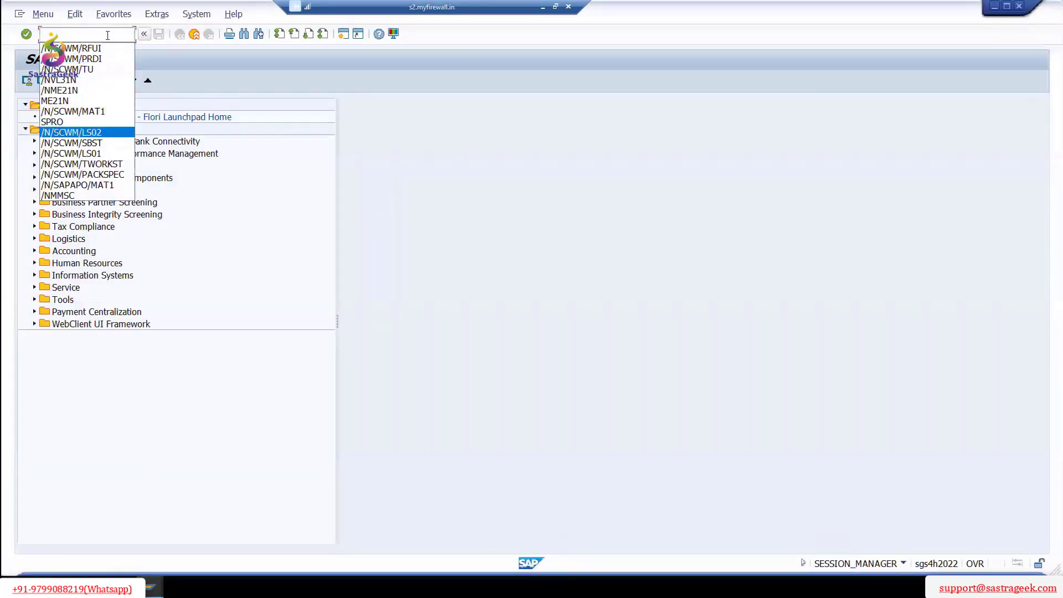
# - Start /SCWM/MON and open the SAP monitor for warehouse 2710
pyautogui.press('Return')
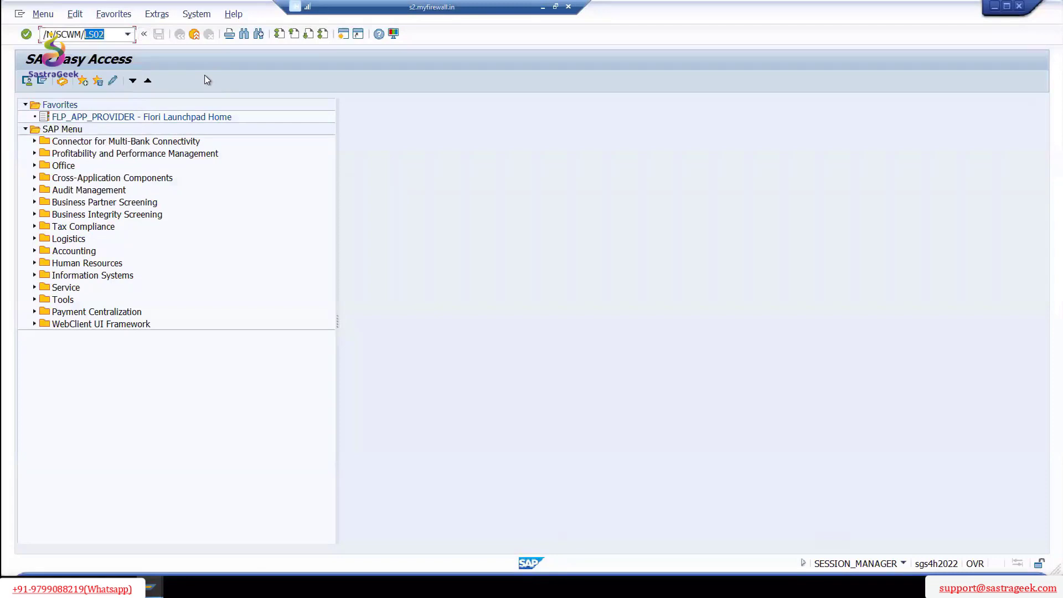
pyautogui.write('MON')
pyautogui.press('Return')
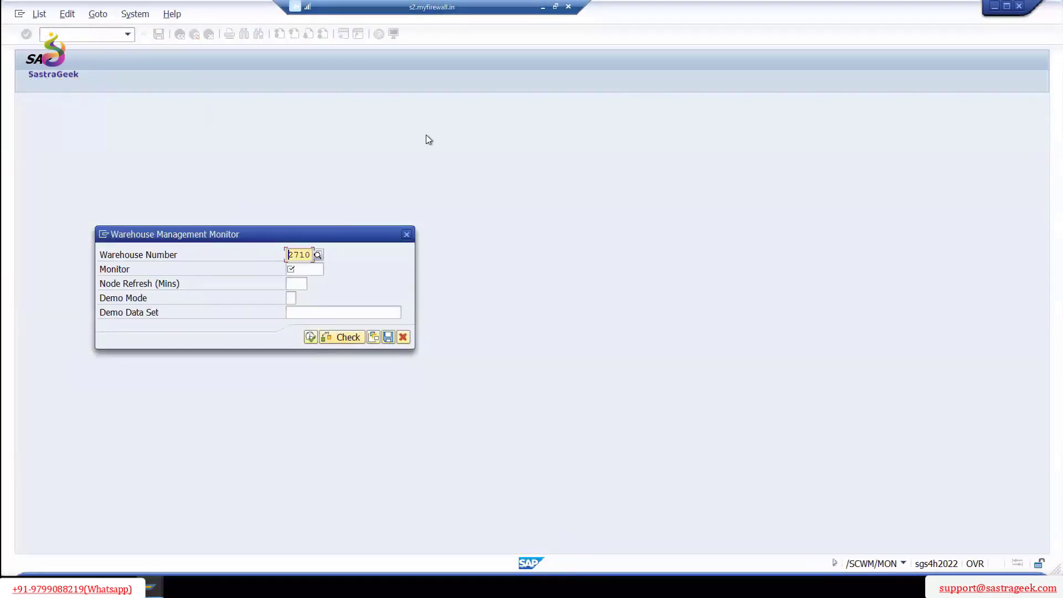
pyautogui.click(296, 268)
pyautogui.click(311, 282)
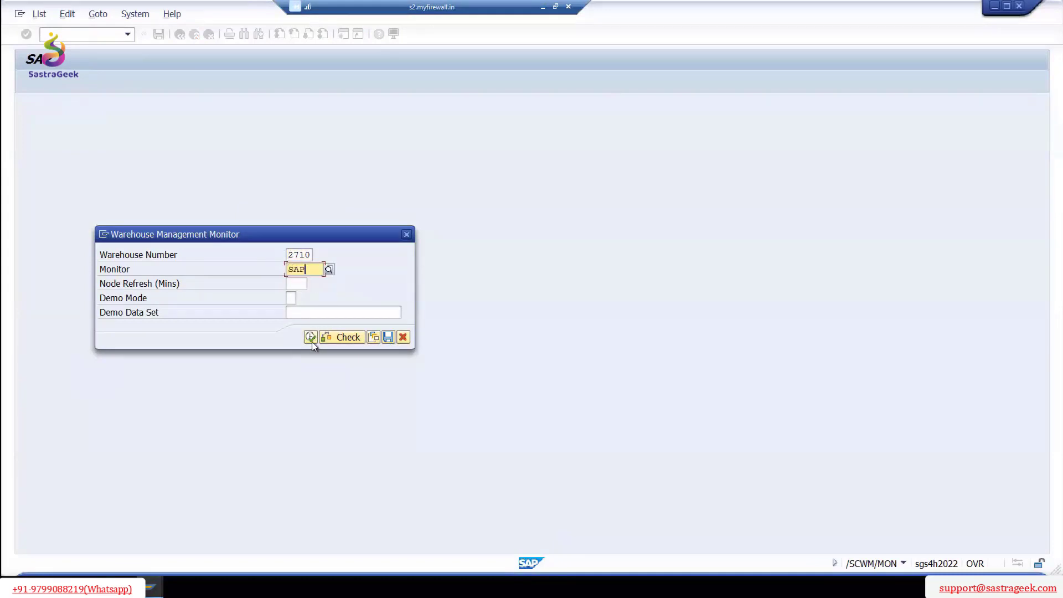
pyautogui.press('Return')
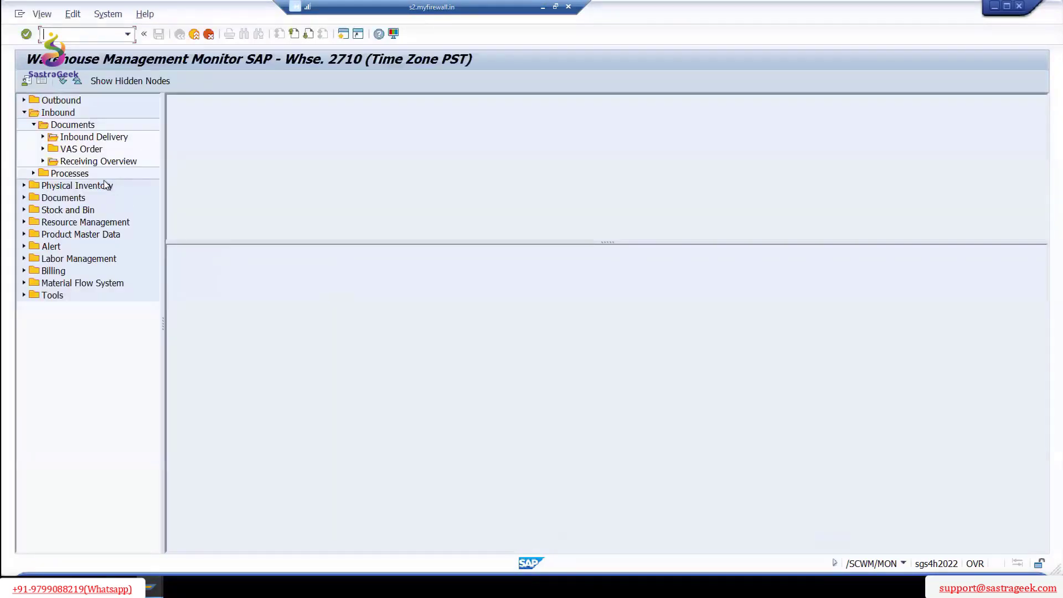
# - Open the Inbound Delivery selection and copy delivery number 180000645 from Process TU
pyautogui.click(105, 139)
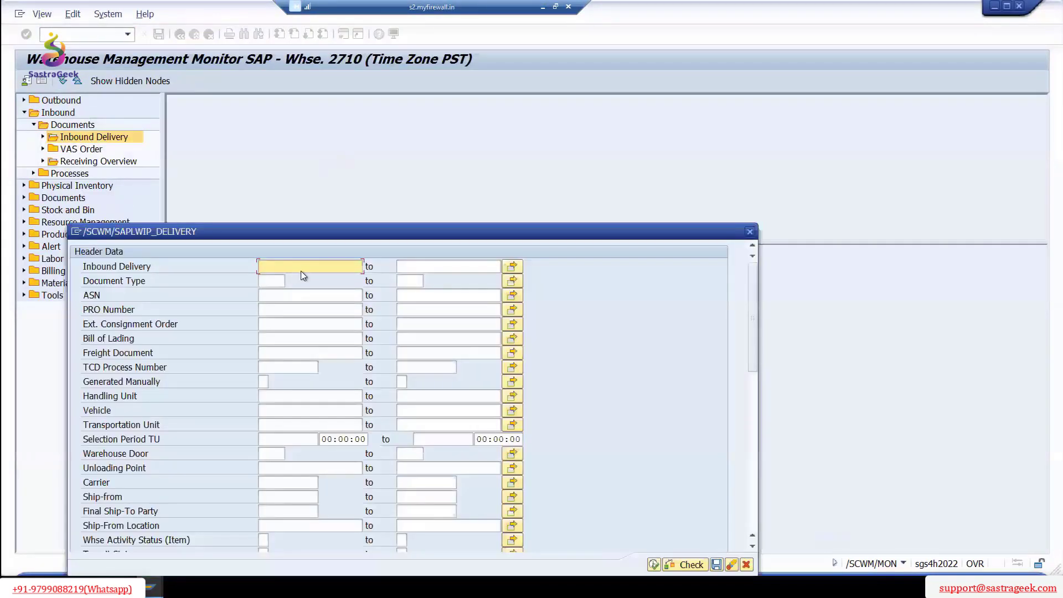
pyautogui.hotkey('ctrl', 'v')
pyautogui.hotkey('ctrl', 'shift', 'Left')
pyautogui.hotkey('ctrl', 'shift', 'Left')
pyautogui.hotkey('ctrl', 'shift', 'Left')
pyautogui.press('BackSpace')
pyautogui.click(153, 588)
pyautogui.click(182, 543)
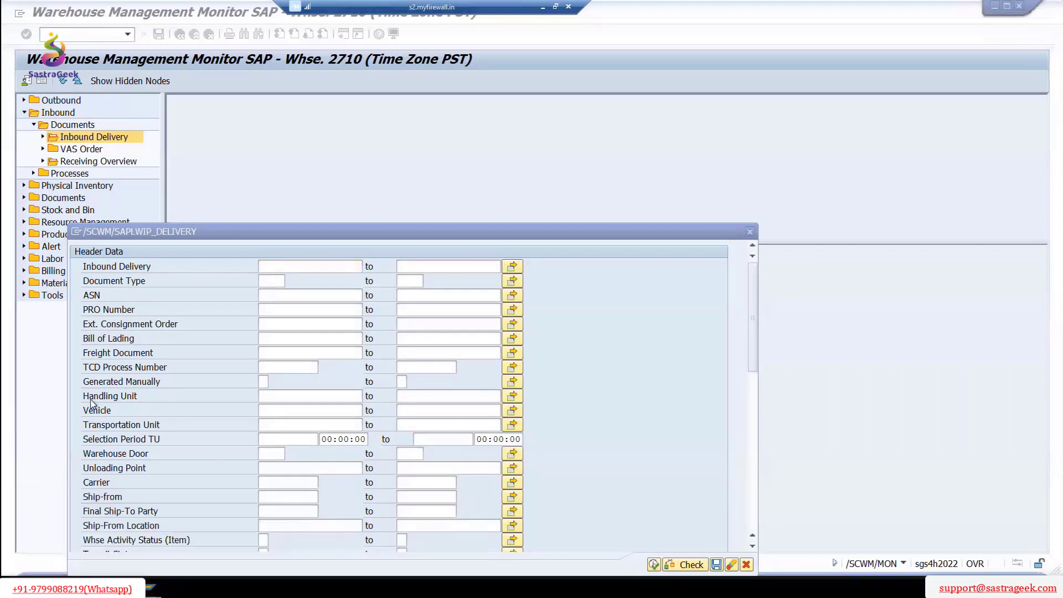
pyautogui.click(112, 411)
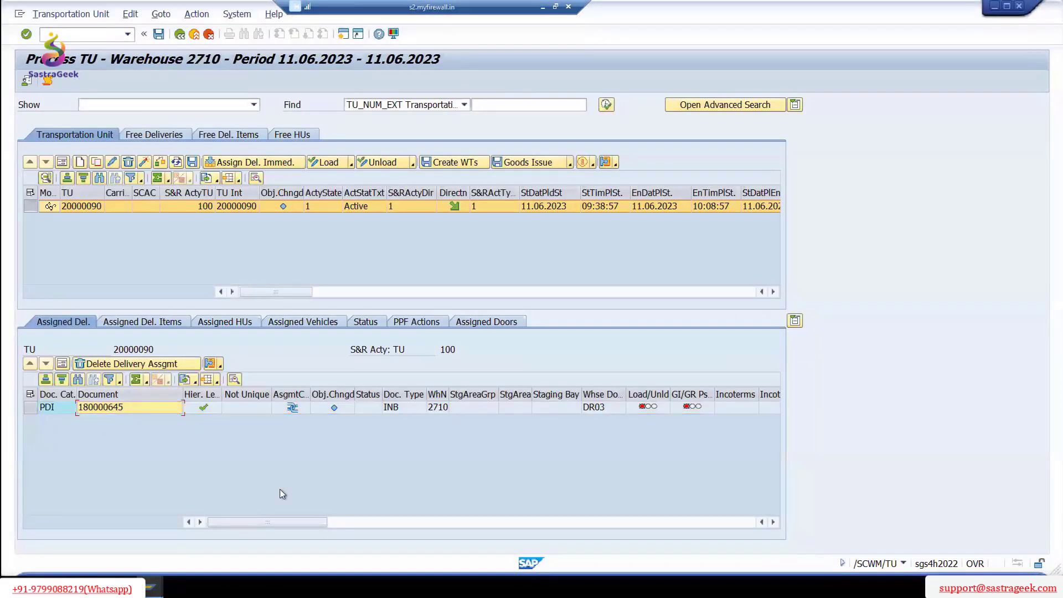
pyautogui.hotkey('ctrl', 'c')
# - Paste 180000645 as the inbound delivery filter in the monitor and run the selection
pyautogui.moveTo(154, 587)
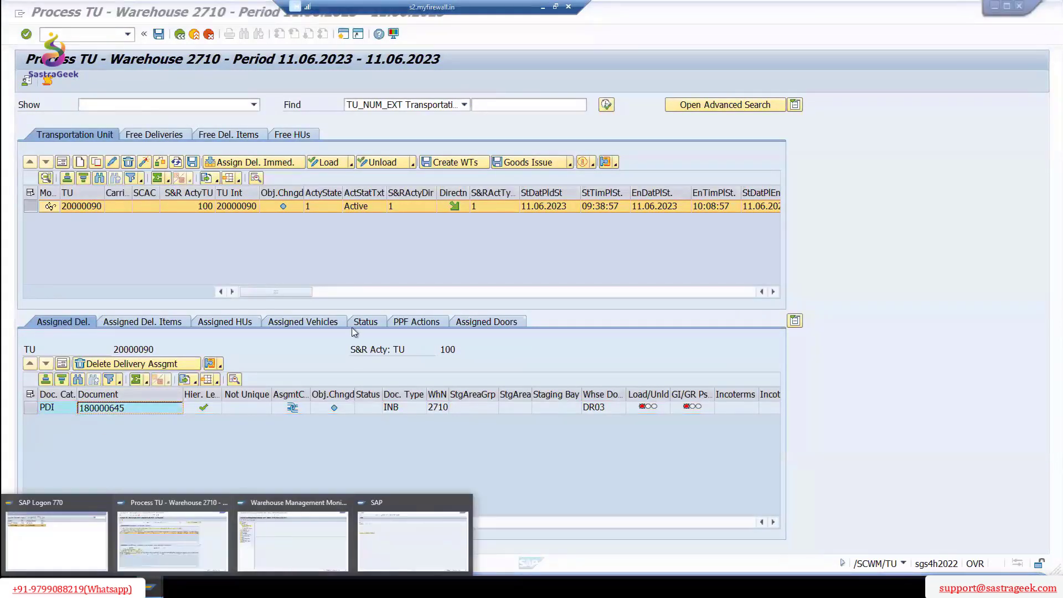
pyautogui.click(416, 543)
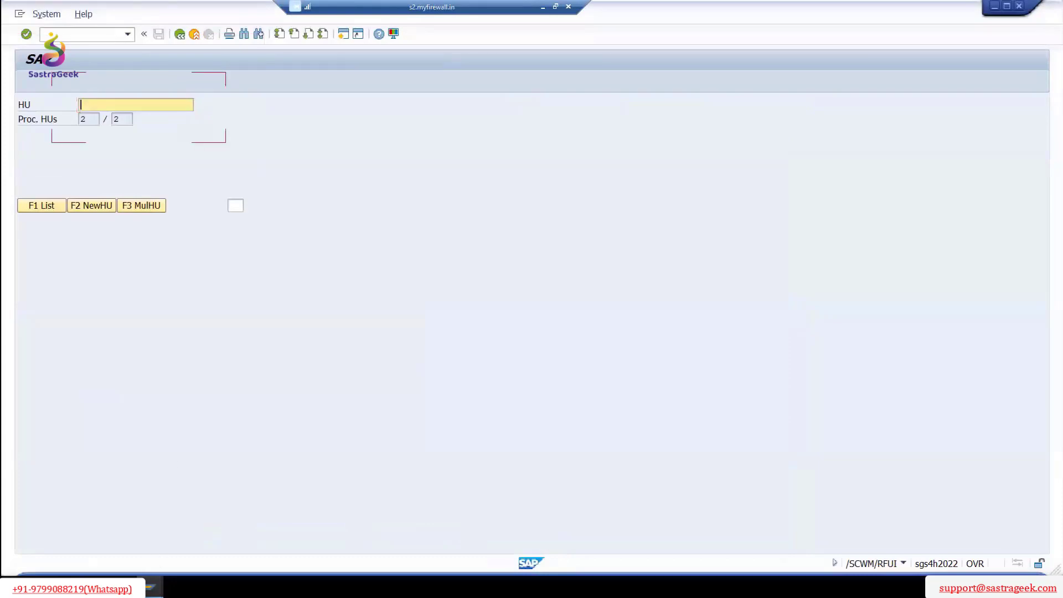
pyautogui.click(153, 587)
pyautogui.click(294, 539)
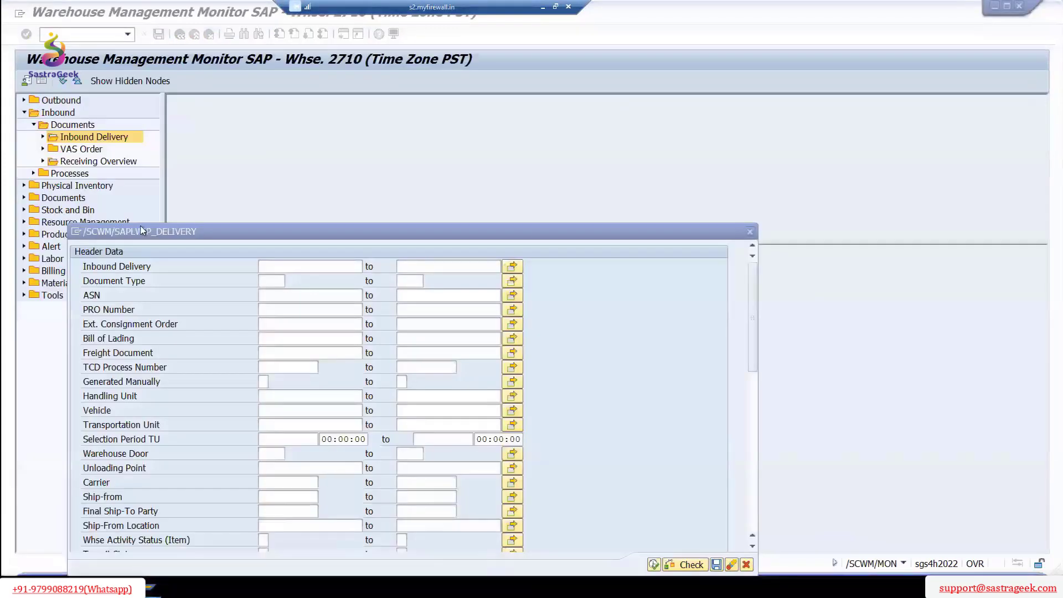
pyautogui.hotkey('ctrl', 'v')
pyautogui.click(674, 564)
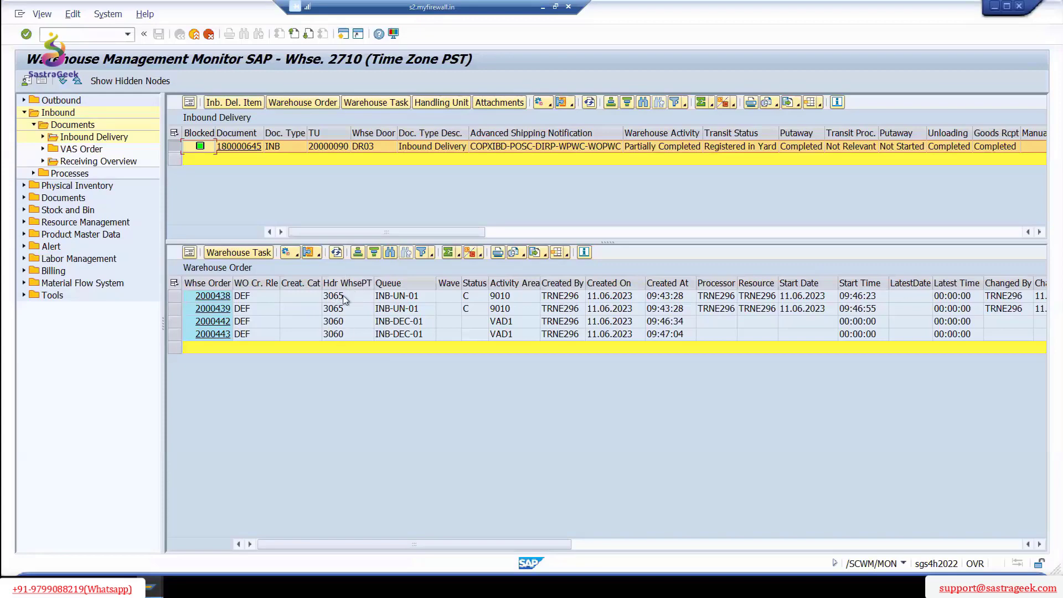
# - List the delivery's handling units and warehouse tasks, checking the Status and Step of the two open VAD1 tasks
pyautogui.click(437, 104)
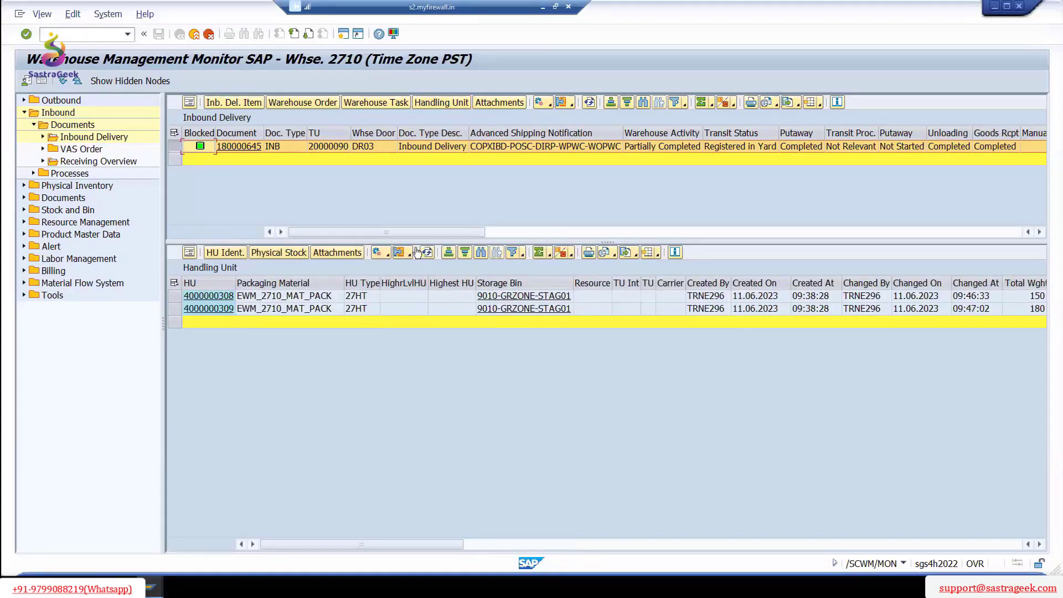
pyautogui.click(381, 103)
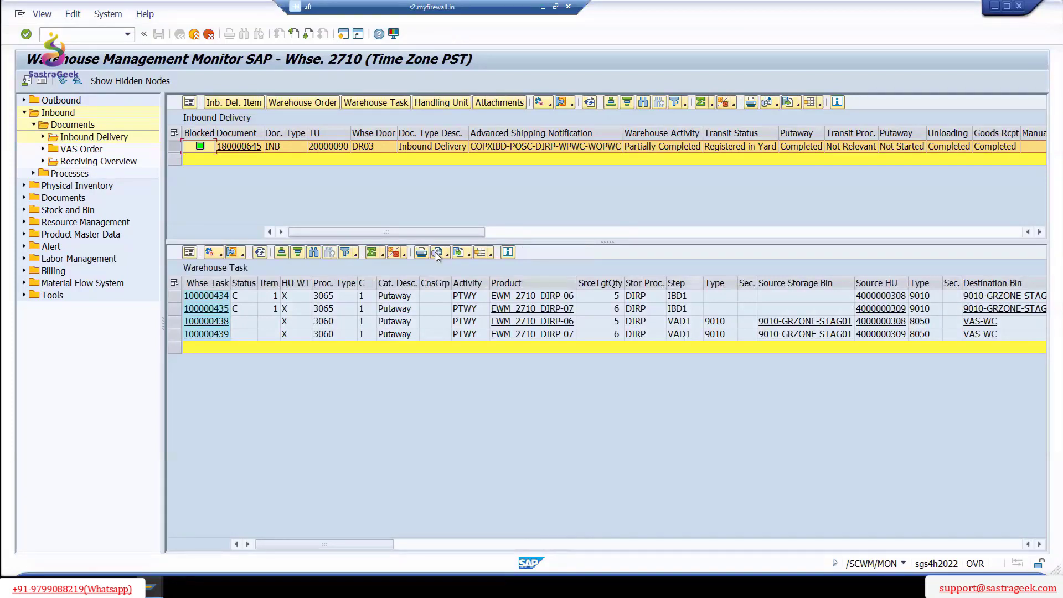
pyautogui.click(683, 297)
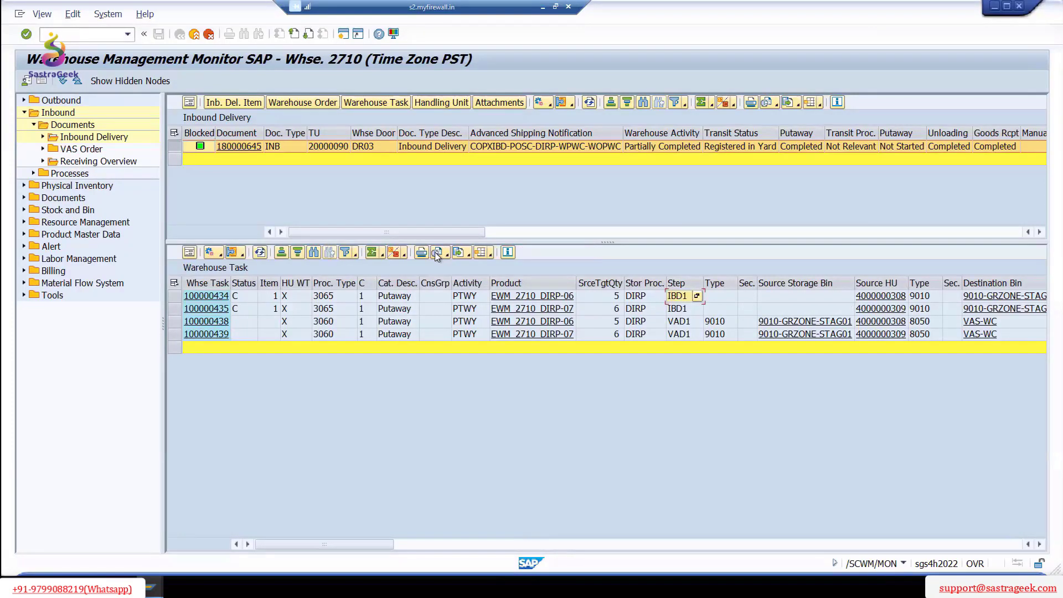
pyautogui.press('Left')
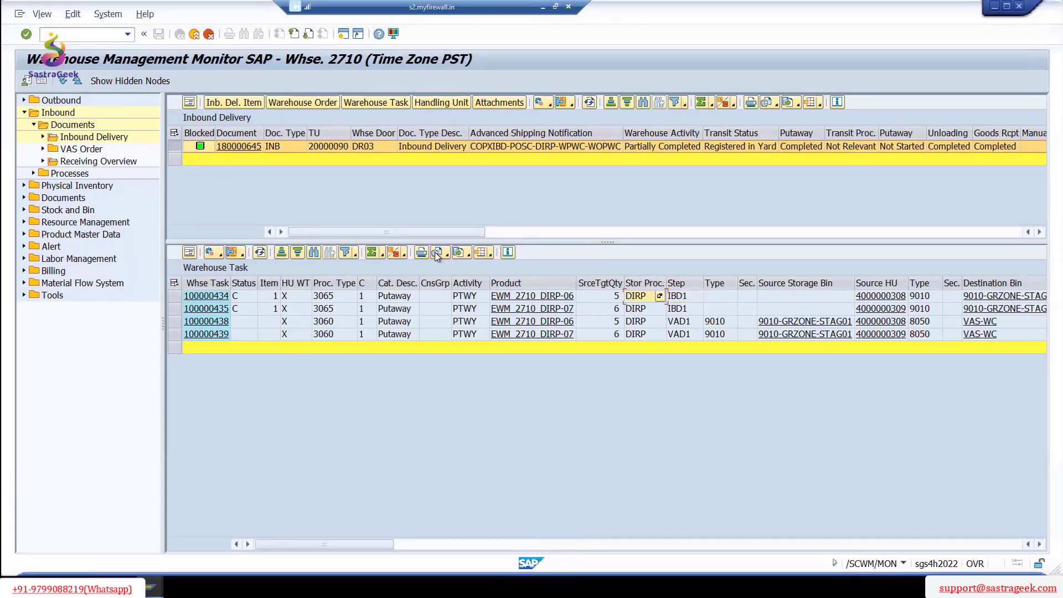
pyautogui.press('Down')
pyautogui.press('Down')
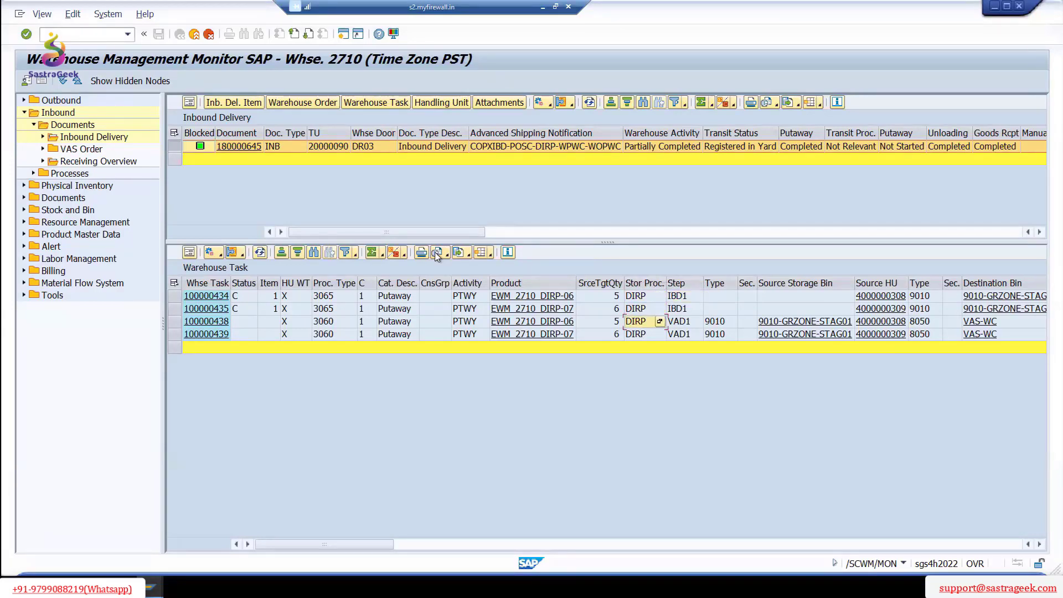
pyautogui.click(250, 323)
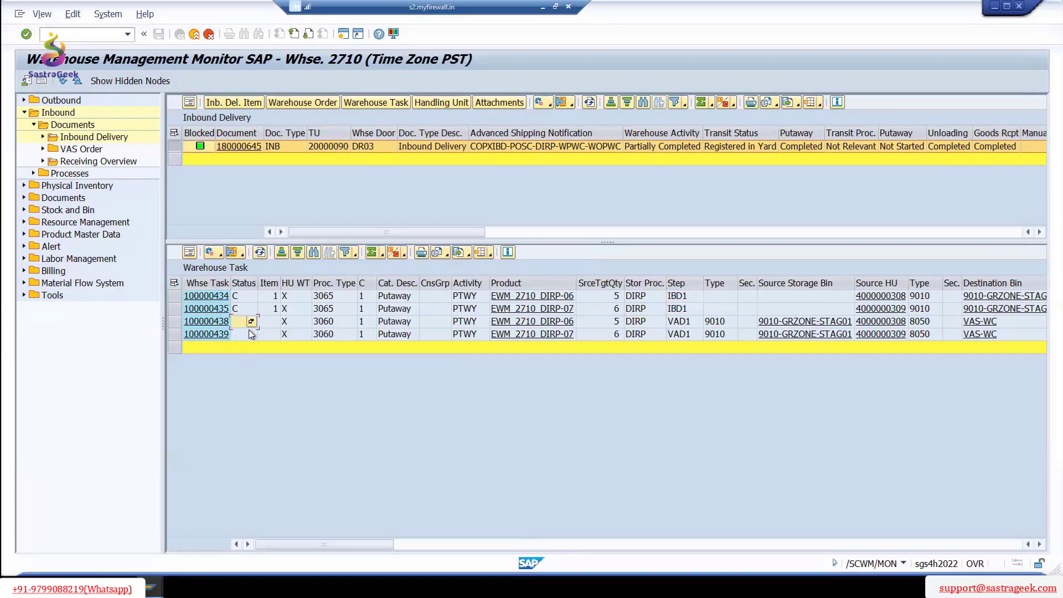
pyautogui.press('Down')
pyautogui.hotkey('alt', 'Tab')
pyautogui.moveTo(274, 242)
pyautogui.mouseDown()
pyautogui.moveTo(354, 254)
pyautogui.moveTo(391, 278)
pyautogui.moveTo(371, 319)
pyautogui.moveTo(366, 306)
pyautogui.moveTo(438, 280)
pyautogui.moveTo(565, 335)
pyautogui.mouseUp()
pyautogui.moveTo(398, 316); pyautogui.dragTo(556, 360)
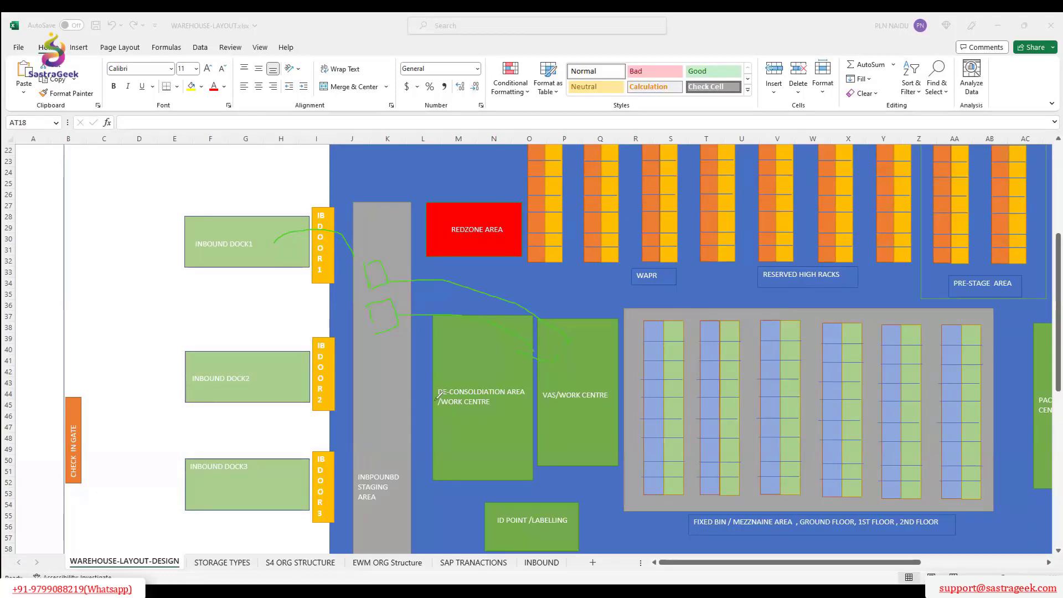
pyautogui.press('e')
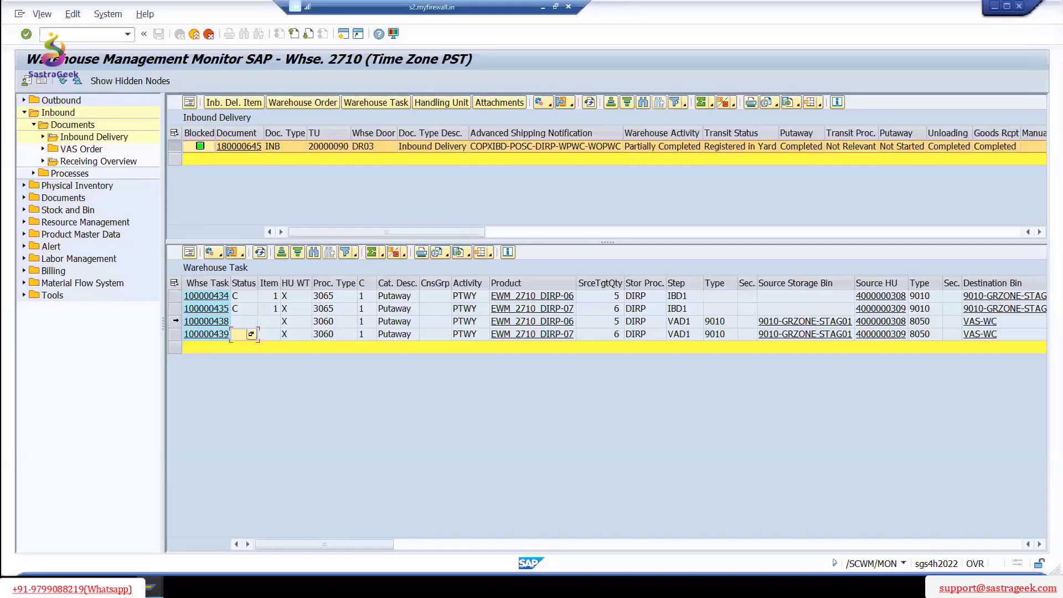
# - Confirm warehouse tasks 100000438 and 100000439 in the background
pyautogui.click(175, 321)
pyautogui.keyDown('ctrl'); pyautogui.click(175, 334); pyautogui.keyUp('ctrl')
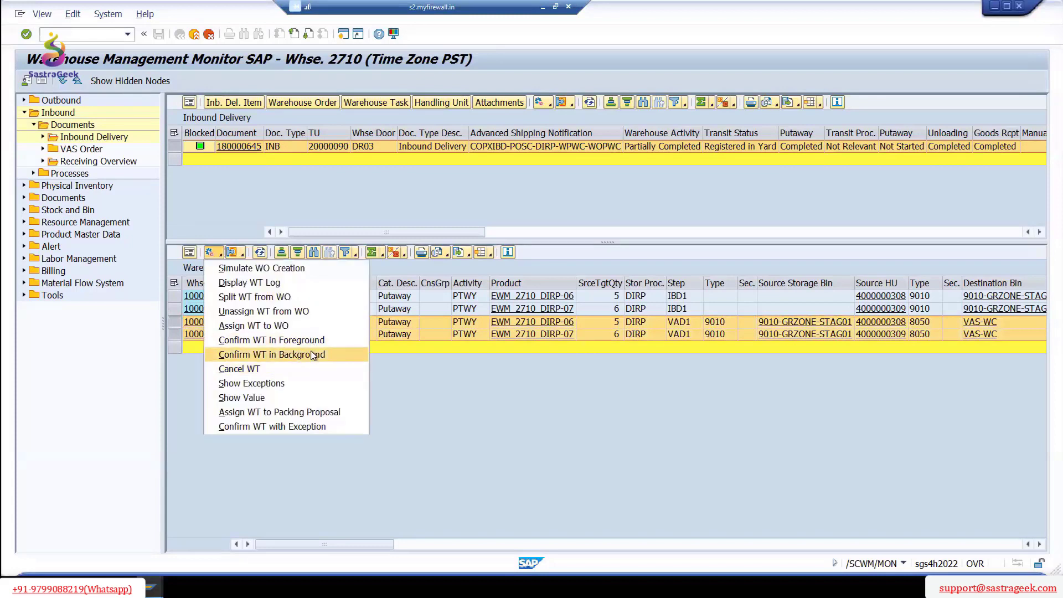
pyautogui.click(314, 355)
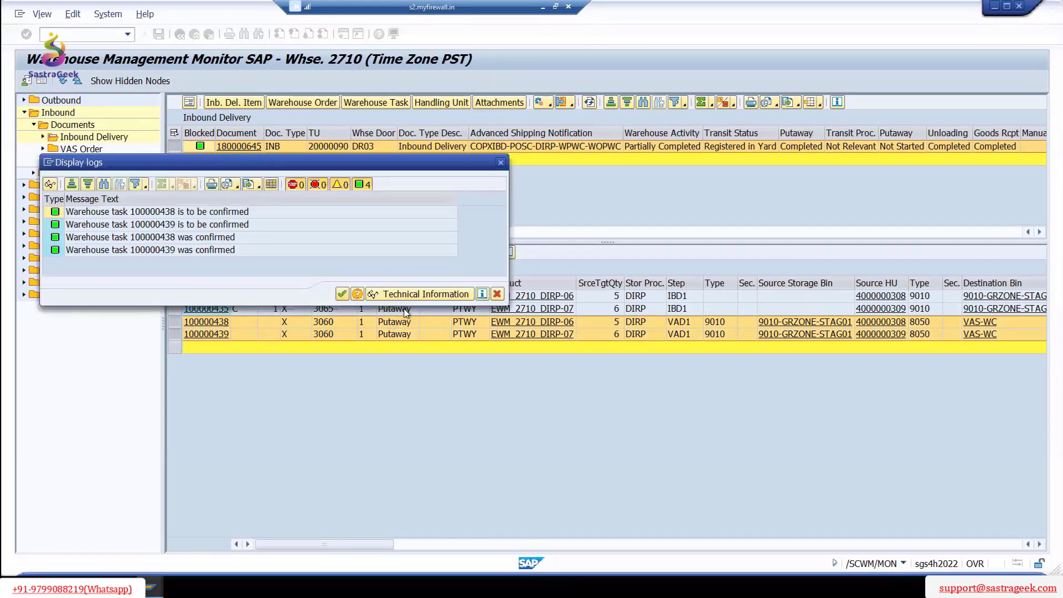
pyautogui.press('Return')
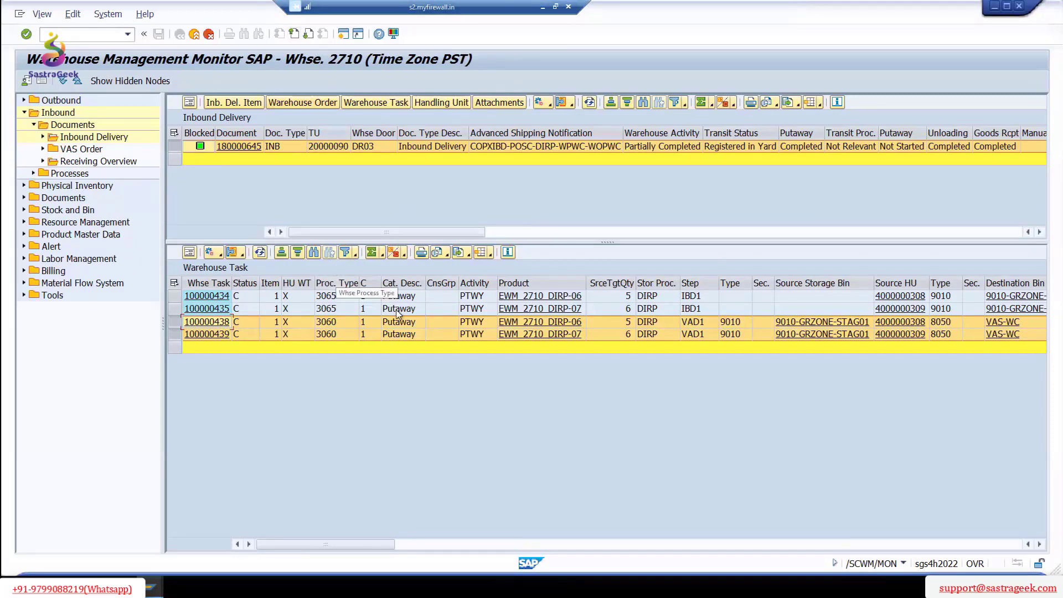
# - Copy delivery number 180000645 from the monitor
pyautogui.click(253, 152)
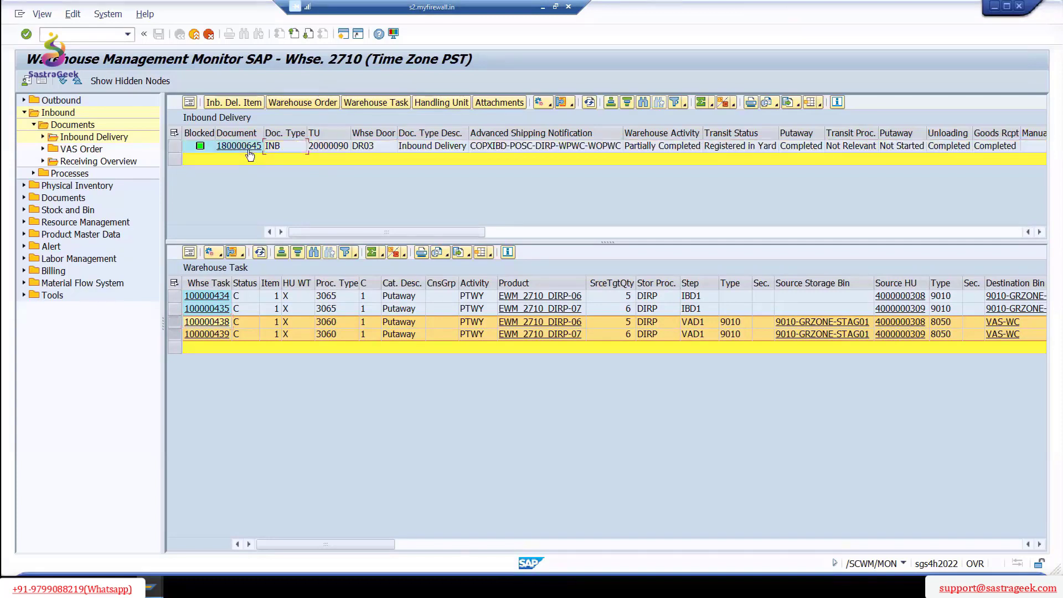
pyautogui.rightClick(253, 152)
pyautogui.click(278, 159)
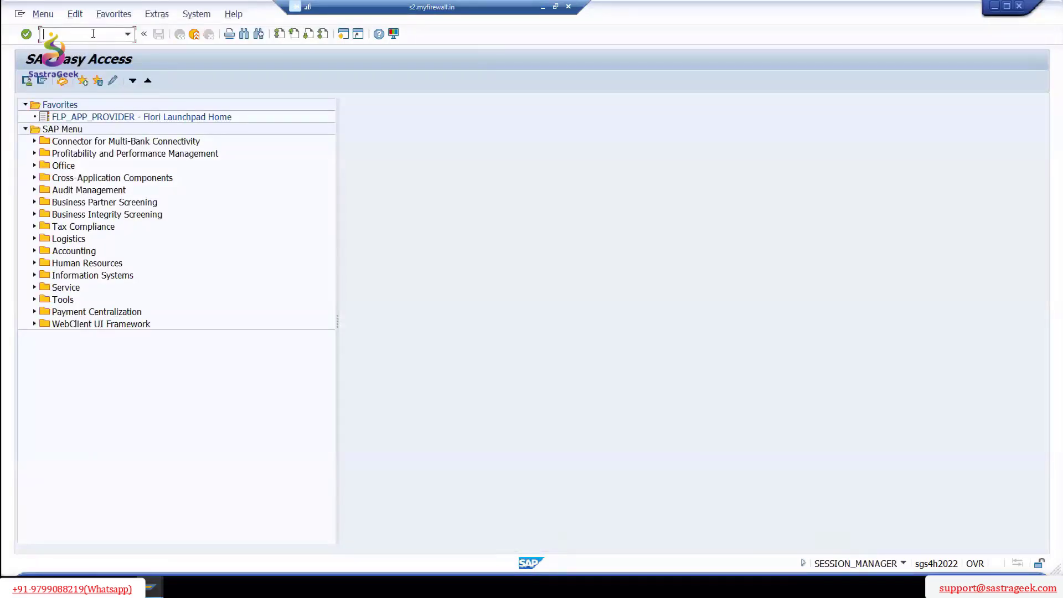
# - Run transaction /SCWM/VASEXEC, correcting the mistyped code
pyautogui.write('/NS')
pyautogui.write('CWM')
pyautogui.write('/VA')
pyautogui.write('SE')
pyautogui.write('XP')
pyautogui.write('C')
pyautogui.press('Return')
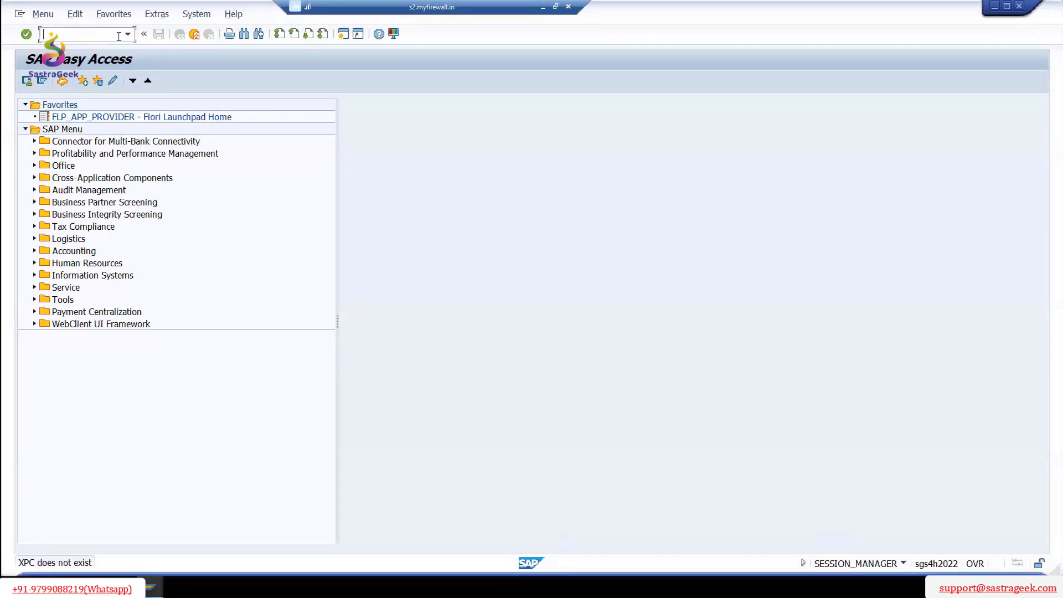
pyautogui.click(128, 34)
pyautogui.click(105, 47)
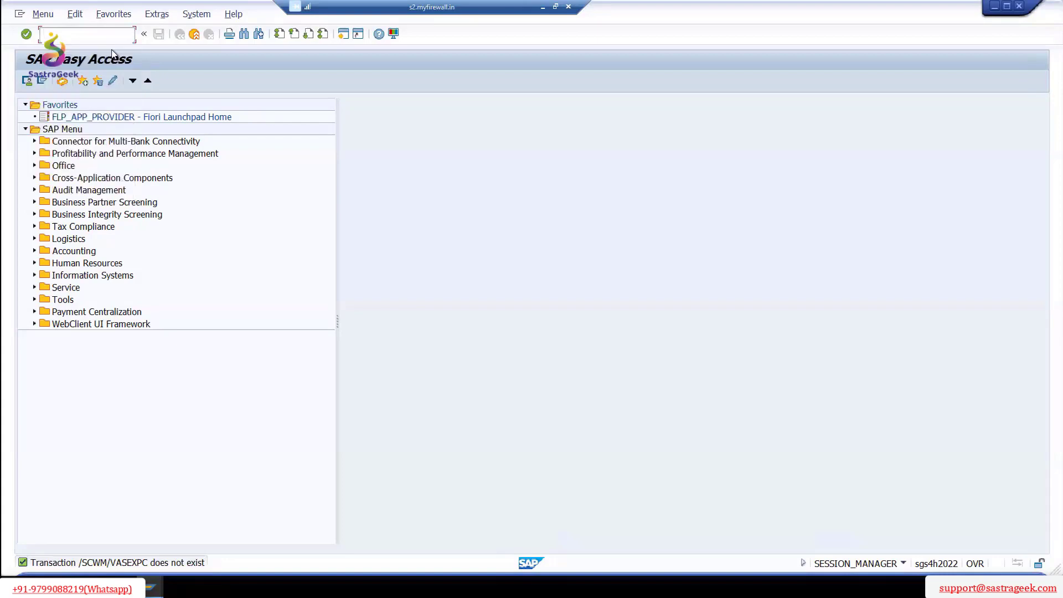
pyautogui.click(108, 35)
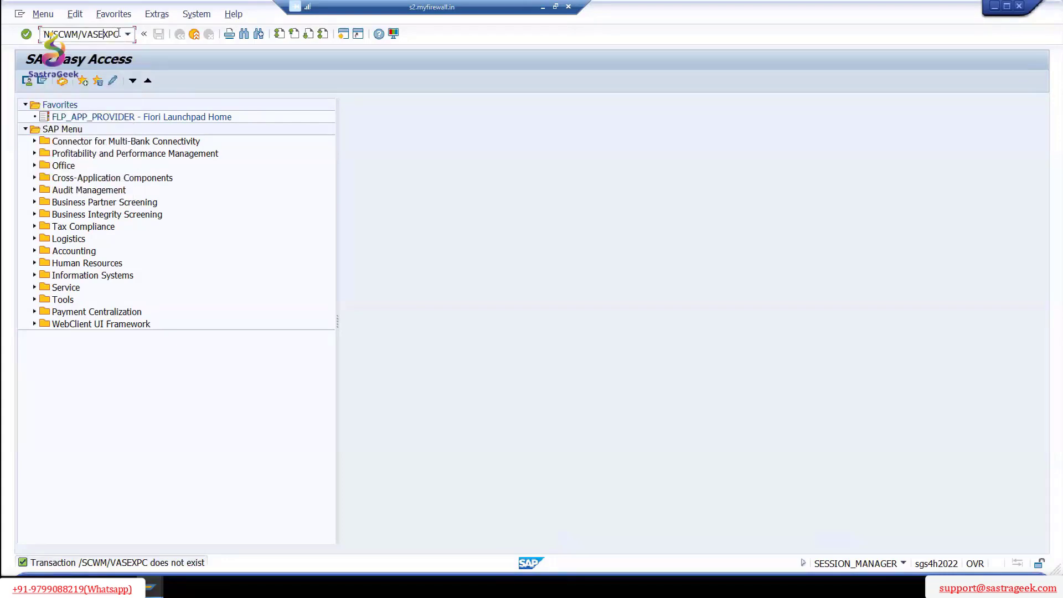
pyautogui.press('BackSpace')
pyautogui.press('BackSpace')
pyautogui.write('EC')
pyautogui.press('Return')
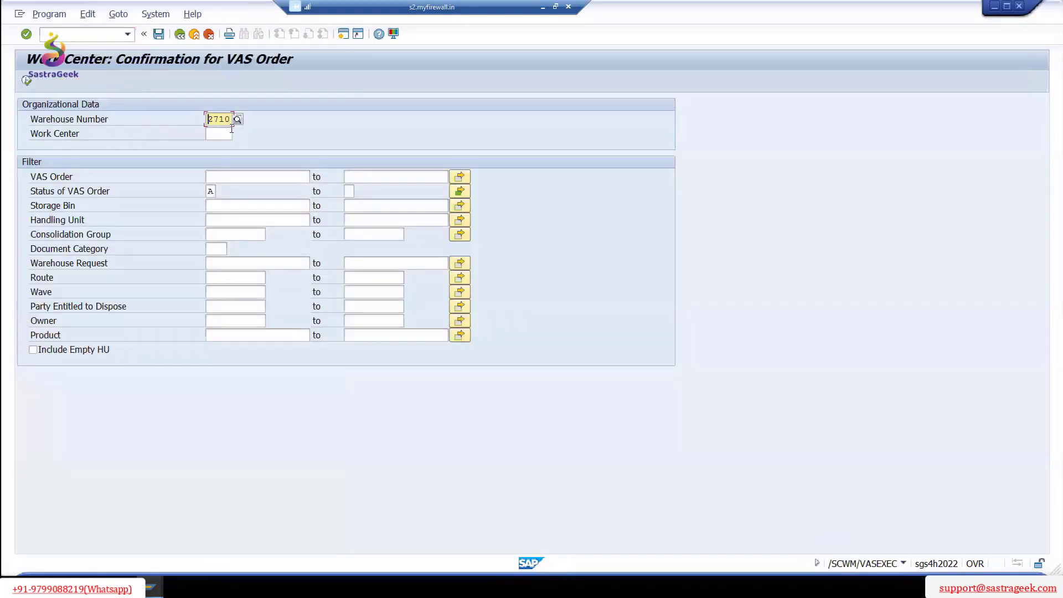
# - Enter warehouse request 180000645 and choose work center VADP
pyautogui.click(217, 265)
pyautogui.hotkey('ctrl', 'v')
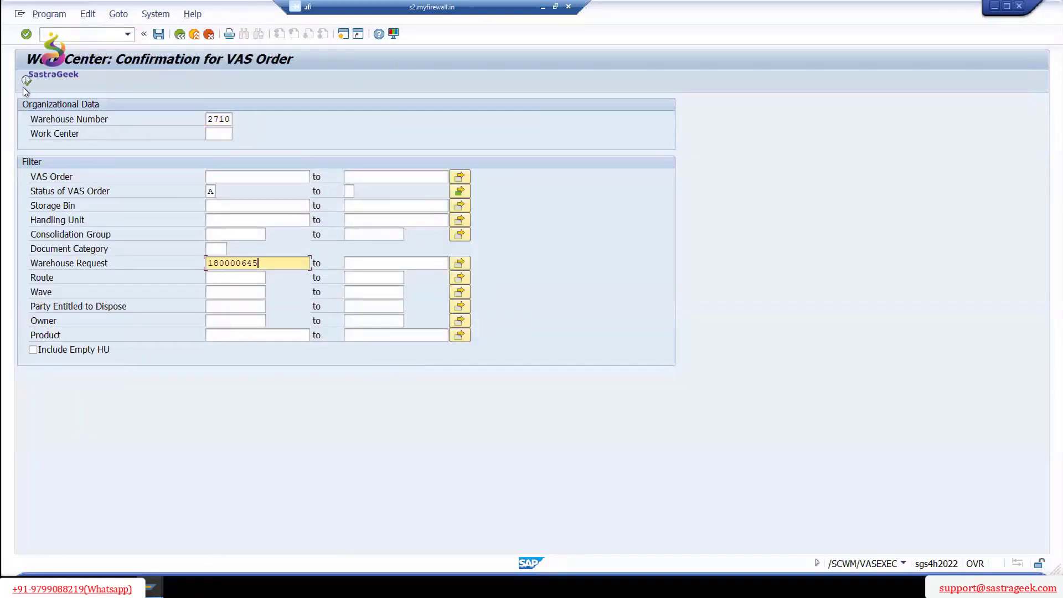
pyautogui.click(225, 134)
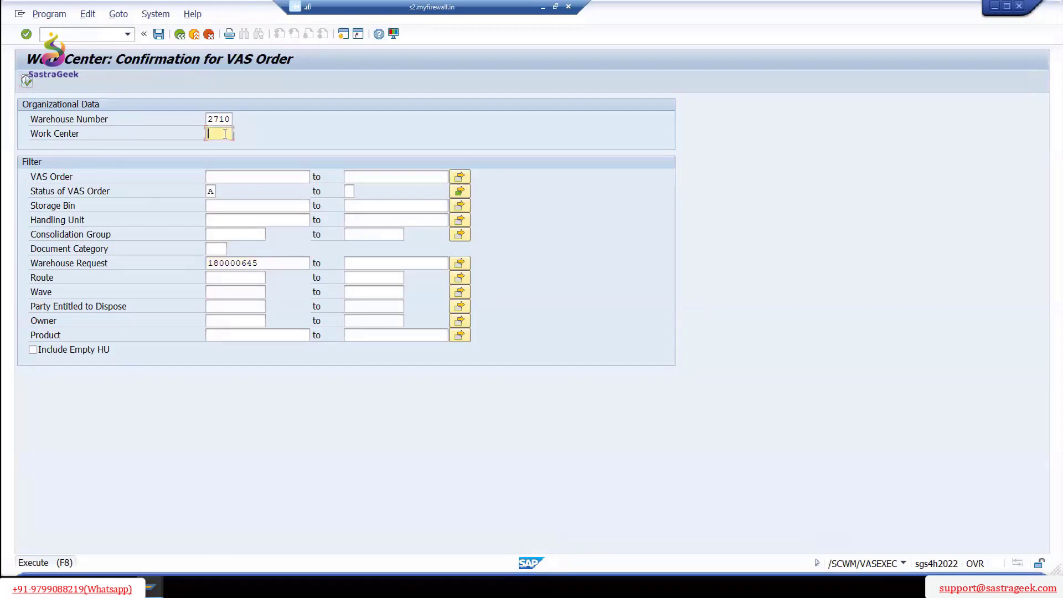
pyautogui.click(223, 132)
pyautogui.write('VA')
pyautogui.click(238, 134)
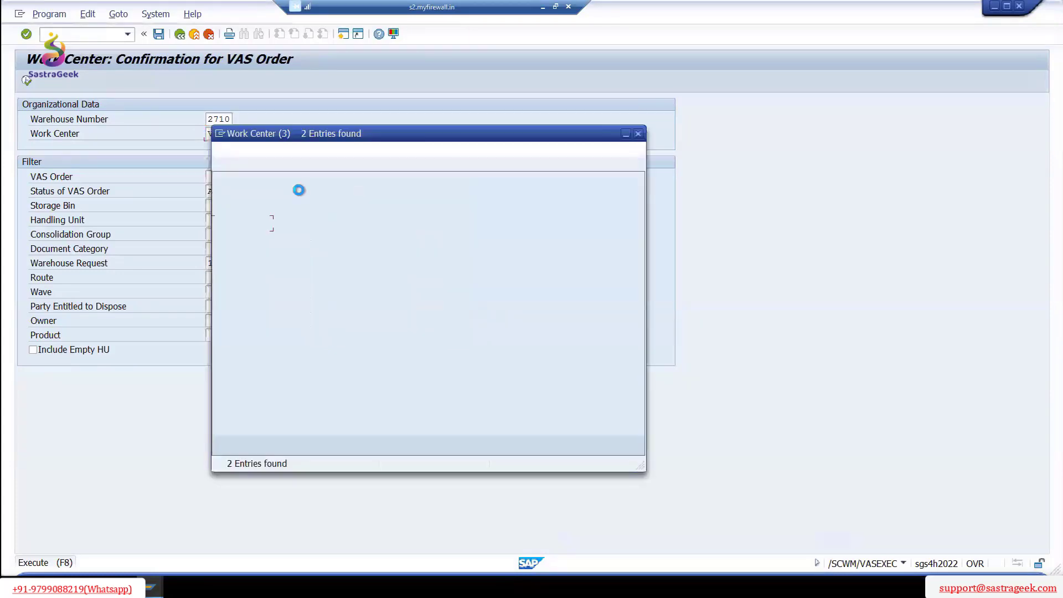
pyautogui.doubleClick(245, 228)
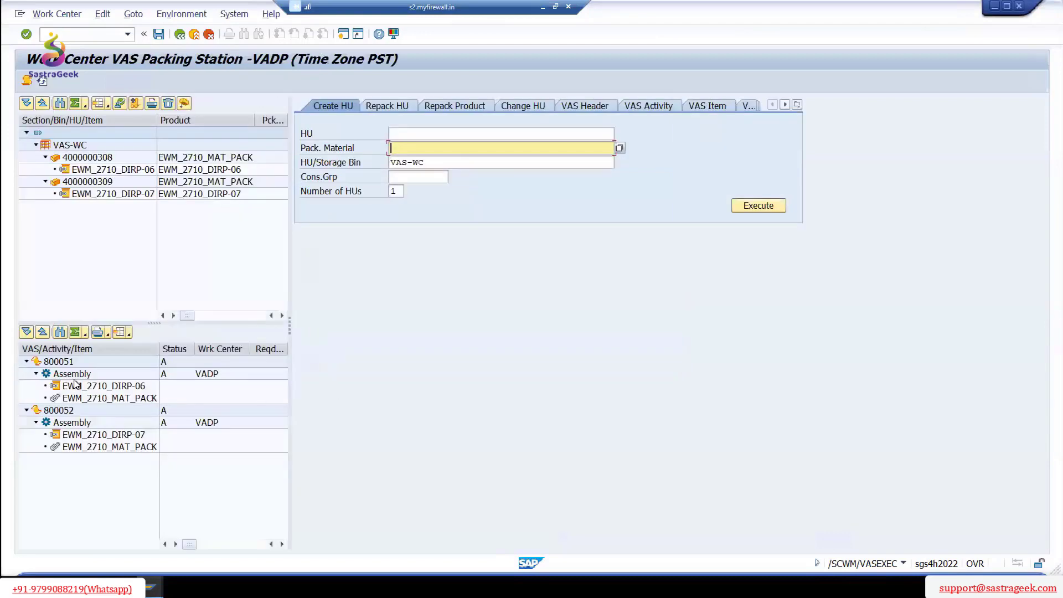
# - Open the Assembly activity of VAS order 800051 to see 5 EA of EWM_2710_DIRP-06
pyautogui.click(251, 375)
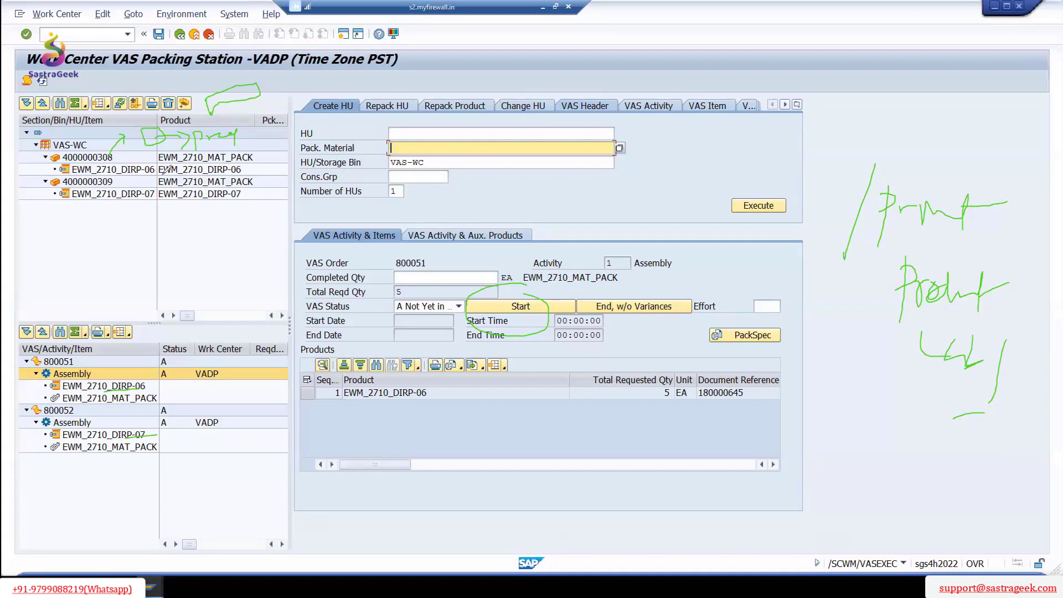
pyautogui.moveTo(822, 392); pyautogui.dragTo(830, 477)
pyautogui.moveTo(823, 392)
pyautogui.mouseDown()
pyautogui.moveTo(851, 470)
pyautogui.moveTo(838, 471)
pyautogui.mouseUp()
pyautogui.moveTo(836, 420)
pyautogui.mouseDown()
pyautogui.moveTo(837, 408)
pyautogui.moveTo(847, 420)
pyautogui.mouseUp()
pyautogui.moveTo(847, 416); pyautogui.dragTo(857, 415)
pyautogui.moveTo(856, 409)
pyautogui.mouseDown()
pyautogui.moveTo(857, 421)
pyautogui.moveTo(914, 401)
pyautogui.moveTo(852, 450)
pyautogui.mouseUp()
pyautogui.moveTo(857, 437)
pyautogui.mouseDown()
pyautogui.moveTo(859, 448)
pyautogui.moveTo(894, 443)
pyautogui.mouseUp()
pyautogui.click(877, 442)
pyautogui.moveTo(908, 436); pyautogui.dragTo(916, 450)
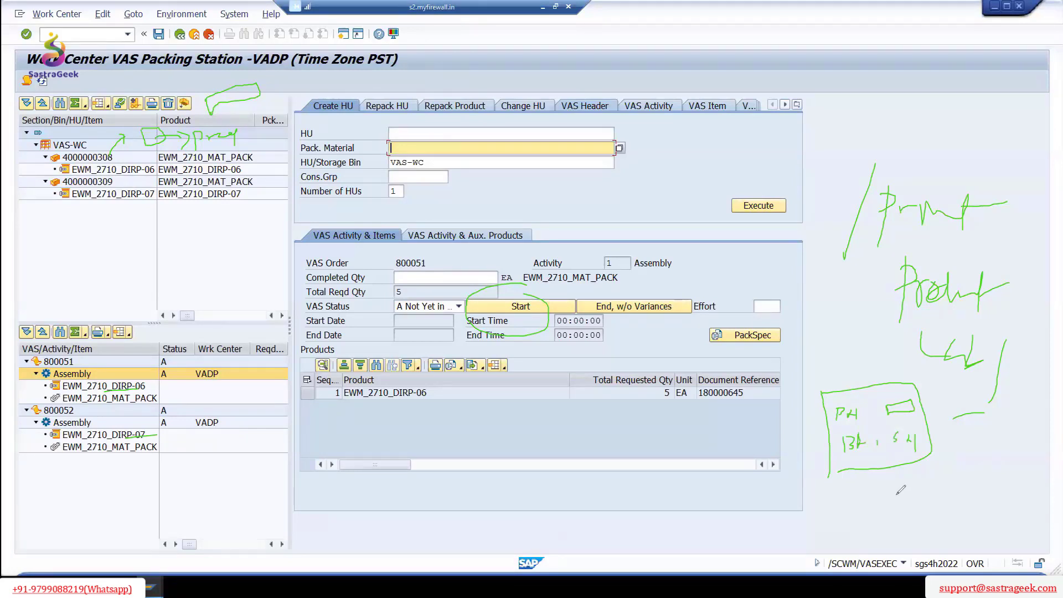
pyautogui.moveTo(814, 404); pyautogui.dragTo(912, 394)
pyautogui.moveTo(829, 471); pyautogui.dragTo(843, 473)
pyautogui.moveTo(866, 470); pyautogui.dragTo(889, 496)
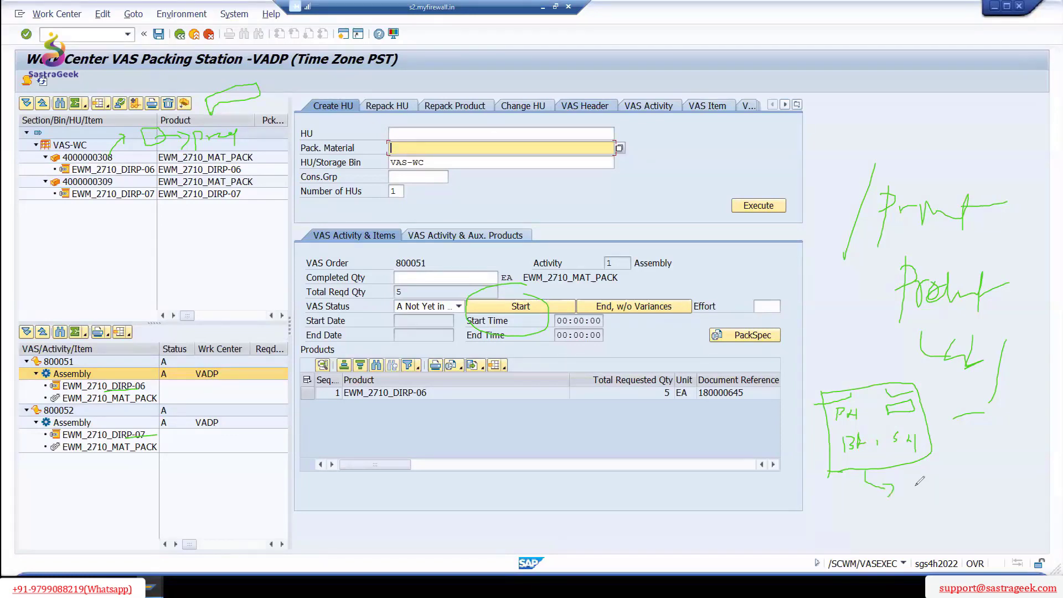
pyautogui.moveTo(921, 465)
pyautogui.mouseDown()
pyautogui.moveTo(920, 498)
pyautogui.moveTo(937, 469)
pyautogui.moveTo(957, 484)
pyautogui.mouseUp()
pyautogui.moveTo(960, 471); pyautogui.dragTo(965, 492)
pyautogui.moveTo(939, 495)
pyautogui.mouseDown()
pyautogui.moveTo(1000, 481)
pyautogui.moveTo(1004, 491)
pyautogui.moveTo(1043, 454)
pyautogui.mouseUp()
pyautogui.moveTo(1022, 477); pyautogui.dragTo(1049, 475)
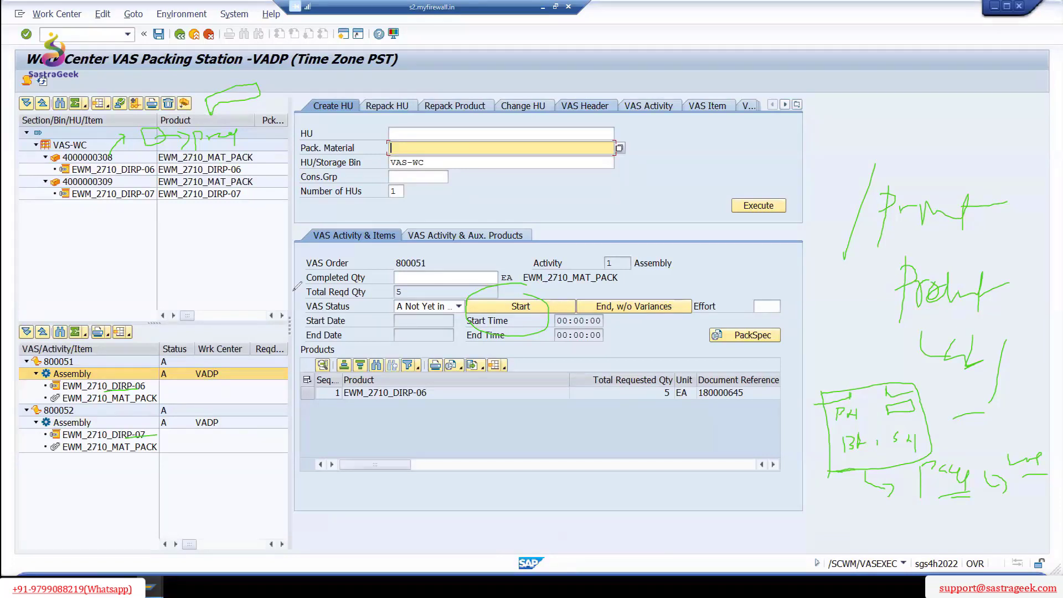
# - Start and complete the Assembly activity of VAS order 800051 without variances
pyautogui.click(480, 21)
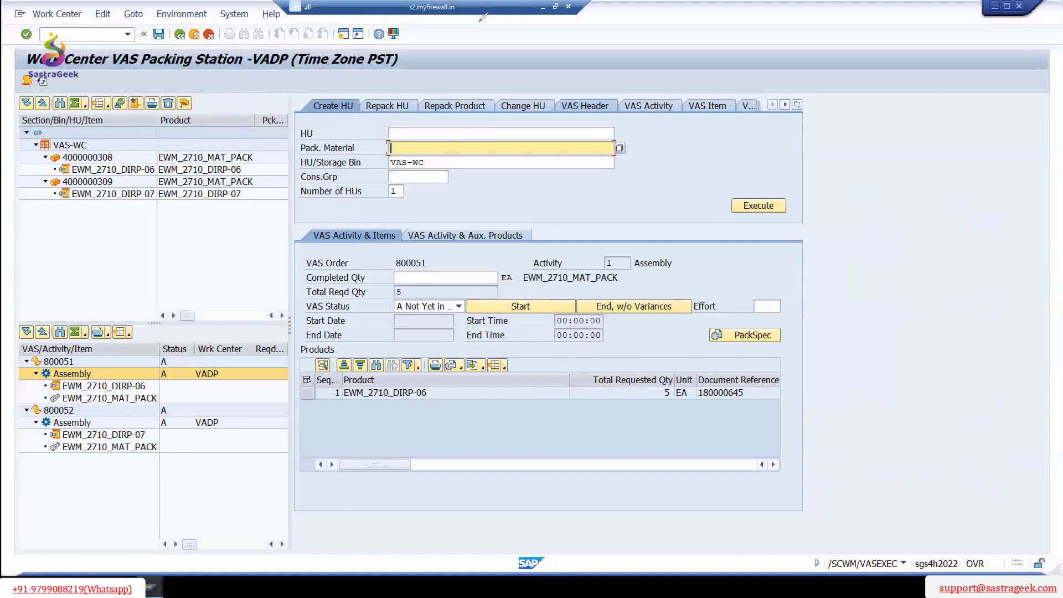
pyautogui.click(521, 306)
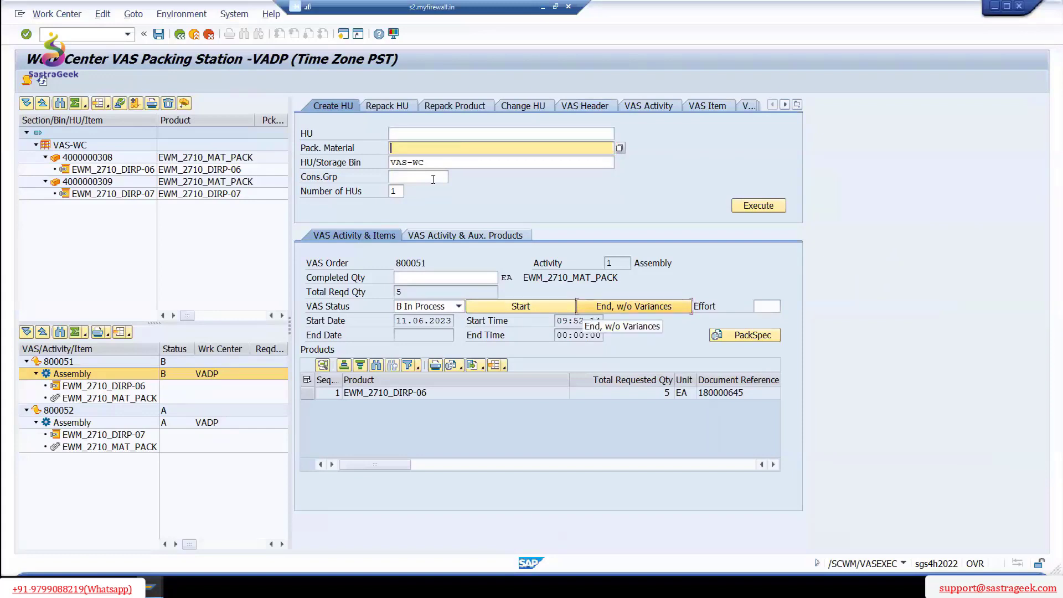
pyautogui.click(588, 308)
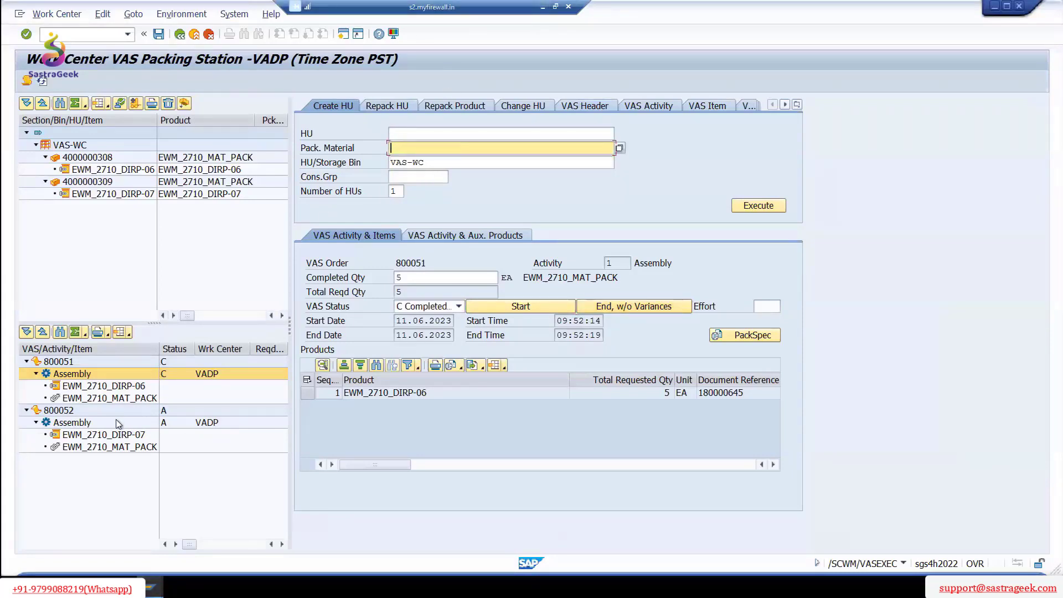
pyautogui.click(75, 423)
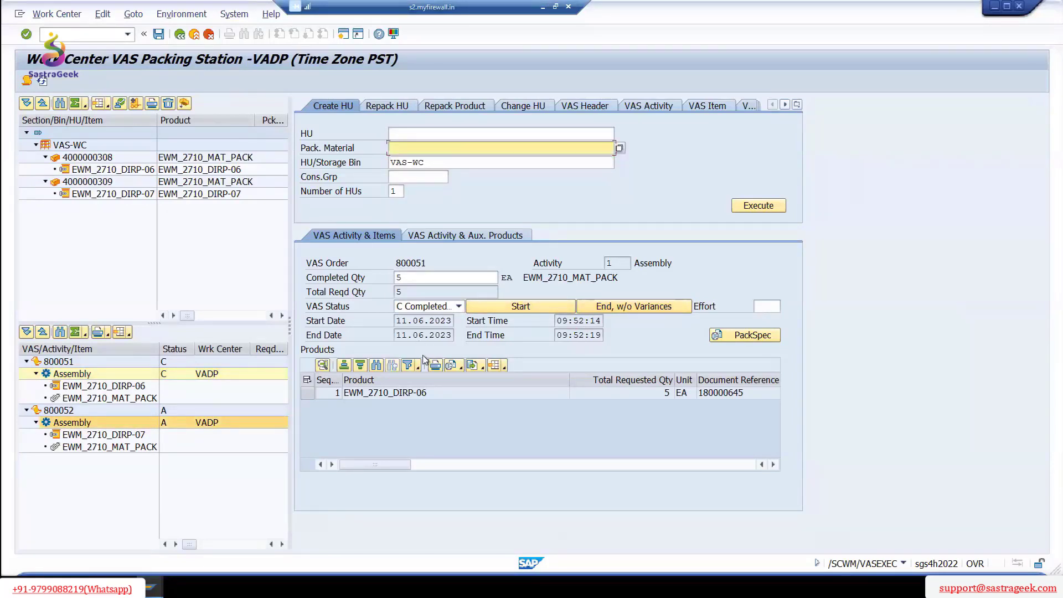
pyautogui.doubleClick(87, 423)
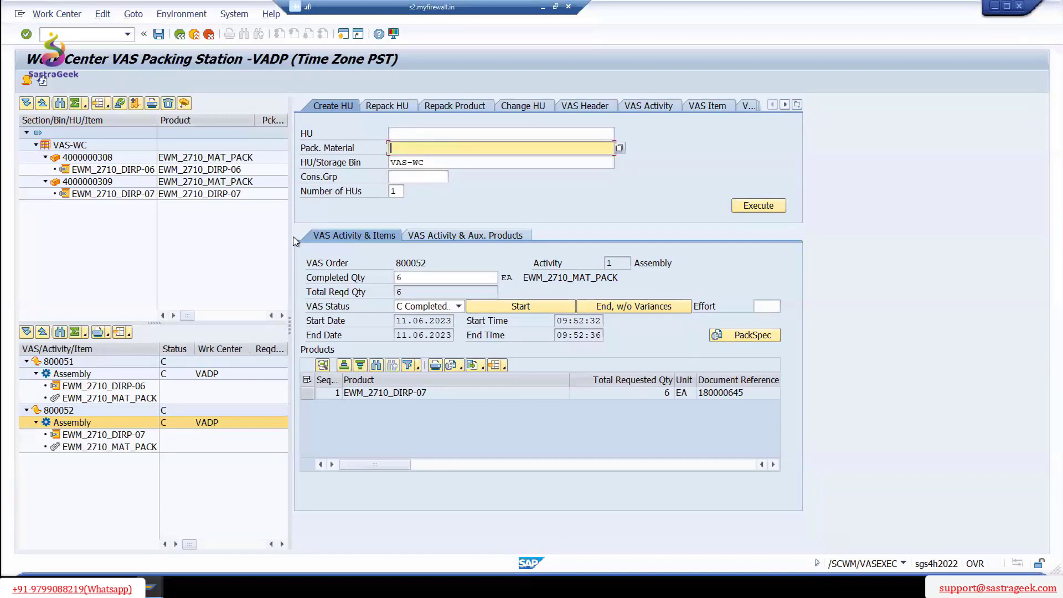
pyautogui.moveTo(292, 240); pyautogui.dragTo(355, 240)
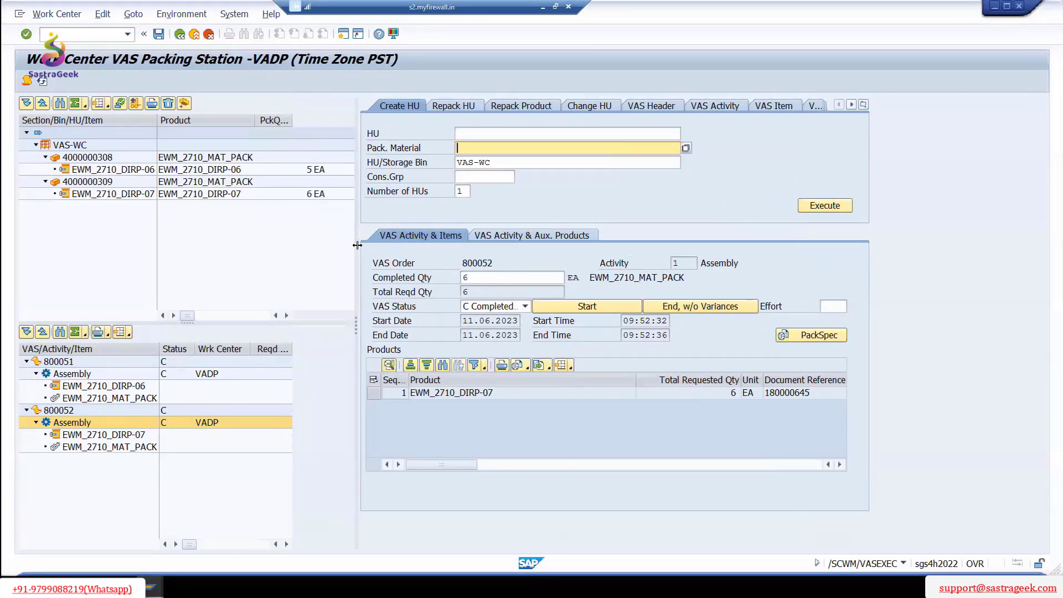
pyautogui.click(101, 160)
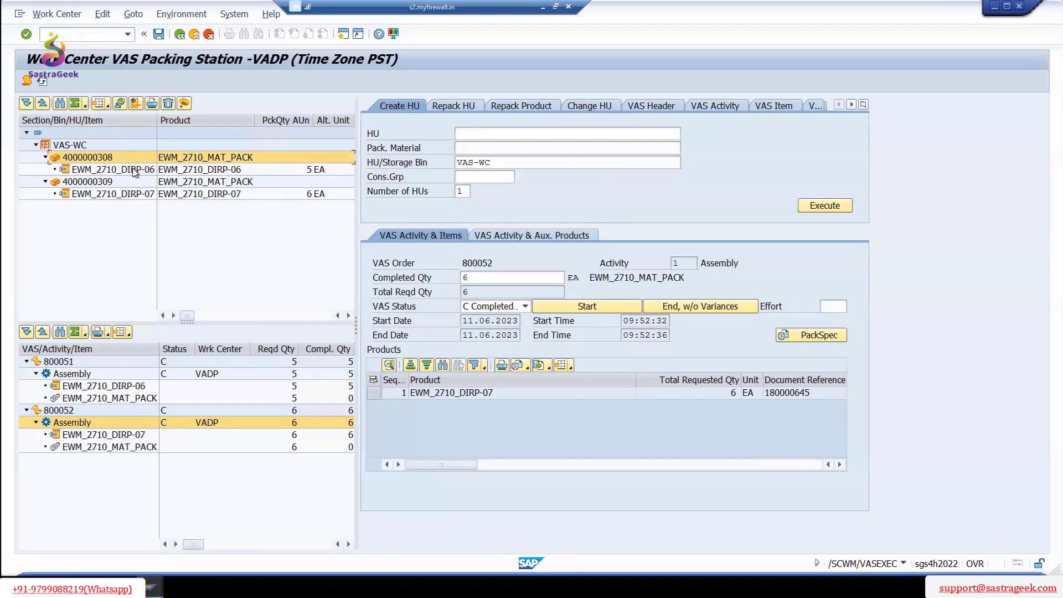
pyautogui.click(122, 106)
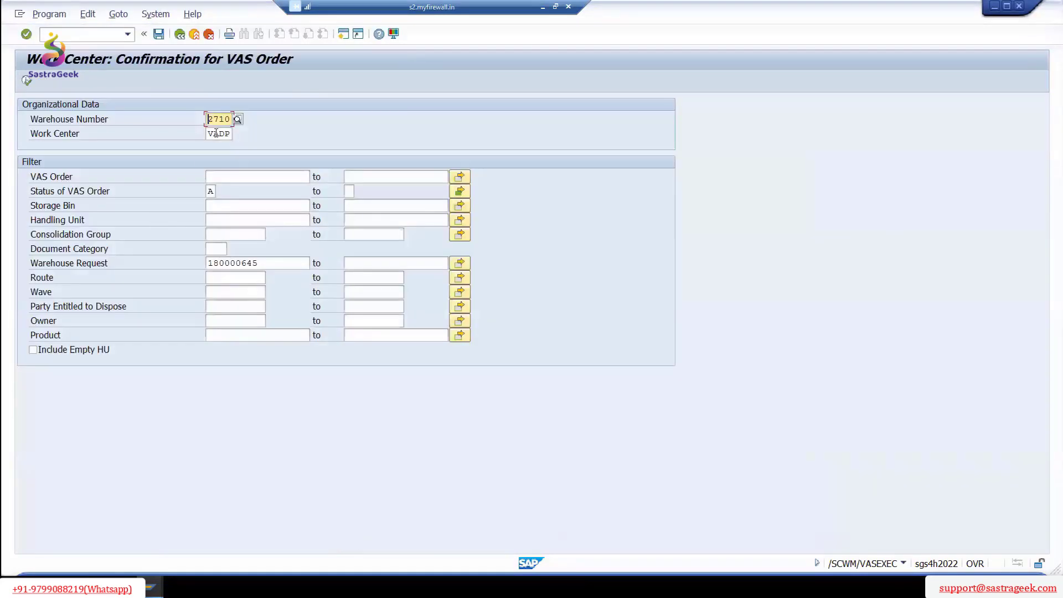
# - Reload the work center selection with VAS order status C instead of A
pyautogui.moveTo(215, 191); pyautogui.dragTo(193, 191)
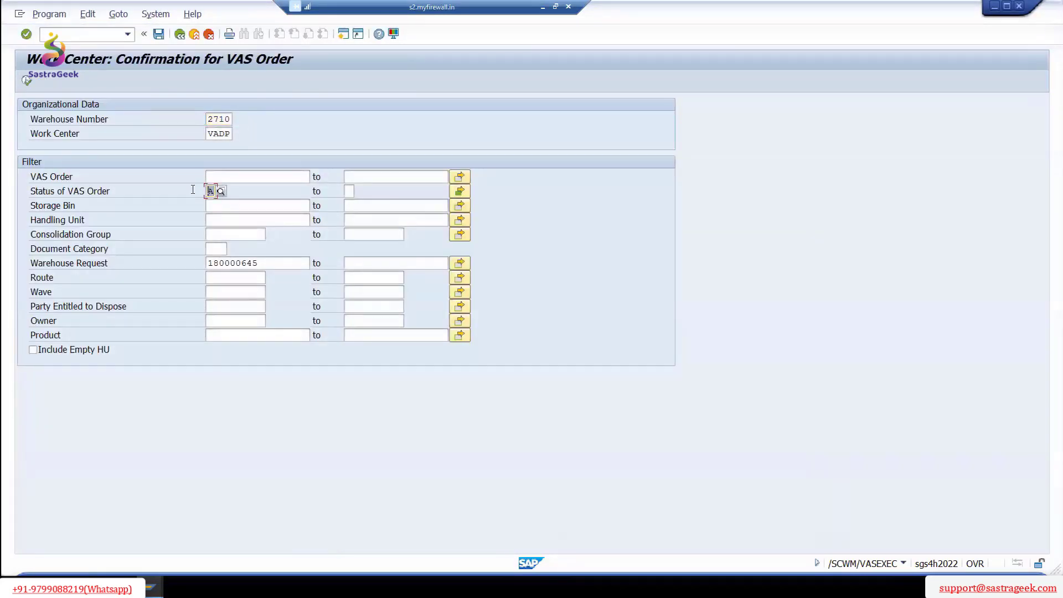
pyautogui.write('C')
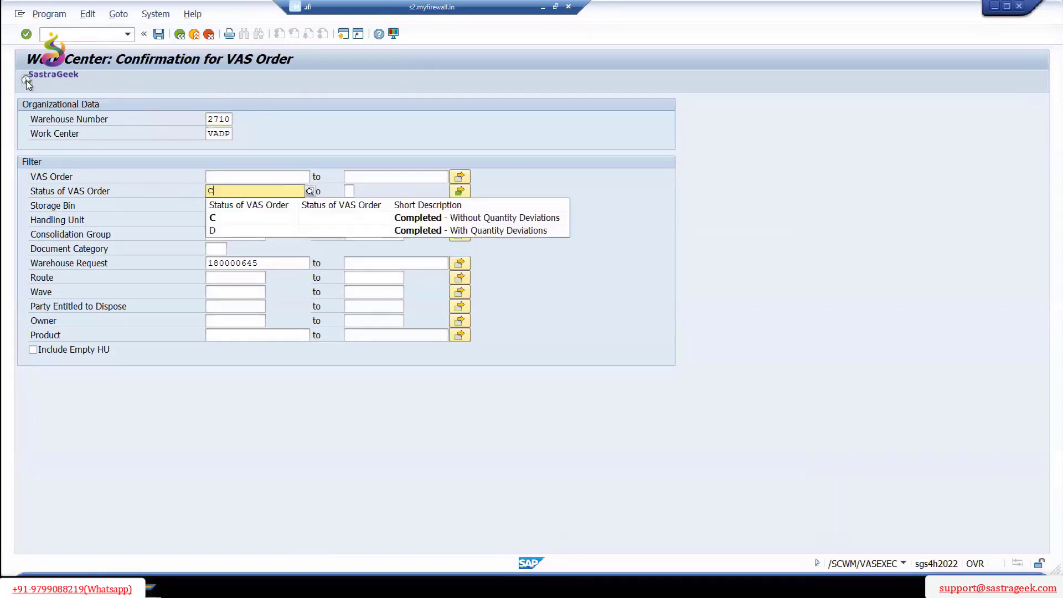
pyautogui.click(26, 80)
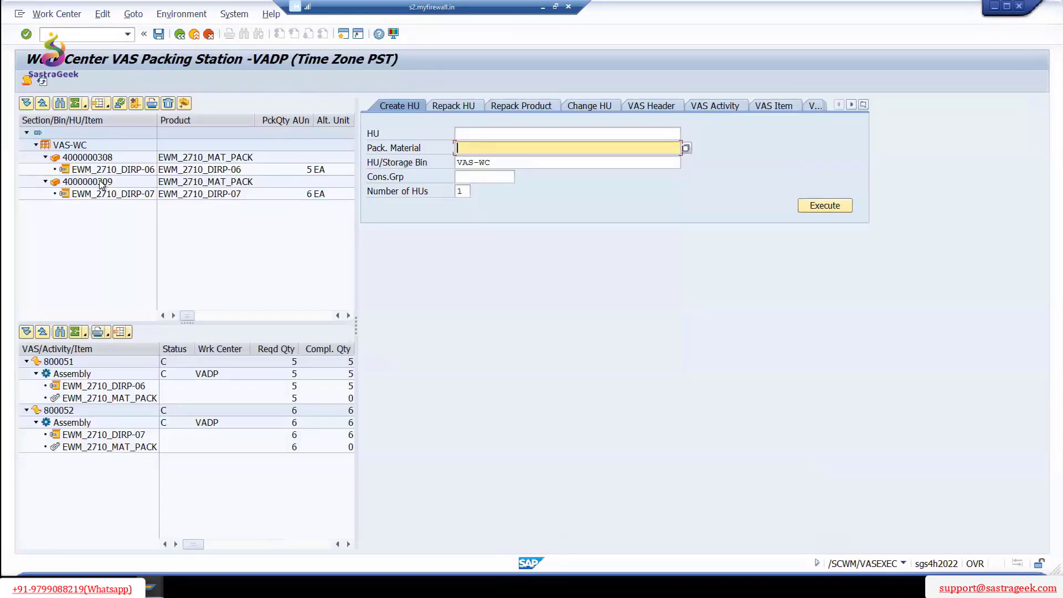
pyautogui.click(101, 186)
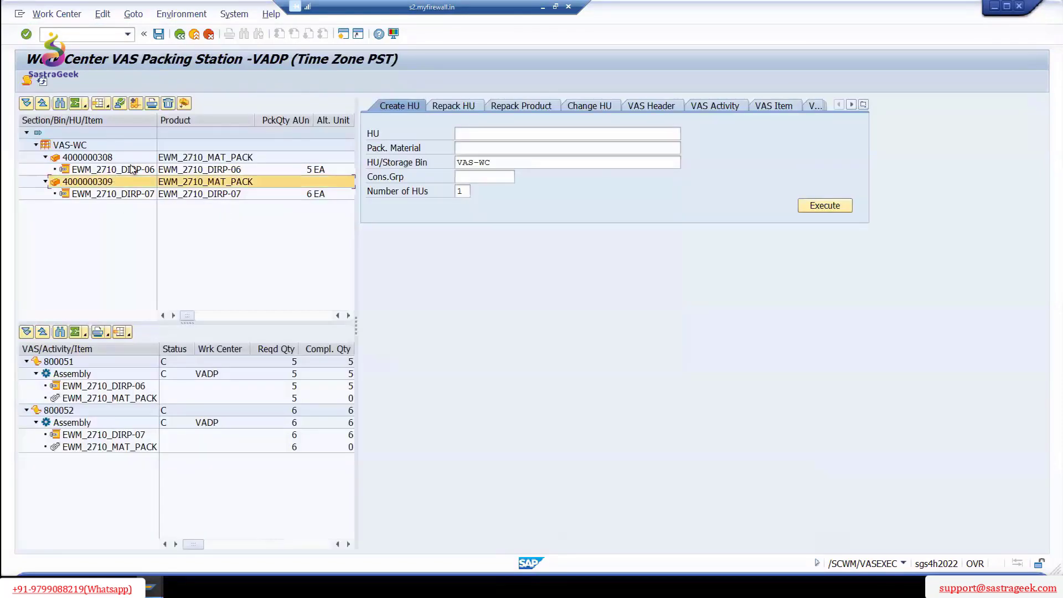
pyautogui.click(120, 104)
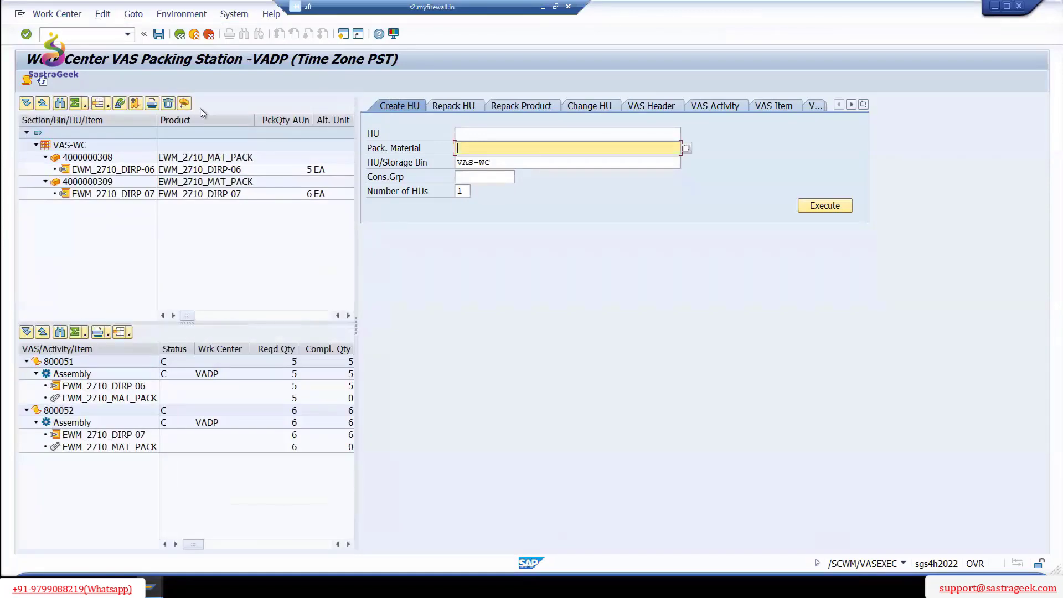
pyautogui.click(43, 82)
pyautogui.click(43, 82)
pyautogui.moveTo(153, 587)
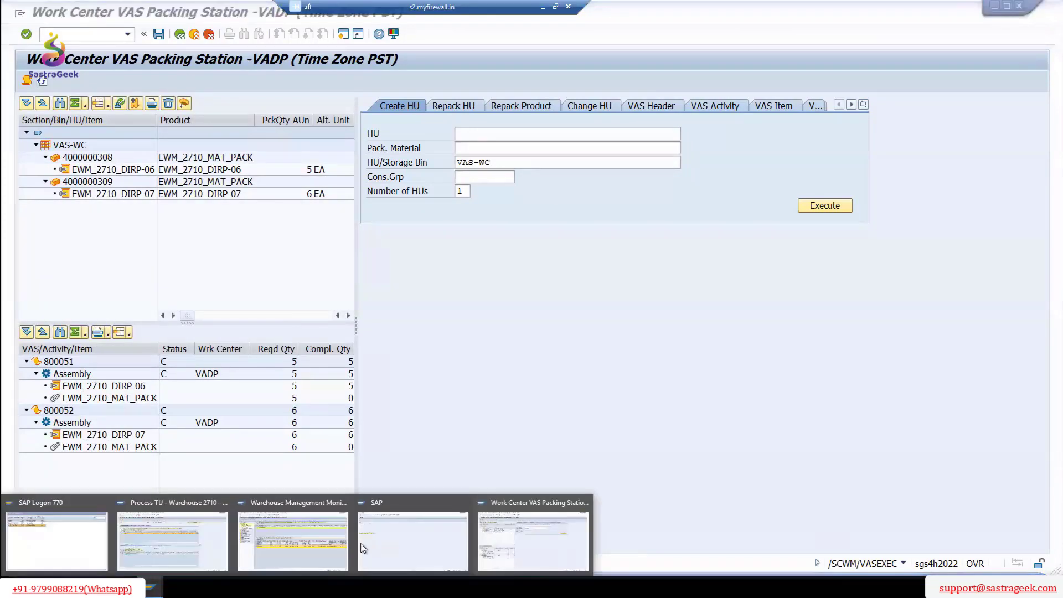
pyautogui.click(300, 529)
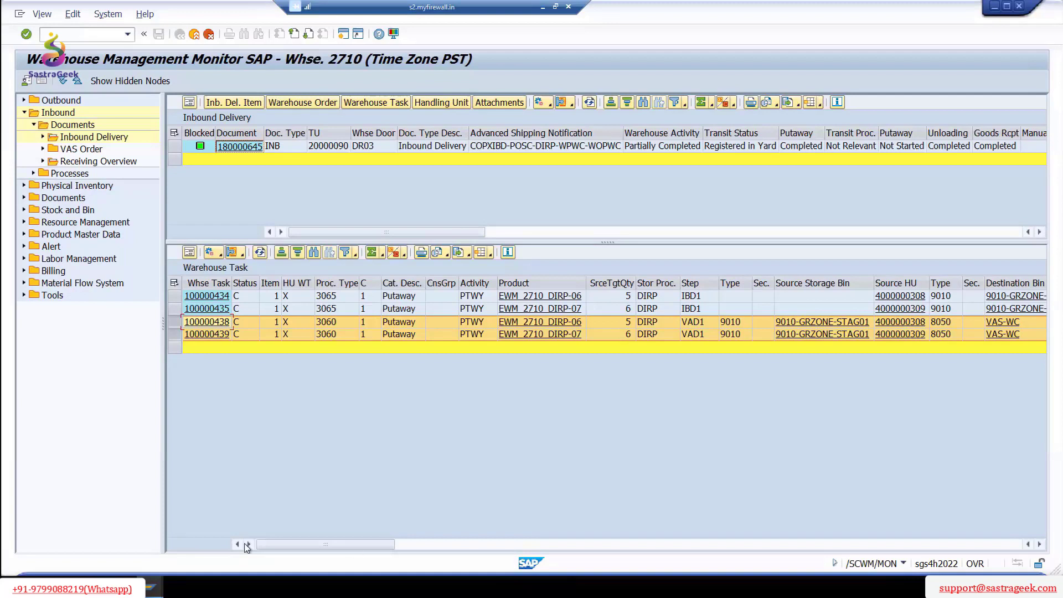
pyautogui.click(150, 587)
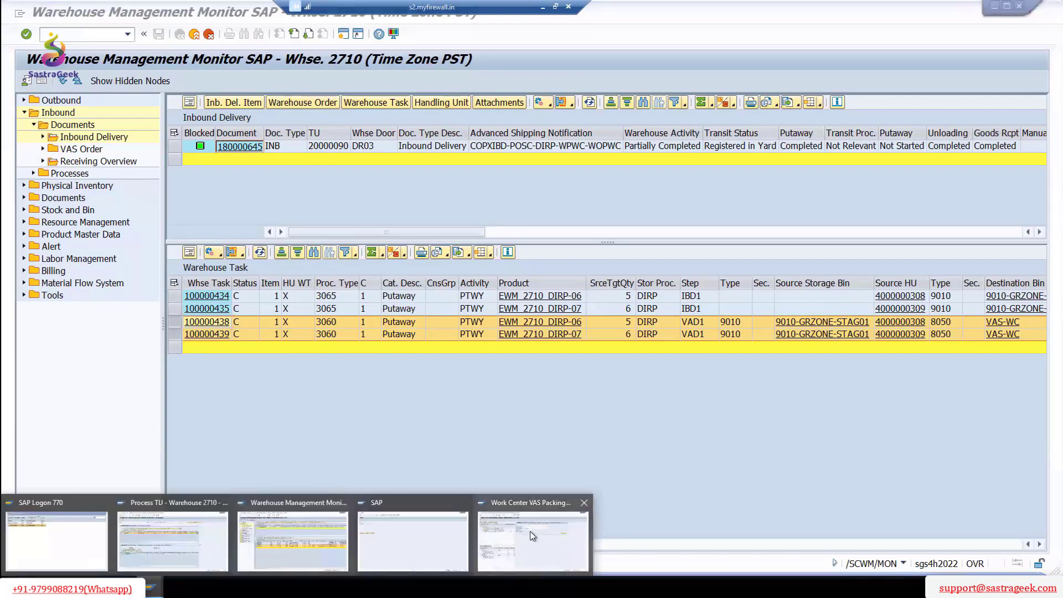
pyautogui.moveTo(530, 536)
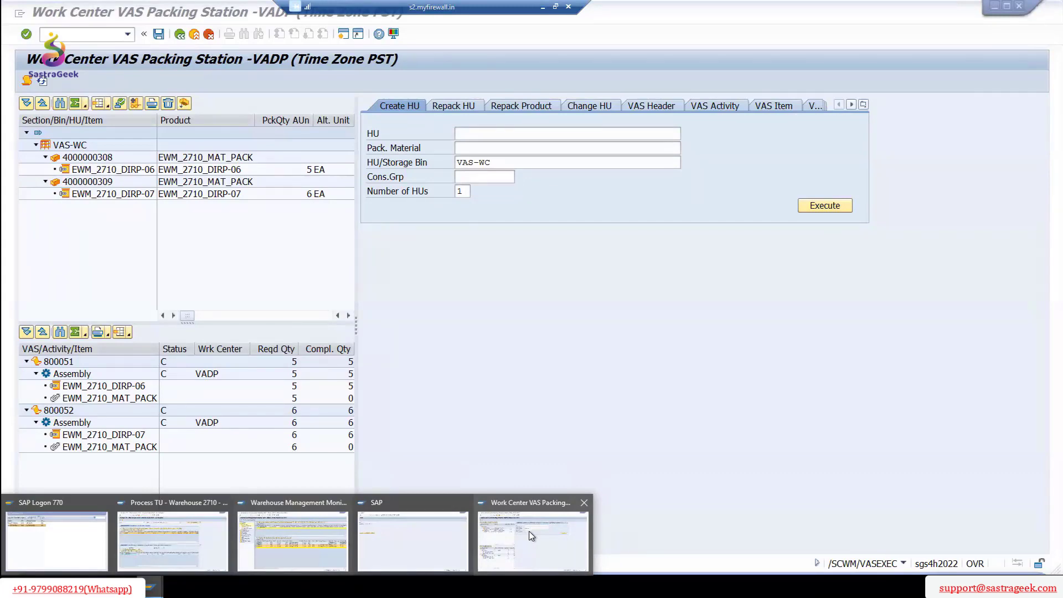
pyautogui.click(530, 537)
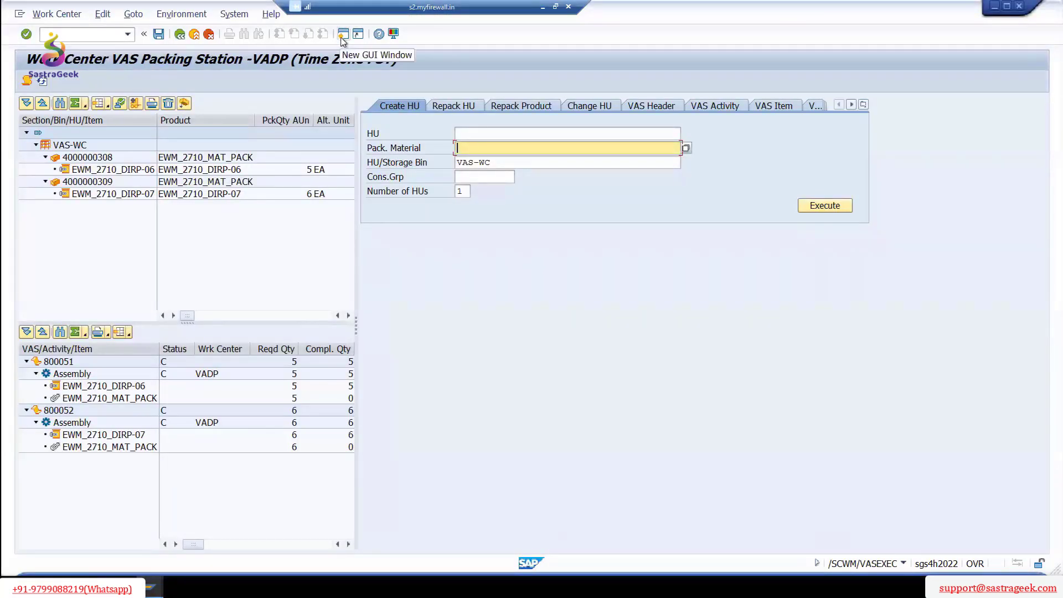
# - In a new session, run SLG1 with default selections to list the 11.06.2023 logs
pyautogui.click(342, 39)
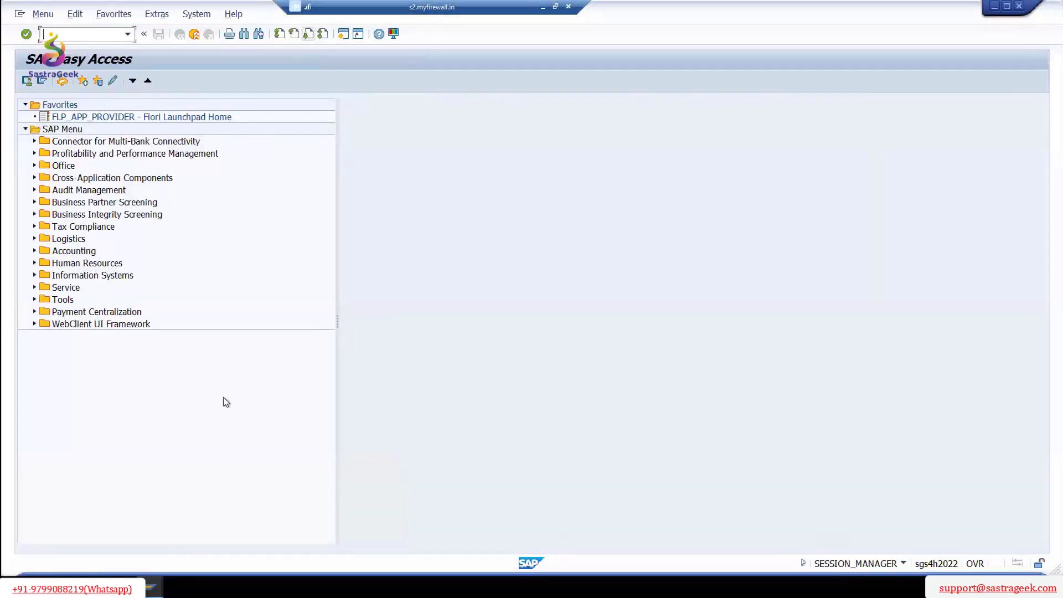
pyautogui.click(71, 36)
pyautogui.write('slg1')
pyautogui.press('Return')
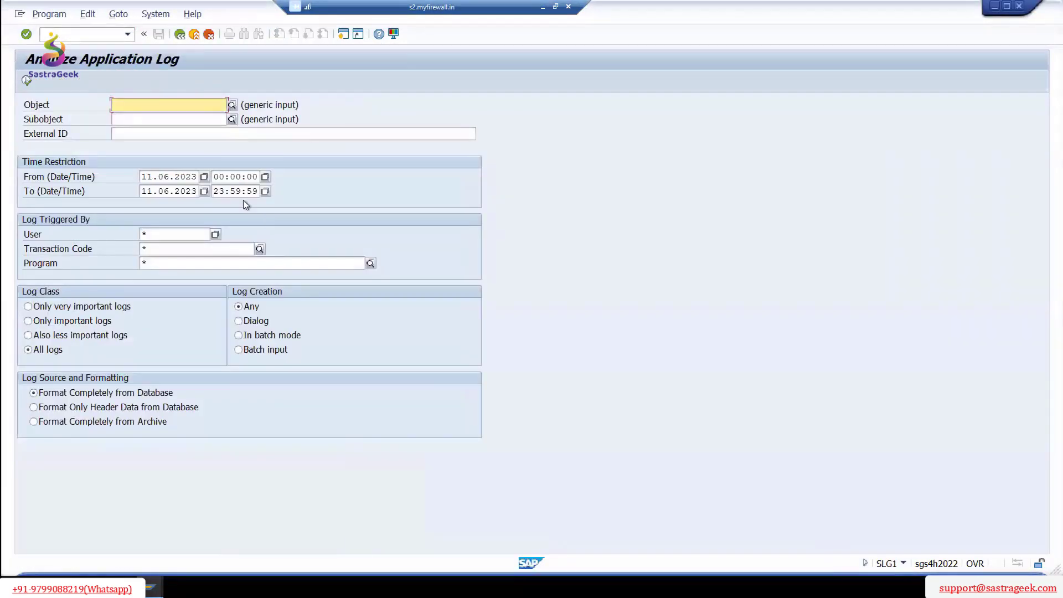
pyautogui.click(27, 82)
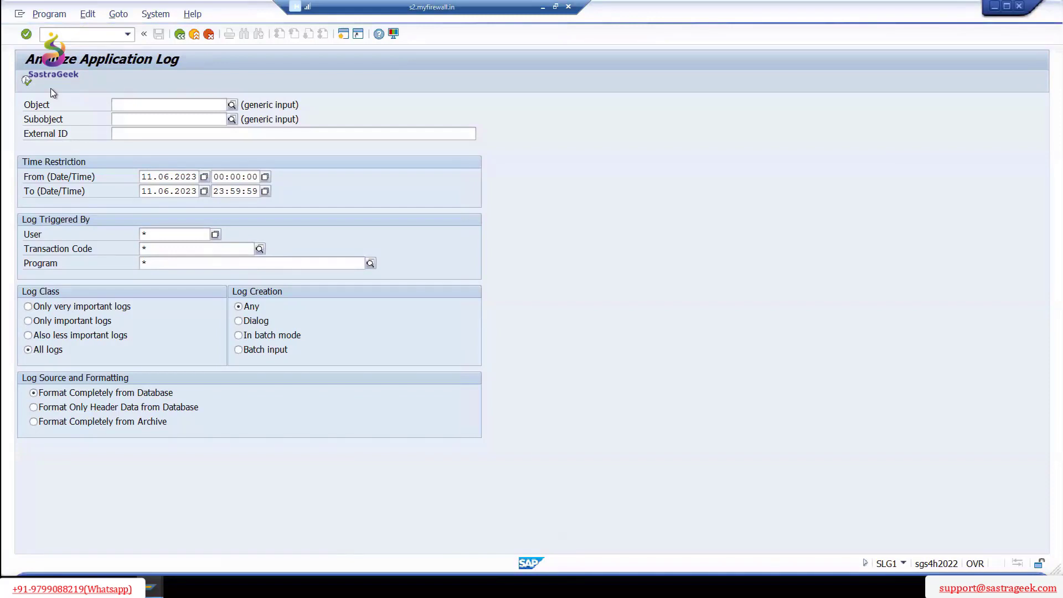
pyautogui.press('F8')
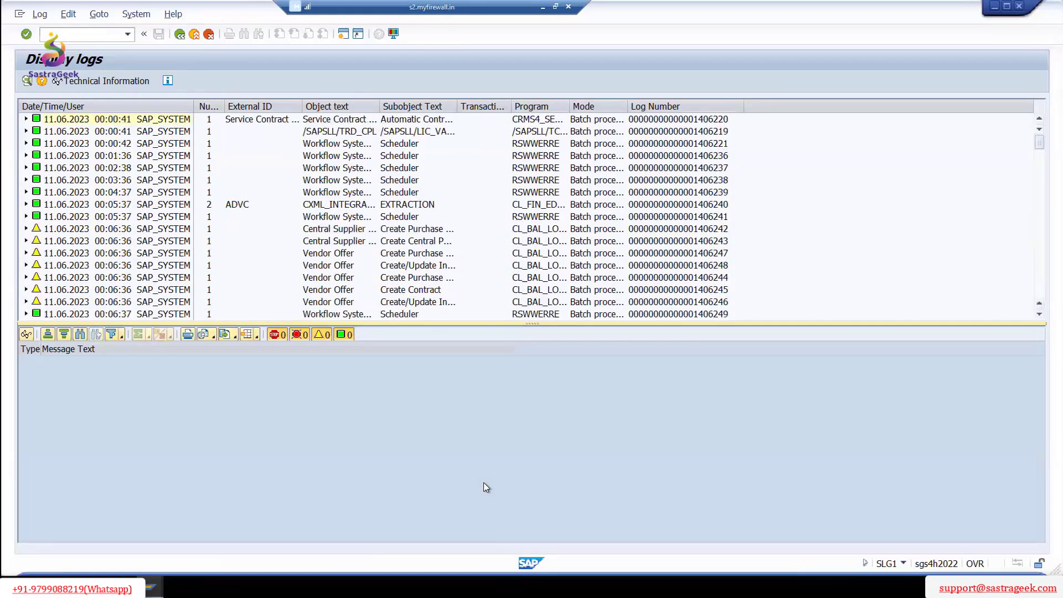
# - Scroll through the initially loaded application log entries to the end of the list
pyautogui.scroll(-5, 483, 483)
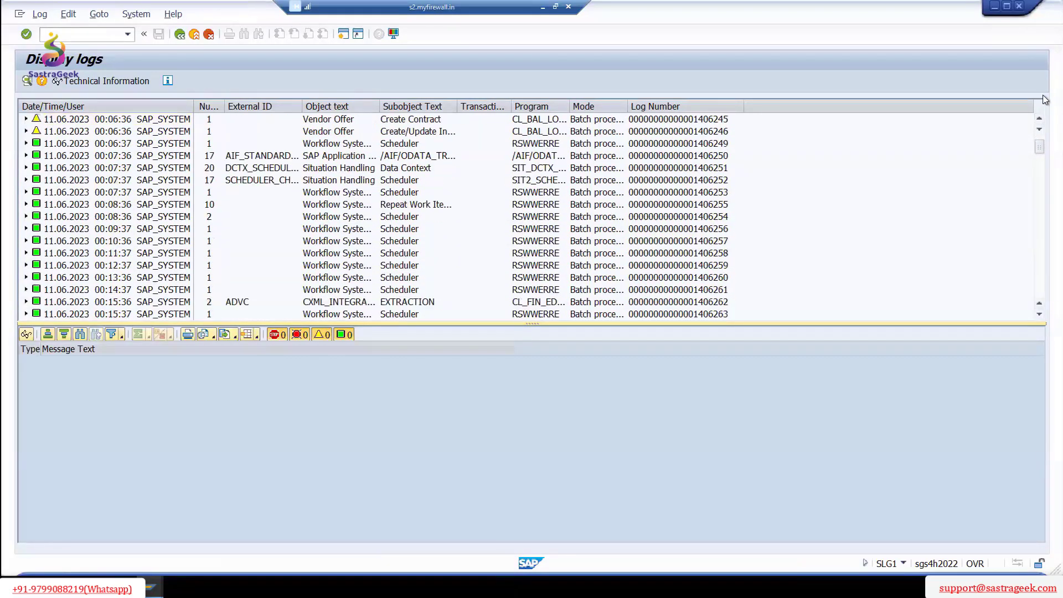
pyautogui.moveTo(1040, 147); pyautogui.dragTo(1040, 290)
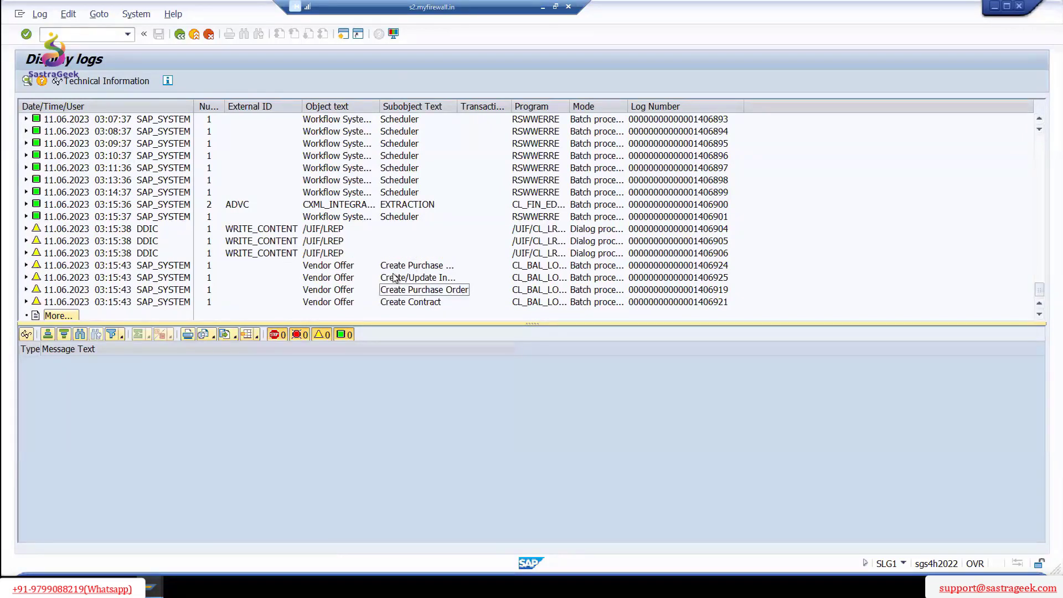
pyautogui.scroll(-1, 226, 291)
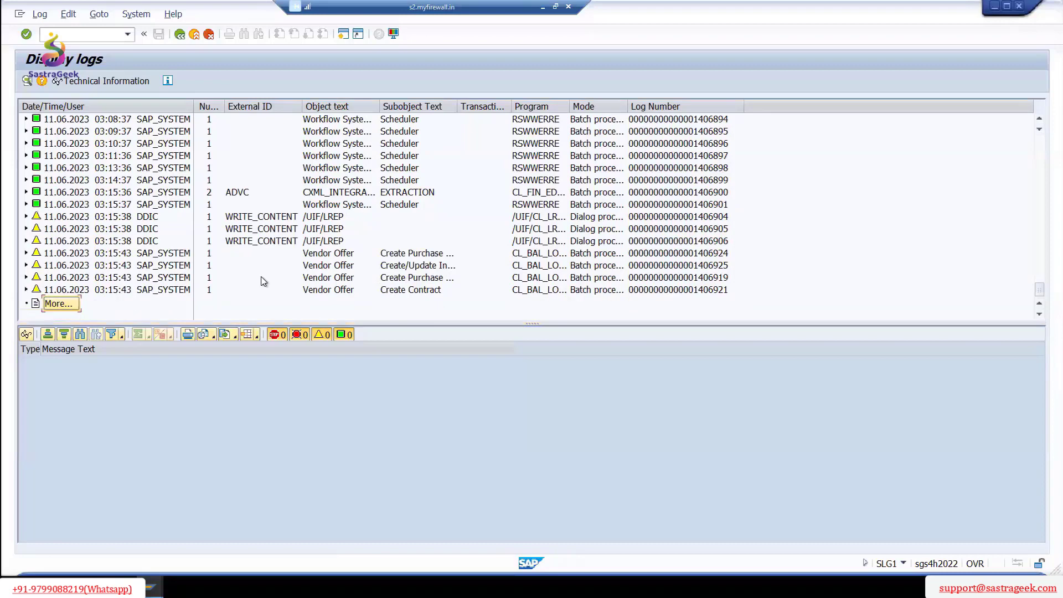
pyautogui.scroll(1, 217, 267)
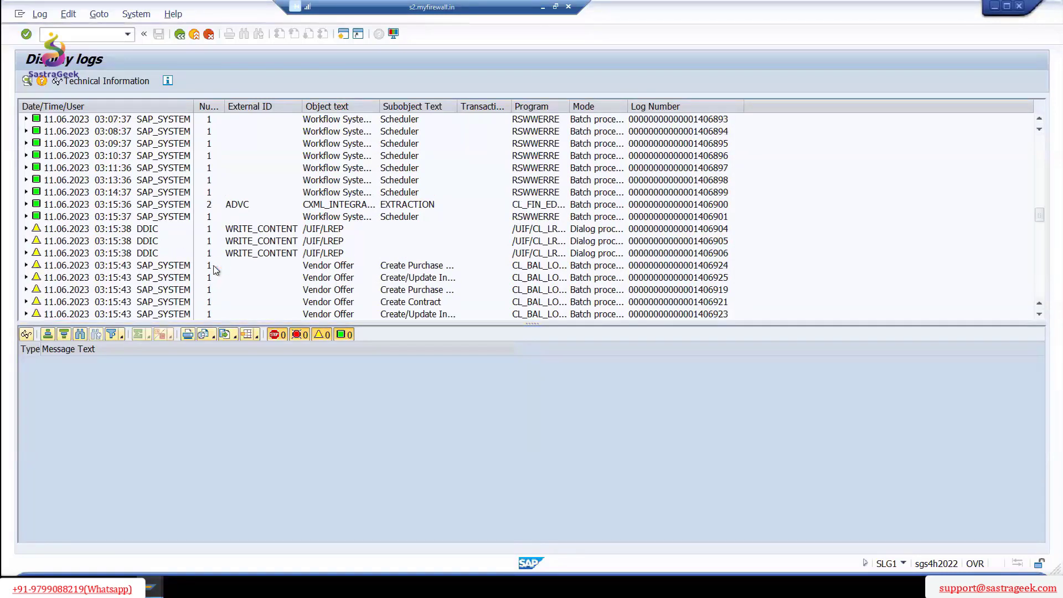
pyautogui.scroll(-7, 216, 269)
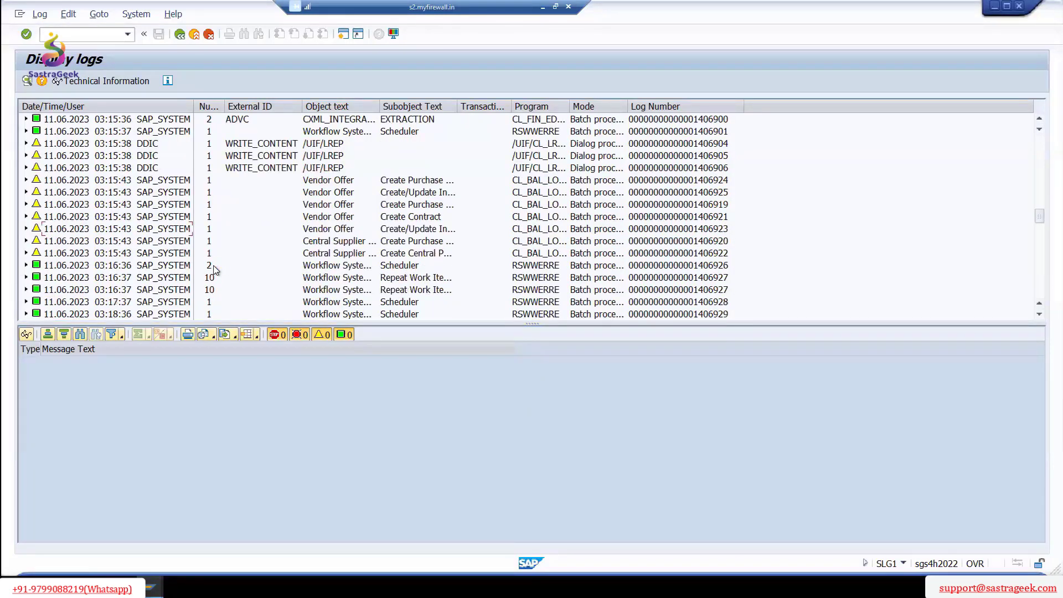
pyautogui.scroll(-11, 216, 270)
pyautogui.scroll(-15, 216, 270)
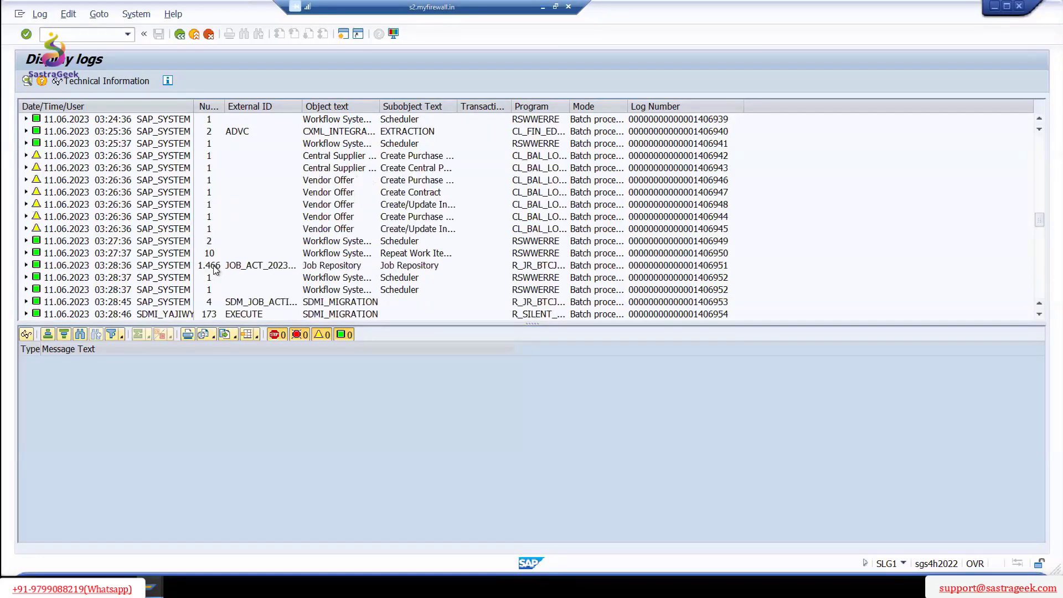
pyautogui.scroll(-15, 216, 270)
pyautogui.scroll(-20, 216, 270)
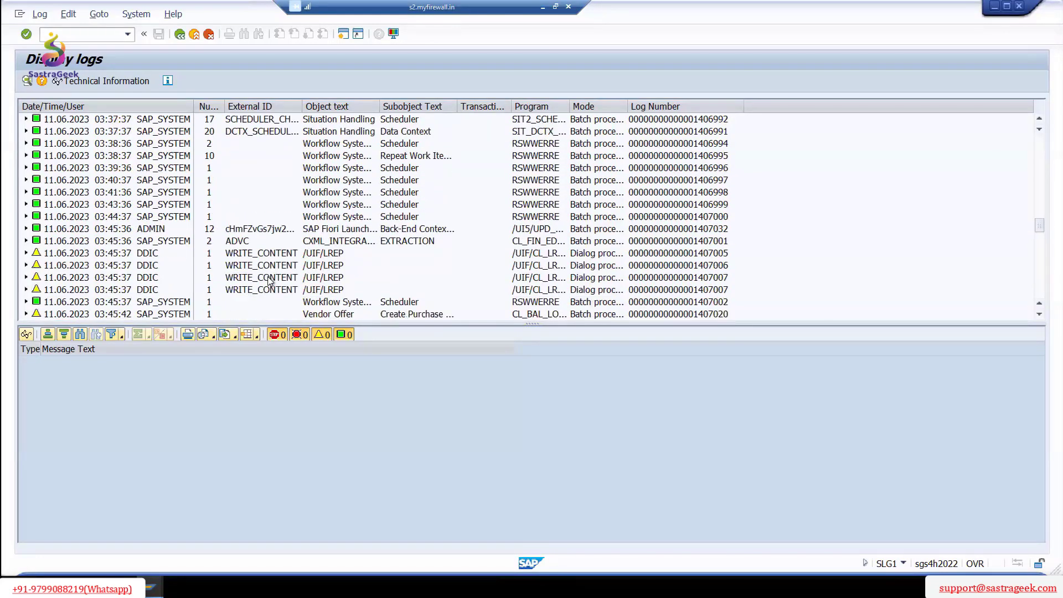
pyautogui.scroll(-20, 270, 281)
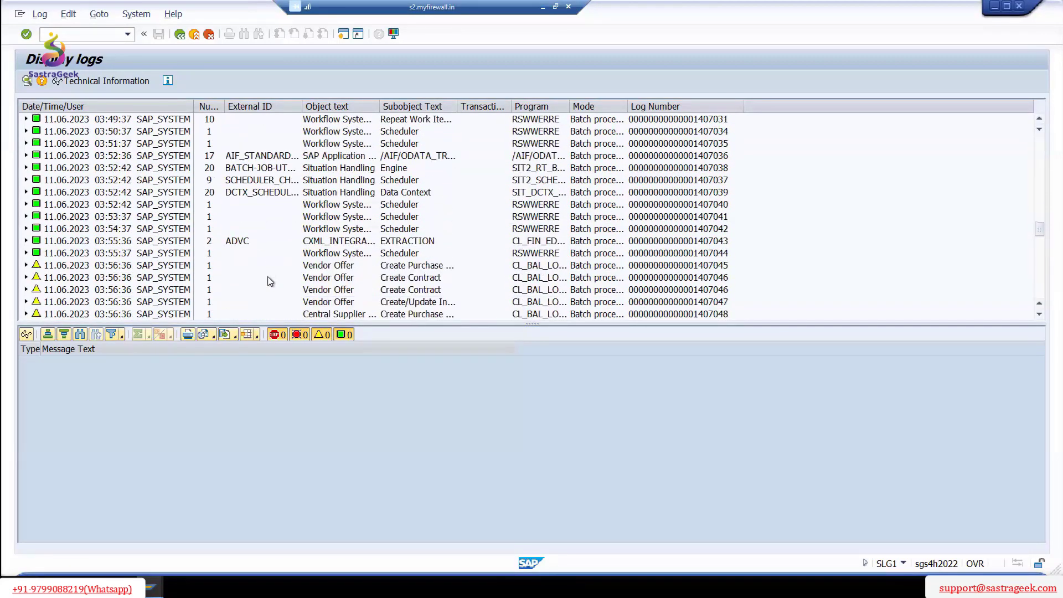
pyautogui.scroll(-20, 270, 281)
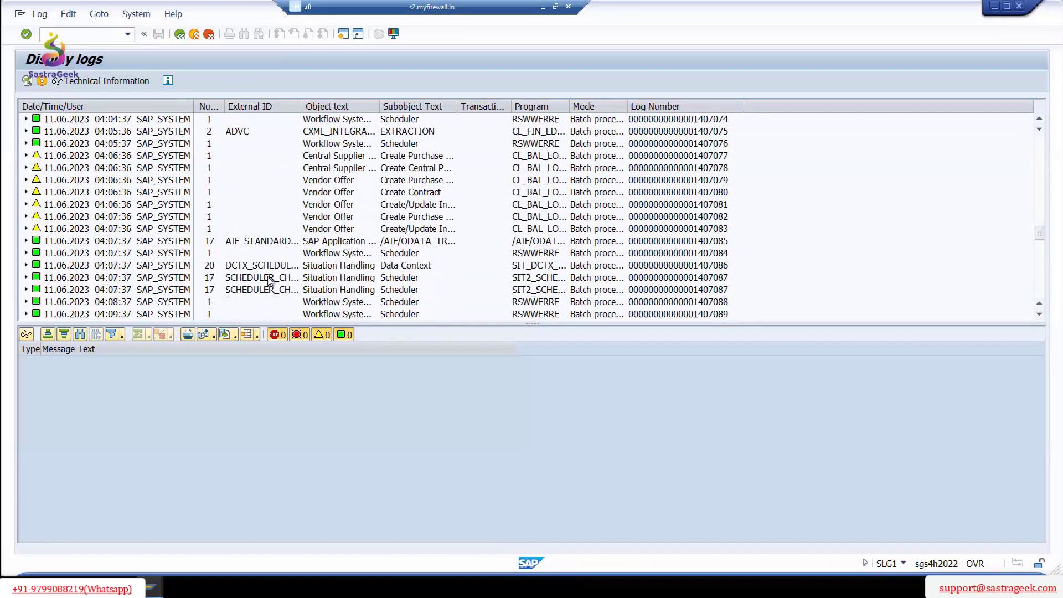
pyautogui.scroll(-20, 270, 281)
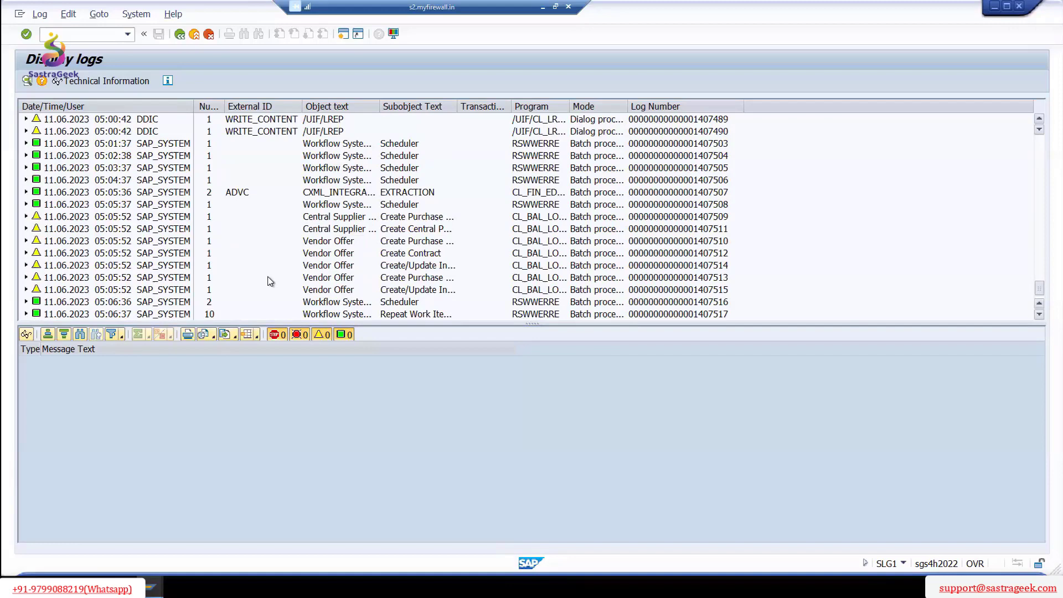
pyautogui.scroll(-16, 270, 281)
# - Load more log entries and scroll down to the 07:37 warehouse order and task logs
pyautogui.click(76, 306)
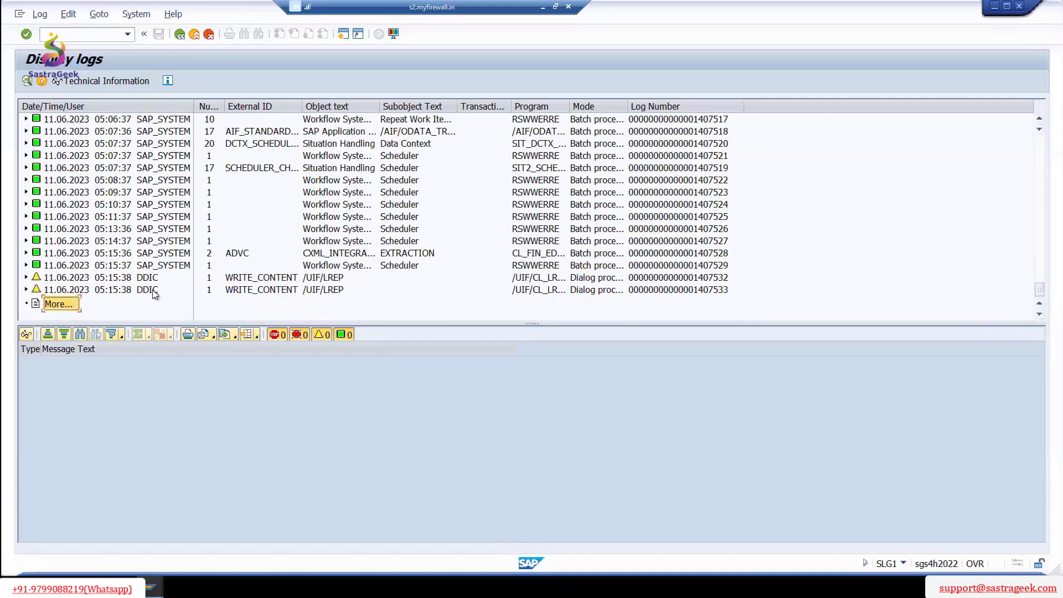
pyautogui.scroll(-3, 155, 294)
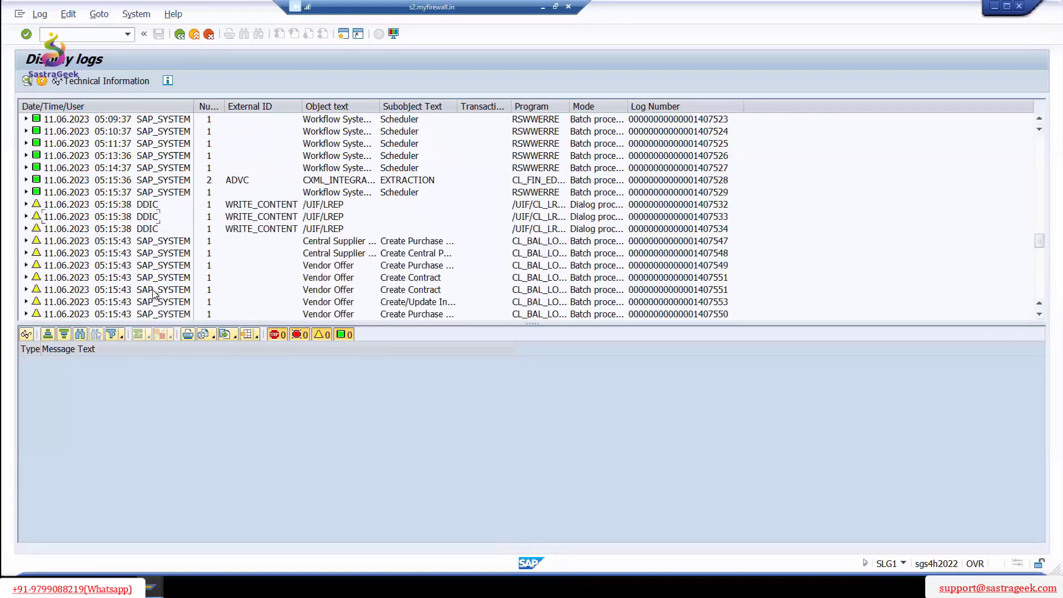
pyautogui.scroll(-5, 154, 293)
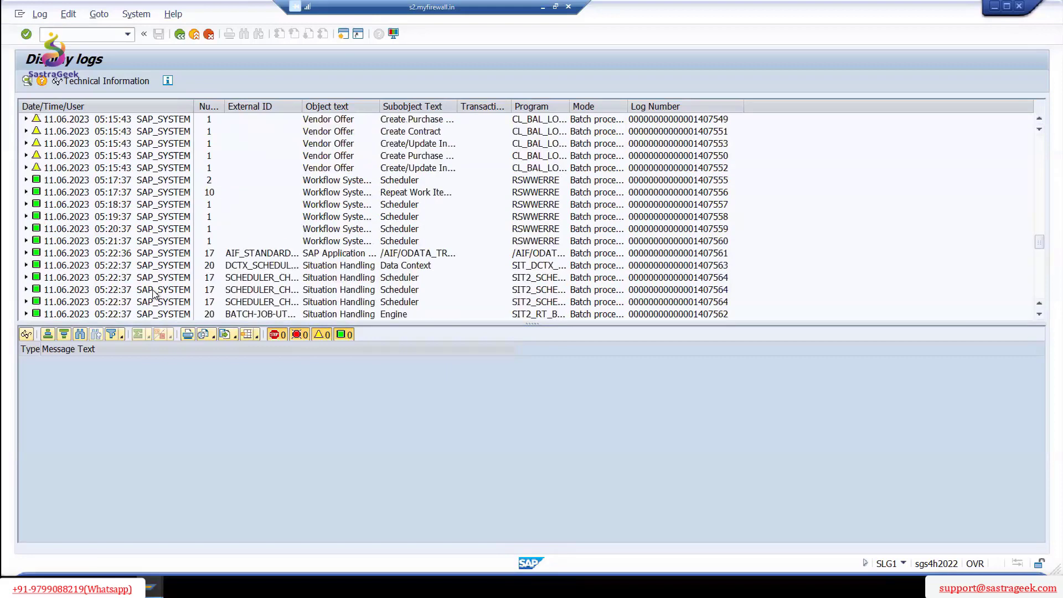
pyautogui.scroll(-5, 155, 294)
pyautogui.scroll(-5, 154, 274)
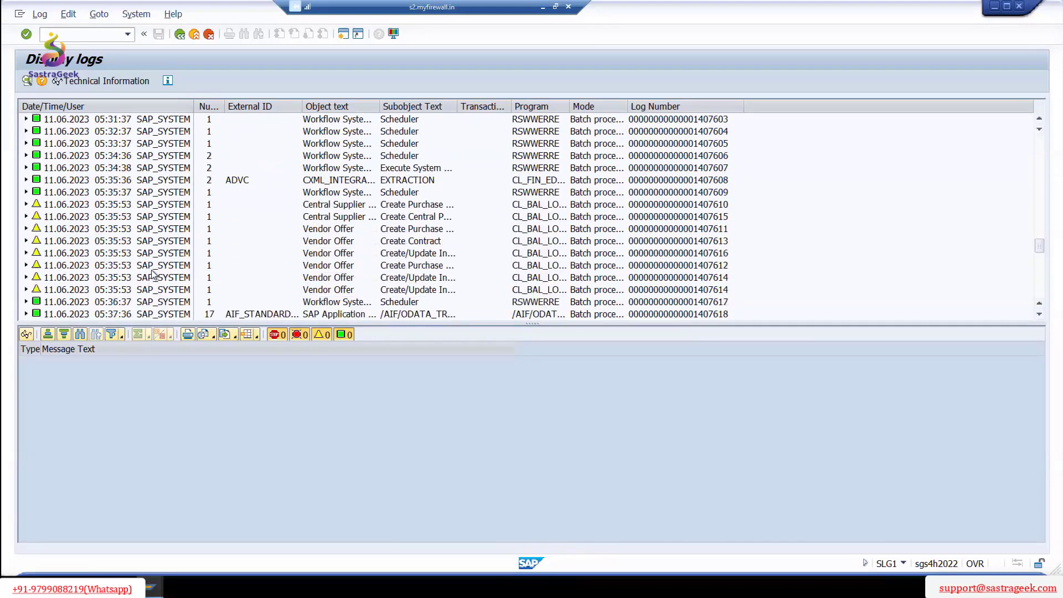
pyautogui.scroll(-1, 155, 275)
pyautogui.scroll(-10, 282, 264)
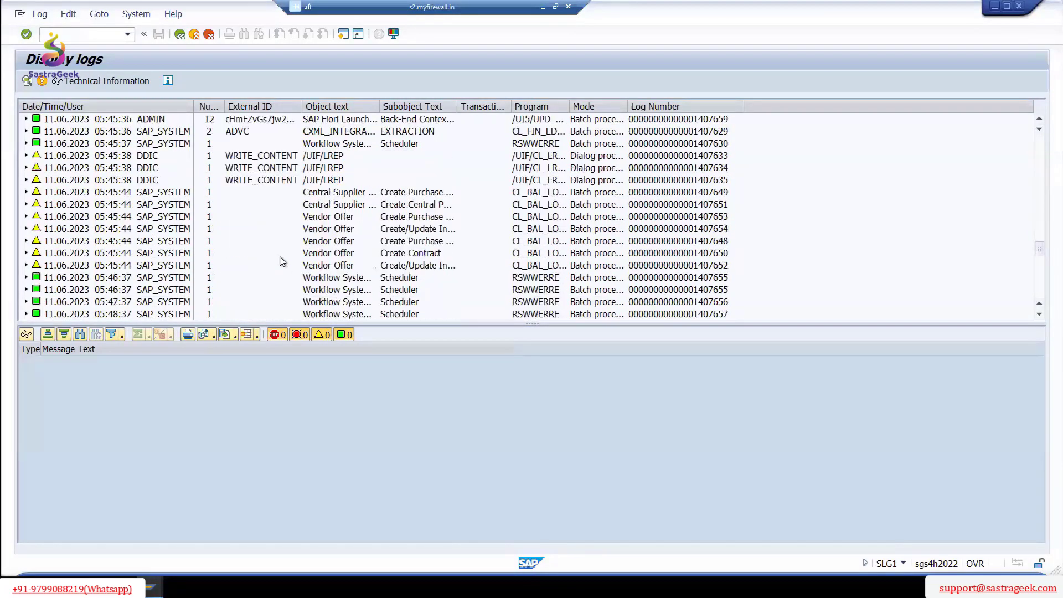
pyautogui.scroll(-5, 282, 262)
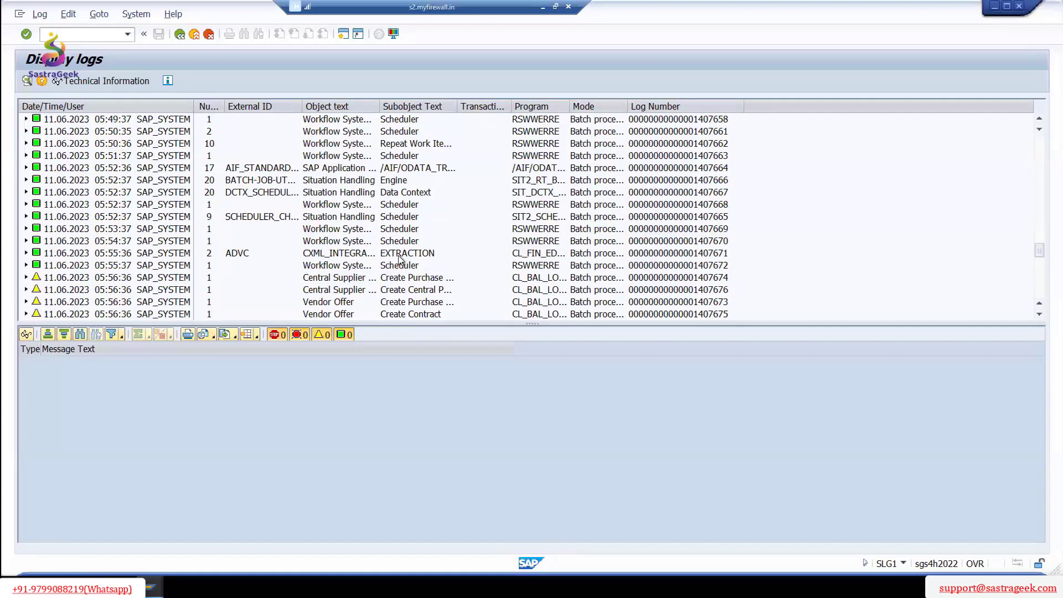
pyautogui.scroll(-1, 400, 261)
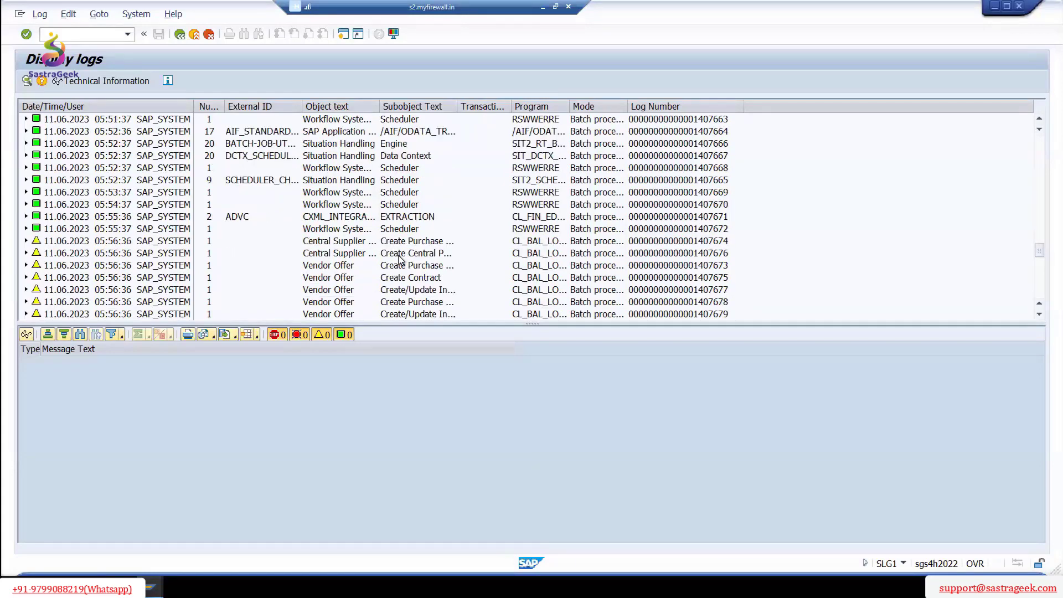
pyautogui.scroll(-3, 400, 259)
pyautogui.scroll(-6, 401, 260)
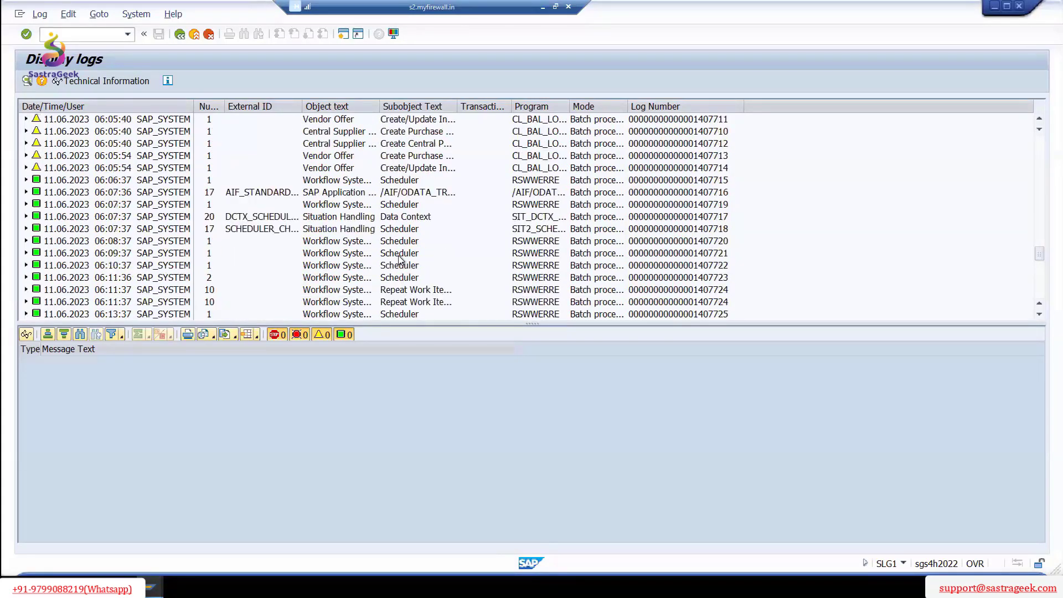
pyautogui.scroll(-3, 400, 261)
pyautogui.scroll(-3, 400, 260)
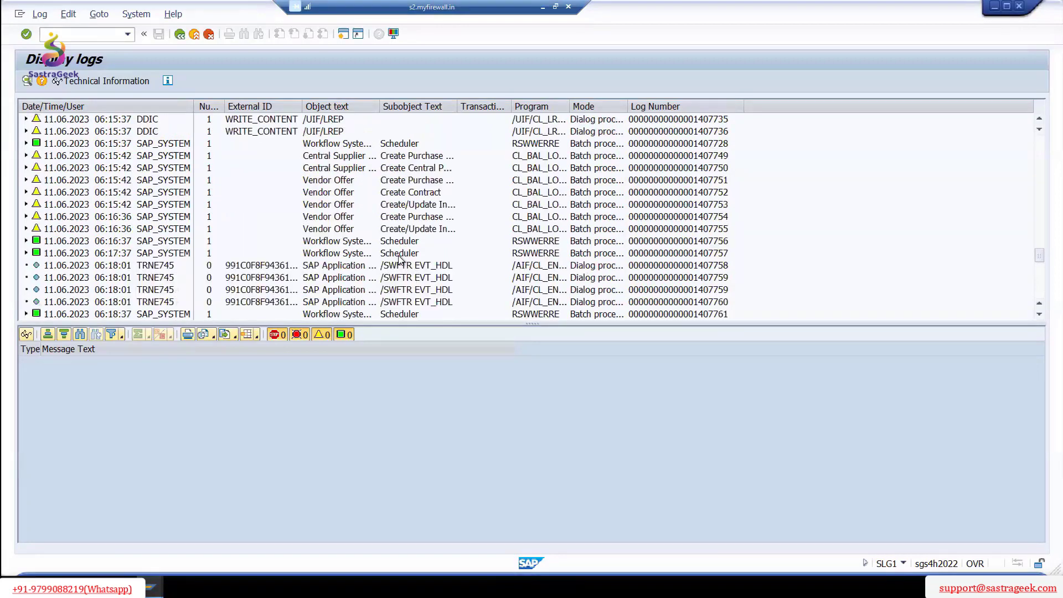
pyautogui.scroll(-5, 400, 259)
pyautogui.scroll(-5, 400, 259)
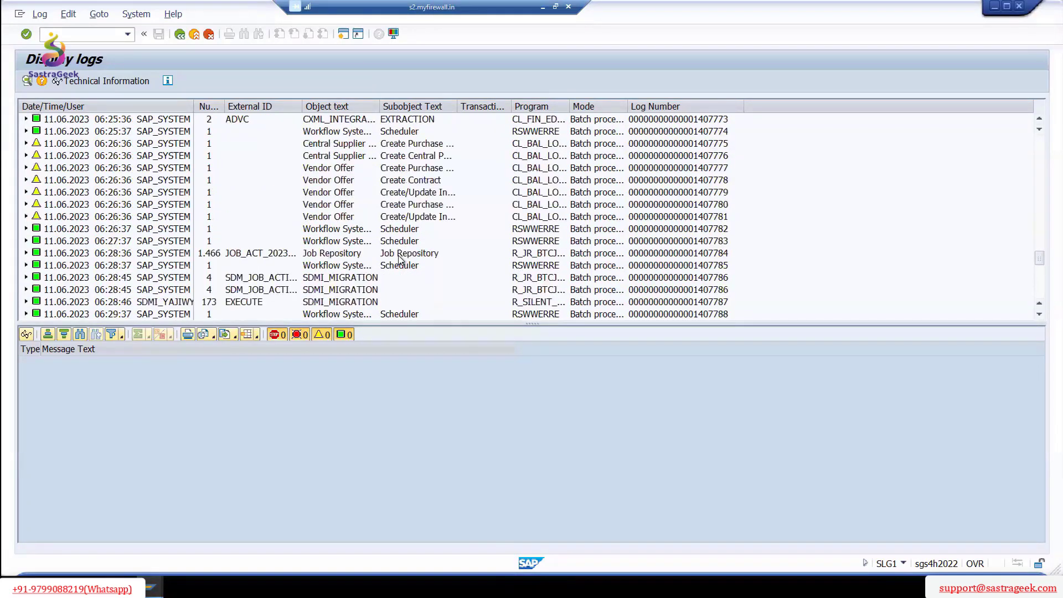
pyautogui.scroll(-5, 400, 260)
pyautogui.scroll(-5, 400, 259)
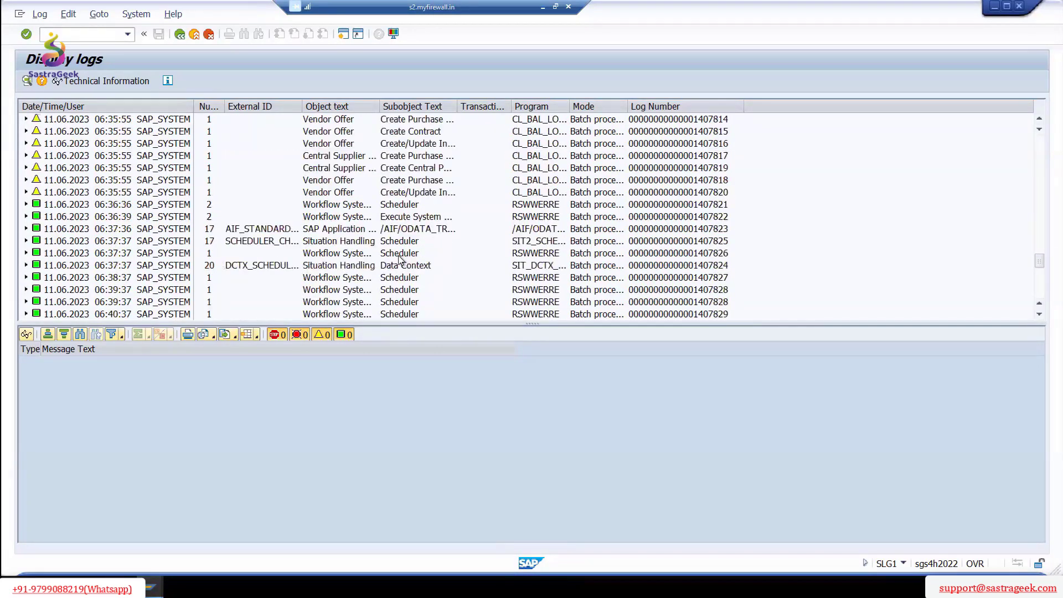
pyautogui.scroll(-5, 410, 263)
pyautogui.scroll(-5, 436, 274)
pyautogui.scroll(-2, 436, 275)
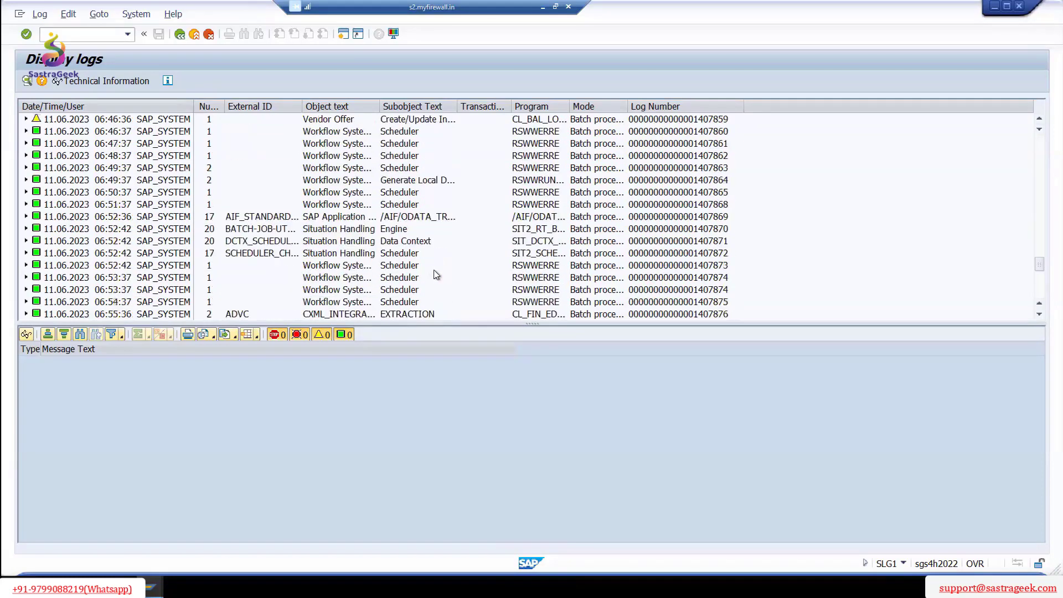
pyautogui.scroll(-5, 437, 274)
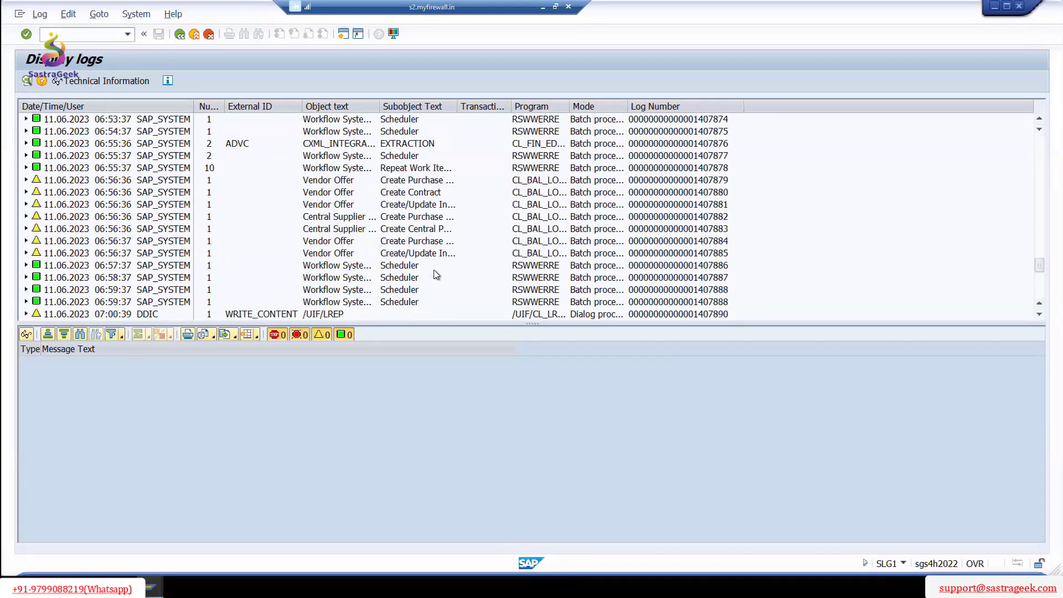
pyautogui.scroll(-12, 436, 274)
pyautogui.scroll(-6, 436, 274)
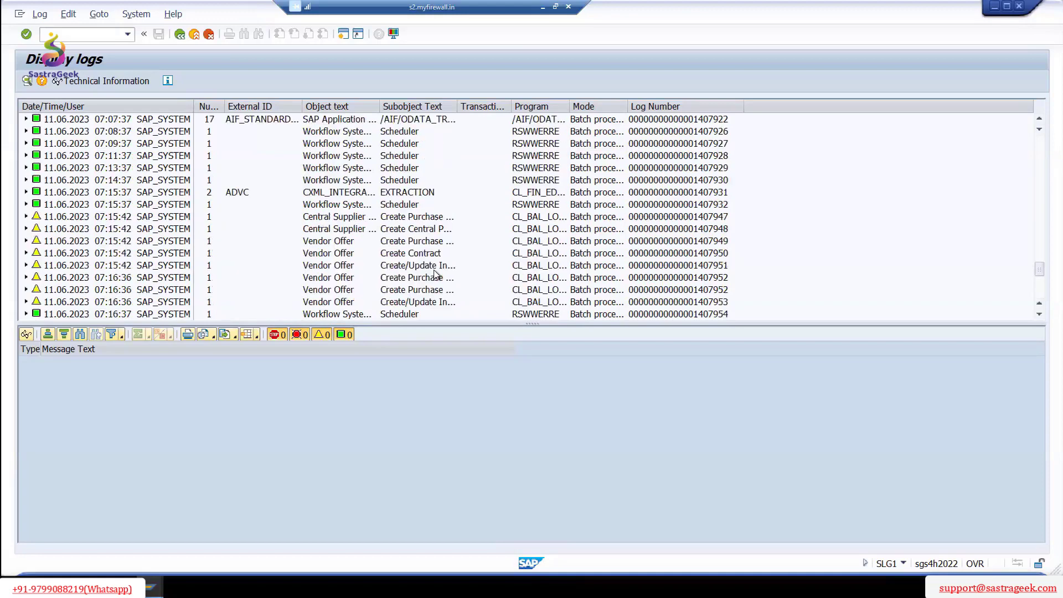
pyautogui.scroll(-13, 436, 274)
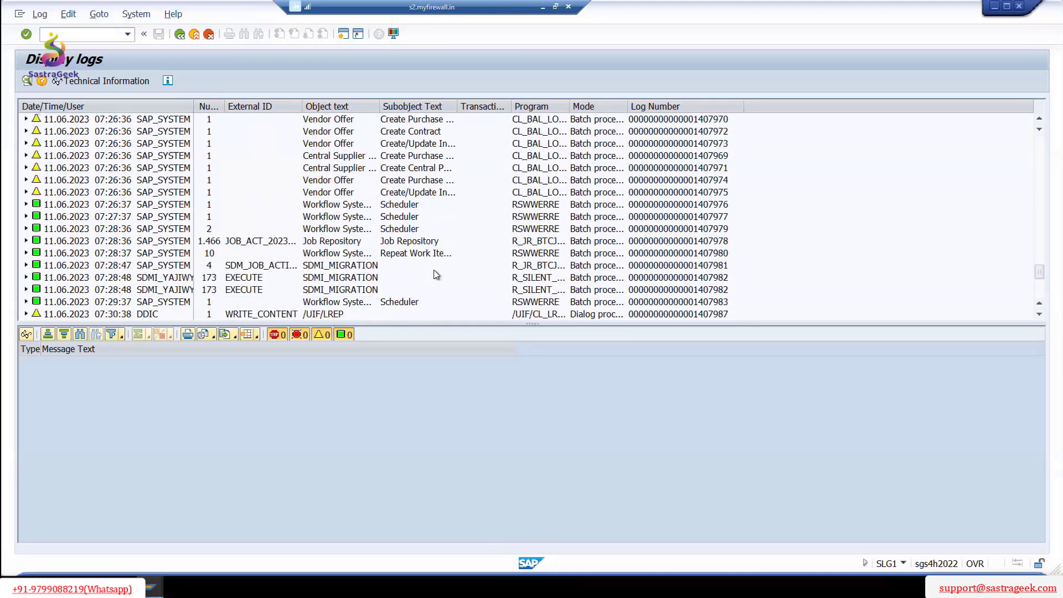
pyautogui.scroll(-5, 437, 274)
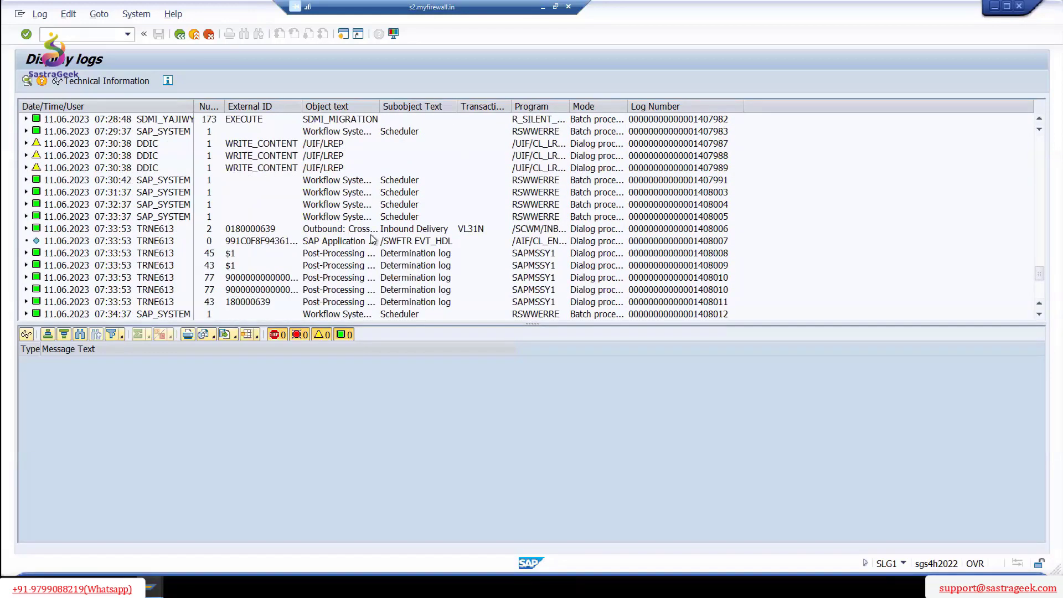
pyautogui.scroll(-6, 258, 230)
pyautogui.scroll(-5, 258, 230)
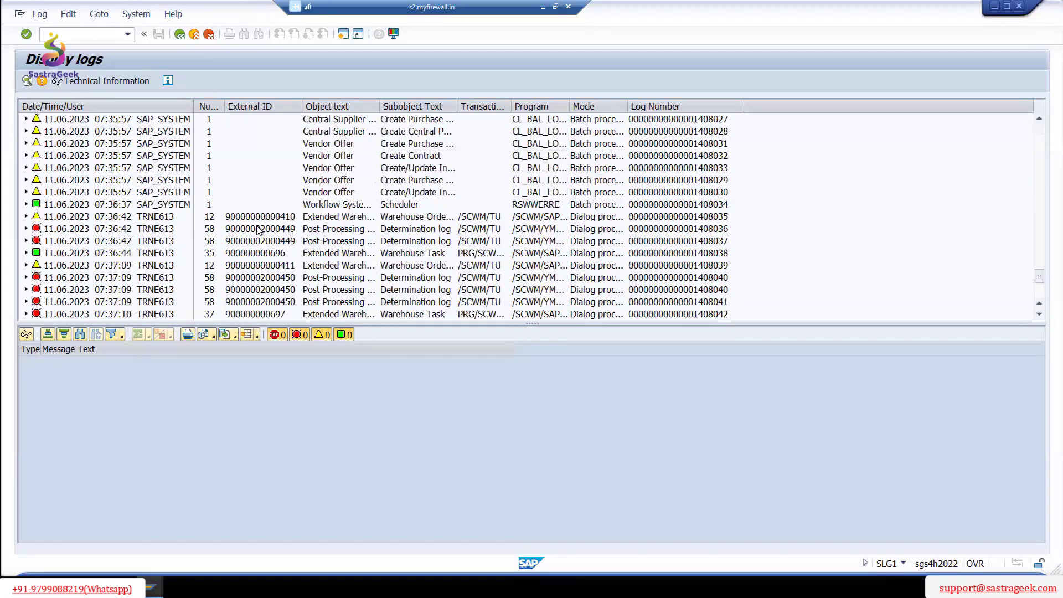
# - Scroll further down the log list and widen the Subobject Text column
pyautogui.scroll(-5, 258, 230)
pyautogui.scroll(-5, 273, 277)
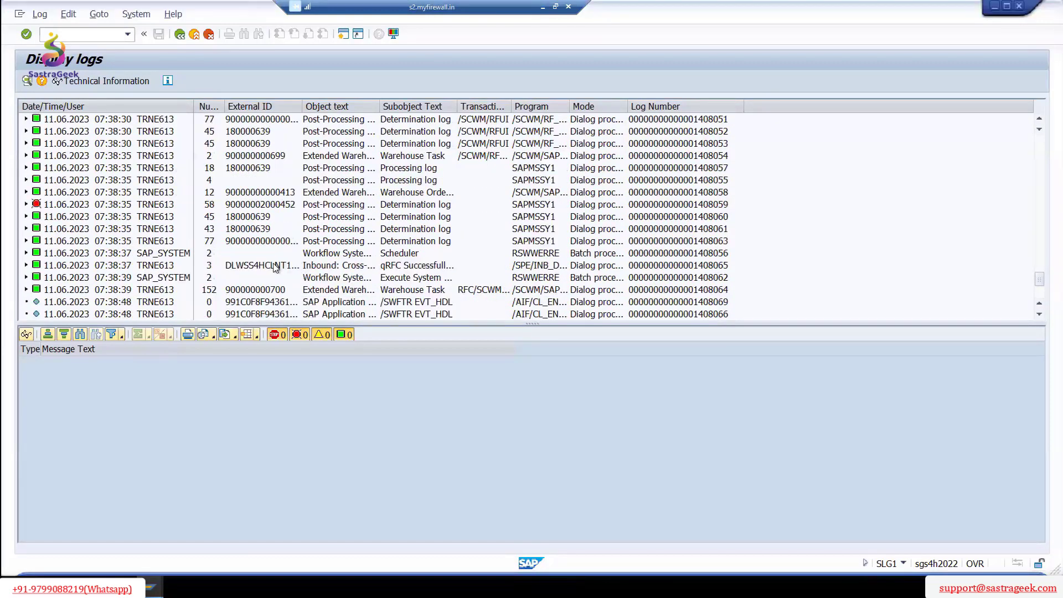
pyautogui.scroll(-2, 275, 268)
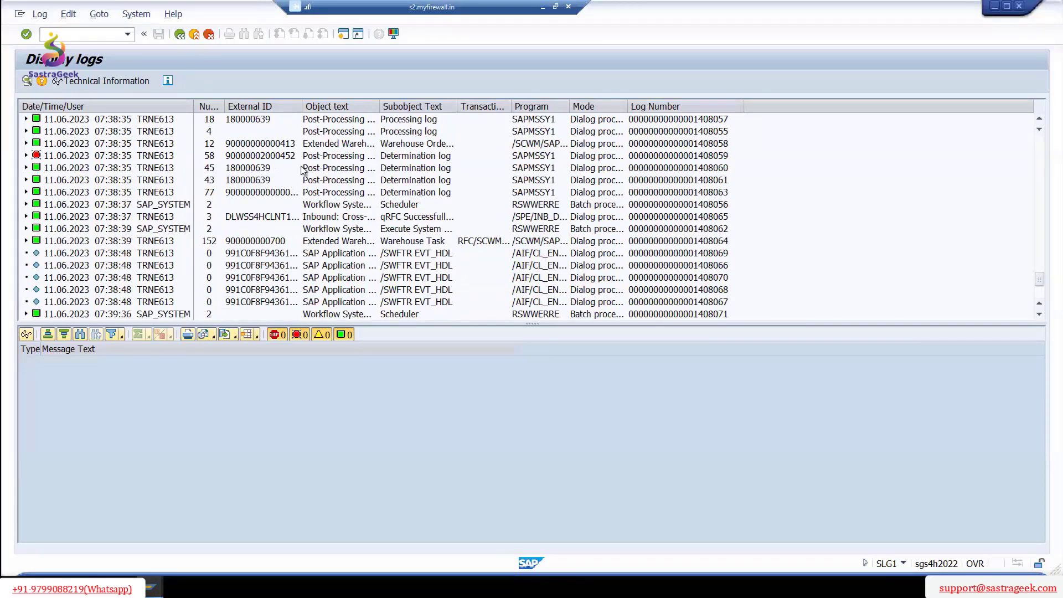
pyautogui.scroll(-1, 356, 232)
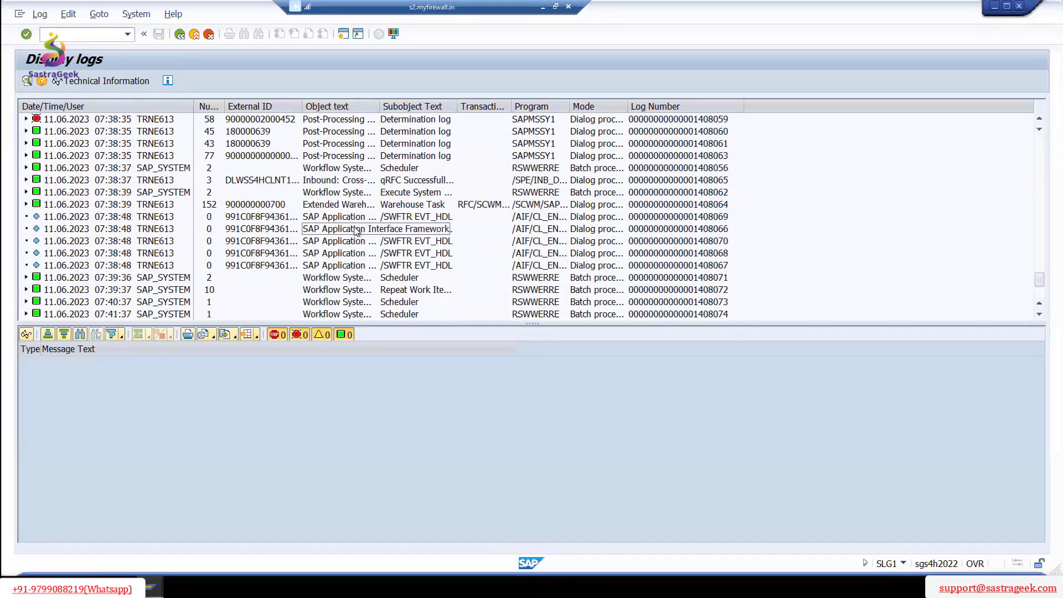
pyautogui.scroll(-3, 356, 232)
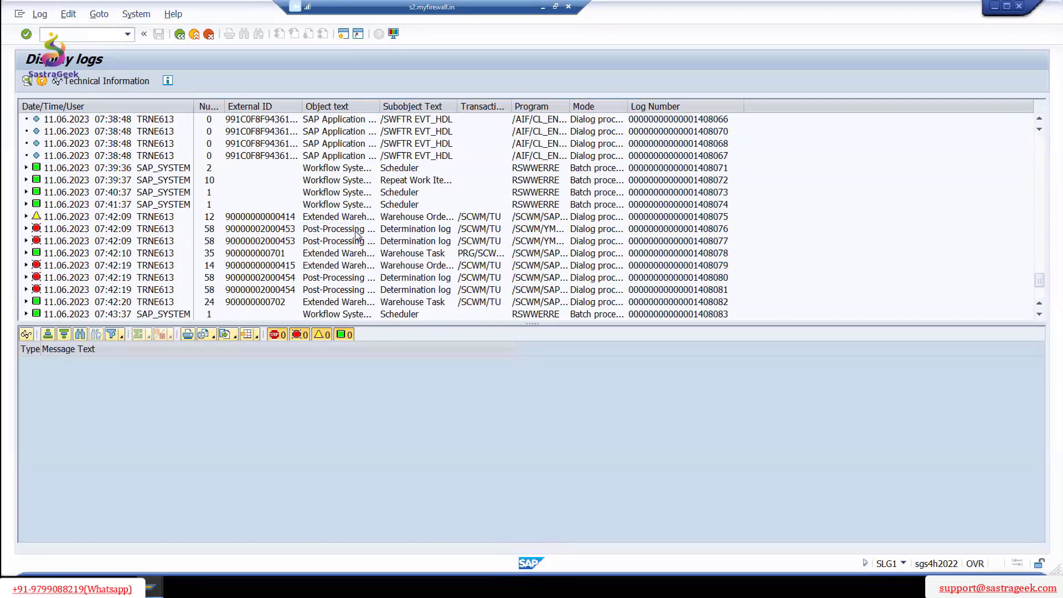
pyautogui.scroll(-1, 362, 258)
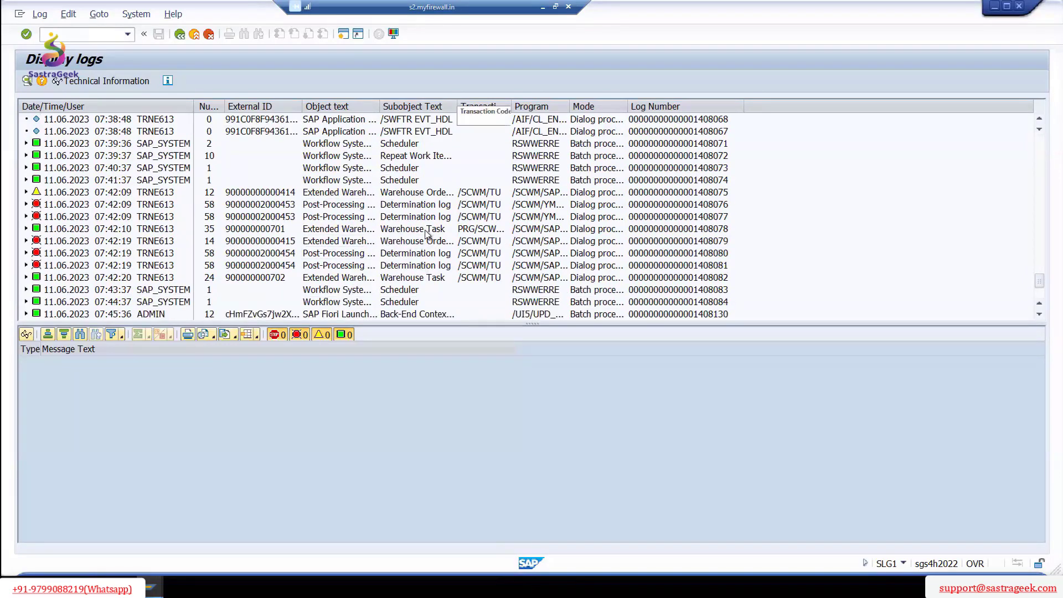
pyautogui.moveTo(487, 106); pyautogui.dragTo(567, 106)
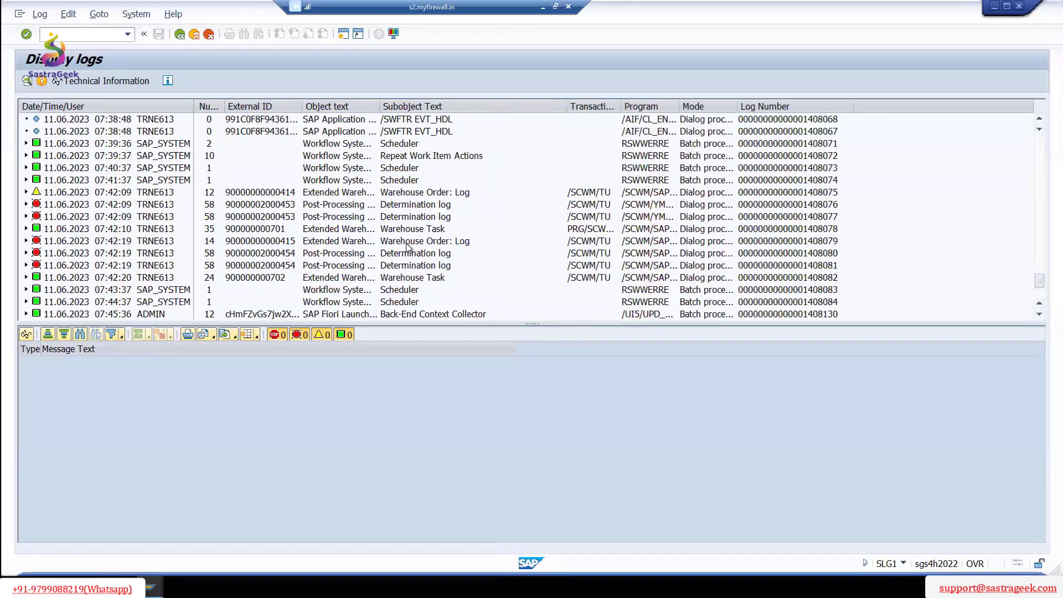
# - Expand the 07:42:19 Warehouse Order log and show its Important problem class messages
pyautogui.click(402, 231)
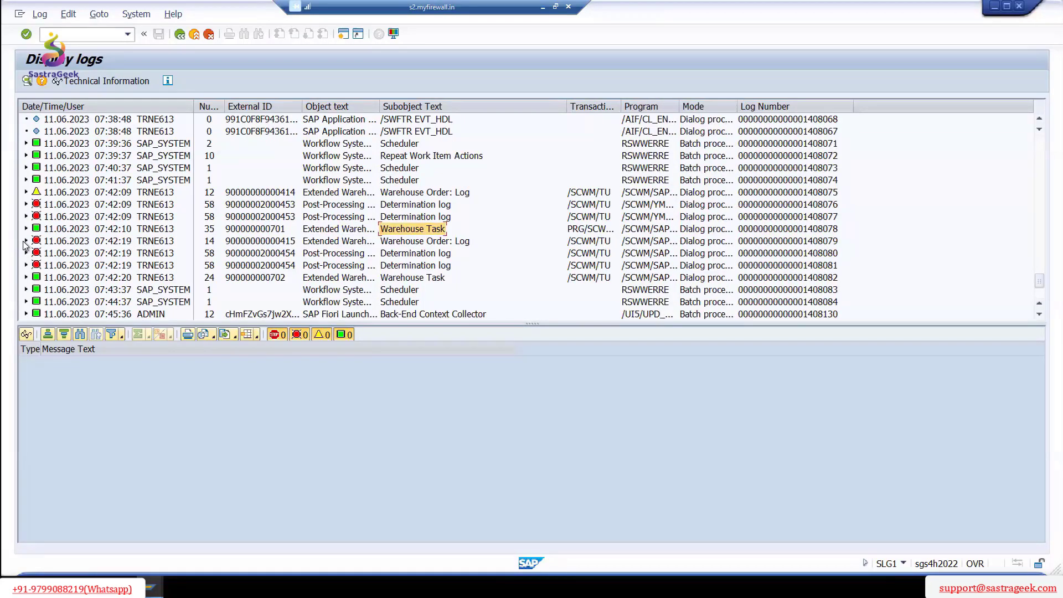
pyautogui.click(25, 242)
pyautogui.click(133, 257)
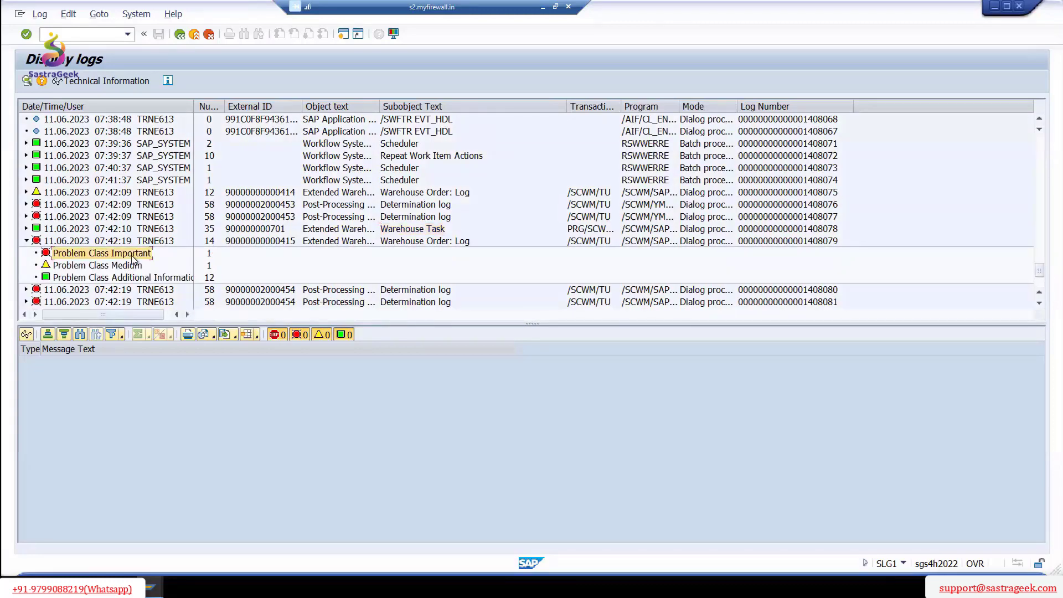
pyautogui.doubleClick(133, 257)
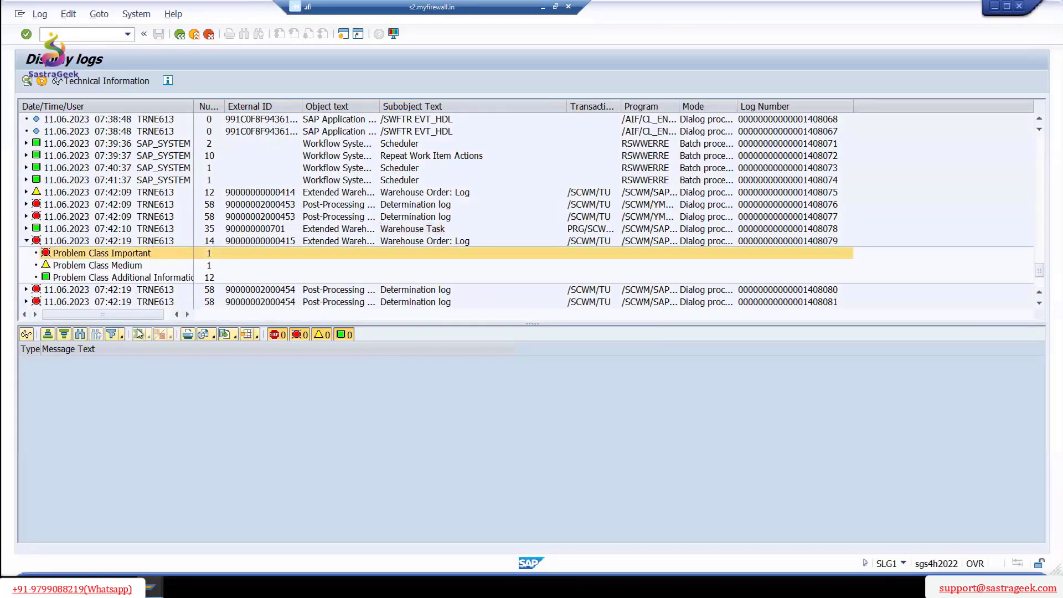
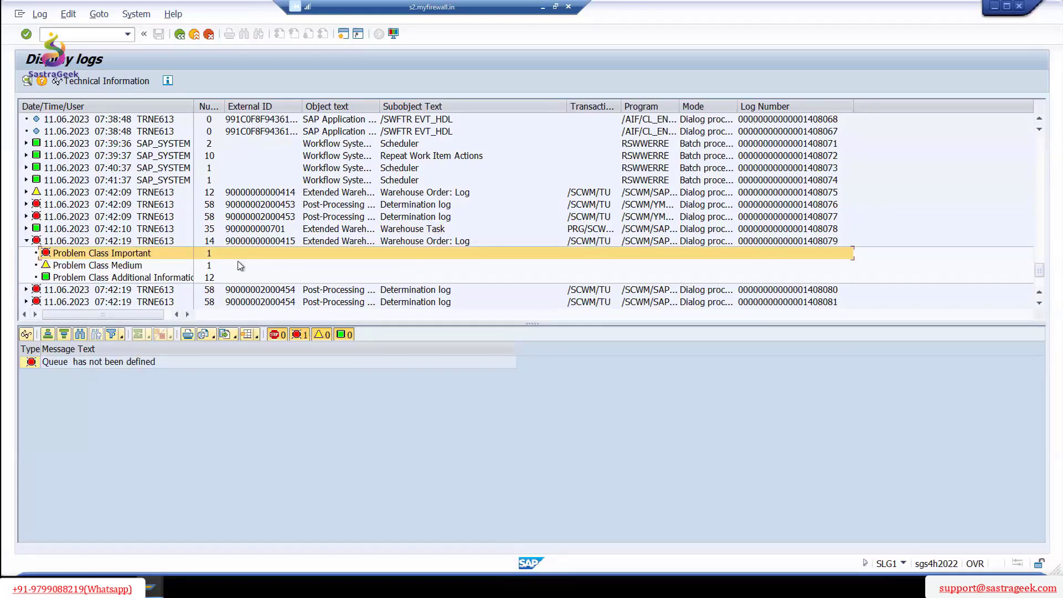
# - Expand the 07:42:10 warehouse task log and read its 35 messages
pyautogui.click(413, 230)
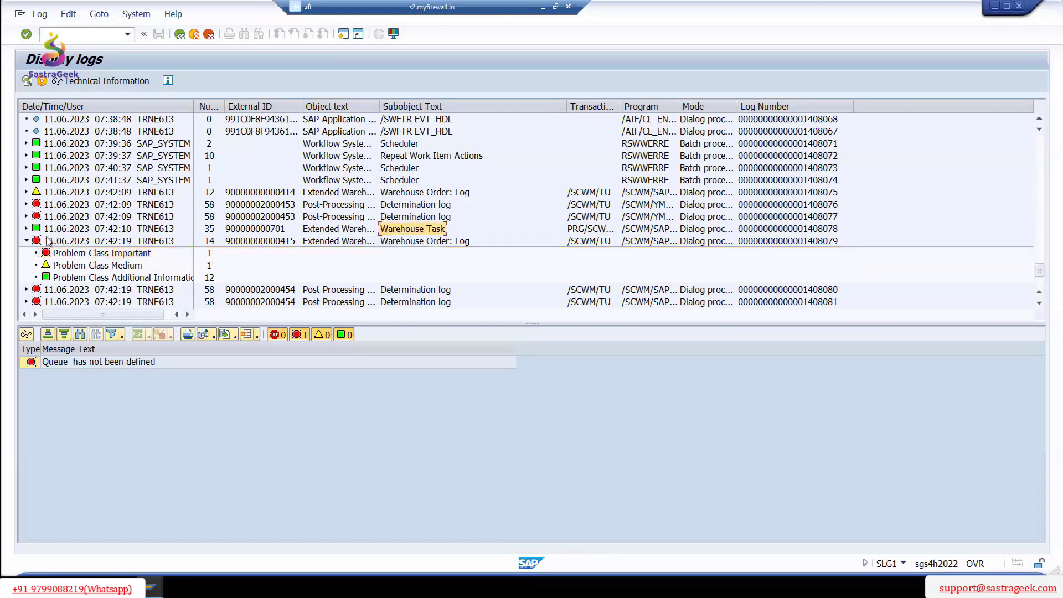
pyautogui.click(26, 229)
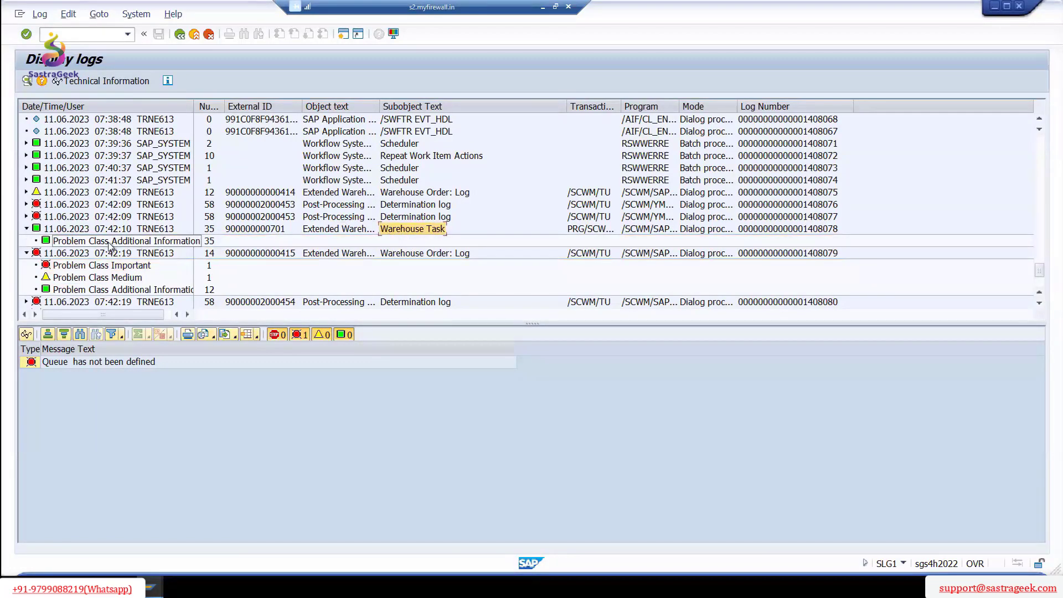
pyautogui.click(110, 242)
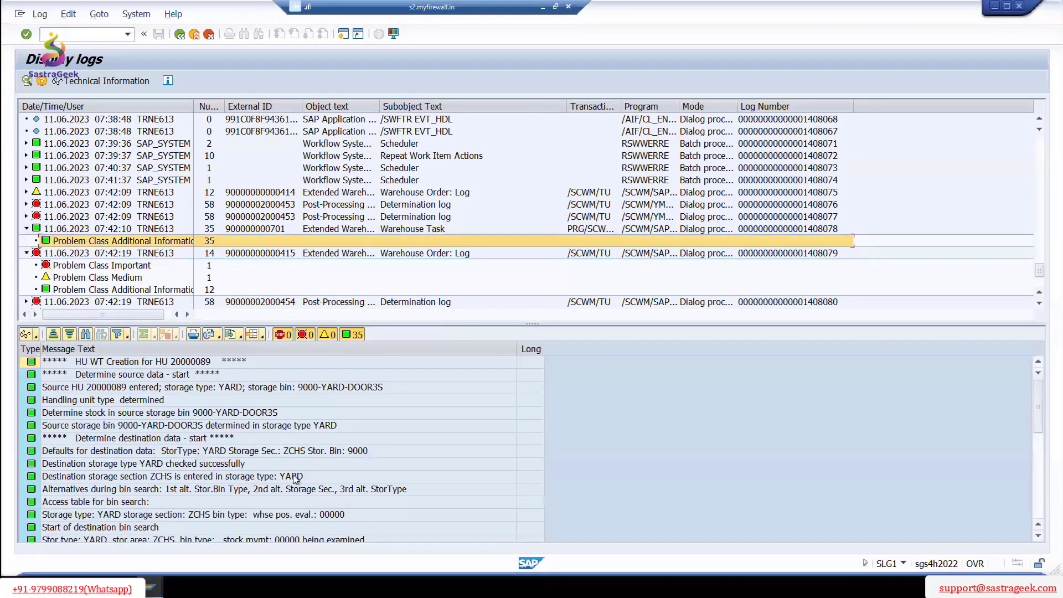
pyautogui.scroll(-4, 265, 483)
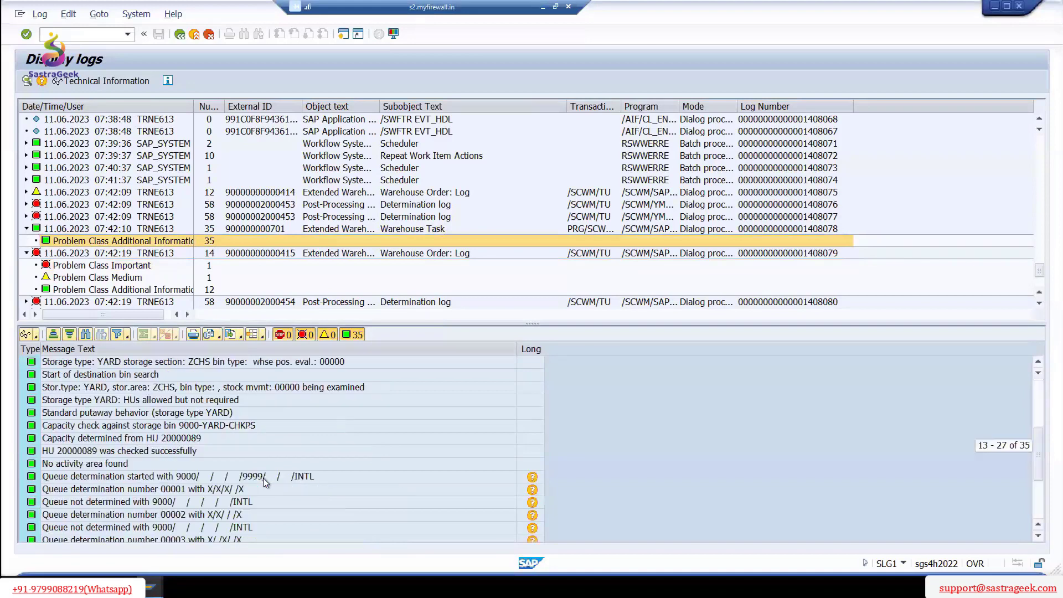
pyautogui.scroll(-3, 264, 482)
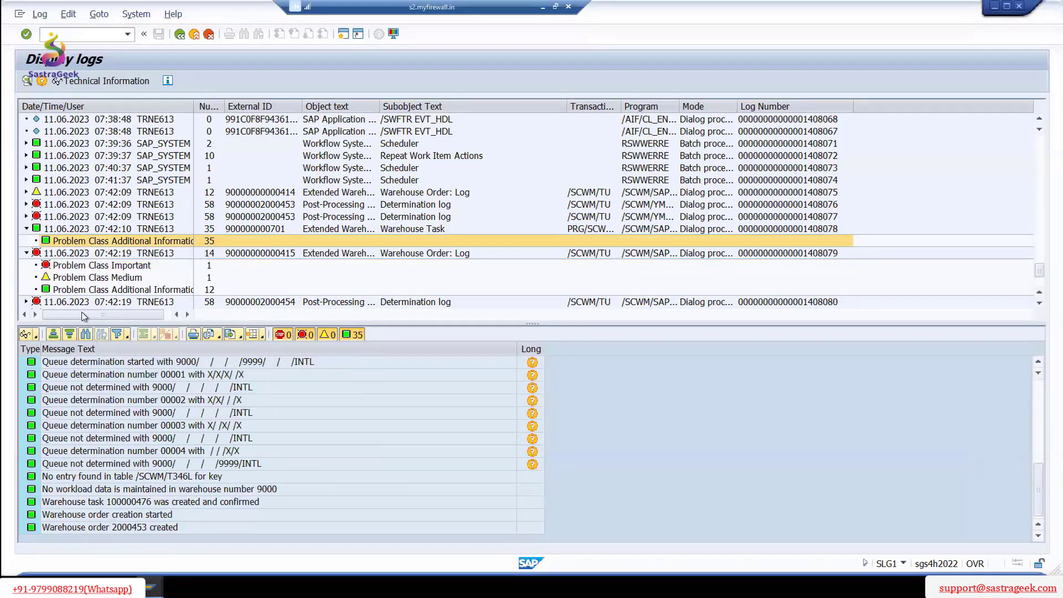
pyautogui.scroll(-1, 253, 252)
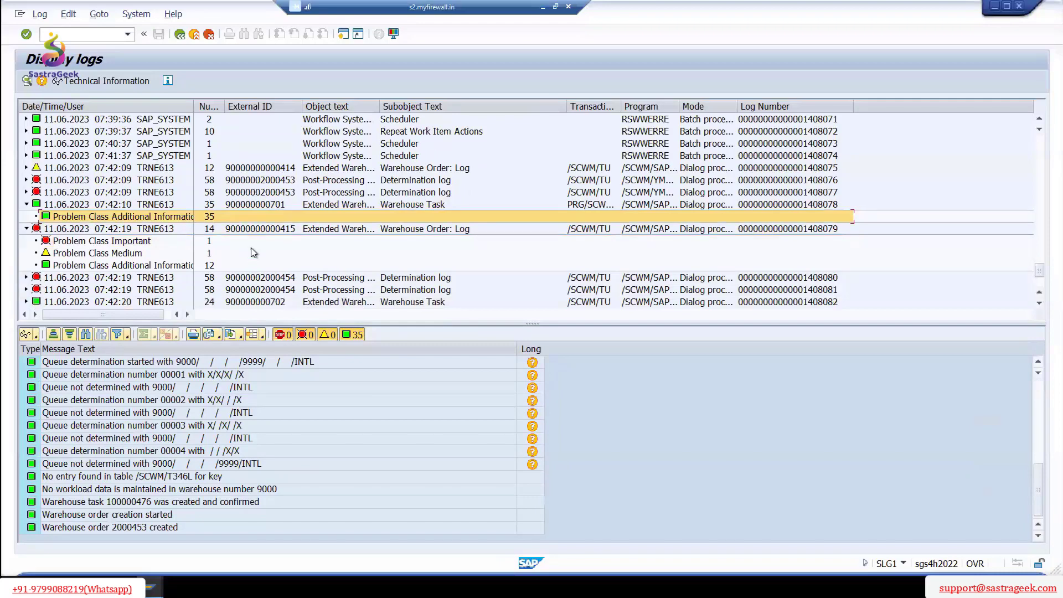
pyautogui.scroll(-1, 265, 254)
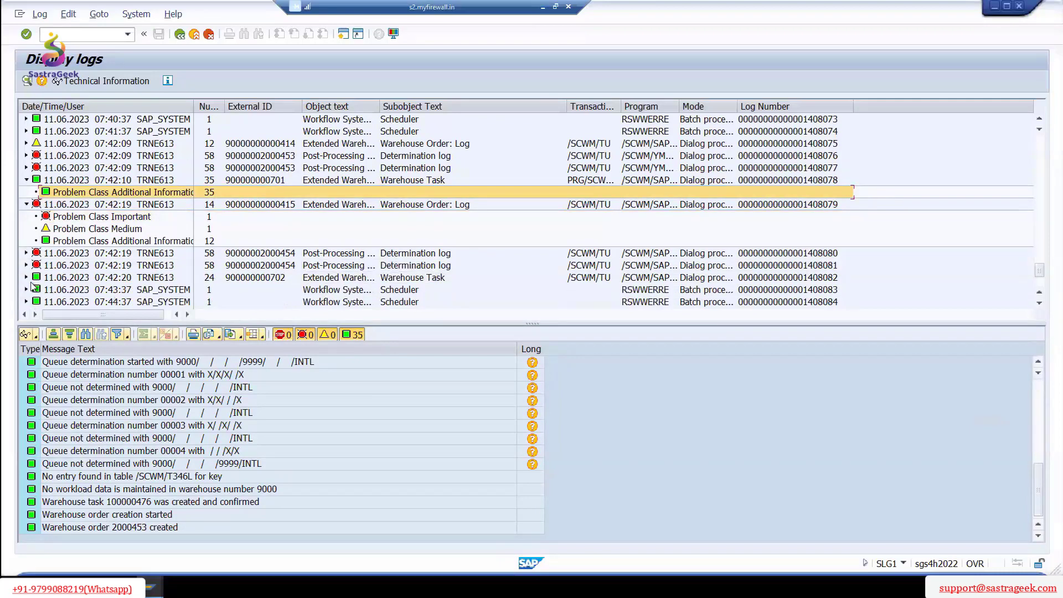
# - Expand the 07:42:20 warehouse task log and read its 24 messages
pyautogui.click(26, 278)
pyautogui.click(147, 290)
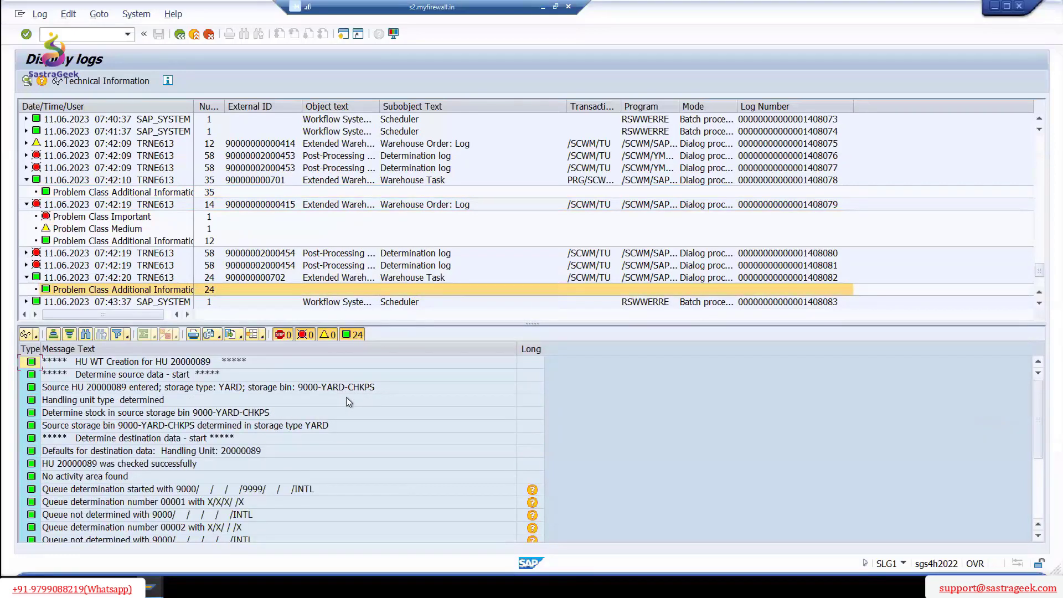
pyautogui.scroll(-3, 347, 397)
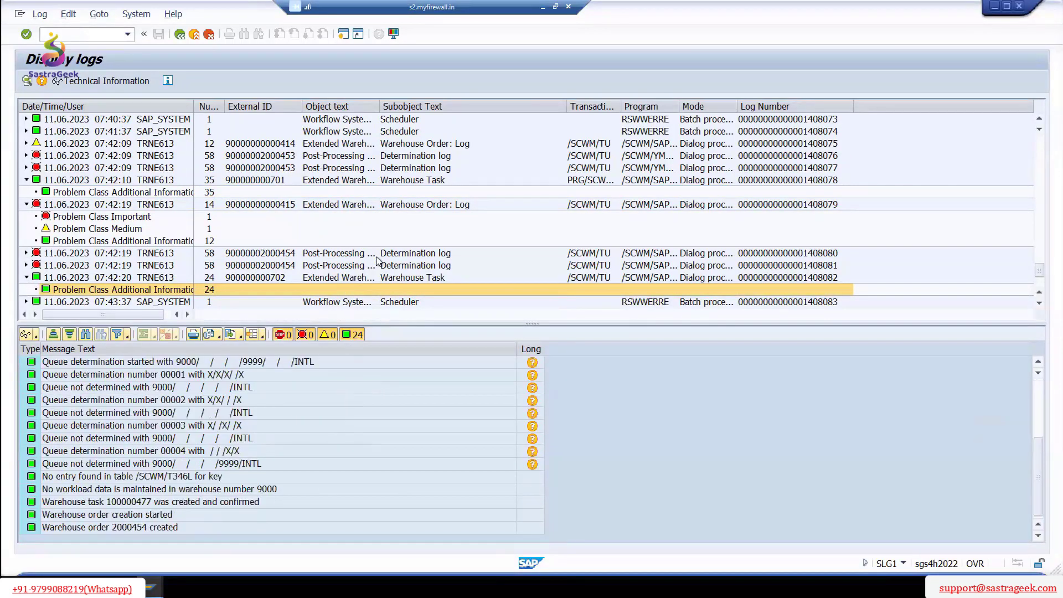
pyautogui.scroll(-3, 376, 261)
pyautogui.scroll(-1, 376, 260)
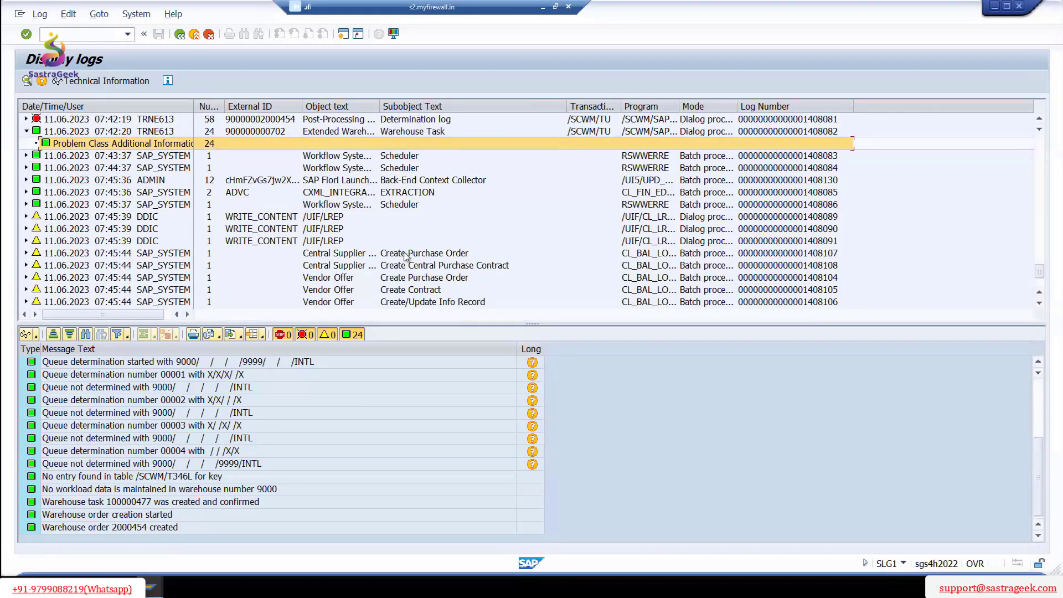
pyautogui.scroll(-1, 407, 275)
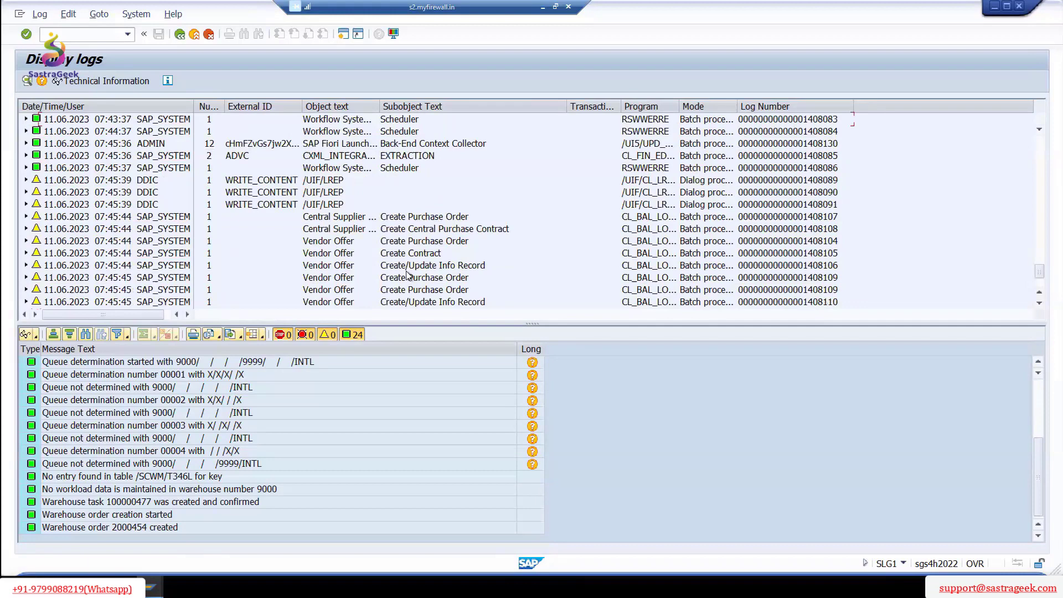
pyautogui.scroll(-1, 407, 276)
pyautogui.scroll(-1, 416, 277)
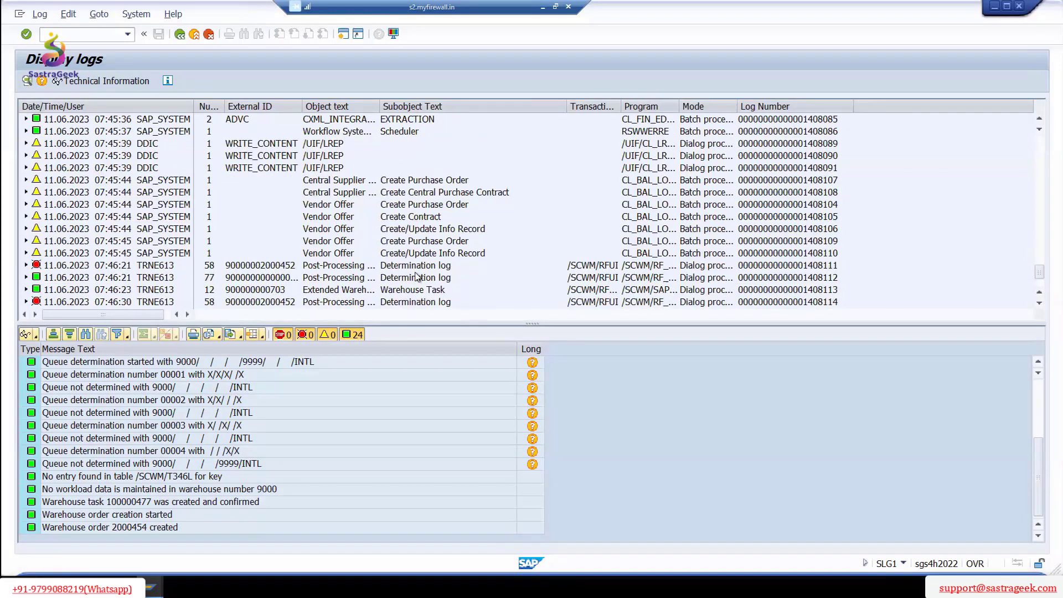
pyautogui.scroll(-1, 417, 275)
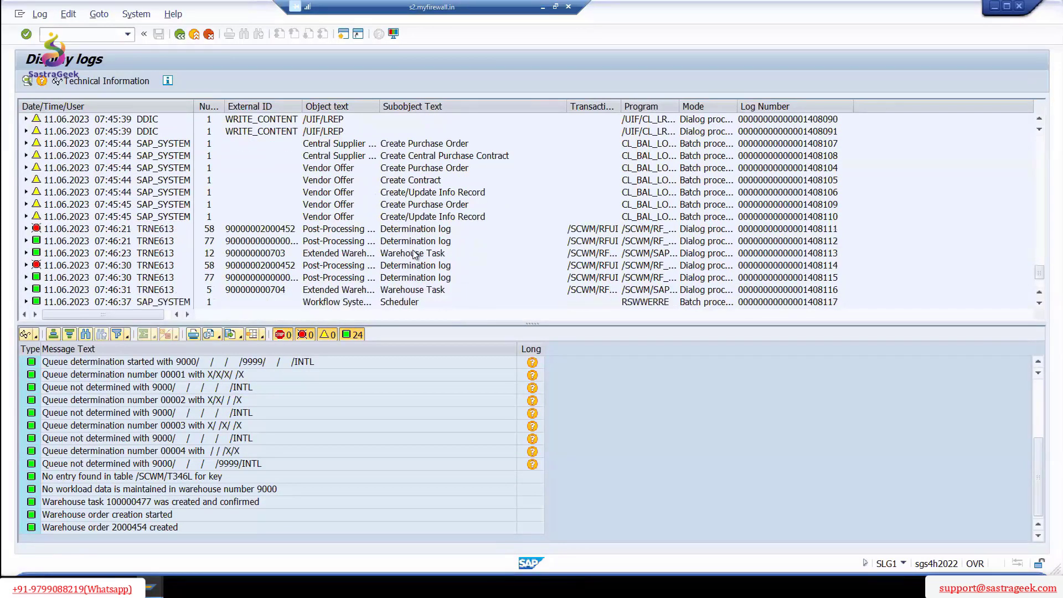
pyautogui.click(415, 253)
pyautogui.click(26, 254)
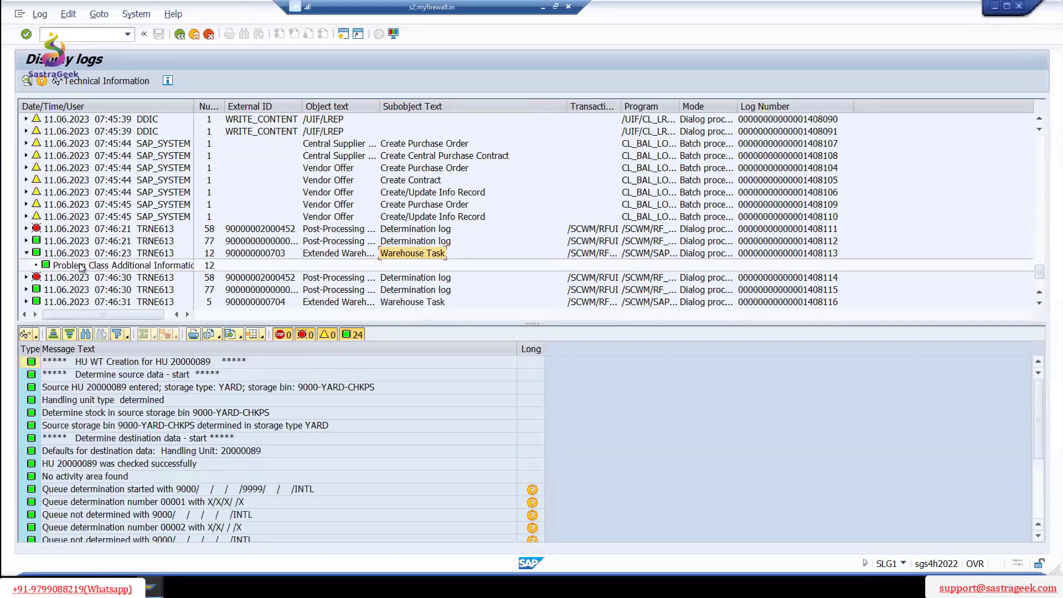
pyautogui.click(81, 265)
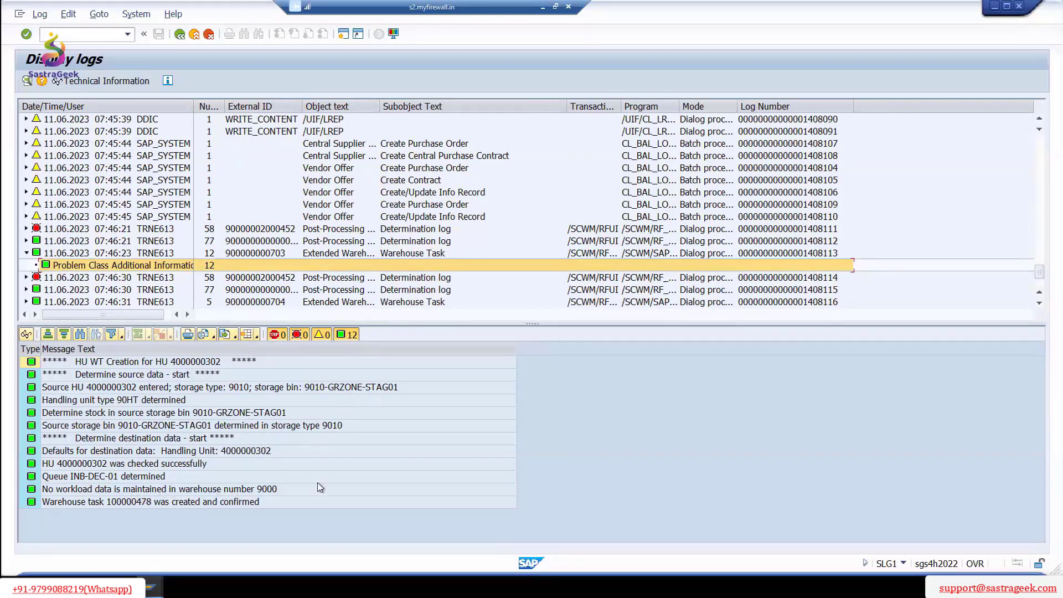
pyautogui.scroll(-3, 402, 266)
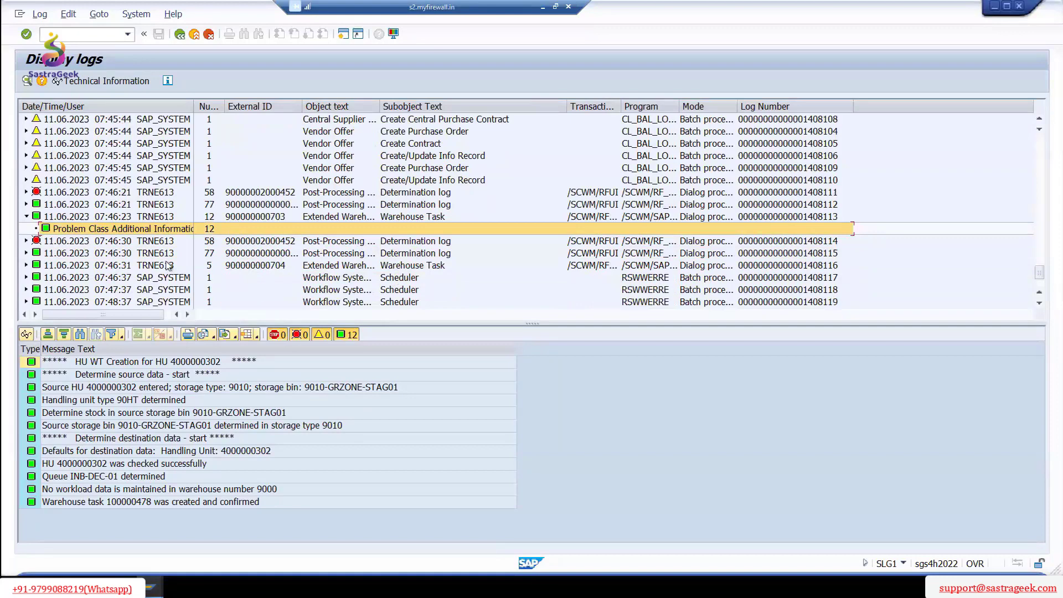
# - Expand the 07:46:31 warehouse task log and show its 5 messages on confirming task 100000475
pyautogui.click(403, 266)
pyautogui.click(26, 266)
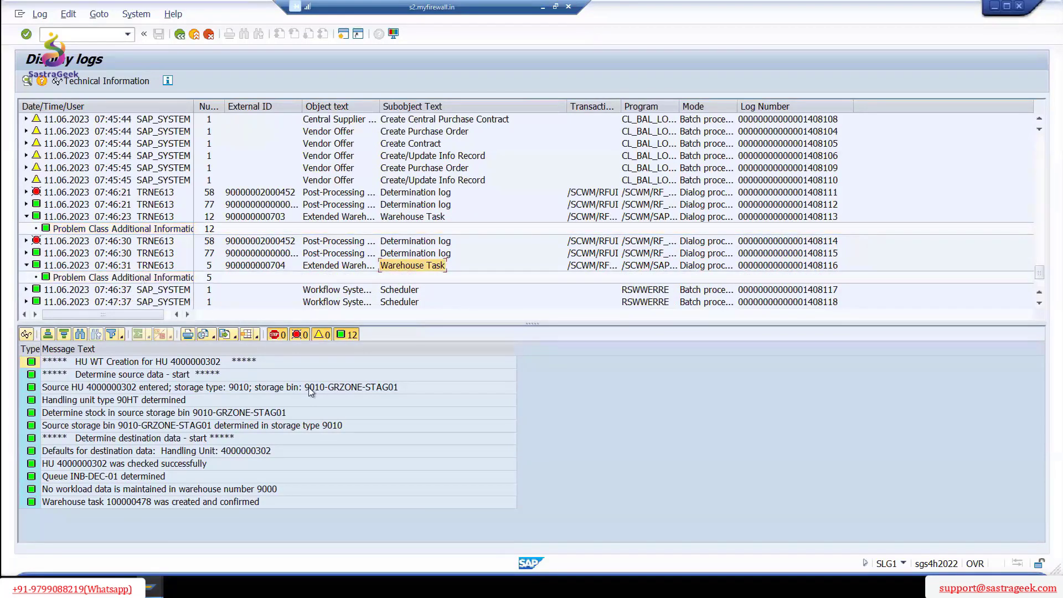
pyautogui.click(140, 279)
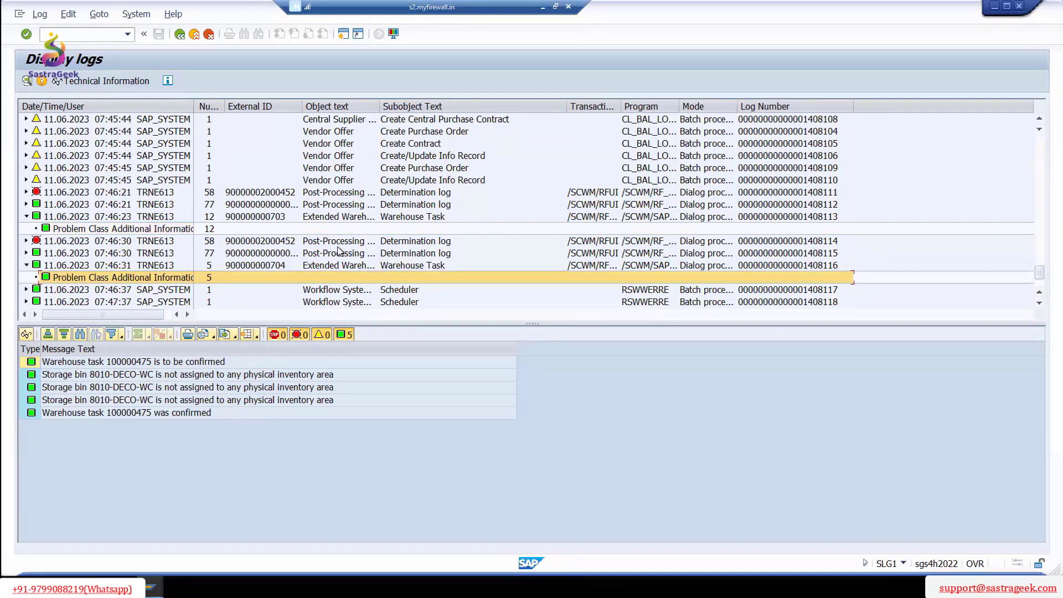
# - Expand the 07:49:57 warehouse task log and show its messages for task 100000472
pyautogui.scroll(-2, 340, 251)
pyautogui.scroll(-1, 340, 251)
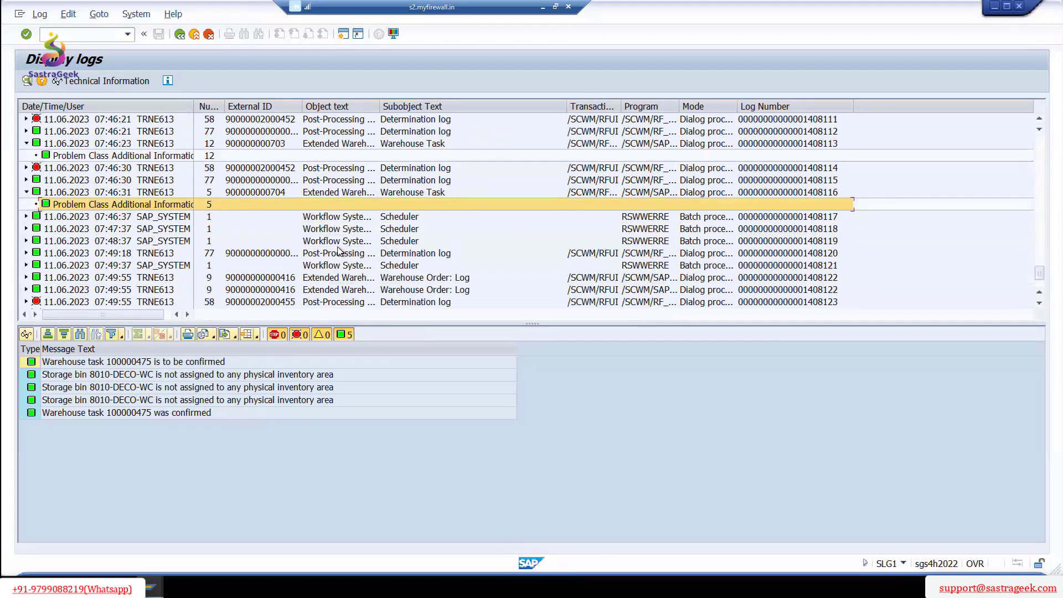
pyautogui.scroll(-1, 340, 251)
pyautogui.scroll(-1, 341, 250)
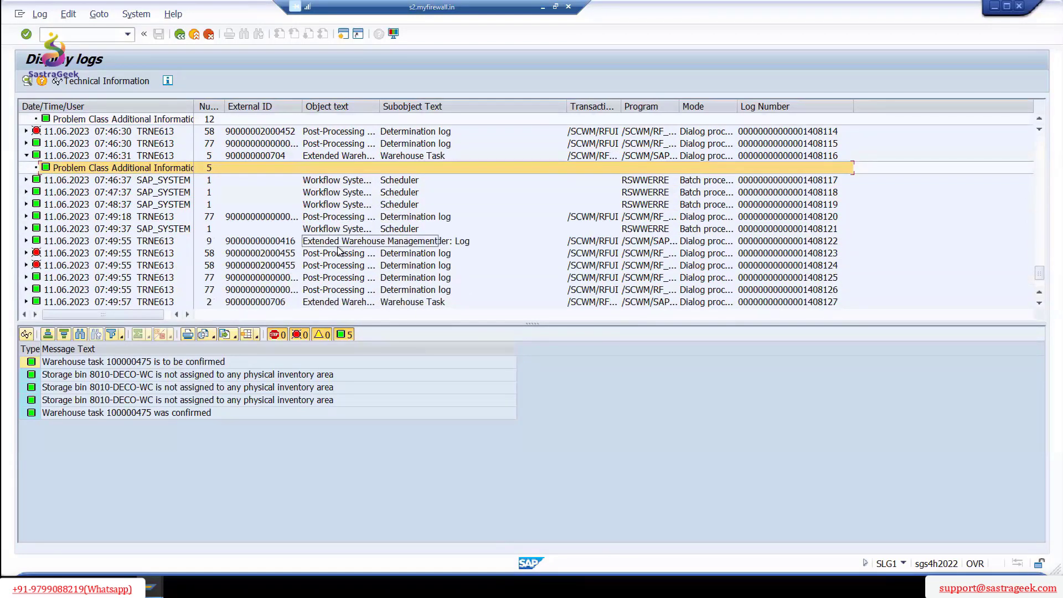
pyautogui.scroll(-3, 340, 251)
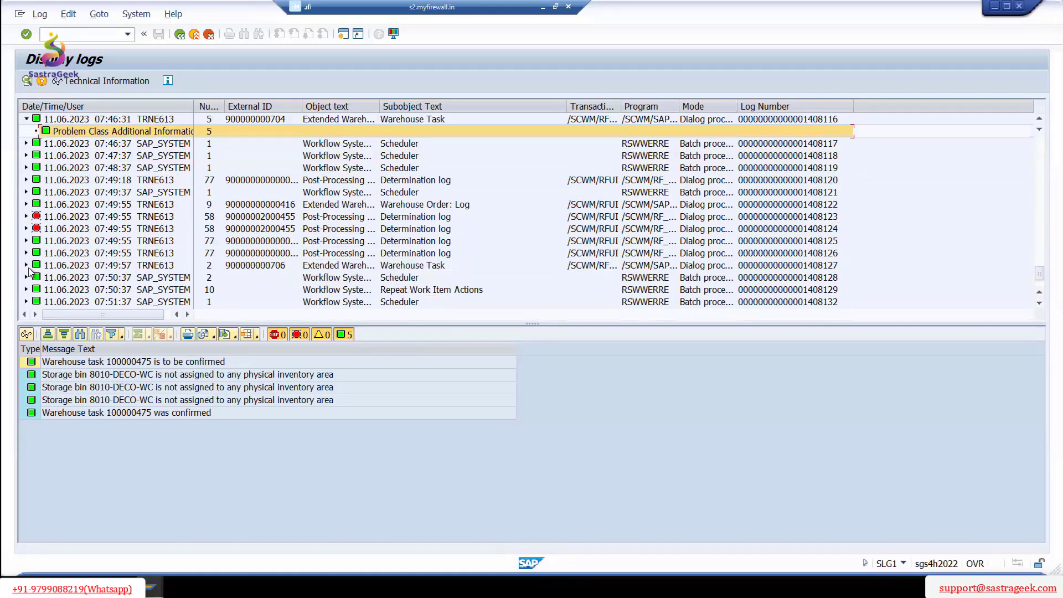
pyautogui.click(27, 266)
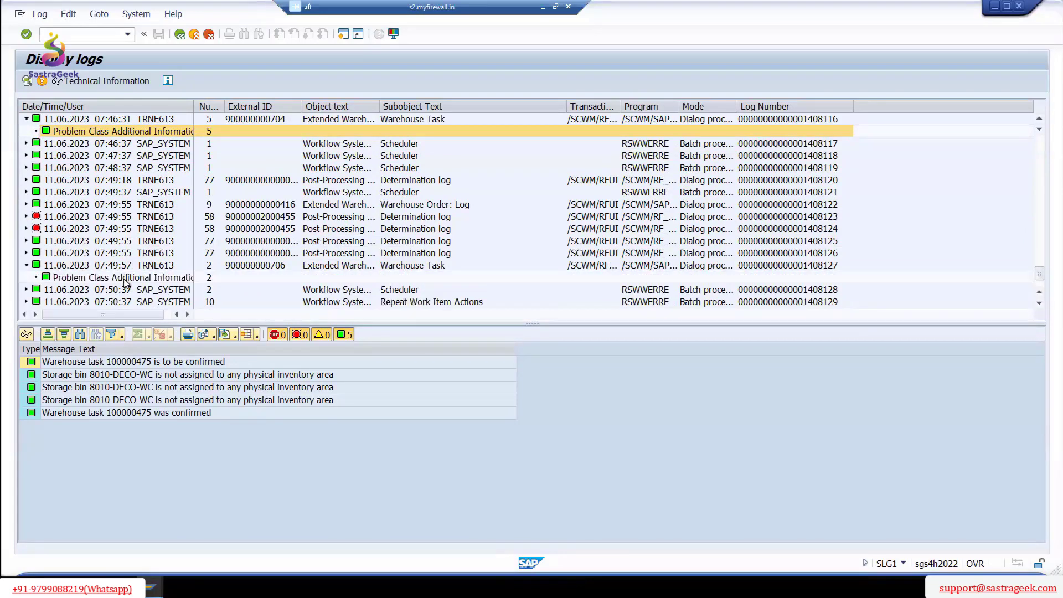
pyautogui.click(157, 280)
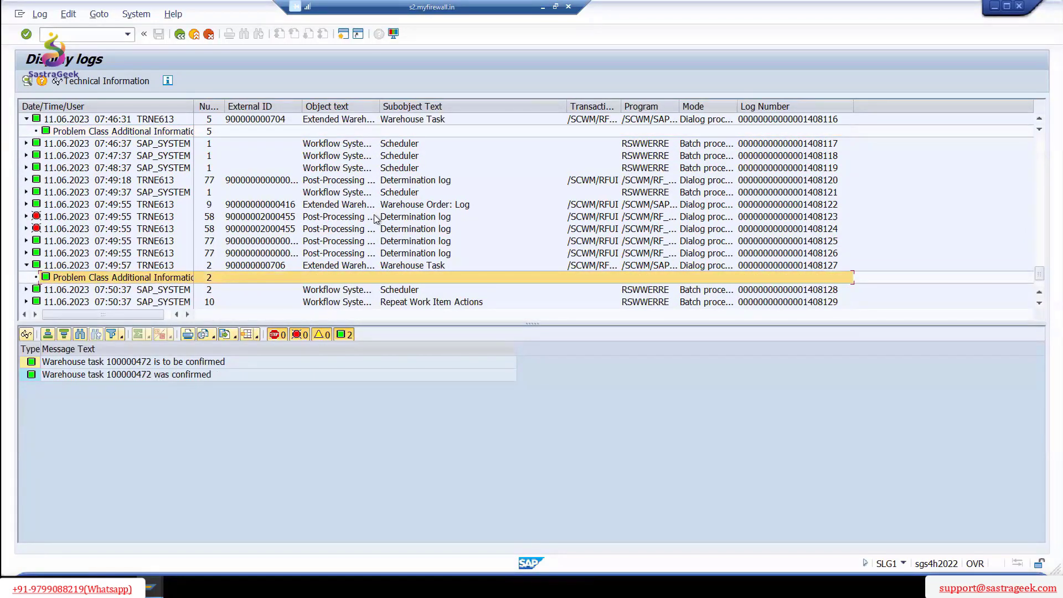
# - Expand the 07:51:57 warehouse task log to see the messages for task 100000473
pyautogui.scroll(-2, 375, 219)
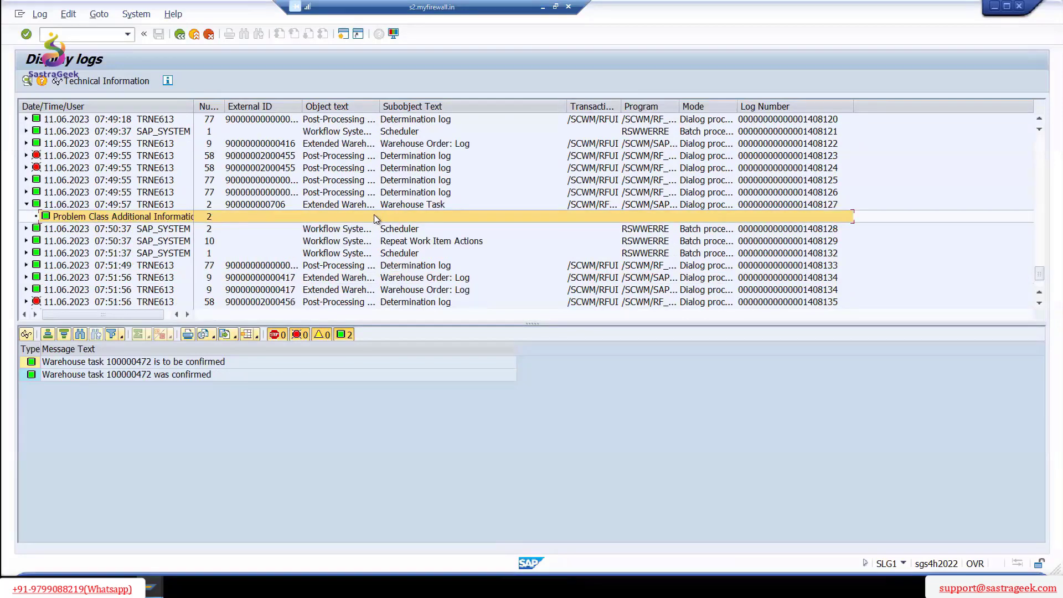
pyautogui.scroll(-2, 375, 219)
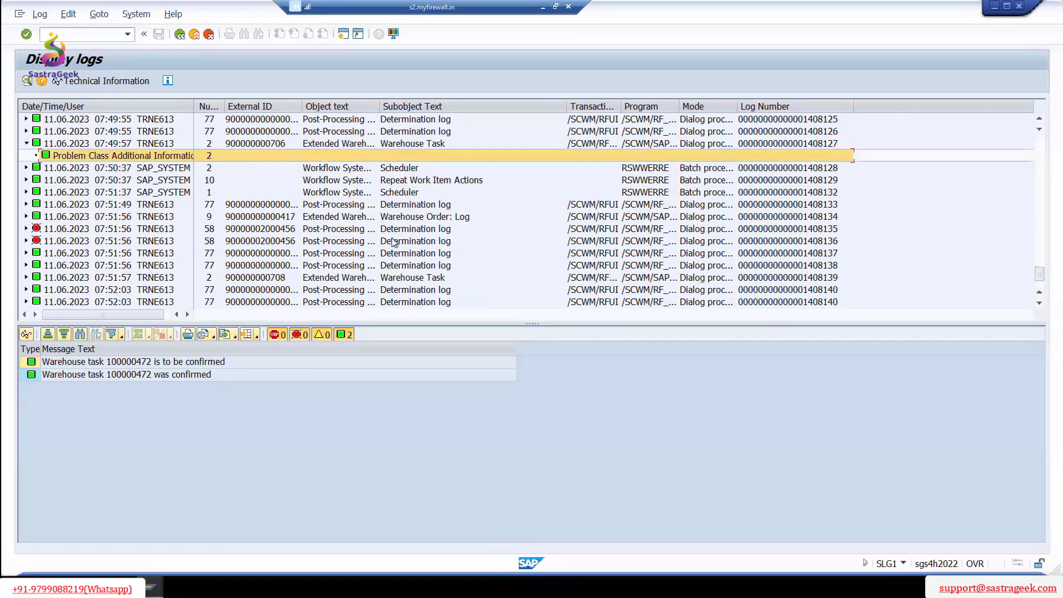
pyautogui.scroll(-1, 394, 243)
pyautogui.click(413, 254)
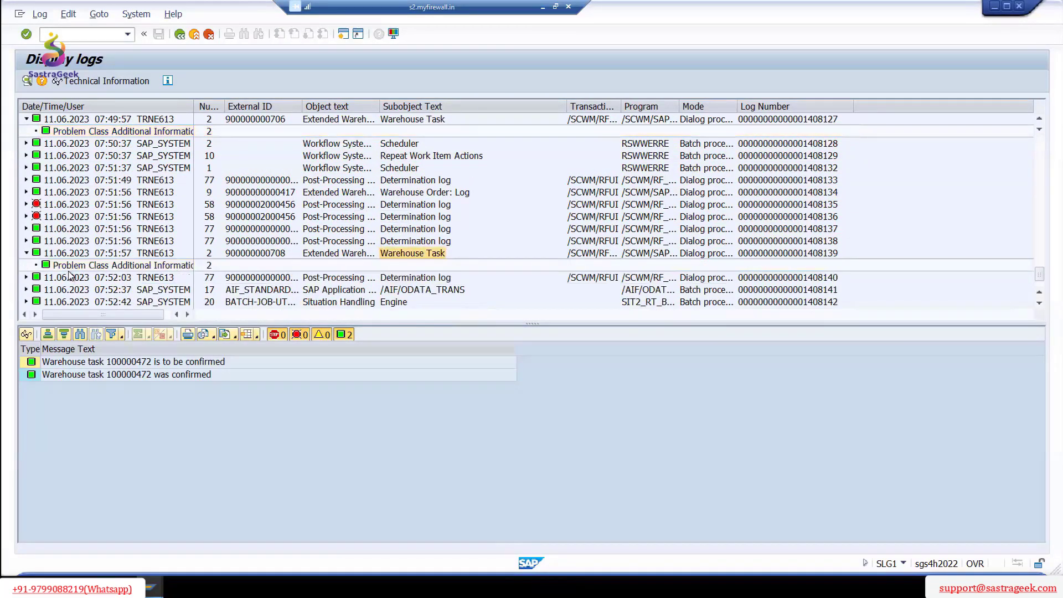
pyautogui.click(349, 265)
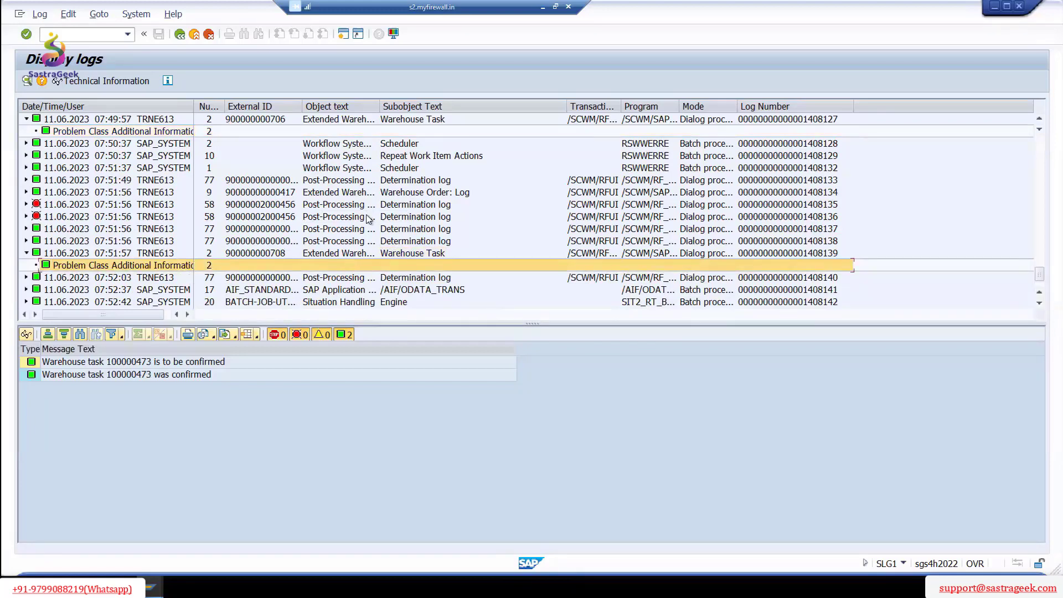
# - Scroll down to the 08:01:08 warehouse task log 1408187 and expand its problem classes
pyautogui.scroll(-2, 368, 219)
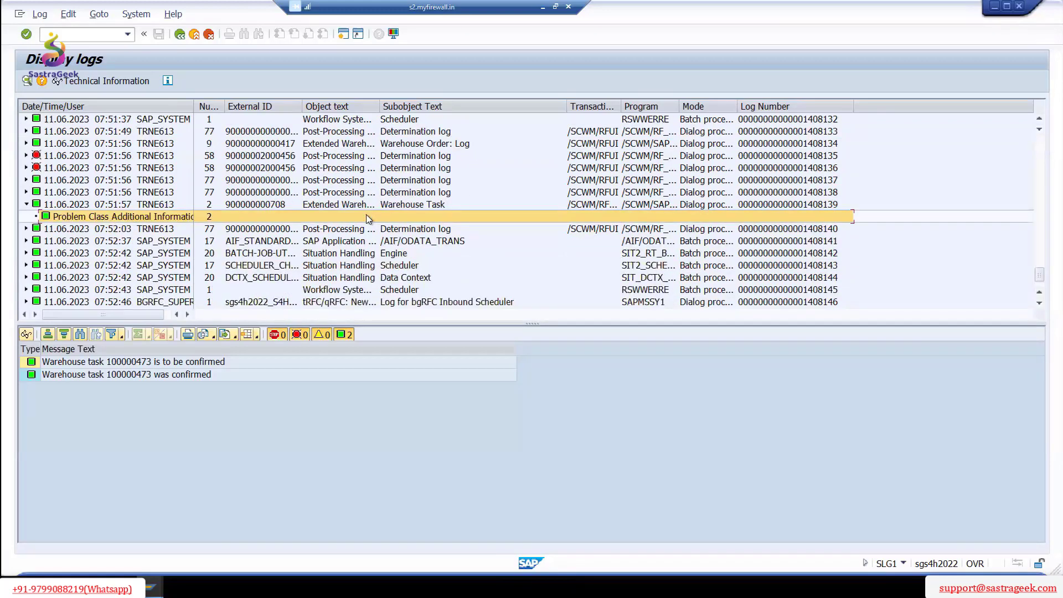
pyautogui.scroll(-2, 368, 218)
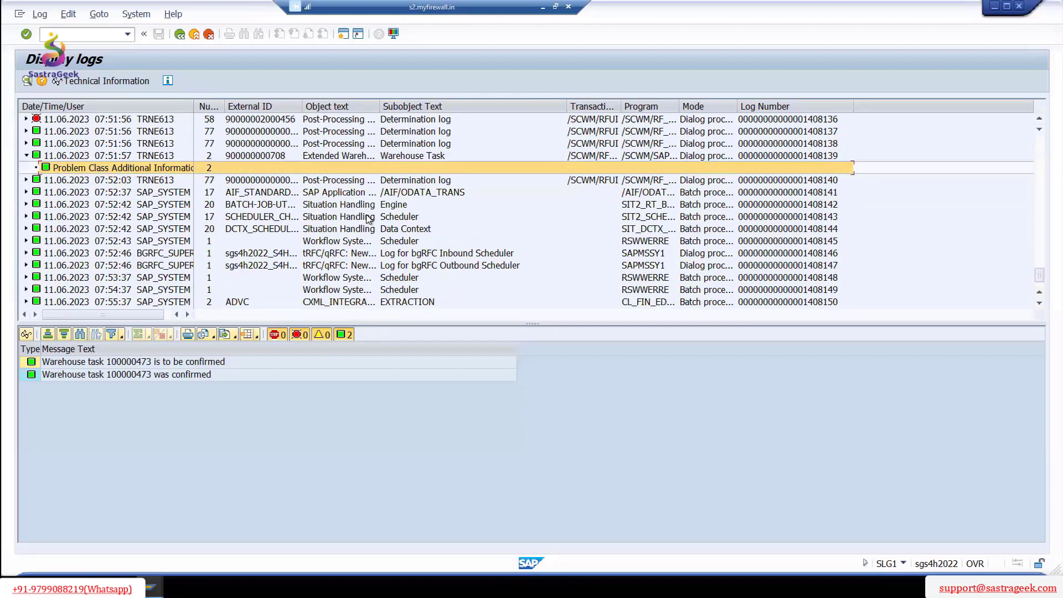
pyautogui.scroll(-1, 368, 218)
pyautogui.scroll(-2, 367, 218)
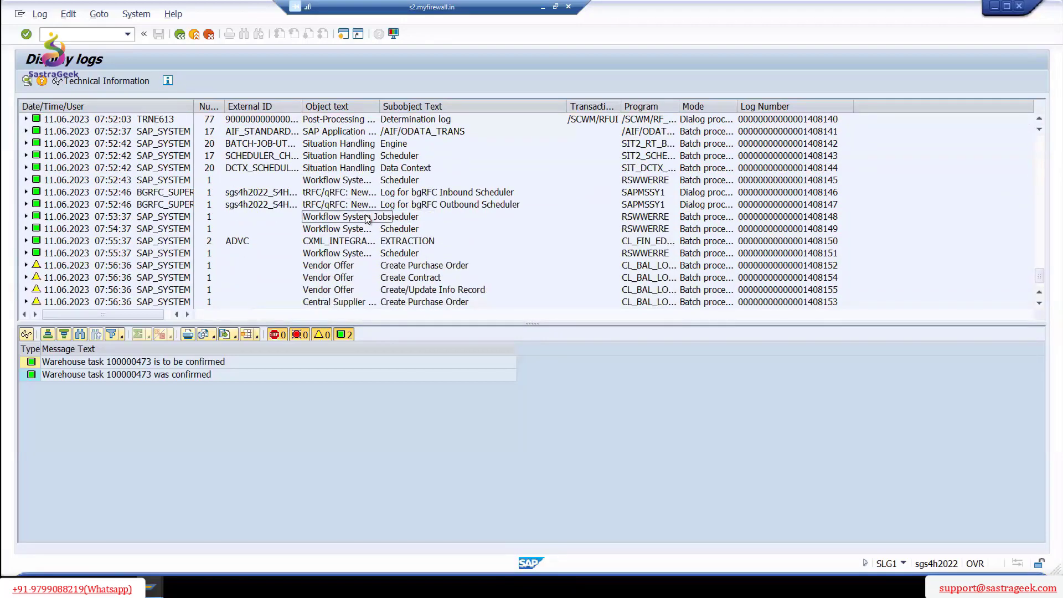
pyautogui.scroll(-1, 368, 218)
pyautogui.scroll(-1, 368, 218)
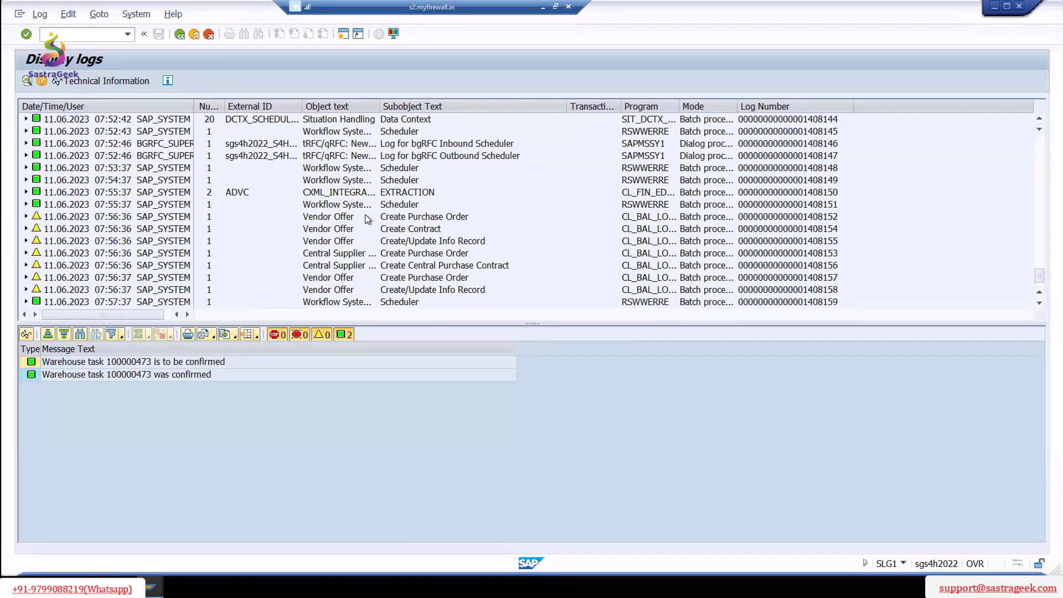
pyautogui.scroll(-1, 367, 220)
pyautogui.scroll(-1, 368, 220)
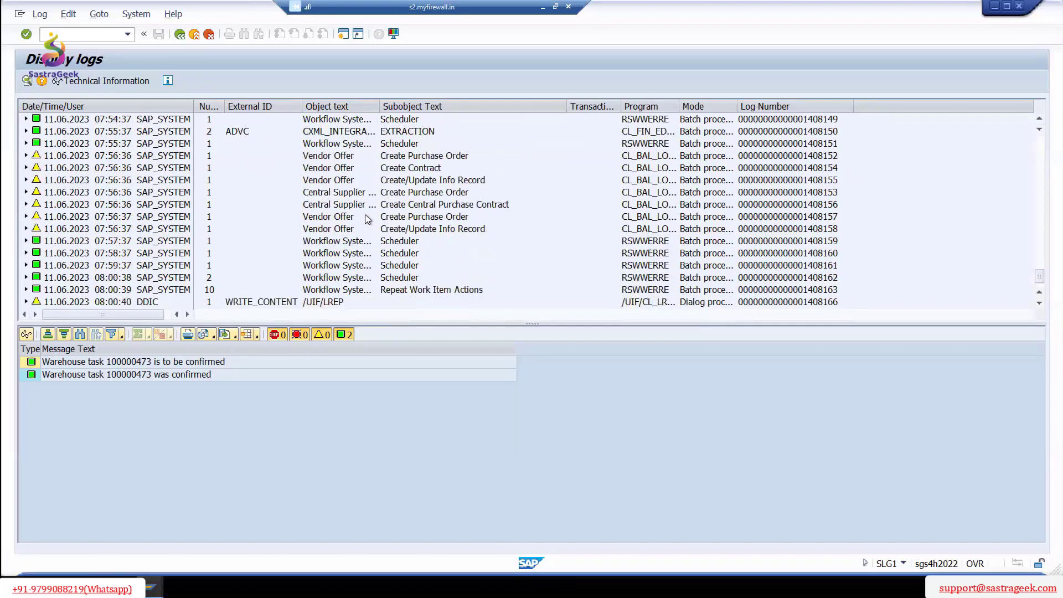
pyautogui.scroll(-1, 367, 219)
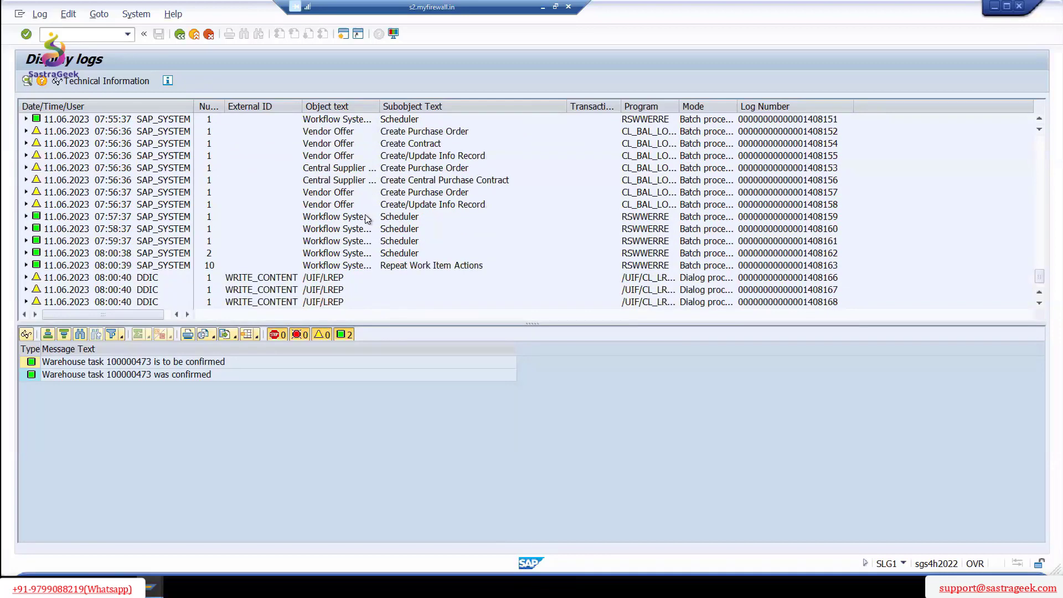
pyautogui.scroll(-1, 367, 219)
pyautogui.scroll(-1, 368, 220)
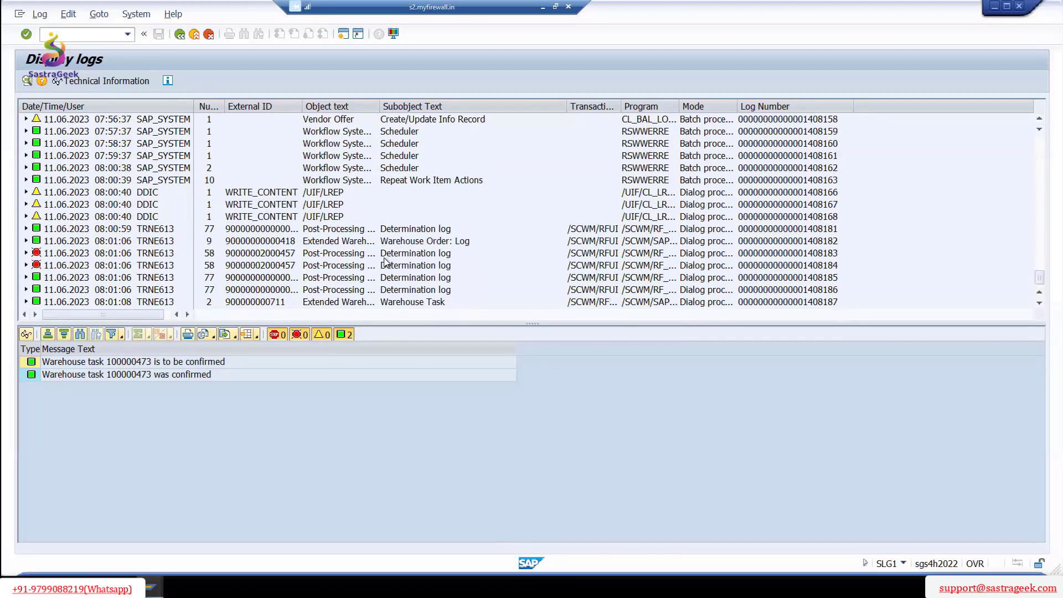
pyautogui.scroll(-1, 413, 290)
pyautogui.click(410, 280)
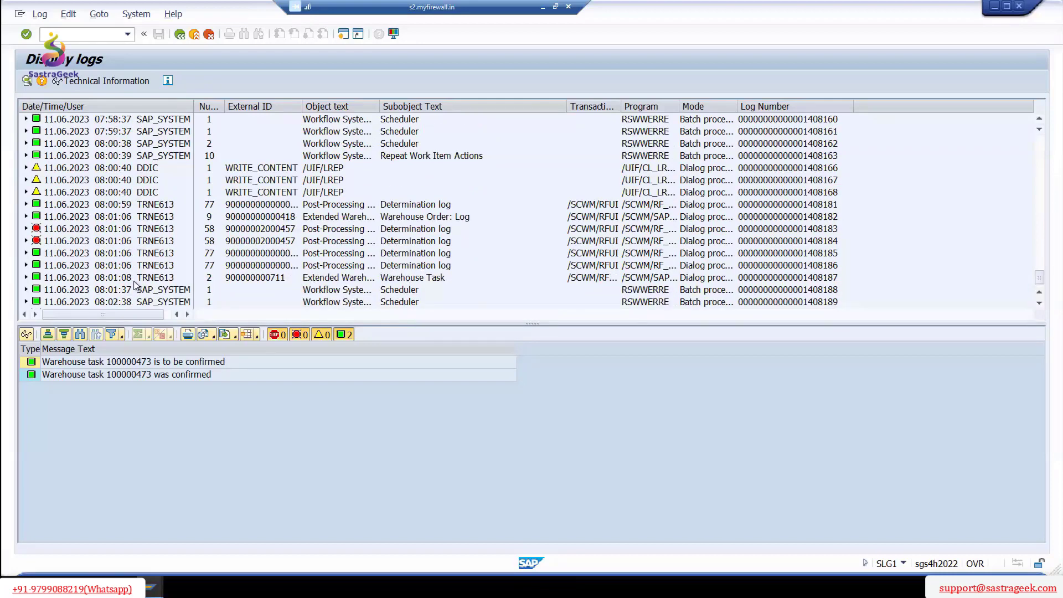
pyautogui.click(26, 278)
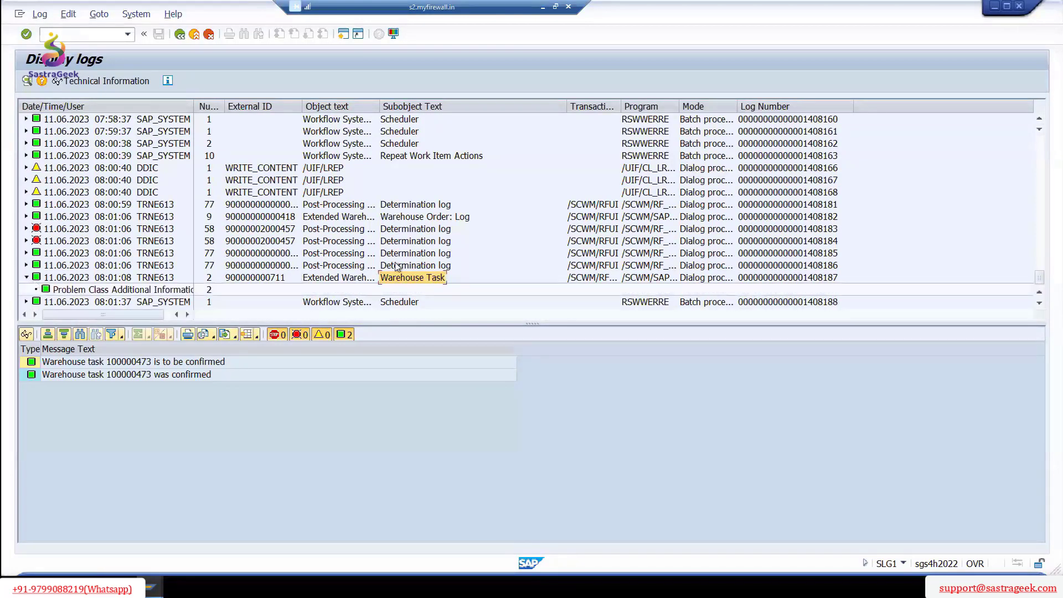
# - Replace the User filter with a previously used user and rerun the 11.06.2023 log search
pyautogui.click(179, 34)
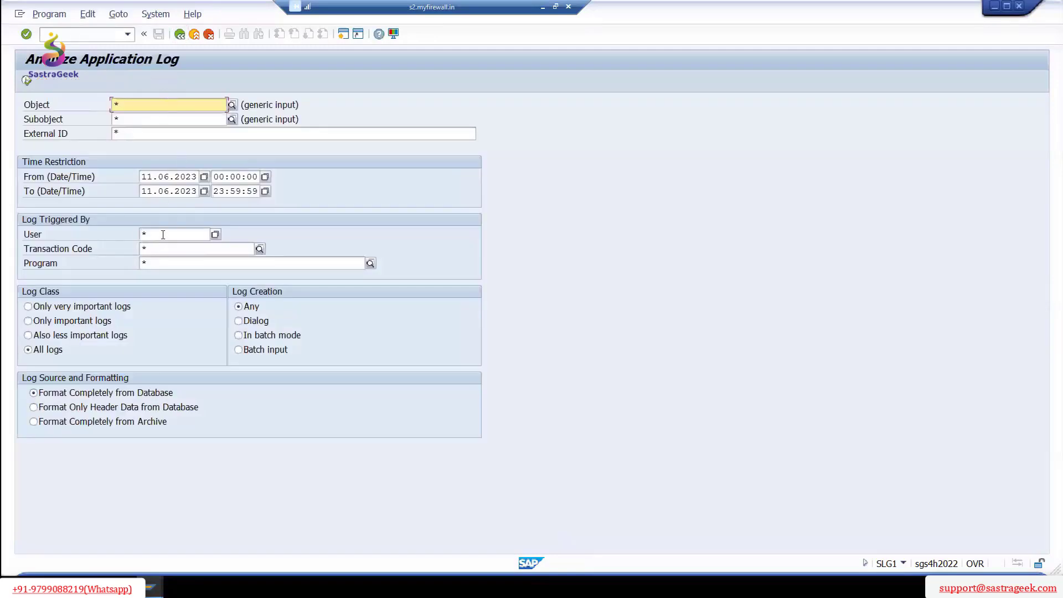
pyautogui.moveTo(172, 235); pyautogui.dragTo(87, 224)
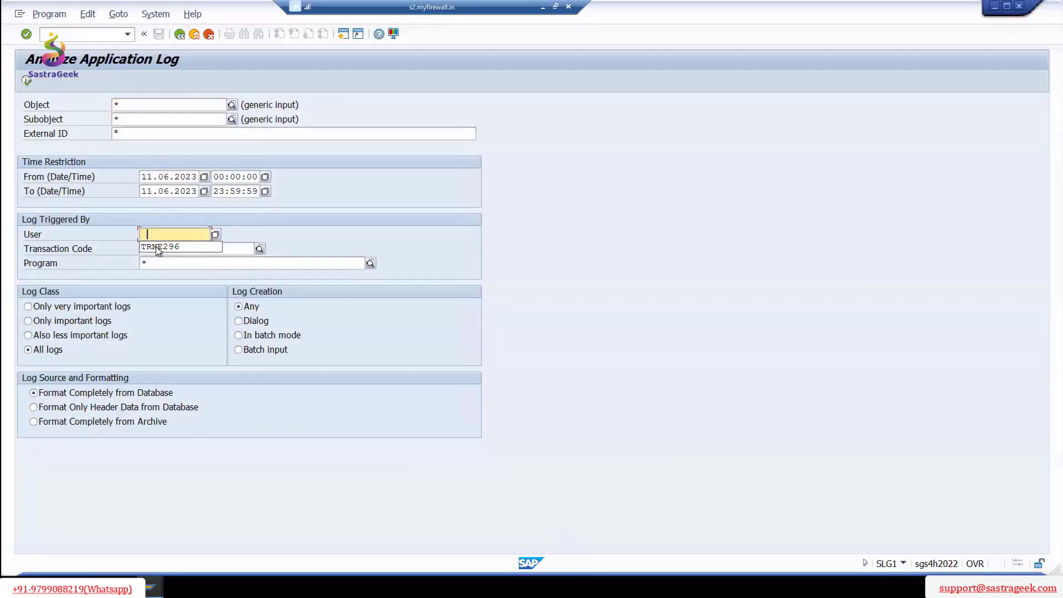
pyautogui.click(169, 244)
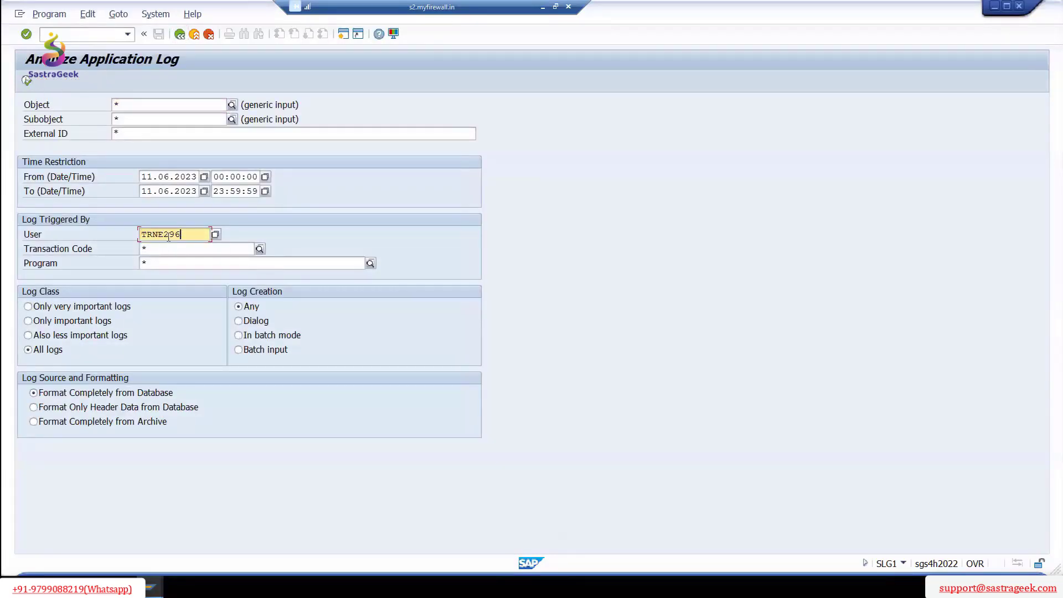
pyautogui.click(26, 80)
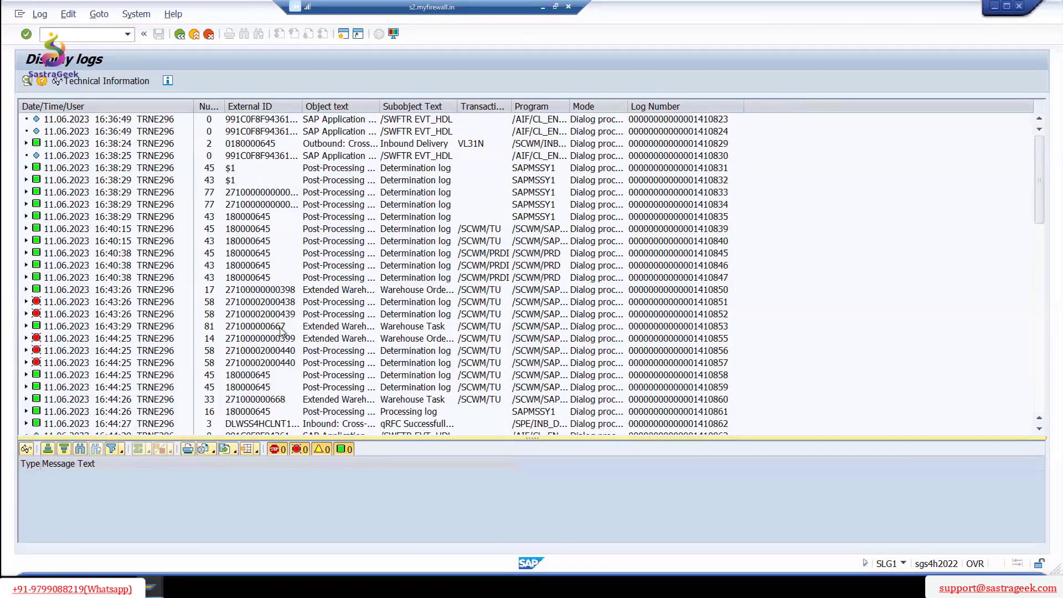
pyautogui.scroll(-1, 281, 331)
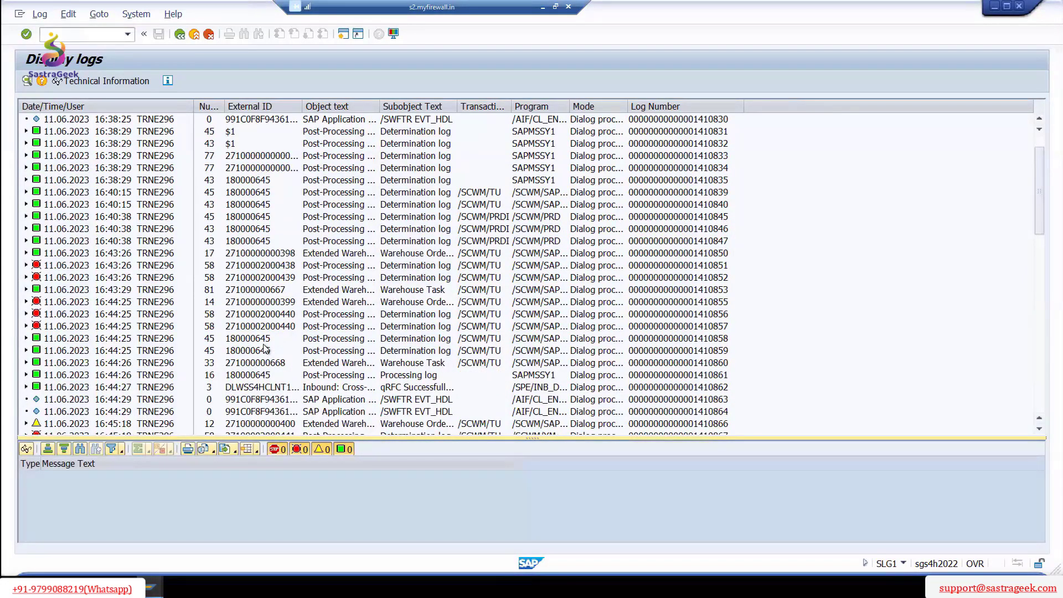
pyautogui.click(264, 343)
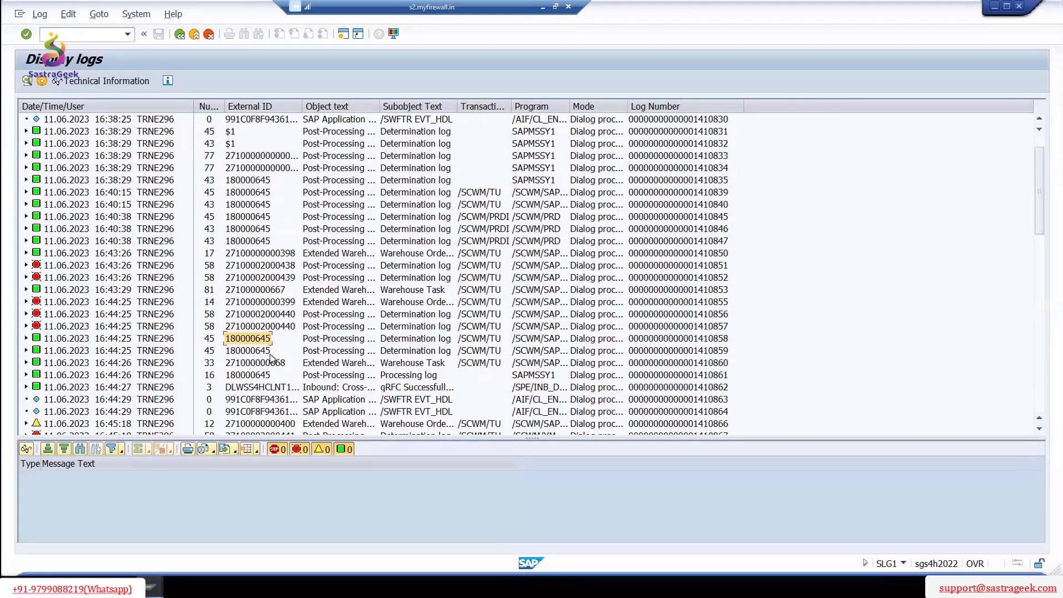
pyautogui.scroll(-3, 271, 358)
pyautogui.scroll(-3, 272, 359)
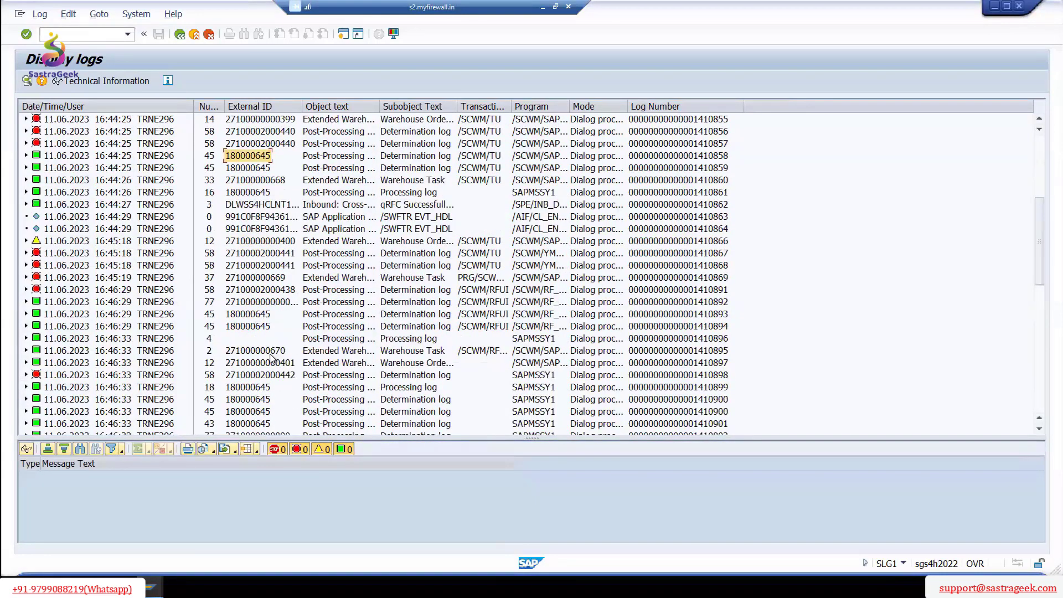
pyautogui.scroll(-3, 271, 359)
pyautogui.scroll(-3, 271, 359)
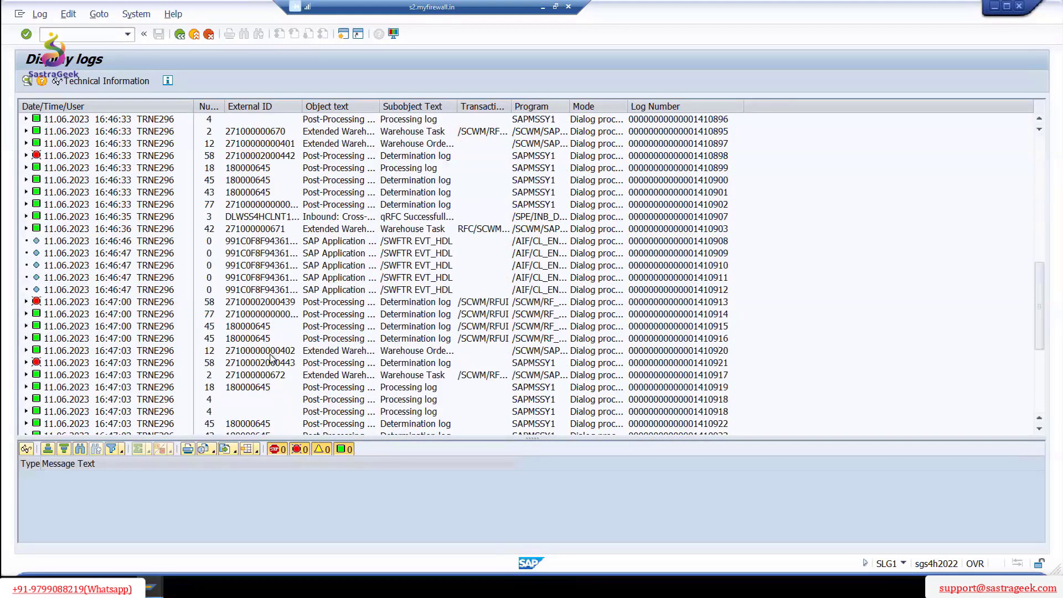
pyautogui.scroll(-6, 272, 359)
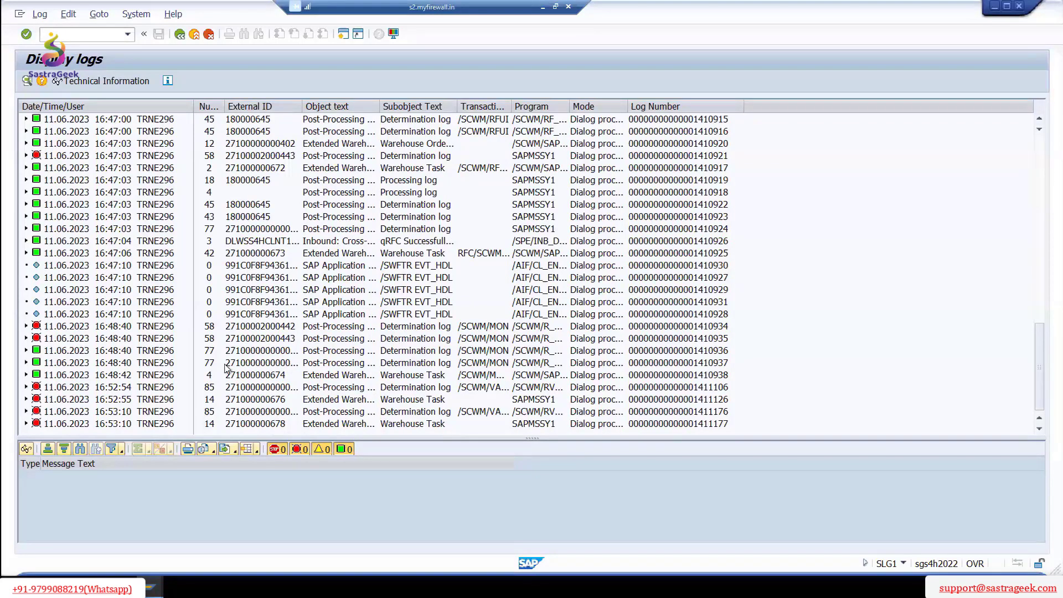
# - Fit the Transaction Code column and widen the Subobject Text column in the log list
pyautogui.click(411, 379)
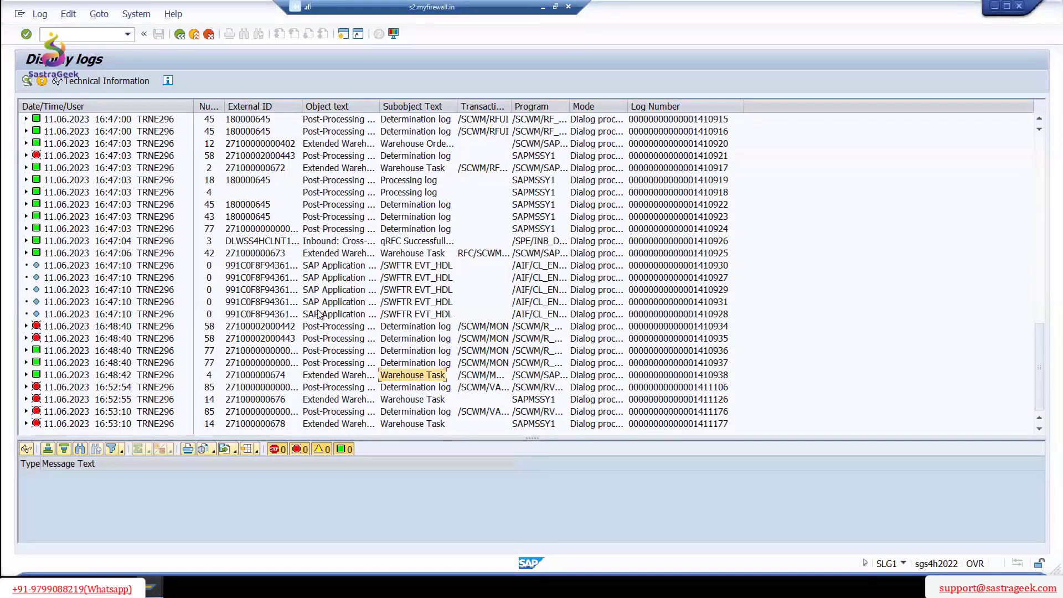
pyautogui.doubleClick(513, 105)
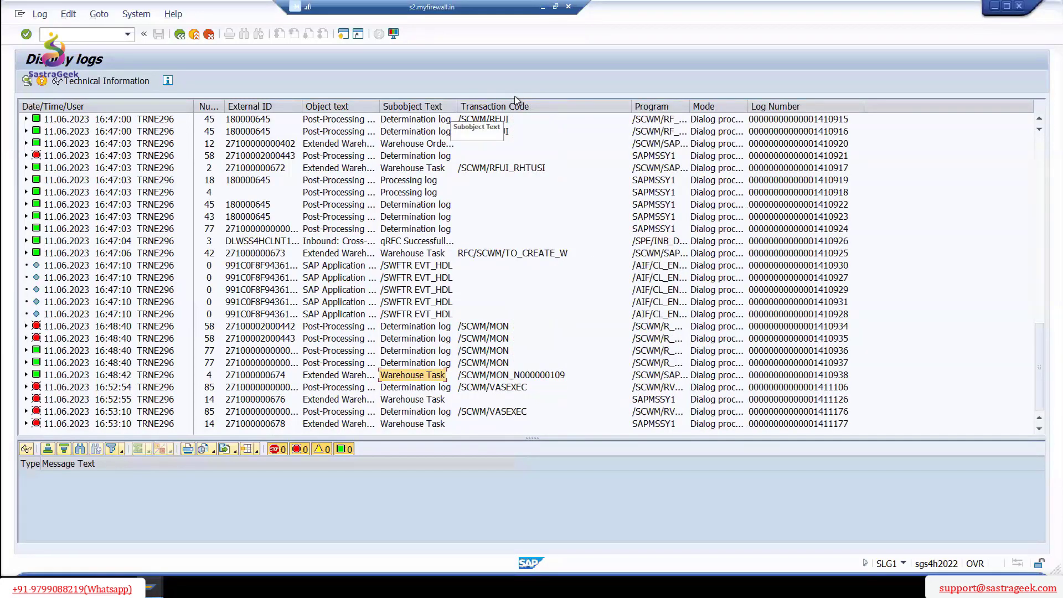
pyautogui.moveTo(457, 106); pyautogui.dragTo(527, 105)
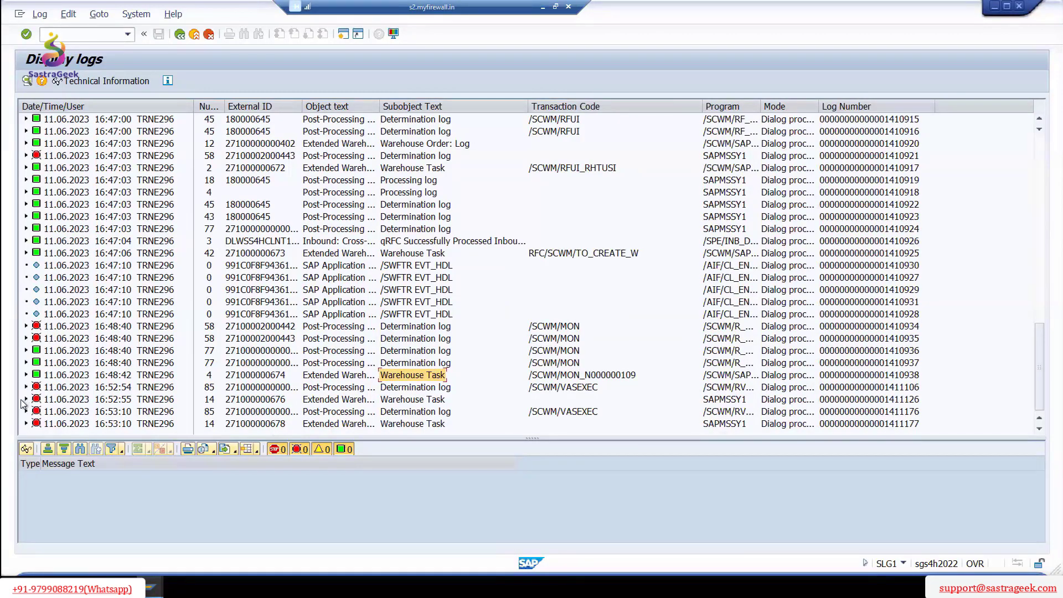
# - Expand the failed 16:52:55 warehouse task log and show its Important problem-class messages
pyautogui.click(25, 399)
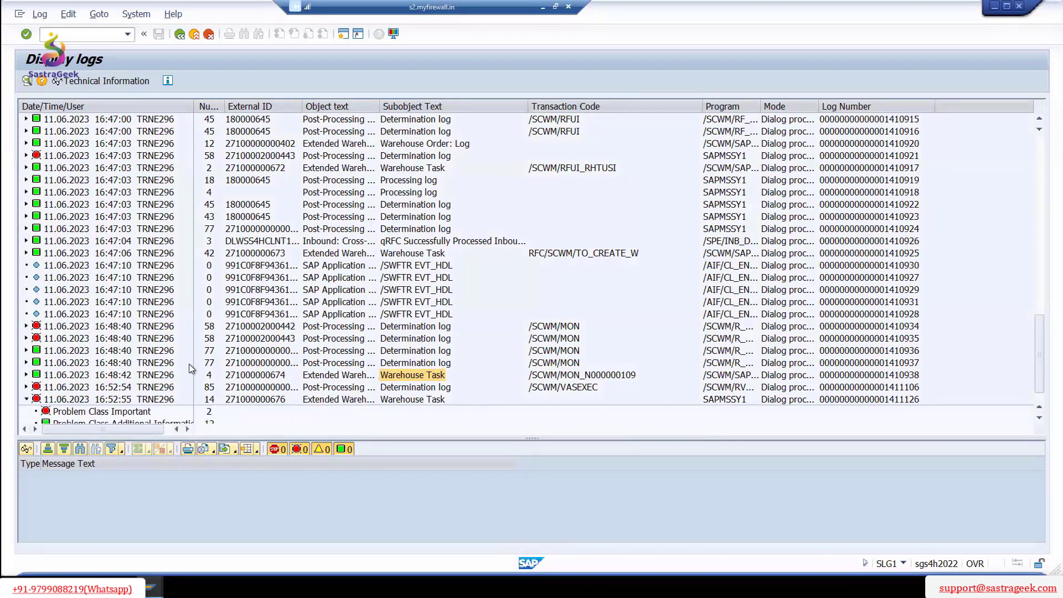
pyautogui.scroll(-1, 150, 388)
pyautogui.click(129, 378)
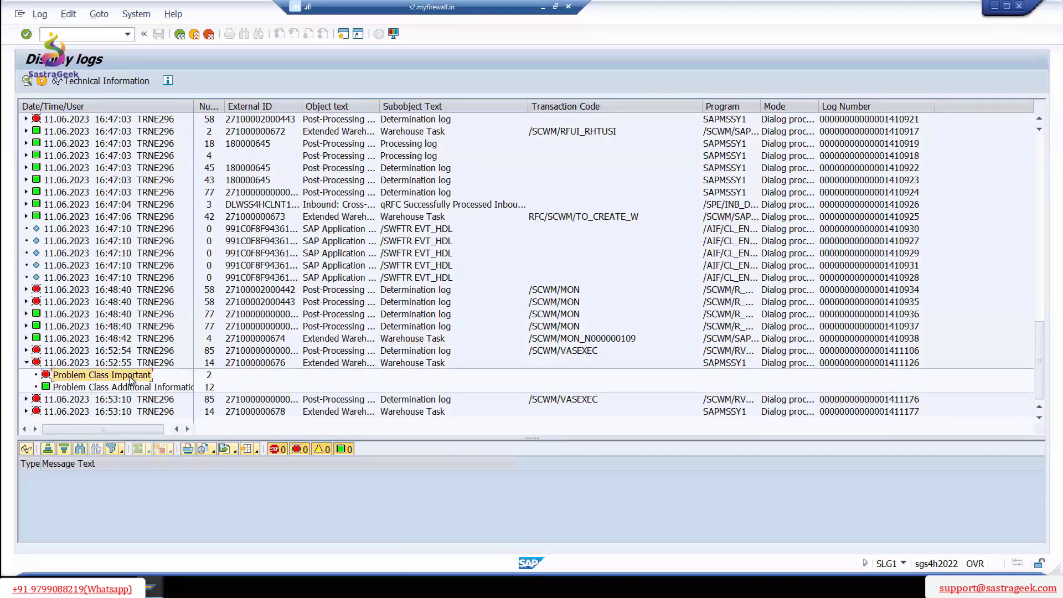
pyautogui.doubleClick(132, 380)
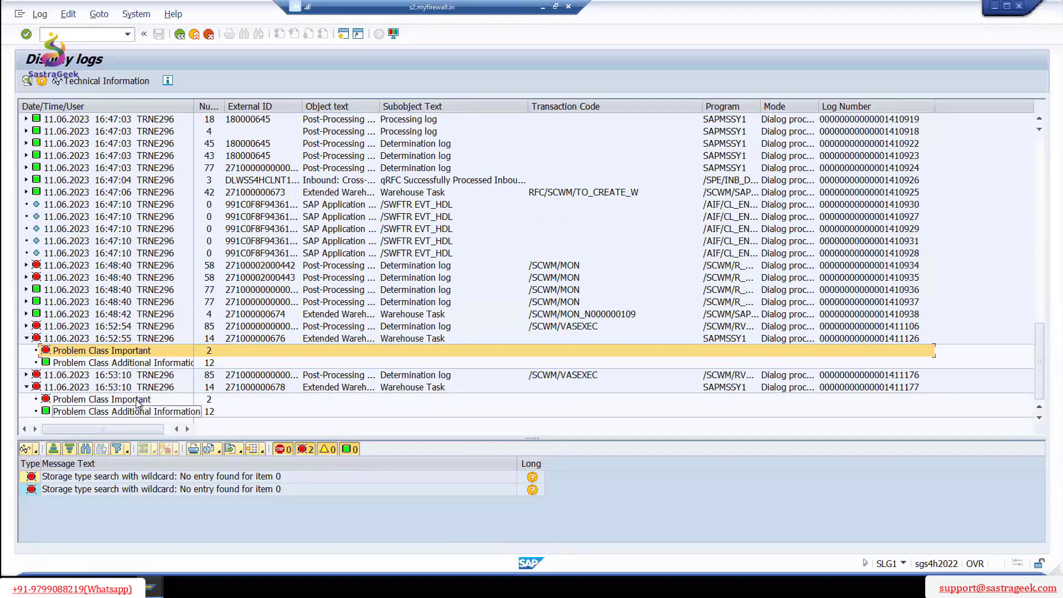
# - Show the 16:53:10 log's important and additional-information messages, enlarging the pane to all 12
pyautogui.click(138, 401)
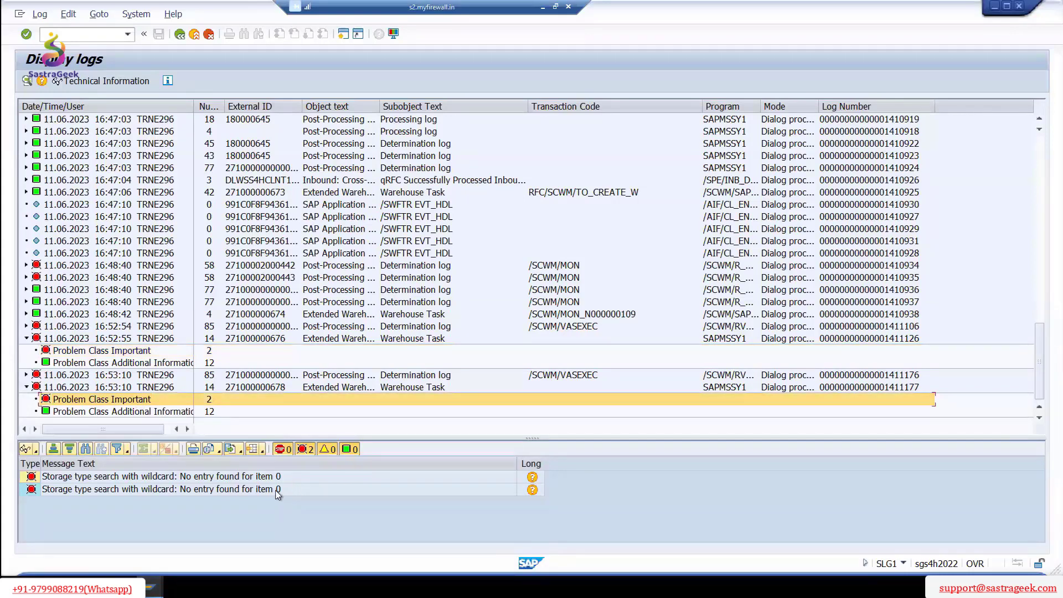
pyautogui.click(97, 413)
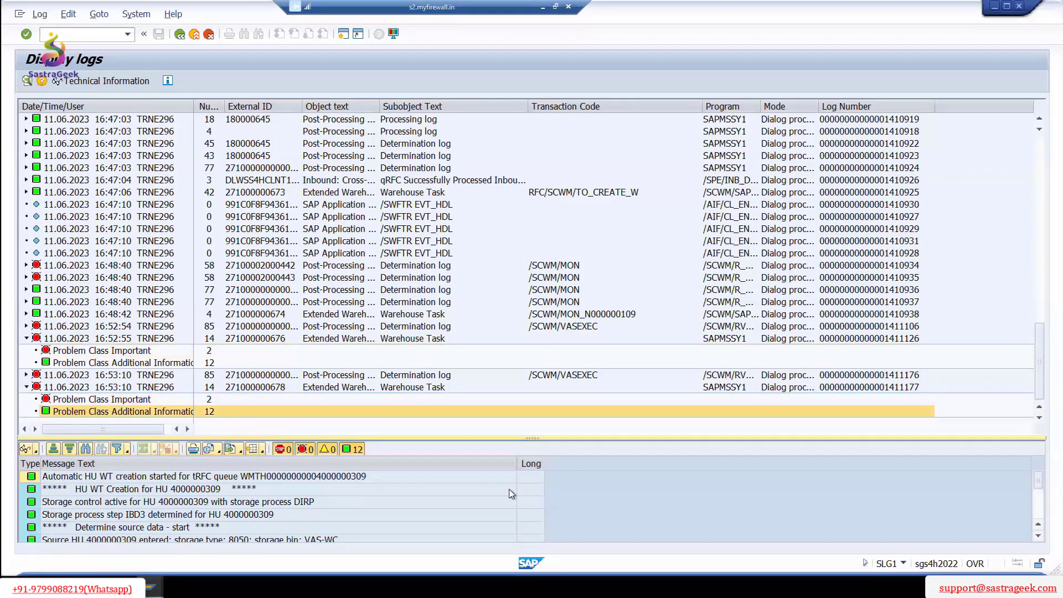
pyautogui.moveTo(510, 438); pyautogui.dragTo(510, 263)
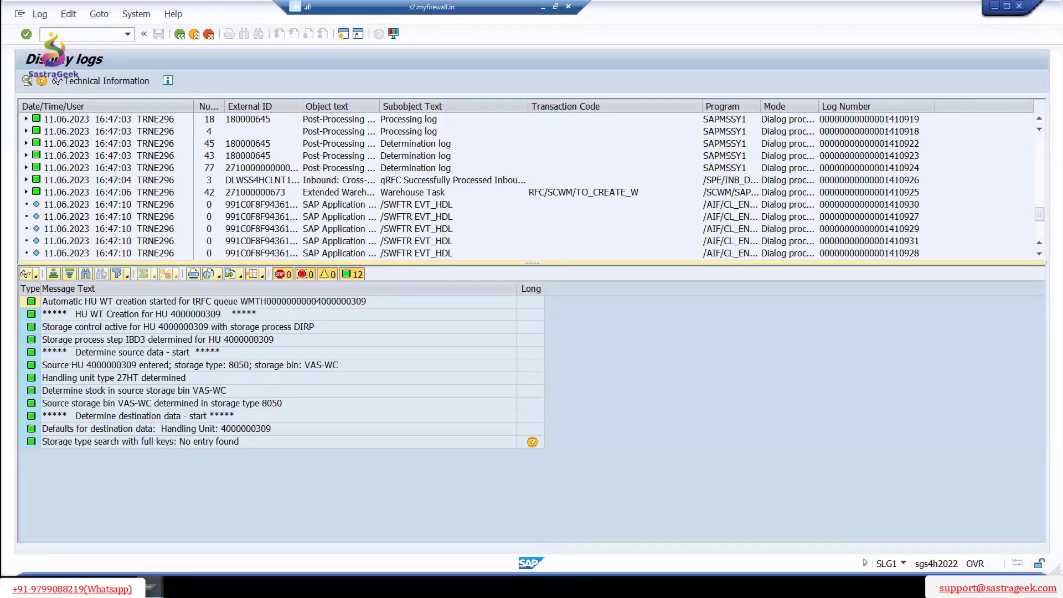
# - Switch SAP windows and open the SAP Reference IMG via /NSPRO
pyautogui.click(150, 587)
pyautogui.click(412, 537)
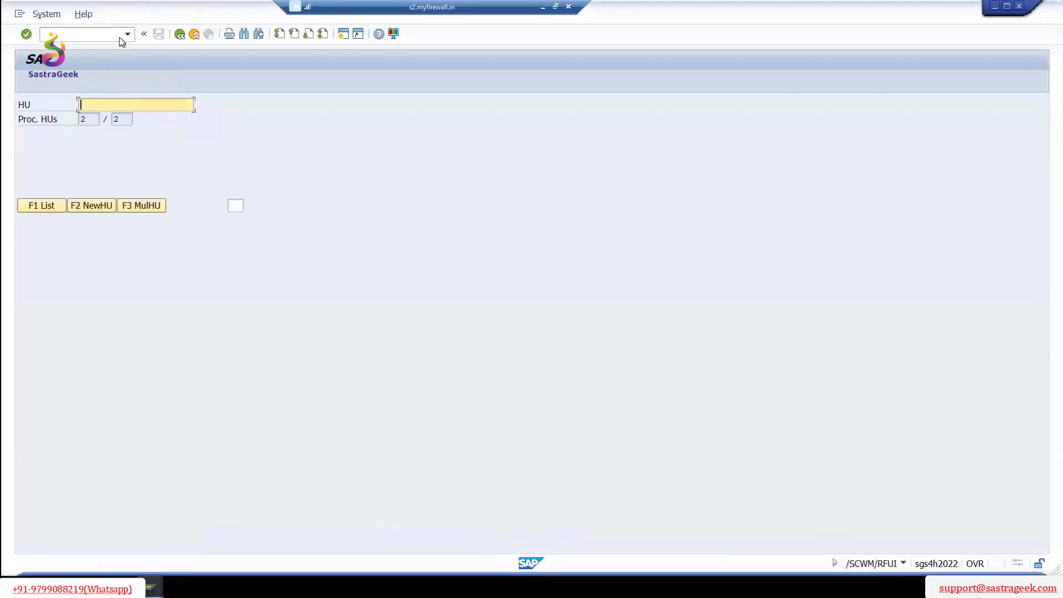
pyautogui.click(107, 34)
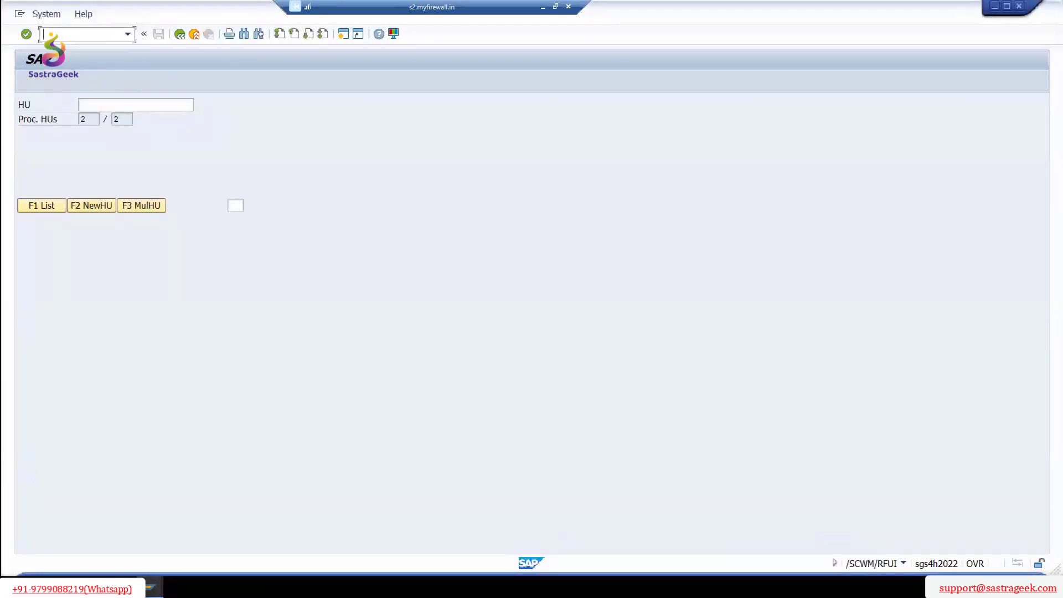
pyautogui.write('/NSPRO')
pyautogui.press('Return')
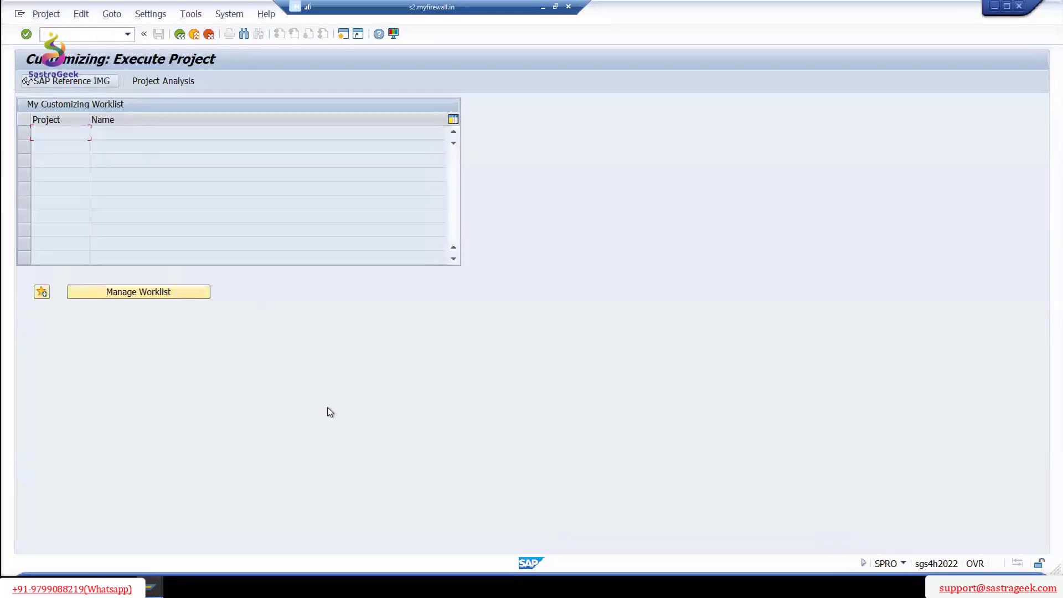
pyautogui.press('F5')
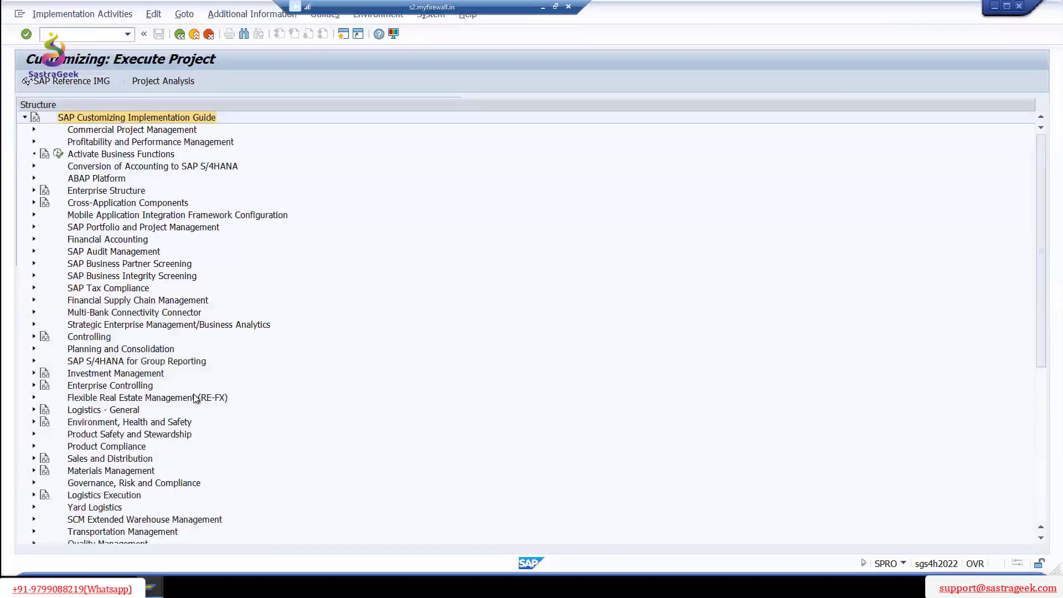
# - Expand SCM Extended Warehouse Management down through Goods Receipt Process > Strategies > Storage Type Search
pyautogui.scroll(-2, 60, 424)
pyautogui.scroll(-2, 60, 424)
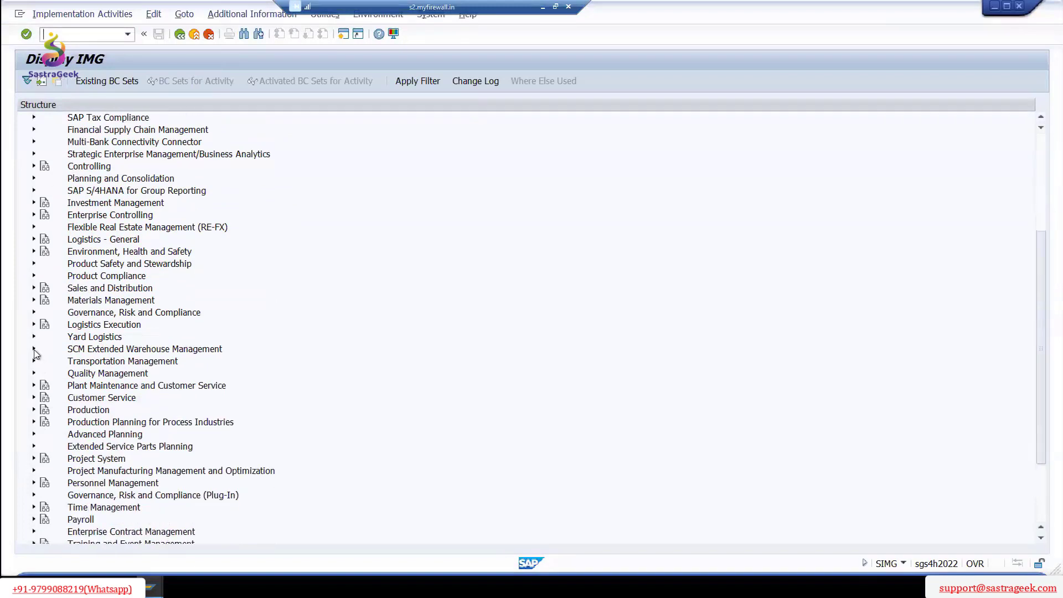
pyautogui.click(35, 348)
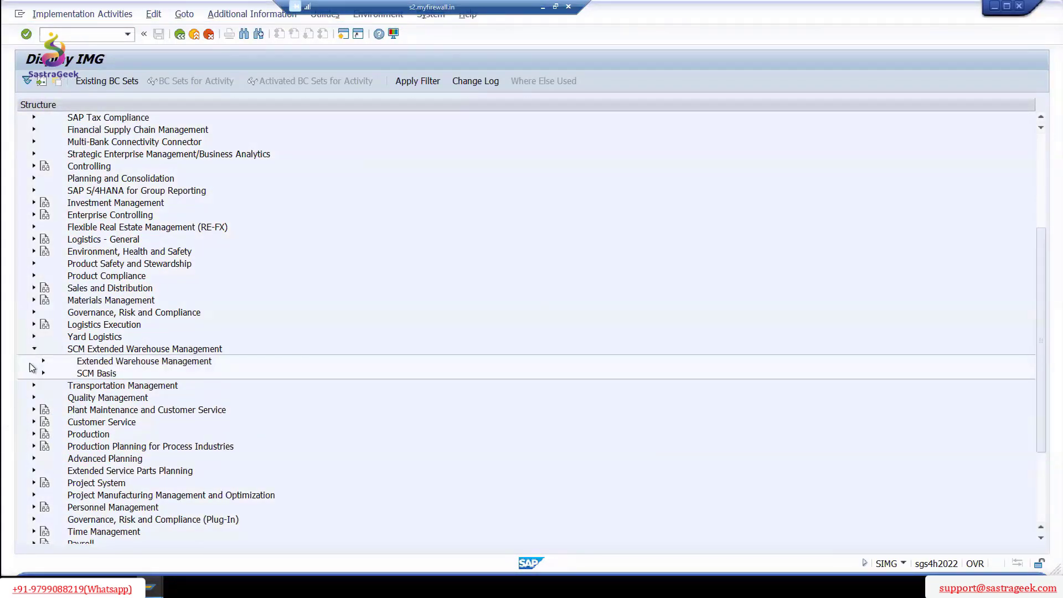
pyautogui.click(43, 361)
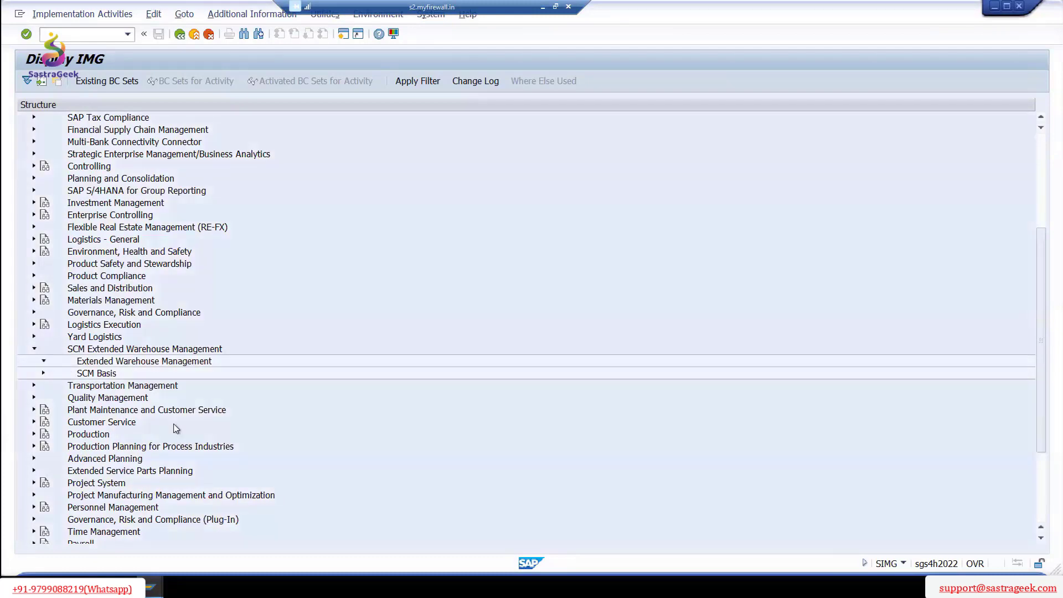
pyautogui.scroll(-2, 175, 428)
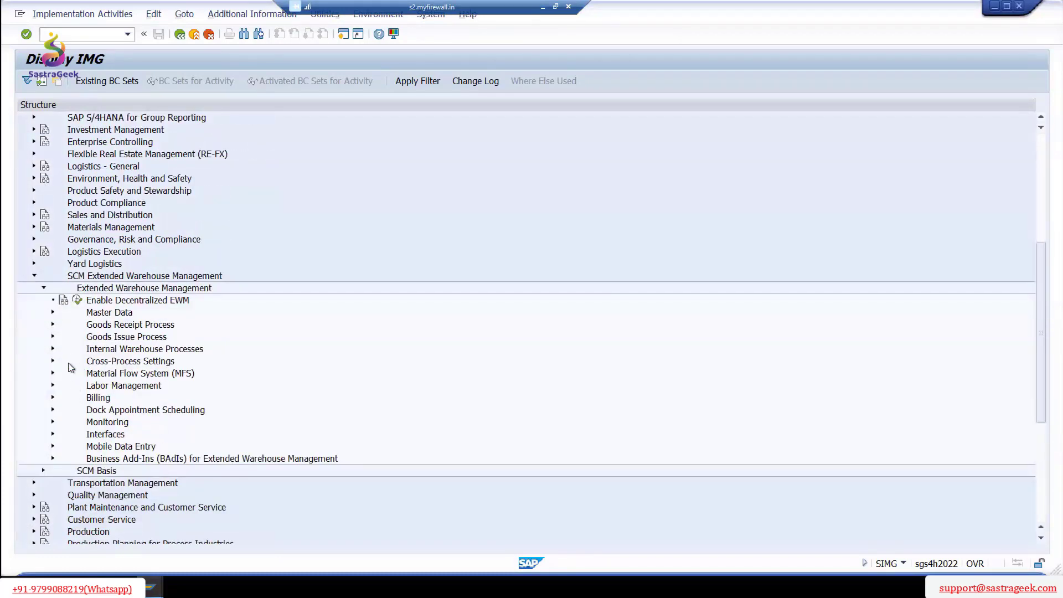
pyautogui.click(54, 325)
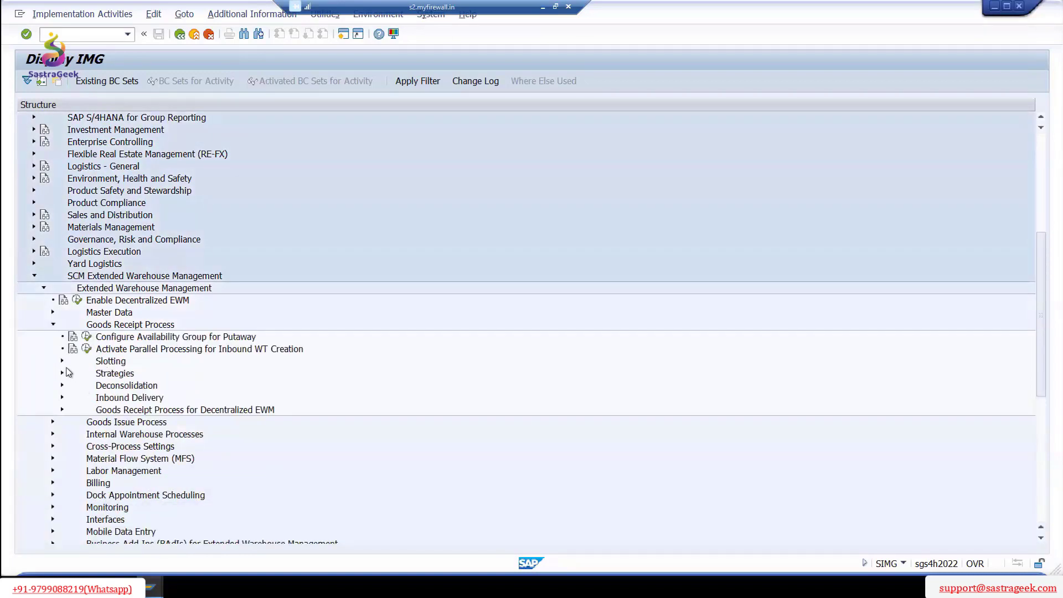
pyautogui.click(62, 373)
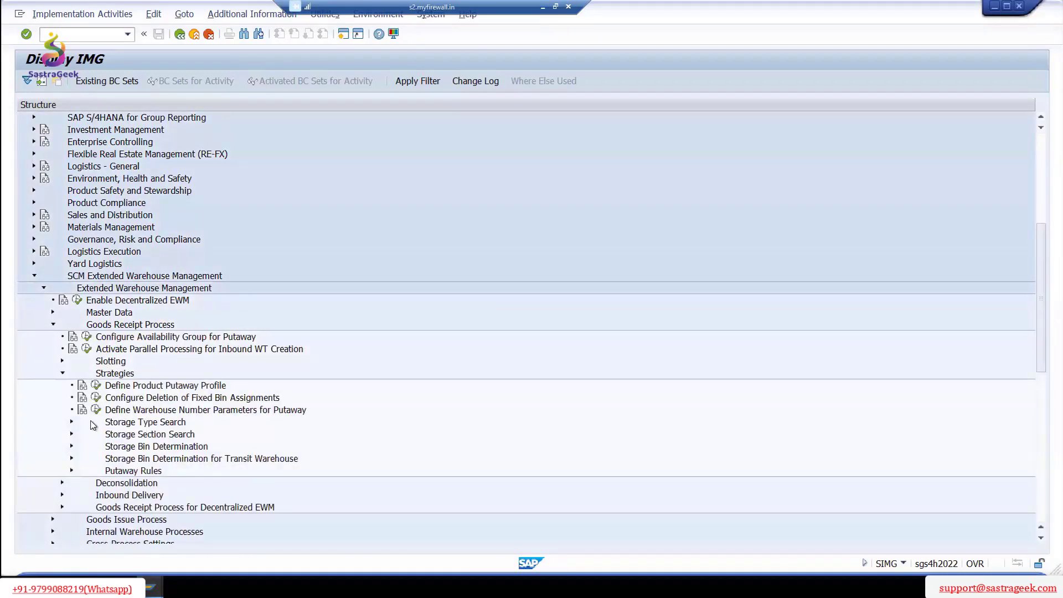
pyautogui.click(72, 422)
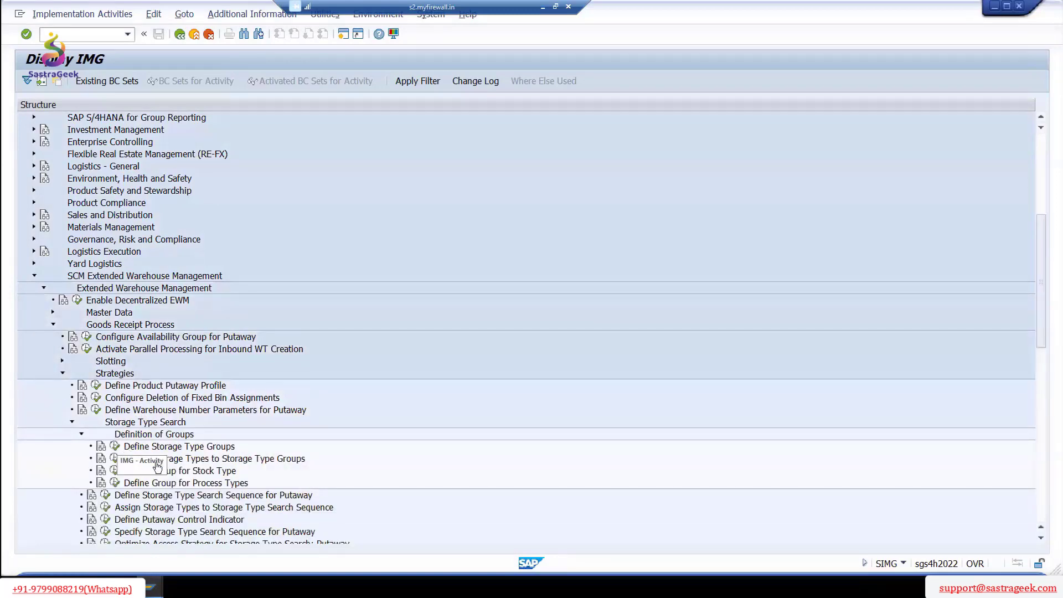
pyautogui.click(106, 495)
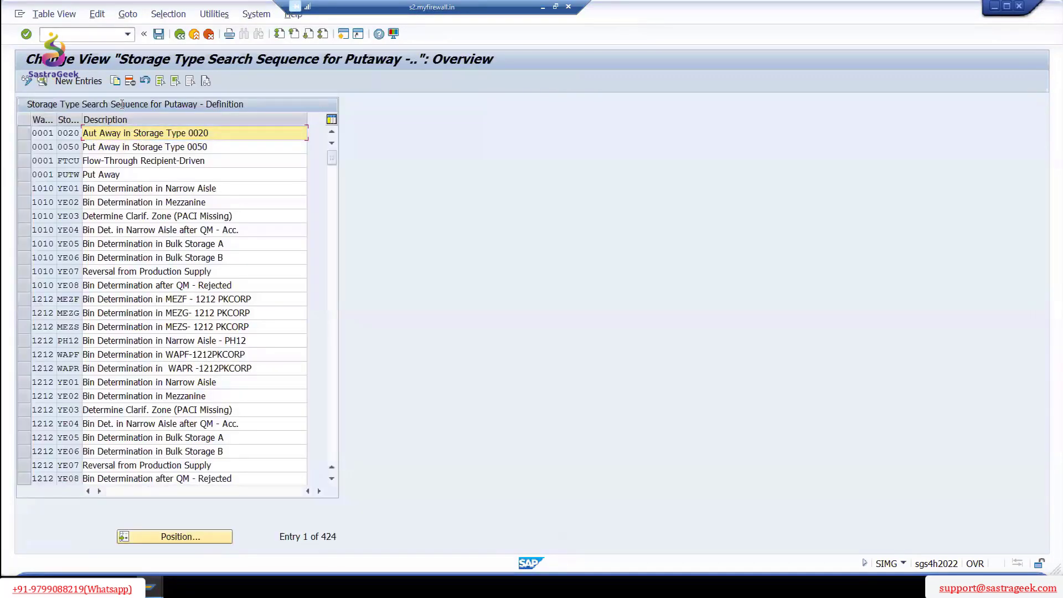
pyautogui.click(179, 35)
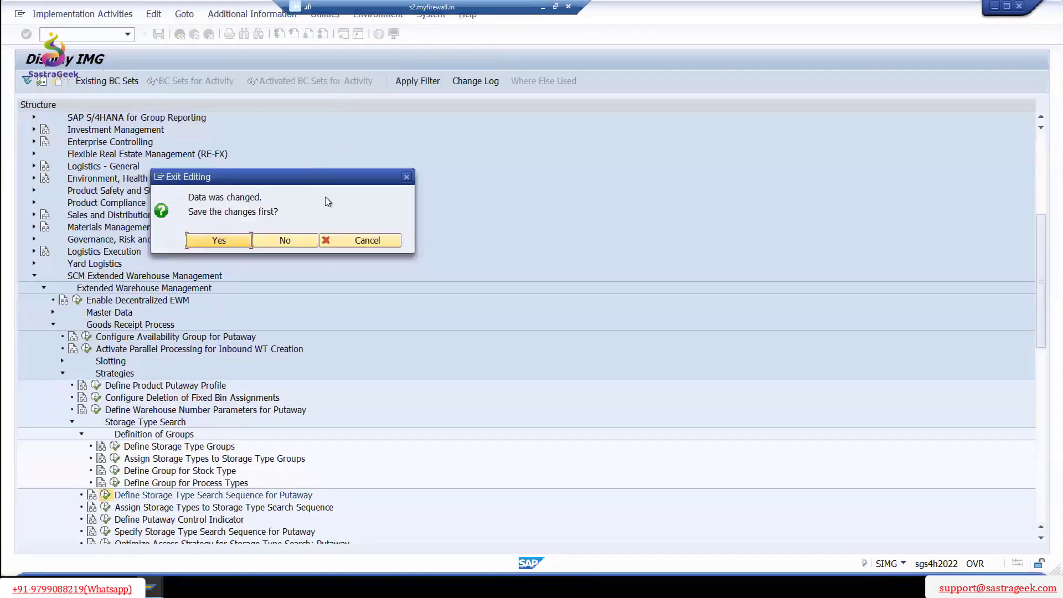
pyautogui.click(296, 241)
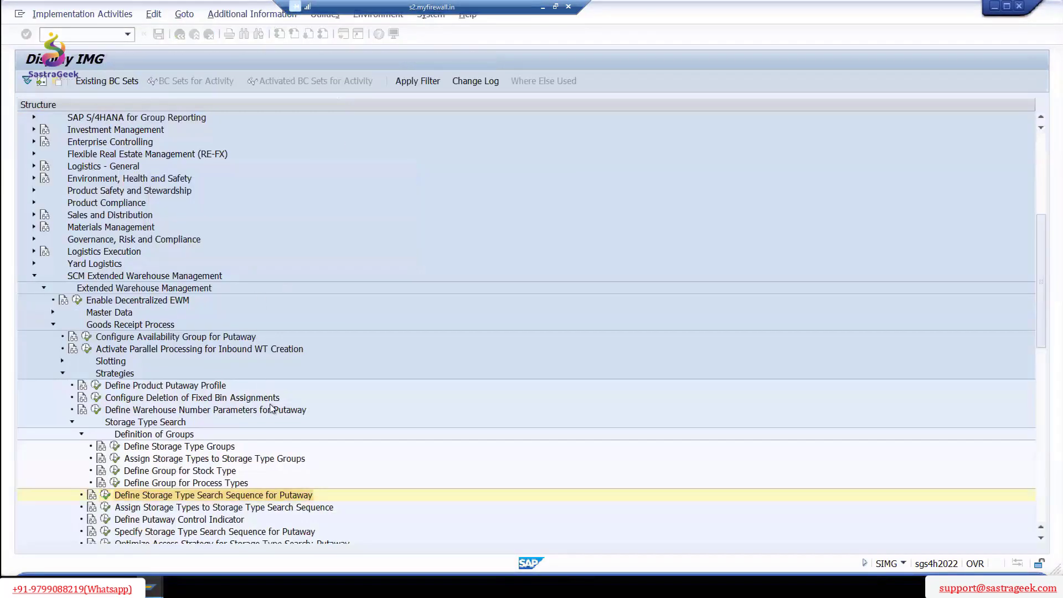
pyautogui.click(106, 508)
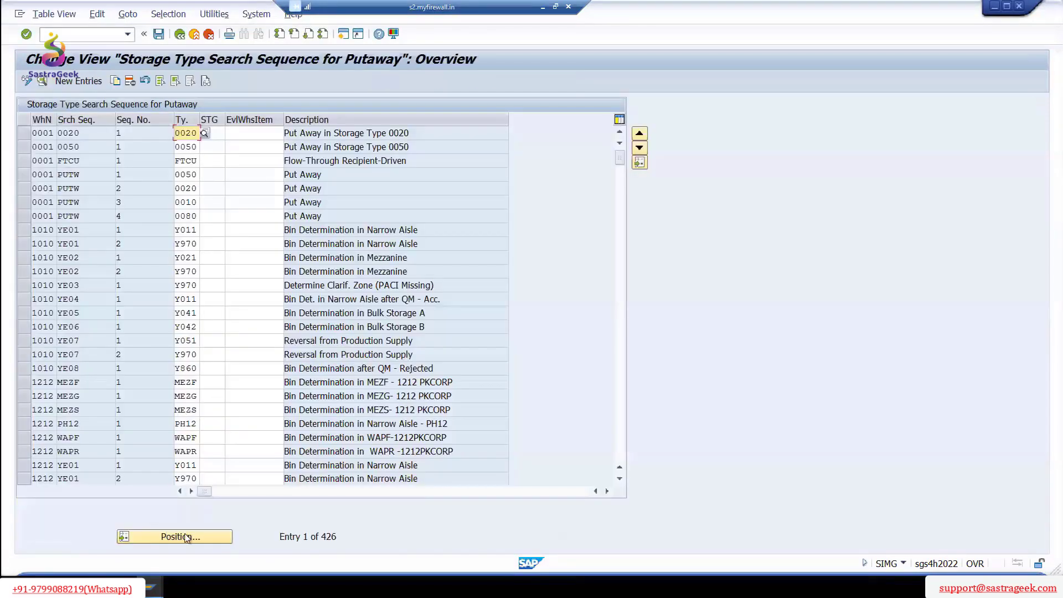
pyautogui.click(183, 537)
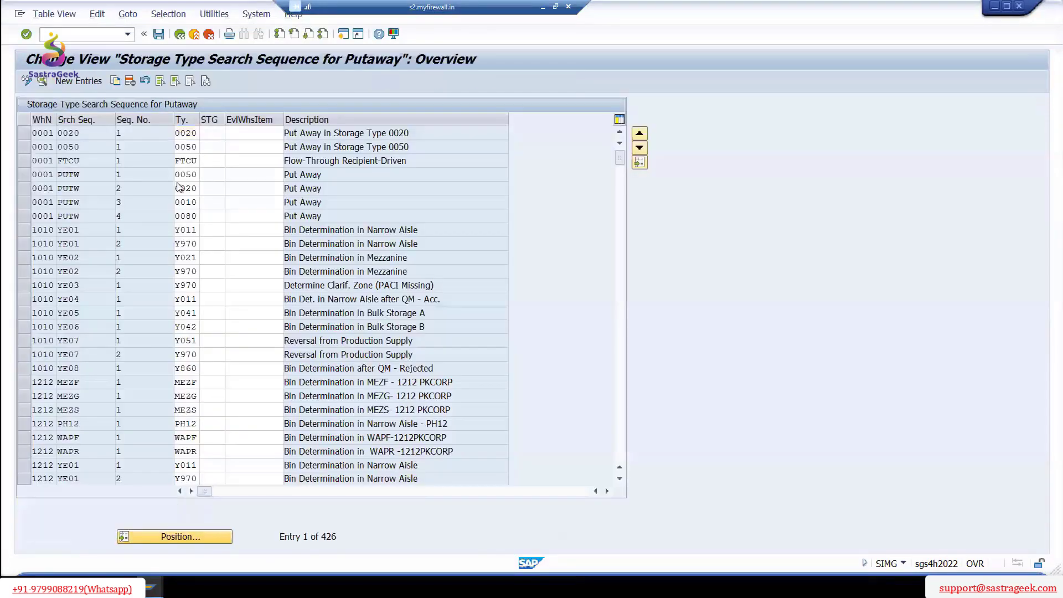
pyautogui.write('2710')
pyautogui.press('Tab')
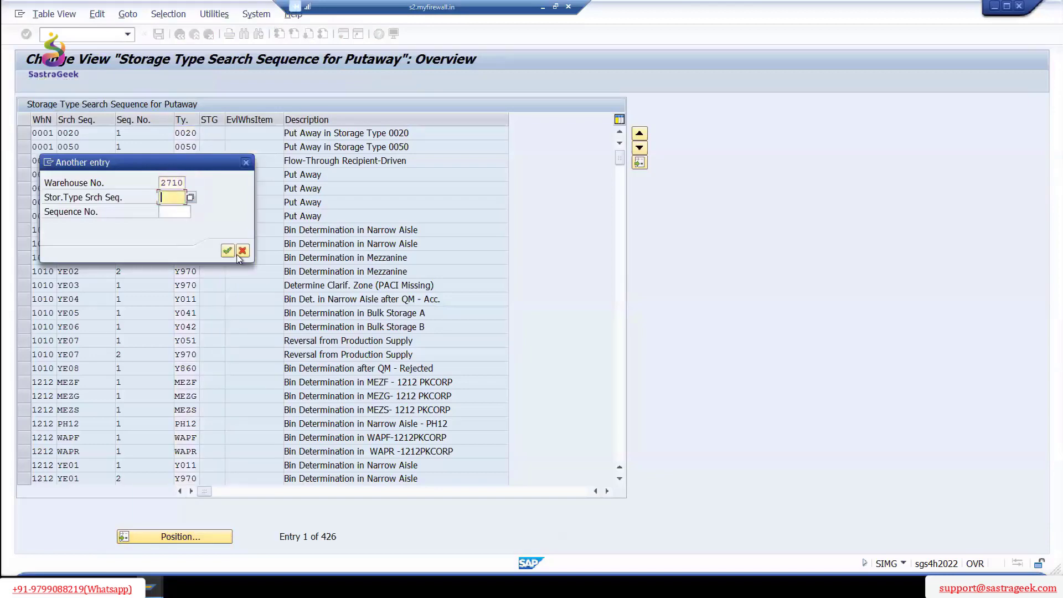
pyautogui.click(228, 251)
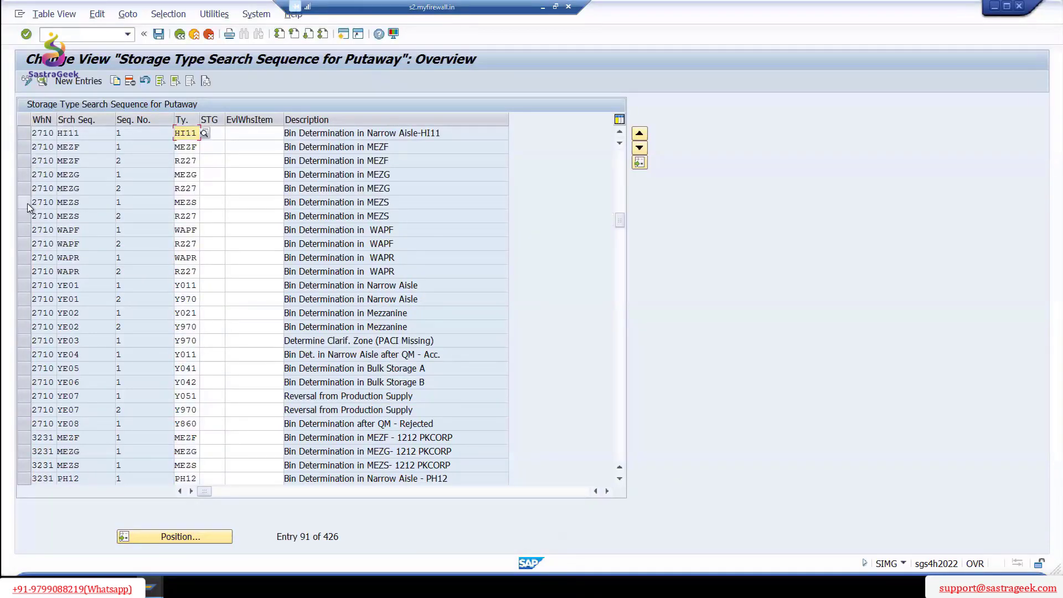
pyautogui.click(24, 202)
pyautogui.click(27, 217)
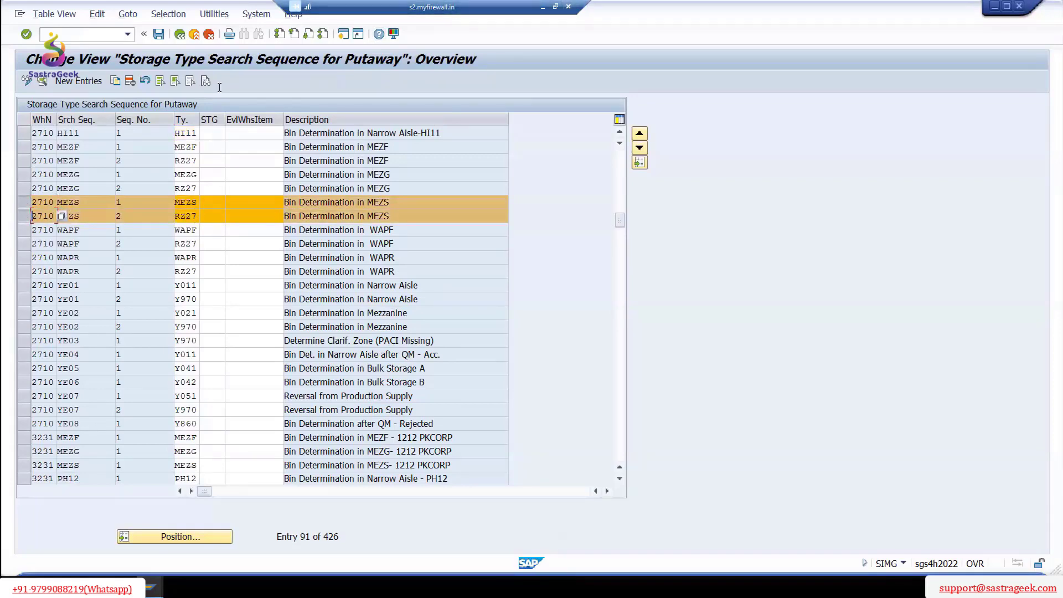
pyautogui.click(196, 35)
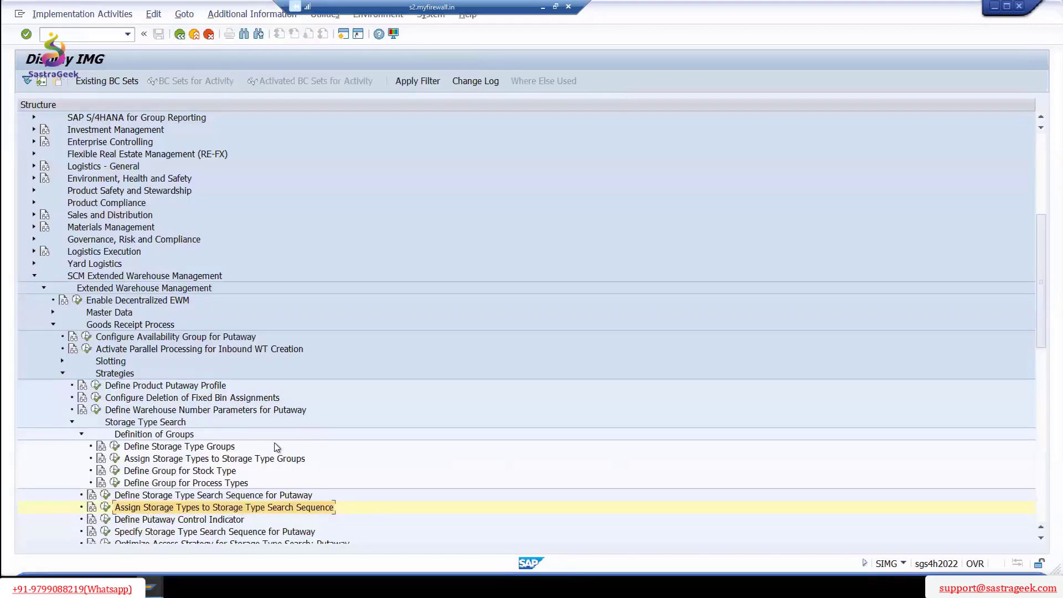
# - Open Define Putaway Control Indicator, widen the Storage column to inspect the MEZS row, then go back
pyautogui.scroll(-1, 277, 447)
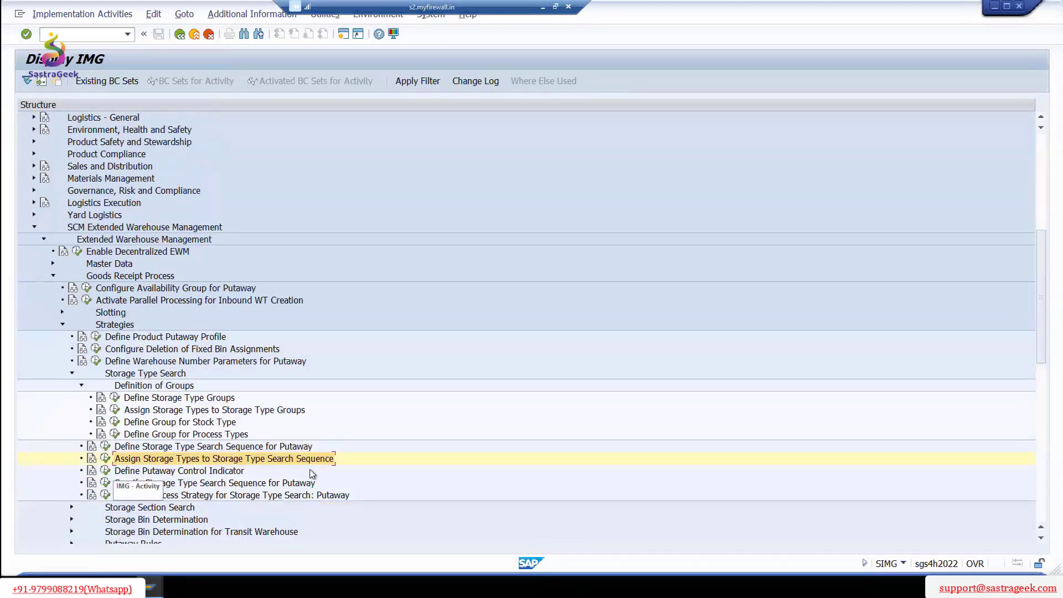
pyautogui.click(105, 470)
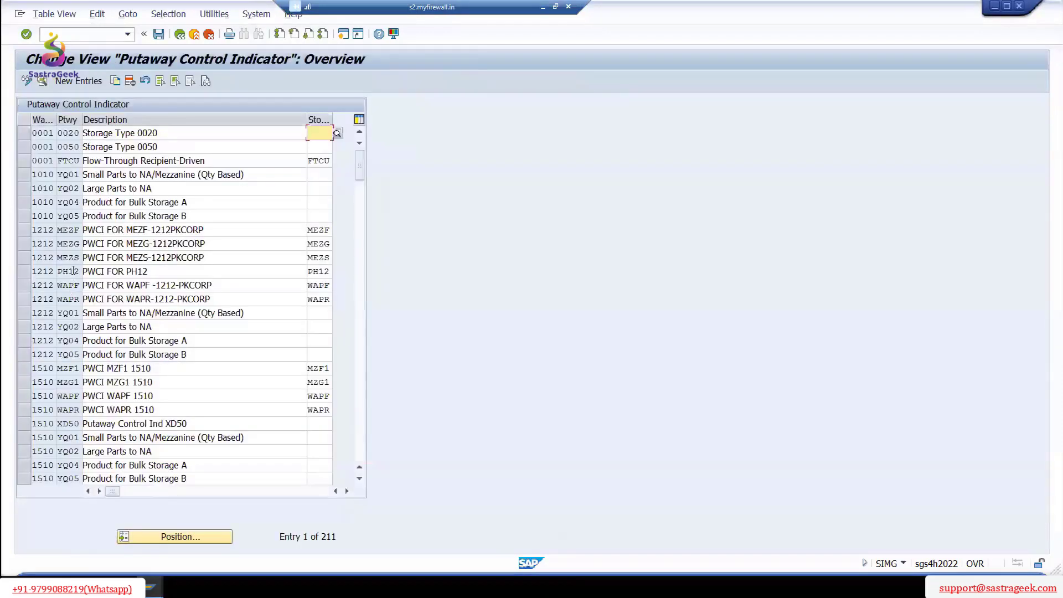
pyautogui.click(80, 258)
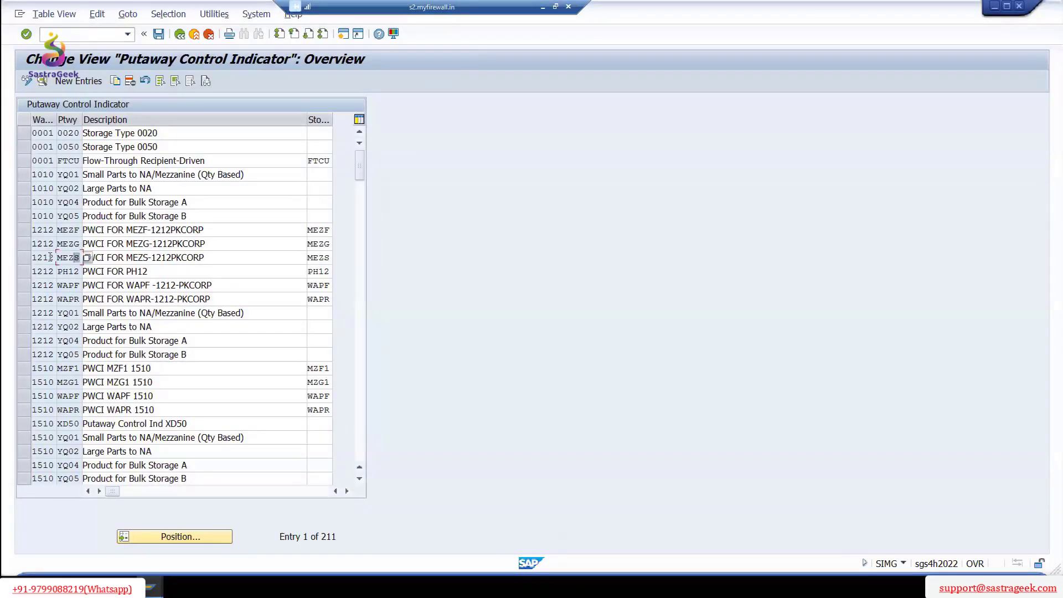
pyautogui.click(24, 258)
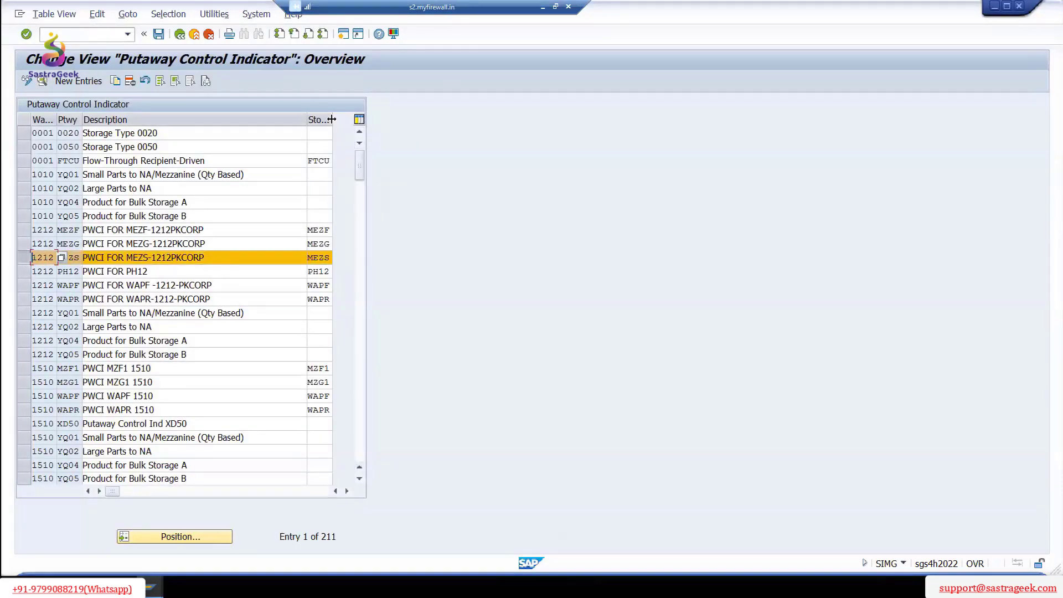
pyautogui.moveTo(332, 118); pyautogui.dragTo(241, 120)
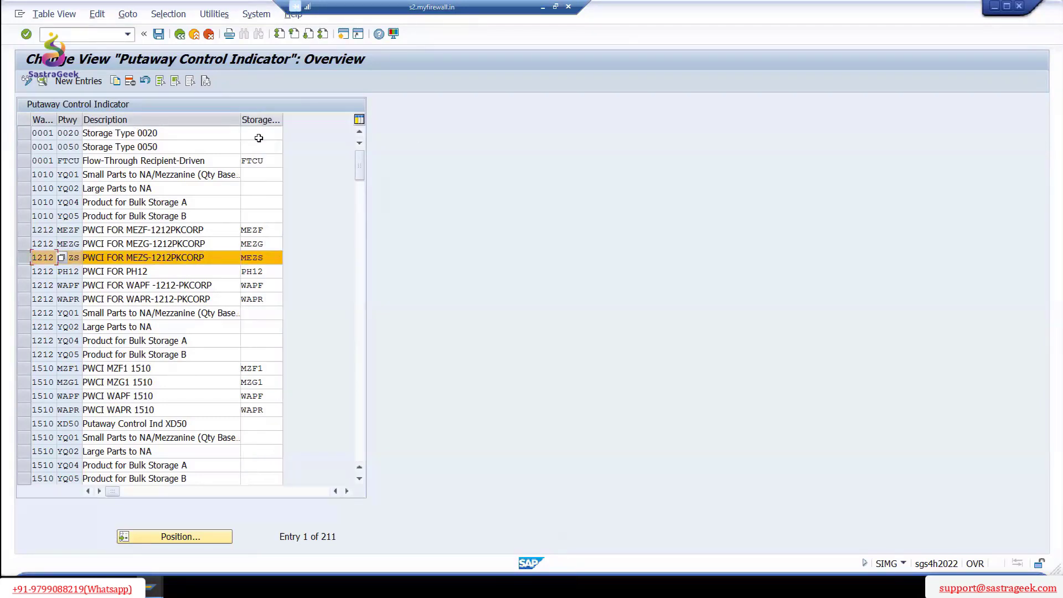
pyautogui.click(266, 257)
pyautogui.doubleClick(257, 259)
pyautogui.click(64, 258)
pyautogui.doubleClick(255, 258)
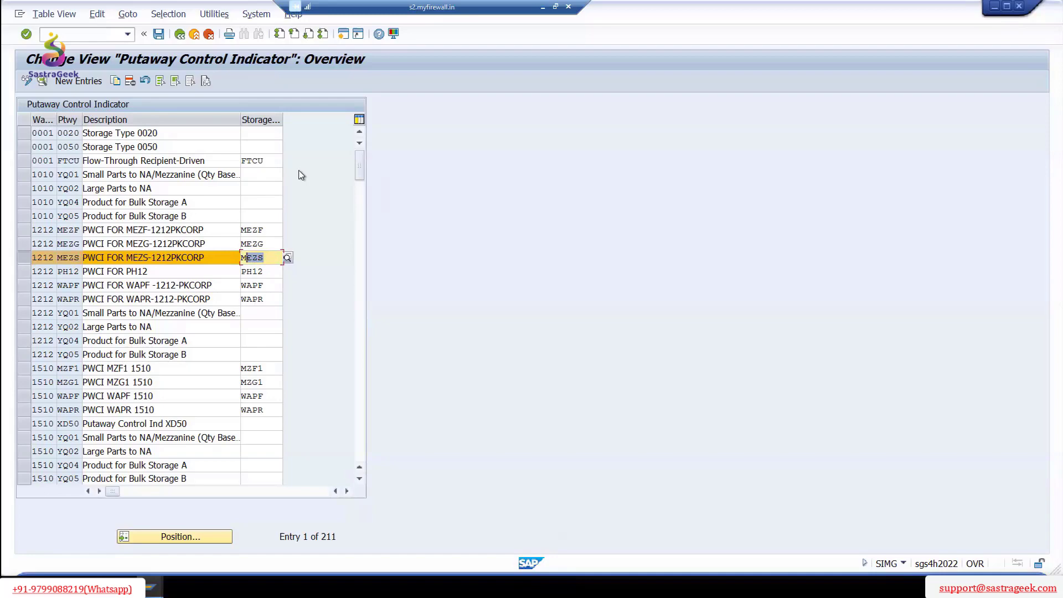
pyautogui.click(180, 34)
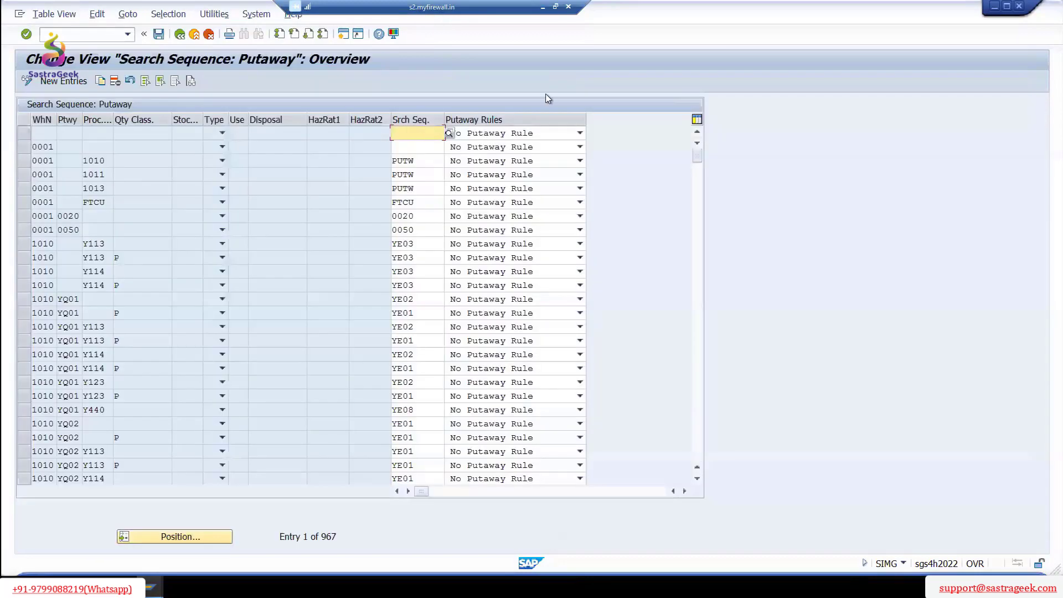
# - Position the search sequence table on warehouse 2710
pyautogui.click(192, 538)
pyautogui.write('2710')
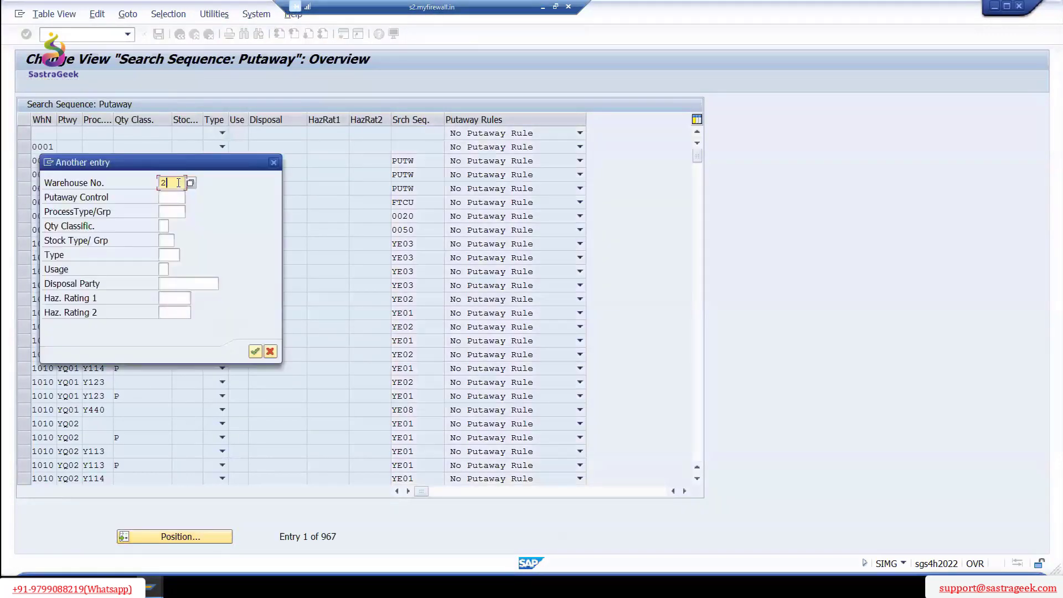
pyautogui.click(178, 197)
pyautogui.click(255, 352)
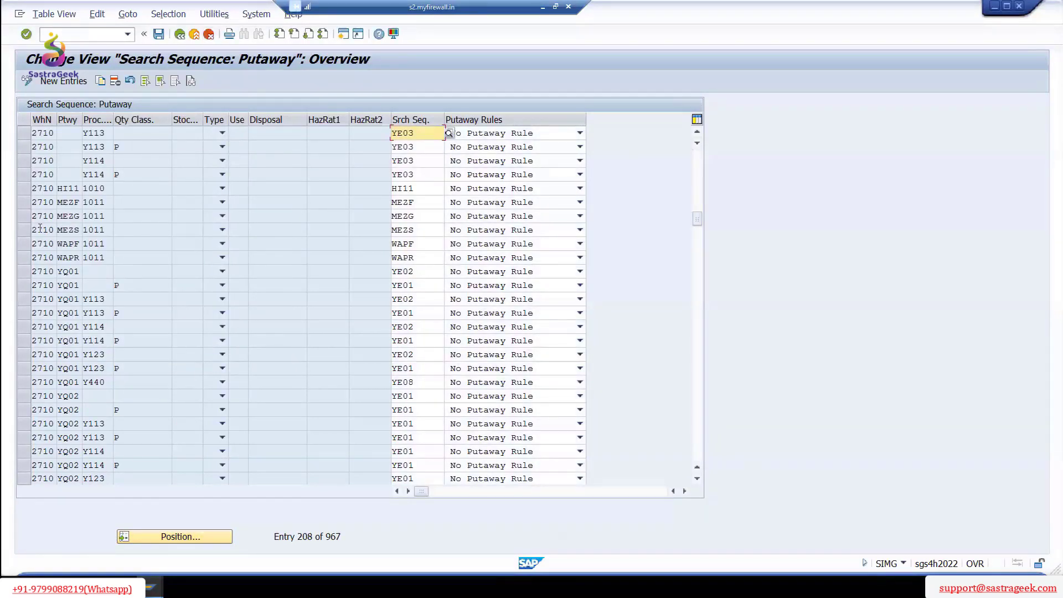
# - Mark the warehouse 2710 rows MEZF through WAPR
pyautogui.click(25, 230)
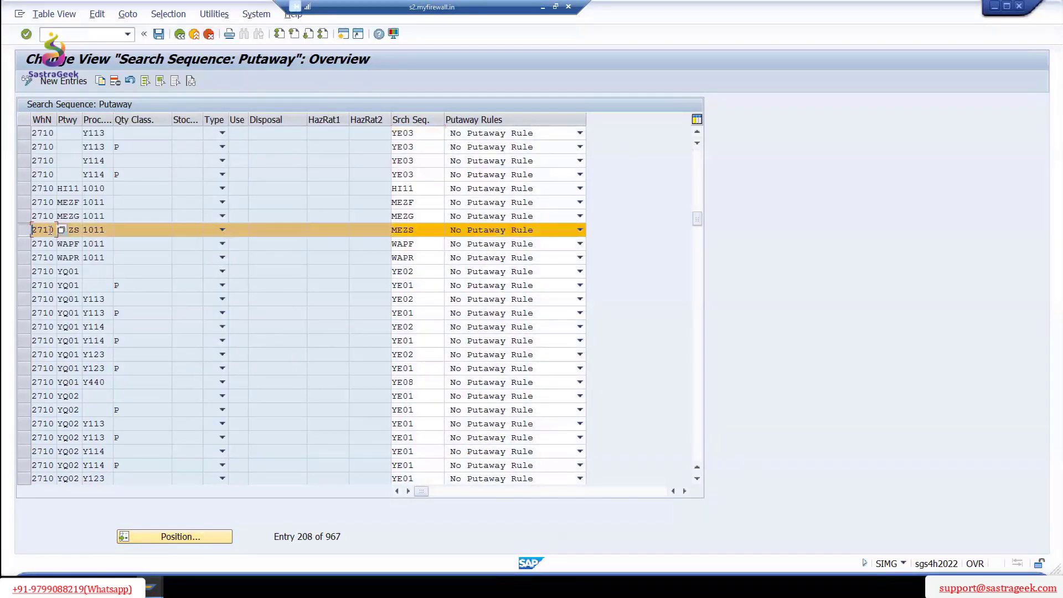
pyautogui.click(102, 230)
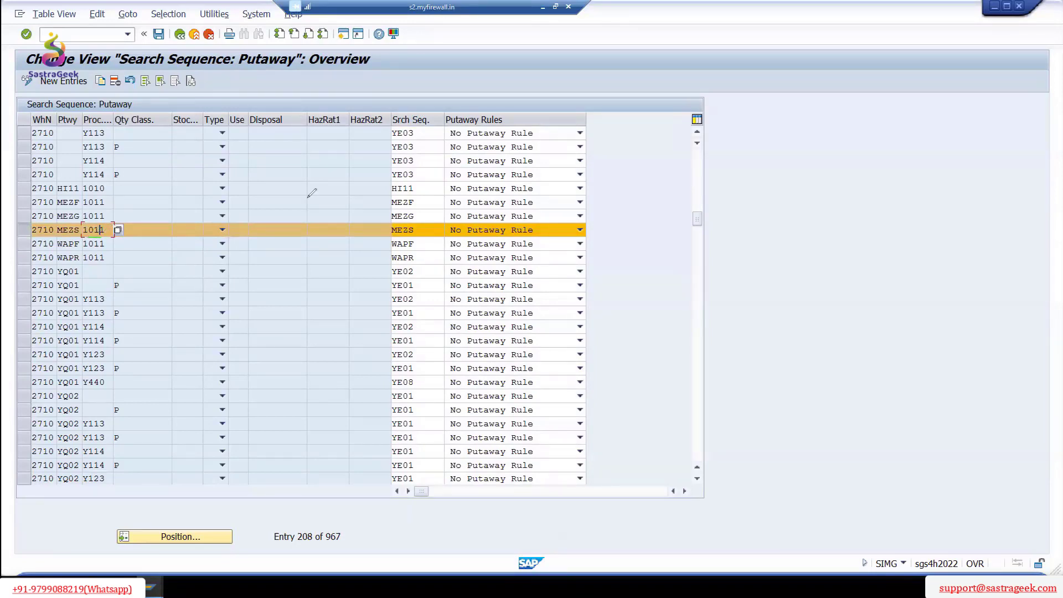
pyautogui.moveTo(151, 192)
pyautogui.mouseDown()
pyautogui.moveTo(178, 195)
pyautogui.moveTo(194, 181)
pyautogui.moveTo(247, 187)
pyautogui.mouseUp()
pyautogui.click(735, 82)
pyautogui.click(31, 204)
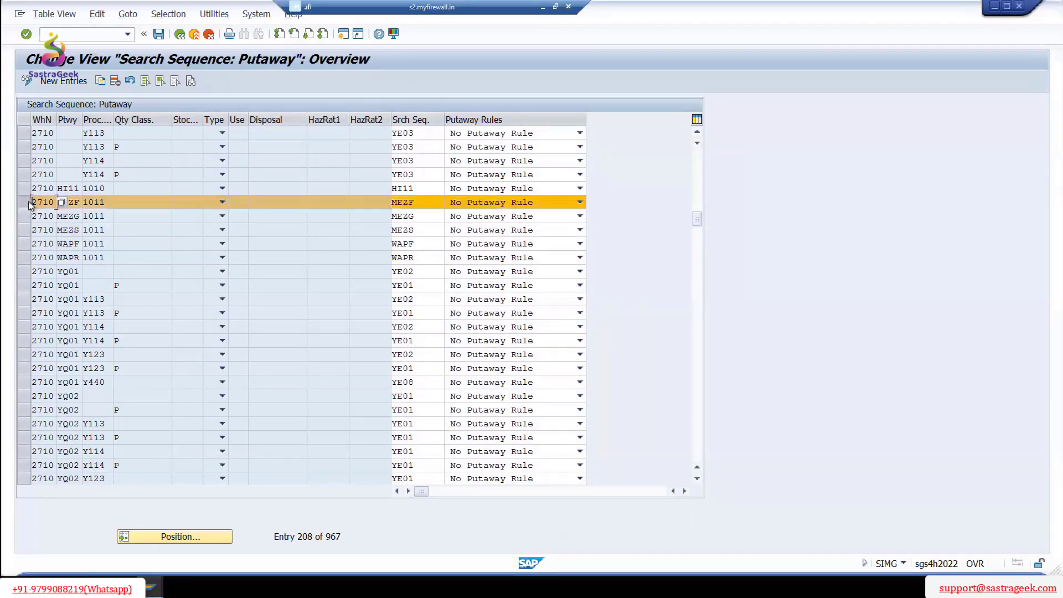
pyautogui.moveTo(24, 215); pyautogui.dragTo(60, 258)
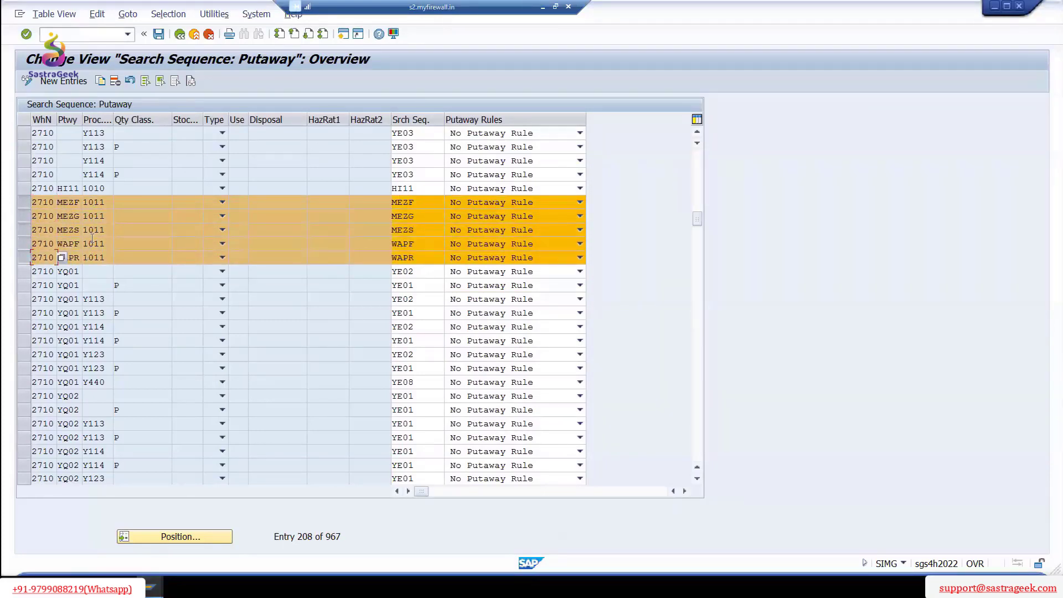
# - Copy the five marked rows as new entries, changing process type 1011 to 1012 in each
pyautogui.click(102, 81)
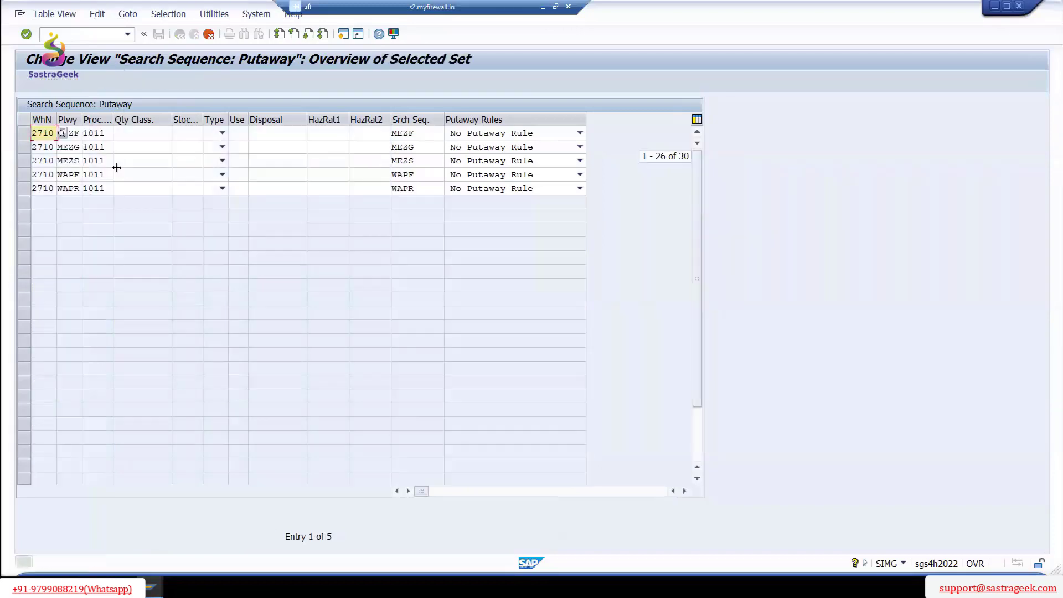
pyautogui.click(103, 133)
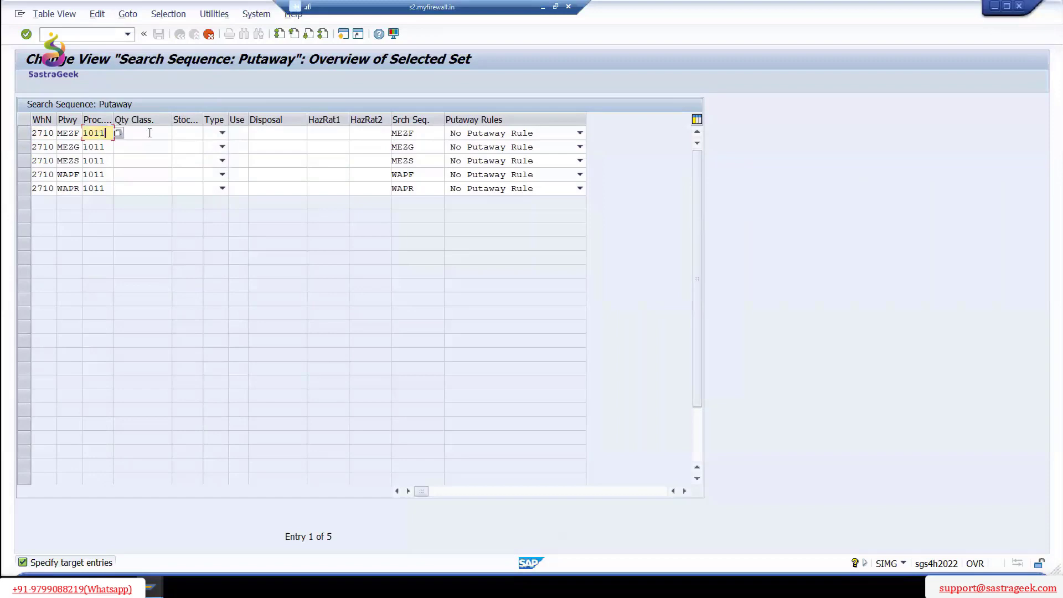
pyautogui.press('BackSpace')
pyautogui.write('2')
pyautogui.click(104, 147)
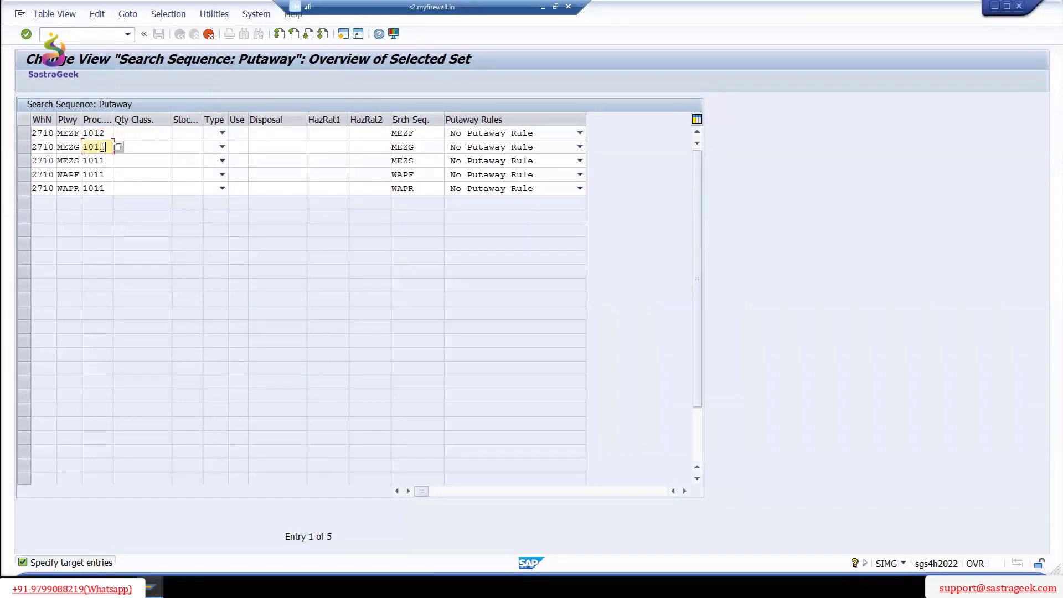
pyautogui.press('BackSpace')
pyautogui.write('2')
pyautogui.click(100, 160)
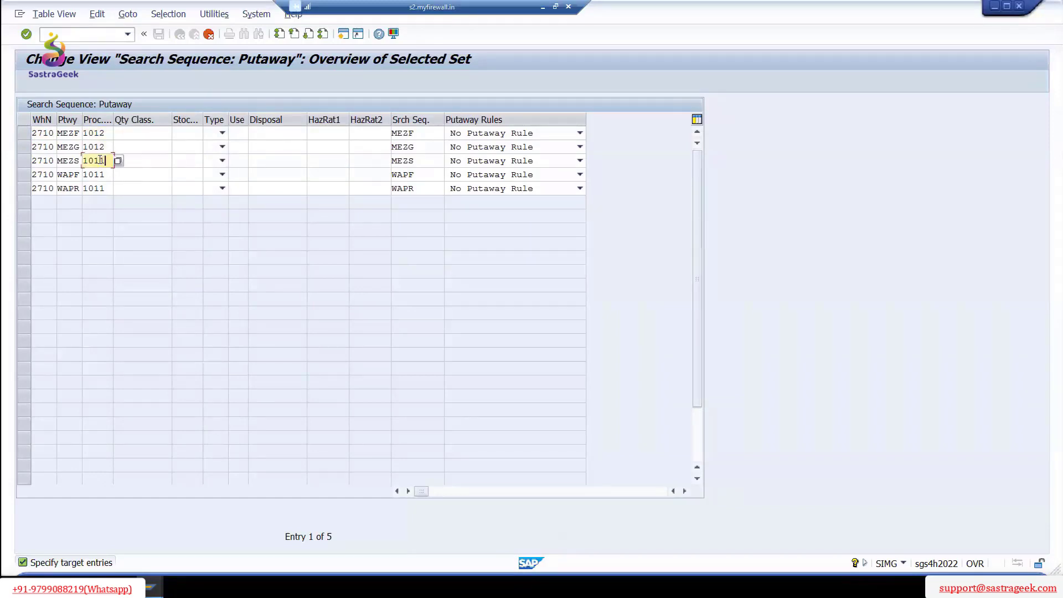
pyautogui.press('BackSpace')
pyautogui.write('2')
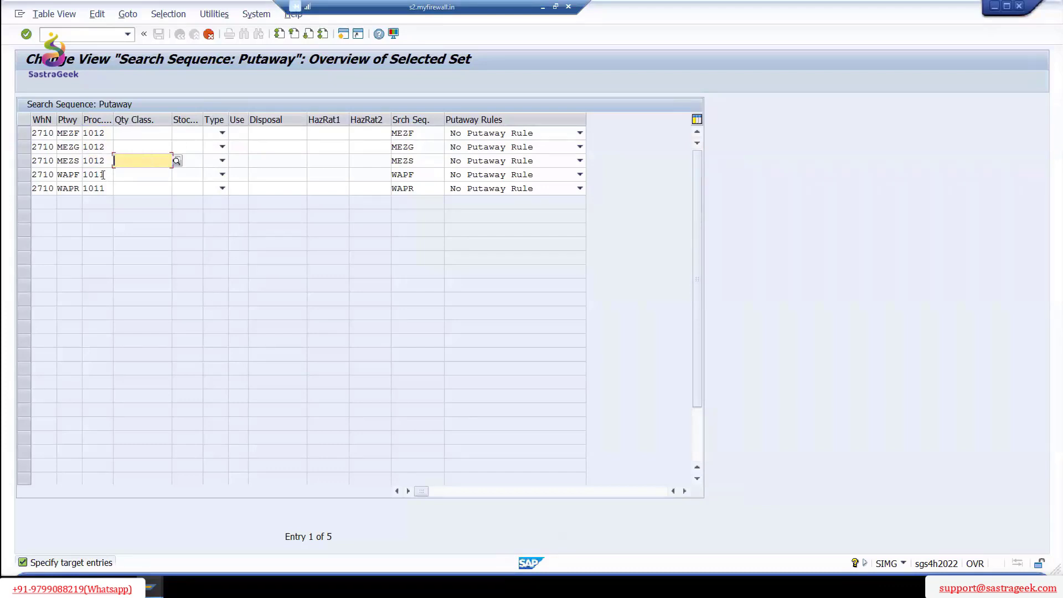
pyautogui.click(103, 175)
pyautogui.press('BackSpace')
pyautogui.write('2')
pyautogui.click(101, 189)
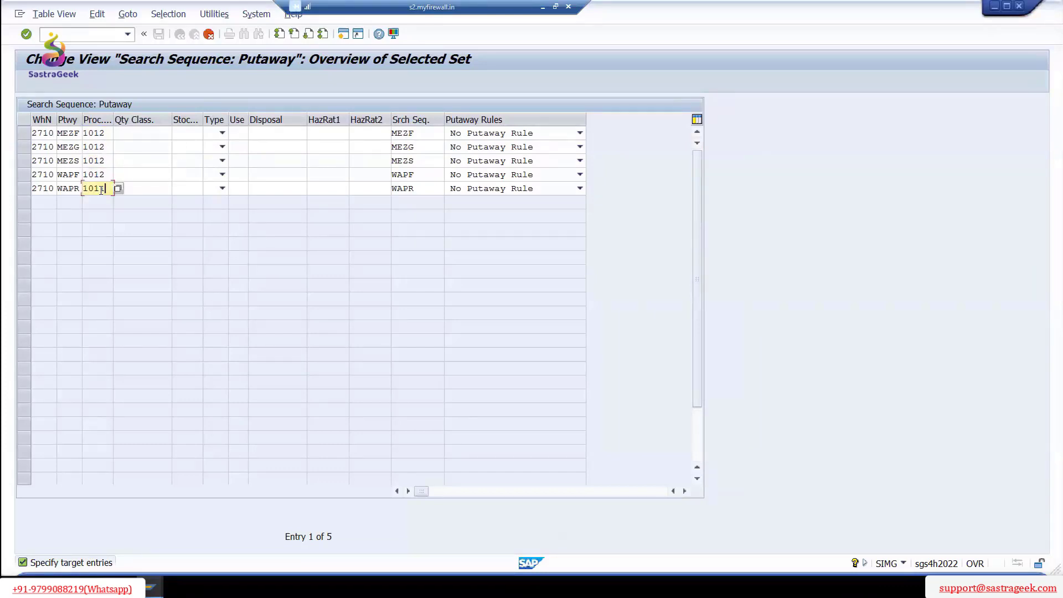
pyautogui.press('BackSpace')
pyautogui.write('2')
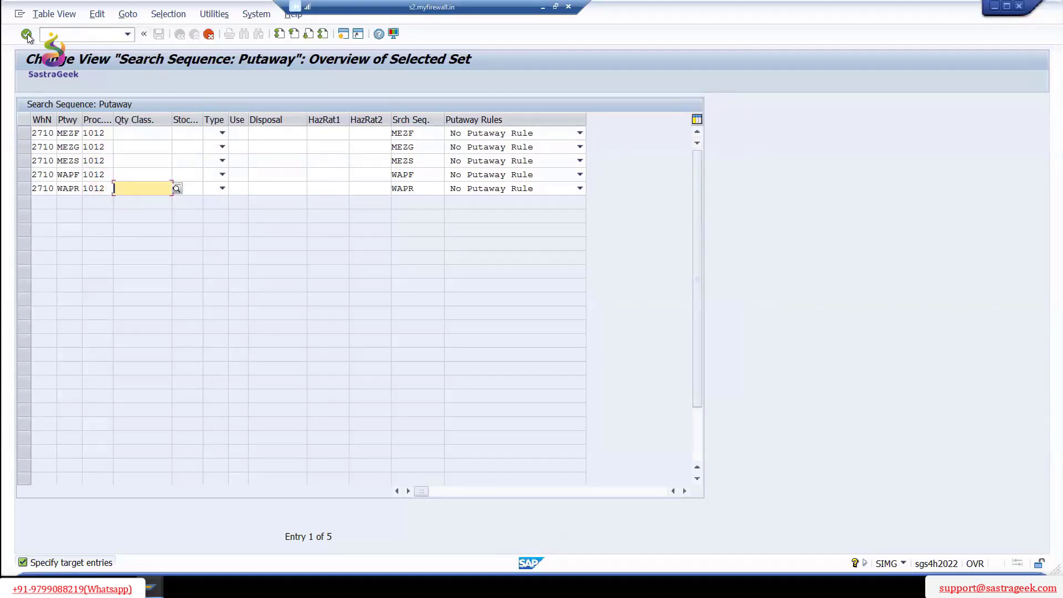
pyautogui.click(27, 34)
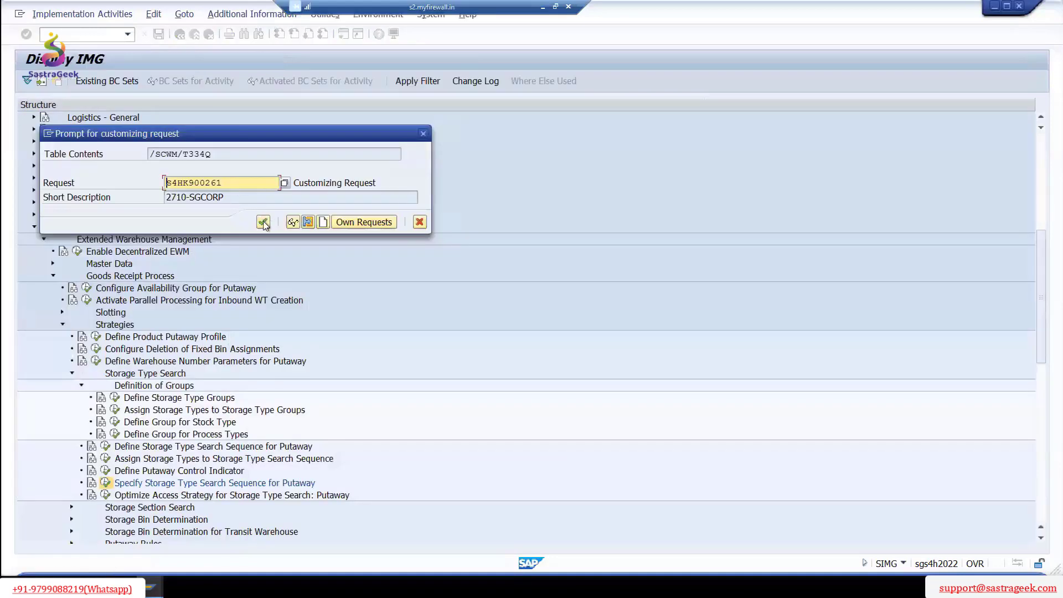
# - Save the new entries under the customizing request and leave the putaway search sequence table
pyautogui.click(262, 221)
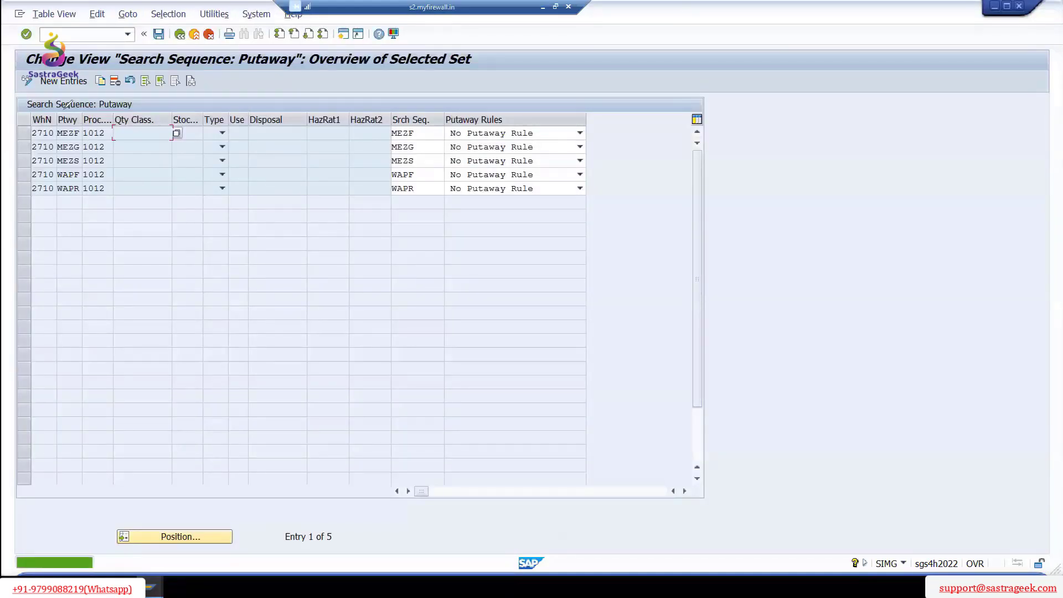
pyautogui.moveTo(64, 111)
pyautogui.mouseDown()
pyautogui.moveTo(54, 152)
pyautogui.moveTo(72, 200)
pyautogui.moveTo(72, 124)
pyautogui.moveTo(118, 210)
pyautogui.mouseUp()
pyautogui.moveTo(115, 133); pyautogui.dragTo(69, 248)
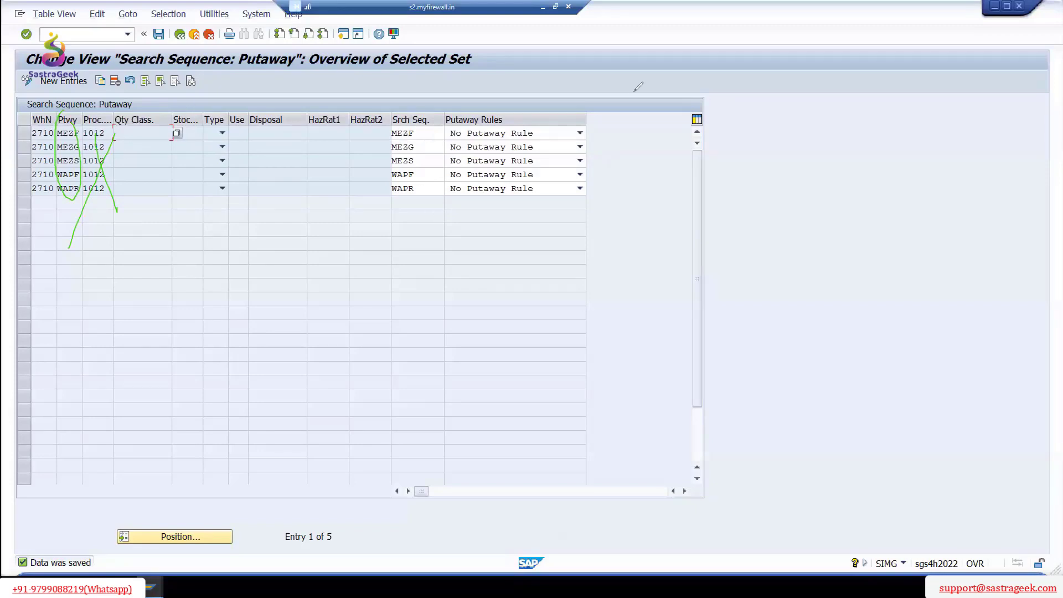
pyautogui.click(160, 35)
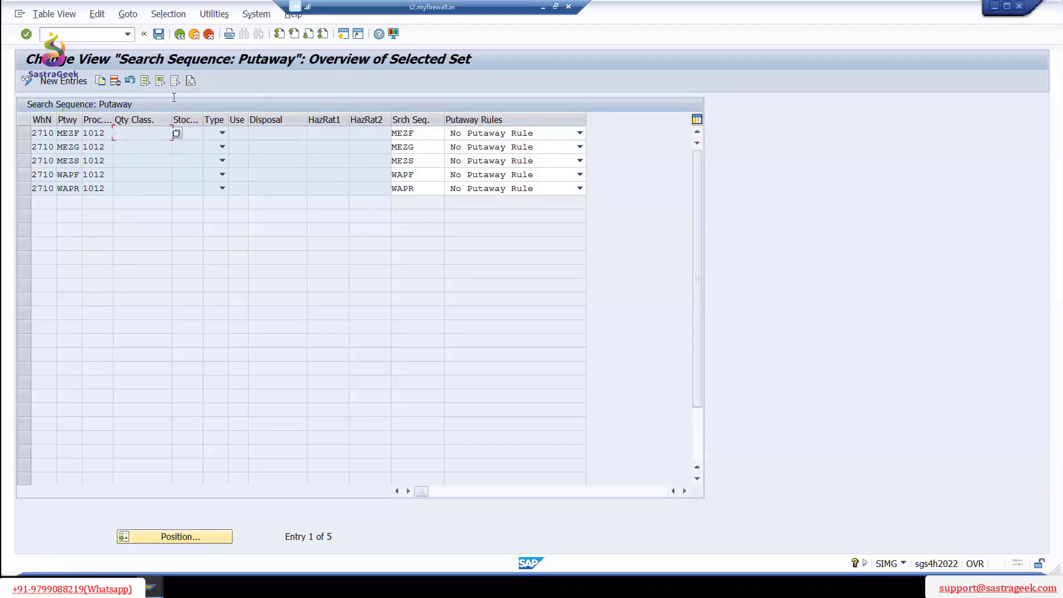
pyautogui.click(180, 35)
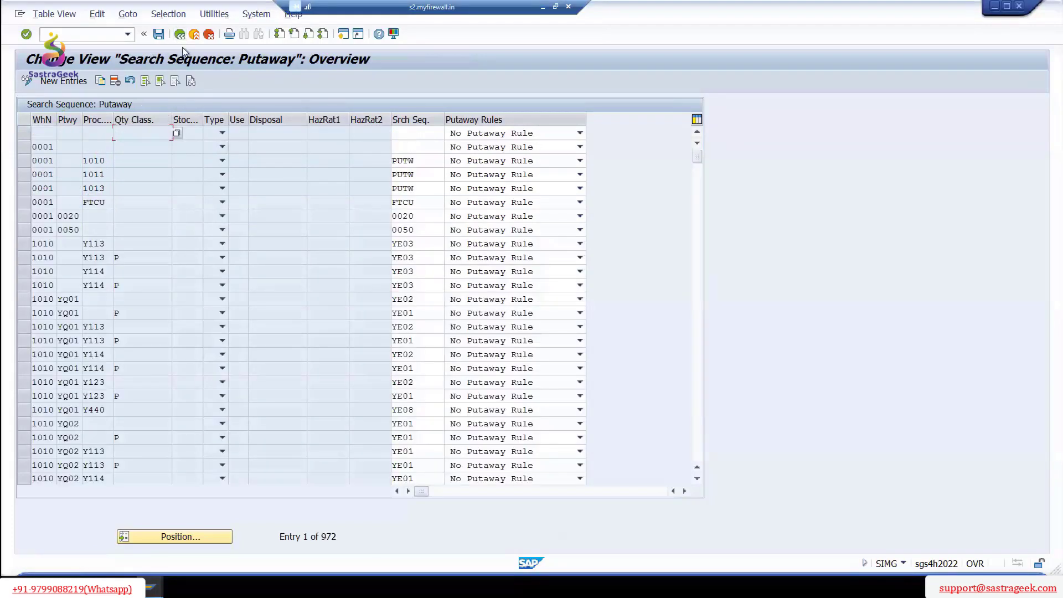
pyautogui.click(180, 35)
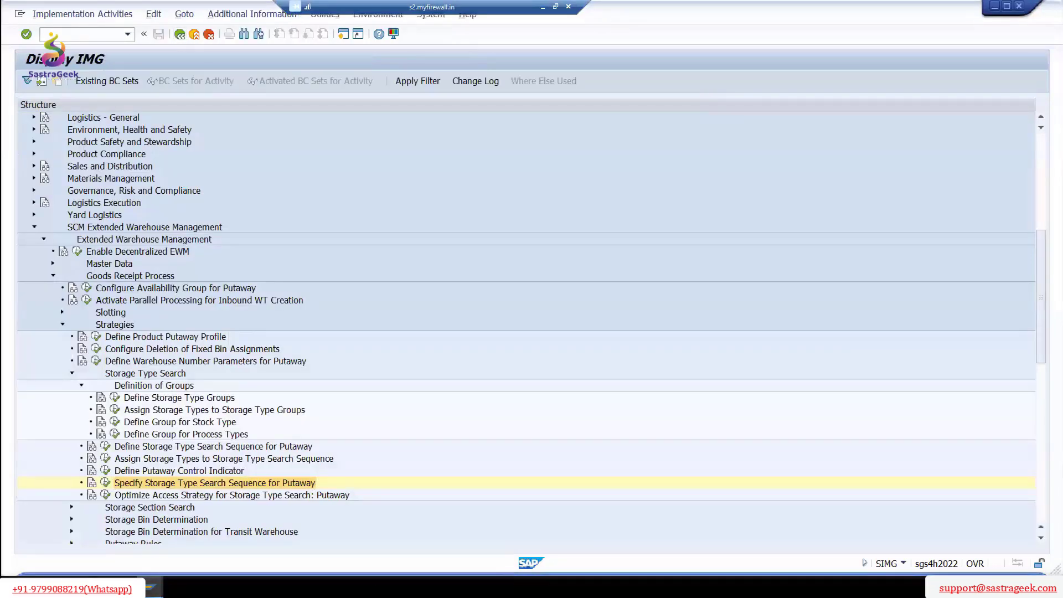
# - Bring the application log window forward, enlarge its list, then return to the VAS packing work center
pyautogui.moveTo(403, 570)
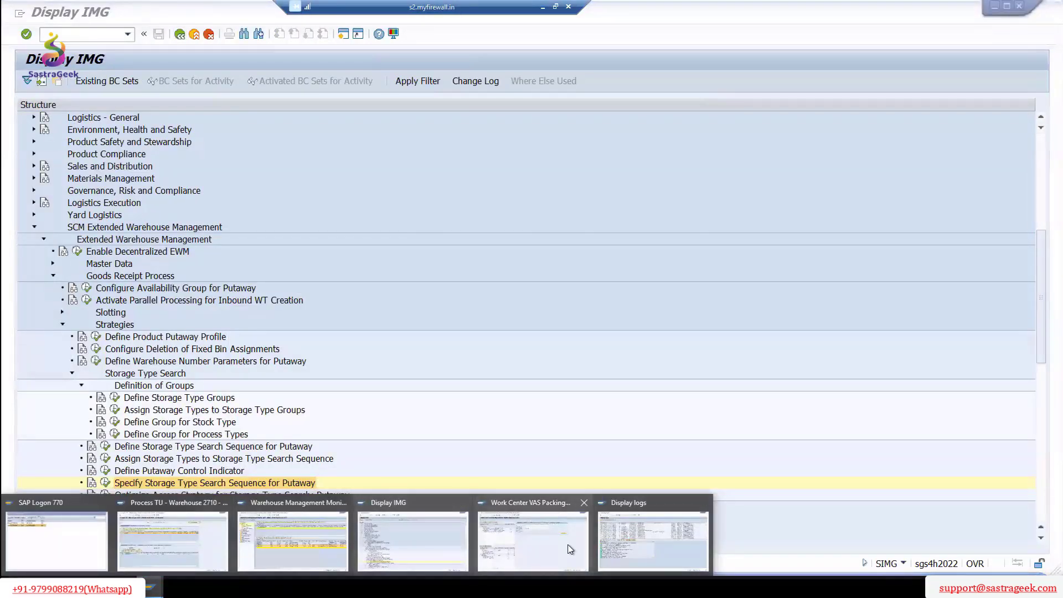
pyautogui.click(619, 530)
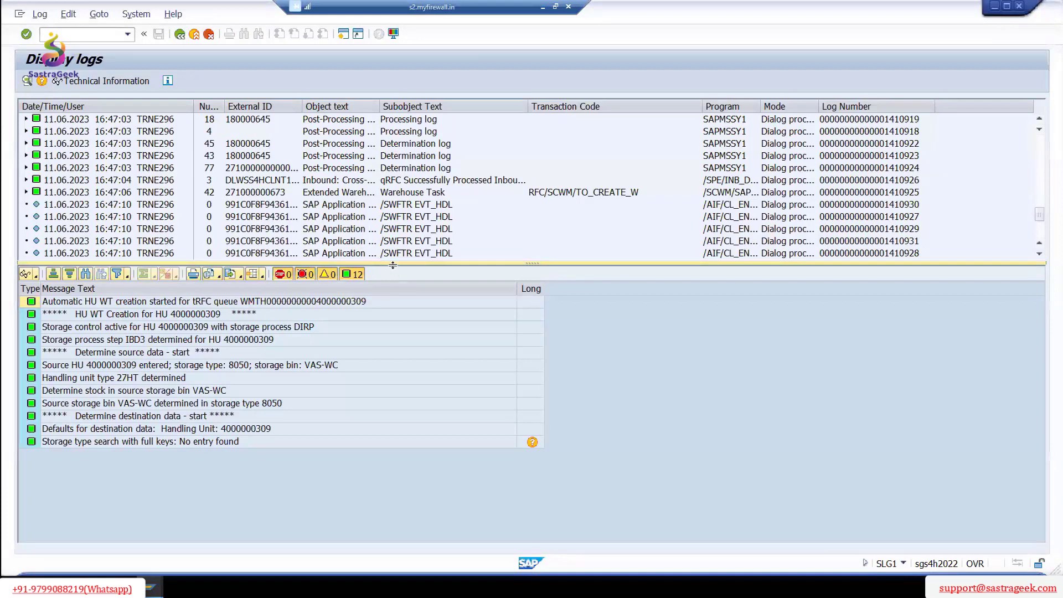
pyautogui.moveTo(391, 448); pyautogui.dragTo(390, 450)
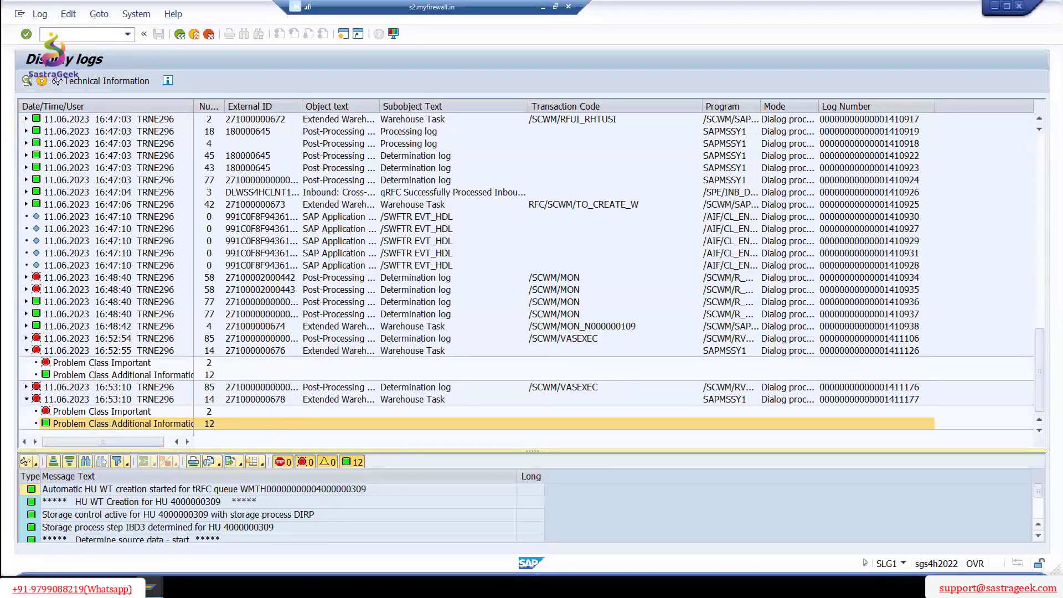
pyautogui.click(152, 587)
pyautogui.click(500, 533)
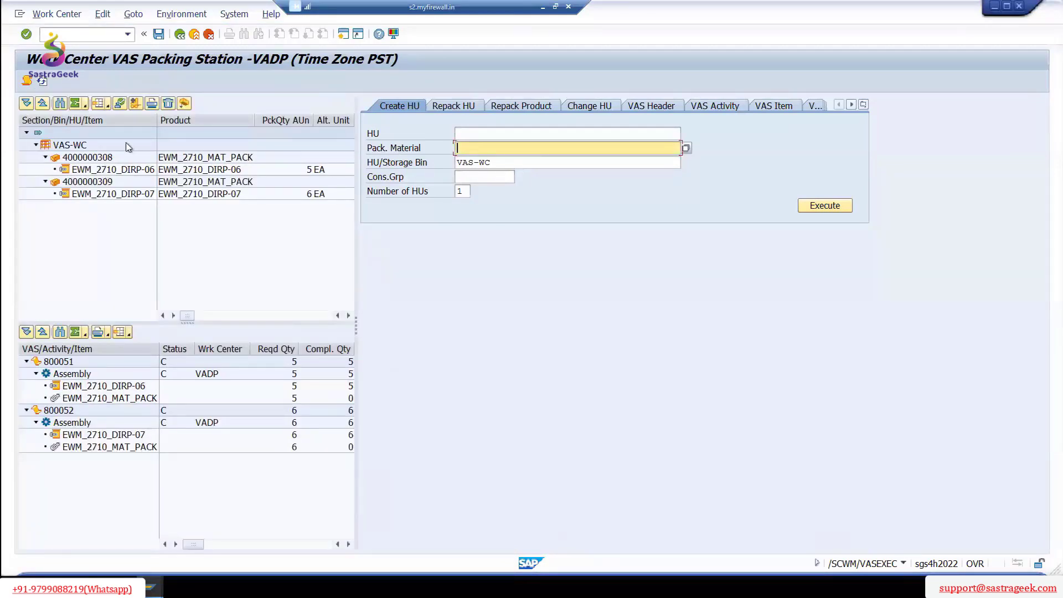
pyautogui.click(180, 37)
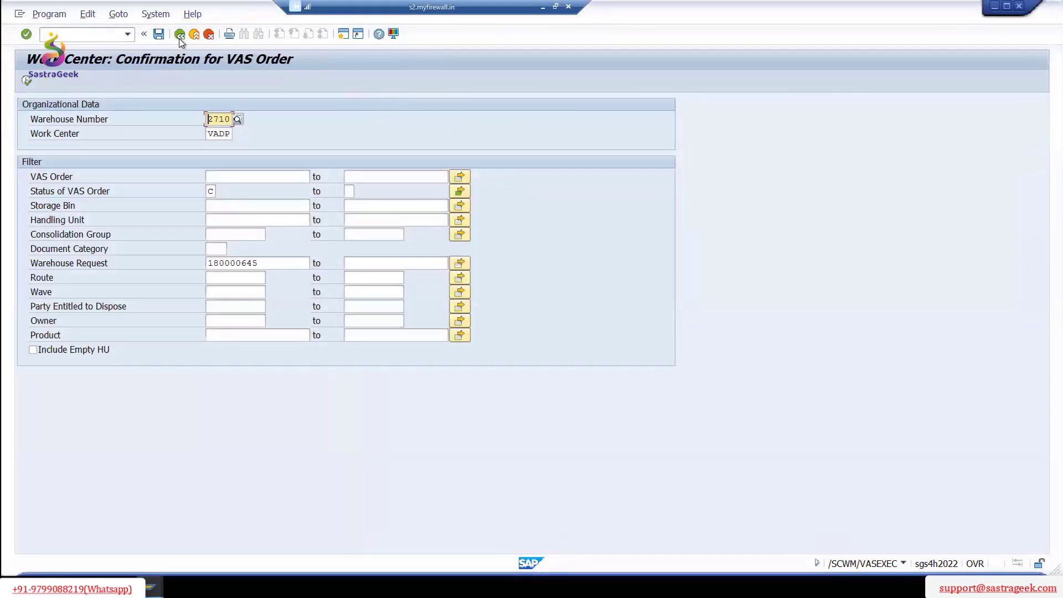
pyautogui.click(27, 81)
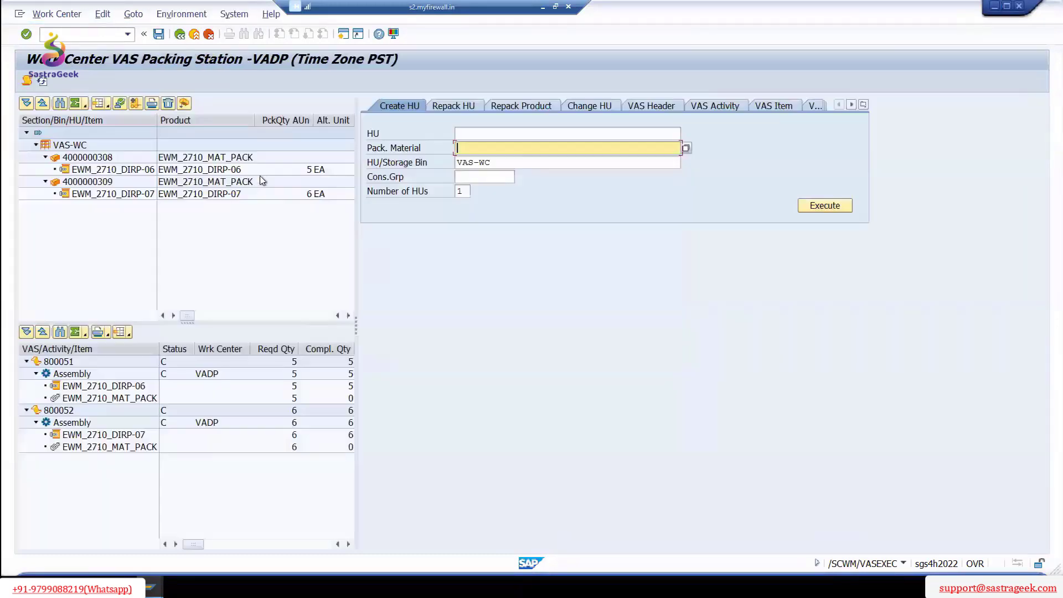
pyautogui.click(89, 158)
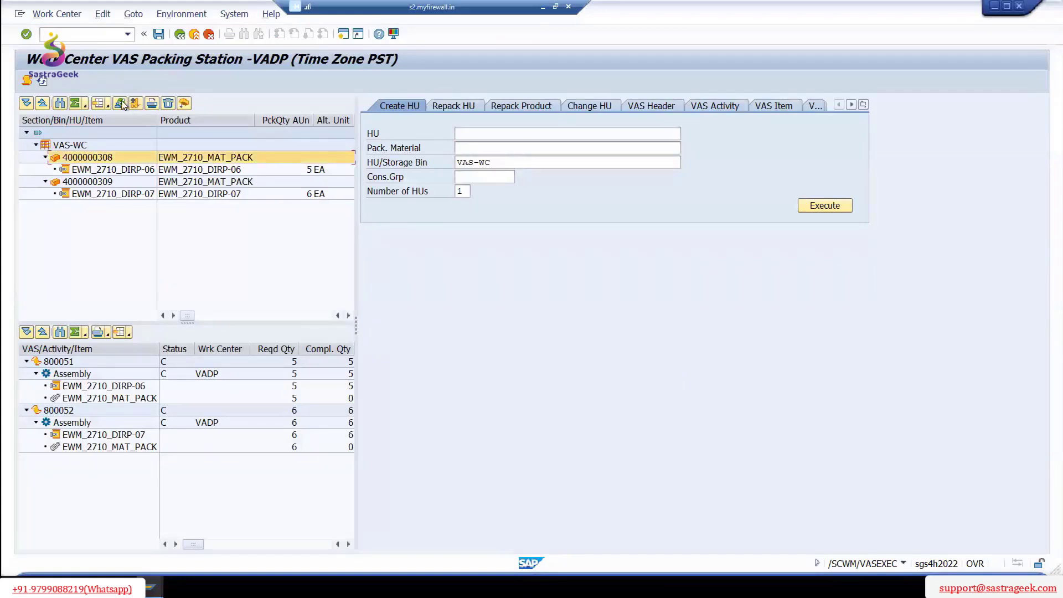
pyautogui.click(121, 103)
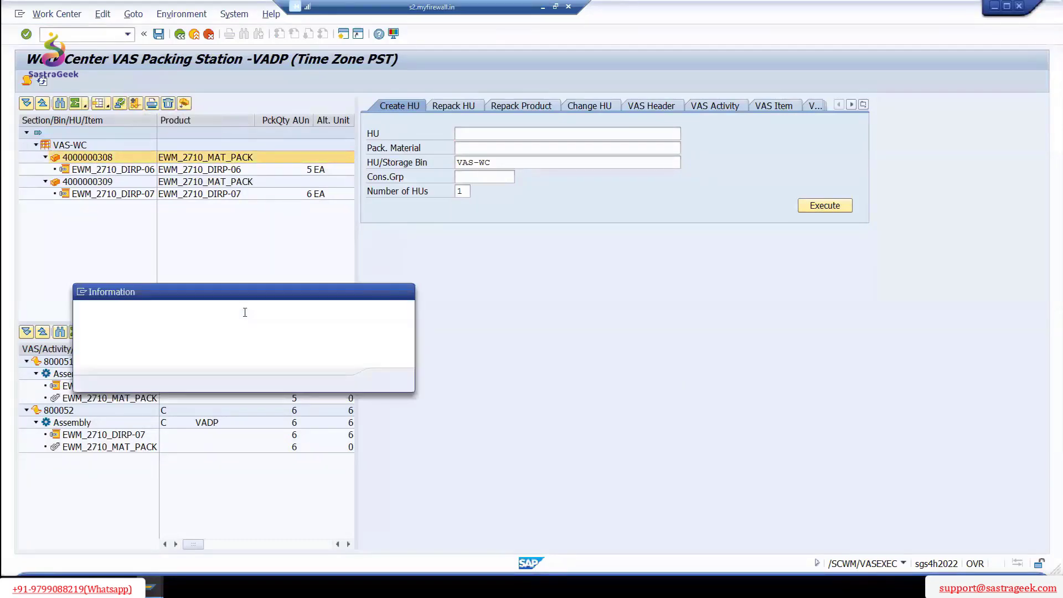
pyautogui.click(388, 380)
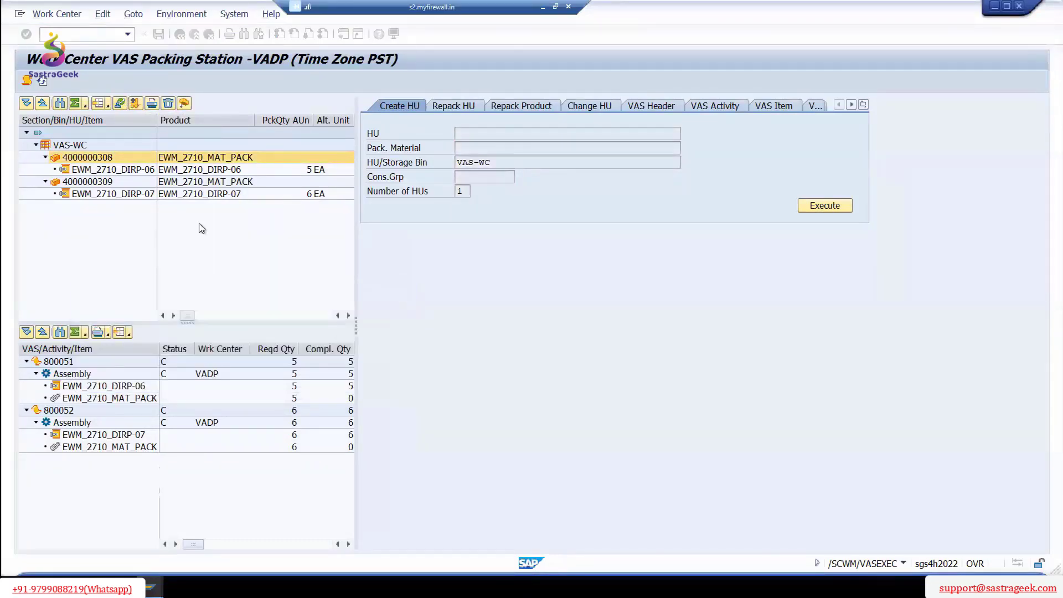
pyautogui.click(114, 180)
pyautogui.click(121, 103)
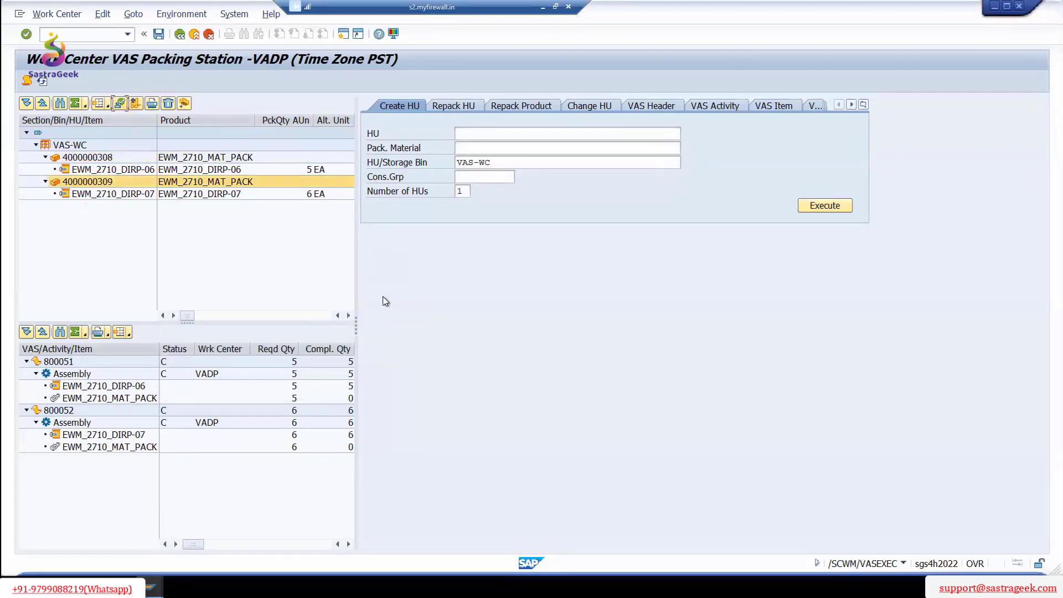
pyautogui.press('Return')
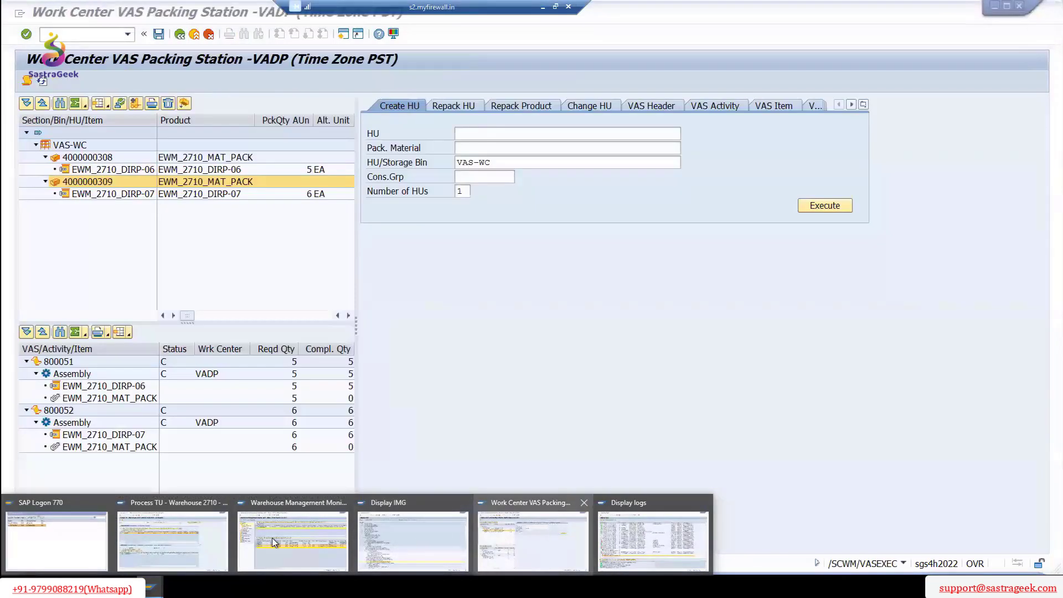
pyautogui.click(296, 533)
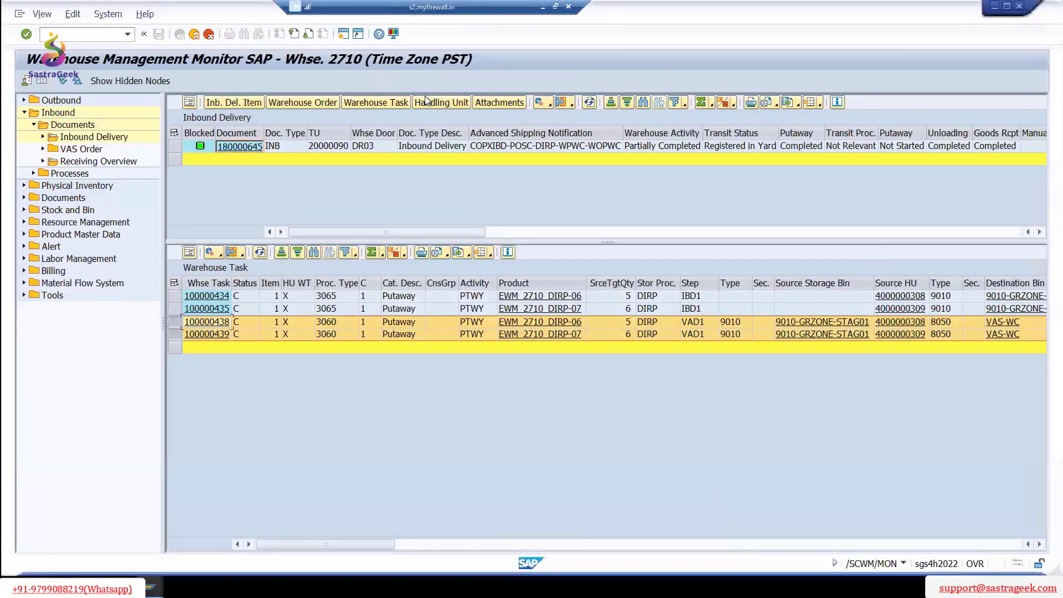
pyautogui.click(177, 147)
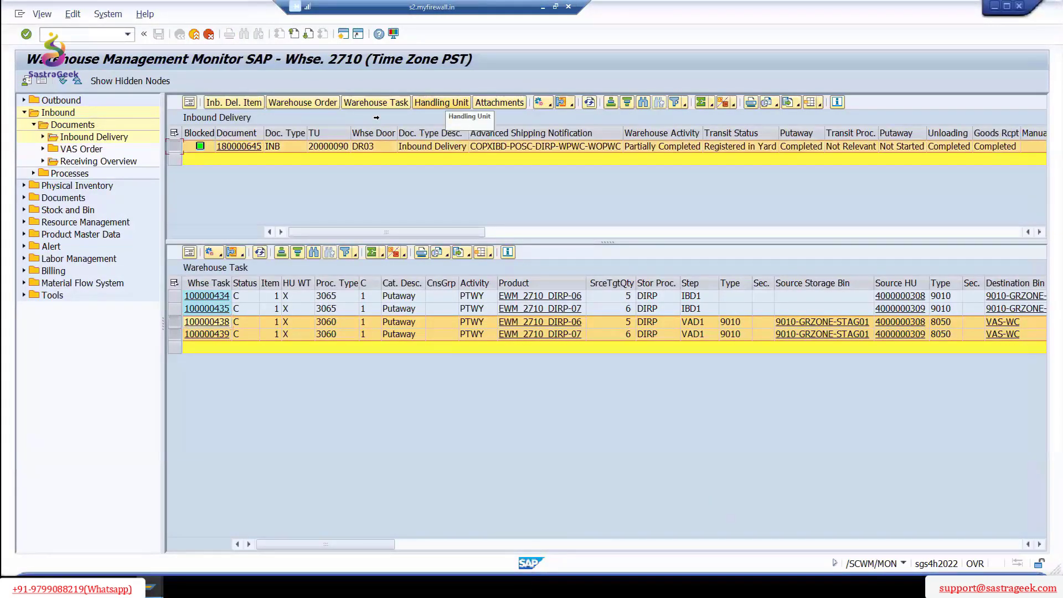
pyautogui.click(442, 102)
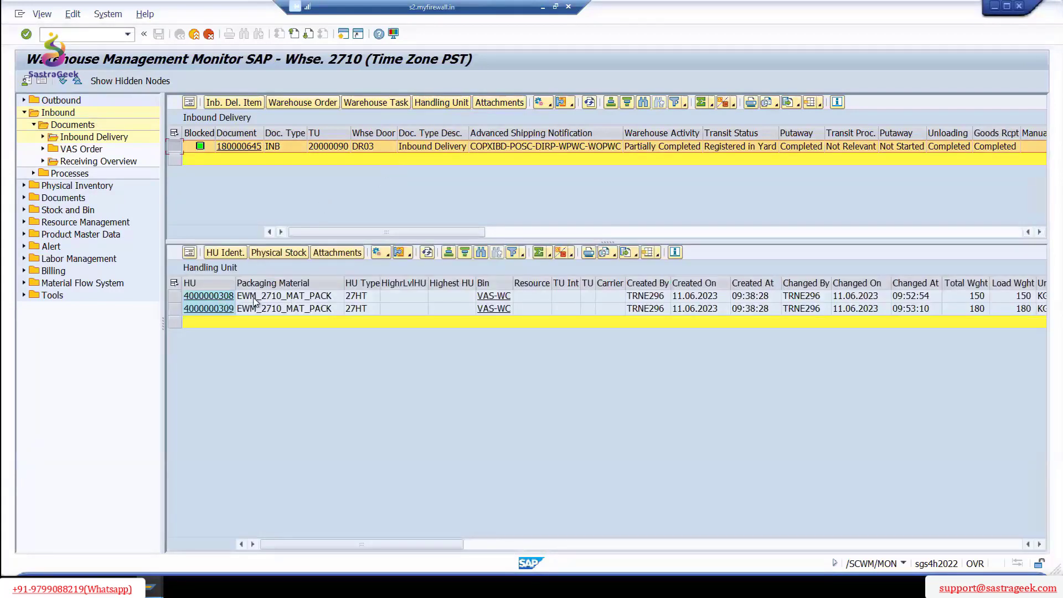
pyautogui.rightClick(223, 300)
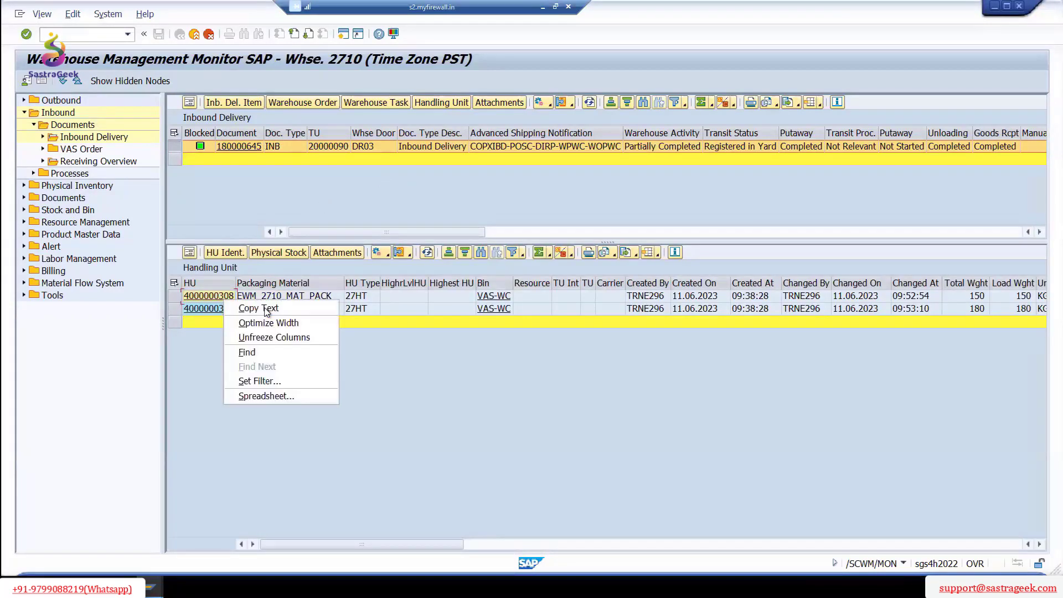
pyautogui.click(259, 308)
# - Open a new SAP session and run /N/SCWM/ADPROD there
pyautogui.click(153, 587)
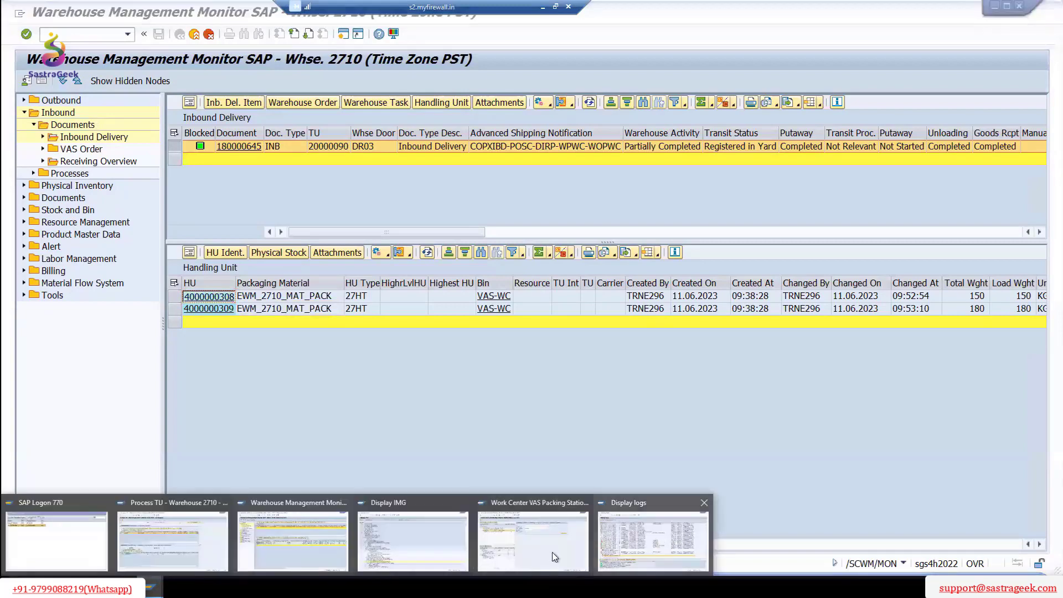
pyautogui.click(531, 533)
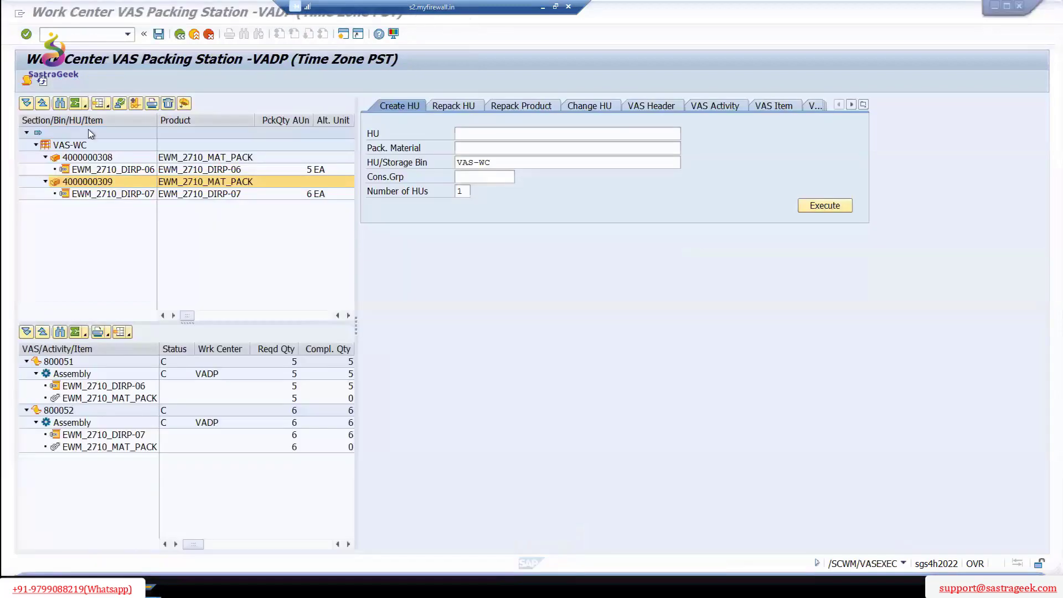
pyautogui.click(341, 35)
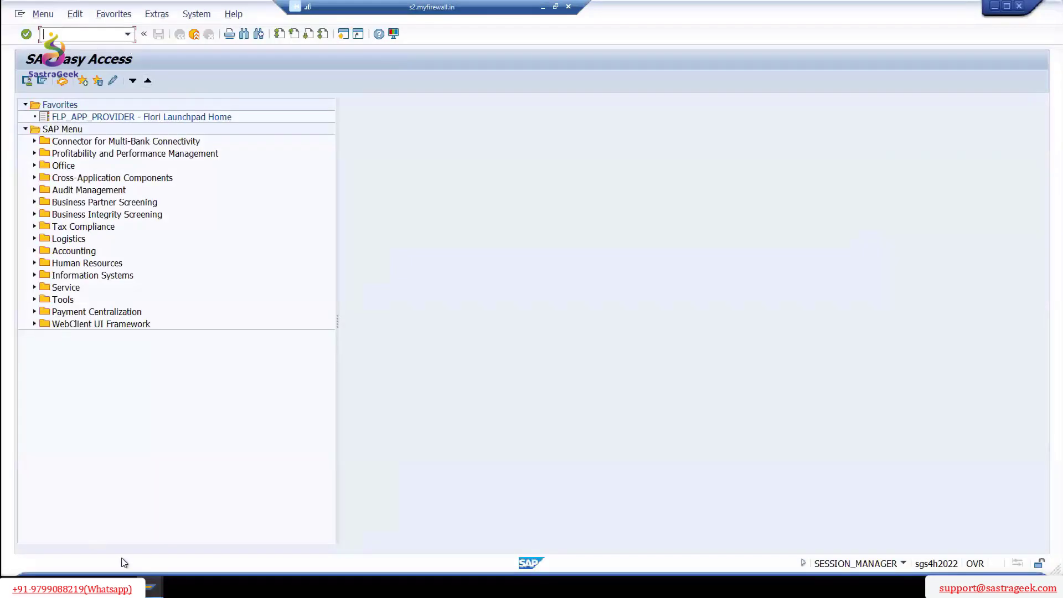
pyautogui.click(152, 587)
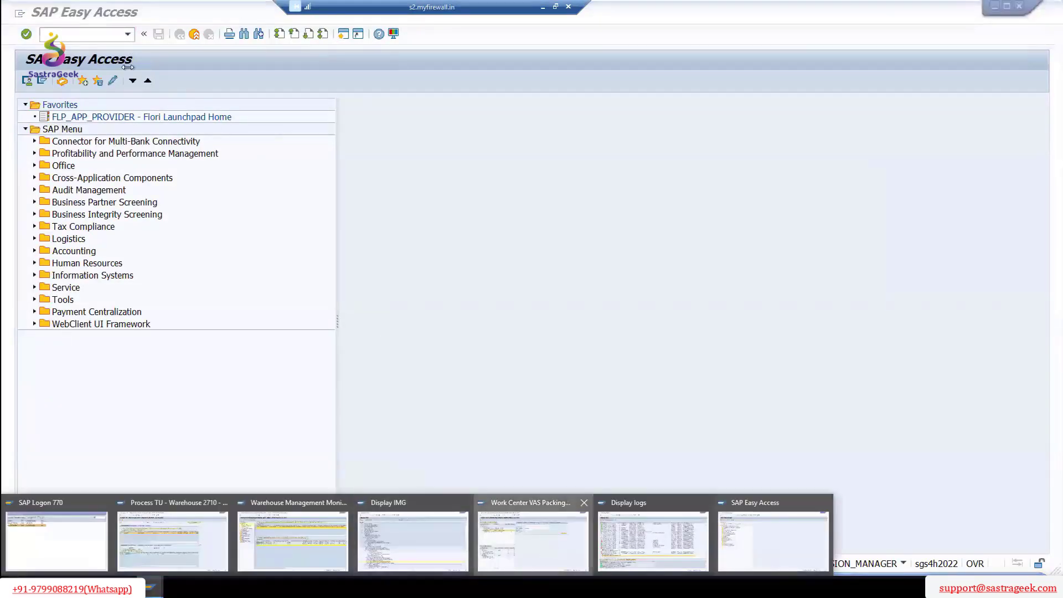
pyautogui.click(551, 548)
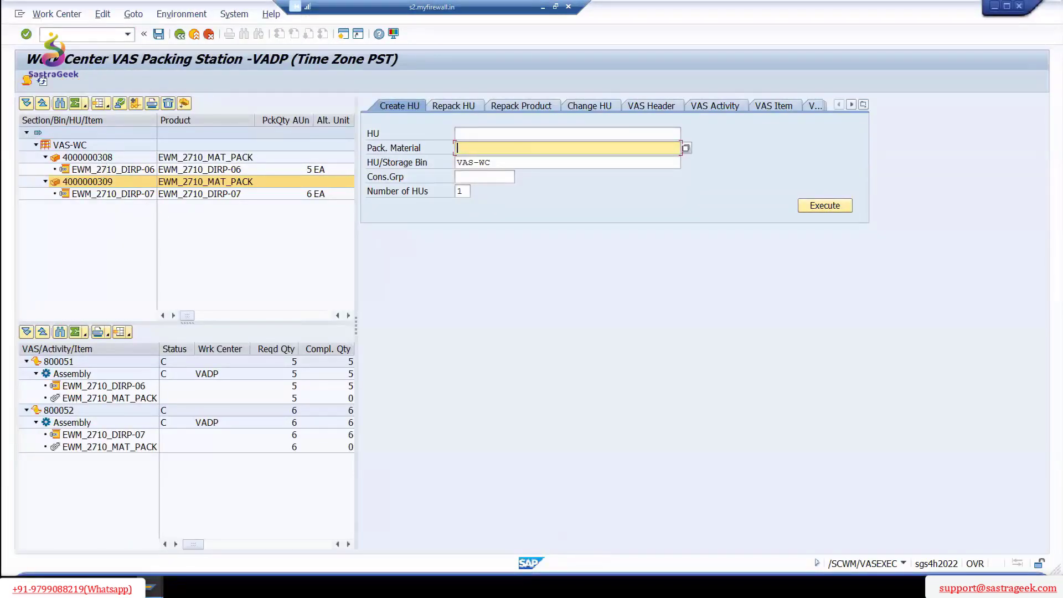
pyautogui.click(151, 587)
pyautogui.click(769, 542)
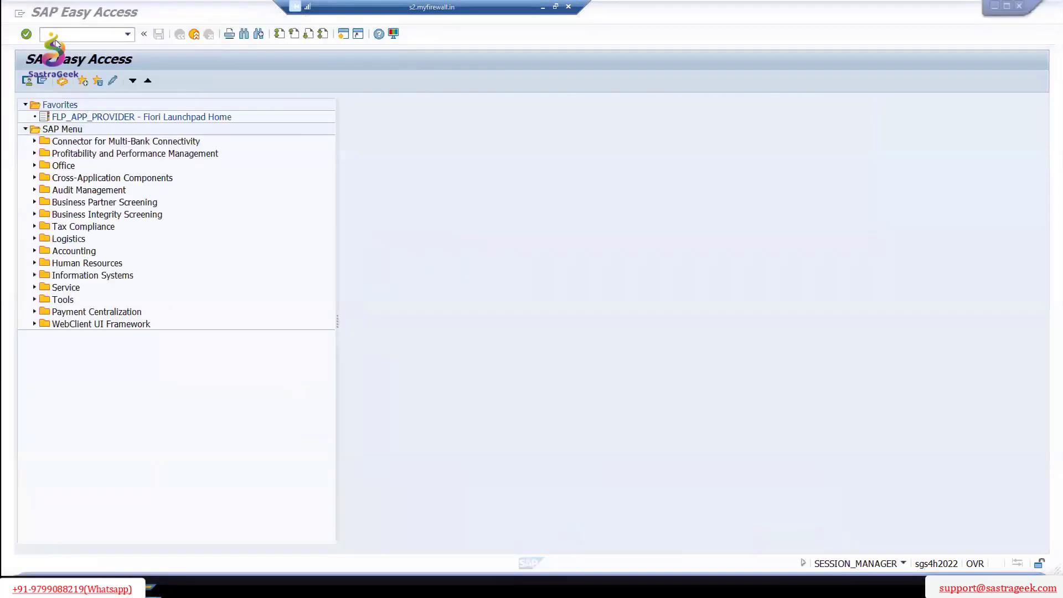
pyautogui.write('/')
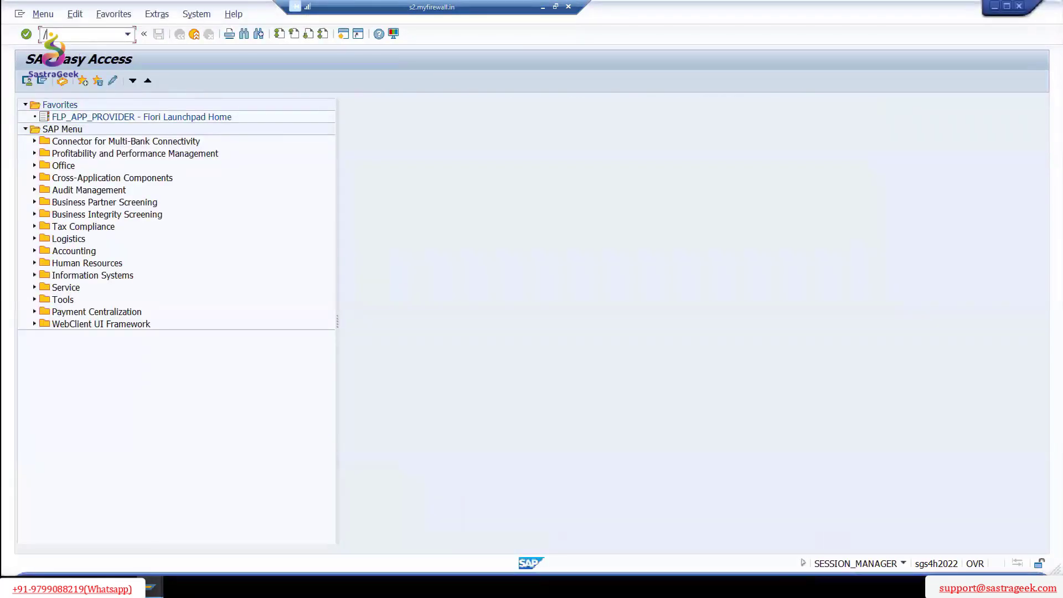
pyautogui.write('N/SCWM/ADPROD')
pyautogui.press('Return')
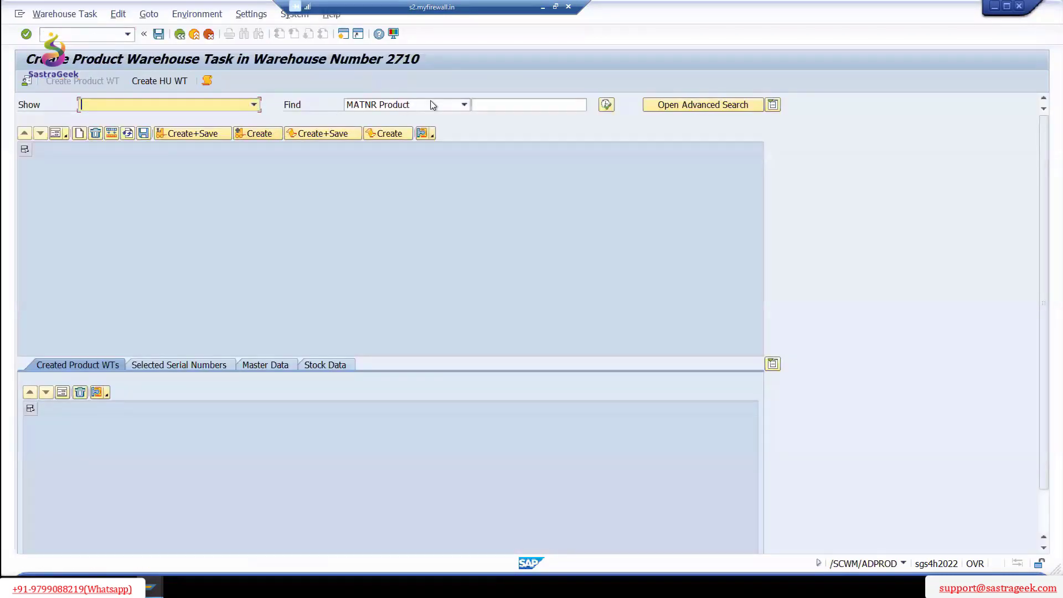
pyautogui.click(434, 105)
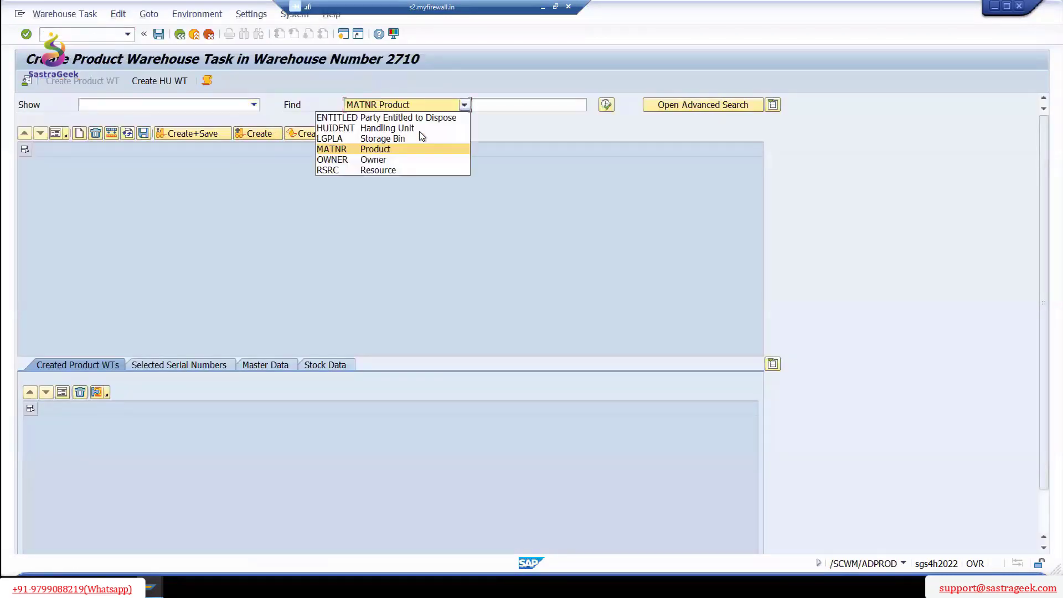
pyautogui.click(419, 129)
pyautogui.click(410, 103)
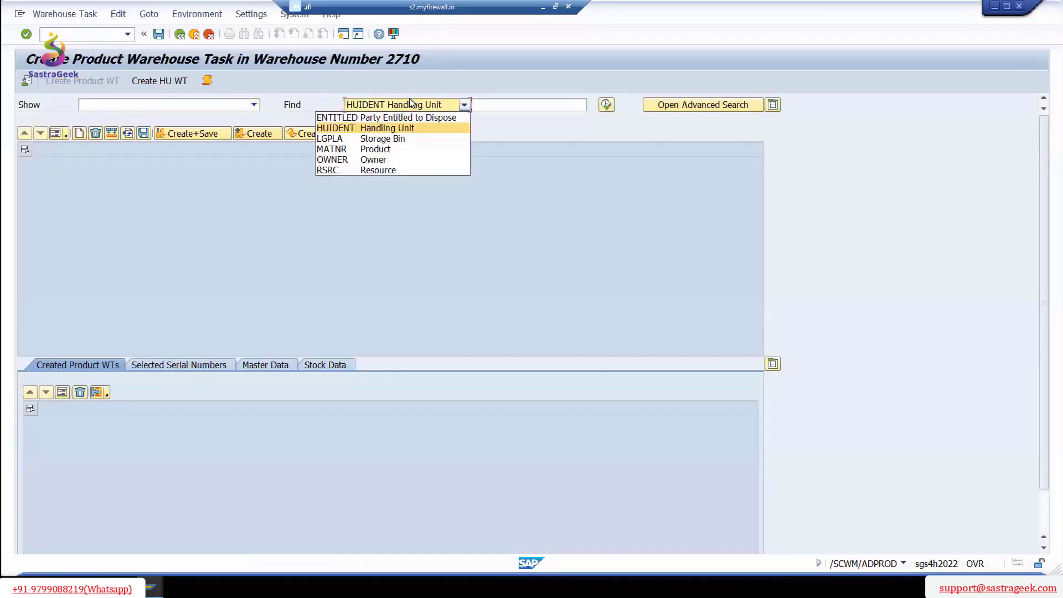
pyautogui.click(410, 103)
pyautogui.press('Tab')
pyautogui.hotkey('ctrl', 'v')
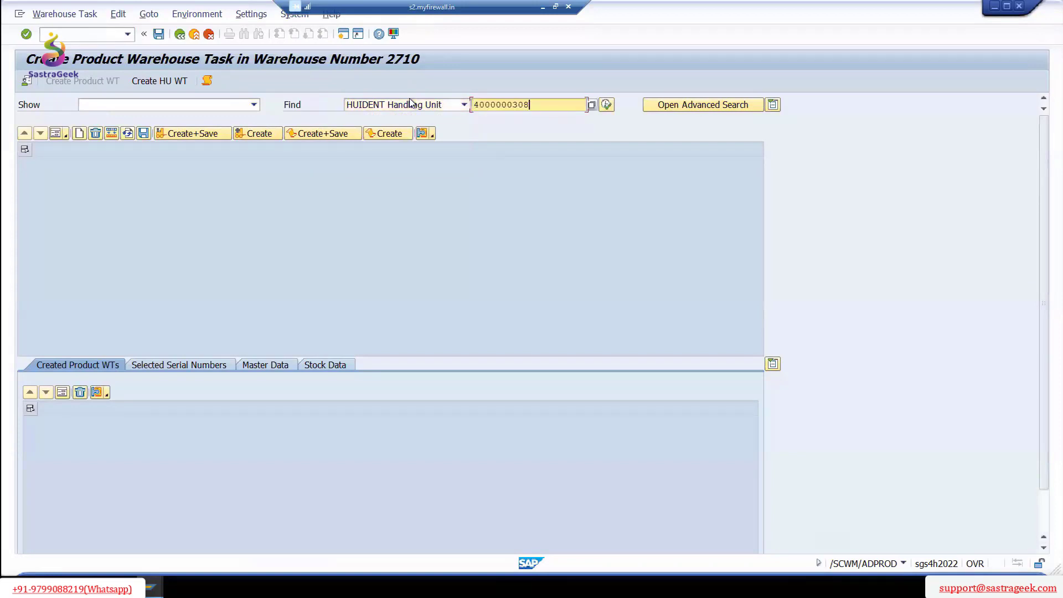
pyautogui.press('Return')
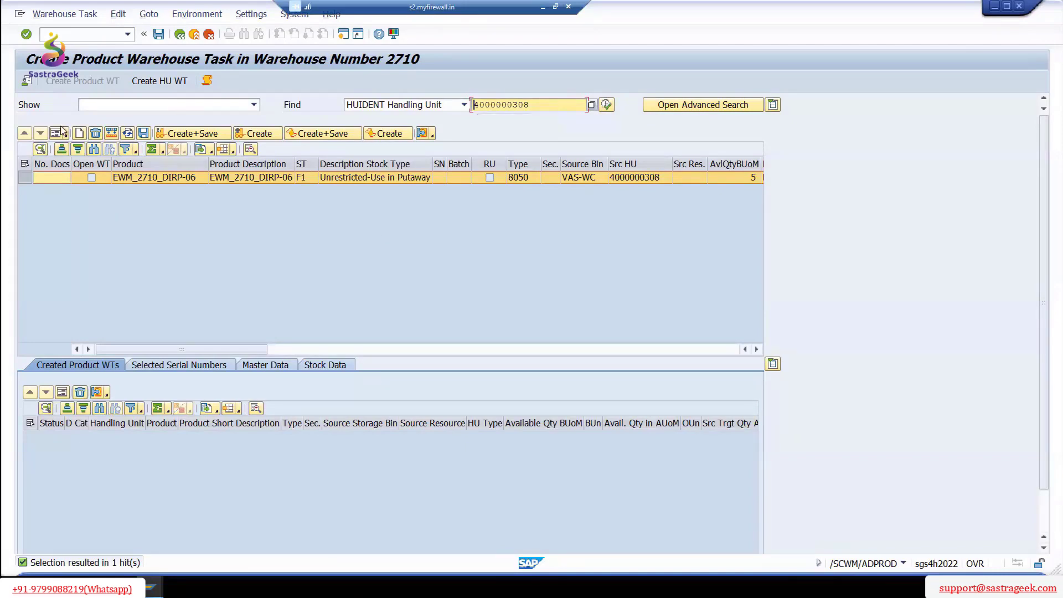
# - For the EWM_2710_DIRP-06 stock, set quantity 5 and replace process type 3070 with 1912
pyautogui.click(430, 258)
pyautogui.click(56, 134)
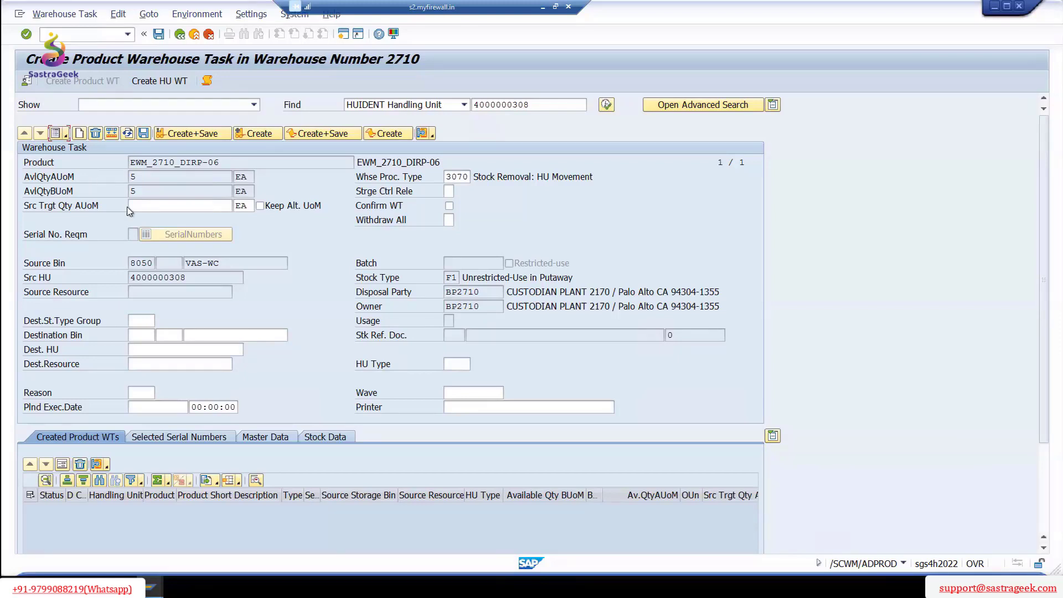
pyautogui.click(178, 206)
pyautogui.write('5')
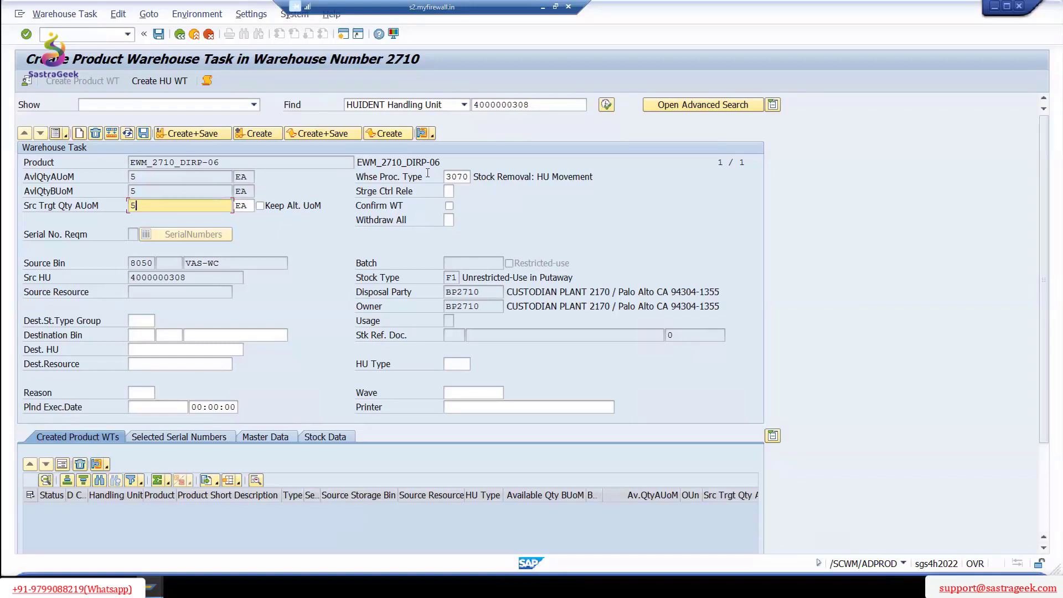
pyautogui.moveTo(470, 177); pyautogui.dragTo(400, 176)
pyautogui.write('19')
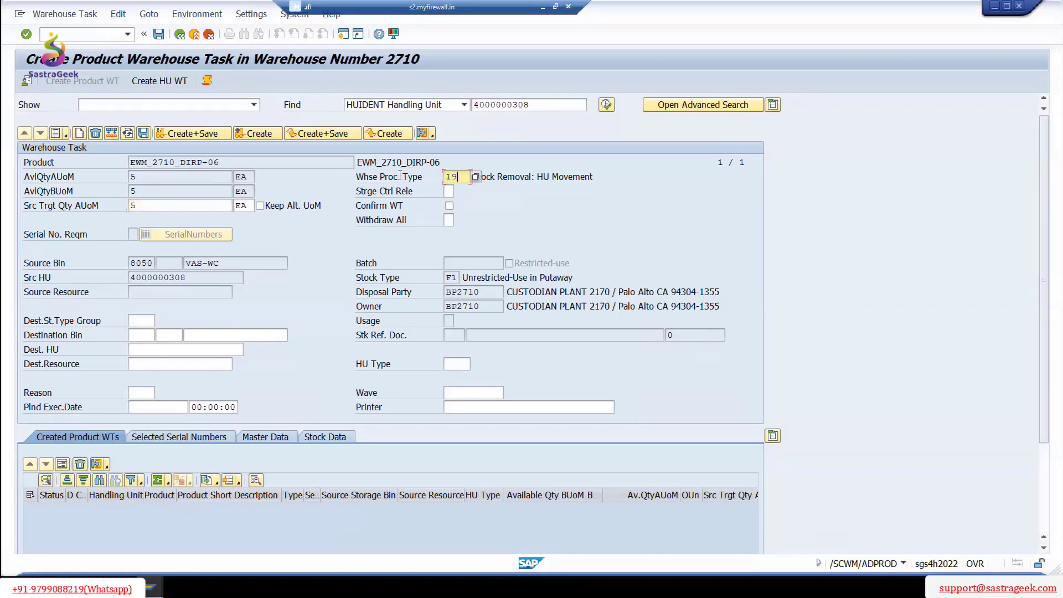
pyautogui.write('12')
pyautogui.press('Tab')
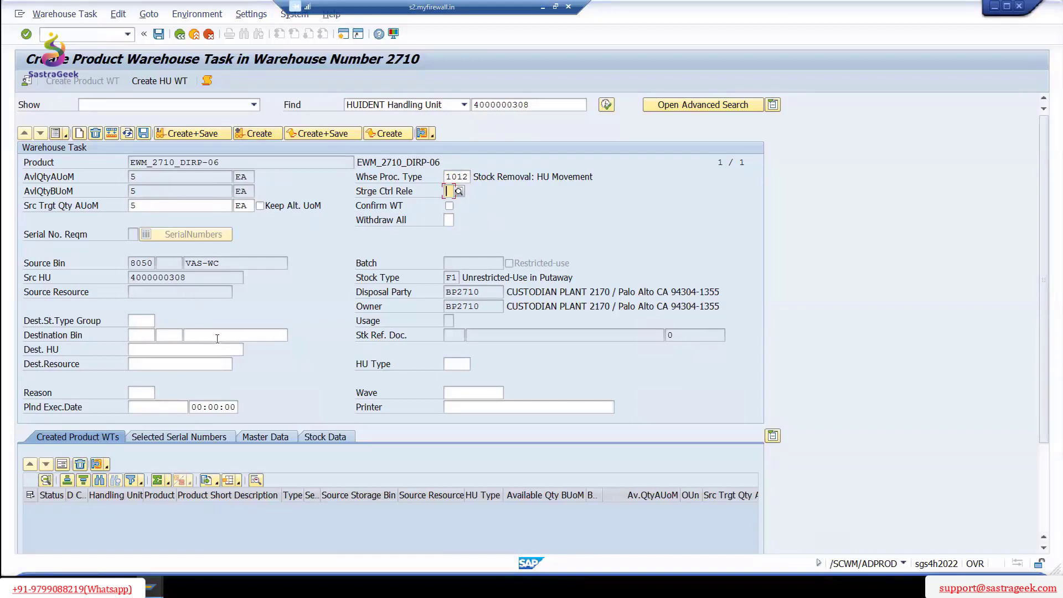
pyautogui.click(242, 336)
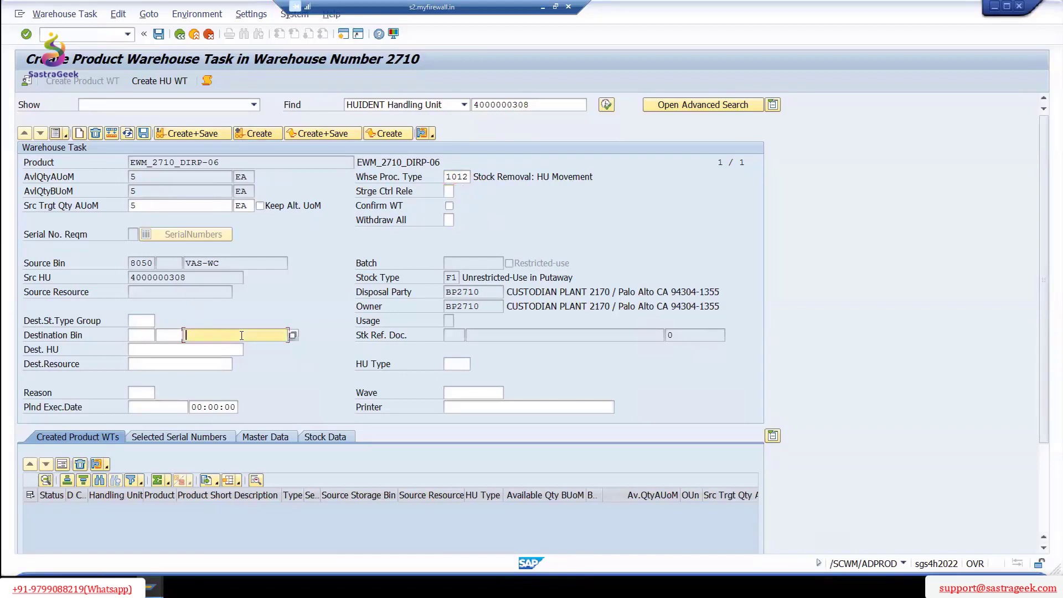
# - Create and save warehouse tasks 100000440 and 100000441, then close the task log
pyautogui.click(269, 138)
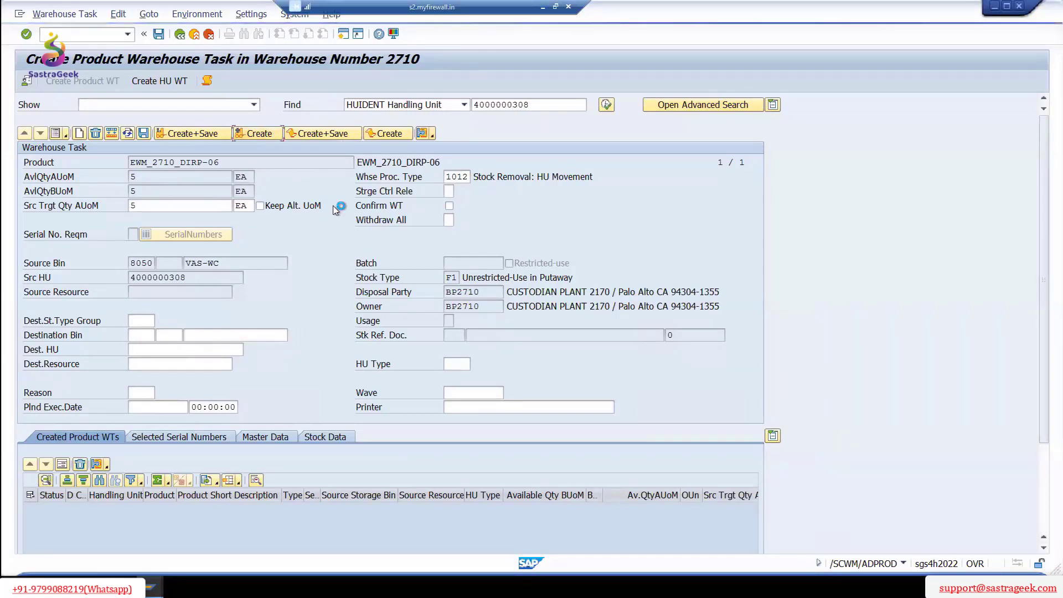
pyautogui.click(144, 133)
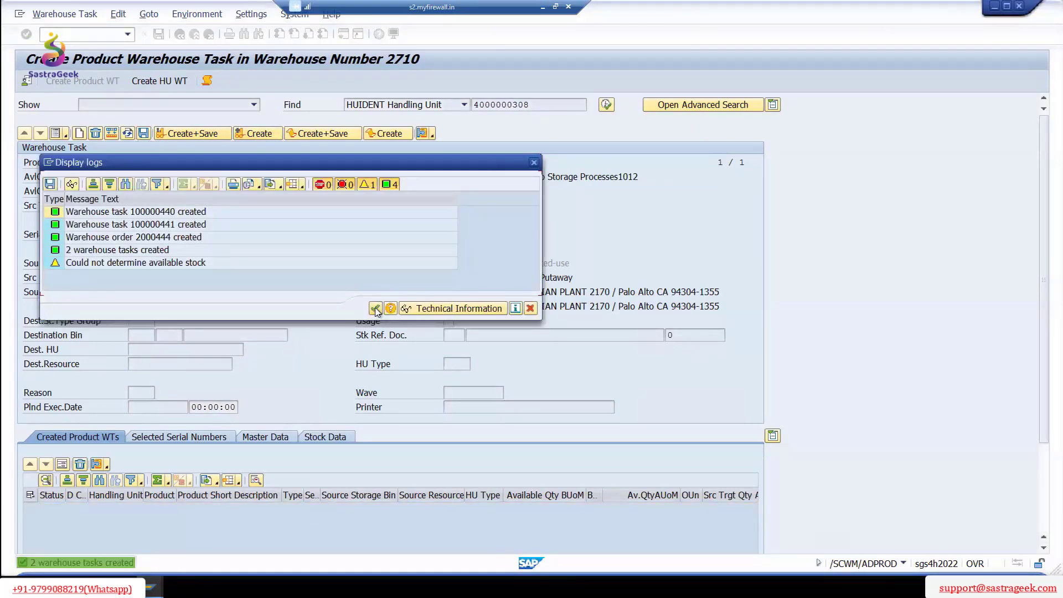
pyautogui.click(376, 311)
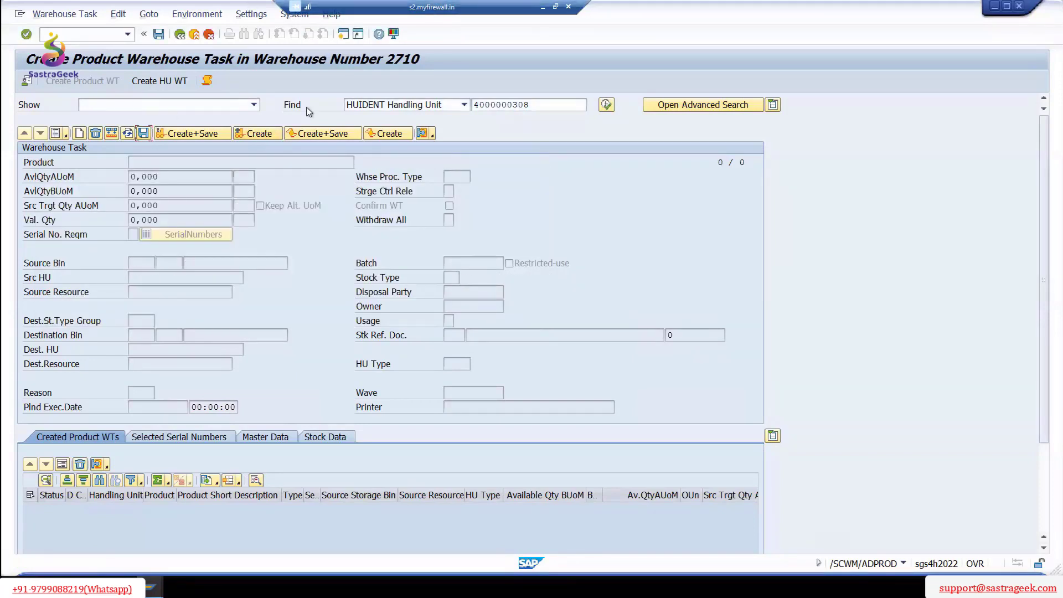
pyautogui.moveTo(154, 588)
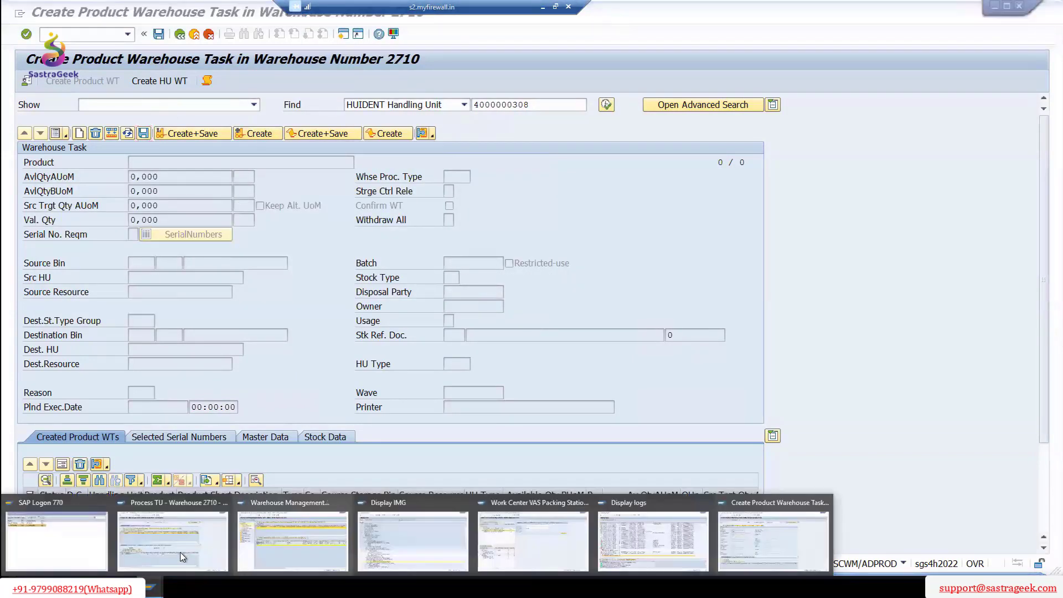
pyautogui.click(175, 543)
pyautogui.click(152, 588)
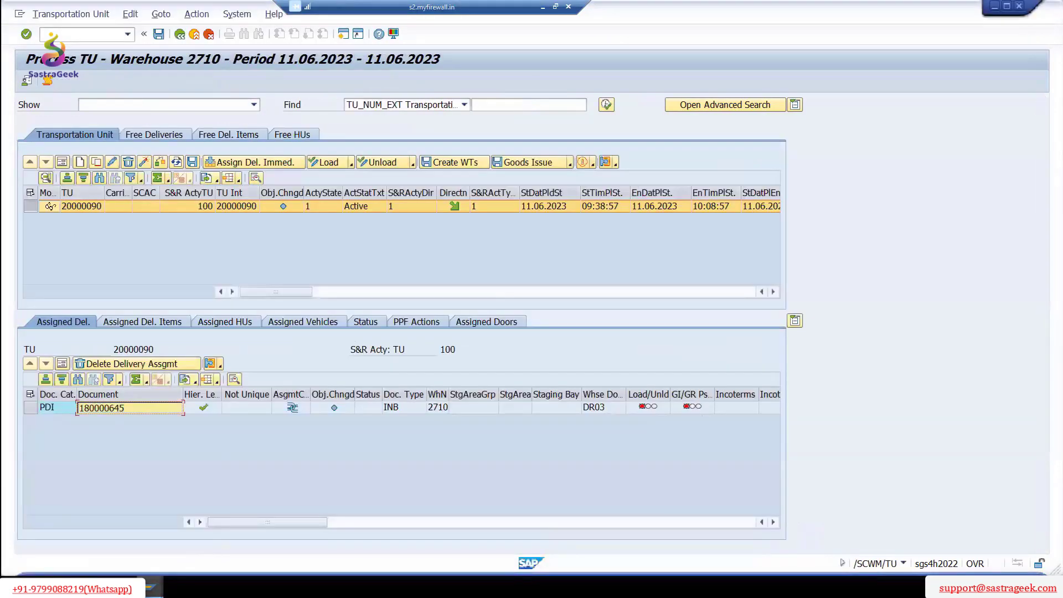
# - List delivery 180000645's warehouse tasks and review task 100000441's storage types 8050 and LOID
pyautogui.click(307, 540)
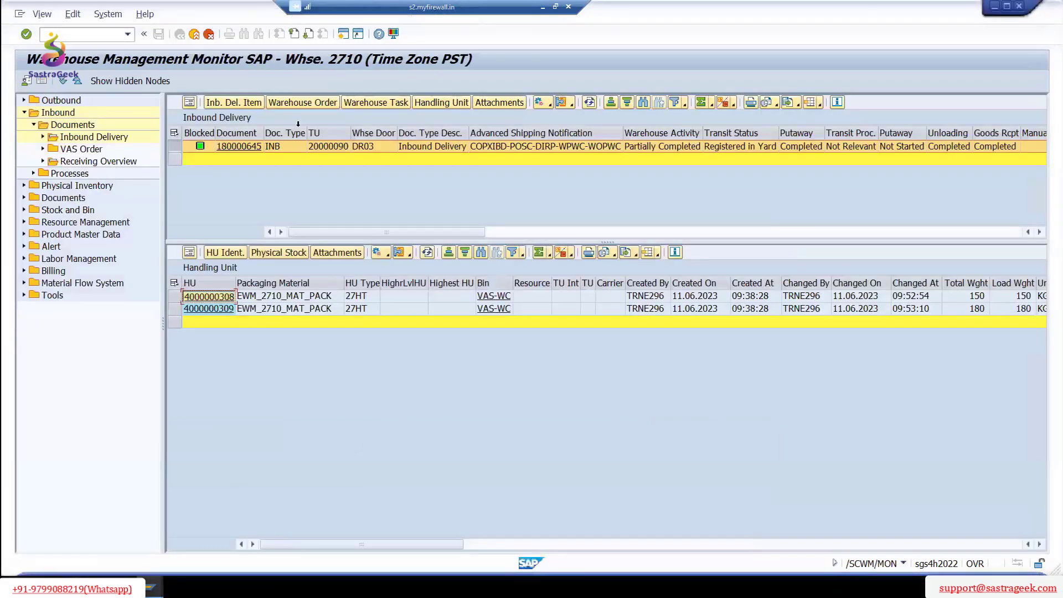
pyautogui.click(369, 103)
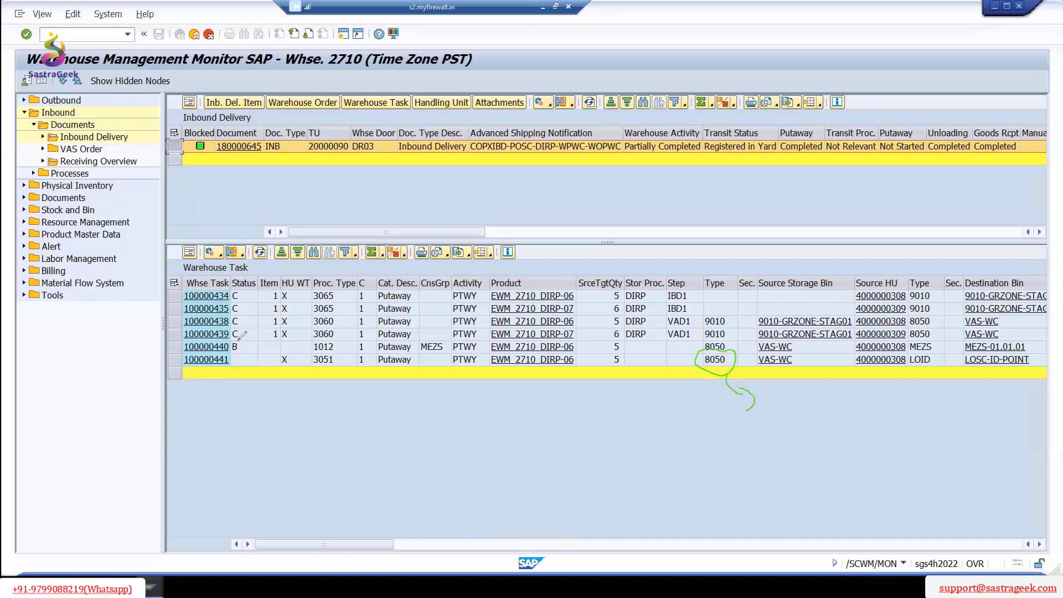
pyautogui.moveTo(239, 339); pyautogui.dragTo(250, 341)
pyautogui.press('Escape')
pyautogui.click(171, 361)
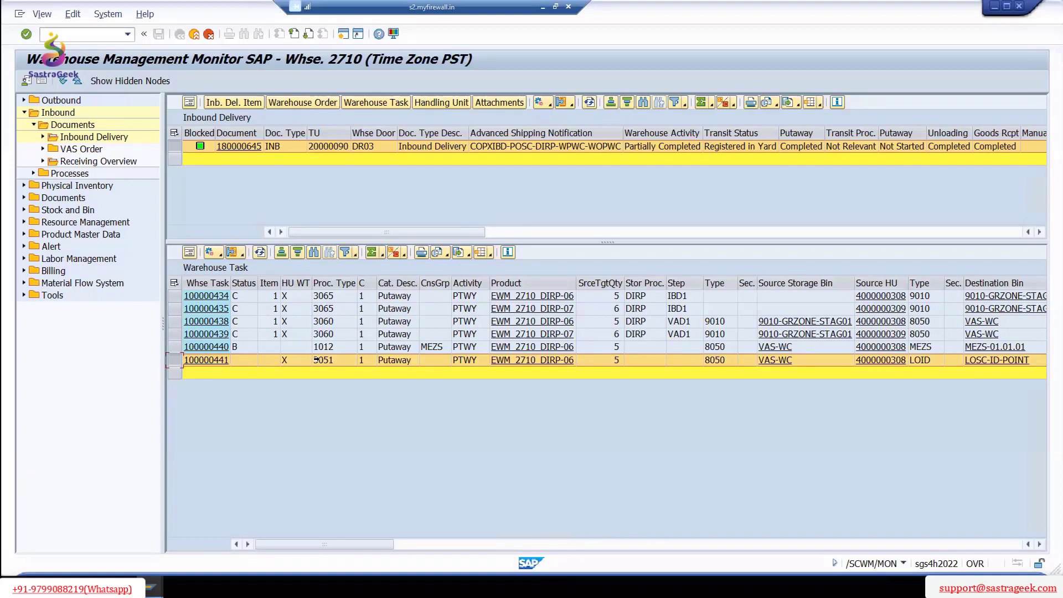
pyautogui.click(715, 360)
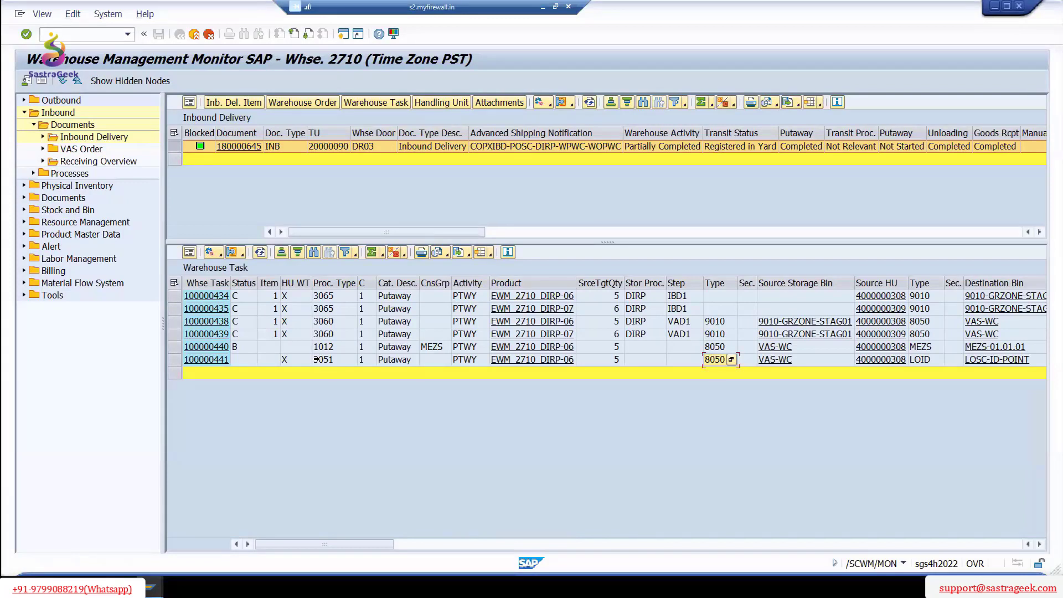
pyautogui.click(921, 360)
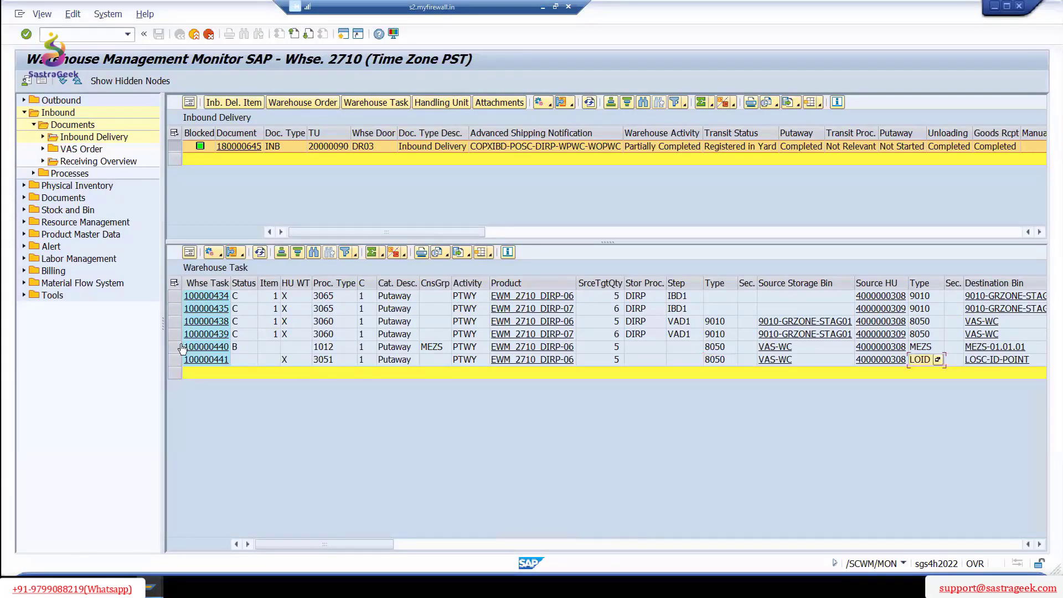
pyautogui.click(175, 360)
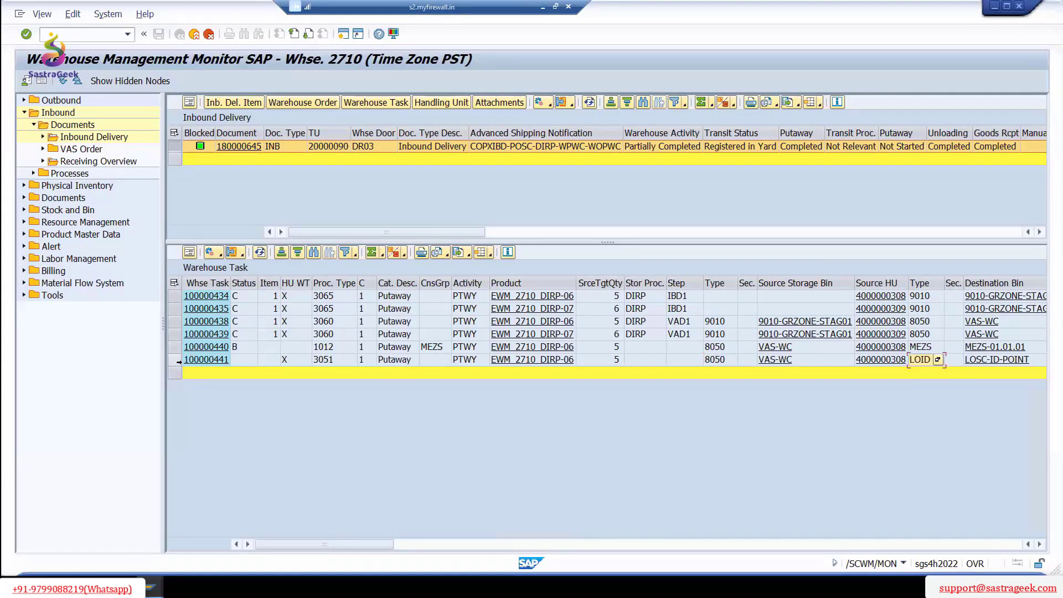
# - Confirm warehouse task 100000441 in the background and close the log
pyautogui.click(215, 254)
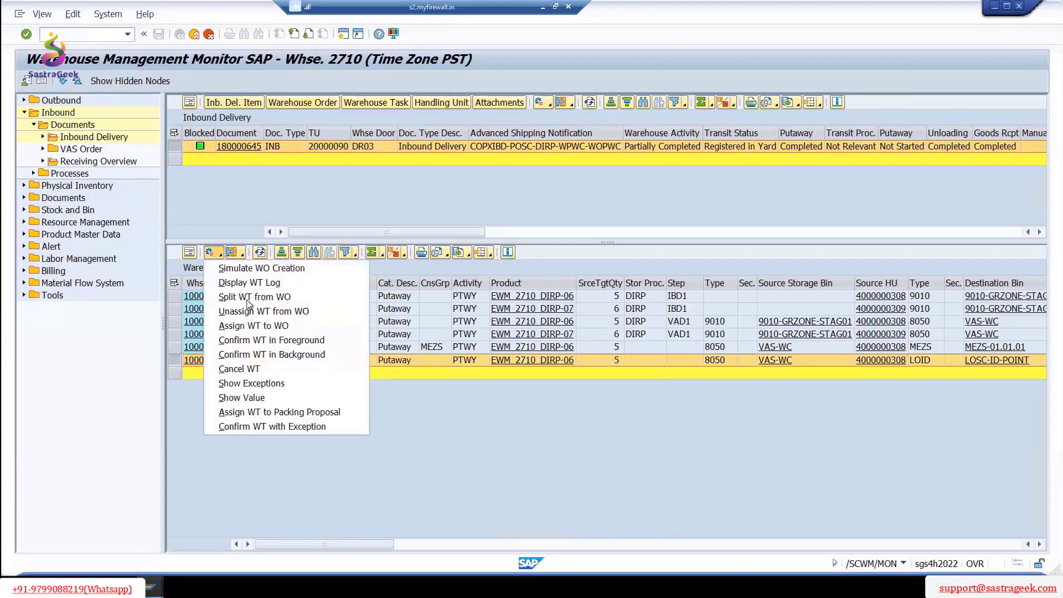
pyautogui.click(297, 355)
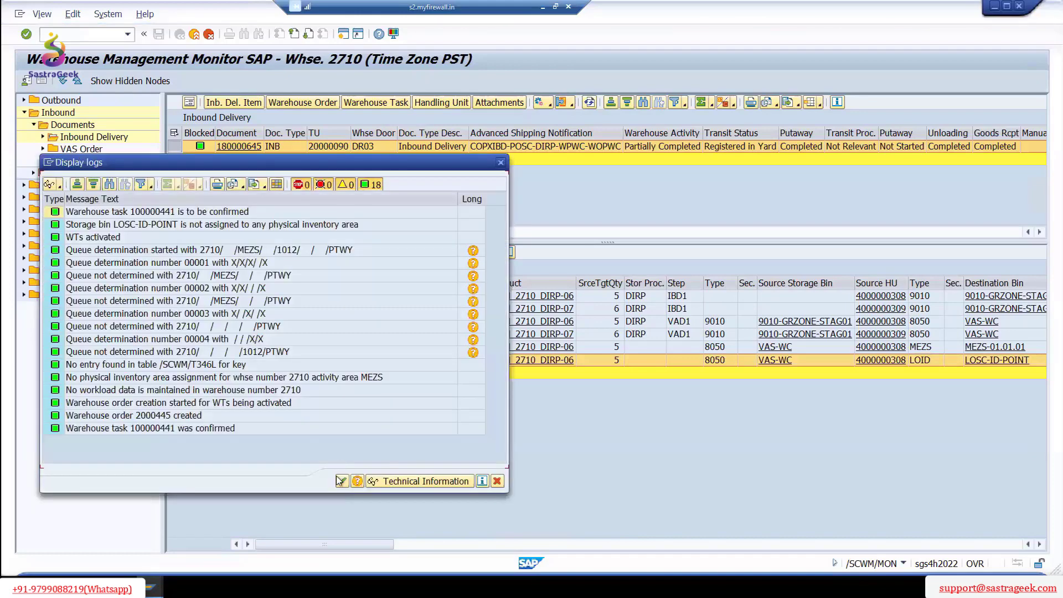
pyautogui.click(342, 481)
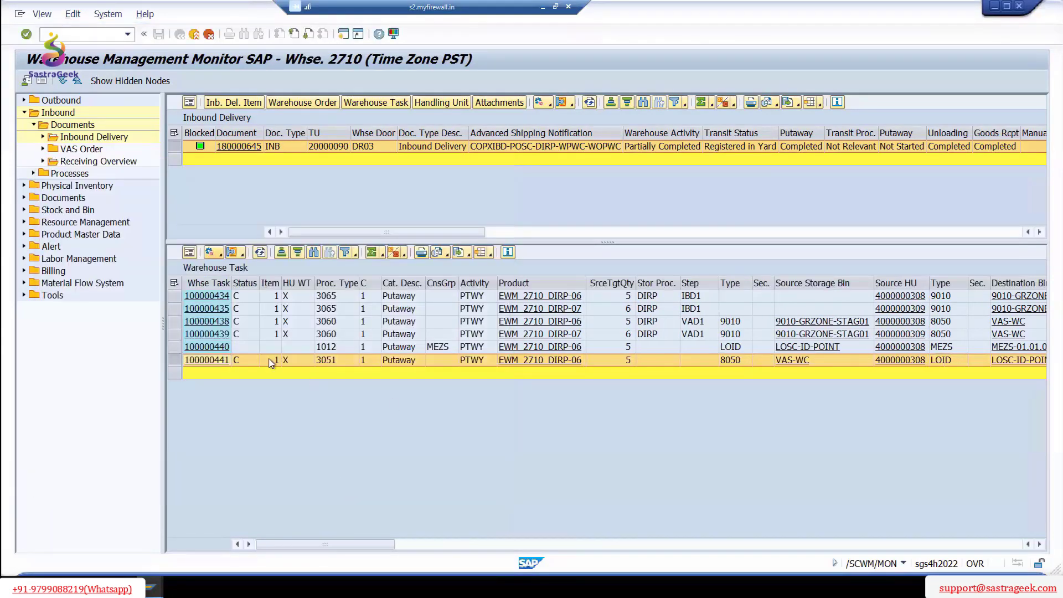
# - Confirm warehouse task 100000440 in the background
pyautogui.click(251, 347)
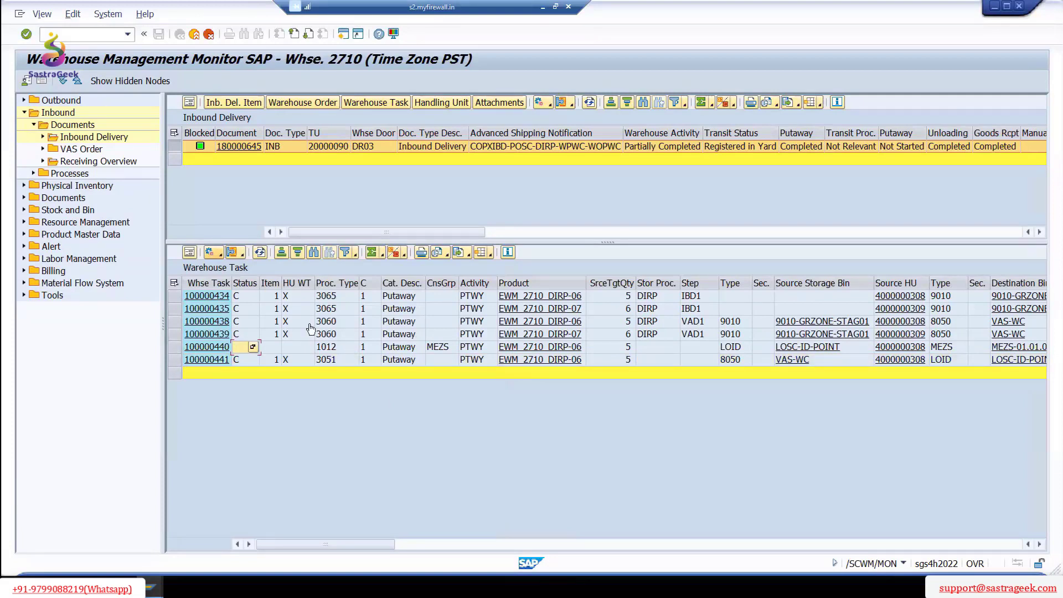
pyautogui.click(174, 347)
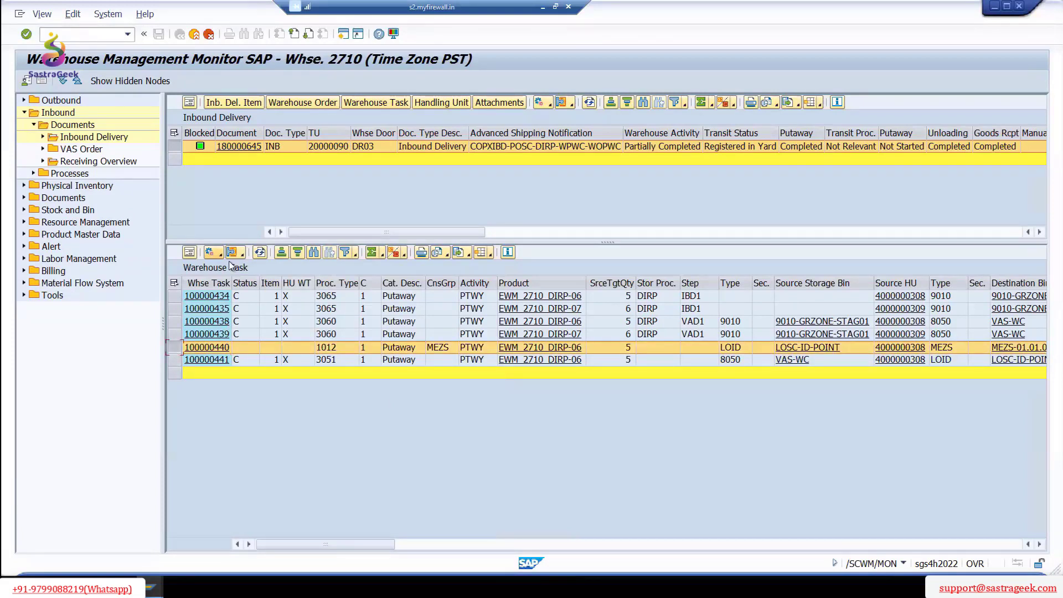
pyautogui.click(214, 252)
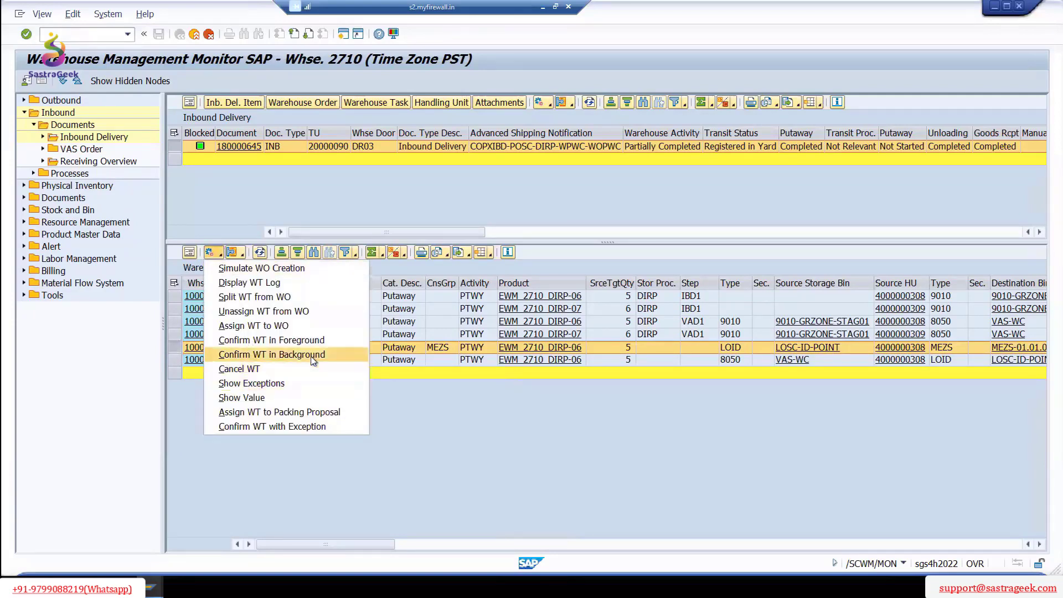
pyautogui.click(312, 358)
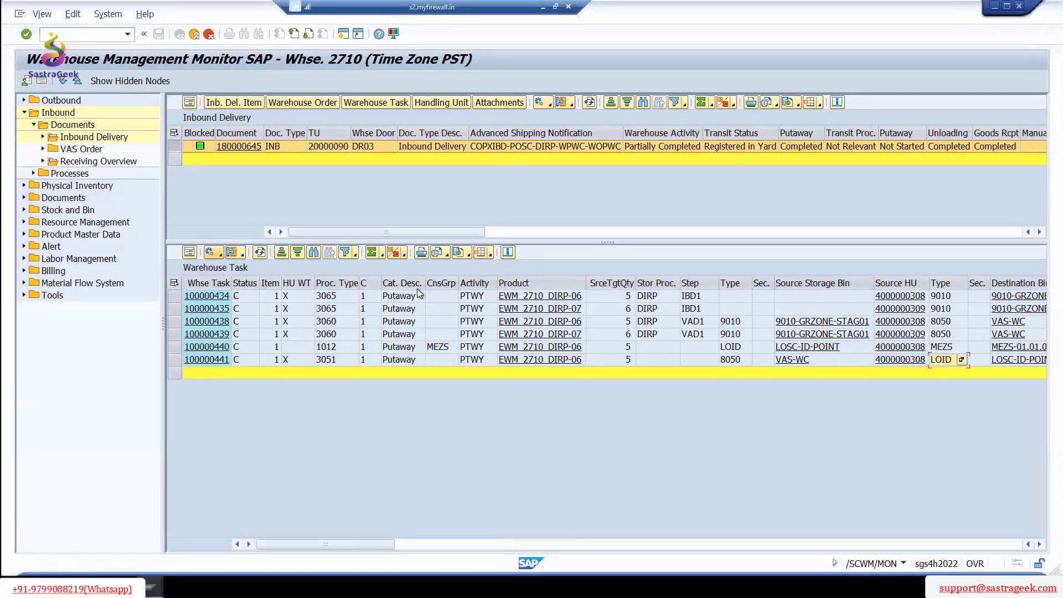
# - Point out source storage type 8050 and destination storage type LOID of the task
pyautogui.press('Left')
pyautogui.press('Left')
pyautogui.press('Left')
pyautogui.press('Left')
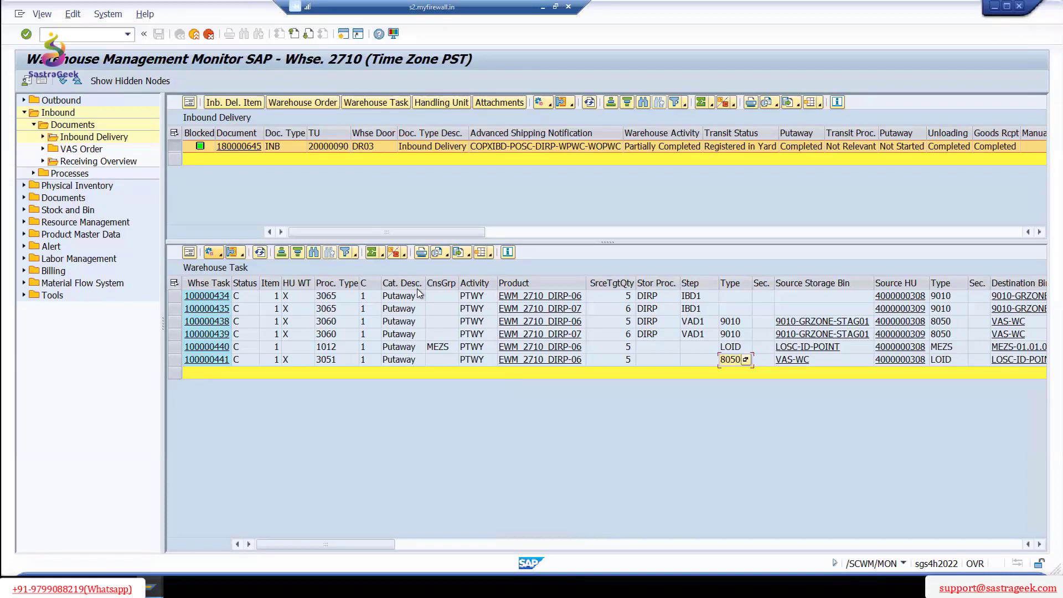
pyautogui.press('Right')
pyautogui.press('Right')
pyautogui.press('Right')
pyautogui.press('Right')
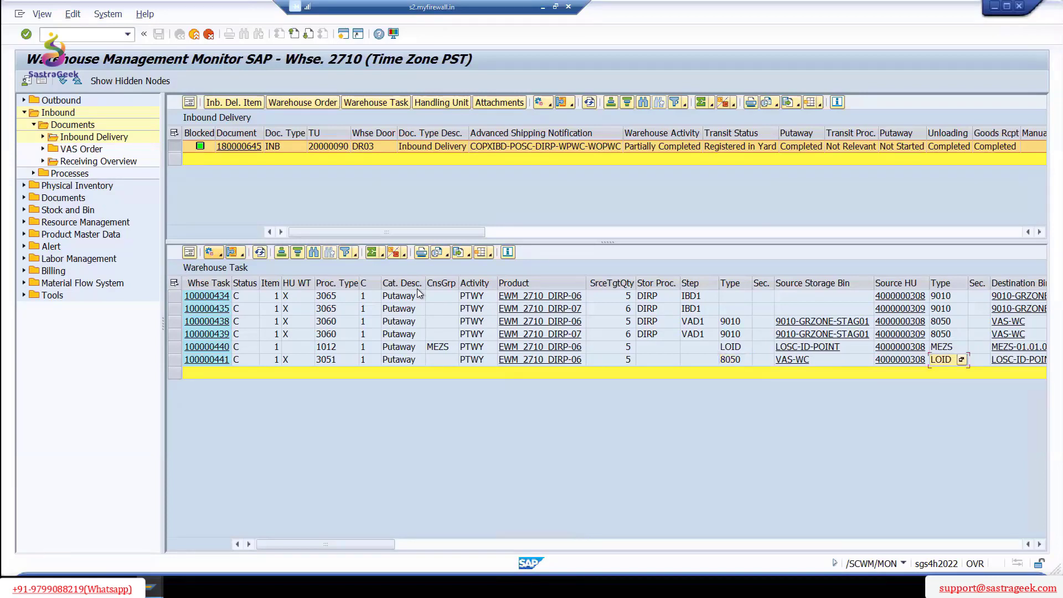
pyautogui.press('Left')
pyautogui.press('Left')
pyautogui.press('Left')
pyautogui.press('Left')
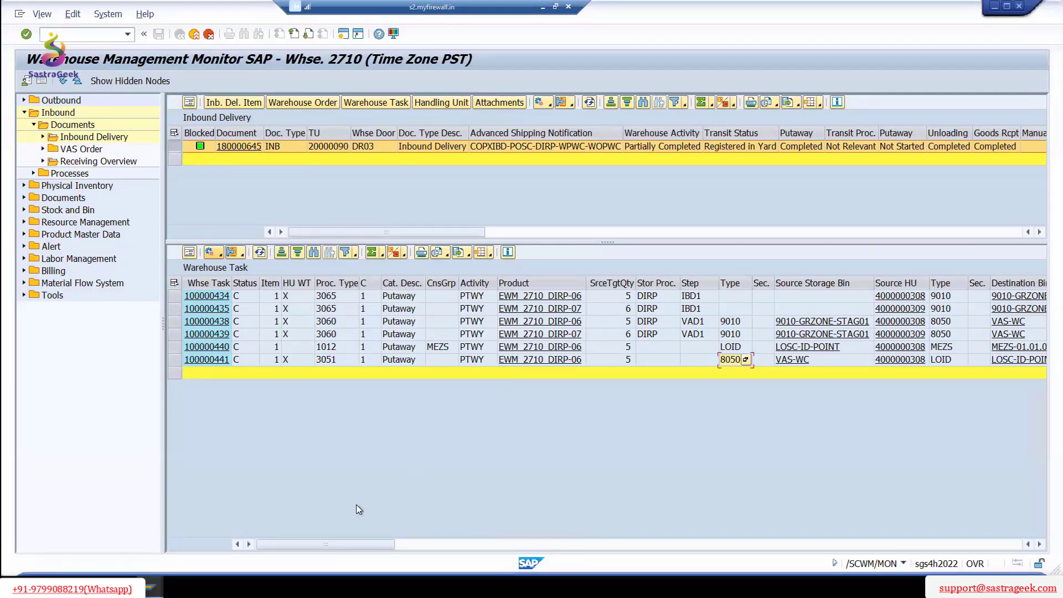
pyautogui.click(150, 587)
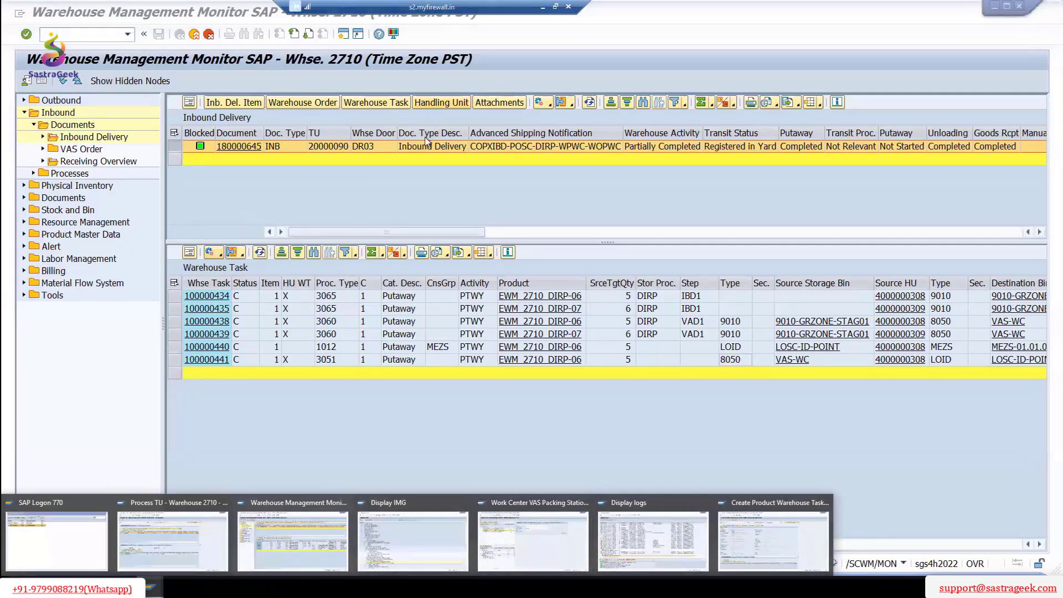
pyautogui.click(439, 103)
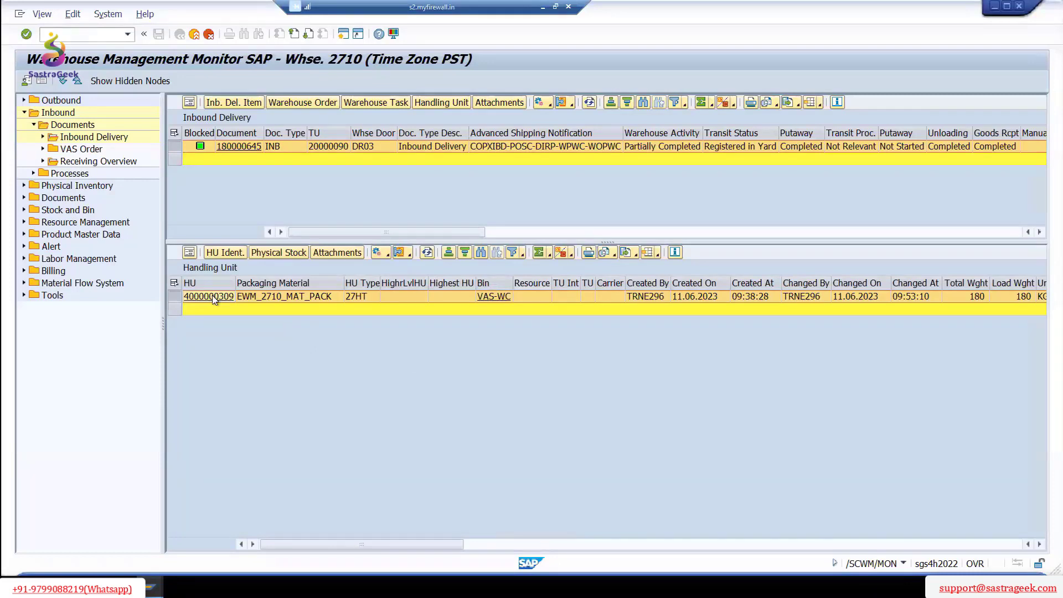
pyautogui.rightClick(214, 300)
pyautogui.click(221, 306)
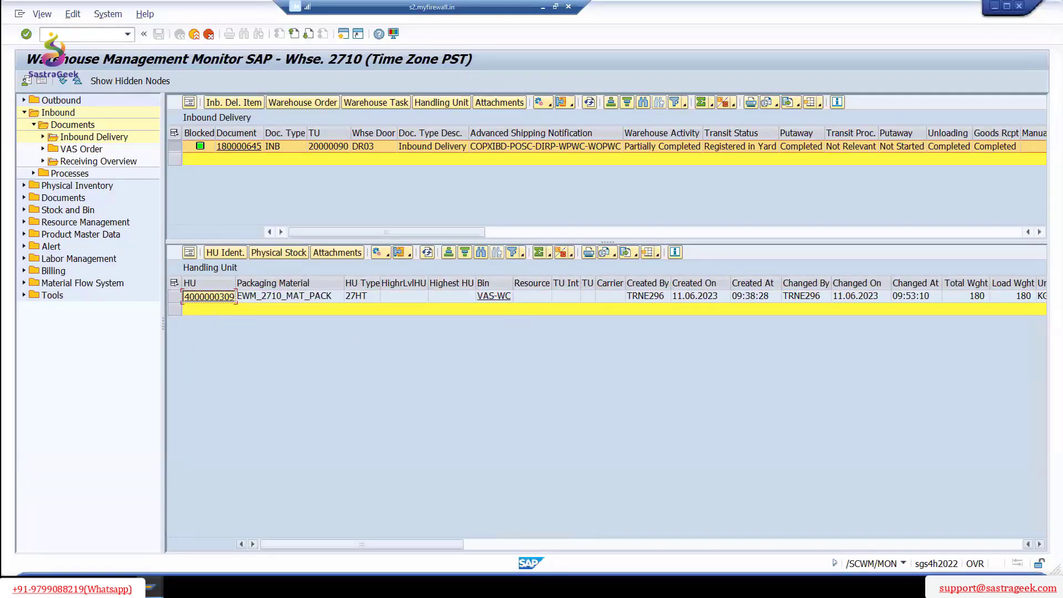
pyautogui.click(150, 588)
pyautogui.click(413, 540)
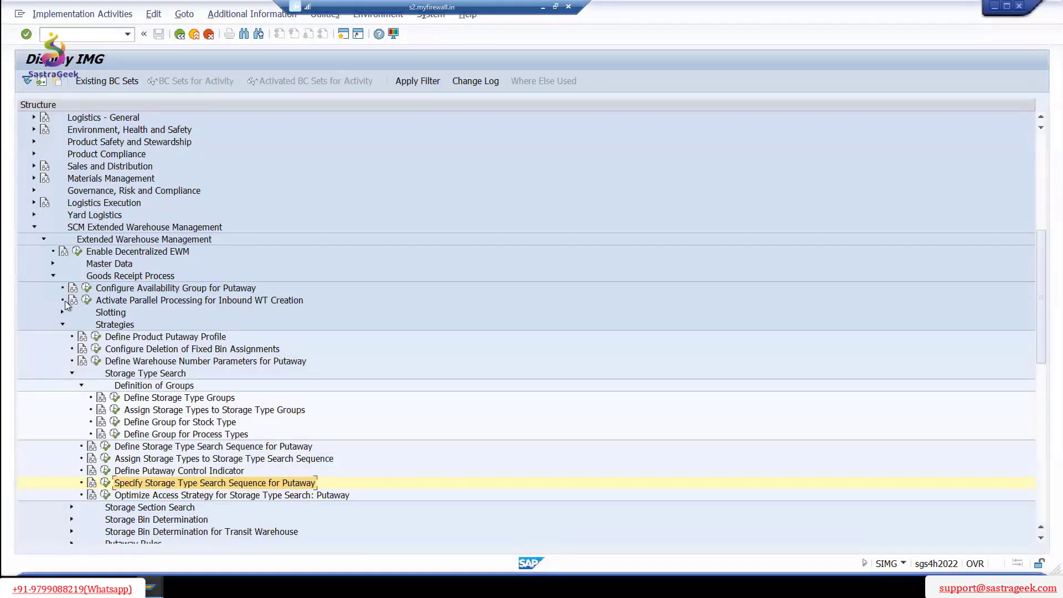
# - Collapse Goods Receipt Strategies and expand Cross-Process Settings > Warehouse Task in the IMG
pyautogui.click(62, 325)
pyautogui.click(54, 276)
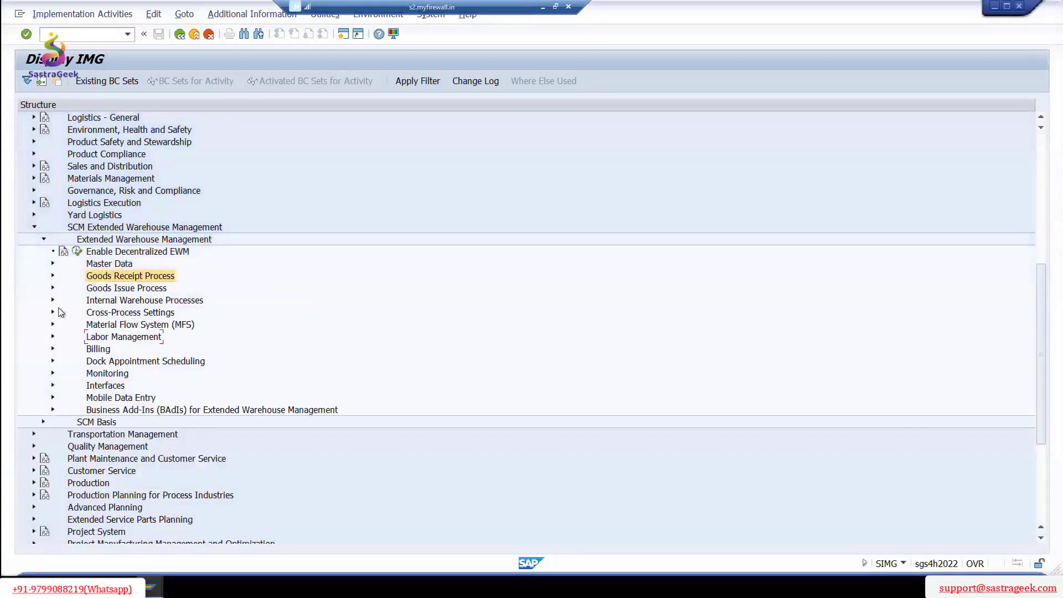
pyautogui.click(53, 313)
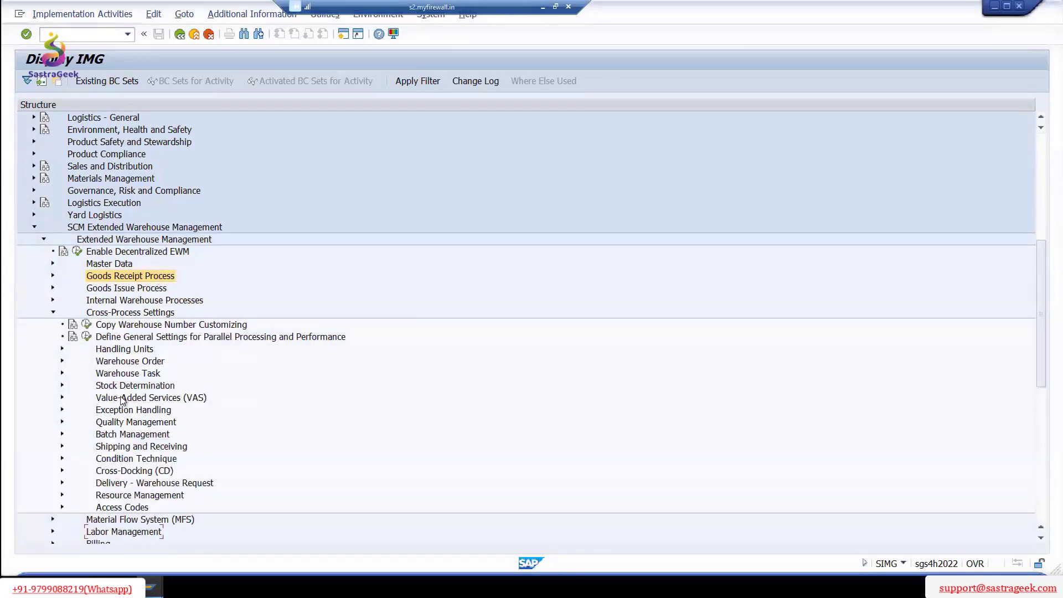
pyautogui.click(62, 373)
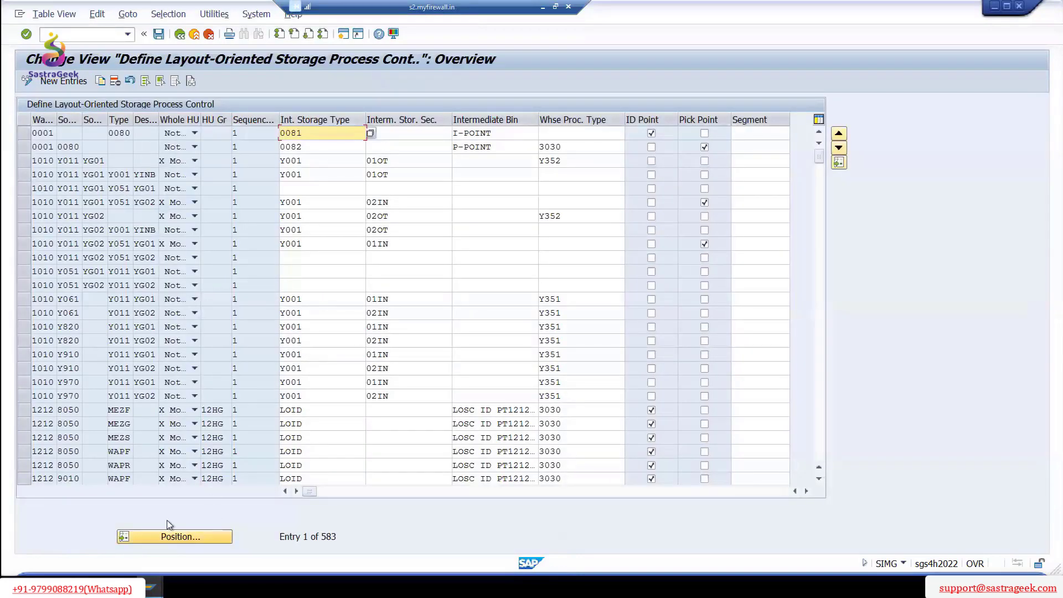
# - Position the table on warehouse 2710 and select the 2710 8050 MEZS entry
pyautogui.click(172, 536)
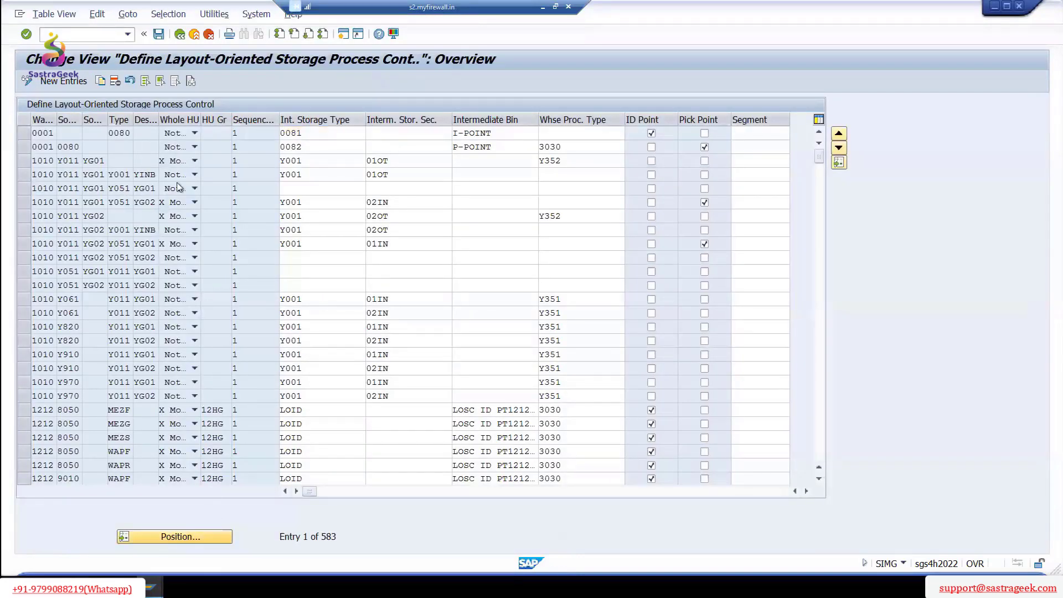
pyautogui.write('2')
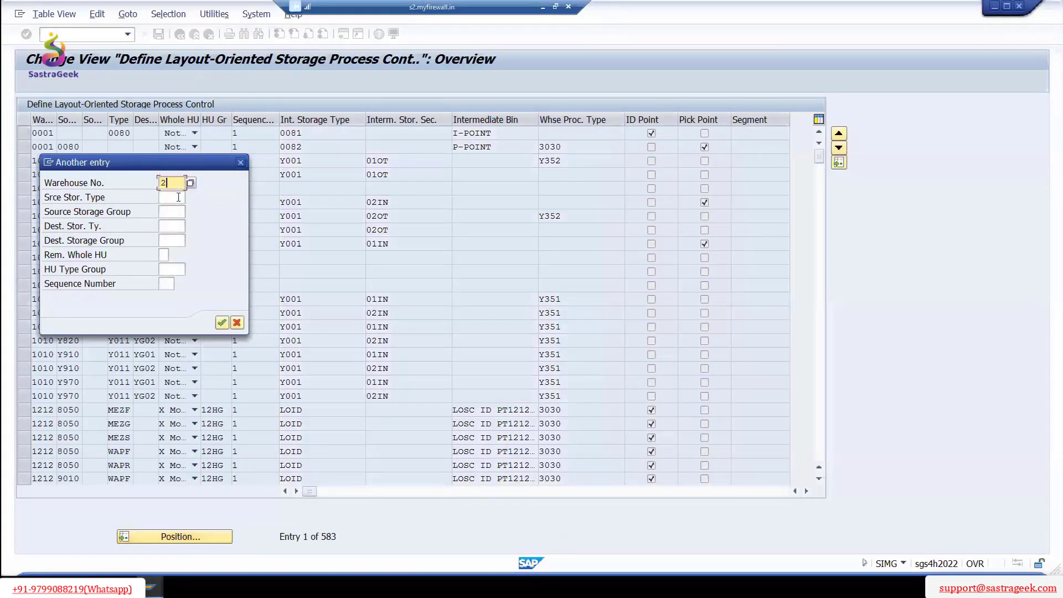
pyautogui.write('710')
pyautogui.click(178, 198)
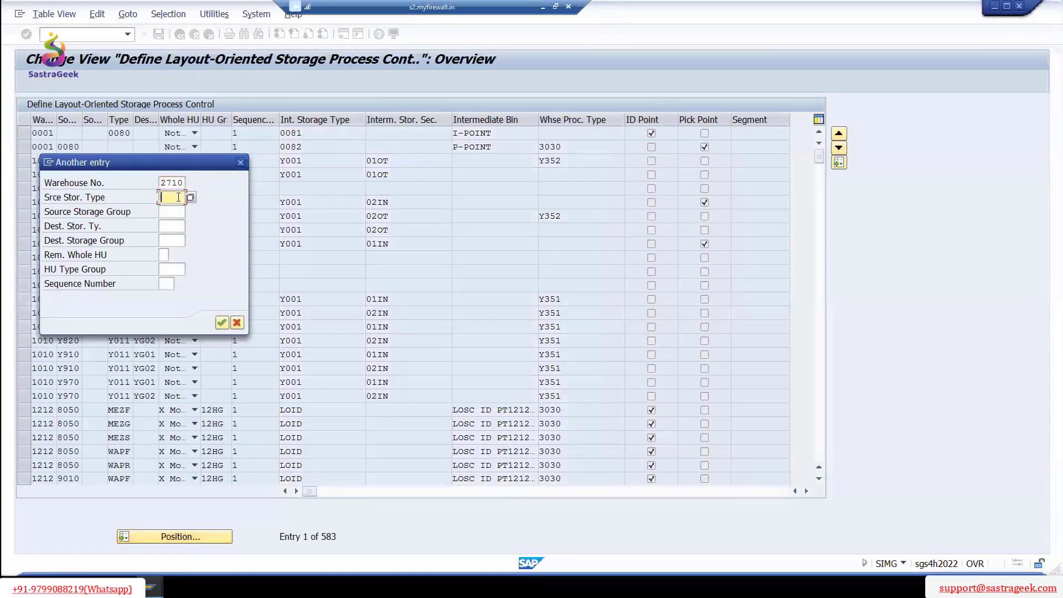
pyautogui.click(221, 324)
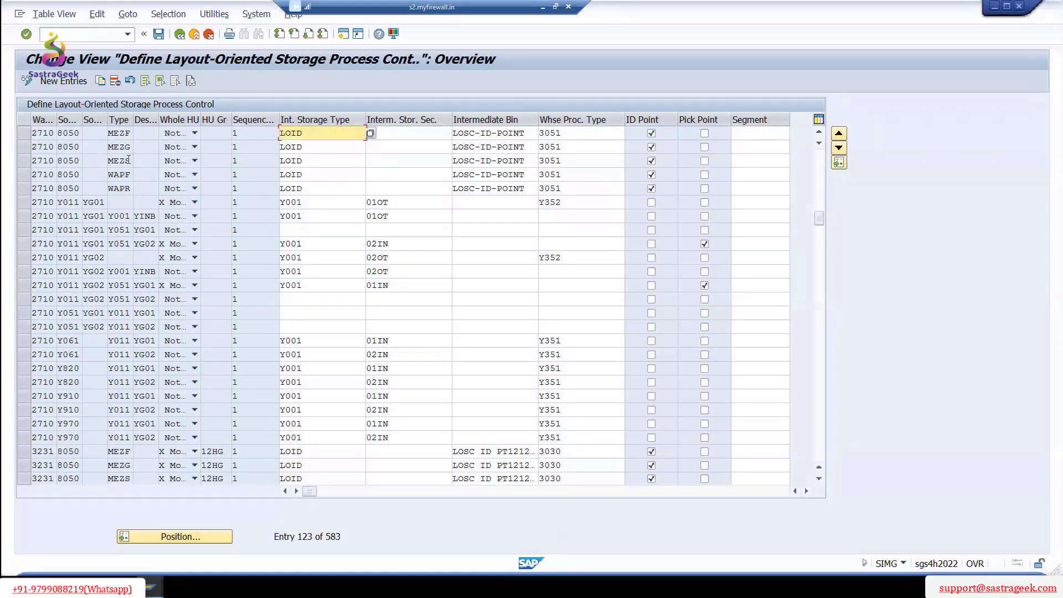
pyautogui.moveTo(129, 160); pyautogui.dragTo(113, 160)
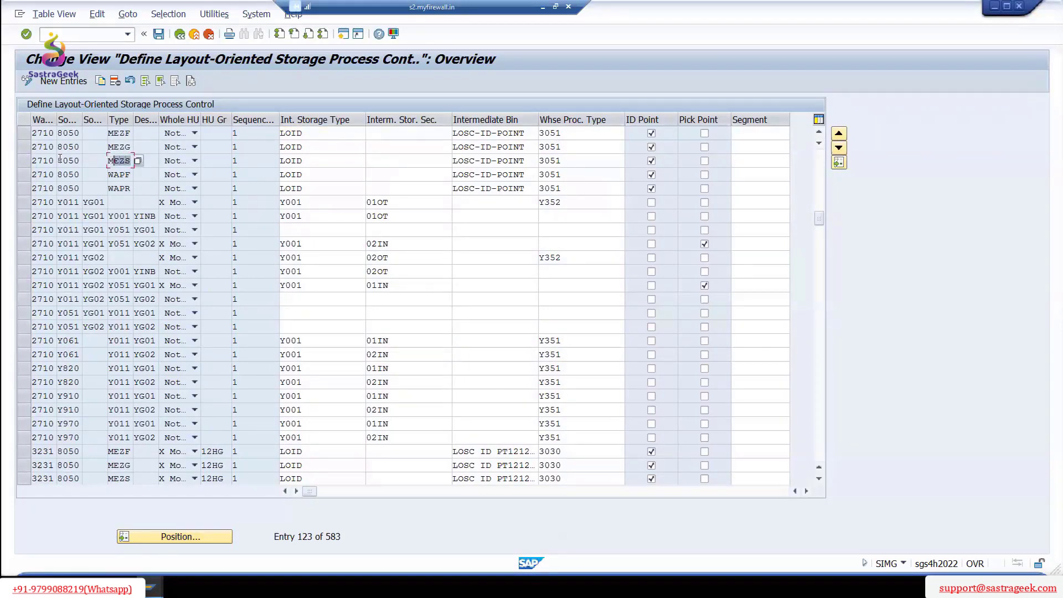
pyautogui.doubleClick(78, 160)
pyautogui.moveTo(134, 161); pyautogui.dragTo(135, 161)
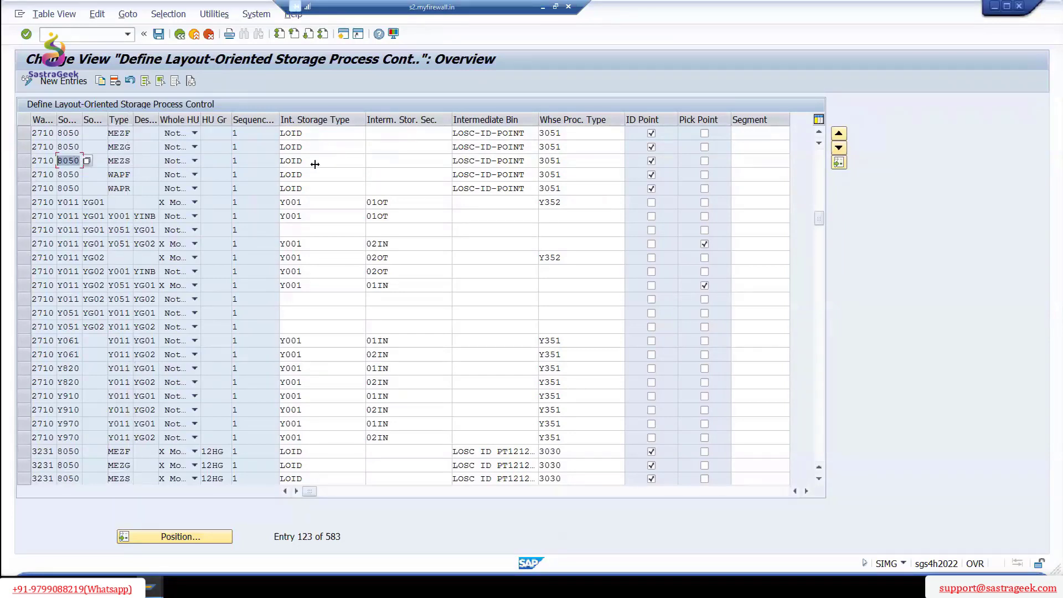
pyautogui.click(24, 161)
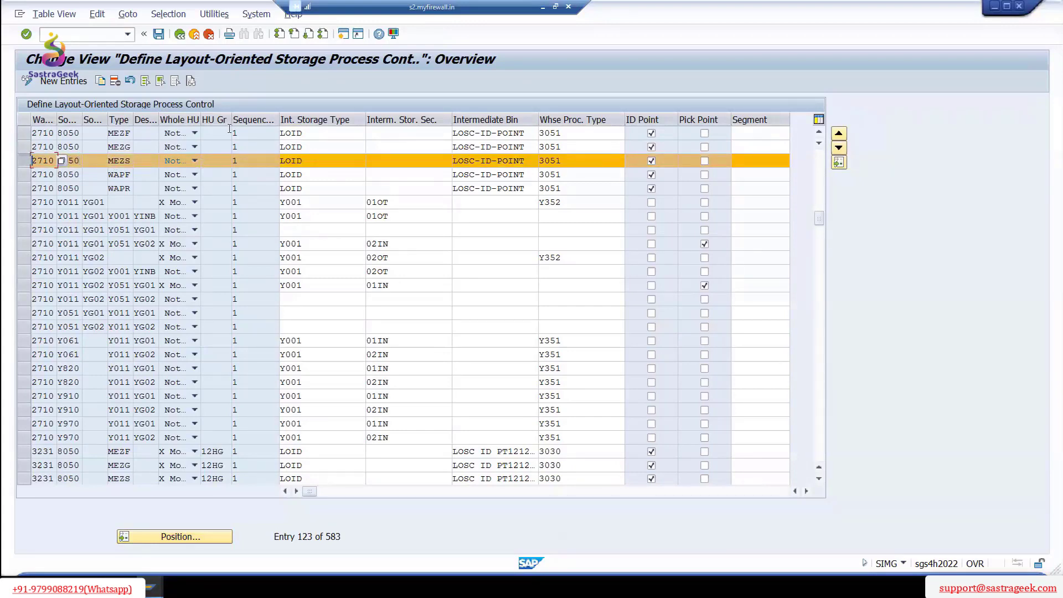
# - Inspect the entry's LOID internal storage type value, then go back to the IMG tree
pyautogui.moveTo(75, 163)
pyautogui.mouseDown()
pyautogui.moveTo(107, 154)
pyautogui.moveTo(113, 166)
pyautogui.mouseUp()
pyautogui.moveTo(329, 161); pyautogui.dragTo(294, 155)
pyautogui.moveTo(190, 68)
pyautogui.mouseDown()
pyautogui.moveTo(188, 88)
pyautogui.moveTo(310, 97)
pyautogui.mouseUp()
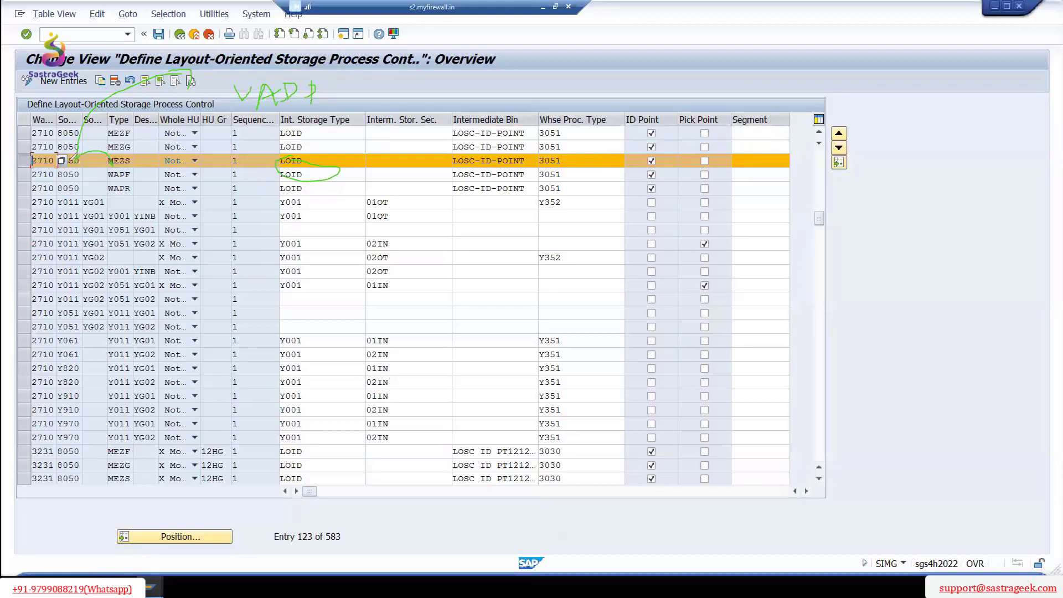
pyautogui.click(723, 95)
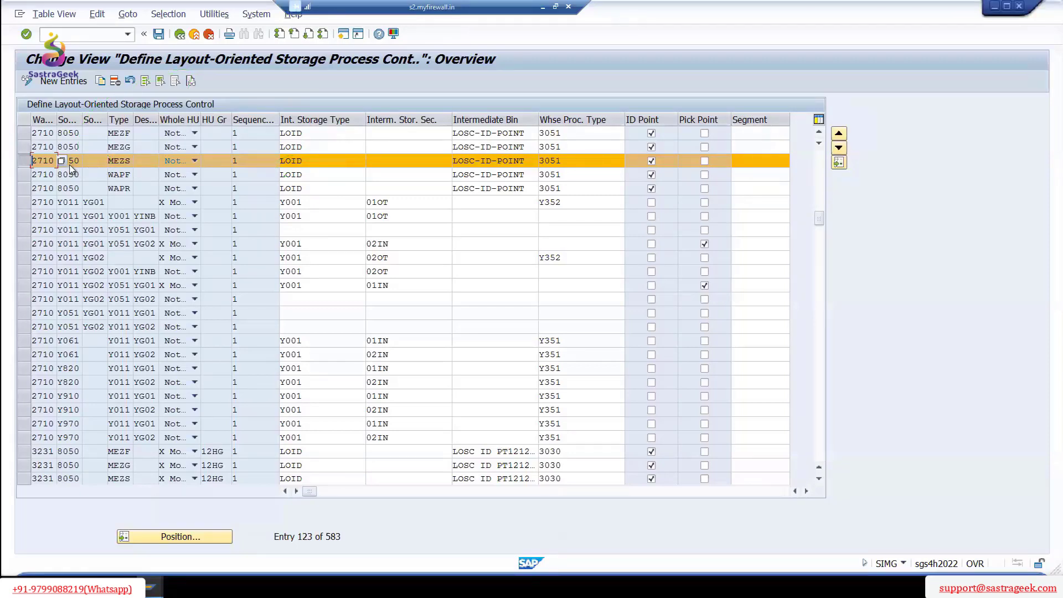
pyautogui.click(306, 166)
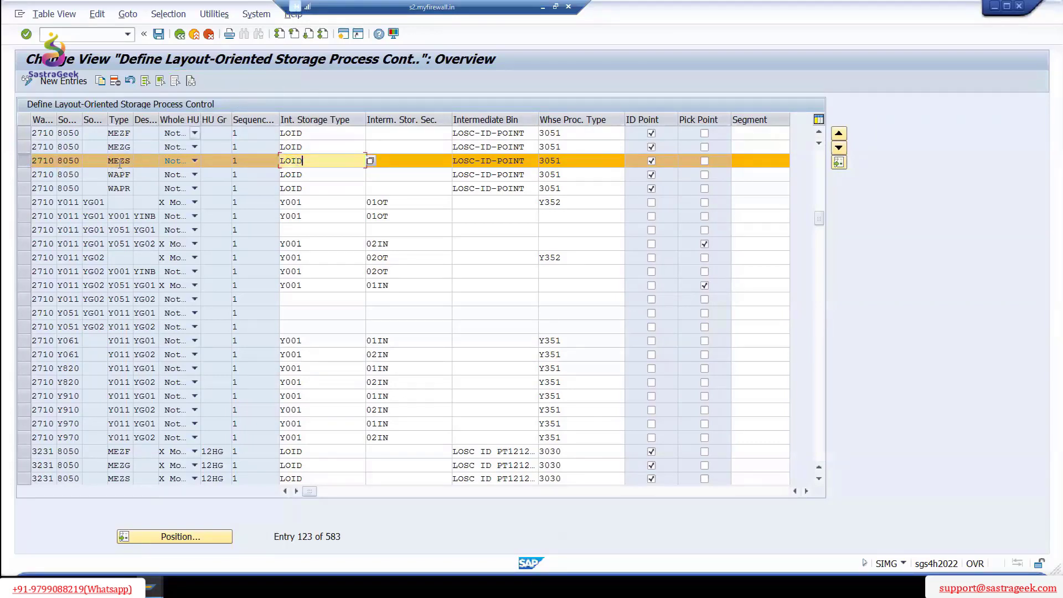
pyautogui.click(180, 36)
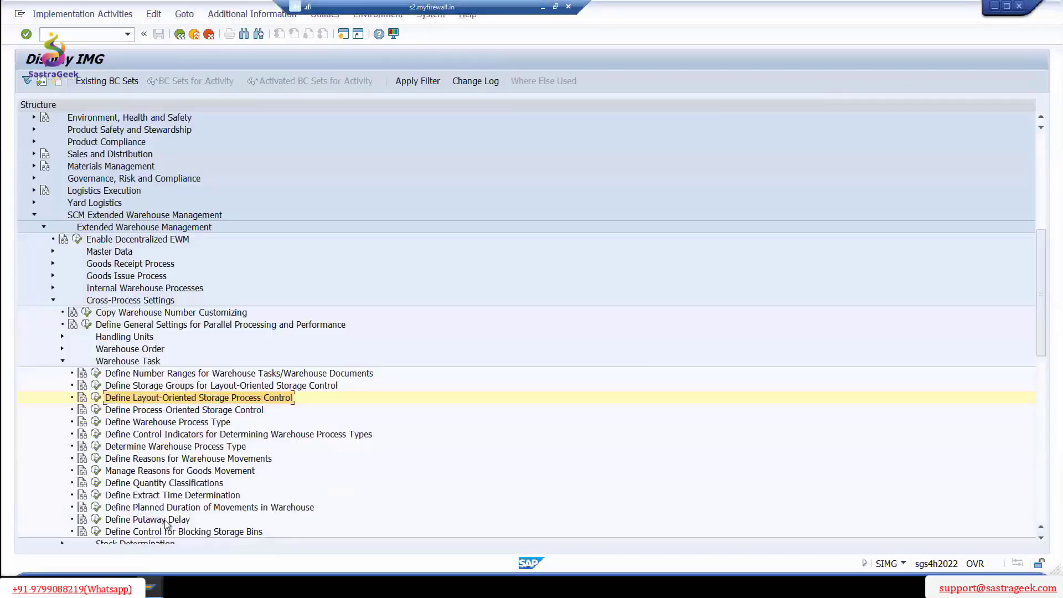
# - Copy the handling unit number and restart Create Warehouse Task for Product
pyautogui.click(294, 535)
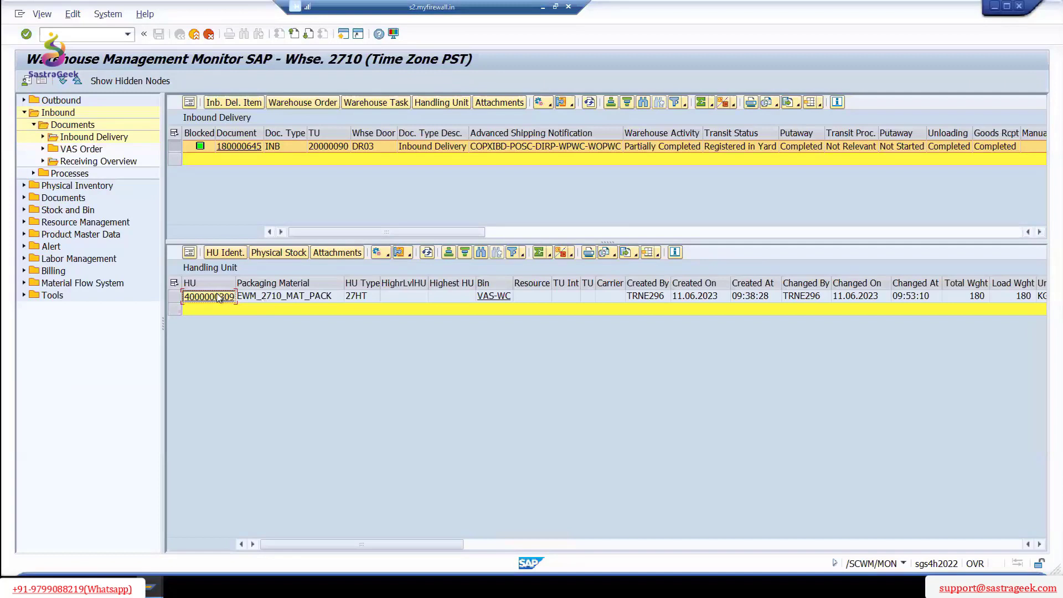
pyautogui.rightClick(214, 302)
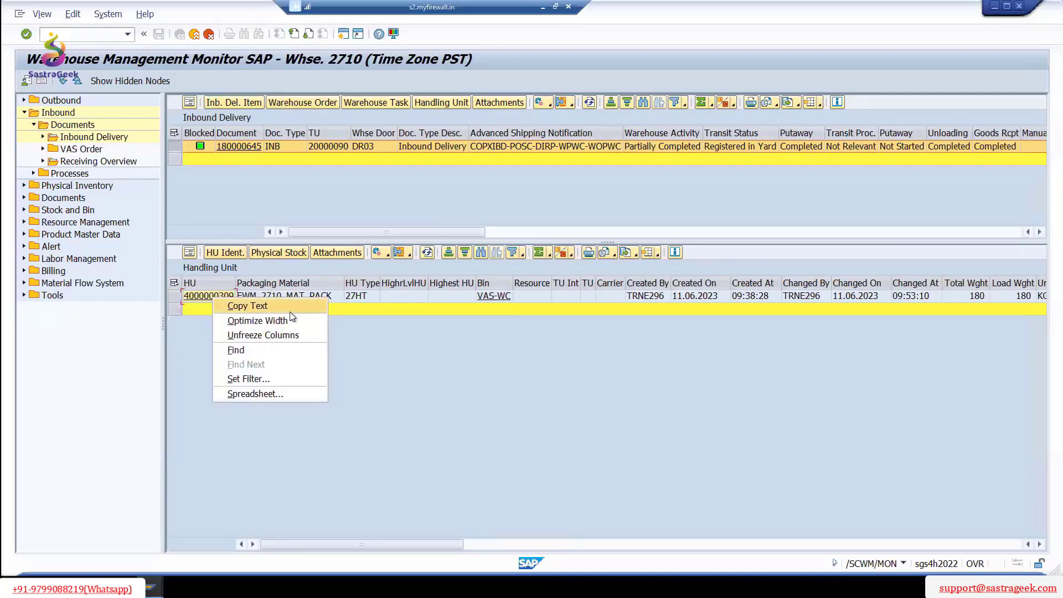
pyautogui.click(249, 304)
pyautogui.click(150, 587)
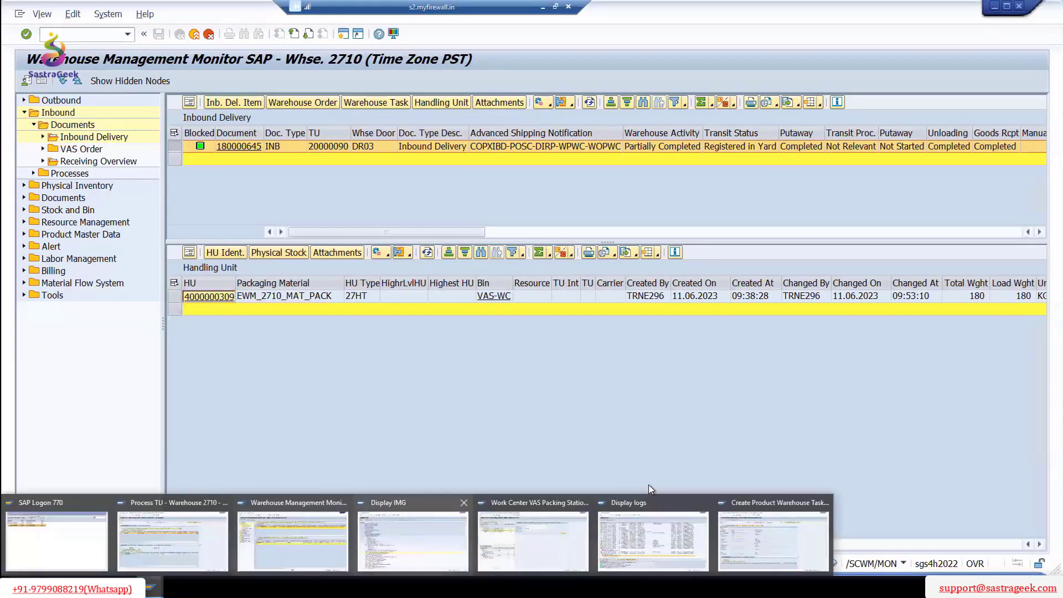
pyautogui.click(773, 535)
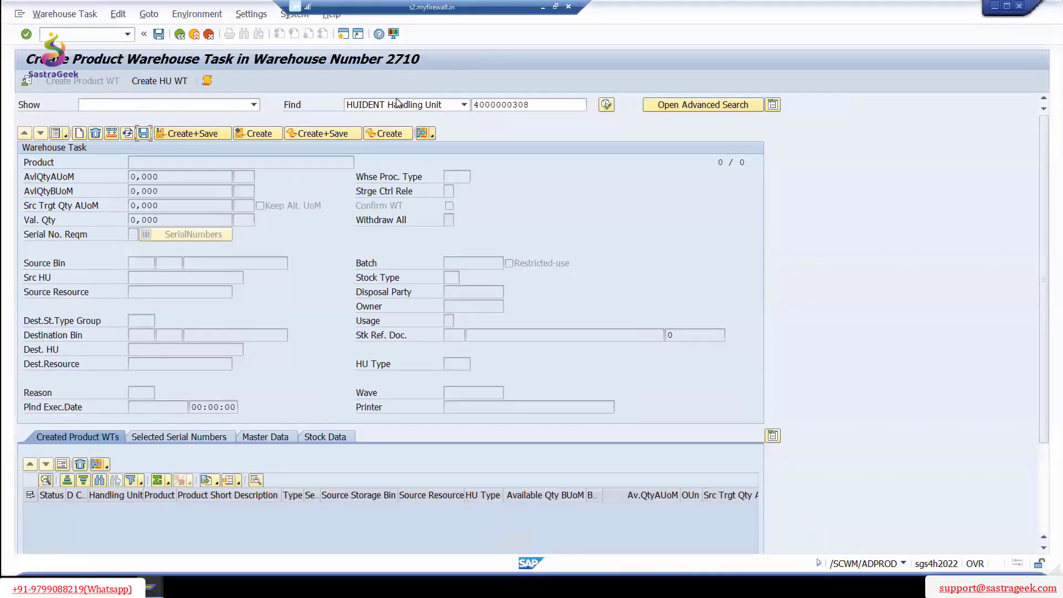
pyautogui.click(127, 34)
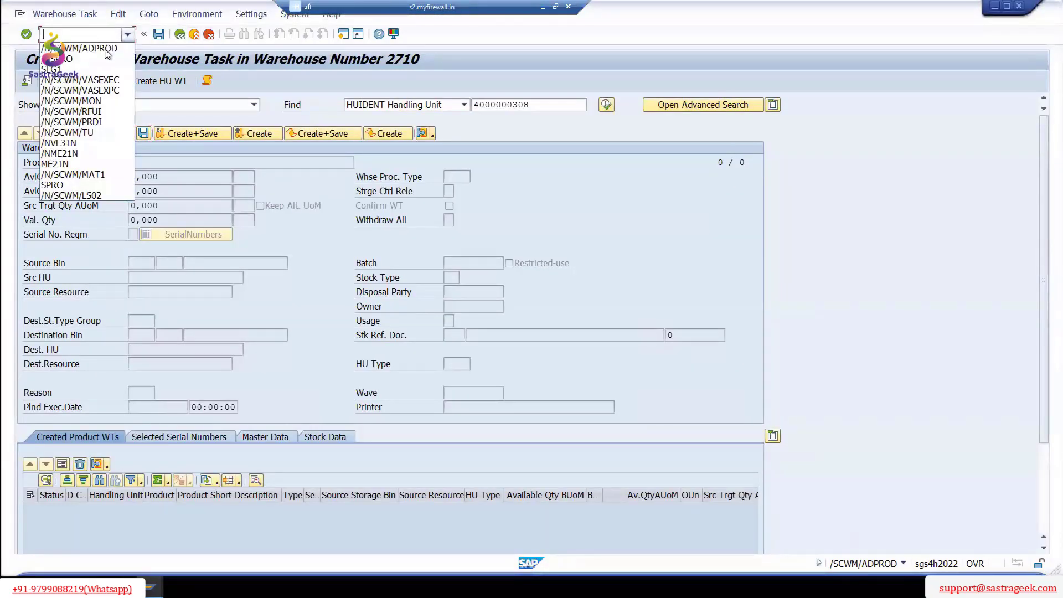
pyautogui.press('Return')
pyautogui.press('Return')
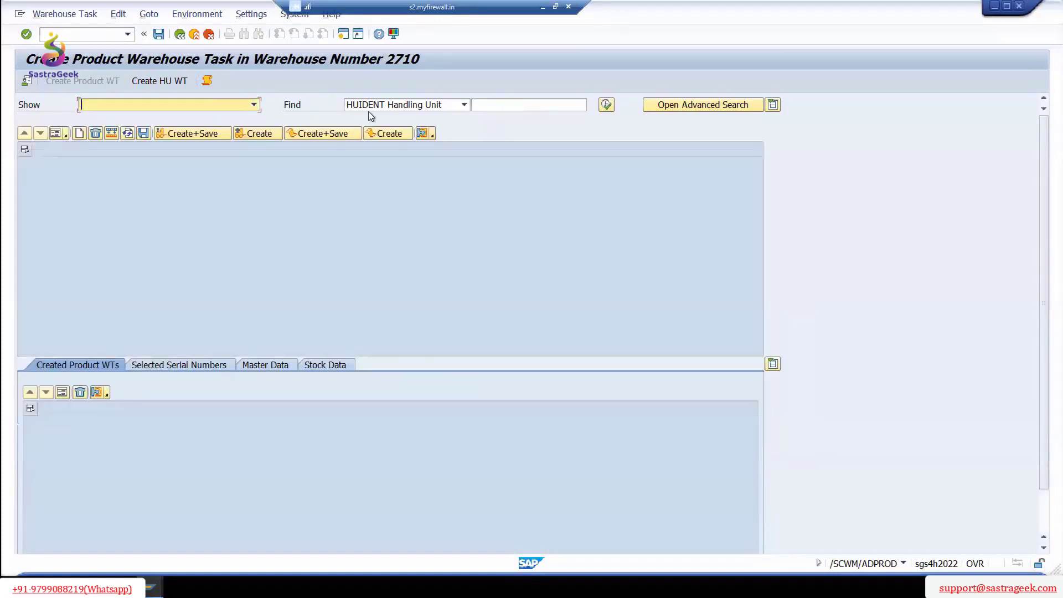
pyautogui.press('Tab')
pyautogui.press('Tab')
pyautogui.hotkey('ctrl', 'v')
pyautogui.press('Return')
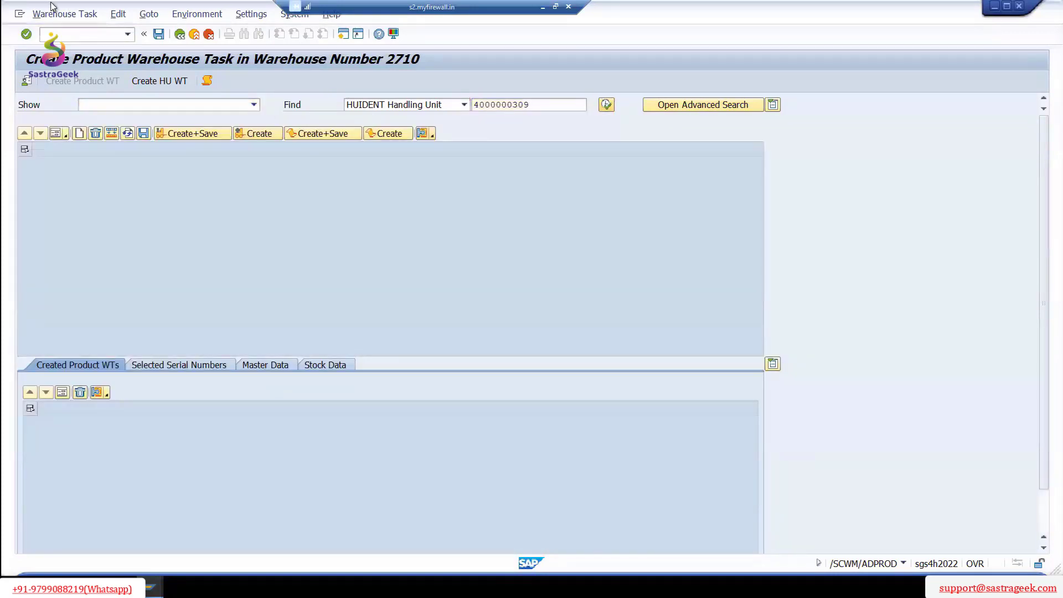
pyautogui.click(56, 134)
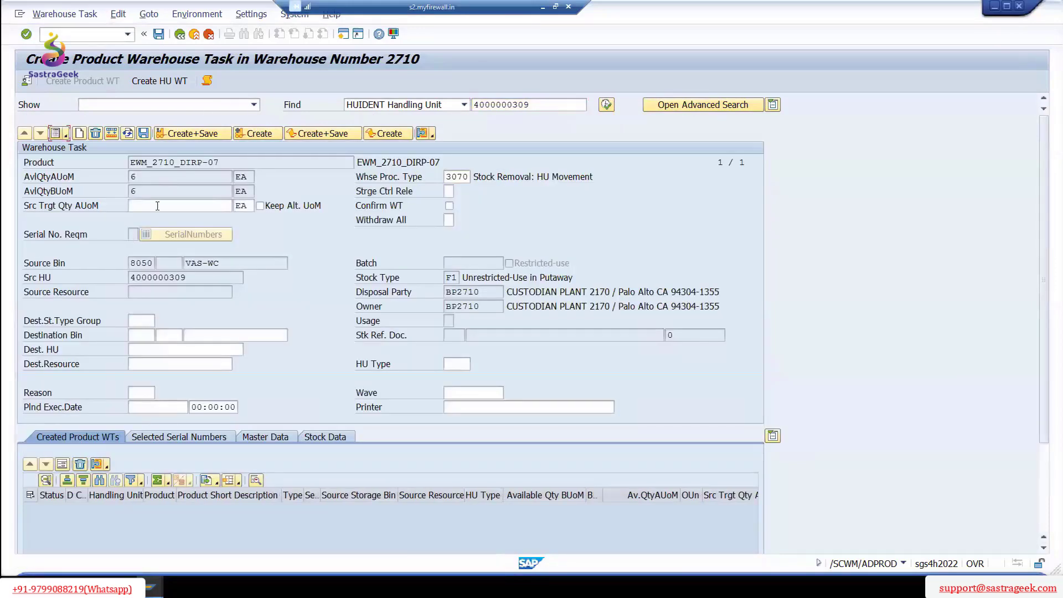
pyautogui.click(181, 206)
pyautogui.write('6')
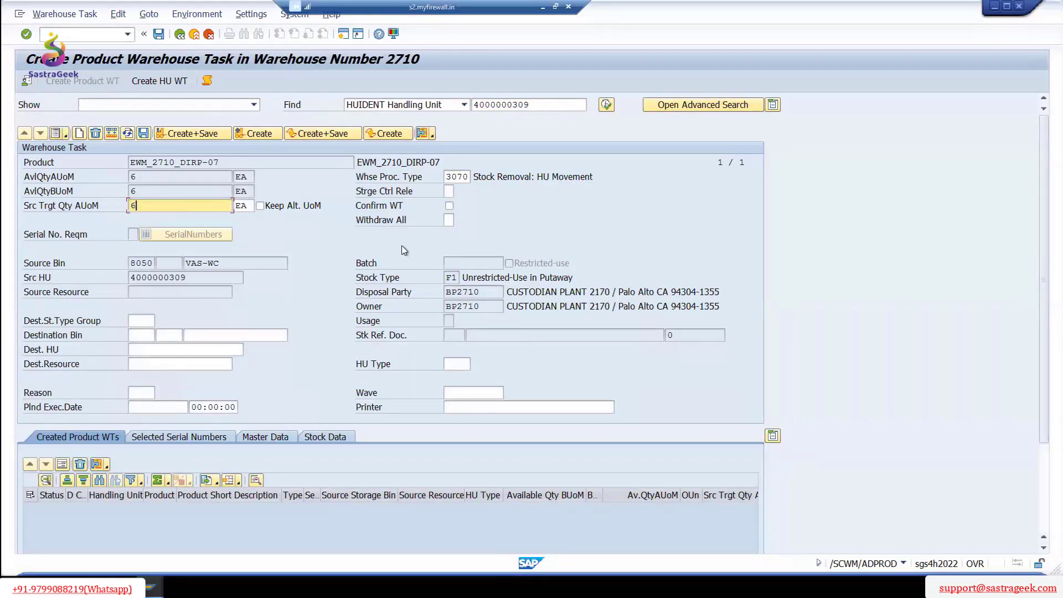
pyautogui.press('Return')
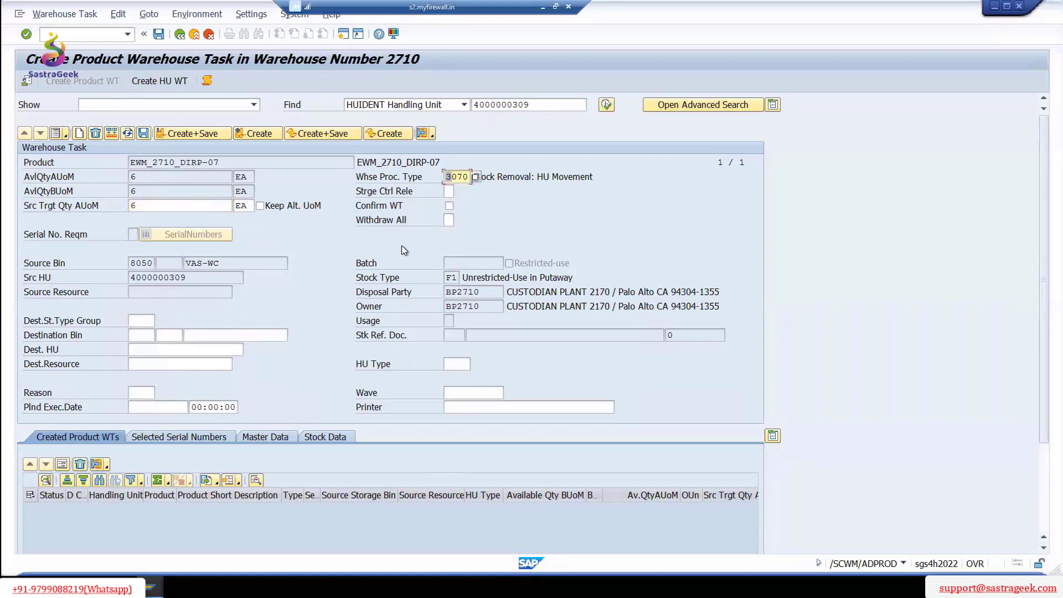
pyautogui.press('BackSpace')
pyautogui.write('1022')
pyautogui.press('Return')
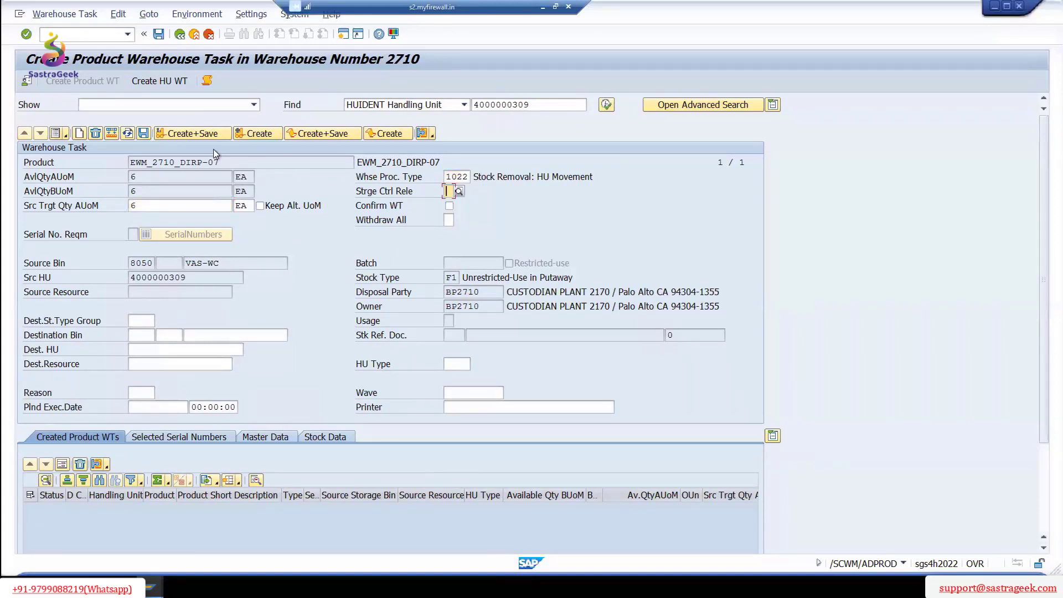
pyautogui.click(267, 135)
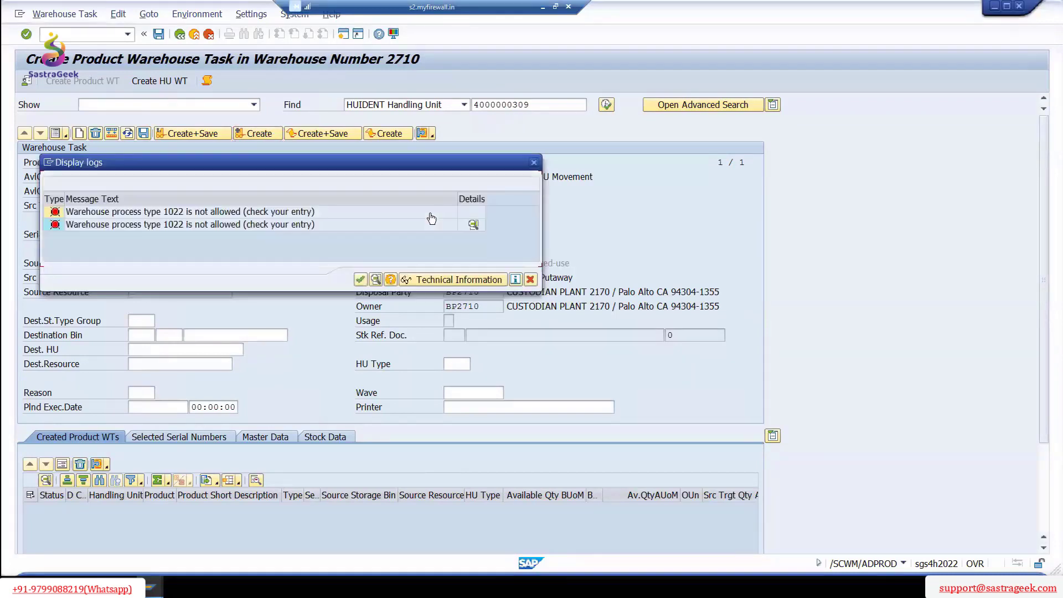
pyautogui.click(360, 279)
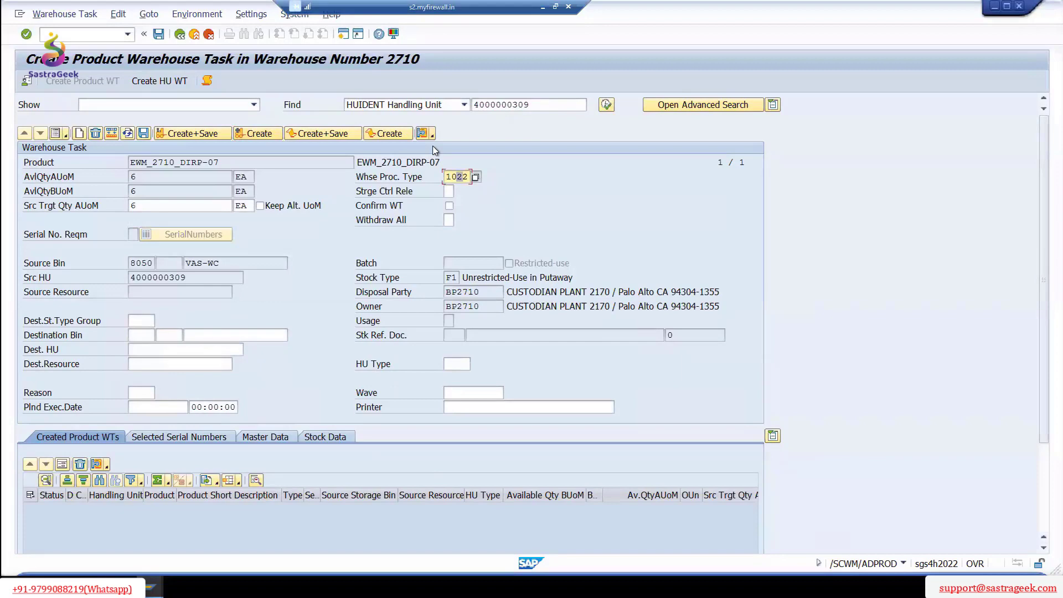
# - Change the process type to 1012 and retry, hitting the storage type search error
pyautogui.press('F1')
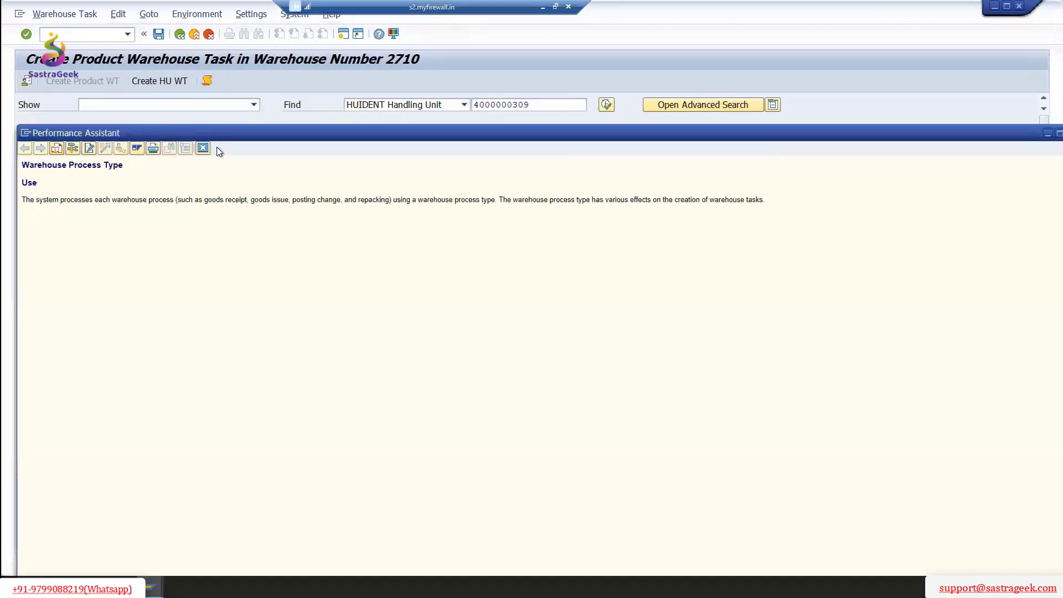
pyautogui.click(207, 148)
pyautogui.hotkey('shift', 'Left')
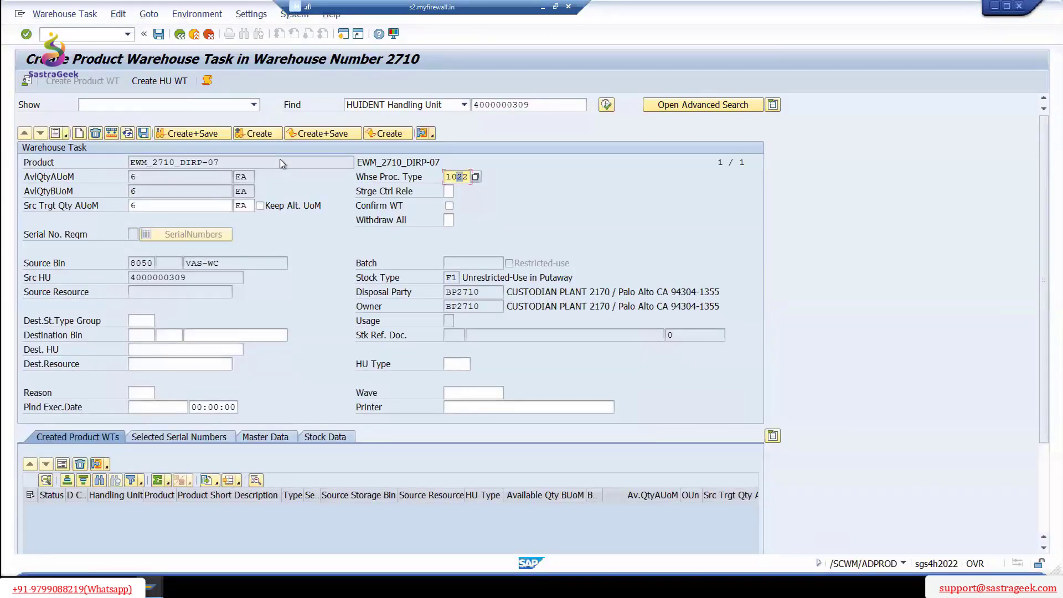
pyautogui.write('12')
pyautogui.press('Tab')
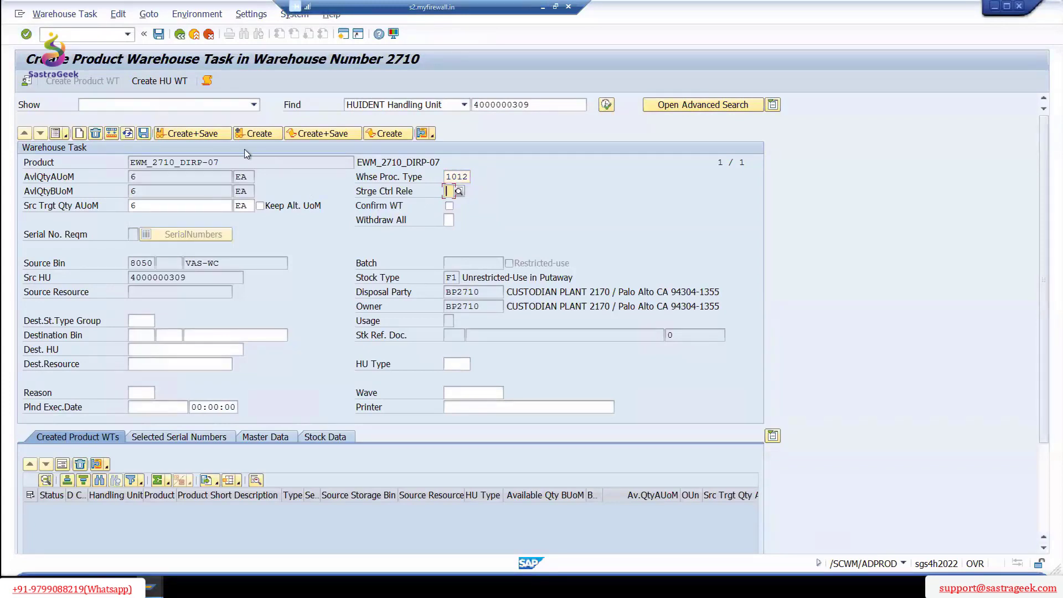
pyautogui.click(261, 135)
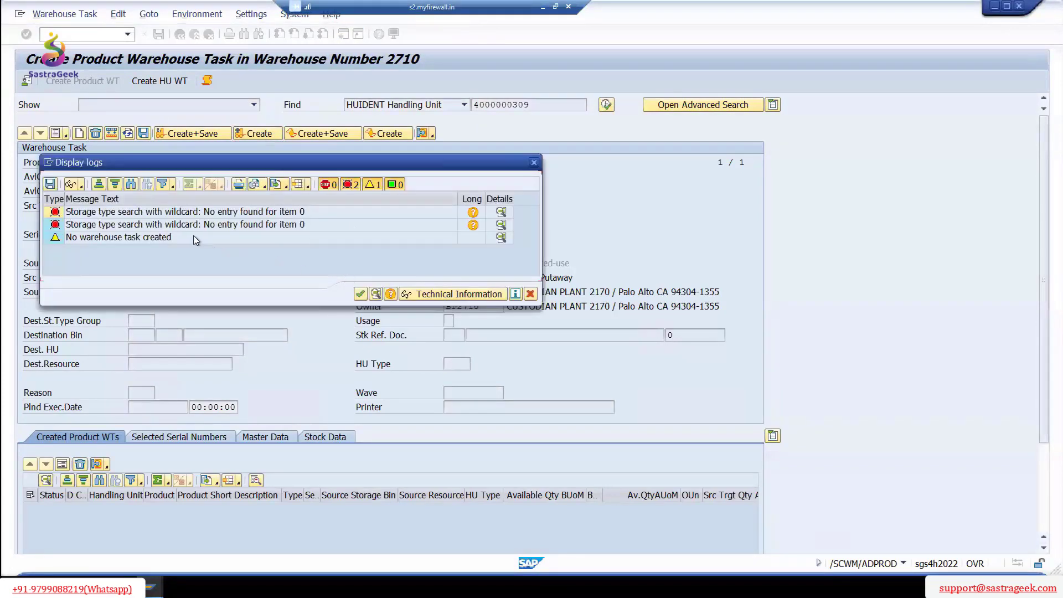
pyautogui.click(361, 293)
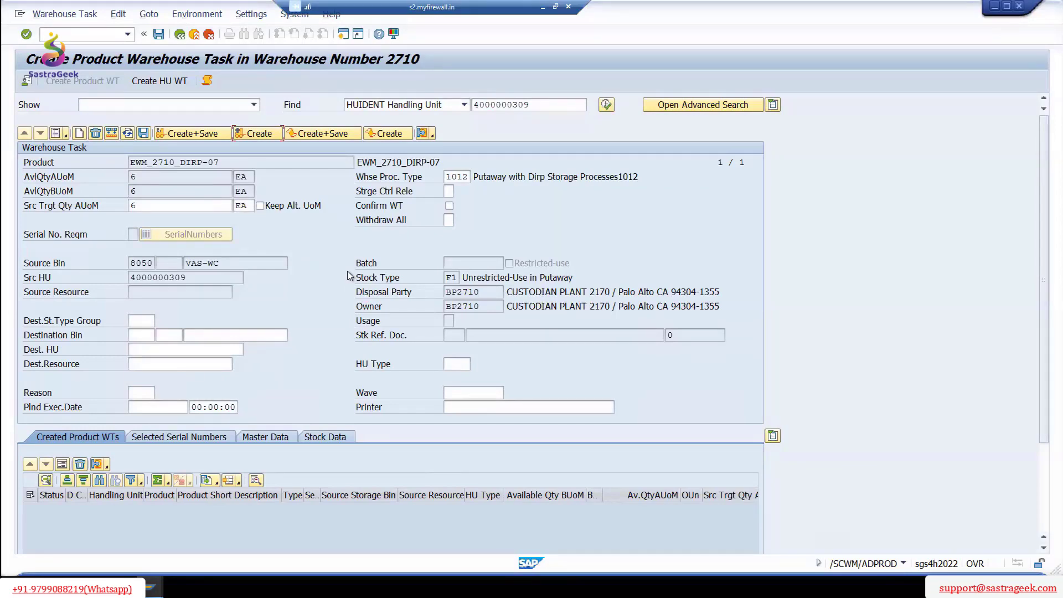
pyautogui.click(151, 587)
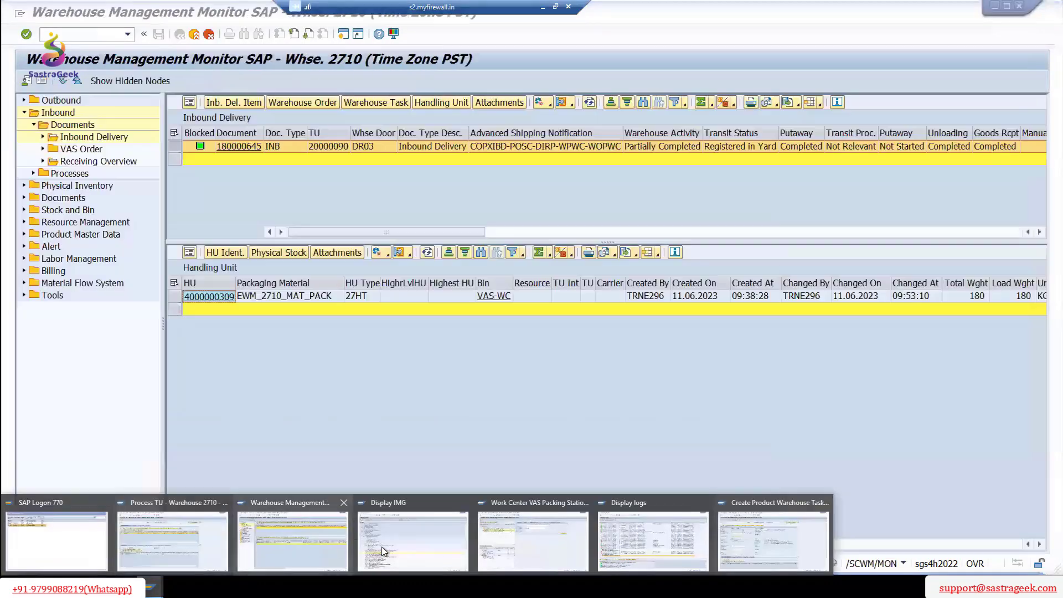
pyautogui.click(384, 551)
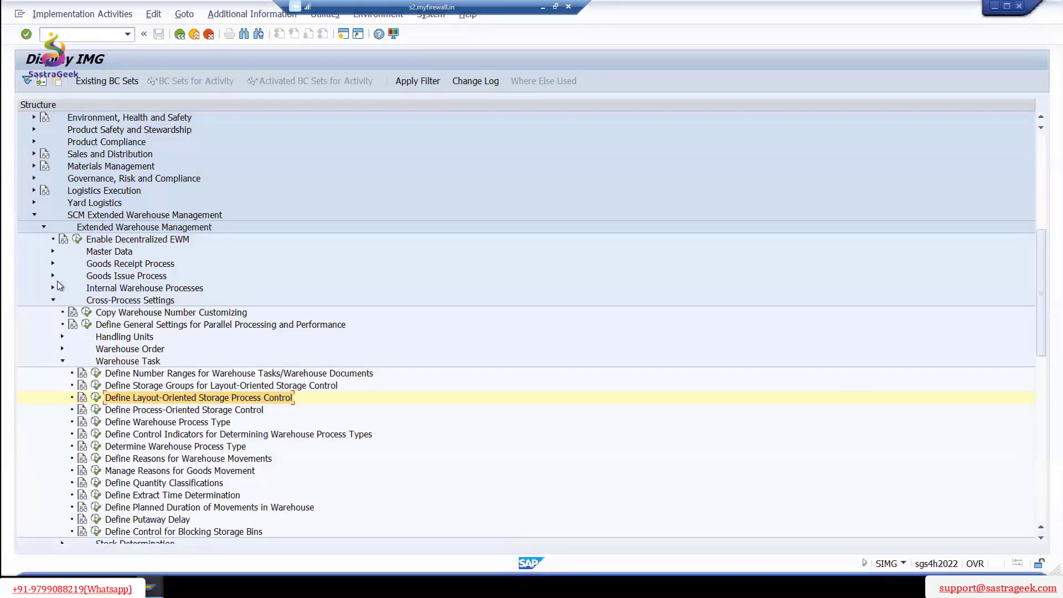
# - Open Goods Receipt Process > Specify Storage Type Search Sequence for Putaway and start New Entries
pyautogui.click(54, 276)
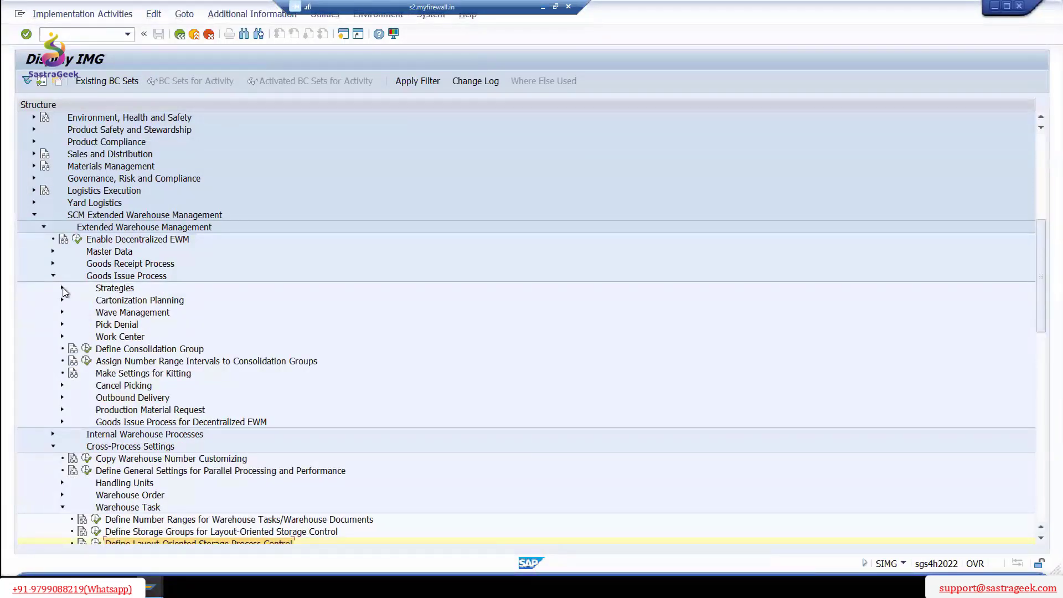
pyautogui.click(62, 288)
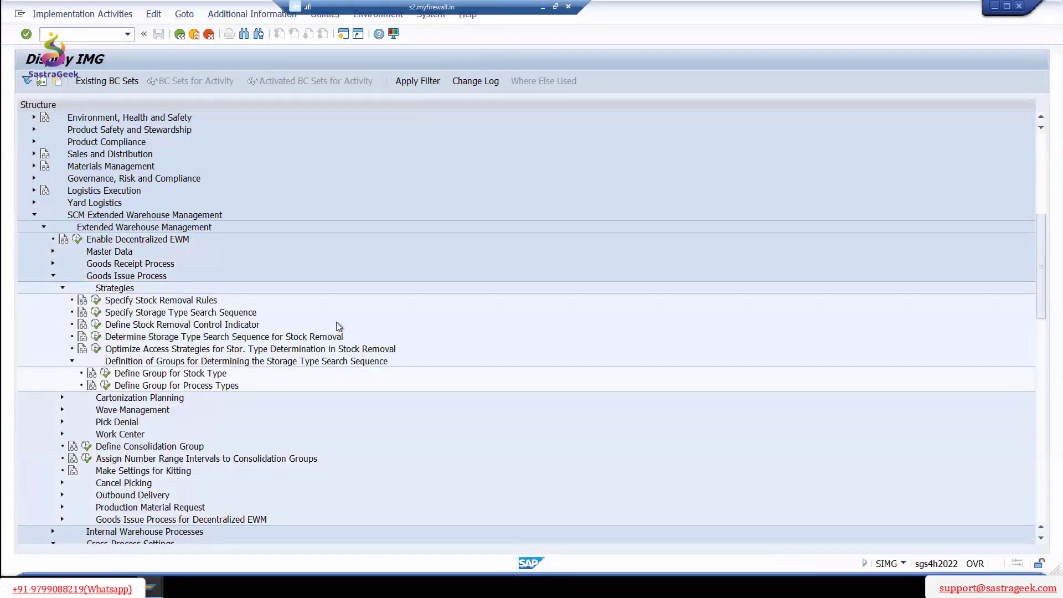
pyautogui.click(95, 312)
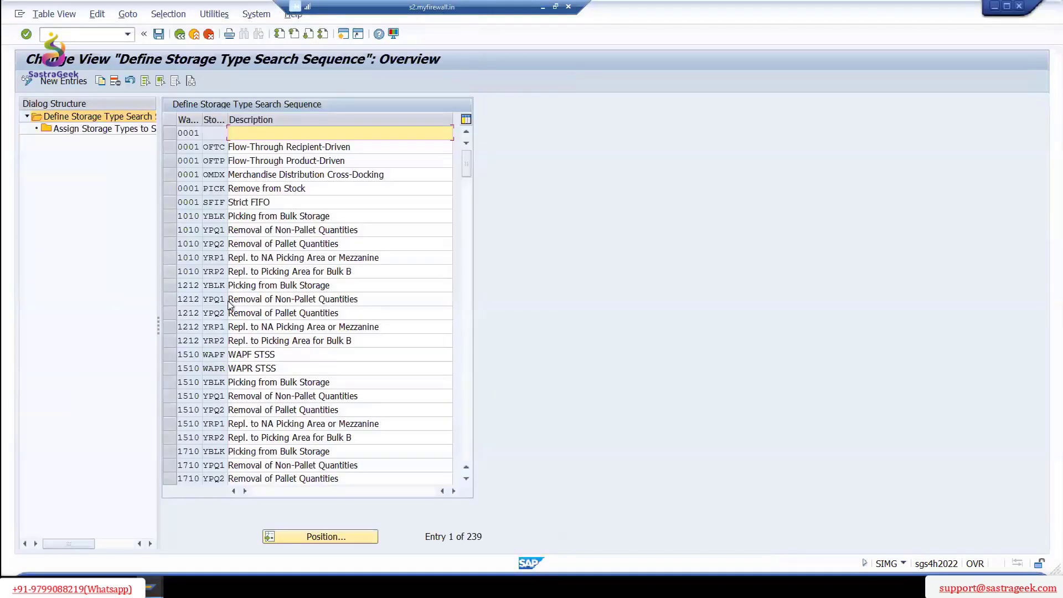
pyautogui.click(179, 33)
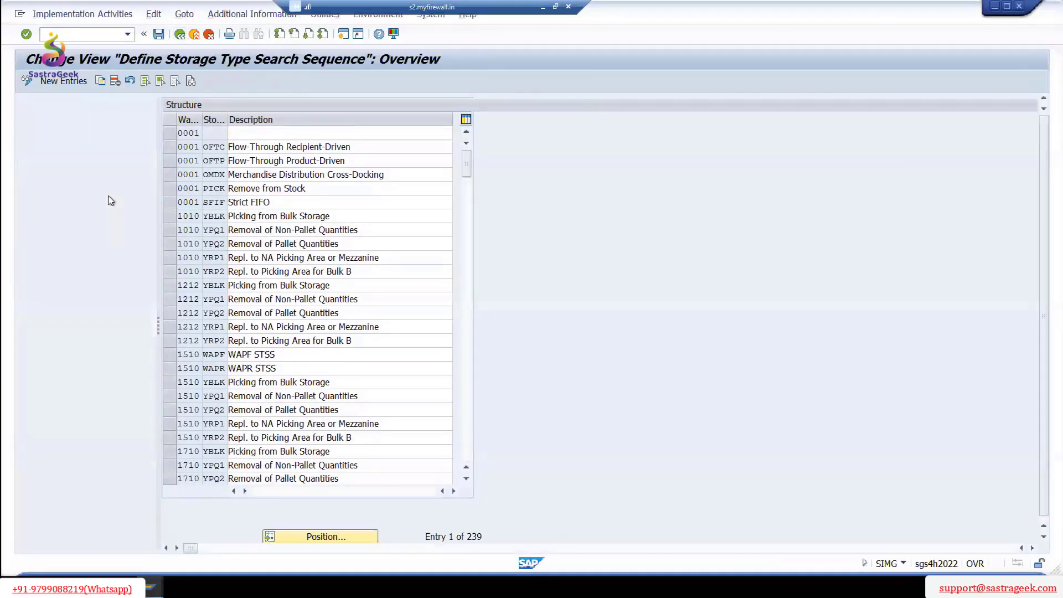
pyautogui.click(62, 288)
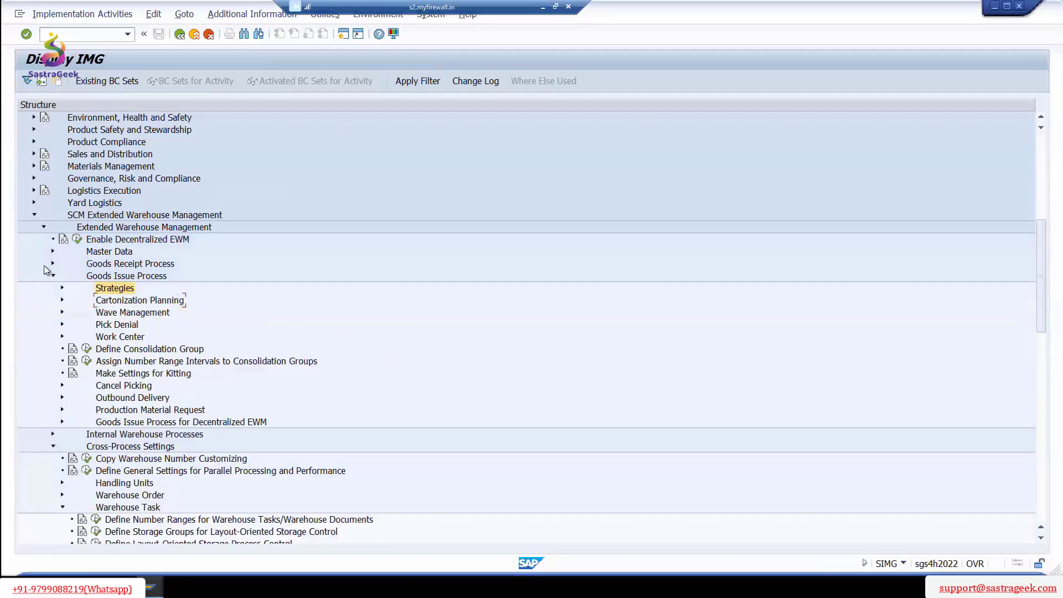
pyautogui.click(53, 263)
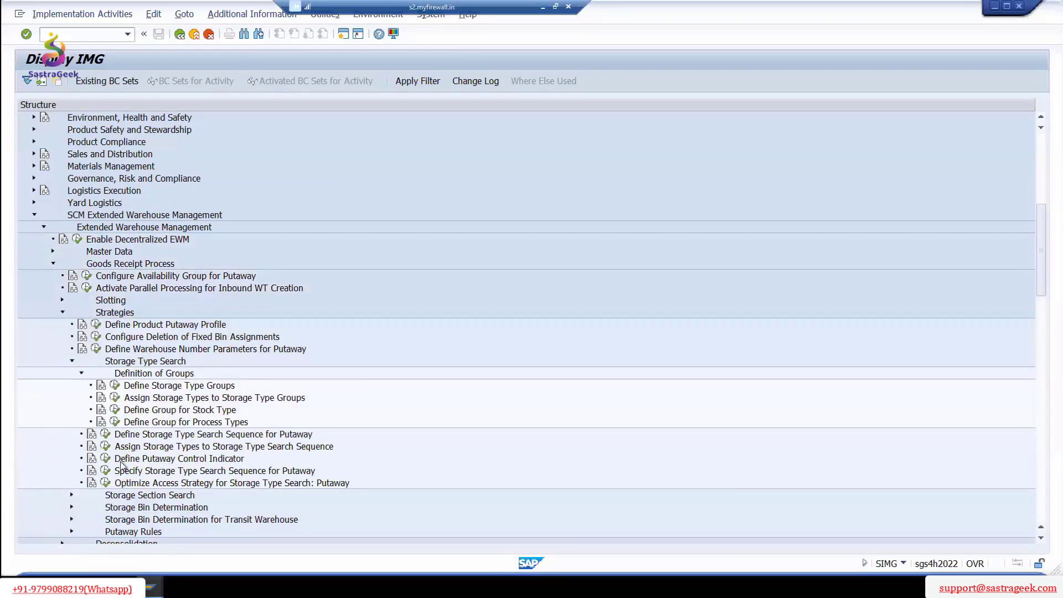
pyautogui.click(113, 474)
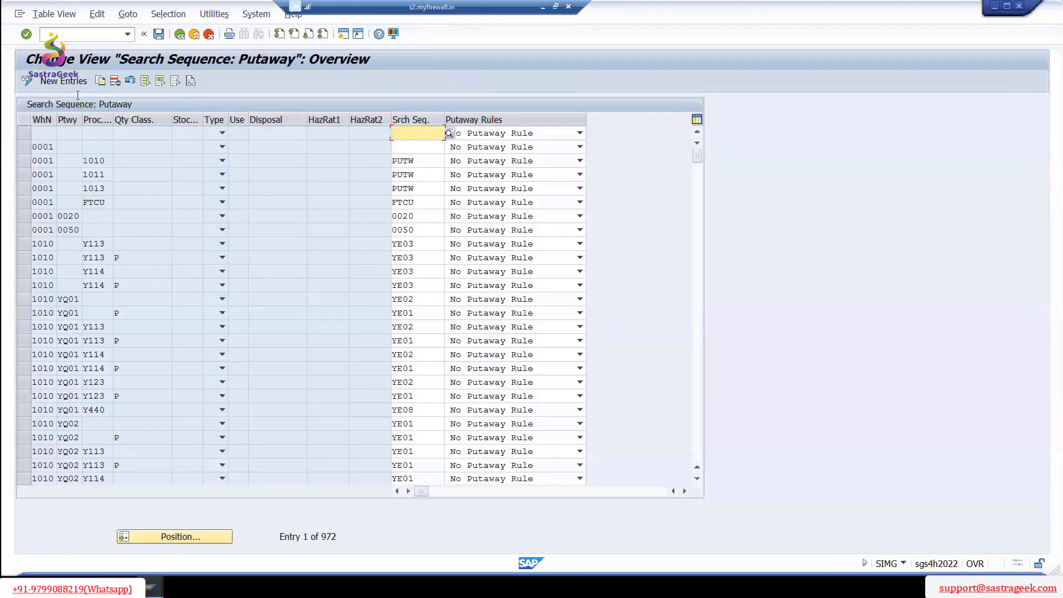
pyautogui.click(63, 81)
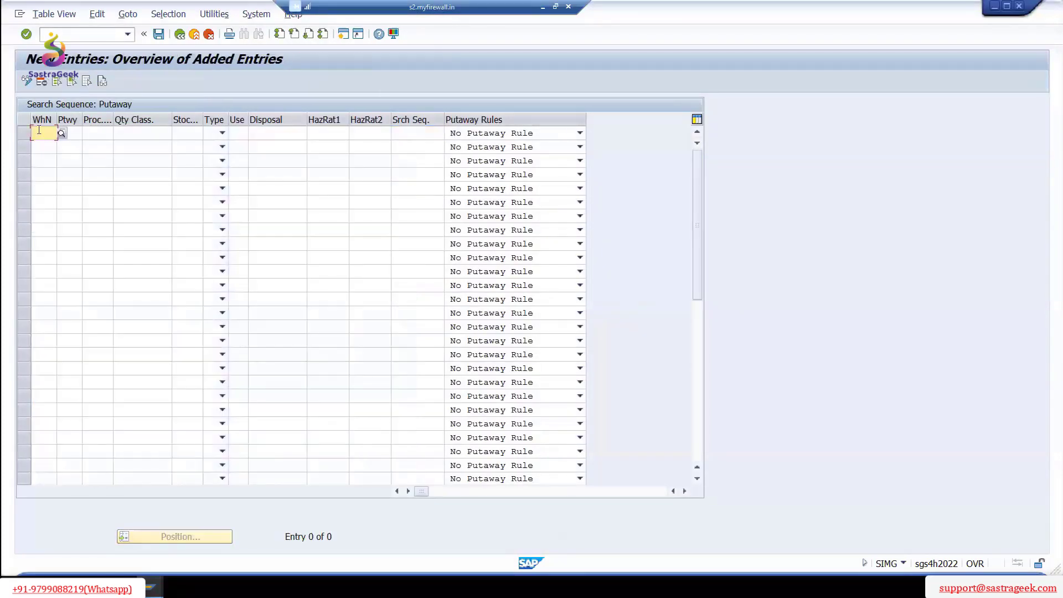
# - Enter warehouse 2710 and search sequence MEZS in the first new row
pyautogui.write('2710')
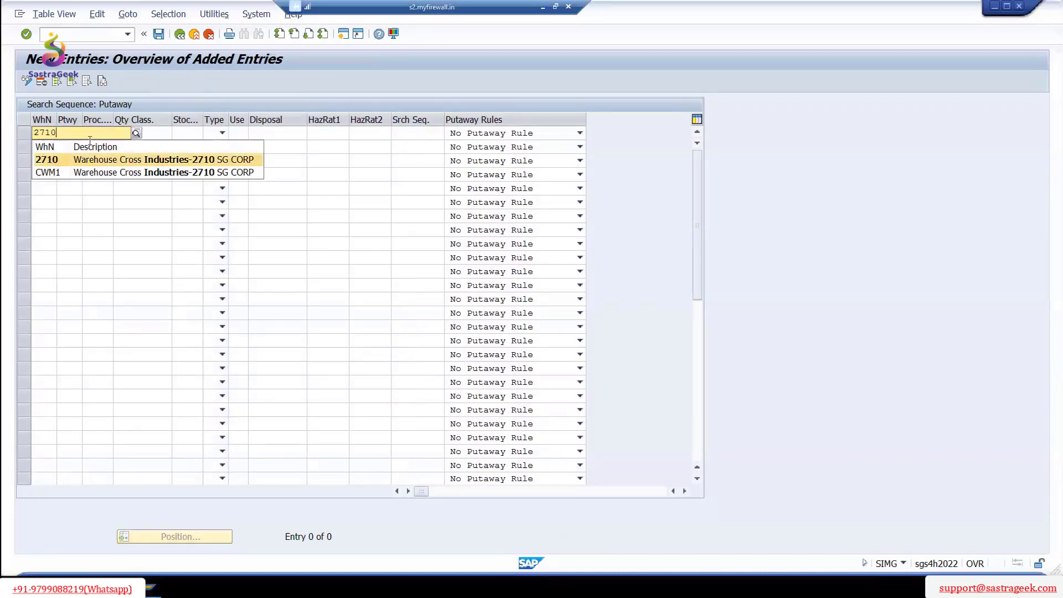
pyautogui.press('Return')
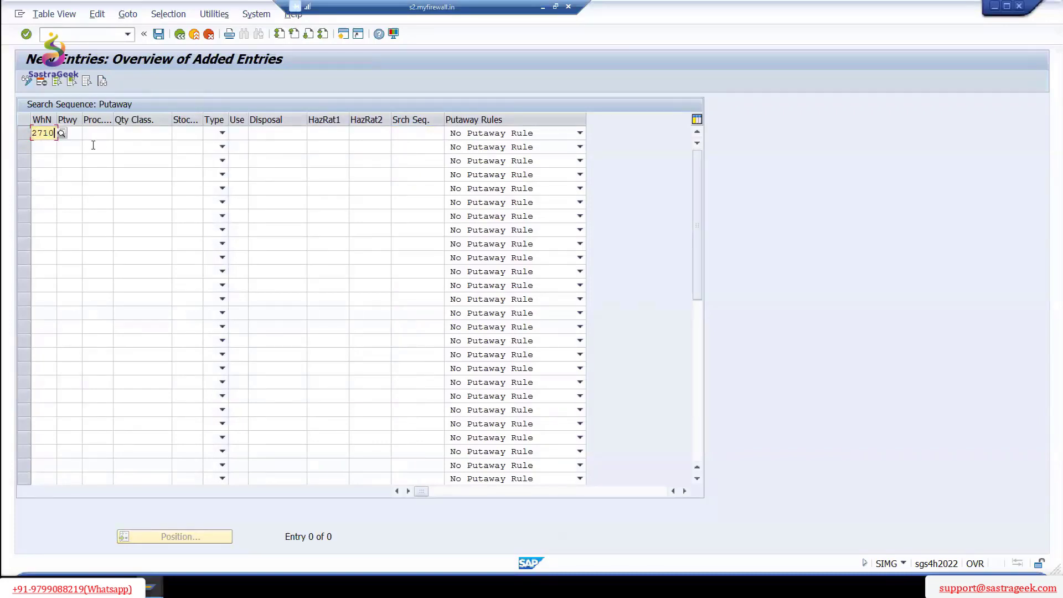
pyautogui.click(75, 133)
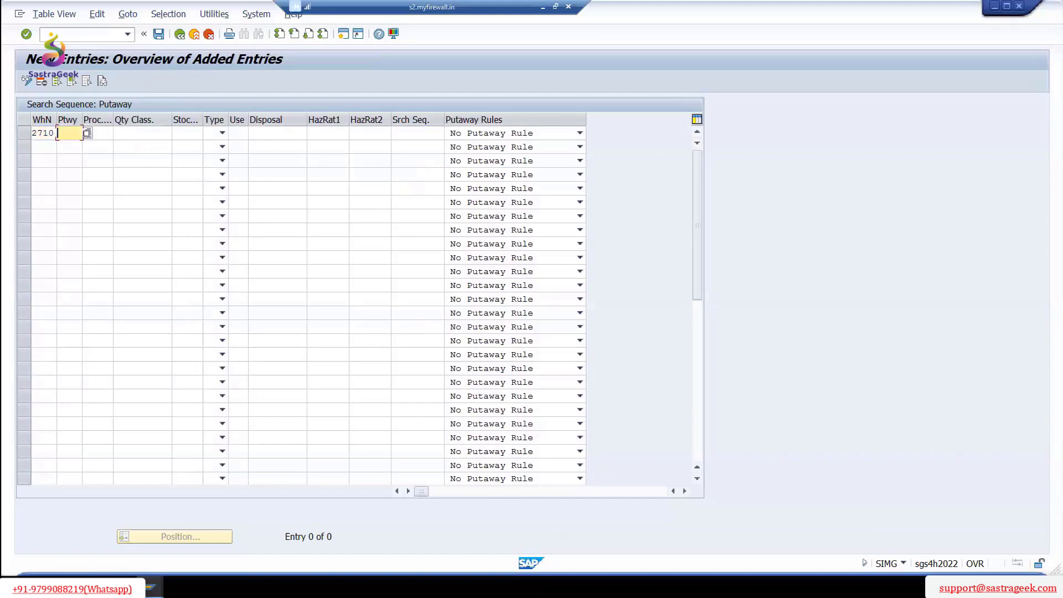
pyautogui.click(104, 133)
pyautogui.click(421, 134)
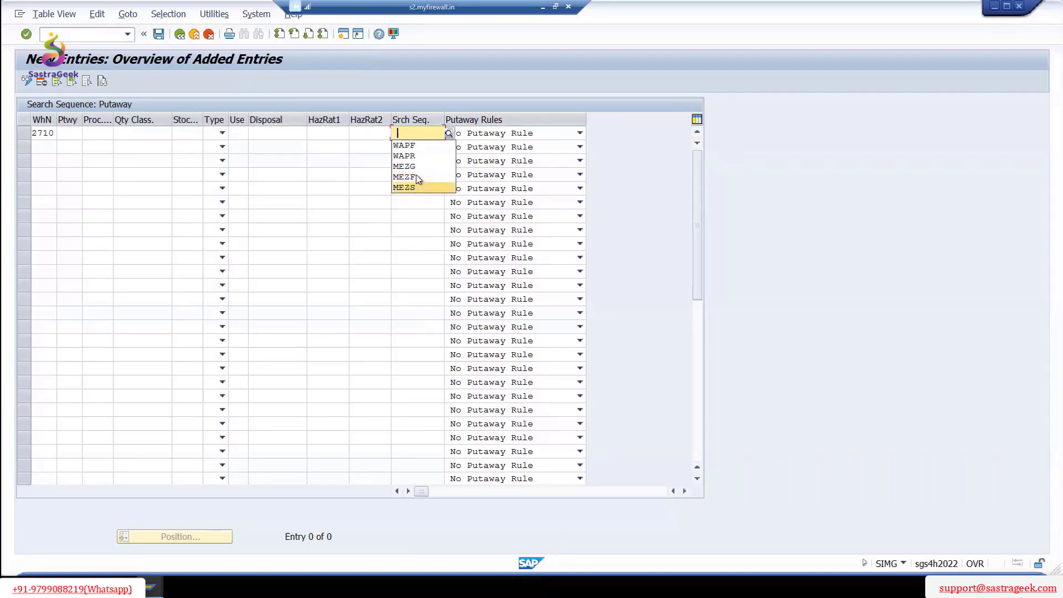
pyautogui.click(417, 188)
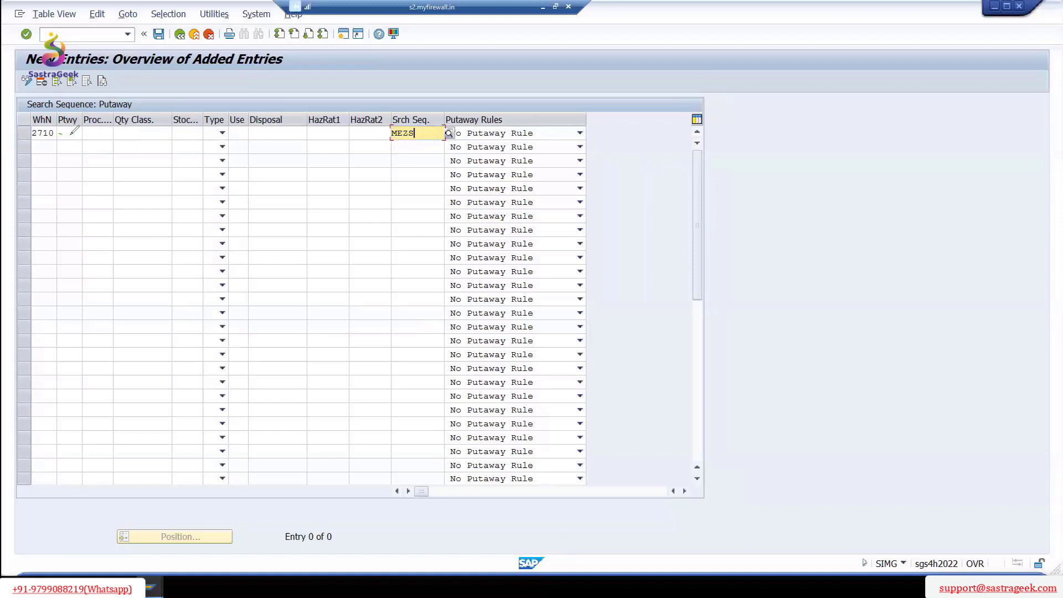
# - Hand-annotate the row with notes MEZS 1012, Prod 06 and Prod 07, then clear them
pyautogui.moveTo(61, 133); pyautogui.dragTo(72, 139)
pyautogui.moveTo(61, 147)
pyautogui.mouseDown()
pyautogui.moveTo(62, 157)
pyautogui.moveTo(91, 159)
pyautogui.mouseUp()
pyautogui.moveTo(97, 147)
pyautogui.mouseDown()
pyautogui.moveTo(91, 159)
pyautogui.moveTo(125, 153)
pyautogui.moveTo(125, 183)
pyautogui.moveTo(134, 168)
pyautogui.moveTo(143, 180)
pyautogui.mouseUp()
pyautogui.moveTo(147, 170); pyautogui.dragTo(177, 186)
pyautogui.moveTo(282, 143); pyautogui.dragTo(355, 145)
pyautogui.moveTo(340, 140)
pyautogui.mouseDown()
pyautogui.moveTo(360, 146)
pyautogui.moveTo(336, 167)
pyautogui.mouseUp()
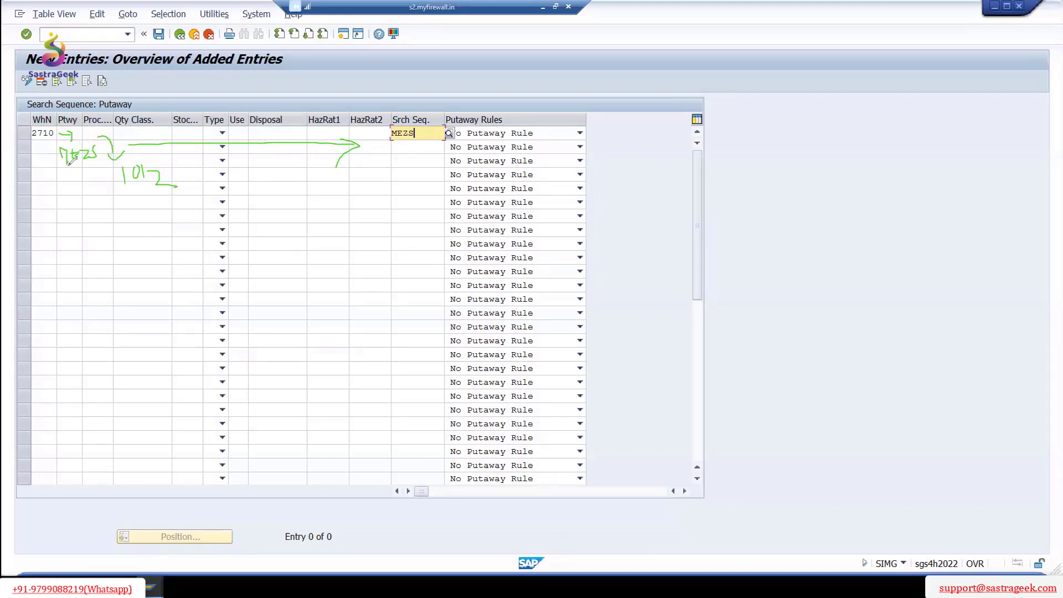
pyautogui.moveTo(74, 221)
pyautogui.mouseDown()
pyautogui.moveTo(66, 175)
pyautogui.moveTo(76, 191)
pyautogui.mouseUp()
pyautogui.moveTo(83, 260)
pyautogui.mouseDown()
pyautogui.moveTo(82, 310)
pyautogui.moveTo(85, 283)
pyautogui.moveTo(110, 269)
pyautogui.mouseUp()
pyautogui.moveTo(117, 265); pyautogui.dragTo(145, 304)
pyautogui.moveTo(176, 272); pyautogui.dragTo(220, 267)
pyautogui.moveTo(240, 253); pyautogui.dragTo(223, 275)
pyautogui.moveTo(109, 328); pyautogui.dragTo(108, 363)
pyautogui.moveTo(101, 324); pyautogui.dragTo(109, 343)
pyautogui.moveTo(124, 339); pyautogui.dragTo(134, 337)
pyautogui.moveTo(139, 335); pyautogui.dragTo(182, 355)
pyautogui.moveTo(202, 337); pyautogui.dragTo(254, 322)
pyautogui.moveTo(262, 322); pyautogui.dragTo(284, 358)
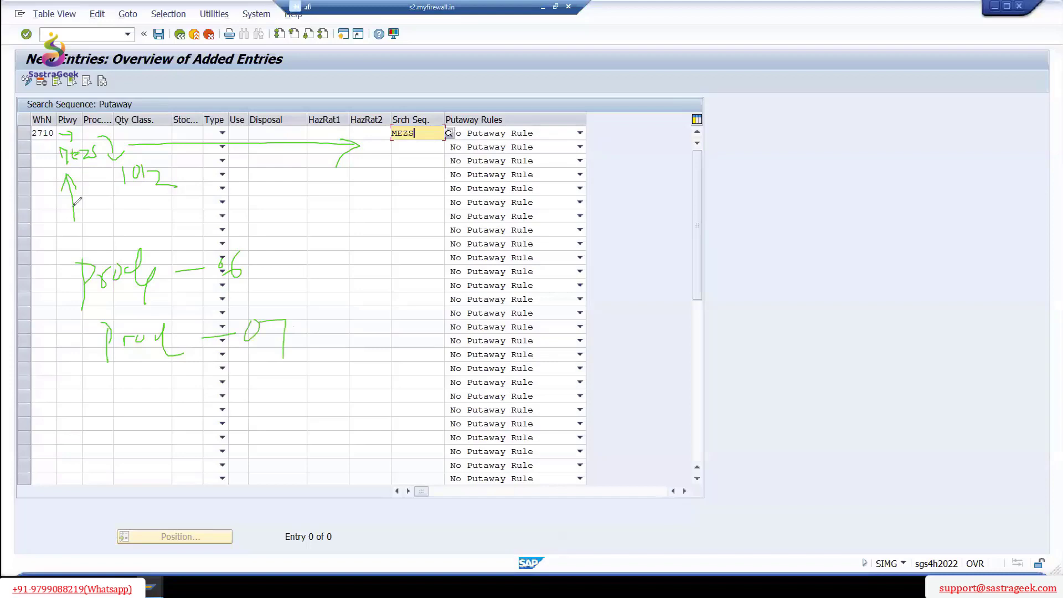
pyautogui.moveTo(109, 367)
pyautogui.mouseDown()
pyautogui.moveTo(63, 333)
pyautogui.moveTo(54, 239)
pyautogui.moveTo(78, 243)
pyautogui.mouseUp()
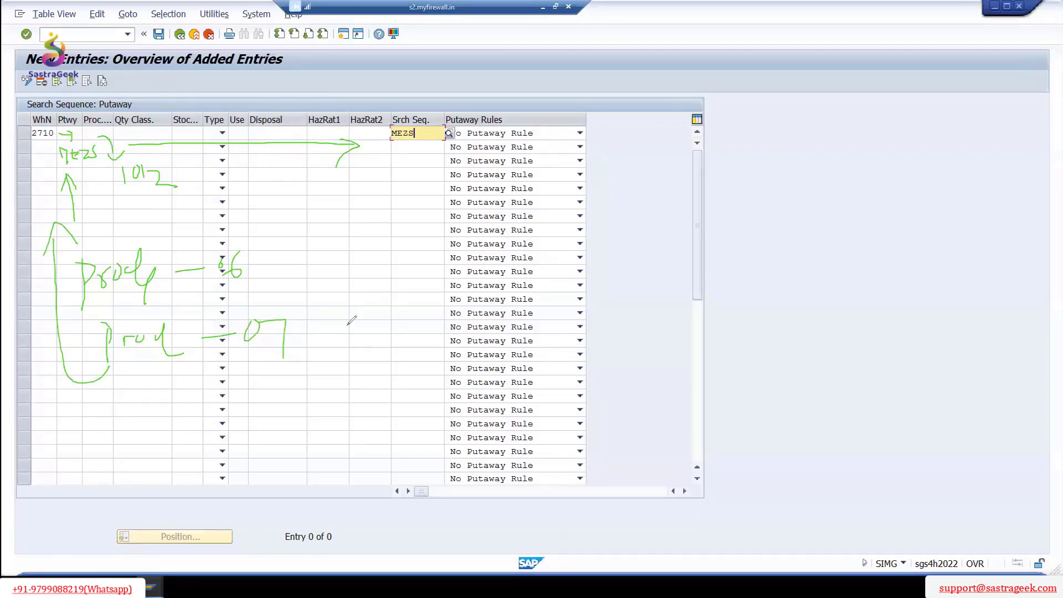
pyautogui.moveTo(34, 143); pyautogui.dragTo(47, 143)
pyautogui.press('Escape')
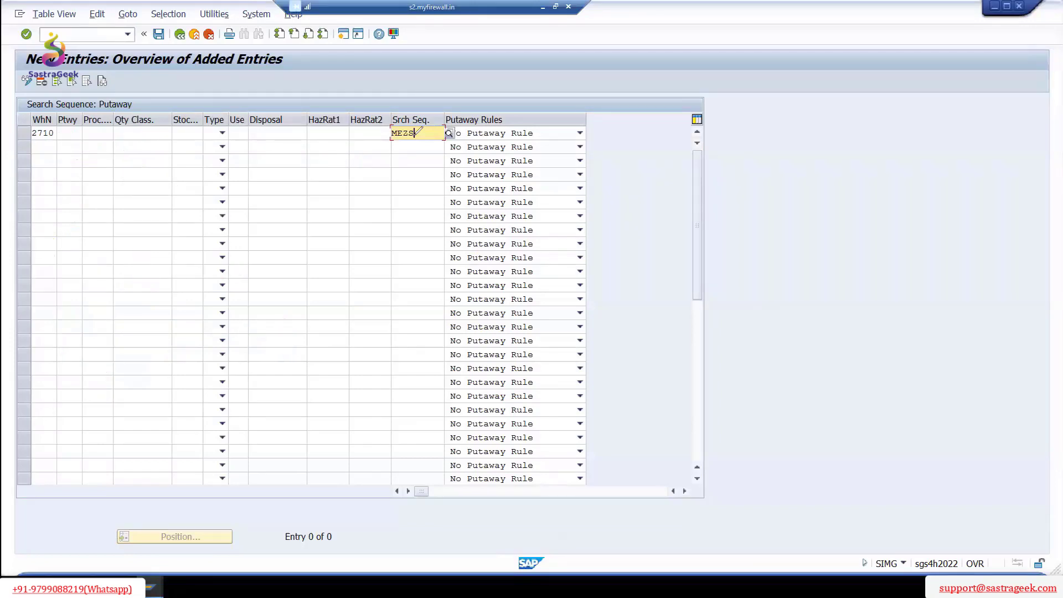
# - Save the warehouse 2710 entry with search sequence MEZS and confirm the customizing request
pyautogui.click(94, 132)
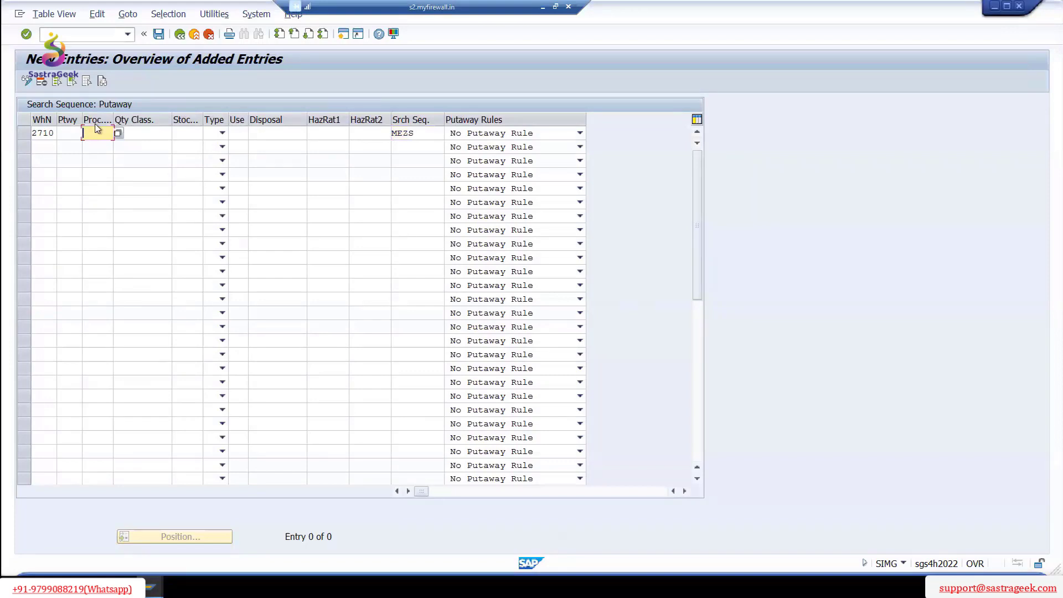
pyautogui.click(67, 132)
pyautogui.click(415, 135)
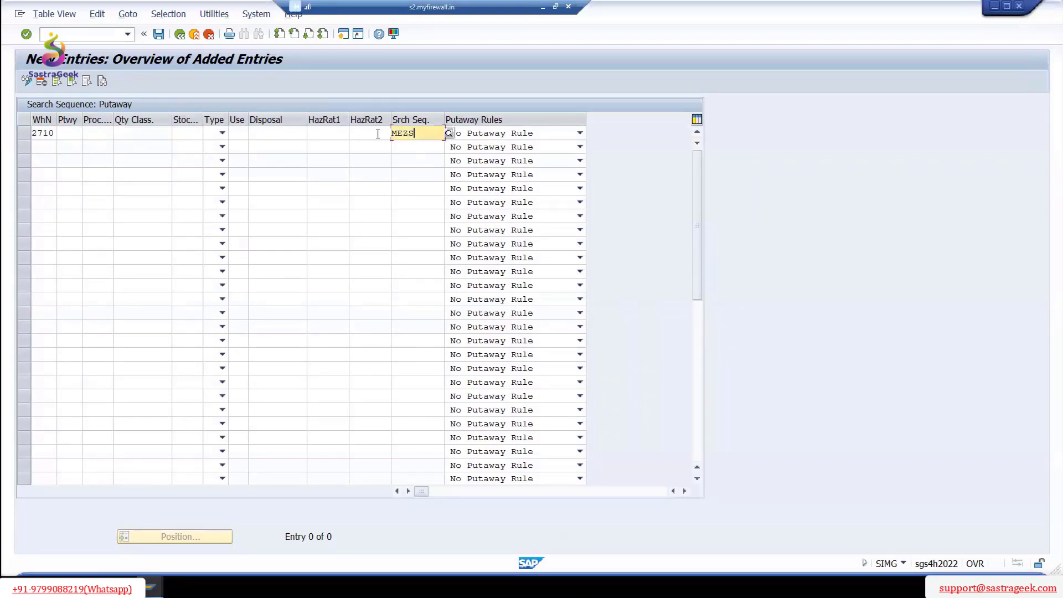
pyautogui.doubleClick(415, 136)
pyautogui.click(159, 34)
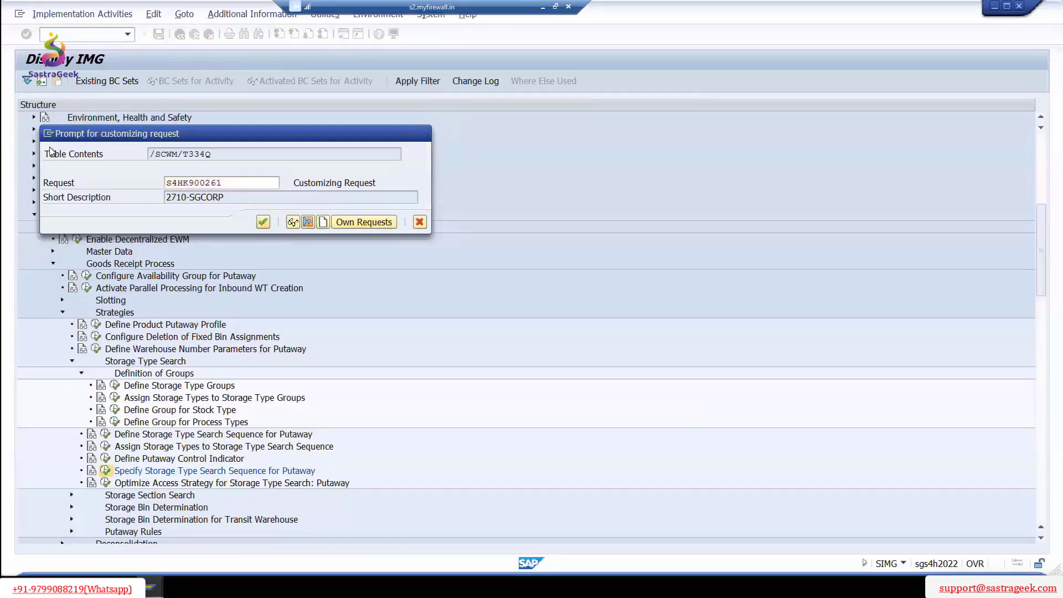
pyautogui.press('Return')
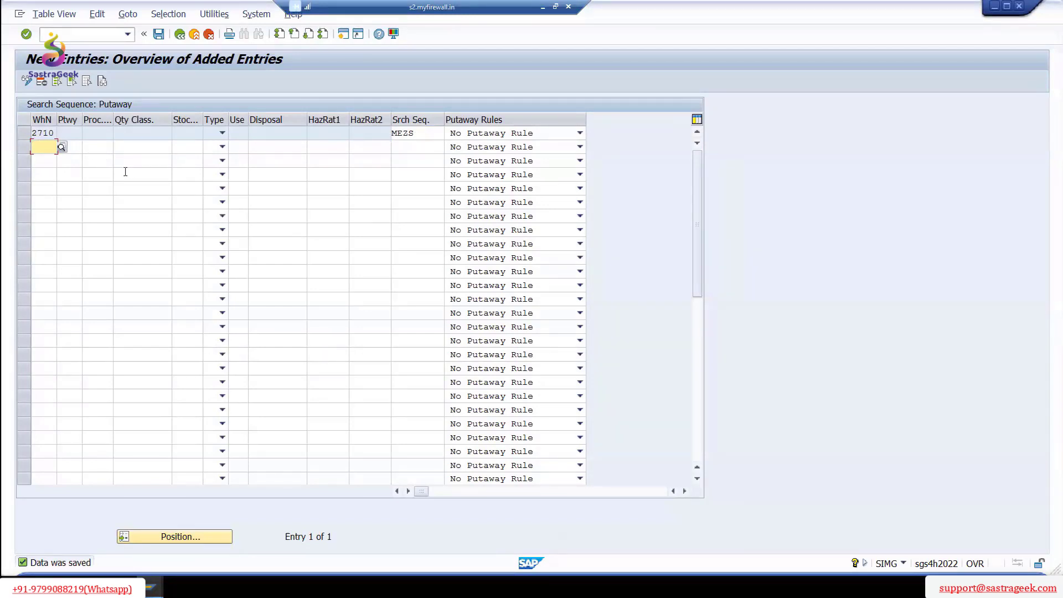
# - Give the second row warehouse 2710 and search sequences MEZG and MEZF to rows two and three
pyautogui.write('2710')
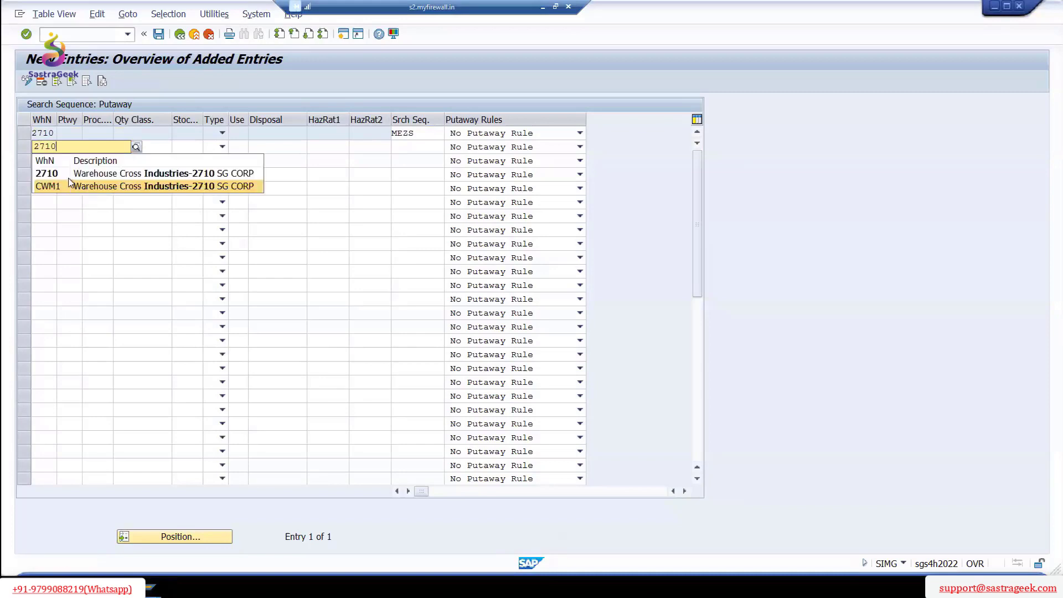
pyautogui.click(72, 173)
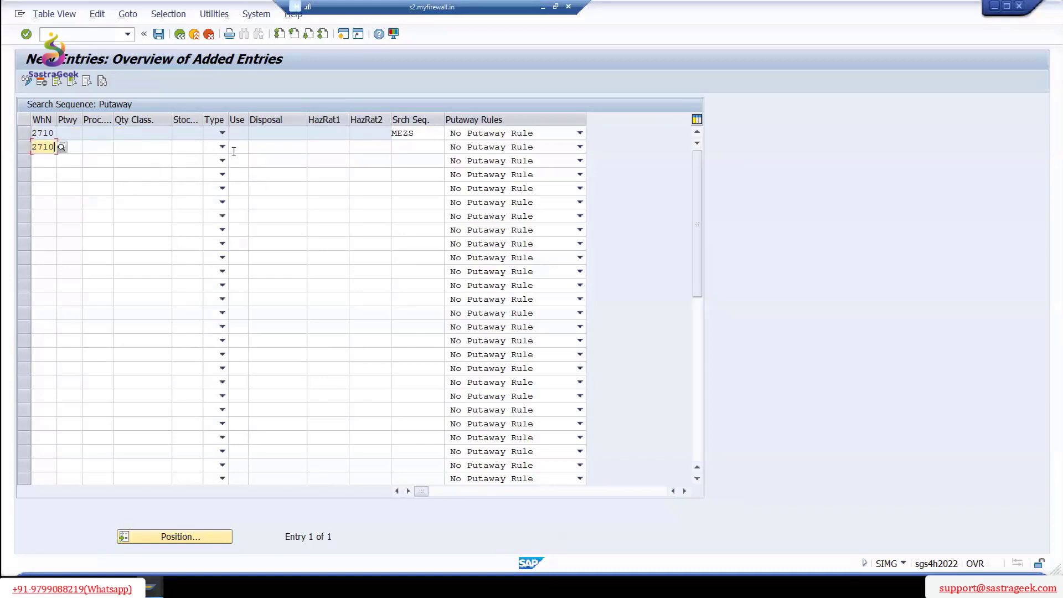
pyautogui.click(425, 147)
pyautogui.write('ME')
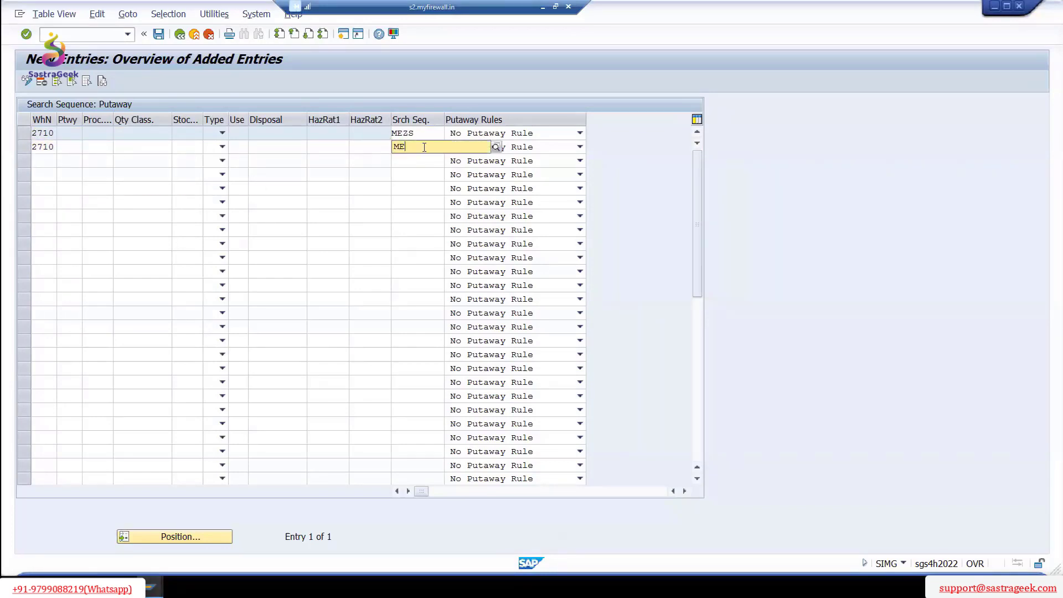
pyautogui.write('Z')
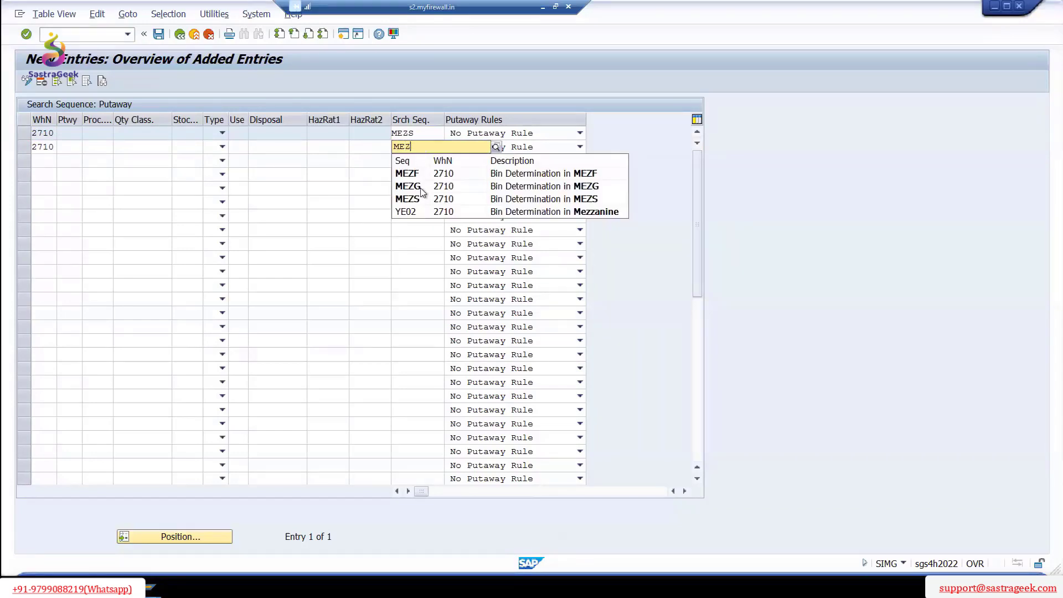
pyautogui.click(422, 191)
pyautogui.click(424, 161)
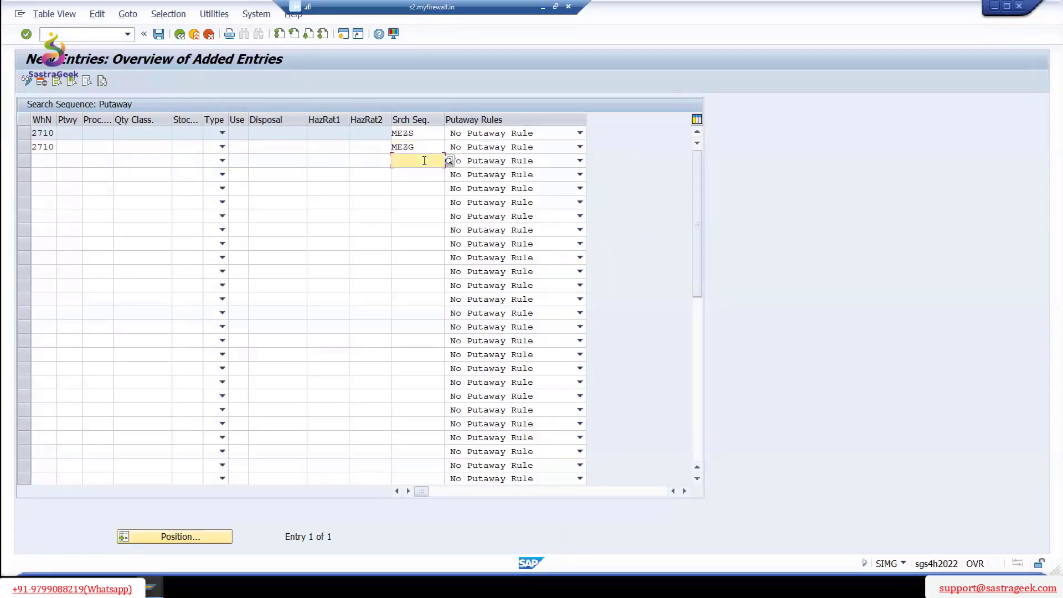
pyautogui.write('MEZ')
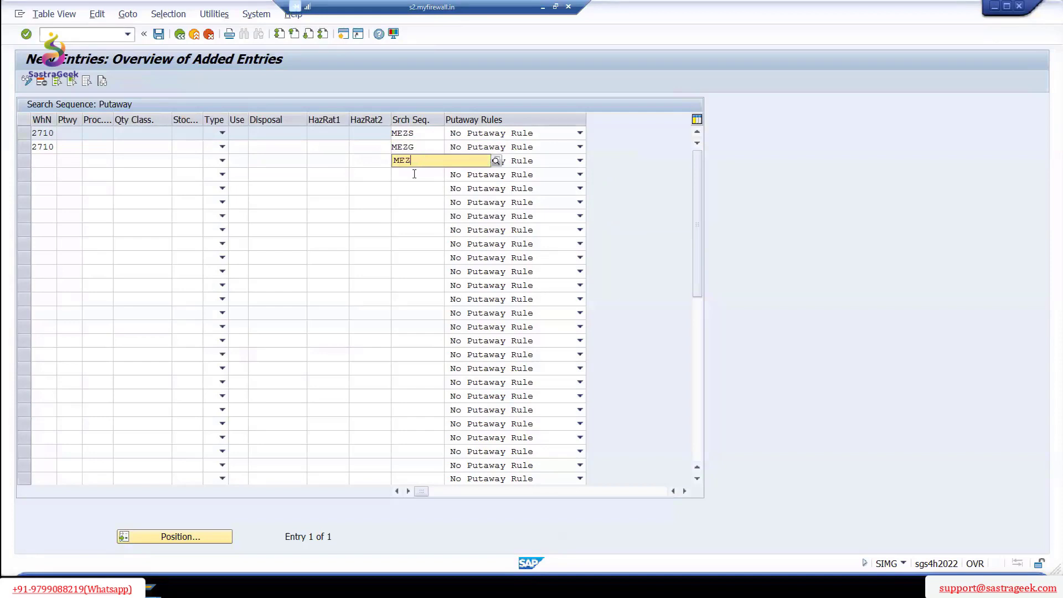
pyautogui.click(420, 227)
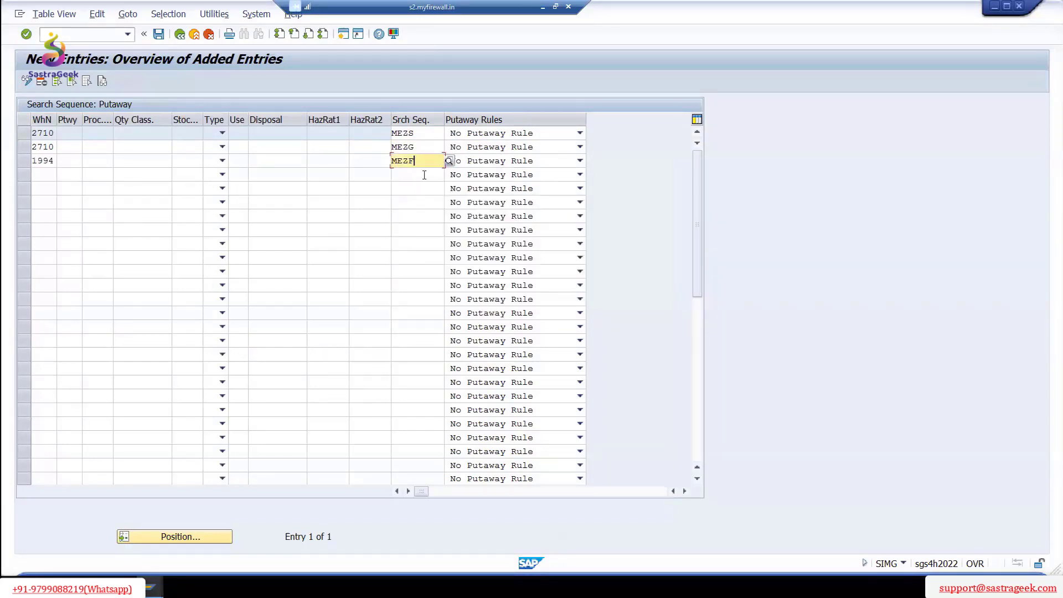
# - Set the fourth and fifth rows' search sequences to WAPF and WAPR
pyautogui.press('Down')
pyautogui.write('WA')
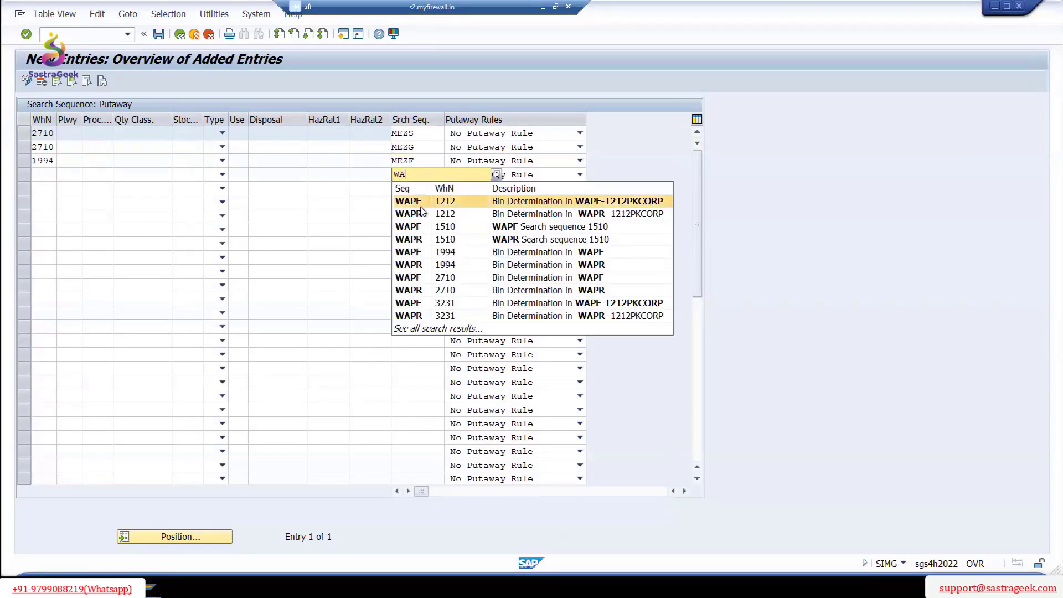
pyautogui.click(421, 205)
pyautogui.click(408, 189)
pyautogui.write('WA')
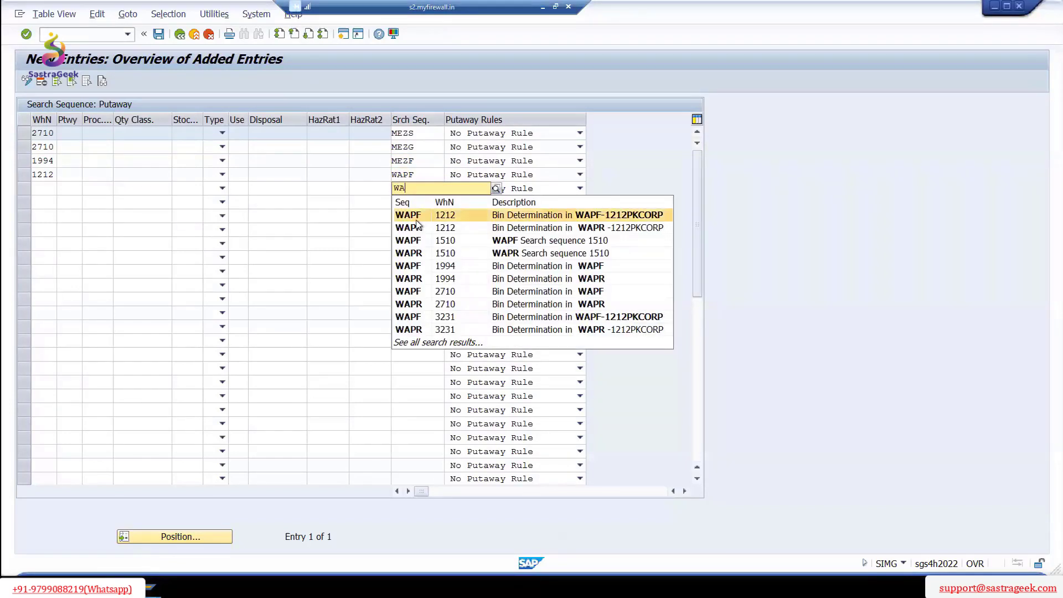
pyautogui.click(419, 253)
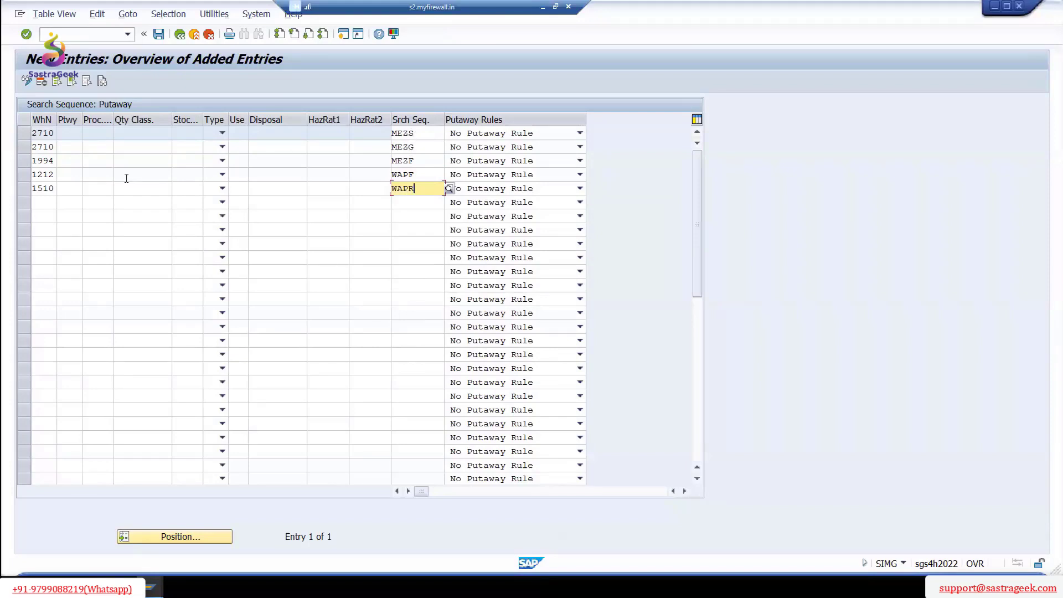
# - Enter warehouse 2710 in the third, fourth and fifth rows
pyautogui.click(54, 146)
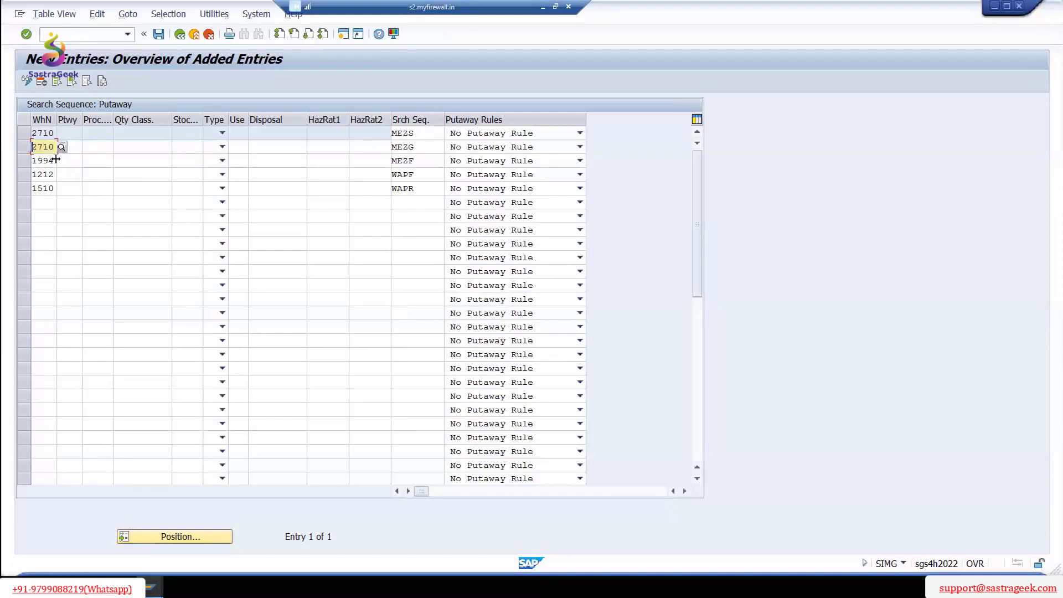
pyautogui.press('Down')
pyautogui.write('2710')
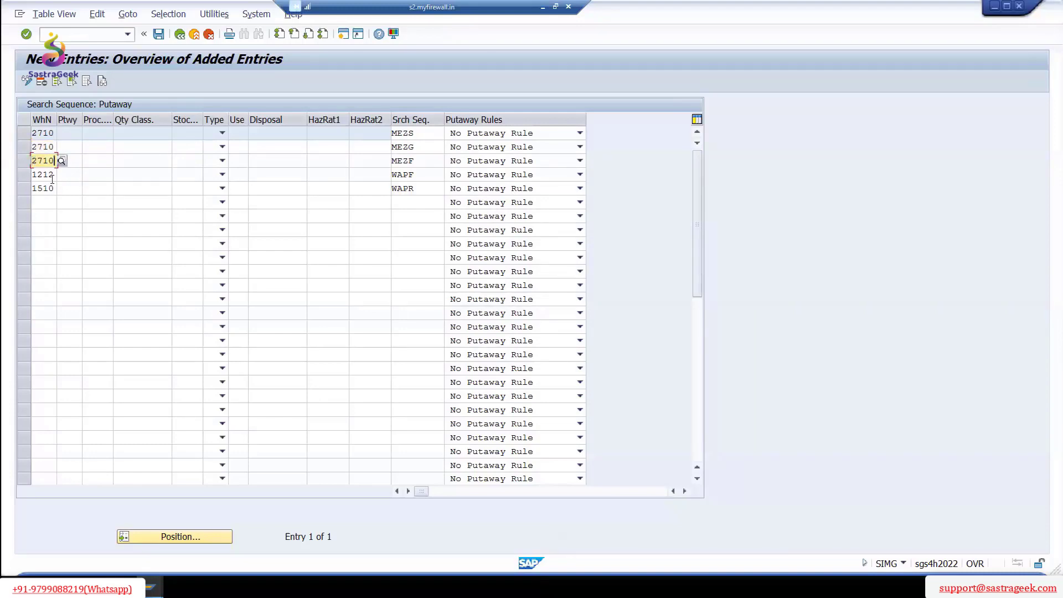
pyautogui.press('Down')
pyautogui.write('2710')
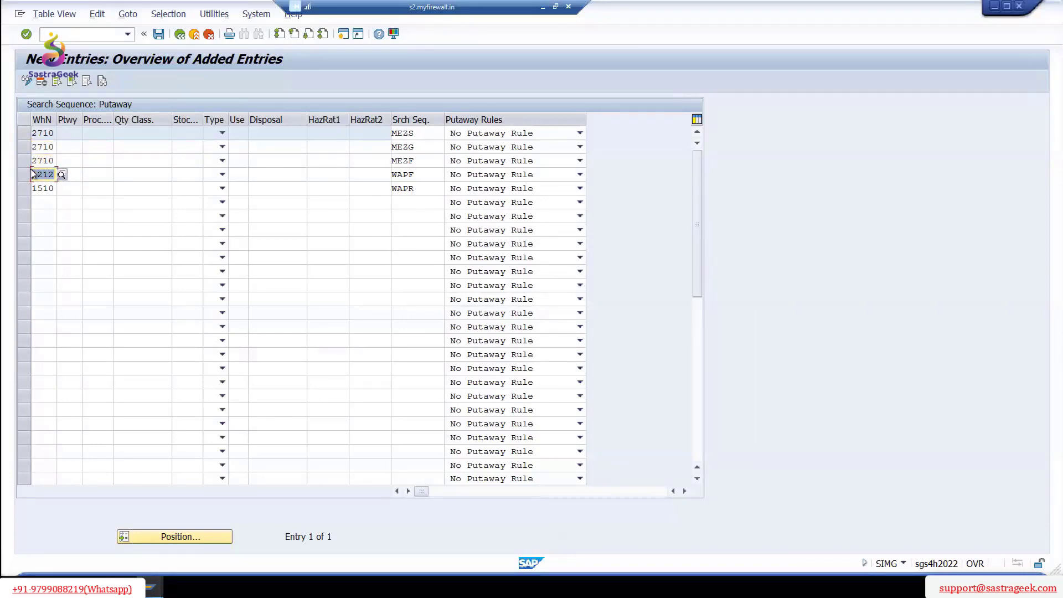
pyautogui.press('Down')
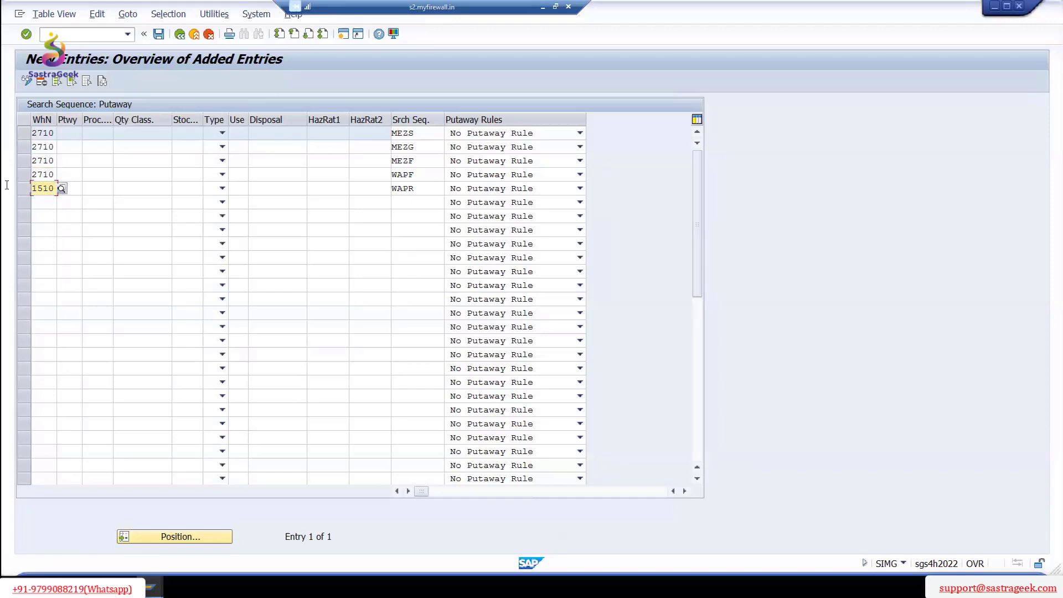
pyautogui.write('2710')
# - Annotate the screen with a labelled box beside the table noting 140 PWCI
pyautogui.moveTo(764, 156); pyautogui.dragTo(770, 251)
pyautogui.moveTo(765, 152); pyautogui.dragTo(790, 249)
pyautogui.moveTo(810, 116); pyautogui.dragTo(834, 115)
pyautogui.moveTo(843, 104); pyautogui.dragTo(878, 119)
pyautogui.moveTo(835, 104); pyautogui.dragTo(843, 119)
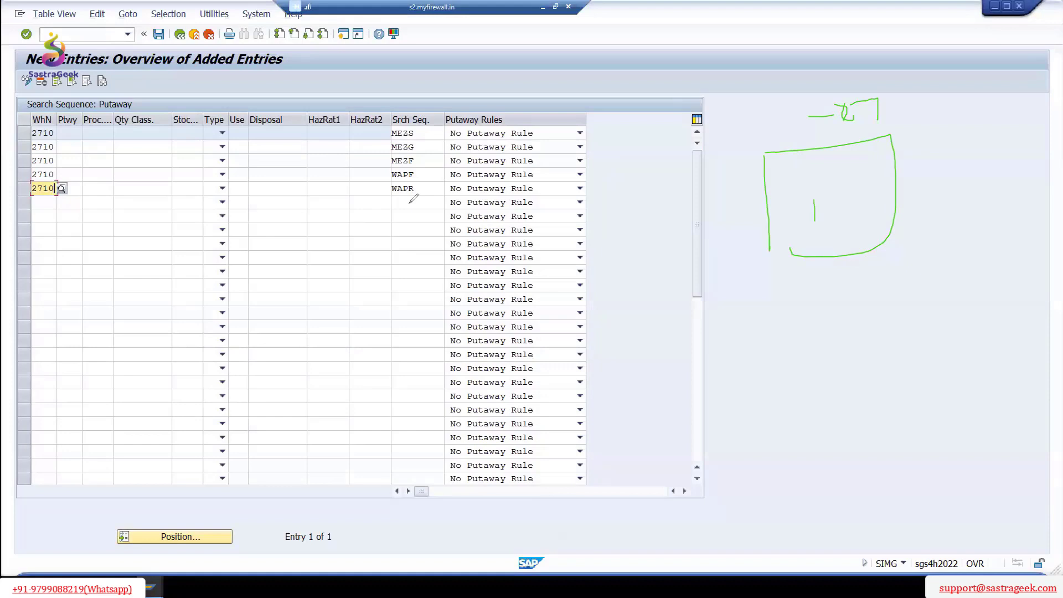
pyautogui.moveTo(815, 200); pyautogui.dragTo(851, 198)
pyautogui.moveTo(870, 201); pyautogui.dragTo(871, 217)
pyautogui.moveTo(885, 200)
pyautogui.mouseDown()
pyautogui.moveTo(886, 212)
pyautogui.moveTo(897, 199)
pyautogui.mouseUp()
pyautogui.moveTo(875, 222); pyautogui.dragTo(891, 220)
pyautogui.moveTo(863, 174); pyautogui.dragTo(862, 196)
pyautogui.moveTo(877, 179); pyautogui.dragTo(876, 180)
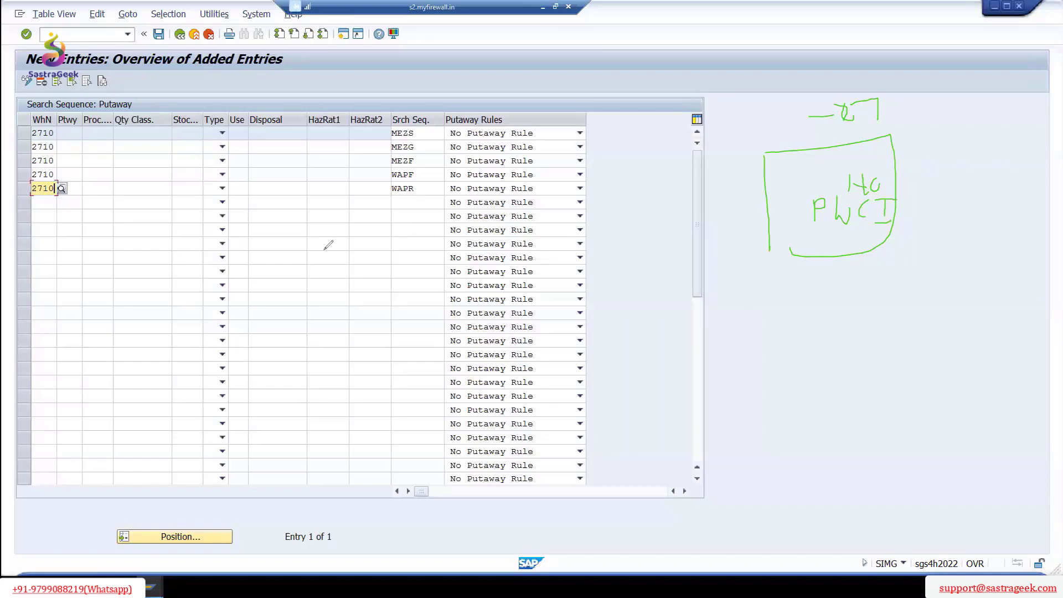
# - Draw arrows from the PWCI box to the table, marking the WAPR and second rows
pyautogui.moveTo(791, 239); pyautogui.dragTo(121, 229)
pyautogui.moveTo(138, 220); pyautogui.dragTo(161, 254)
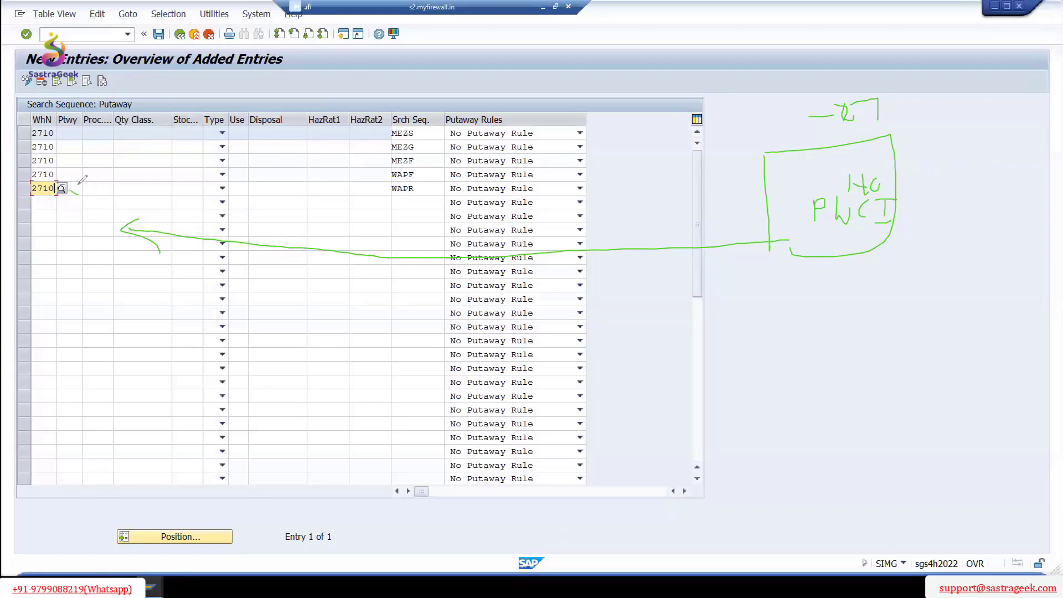
pyautogui.moveTo(67, 190); pyautogui.dragTo(78, 185)
pyautogui.moveTo(84, 195)
pyautogui.mouseDown()
pyautogui.moveTo(366, 202)
pyautogui.moveTo(356, 211)
pyautogui.mouseUp()
pyautogui.moveTo(71, 145)
pyautogui.mouseDown()
pyautogui.moveTo(278, 147)
pyautogui.moveTo(255, 170)
pyautogui.mouseUp()
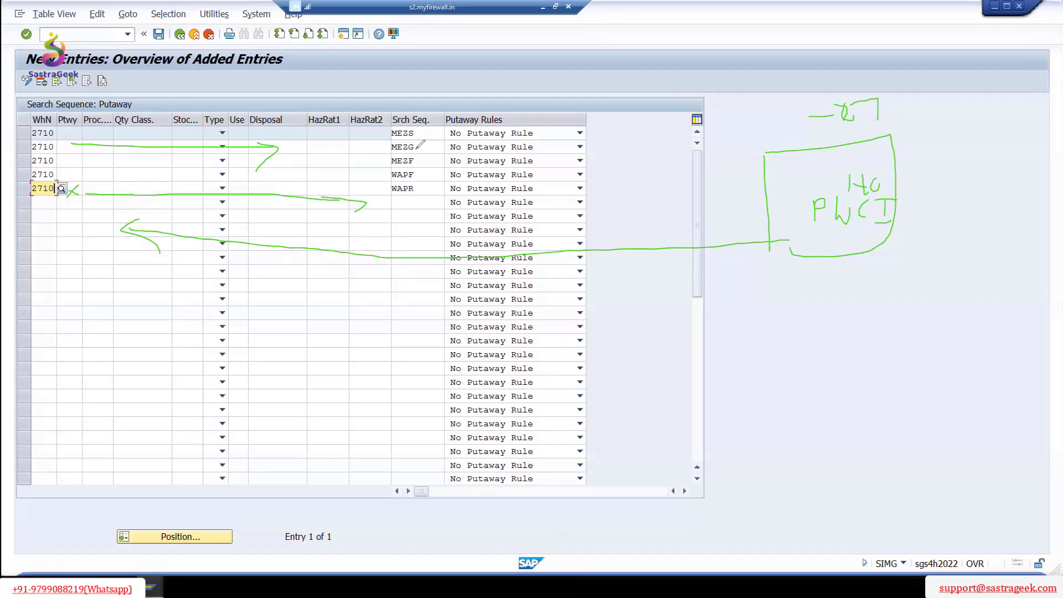
# - Clear the MEZG, MEZF, WAPF and WAPR search sequence values in the new rows, then try saving
pyautogui.press('e')
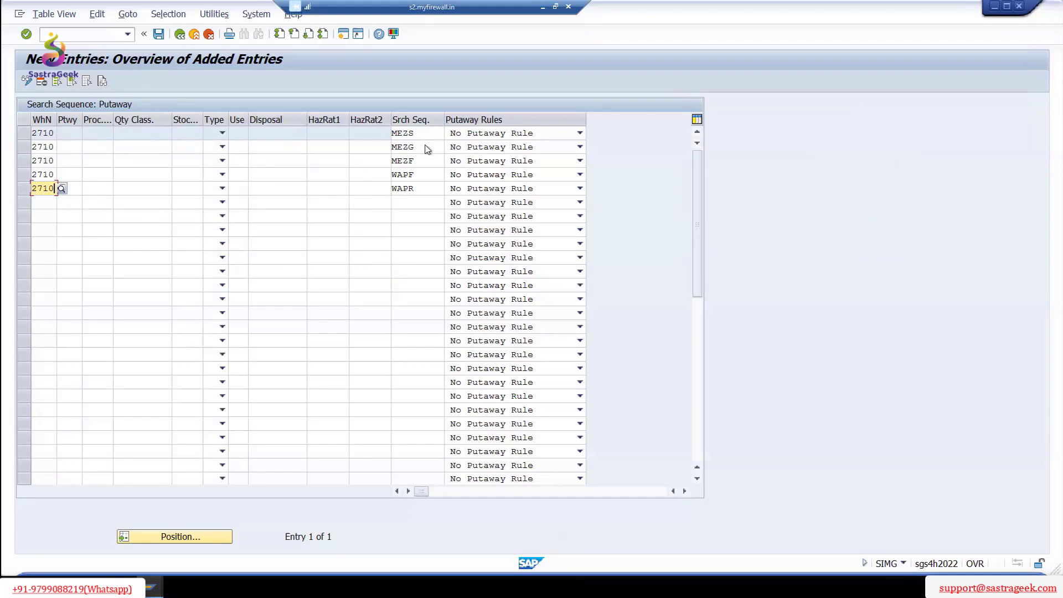
pyautogui.doubleClick(426, 149)
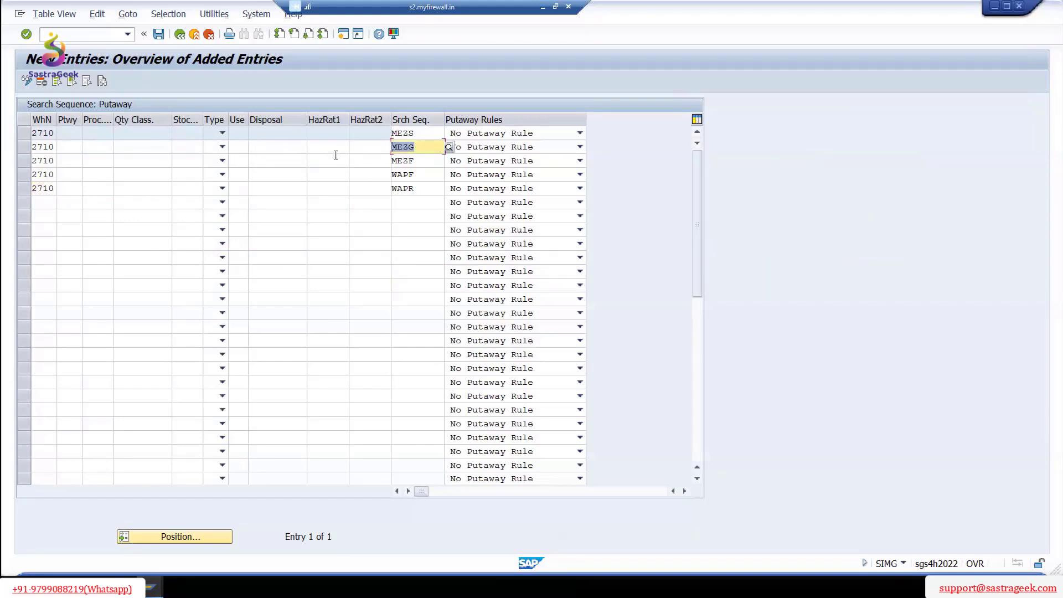
pyautogui.press('Delete')
pyautogui.doubleClick(419, 163)
pyautogui.press('Delete')
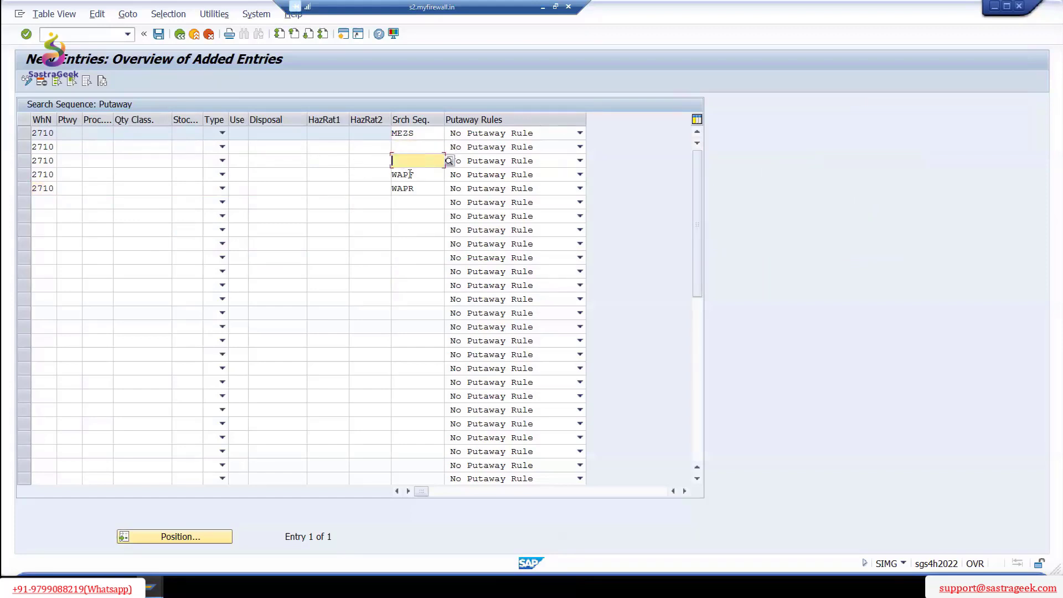
pyautogui.doubleClick(410, 175)
pyautogui.press('Delete')
pyautogui.click(428, 188)
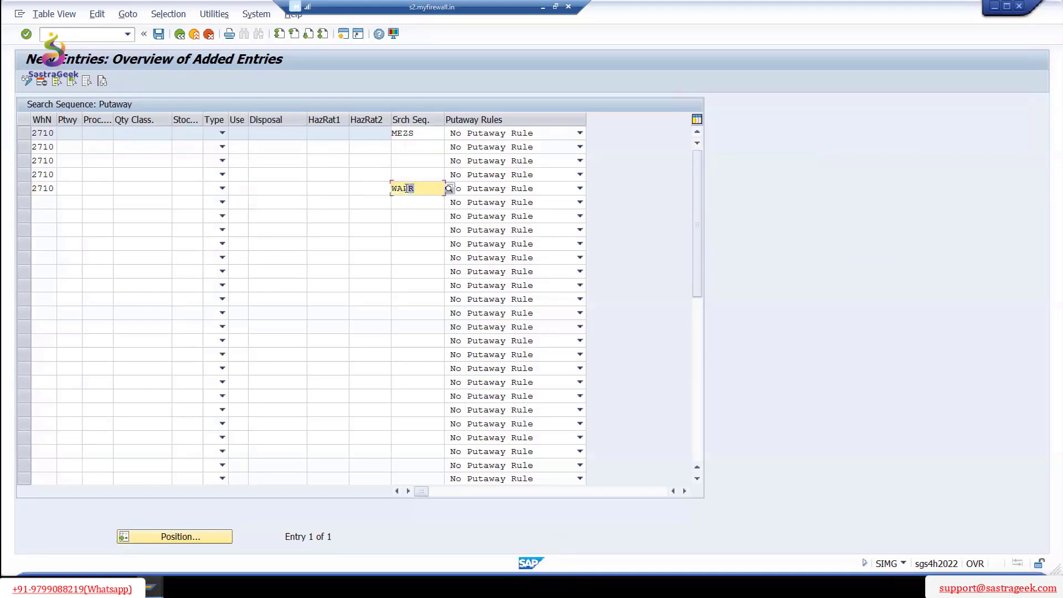
pyautogui.press('BackSpace')
pyautogui.press('BackSpace')
pyautogui.press('BackSpace')
pyautogui.press('BackSpace')
pyautogui.click(158, 36)
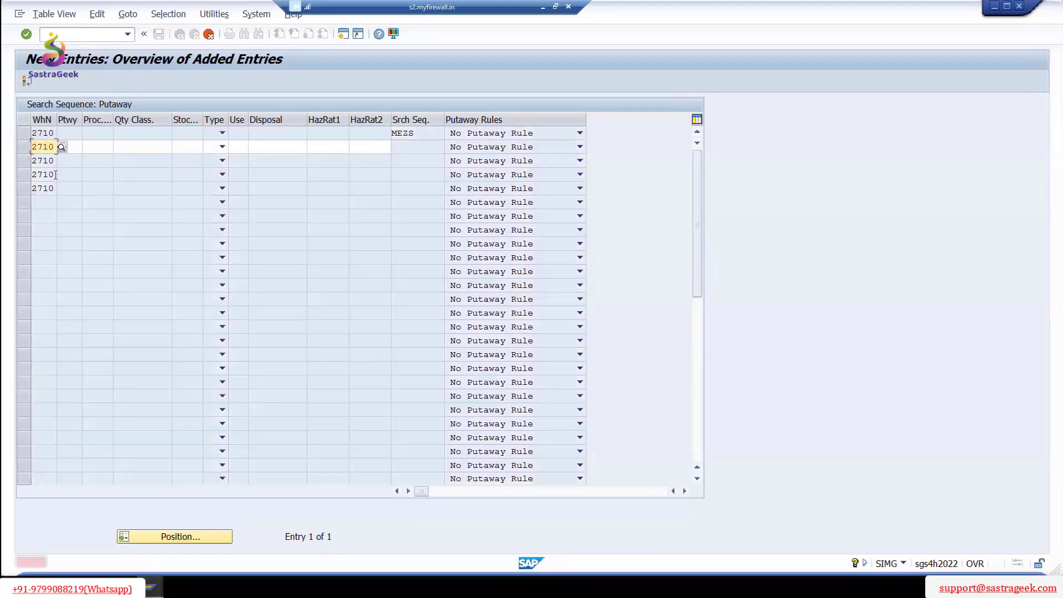
# - Clear row 2's warehouse number, discard the unsaved new entries, save, and return to the overview
pyautogui.moveTo(55, 148); pyautogui.dragTo(6, 150)
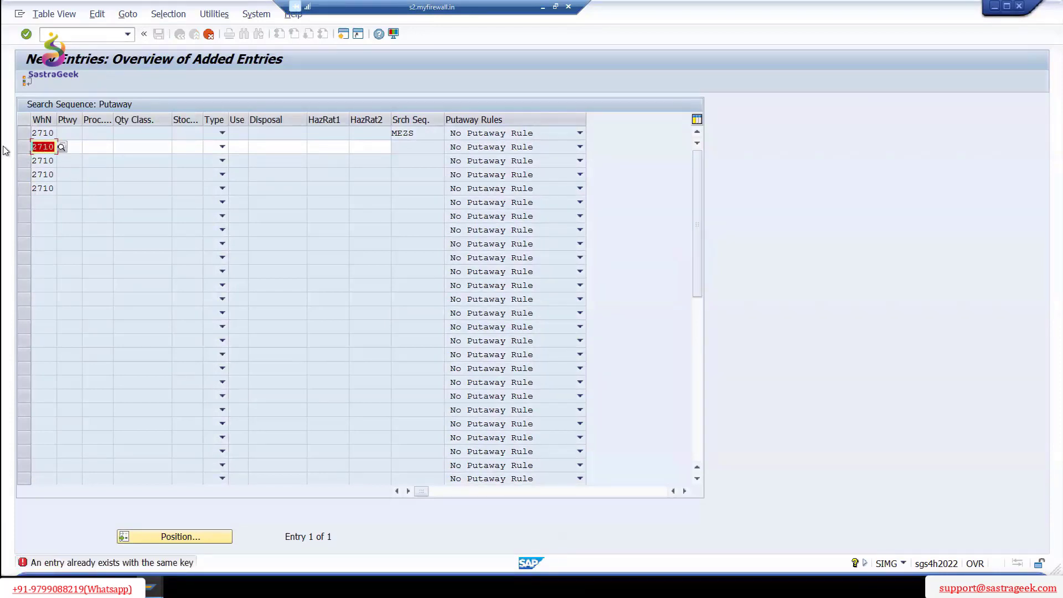
pyautogui.press('Delete')
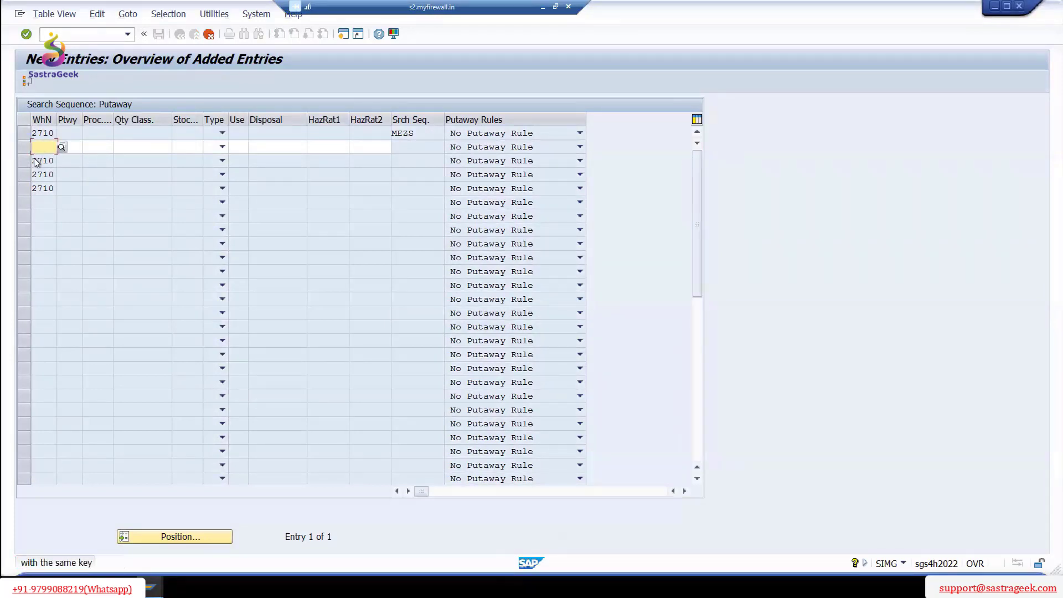
pyautogui.click(209, 35)
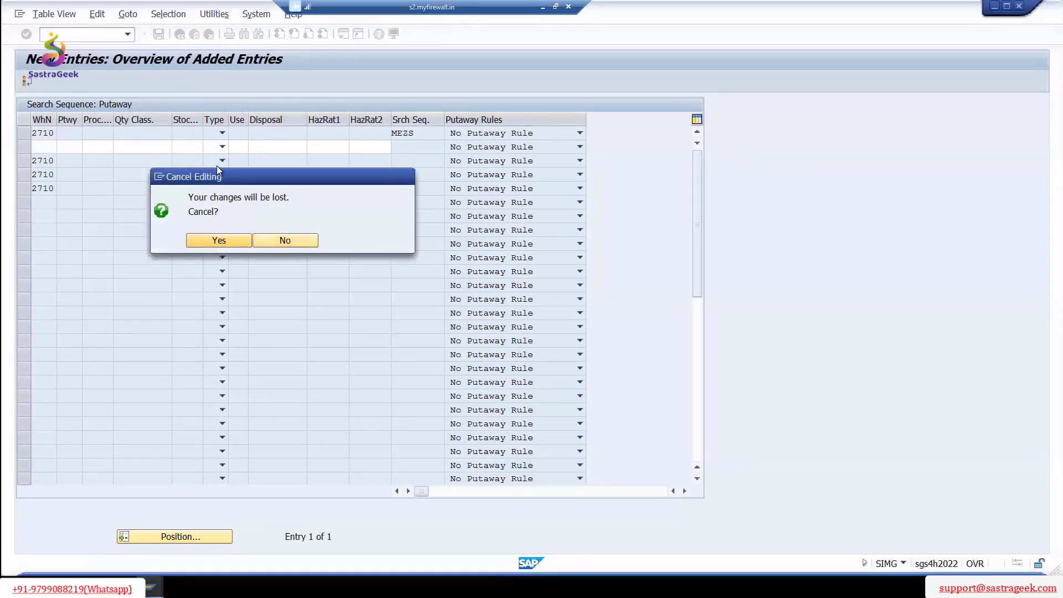
pyautogui.click(219, 240)
pyautogui.click(160, 35)
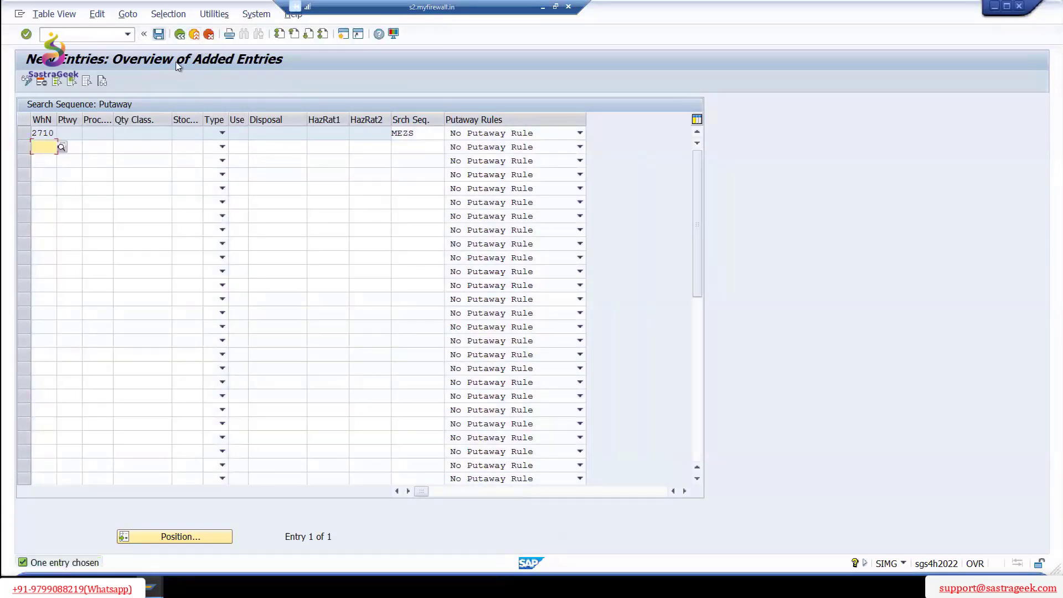
pyautogui.click(179, 35)
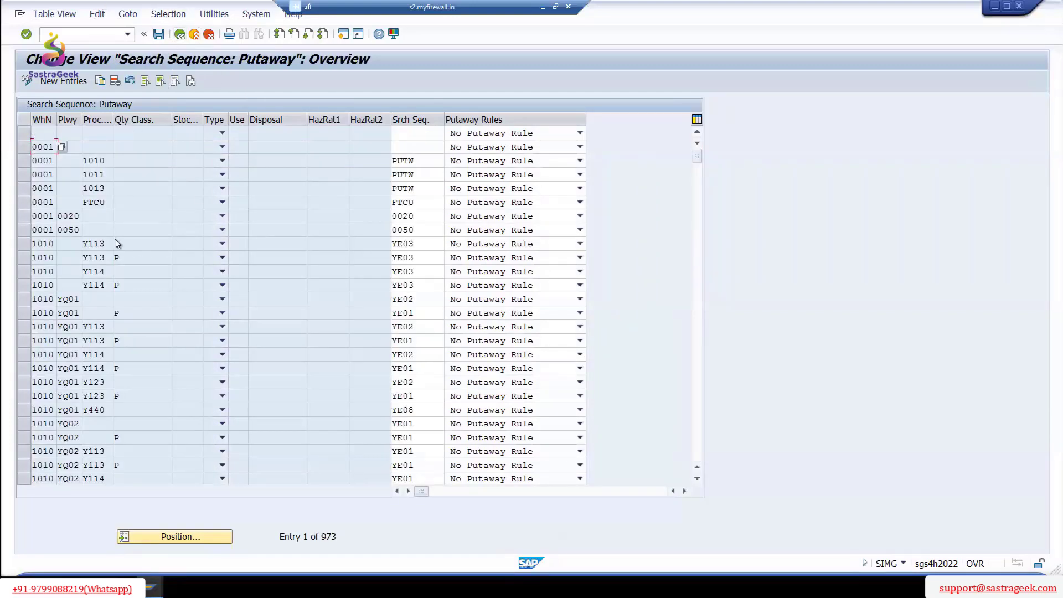
# - Delete the empty first putaway search sequence entry and save
pyautogui.click(24, 133)
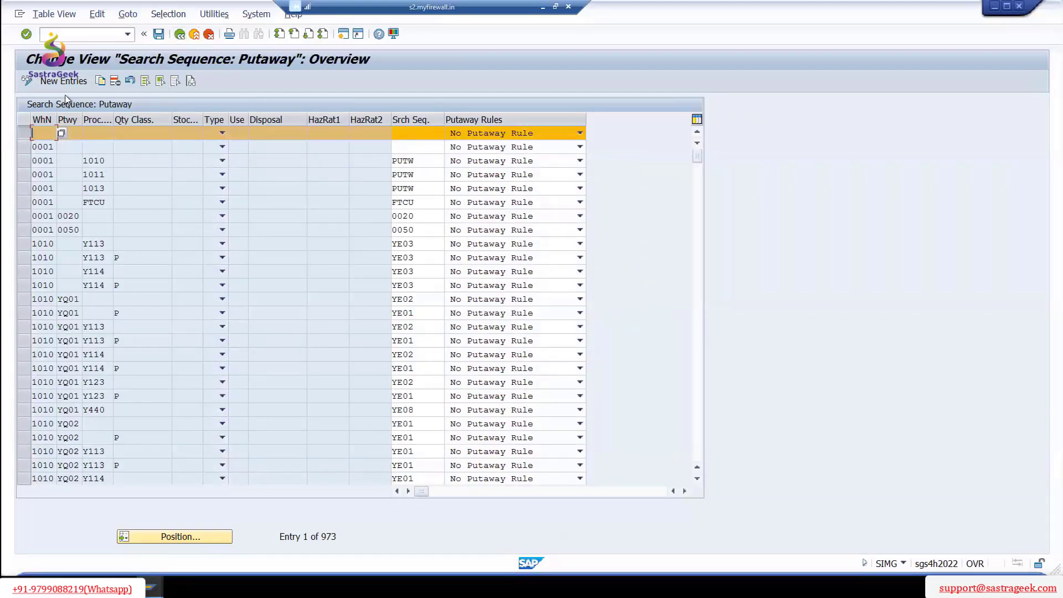
pyautogui.click(116, 81)
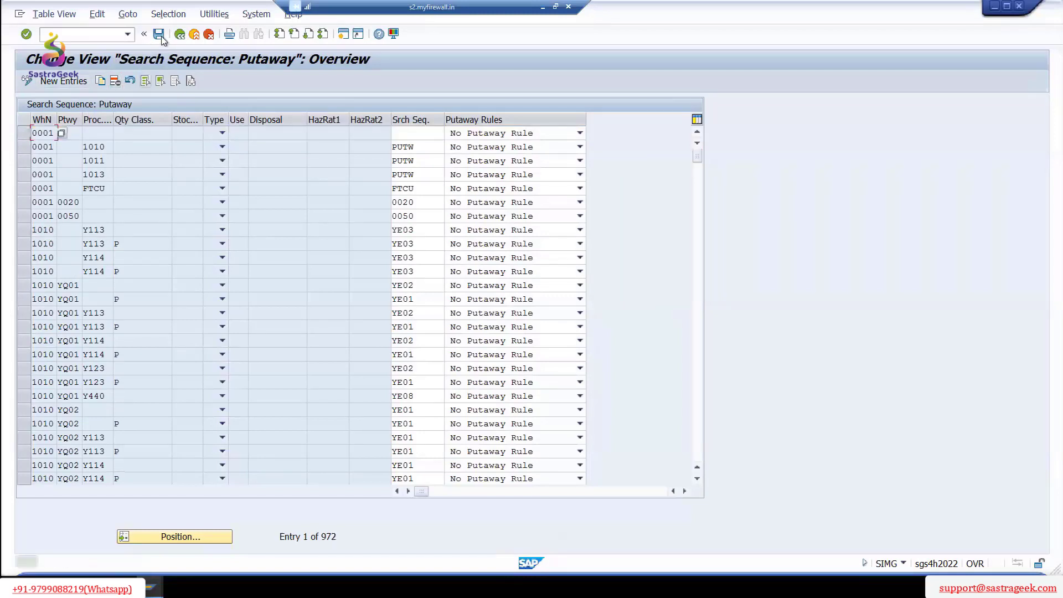
pyautogui.click(203, 540)
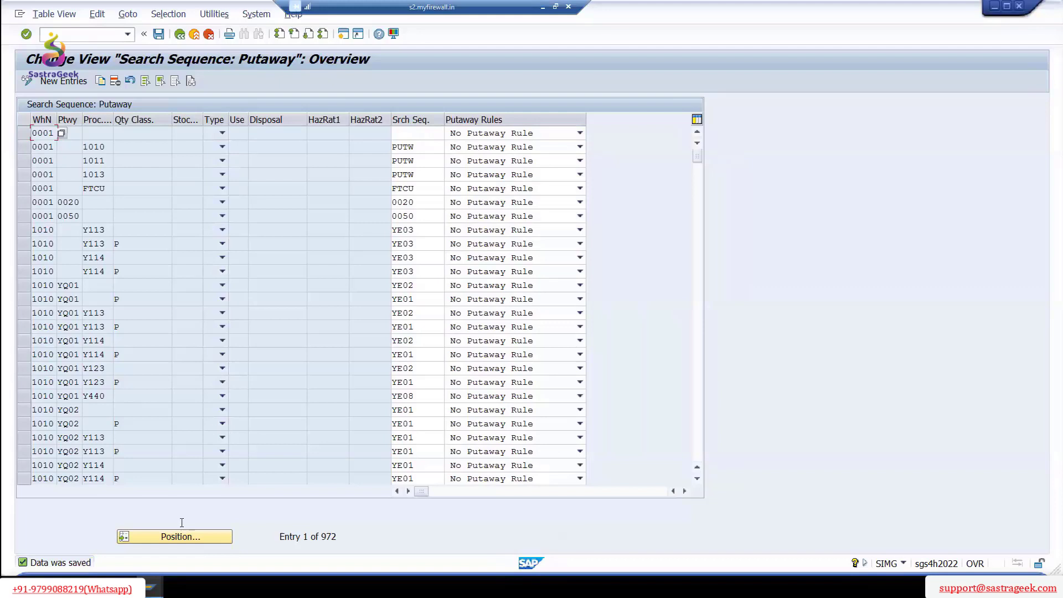
# - Position the table to warehouse 2710, check its MEZS entry, and go back to the IMG
pyautogui.click(226, 535)
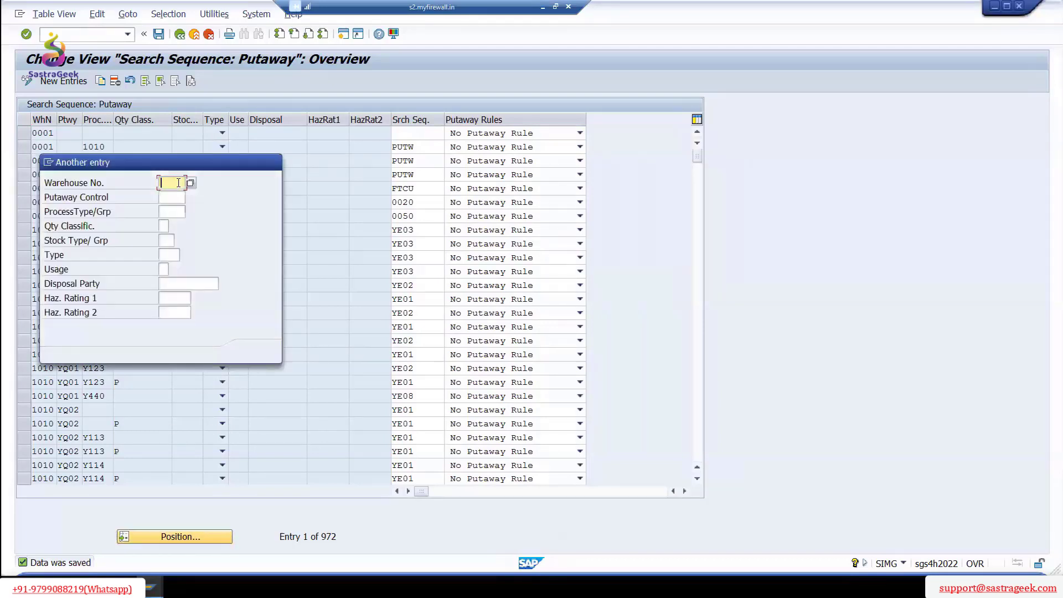
pyautogui.write('2710')
pyautogui.click(179, 197)
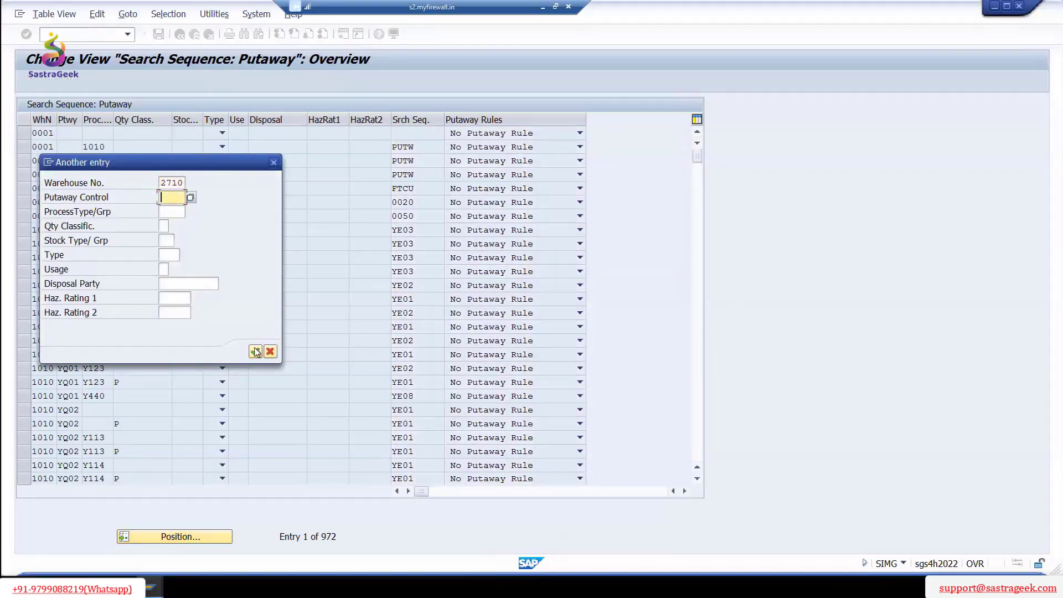
pyautogui.click(256, 352)
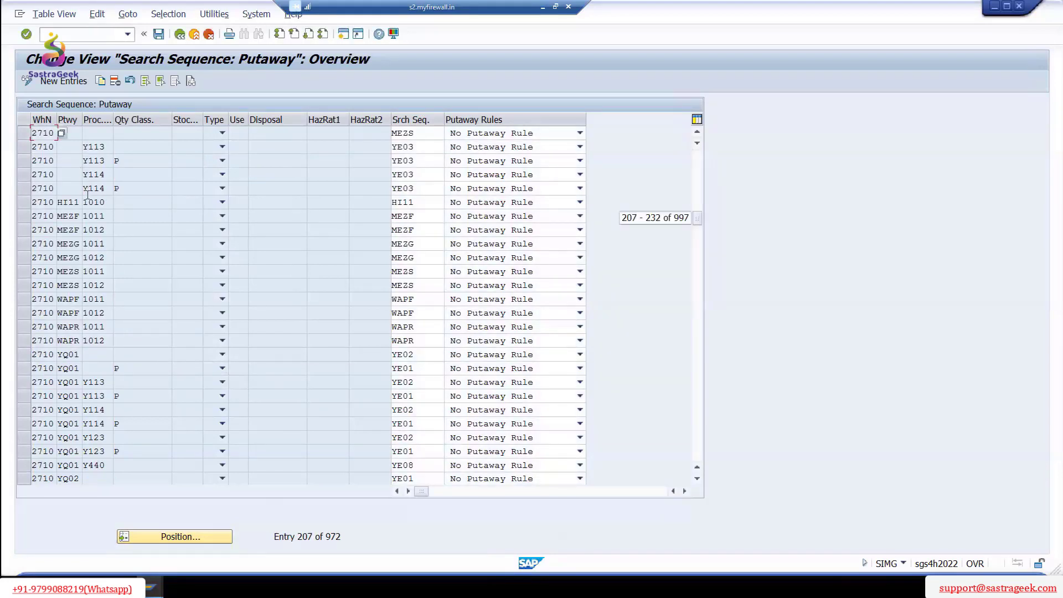
pyautogui.click(65, 186)
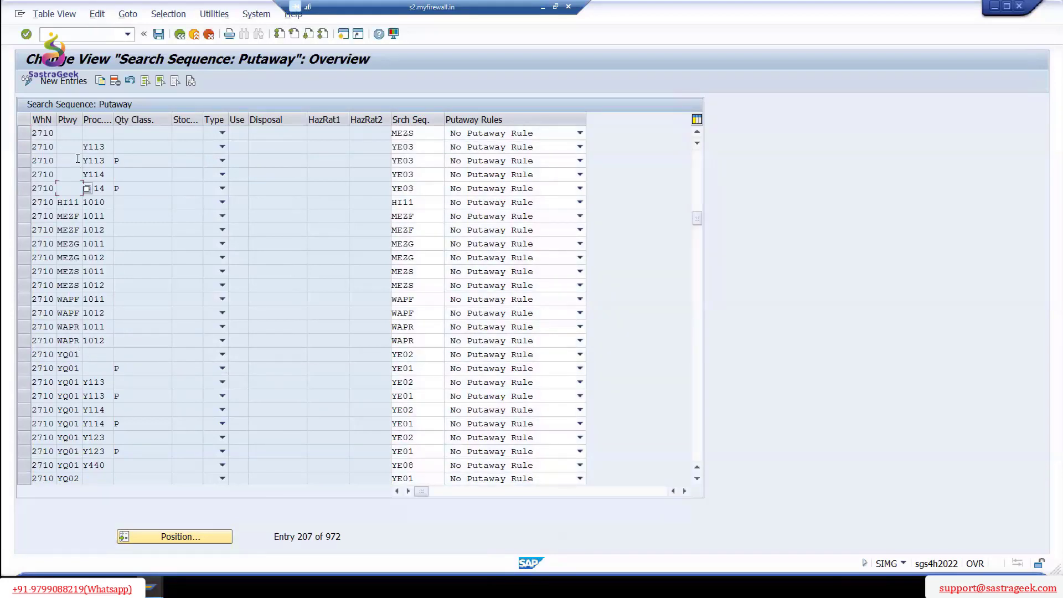
pyautogui.click(75, 134)
pyautogui.click(39, 136)
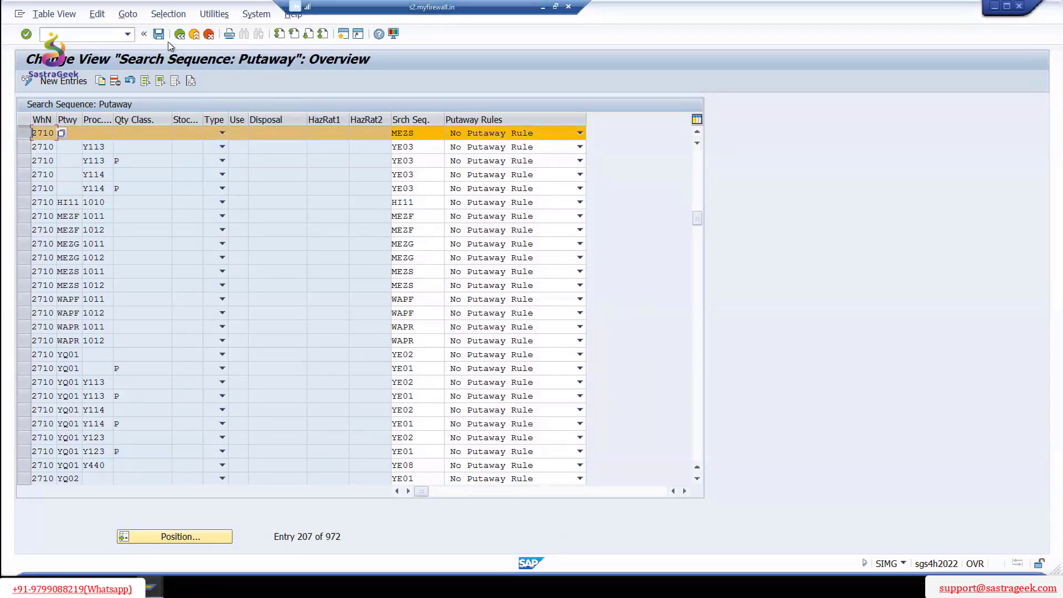
pyautogui.click(180, 35)
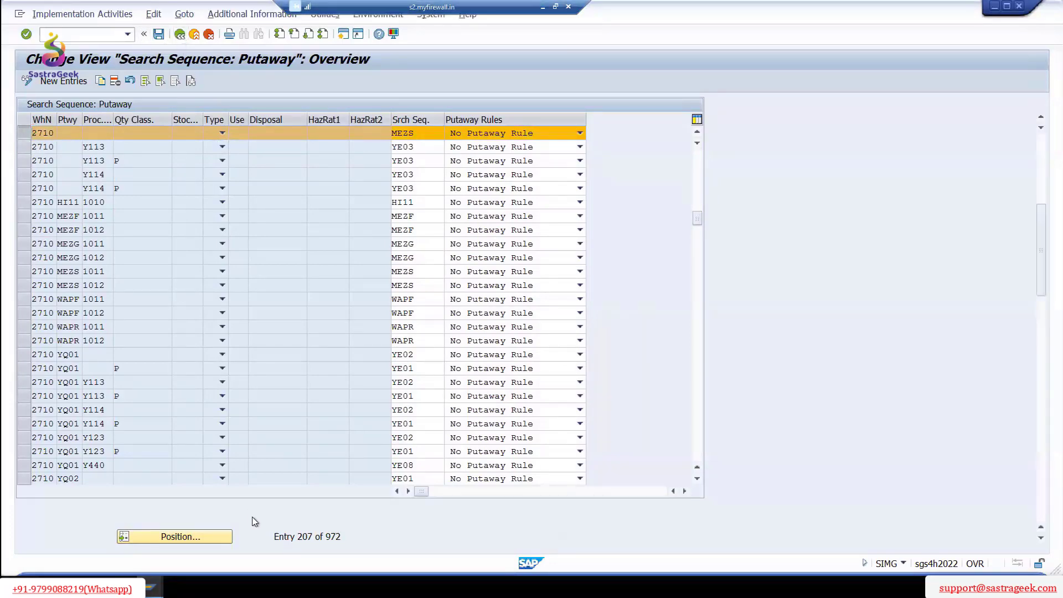
# - Cancel the pending Create Product Warehouse Task entry without saving
pyautogui.moveTo(151, 587)
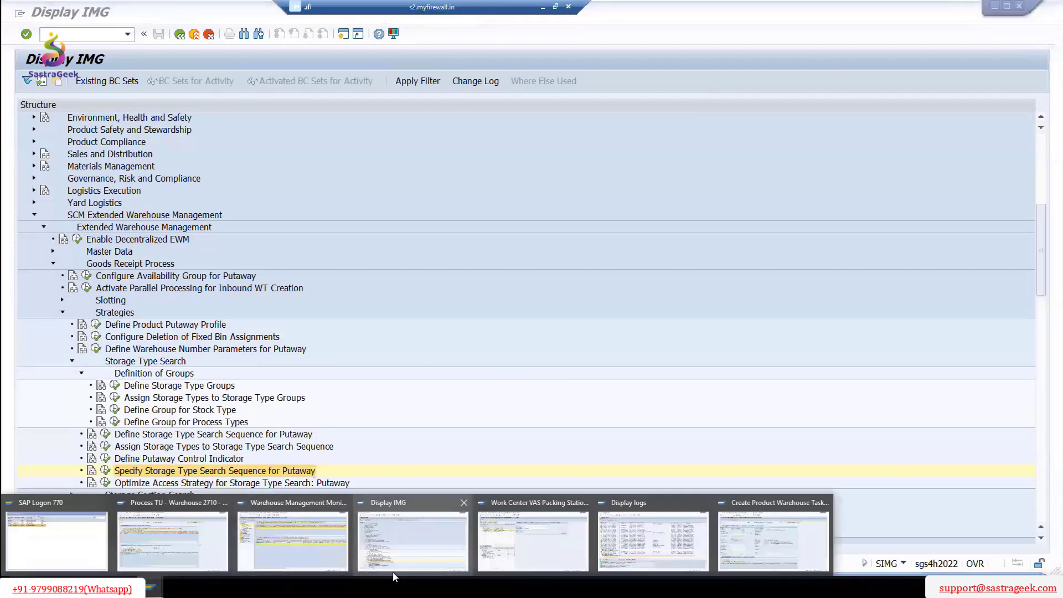
pyautogui.click(751, 542)
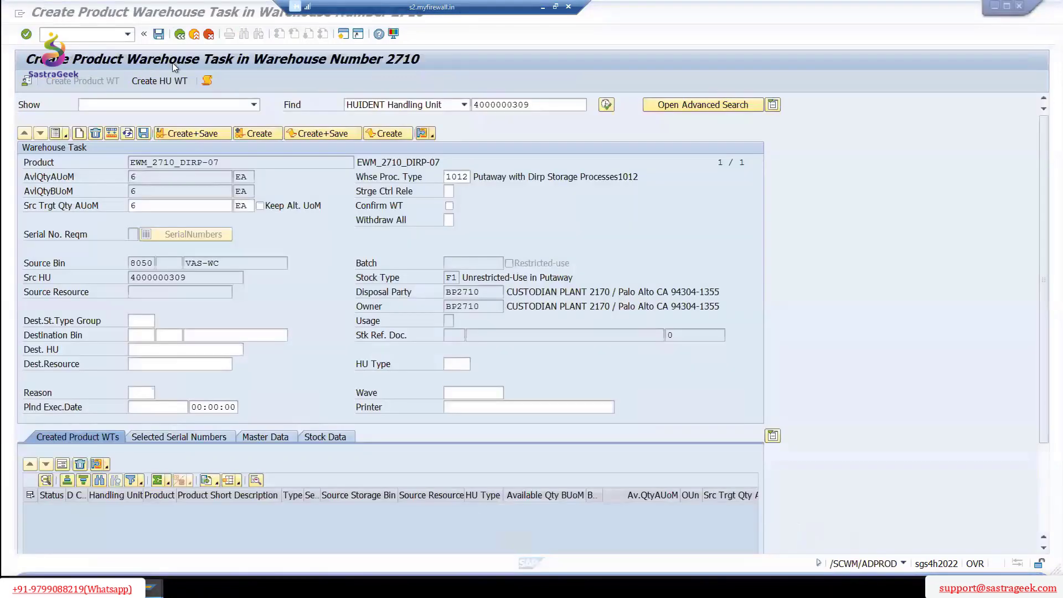
pyautogui.click(209, 36)
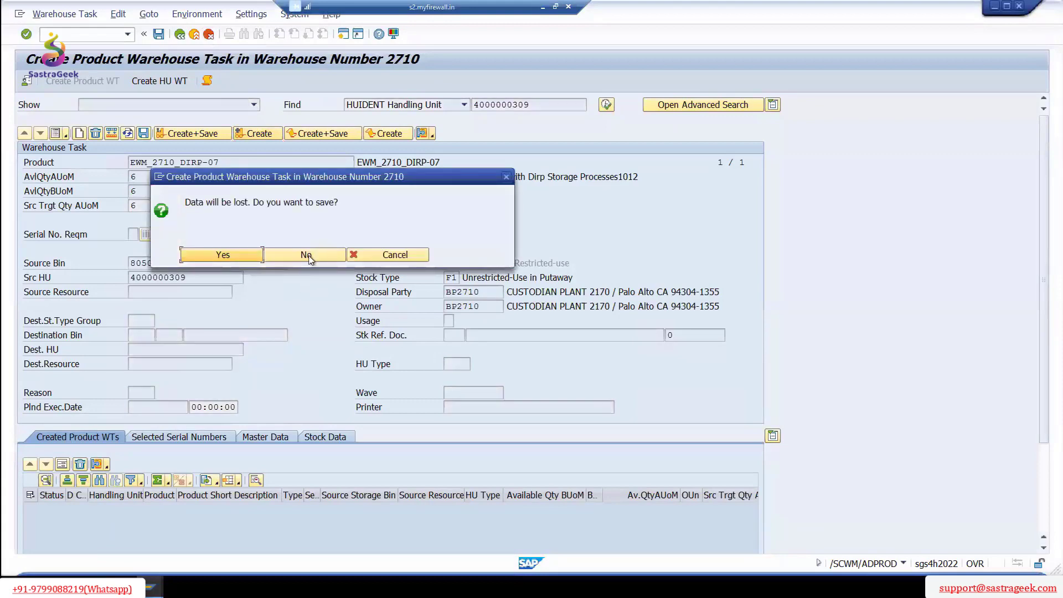
pyautogui.click(306, 256)
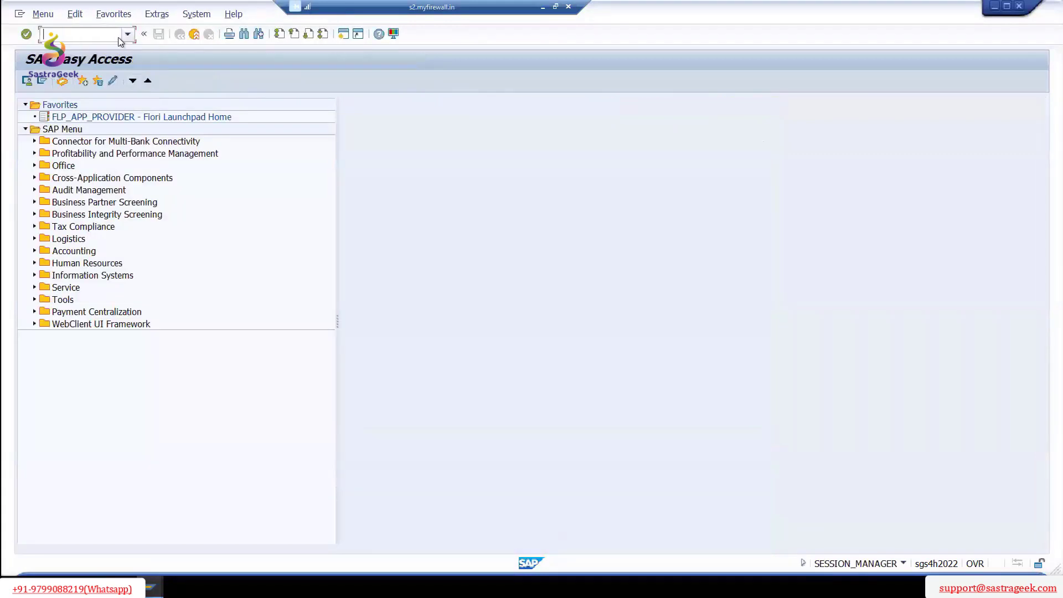
# - Rerun /N/SCWM/ADPROD from history and enter 2710 in the handling unit search field
pyautogui.click(128, 34)
pyautogui.click(77, 43)
pyautogui.press('Return')
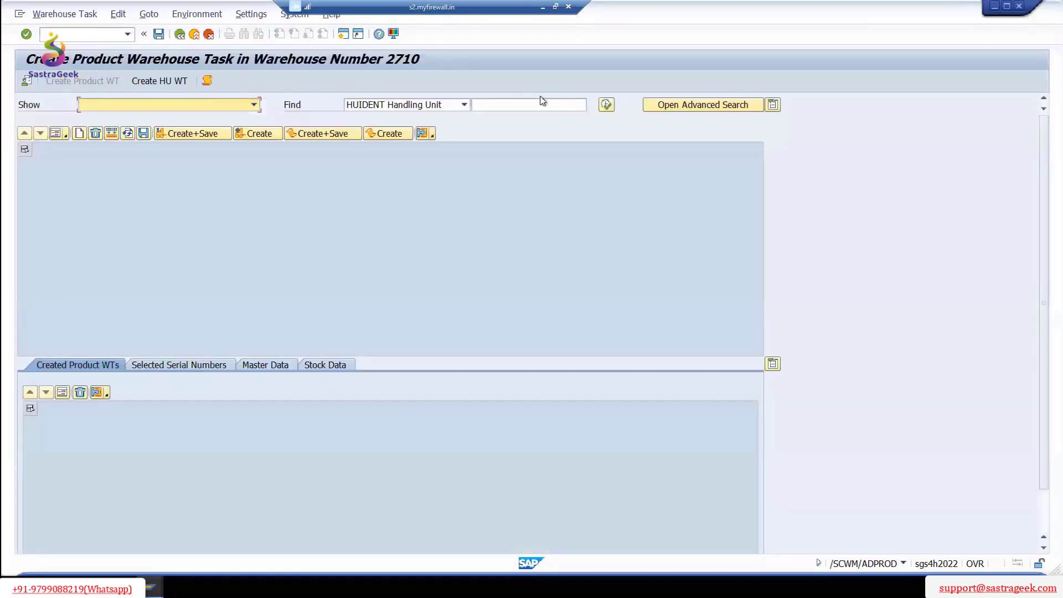
pyautogui.click(542, 103)
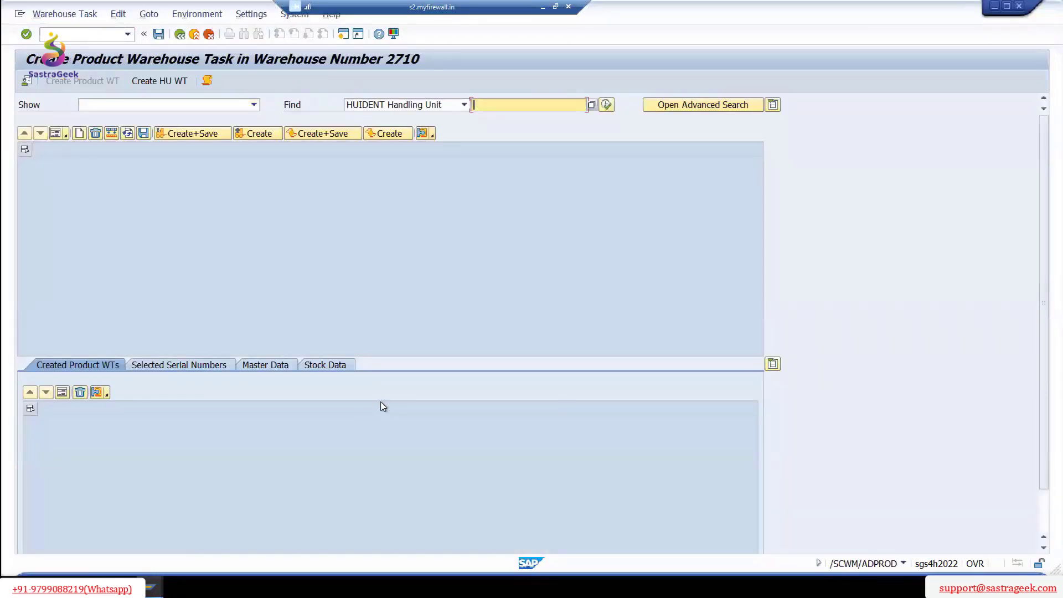
pyautogui.write('2710')
pyautogui.moveTo(292, 562)
pyautogui.click(268, 541)
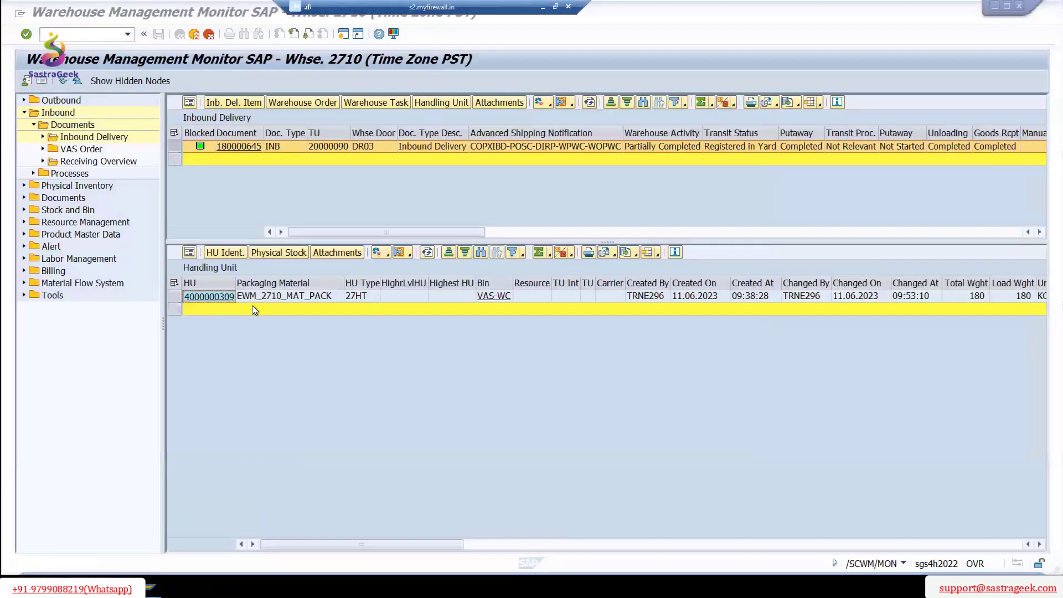
pyautogui.rightClick(215, 303)
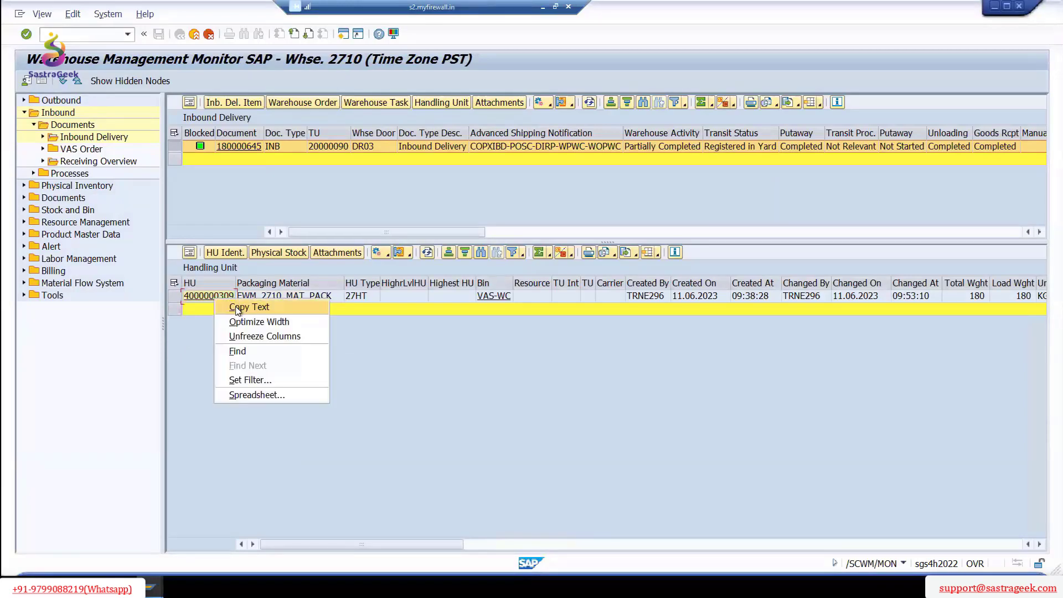
pyautogui.click(239, 307)
pyautogui.moveTo(292, 562)
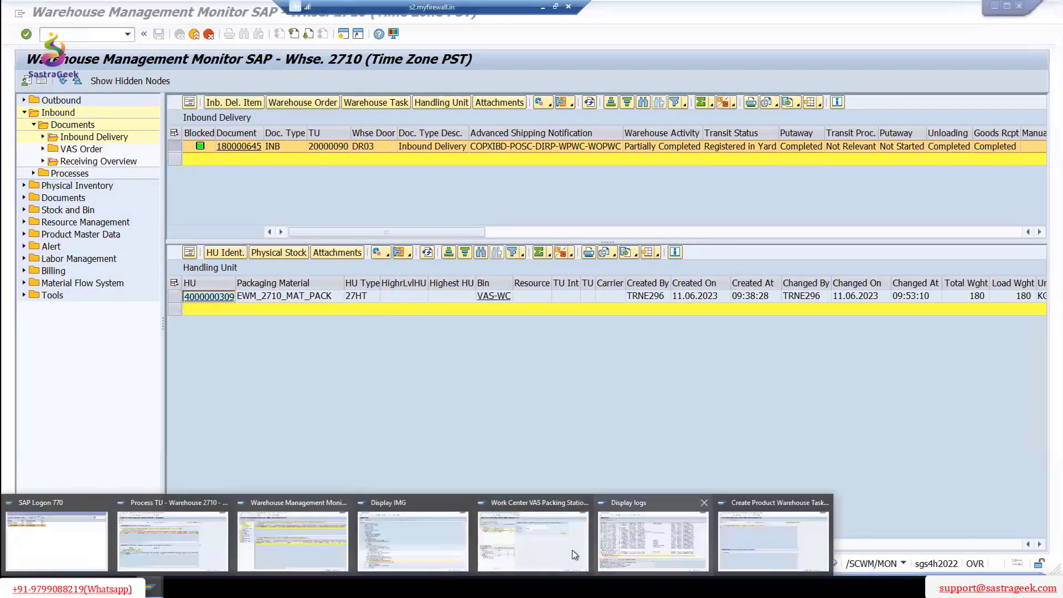
pyautogui.click(746, 523)
pyautogui.hotkey('ctrl', 'v')
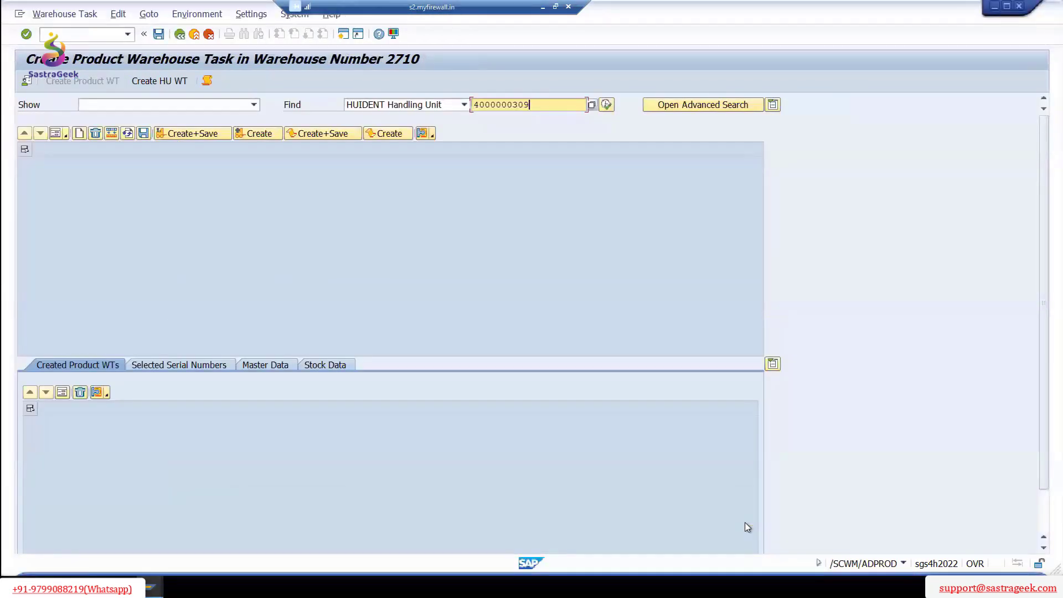
pyautogui.press('Return')
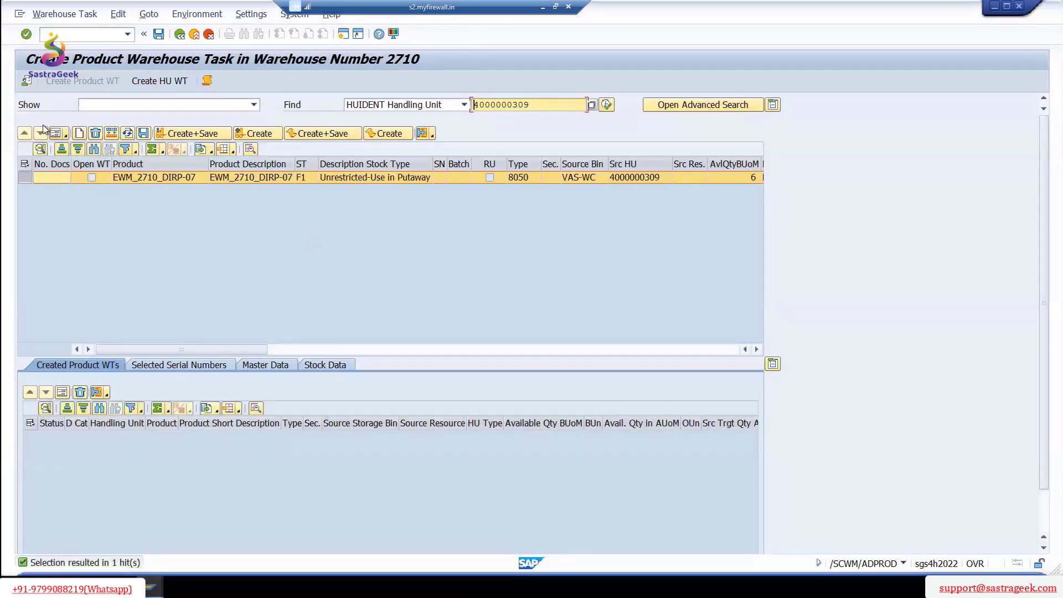
# - Create the warehouse task with quantity 6 and process type 1012, then close the log
pyautogui.click(62, 135)
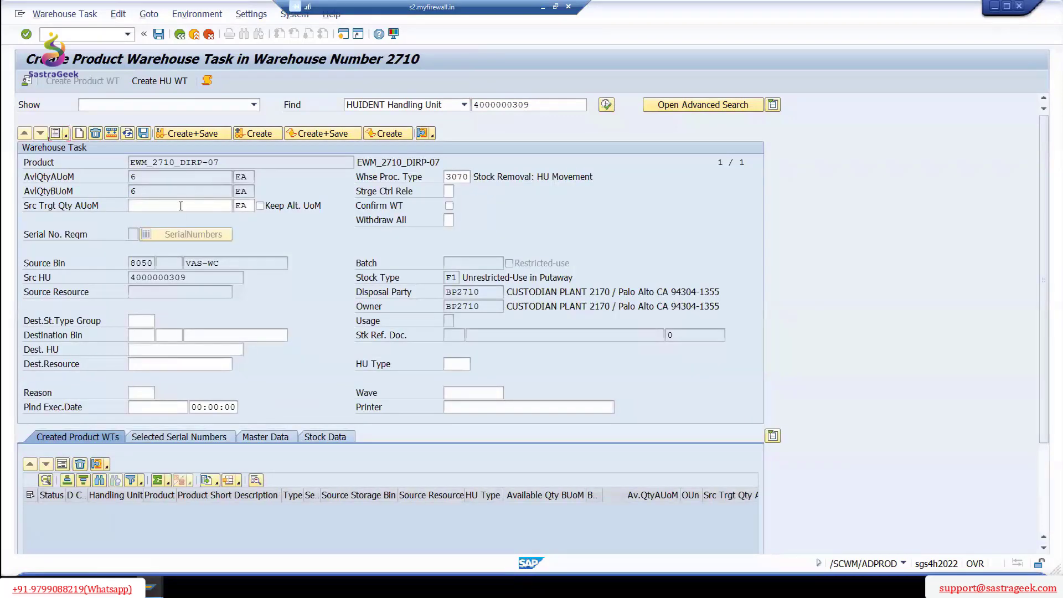
pyautogui.click(176, 205)
pyautogui.write('6')
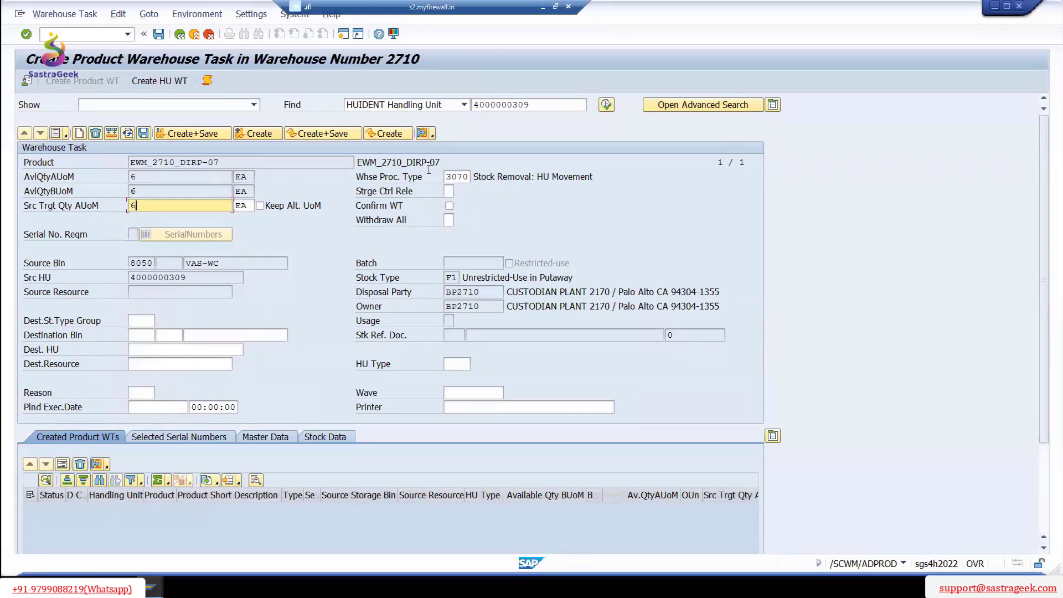
pyautogui.moveTo(468, 177); pyautogui.dragTo(428, 170)
pyautogui.write('10')
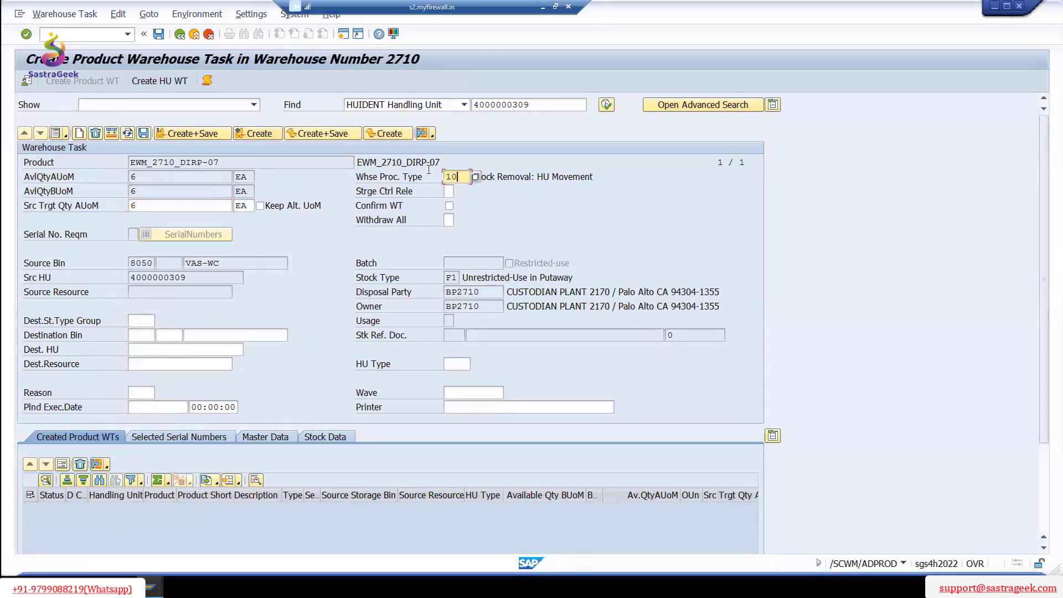
pyautogui.write('12')
pyautogui.press('Tab')
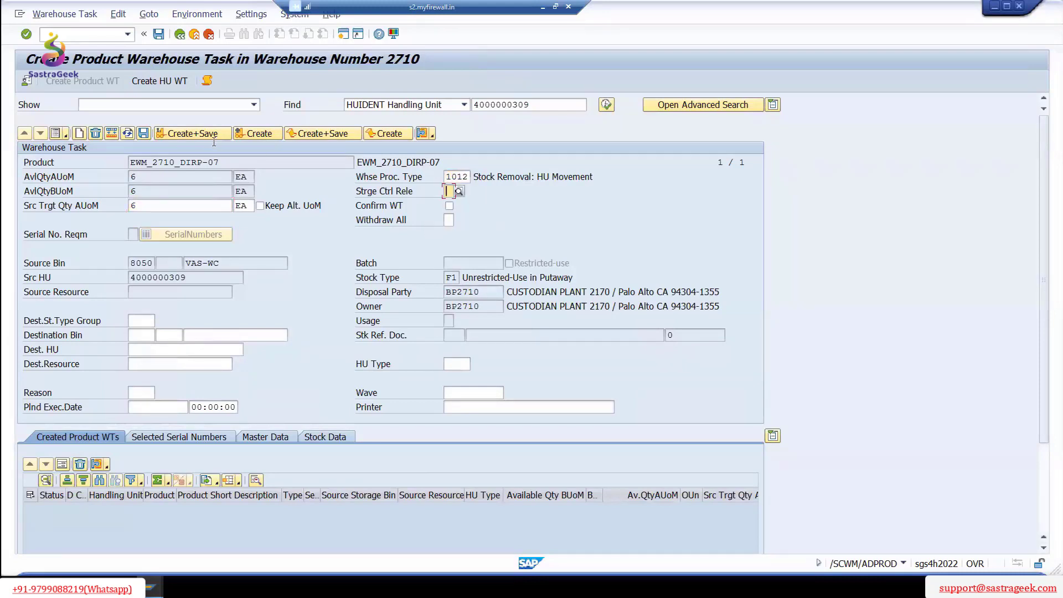
pyautogui.click(261, 135)
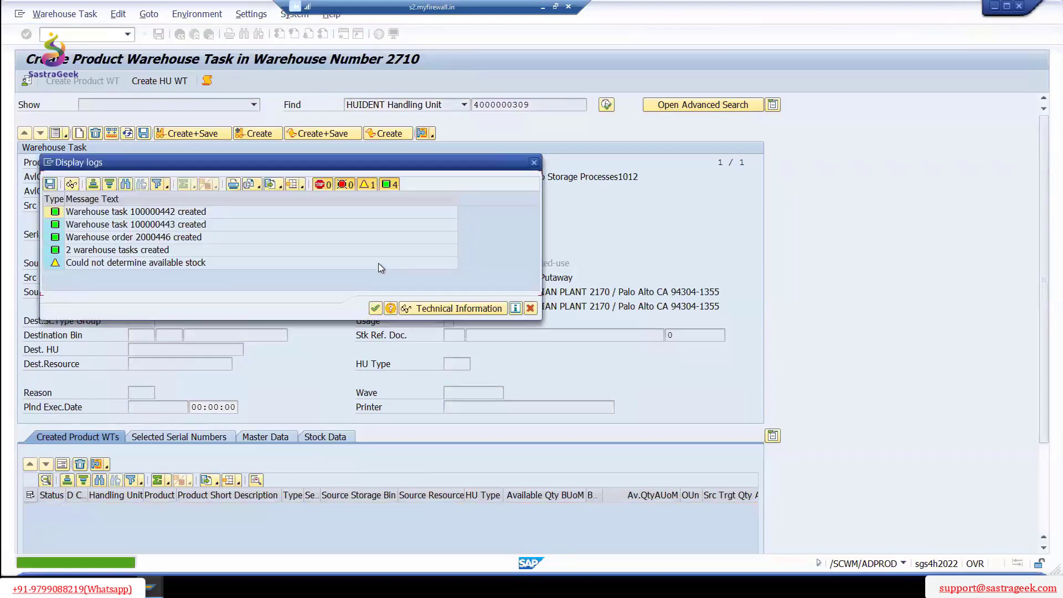
pyautogui.click(375, 309)
# - Save the new tasks and list the inbound delivery's warehouse tasks in the monitor
pyautogui.click(143, 134)
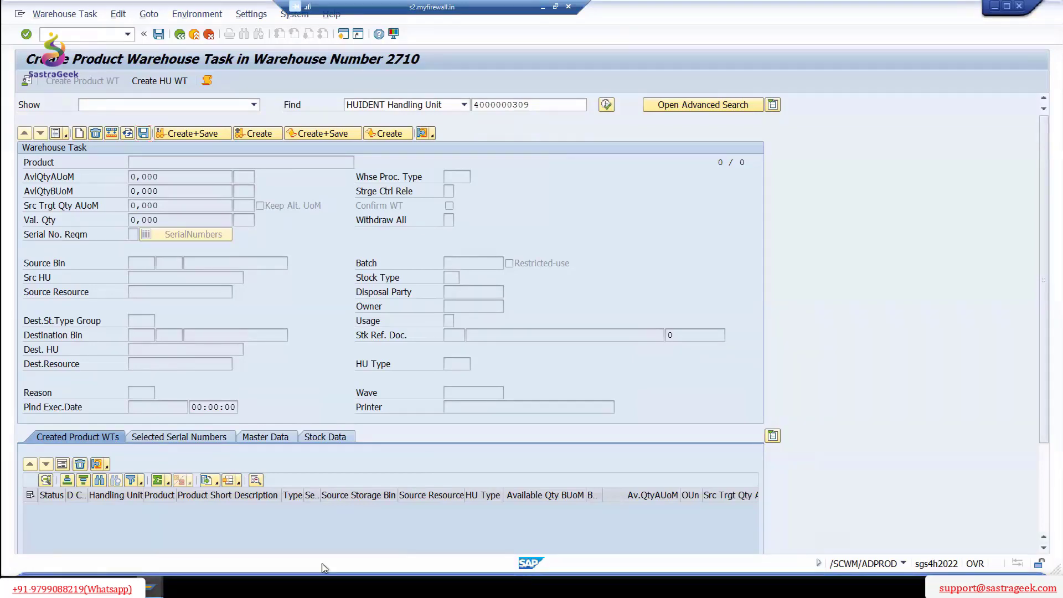
pyautogui.click(307, 548)
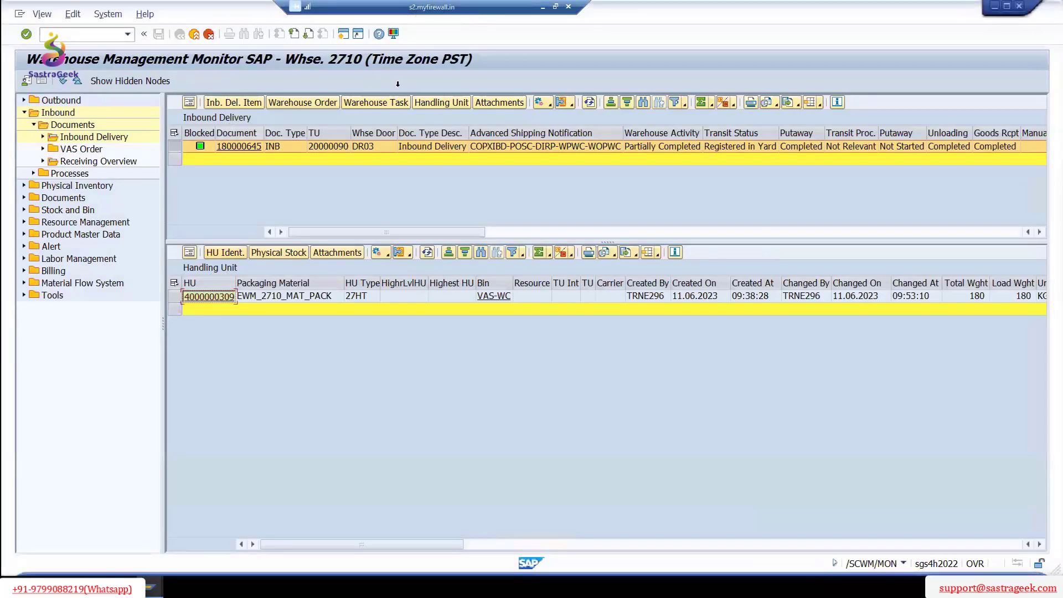
pyautogui.click(421, 158)
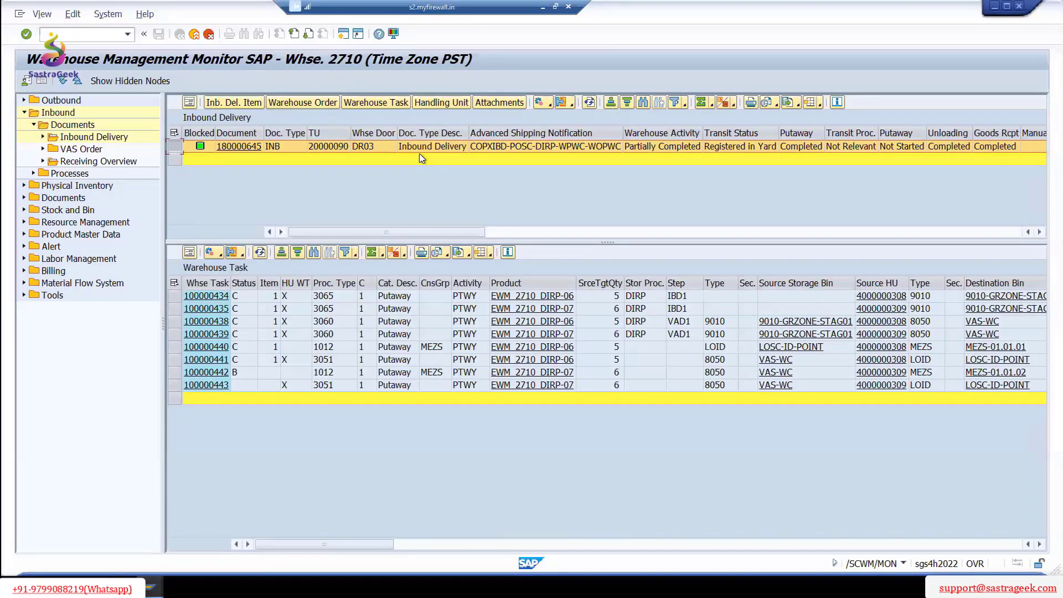
# - Review tasks 100000443 and 100000442, select both, and open the task actions list
pyautogui.click(245, 389)
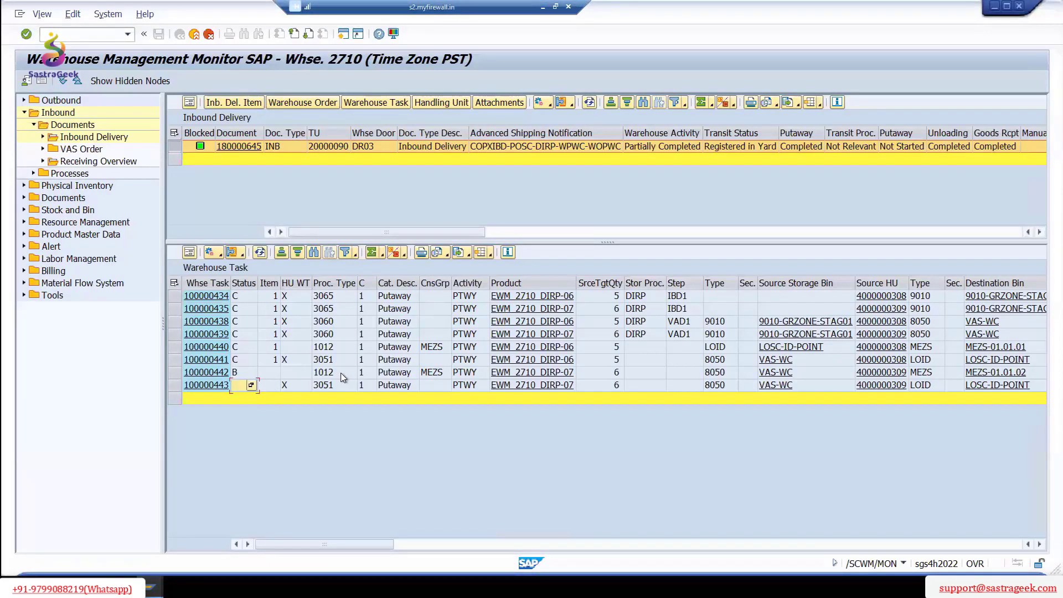
pyautogui.click(921, 374)
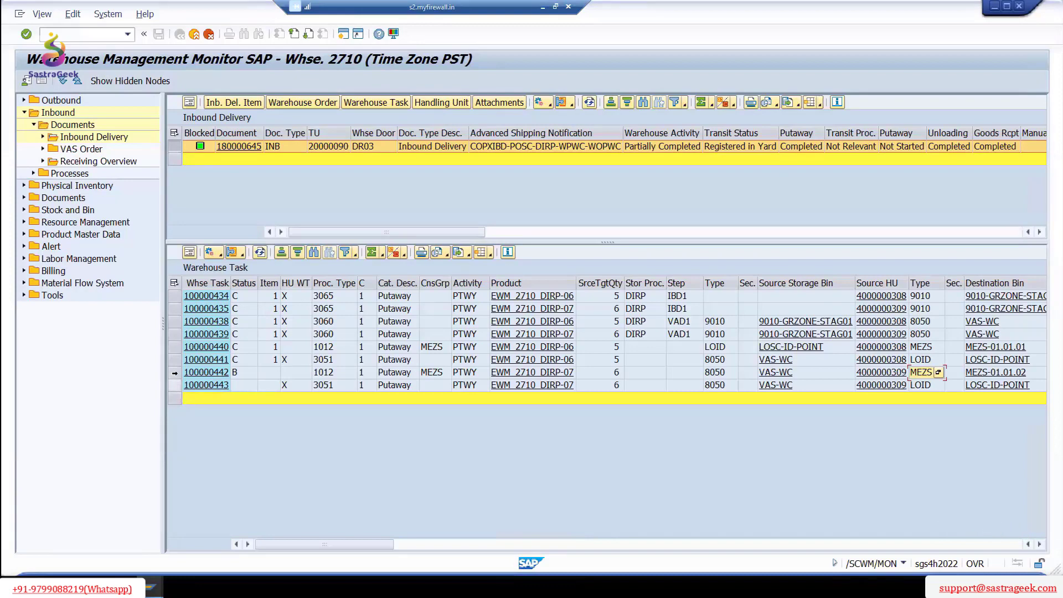
pyautogui.moveTo(175, 373); pyautogui.dragTo(175, 398)
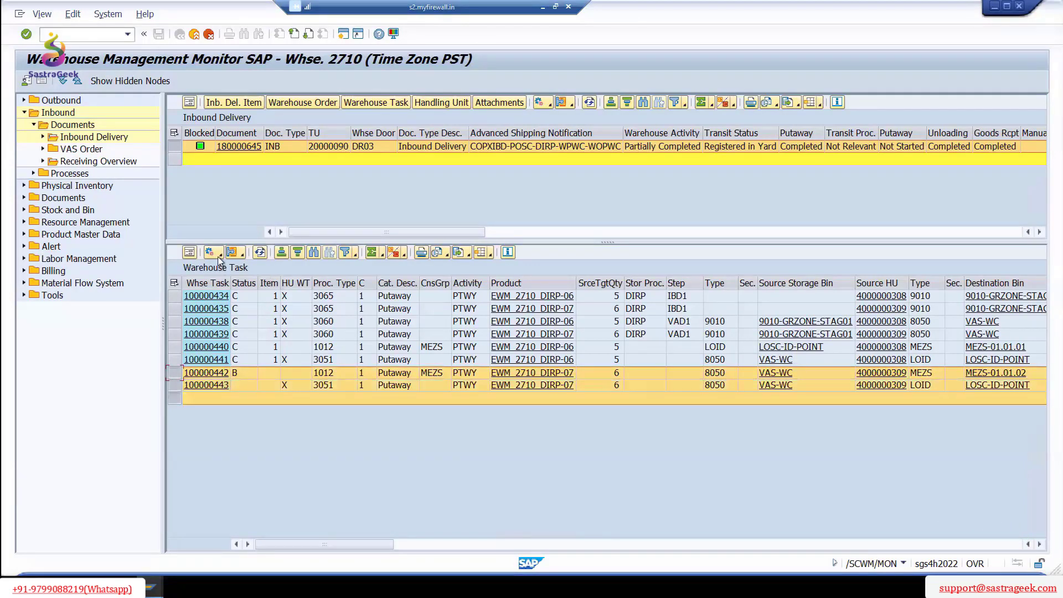
pyautogui.click(214, 251)
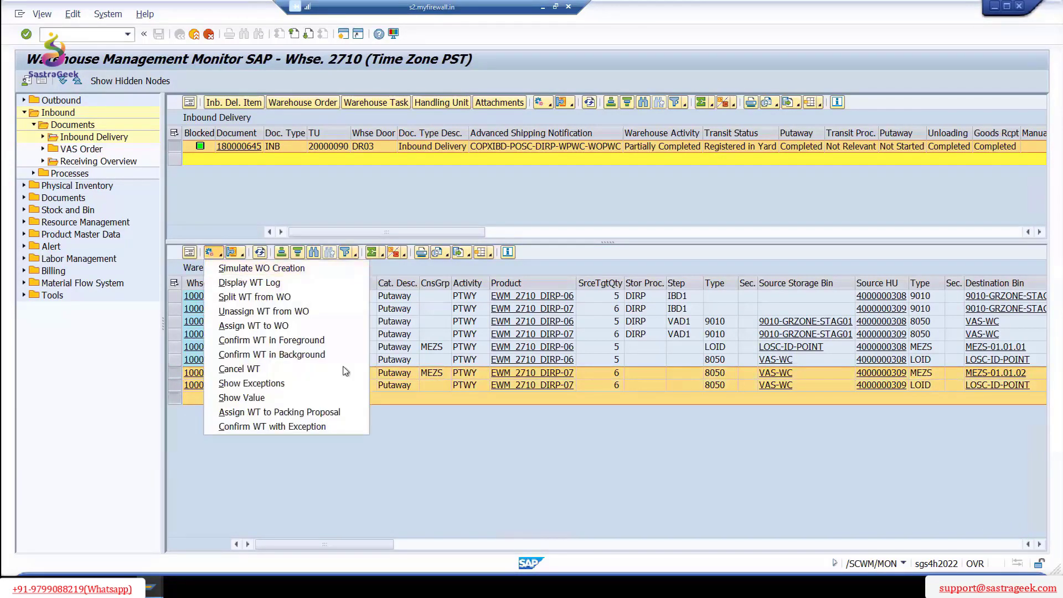
# - Cancel warehouse tasks 100000442 and 100000443, close the log, and bring up the Display IMG window
pyautogui.click(252, 369)
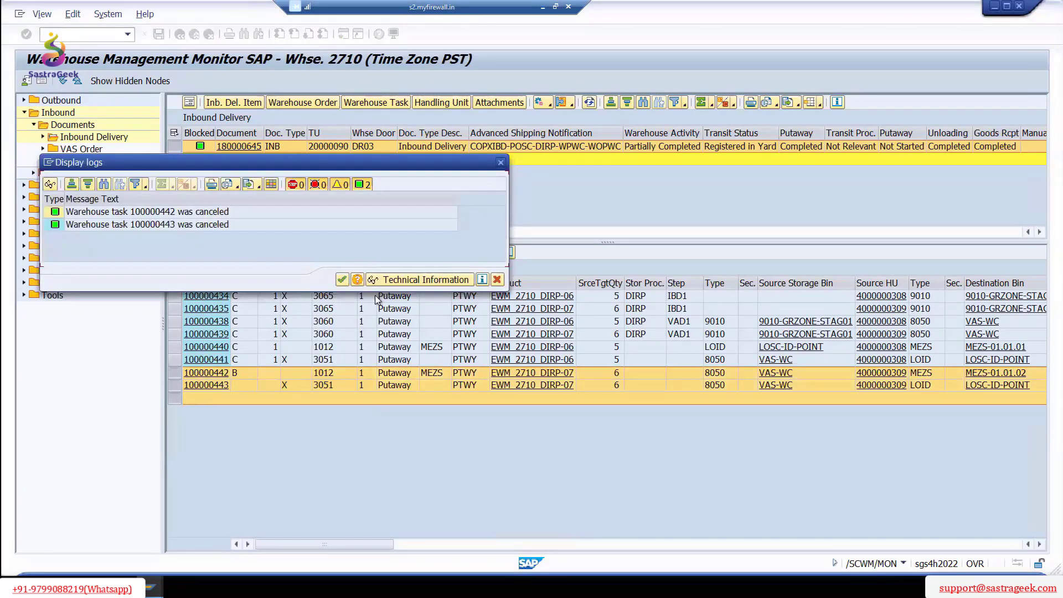
pyautogui.click(343, 280)
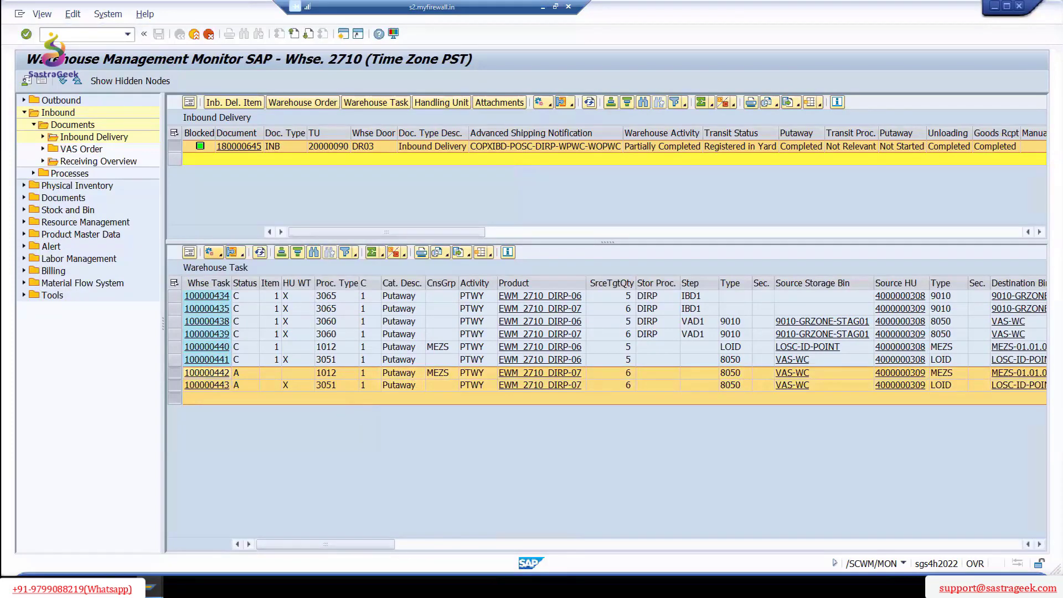
pyautogui.moveTo(215, 571)
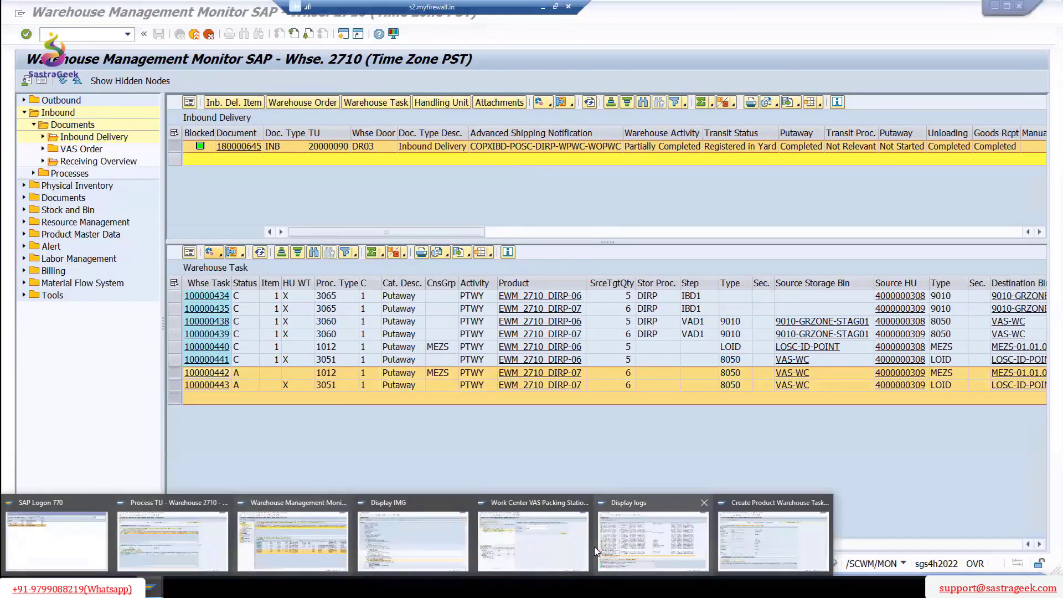
pyautogui.click(653, 546)
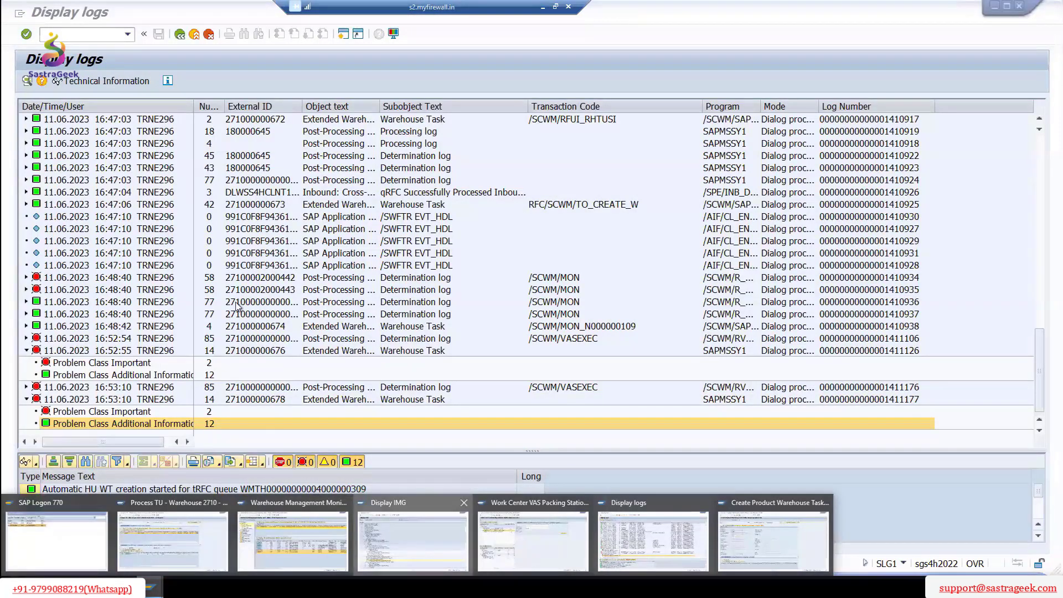
pyautogui.click(410, 546)
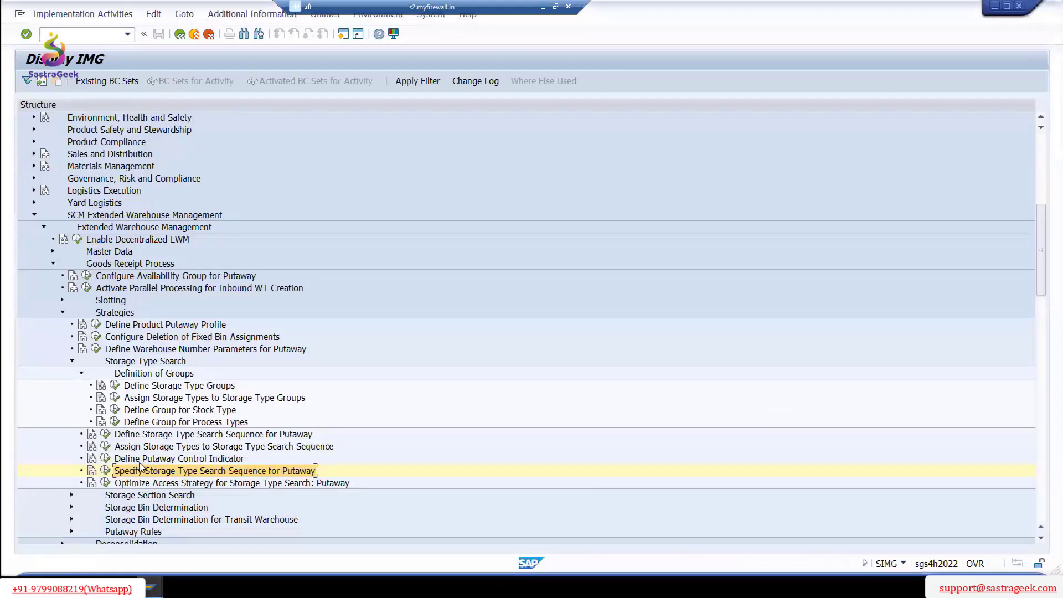
# - Open the putaway storage type search sequence table positioned at warehouse 2710
pyautogui.click(109, 448)
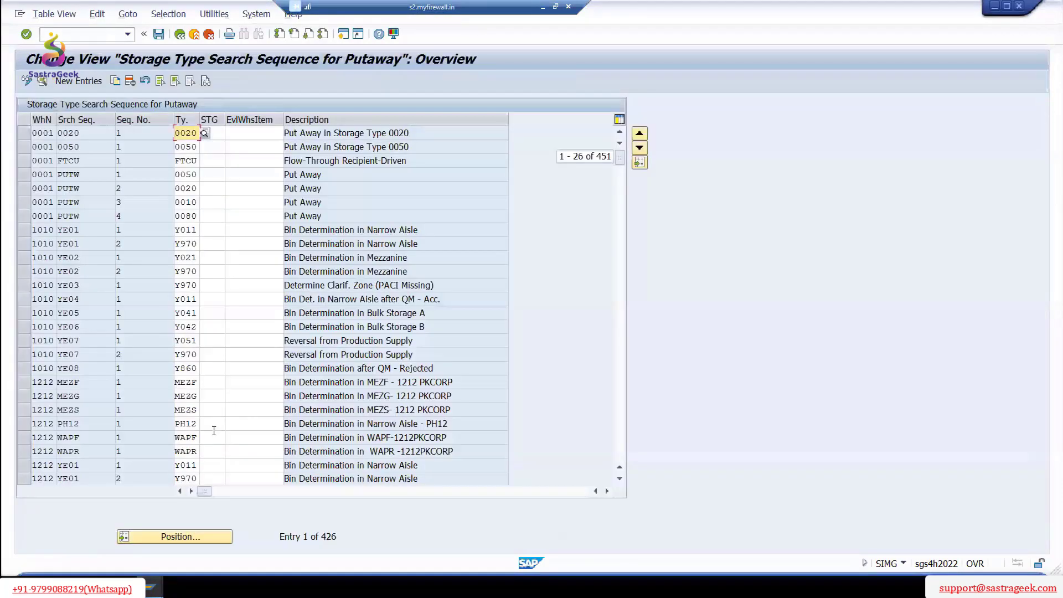
pyautogui.click(219, 540)
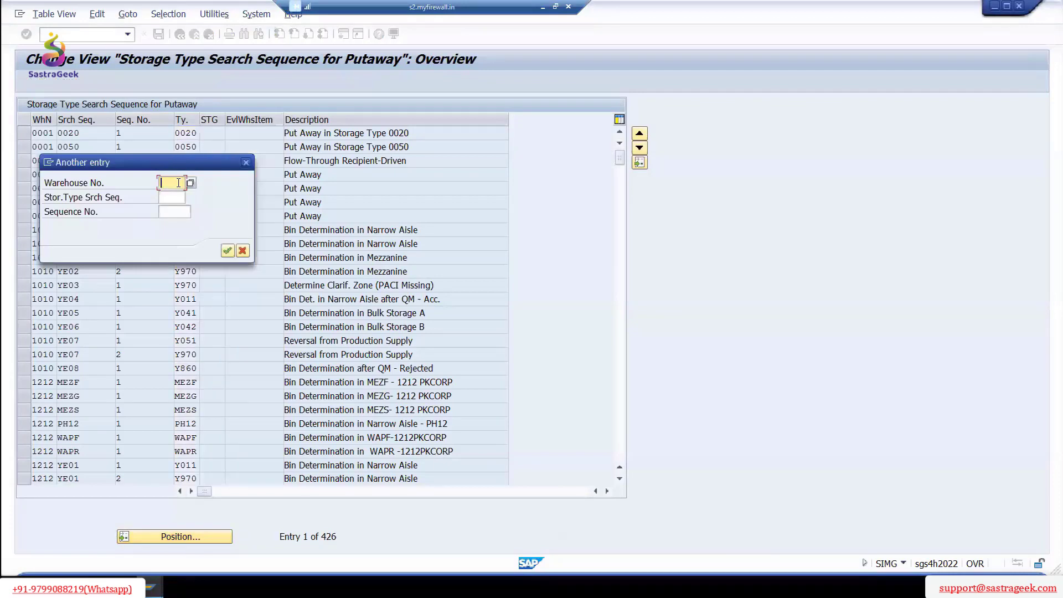
pyautogui.write('2710')
pyautogui.click(227, 252)
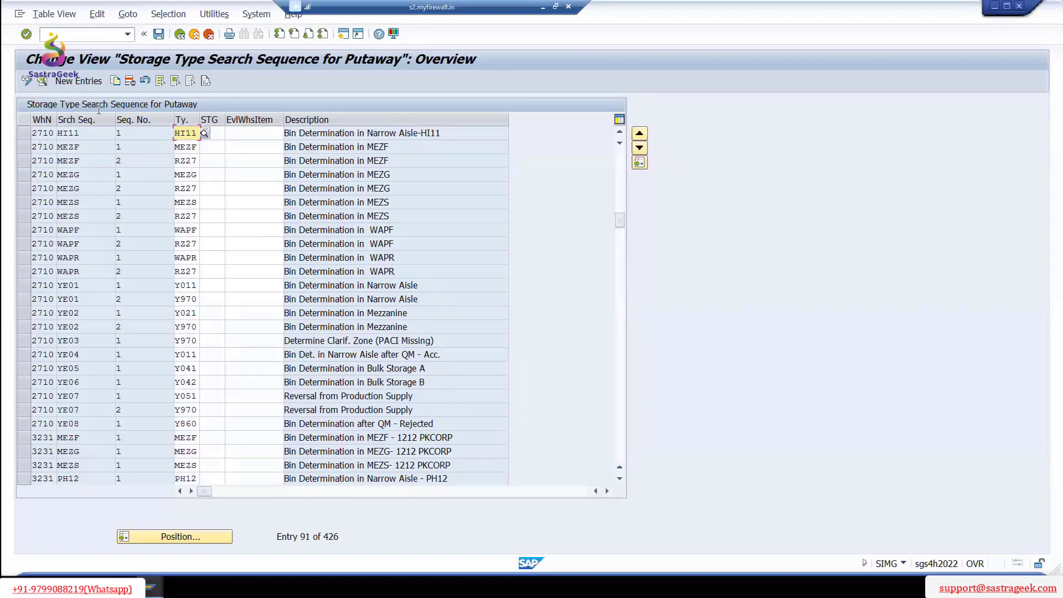
# - Delete the MEZF, MEZG, MEZS, WAPF and WAPR sequence 2 RZ27 rows and save to a customizing request
pyautogui.click(25, 162)
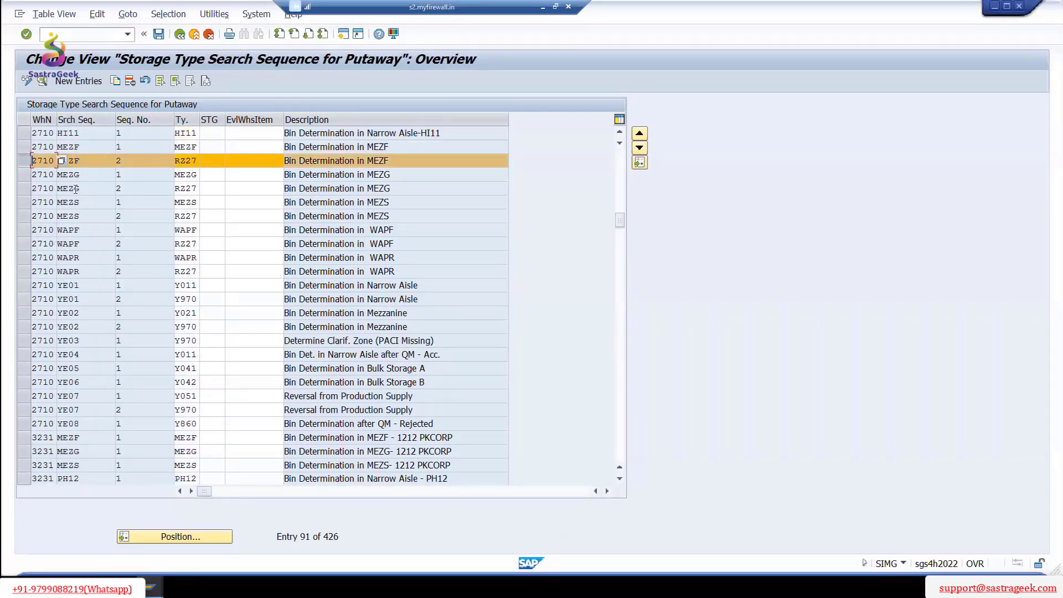
pyautogui.click(25, 188)
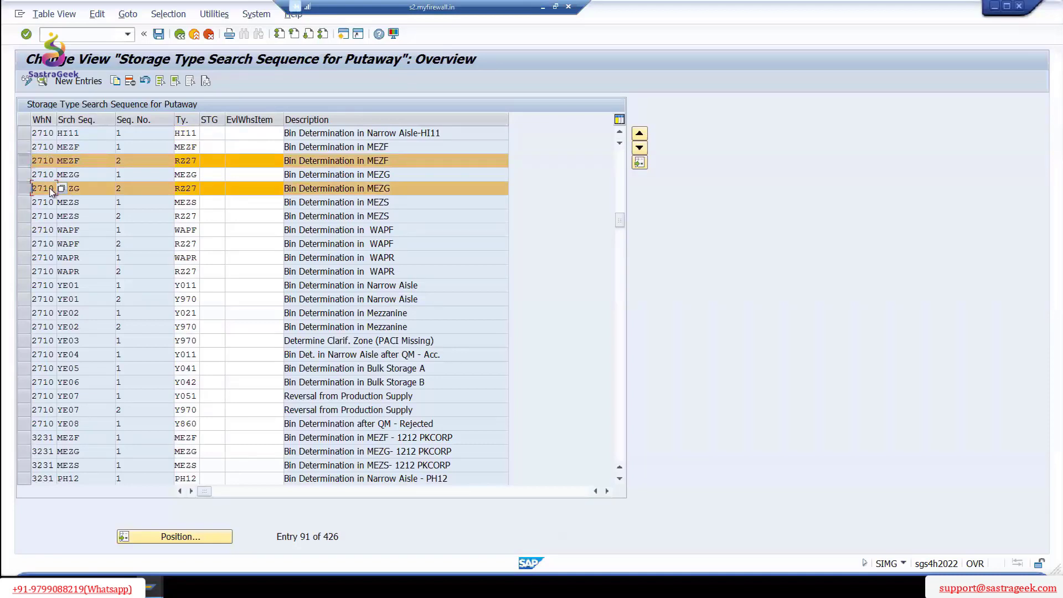
pyautogui.click(50, 216)
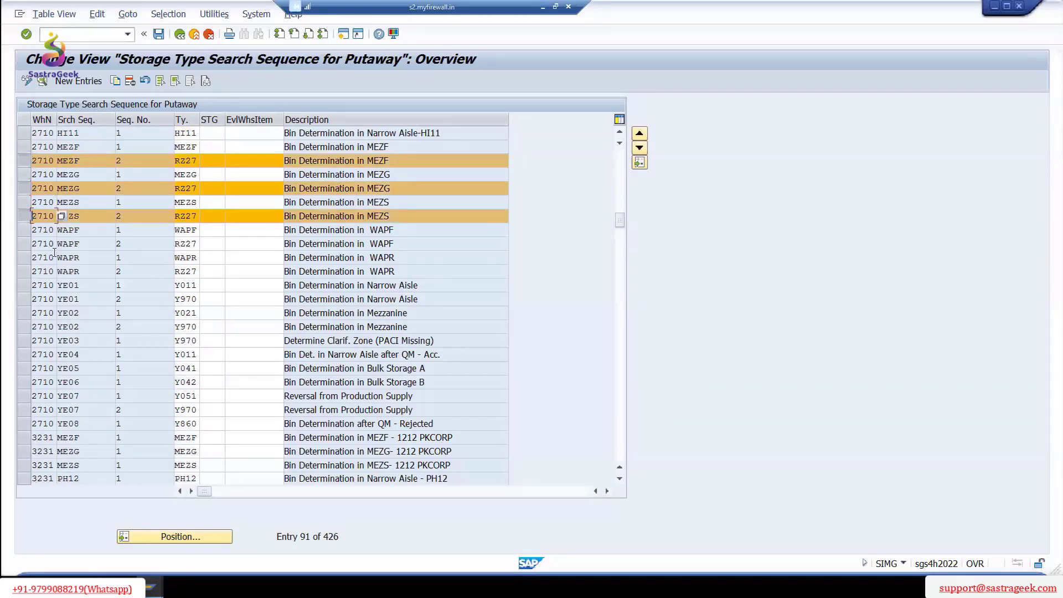
pyautogui.click(25, 244)
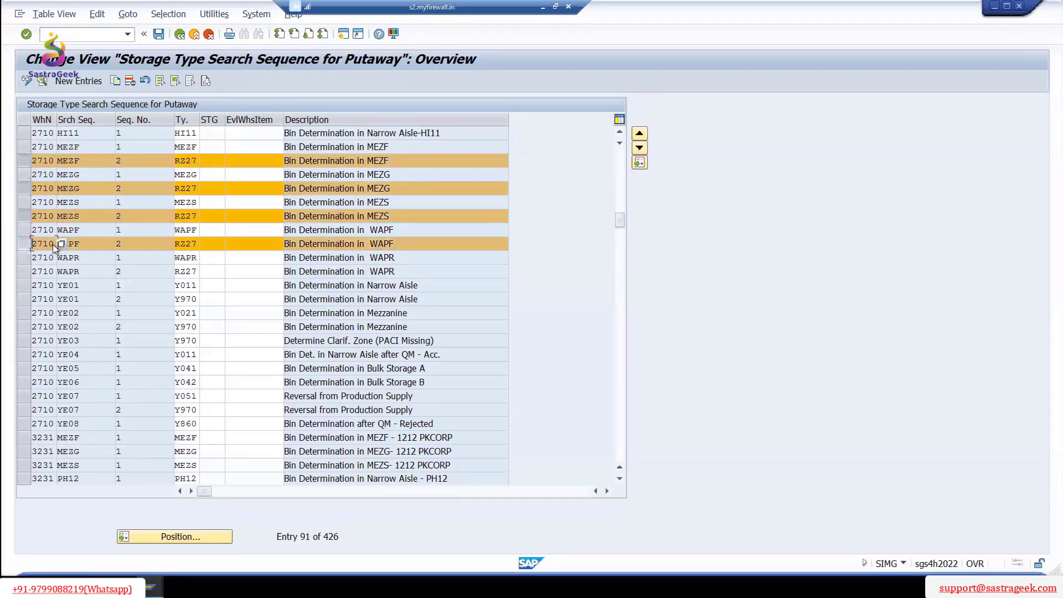
pyautogui.click(28, 271)
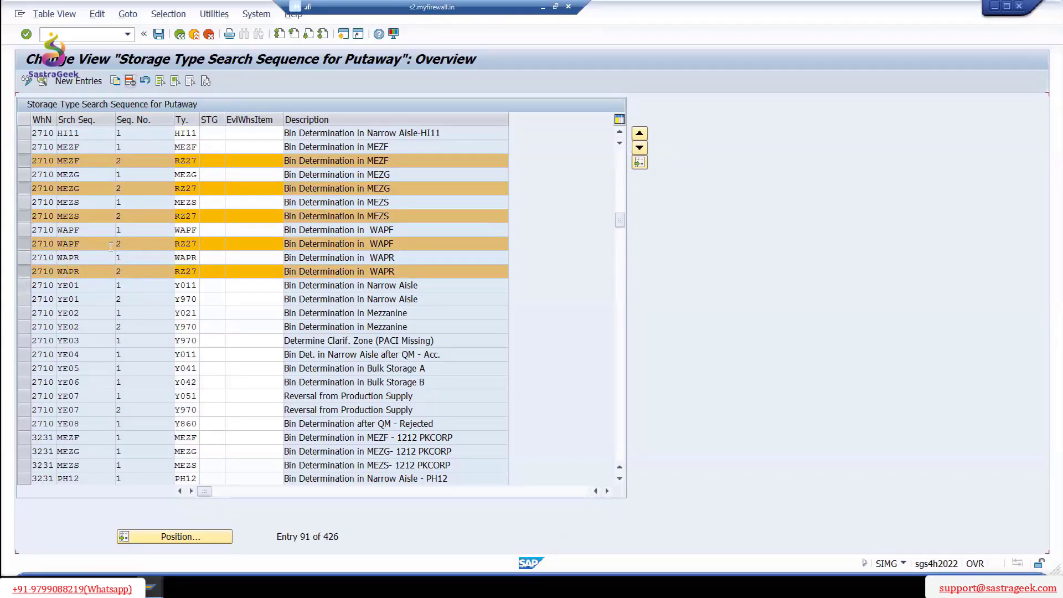
pyautogui.hotkey('shift', 'F2')
pyautogui.click(159, 34)
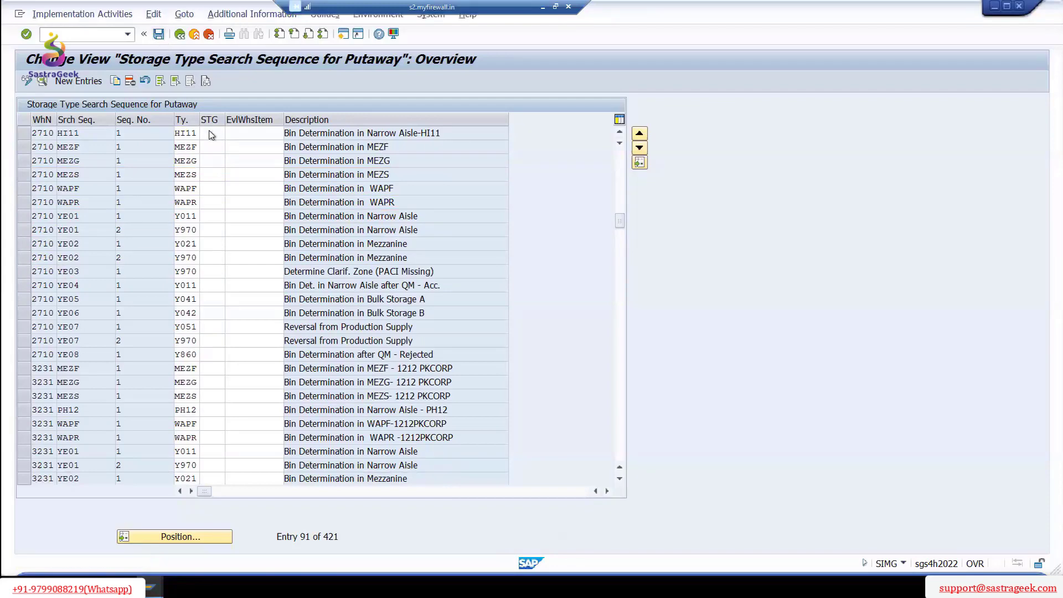
pyautogui.press('Return')
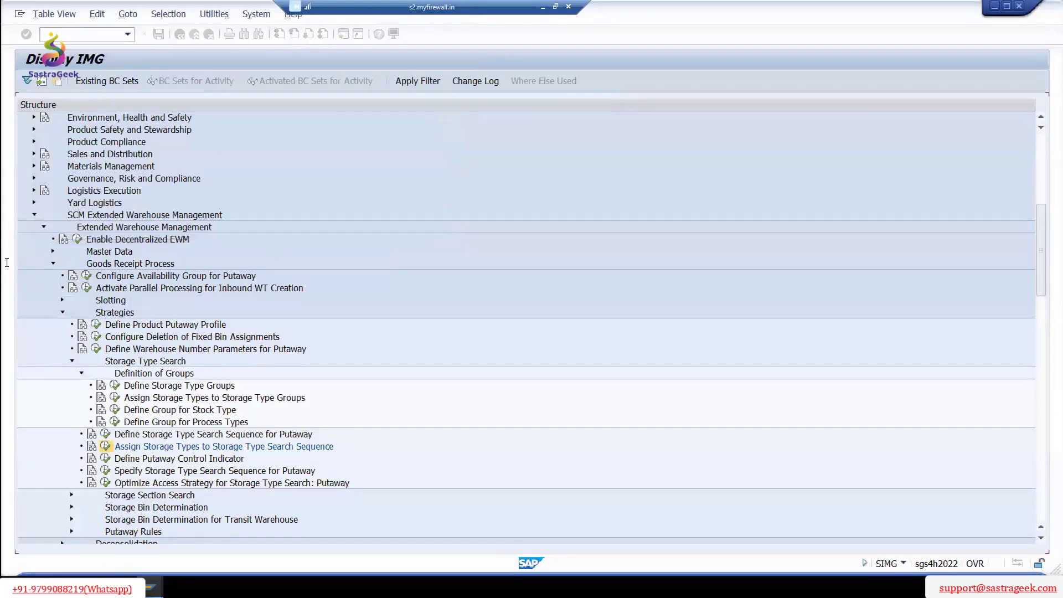
# - Open the storage type search sequence definitions positioned at warehouse 2710
pyautogui.click(185, 34)
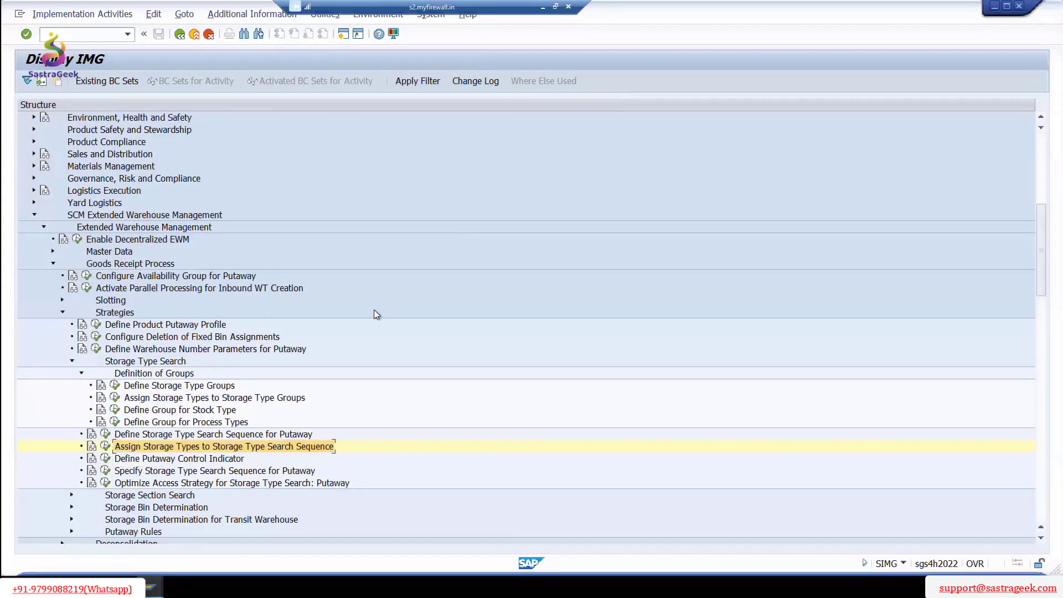
pyautogui.click(105, 435)
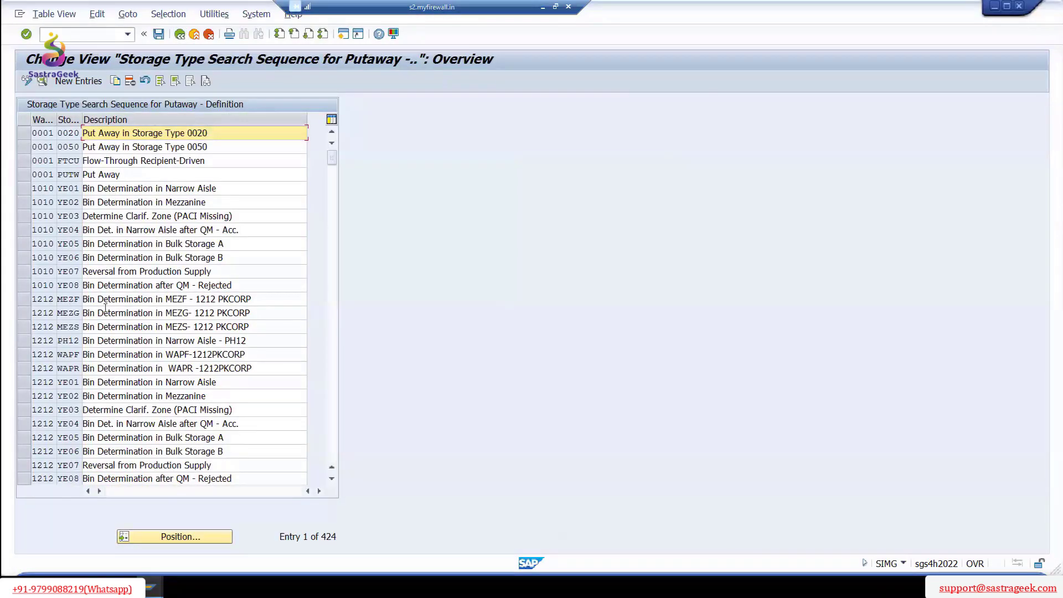
pyautogui.click(210, 542)
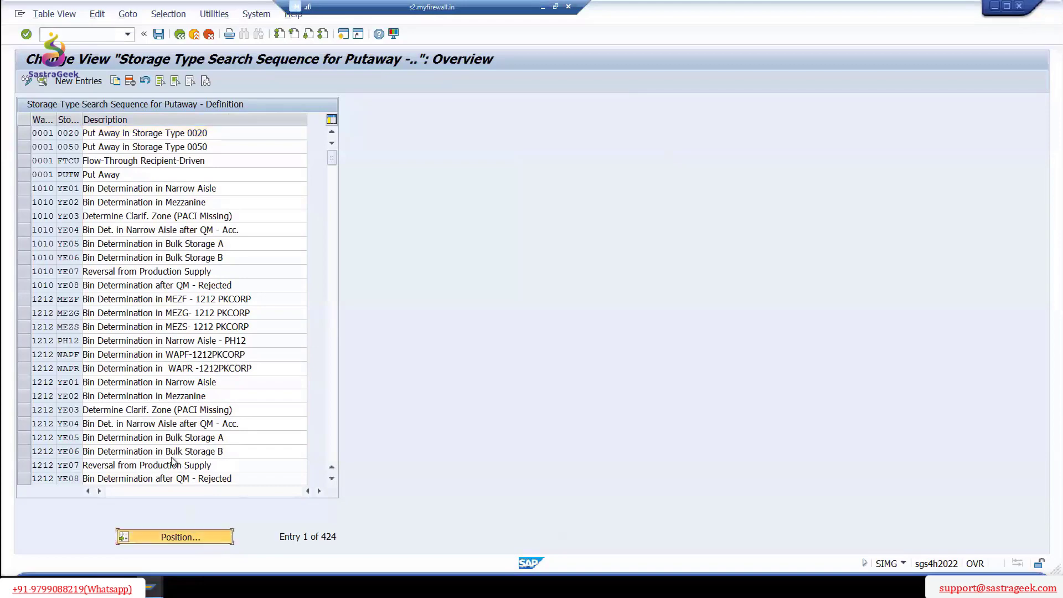
pyautogui.write('2710')
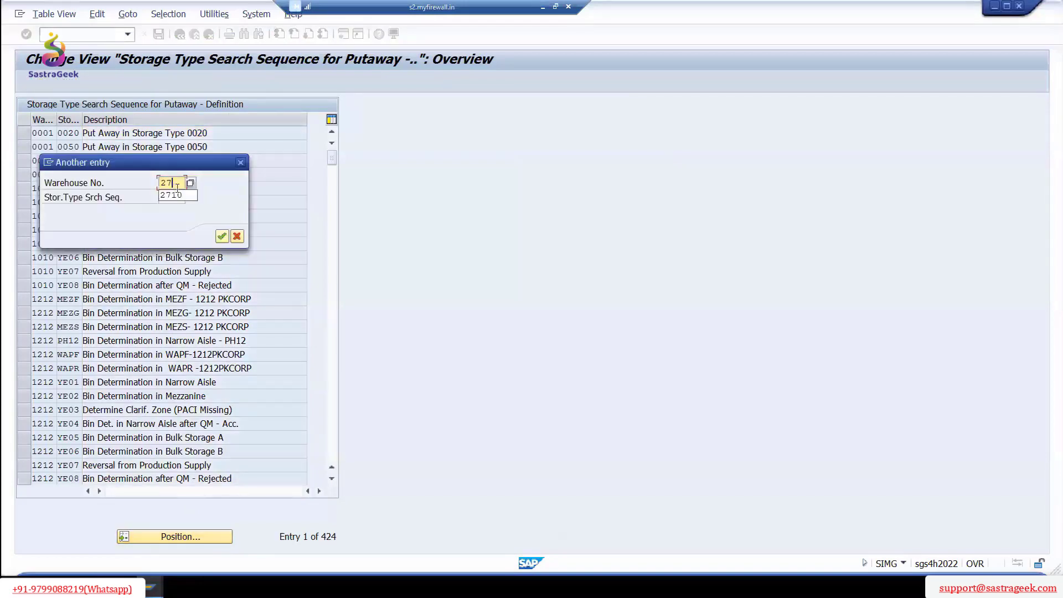
pyautogui.click(222, 236)
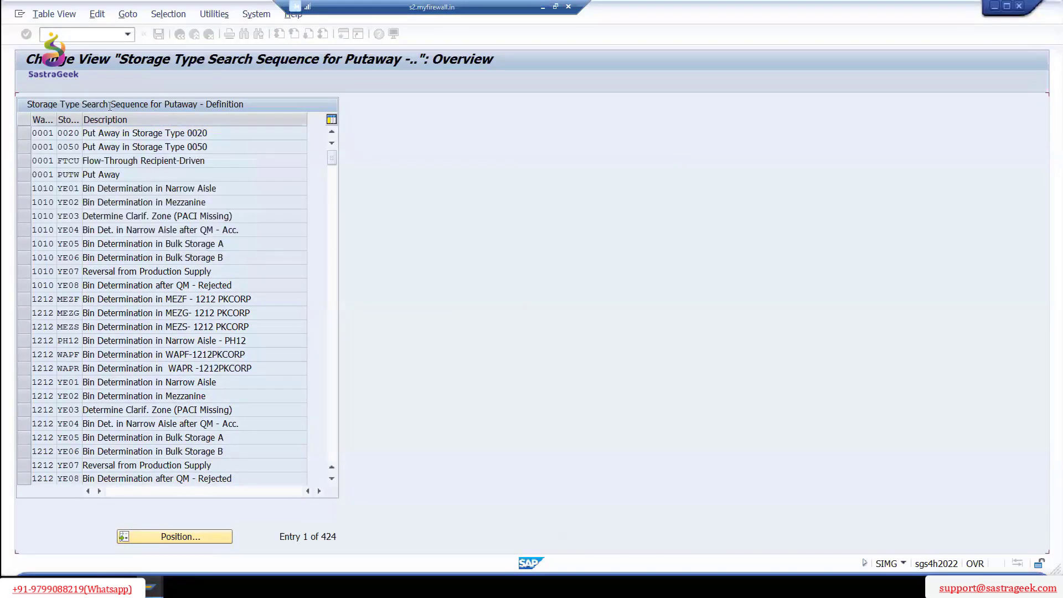
# - Copy the 2710 MEZF entry as search sequence RZ27 described 'Bin Determination in RZ27'
pyautogui.click(25, 146)
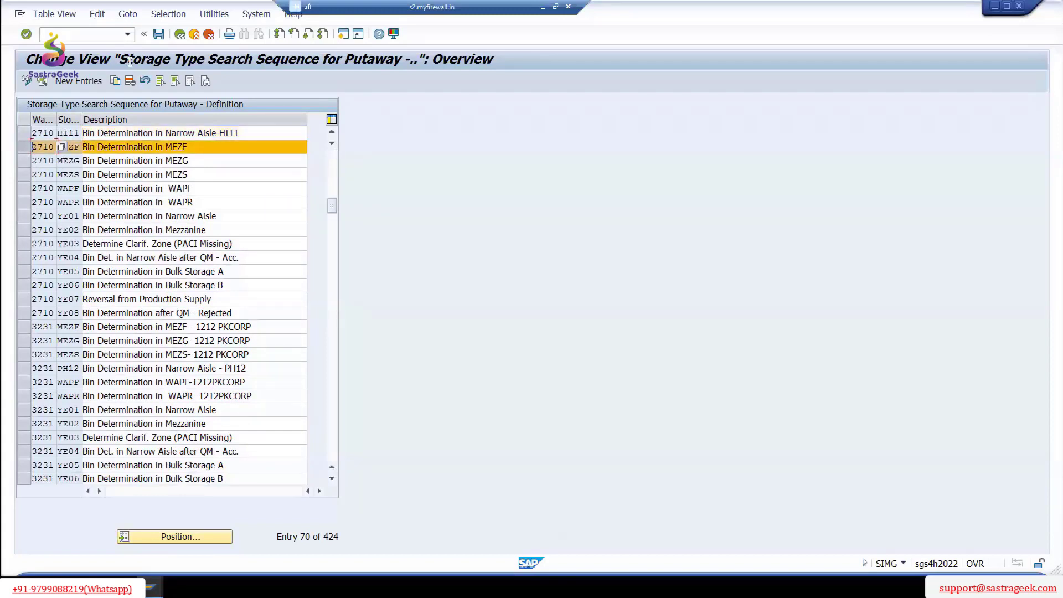
pyautogui.click(117, 81)
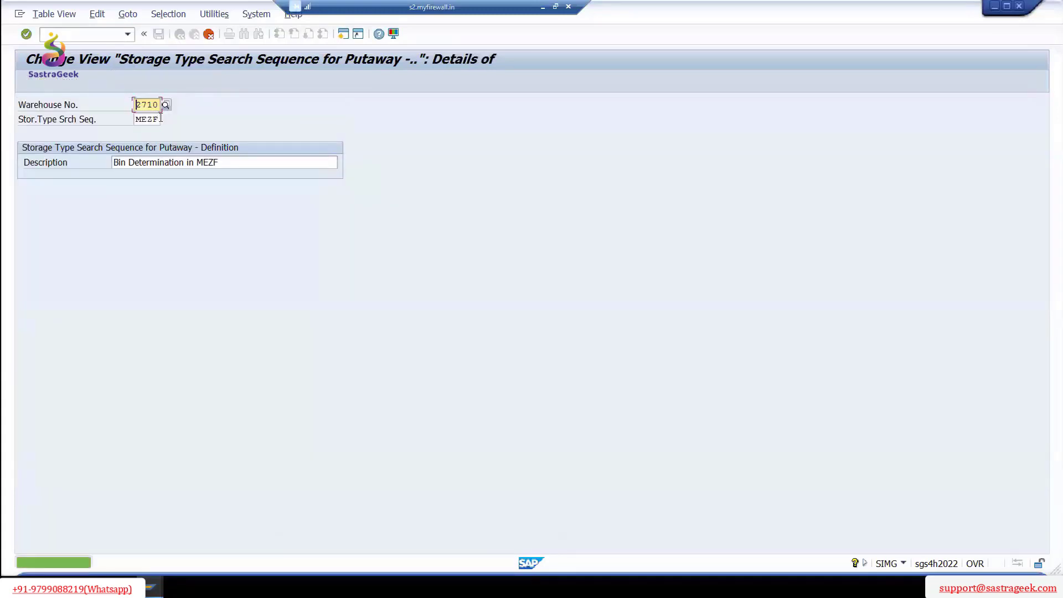
pyautogui.moveTo(161, 119); pyautogui.dragTo(82, 119)
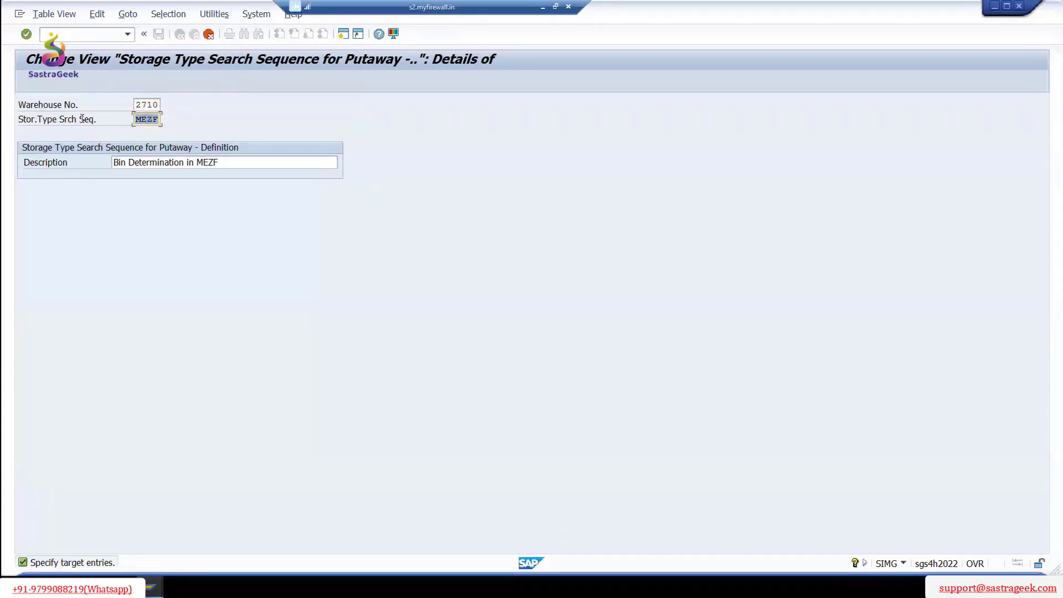
pyautogui.write('RZ27')
pyautogui.press('Tab')
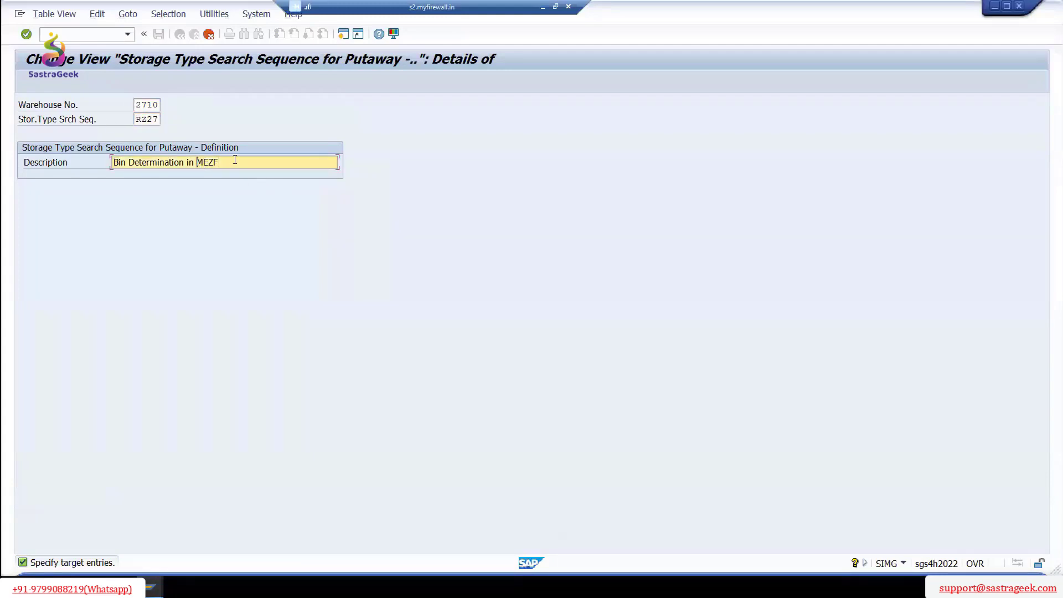
pyautogui.press('Delete')
pyautogui.press('Delete')
pyautogui.press('Delete')
pyautogui.press('Delete')
pyautogui.write('2')
pyautogui.press('BackSpace')
pyautogui.press('BackSpace')
pyautogui.write('RZ27')
pyautogui.press('Return')
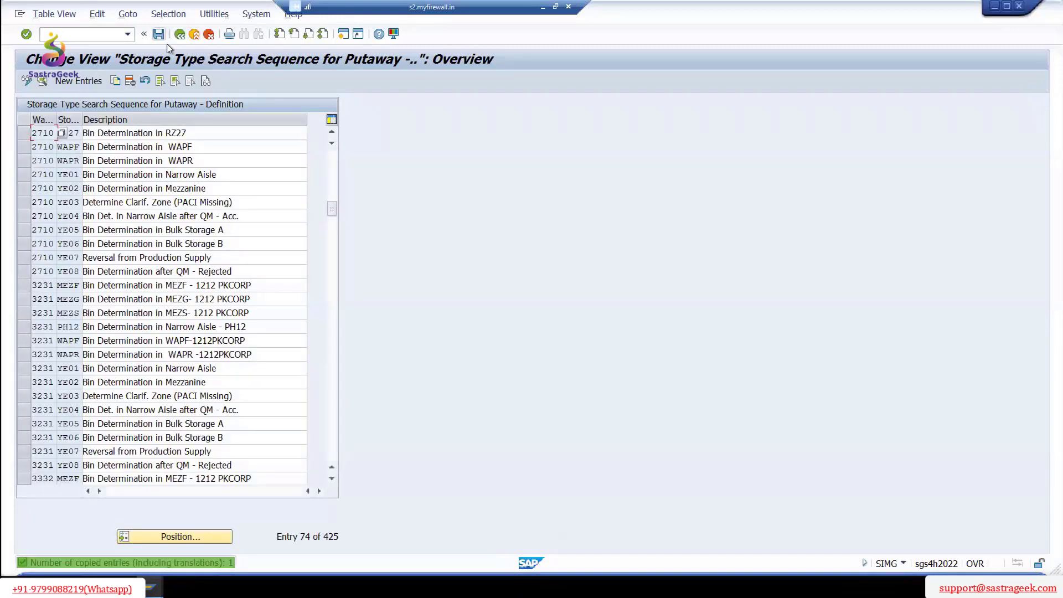
# - Save the new RZ27 search sequence to the customizing request and return to the IMG tree
pyautogui.click(159, 35)
pyautogui.click(263, 223)
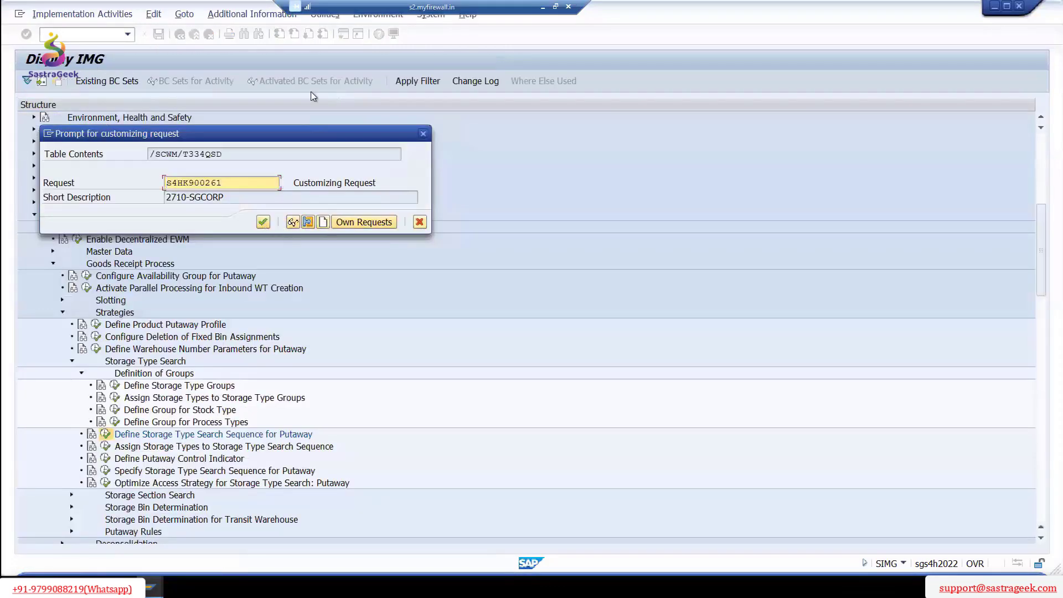
pyautogui.click(263, 222)
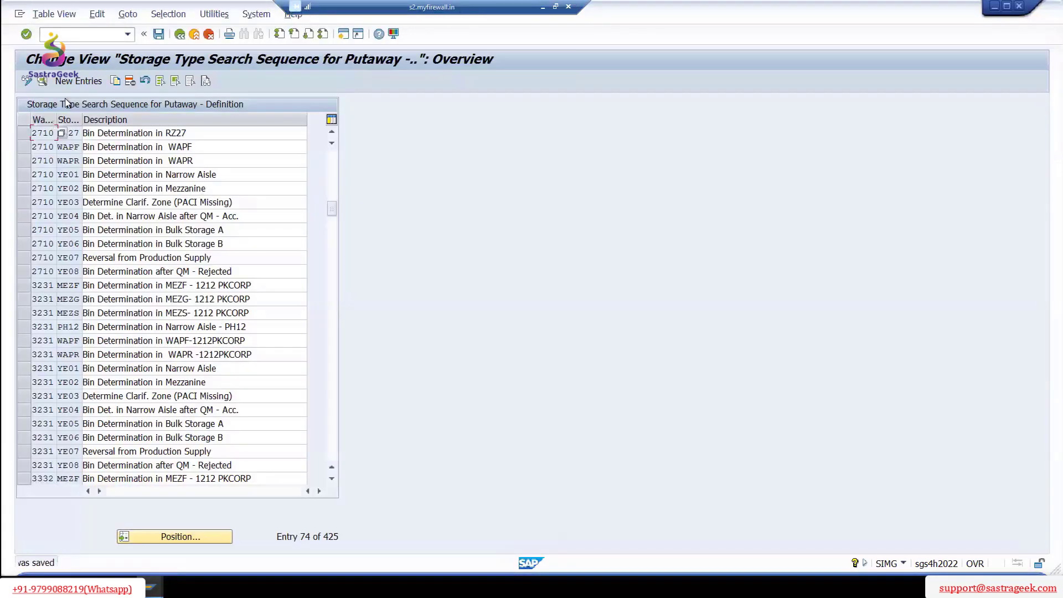
pyautogui.click(180, 35)
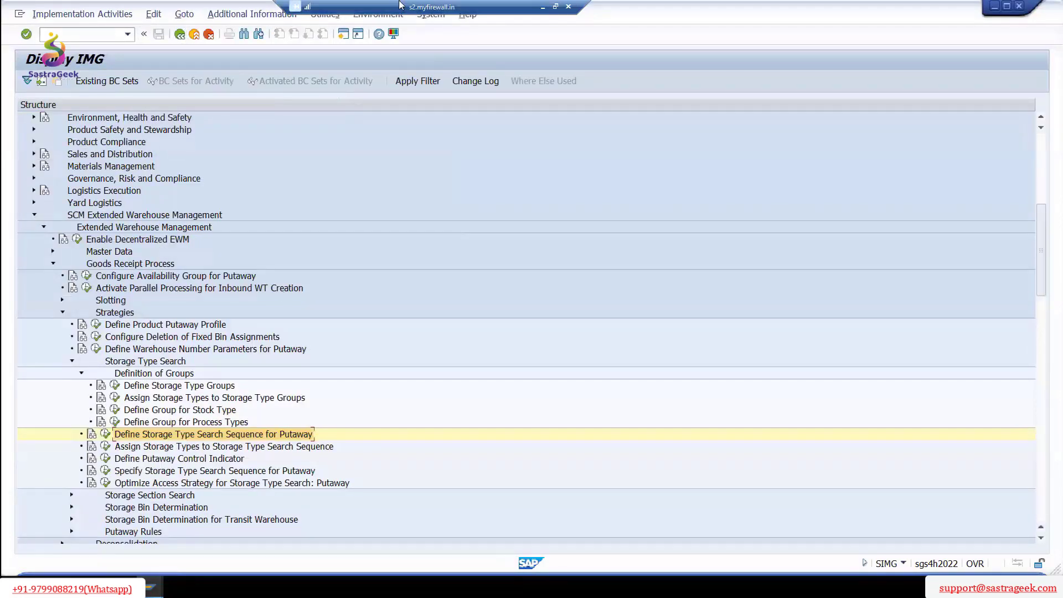
# - Add an assignment for warehouse 2710, search sequence RZ27, storage type RZ27
pyautogui.click(105, 447)
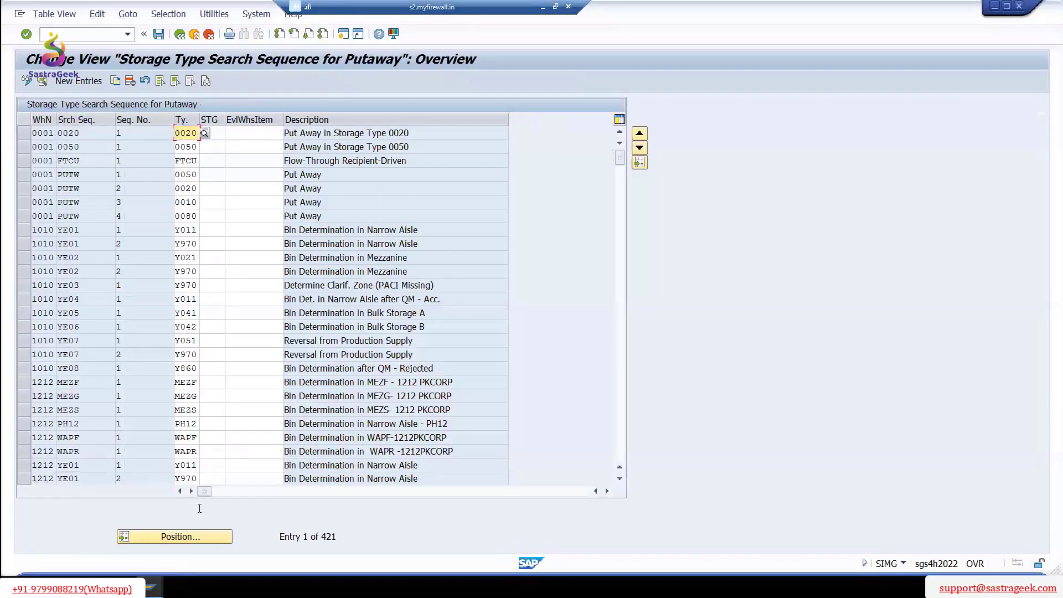
pyautogui.click(79, 80)
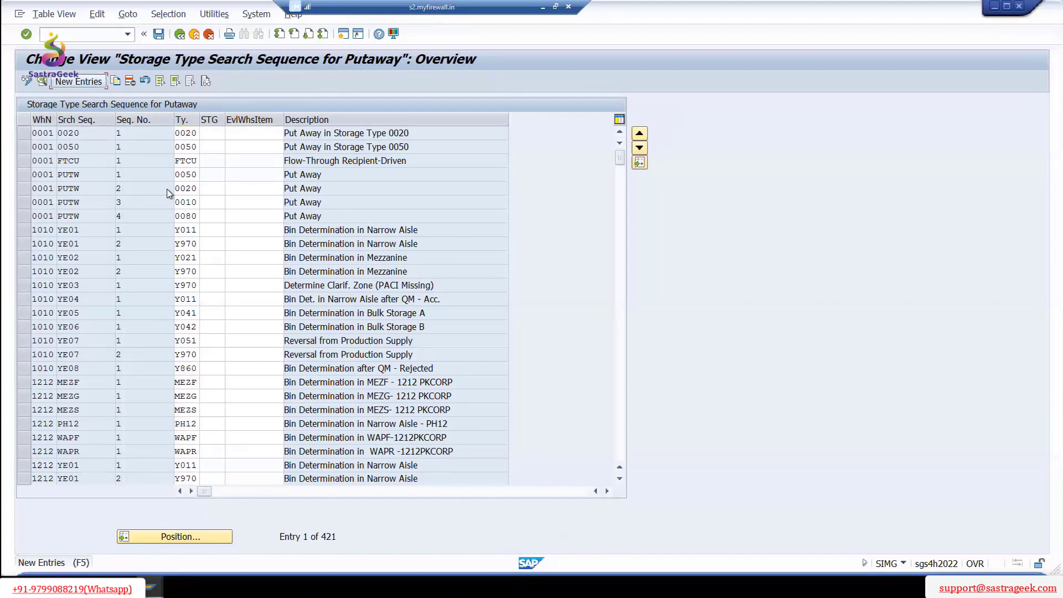
pyautogui.write('2710')
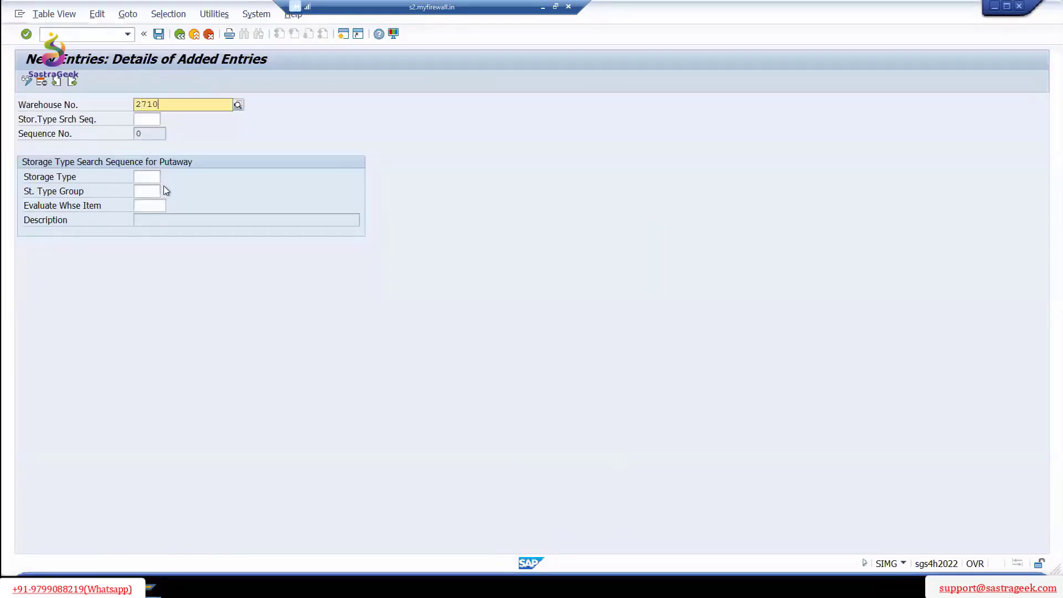
pyautogui.click(153, 120)
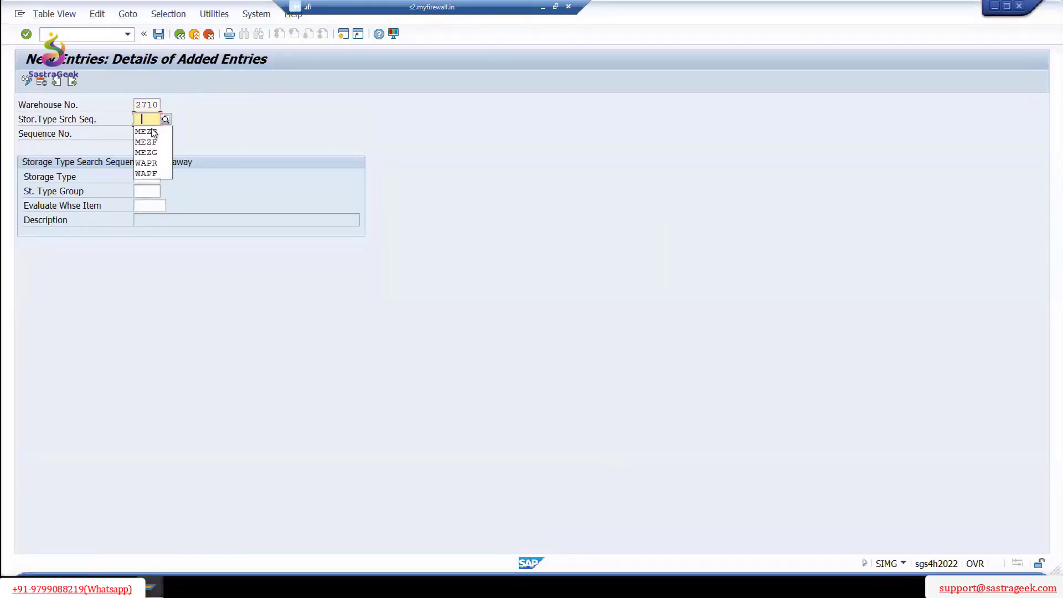
pyautogui.click(166, 120)
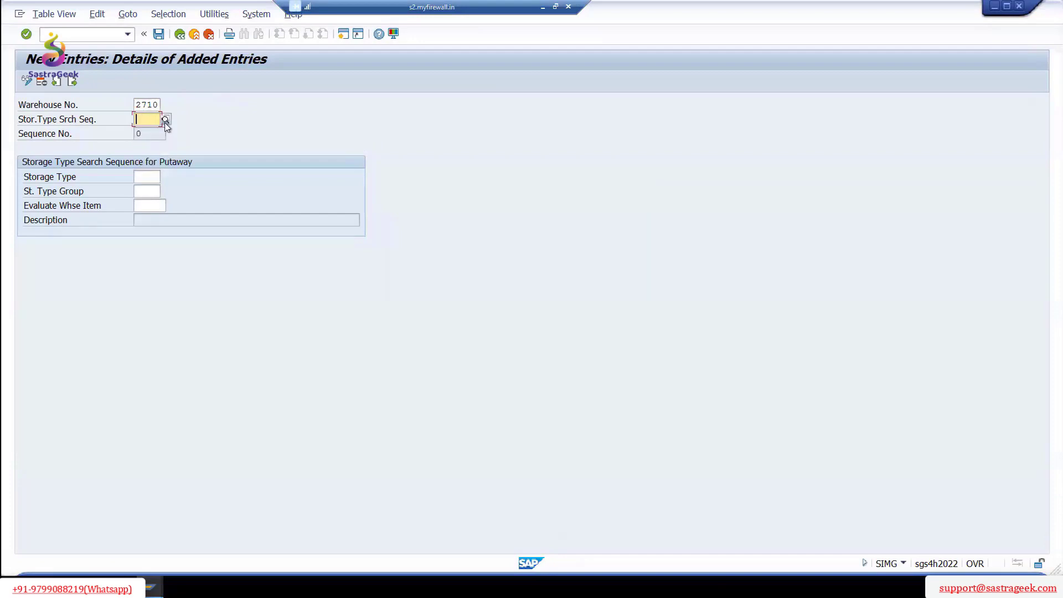
pyautogui.write('RZ')
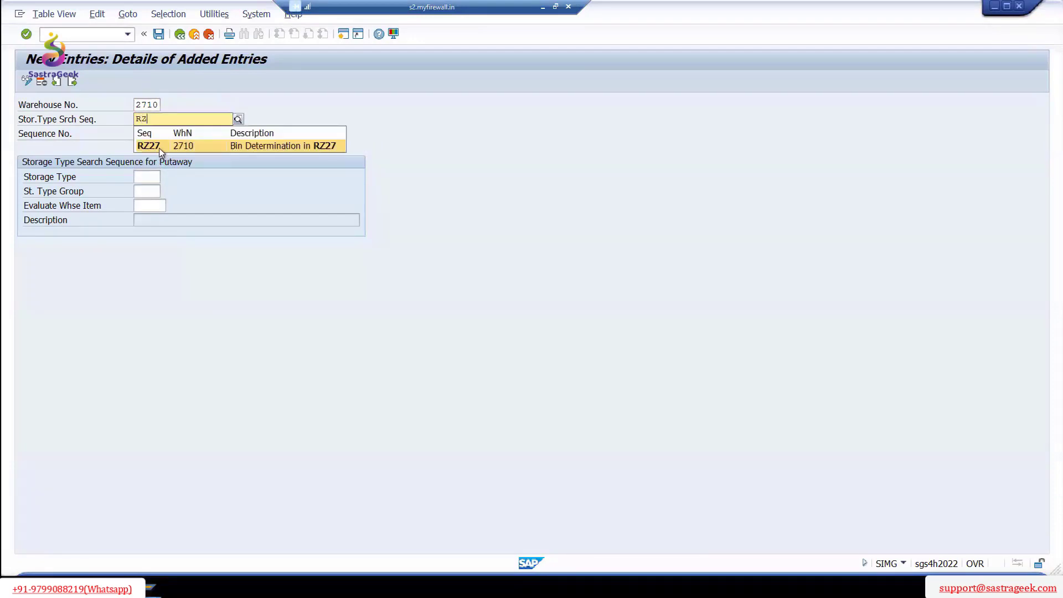
pyautogui.click(158, 146)
pyautogui.click(154, 177)
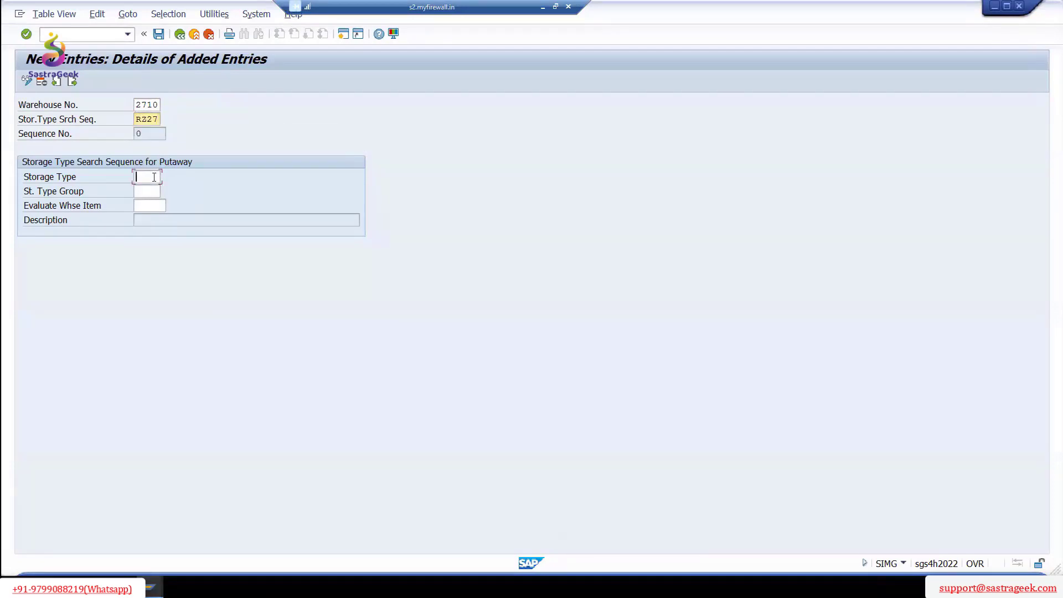
pyautogui.write('RZ')
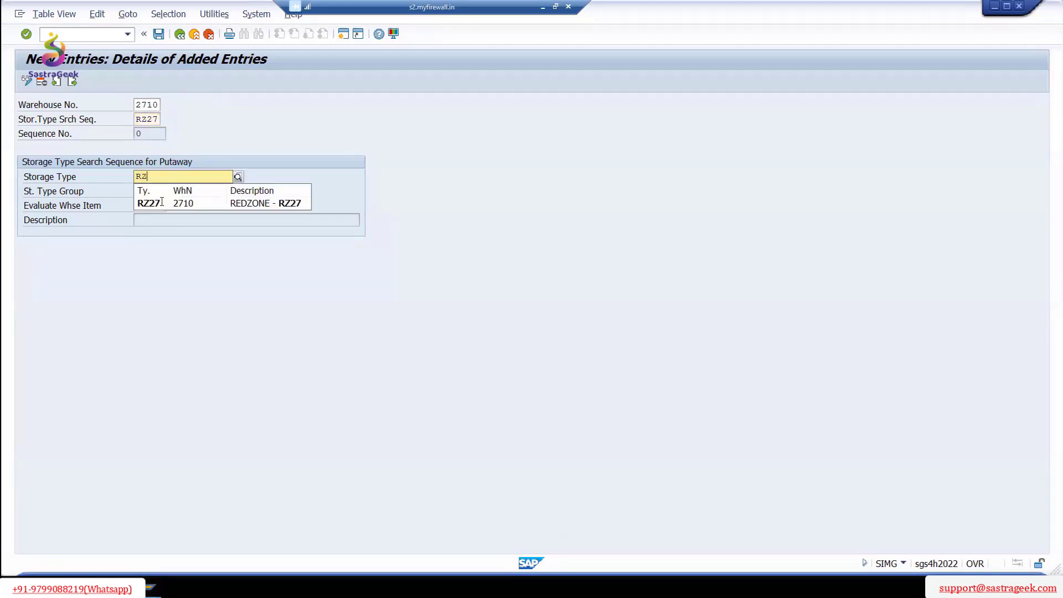
pyautogui.click(159, 203)
# - Save the assignment under the customizing request and return to the IMG tree
pyautogui.click(159, 34)
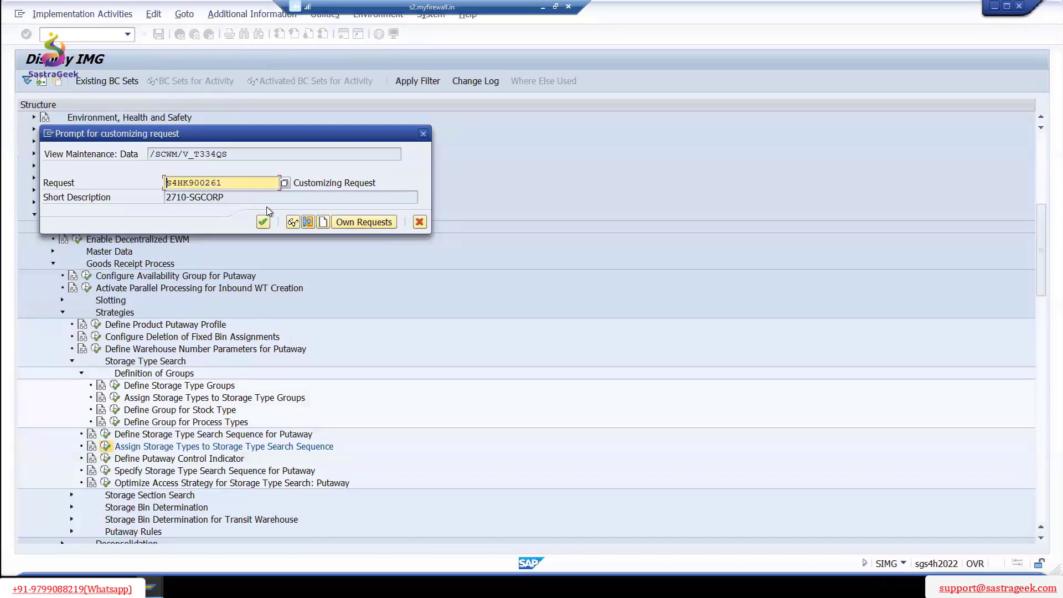
pyautogui.click(263, 222)
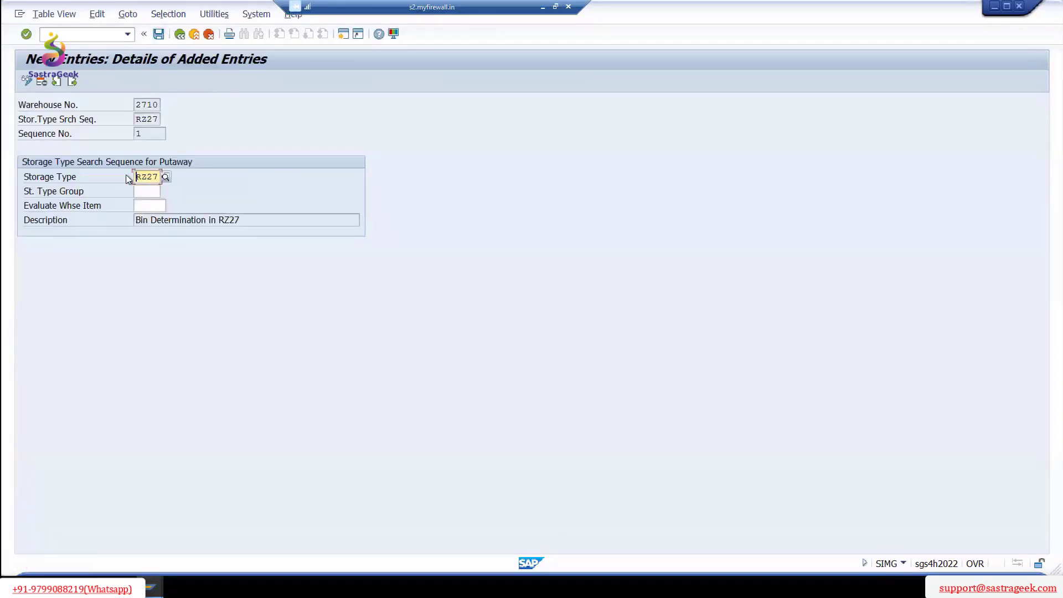
pyautogui.click(179, 35)
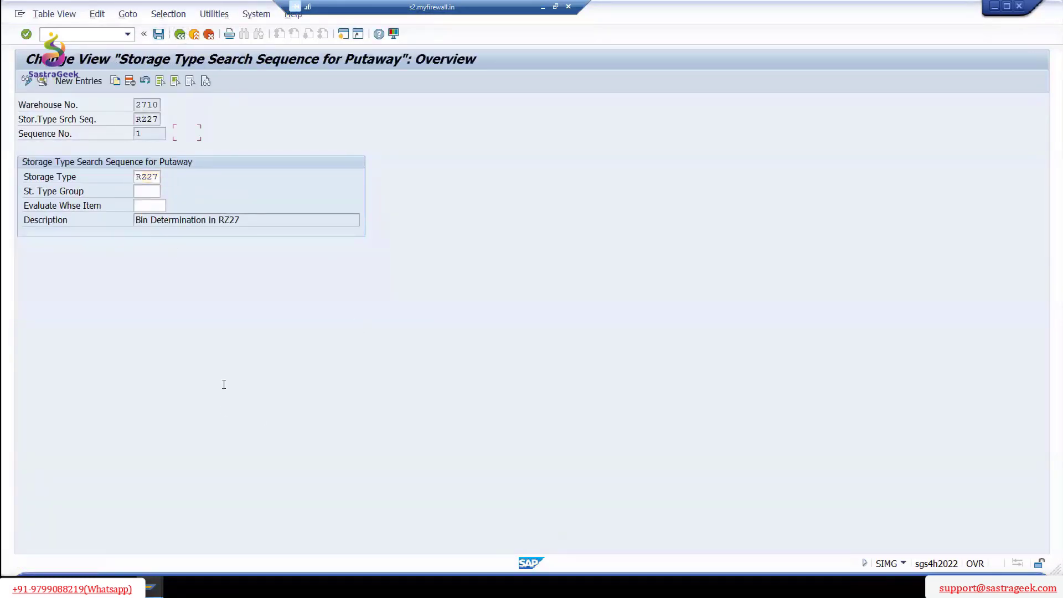
pyautogui.click(179, 34)
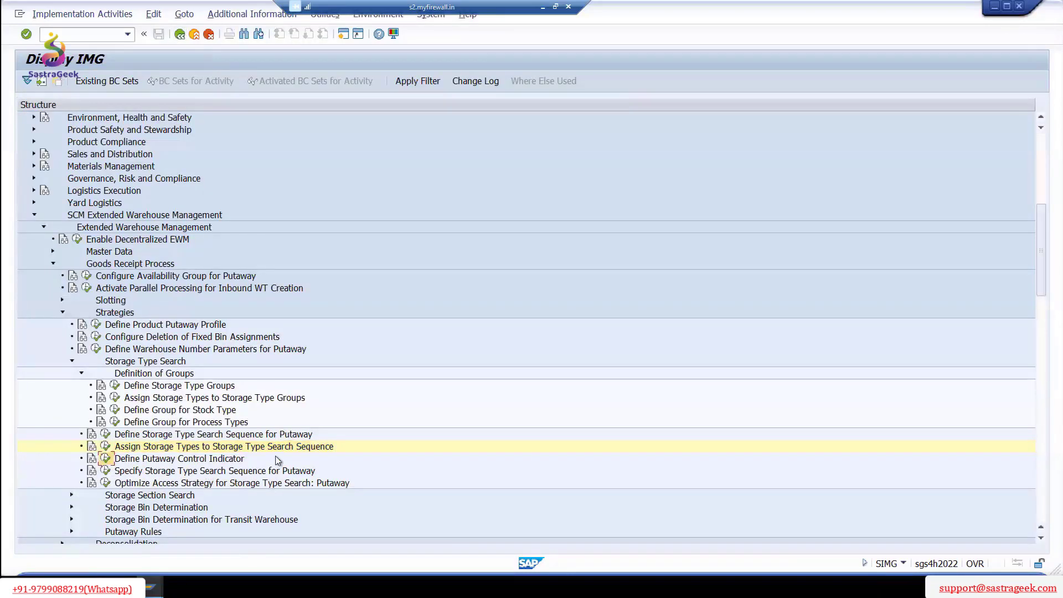
# - Open the putaway search sequence specification table positioned at warehouse 2710
pyautogui.click(105, 471)
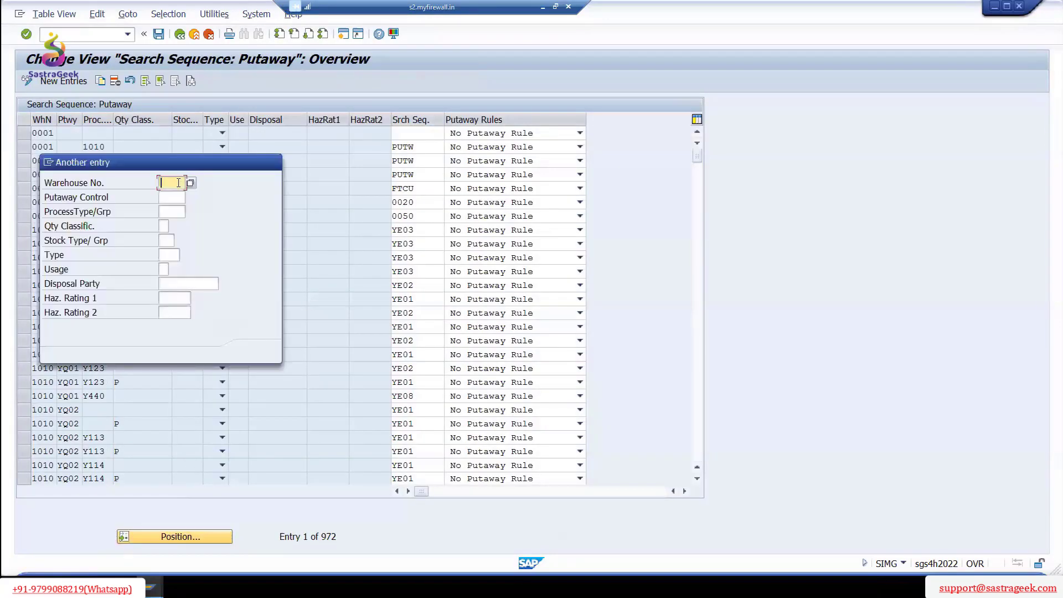
pyautogui.write('2710')
pyautogui.click(258, 353)
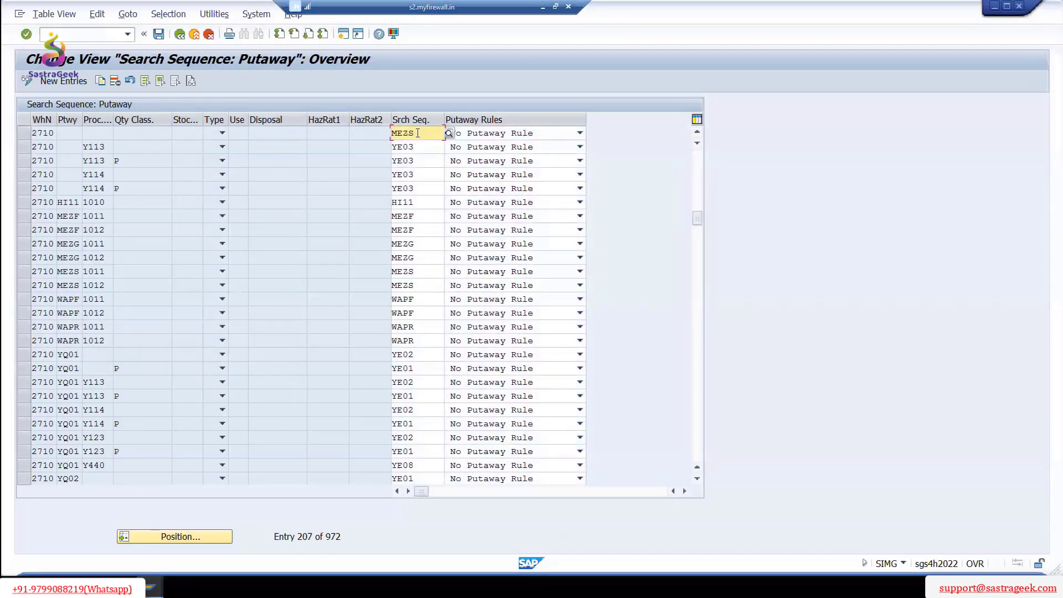
# - Replace MEZS with RZ27 in the first 2710 row, save with the customizing request, and go back
pyautogui.moveTo(418, 133); pyautogui.dragTo(379, 130)
pyautogui.write('R')
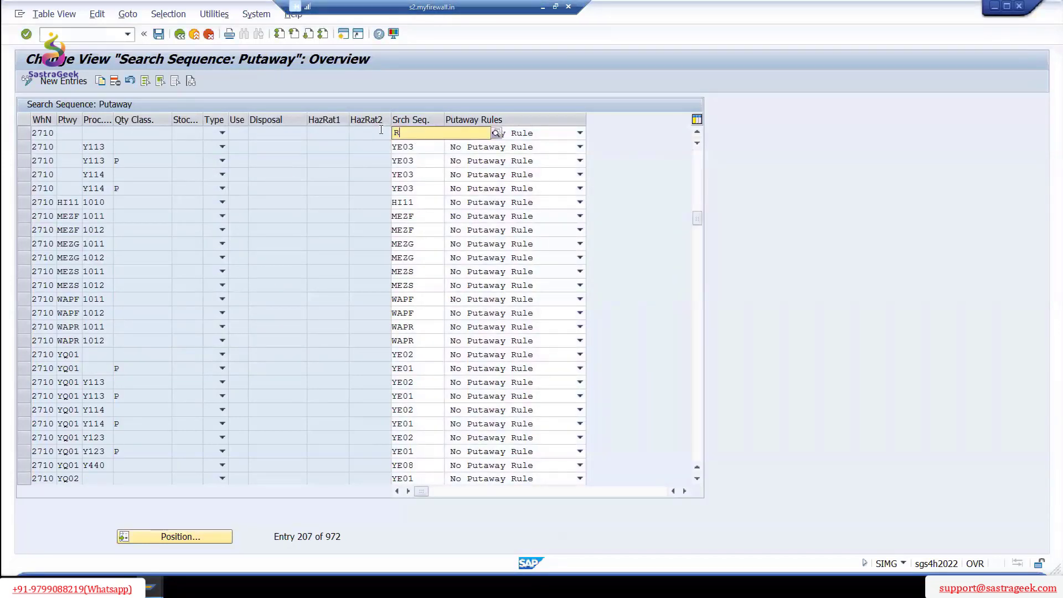
pyautogui.click(418, 162)
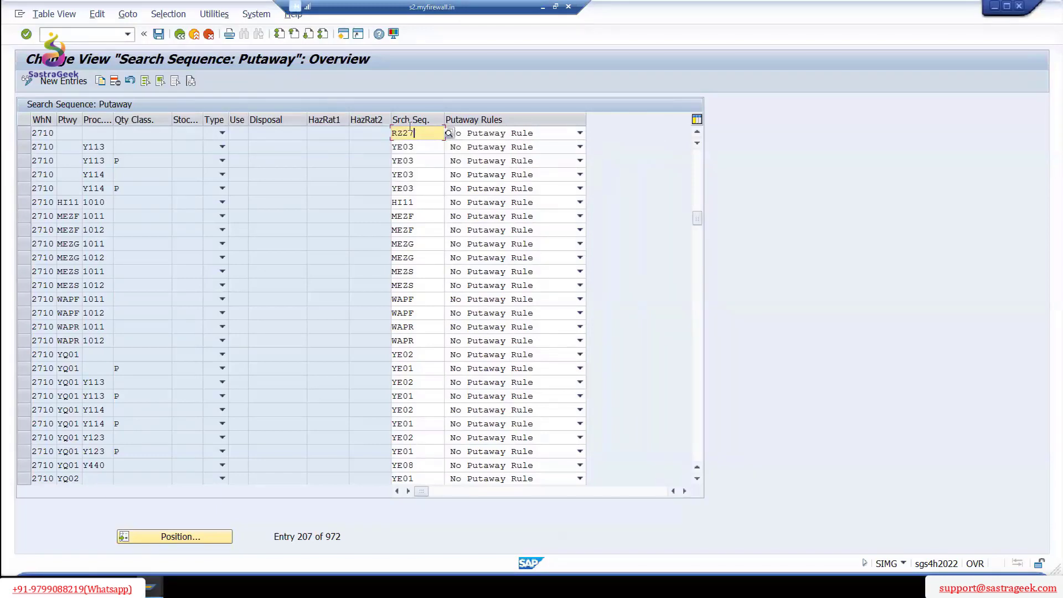
pyautogui.click(159, 34)
pyautogui.click(264, 222)
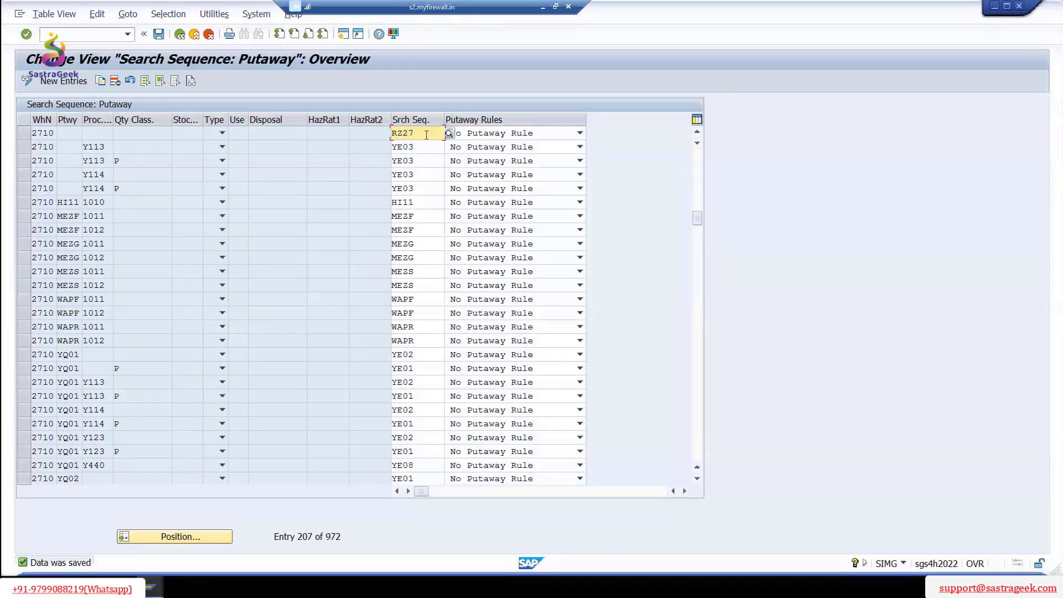
pyautogui.moveTo(417, 133); pyautogui.dragTo(369, 132)
pyautogui.click(179, 34)
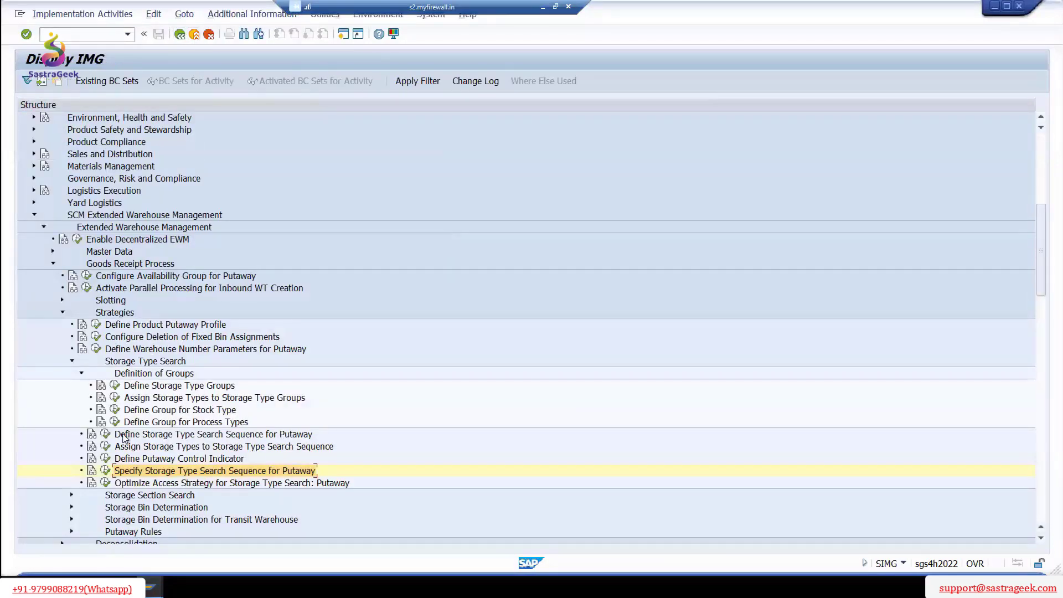
# - Locate warehouse 2710's RZ27 row in the storage type search sequence definitions
pyautogui.click(106, 435)
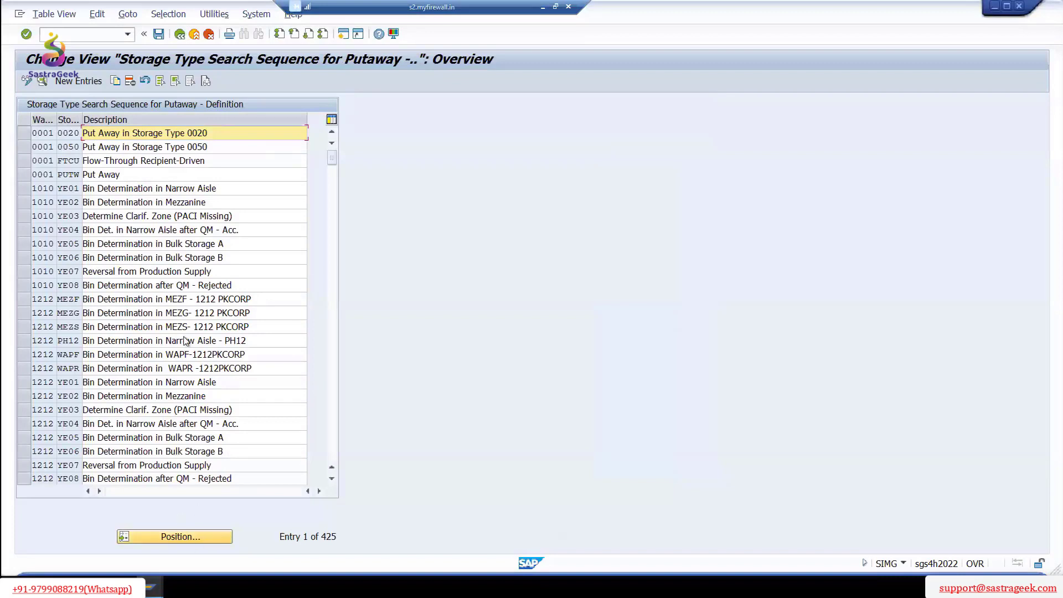
pyautogui.click(176, 541)
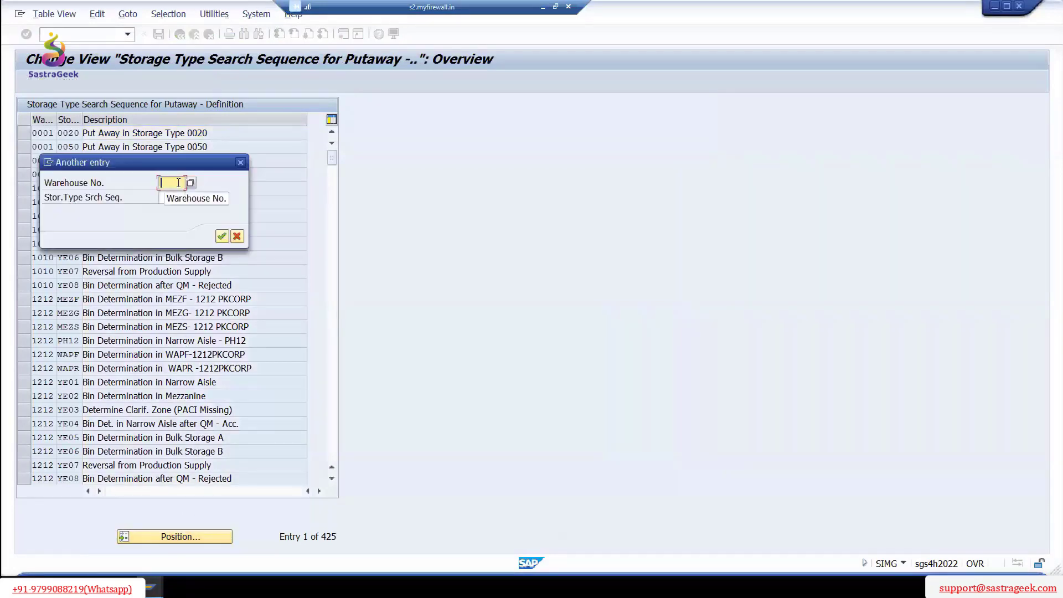
pyautogui.write('2710')
pyautogui.press('Tab')
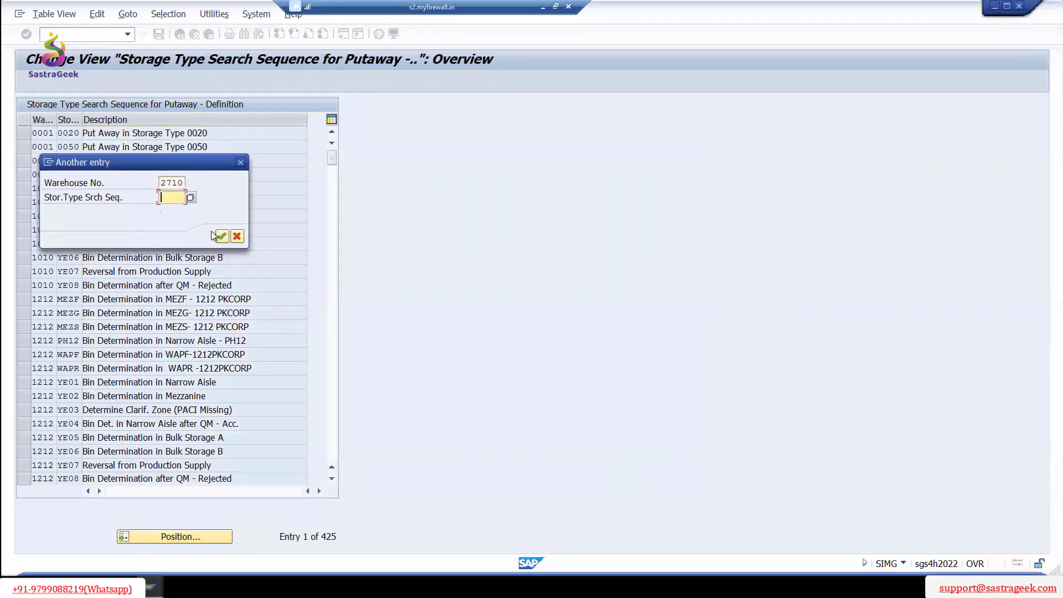
pyautogui.click(222, 237)
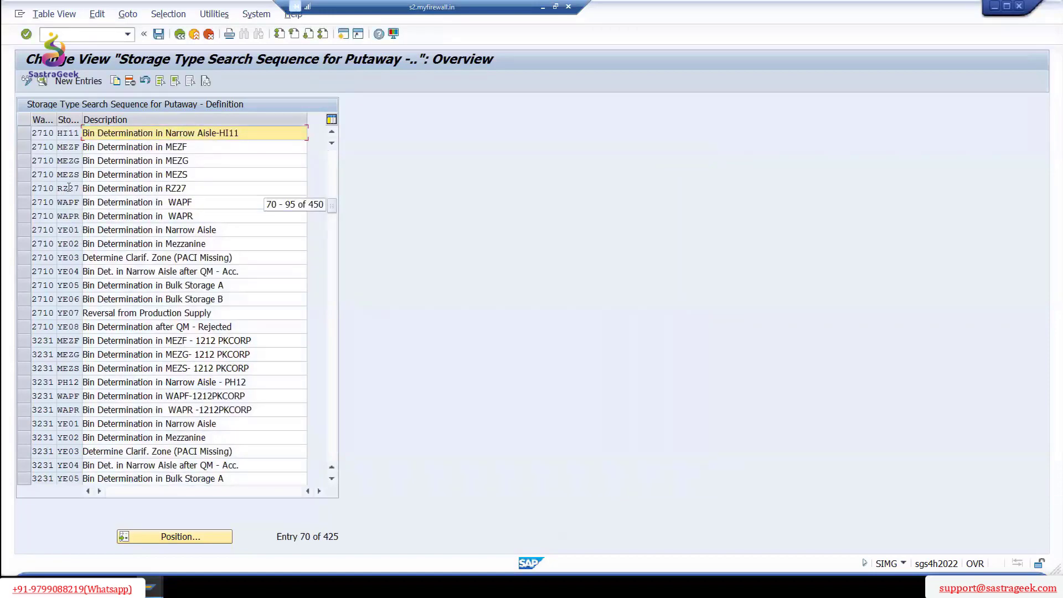
pyautogui.click(24, 189)
pyautogui.click(179, 34)
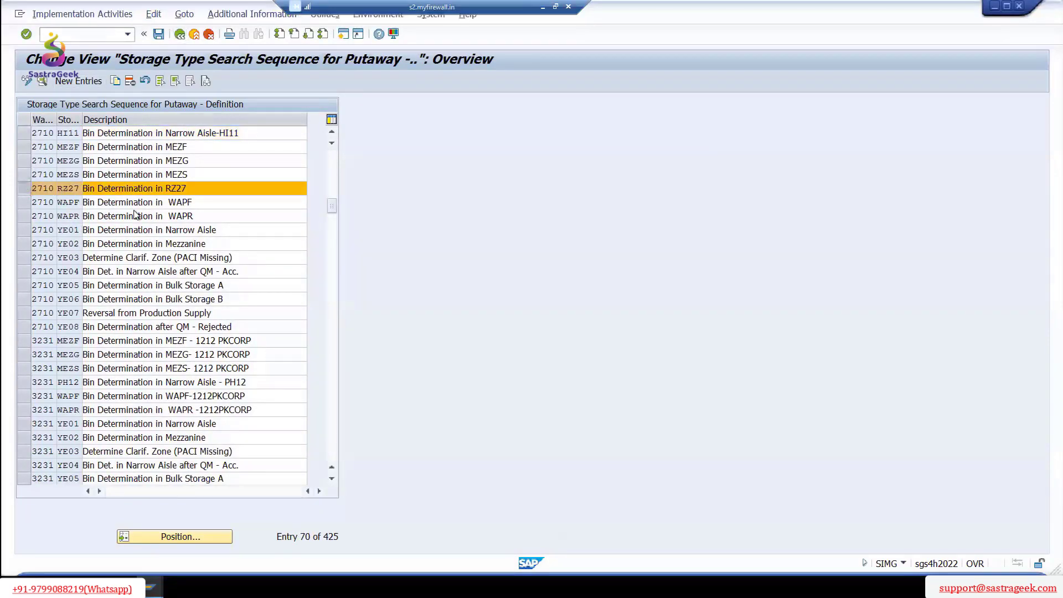
# - Jump to and inspect the 2710 / RZ27 entry in the storage type search sequence table
pyautogui.click(105, 434)
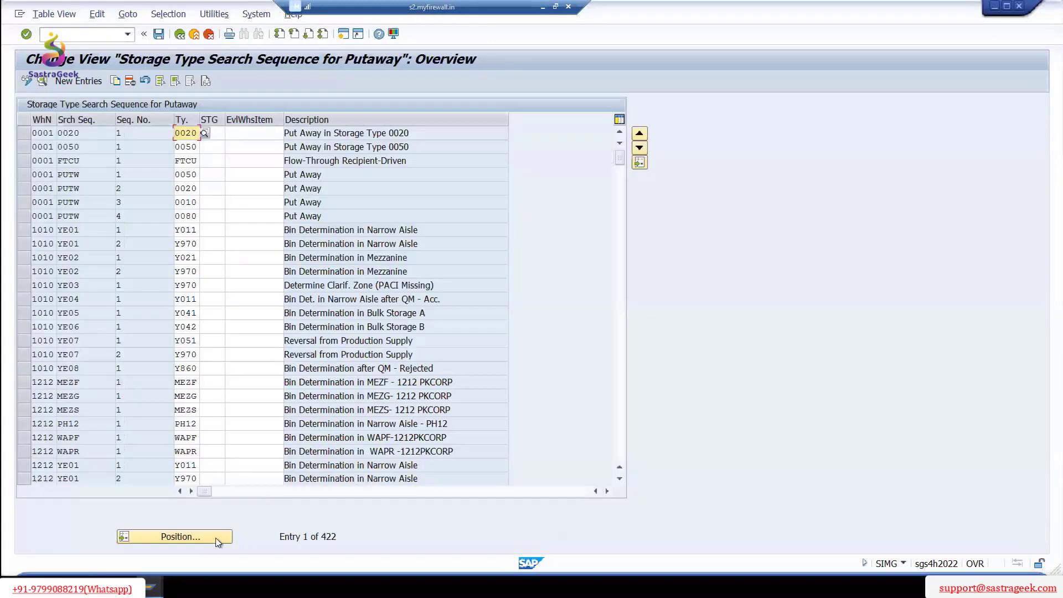
pyautogui.click(217, 543)
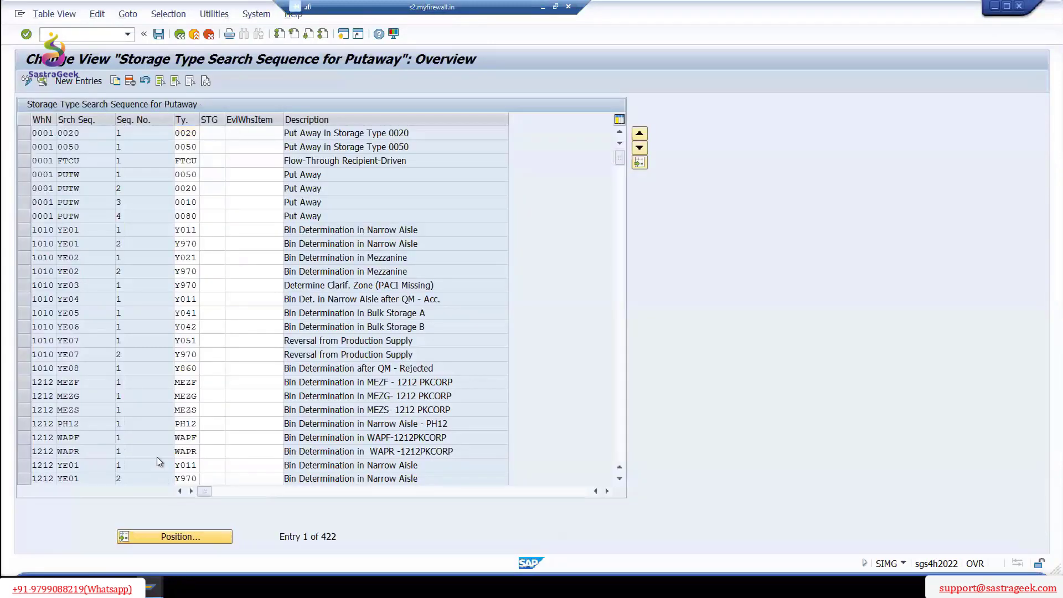
pyautogui.write('27')
pyautogui.click(178, 196)
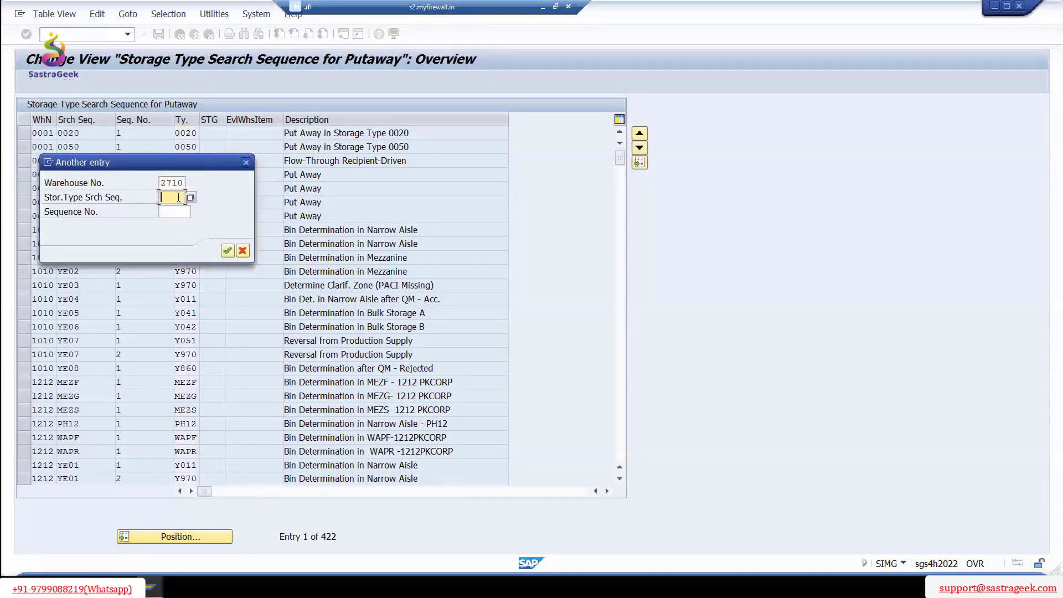
pyautogui.write('RZ27')
pyautogui.click(227, 251)
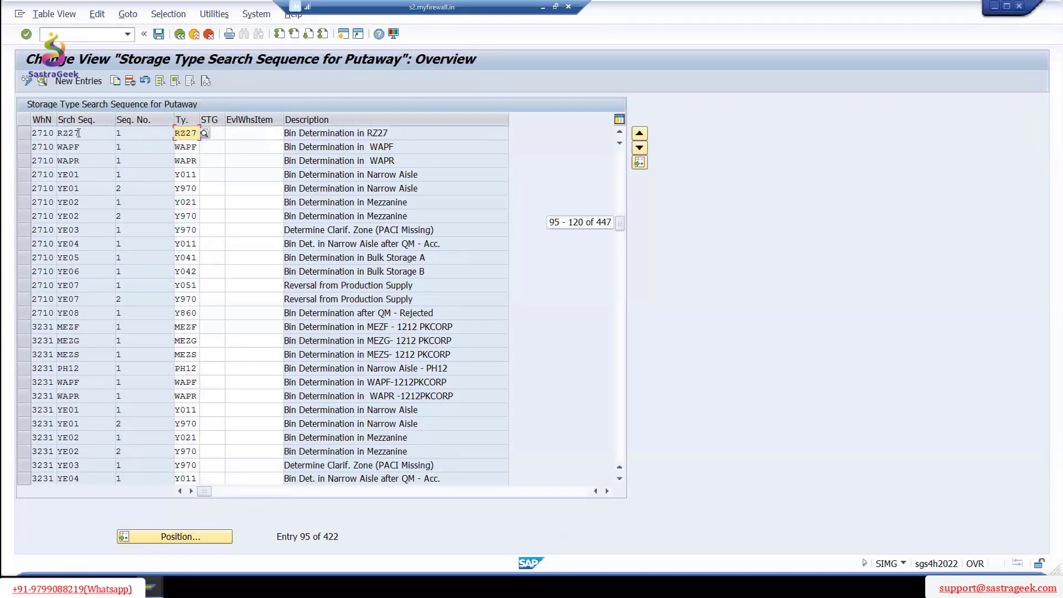
pyautogui.click(89, 133)
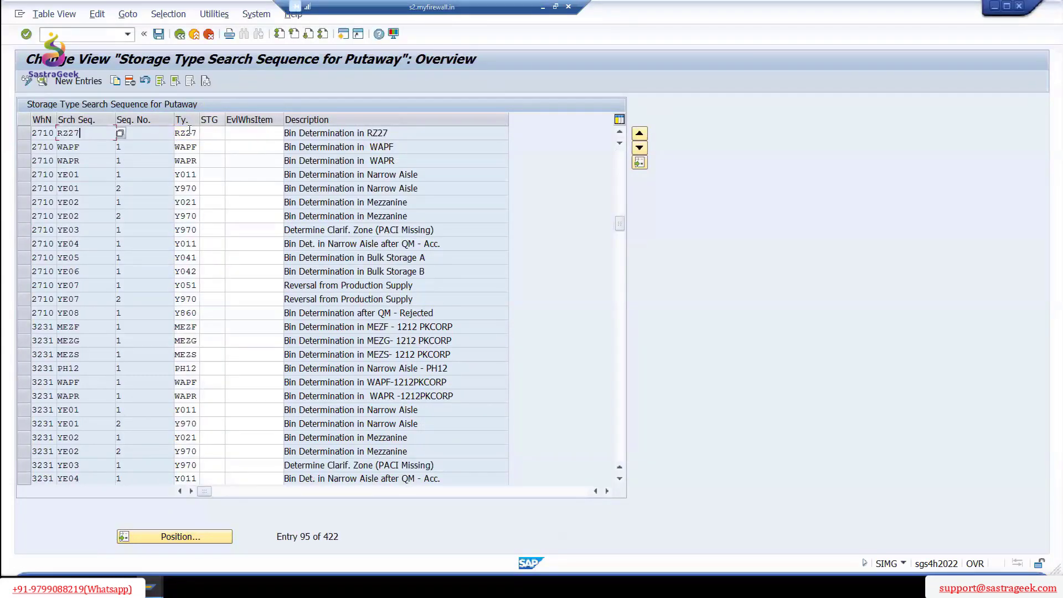
pyautogui.click(179, 34)
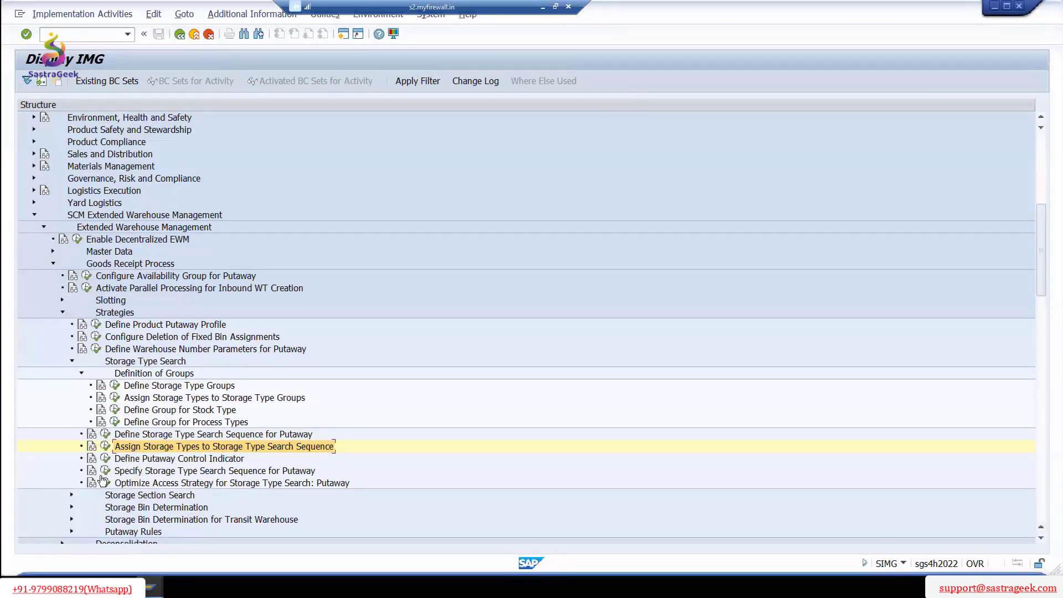
# - Check the RZ27 search sequence on warehouse 2710's putaway assignment row and save the table
pyautogui.click(105, 470)
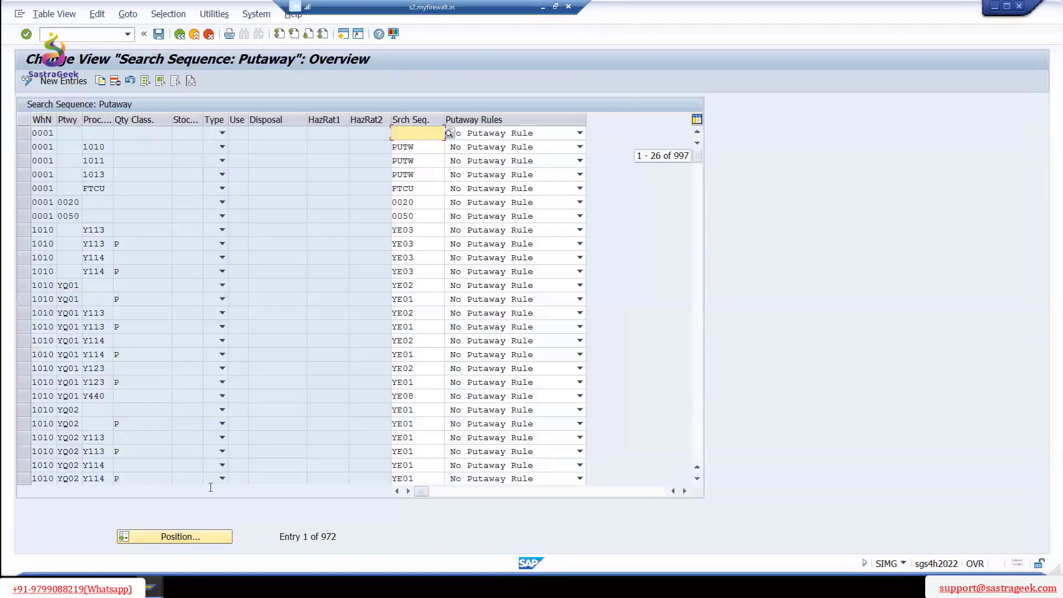
pyautogui.click(191, 537)
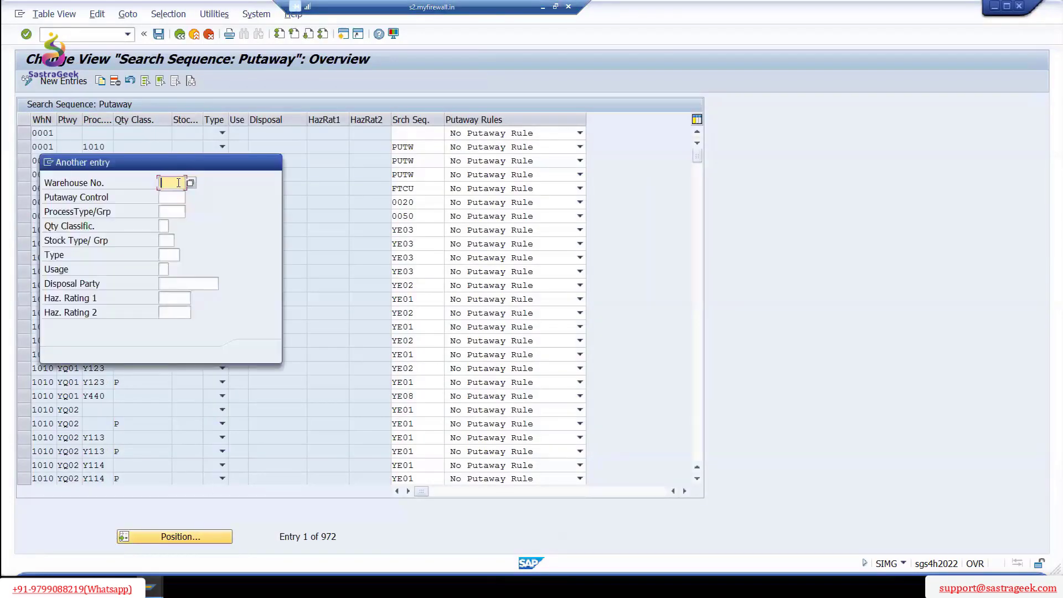
pyautogui.write('2710')
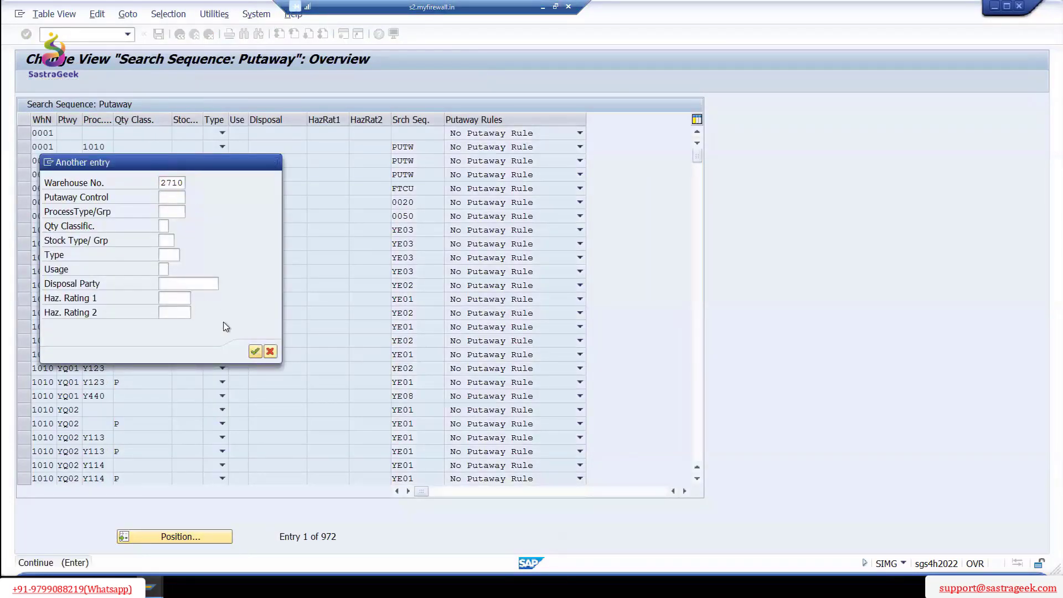
pyautogui.press('Return')
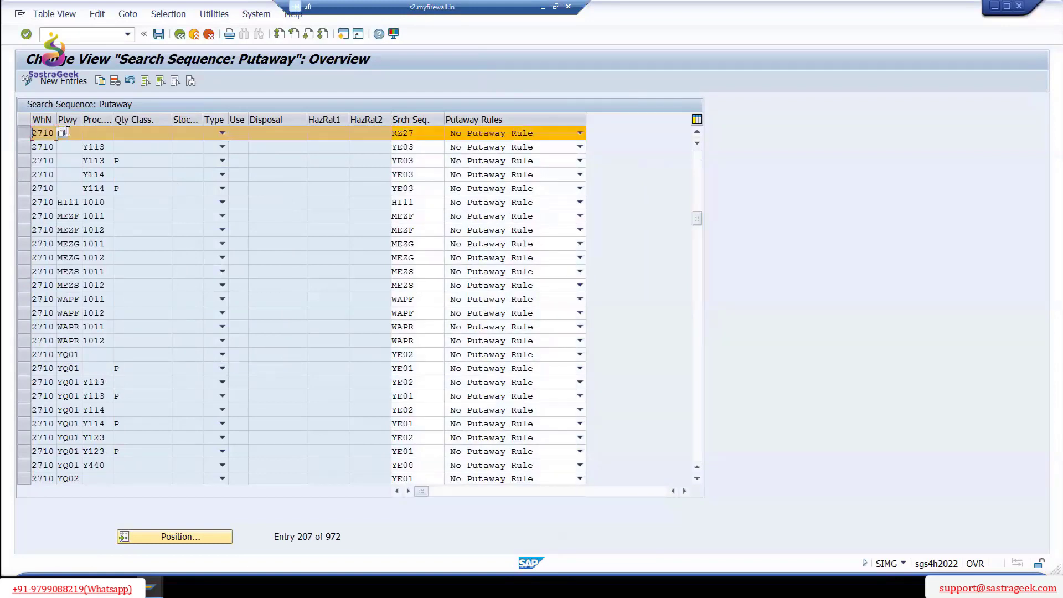
pyautogui.click(419, 133)
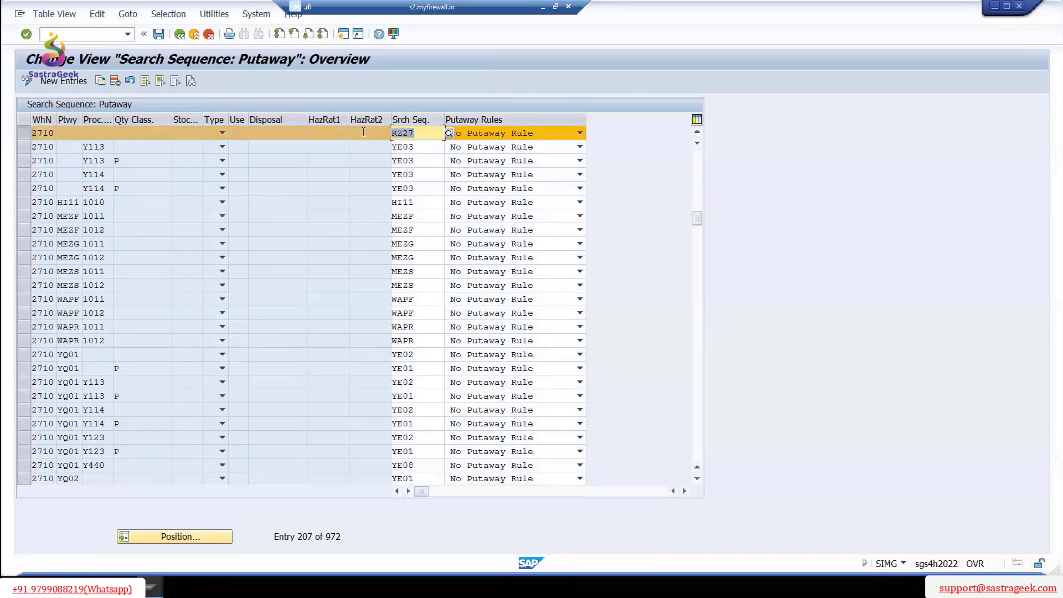
pyautogui.click(159, 33)
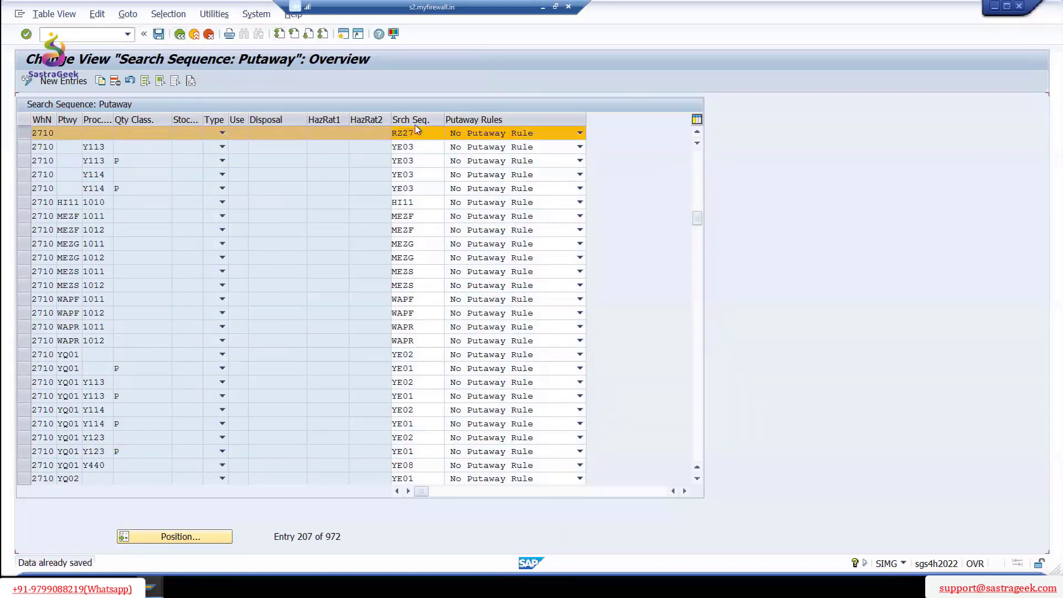
pyautogui.click(180, 34)
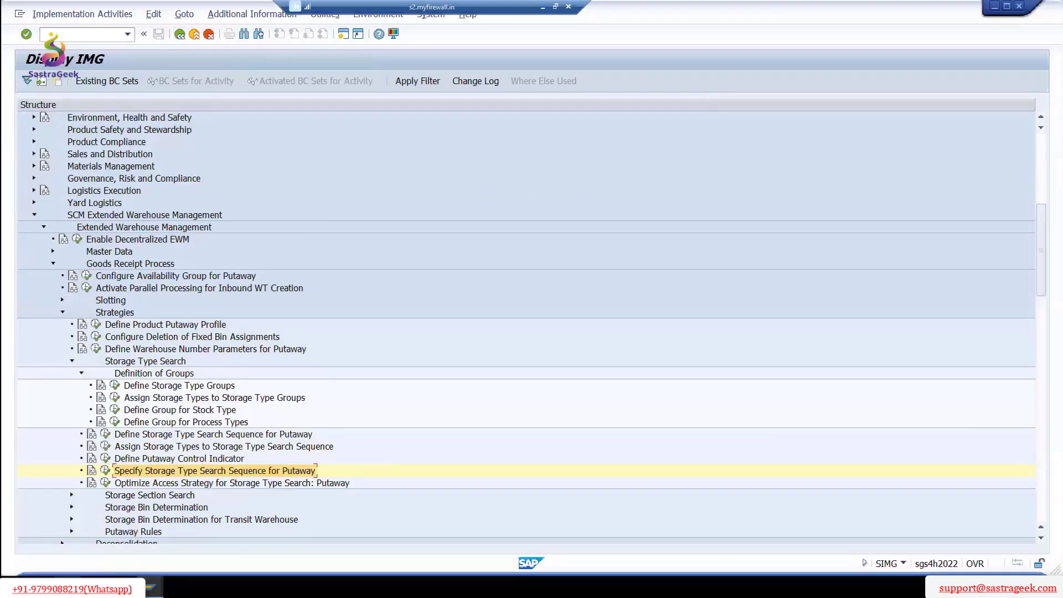
# - Rerun the /SCWM/ADPROD product warehouse task transaction for warehouse 2710
pyautogui.moveTo(150, 587)
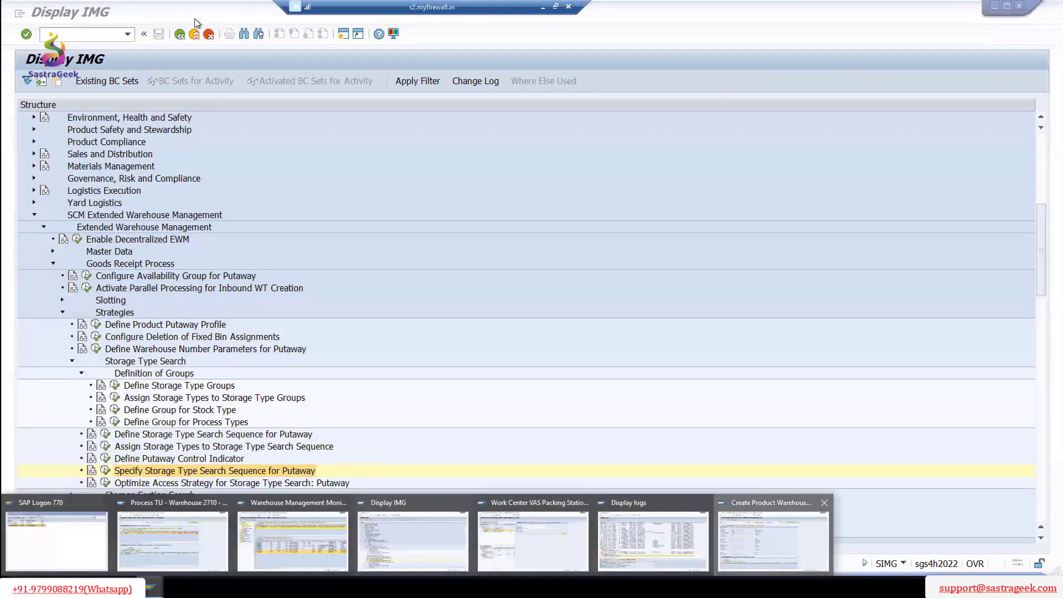
pyautogui.click(773, 540)
pyautogui.click(128, 35)
pyautogui.click(103, 47)
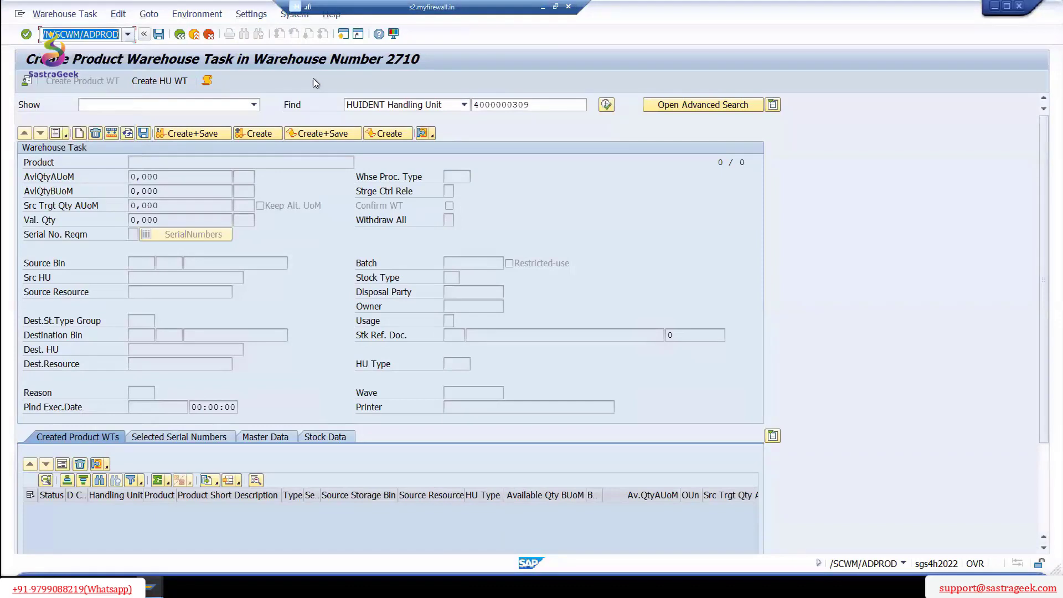
pyautogui.press('Return')
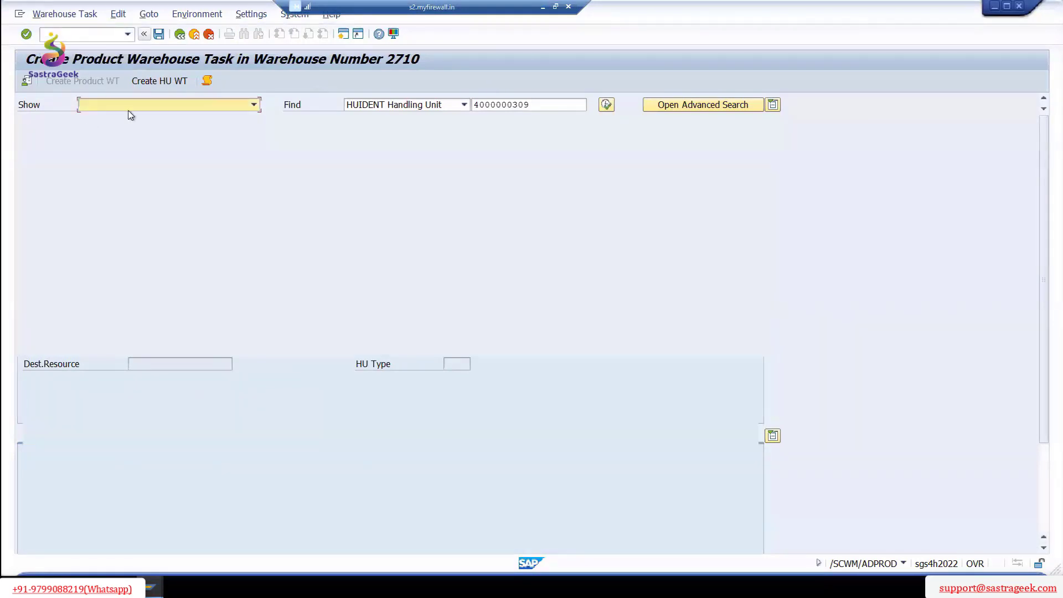
pyautogui.click(525, 100)
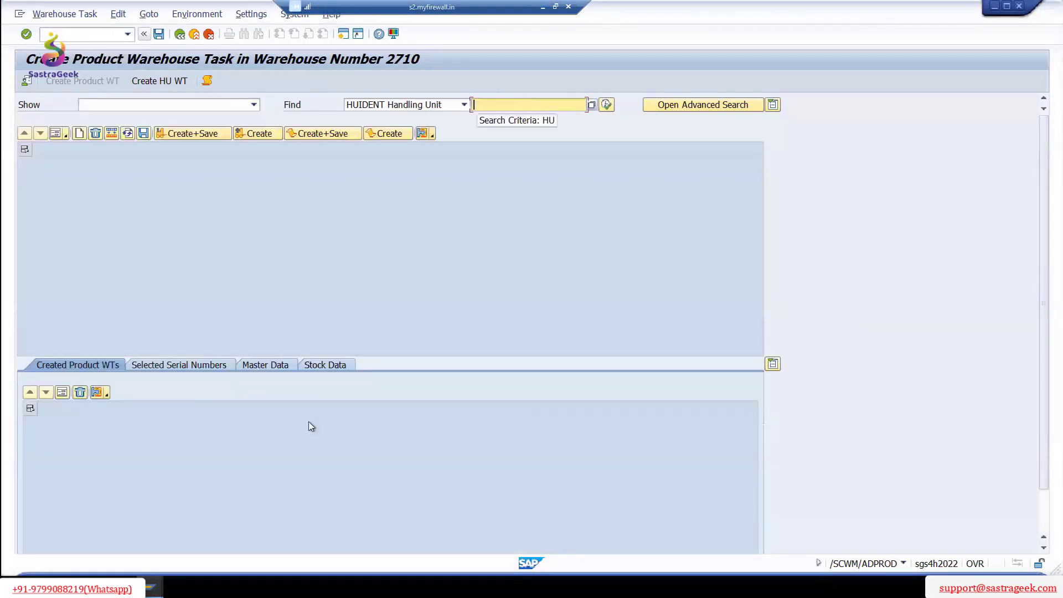
pyautogui.click(311, 550)
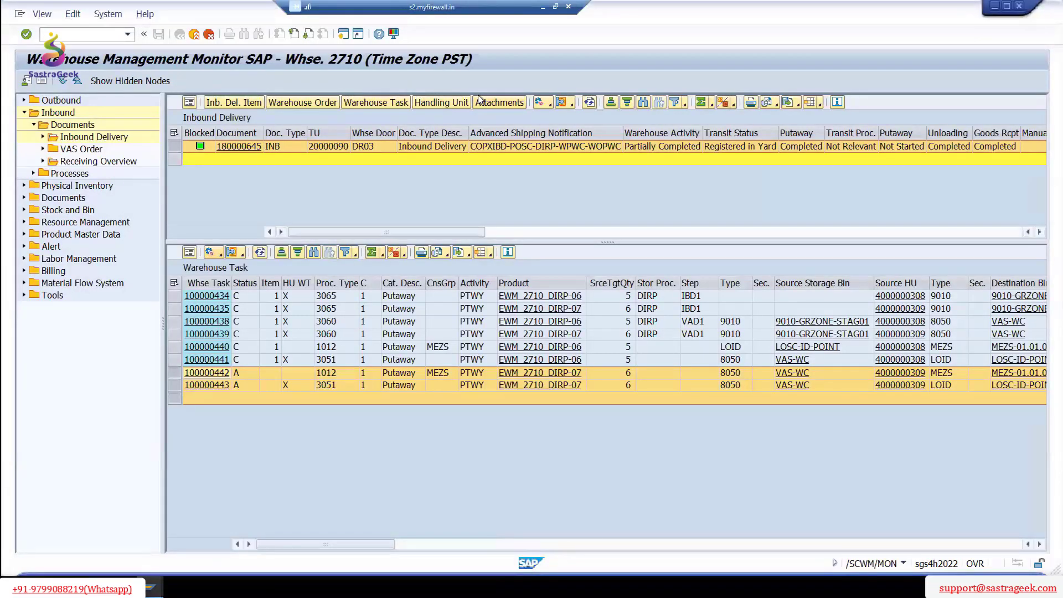
pyautogui.rightClick(922, 387)
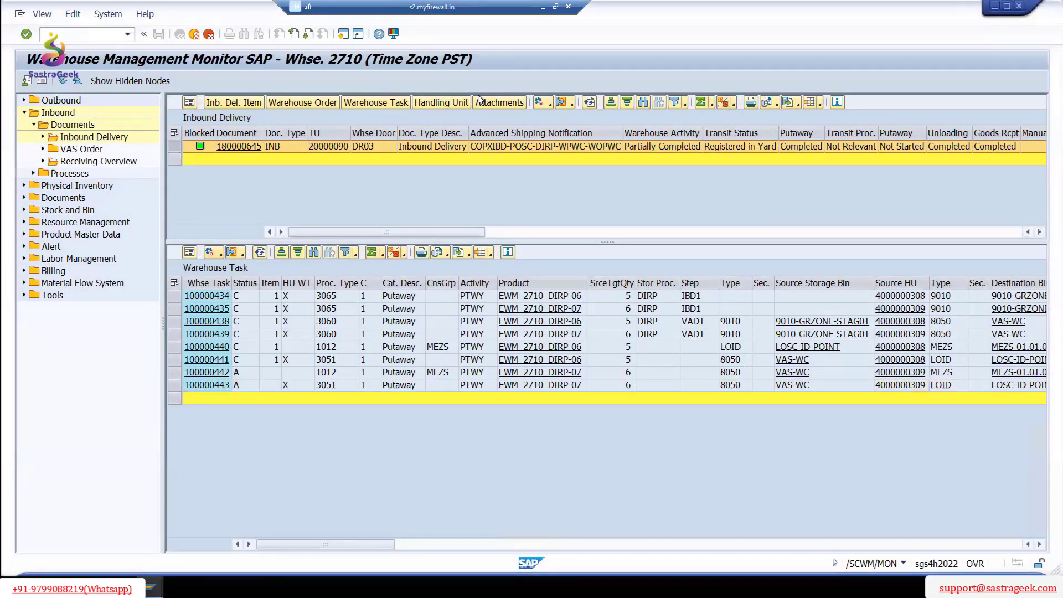
pyautogui.click(947, 396)
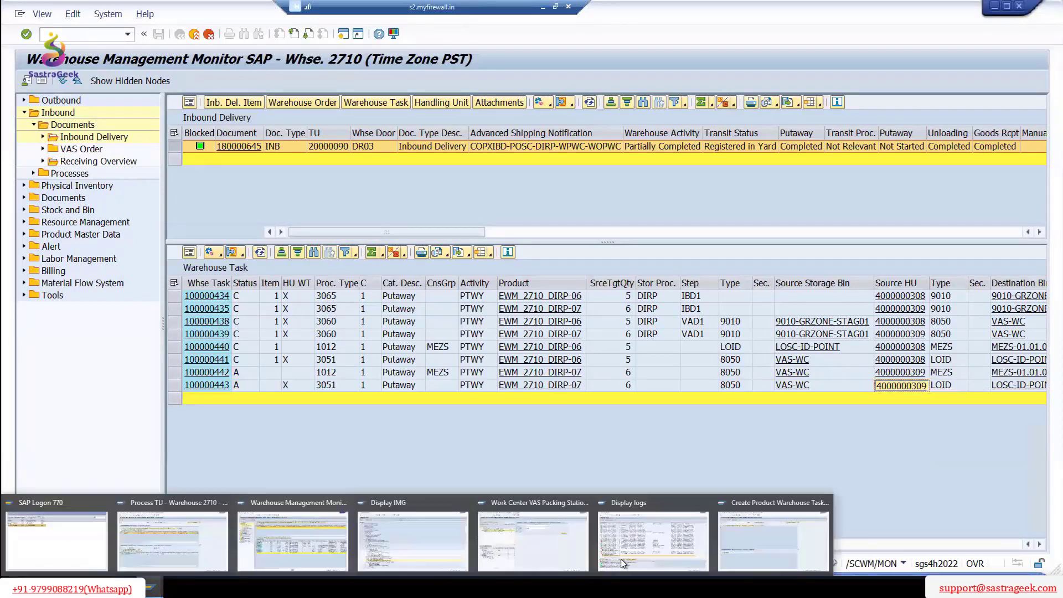
pyautogui.click(755, 546)
pyautogui.click(29, 77)
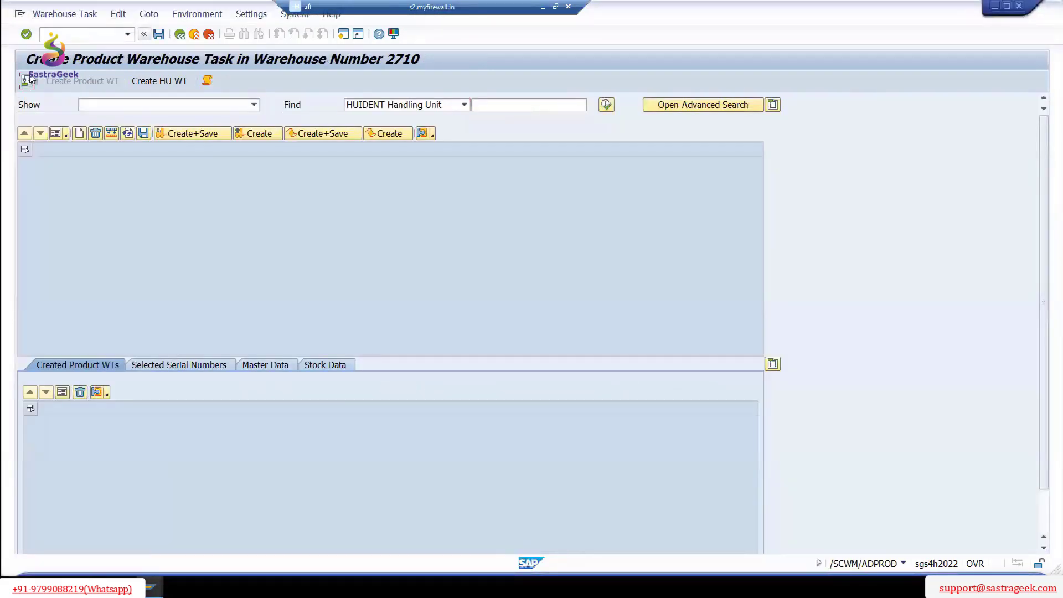
pyautogui.click(491, 103)
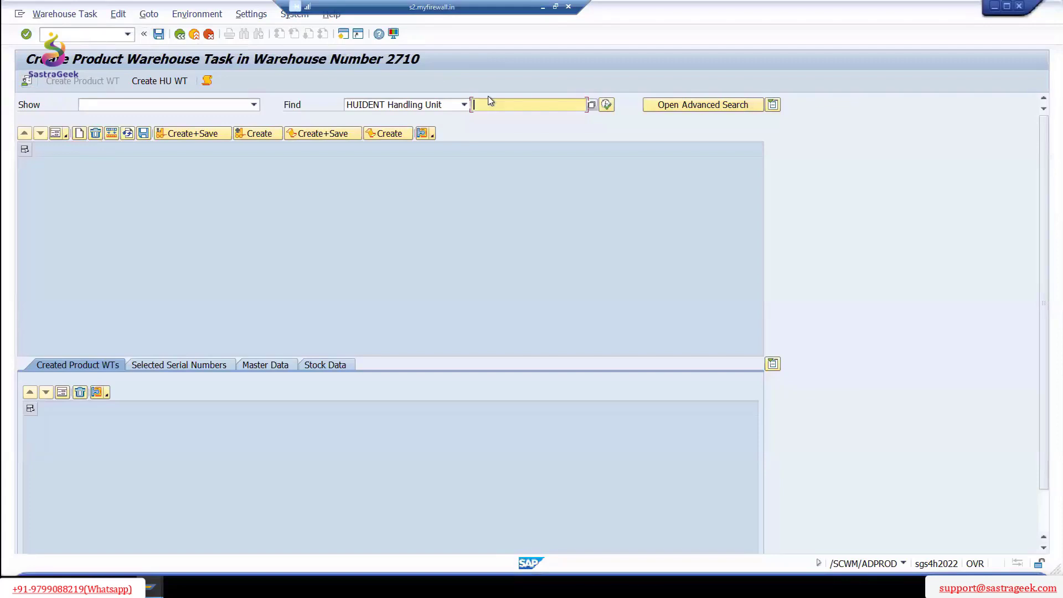
pyautogui.hotkey('ctrl', 'v')
pyautogui.press('Return')
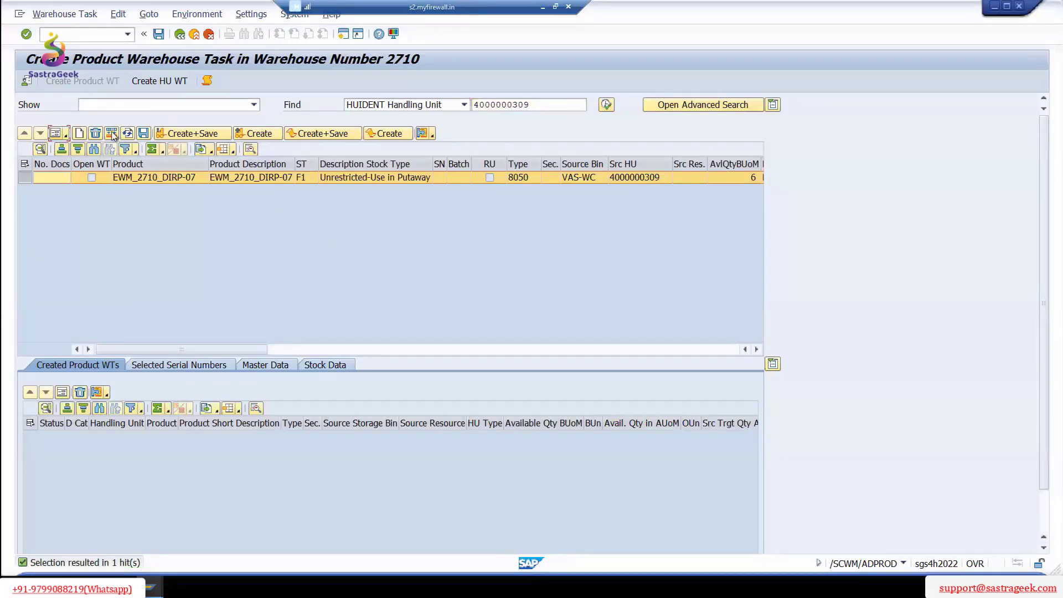
pyautogui.click(54, 135)
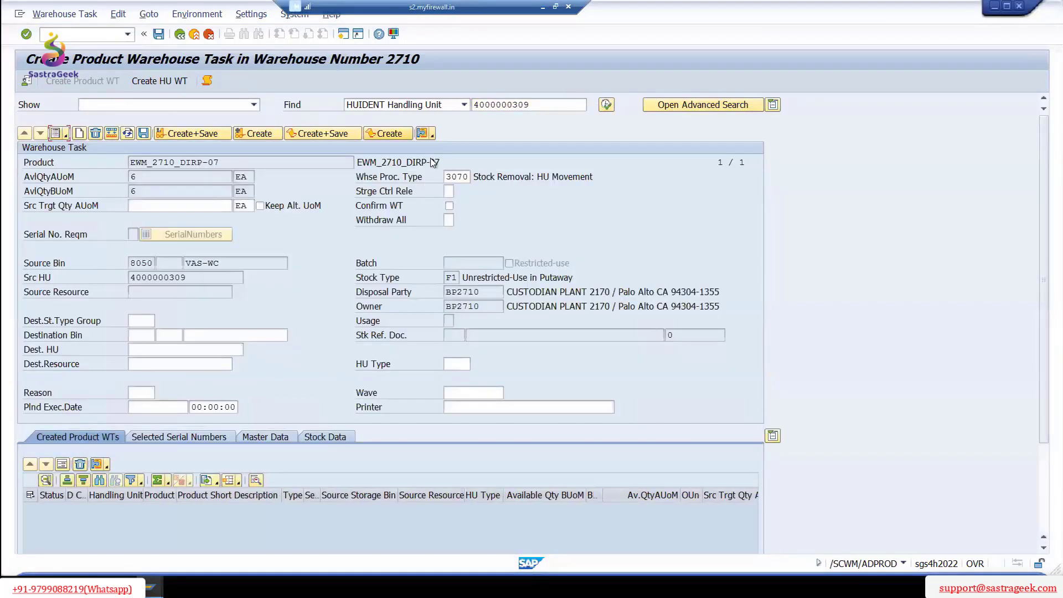
pyautogui.click(394, 176)
pyautogui.write('1012')
pyautogui.press('Tab')
# - Create and save a warehouse task for 6 EA, acknowledging the creation log
pyautogui.click(180, 205)
pyautogui.write('6')
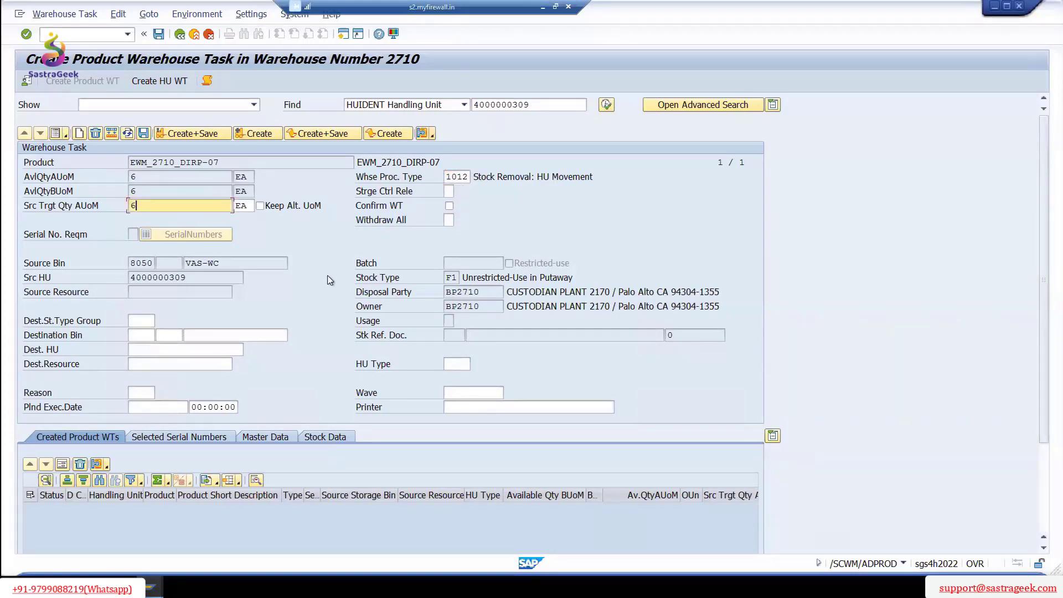
pyautogui.click(265, 139)
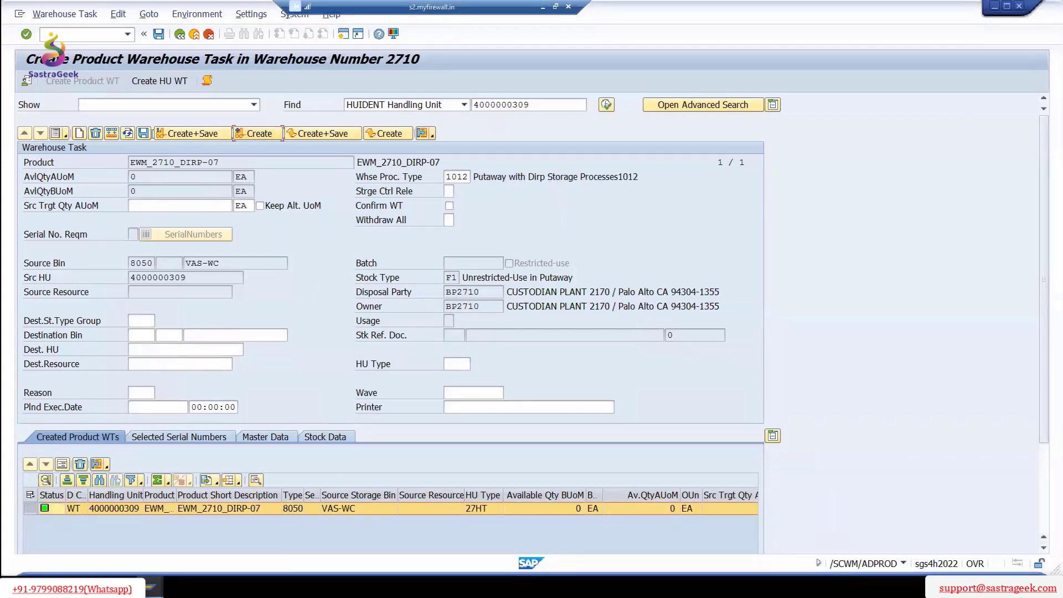
pyautogui.click(145, 135)
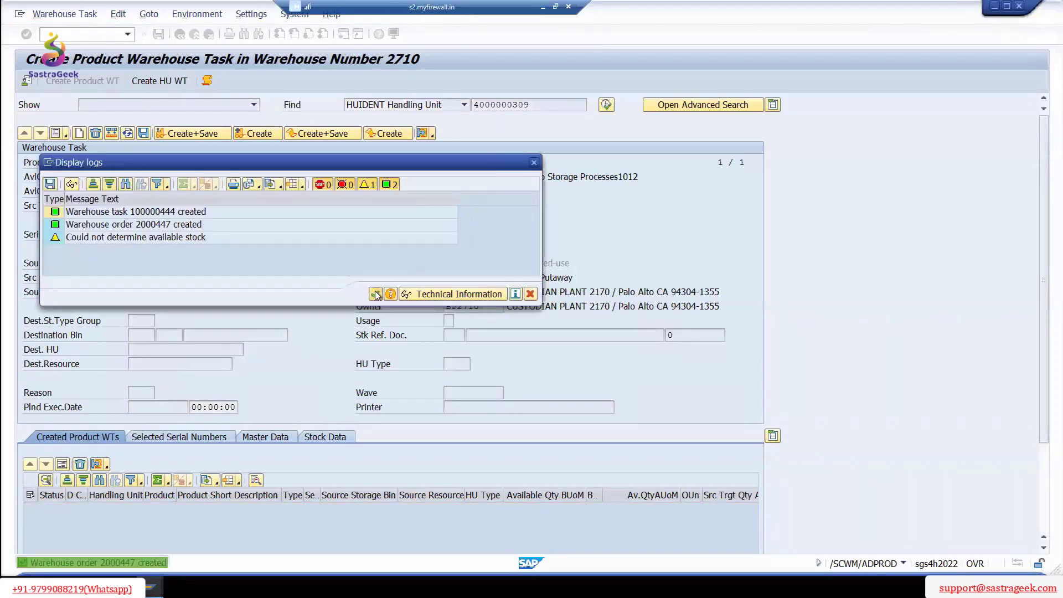
pyautogui.click(376, 294)
pyautogui.click(150, 587)
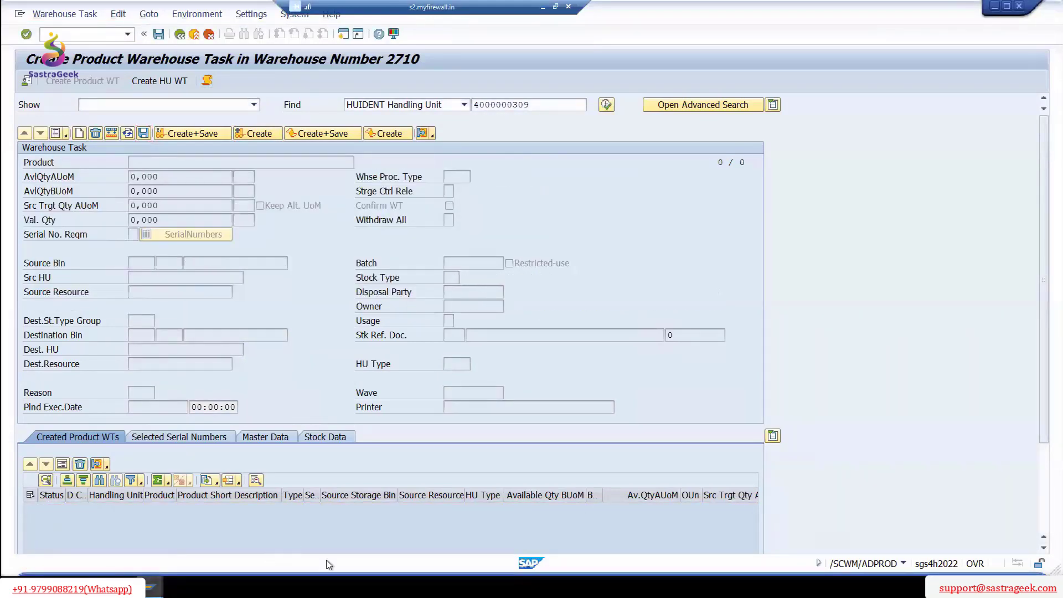
# - Refresh the monitor, confirm task 100000444 targets RZ27, and open product EWM_2710_DIRP-07
pyautogui.click(302, 563)
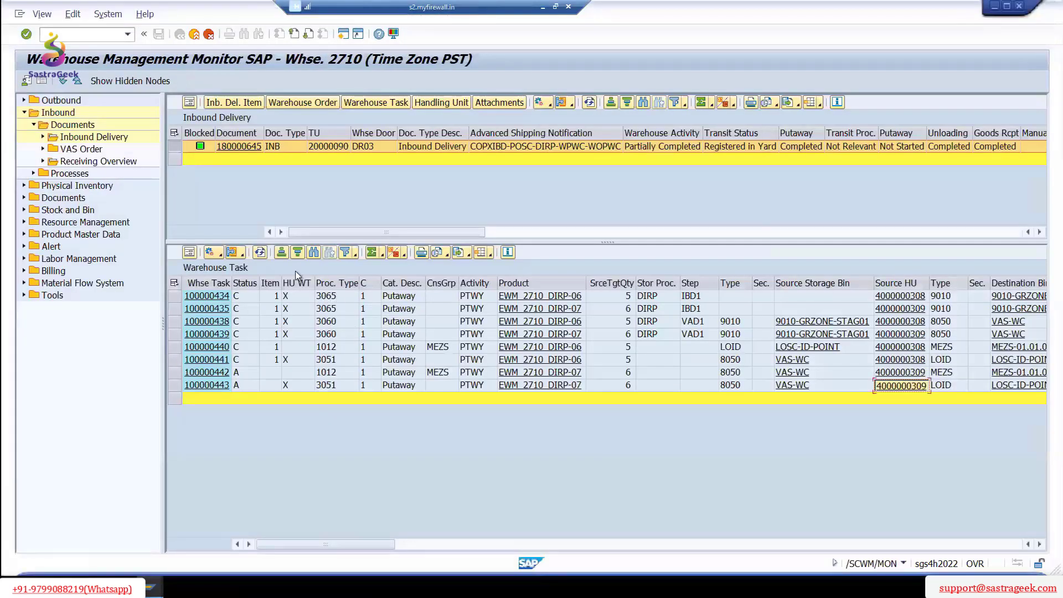
pyautogui.click(261, 253)
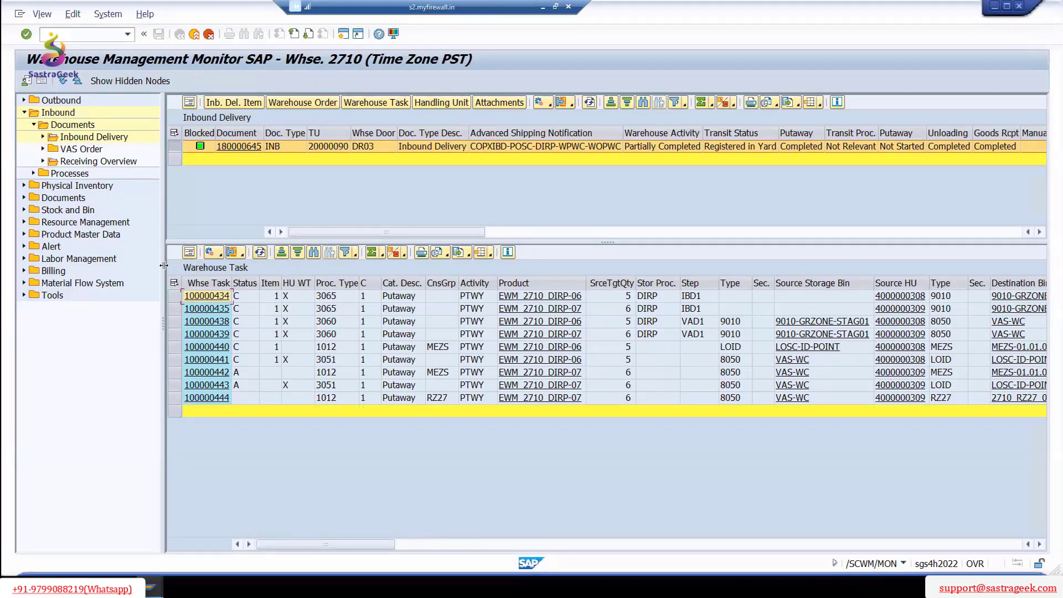
pyautogui.moveTo(164, 267); pyautogui.dragTo(83, 250)
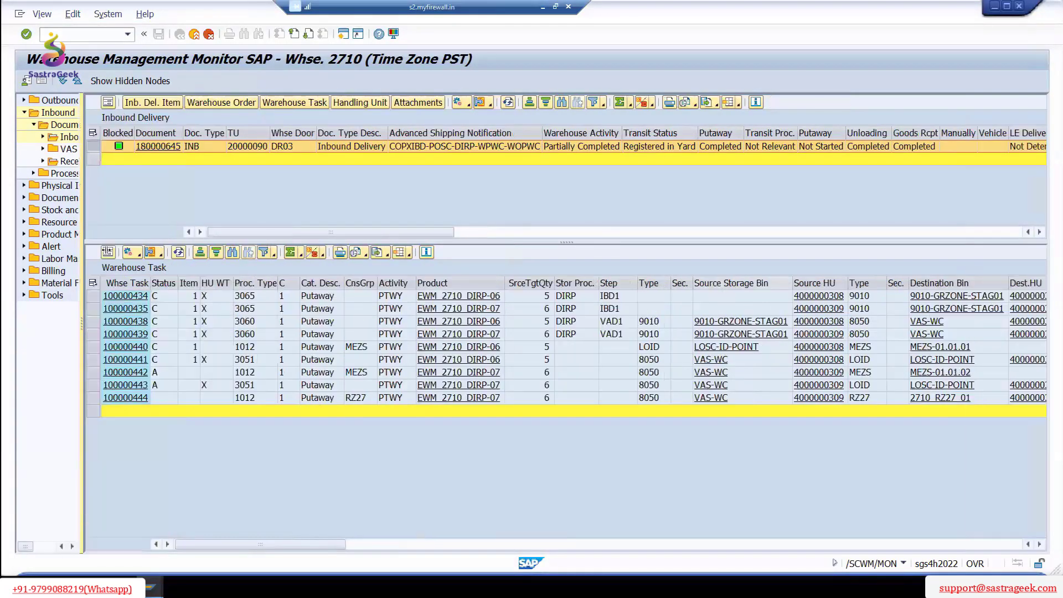
pyautogui.click(880, 385)
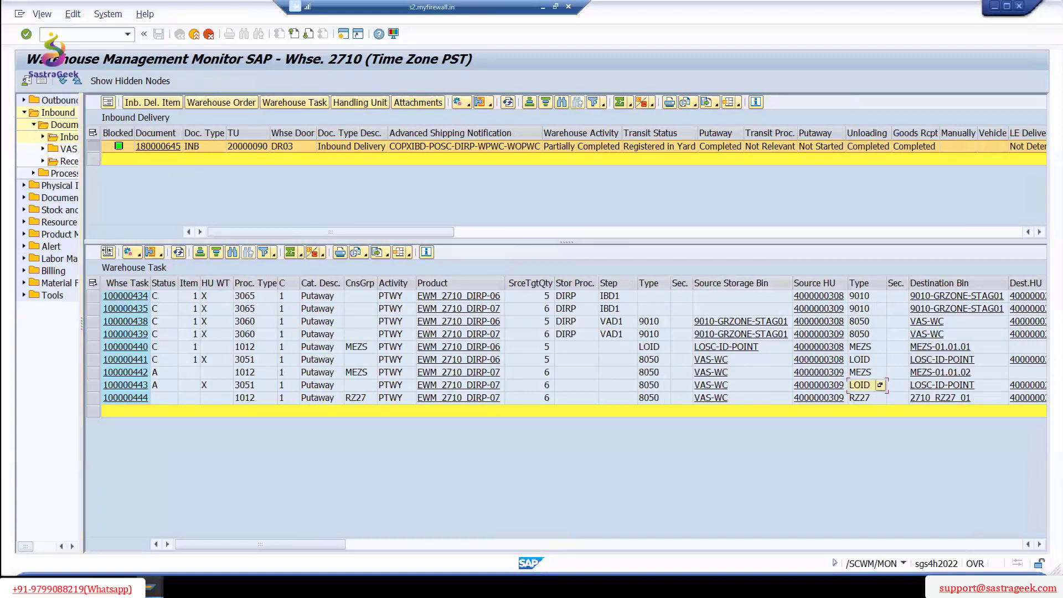
pyautogui.click(880, 398)
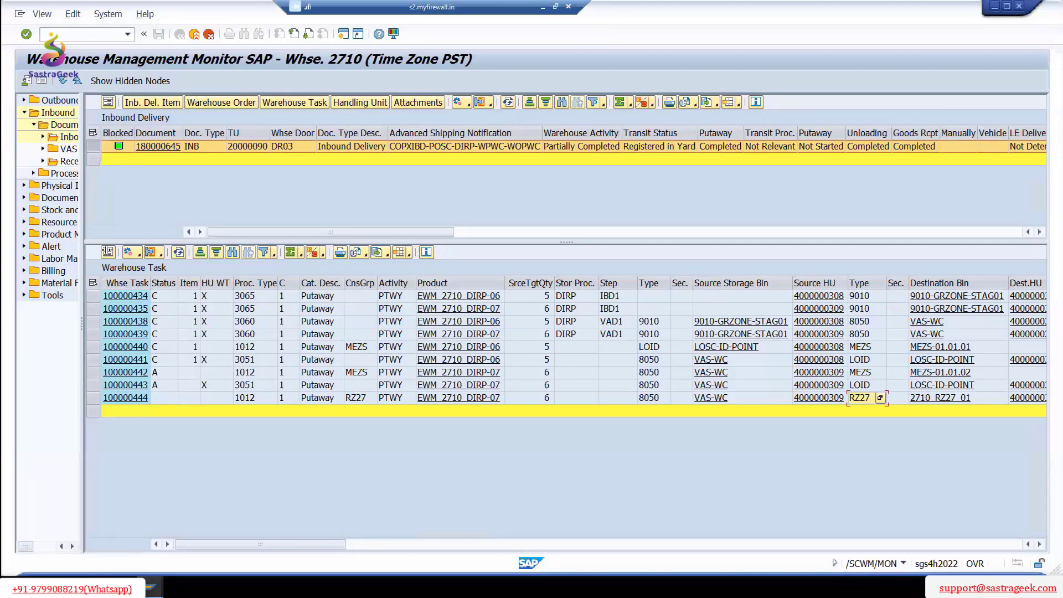
pyautogui.click(487, 398)
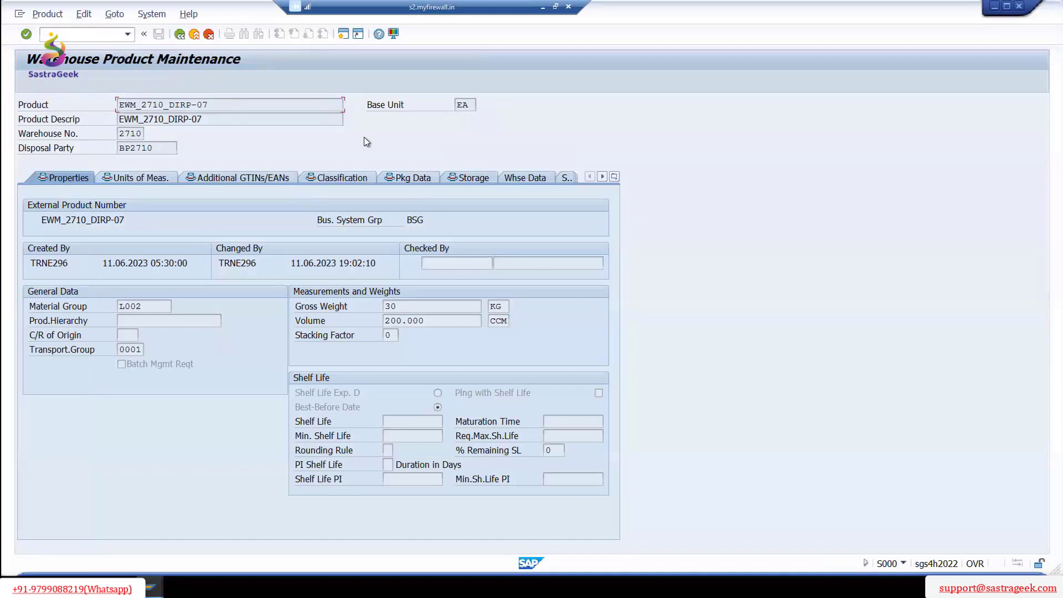
# - Review the putaway and stock removal control fields on the product's Whse Data tab, then return
pyautogui.click(524, 177)
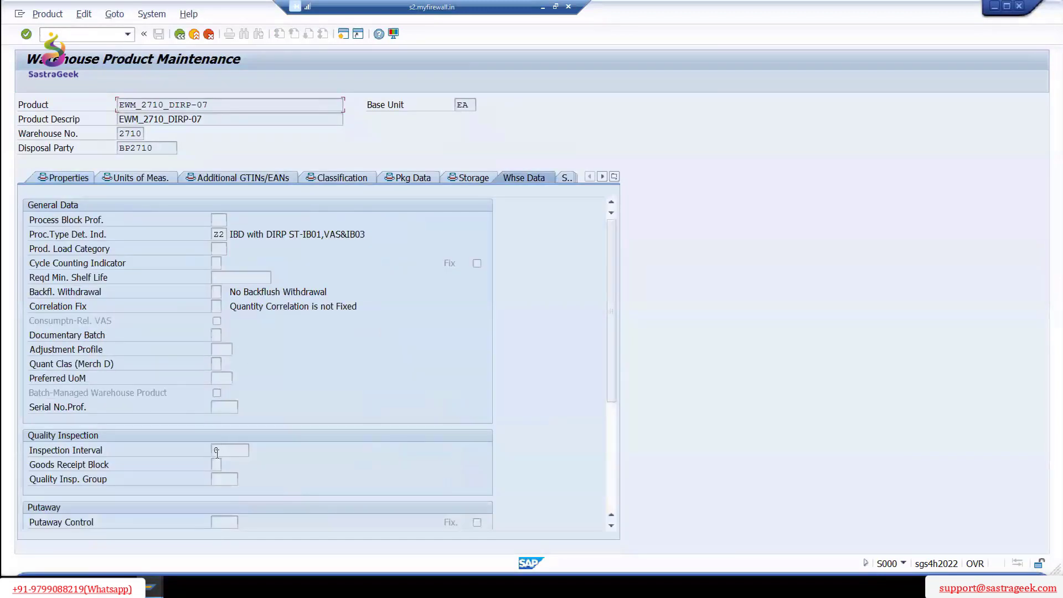
pyautogui.scroll(-5, 277, 453)
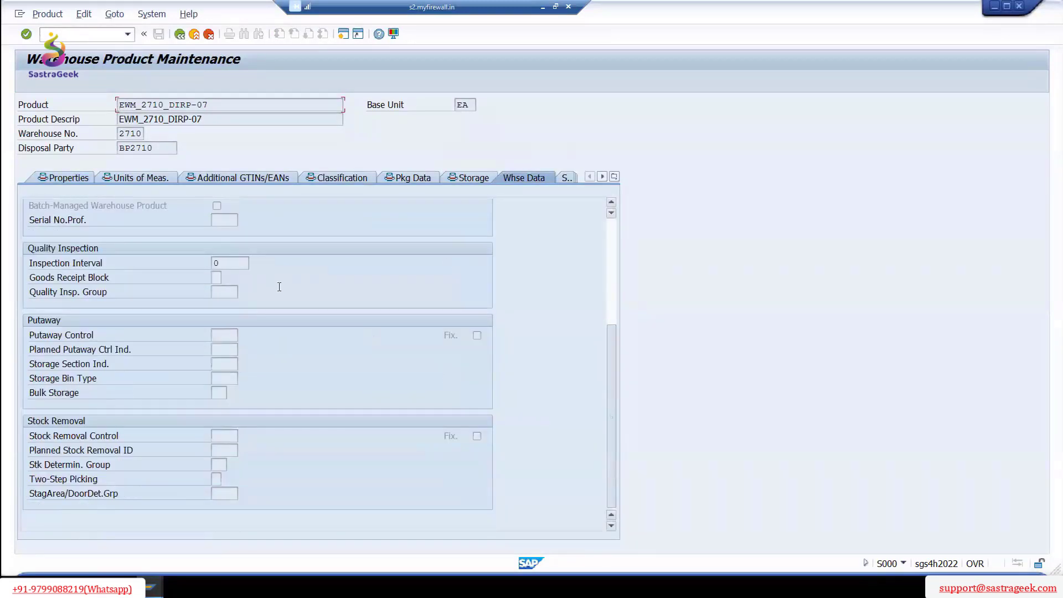
pyautogui.click(222, 335)
pyautogui.click(224, 436)
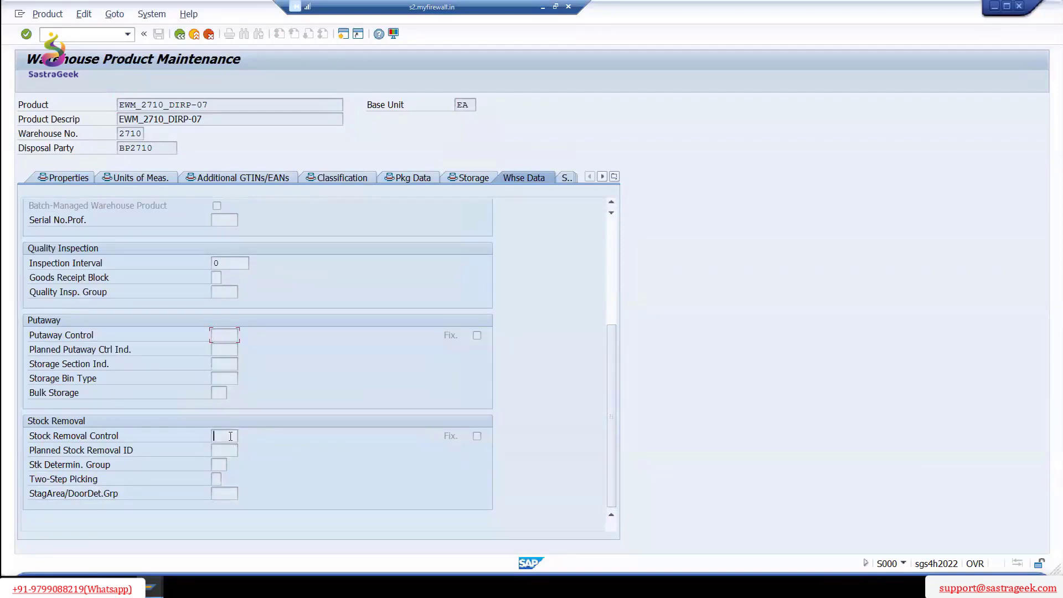
pyautogui.click(179, 35)
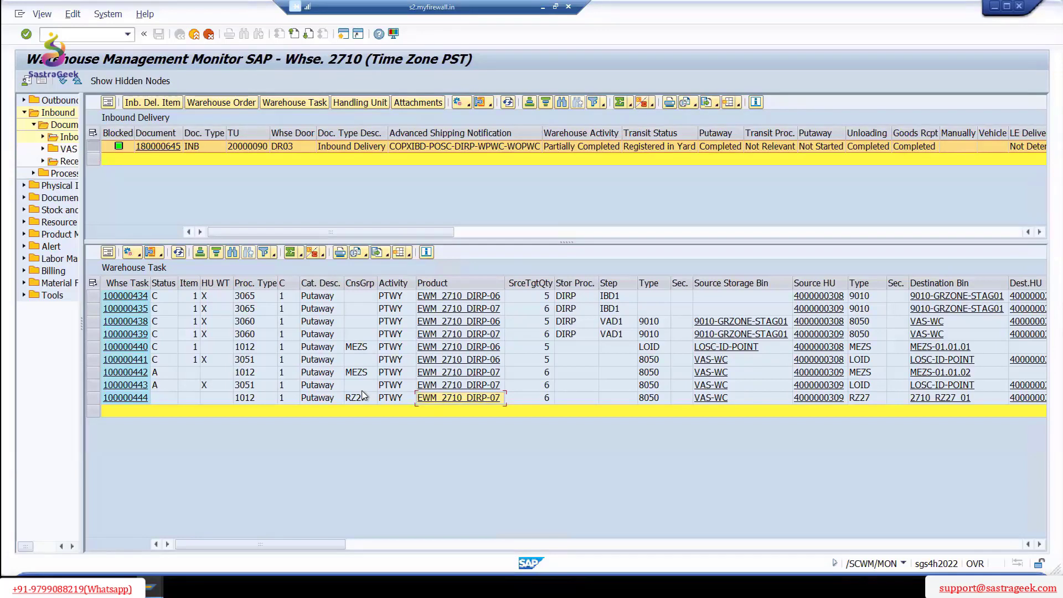
# - Select task 100000444 and list its available actions from the Warehouse Task dropdown
pyautogui.click(861, 398)
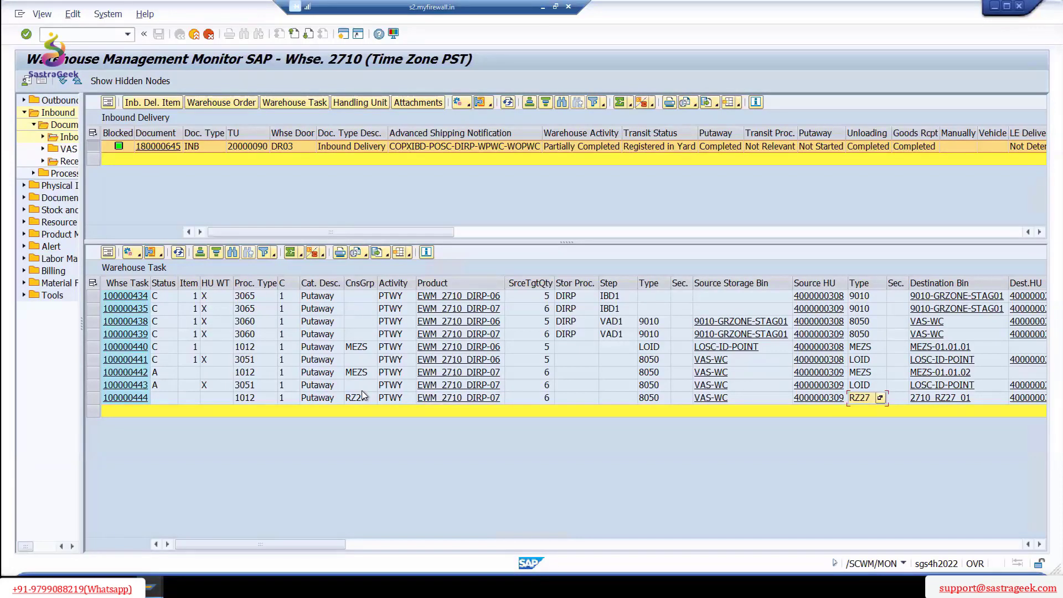
pyautogui.click(94, 398)
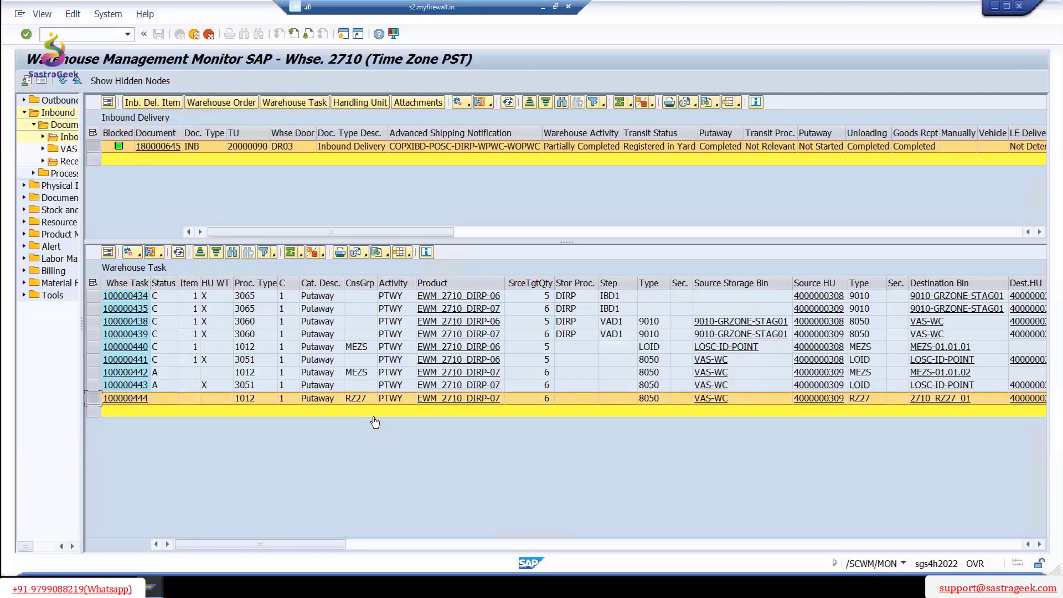
pyautogui.click(140, 256)
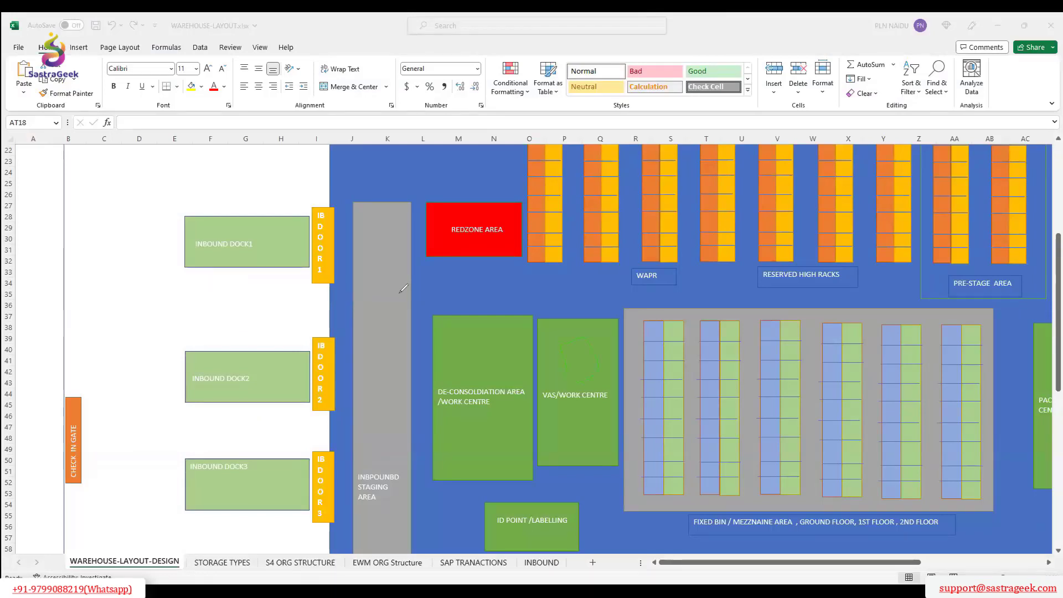
# - Draw green arrows from VAS/WORK CENTRE through the REDZONE AREA toward the fixed bins
pyautogui.moveTo(534, 319)
pyautogui.mouseDown()
pyautogui.moveTo(460, 271)
pyautogui.moveTo(508, 252)
pyautogui.mouseUp()
pyautogui.moveTo(470, 259)
pyautogui.mouseDown()
pyautogui.moveTo(507, 252)
pyautogui.moveTo(519, 222)
pyautogui.mouseUp()
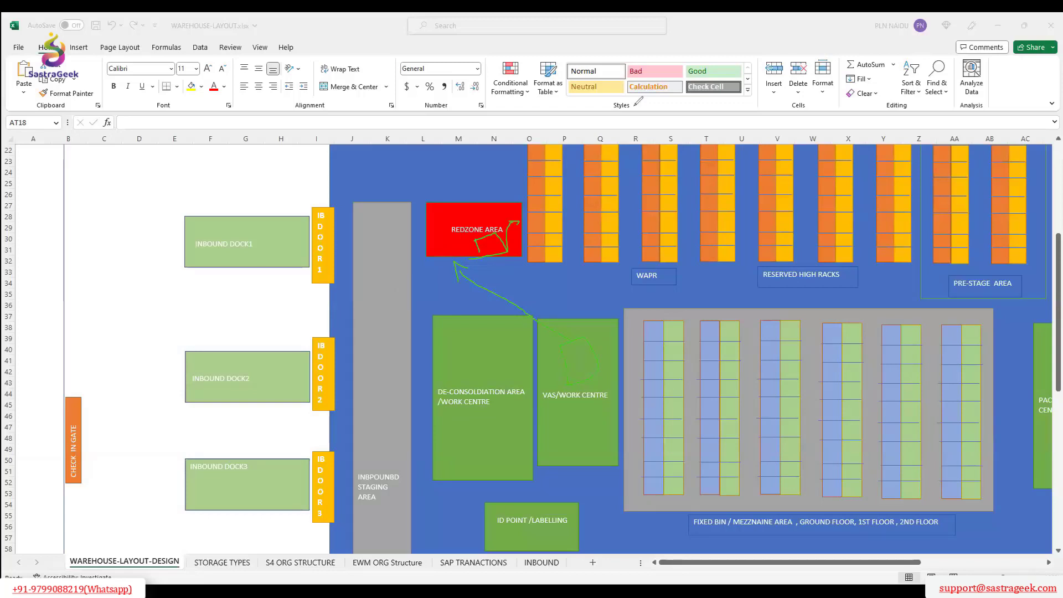
pyautogui.moveTo(533, 261); pyautogui.dragTo(635, 311)
pyautogui.hotkey('alt', 'Tab')
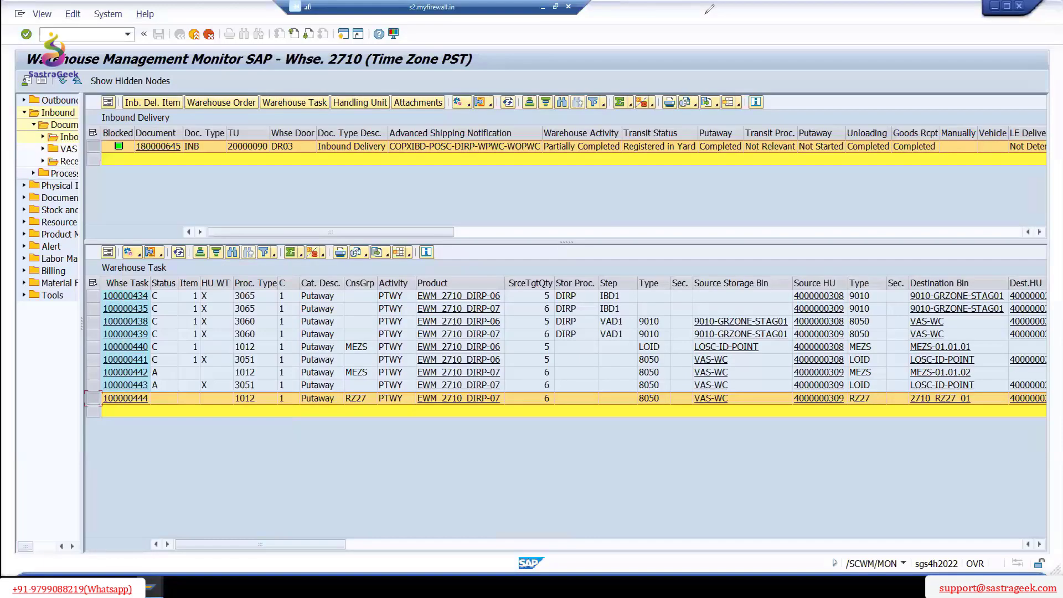
# - Confirm task 100000444 in the background and close the confirmation log
pyautogui.click(865, 398)
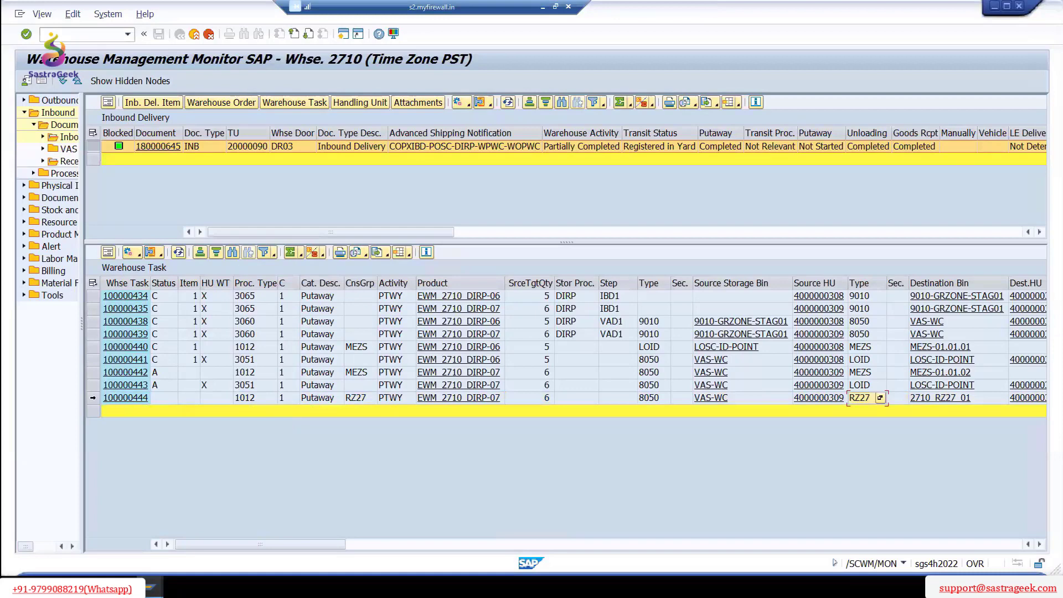
pyautogui.click(93, 397)
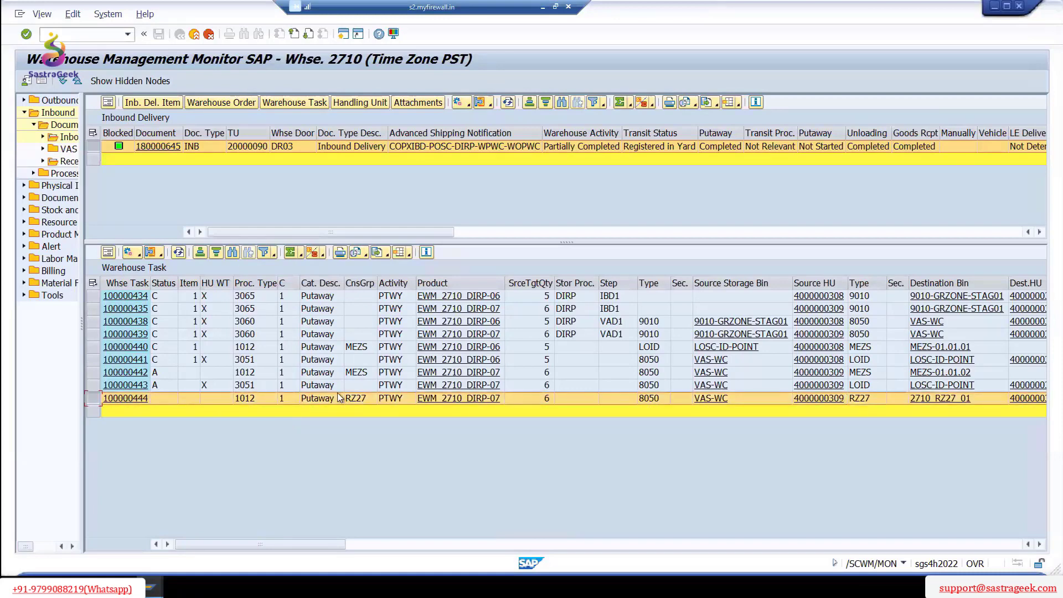
pyautogui.click(133, 253)
pyautogui.click(336, 356)
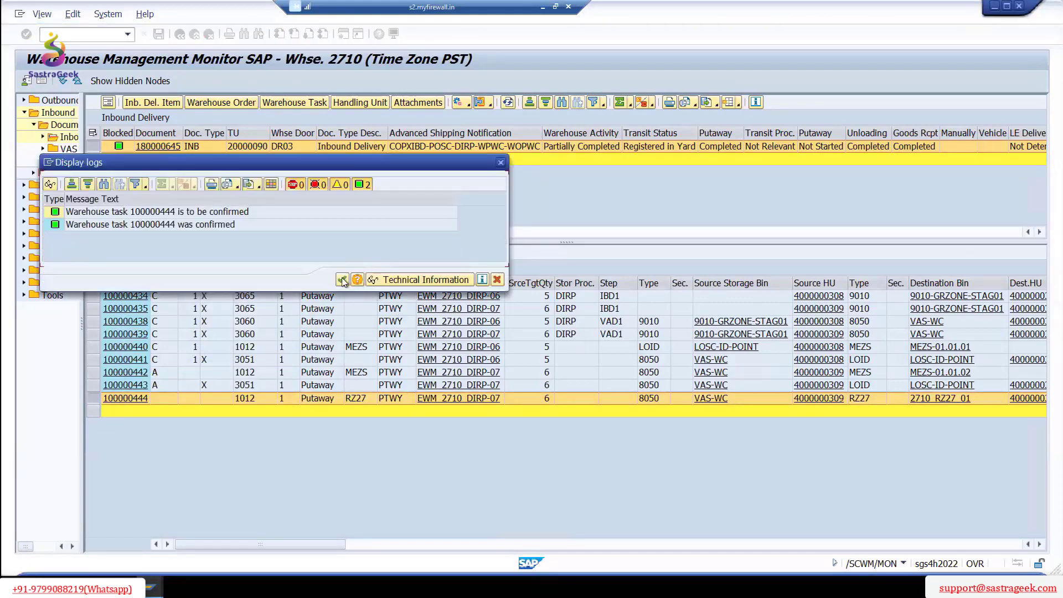
pyautogui.click(343, 280)
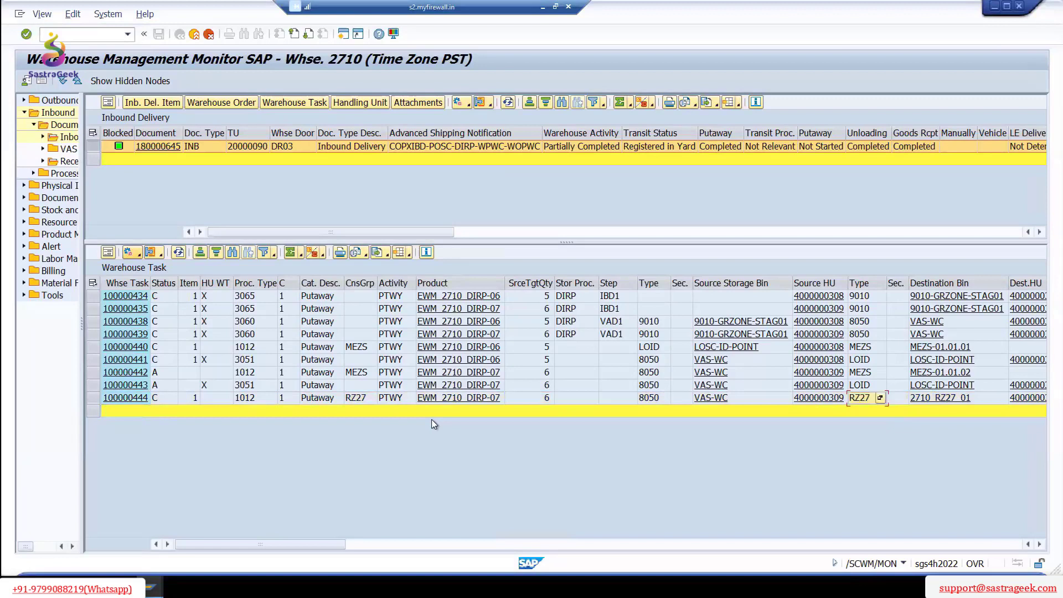
pyautogui.rightClick(834, 399)
pyautogui.click(869, 405)
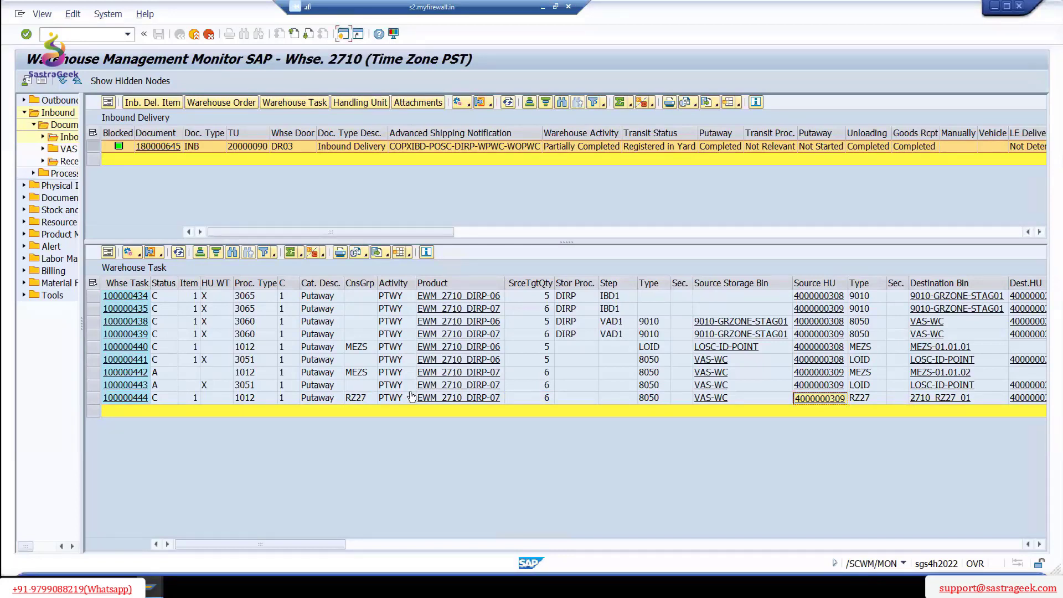
pyautogui.click(530, 398)
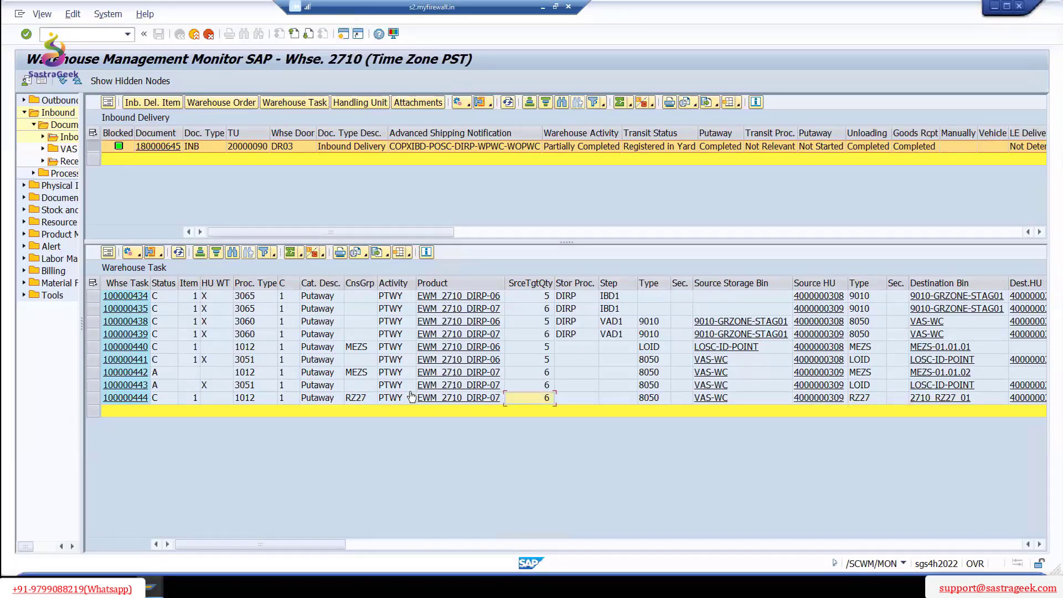
pyautogui.rightClick(500, 399)
pyautogui.click(512, 406)
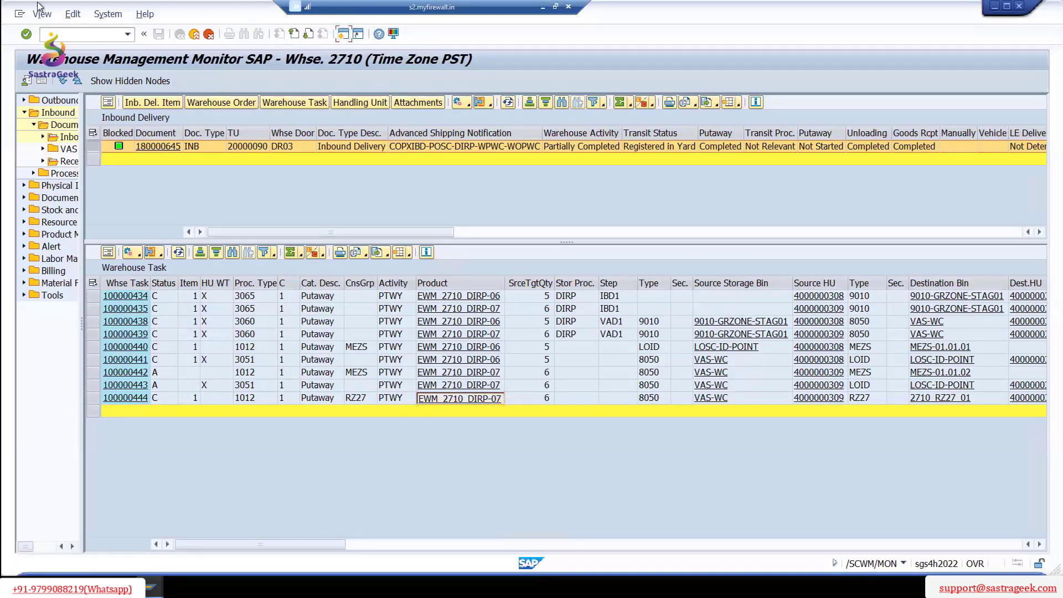
# - Open product EWM_2710_DIRP-07 for editing via /N/SCWM/MAT1
pyautogui.click(128, 35)
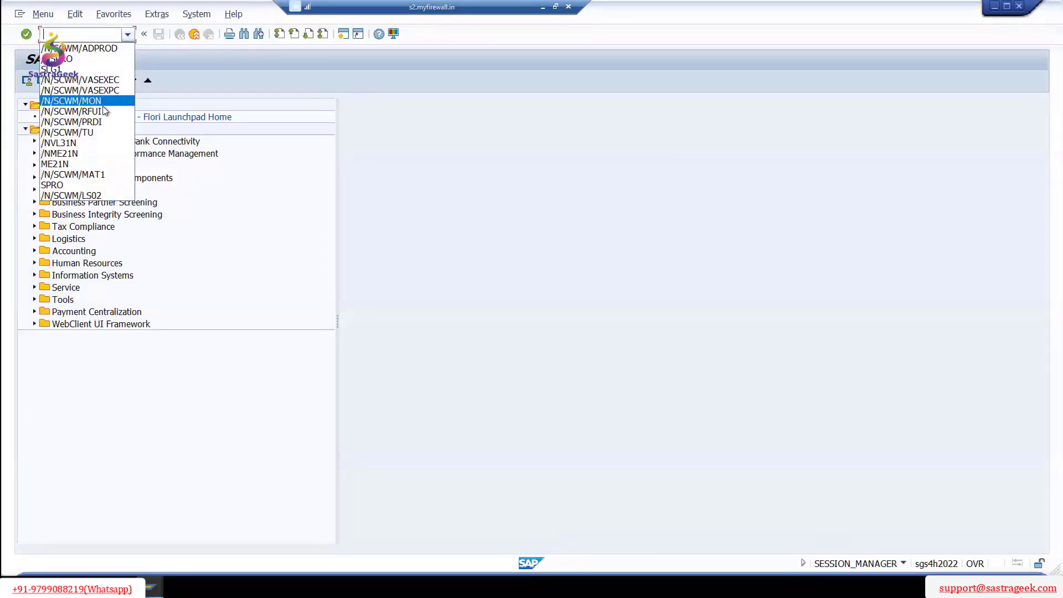
pyautogui.click(102, 175)
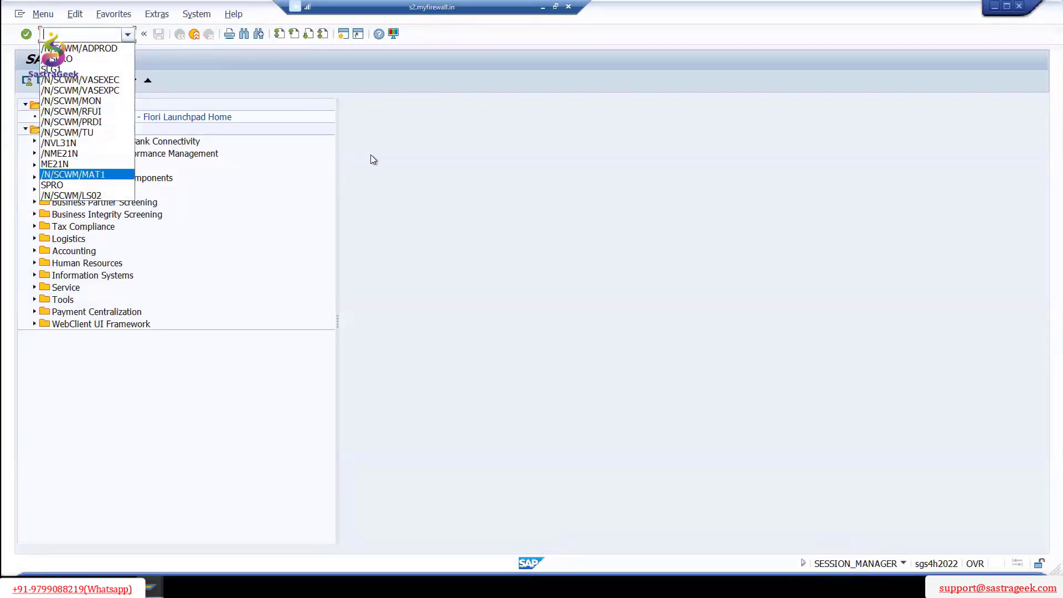
pyautogui.press('Return')
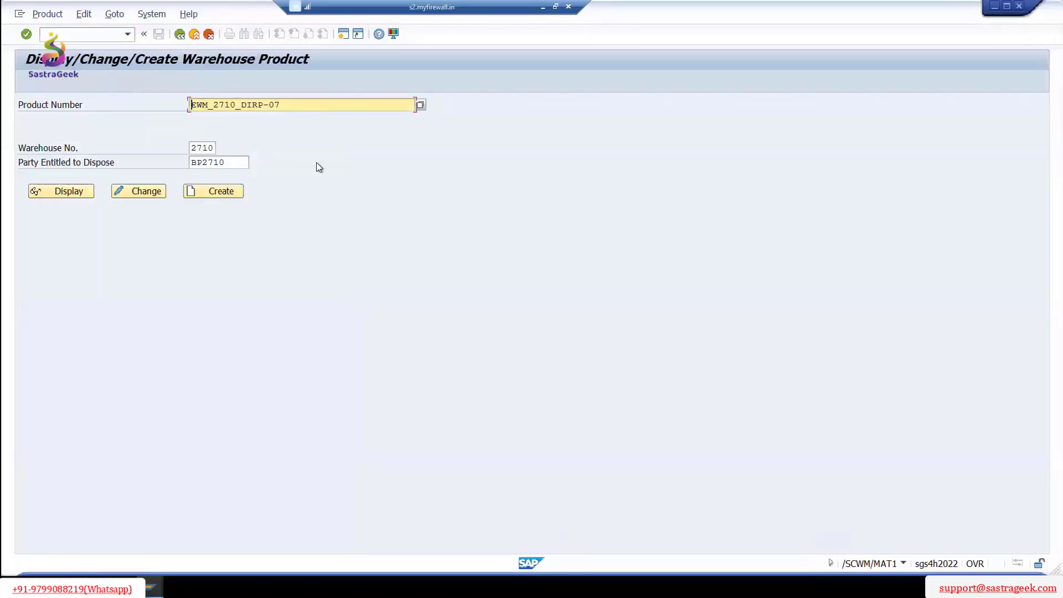
pyautogui.click(147, 192)
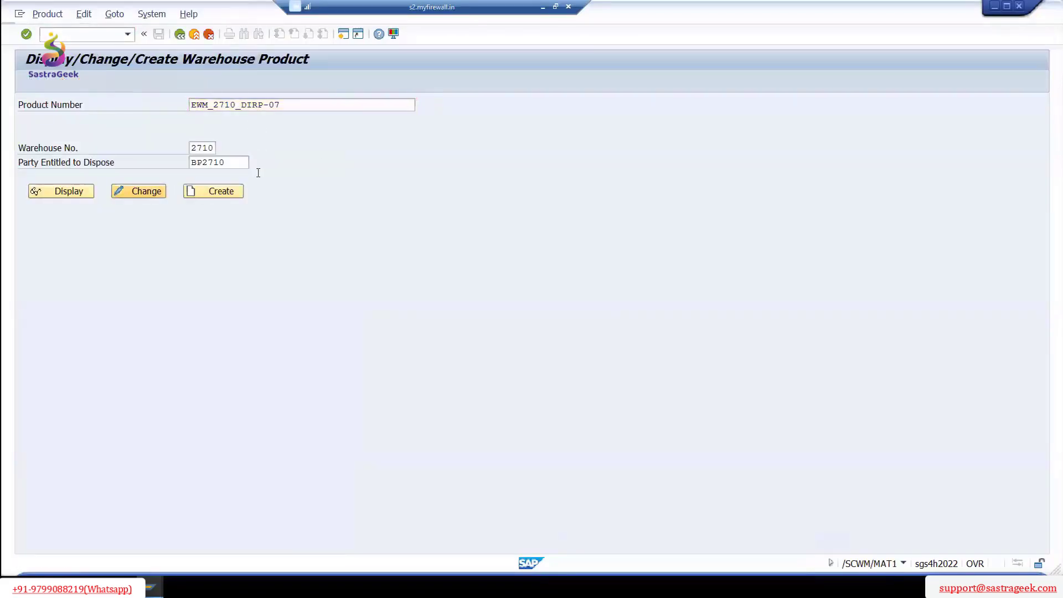
# - Set putaway control MEZS on the Whse Data tab and save the product
pyautogui.click(524, 178)
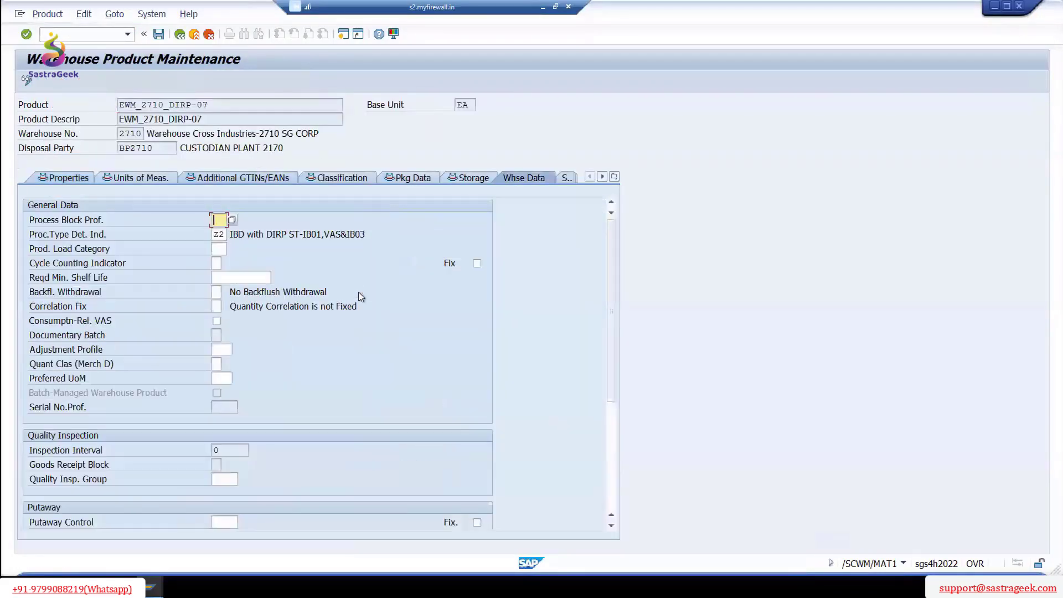
pyautogui.scroll(-5, 341, 326)
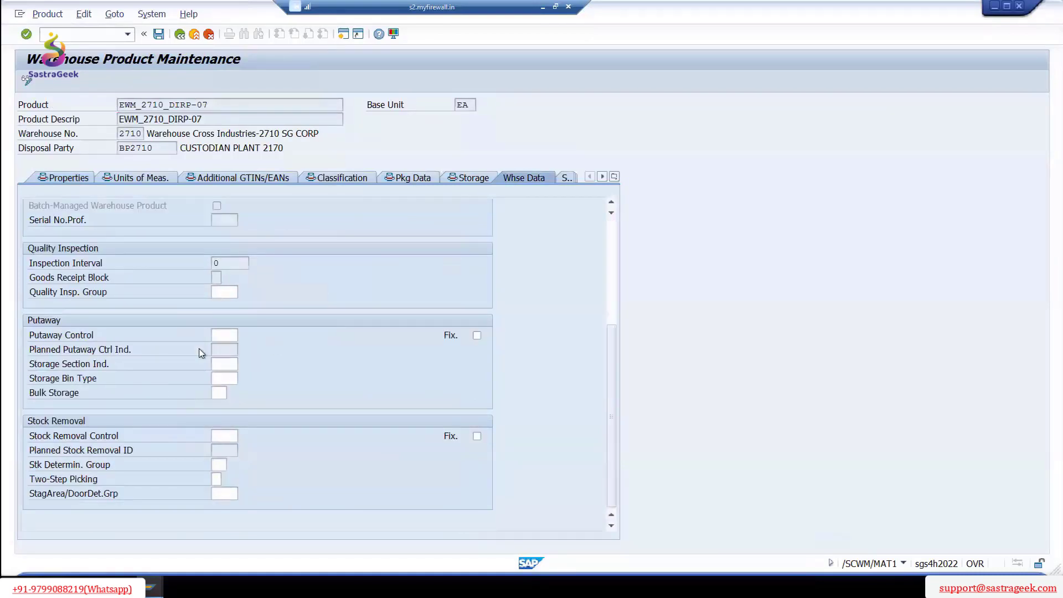
pyautogui.click(229, 335)
pyautogui.write('ME2S')
pyautogui.click(159, 34)
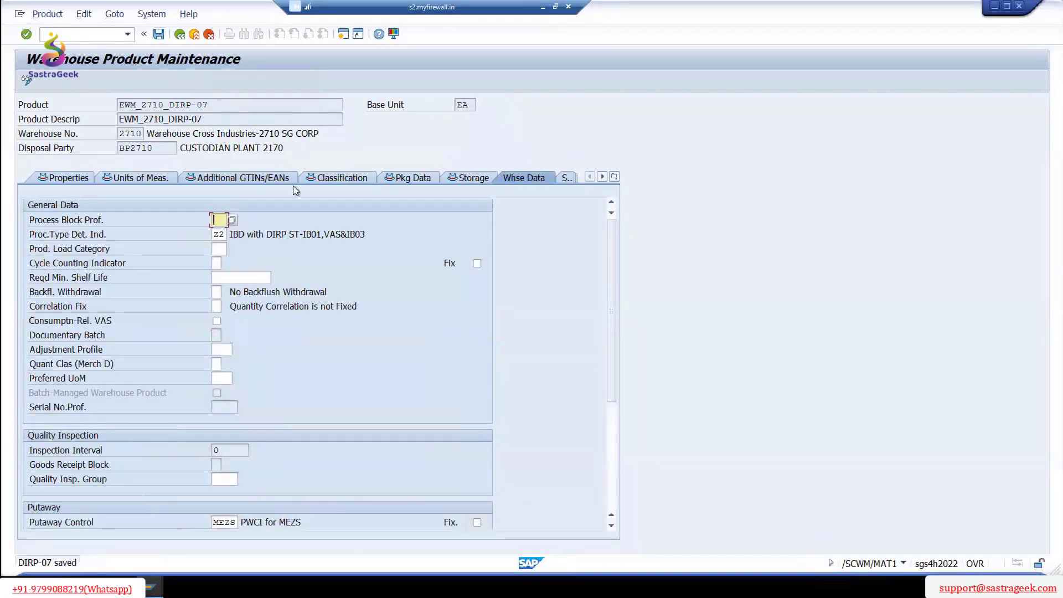
pyautogui.click(179, 34)
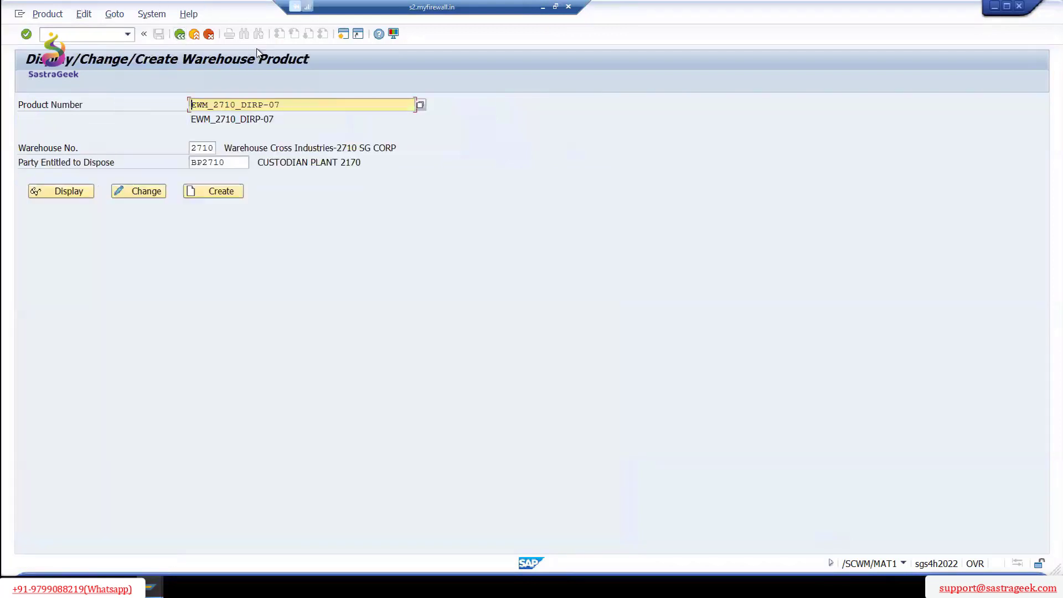
pyautogui.click(150, 587)
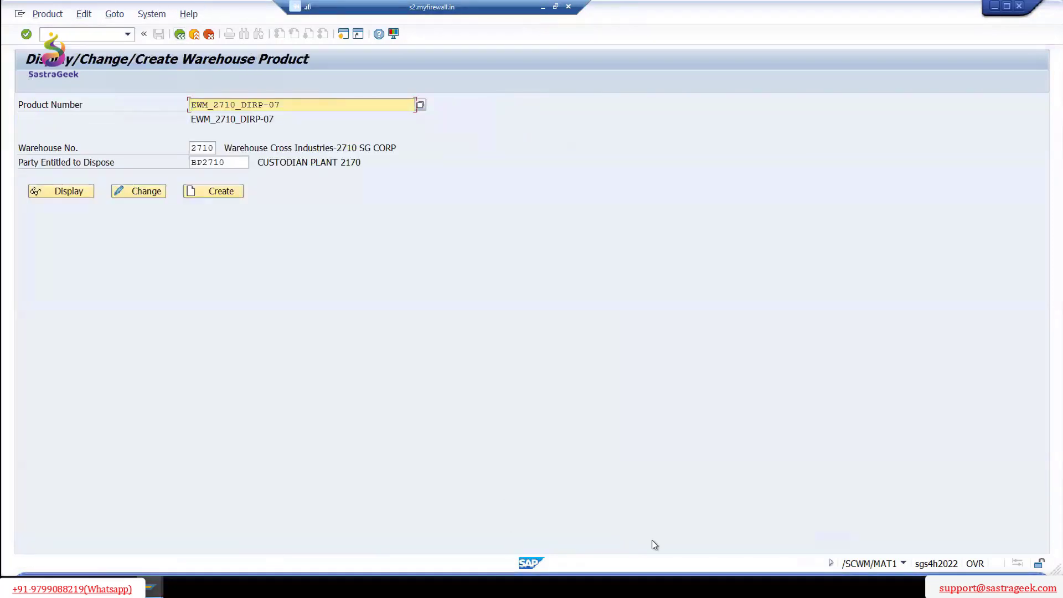
pyautogui.click(867, 543)
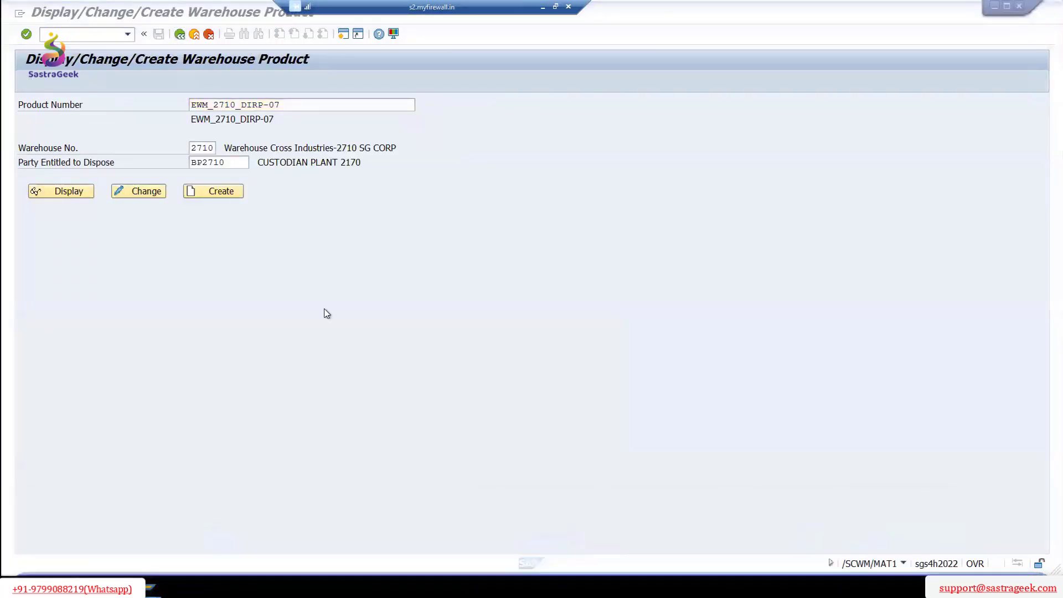
pyautogui.click(127, 34)
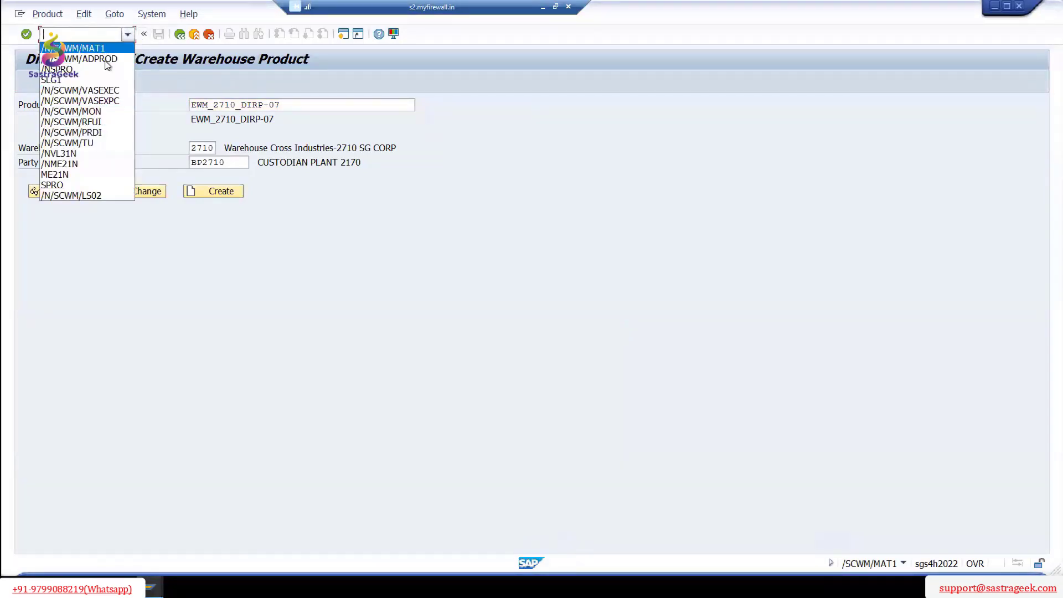
# - Run /N/SCWM/PACK and choose work center RZ27 from the F4 list
pyautogui.click(78, 59)
pyautogui.moveTo(120, 34); pyautogui.dragTo(83, 35)
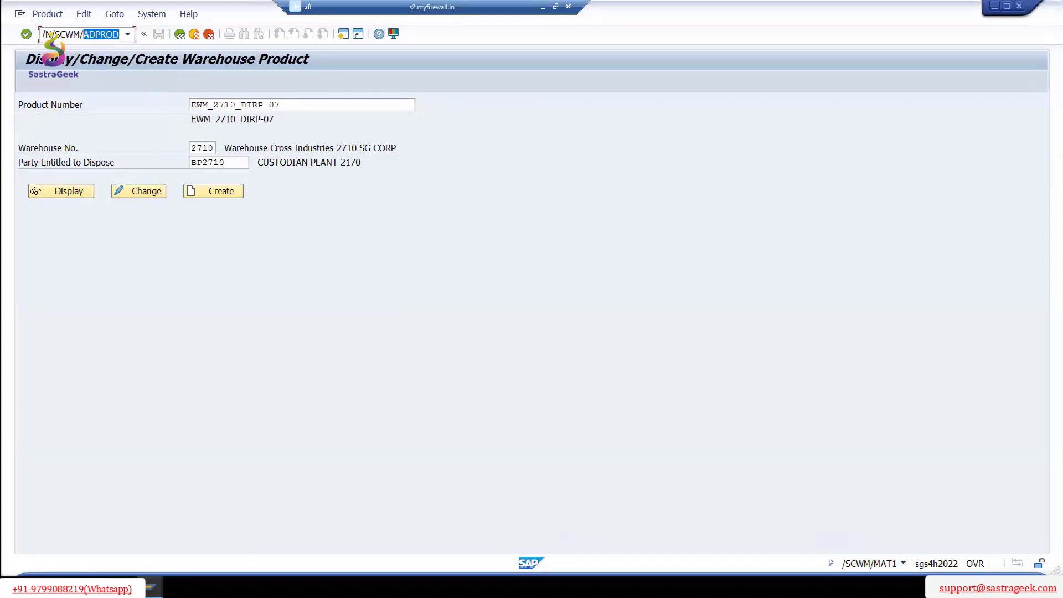
pyautogui.write('PACK')
pyautogui.press('Return')
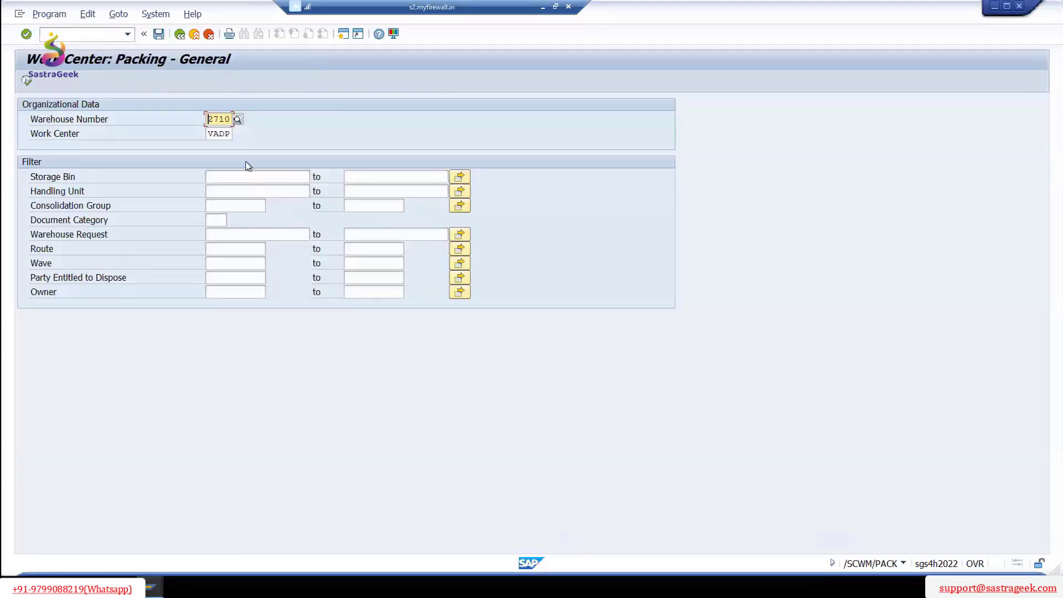
pyautogui.doubleClick(206, 133)
pyautogui.press('BackSpace')
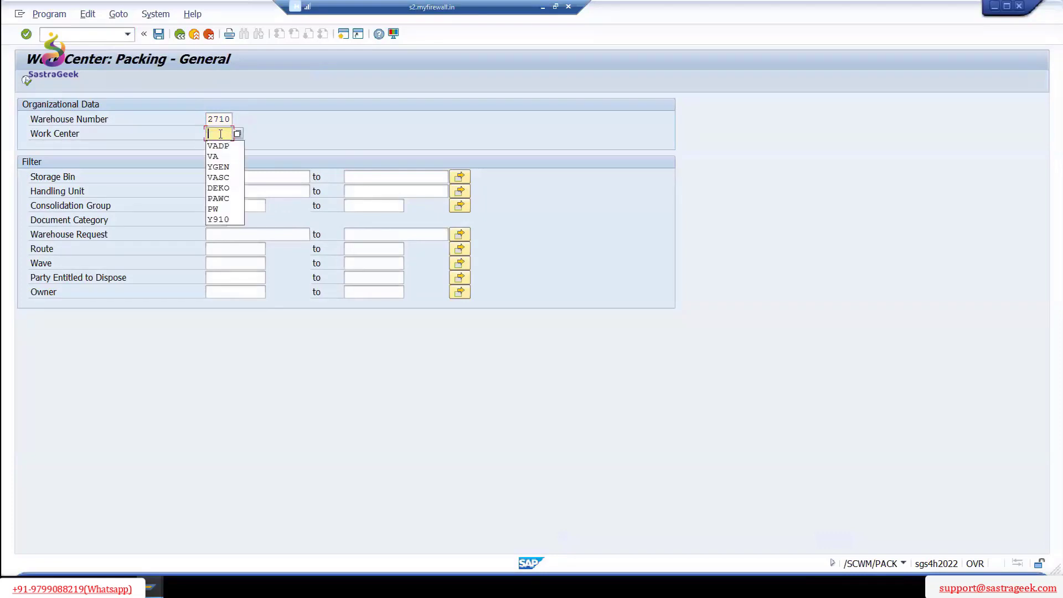
pyautogui.click(237, 135)
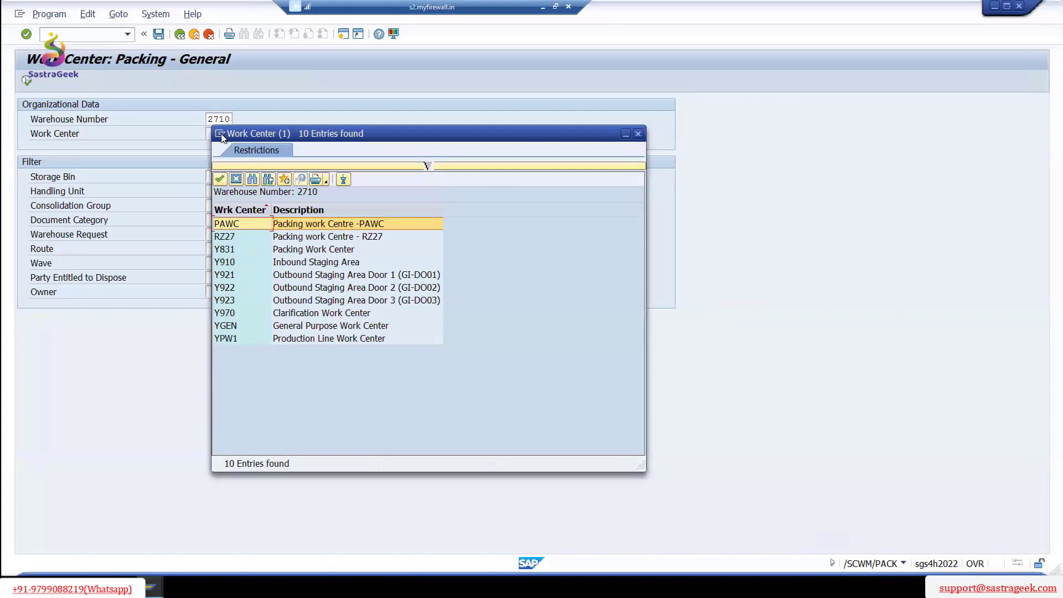
pyautogui.doubleClick(251, 237)
pyautogui.click(264, 192)
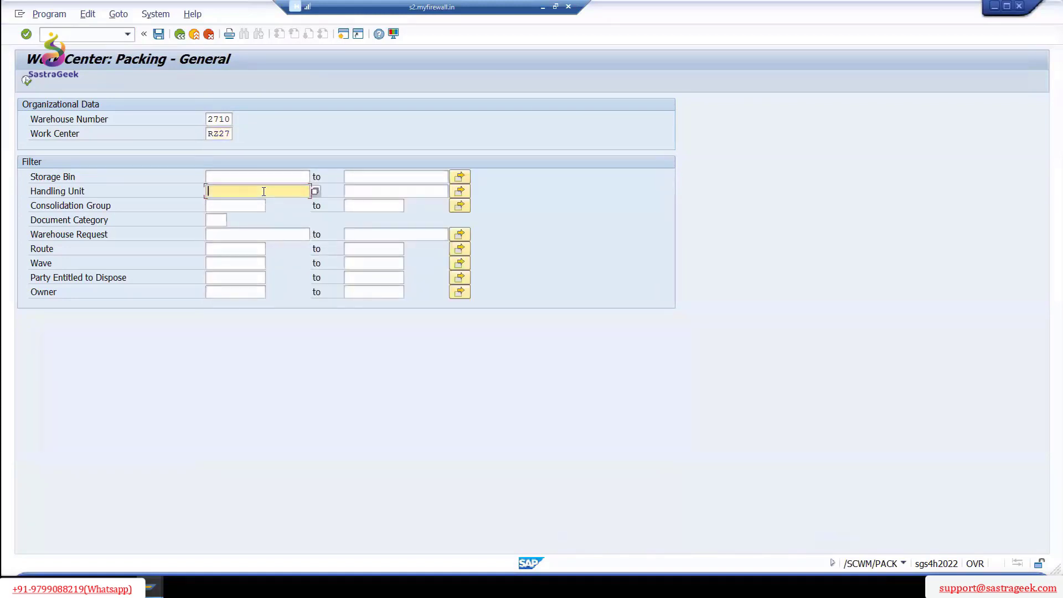
pyautogui.hotkey('ctrl', 'v')
pyautogui.hotkey('ctrl', 'a')
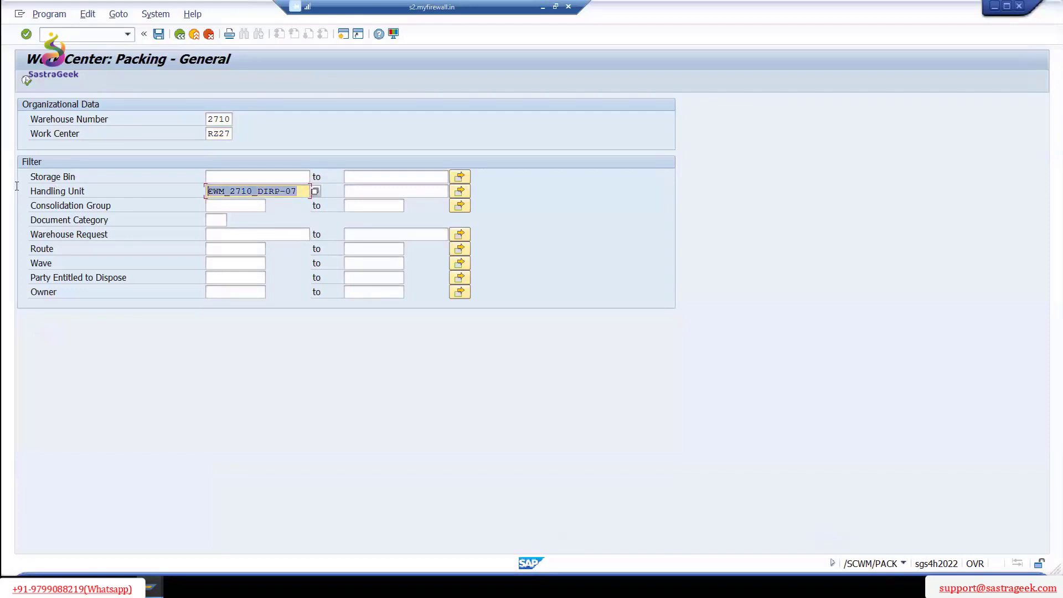
pyautogui.hotkey('ctrl', 'x')
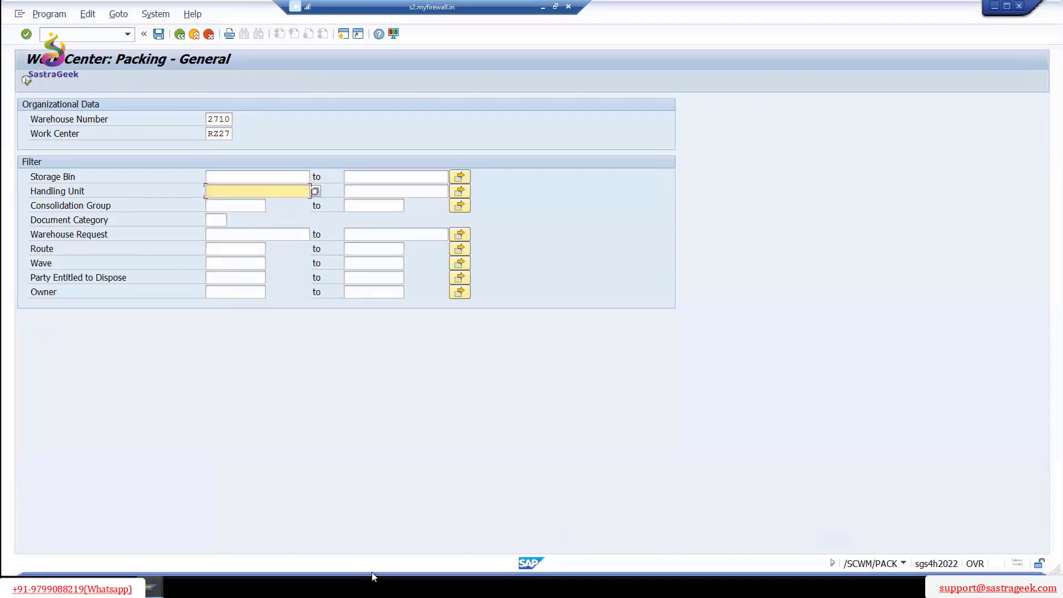
pyautogui.click(278, 563)
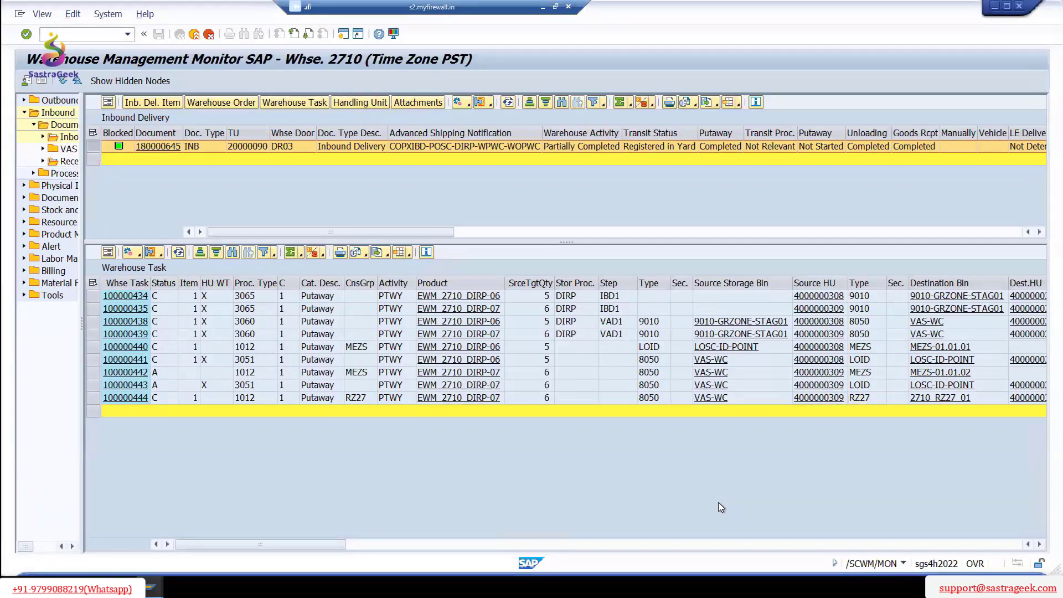
pyautogui.rightClick(834, 398)
pyautogui.click(864, 406)
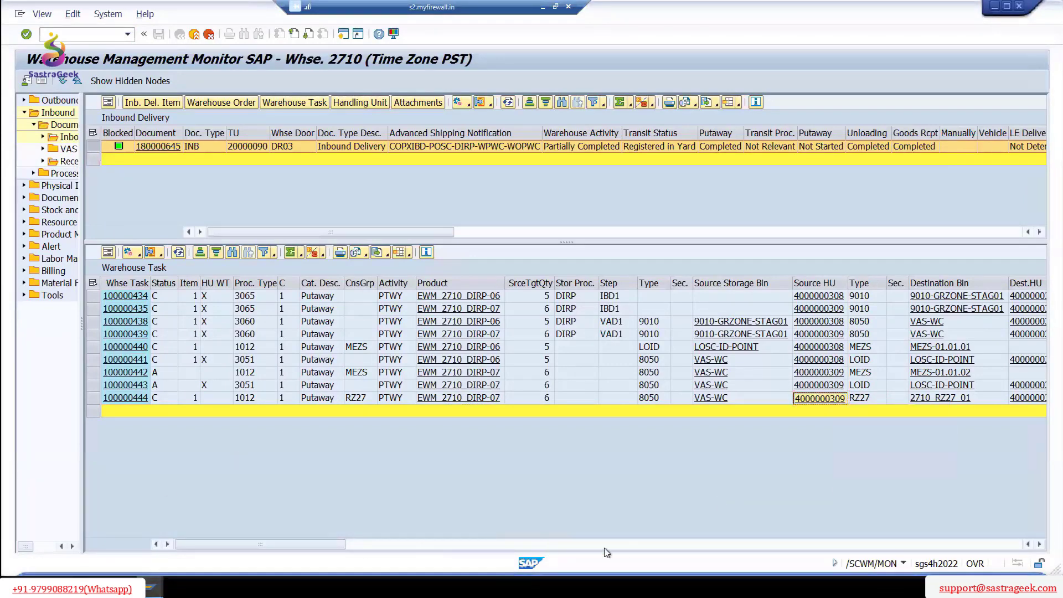
pyautogui.moveTo(151, 587)
pyautogui.click(894, 535)
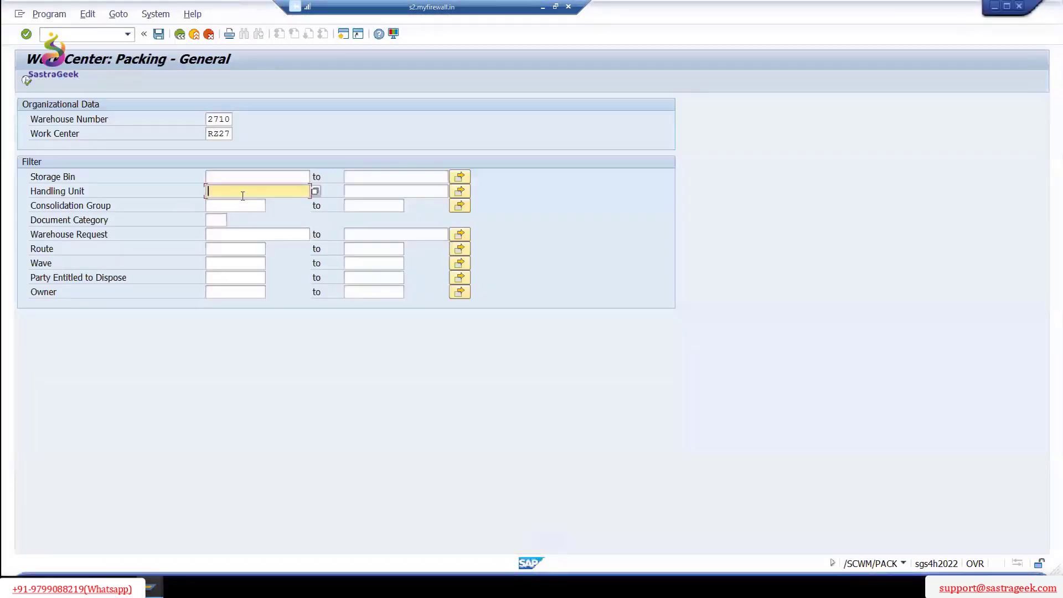
pyautogui.hotkey('ctrl', 'v')
pyautogui.click(26, 81)
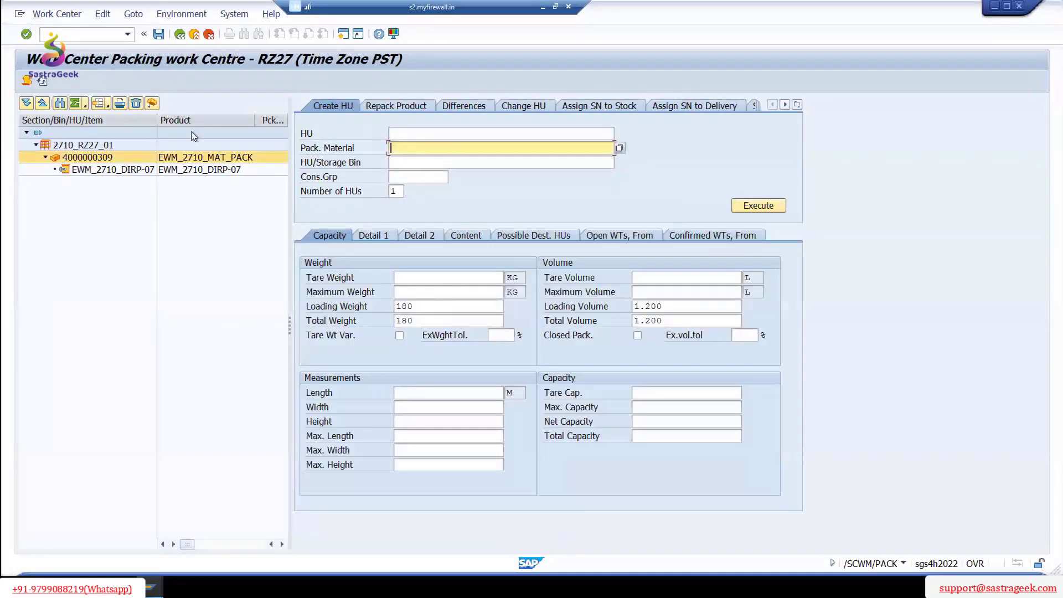
pyautogui.click(109, 171)
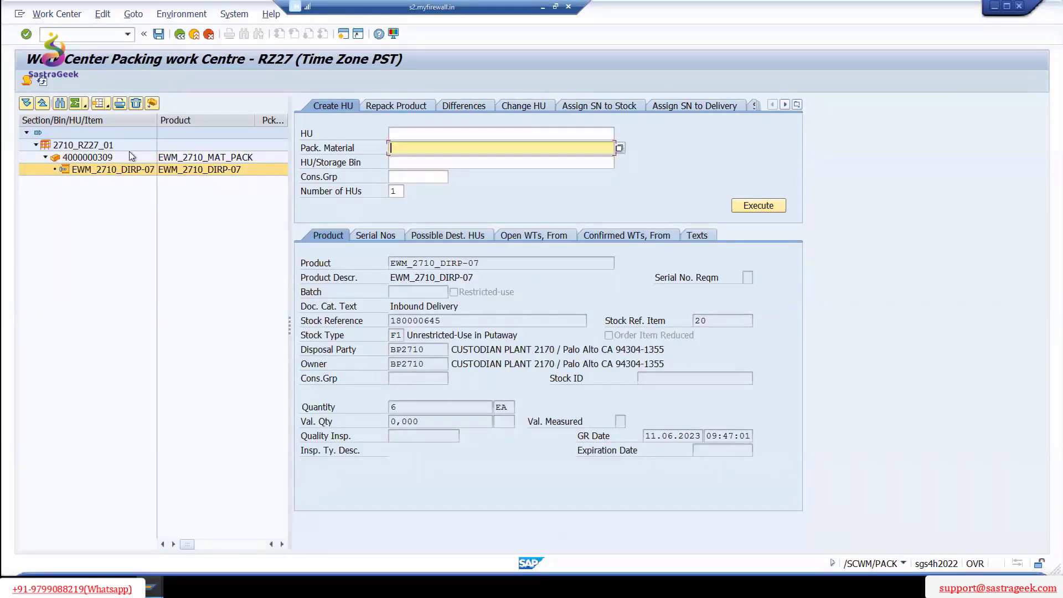
pyautogui.click(97, 146)
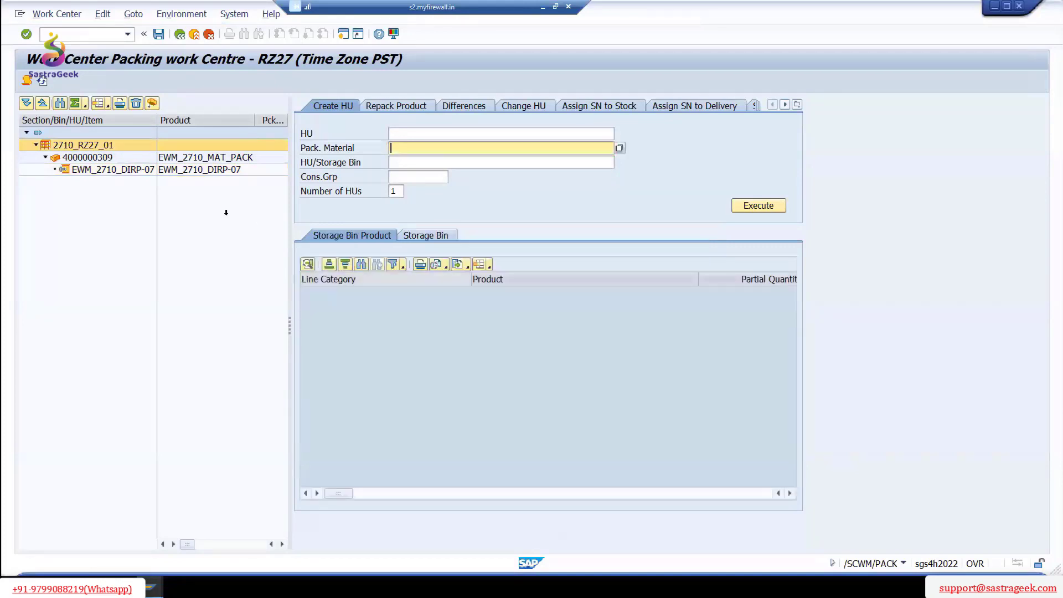
pyautogui.click(99, 159)
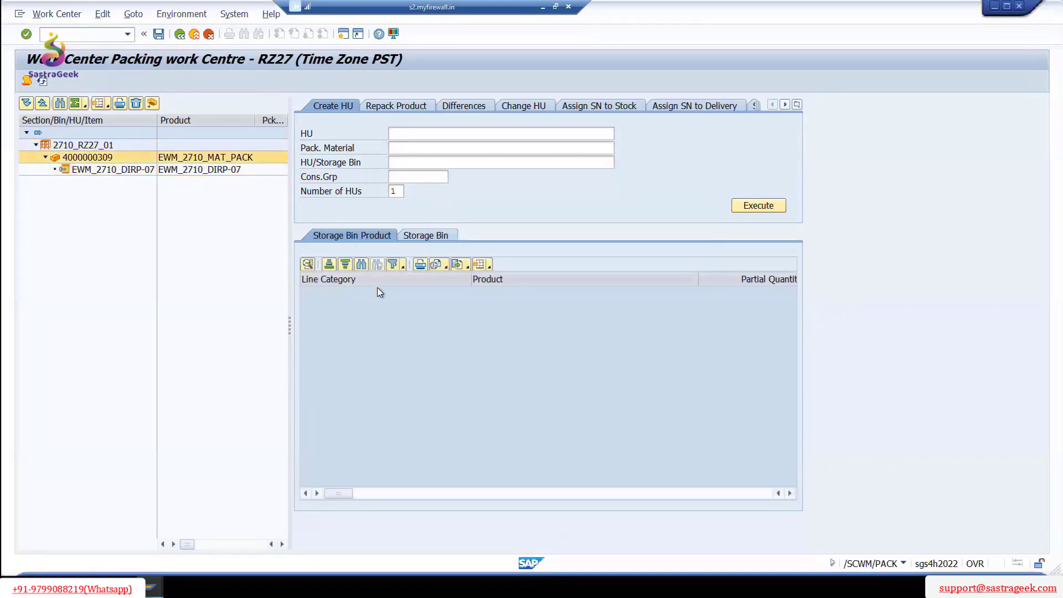
pyautogui.click(388, 237)
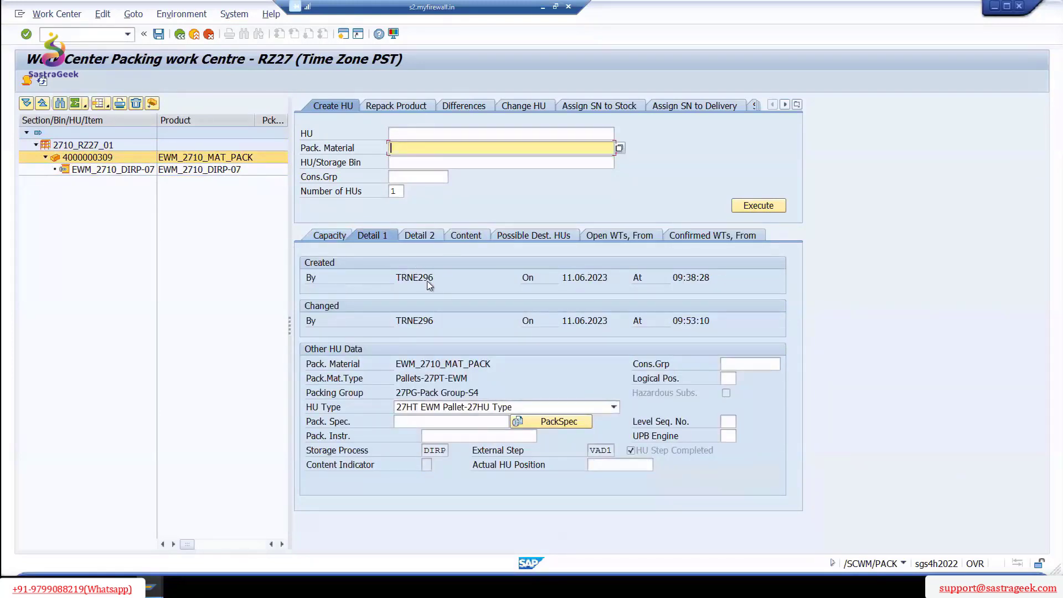
pyautogui.click(121, 171)
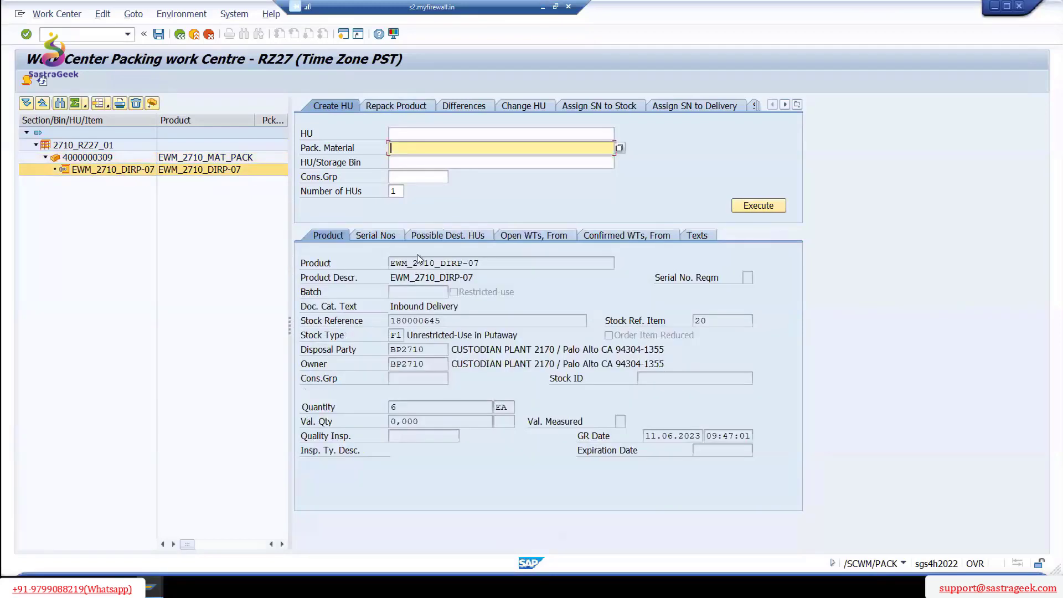
pyautogui.click(96, 160)
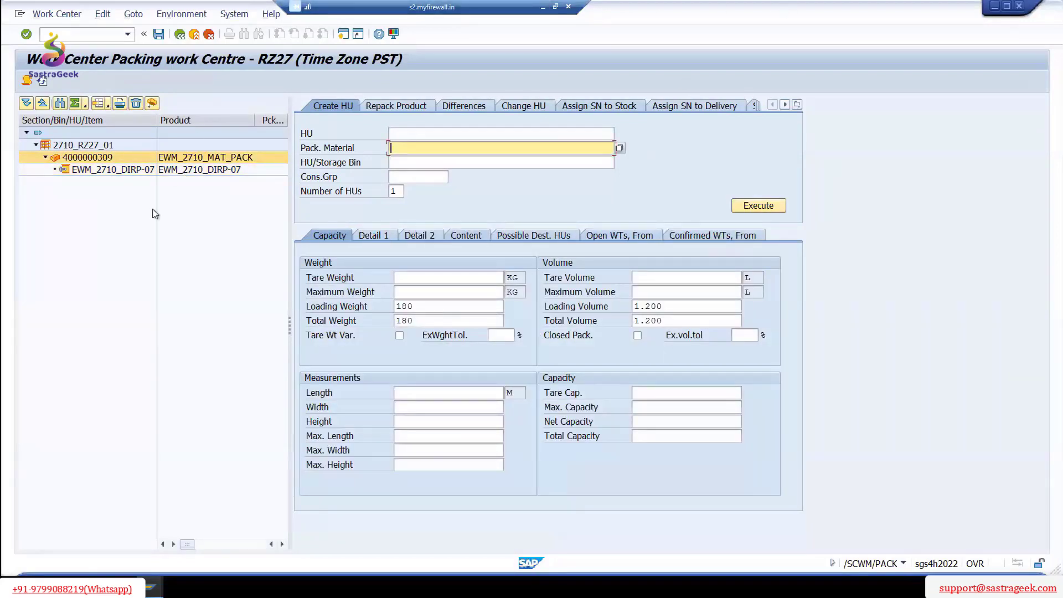
pyautogui.click(99, 157)
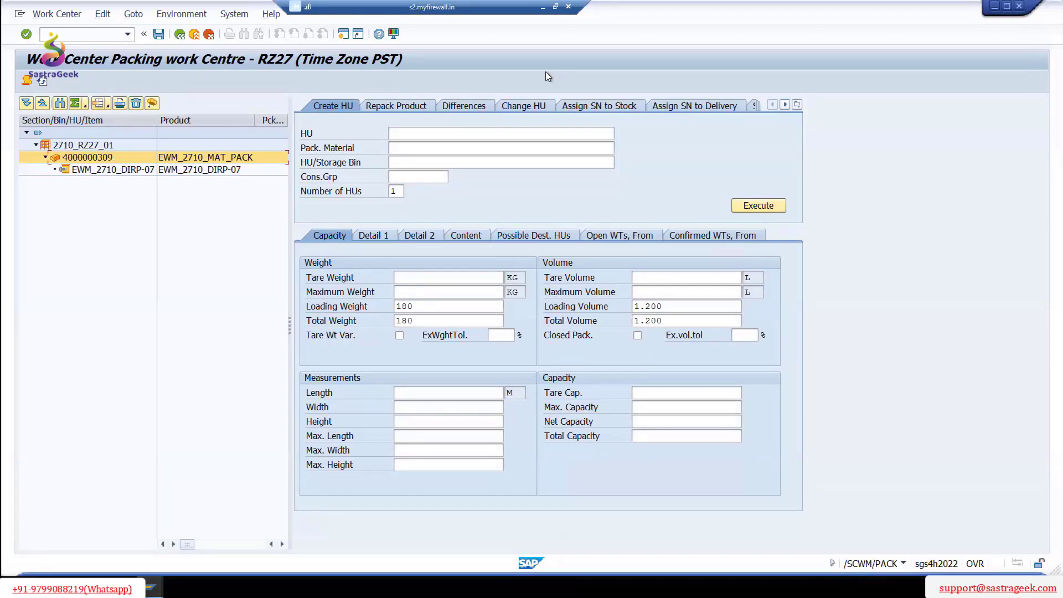
# - Adjust the screen areas and return to the Packing - General selection screen
pyautogui.moveTo(32, 158)
pyautogui.mouseDown()
pyautogui.moveTo(57, 234)
pyautogui.moveTo(111, 224)
pyautogui.mouseUp()
pyautogui.moveTo(101, 226)
pyautogui.mouseDown()
pyautogui.moveTo(101, 243)
pyautogui.moveTo(150, 226)
pyautogui.moveTo(175, 238)
pyautogui.mouseUp()
pyautogui.moveTo(158, 221)
pyautogui.mouseDown()
pyautogui.moveTo(194, 238)
pyautogui.moveTo(194, 227)
pyautogui.mouseUp()
pyautogui.moveTo(176, 240)
pyautogui.mouseDown()
pyautogui.moveTo(210, 242)
pyautogui.moveTo(195, 241)
pyautogui.moveTo(233, 215)
pyautogui.mouseUp()
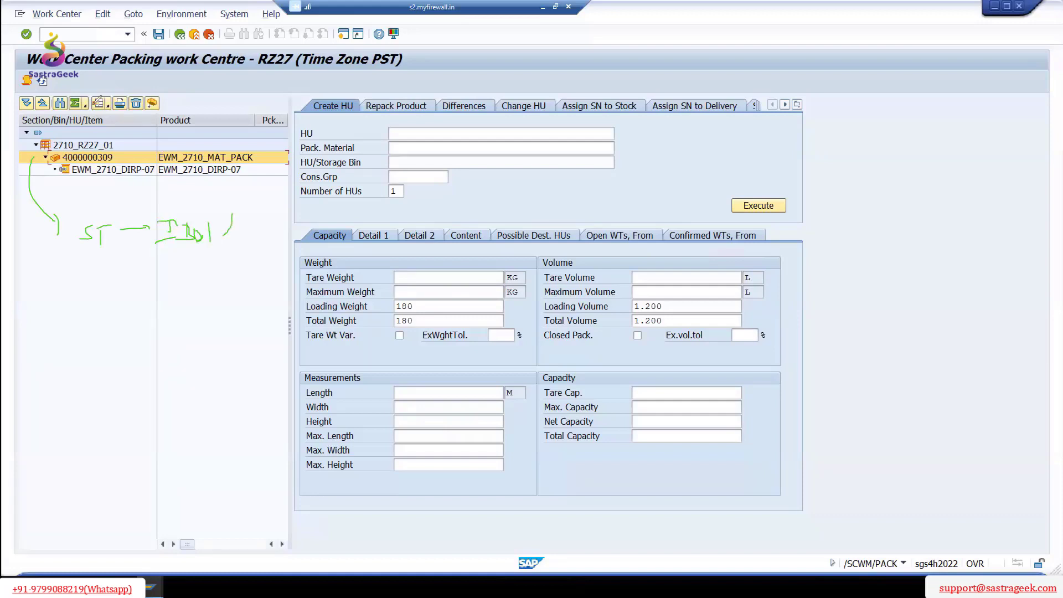
pyautogui.moveTo(116, 85)
pyautogui.mouseDown()
pyautogui.moveTo(93, 110)
pyautogui.moveTo(130, 83)
pyautogui.mouseUp()
pyautogui.press('e')
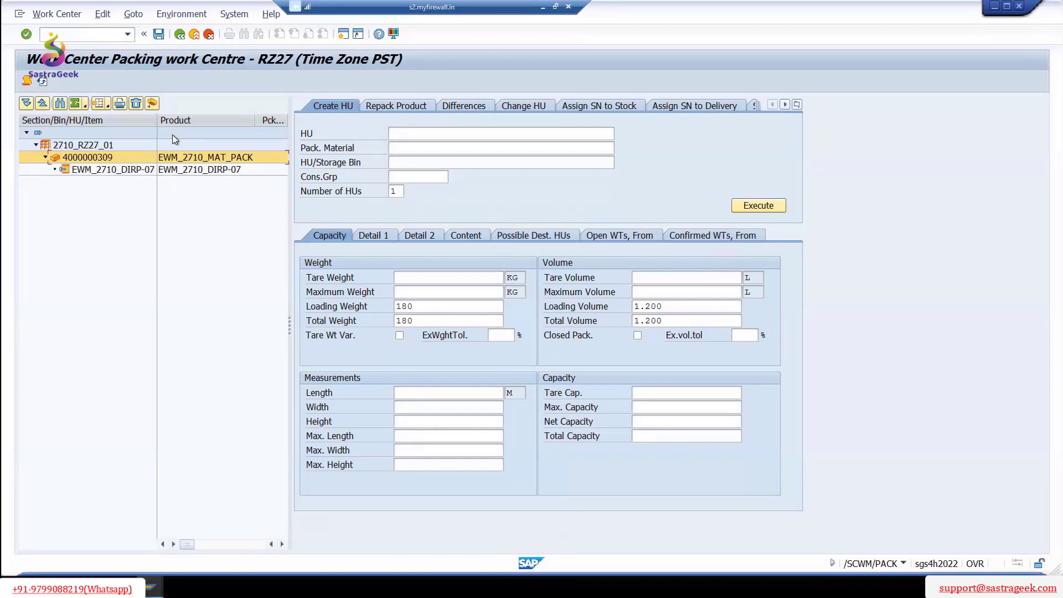
pyautogui.click(180, 35)
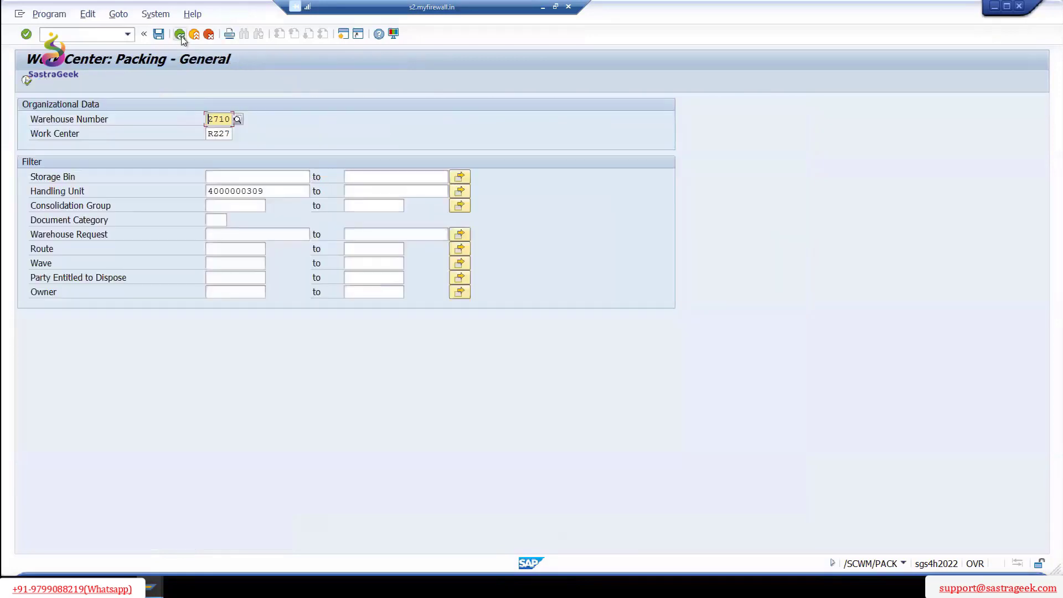
pyautogui.click(128, 34)
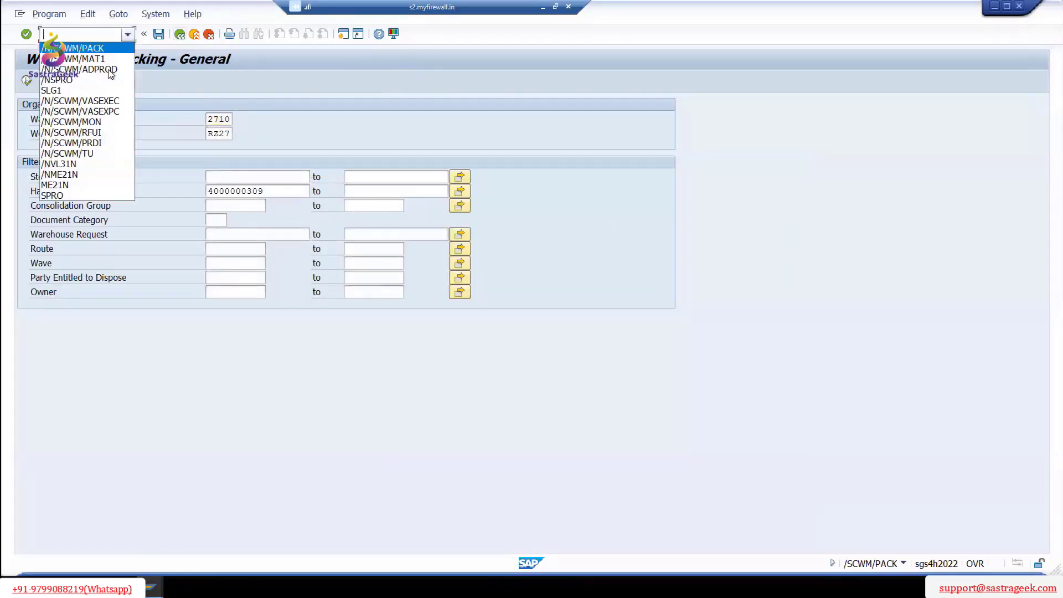
pyautogui.press('Return')
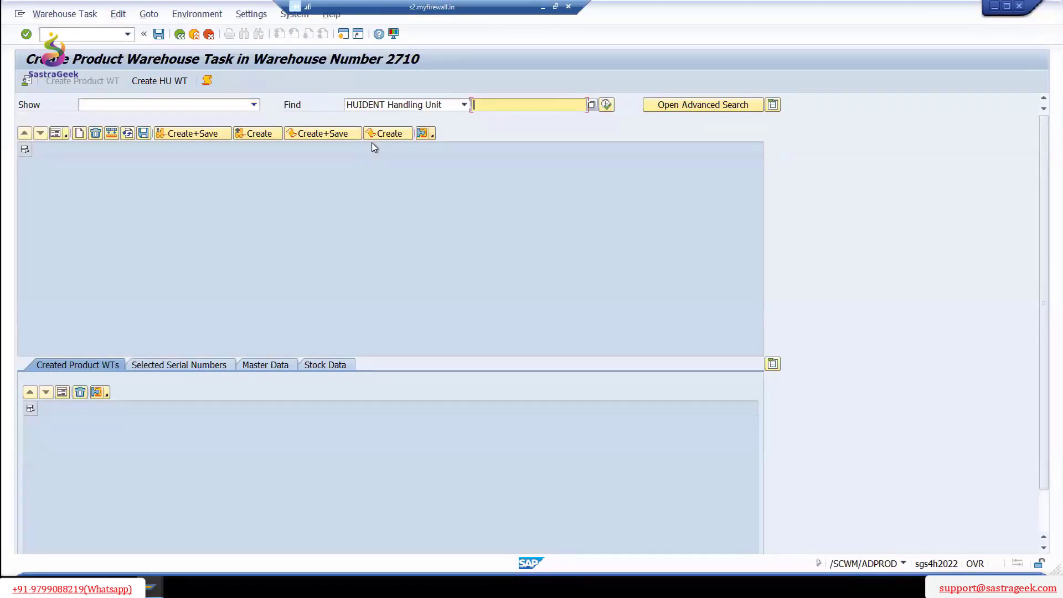
pyautogui.hotkey('ctrl', 'v')
pyautogui.click(595, 103)
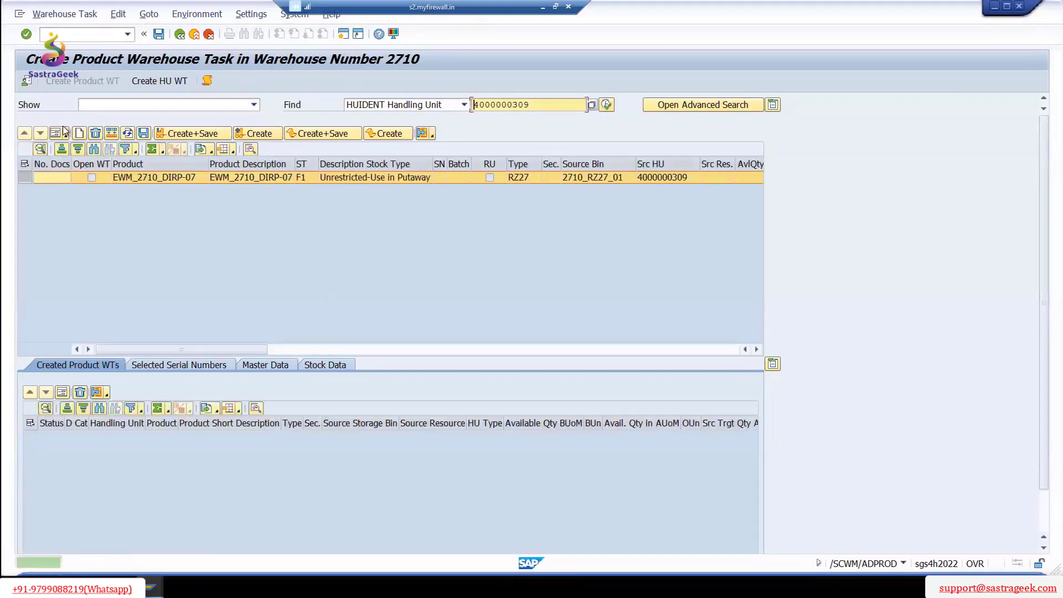
pyautogui.click(63, 131)
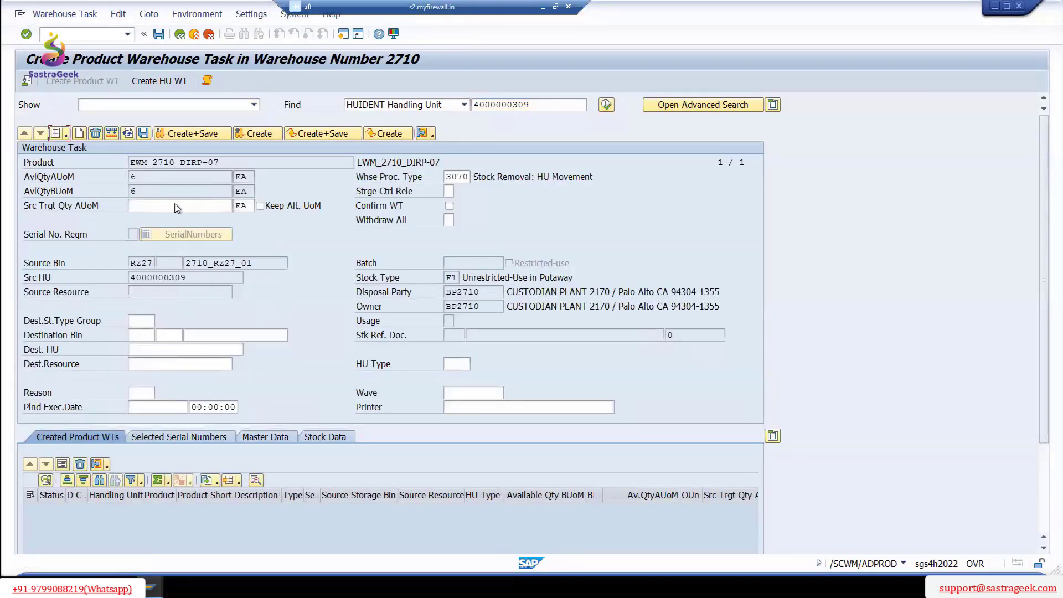
# - Create and save a task moving 6 with process type 1012, then go back to the monitor
pyautogui.click(180, 206)
pyautogui.write('6')
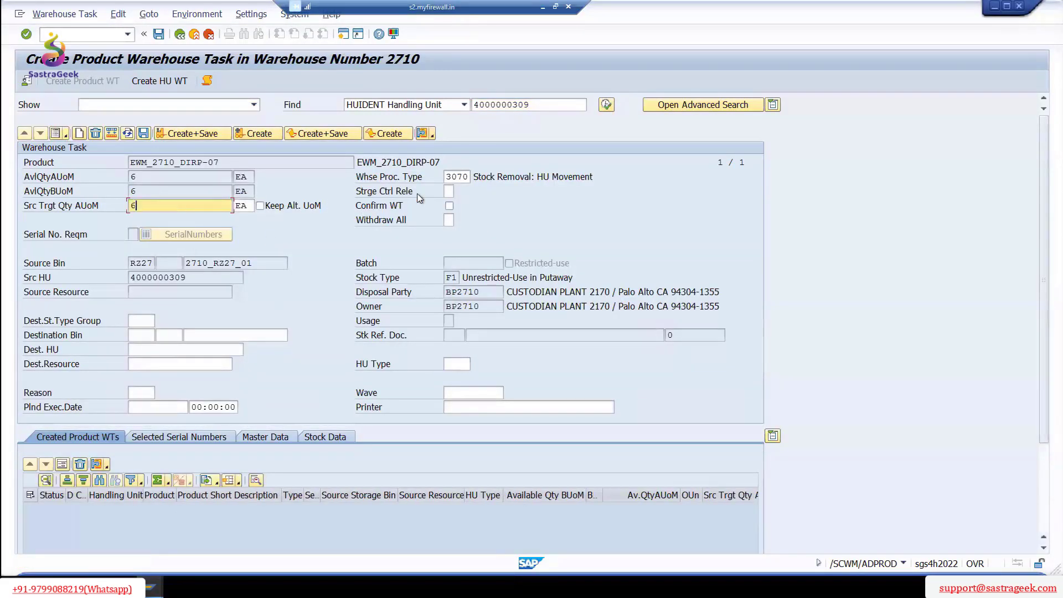
pyautogui.moveTo(469, 178); pyautogui.dragTo(375, 174)
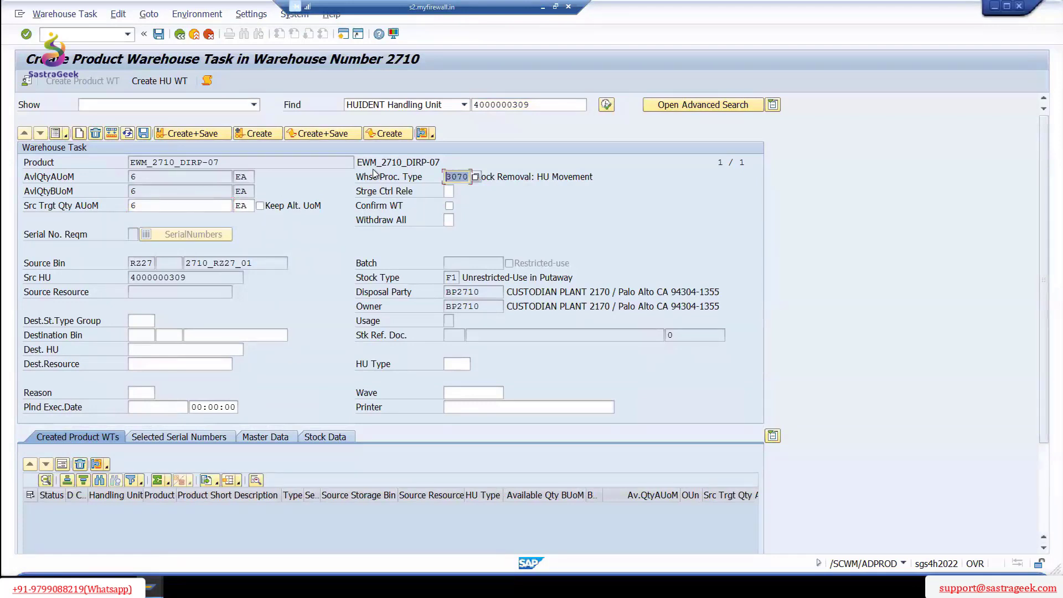
pyautogui.write('1012')
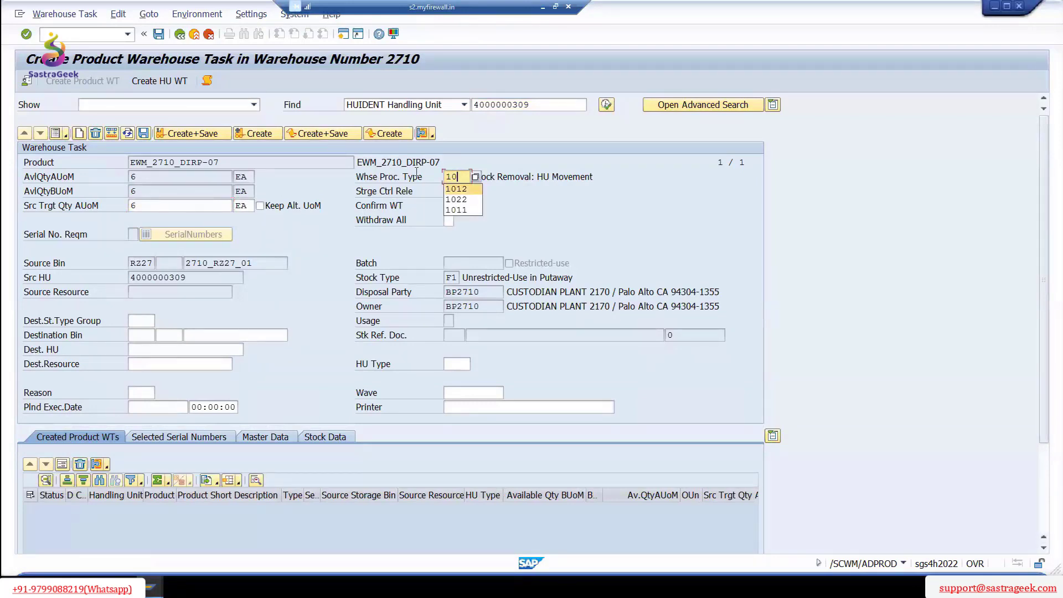
pyautogui.click(265, 137)
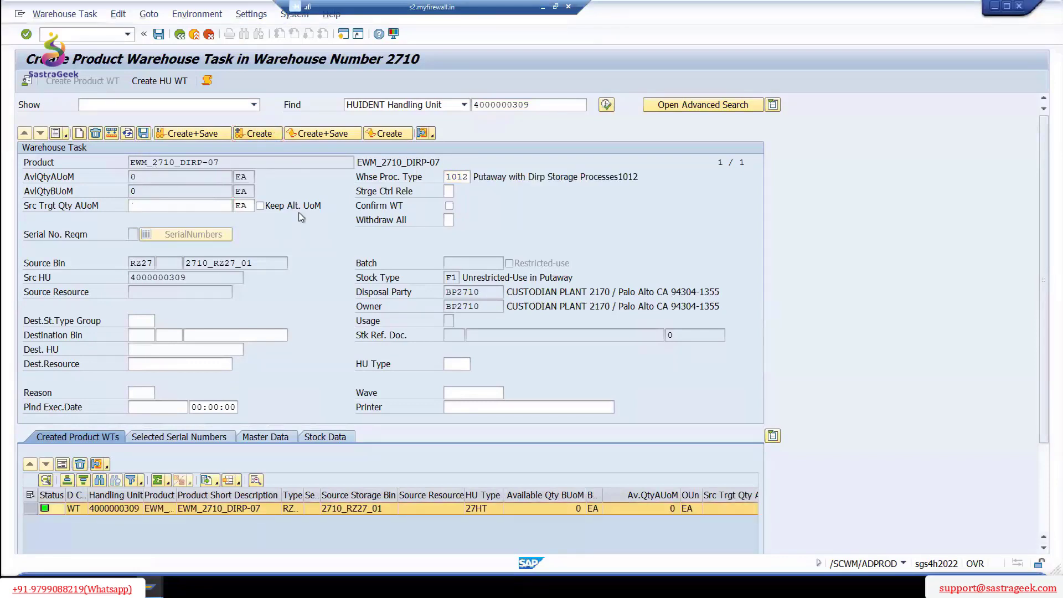
pyautogui.hotkey('ctrl', 's')
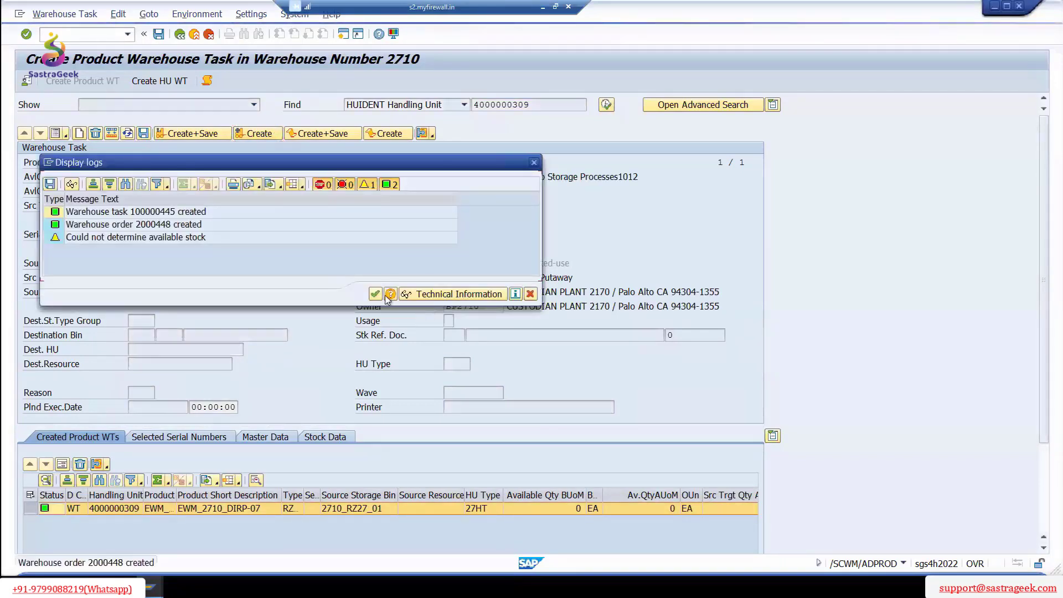
pyautogui.click(377, 293)
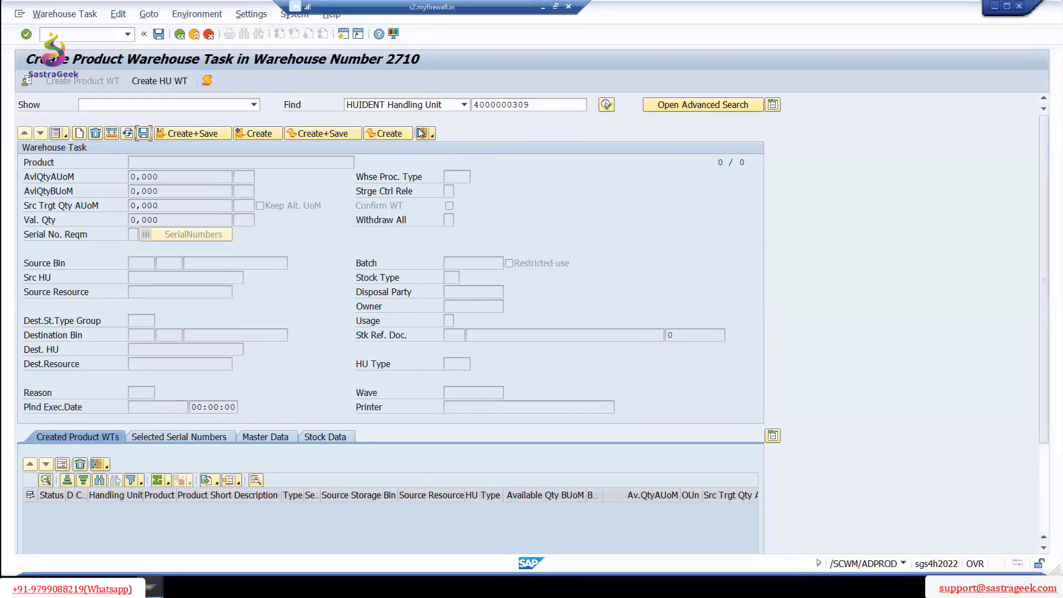
pyautogui.moveTo(361, 574)
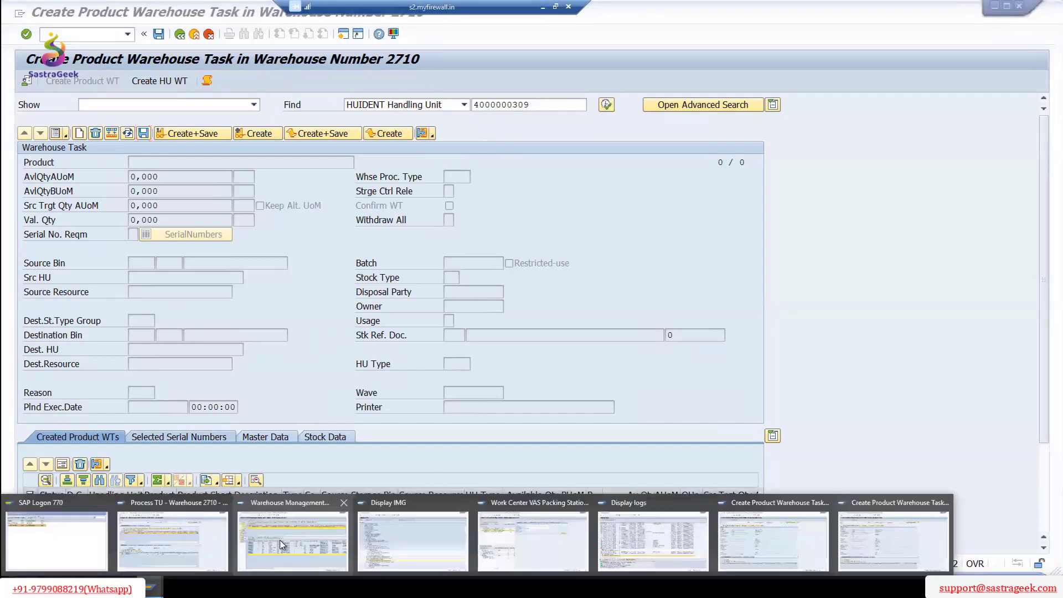
pyautogui.click(282, 543)
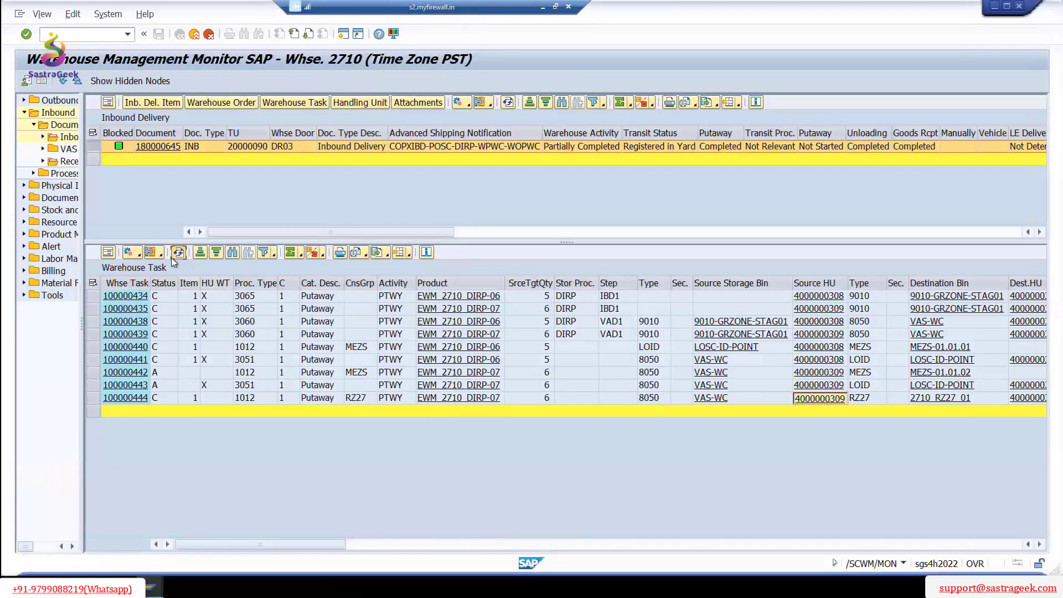
# - Refresh the monitor's warehouse task list so task 100000445 appears
pyautogui.click(178, 252)
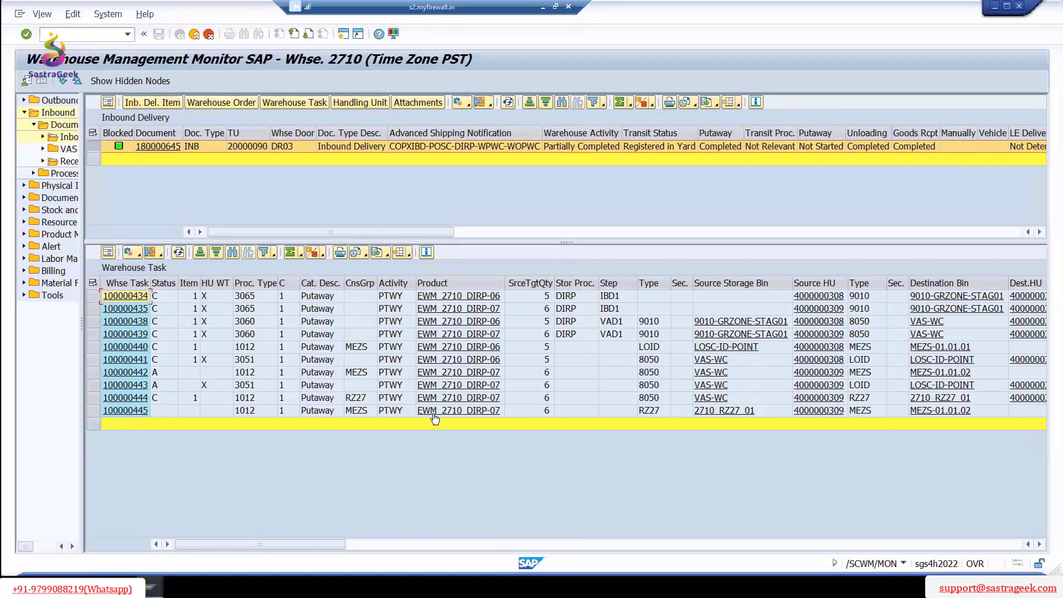
# - Confirm warehouse task 100000445 in the background and close the confirmation log
pyautogui.click(94, 411)
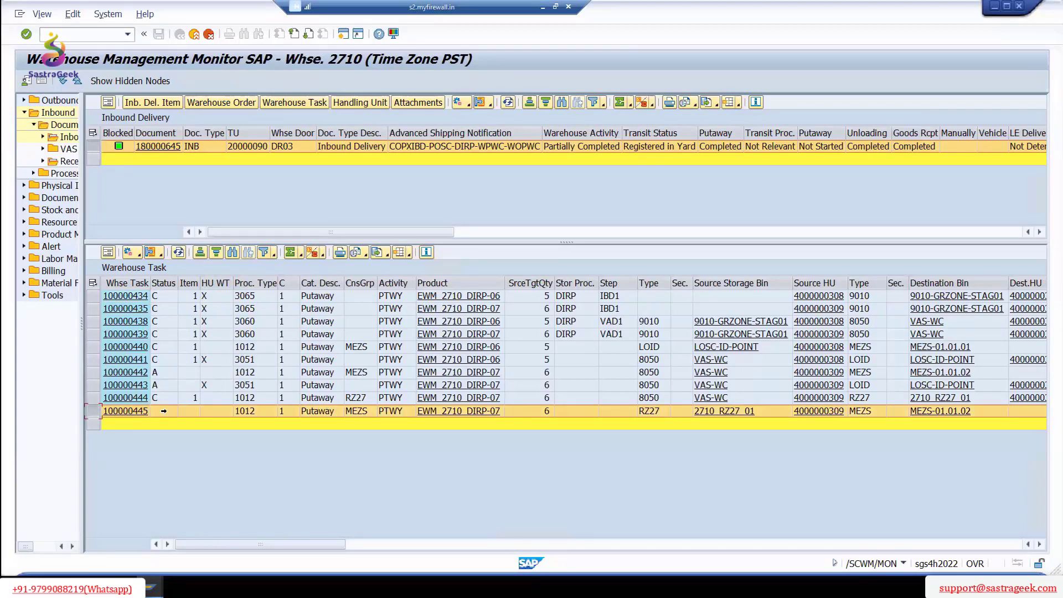
pyautogui.click(133, 253)
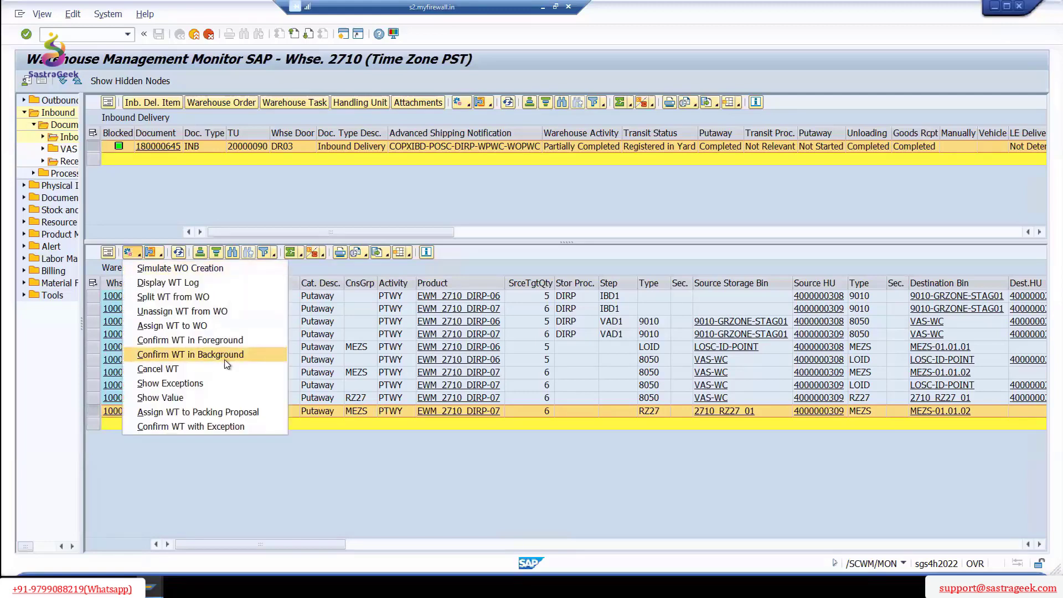
pyautogui.click(224, 353)
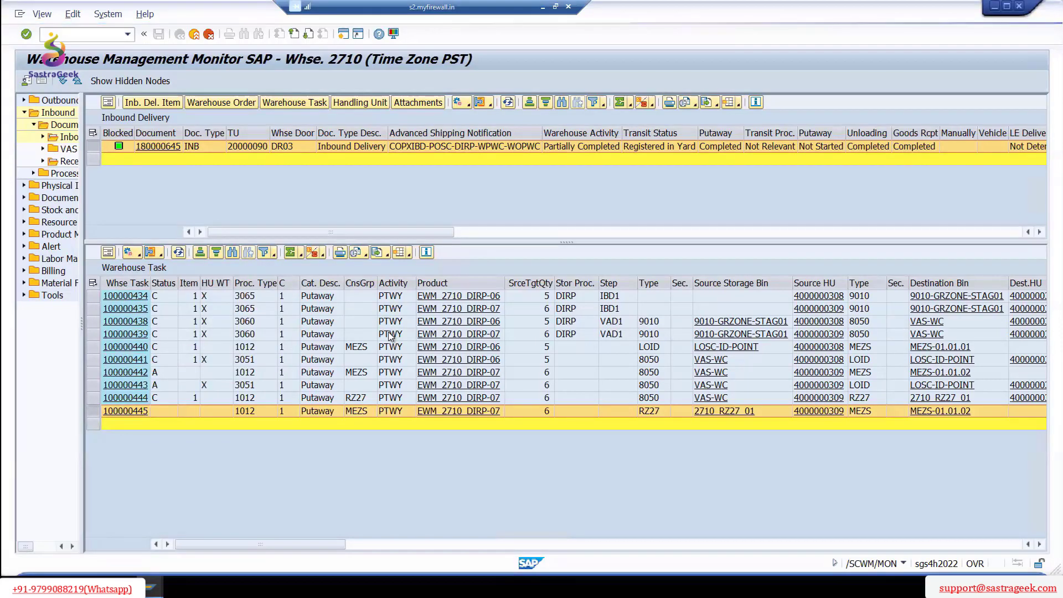
pyautogui.click(341, 280)
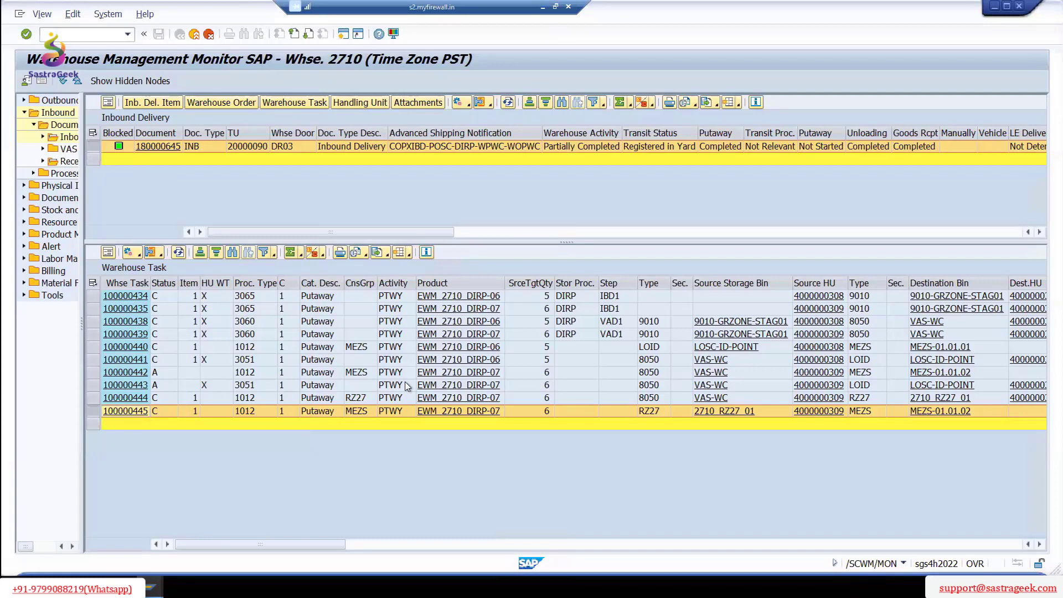
pyautogui.click(611, 296)
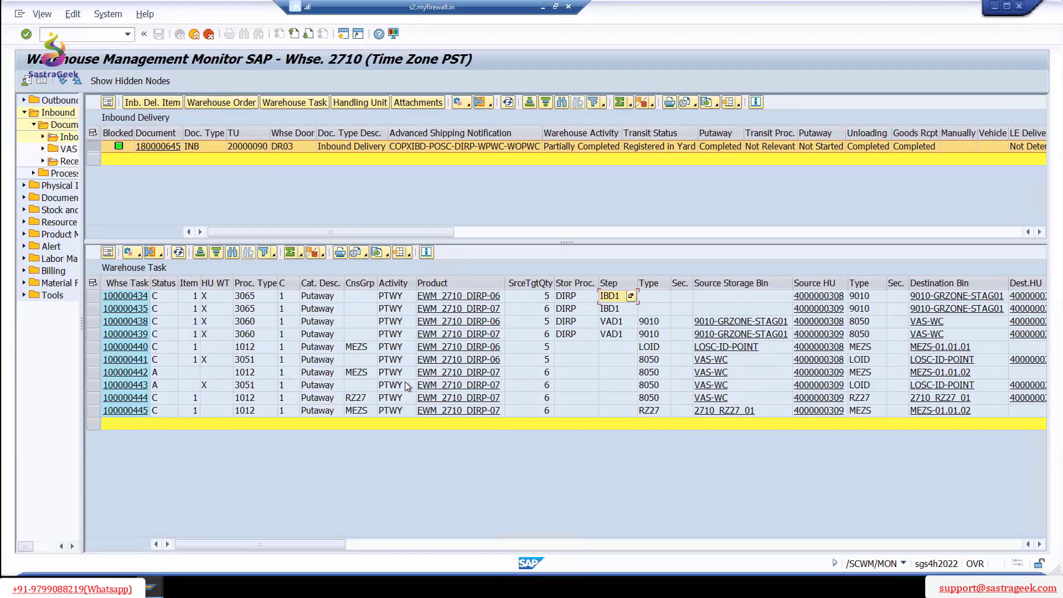
# - Review the inbound delivery's warehouse tasks, checking that 100000445 shows status C
pyautogui.press('Down')
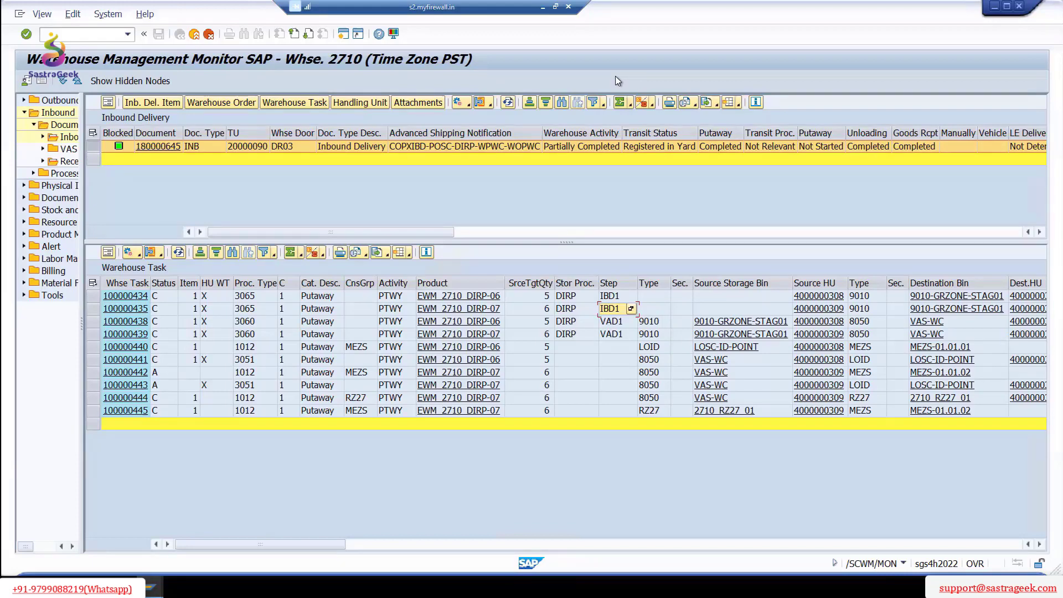
pyautogui.click(400, 192)
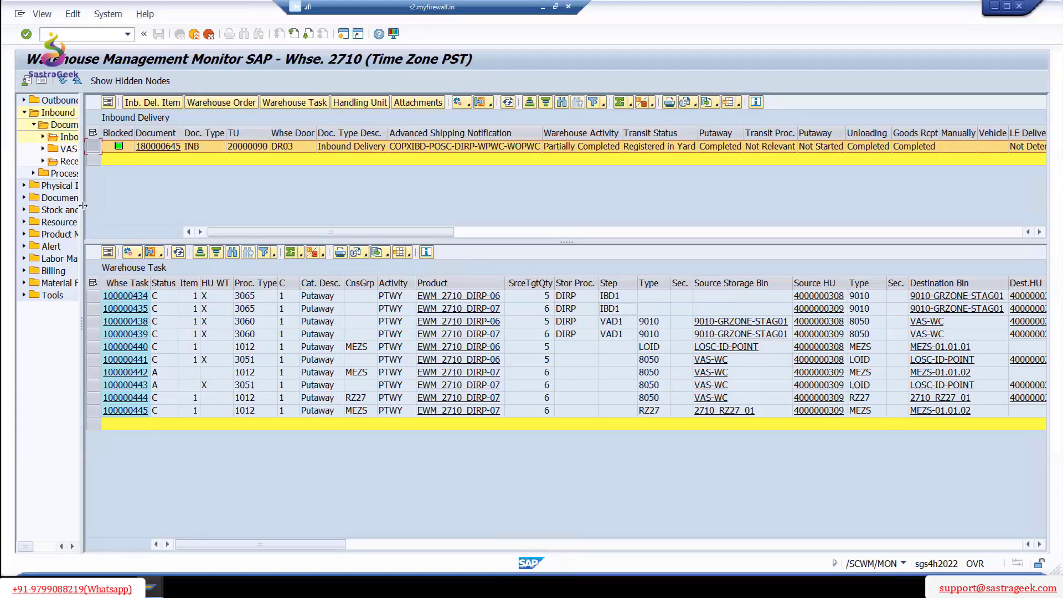
pyautogui.moveTo(84, 207); pyautogui.dragTo(142, 205)
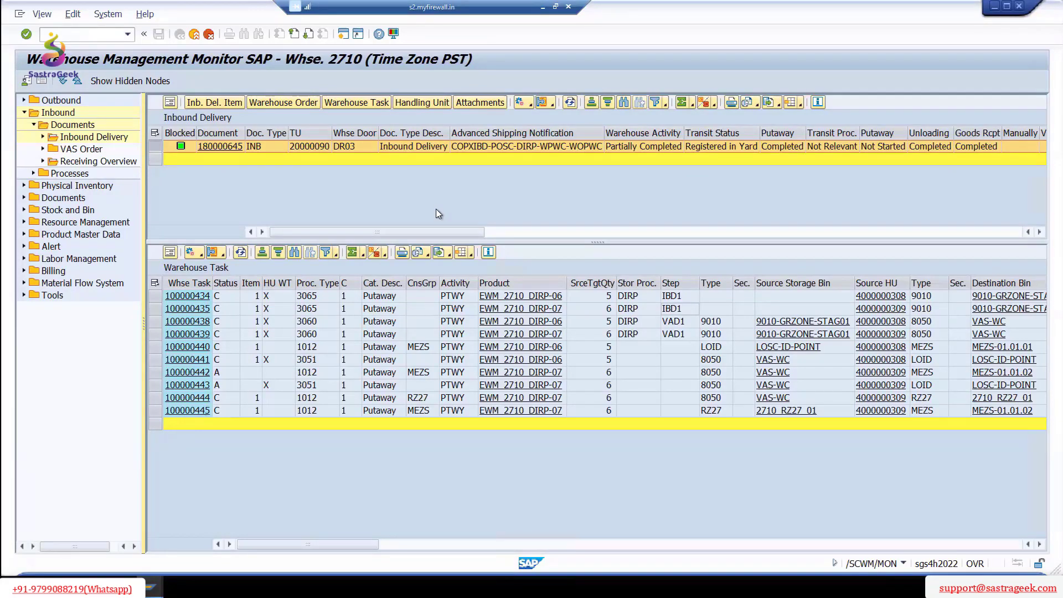
pyautogui.click(712, 411)
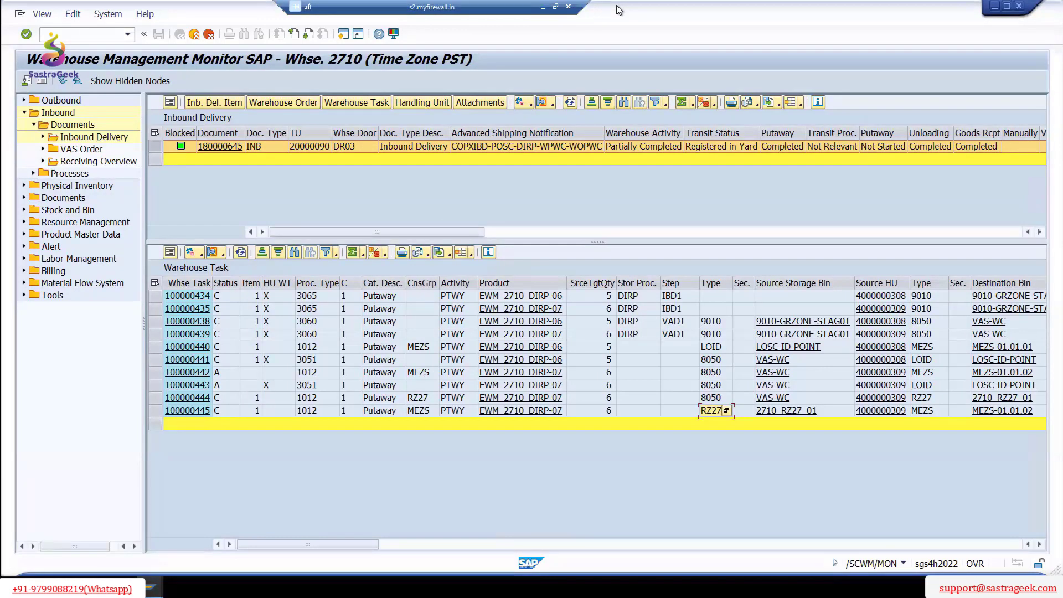
pyautogui.click(155, 146)
# - Browse the putaway Storage Type Search entries in the Display IMG customizing tree
pyautogui.moveTo(298, 558)
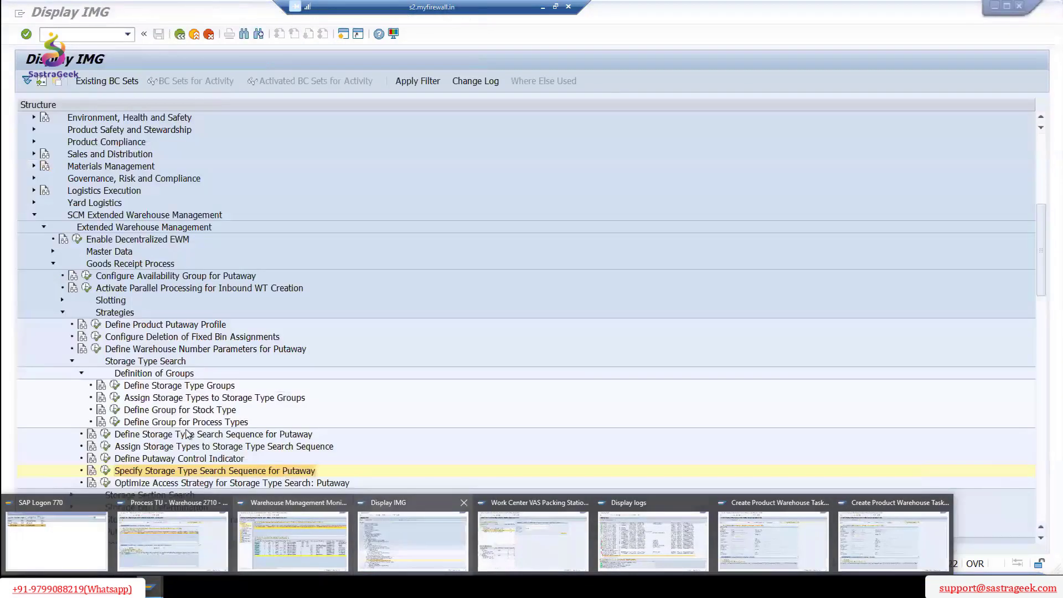
pyautogui.click(410, 554)
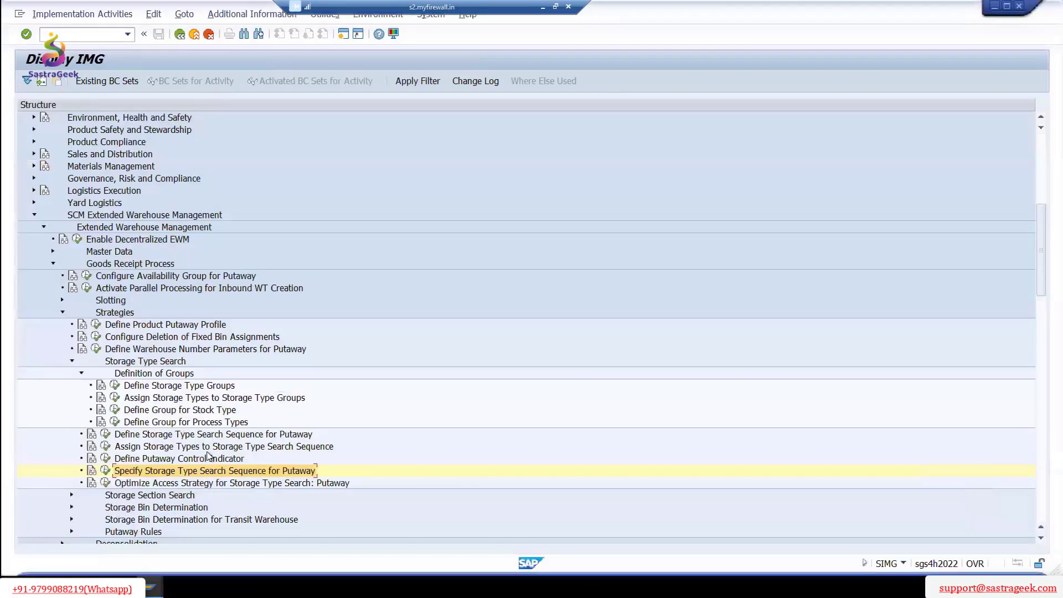
pyautogui.click(220, 437)
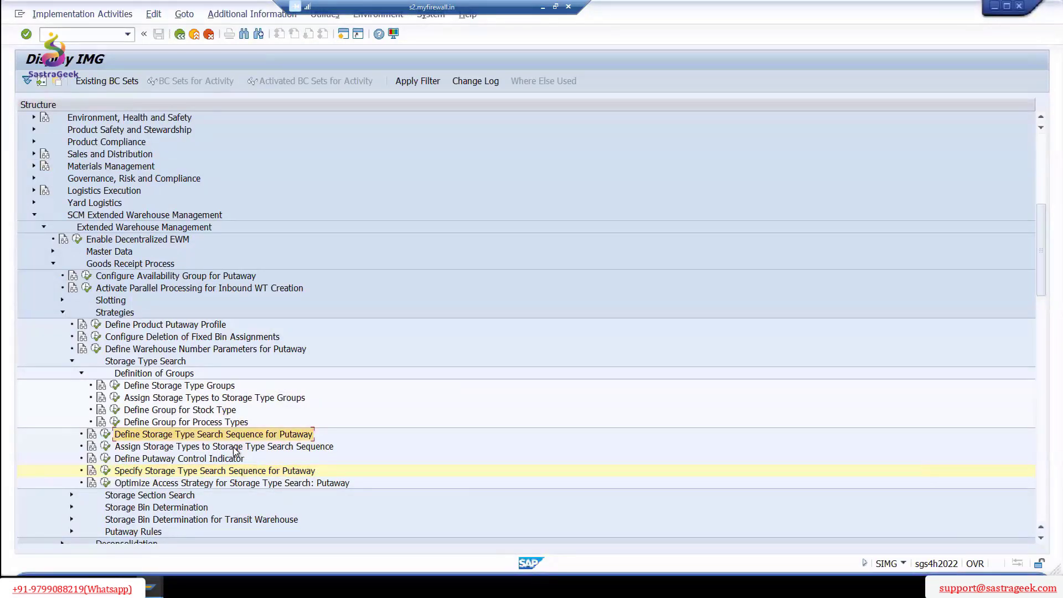
pyautogui.click(235, 448)
pyautogui.click(189, 474)
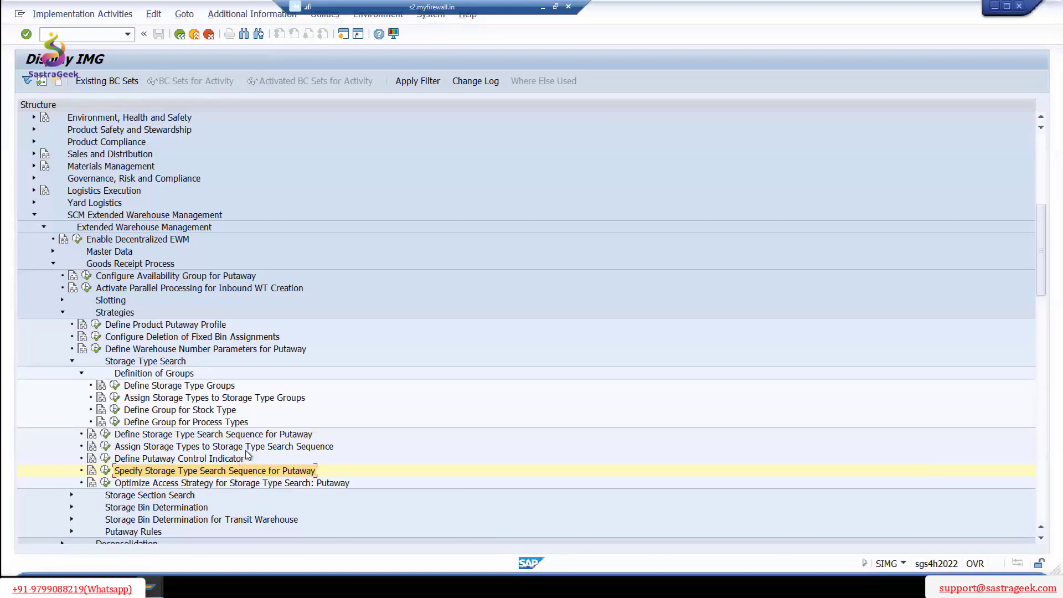
pyautogui.click(155, 586)
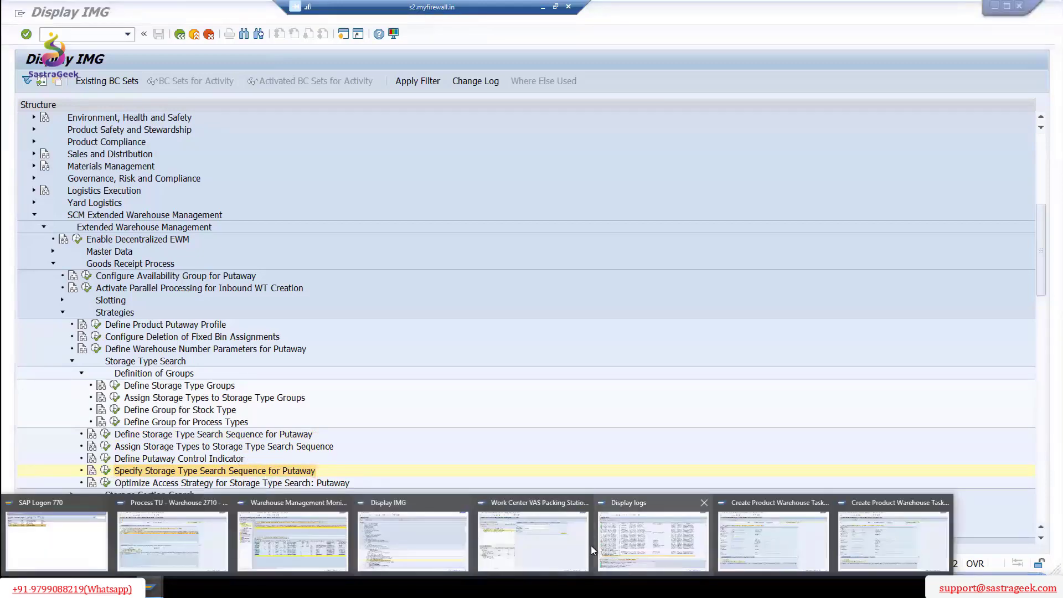
# - Return to the monitor and step through task 100000445's quantity and source storage type RZ27
pyautogui.click(328, 548)
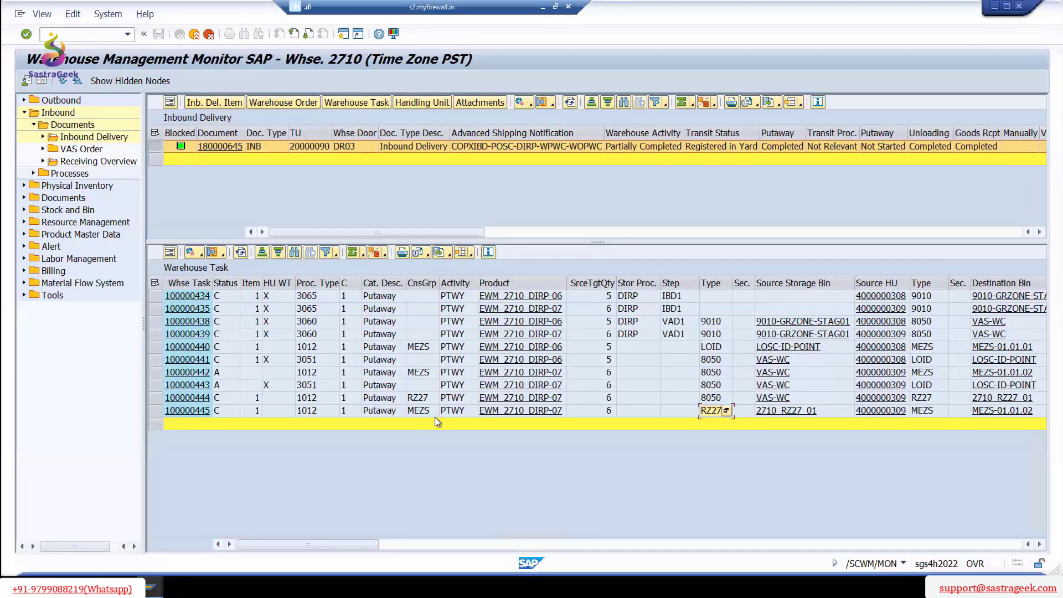
pyautogui.press('Left')
pyautogui.press('Left')
pyautogui.press('Left')
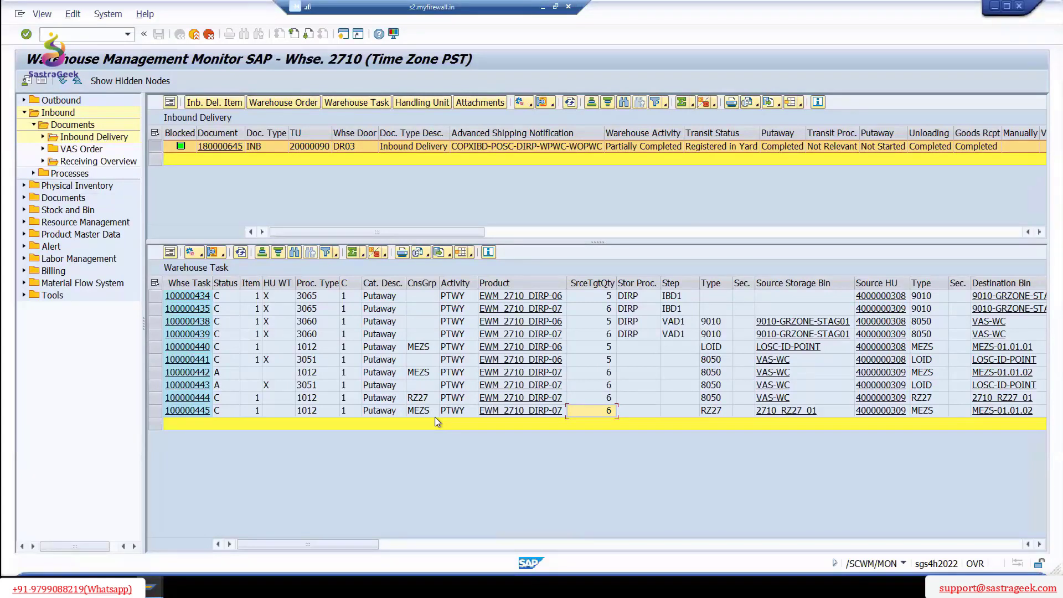
pyautogui.press('Right')
pyautogui.press('Right')
pyautogui.press('Right')
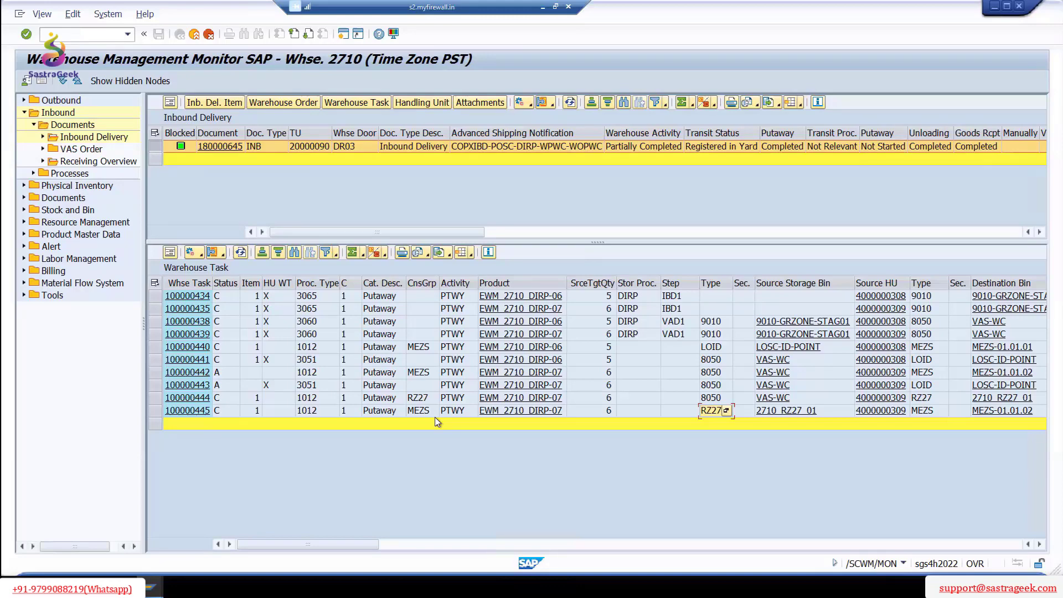
pyautogui.press('Down')
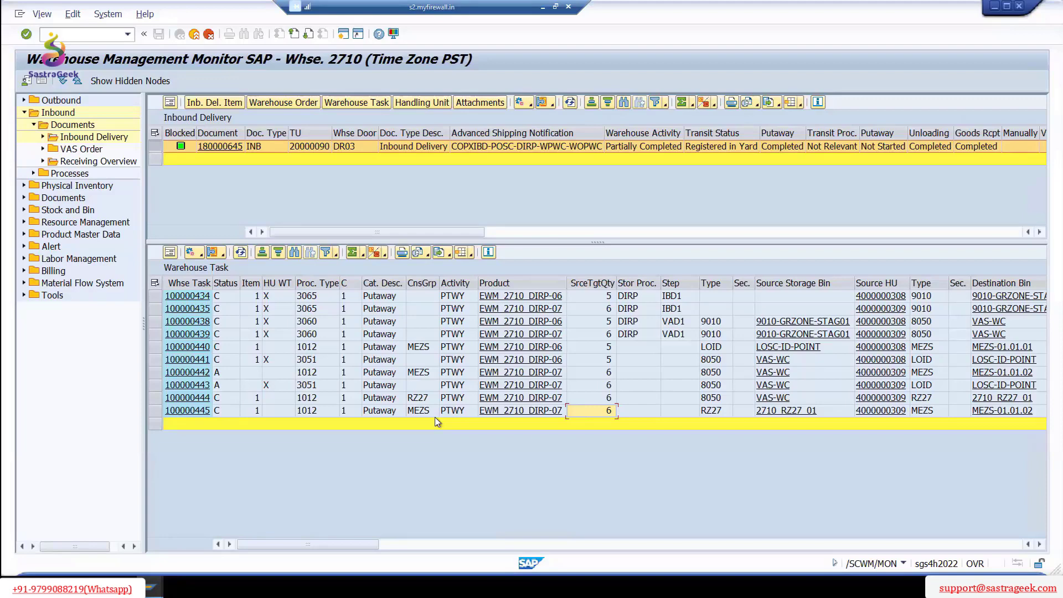
pyautogui.press('Up')
pyautogui.press('Right')
pyautogui.press('Down')
pyautogui.press('Left')
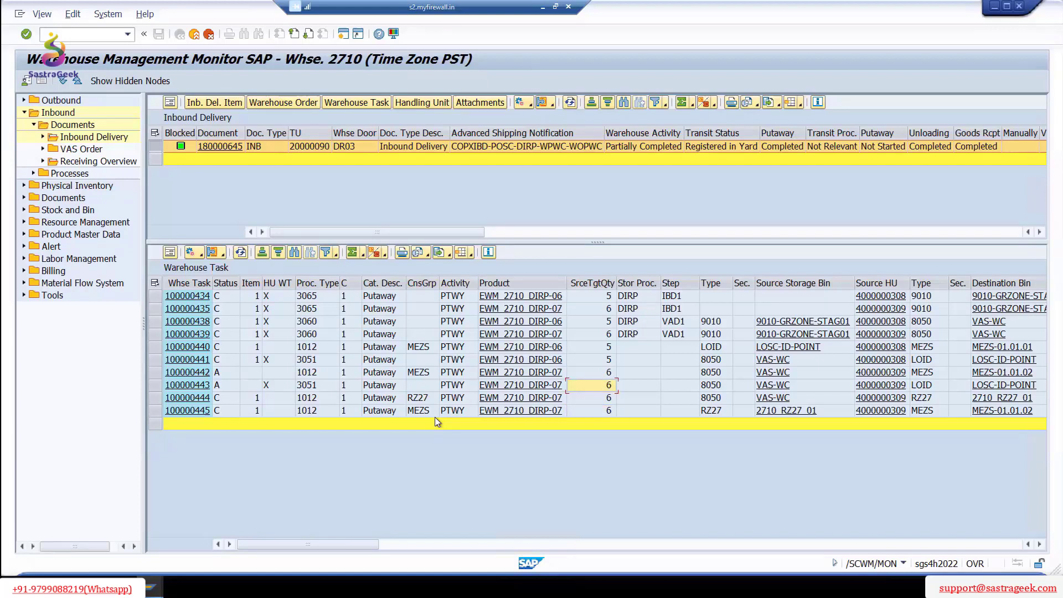
pyautogui.press('Down')
pyautogui.press('Down')
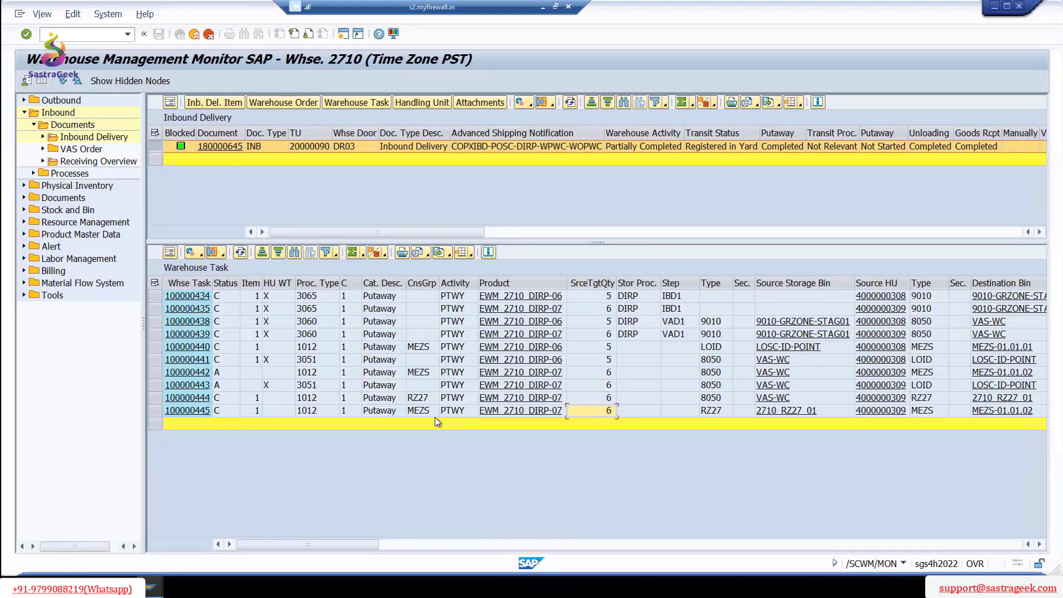